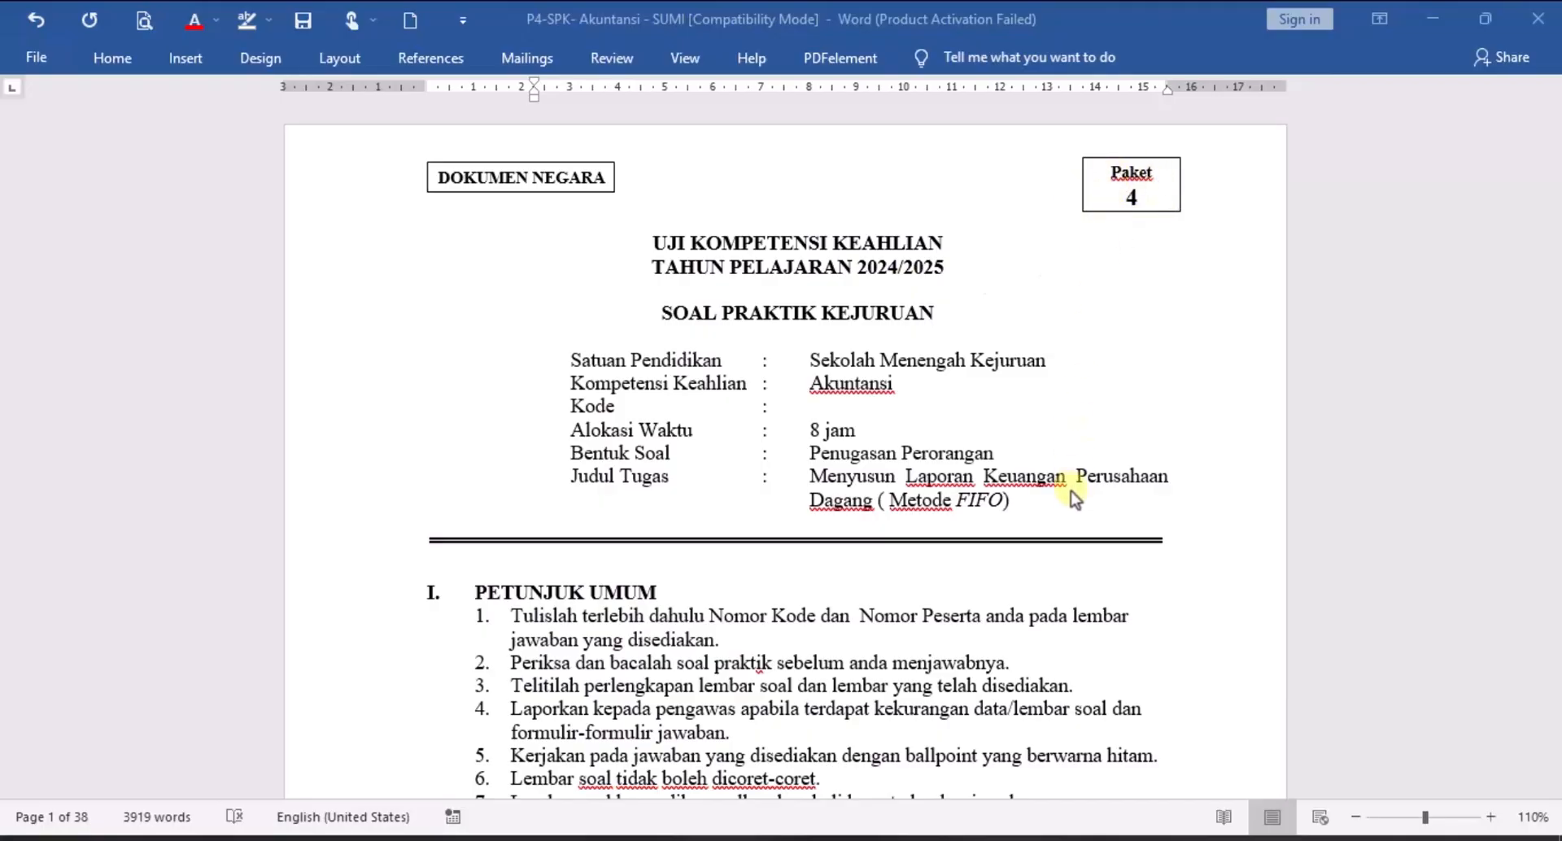
Highlight the phrase "Memproses Entry Jurnal" on the Langkah Kerja line of the SOAL/TUGAS section in yellow.
{"action": "scroll", "coordinate": [1058, 541], "scroll_direction": "down", "scroll_amount": 10}
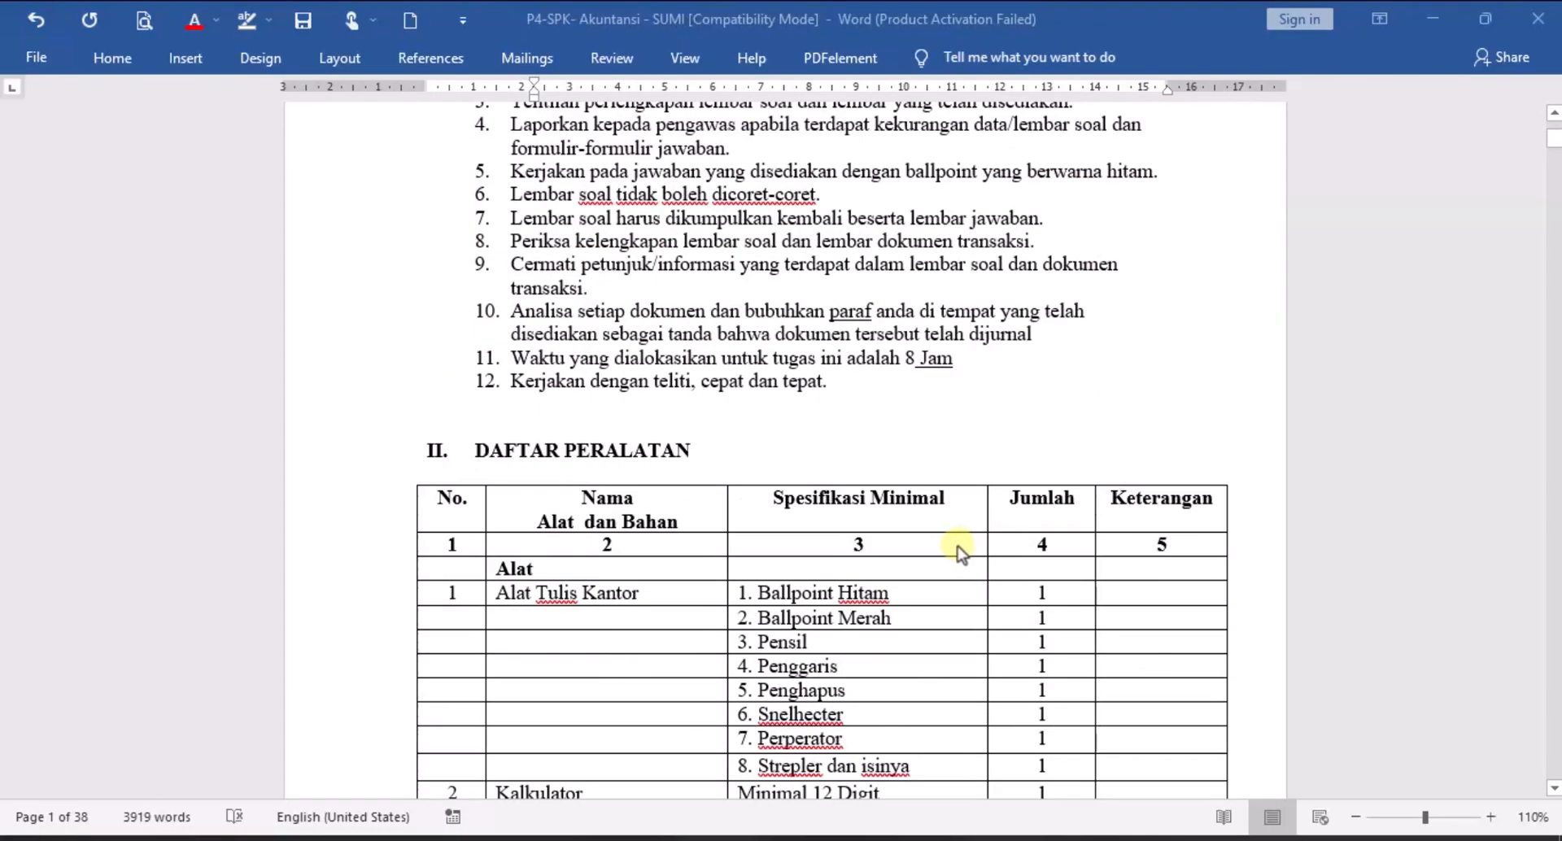
{"action": "scroll", "coordinate": [953, 561], "scroll_direction": "down", "scroll_amount": 12}
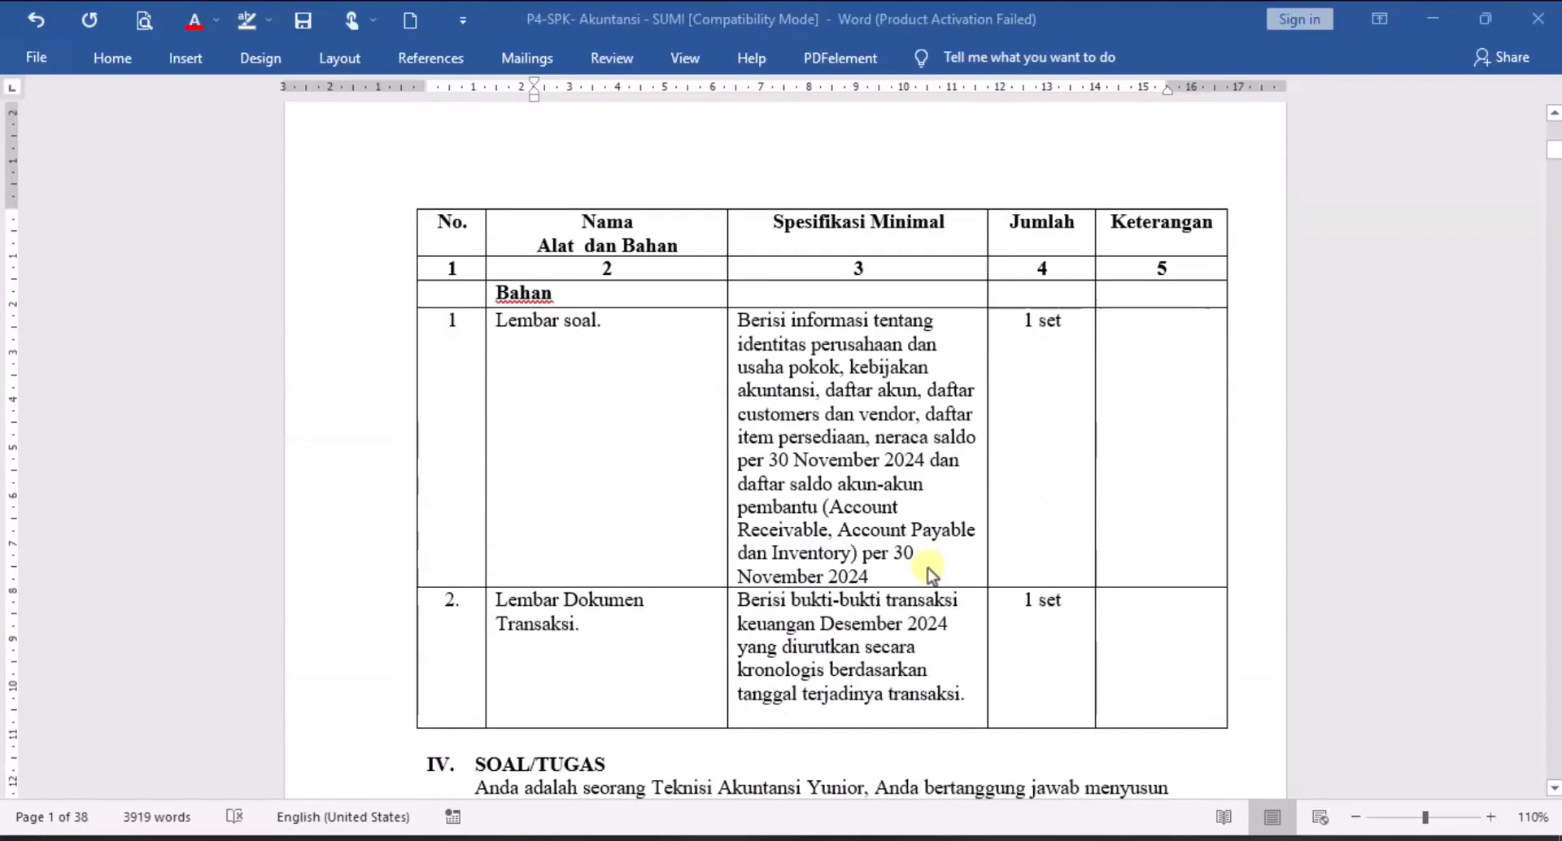
{"action": "scroll", "coordinate": [930, 576], "scroll_direction": "down", "scroll_amount": 3}
{"action": "left_click", "coordinate": [847, 566]}
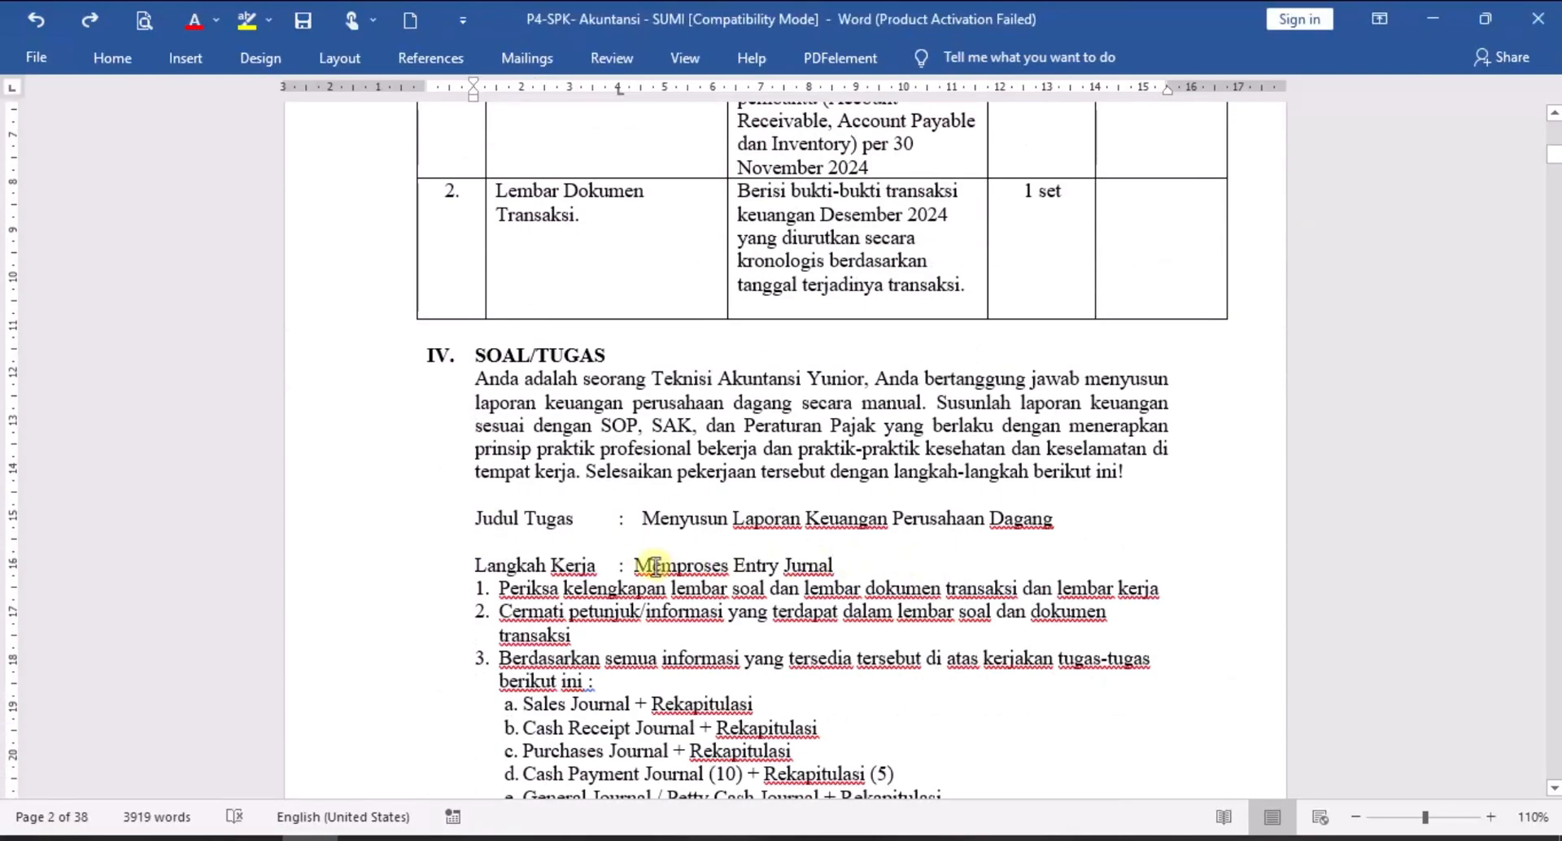
{"action": "left_click_drag", "start_coordinate": [634, 566], "coordinate": [835, 566]}
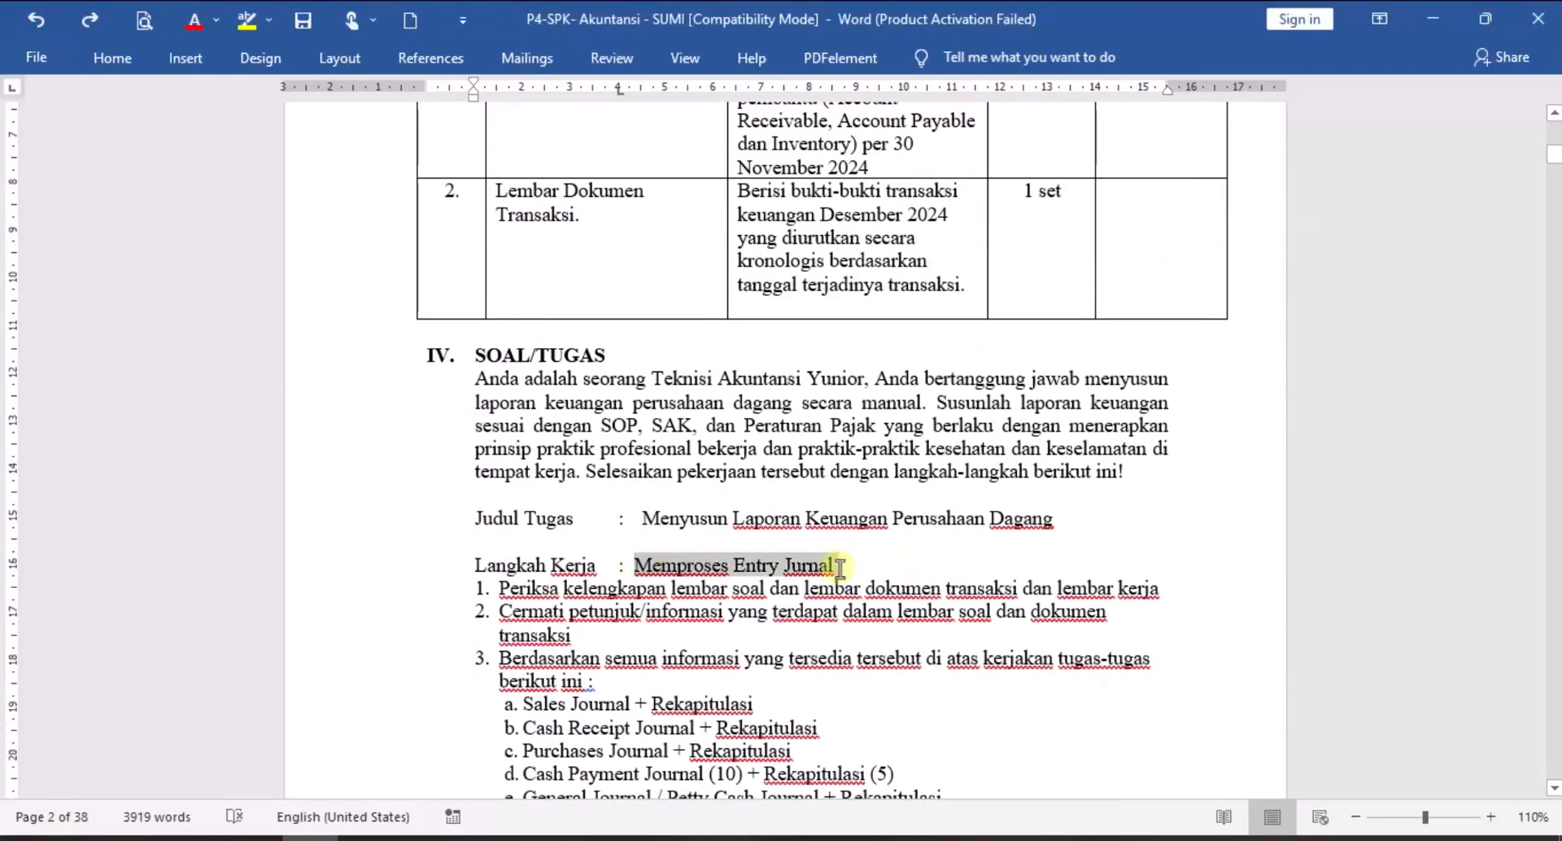
{"action": "left_click", "coordinate": [246, 19]}
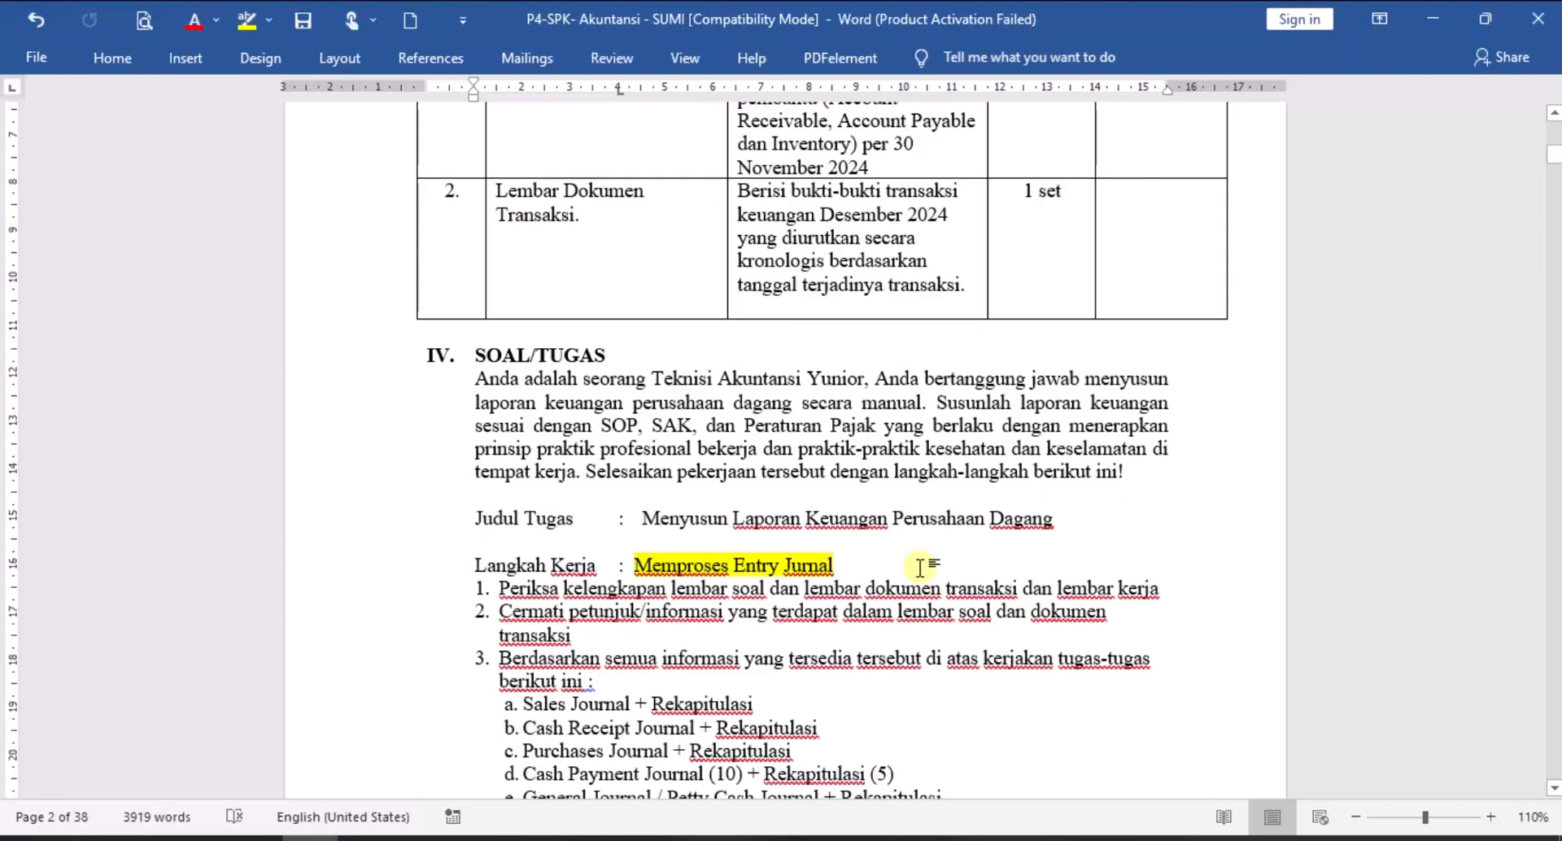
Add item g "Buku Besar Pembantu Piutang dan Utang" below Inventory Card in the task list, and remove the blank line above Langkah Kerja.
{"action": "scroll", "coordinate": [919, 567], "scroll_direction": "down", "scroll_amount": 3}
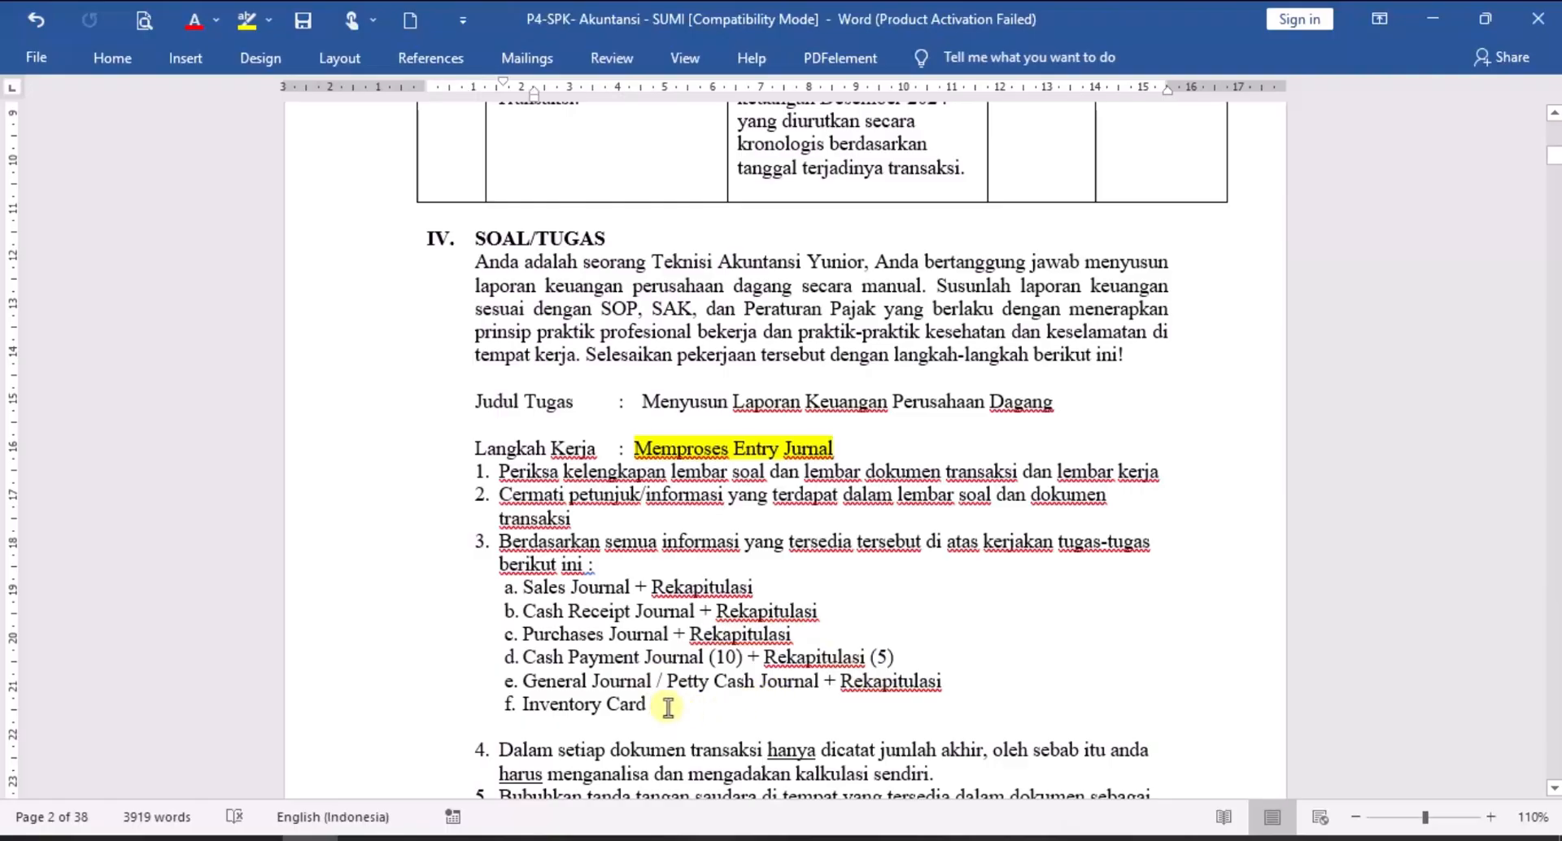
{"action": "key", "text": "Return"}
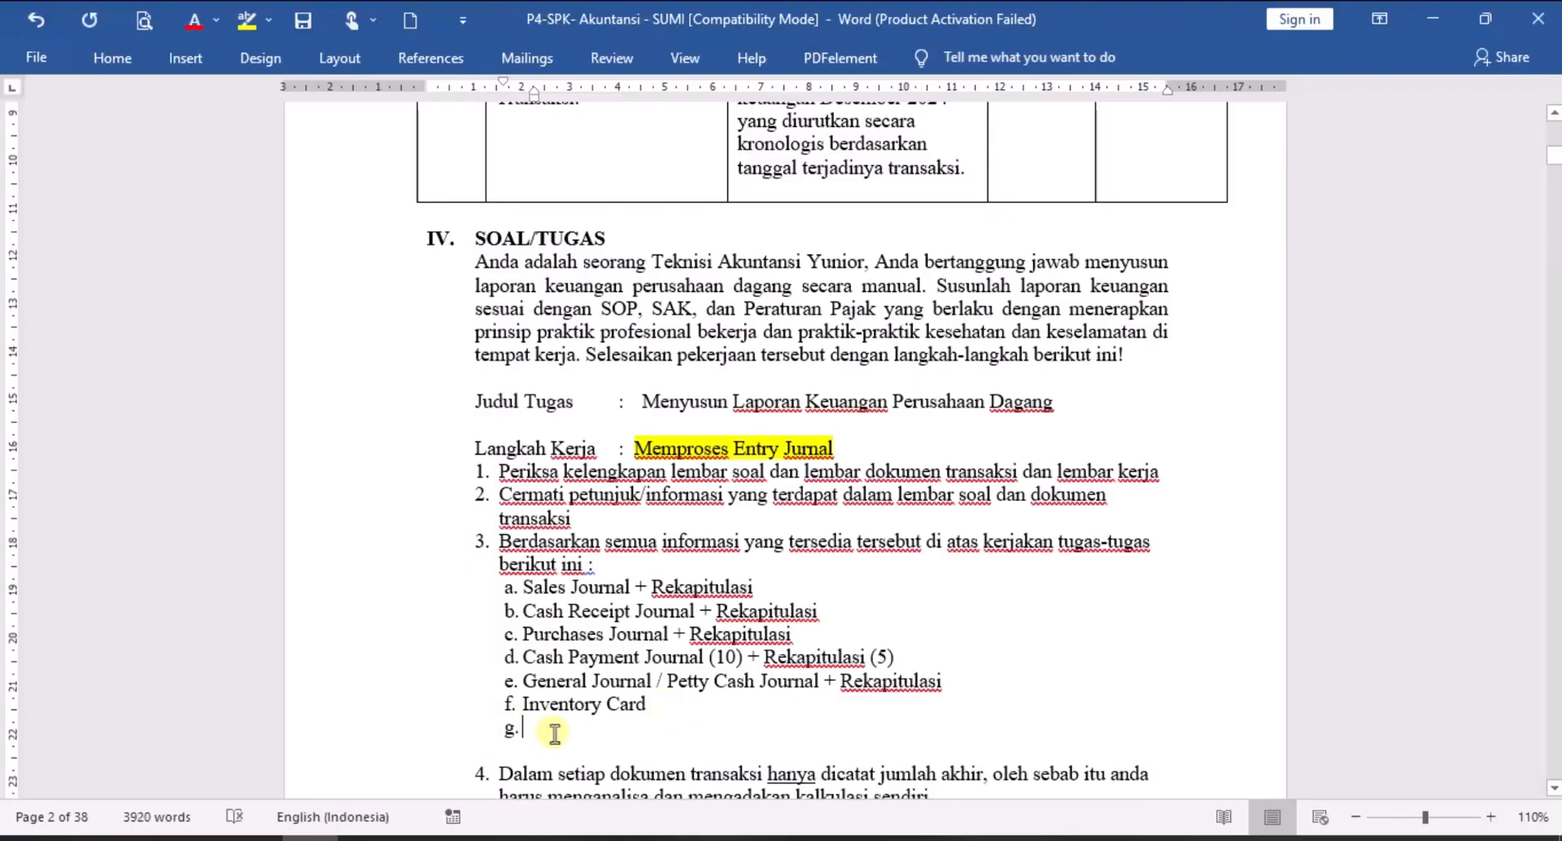
{"action": "right_click", "coordinate": [538, 734]}
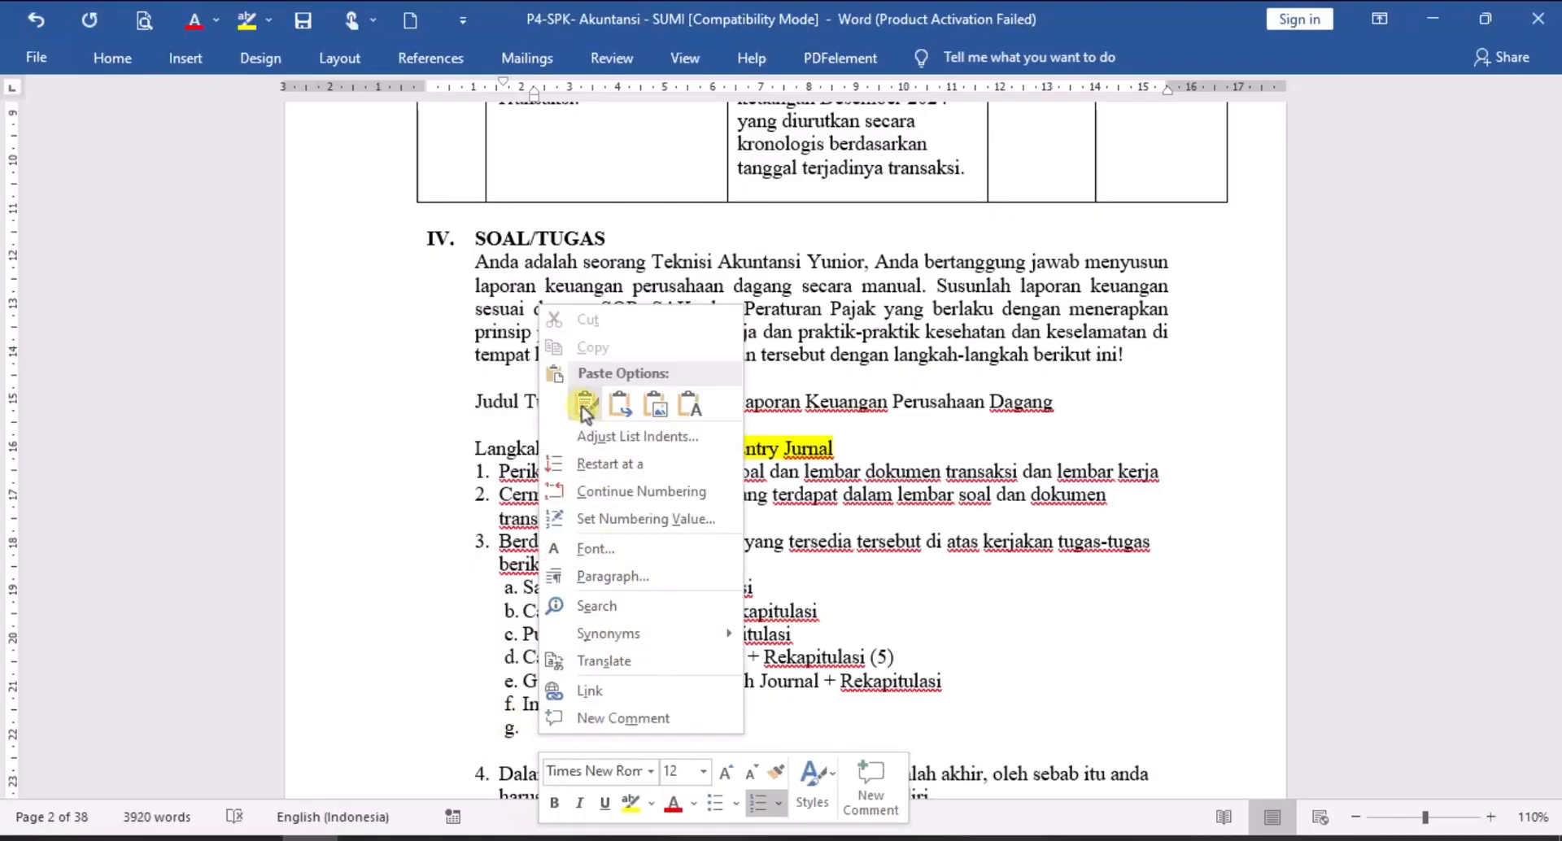
{"action": "left_click", "coordinate": [618, 391]}
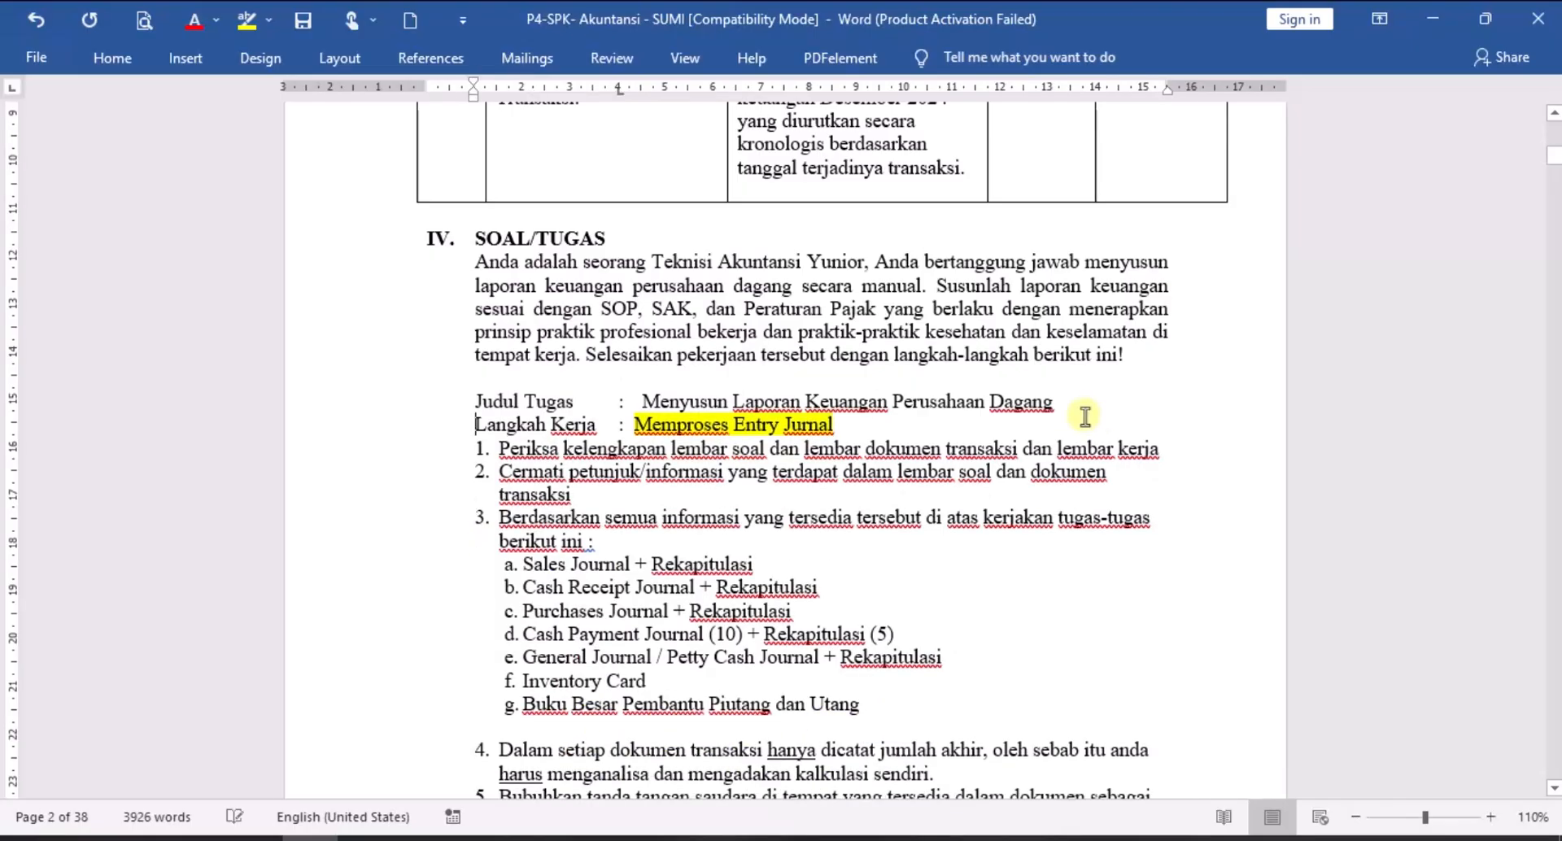
Skim the UD. MAWAR COOL company identity and all accounting policies, from the general rules down to the cash flow report method.
{"action": "scroll", "coordinate": [903, 521], "scroll_direction": "down", "scroll_amount": 5}
{"action": "scroll", "coordinate": [903, 528], "scroll_direction": "down", "scroll_amount": 6}
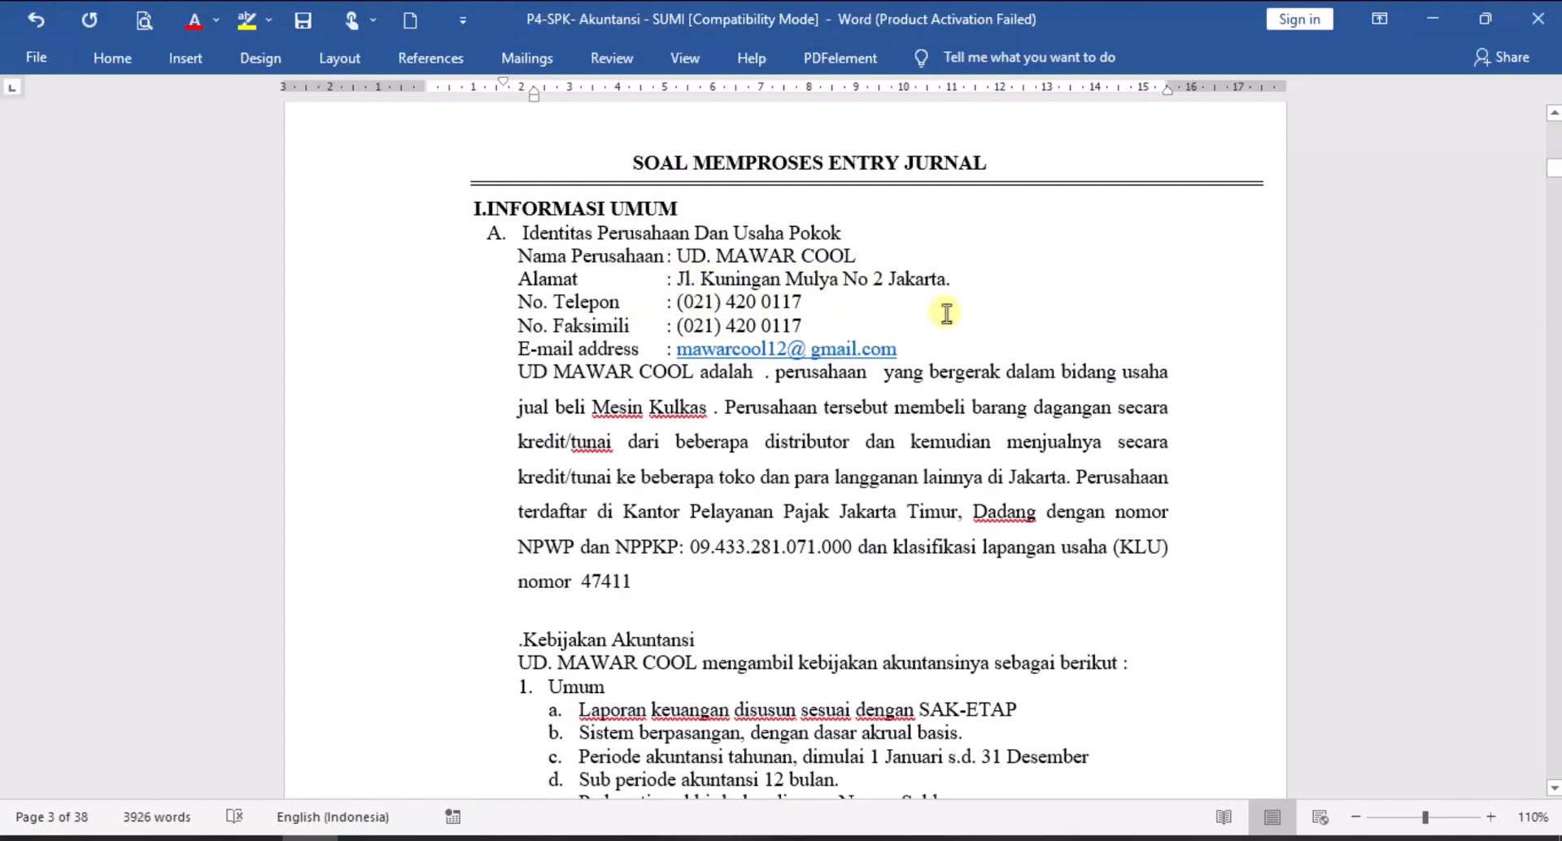
{"action": "scroll", "coordinate": [1005, 444], "scroll_direction": "down", "scroll_amount": 1}
{"action": "scroll", "coordinate": [1004, 444], "scroll_direction": "down", "scroll_amount": 2}
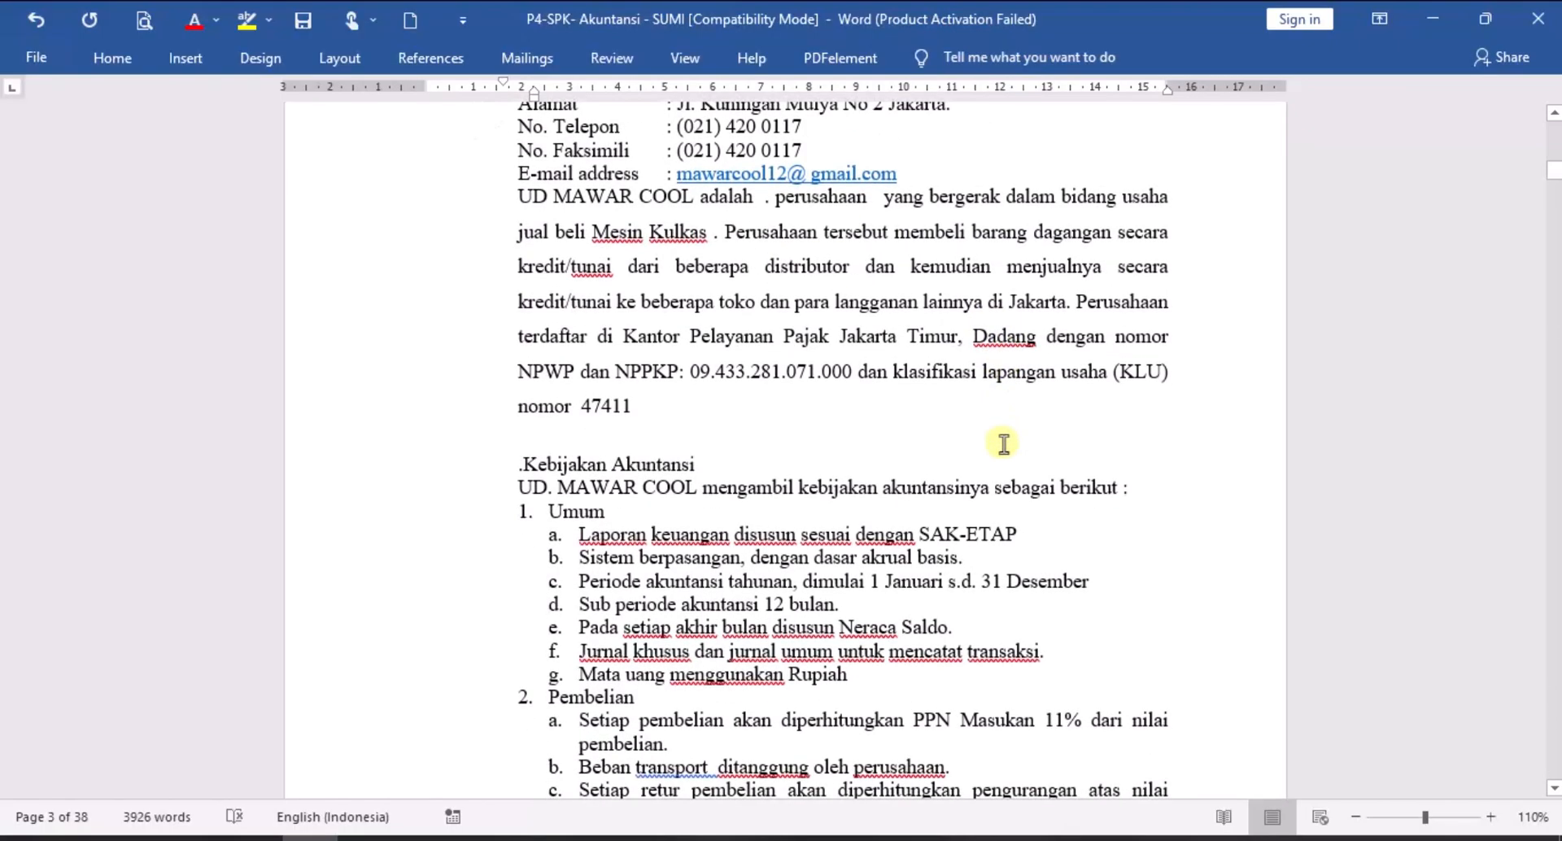
{"action": "scroll", "coordinate": [1005, 444], "scroll_direction": "down", "scroll_amount": 2}
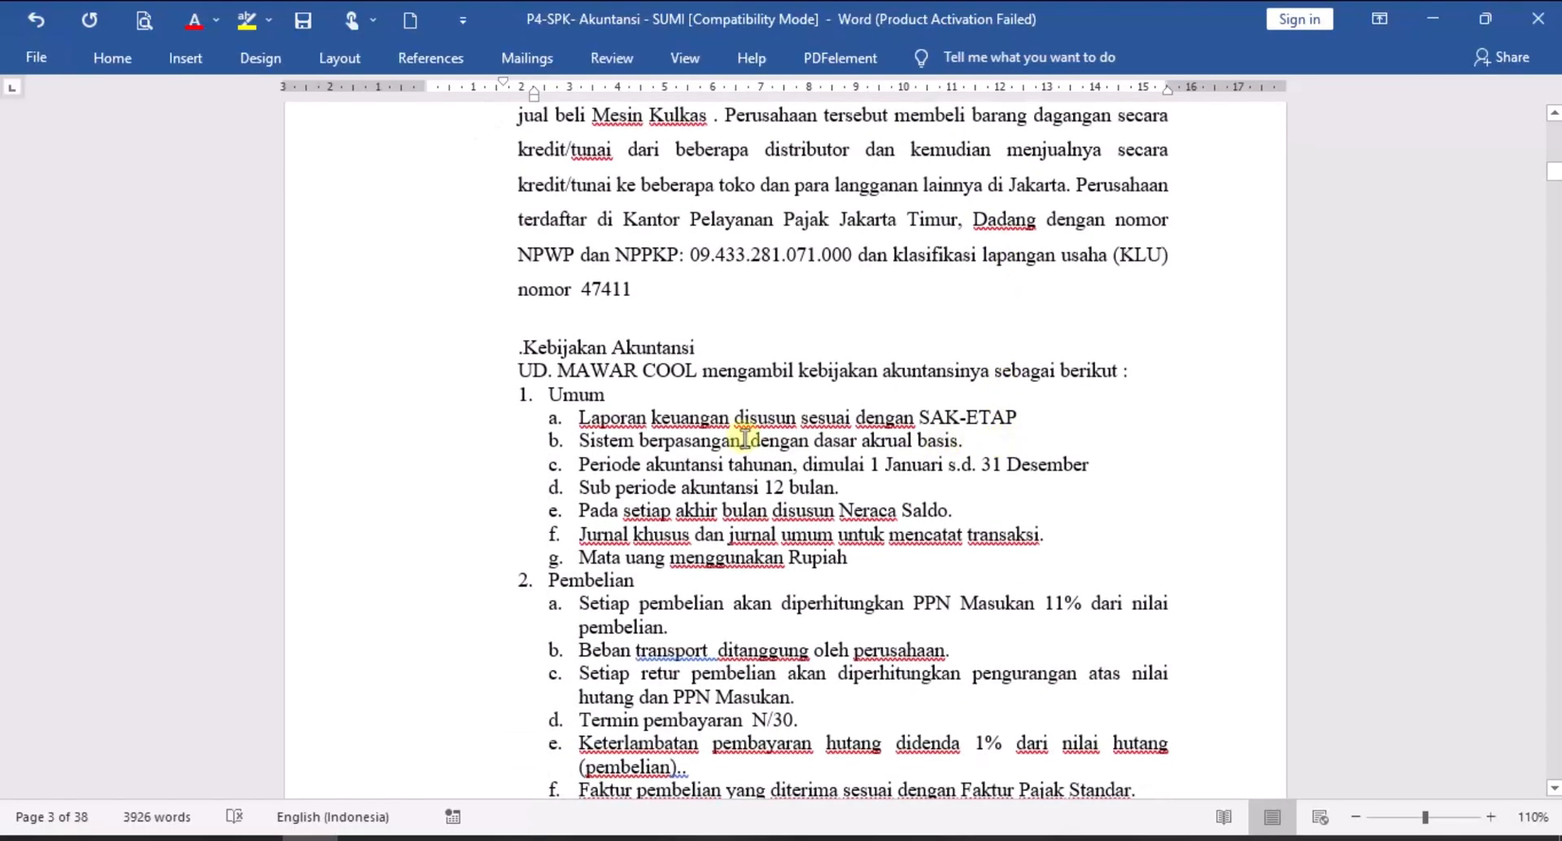
{"action": "scroll", "coordinate": [745, 439], "scroll_direction": "down", "scroll_amount": 1}
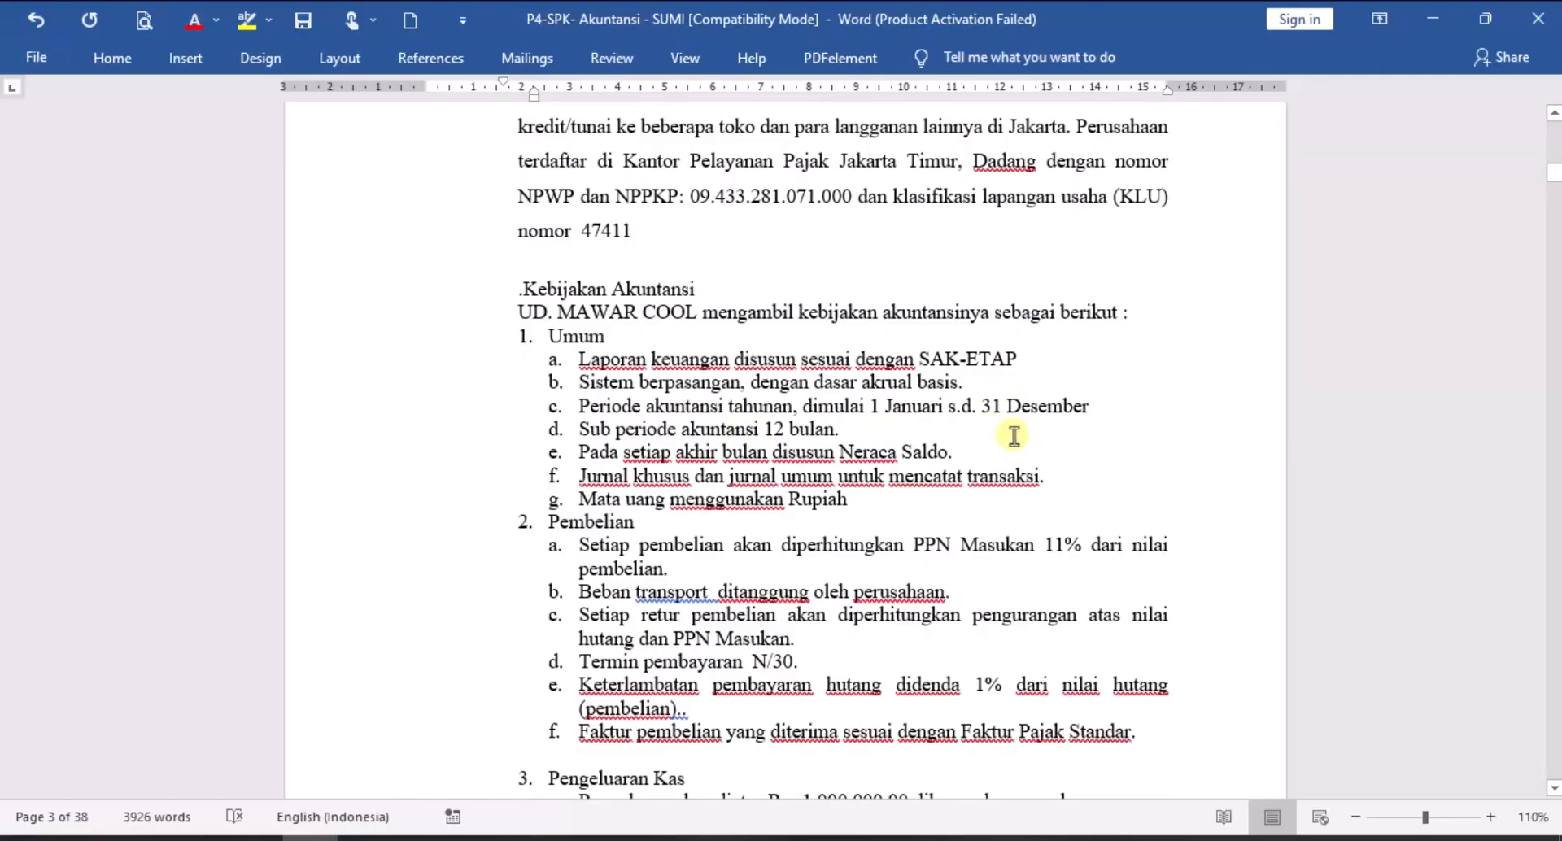
{"action": "scroll", "coordinate": [1014, 436], "scroll_direction": "down", "scroll_amount": 1}
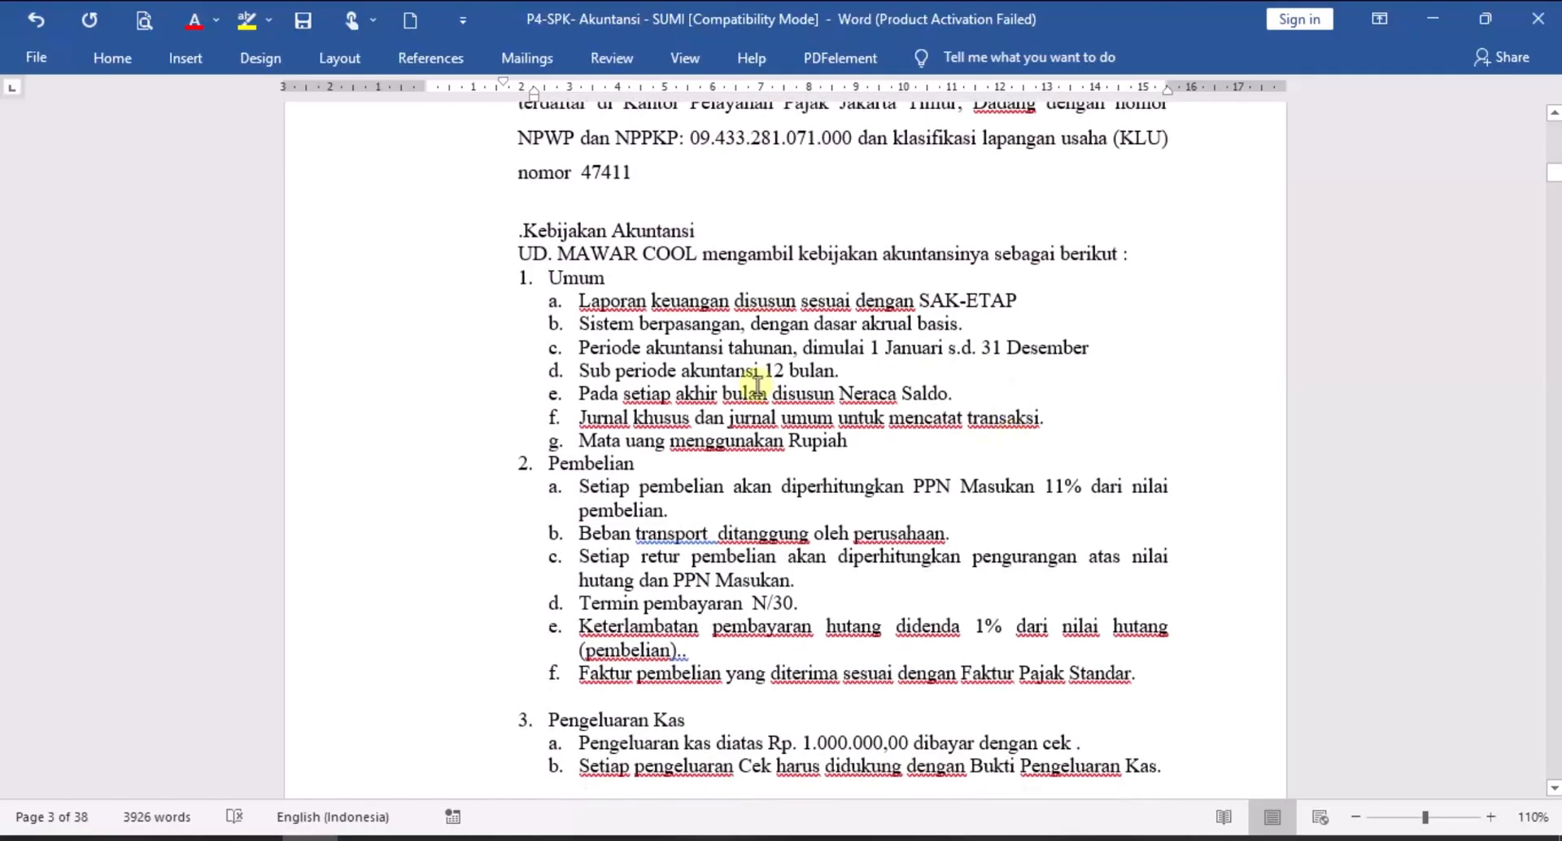
{"action": "scroll", "coordinate": [745, 362], "scroll_direction": "down", "scroll_amount": 1}
{"action": "scroll", "coordinate": [749, 385], "scroll_direction": "down", "scroll_amount": 4}
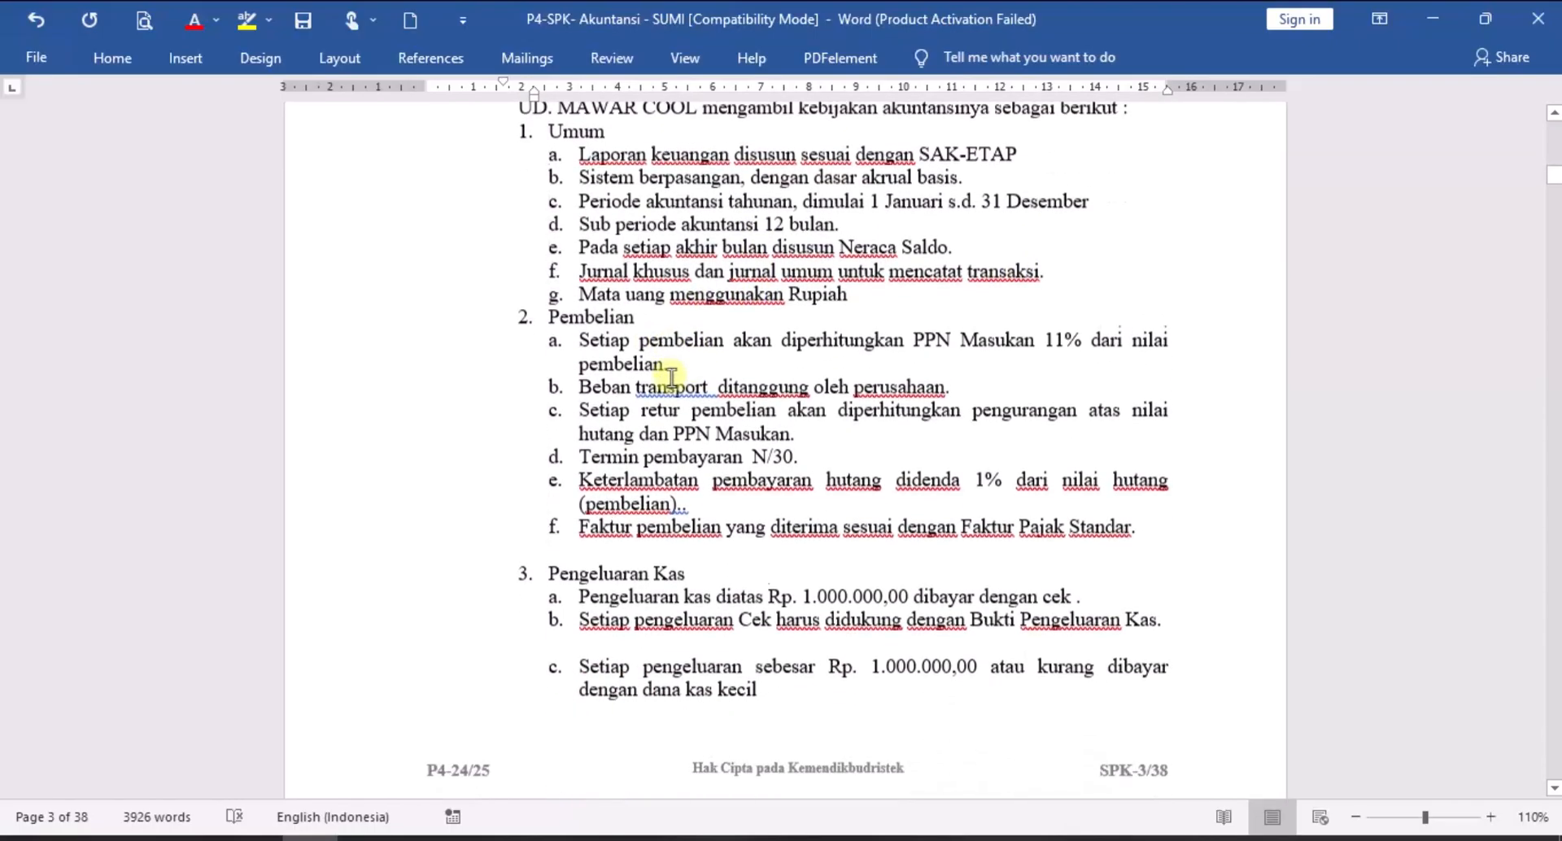
{"action": "scroll", "coordinate": [710, 419], "scroll_direction": "down", "scroll_amount": 1}
{"action": "scroll", "coordinate": [697, 392], "scroll_direction": "down", "scroll_amount": 7}
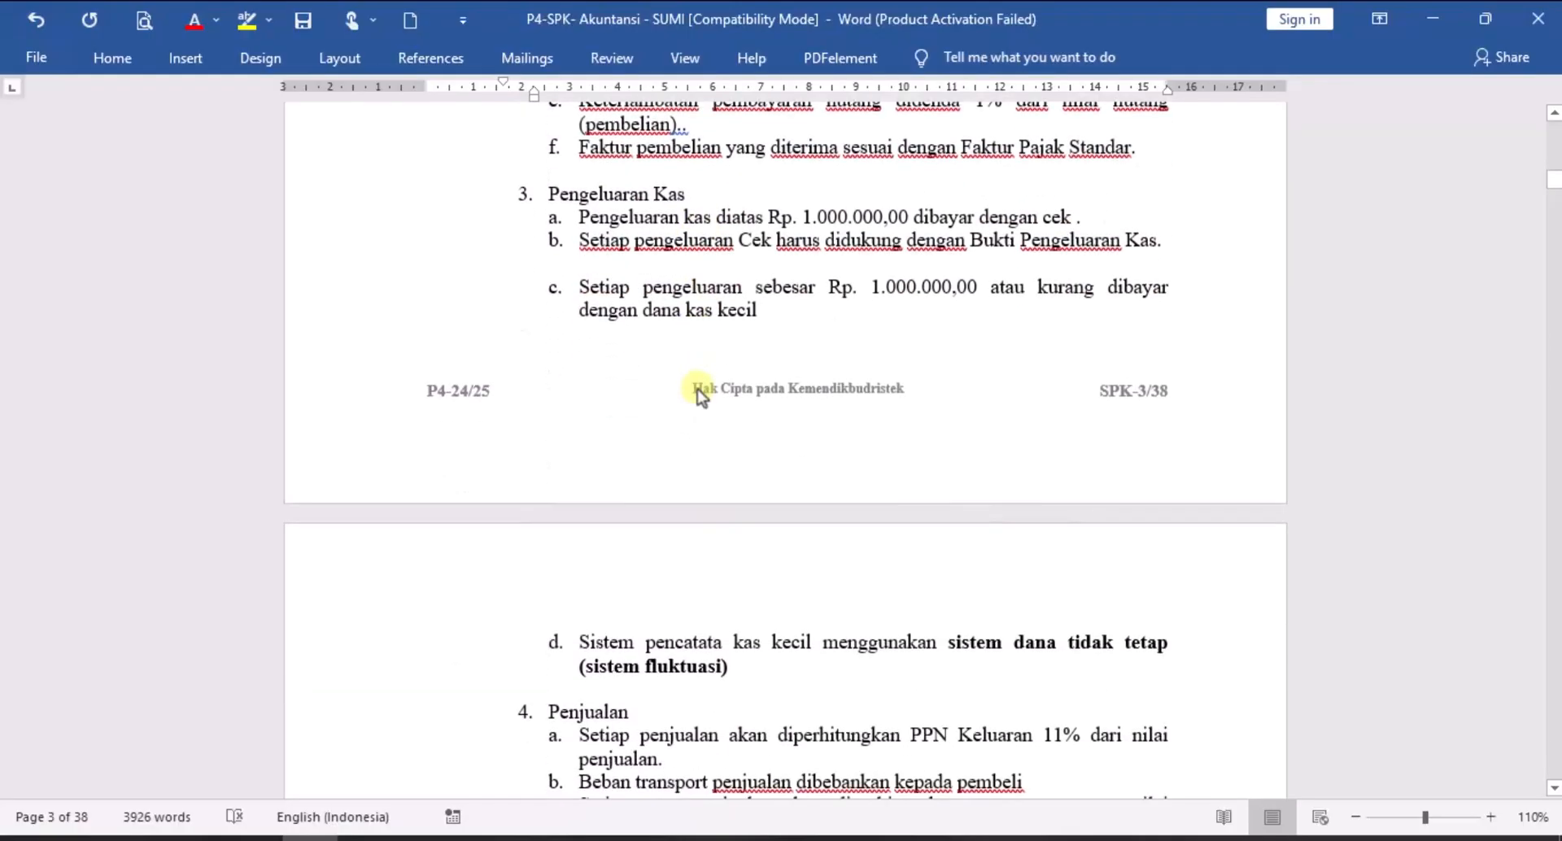
{"action": "scroll", "coordinate": [699, 394], "scroll_direction": "down", "scroll_amount": 3}
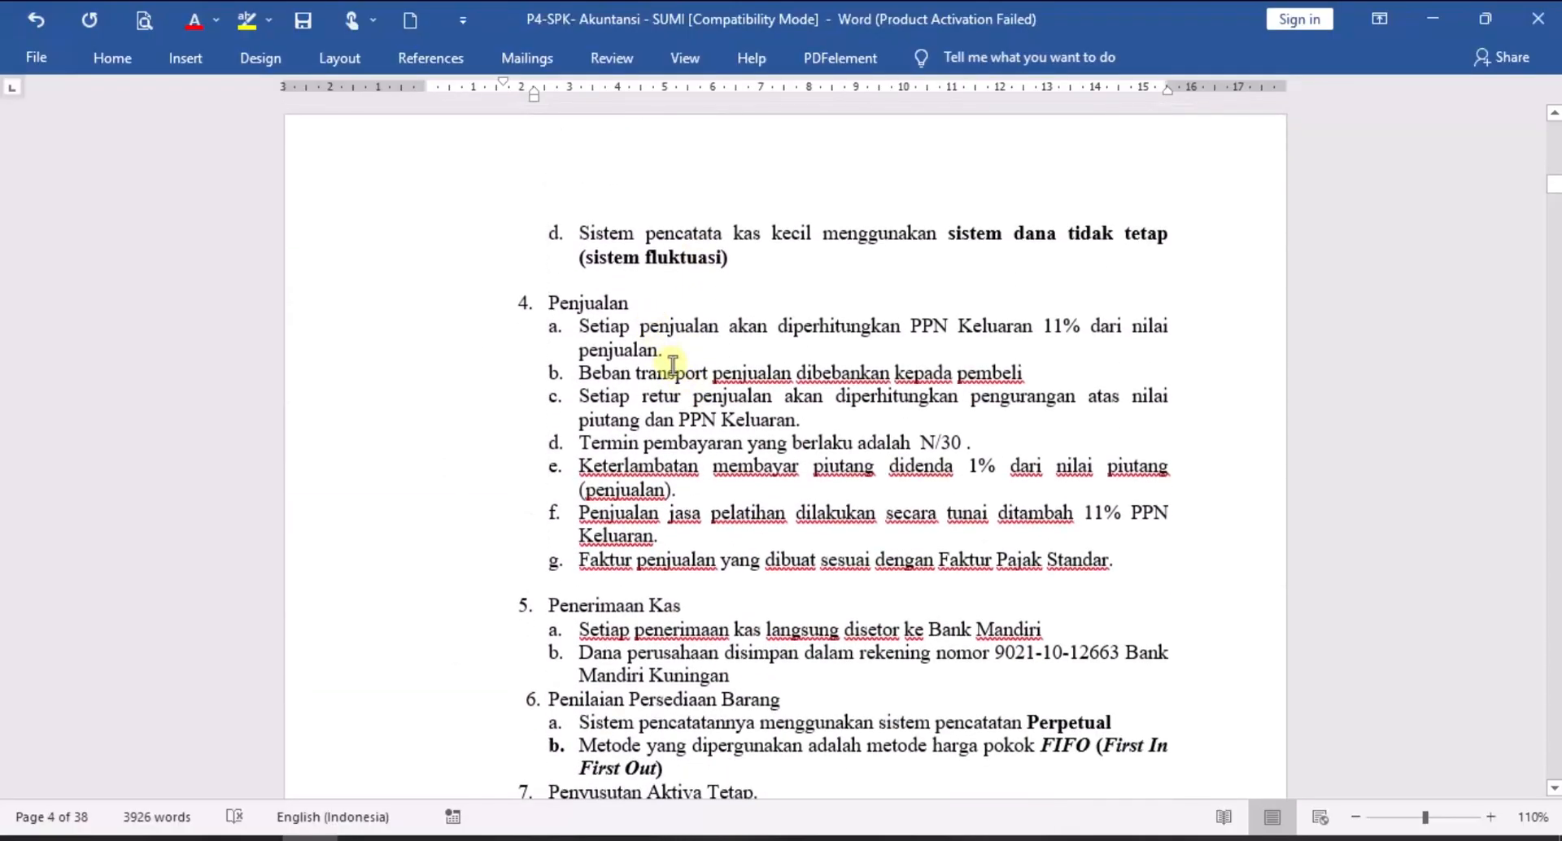
{"action": "scroll", "coordinate": [706, 390], "scroll_direction": "down", "scroll_amount": 2}
{"action": "scroll", "coordinate": [704, 487], "scroll_direction": "down", "scroll_amount": 2}
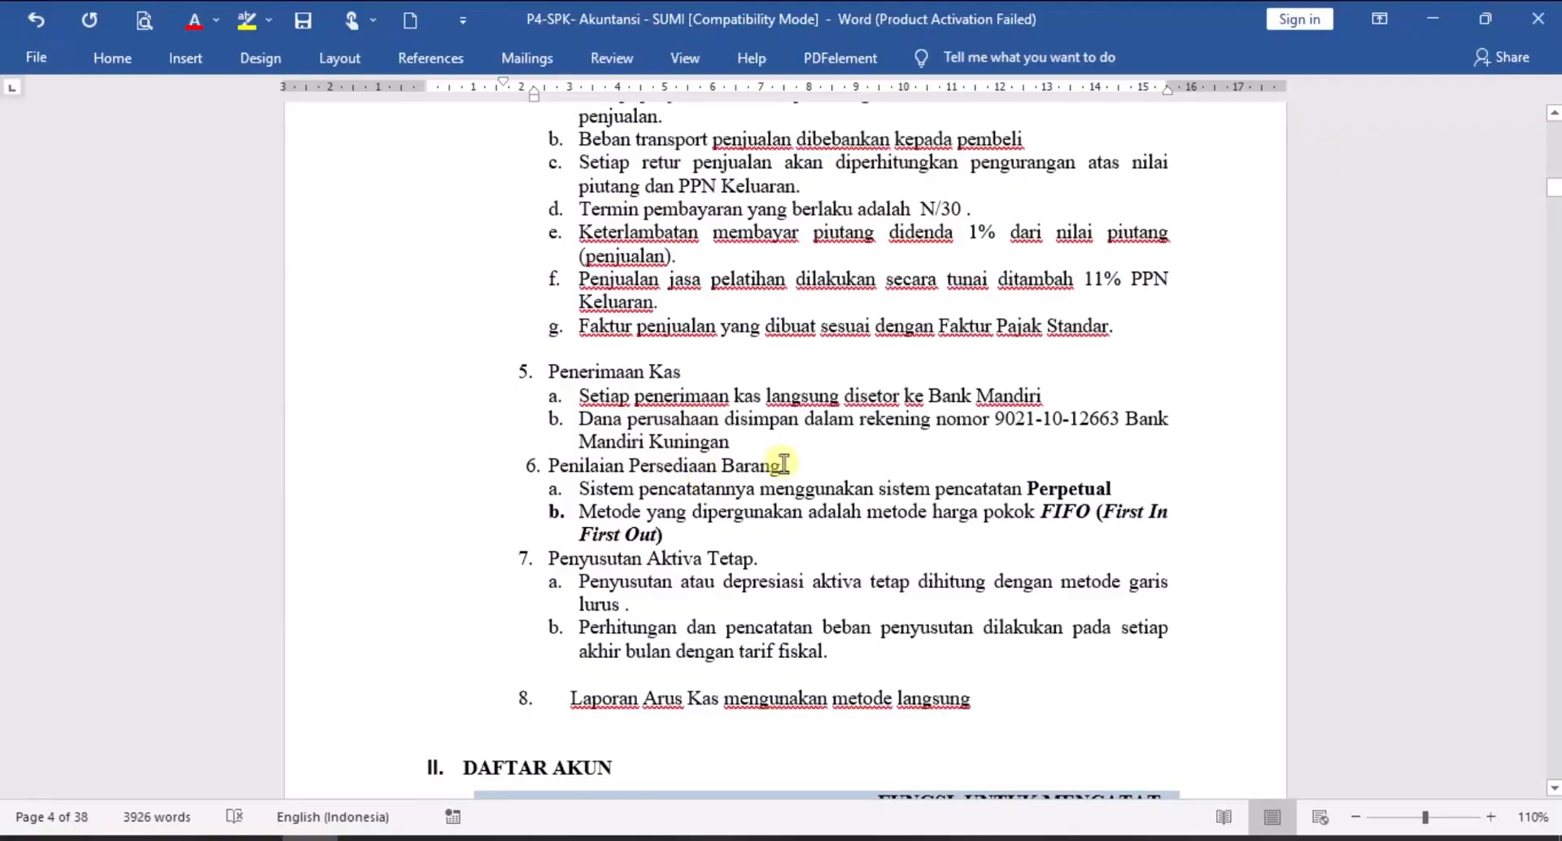
{"action": "scroll", "coordinate": [789, 450], "scroll_direction": "down", "scroll_amount": 1}
{"action": "scroll", "coordinate": [802, 443], "scroll_direction": "down", "scroll_amount": 1}
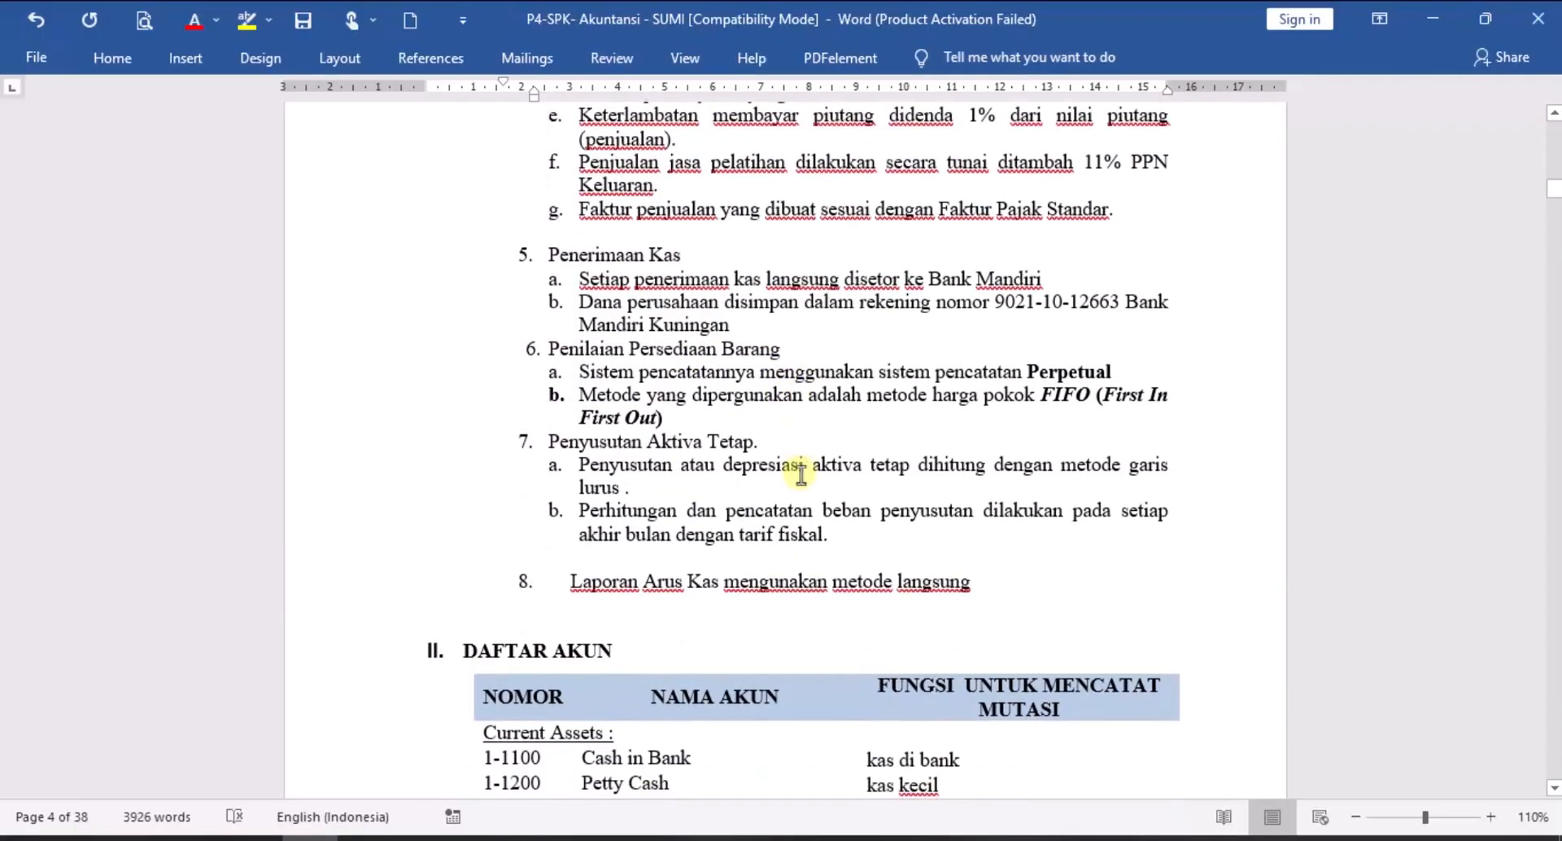
{"action": "scroll", "coordinate": [940, 550], "scroll_direction": "down", "scroll_amount": 2}
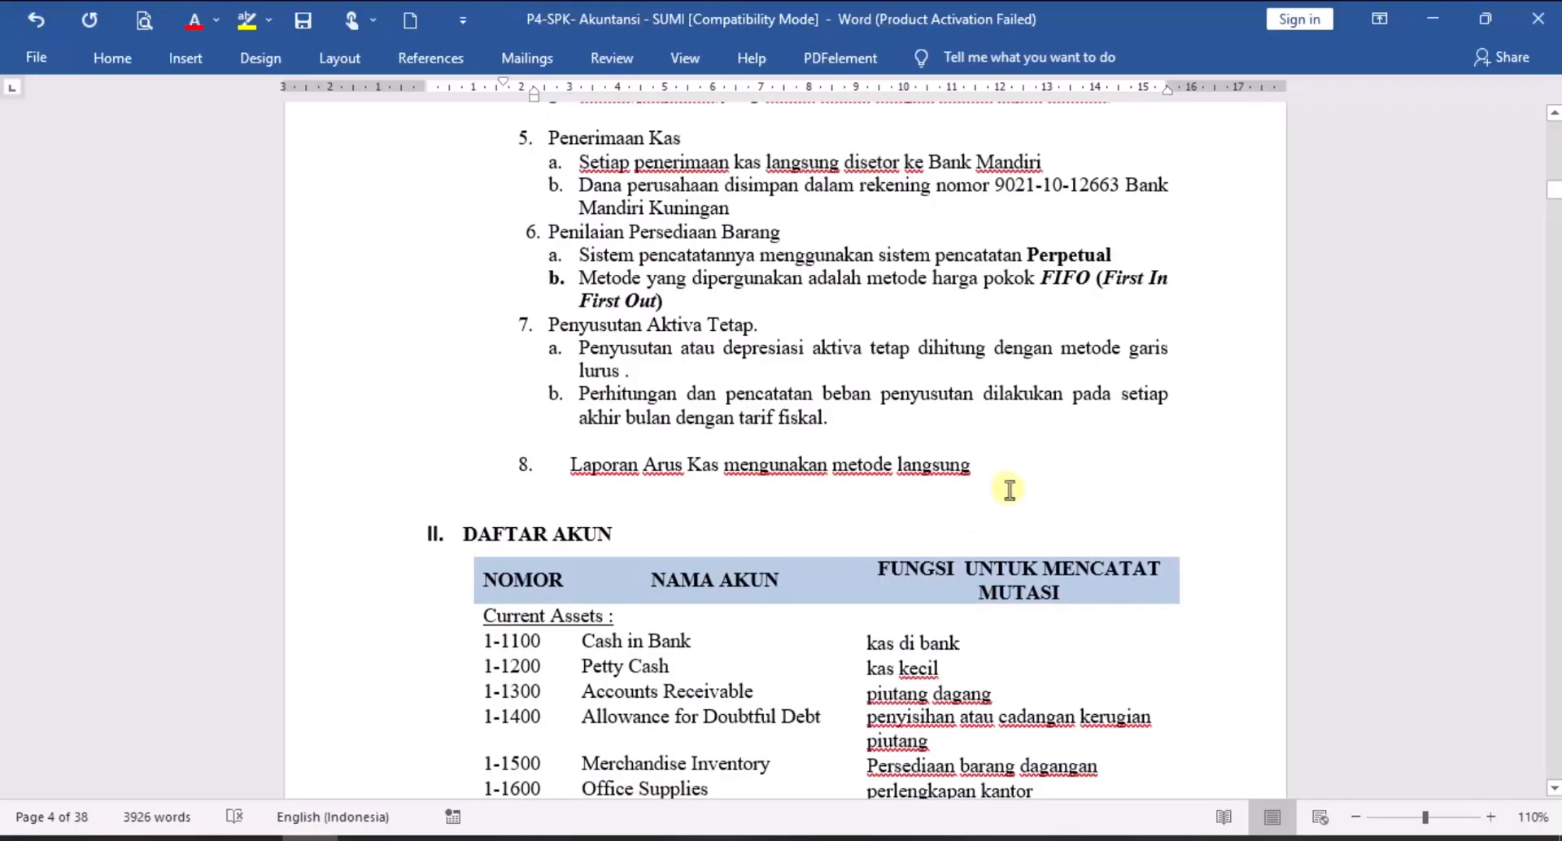
Return to the Kebijakan Akuntansi section and examine the general, purchasing, cash disbursement and petty cash policies.
{"action": "scroll", "coordinate": [978, 501], "scroll_direction": "up", "scroll_amount": 14}
{"action": "scroll", "coordinate": [1009, 490], "scroll_direction": "up", "scroll_amount": 5}
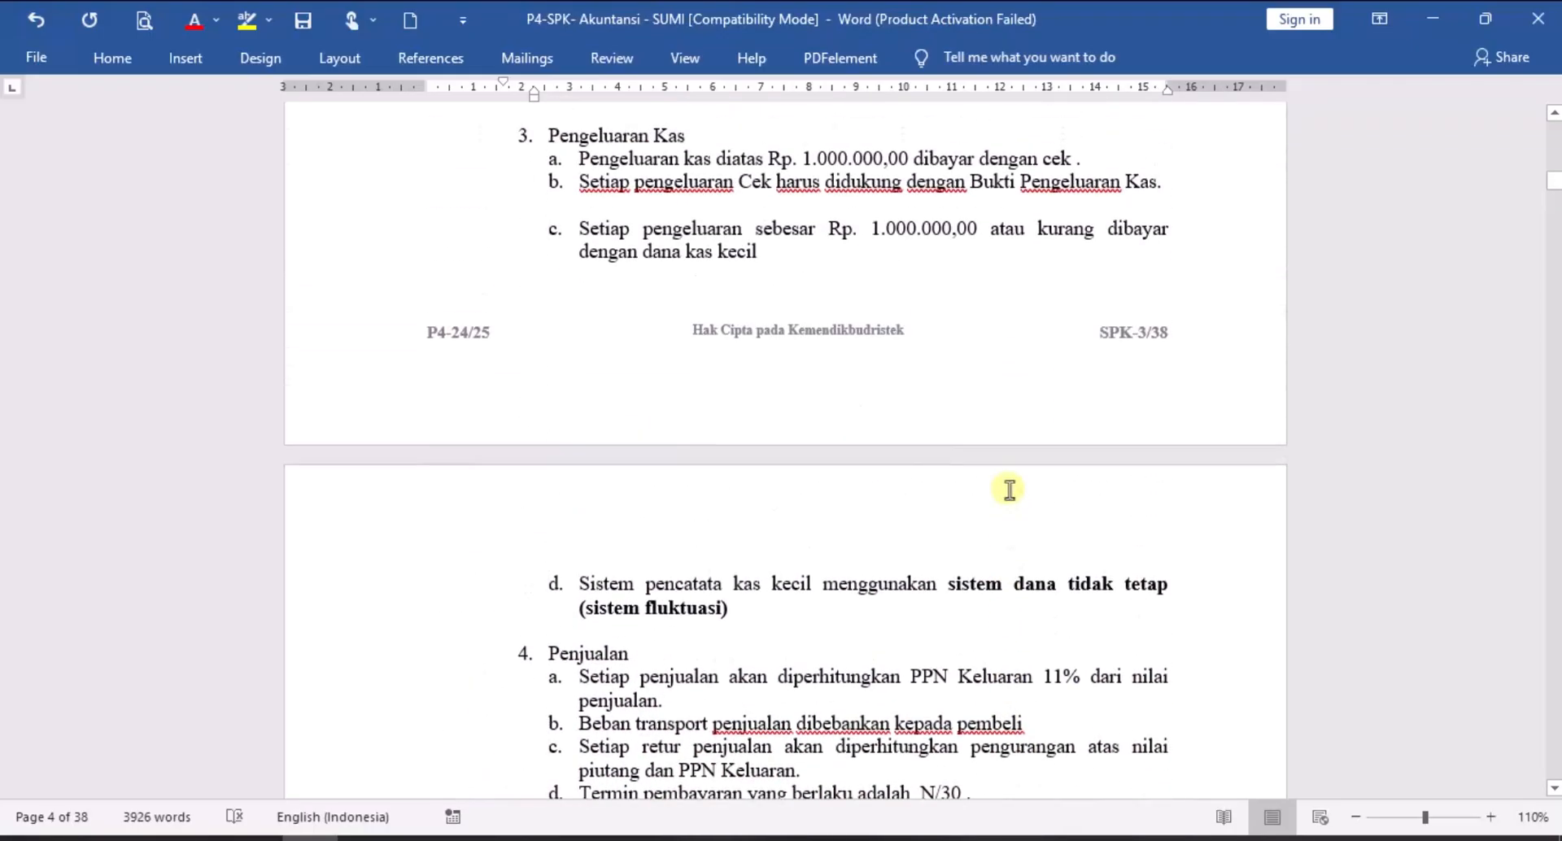
{"action": "scroll", "coordinate": [1009, 490], "scroll_direction": "up", "scroll_amount": 7}
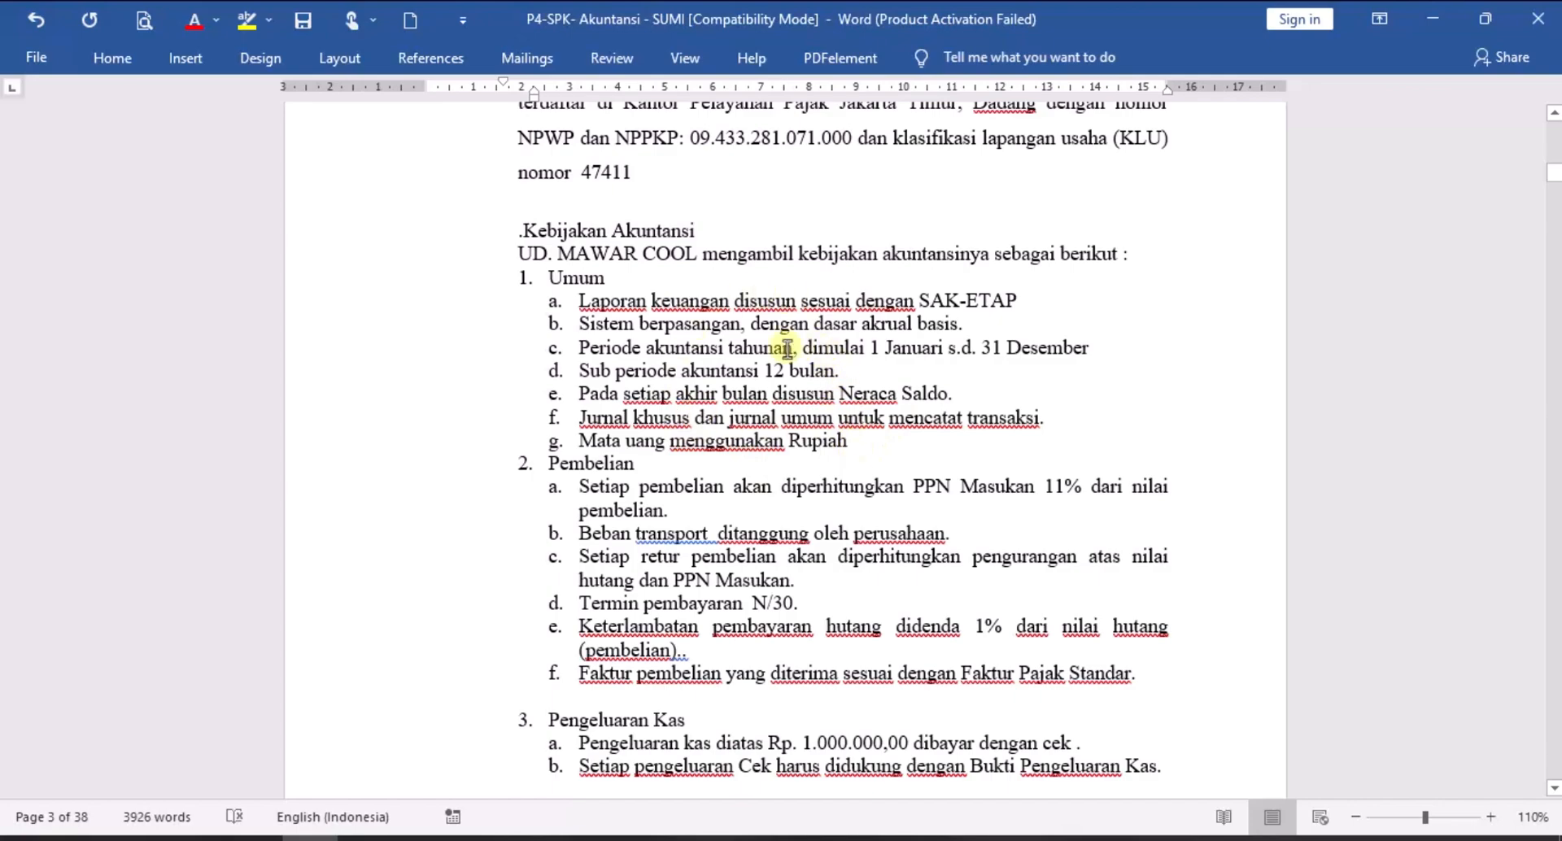
{"action": "scroll", "coordinate": [828, 453], "scroll_direction": "down", "scroll_amount": 3}
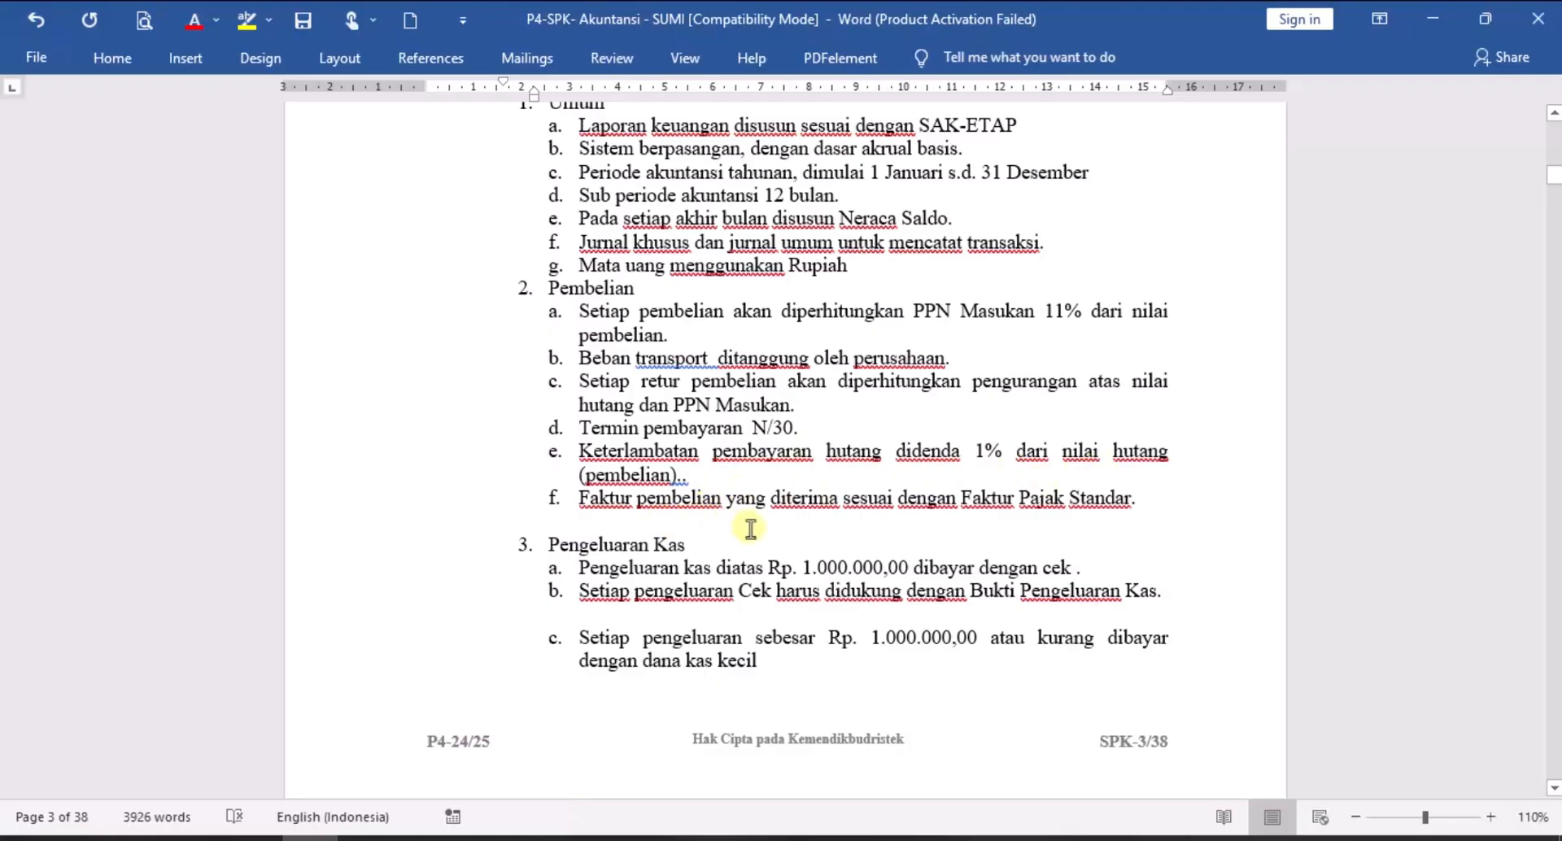
{"action": "scroll", "coordinate": [928, 512], "scroll_direction": "down", "scroll_amount": 3}
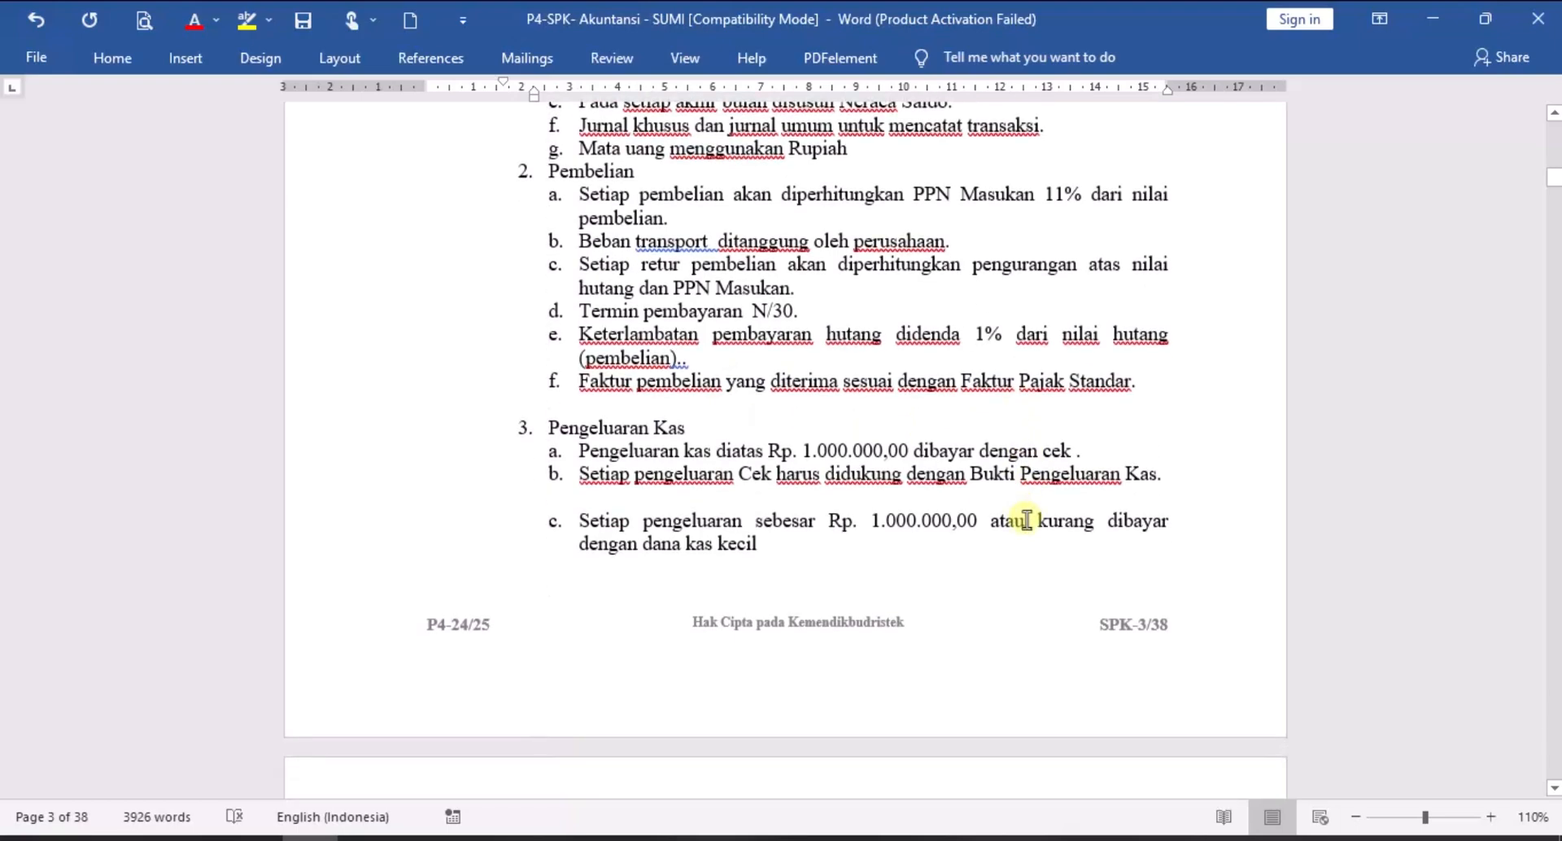
{"action": "scroll", "coordinate": [1027, 520], "scroll_direction": "down", "scroll_amount": 3}
{"action": "scroll", "coordinate": [1026, 520], "scroll_direction": "down", "scroll_amount": 2}
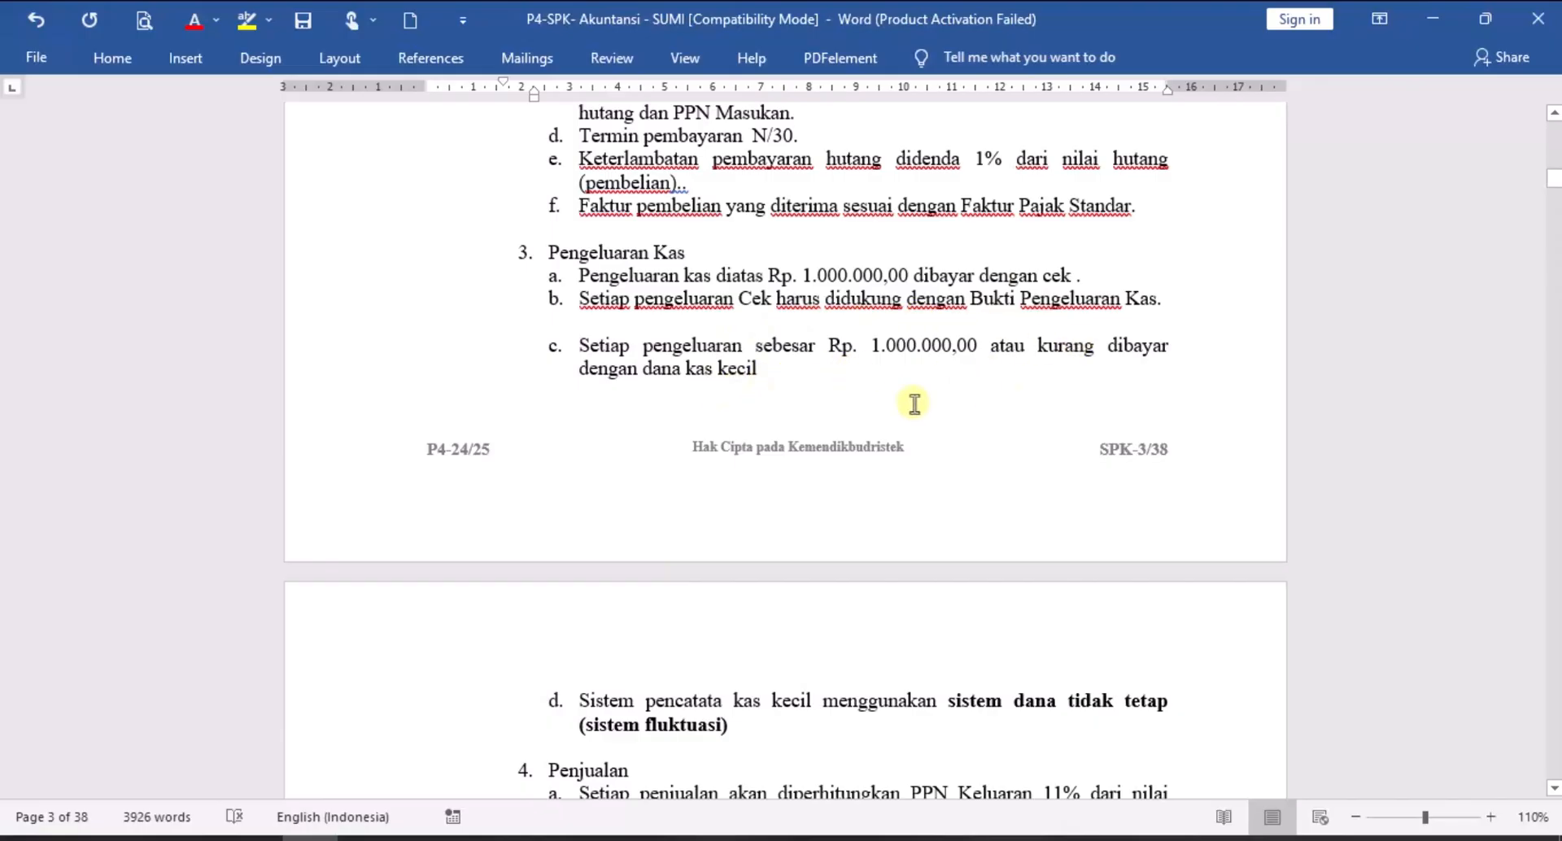
{"action": "scroll", "coordinate": [912, 407], "scroll_direction": "down", "scroll_amount": 2}
{"action": "scroll", "coordinate": [915, 409], "scroll_direction": "down", "scroll_amount": 3}
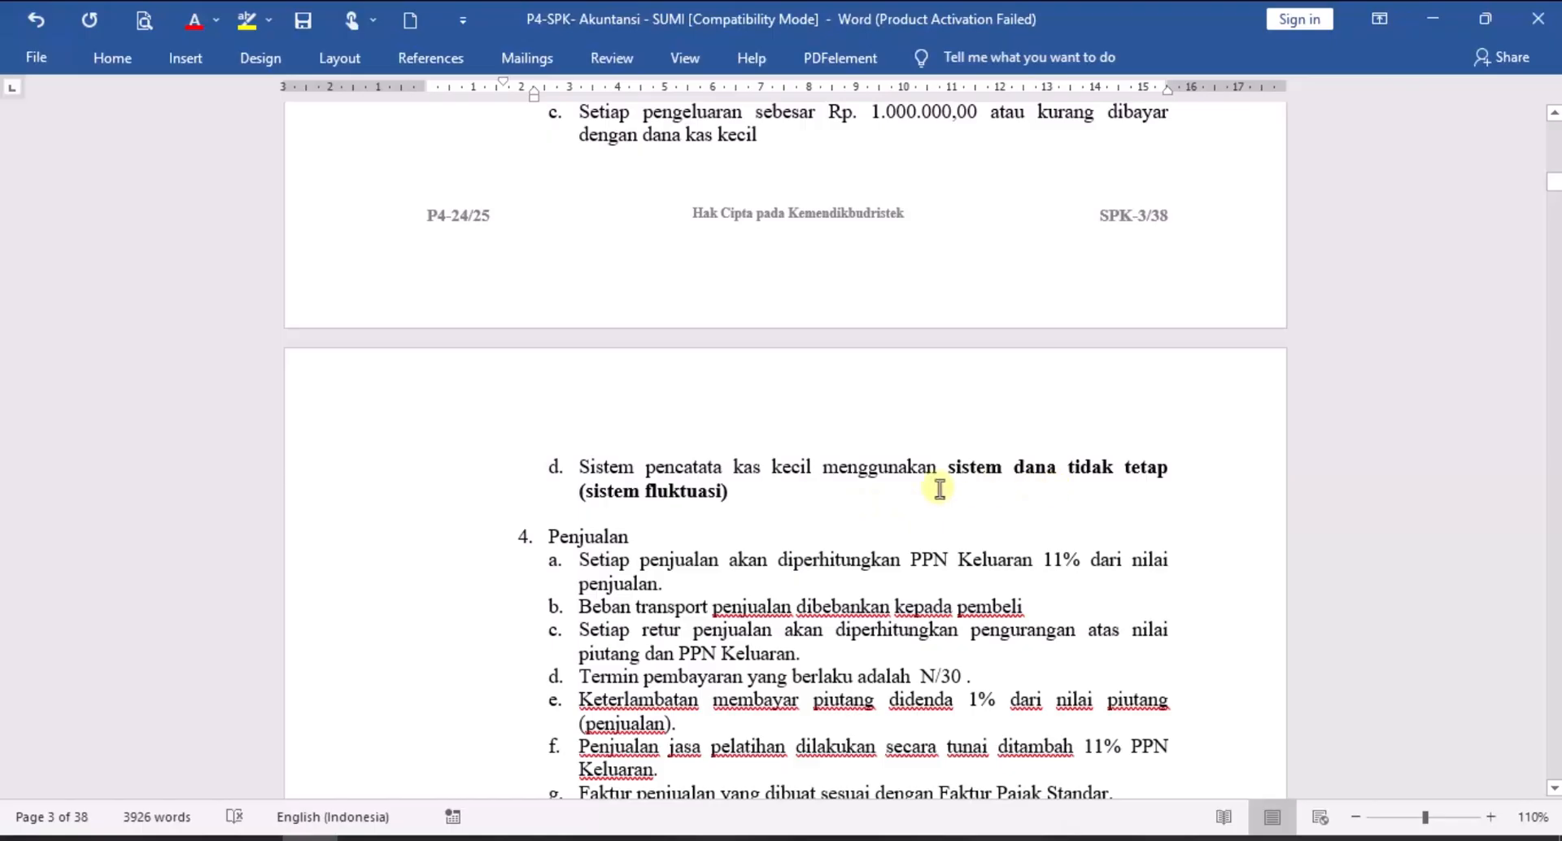
Examine the policies on sales, cash receipts, inventory valuation, fixed asset depreciation and the cash flow report.
{"action": "scroll", "coordinate": [800, 489], "scroll_direction": "down", "scroll_amount": 3}
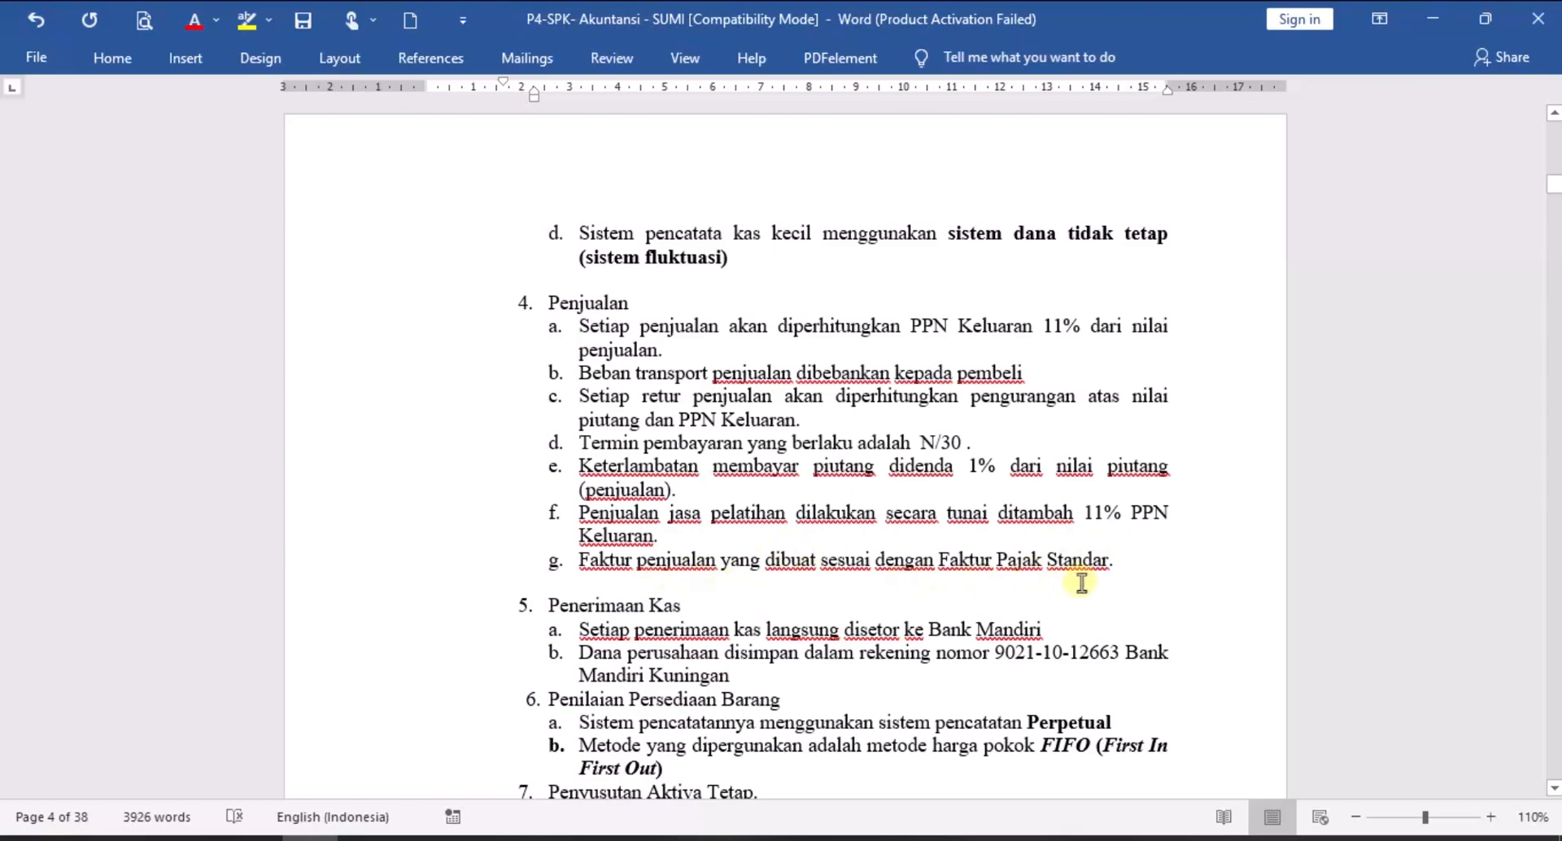
{"action": "left_click", "coordinate": [766, 586]}
{"action": "scroll", "coordinate": [765, 585], "scroll_direction": "down", "scroll_amount": 4}
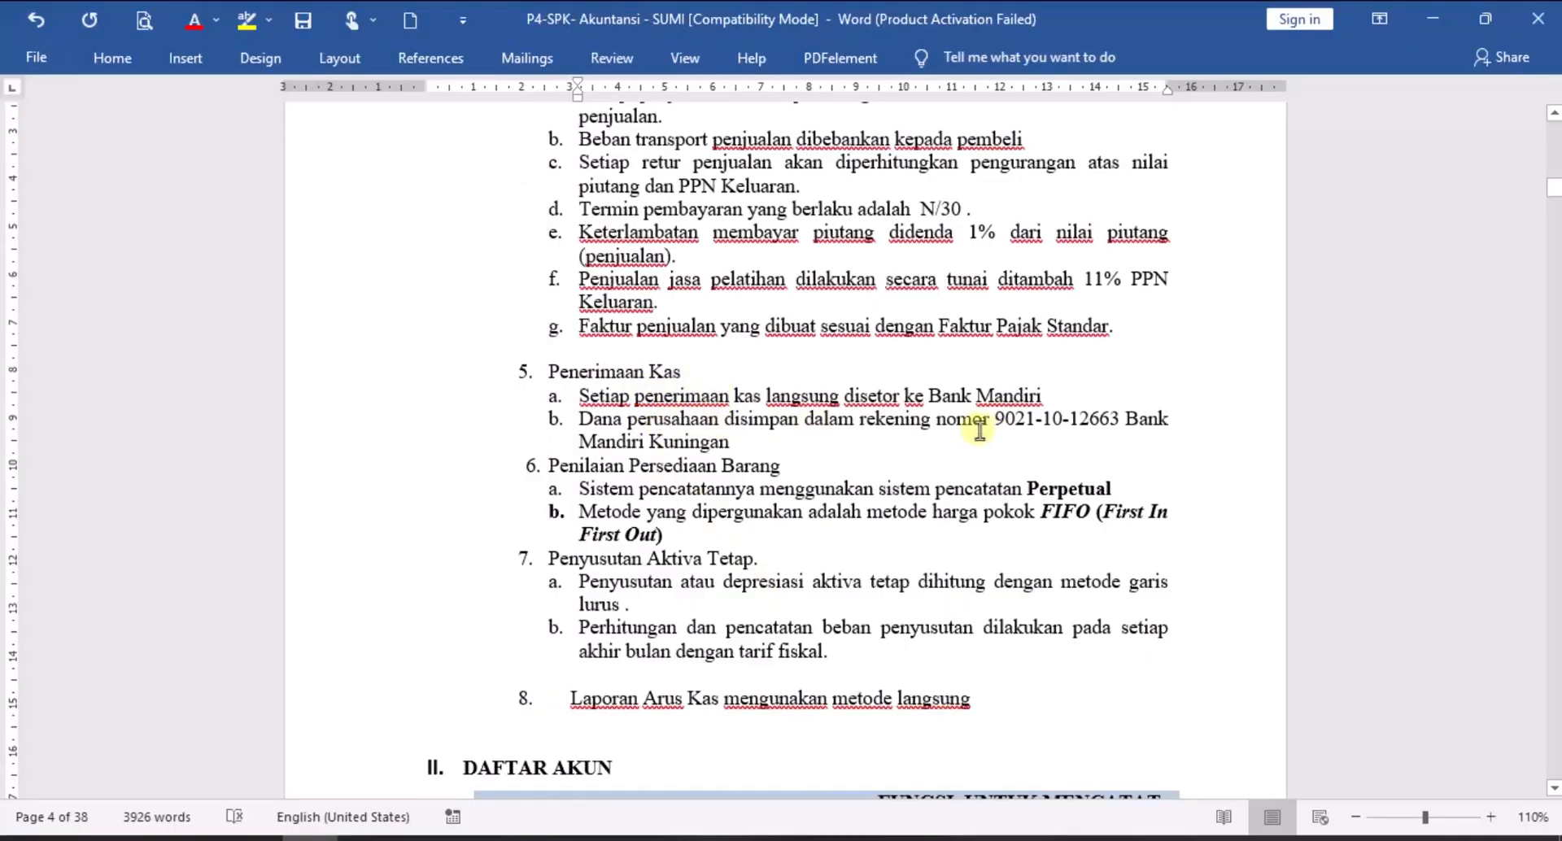
{"action": "scroll", "coordinate": [896, 428], "scroll_direction": "down", "scroll_amount": 1}
{"action": "scroll", "coordinate": [855, 427], "scroll_direction": "up", "scroll_amount": 1}
{"action": "scroll", "coordinate": [641, 602], "scroll_direction": "down", "scroll_amount": 1}
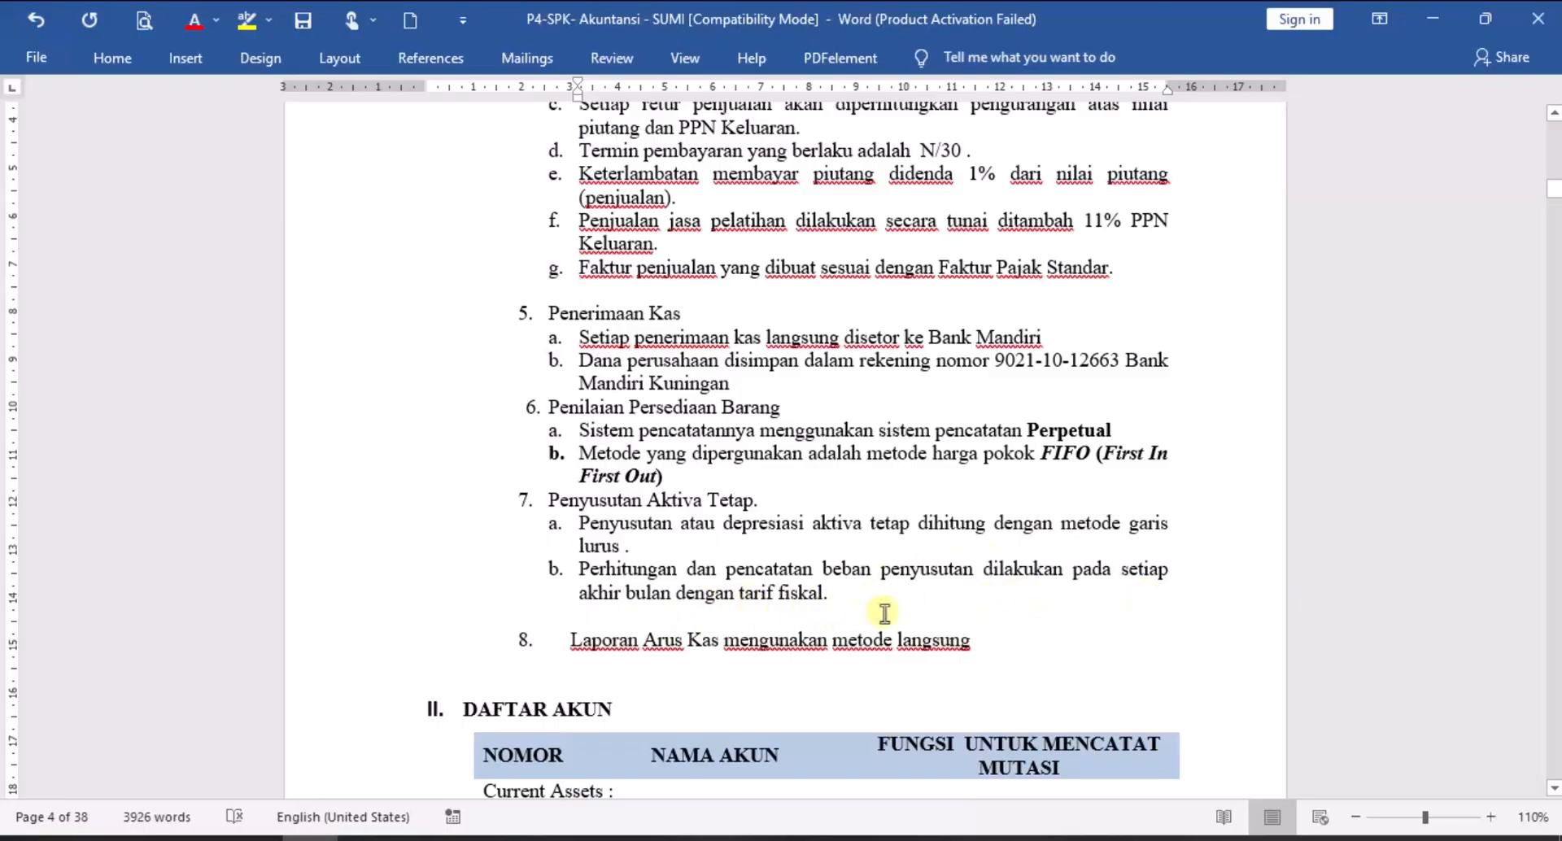
{"action": "scroll", "coordinate": [885, 614], "scroll_direction": "down", "scroll_amount": 1}
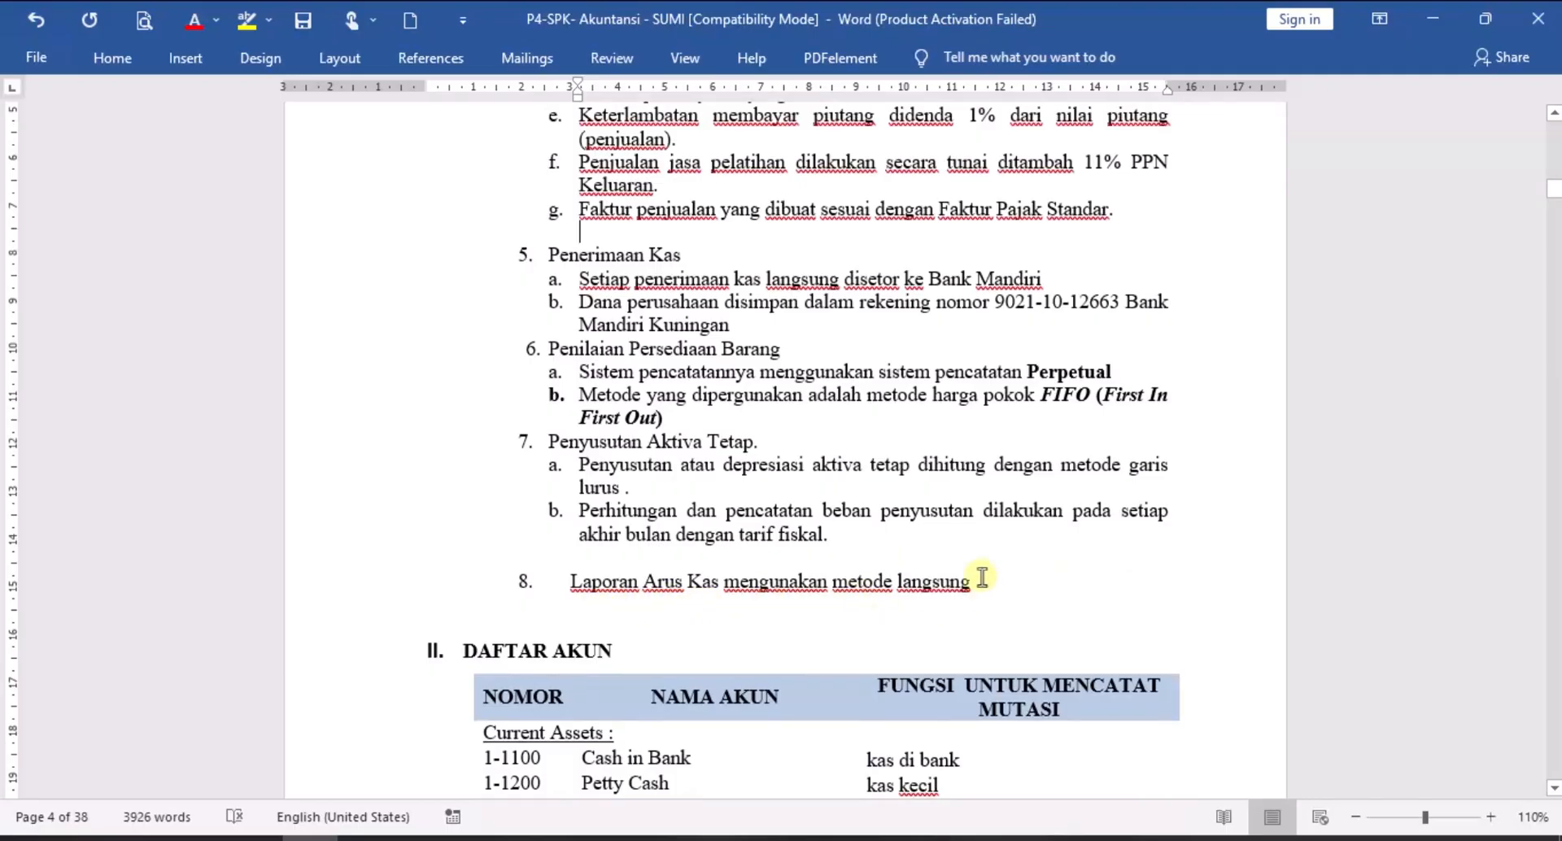
Look through the DAFTAR AKUN chart of accounts, from current assets to other expenses and losses.
{"action": "scroll", "coordinate": [1020, 578], "scroll_direction": "down", "scroll_amount": 5}
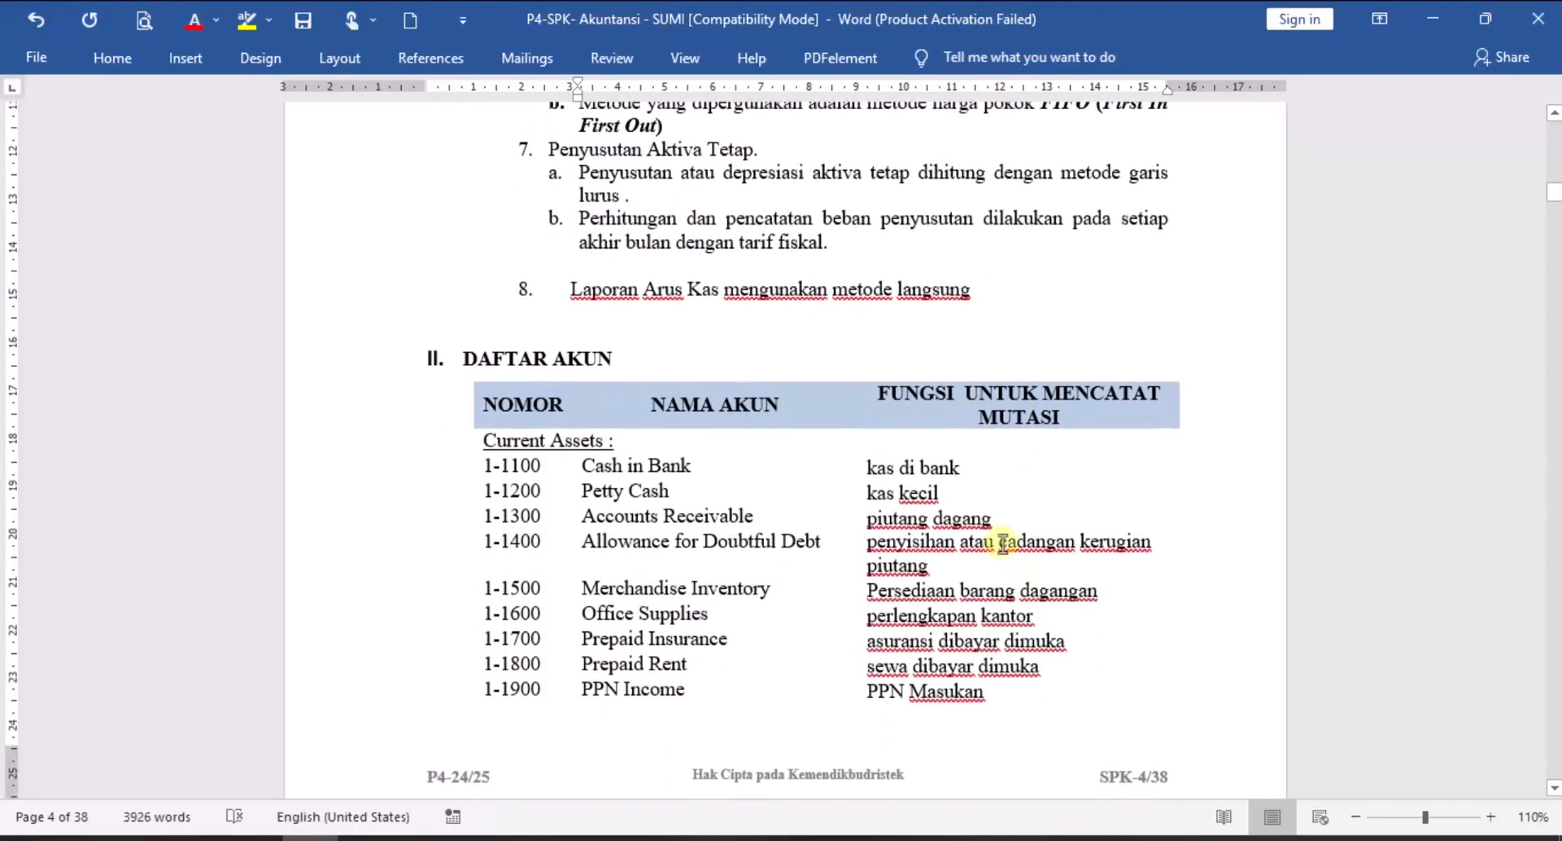
{"action": "scroll", "coordinate": [938, 537], "scroll_direction": "down", "scroll_amount": 6}
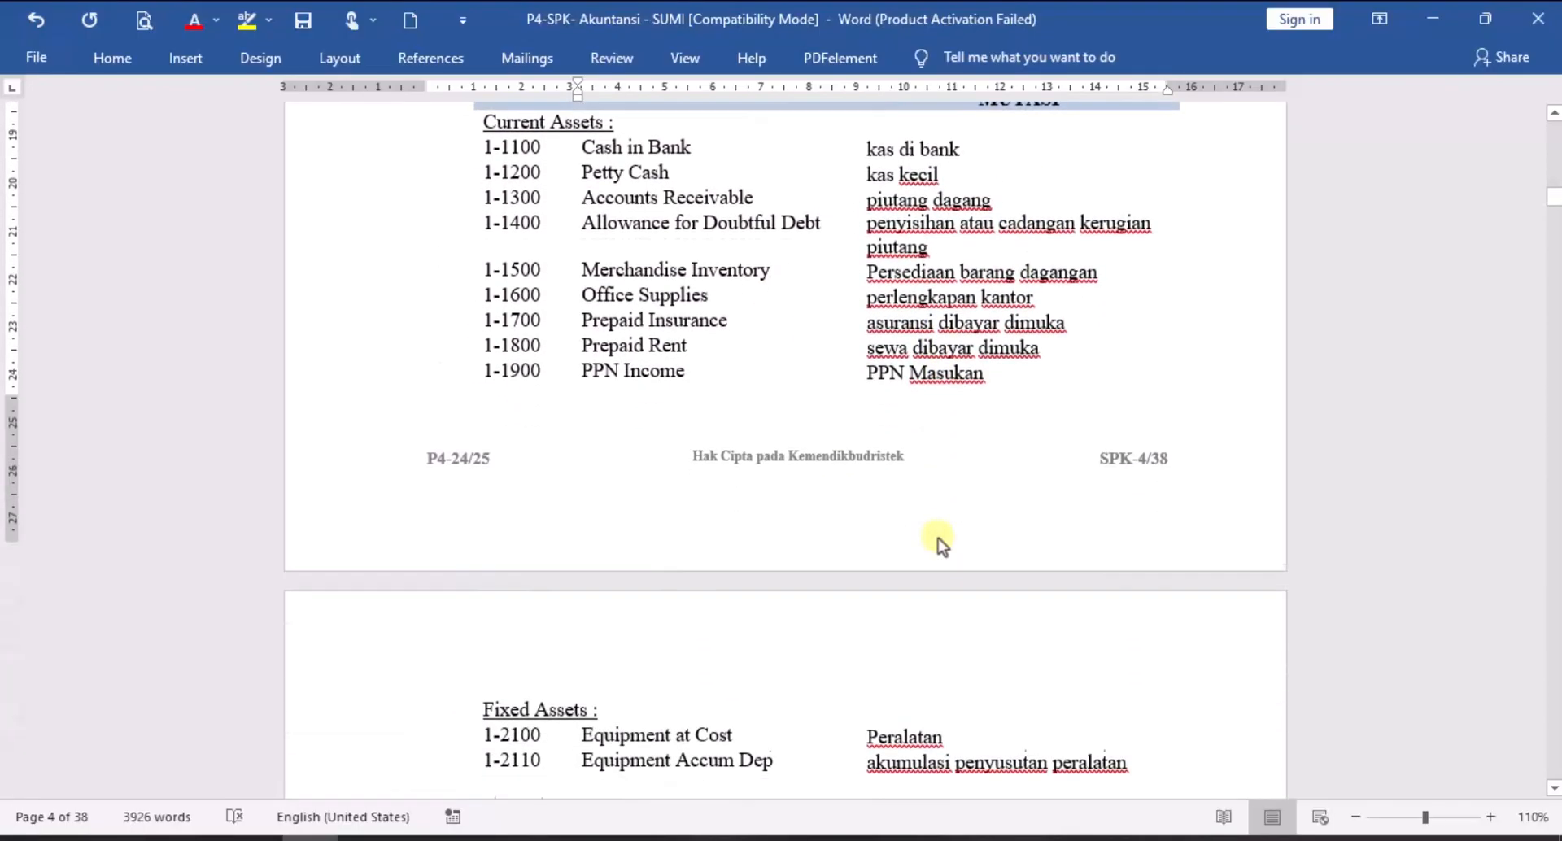
{"action": "scroll", "coordinate": [940, 538], "scroll_direction": "down", "scroll_amount": 7}
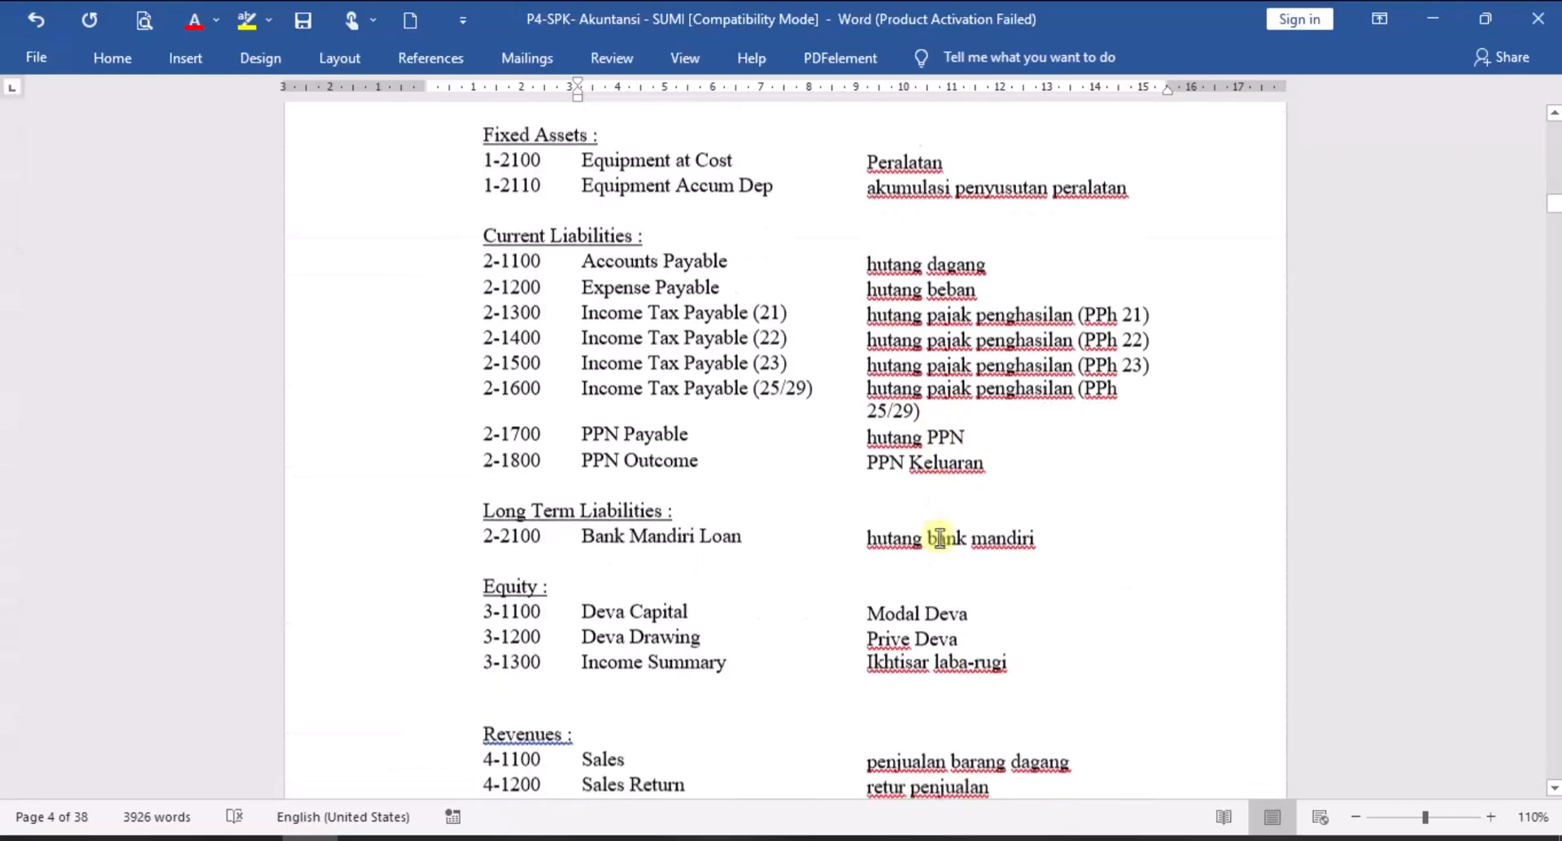
{"action": "scroll", "coordinate": [940, 538], "scroll_direction": "down", "scroll_amount": 6}
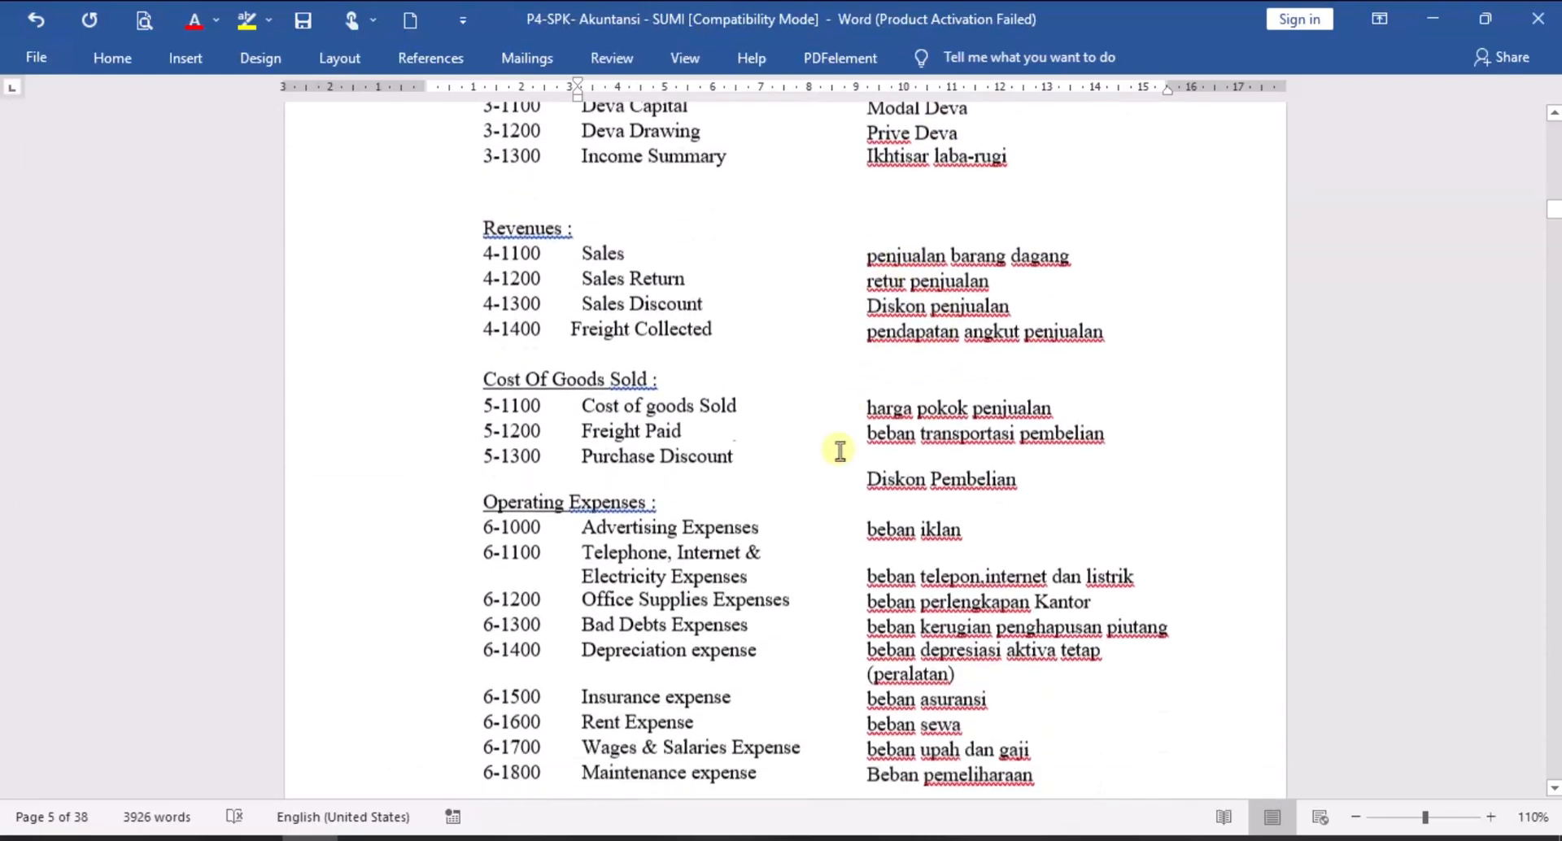
{"action": "scroll", "coordinate": [833, 525], "scroll_direction": "down", "scroll_amount": 5}
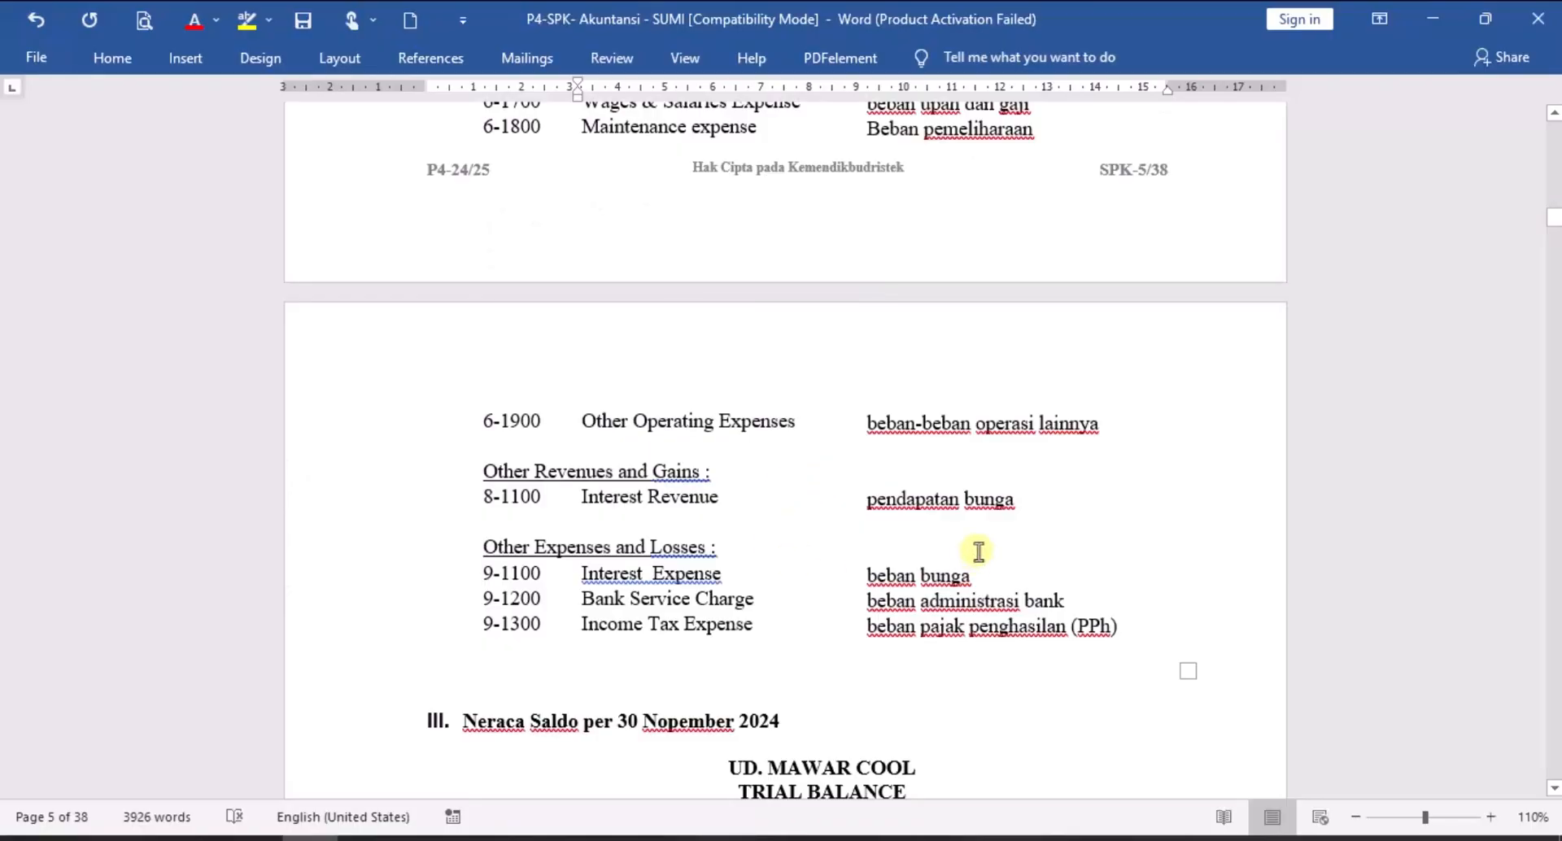
Examine the UD. MAWAR COOL trial balance per 30 November 2024, from Cash in Bank down to the debit and credit totals.
{"action": "scroll", "coordinate": [979, 551], "scroll_direction": "down", "scroll_amount": 5}
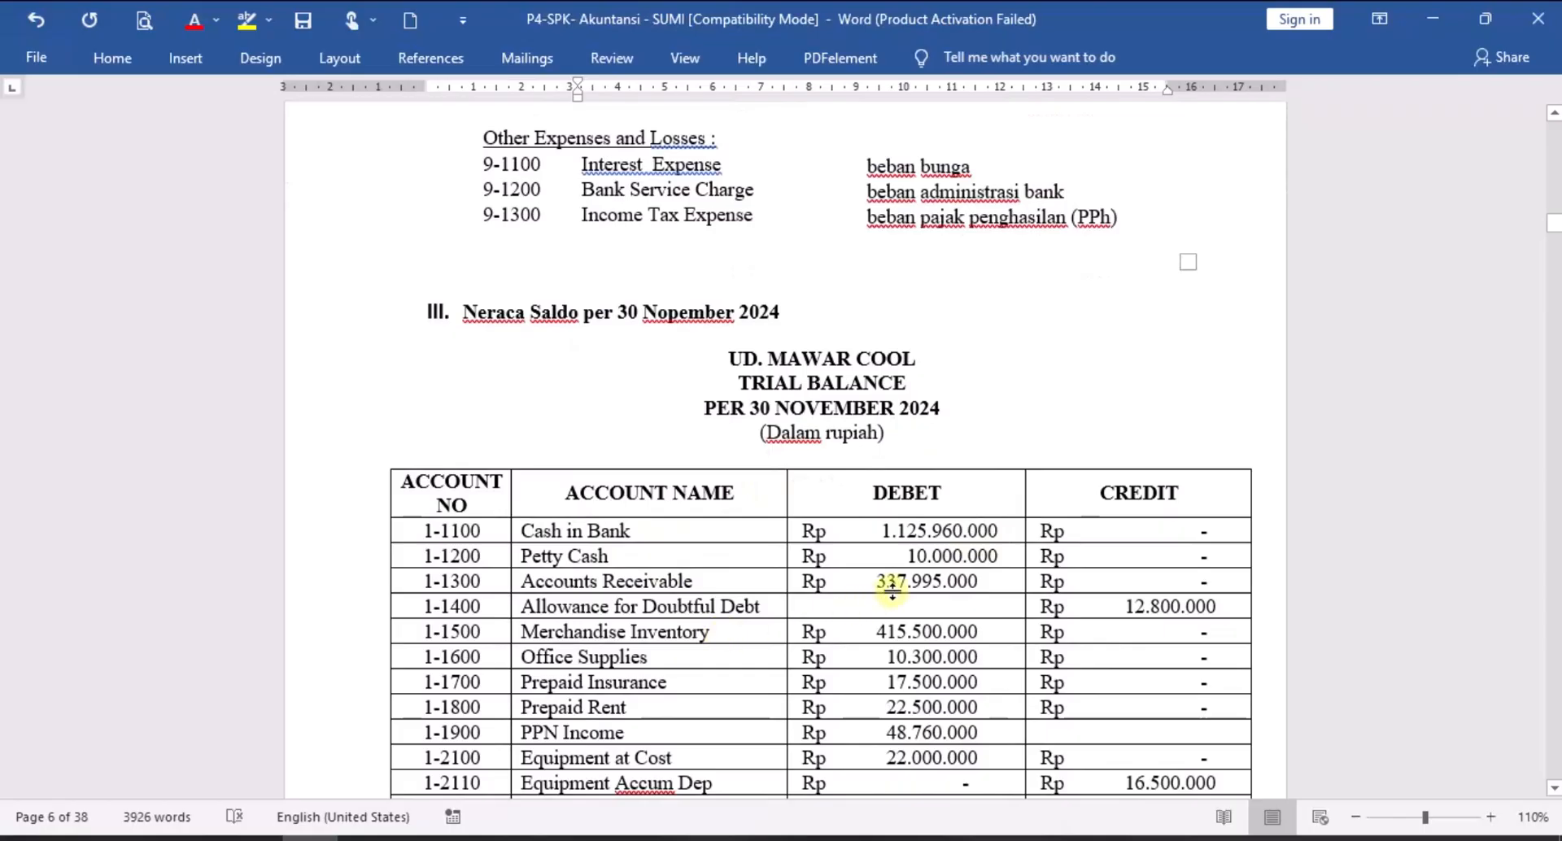
{"action": "scroll", "coordinate": [975, 582], "scroll_direction": "down", "scroll_amount": 1}
{"action": "scroll", "coordinate": [979, 583], "scroll_direction": "down", "scroll_amount": 1}
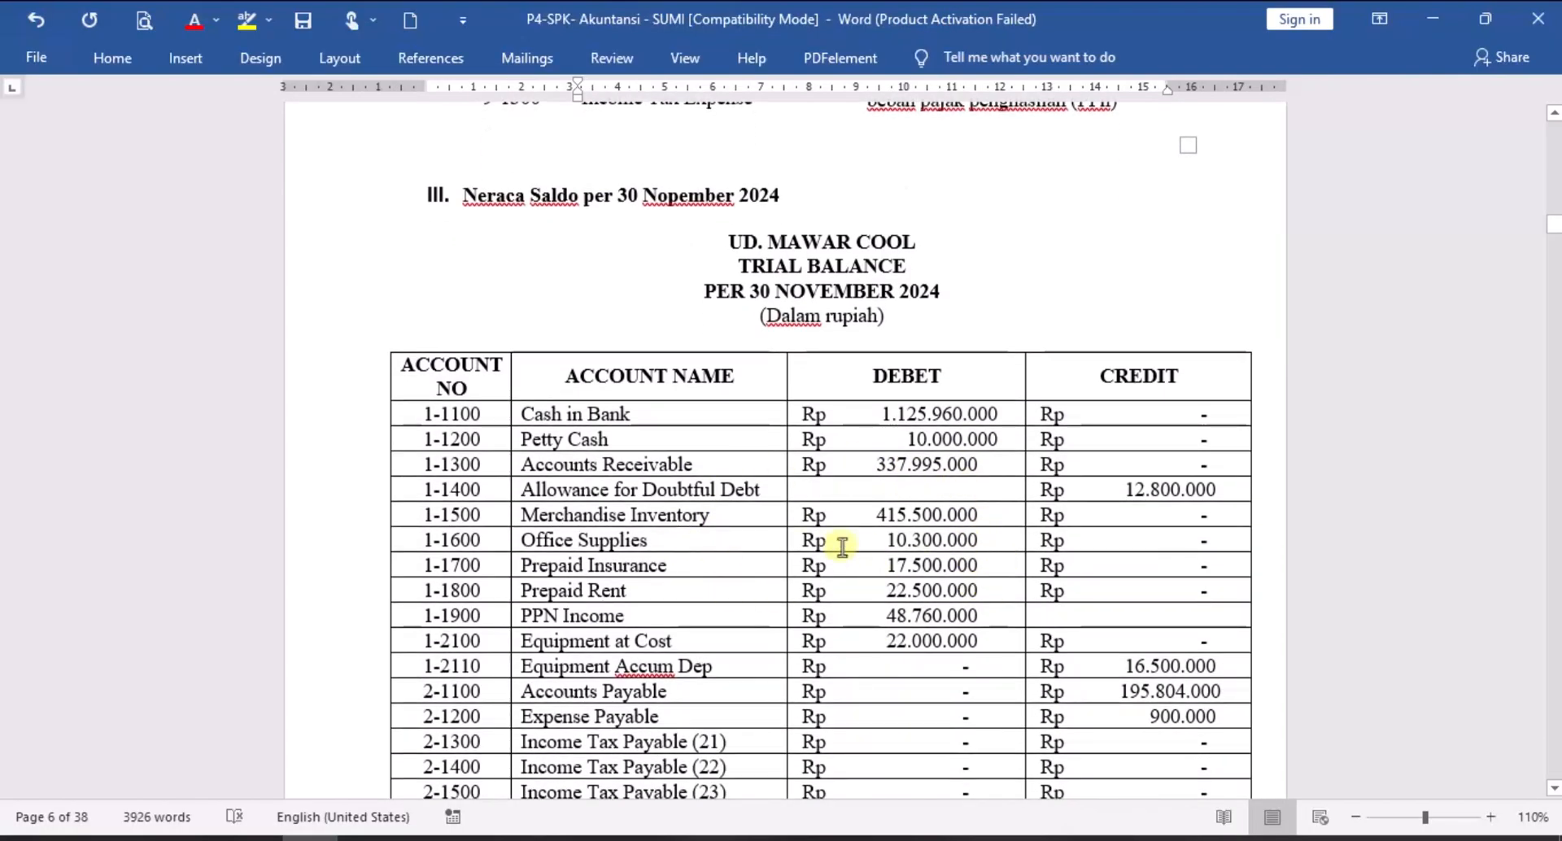
{"action": "scroll", "coordinate": [968, 526], "scroll_direction": "down", "scroll_amount": 2}
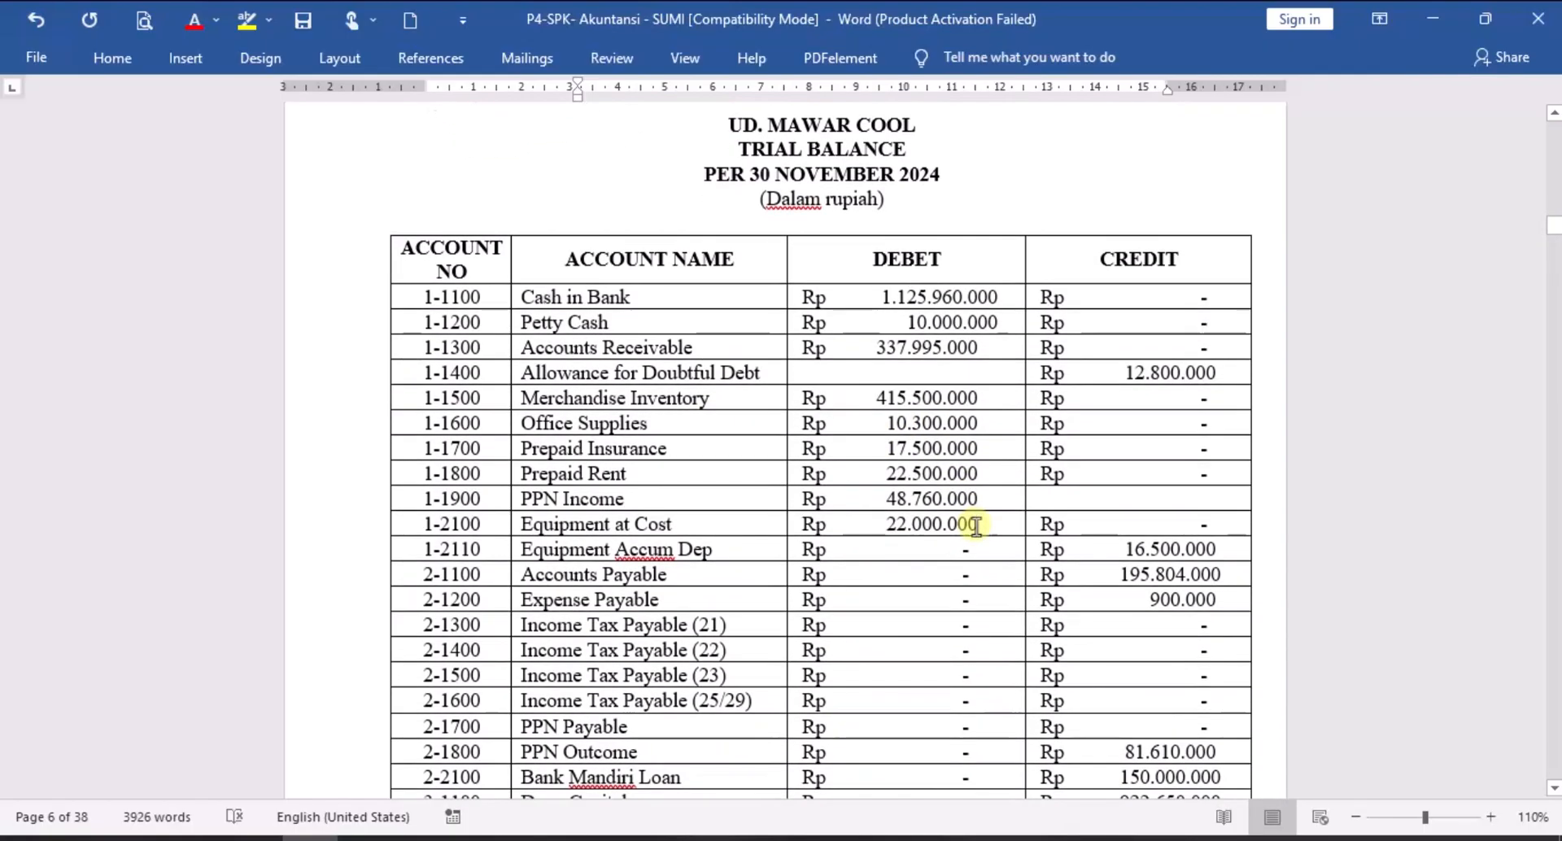
{"action": "scroll", "coordinate": [775, 548], "scroll_direction": "down", "scroll_amount": 7}
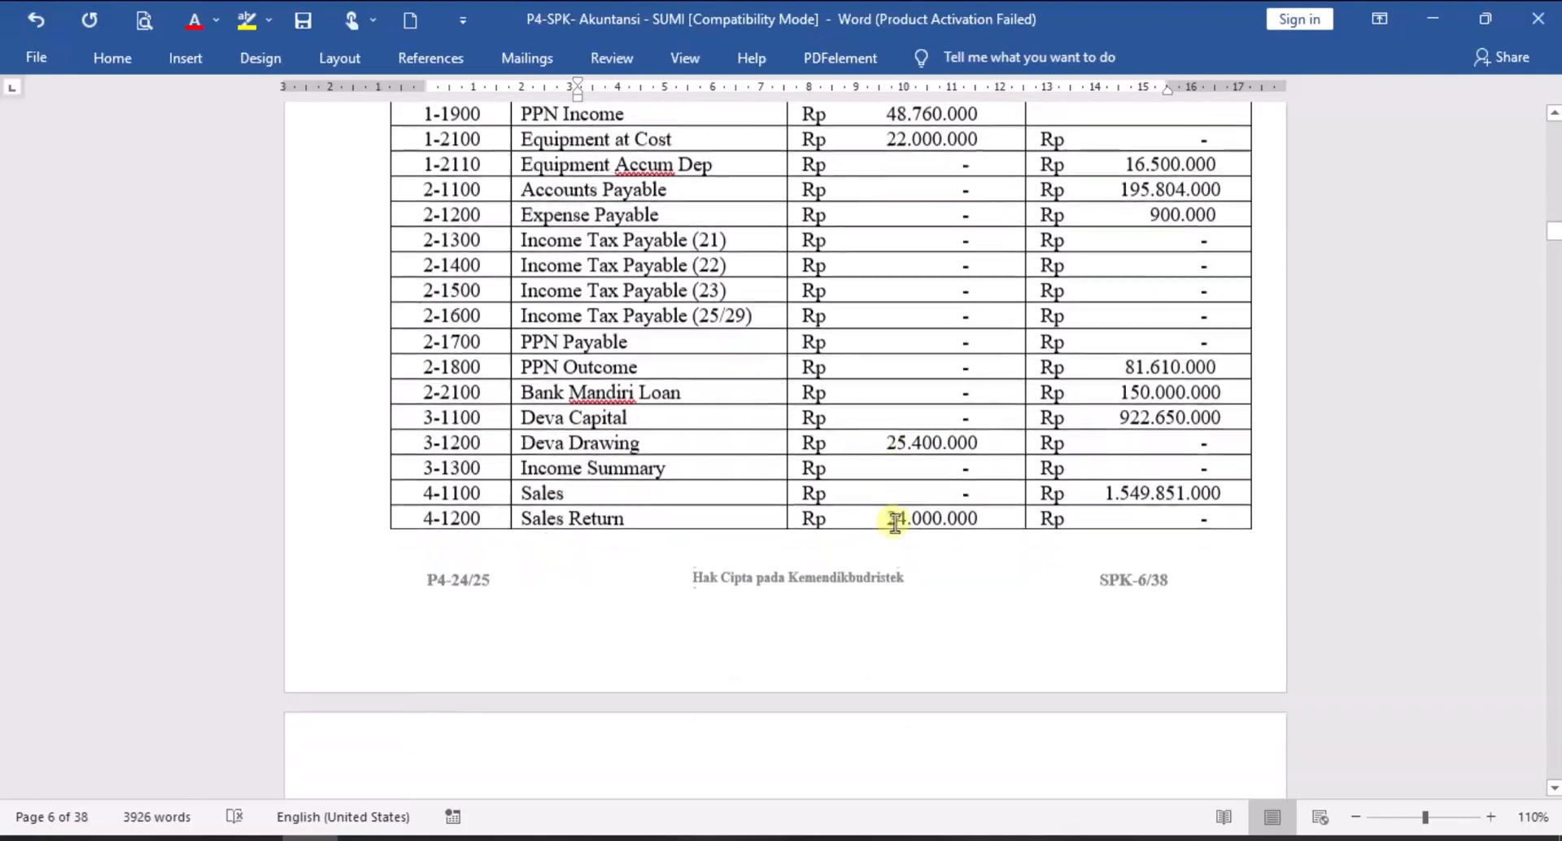
{"action": "scroll", "coordinate": [895, 523], "scroll_direction": "down", "scroll_amount": 6}
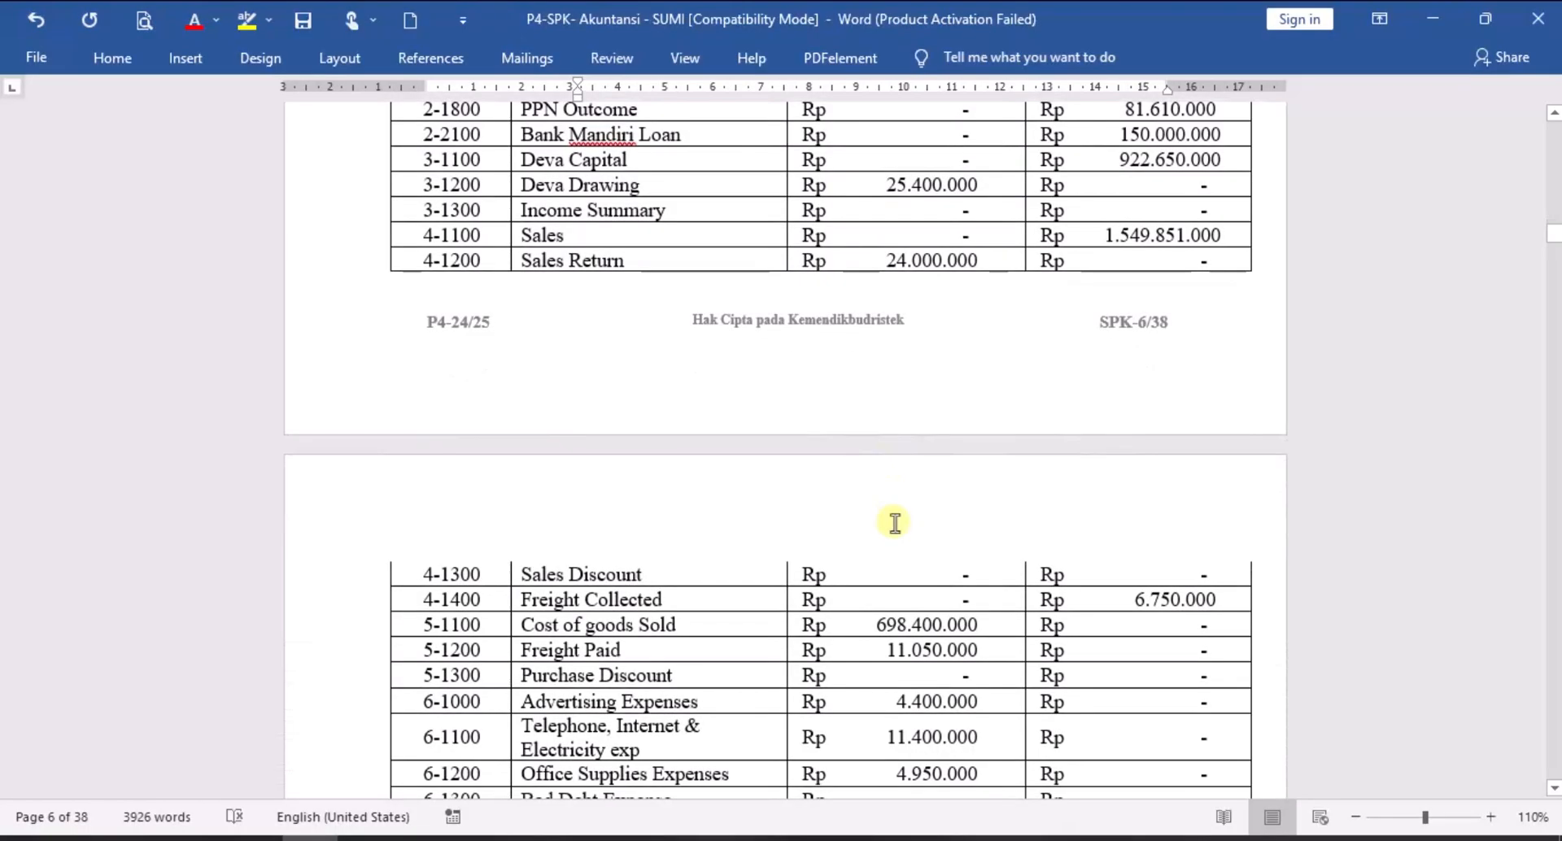
{"action": "scroll", "coordinate": [895, 523], "scroll_direction": "down", "scroll_amount": 2}
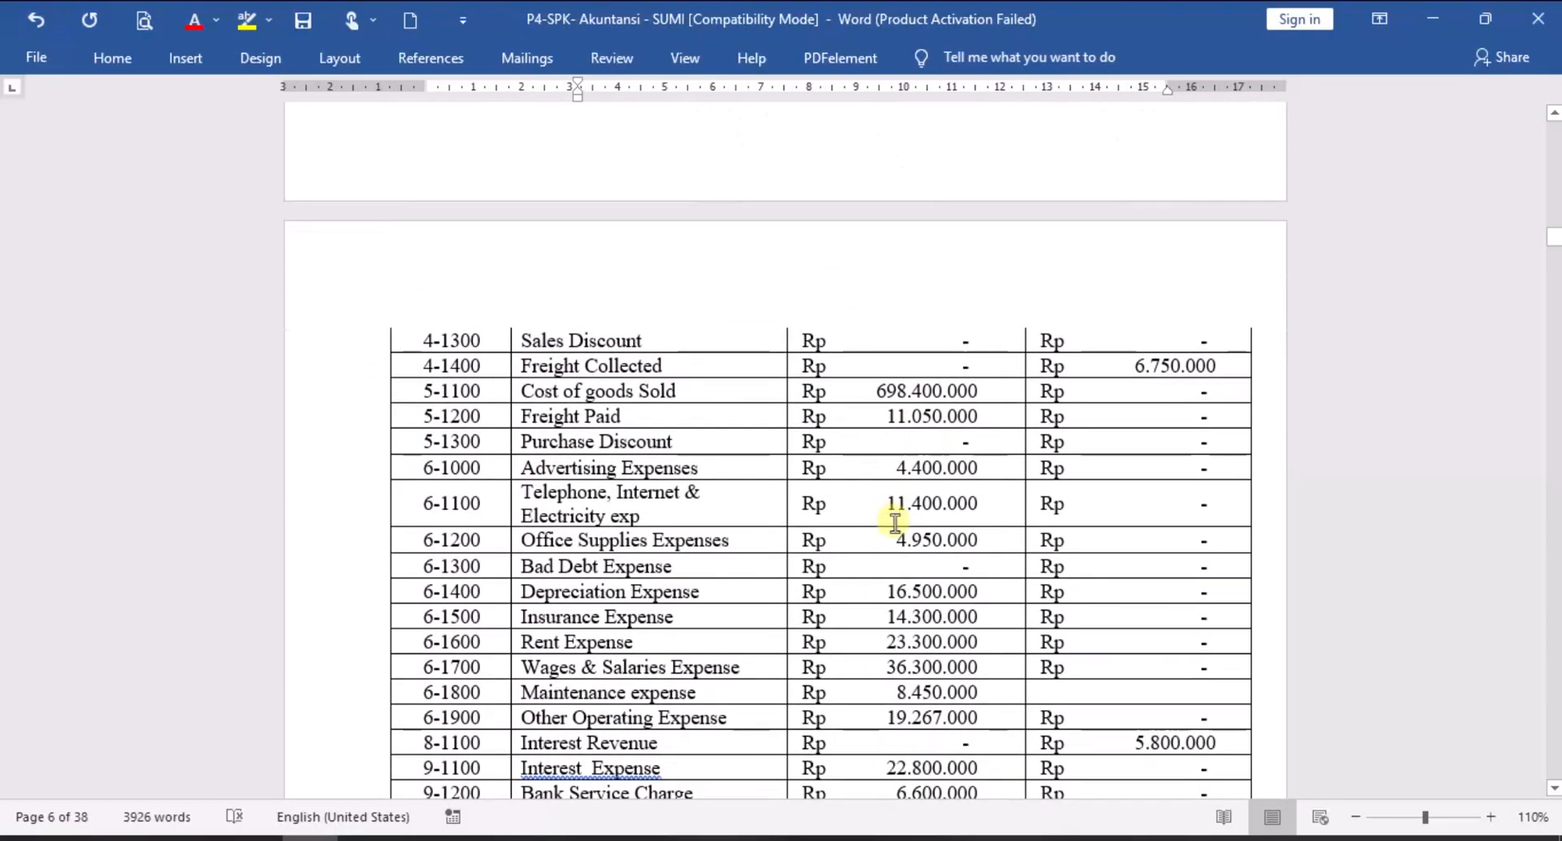
{"action": "scroll", "coordinate": [895, 523], "scroll_direction": "down", "scroll_amount": 1}
{"action": "scroll", "coordinate": [895, 523], "scroll_direction": "down", "scroll_amount": 3}
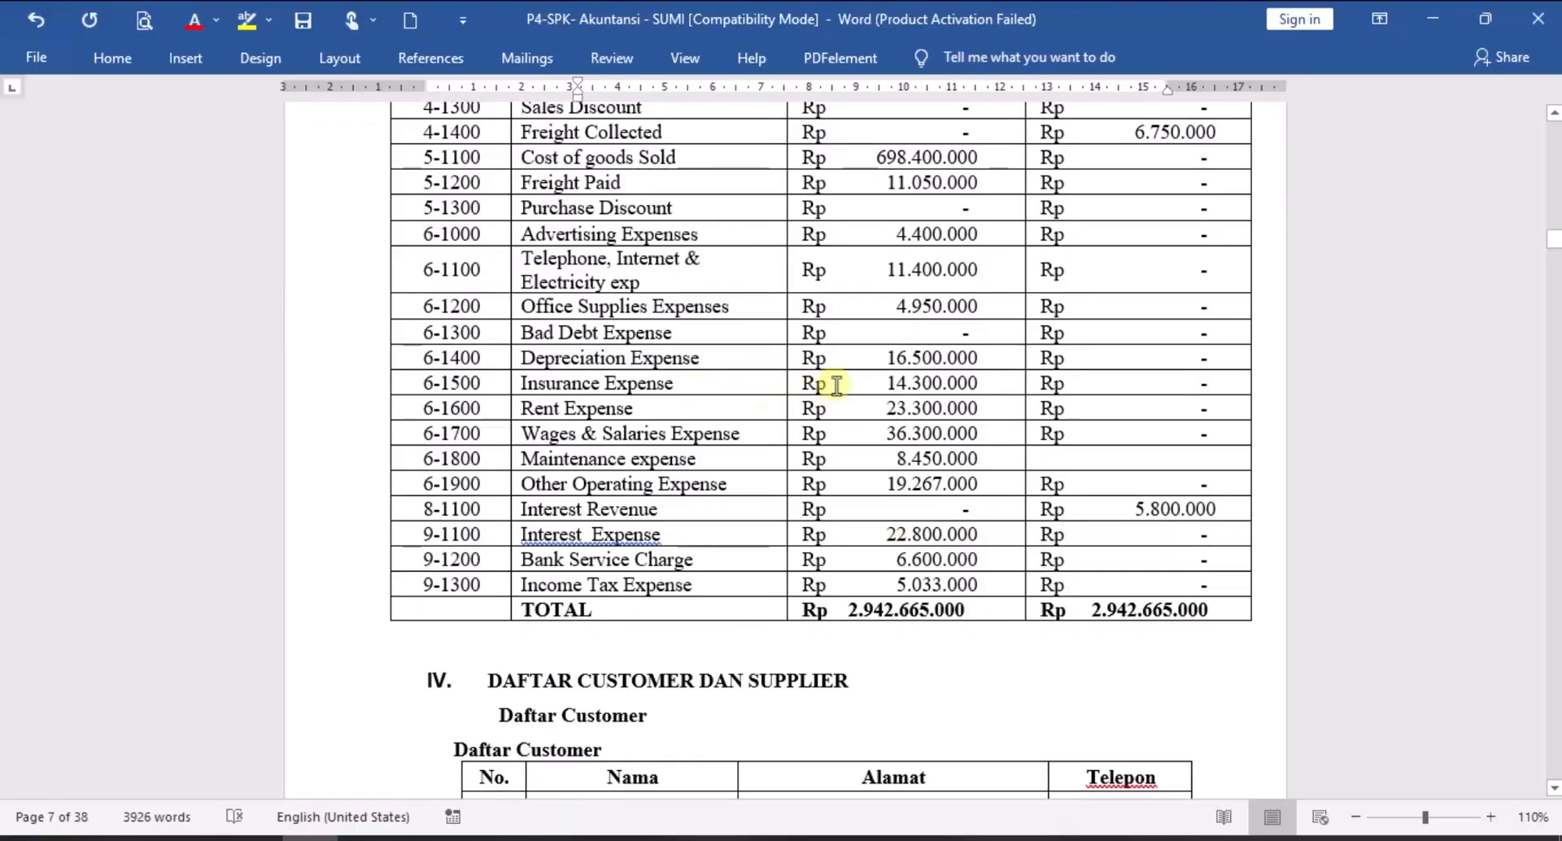
{"action": "scroll", "coordinate": [864, 384], "scroll_direction": "up", "scroll_amount": 1}
{"action": "scroll", "coordinate": [864, 385], "scroll_direction": "down", "scroll_amount": 2}
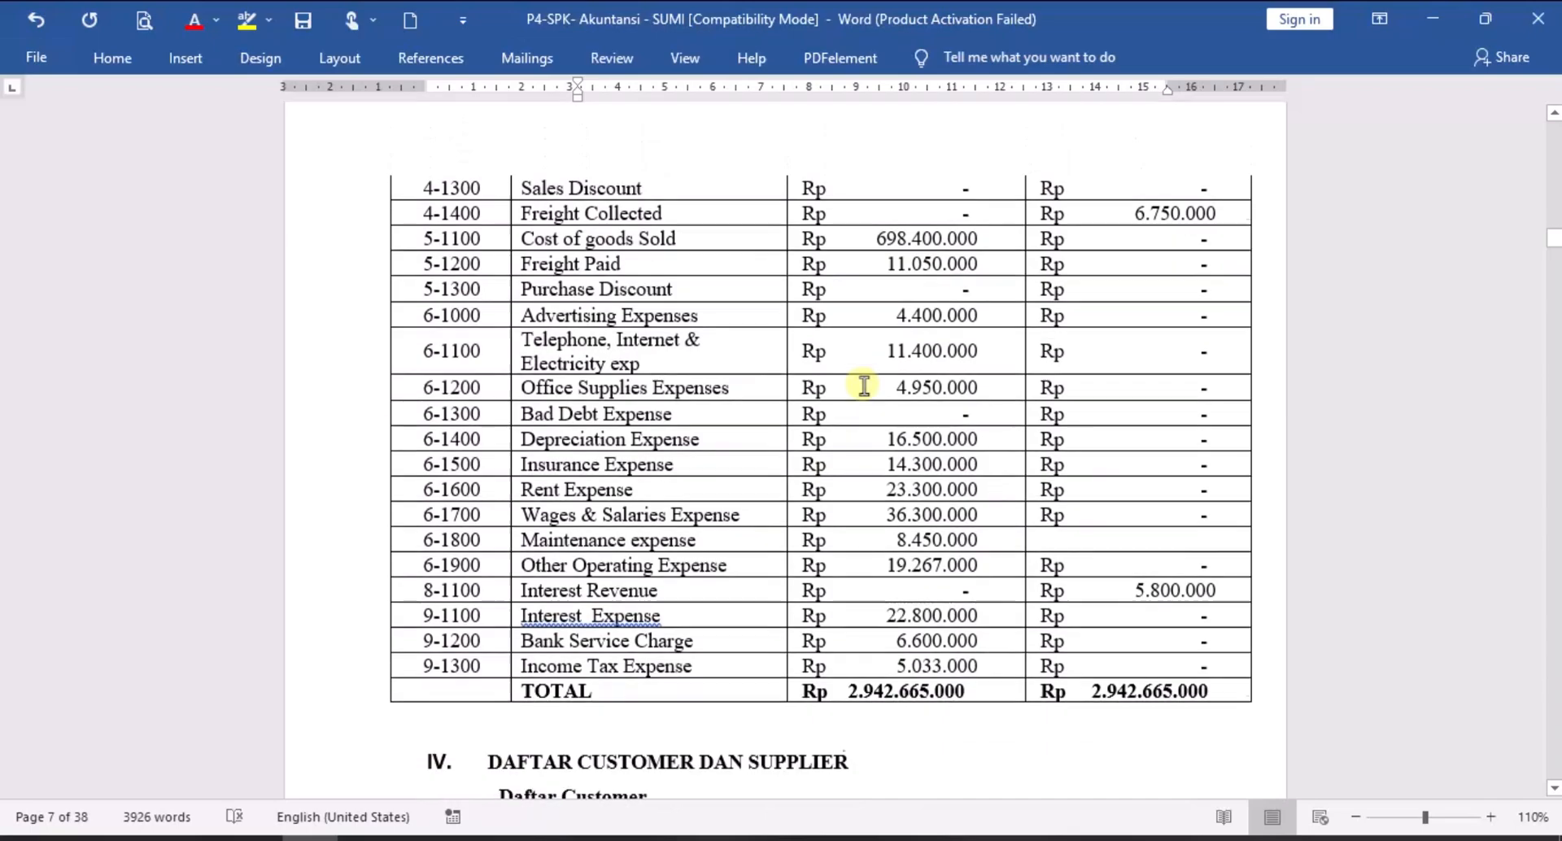
Look through the Daftar Customer and Daftar Supplier tables in section IV.
{"action": "scroll", "coordinate": [864, 385], "scroll_direction": "down", "scroll_amount": 7}
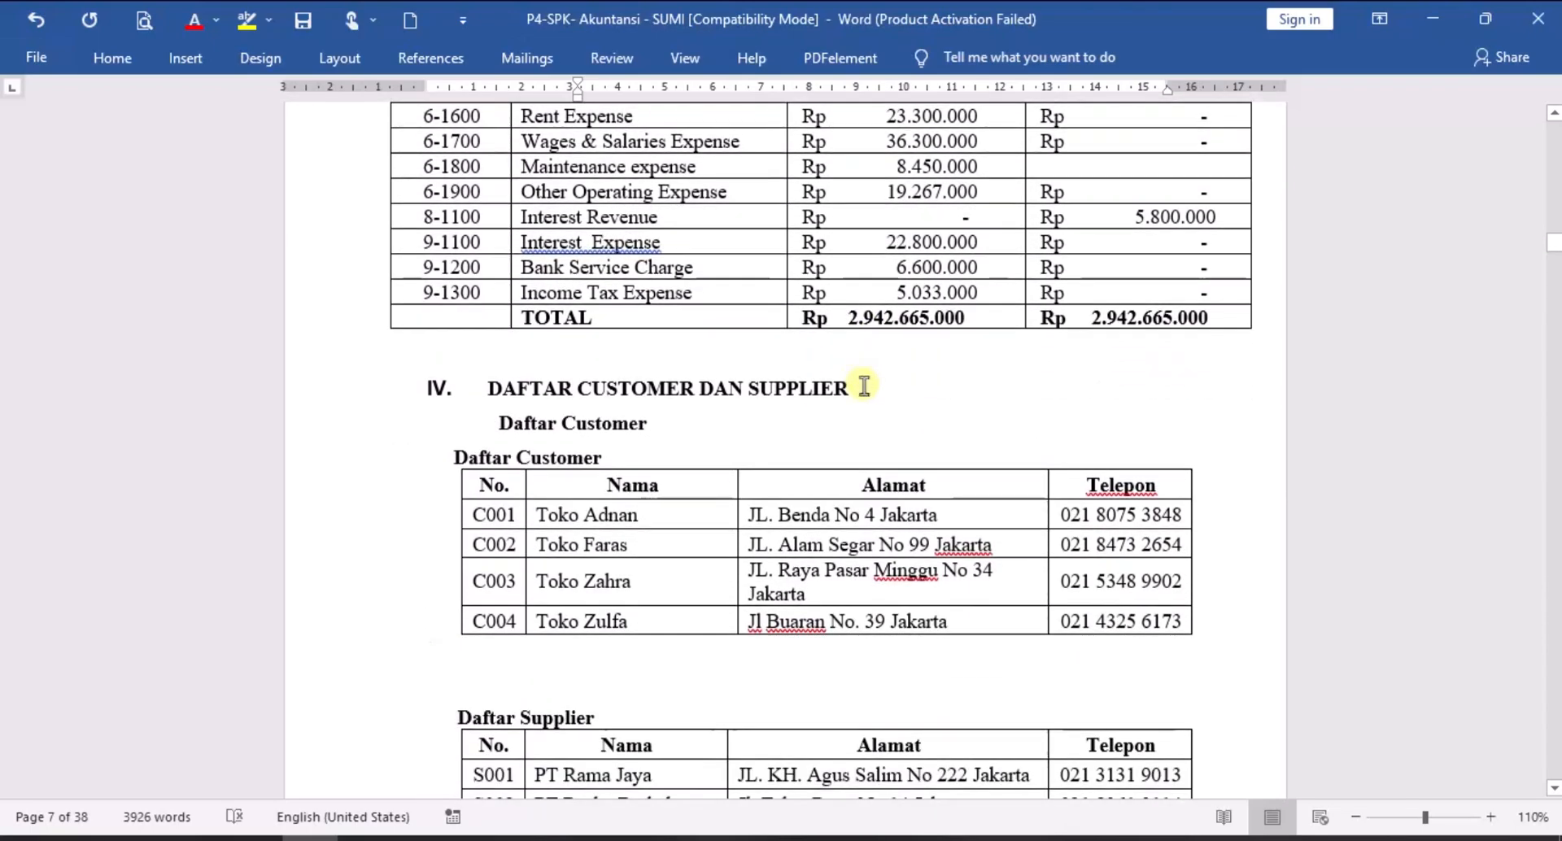
{"action": "scroll", "coordinate": [864, 385], "scroll_direction": "down", "scroll_amount": 2}
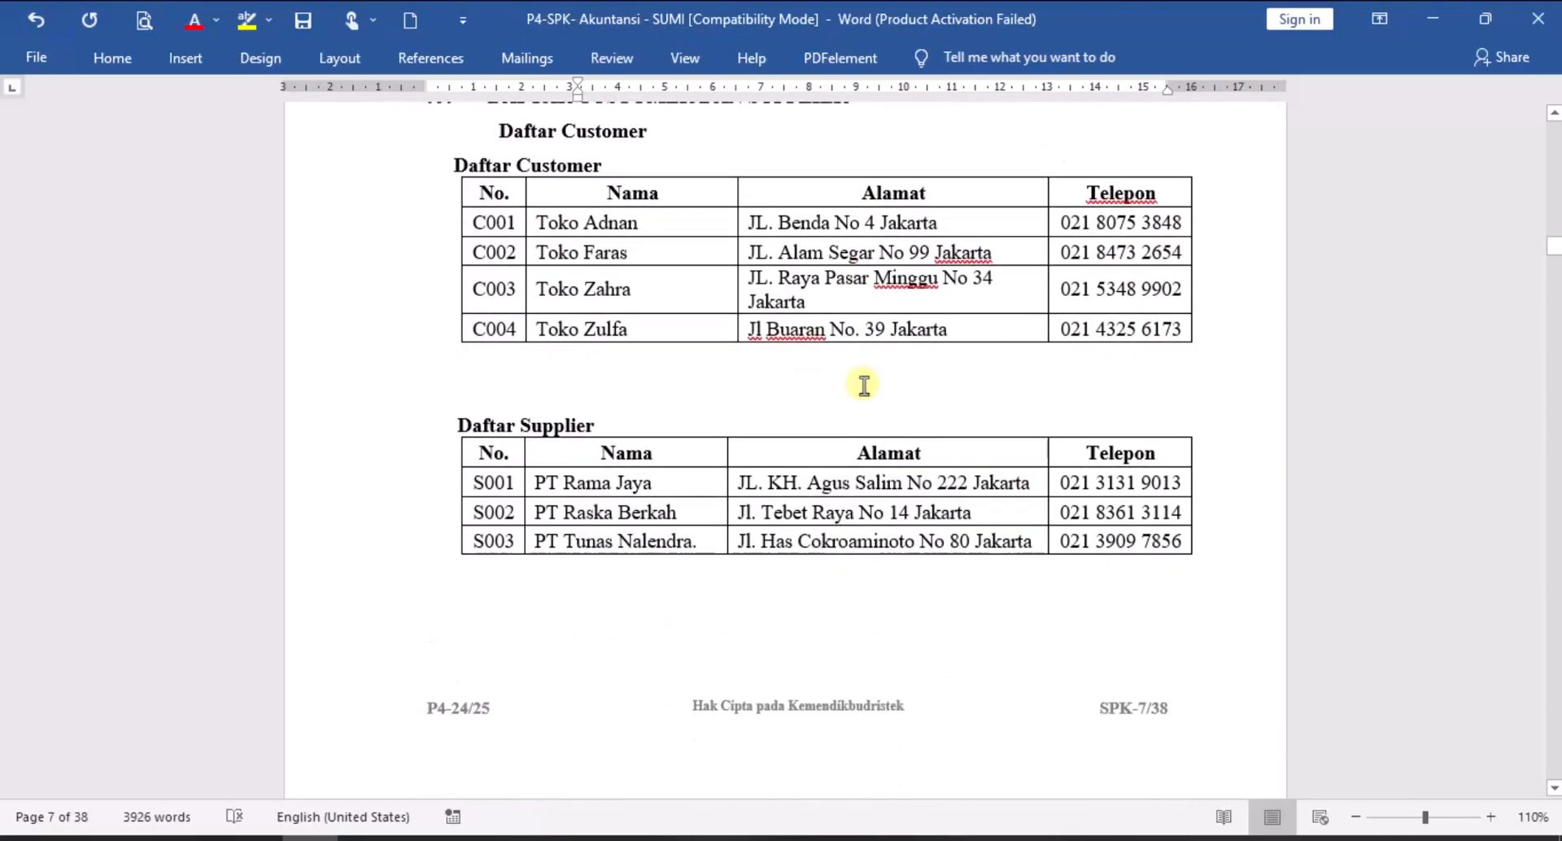
{"action": "scroll", "coordinate": [854, 385], "scroll_direction": "up", "scroll_amount": 1}
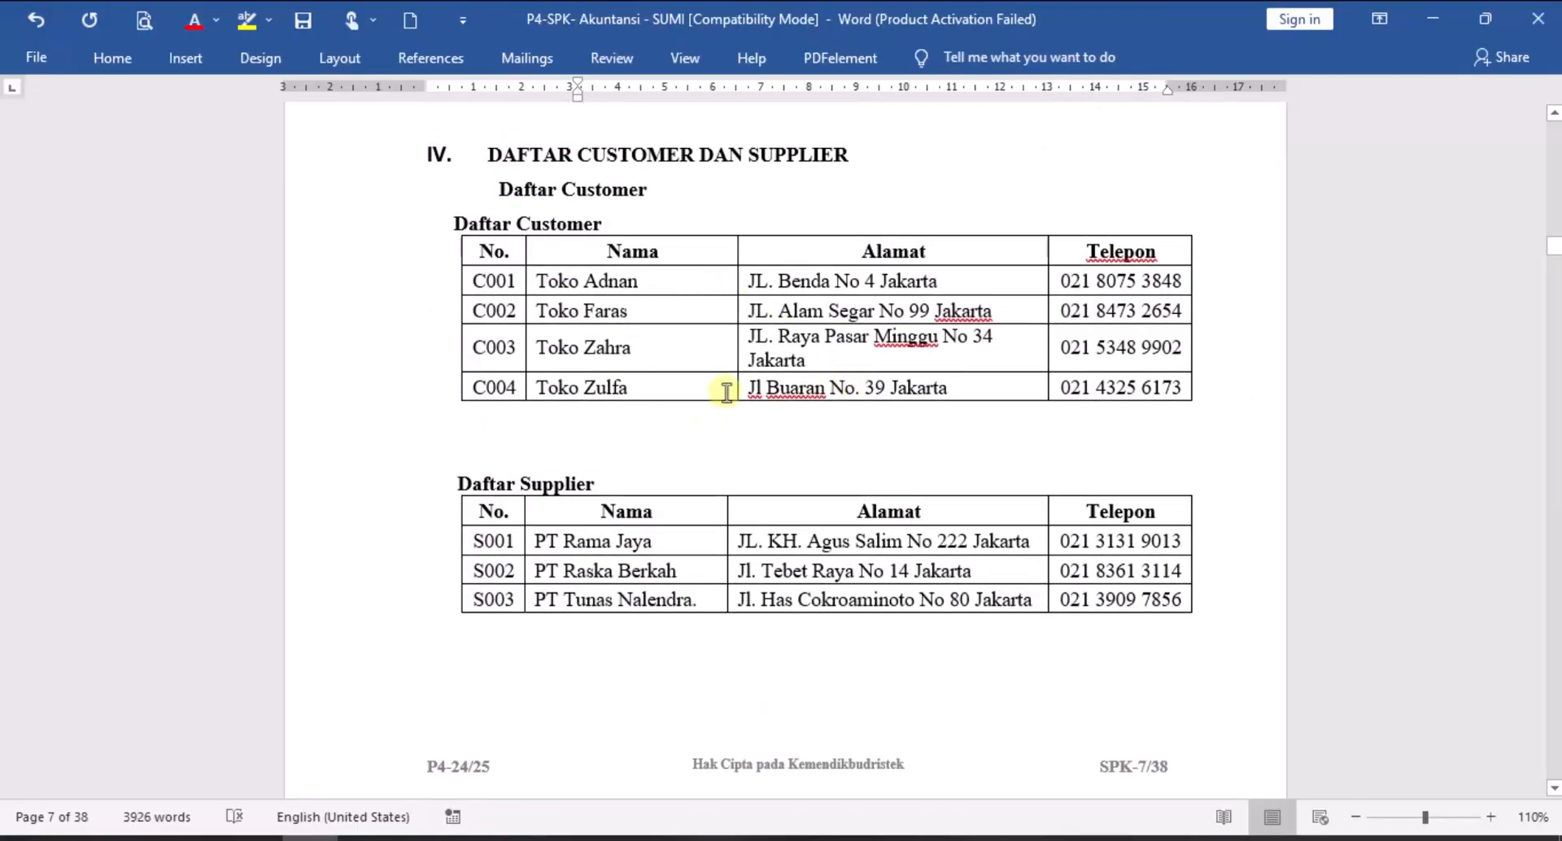
{"action": "scroll", "coordinate": [792, 447], "scroll_direction": "down", "scroll_amount": 1}
{"action": "scroll", "coordinate": [840, 505], "scroll_direction": "down", "scroll_amount": 12}
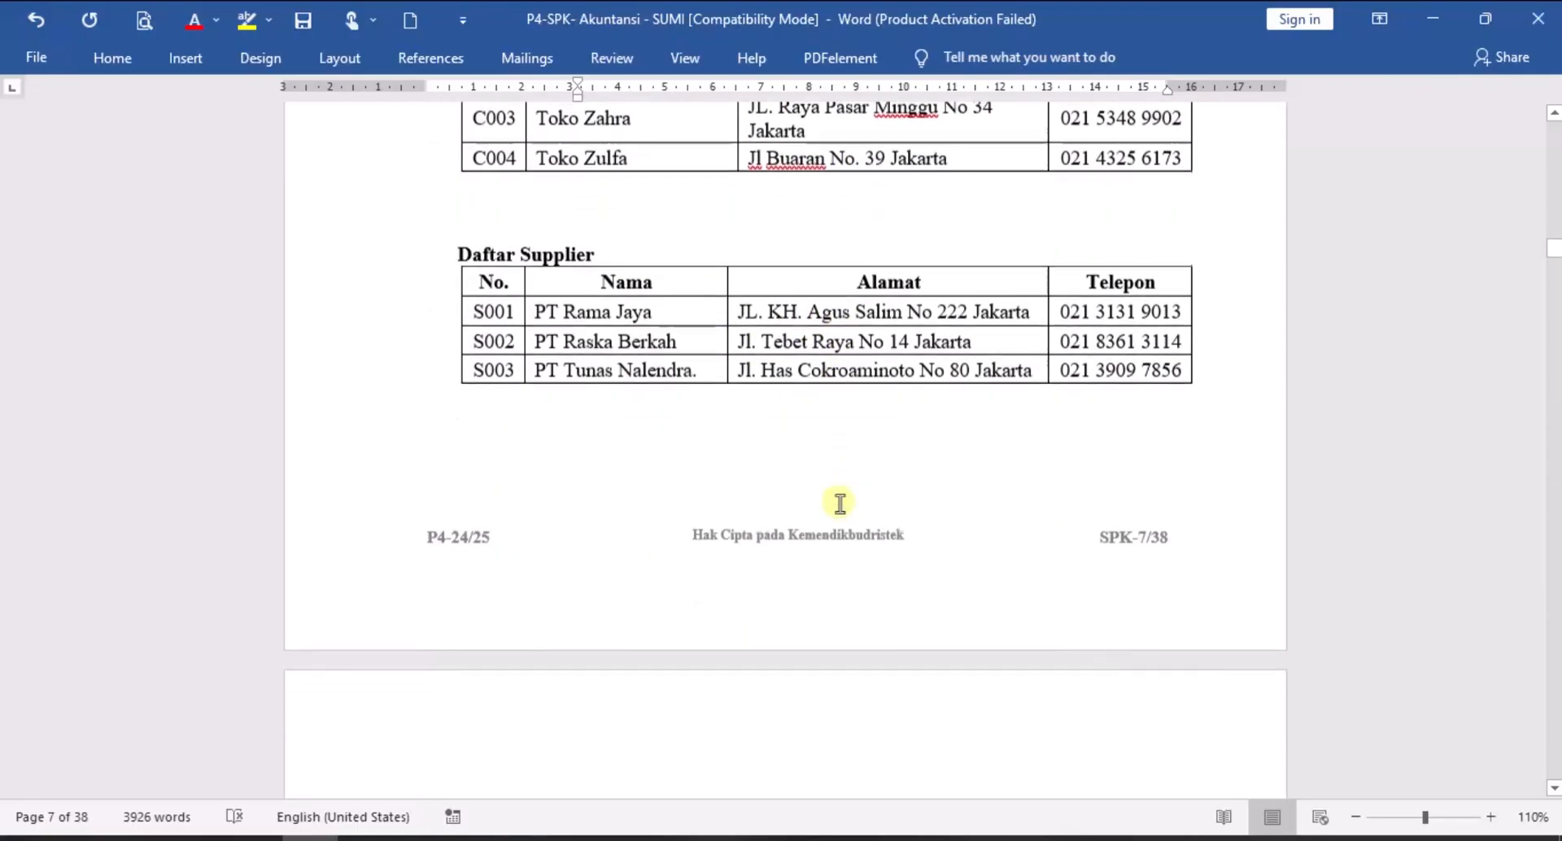
Examine the trade receivables, trade payables and merchandise inventory balances in sections V to VII.
{"action": "scroll", "coordinate": [839, 498], "scroll_direction": "down", "scroll_amount": 5}
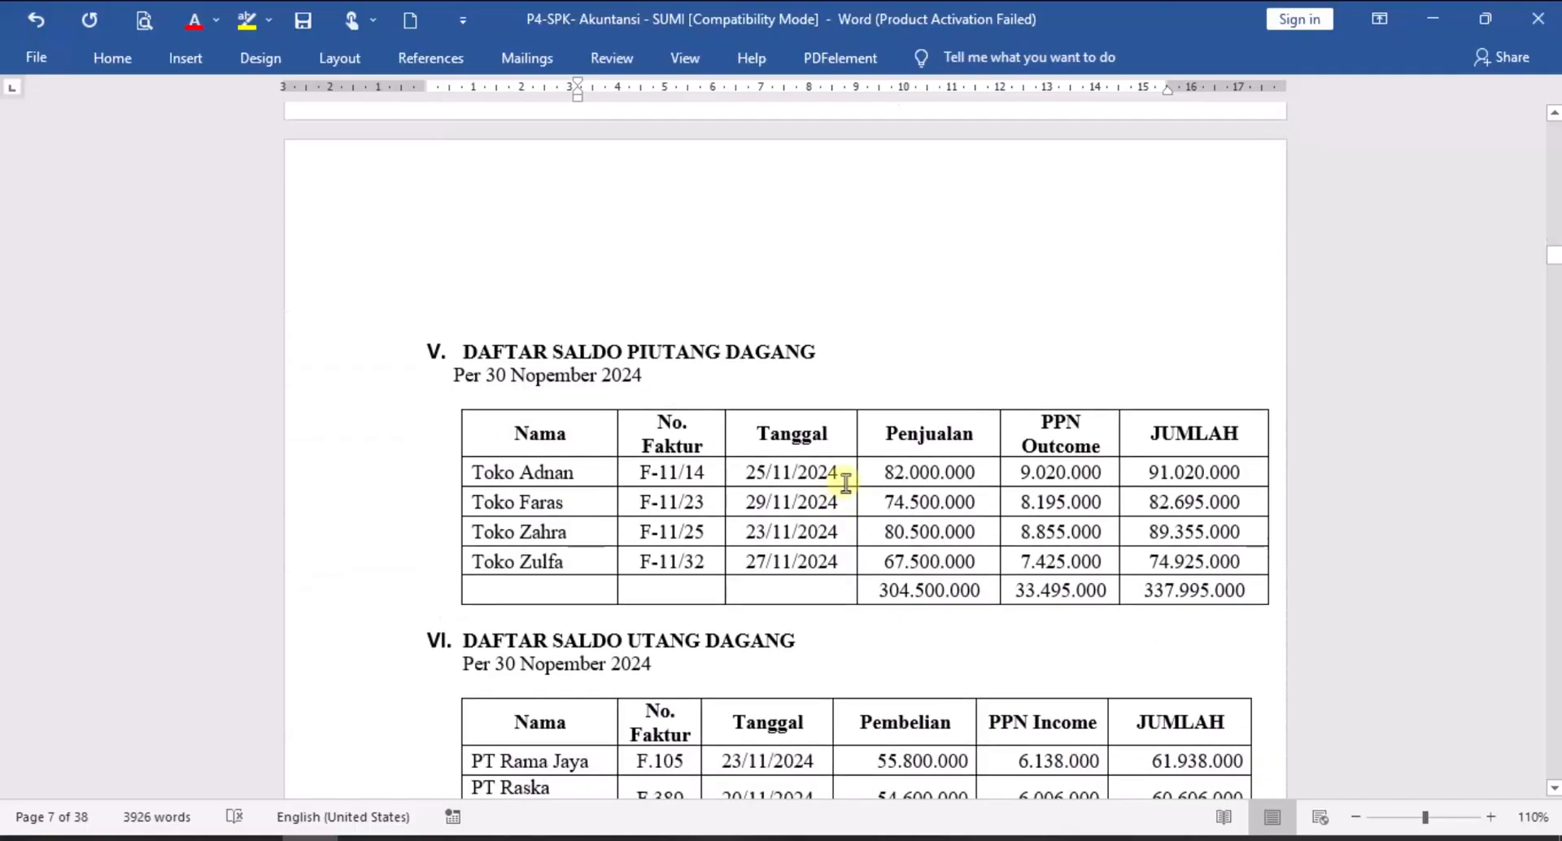
{"action": "scroll", "coordinate": [846, 482], "scroll_direction": "down", "scroll_amount": 3}
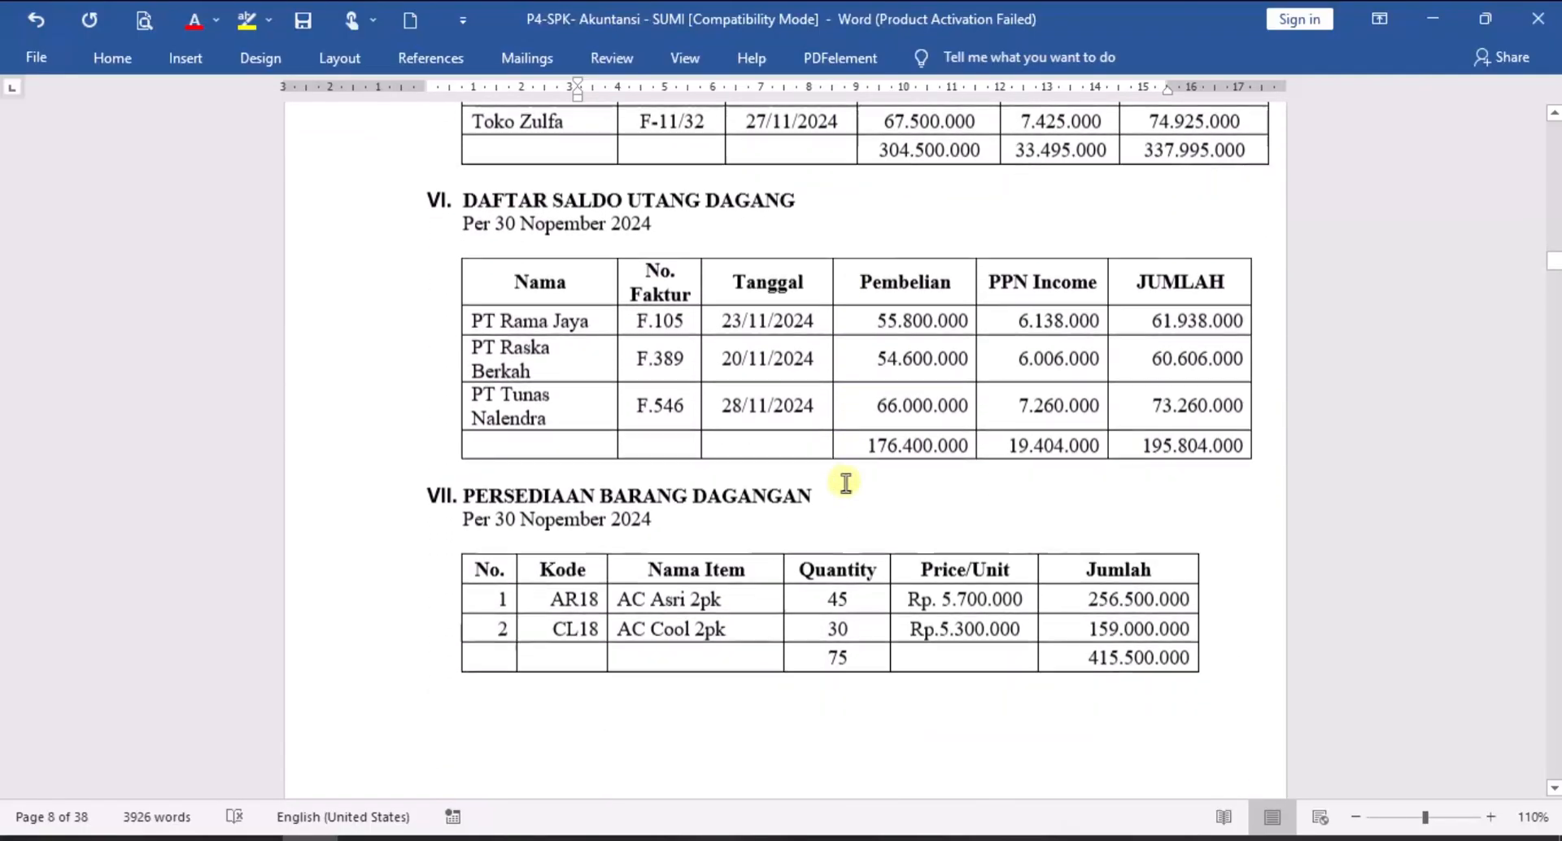
{"action": "scroll", "coordinate": [971, 501], "scroll_direction": "up", "scroll_amount": 2}
{"action": "scroll", "coordinate": [971, 498], "scroll_direction": "up", "scroll_amount": 4}
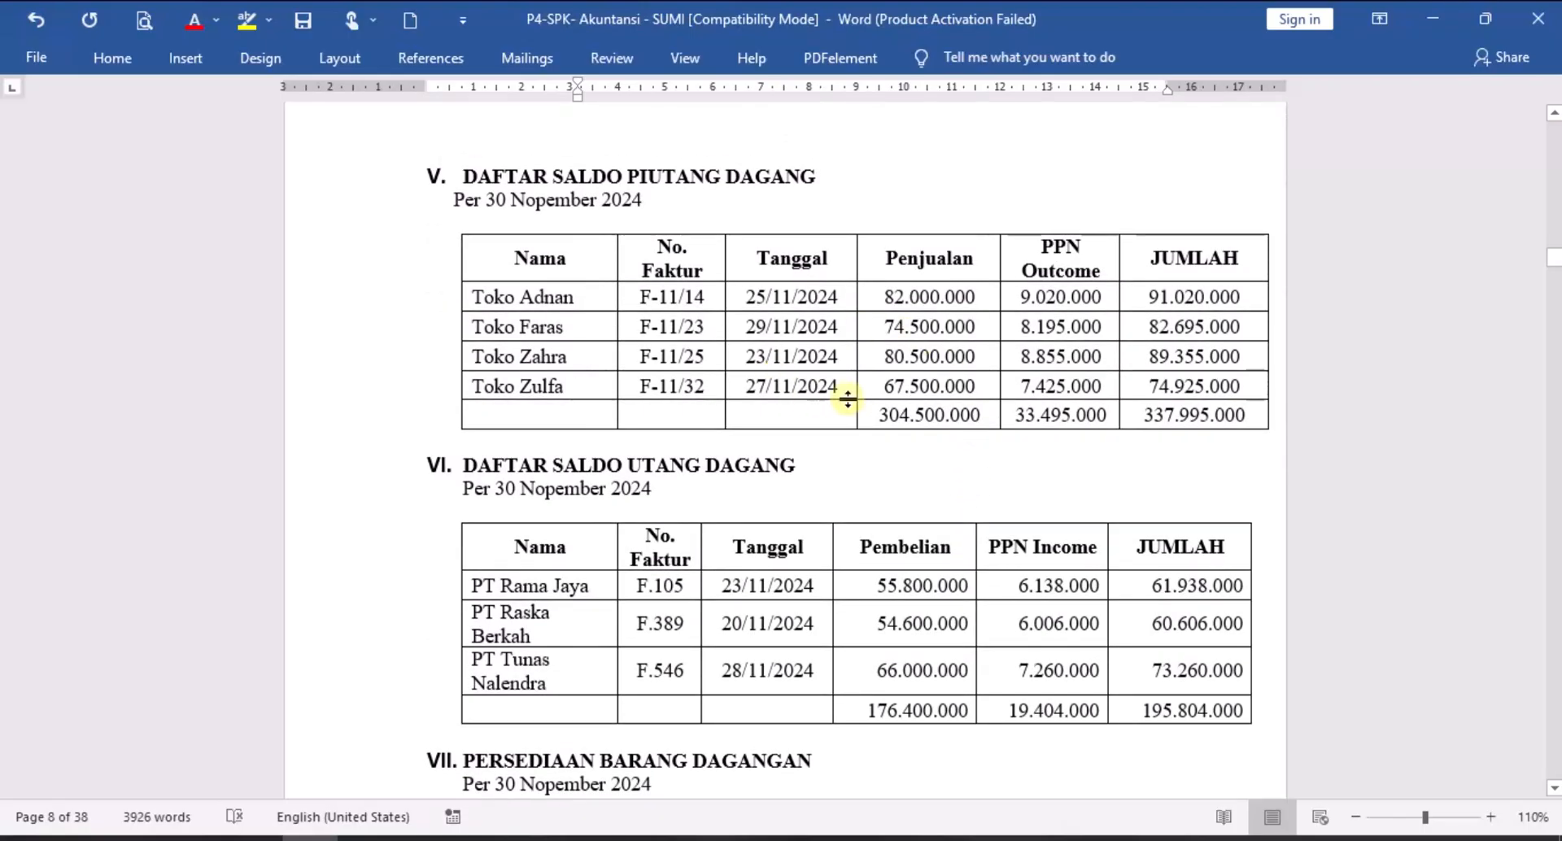
{"action": "scroll", "coordinate": [847, 398], "scroll_direction": "down", "scroll_amount": 3}
{"action": "scroll", "coordinate": [809, 447], "scroll_direction": "down", "scroll_amount": 3}
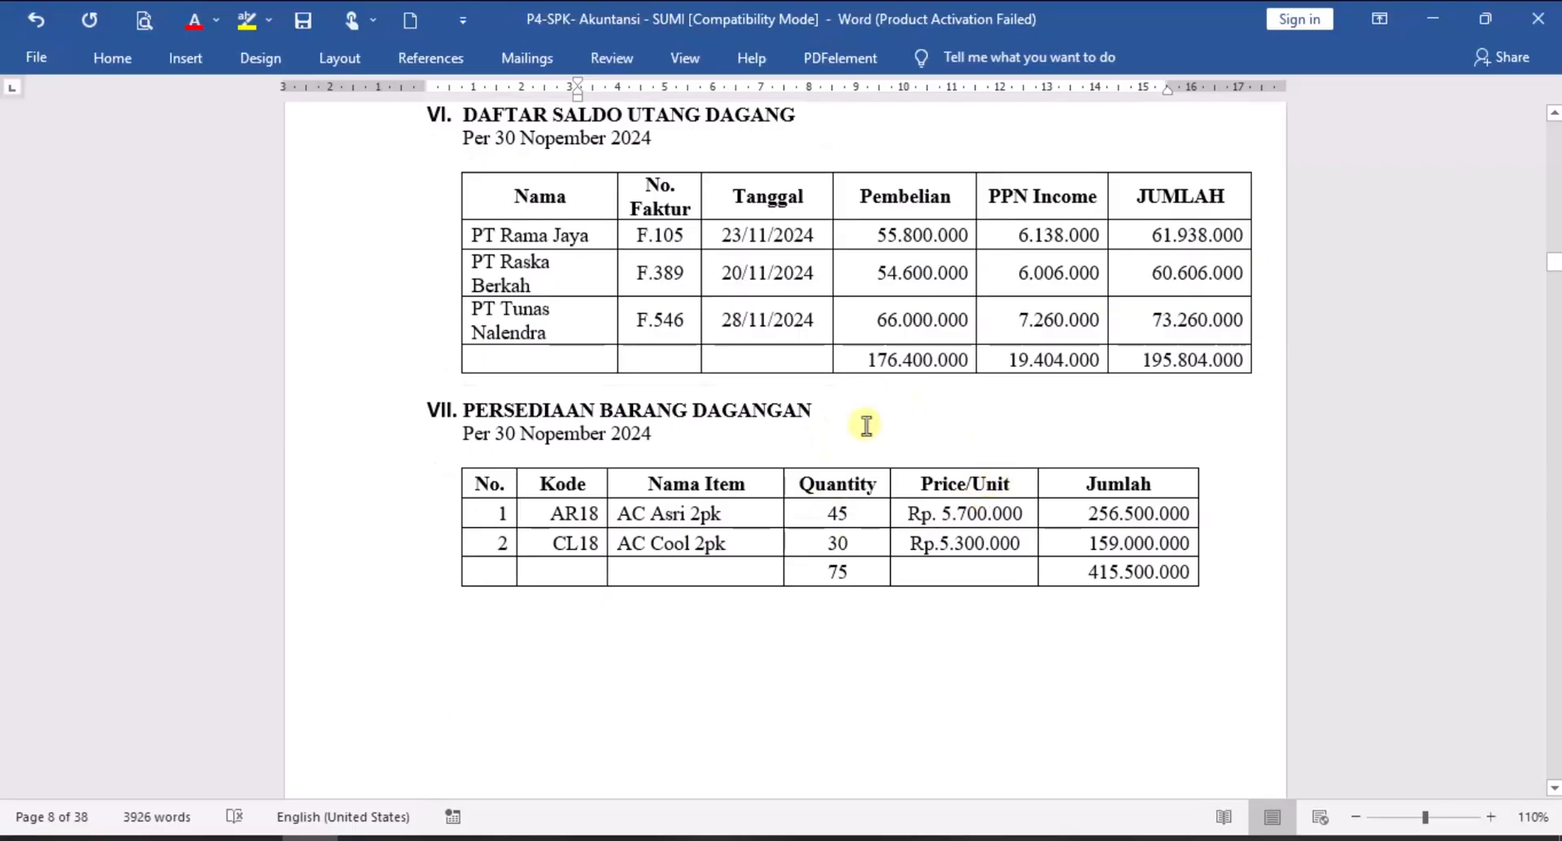
{"action": "scroll", "coordinate": [912, 424], "scroll_direction": "up", "scroll_amount": 4}
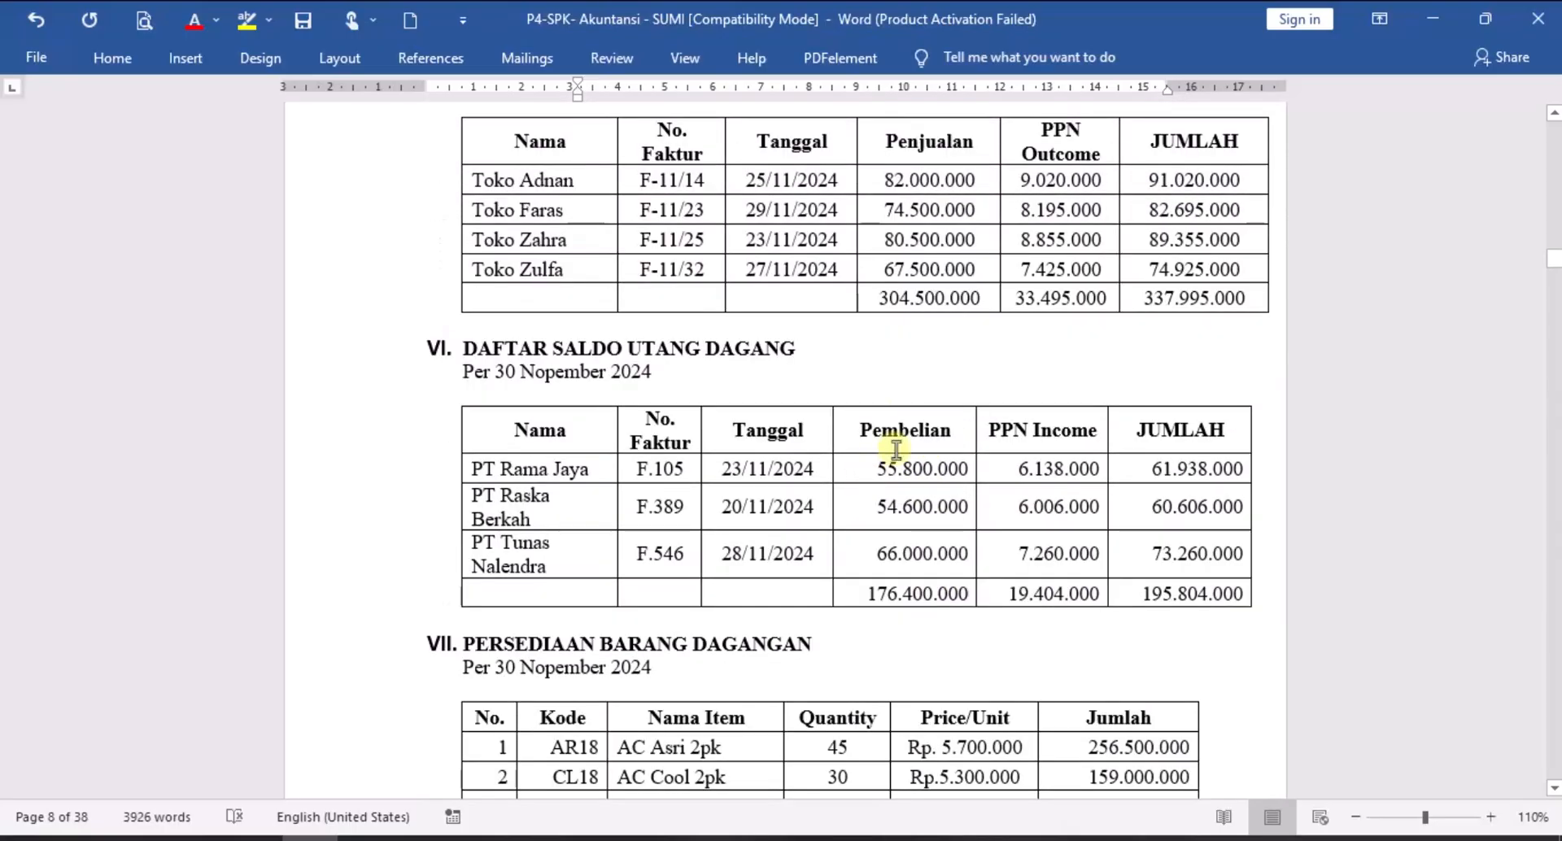
{"action": "scroll", "coordinate": [896, 450], "scroll_direction": "up", "scroll_amount": 1}
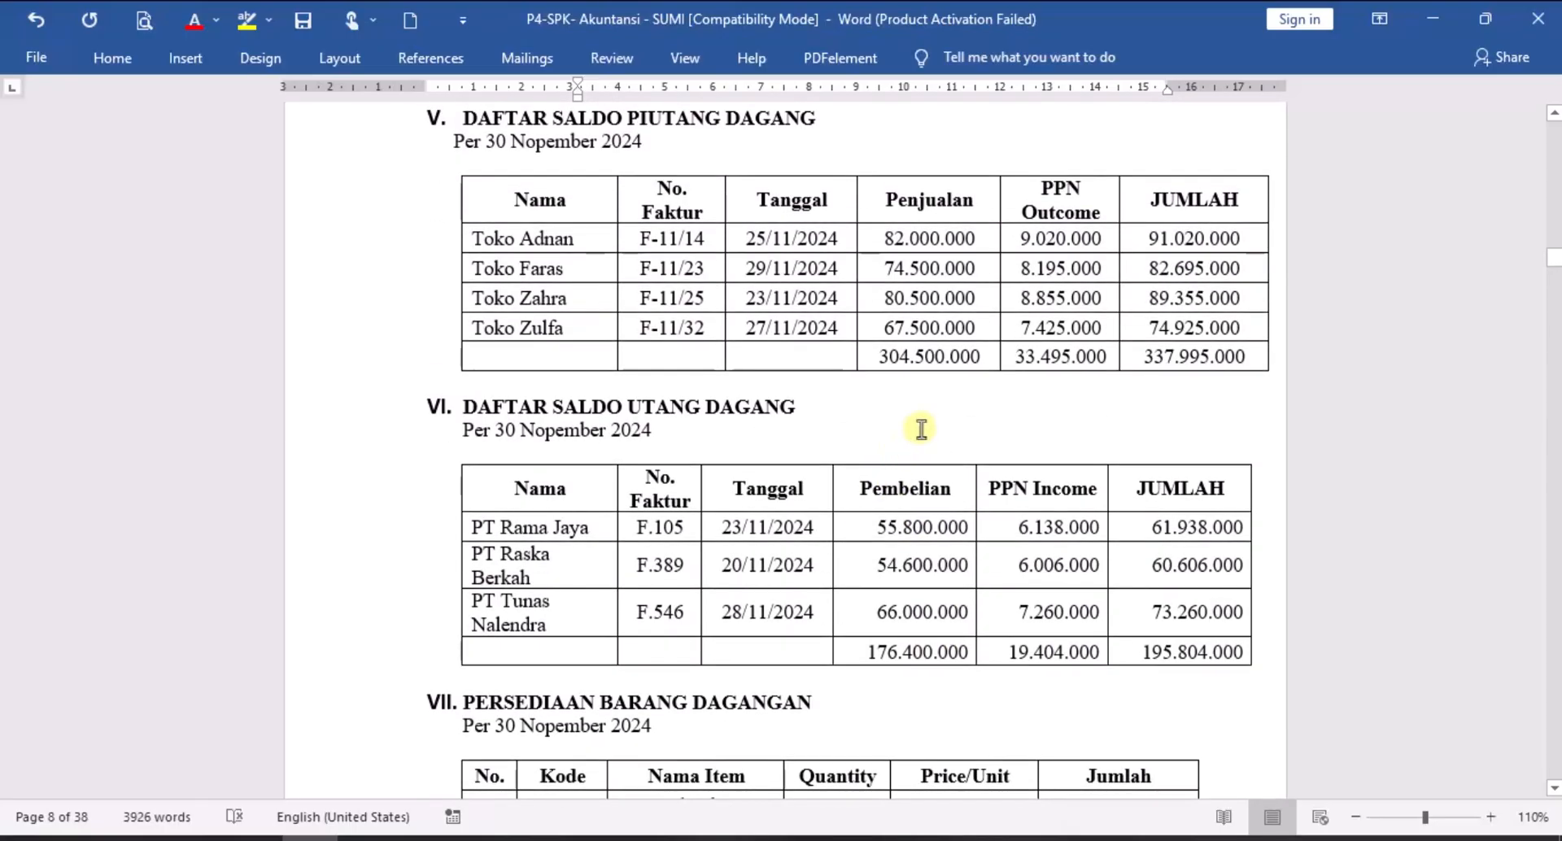
Glance ahead at the invoice in Dokumen No. 1, and return to the receivables and payables balance tables.
{"action": "scroll", "coordinate": [887, 456], "scroll_direction": "down", "scroll_amount": 17}
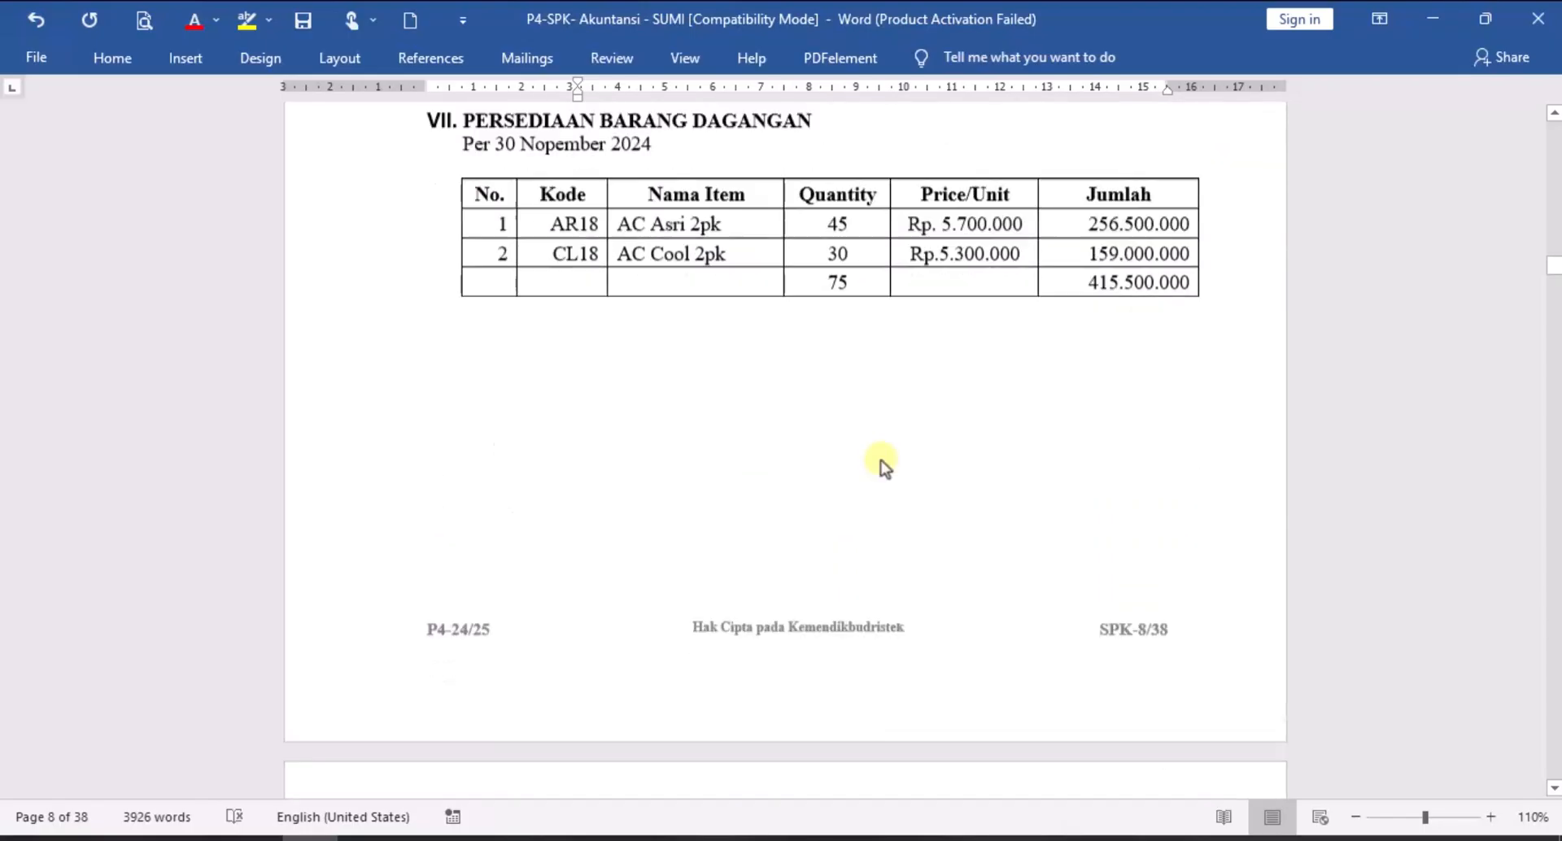
{"action": "scroll", "coordinate": [881, 460], "scroll_direction": "down", "scroll_amount": 2}
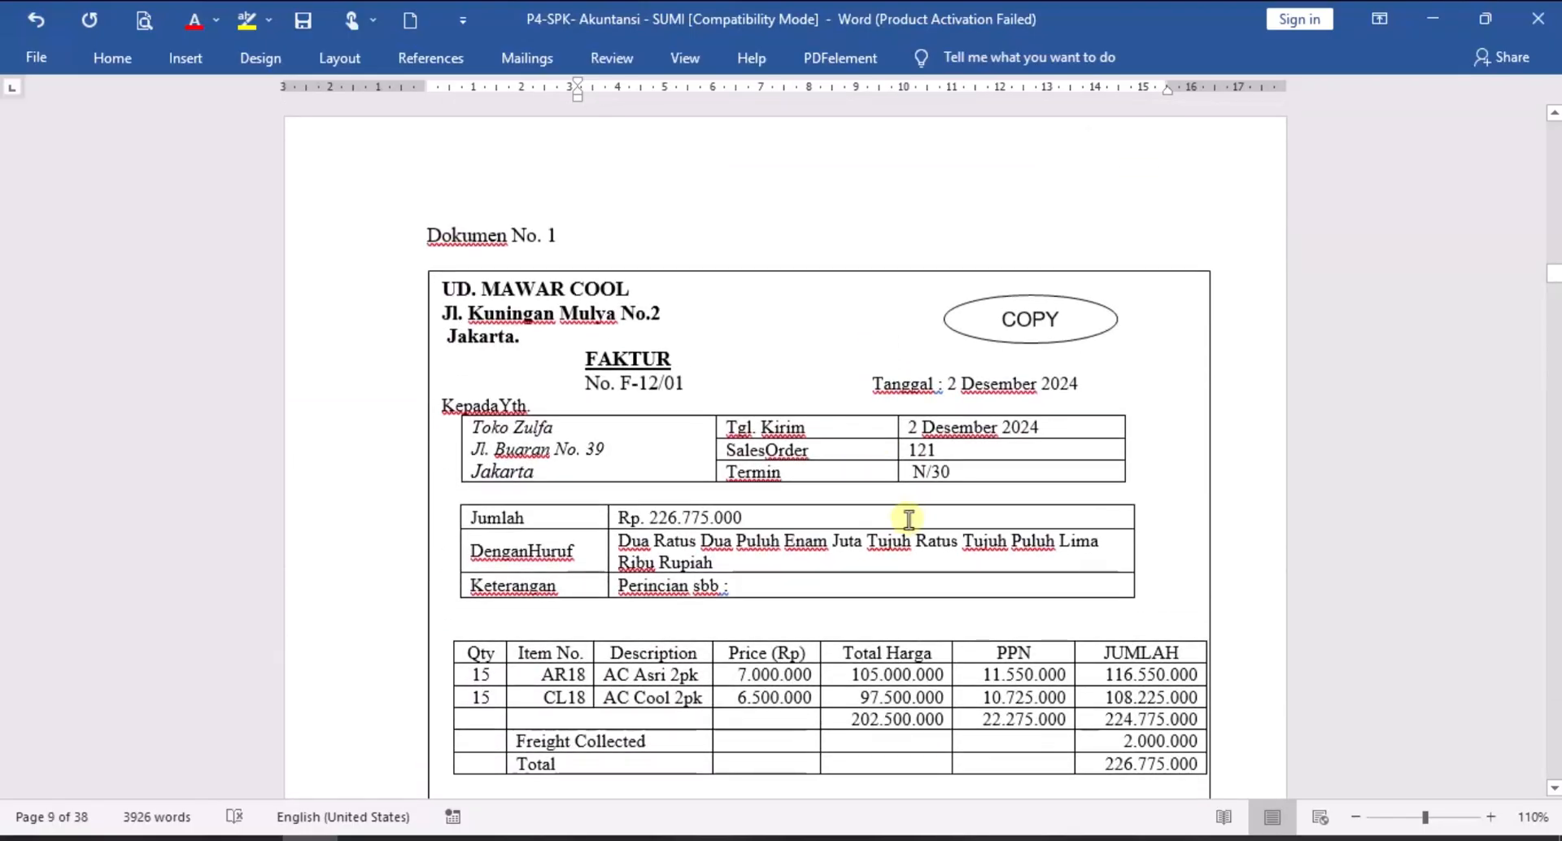
{"action": "scroll", "coordinate": [906, 517], "scroll_direction": "up", "scroll_amount": 3}
{"action": "scroll", "coordinate": [908, 520], "scroll_direction": "up", "scroll_amount": 15}
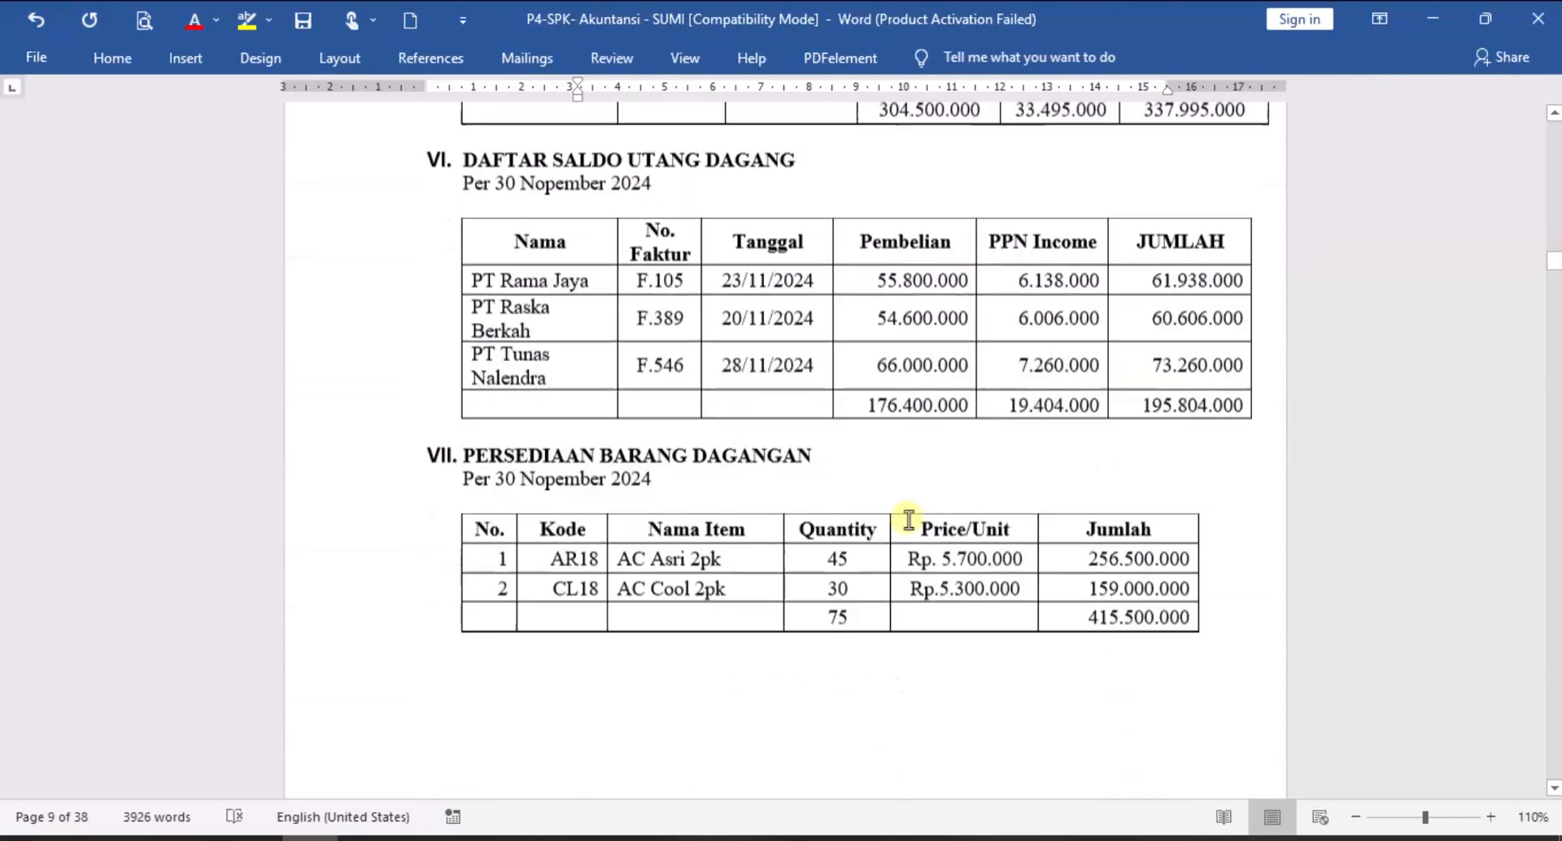
{"action": "scroll", "coordinate": [908, 519], "scroll_direction": "up", "scroll_amount": 1}
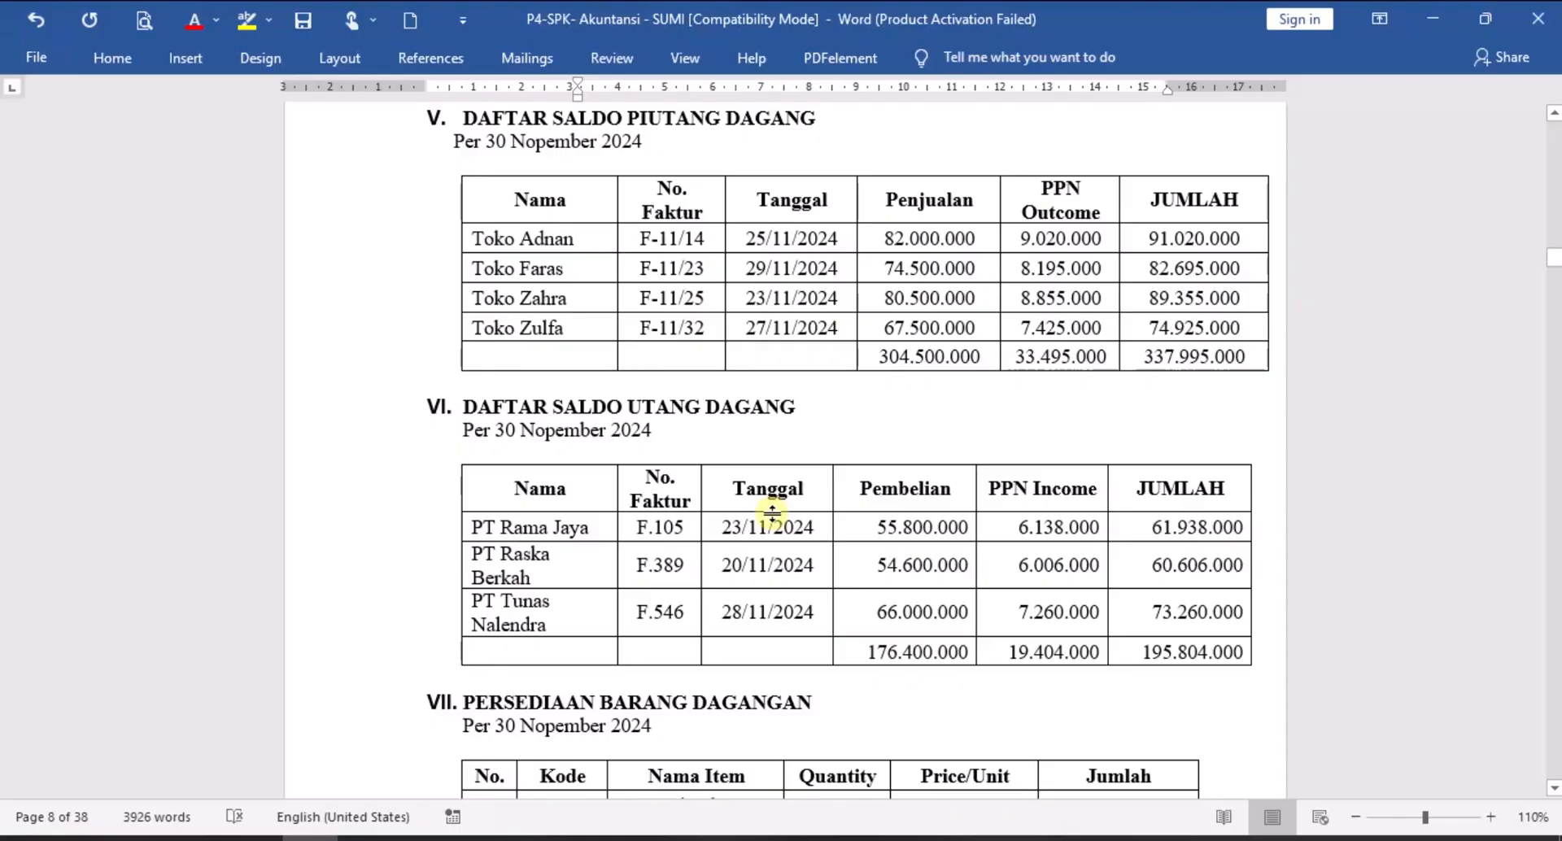
Place the Word document side by side with the Excel receivables ledger and highlight the JUMLAH heading of the receivables table in yellow.
{"action": "key", "text": "super+Left"}
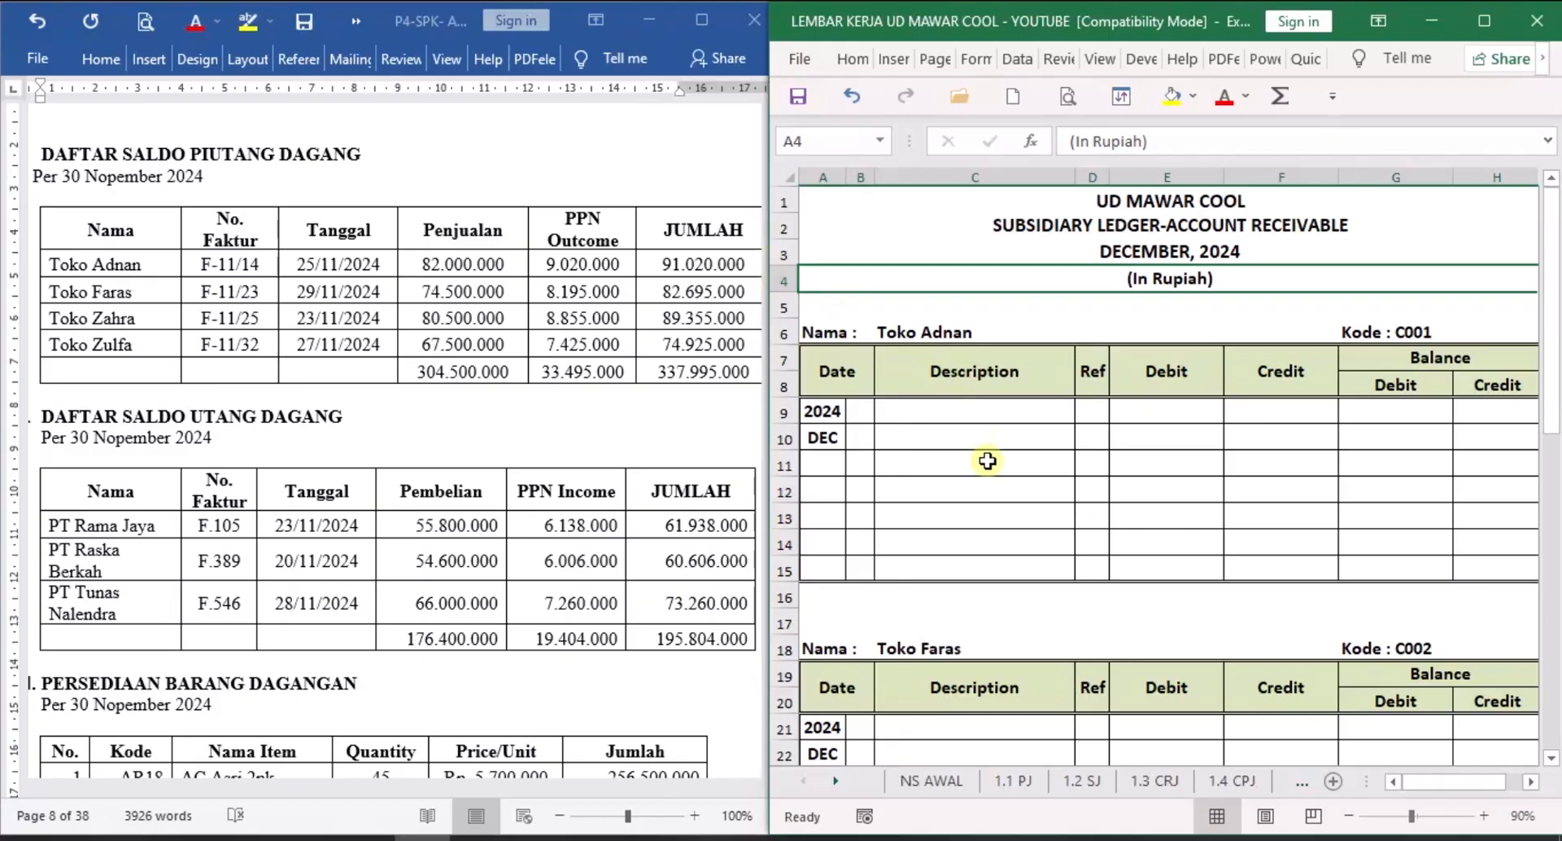
{"action": "left_click", "coordinate": [987, 458]}
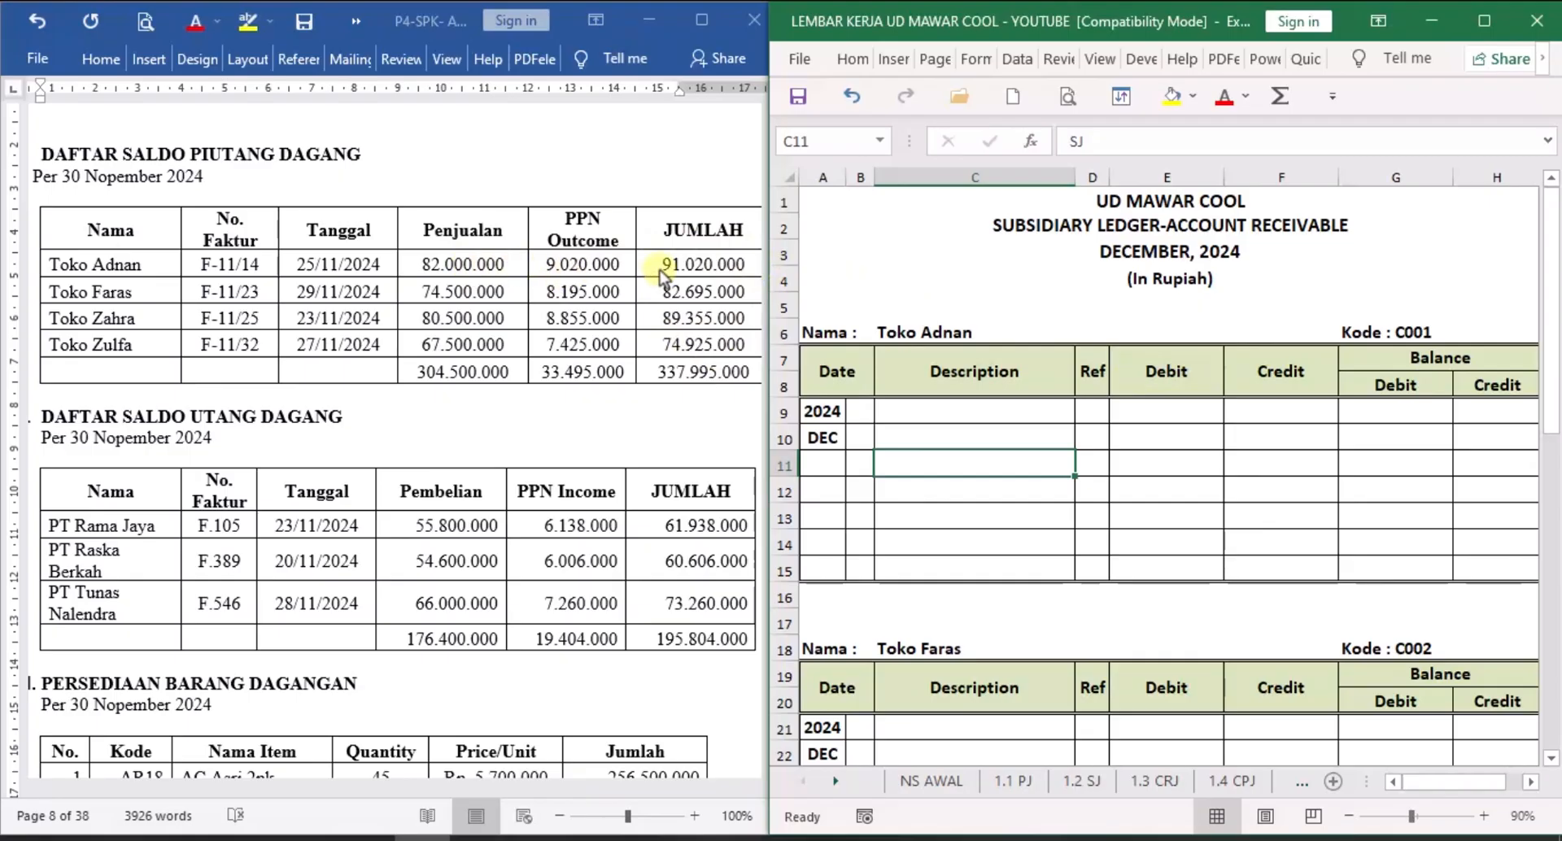
{"action": "left_click", "coordinate": [703, 229]}
{"action": "double_click", "coordinate": [703, 229]}
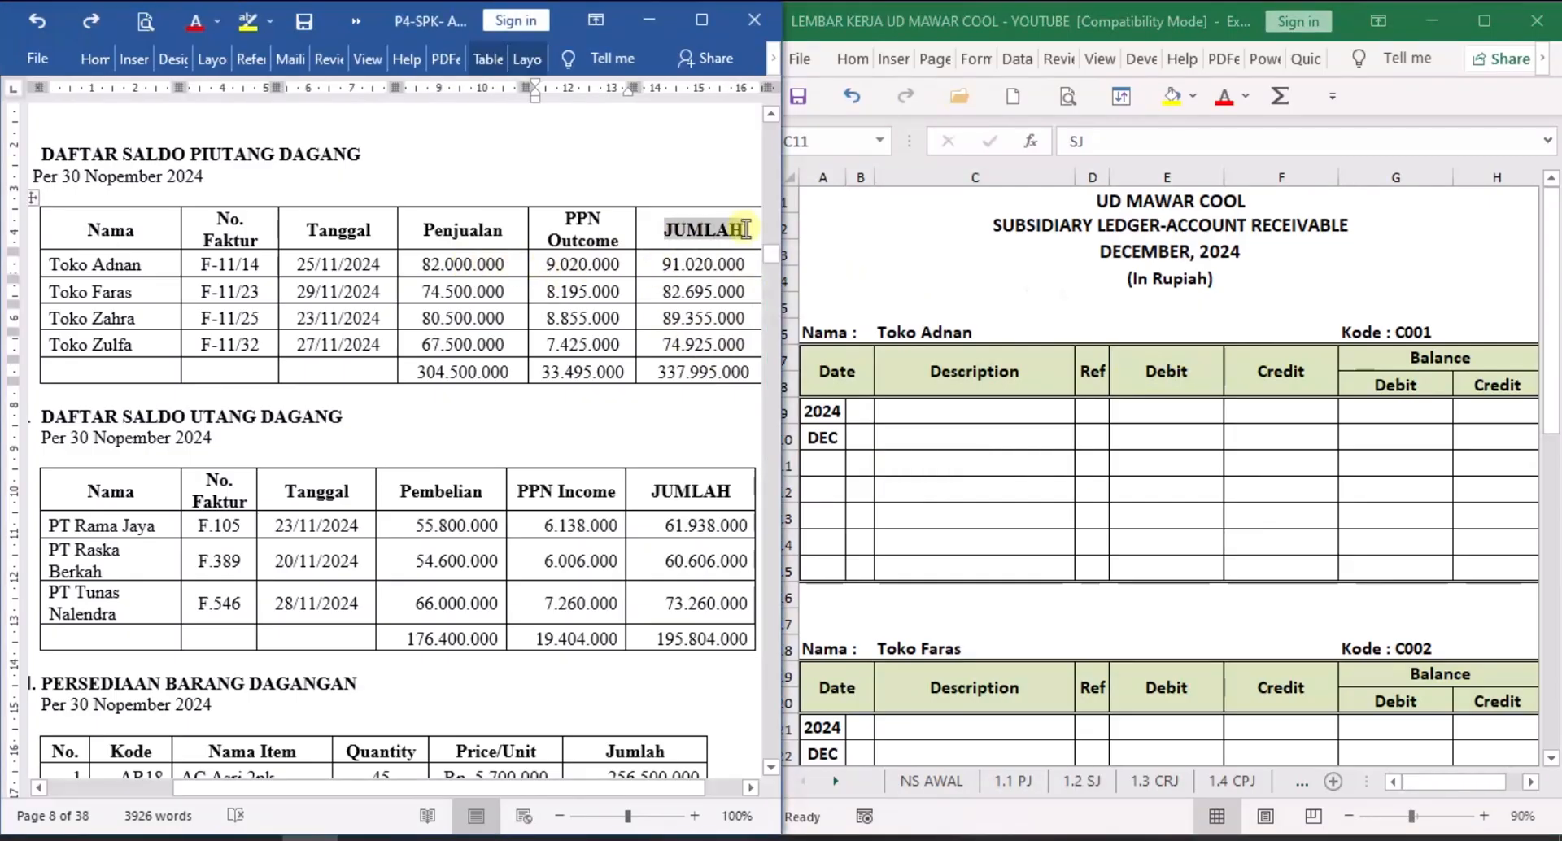
{"action": "left_click", "coordinate": [247, 23]}
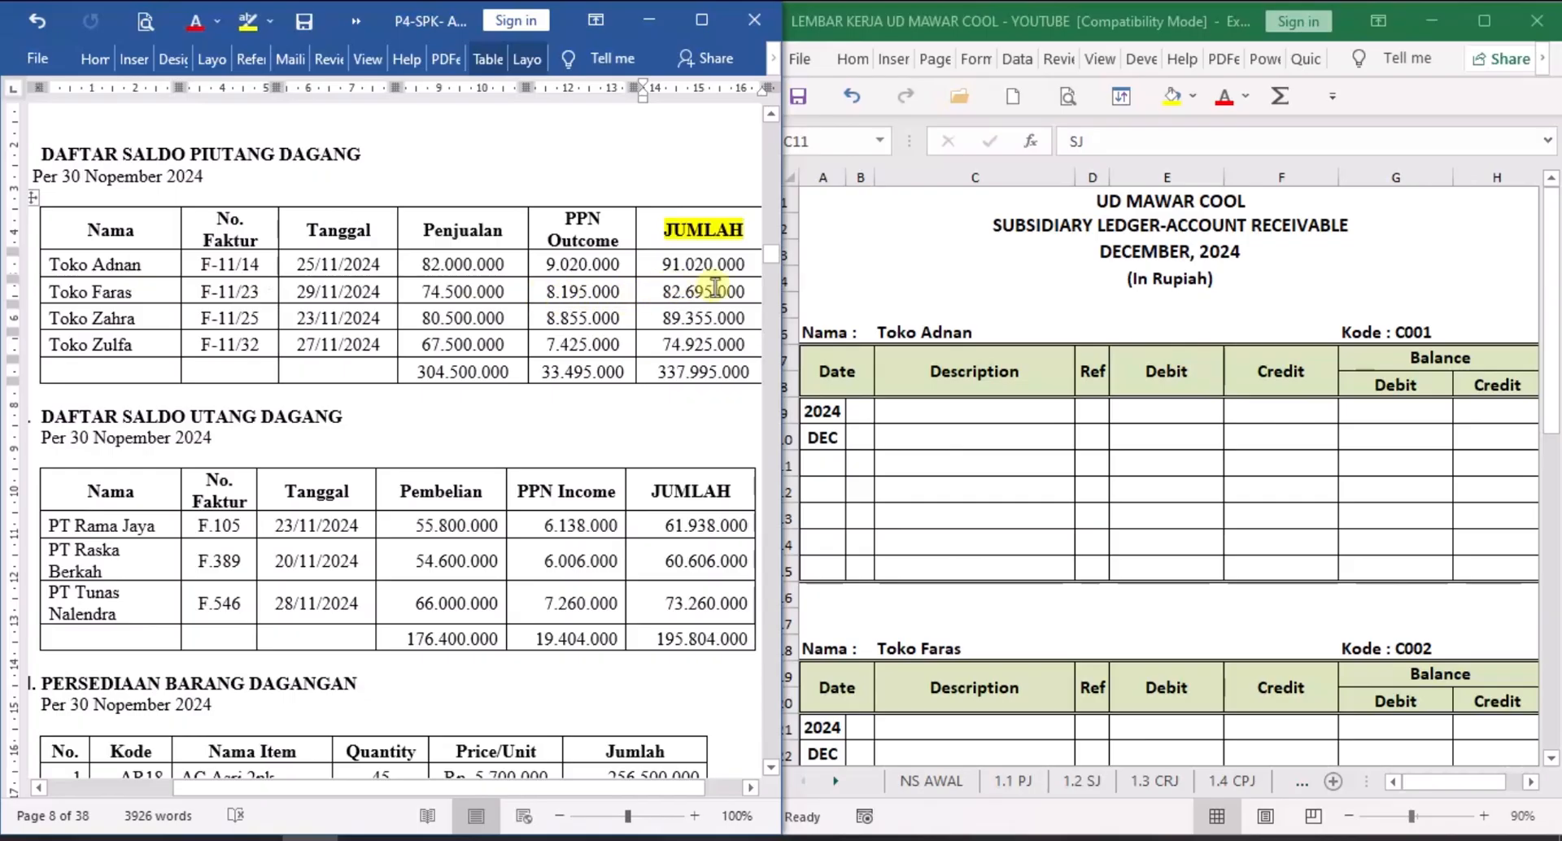
Show Toko Adnan's hidden opening balance entries in black font: date 1, Saldo Awal, reference √ and debit balance 91.020.000.
{"action": "left_click", "coordinate": [861, 411]}
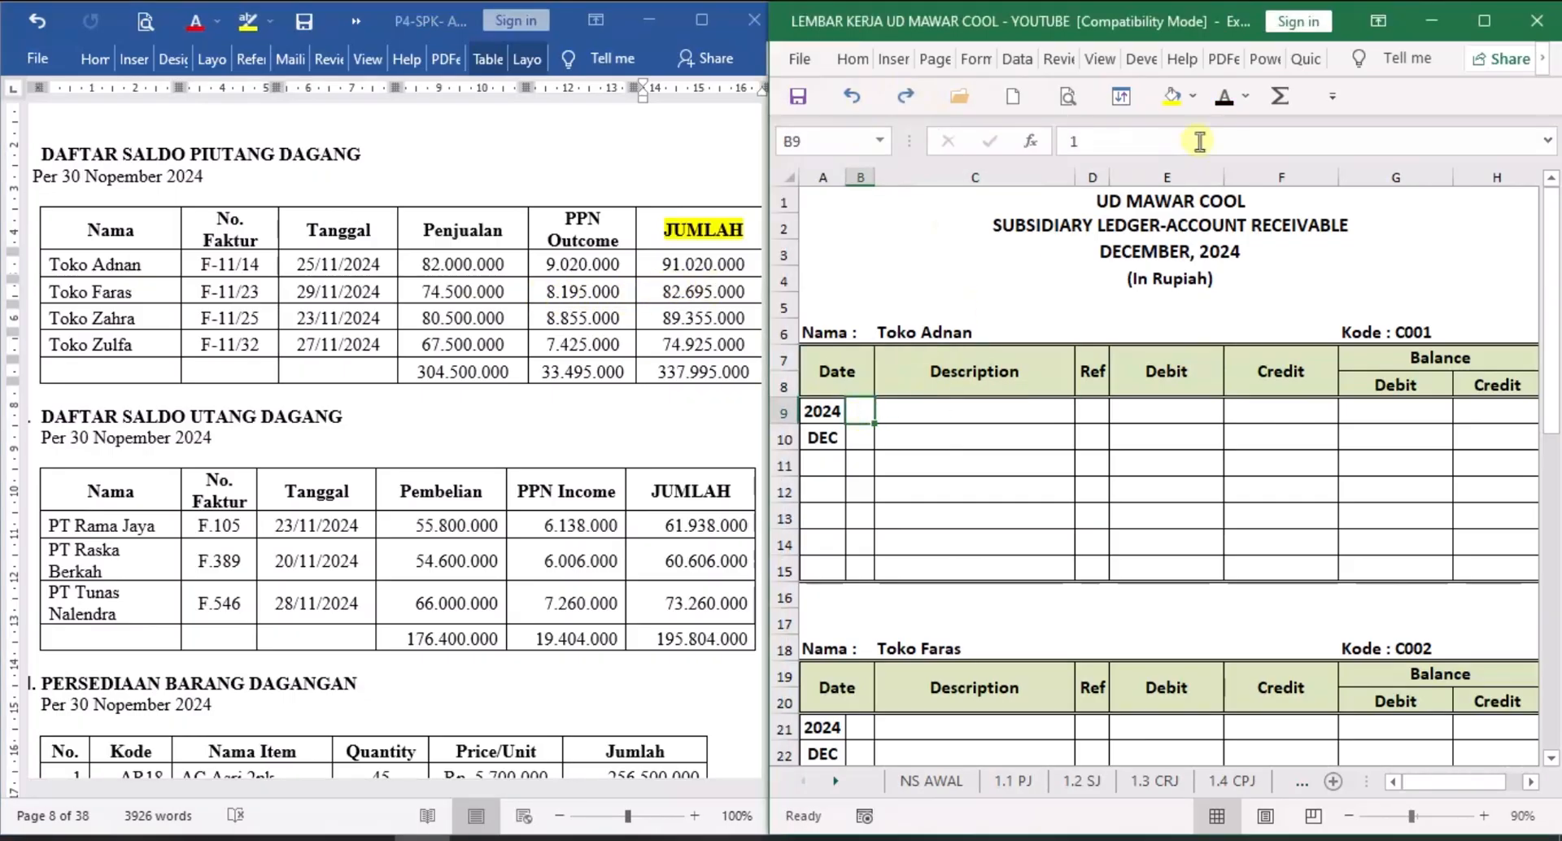
{"action": "left_click", "coordinate": [1223, 96]}
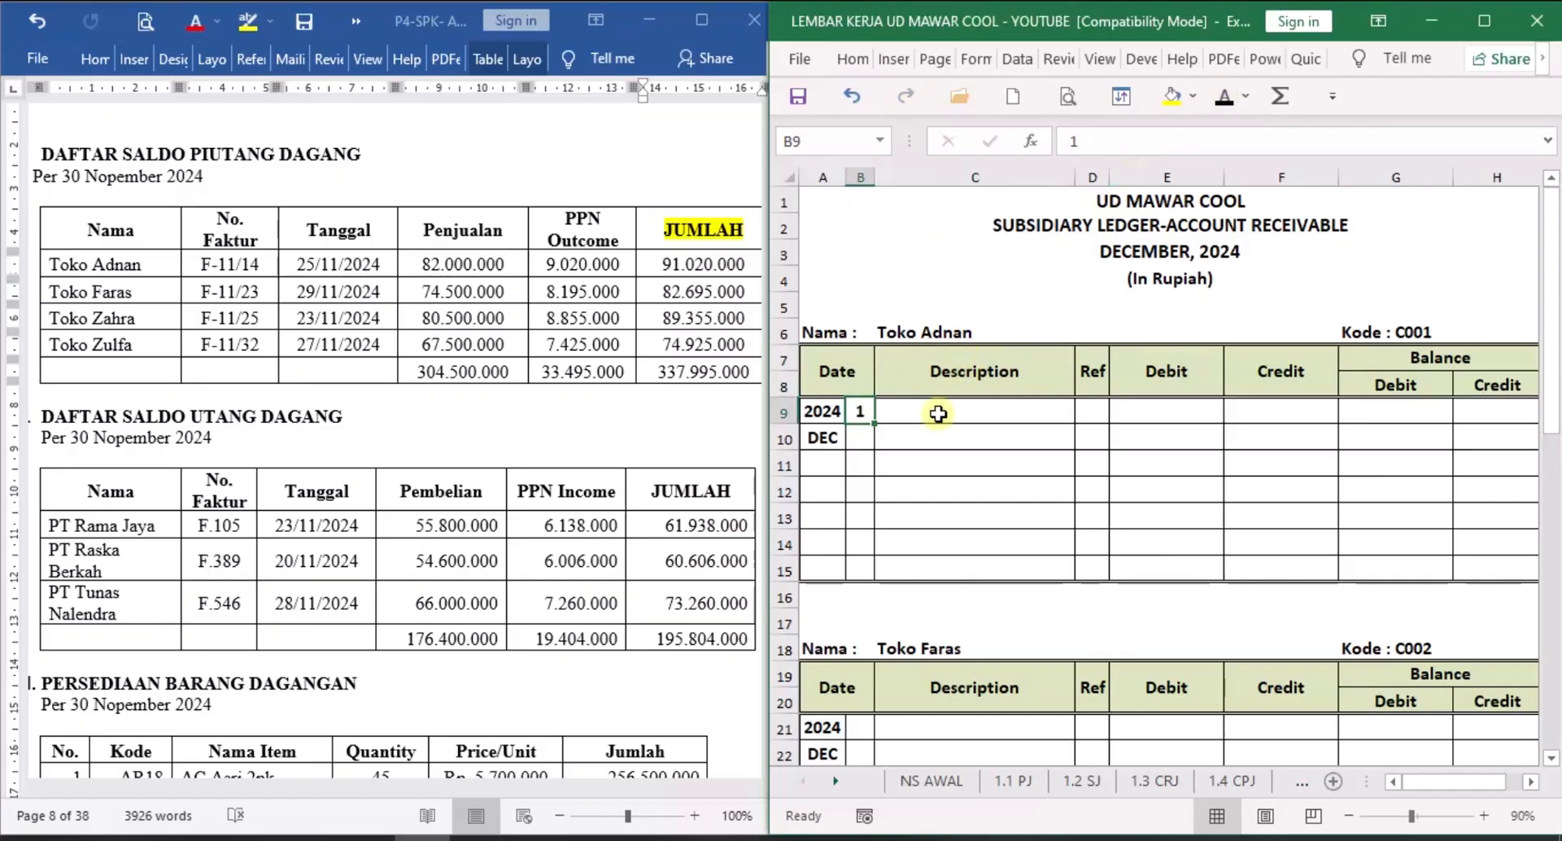
{"action": "left_click", "coordinate": [942, 412]}
{"action": "left_click", "coordinate": [1223, 96]}
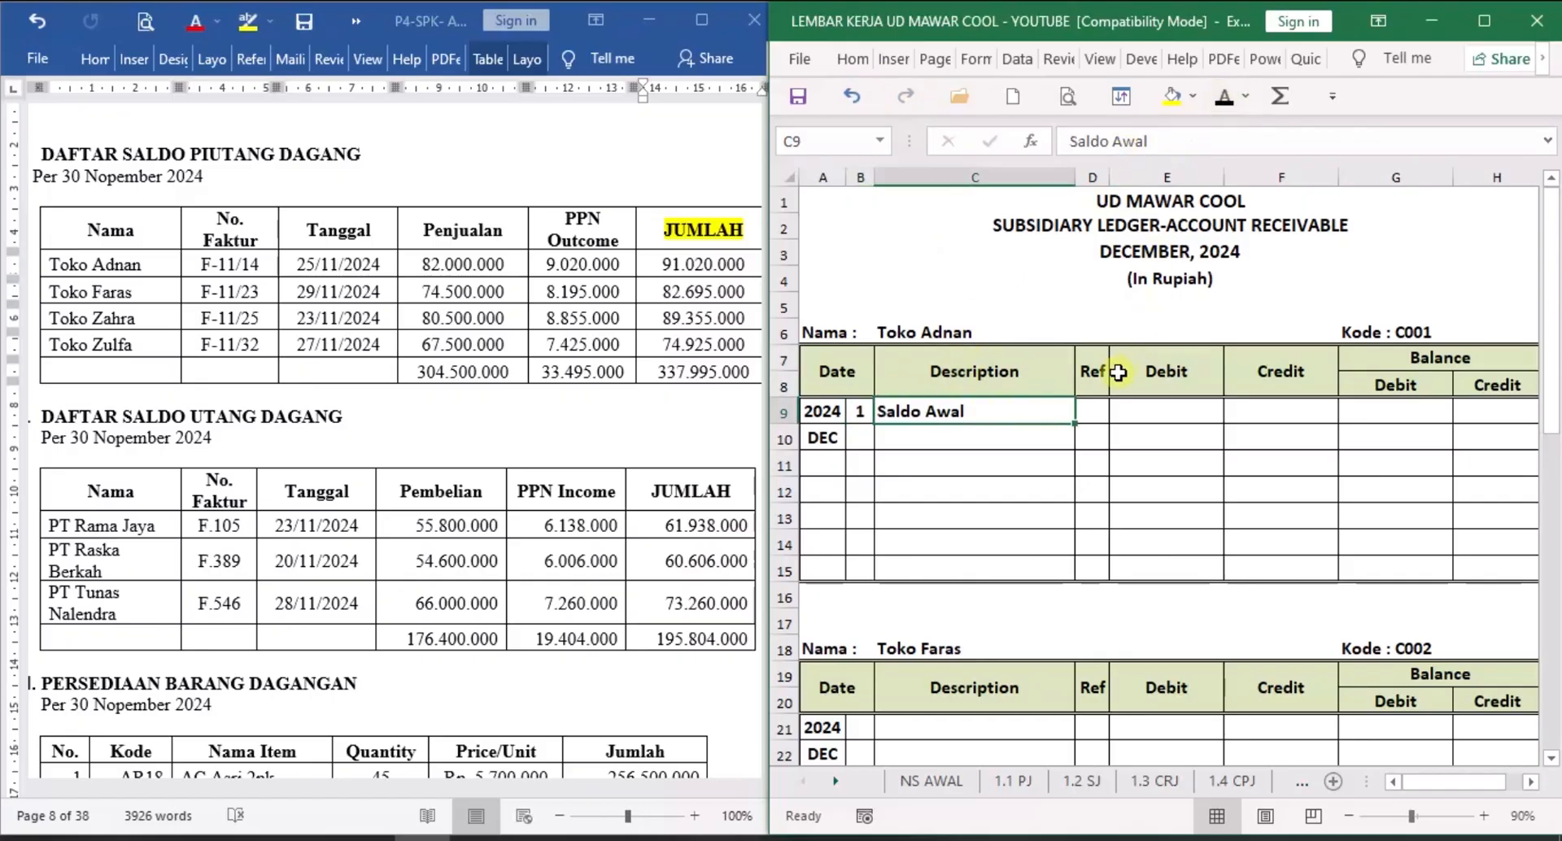
{"action": "left_click", "coordinate": [1091, 404]}
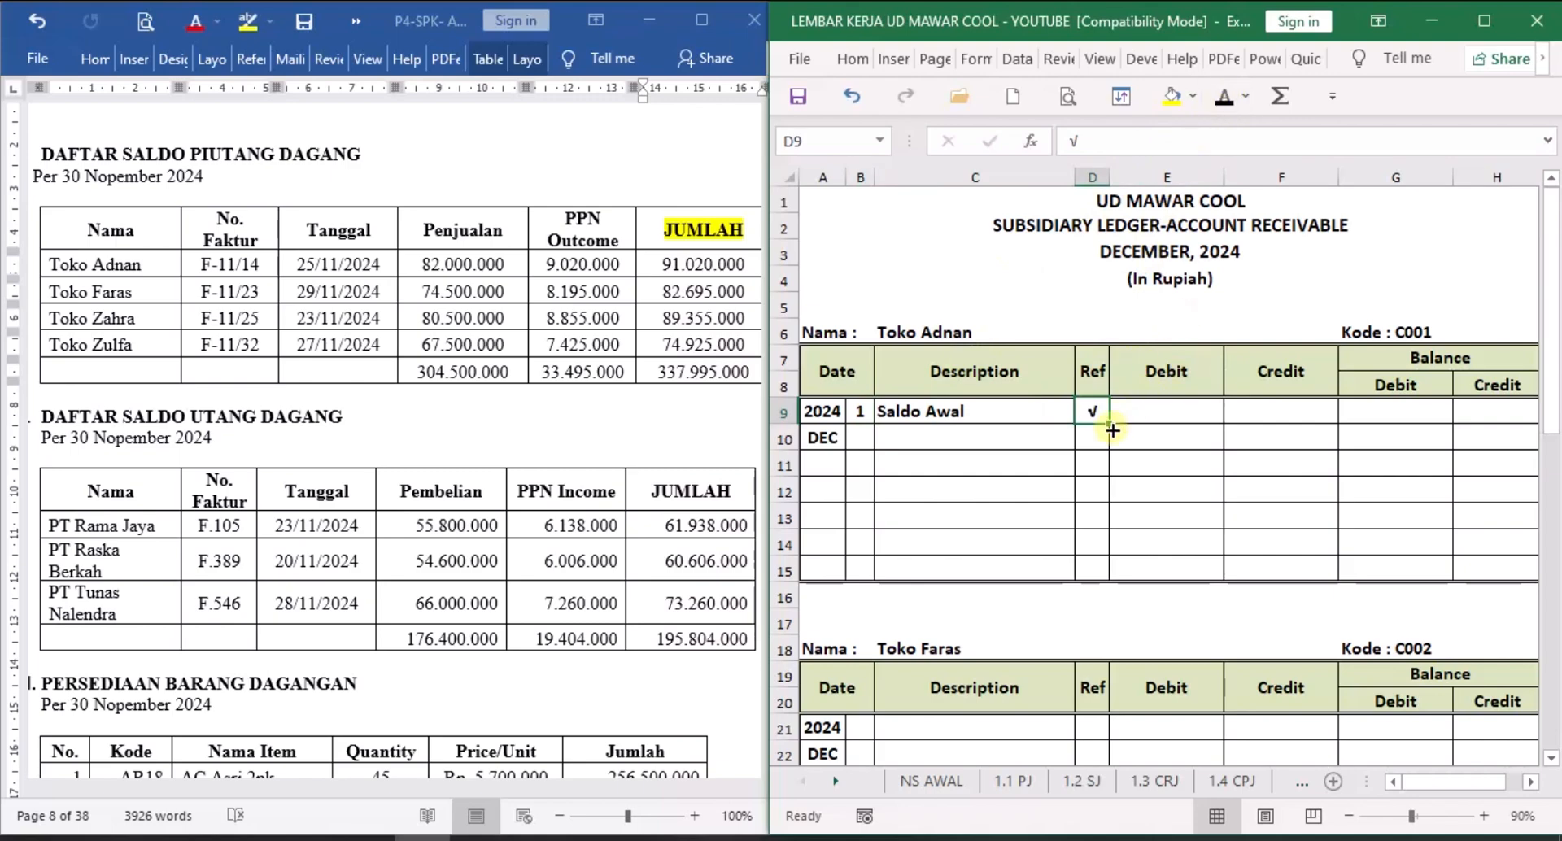
{"action": "left_click", "coordinate": [1417, 414]}
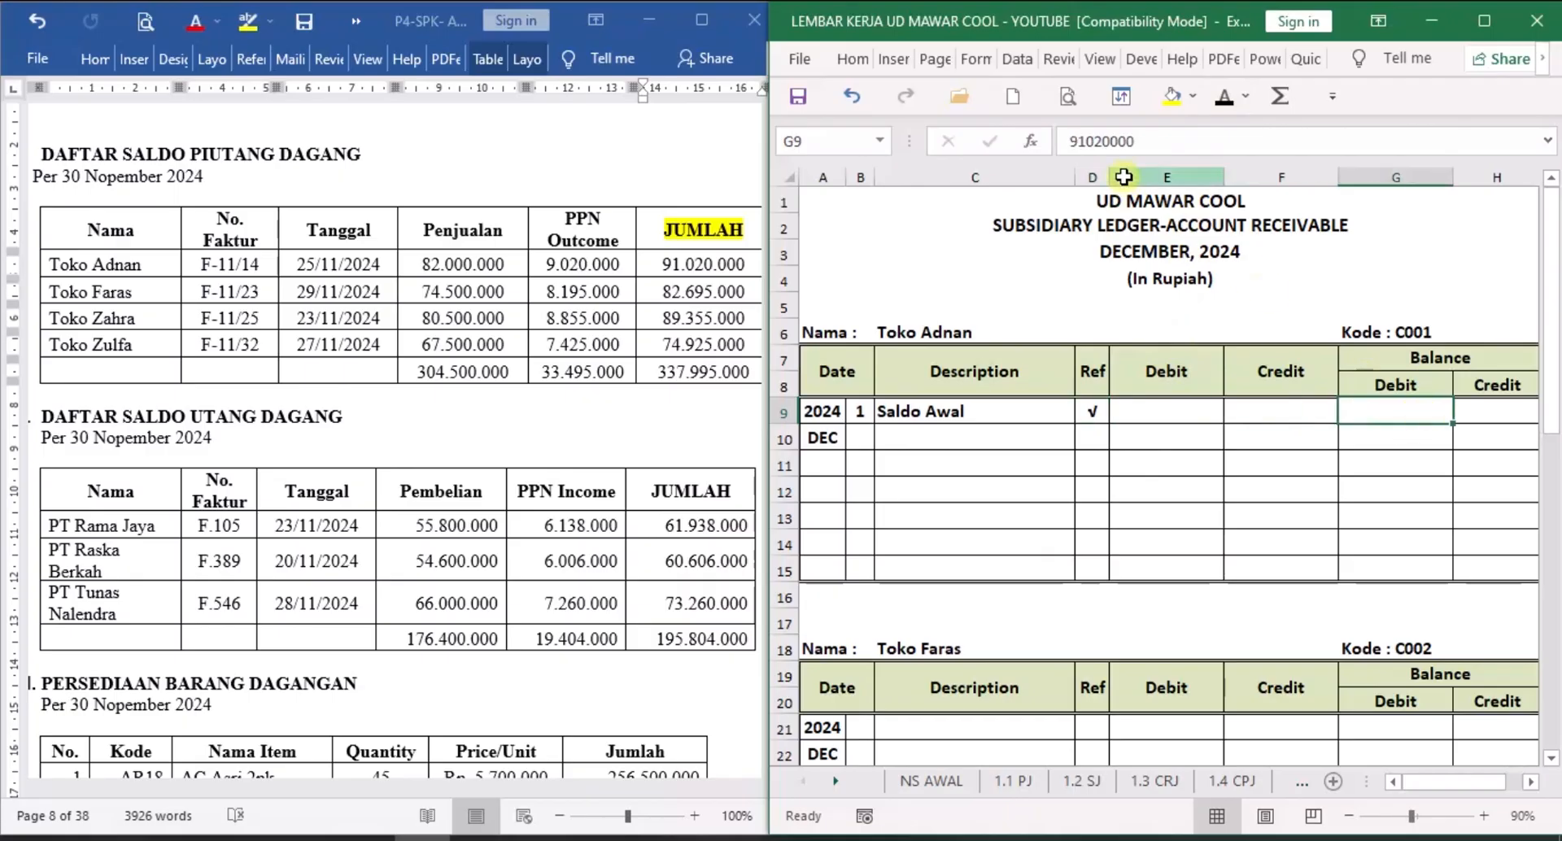
{"action": "left_click", "coordinate": [1226, 100]}
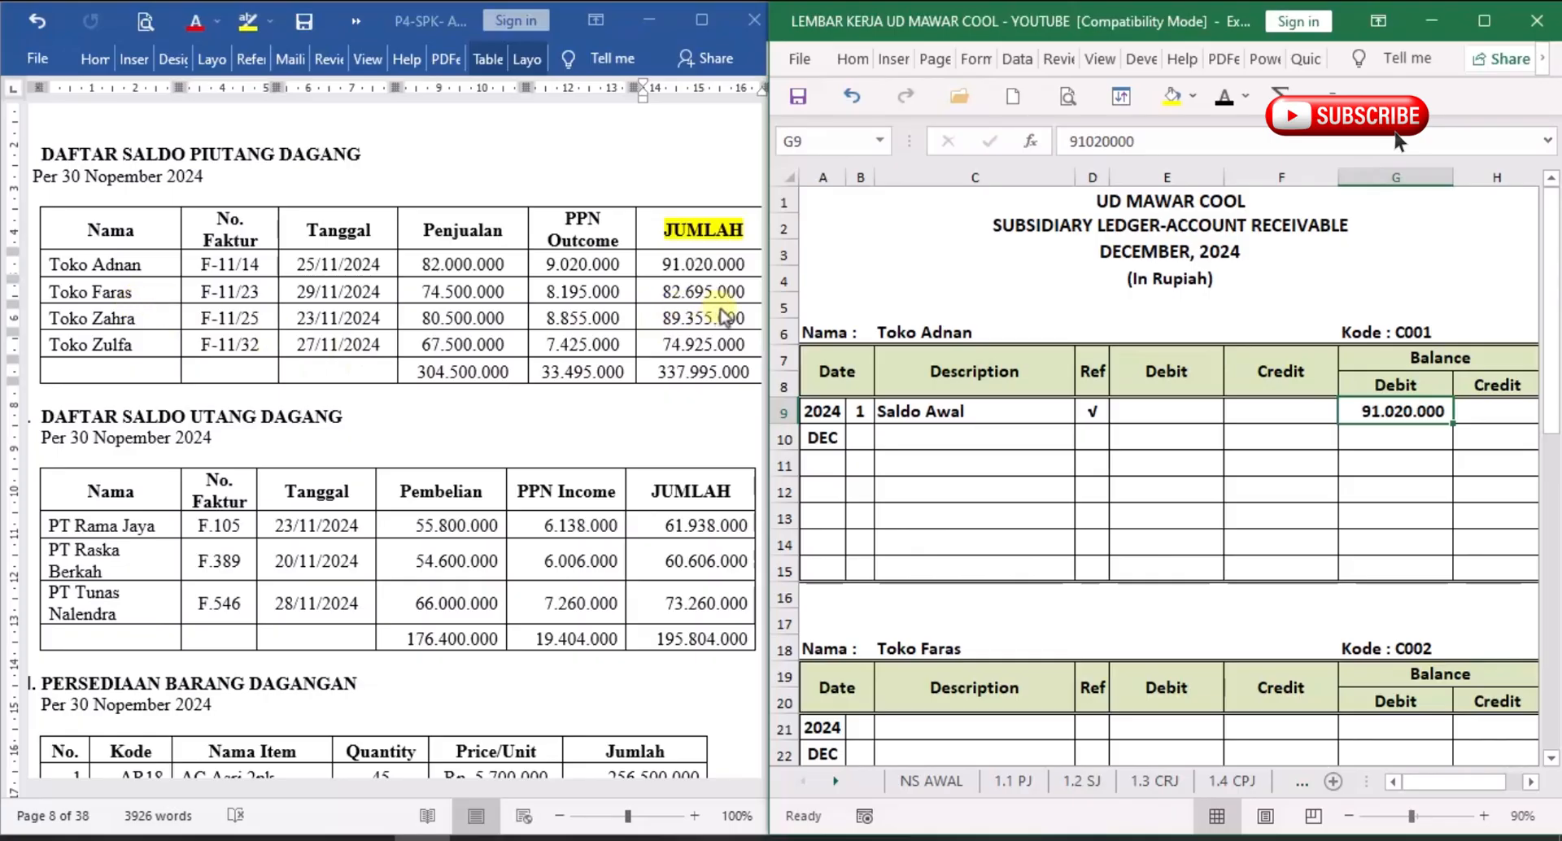
Show Toko Faras's hidden opening balance entries in black font: date 1, Saldo Awal, reference √ and debit balance 82.695.000.
{"action": "left_click", "coordinate": [1093, 625]}
{"action": "scroll", "coordinate": [1095, 623], "scroll_direction": "down", "scroll_amount": 3}
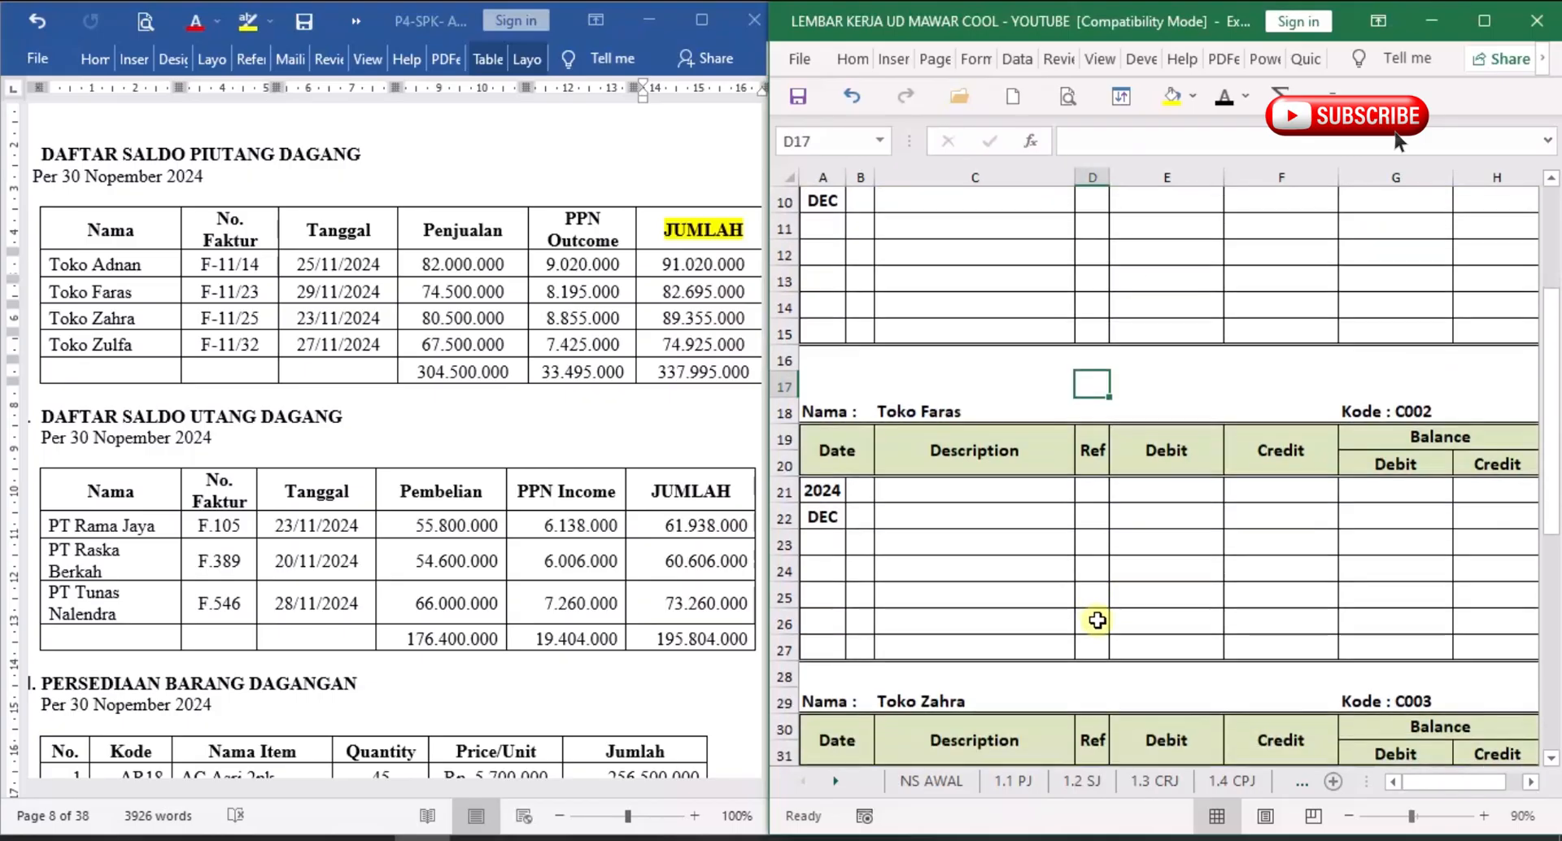
{"action": "left_click", "coordinate": [861, 489]}
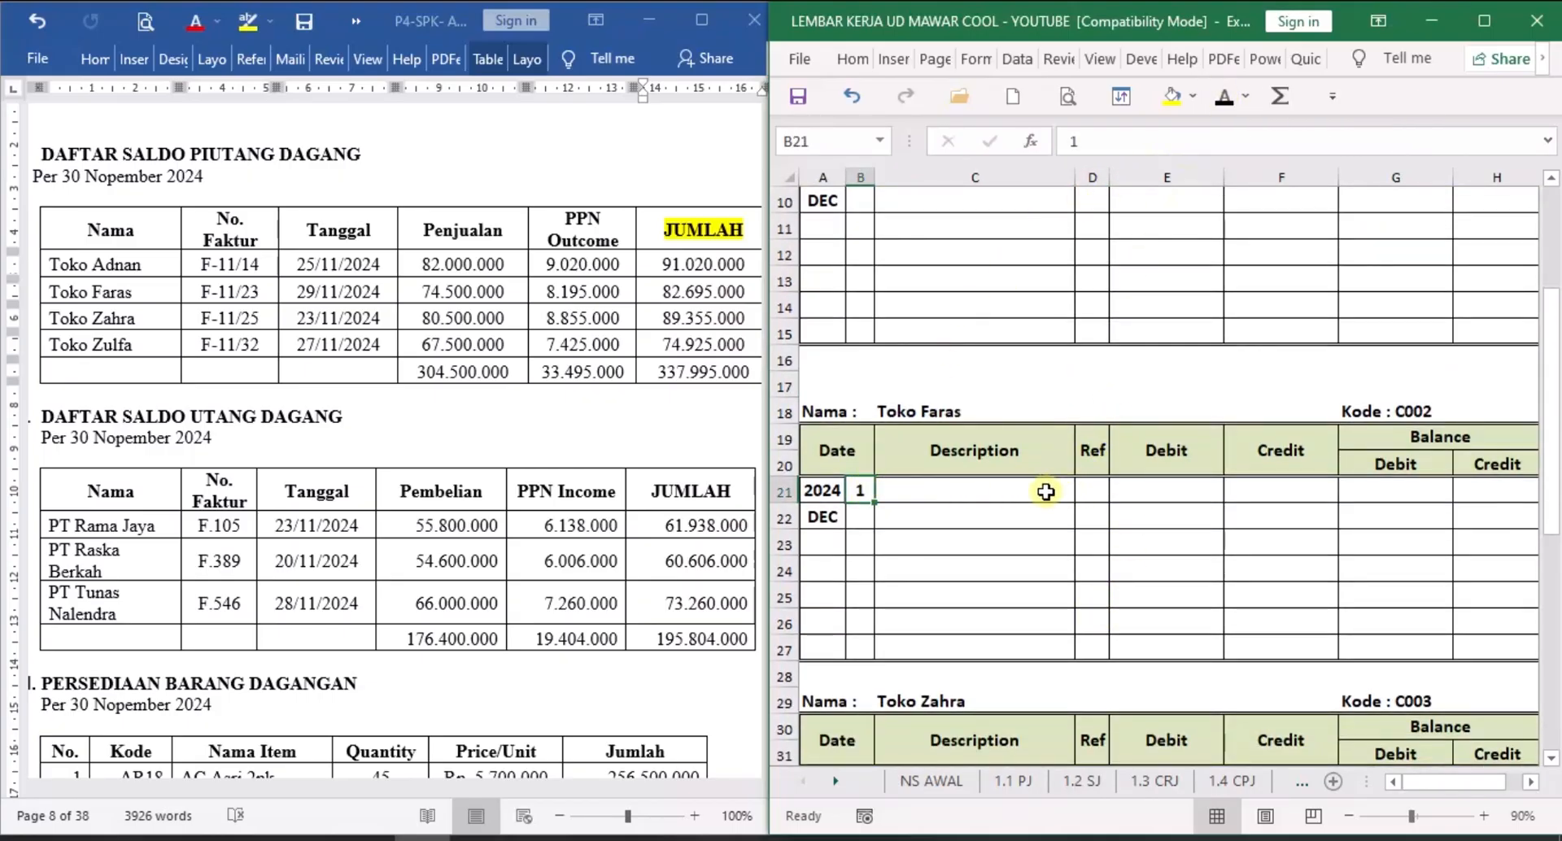
{"action": "key", "text": "Right"}
{"action": "key", "text": "Right"}
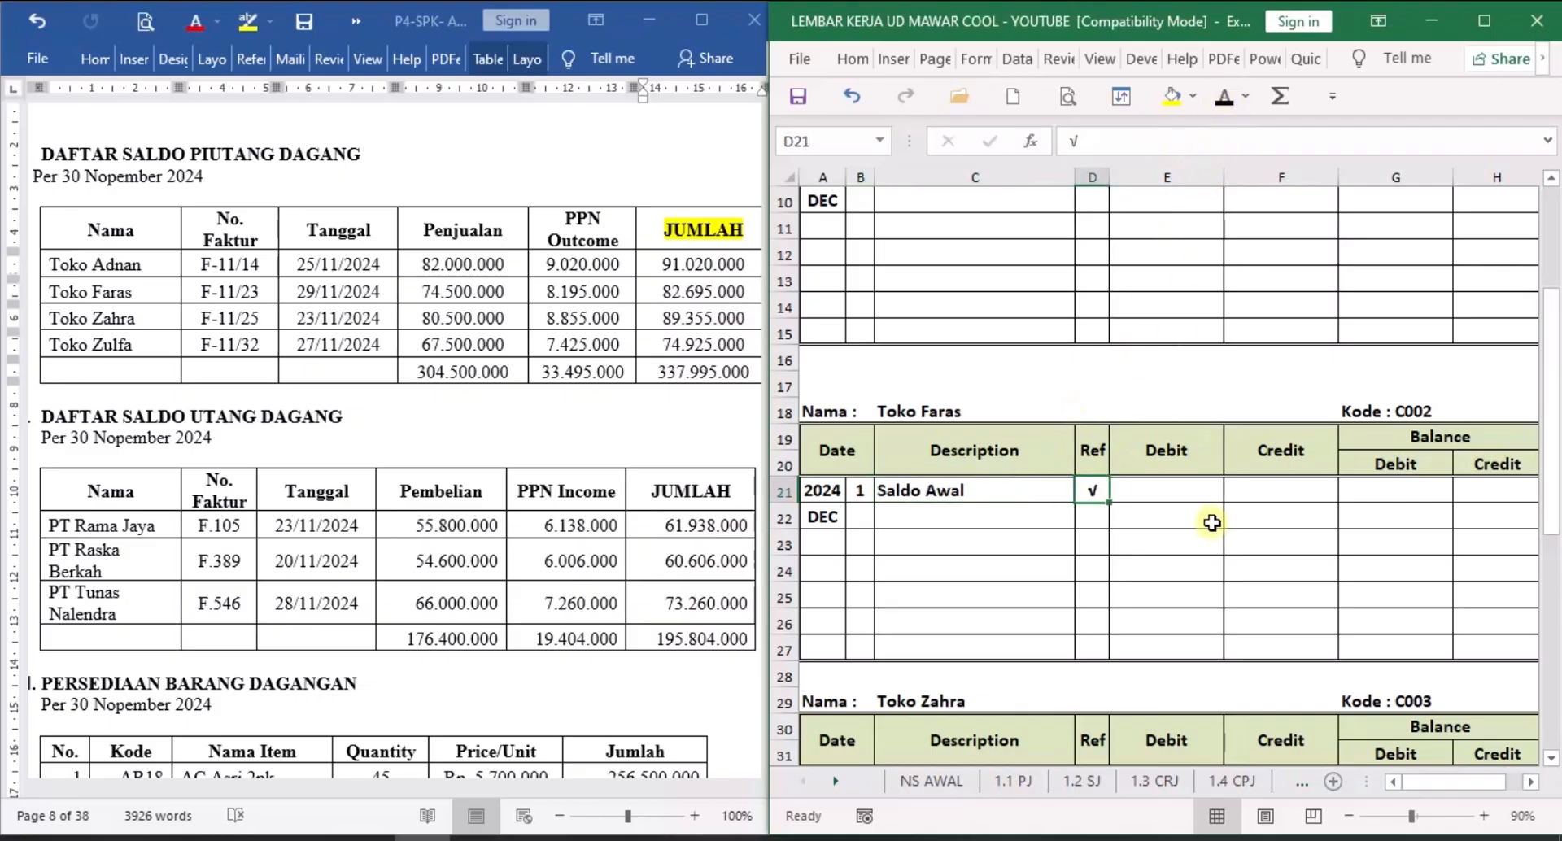
{"action": "left_click", "coordinate": [1426, 496]}
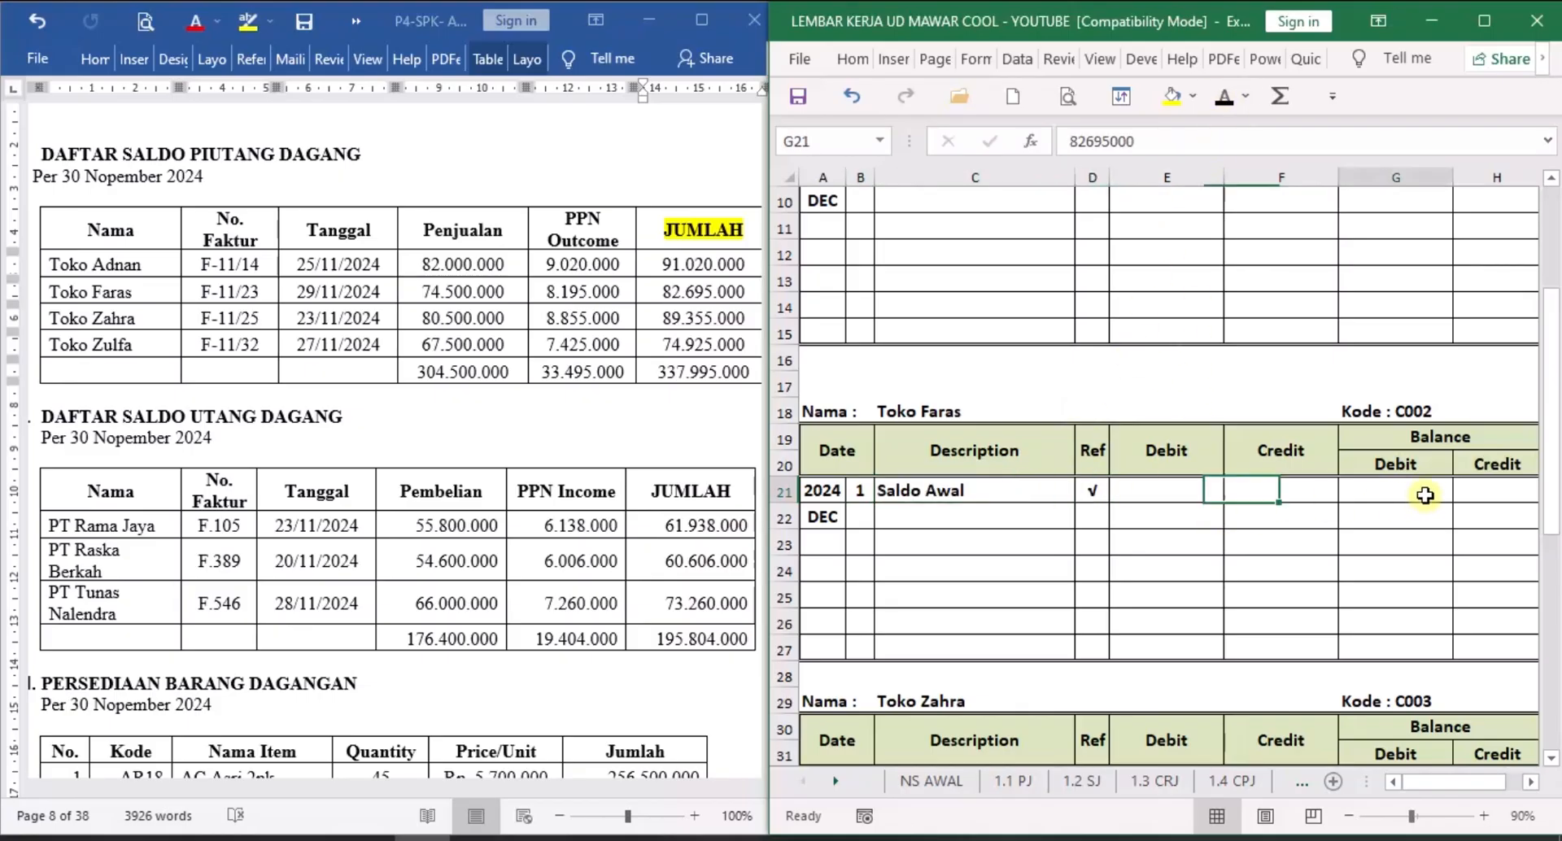
{"action": "left_click", "coordinate": [1225, 96]}
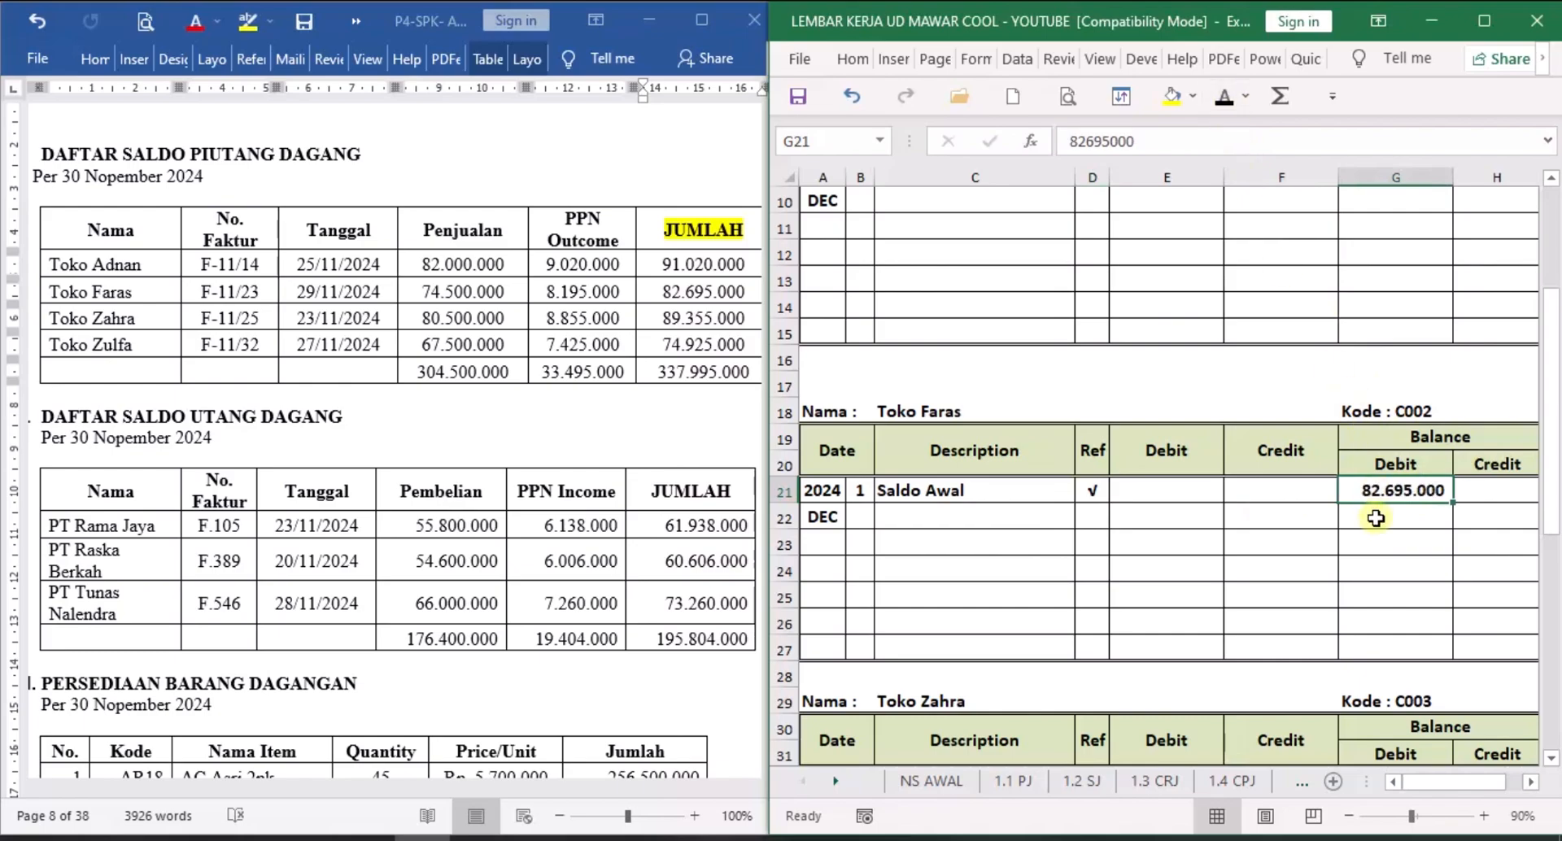
Fill in Toko Zahra's opening balance date as 1 and the description Saldo Awal, linked to Toko Faras's description in C21.
{"action": "left_click", "coordinate": [1119, 601]}
{"action": "scroll", "coordinate": [1119, 600], "scroll_direction": "down", "scroll_amount": 3}
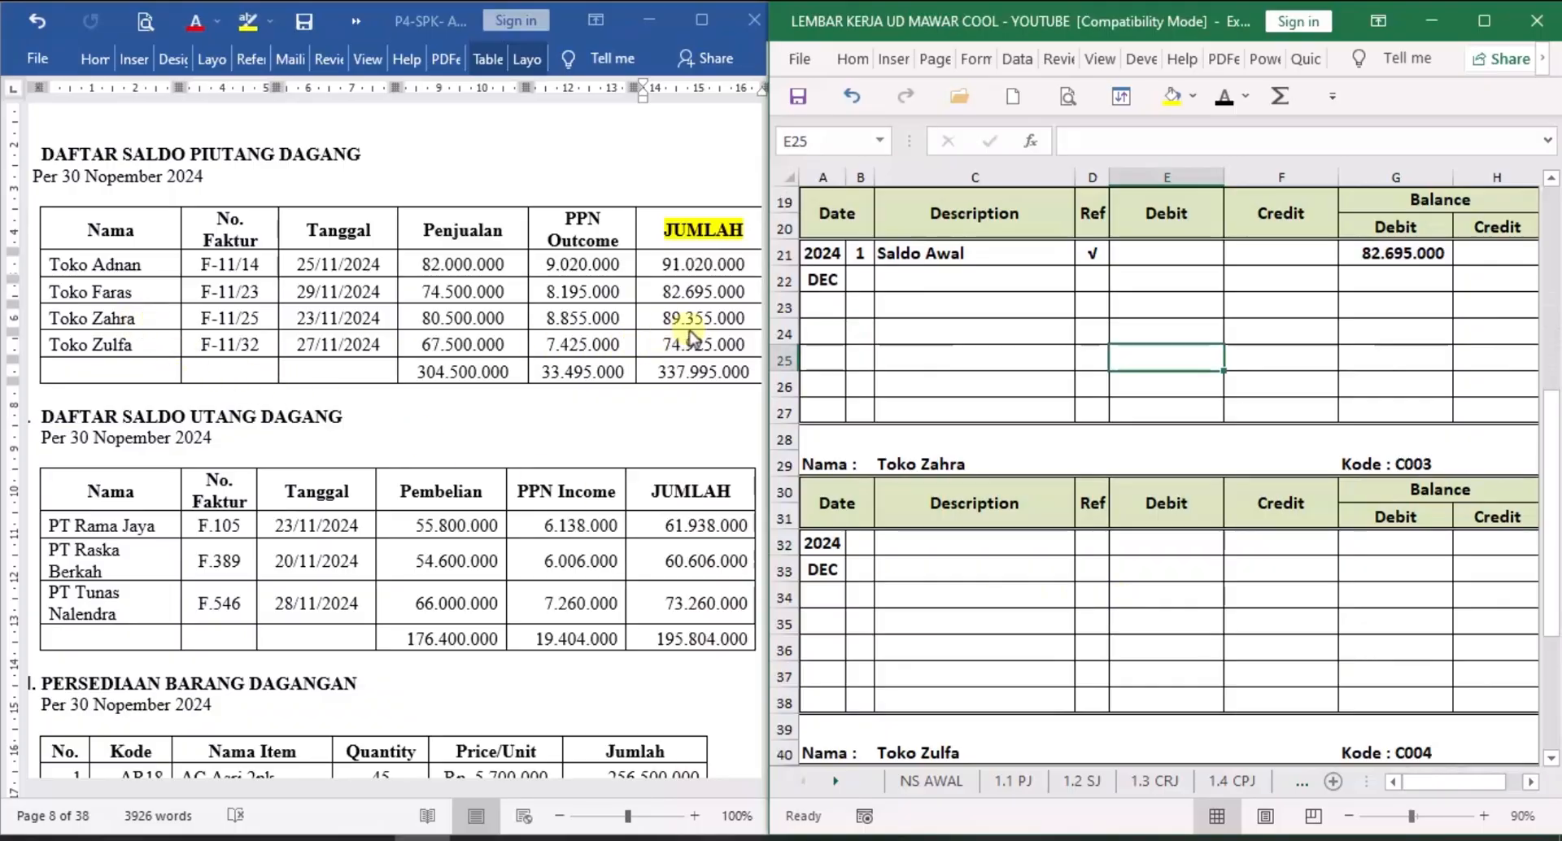
{"action": "left_click", "coordinate": [865, 545]}
{"action": "type", "text": "1"}
{"action": "key", "text": "ctrl+Return"}
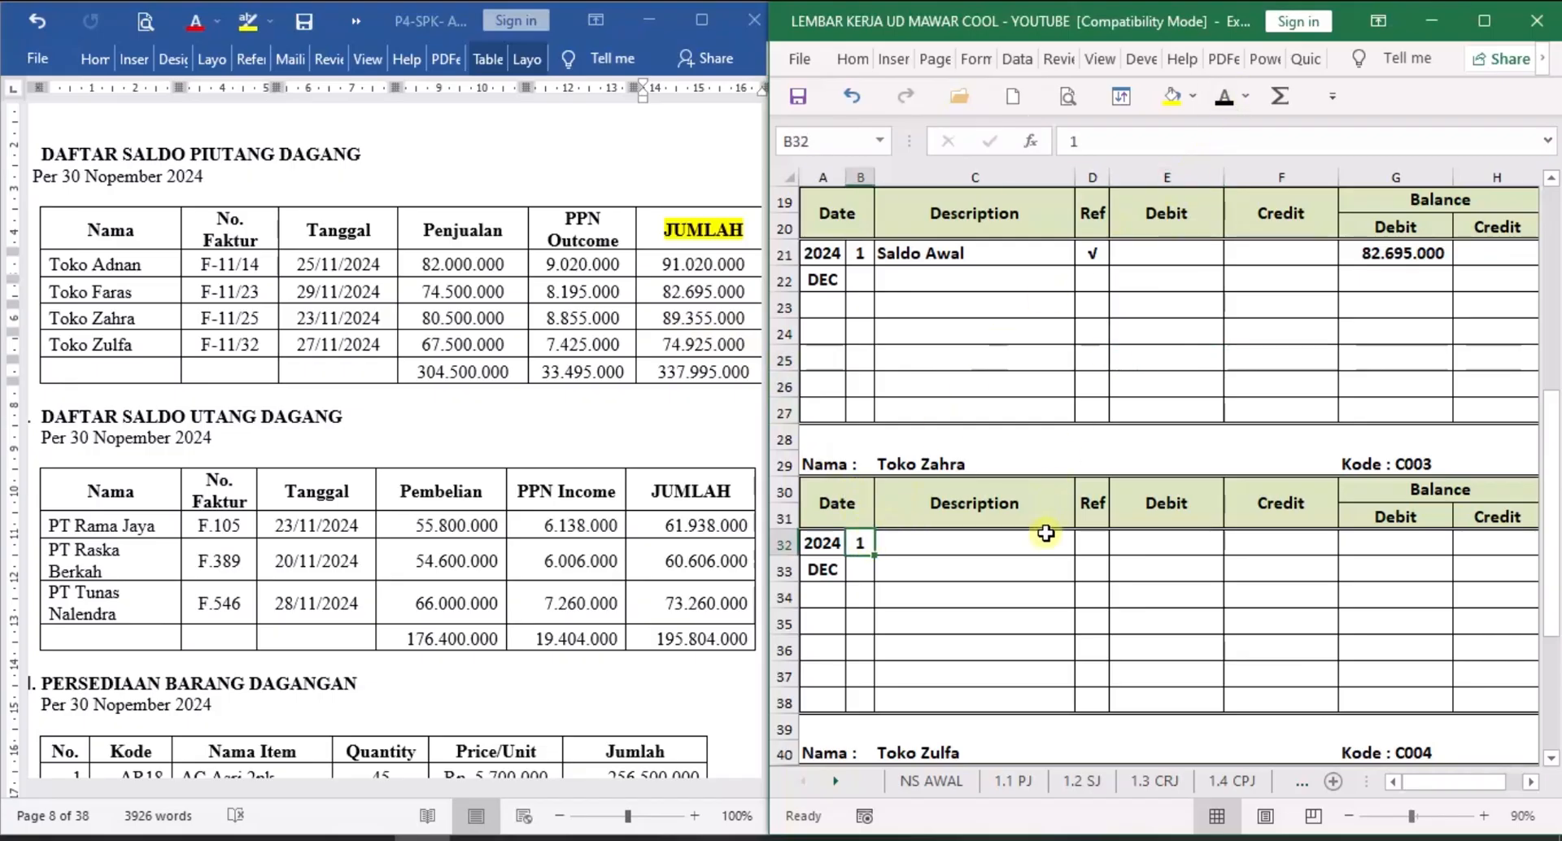
{"action": "left_click", "coordinate": [1046, 537]}
{"action": "type", "text": "=C21"}
{"action": "key", "text": "ctrl+Return"}
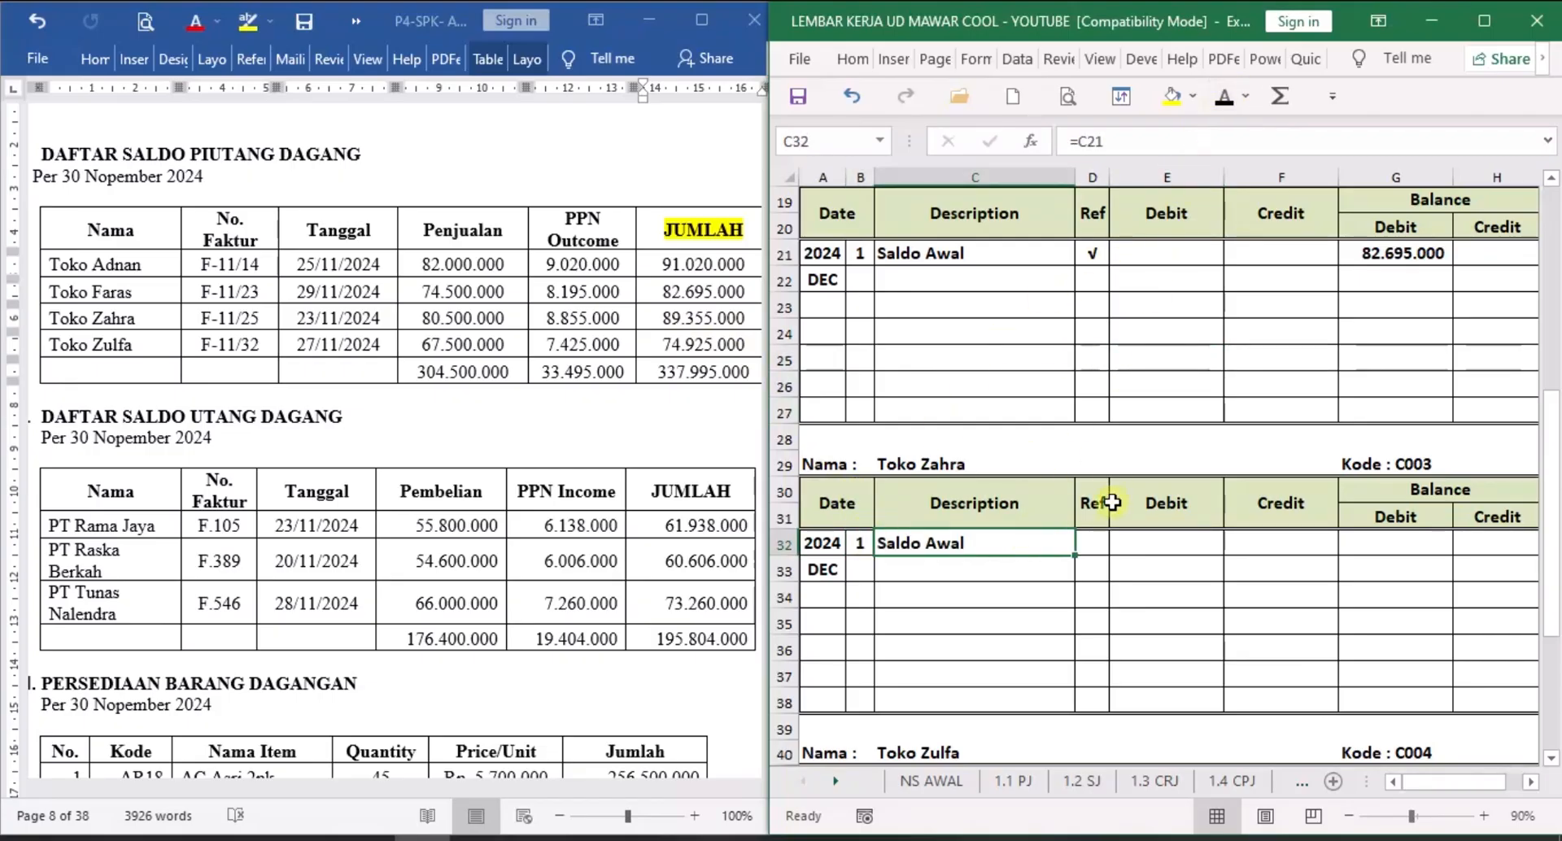
Fill in the reference √ and debit balance 89.355.000 in Toko Zahra's opening balance row.
{"action": "left_click", "coordinate": [1094, 543]}
{"action": "type", "text": "√"}
{"action": "key", "text": "ctrl+Return"}
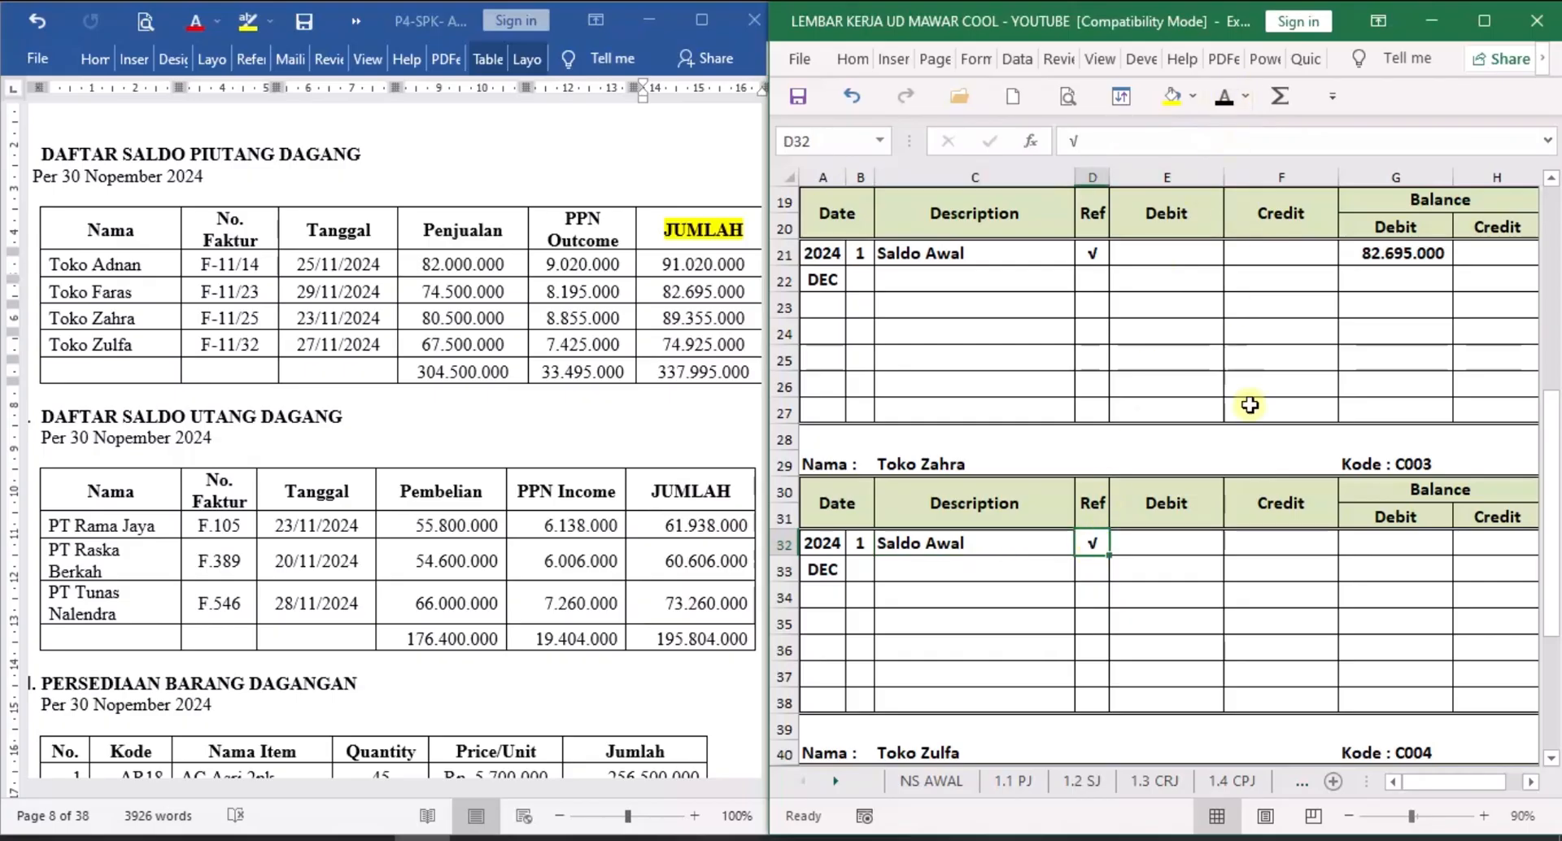
{"action": "left_click", "coordinate": [1385, 543]}
{"action": "type", "text": "89355000"}
{"action": "key", "text": "ctrl+Return"}
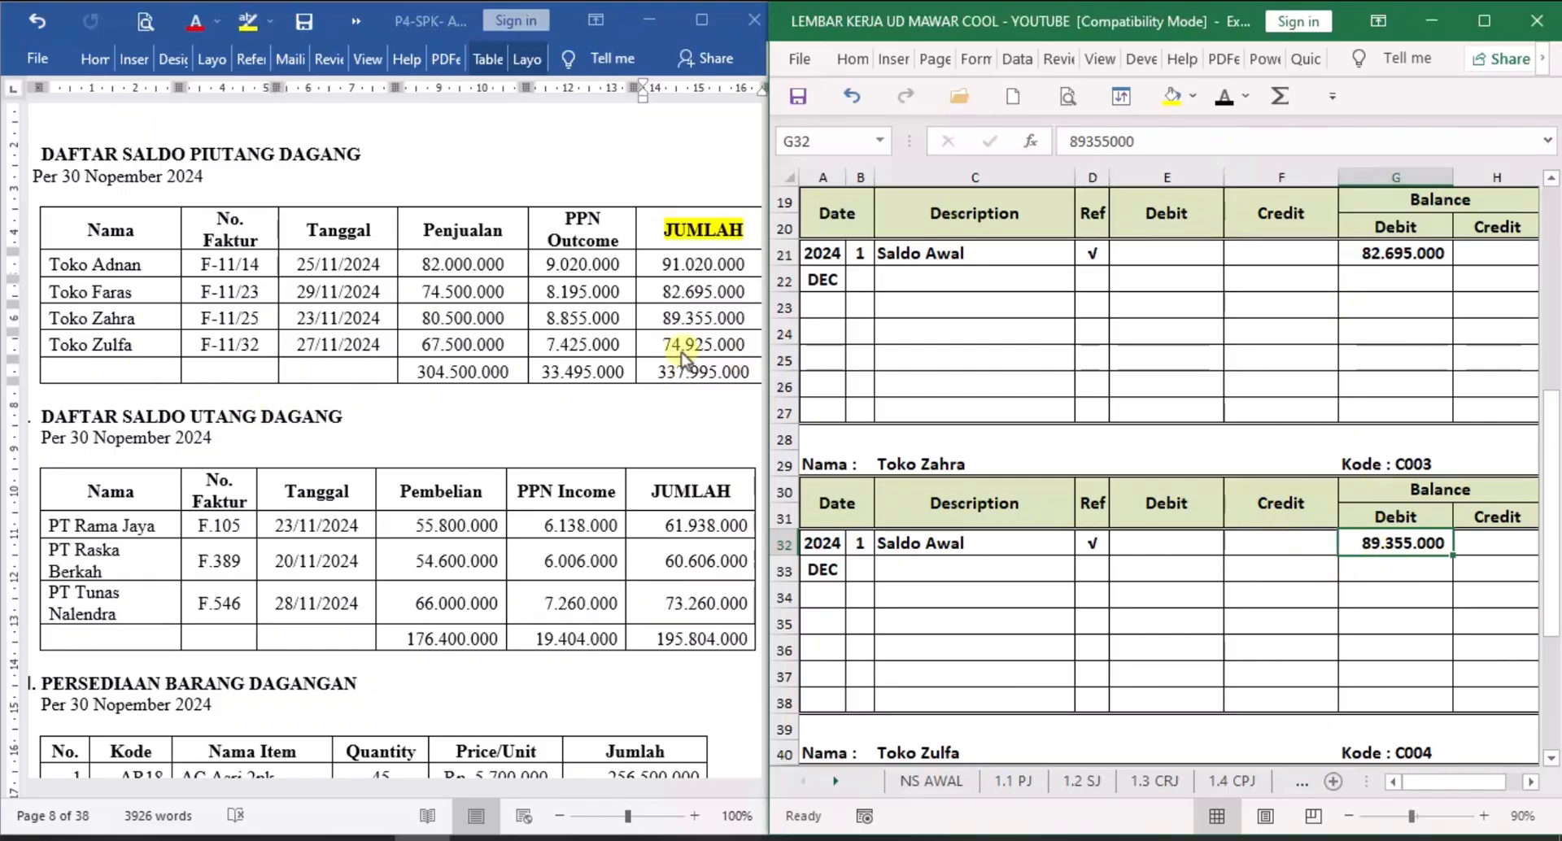
Show Toko Zulfa's hidden opening balance entries in black font: date 1, Saldo Awal, reference √ and debit balance 74.925.000.
{"action": "left_click", "coordinate": [1061, 574]}
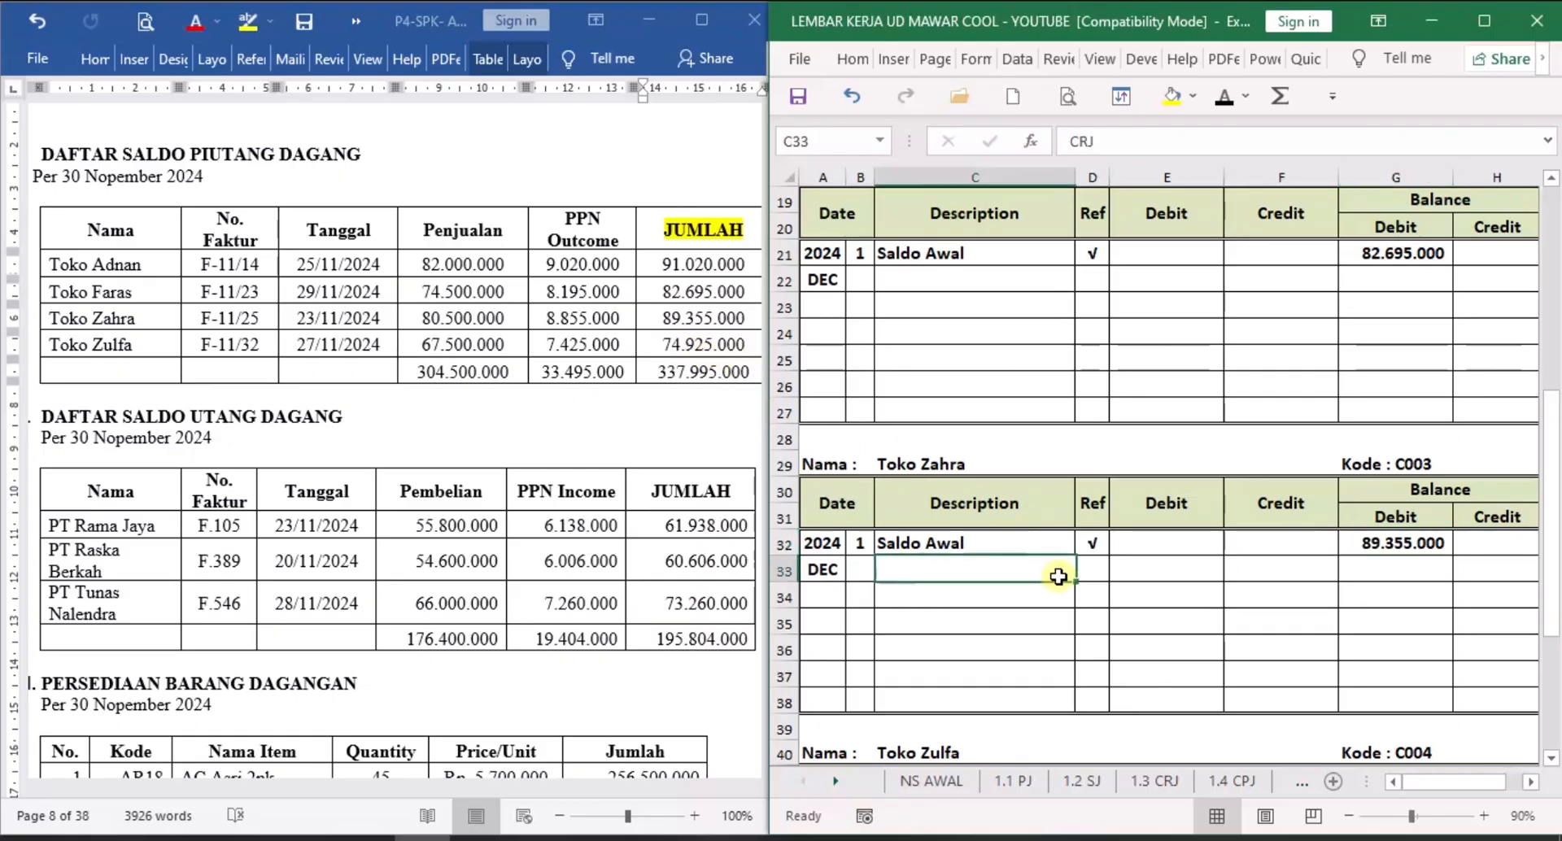
{"action": "scroll", "coordinate": [1061, 577], "scroll_direction": "down", "scroll_amount": 5}
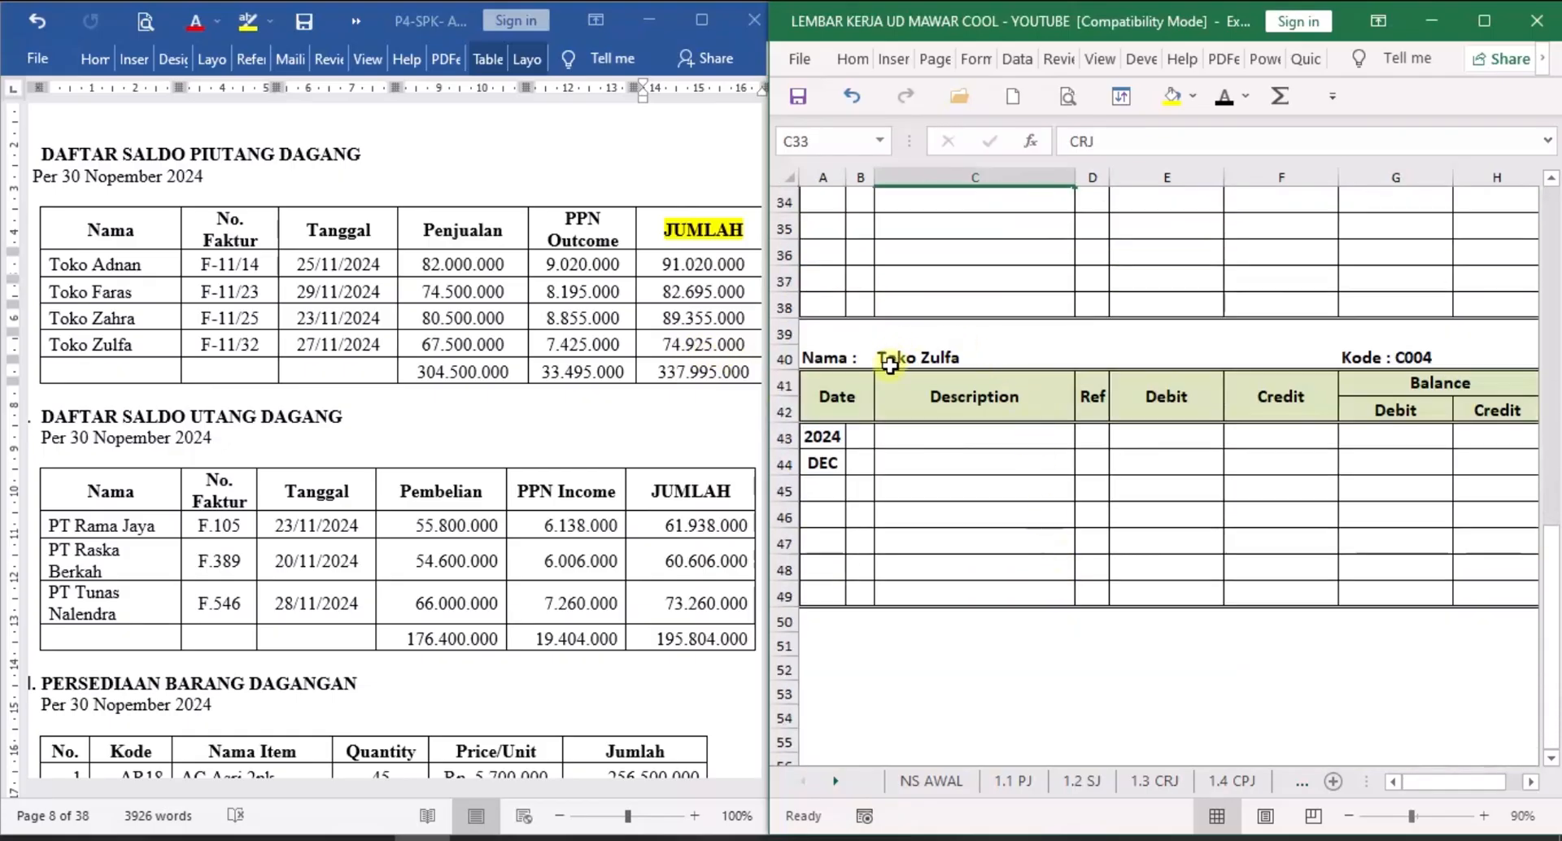
{"action": "left_click", "coordinate": [865, 437]}
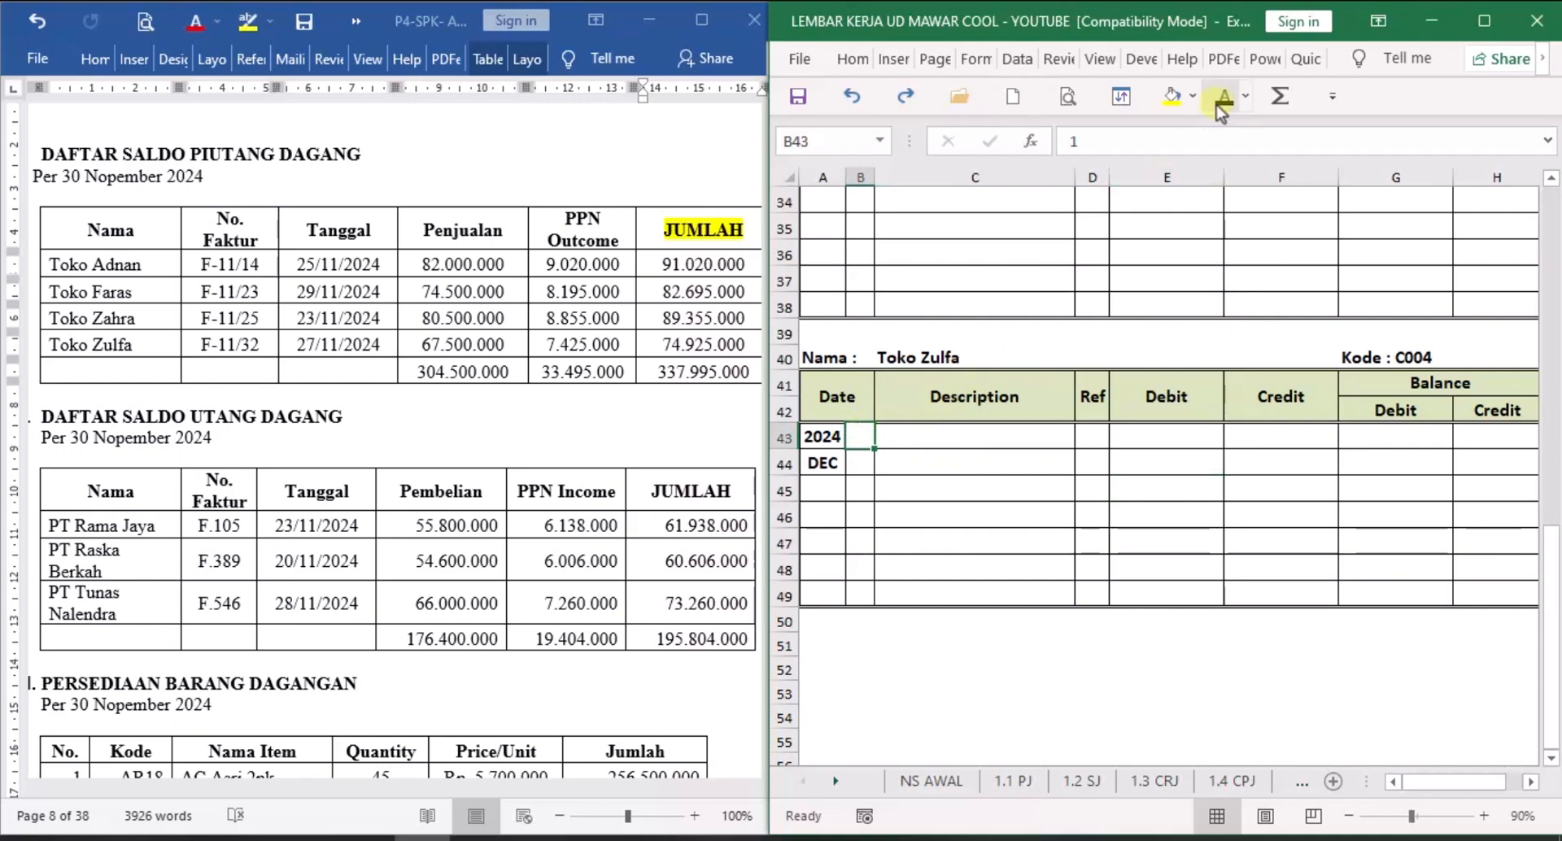
{"action": "left_click", "coordinate": [1045, 437]}
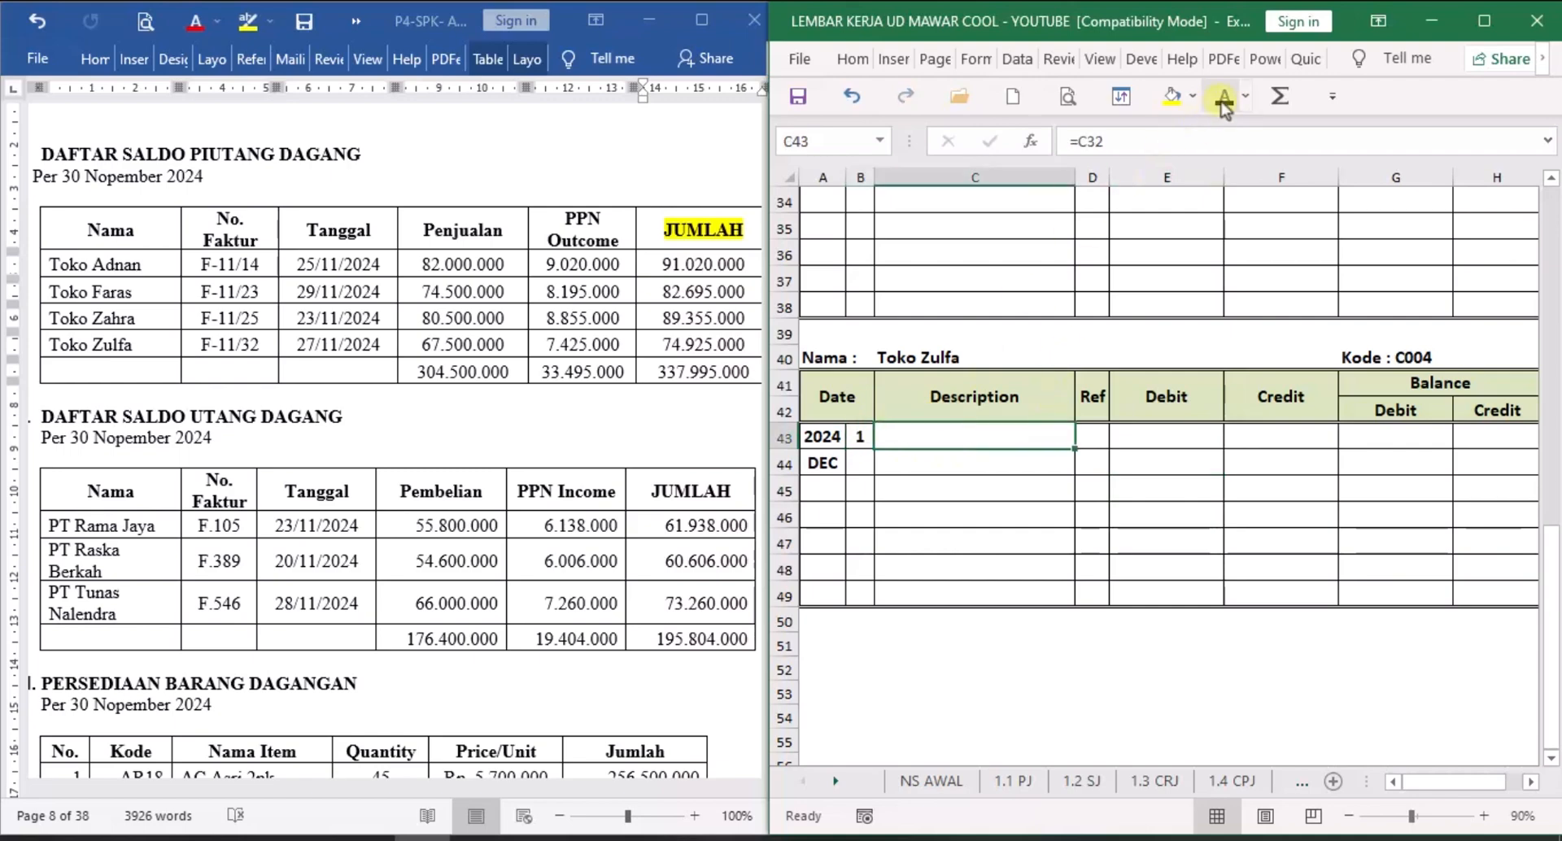
{"action": "type", "text": "Saldo Awal"}
{"action": "left_click", "coordinate": [1096, 432]}
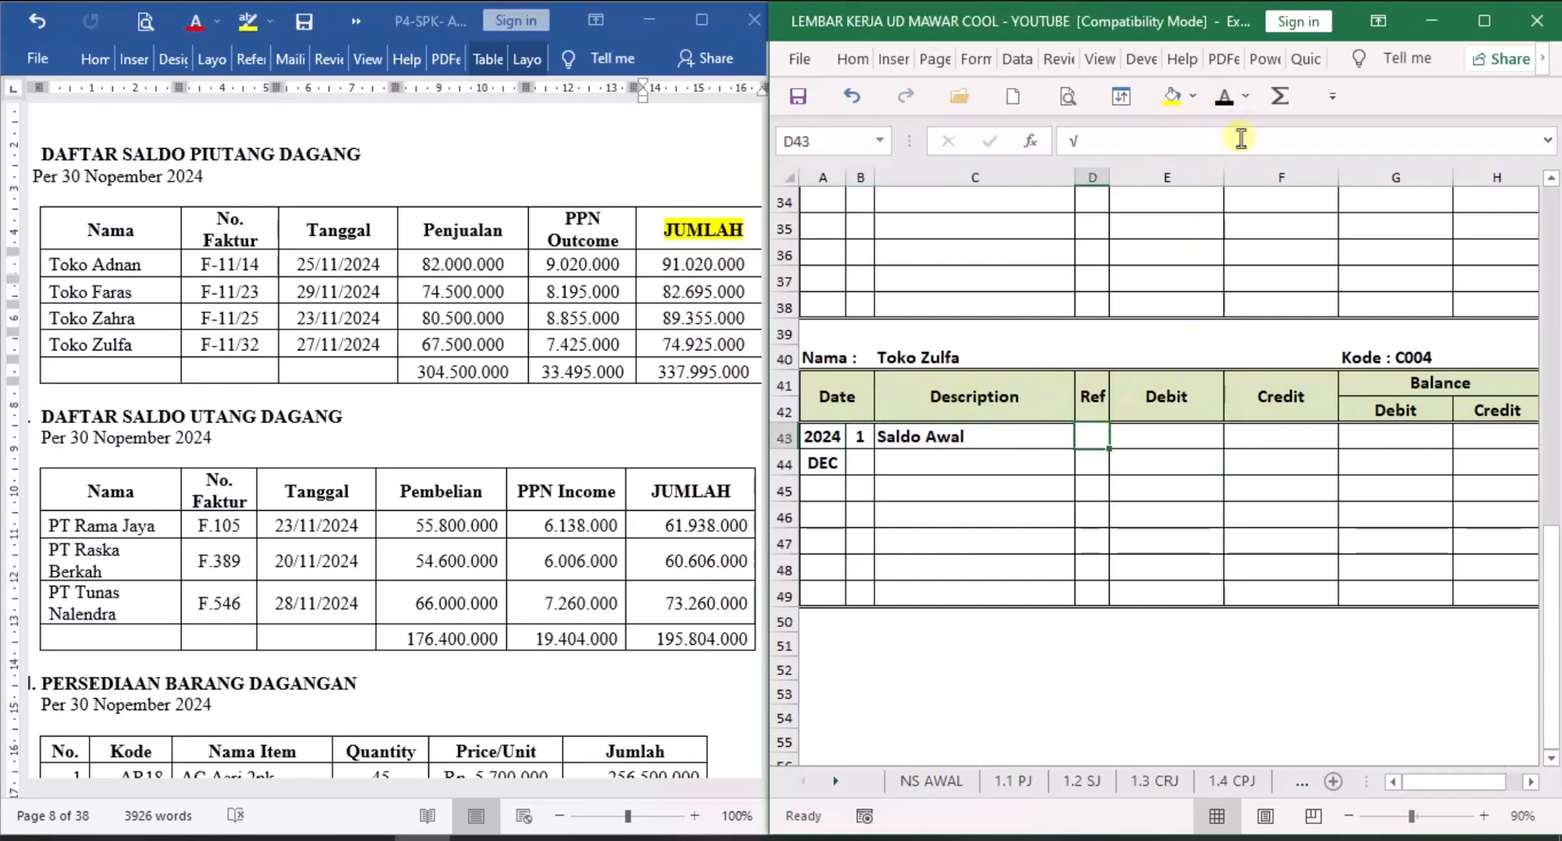
{"action": "left_click", "coordinate": [1224, 99]}
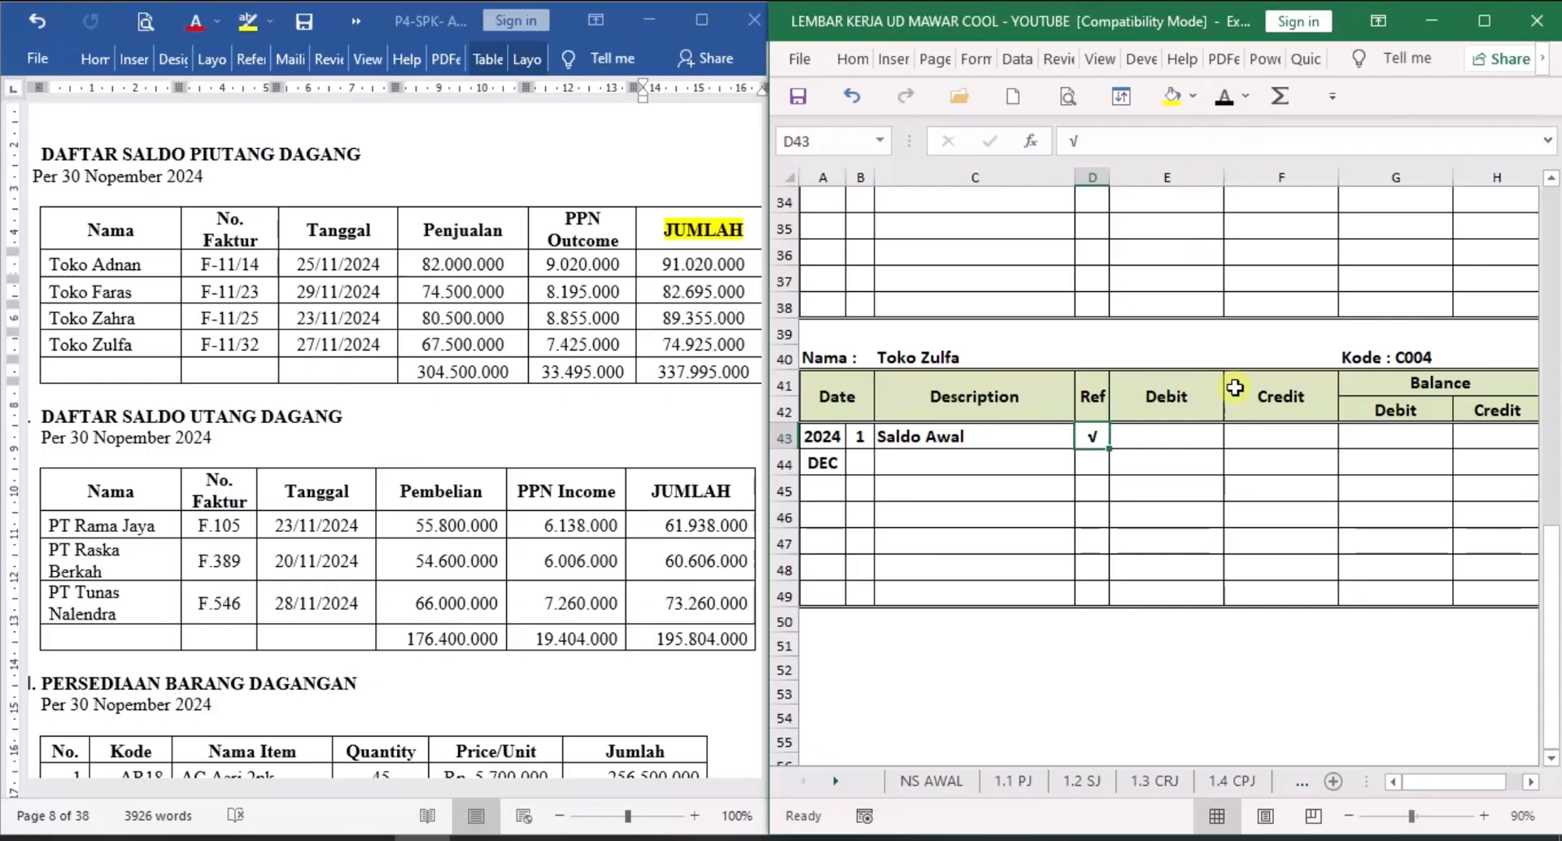
{"action": "left_click", "coordinate": [1426, 443]}
{"action": "left_click", "coordinate": [1226, 101]}
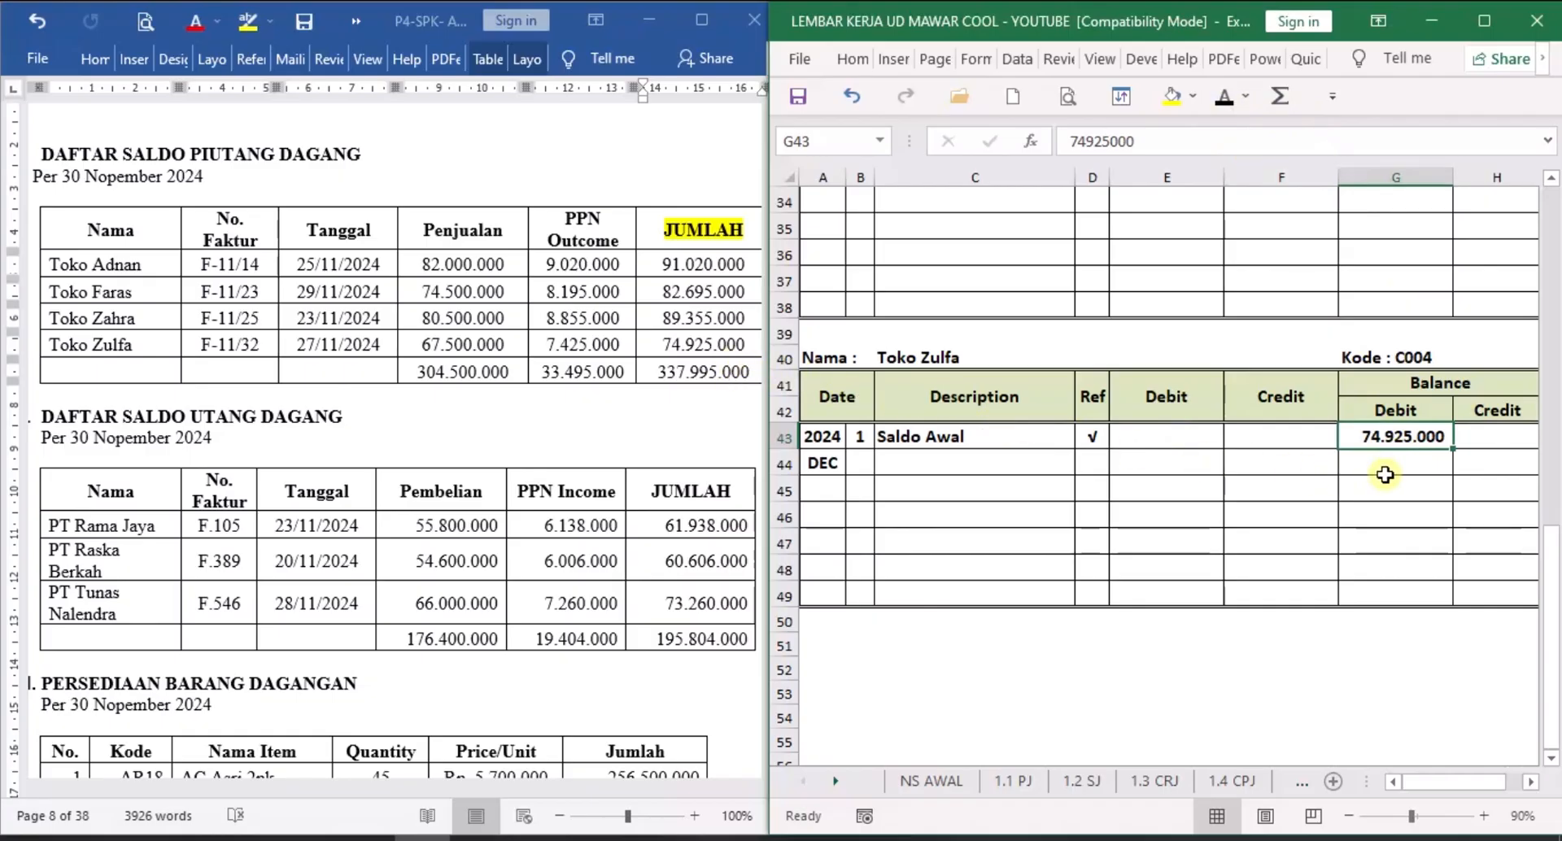
Consult the Daftar Saldo Utang Dagang table in Word, and open the 2.4 SLAP payables ledger in Excel with a narrower Description column.
{"action": "left_click", "coordinate": [674, 408]}
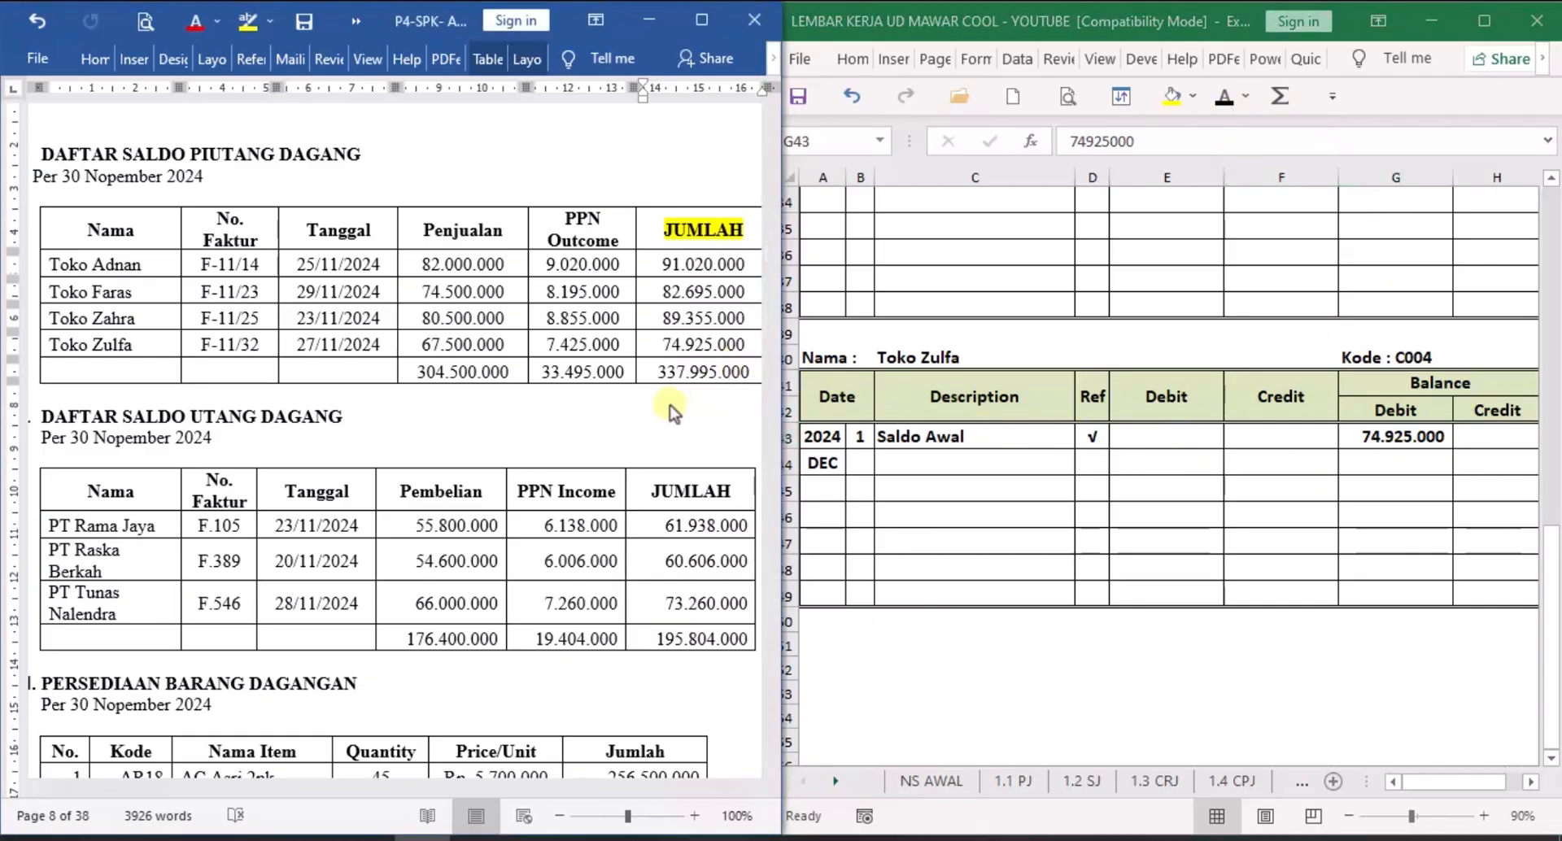
{"action": "scroll", "coordinate": [646, 399], "scroll_direction": "down", "scroll_amount": 4}
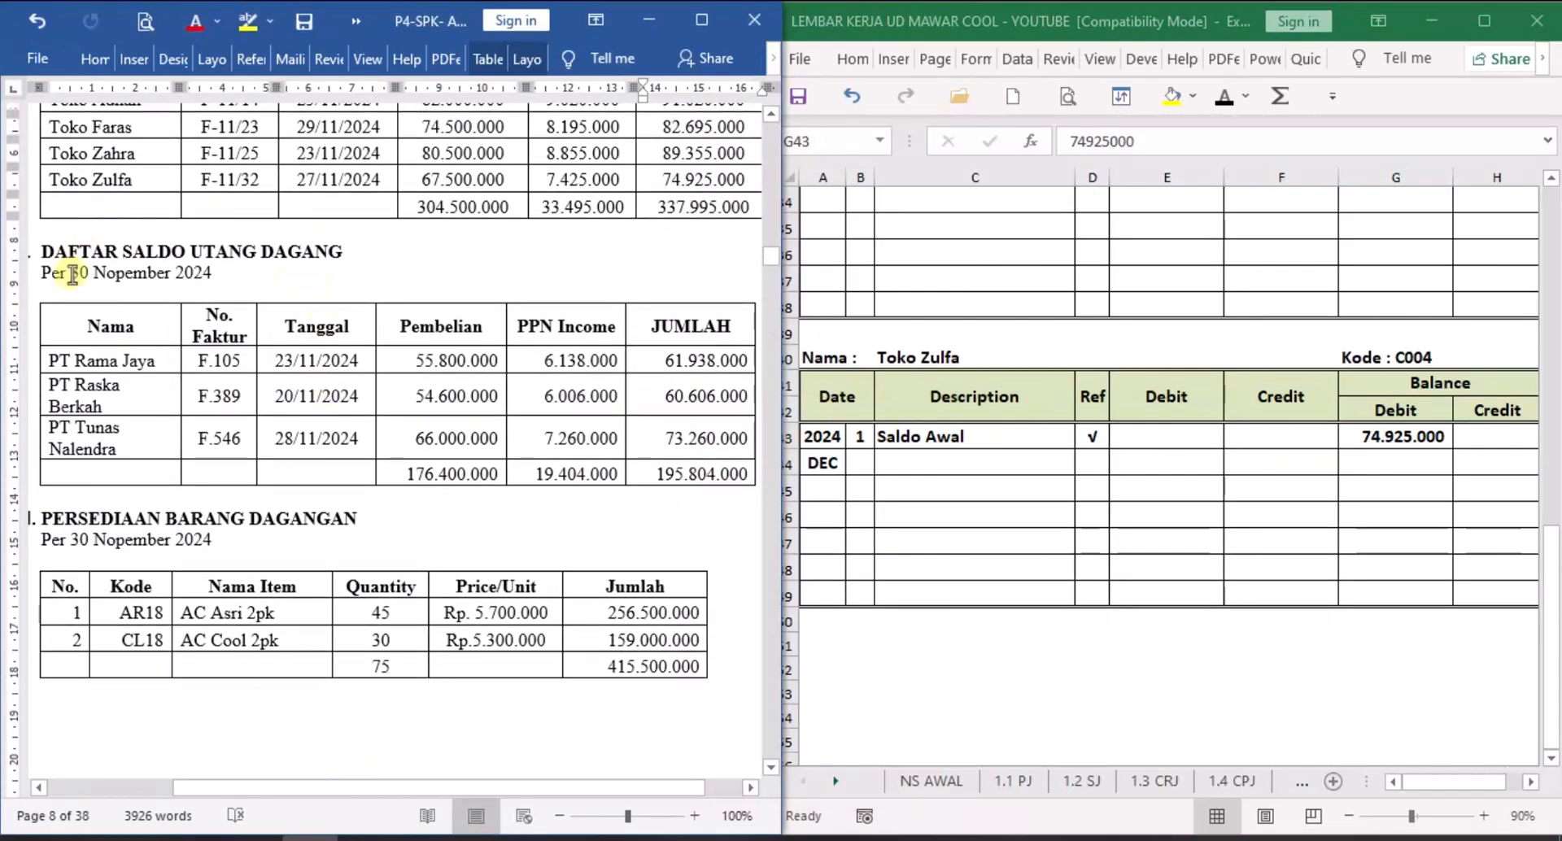
{"action": "left_click", "coordinate": [910, 779]}
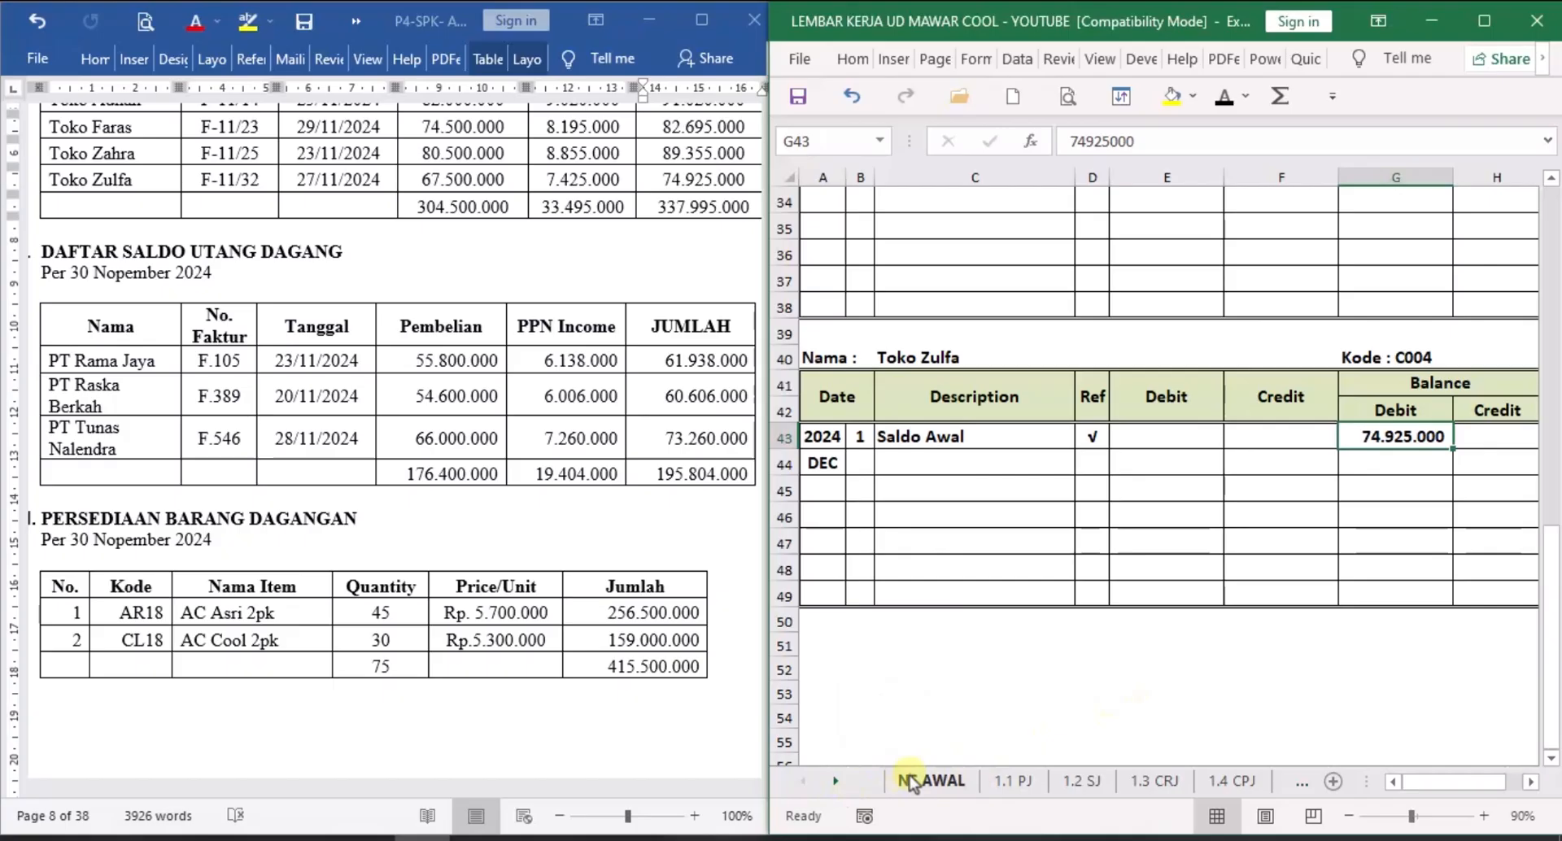
{"action": "left_click", "coordinate": [837, 782]}
{"action": "left_click", "coordinate": [837, 782]}
{"action": "left_click", "coordinate": [837, 782]}
{"action": "left_click", "coordinate": [837, 782]}
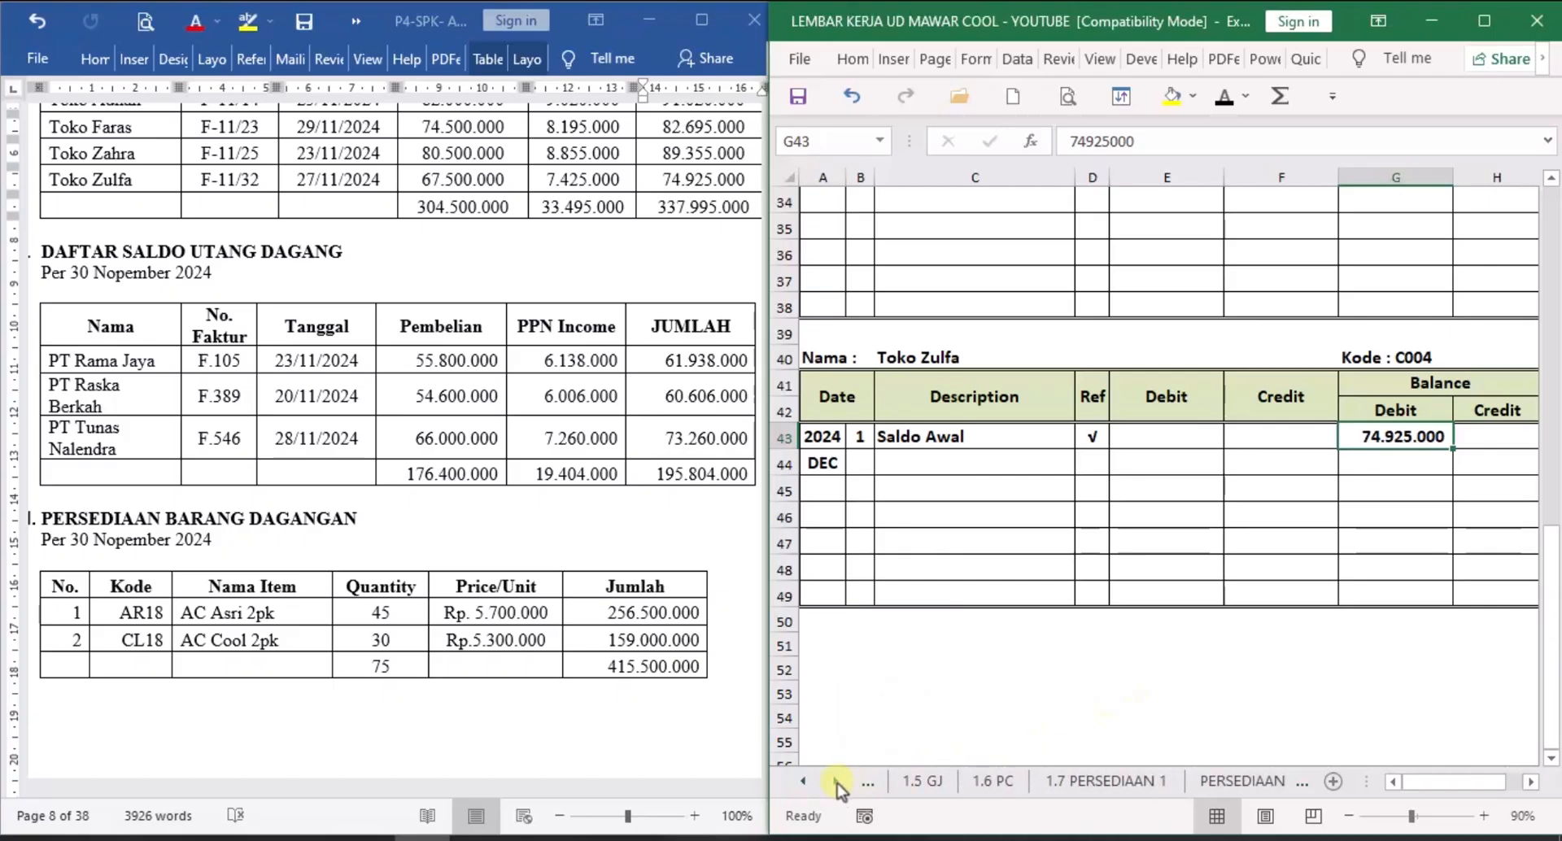
{"action": "left_click", "coordinate": [836, 782]}
{"action": "left_click", "coordinate": [837, 782]}
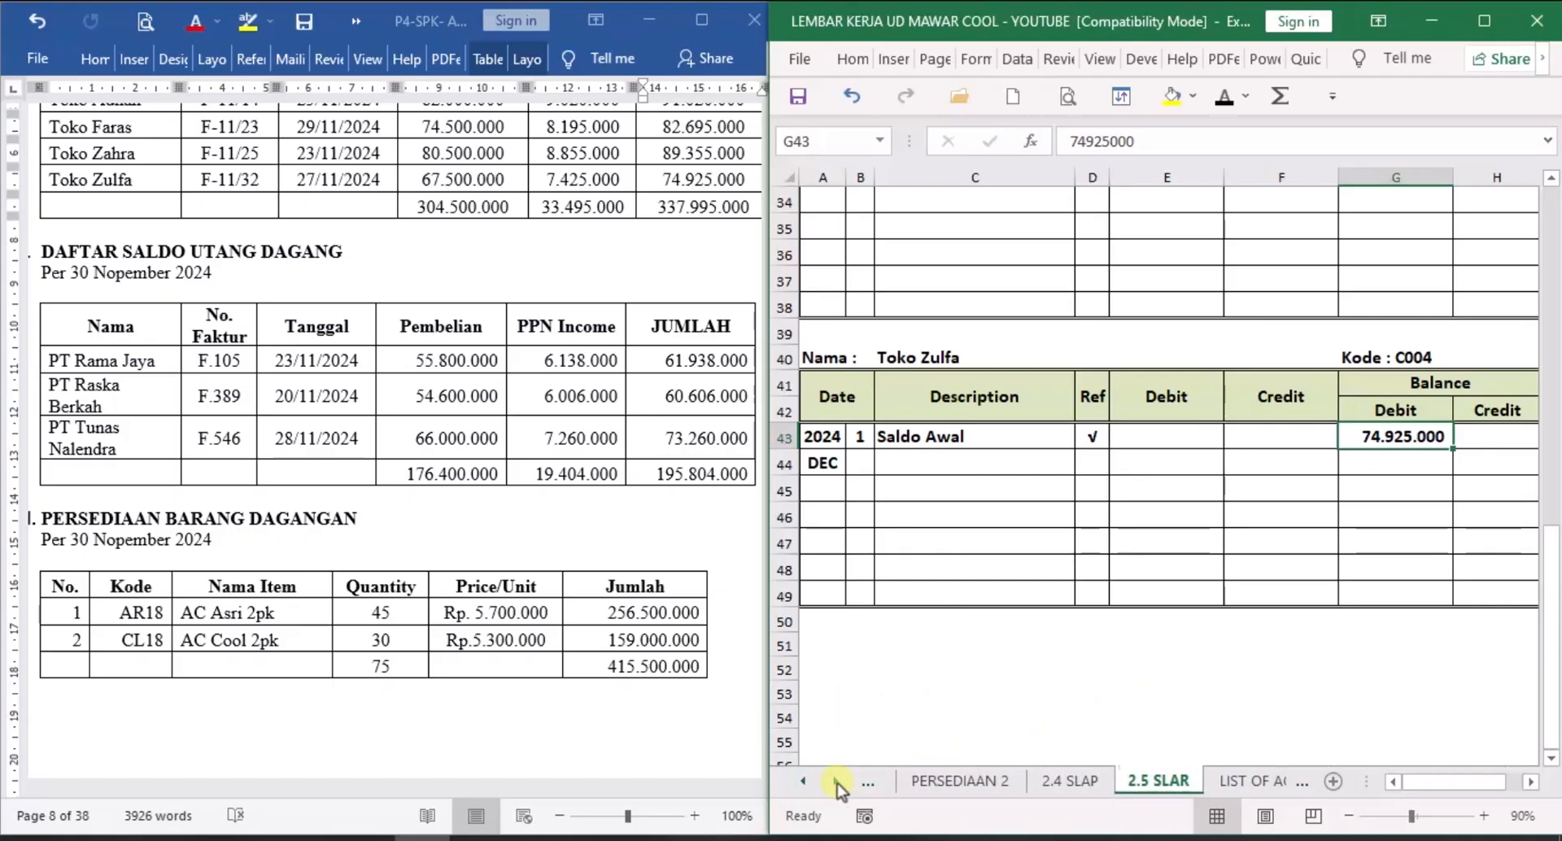
{"action": "left_click", "coordinate": [1071, 781]}
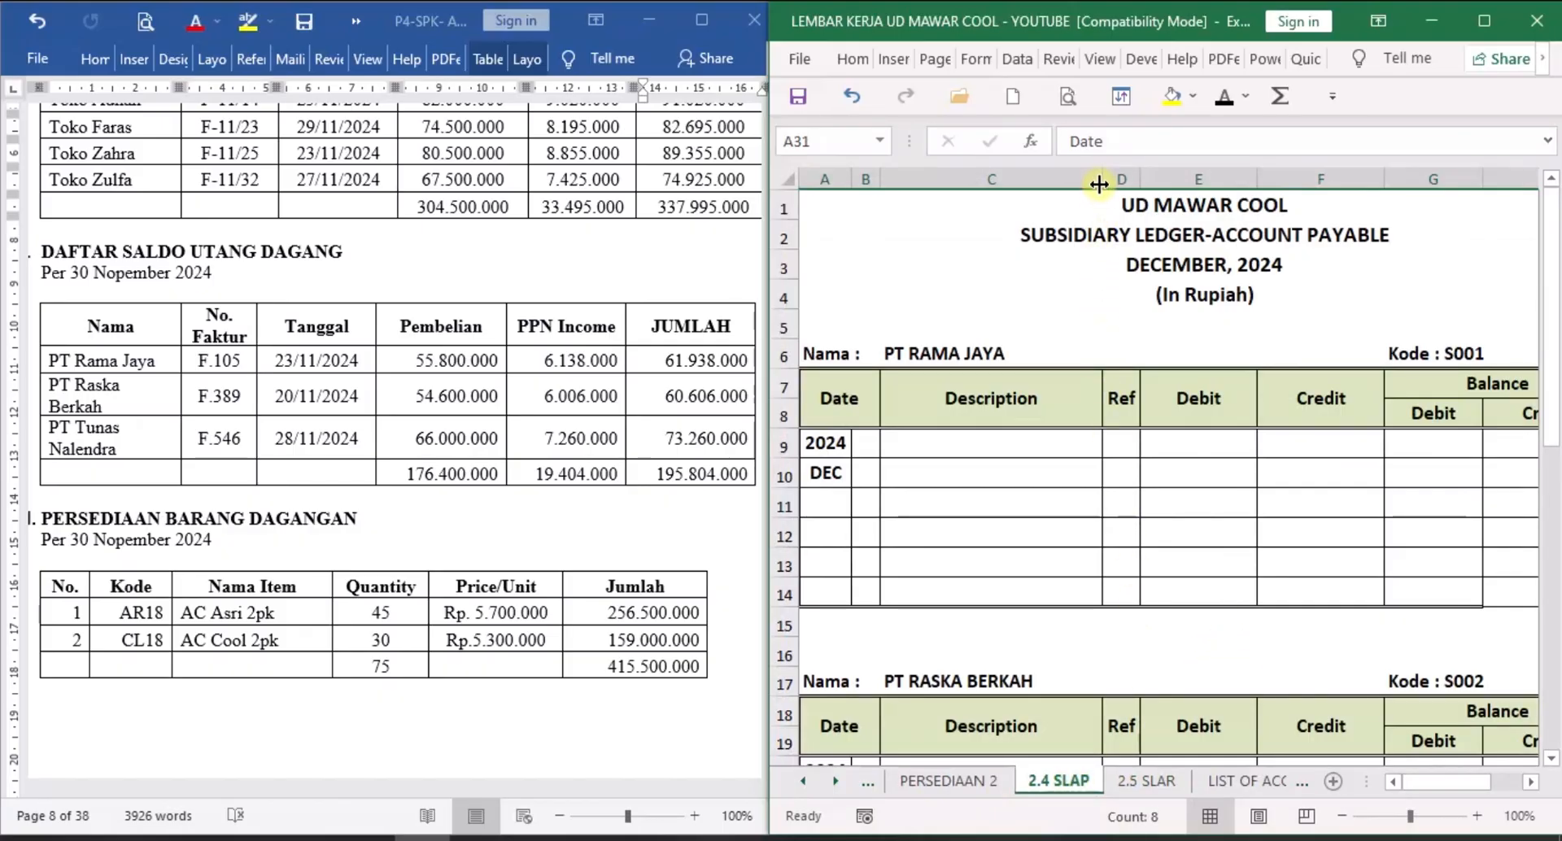
{"action": "left_click_drag", "start_coordinate": [1099, 184], "coordinate": [1042, 173]}
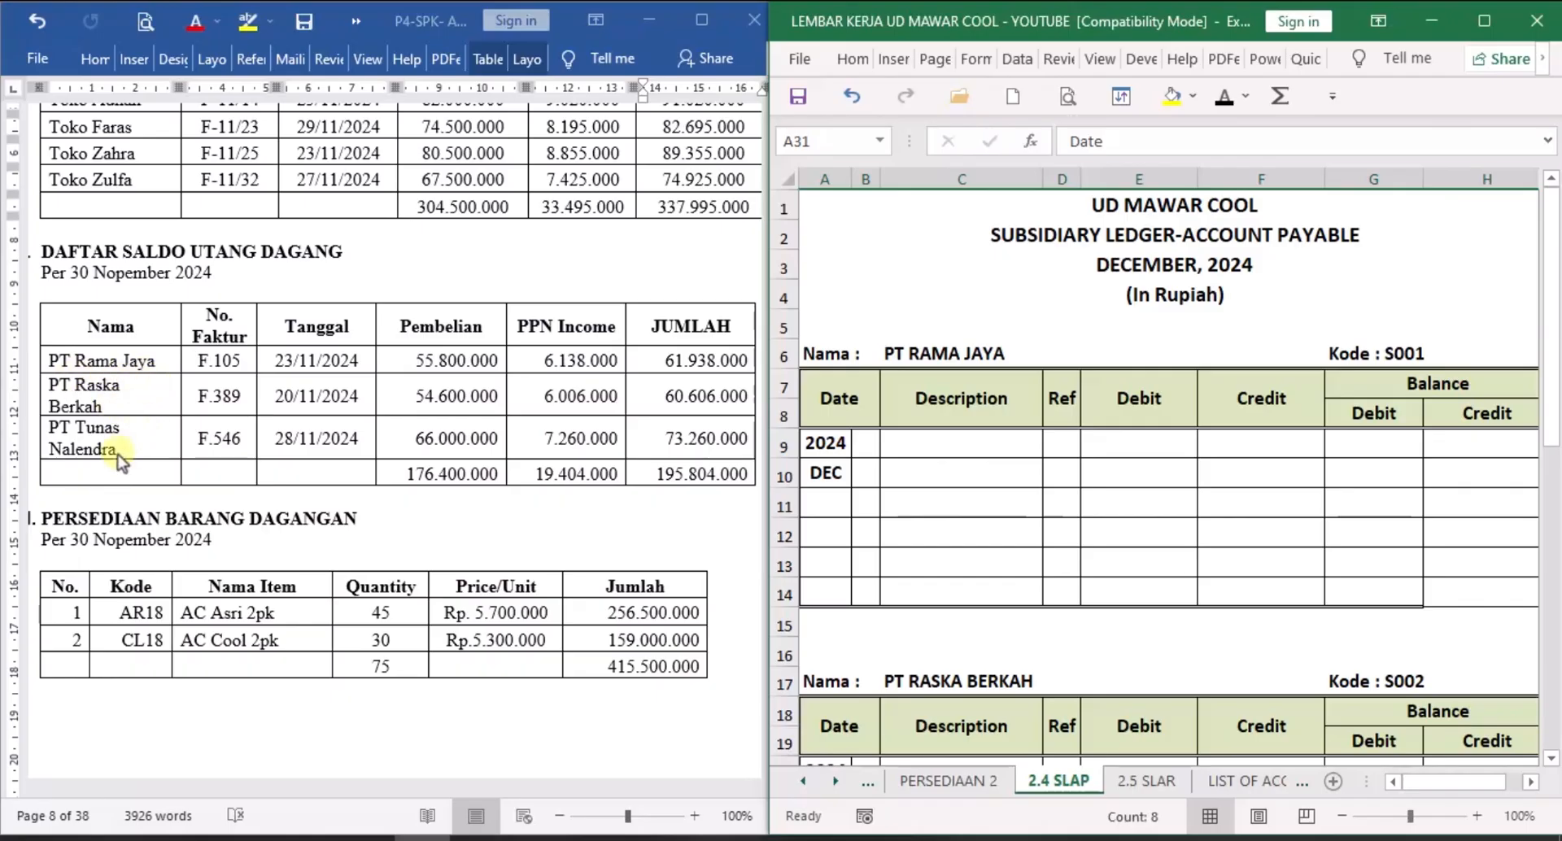
Highlight the JUMLAH heading of the trade payables table in yellow.
{"action": "left_click", "coordinate": [623, 514]}
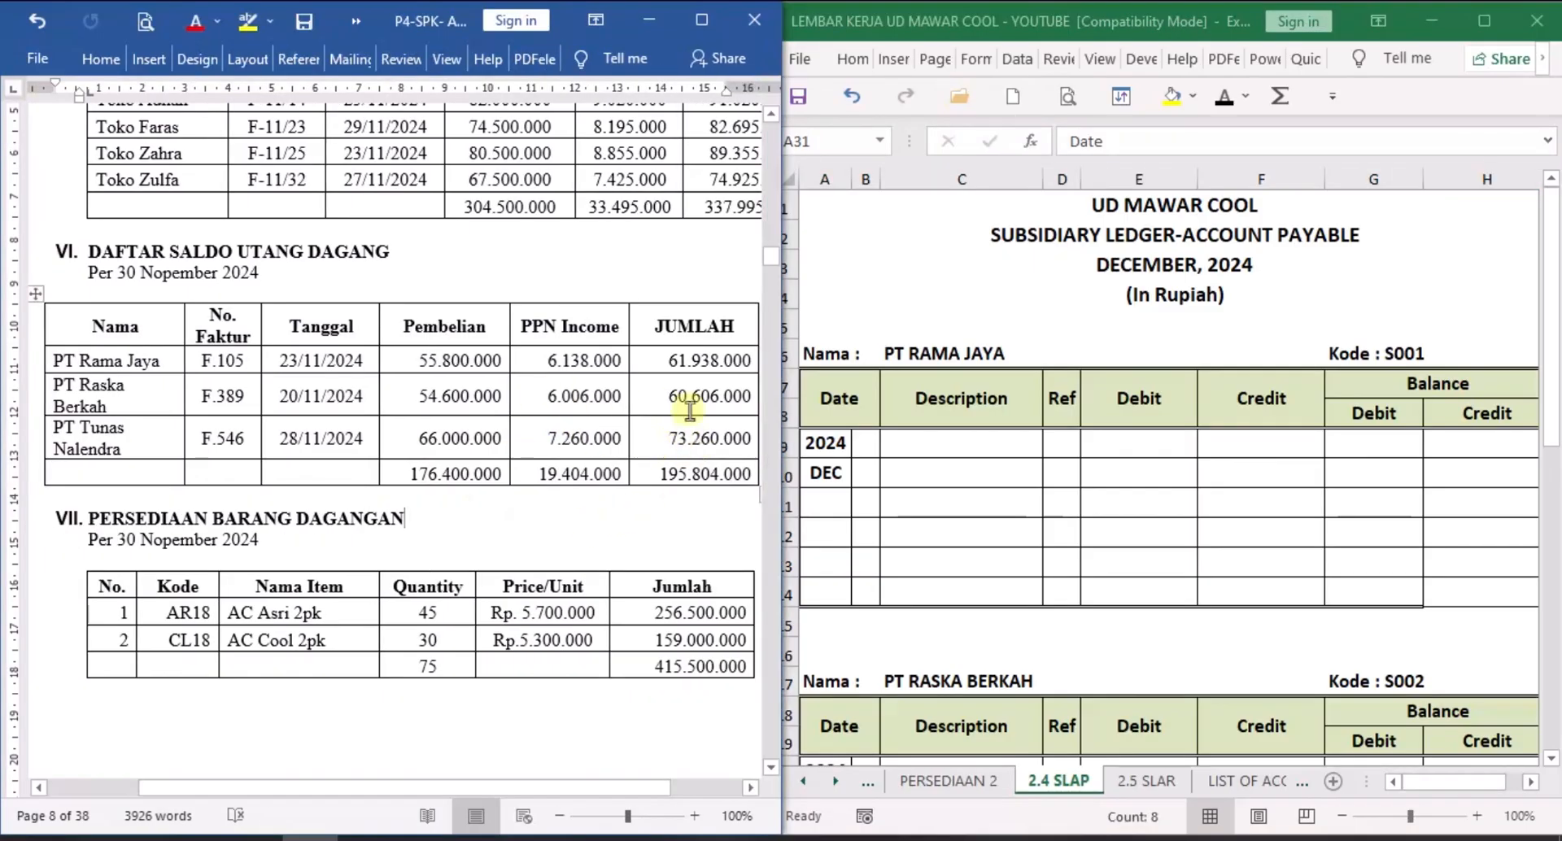
{"action": "double_click", "coordinate": [649, 325]}
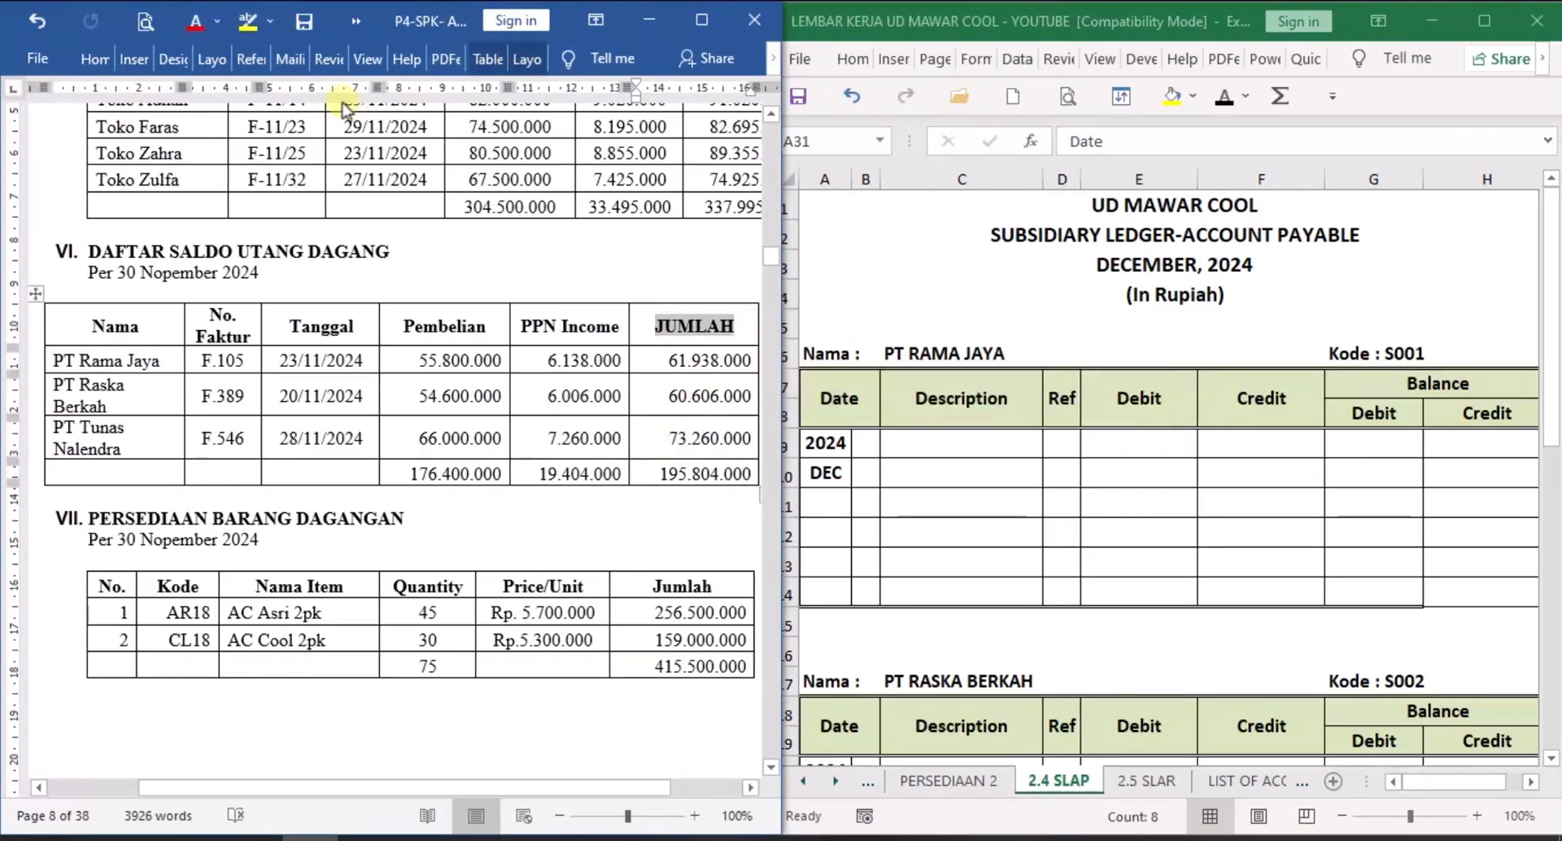
{"action": "left_click", "coordinate": [247, 22]}
{"action": "left_click", "coordinate": [643, 505]}
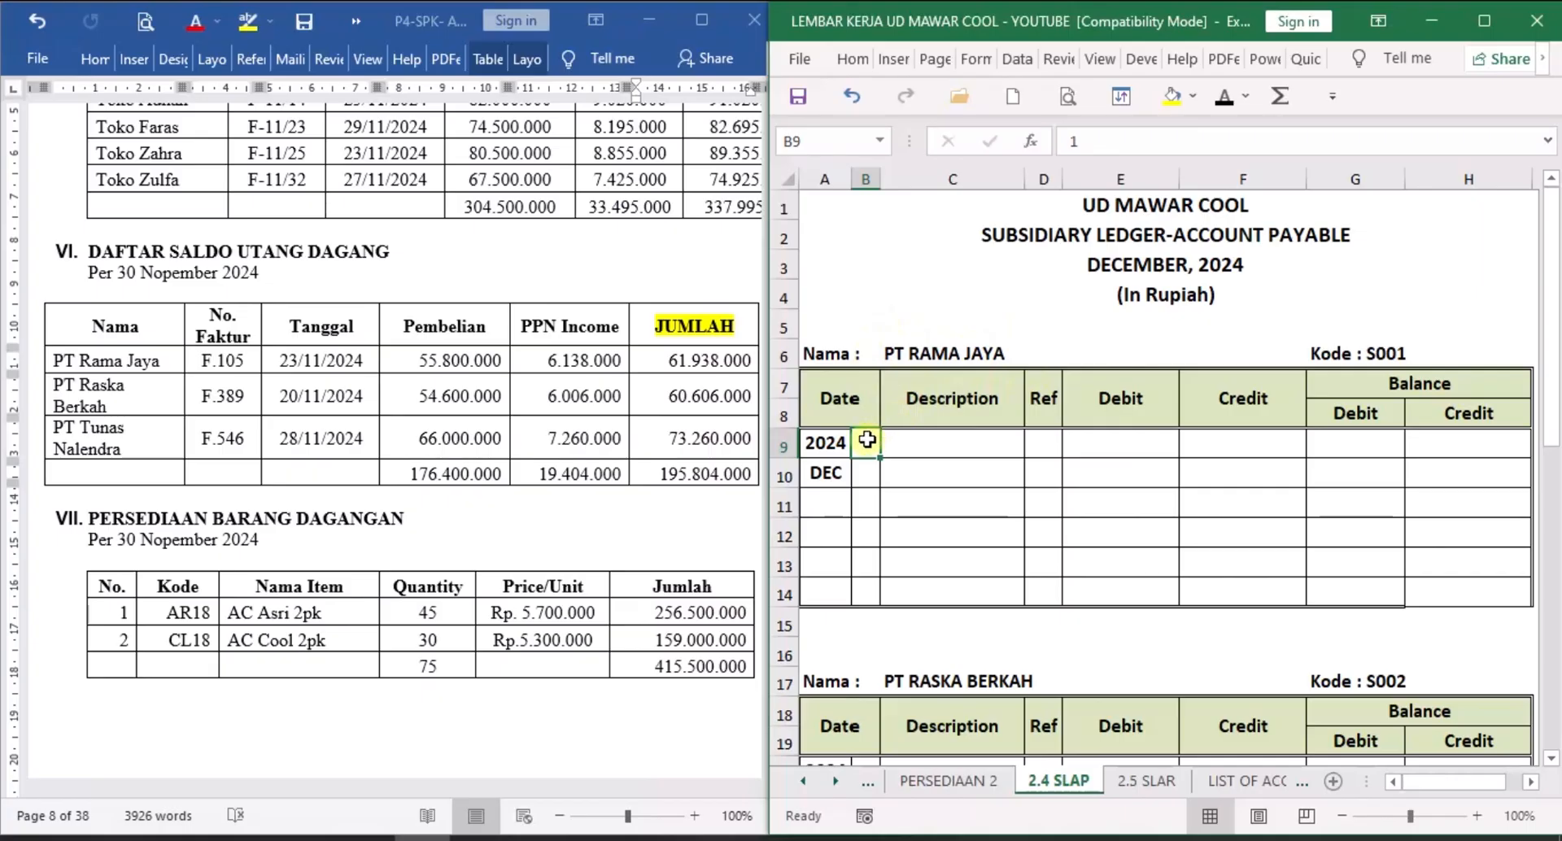
Show PT Rama Jaya's hidden opening balance entries in black font: date 1, Saldo Awal, reference √ and credit balance 61.938.000.
{"action": "left_click", "coordinate": [1224, 98]}
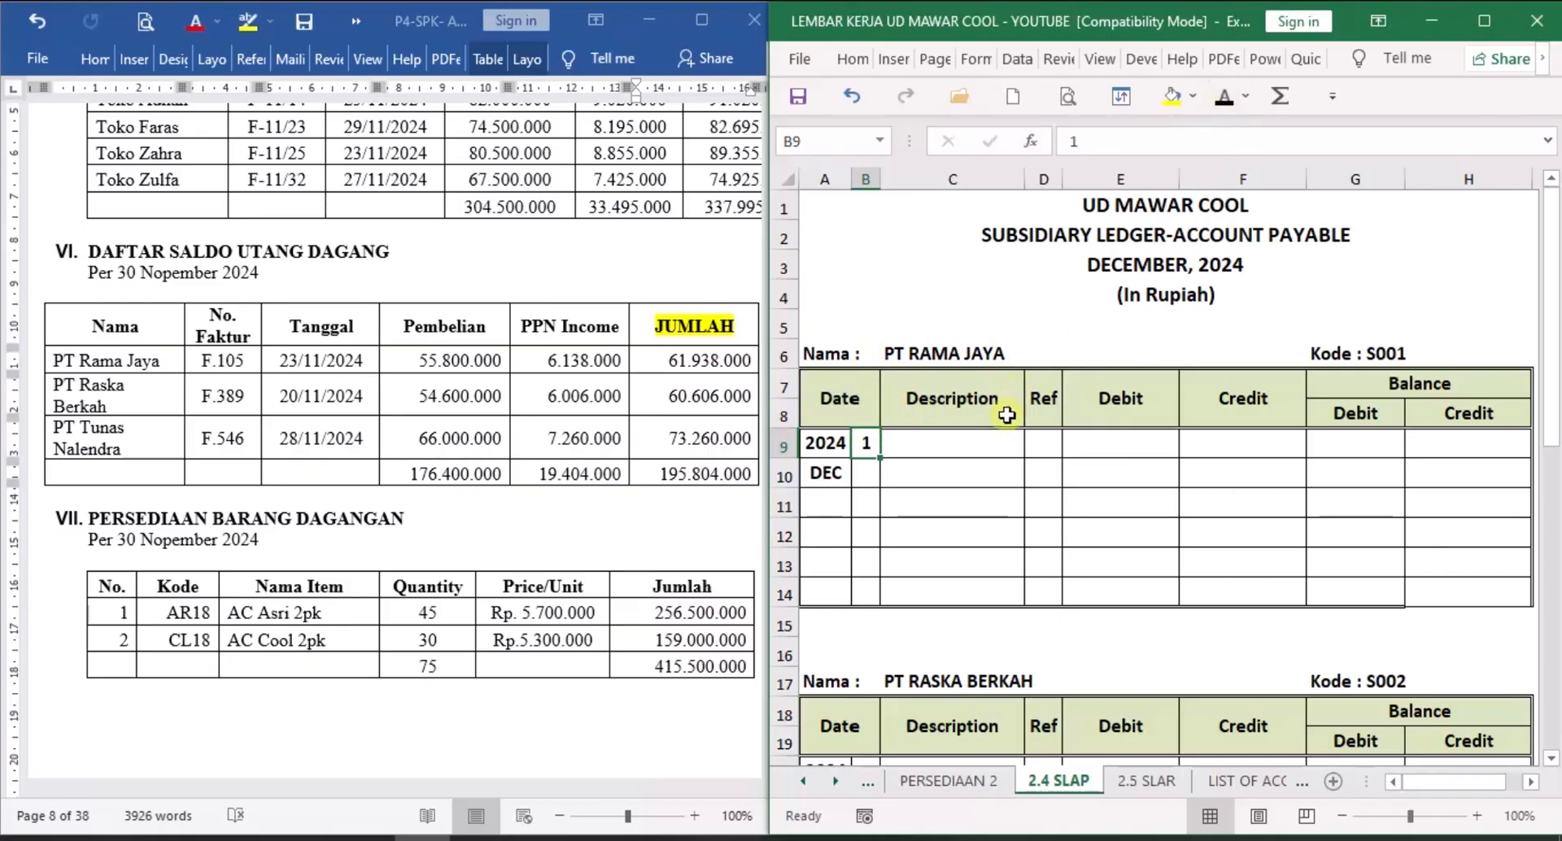
{"action": "left_click", "coordinate": [995, 443]}
{"action": "left_click", "coordinate": [1225, 97]}
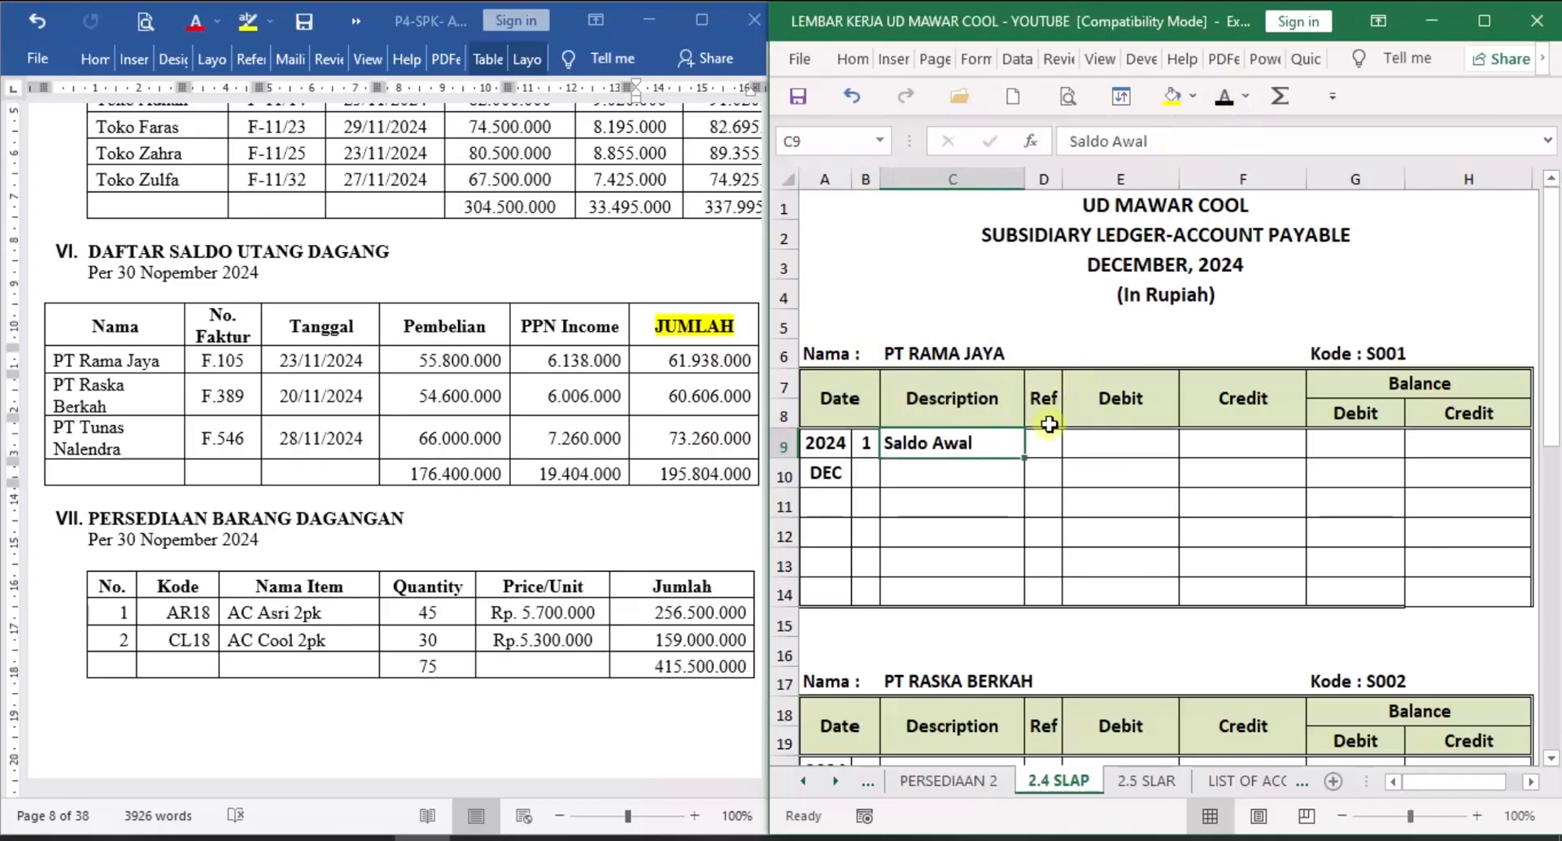
{"action": "left_click", "coordinate": [1045, 442]}
{"action": "left_click", "coordinate": [1225, 97]}
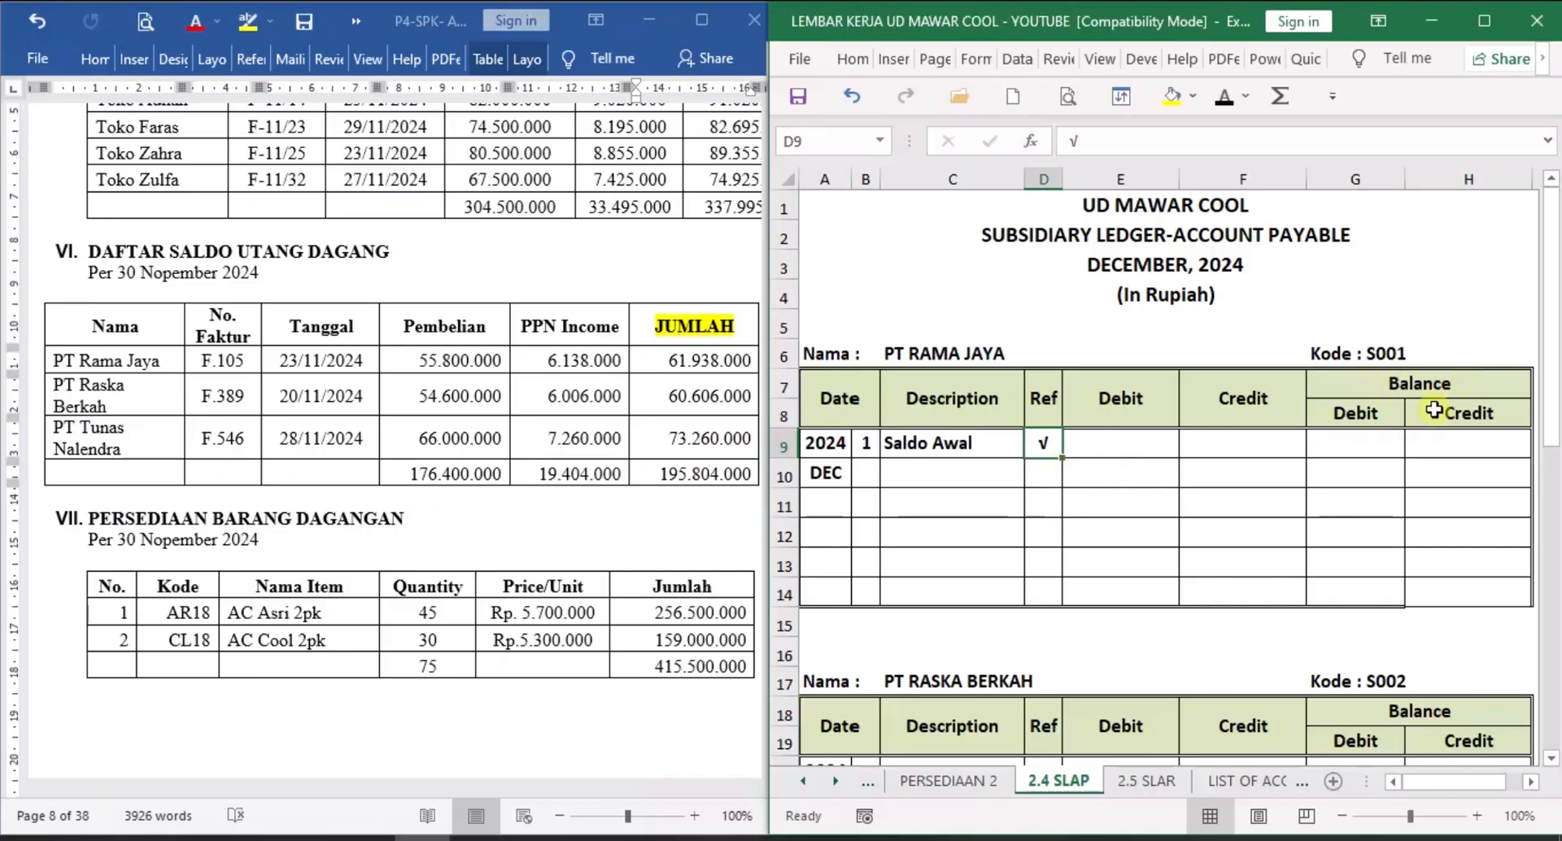
{"action": "left_click", "coordinate": [1442, 442]}
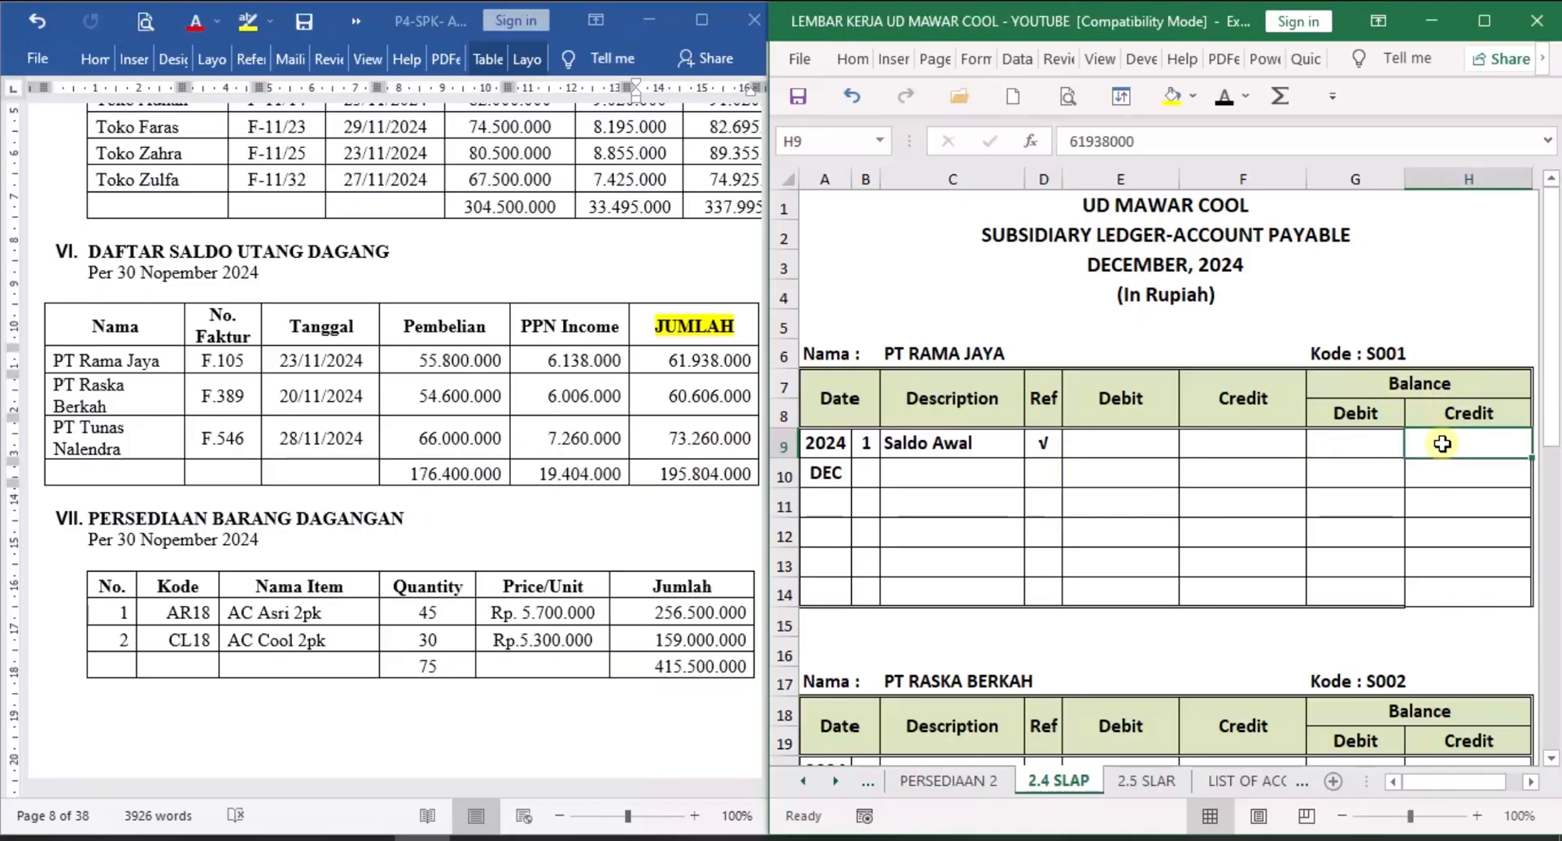
{"action": "left_click", "coordinate": [1226, 96]}
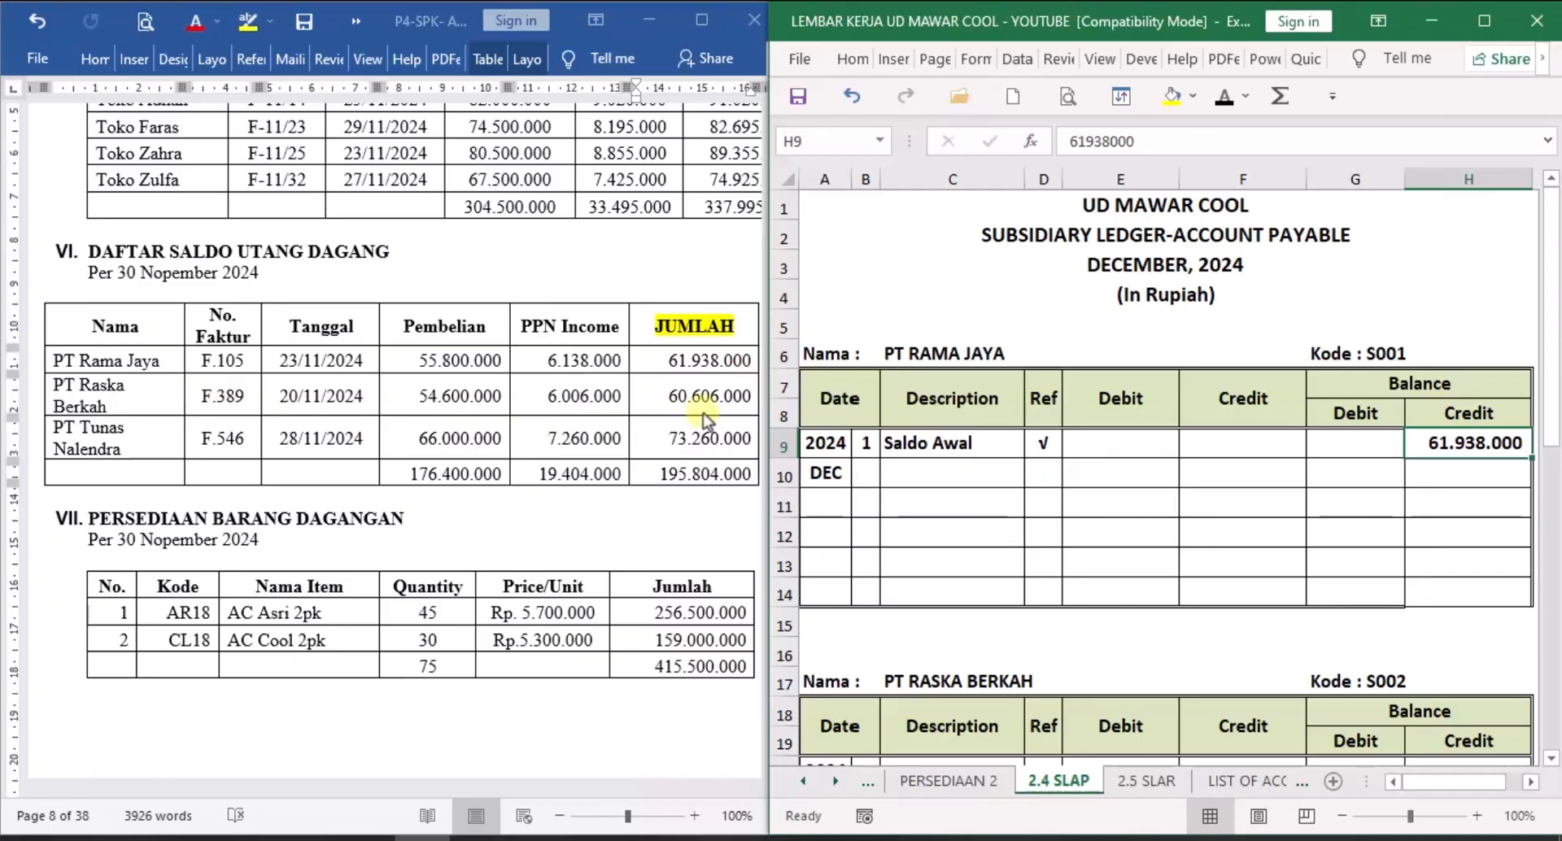
Show PT Raska Berkah's hidden opening balance entries in black font: date 1, Saldo Awal, reference √ and credit balance 60.606.000.
{"action": "left_click", "coordinate": [1006, 529]}
{"action": "scroll", "coordinate": [1006, 529], "scroll_direction": "down", "scroll_amount": 3}
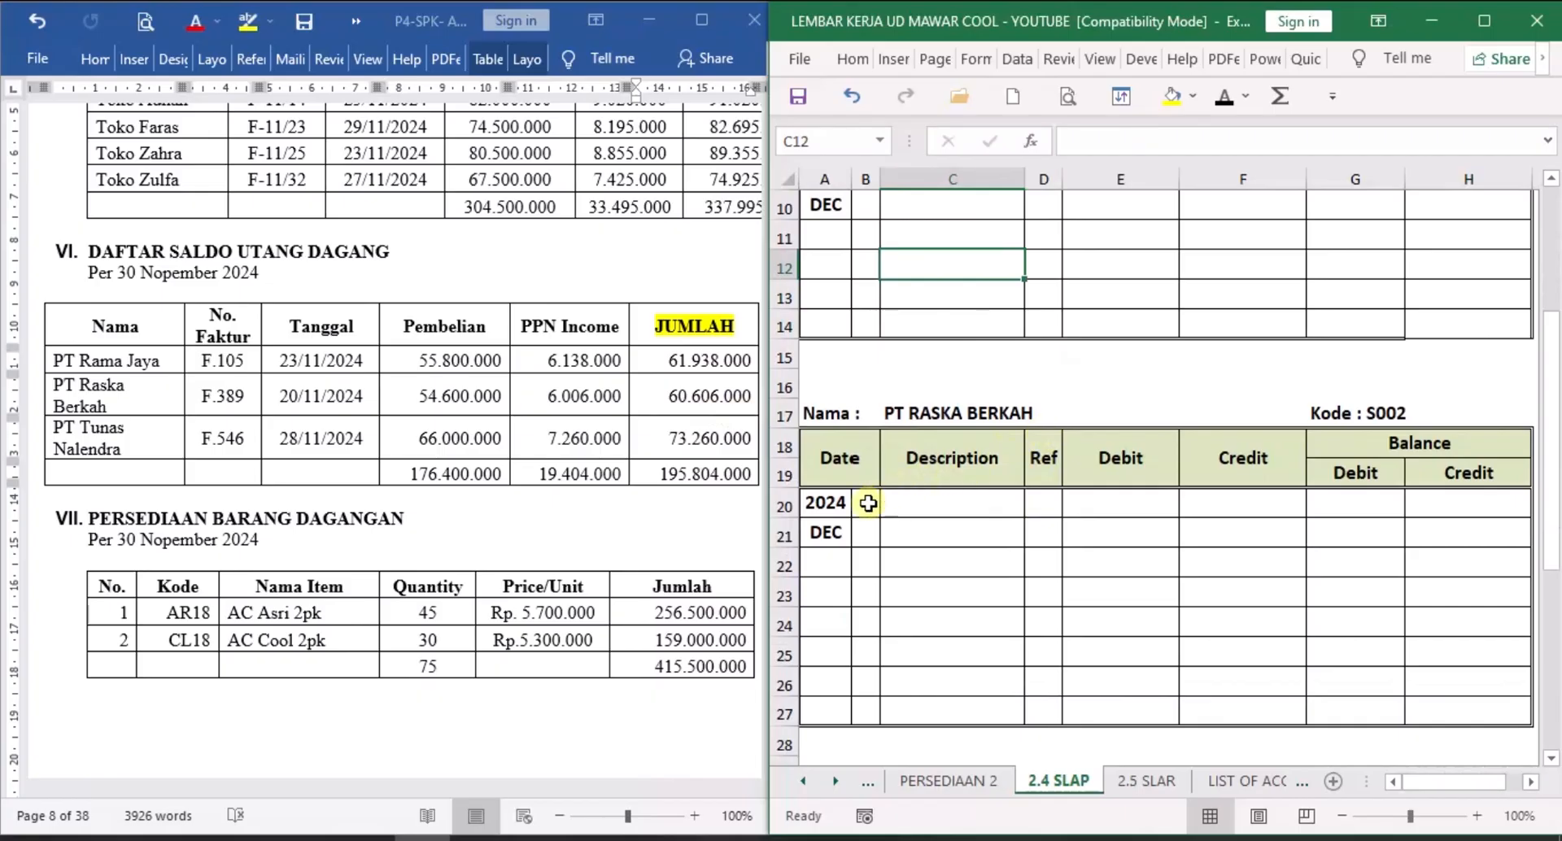
{"action": "left_click", "coordinate": [868, 502]}
{"action": "type", "text": "1"}
{"action": "key", "text": "ctrl+Return"}
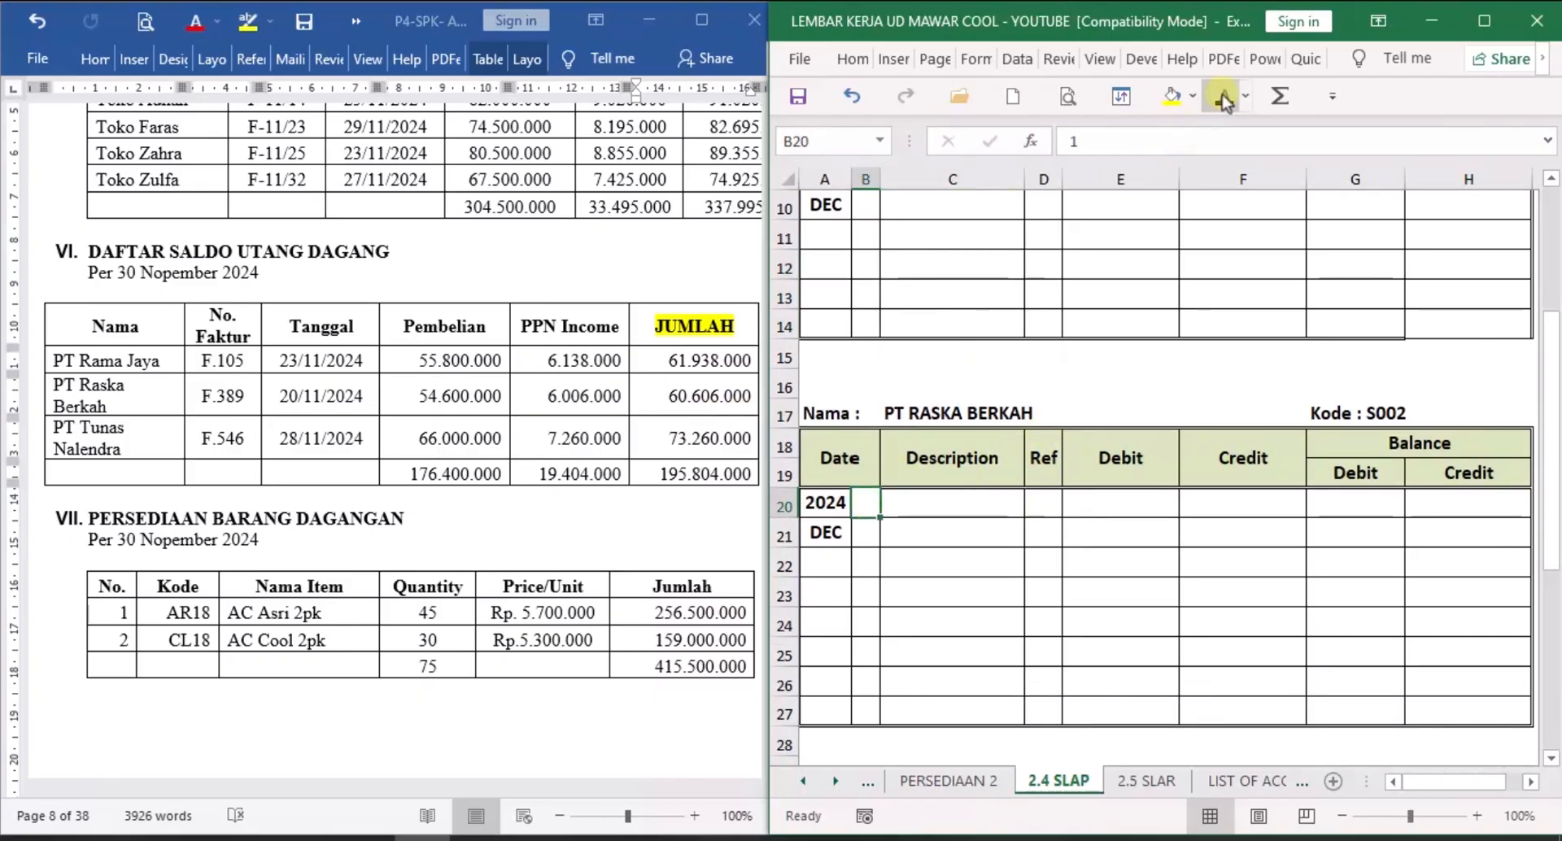
{"action": "left_click", "coordinate": [1005, 503]}
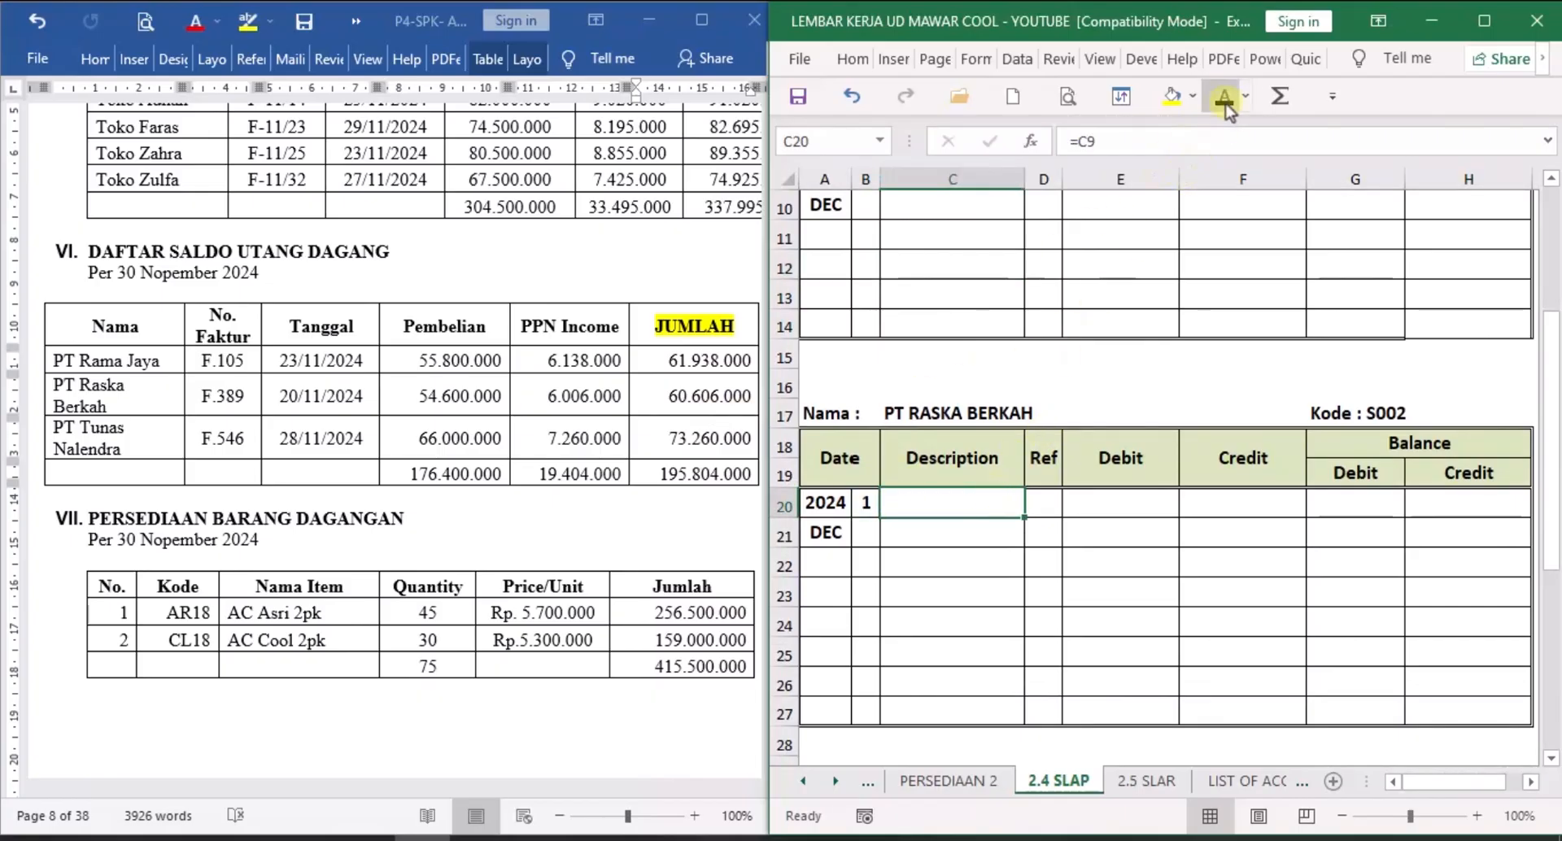
{"action": "type", "text": "=c9"}
{"action": "key", "text": "ctrl+Return"}
{"action": "left_click", "coordinate": [1047, 505]}
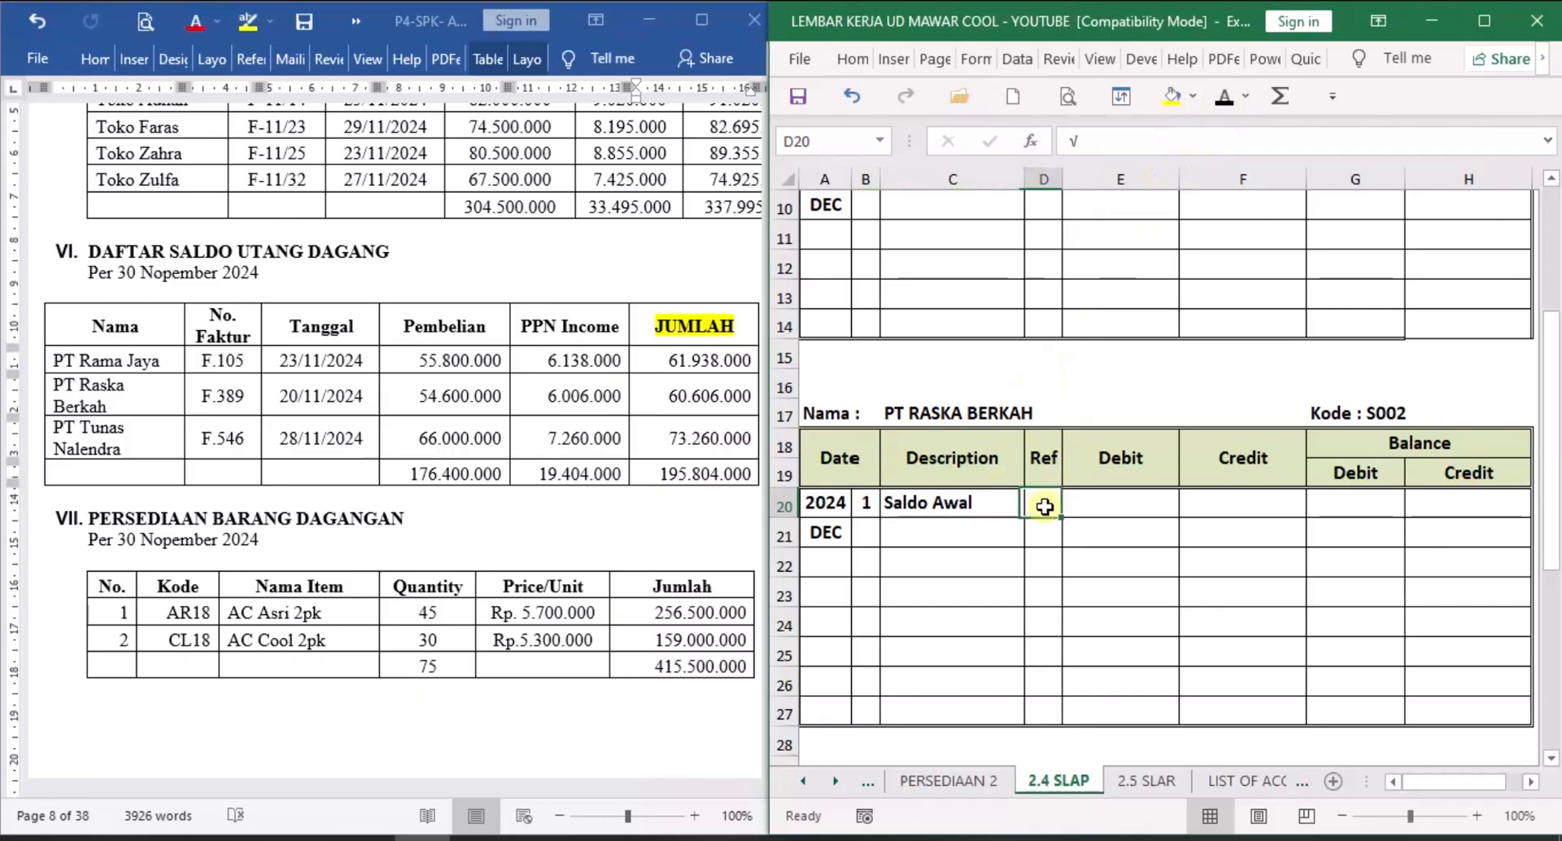
{"action": "left_click", "coordinate": [1224, 101]}
{"action": "left_click", "coordinate": [1456, 503]}
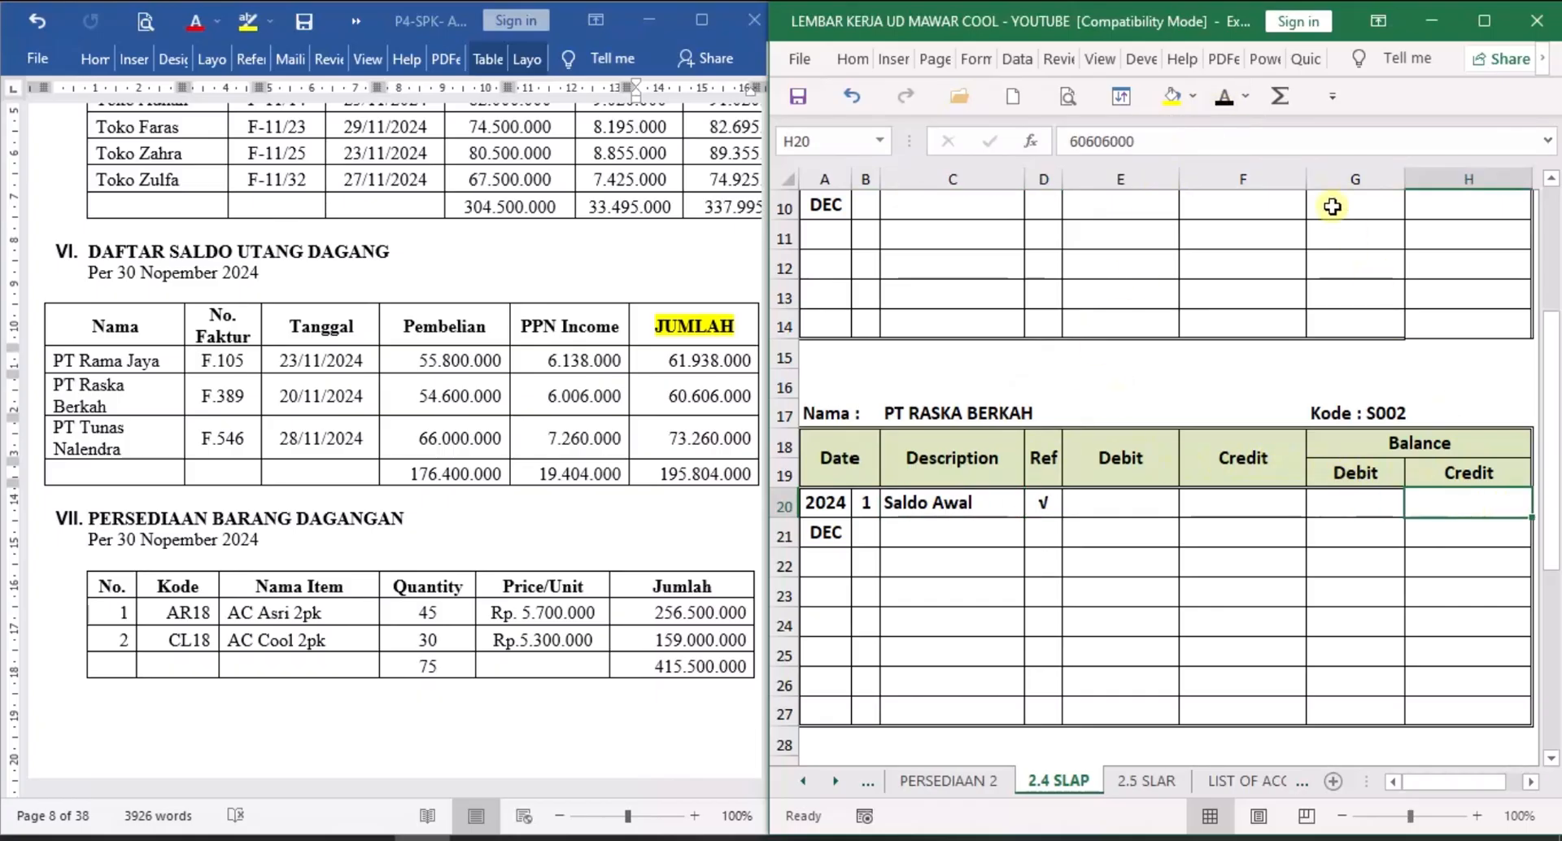
{"action": "left_click", "coordinate": [1224, 99]}
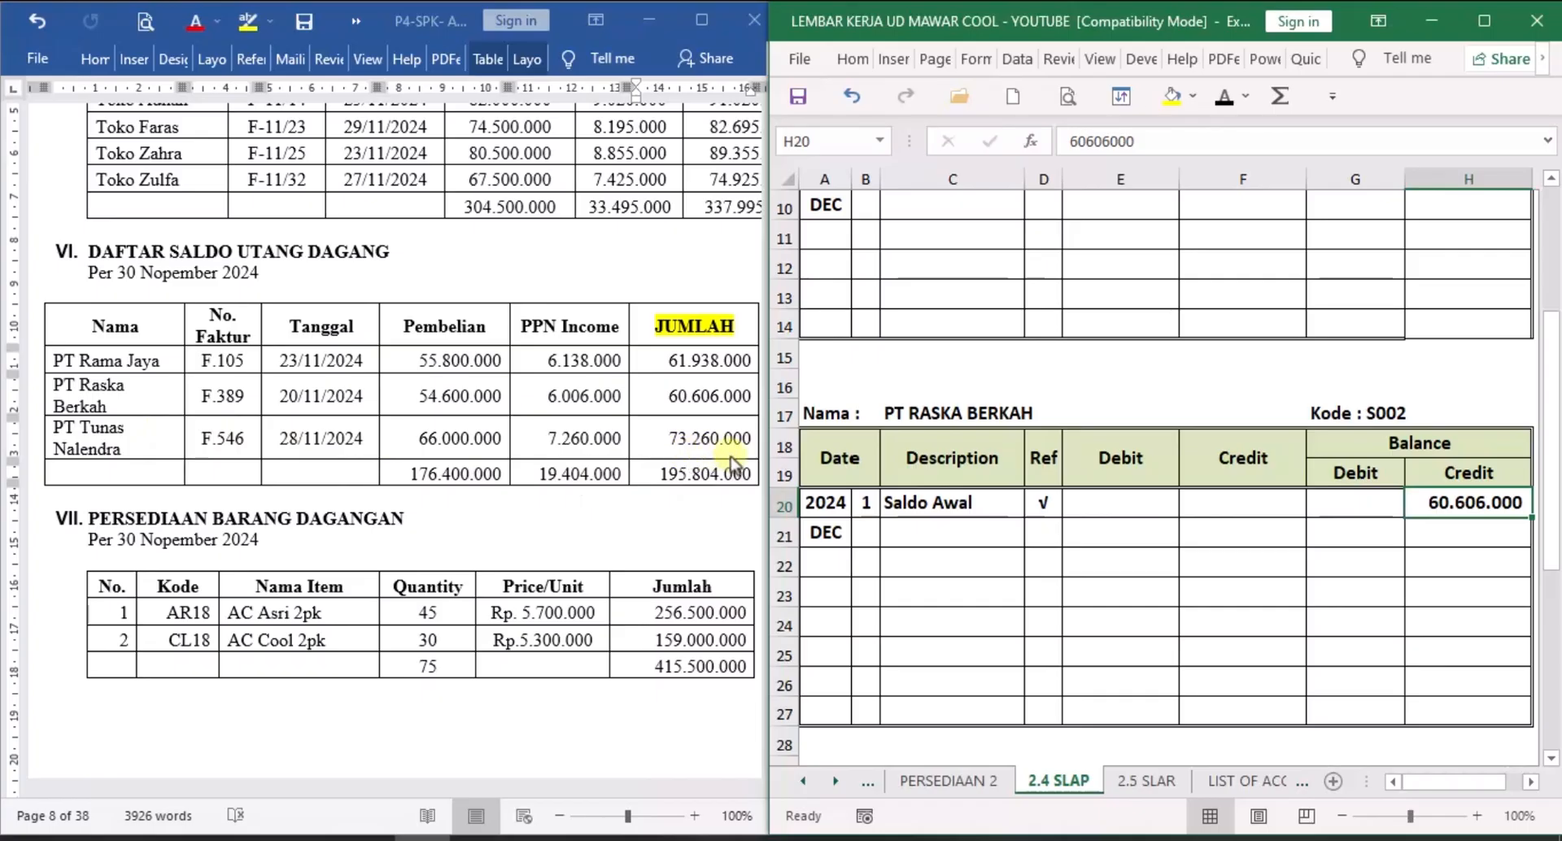
Show Tunas Nalendra's hidden opening balance entries in black font: date 1, Saldo Awal, reference √ and credit balance 73.260.000.
{"action": "left_click", "coordinate": [1045, 561]}
{"action": "scroll", "coordinate": [1049, 560], "scroll_direction": "down", "scroll_amount": 5}
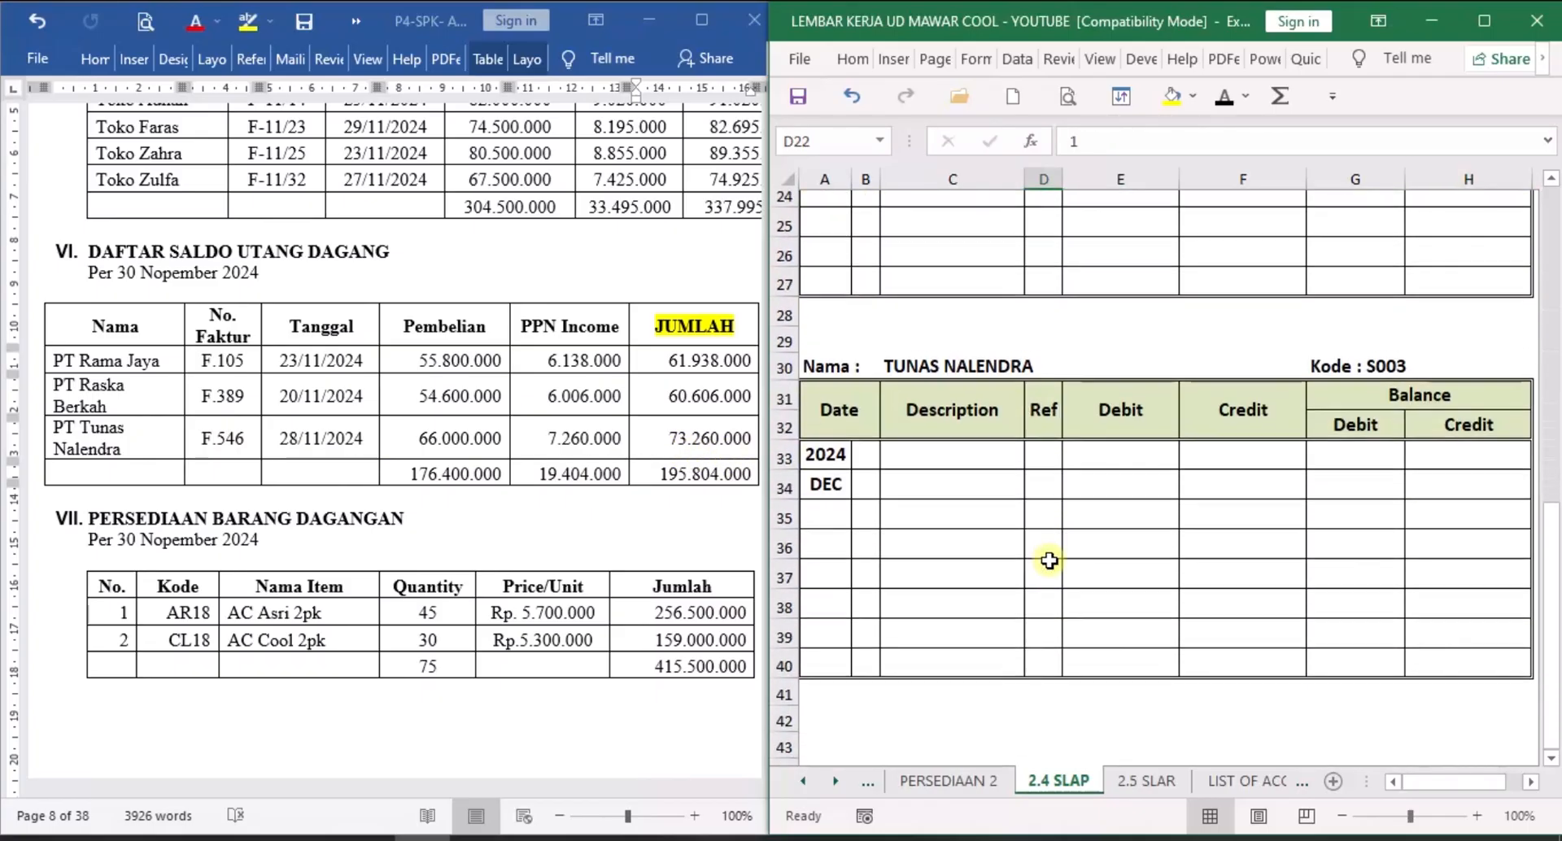
{"action": "left_click", "coordinate": [868, 437]}
{"action": "left_click", "coordinate": [1225, 98]}
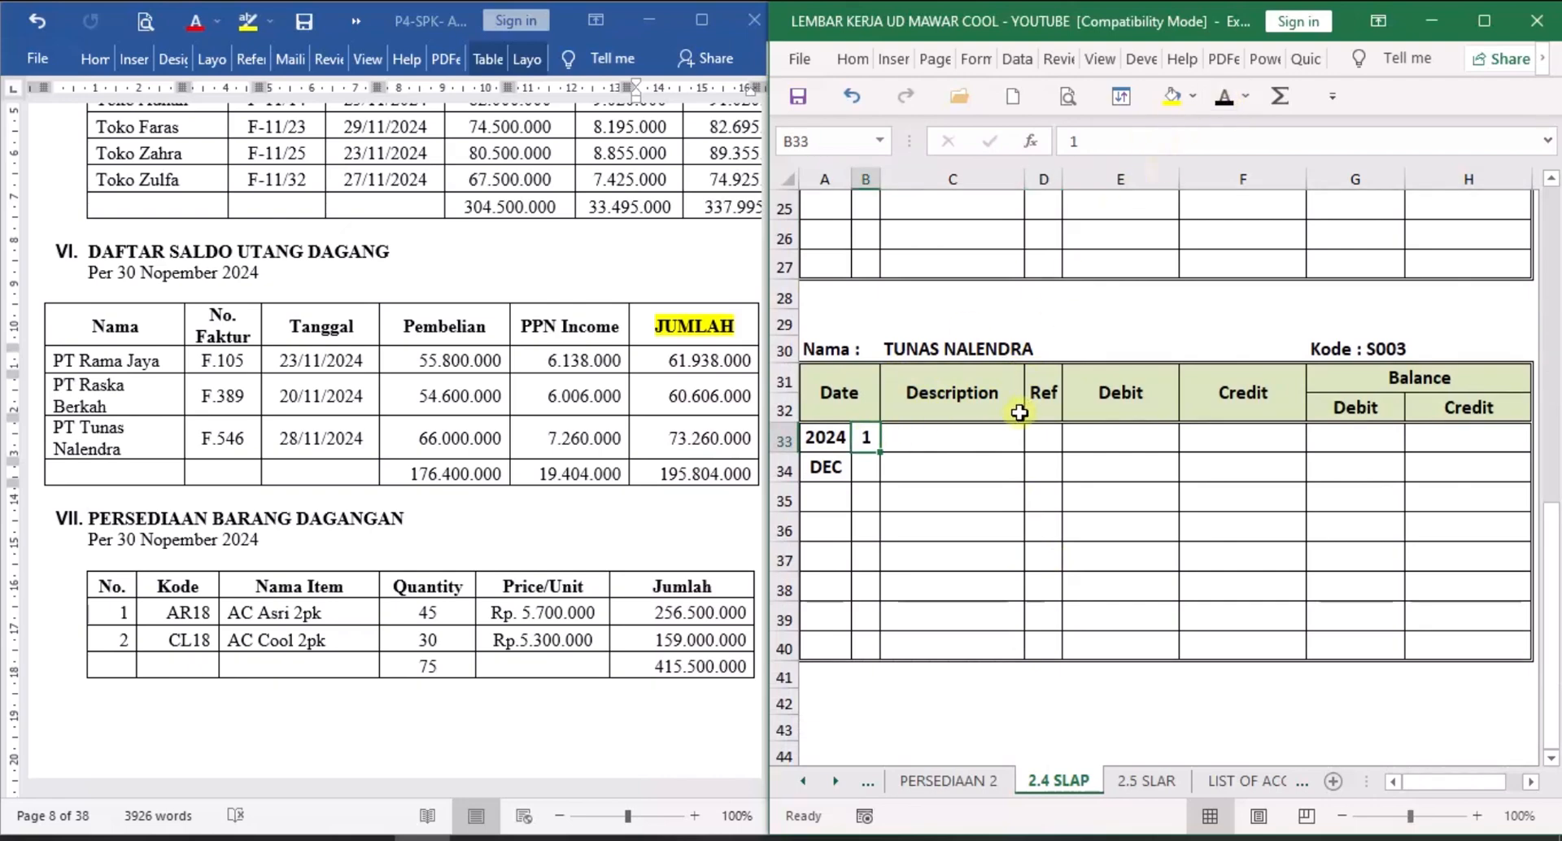
{"action": "left_click", "coordinate": [1001, 438]}
{"action": "type", "text": "Saldo Awal"}
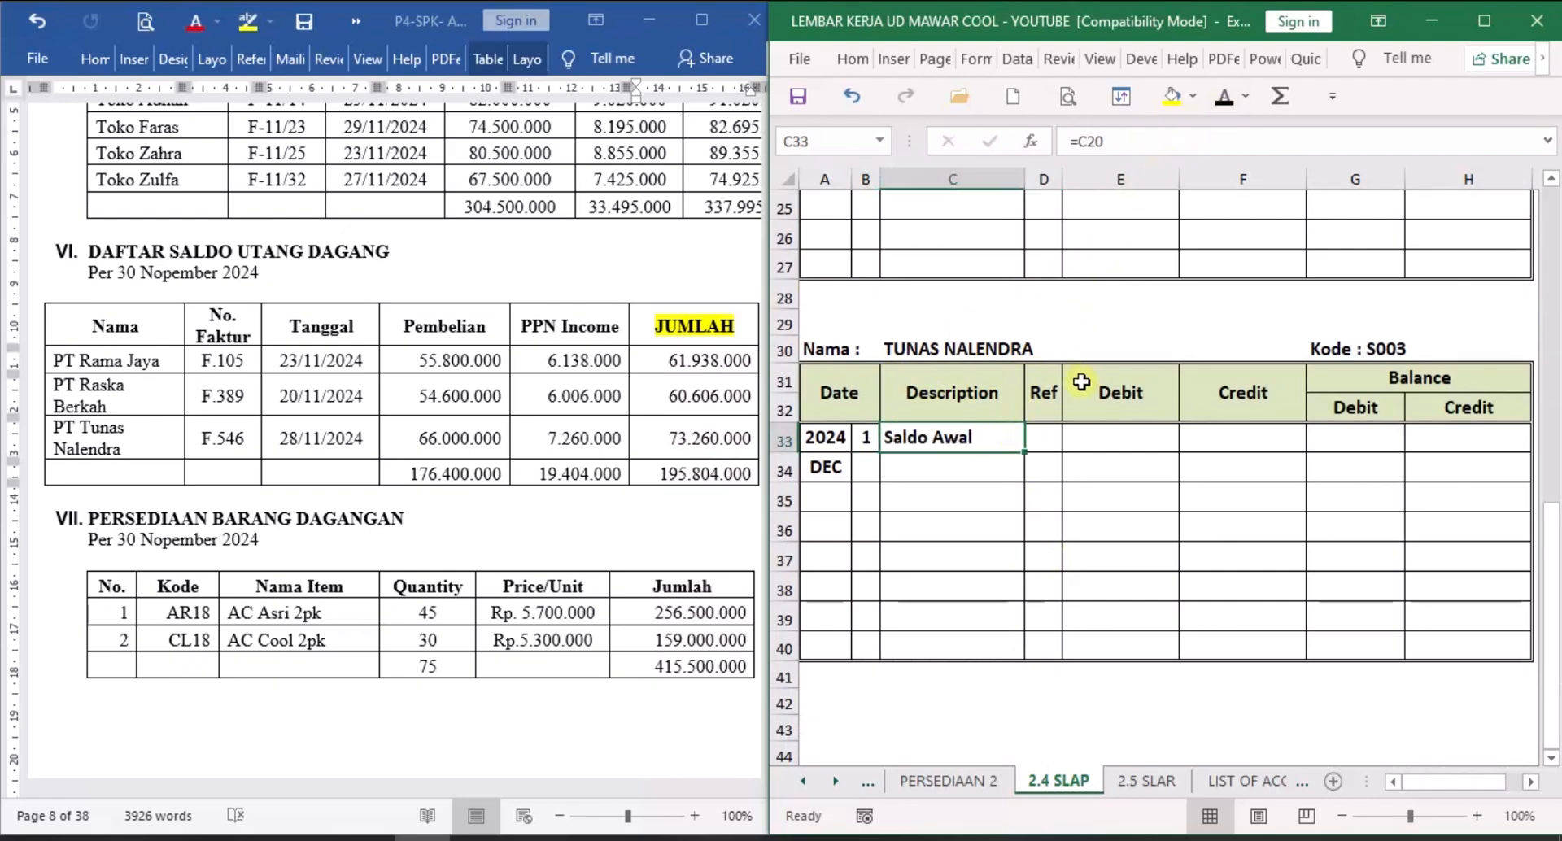
{"action": "left_click", "coordinate": [1045, 437]}
{"action": "left_click", "coordinate": [1221, 97]}
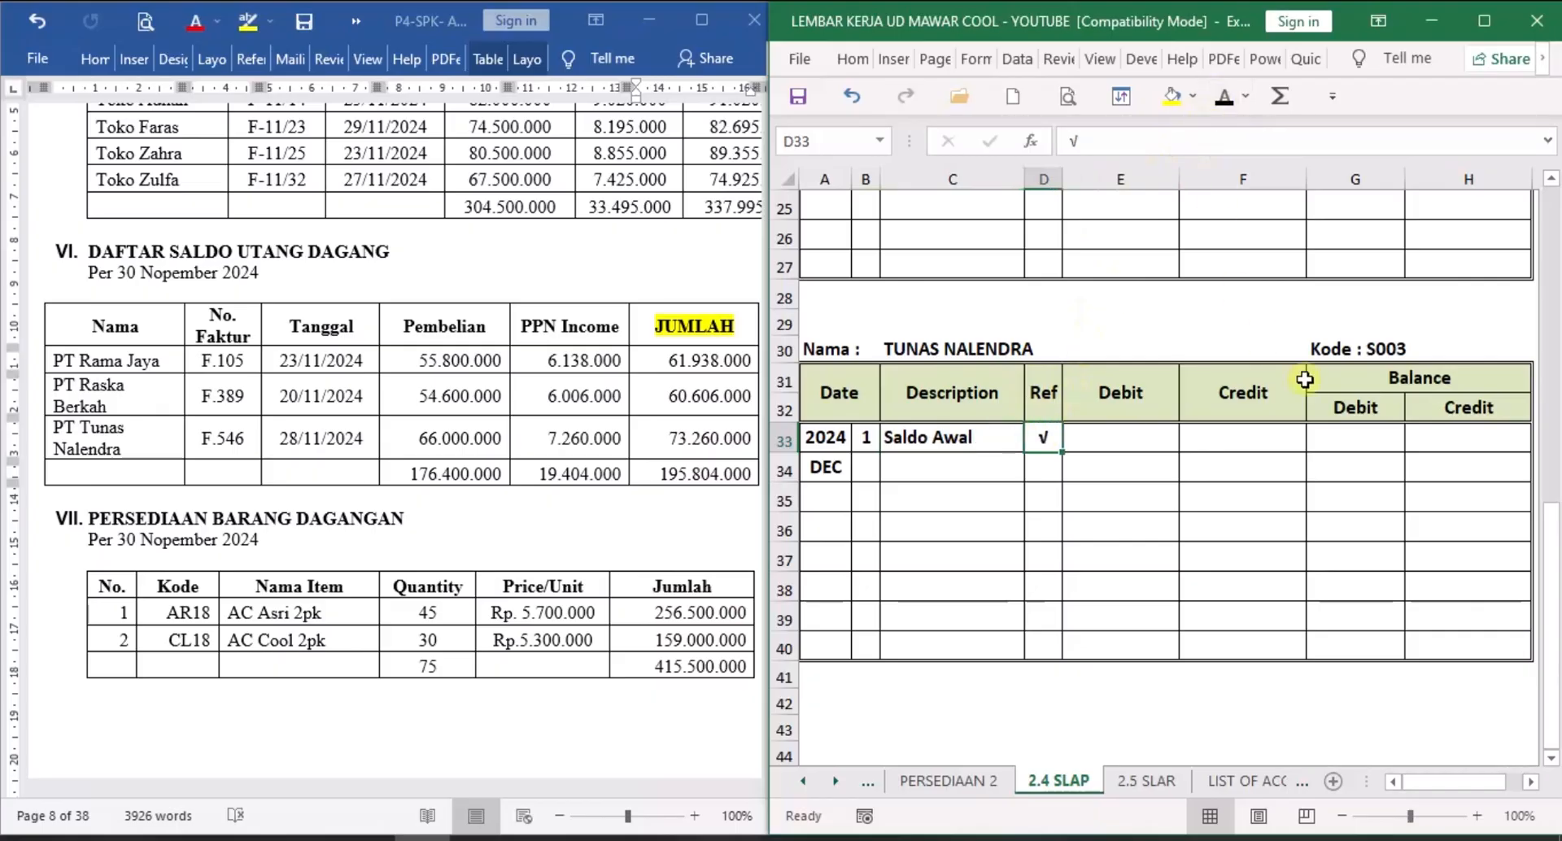
{"action": "key", "text": "Right"}
{"action": "left_click", "coordinate": [1442, 446]}
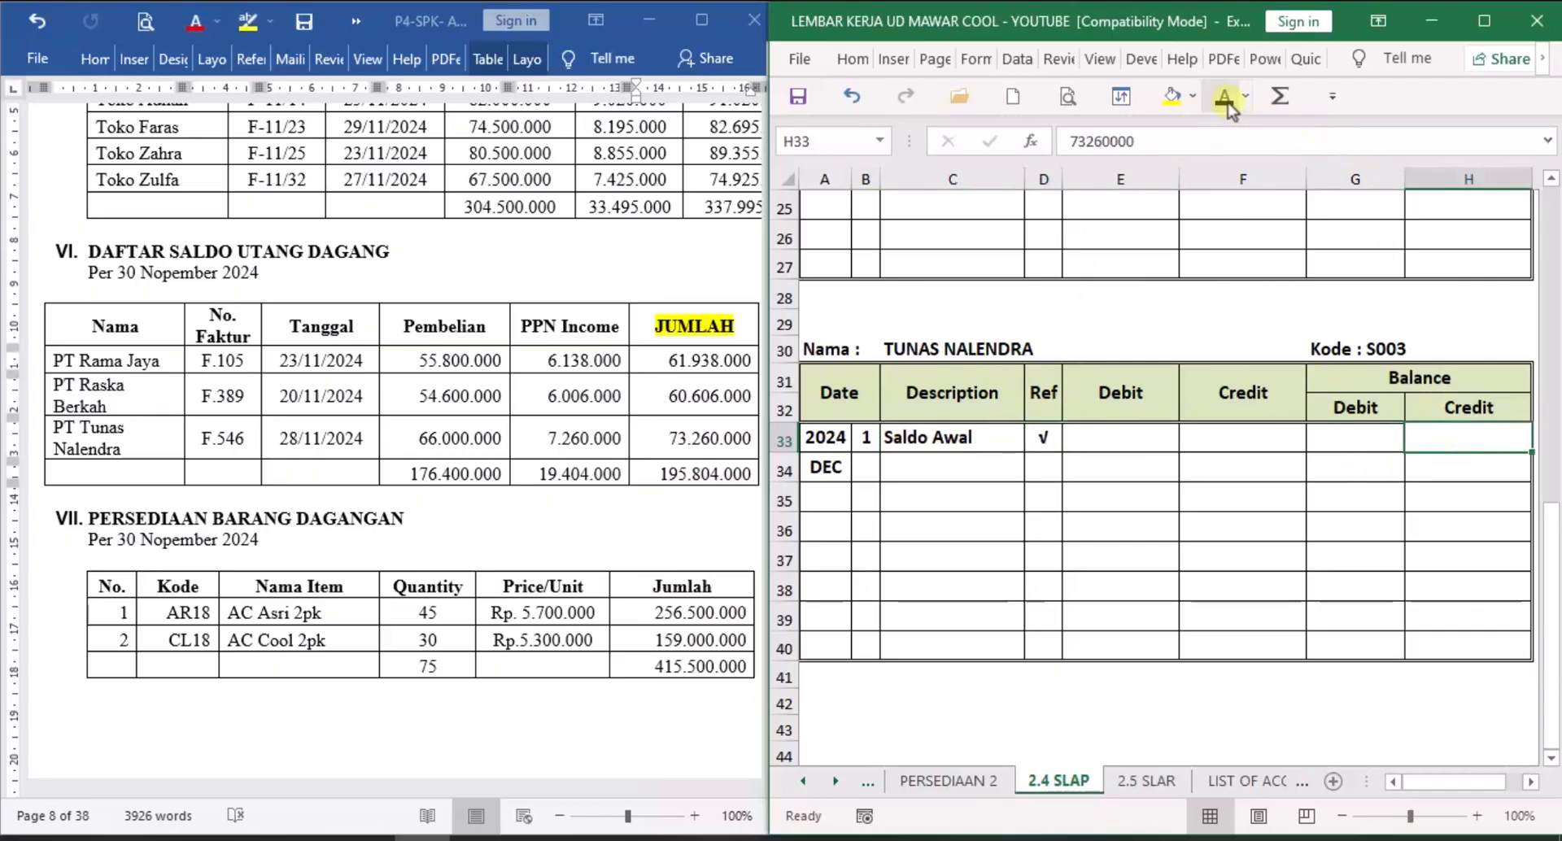
{"action": "left_click", "coordinate": [1220, 97]}
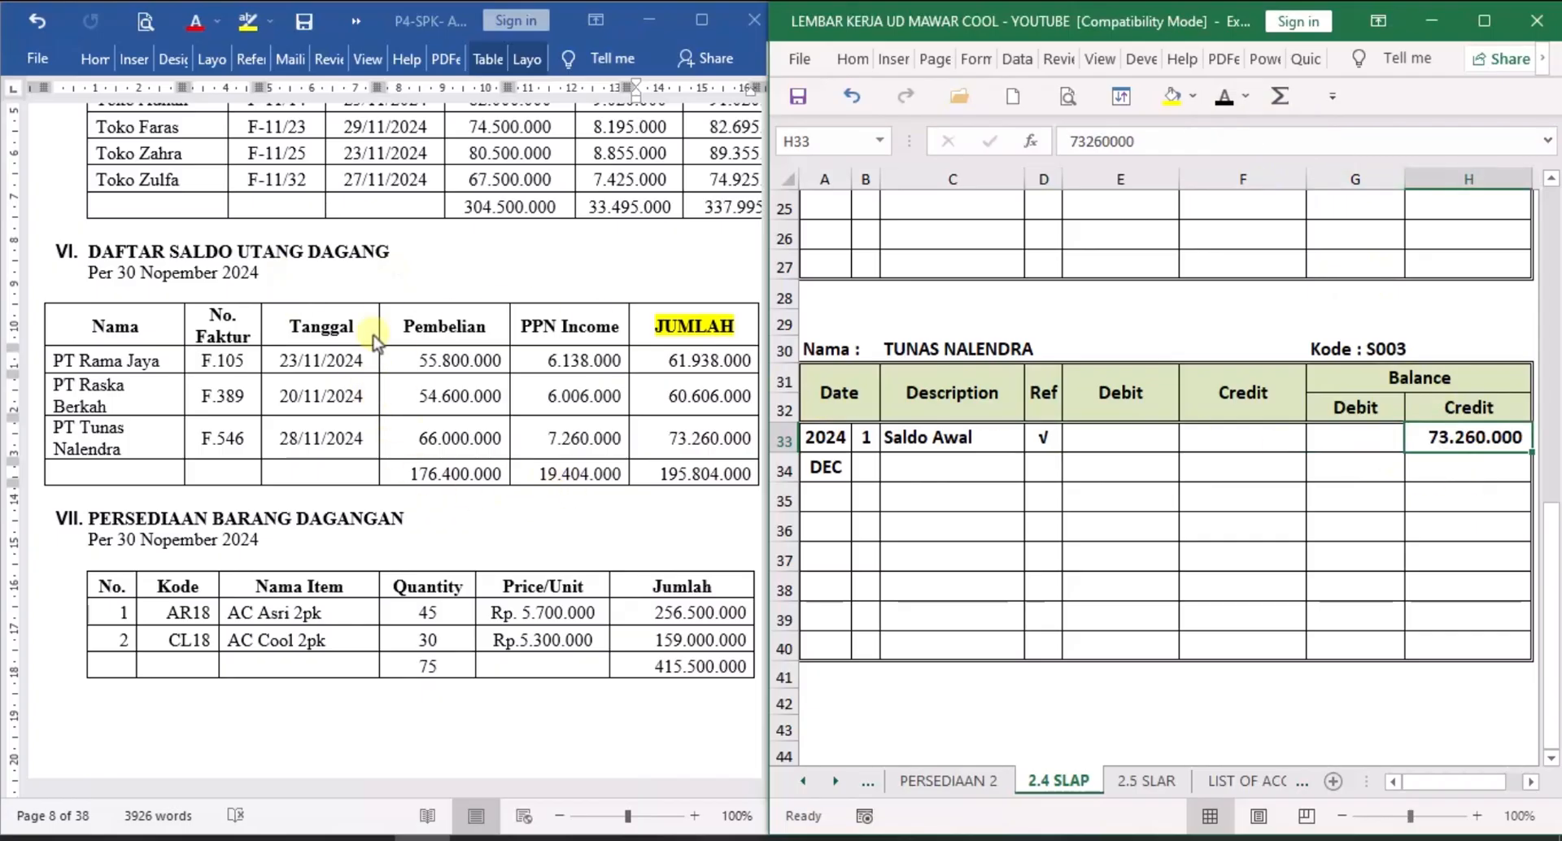
Consult the Persediaan Barang Dagangan table in Word, and open the AC Asri 2pk inventory card on the 1.7 PERSEDIAAN 1 sheet in Excel.
{"action": "left_click", "coordinate": [470, 519]}
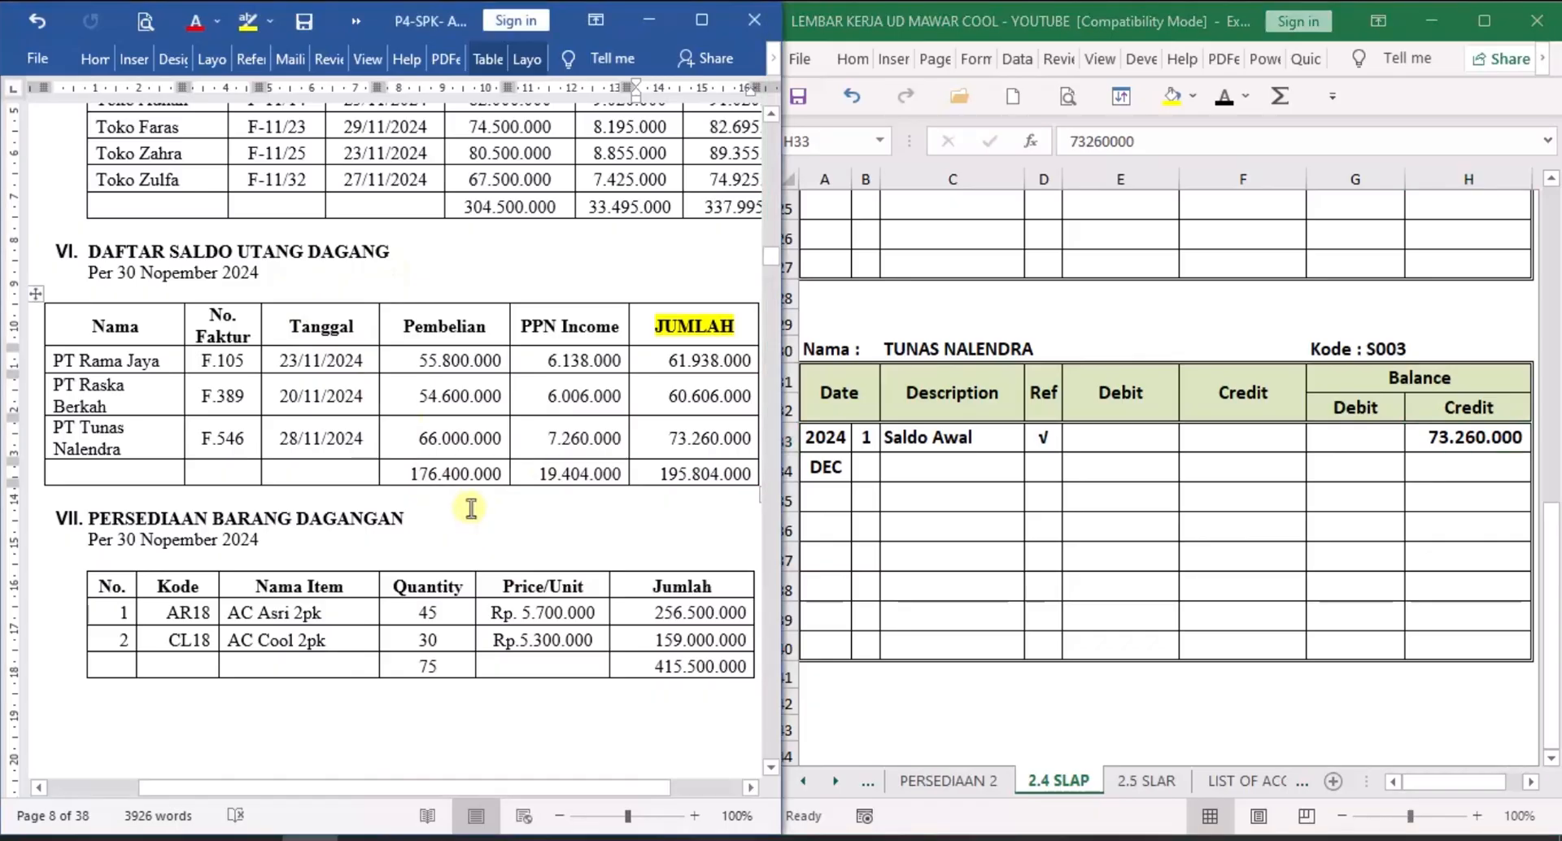
{"action": "scroll", "coordinate": [471, 508], "scroll_direction": "down", "scroll_amount": 1}
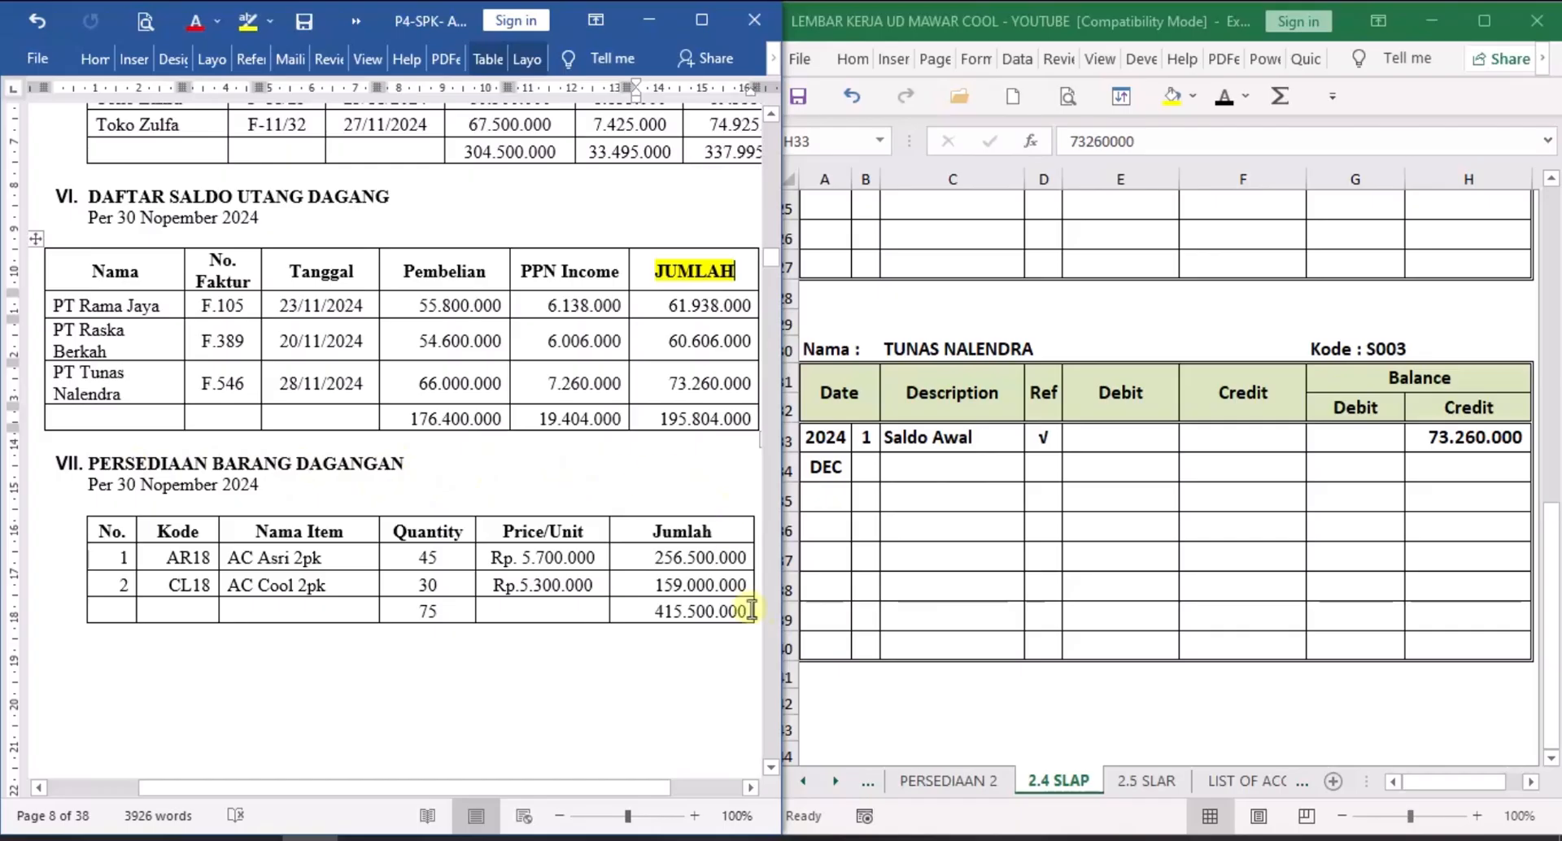
{"action": "left_click", "coordinate": [803, 781]}
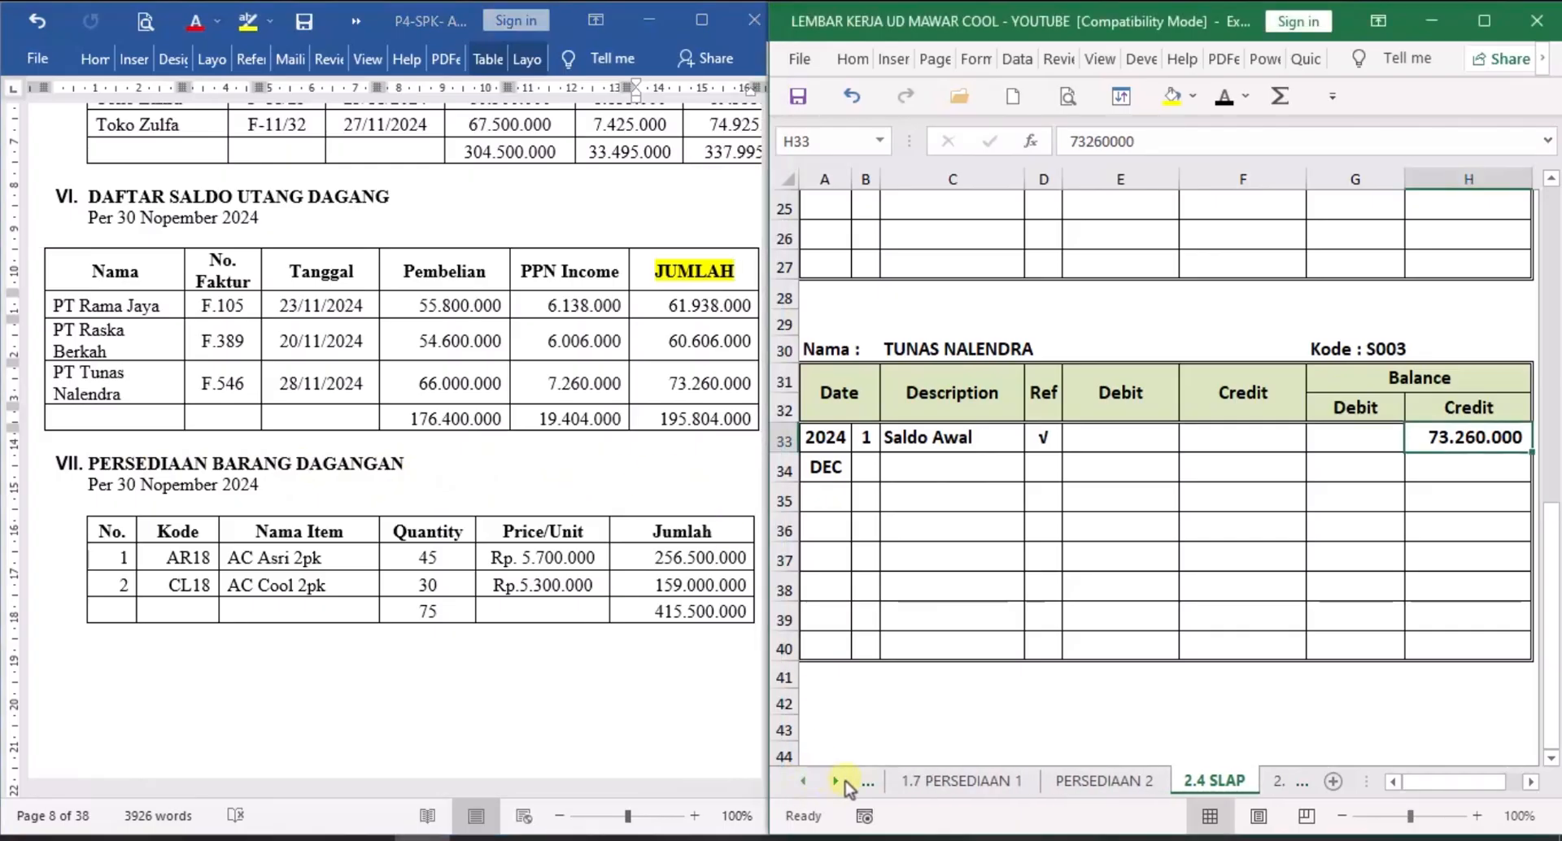
{"action": "left_click", "coordinate": [919, 781]}
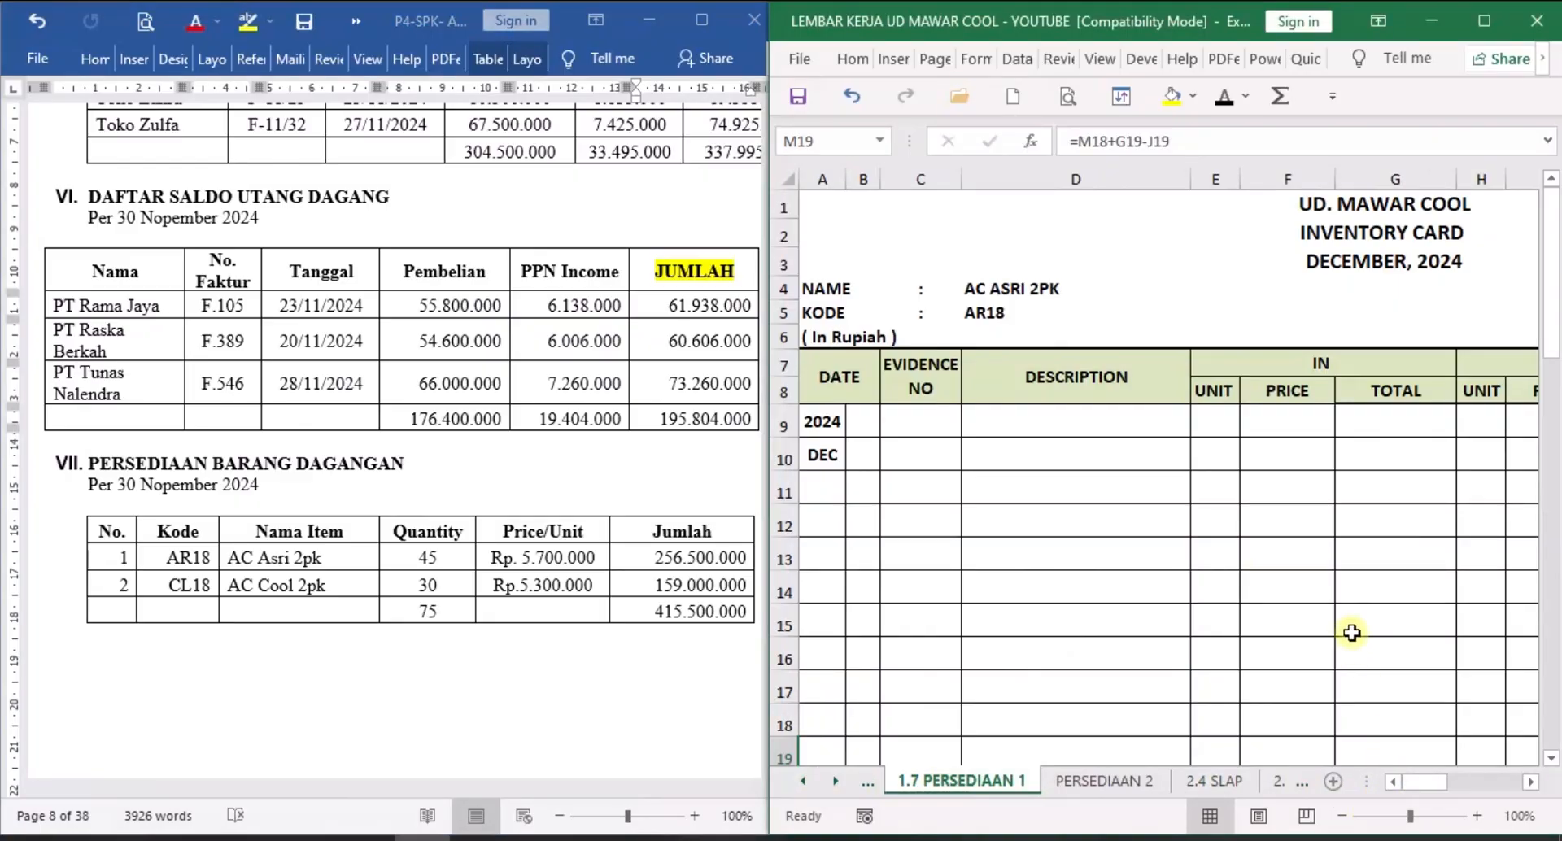
{"action": "scroll", "coordinate": [1351, 633], "scroll_direction": "down", "scroll_amount": 1}
{"action": "scroll", "coordinate": [1350, 633], "scroll_direction": "up", "scroll_amount": 1}
Show the hidden date 1, evidence mark V and description Saldo Awal in black font on the AC Asri 2pk inventory card.
{"action": "left_click", "coordinate": [864, 428]}
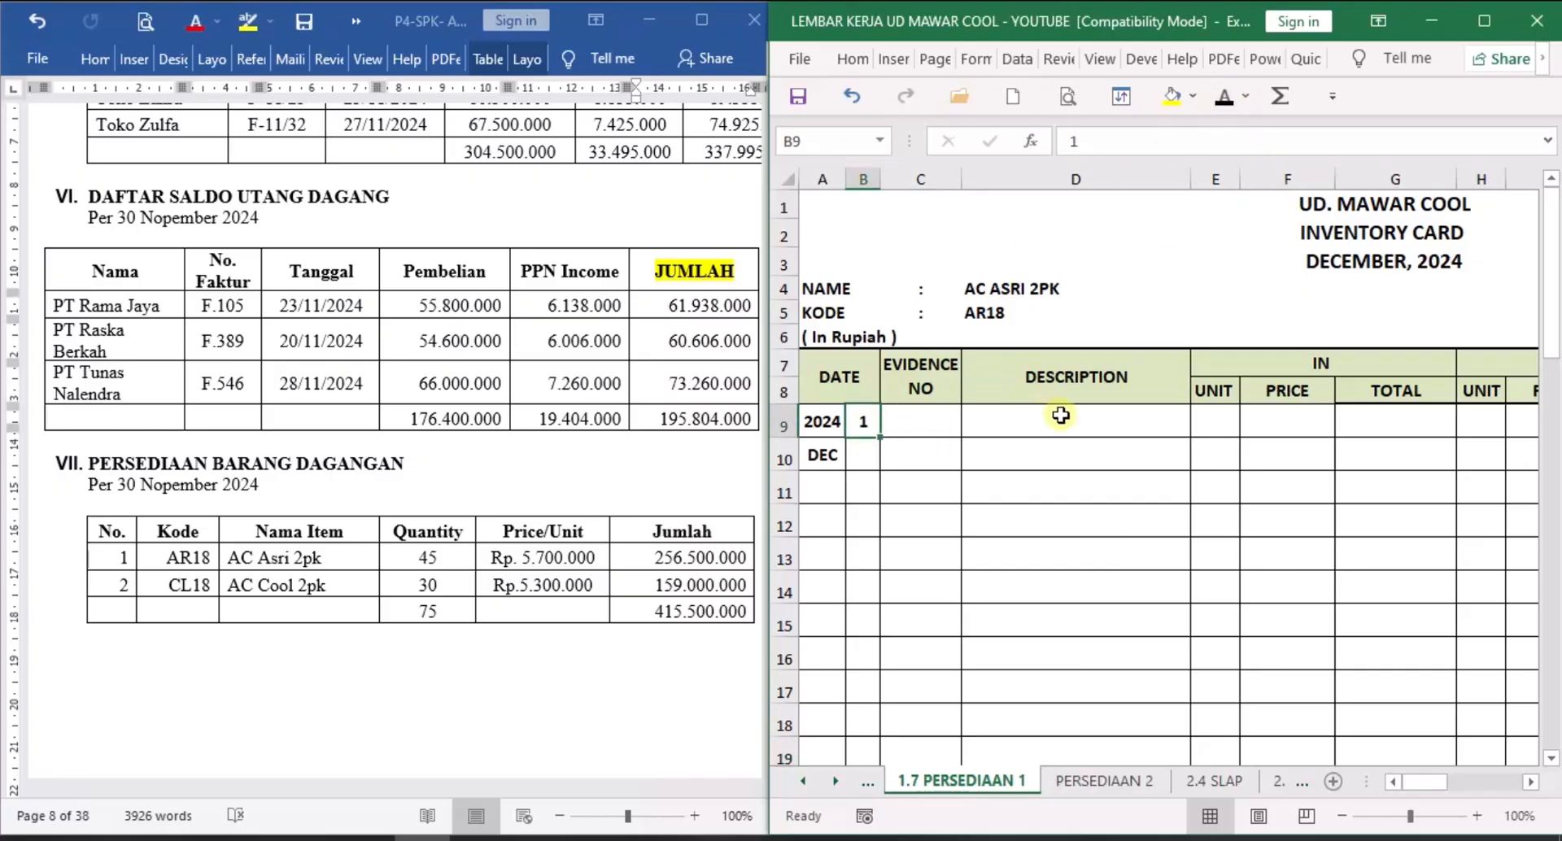
{"action": "left_click", "coordinate": [938, 424]}
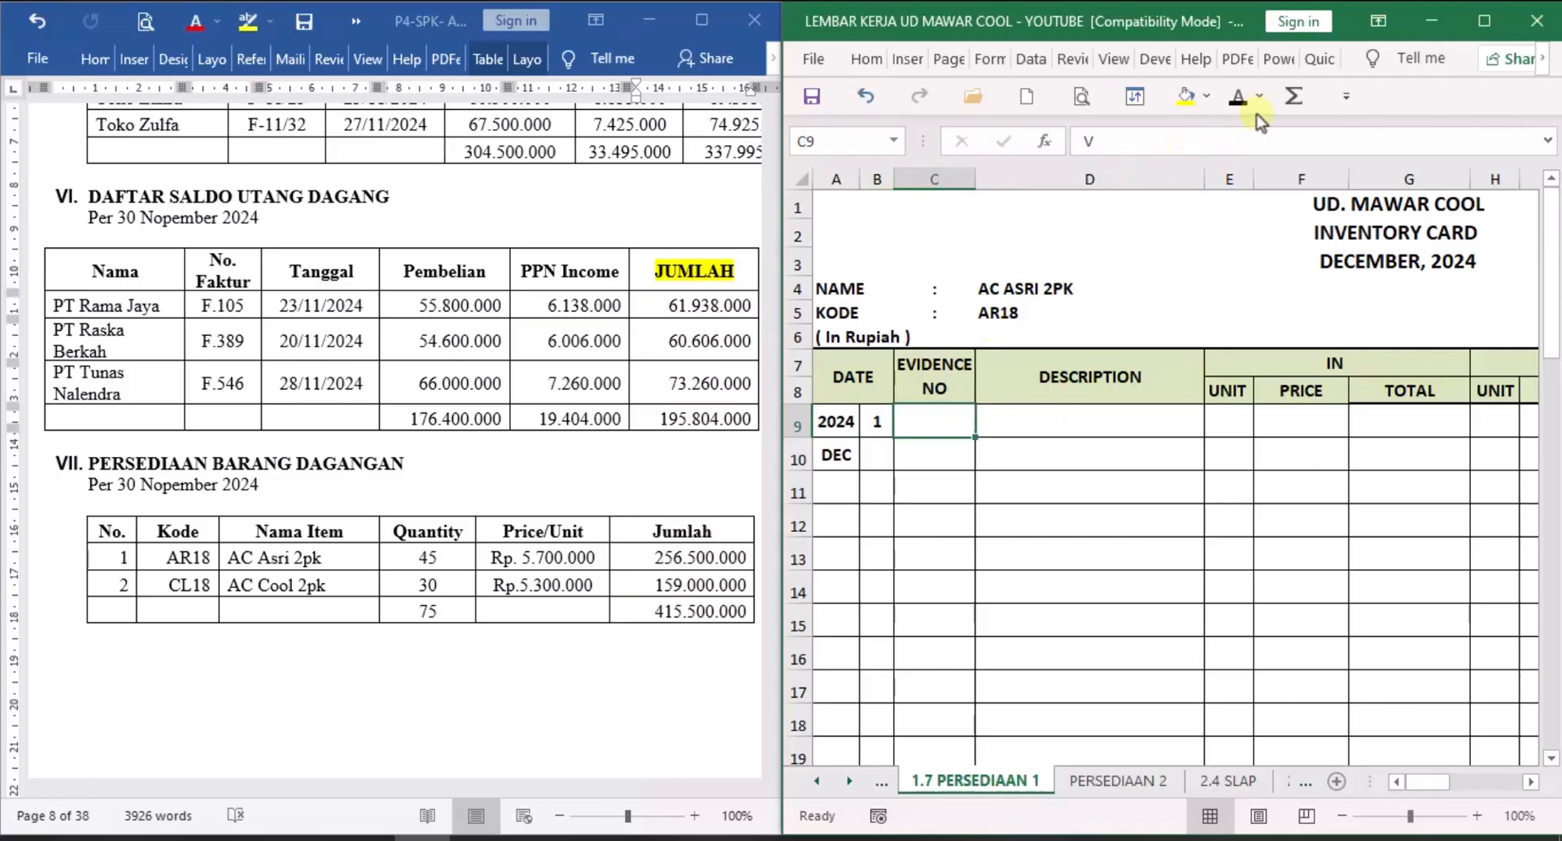
{"action": "left_click", "coordinate": [1241, 96]}
{"action": "left_click", "coordinate": [1048, 421]}
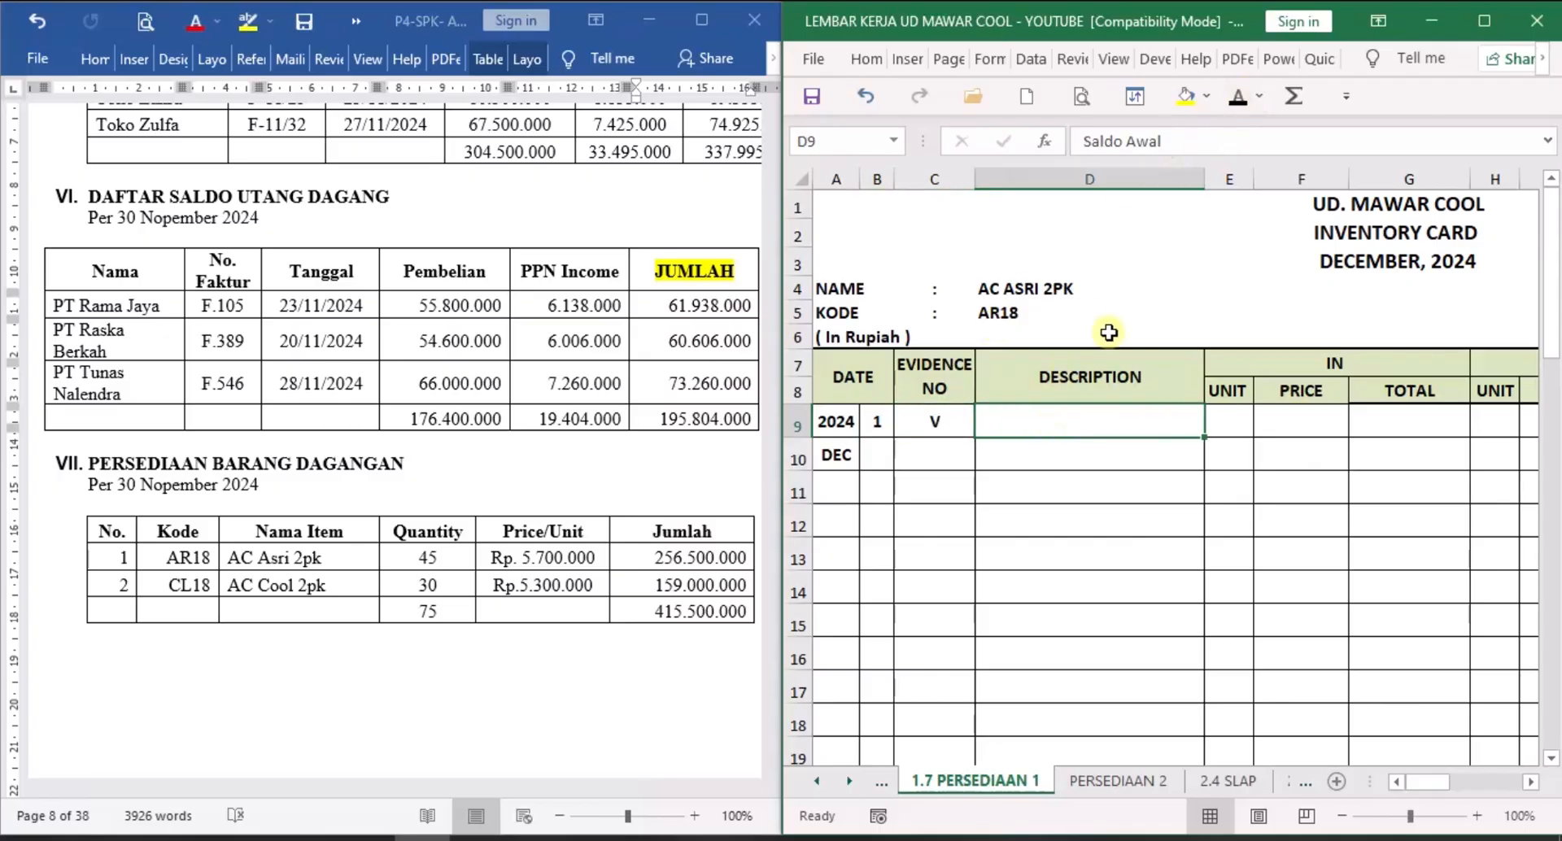
{"action": "left_click", "coordinate": [1239, 96]}
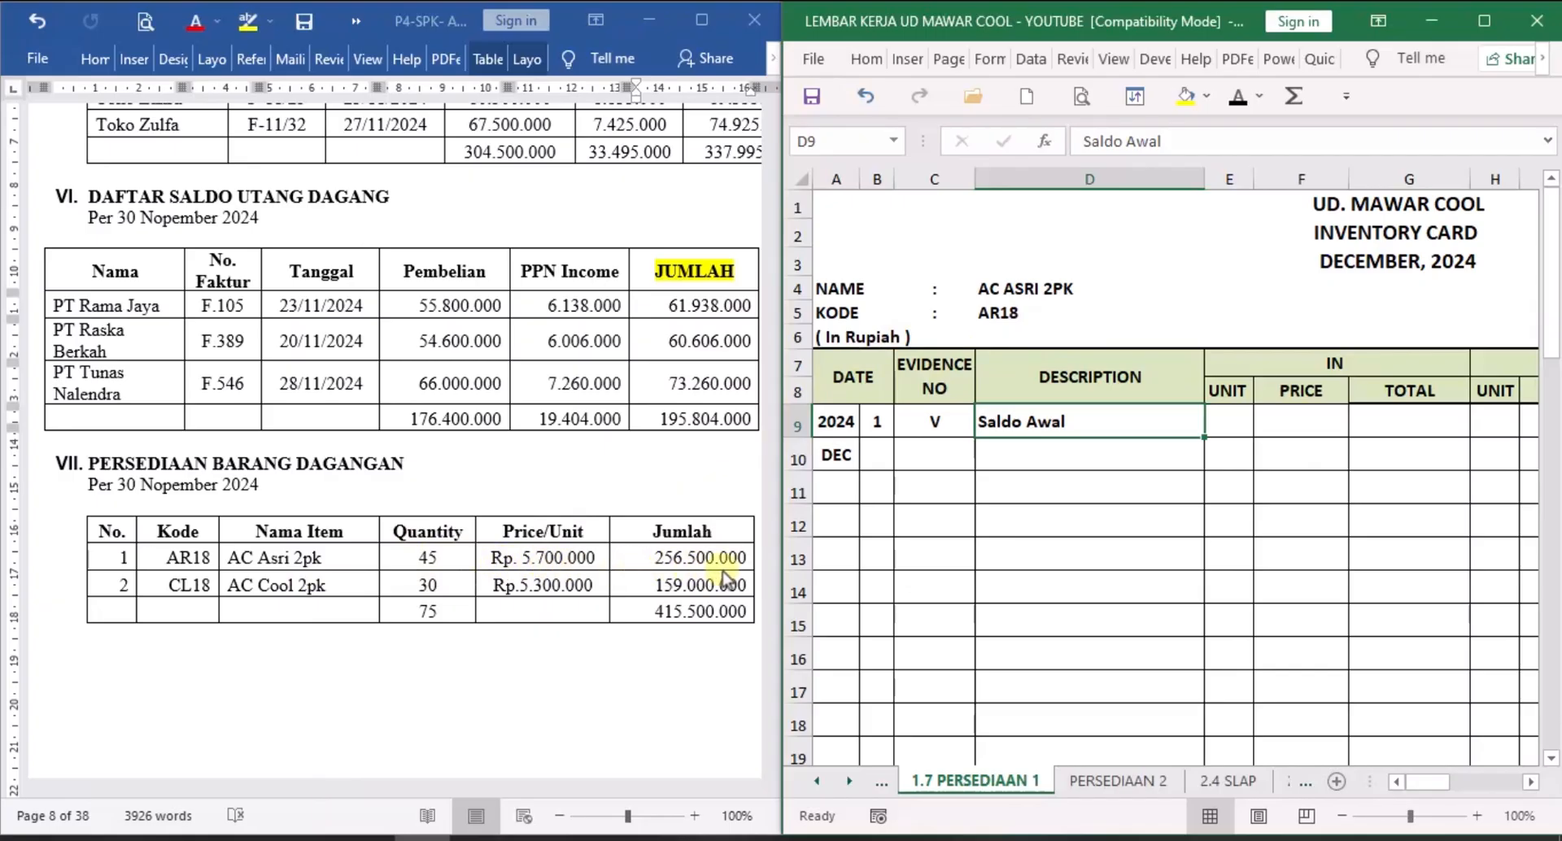
Show AC Asri 2pk's hidden opening balance in black font: unit 45, price 5.700.000 and total 256.500.000.
{"action": "scroll", "coordinate": [1139, 423], "scroll_direction": "right", "scroll_amount": 1}
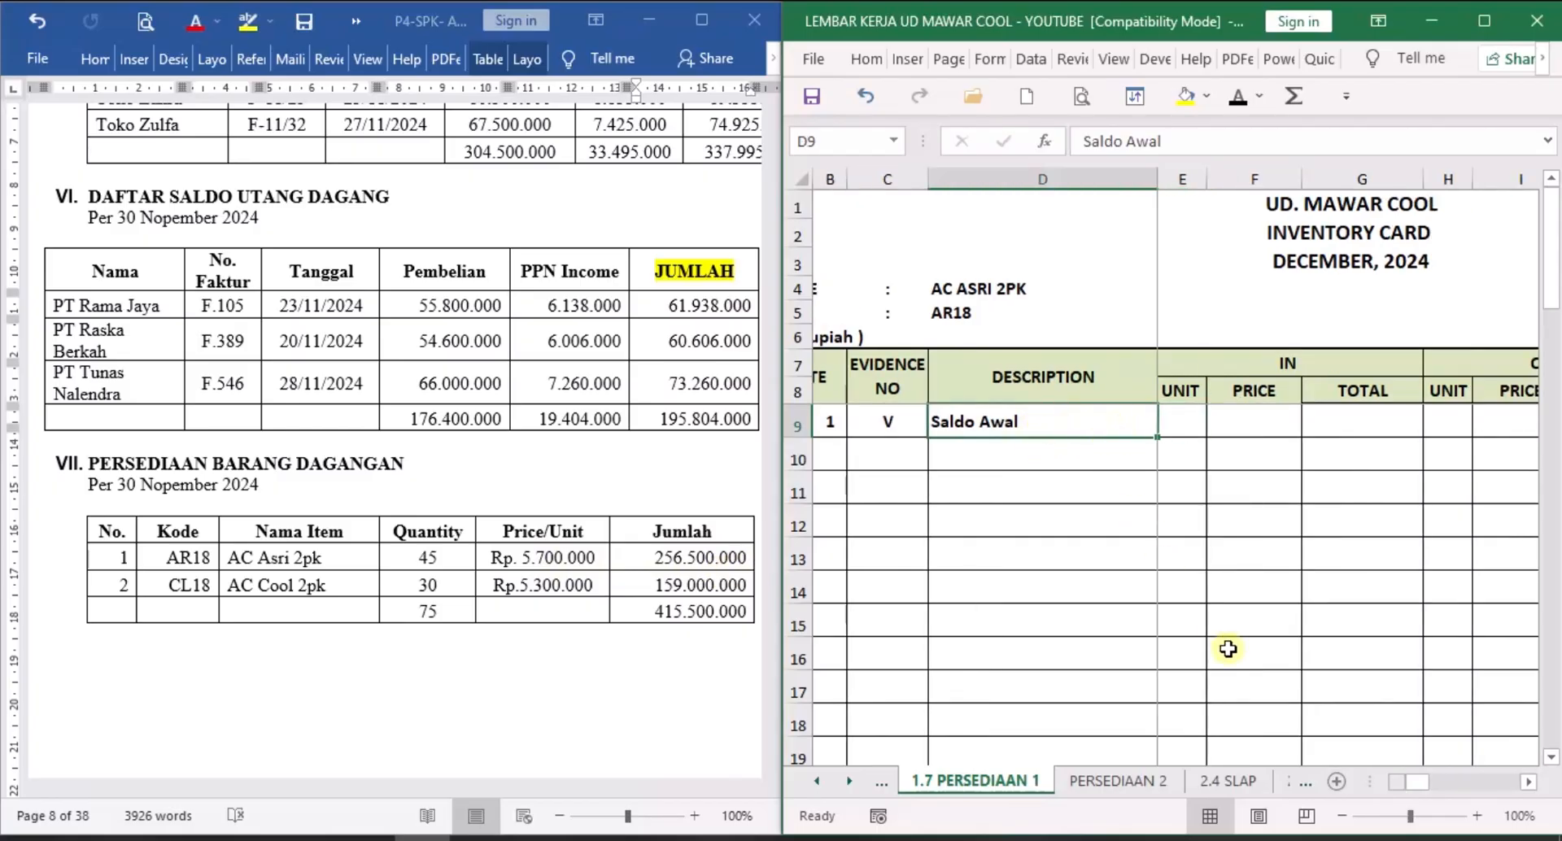
{"action": "left_click", "coordinate": [1536, 787]}
{"action": "left_click", "coordinate": [1536, 787]}
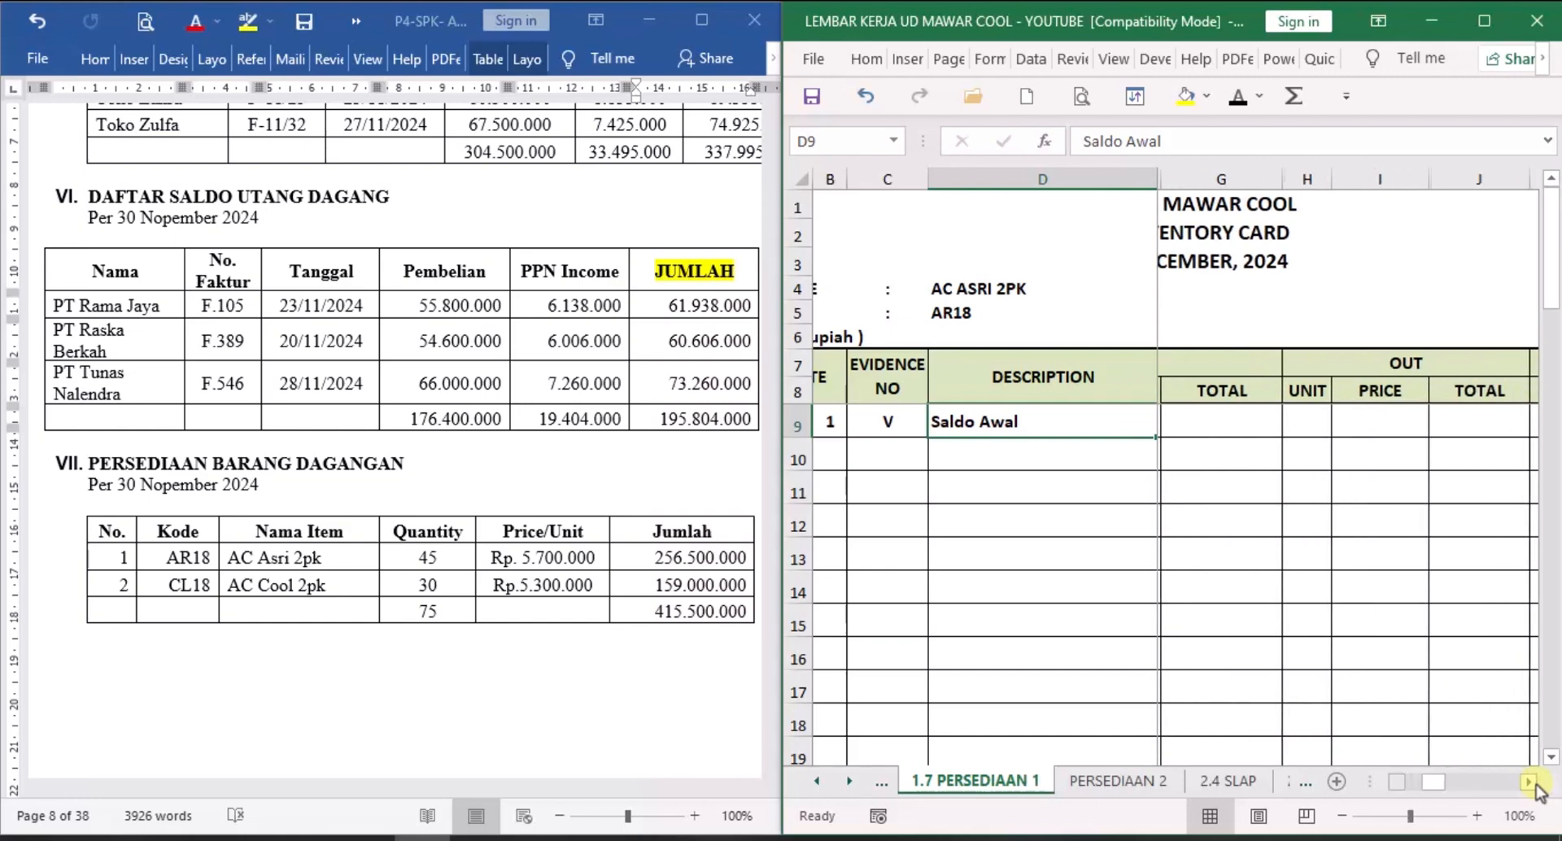
{"action": "left_click", "coordinate": [1536, 786]}
{"action": "left_click", "coordinate": [1536, 786]}
{"action": "left_click", "coordinate": [1535, 786]}
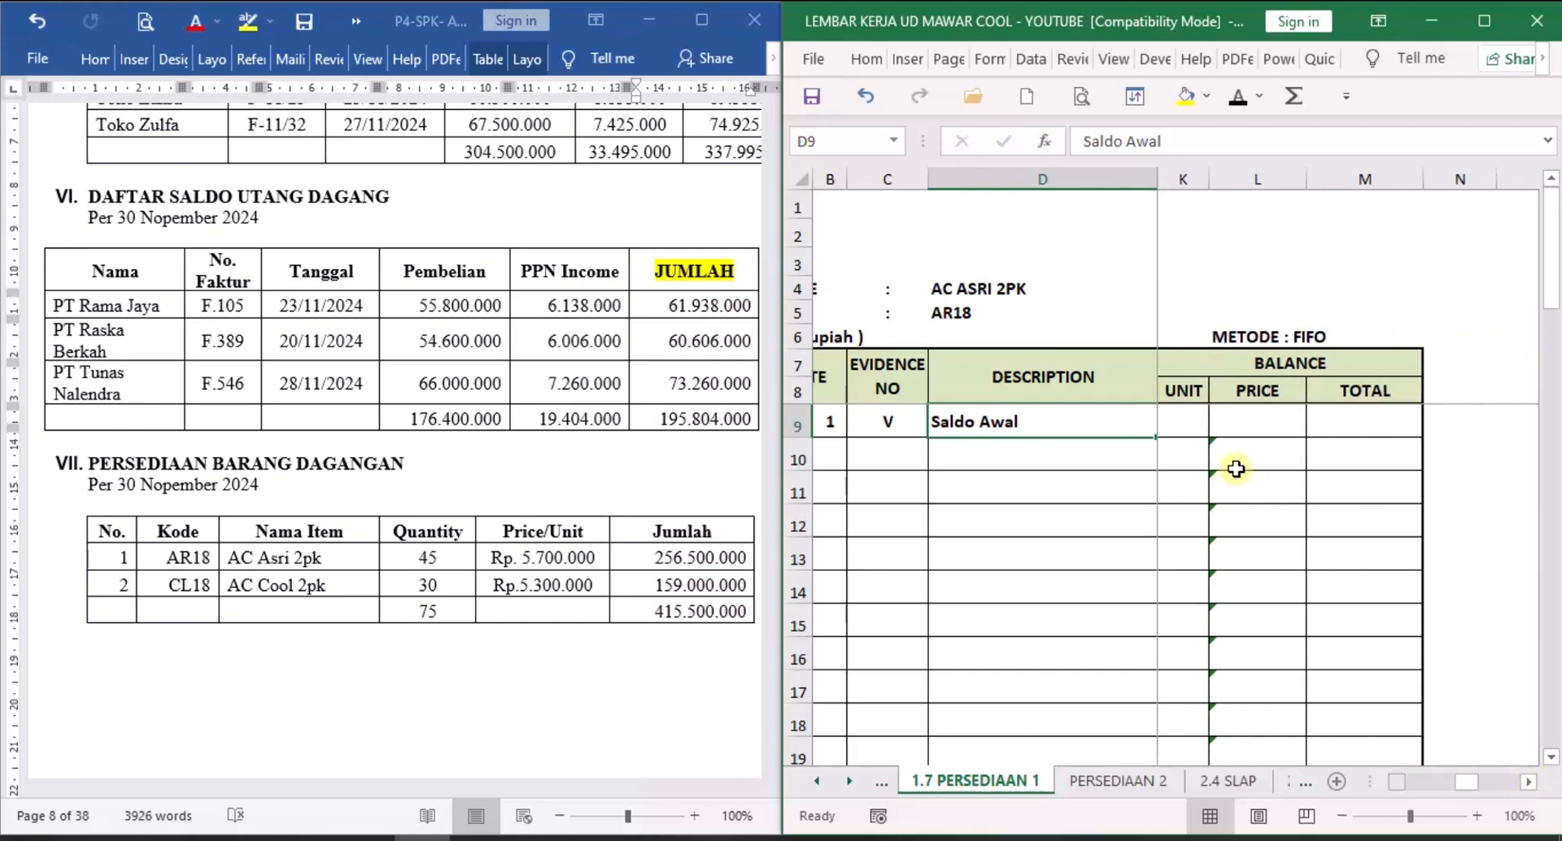
{"action": "left_click", "coordinate": [1188, 422]}
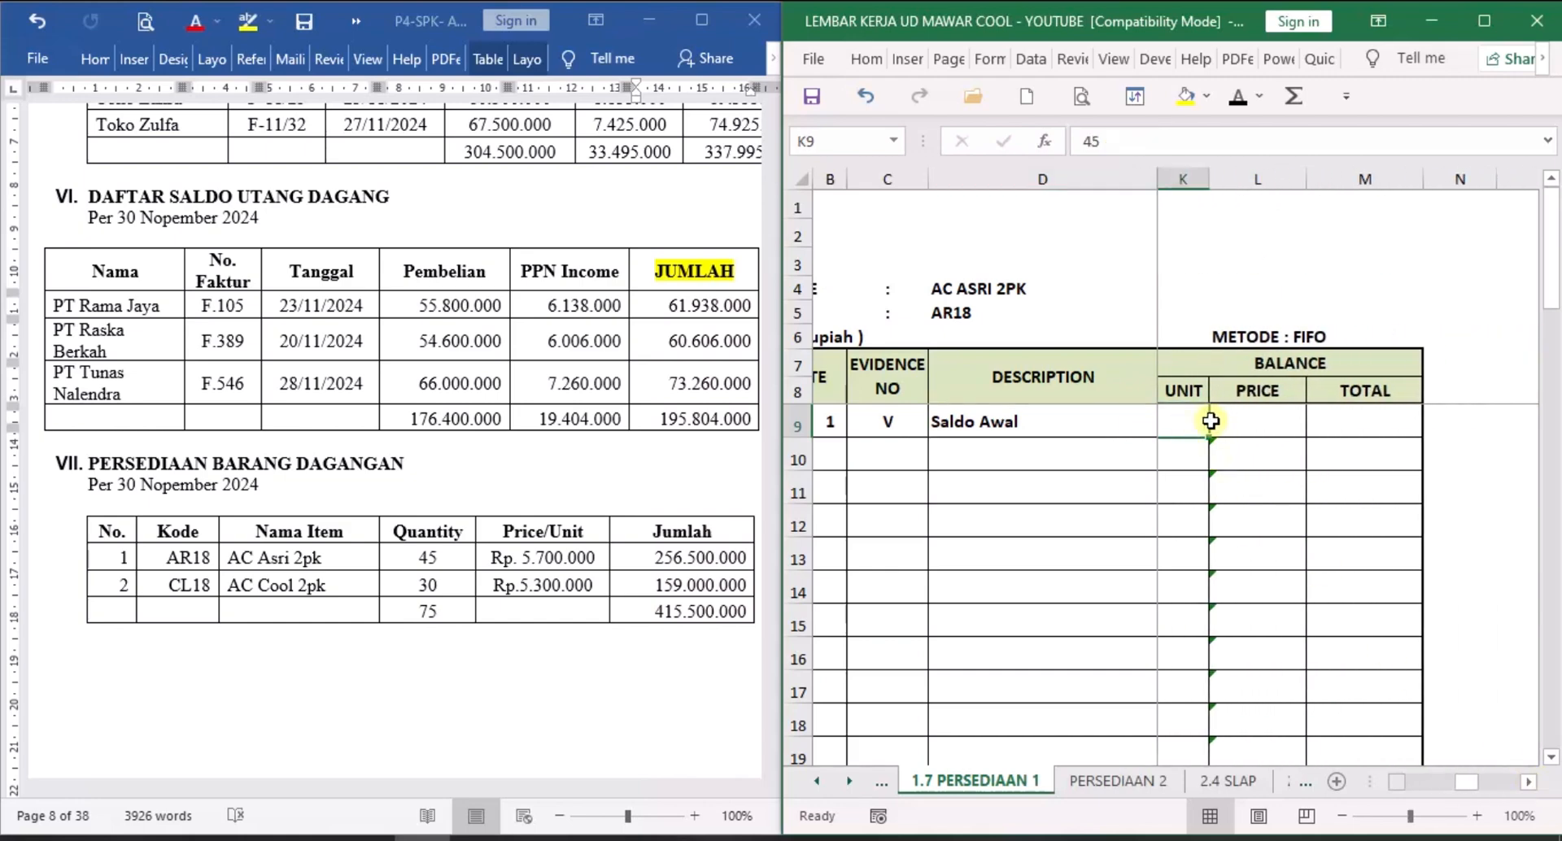
{"action": "left_click", "coordinate": [1238, 98]}
{"action": "left_click", "coordinate": [1253, 421]}
{"action": "left_click", "coordinate": [1238, 98]}
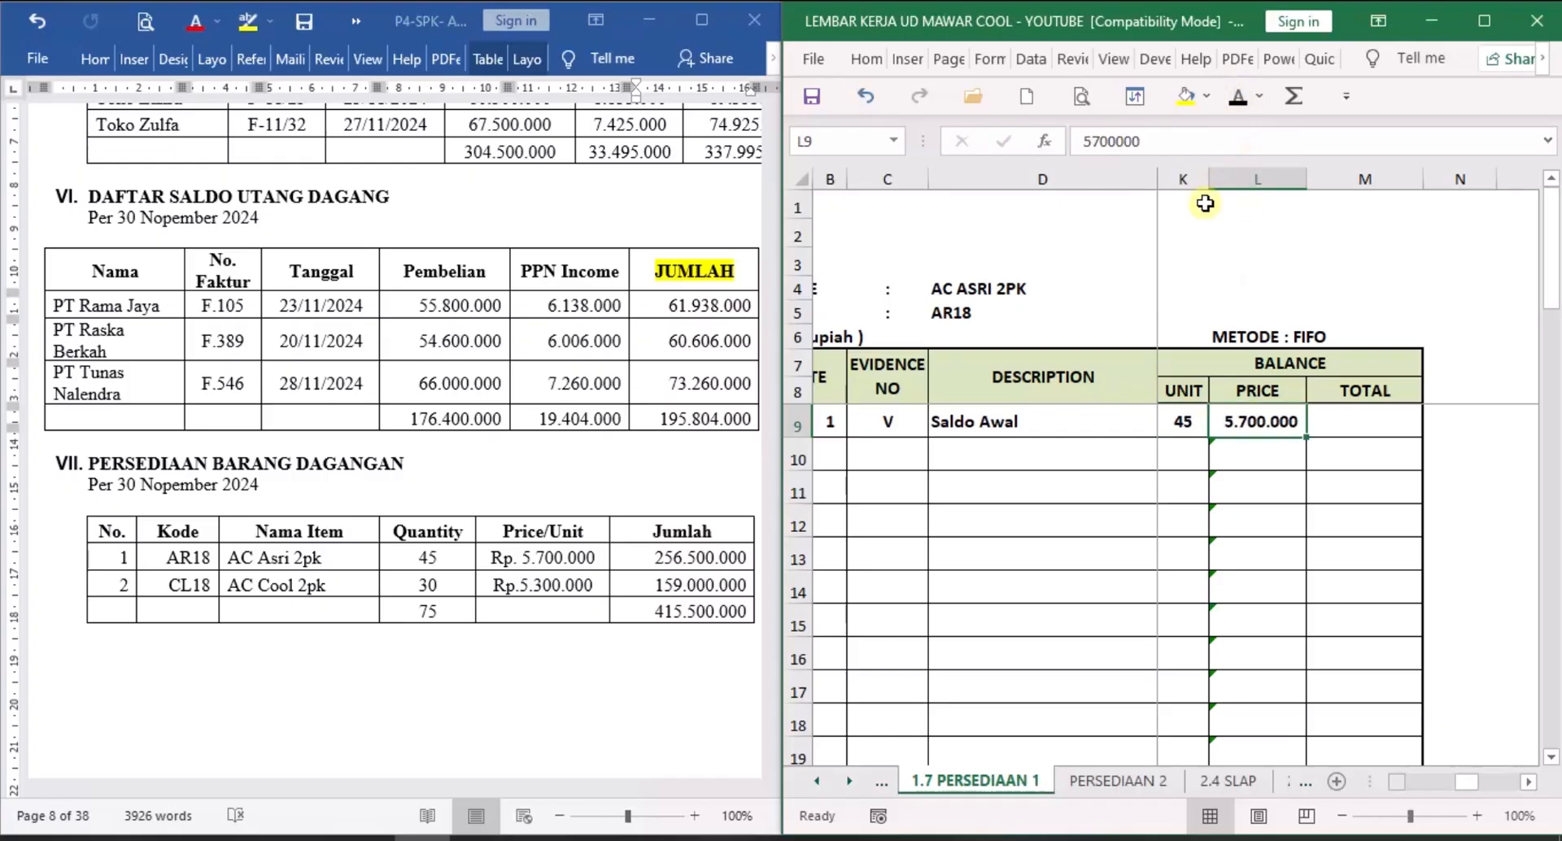
{"action": "left_click", "coordinate": [1369, 419]}
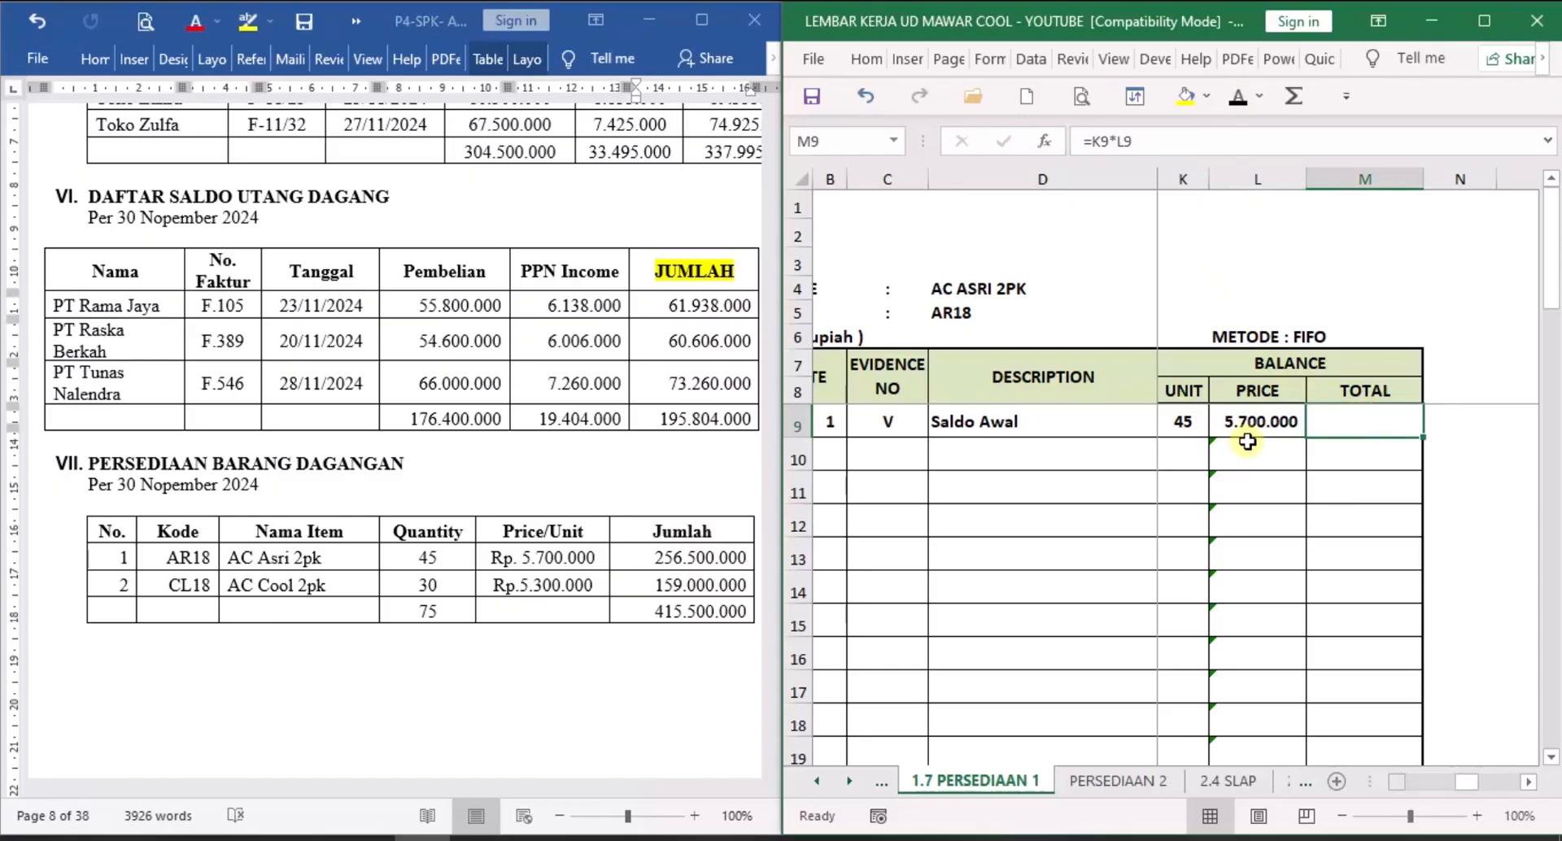
{"action": "left_click", "coordinate": [1237, 96]}
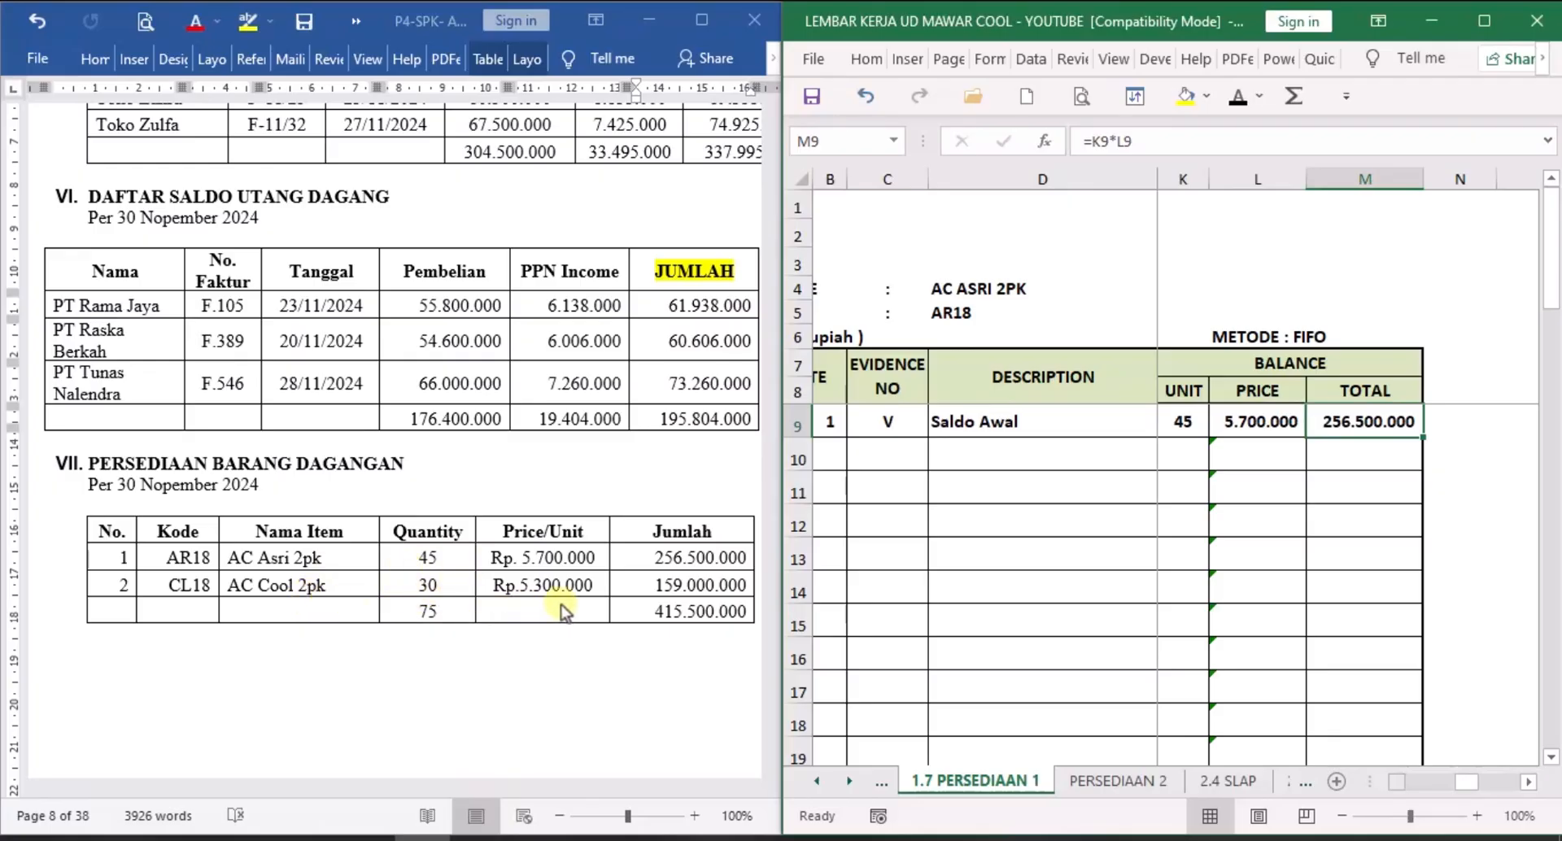
On the PERSEDIAAN 2 sheet, show AC Cool 2pk's hidden date 1, evidence mark V and description Saldo Awal in black font.
{"action": "left_click", "coordinate": [1136, 783]}
{"action": "left_click", "coordinate": [878, 418]}
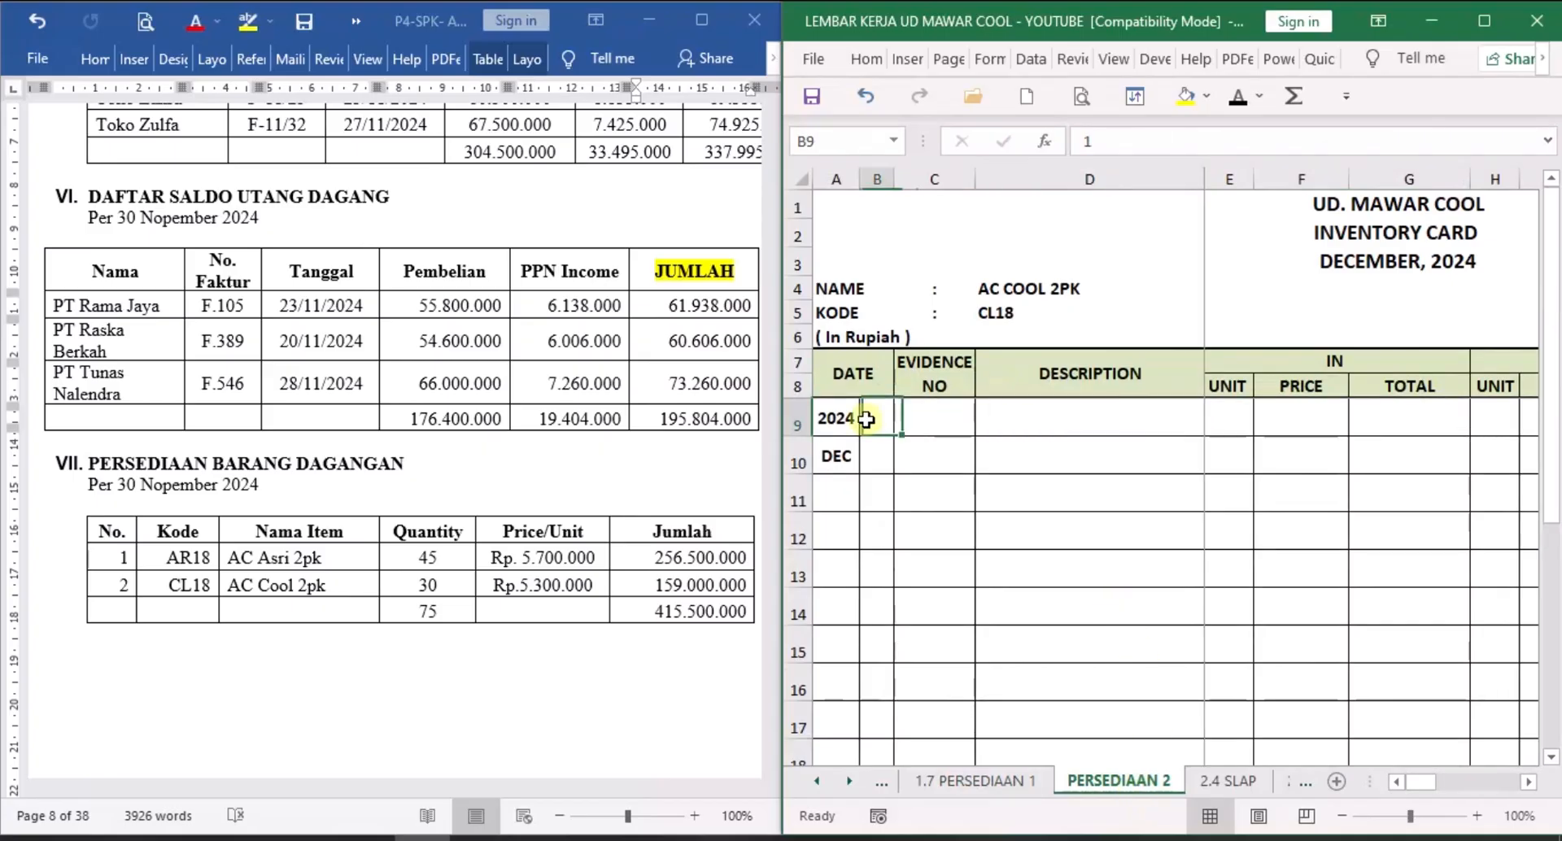
{"action": "left_click", "coordinate": [1238, 101]}
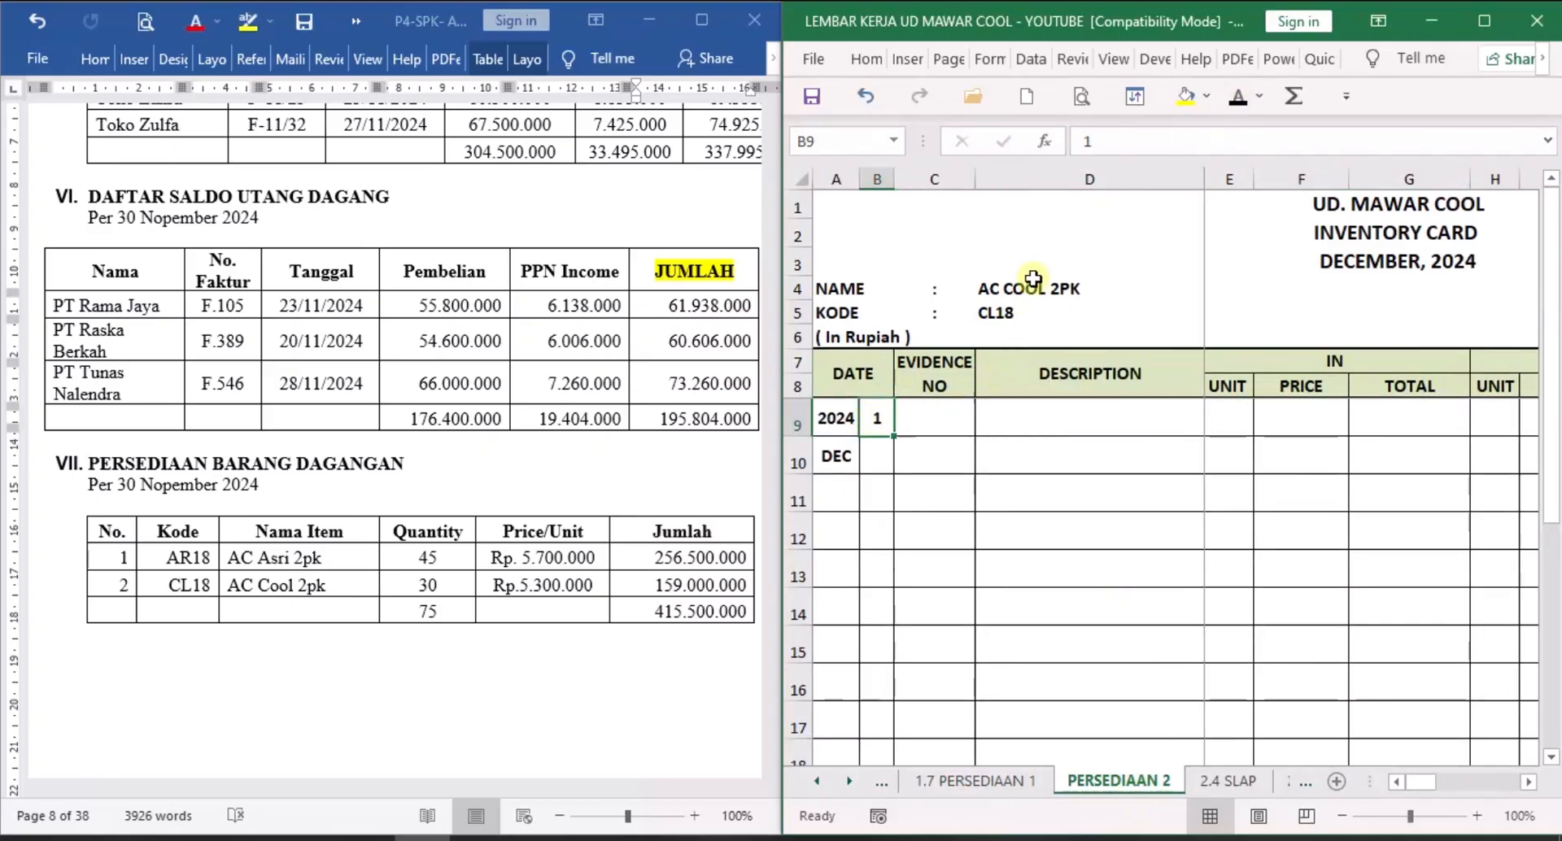
{"action": "left_click", "coordinate": [938, 418]}
{"action": "left_click", "coordinate": [1238, 101]}
{"action": "left_click", "coordinate": [1050, 417]}
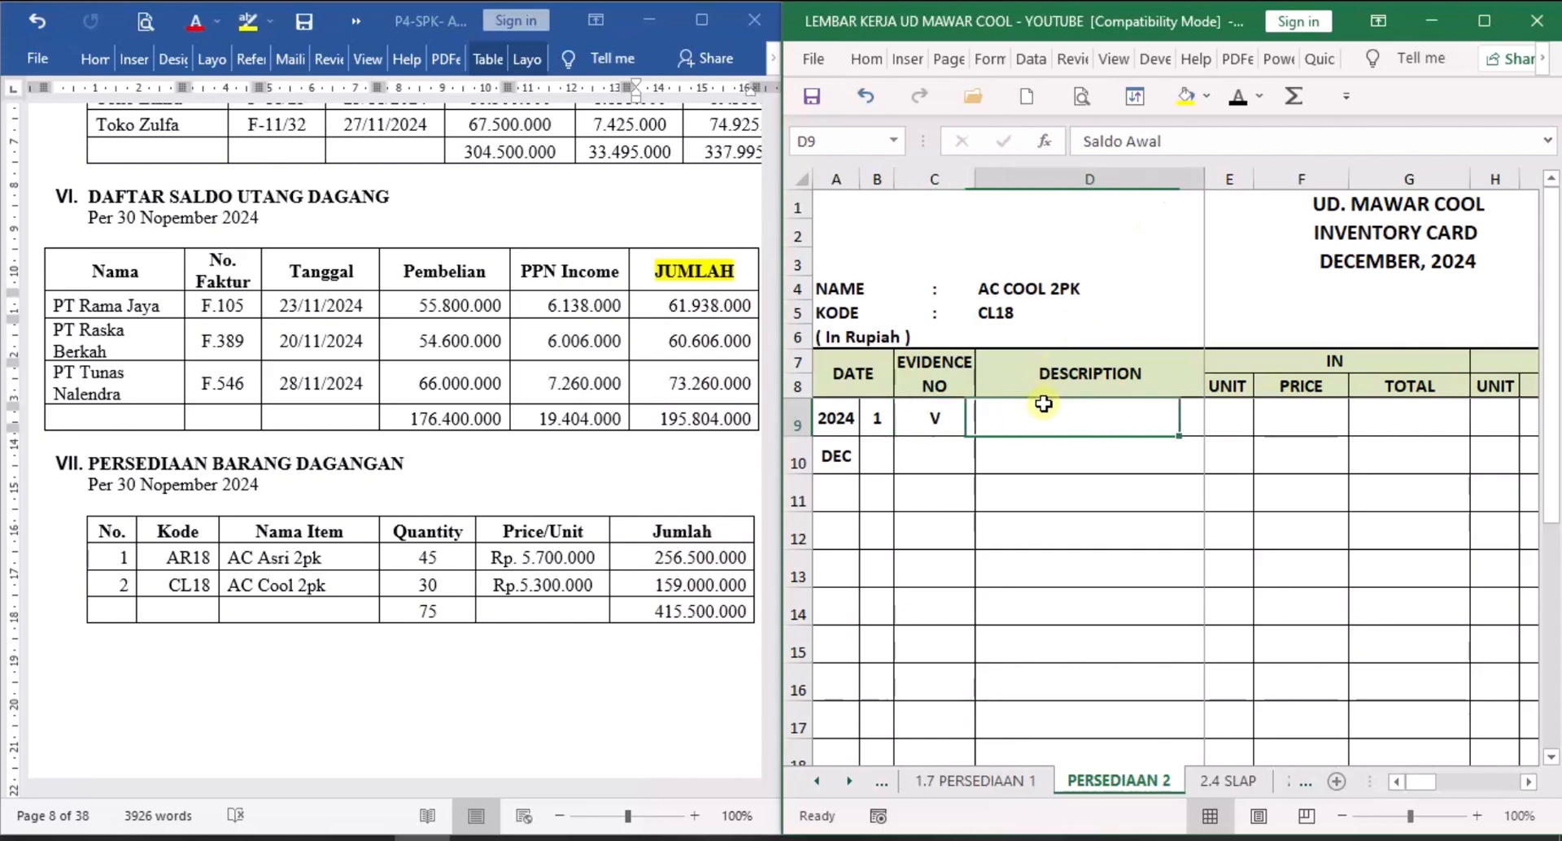
{"action": "left_click", "coordinate": [1238, 100]}
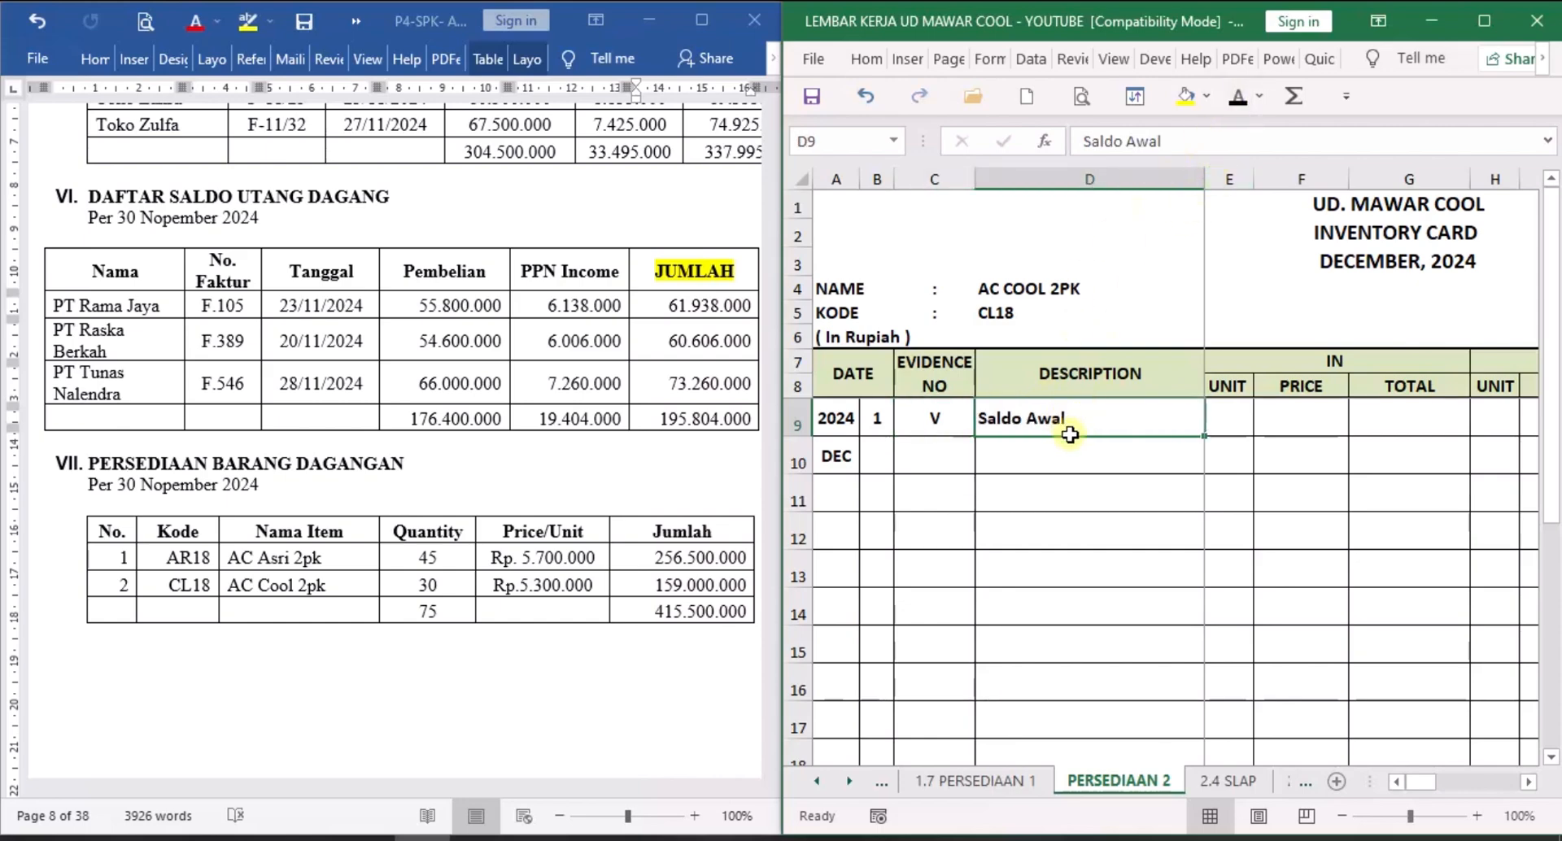
Show AC Cool 2pk's hidden opening balance in black font: unit 30, price 5.300.000 and total 159.000.000.
{"action": "left_click", "coordinate": [1529, 782]}
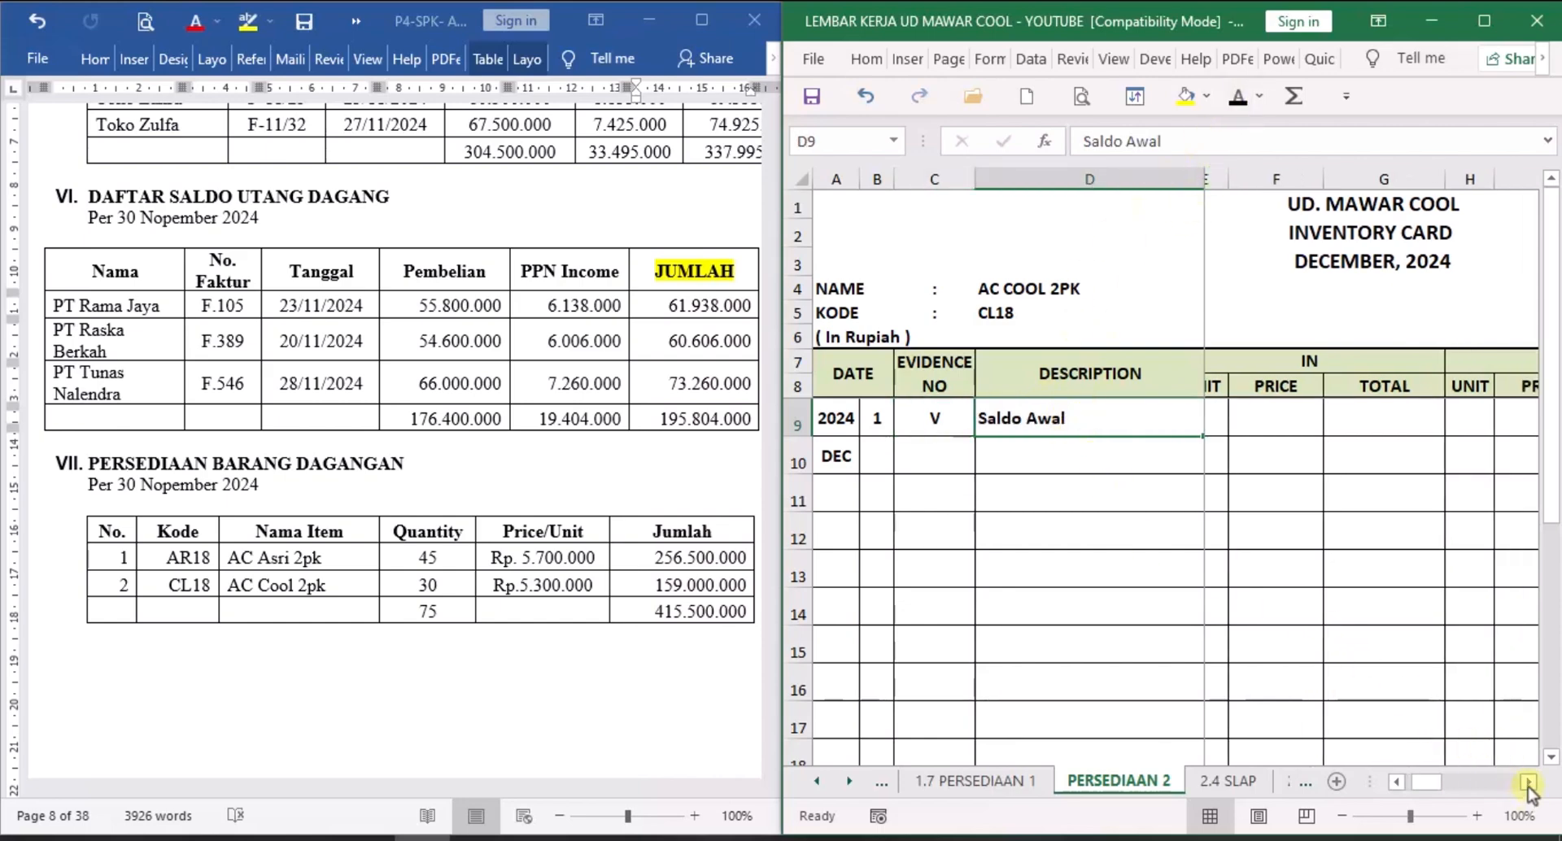
{"action": "left_click", "coordinate": [1529, 782]}
{"action": "left_click", "coordinate": [1529, 782]}
{"action": "left_click", "coordinate": [1529, 782]}
{"action": "left_click", "coordinate": [1529, 782]}
{"action": "left_click", "coordinate": [1529, 782]}
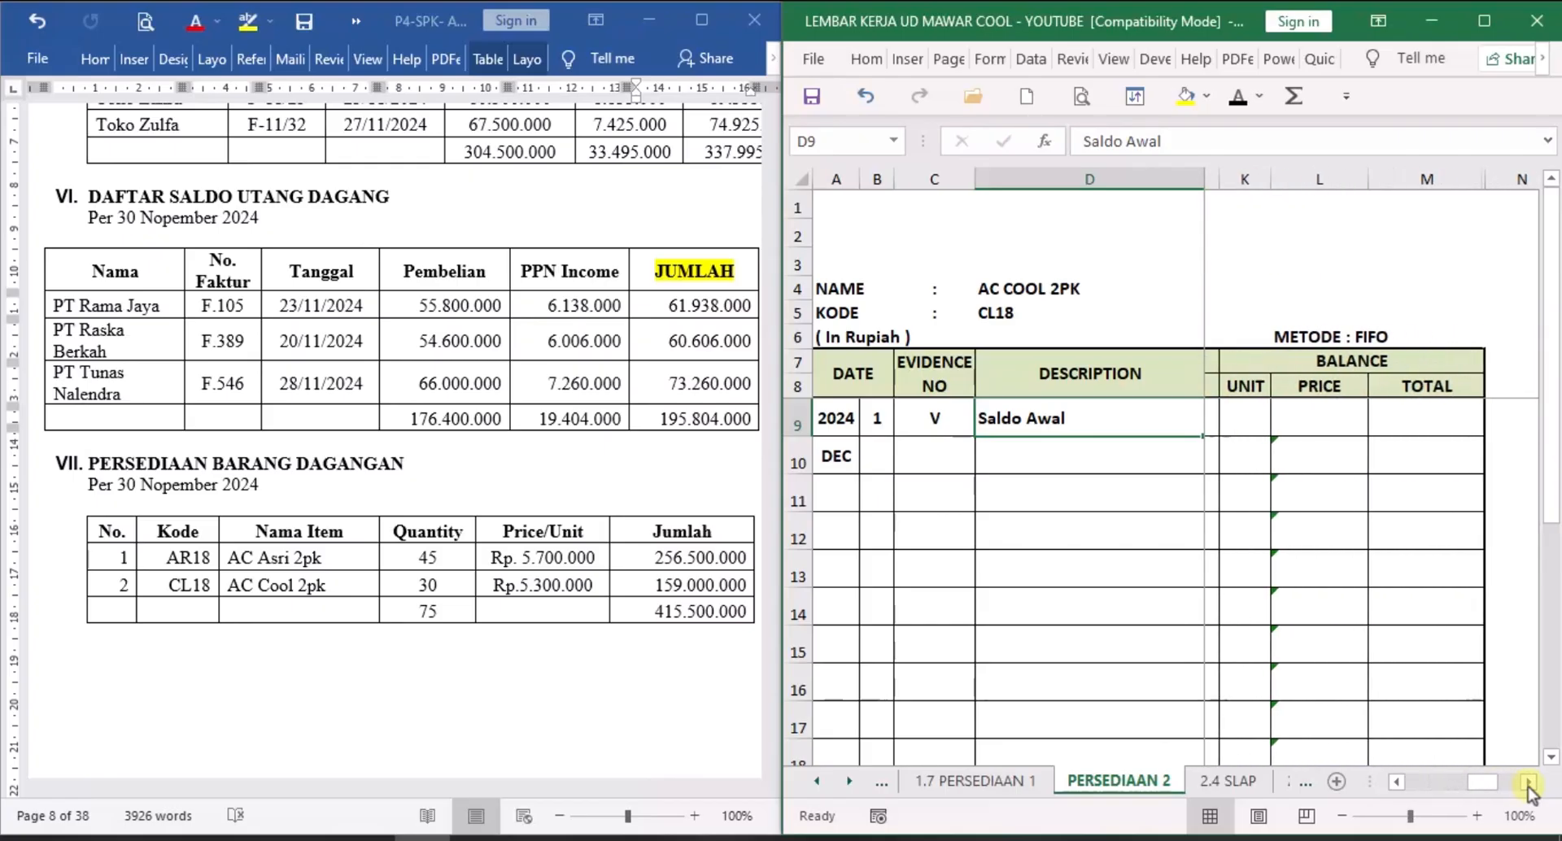
{"action": "left_click", "coordinate": [1228, 417]}
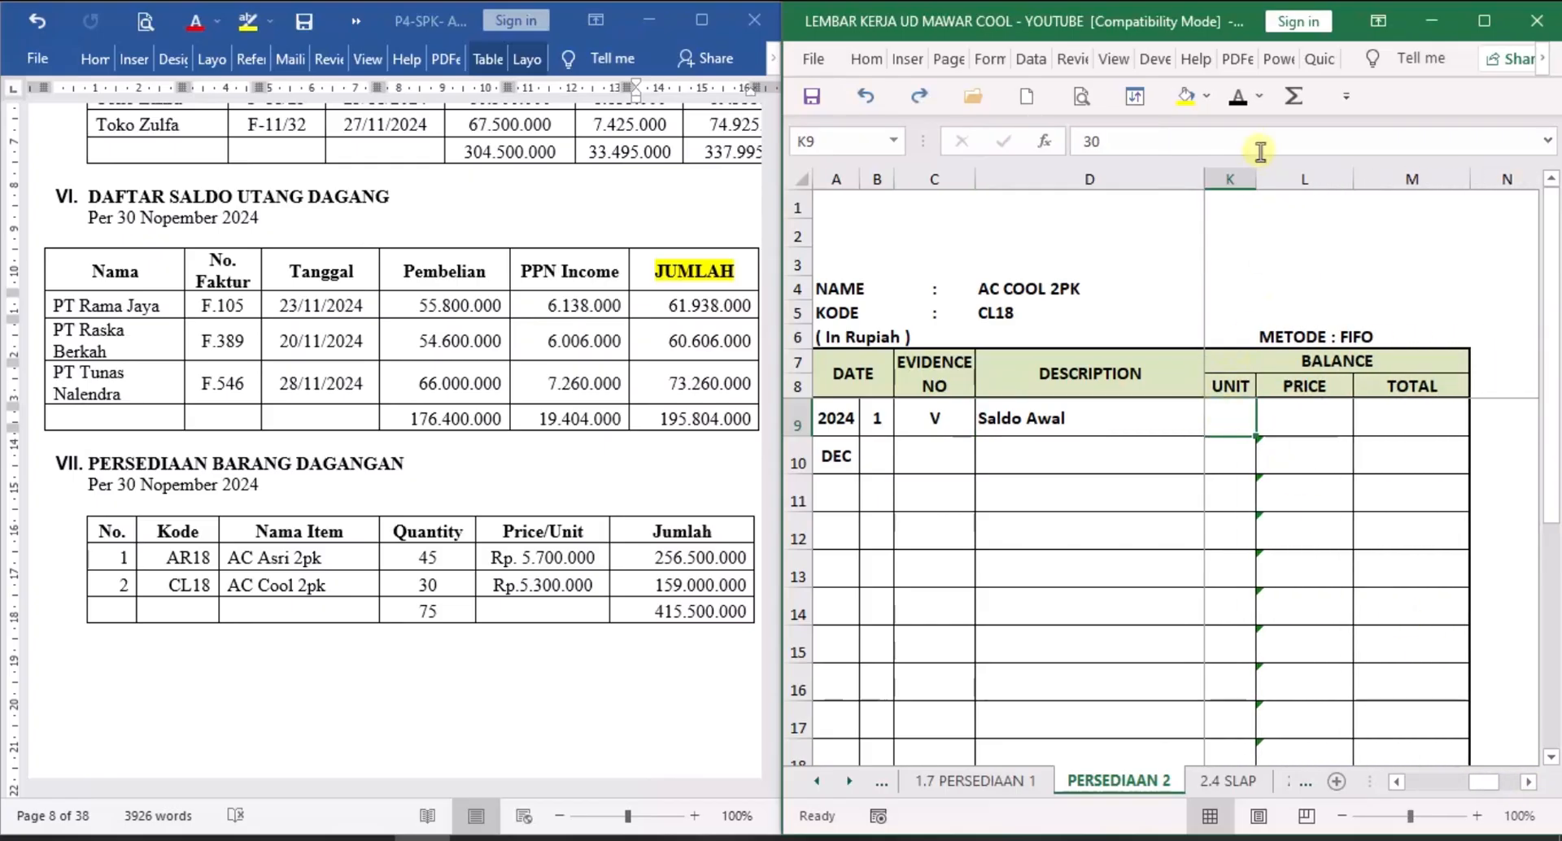
{"action": "left_click", "coordinate": [1237, 97]}
{"action": "left_click", "coordinate": [1310, 417]}
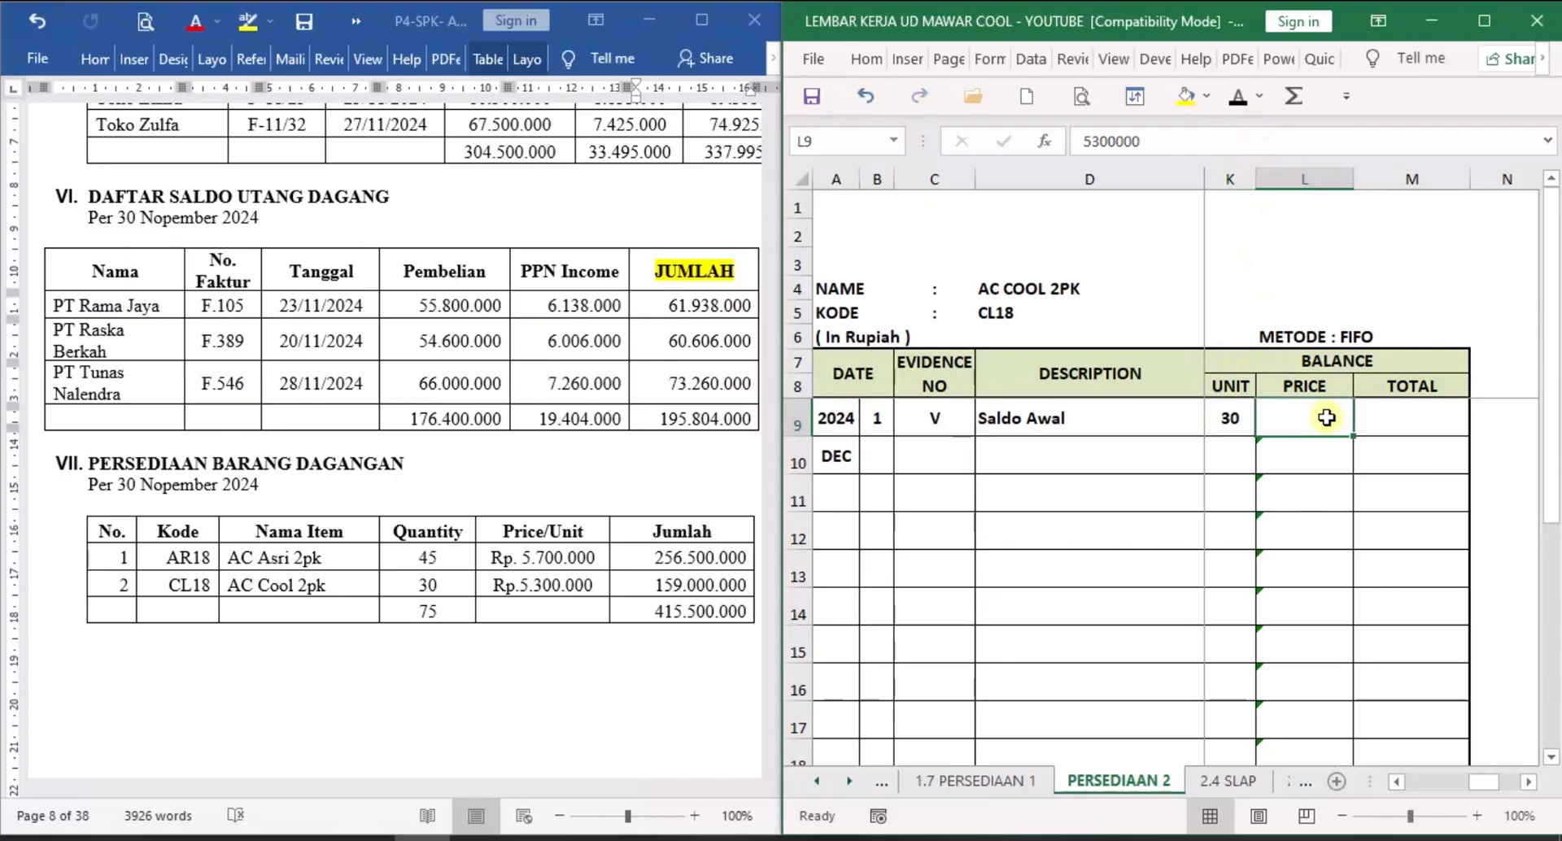
{"action": "left_click", "coordinate": [1238, 97]}
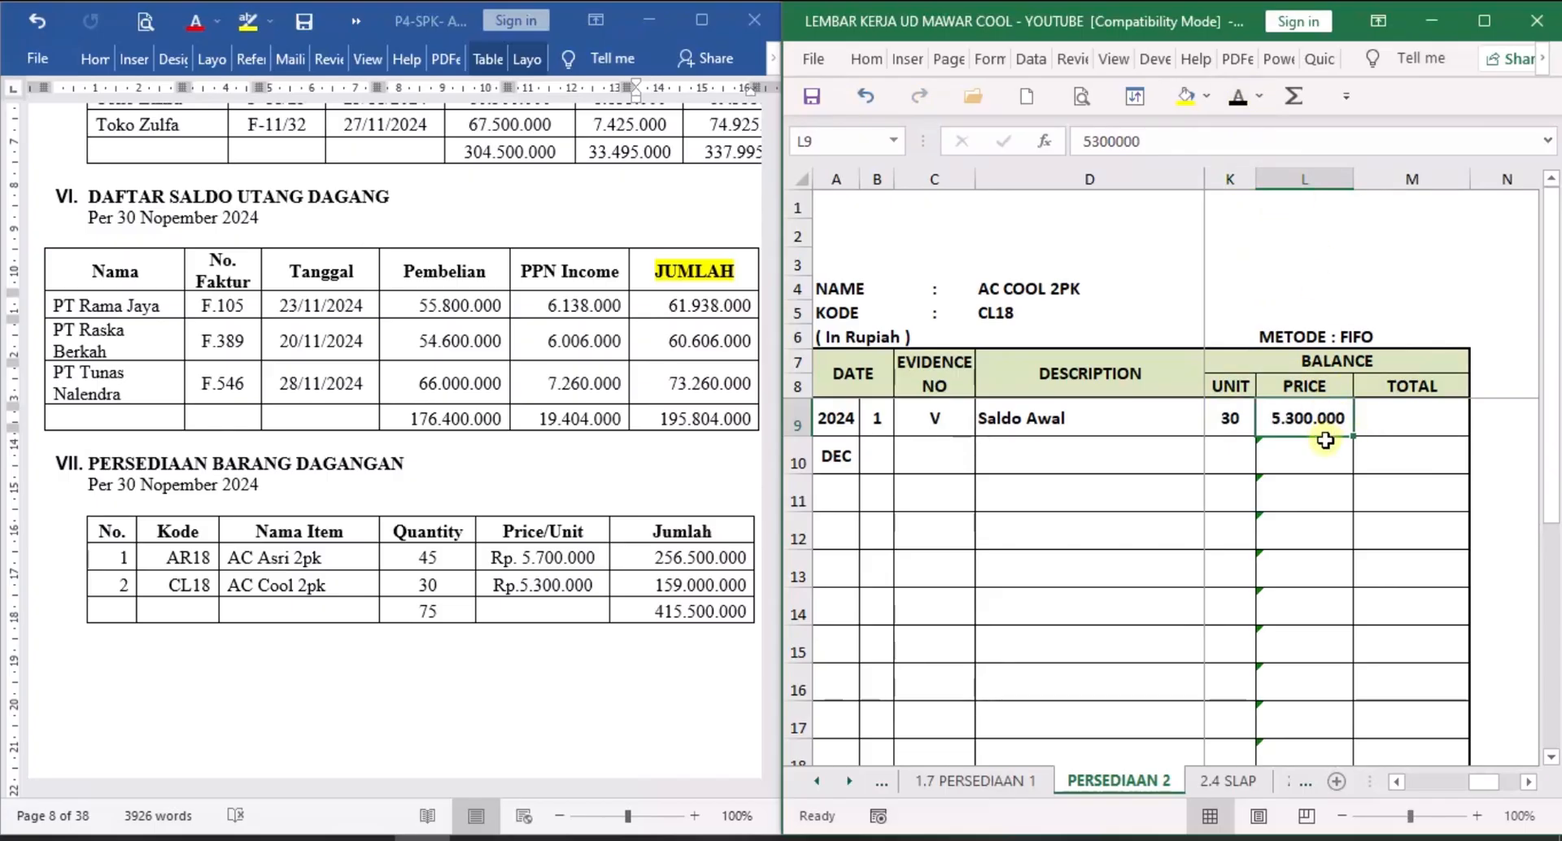
{"action": "left_click", "coordinate": [1385, 429]}
{"action": "left_click", "coordinate": [1238, 97]}
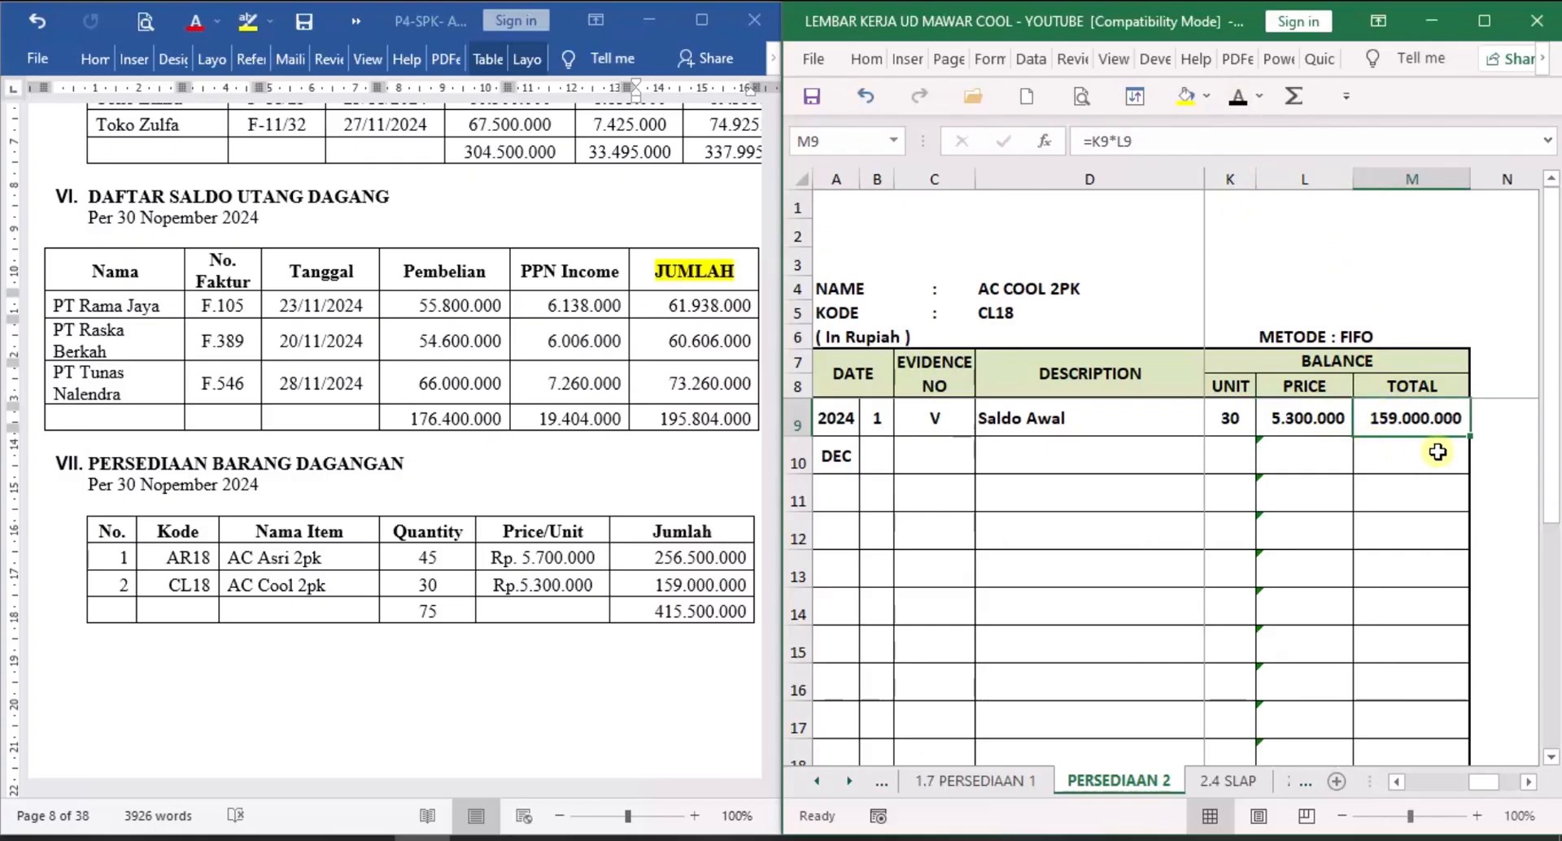
Consult Dokumen No. 1 in Word, the sales invoice issued to Toko Zulfa on 2 Desember 2024.
{"action": "left_click", "coordinate": [641, 685]}
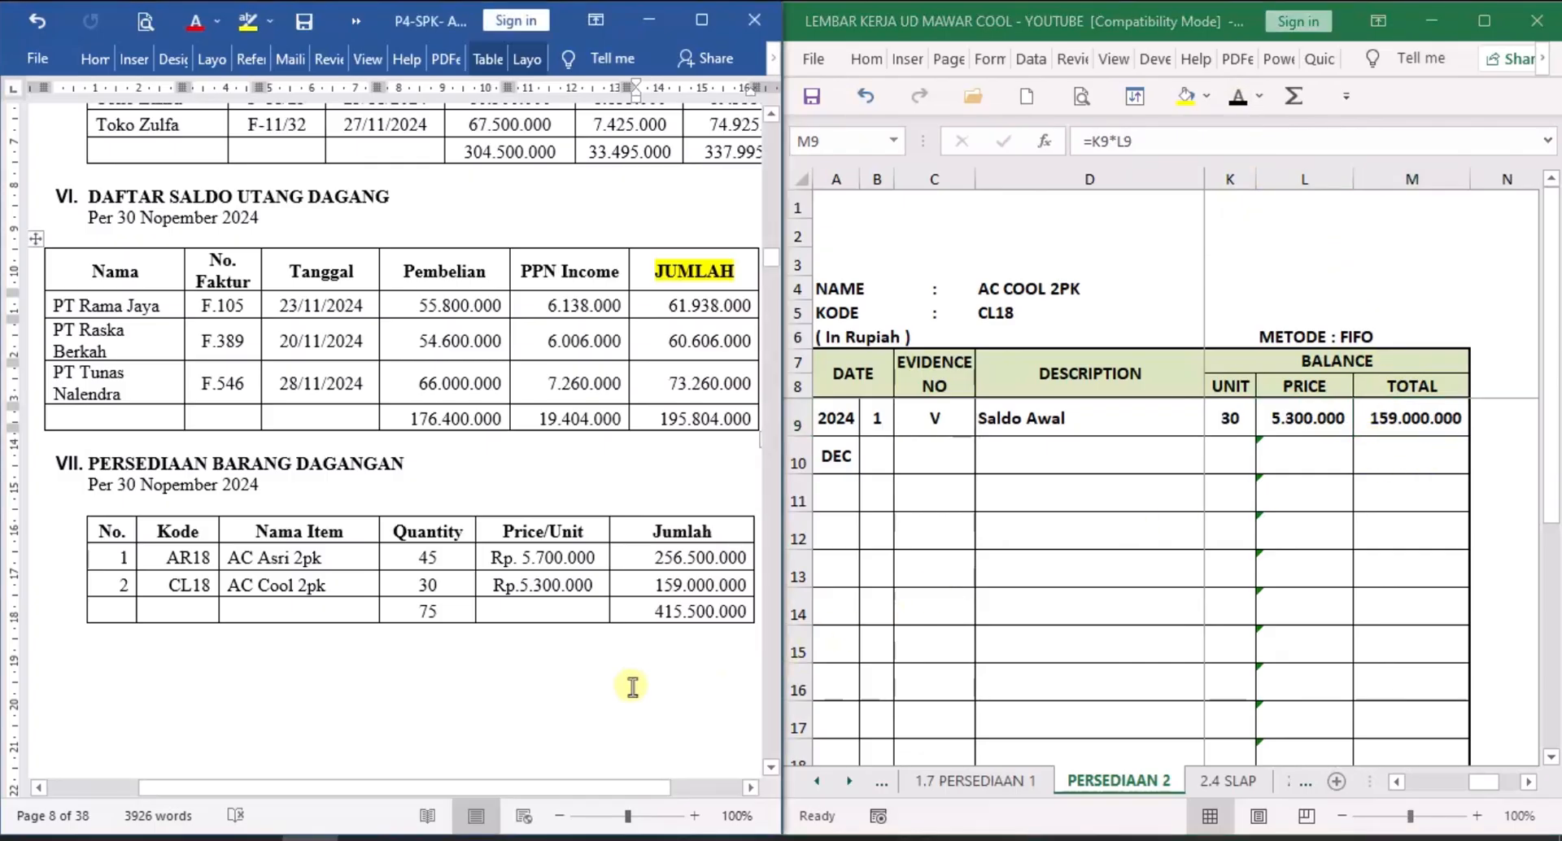
{"action": "scroll", "coordinate": [633, 683], "scroll_direction": "down", "scroll_amount": 2}
{"action": "scroll", "coordinate": [635, 678], "scroll_direction": "down", "scroll_amount": 10}
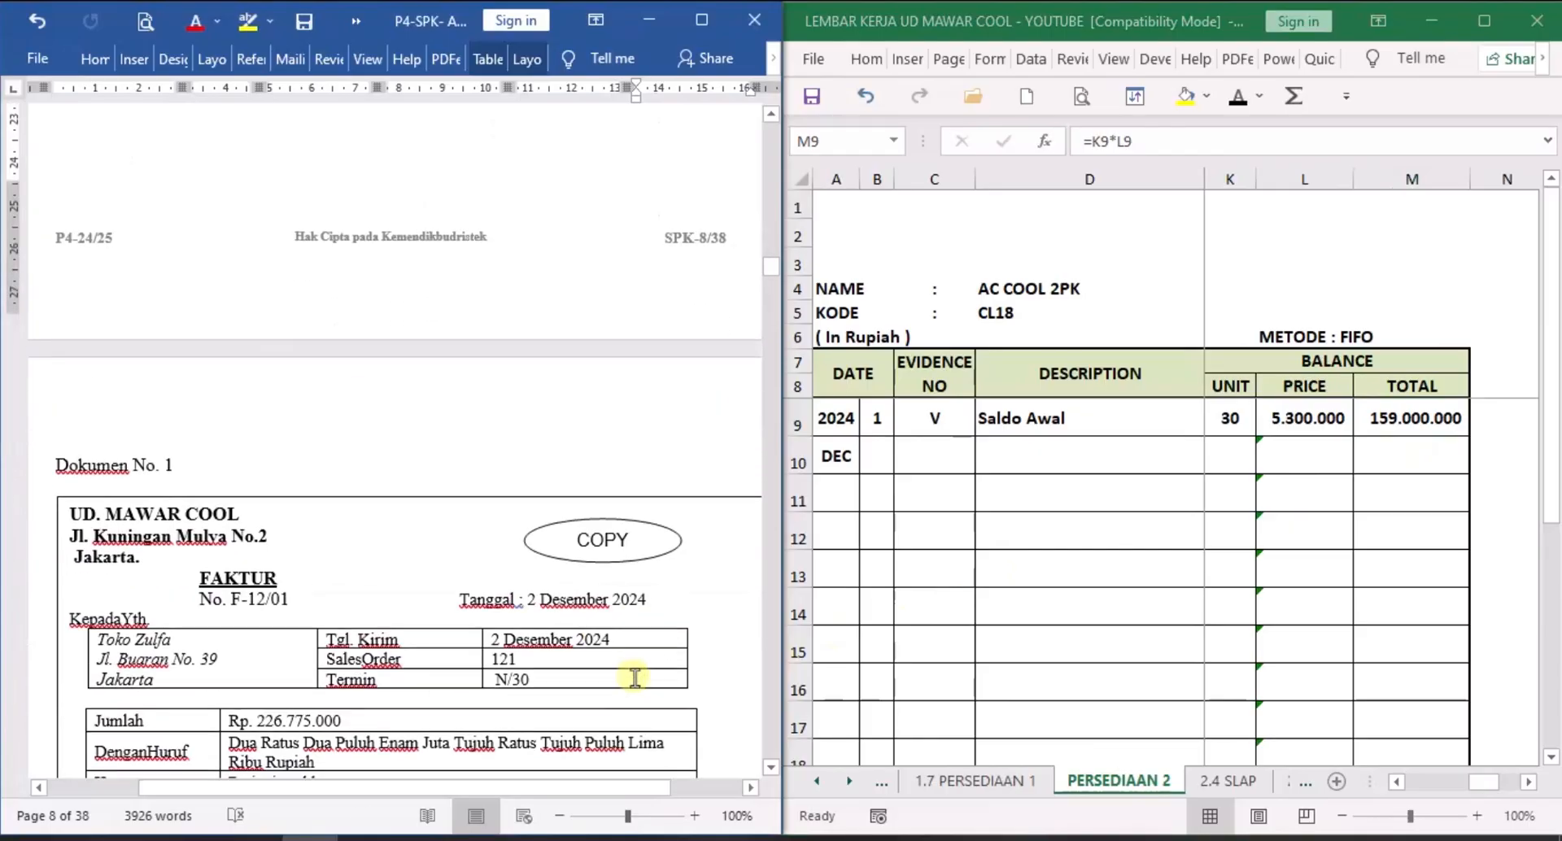
{"action": "scroll", "coordinate": [635, 676], "scroll_direction": "down", "scroll_amount": 2}
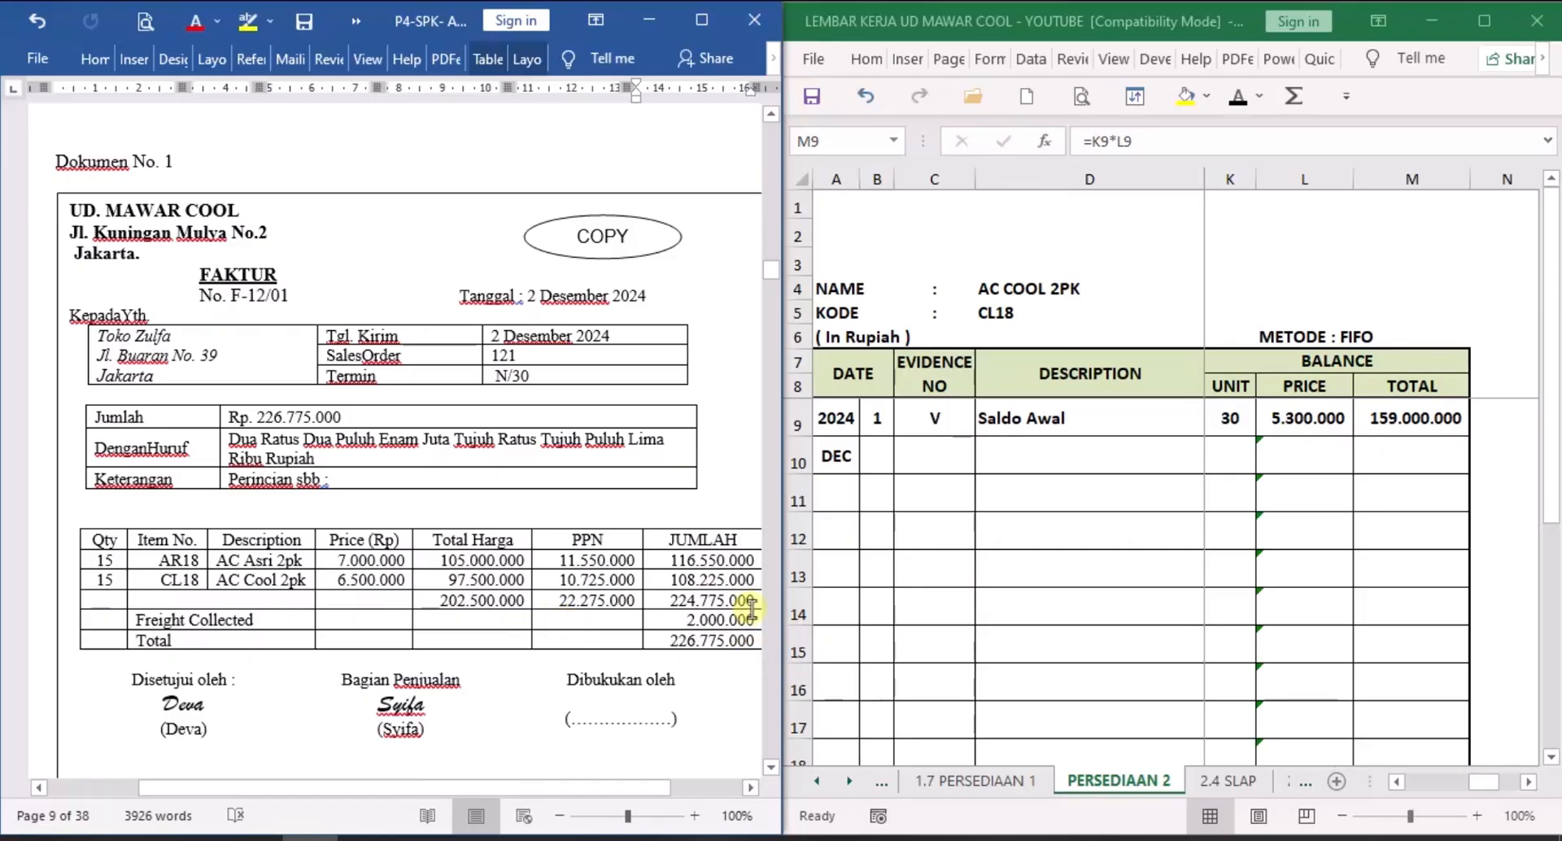
{"action": "left_click", "coordinate": [665, 665]}
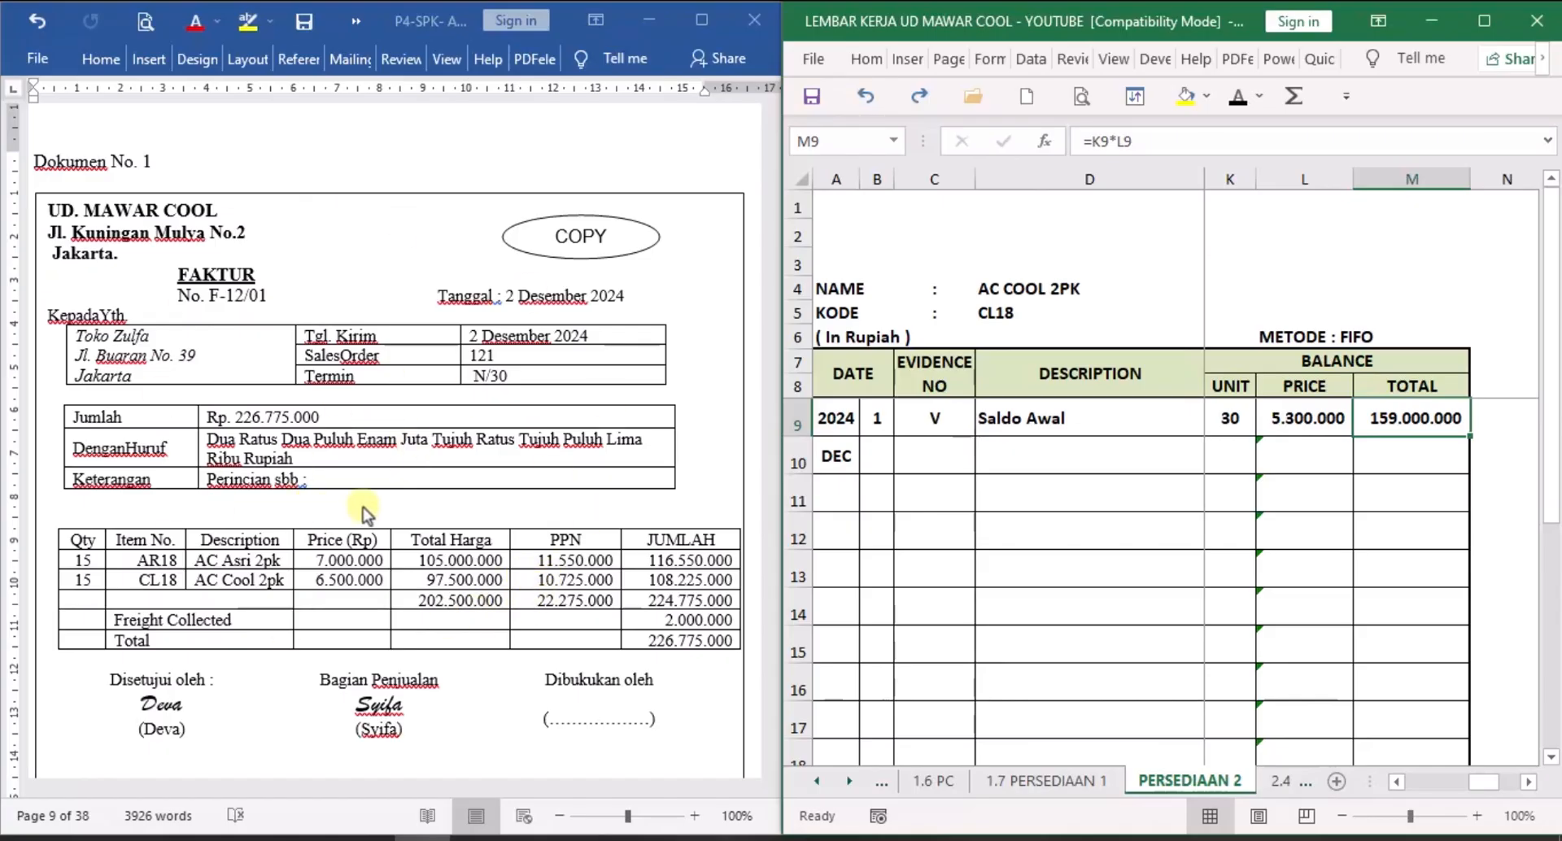
Open the sales journal on the 1.2 SJ sheet in Excel and look over its debit and credit columns.
{"action": "left_click", "coordinate": [817, 783]}
{"action": "left_click", "coordinate": [818, 785]}
{"action": "left_click", "coordinate": [817, 786]}
{"action": "left_click", "coordinate": [818, 786]}
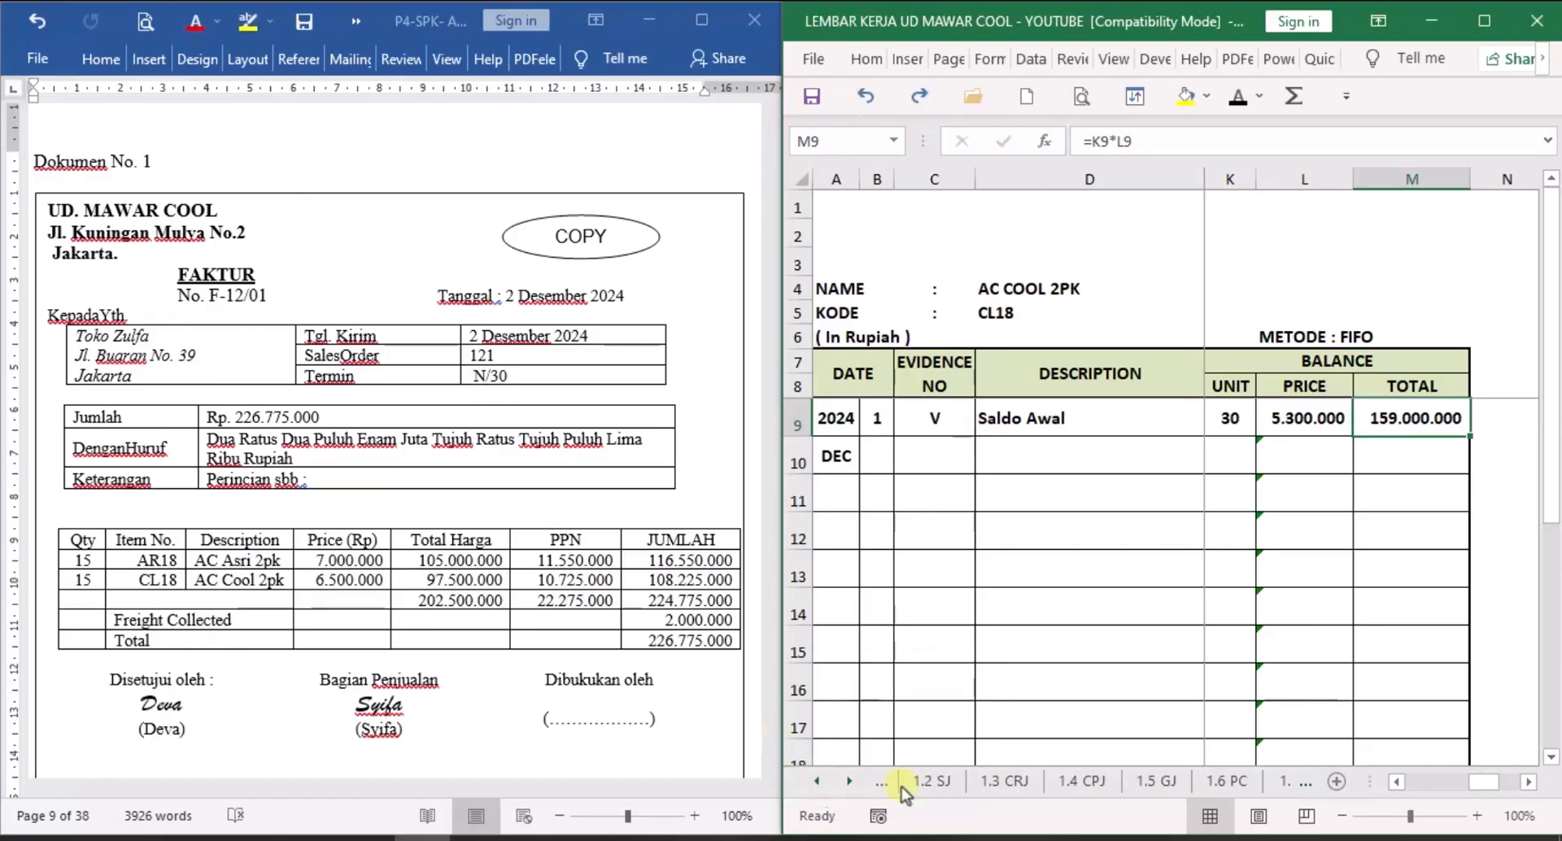
{"action": "left_click", "coordinate": [940, 786]}
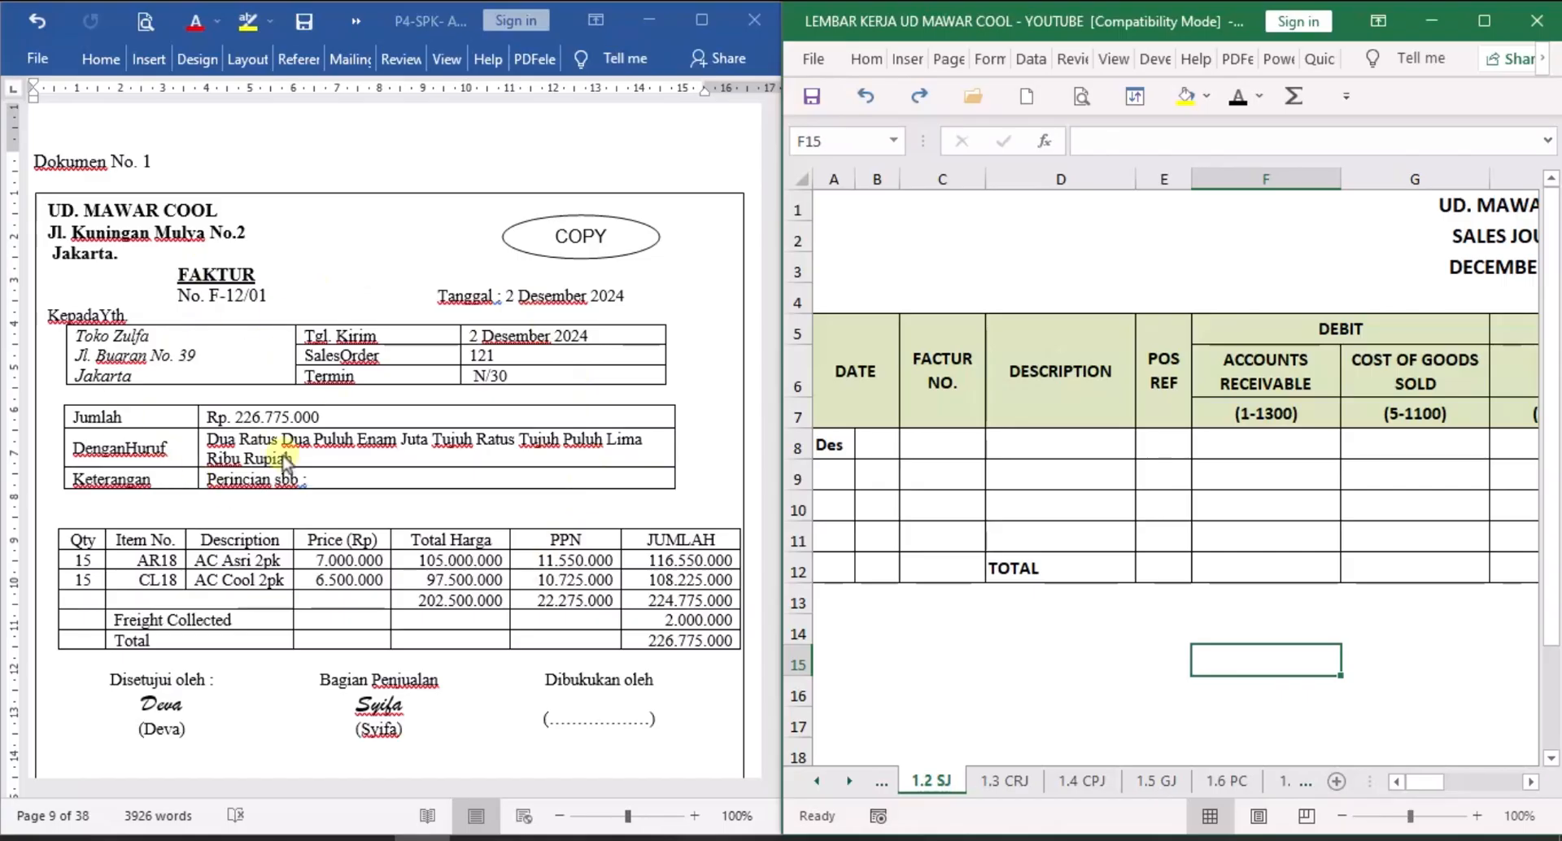
{"action": "left_click", "coordinate": [1530, 781]}
{"action": "left_click", "coordinate": [1530, 782]}
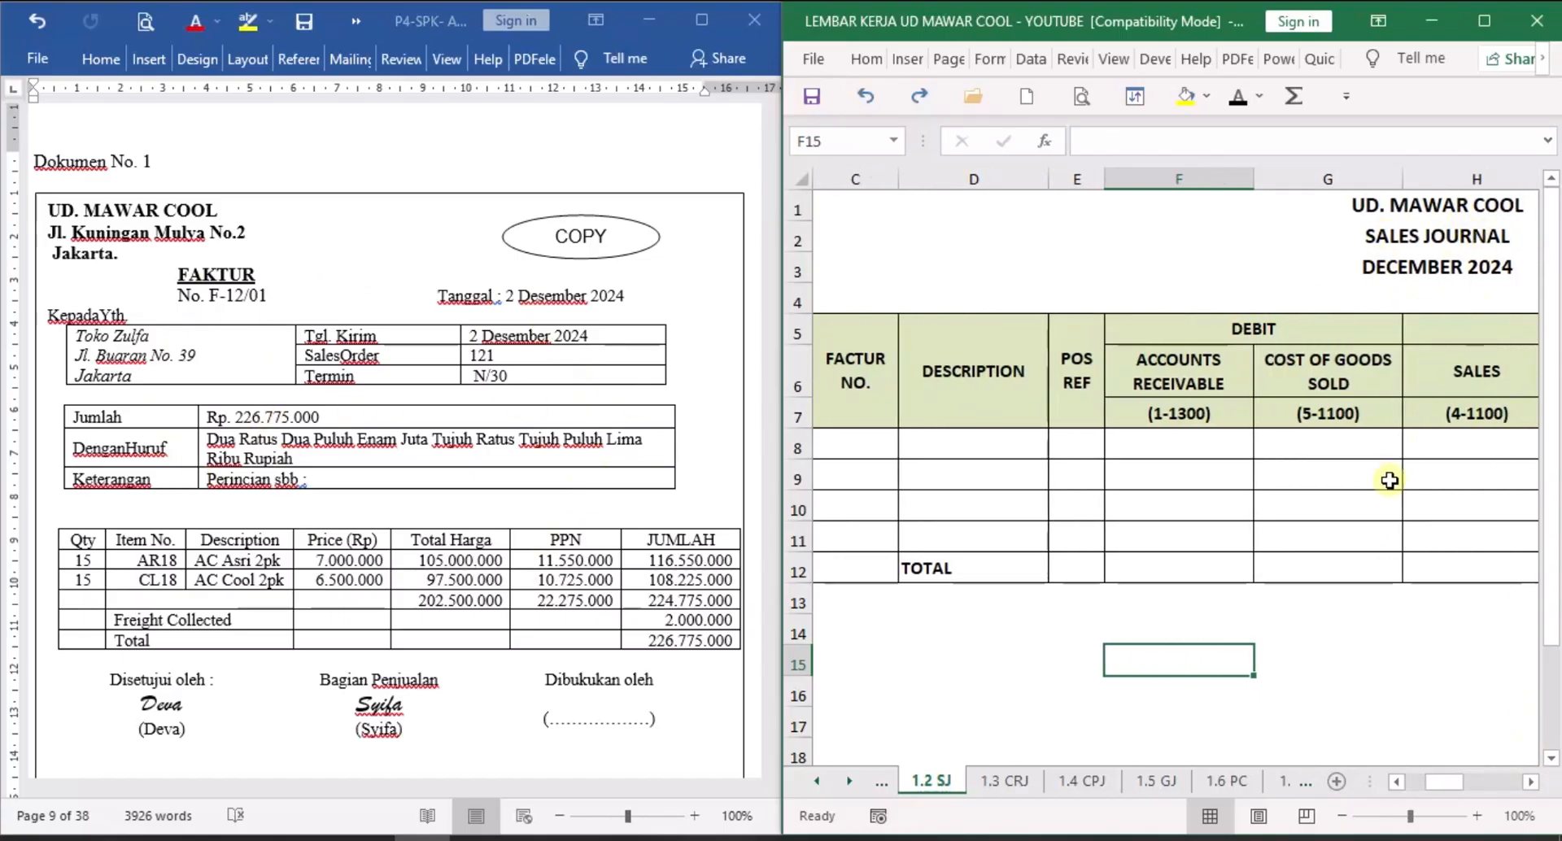
{"action": "left_click_drag", "start_coordinate": [1441, 786], "coordinate": [1400, 786]}
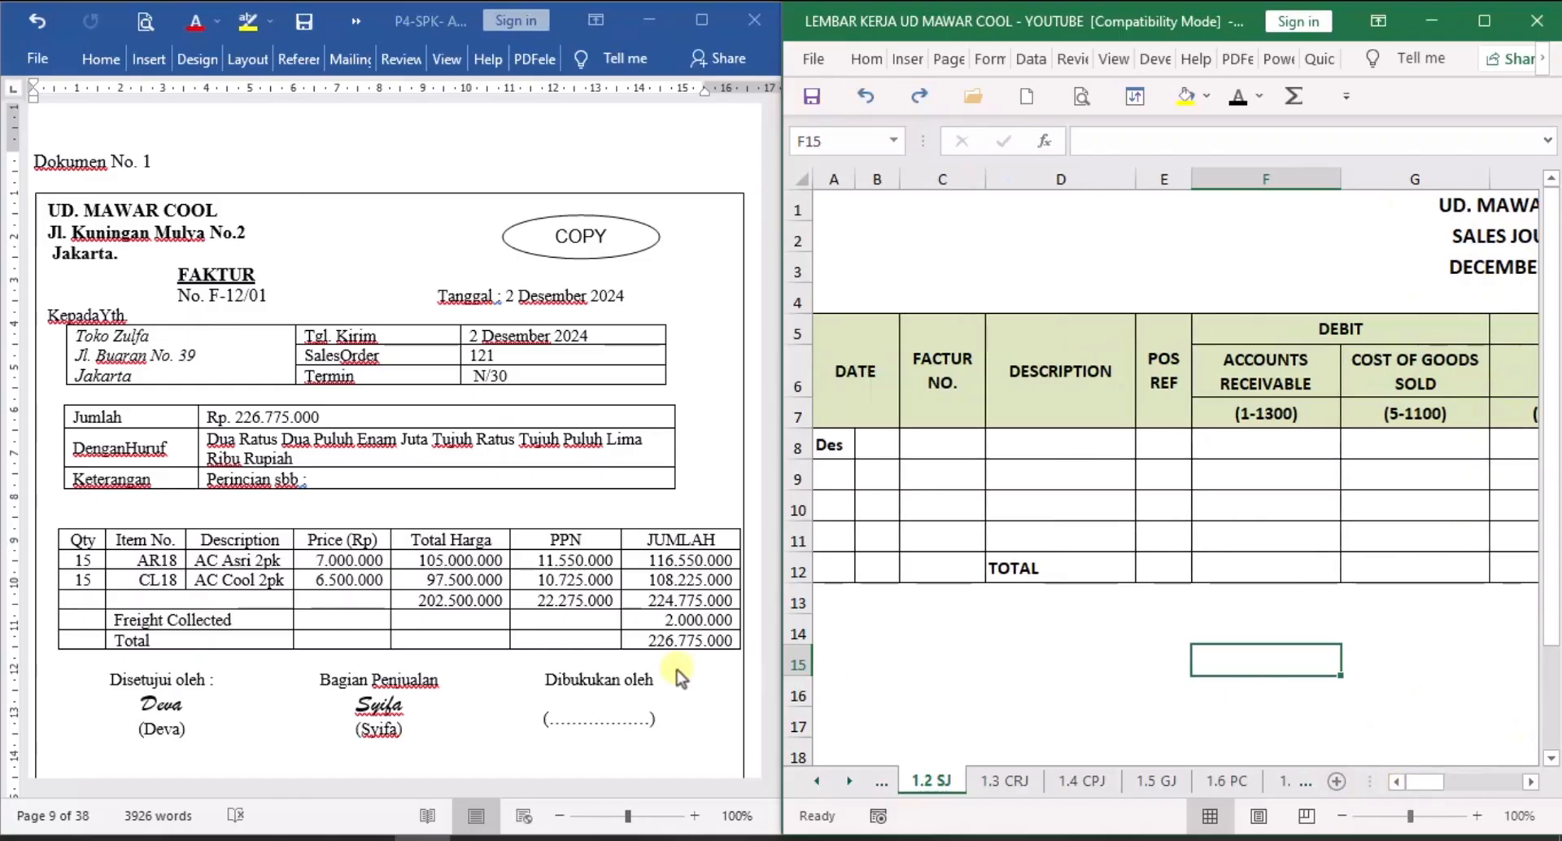
Show the sales journal's hidden first entry in black font: date 2, invoice F-12/01, Toko Zulfa and accounts receivable 226.775.000.
{"action": "left_click", "coordinate": [880, 443]}
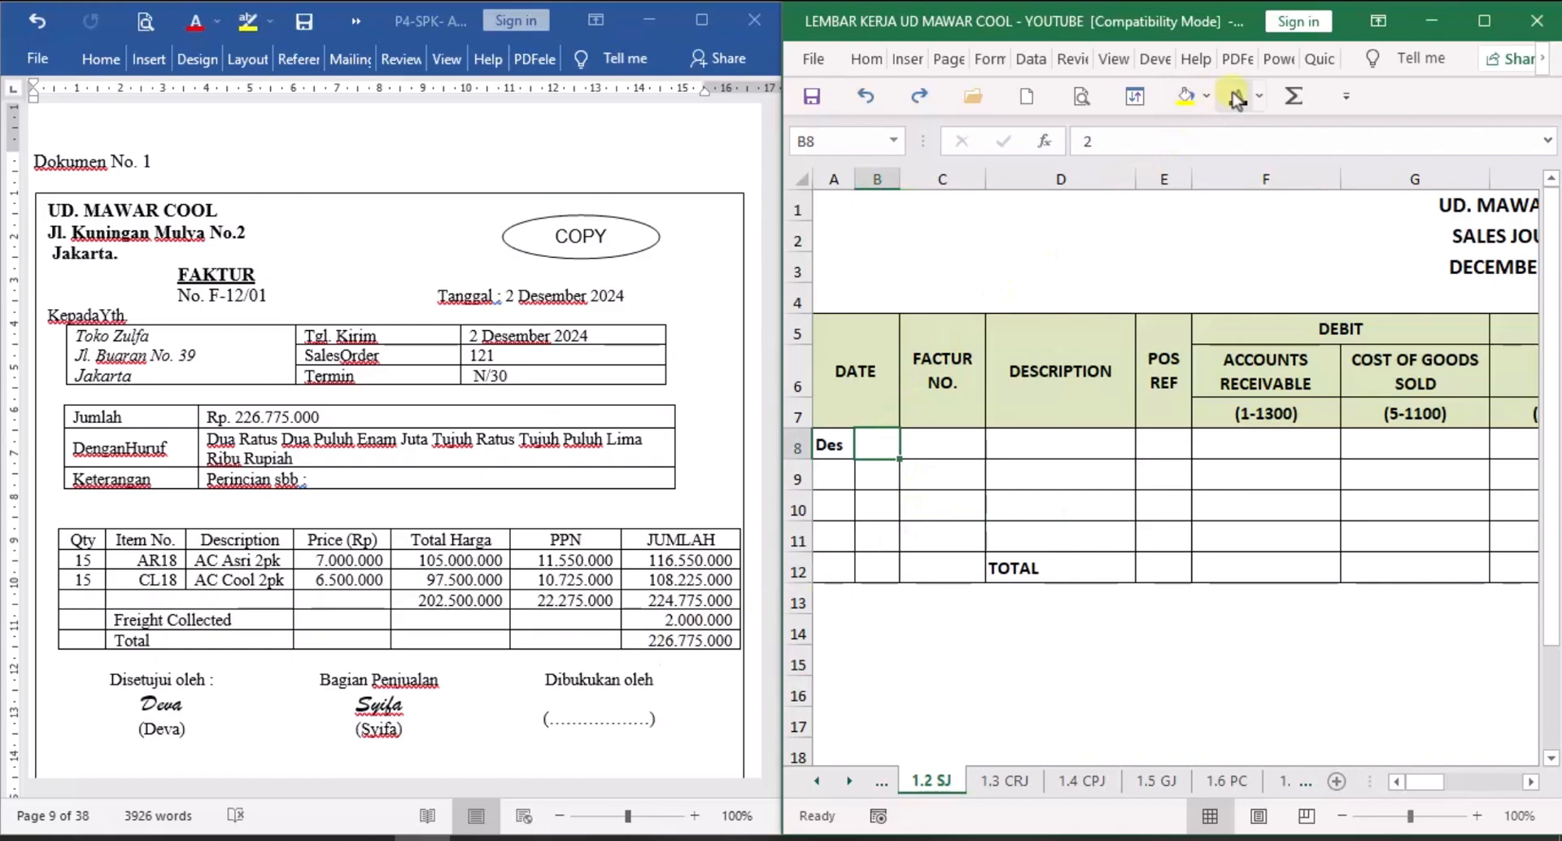
{"action": "left_click", "coordinate": [954, 446]}
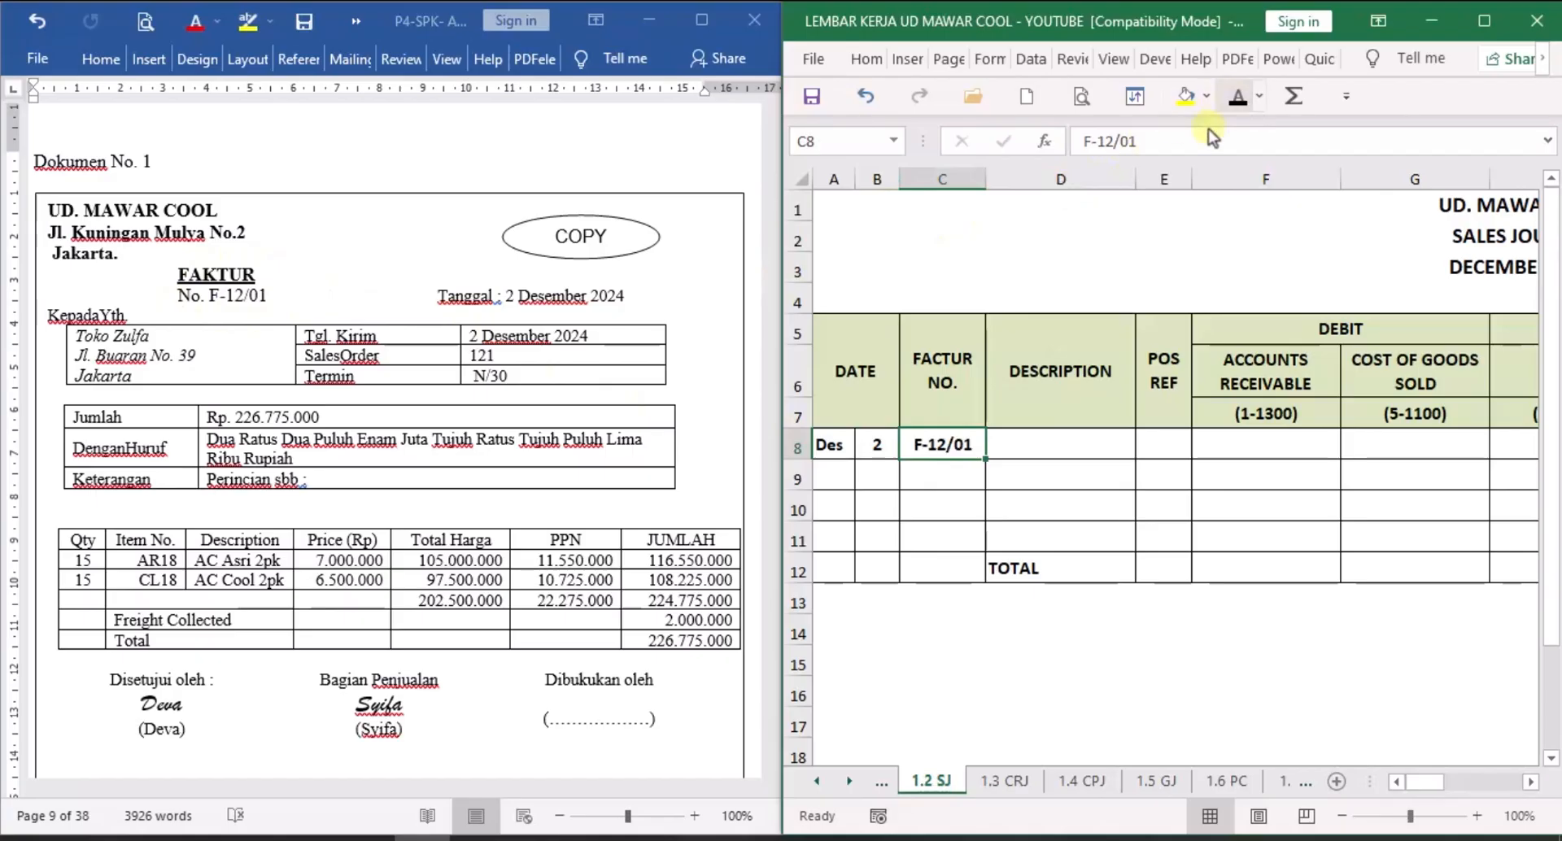
{"action": "left_click", "coordinate": [1108, 453]}
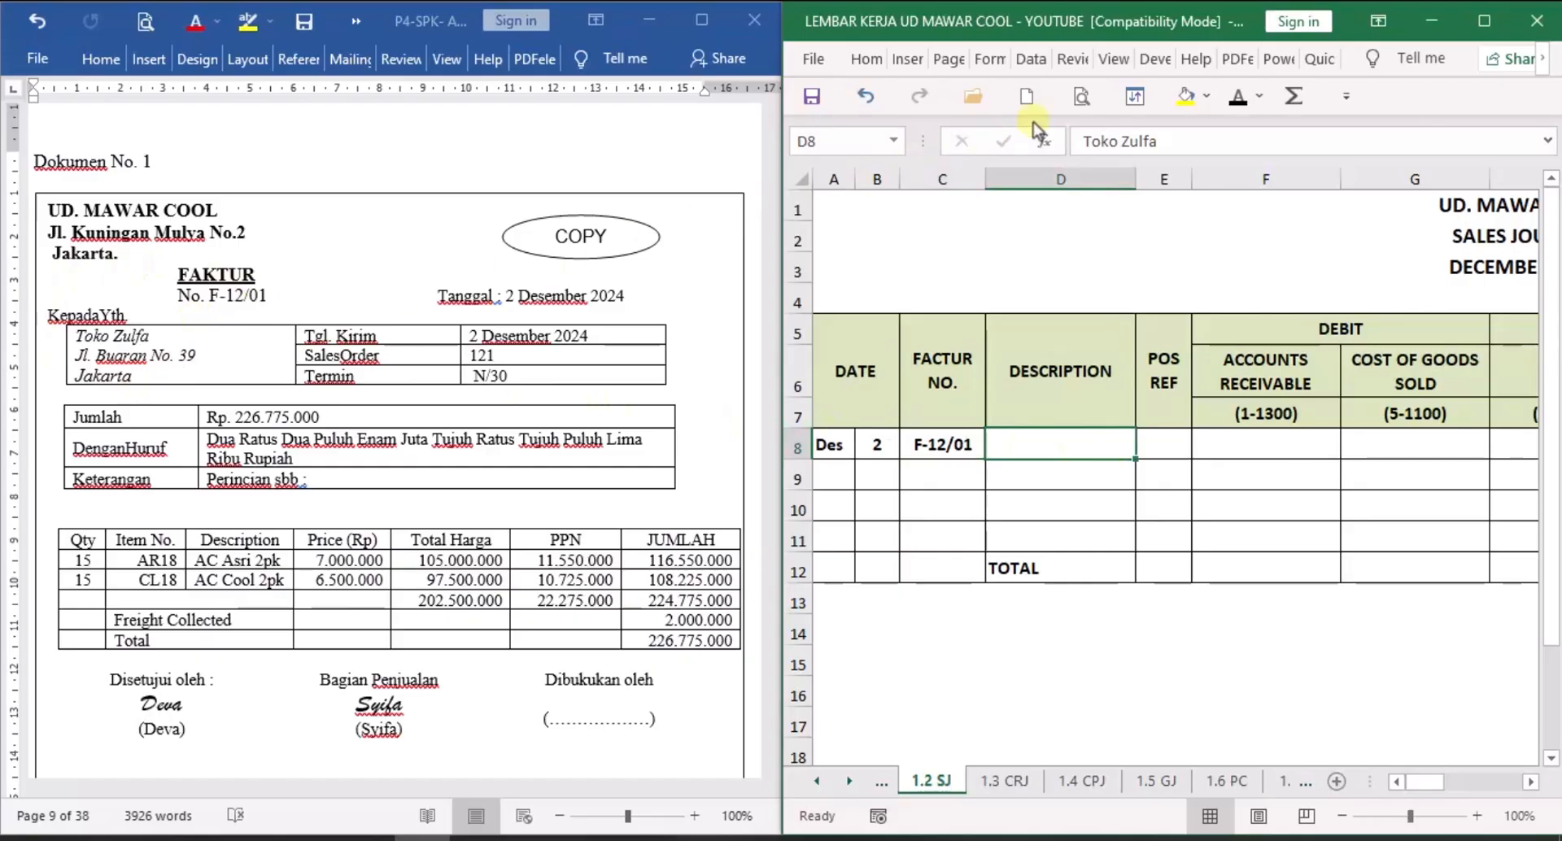
{"action": "left_click", "coordinate": [1272, 449]}
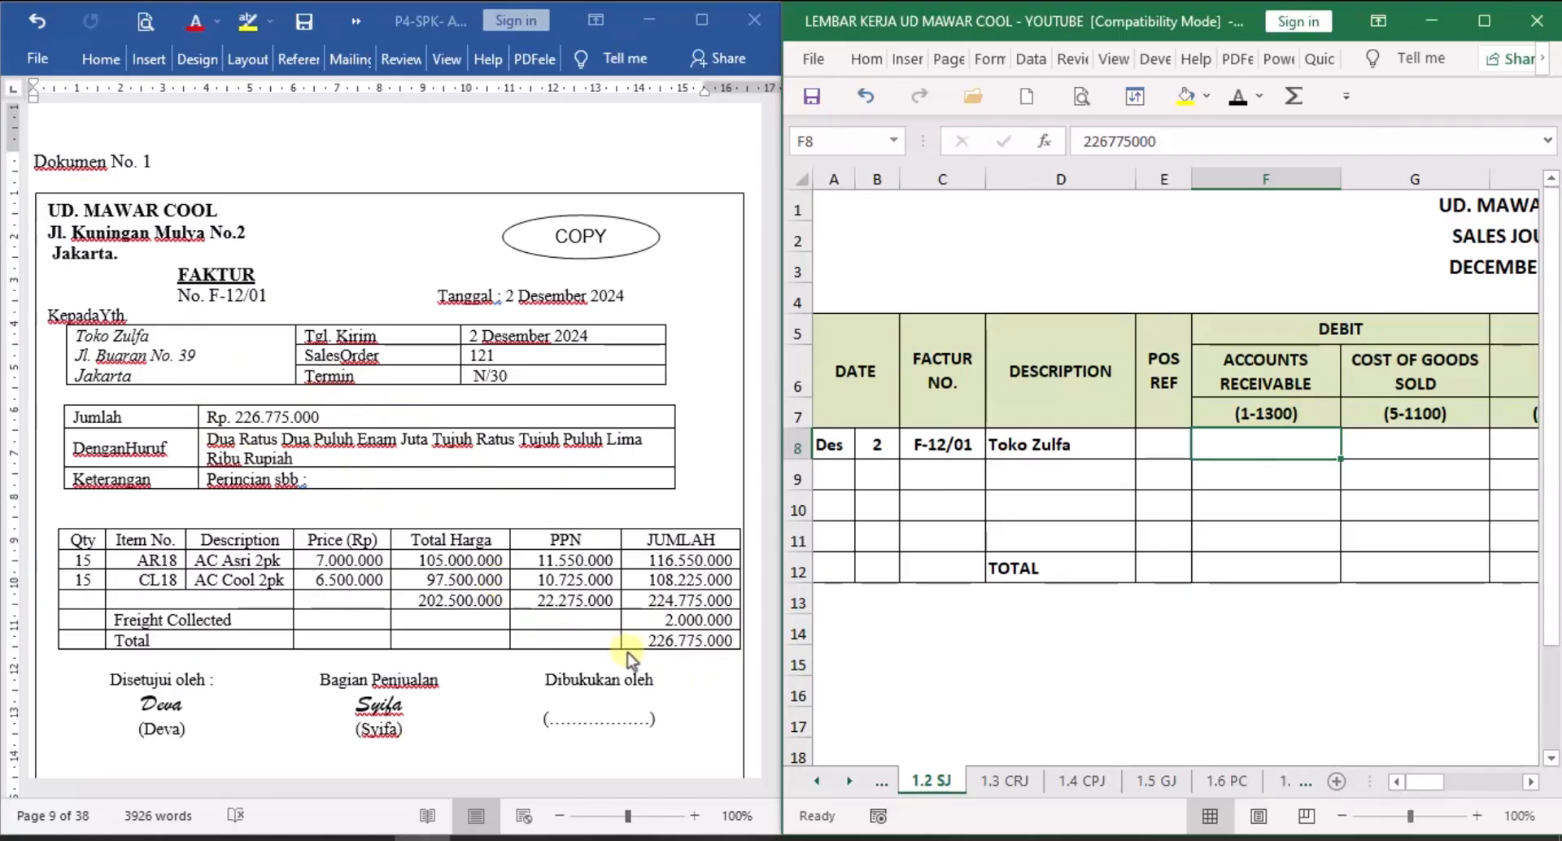
{"action": "left_click", "coordinate": [1239, 109]}
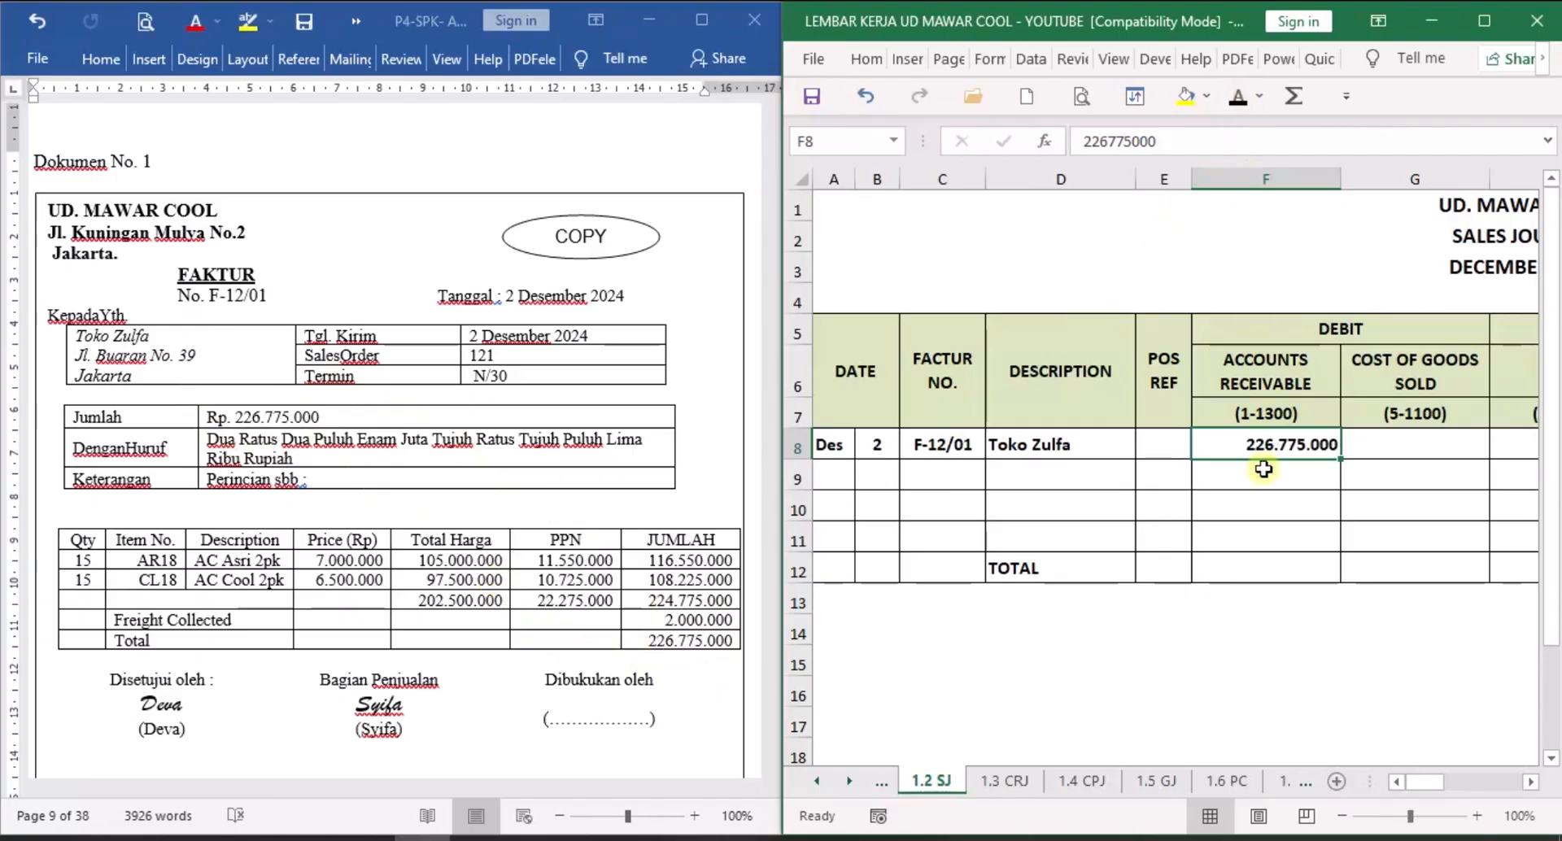
Show the first entry's hidden credit amounts in black font: sales 202.500.000, PPN outcome 22.275.000 and freight collected 2.000.000.
{"action": "left_click_drag", "start_coordinate": [1530, 783], "coordinate": [1530, 783]}
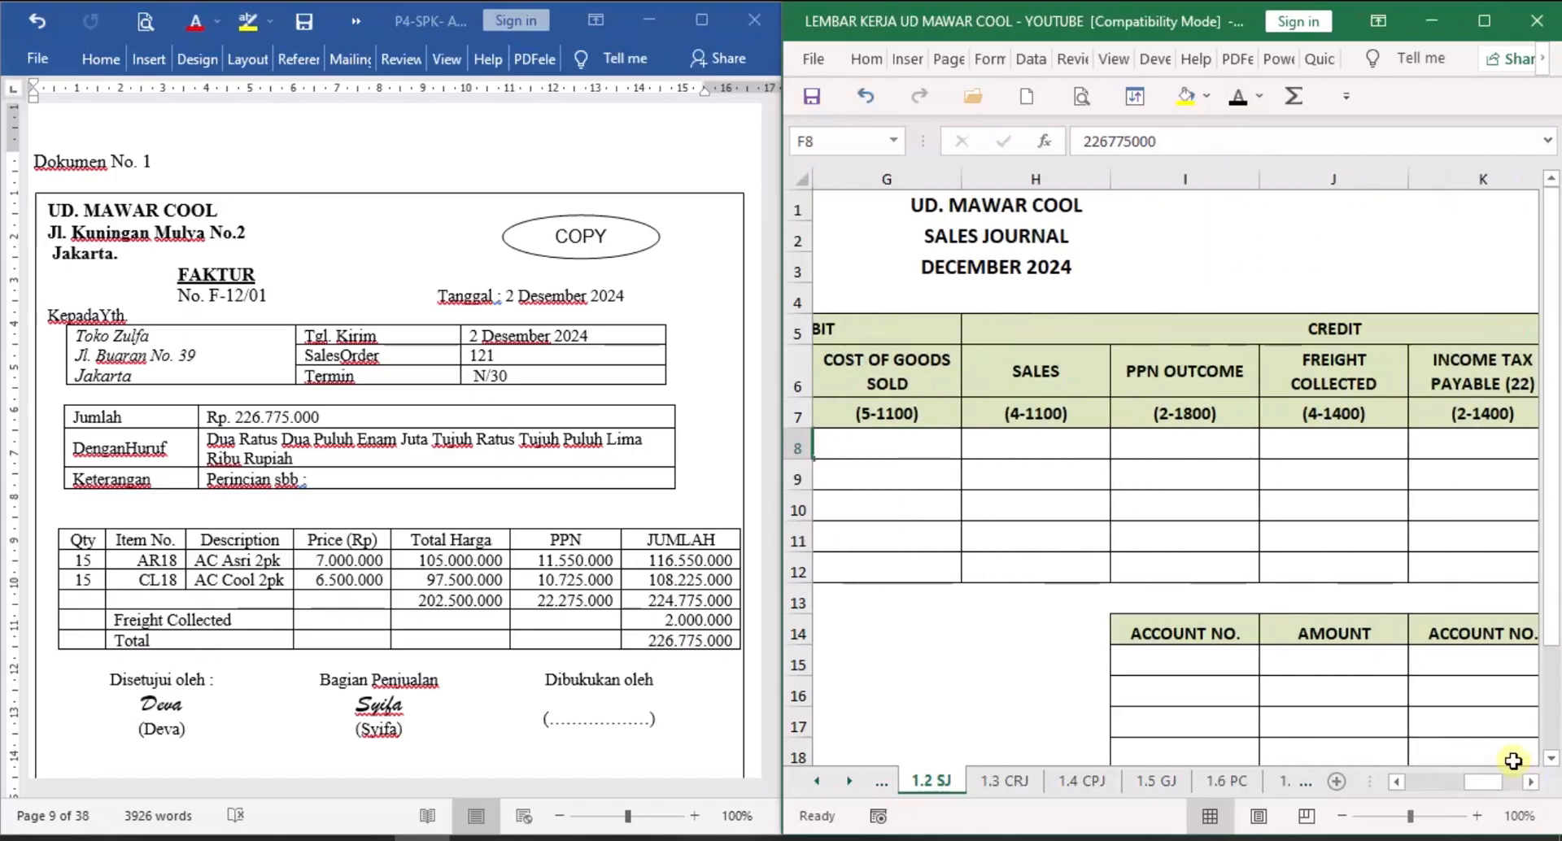
{"action": "left_click", "coordinate": [1059, 461]}
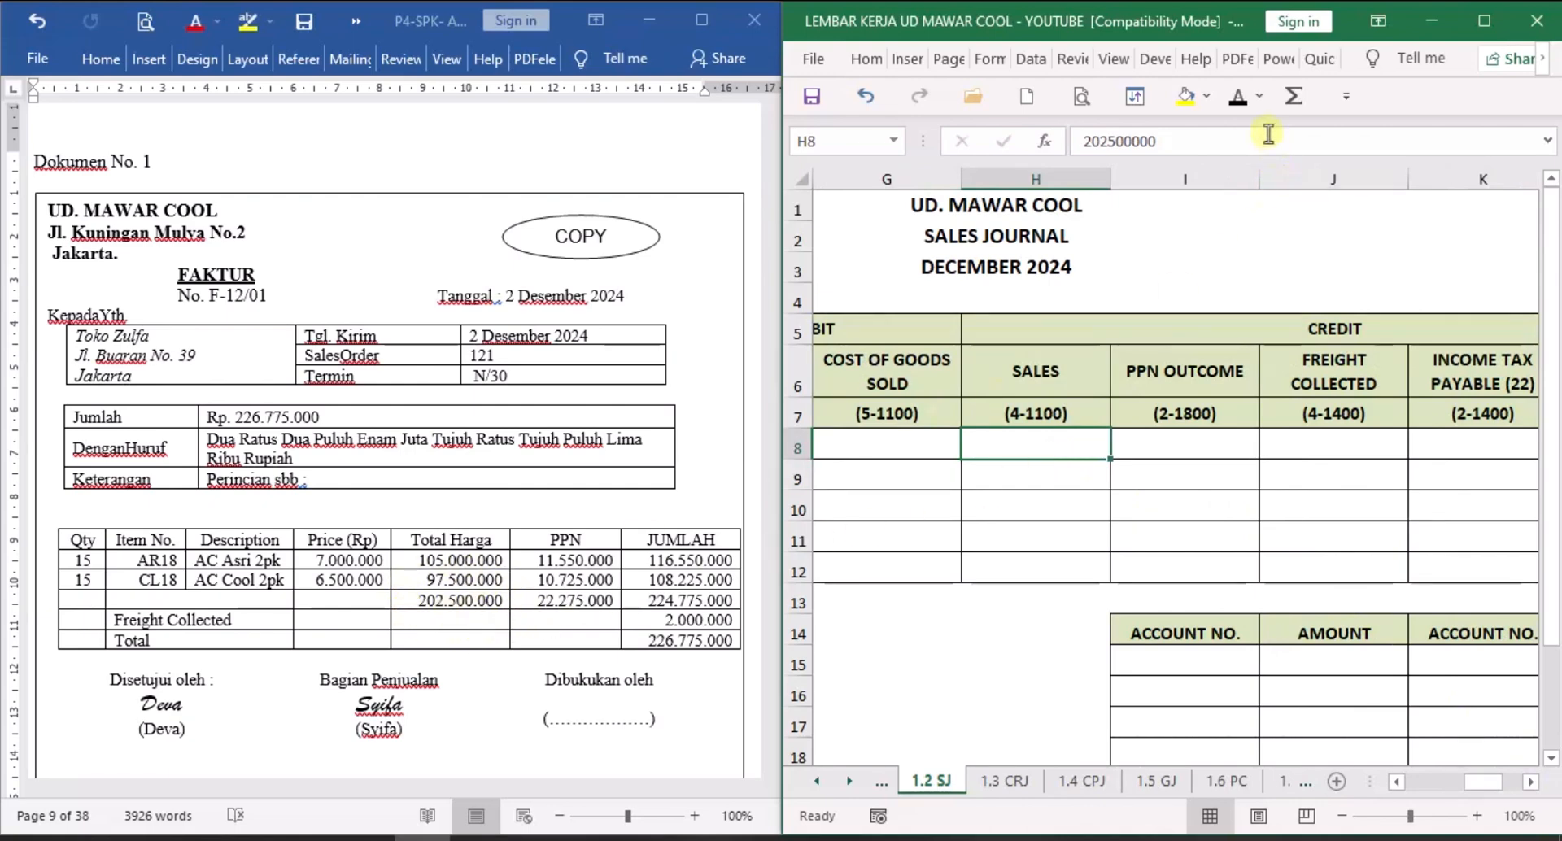
{"action": "left_click", "coordinate": [1238, 99]}
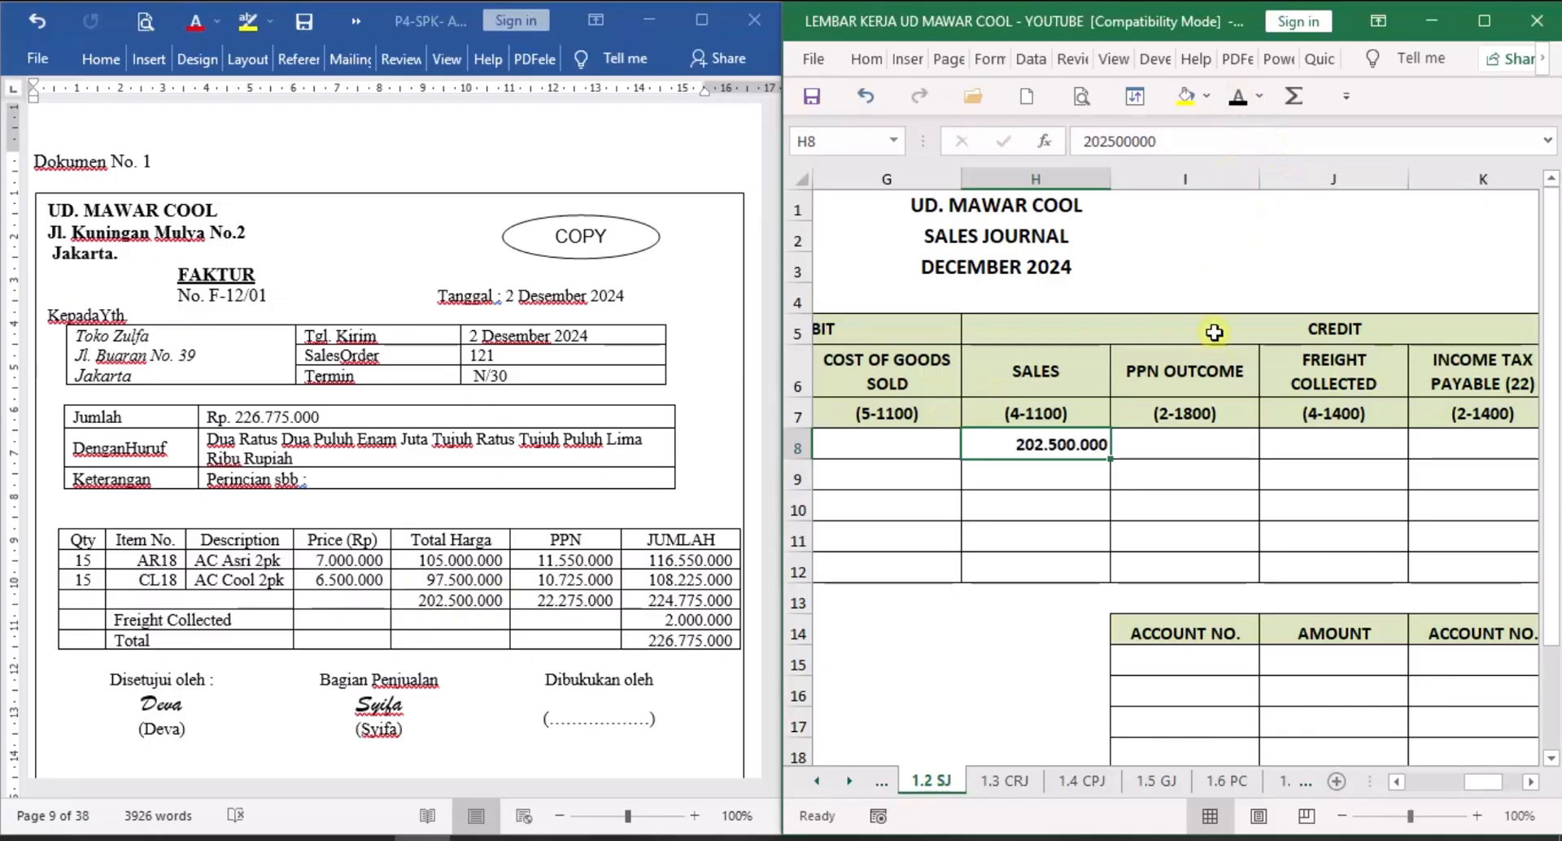
{"action": "left_click", "coordinate": [1220, 450]}
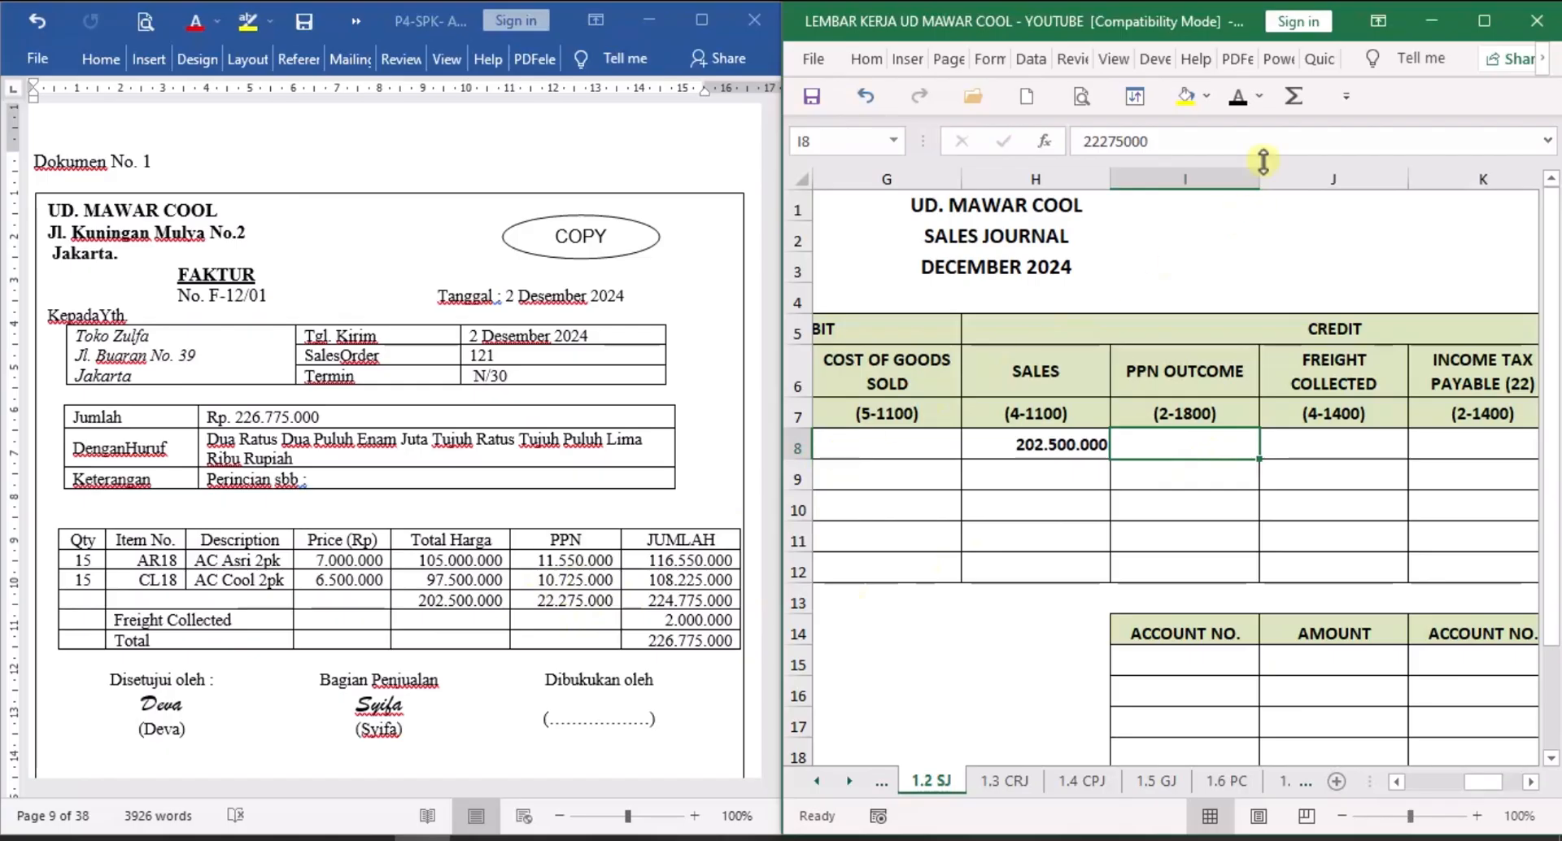
{"action": "left_click", "coordinate": [1238, 97]}
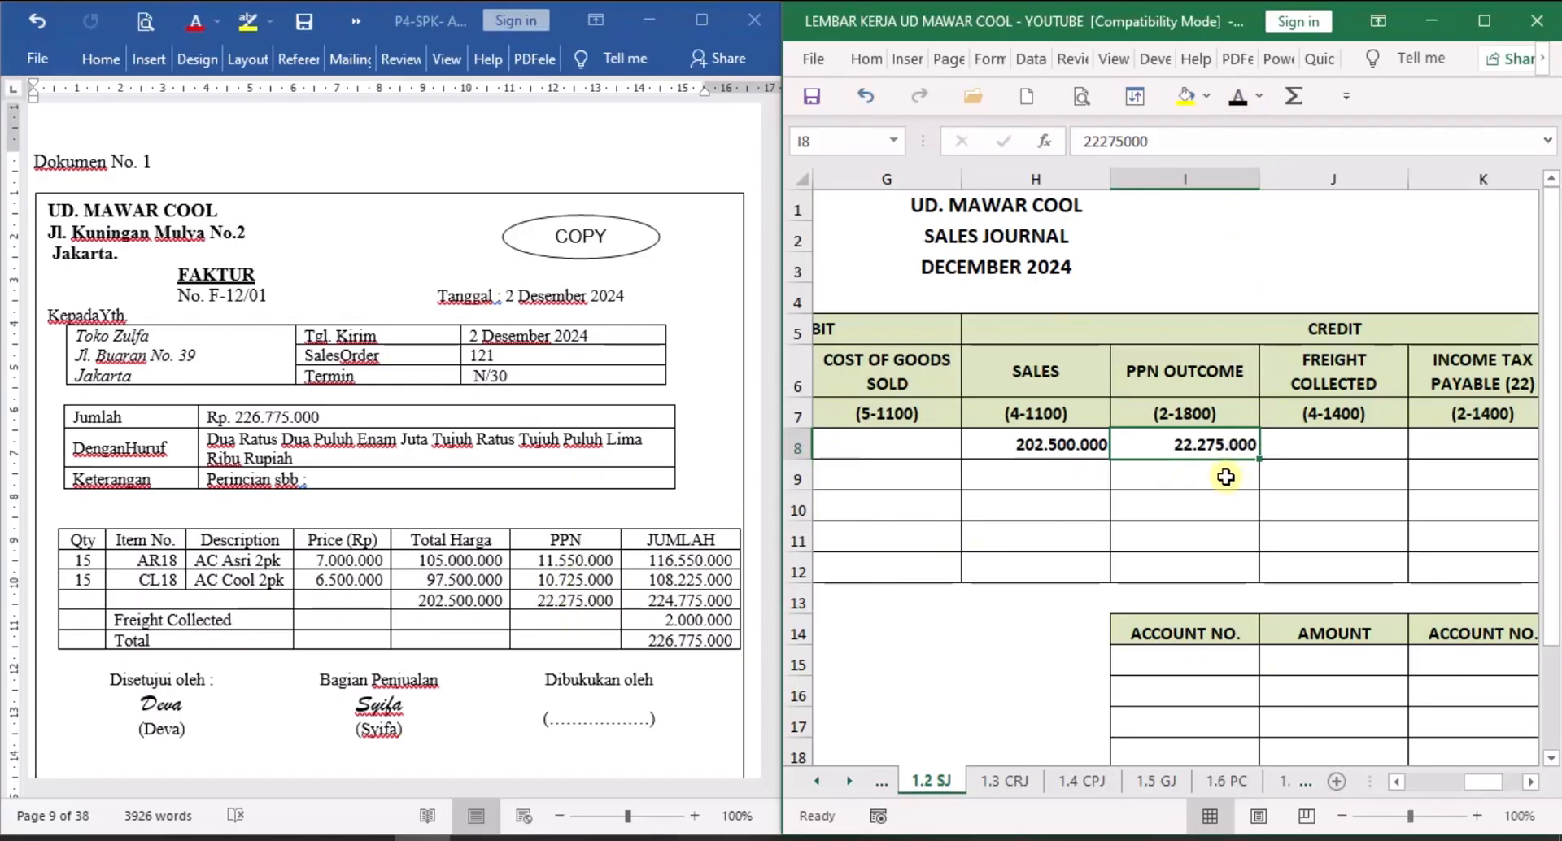
{"action": "left_click", "coordinate": [1344, 456]}
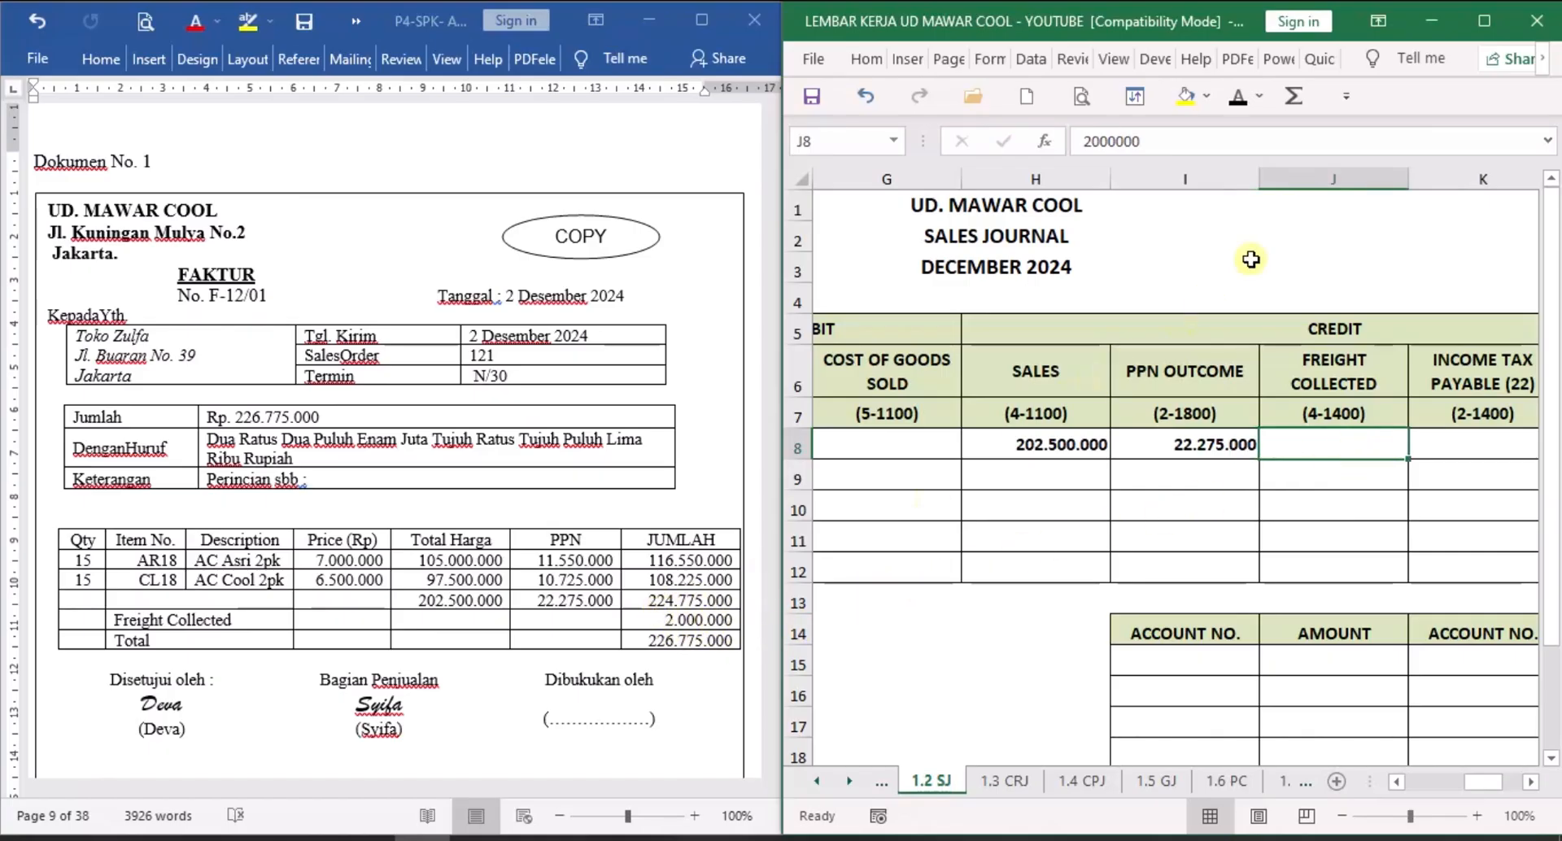
{"action": "left_click", "coordinate": [1238, 98]}
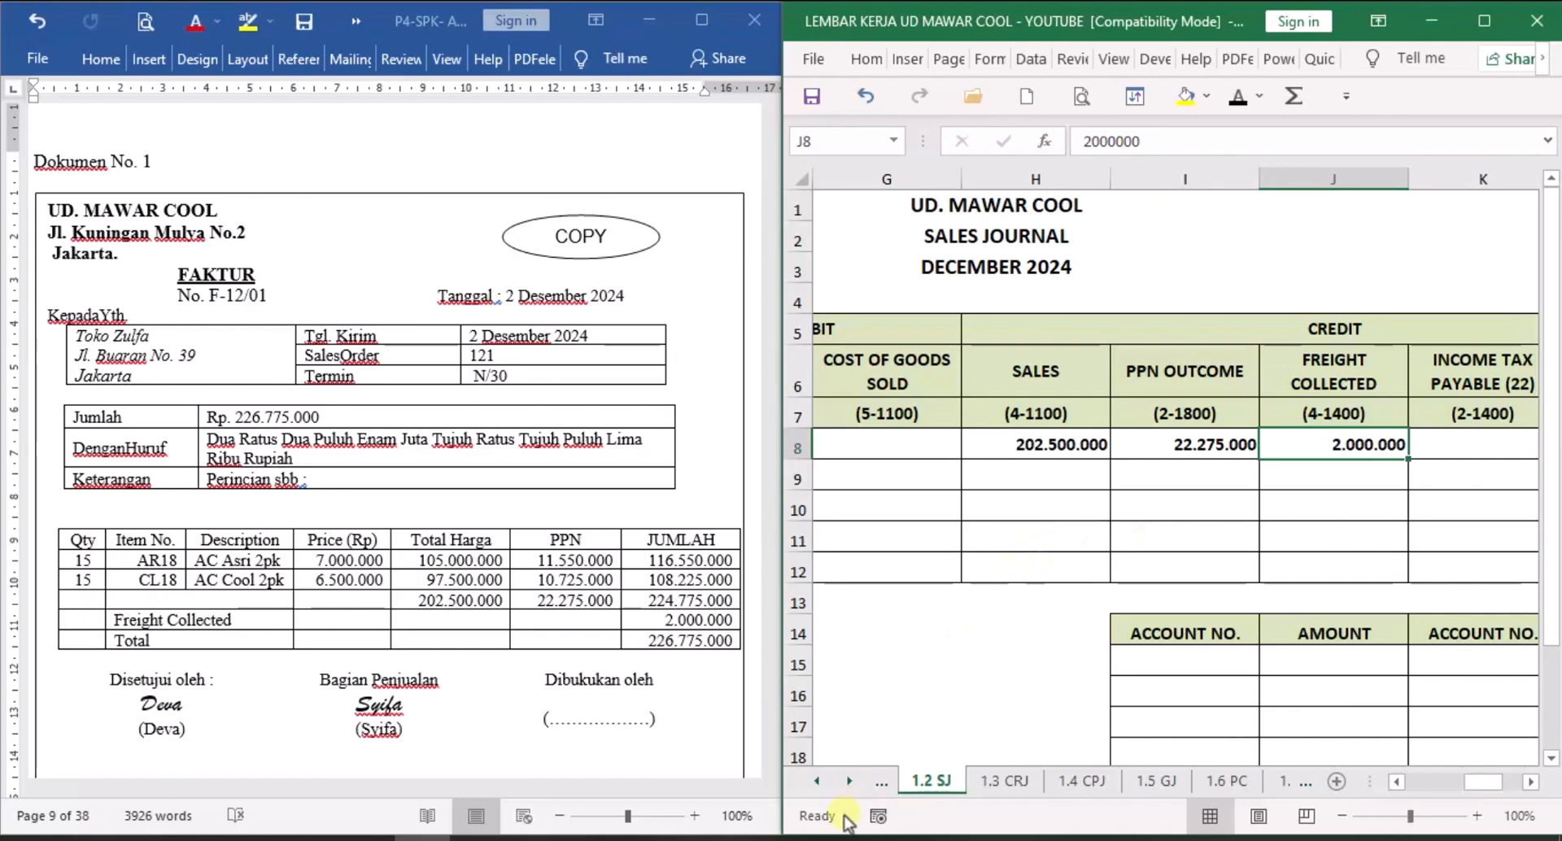
On the 1.7 PERSEDIAAN 1 sheet, show AC Asri 2pk's hidden date 2, evidence F-12/01 and description Toko Zulfa in black font.
{"action": "left_click", "coordinate": [849, 782]}
{"action": "left_click", "coordinate": [849, 781]}
{"action": "left_click", "coordinate": [849, 782]}
{"action": "left_click", "coordinate": [1116, 781]}
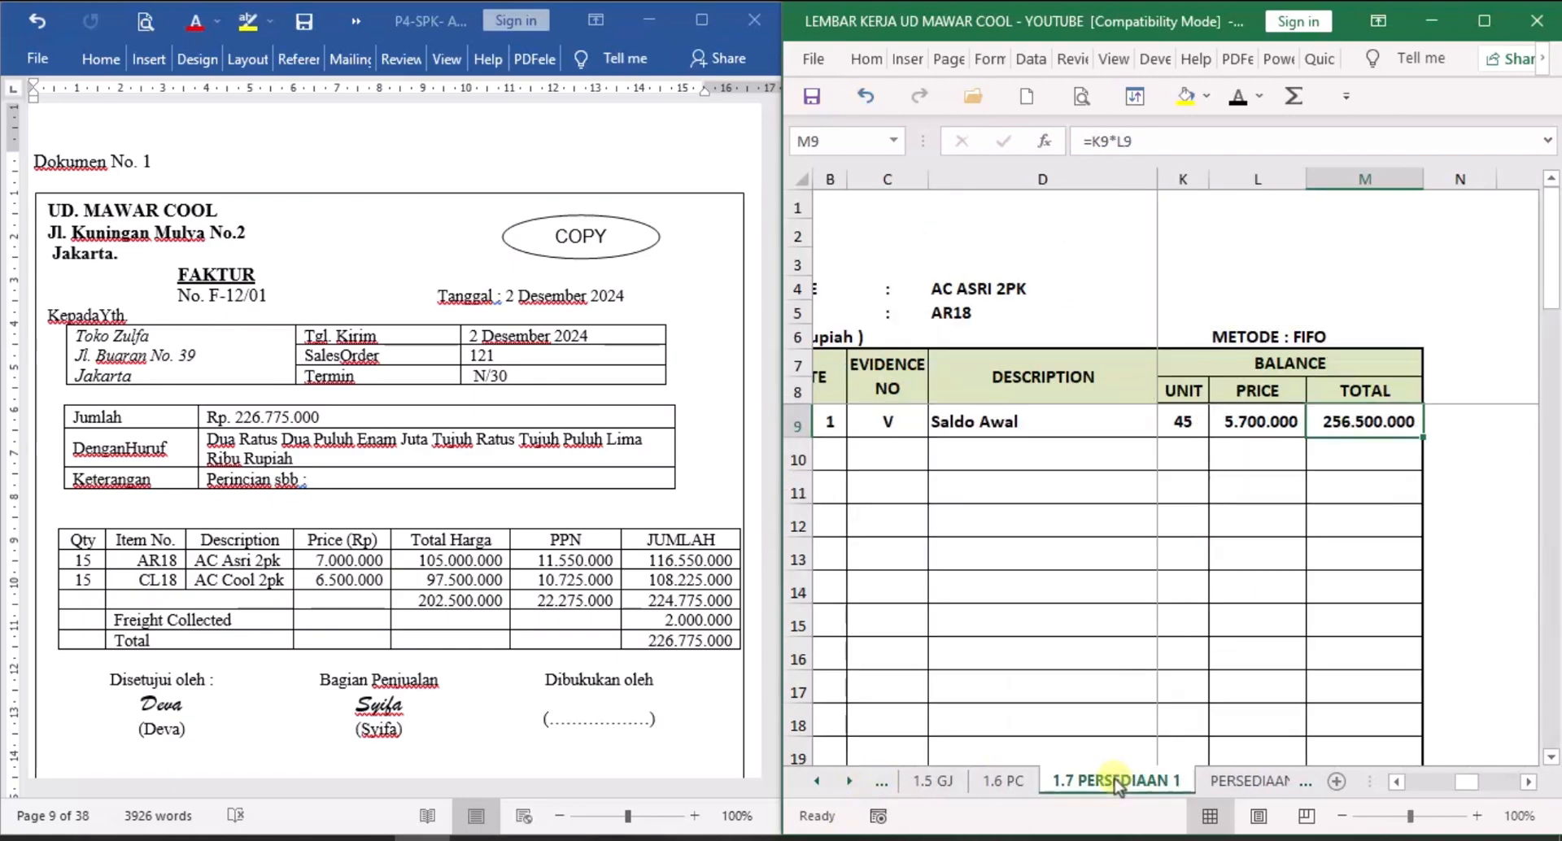
{"action": "left_click", "coordinate": [1399, 782]}
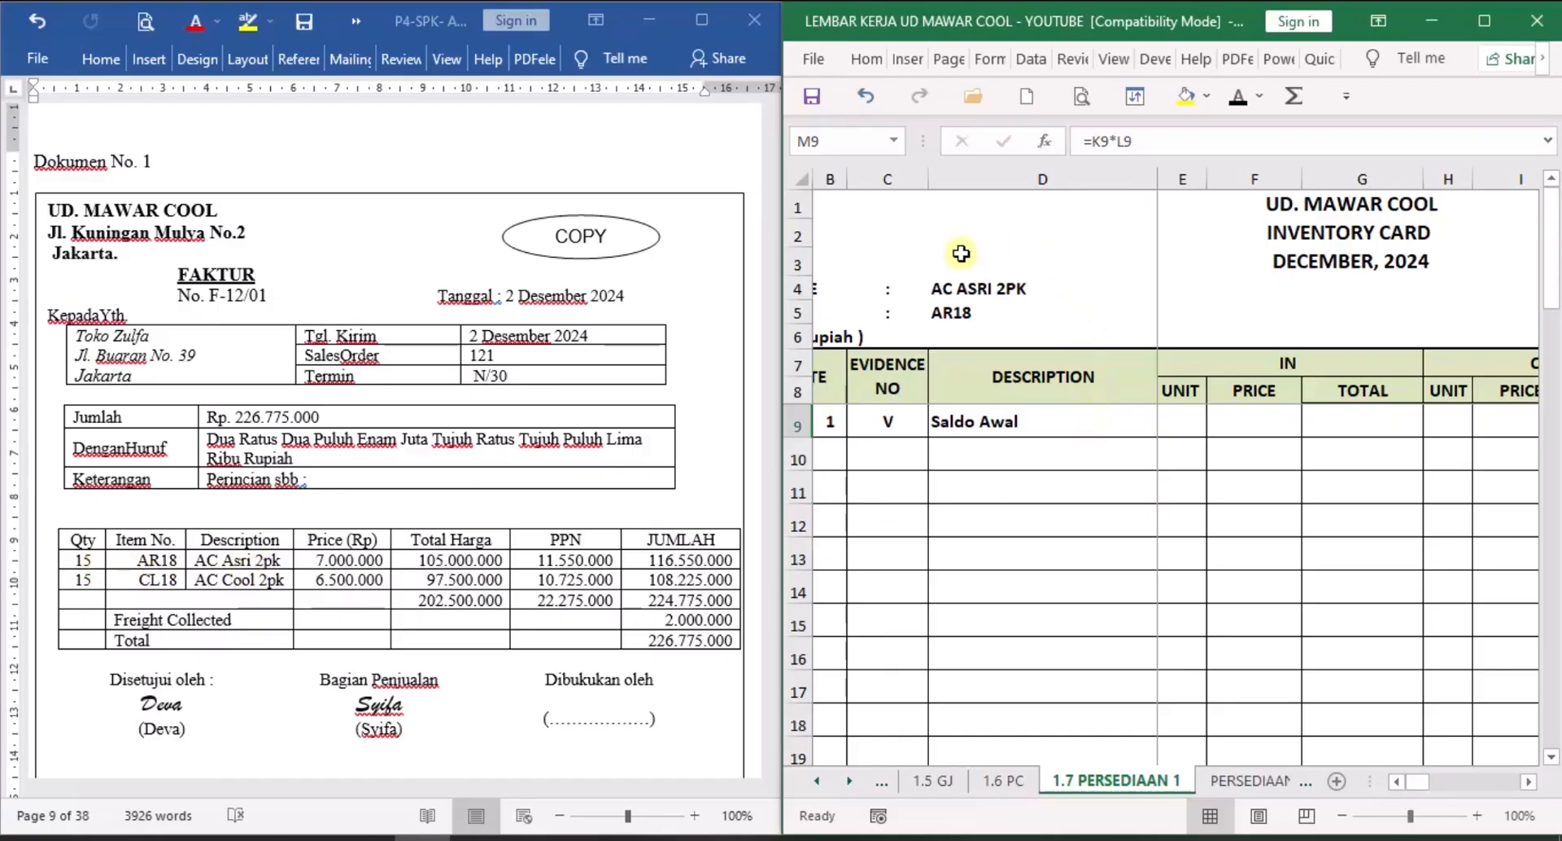
{"action": "left_click", "coordinate": [845, 446]}
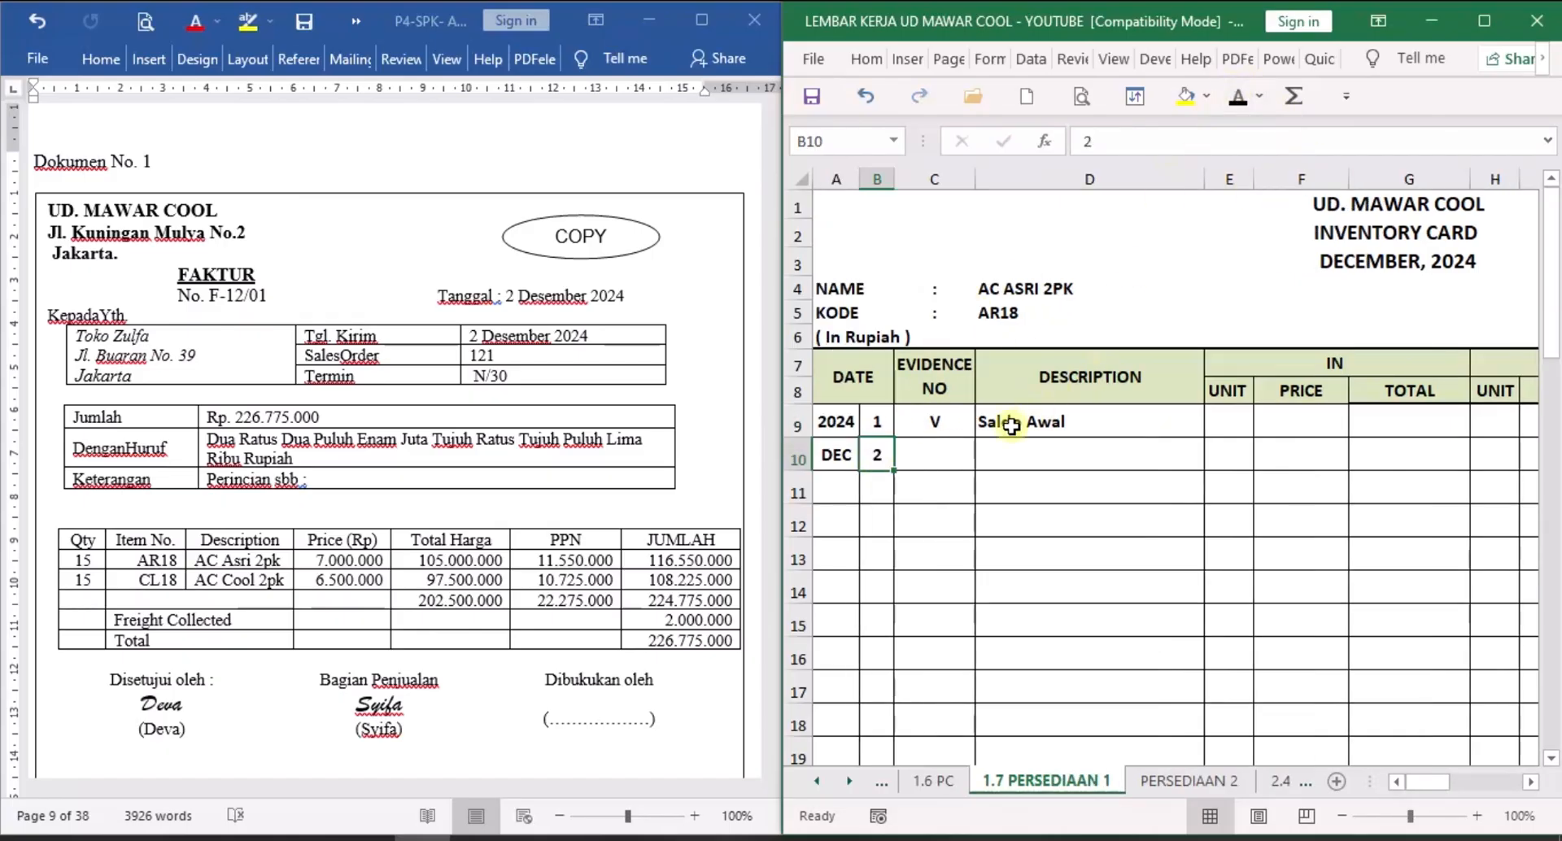
{"action": "left_click", "coordinate": [945, 457]}
{"action": "left_click", "coordinate": [1239, 105]}
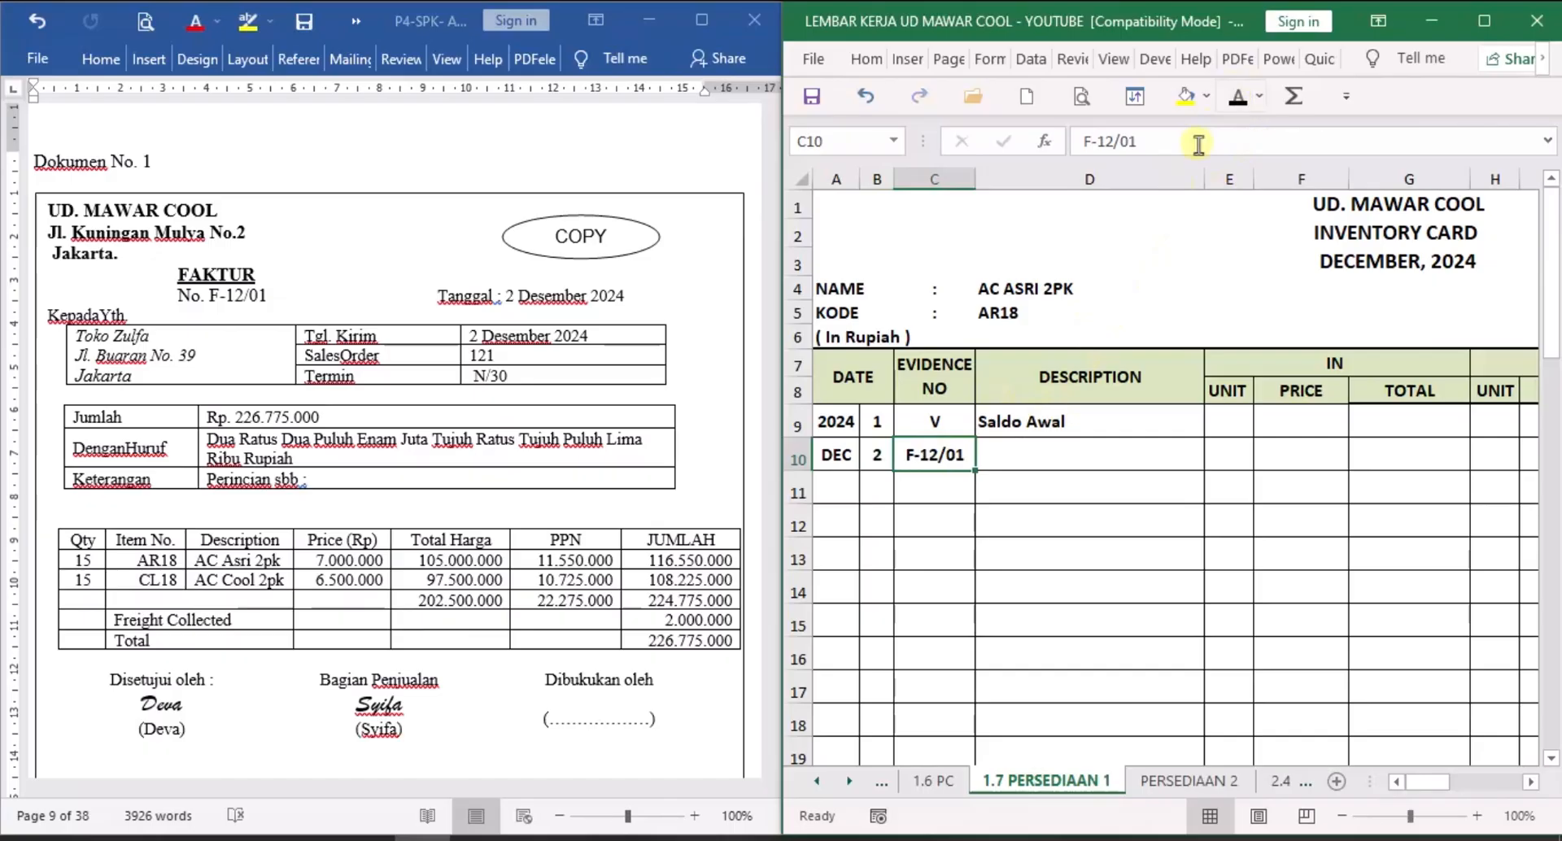
{"action": "left_click", "coordinate": [1098, 452]}
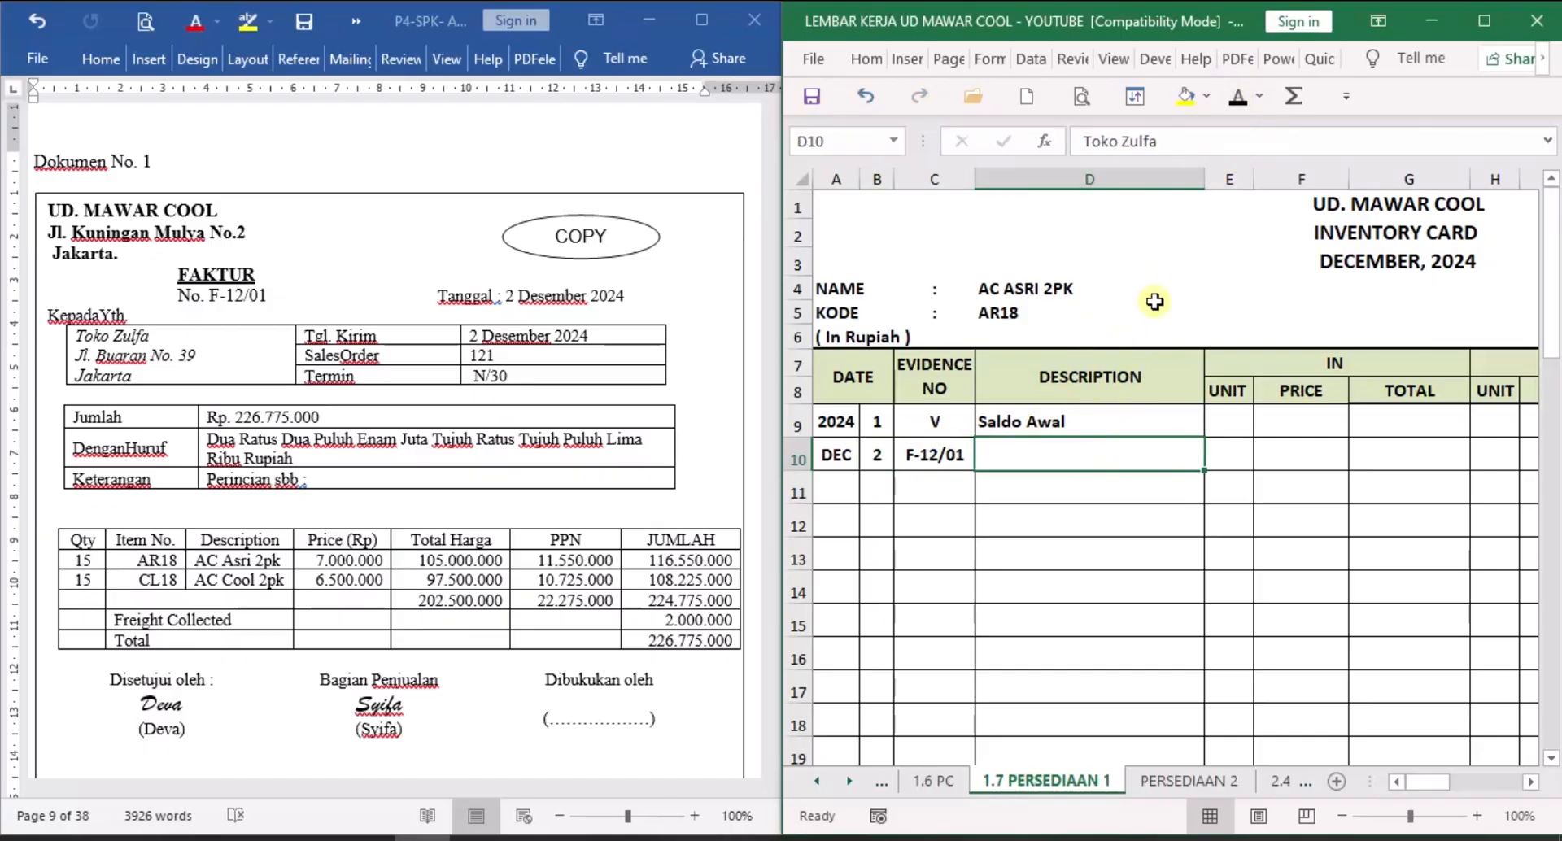
{"action": "key", "text": "F4"}
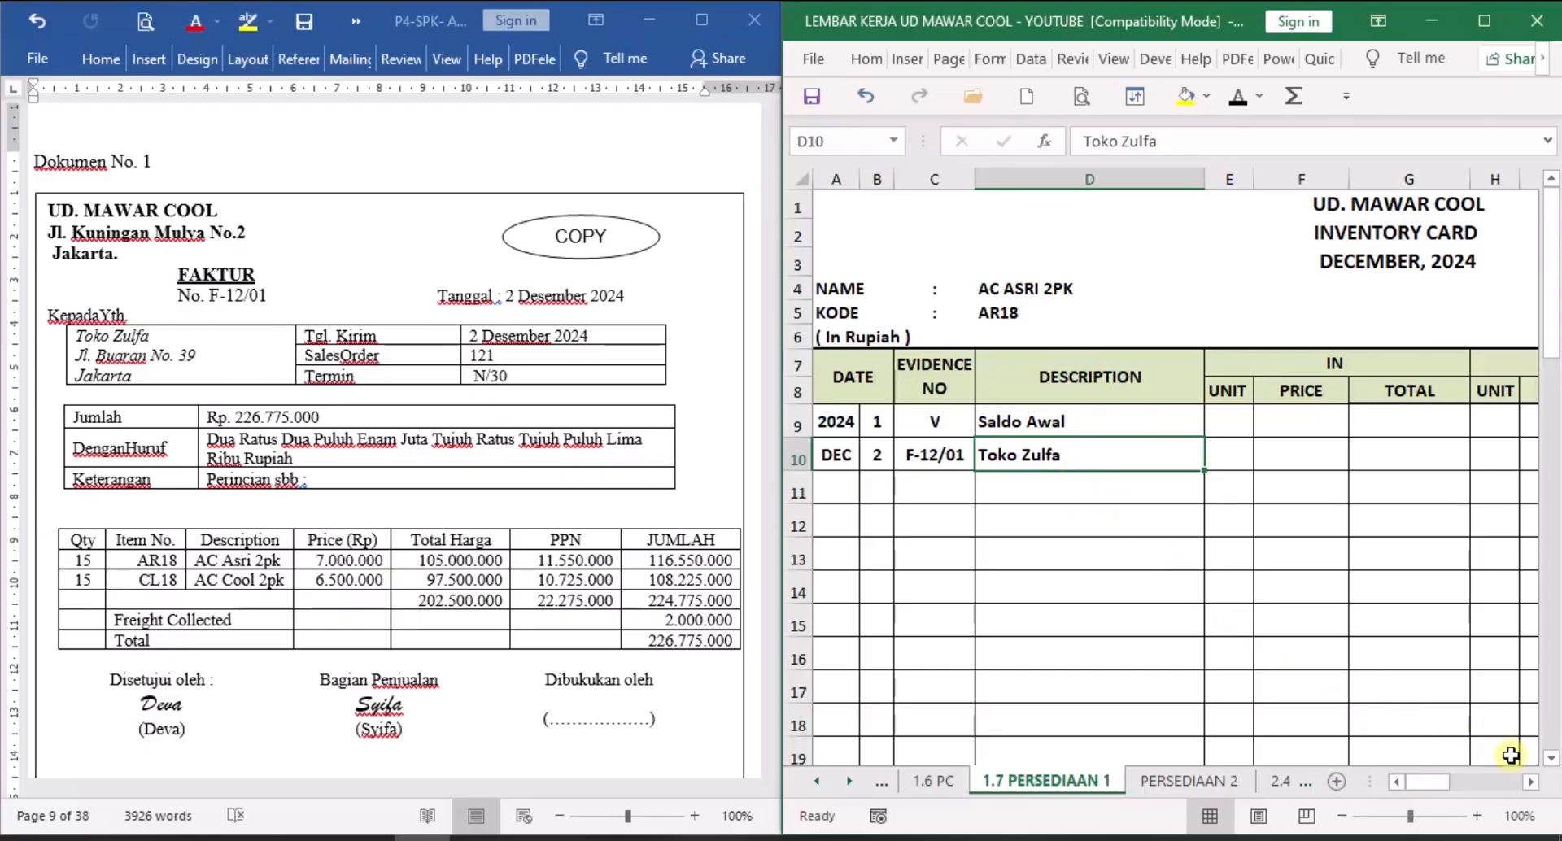
Fill in 15 as the OUT unit for invoice F-12/01 on the AC Asri 2pk inventory card.
{"action": "left_click", "coordinate": [1531, 784]}
{"action": "left_click", "coordinate": [1531, 784]}
{"action": "left_click", "coordinate": [1532, 783]}
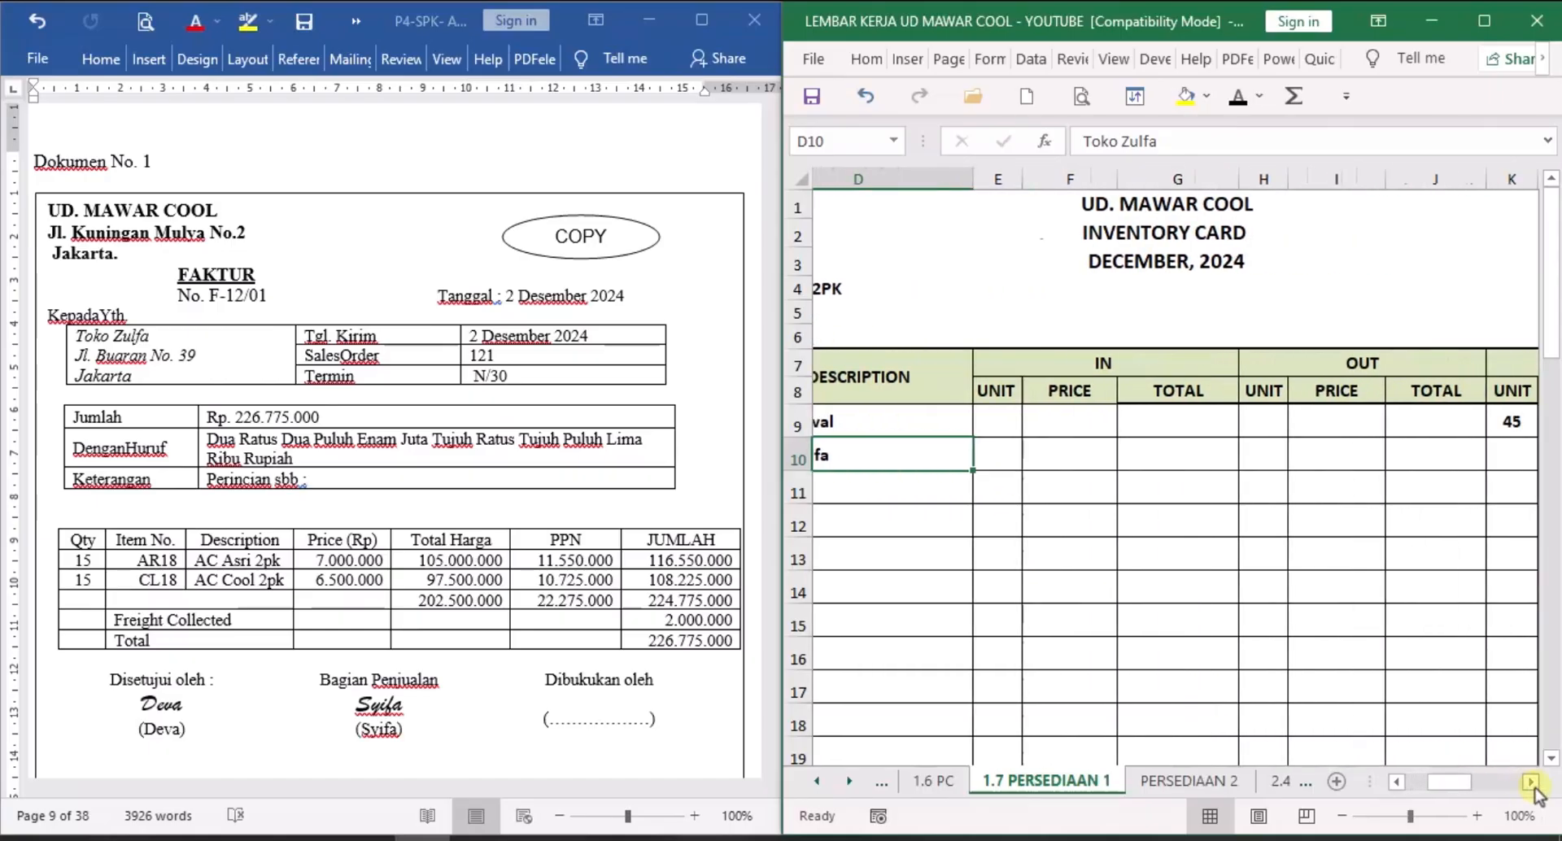
{"action": "left_click", "coordinate": [1532, 784]}
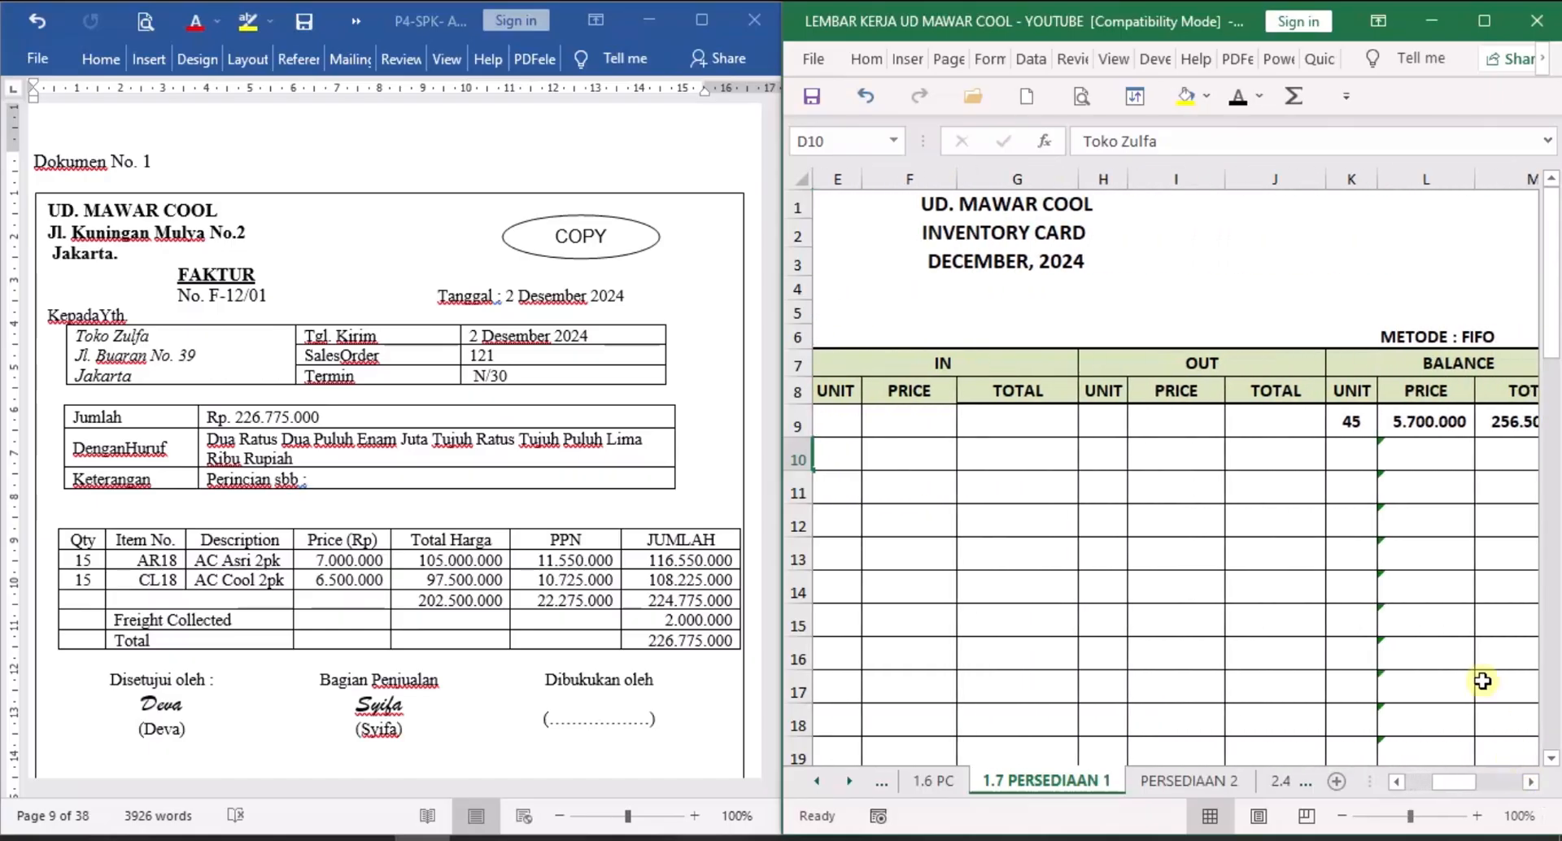
{"action": "left_click", "coordinate": [1107, 451]}
{"action": "type", "text": "15"}
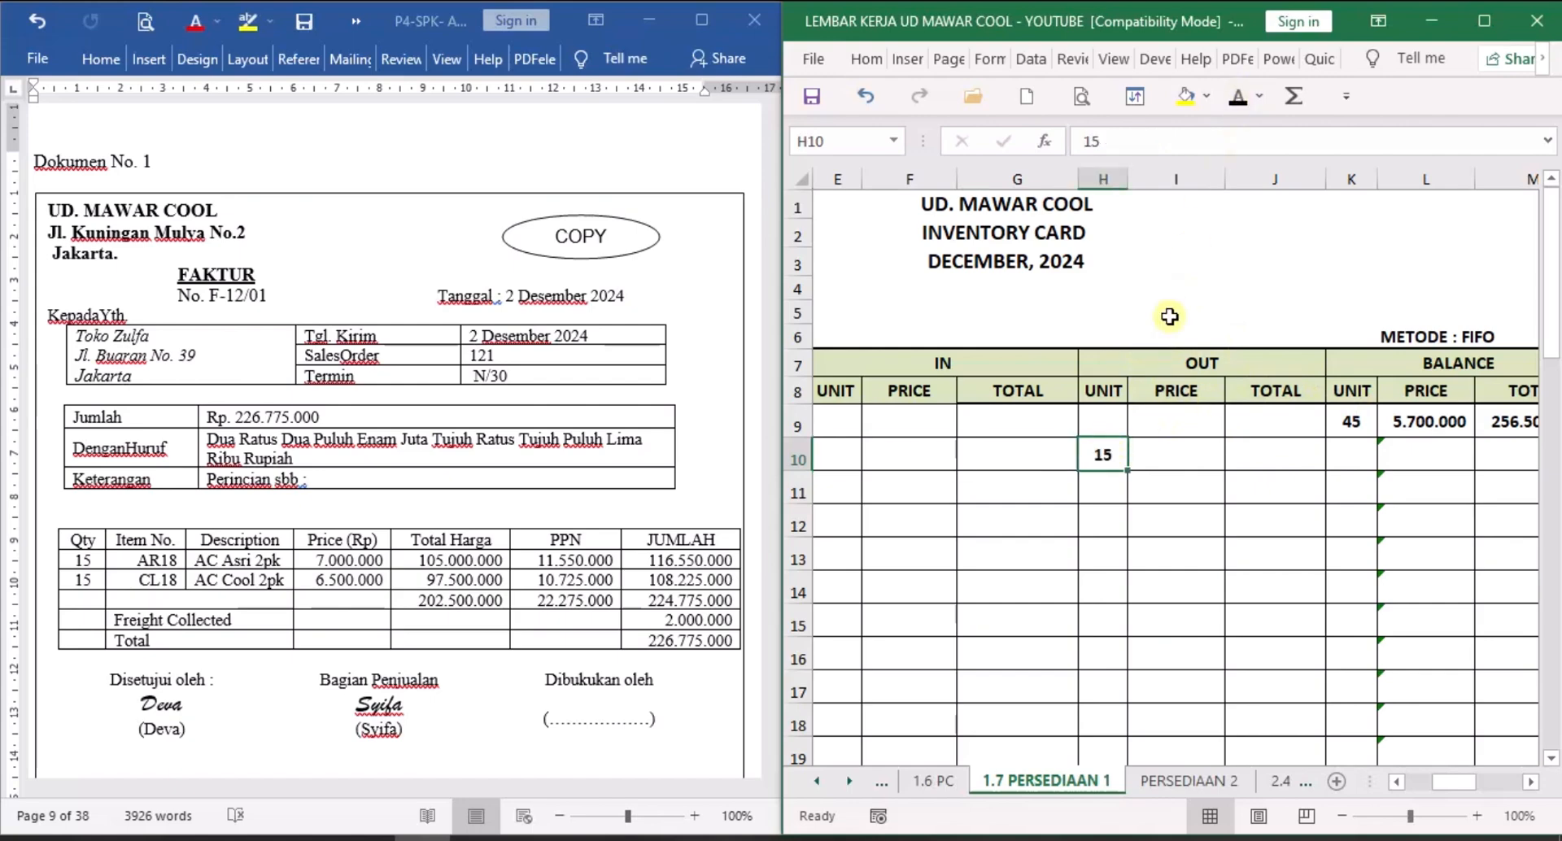
{"action": "key", "text": "ctrl+Return"}
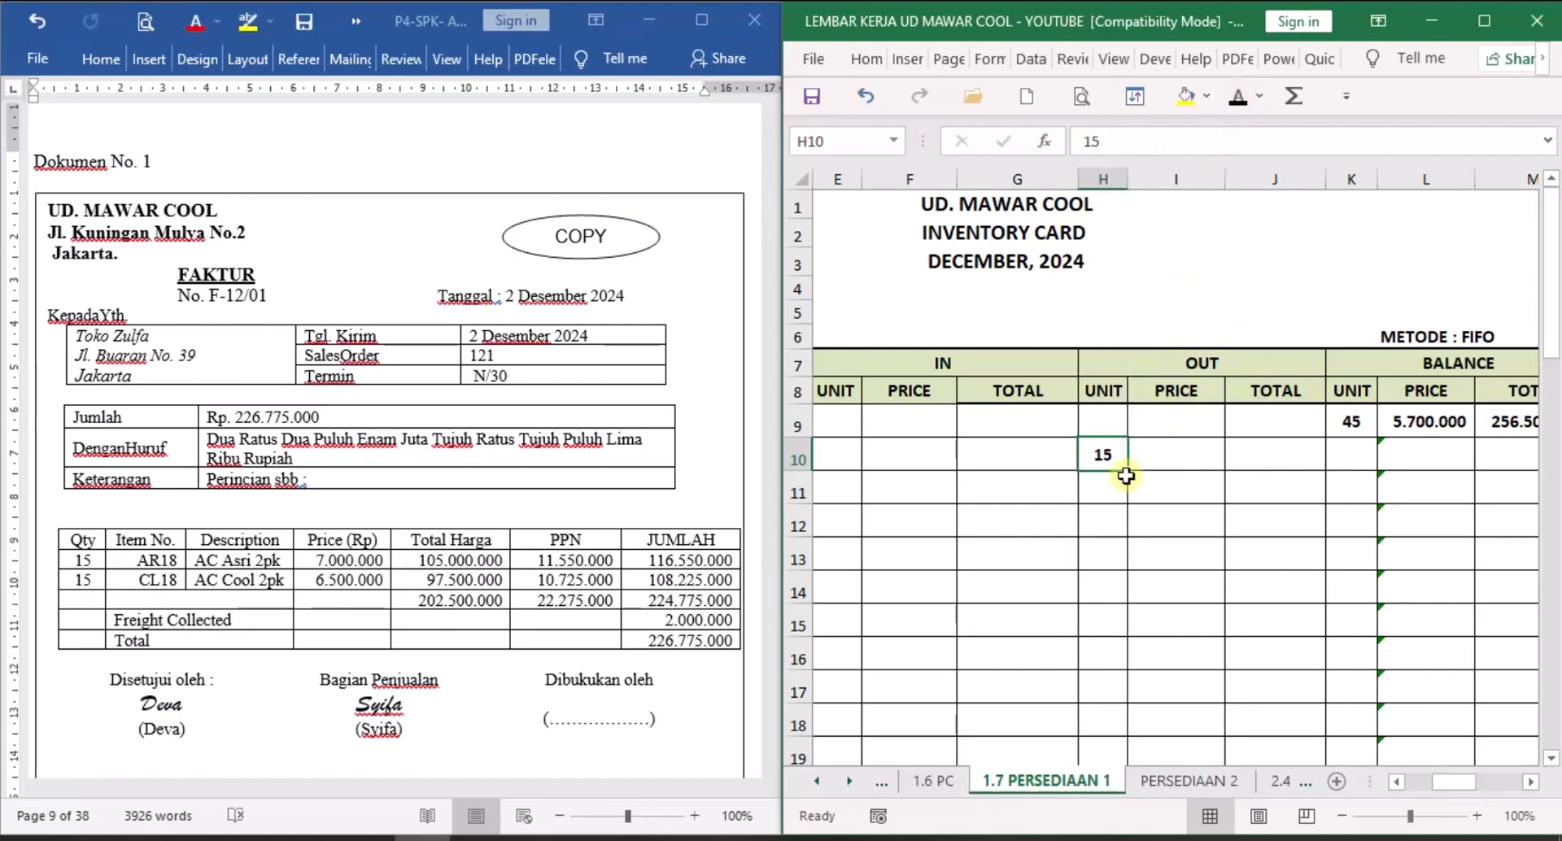
Highlight the opening balance price on the AC Asri 2pk card in yellow.
{"action": "left_click", "coordinate": [1202, 452]}
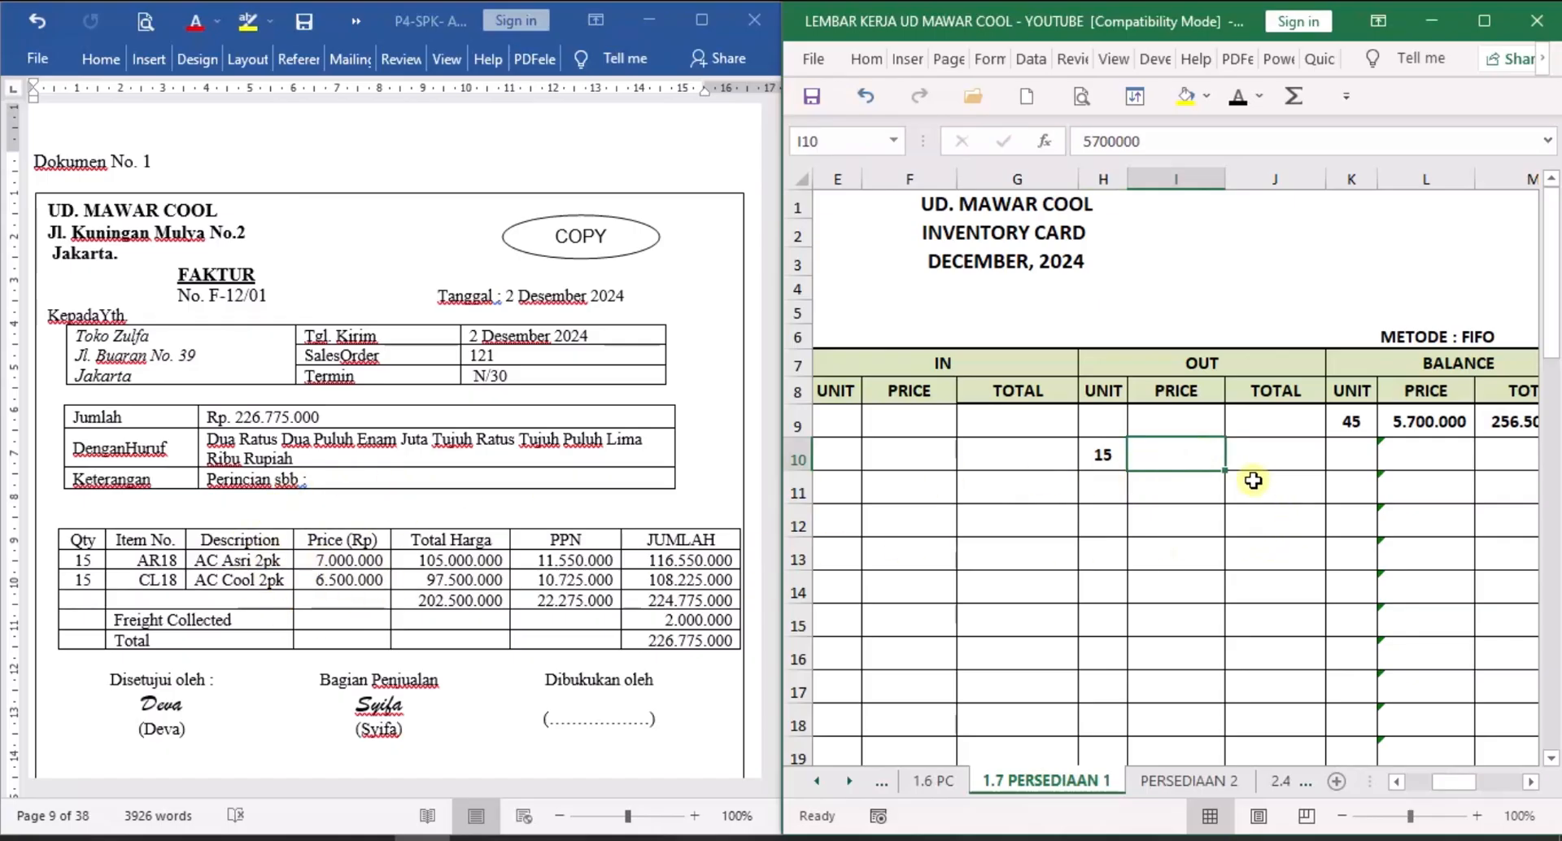
{"action": "left_click", "coordinate": [1435, 423]}
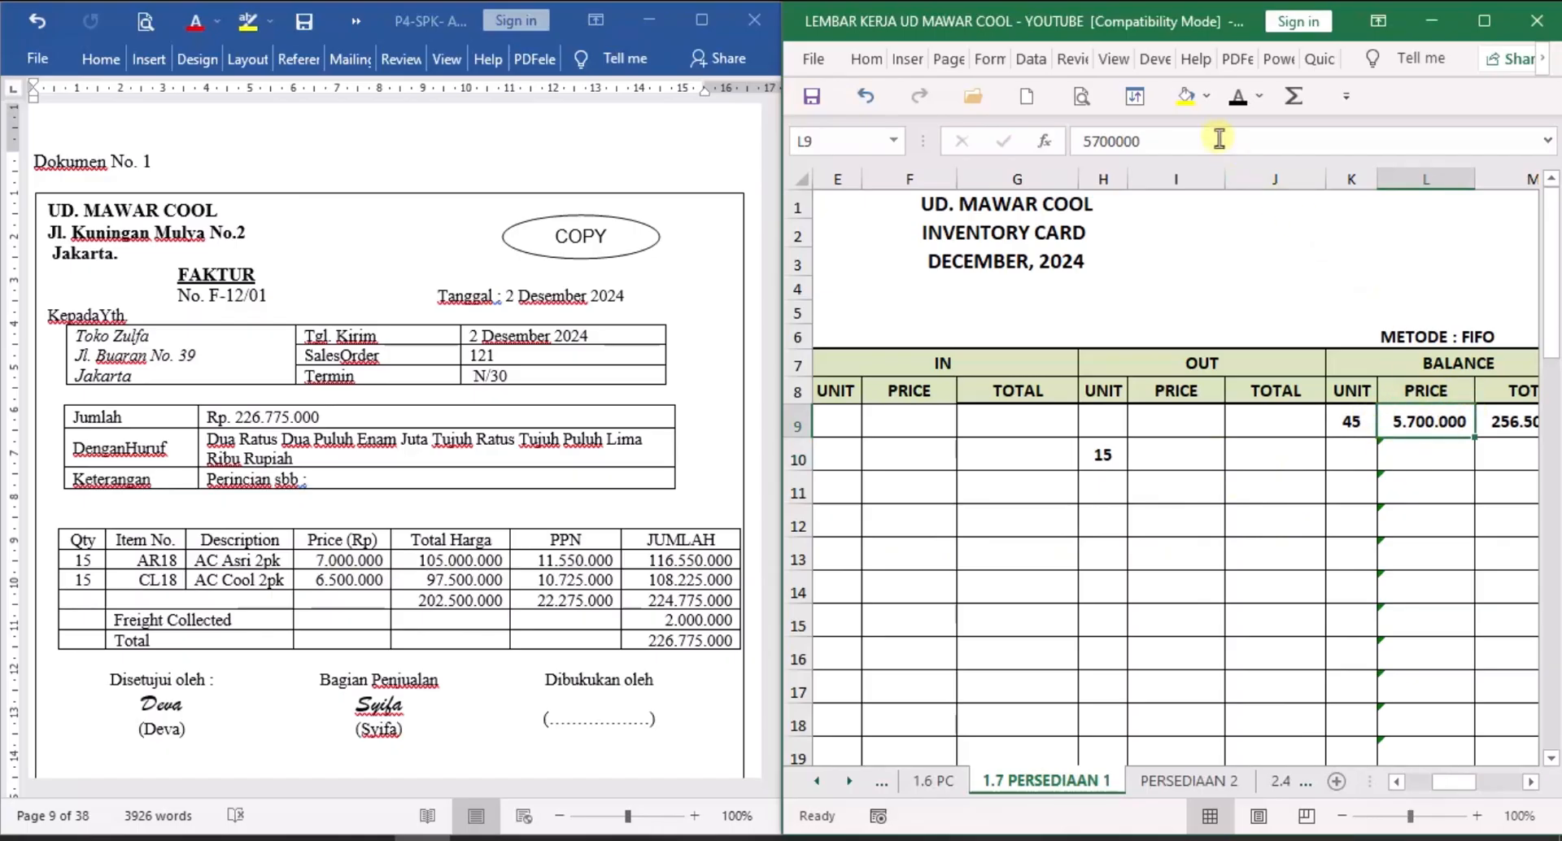
{"action": "left_click", "coordinate": [1187, 97]}
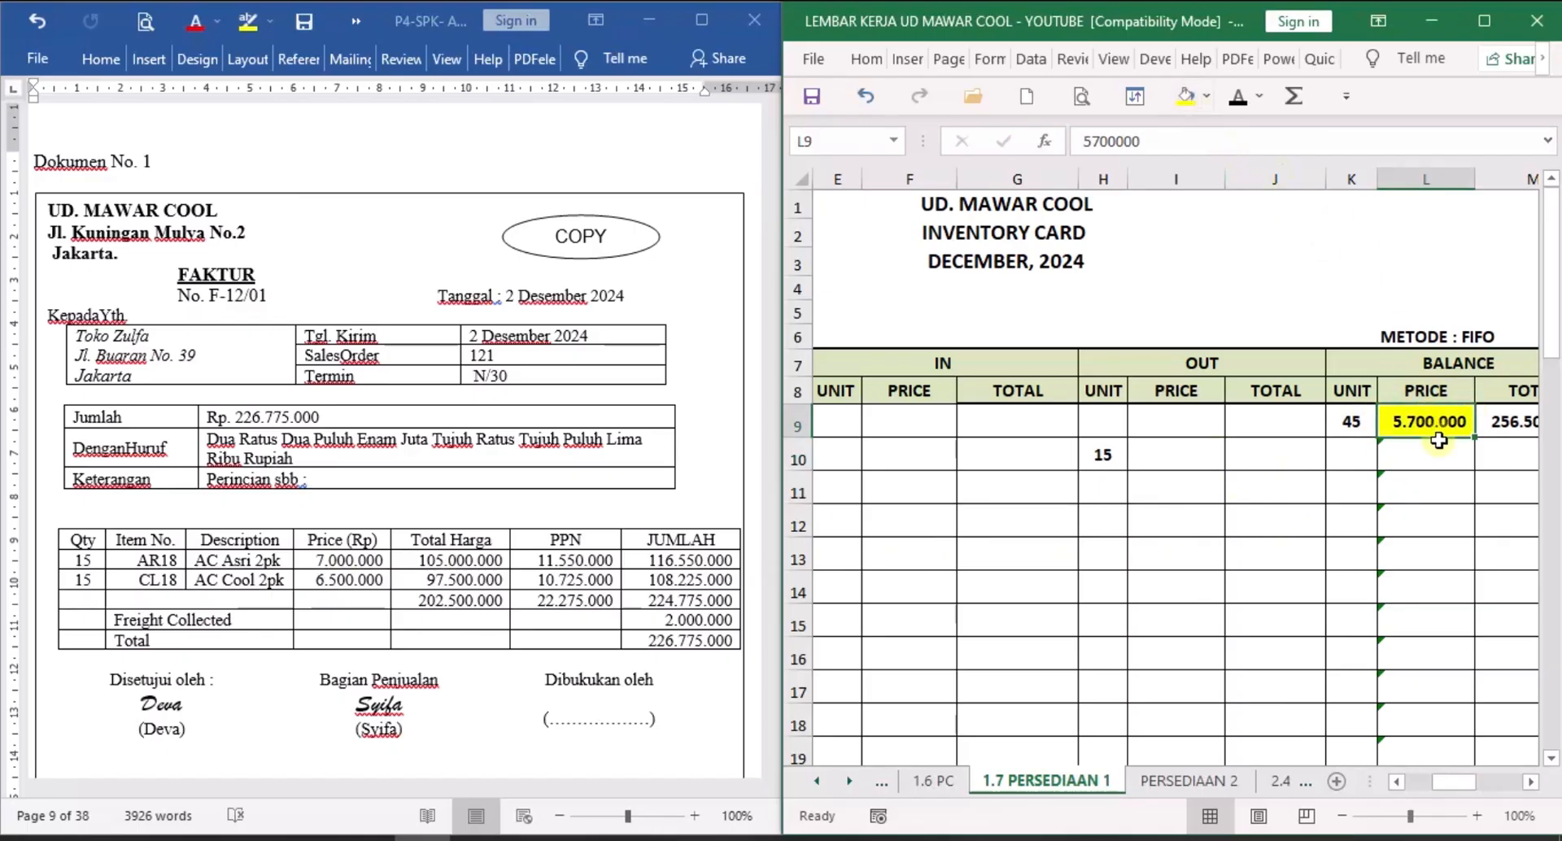
Show AC Asri 2pk's hidden OUT price 5.700.000 and OUT total 85.500.000 for the Toko Zulfa sale in black font.
{"action": "left_click", "coordinate": [1185, 452]}
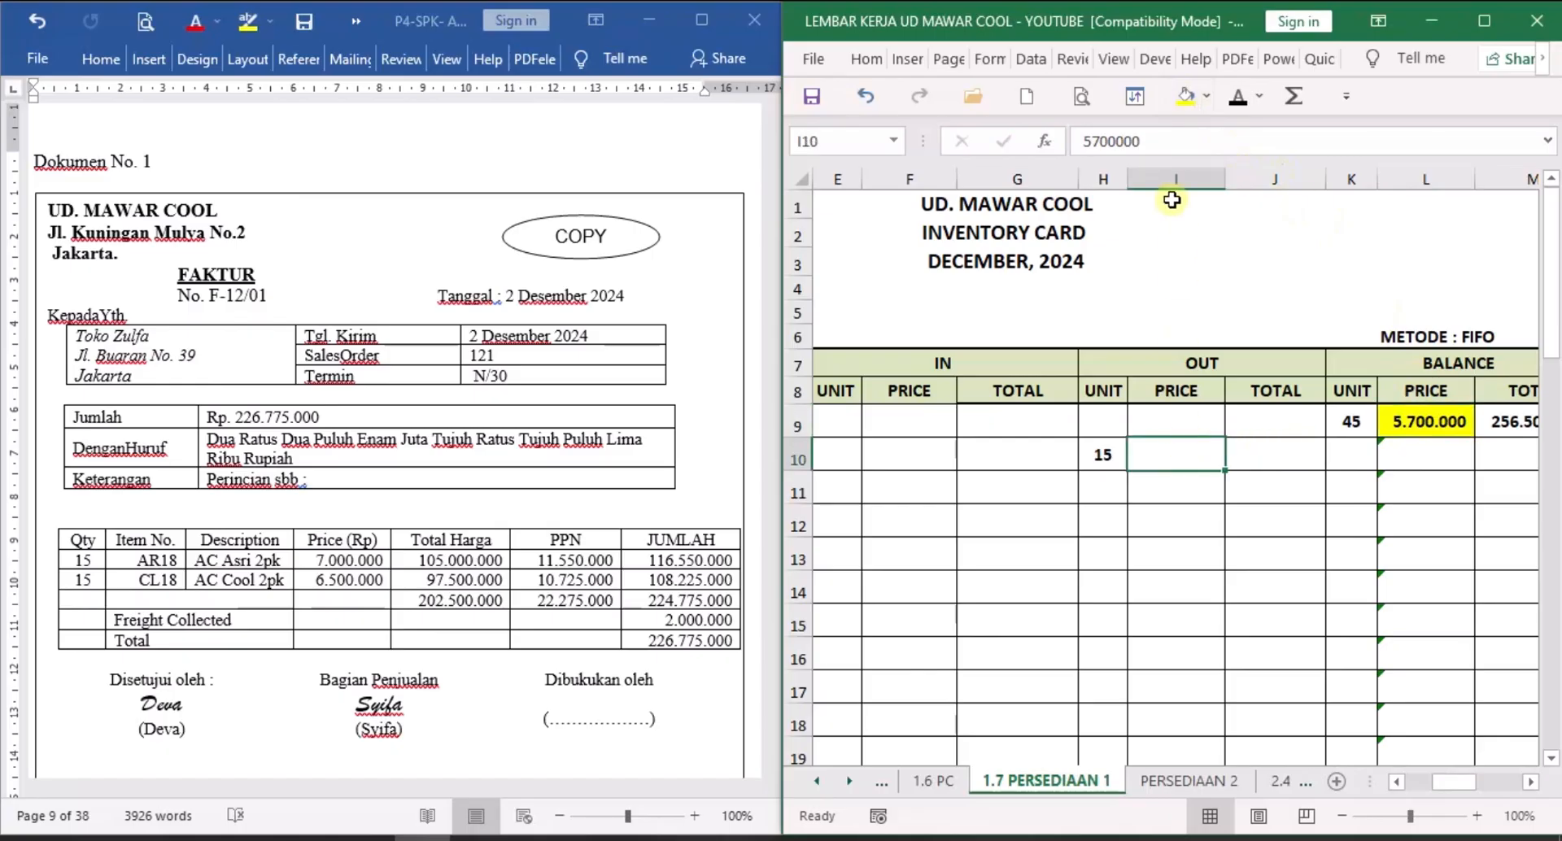
{"action": "left_click", "coordinate": [1232, 99]}
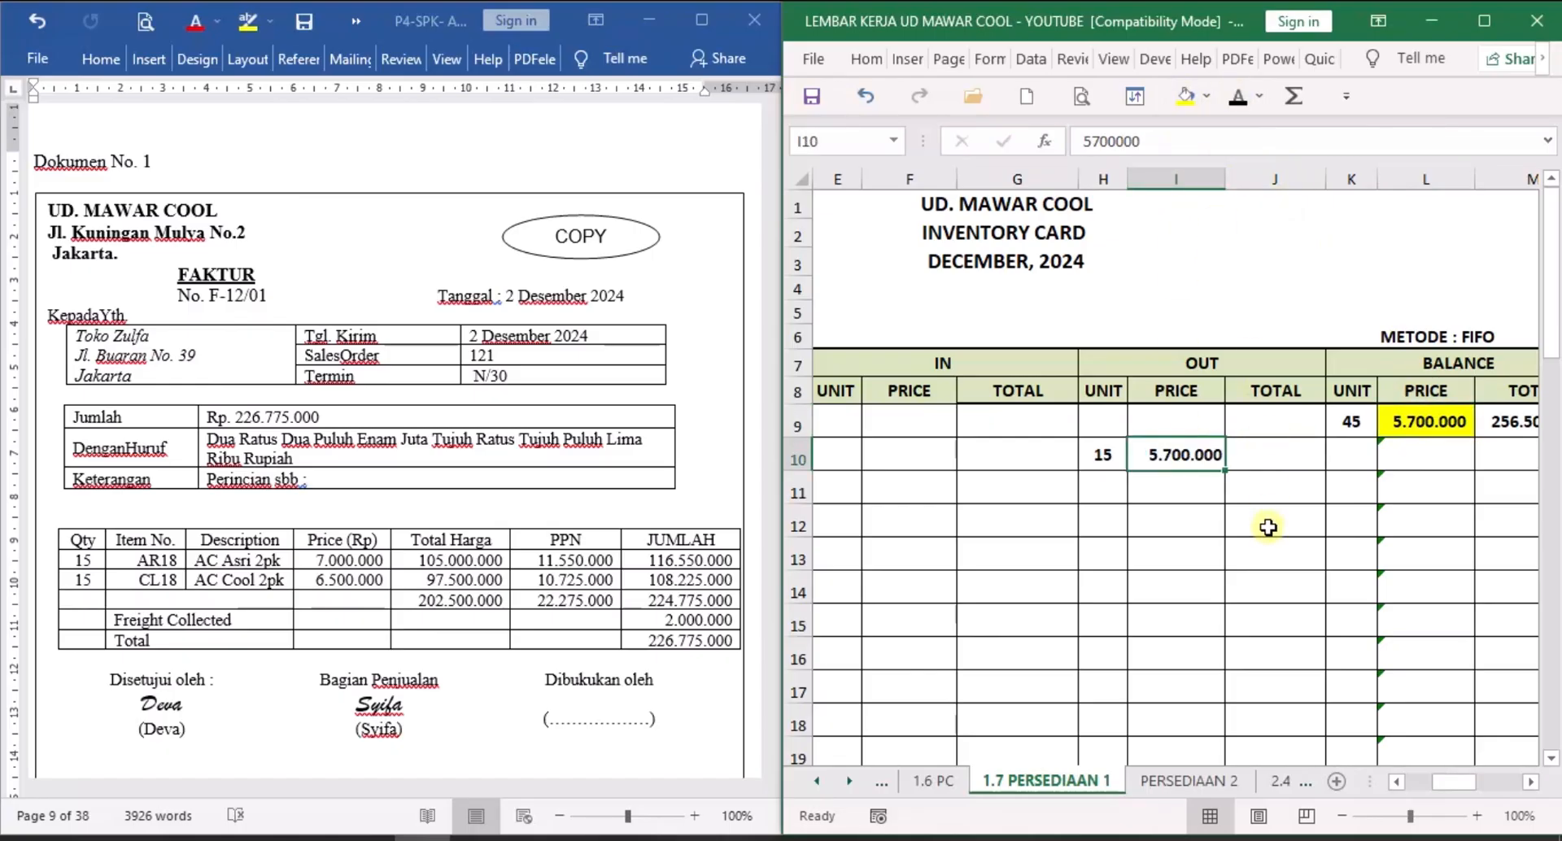
{"action": "left_click", "coordinate": [1288, 460]}
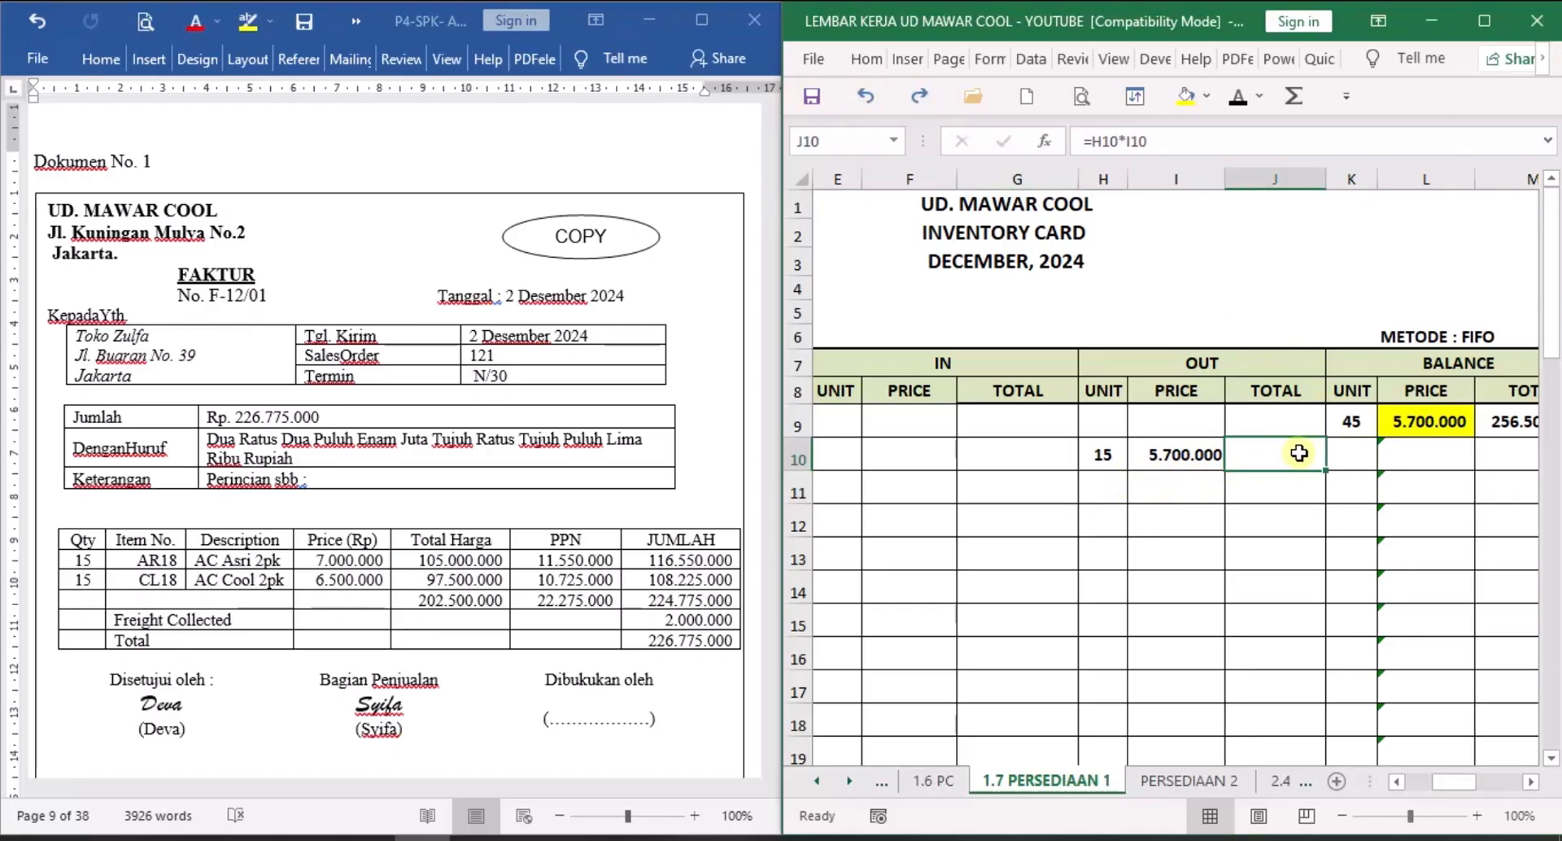
{"action": "left_click", "coordinate": [1238, 98]}
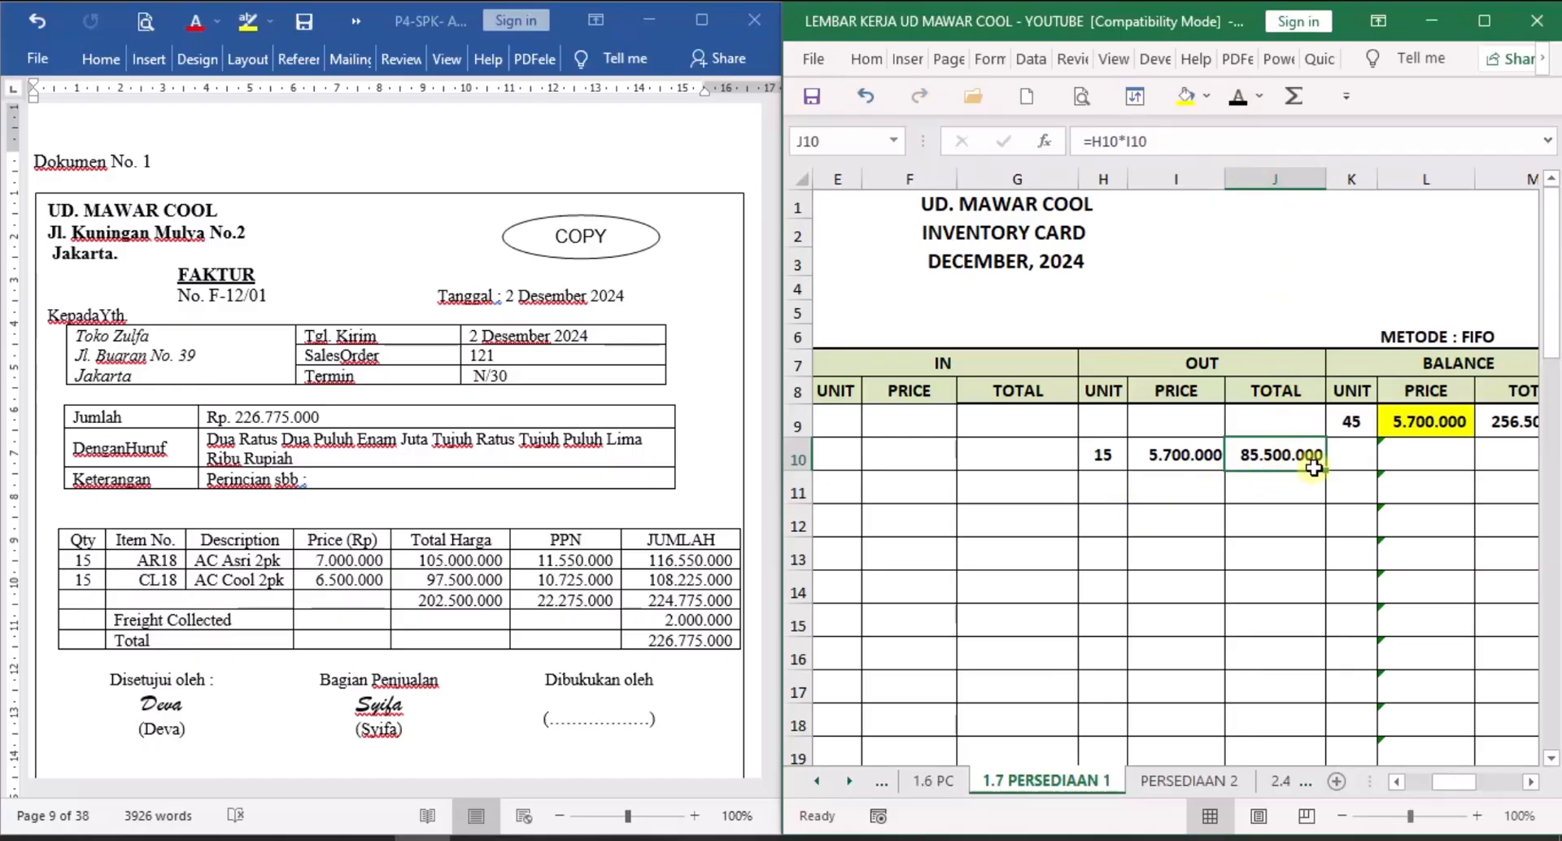
Show AC Asri 2pk's hidden balance after the Toko Zulfa sale in black font: unit 30, price 5.700.000 and total 171.000.000.
{"action": "left_click", "coordinate": [1362, 459]}
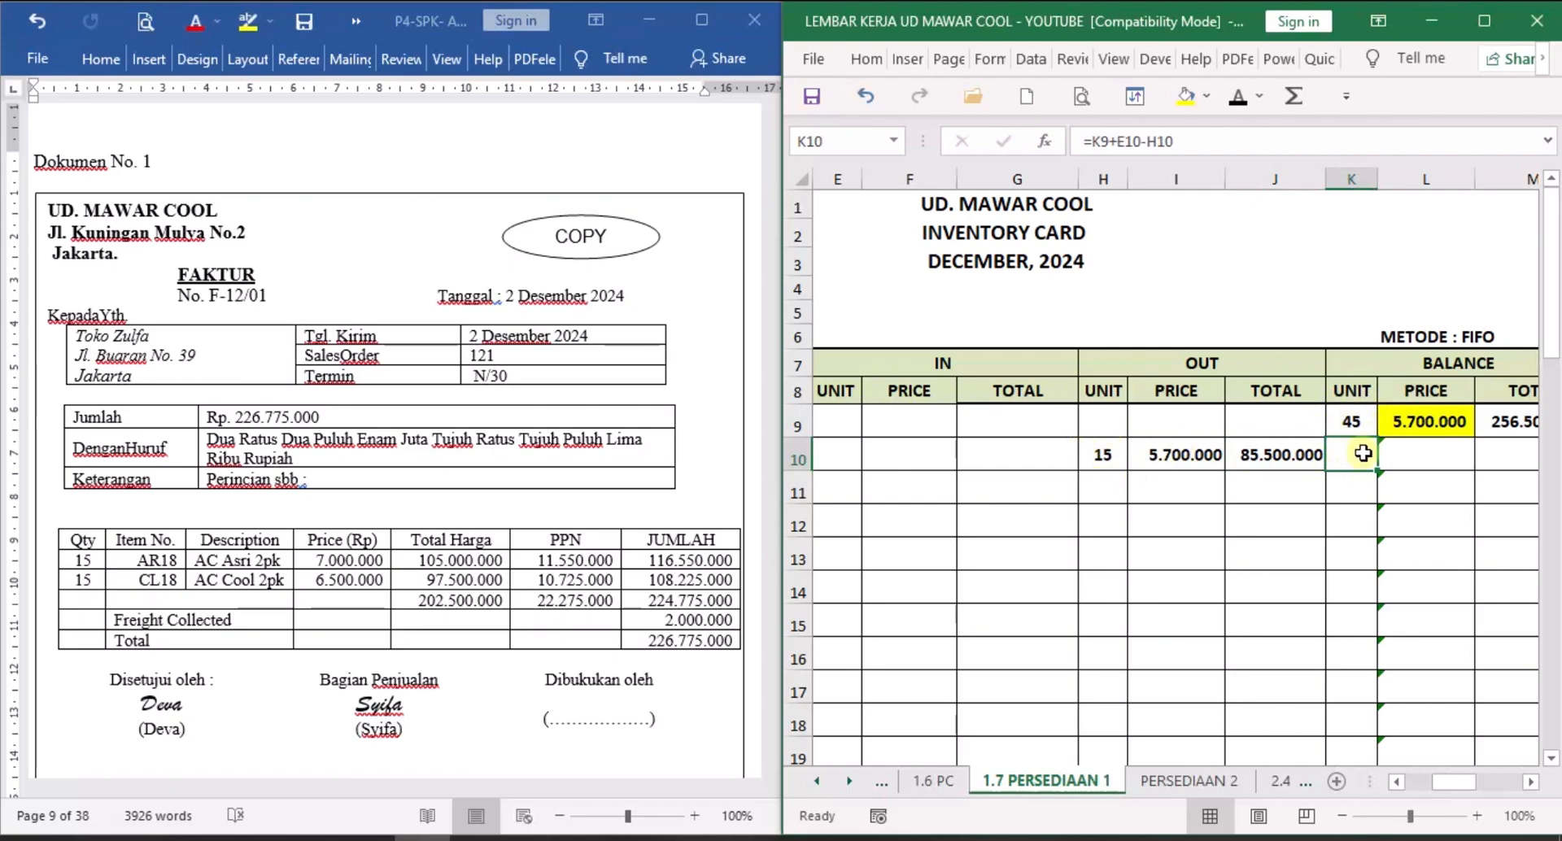
{"action": "left_click", "coordinate": [1241, 98]}
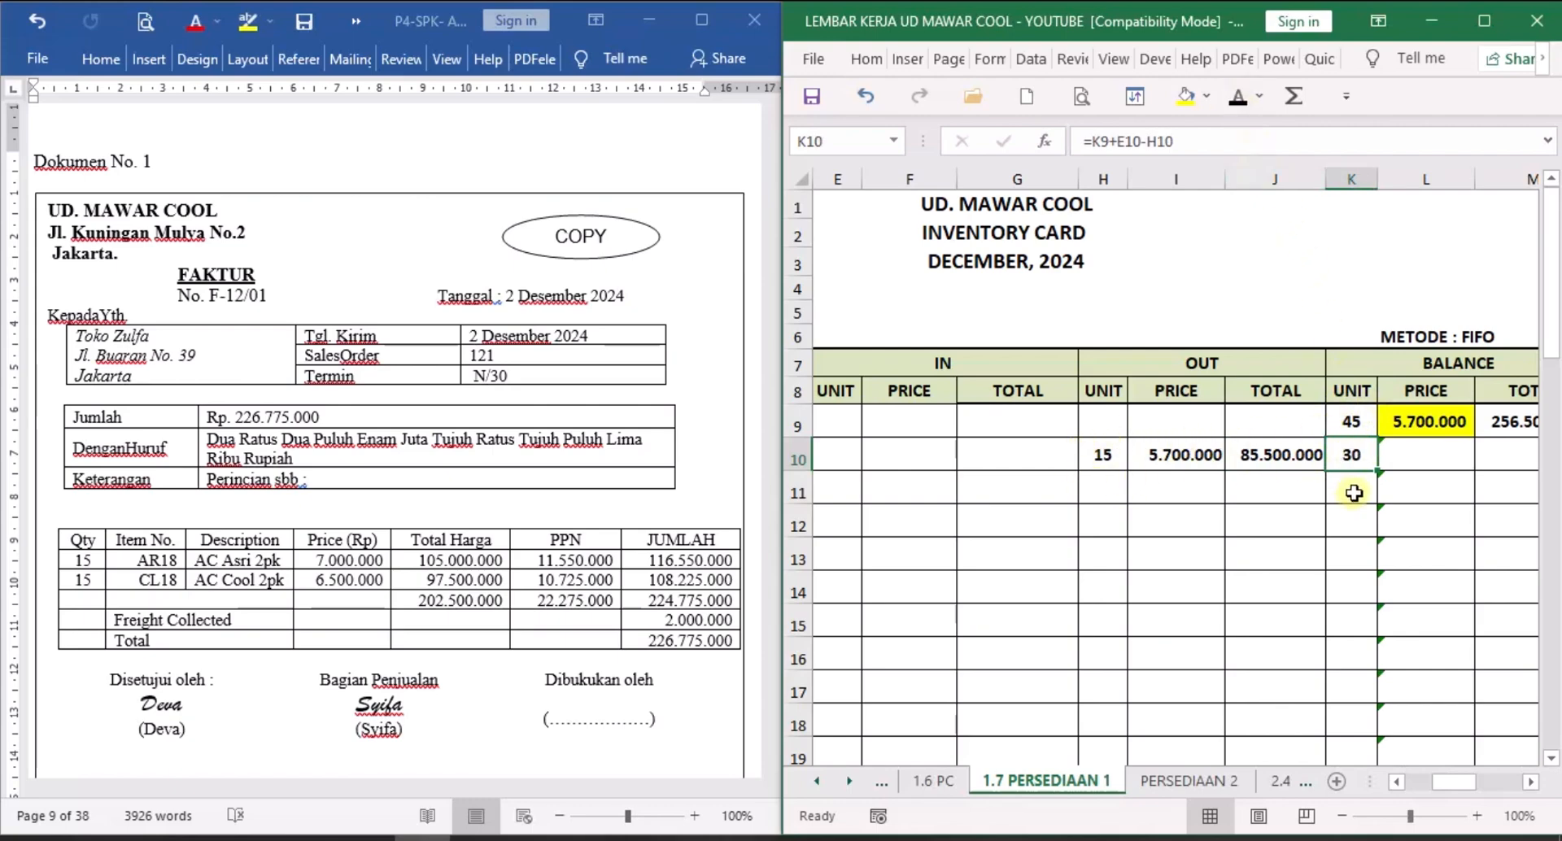
{"action": "left_click", "coordinate": [1443, 458]}
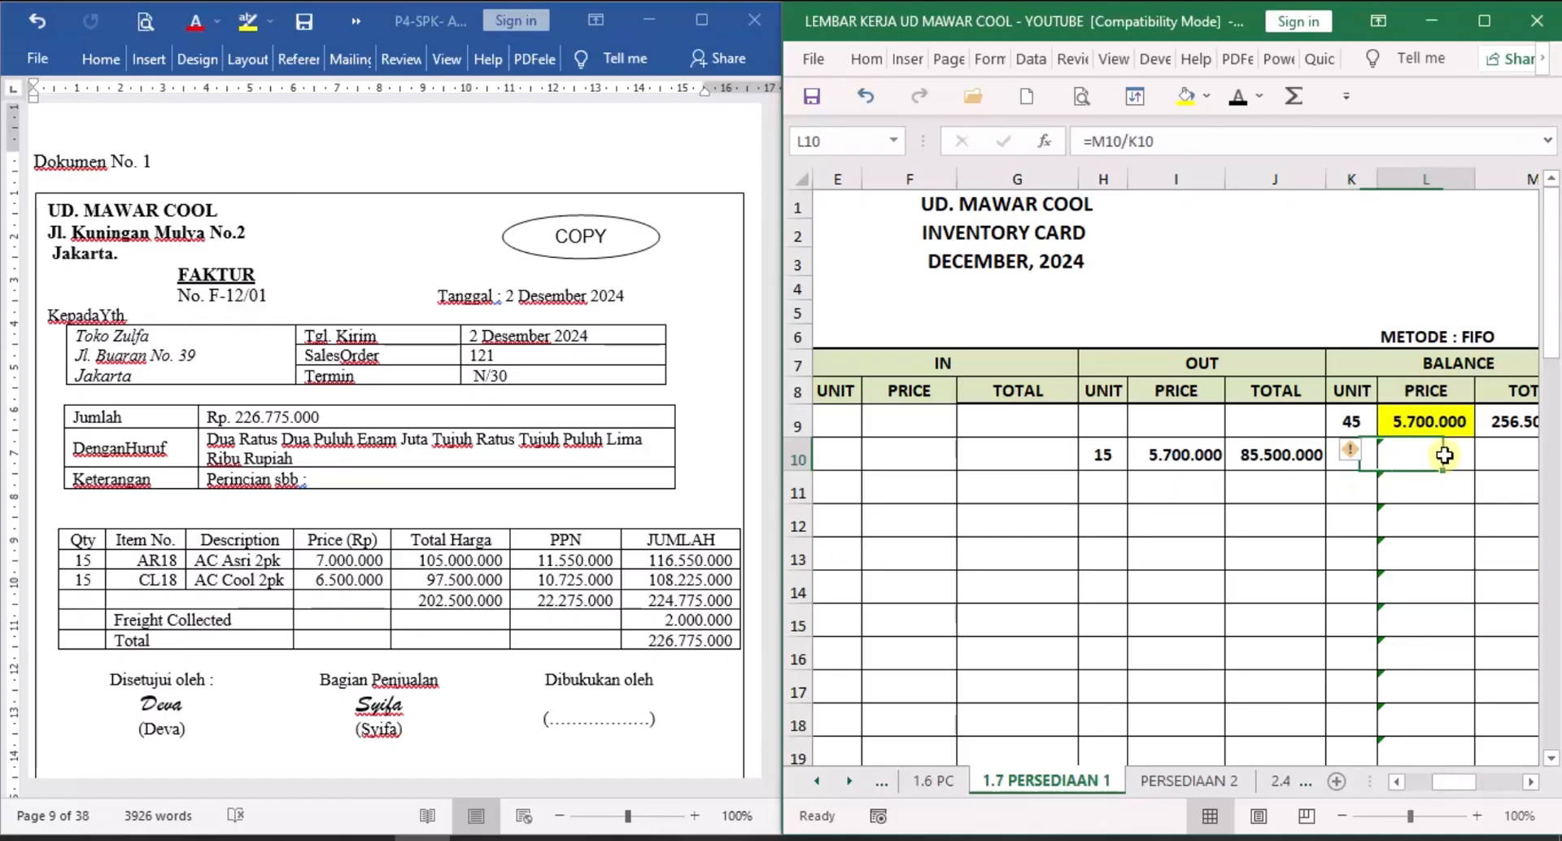
{"action": "left_click", "coordinate": [1240, 97]}
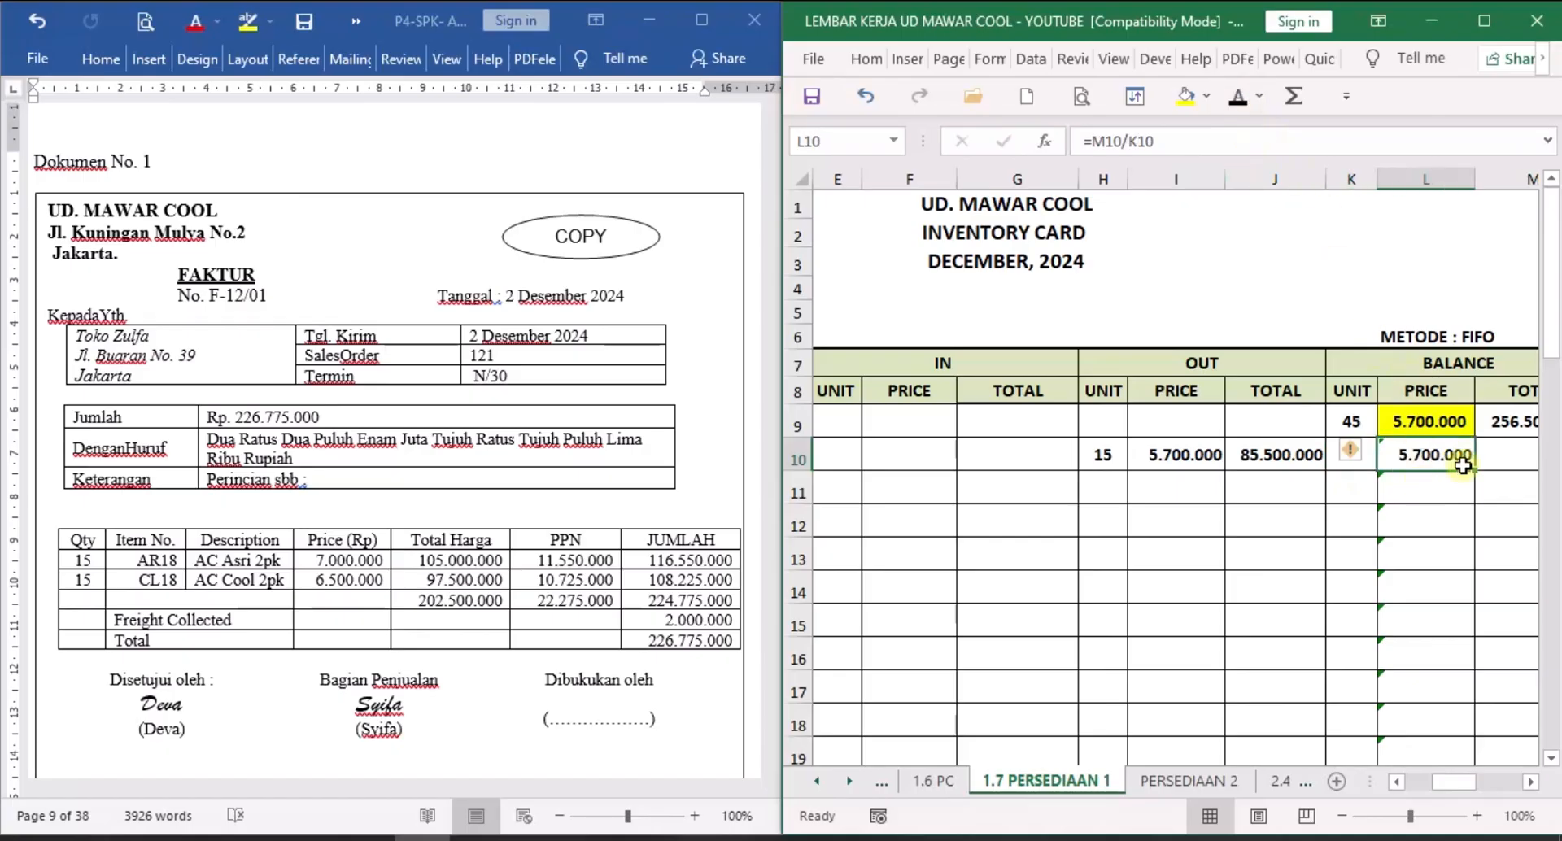
{"action": "left_click", "coordinate": [1504, 452]}
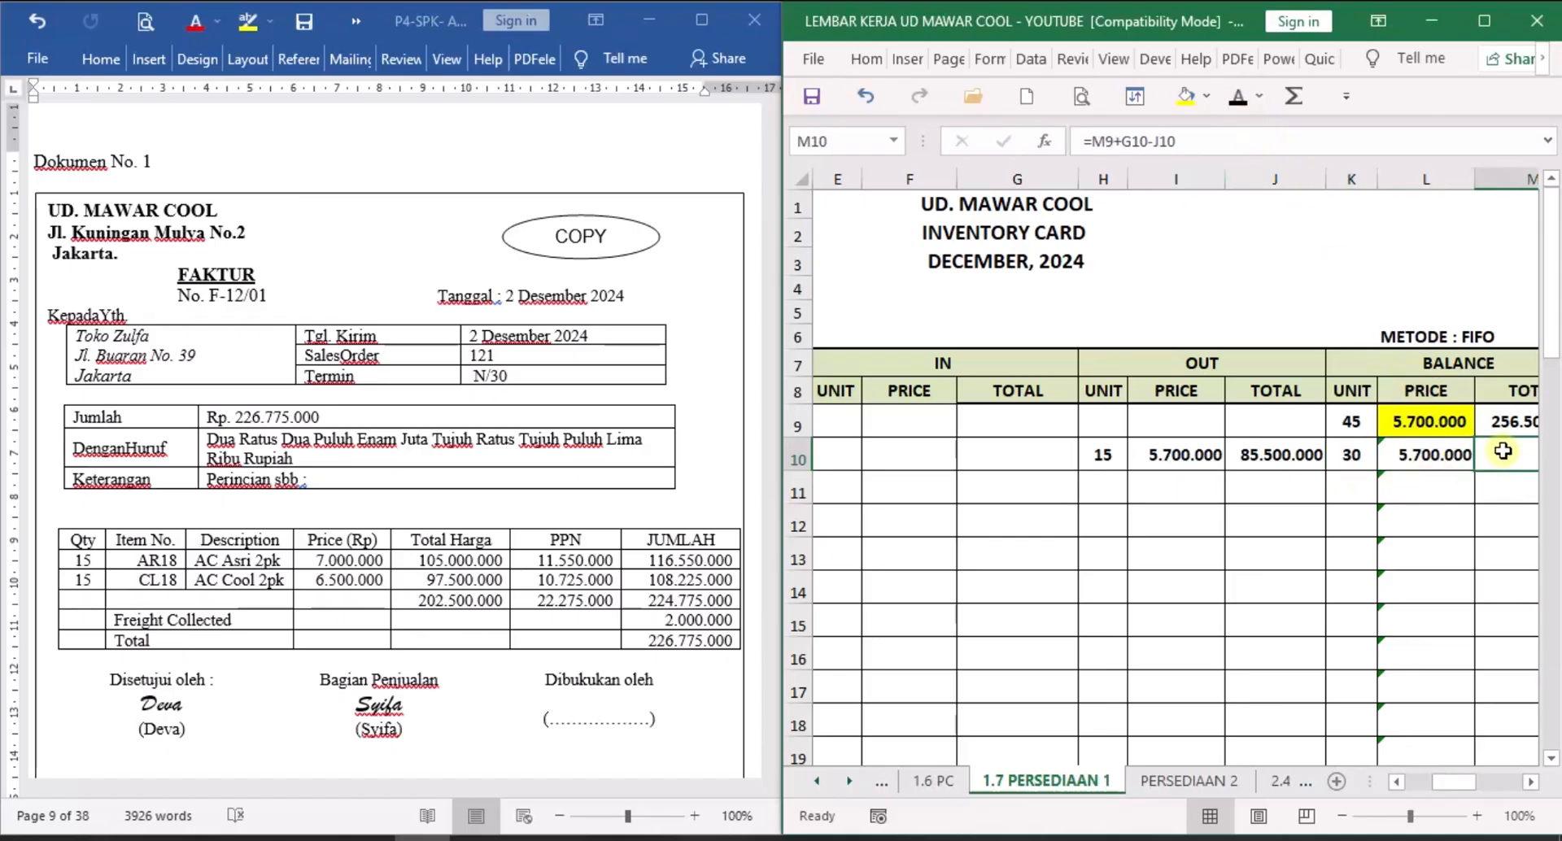
{"action": "left_click", "coordinate": [1531, 782]}
{"action": "left_click", "coordinate": [1531, 781]}
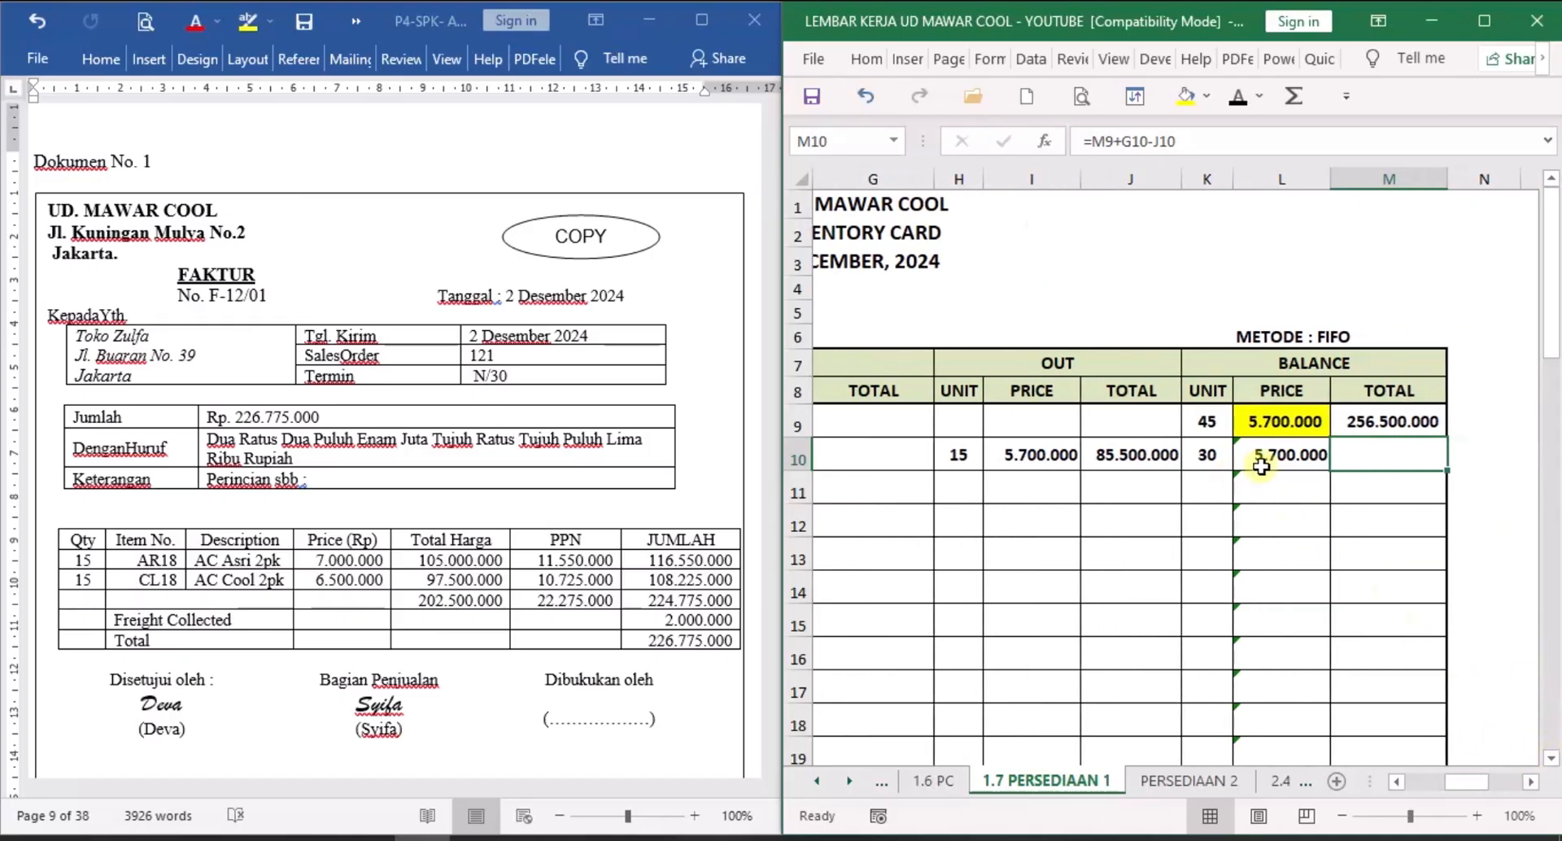
{"action": "left_click", "coordinate": [1238, 98]}
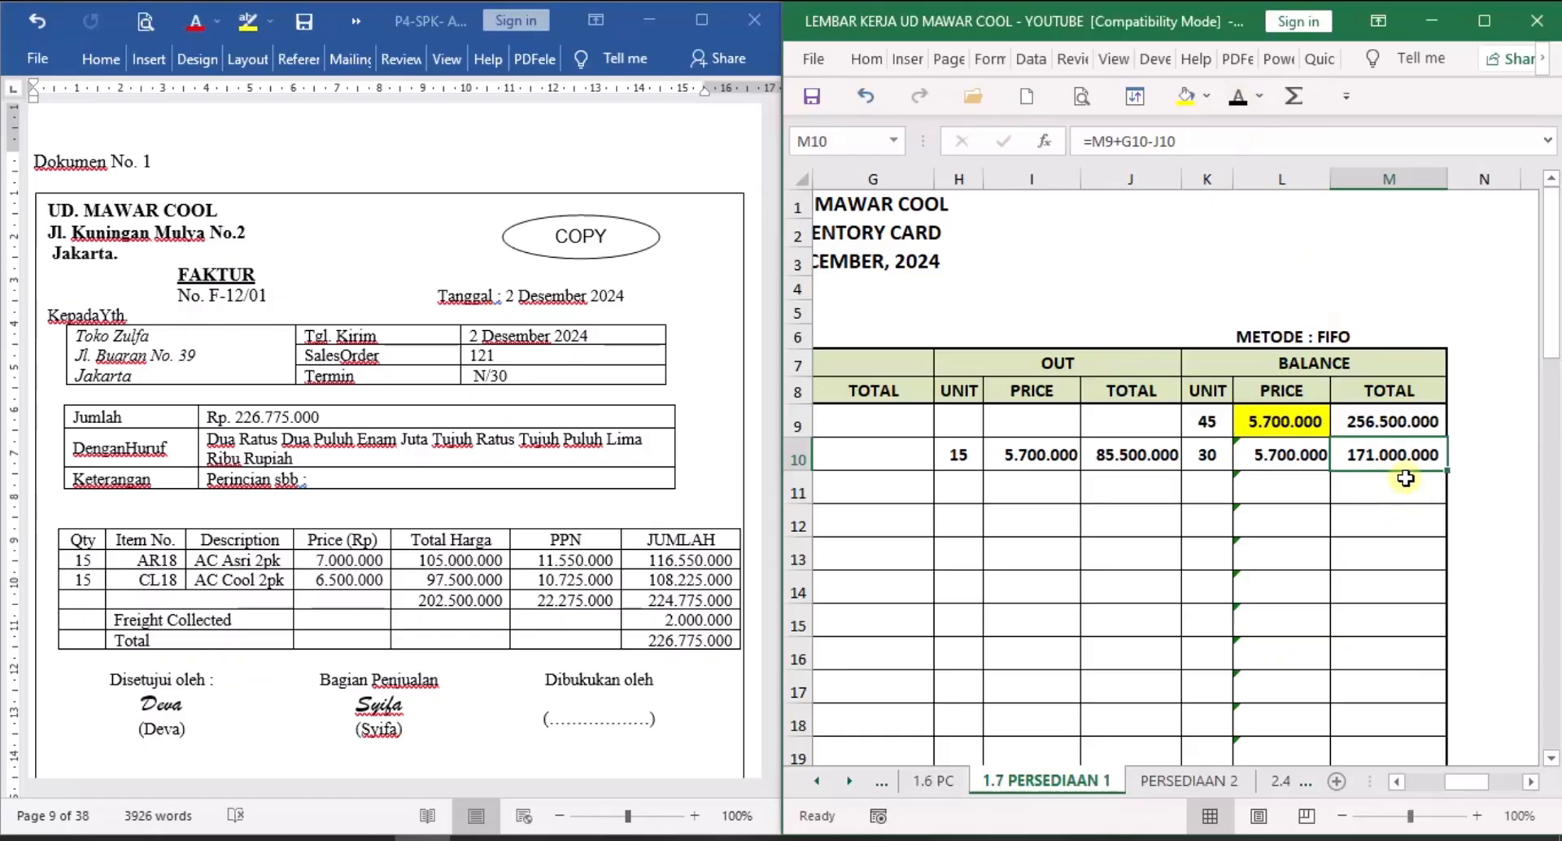
On the PERSEDIAAN 2 sheet, show AC Cool 2pk's hidden date 2, evidence F-12/01 and description Toko Zulfa in black font.
{"action": "left_click", "coordinate": [1213, 783]}
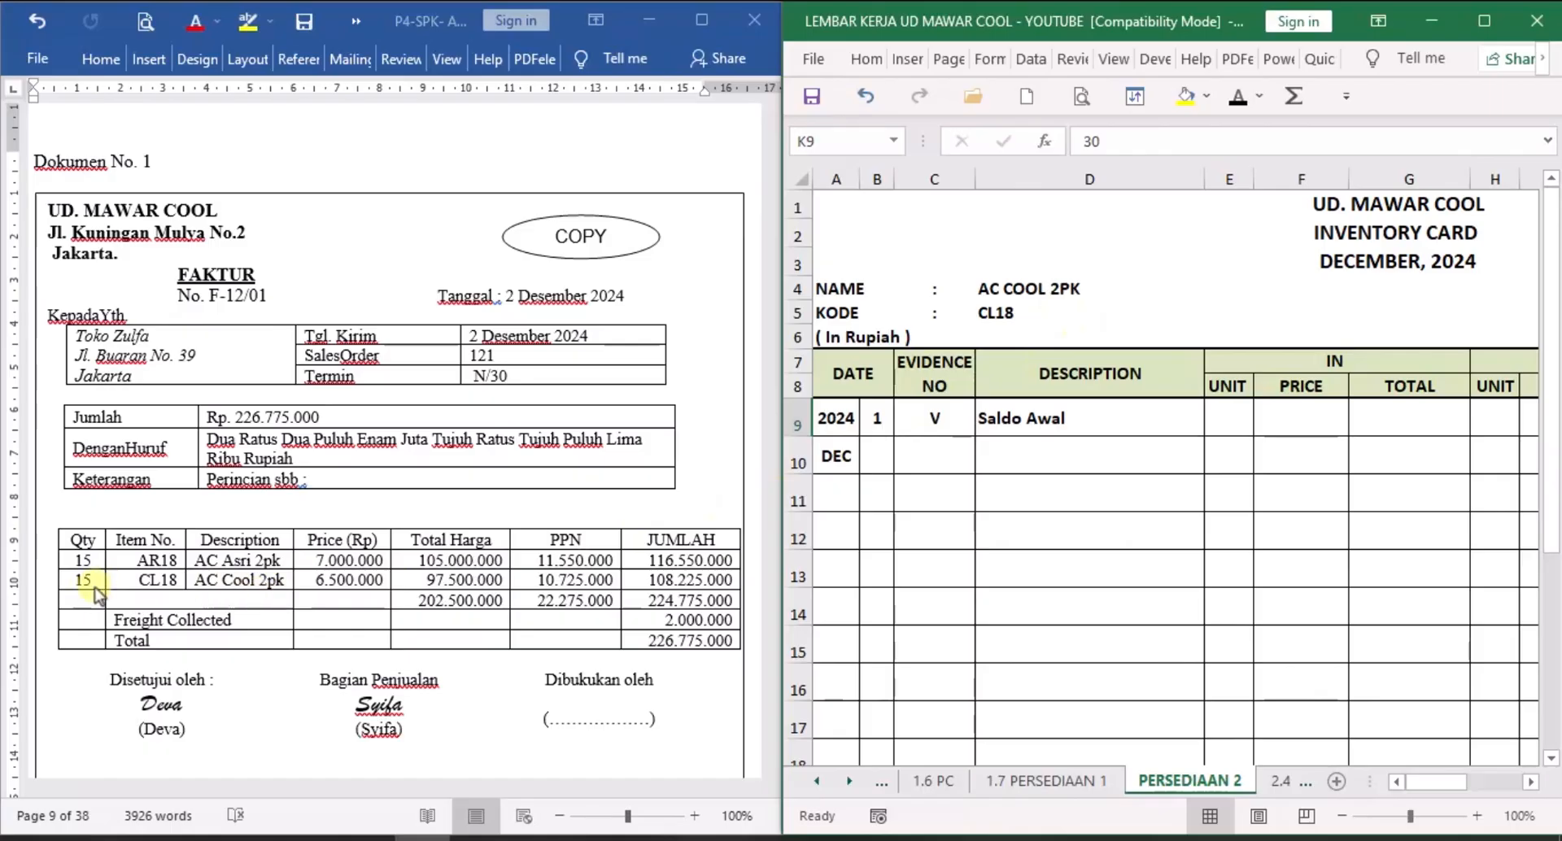
{"action": "left_click", "coordinate": [880, 452]}
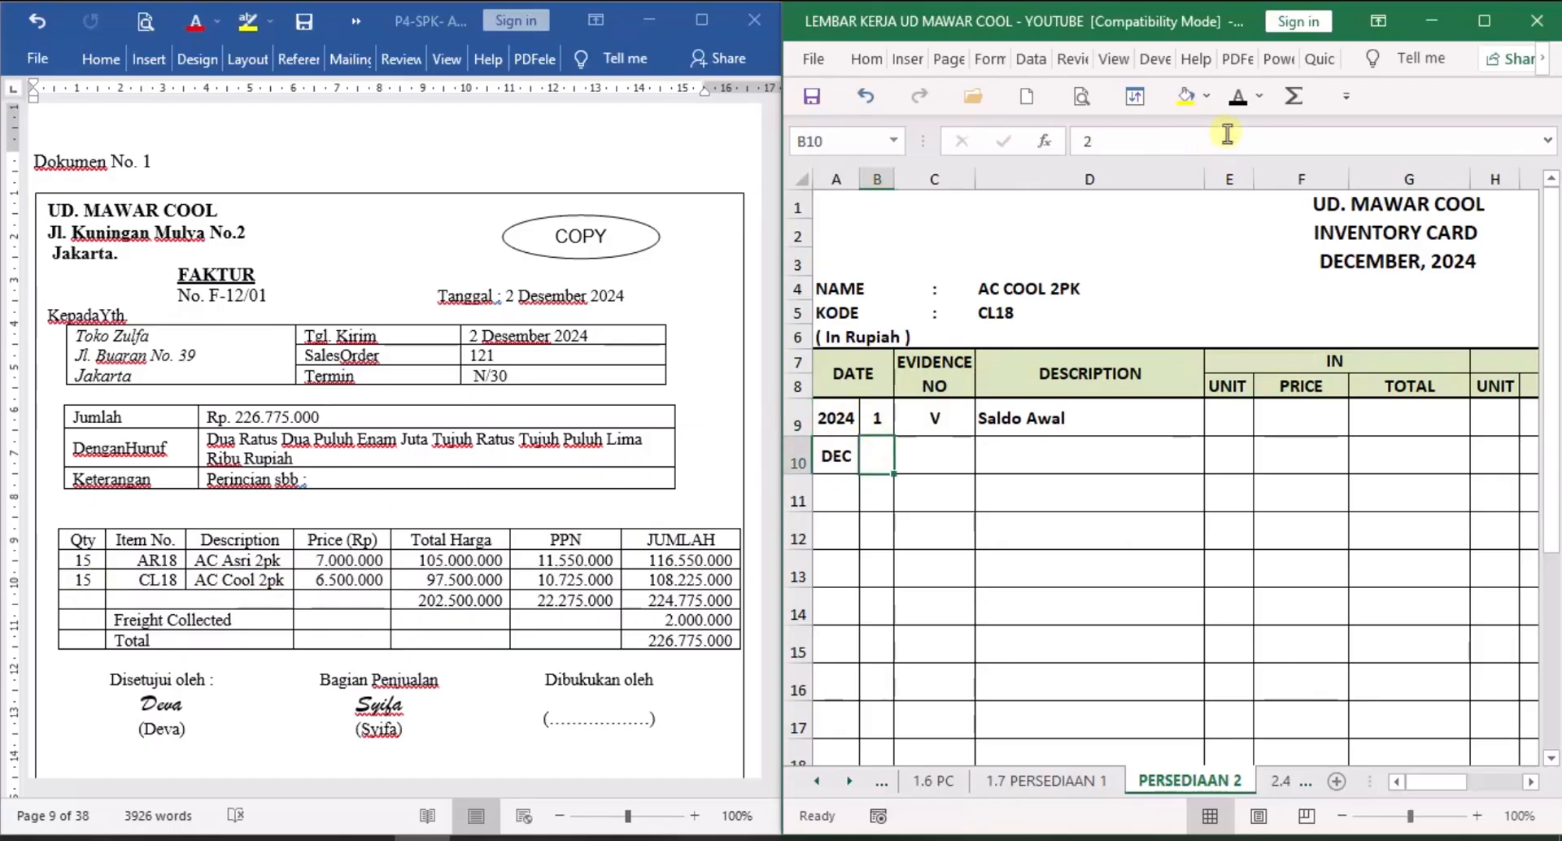
{"action": "left_click", "coordinate": [944, 454]}
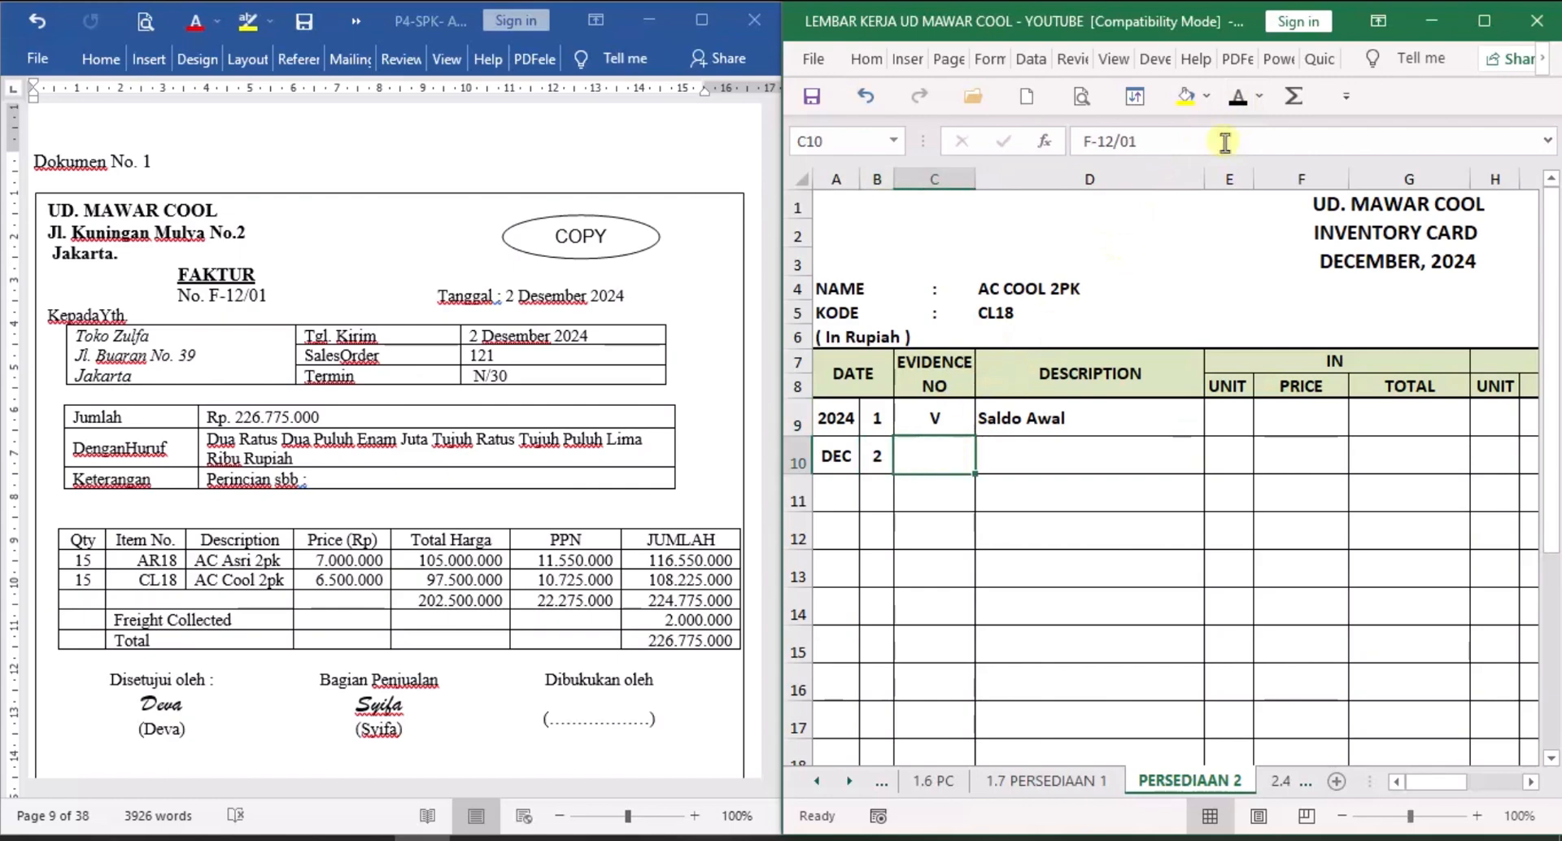
{"action": "left_click", "coordinate": [1054, 450]}
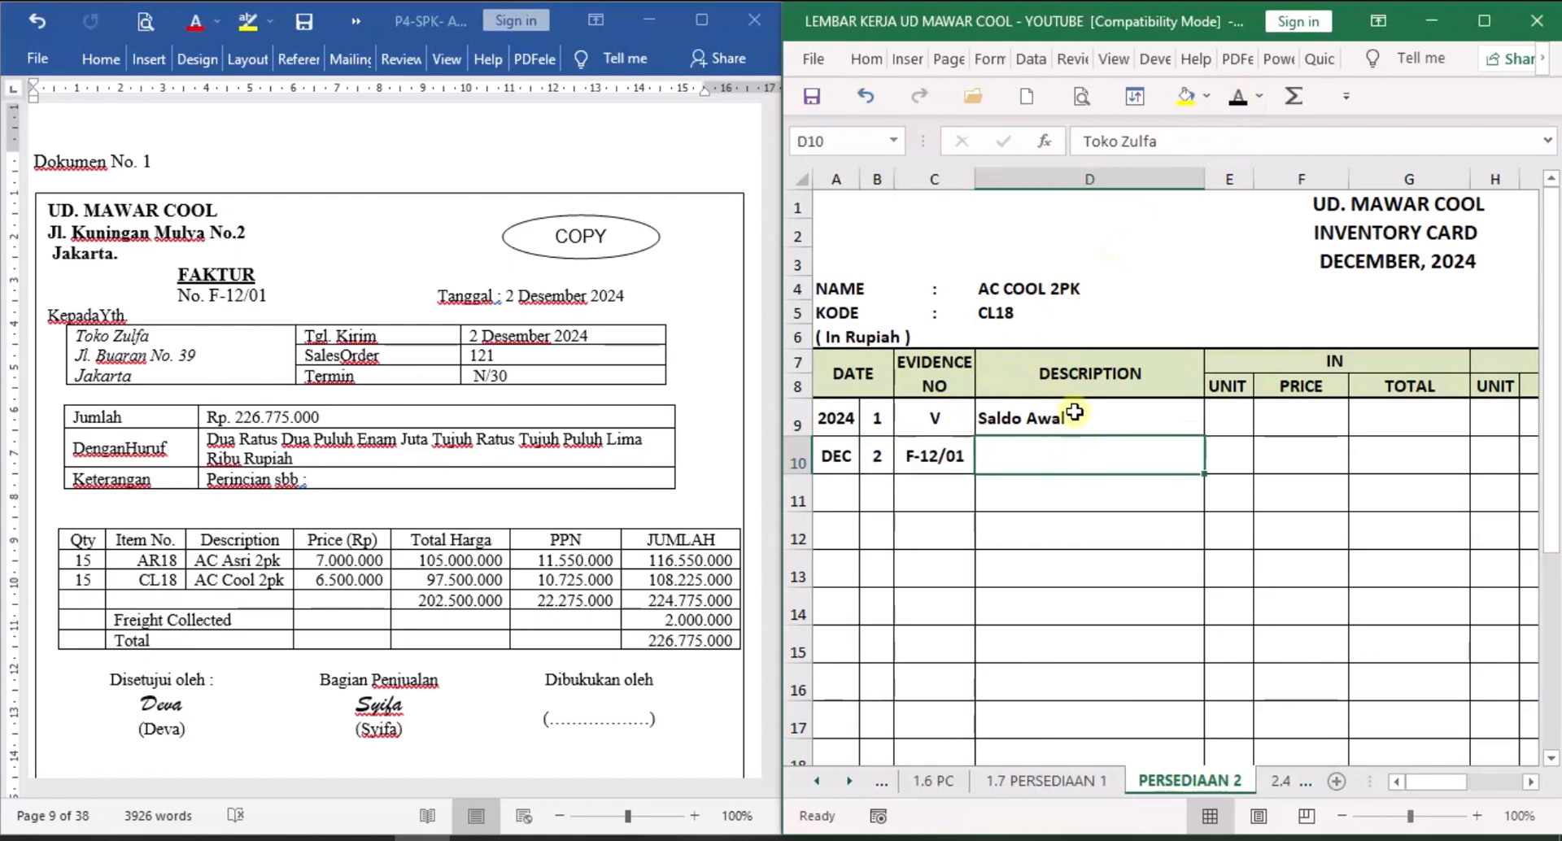
{"action": "left_click", "coordinate": [1237, 96]}
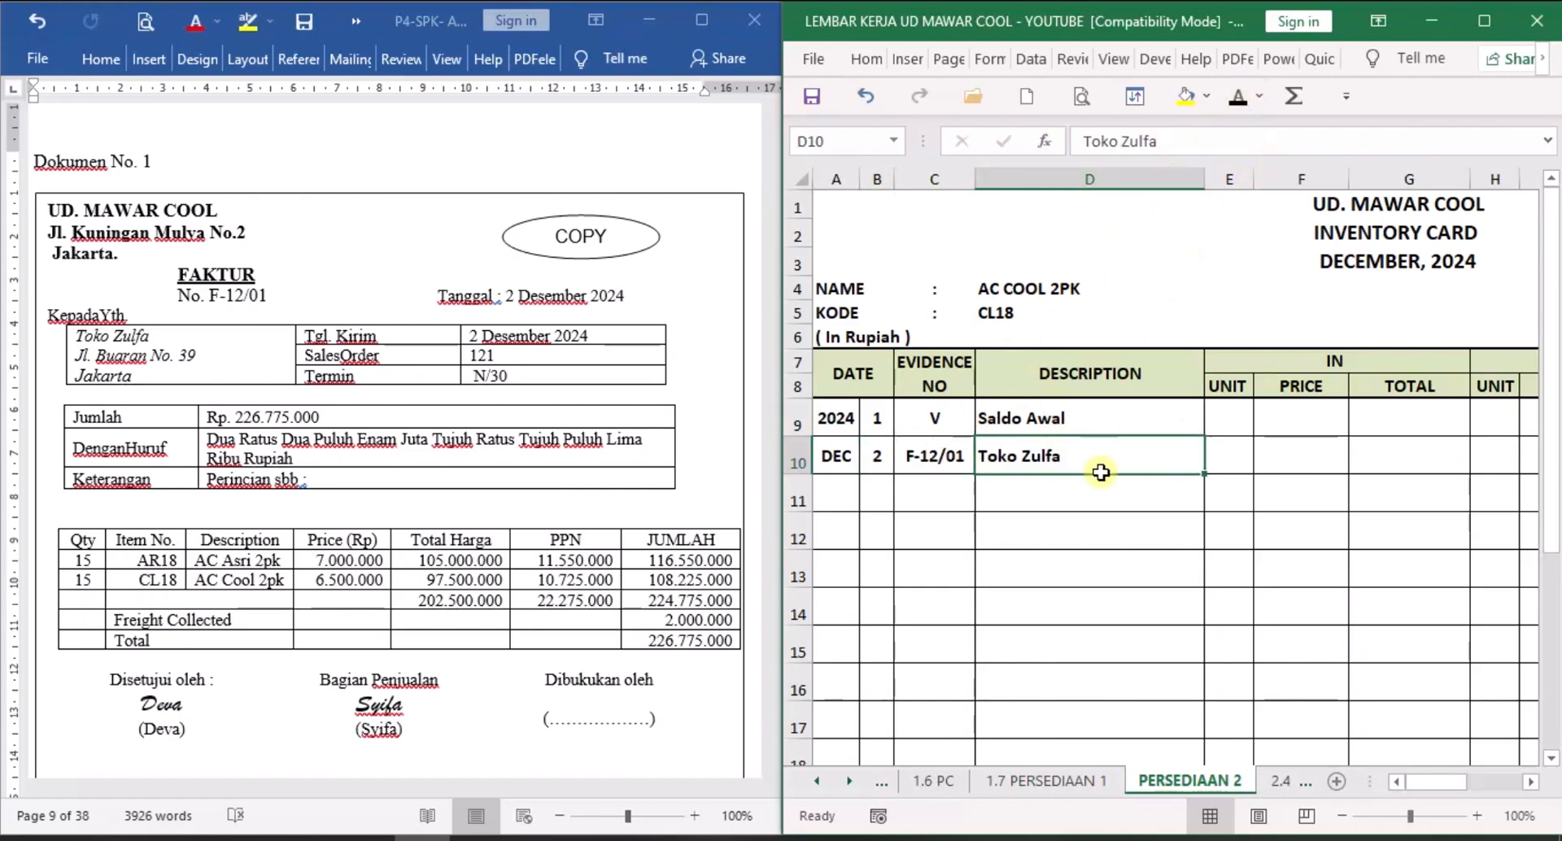
Show the hidden OUT unit 15 for invoice F-12/01 on the AC Cool 2pk card in black font.
{"action": "left_click", "coordinate": [1531, 783]}
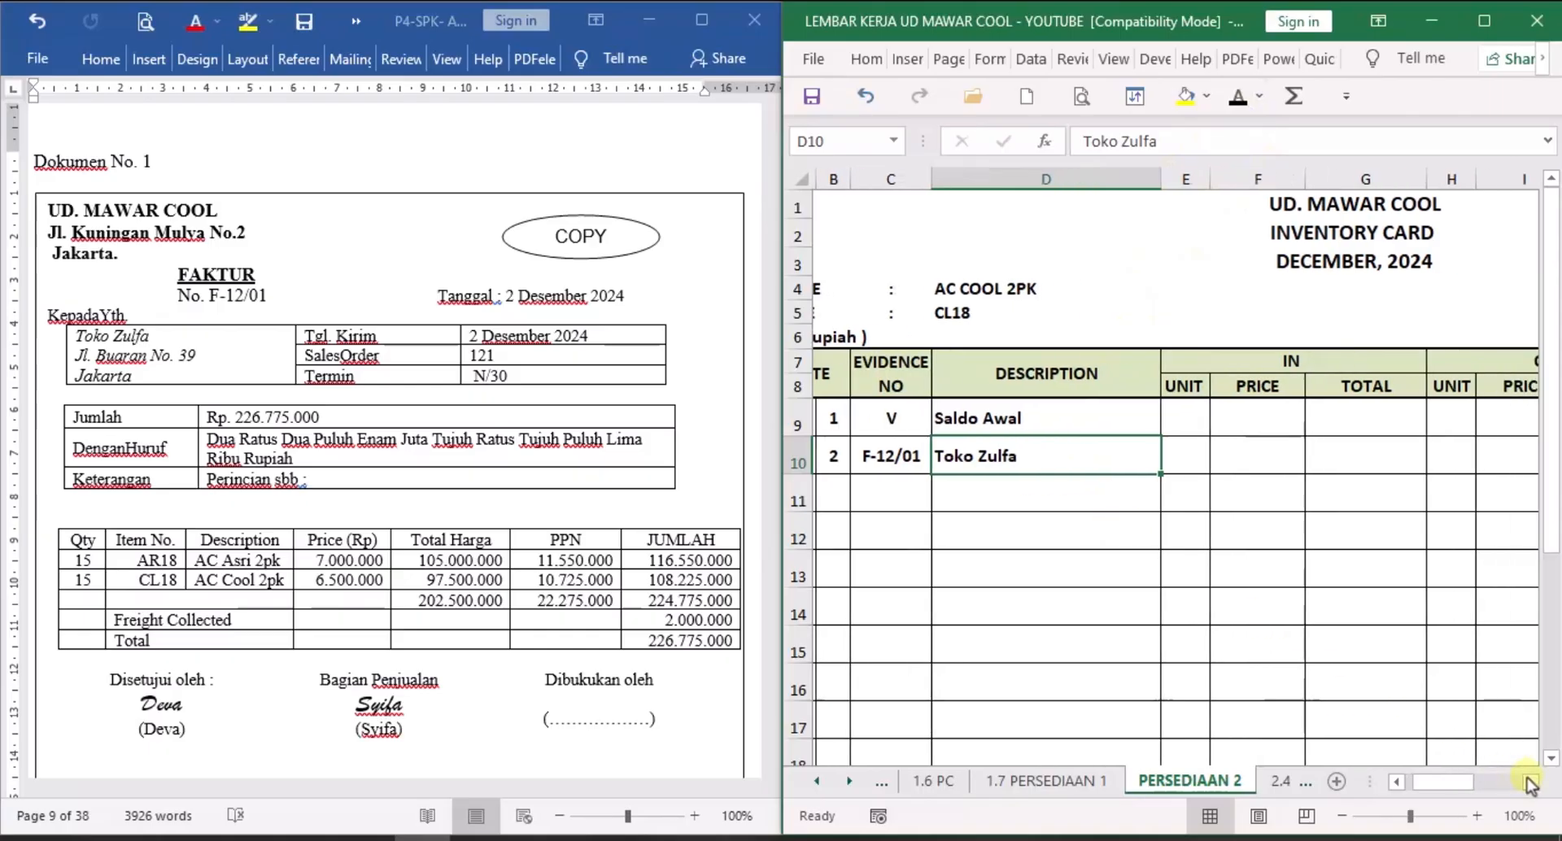
{"action": "left_click", "coordinate": [1531, 782]}
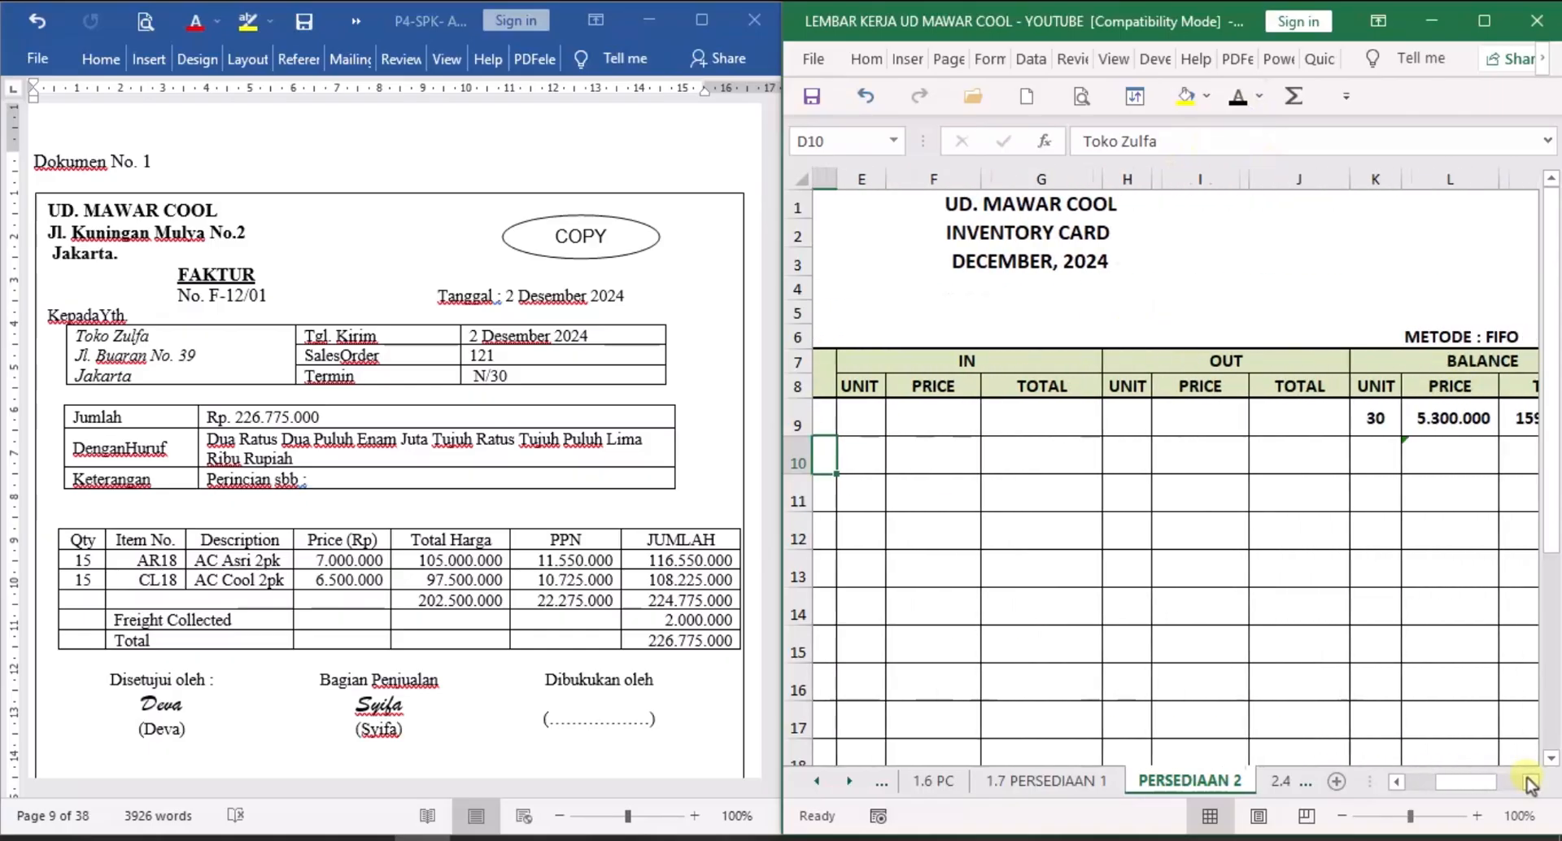
{"action": "left_click", "coordinate": [1115, 459]}
{"action": "left_click", "coordinate": [1238, 96]}
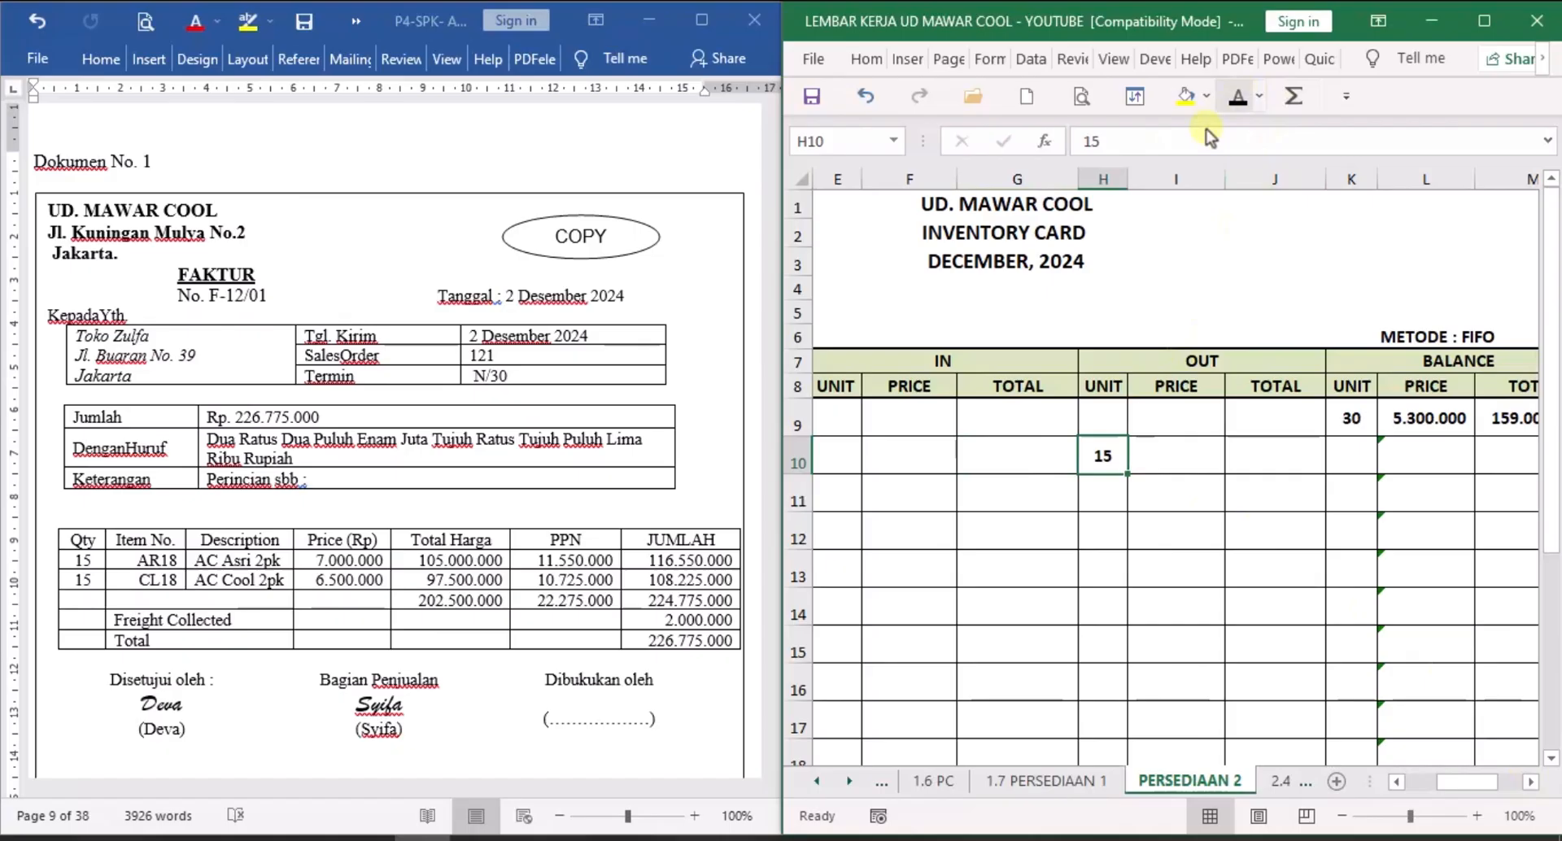
Highlight the opening balance price on the AC Cool 2pk card in yellow.
{"action": "left_click", "coordinate": [1191, 460]}
{"action": "left_click", "coordinate": [1416, 415]}
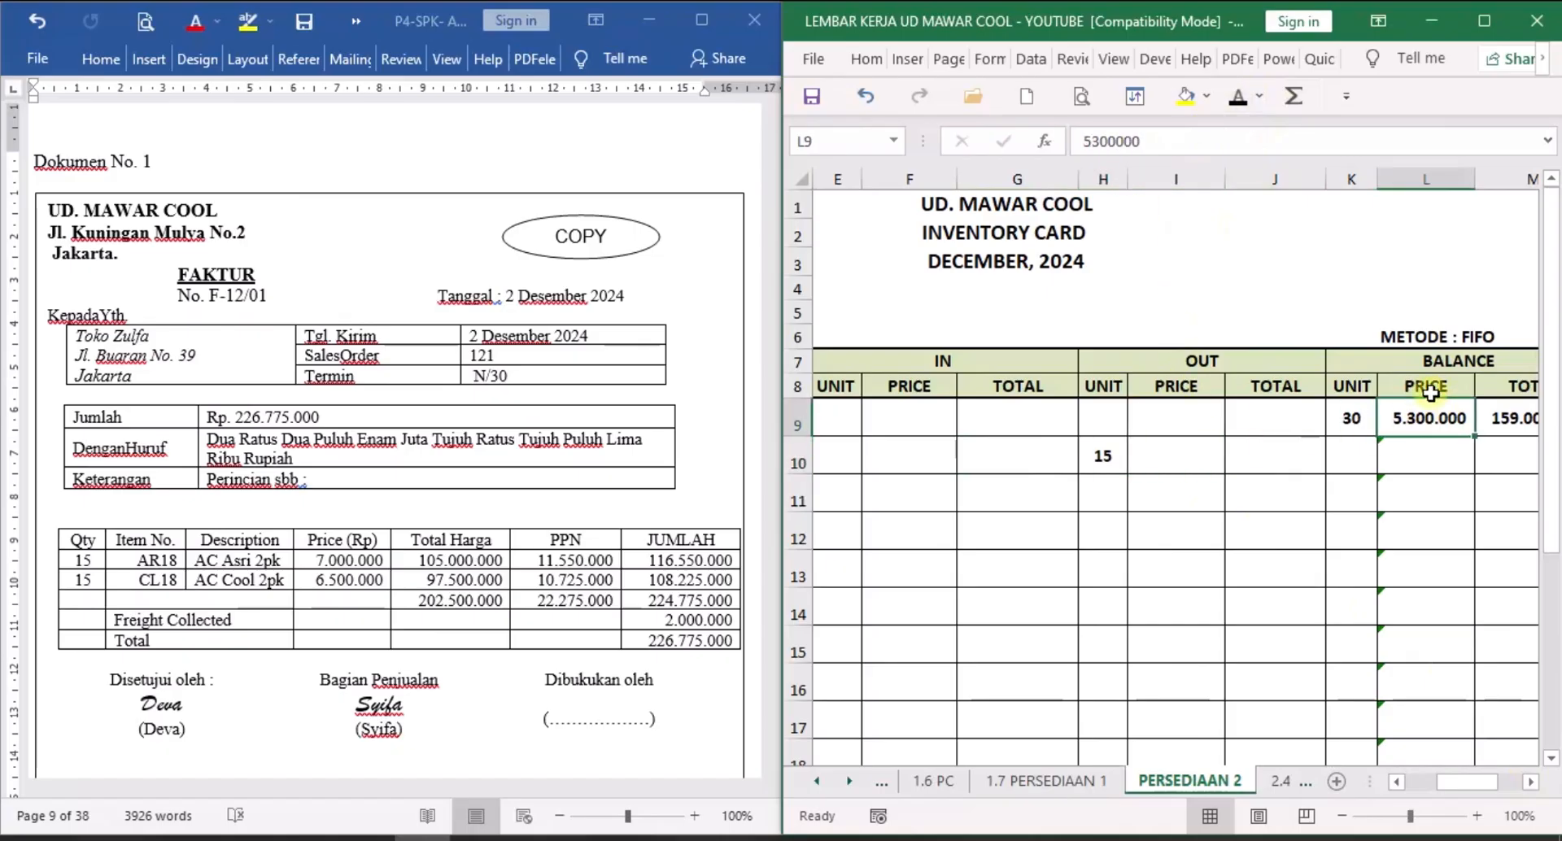
{"action": "left_click", "coordinate": [1186, 96]}
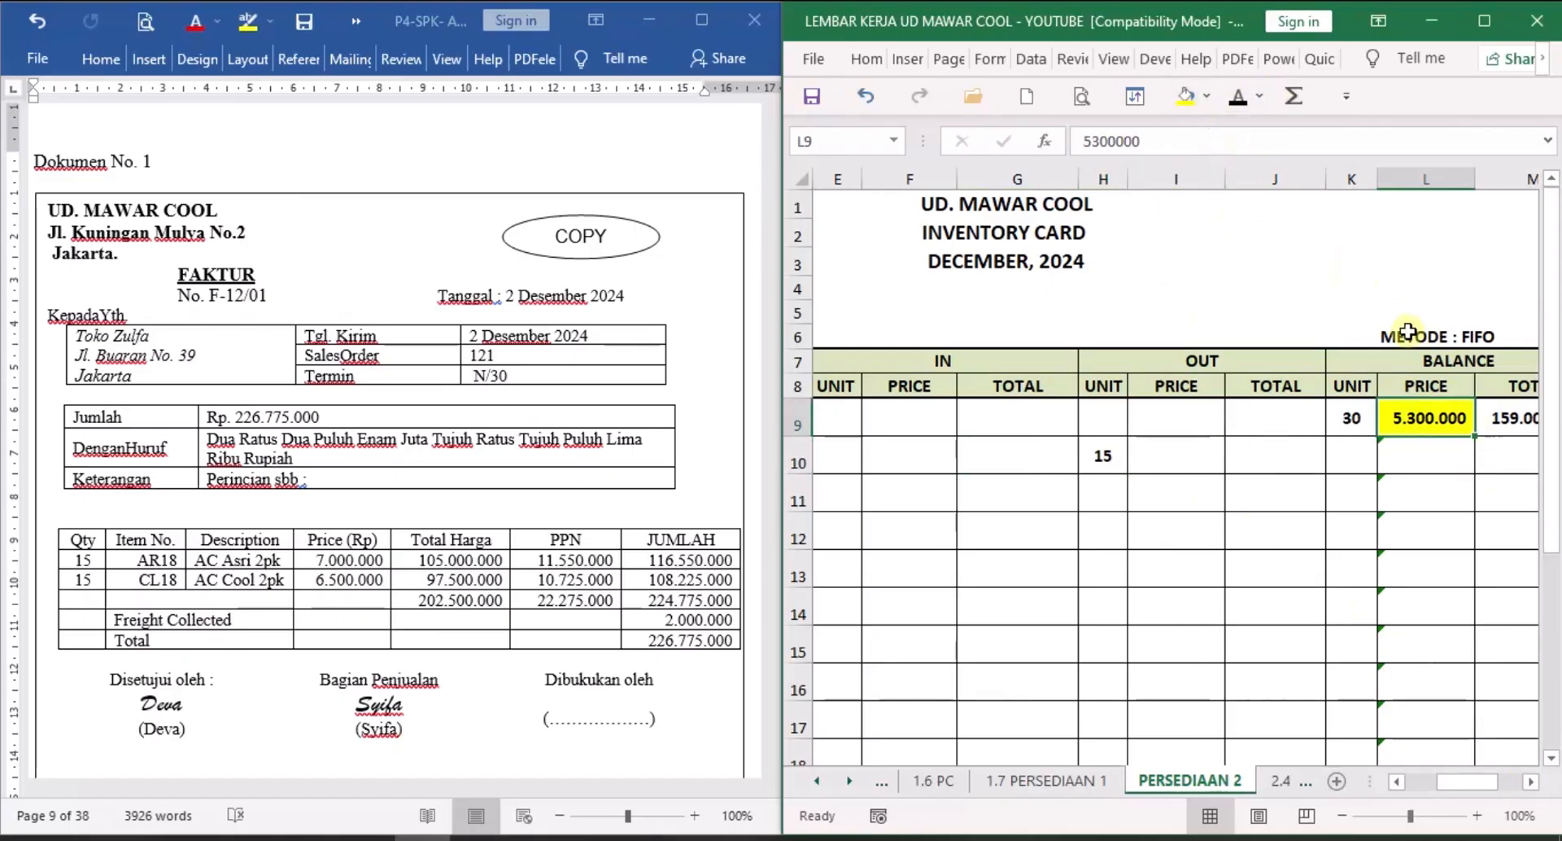
Show AC Cool 2pk's hidden OUT price 5.300.000 and OUT total 79.500.000 for the Toko Zulfa sale in black font.
{"action": "left_click", "coordinate": [1196, 454]}
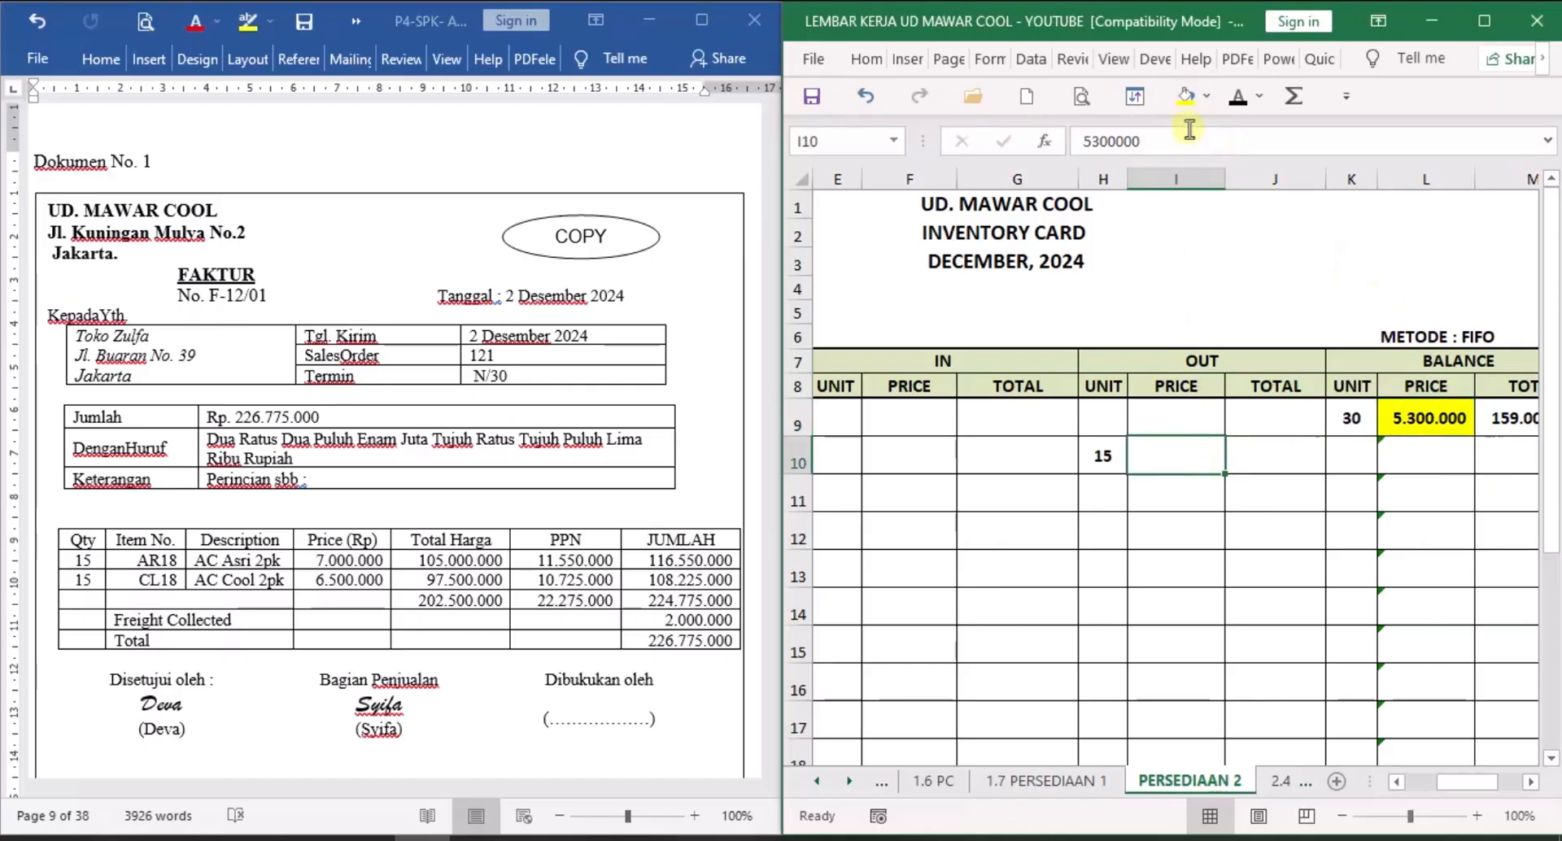
{"action": "left_click", "coordinate": [1238, 96]}
{"action": "left_click", "coordinate": [1278, 450]}
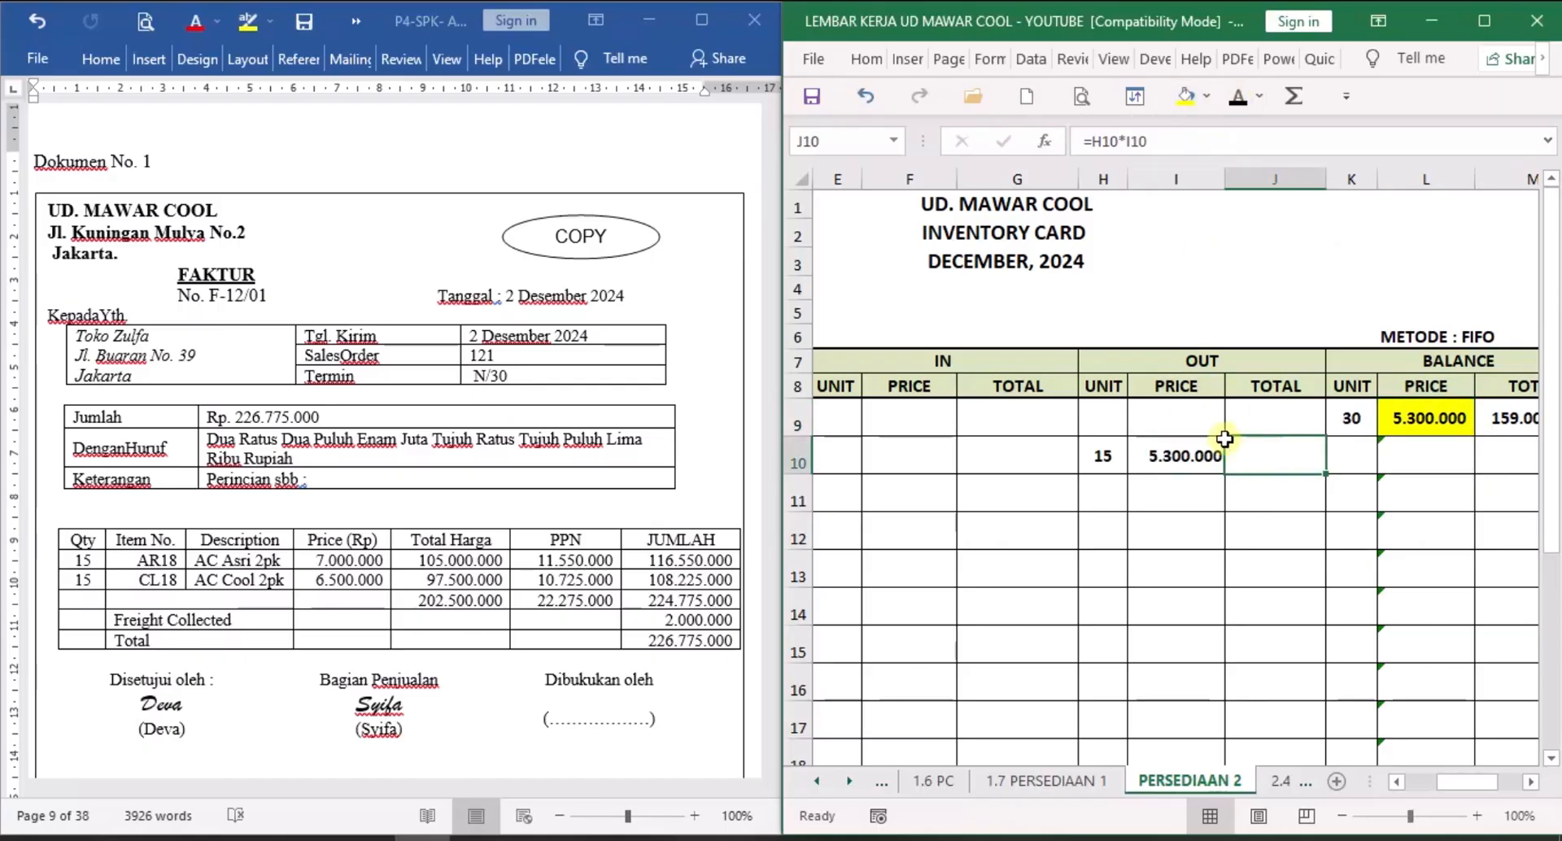
{"action": "left_click", "coordinate": [1237, 96]}
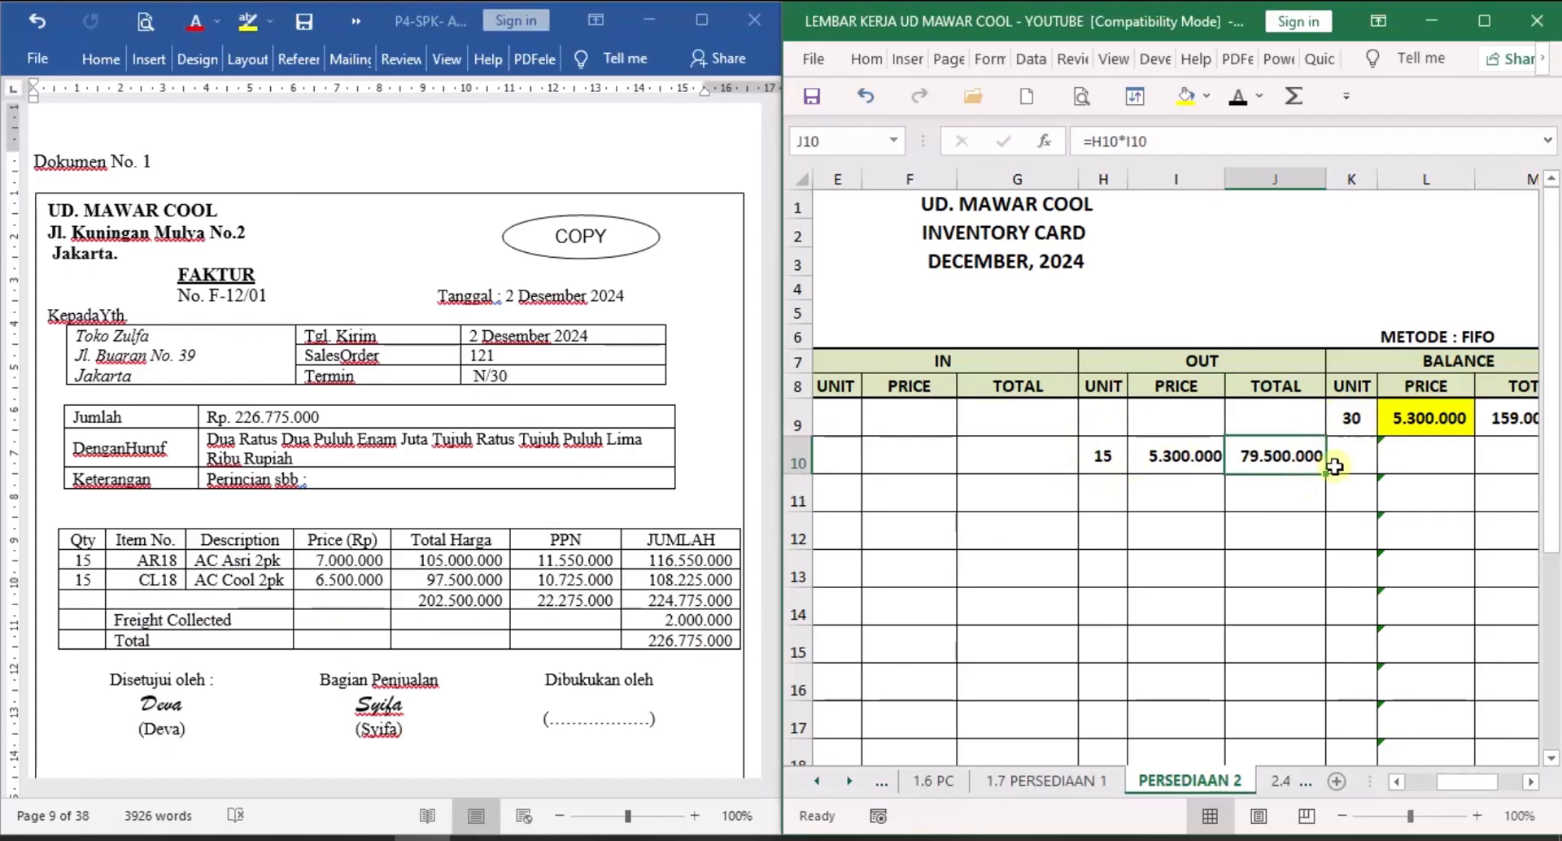
Show AC Cool 2pk's hidden BALANCE unit 15, price 5.300.000 and total 79.500.000 after the Toko Zulfa sale in black font.
{"action": "left_click", "coordinate": [1364, 450]}
{"action": "left_click", "coordinate": [1238, 96]}
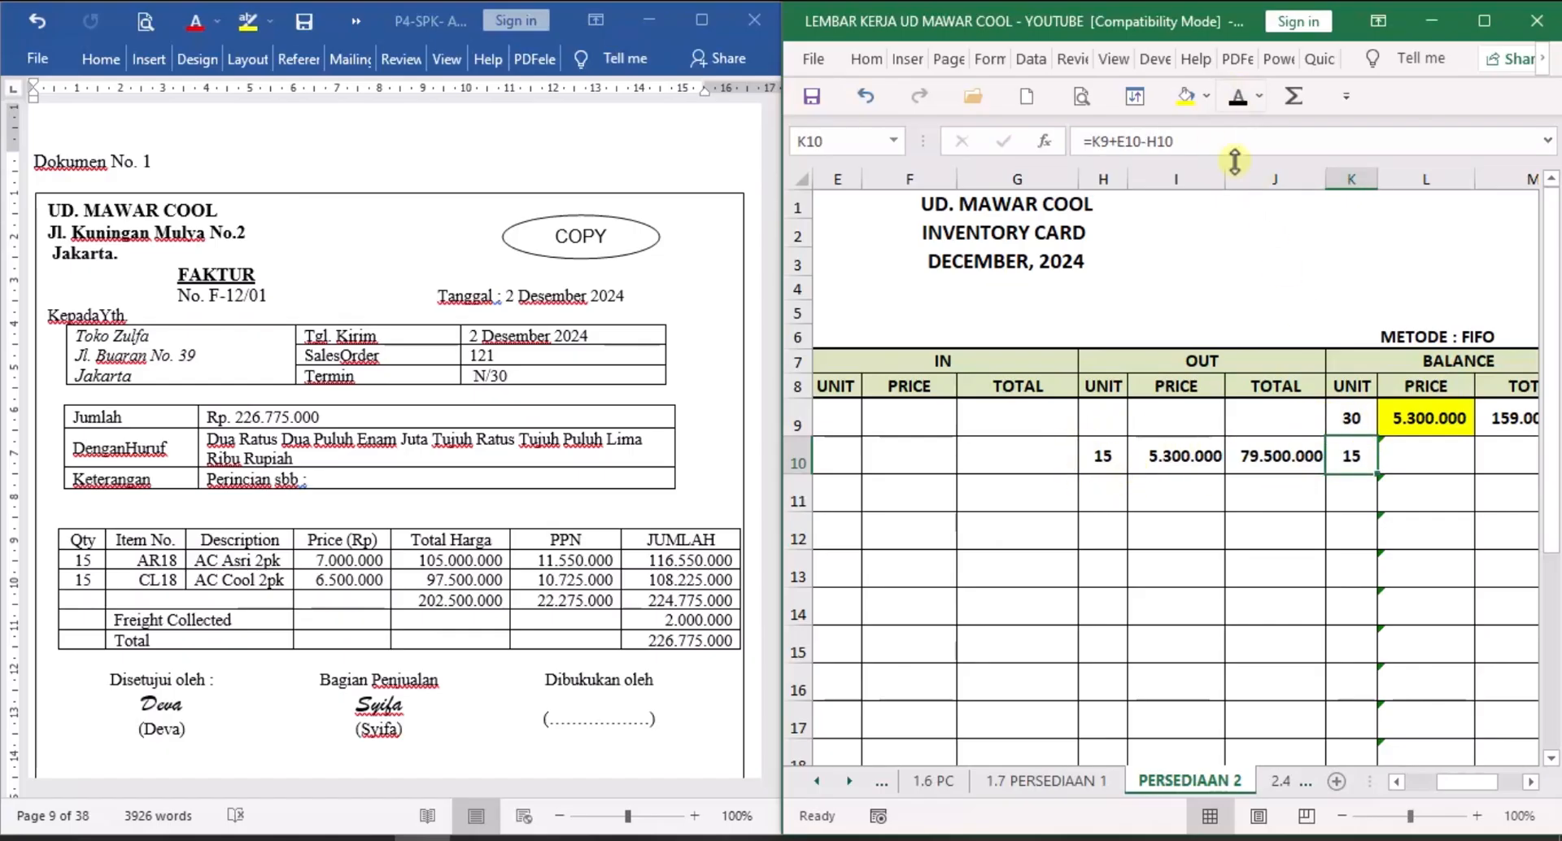
{"action": "left_click", "coordinate": [1435, 453]}
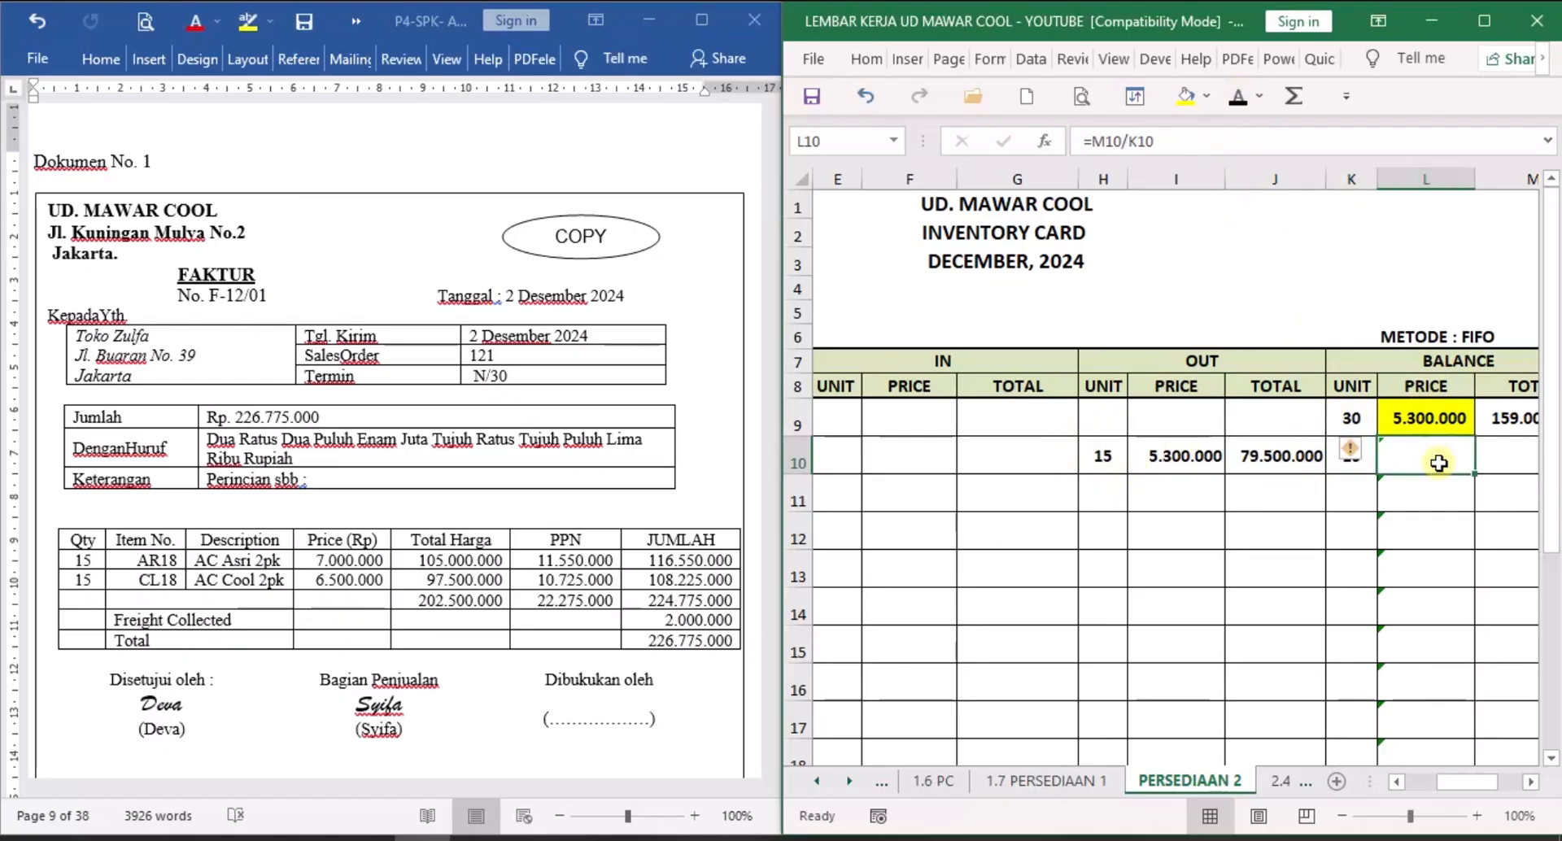
{"action": "left_click", "coordinate": [1238, 96]}
{"action": "left_click", "coordinate": [1532, 782]}
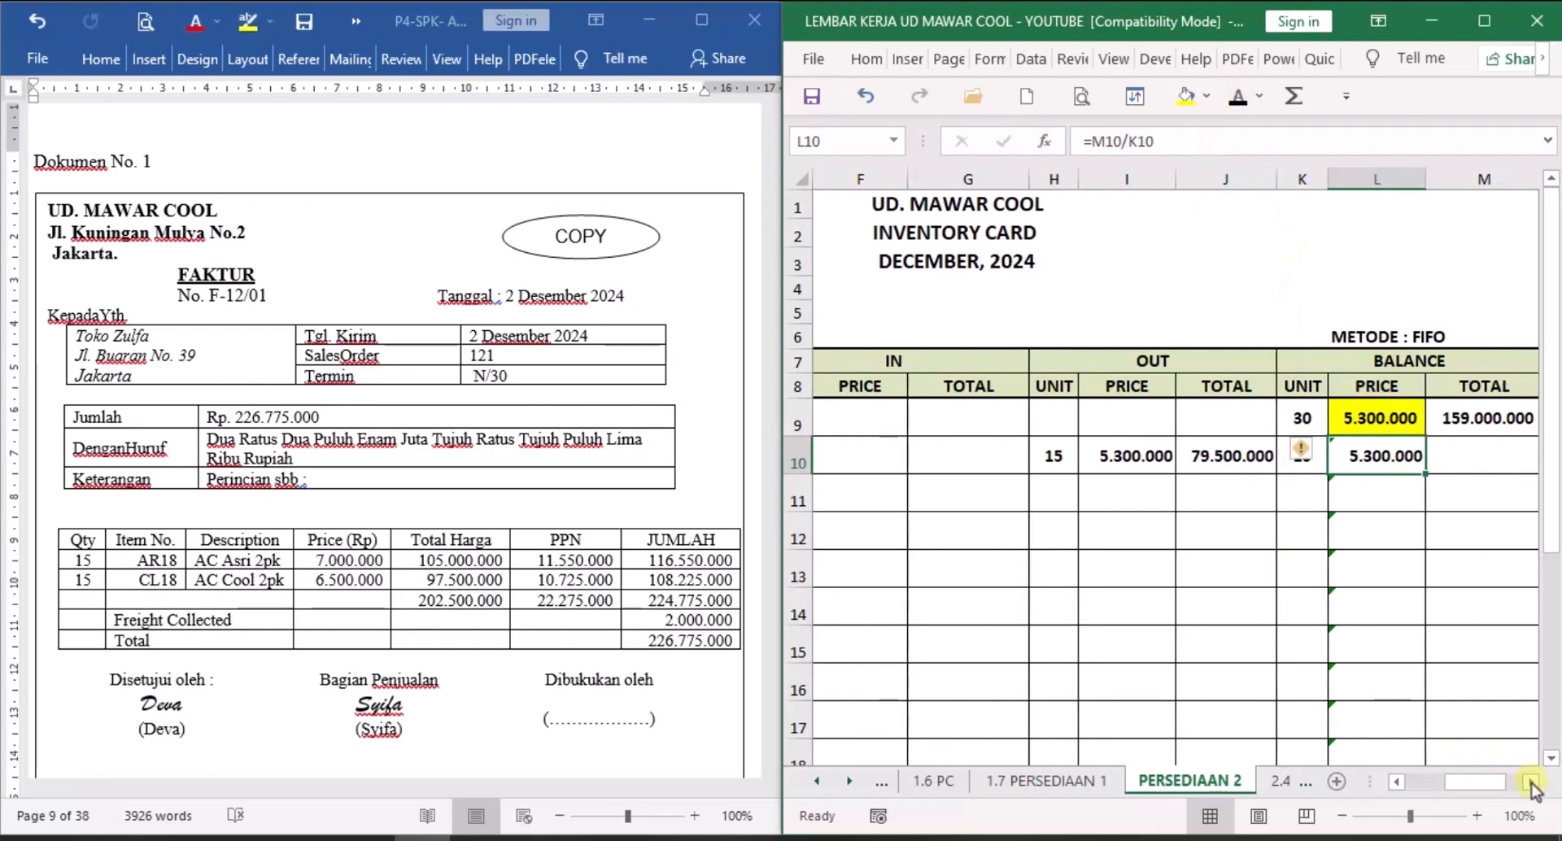
{"action": "left_click", "coordinate": [1532, 782]}
{"action": "left_click", "coordinate": [1389, 456]}
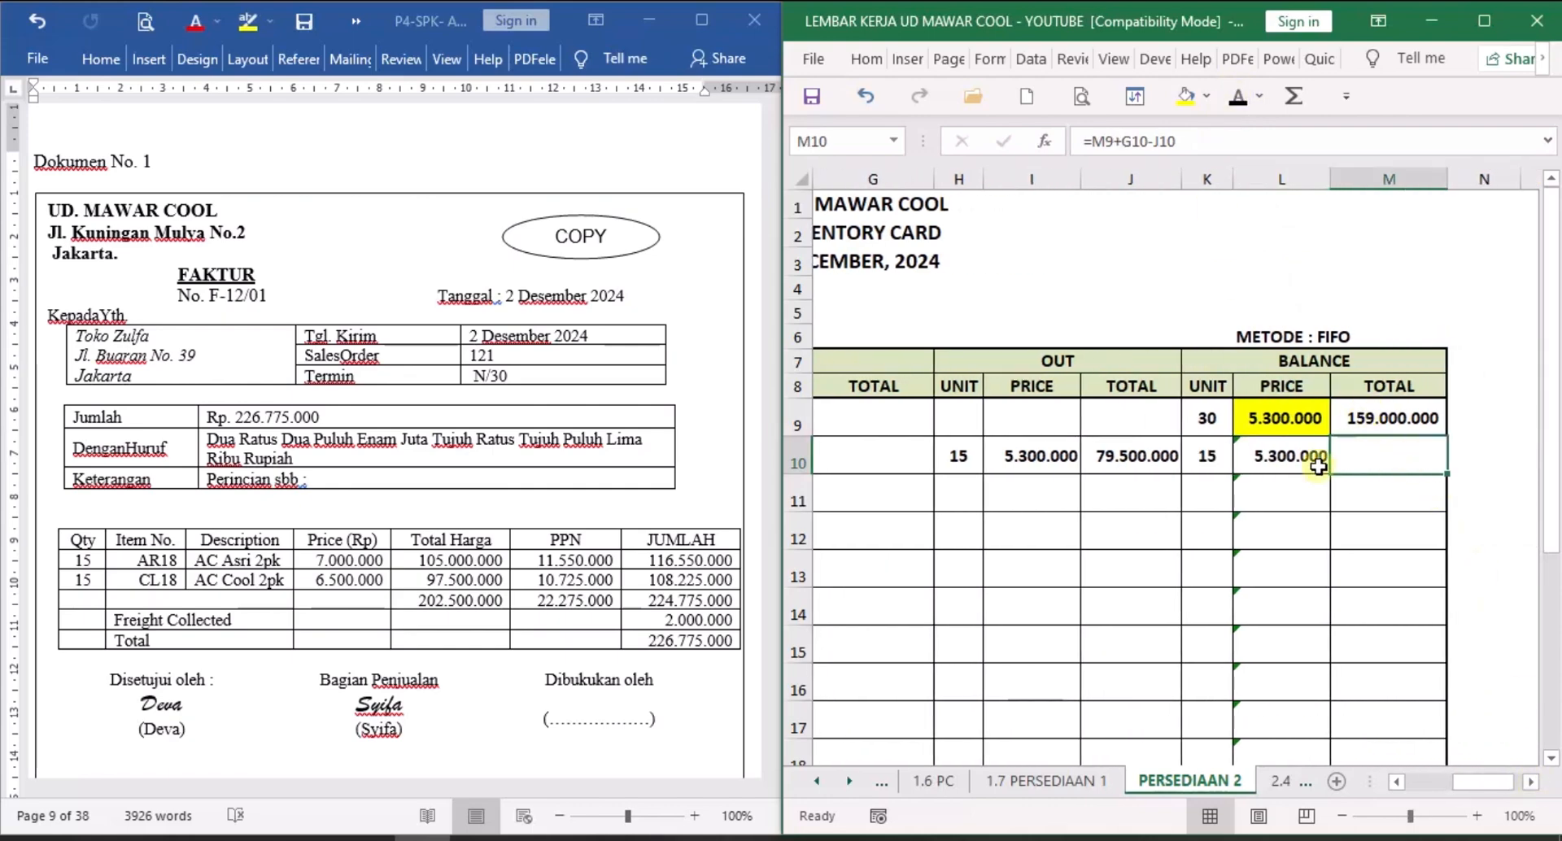
{"action": "left_click", "coordinate": [1238, 96]}
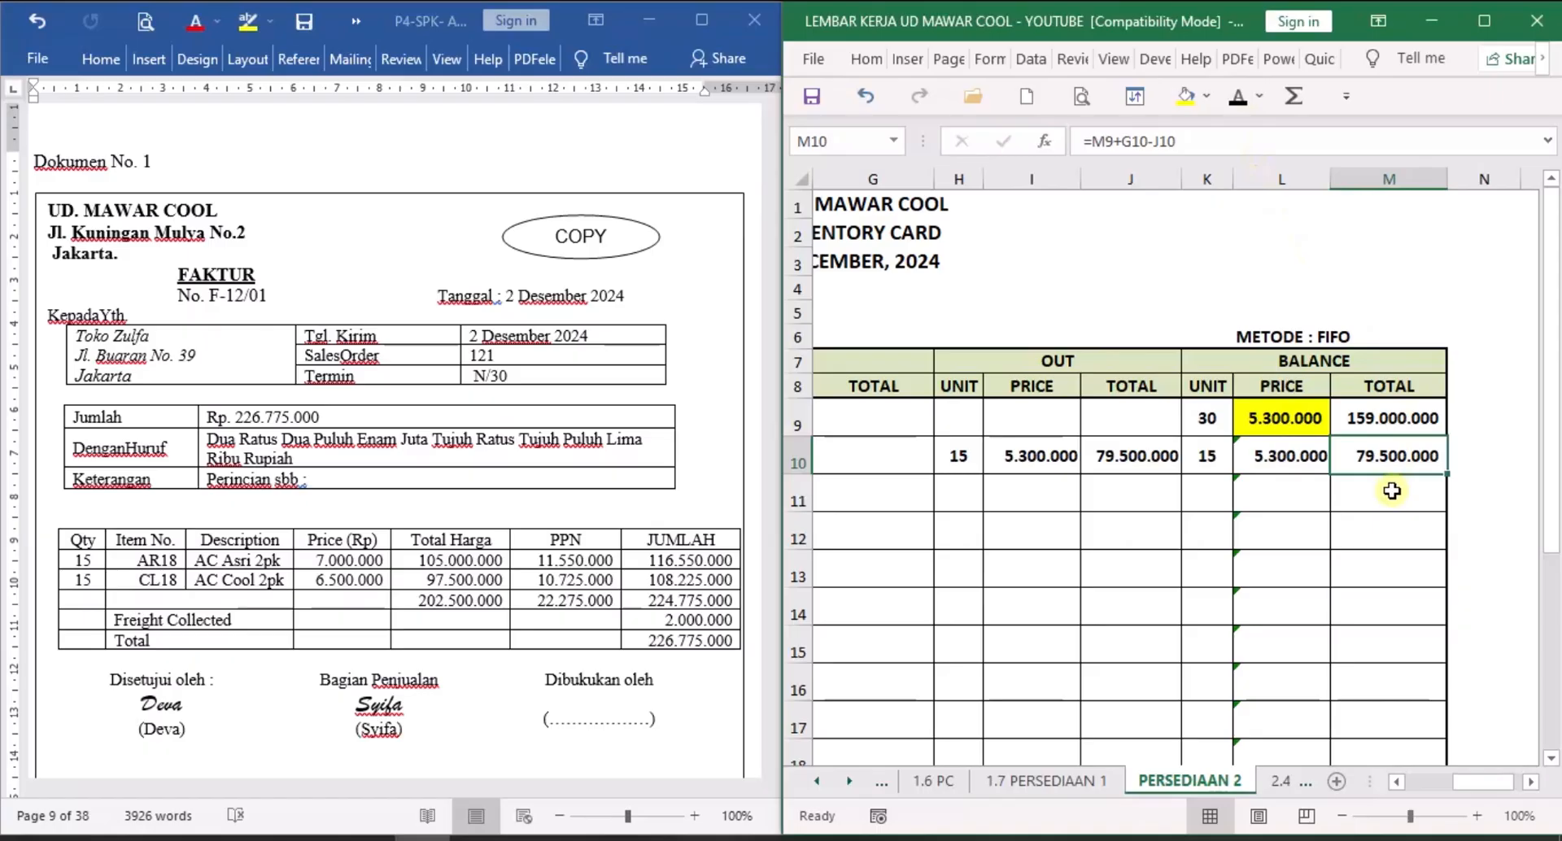
Highlight the Toko Zulfa sale's OUT totals in light red on the PERSEDIAAN 2 and 1.7 PERSEDIAAN 1 inventory cards.
{"action": "left_click", "coordinate": [1397, 783]}
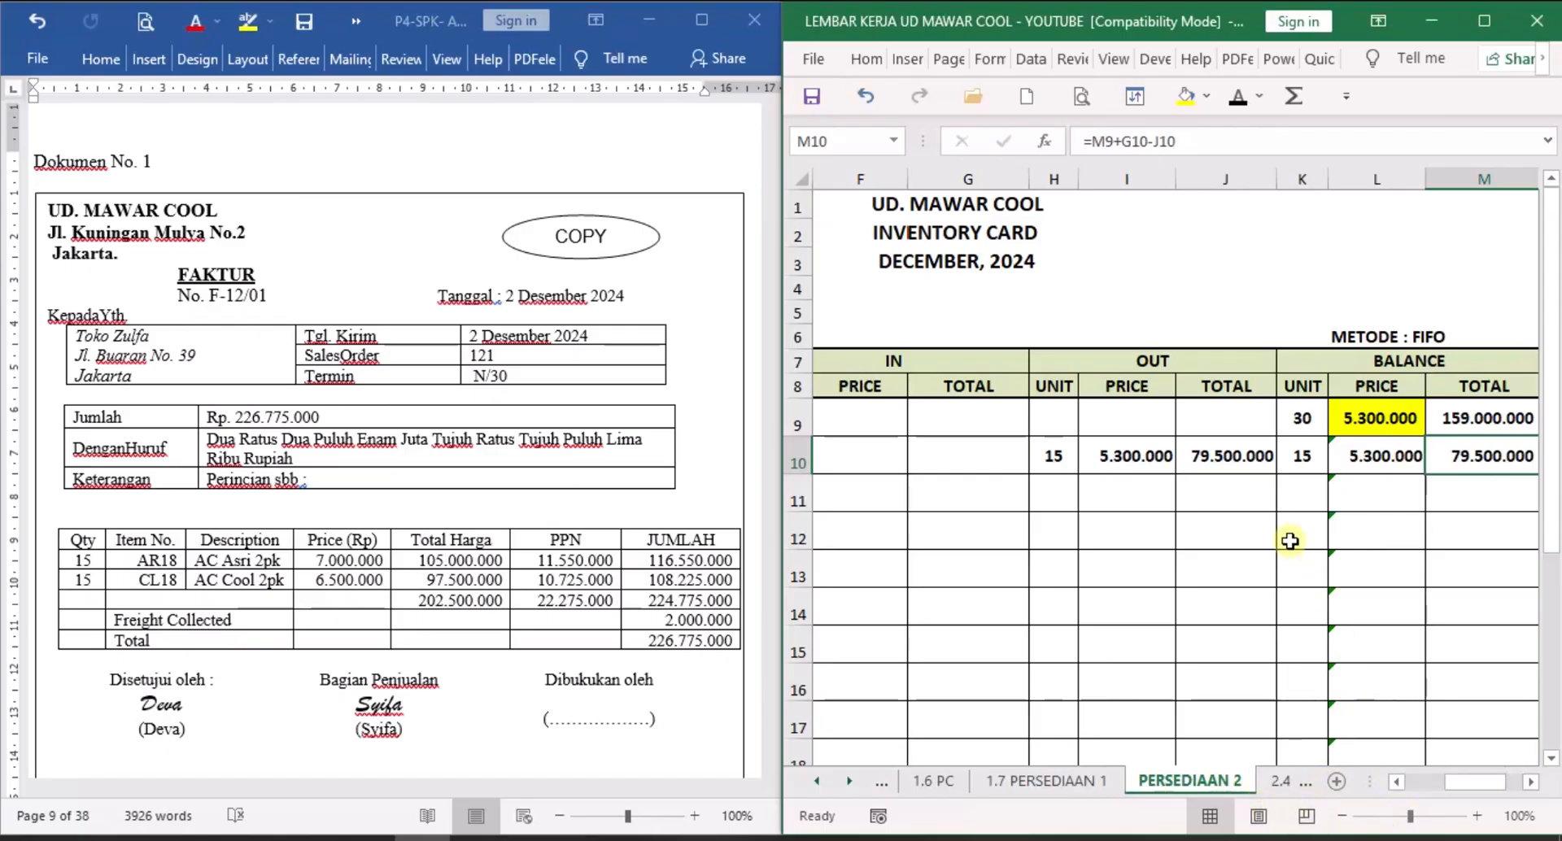
{"action": "left_click", "coordinate": [1245, 456]}
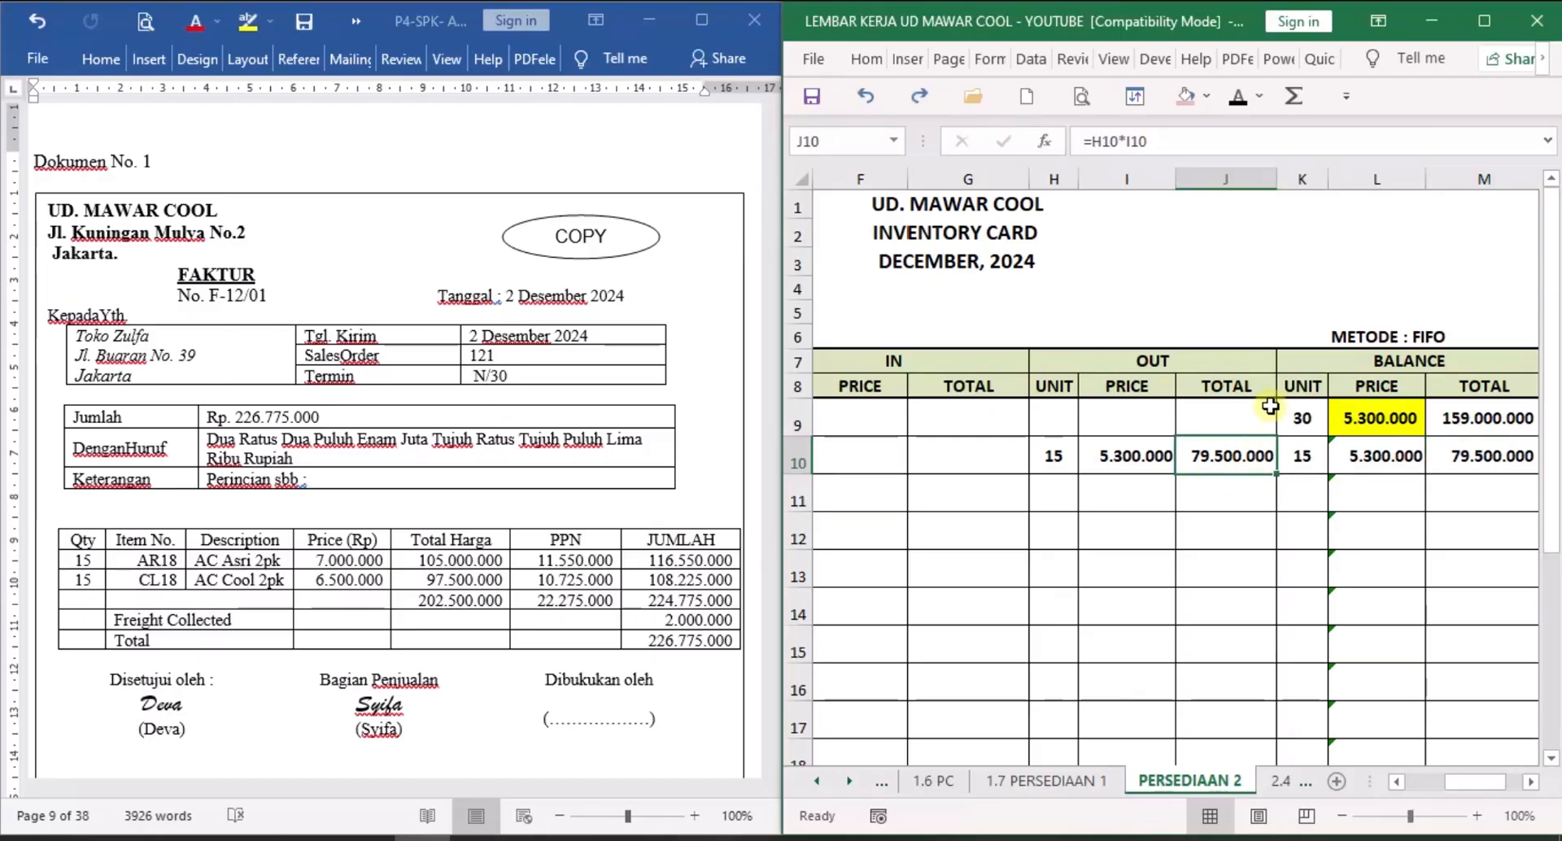
{"action": "left_click", "coordinate": [1188, 96]}
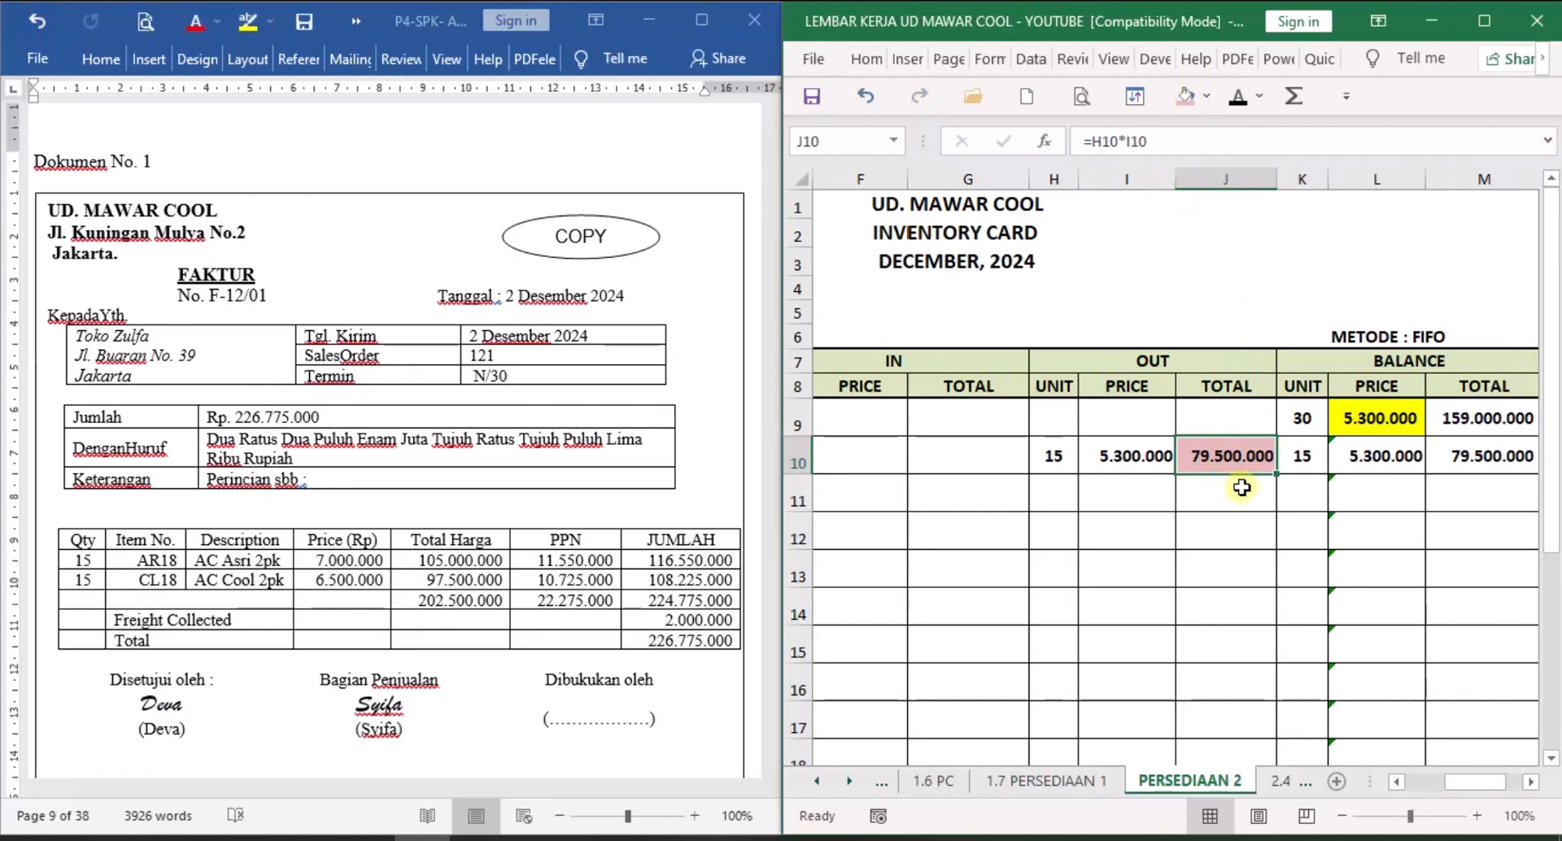
{"action": "left_click", "coordinate": [1099, 782]}
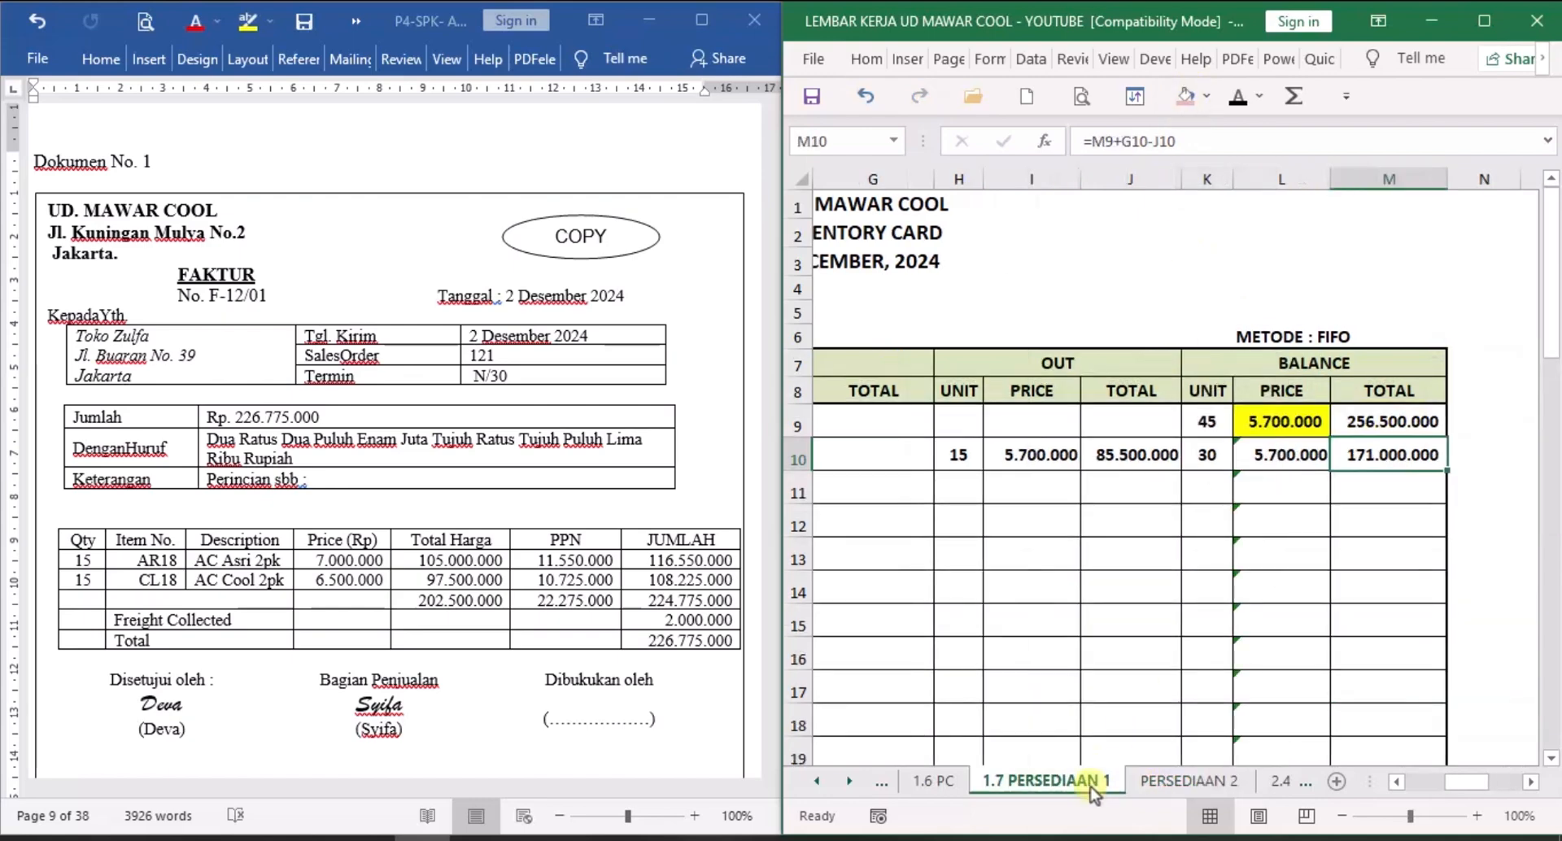
{"action": "left_click", "coordinate": [1170, 464]}
{"action": "left_click", "coordinate": [1186, 96]}
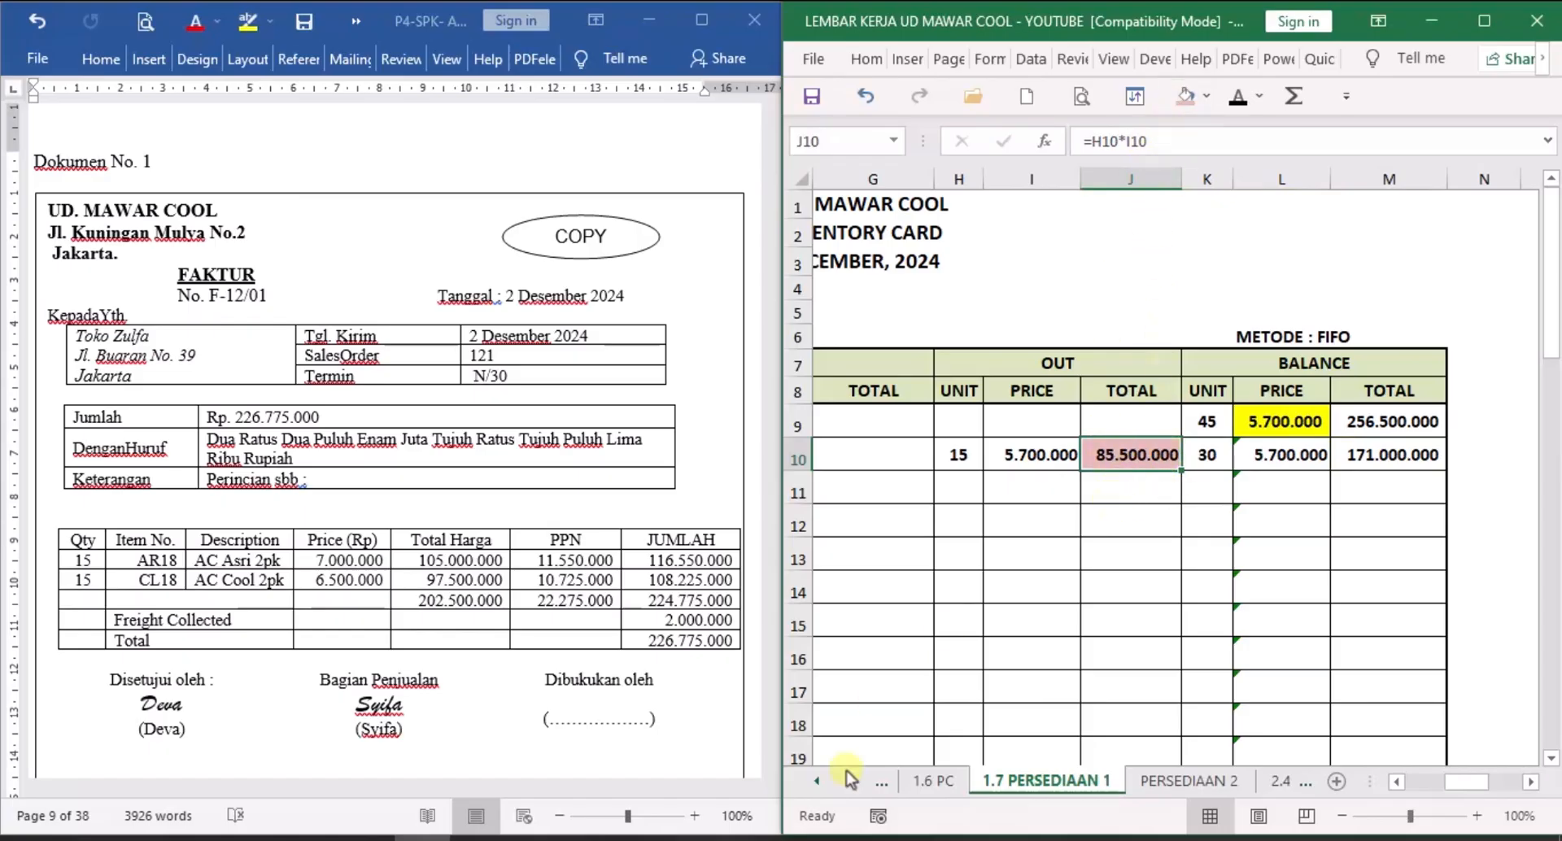
On the 1.2 SJ sheet, show invoice F-12/01's hidden cost of goods sold debit of 165.000.000 in black font.
{"action": "left_click", "coordinate": [817, 782]}
{"action": "left_click", "coordinate": [817, 781]}
{"action": "left_click", "coordinate": [817, 781]}
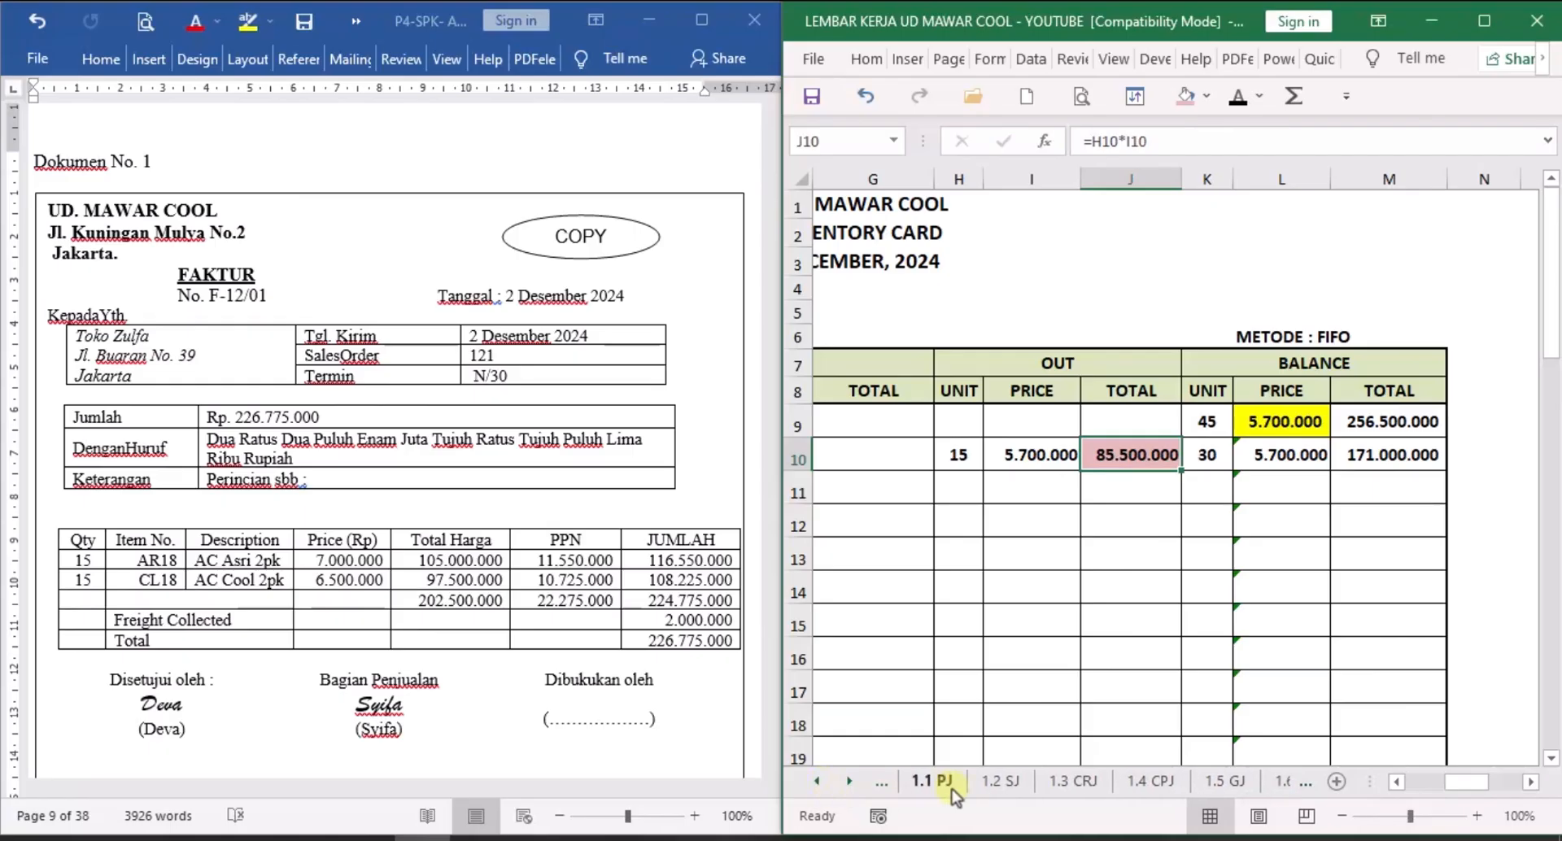
{"action": "left_click", "coordinate": [1013, 789]}
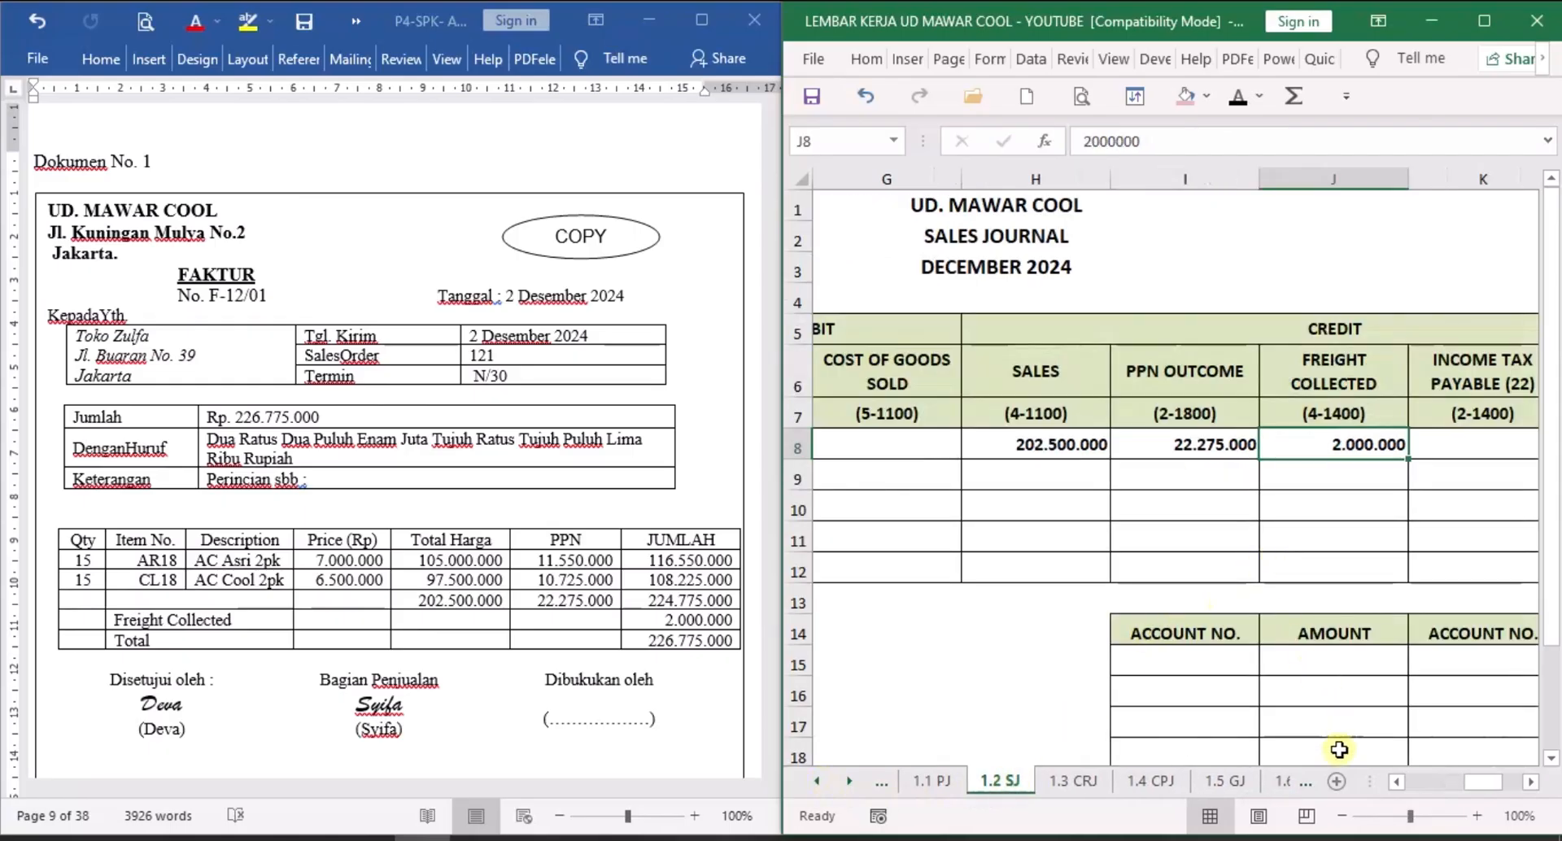
{"action": "left_click", "coordinate": [1397, 782]}
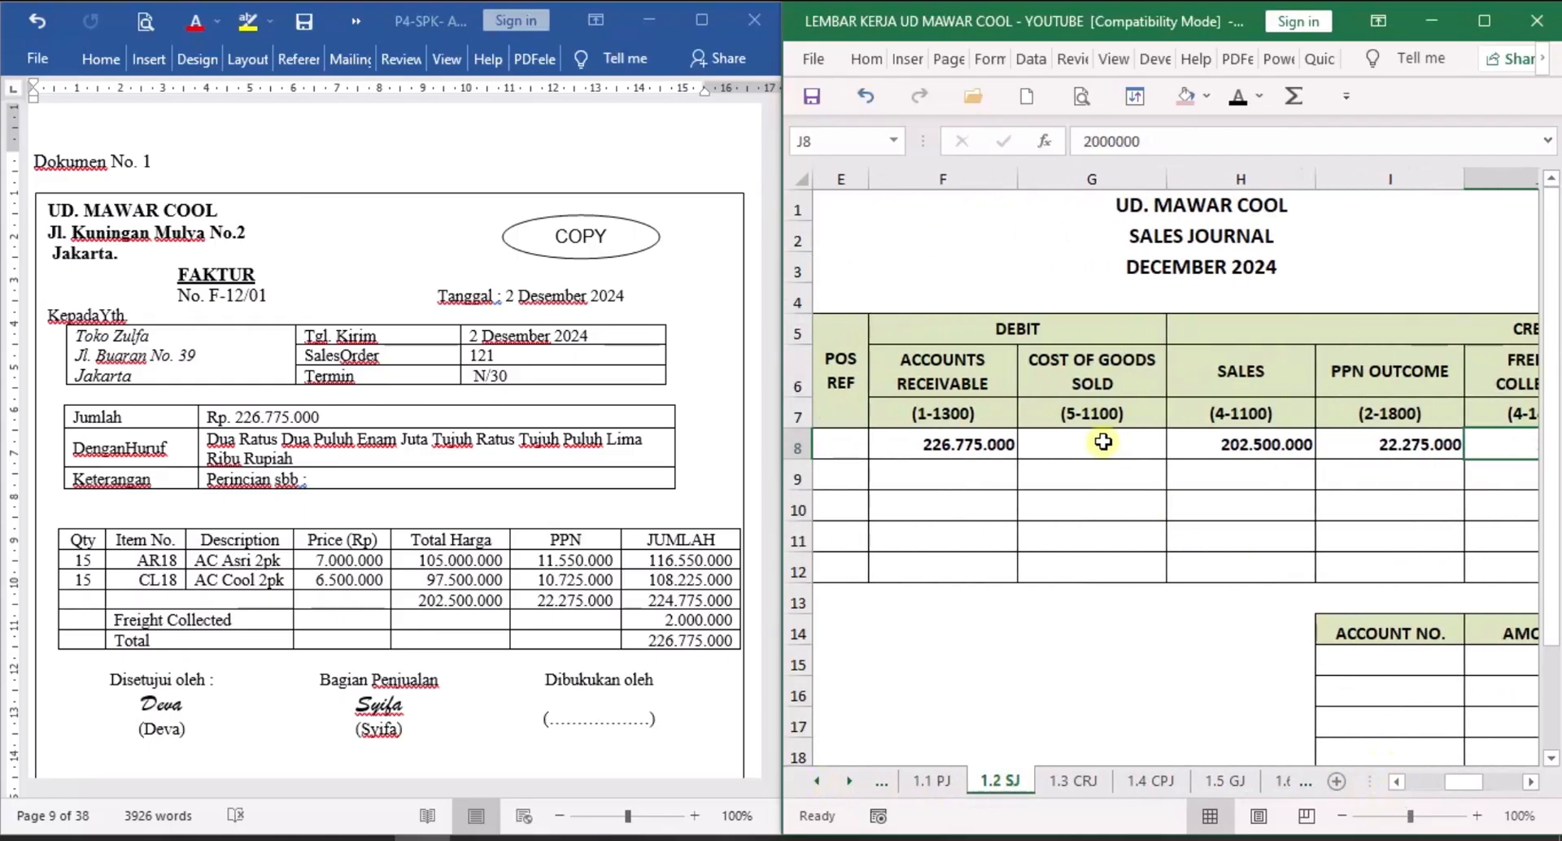
{"action": "left_click", "coordinate": [1104, 442]}
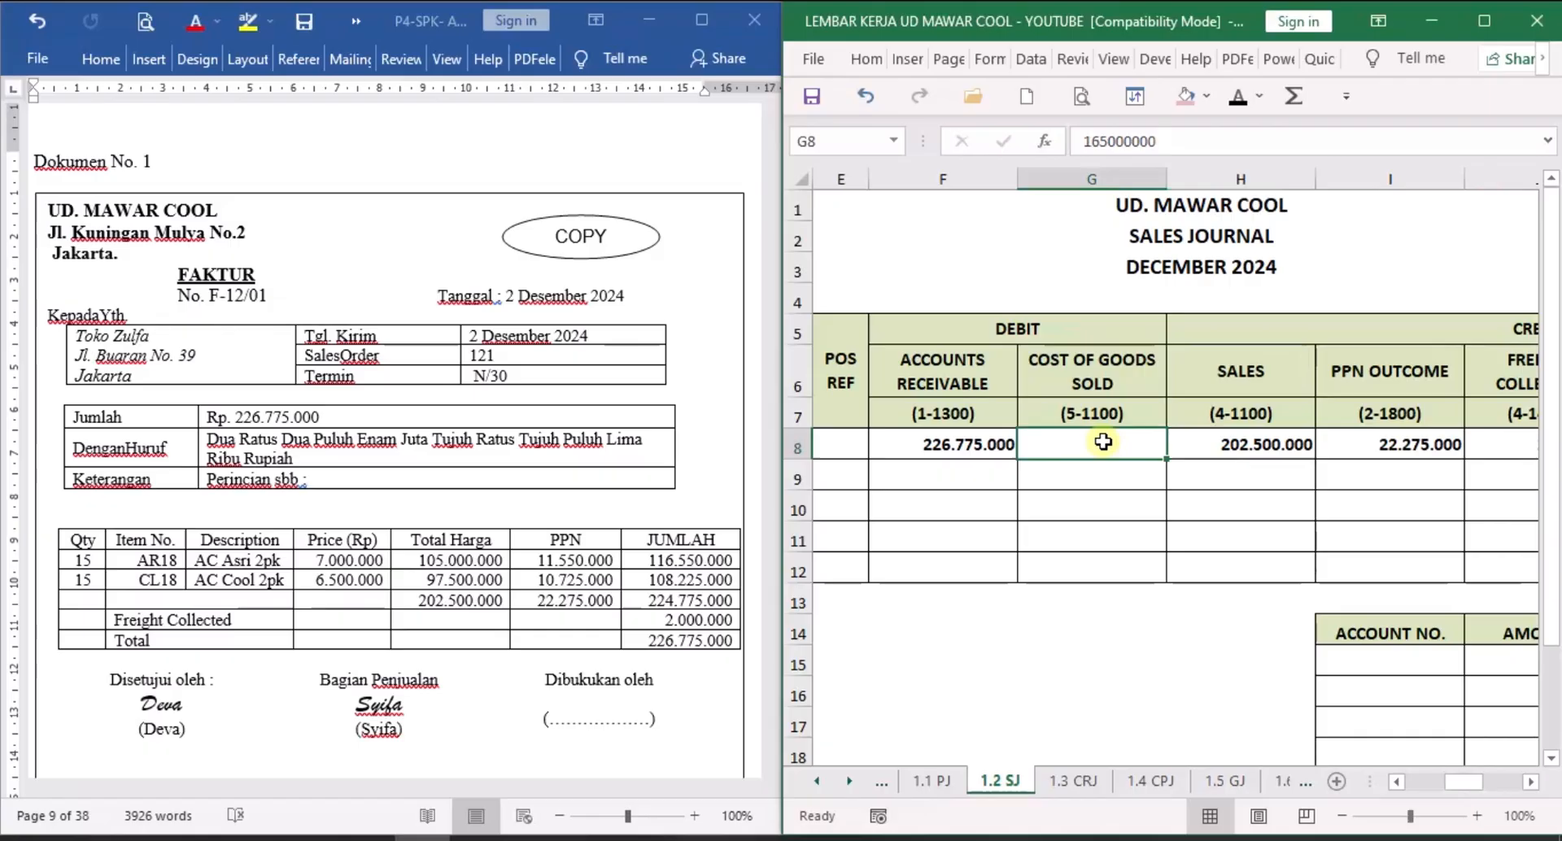
{"action": "left_click", "coordinate": [1238, 98]}
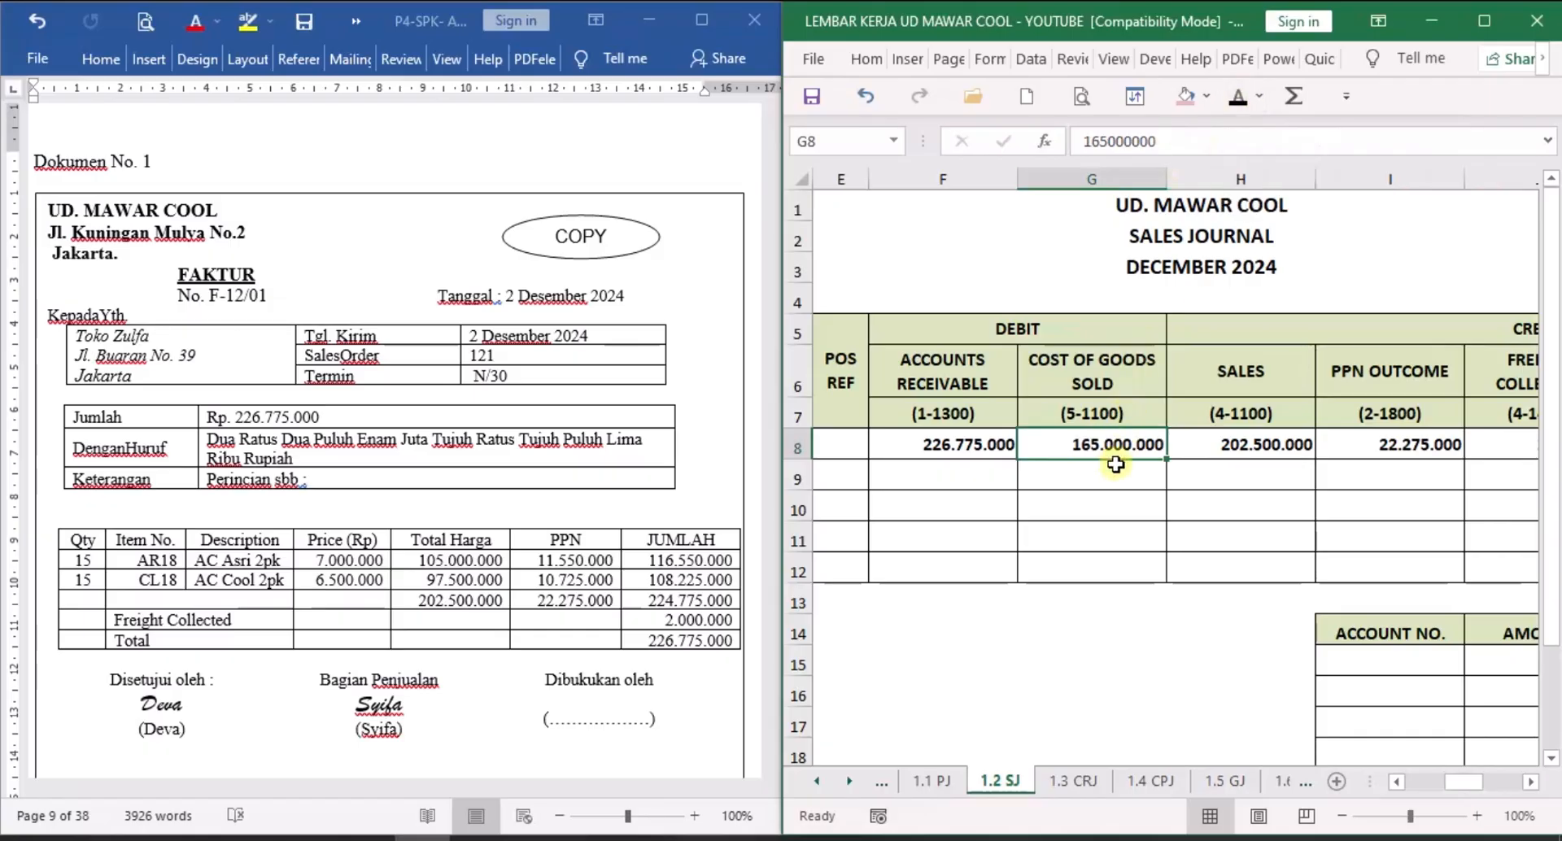
Show the hidden merchandise inventory credit of 165.000.000 for invoice F-12/01 in the sales journal in black font.
{"action": "left_click", "coordinate": [1531, 782]}
{"action": "left_click", "coordinate": [1532, 782]}
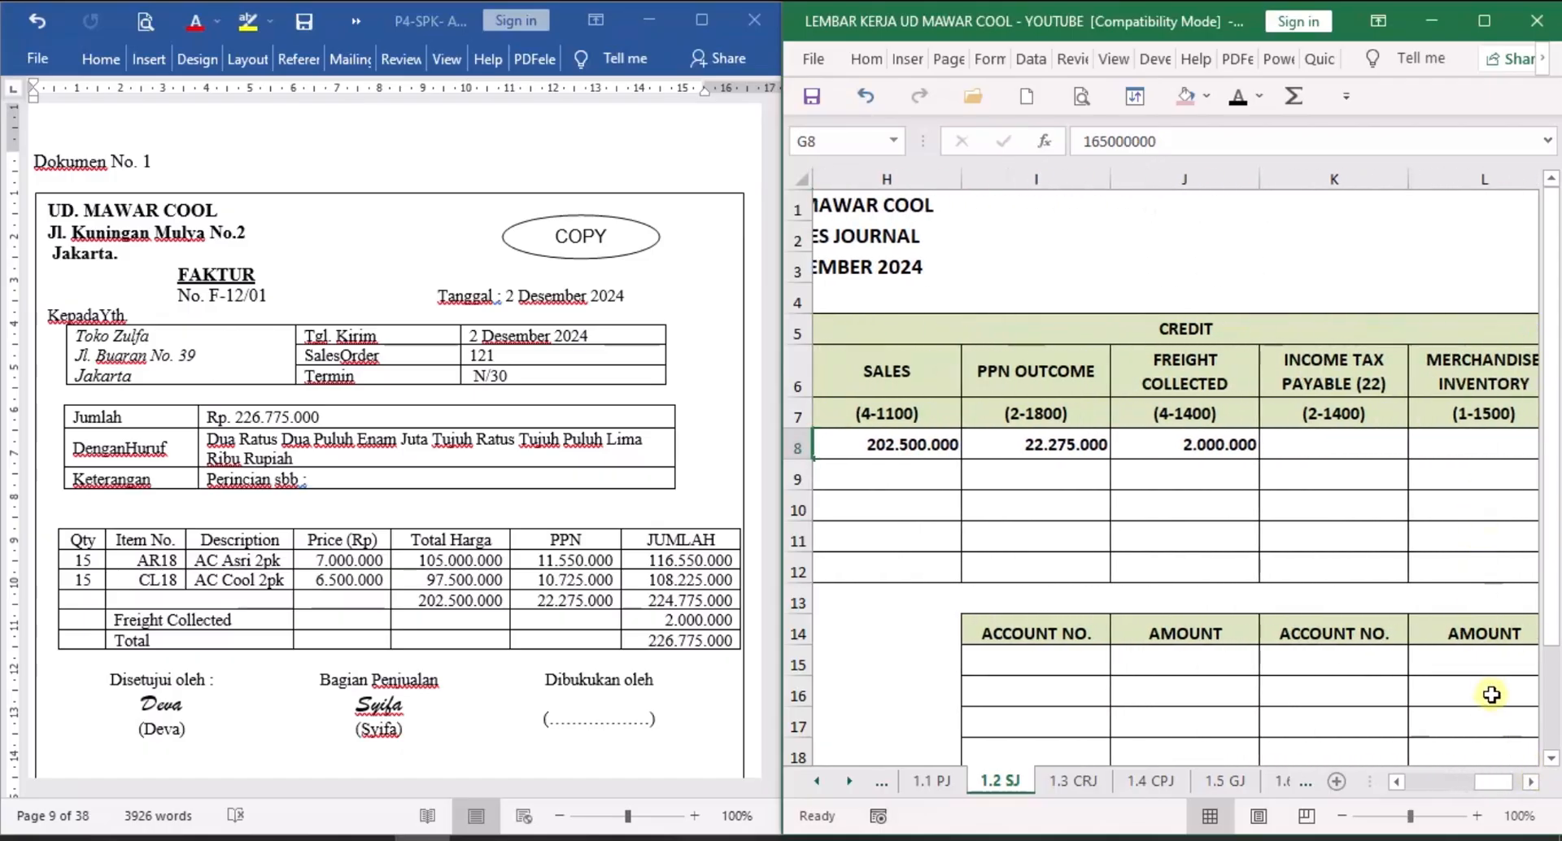
{"action": "left_click", "coordinate": [1528, 786]}
{"action": "left_click", "coordinate": [1374, 447]}
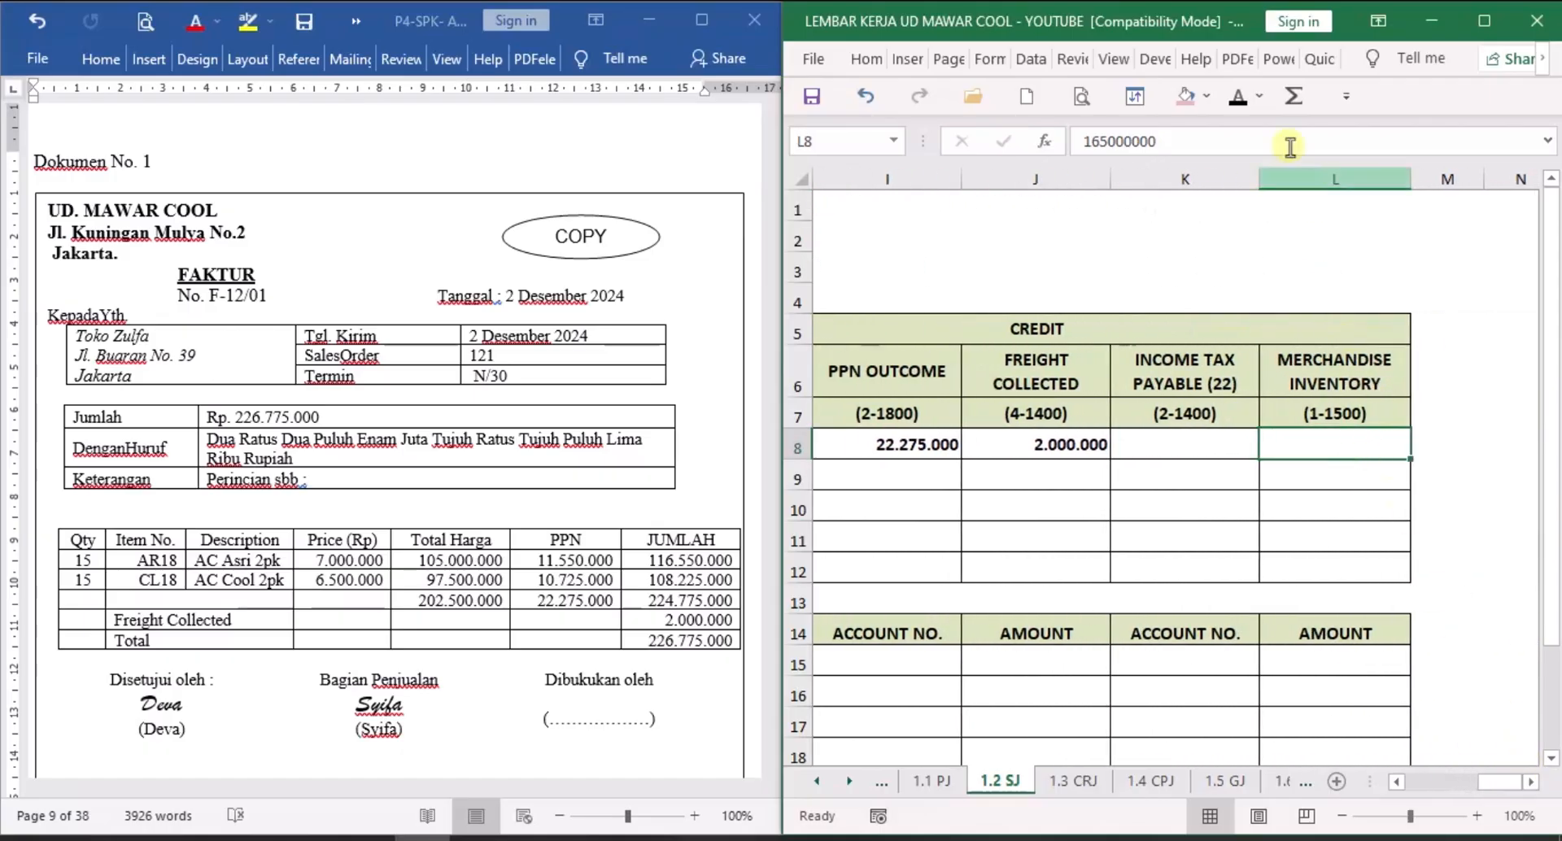
{"action": "key", "text": "F4"}
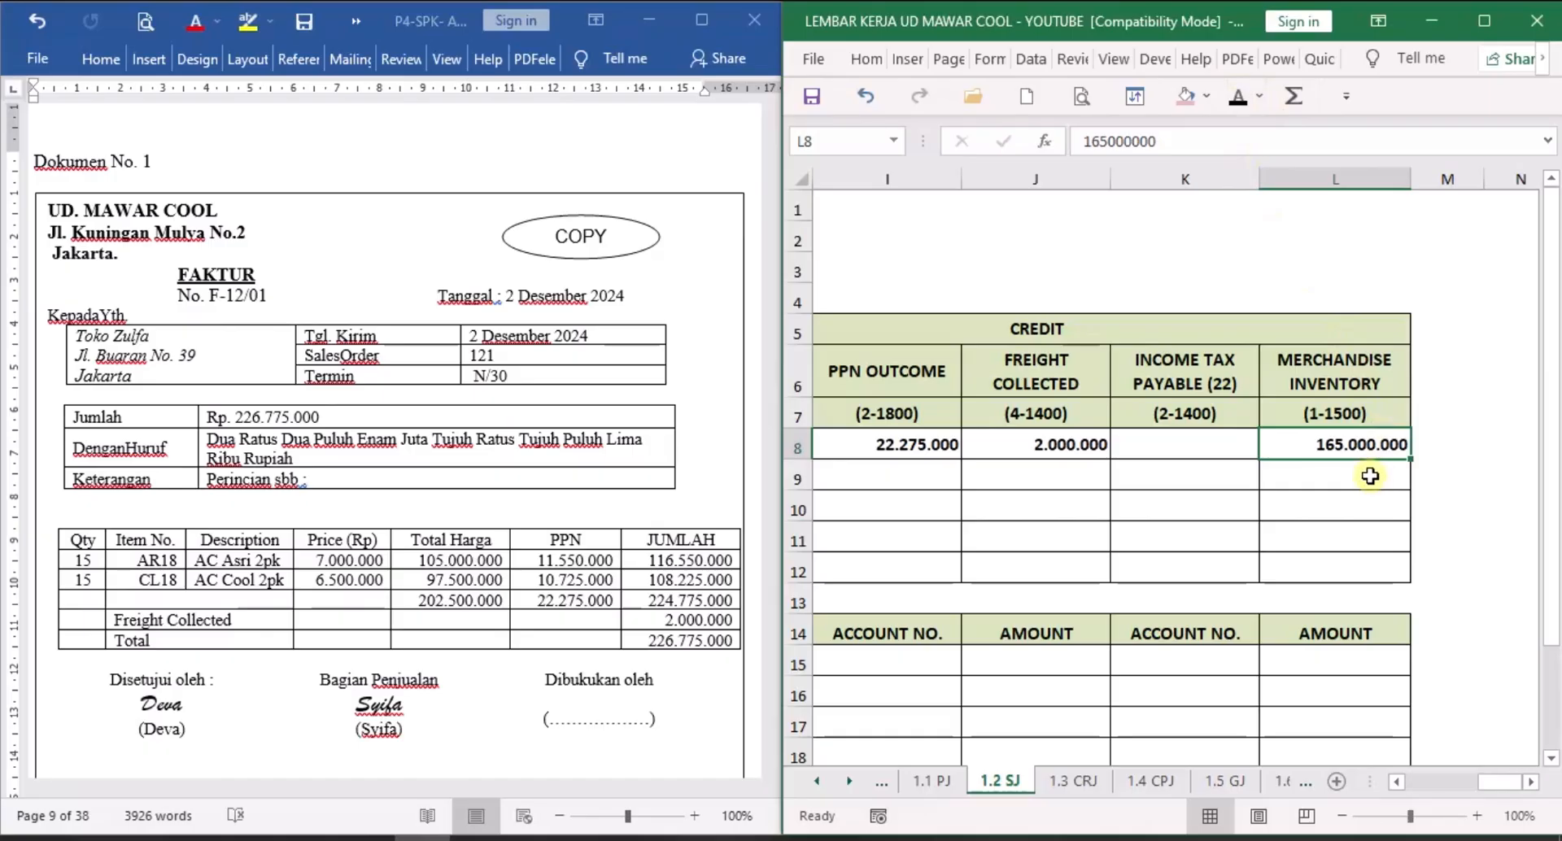
On the 2.5 SLAR sheet, show Toko Zulfa's hidden December entry with date 2, description SJ and ref 1 in black font.
{"action": "left_click", "coordinate": [1397, 782]}
{"action": "left_click", "coordinate": [1398, 782]}
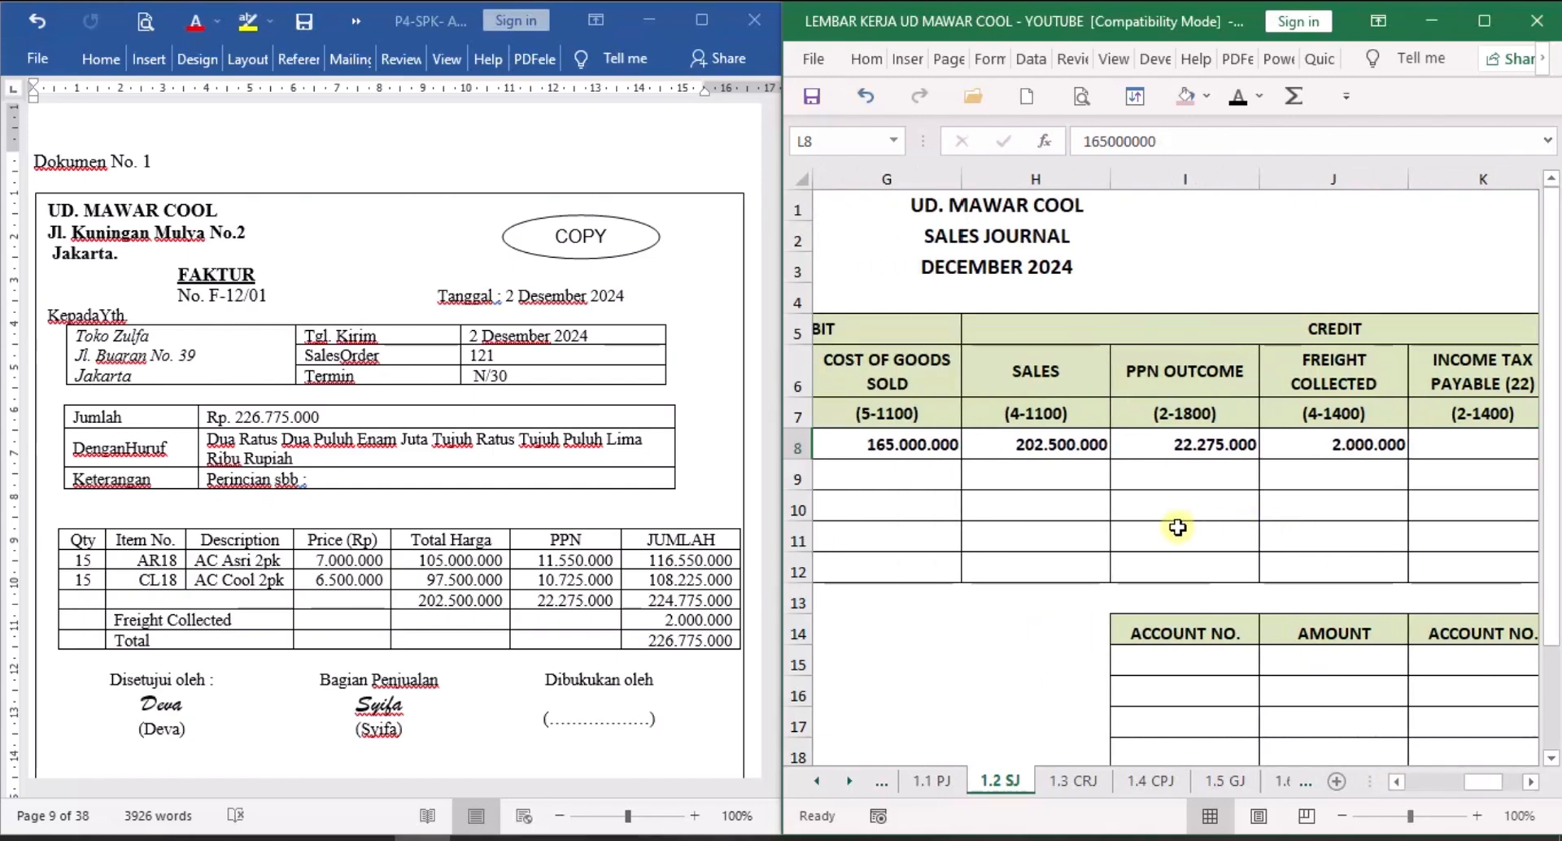
{"action": "left_click", "coordinate": [1397, 782]}
{"action": "left_click", "coordinate": [1397, 782]}
{"action": "left_click", "coordinate": [1397, 782]}
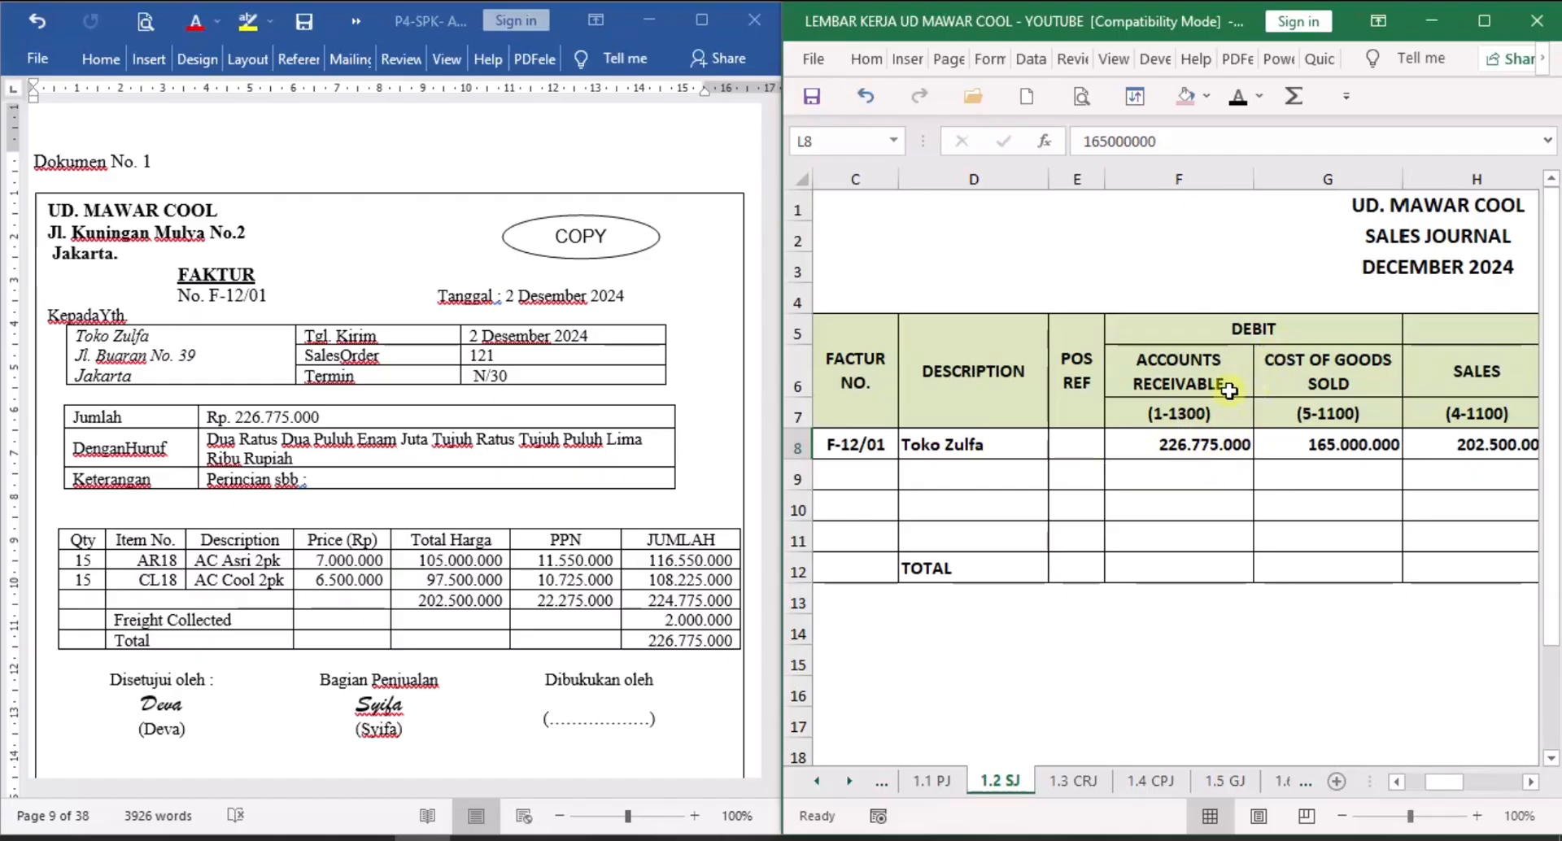
{"action": "left_click", "coordinate": [849, 781]}
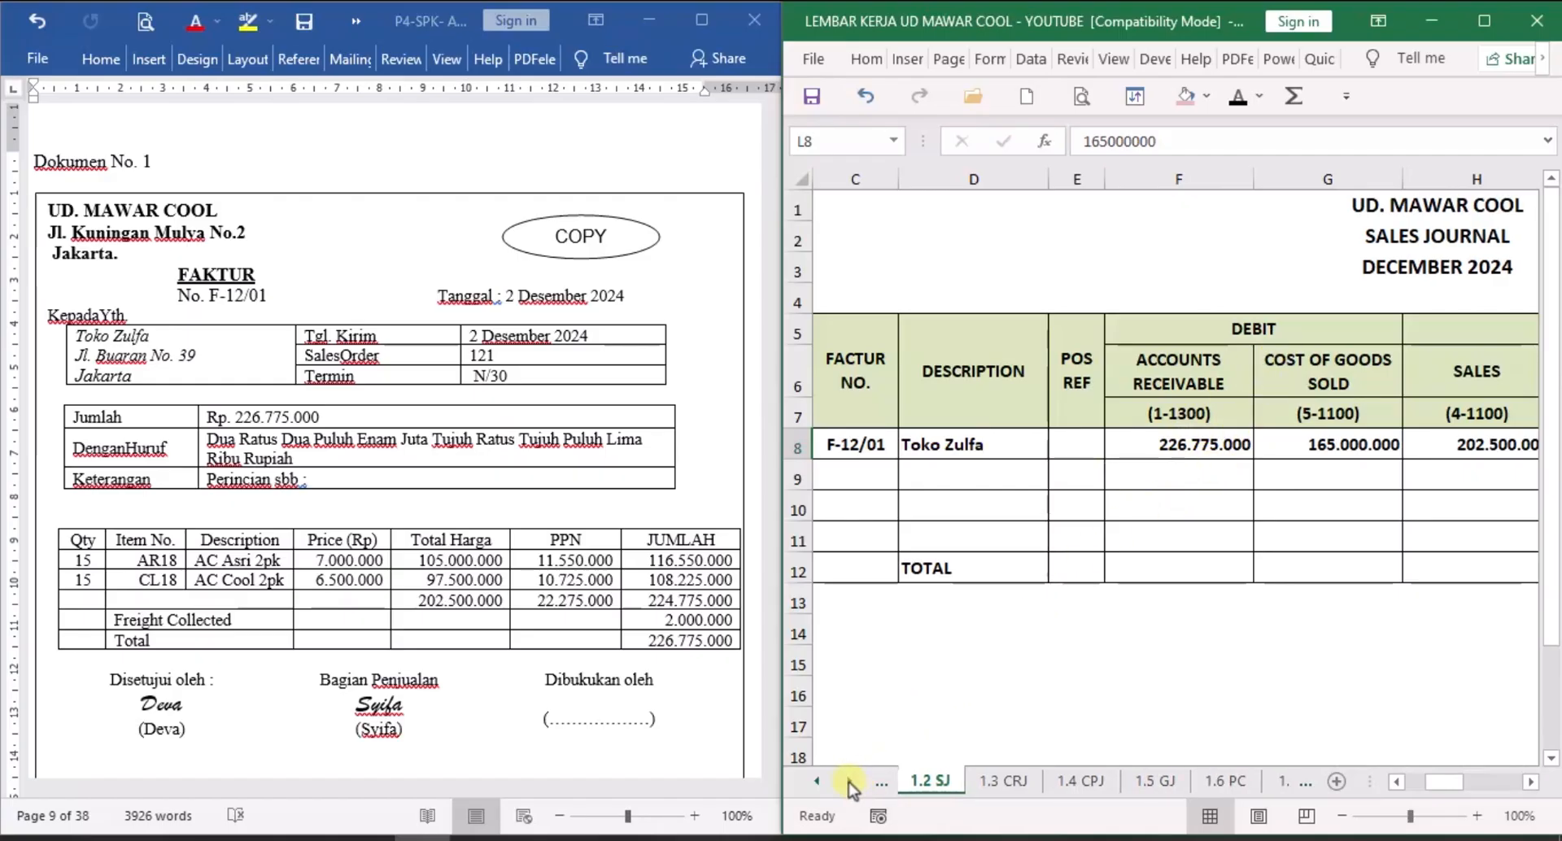
{"action": "left_click", "coordinate": [848, 781]}
{"action": "left_click", "coordinate": [849, 781]}
{"action": "left_click", "coordinate": [848, 781]}
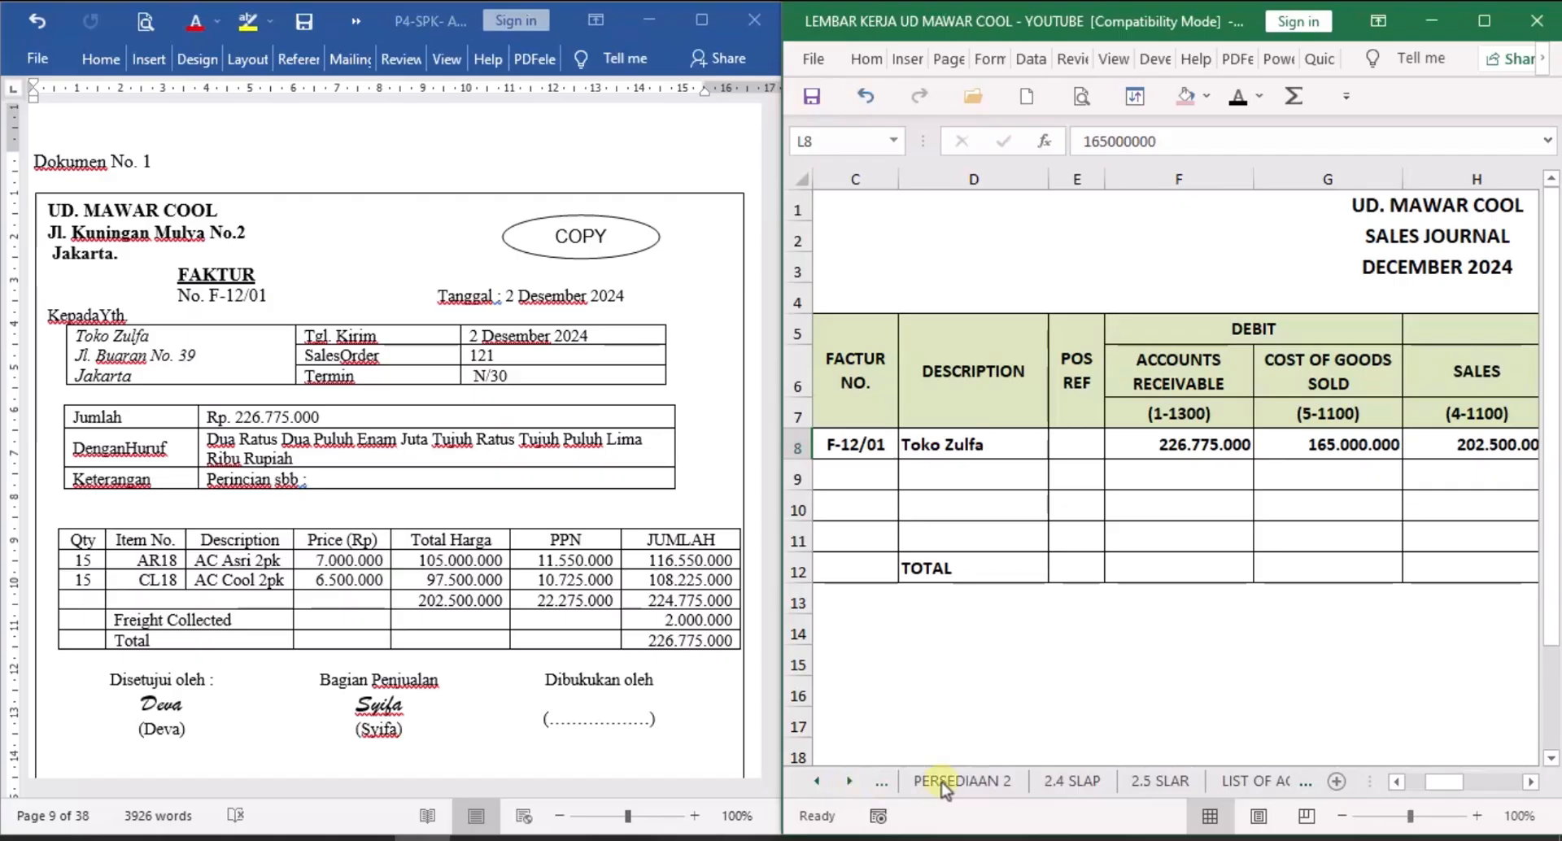
{"action": "left_click", "coordinate": [1179, 788]}
{"action": "scroll", "coordinate": [1213, 599], "scroll_direction": "down", "scroll_amount": 3}
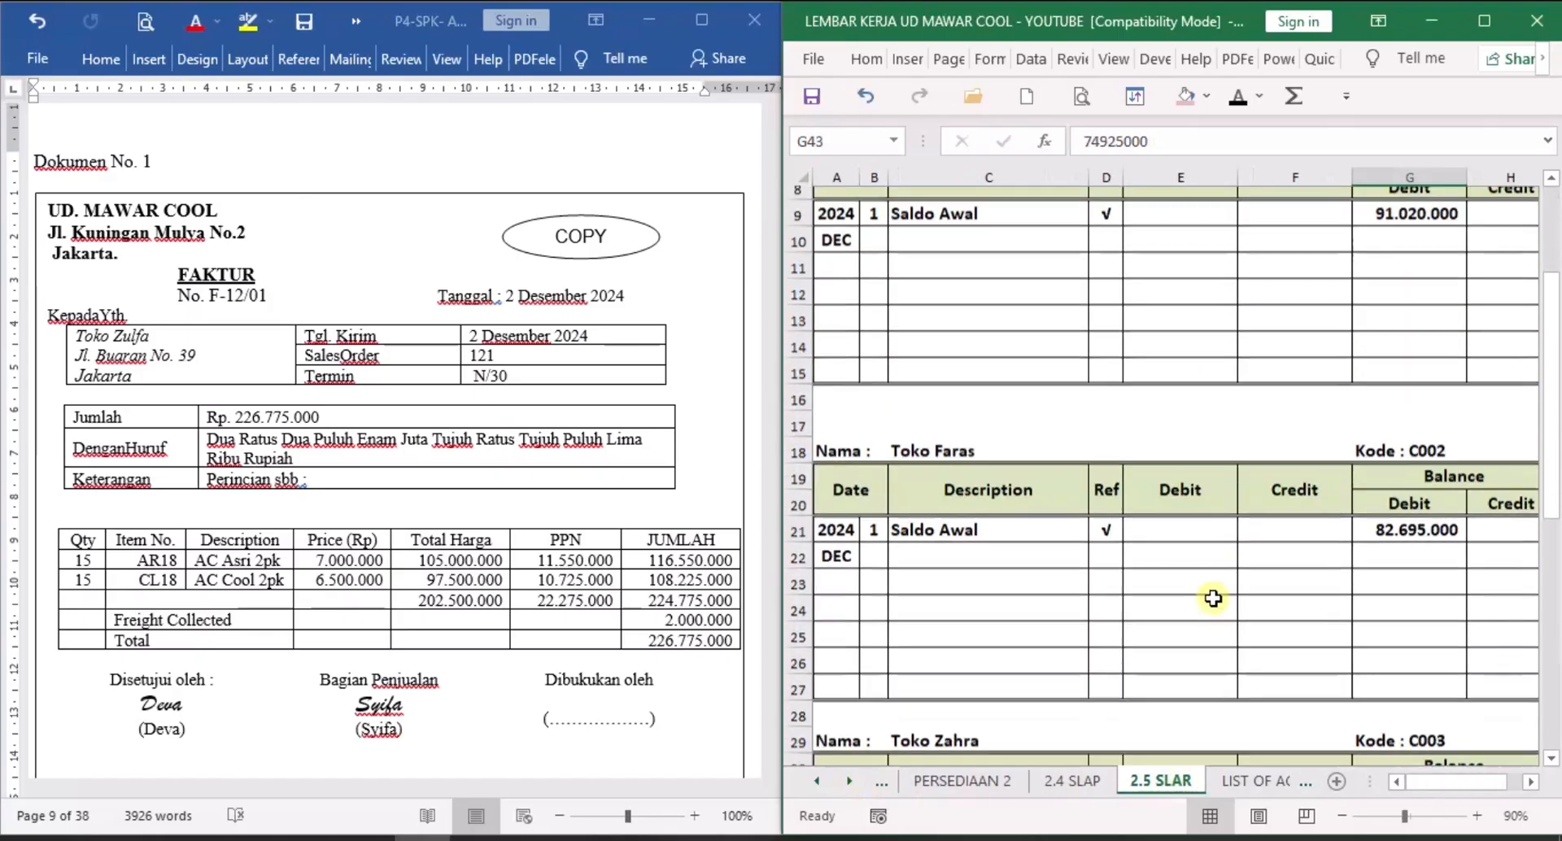
{"action": "scroll", "coordinate": [1214, 599], "scroll_direction": "down", "scroll_amount": 7}
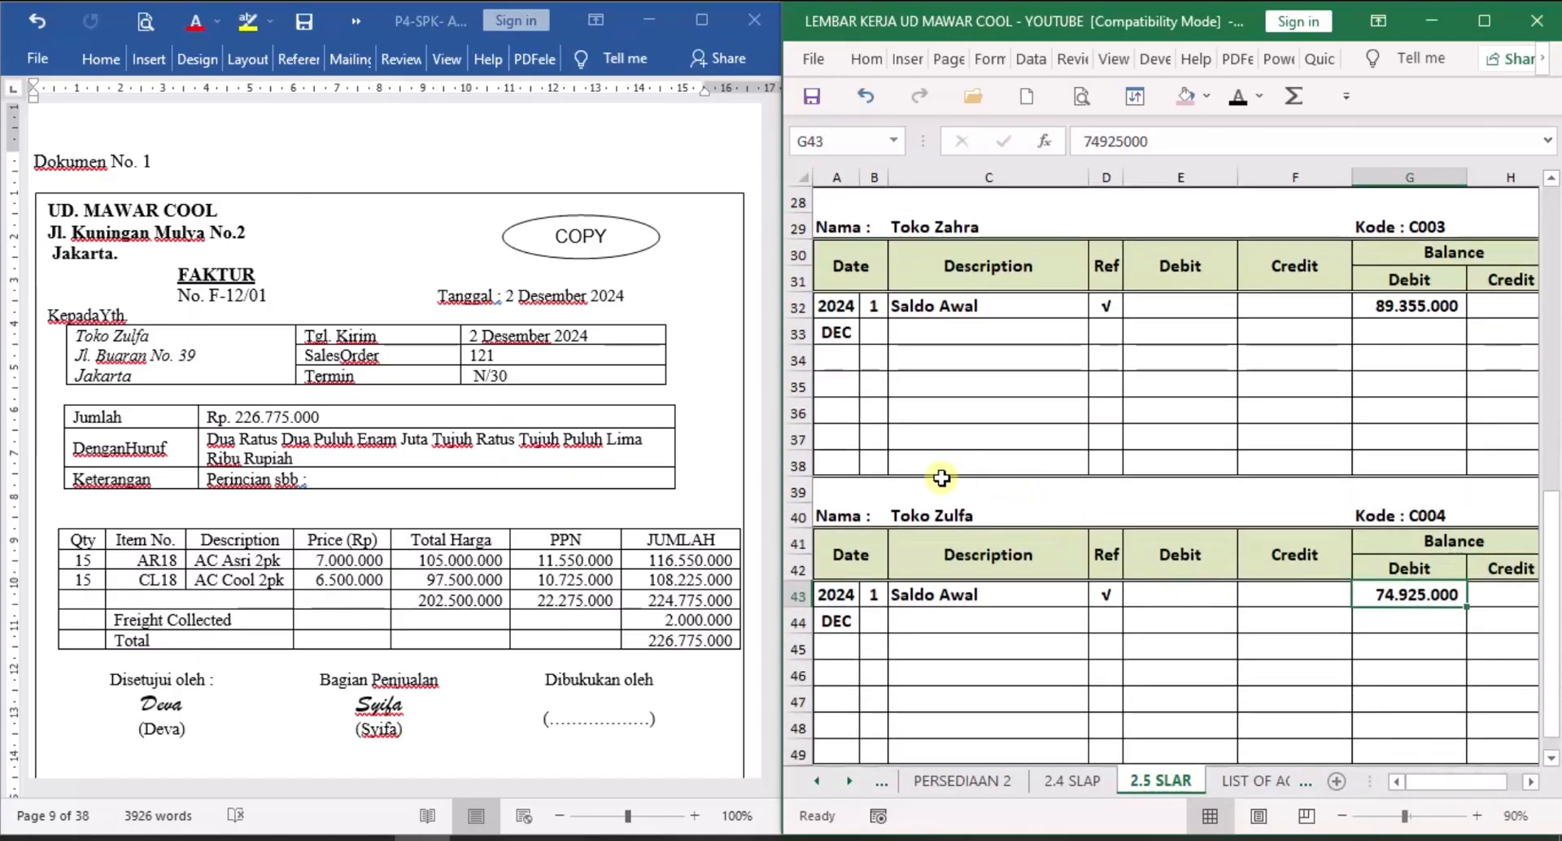
{"action": "left_click", "coordinate": [875, 621]}
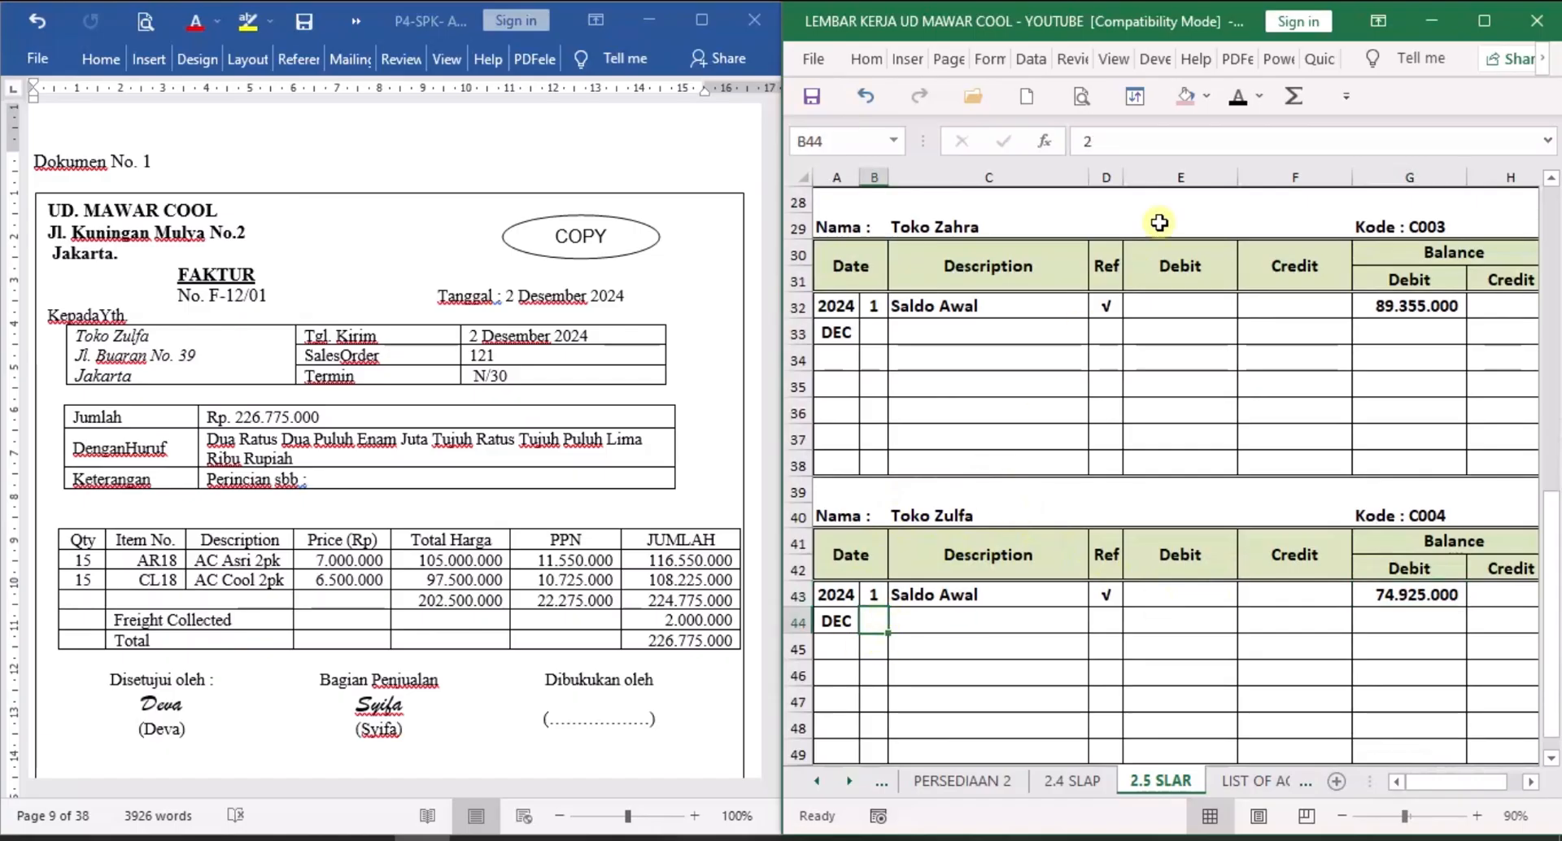
{"action": "left_click", "coordinate": [1006, 620]}
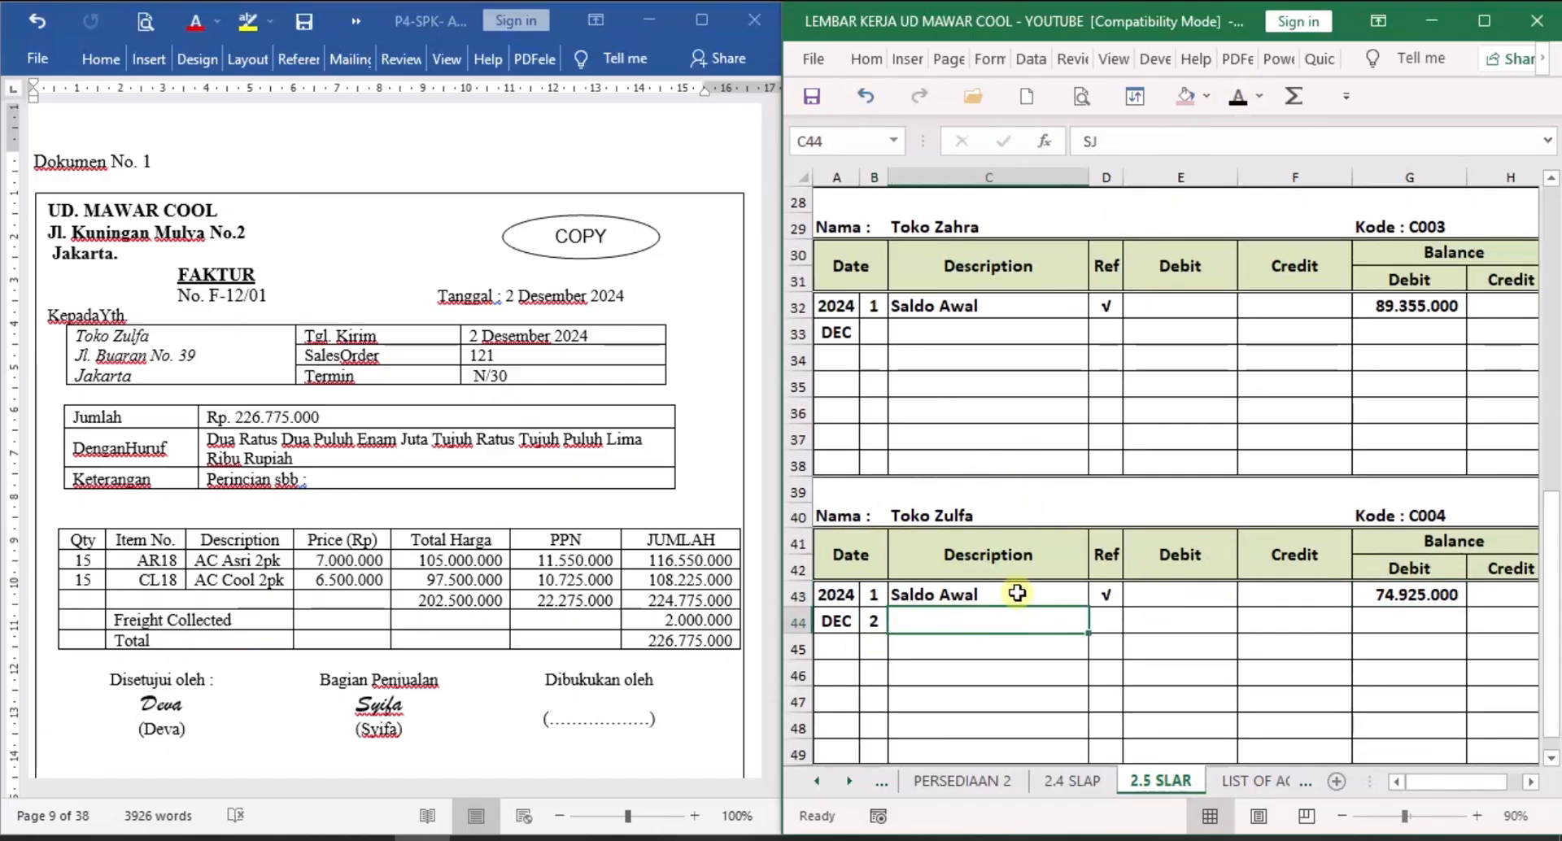
{"action": "left_click", "coordinate": [1240, 100]}
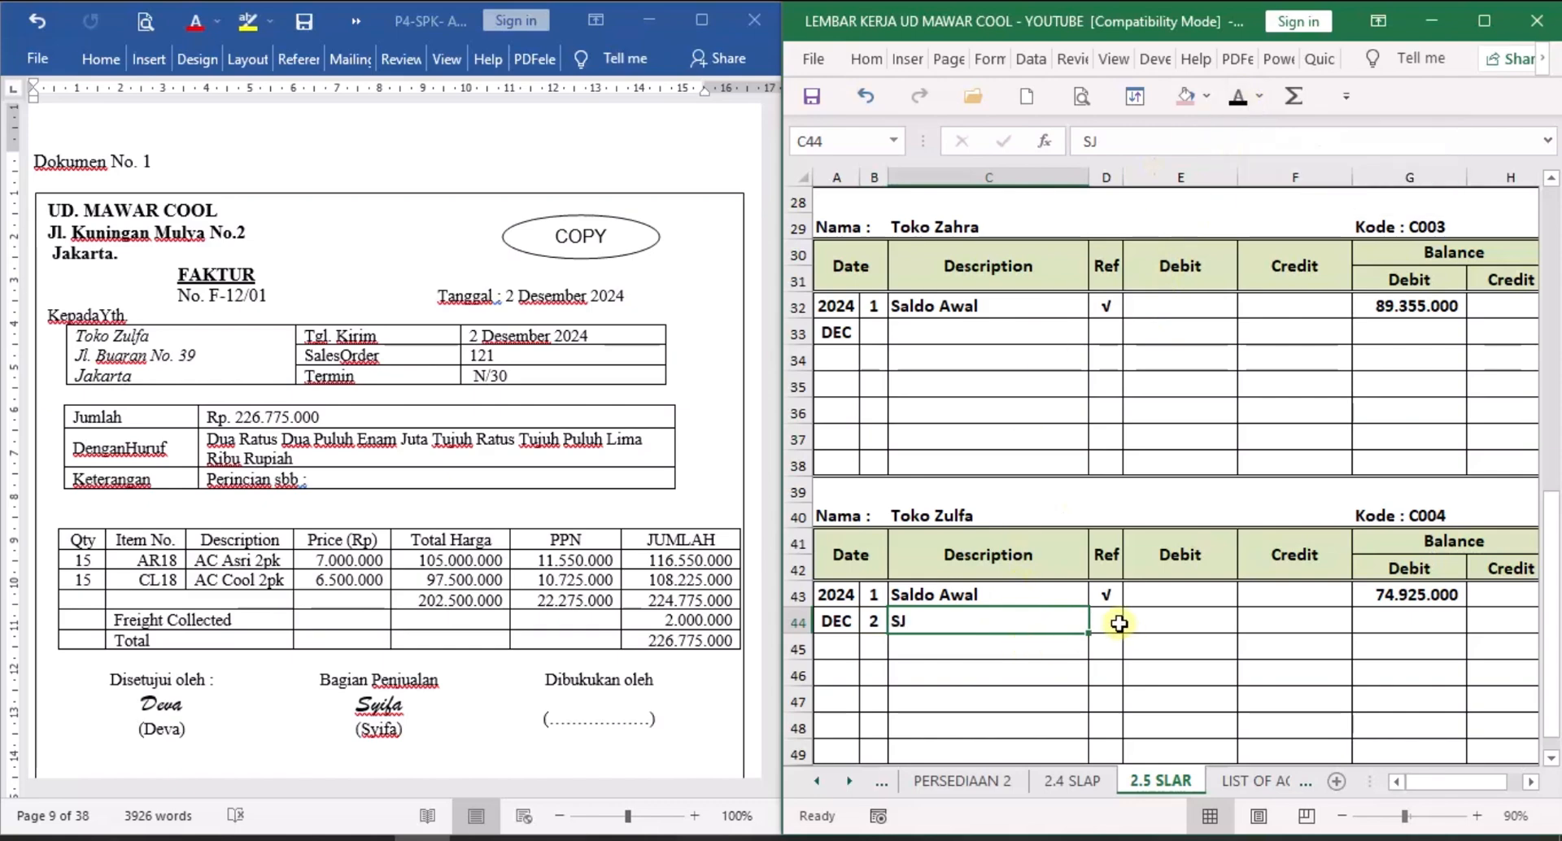
{"action": "left_click", "coordinate": [1111, 622]}
{"action": "left_click", "coordinate": [1238, 106]}
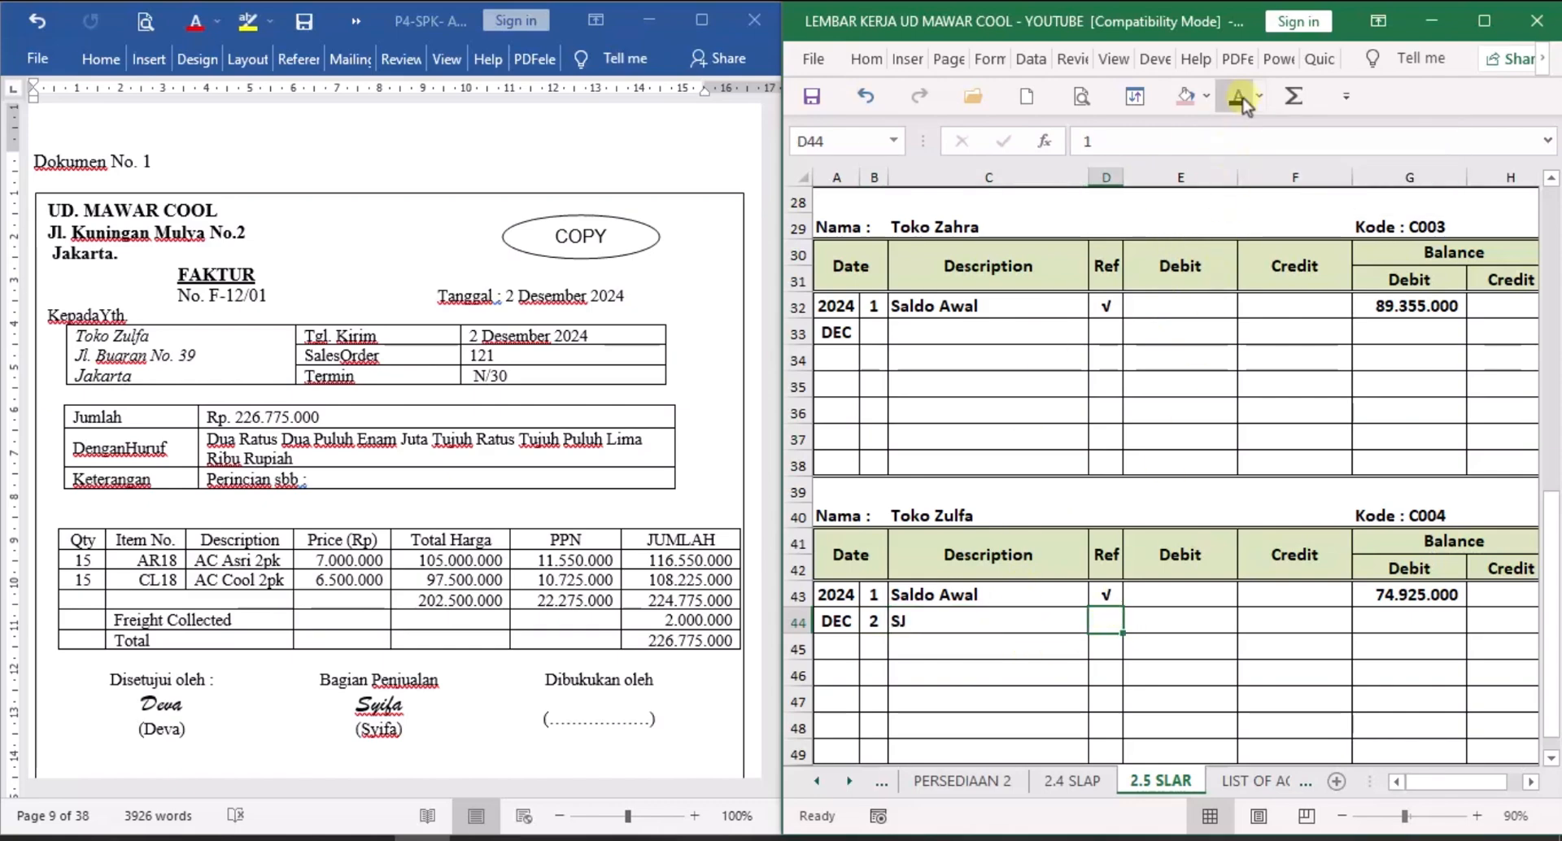
Show Toko Zulfa's hidden debit of 226.775.000 and debit balance of 301.700.000 for the SJ entry in black font.
{"action": "left_click", "coordinate": [1152, 627]}
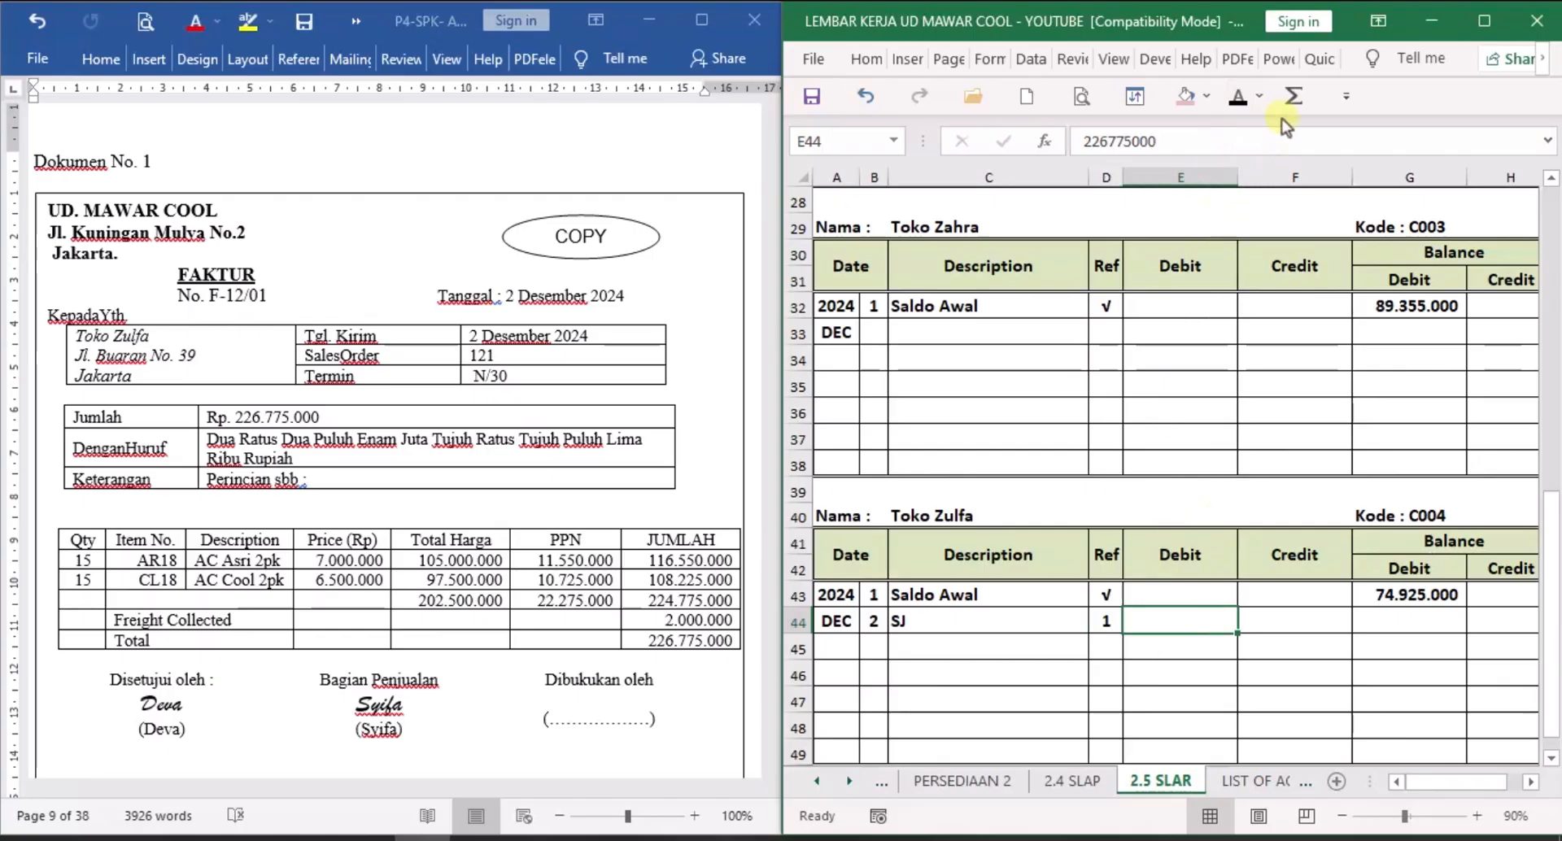
{"action": "left_click", "coordinate": [1238, 99]}
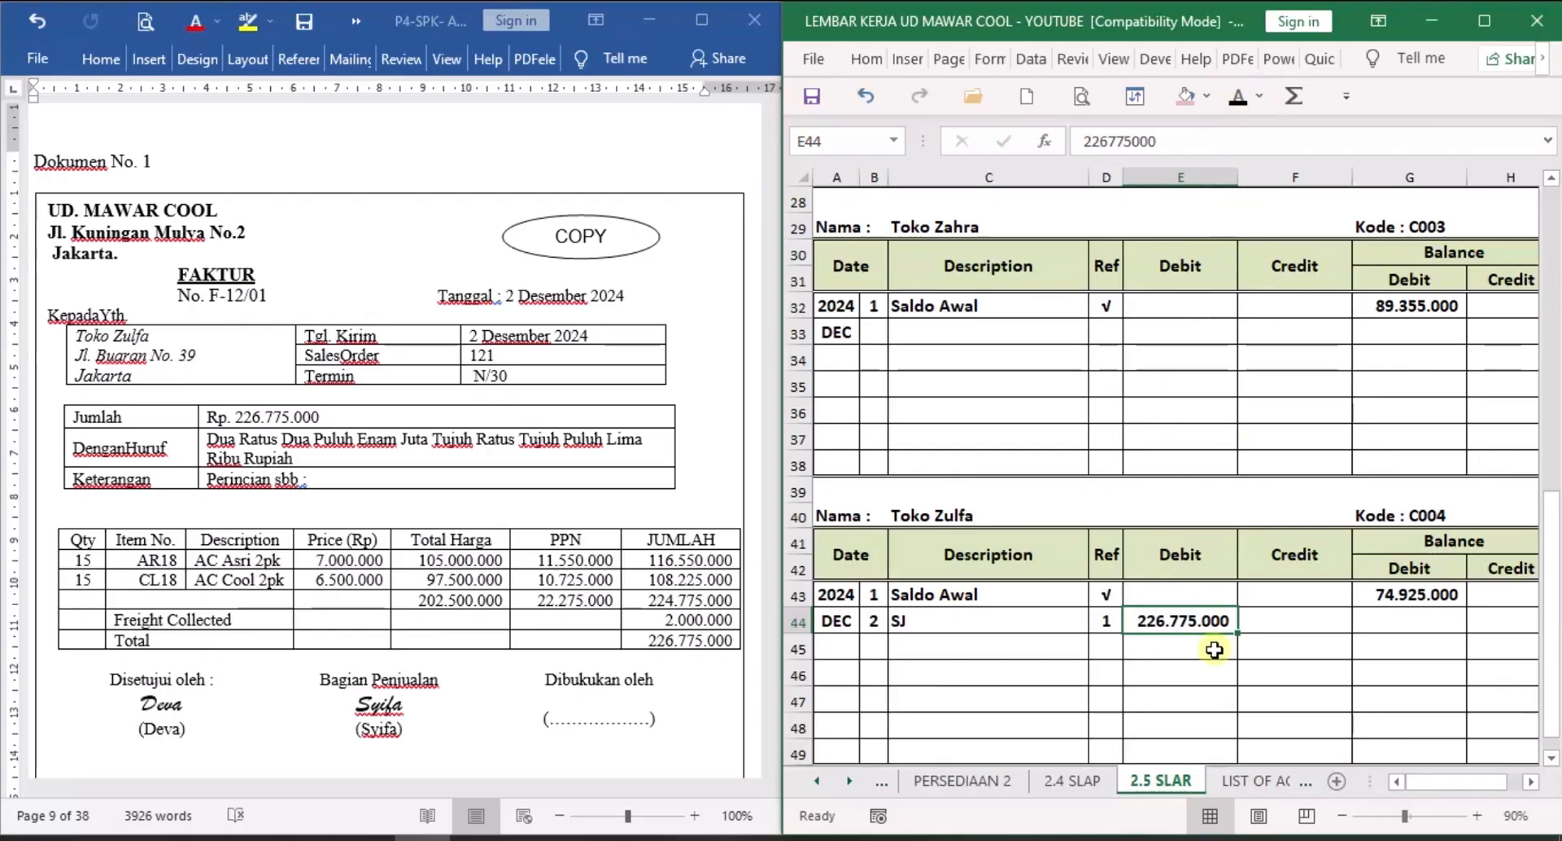
{"action": "left_click", "coordinate": [1419, 620]}
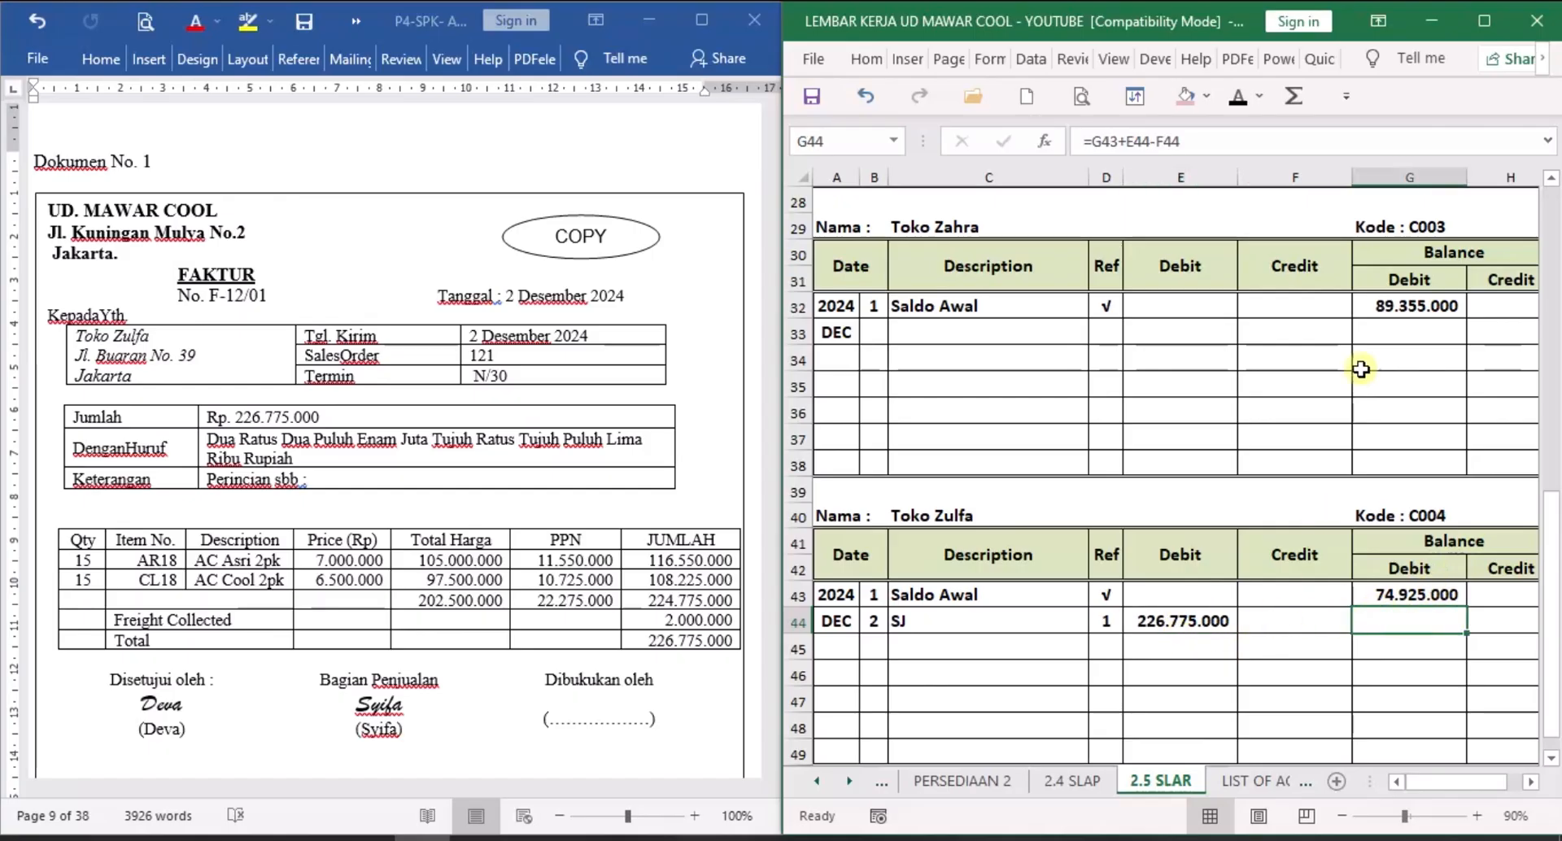
{"action": "left_click", "coordinate": [1237, 98]}
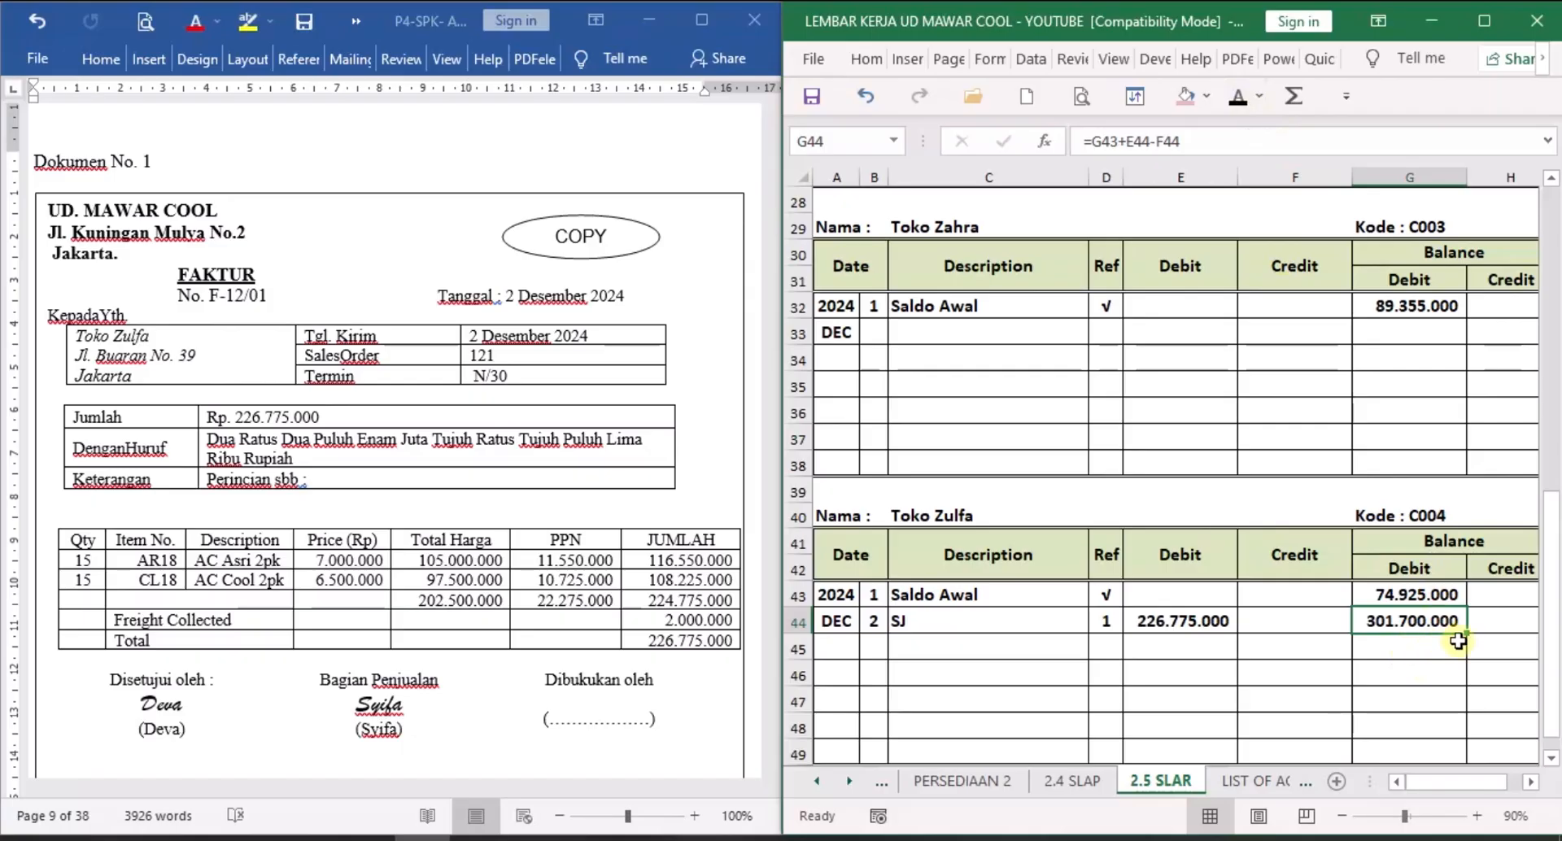
On the 1.2 SJ sheet, enter V as the POS REF of the Toko Zulfa sale.
{"action": "left_click", "coordinate": [818, 783]}
{"action": "left_click", "coordinate": [818, 783]}
{"action": "left_click", "coordinate": [818, 783]}
{"action": "left_click", "coordinate": [818, 783]}
{"action": "left_click", "coordinate": [817, 782]}
{"action": "left_click", "coordinate": [818, 783]}
{"action": "left_click", "coordinate": [818, 783]}
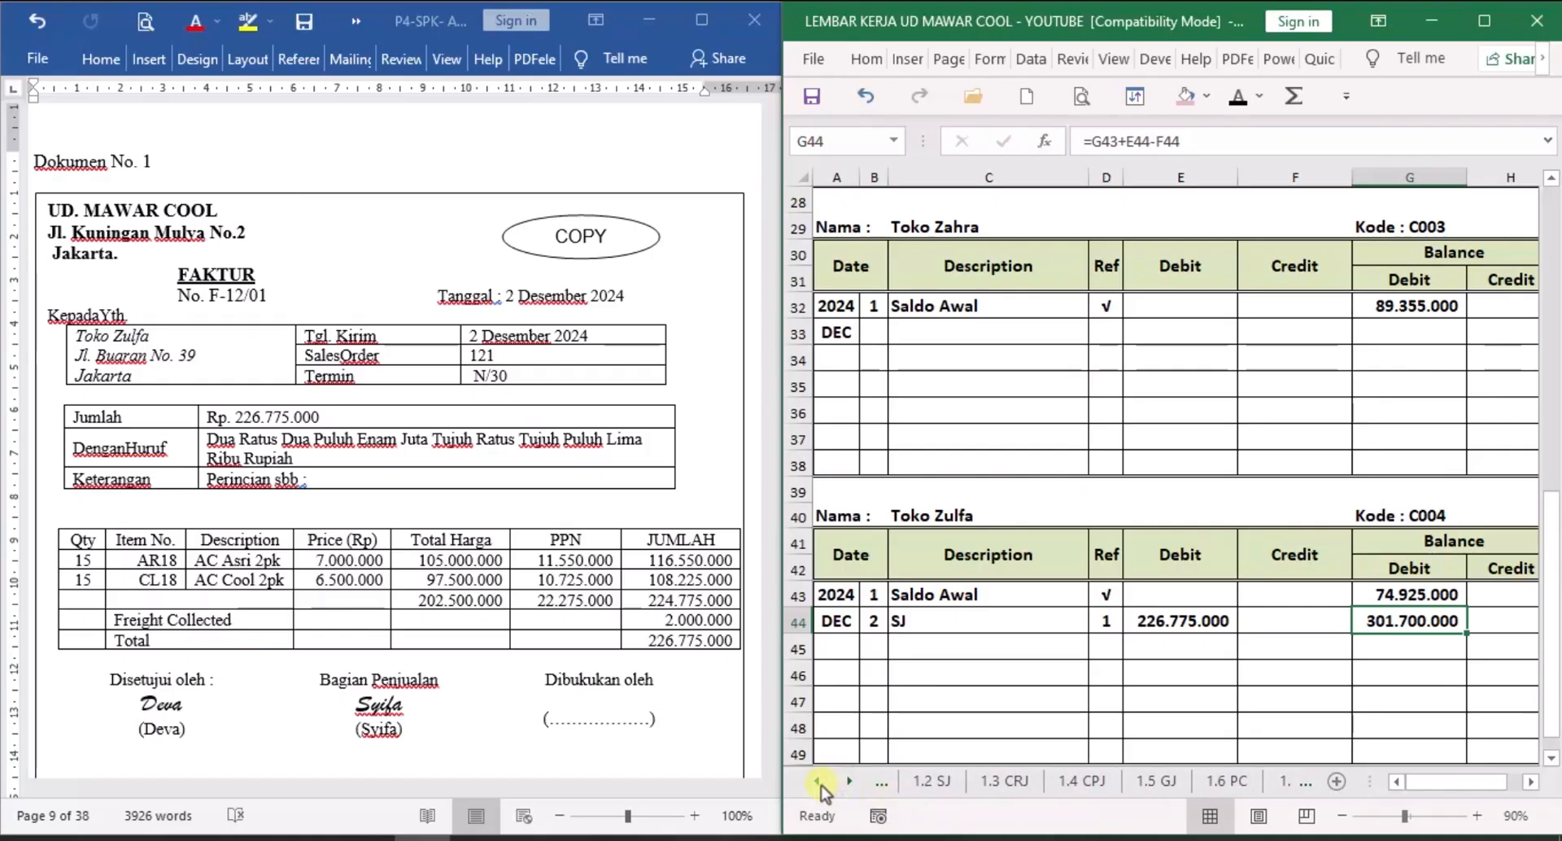
{"action": "left_click", "coordinate": [933, 783]}
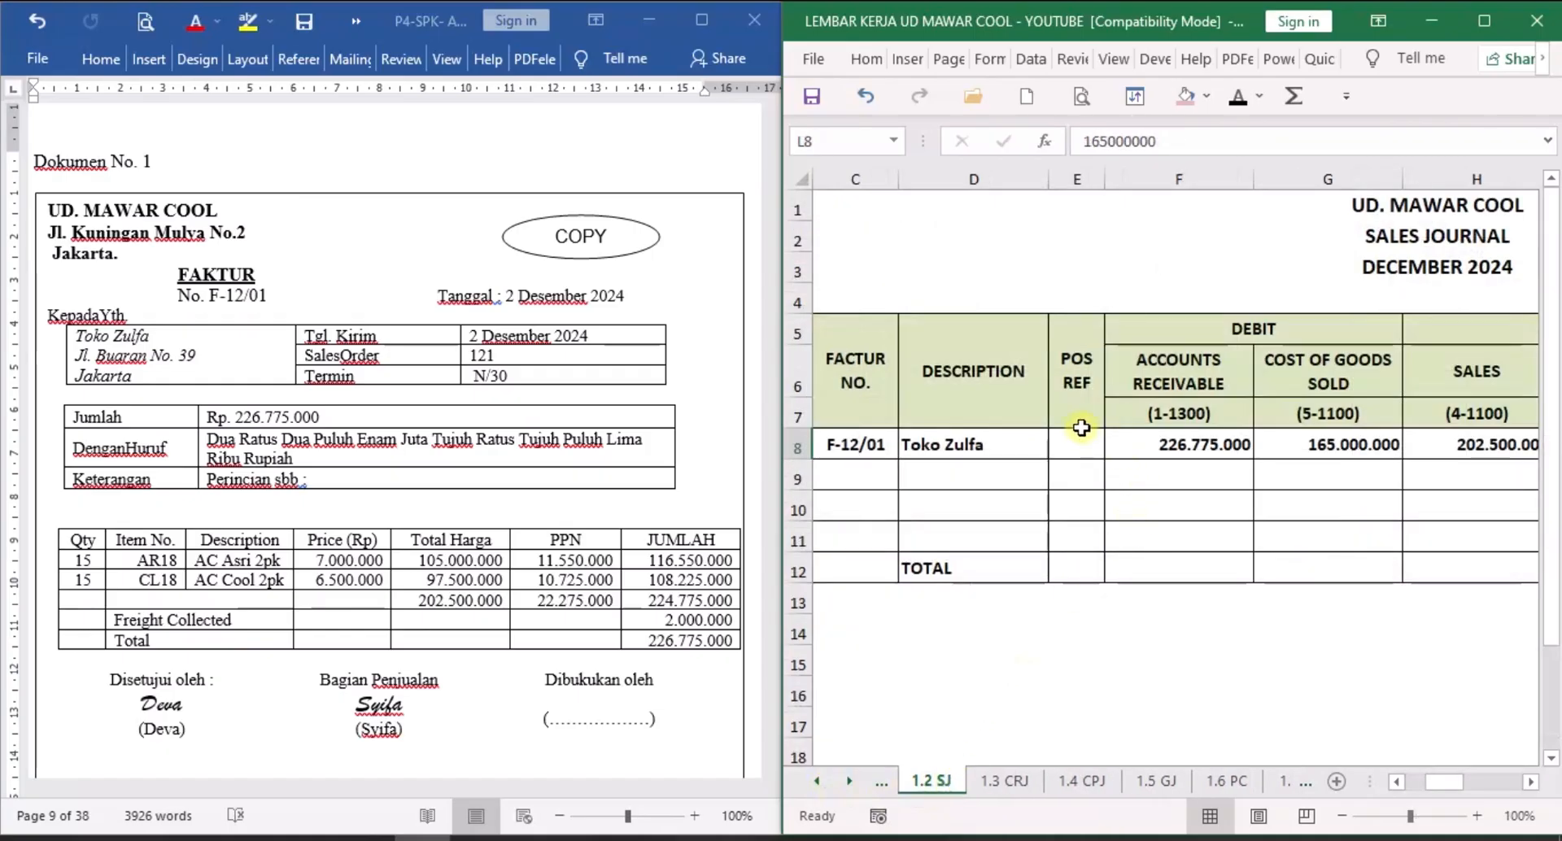
{"action": "left_click", "coordinate": [1086, 459]}
{"action": "type", "text": "V"}
{"action": "key", "text": "ctrl+Return"}
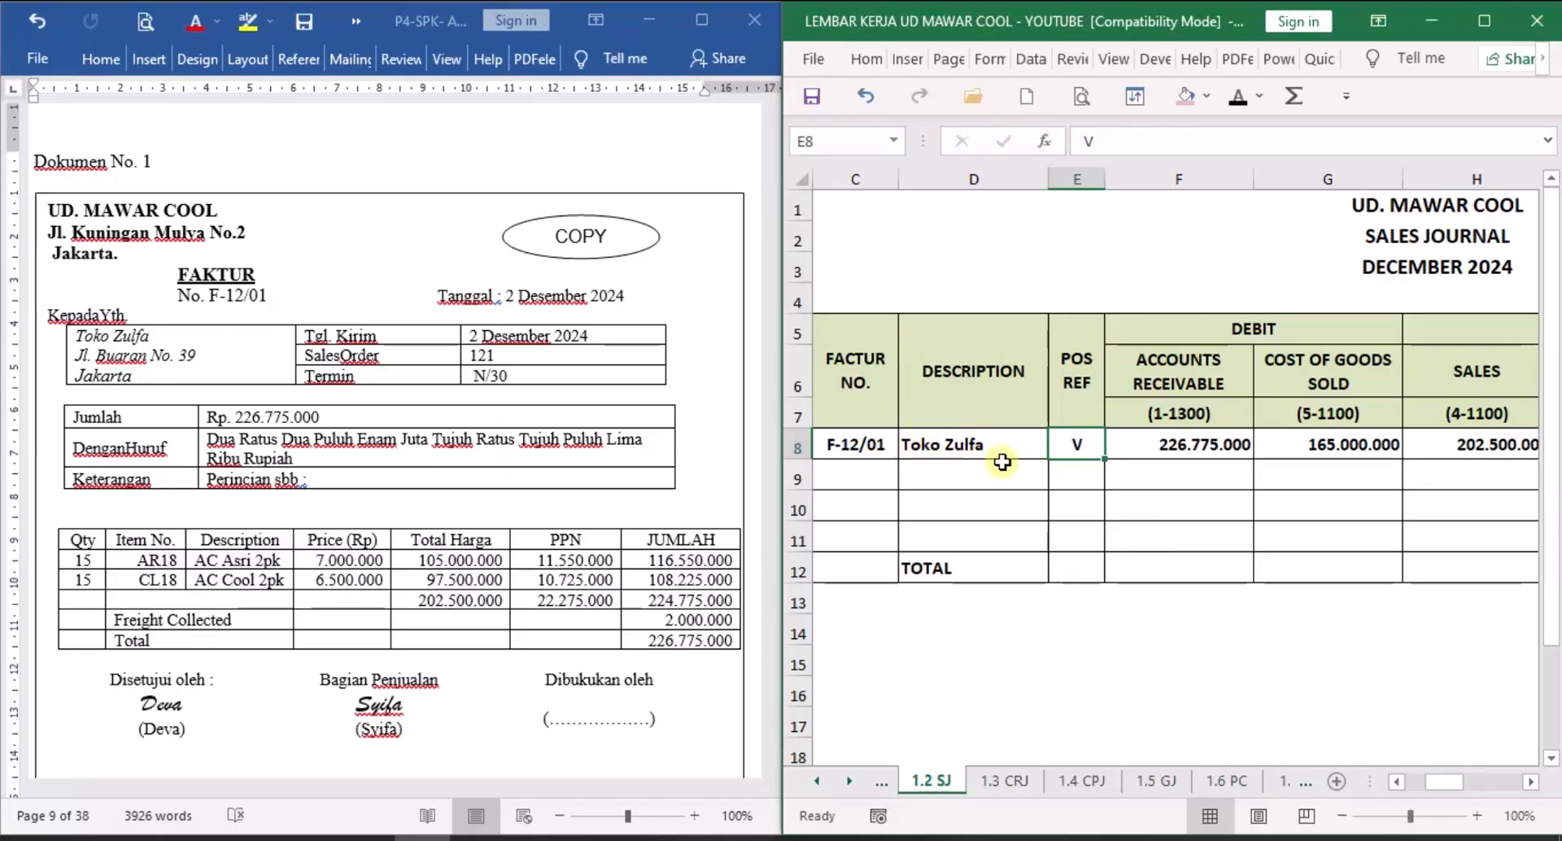
For credit note NK-1 in Dokumen No. 2, show the hidden date 3 and evidence number NK-1 on the 1.5 GJ sheet in black font.
{"action": "left_click", "coordinate": [707, 480]}
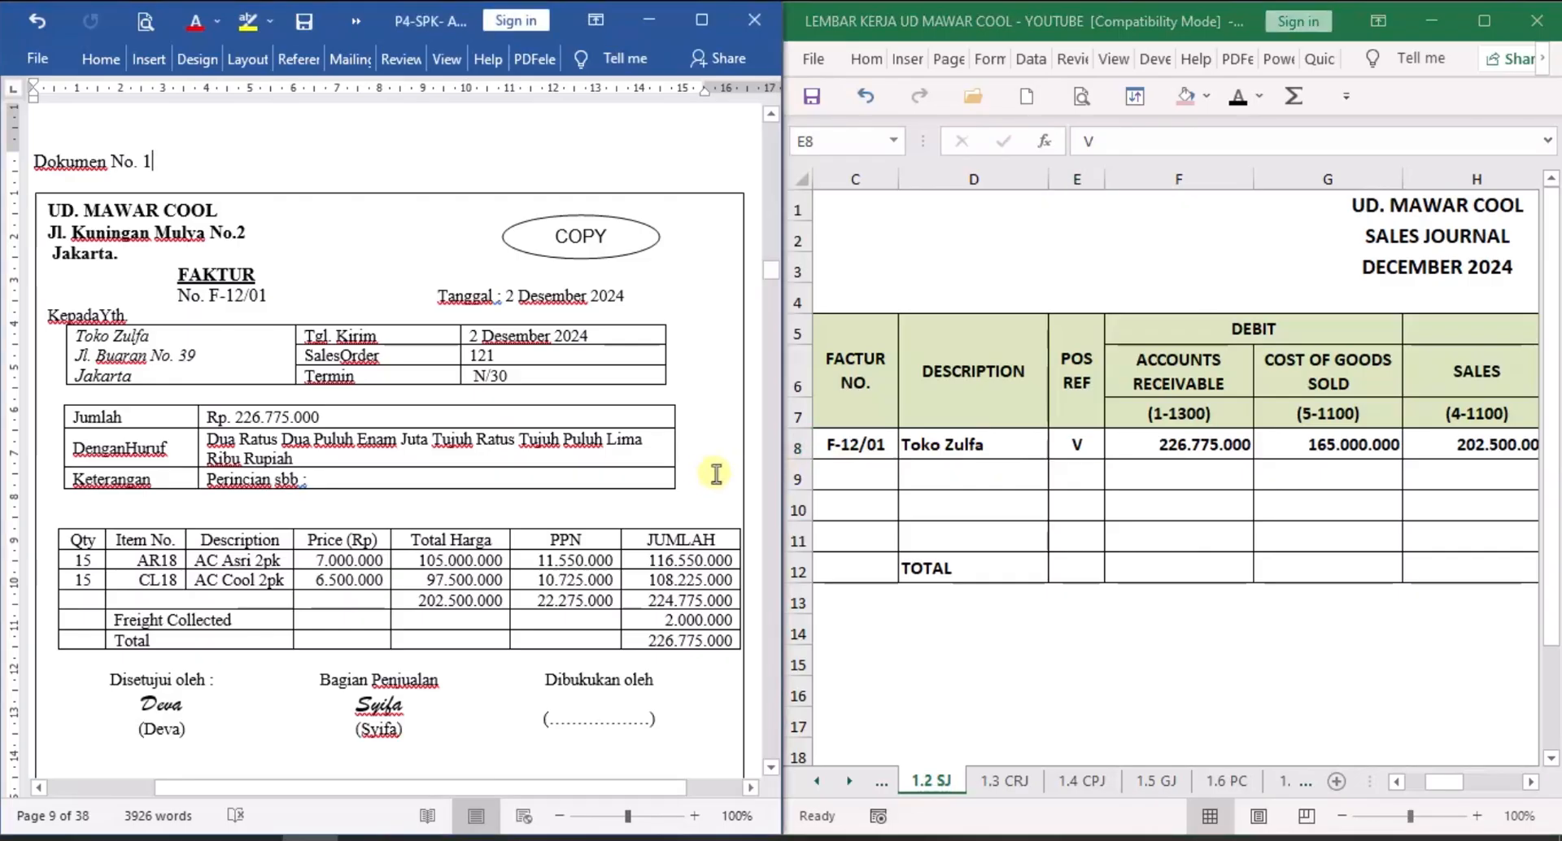
{"action": "scroll", "coordinate": [708, 484], "scroll_direction": "down", "scroll_amount": 5}
{"action": "scroll", "coordinate": [710, 489], "scroll_direction": "down", "scroll_amount": 15}
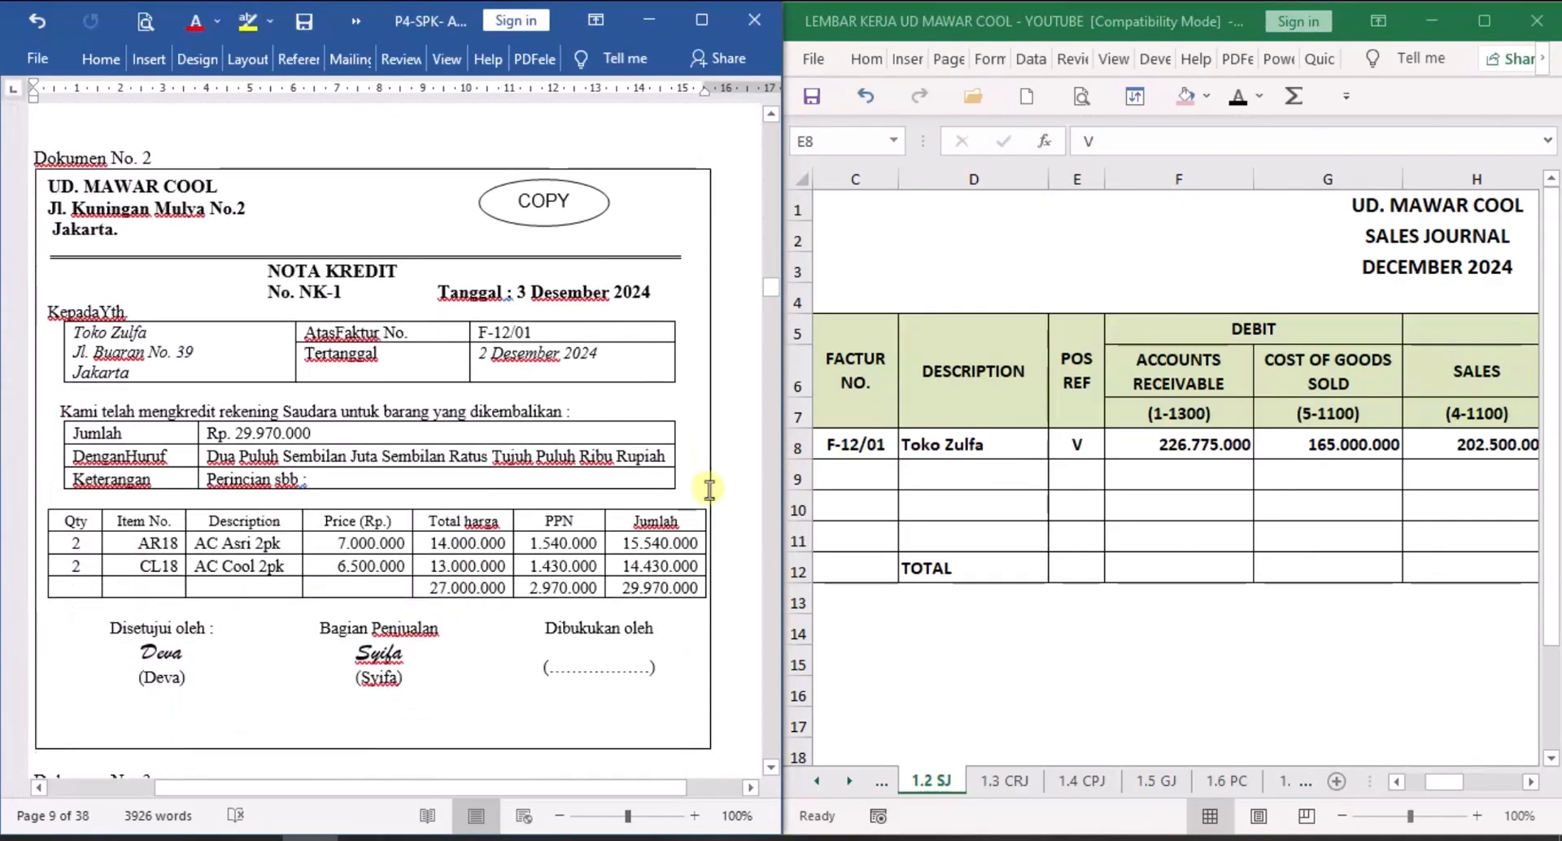
{"action": "scroll", "coordinate": [709, 489], "scroll_direction": "down", "scroll_amount": 2}
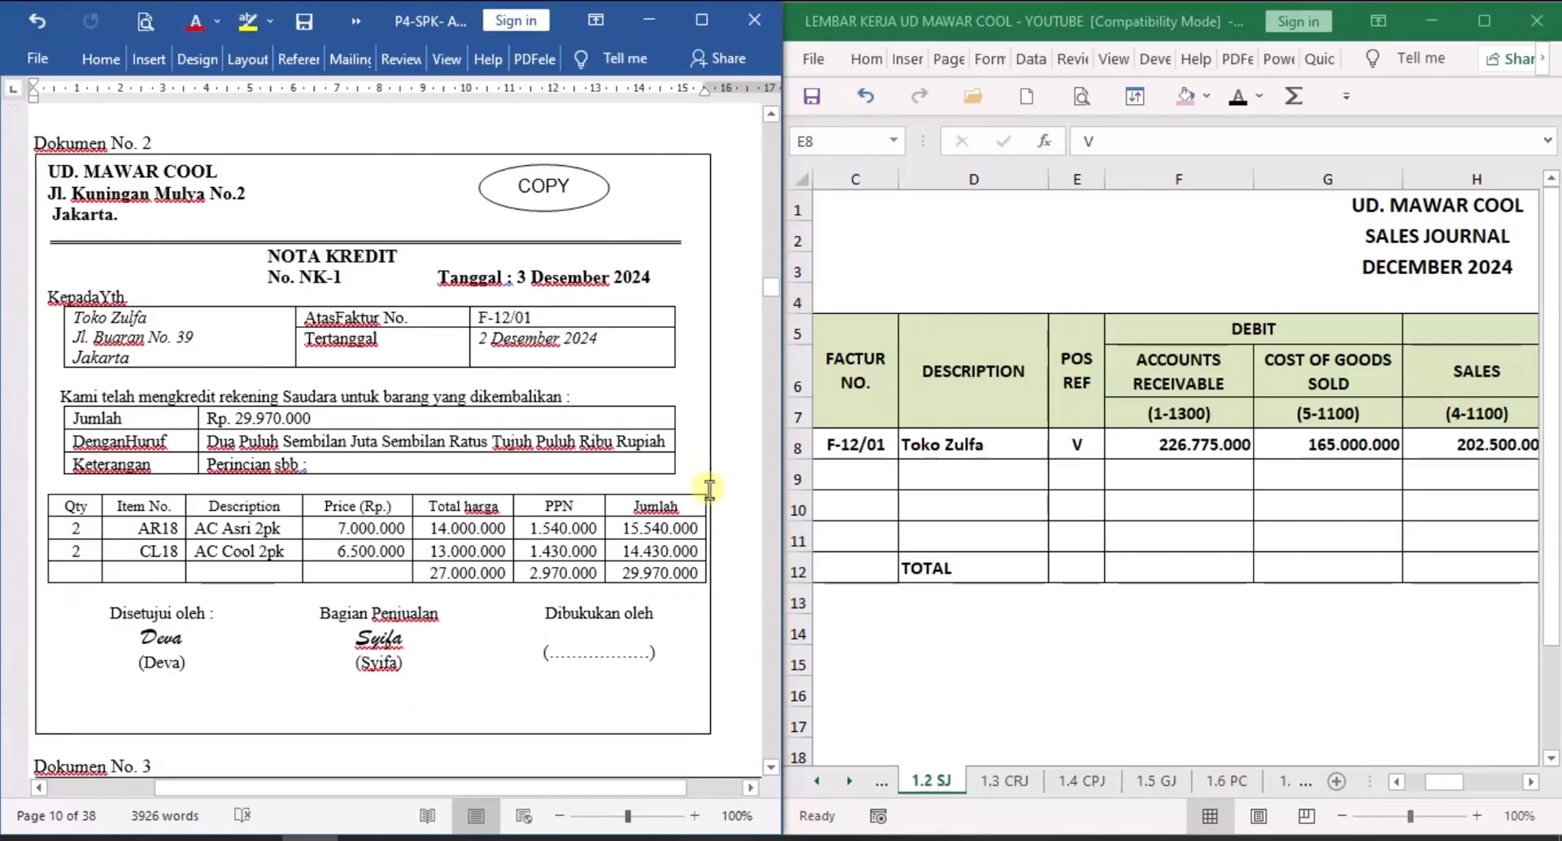
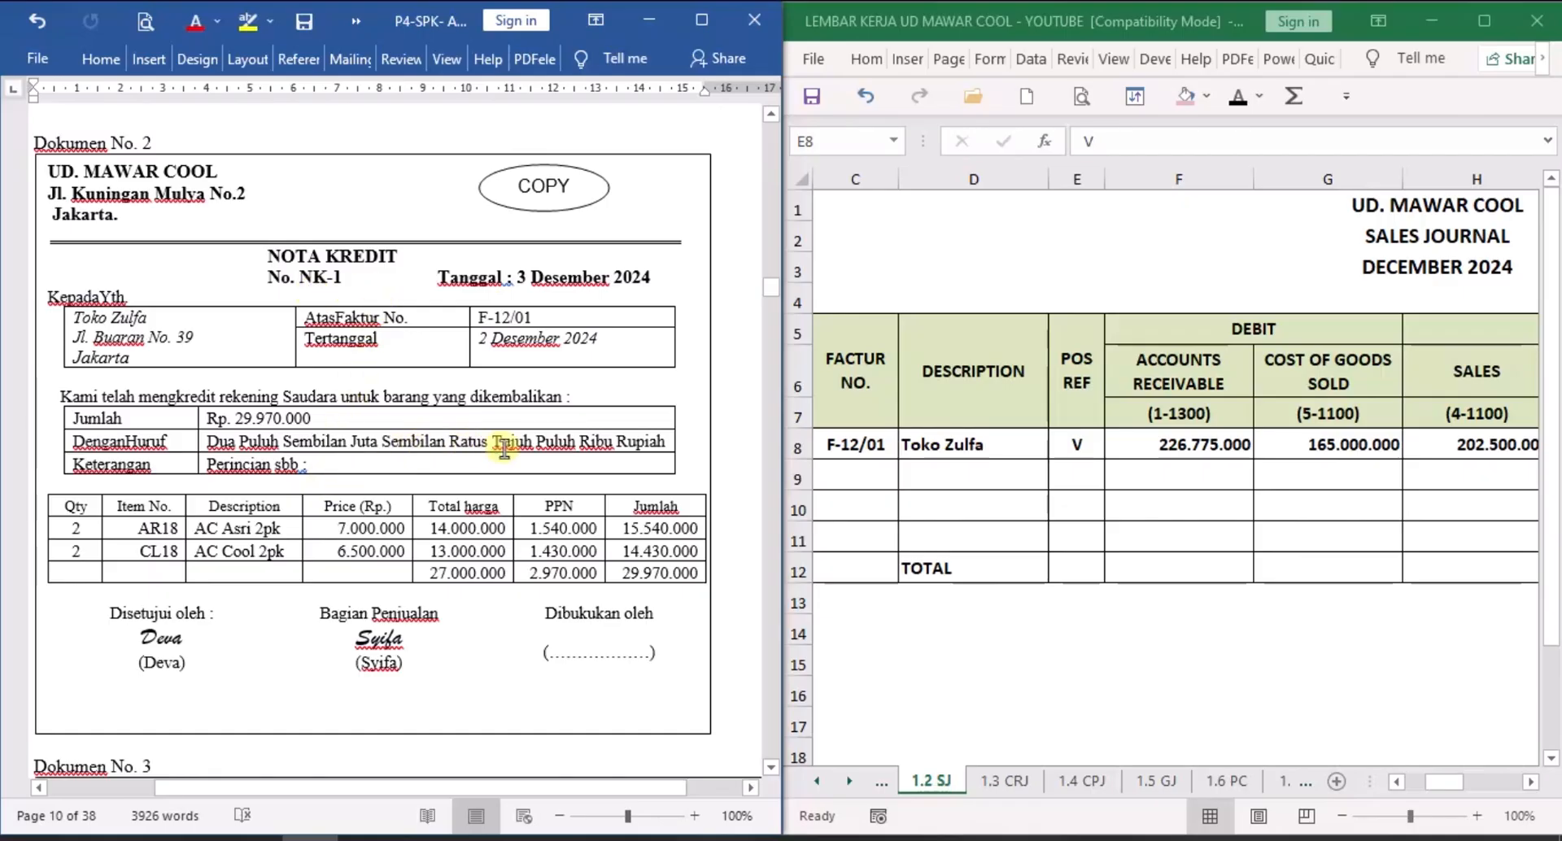
{"action": "left_click", "coordinate": [1158, 781]}
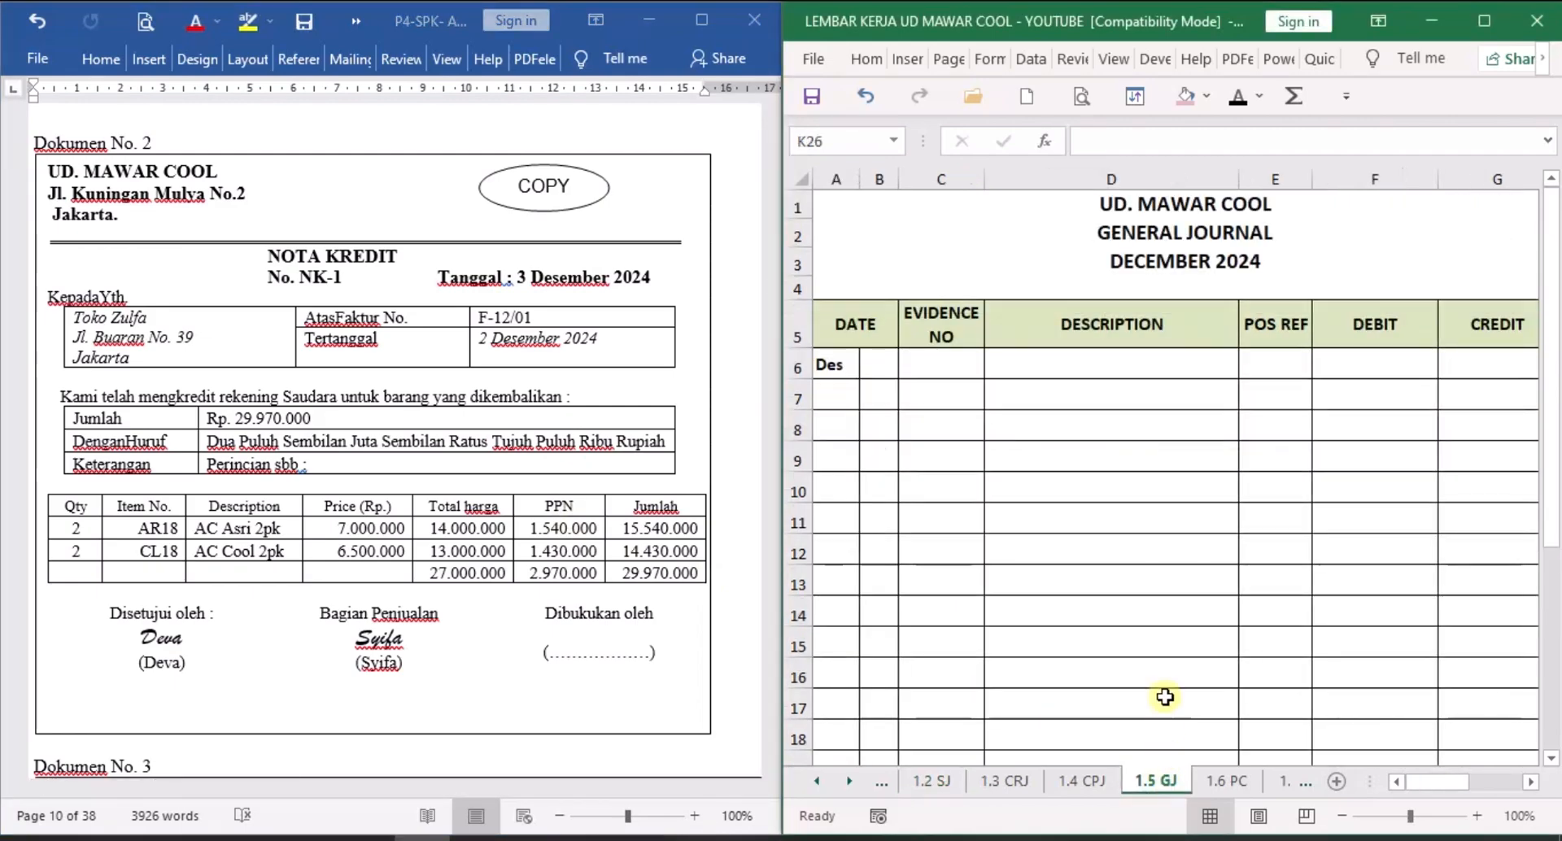
{"action": "left_click", "coordinate": [891, 366]}
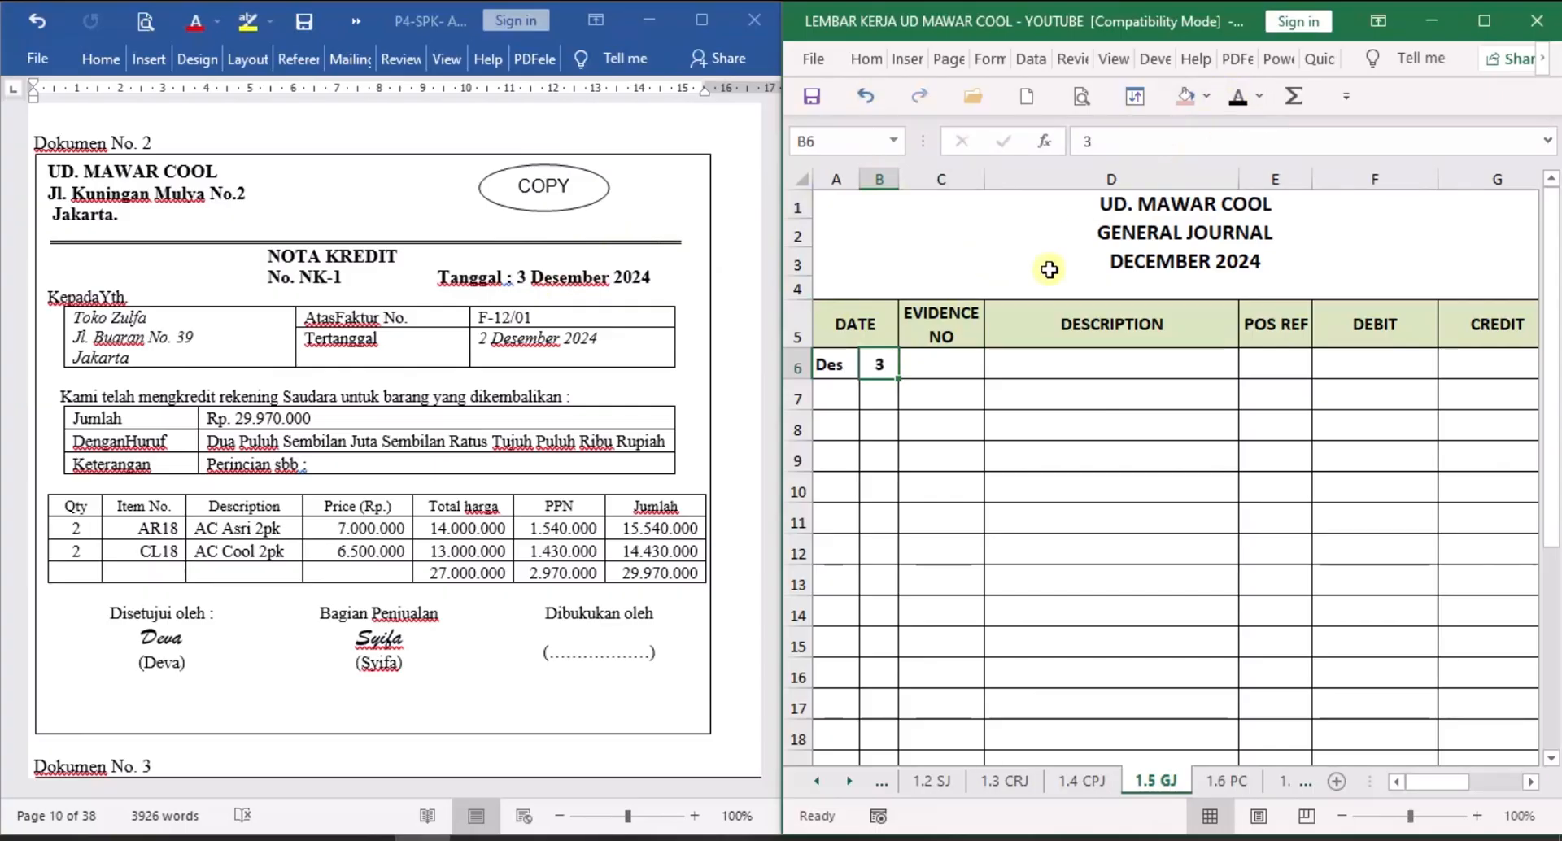
{"action": "left_click", "coordinate": [930, 362]}
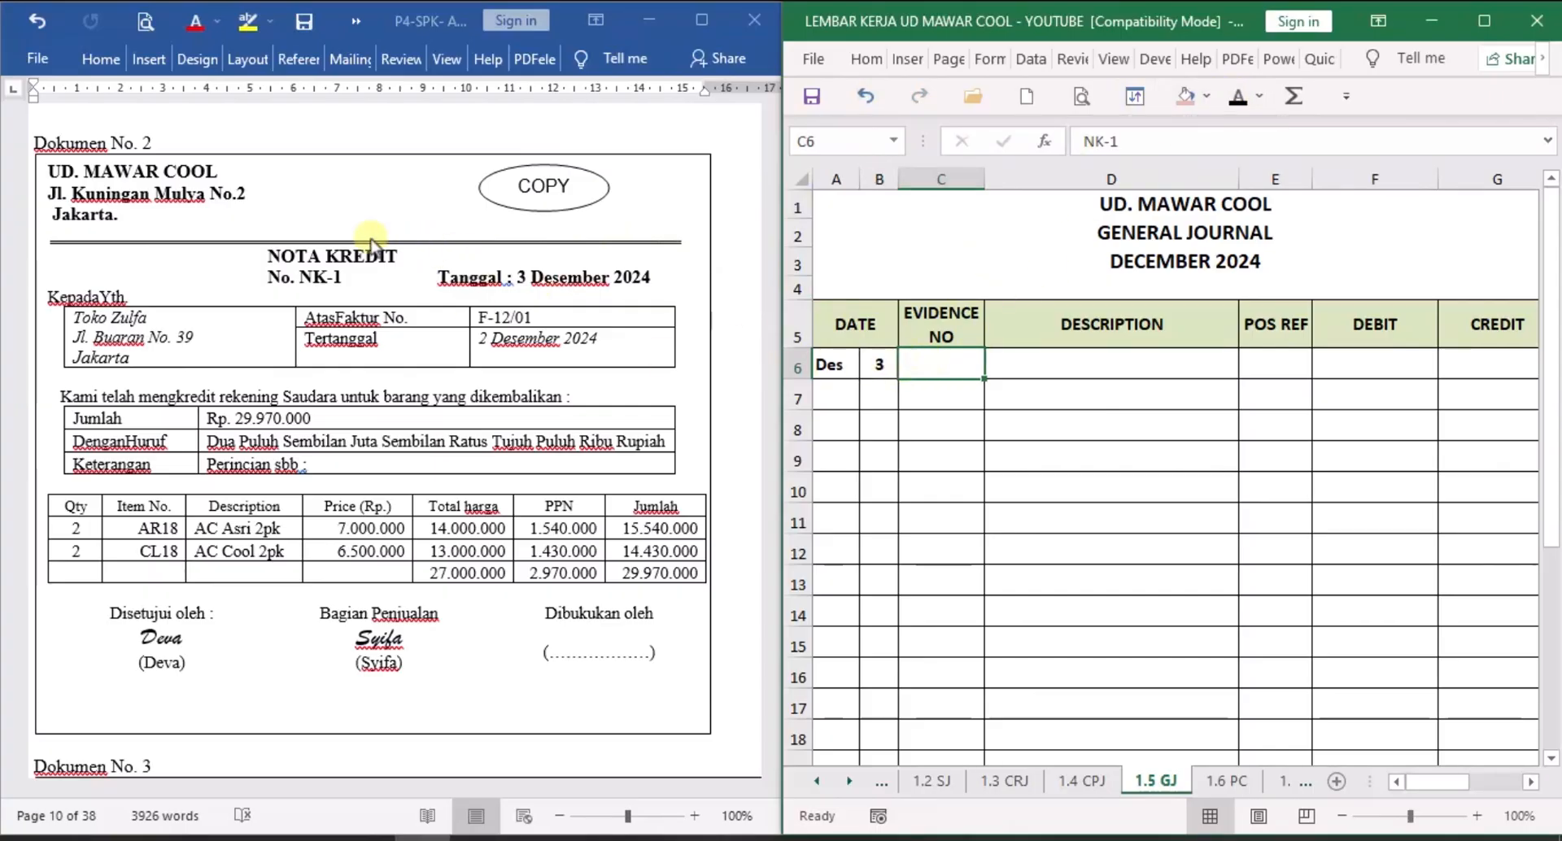
{"action": "left_click", "coordinate": [1238, 97]}
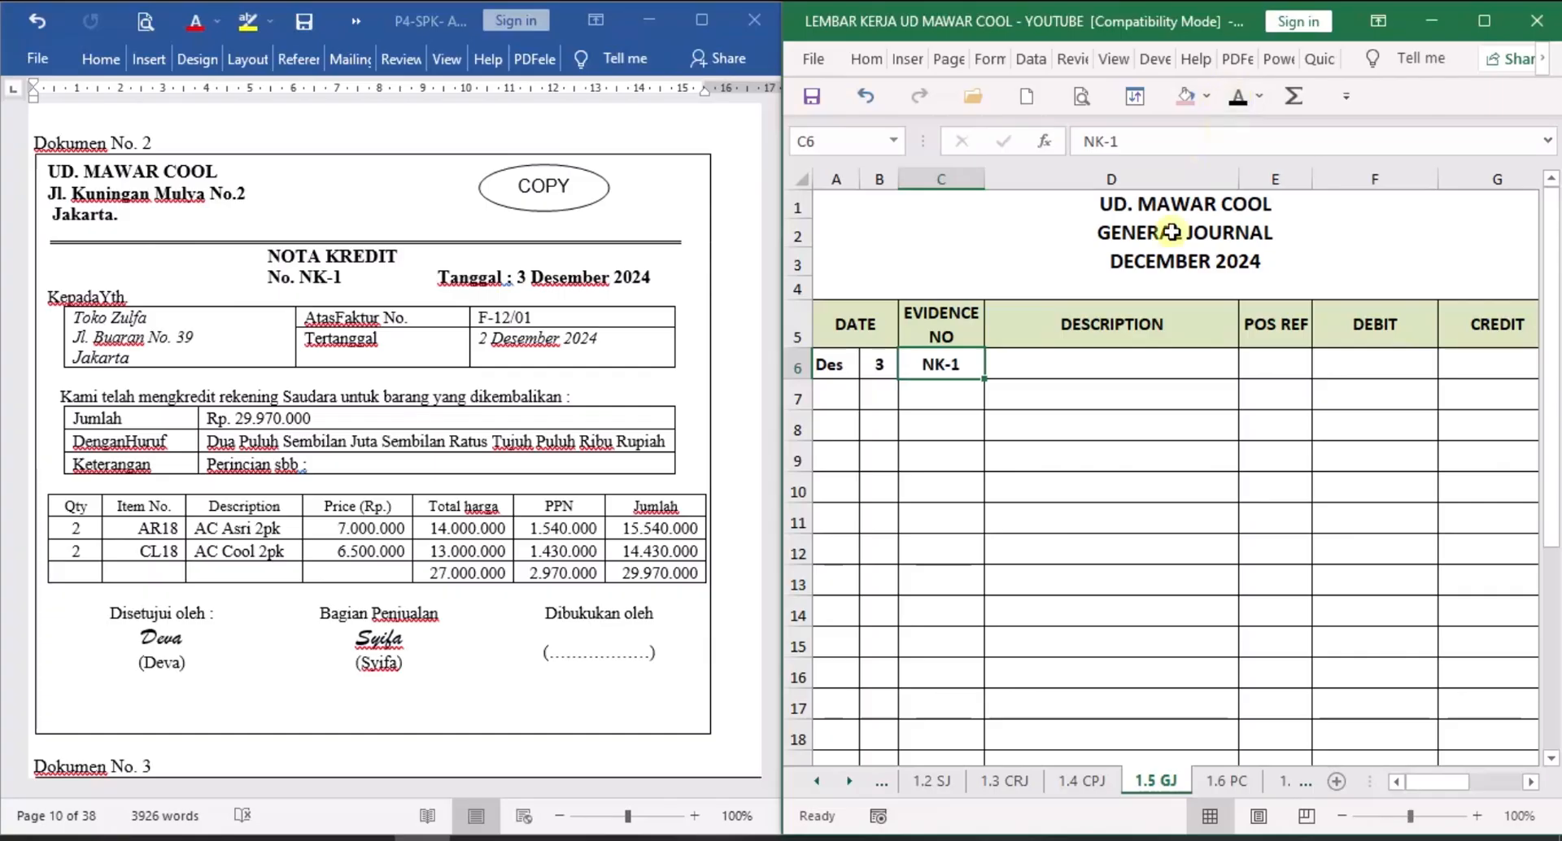
Show the hidden Sales Return line of the NK-1 entry in black font, with POS REF 4-1200 and debit 27.000.000.
{"action": "left_click", "coordinate": [1039, 367]}
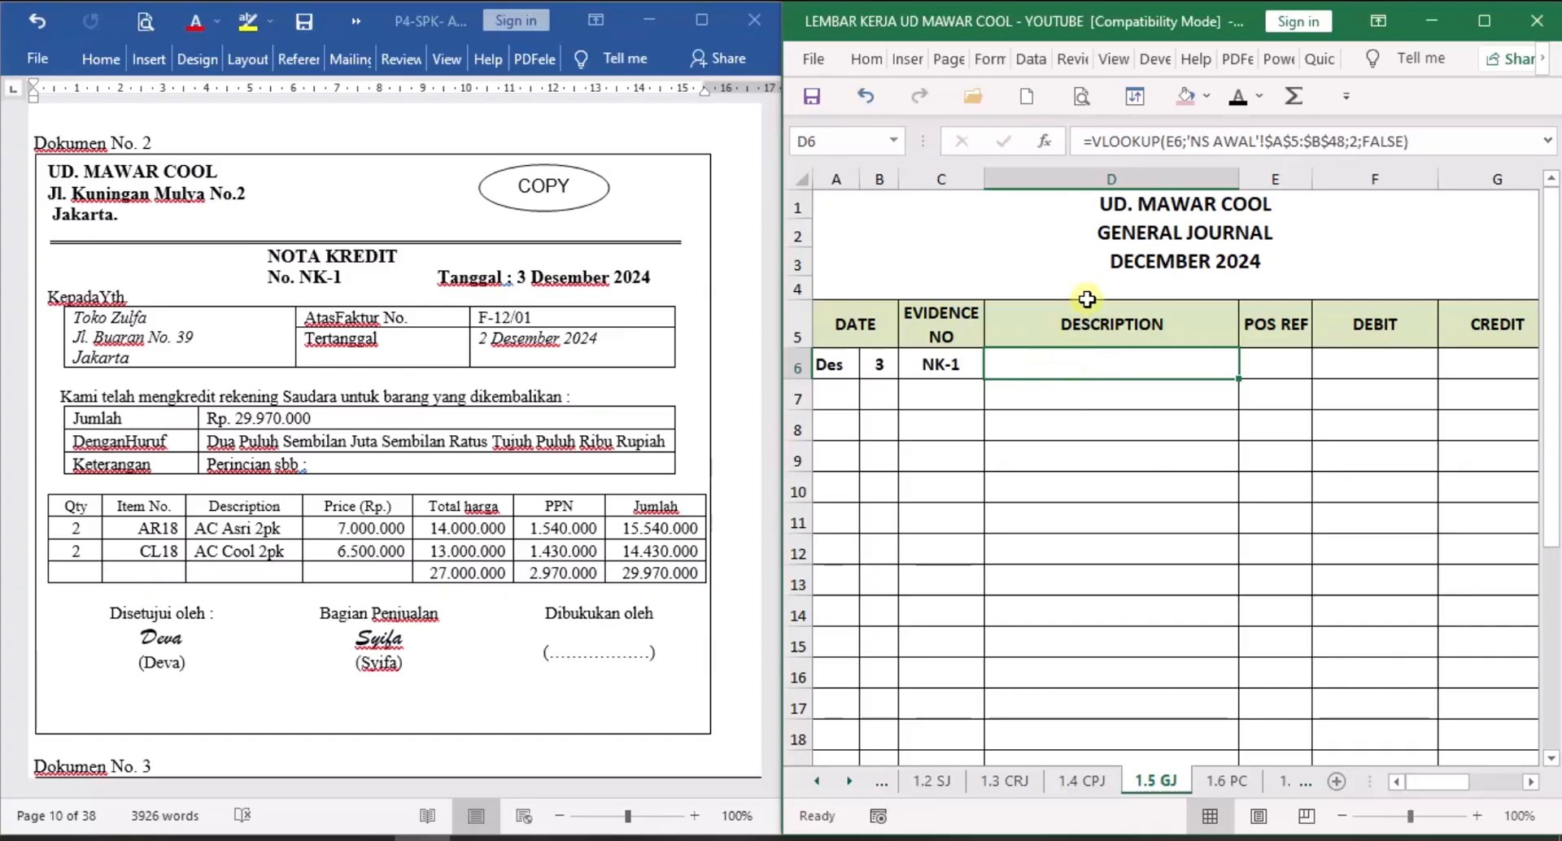
{"action": "left_click", "coordinate": [1238, 98]}
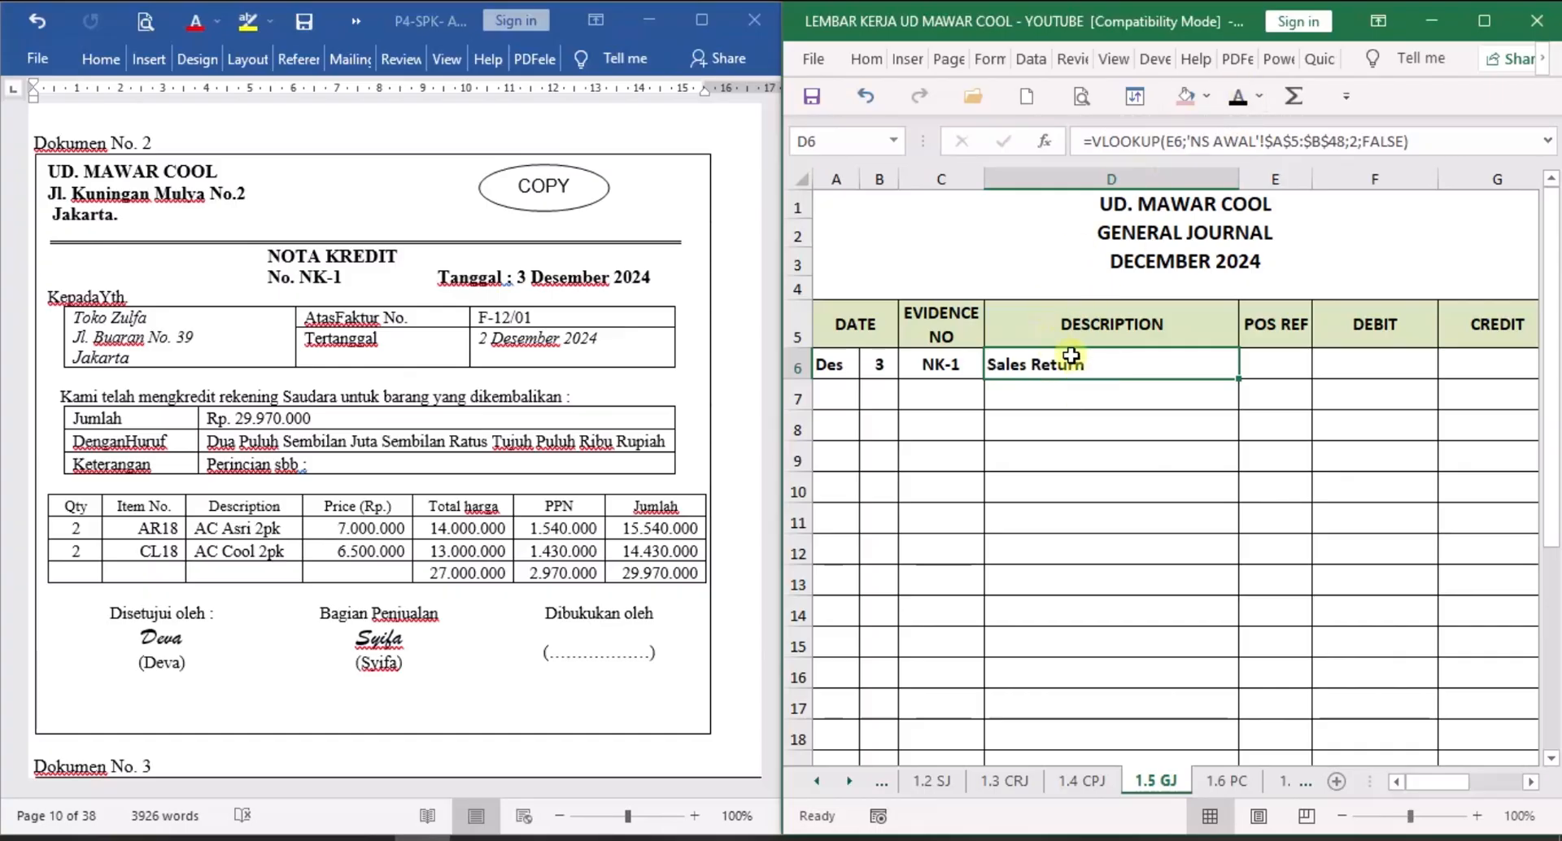
{"action": "left_click", "coordinate": [1278, 362]}
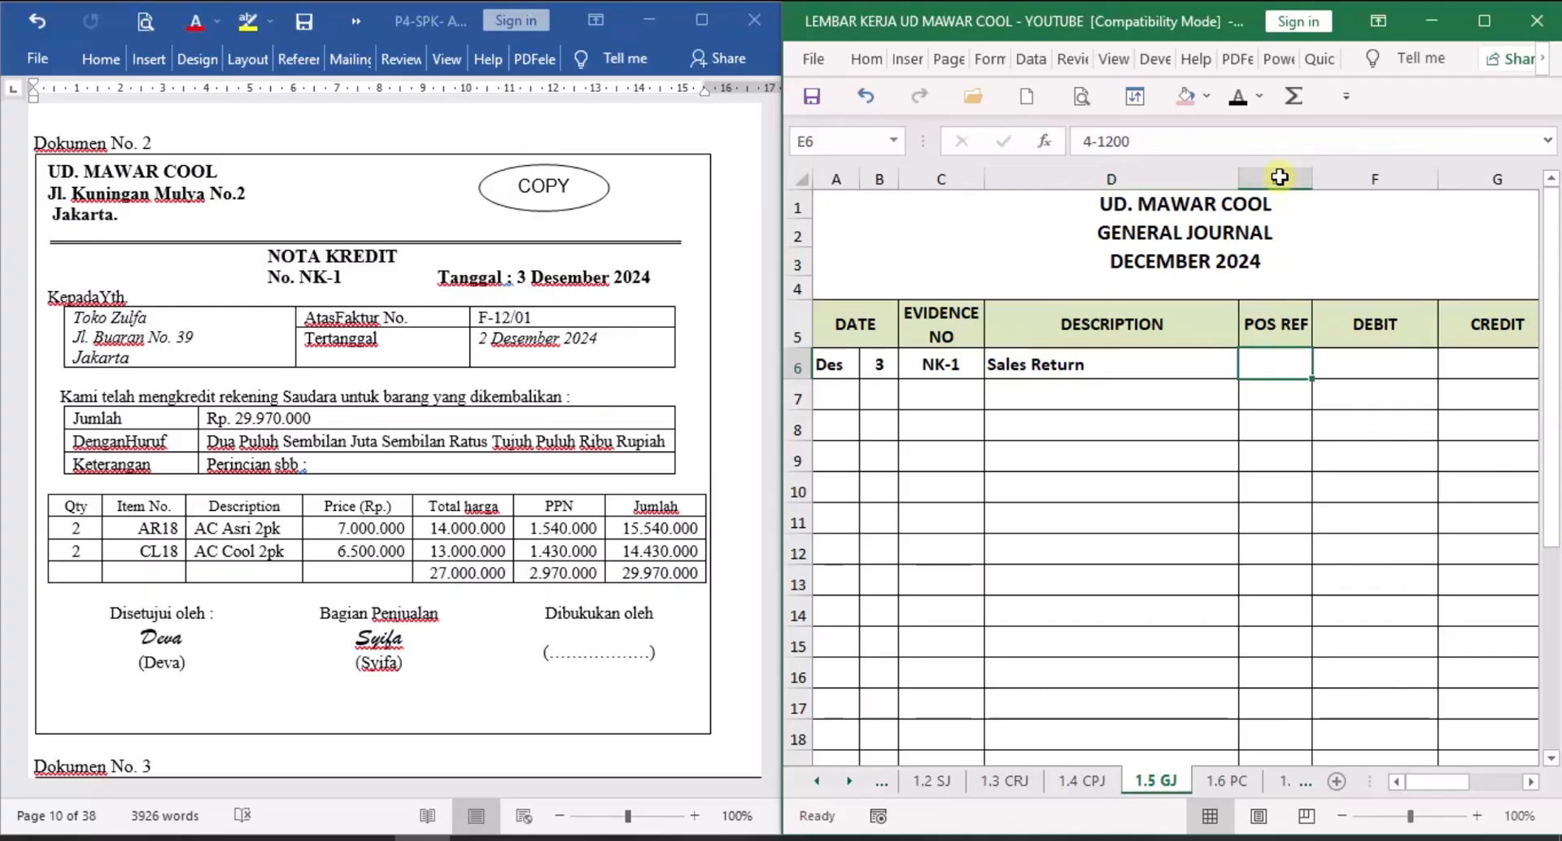
{"action": "left_click", "coordinate": [1238, 97]}
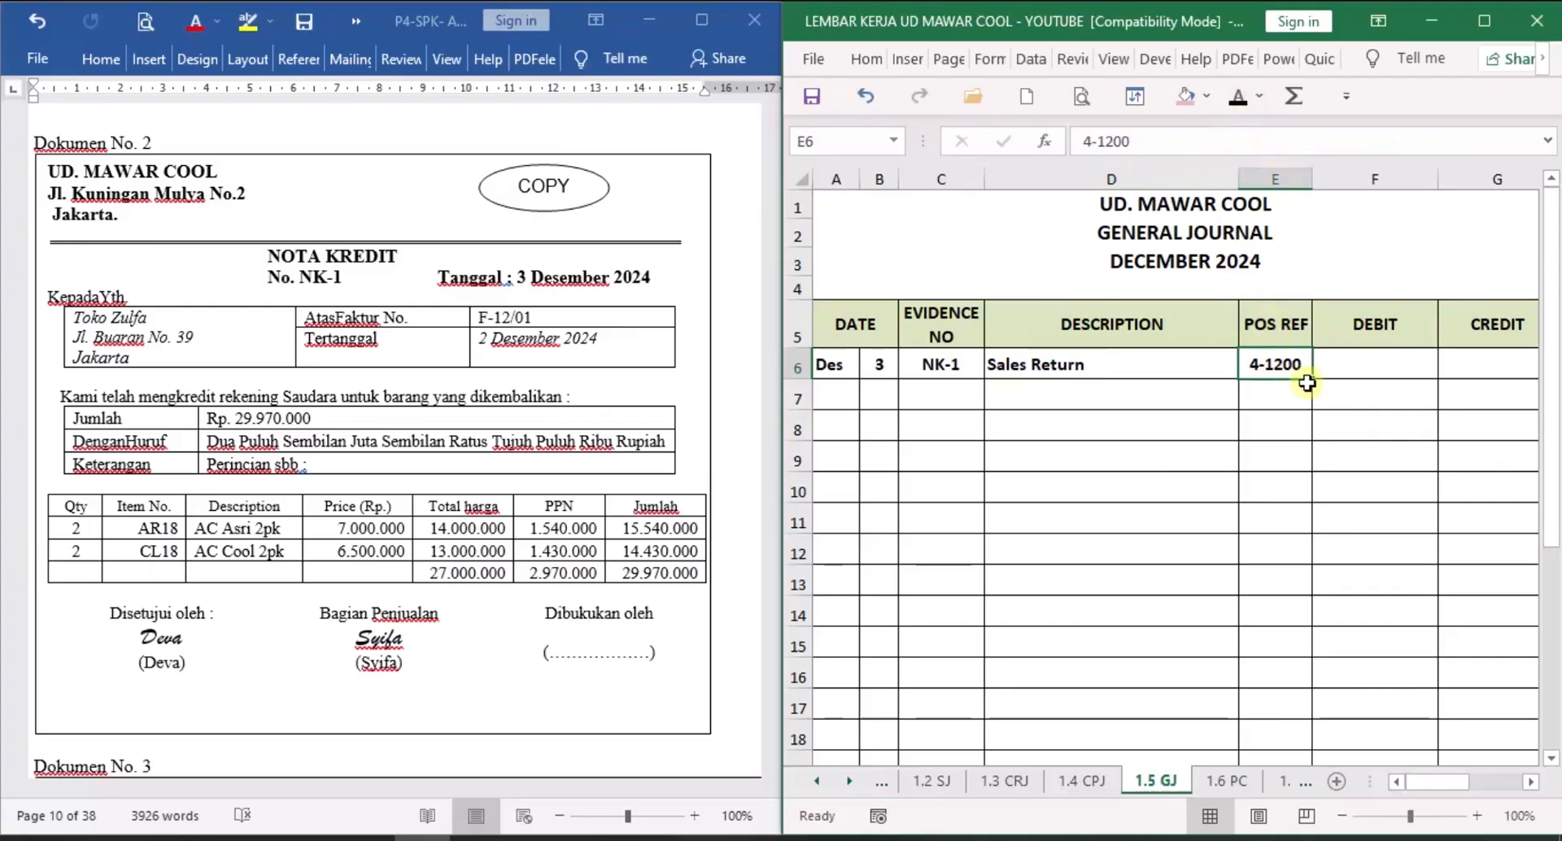
{"action": "left_click", "coordinate": [1385, 368]}
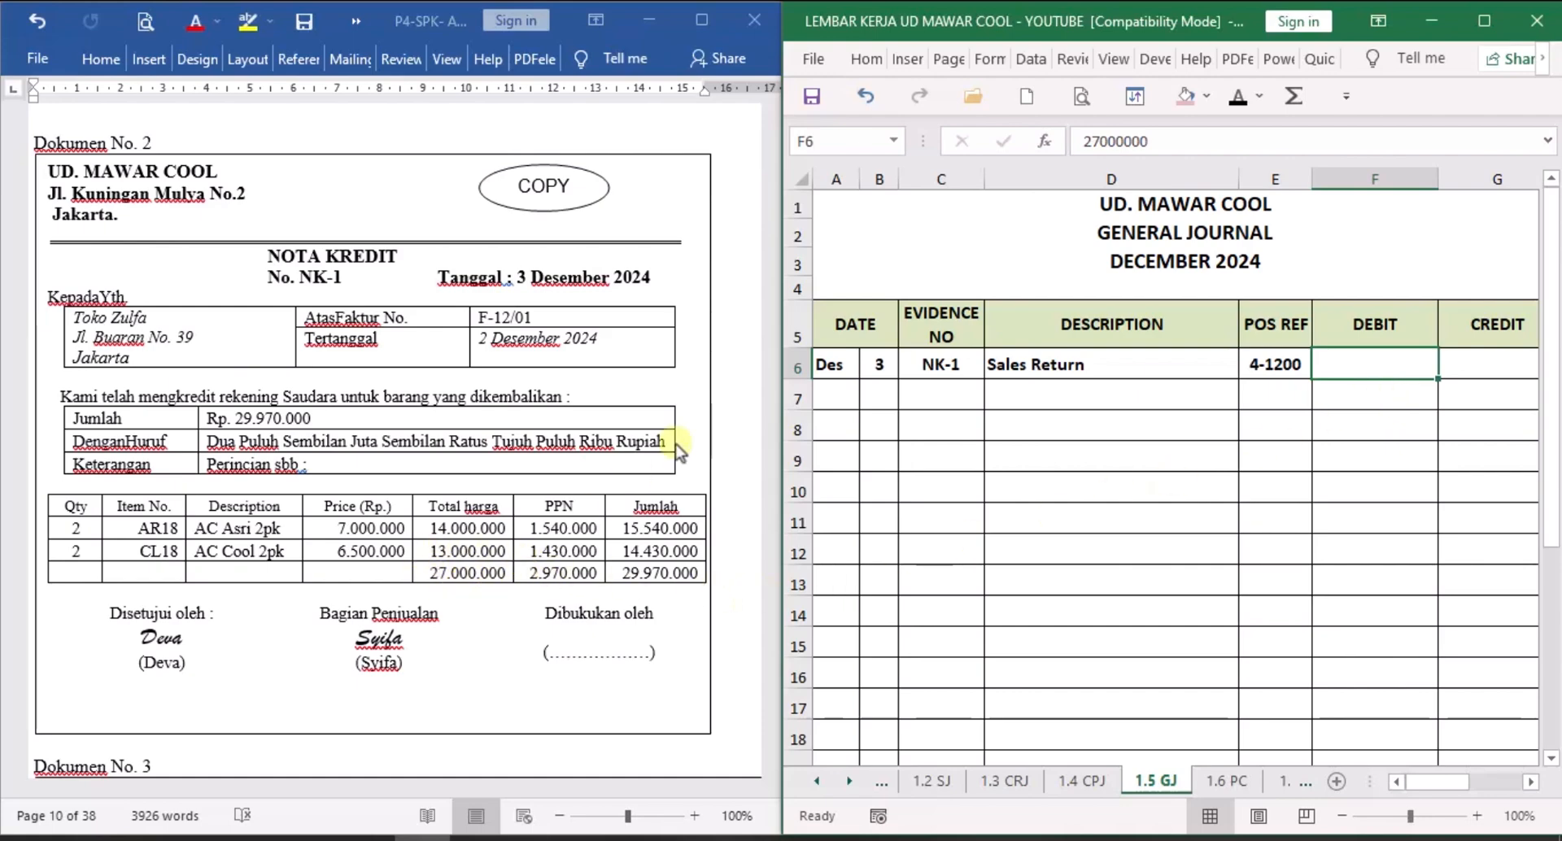
{"action": "left_click", "coordinate": [1238, 96]}
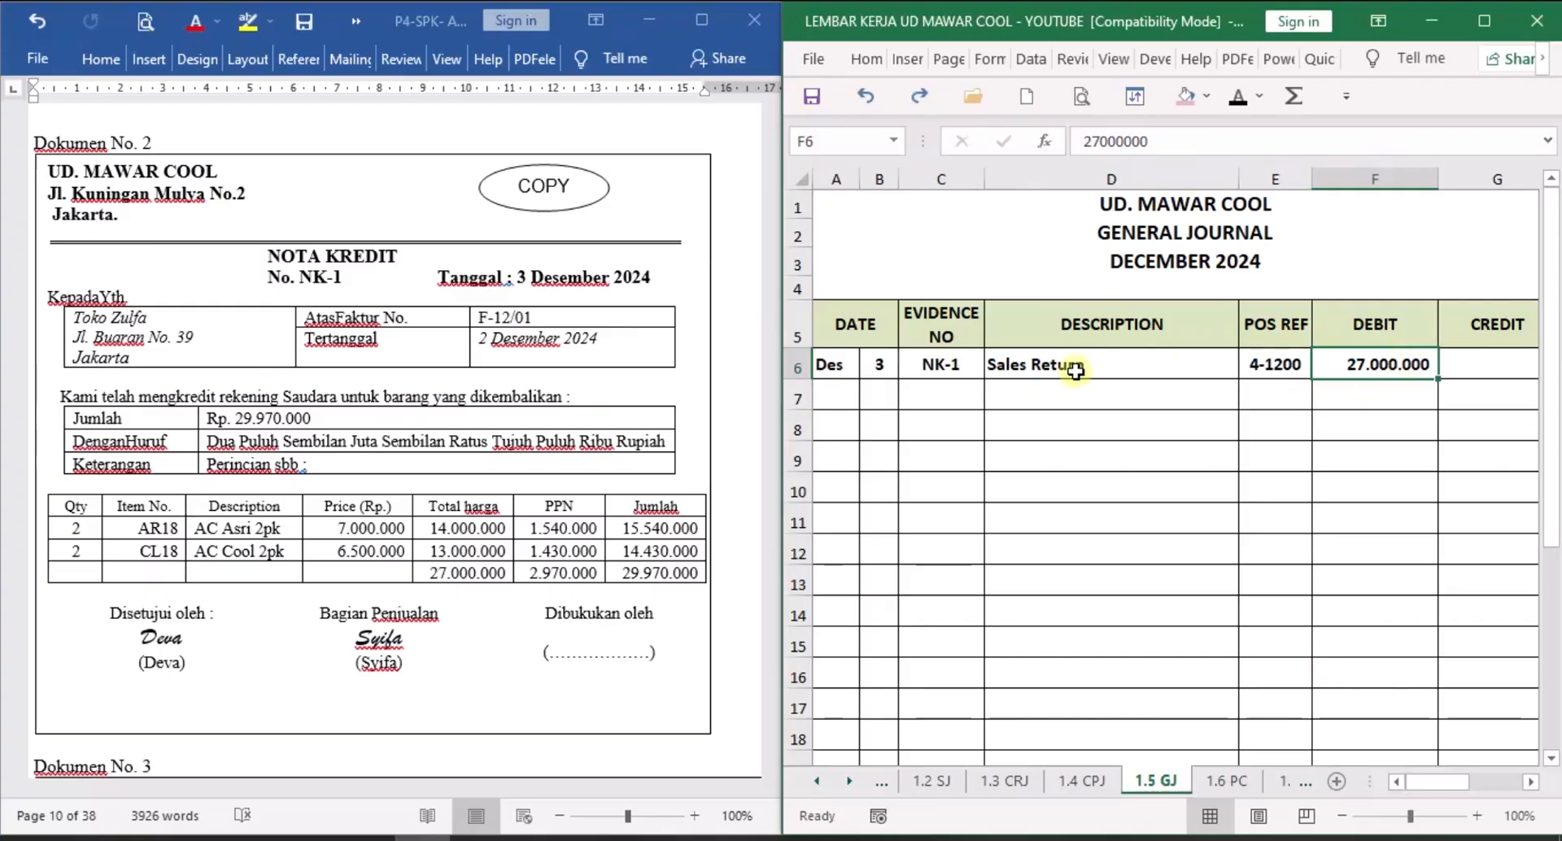
Show the hidden PPN Outcome line below Sales Return in black font, with POS REF 2-1800 and debit 2.970.000.
{"action": "left_click", "coordinate": [1017, 391]}
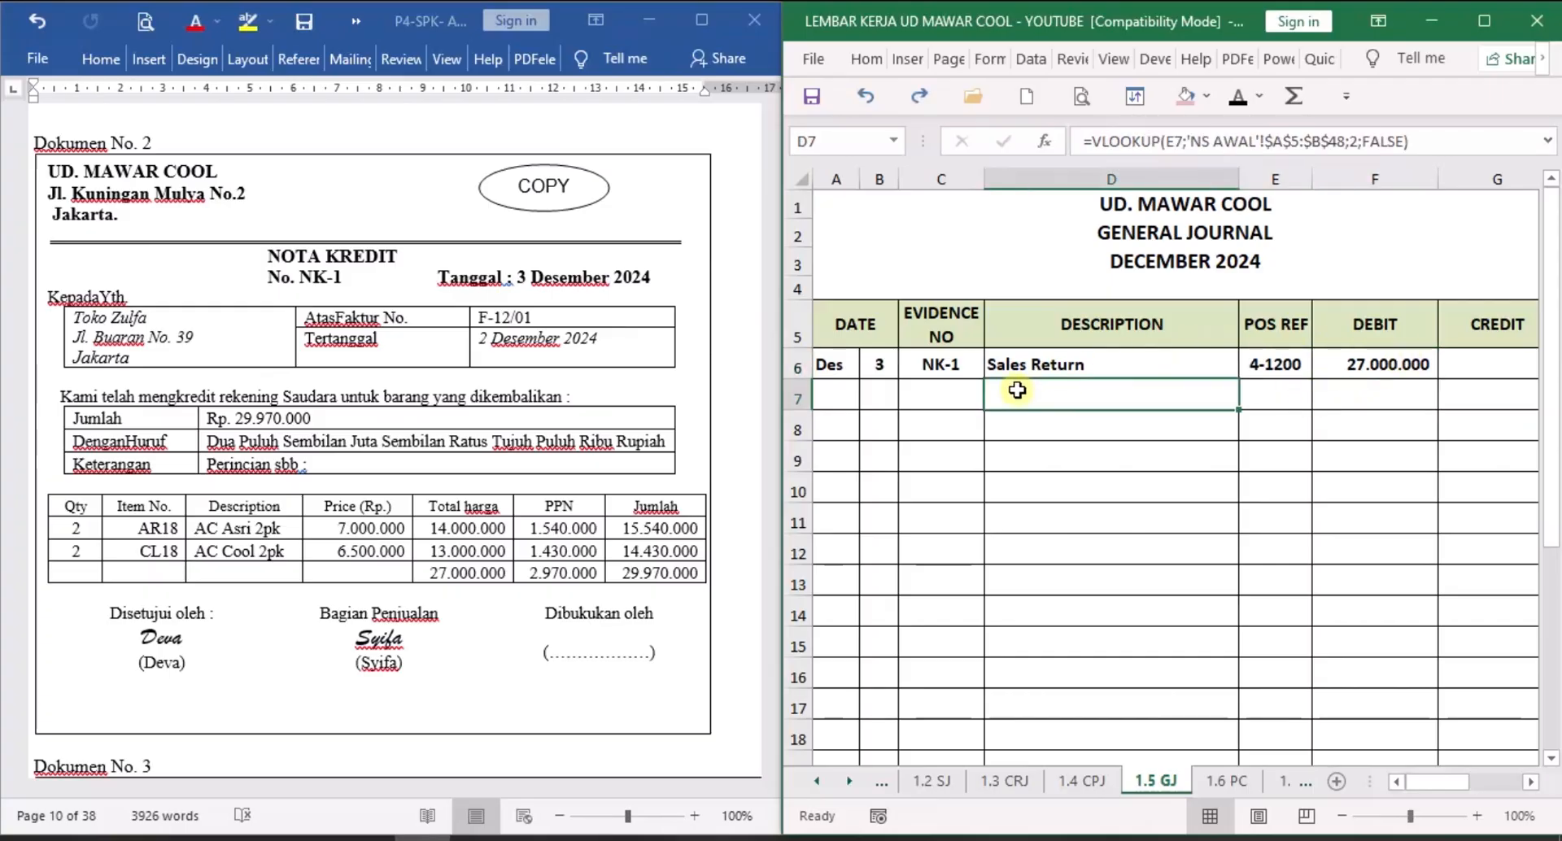
{"action": "left_click", "coordinate": [1238, 96]}
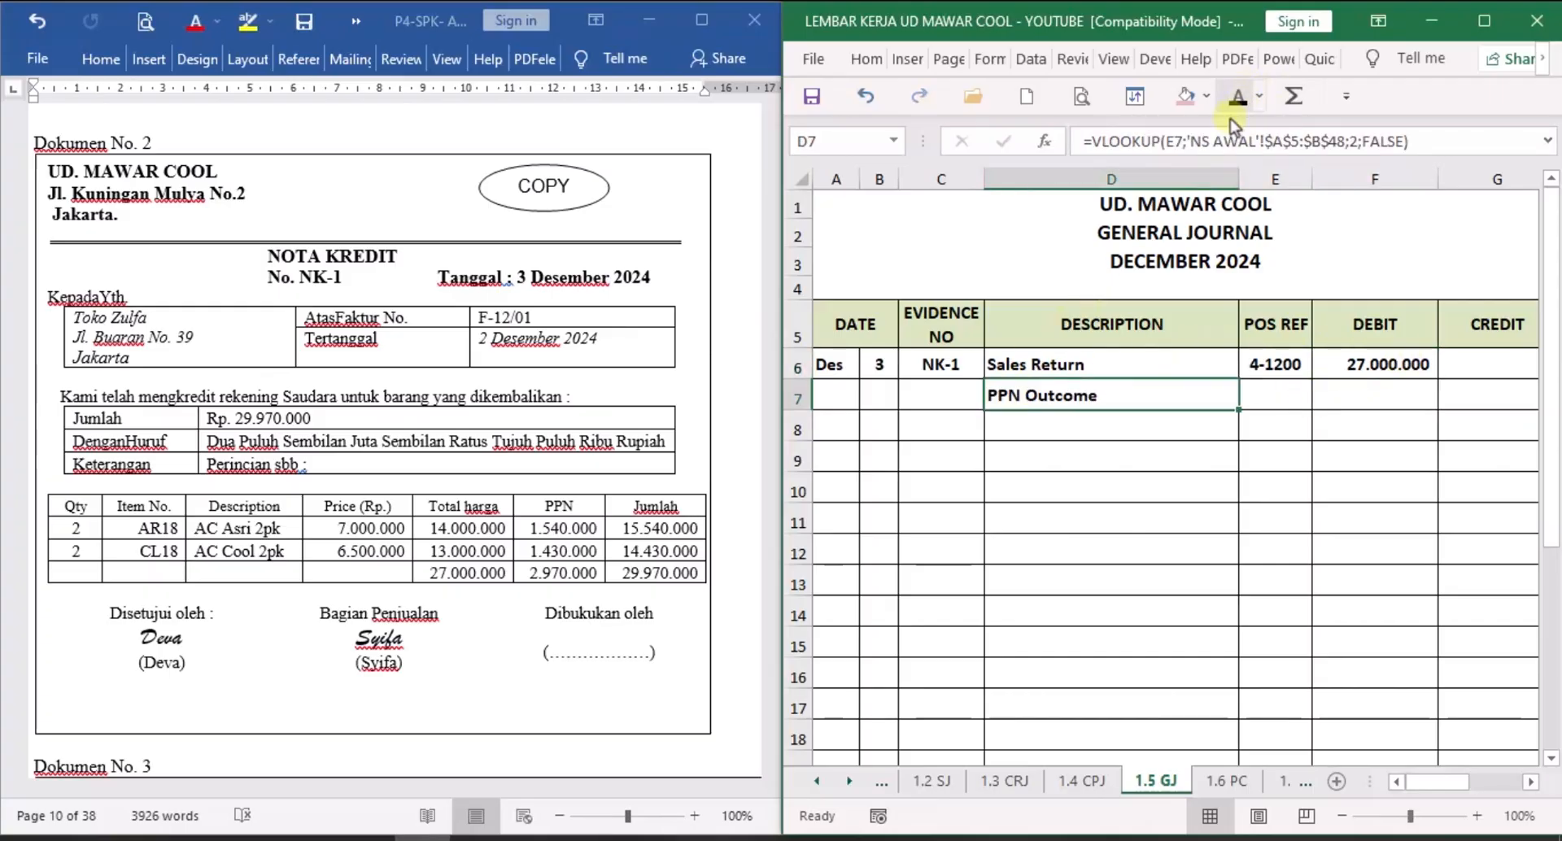
{"action": "left_click", "coordinate": [1284, 393]}
{"action": "type", "text": "2-1800"}
{"action": "key", "text": "ctrl+Return"}
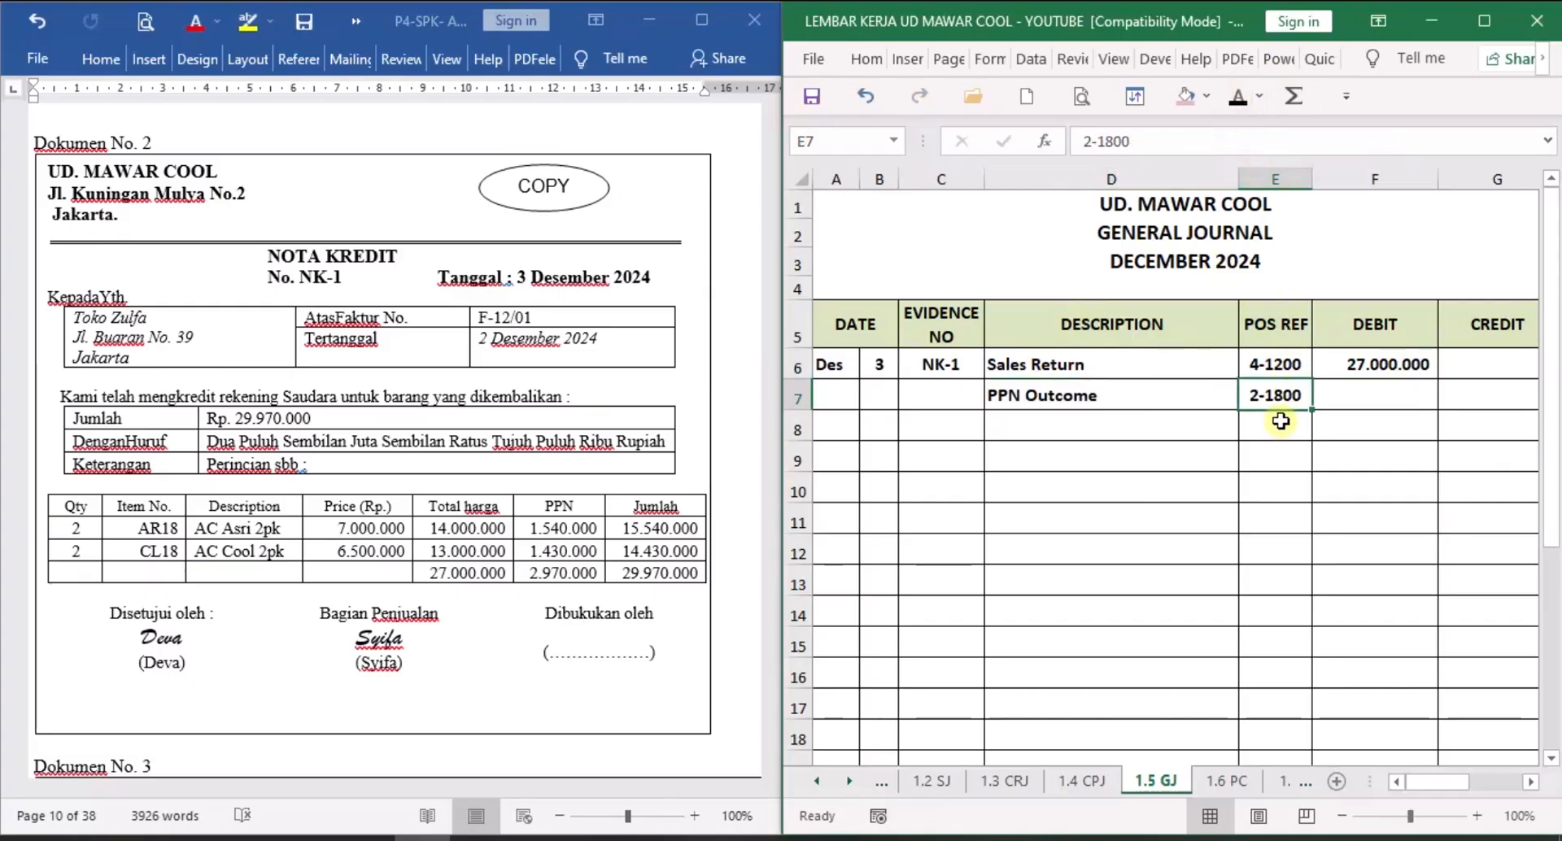
{"action": "left_click", "coordinate": [1374, 396]}
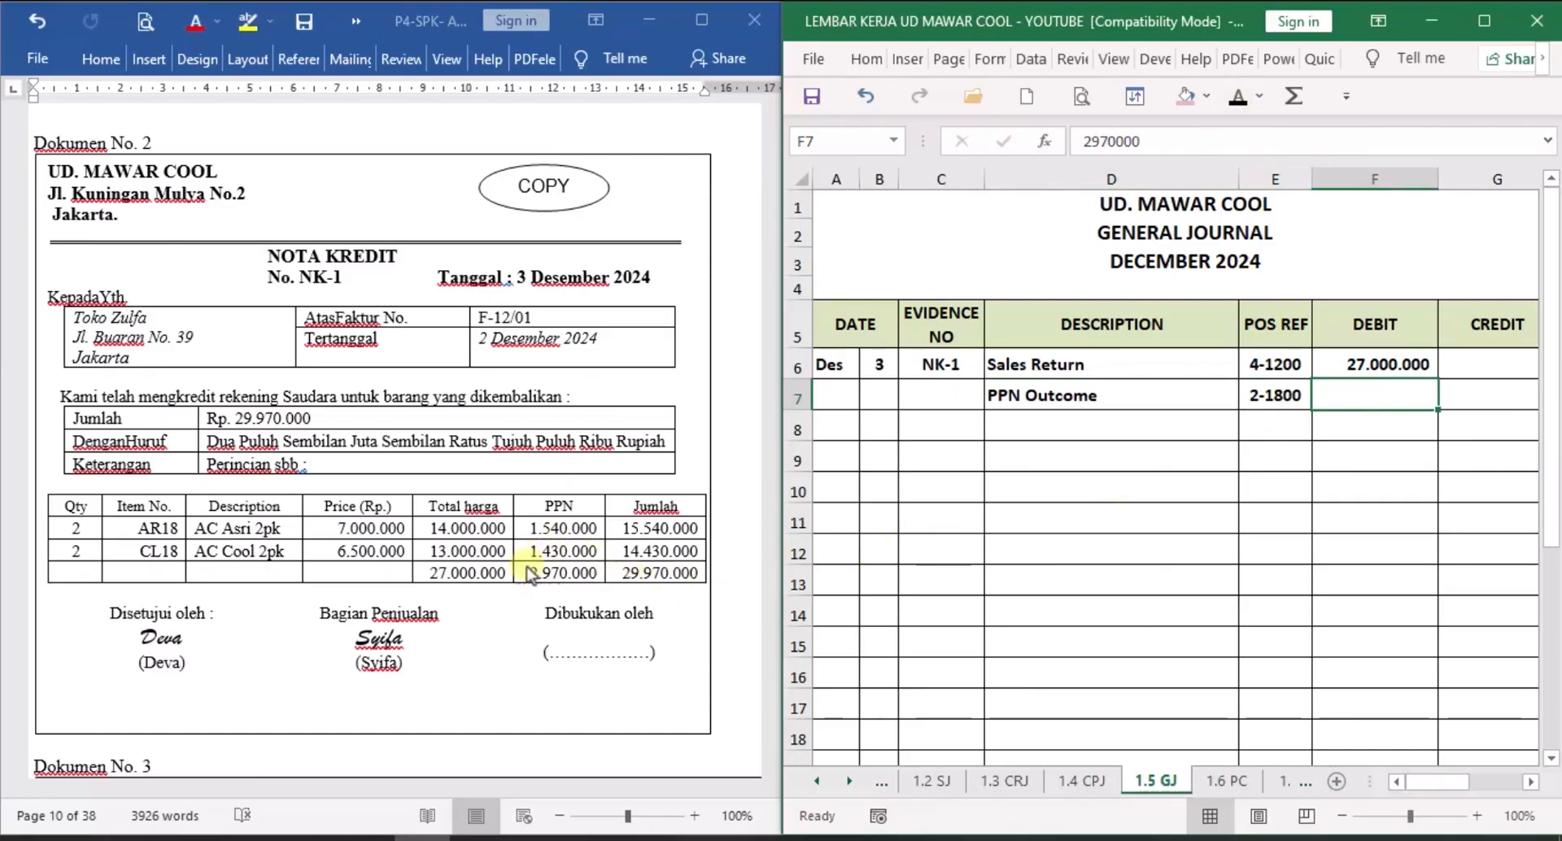
{"action": "left_click", "coordinate": [1238, 96]}
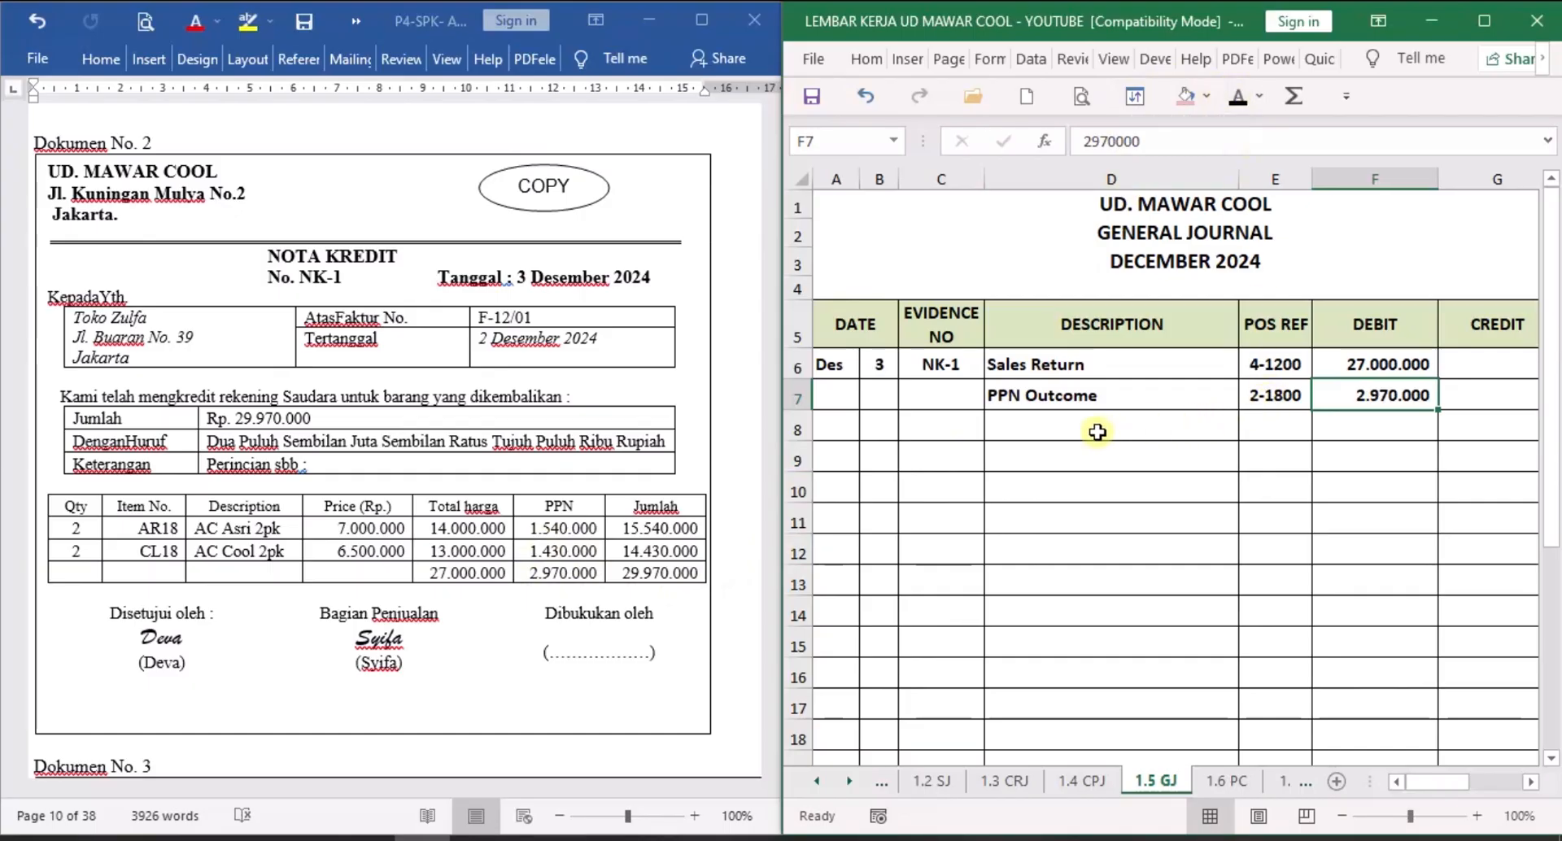
Show the hidden Accounts Receivable line of the NK-1 entry in black font, with POS REF 1-1300 and credit 29.970.000.
{"action": "left_click", "coordinate": [1040, 432]}
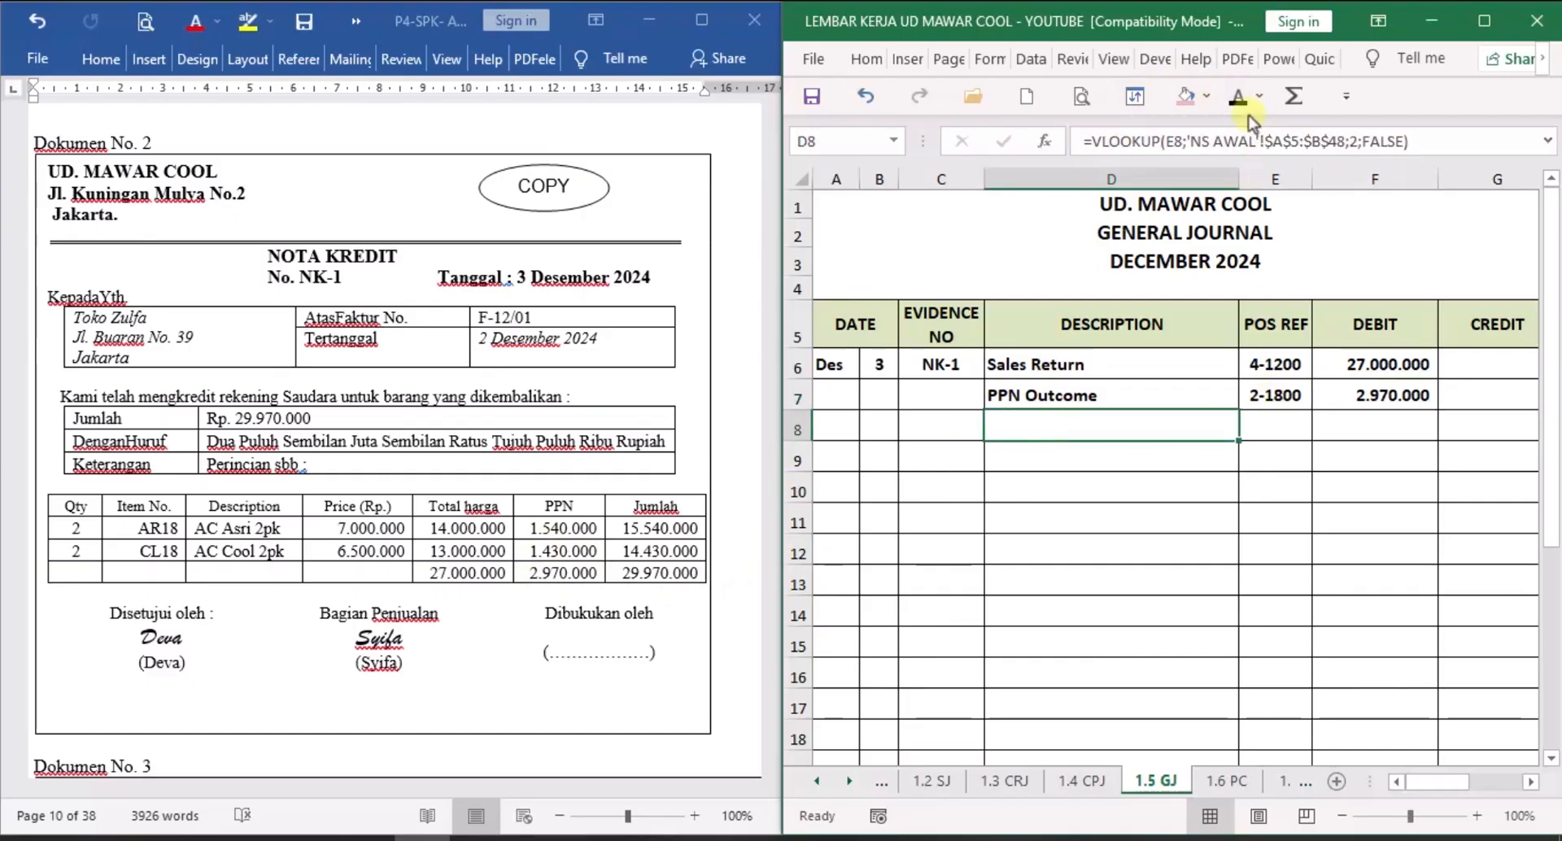
{"action": "left_click", "coordinate": [1238, 96]}
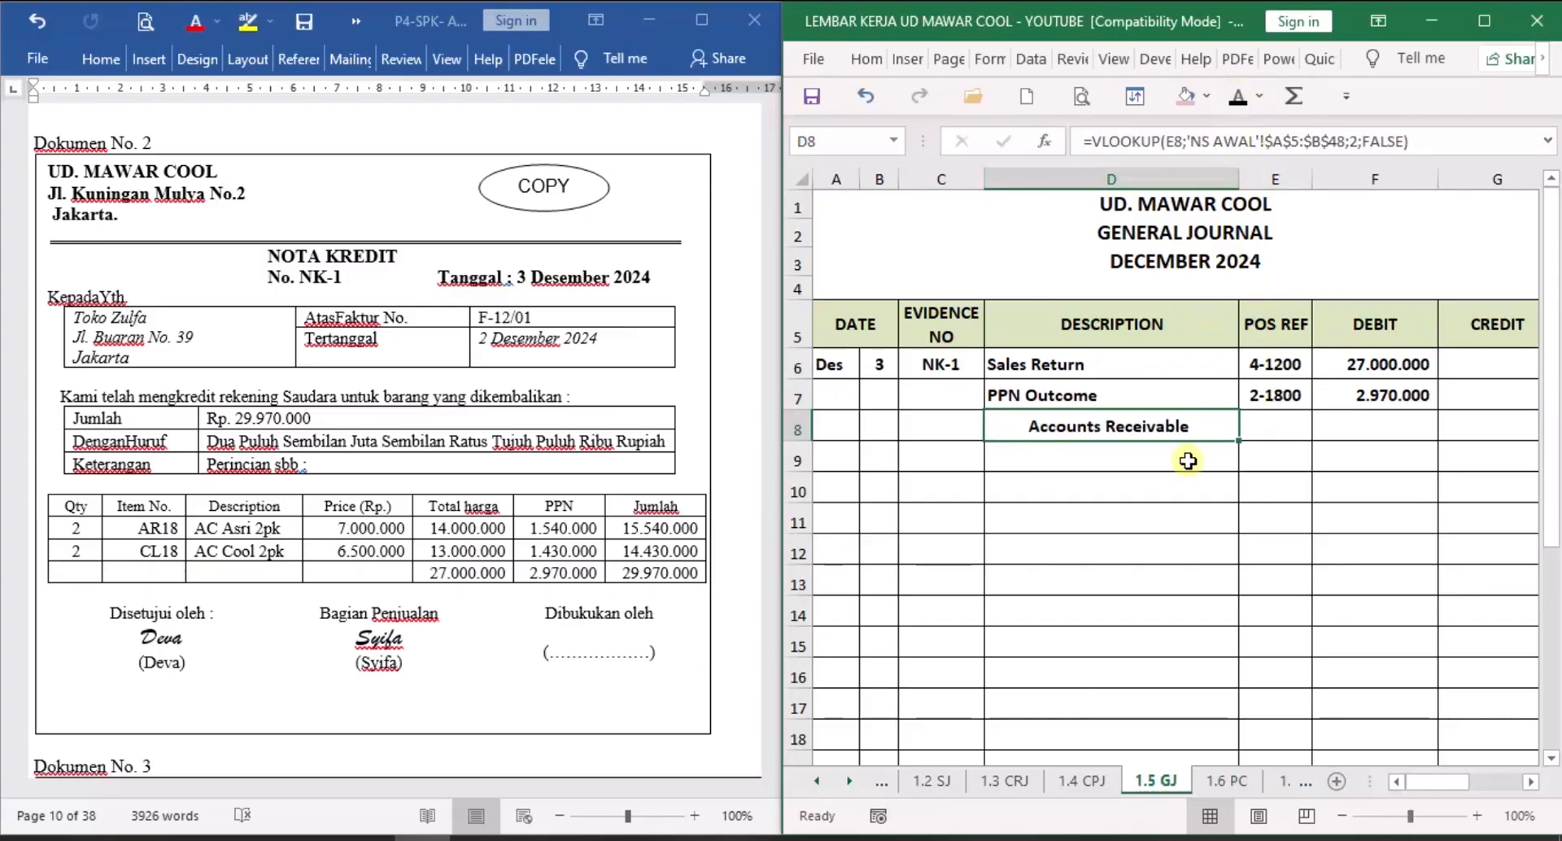
{"action": "left_click", "coordinate": [1290, 427]}
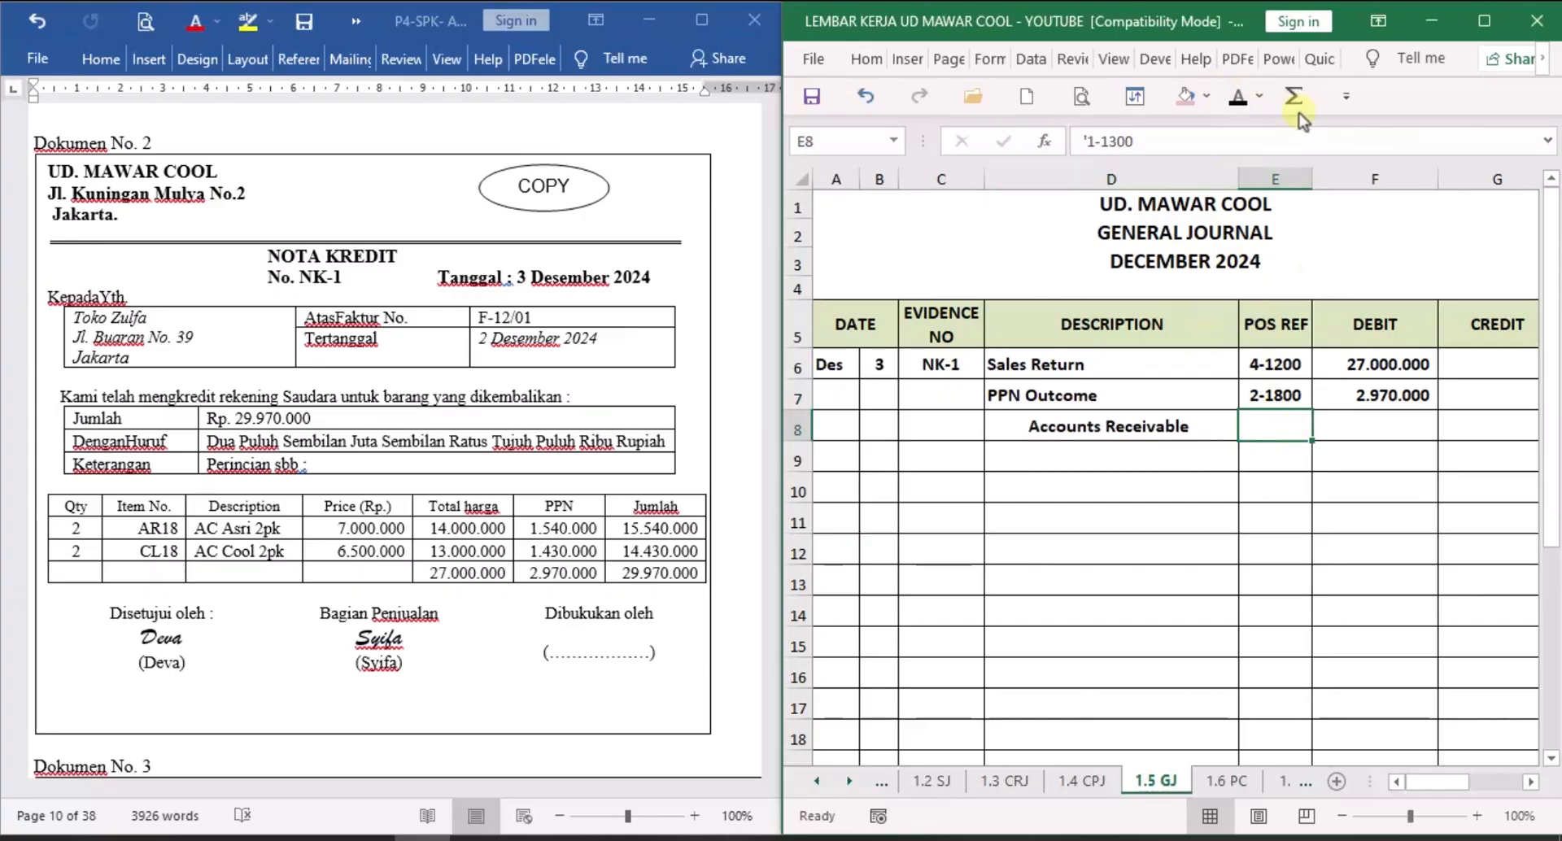
{"action": "left_click", "coordinate": [1238, 96]}
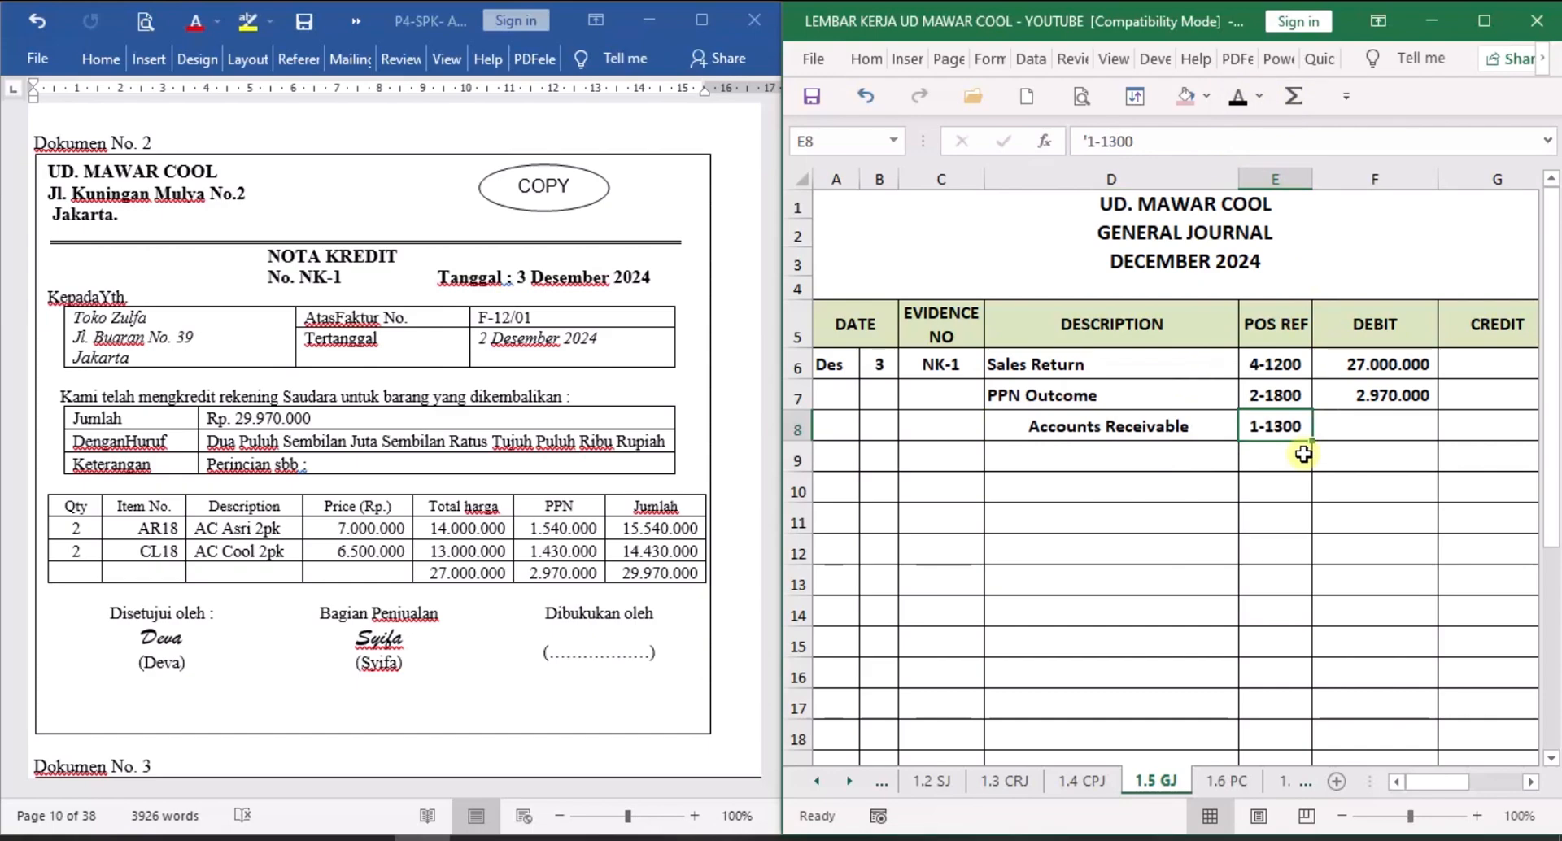
{"action": "left_click", "coordinate": [1464, 431]}
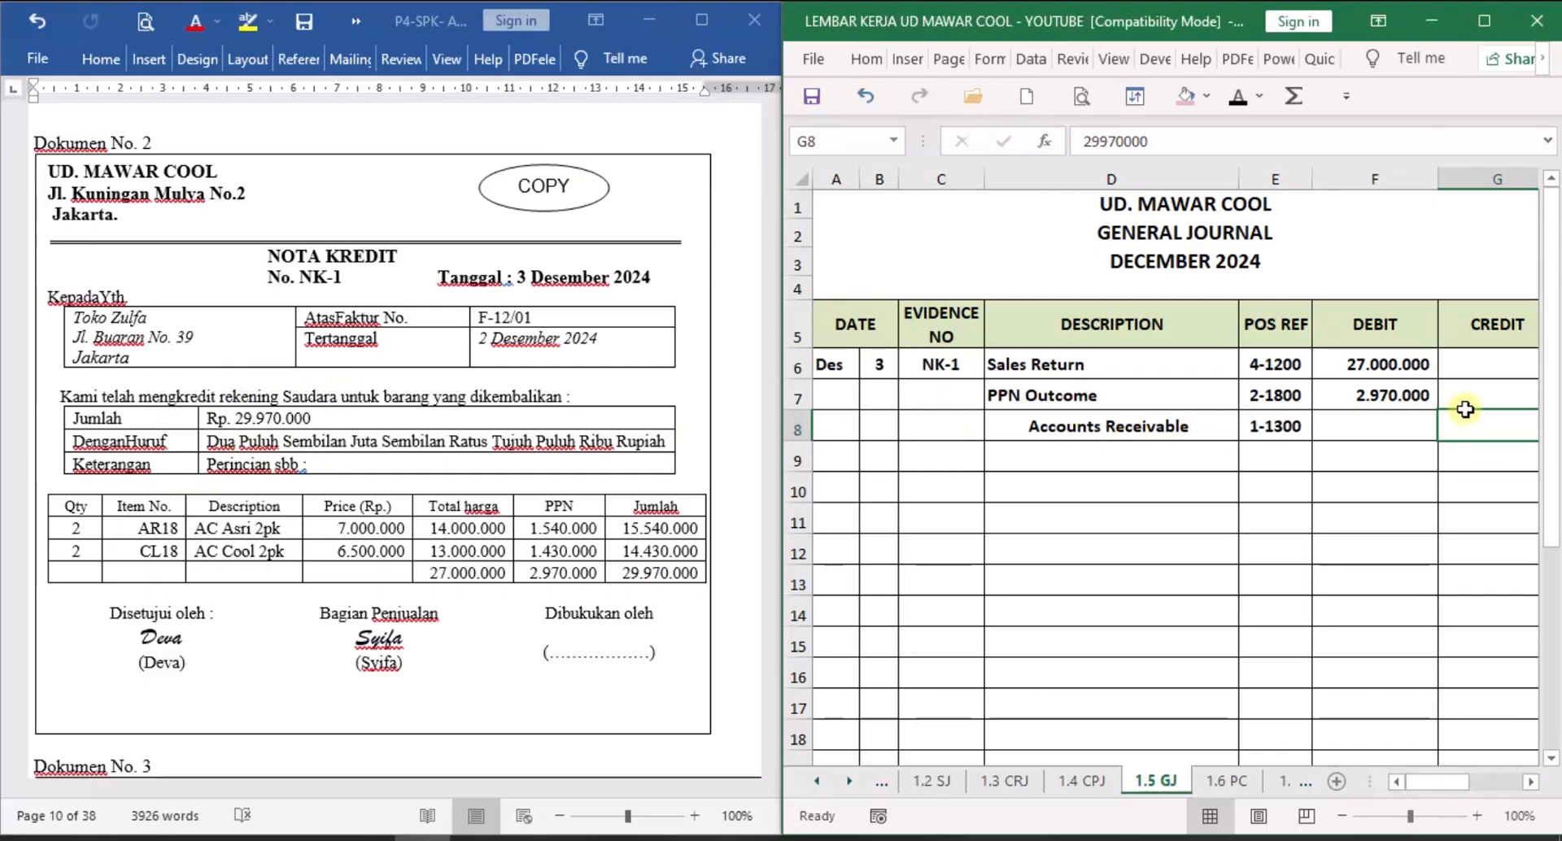
{"action": "left_click", "coordinate": [1237, 96]}
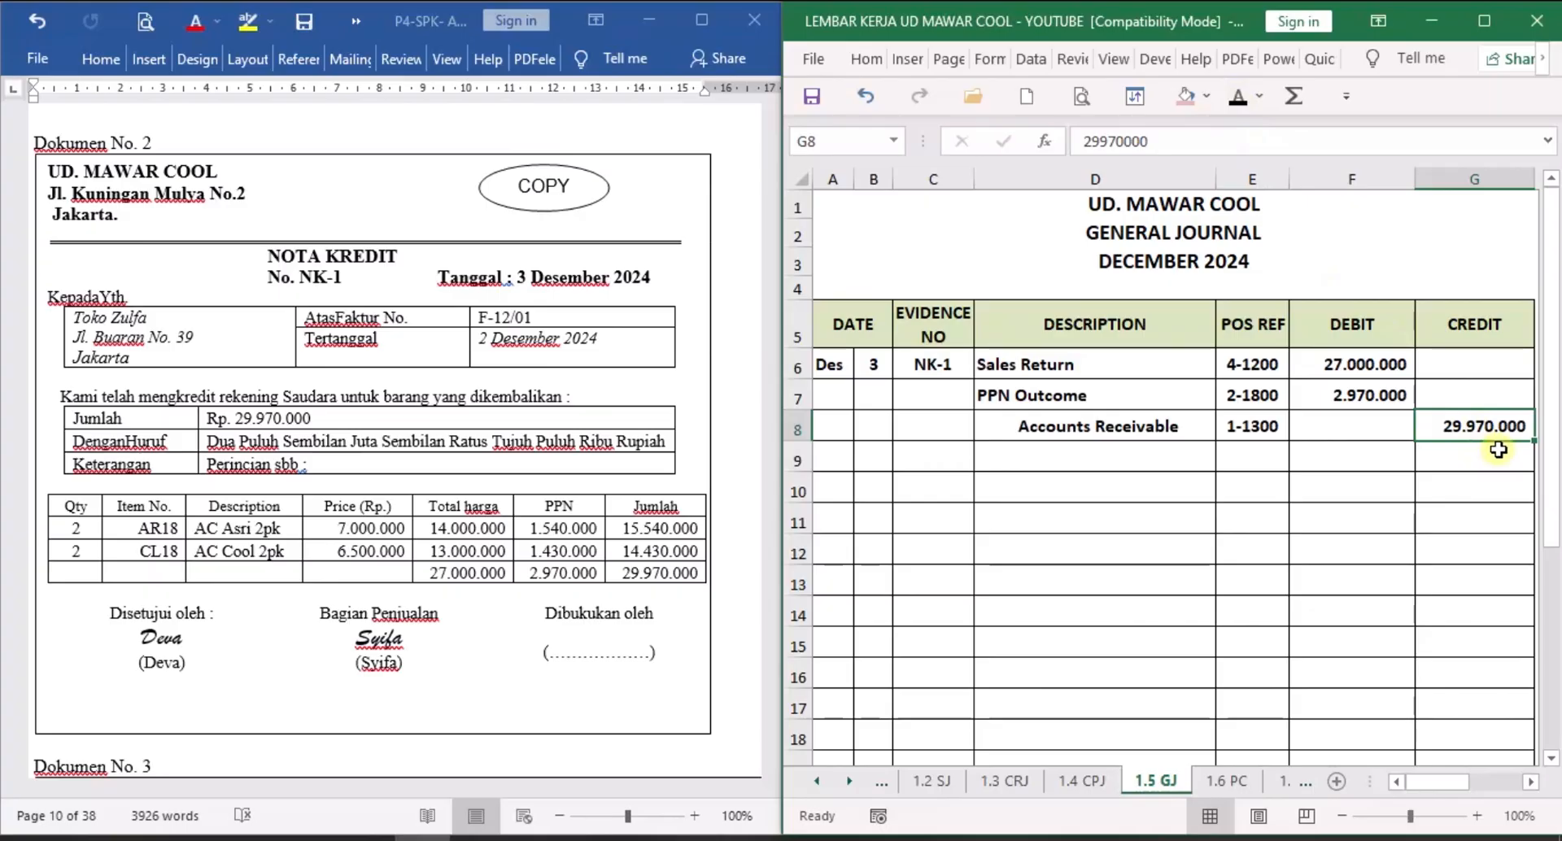
{"action": "key", "text": "ctrl+z"}
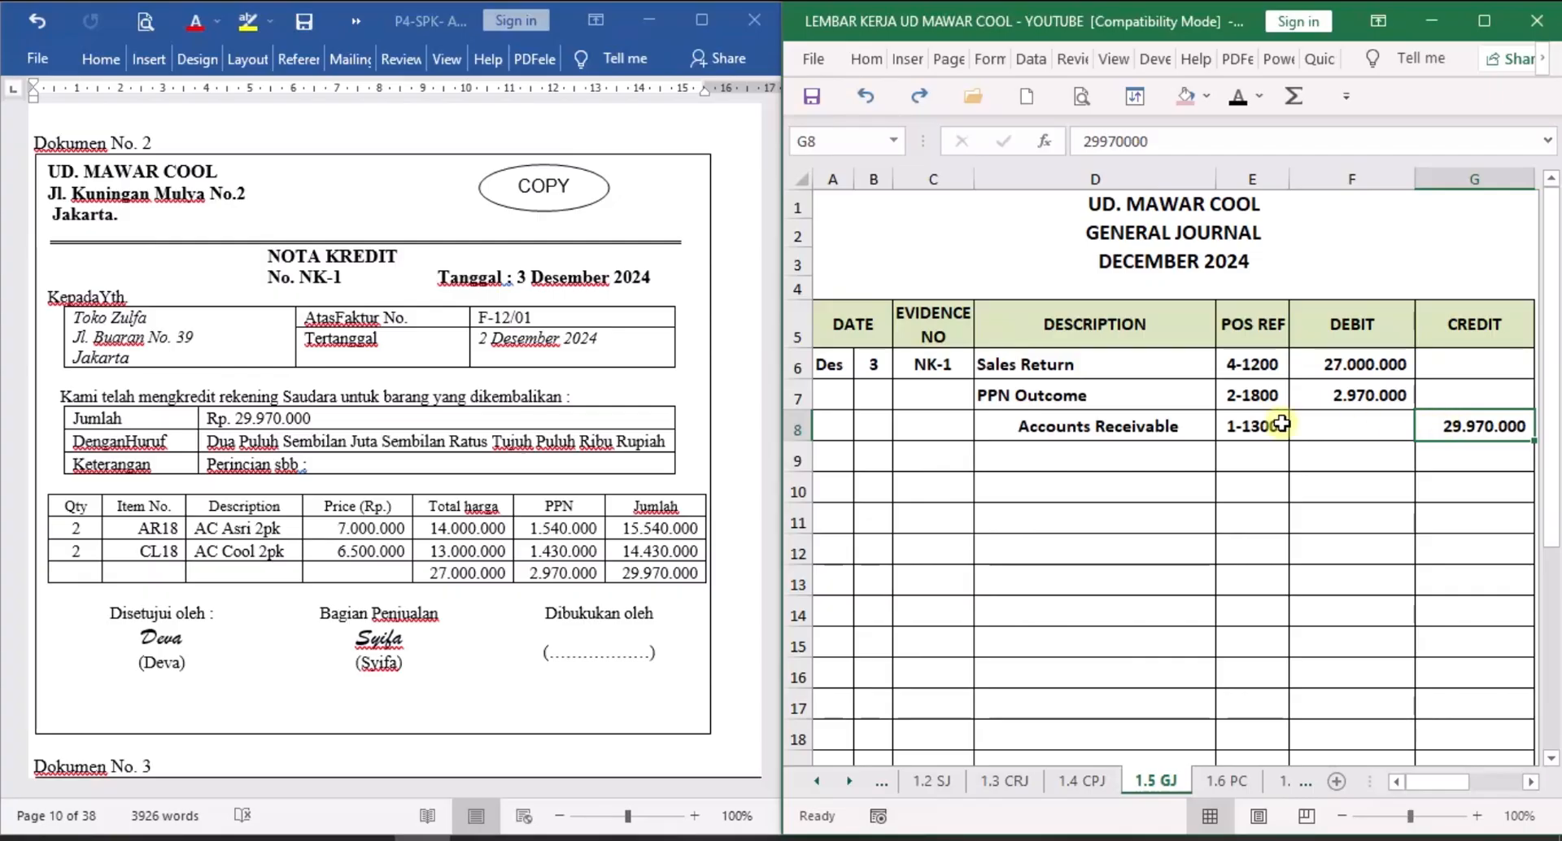
Show the hidden Merchandise Inventory and Cost of goods Sold descriptions in black font, with POS REF 1-1500 and 5-1100.
{"action": "left_click", "coordinate": [996, 461]}
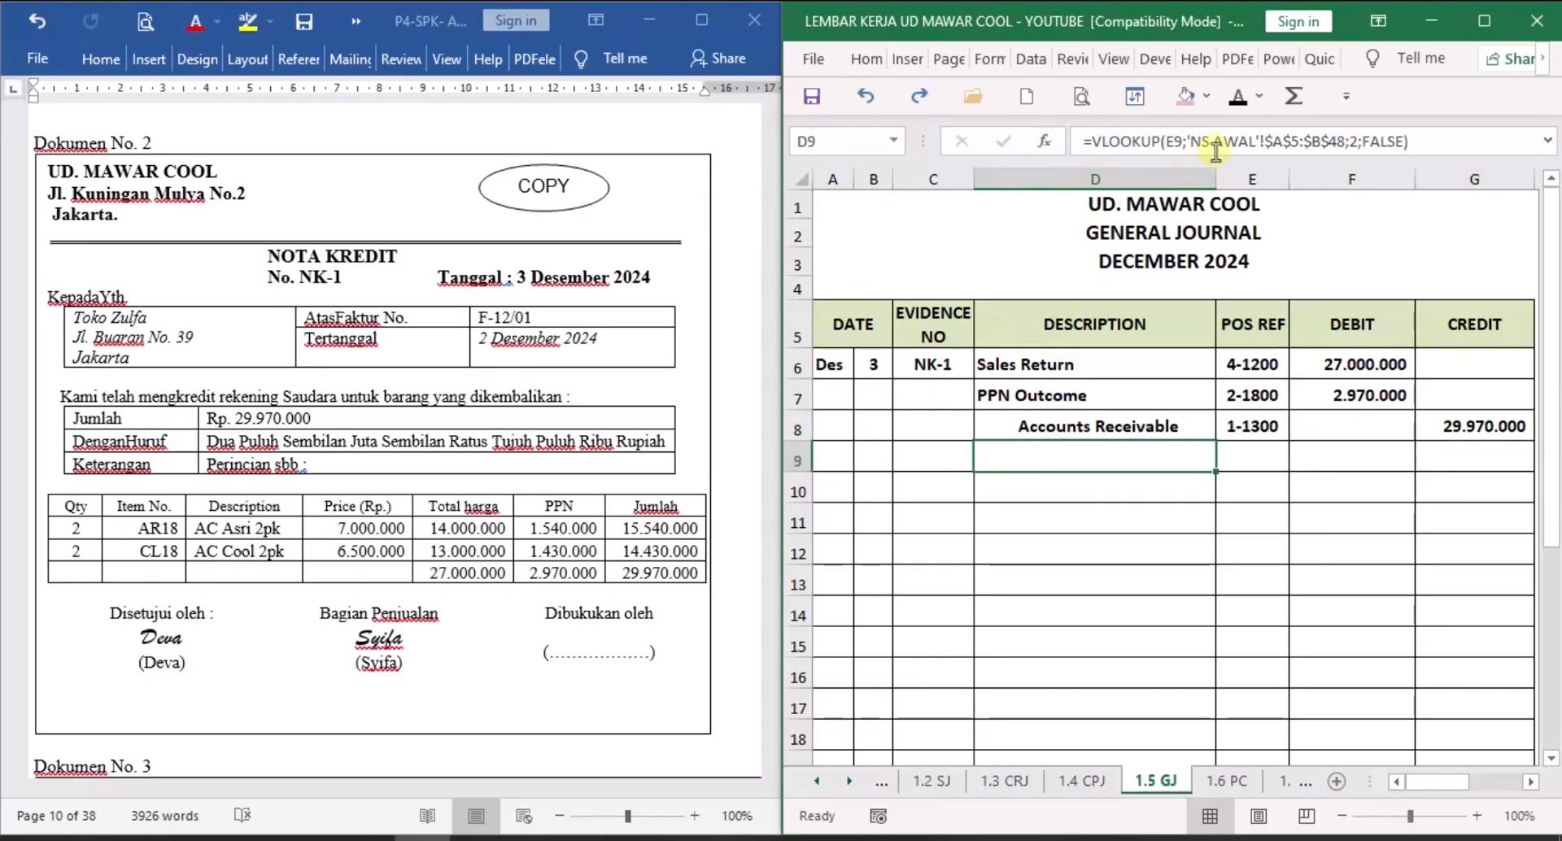
{"action": "left_click", "coordinate": [1239, 98]}
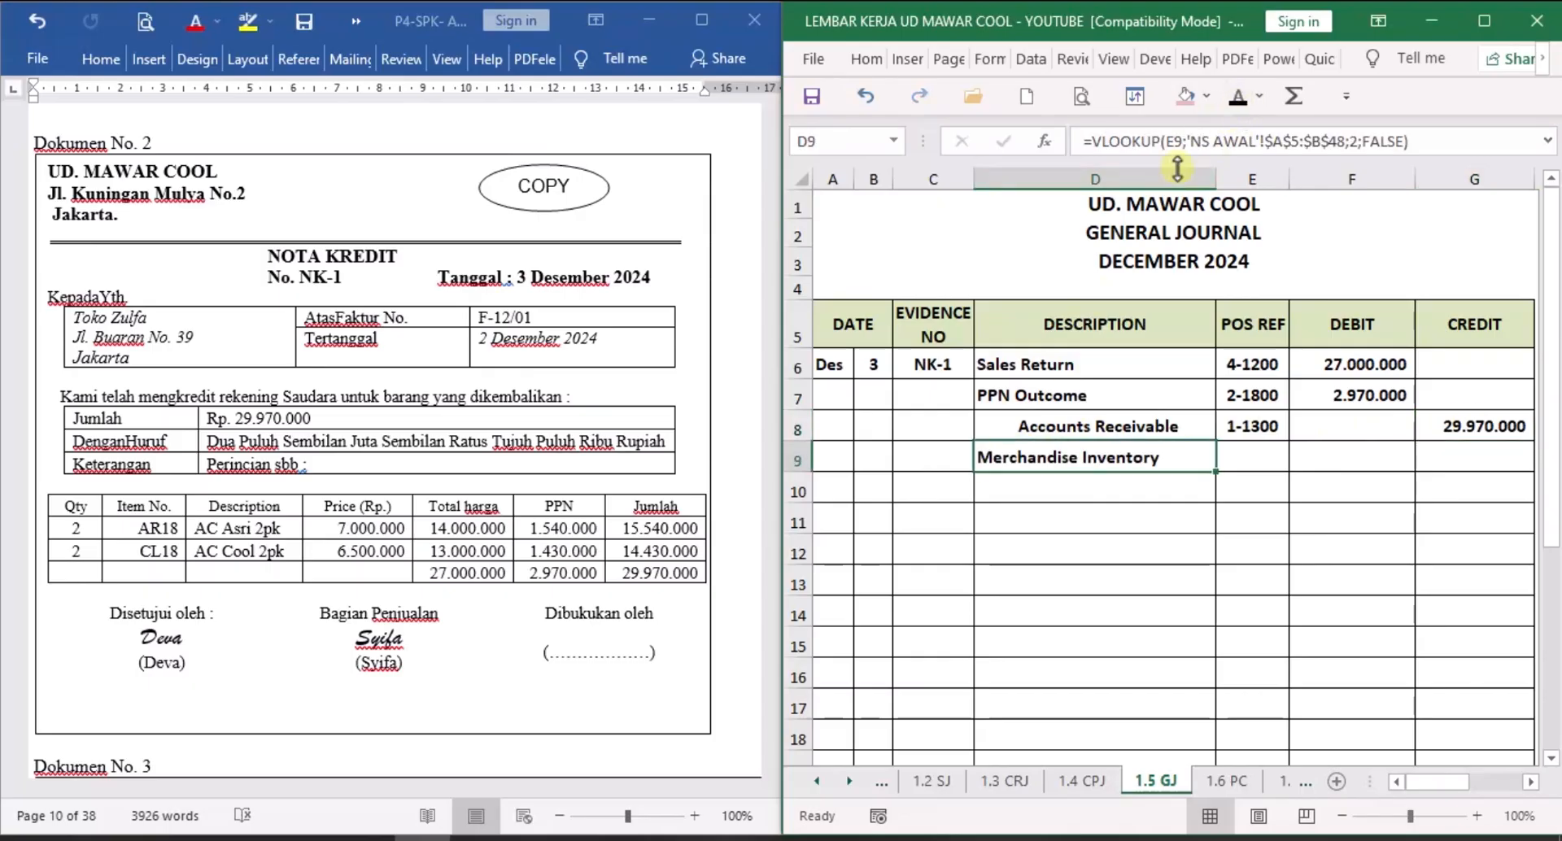
{"action": "left_click", "coordinate": [1253, 458]}
{"action": "left_click", "coordinate": [1239, 98]}
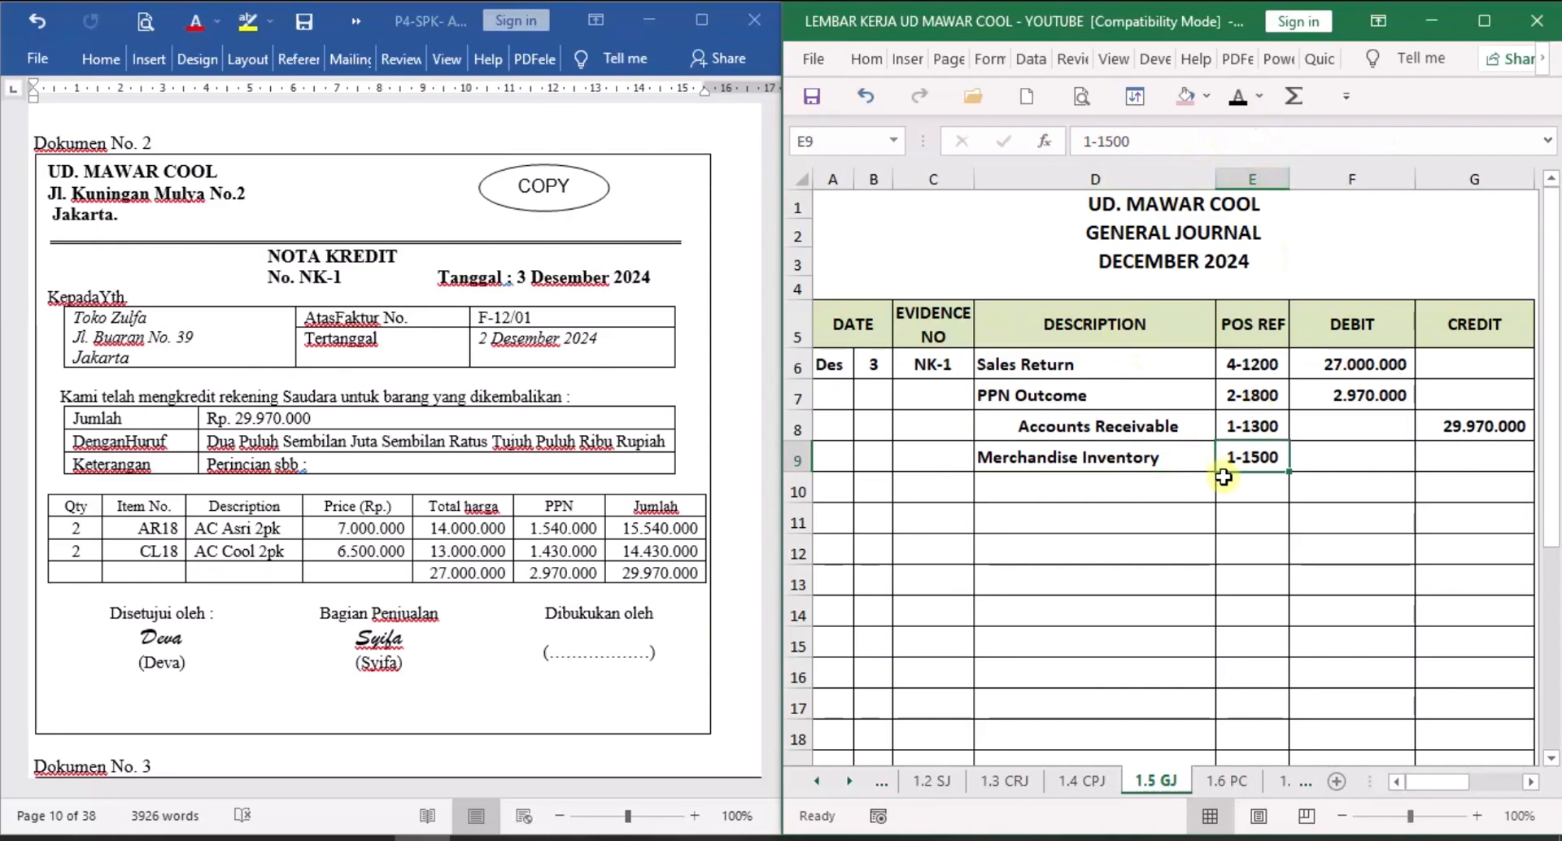
{"action": "left_click", "coordinate": [1072, 487]}
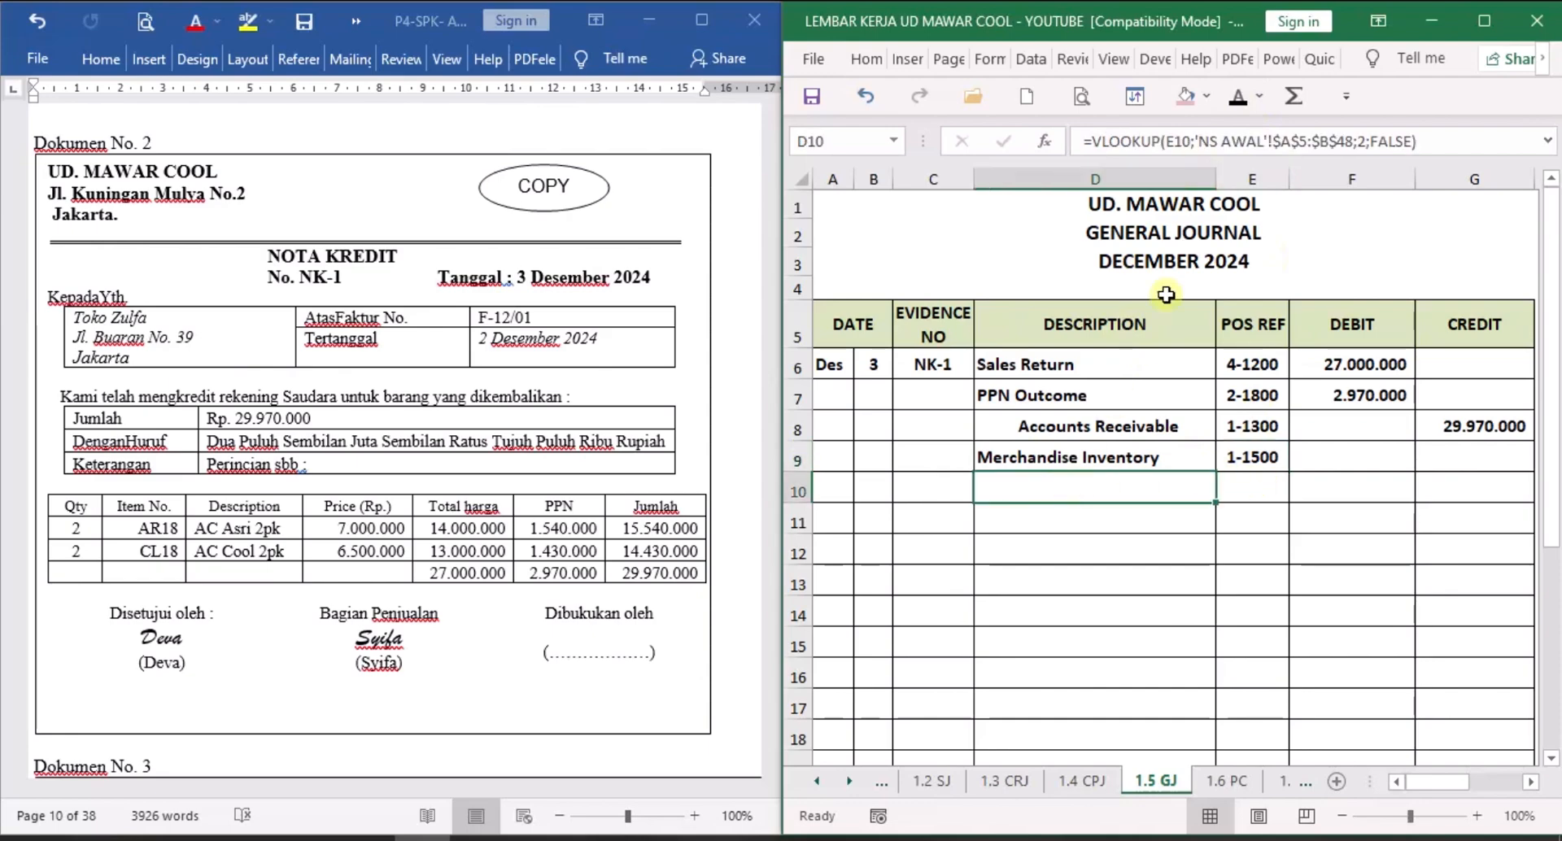
{"action": "left_click", "coordinate": [1238, 98]}
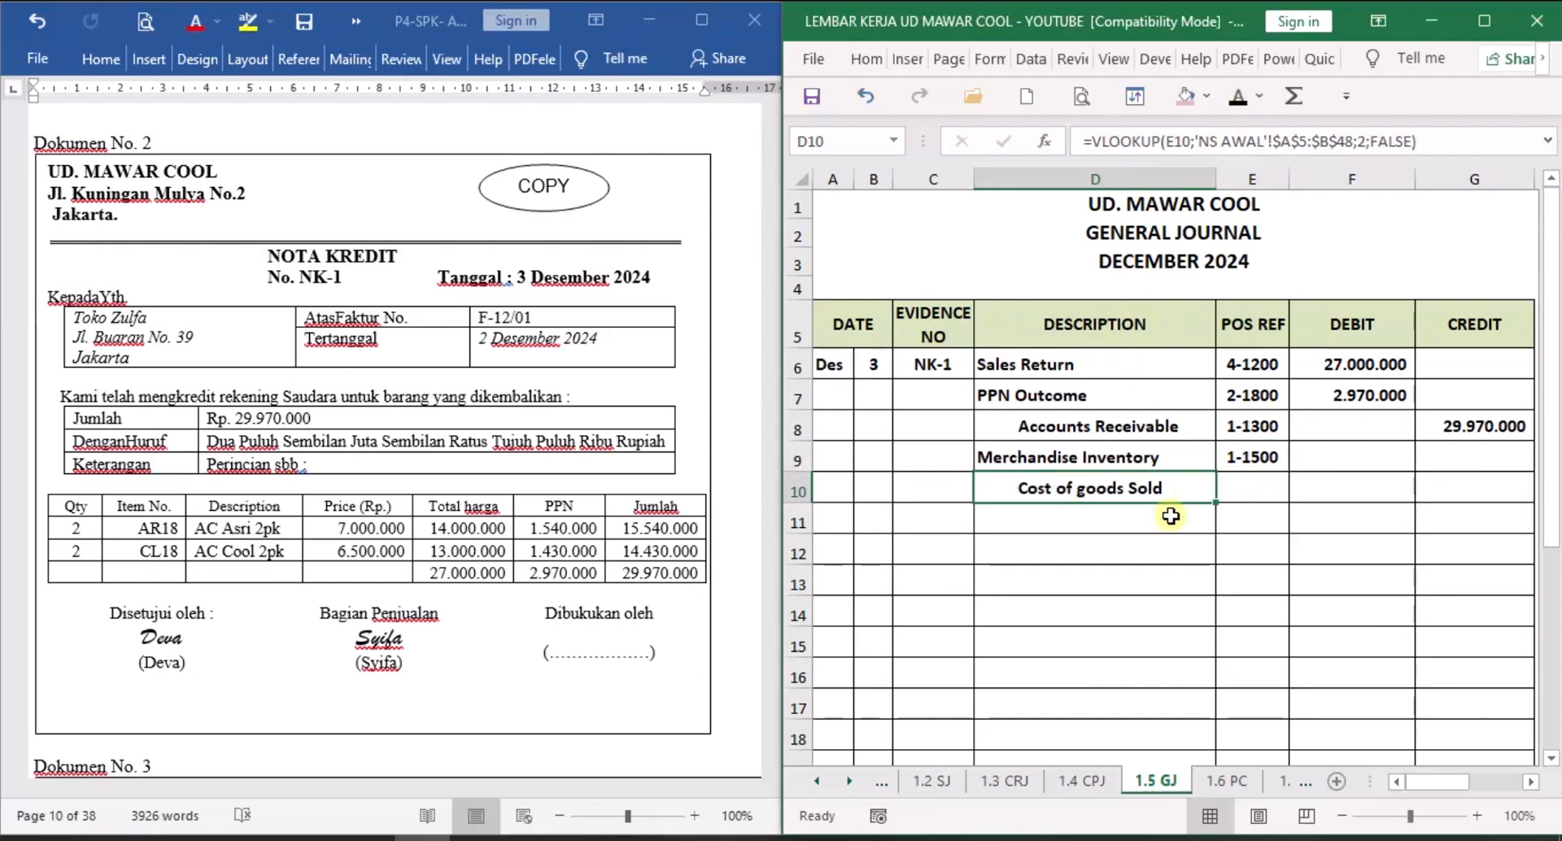
{"action": "left_click", "coordinate": [1260, 484]}
{"action": "left_click", "coordinate": [1239, 98]}
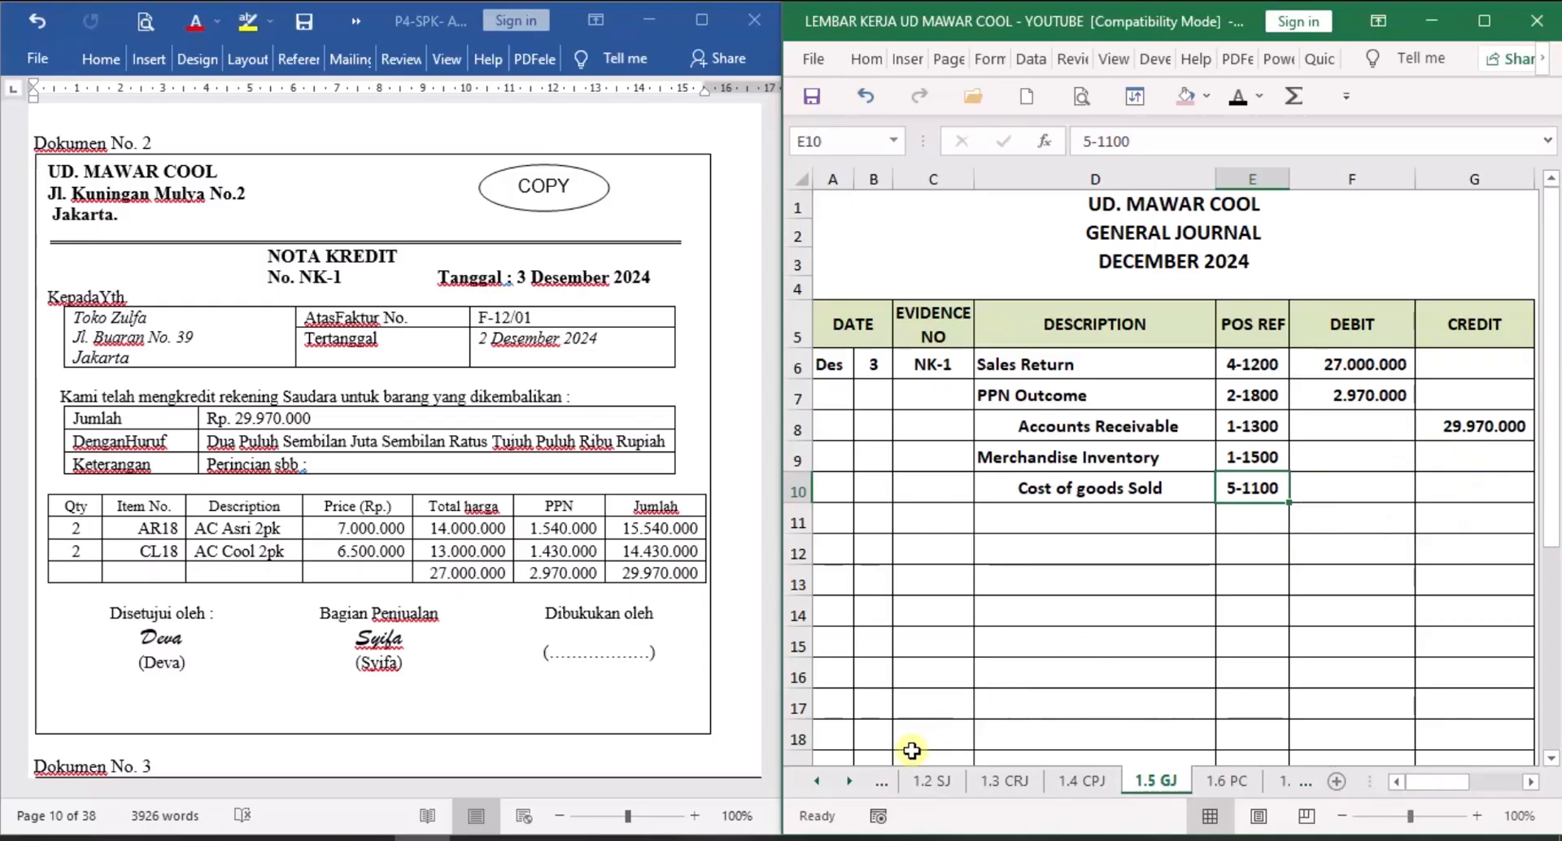
On the AC ASRI 2PK inventory card, show the hidden row 11 date 3, evidence NK-1 and description Toko Zulfa Return in black font.
{"action": "left_click", "coordinate": [848, 781]}
{"action": "left_click", "coordinate": [849, 781]}
{"action": "left_click", "coordinate": [849, 781]}
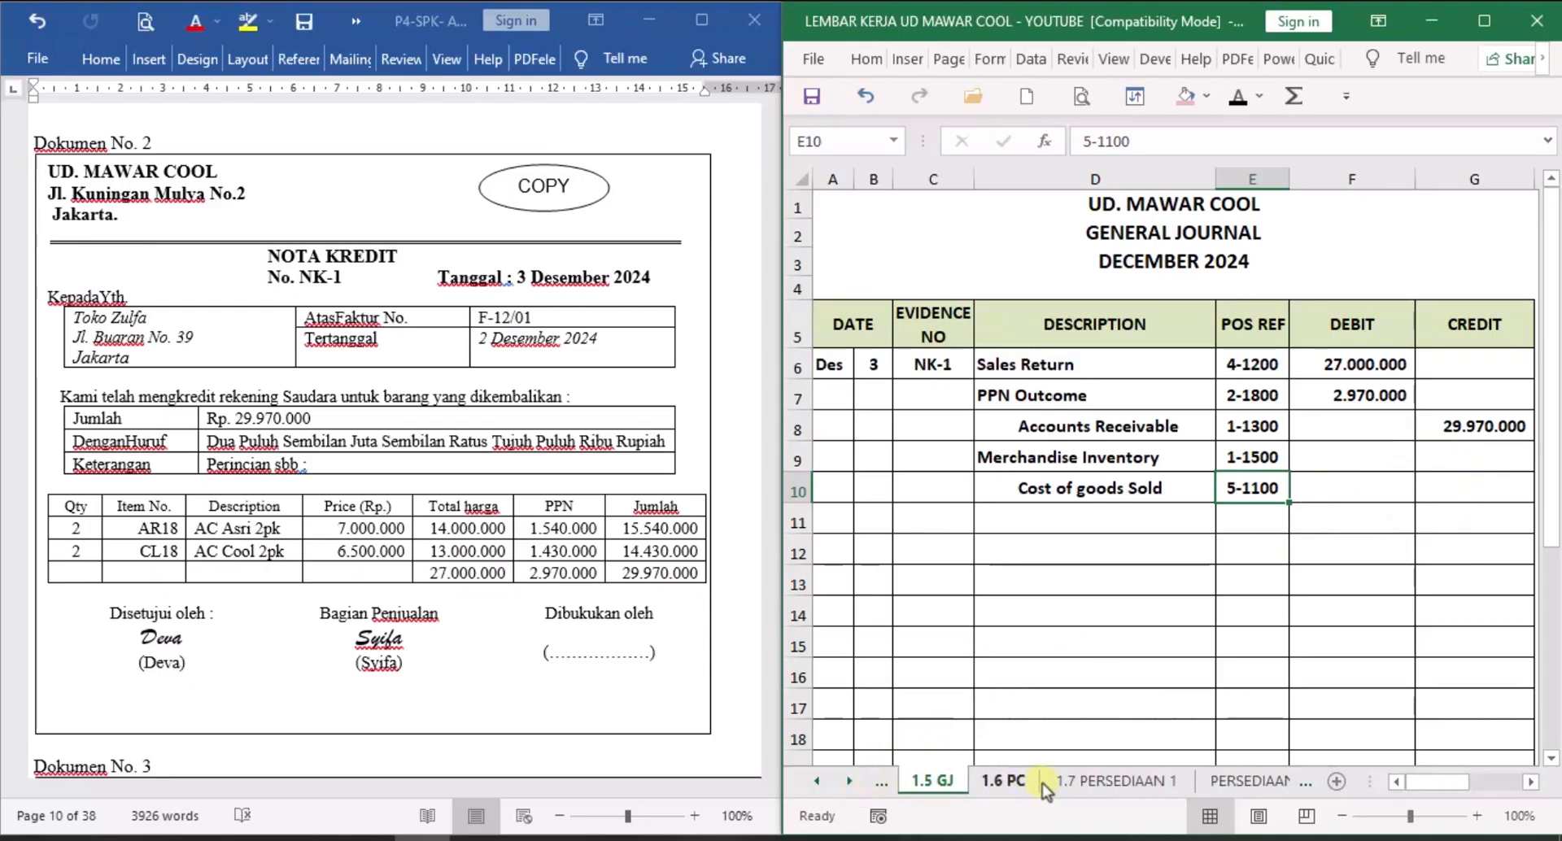
{"action": "left_click", "coordinate": [1111, 783]}
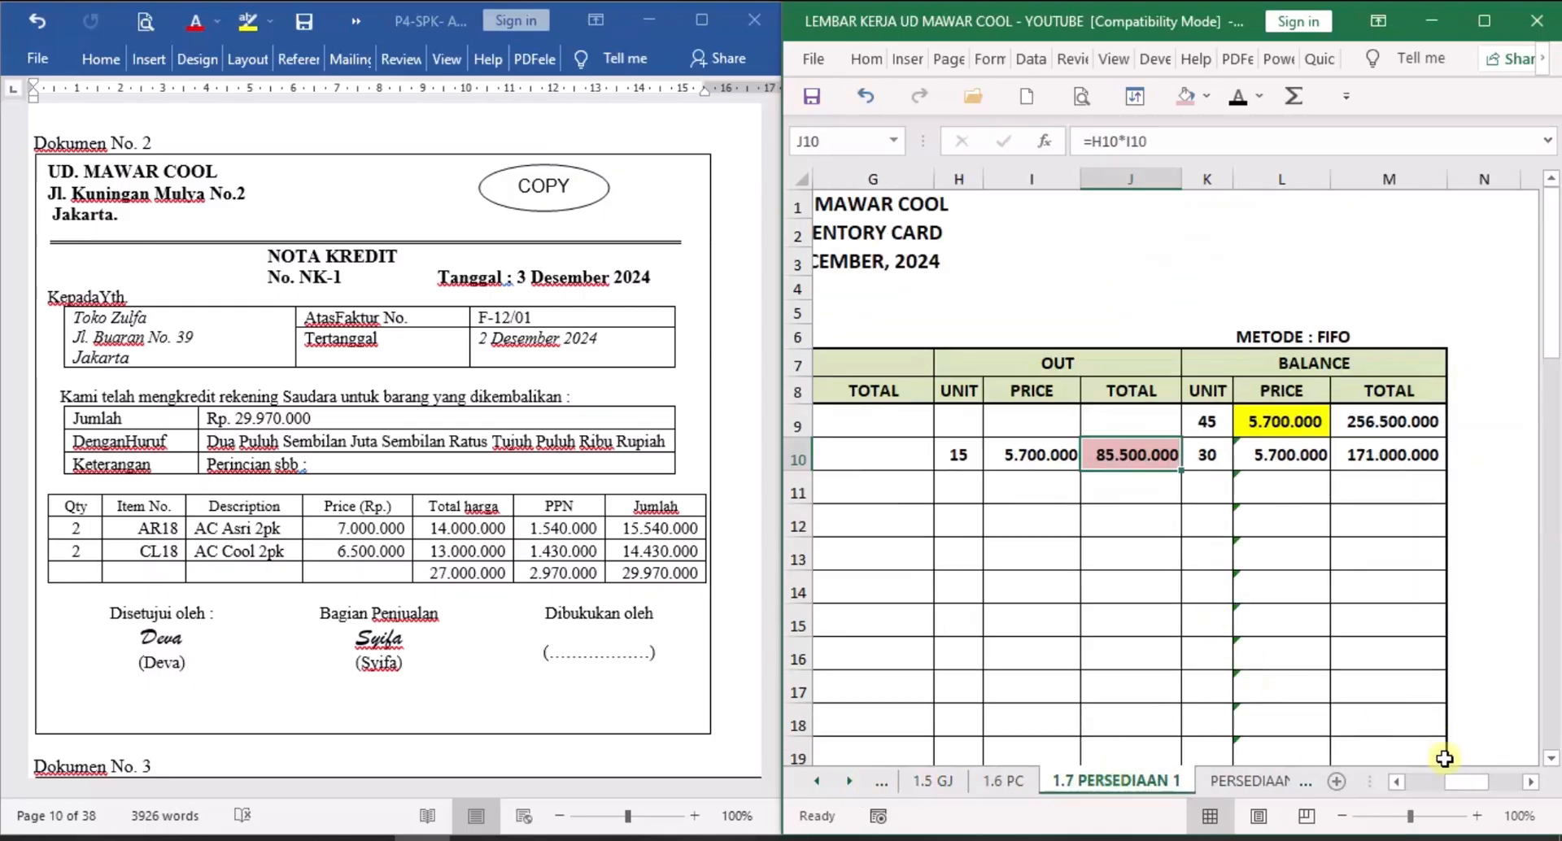
{"action": "left_click_drag", "start_coordinate": [1458, 782], "coordinate": [1328, 781]}
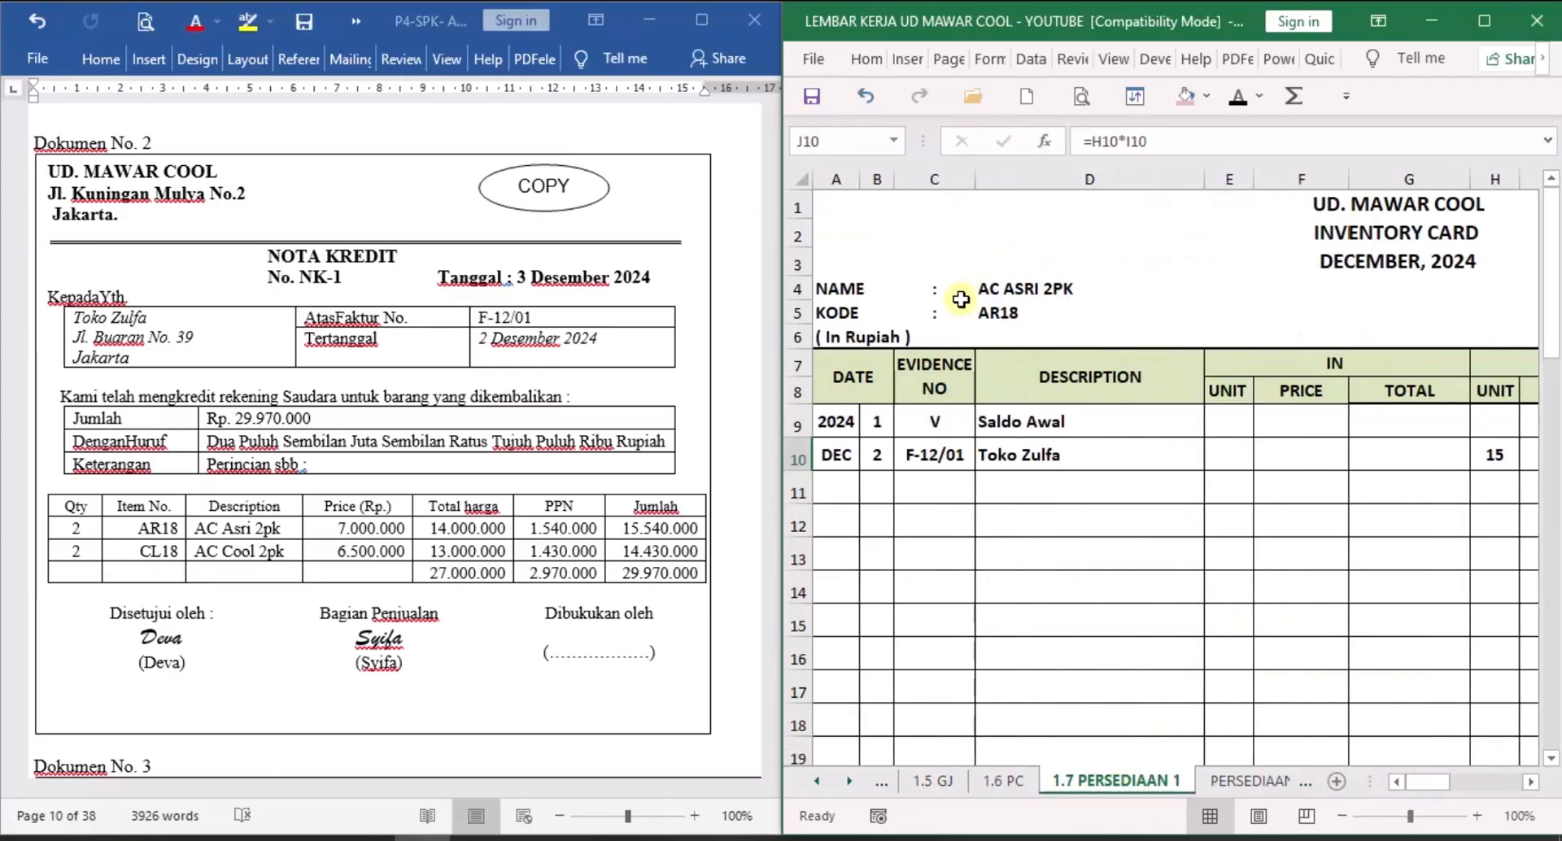
{"action": "left_click", "coordinate": [879, 486]}
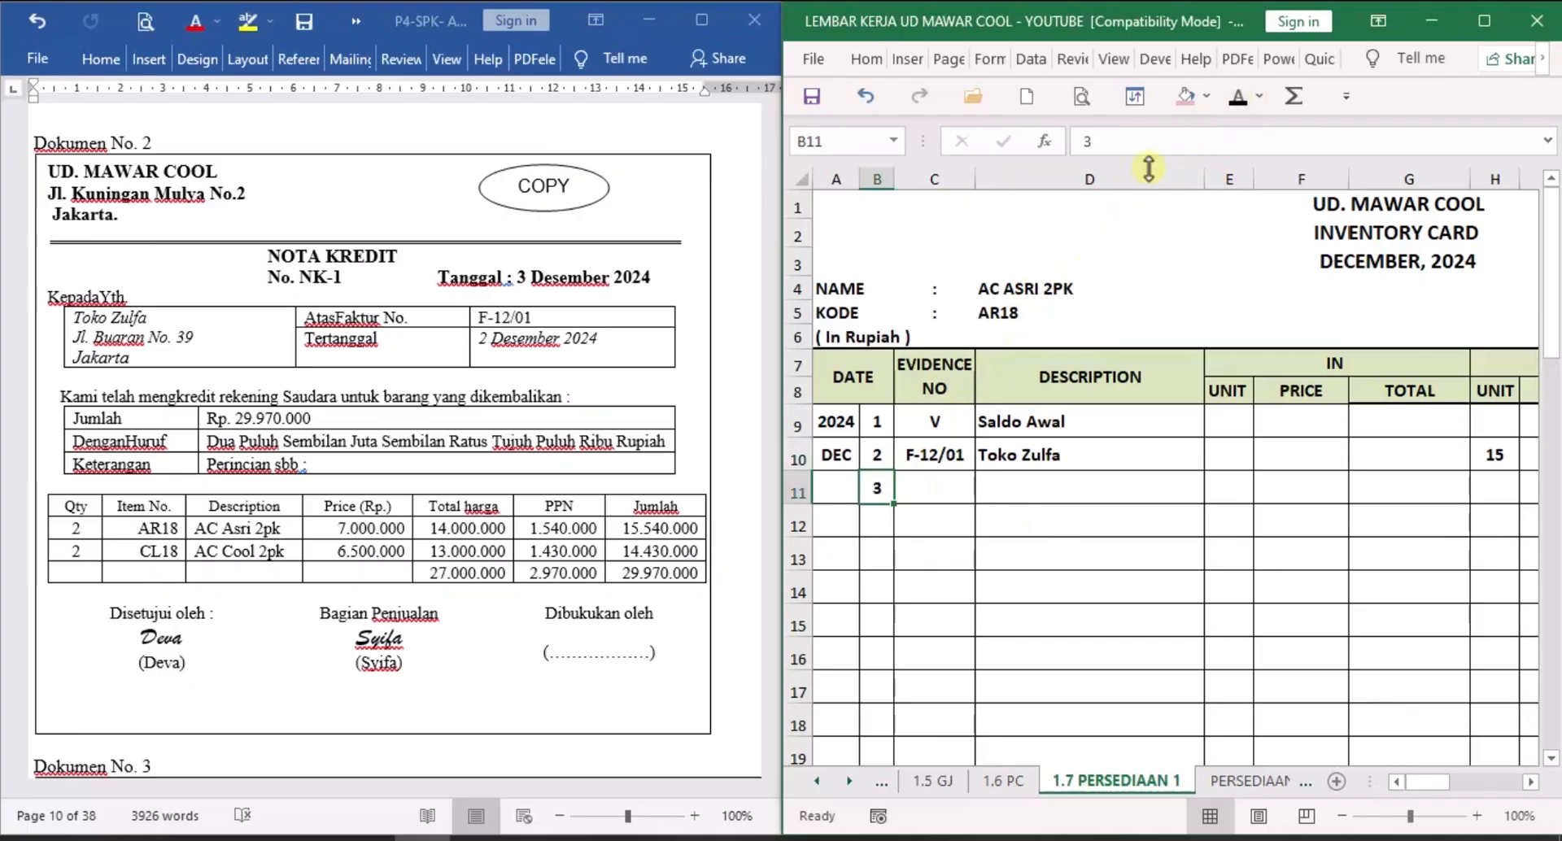
{"action": "left_click", "coordinate": [950, 486]}
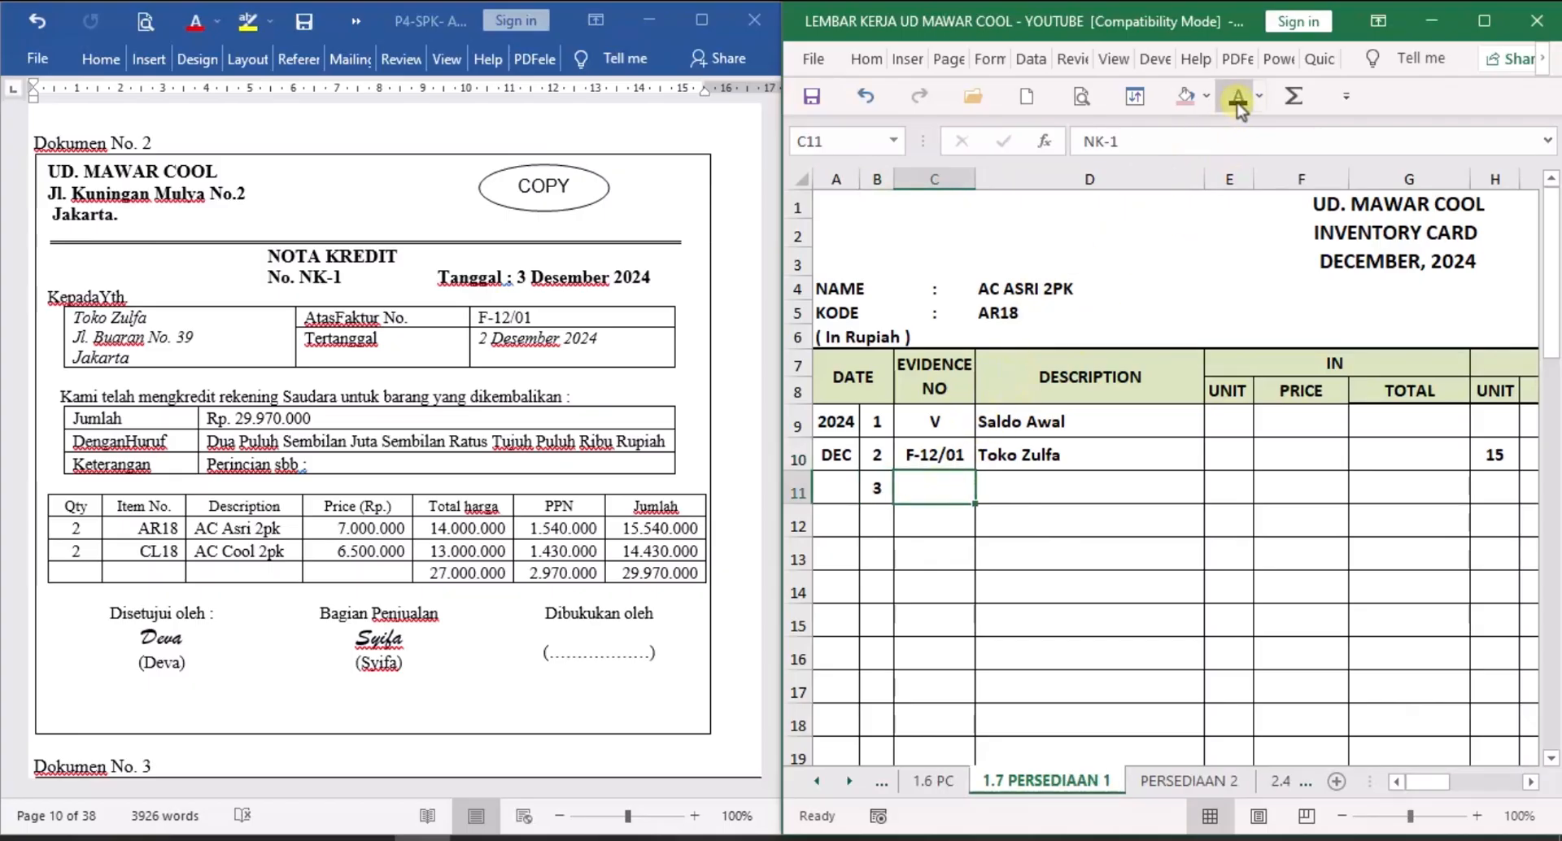
{"action": "left_click", "coordinate": [1070, 488]}
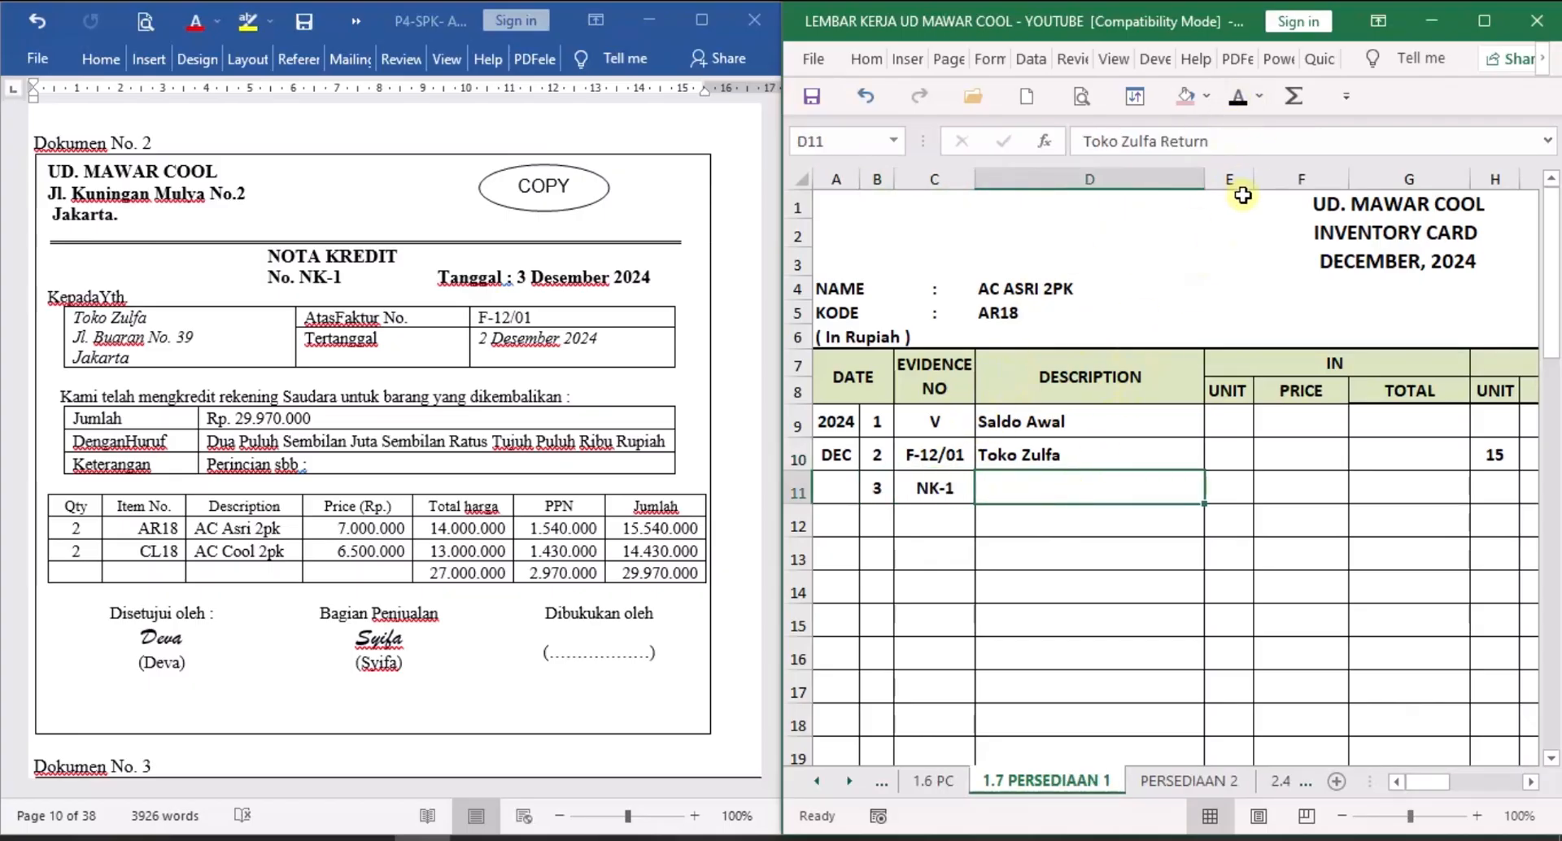
{"action": "left_click", "coordinate": [1238, 98]}
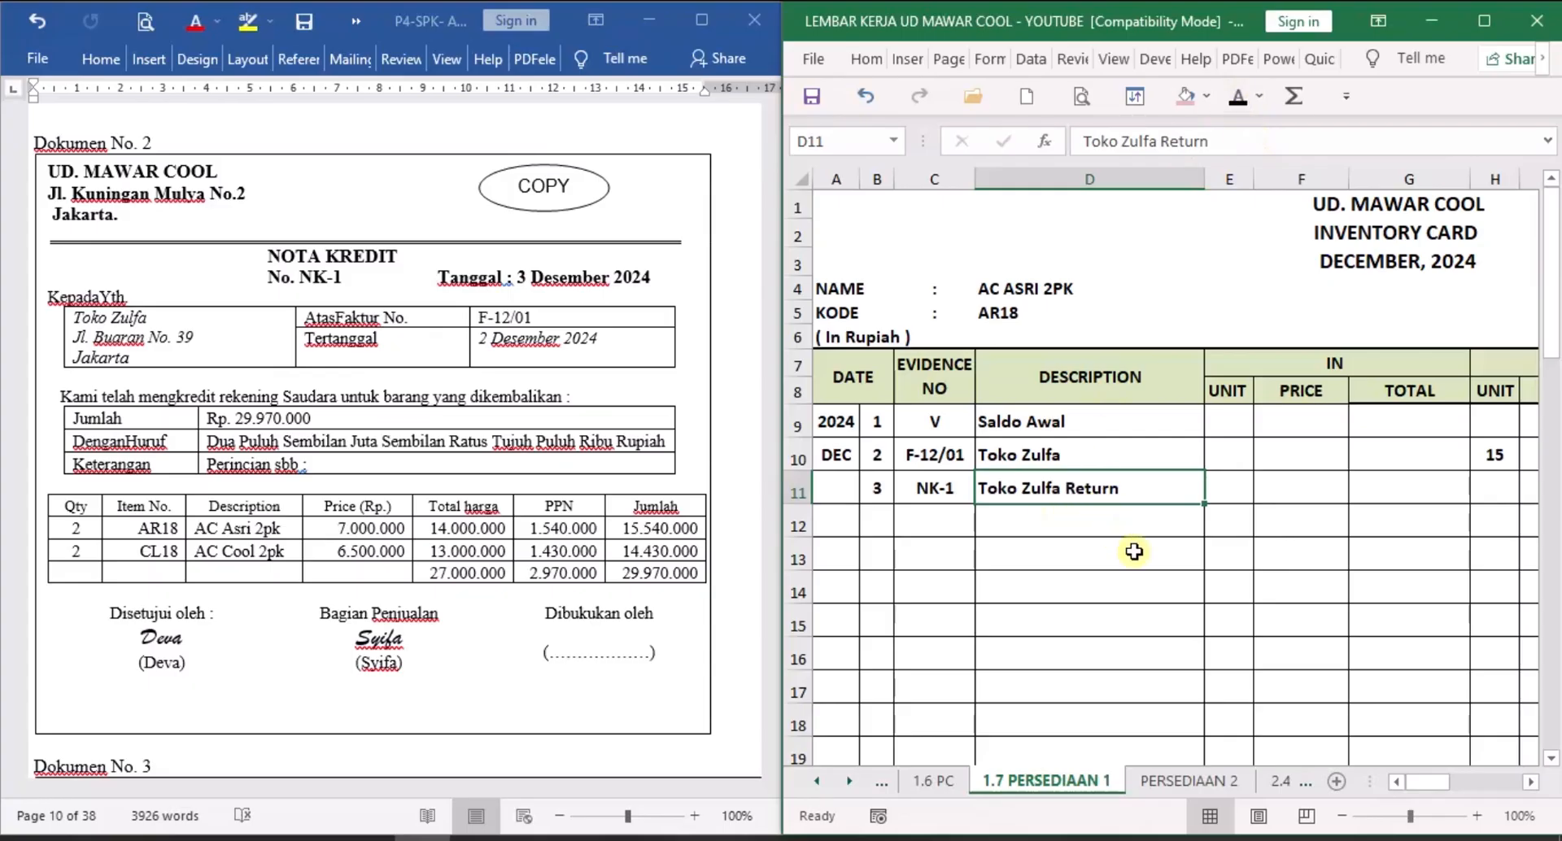
Show the hidden OUT values of the AC ASRI 2PK return in black font: unit -2, price 5.700.000 and total -11.400.000.
{"action": "left_click", "coordinate": [1533, 783]}
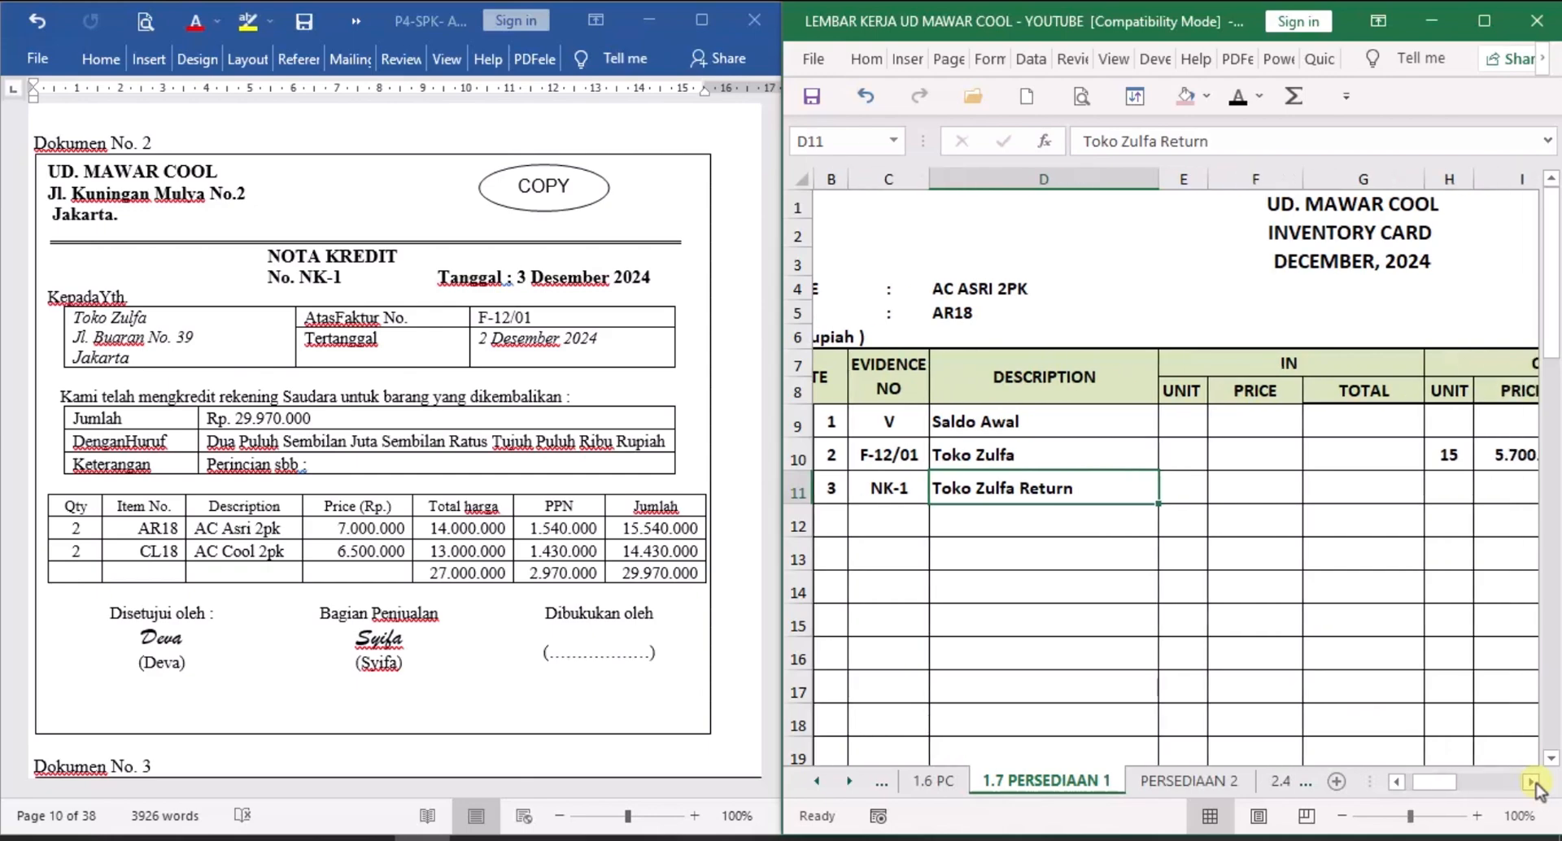
{"action": "left_click", "coordinate": [1534, 784]}
{"action": "left_click", "coordinate": [1536, 785]}
{"action": "left_click", "coordinate": [1533, 783]}
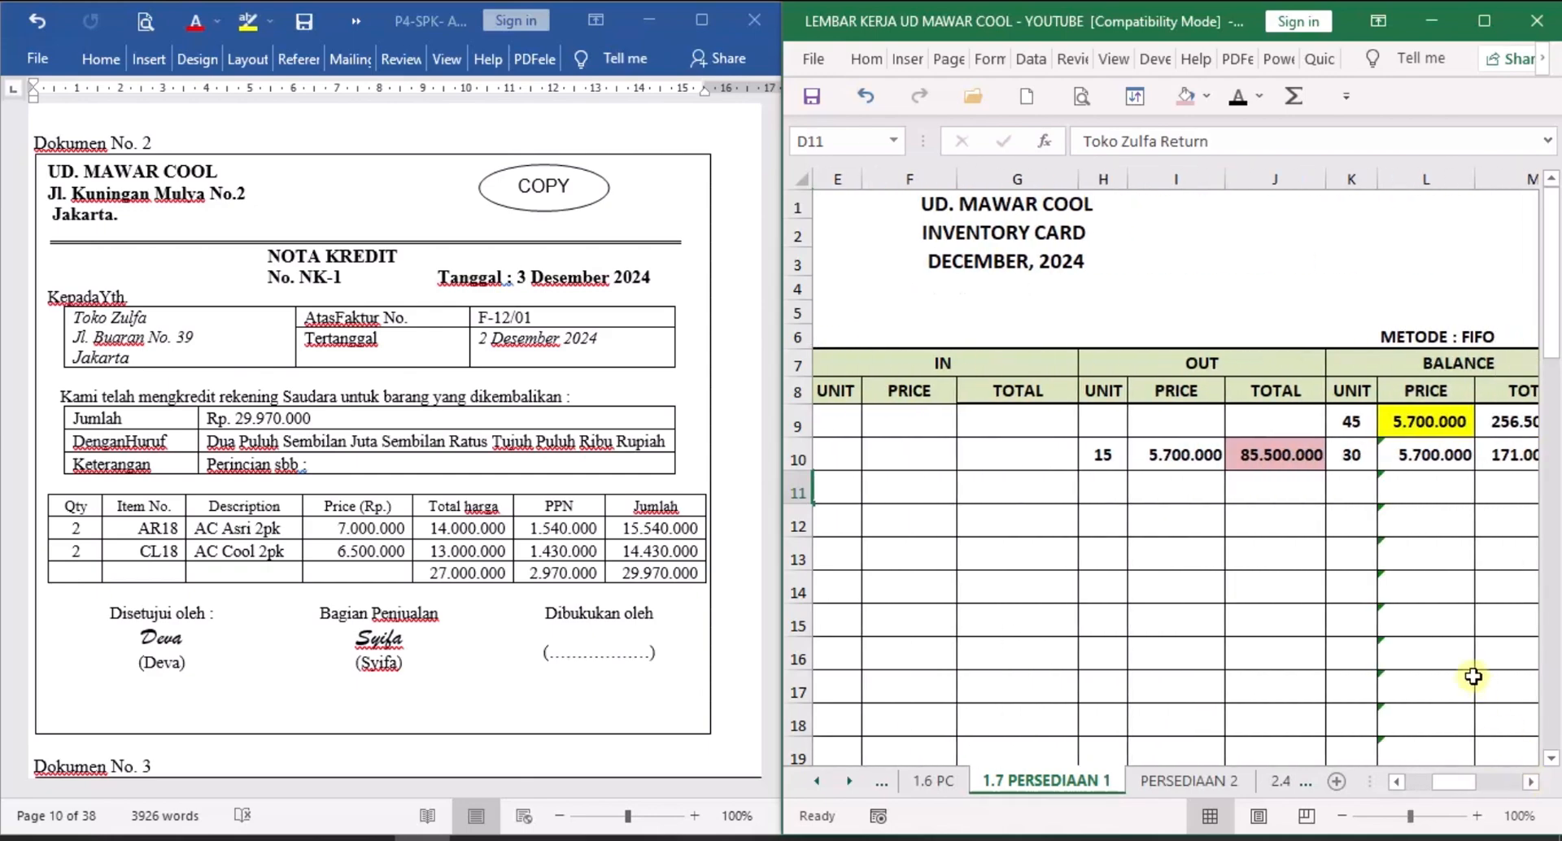
{"action": "left_click", "coordinate": [1104, 485]}
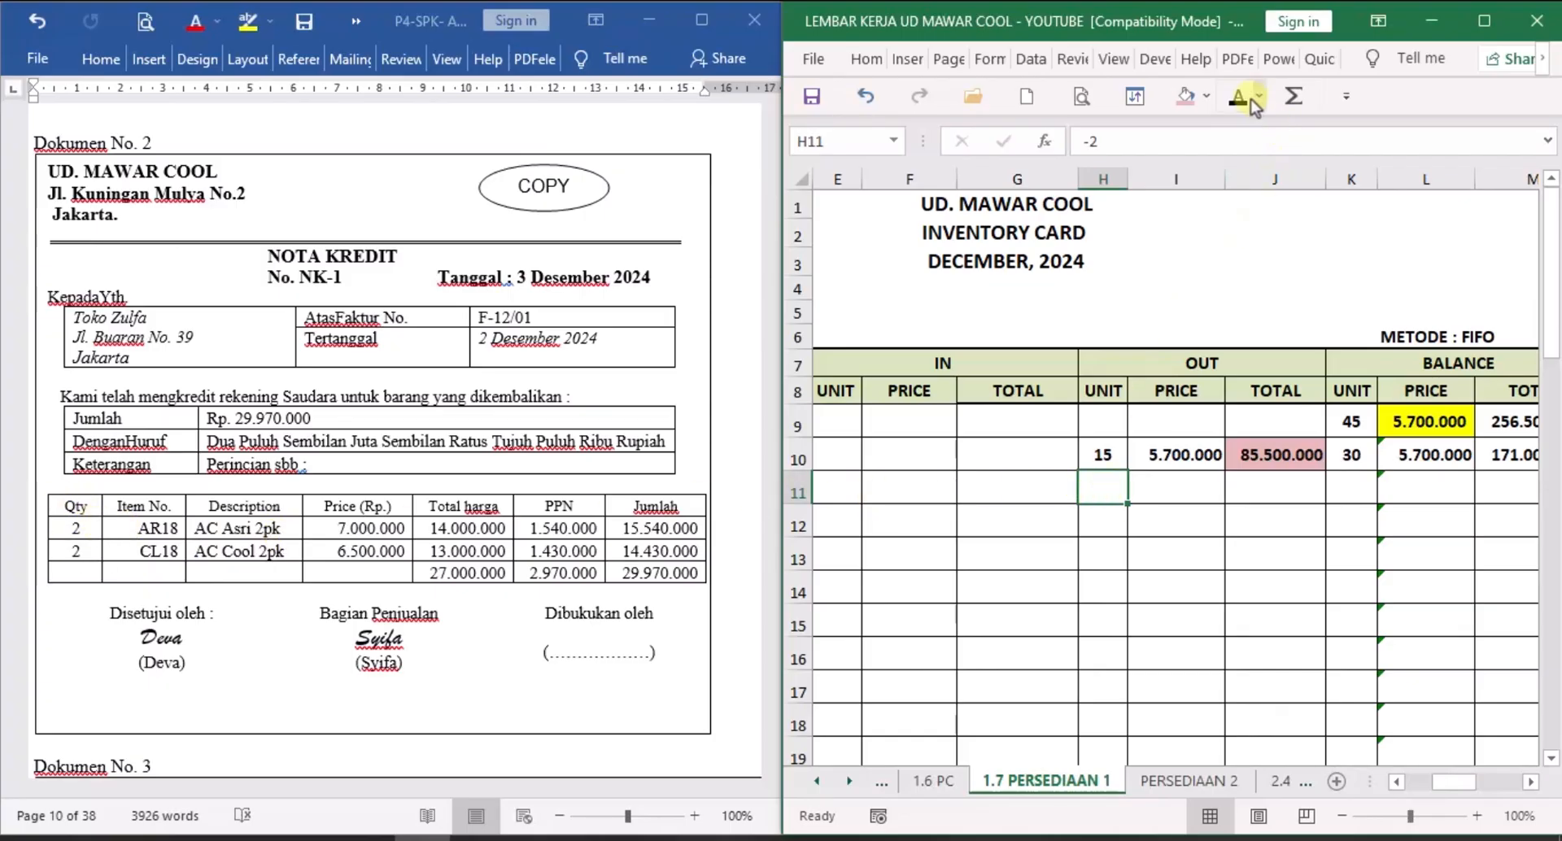
{"action": "left_click", "coordinate": [1174, 490]}
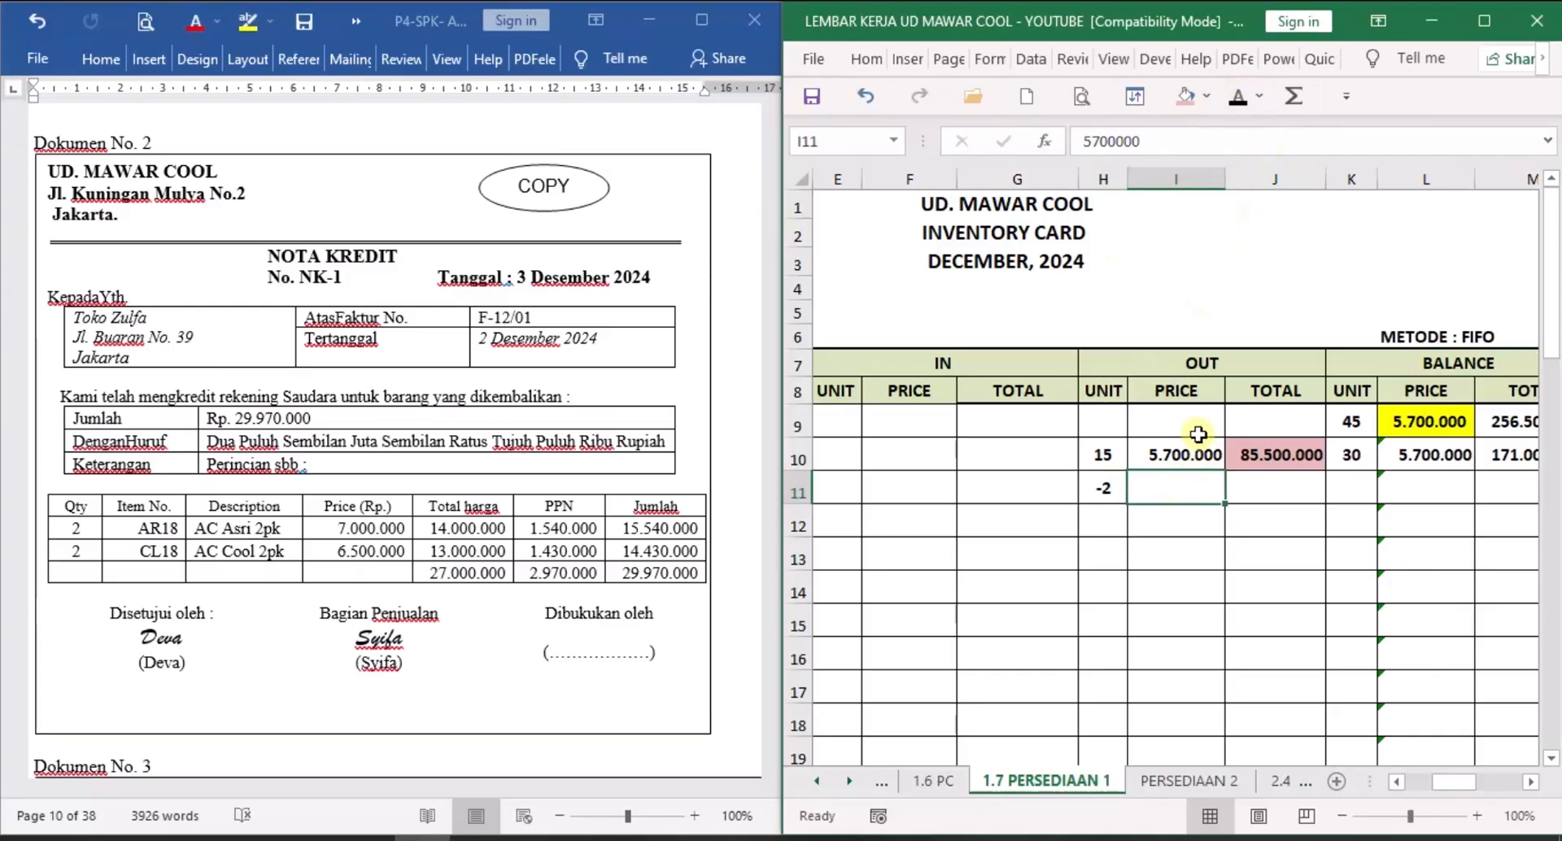
{"action": "left_click", "coordinate": [1238, 96]}
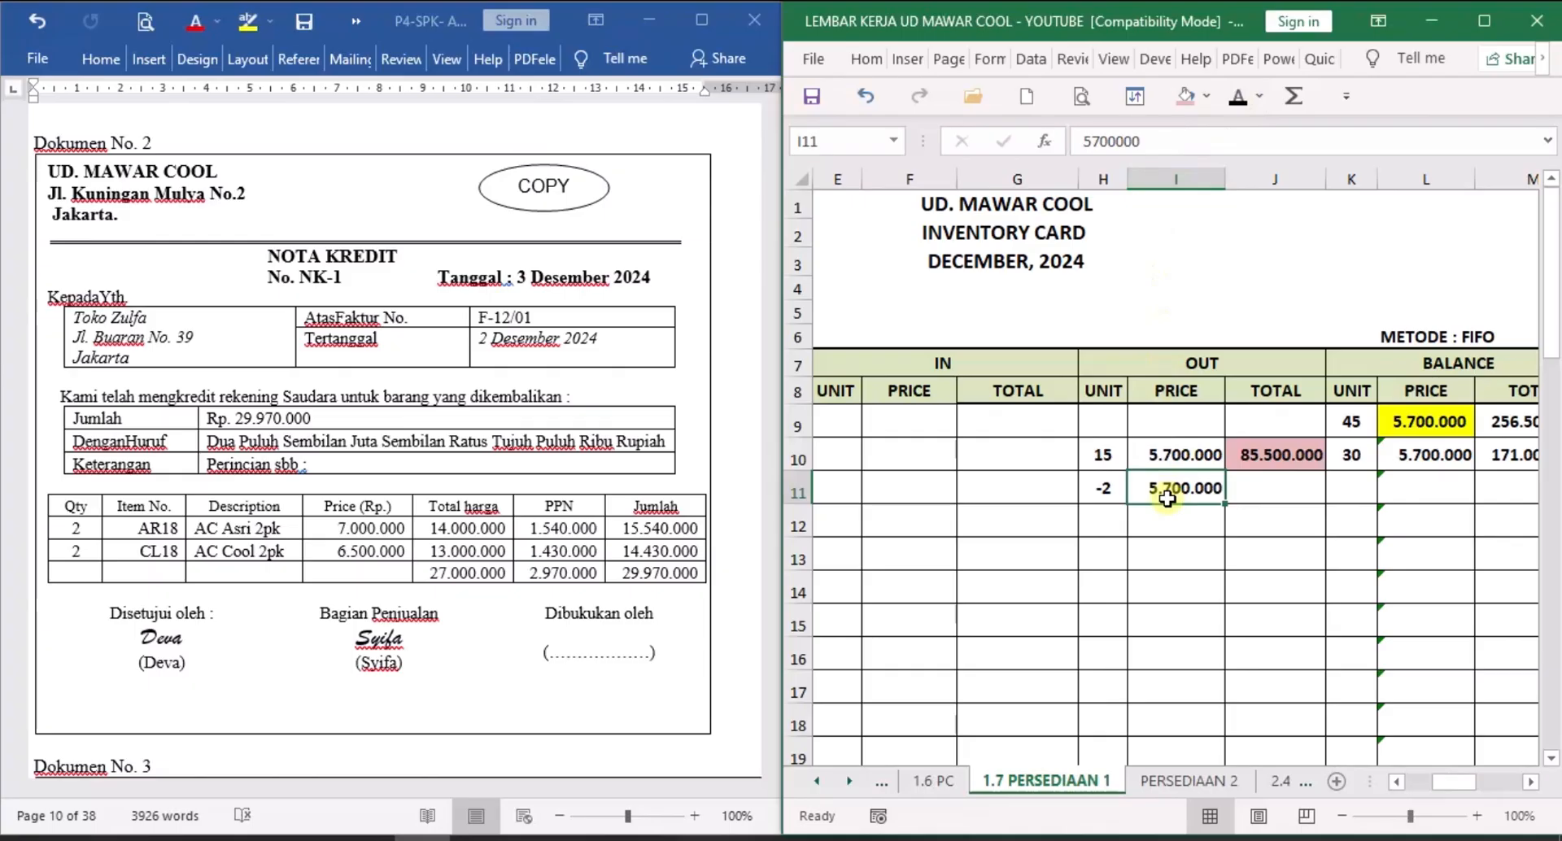
{"action": "left_click", "coordinate": [1245, 494]}
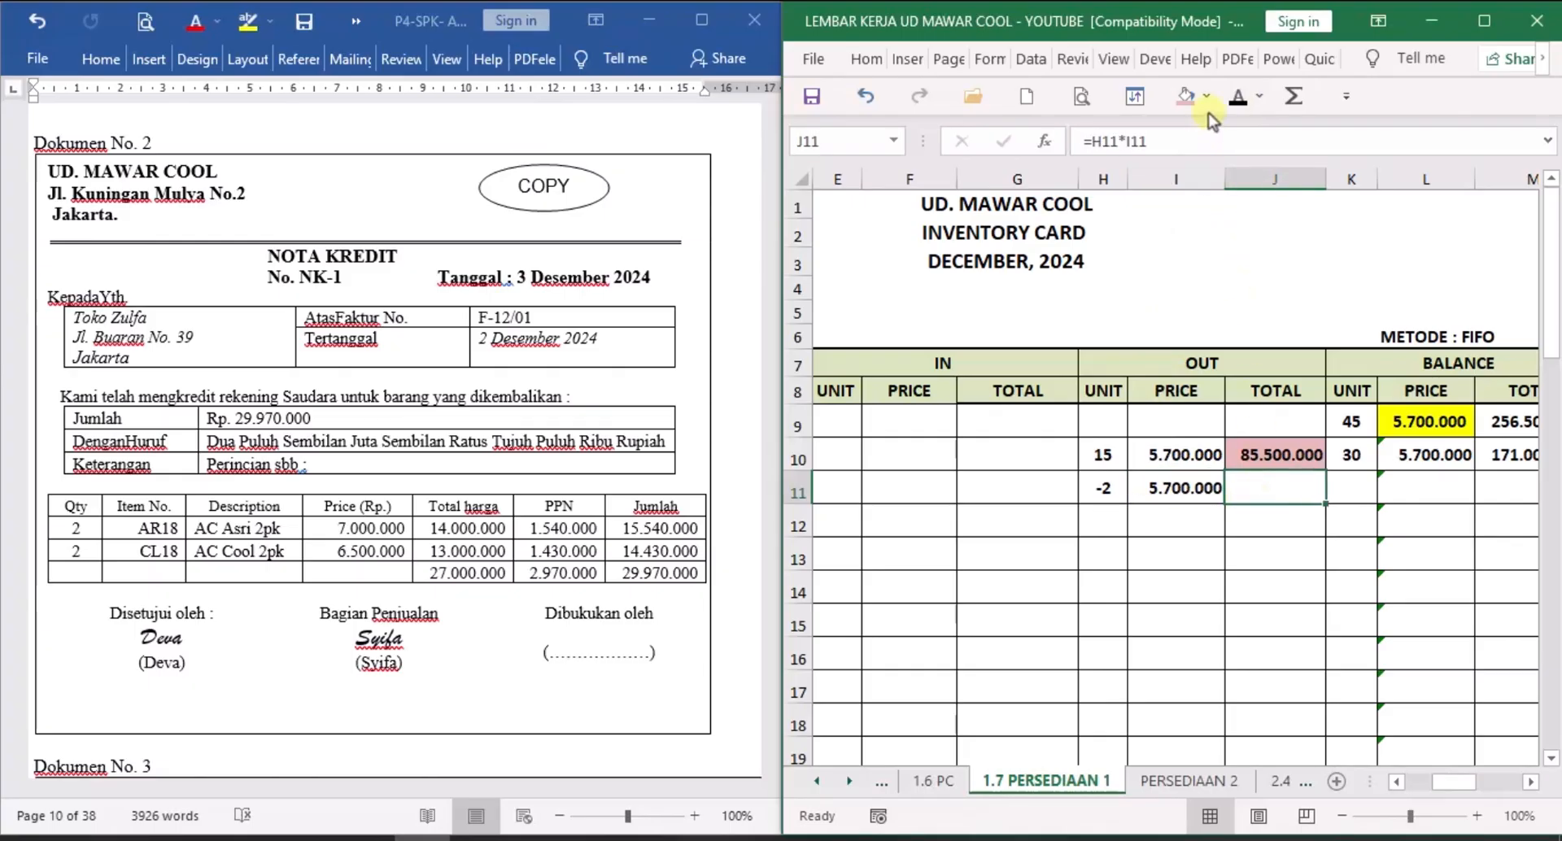
{"action": "left_click", "coordinate": [1237, 97]}
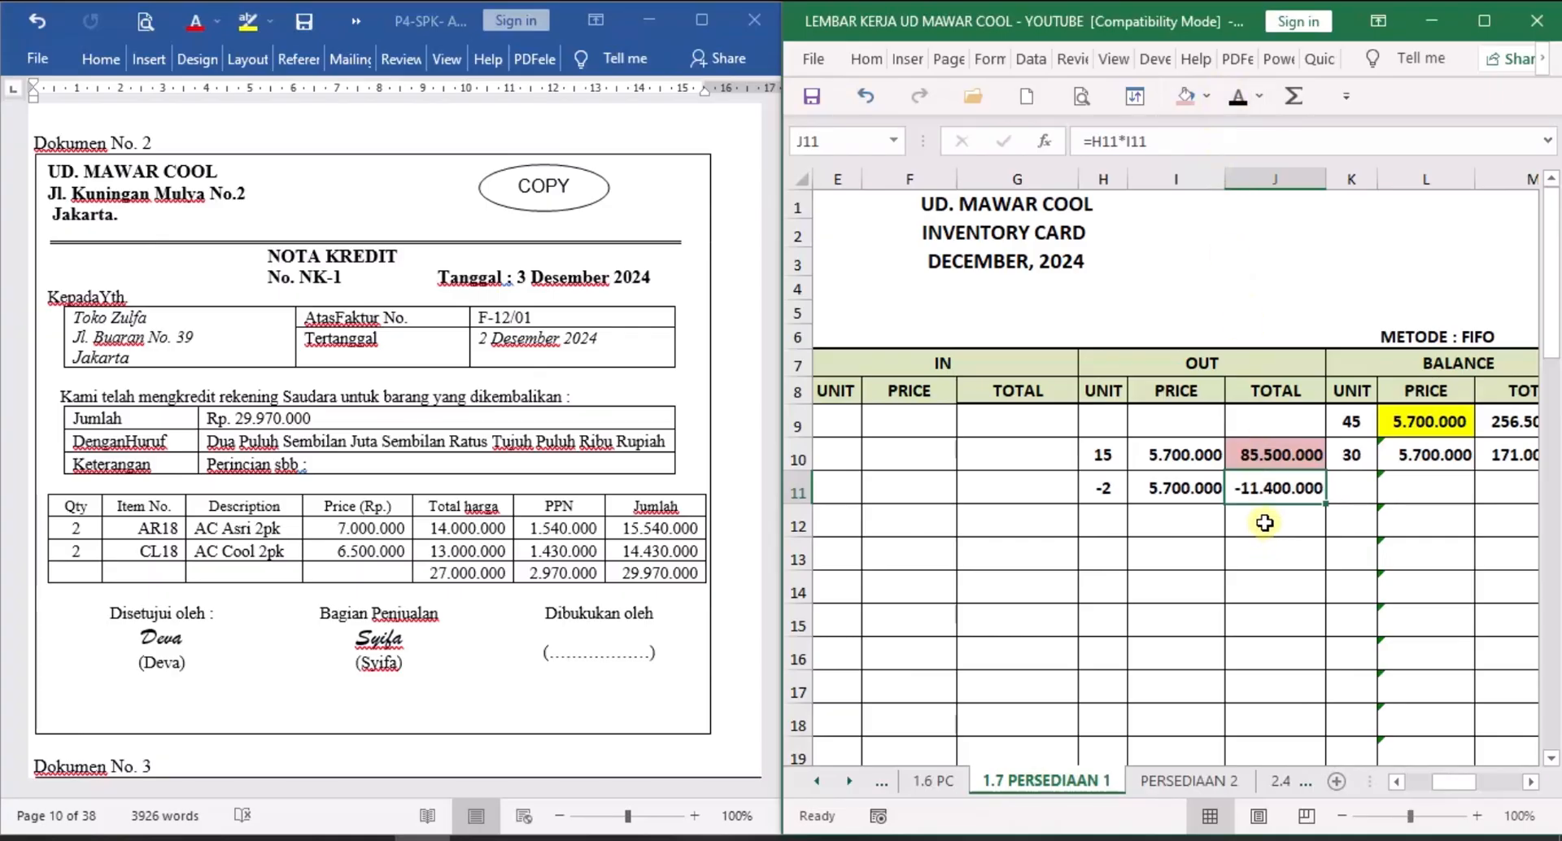
Show the hidden BALANCE values of the AC ASRI 2PK return in black font: unit 32, price 5.700.000 and total 182.400.000.
{"action": "left_click", "coordinate": [1352, 488]}
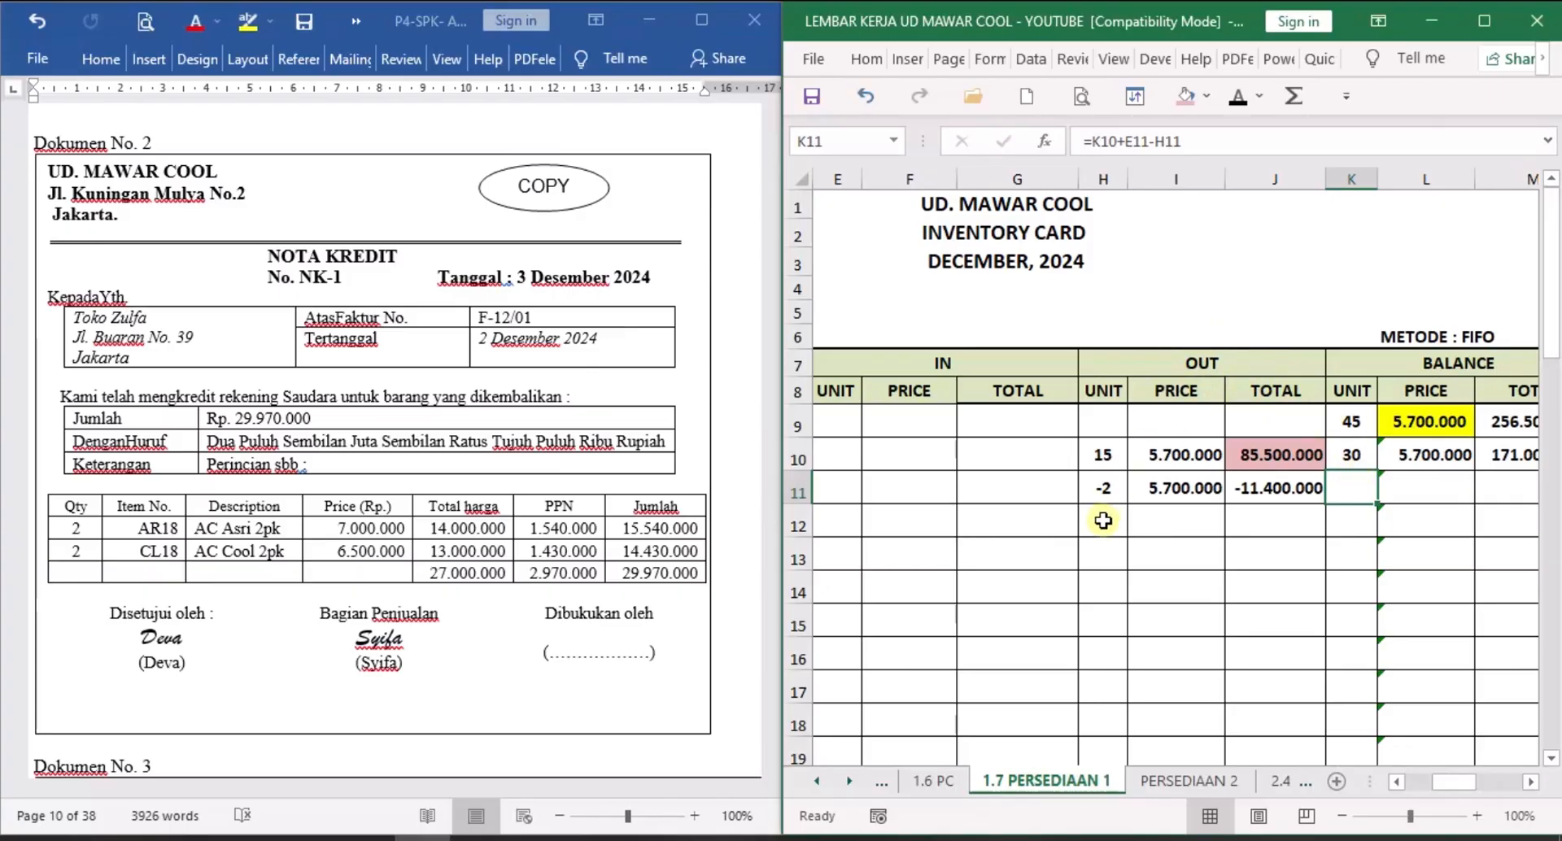
{"action": "left_click", "coordinate": [1237, 99]}
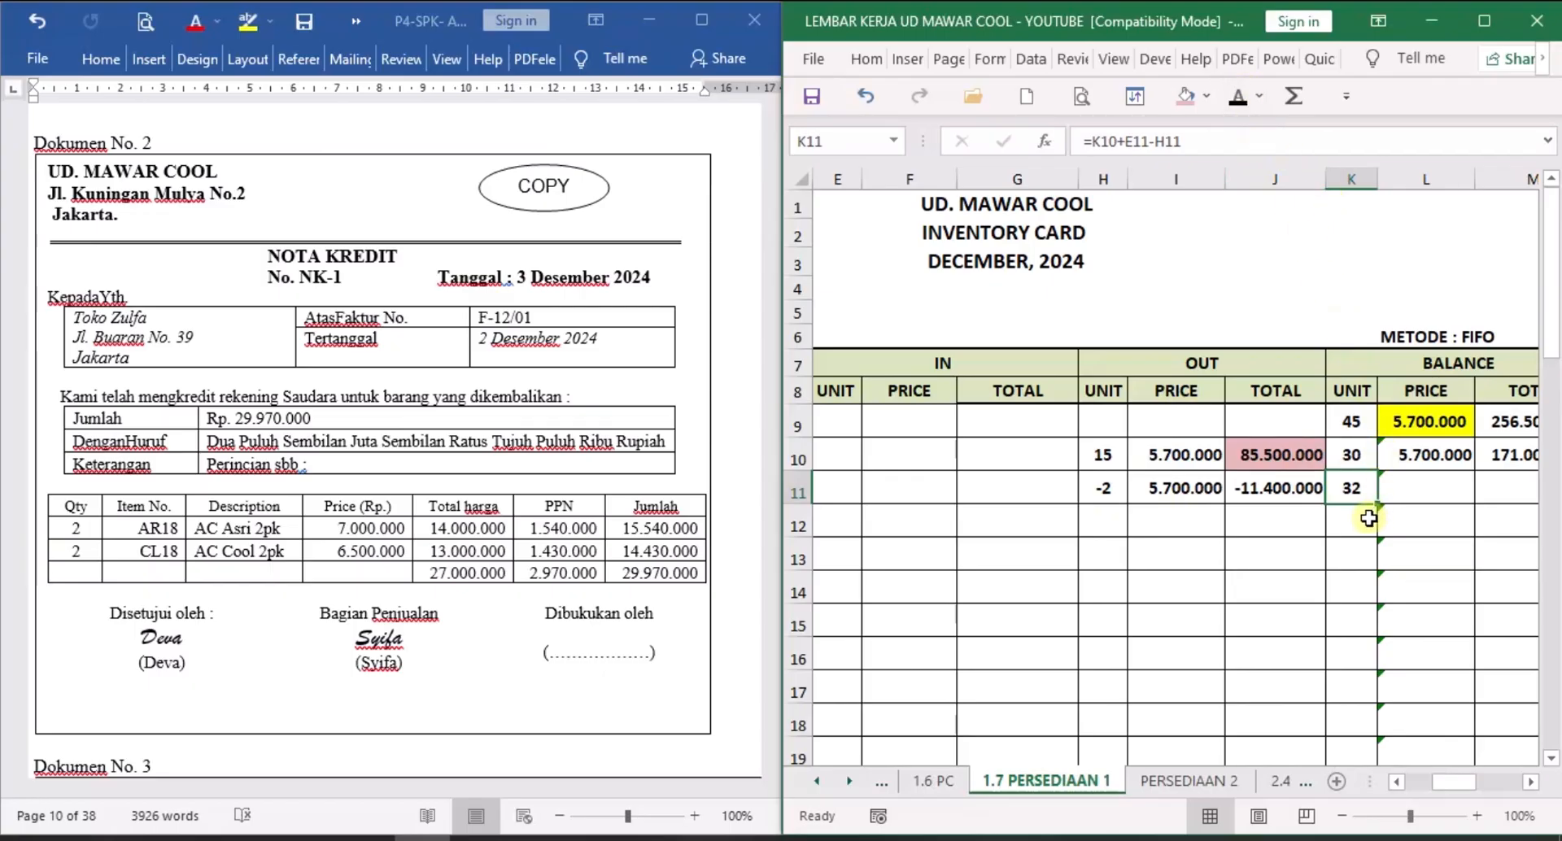
{"action": "left_click", "coordinate": [1437, 485]}
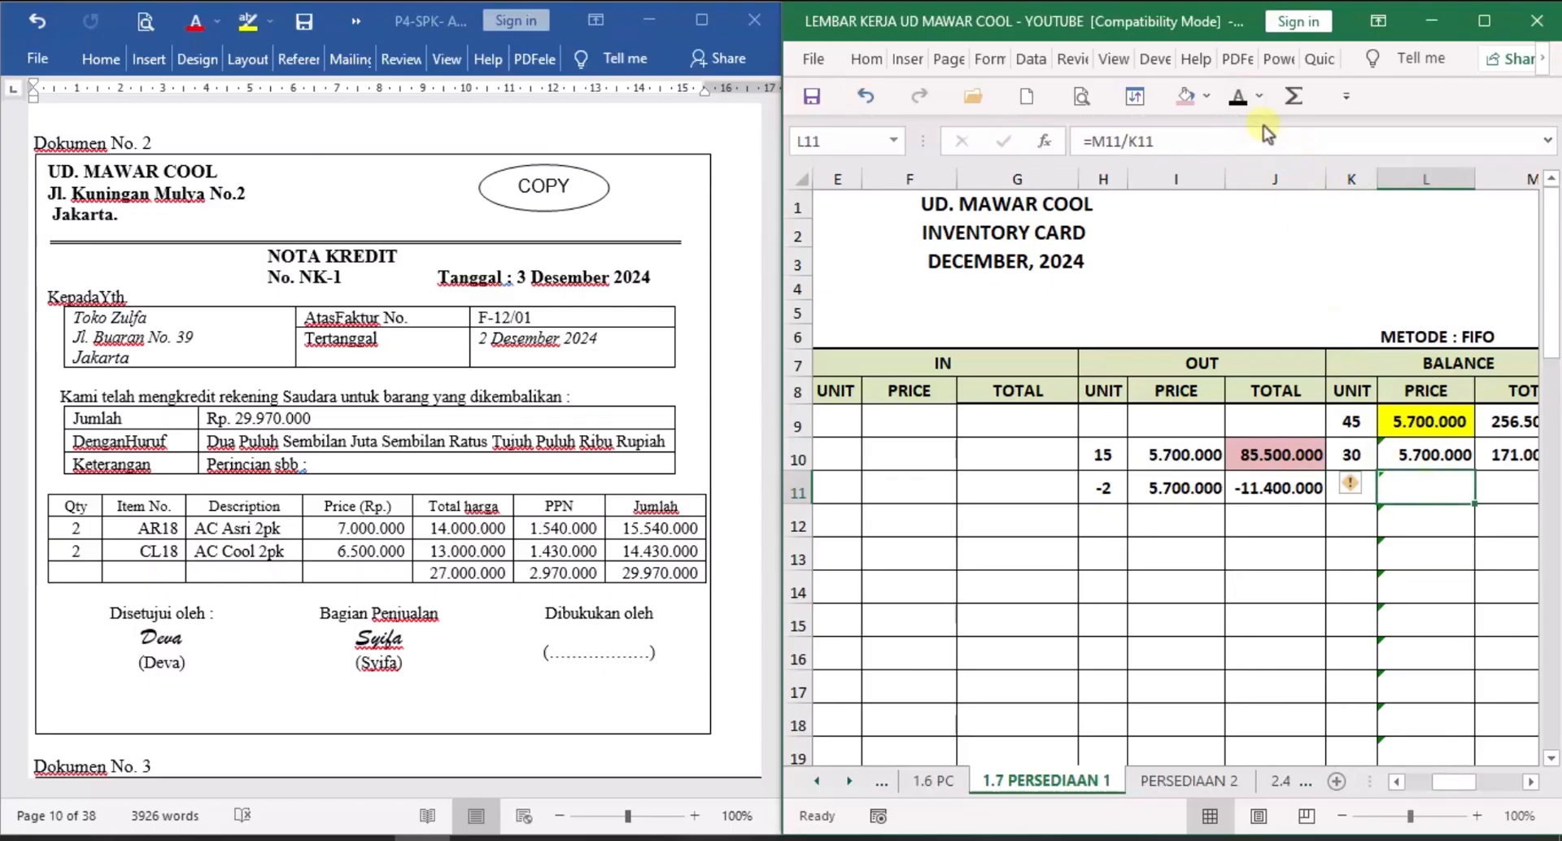
{"action": "left_click", "coordinate": [1238, 98]}
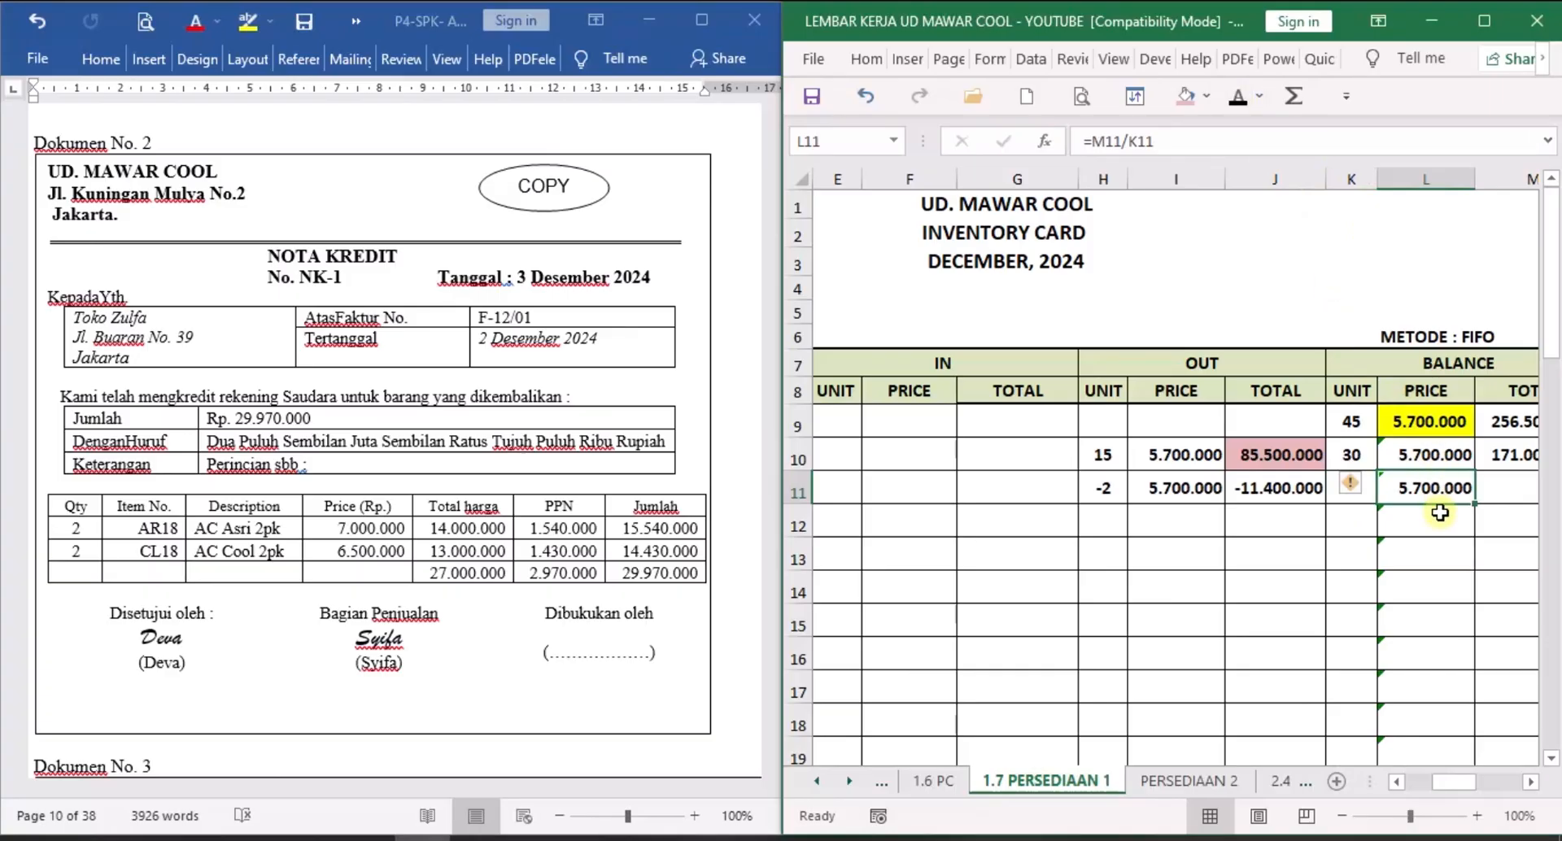
{"action": "left_click", "coordinate": [1498, 493]}
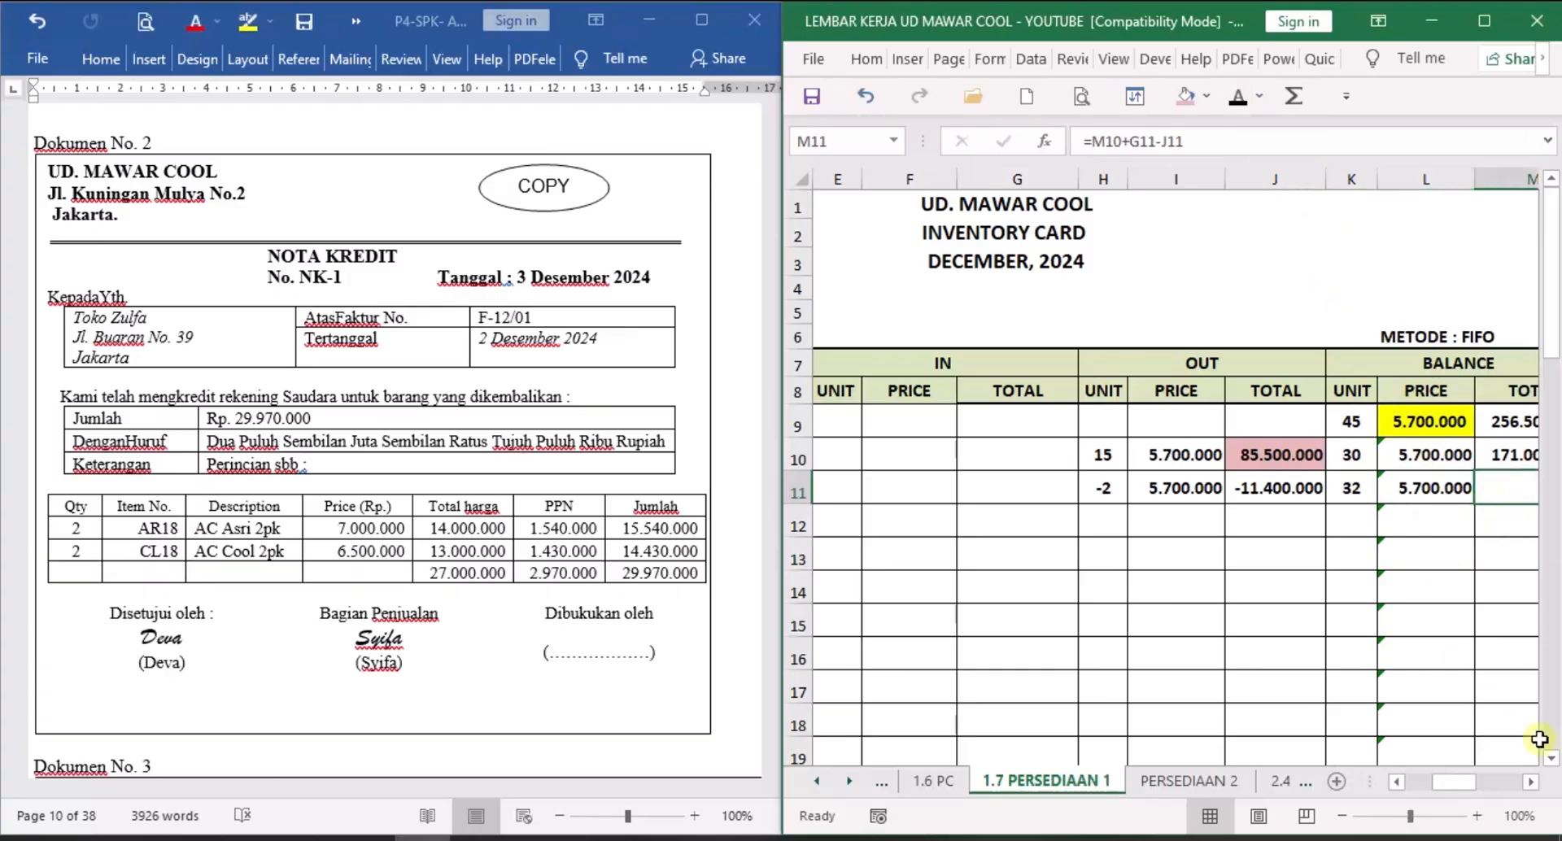
{"action": "left_click", "coordinate": [1530, 782]}
{"action": "left_click", "coordinate": [1531, 783]}
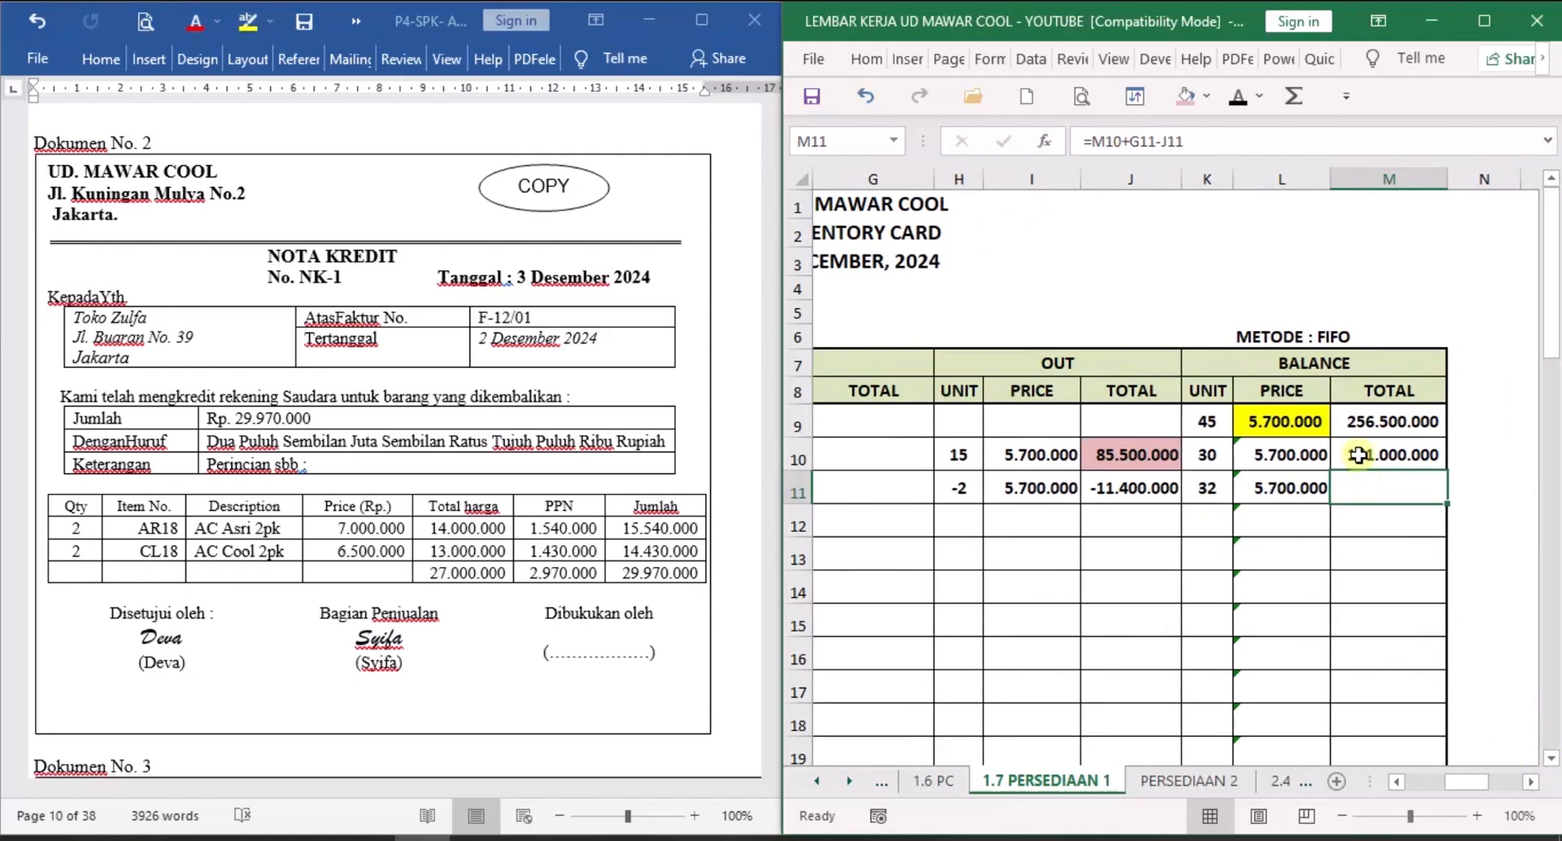
{"action": "left_click", "coordinate": [1238, 98]}
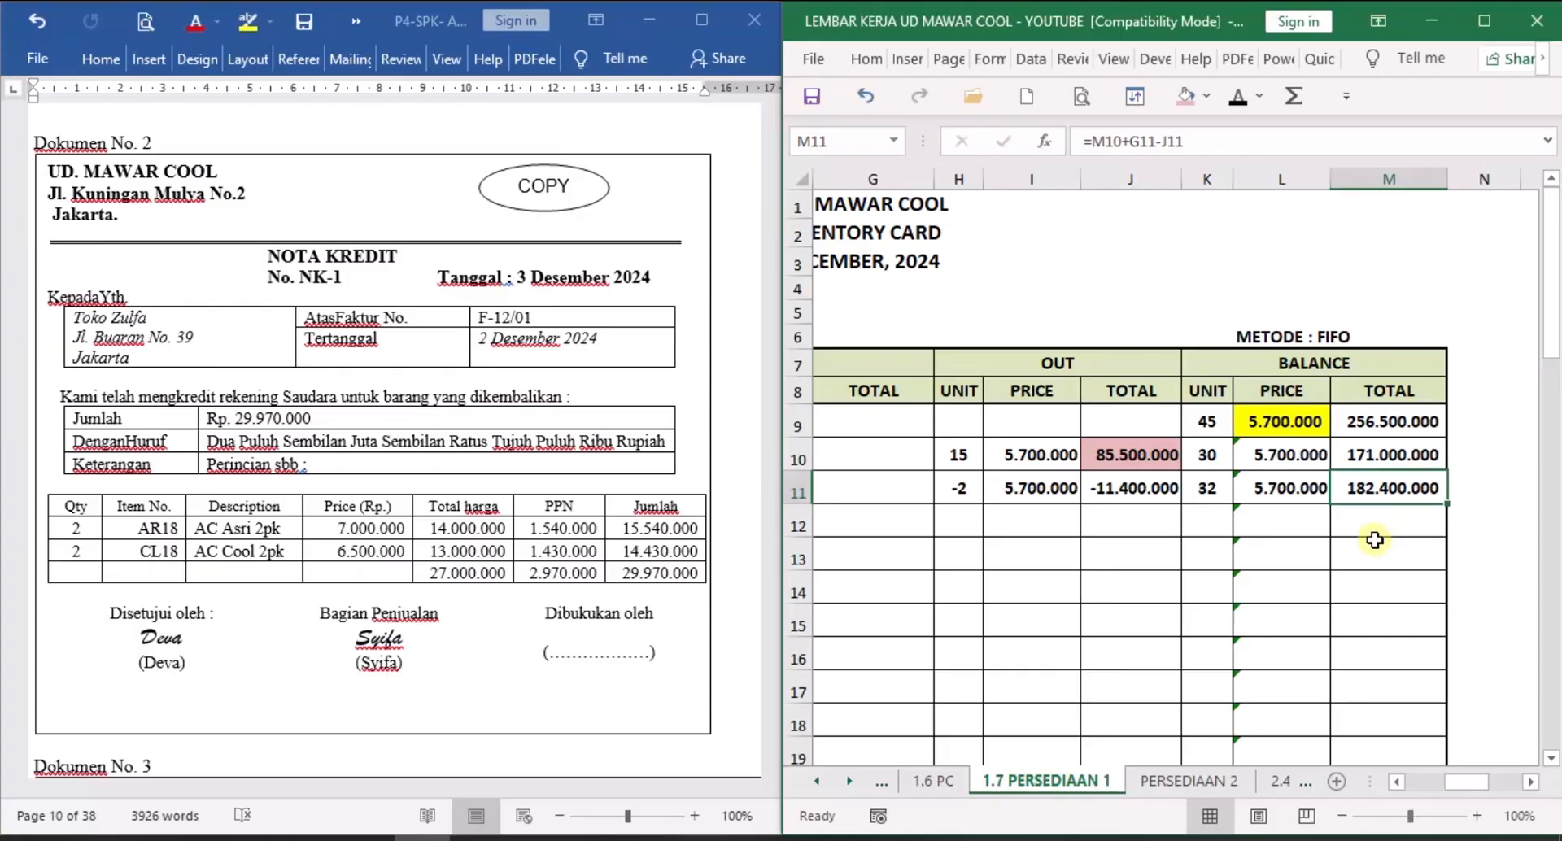
On the AC COOL 2PK inventory card, show the hidden row 11 date 3, evidence NK-1 and description Toko Zulfa Return in black font.
{"action": "left_click", "coordinate": [1210, 782]}
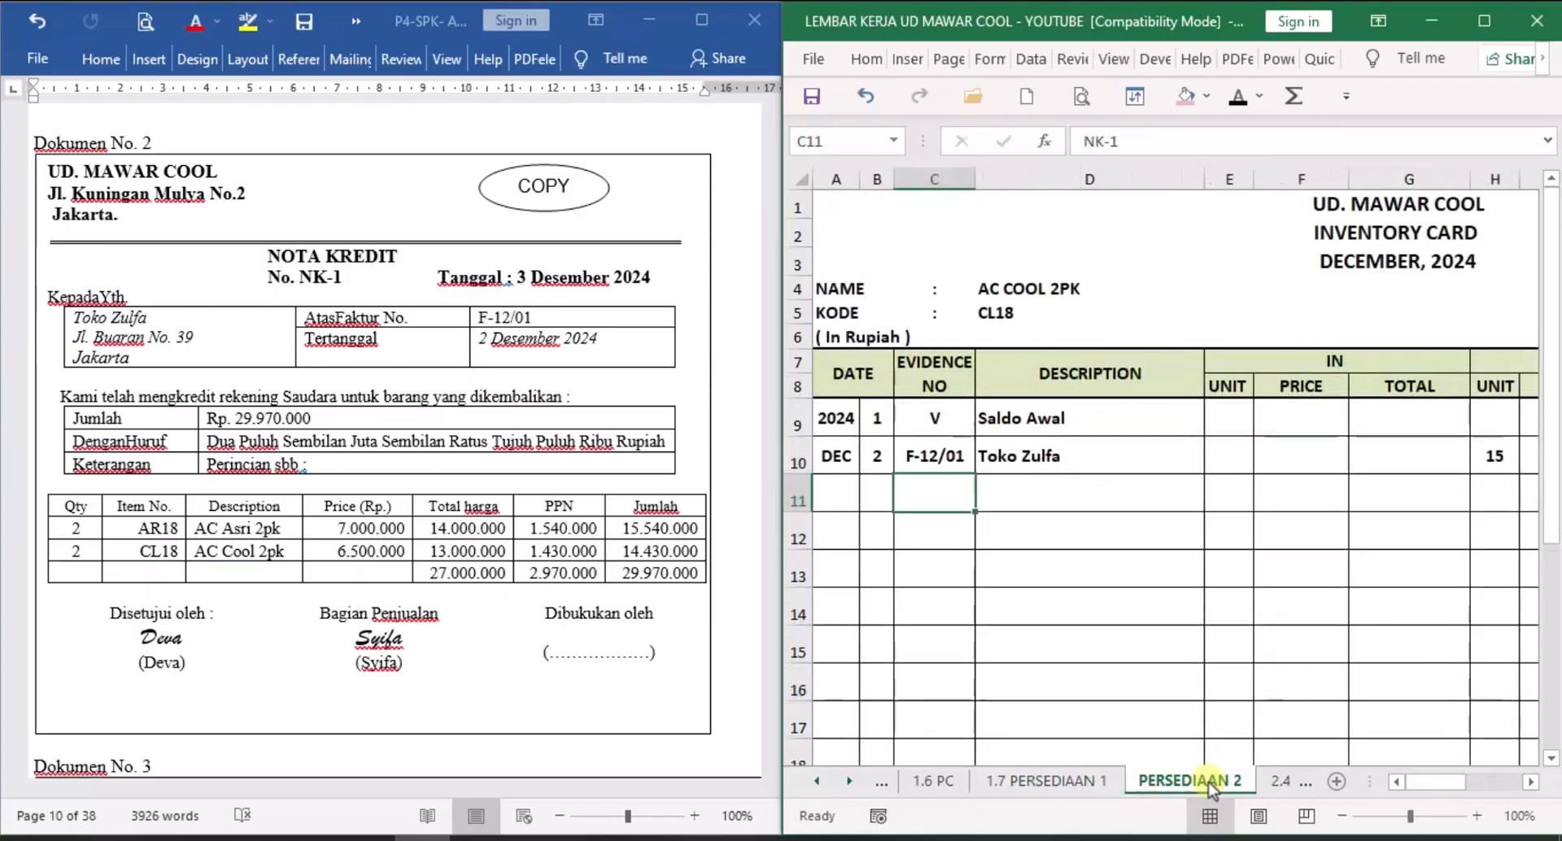
{"action": "key", "text": "Left"}
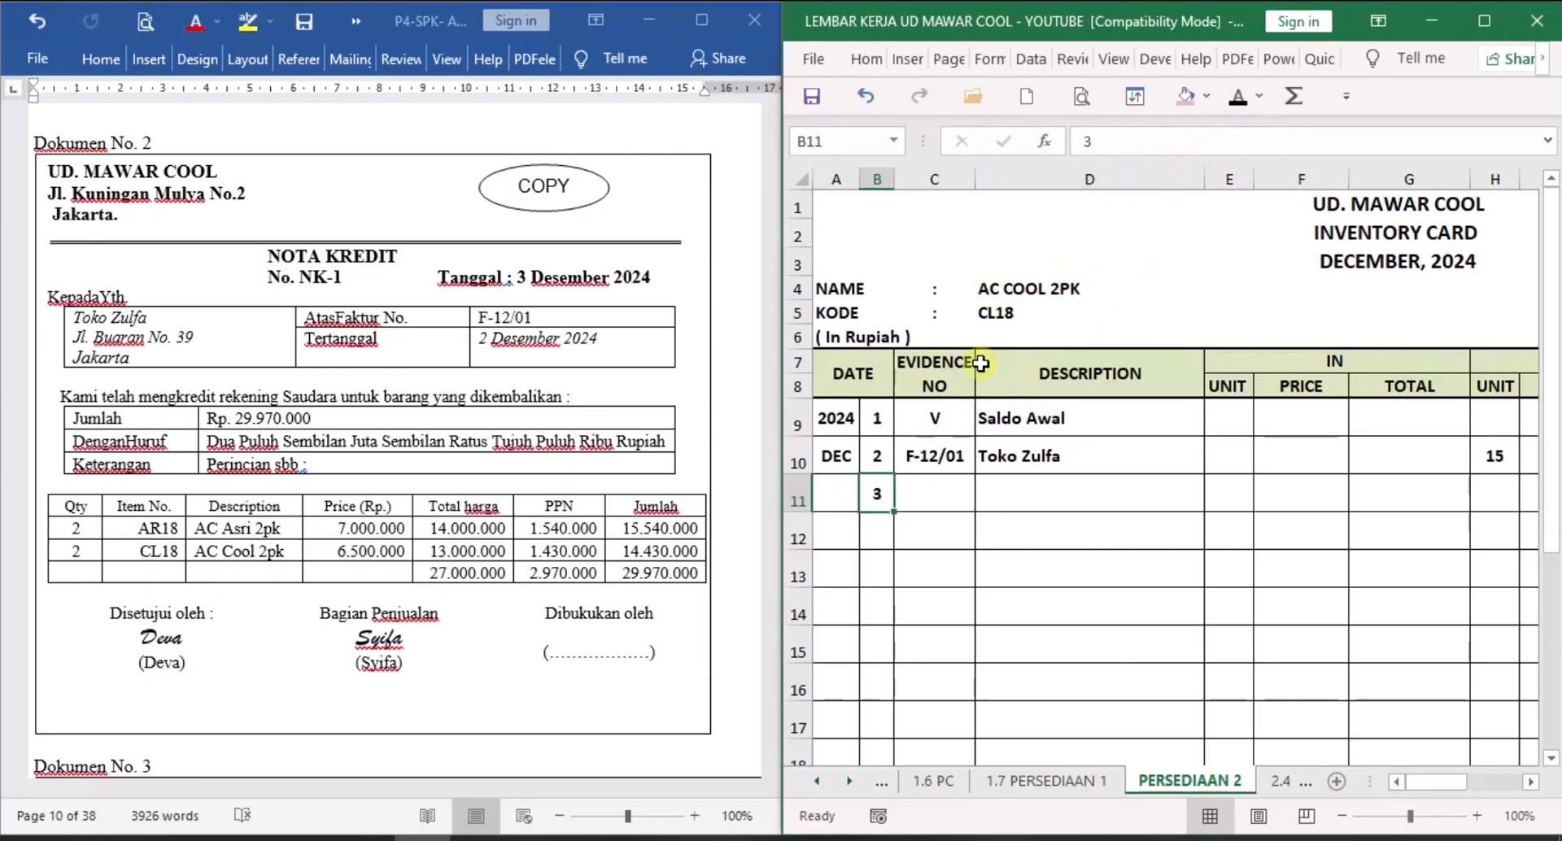
{"action": "left_click", "coordinate": [945, 487]}
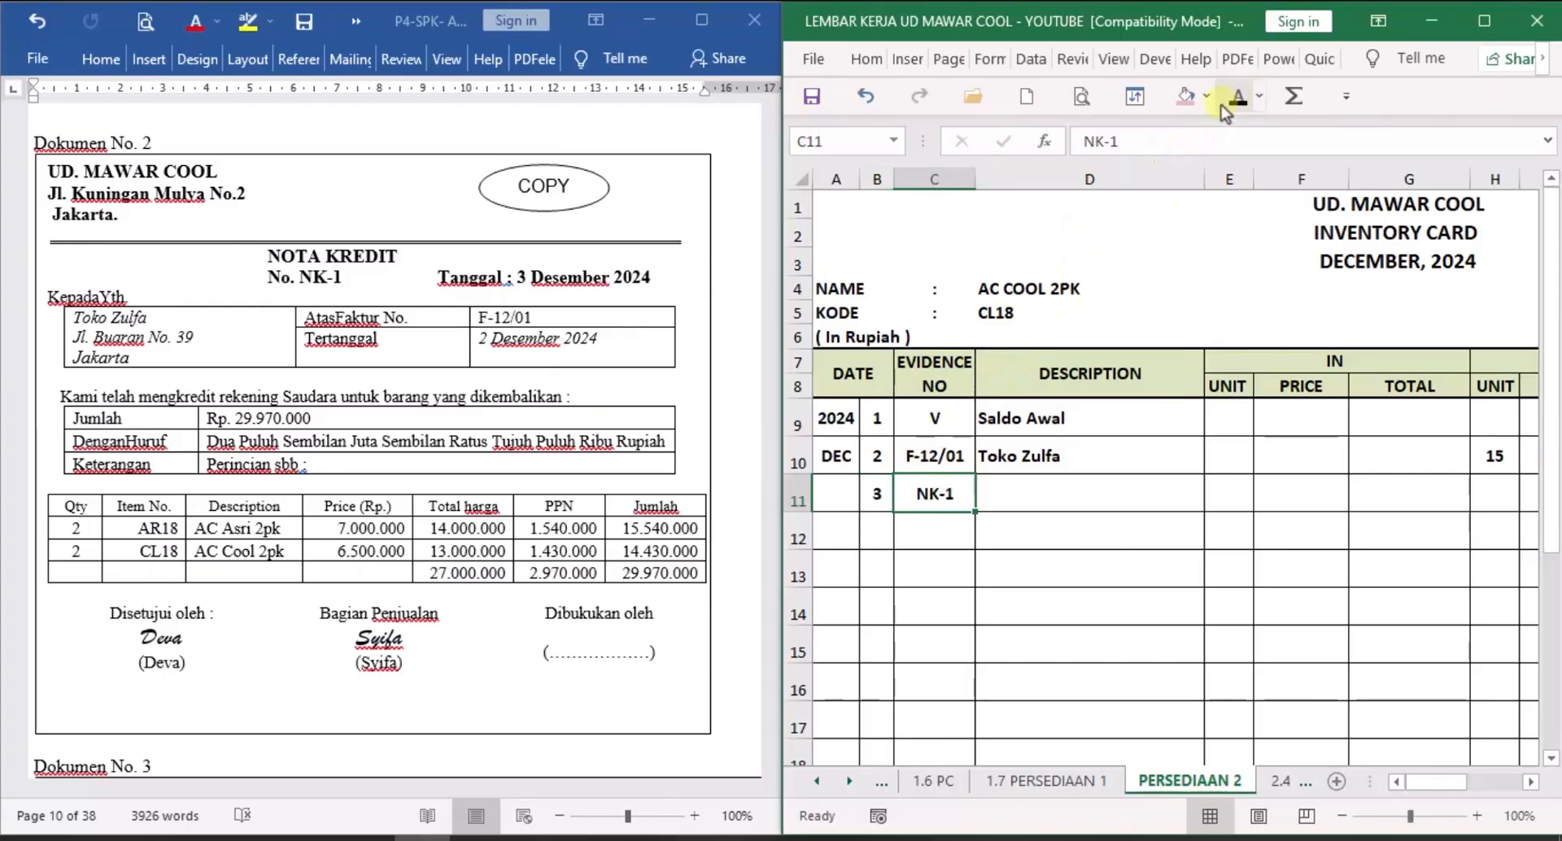
{"action": "left_click", "coordinate": [1023, 497]}
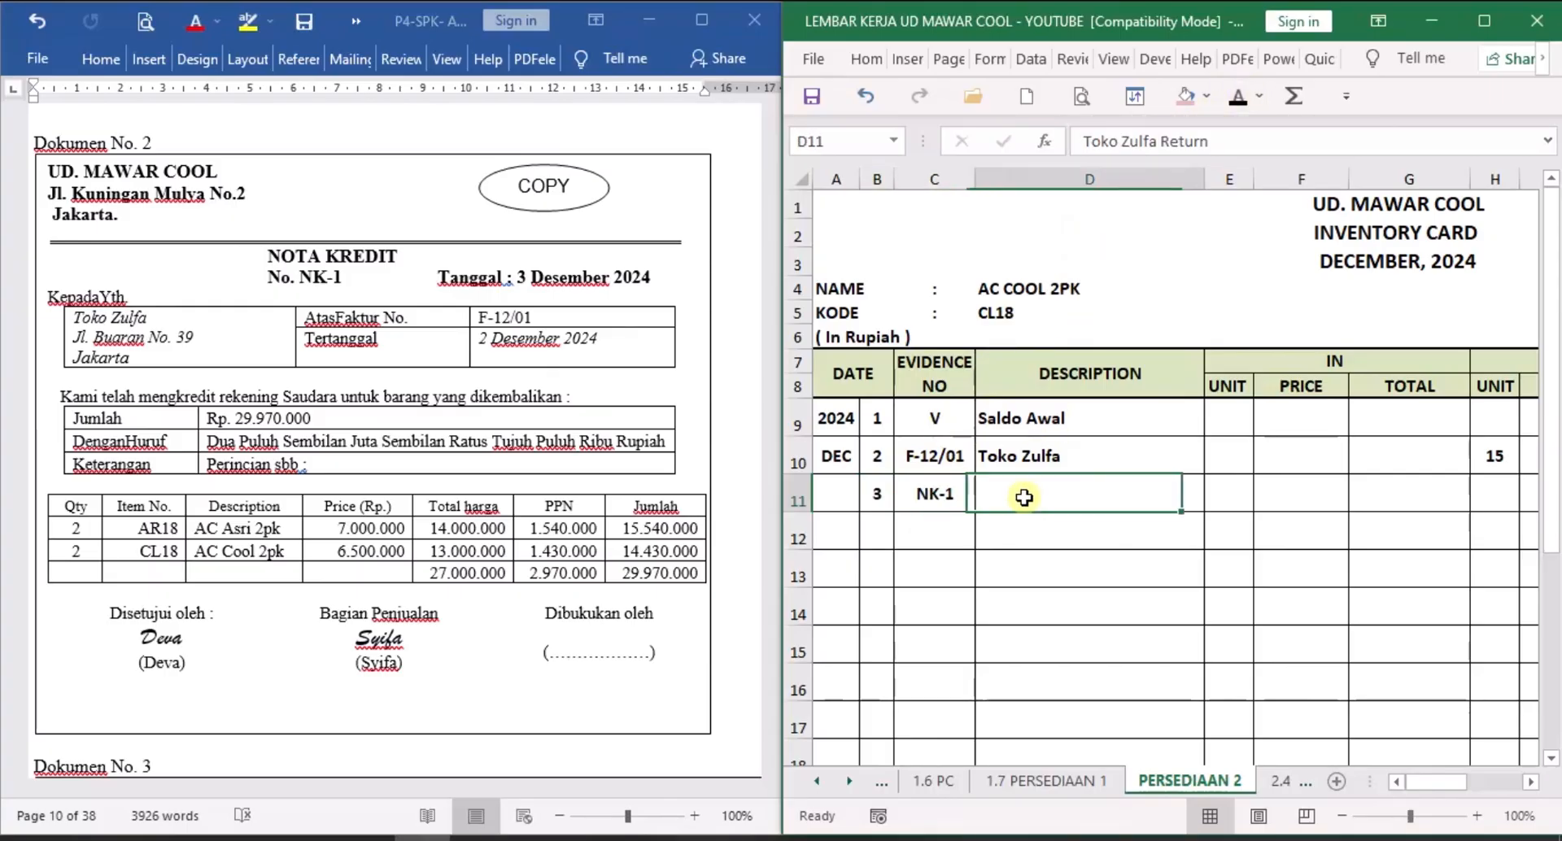
{"action": "left_click", "coordinate": [1238, 96]}
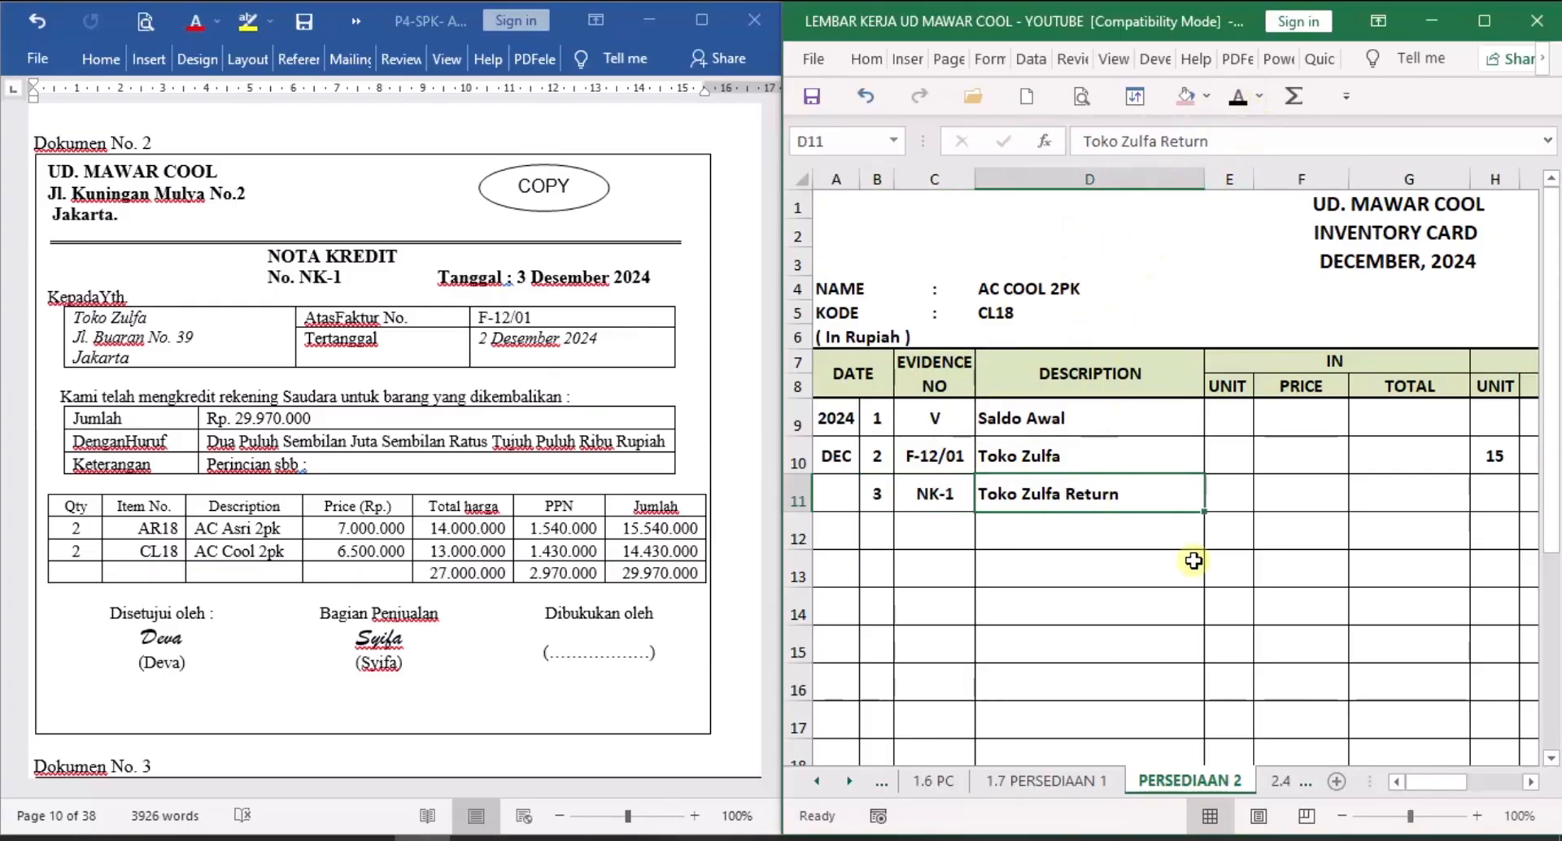
Show the hidden OUT values of the AC COOL 2PK return in black font: unit -2, price 5.300.000 and total -10.600.000.
{"action": "left_click", "coordinate": [1530, 782]}
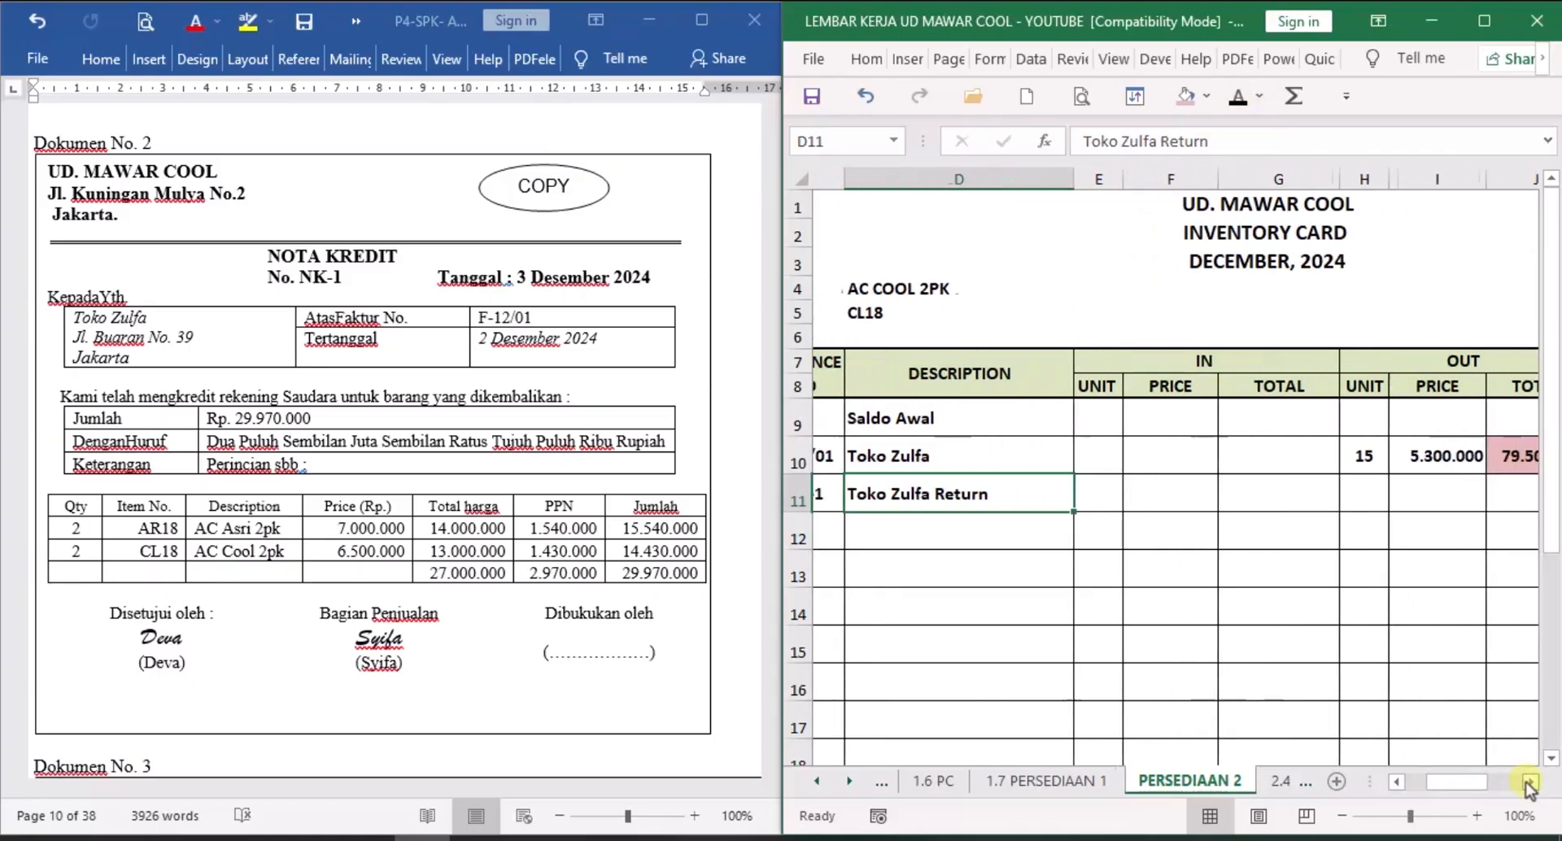
{"action": "left_click", "coordinate": [1105, 503]}
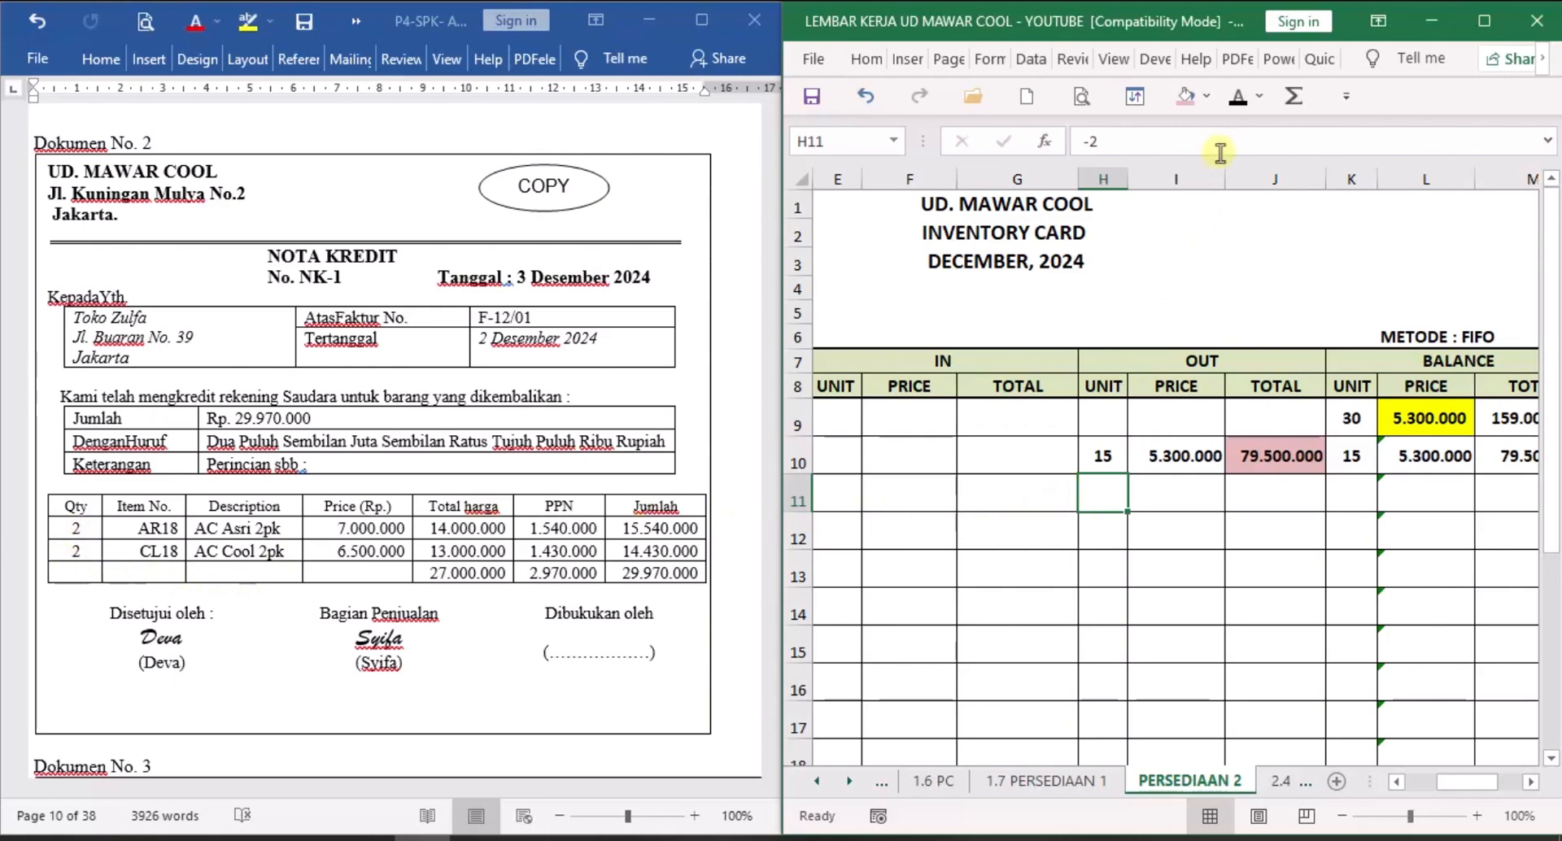
{"action": "left_click", "coordinate": [1160, 492]}
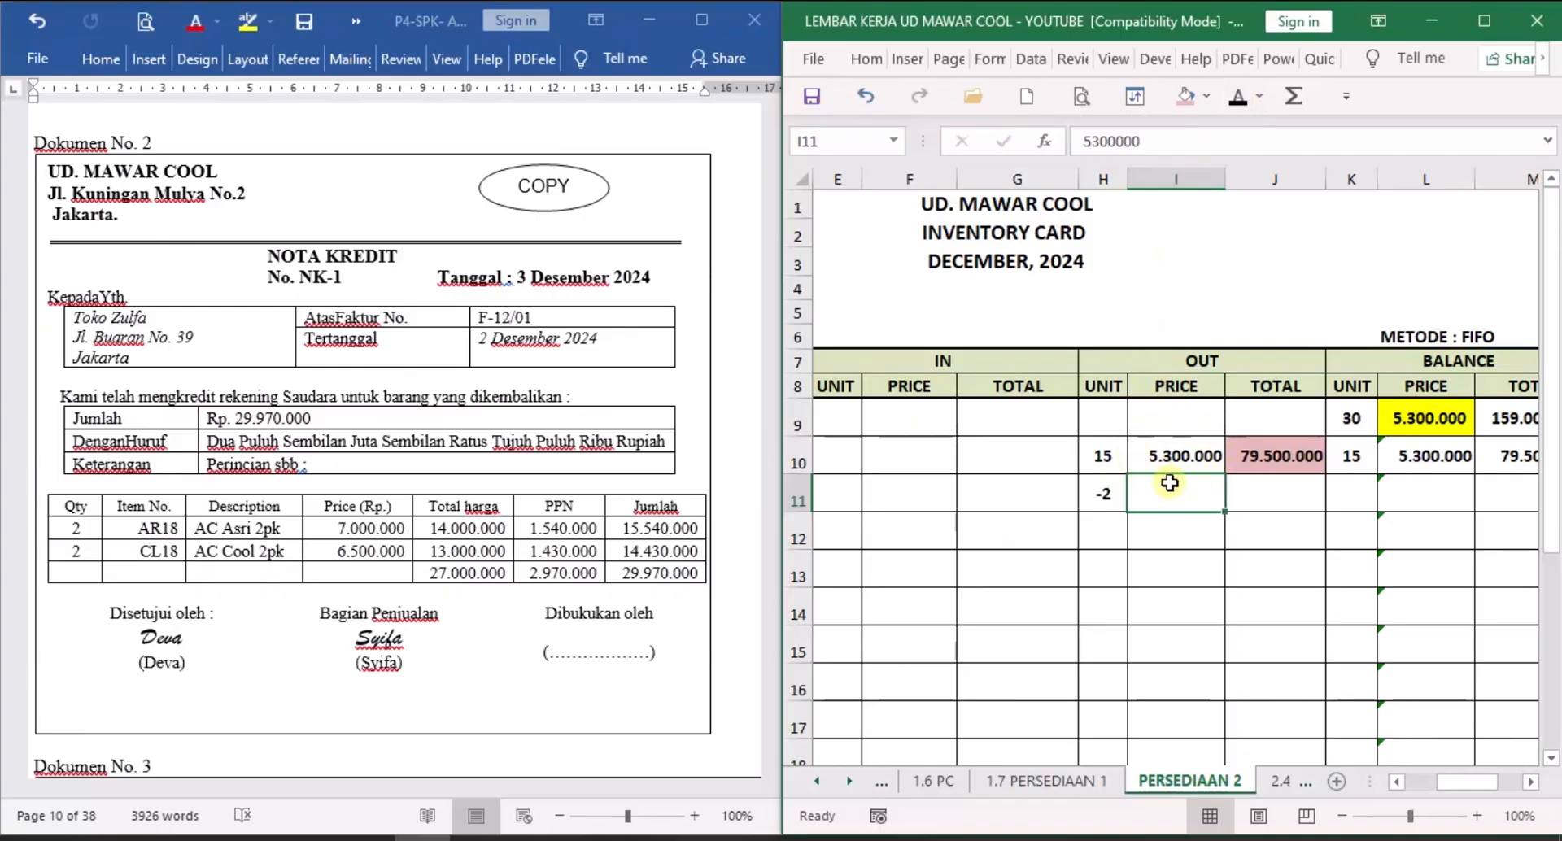
{"action": "left_click", "coordinate": [1238, 96]}
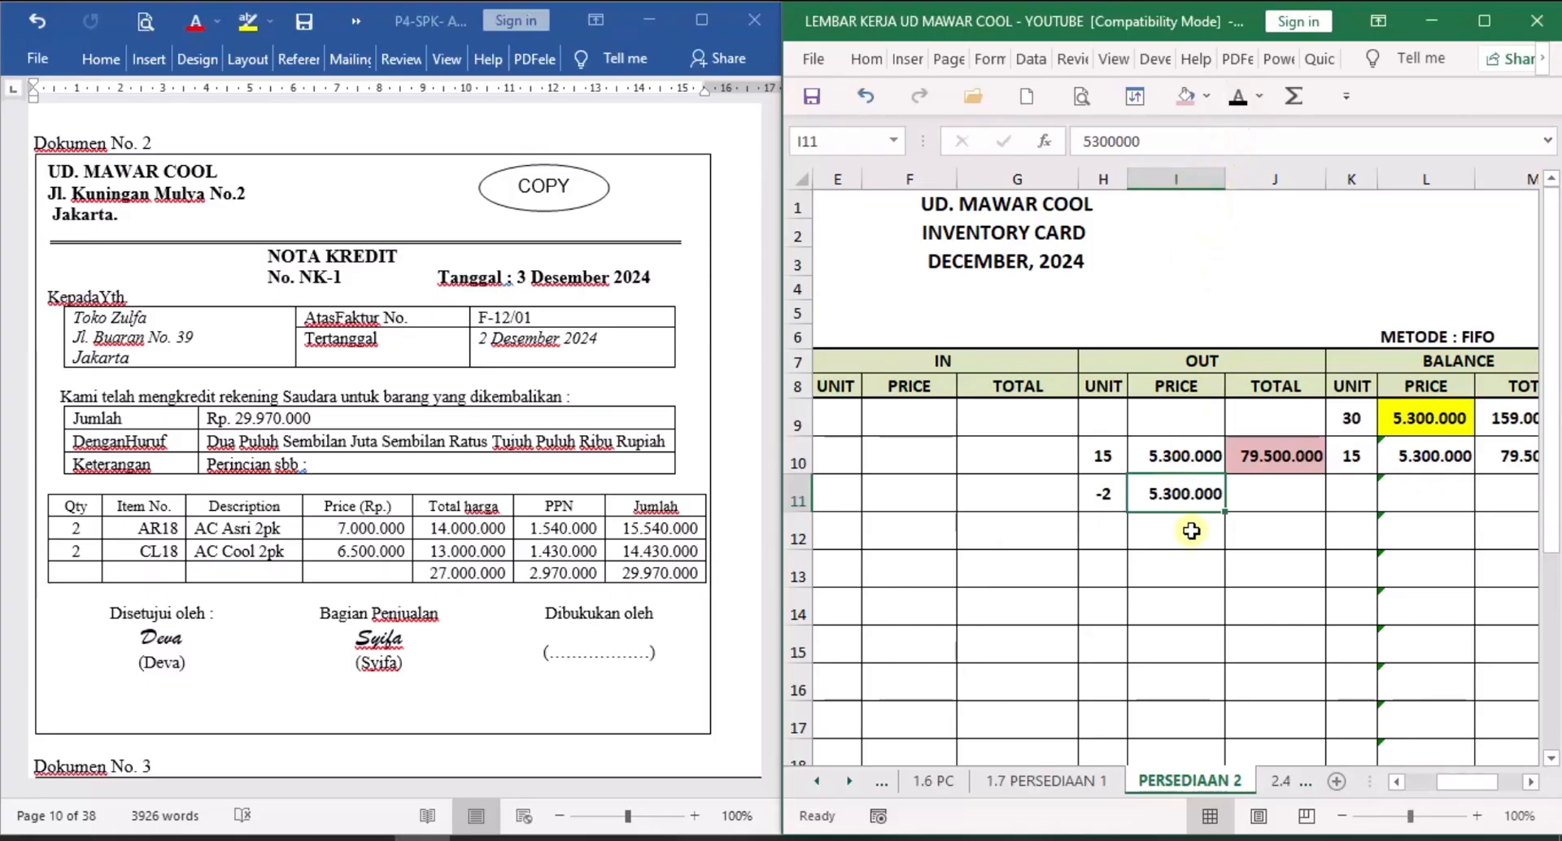
{"action": "left_click", "coordinate": [1289, 498]}
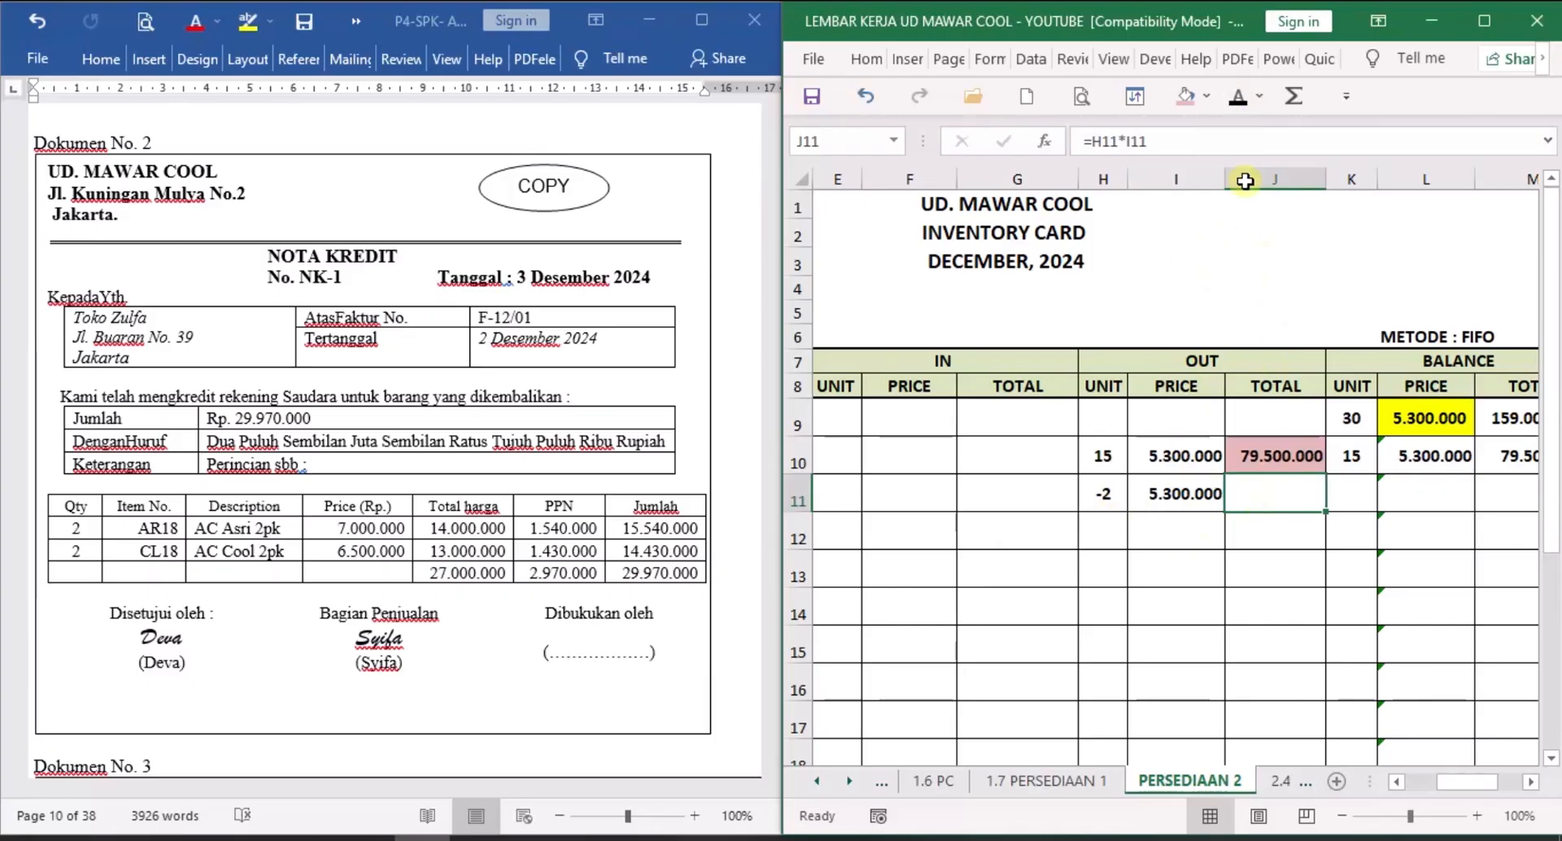
{"action": "left_click", "coordinate": [1238, 96]}
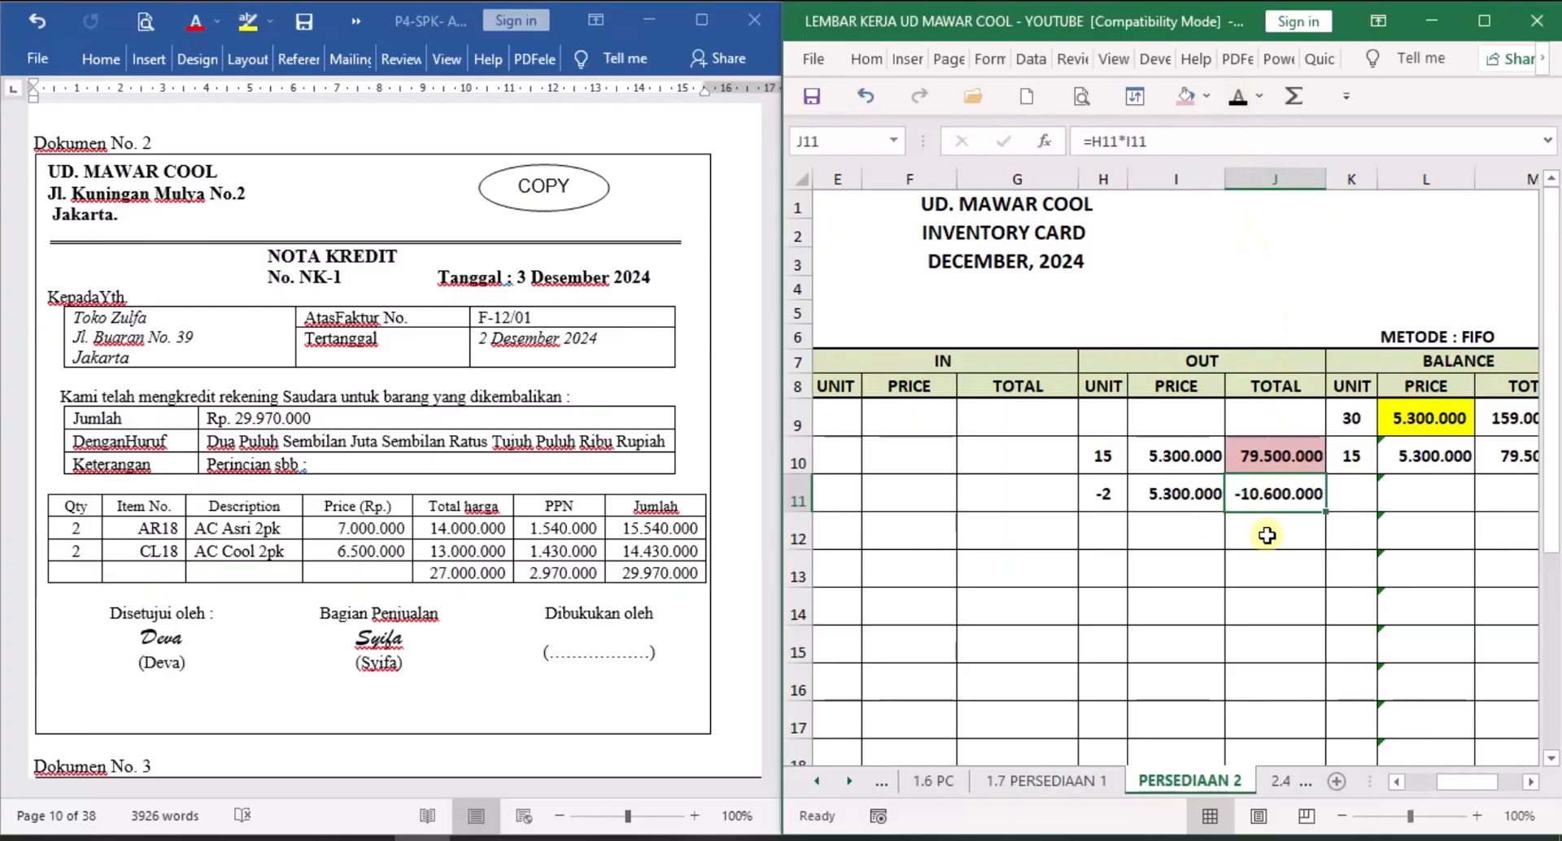
Show the hidden BALANCE values of the AC COOL 2PK return in black font: unit 17, price 5.300.000 and total 90.100.000.
{"action": "left_click", "coordinate": [1530, 782]}
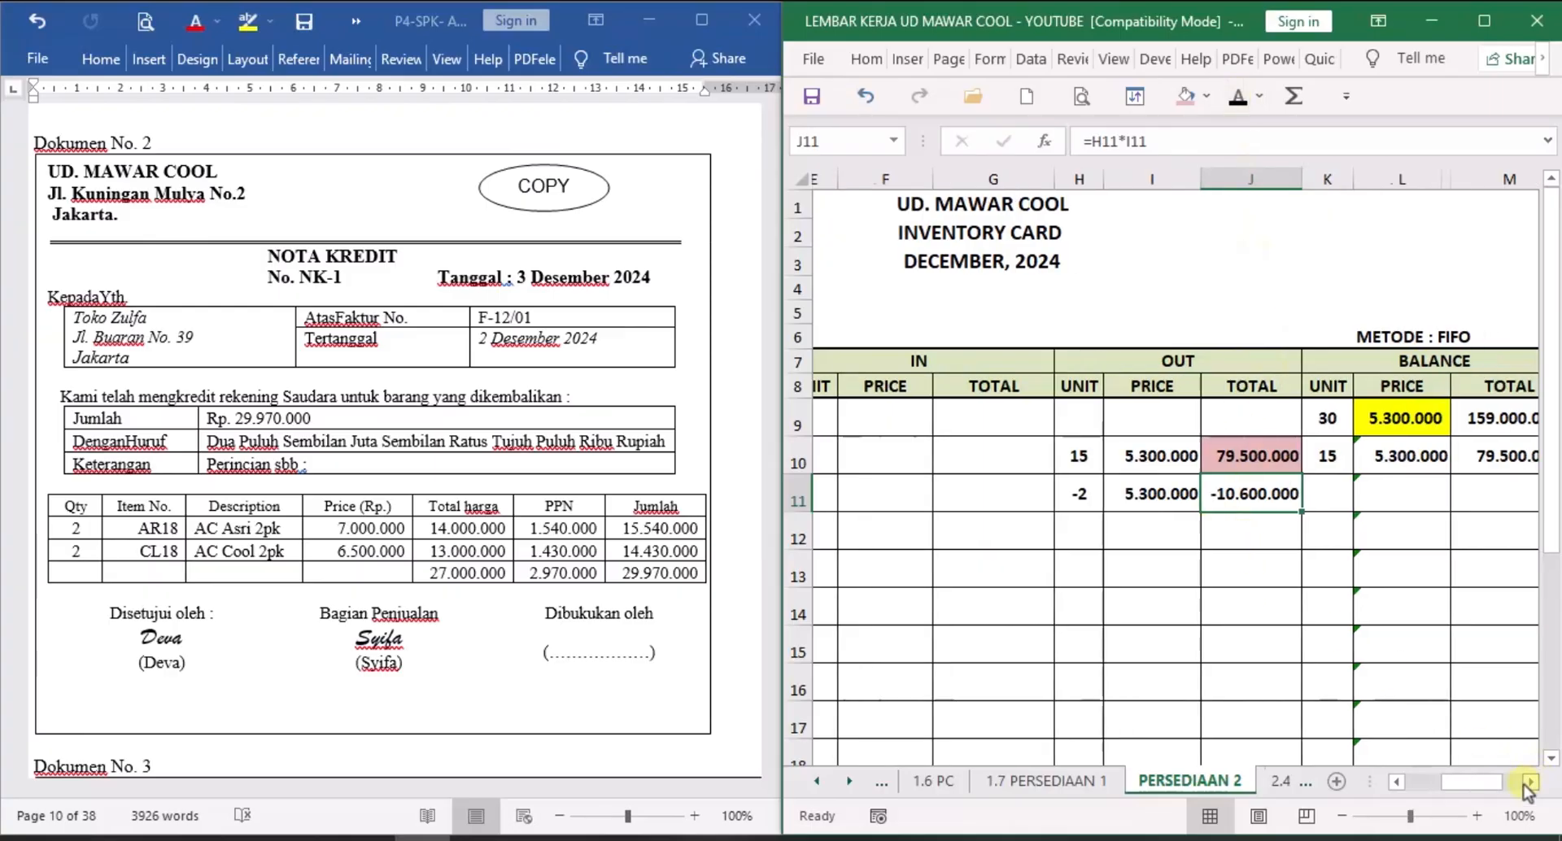
{"action": "left_click", "coordinate": [1530, 782]}
{"action": "left_click", "coordinate": [1217, 496]}
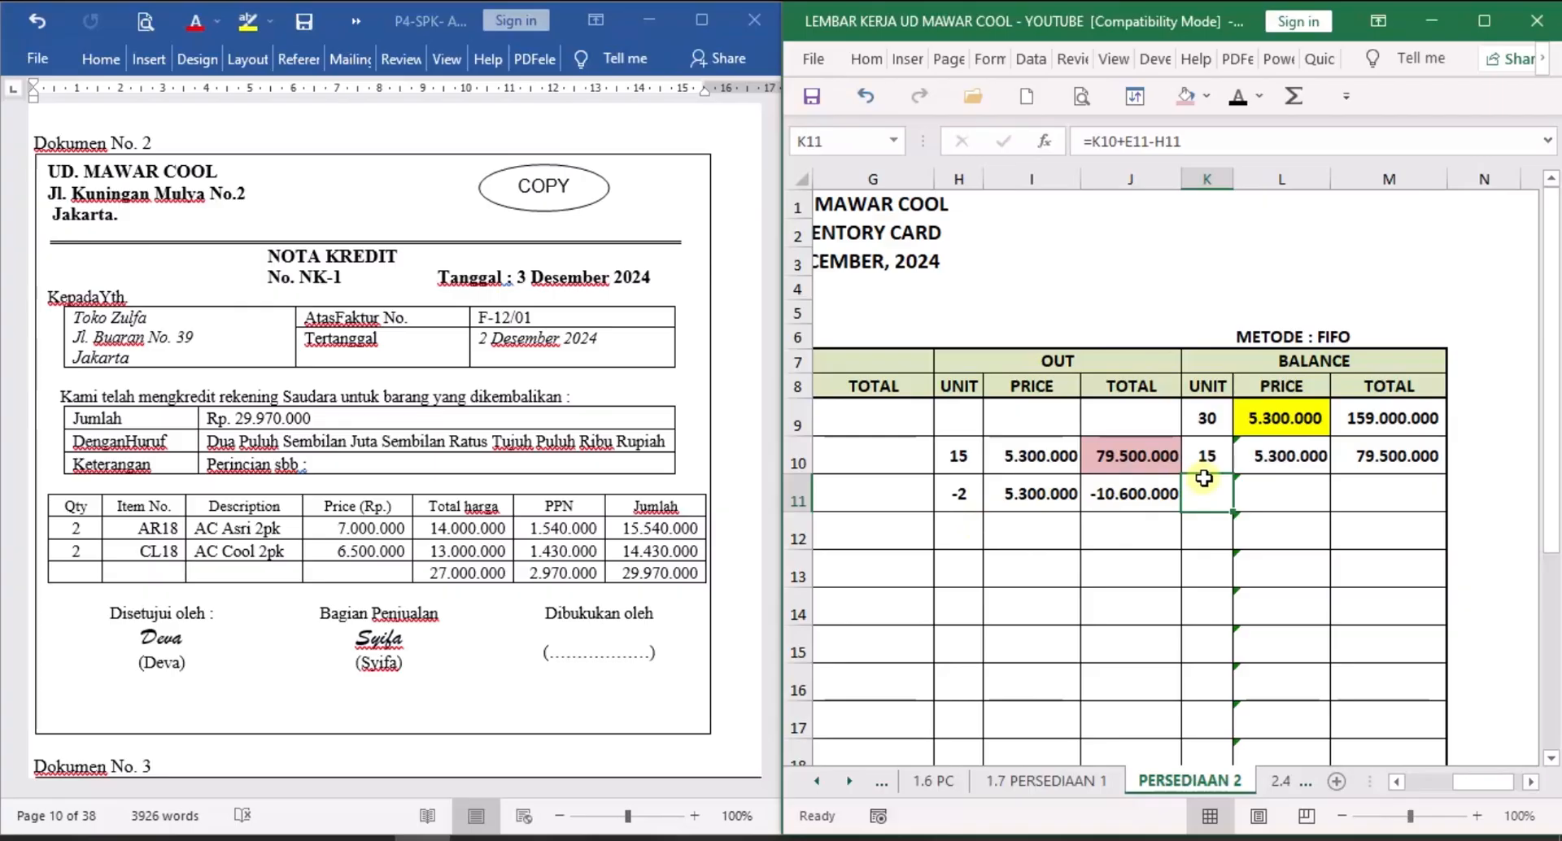
{"action": "left_click", "coordinate": [1213, 464]}
{"action": "left_click", "coordinate": [1306, 499]}
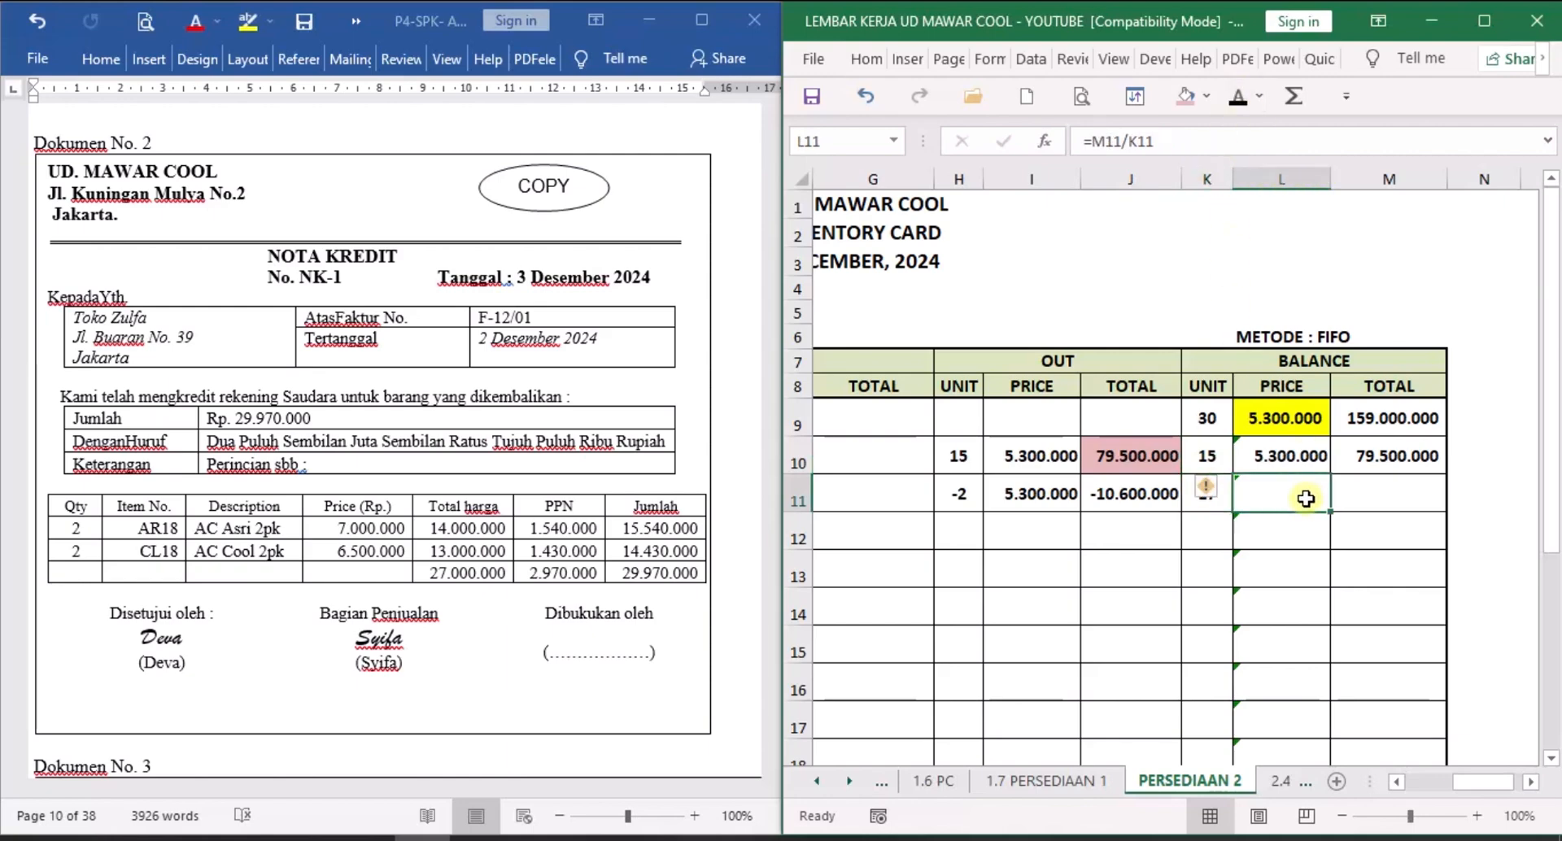
{"action": "left_click", "coordinate": [1238, 96]}
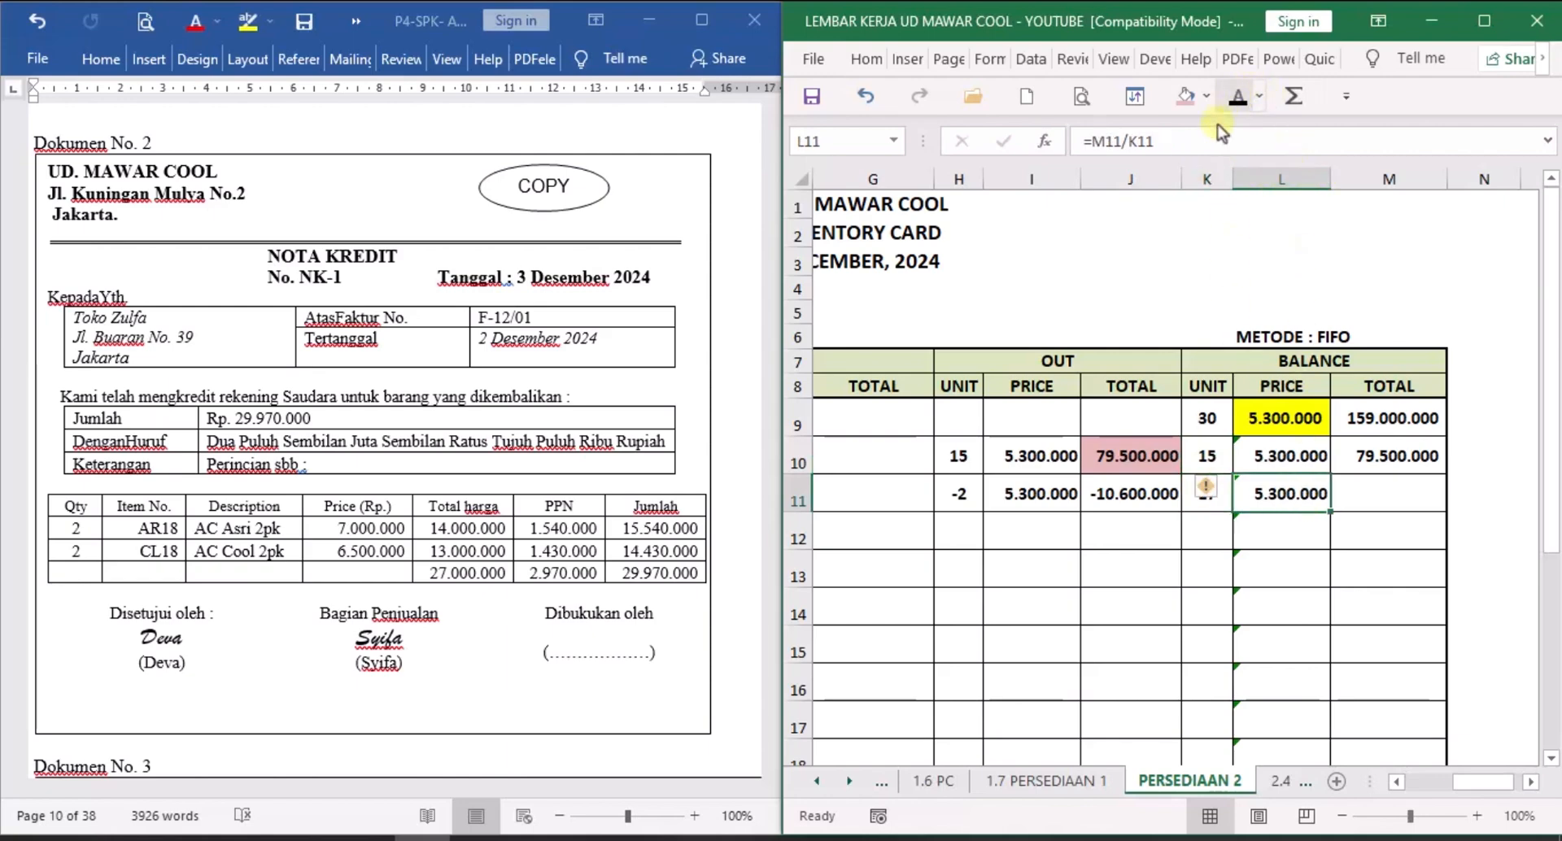
{"action": "left_click", "coordinate": [1389, 494]}
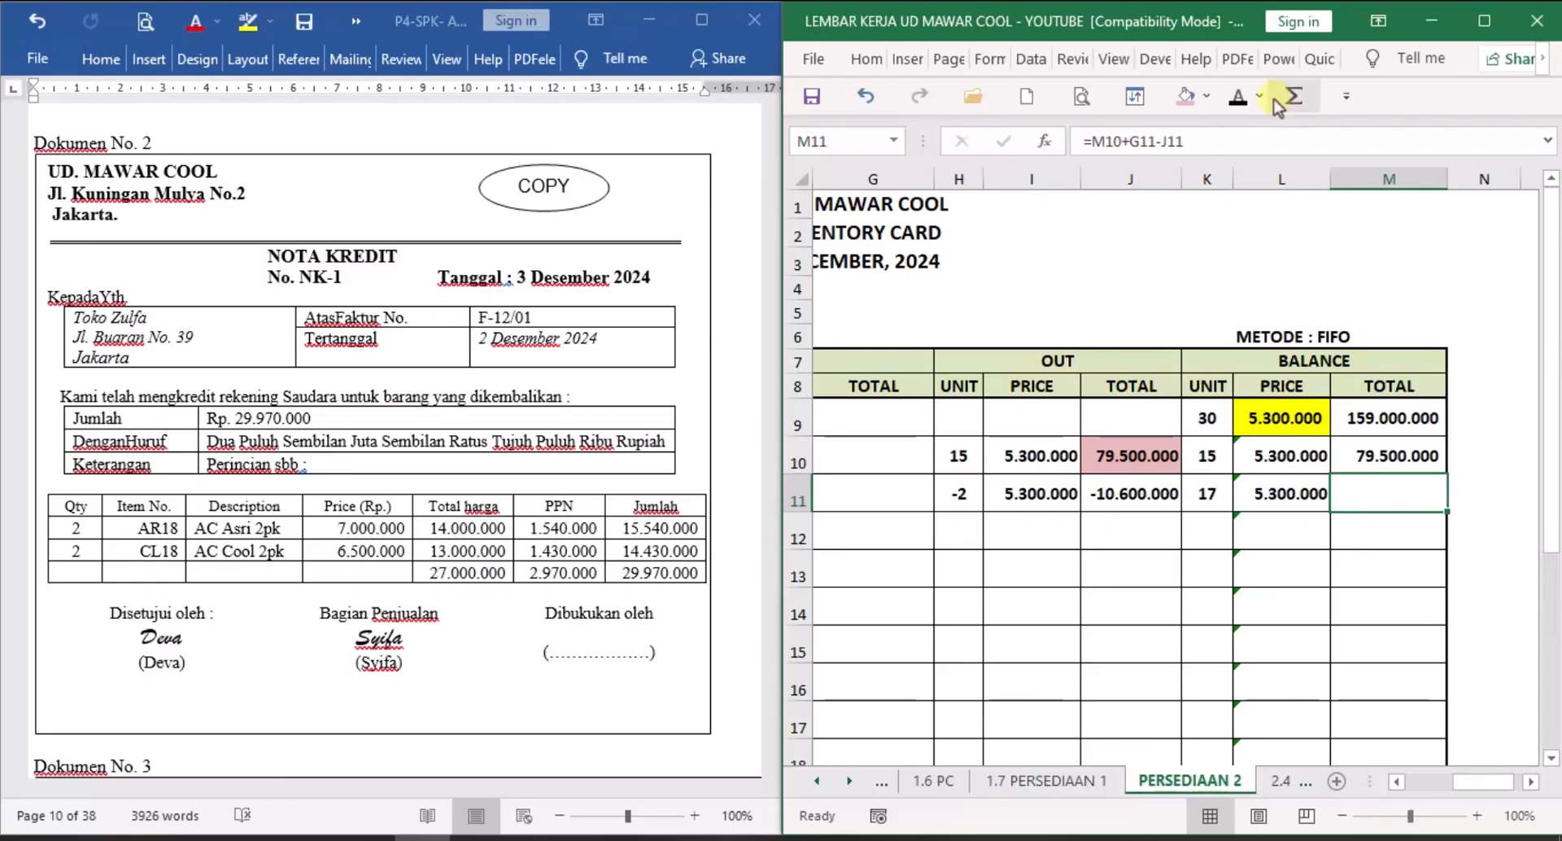
{"action": "left_click", "coordinate": [1238, 96]}
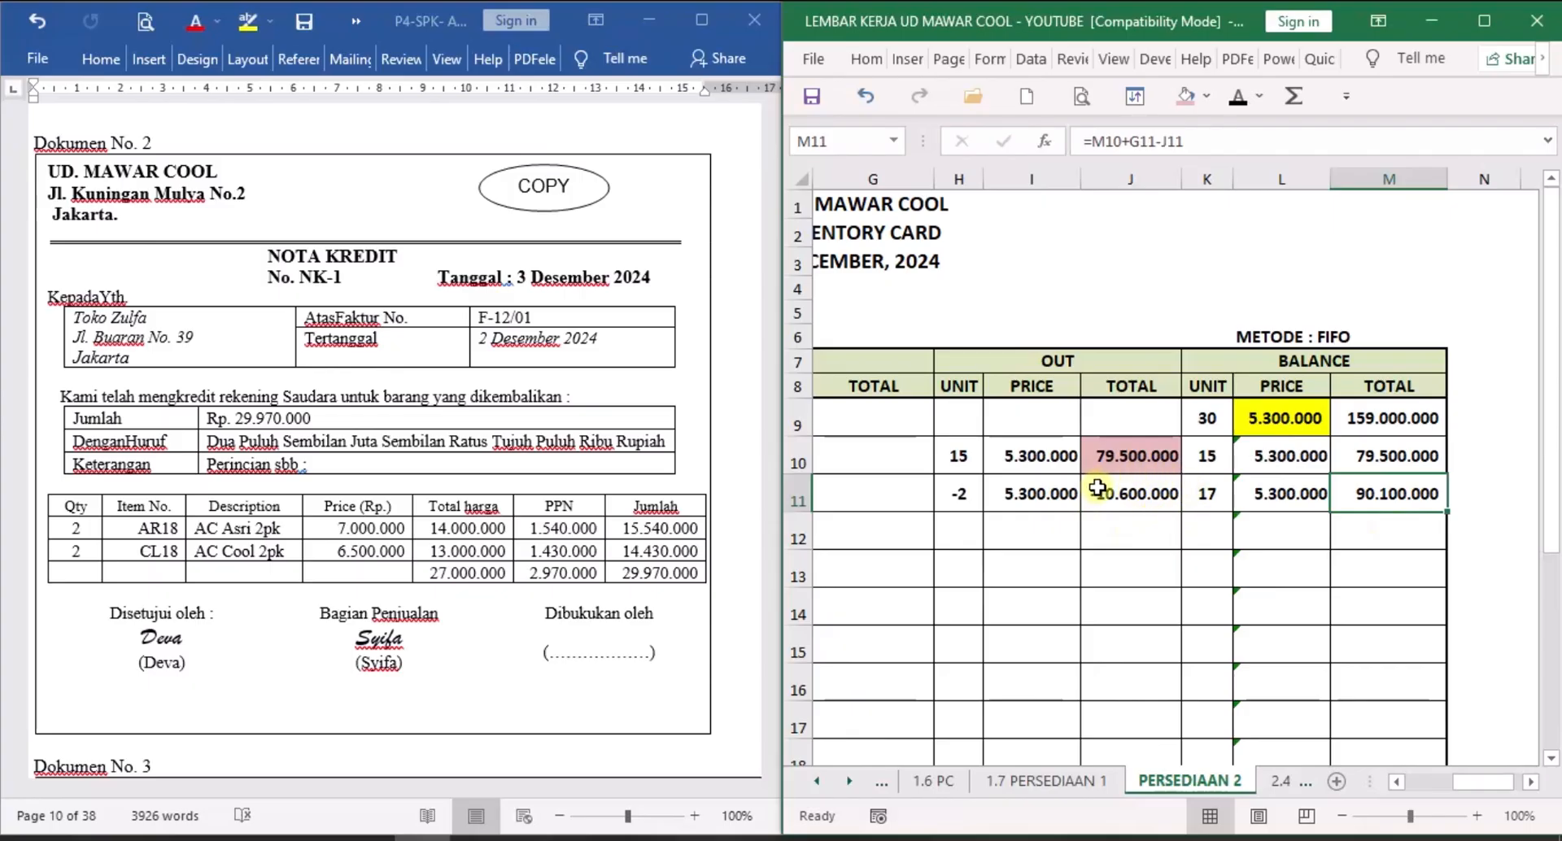
Shade the return's OUT total light blue on both inventory cards: -10.600.000 for AC COOL 2PK and -11.400.000 for AC ASRI 2PK.
{"action": "left_click", "coordinate": [1154, 497]}
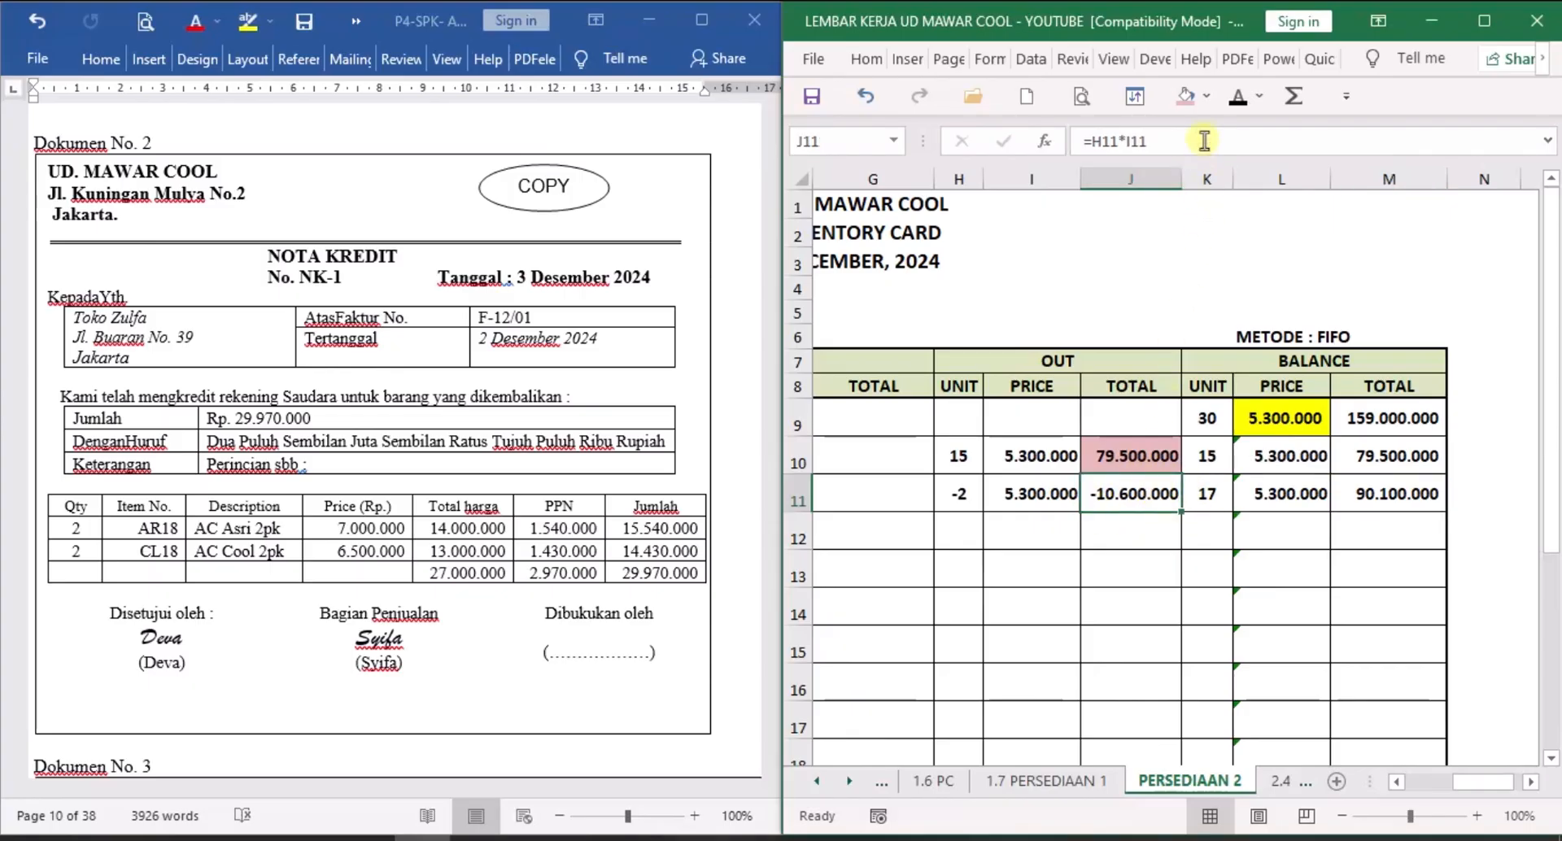
{"action": "left_click", "coordinate": [1207, 97]}
{"action": "left_click", "coordinate": [1247, 205]}
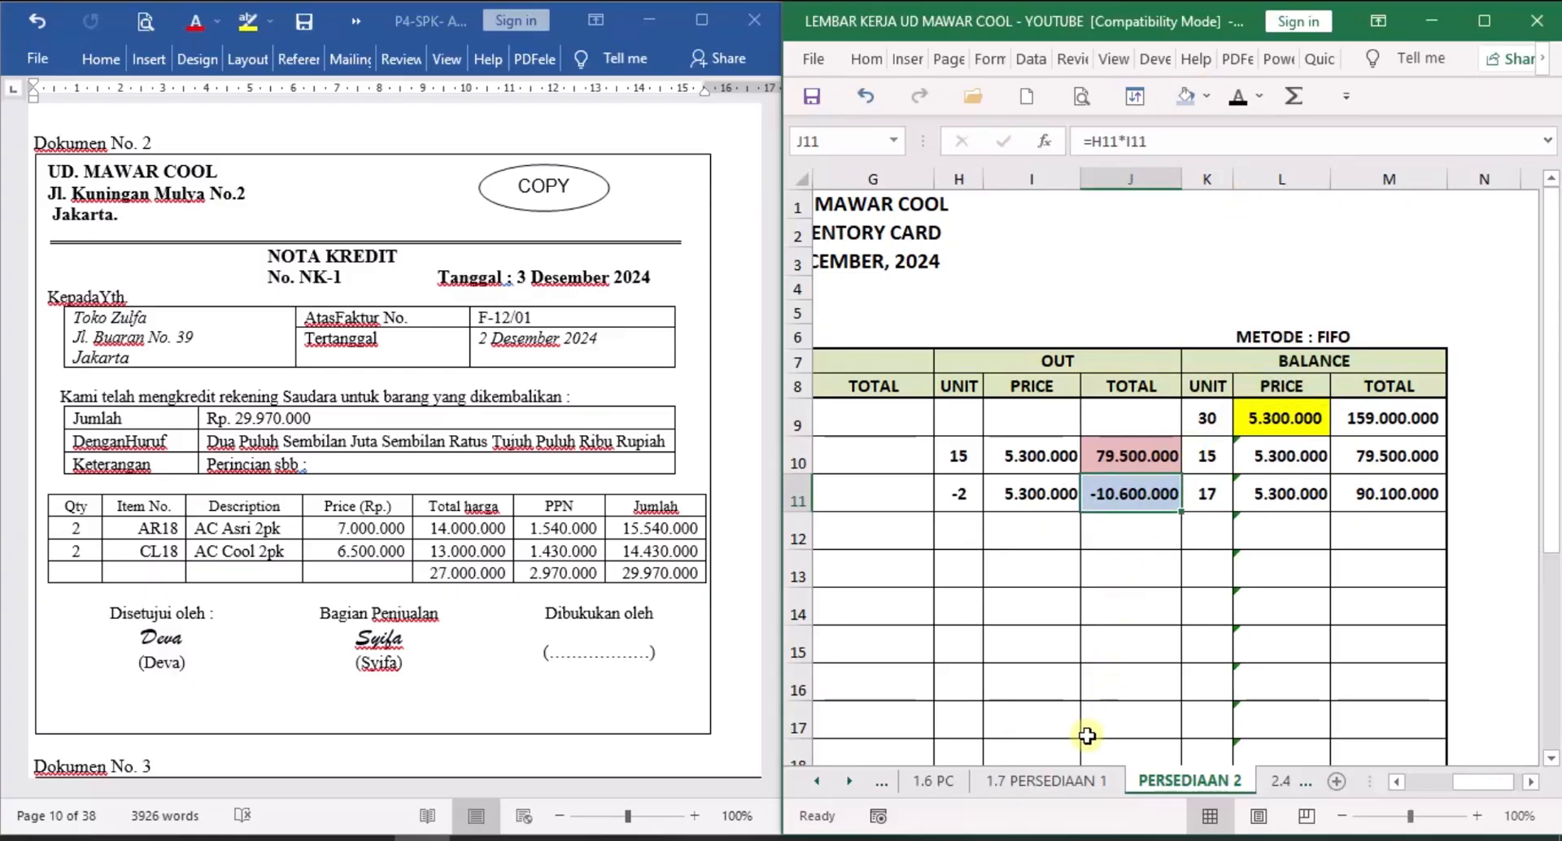
{"action": "left_click", "coordinate": [1081, 787]}
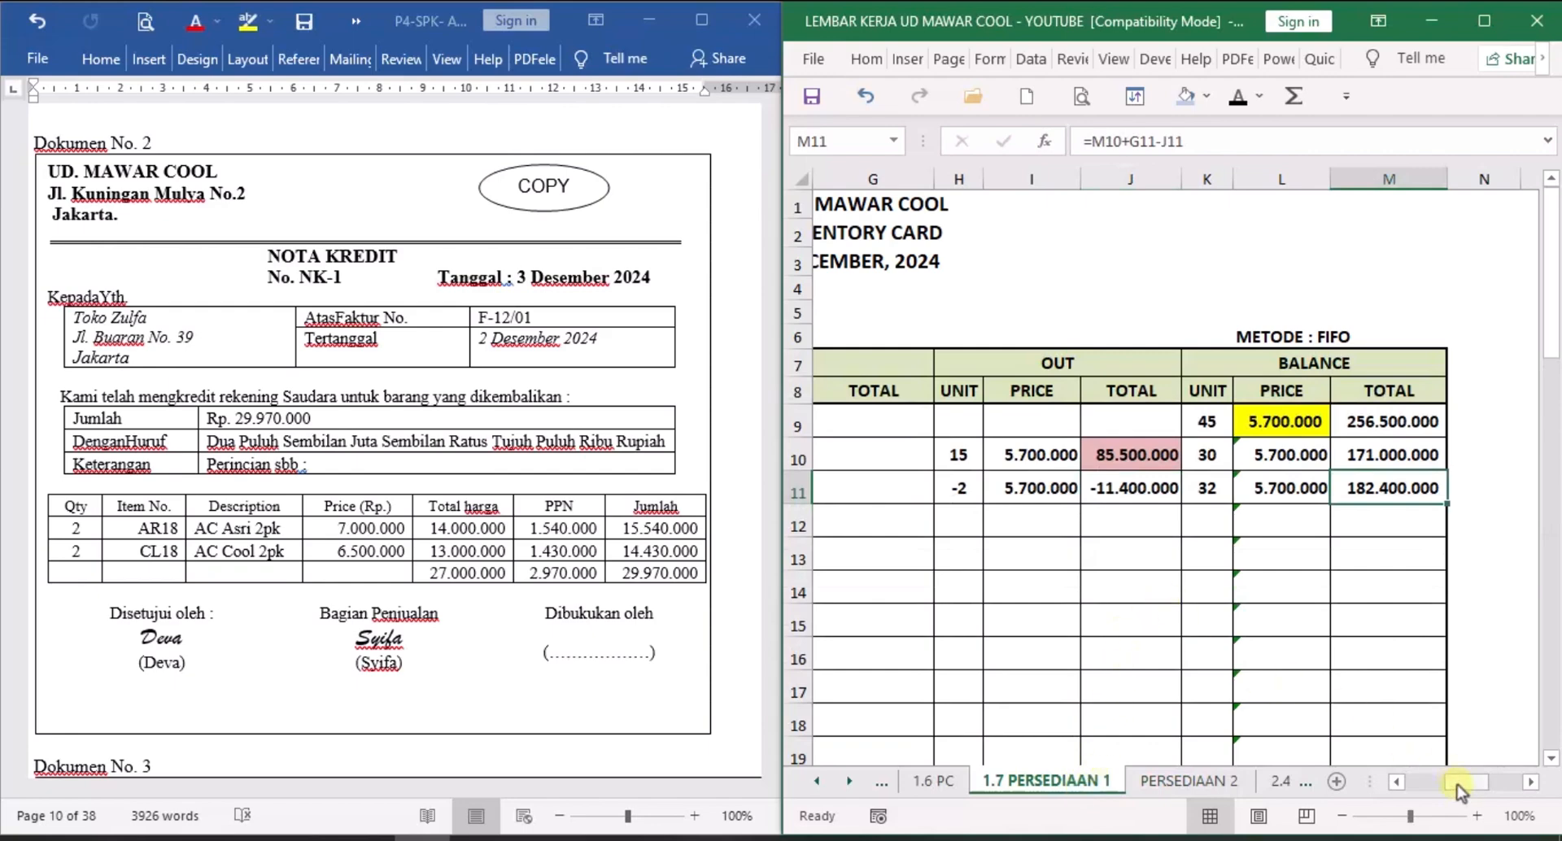
{"action": "left_click", "coordinate": [1162, 486]}
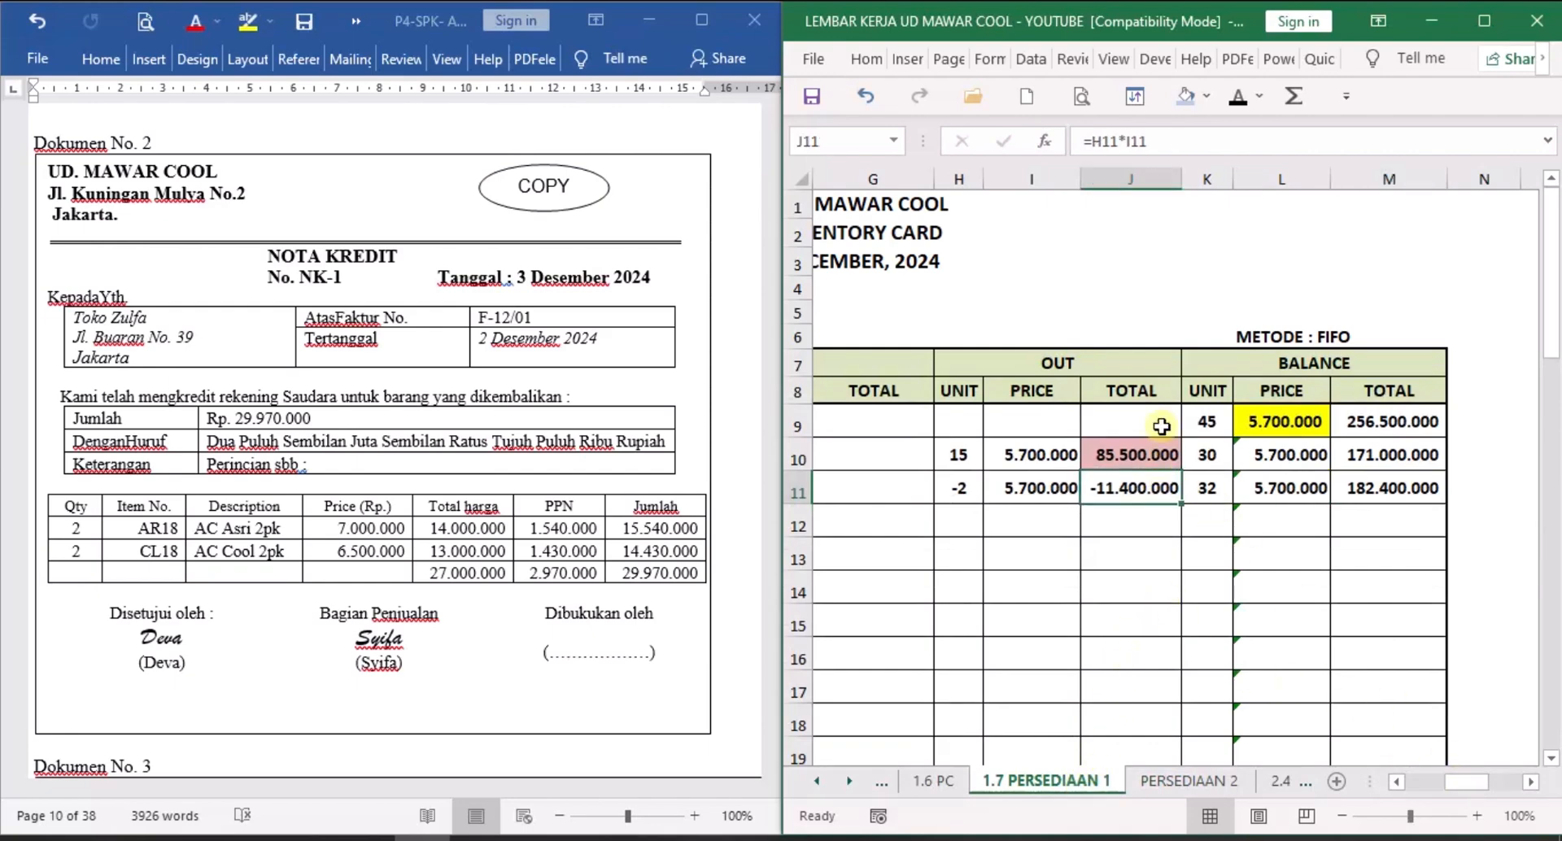
{"action": "left_click", "coordinate": [1181, 101]}
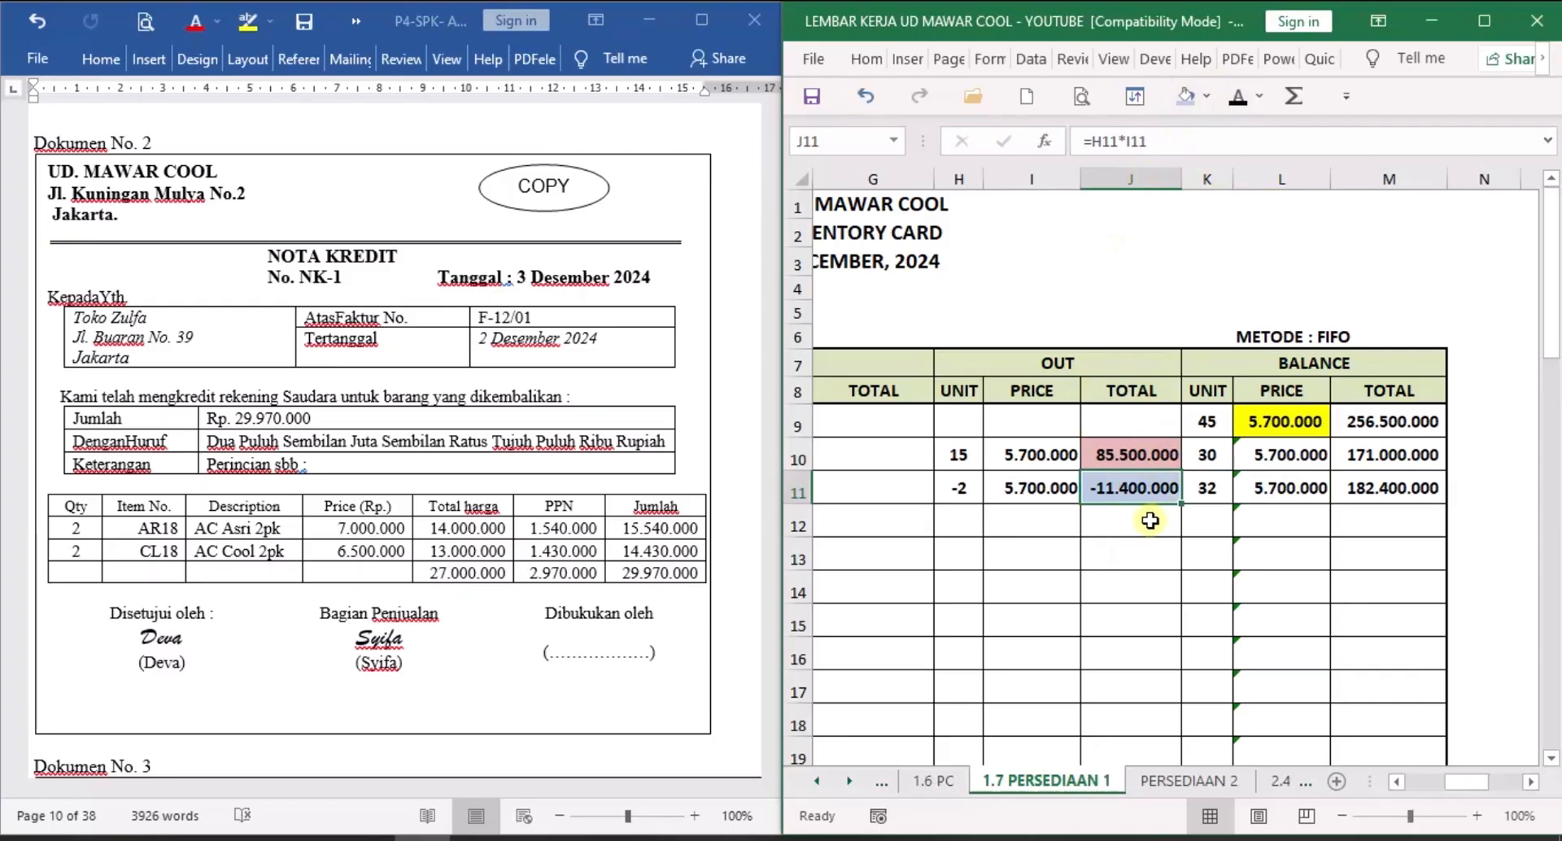
In the general journal's NK-1 entry, show the hidden Merchandise Inventory debit and Cost of goods Sold credit of 22.000.000 in black font.
{"action": "left_click", "coordinate": [817, 781]}
{"action": "left_click", "coordinate": [818, 781]}
{"action": "left_click", "coordinate": [1017, 783]}
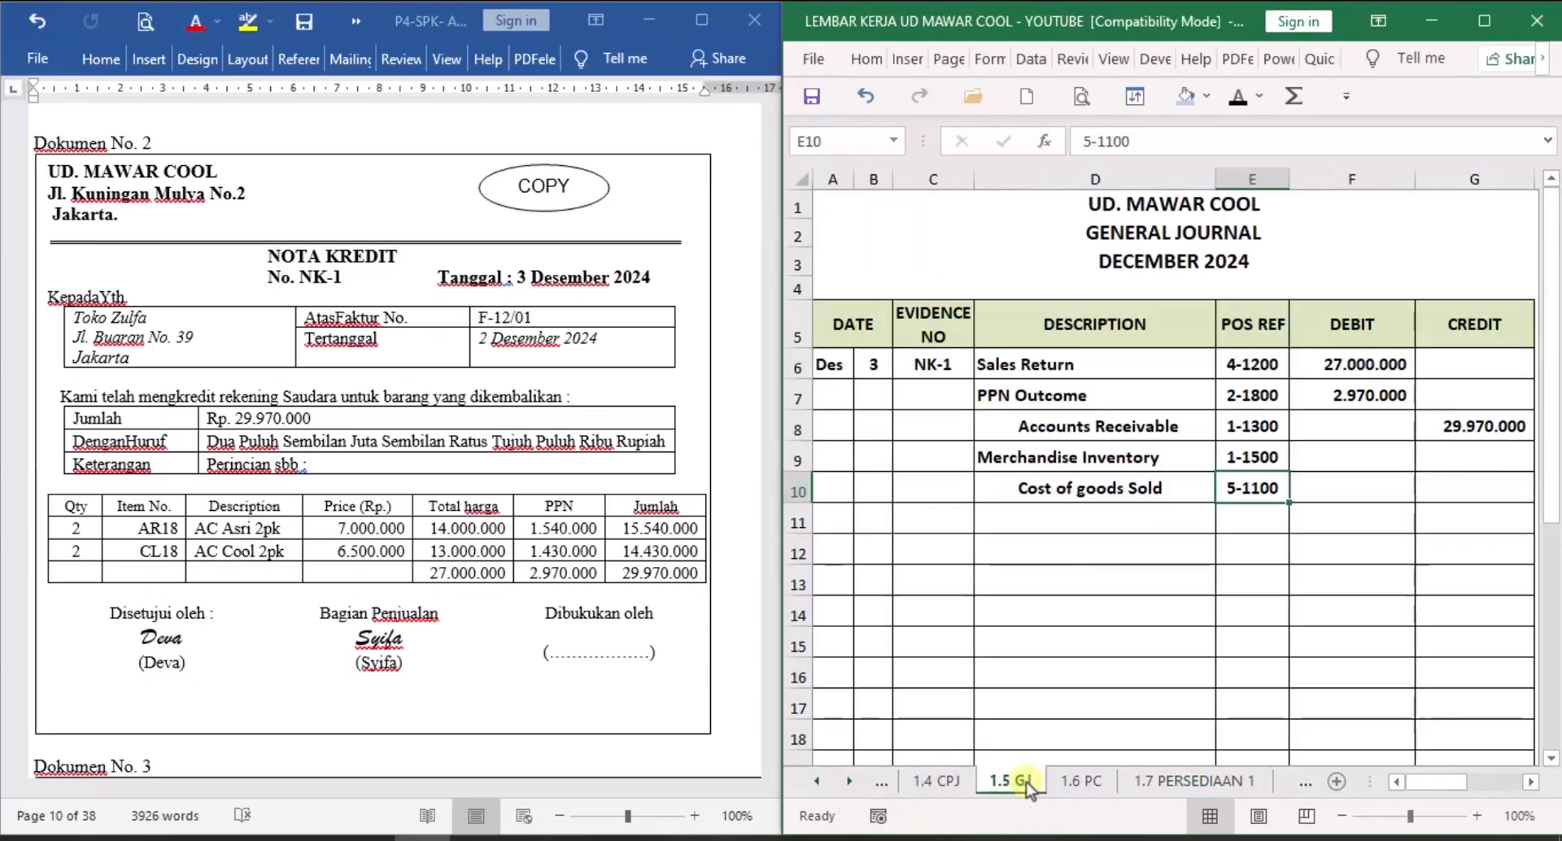
{"action": "left_click", "coordinate": [1386, 453]}
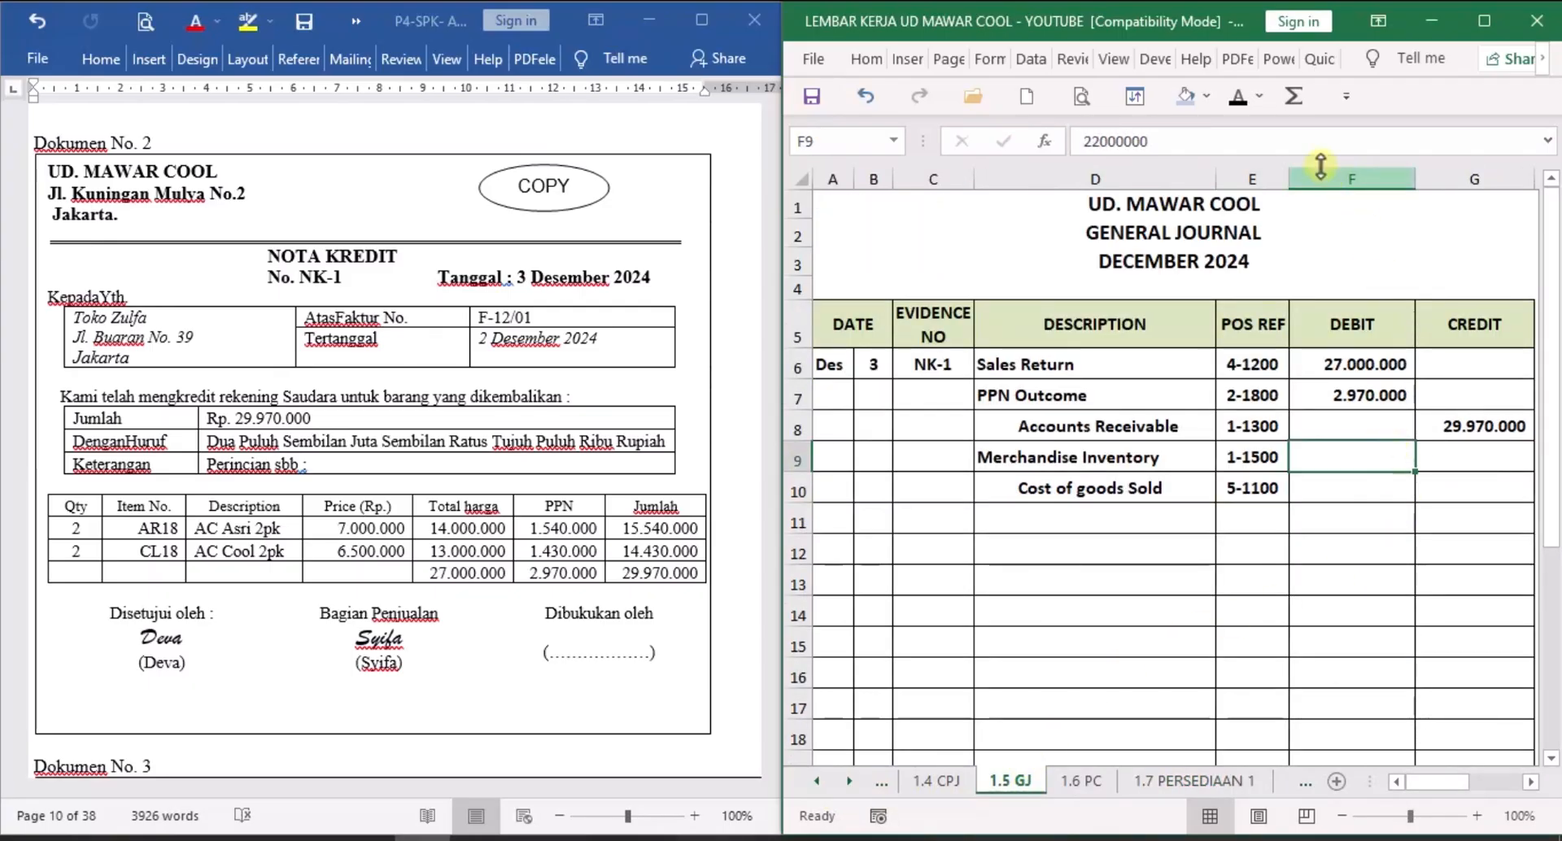
{"action": "left_click", "coordinate": [1238, 96]}
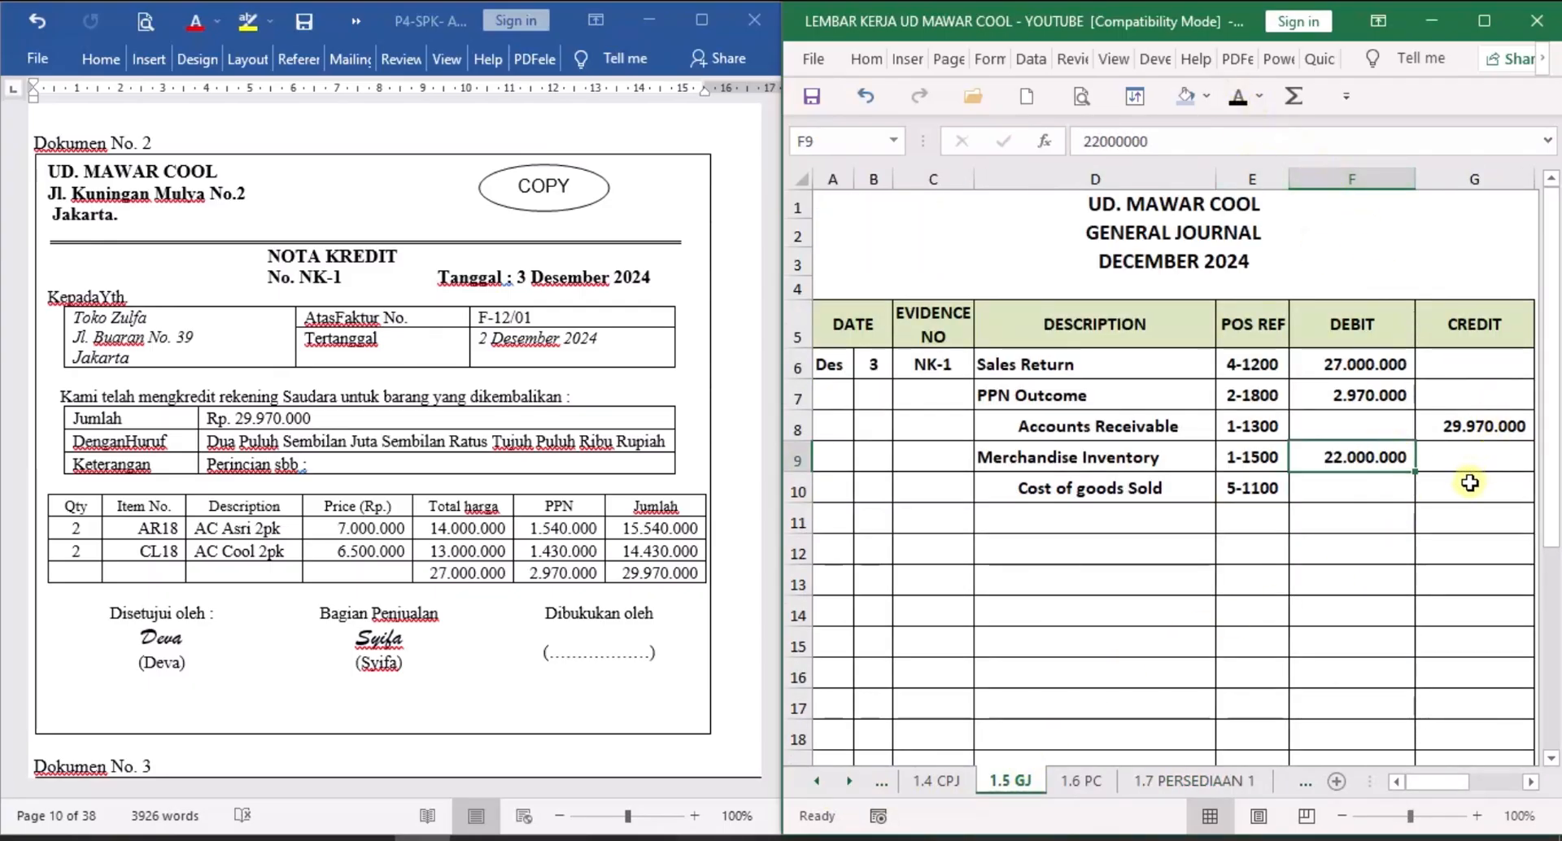
{"action": "left_click", "coordinate": [1470, 483]}
{"action": "left_click", "coordinate": [1238, 97]}
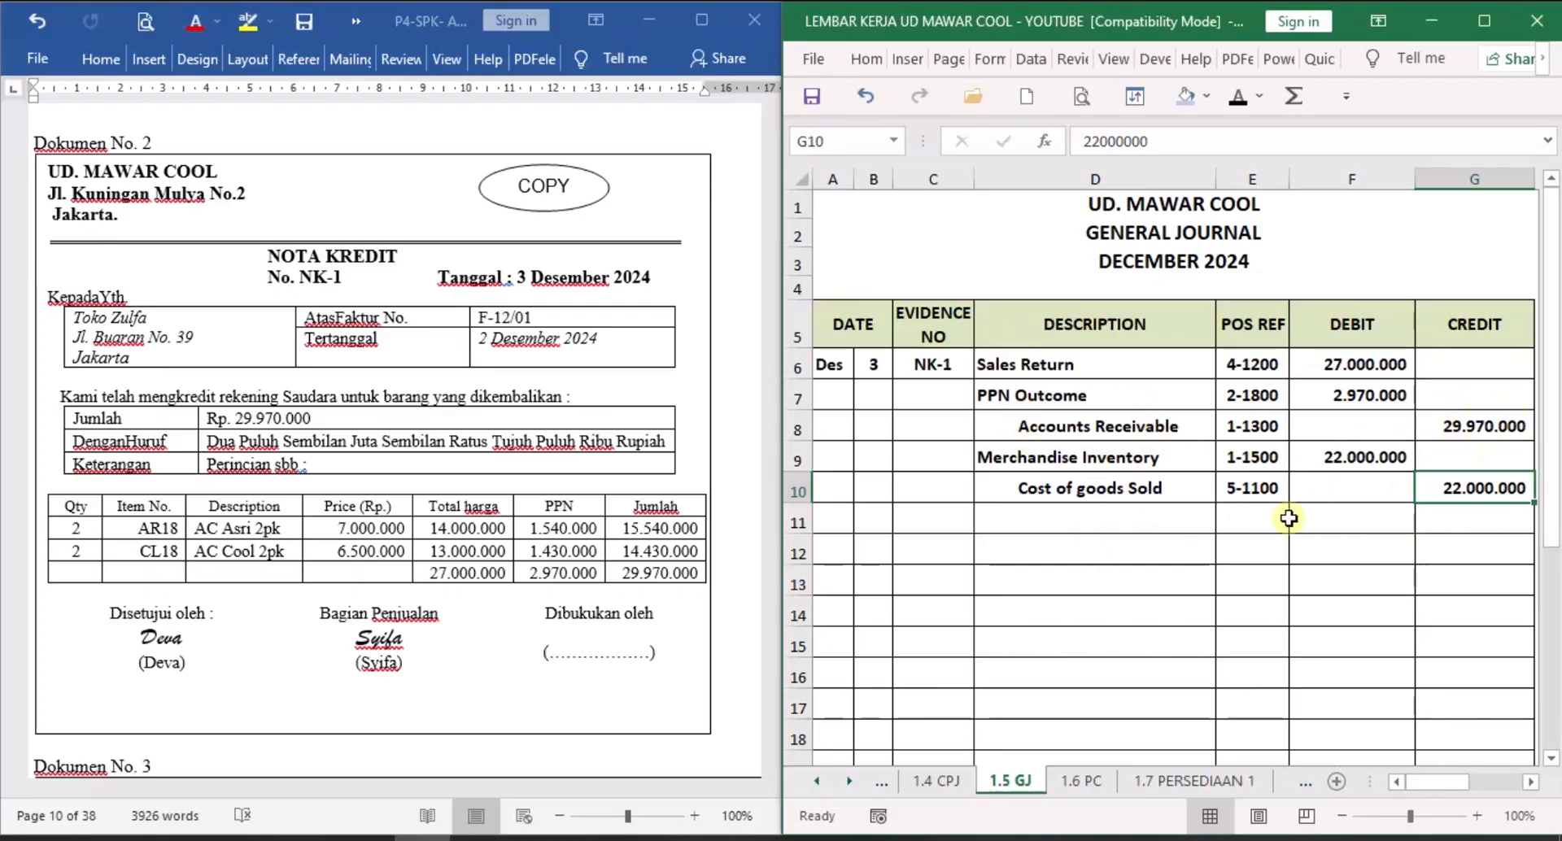
Show the hidden description (Toko Zulfa) below Cost of goods Sold in the general journal in black font.
{"action": "left_click", "coordinate": [1125, 522]}
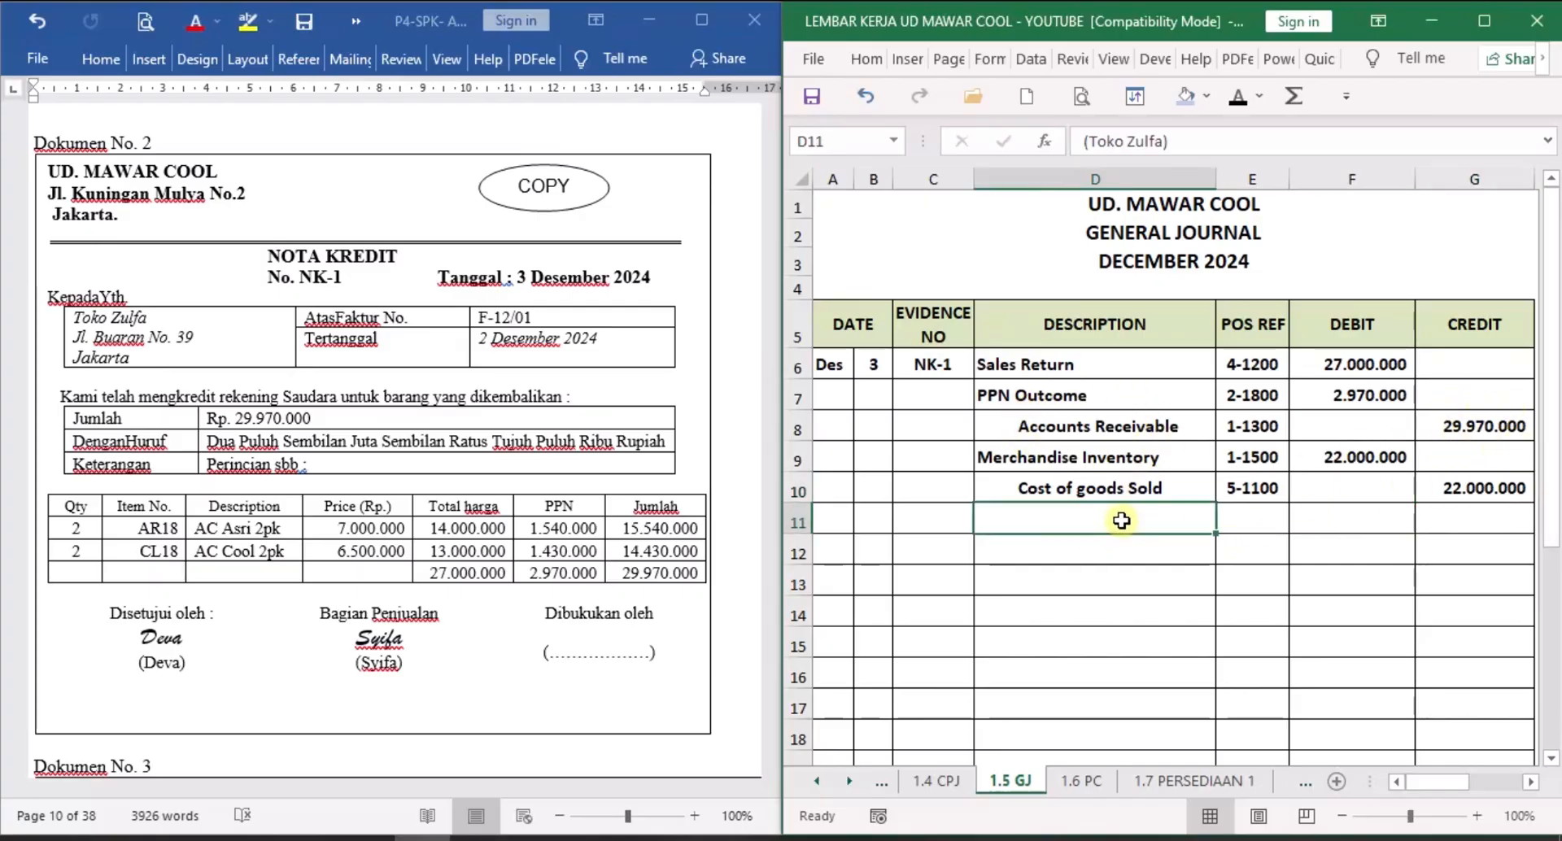
Reveal the prefilled note "(Toko Zulfa)" in cell D11 of the general journal by colouring its text black.
{"action": "left_click", "coordinate": [1238, 96]}
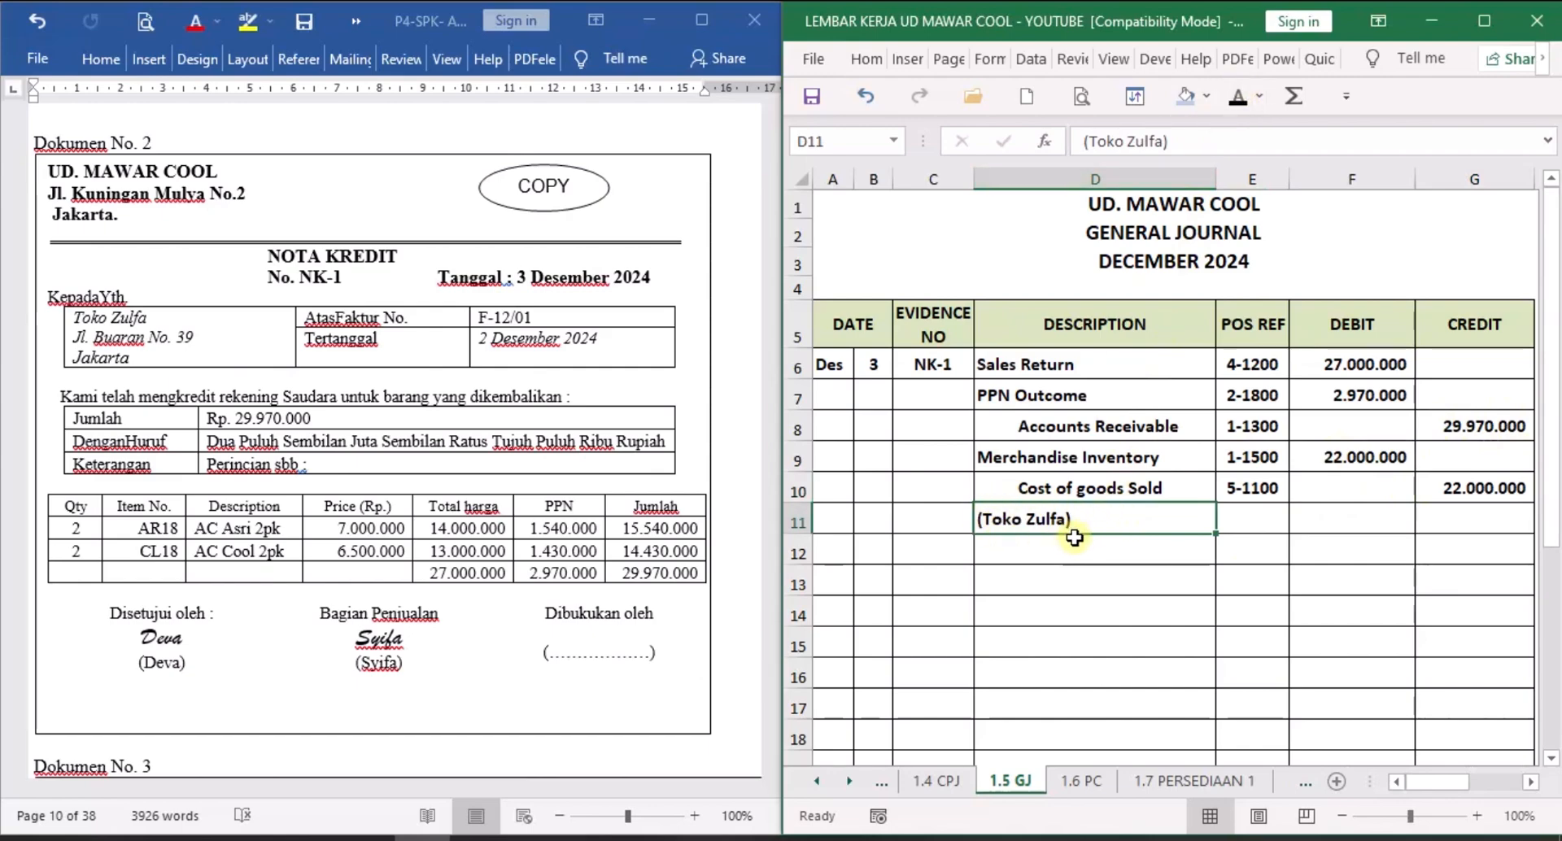
On sheet 2.5 SLAR, reveal date 3, description GJ and ref 1 in row 45 of Toko Zulfa's ledger with black text.
{"action": "left_click", "coordinate": [848, 781]}
{"action": "left_click", "coordinate": [848, 781]}
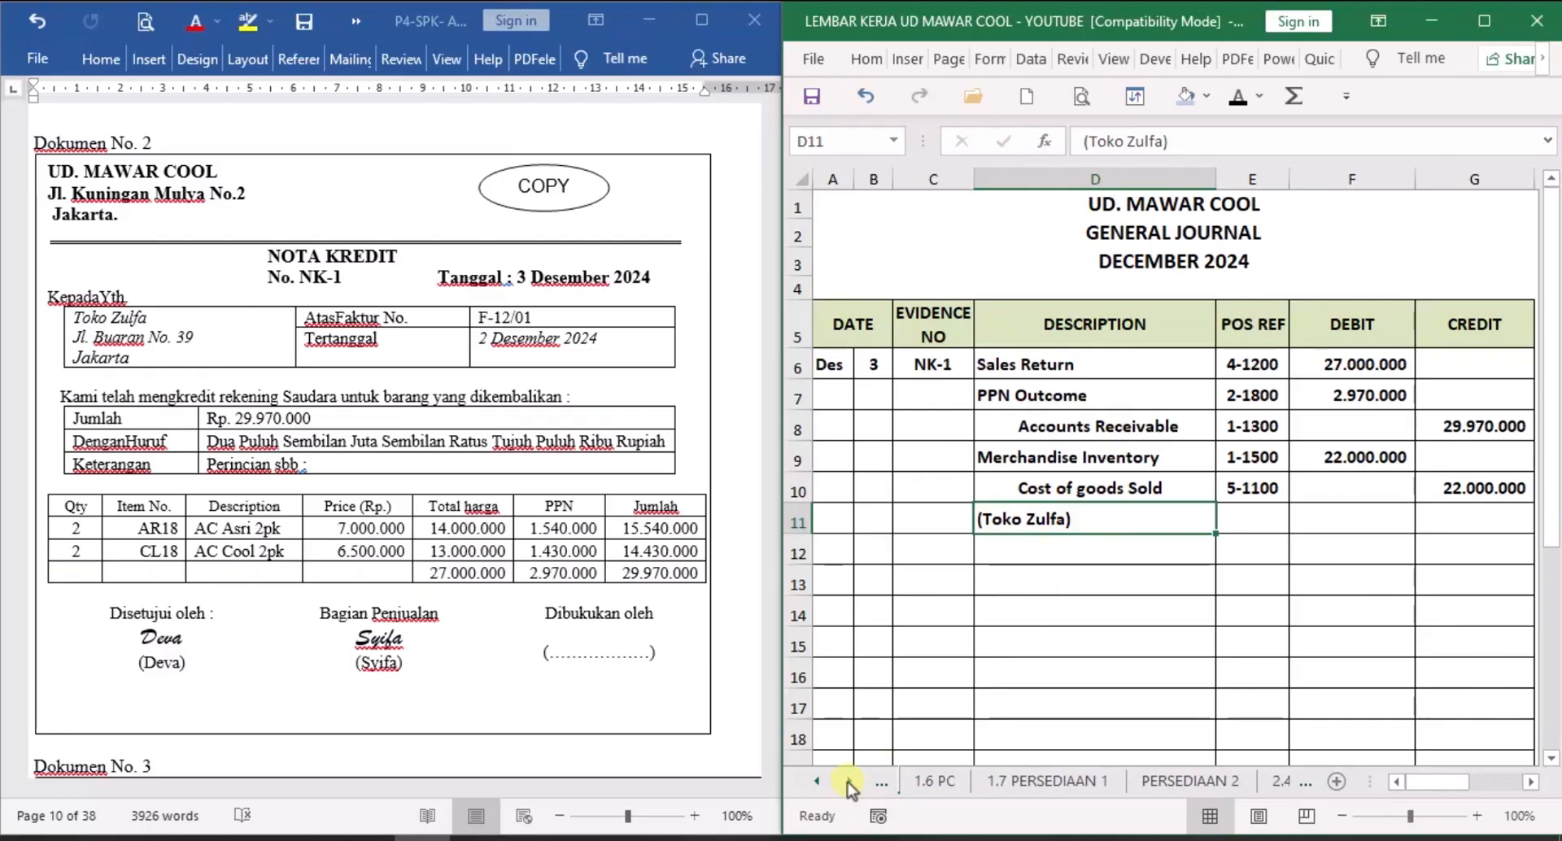
{"action": "left_click", "coordinate": [848, 783]}
{"action": "left_click", "coordinate": [848, 783]}
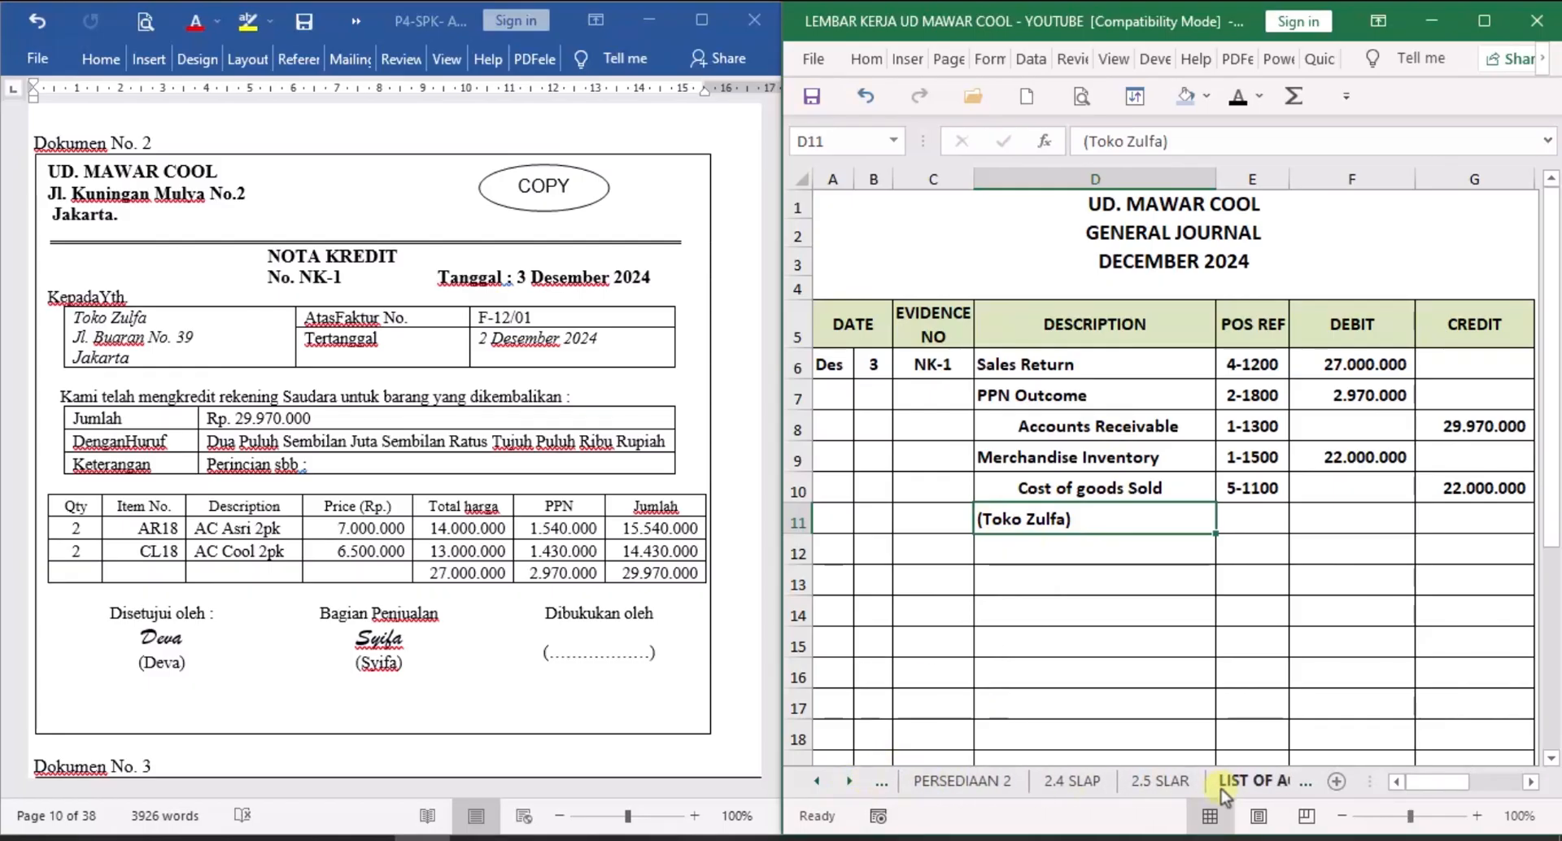
{"action": "left_click", "coordinate": [1169, 783]}
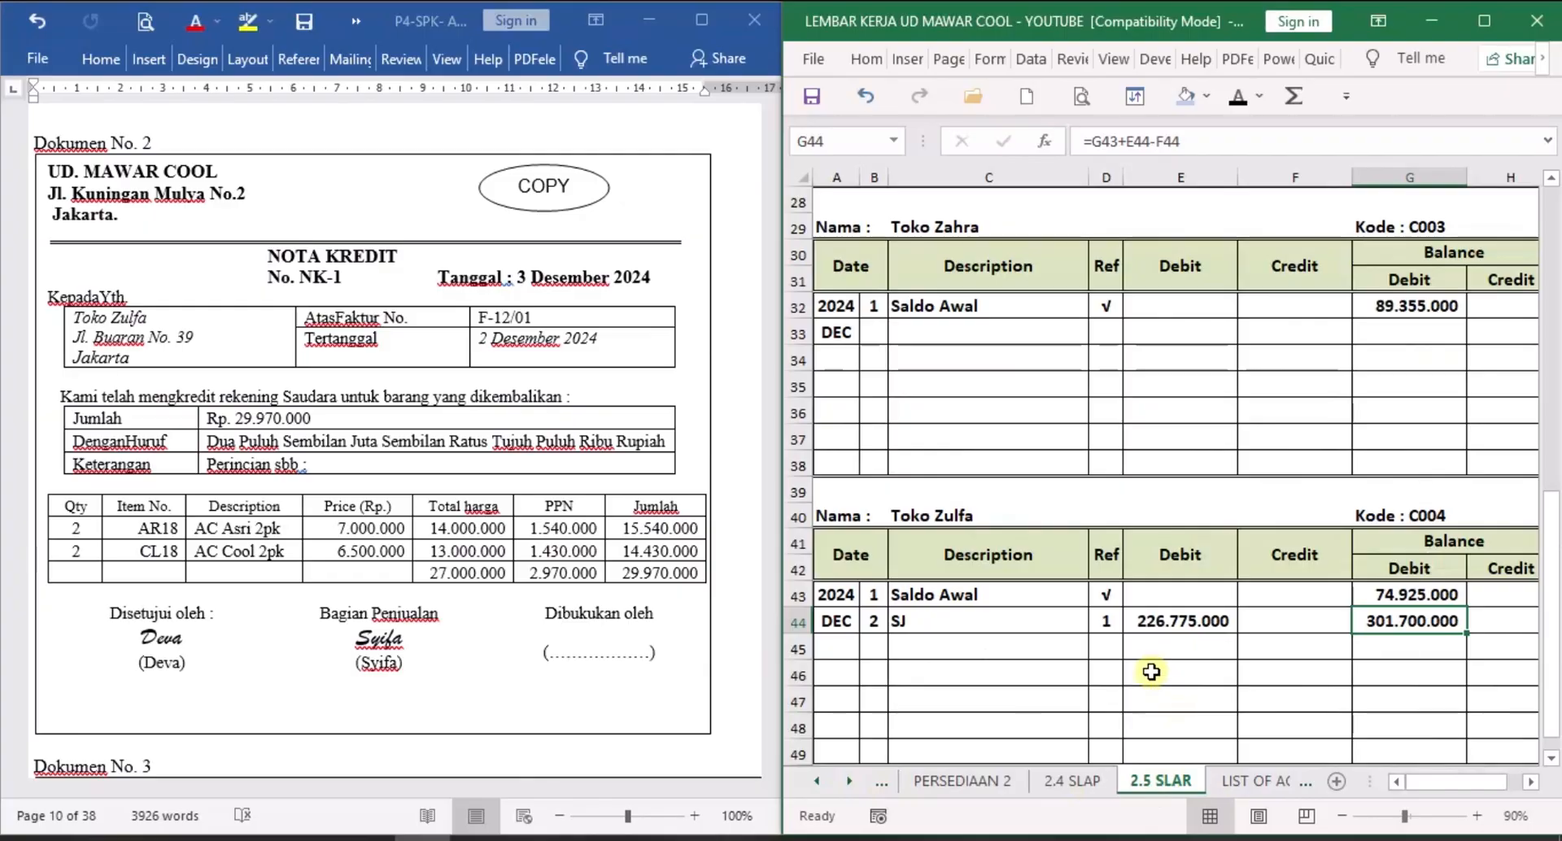
{"action": "left_click", "coordinate": [870, 648]}
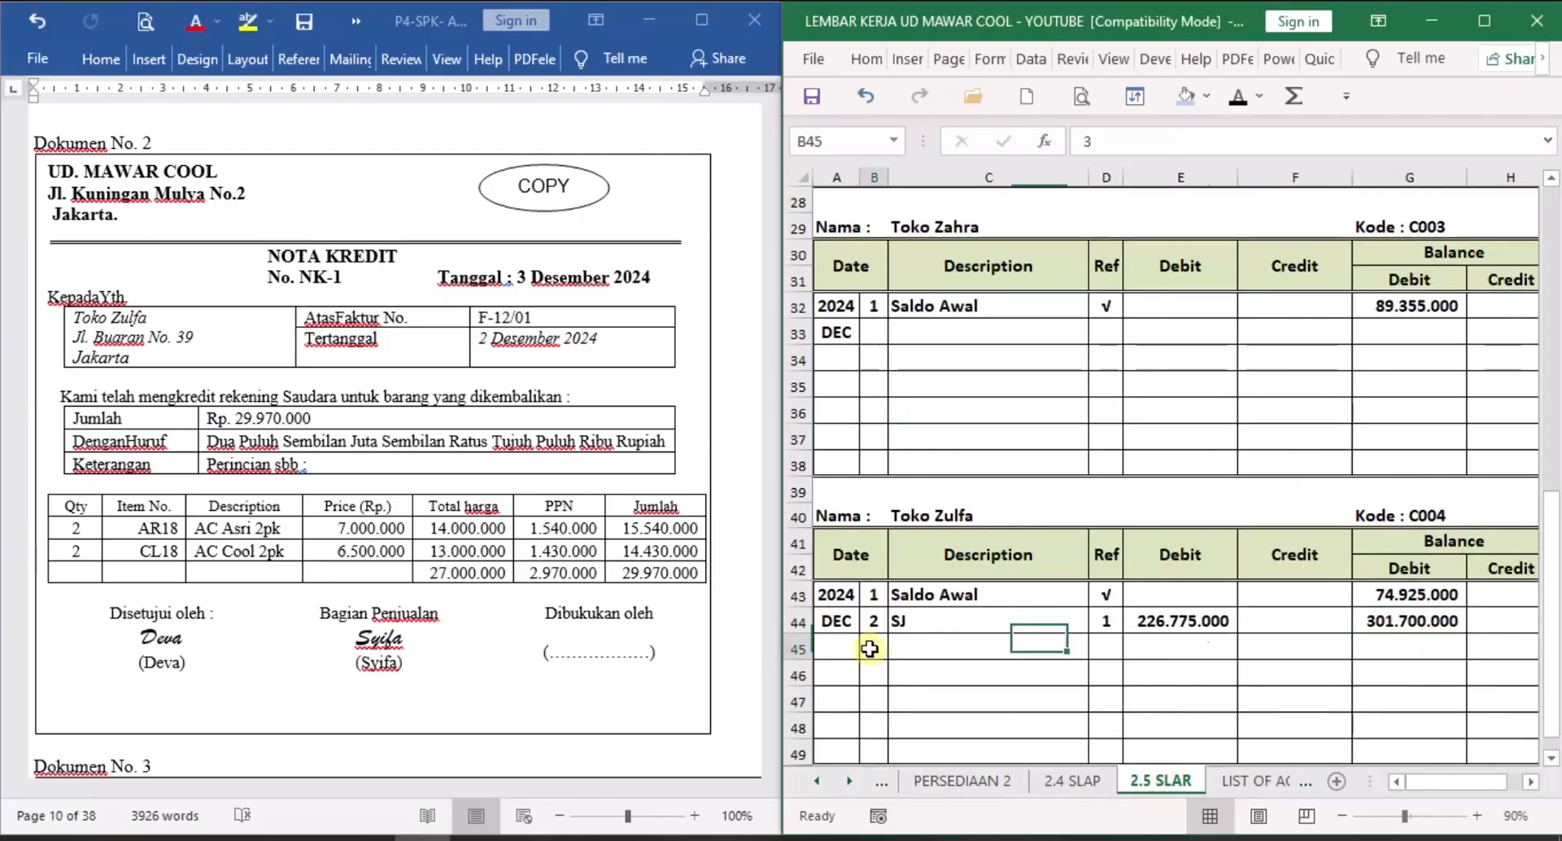
{"action": "left_click", "coordinate": [1237, 96]}
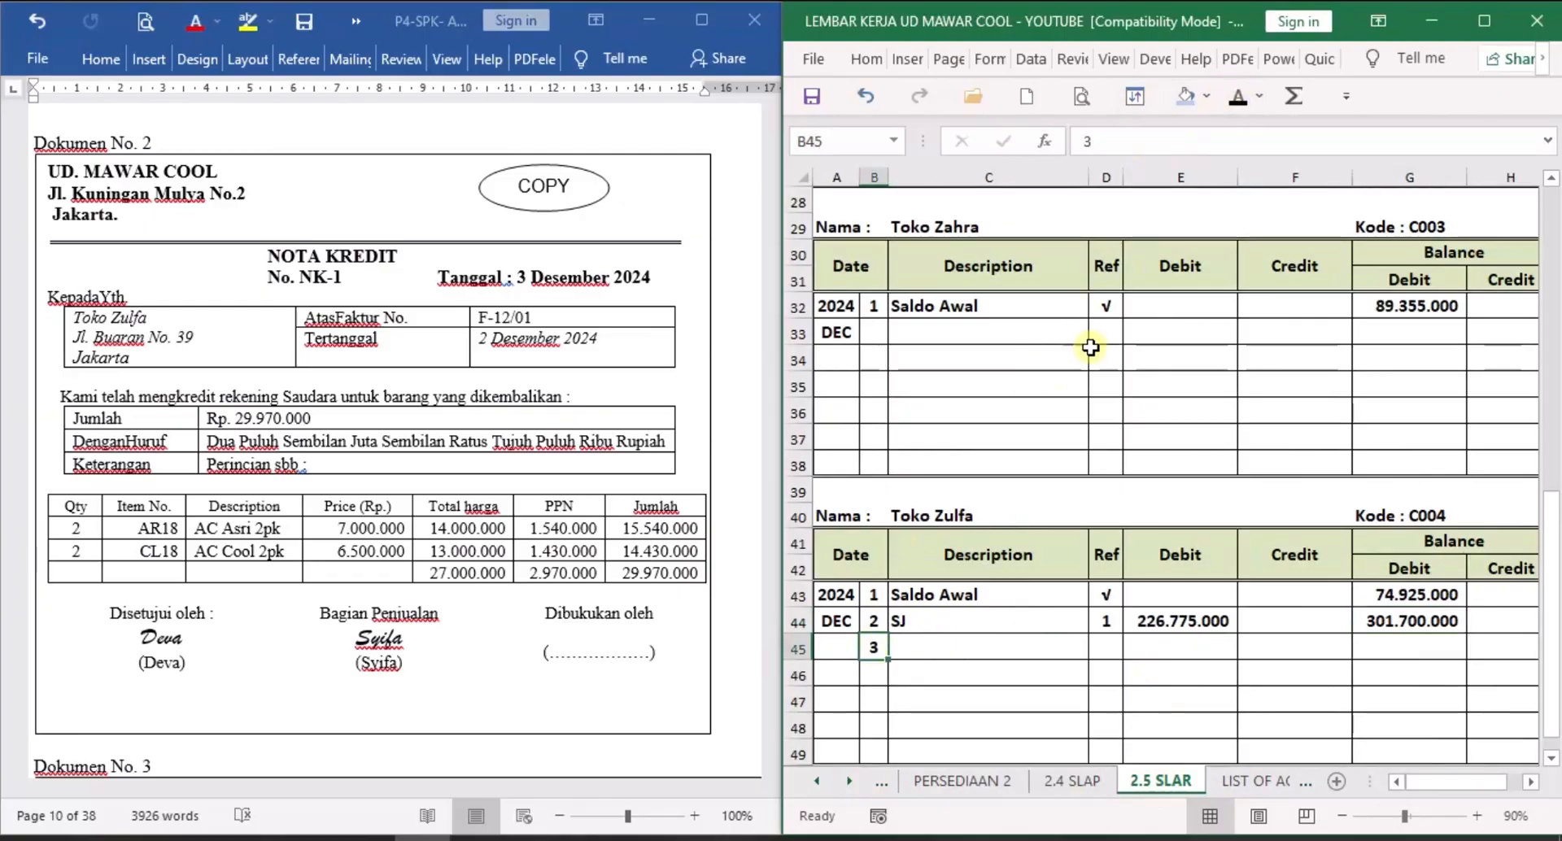
{"action": "left_click", "coordinate": [1011, 647]}
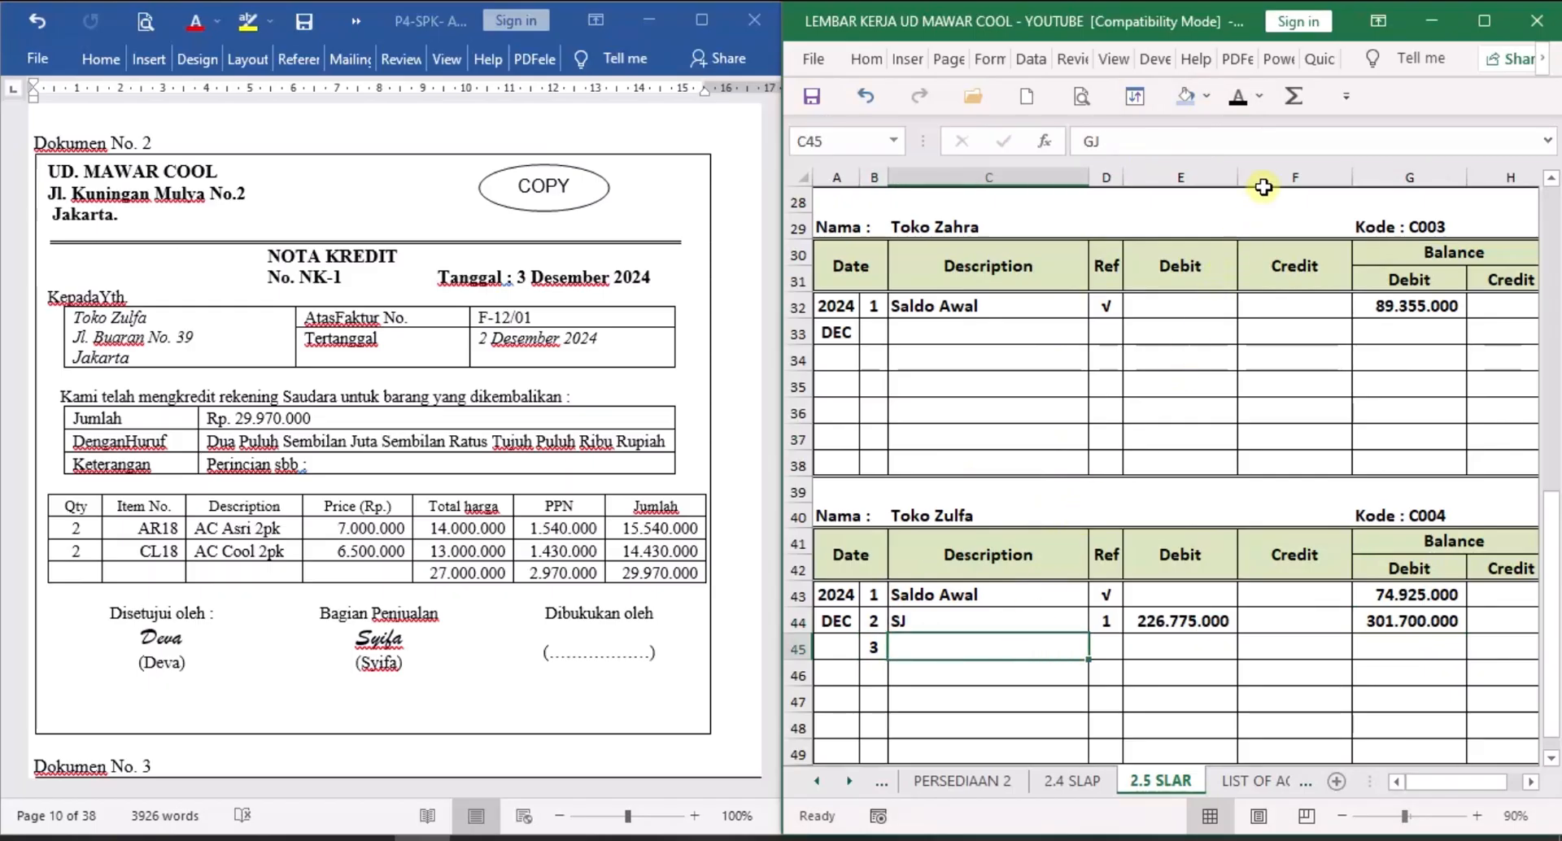
{"action": "left_click", "coordinate": [1108, 648]}
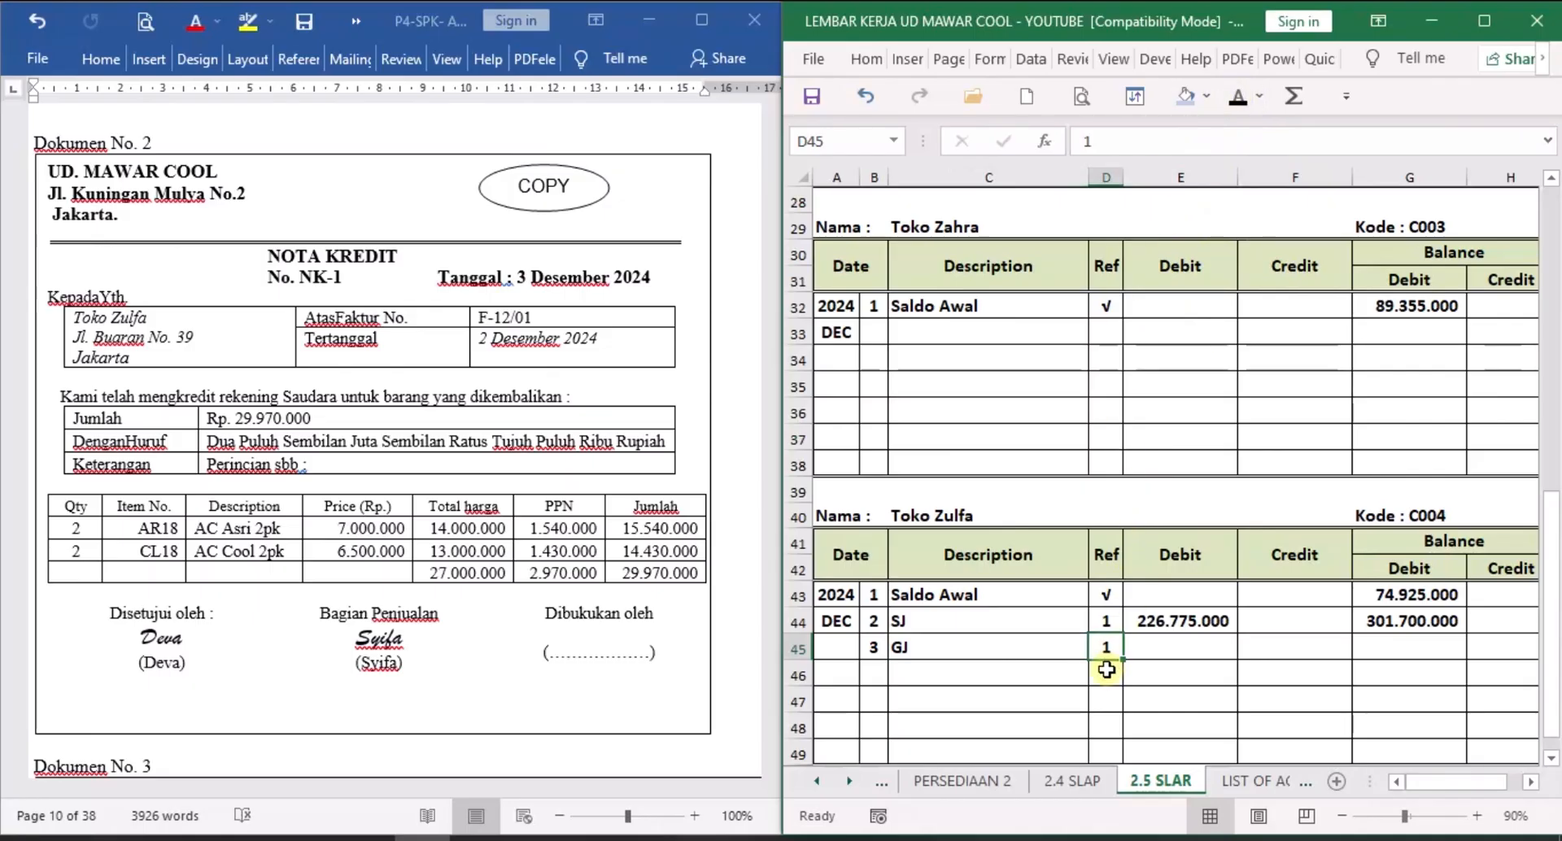
Check the Accounts Receivable credit on the general journal sheet 1.5 GJ and return to sheet 2.5 SLAR.
{"action": "left_click", "coordinate": [817, 782]}
{"action": "left_click", "coordinate": [817, 782]}
{"action": "left_click", "coordinate": [817, 782]}
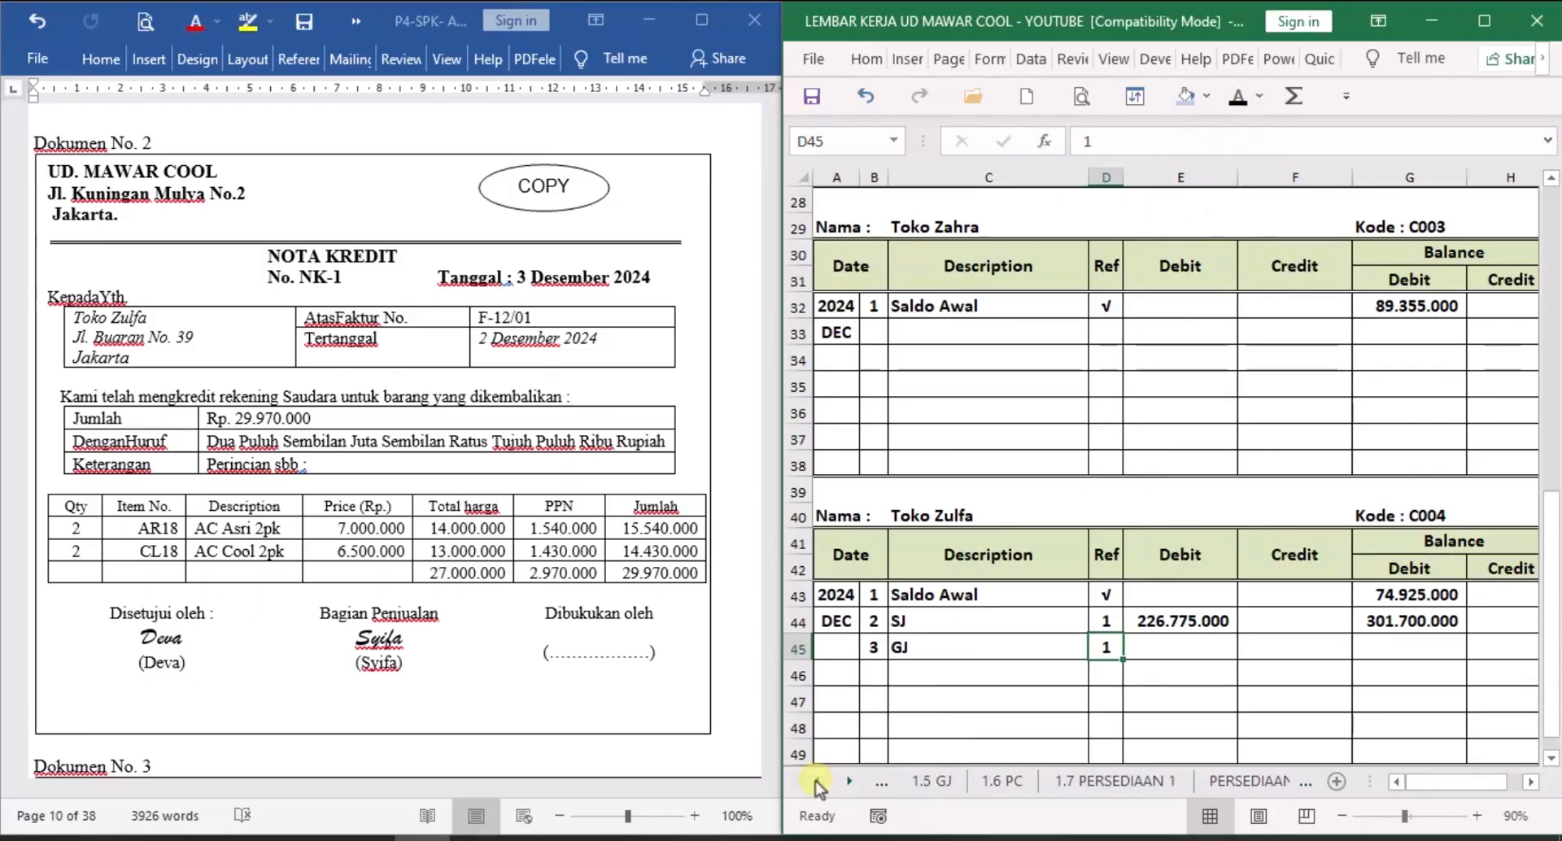
{"action": "left_click", "coordinate": [931, 783]}
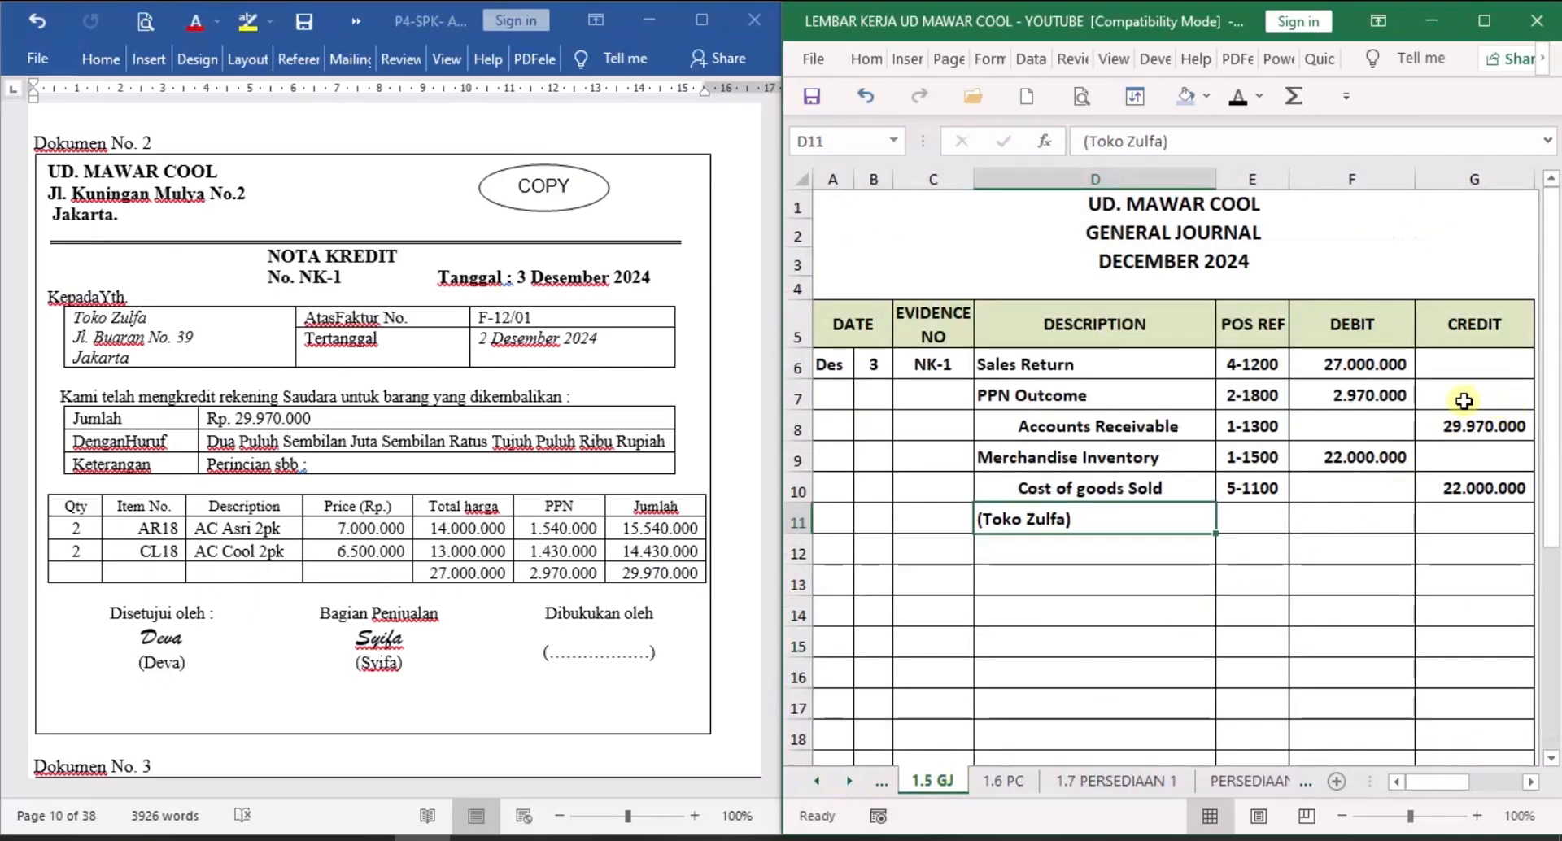
{"action": "left_click", "coordinate": [849, 781]}
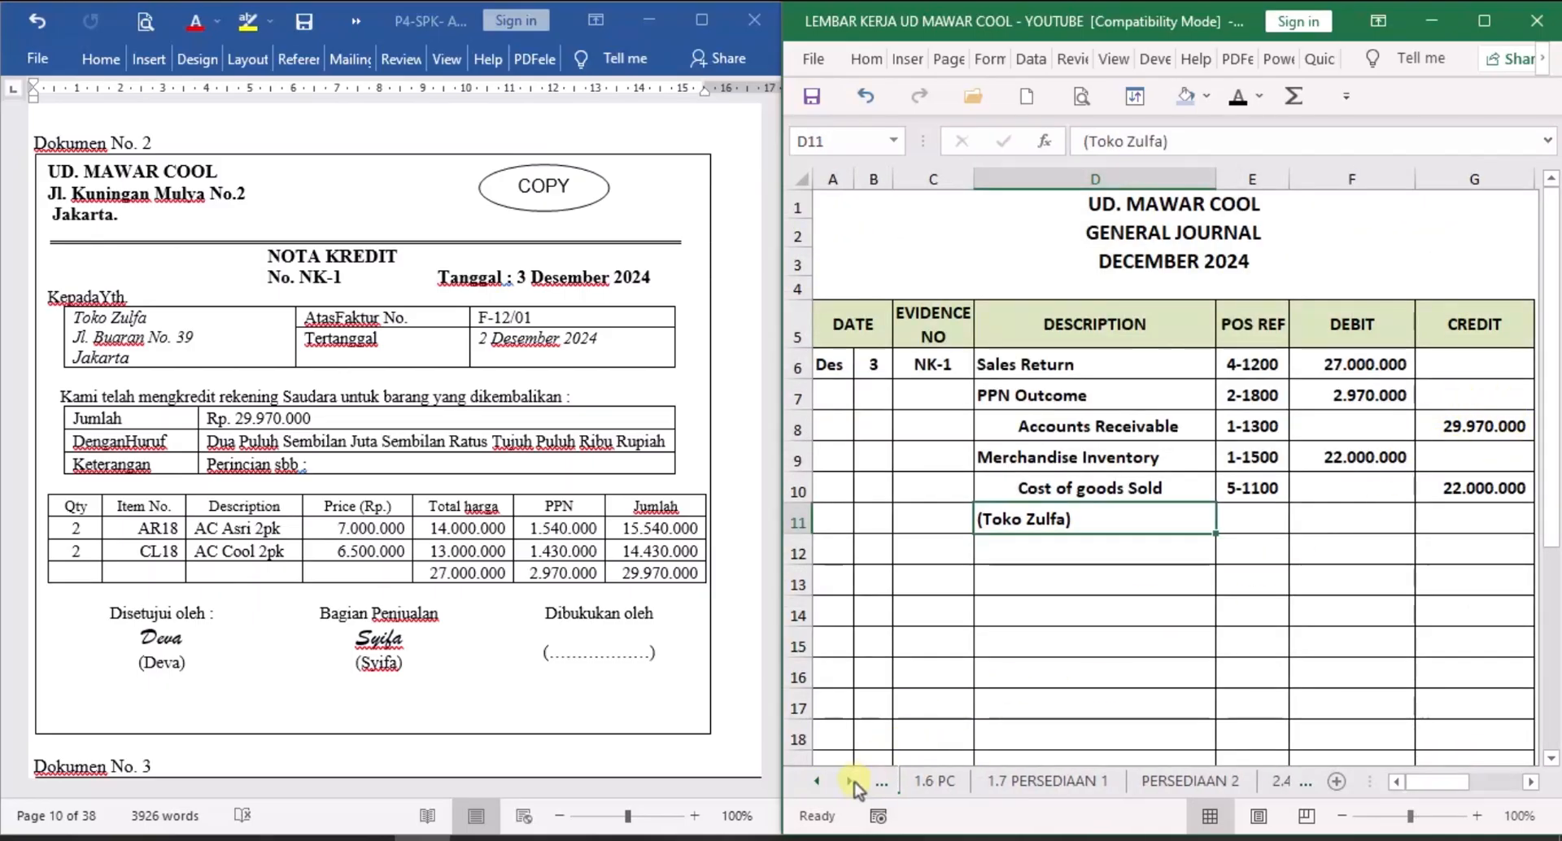
{"action": "left_click", "coordinate": [849, 782]}
{"action": "left_click", "coordinate": [848, 782]}
{"action": "left_click", "coordinate": [1161, 781]}
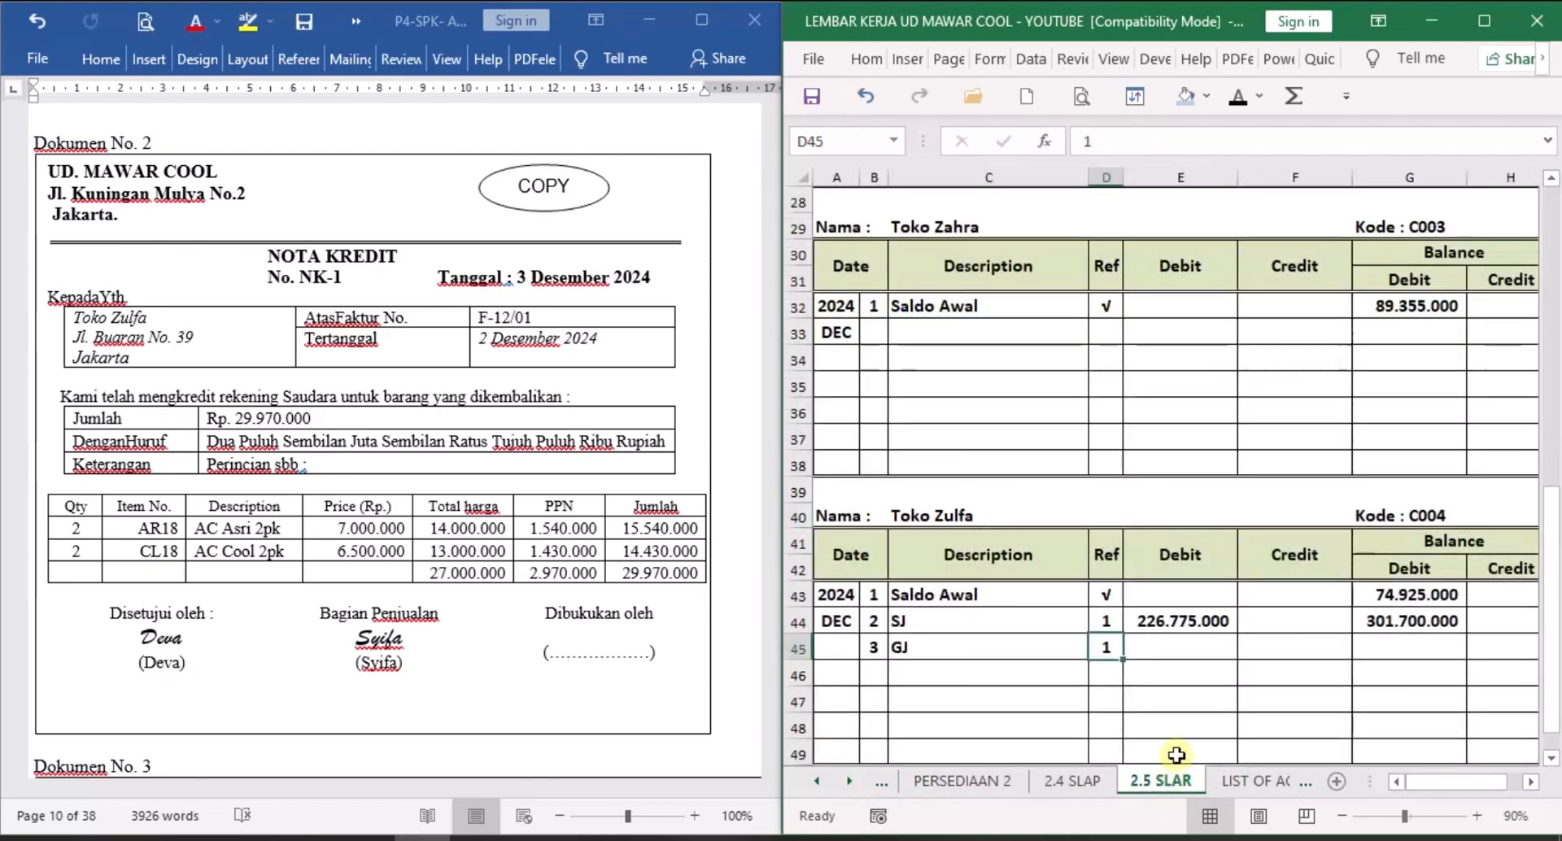
Colour Toko Zulfa's prefilled row 45 credit of 29.970.000 and debit balance formula =G44+E45-F45 black.
{"action": "left_click", "coordinate": [1328, 646]}
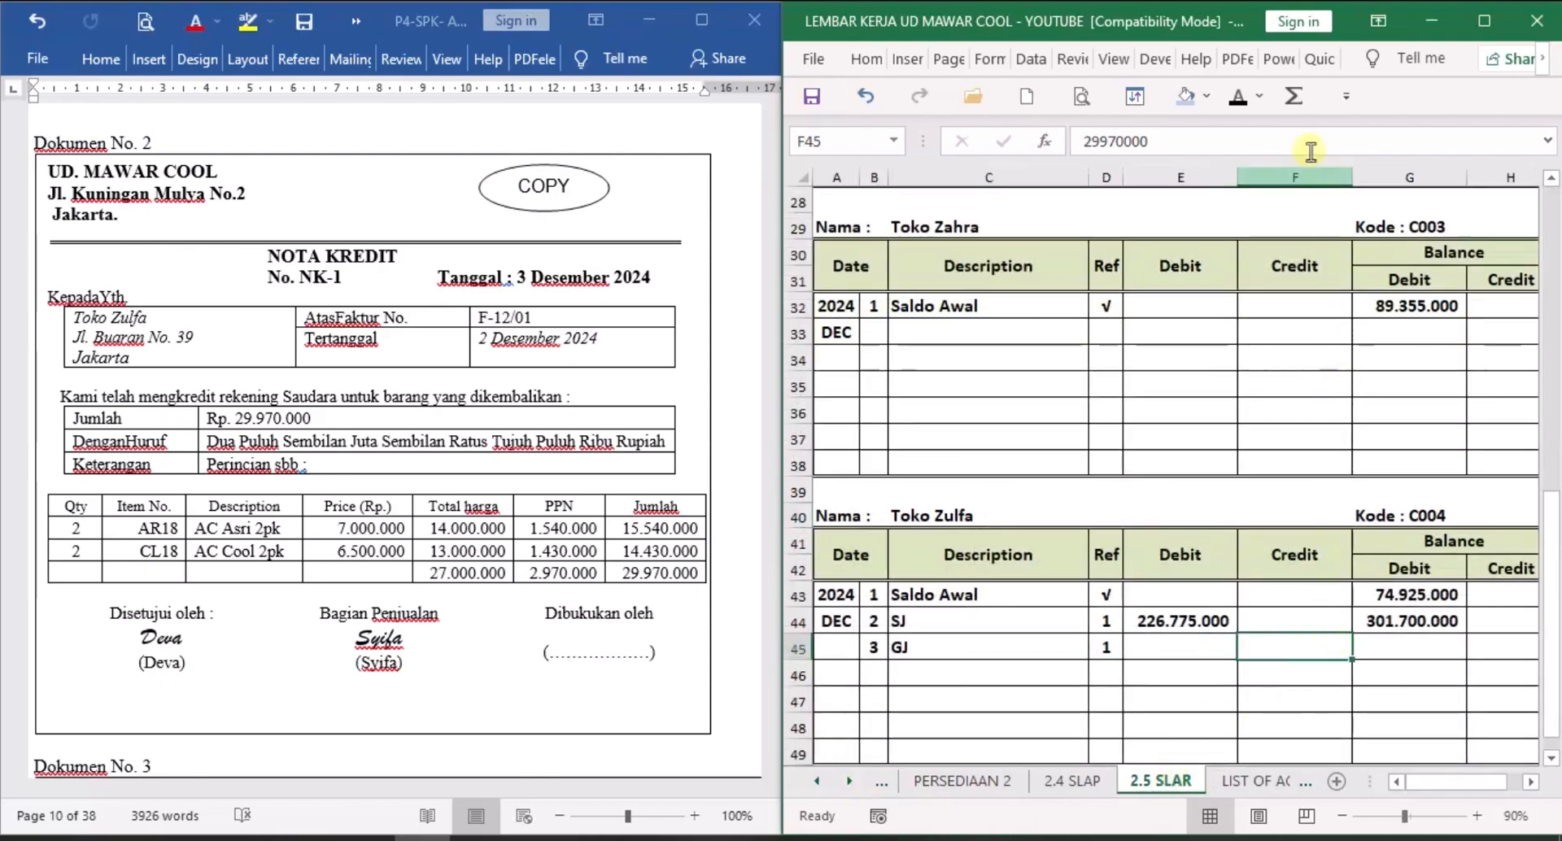
{"action": "left_click", "coordinate": [1234, 96]}
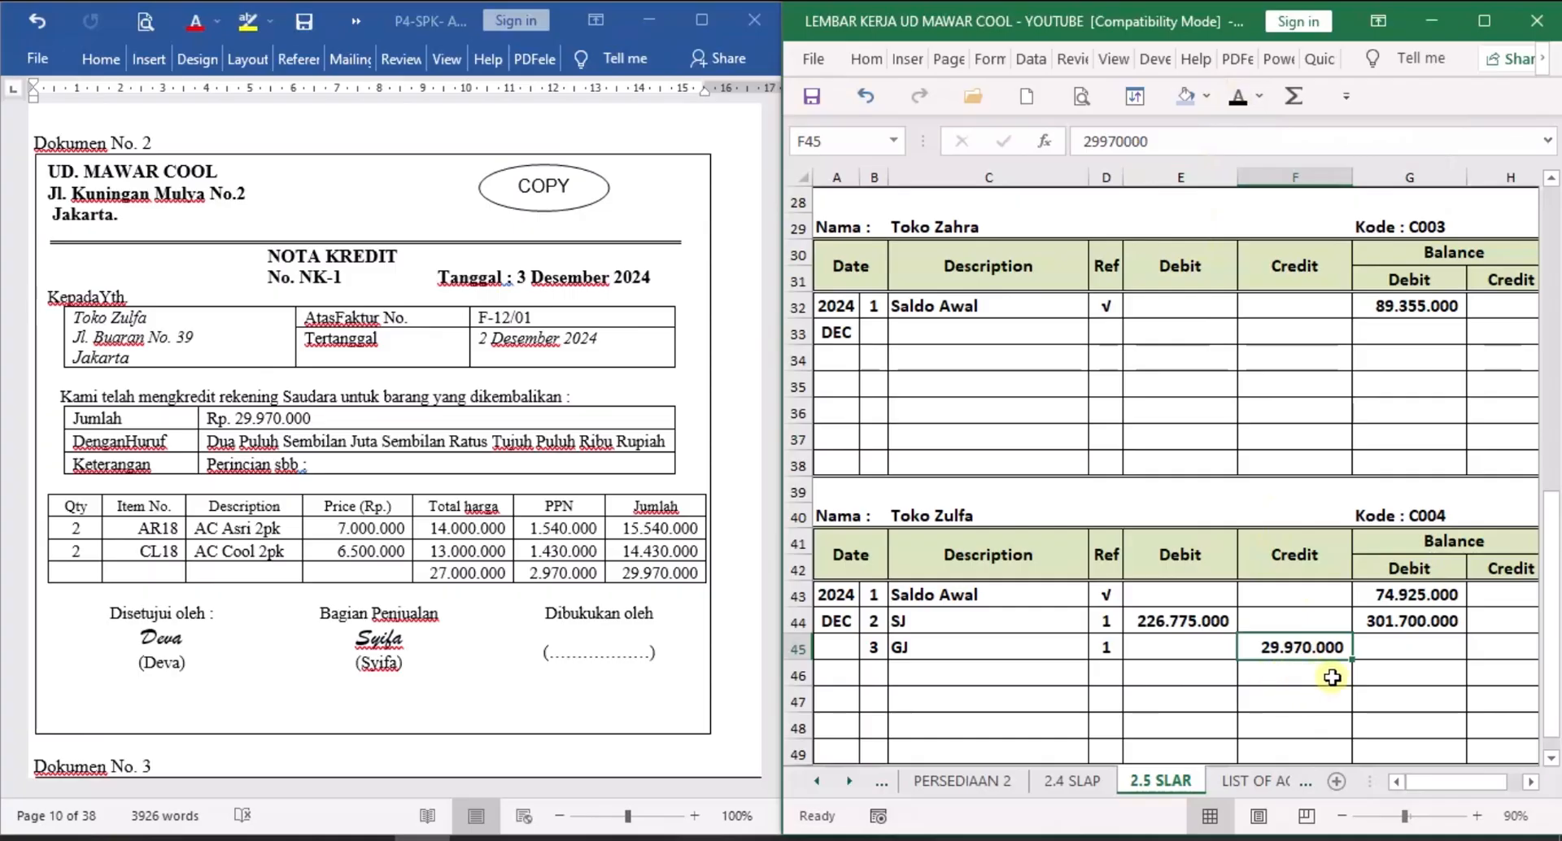
{"action": "left_click", "coordinate": [1420, 647]}
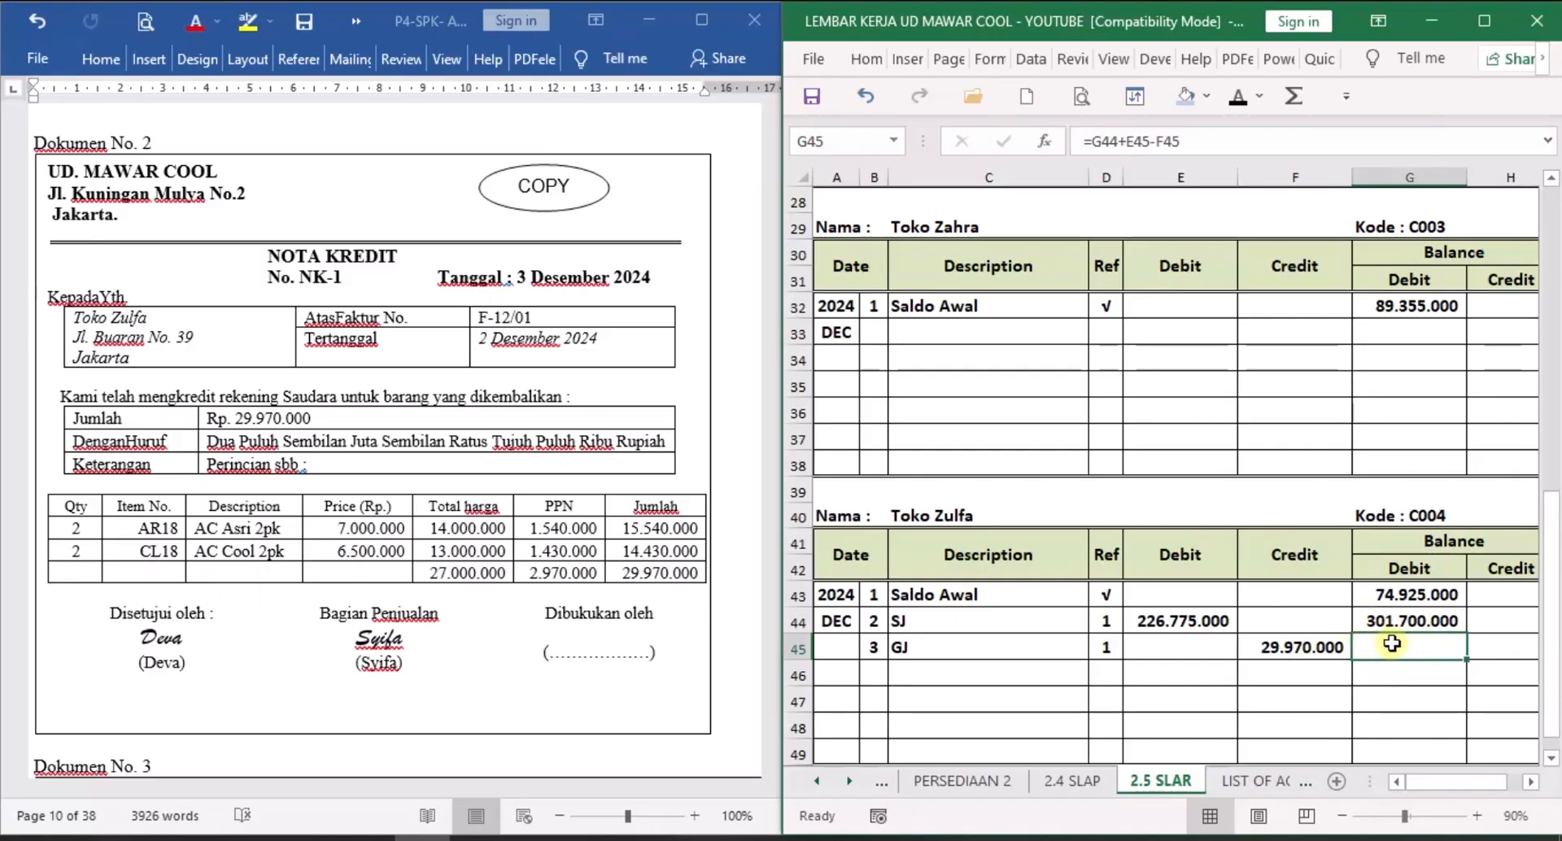
{"action": "left_click", "coordinate": [1239, 96]}
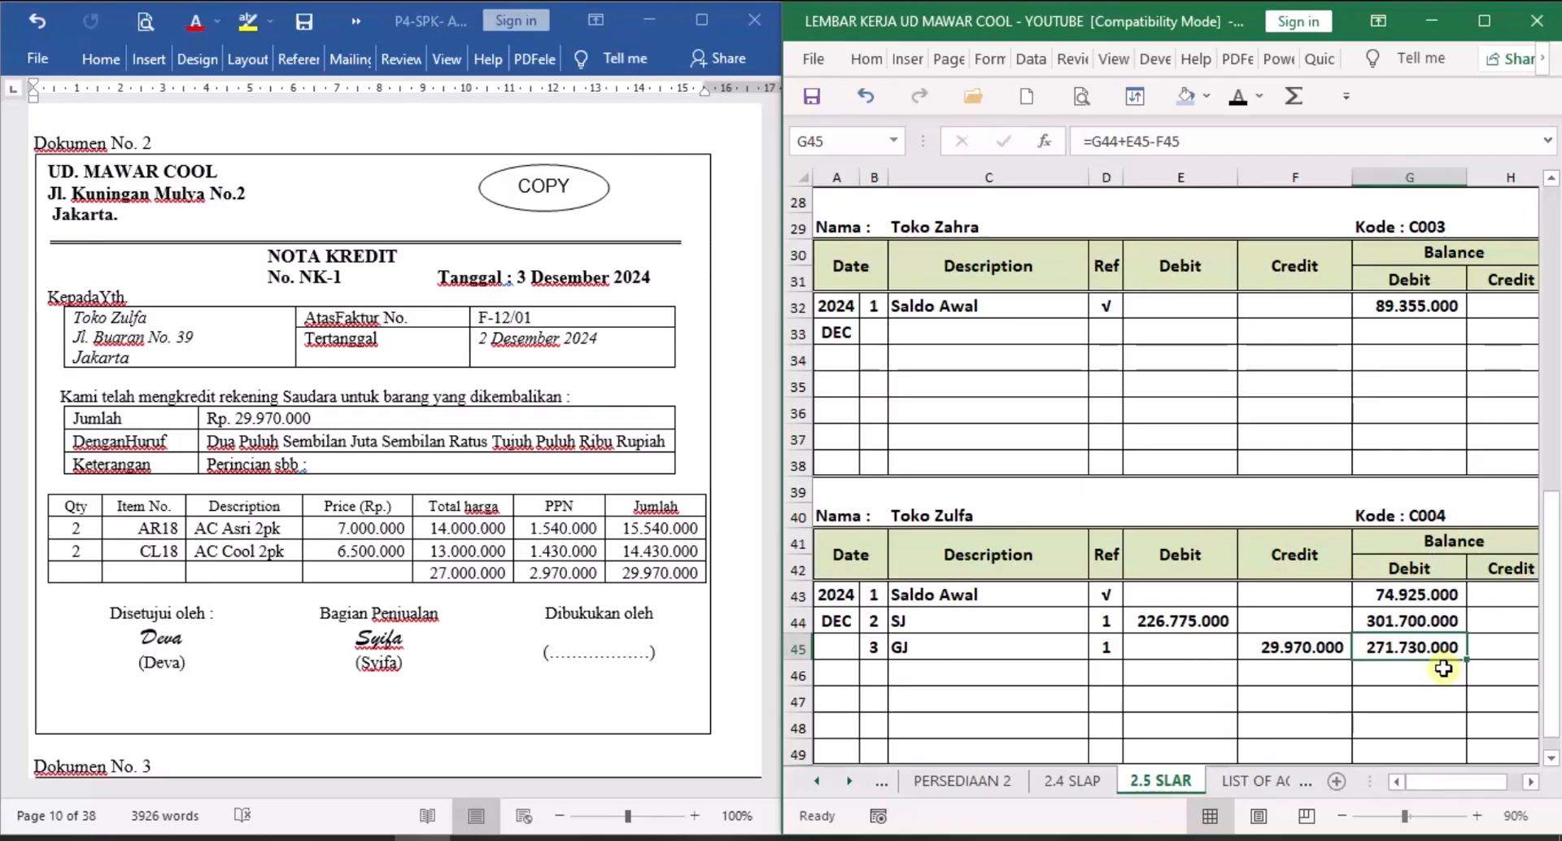
Switch to the Word document and read the petty cash voucher under Dokumen No. 3.
{"action": "left_click", "coordinate": [591, 716]}
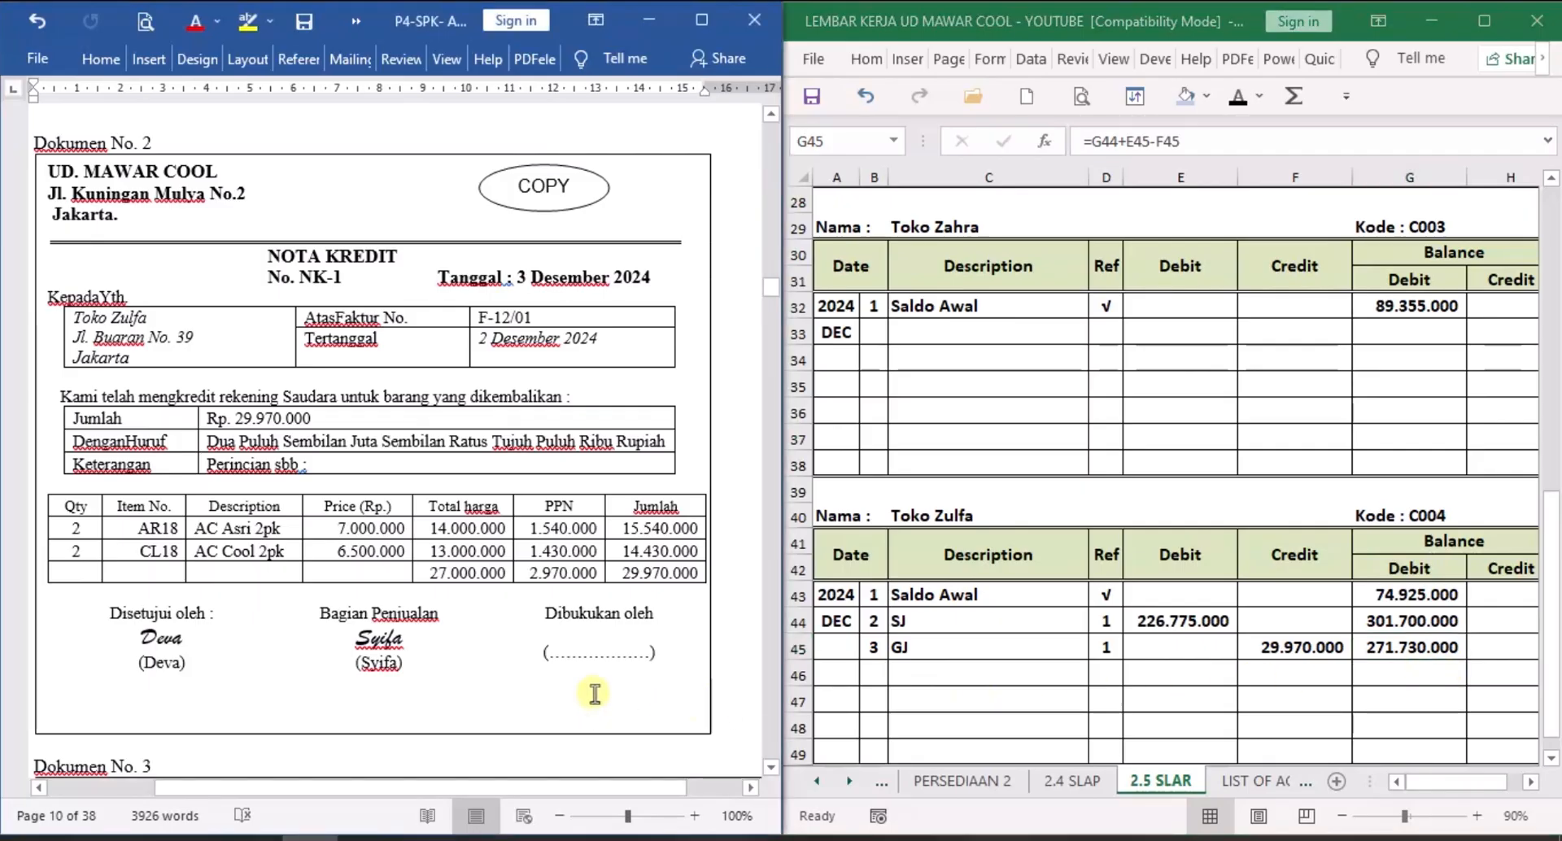
{"action": "scroll", "coordinate": [593, 692], "scroll_direction": "down", "scroll_amount": 5}
{"action": "scroll", "coordinate": [591, 638], "scroll_direction": "down", "scroll_amount": 3}
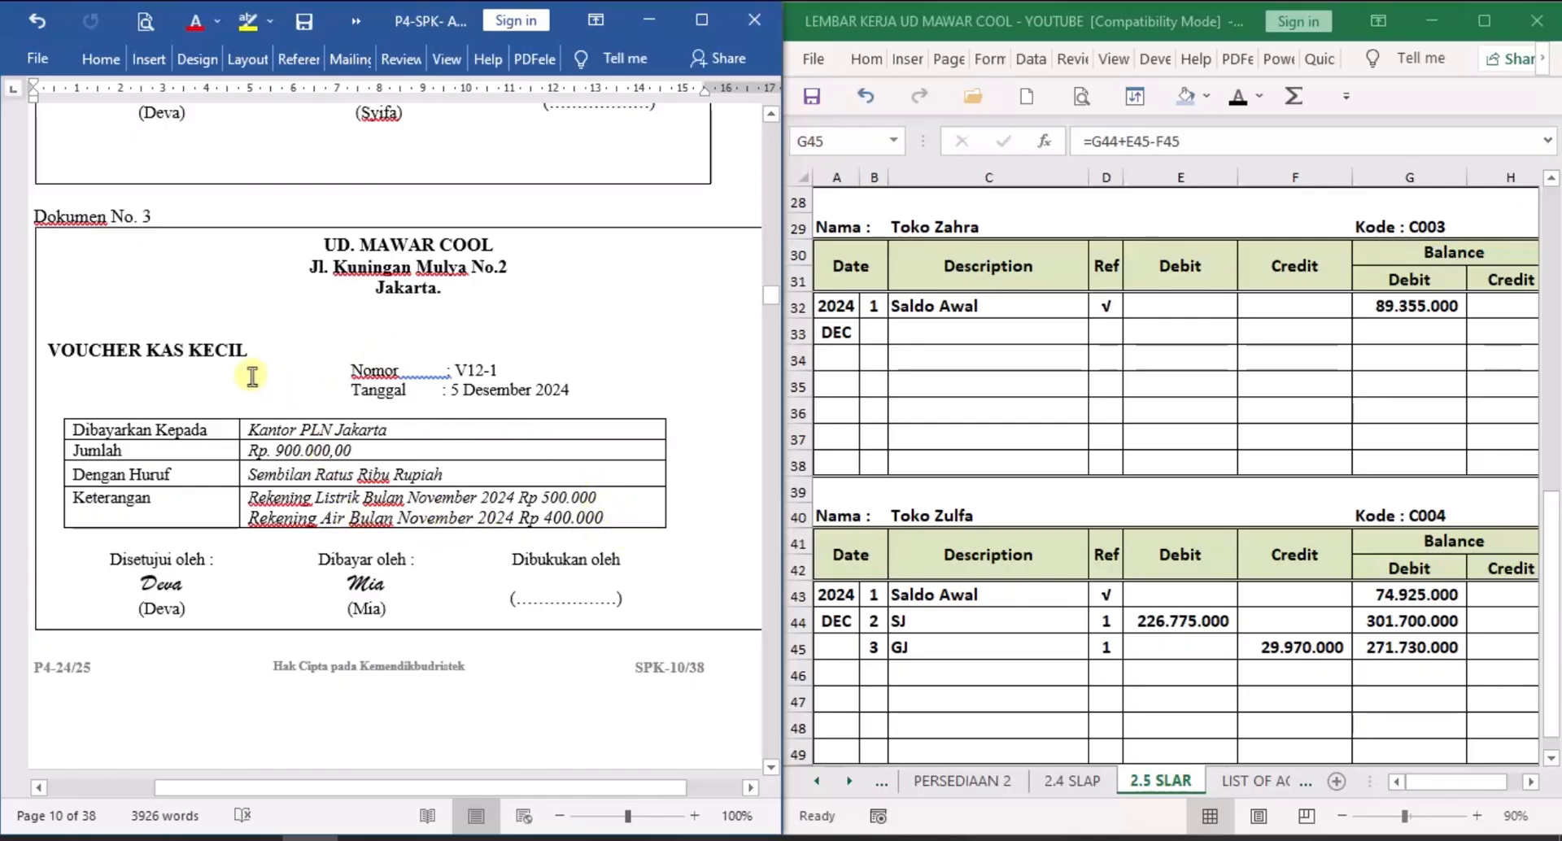
On Excel sheet 1.6 PC, reveal row 8's date 5, evidence number V12-1 and description "Pembayaran Rekening LTA Nov 2024" with black text.
{"action": "left_click", "coordinate": [852, 786]}
{"action": "left_click", "coordinate": [852, 785]}
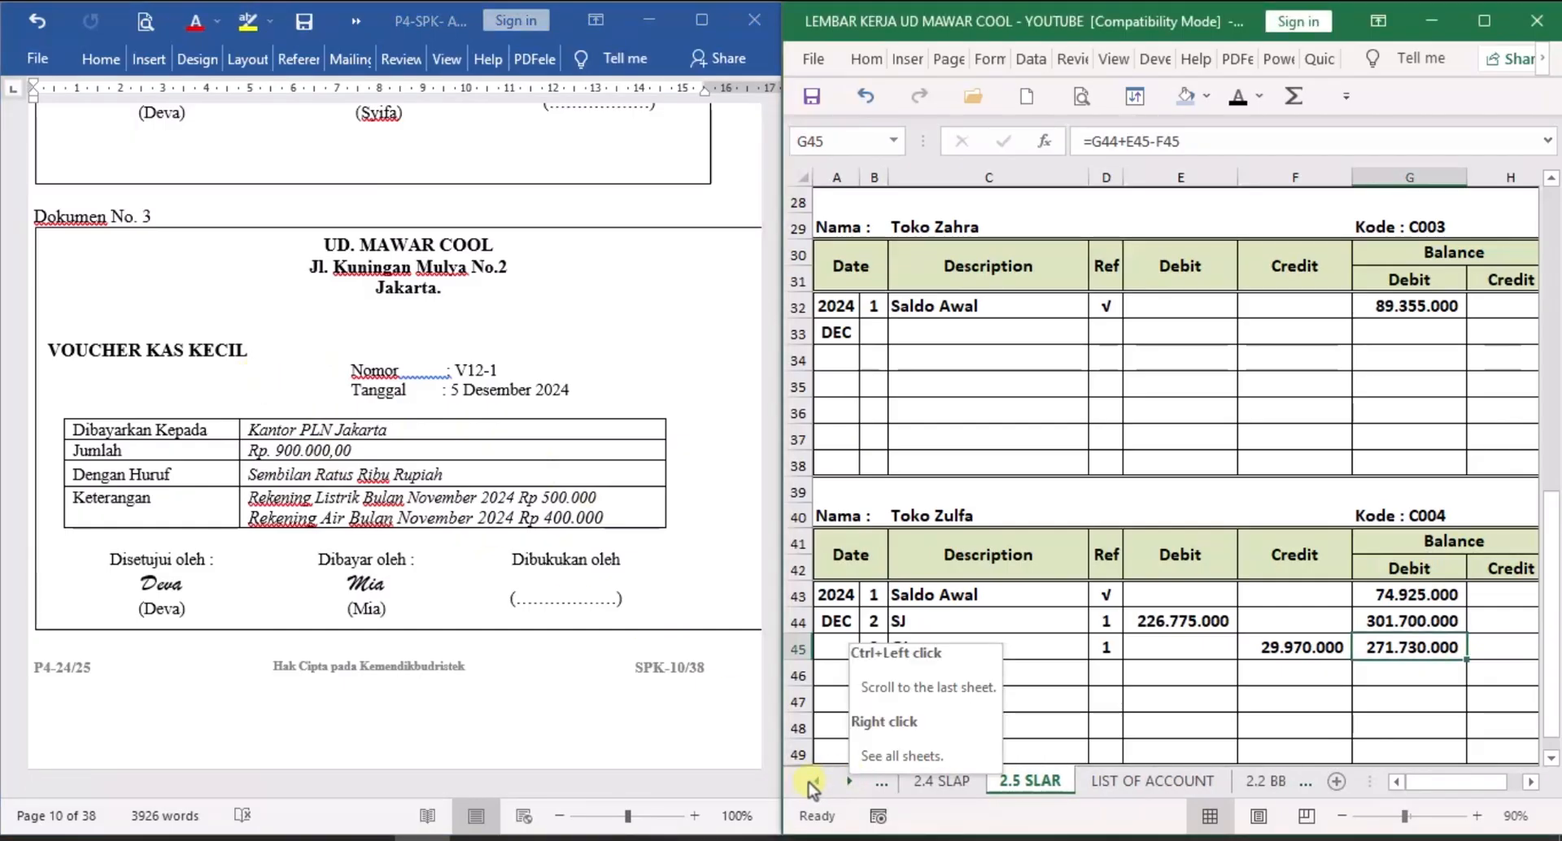
{"action": "left_click", "coordinate": [811, 783]}
{"action": "left_click", "coordinate": [811, 783]}
{"action": "left_click", "coordinate": [811, 783]}
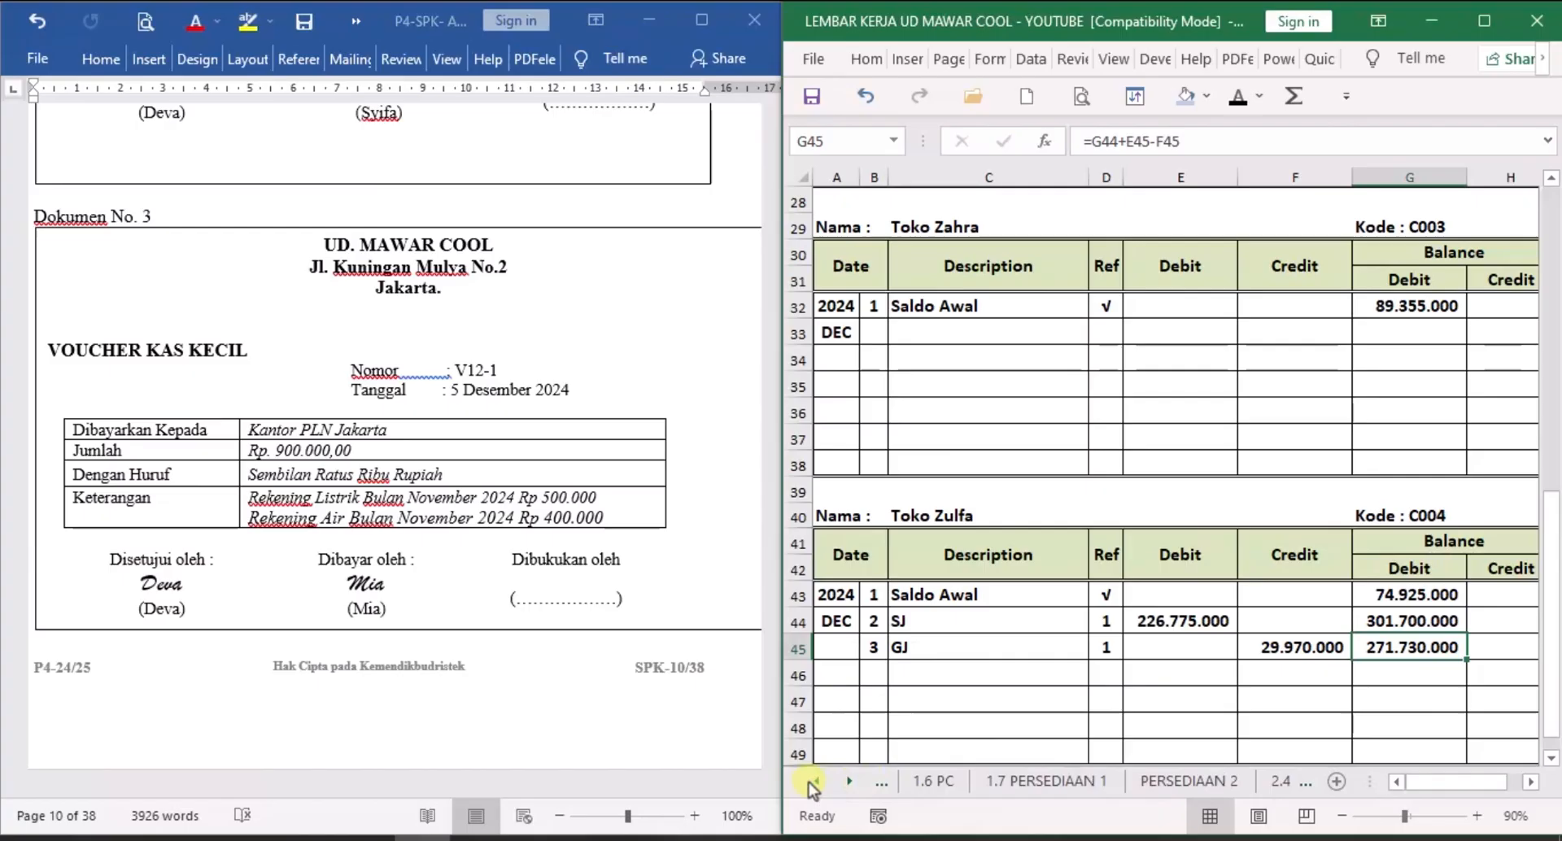
{"action": "left_click", "coordinate": [936, 781]}
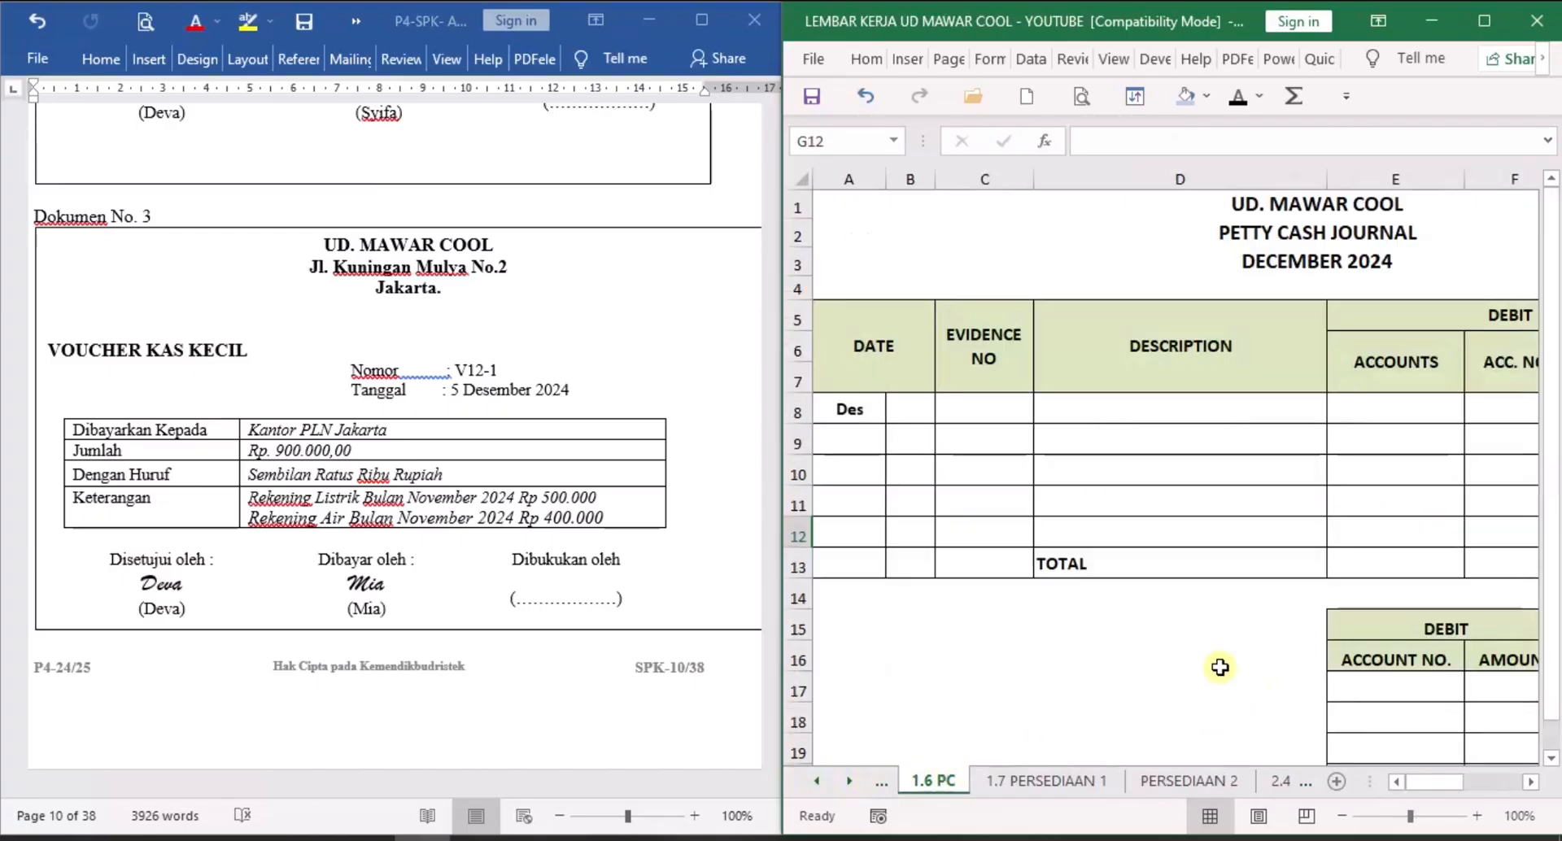
{"action": "left_click", "coordinate": [913, 409]}
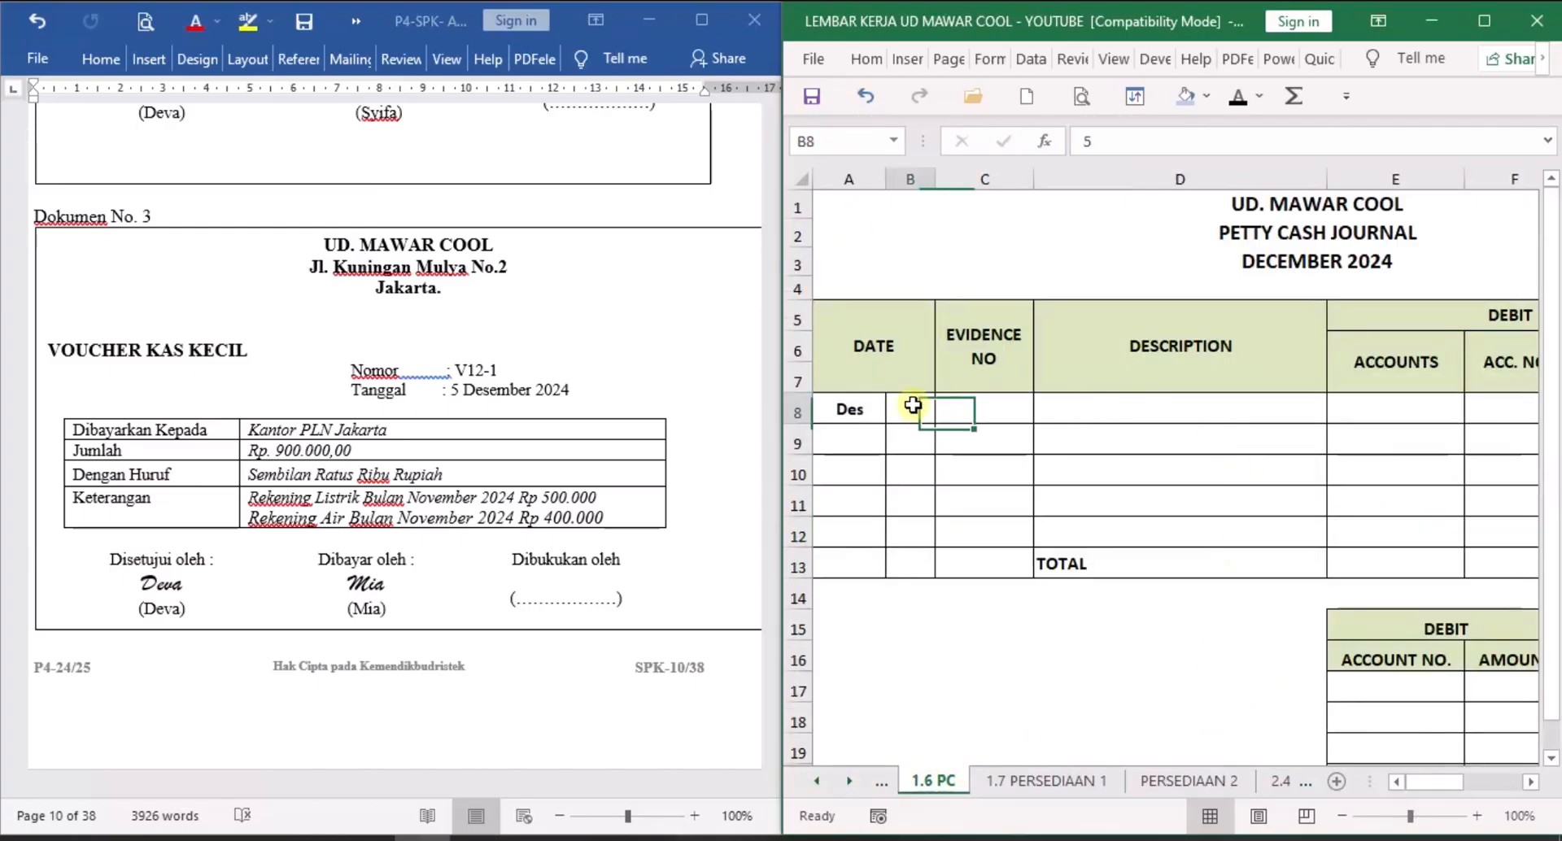
{"action": "left_click", "coordinate": [1237, 97]}
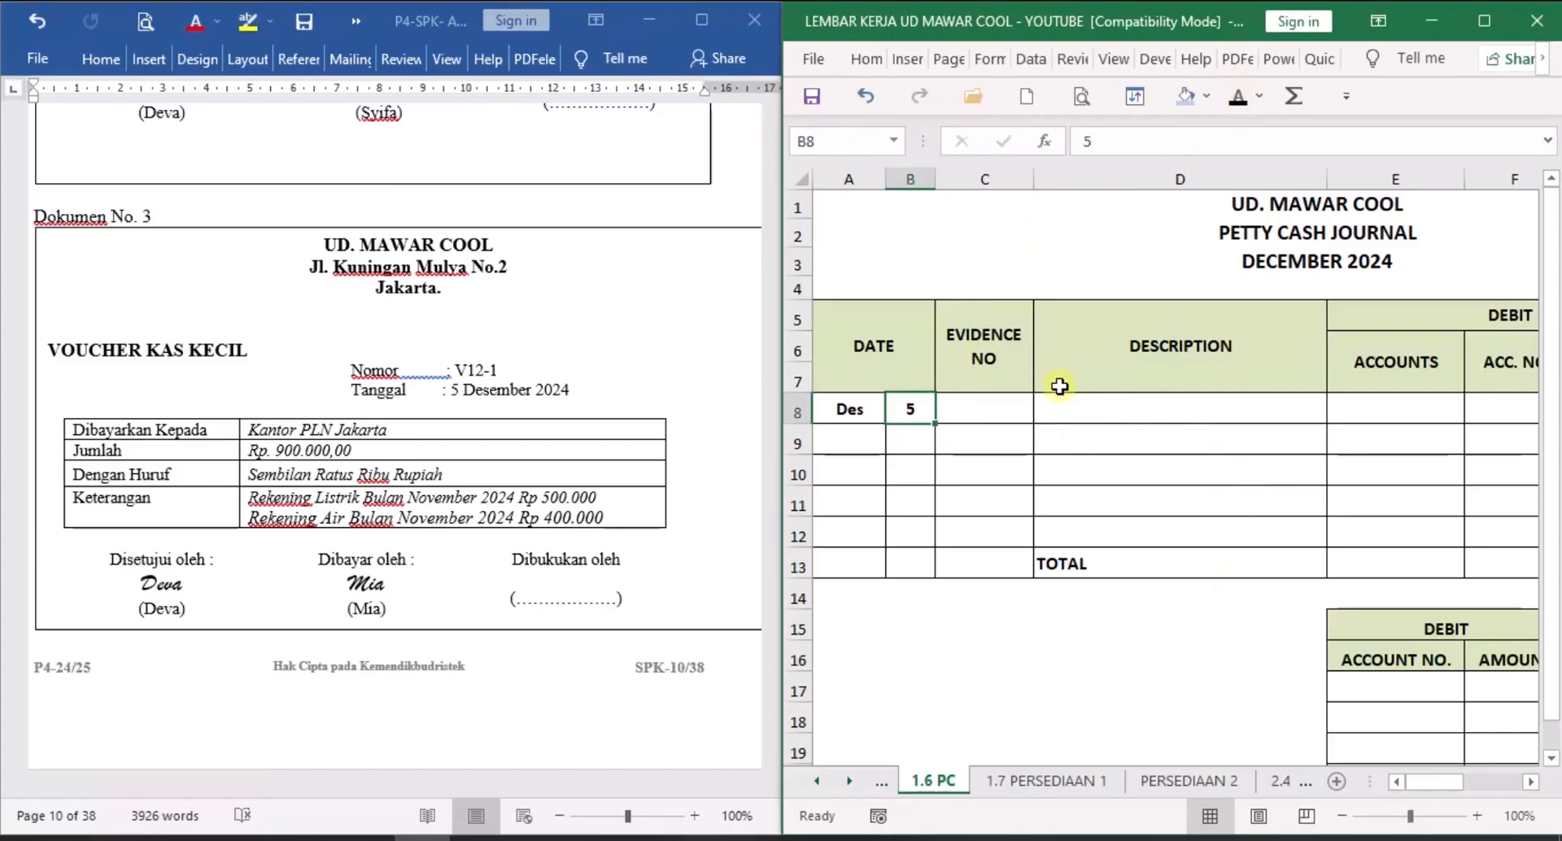
{"action": "left_click", "coordinate": [1015, 410]}
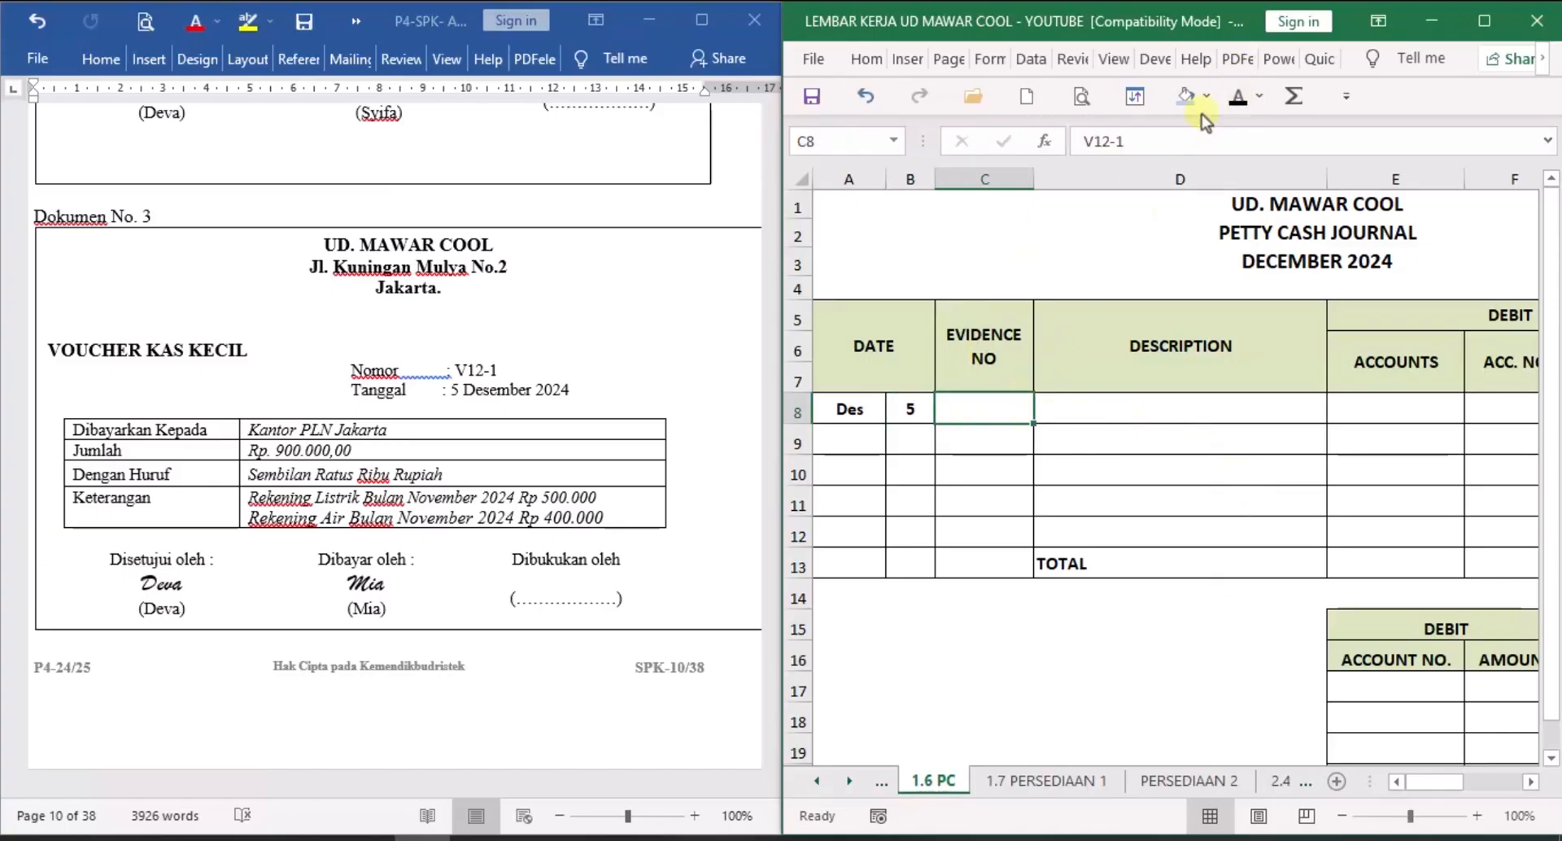
{"action": "left_click", "coordinate": [1235, 97]}
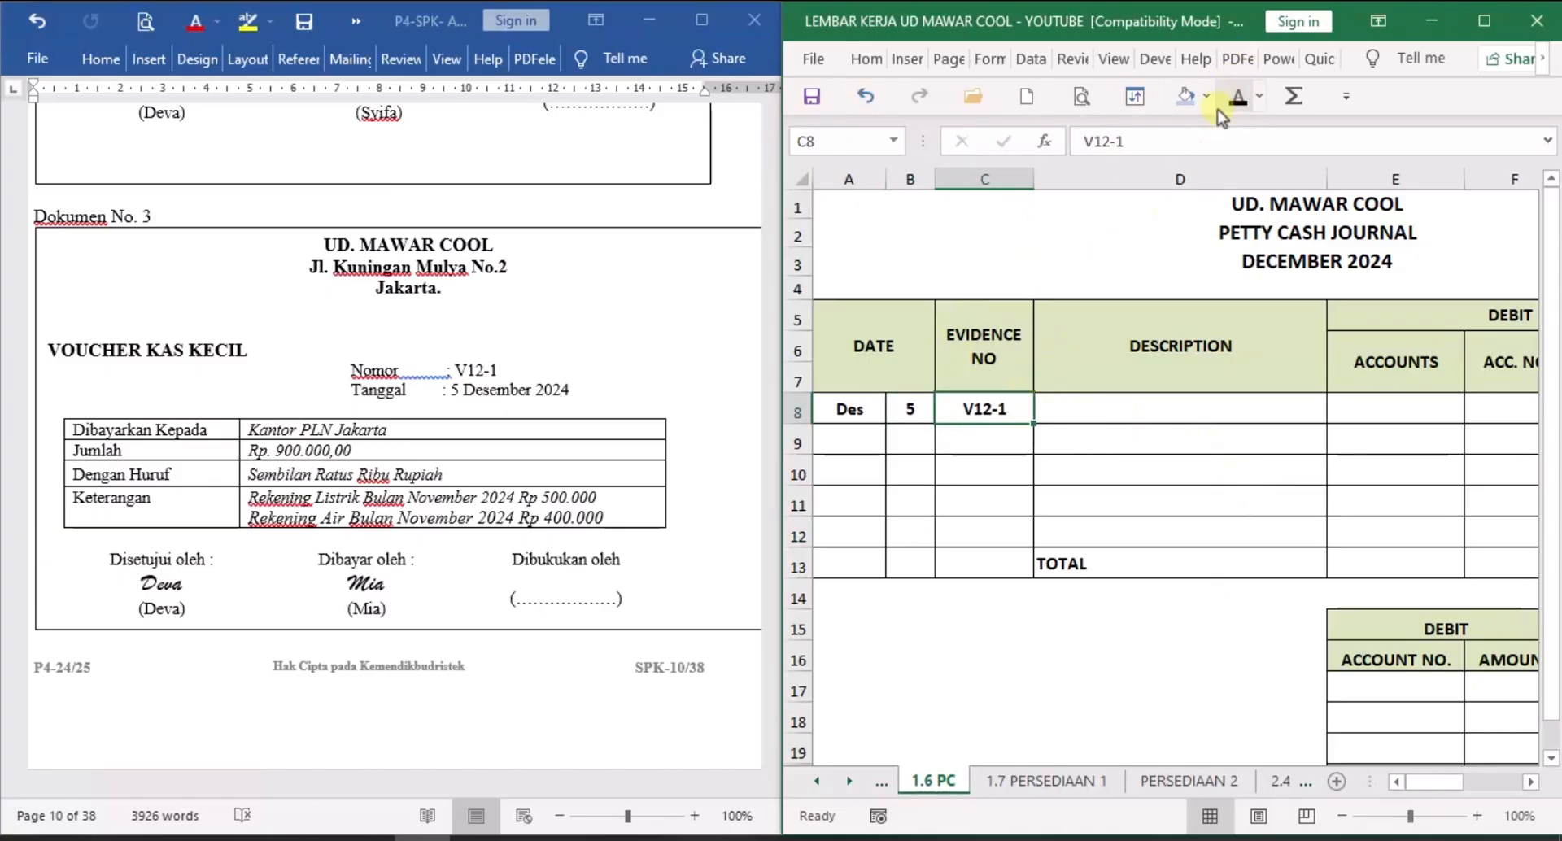
{"action": "left_click", "coordinate": [1115, 412]}
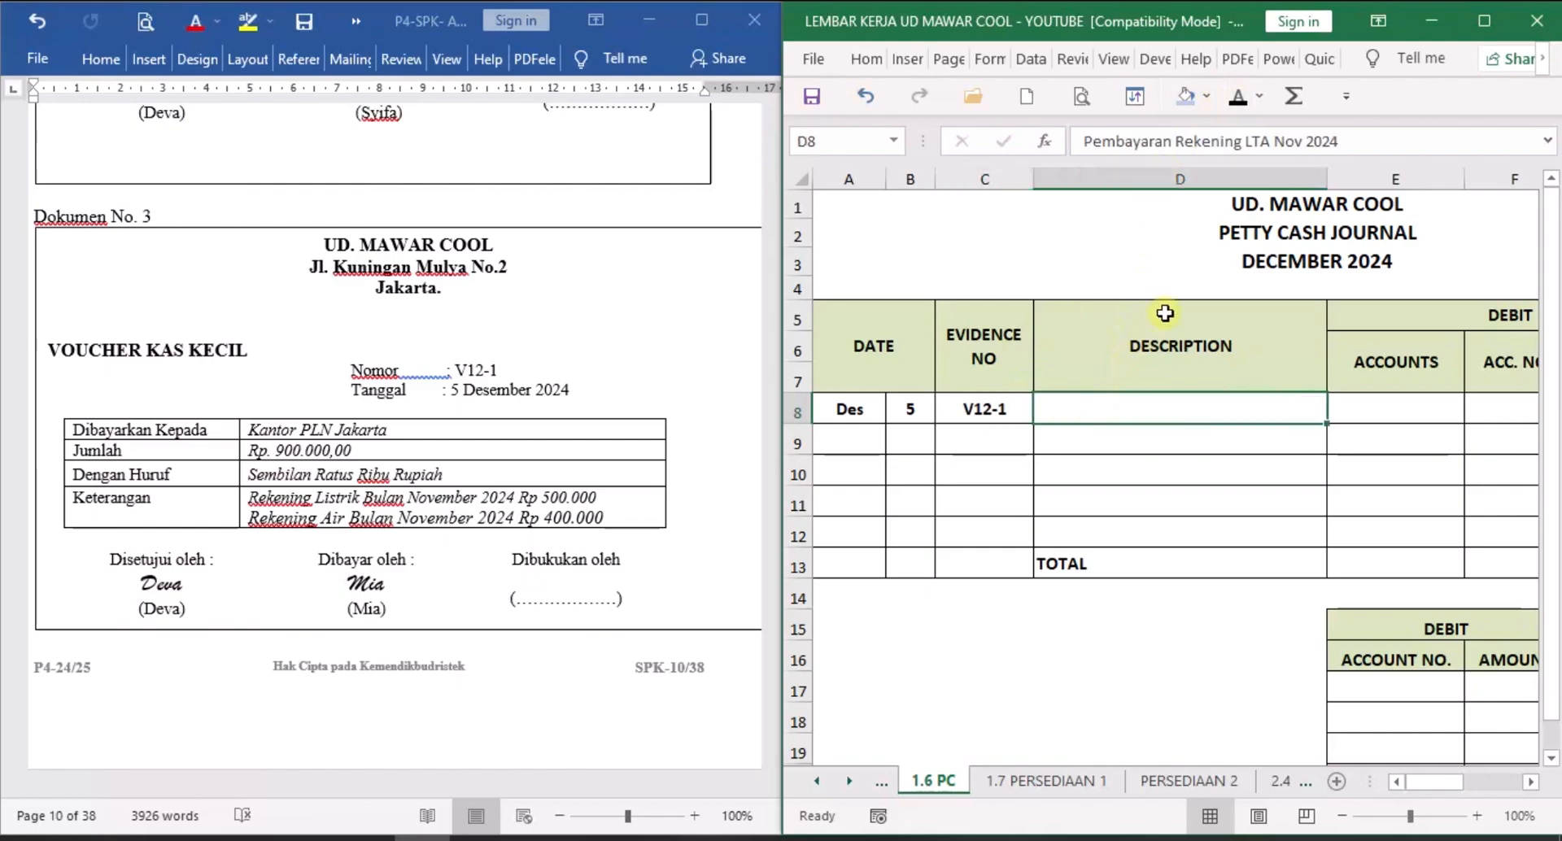
{"action": "left_click", "coordinate": [1236, 96]}
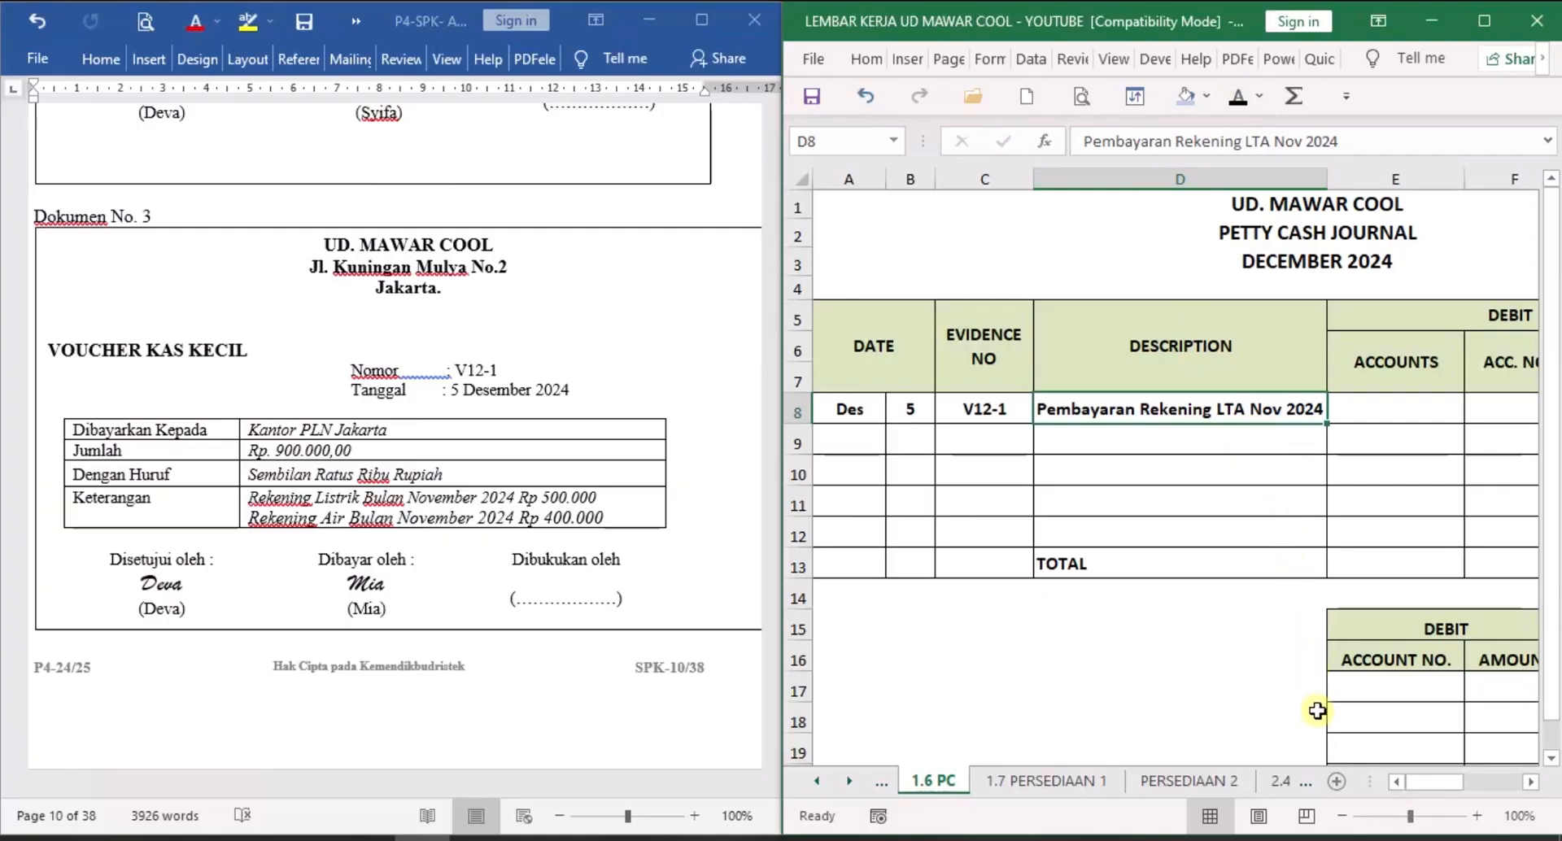
Reveal row 8's debit account Expense Payable, number 2-1200, total 900.000 and petty cash credit 900.000 with black text.
{"action": "left_click", "coordinate": [1531, 782]}
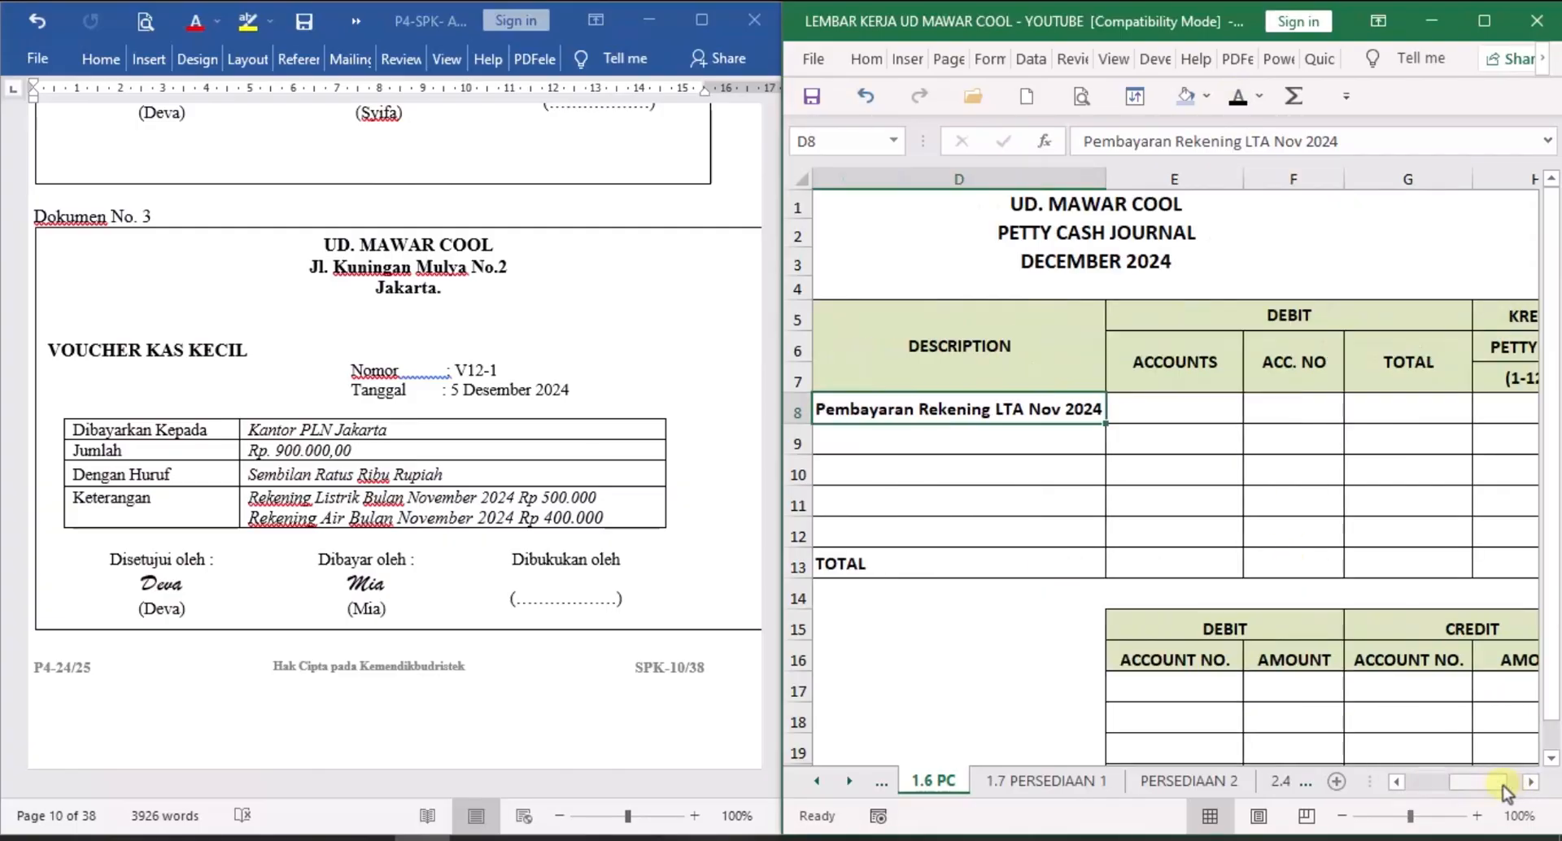
{"action": "left_click", "coordinate": [1531, 783]}
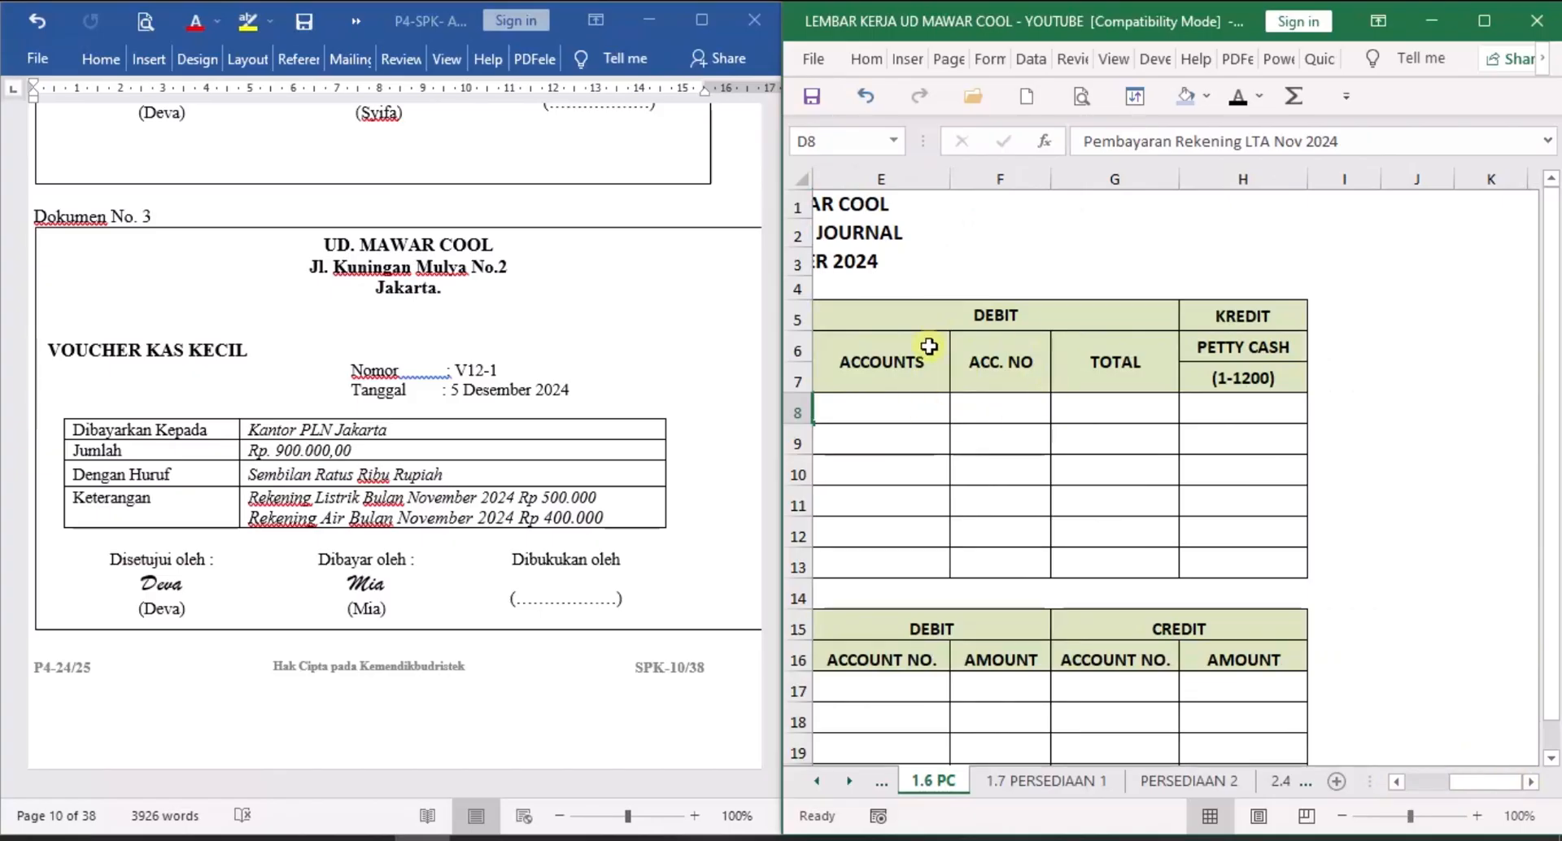
{"action": "left_click", "coordinate": [922, 406]}
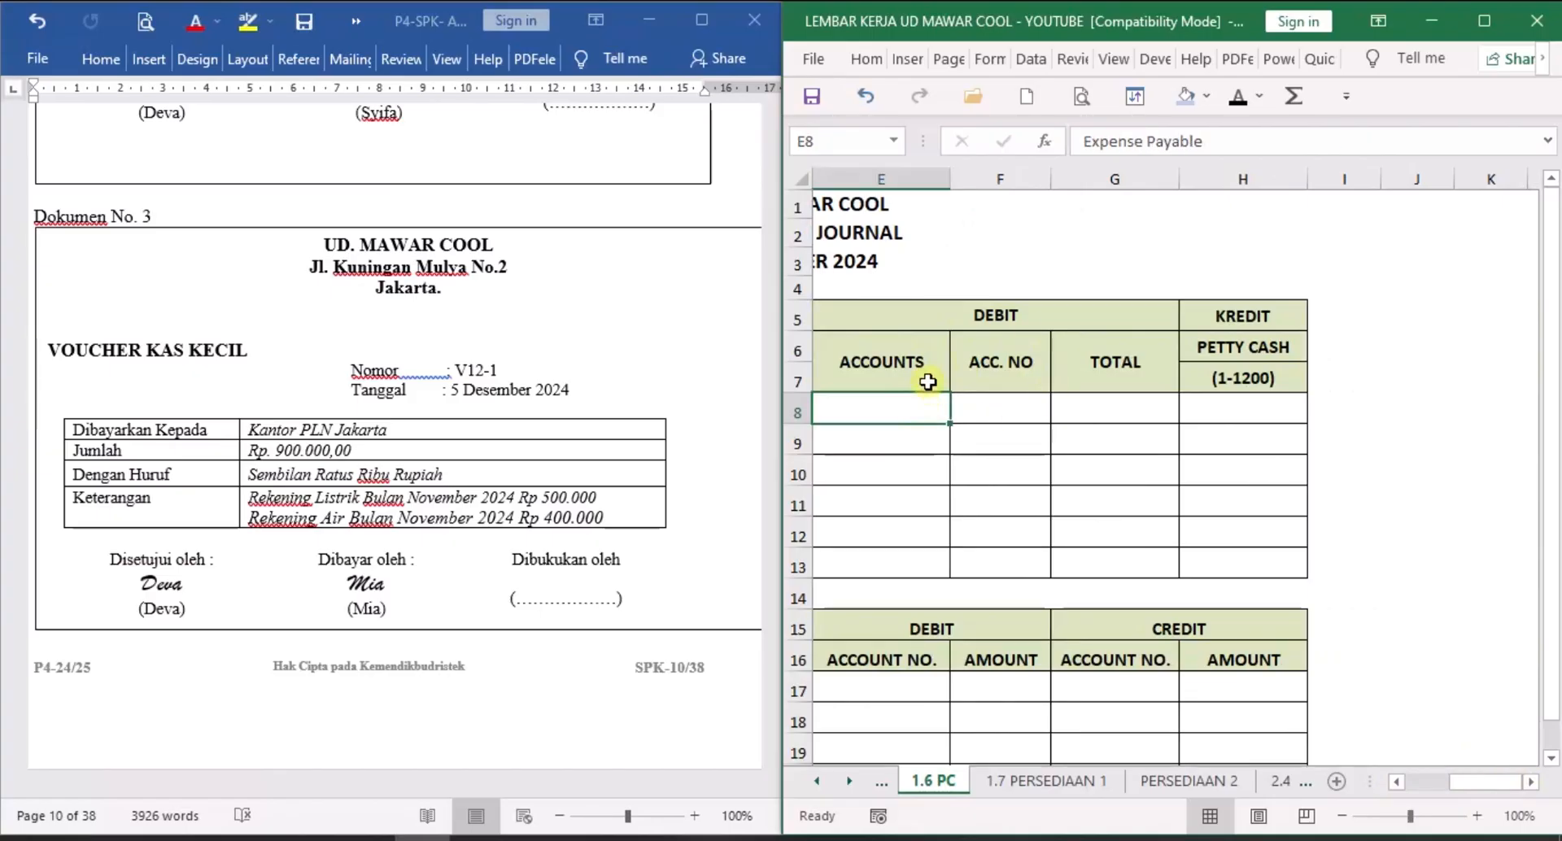
{"action": "left_click", "coordinate": [1238, 98]}
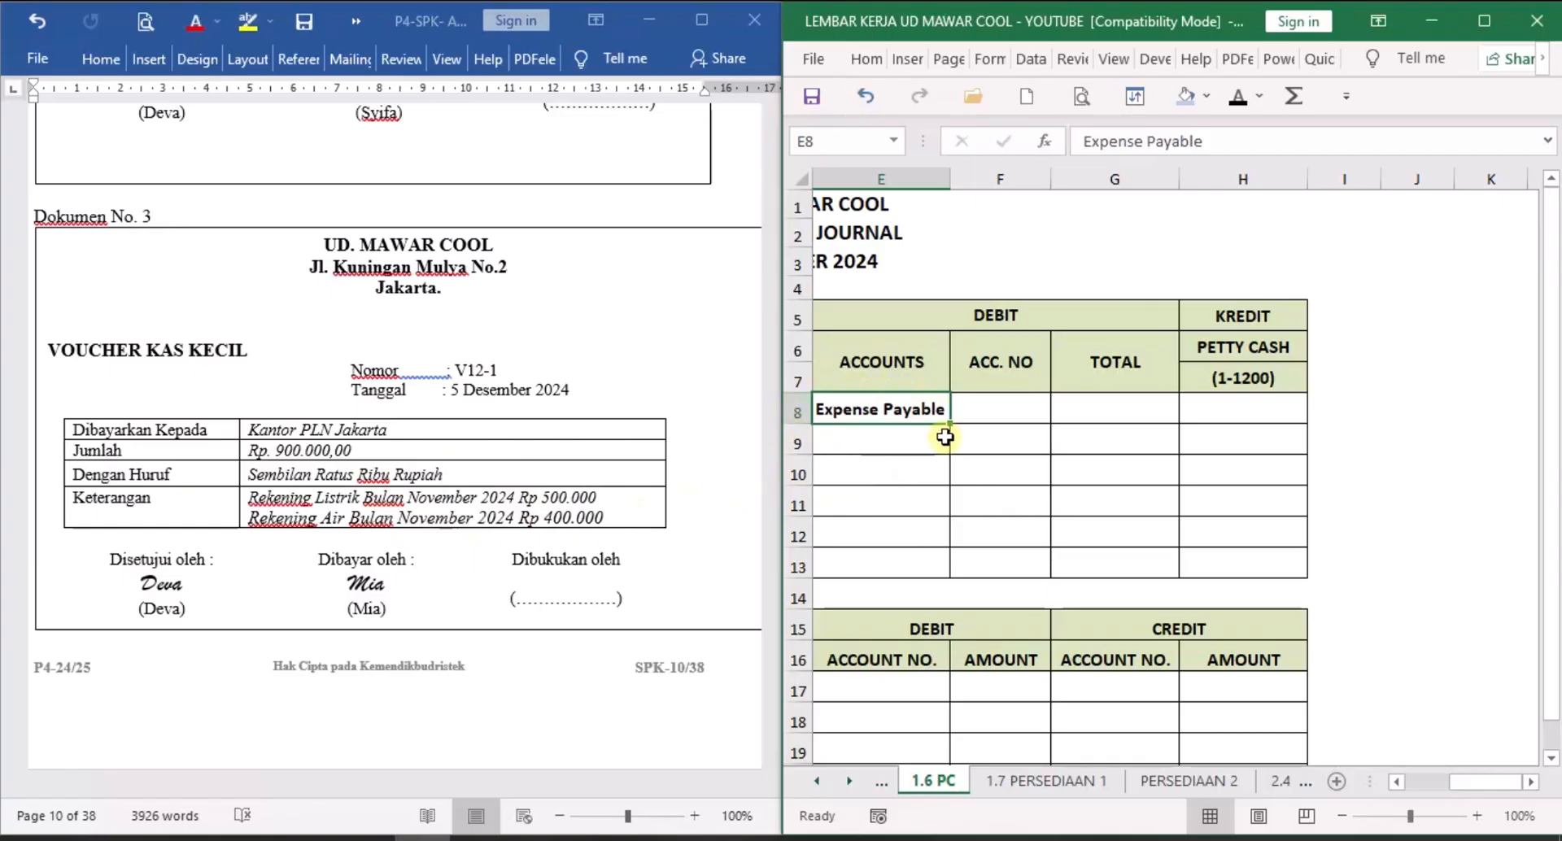
{"action": "left_click", "coordinate": [1024, 405]}
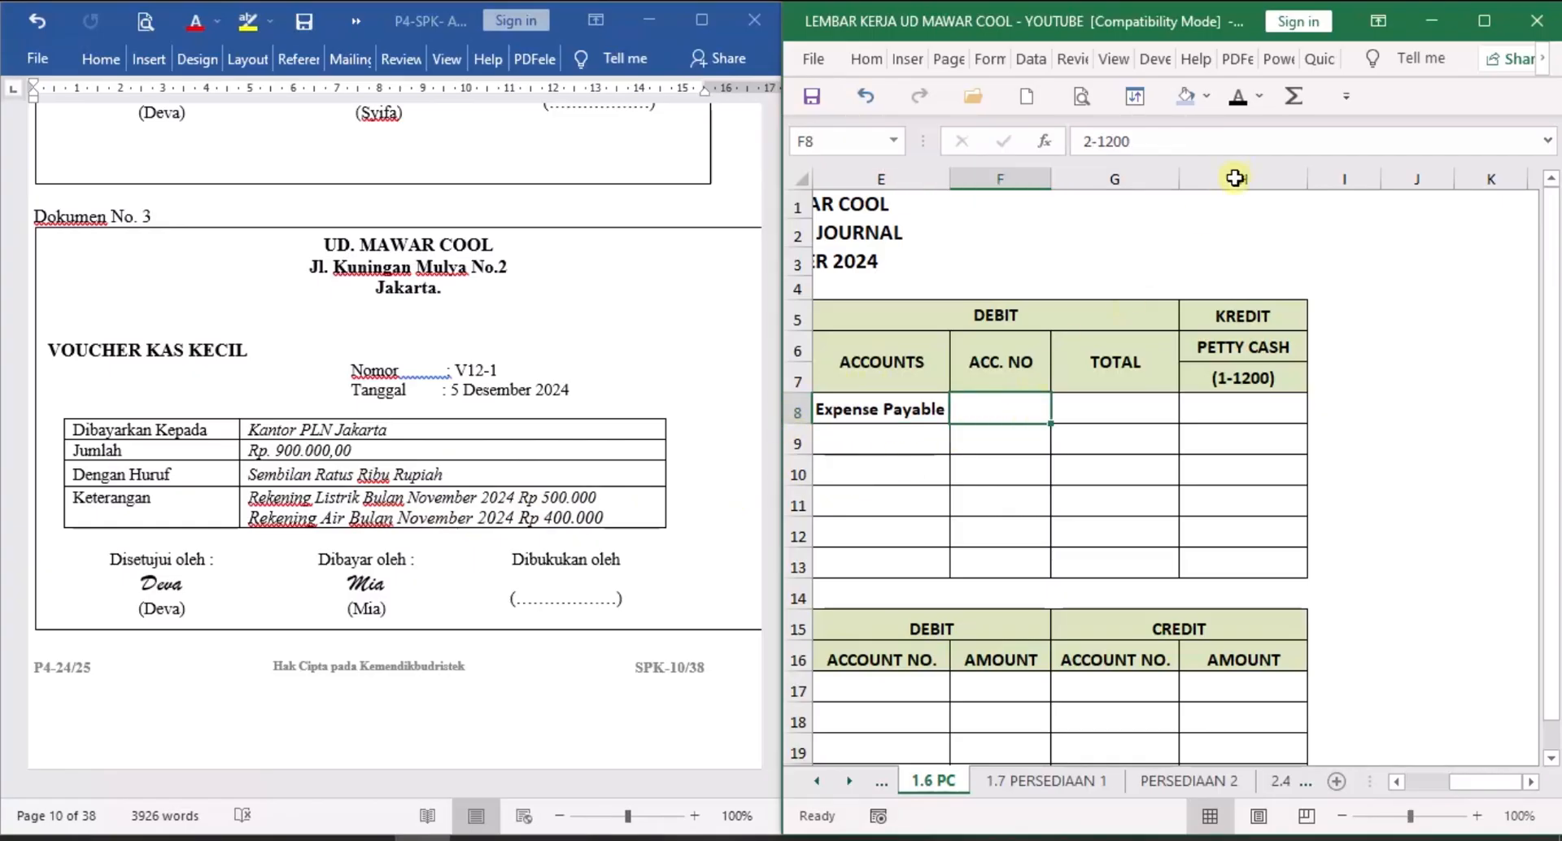
{"action": "left_click", "coordinate": [1238, 96]}
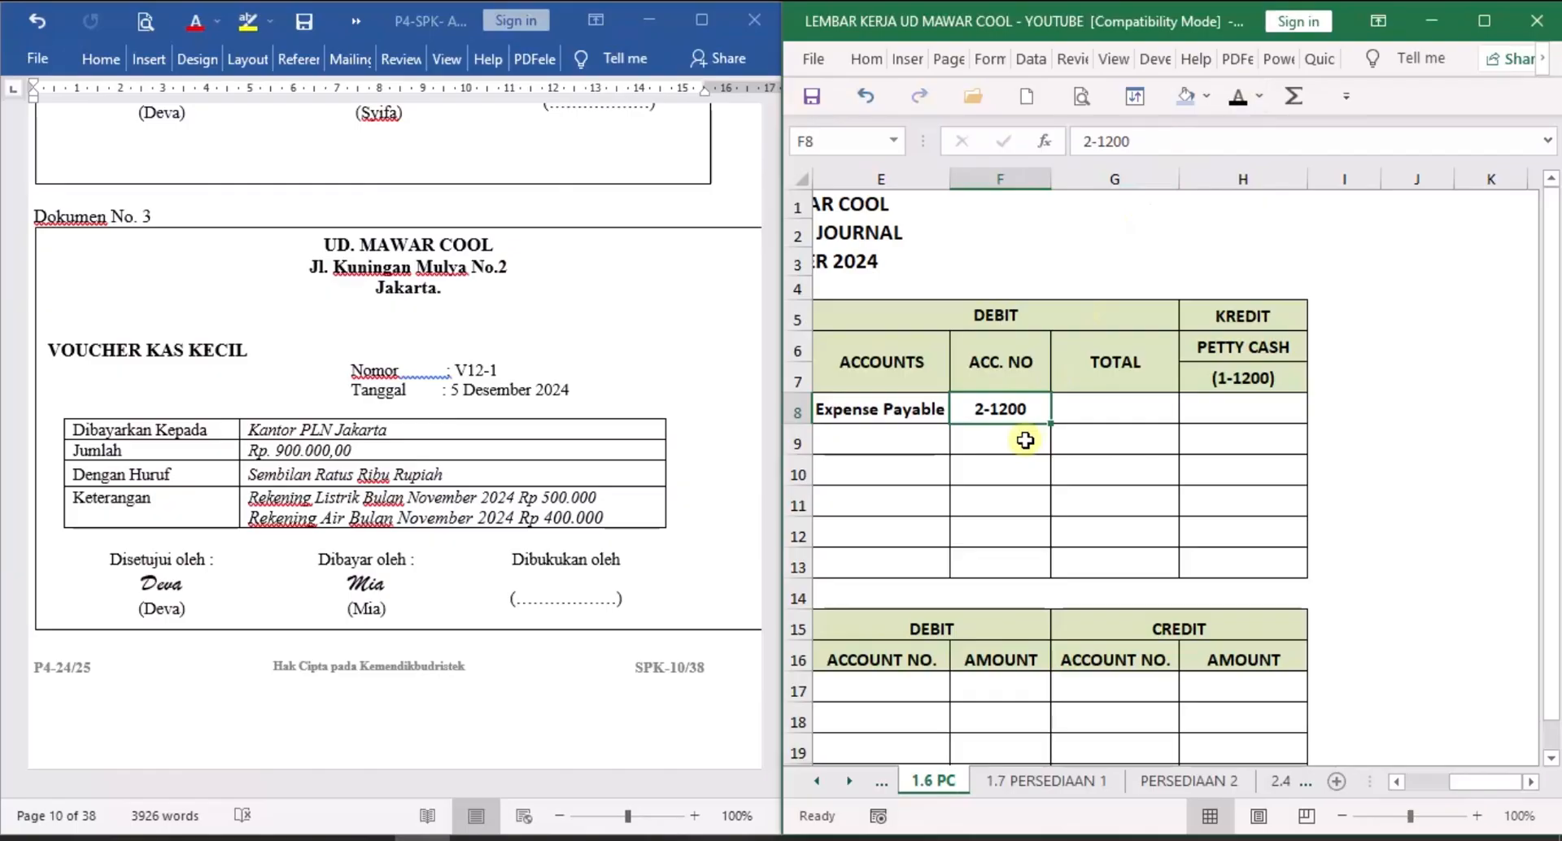
{"action": "left_click", "coordinate": [1115, 409]}
{"action": "left_click", "coordinate": [1237, 102]}
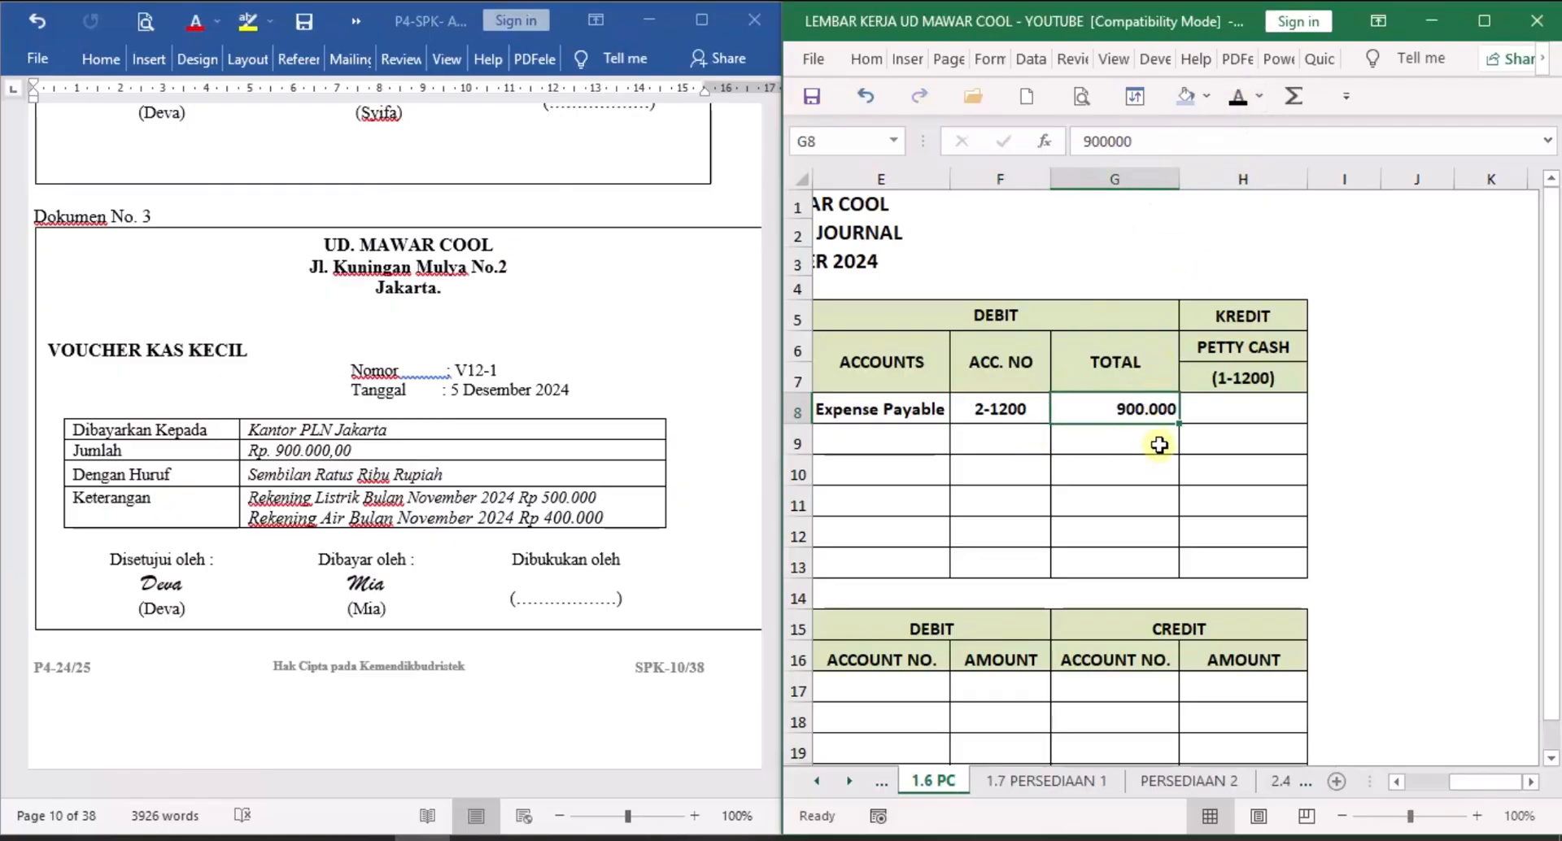
{"action": "left_click", "coordinate": [1262, 418]}
{"action": "left_click", "coordinate": [1238, 102]}
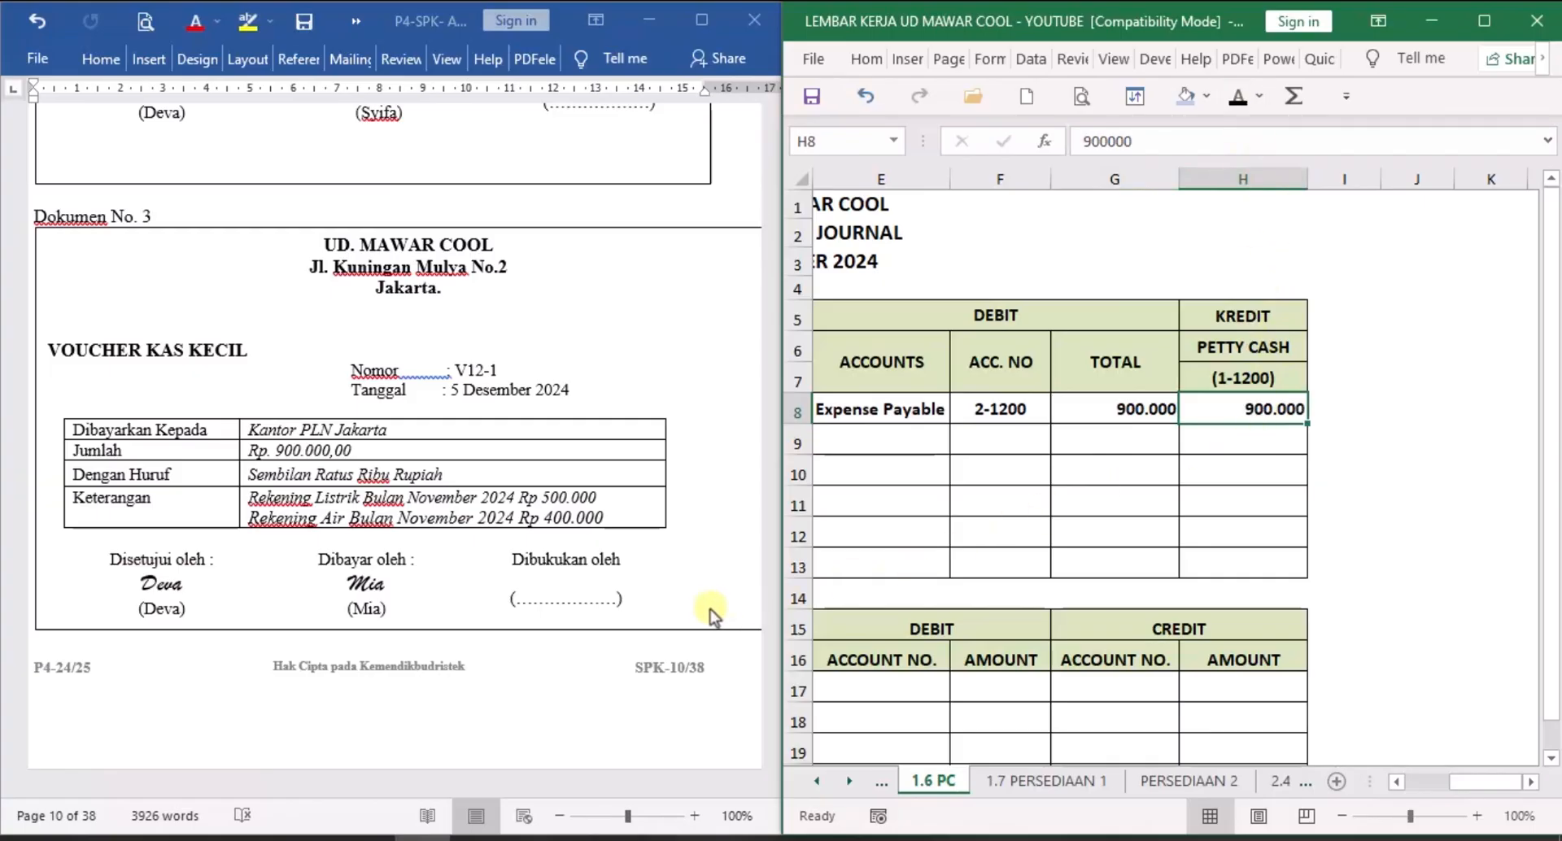
Switch to the Word document and read the cash sales note (Nota Kontan) under Dokumen No. 4.
{"action": "left_click", "coordinate": [688, 583]}
{"action": "scroll", "coordinate": [687, 582], "scroll_direction": "down", "scroll_amount": 15}
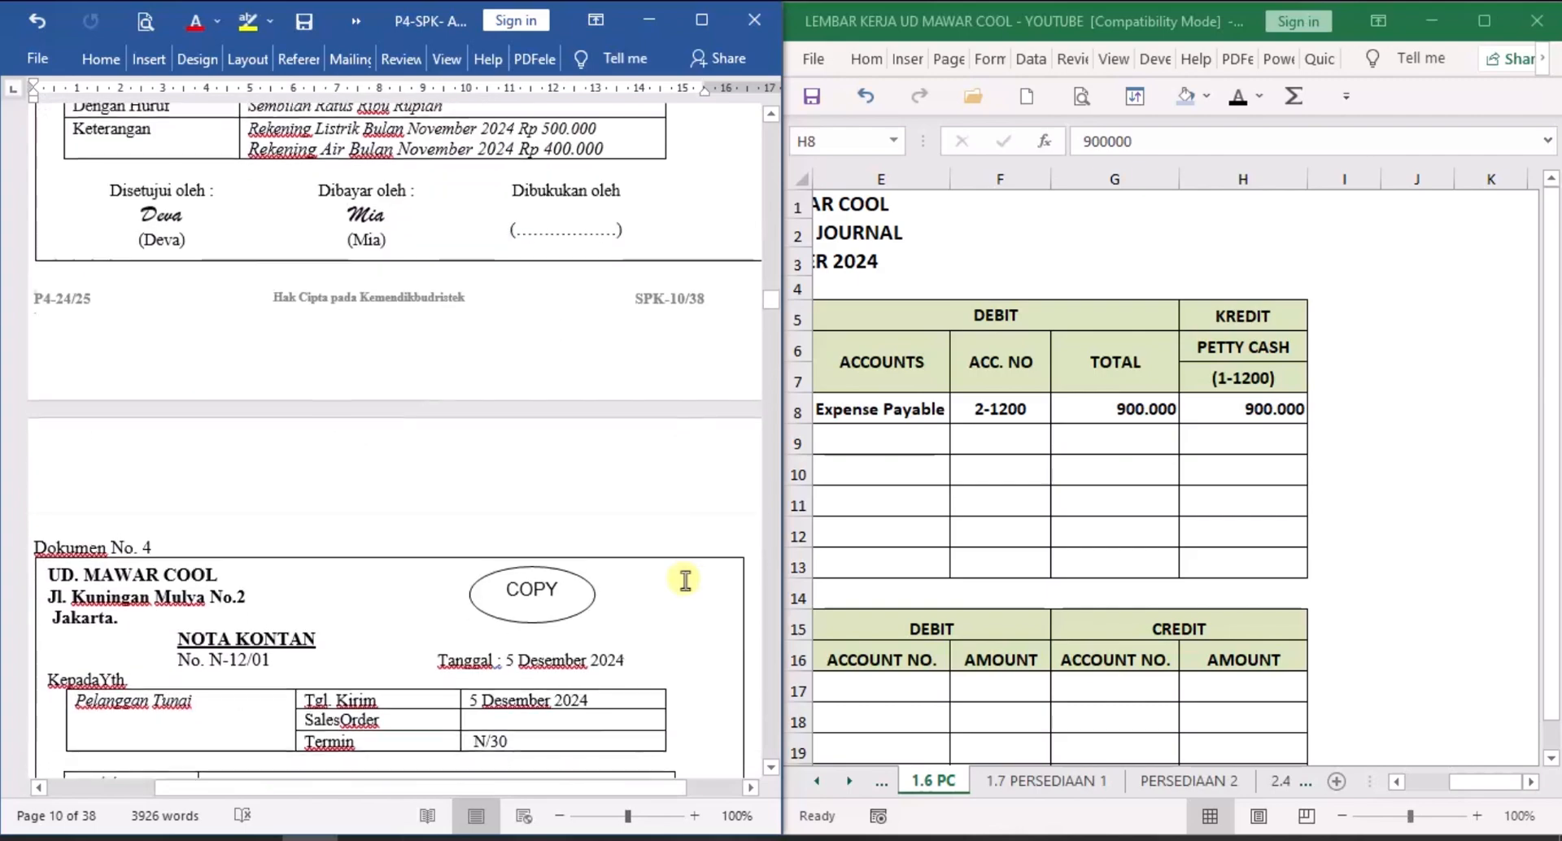
{"action": "scroll", "coordinate": [686, 580], "scroll_direction": "down", "scroll_amount": 3}
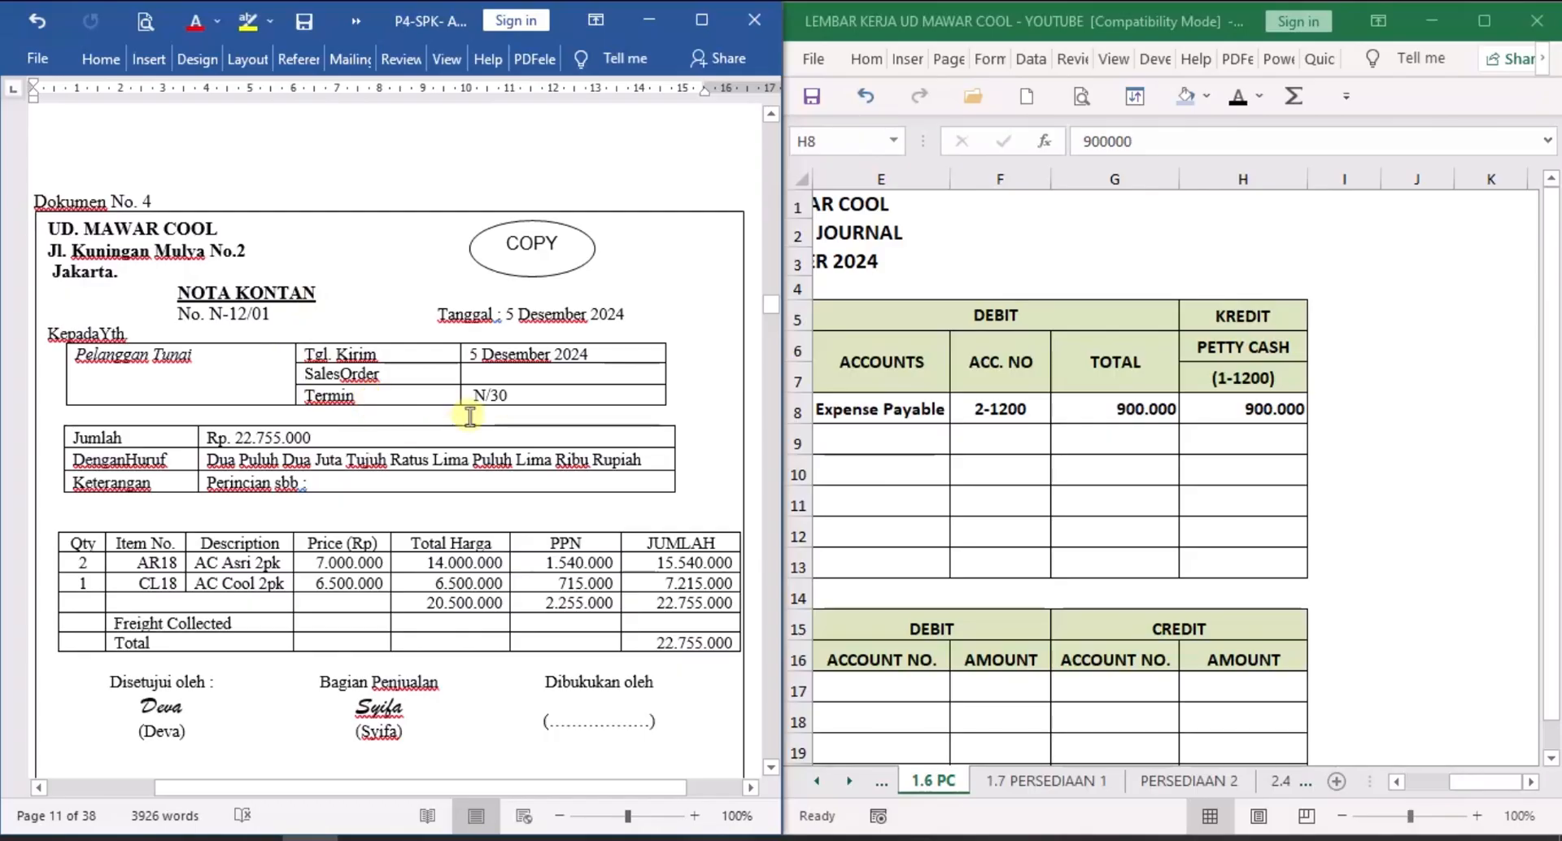
Switch to the Excel workbook and open the cash receipt journal on sheet 1.3 CRJ.
{"action": "left_click", "coordinate": [818, 782]}
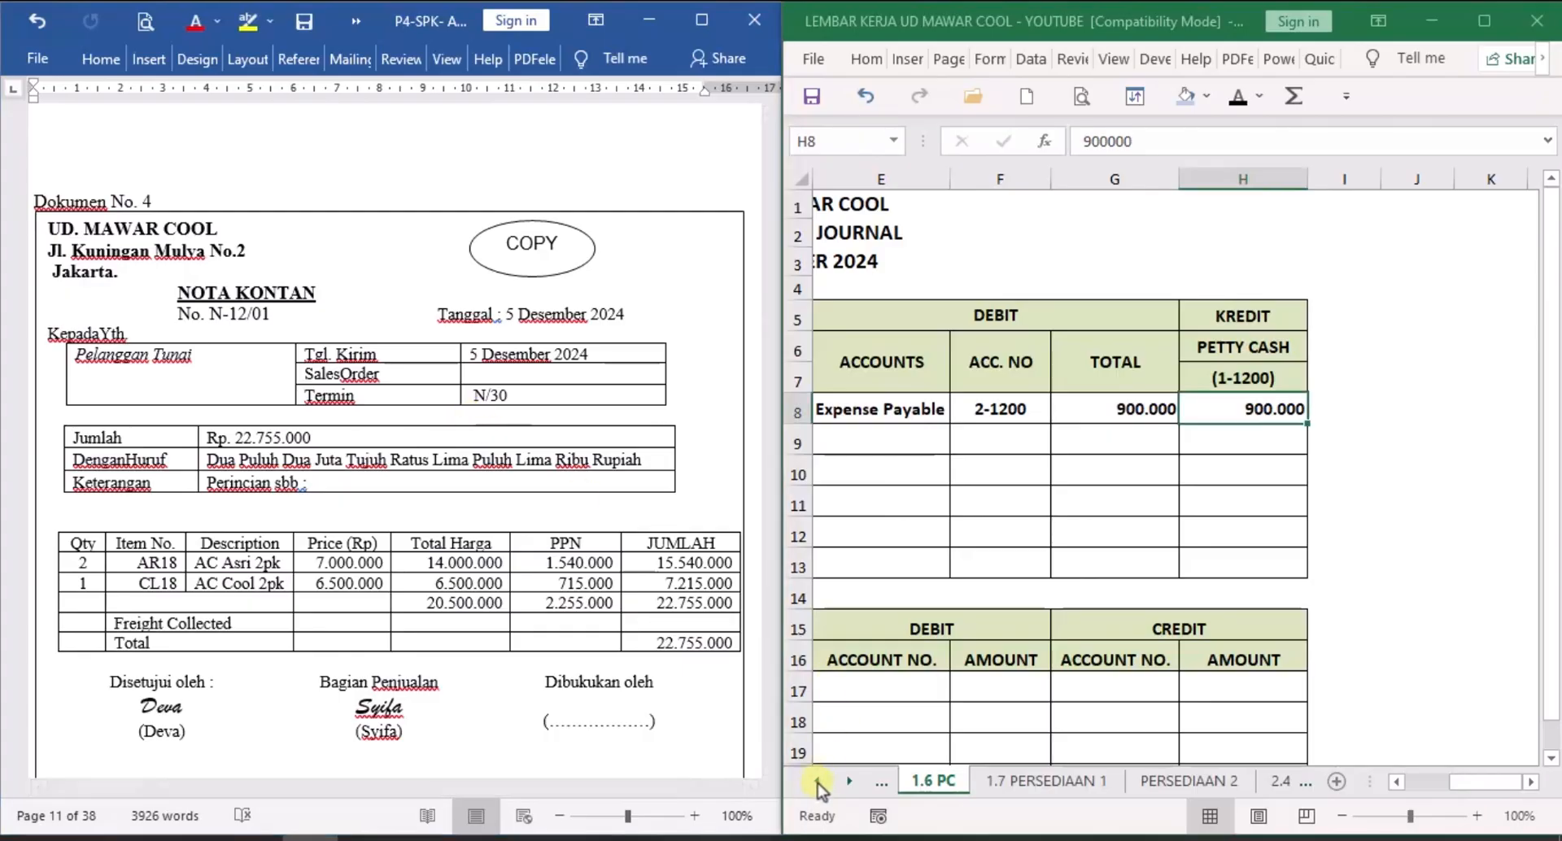
{"action": "left_click", "coordinate": [818, 781]}
{"action": "left_click", "coordinate": [818, 781]}
{"action": "left_click", "coordinate": [818, 781]}
{"action": "left_click", "coordinate": [818, 781]}
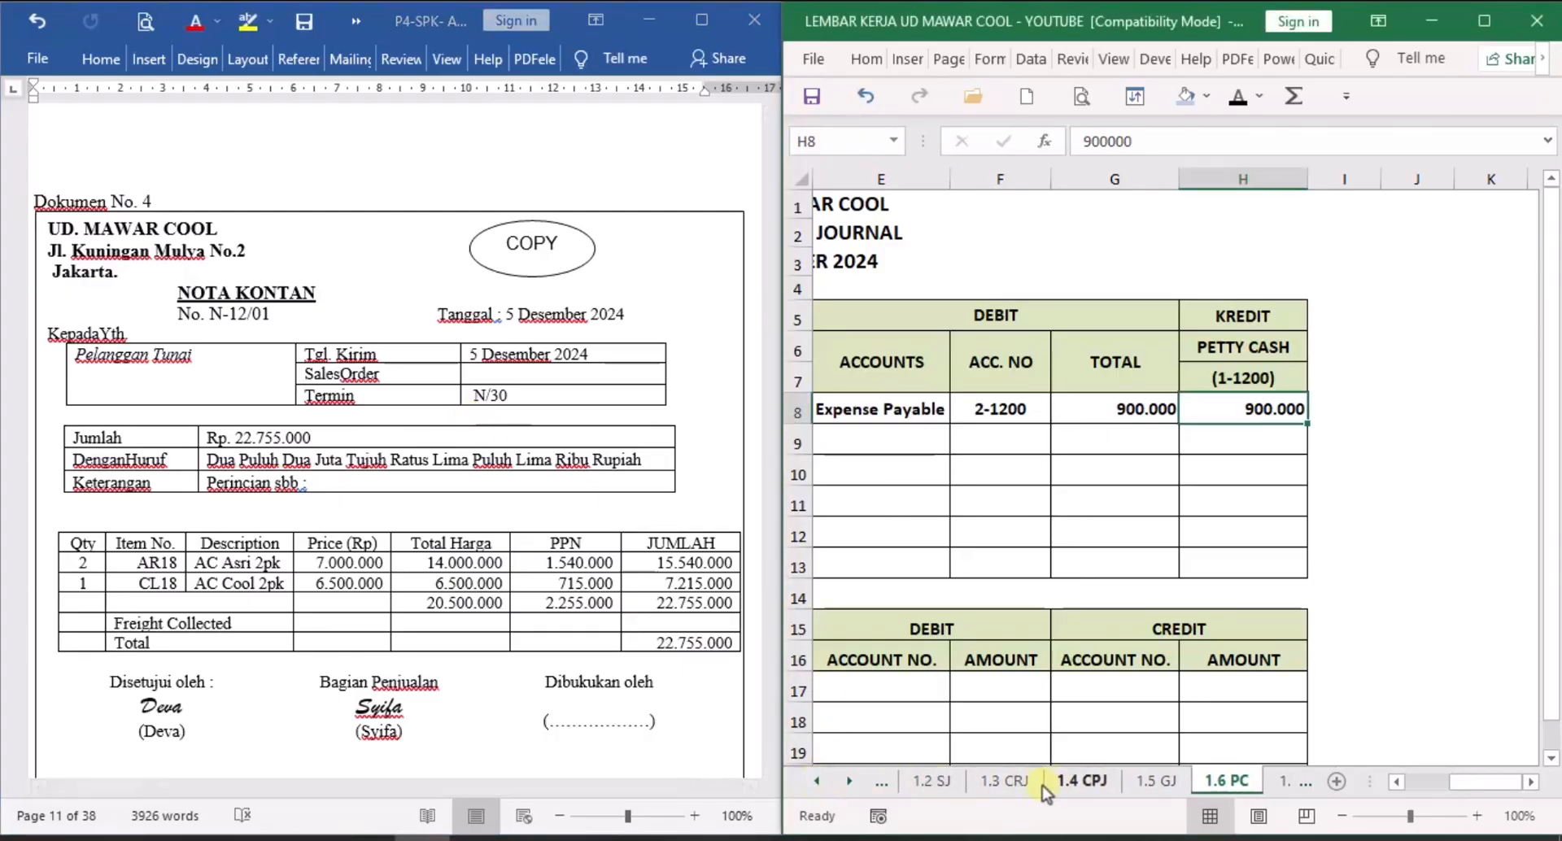
{"action": "left_click", "coordinate": [1009, 787]}
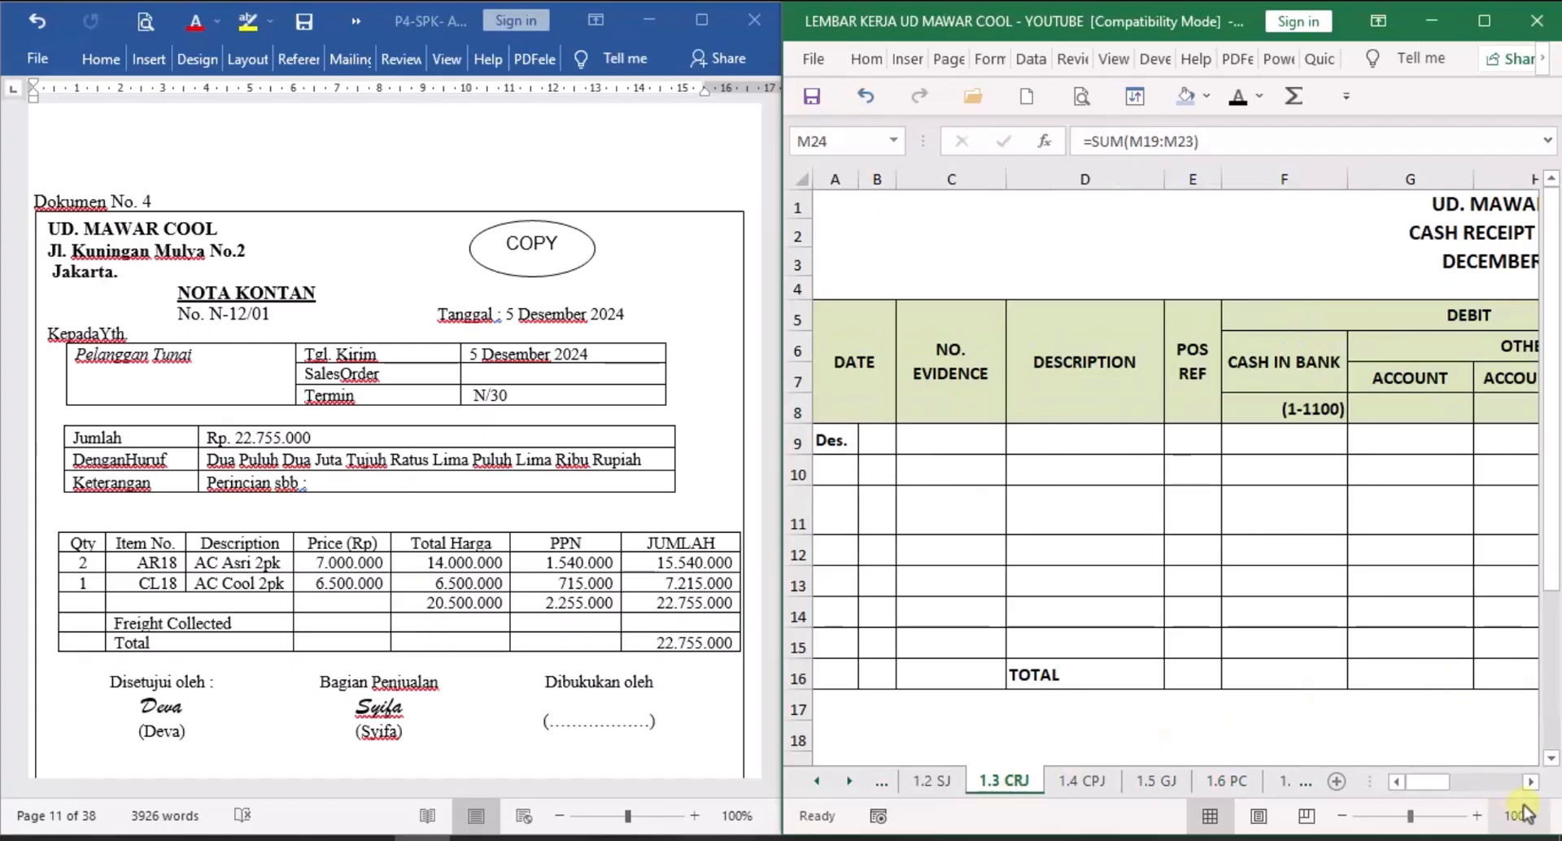
Examine the cash receipt journal's debit columns, and check the price, PPN and total amounts on the Dokumen No. 4 note in Word.
{"action": "left_click", "coordinate": [1531, 782]}
{"action": "left_click", "coordinate": [1531, 782]}
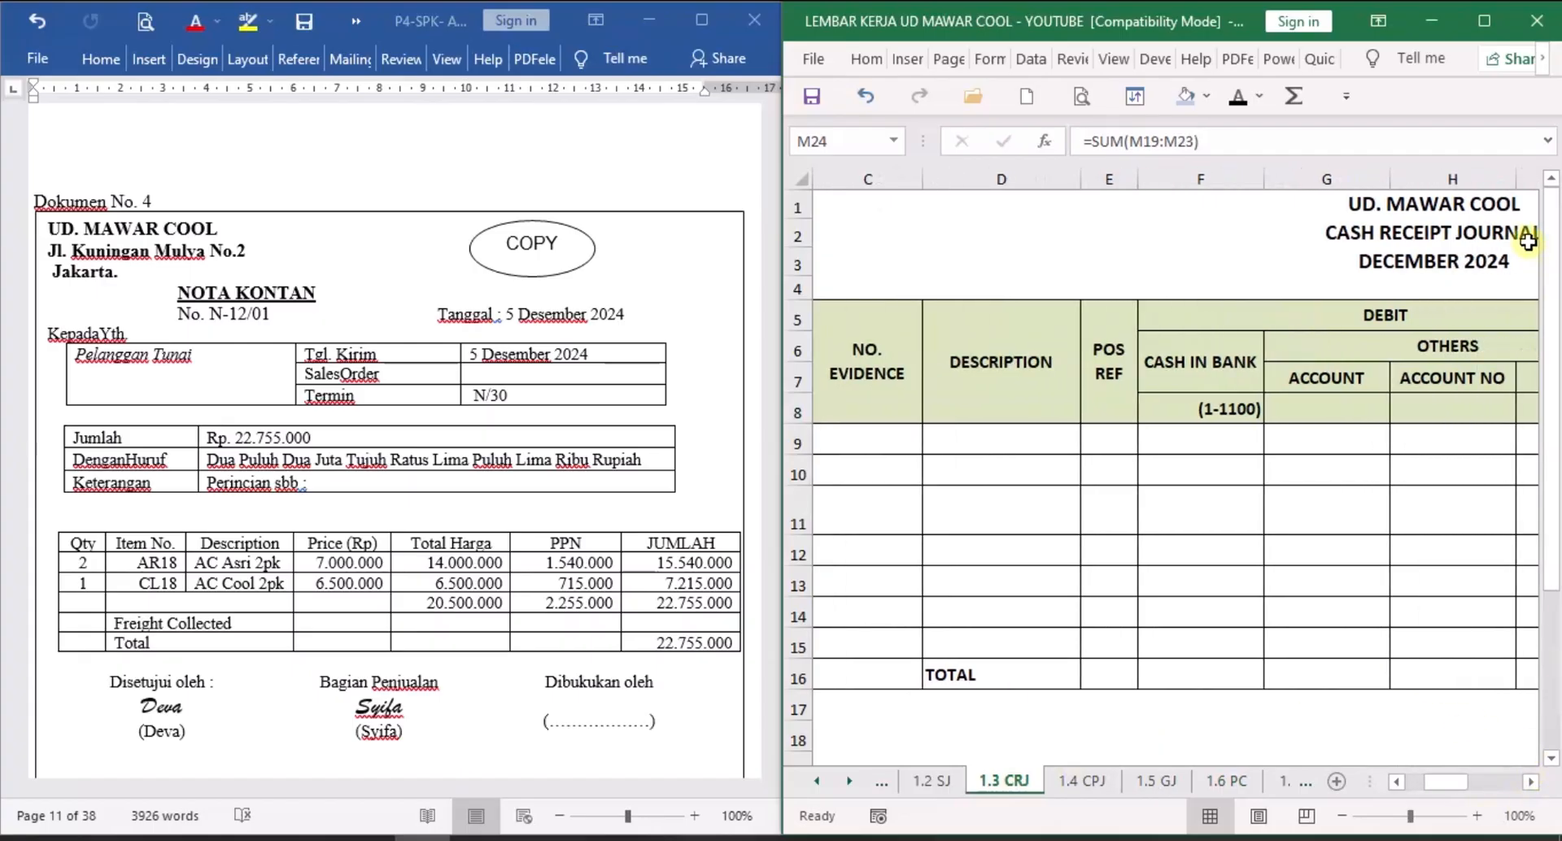
{"action": "left_click", "coordinate": [1531, 782]}
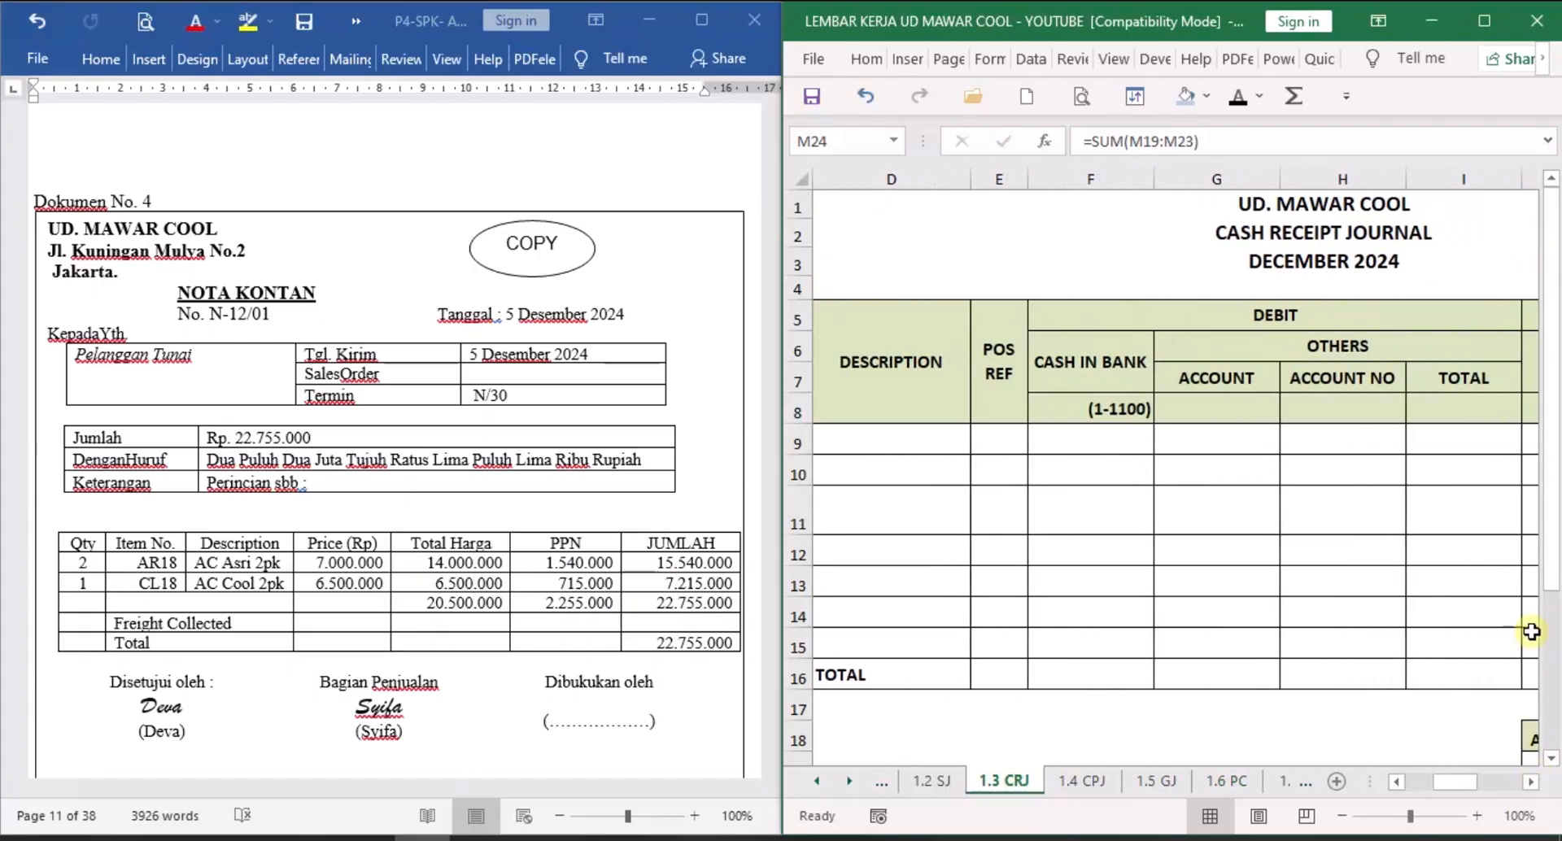
{"action": "left_click", "coordinate": [1396, 782]}
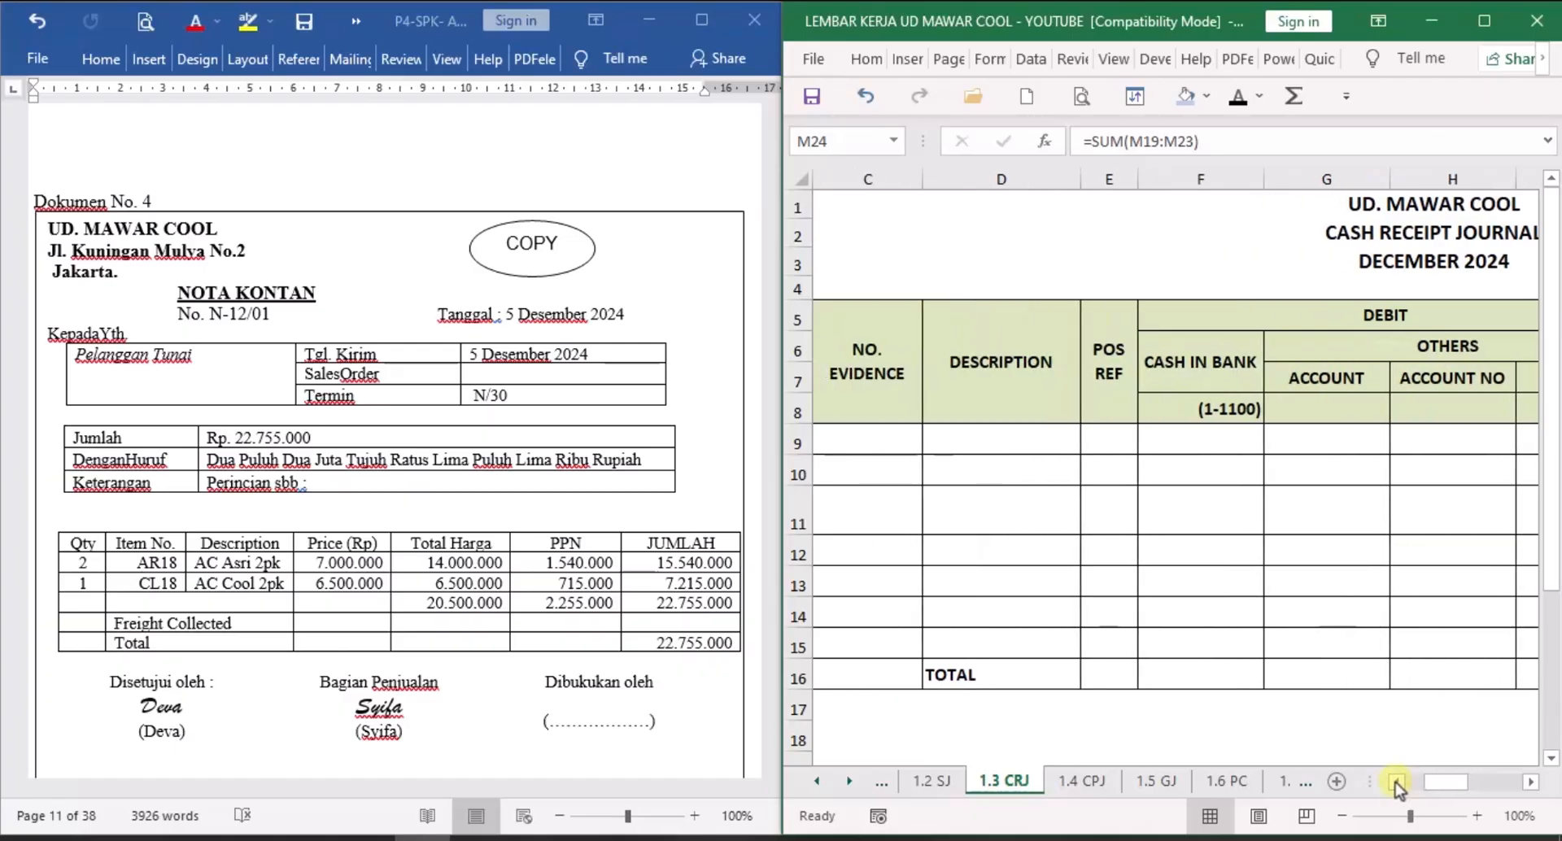
{"action": "left_click", "coordinate": [1396, 782]}
{"action": "left_click", "coordinate": [1396, 782]}
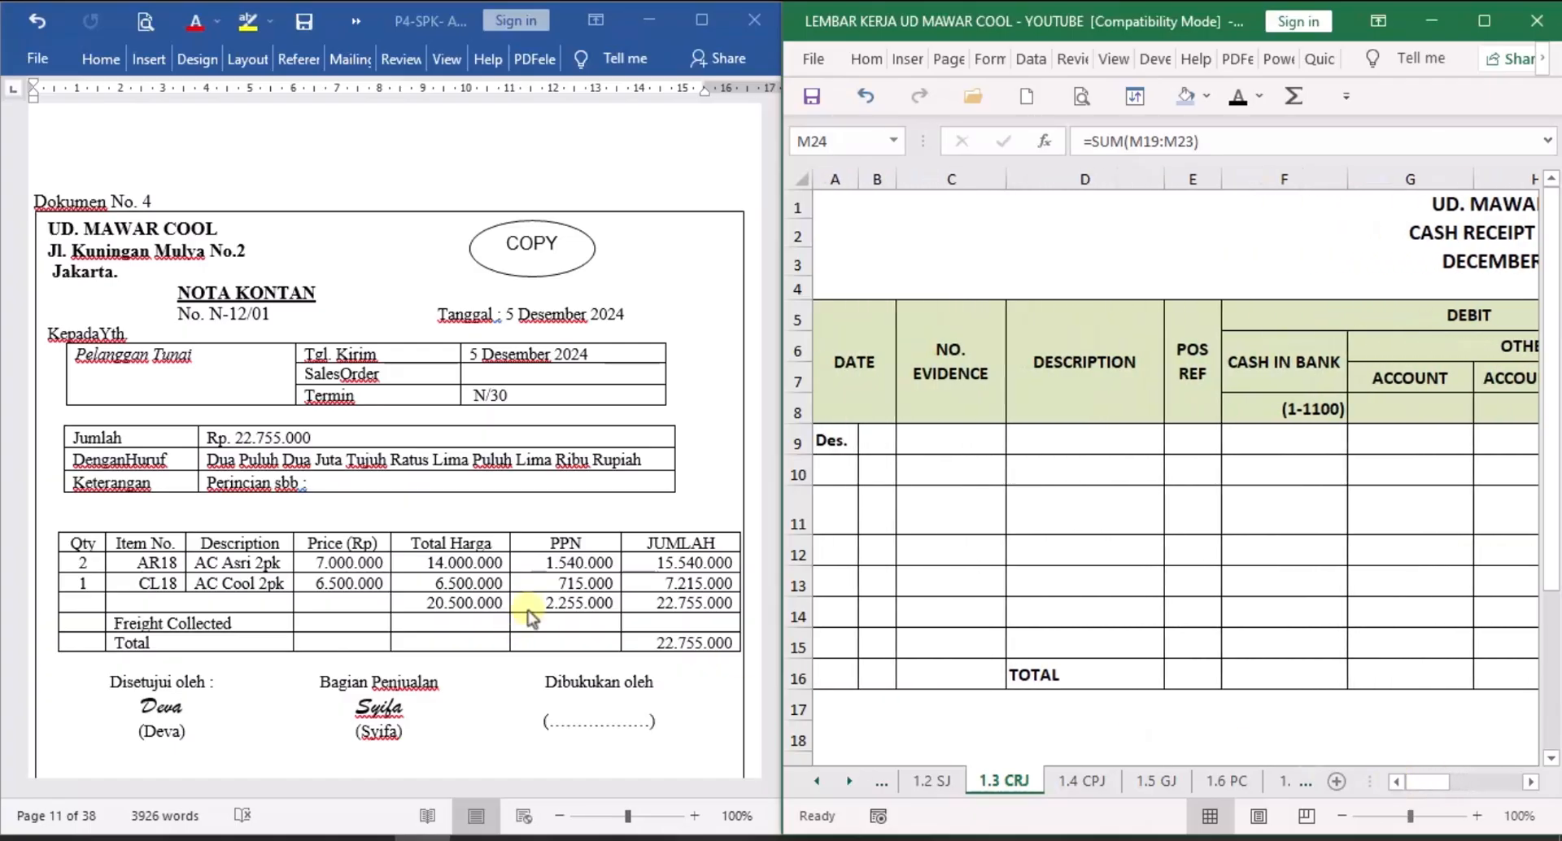
{"action": "left_click", "coordinate": [705, 587]}
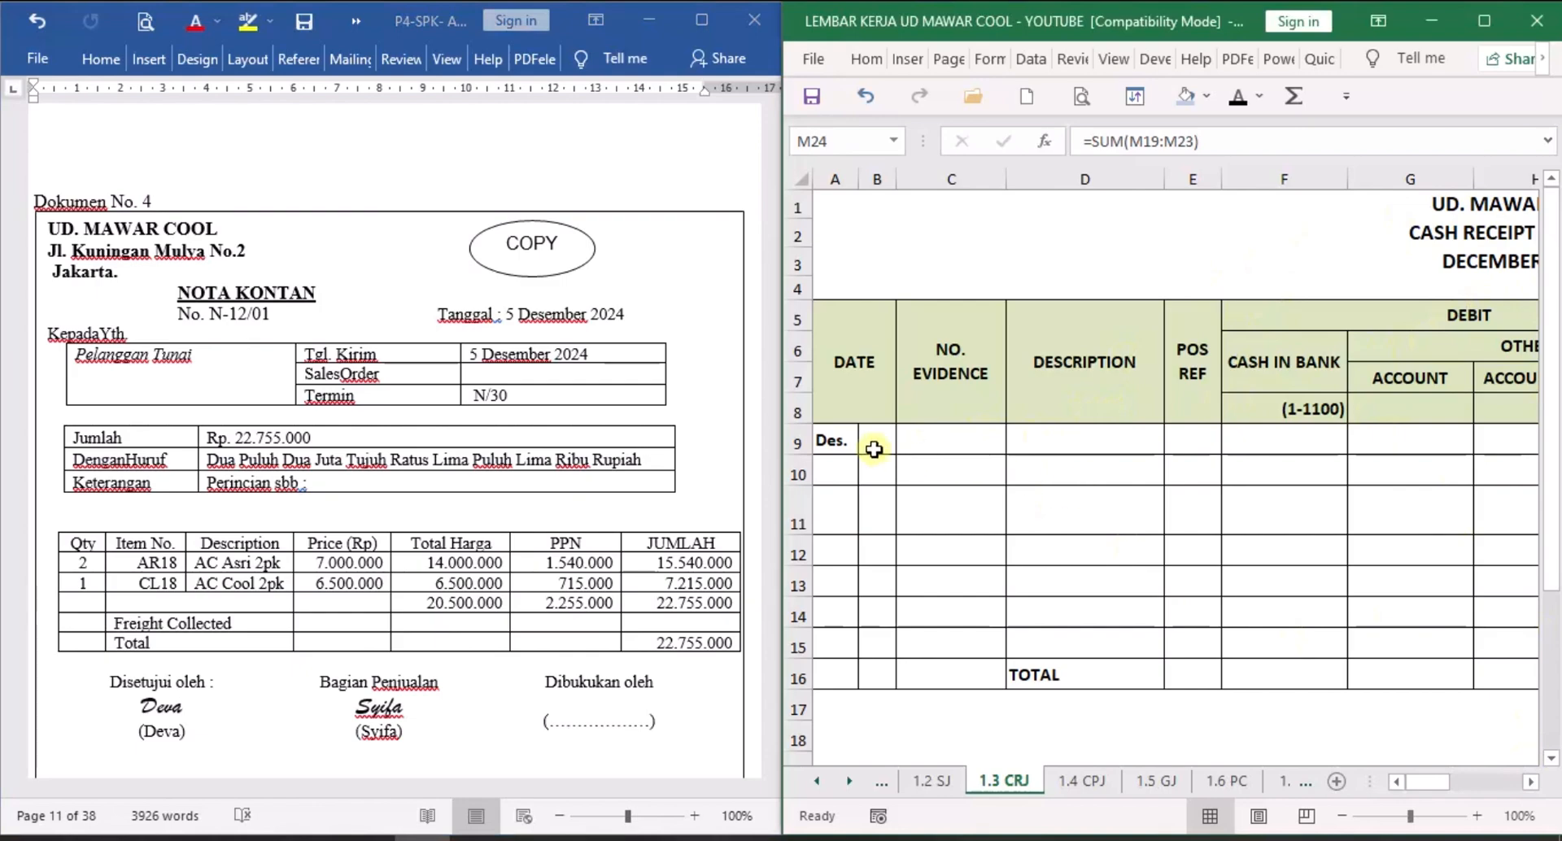
On Excel sheet 1.3 CRJ, reveal row 9's date 5, evidence number N-12/01, description "Pelanggan Tunai" and cash in bank debit 22.755.000 with black text.
{"action": "left_click", "coordinate": [874, 439]}
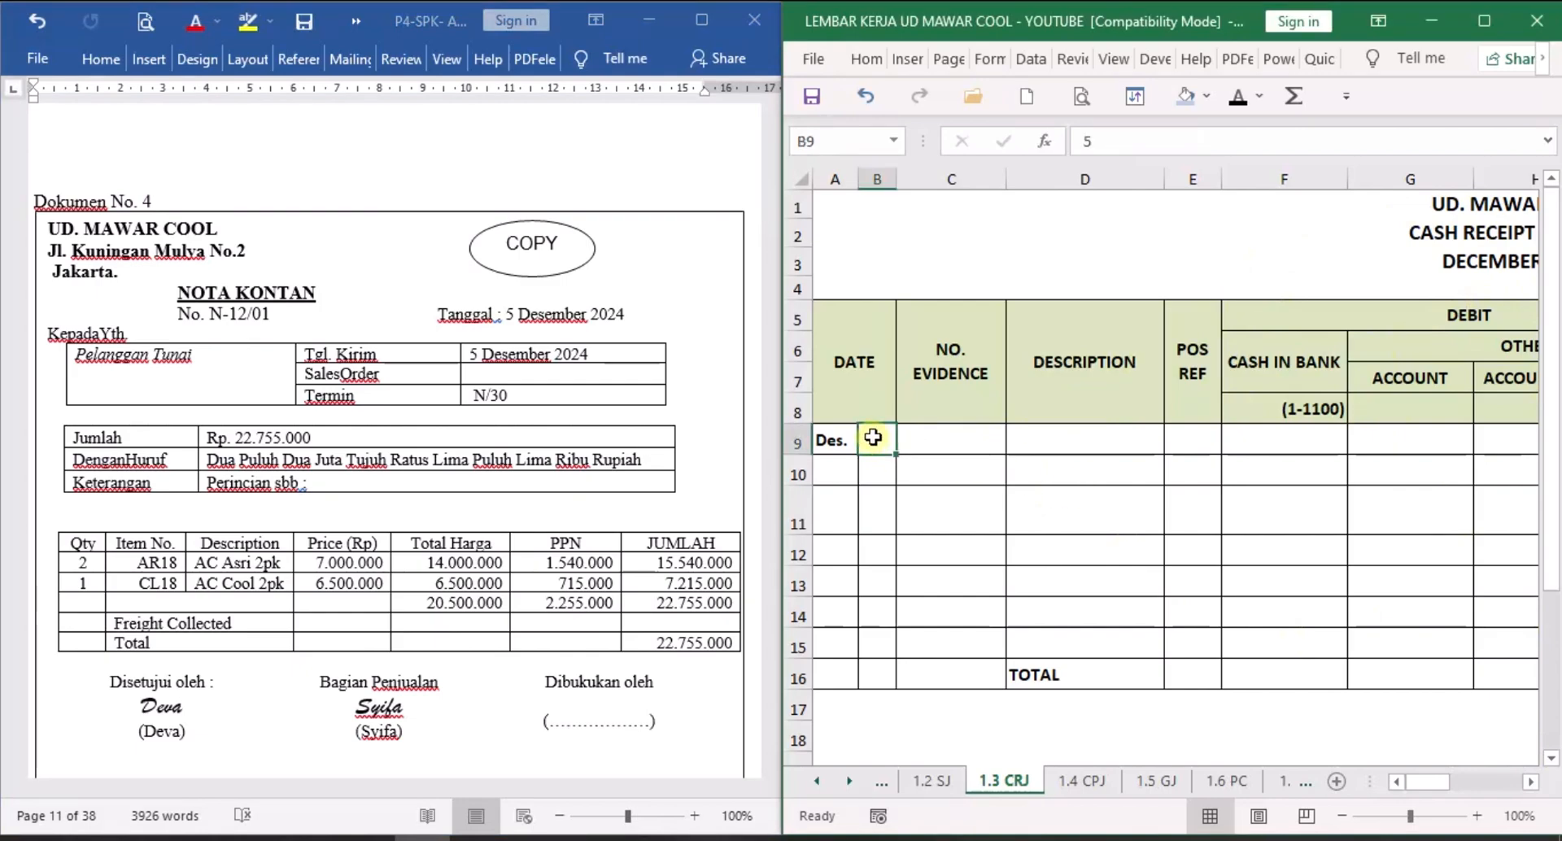
{"action": "left_click", "coordinate": [1236, 96]}
{"action": "left_click", "coordinate": [967, 439]}
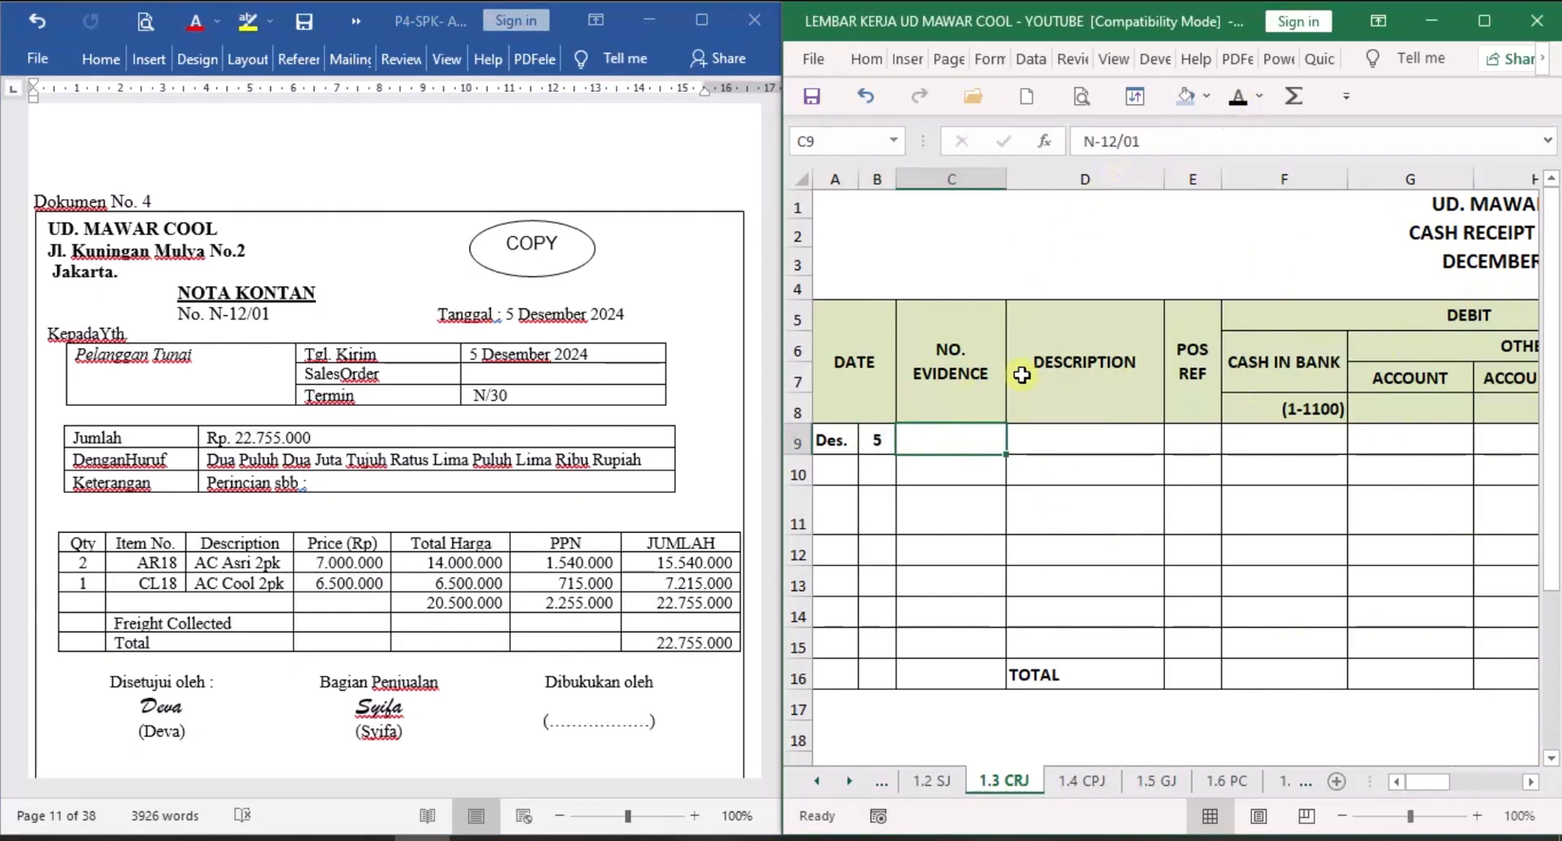
{"action": "left_click", "coordinate": [1236, 96]}
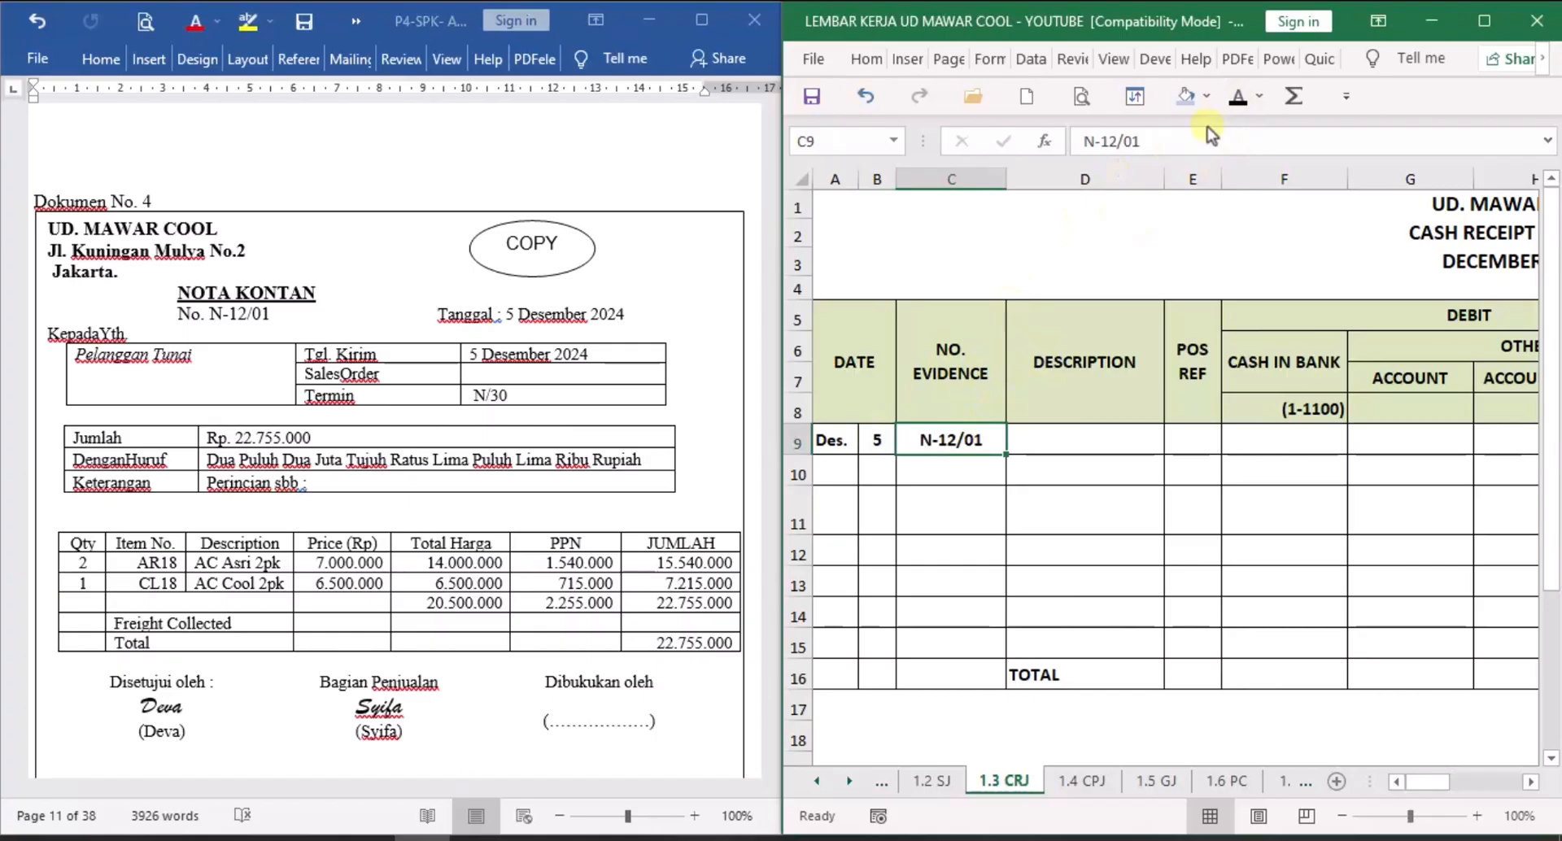
{"action": "left_click", "coordinate": [1087, 442]}
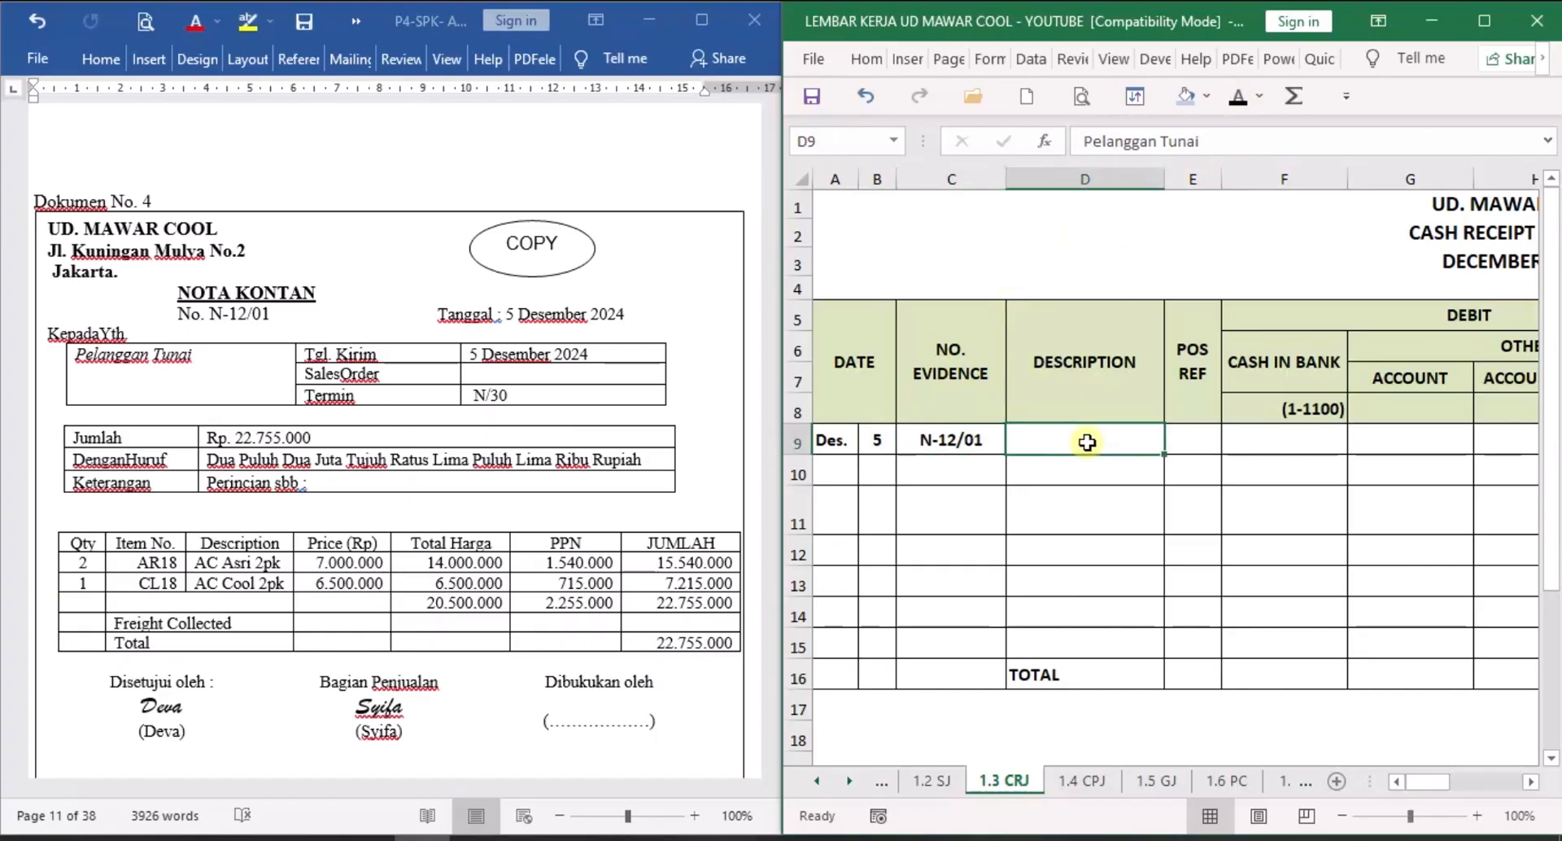
{"action": "left_click", "coordinate": [1236, 96]}
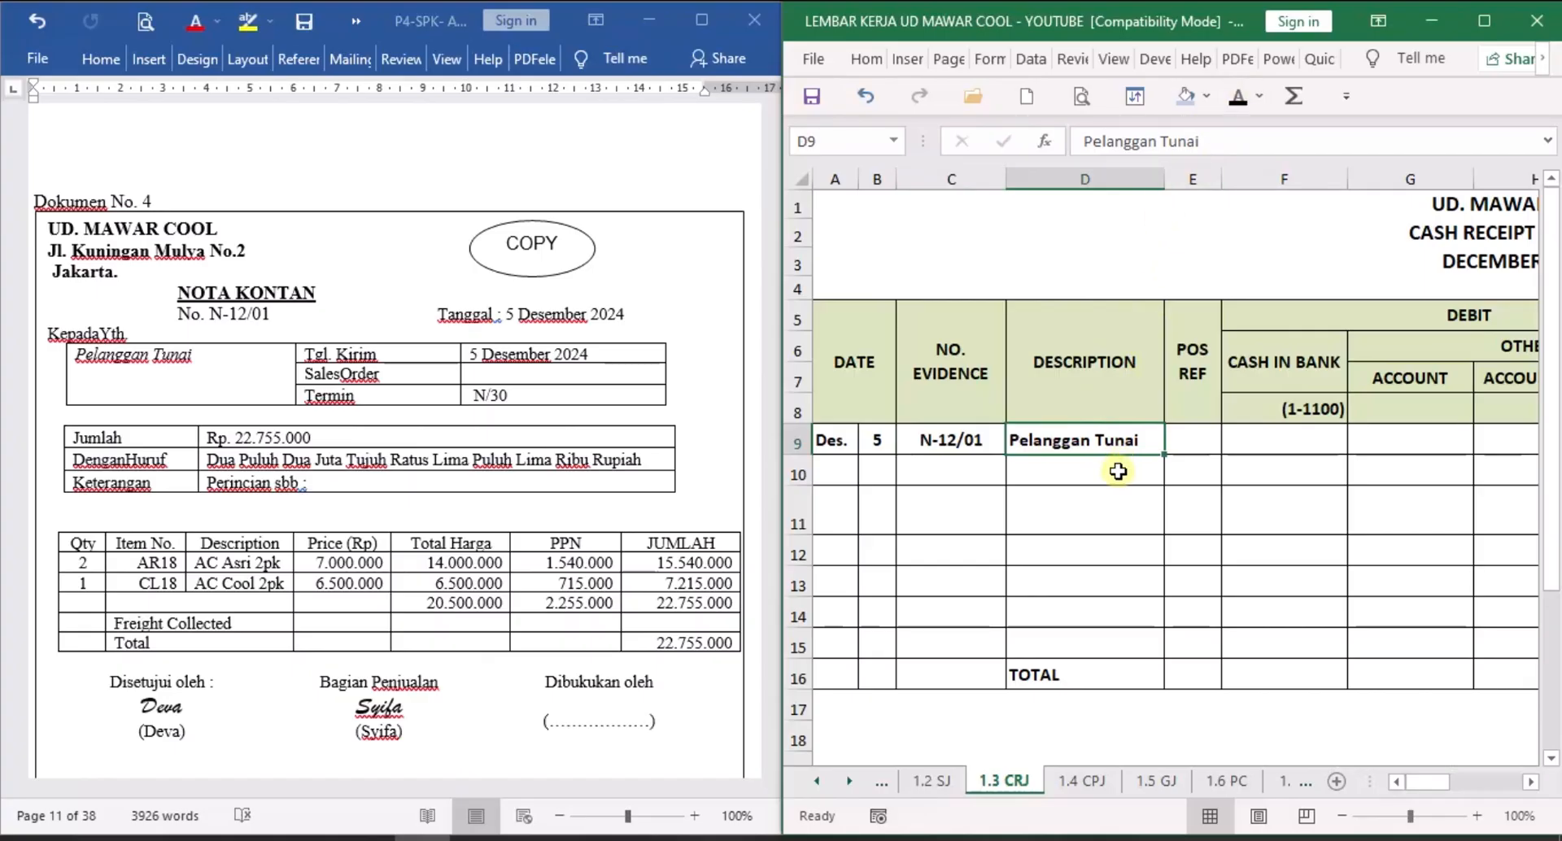
{"action": "left_click", "coordinate": [1289, 439]}
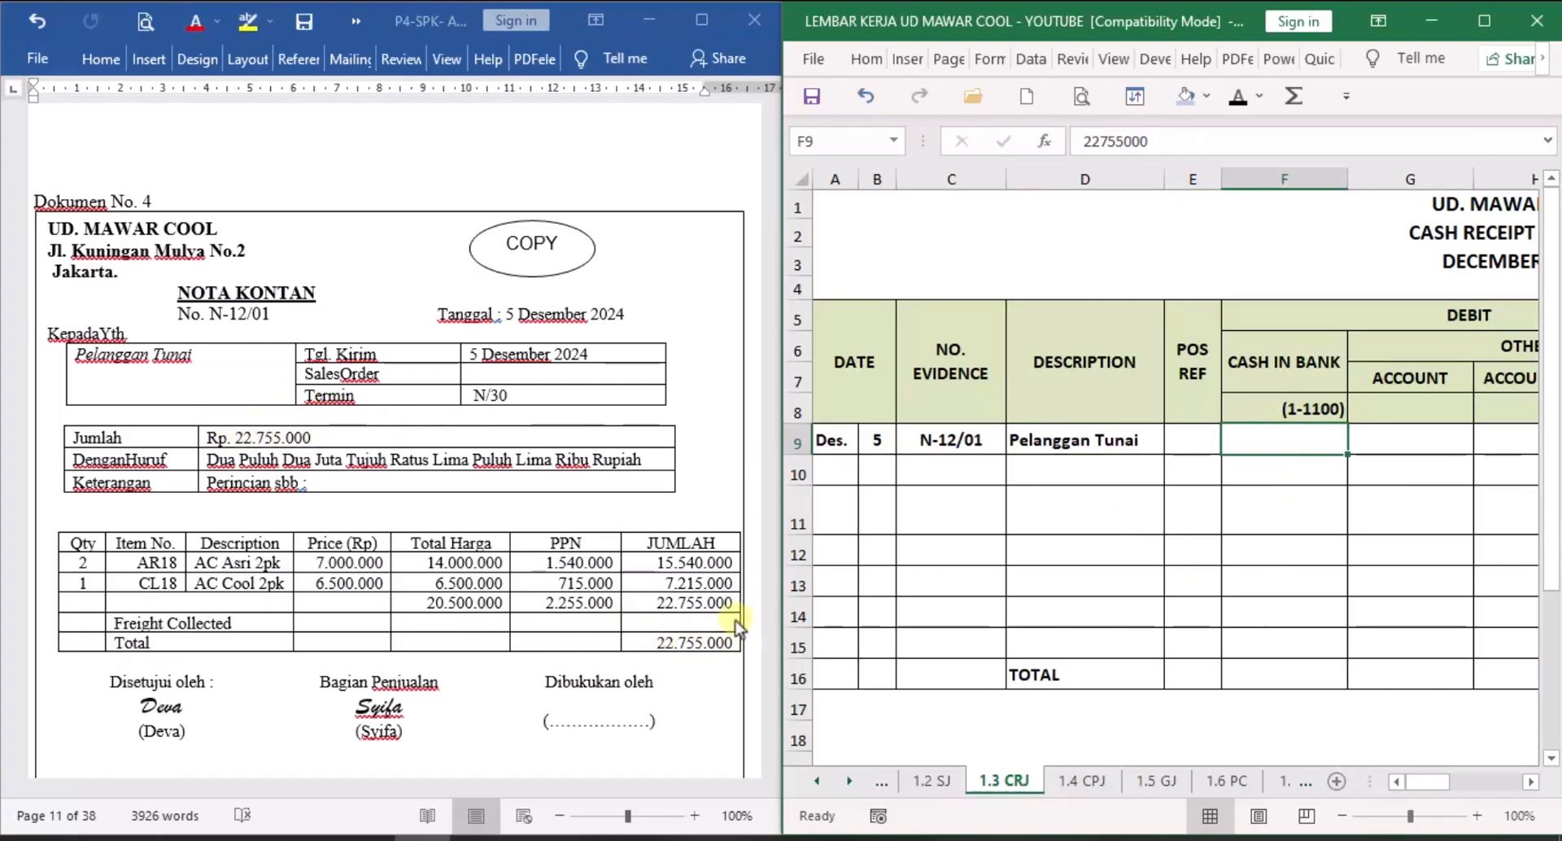
{"action": "left_click", "coordinate": [1238, 96]}
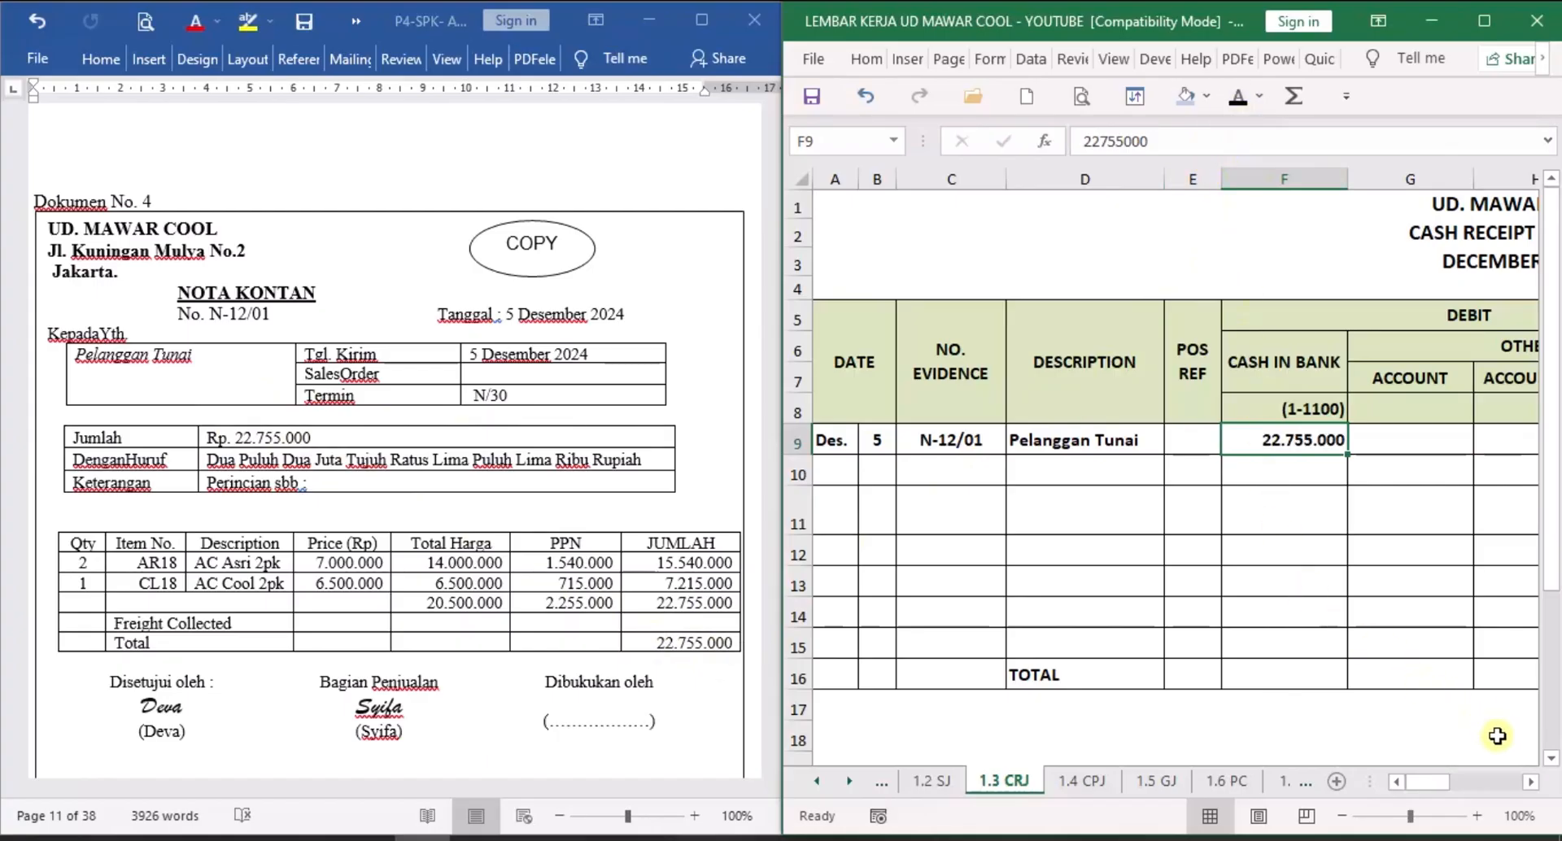
Reveal row 9's other credit account Sales, account number 4-1100 and total 20.500.000 with black text.
{"action": "left_click", "coordinate": [1532, 785]}
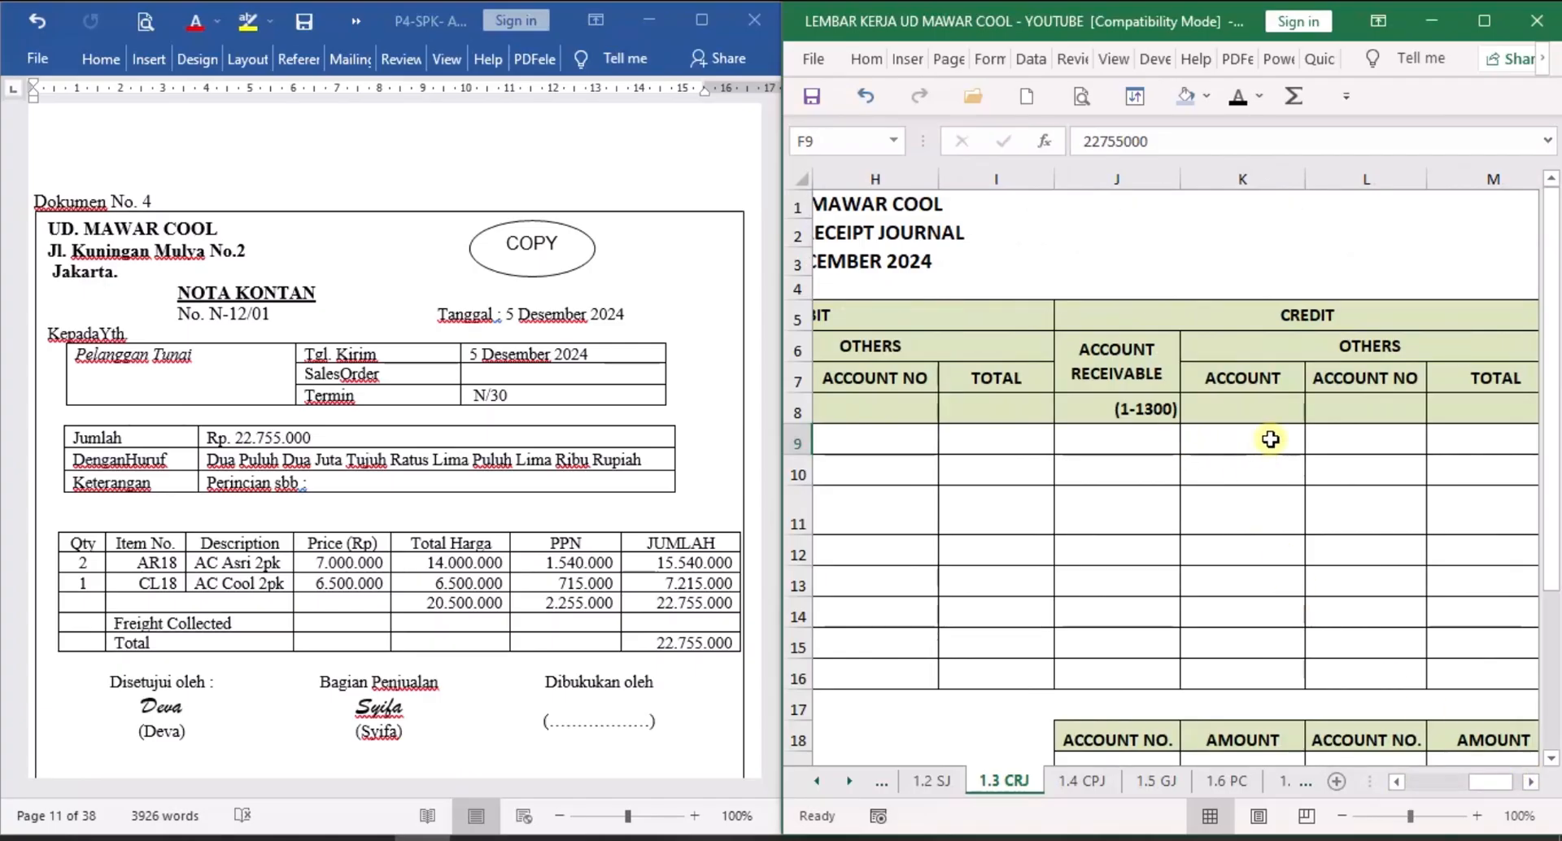
{"action": "left_click", "coordinate": [1531, 781]}
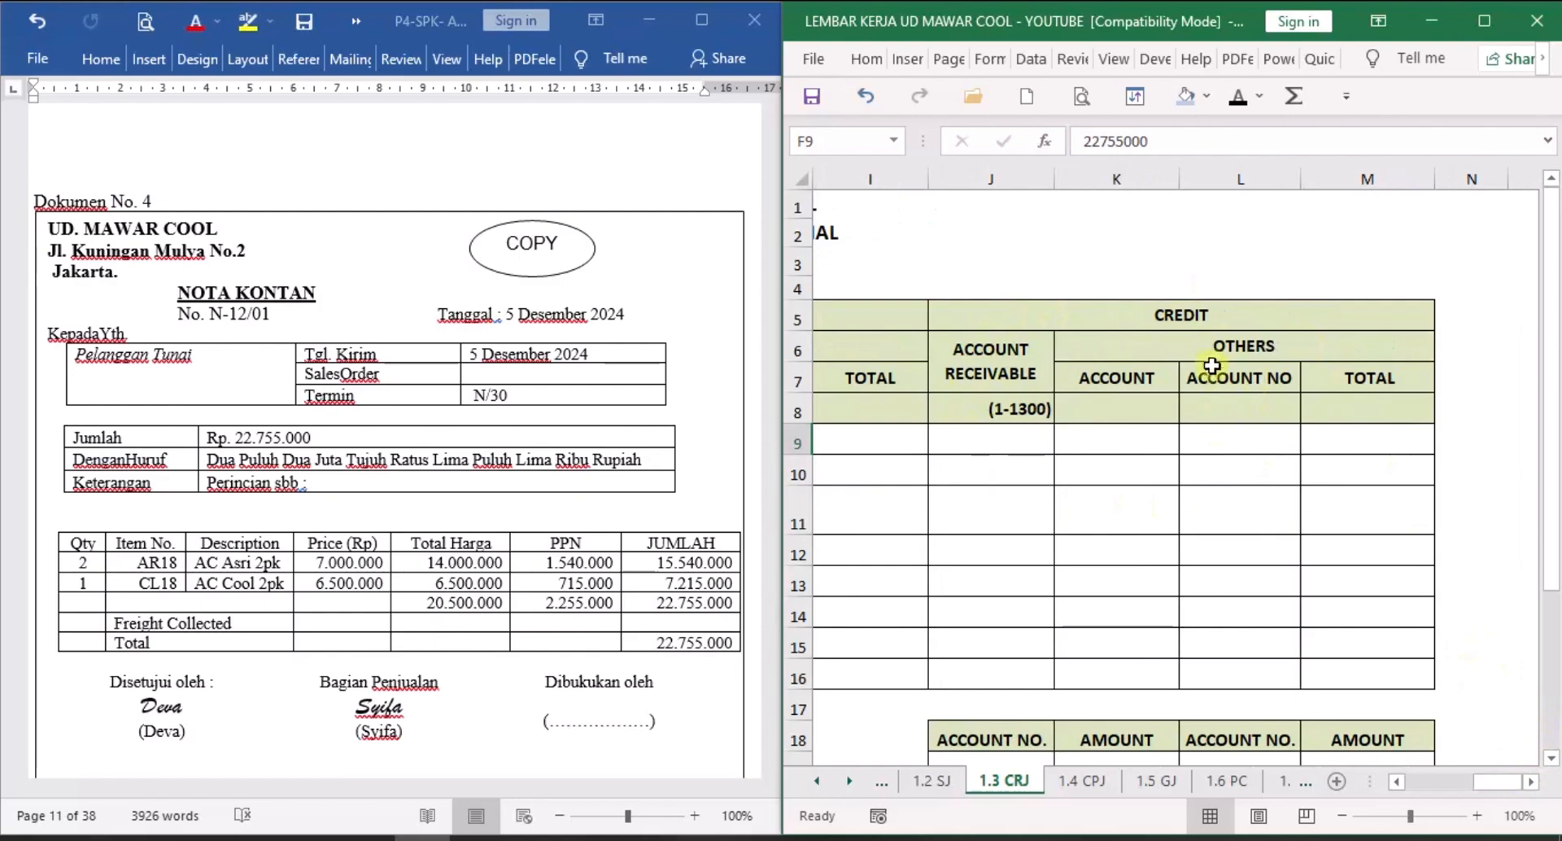
{"action": "left_click", "coordinate": [1145, 444]}
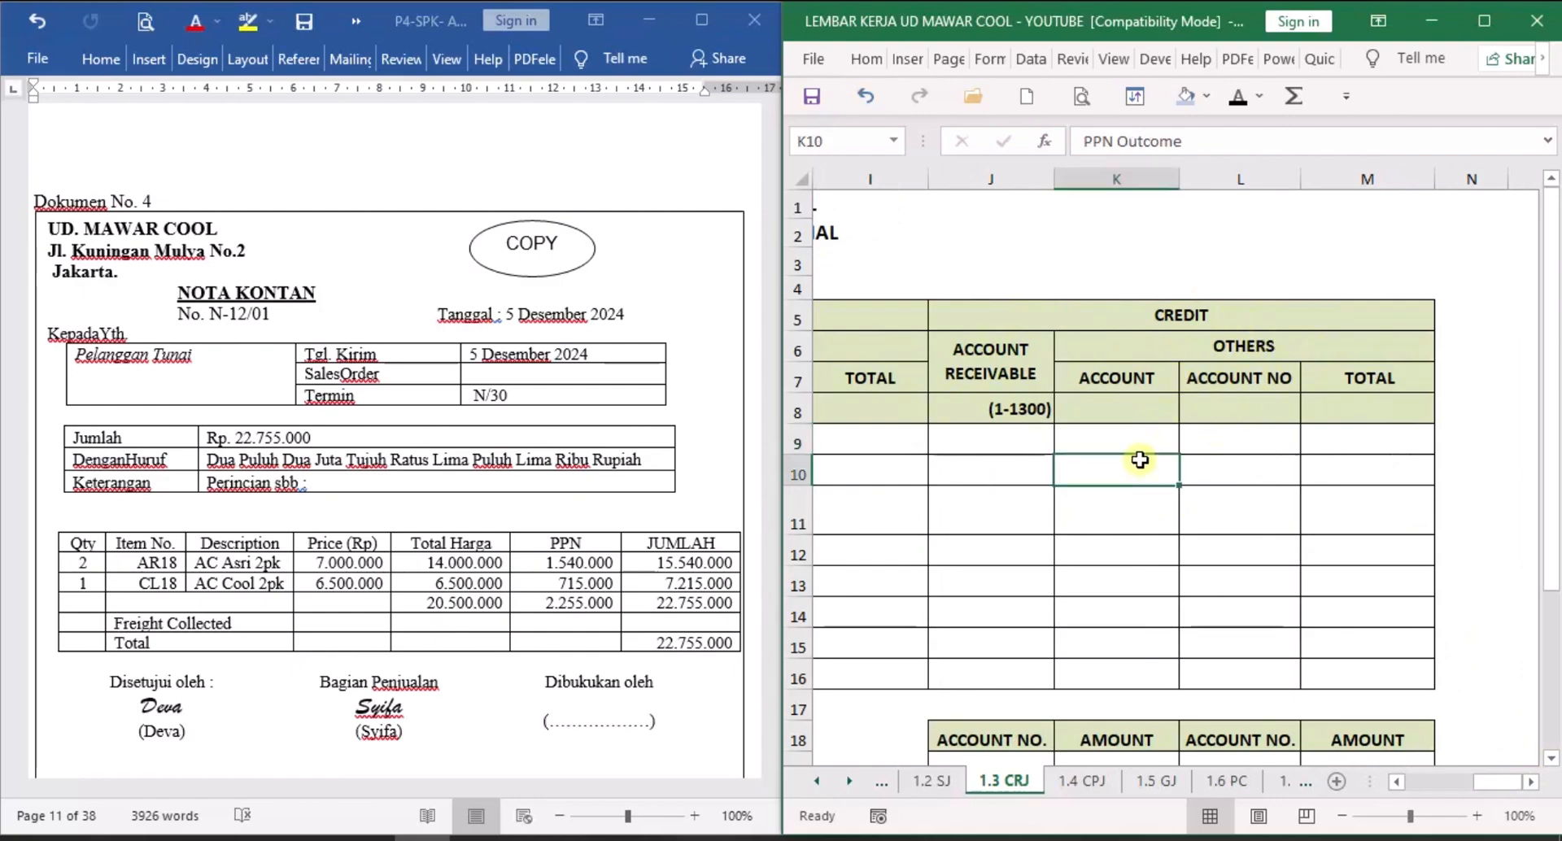
{"action": "left_click", "coordinate": [1233, 96]}
{"action": "left_click", "coordinate": [1253, 439]}
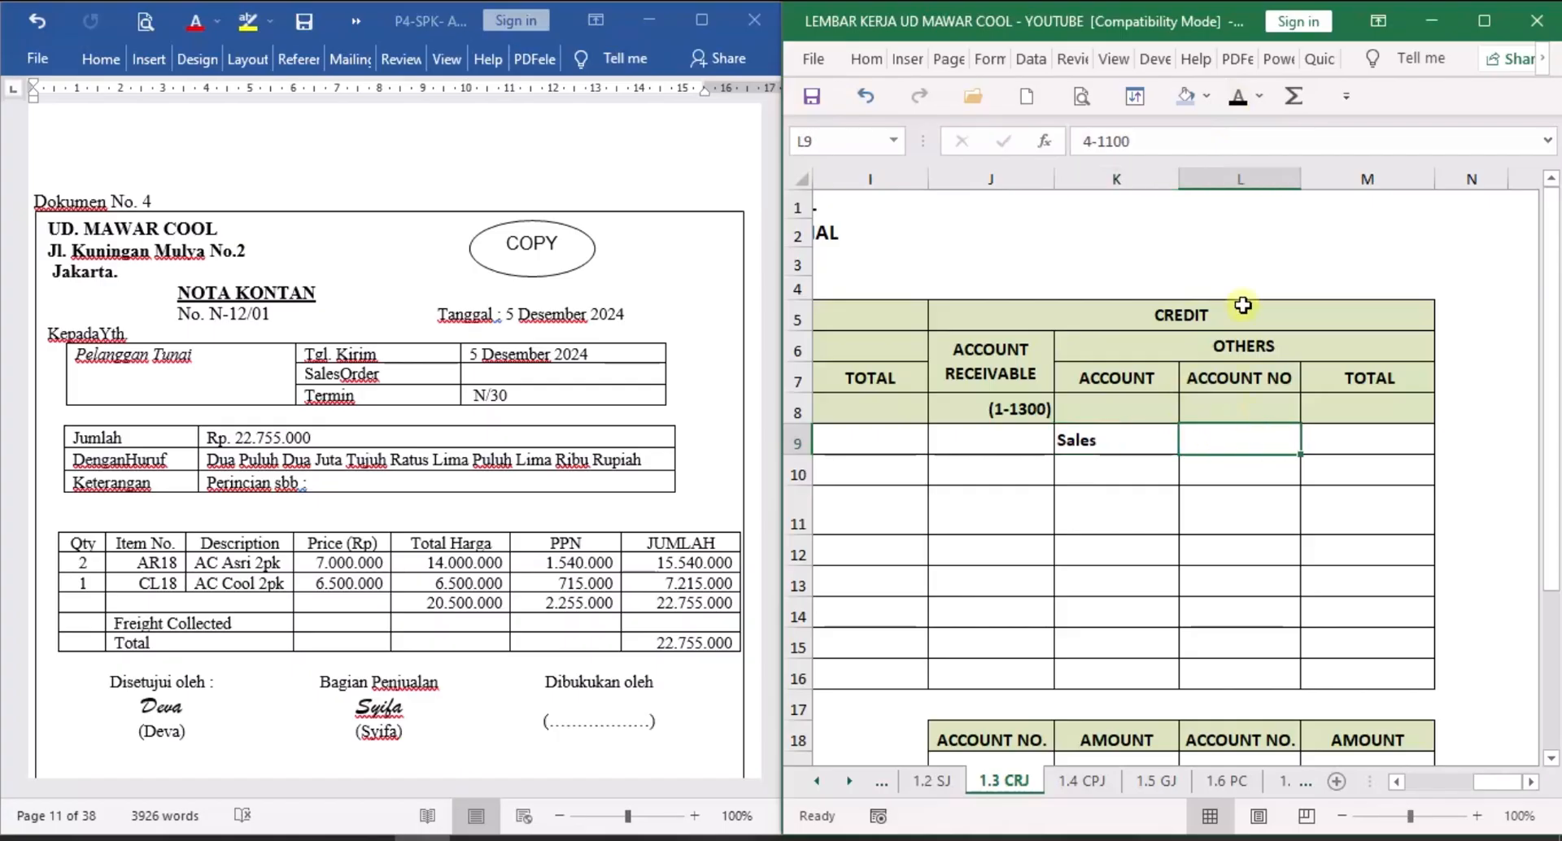
{"action": "left_click", "coordinate": [1235, 96]}
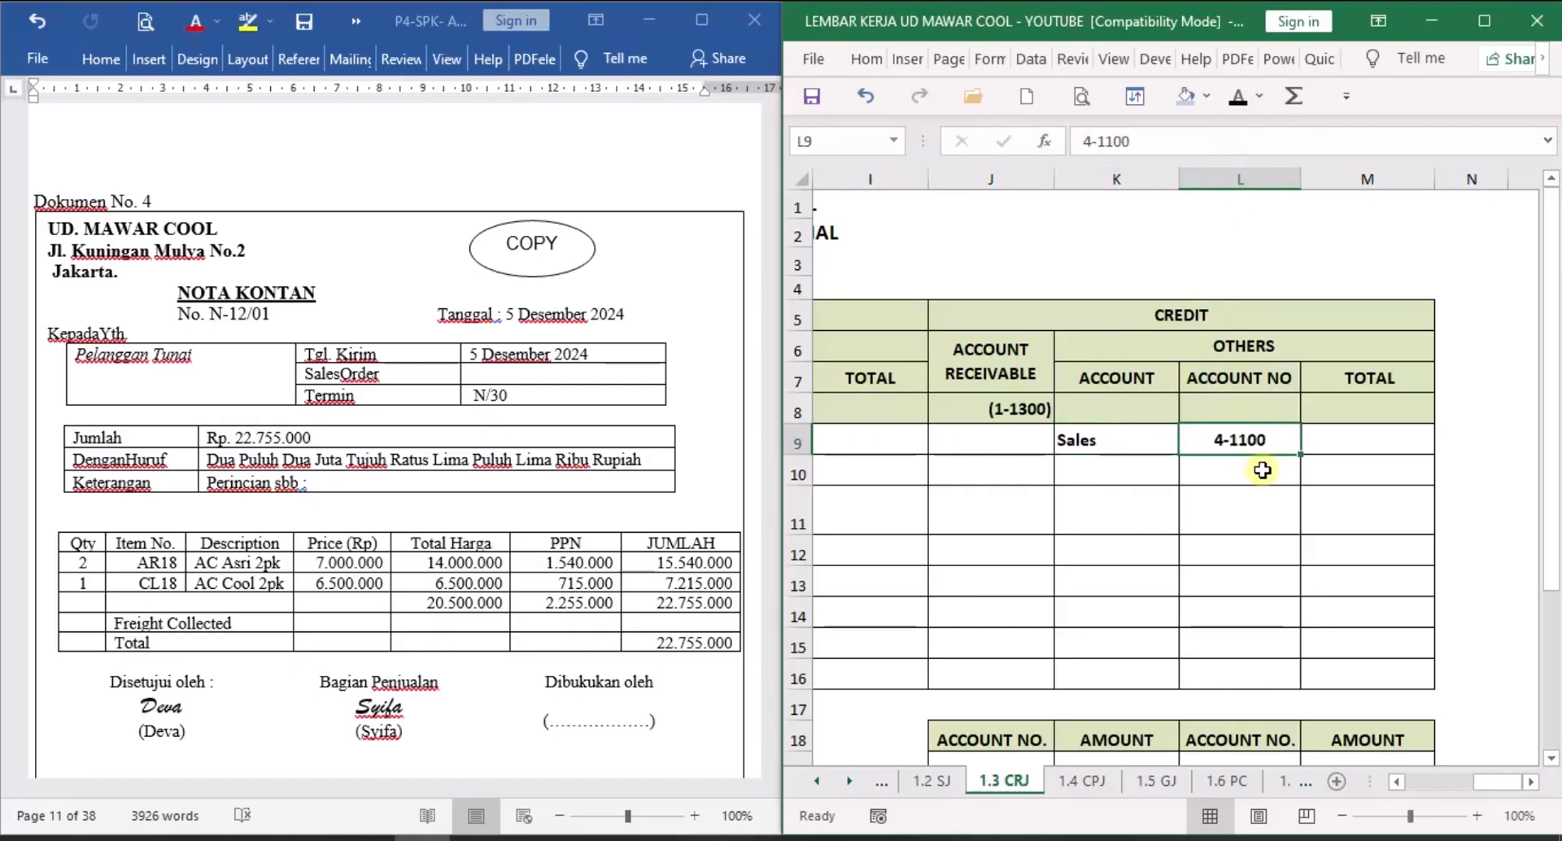
{"action": "left_click", "coordinate": [1351, 440]}
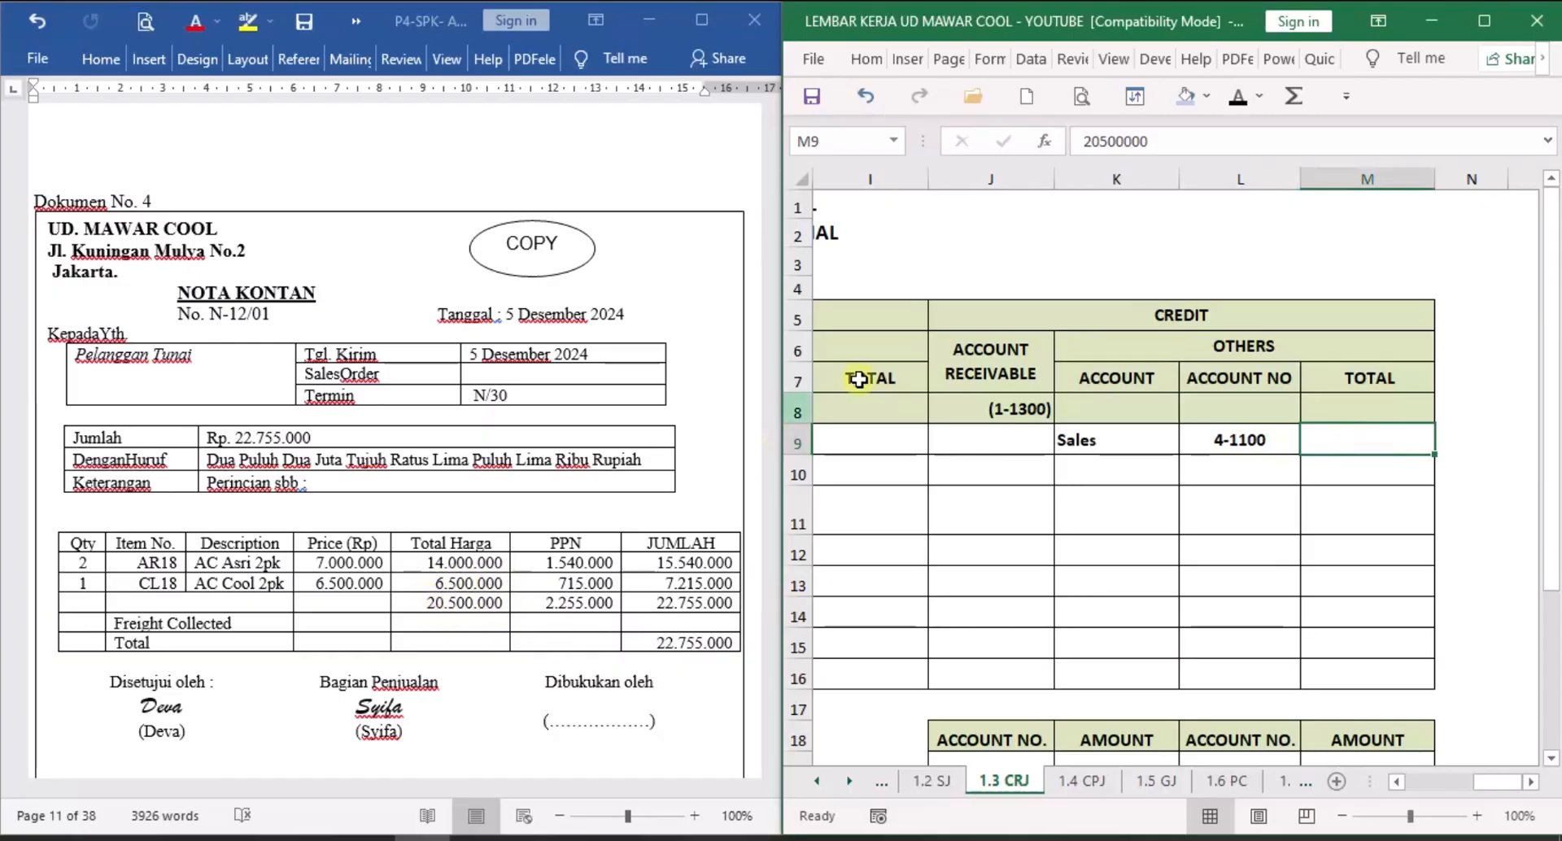
{"action": "left_click", "coordinate": [1235, 96]}
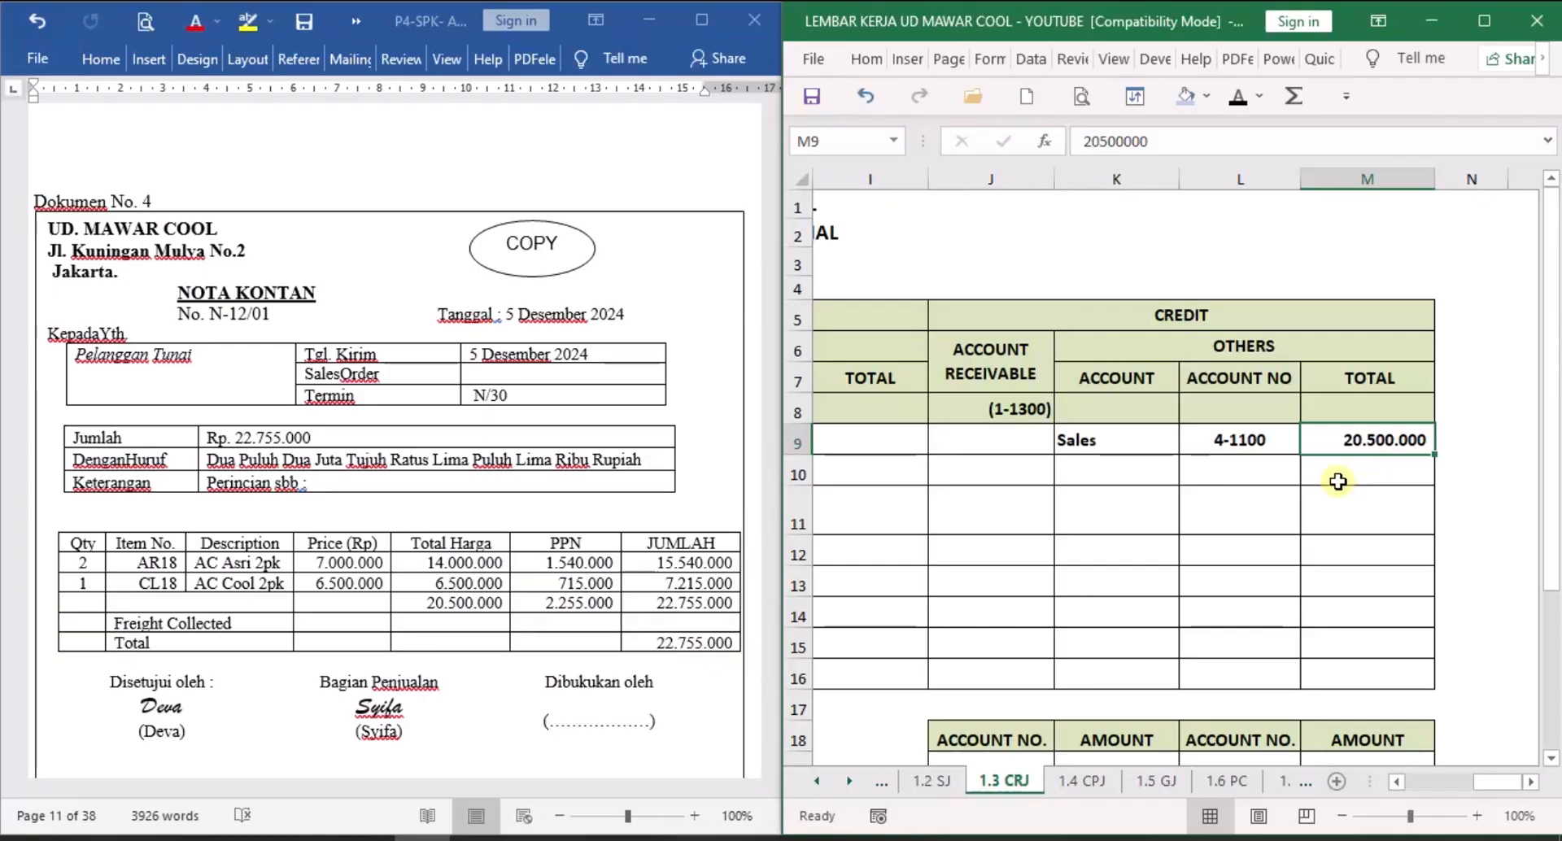
Colour row 10's other credit entry black: account PPN Outcome, account number 2-1800 and total 2.255.000.
{"action": "left_click", "coordinate": [1115, 472]}
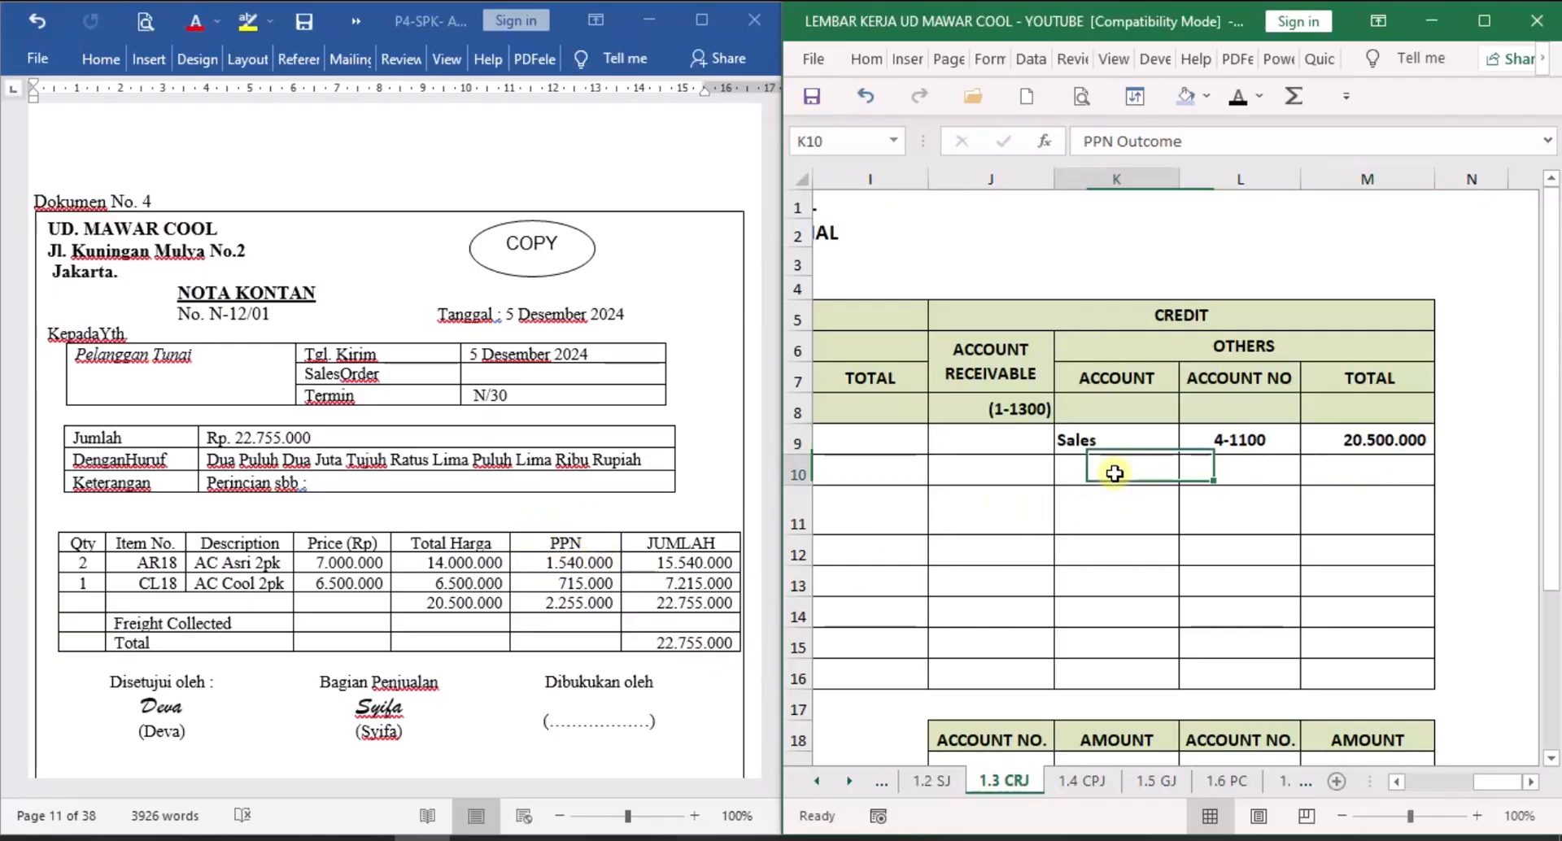
{"action": "left_click", "coordinate": [1236, 99]}
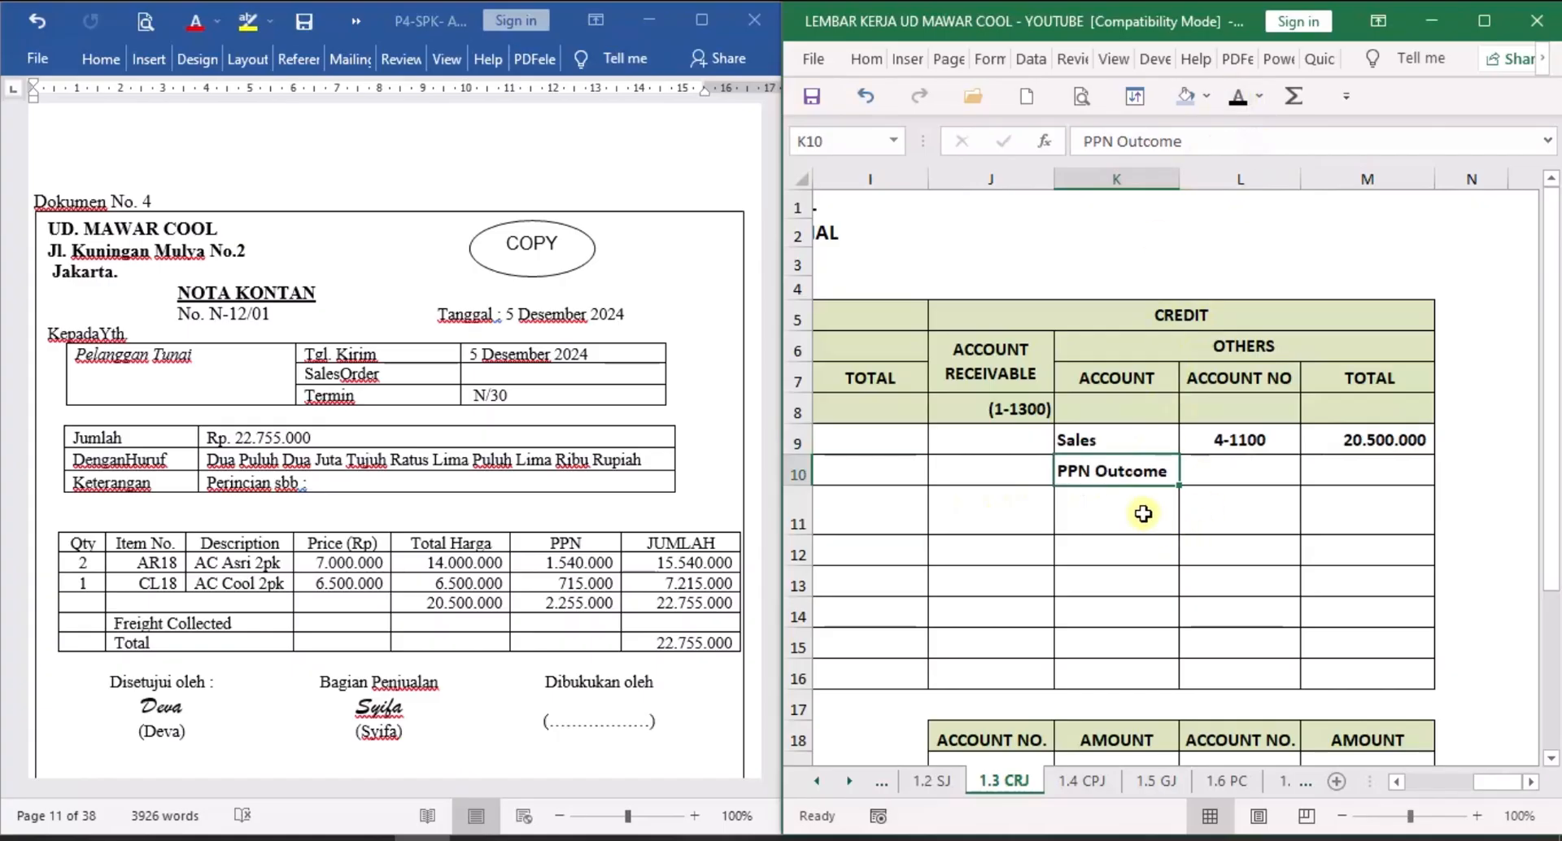
{"action": "left_click", "coordinate": [1247, 473]}
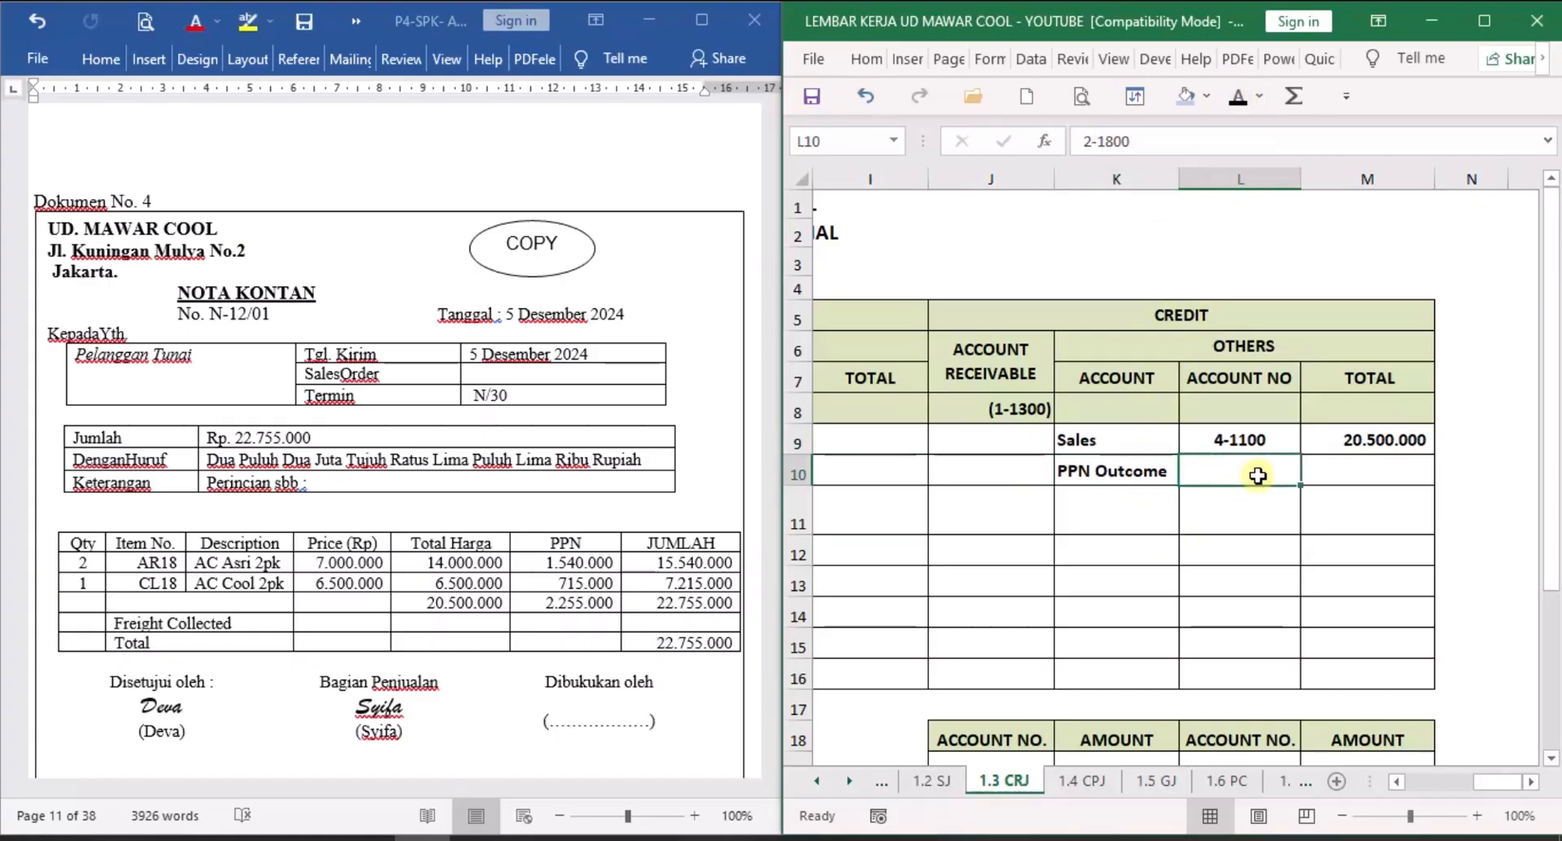
{"action": "left_click", "coordinate": [1240, 103]}
{"action": "left_click", "coordinate": [1327, 469]}
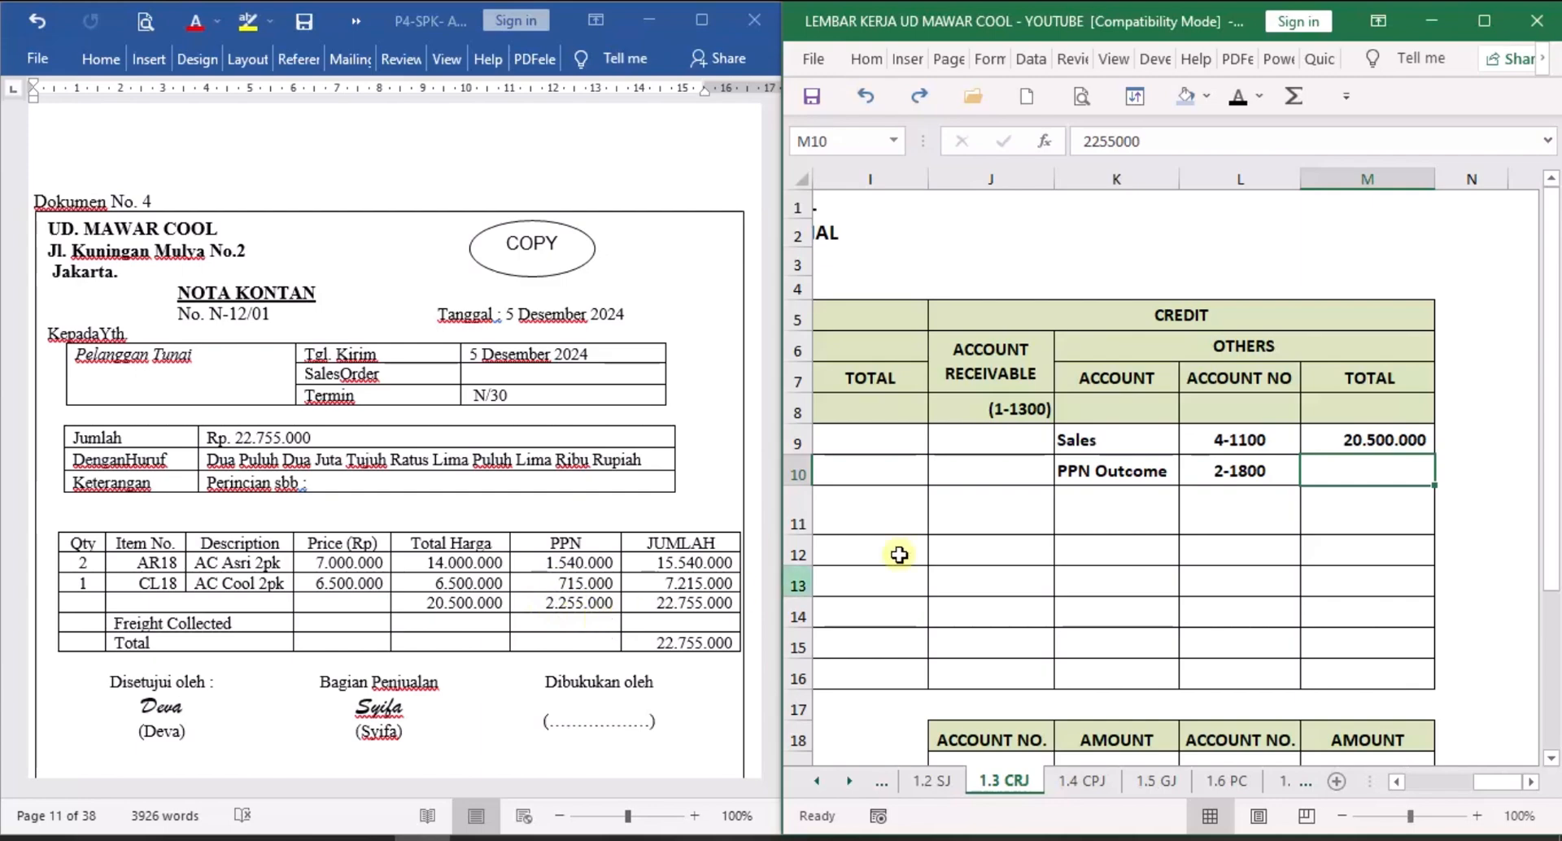
{"action": "left_click", "coordinate": [1242, 111]}
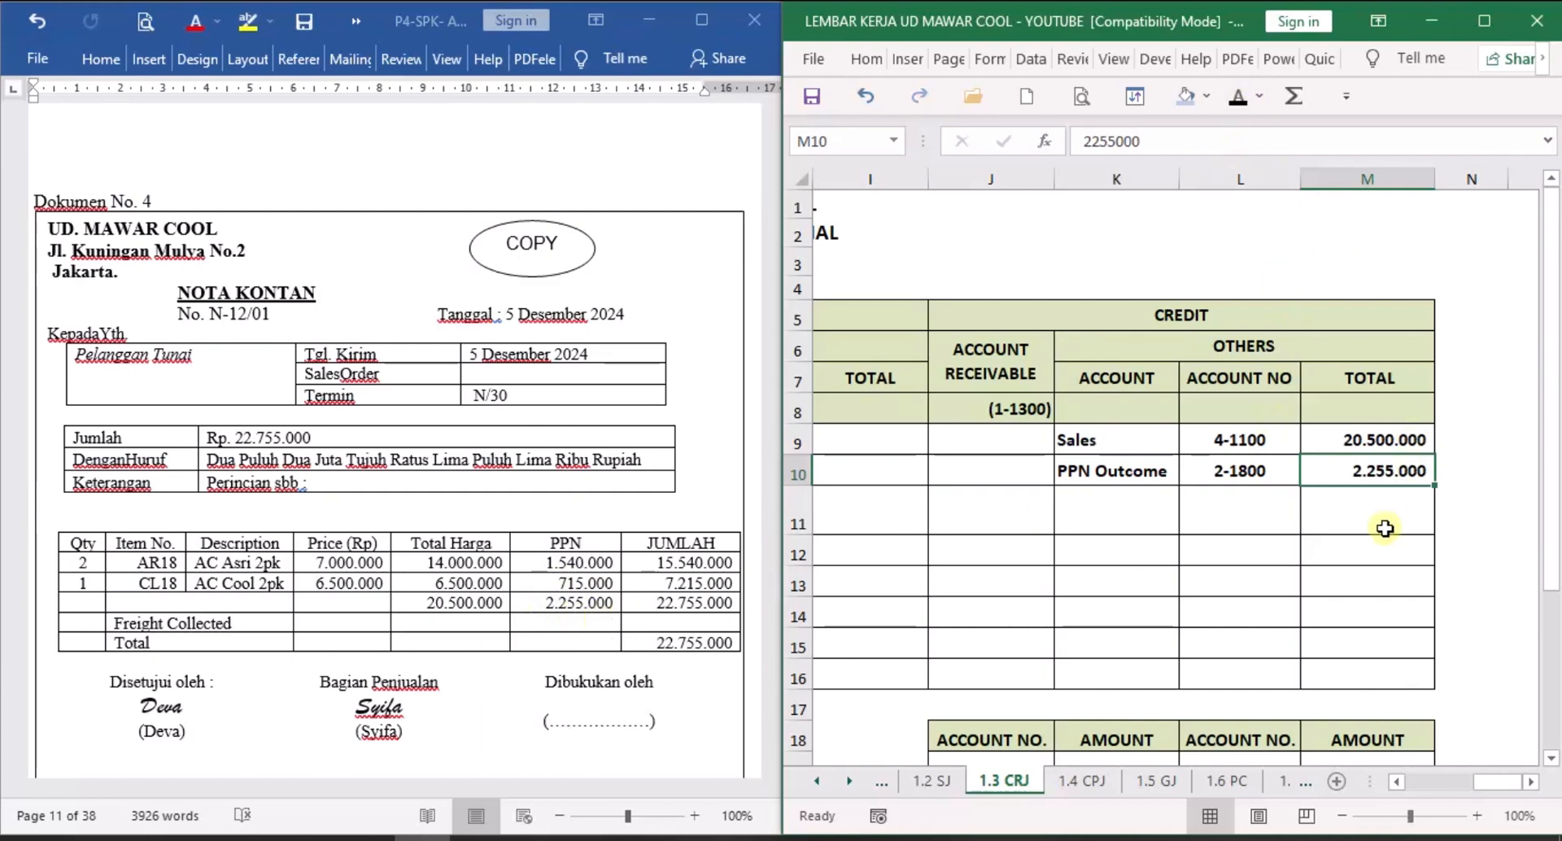
Reveal row 11's other debit account Cost of Goods Sold and account number 5-1100 with black text.
{"action": "left_click", "coordinate": [1397, 782]}
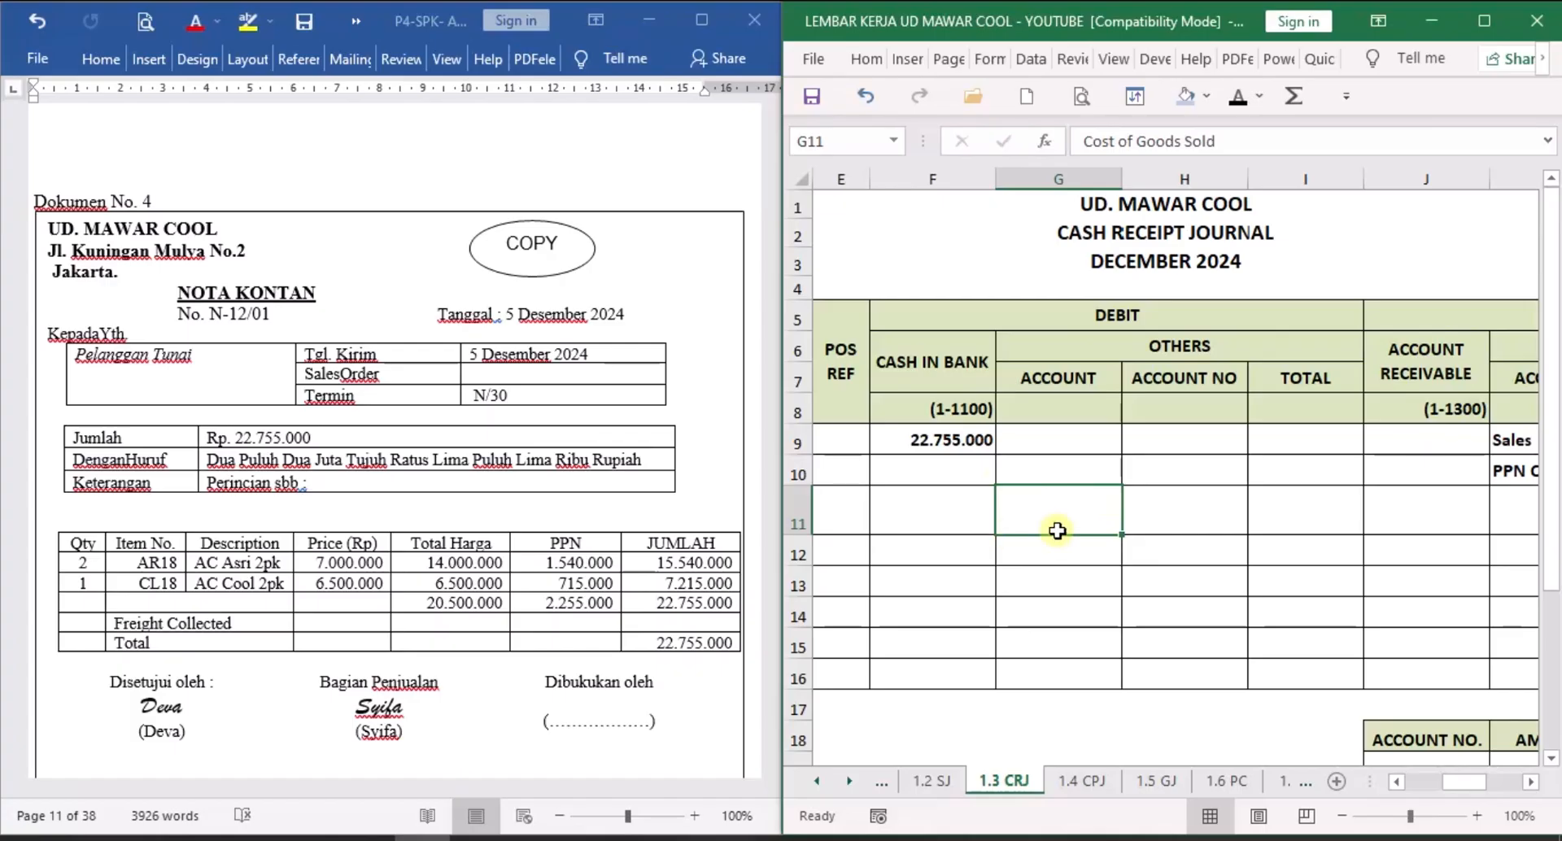
{"action": "left_click", "coordinate": [1236, 98]}
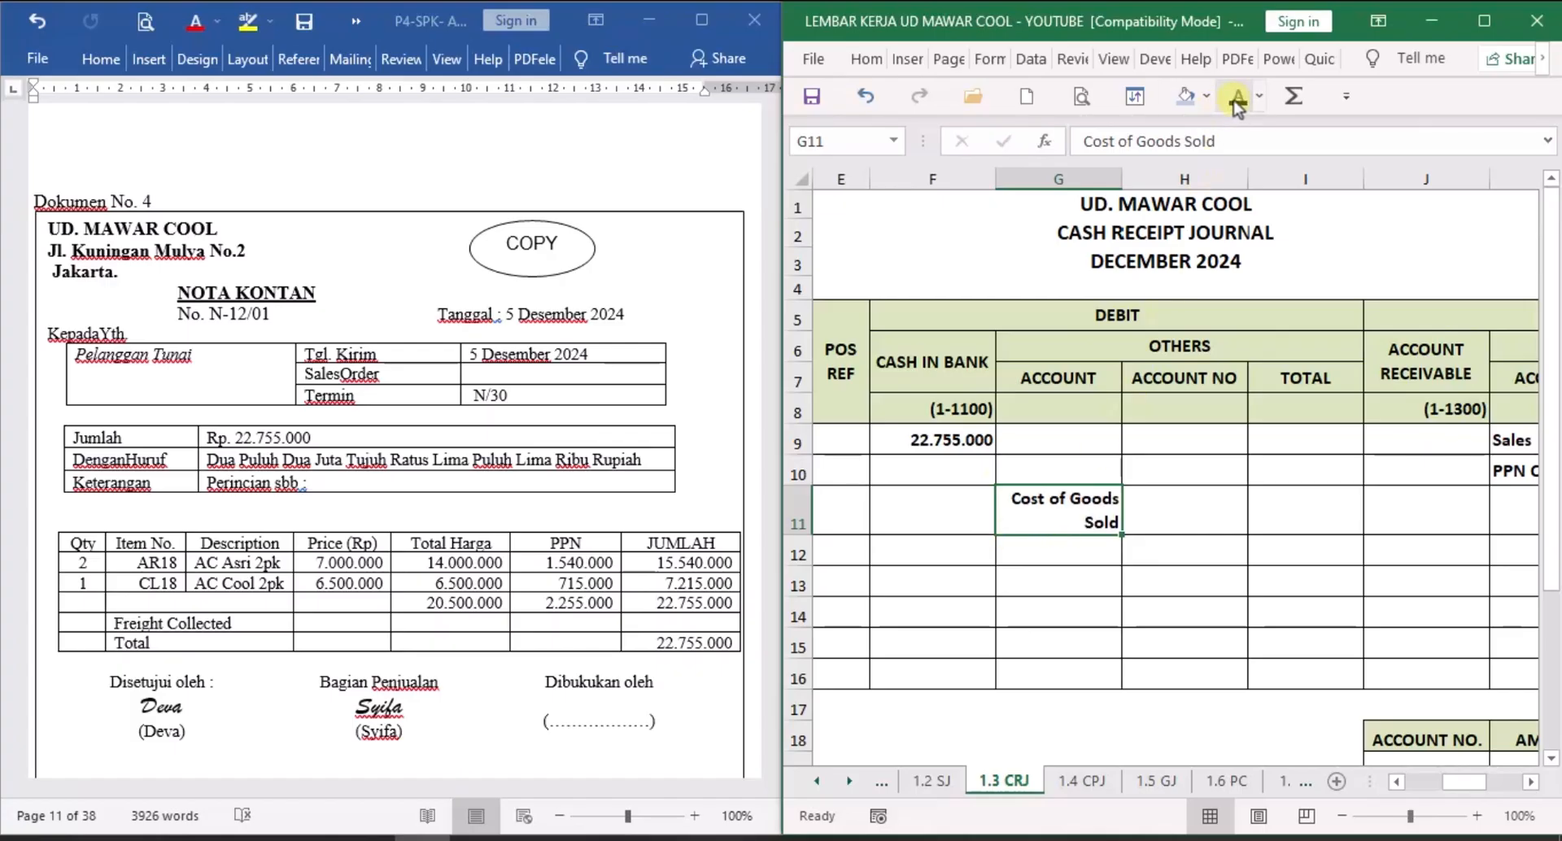
{"action": "left_click", "coordinate": [1182, 509]}
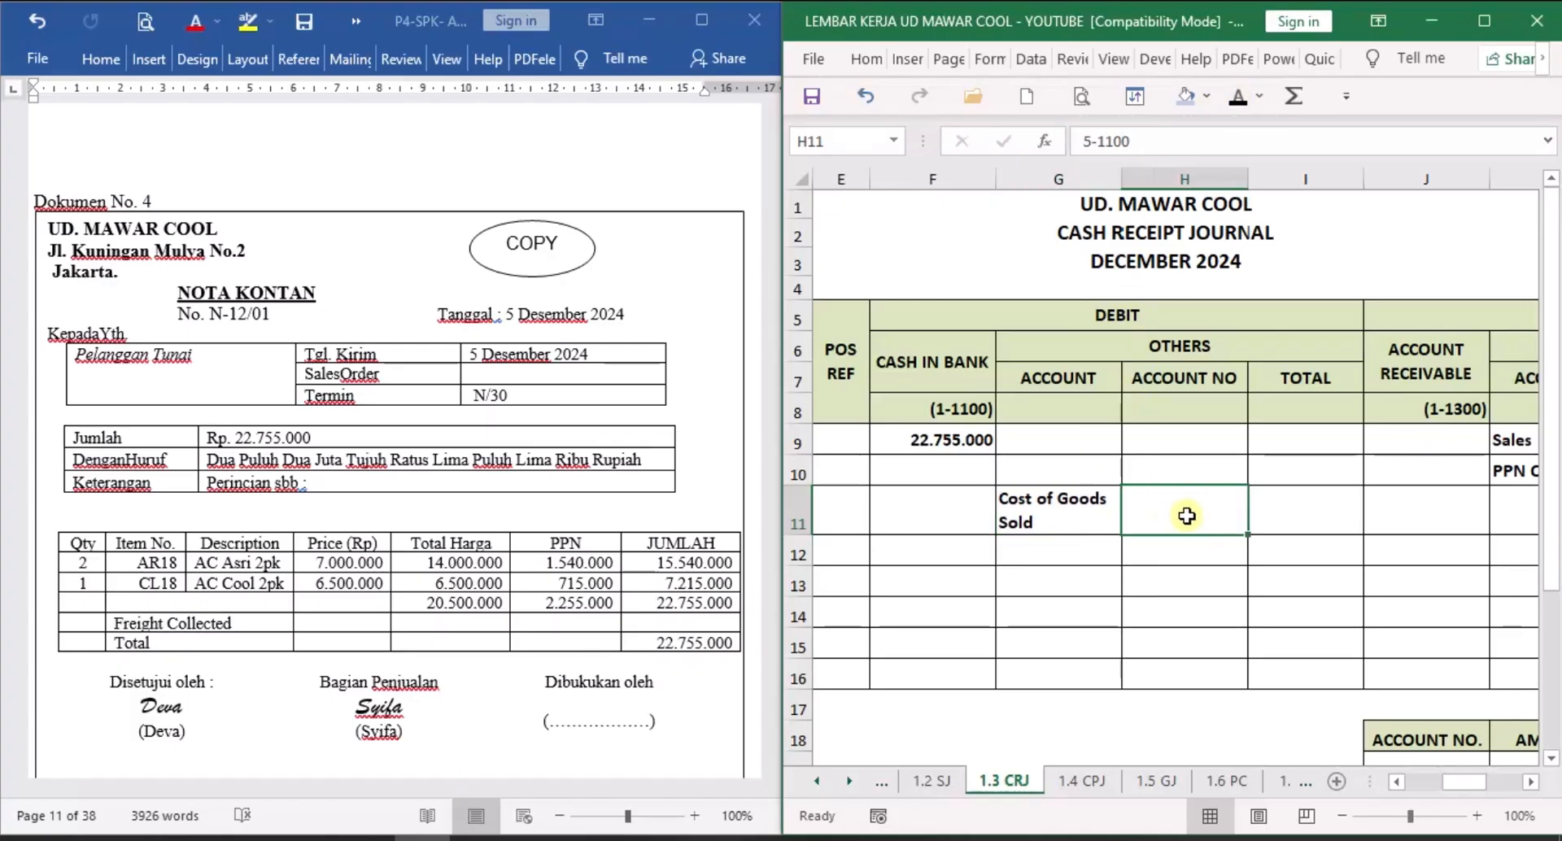
{"action": "left_click", "coordinate": [1235, 99]}
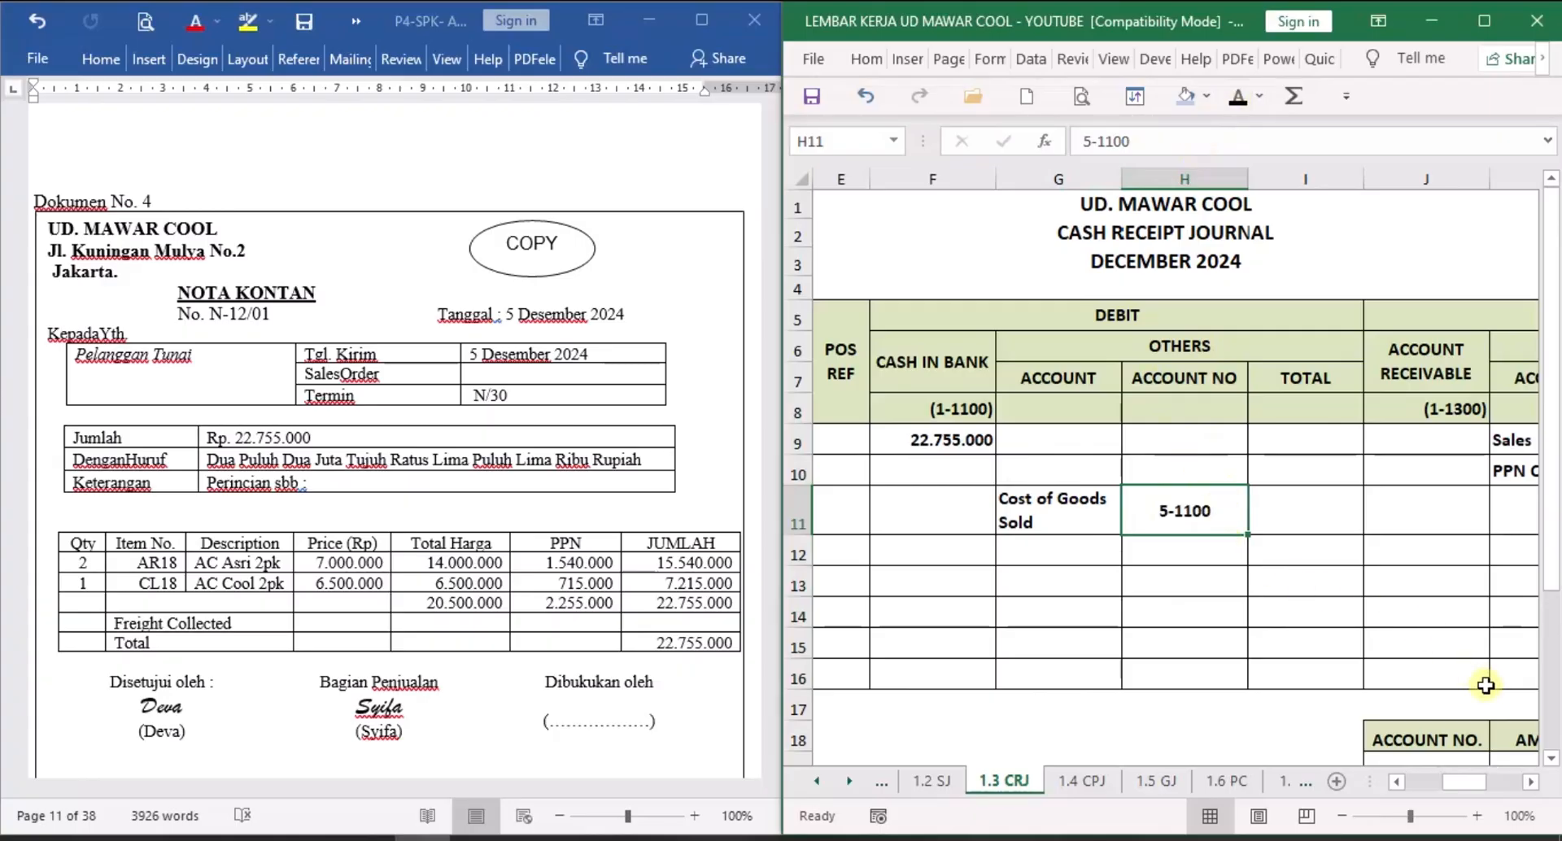
Reveal row 11's other credit account Merchandise Inventory and account number 1-1500 with black text.
{"action": "left_click", "coordinate": [1528, 782]}
{"action": "left_click", "coordinate": [1528, 782]}
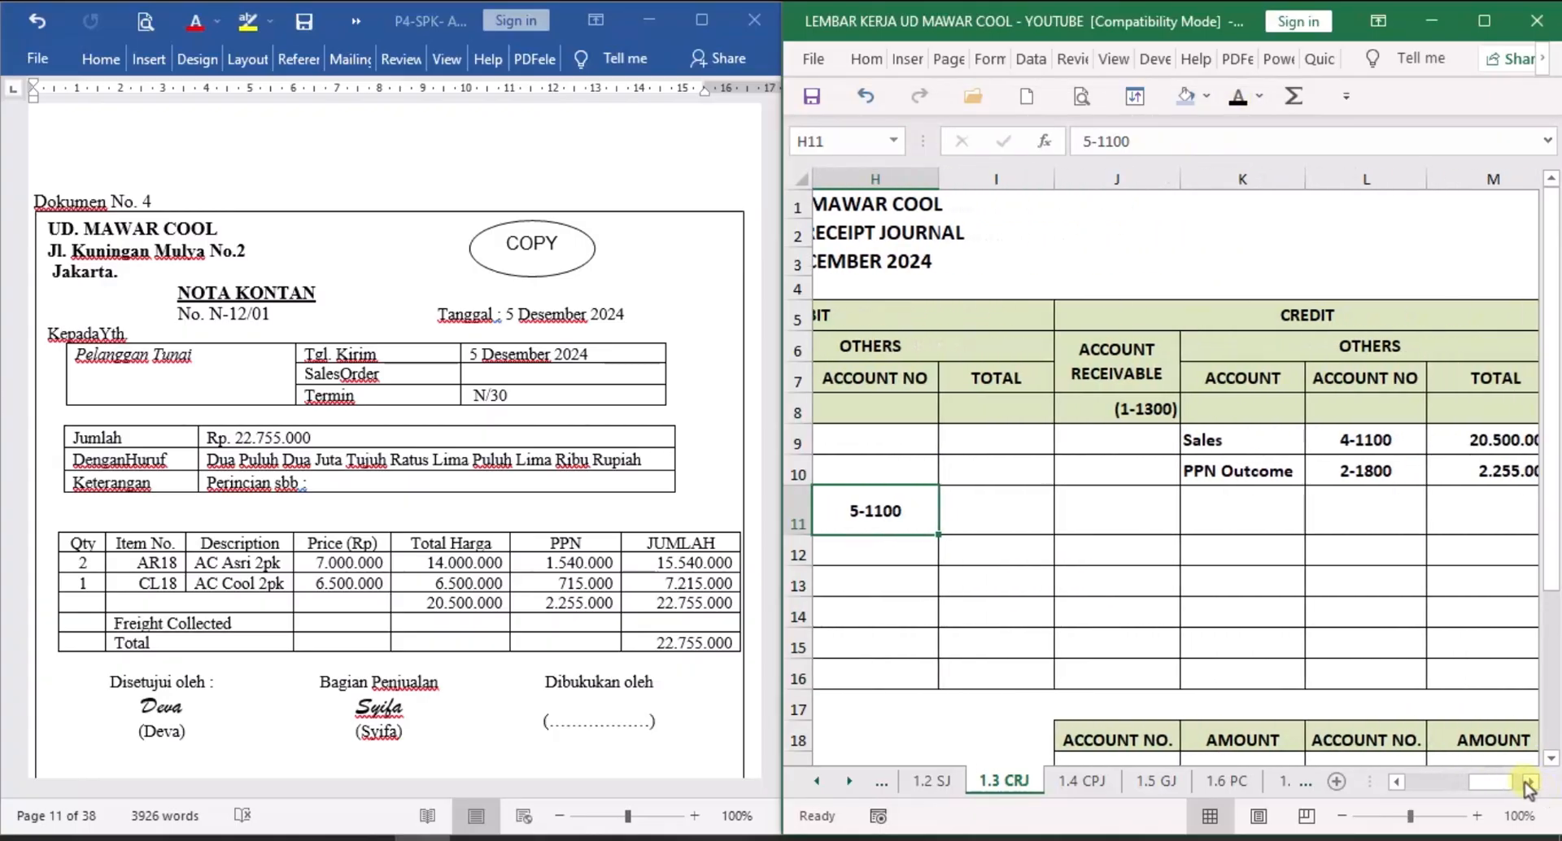
{"action": "left_click", "coordinate": [1270, 509]}
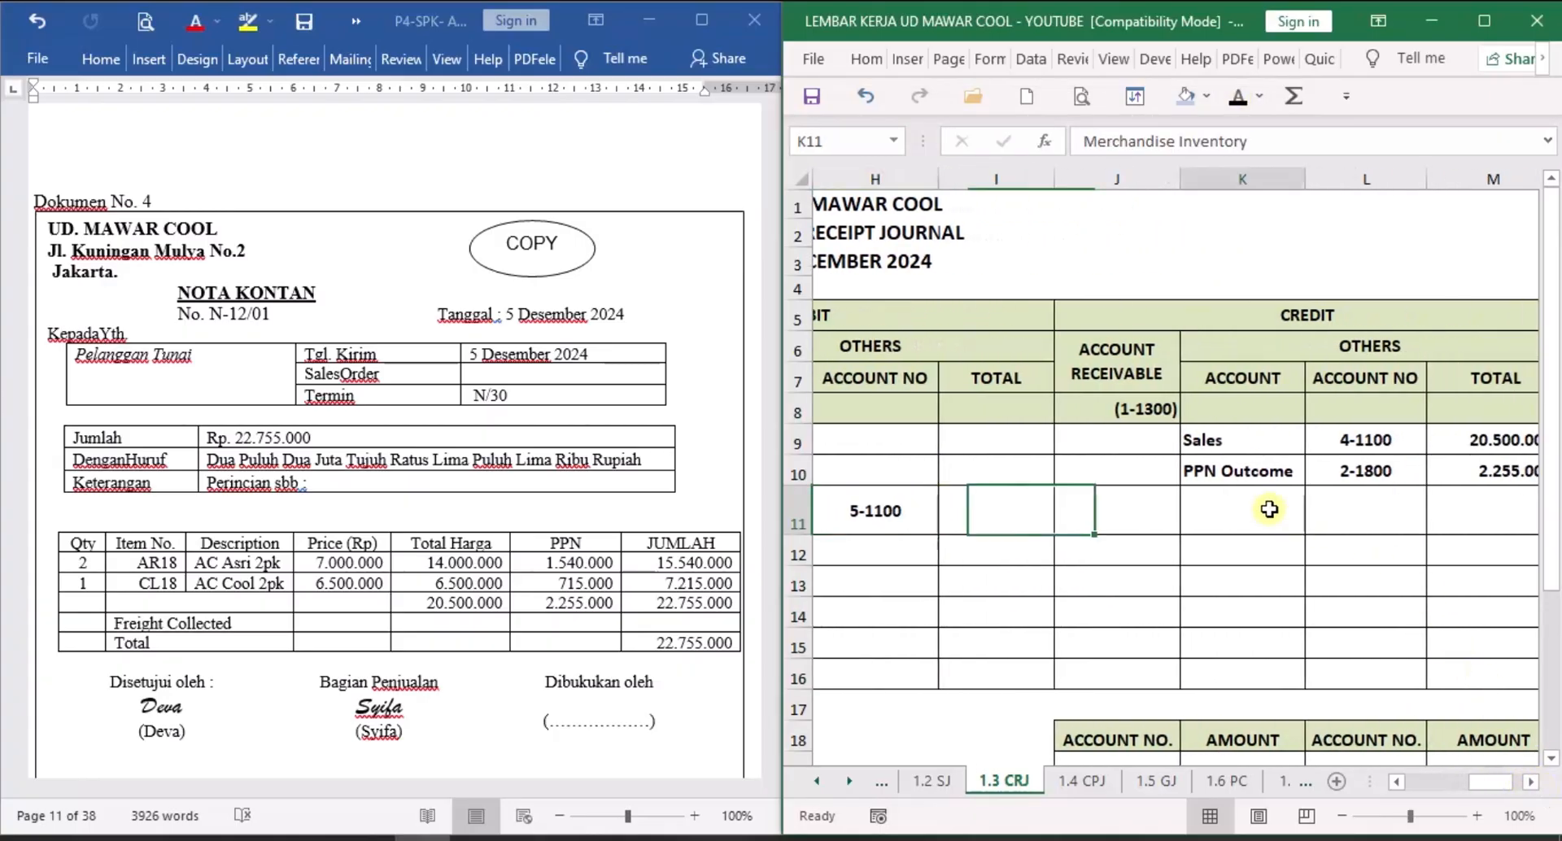
{"action": "left_click", "coordinate": [1237, 98]}
{"action": "left_click", "coordinate": [1383, 509]}
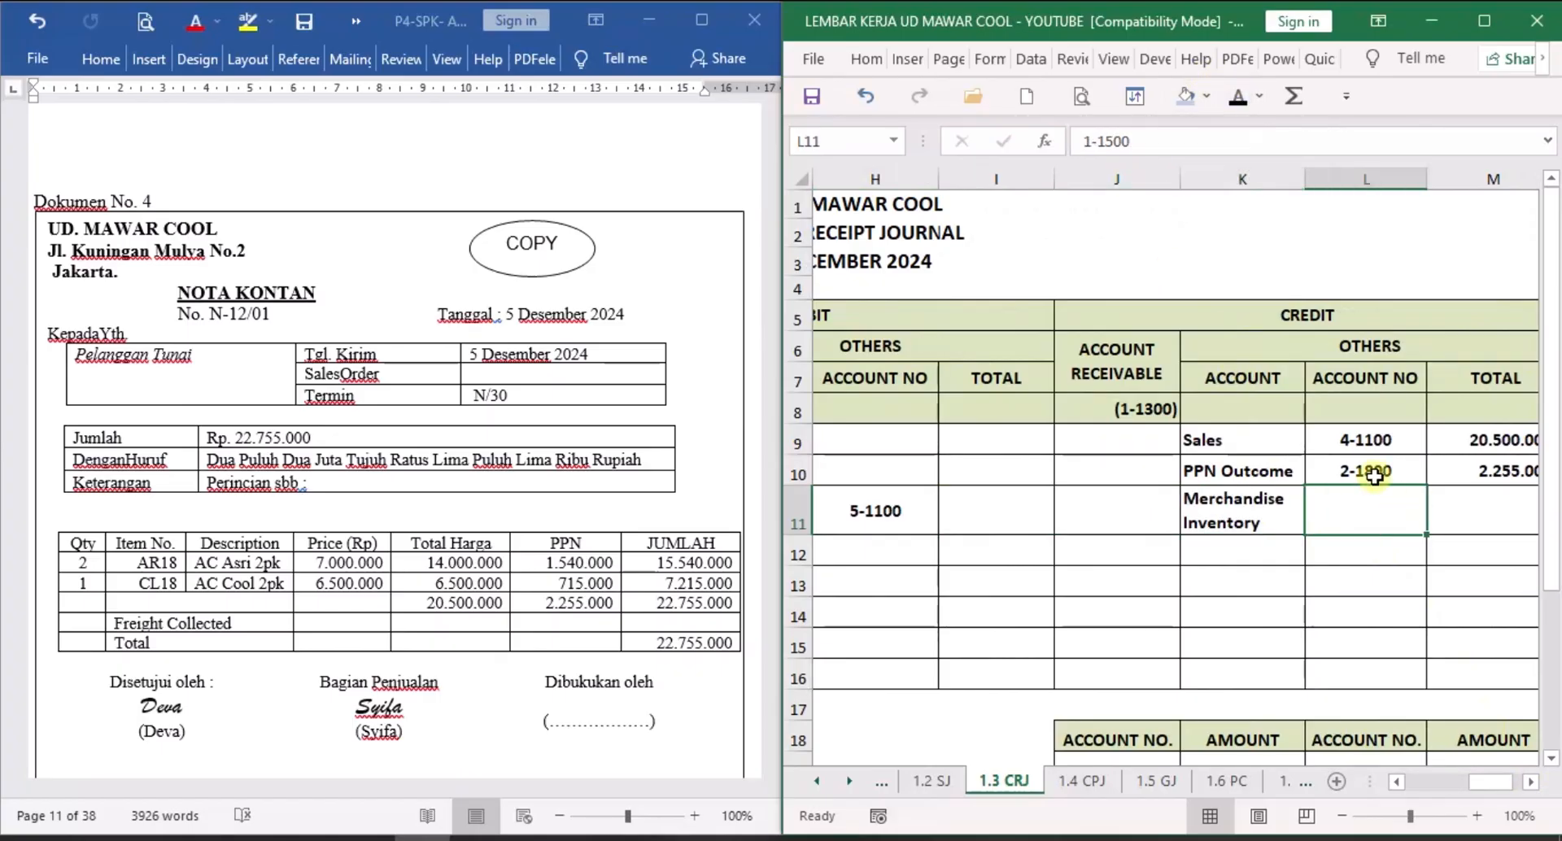
{"action": "left_click", "coordinate": [1237, 98]}
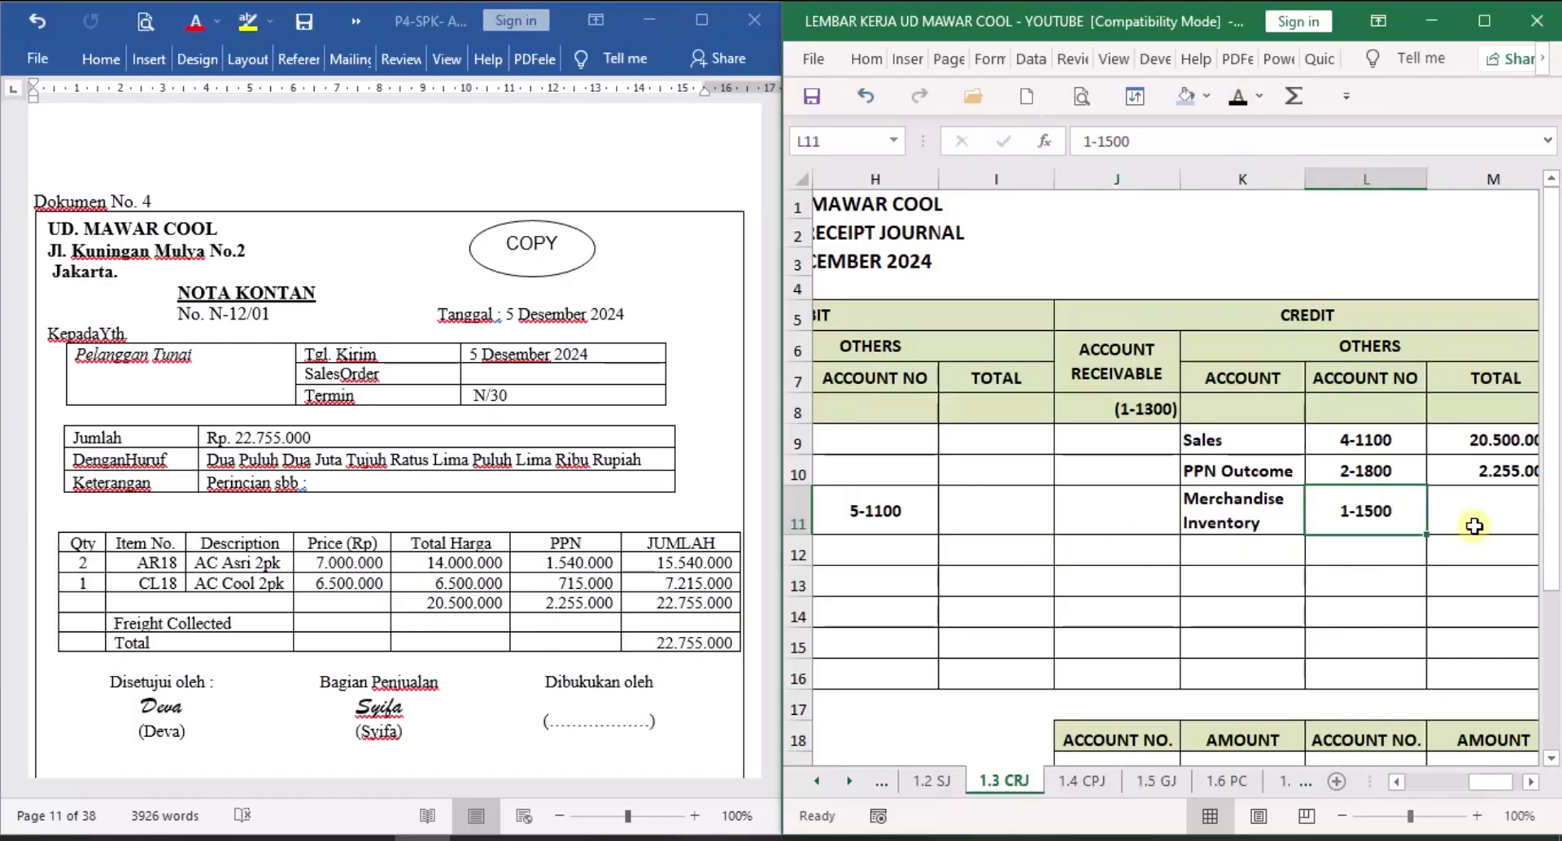
On sheet 1.7 PERSEDIAAN 1, reveal row 12's date, set to 5, evidence number N-12/01 and description "Penjualan Tunai" in black.
{"action": "left_click", "coordinate": [850, 782]}
{"action": "left_click", "coordinate": [849, 781]}
{"action": "left_click", "coordinate": [850, 781]}
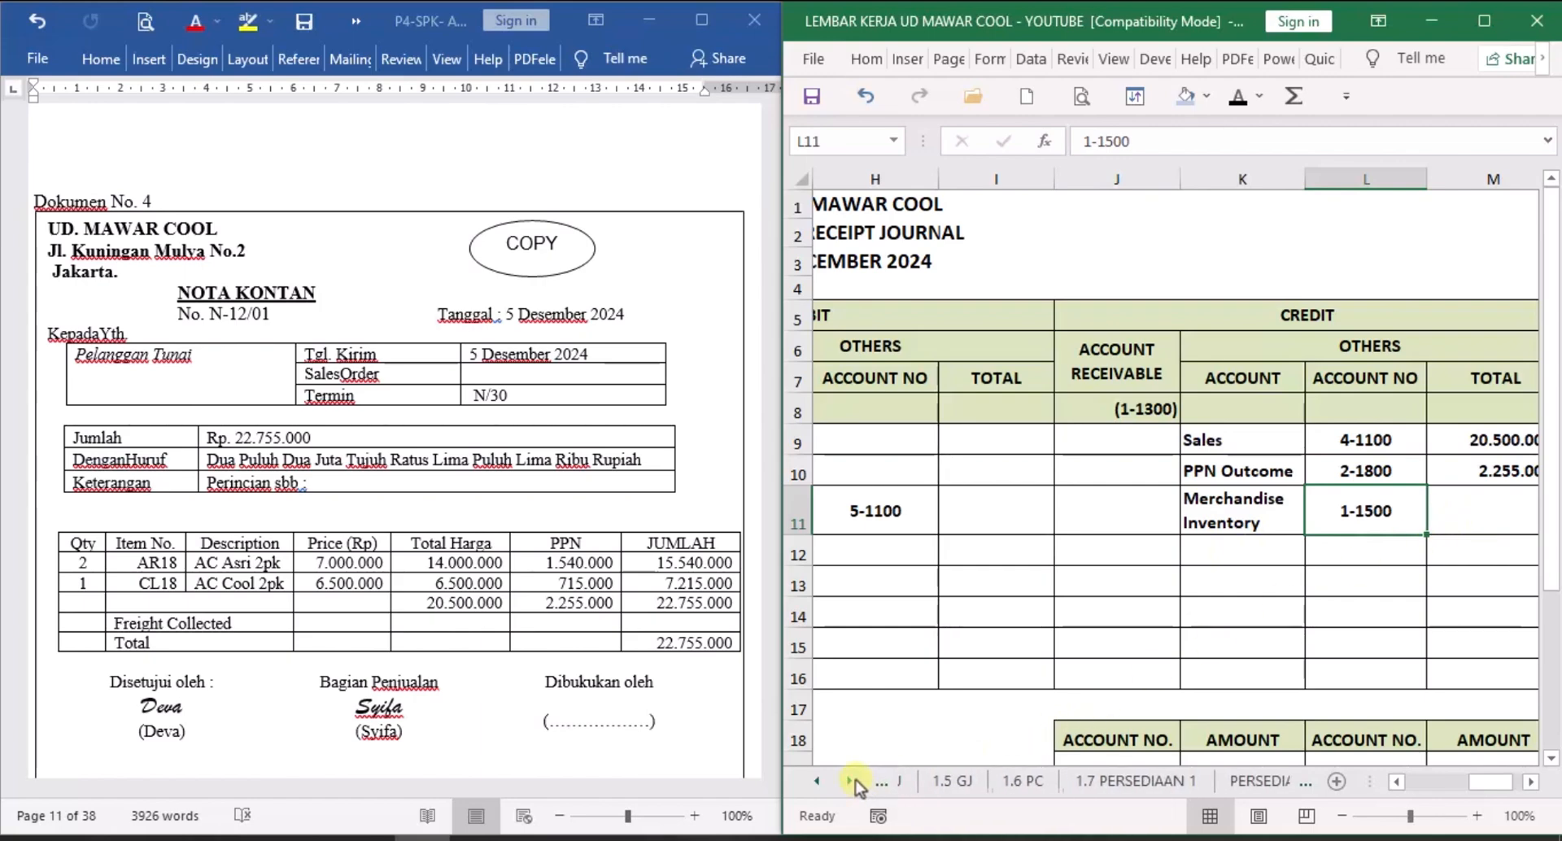
{"action": "left_click", "coordinate": [1131, 782]}
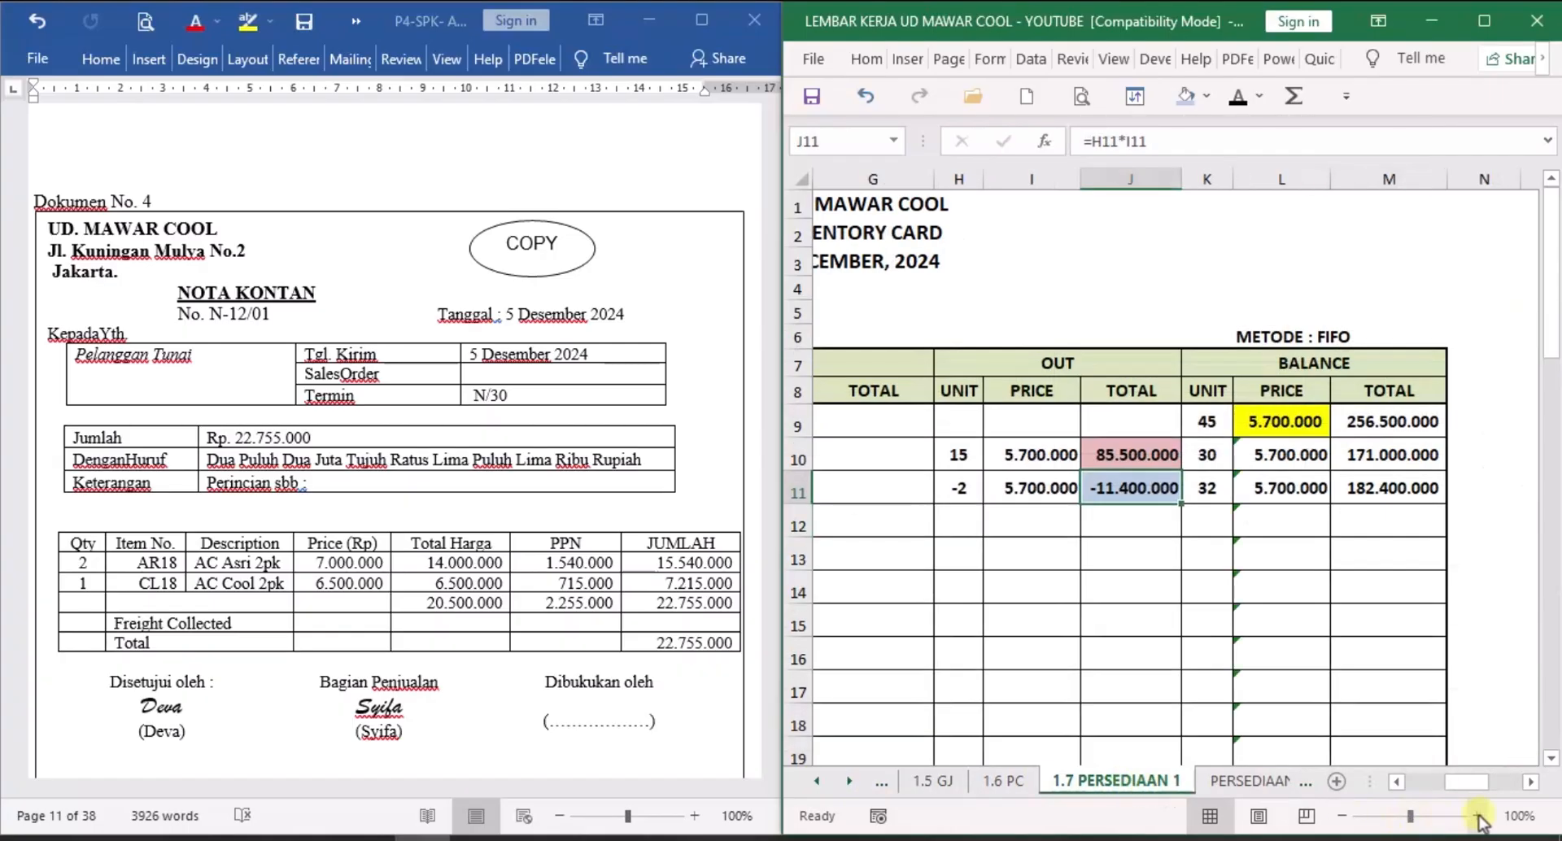
{"action": "left_click_drag", "start_coordinate": [1479, 781], "coordinate": [1312, 785]}
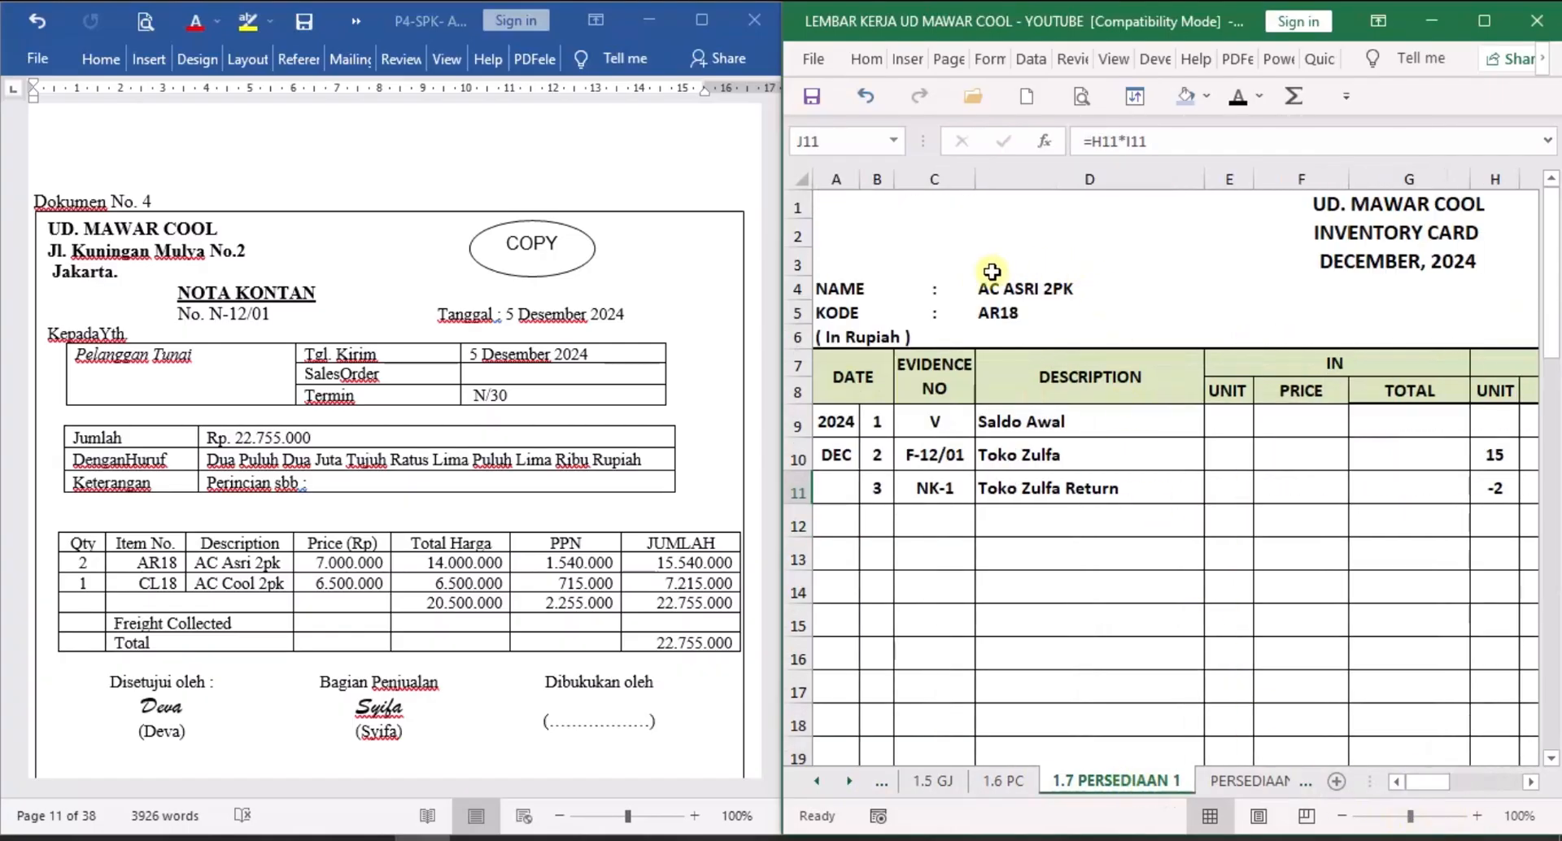
{"action": "left_click", "coordinate": [889, 523]}
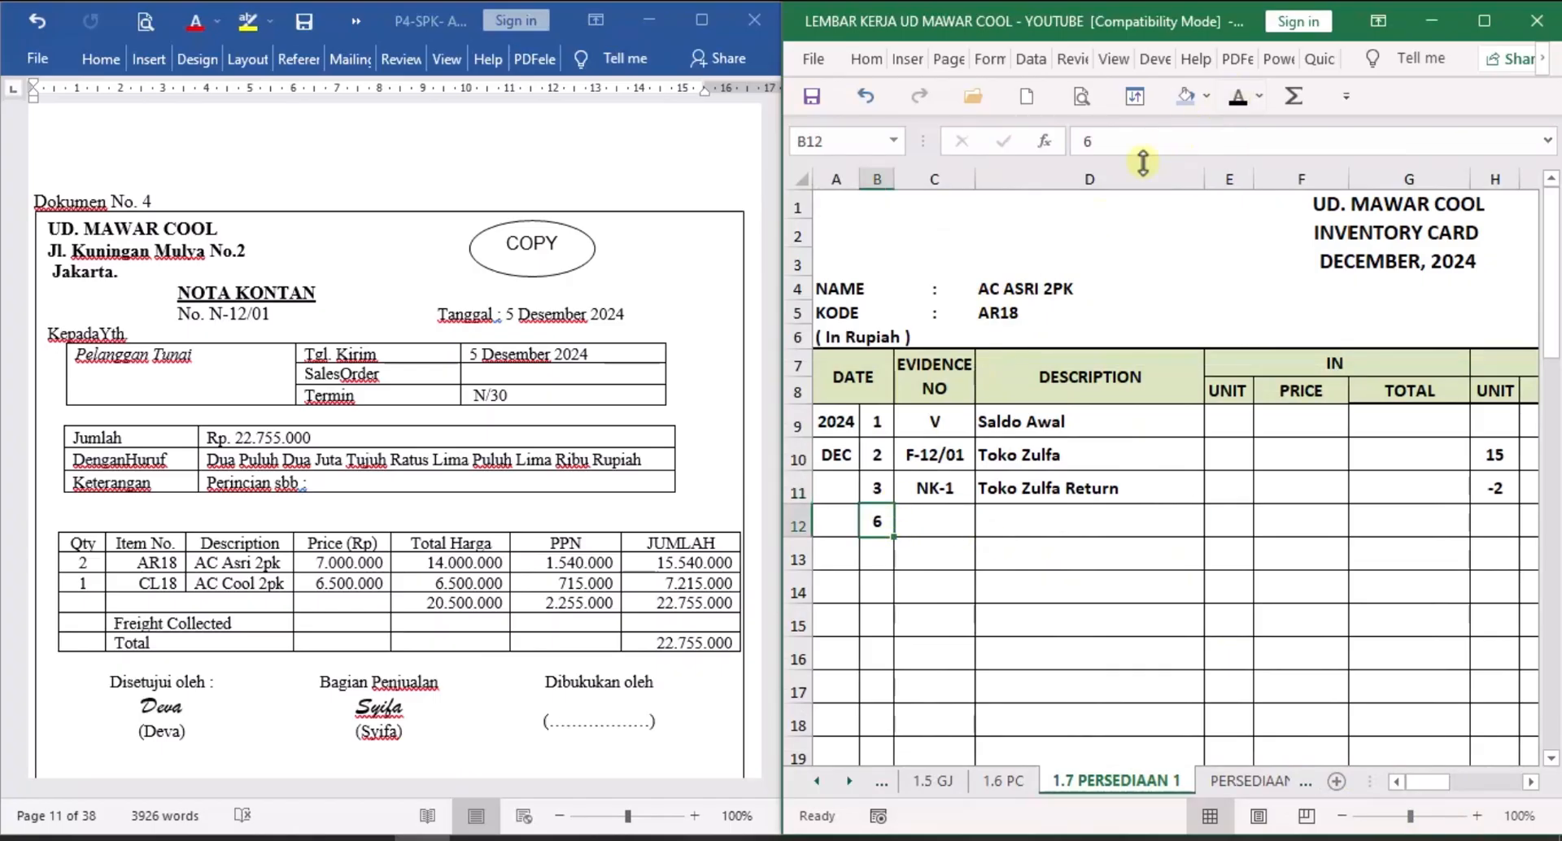
{"action": "left_click", "coordinate": [958, 518]}
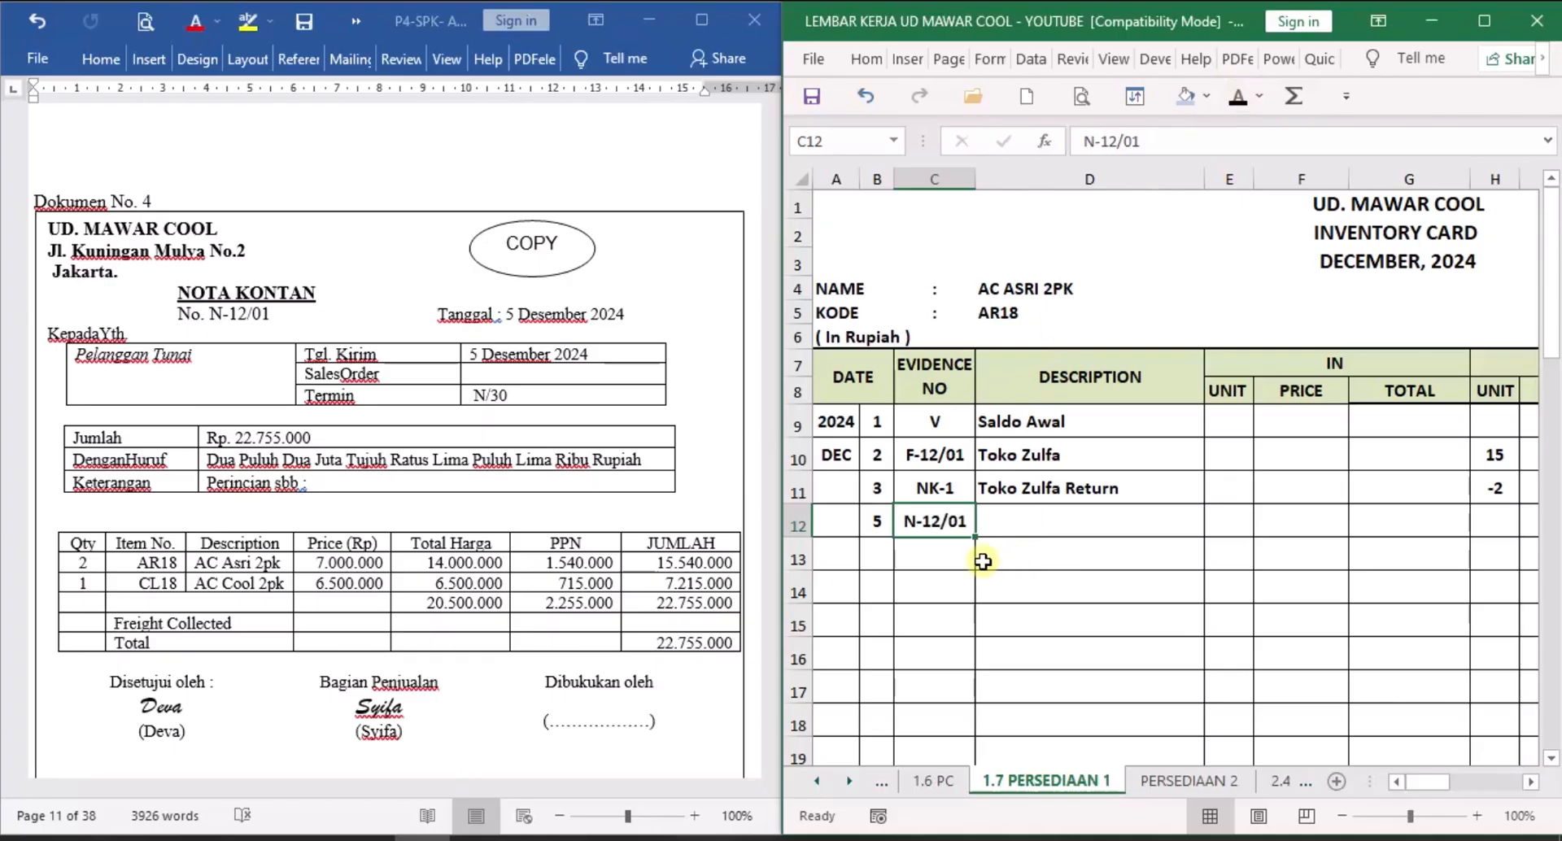
{"action": "left_click", "coordinate": [1019, 524]}
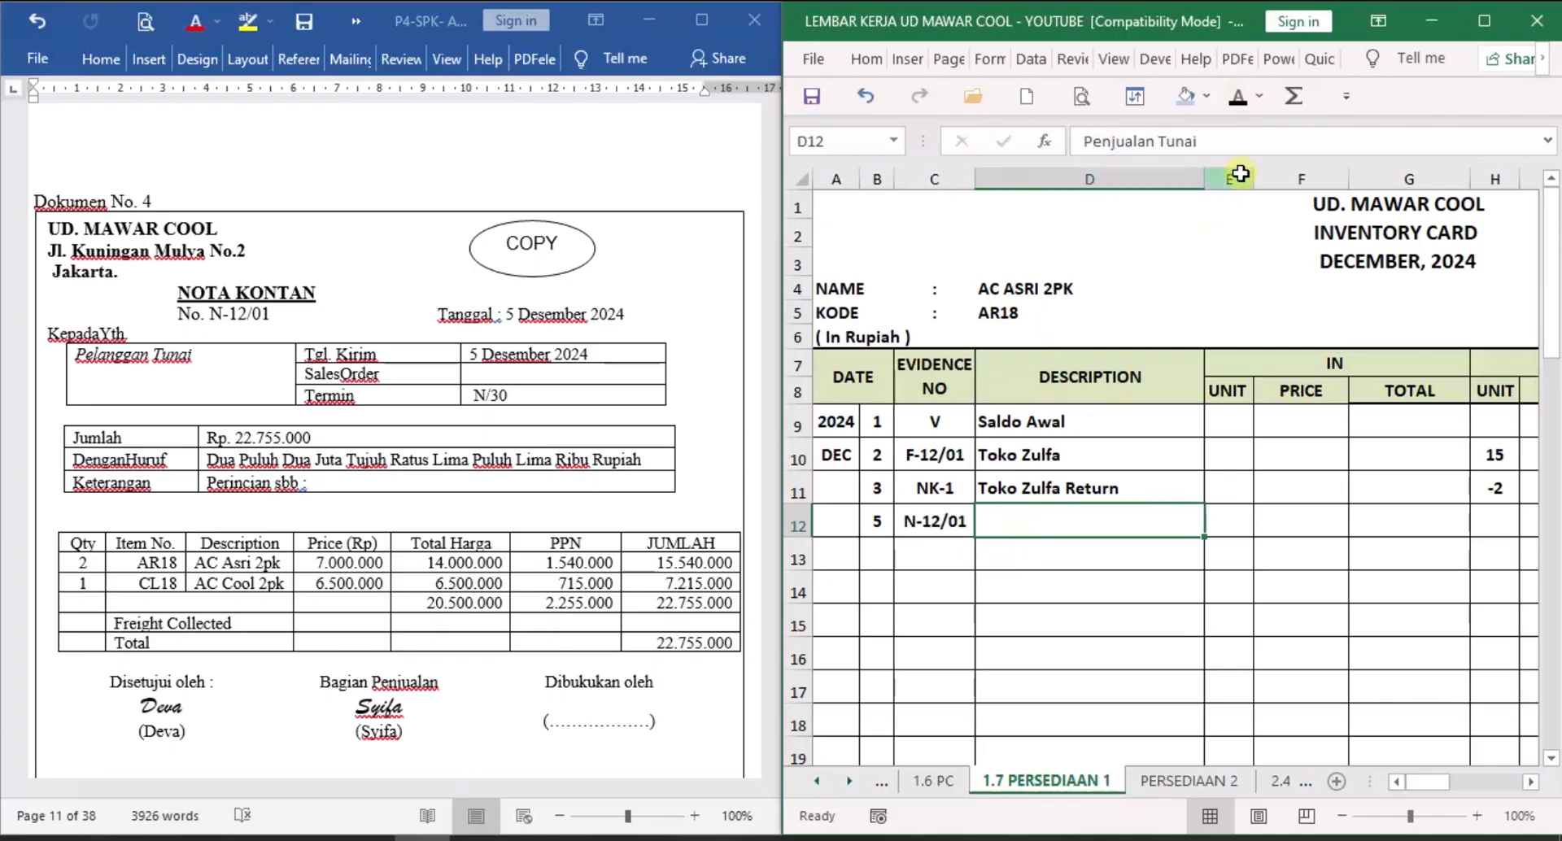
{"action": "left_click", "coordinate": [1239, 98]}
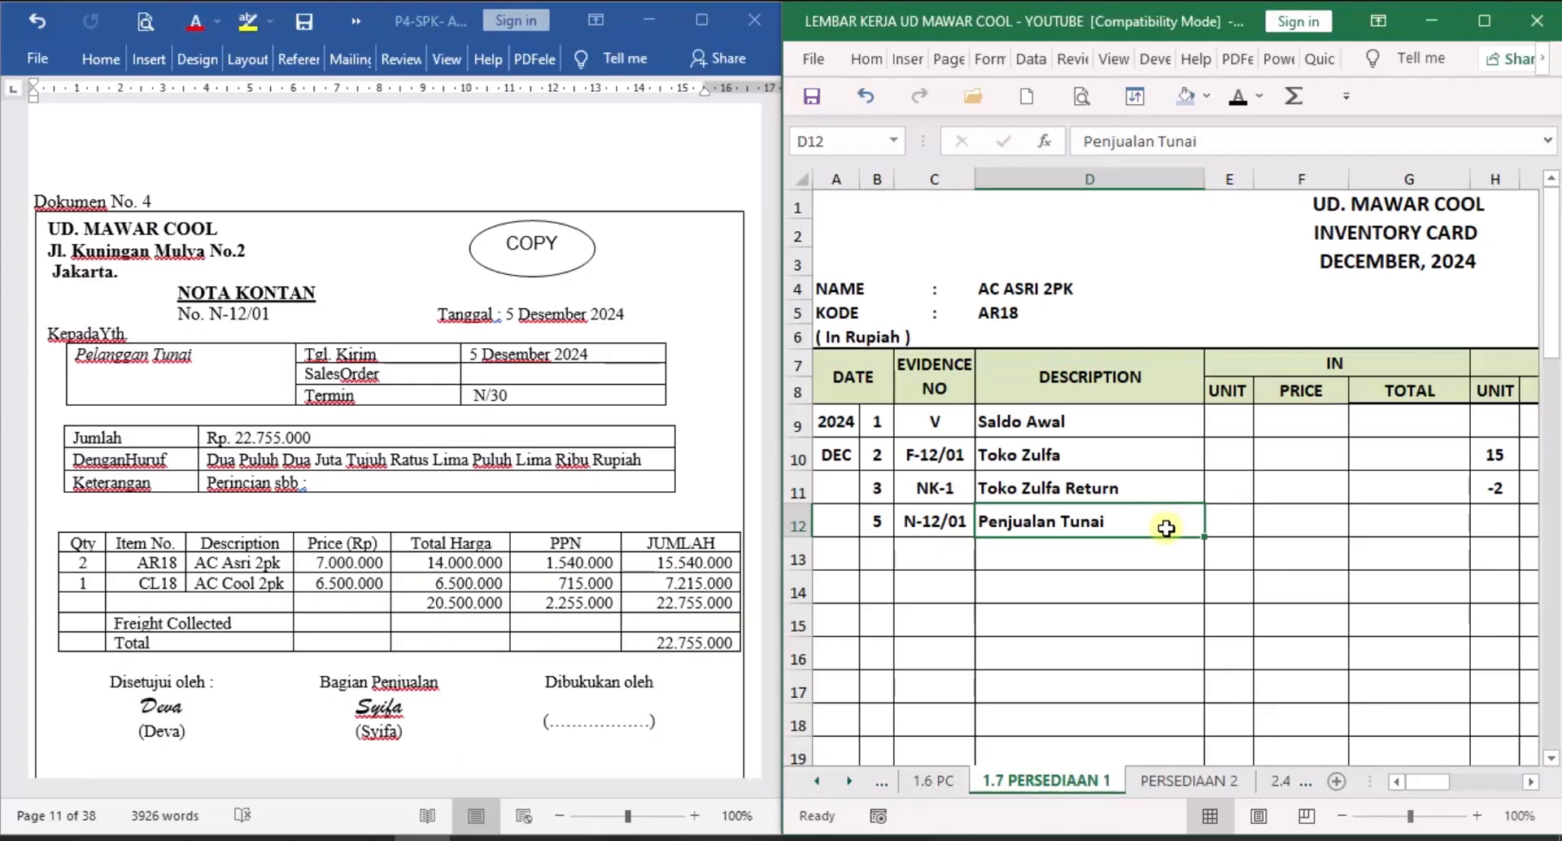
Reveal the OUT unit quantity 2 in row 12 of the AC Asri 2PK inventory card with black text.
{"action": "left_click", "coordinate": [1533, 784]}
{"action": "left_click", "coordinate": [1533, 783]}
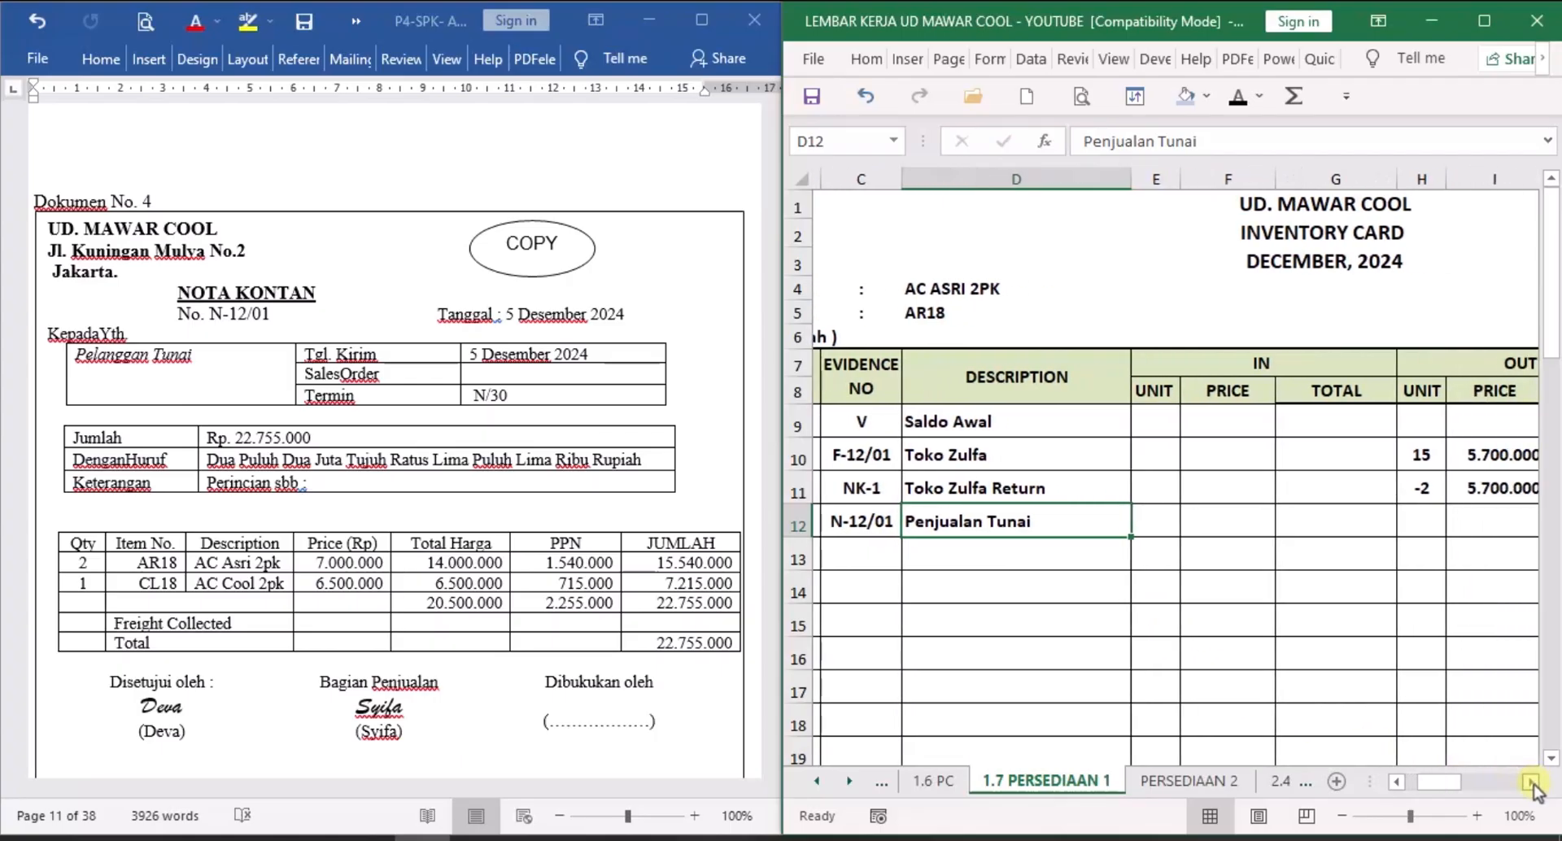
{"action": "left_click", "coordinate": [1532, 784]}
{"action": "left_click", "coordinate": [1532, 784]}
{"action": "left_click", "coordinate": [1532, 784]}
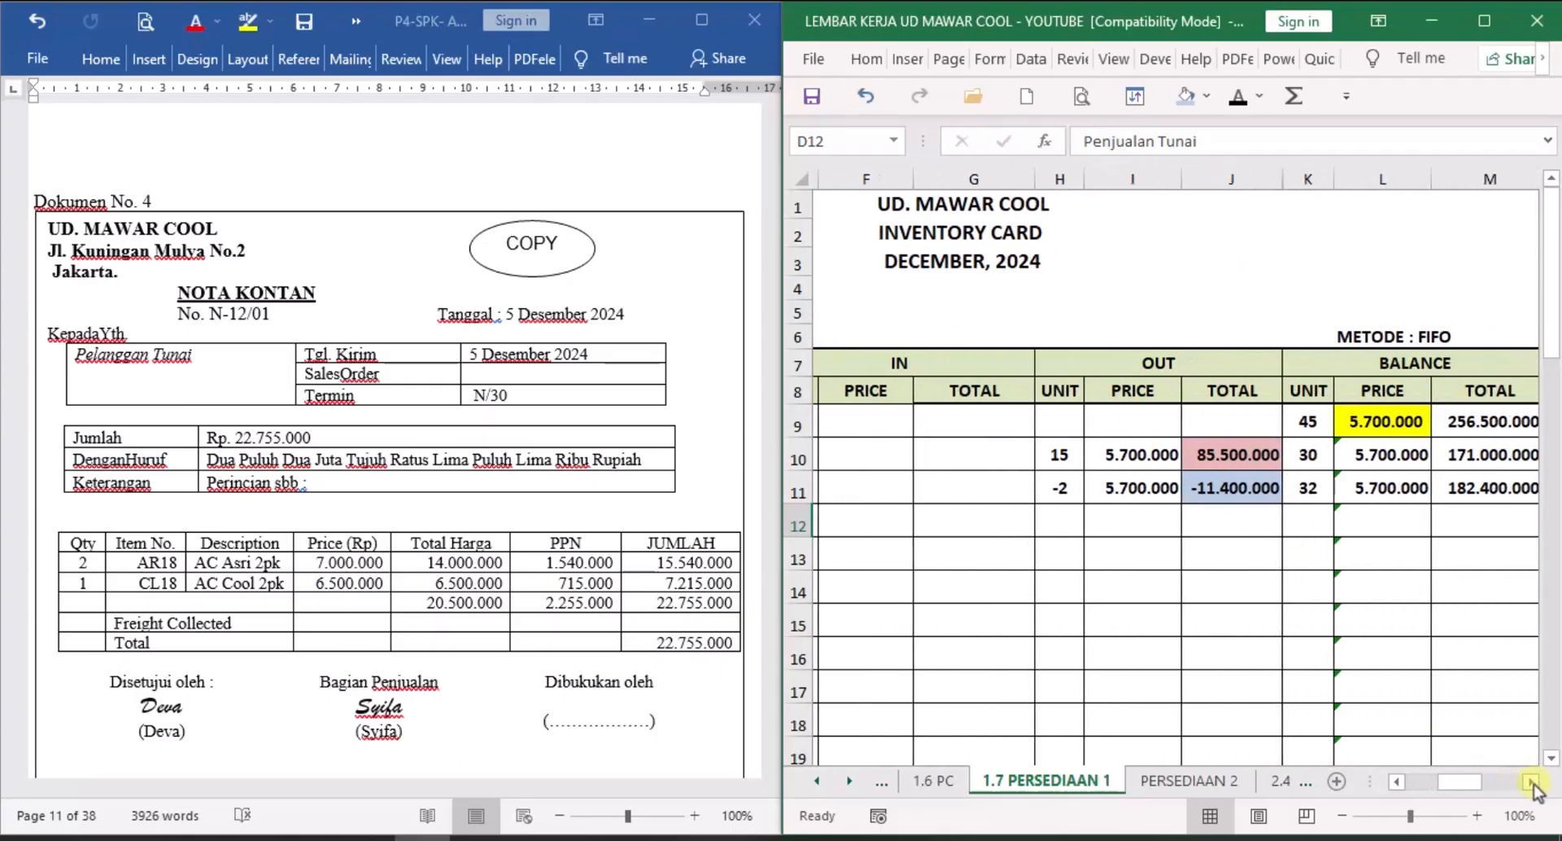
{"action": "left_click", "coordinate": [1062, 518]}
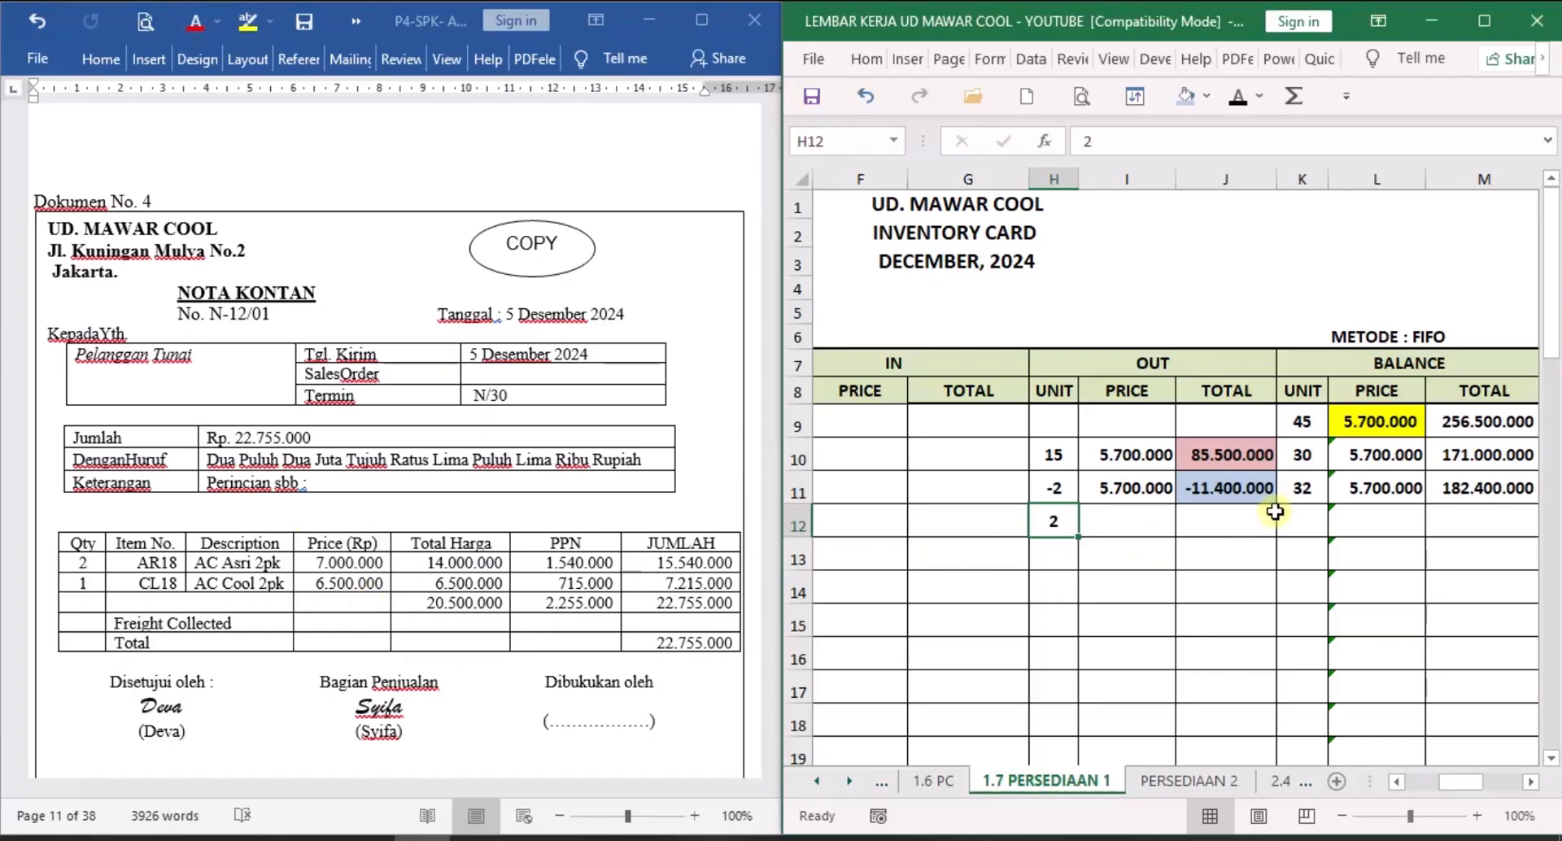
Highlight the balance price in row 11 of the AC Asri 2PK card with yellow fill.
{"action": "left_click", "coordinate": [1386, 492]}
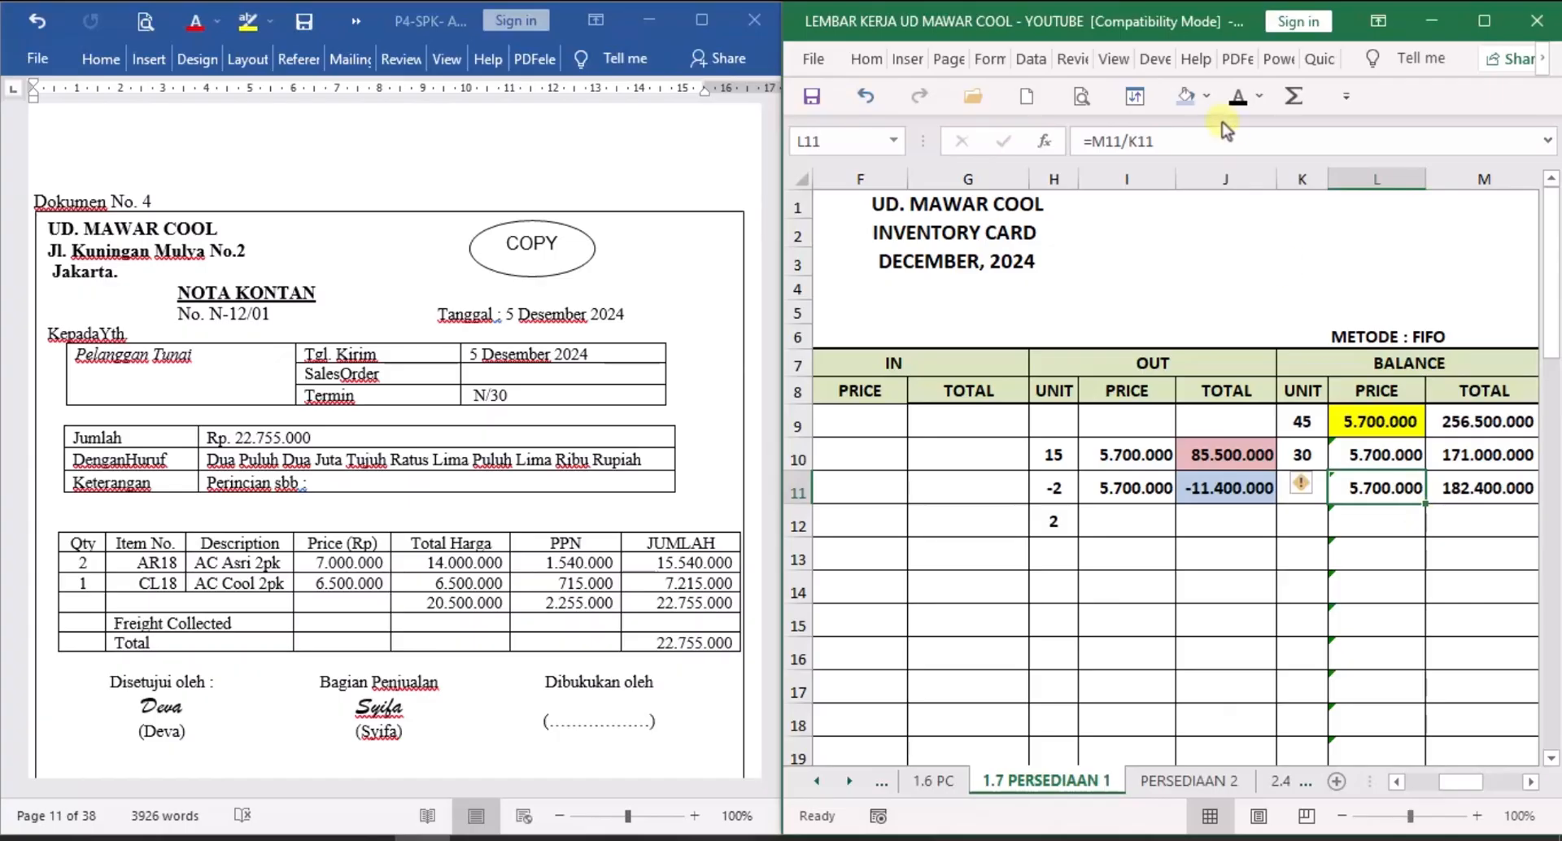
{"action": "left_click", "coordinate": [1207, 96]}
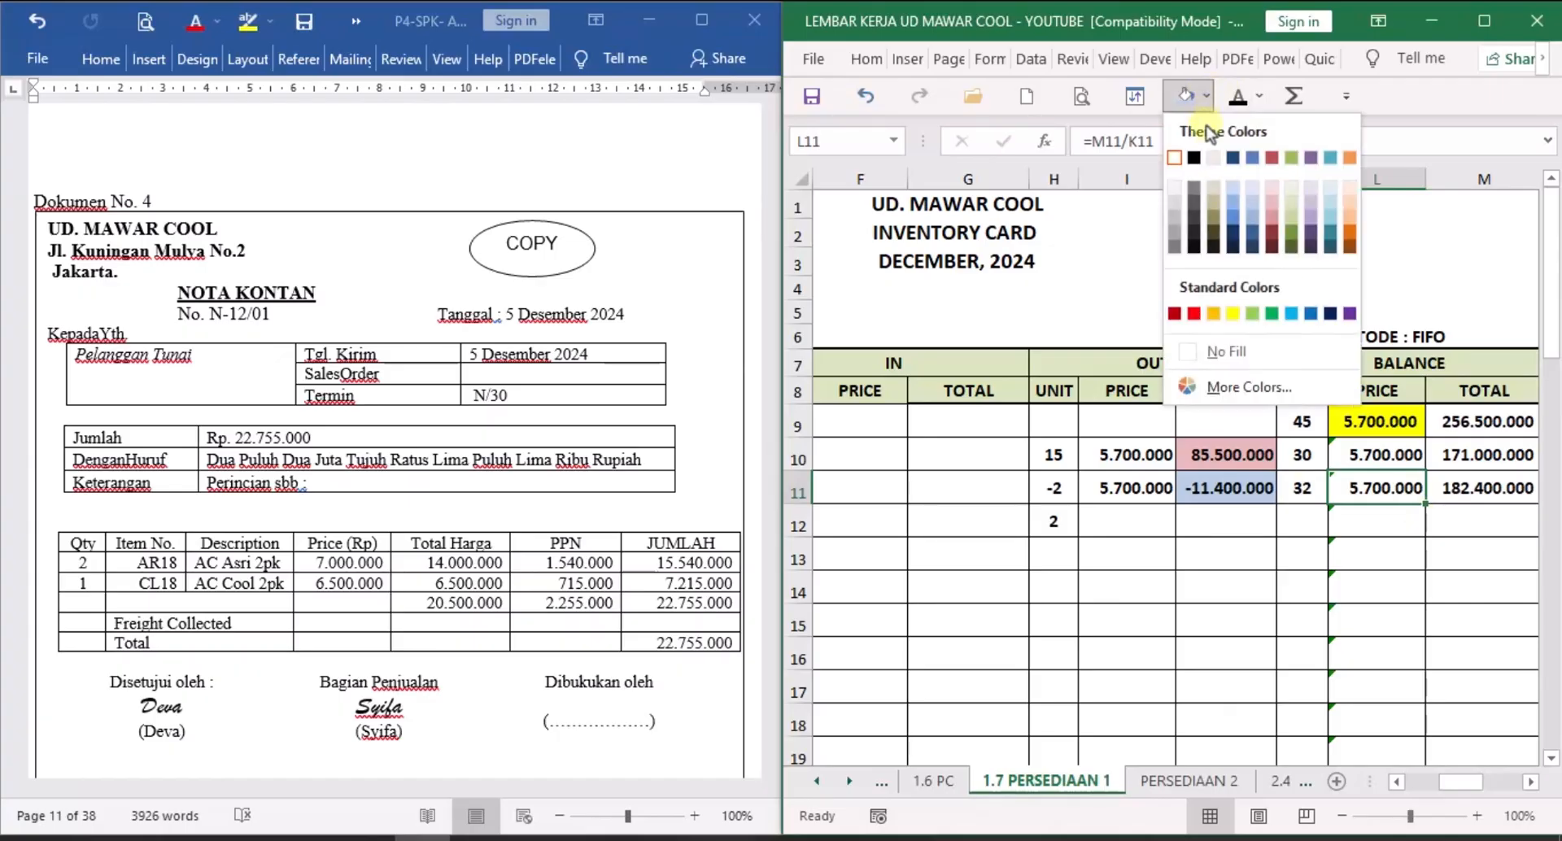
{"action": "left_click", "coordinate": [1233, 313]}
Reveal row 12's OUT price 5.700.000 and OUT total 11.400.000 with black text.
{"action": "left_click", "coordinate": [1171, 524]}
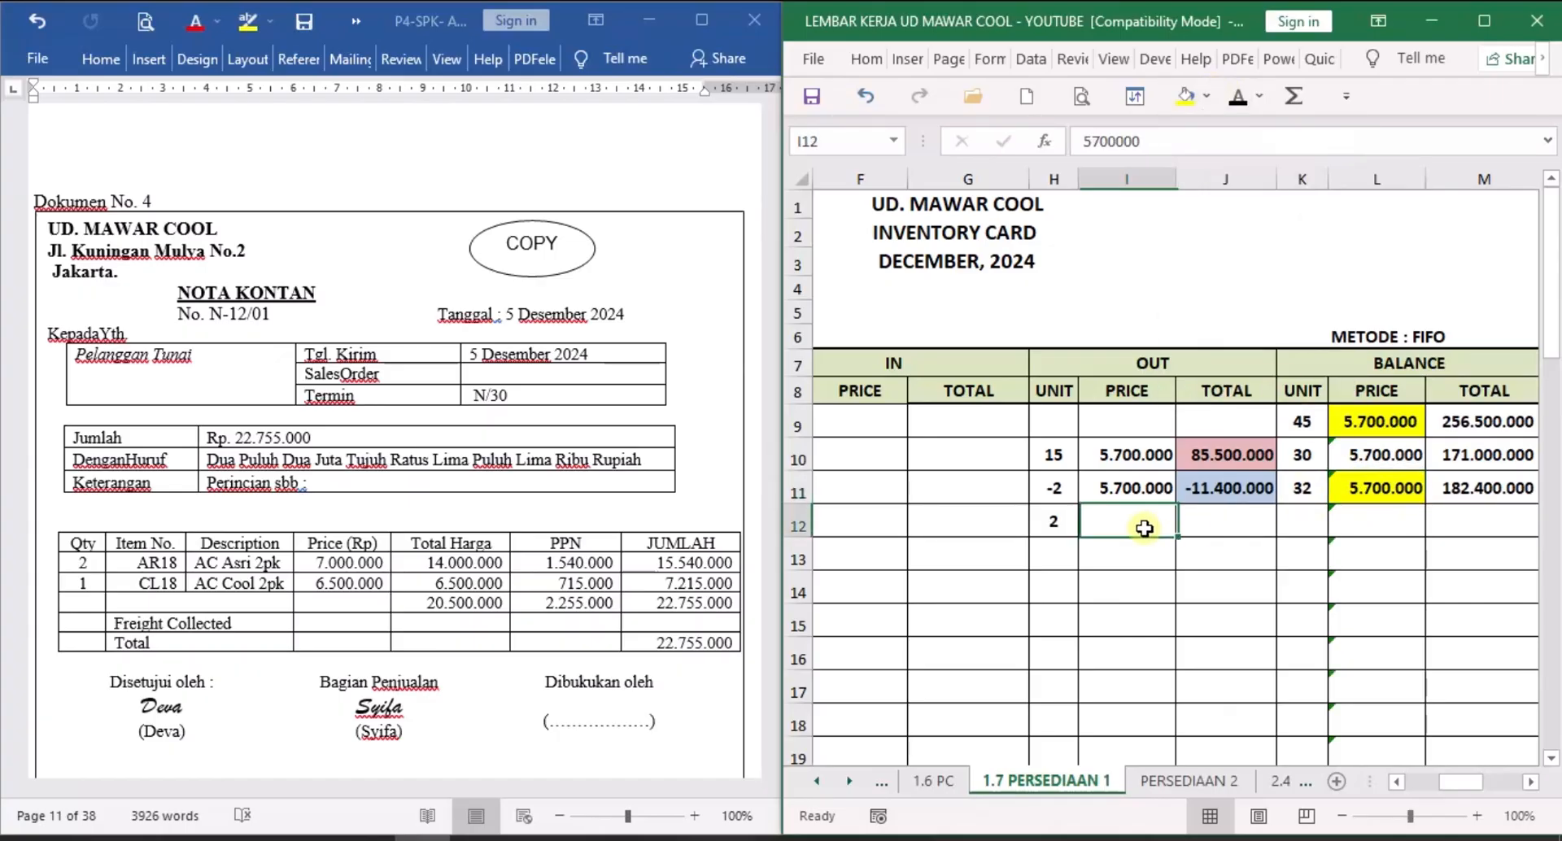
{"action": "left_click", "coordinate": [1236, 114]}
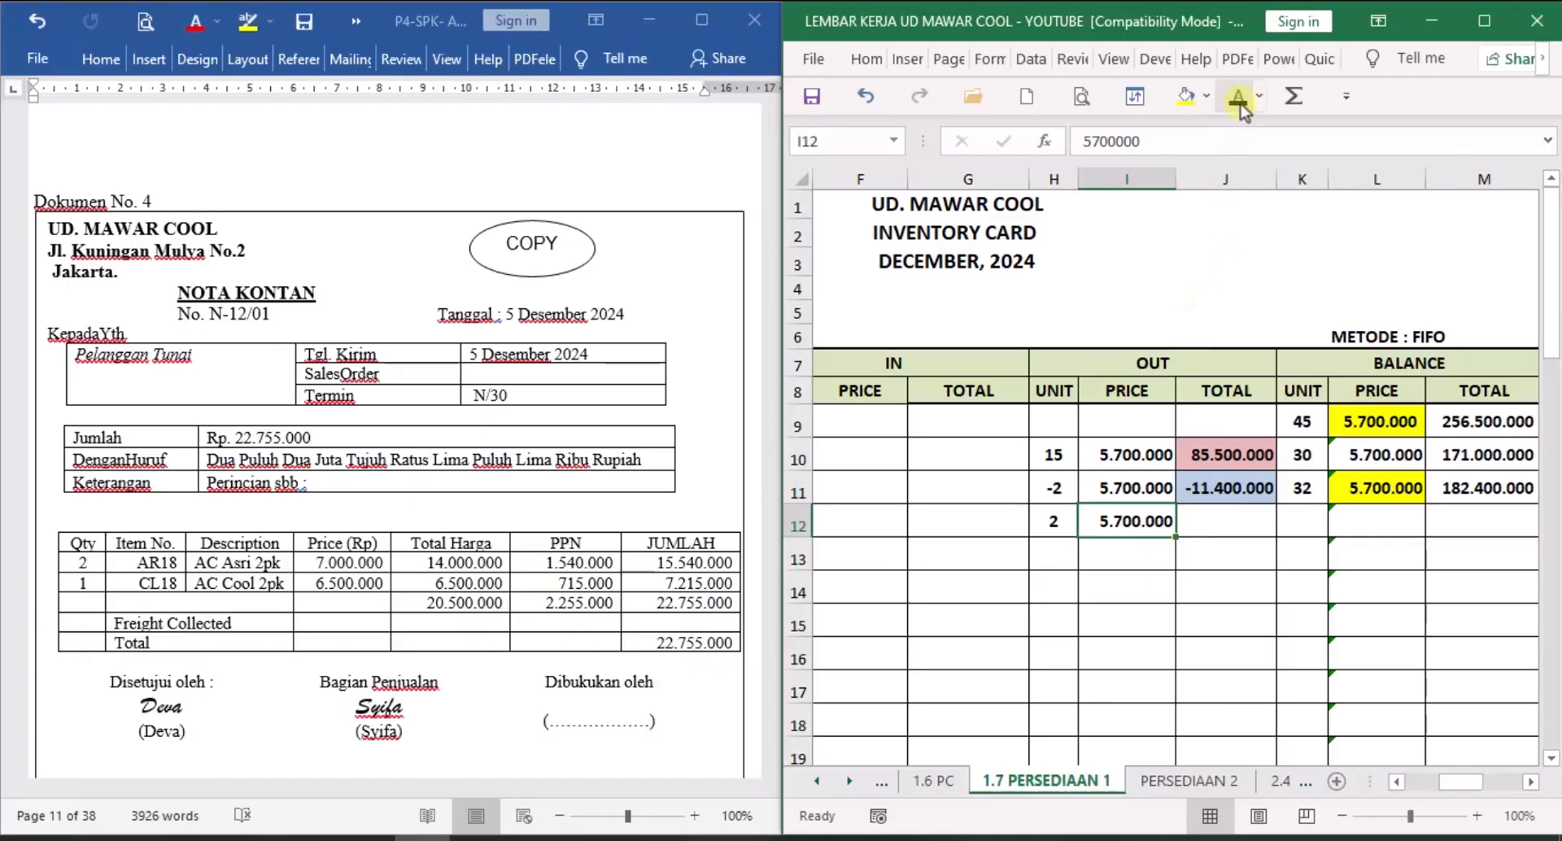
{"action": "left_click", "coordinate": [1227, 518]}
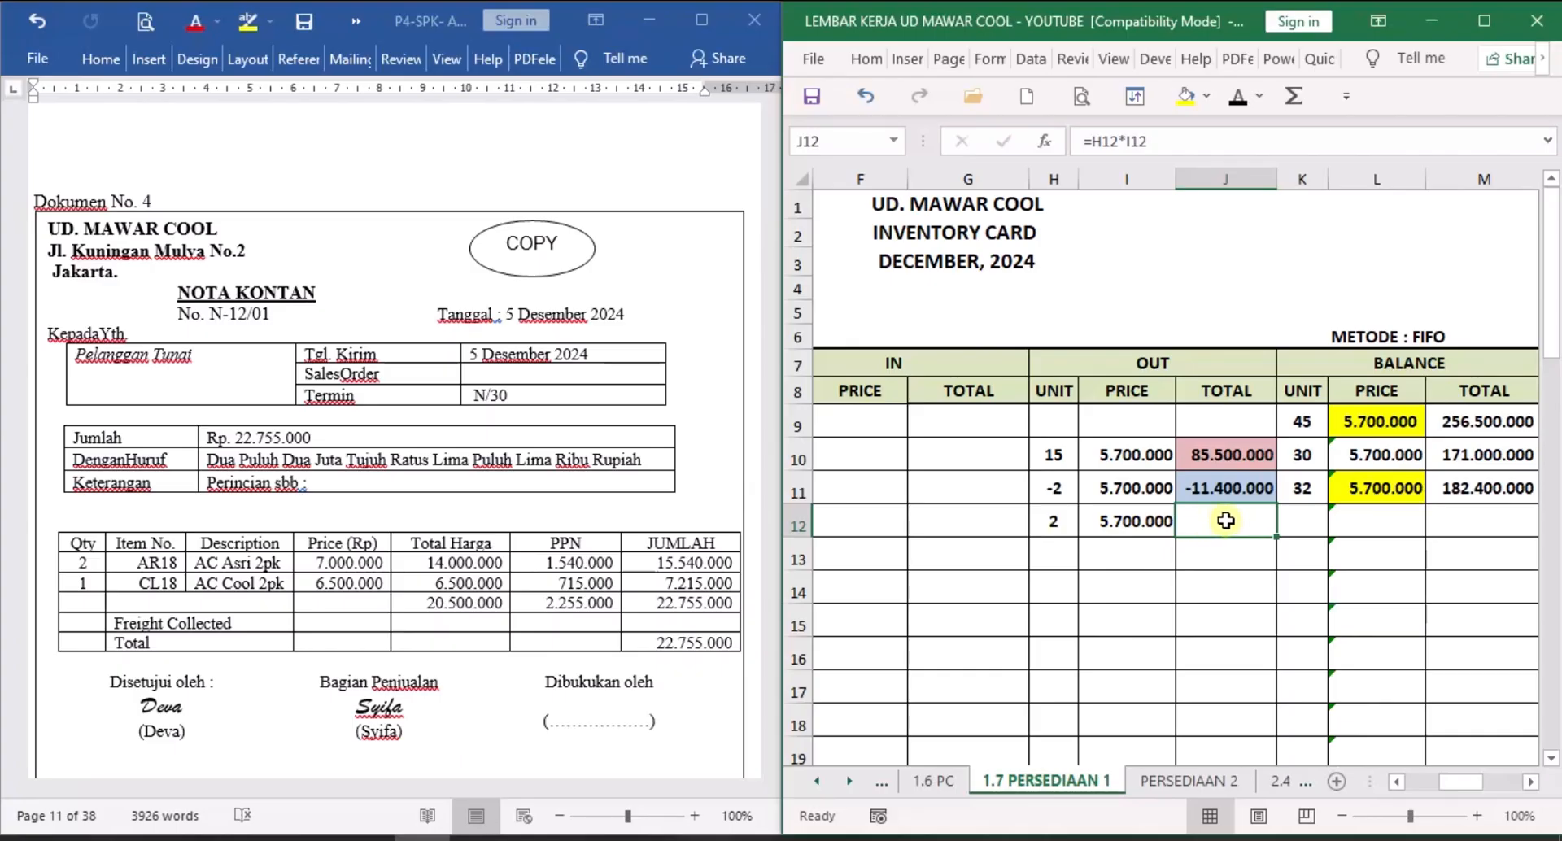
{"action": "left_click", "coordinate": [1237, 100]}
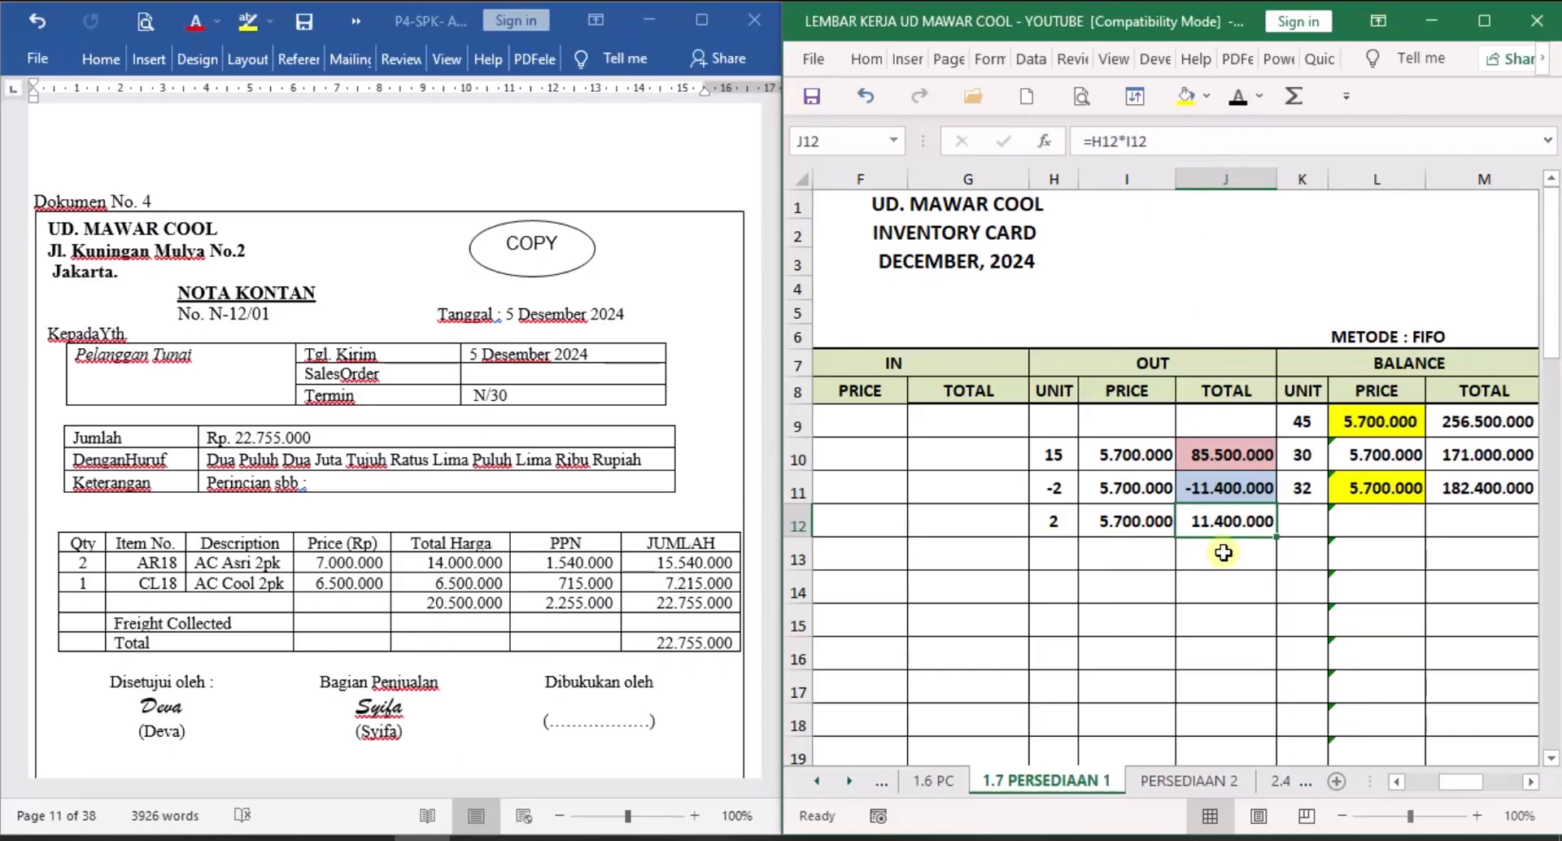
Colour row 12's balance entries black: unit 30, price 5.700.000 and total 171.000.000.
{"action": "left_click", "coordinate": [1300, 518]}
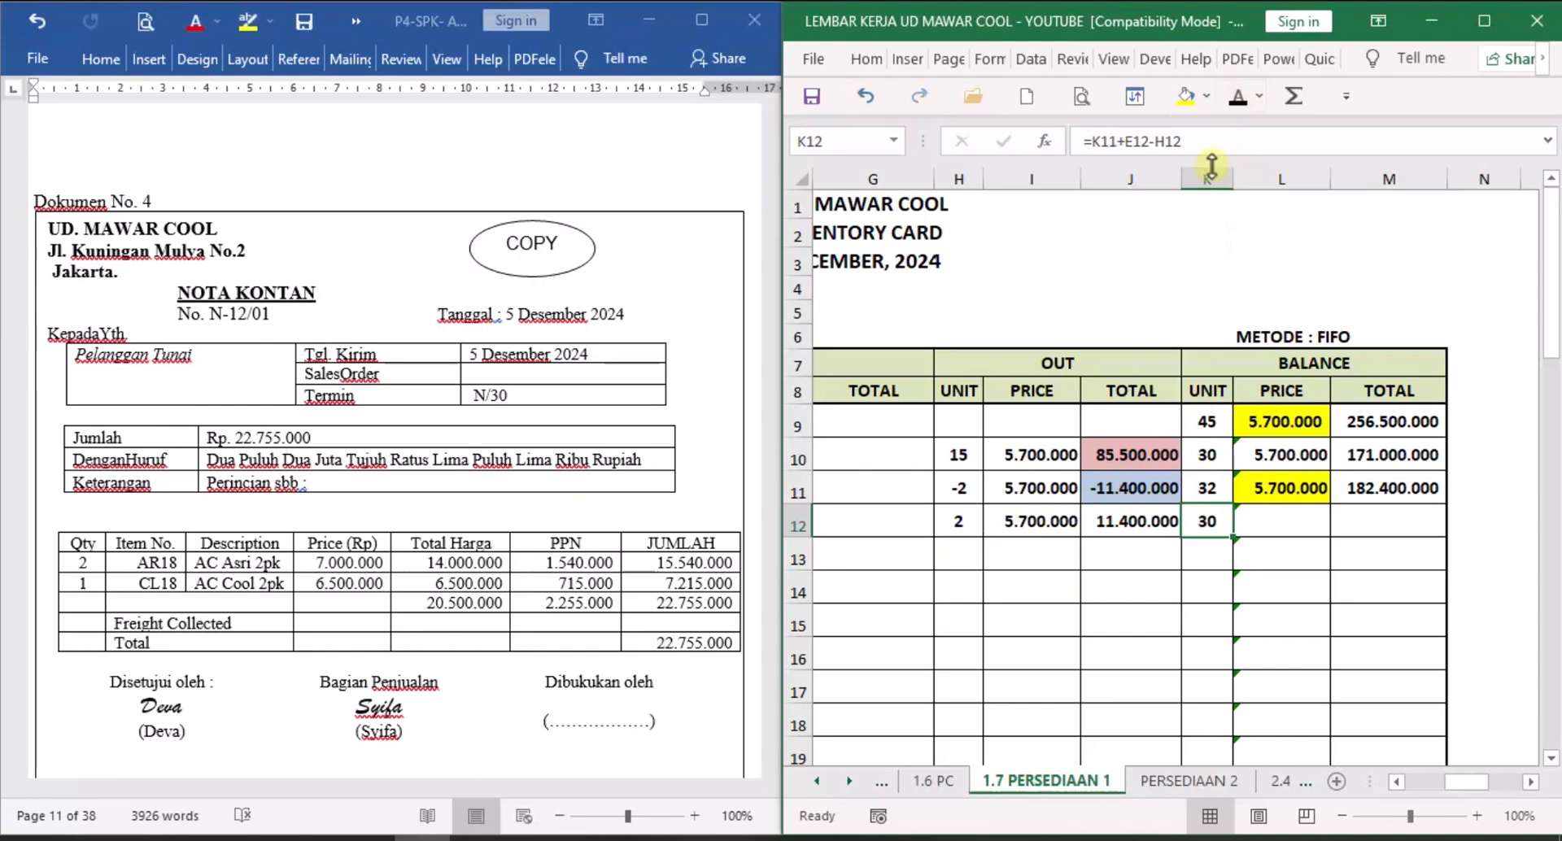
{"action": "left_click", "coordinate": [1286, 525]}
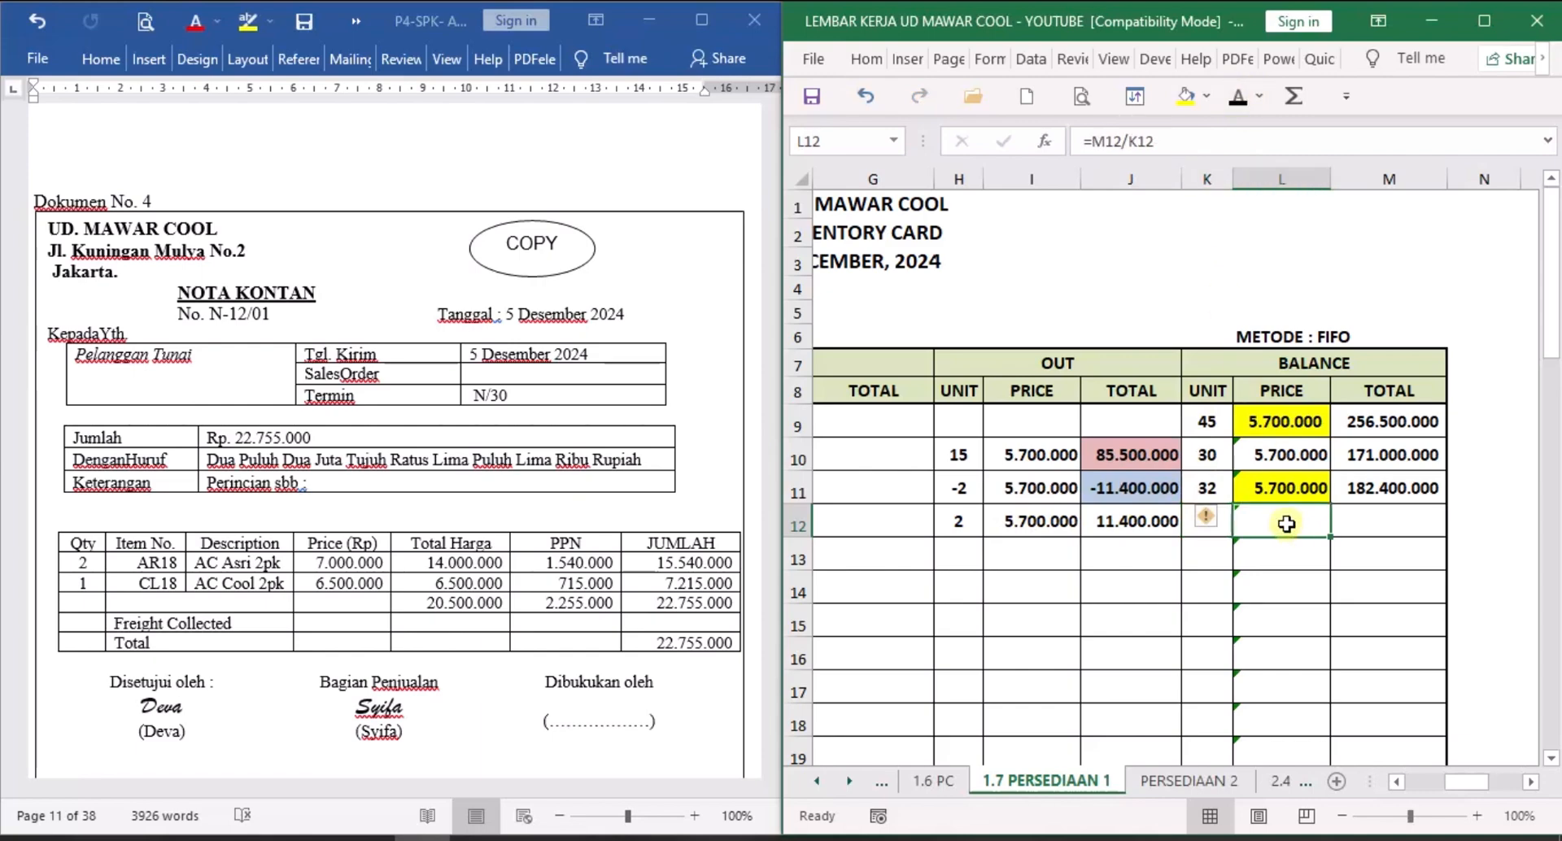
{"action": "left_click", "coordinate": [1237, 96]}
{"action": "left_click", "coordinate": [1367, 521]}
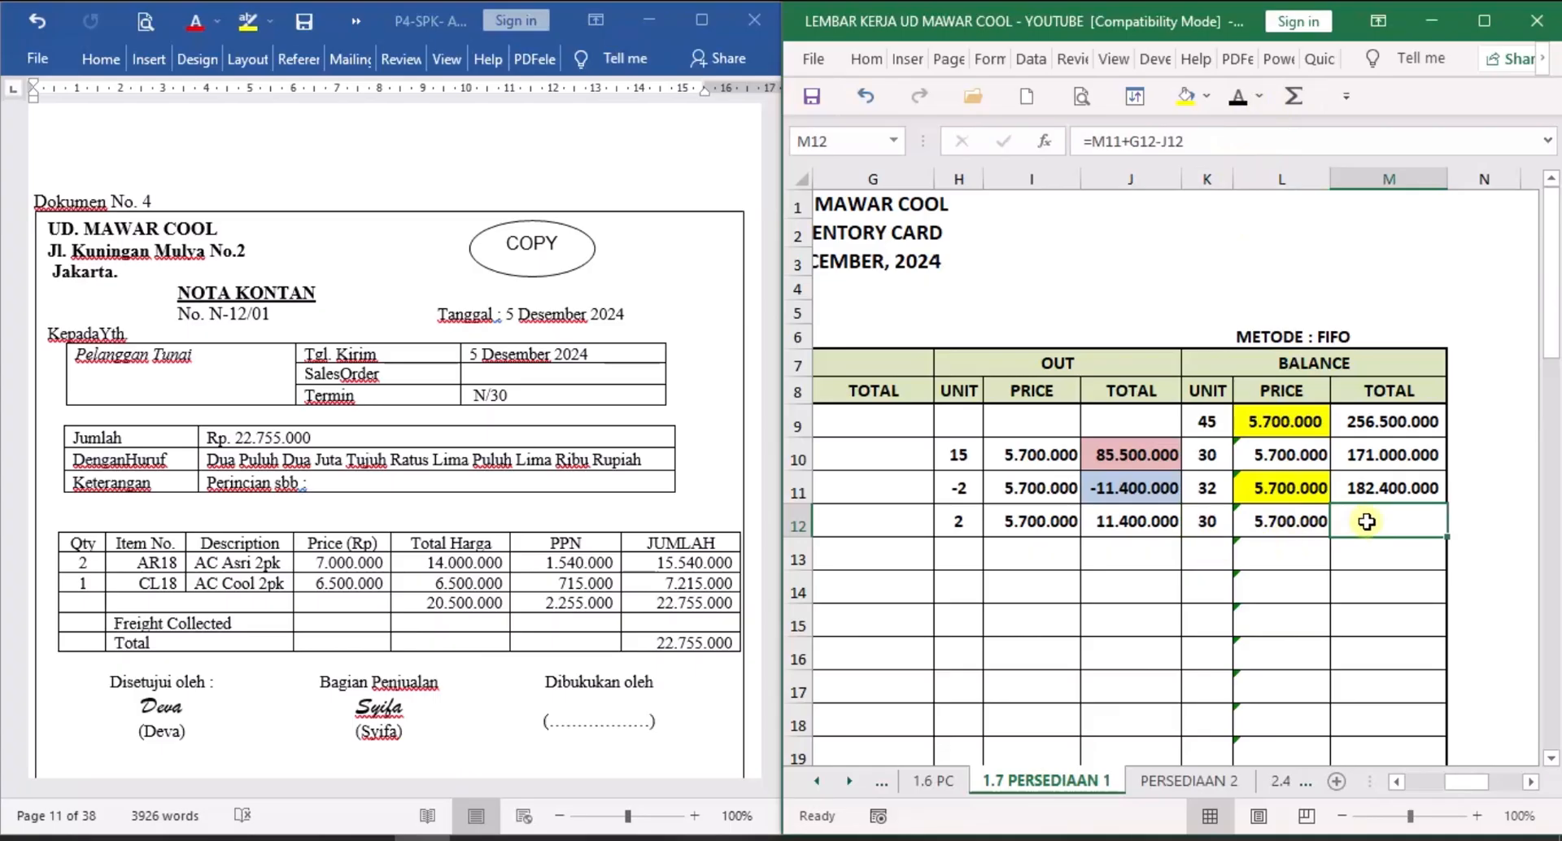
{"action": "left_click", "coordinate": [1237, 96]}
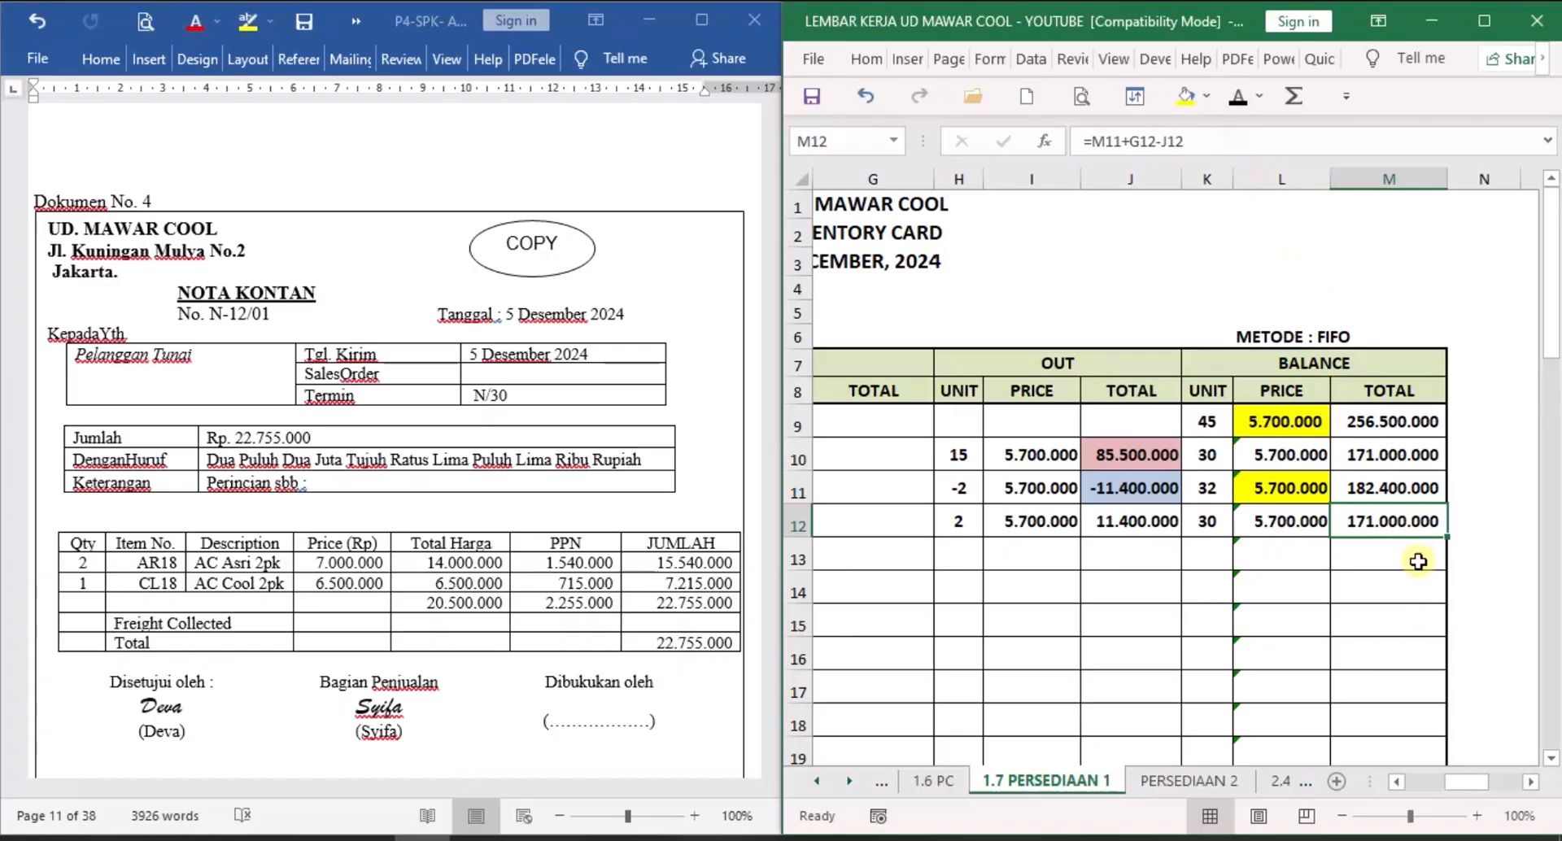
On sheet PERSEDIAAN 2, reveal row 12's date 5, evidence number N-12/01 and description "Penjualan Tunai" with black text.
{"action": "left_click", "coordinate": [1196, 783]}
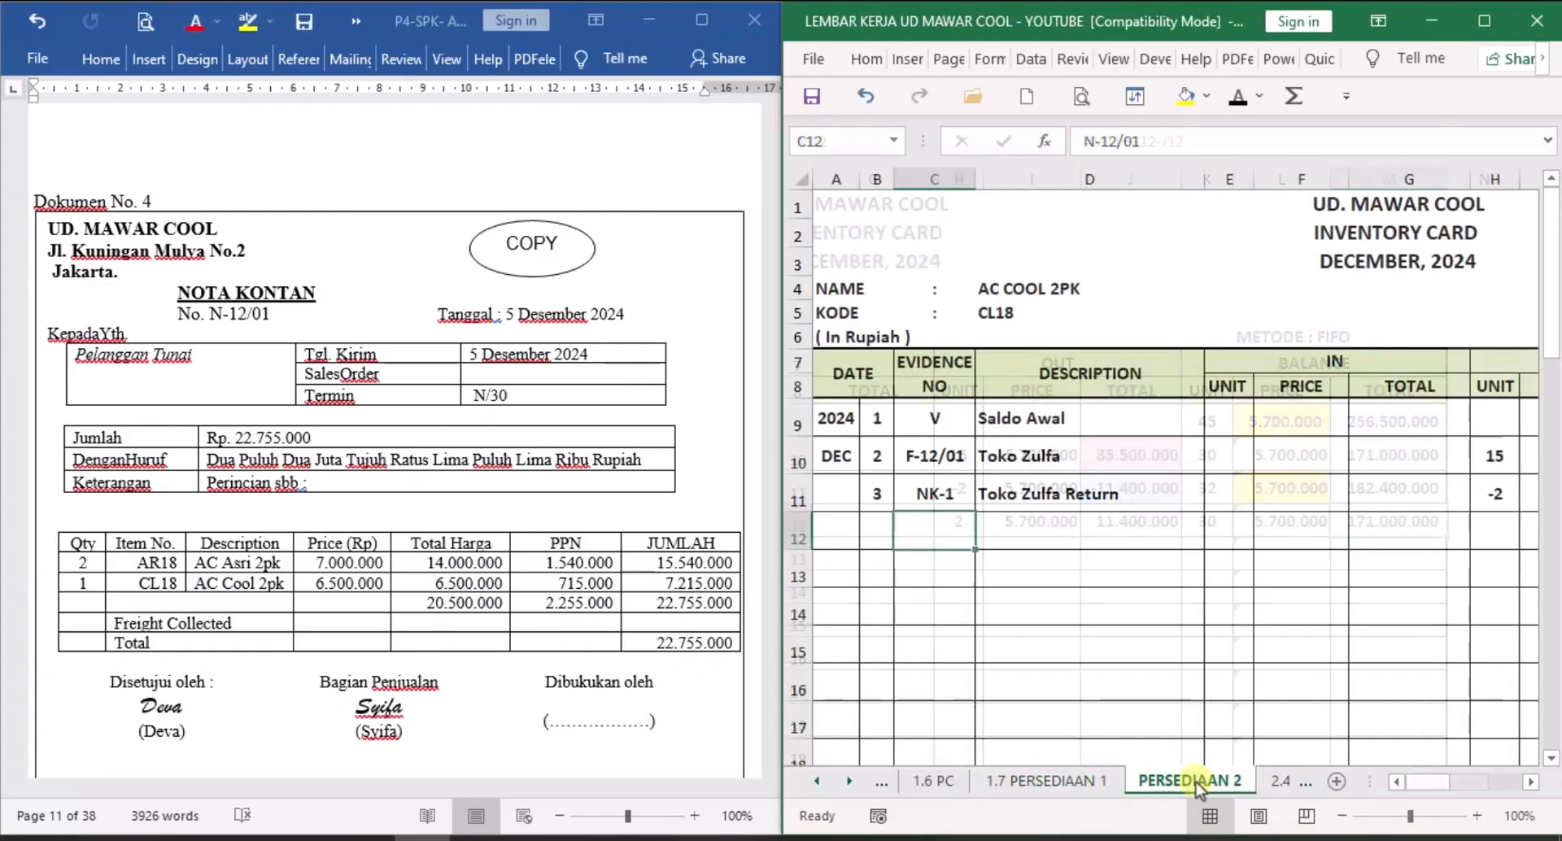
{"action": "left_click", "coordinate": [879, 523]}
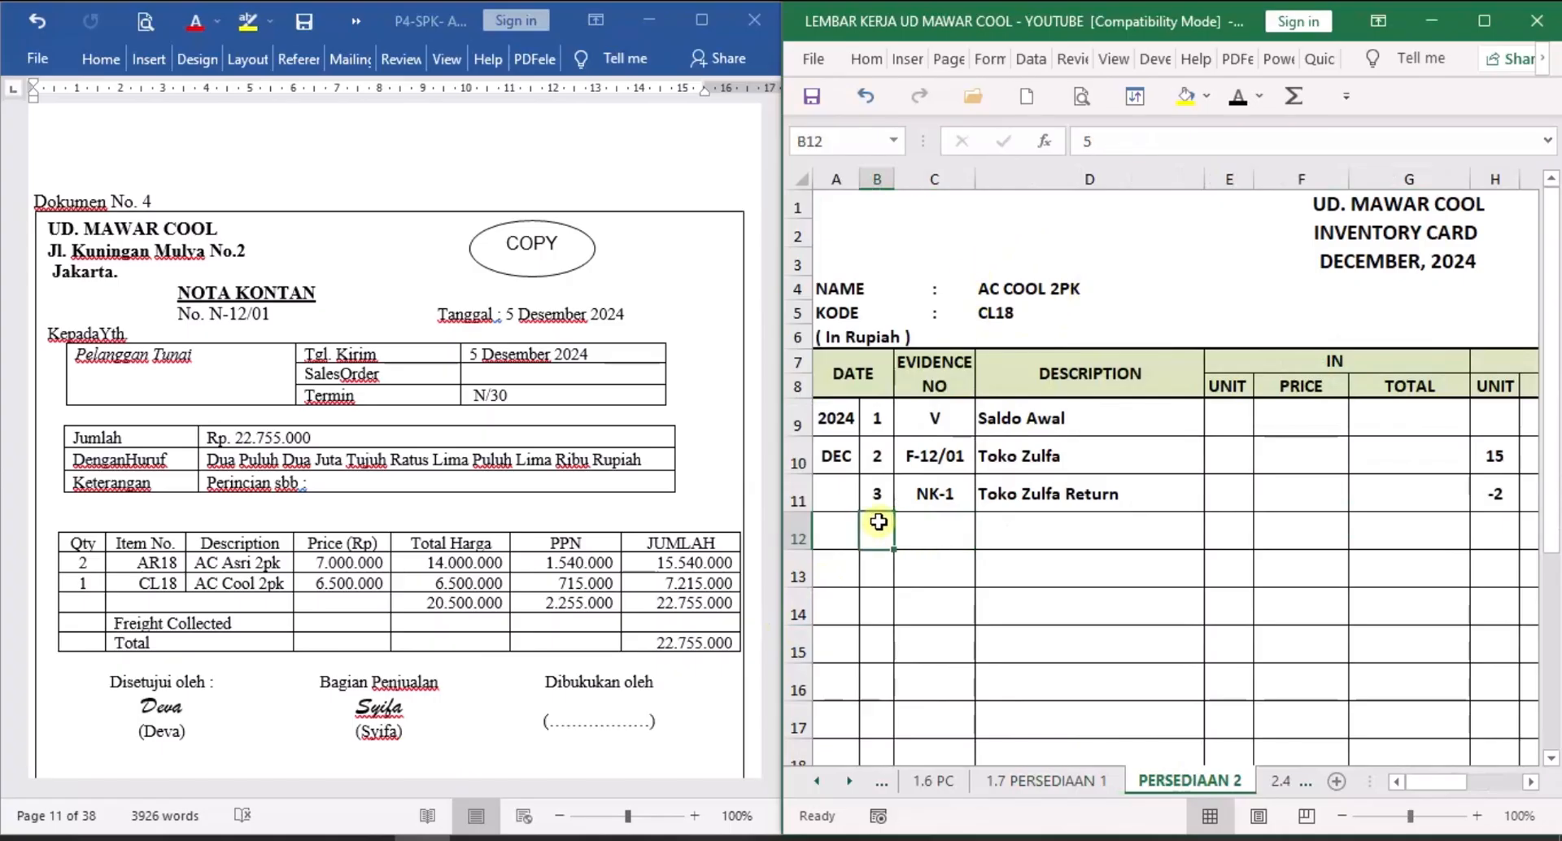
{"action": "left_click", "coordinate": [933, 533]}
{"action": "left_click", "coordinate": [1239, 96]}
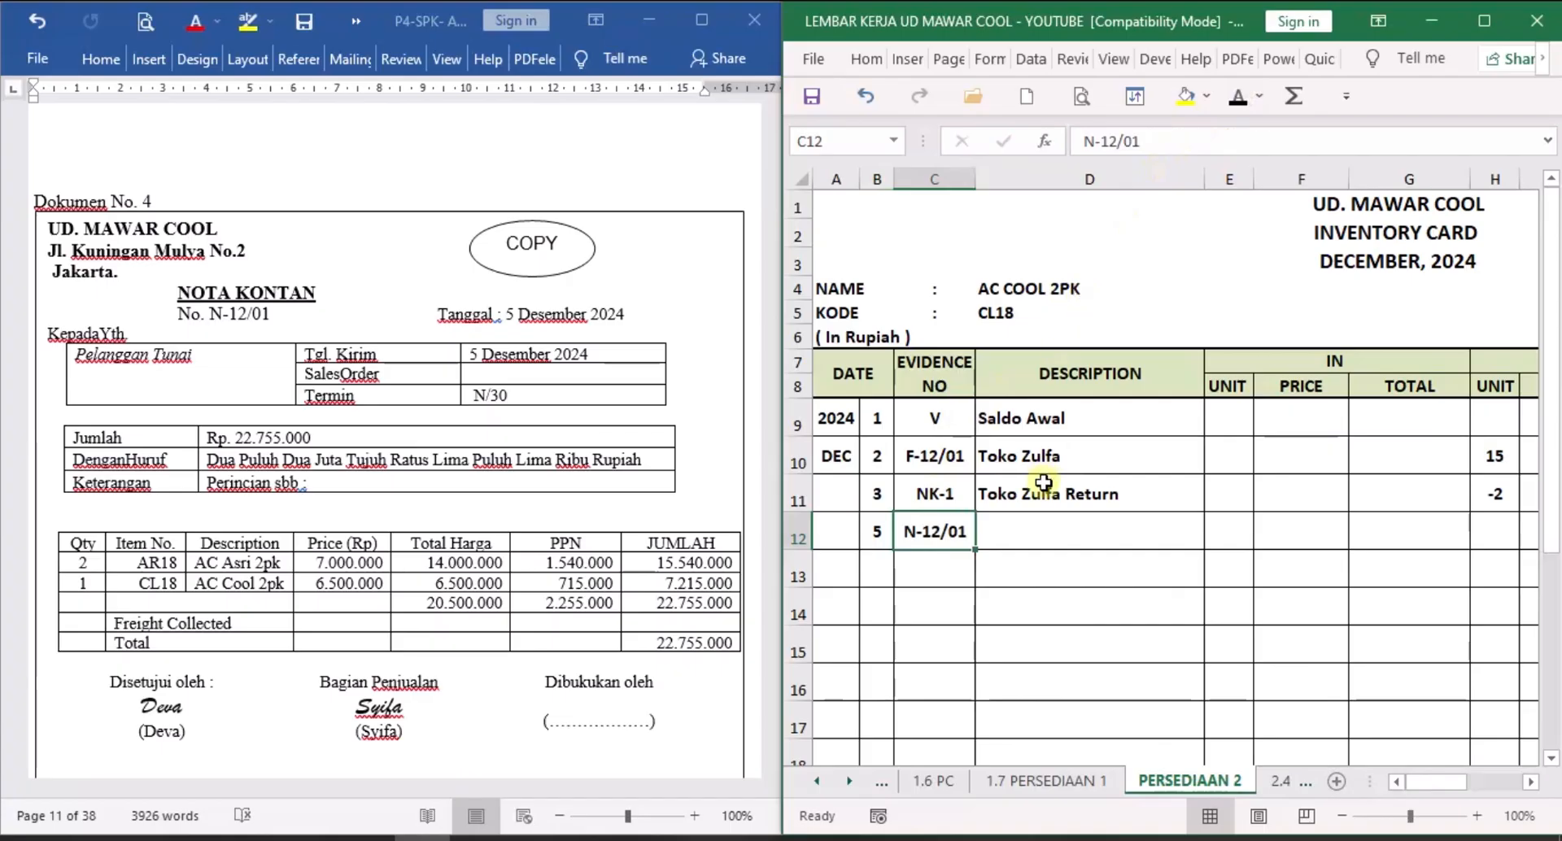
{"action": "left_click", "coordinate": [1048, 530]}
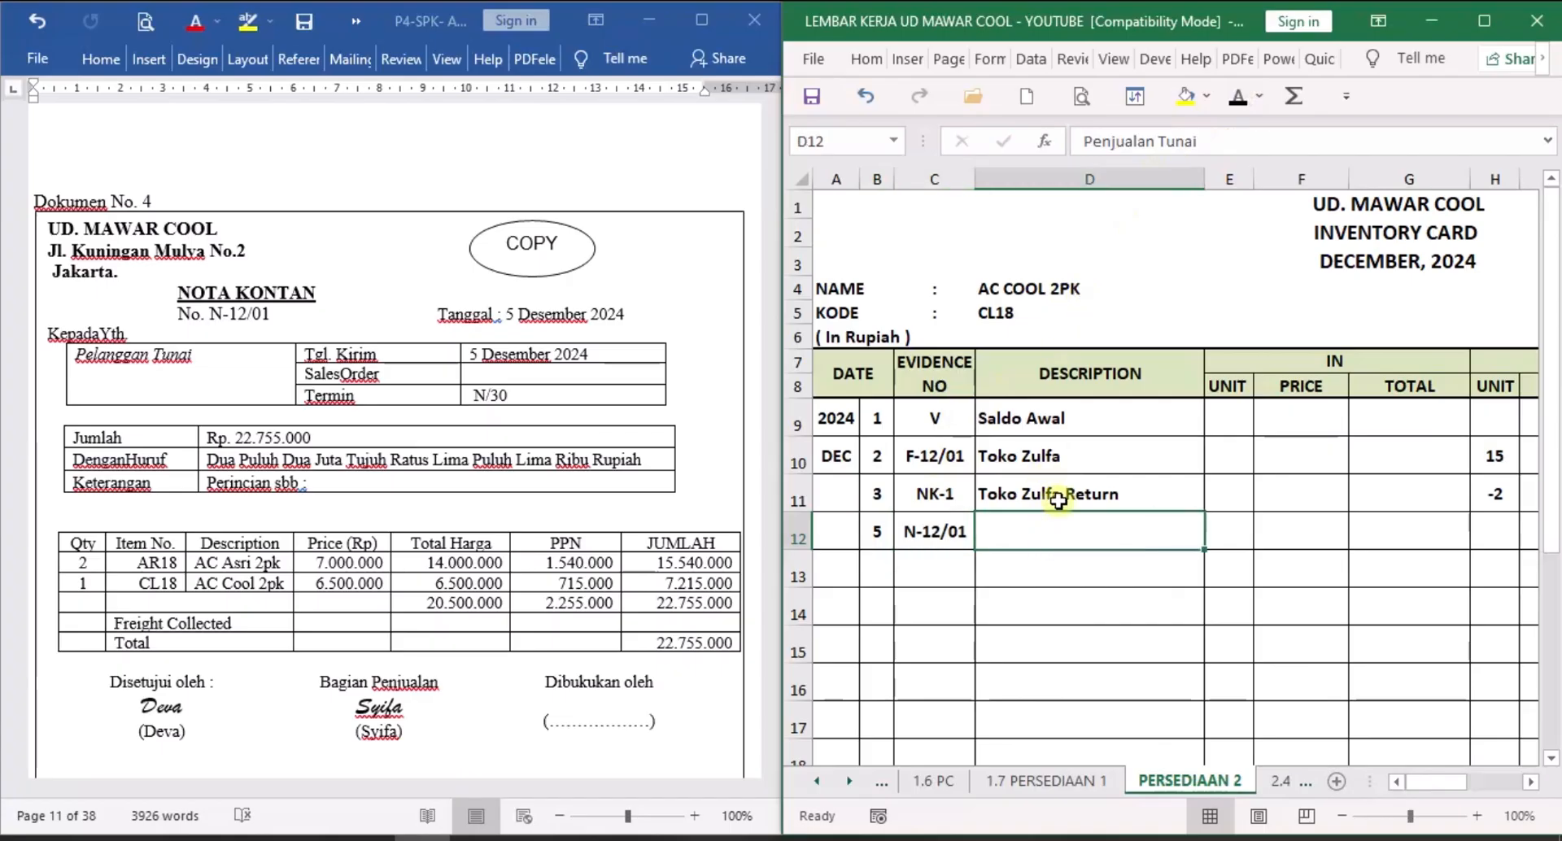
{"action": "left_click", "coordinate": [1238, 96]}
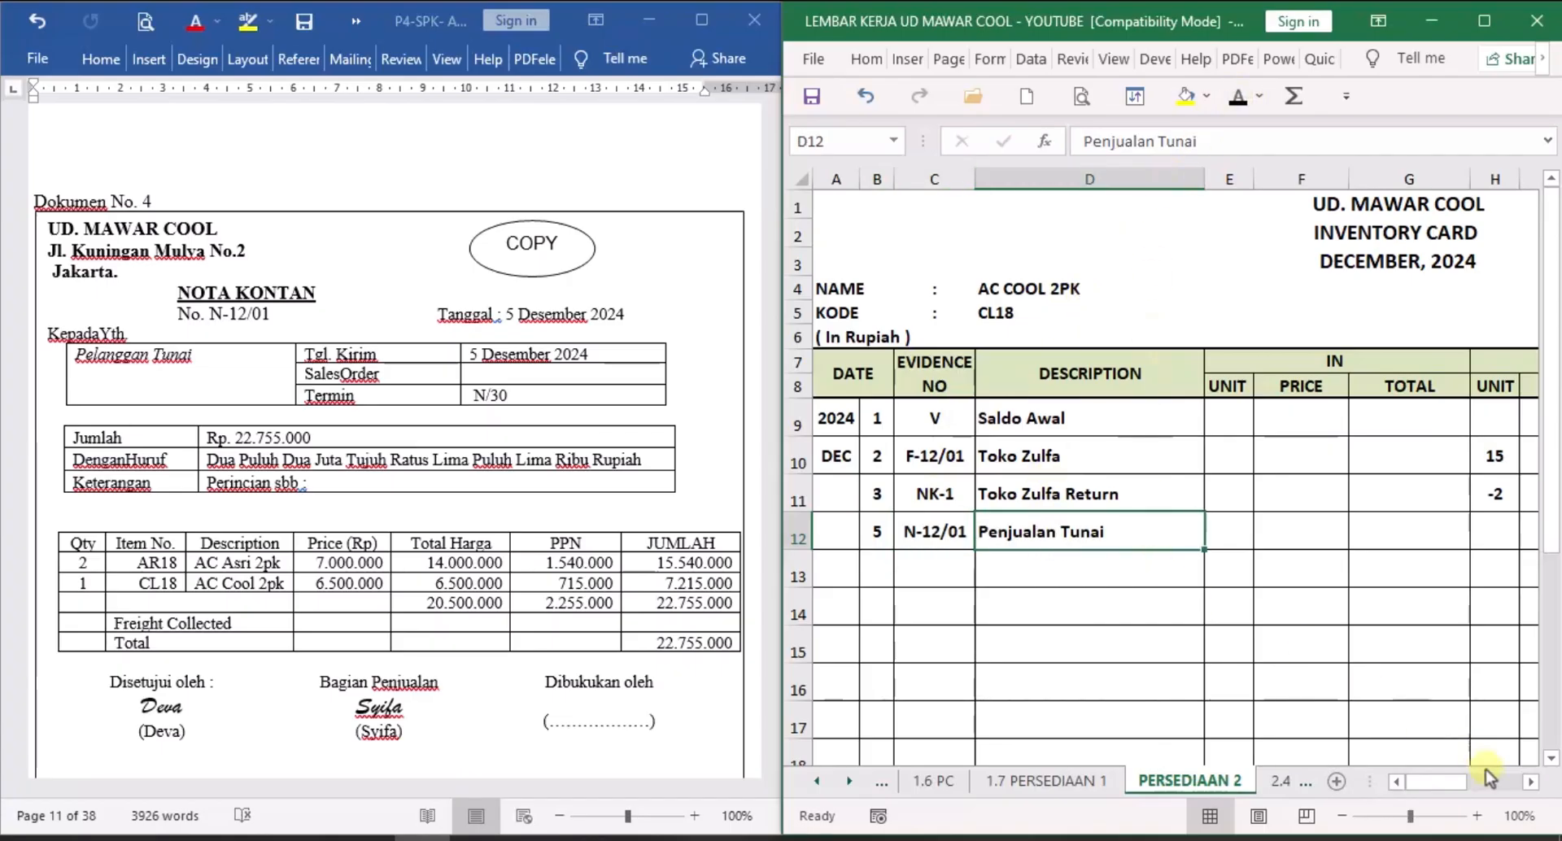
Reveal row 12's OUT entries on the AC Cool 2PK card in black: unit 1, price 5.300.000 and total 5.300.000.
{"action": "left_click", "coordinate": [1530, 782]}
{"action": "left_click", "coordinate": [1529, 782]}
{"action": "left_click", "coordinate": [1528, 782]}
{"action": "left_click", "coordinate": [1528, 782]}
{"action": "left_click", "coordinate": [1529, 782]}
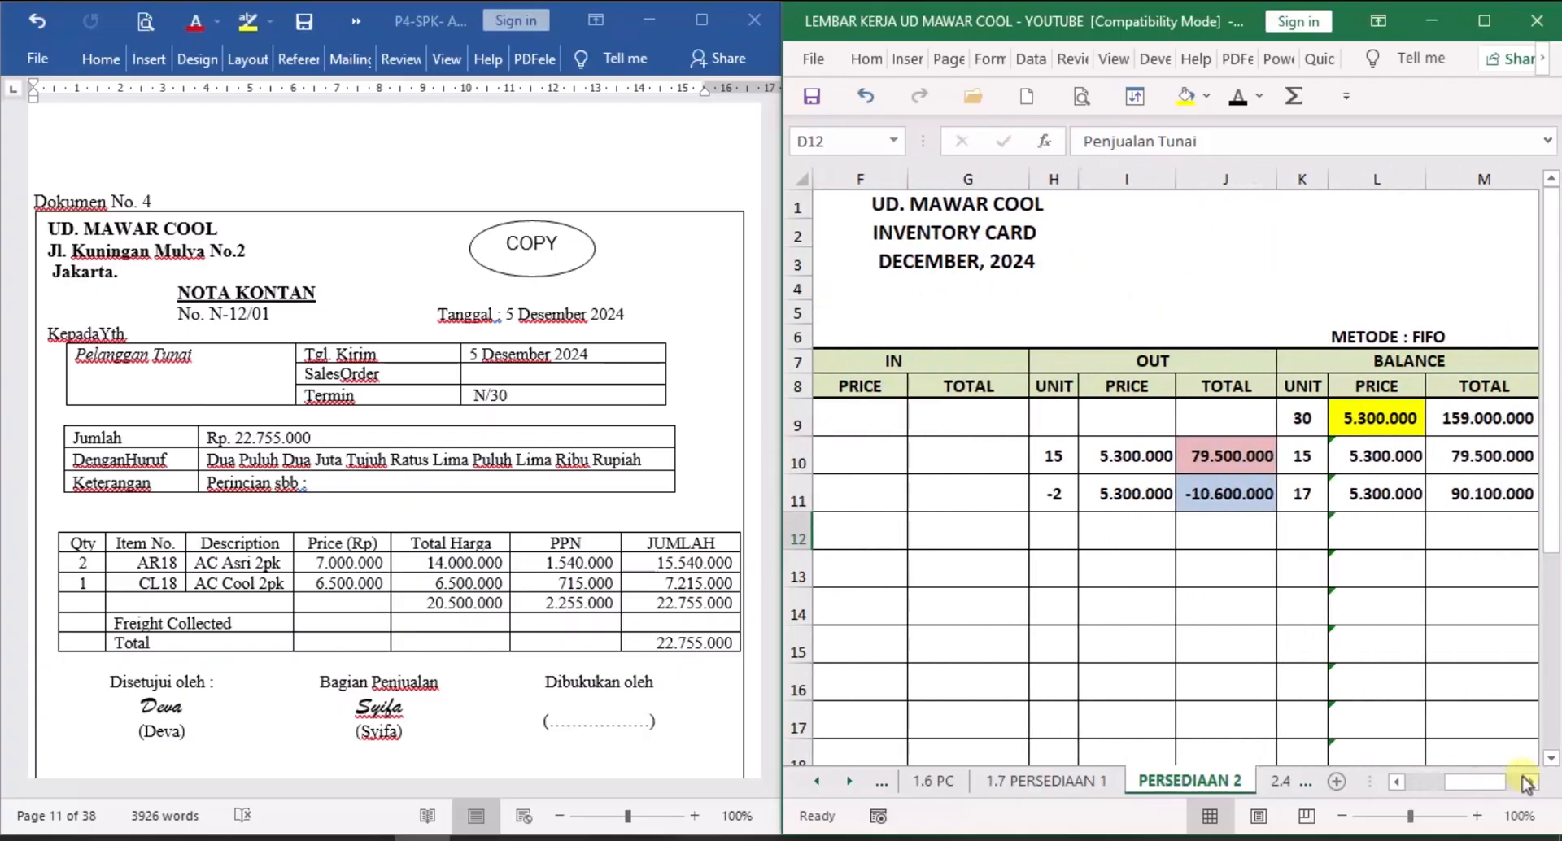
{"action": "left_click", "coordinate": [1529, 782]}
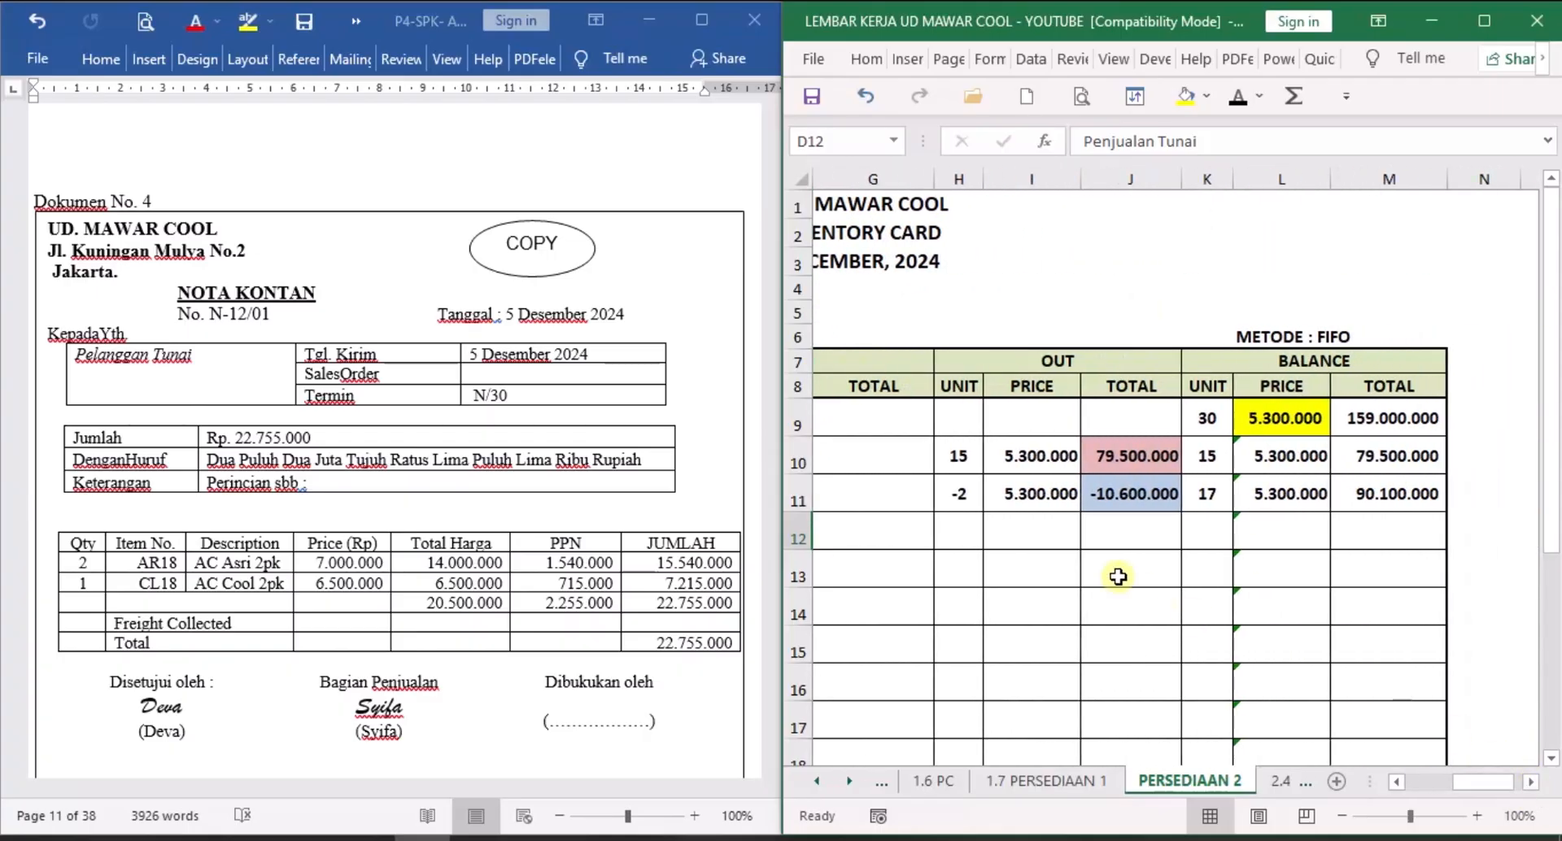
{"action": "left_click", "coordinate": [961, 527]}
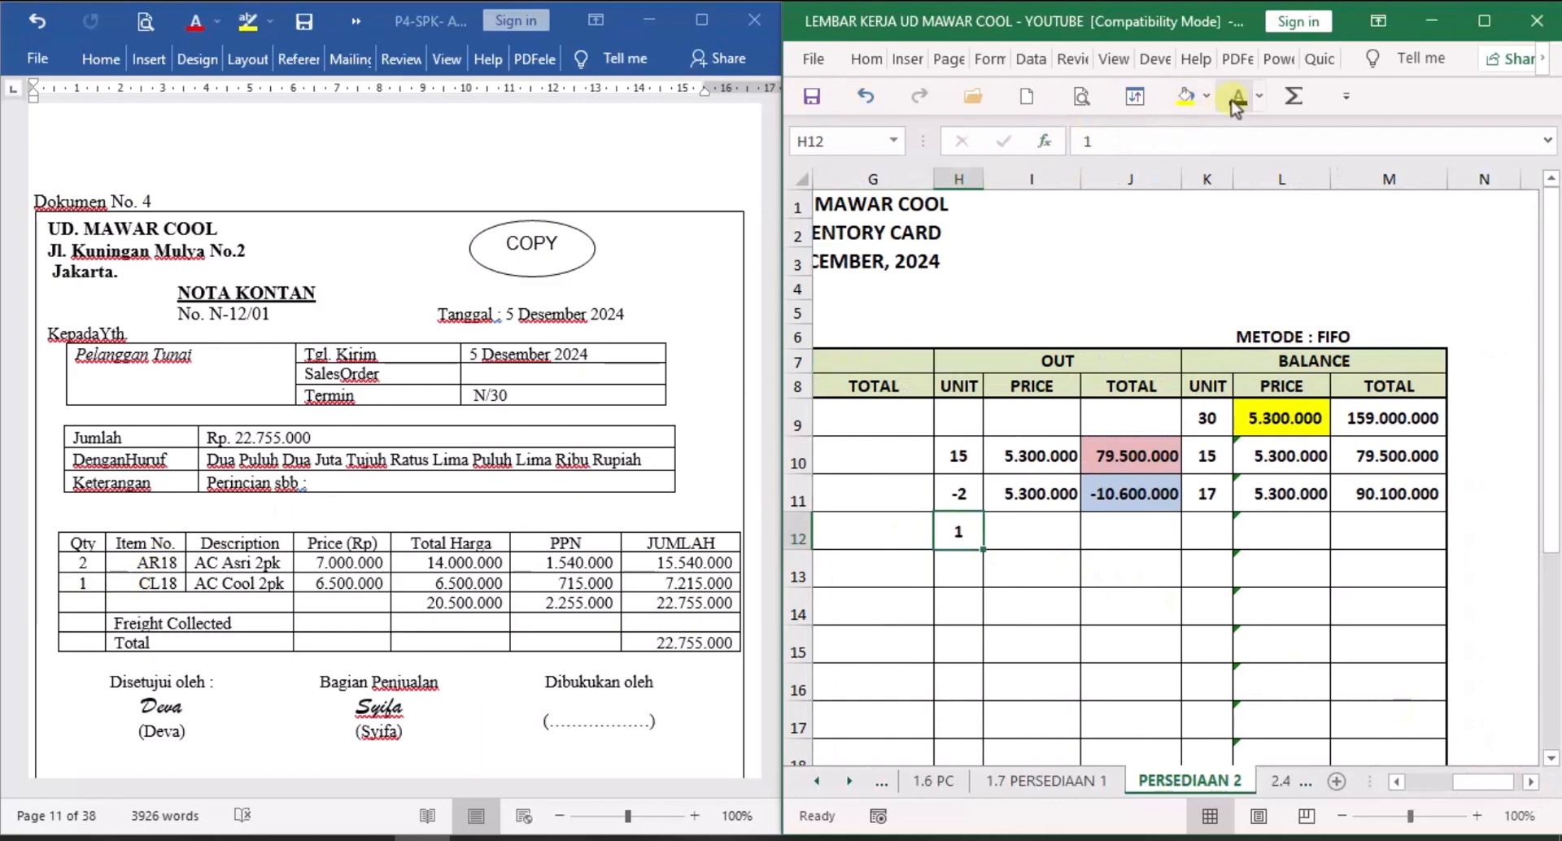
{"action": "left_click", "coordinate": [1031, 533]}
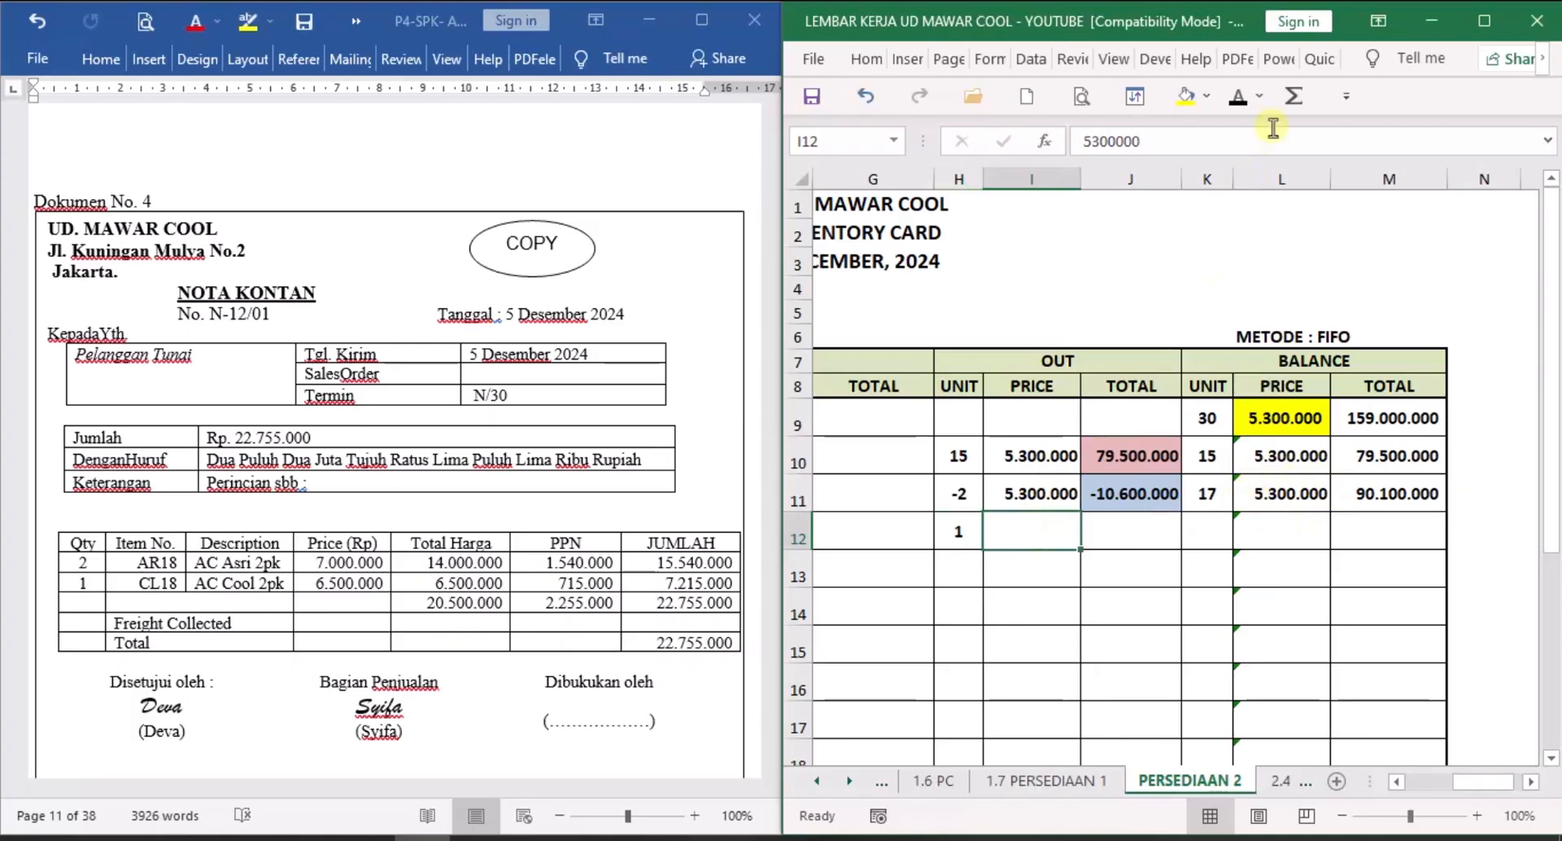
{"action": "left_click", "coordinate": [1139, 530]}
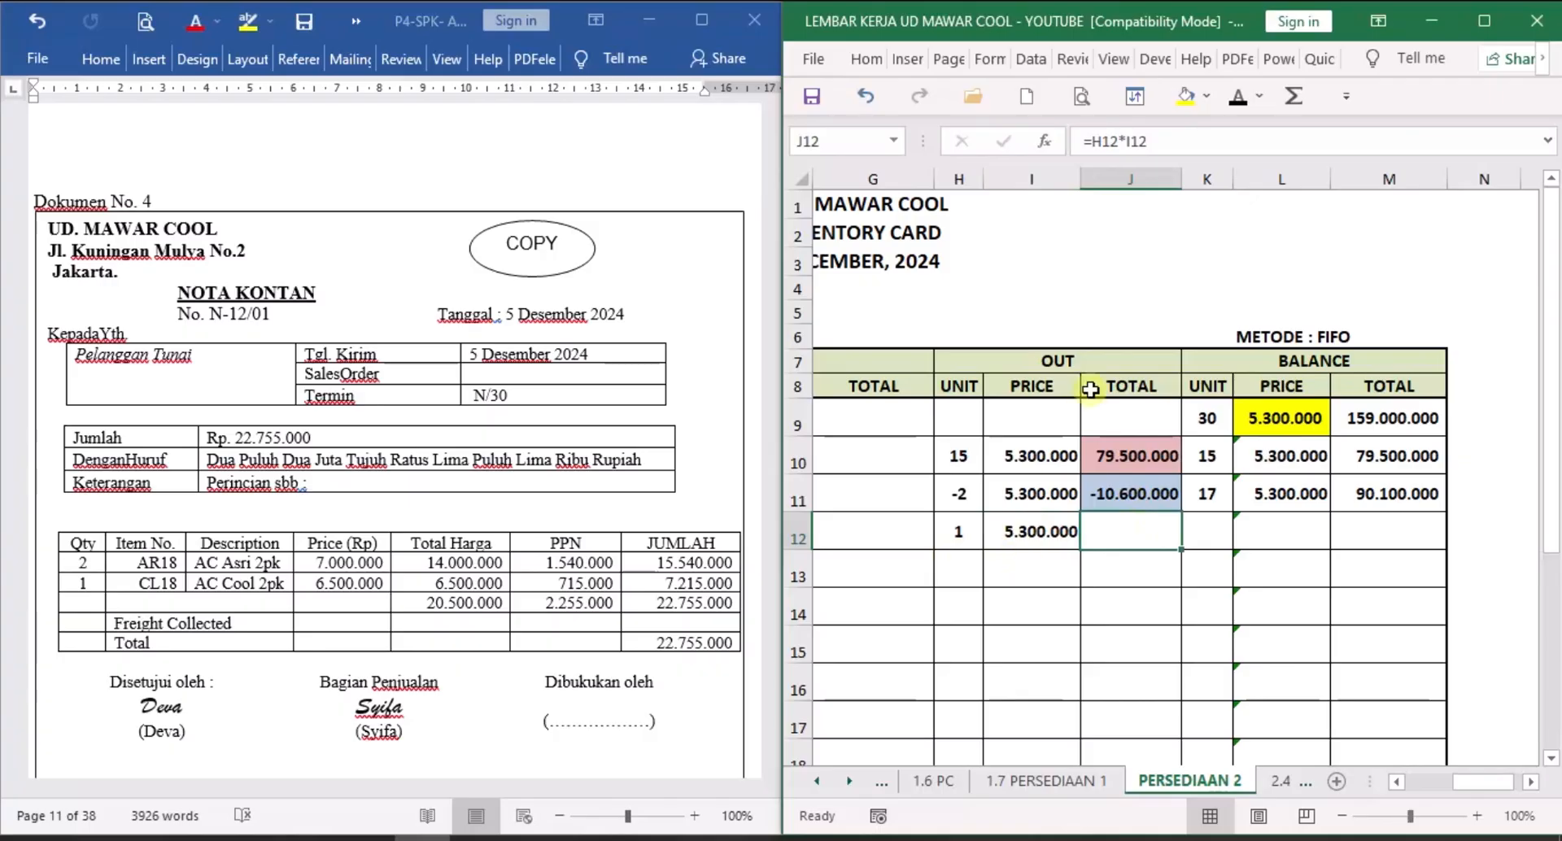
{"action": "left_click", "coordinate": [1238, 96]}
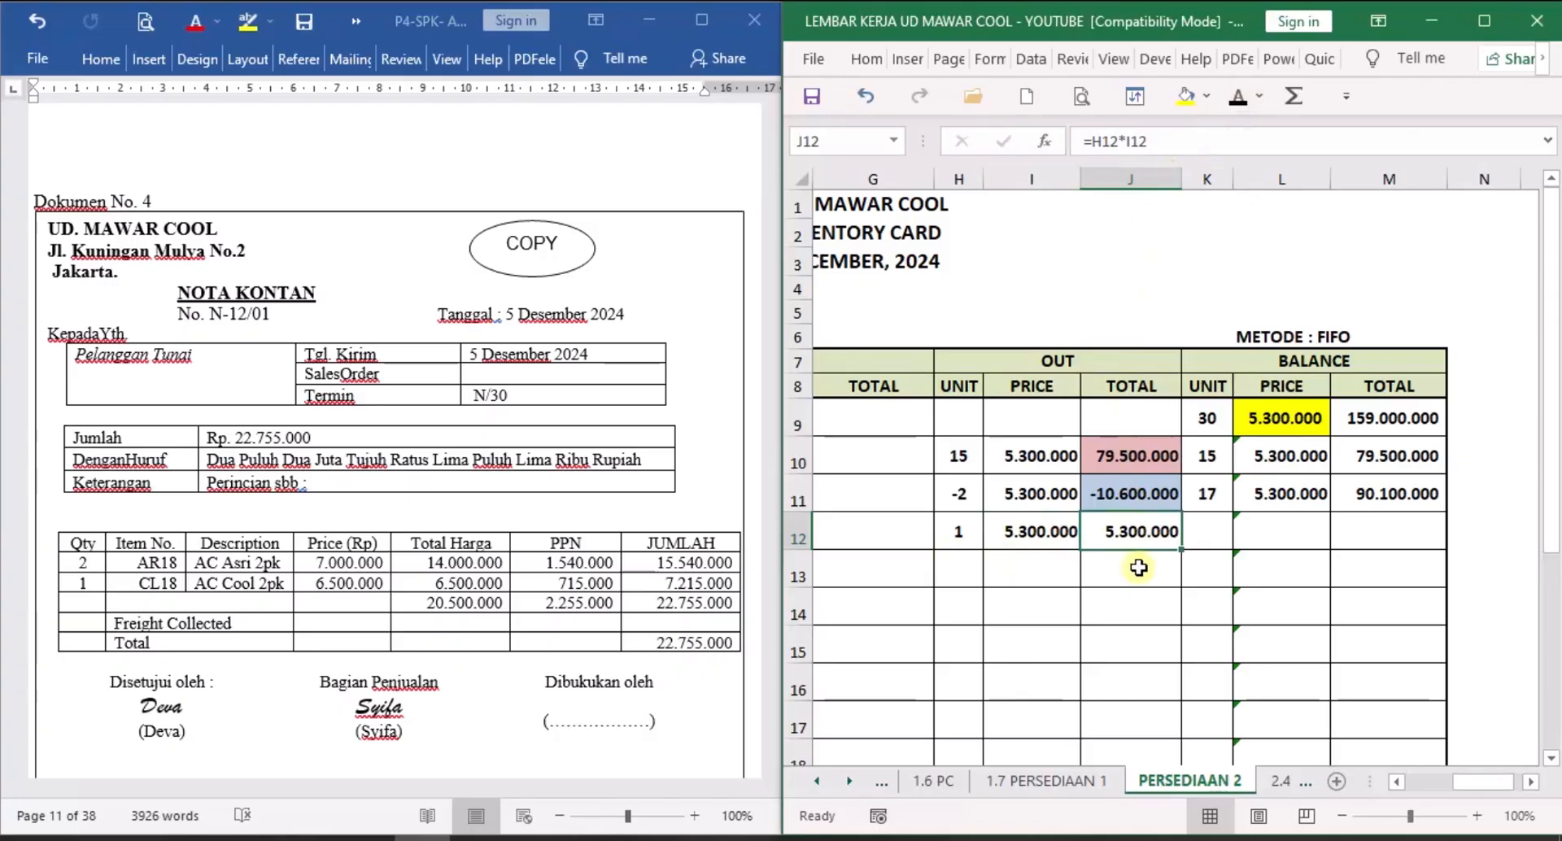
Reveal row 12's balance entries on the AC Cool 2PK card in black: unit 16, price 5.300.000 and total 84.800.000.
{"action": "left_click", "coordinate": [1217, 539]}
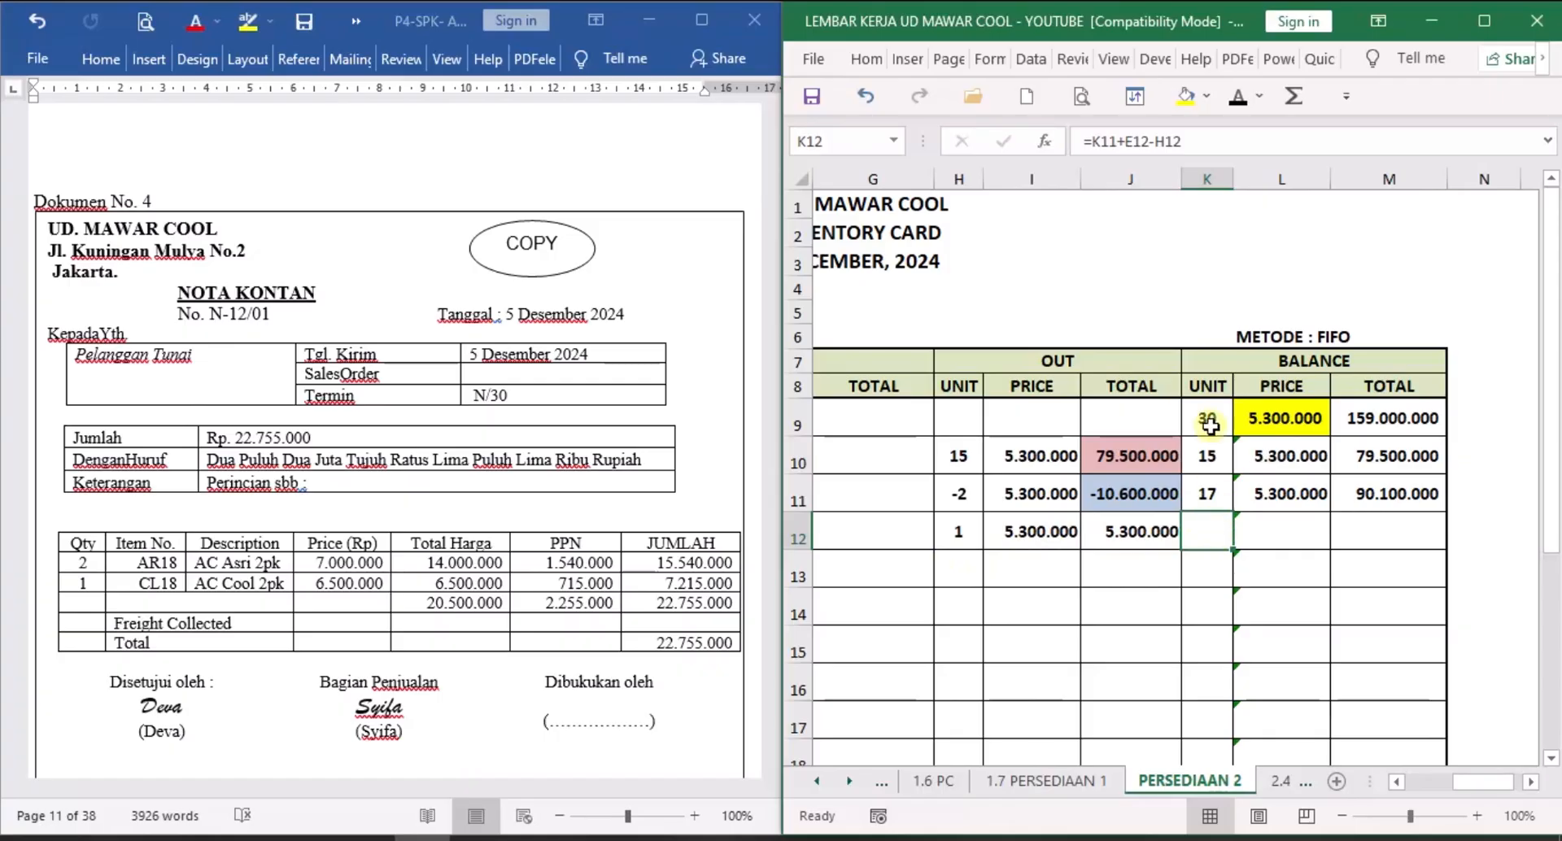
{"action": "left_click", "coordinate": [1298, 524]}
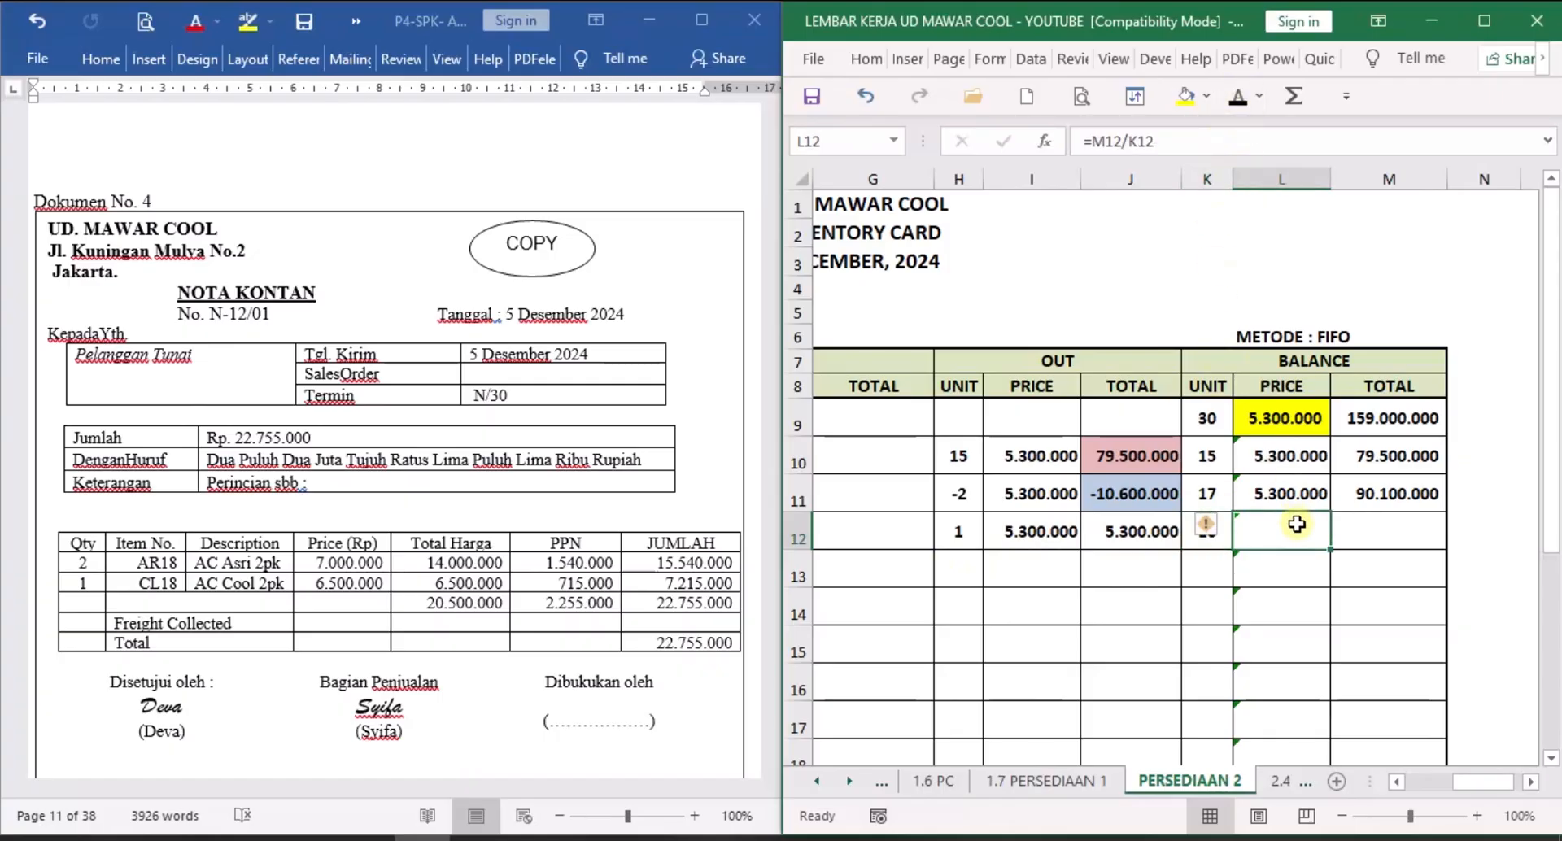
{"action": "left_click", "coordinate": [1392, 535]}
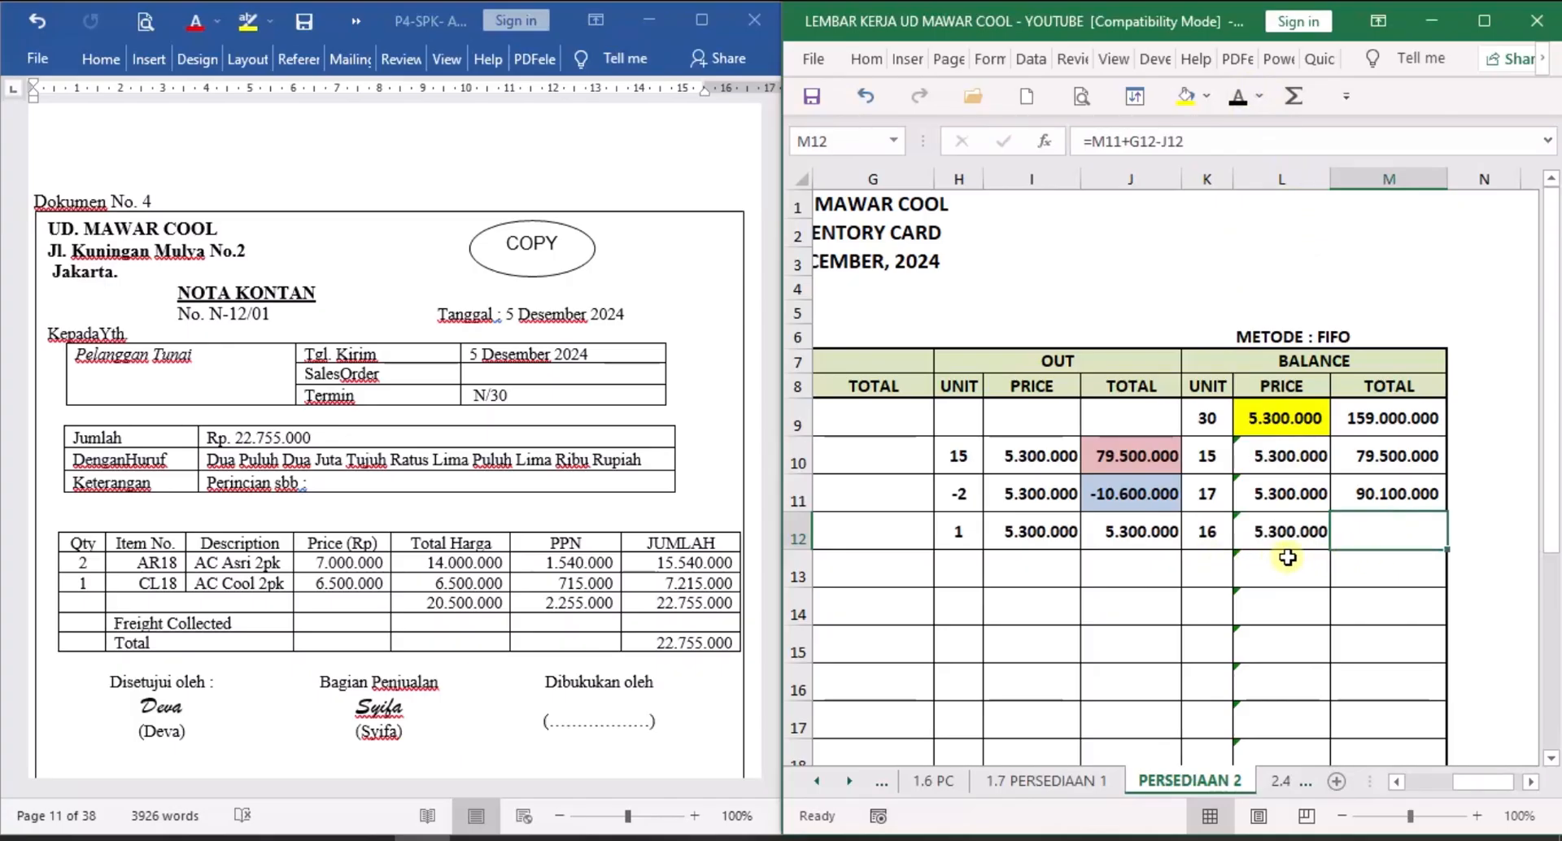
{"action": "left_click", "coordinate": [1238, 97]}
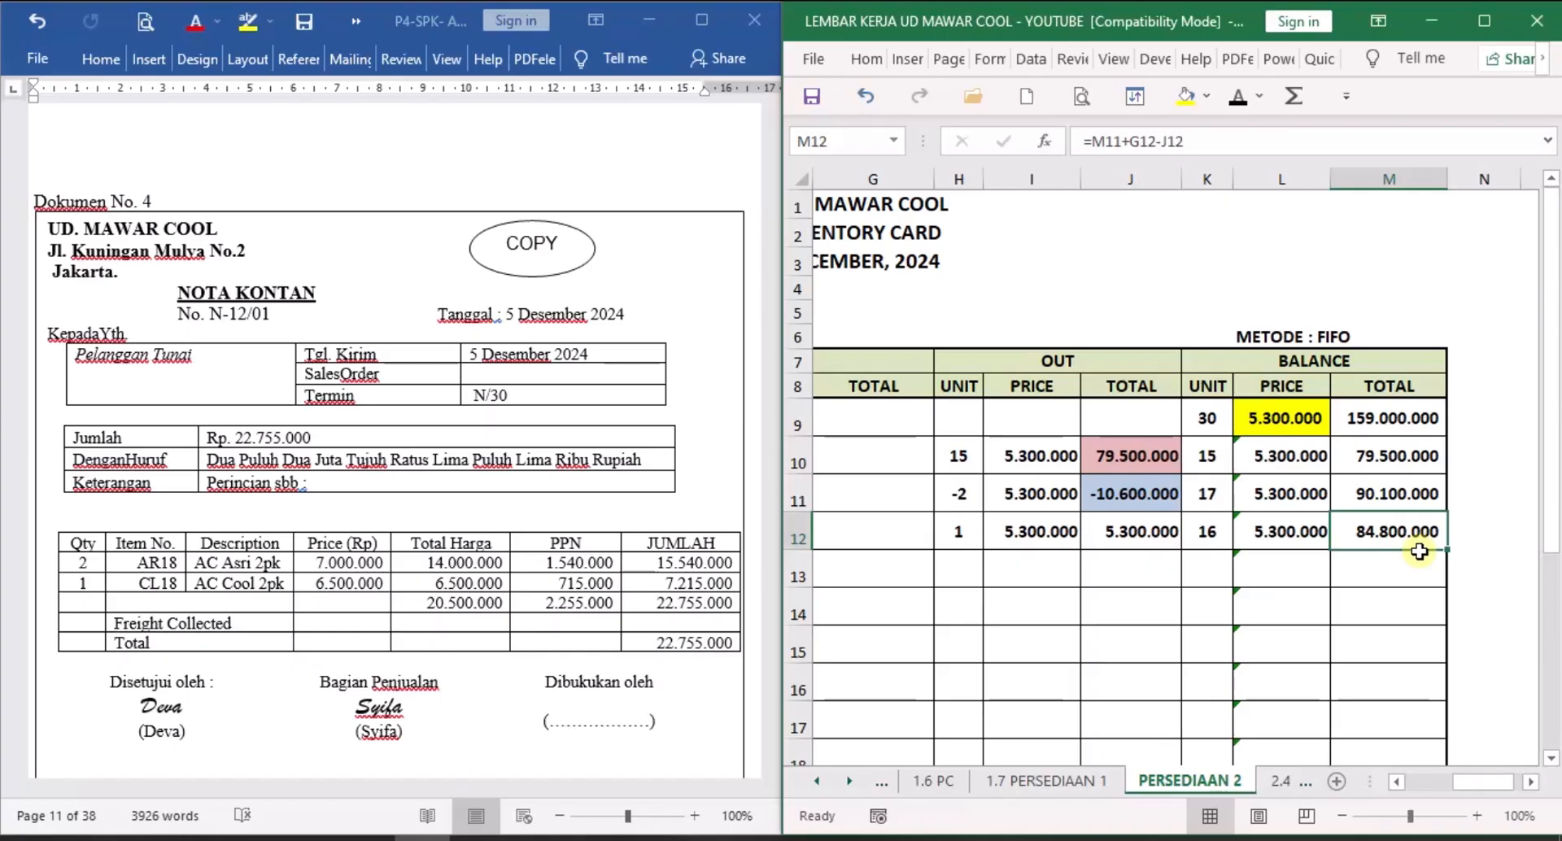
Highlight row 12's OUT total in yellow on both inventory cards, PERSEDIAAN 2 and 1.7 PERSEDIAAN 1.
{"action": "left_click", "coordinate": [1161, 538]}
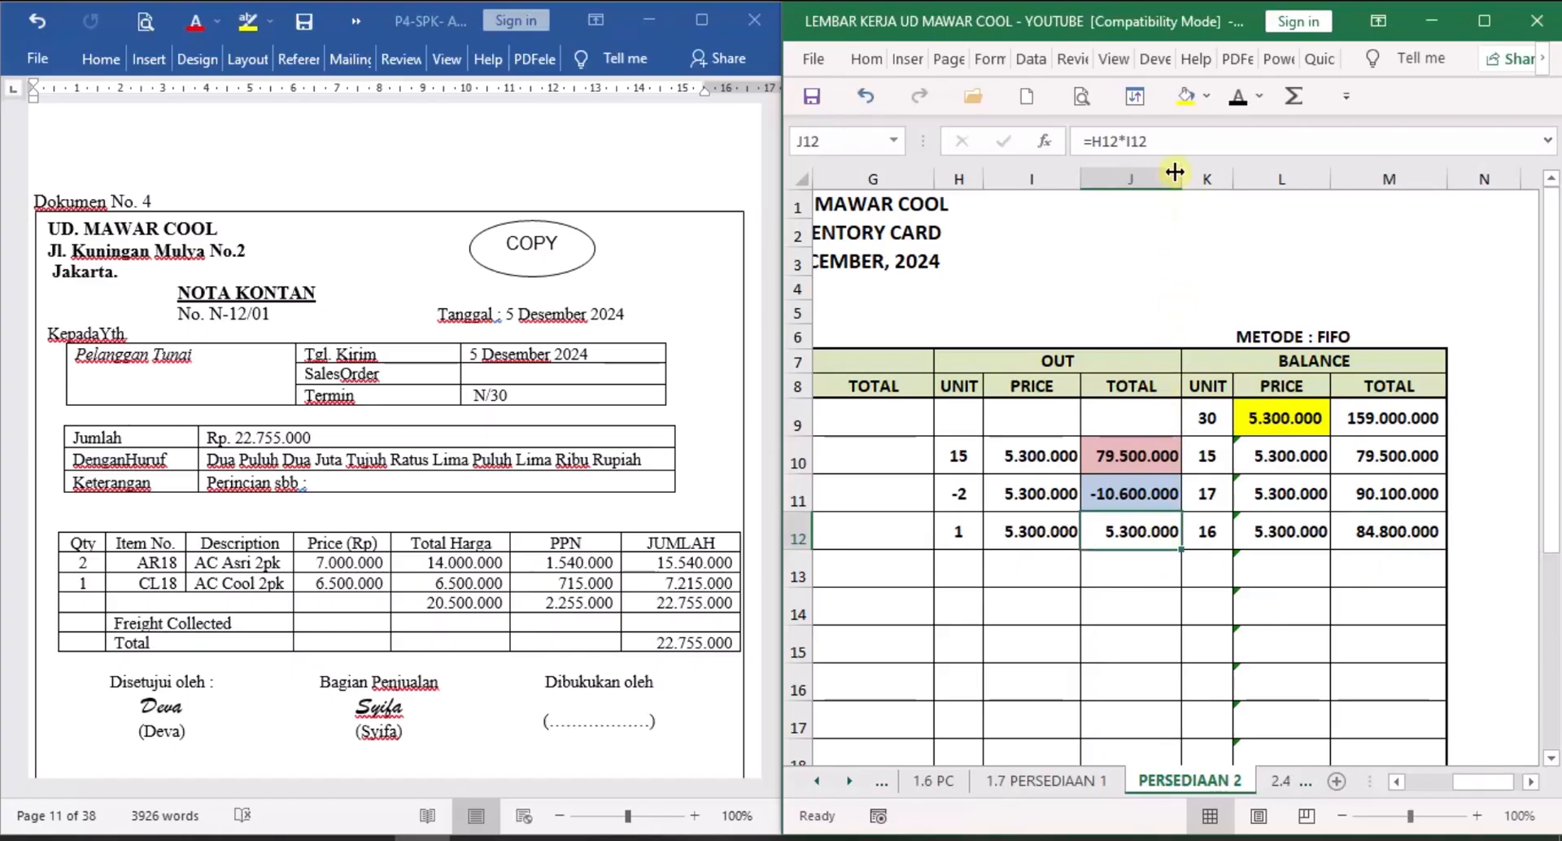
{"action": "left_click", "coordinate": [1186, 95]}
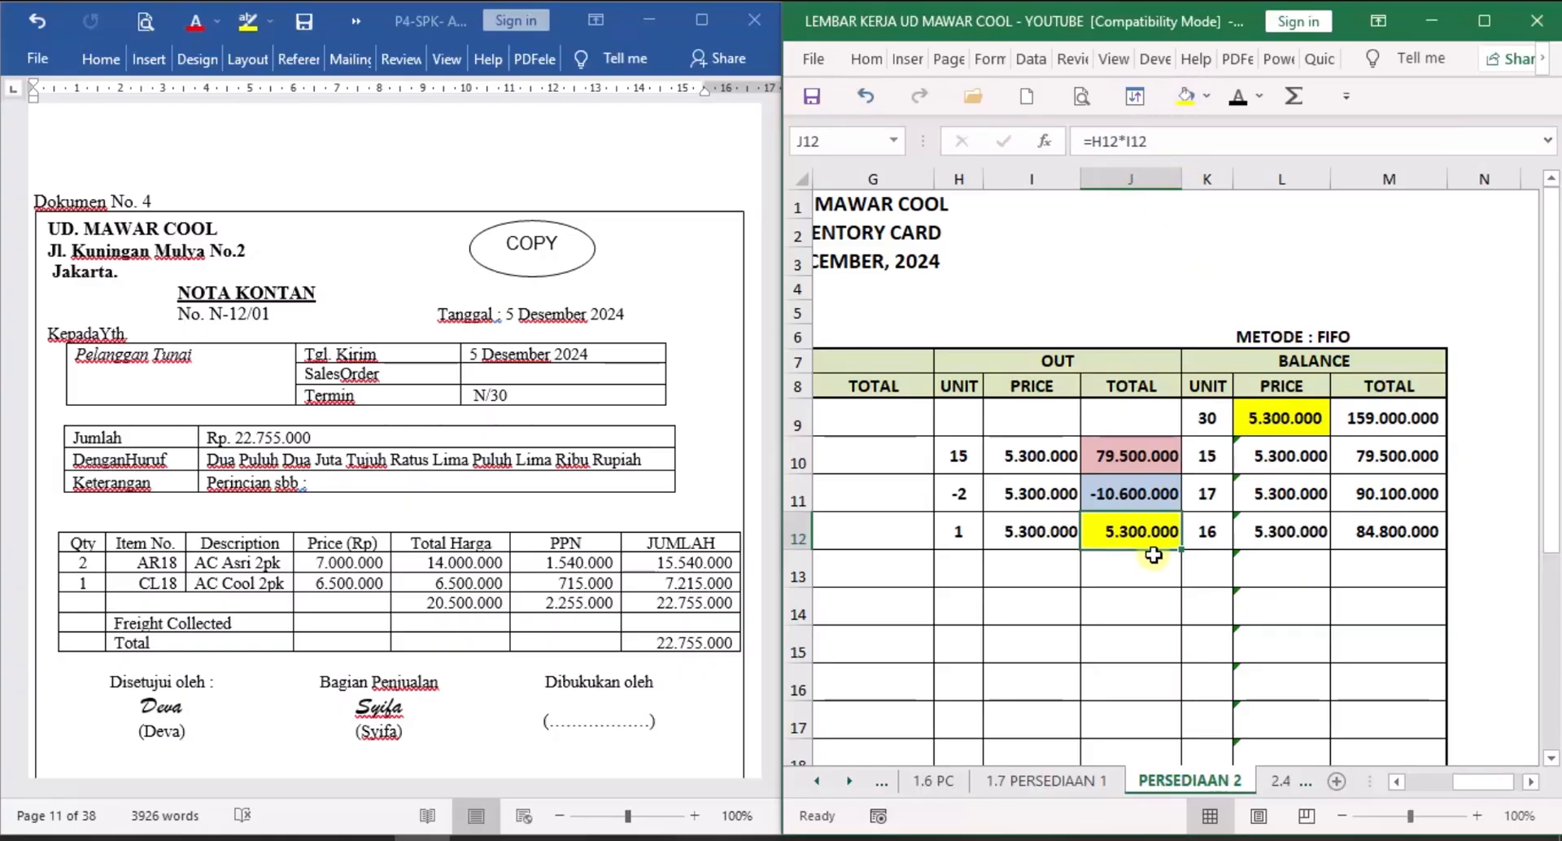
{"action": "left_click", "coordinate": [1092, 783]}
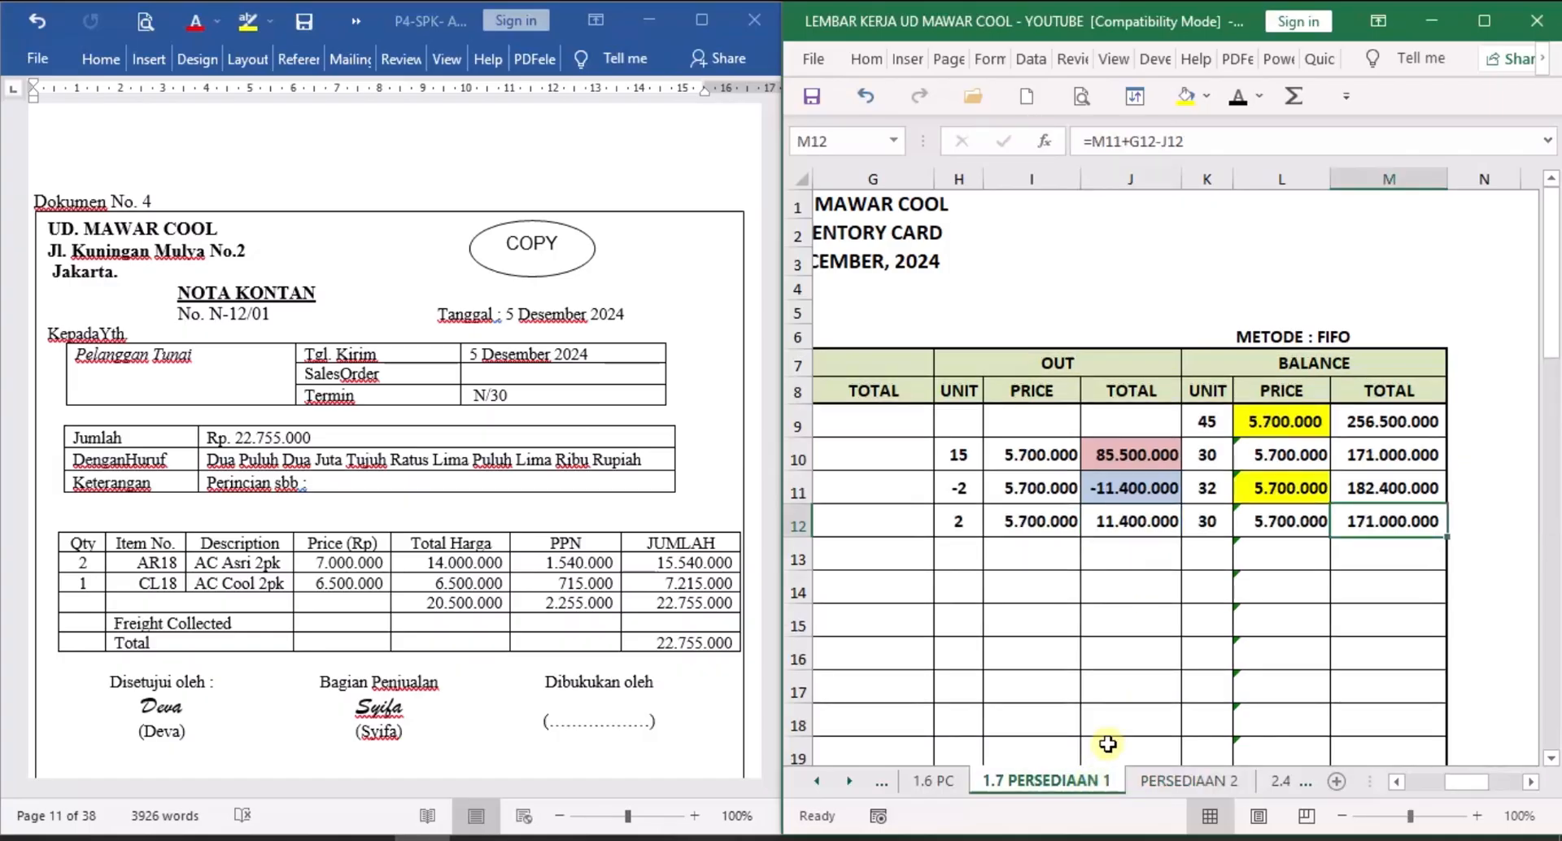
{"action": "left_click", "coordinate": [1159, 520]}
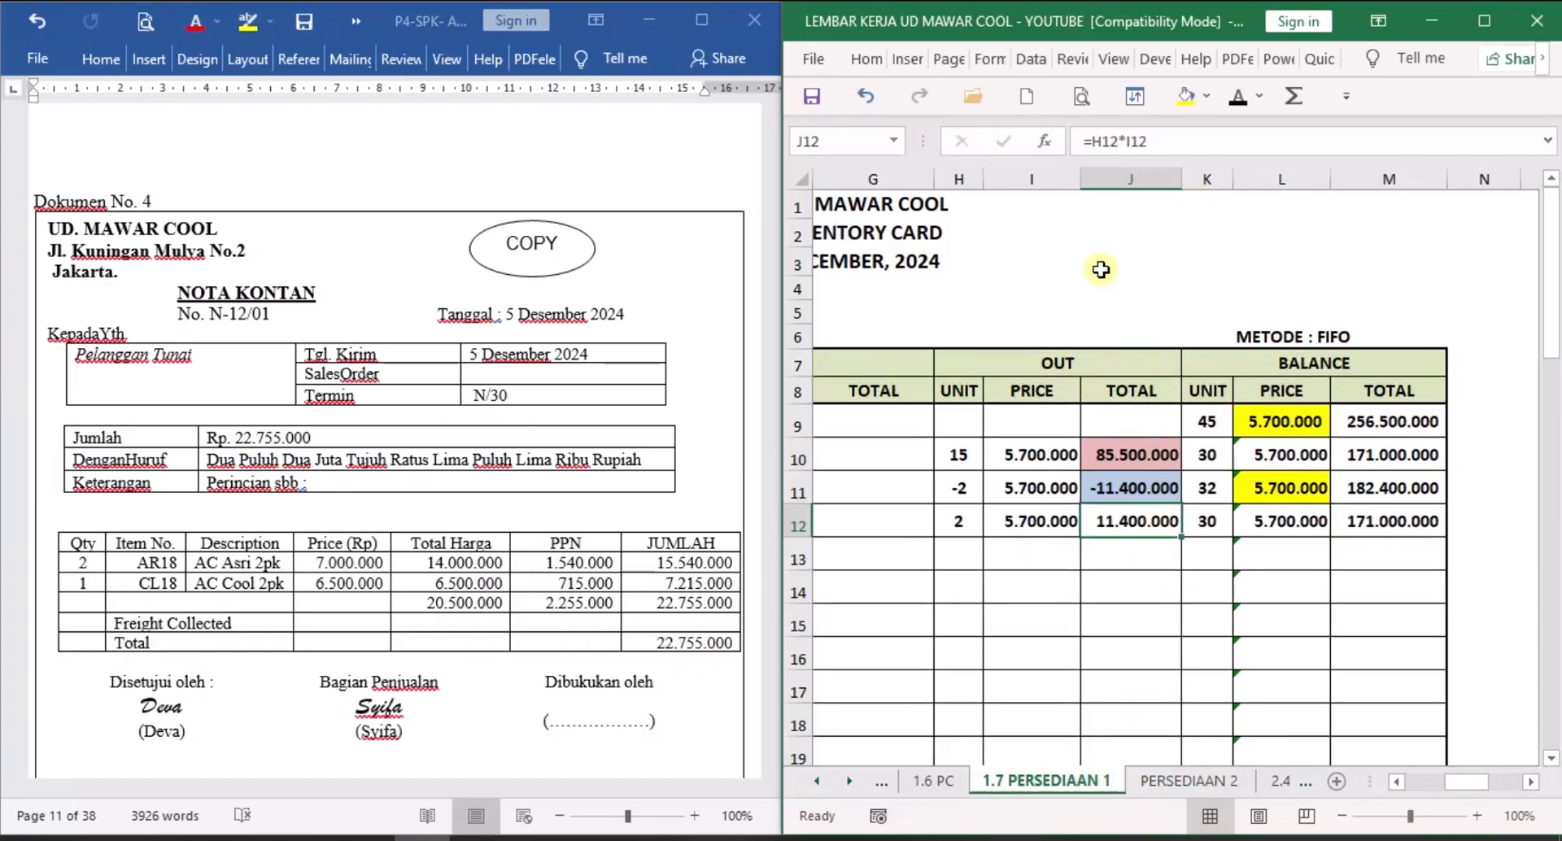
{"action": "left_click", "coordinate": [1184, 96]}
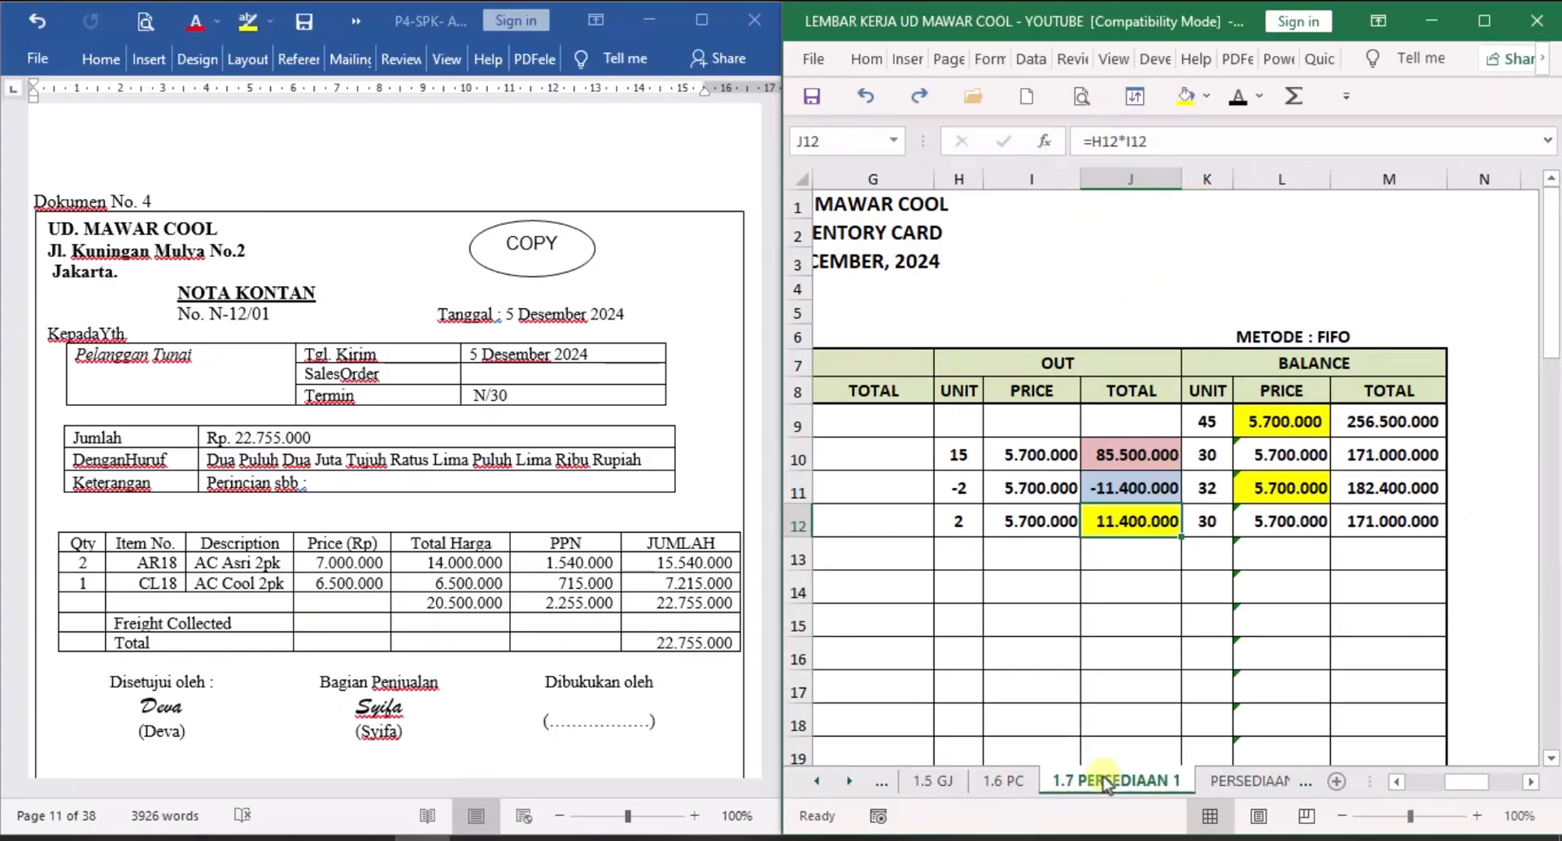
On sheet 1.3 CRJ, reveal row 11's Cost of Goods Sold debit total 16.700.000 with black text.
{"action": "left_click", "coordinate": [817, 783]}
{"action": "left_click", "coordinate": [816, 783]}
{"action": "left_click", "coordinate": [816, 783]}
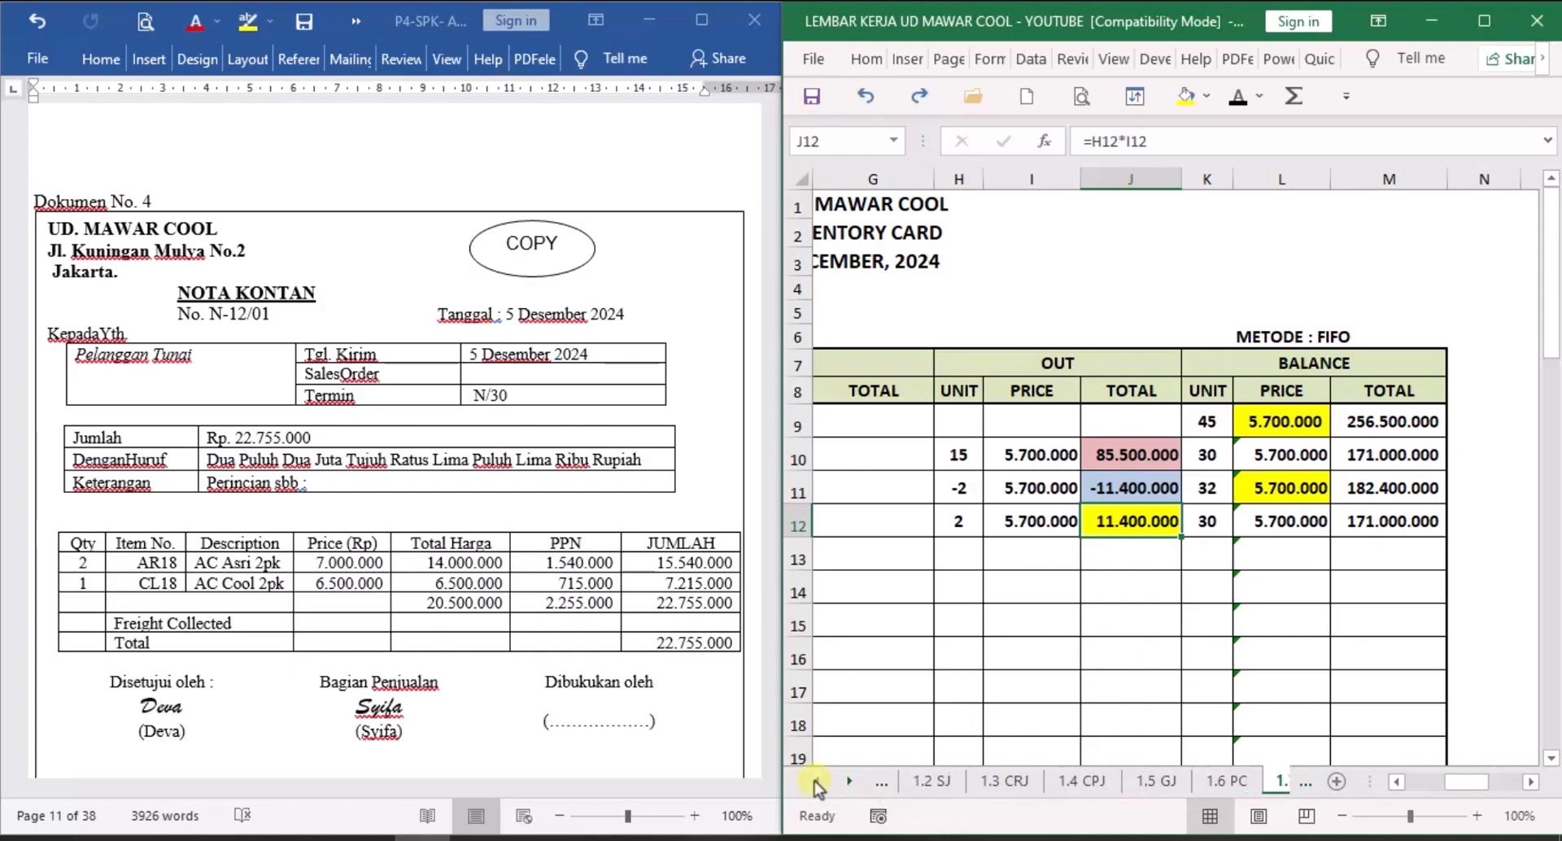
{"action": "left_click", "coordinate": [1005, 782]}
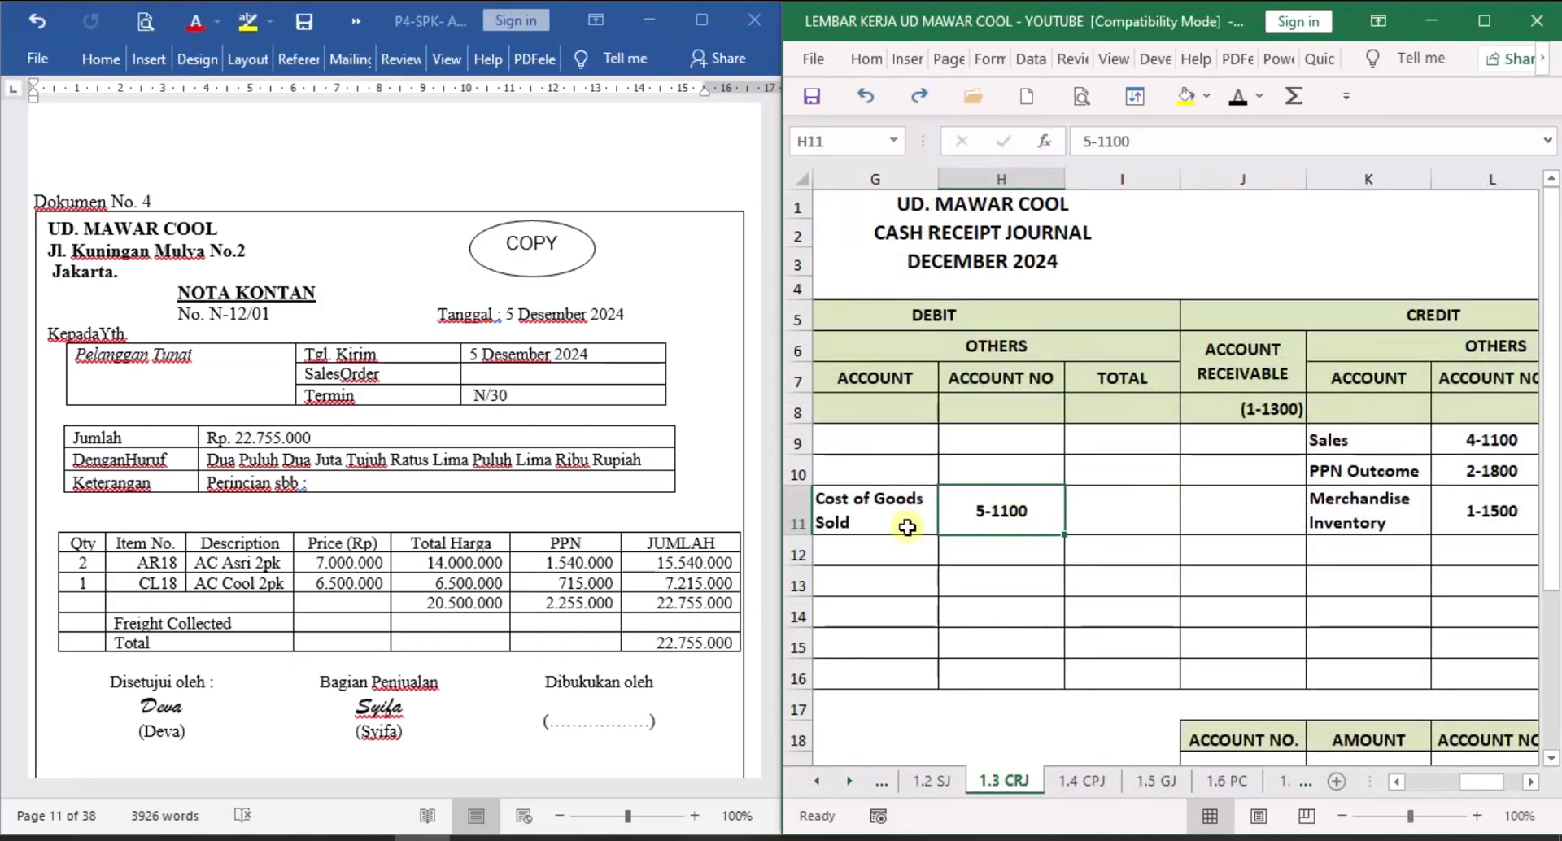
{"action": "left_click", "coordinate": [1127, 509]}
{"action": "left_click", "coordinate": [1238, 96]}
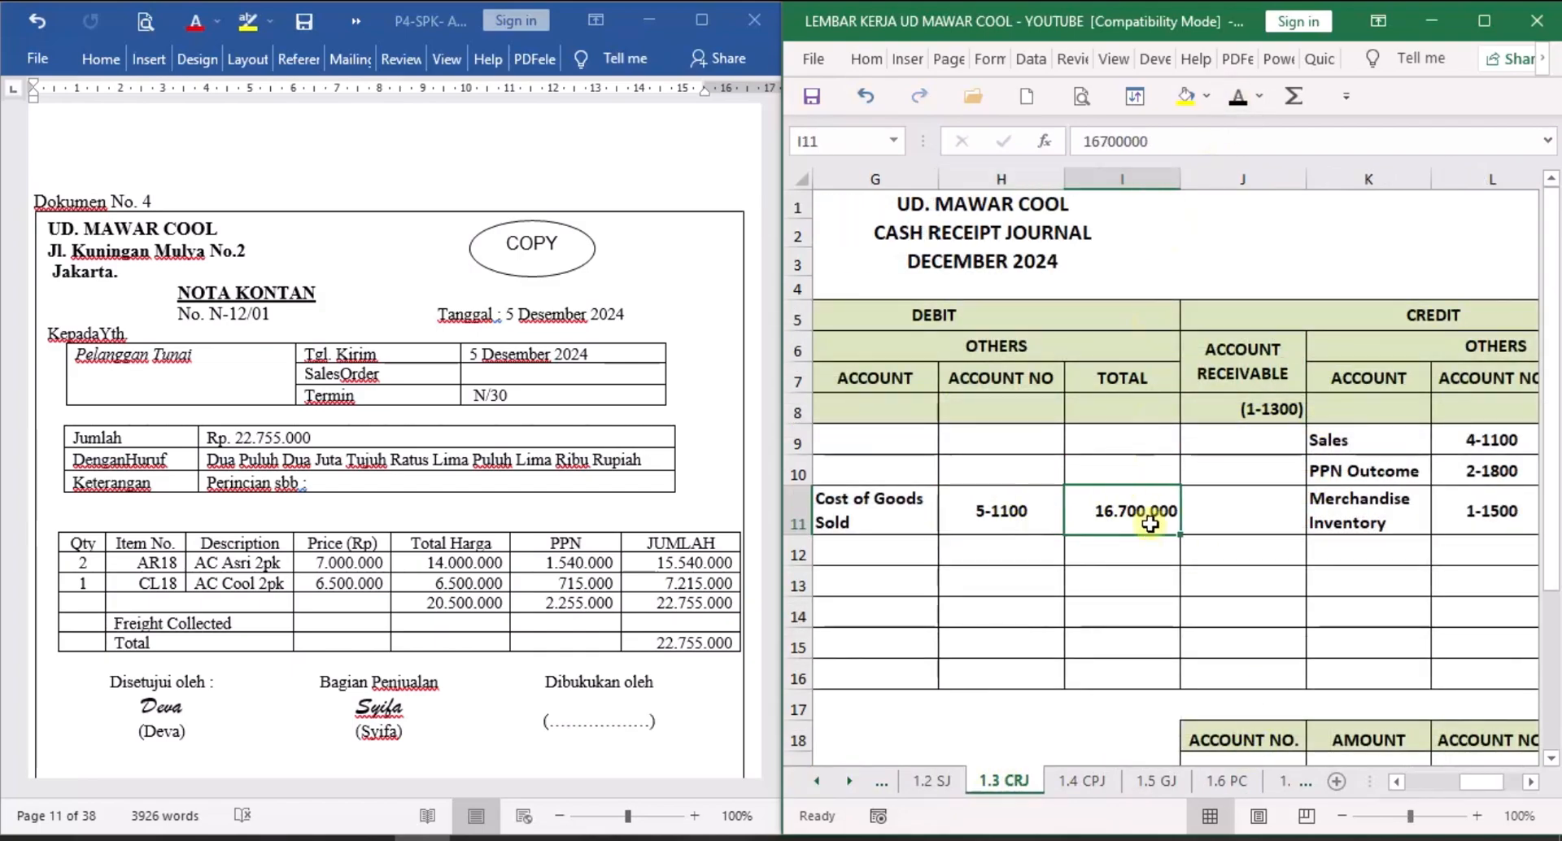
Reveal row 11's Merchandise Inventory credit total 16.700.000 in the cash receipt journal with black text.
{"action": "left_click", "coordinate": [1531, 782]}
{"action": "left_click", "coordinate": [1531, 782]}
{"action": "left_click", "coordinate": [1396, 513]}
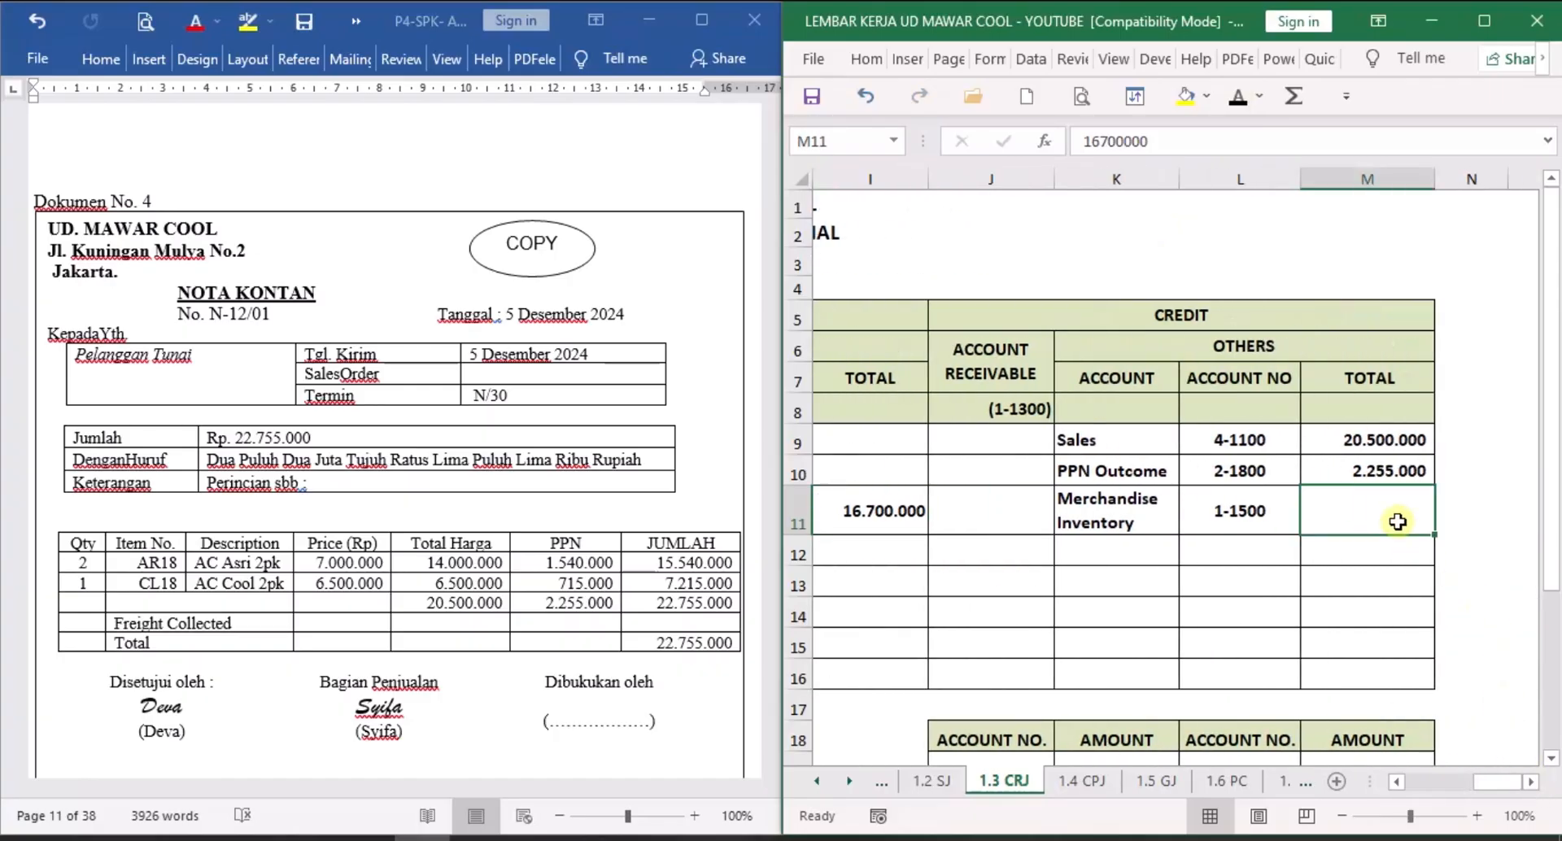
{"action": "left_click", "coordinate": [1238, 96]}
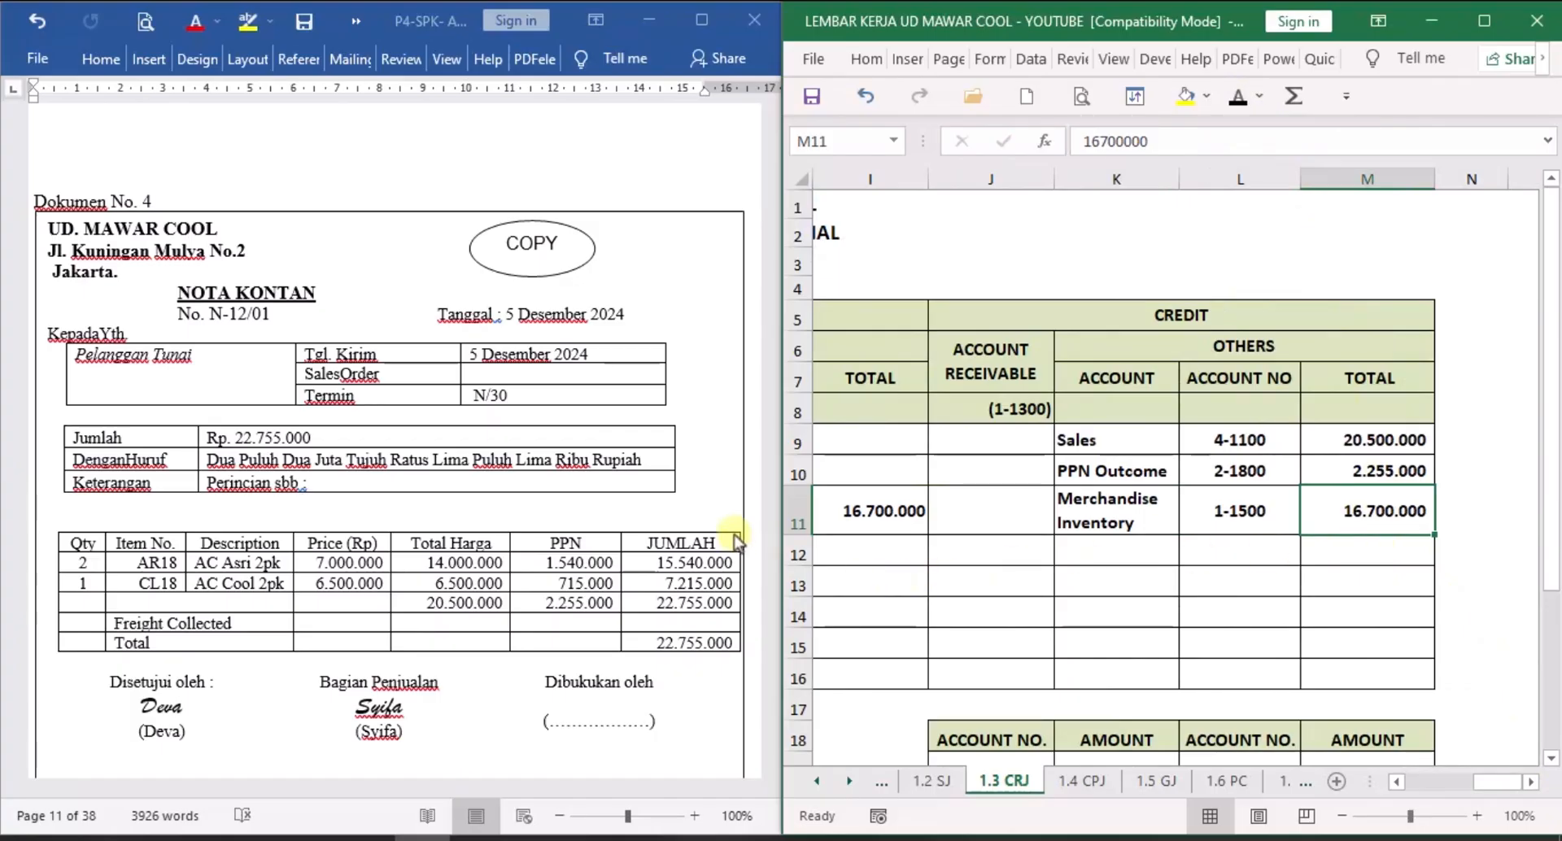
Switch to the Word document and go to Dokumen No. 5, the PT Rama Jaya invoice.
{"action": "left_click", "coordinate": [694, 485]}
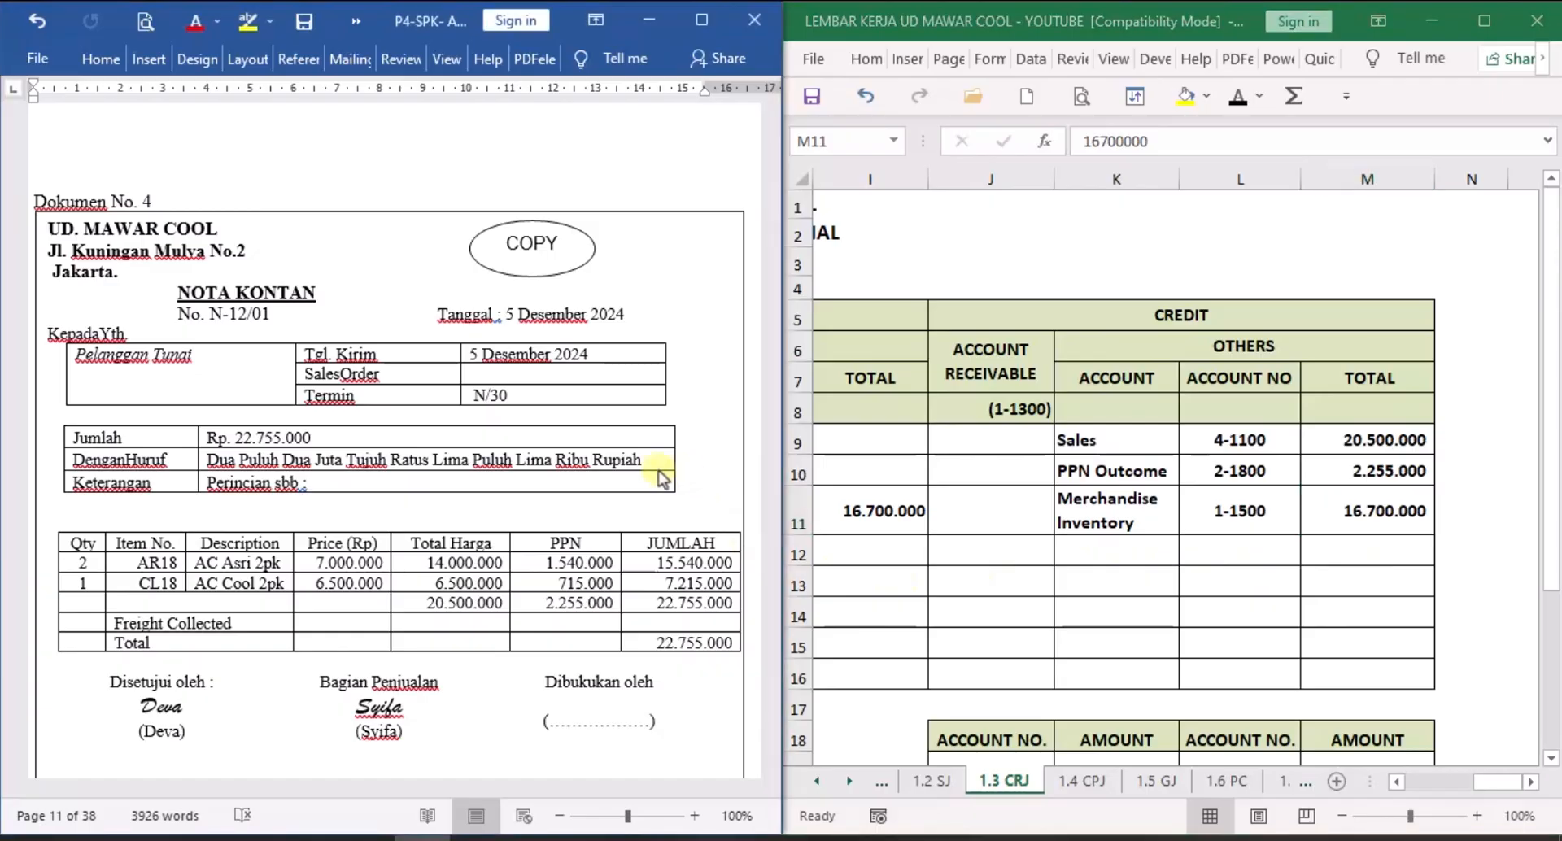
{"action": "scroll", "coordinate": [536, 510], "scroll_direction": "down", "scroll_amount": 10}
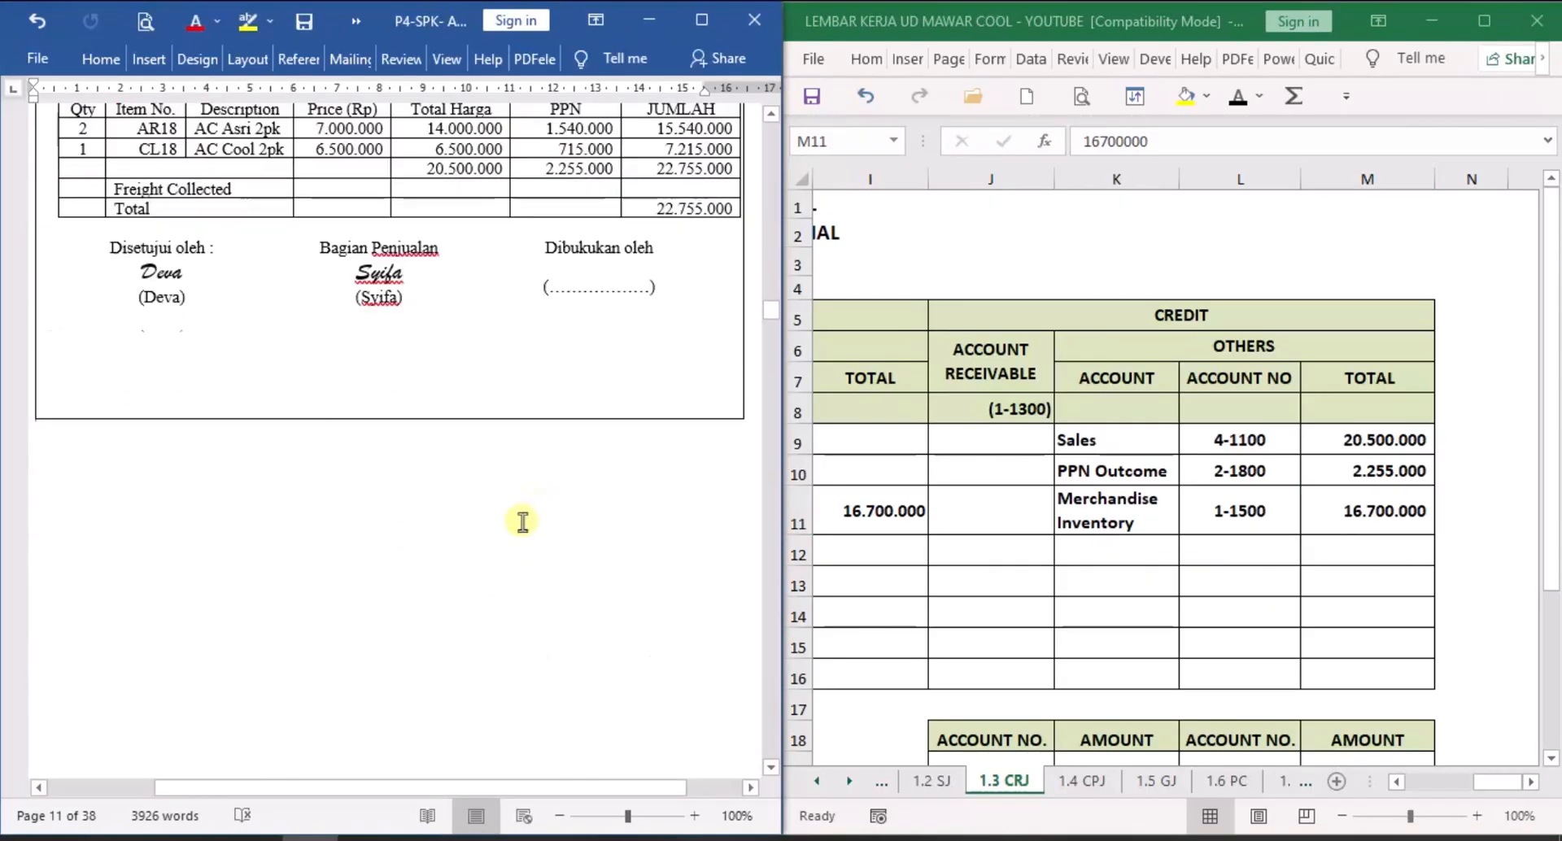
{"action": "scroll", "coordinate": [518, 531], "scroll_direction": "down", "scroll_amount": 8}
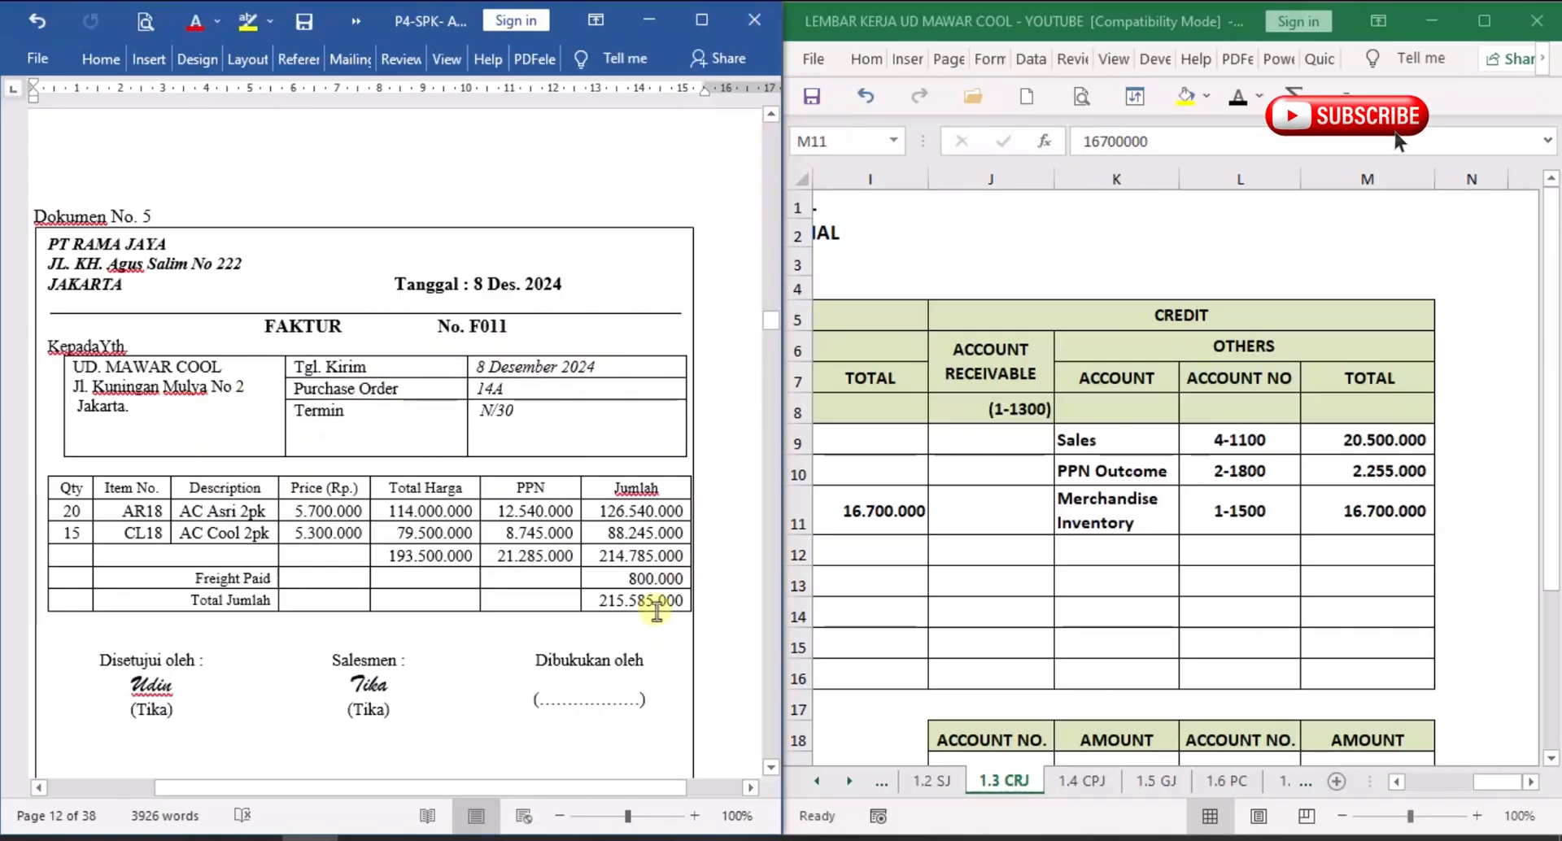
In Excel's sheet 1.1 PJ, reveal row 8's date 8, factur number F011 and description "PT Rama Jaya" with black text.
{"action": "left_click", "coordinate": [818, 783]}
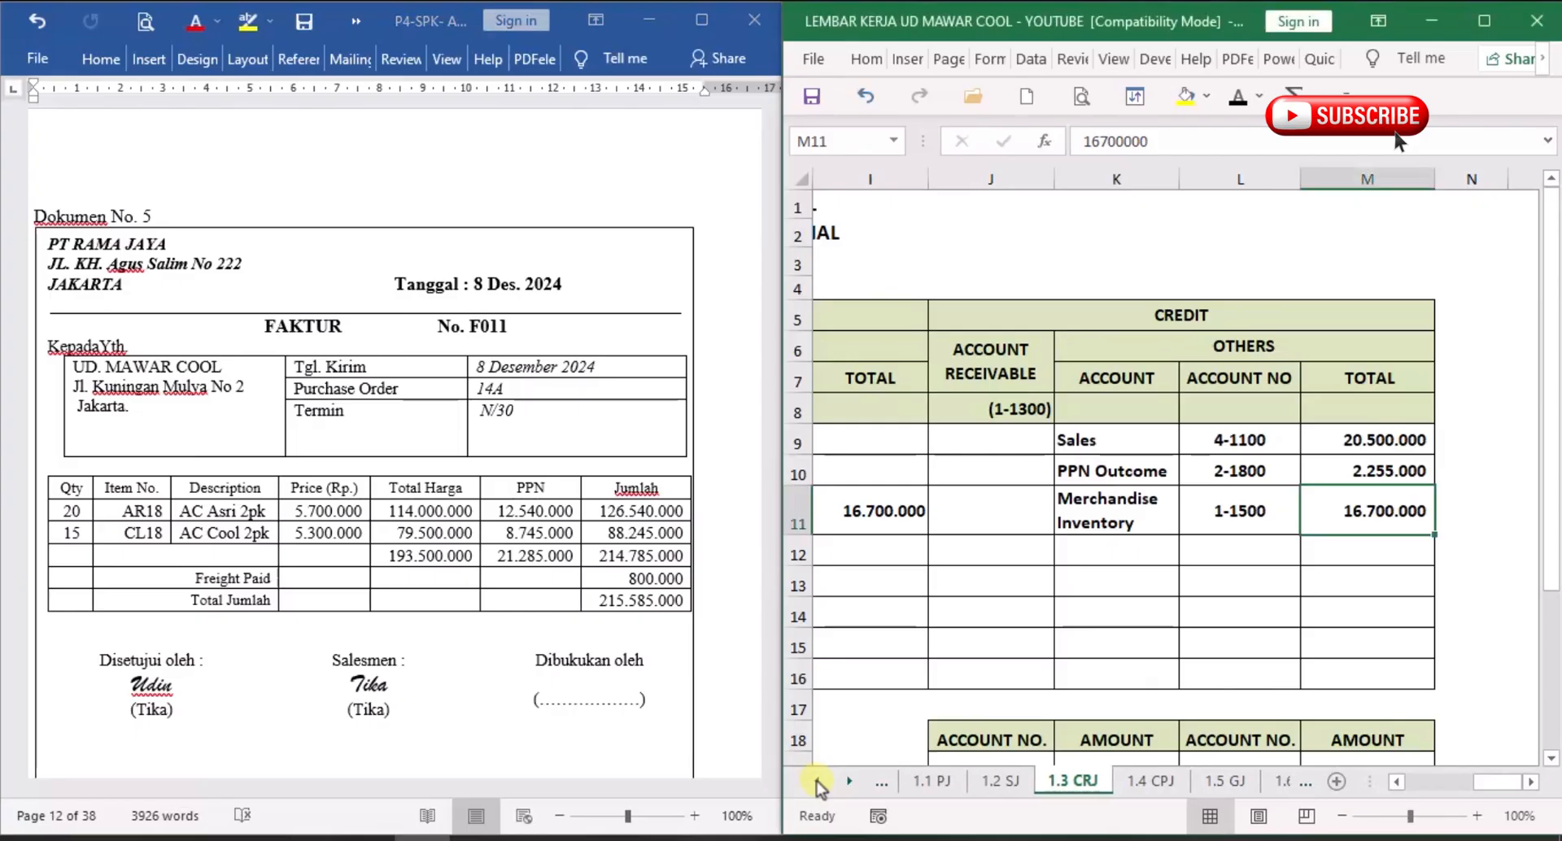
{"action": "left_click", "coordinate": [818, 783]}
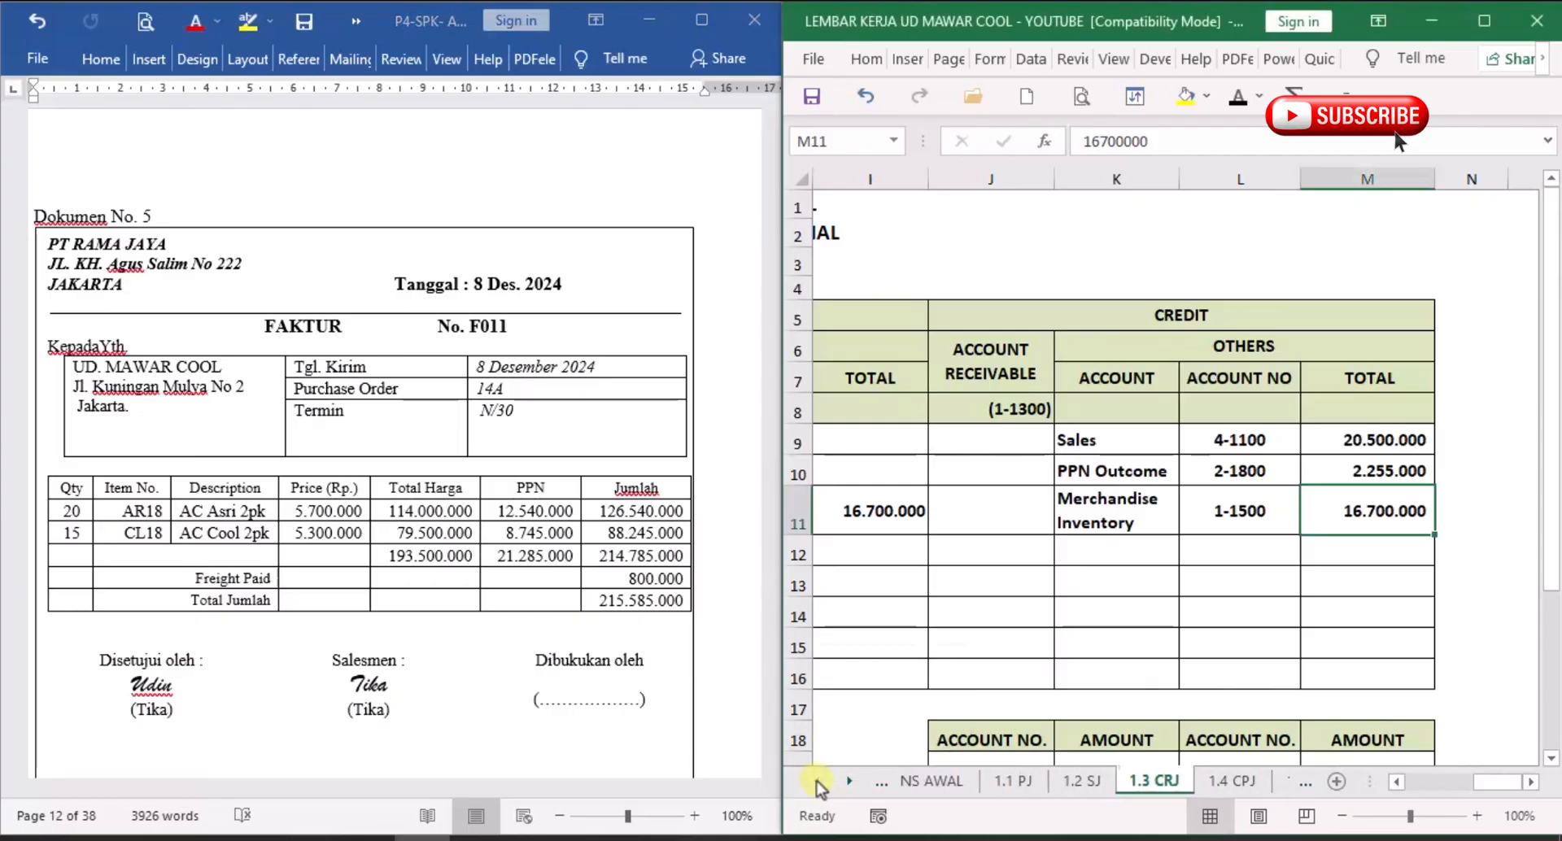
{"action": "left_click", "coordinate": [1032, 783]}
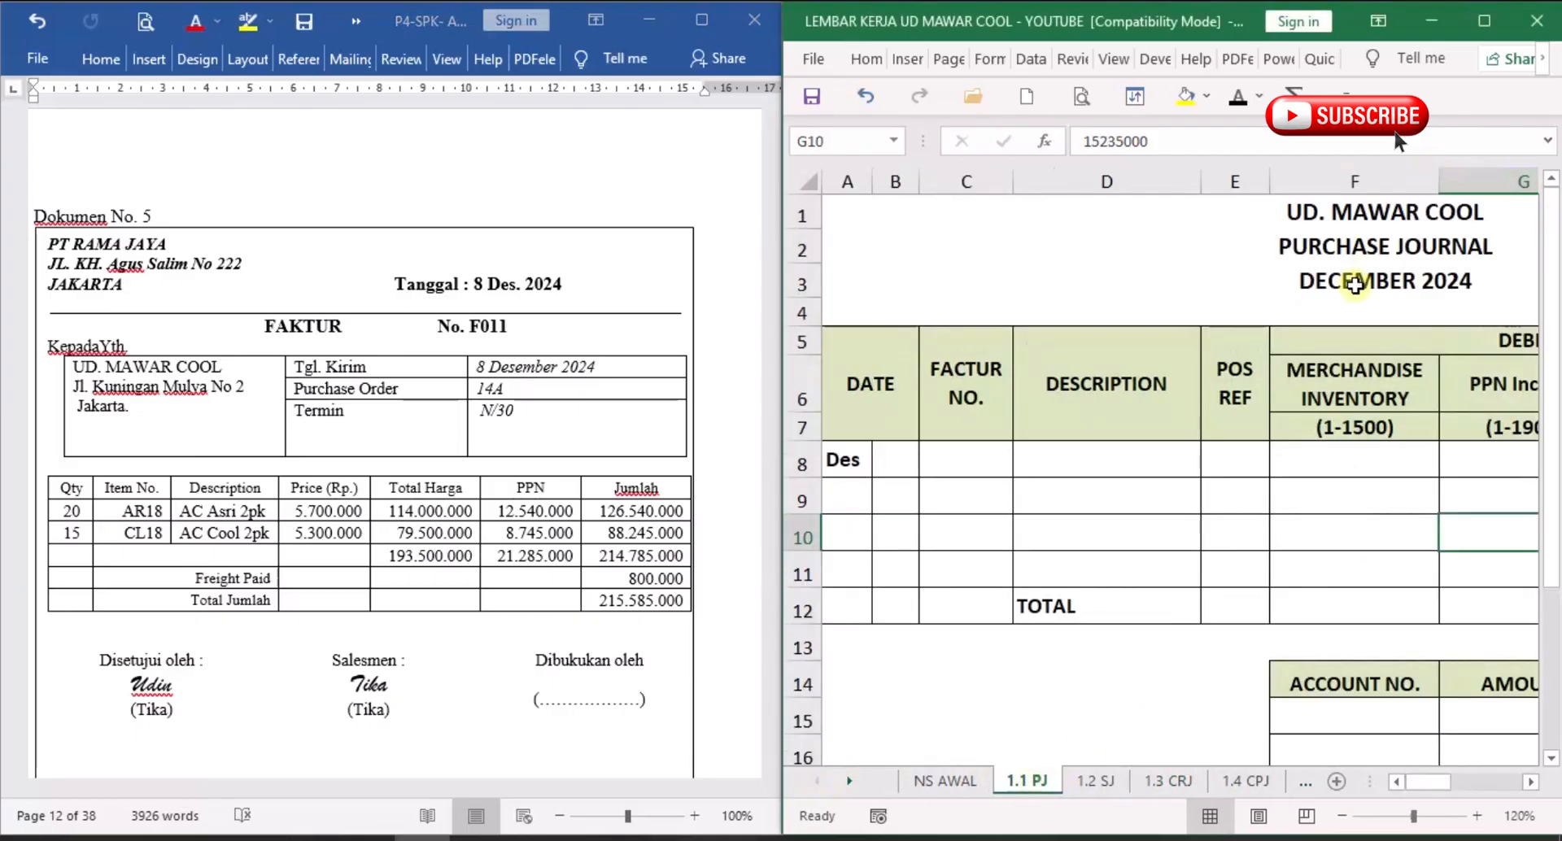
{"action": "left_click", "coordinate": [897, 458]}
{"action": "type", "text": "8"}
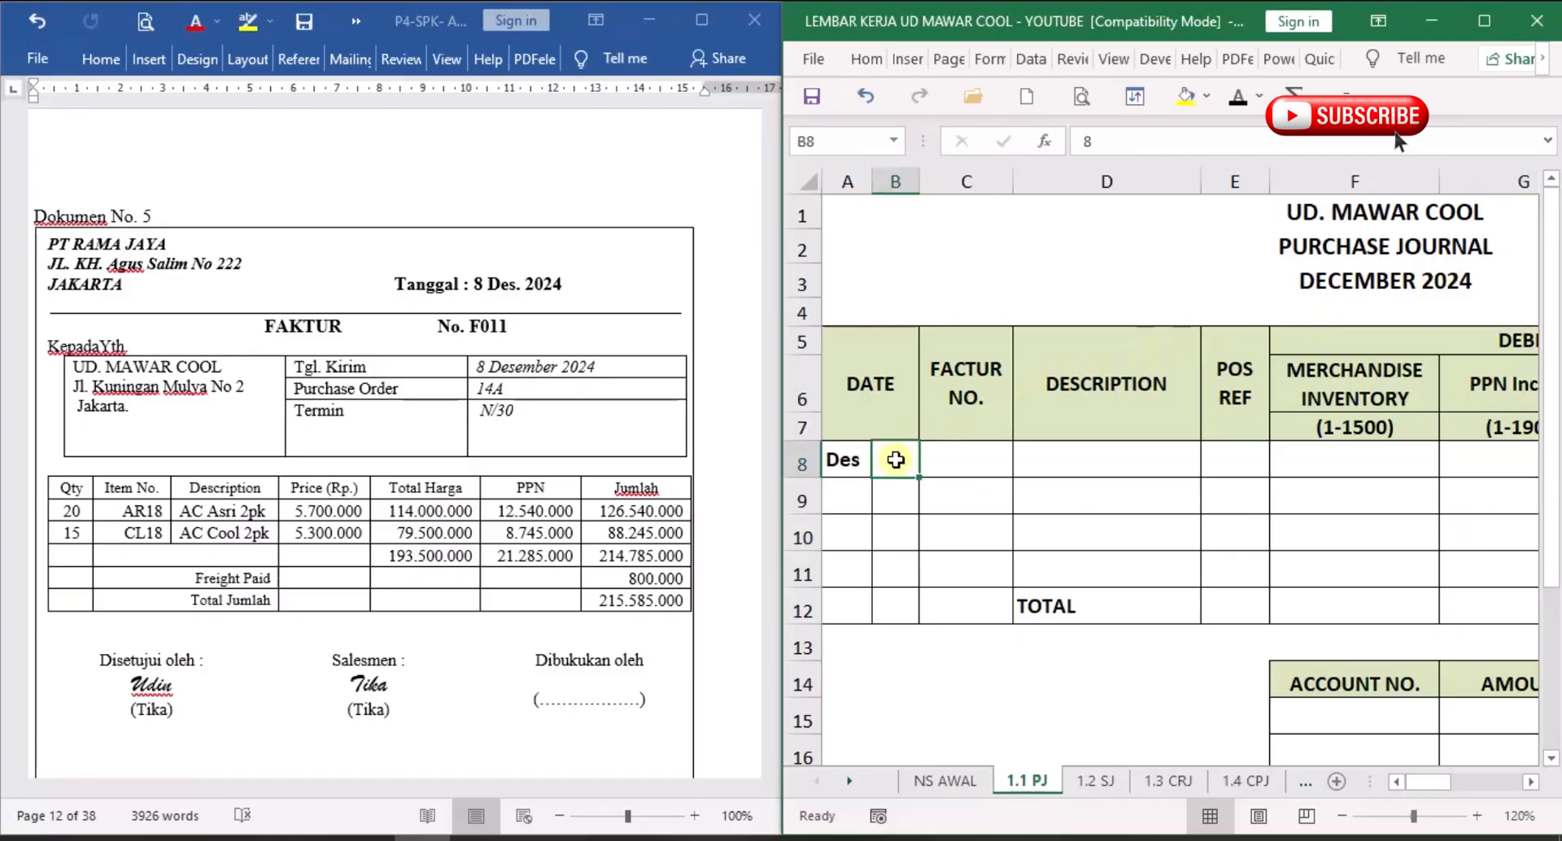
{"action": "key", "text": "ctrl+Return"}
{"action": "left_click", "coordinate": [996, 449]}
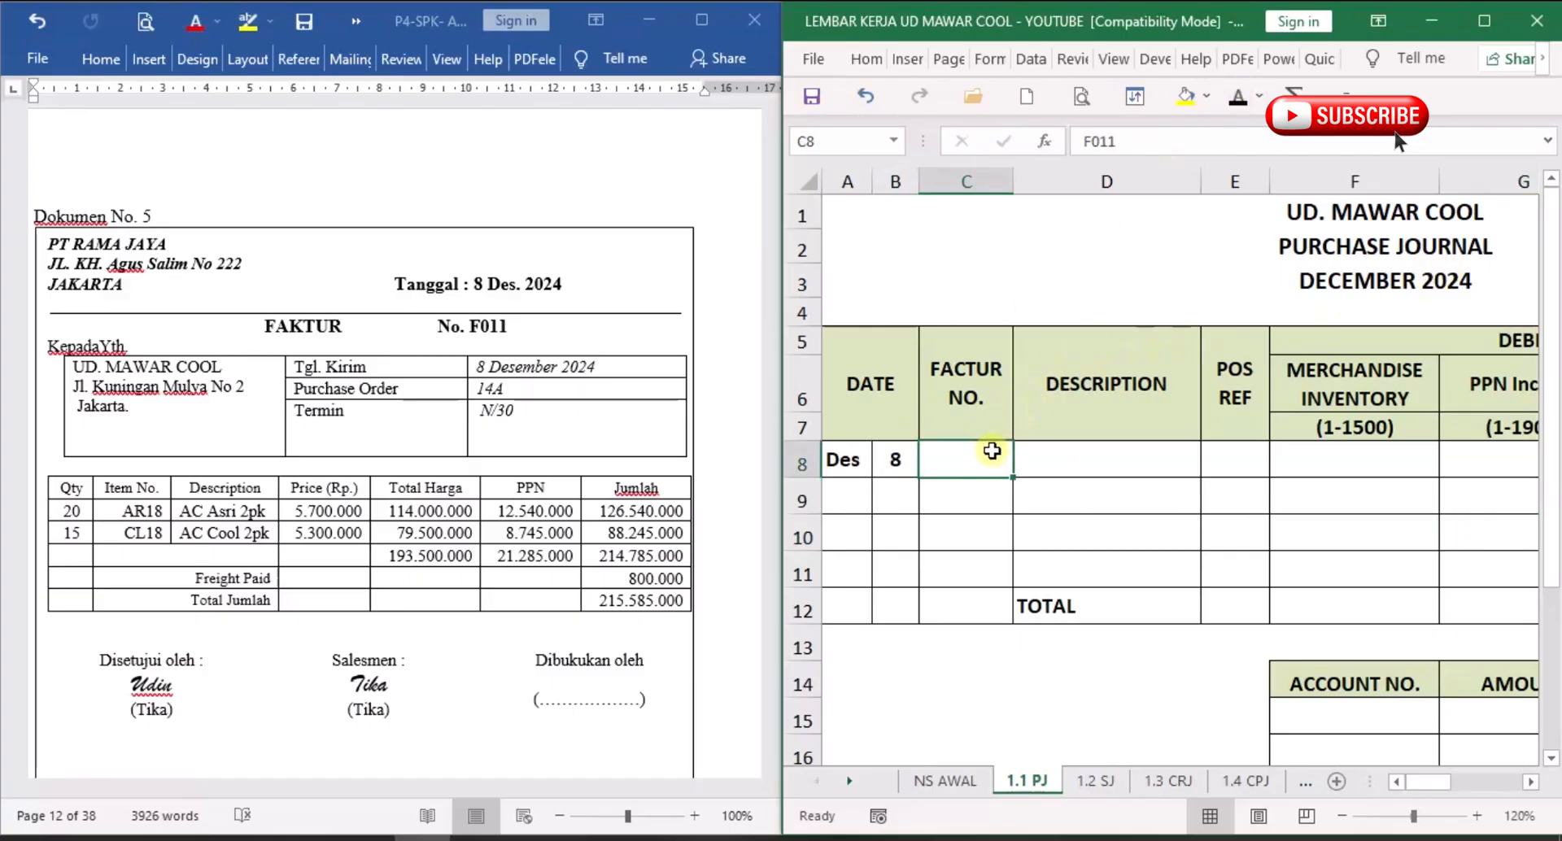
{"action": "left_click", "coordinate": [1240, 101]}
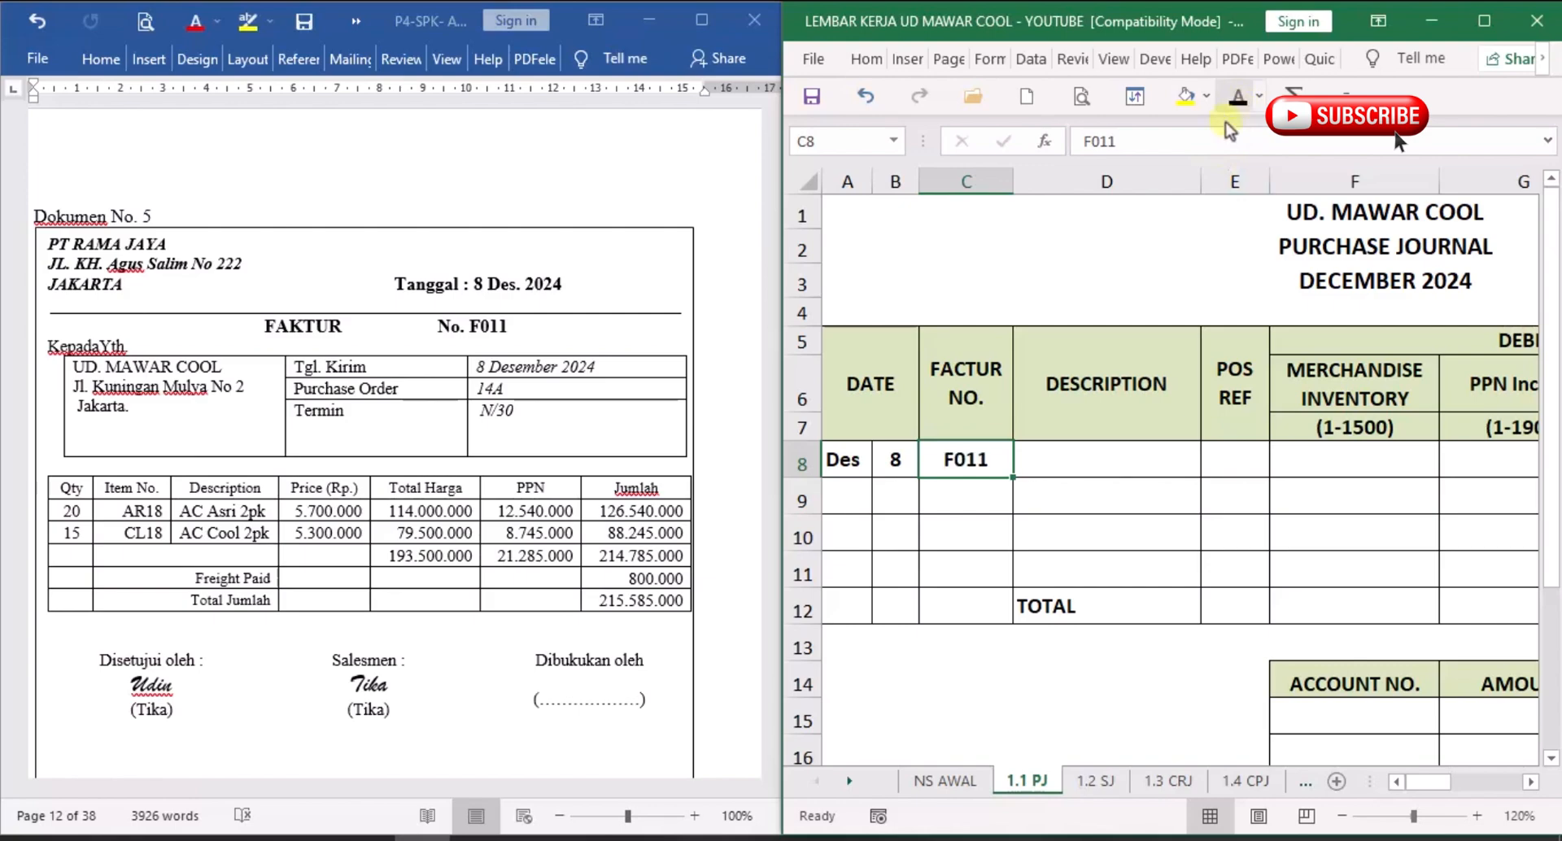
{"action": "left_click", "coordinate": [1077, 457]}
{"action": "left_click", "coordinate": [1238, 98]}
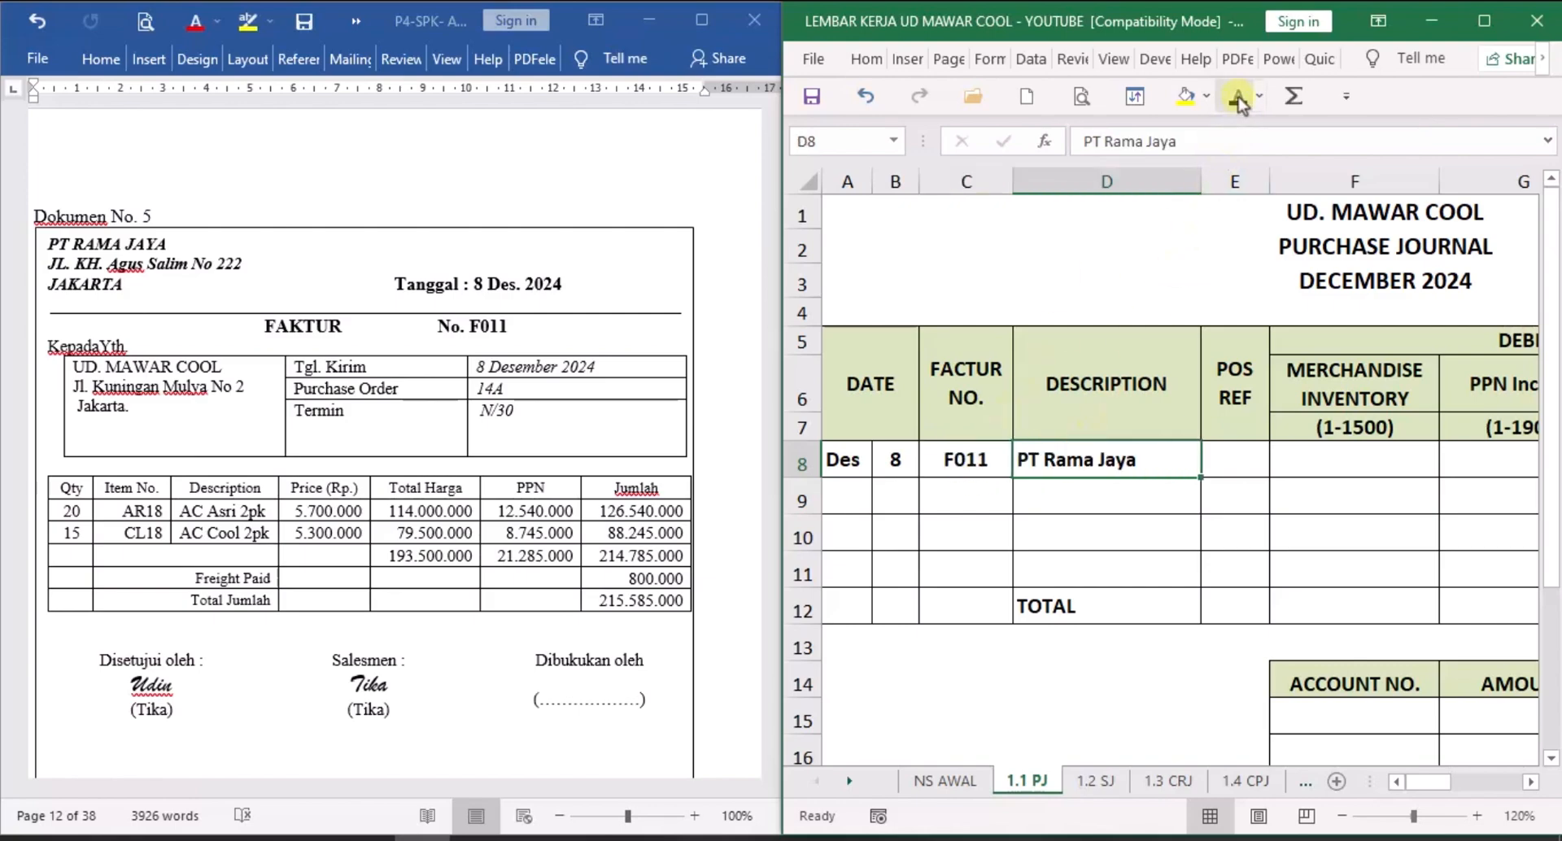
Colour row 8's Merchandise Inventory debit 193.500.000 and PPN Income debit 21.285.000 black in the purchase journal.
{"action": "left_click", "coordinate": [1531, 783]}
{"action": "left_click", "coordinate": [1530, 783]}
{"action": "left_click", "coordinate": [1531, 783]}
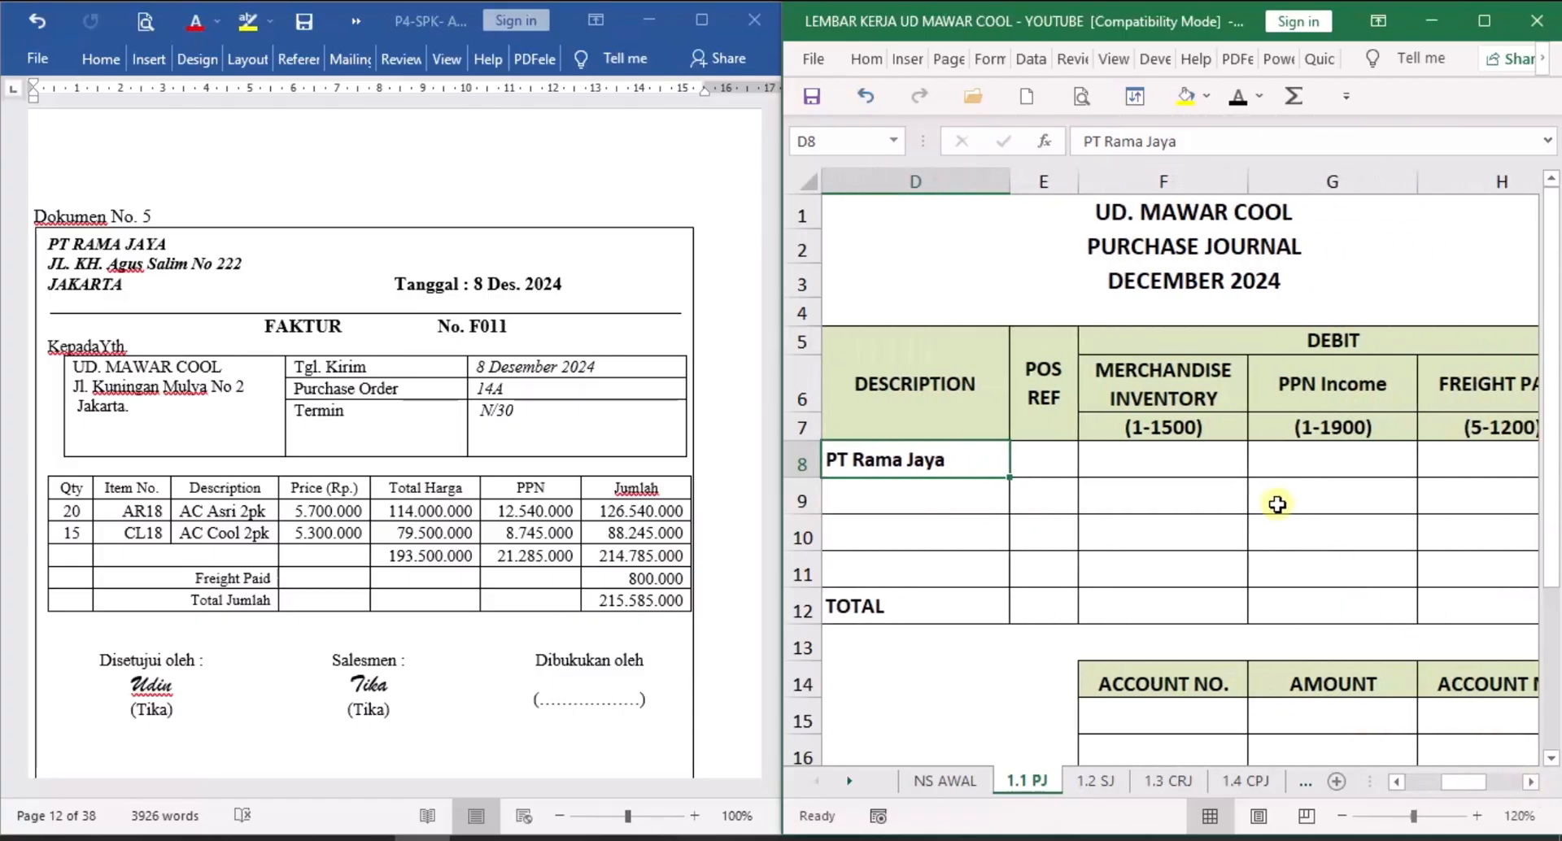
{"action": "left_click", "coordinate": [1209, 457]}
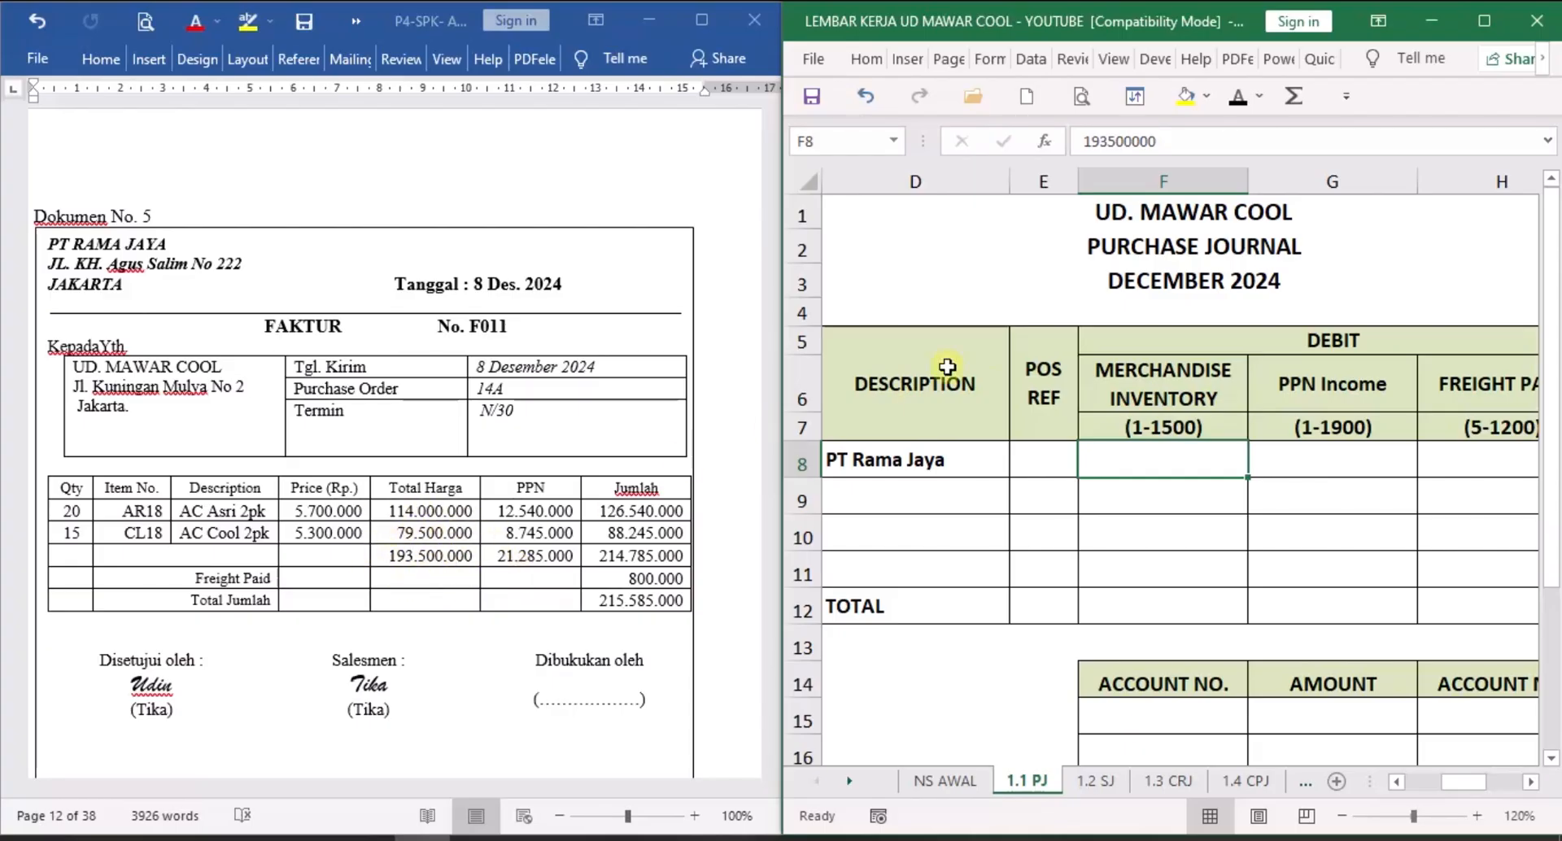
{"action": "left_click", "coordinate": [1237, 99]}
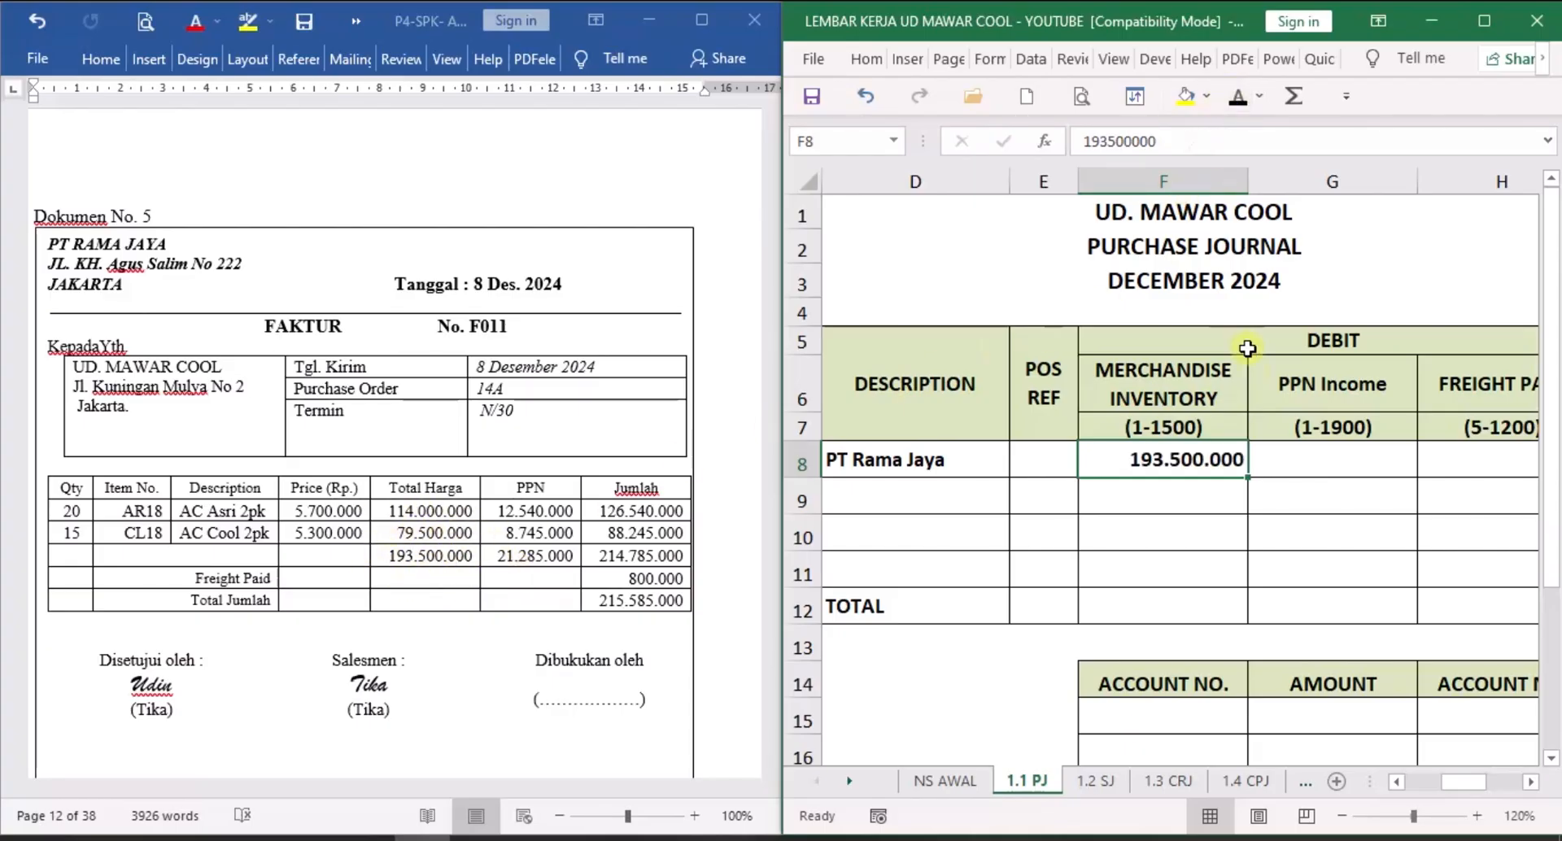
{"action": "left_click", "coordinate": [1375, 464]}
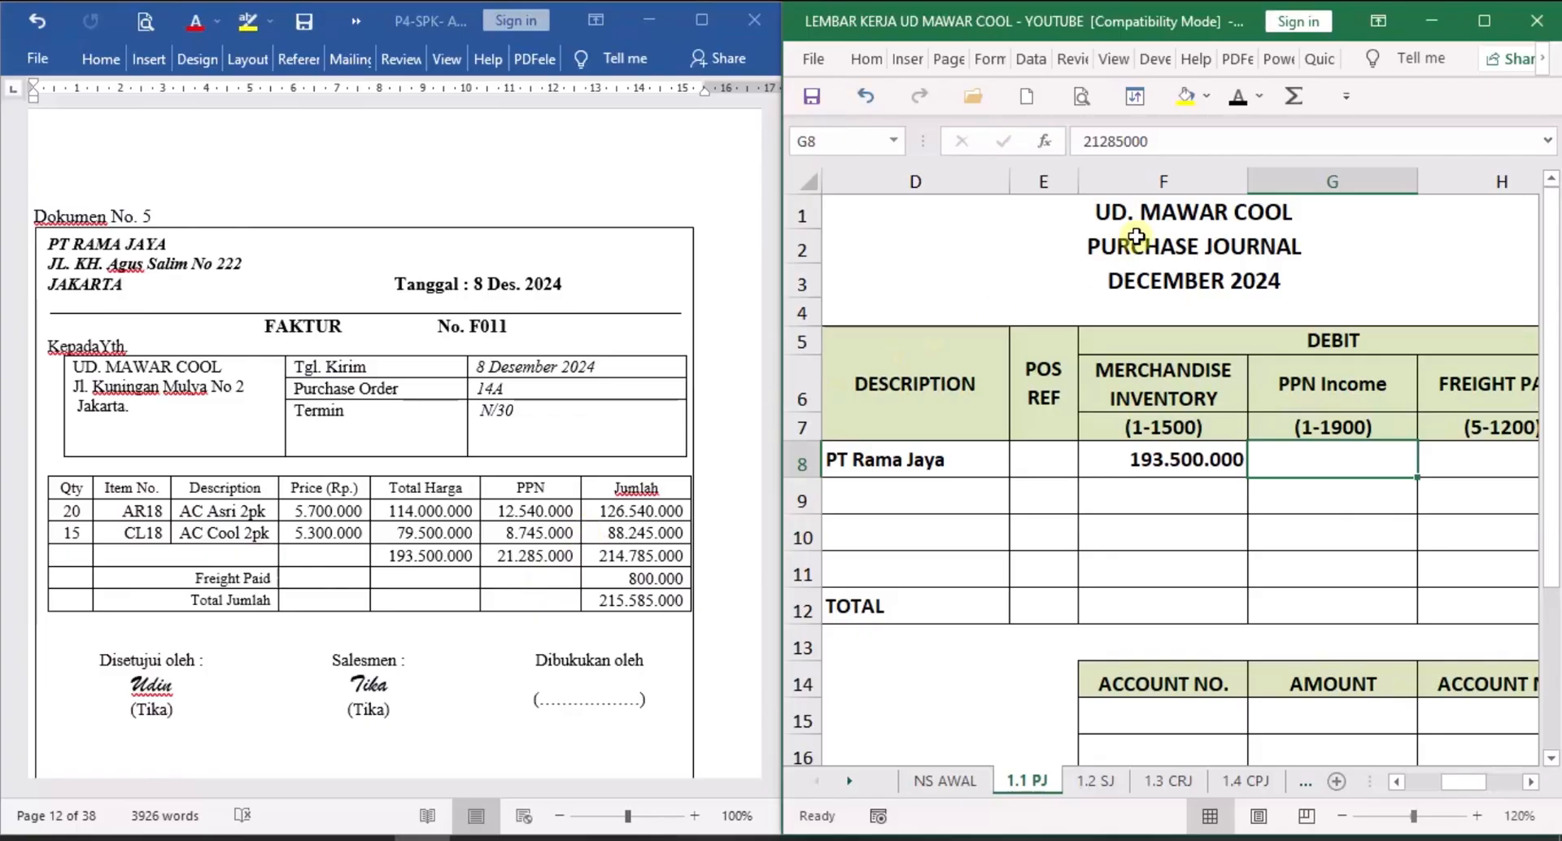
{"action": "left_click", "coordinate": [1237, 98]}
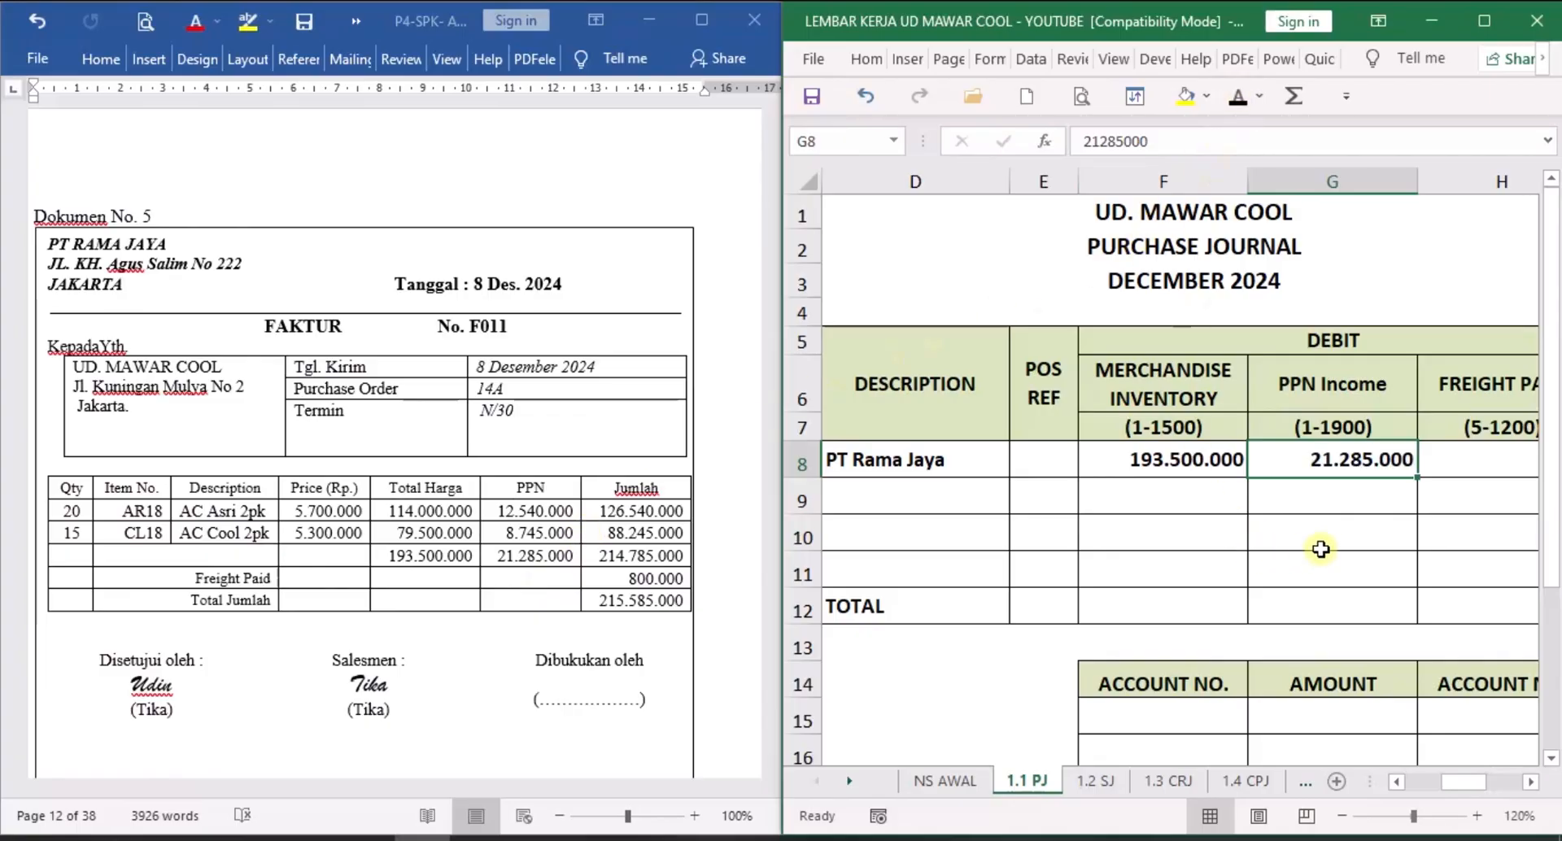
Reveal row 8's Freight Paid debit 800.000 and Accounts Payable credit 215.585.000 with black text.
{"action": "left_click", "coordinate": [1531, 782]}
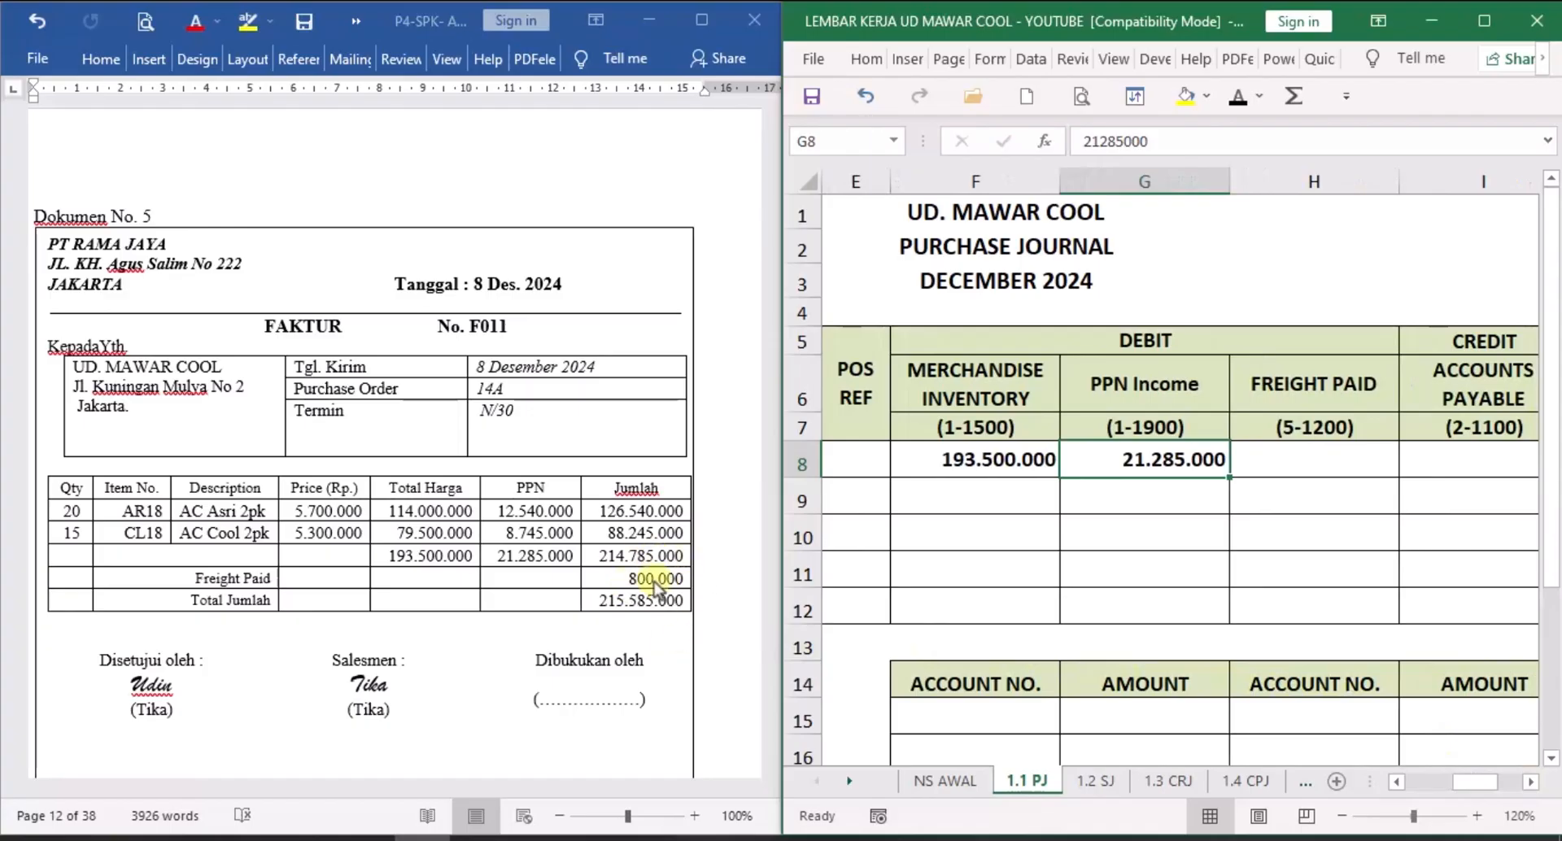
{"action": "left_click", "coordinate": [1272, 459]}
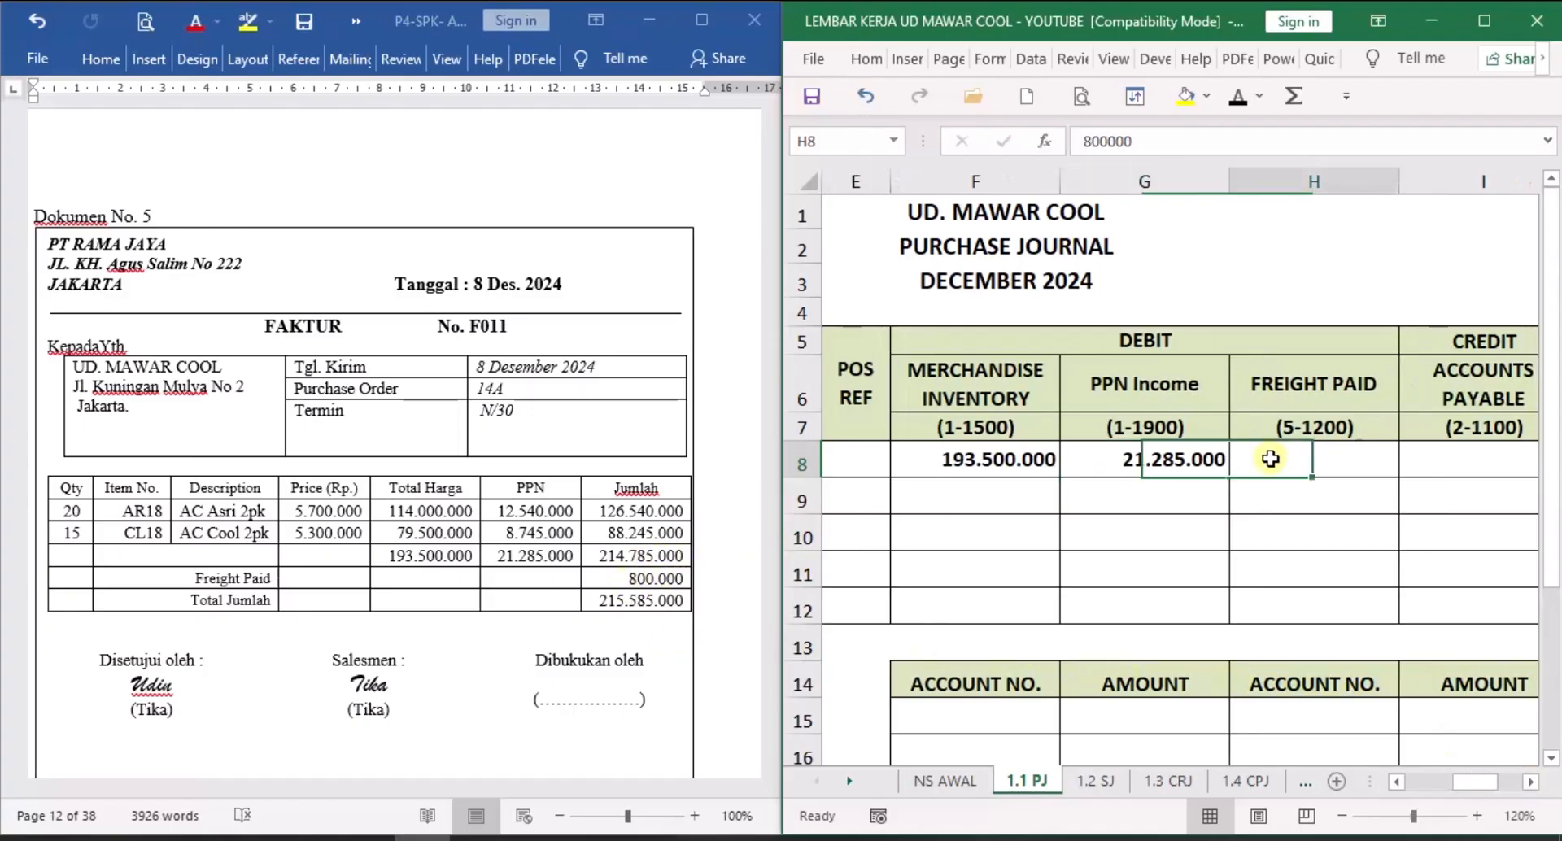
{"action": "left_click", "coordinate": [1238, 98]}
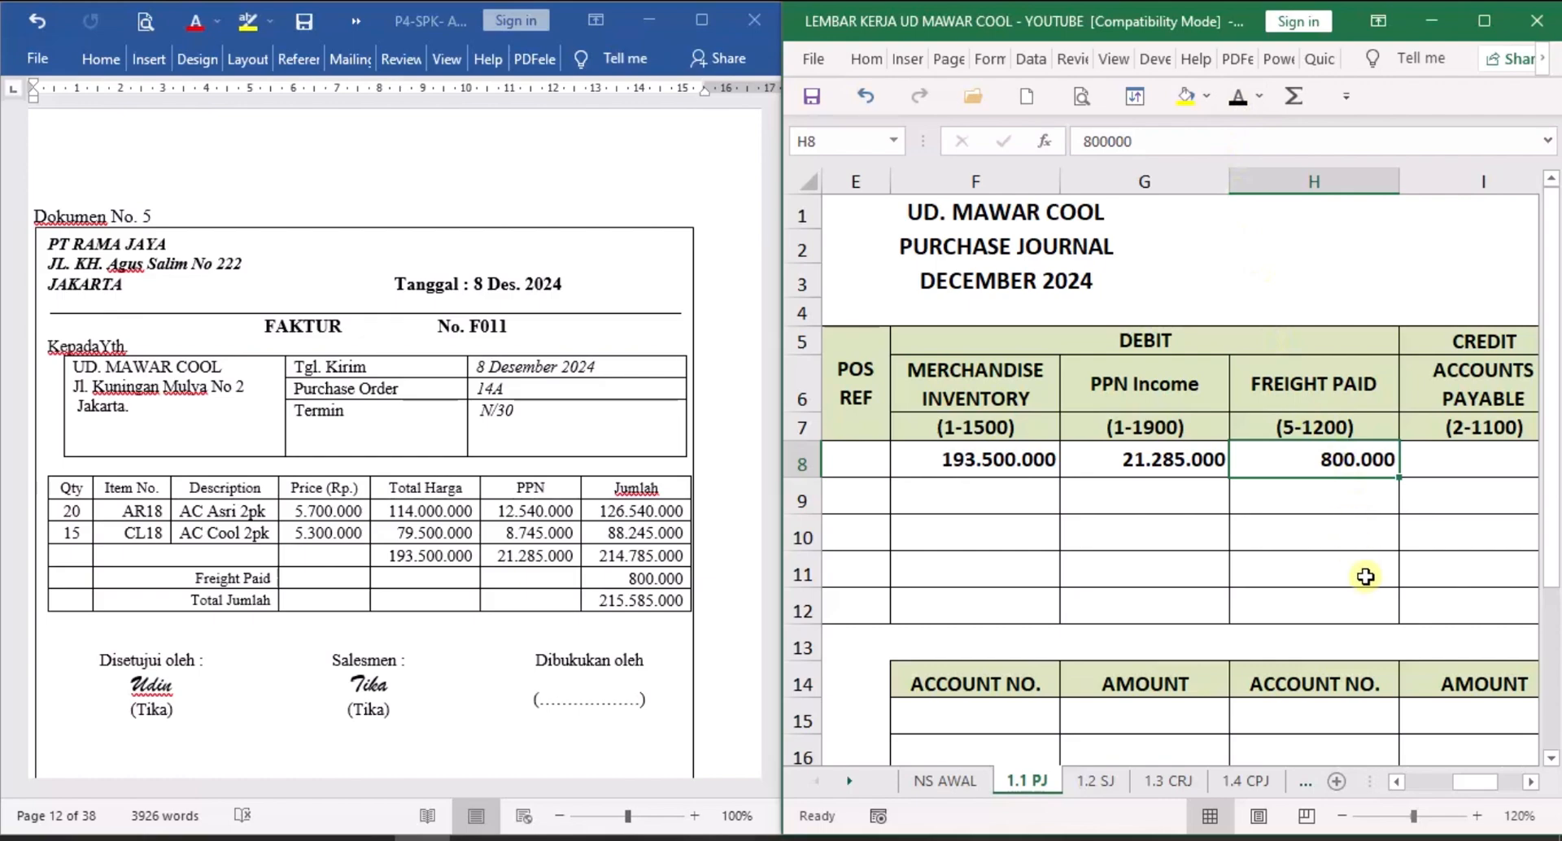
{"action": "left_click", "coordinate": [1531, 782]}
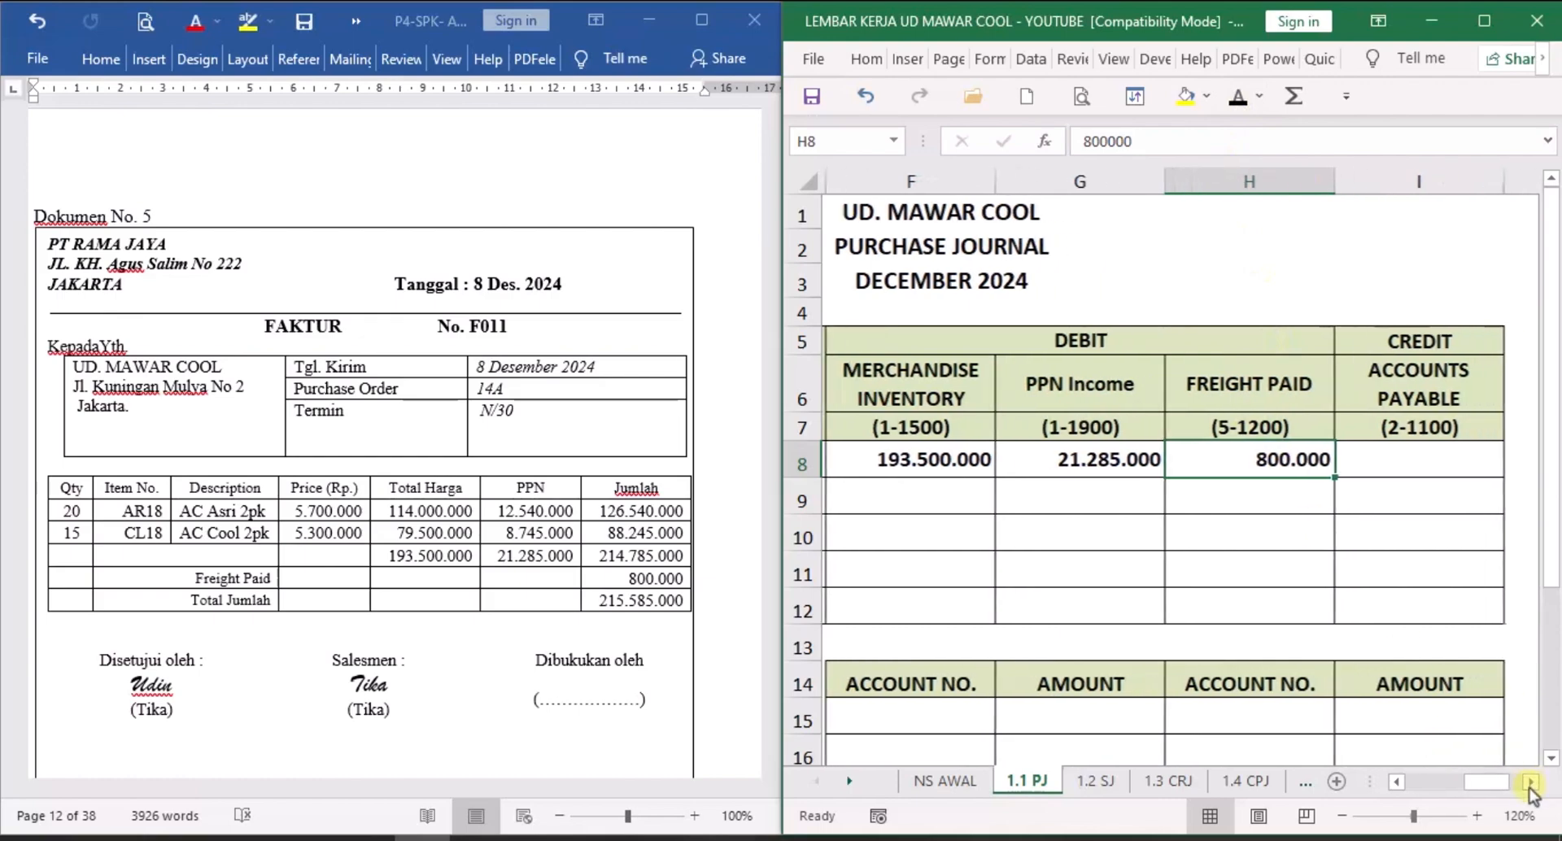
{"action": "left_click", "coordinate": [1422, 468]}
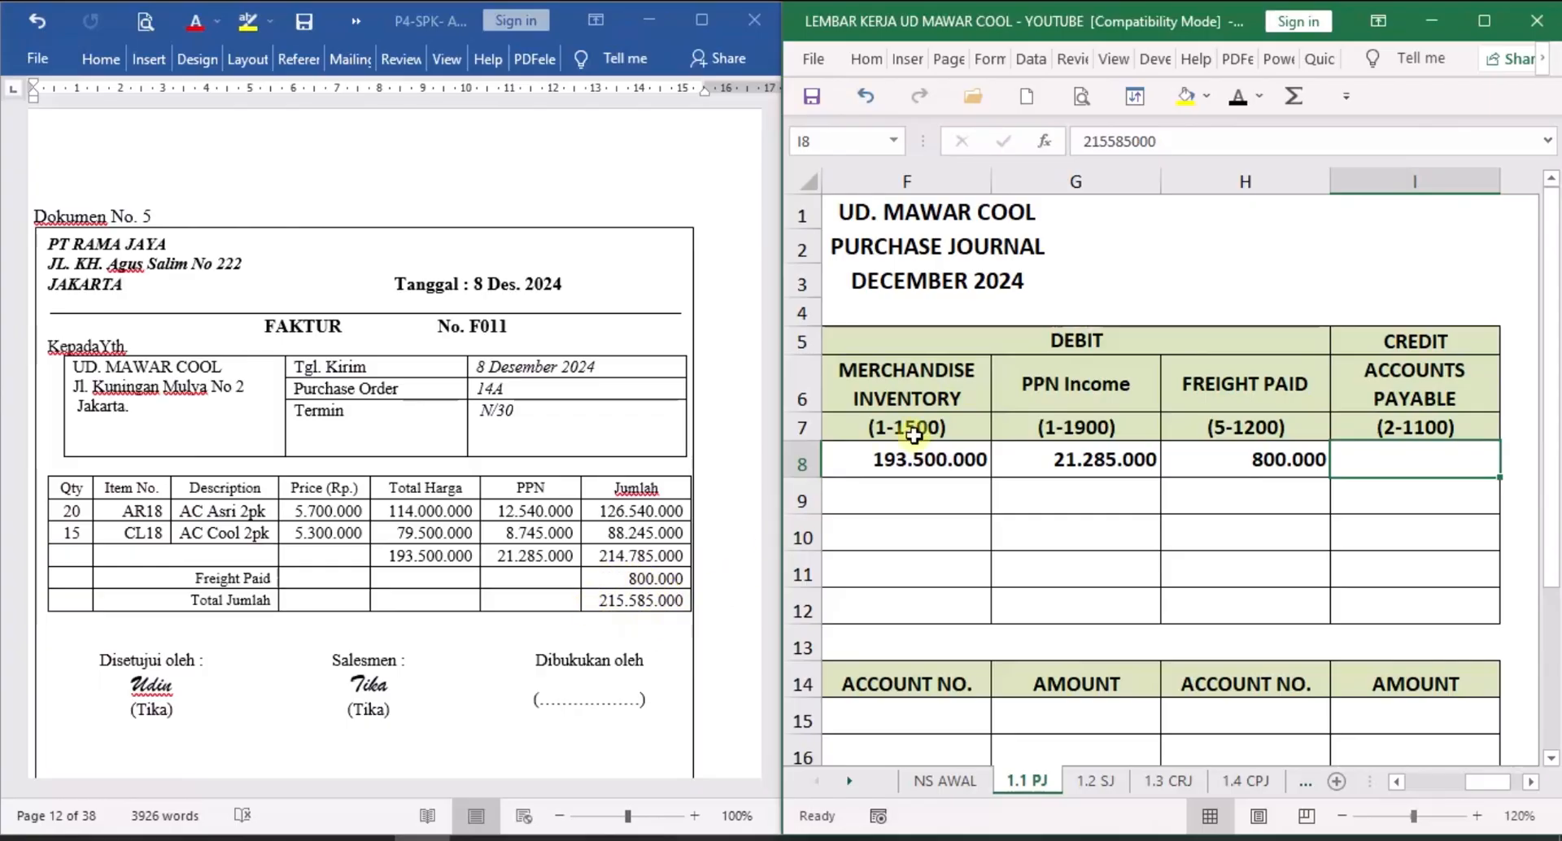
{"action": "left_click", "coordinate": [1238, 96]}
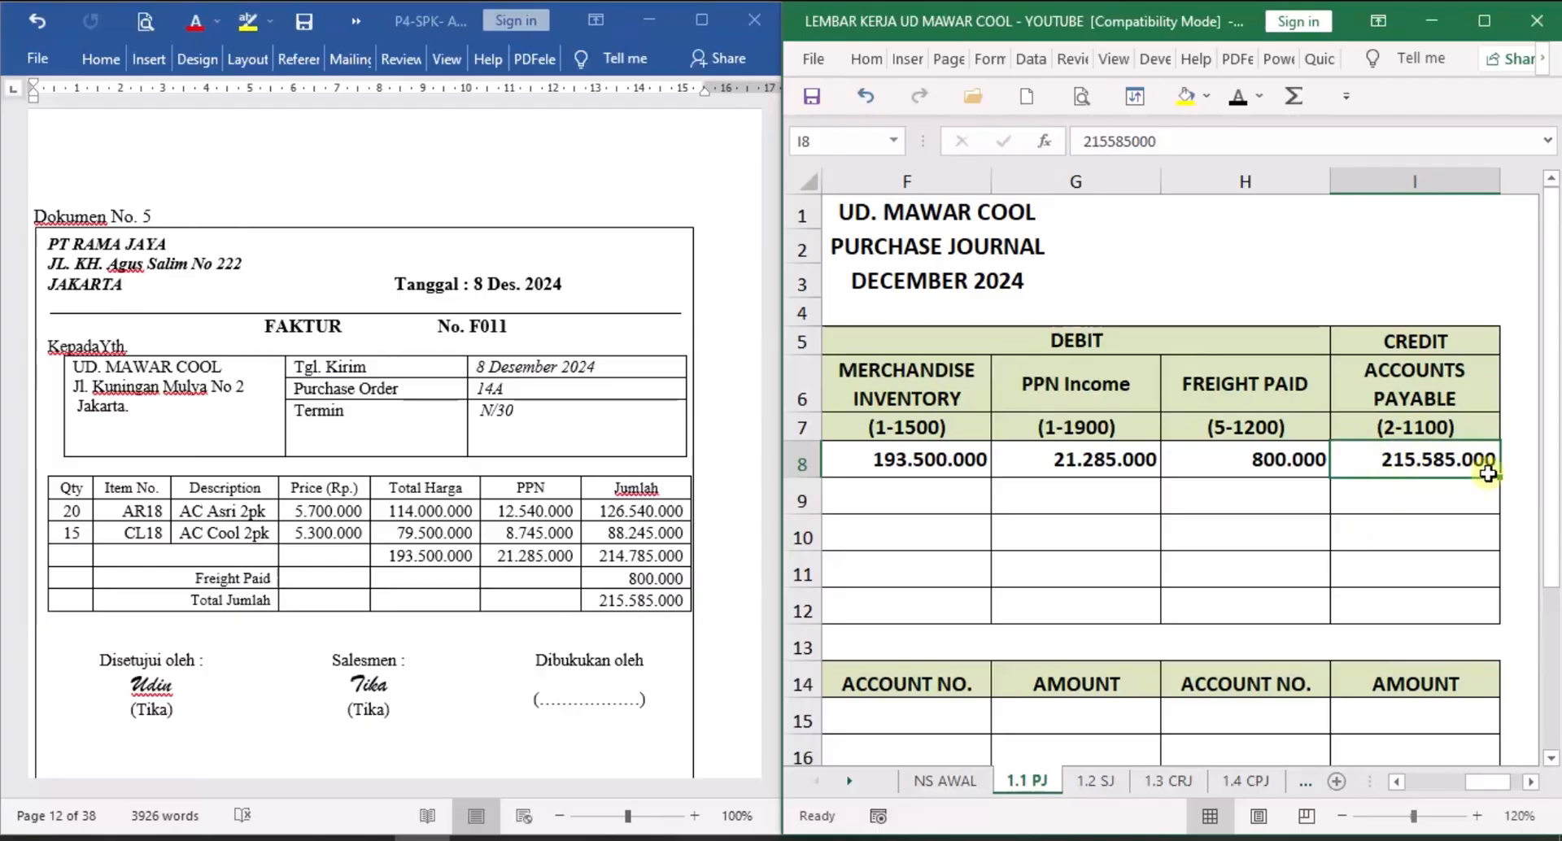
Try to reveal row 8's Pos Ref mark "v" with black text in the purchase journal.
{"action": "left_click", "coordinate": [1394, 786]}
{"action": "left_click", "coordinate": [1395, 786]}
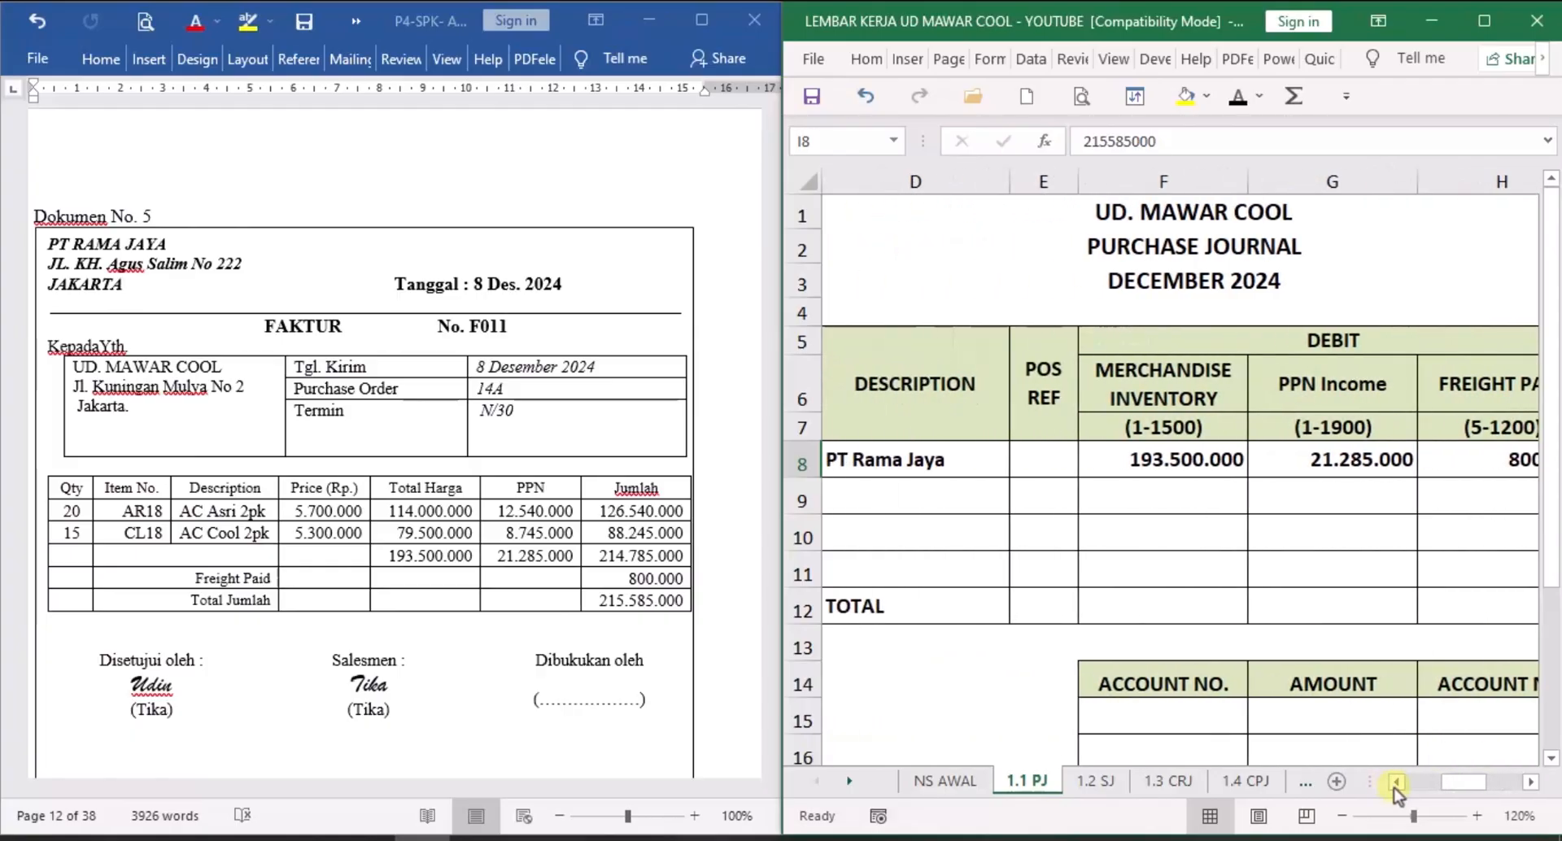
{"action": "left_click", "coordinate": [1395, 784]}
{"action": "left_click", "coordinate": [1138, 460]}
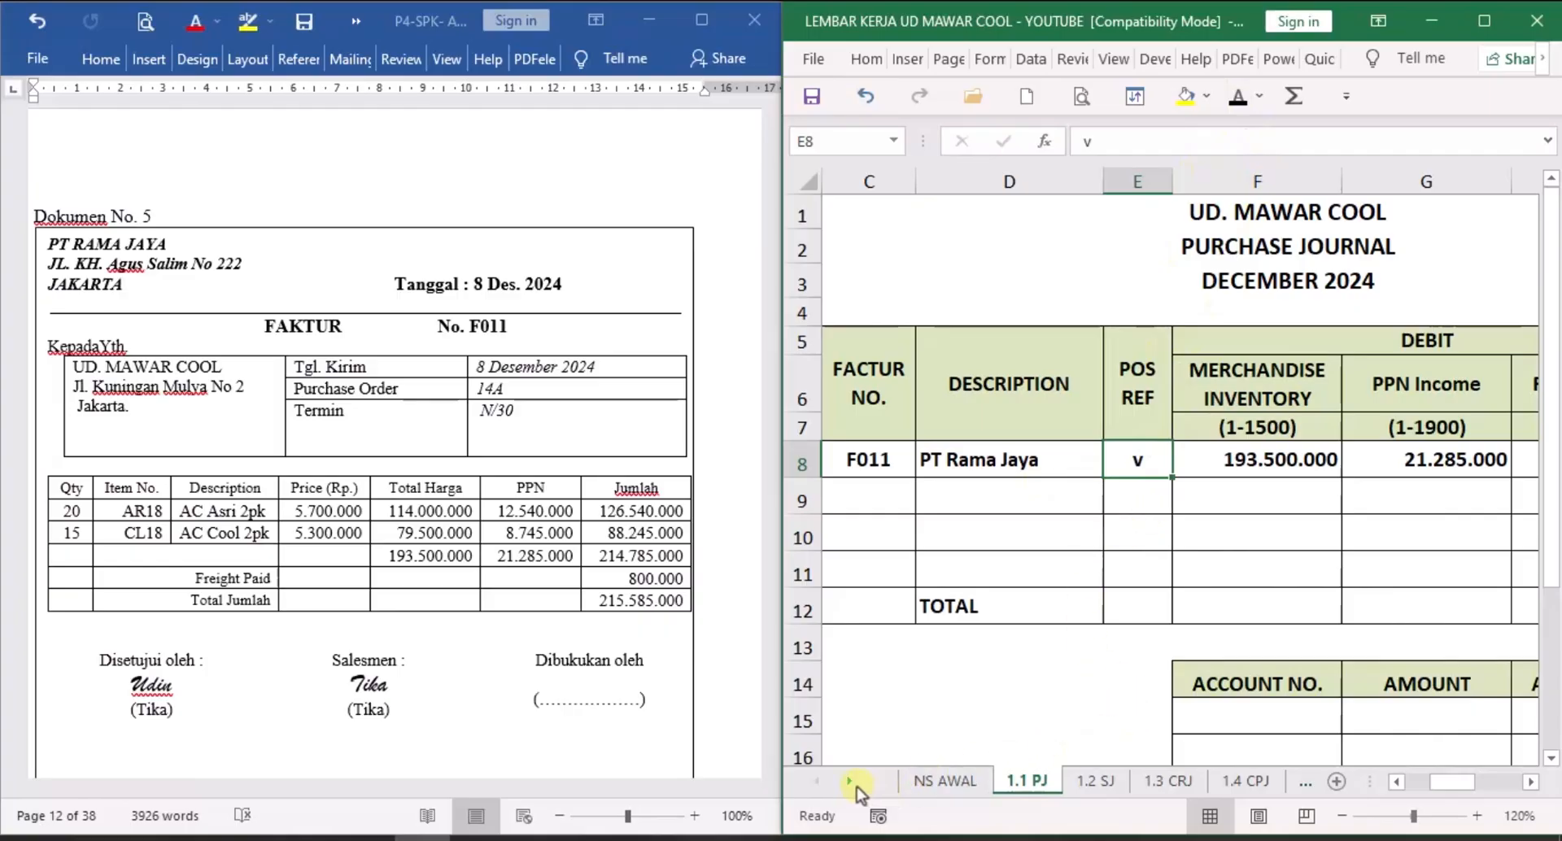
In sheet 2.4 SLAP, reveal row 10's date 8 and description "PJ" with black text in the PT Rama Jaya account.
{"action": "left_click", "coordinate": [854, 782]}
{"action": "left_click", "coordinate": [854, 783]}
{"action": "left_click", "coordinate": [854, 783]}
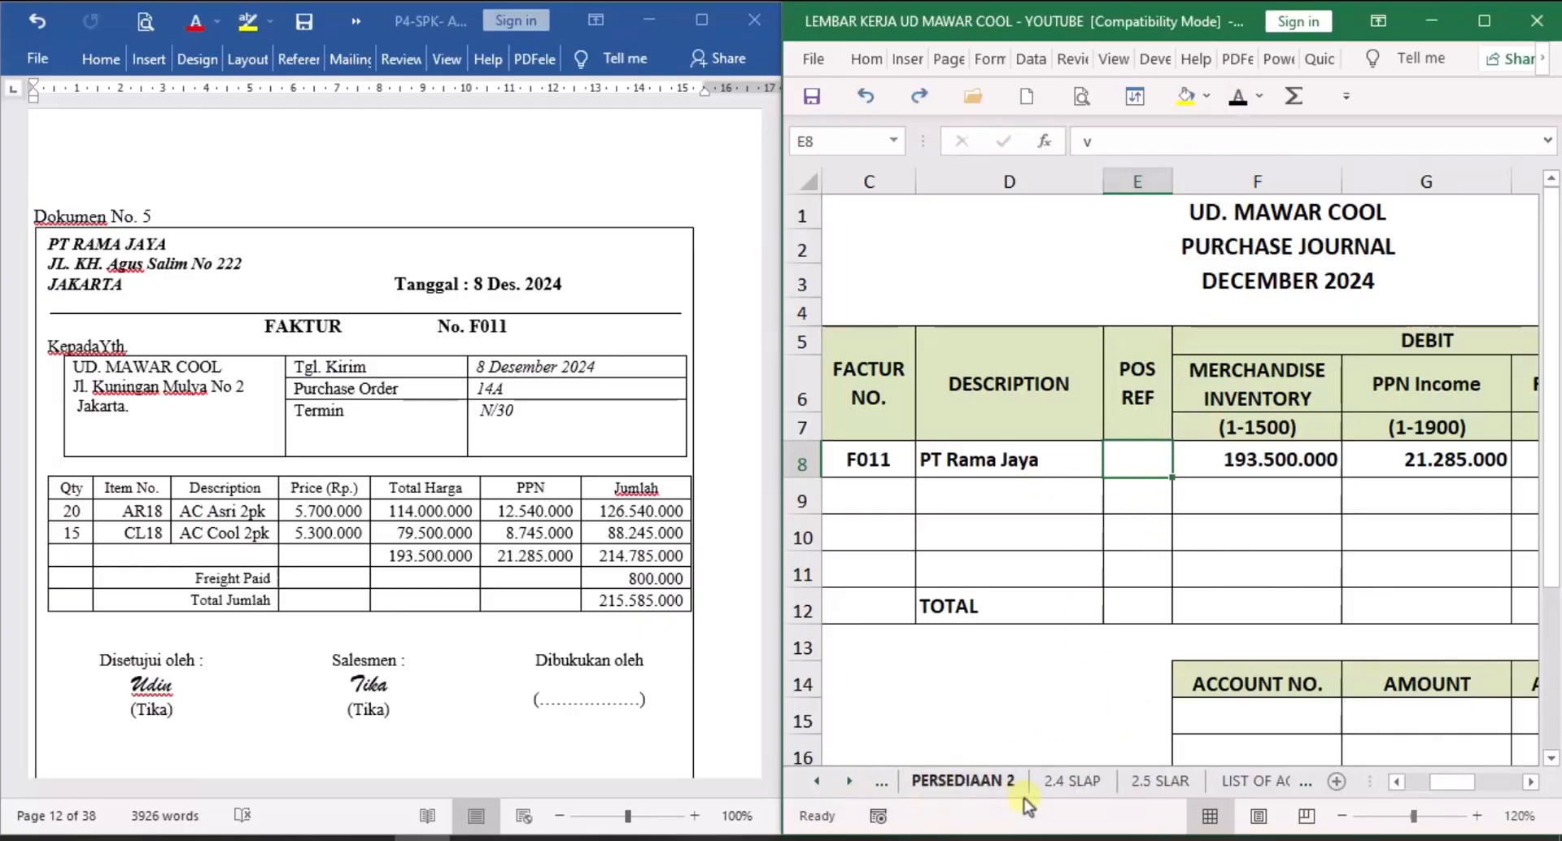
{"action": "left_click", "coordinate": [1071, 783]}
{"action": "scroll", "coordinate": [1131, 569], "scroll_direction": "up", "scroll_amount": 7}
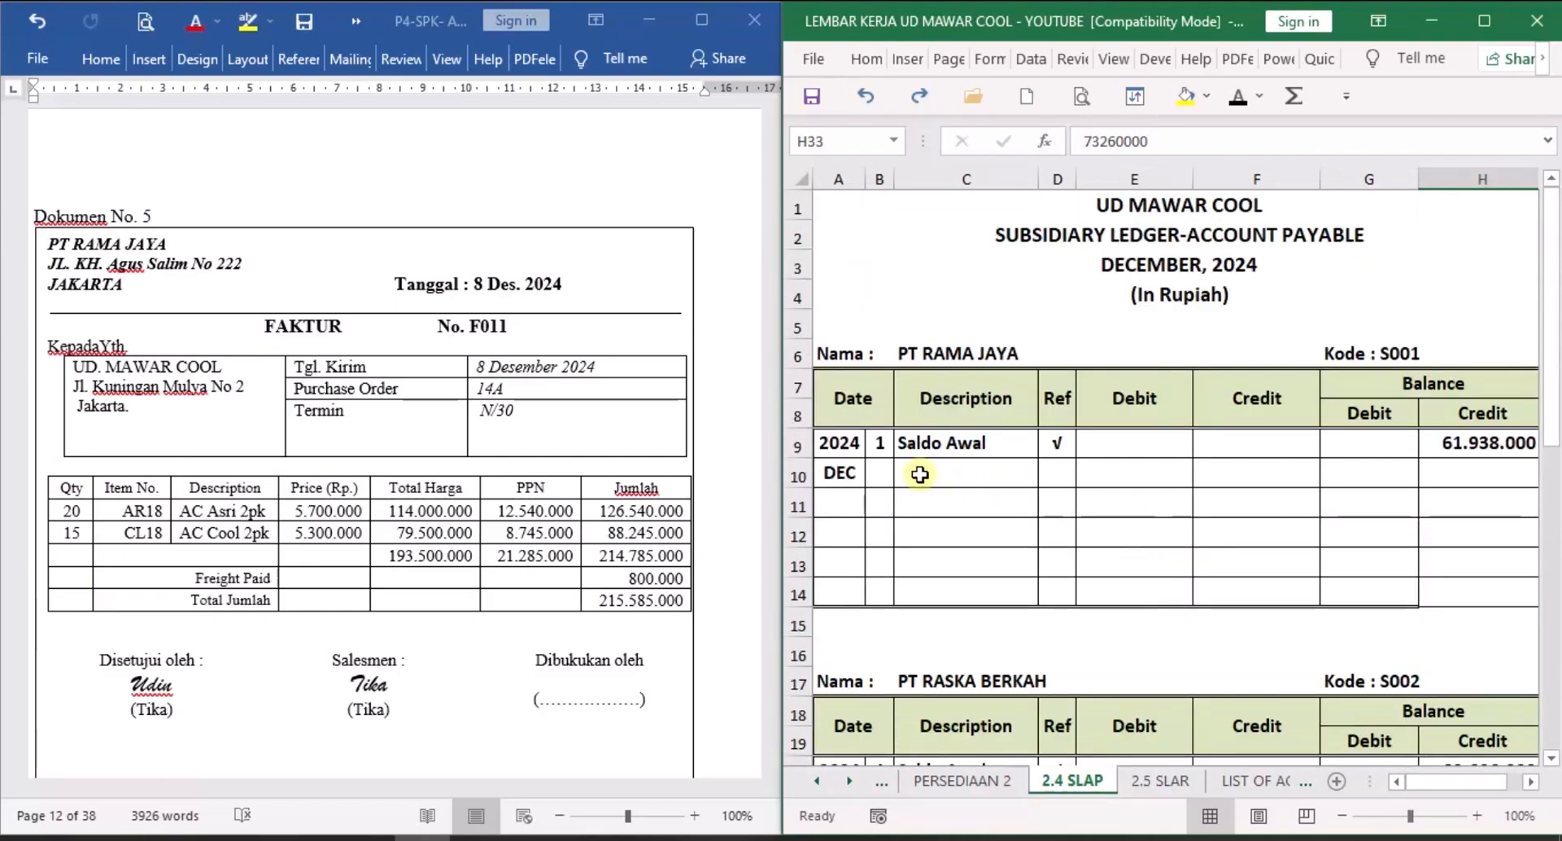
{"action": "left_click", "coordinate": [889, 470]}
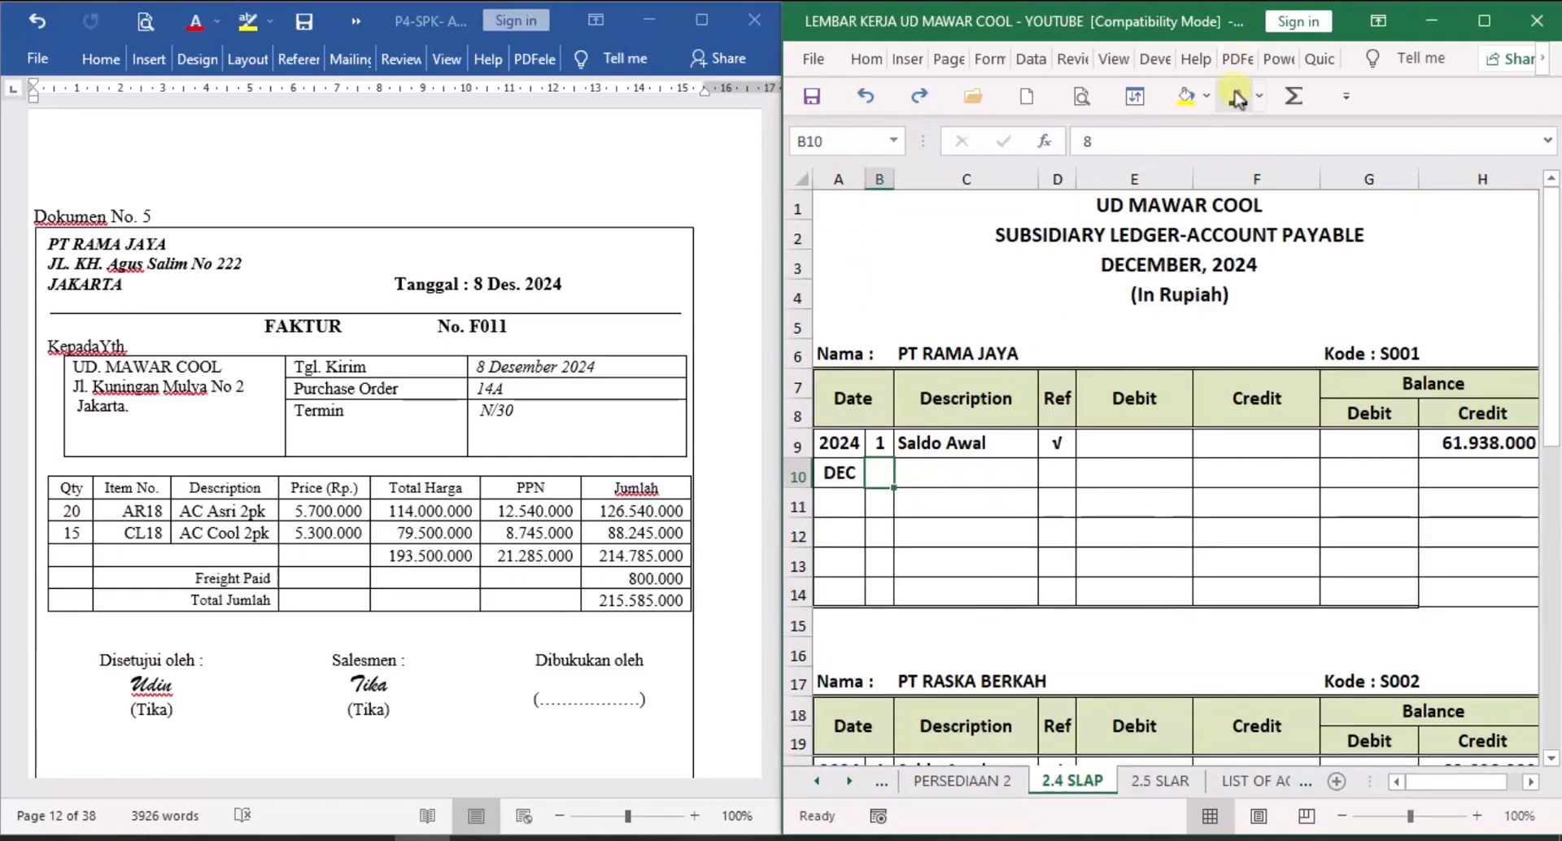
{"action": "type", "text": "8"}
{"action": "key", "text": "ctrl+Return"}
{"action": "left_click", "coordinate": [1016, 479]}
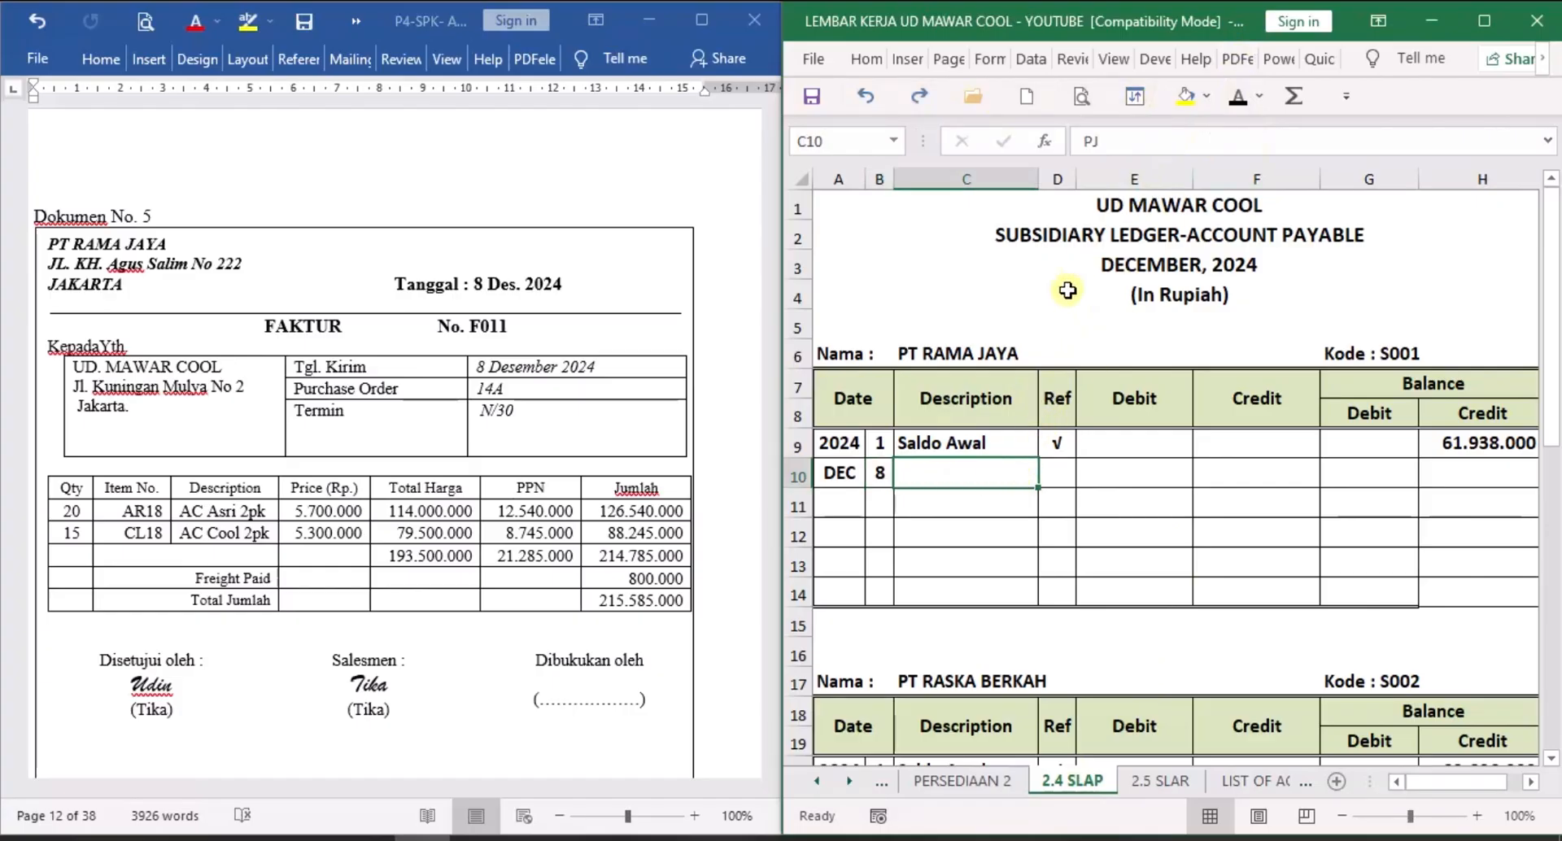
{"action": "left_click", "coordinate": [1239, 100]}
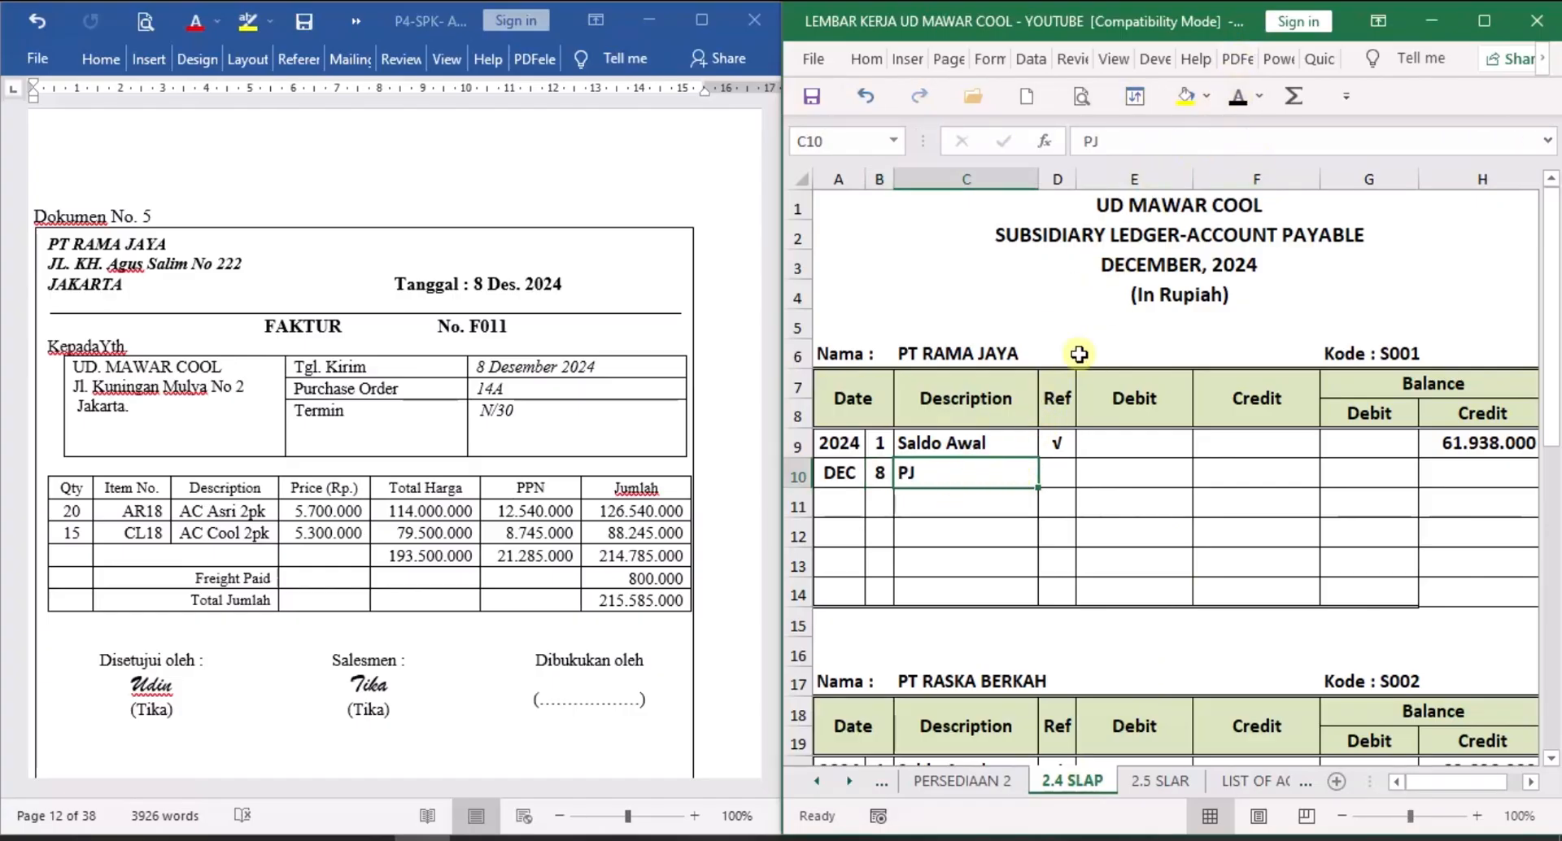
Reveal row 10's Ref 1, credit 215.585.000 and credit balance 277.523.000 in PT Rama Jaya's payable ledger.
{"action": "left_click", "coordinate": [1068, 465]}
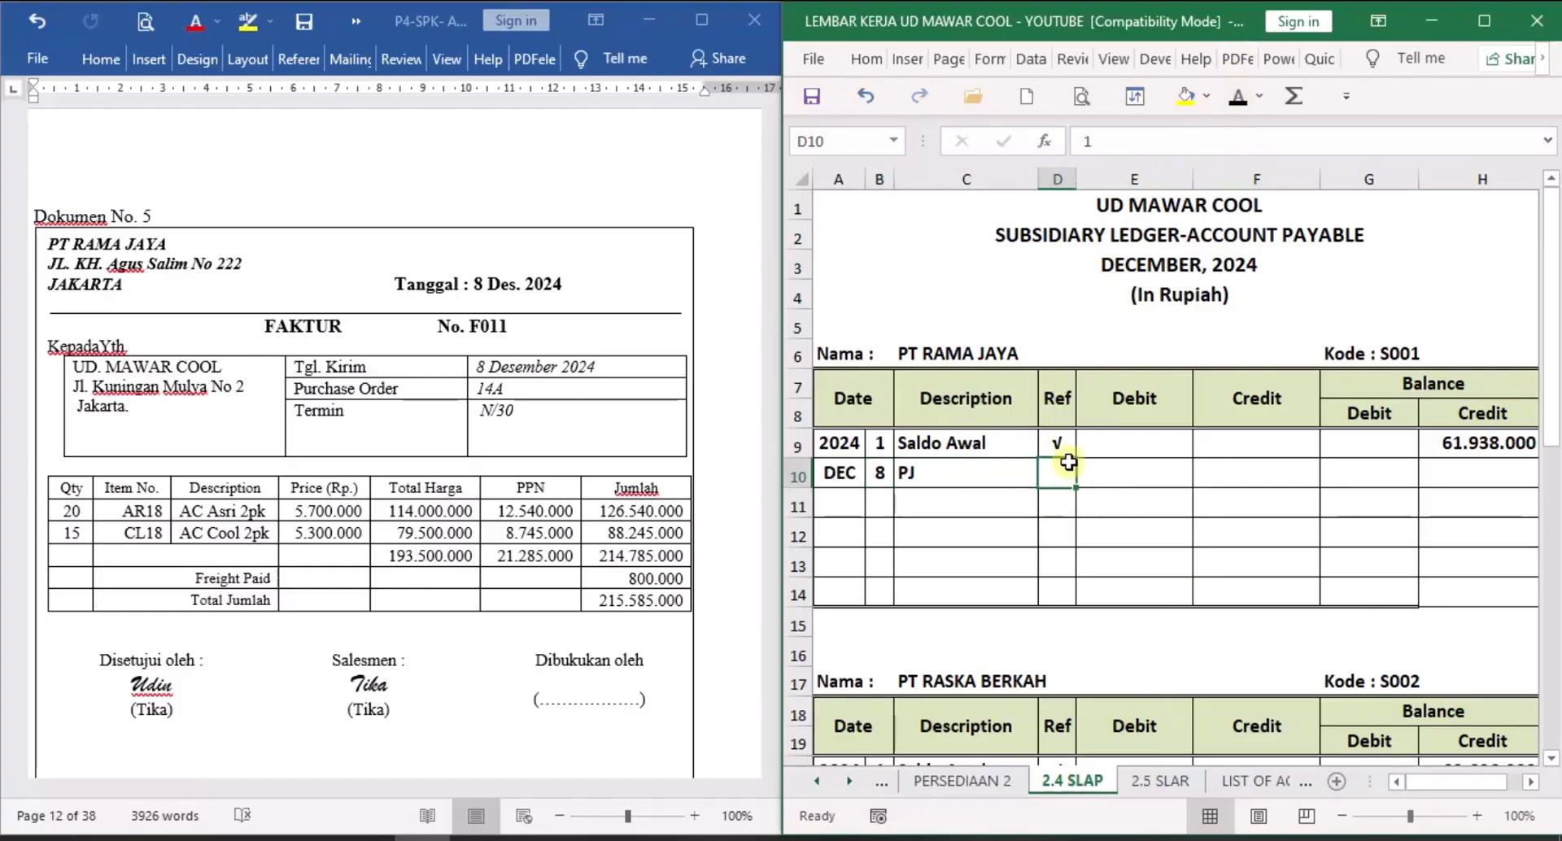
{"action": "left_click", "coordinate": [1239, 100]}
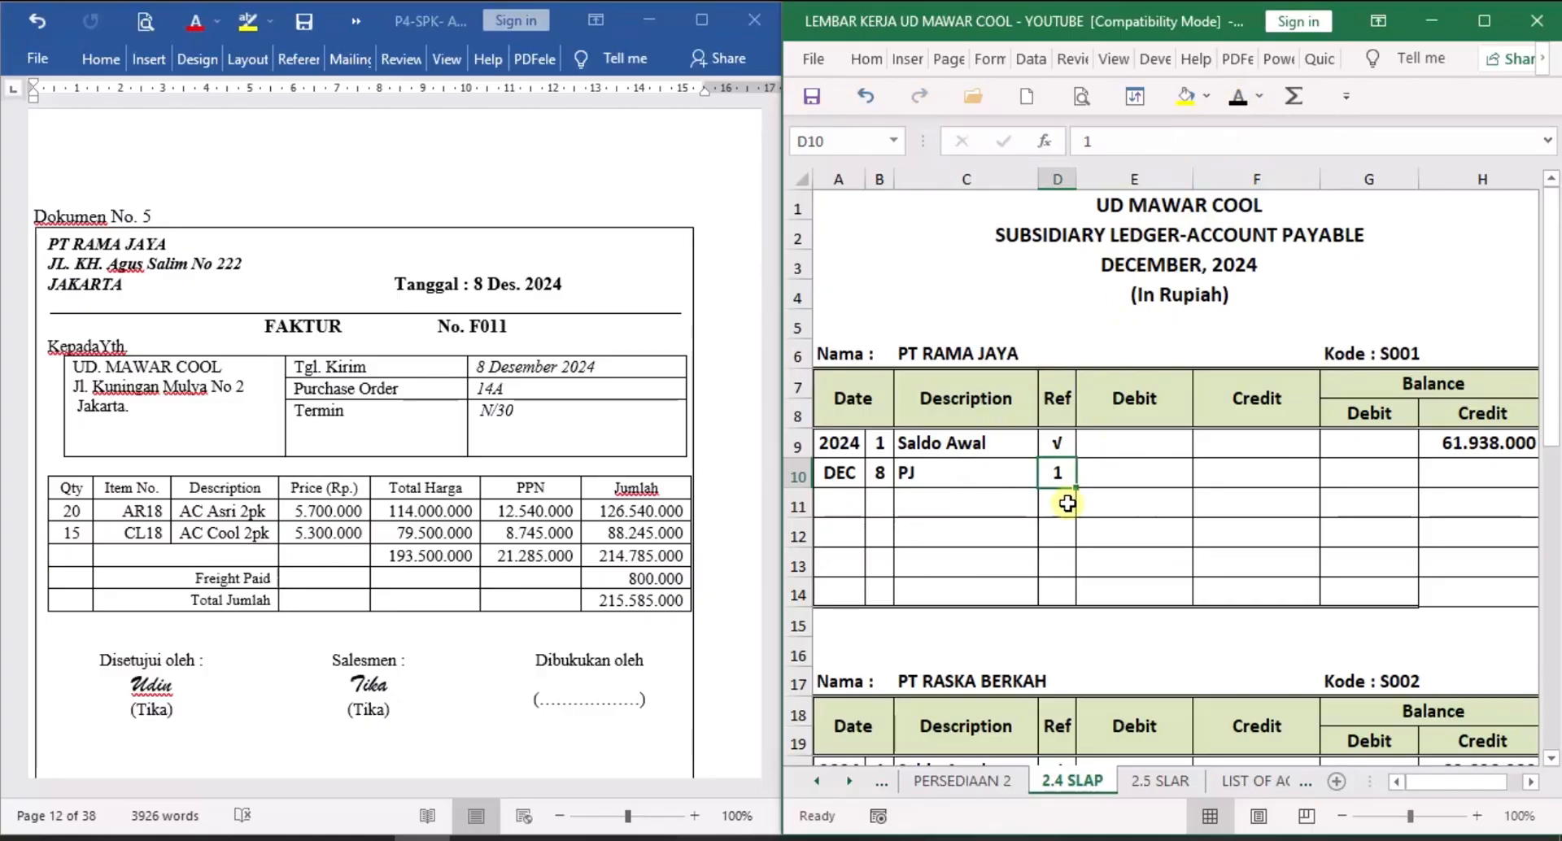
{"action": "left_click", "coordinate": [1270, 471]}
{"action": "left_click", "coordinate": [1238, 99]}
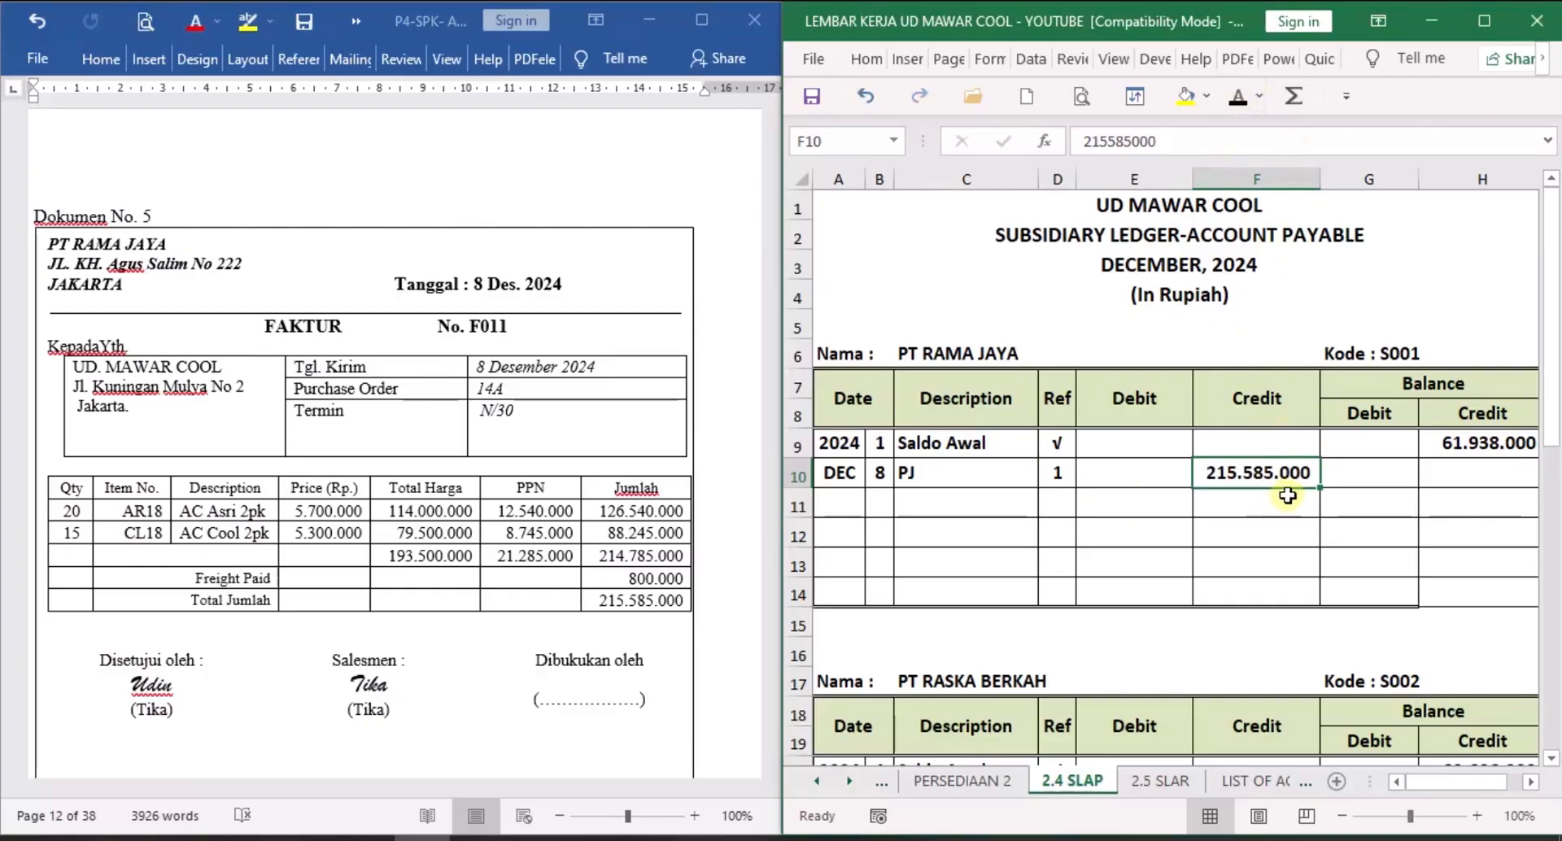
{"action": "left_click", "coordinate": [1439, 476]}
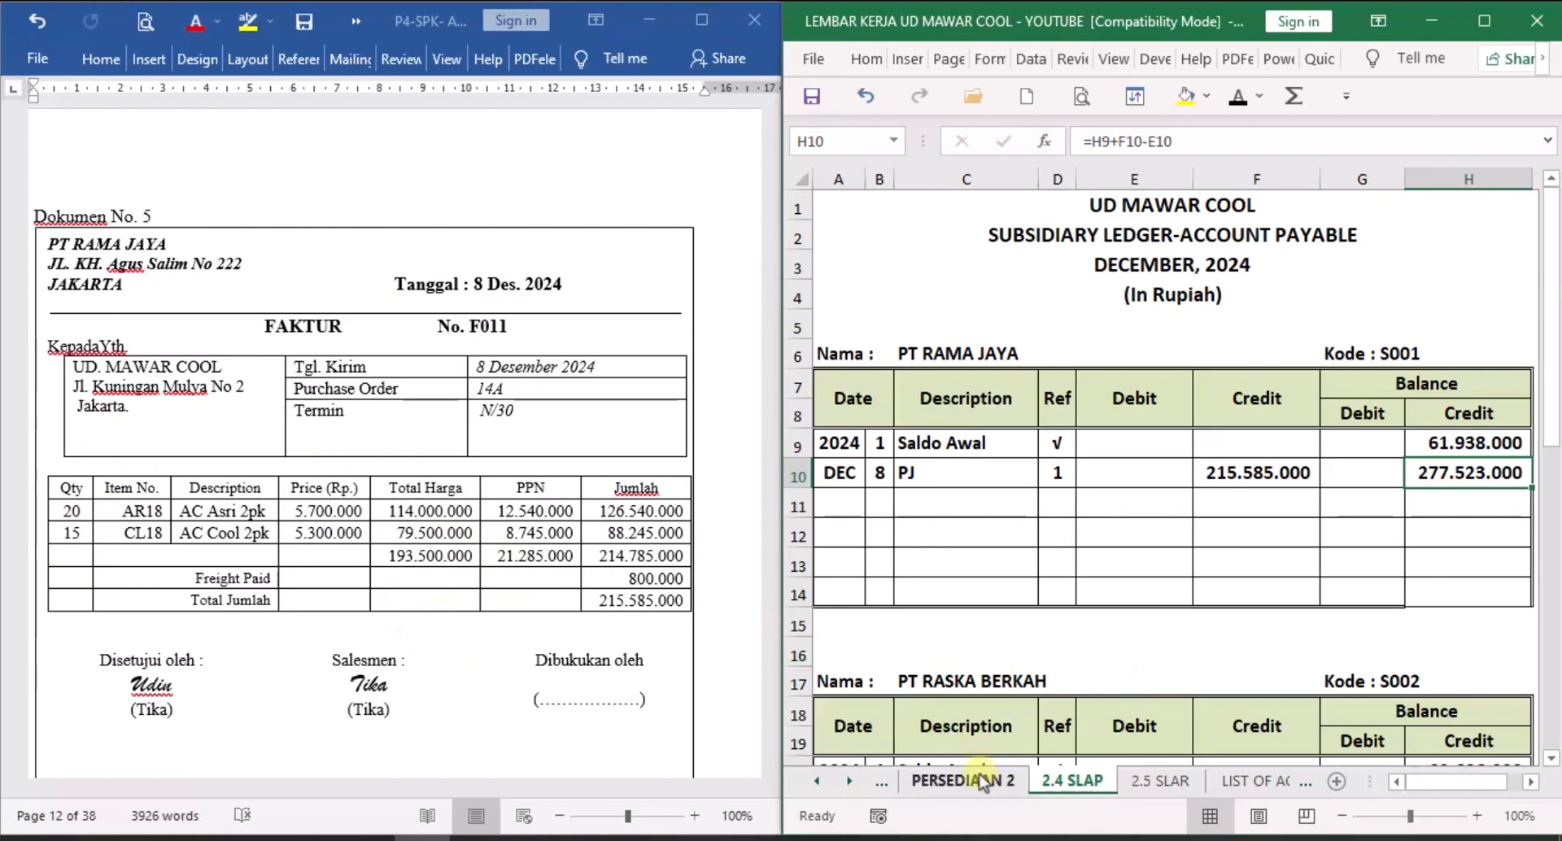
In sheet 1.7 PERSEDIAAN 1, reveal row 13's date 8, evidence number F011 and description "PT Rama Jaya" with black text.
{"action": "left_click", "coordinate": [816, 781]}
{"action": "left_click", "coordinate": [816, 781]}
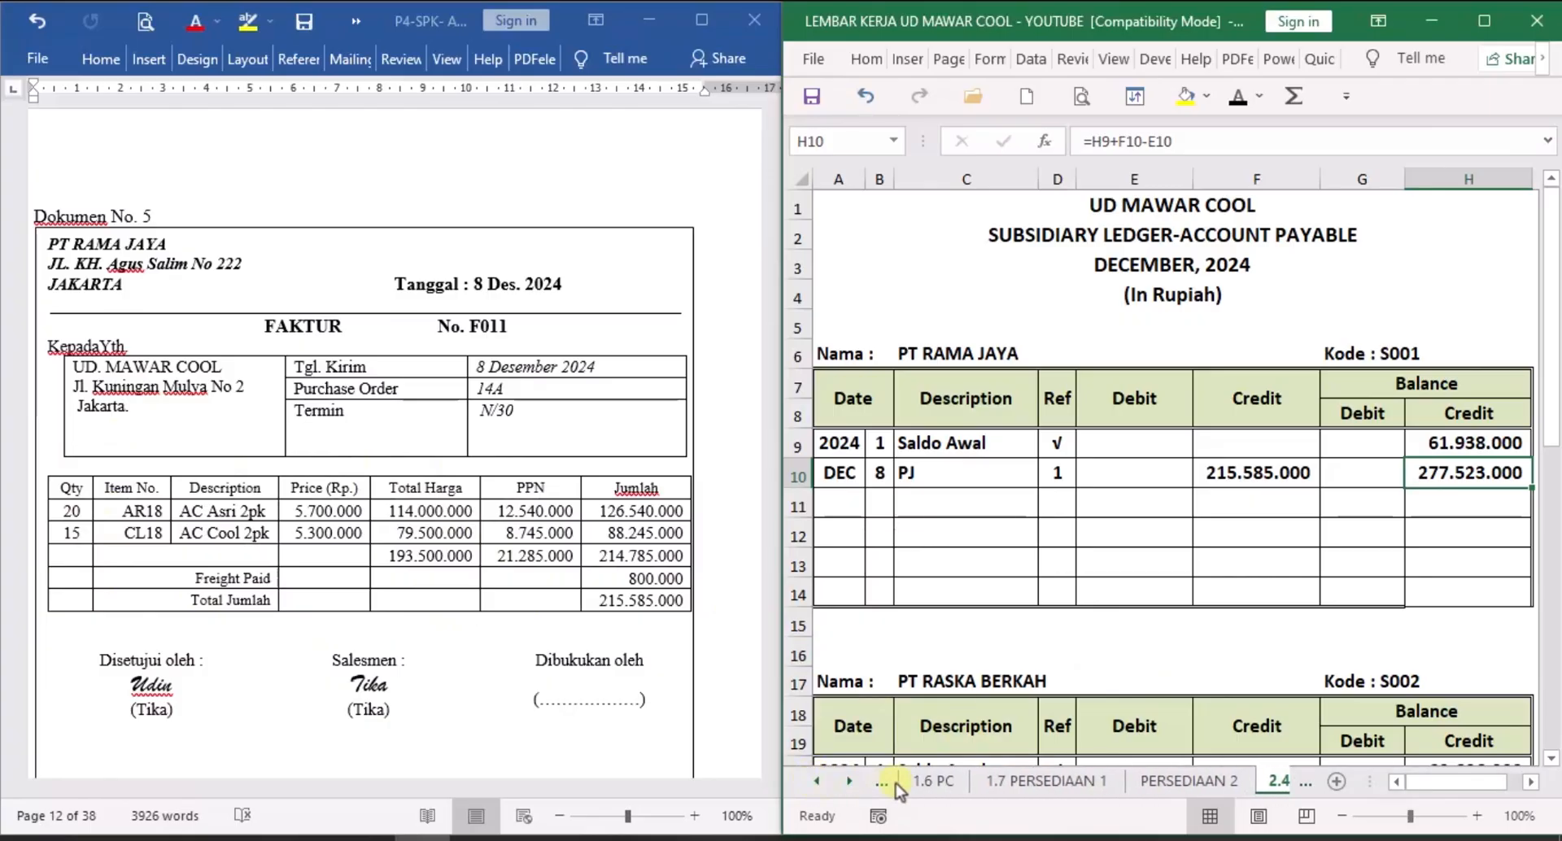
{"action": "left_click", "coordinate": [1088, 781]}
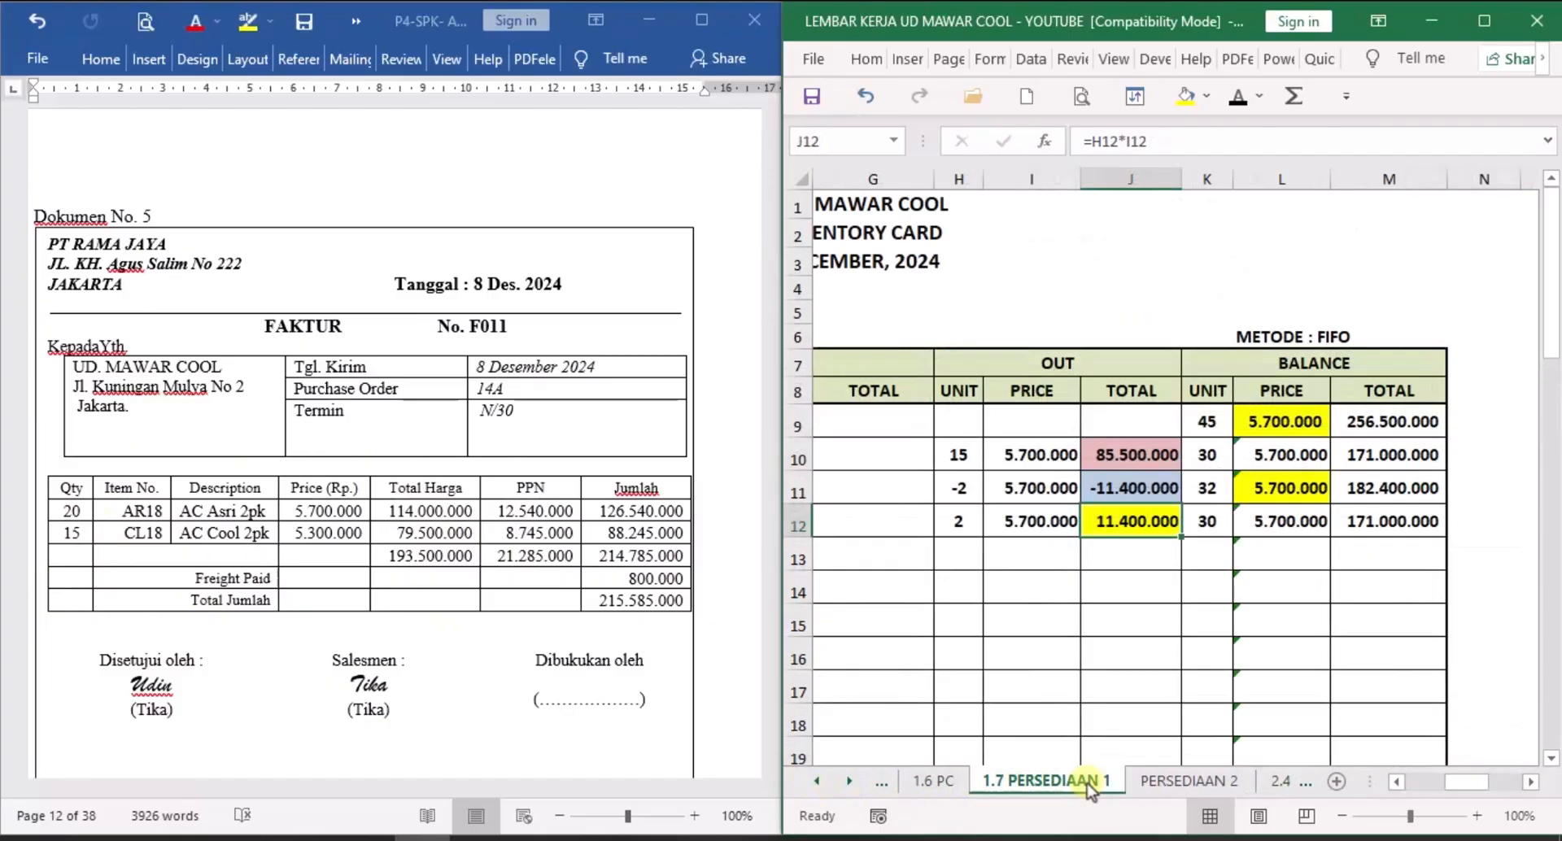
{"action": "left_click_drag", "start_coordinate": [1413, 779], "coordinate": [1233, 779]}
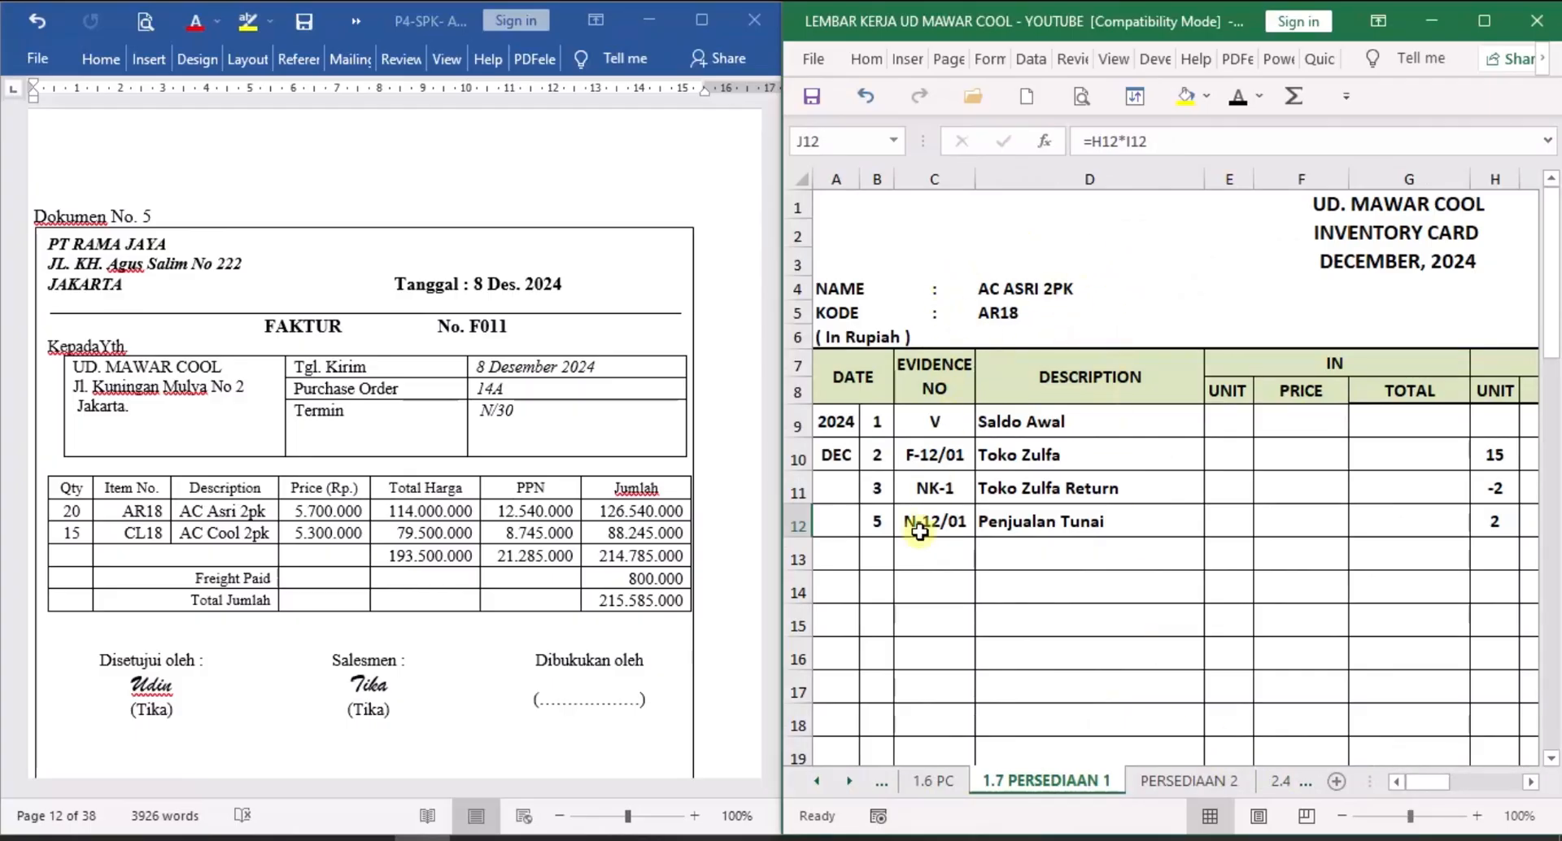
{"action": "left_click", "coordinate": [877, 554]}
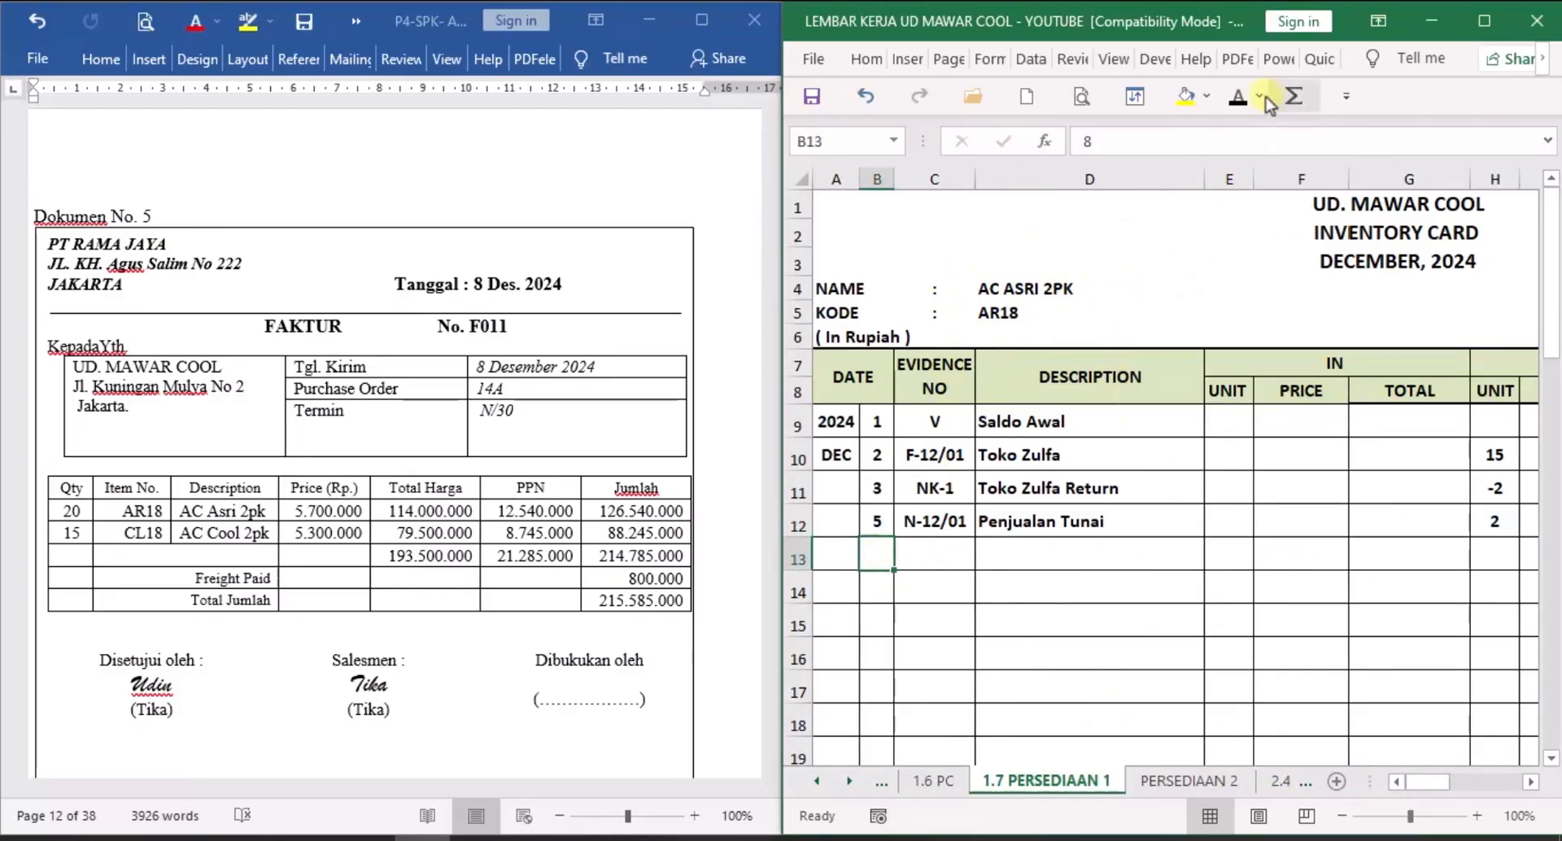
{"action": "left_click", "coordinate": [1239, 96]}
{"action": "left_click", "coordinate": [943, 554]}
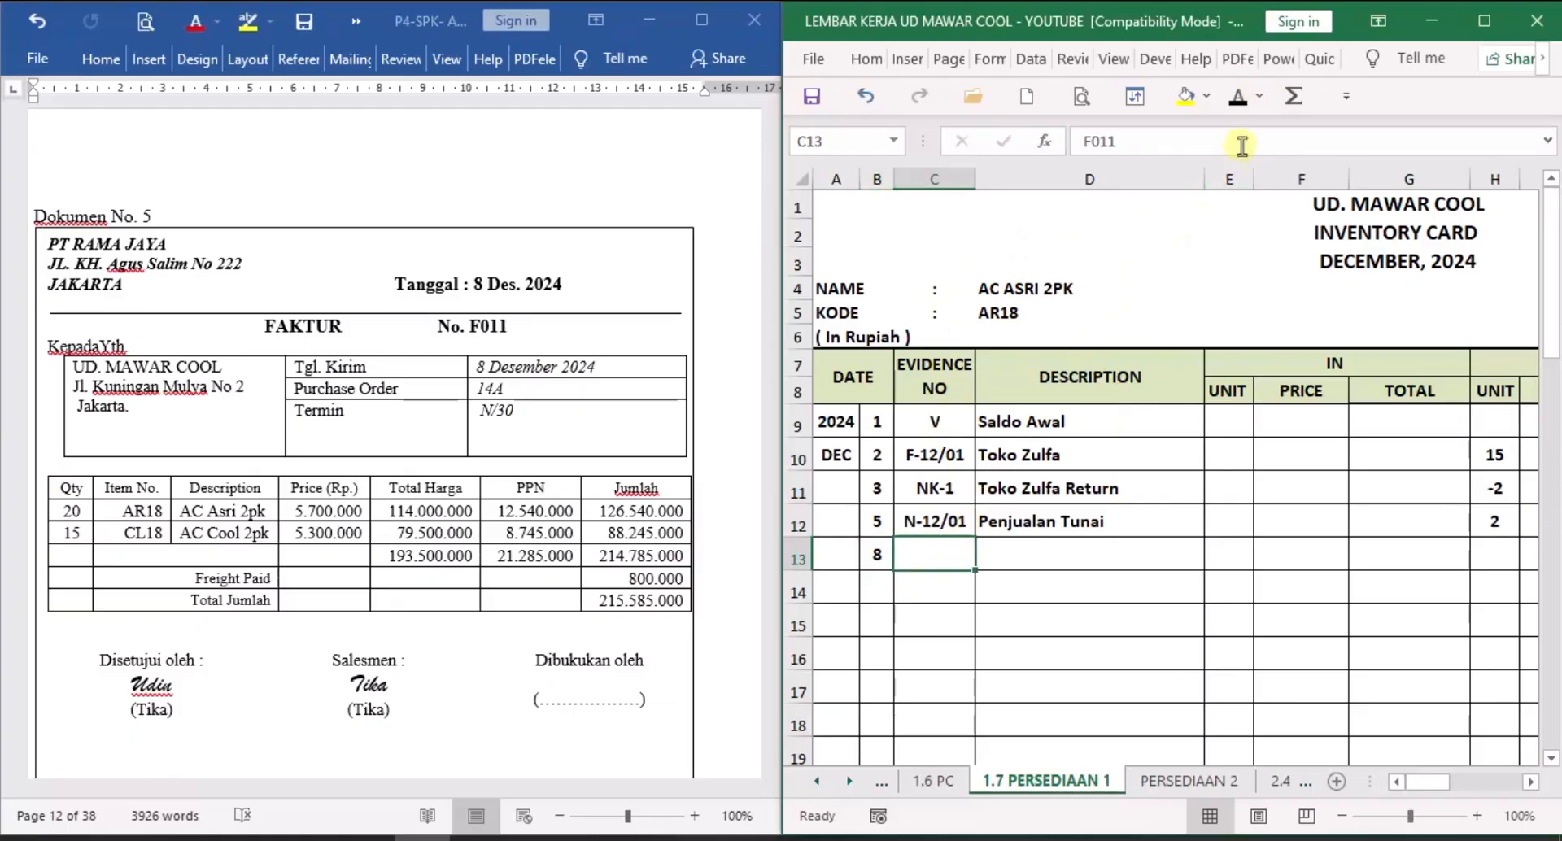
{"action": "left_click", "coordinate": [1239, 97]}
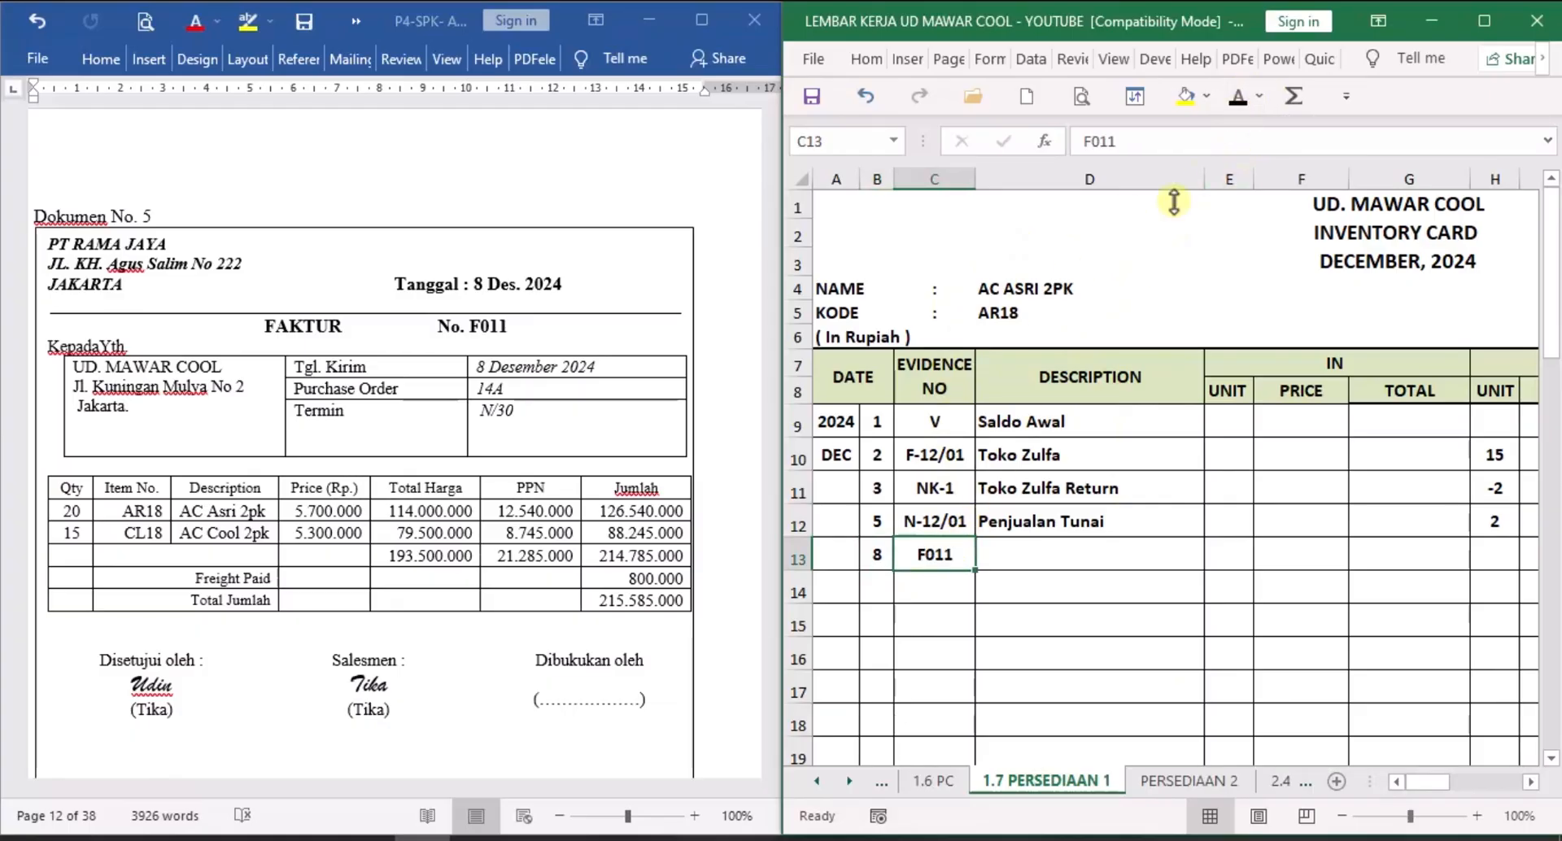
{"action": "left_click", "coordinate": [1048, 546]}
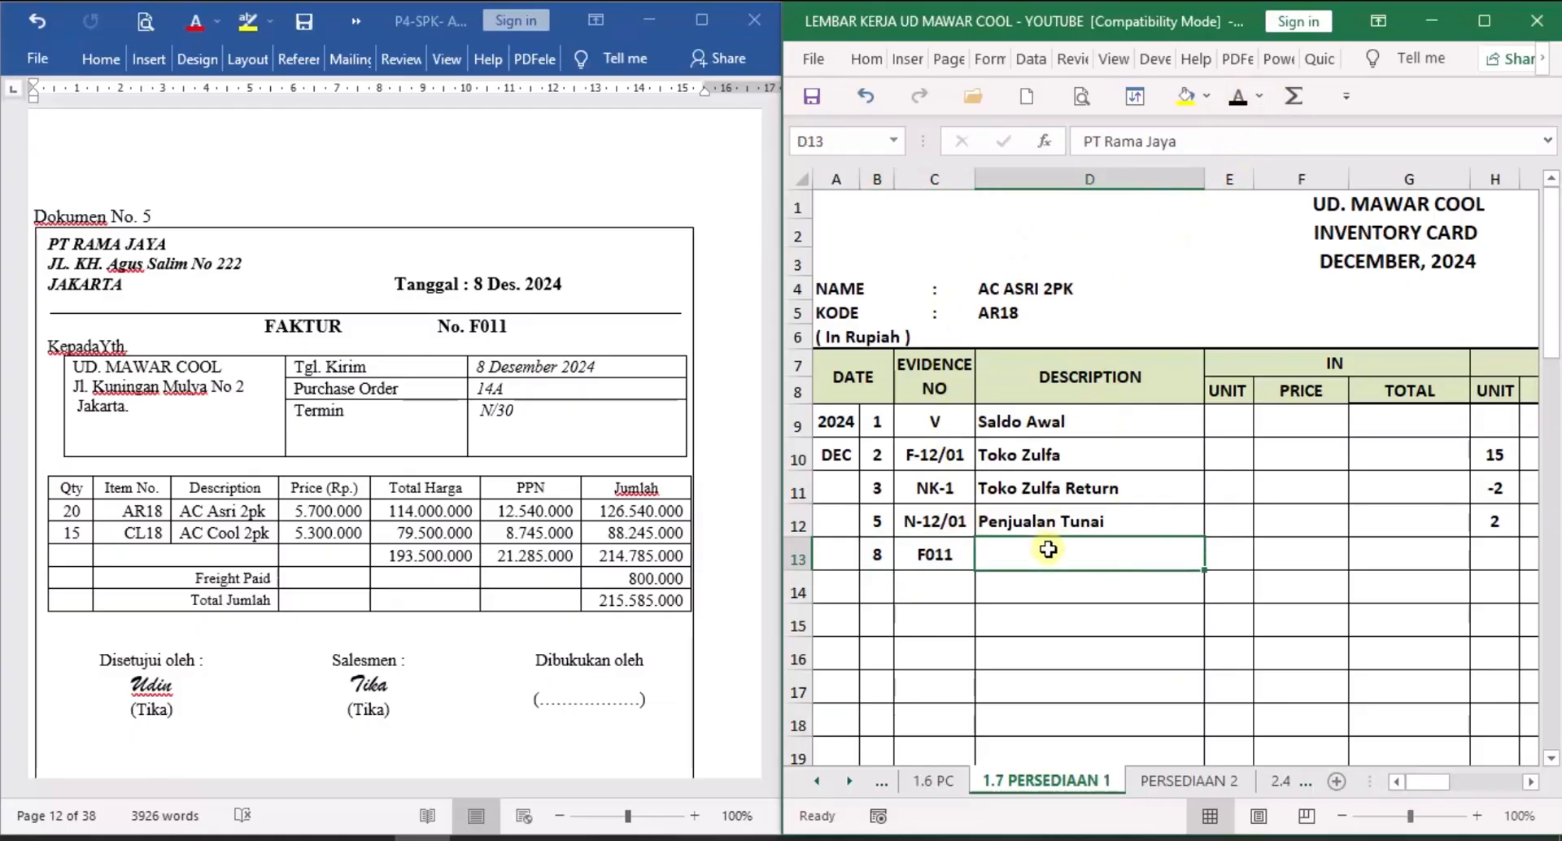
{"action": "left_click", "coordinate": [1238, 96]}
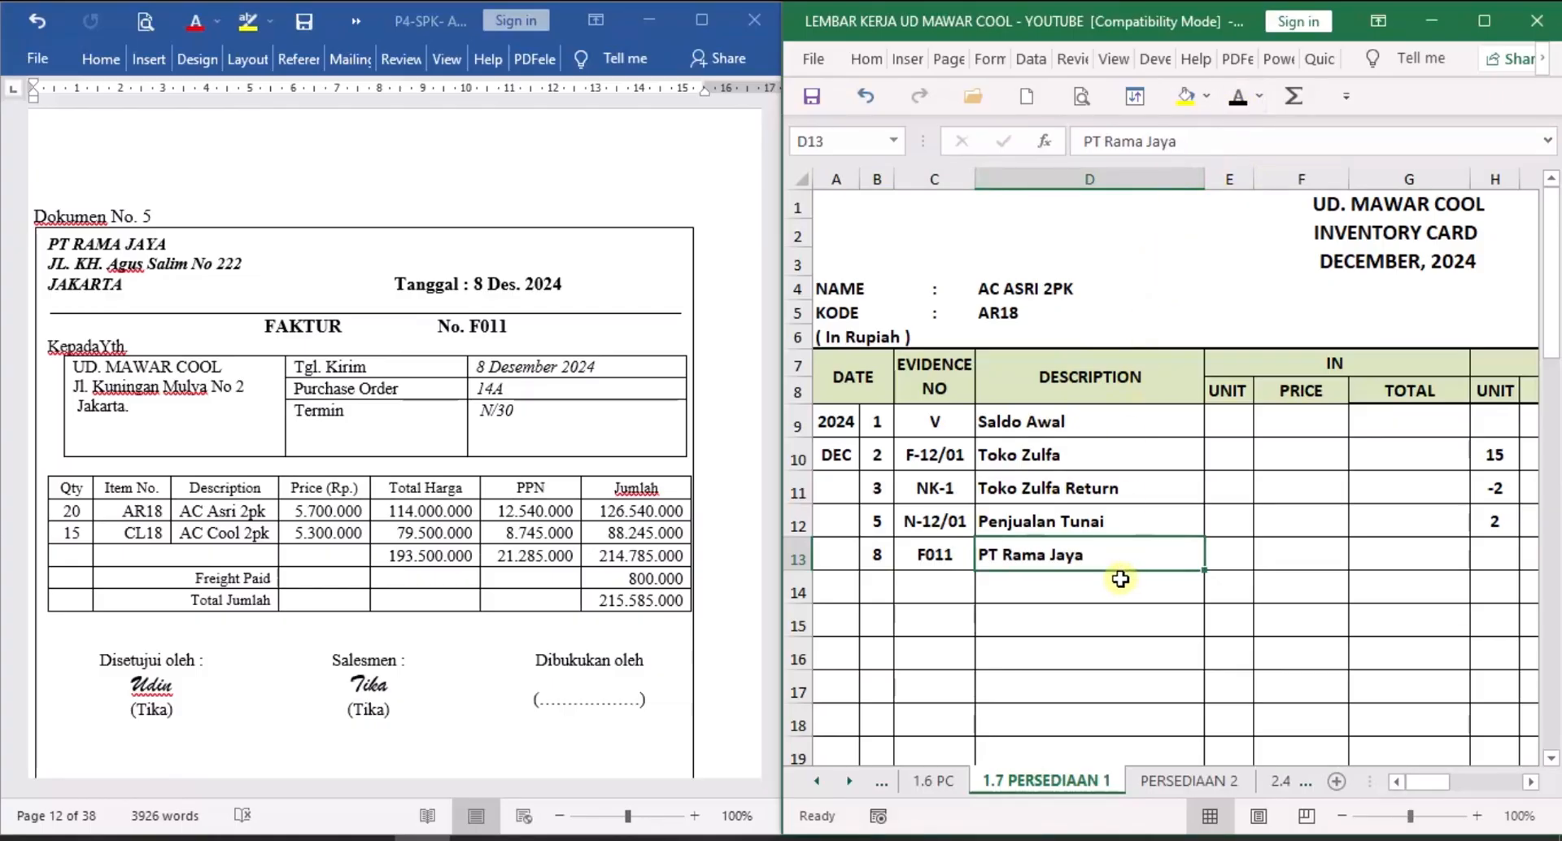
{"action": "left_click", "coordinate": [1099, 550]}
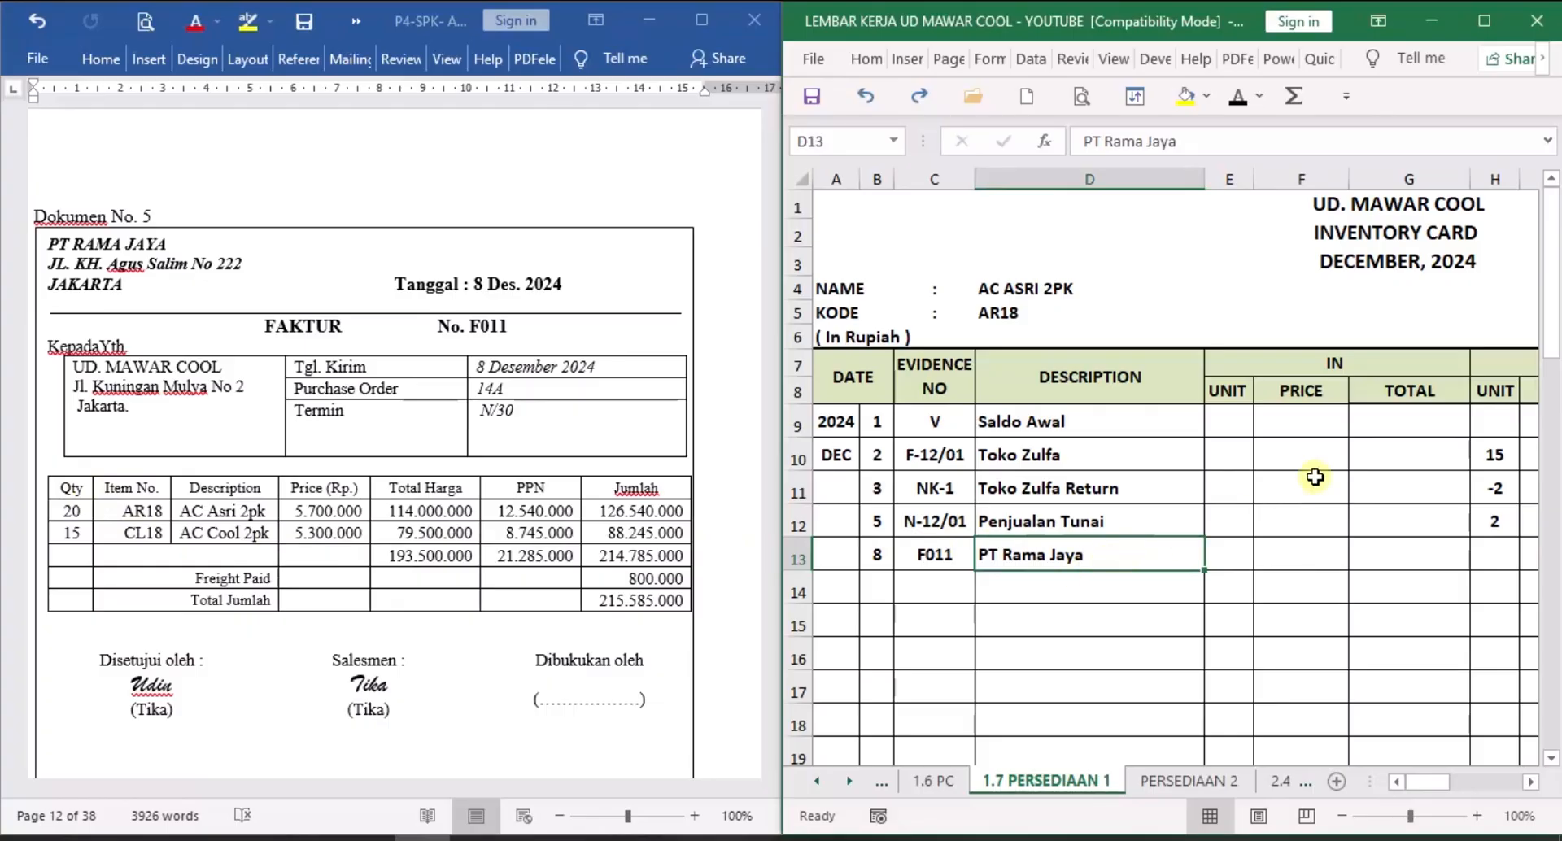
Color row 13's IN unit 20, price 5.700.000 and total 114.000.000 black on the AC Asri 2PK card.
{"action": "left_click", "coordinate": [1240, 552]}
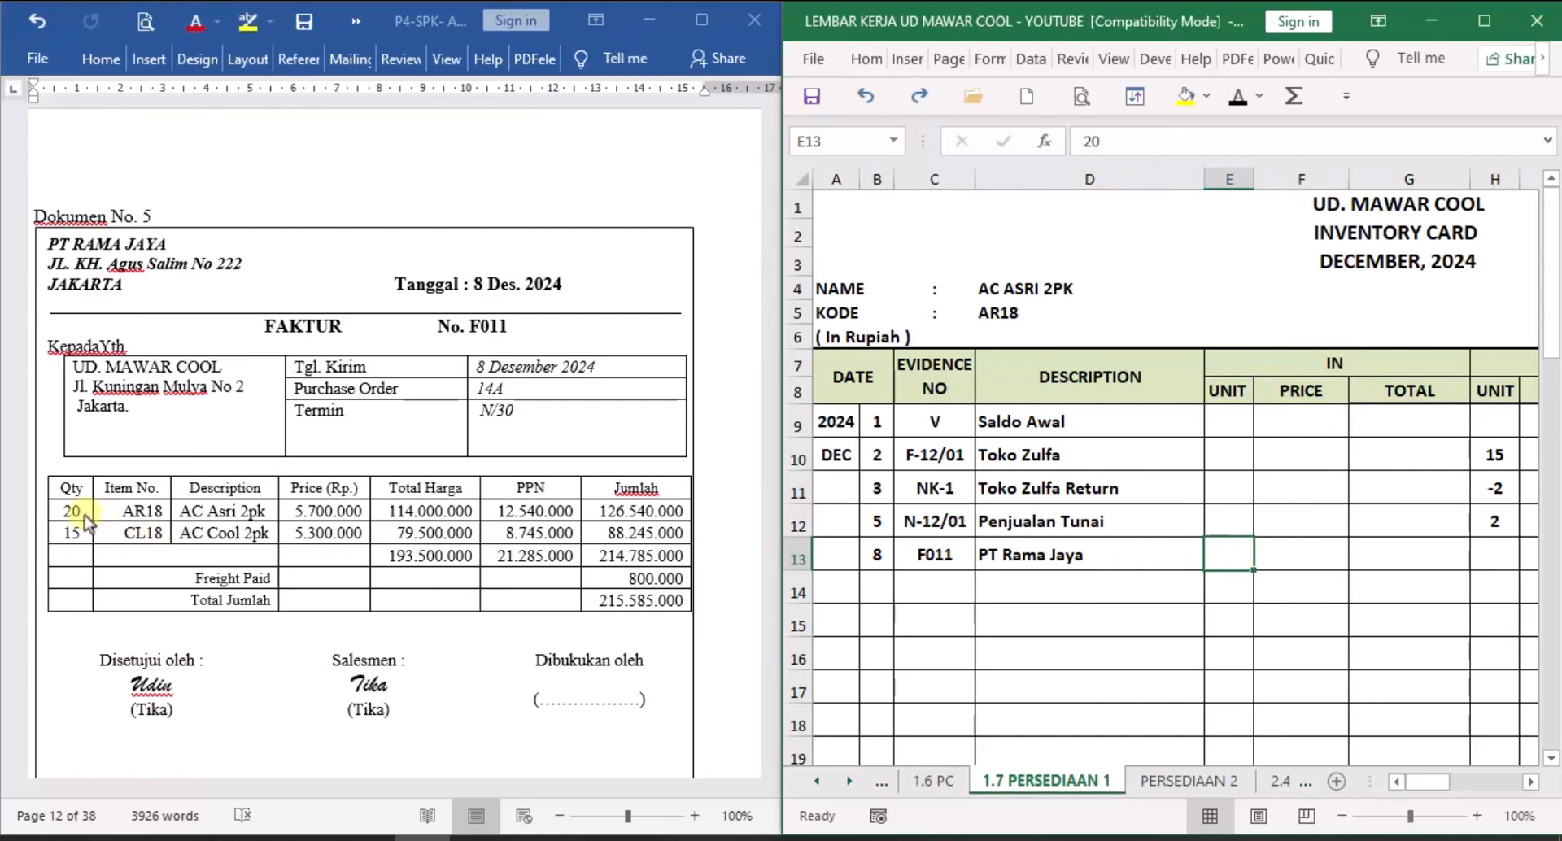
{"action": "left_click", "coordinate": [1236, 97]}
{"action": "left_click", "coordinate": [1302, 554]}
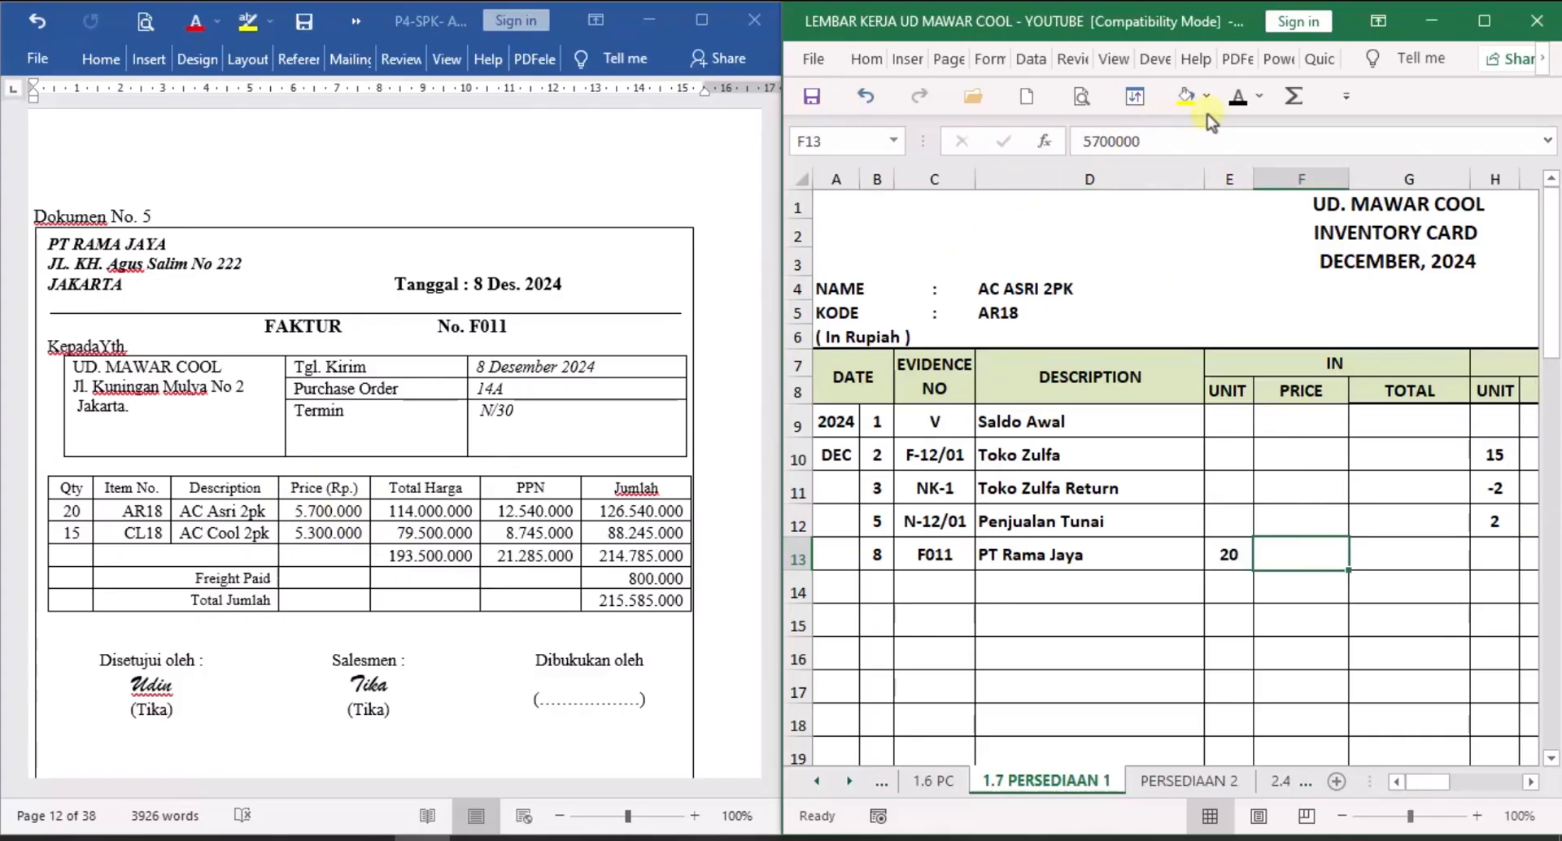
{"action": "left_click", "coordinate": [1238, 97]}
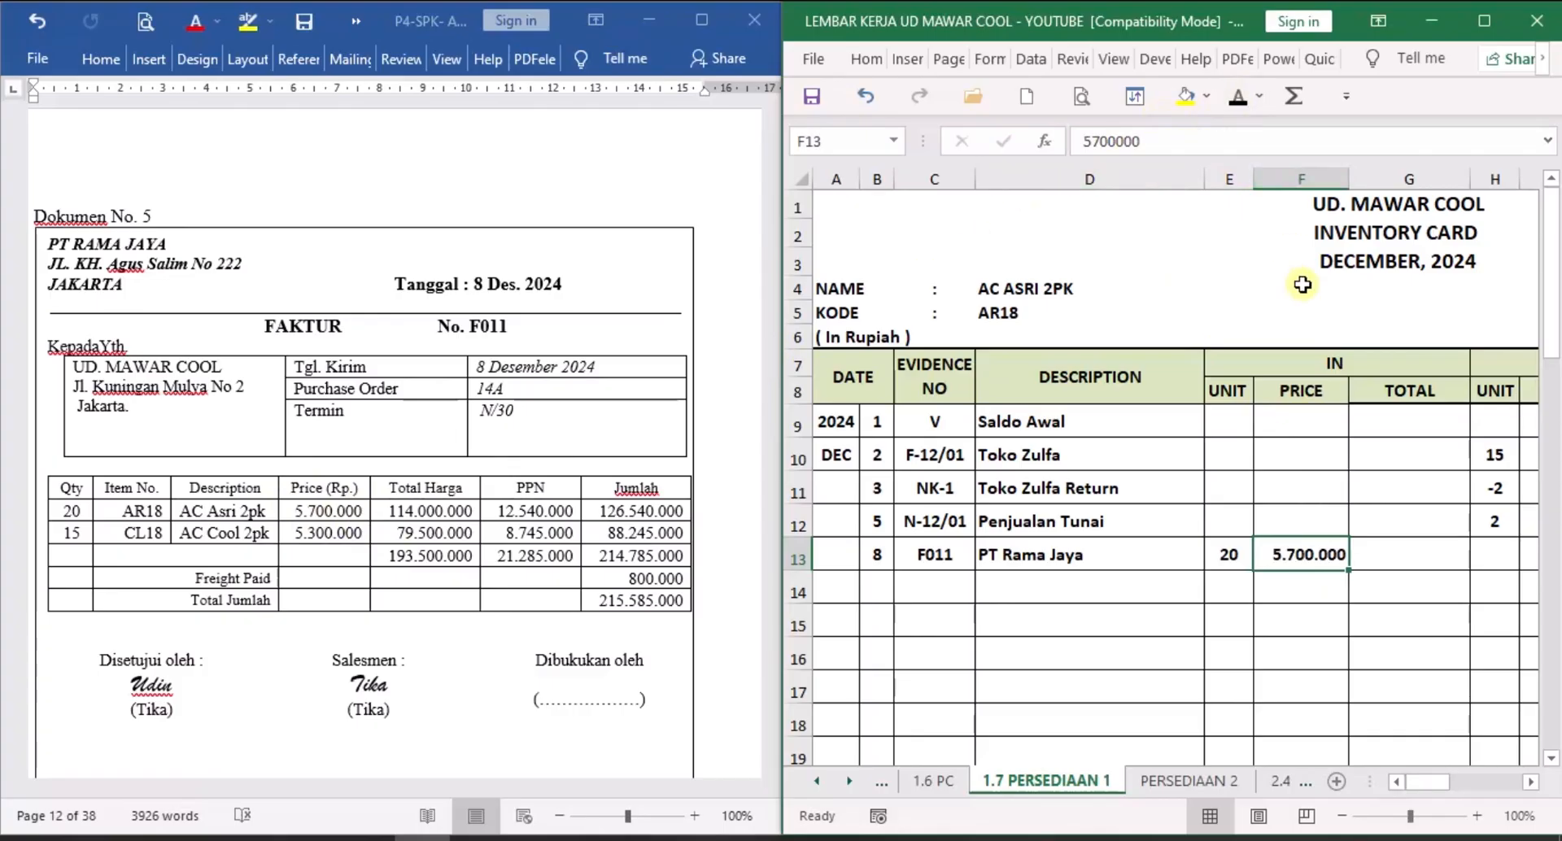
{"action": "left_click", "coordinate": [1423, 549]}
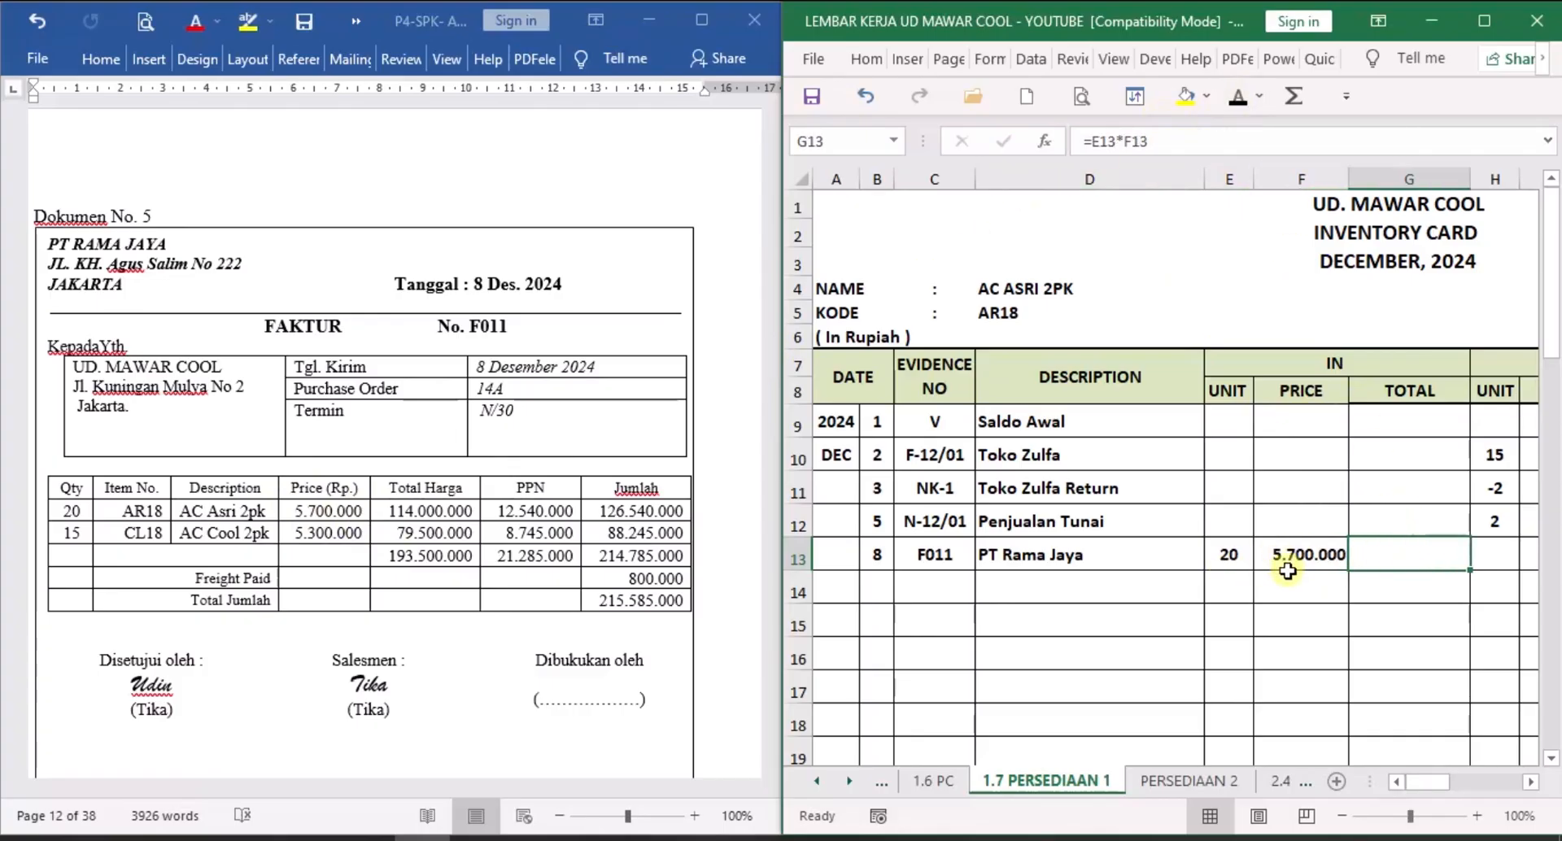
{"action": "left_click", "coordinate": [1238, 96]}
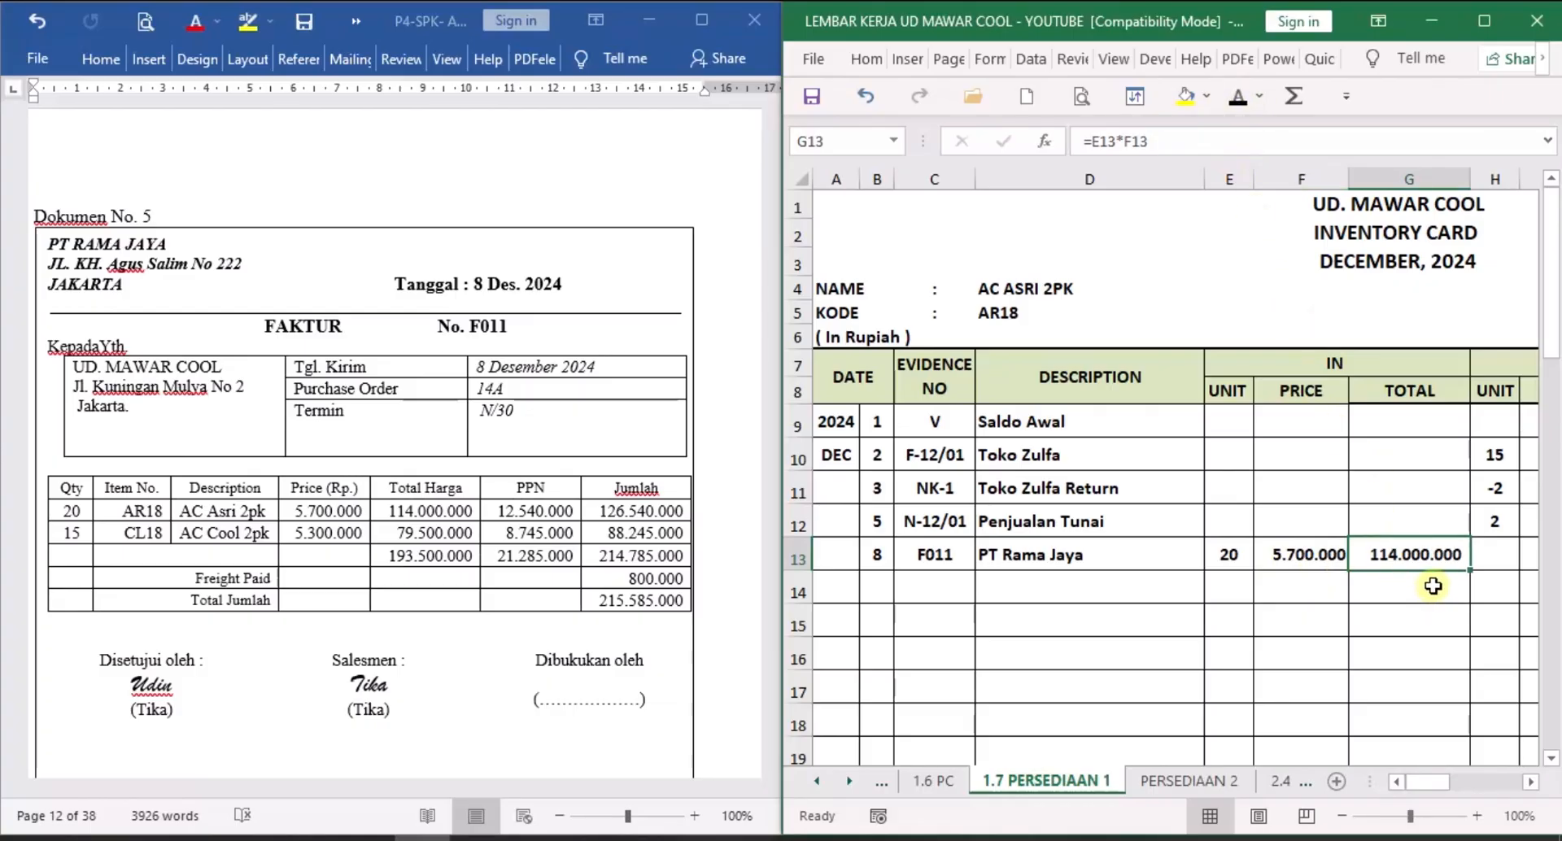
Widen the Excel window so the inventory card's IN, OUT and BALANCE columns fit in view together.
{"action": "left_click", "coordinate": [1531, 783]}
{"action": "left_click", "coordinate": [1531, 782]}
{"action": "left_click", "coordinate": [1531, 783]}
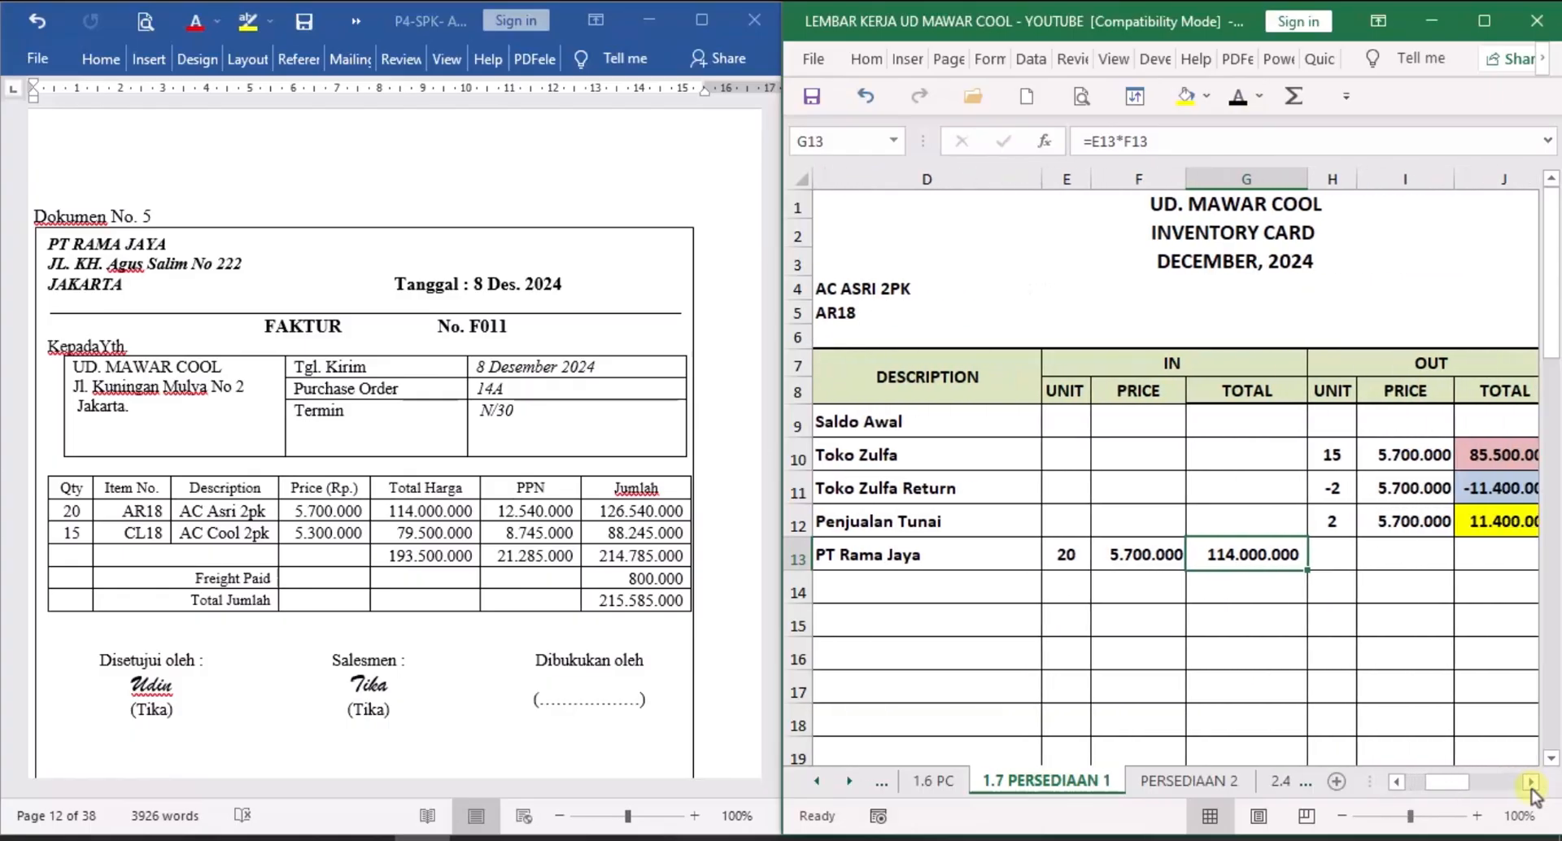
{"action": "left_click", "coordinate": [1531, 783]}
{"action": "left_click", "coordinate": [1530, 783]}
{"action": "left_click", "coordinate": [1530, 783]}
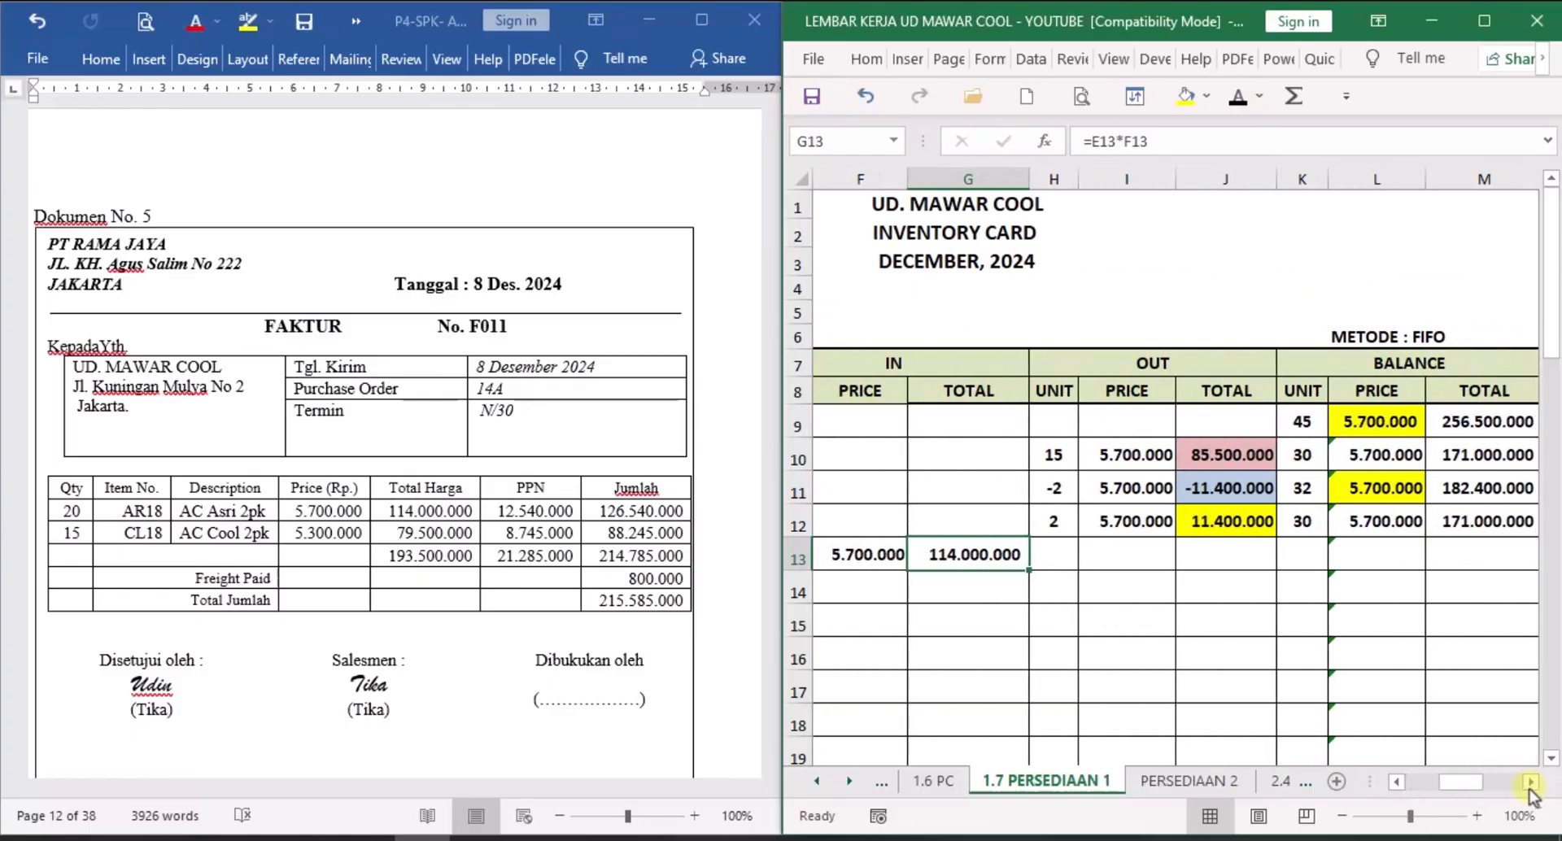
{"action": "left_click", "coordinate": [824, 287]}
{"action": "left_click_drag", "start_coordinate": [783, 213], "coordinate": [635, 209]}
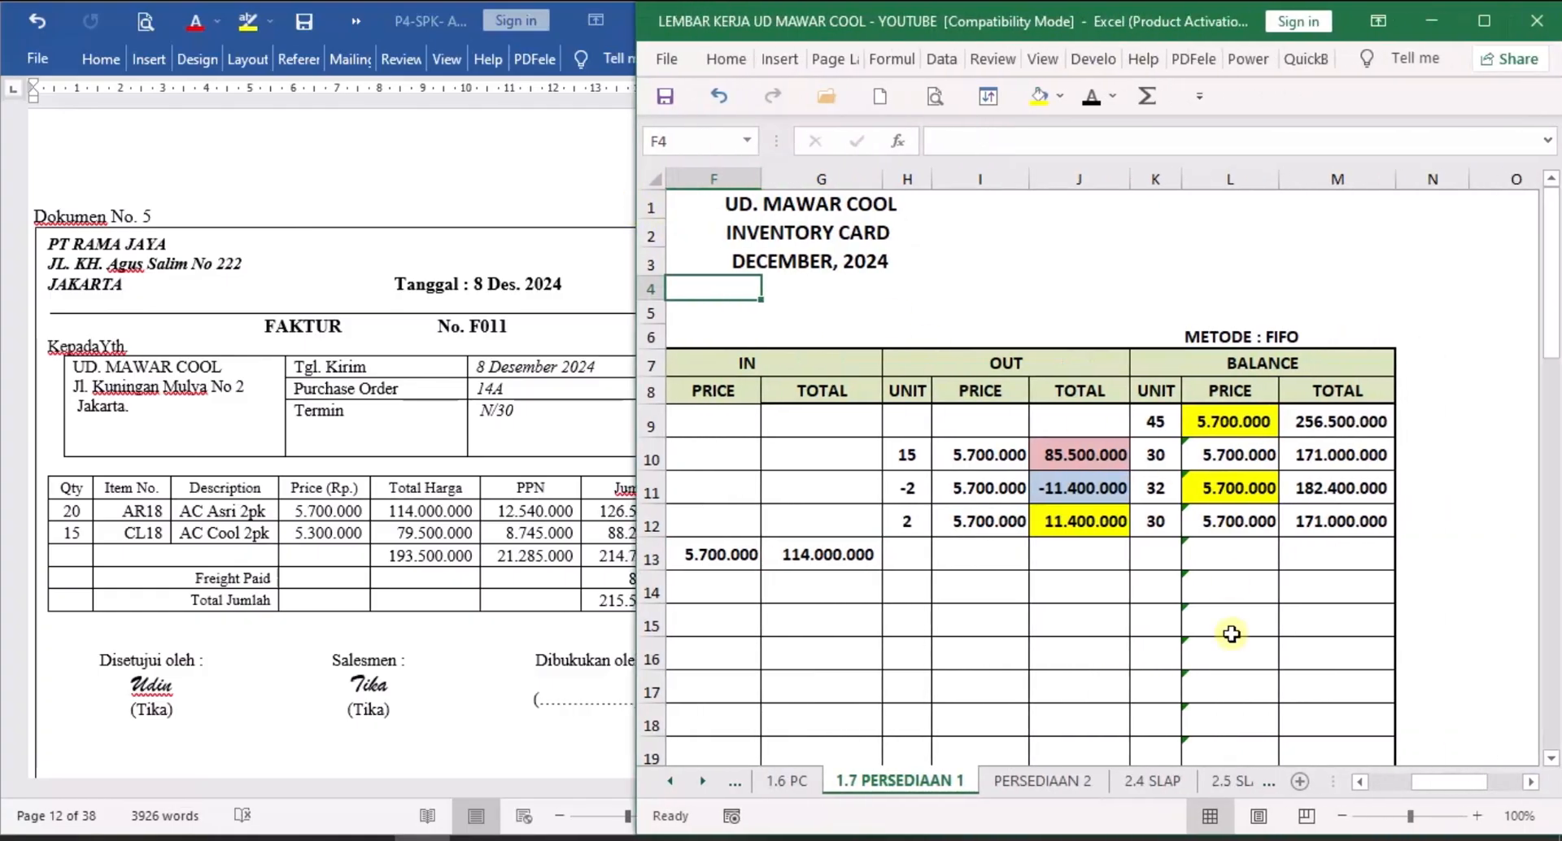
{"action": "left_click_drag", "start_coordinate": [1441, 786], "coordinate": [1436, 787]}
Reveal row 13's BALANCE unit 50, price 5.700.000 and total 285.000.000 with black text.
{"action": "left_click", "coordinate": [1217, 552]}
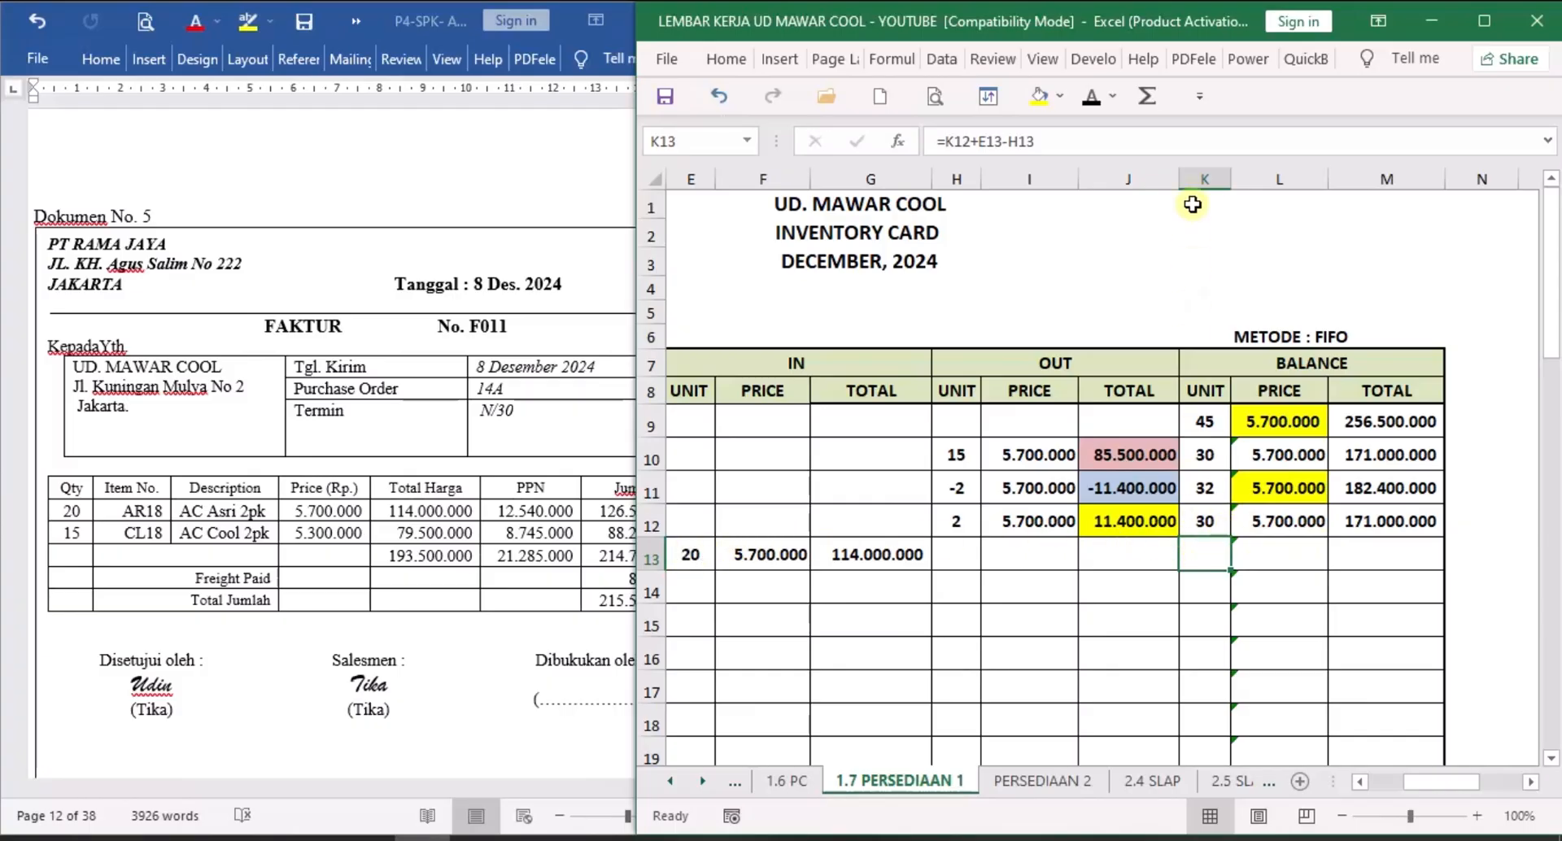
{"action": "left_click", "coordinate": [1092, 96]}
{"action": "left_click", "coordinate": [1294, 554]}
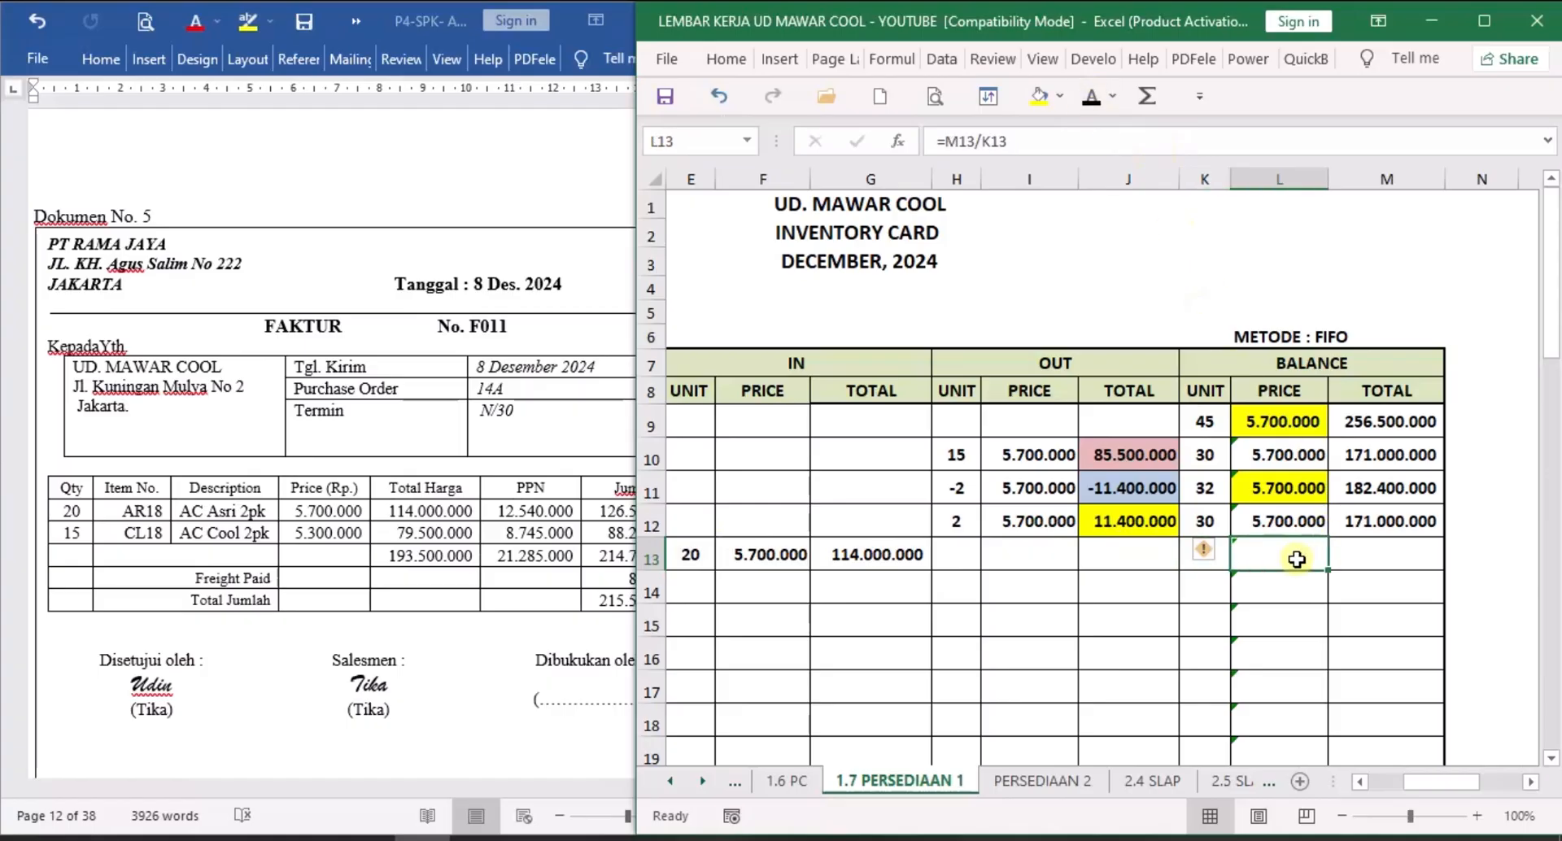
{"action": "left_click", "coordinate": [1092, 96]}
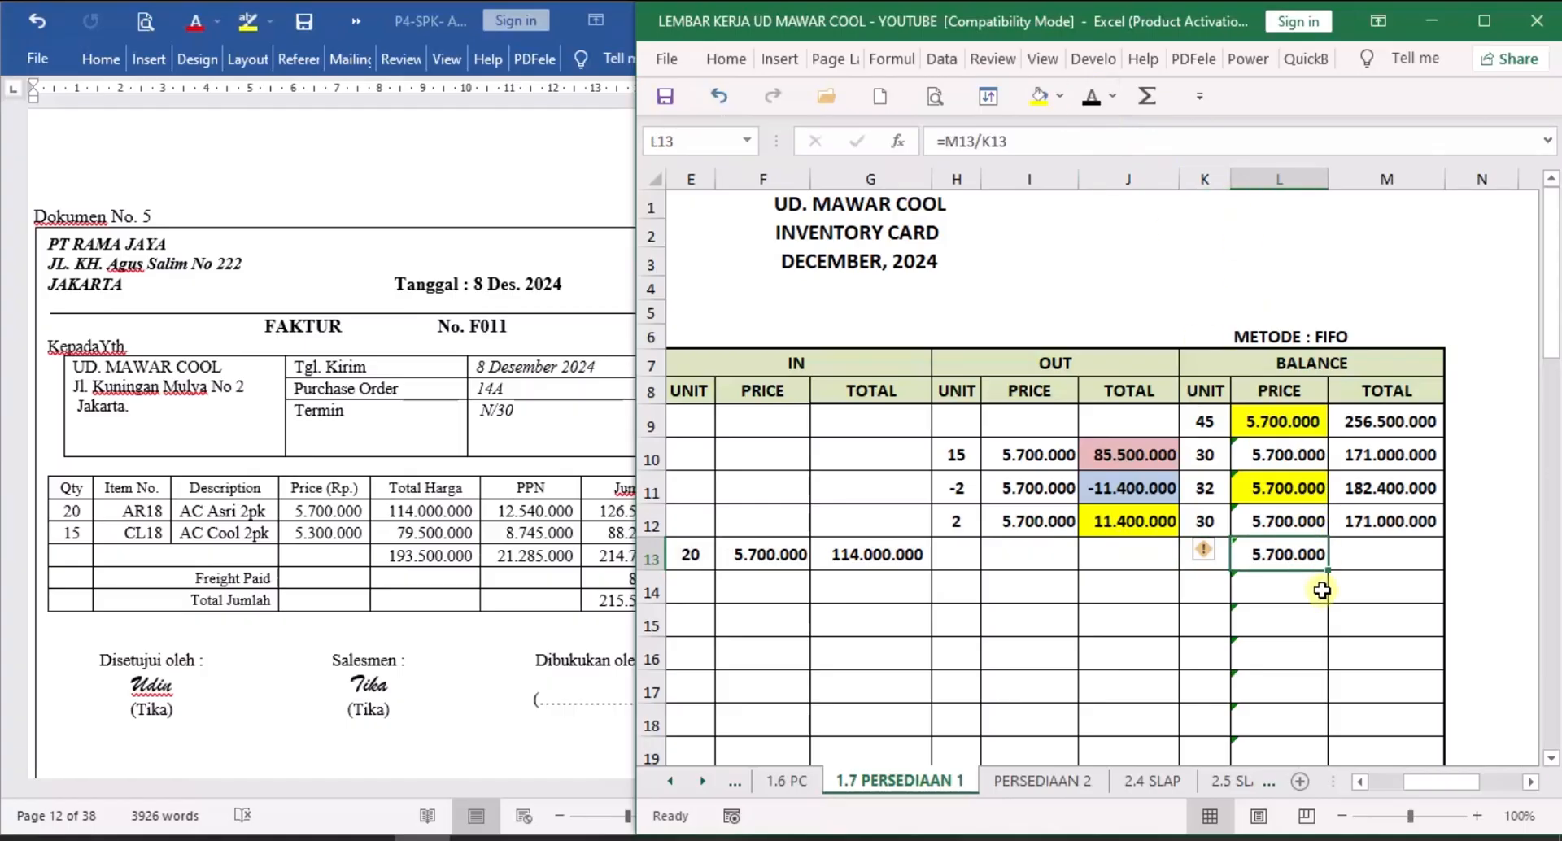
{"action": "left_click", "coordinate": [1383, 554]}
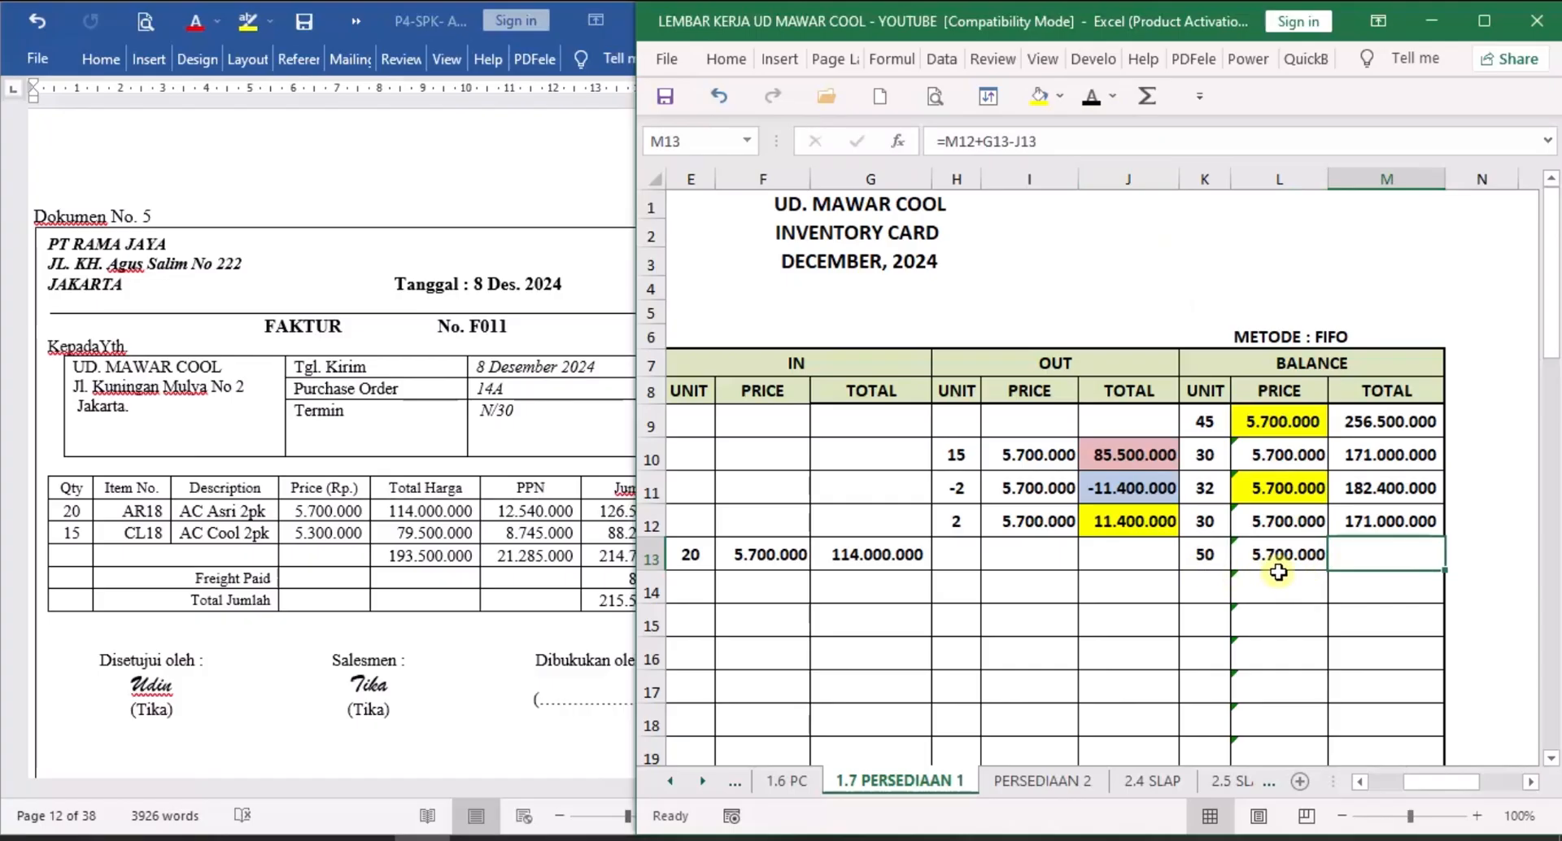
{"action": "left_click", "coordinate": [1091, 98]}
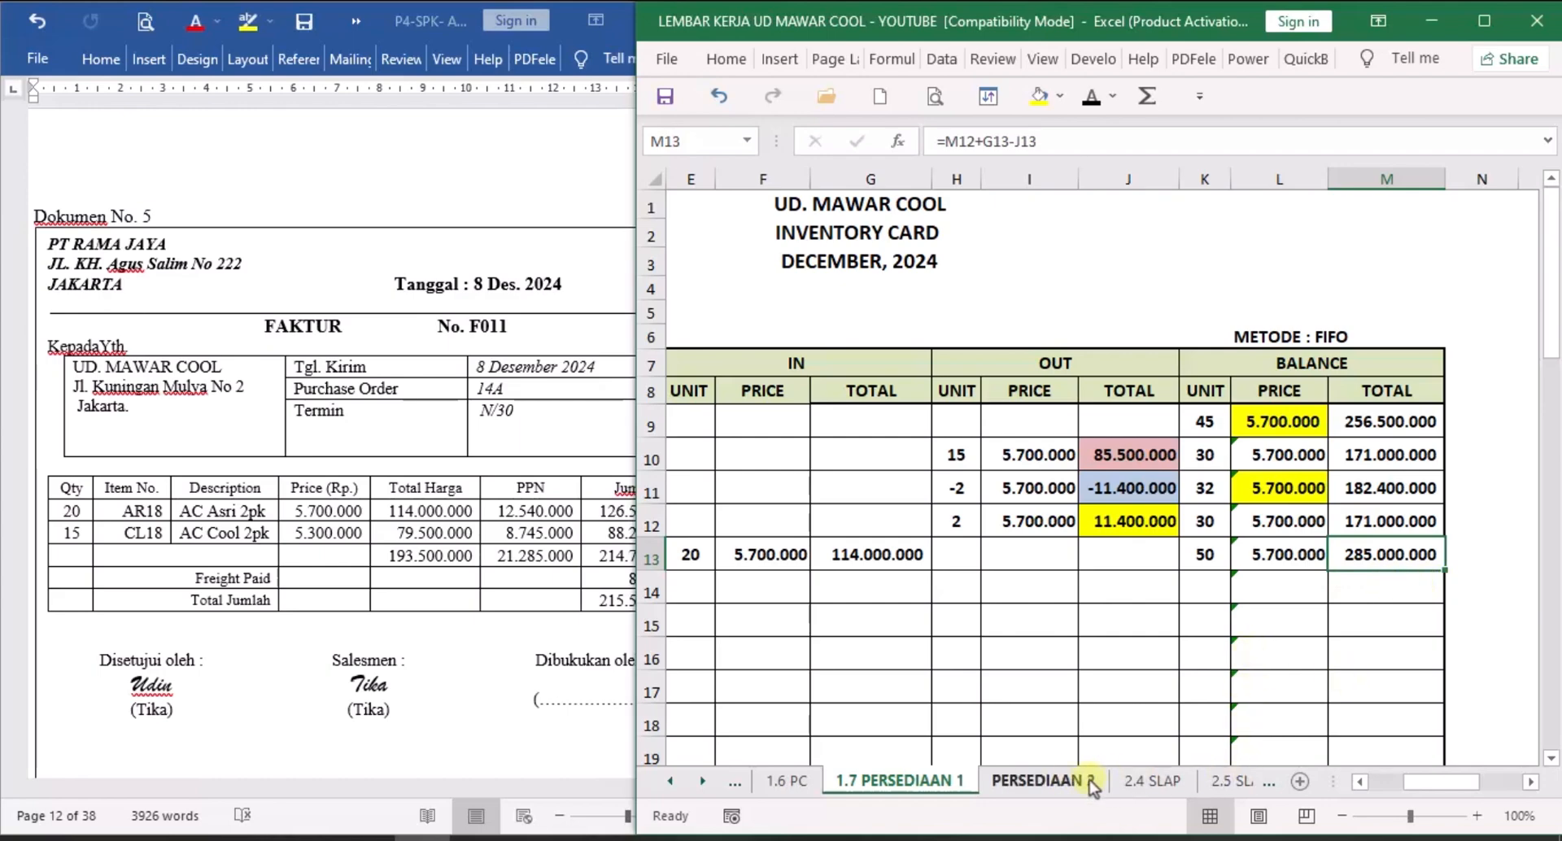
In sheet PERSEDIAAN 2, reveal row 13's date 8, evidence number F011 and description "PT Rama Jaya" with black text.
{"action": "left_click", "coordinate": [1065, 781]}
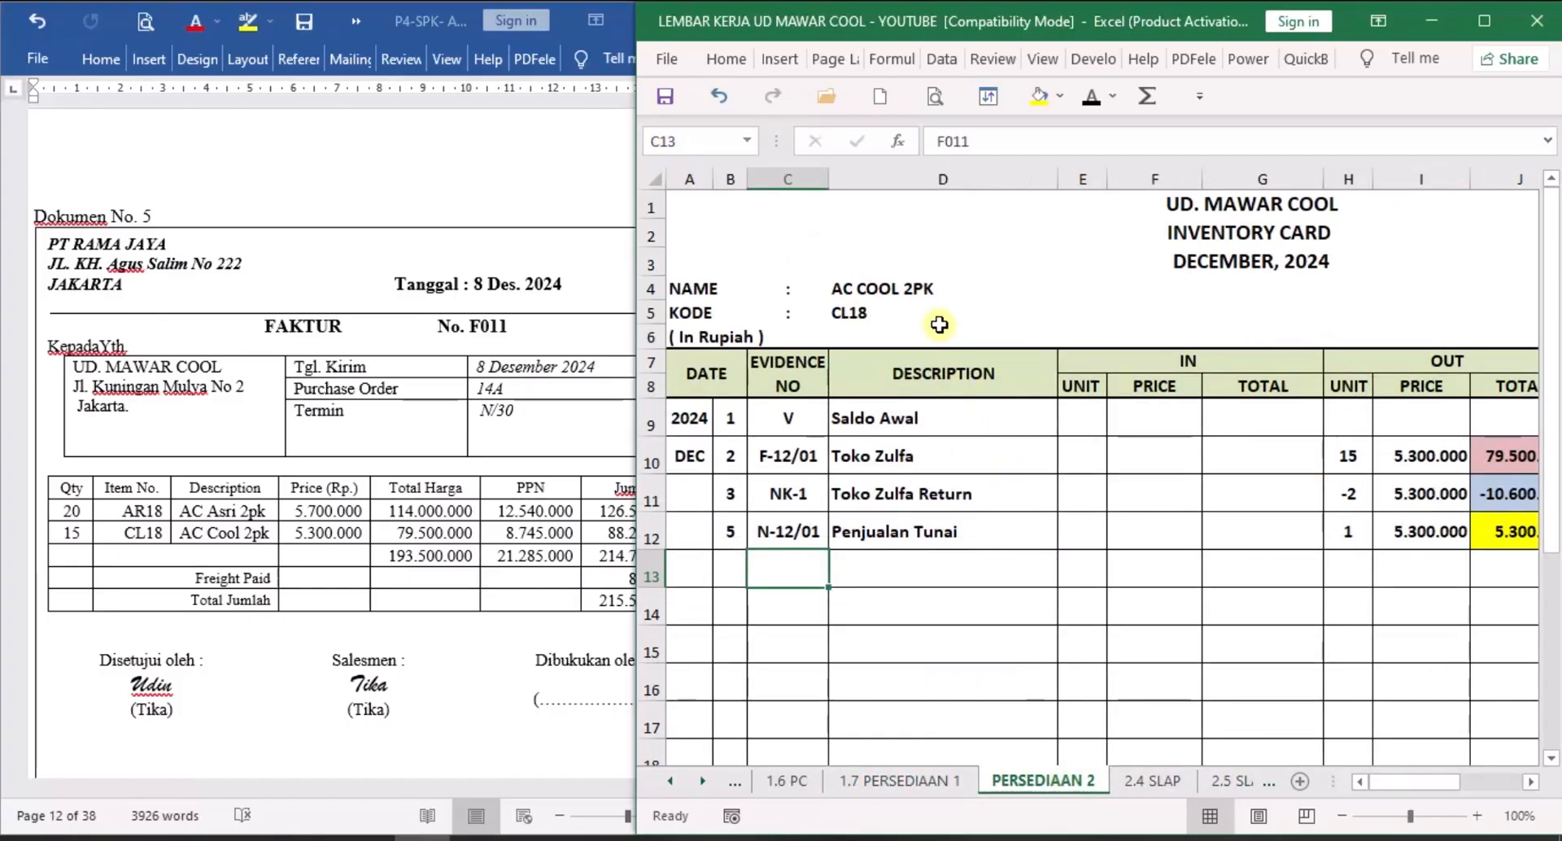
{"action": "left_click", "coordinate": [718, 575]}
{"action": "type", "text": "8"}
{"action": "key", "text": "ctrl+Return"}
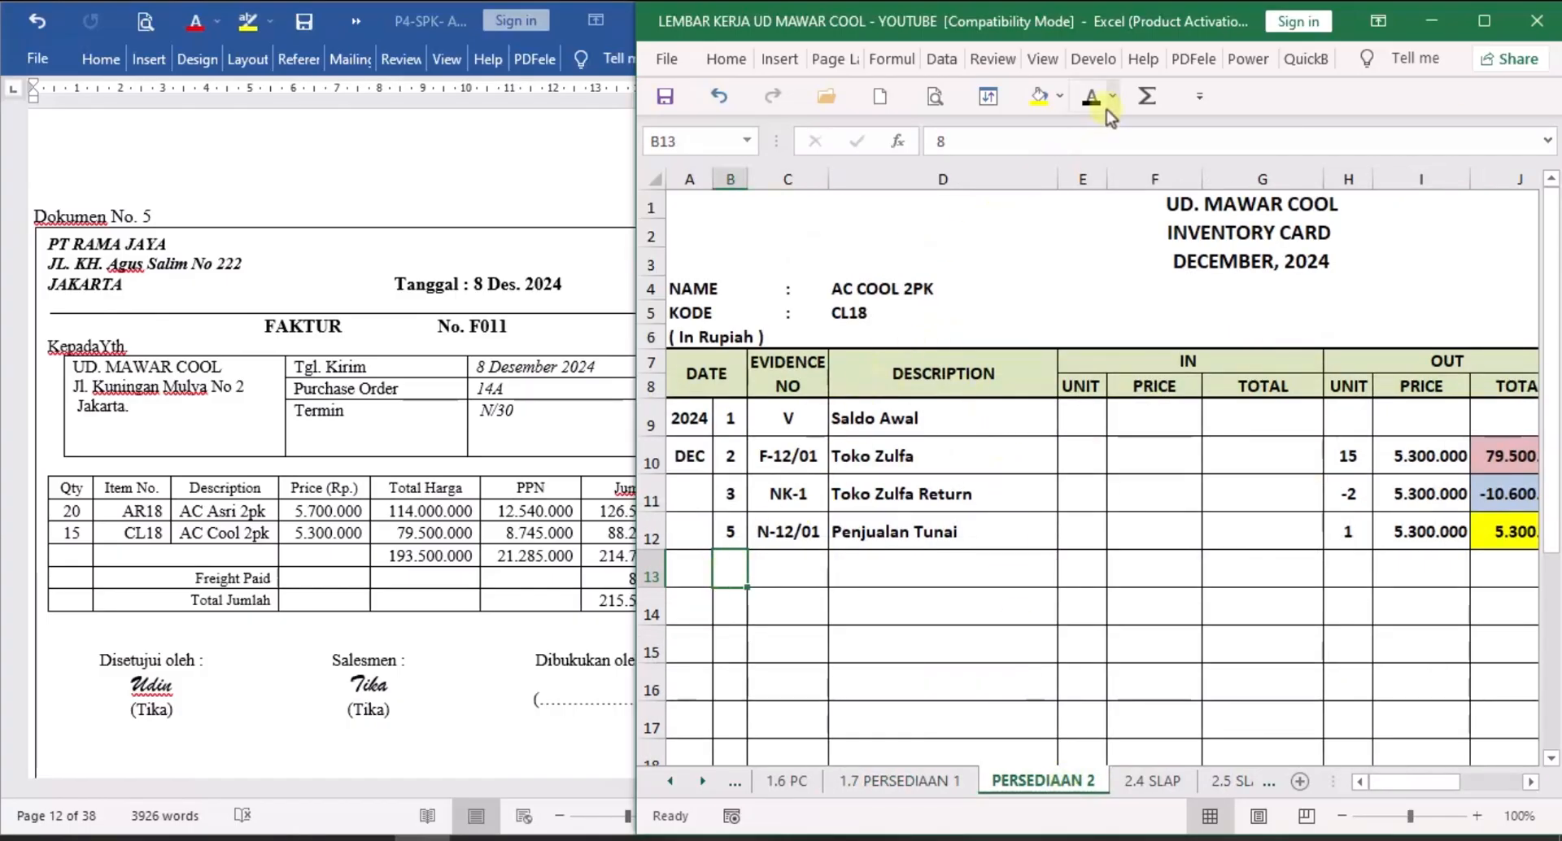
{"action": "left_click", "coordinate": [801, 570]}
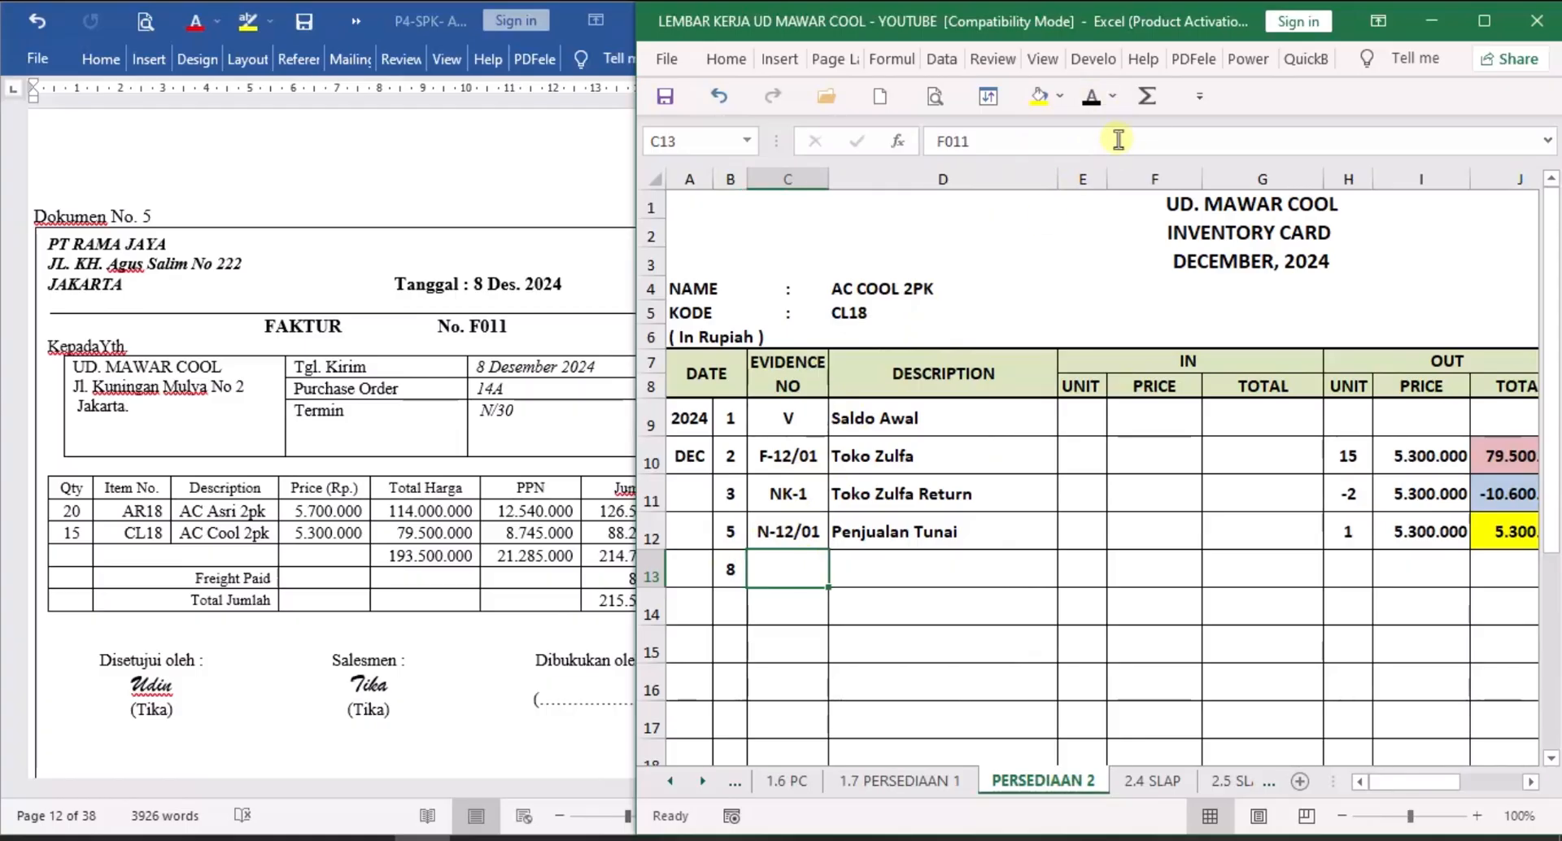
{"action": "type", "text": "F011"}
{"action": "key", "text": "ctrl+Return"}
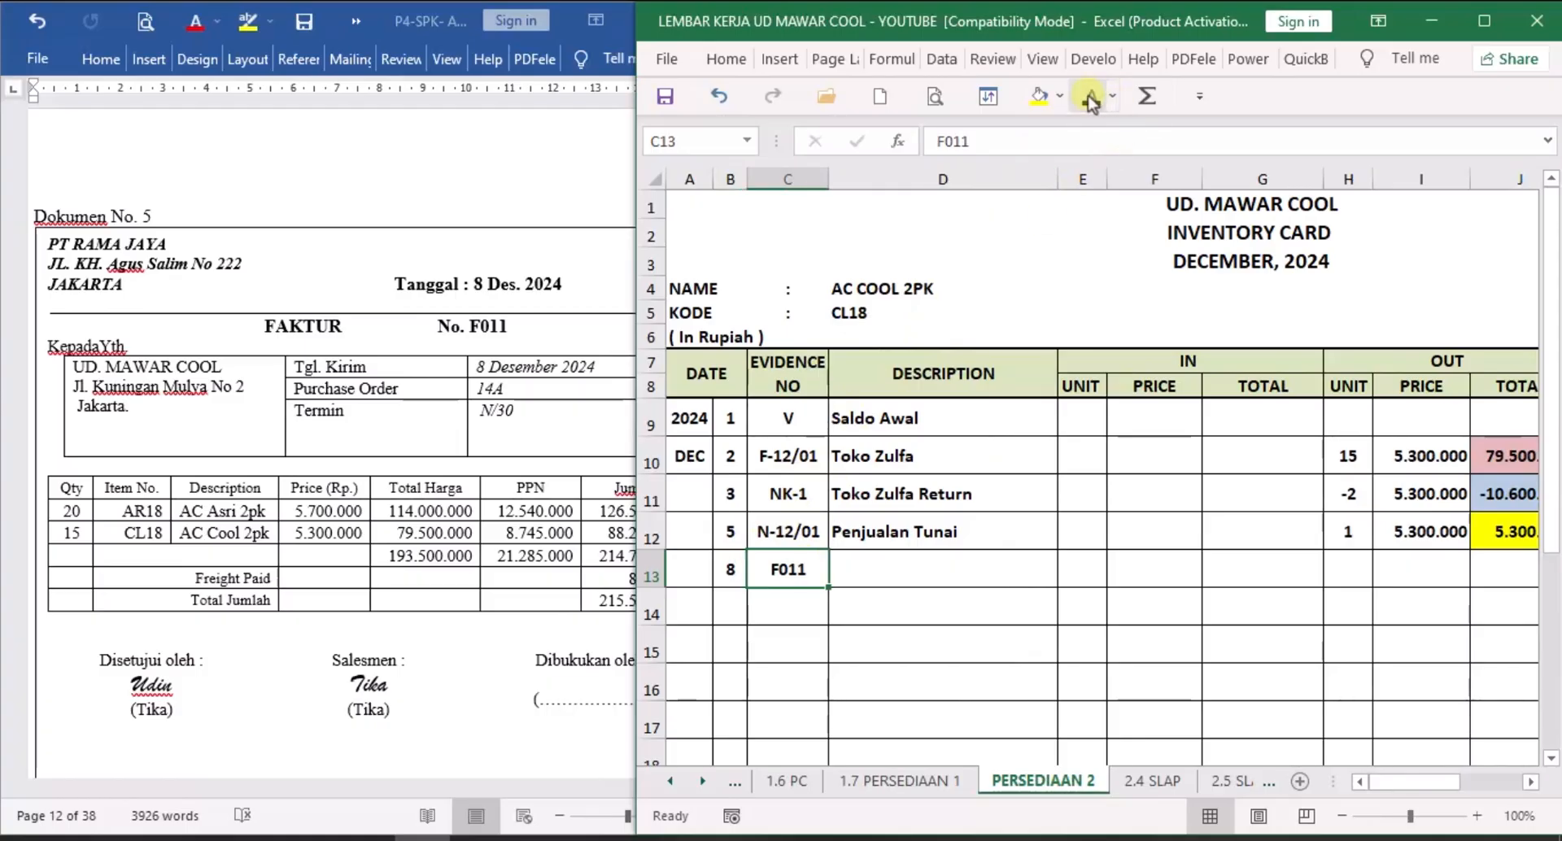
{"action": "left_click", "coordinate": [936, 568]}
{"action": "type", "text": "PT Rama Jaya"}
{"action": "key", "text": "ctrl+Return"}
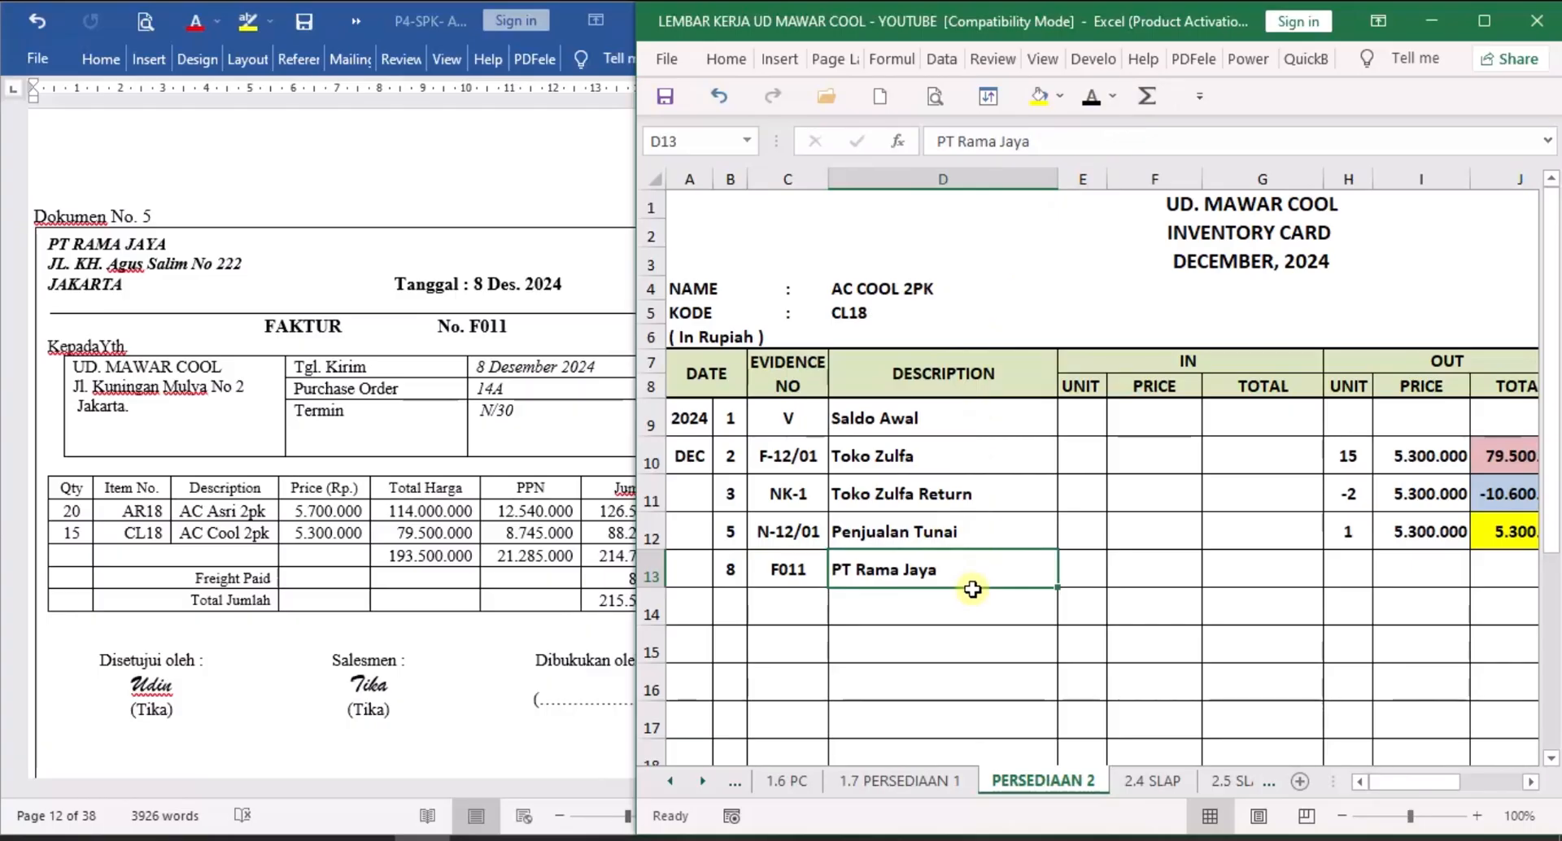
Color row 13's IN unit 15, price 5.300.000 and total 79.500.000 black on the AC Cool 2PK card.
{"action": "left_click", "coordinate": [1080, 570]}
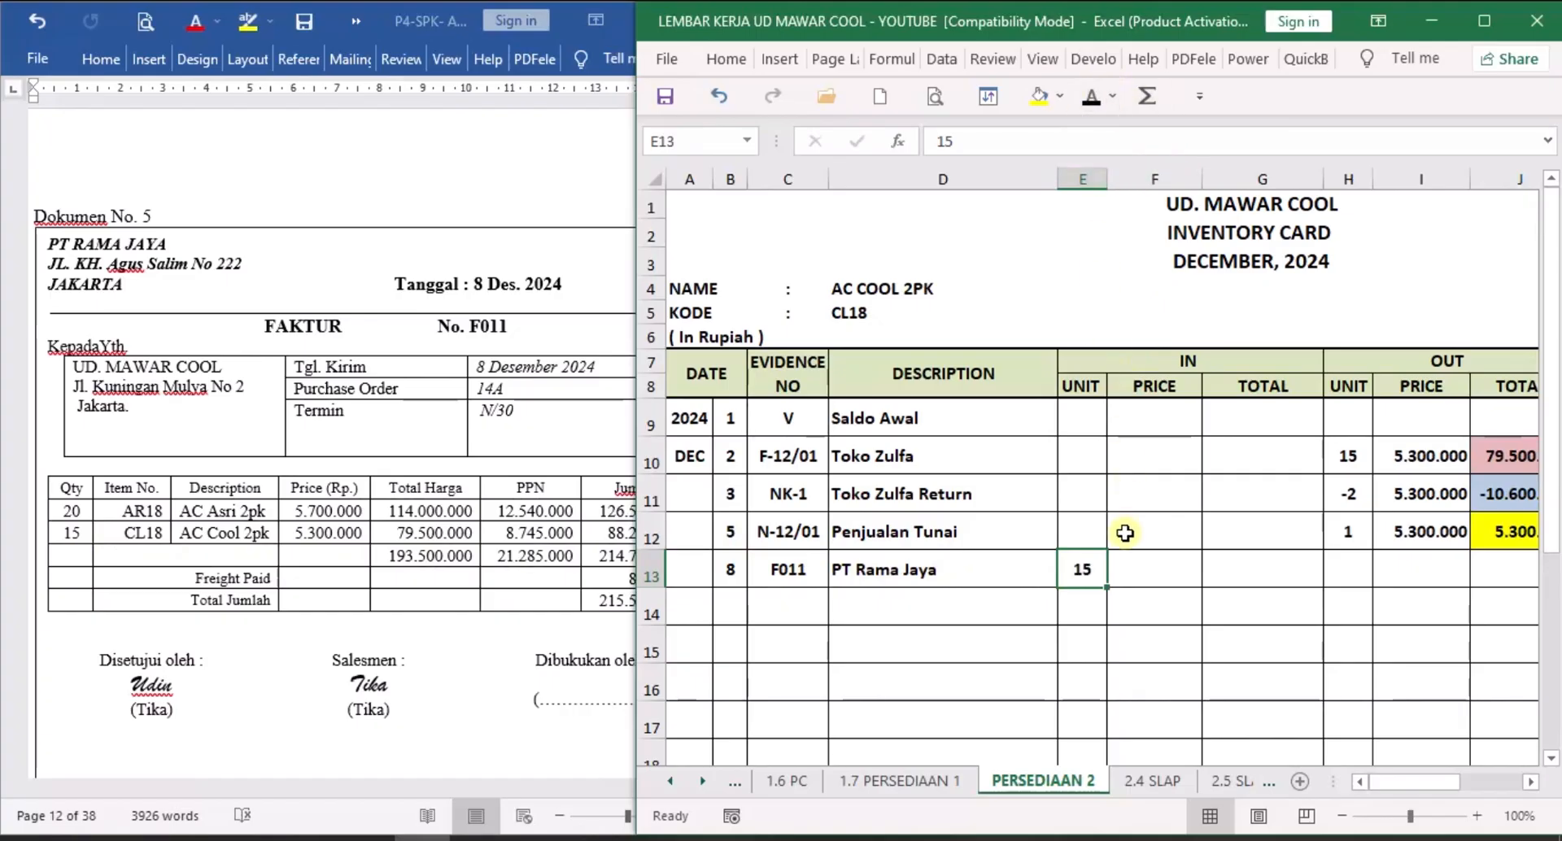
{"action": "left_click", "coordinate": [1161, 552]}
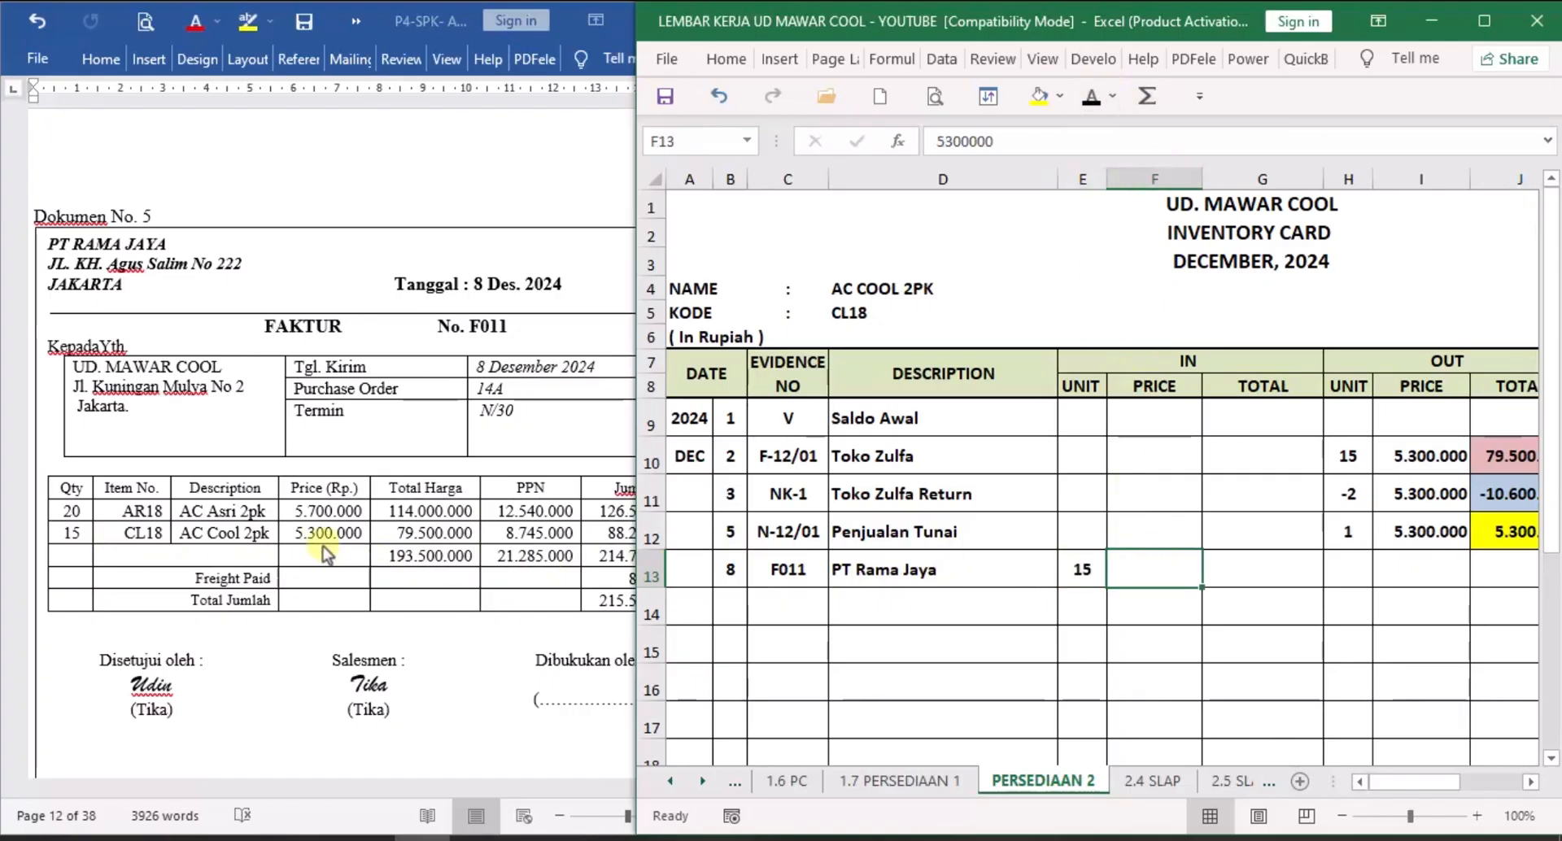
{"action": "left_click", "coordinate": [1091, 99]}
{"action": "left_click", "coordinate": [1281, 575]}
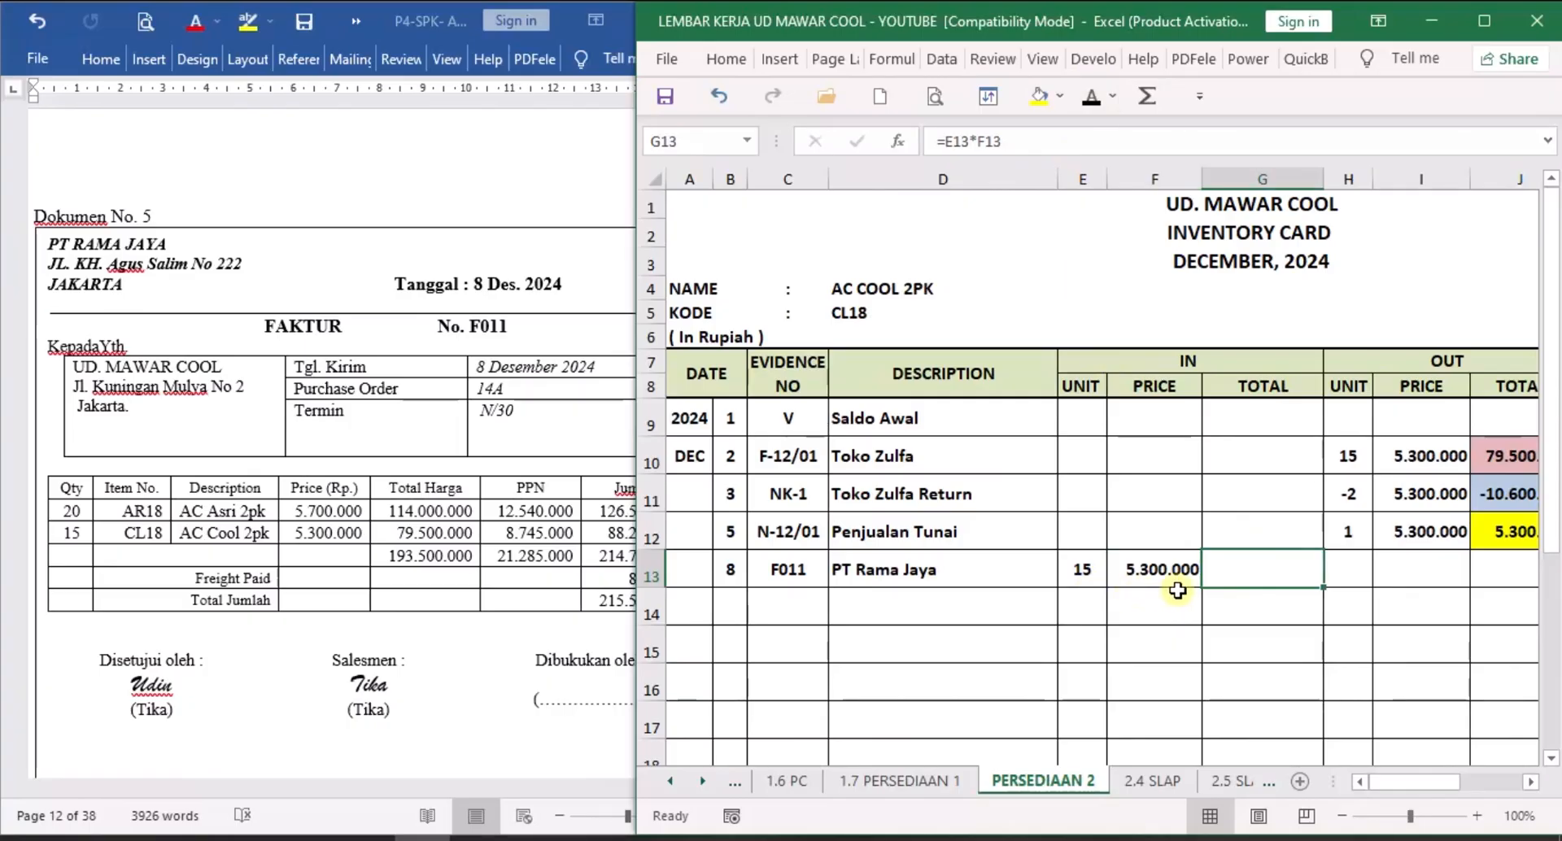
{"action": "left_click", "coordinate": [1091, 97]}
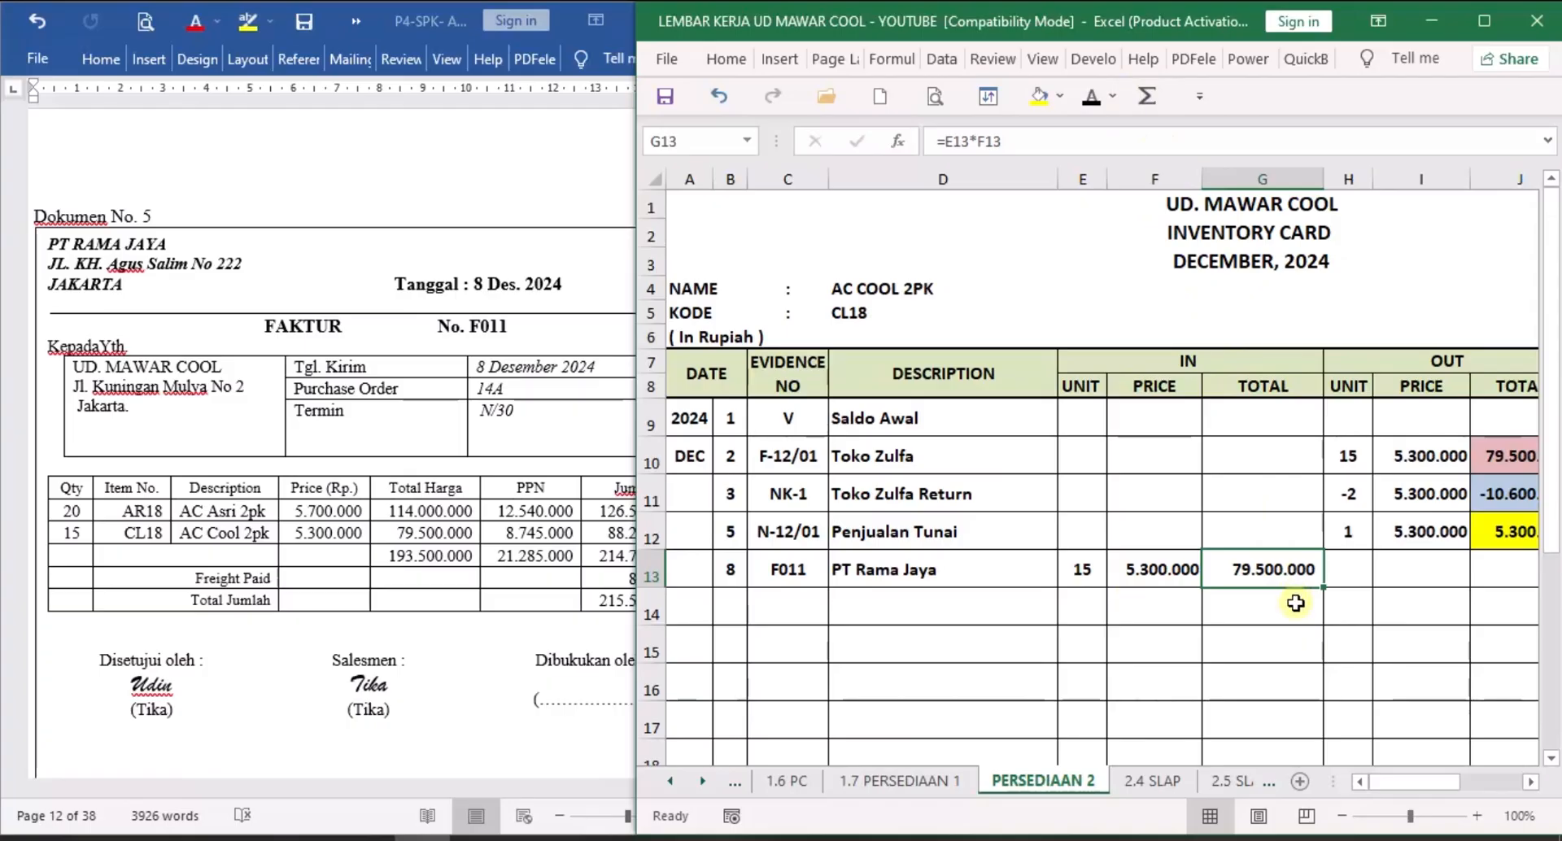
Reveal row 13's BALANCE unit 31, price 5.300.000 and total 164.300.000 with black text on the AC Cool 2PK card.
{"action": "left_click", "coordinate": [1530, 783]}
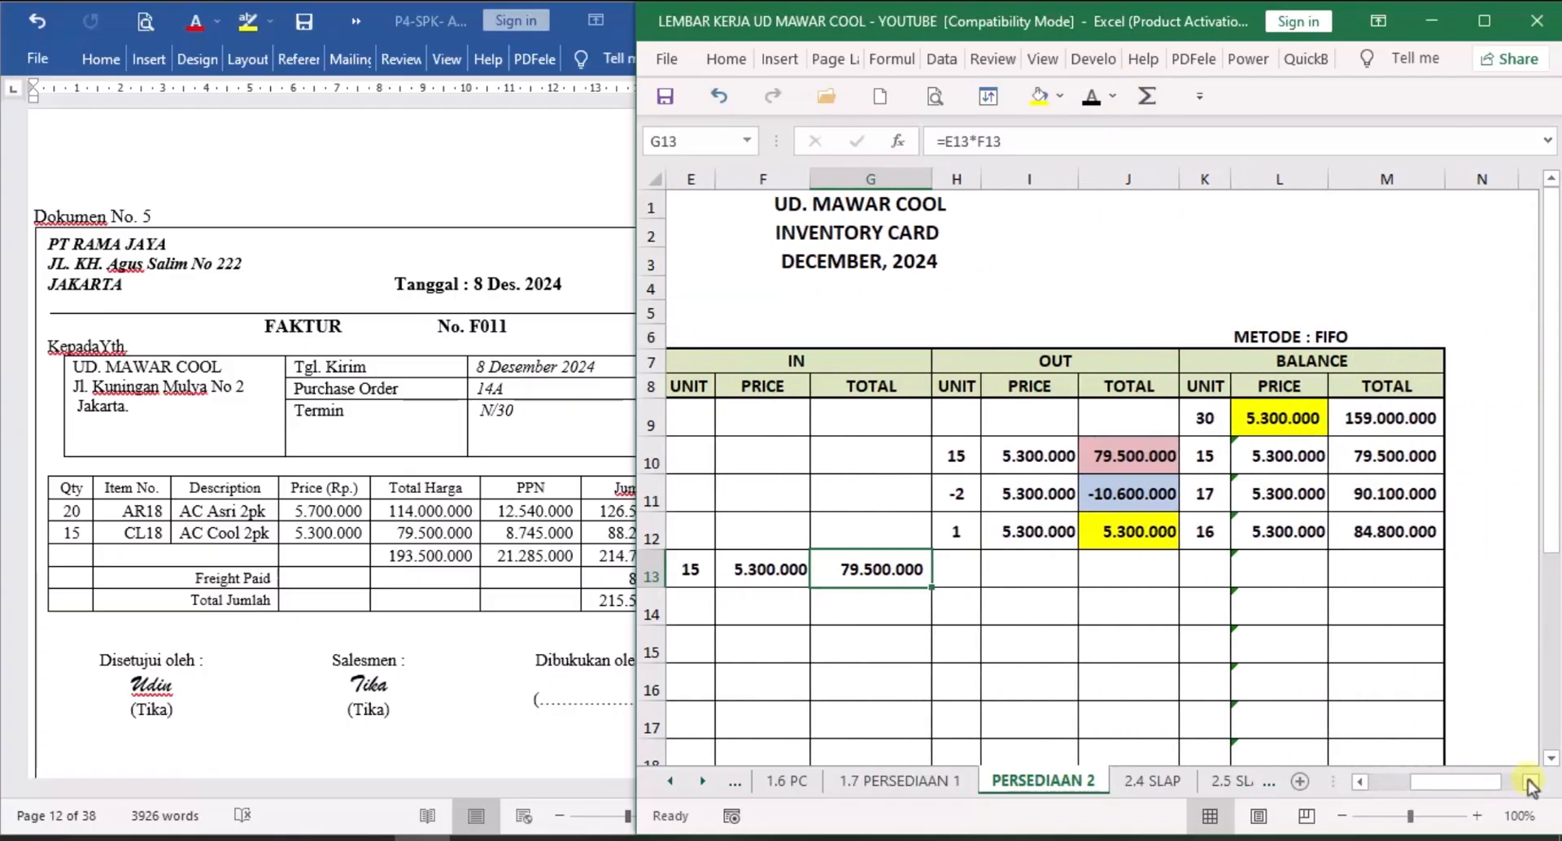
{"action": "left_click", "coordinate": [1210, 567]}
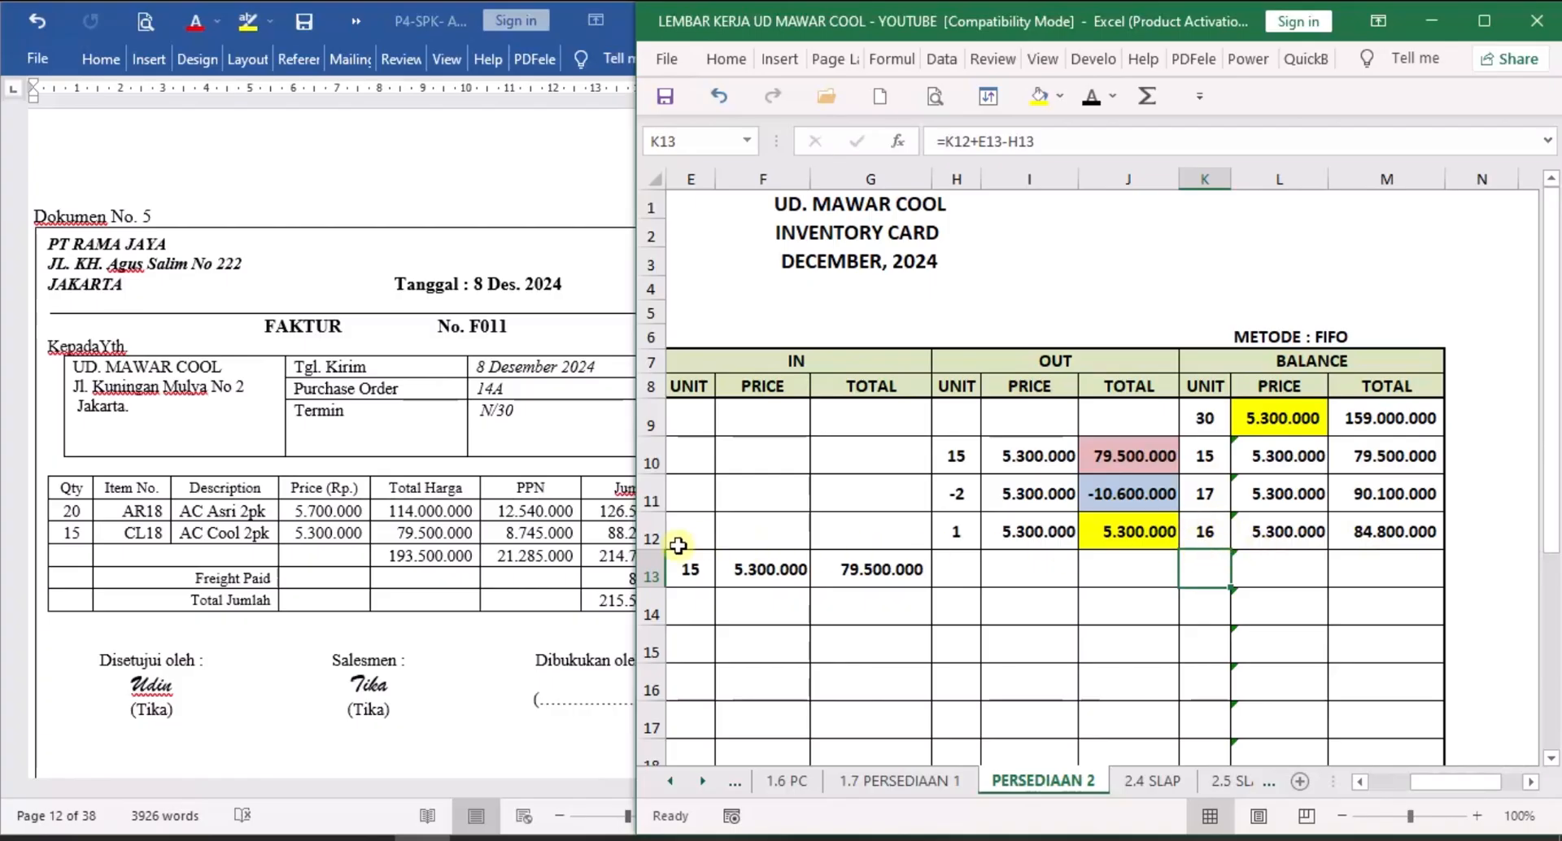
{"action": "left_click", "coordinate": [1092, 96]}
{"action": "left_click", "coordinate": [1304, 572]}
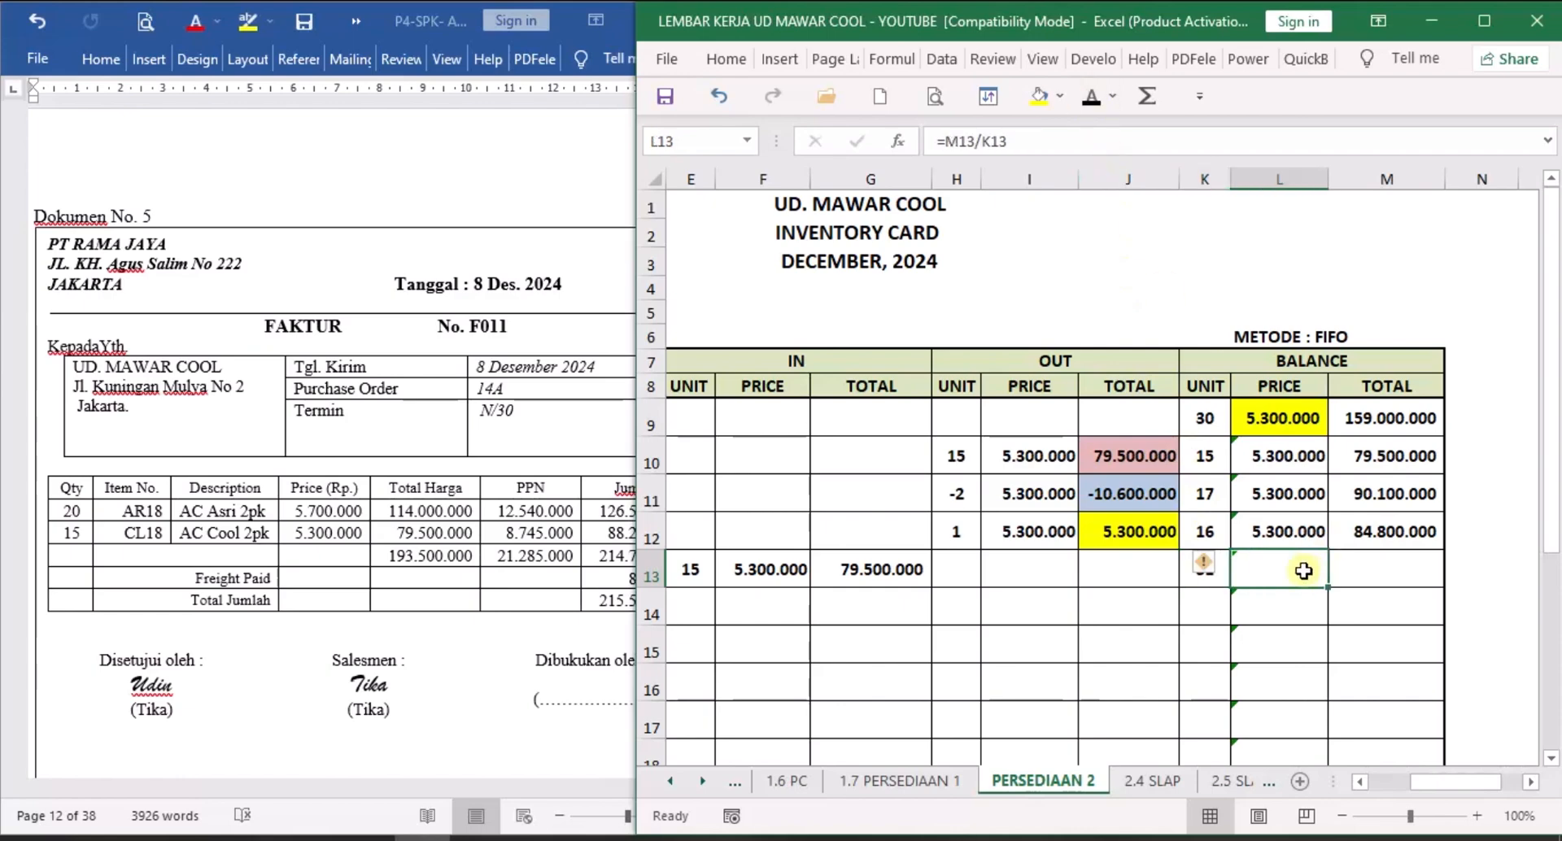
{"action": "left_click", "coordinate": [1092, 96]}
{"action": "left_click", "coordinate": [1372, 579]}
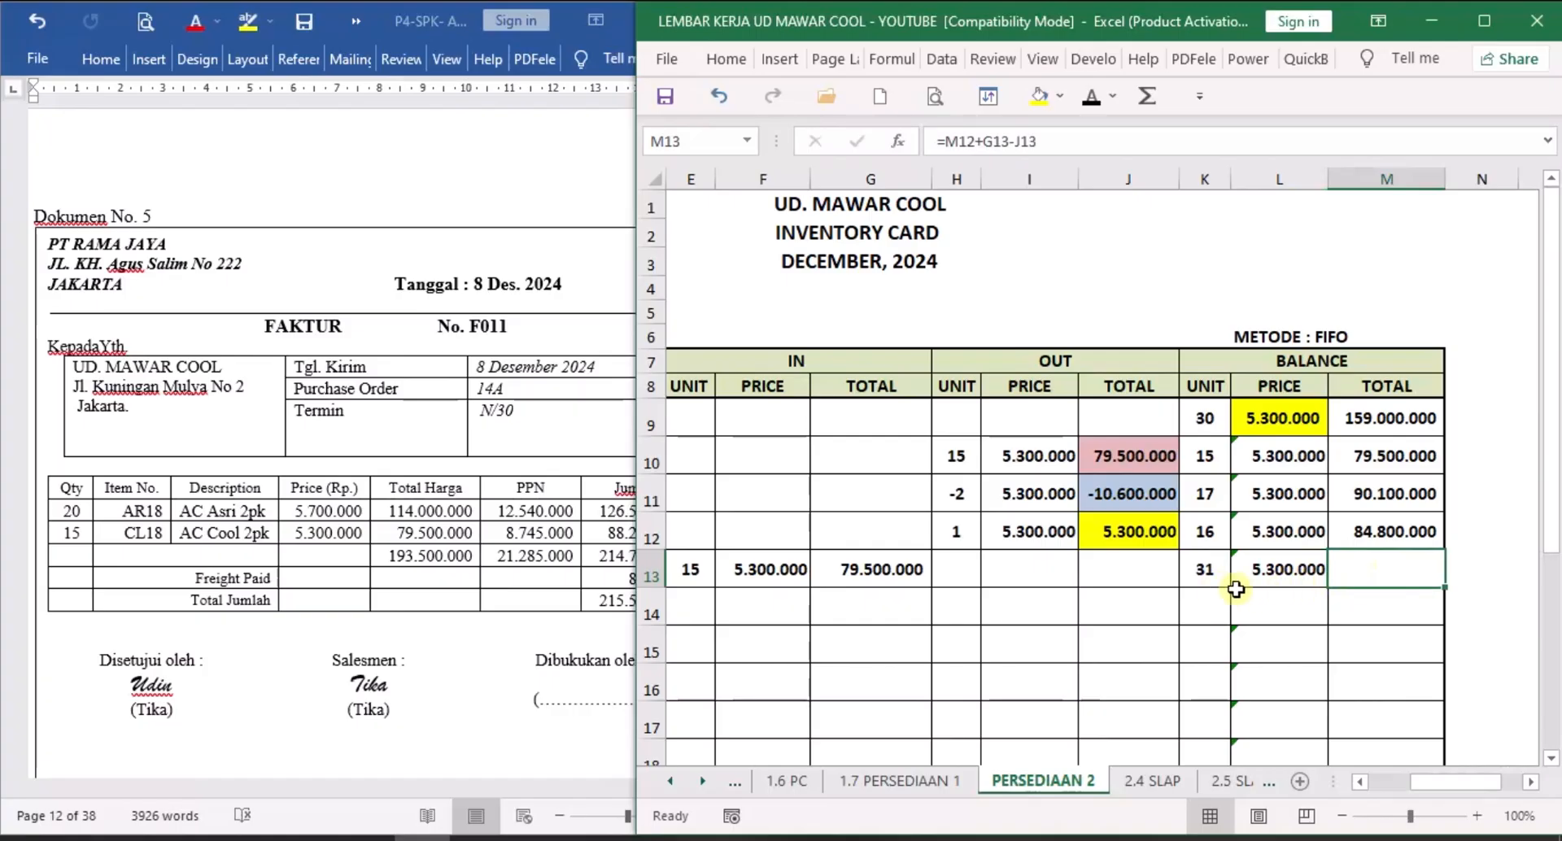
{"action": "left_click", "coordinate": [1091, 96]}
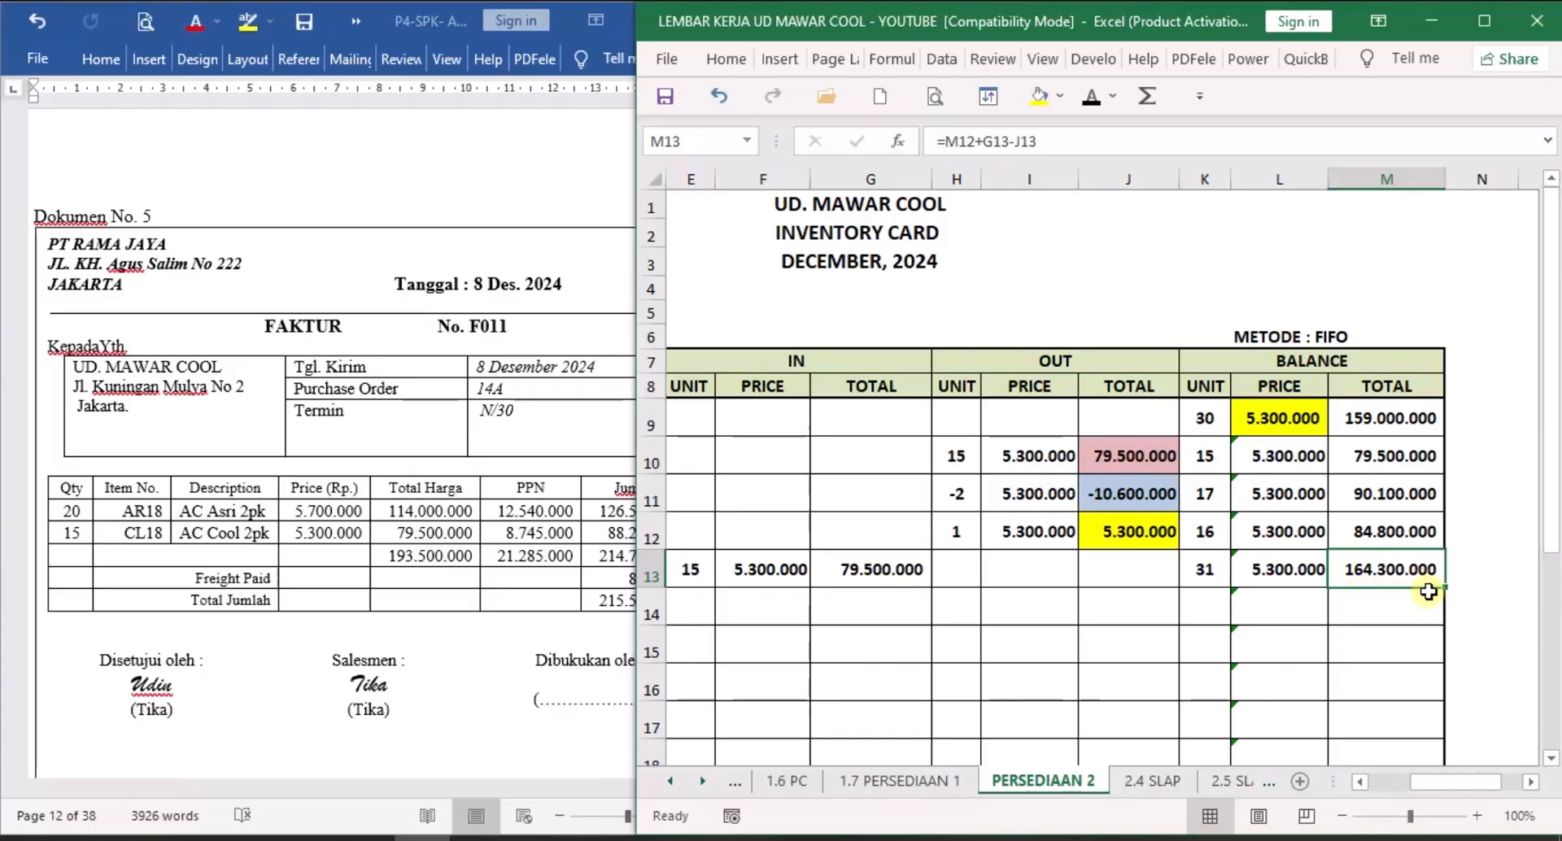
Consult Dokumen No. 6 in Word, and in Excel's sheet 1.4 CPJ reveal row 10's date 9 with black text.
{"action": "left_click", "coordinate": [442, 675]}
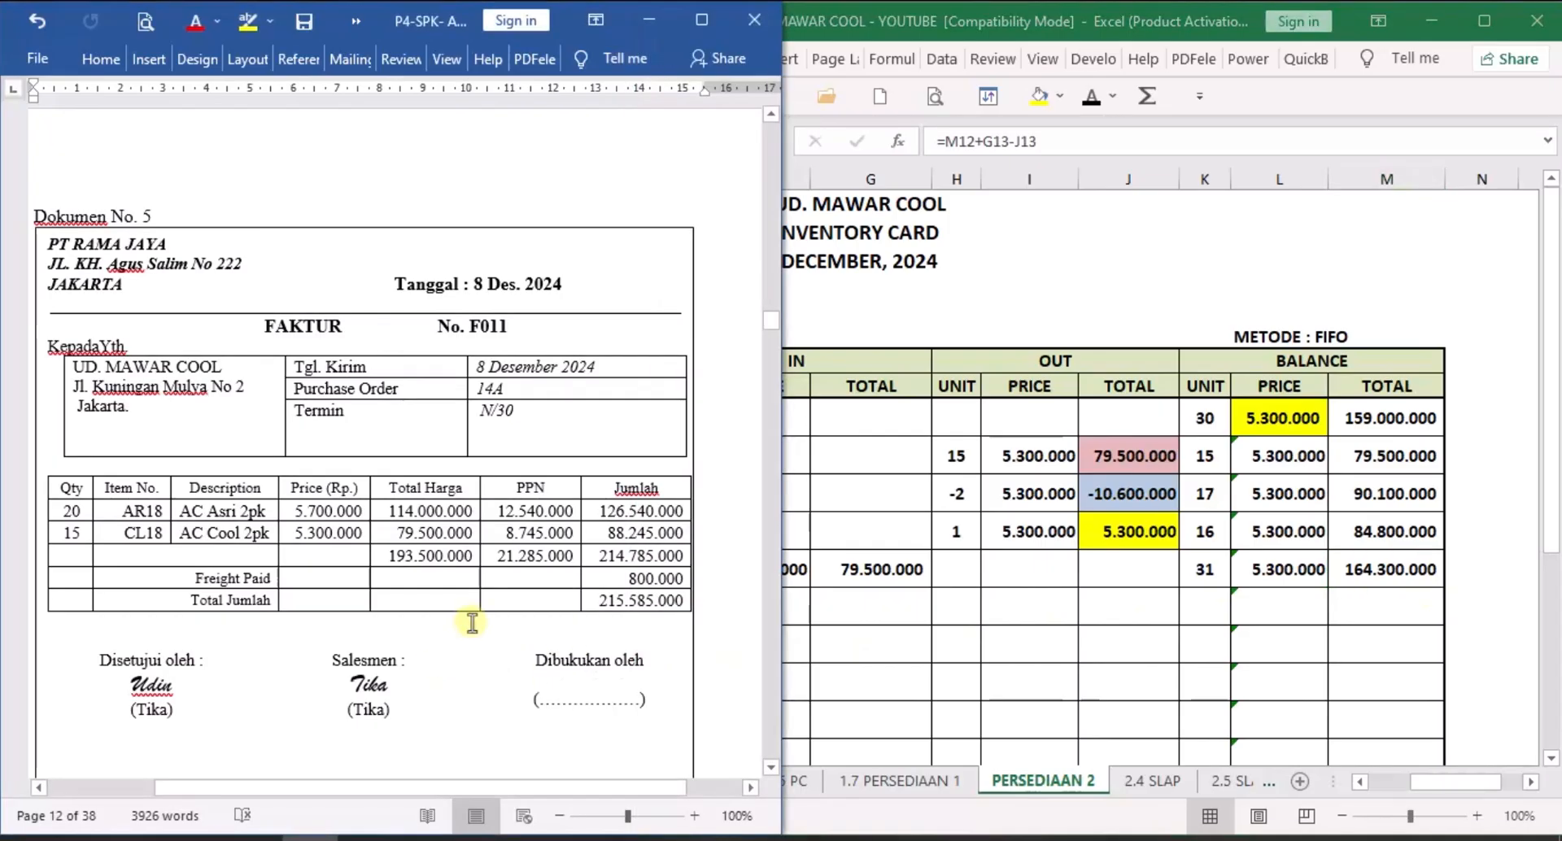
{"action": "scroll", "coordinate": [472, 622], "scroll_direction": "down", "scroll_amount": 10}
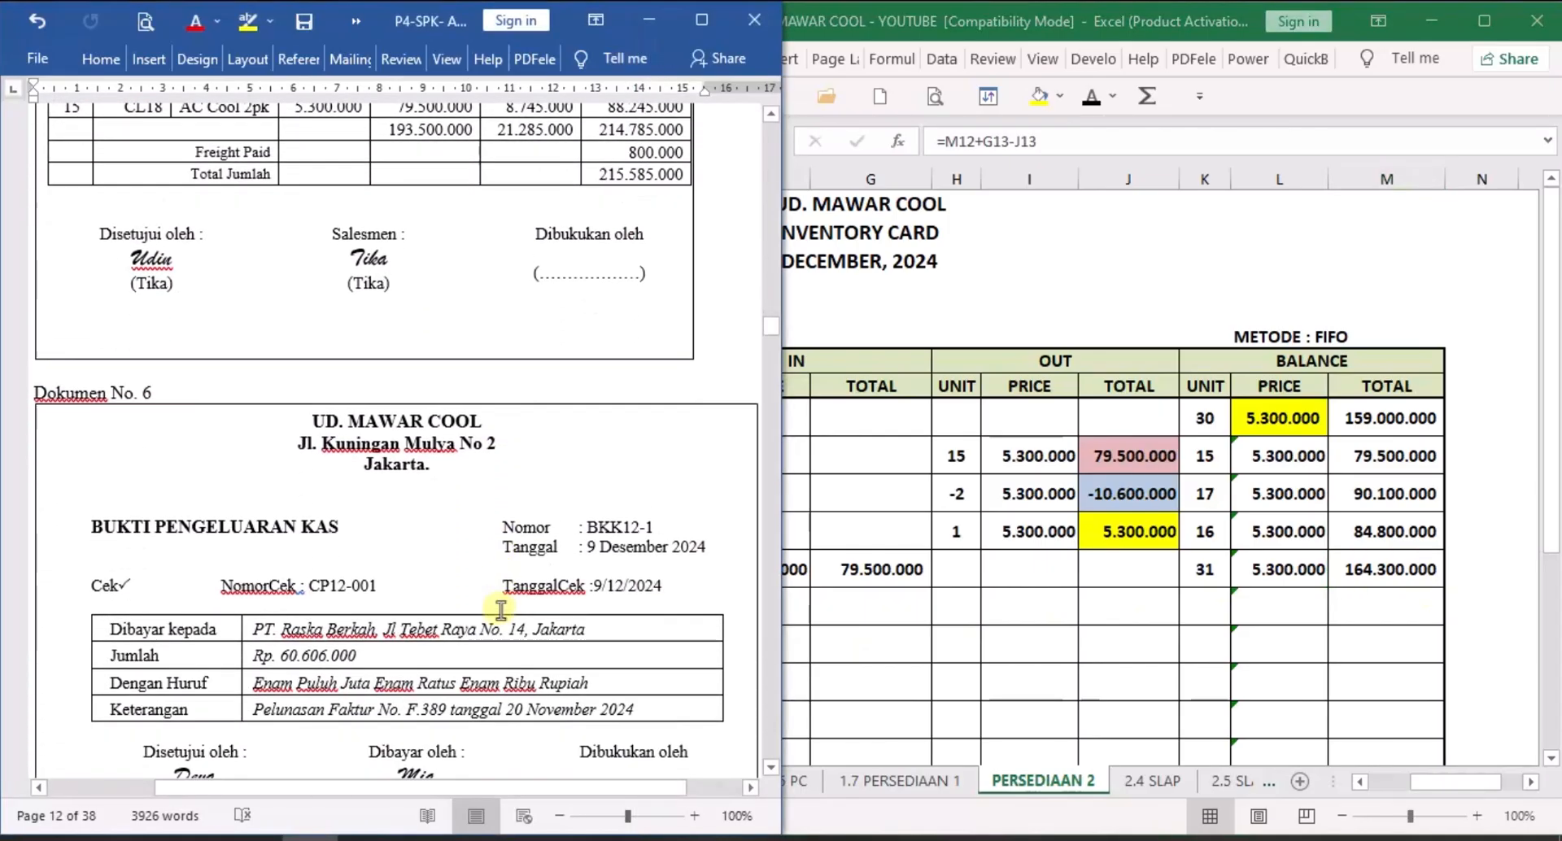
{"action": "scroll", "coordinate": [501, 610], "scroll_direction": "down", "scroll_amount": 4}
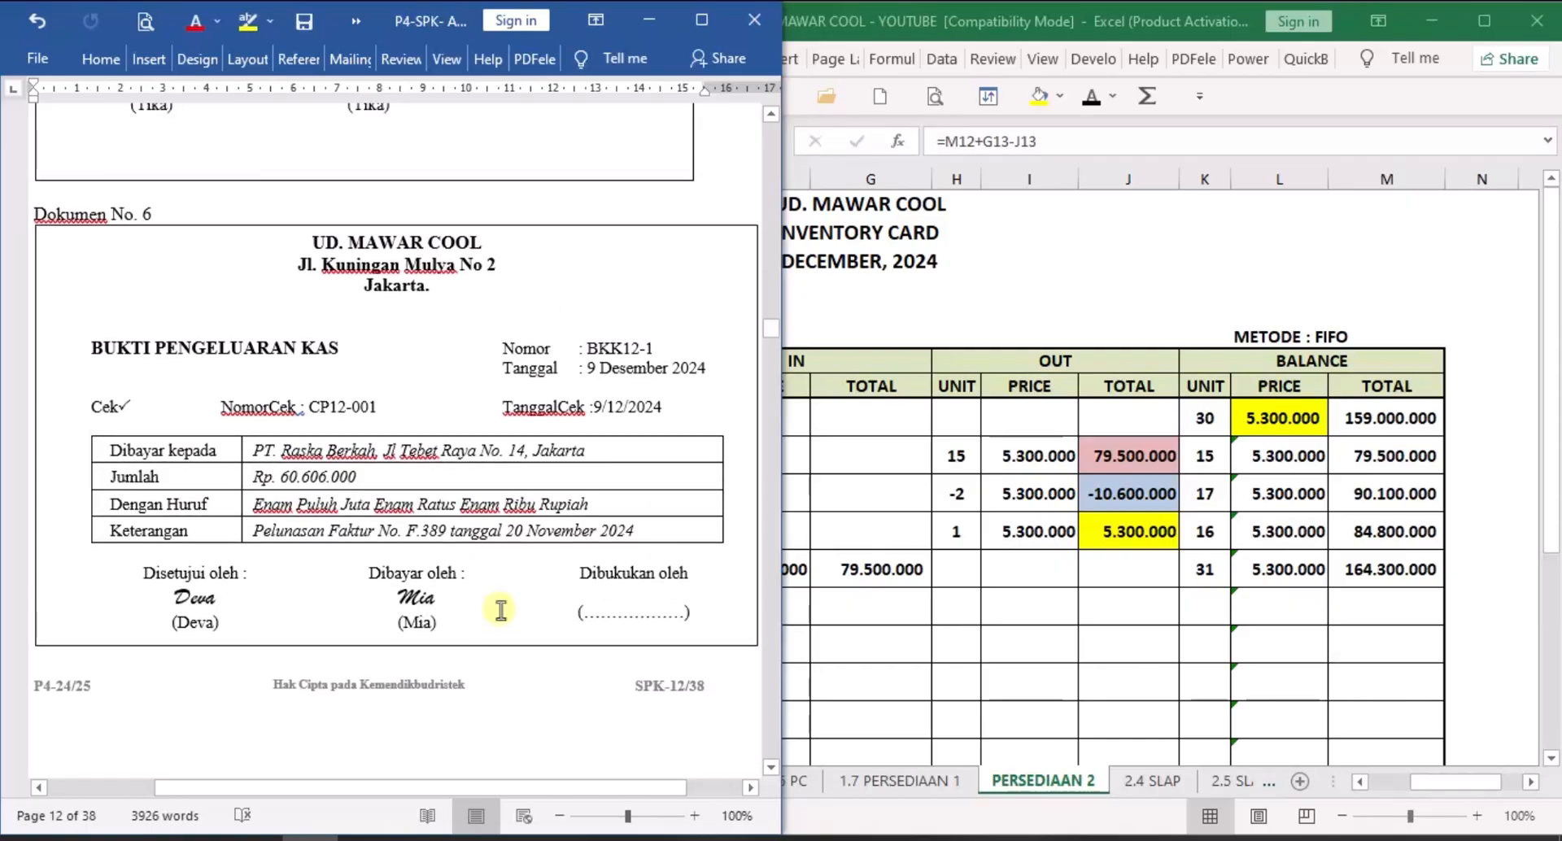
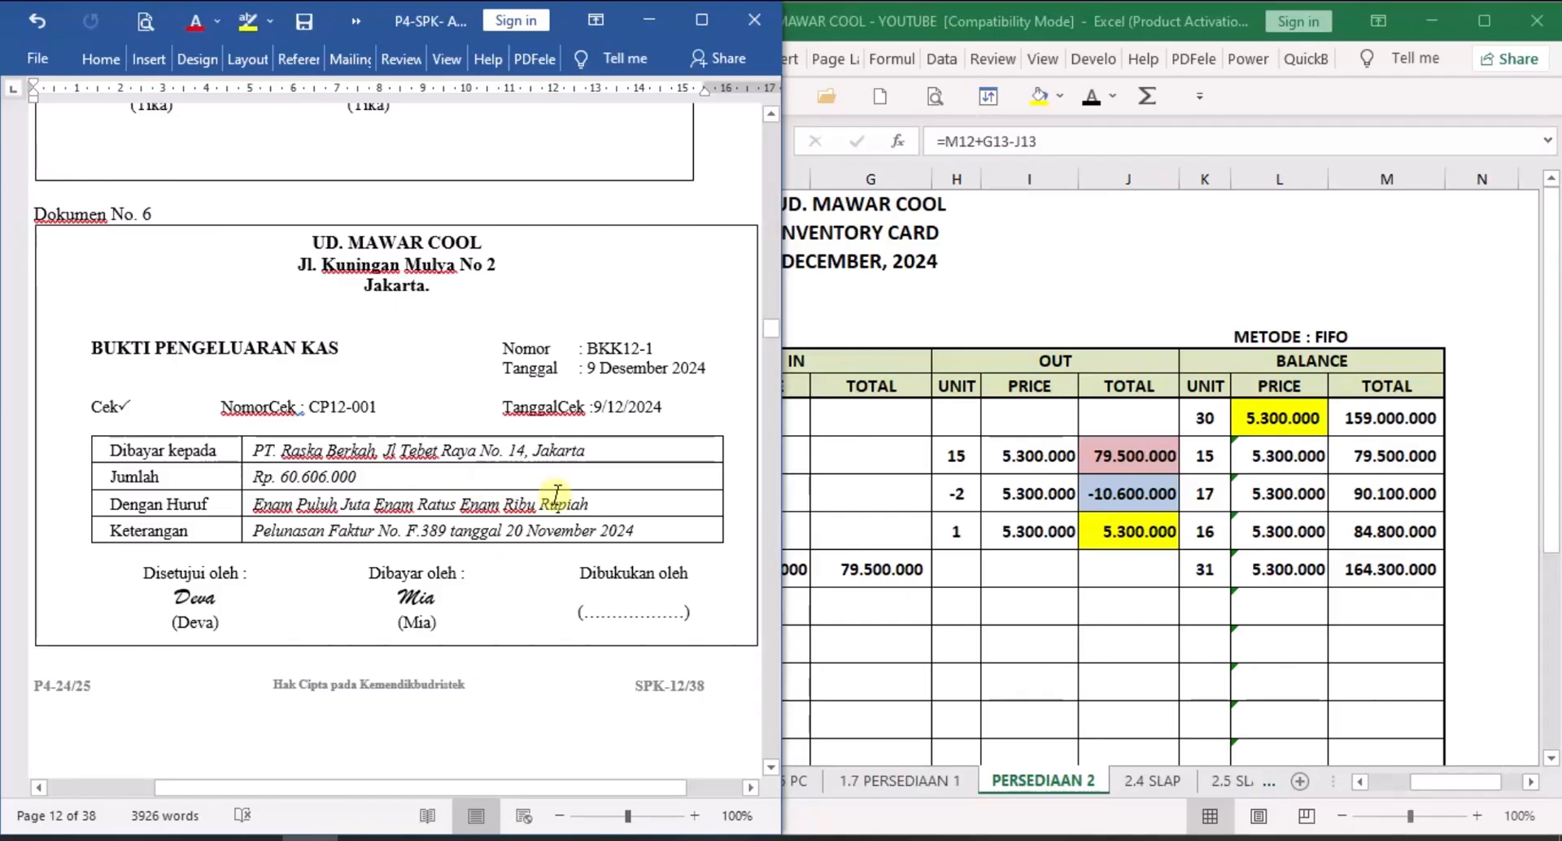
{"action": "left_click", "coordinate": [927, 515]}
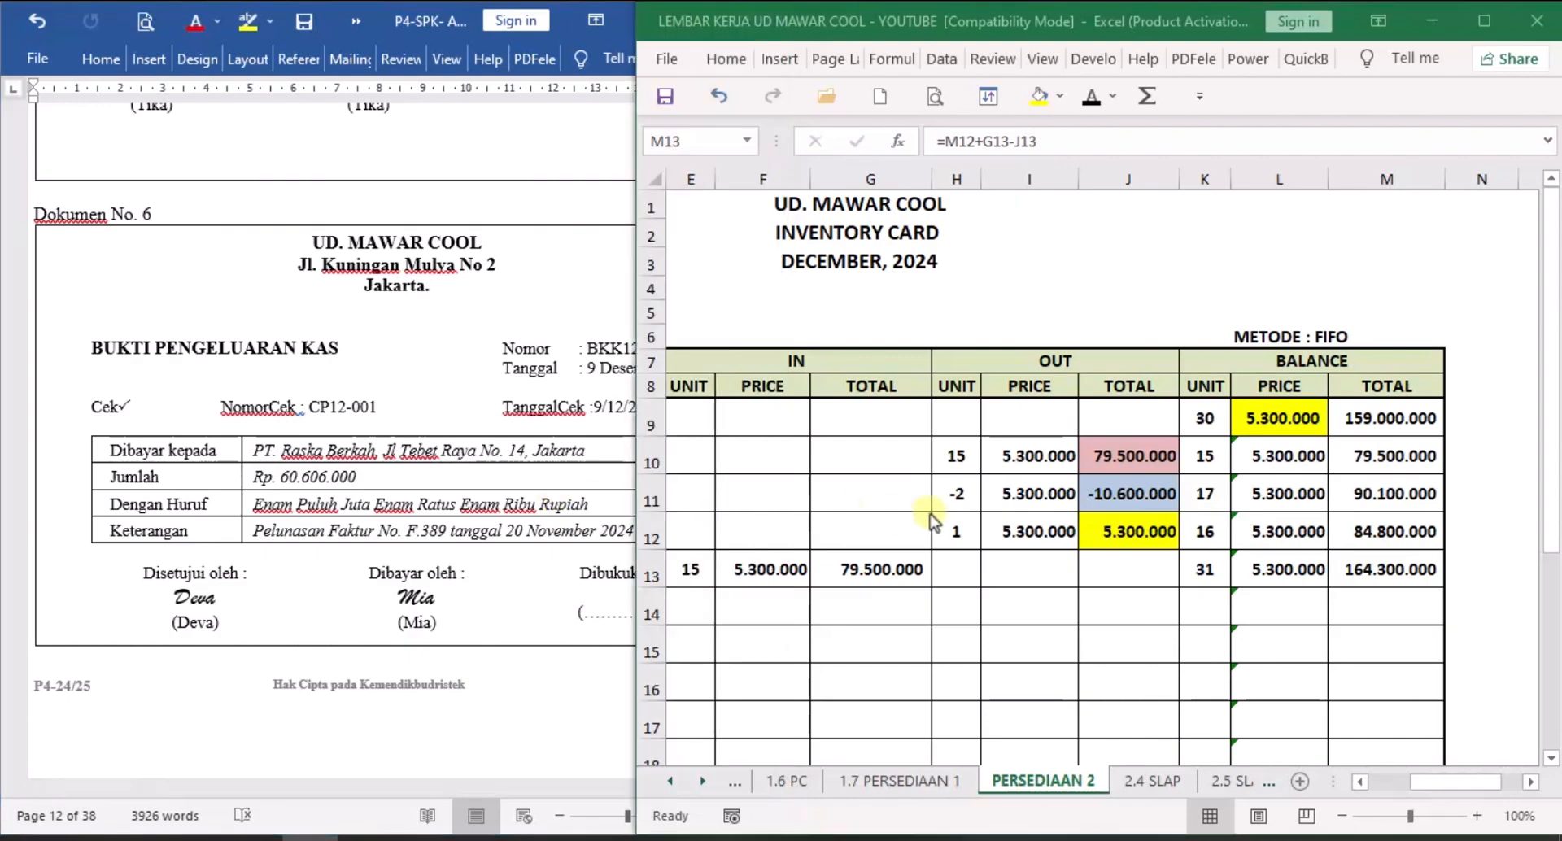
{"action": "left_click", "coordinate": [671, 783]}
{"action": "left_click", "coordinate": [671, 783]}
{"action": "left_click", "coordinate": [671, 783]}
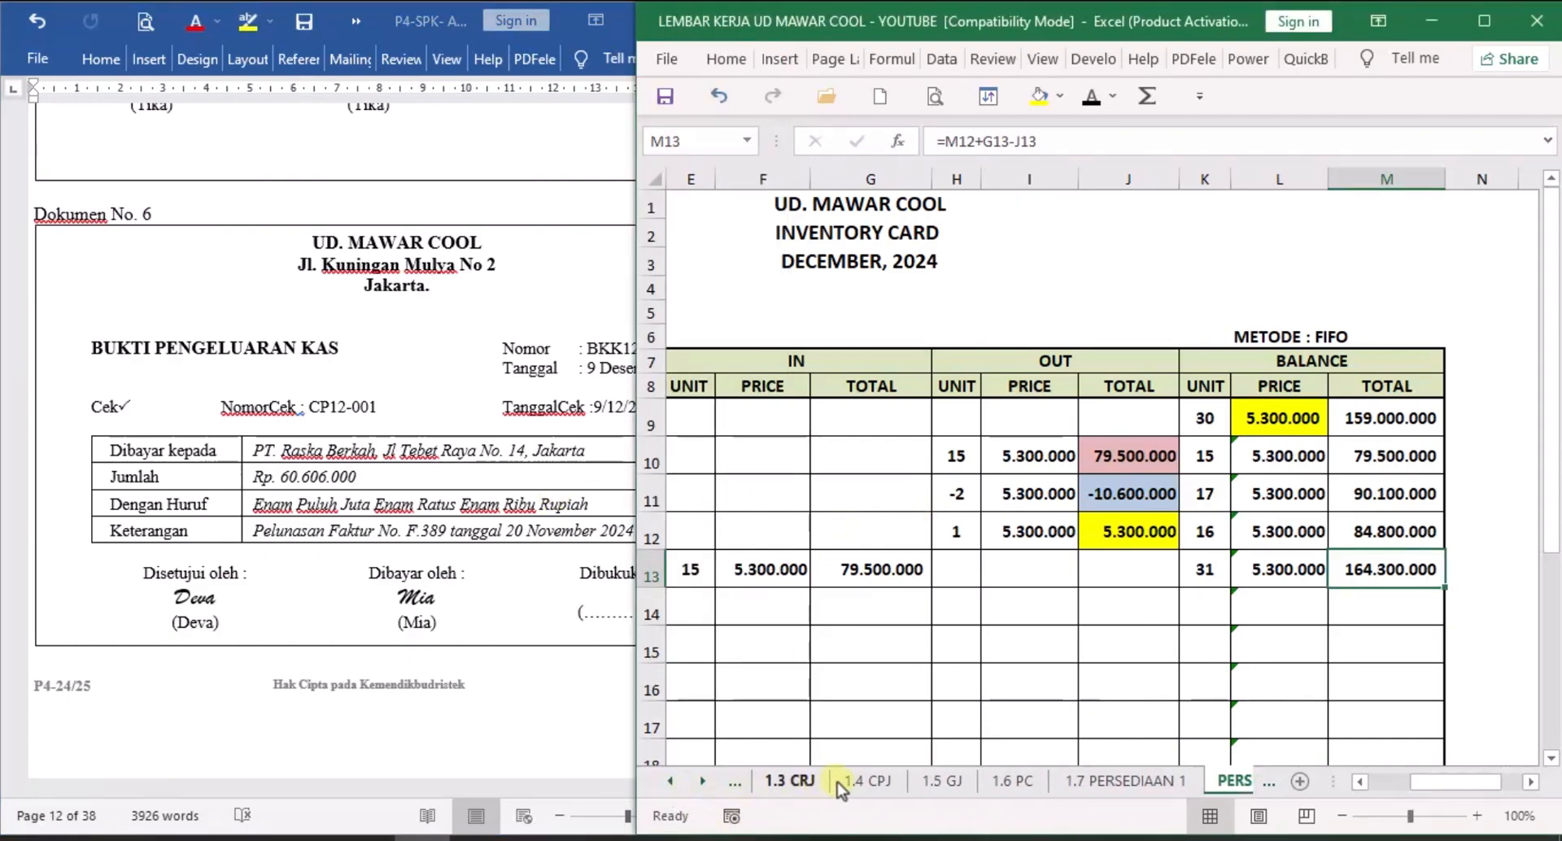
{"action": "left_click", "coordinate": [866, 781]}
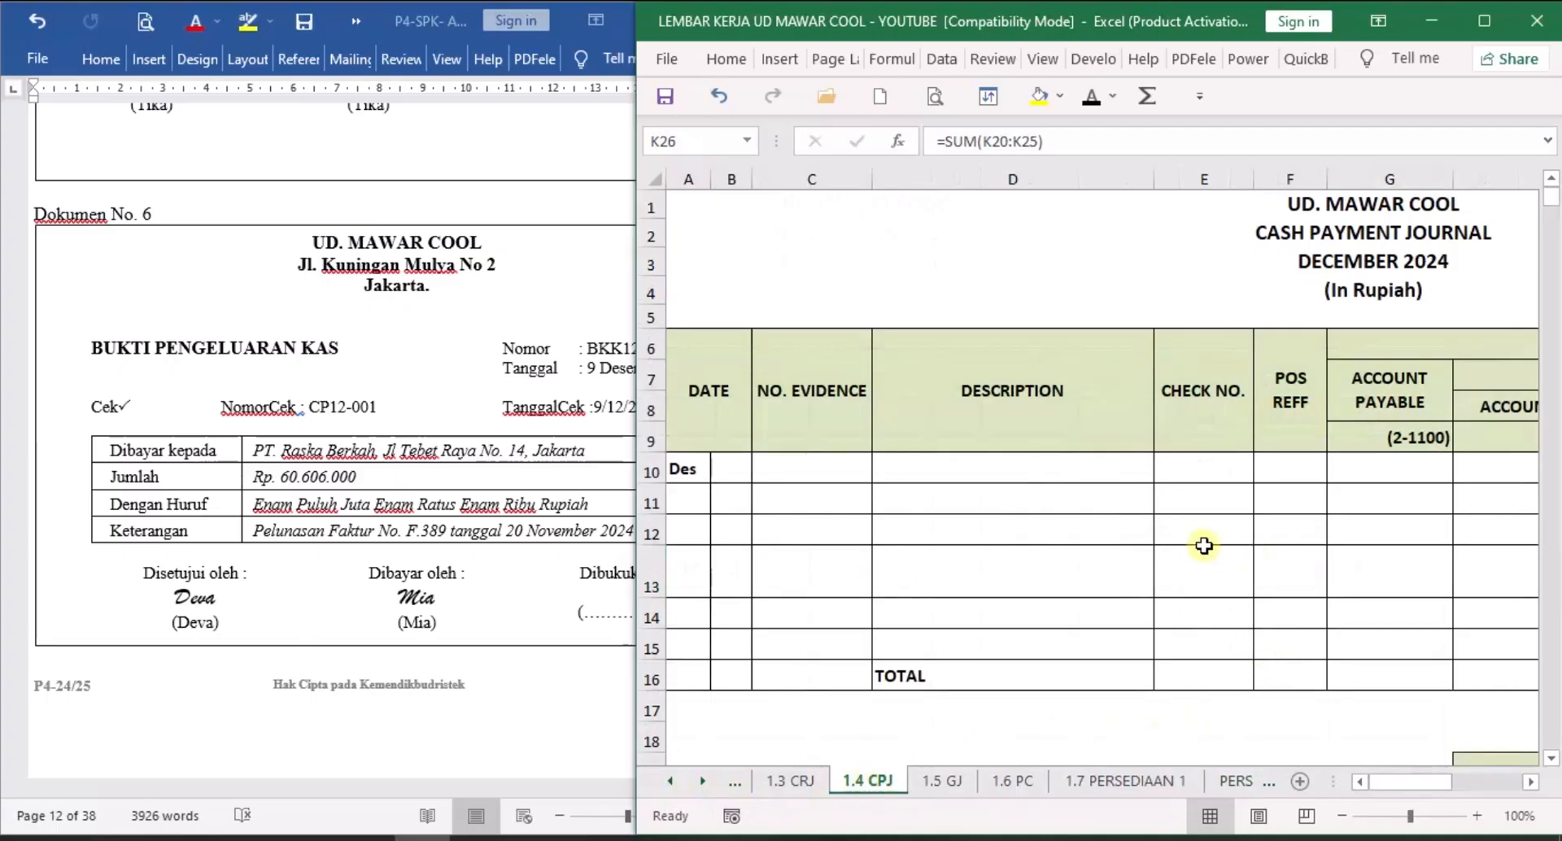
{"action": "left_click", "coordinate": [732, 464]}
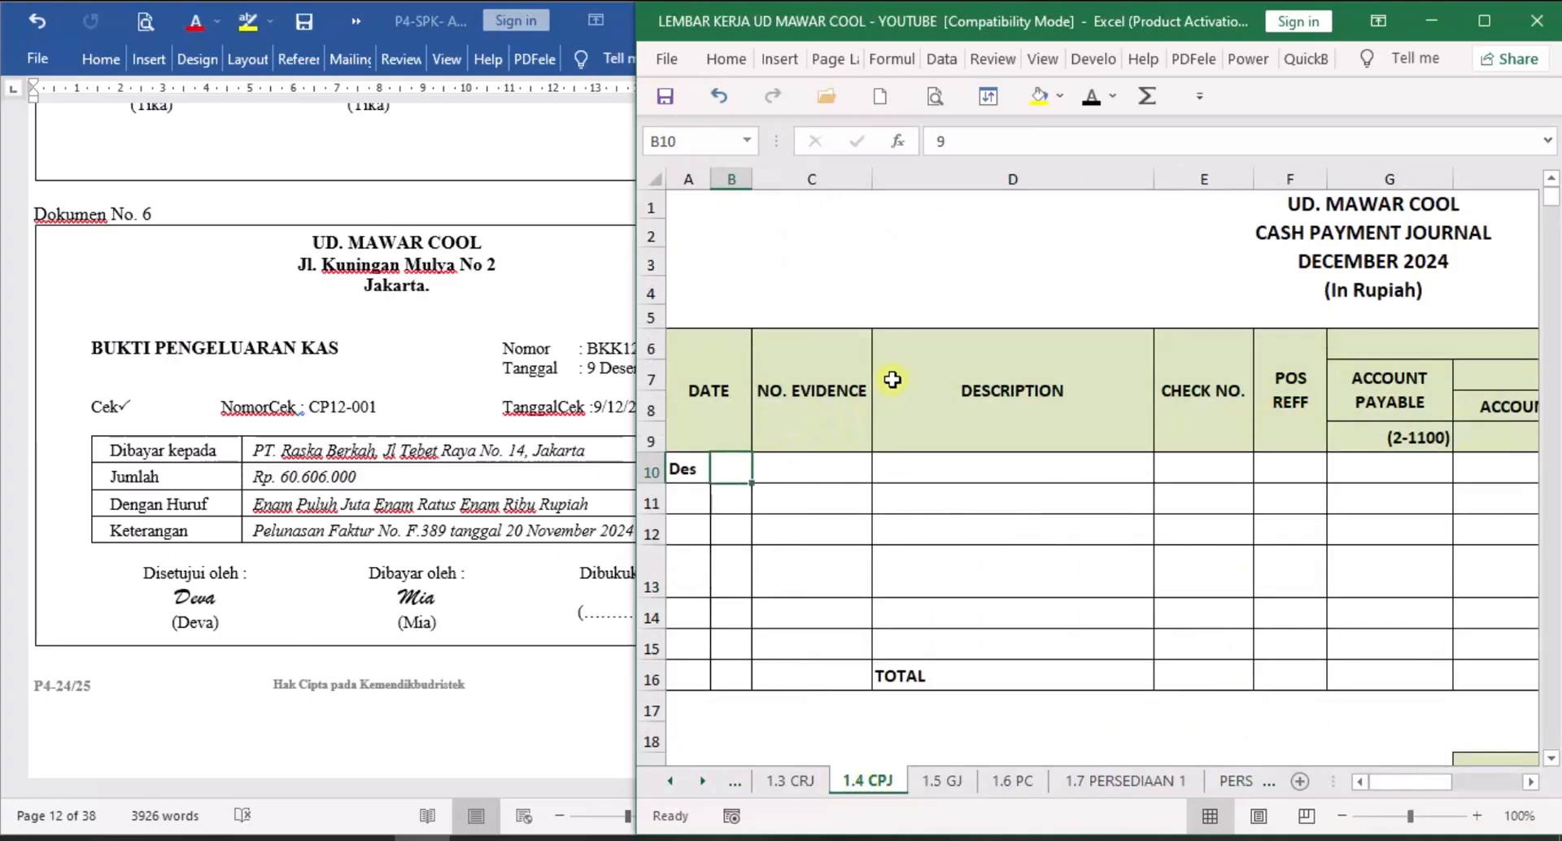
{"action": "left_click", "coordinate": [1092, 98]}
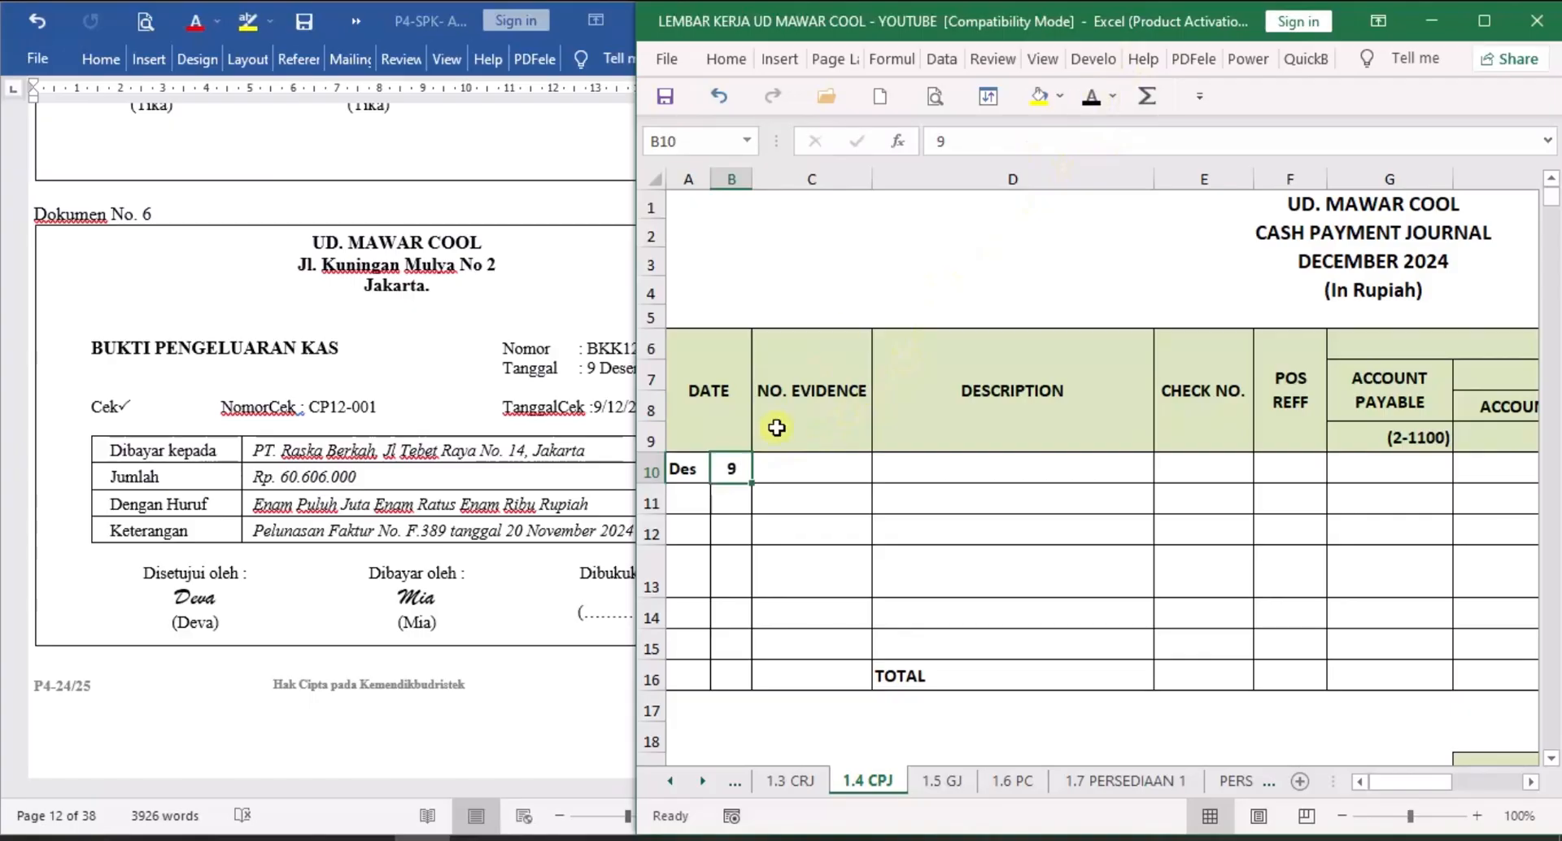
Reveal row 10's evidence number BKK12-1, description "PT Raska Berkah" and check number CP12-001 with black text in the cash payment journal.
{"action": "left_click", "coordinate": [596, 635]}
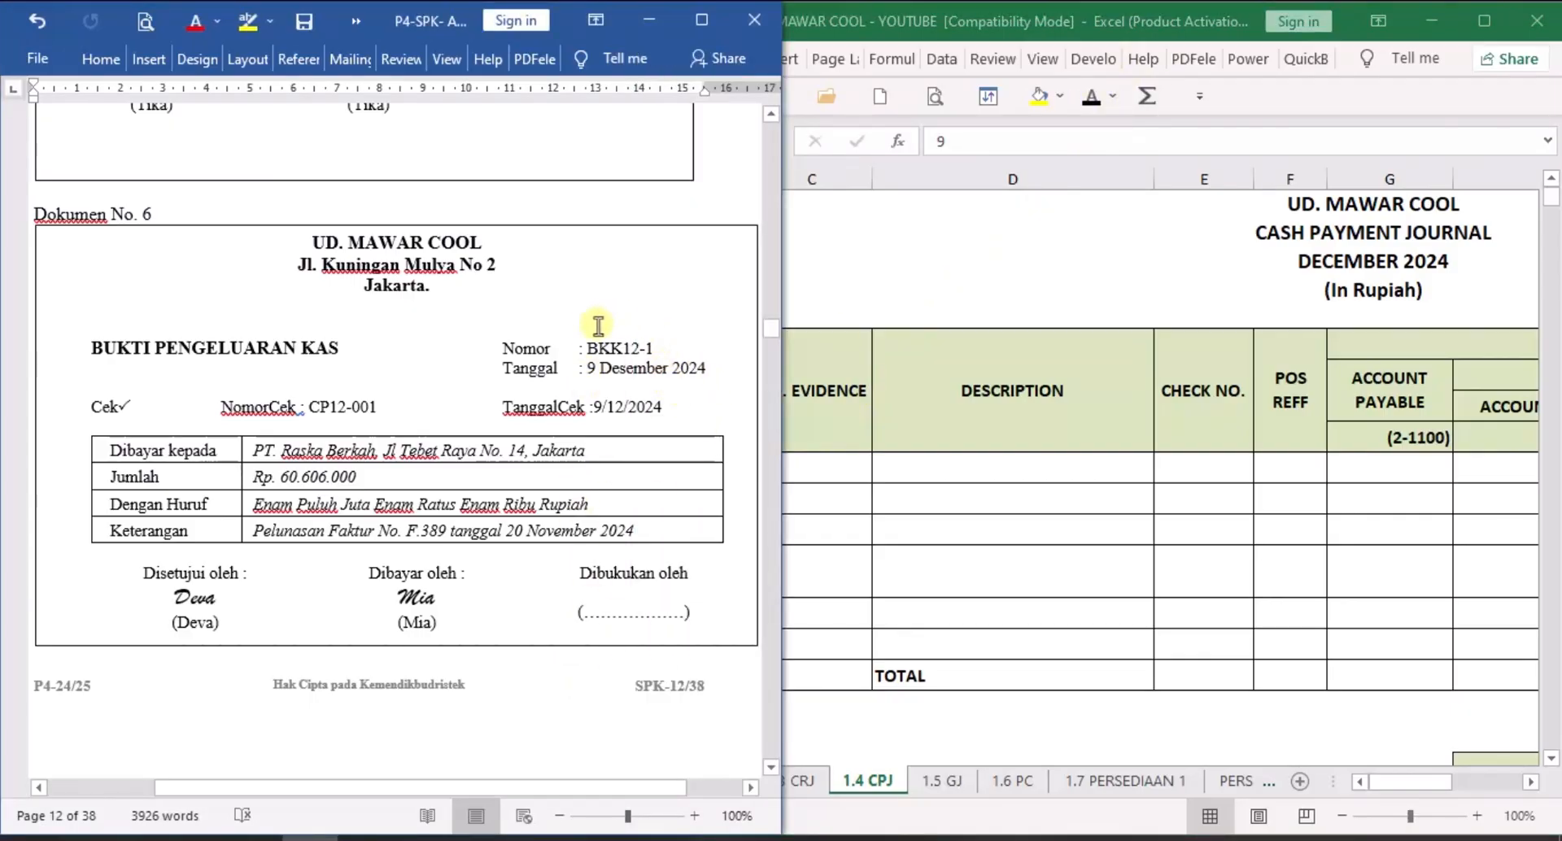
{"action": "left_click", "coordinate": [843, 455]}
{"action": "left_click", "coordinate": [833, 460]}
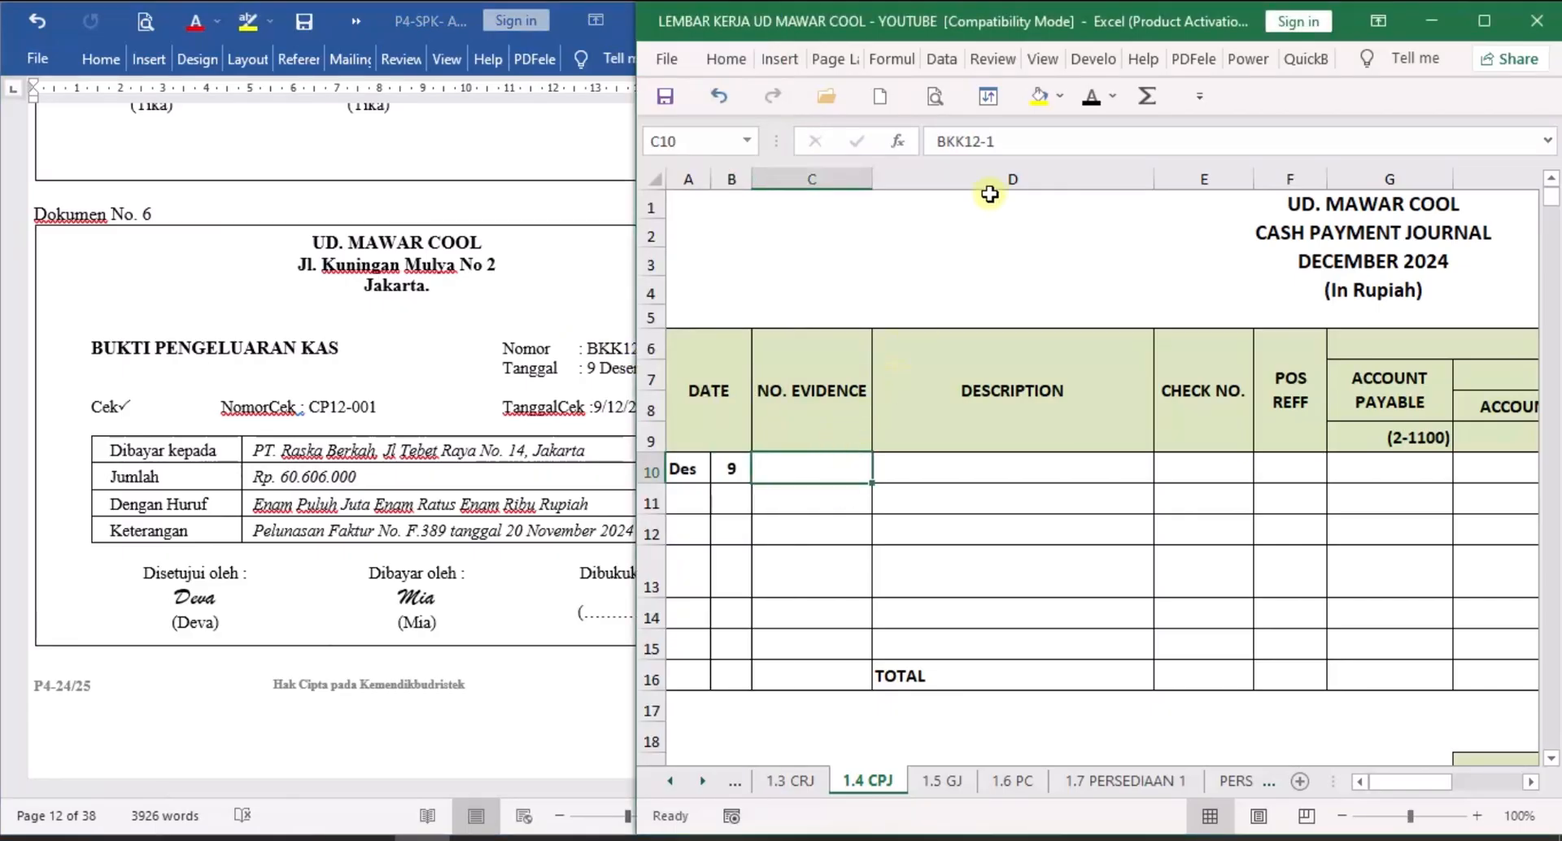
{"action": "left_click", "coordinate": [1093, 99]}
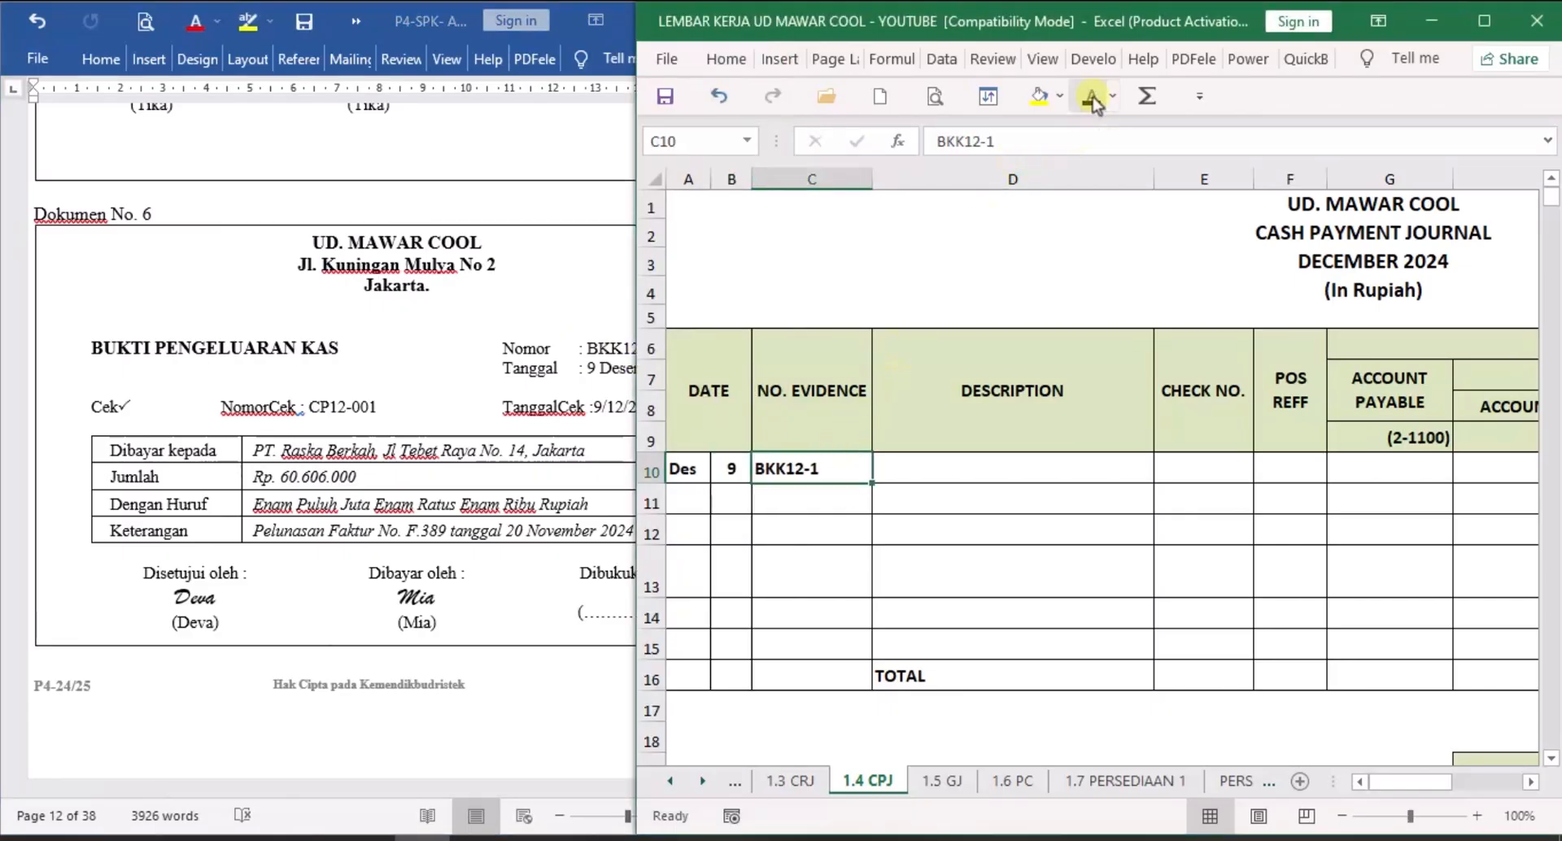
{"action": "left_click", "coordinate": [914, 464]}
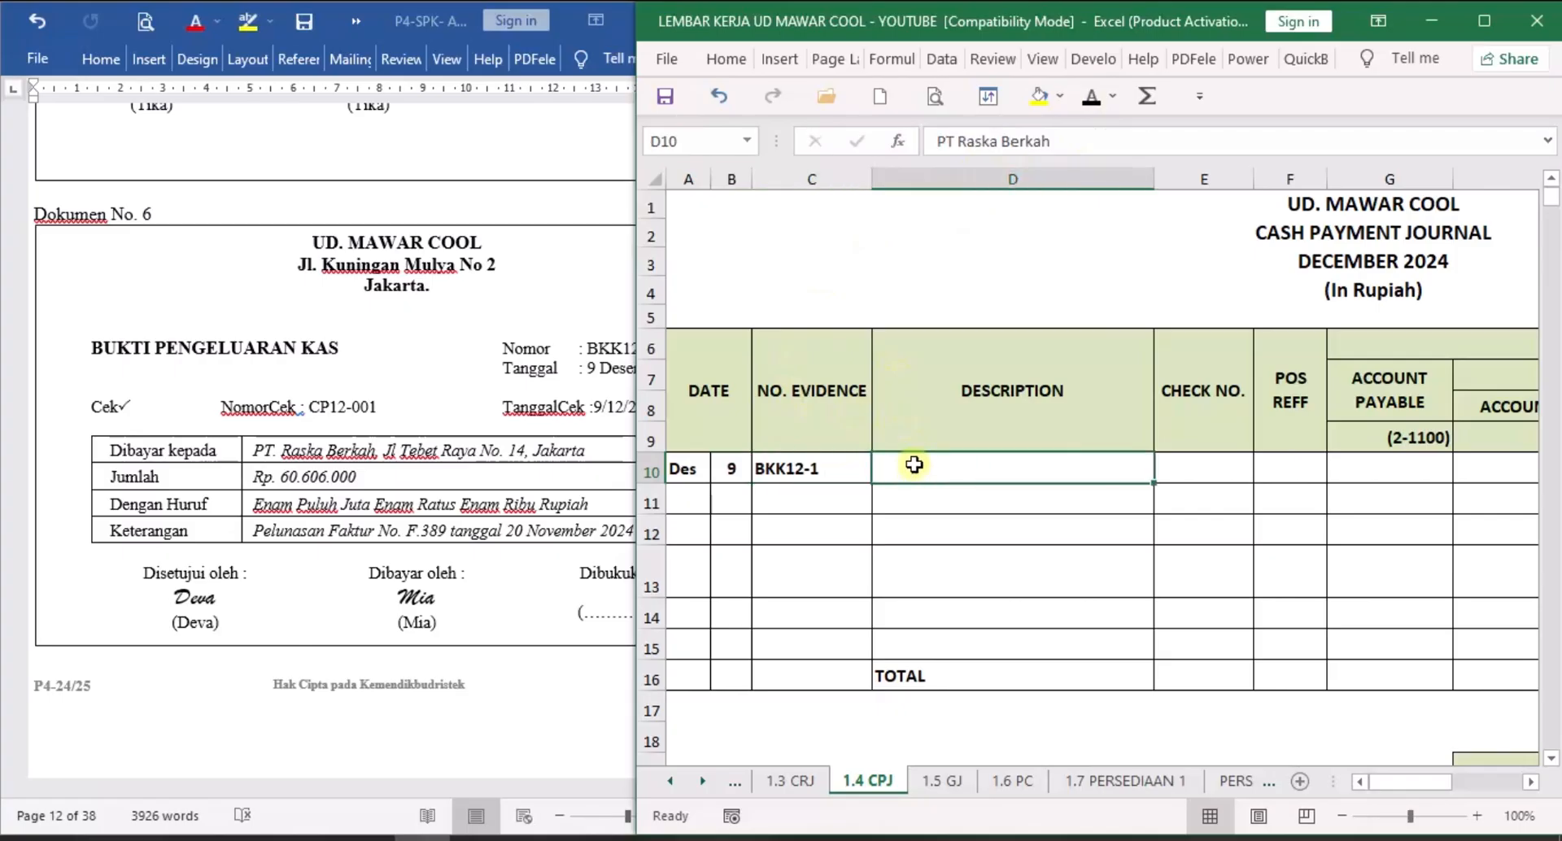
{"action": "left_click", "coordinate": [1092, 99]}
{"action": "left_click", "coordinate": [1212, 468]}
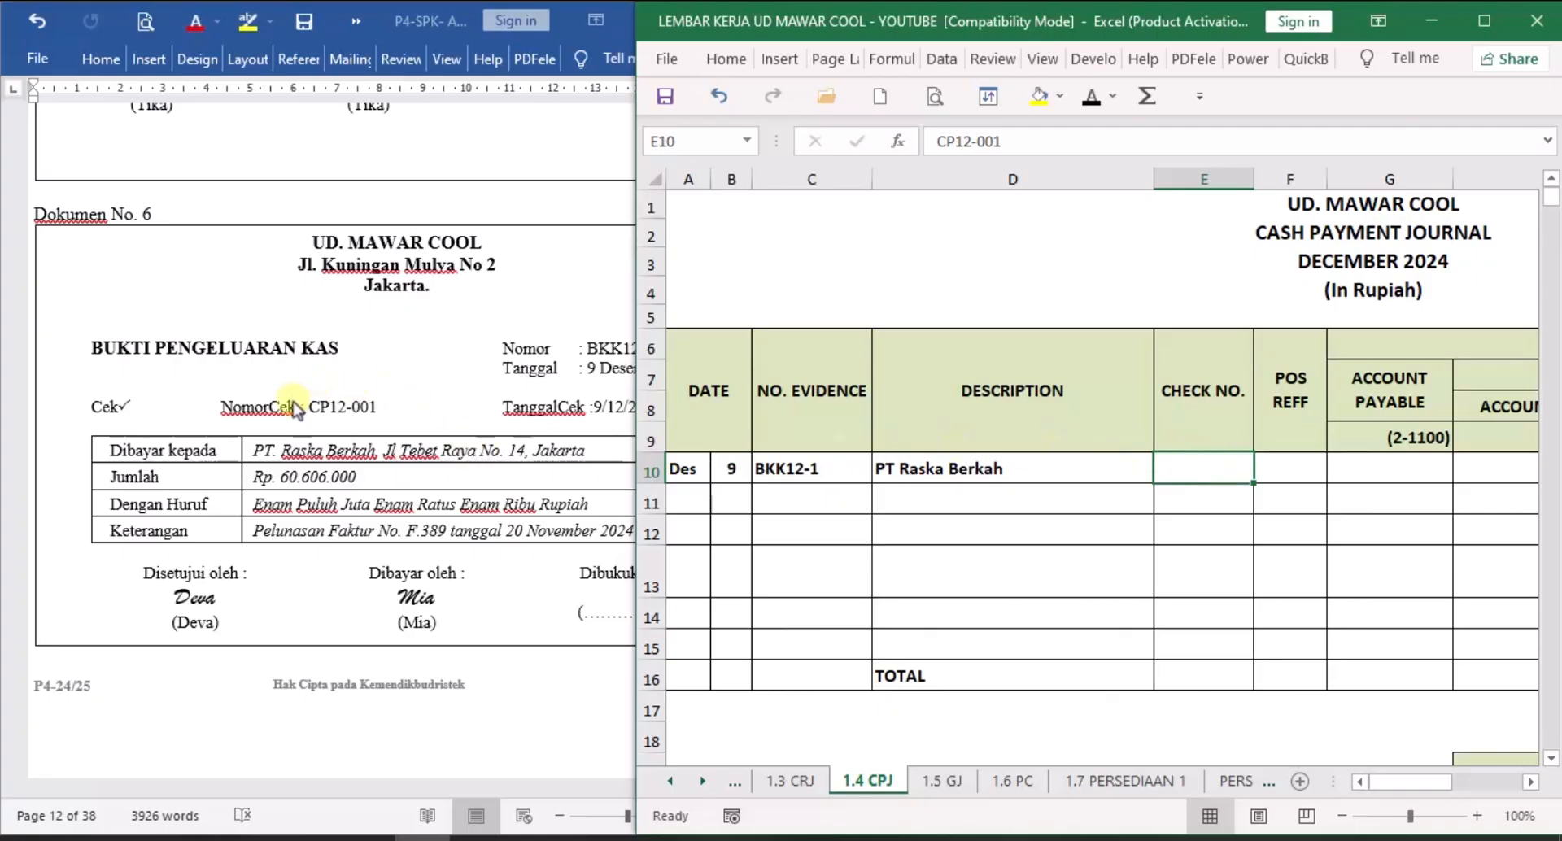
{"action": "left_click", "coordinate": [1092, 96]}
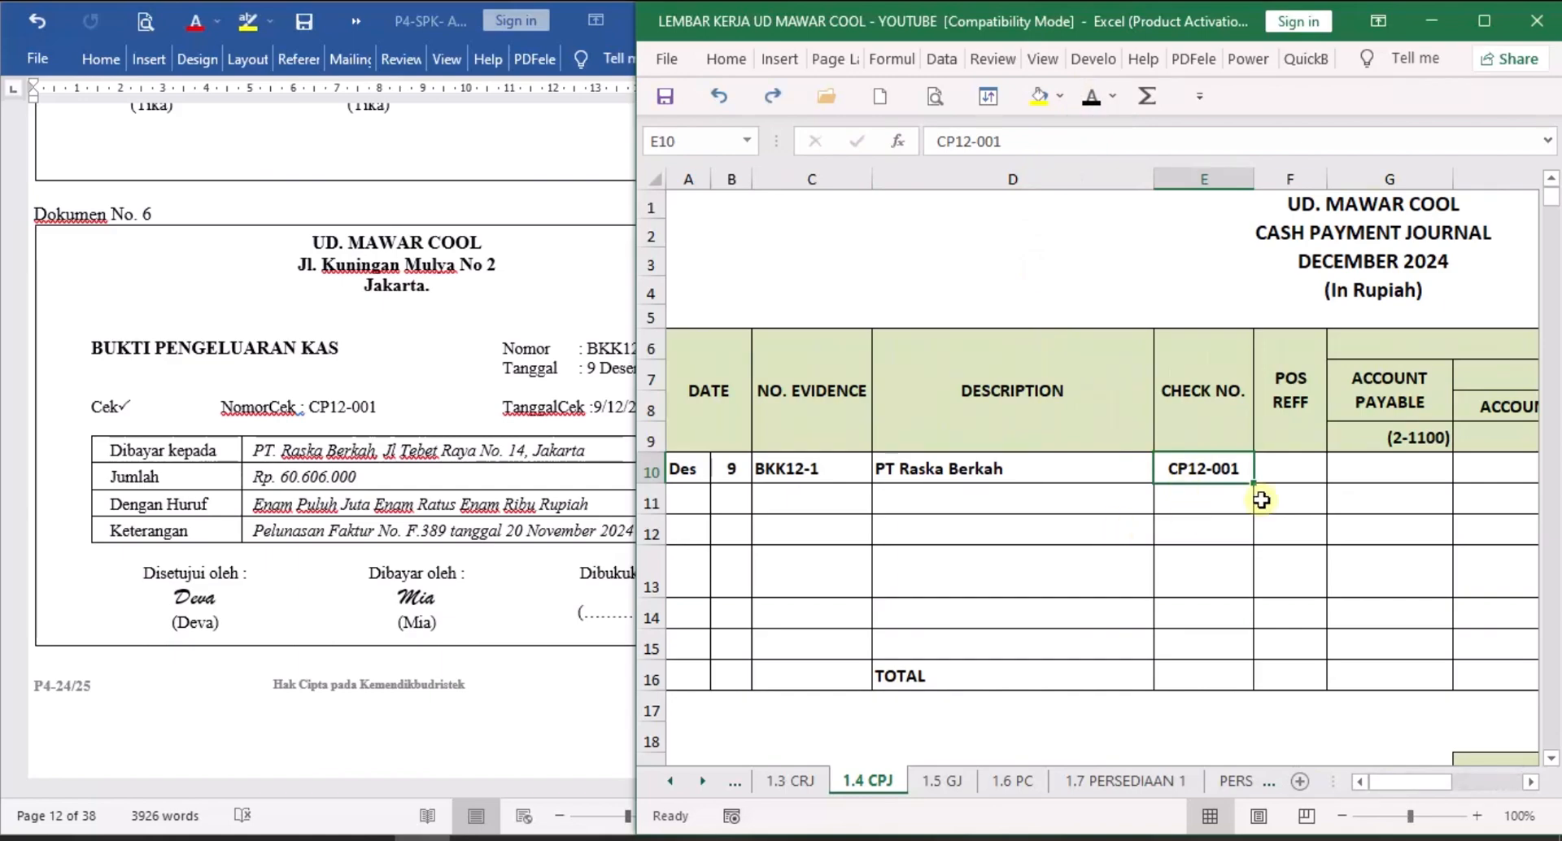
Color row 10's ACCOUNT PAYABLE debit 60.606.000 and CASH IN BANK credit 60.606.000 black in the cash payment journal.
{"action": "left_click", "coordinate": [1403, 462]}
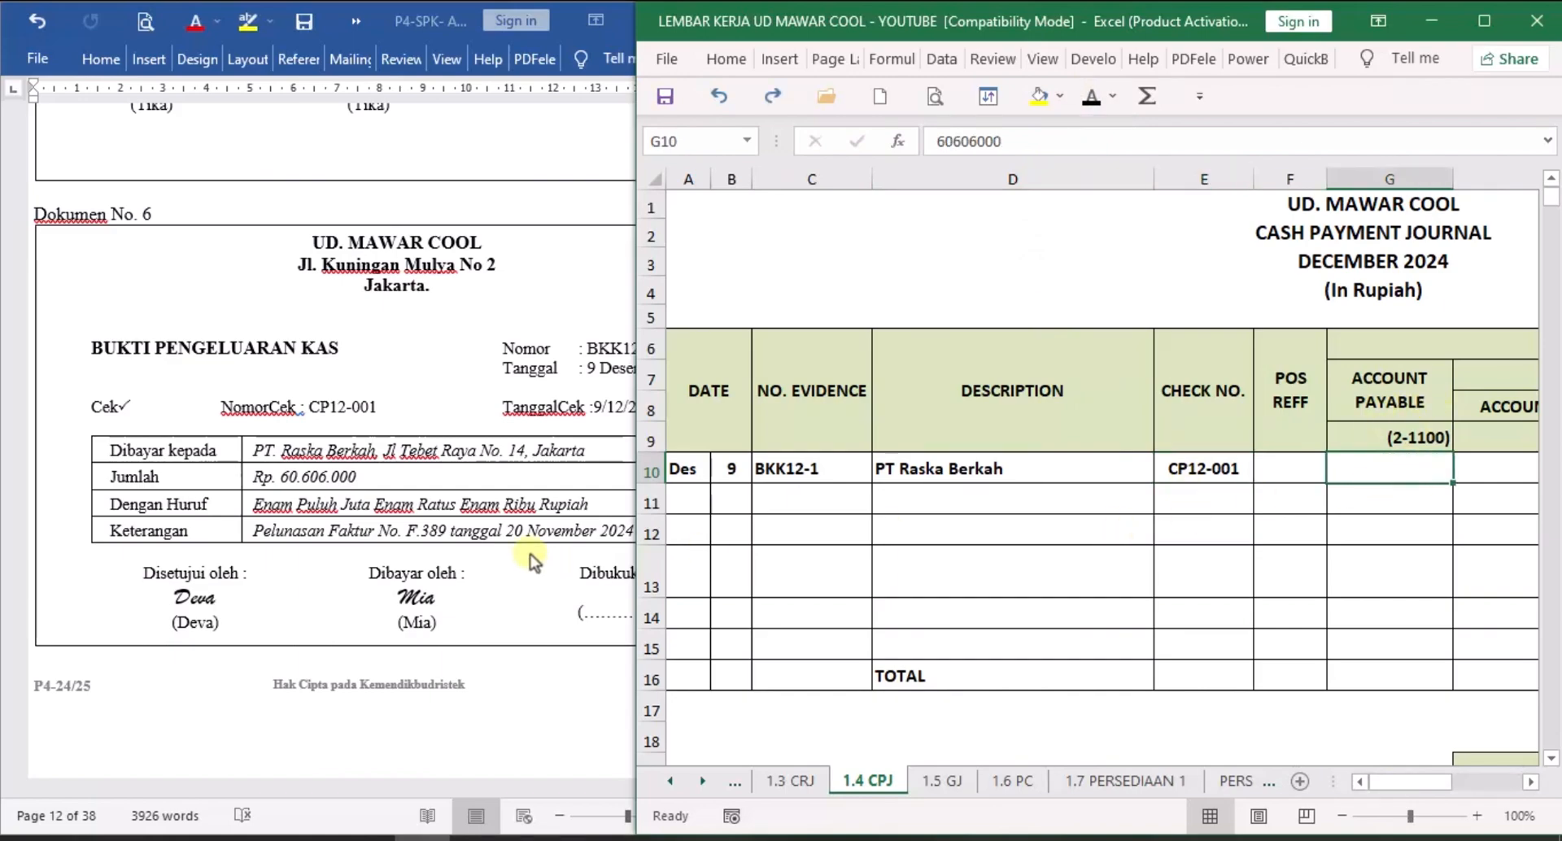
{"action": "left_click", "coordinate": [1091, 96]}
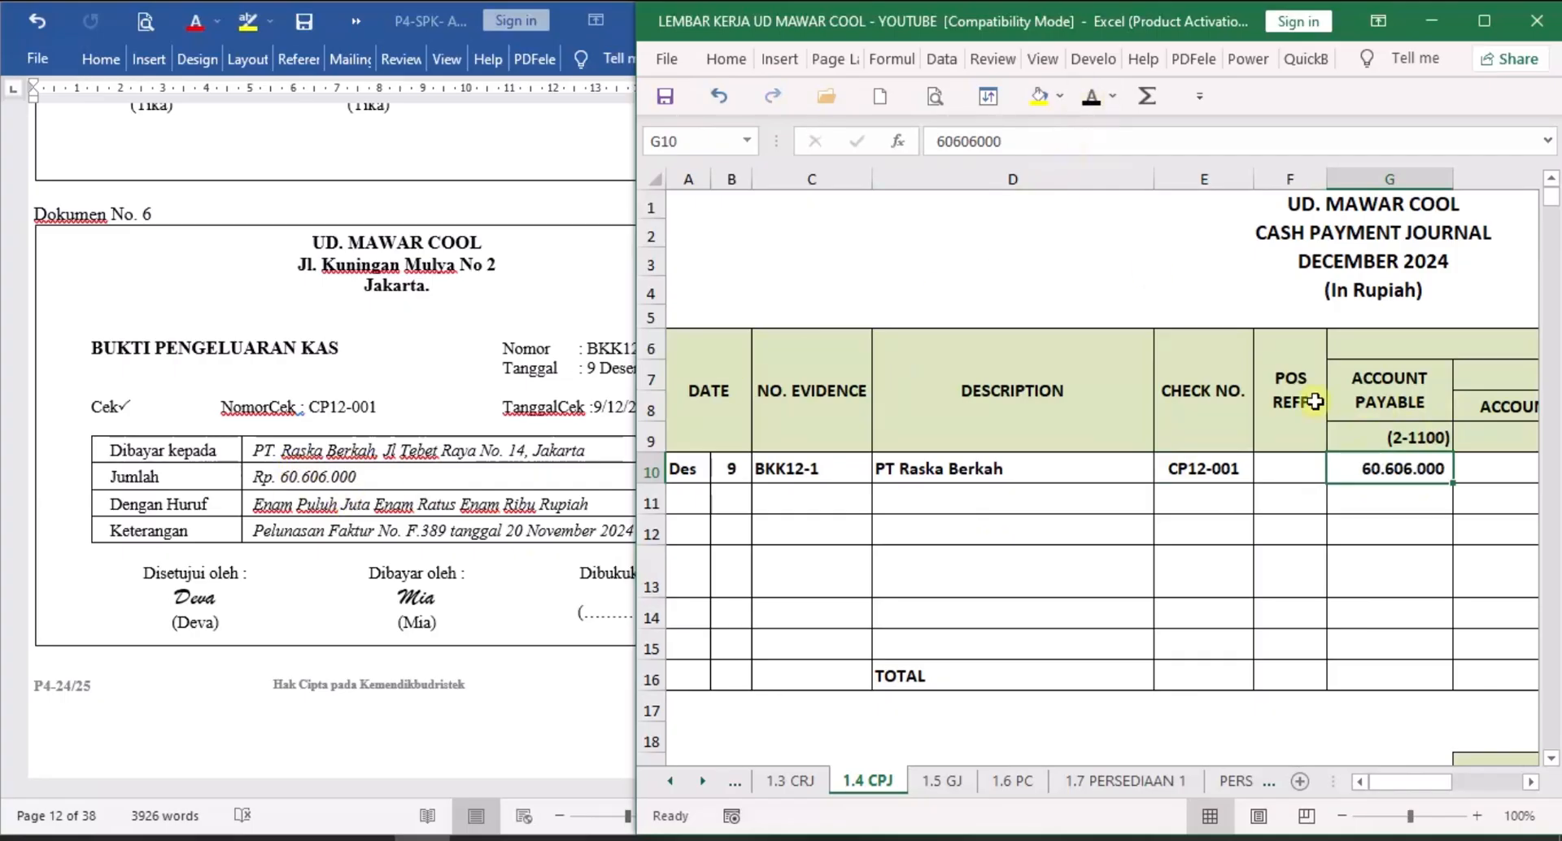
{"action": "left_click", "coordinate": [1532, 783]}
{"action": "left_click", "coordinate": [1531, 783]}
{"action": "left_click", "coordinate": [1531, 783]}
{"action": "left_click", "coordinate": [1531, 783]}
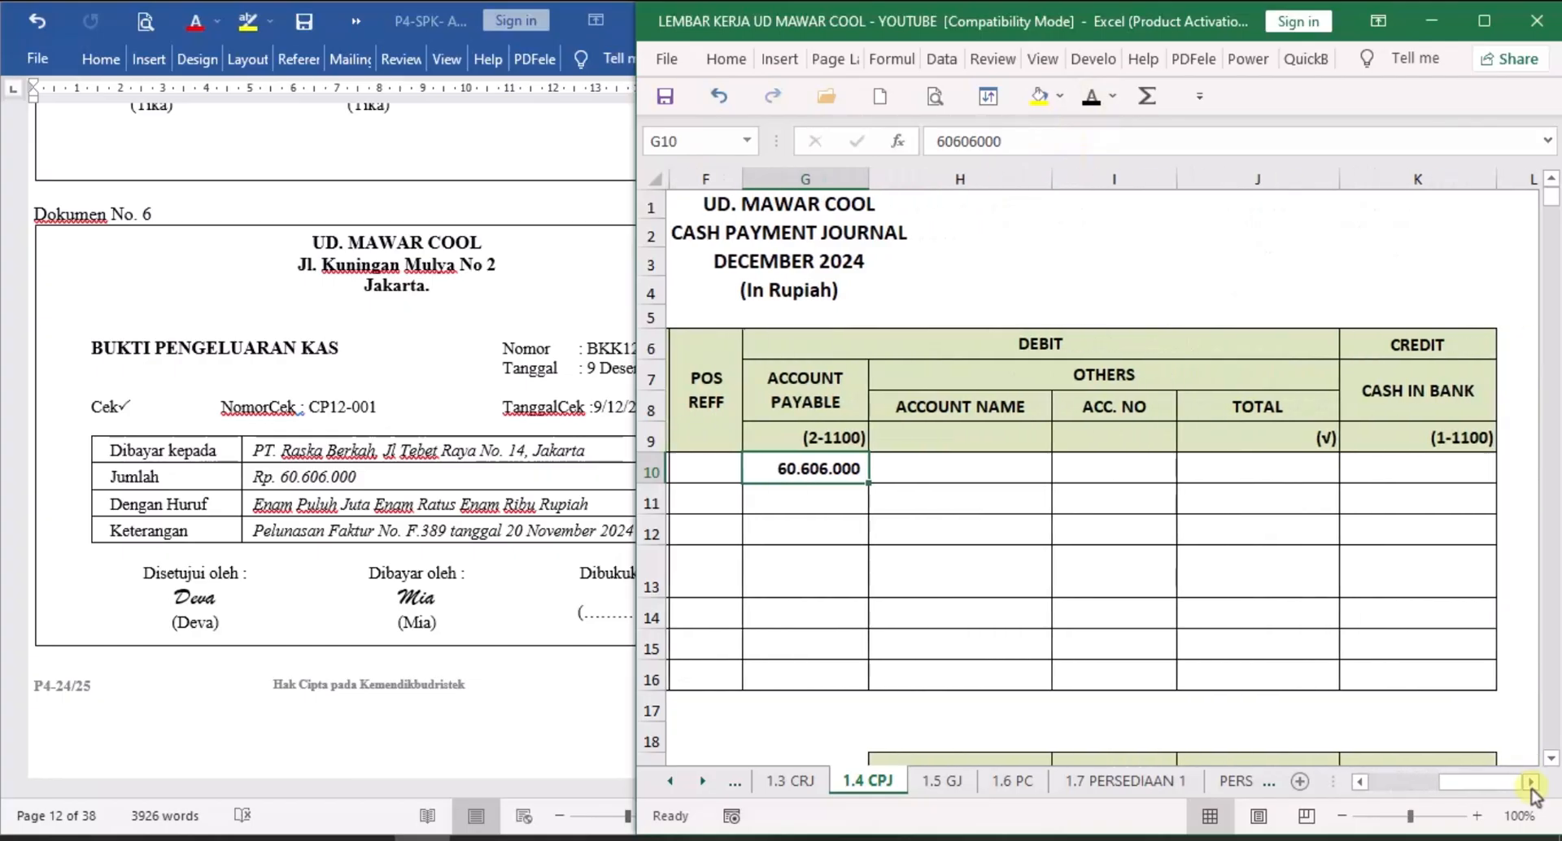
{"action": "left_click", "coordinate": [1437, 464]}
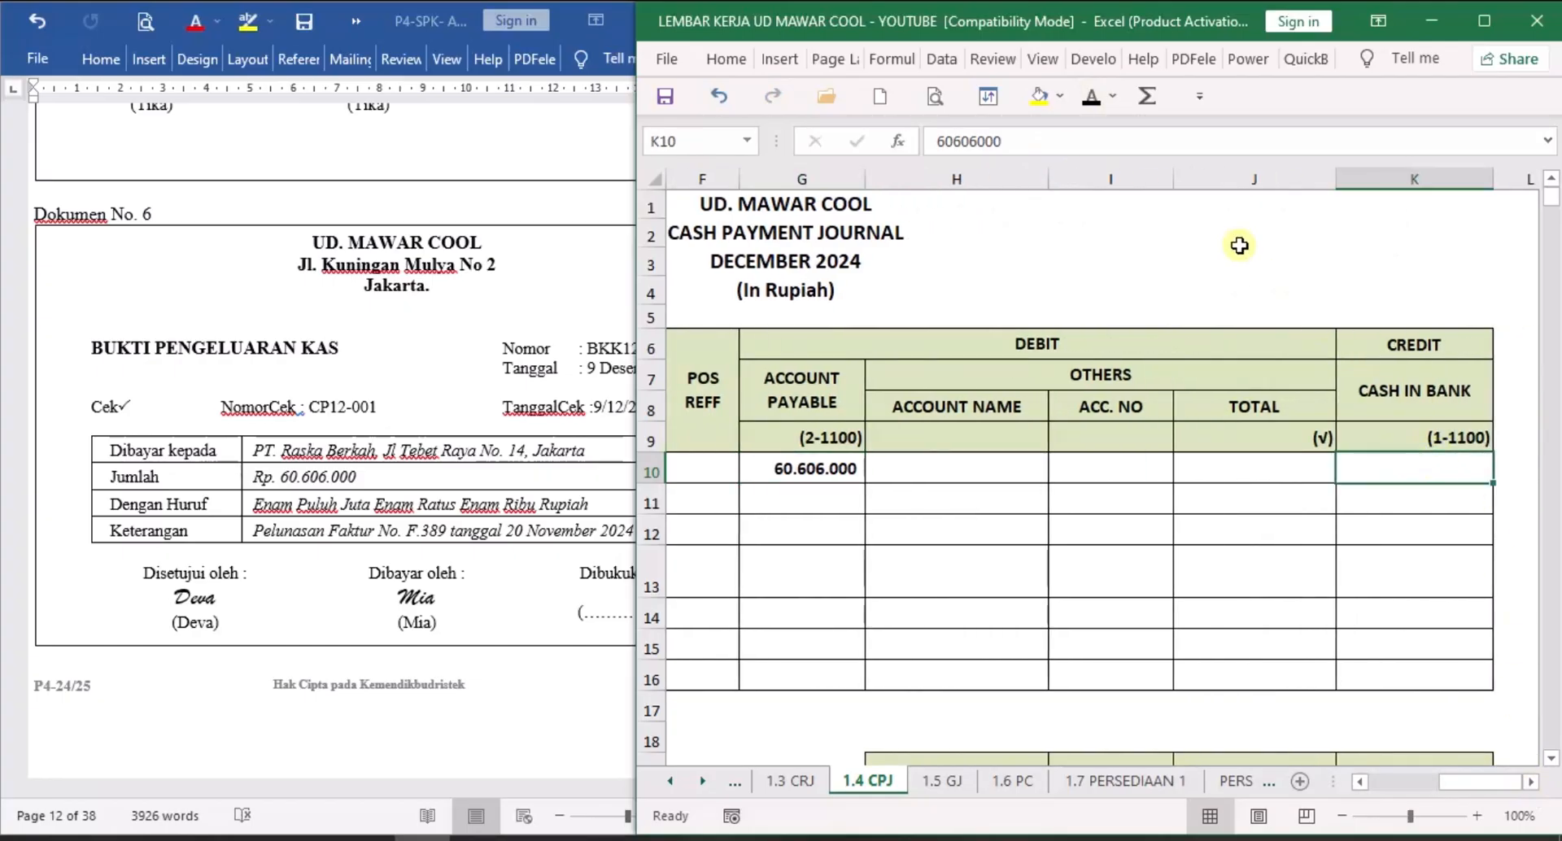
{"action": "left_click", "coordinate": [1091, 96]}
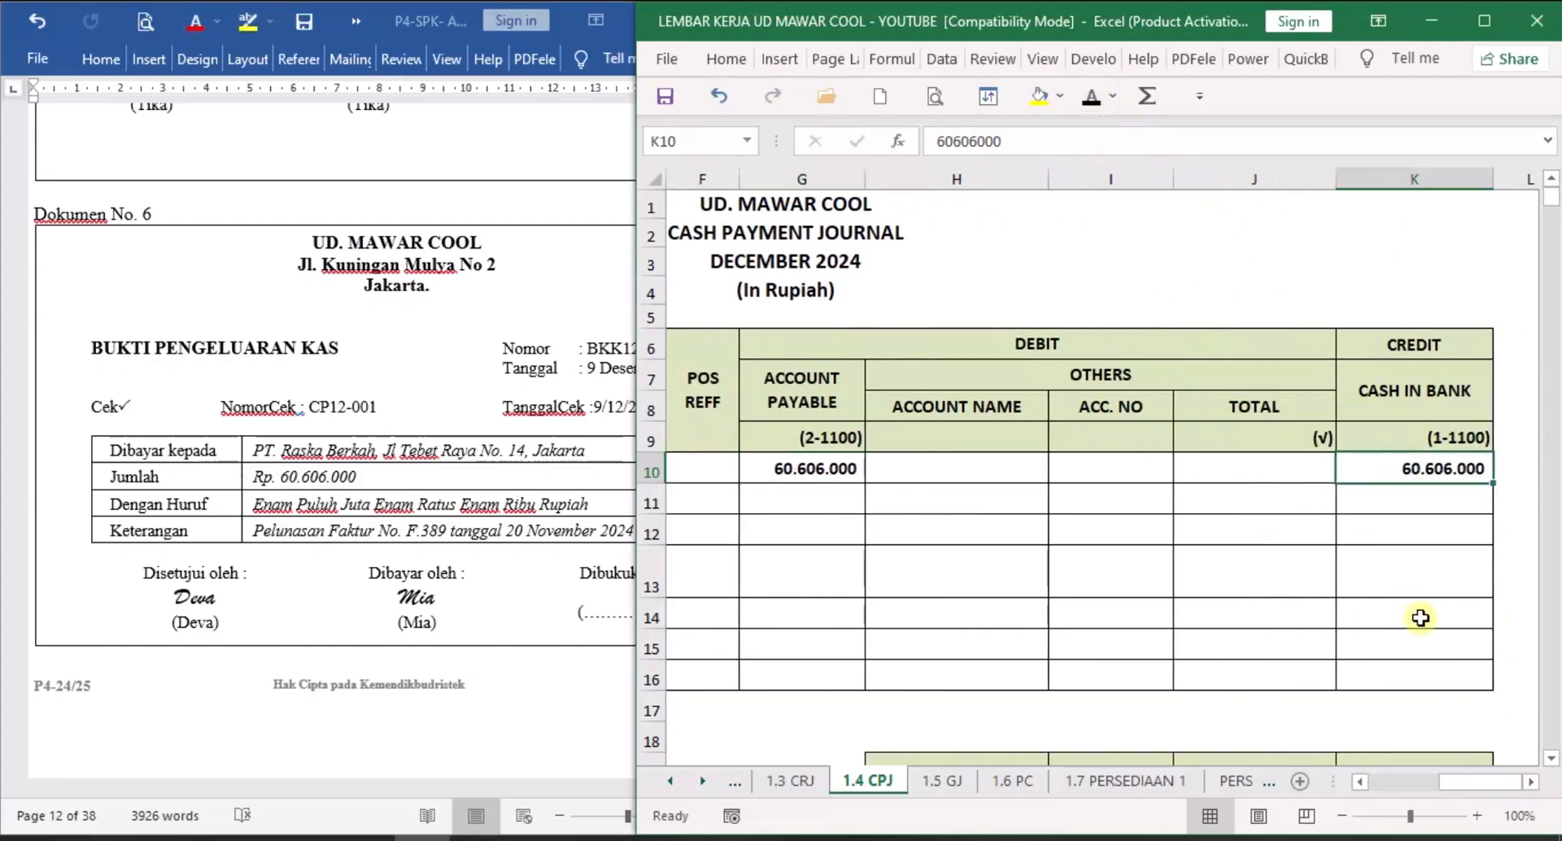
{"action": "left_click", "coordinate": [1361, 783]}
{"action": "left_click", "coordinate": [1361, 783]}
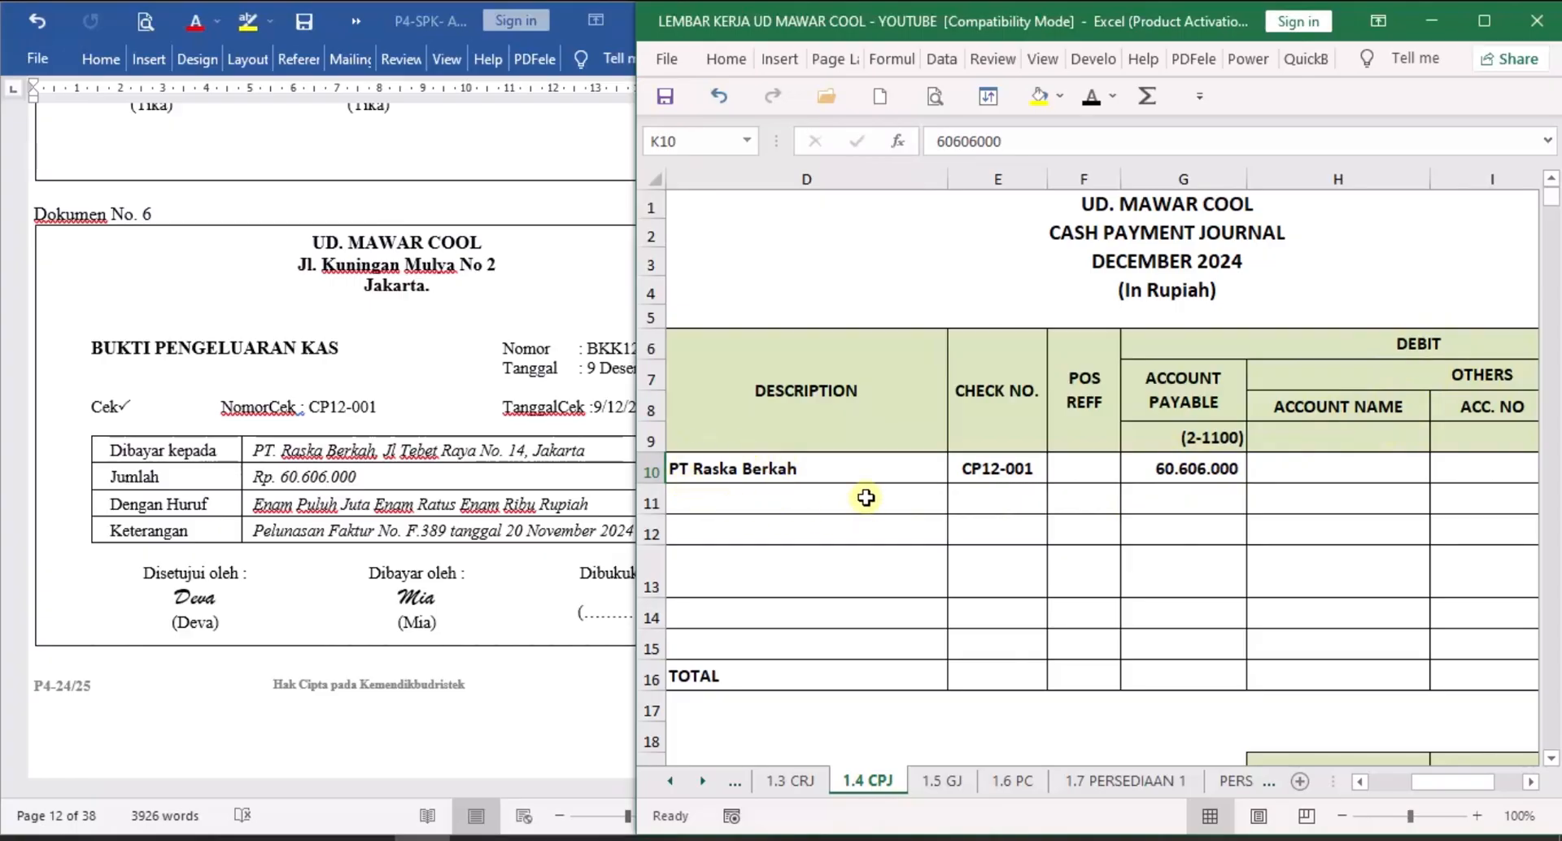
Reveal the POS REFF mark V for PT Raska Berkah in row 10 of the cash payment journal with black text.
{"action": "left_click", "coordinate": [1082, 471]}
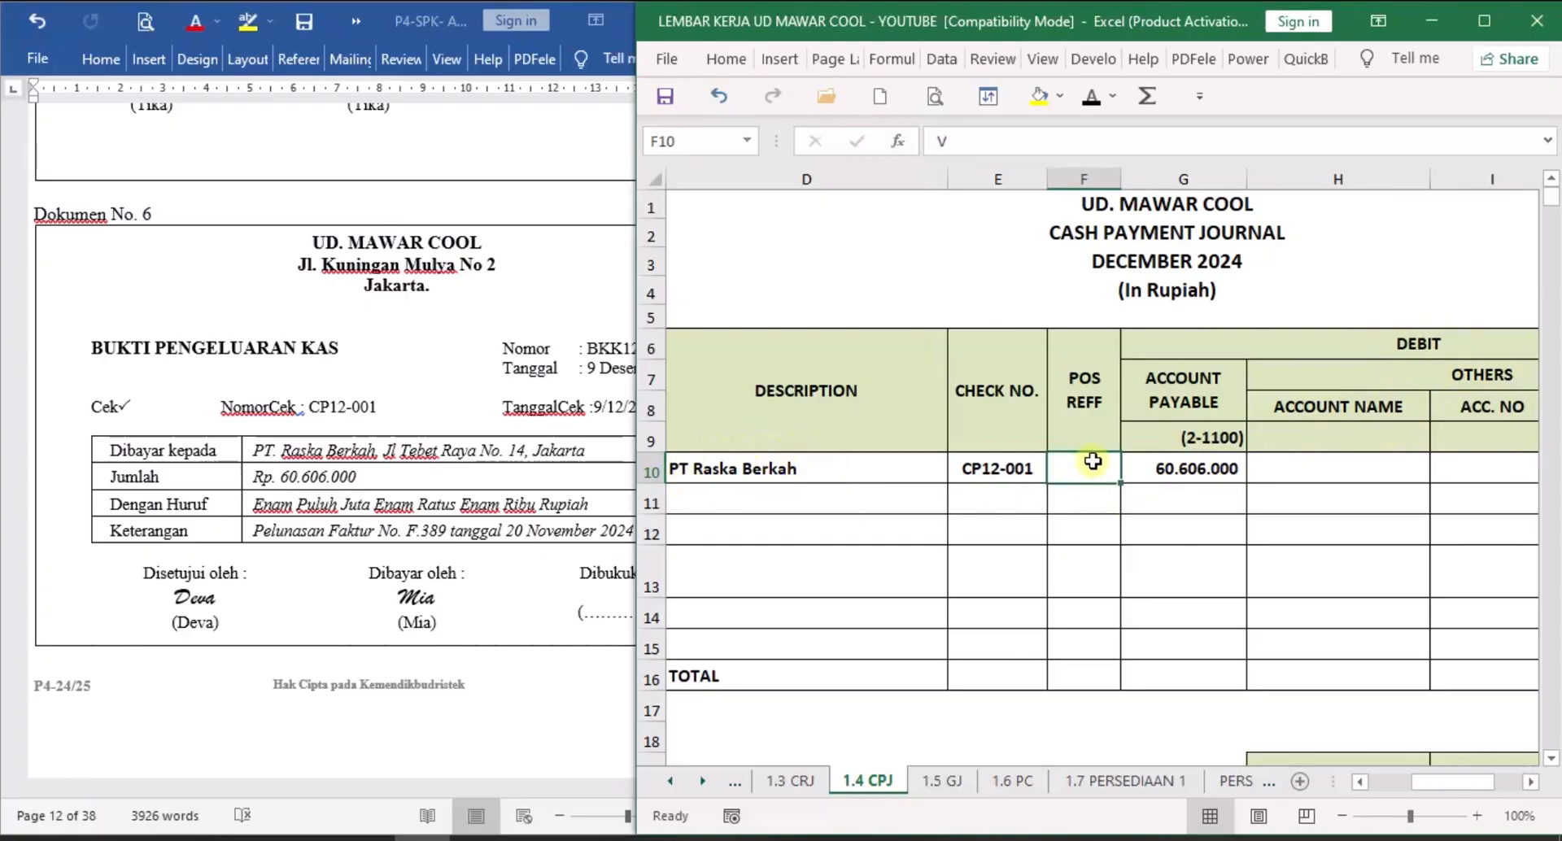
{"action": "left_click", "coordinate": [1093, 101]}
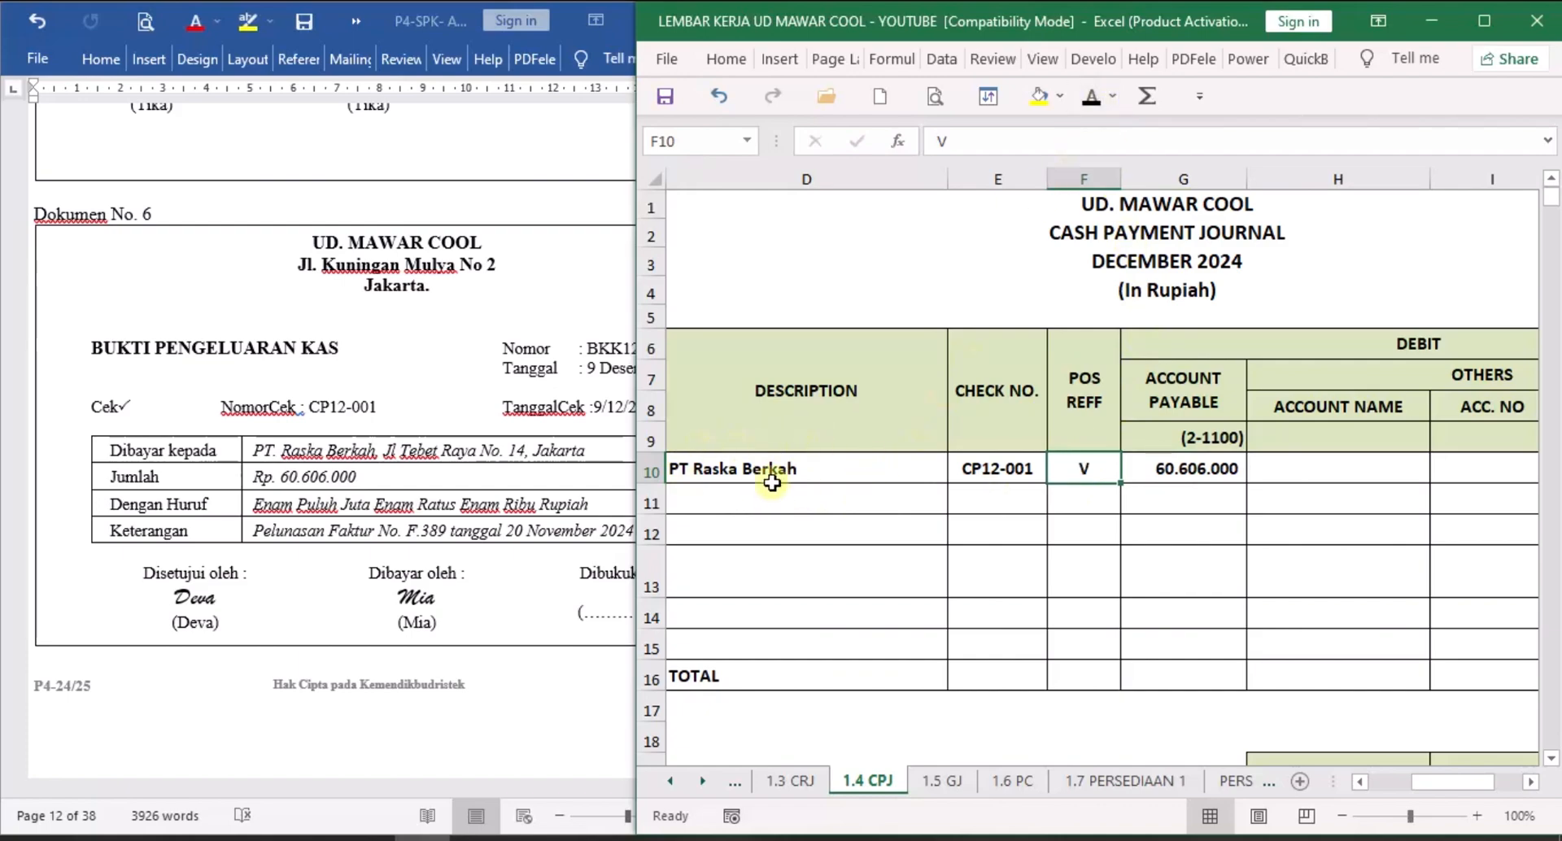
On sheet 2.4 SLAP, reveal date 9, description CPJ and ref 1 in row 21 of PT Raska Berkah's ledger with black text.
{"action": "left_click", "coordinate": [705, 780]}
{"action": "left_click", "coordinate": [704, 779]}
{"action": "left_click", "coordinate": [704, 779]}
{"action": "left_click", "coordinate": [705, 779]}
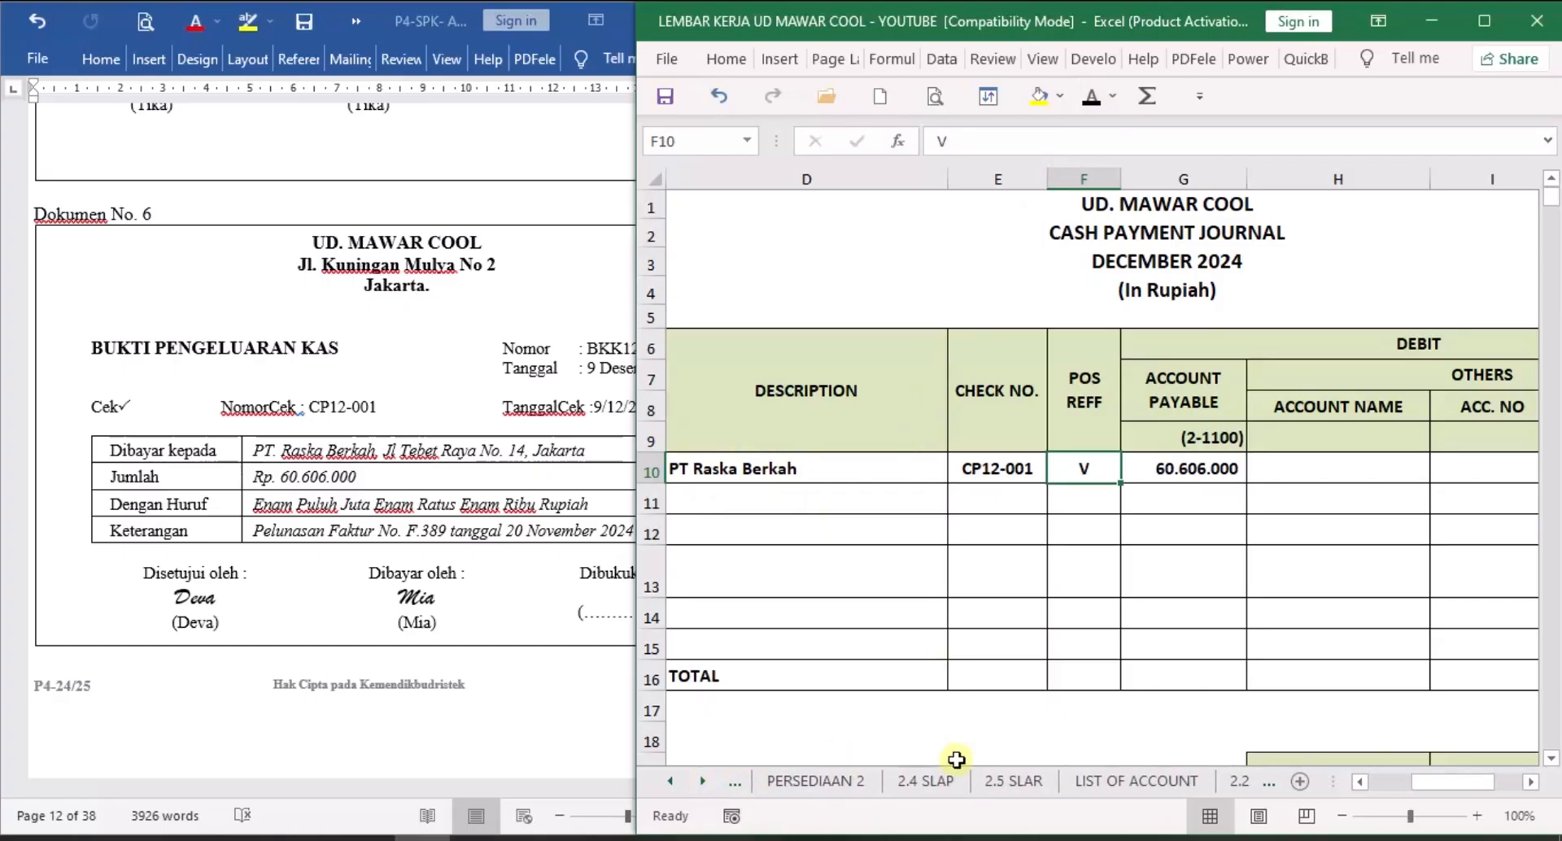
{"action": "left_click", "coordinate": [925, 780]}
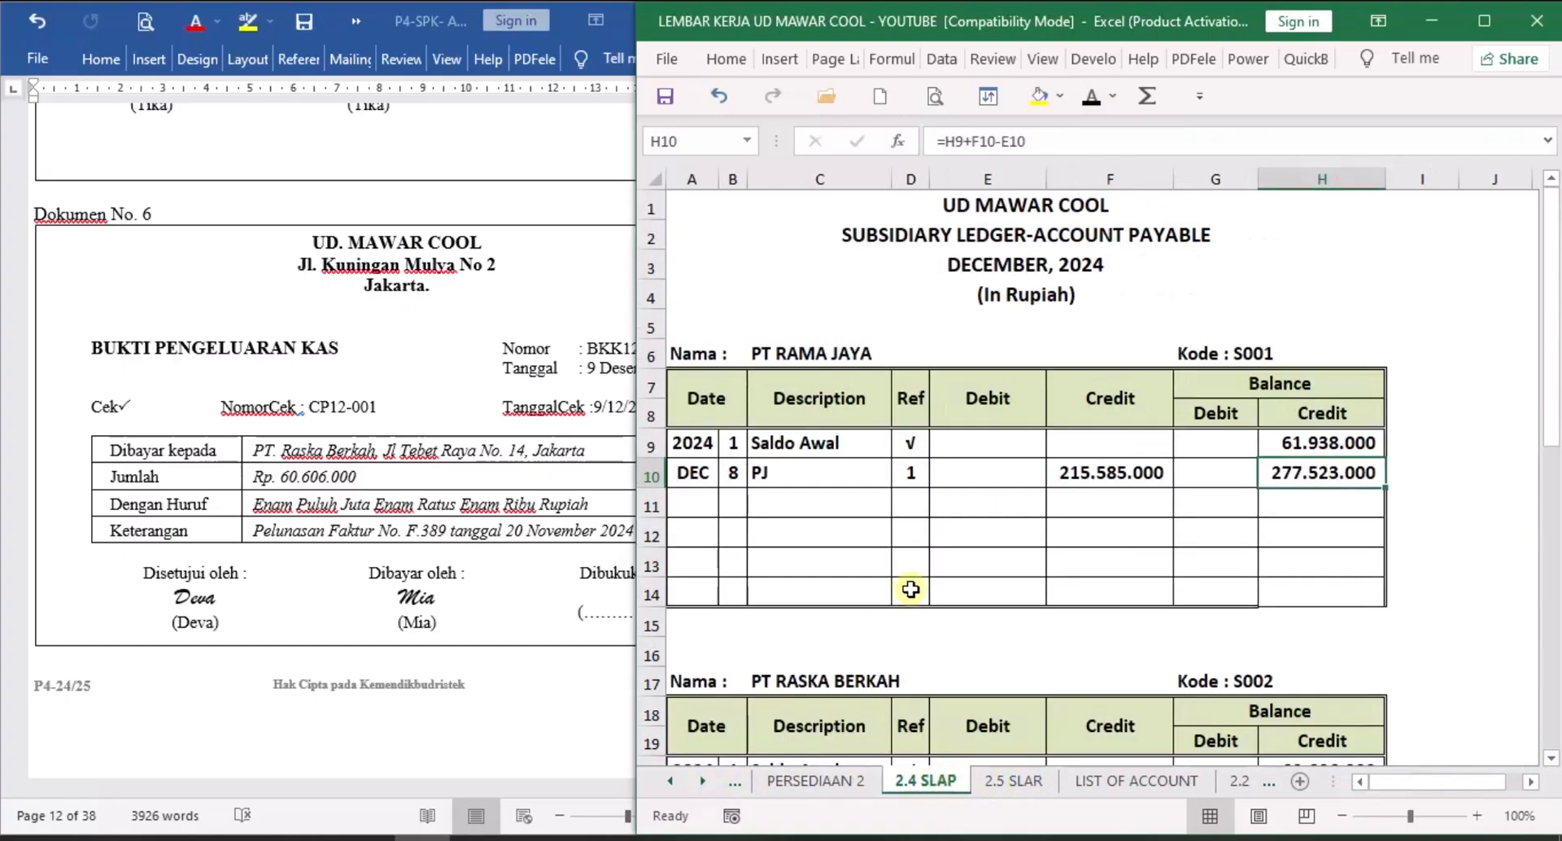
{"action": "scroll", "coordinate": [911, 589], "scroll_direction": "down", "scroll_amount": 3}
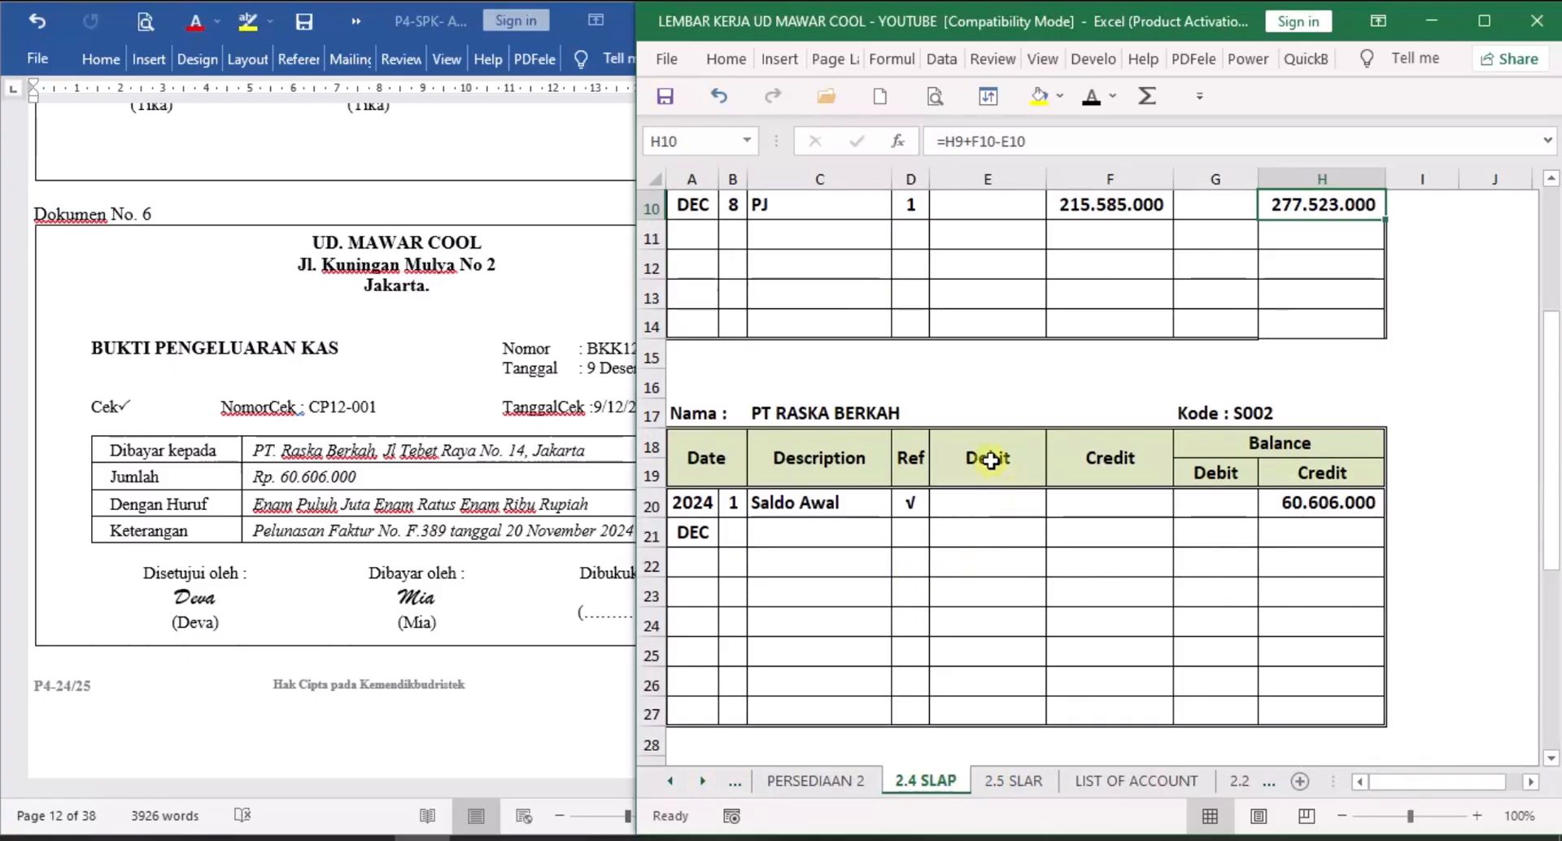
{"action": "left_click", "coordinate": [731, 532]}
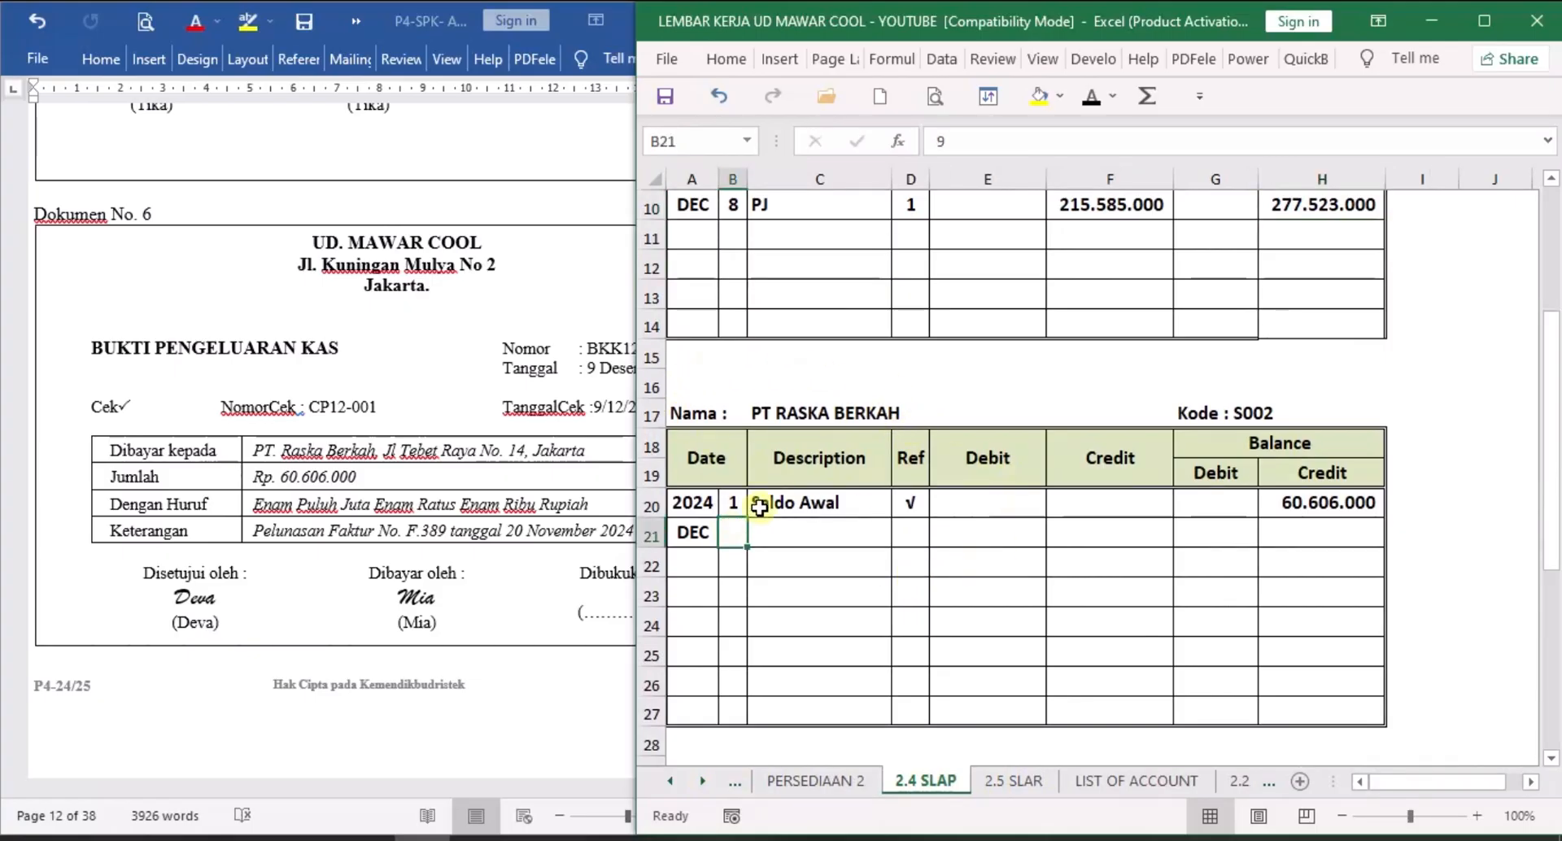
{"action": "left_click", "coordinate": [1091, 96]}
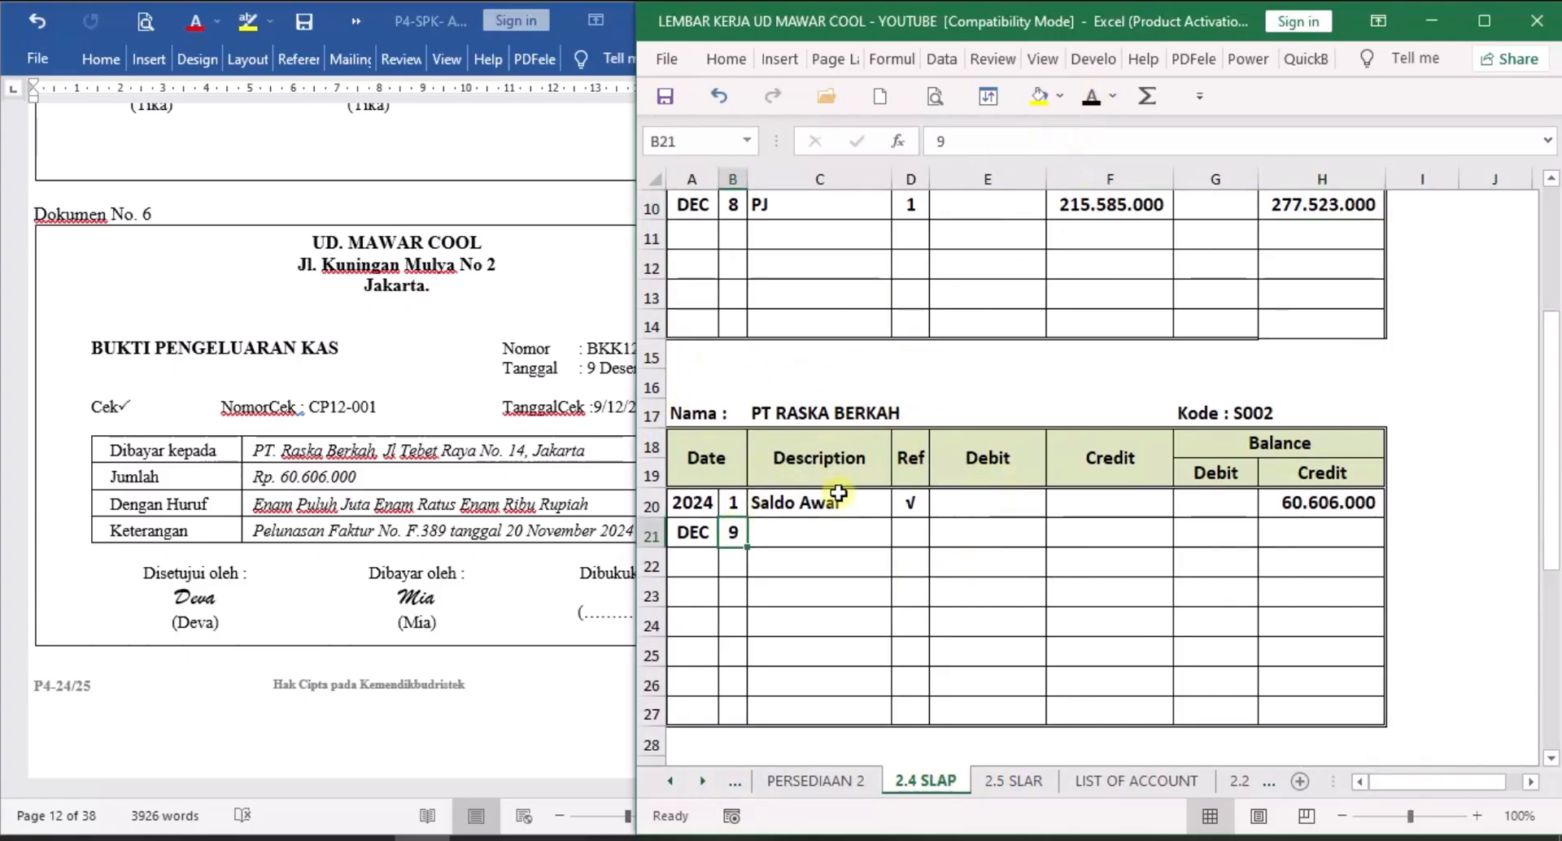
{"action": "left_click", "coordinate": [838, 529]}
{"action": "type", "text": "CPJ"}
{"action": "left_click", "coordinate": [1092, 97]}
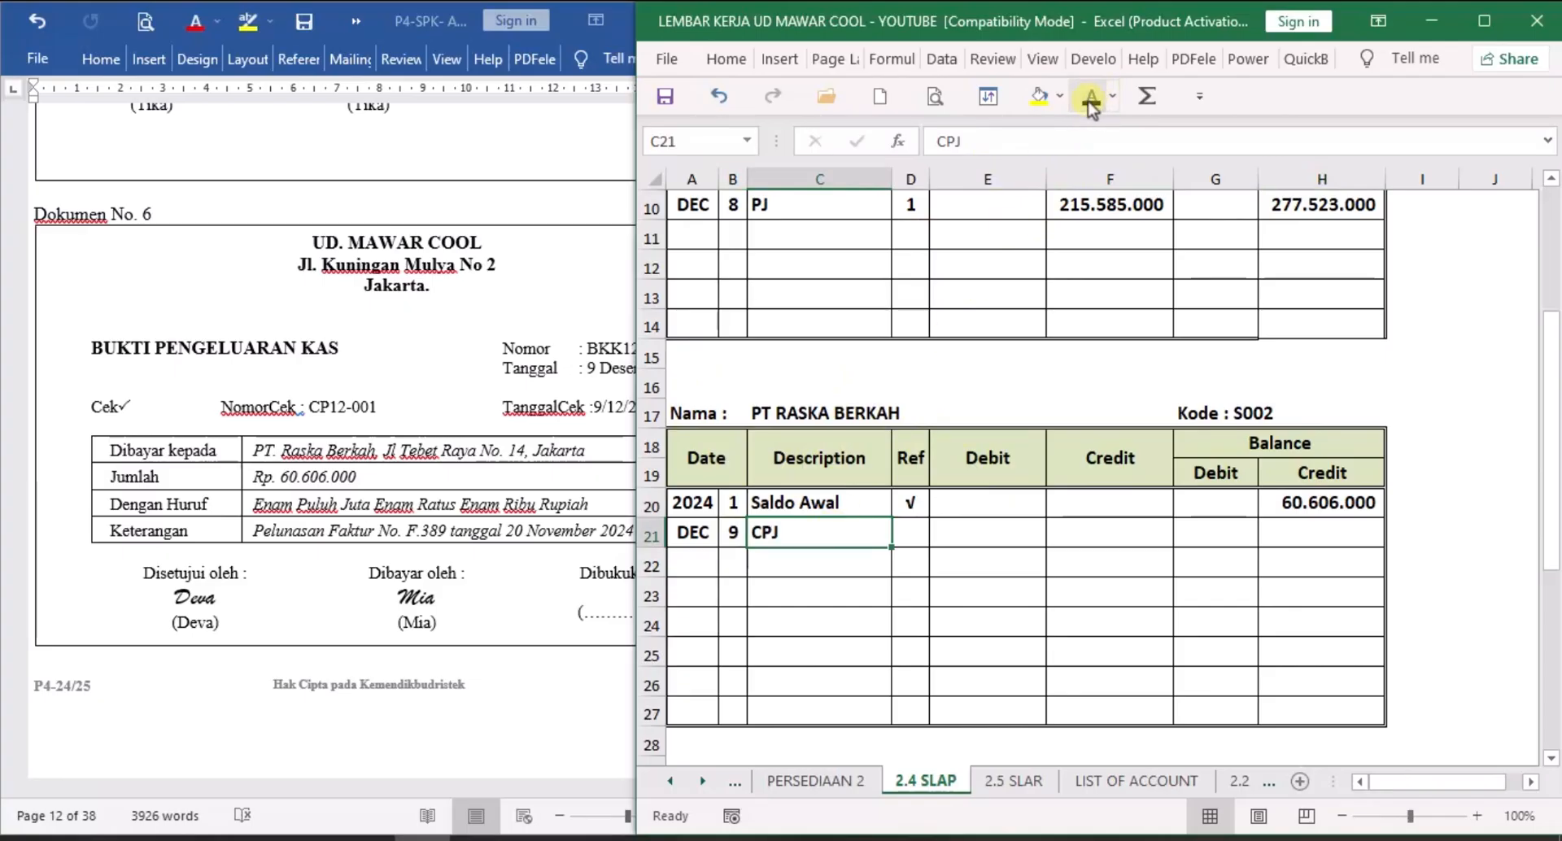
{"action": "left_click", "coordinate": [910, 533]}
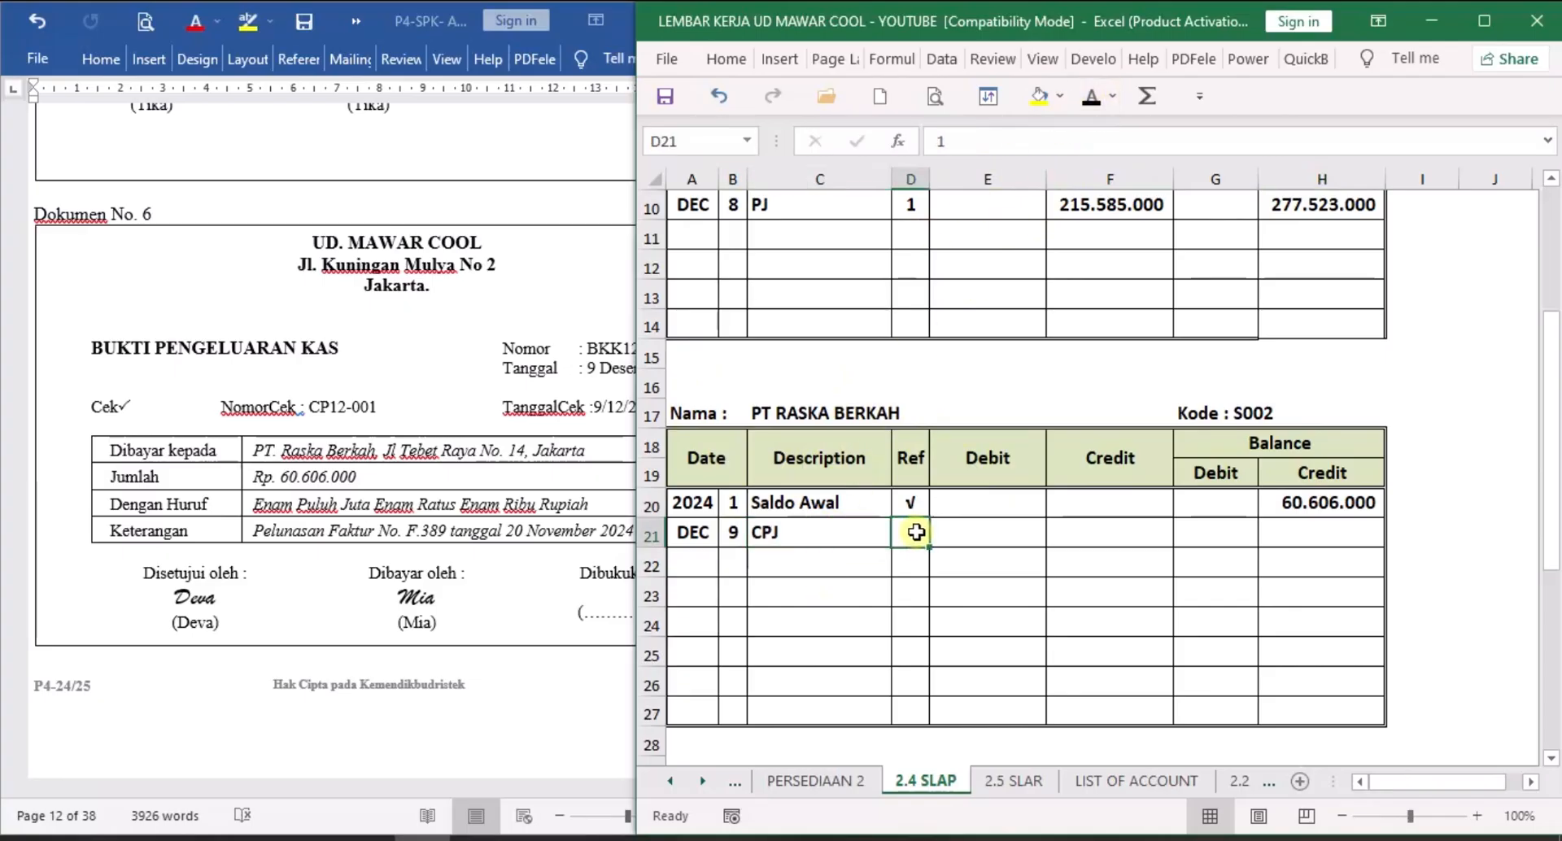
{"action": "left_click", "coordinate": [1092, 98]}
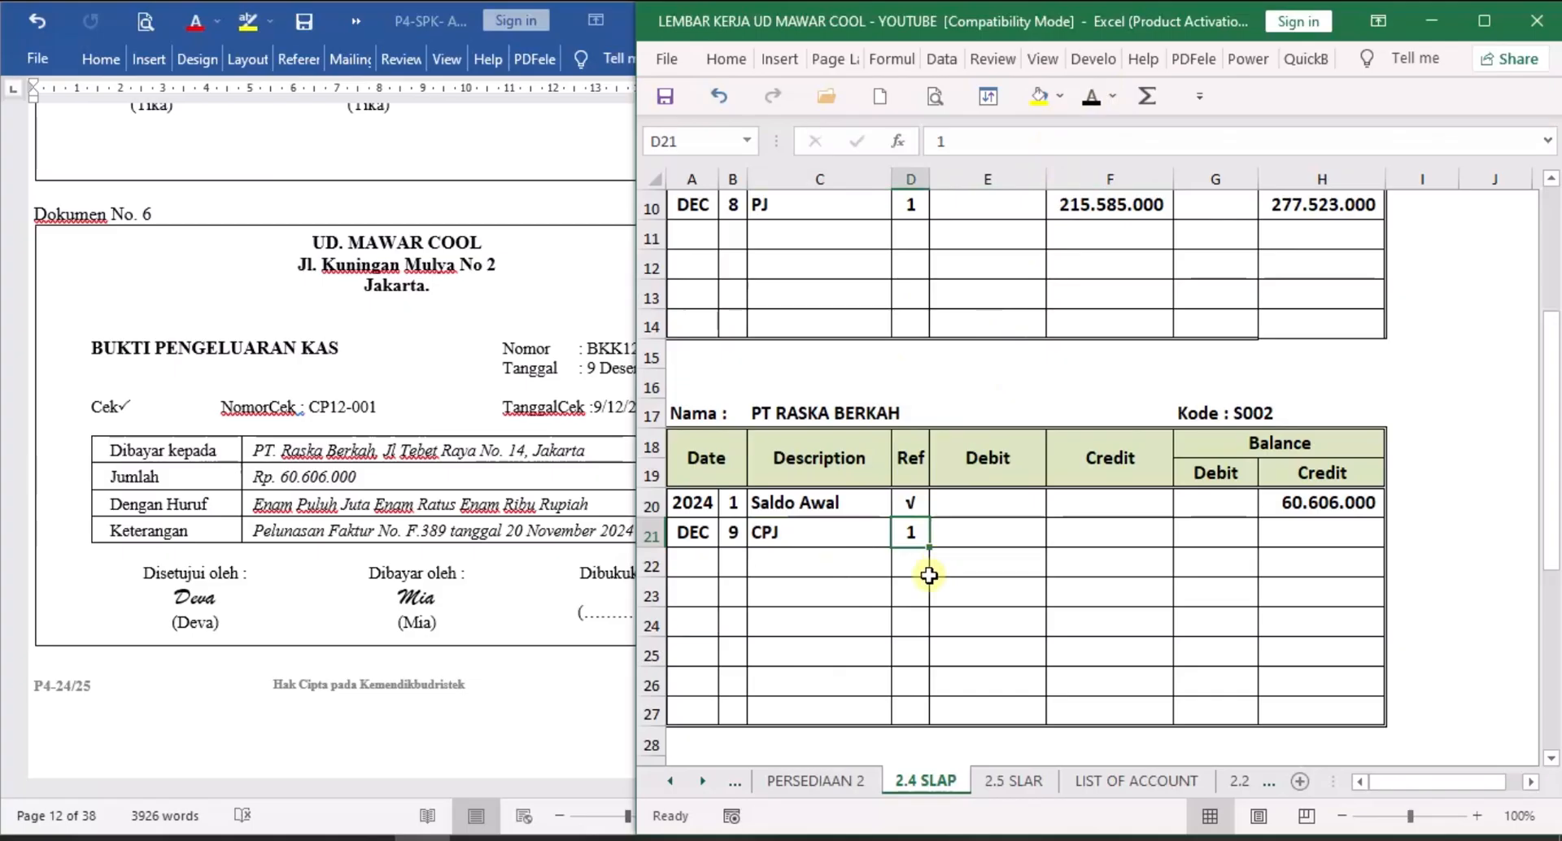
Color row 21's debit 60.606.000 and its credit balance formula =H20+F21-E21 black in PT Raska Berkah's ledger.
{"action": "left_click", "coordinate": [1009, 527]}
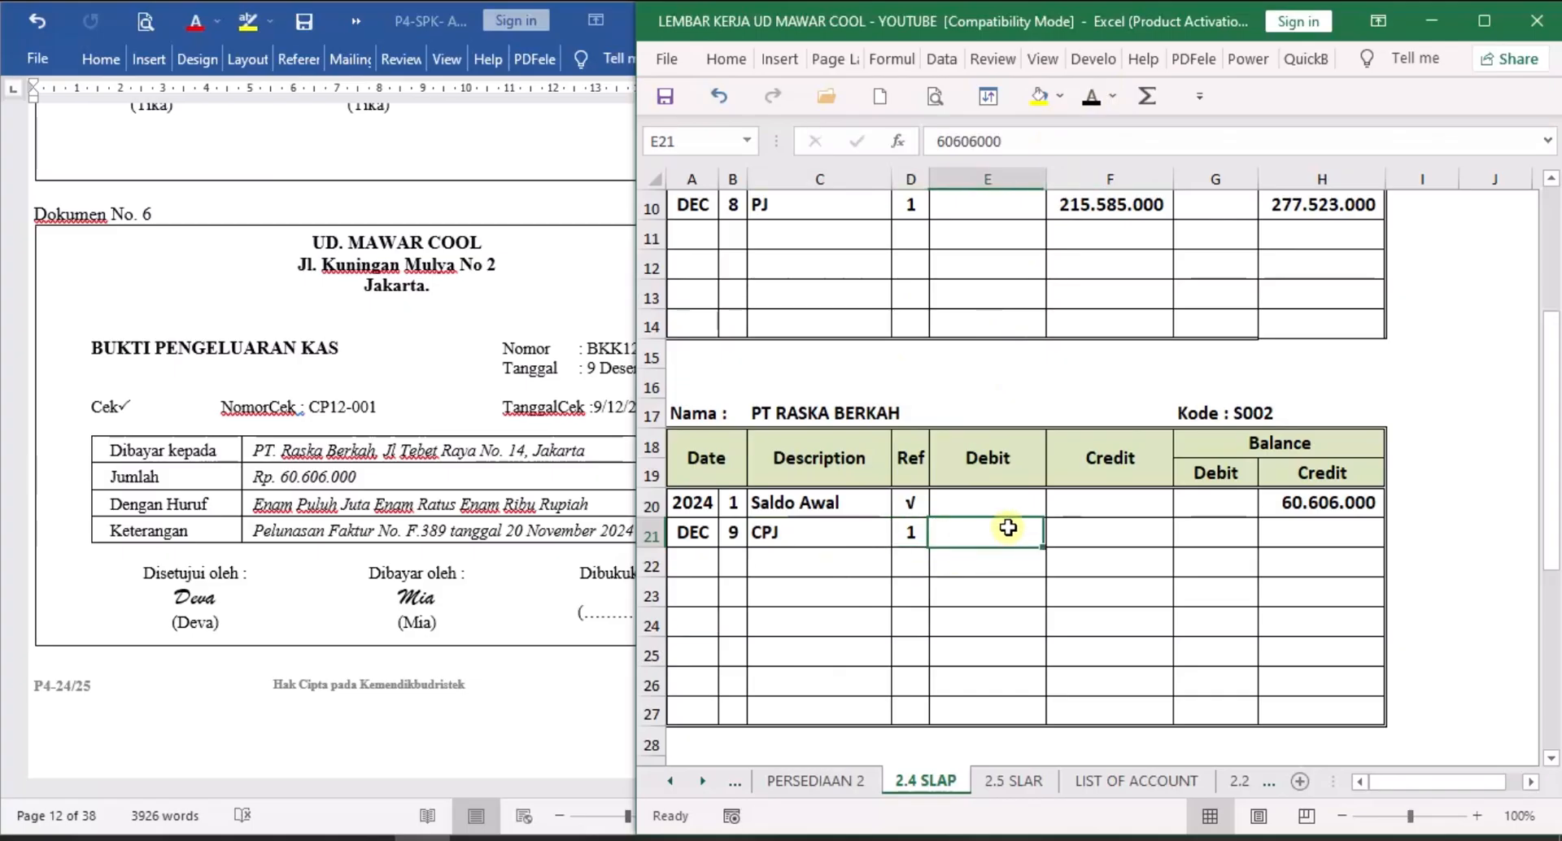
{"action": "left_click", "coordinate": [1091, 98]}
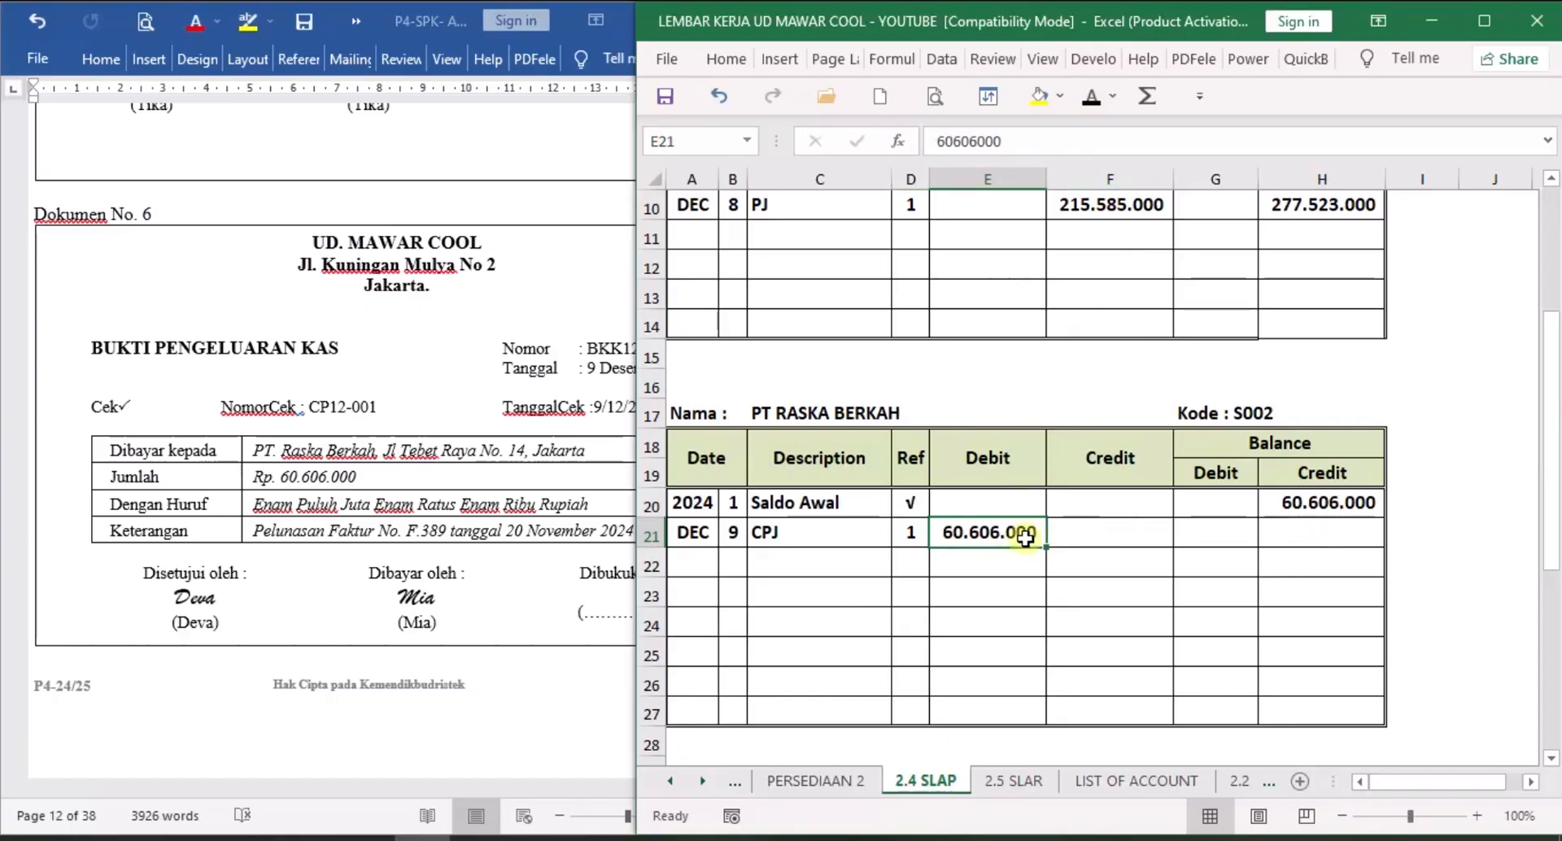
{"action": "left_click", "coordinate": [1310, 534]}
{"action": "type", "text": "=H20+F21-E21"}
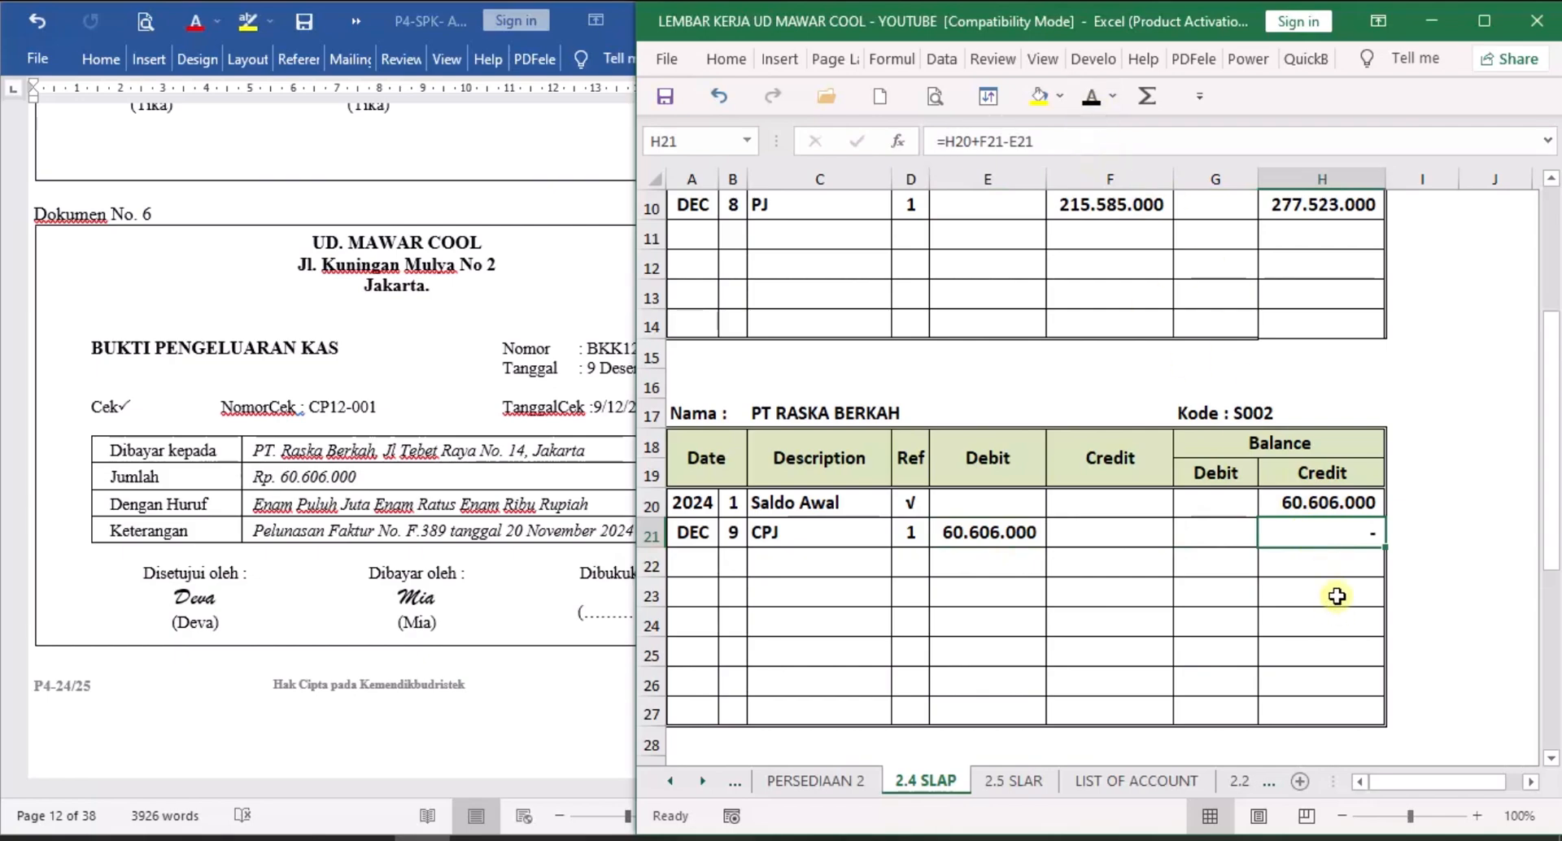
Consult Dokumen No. 7 in Word, and in Excel's sheet 1.3 CRJ reveal row 12's date 10 with black text.
{"action": "left_click", "coordinate": [510, 684]}
{"action": "scroll", "coordinate": [541, 631], "scroll_direction": "down", "scroll_amount": 6}
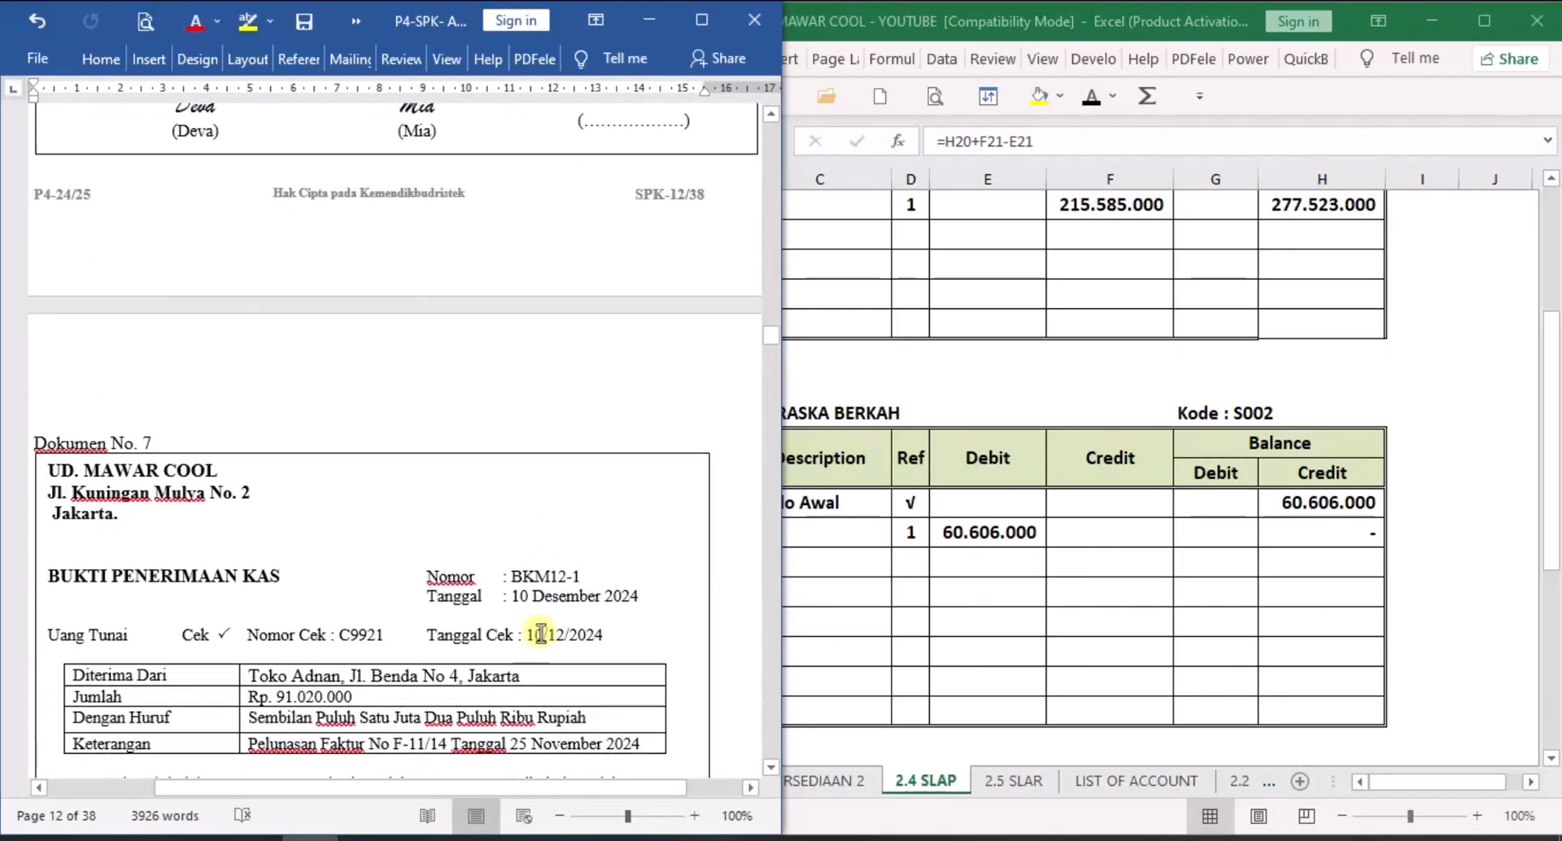
{"action": "scroll", "coordinate": [540, 634], "scroll_direction": "down", "scroll_amount": 5}
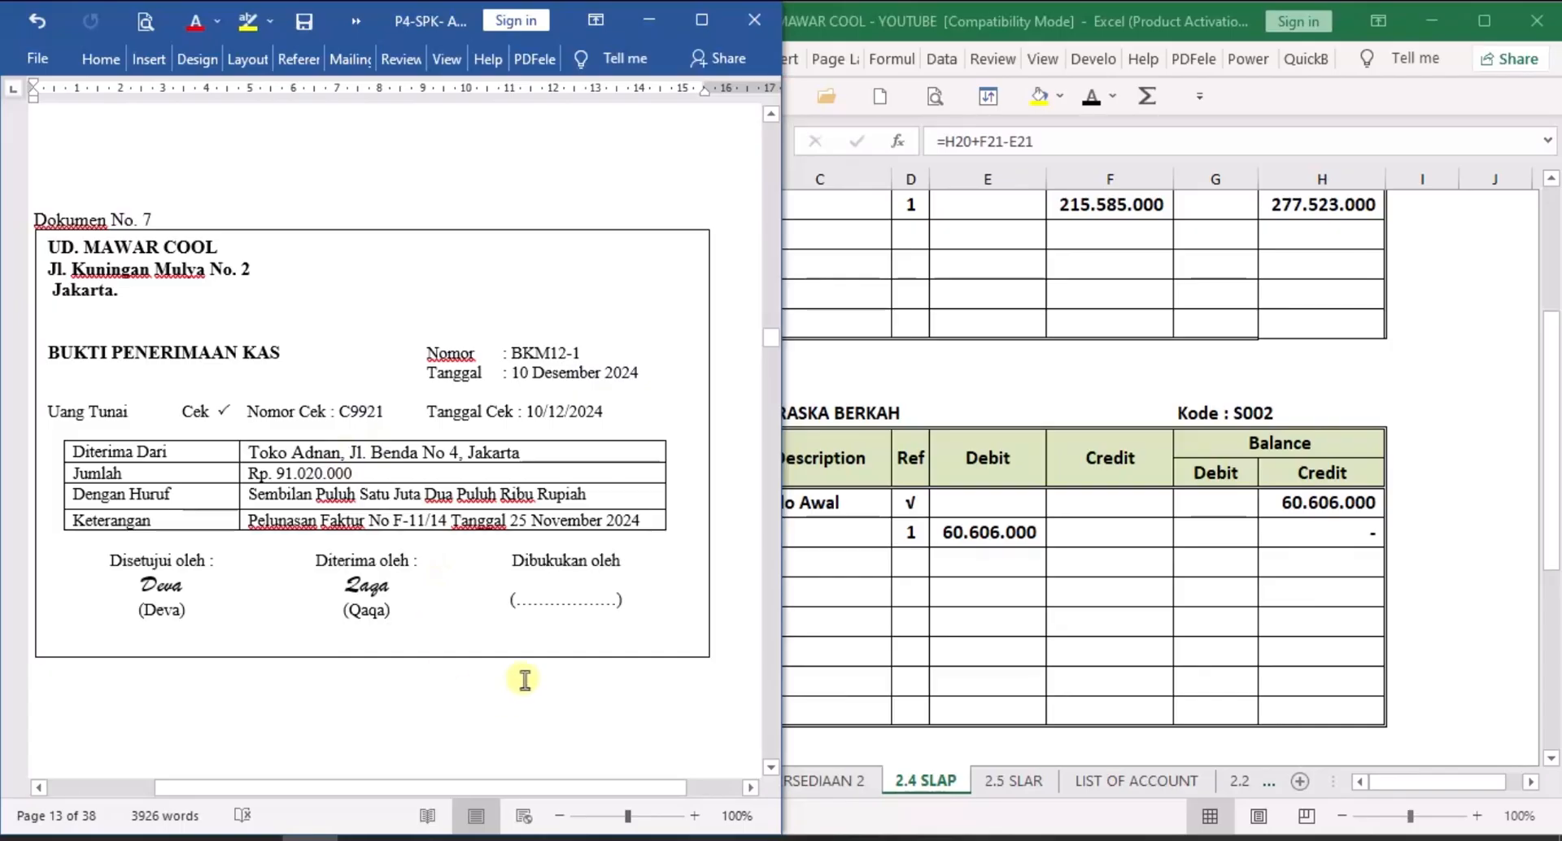
{"action": "left_click", "coordinate": [916, 678]}
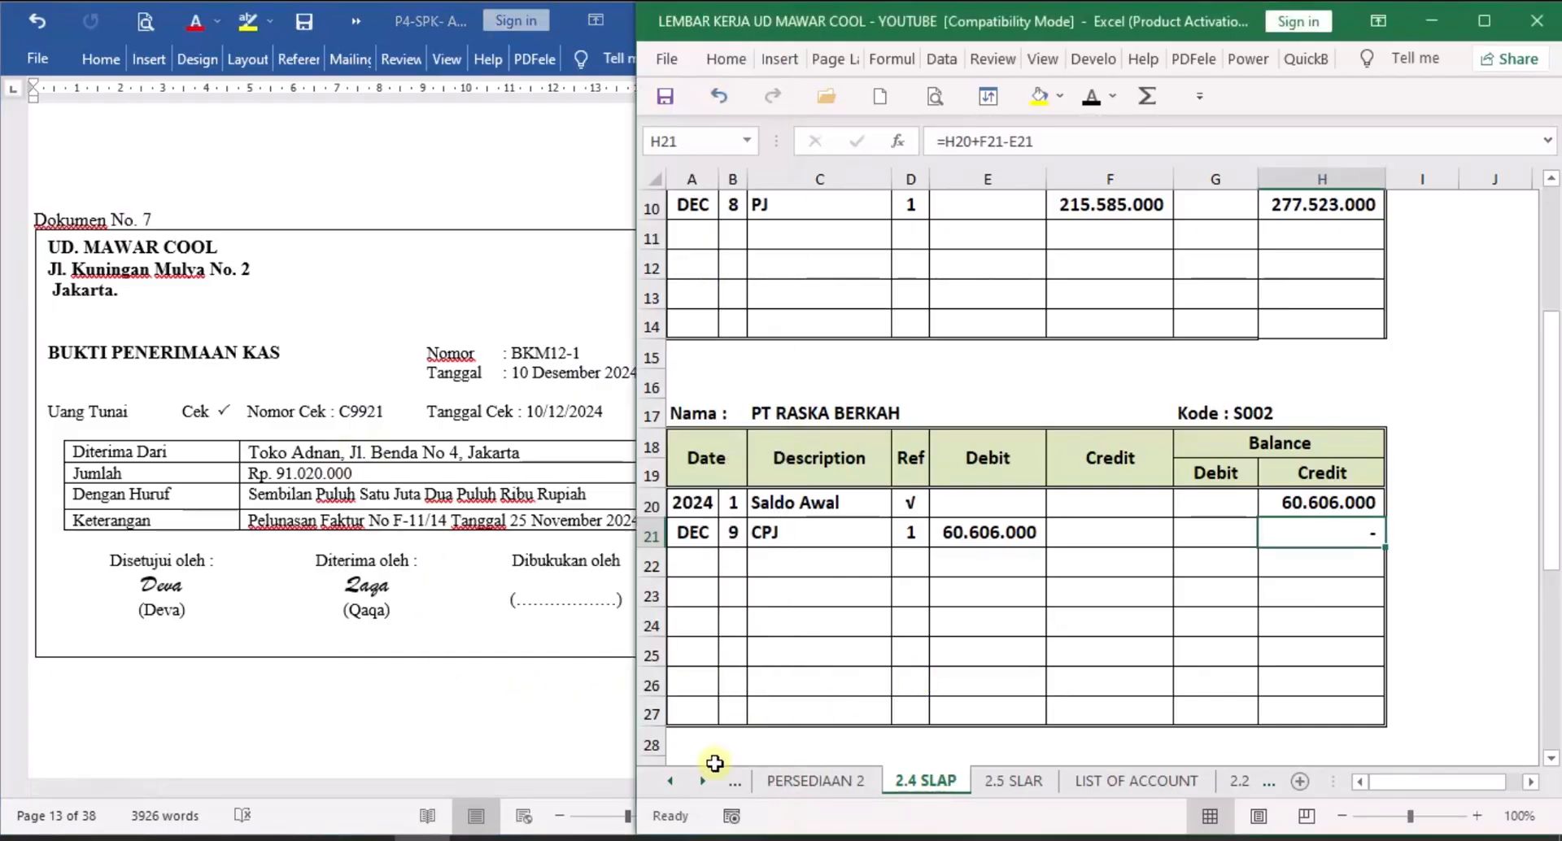
{"action": "left_click", "coordinate": [670, 781]}
{"action": "left_click", "coordinate": [670, 781]}
{"action": "left_click", "coordinate": [671, 781]}
{"action": "left_click", "coordinate": [671, 781]}
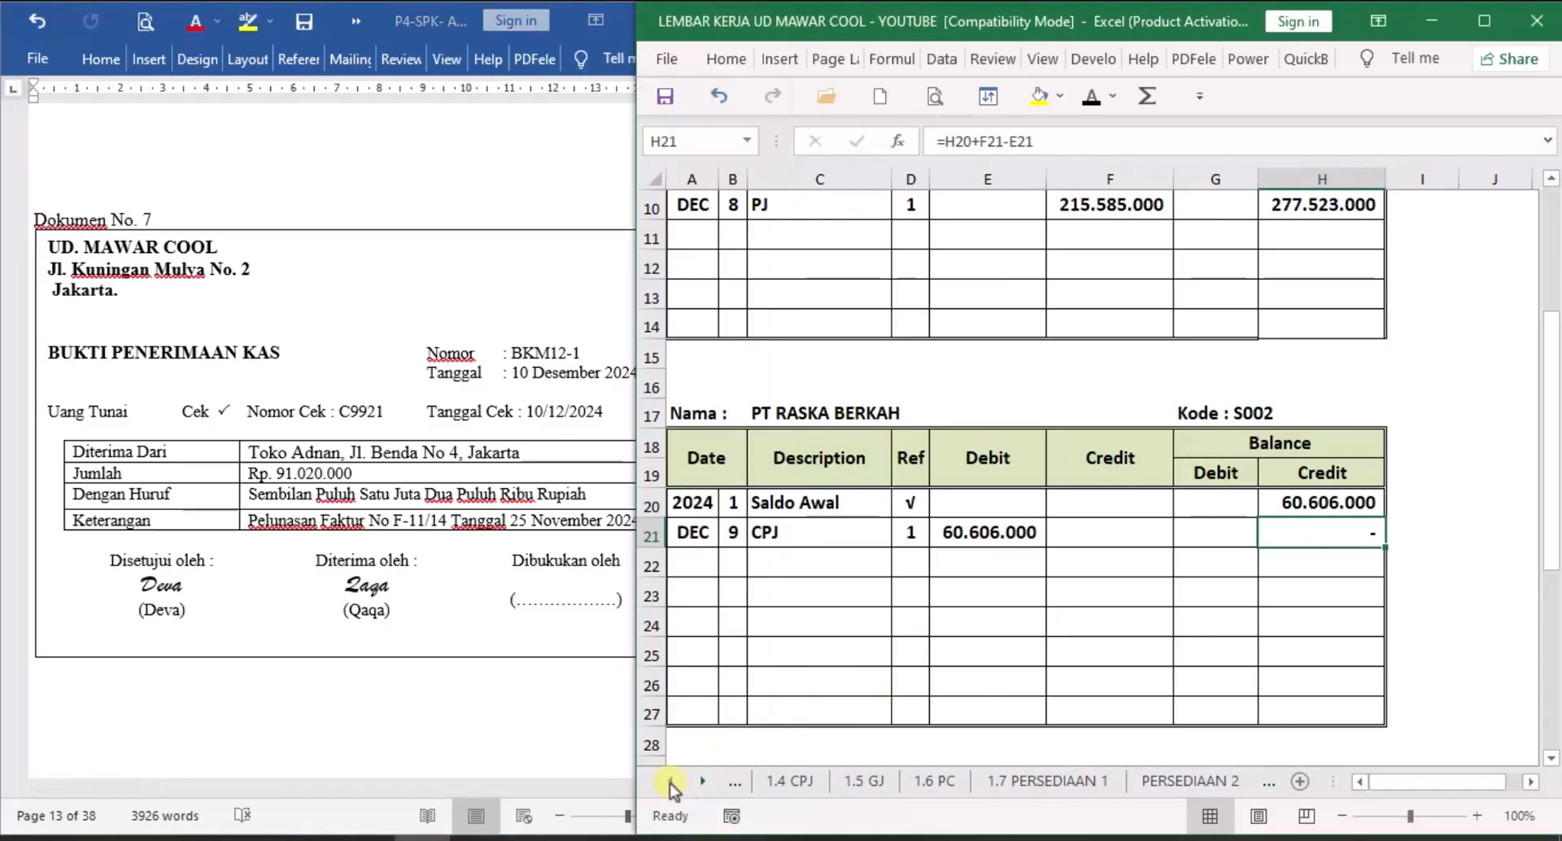
{"action": "left_click", "coordinate": [671, 781]}
{"action": "left_click", "coordinate": [670, 781]}
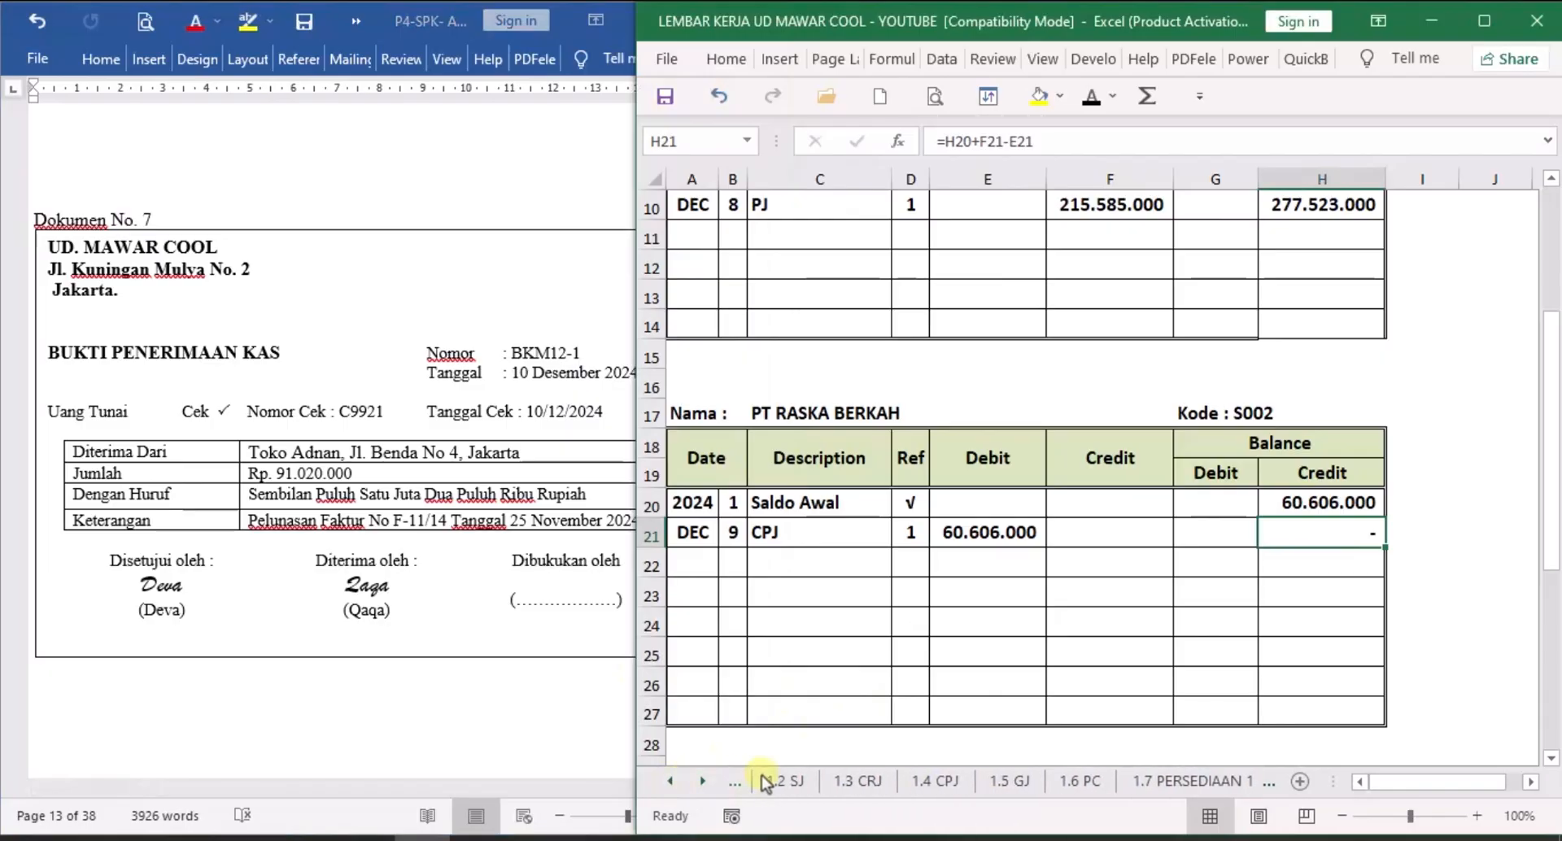
{"action": "left_click", "coordinate": [853, 783]}
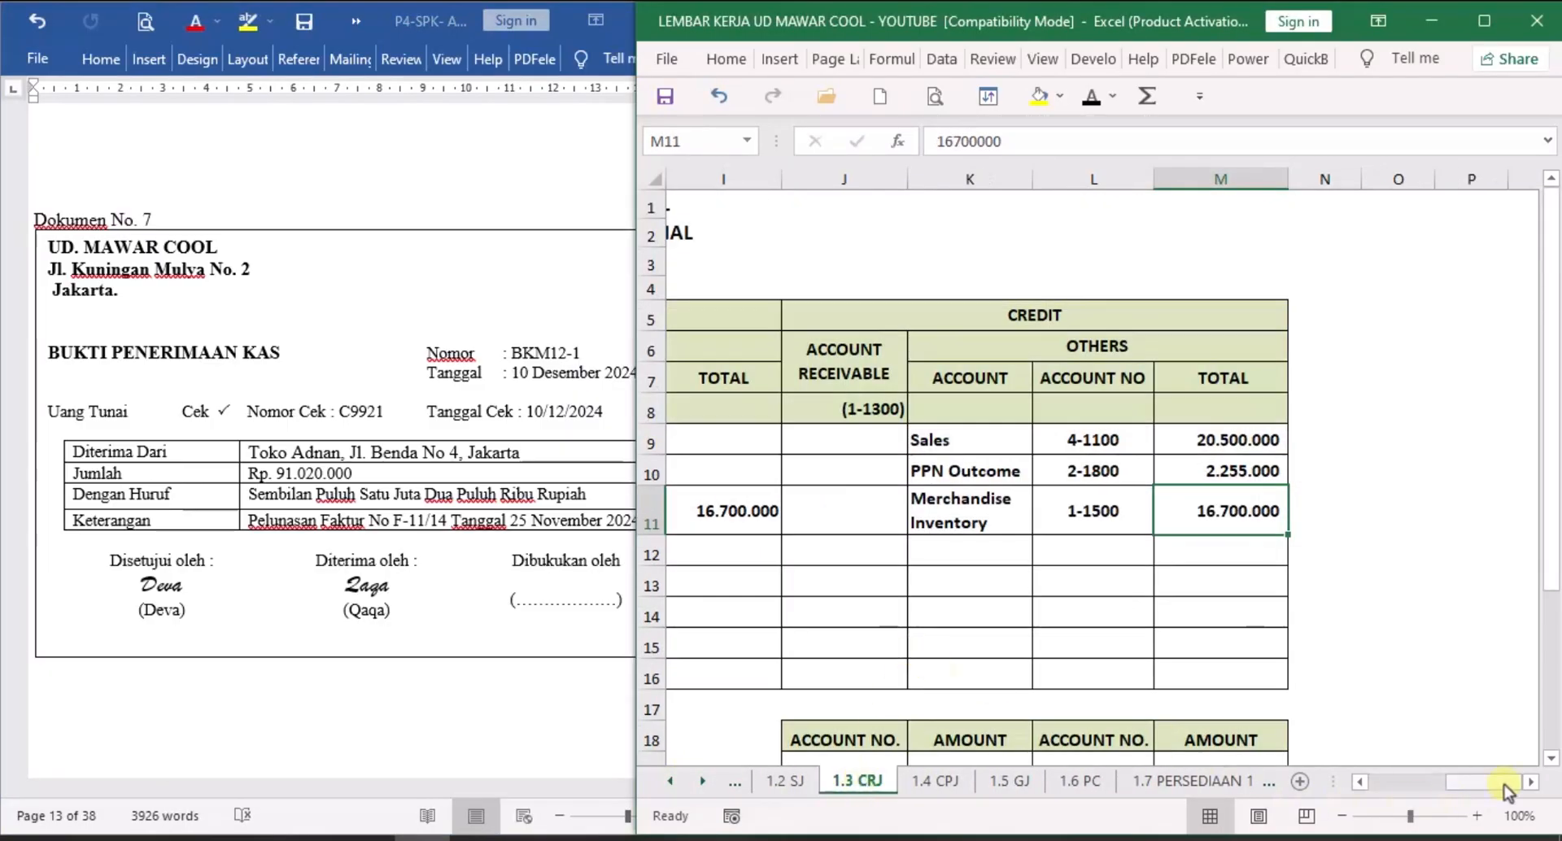
{"action": "left_click_drag", "start_coordinate": [1505, 785], "coordinate": [1426, 783]}
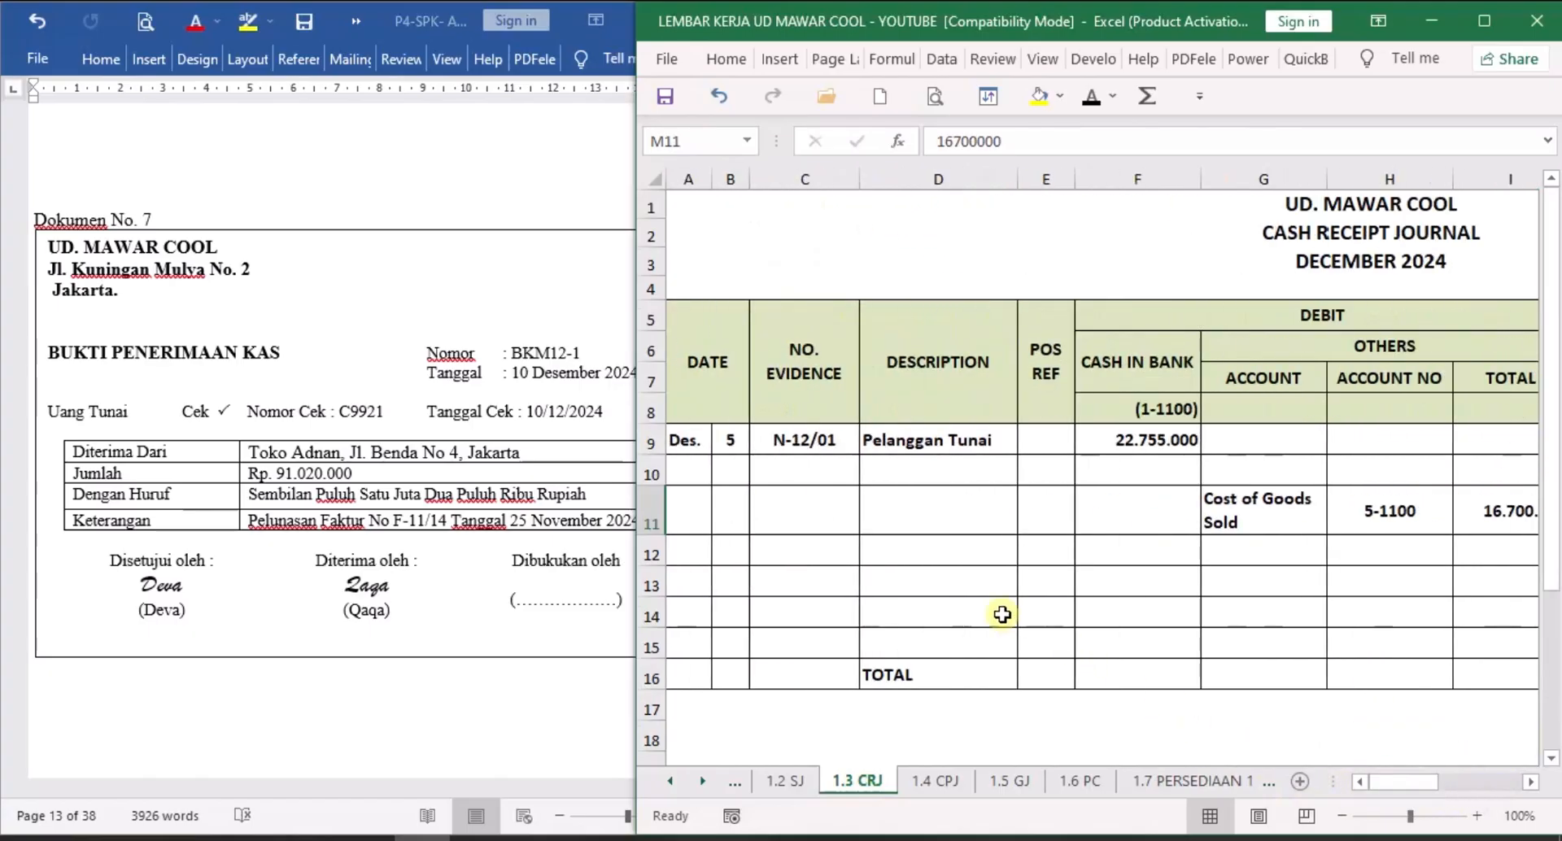
{"action": "left_click", "coordinate": [717, 547]}
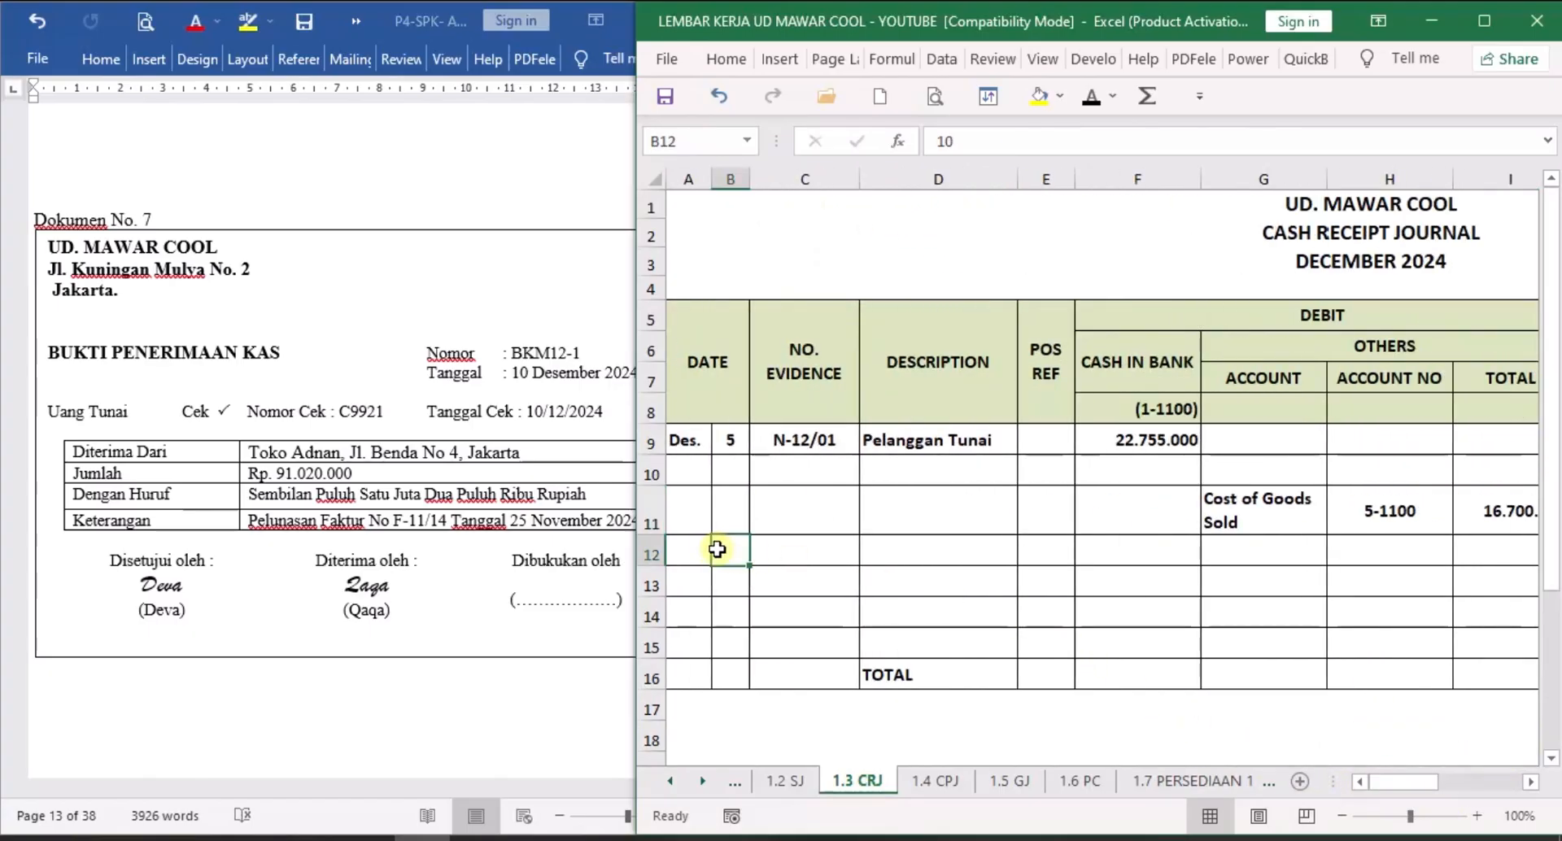
{"action": "left_click", "coordinate": [1091, 96]}
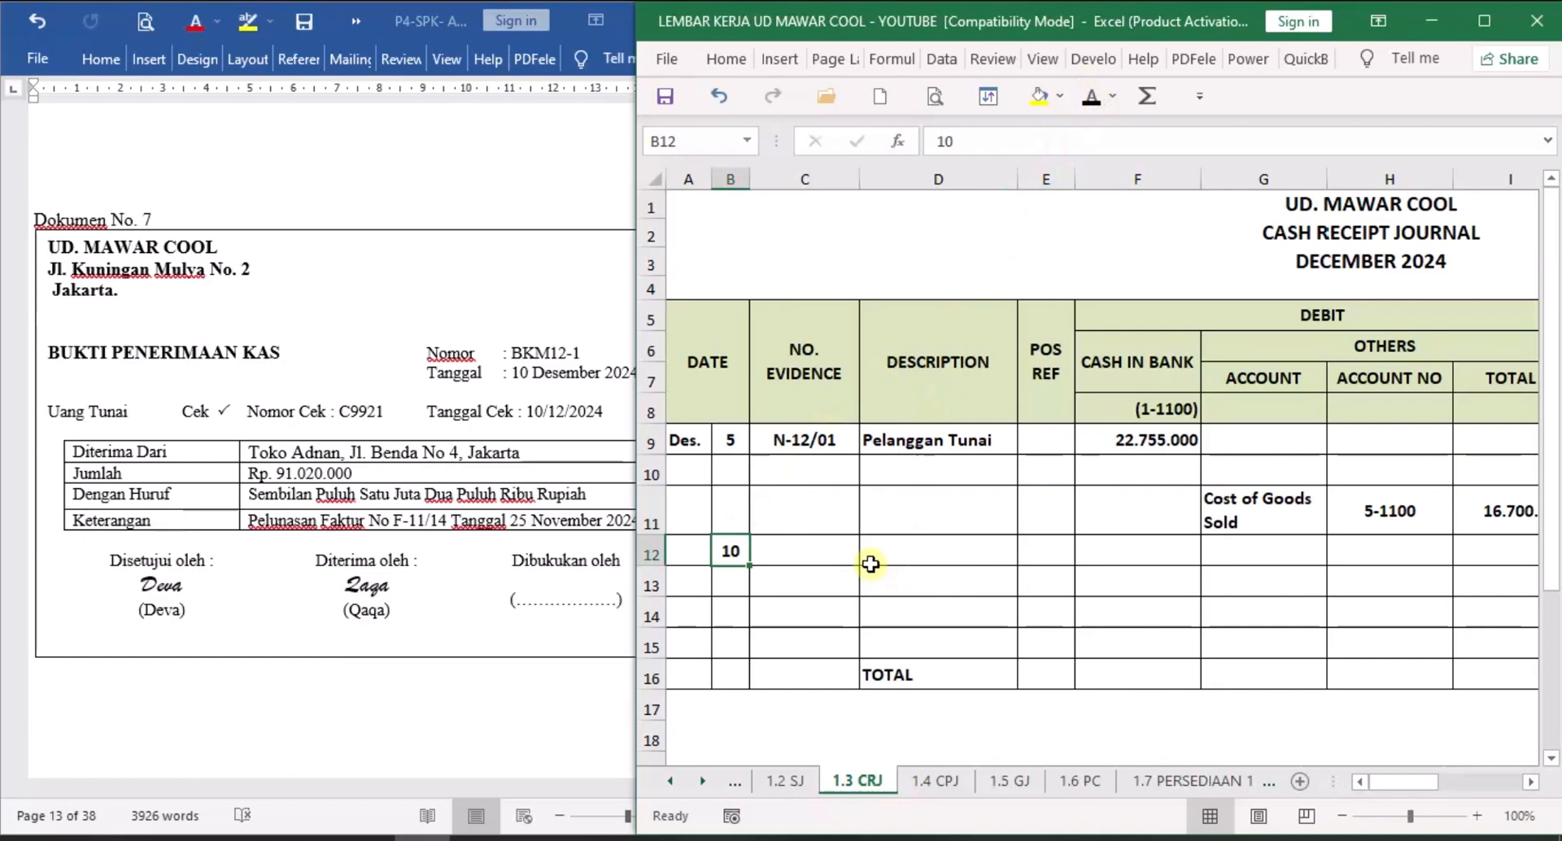
Reveal row 12's evidence number BKM12-1 and description "Toko Adnan" with black text in the cash receipt journal.
{"action": "left_click", "coordinate": [847, 553]}
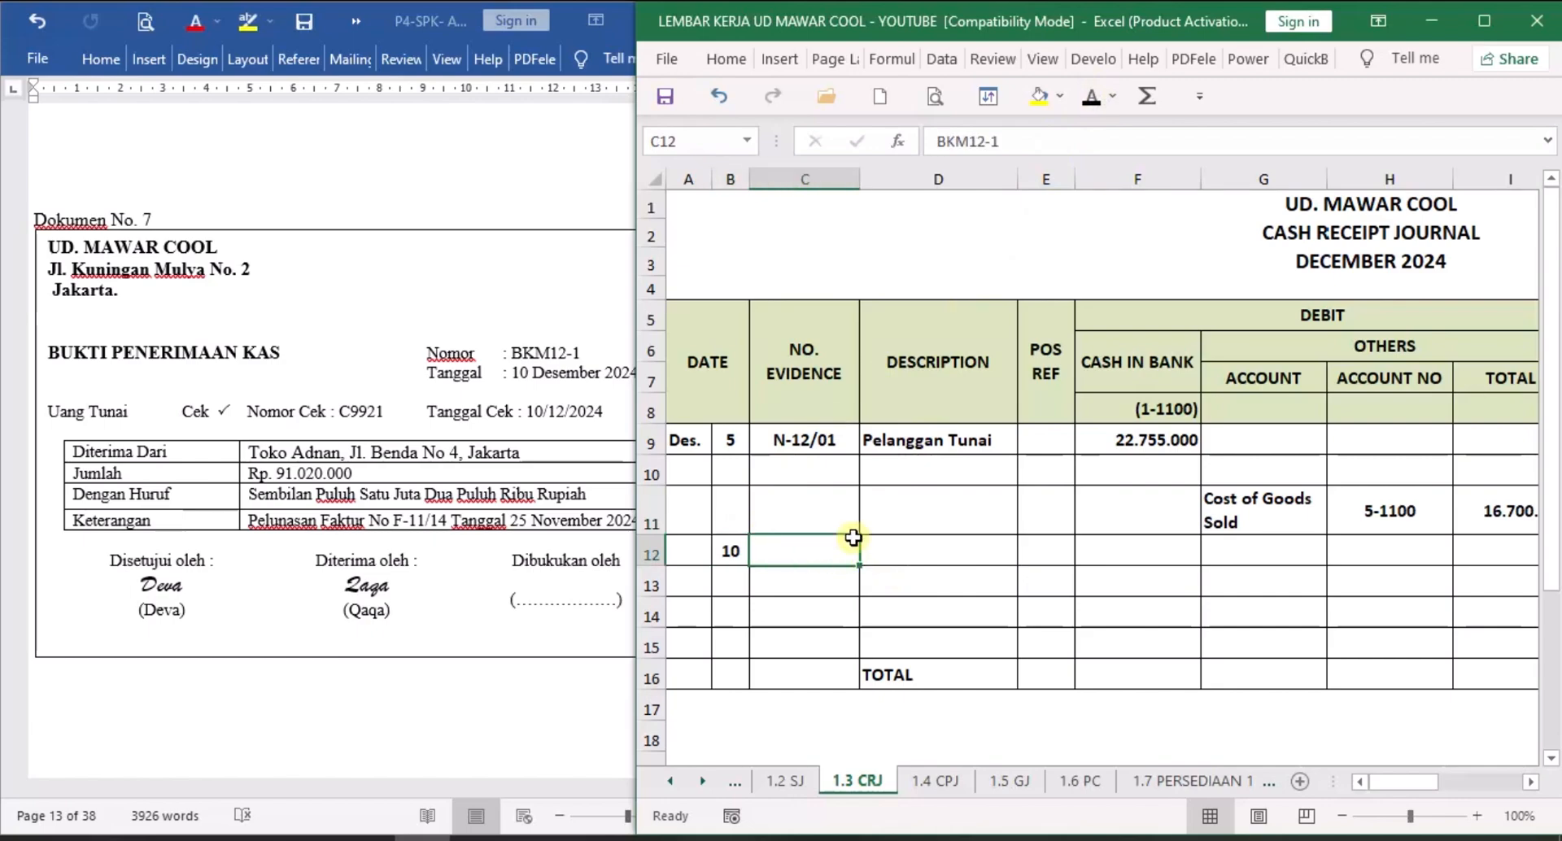
{"action": "left_click", "coordinate": [1091, 96]}
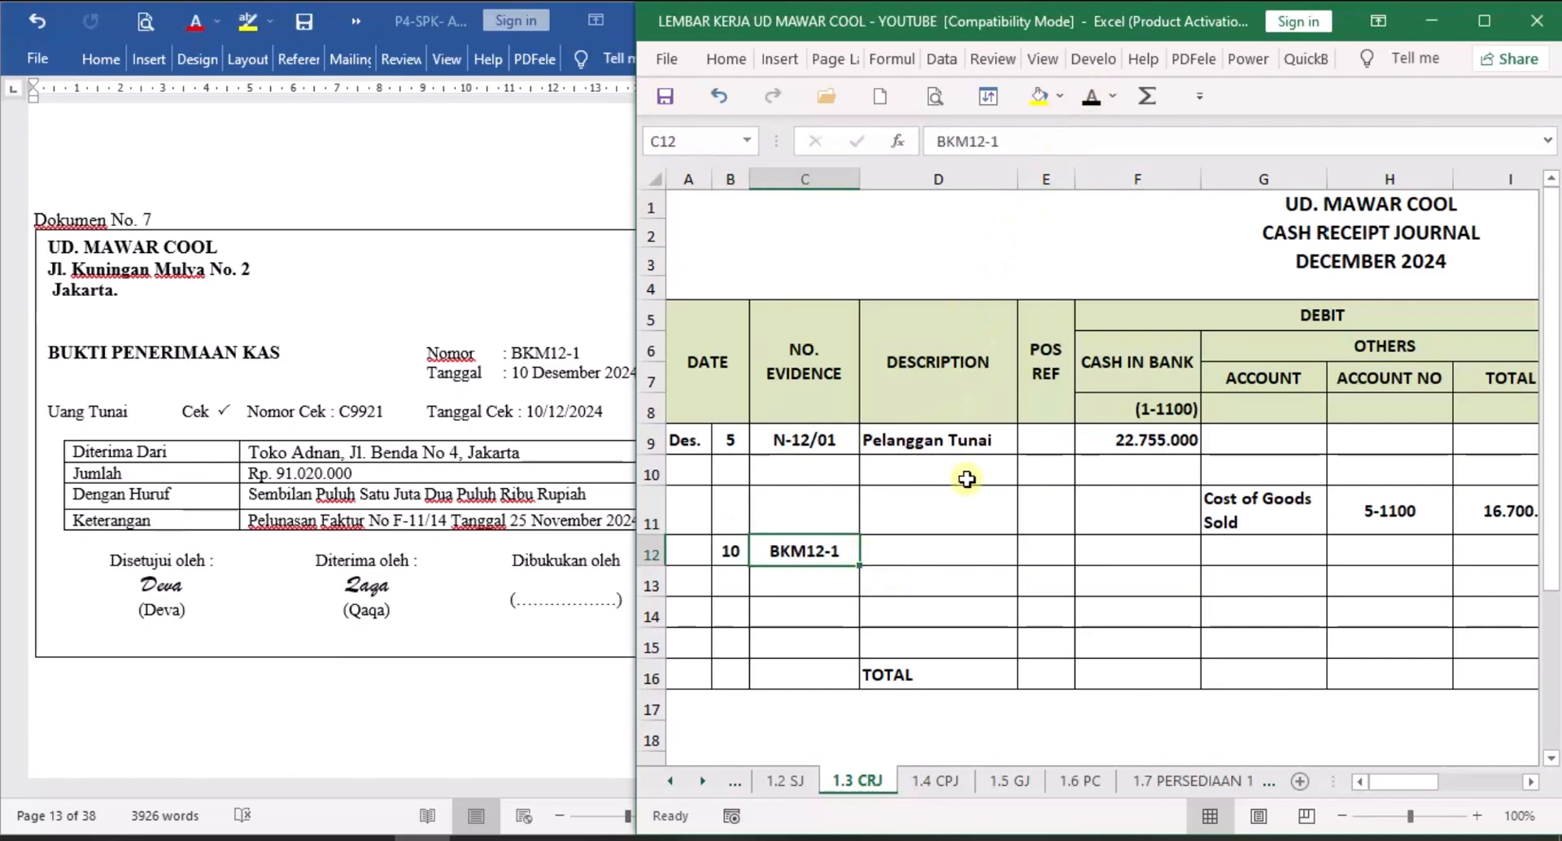
{"action": "left_click", "coordinate": [964, 551]}
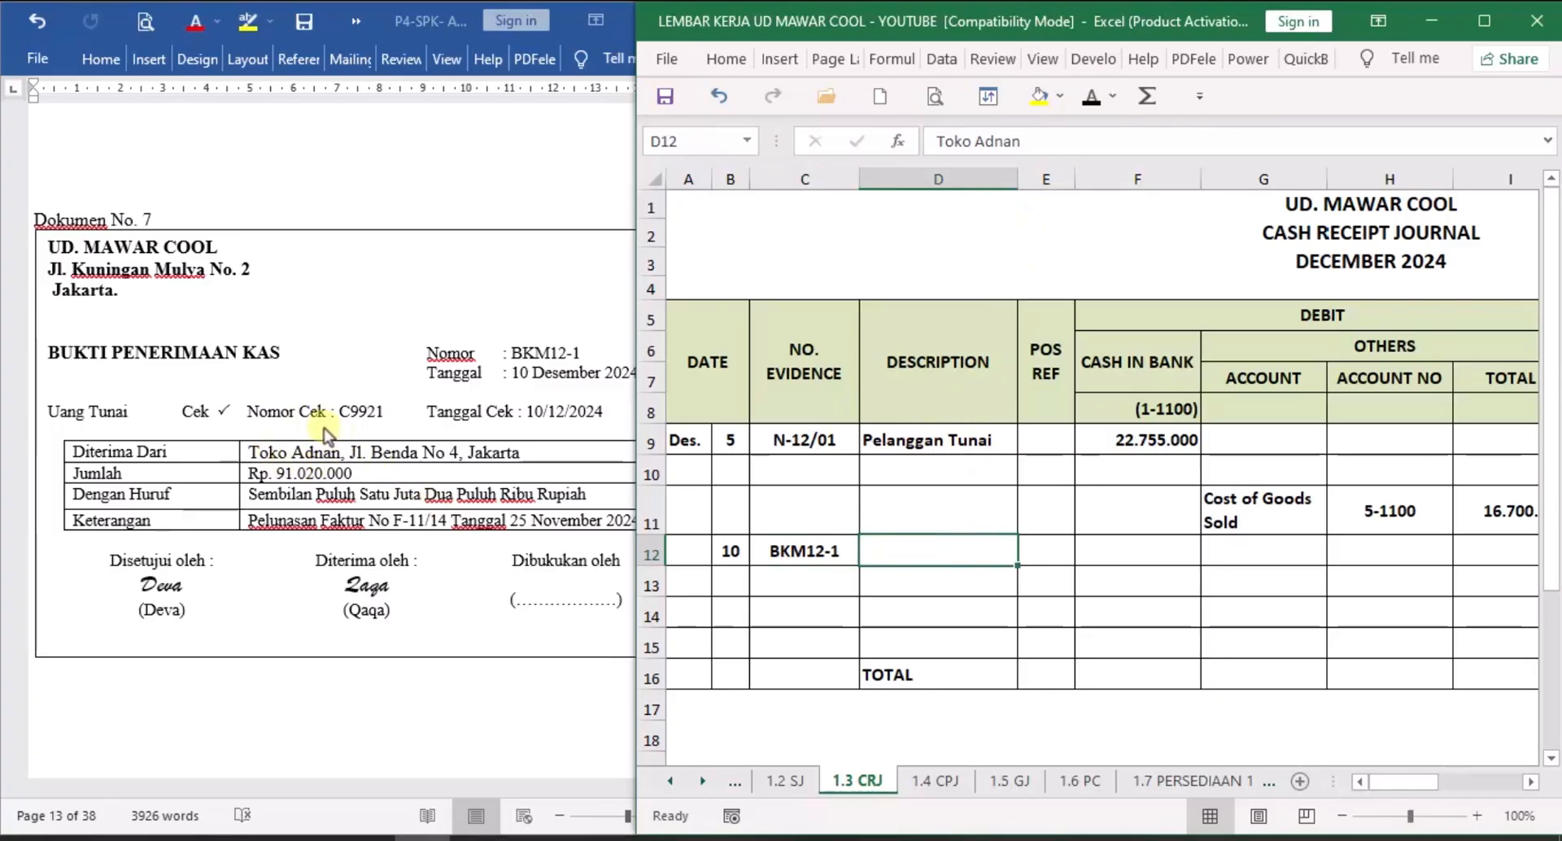
{"action": "left_click", "coordinate": [1092, 96]}
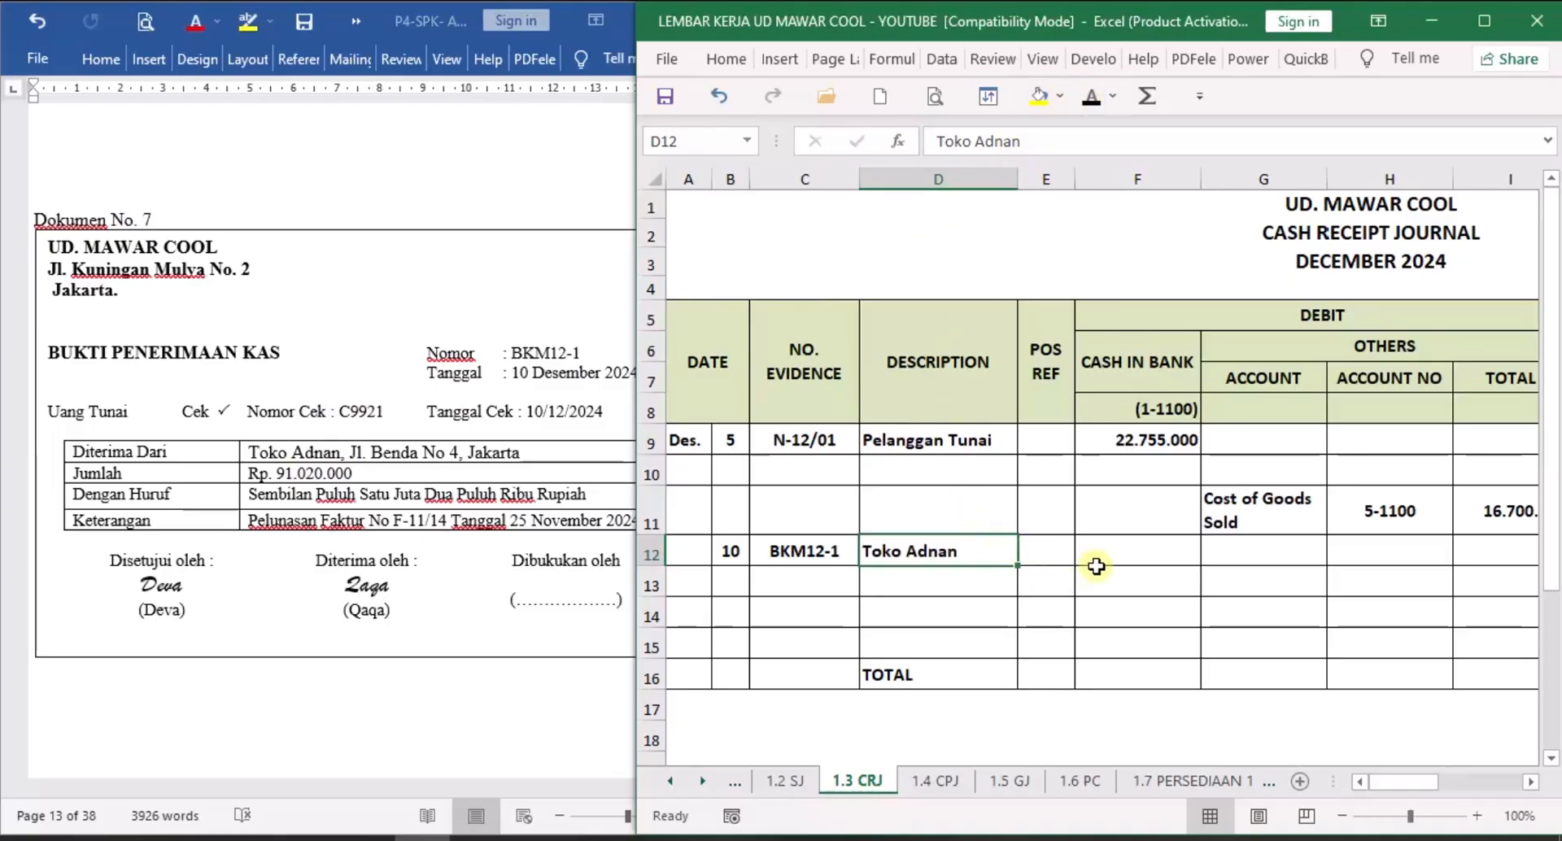
Color row 12's CASH IN BANK debit 91.020.000 and ACCOUNT RECEIVABLE credit 91.020.000 black in the cash receipt journal.
{"action": "left_click", "coordinate": [1151, 555]}
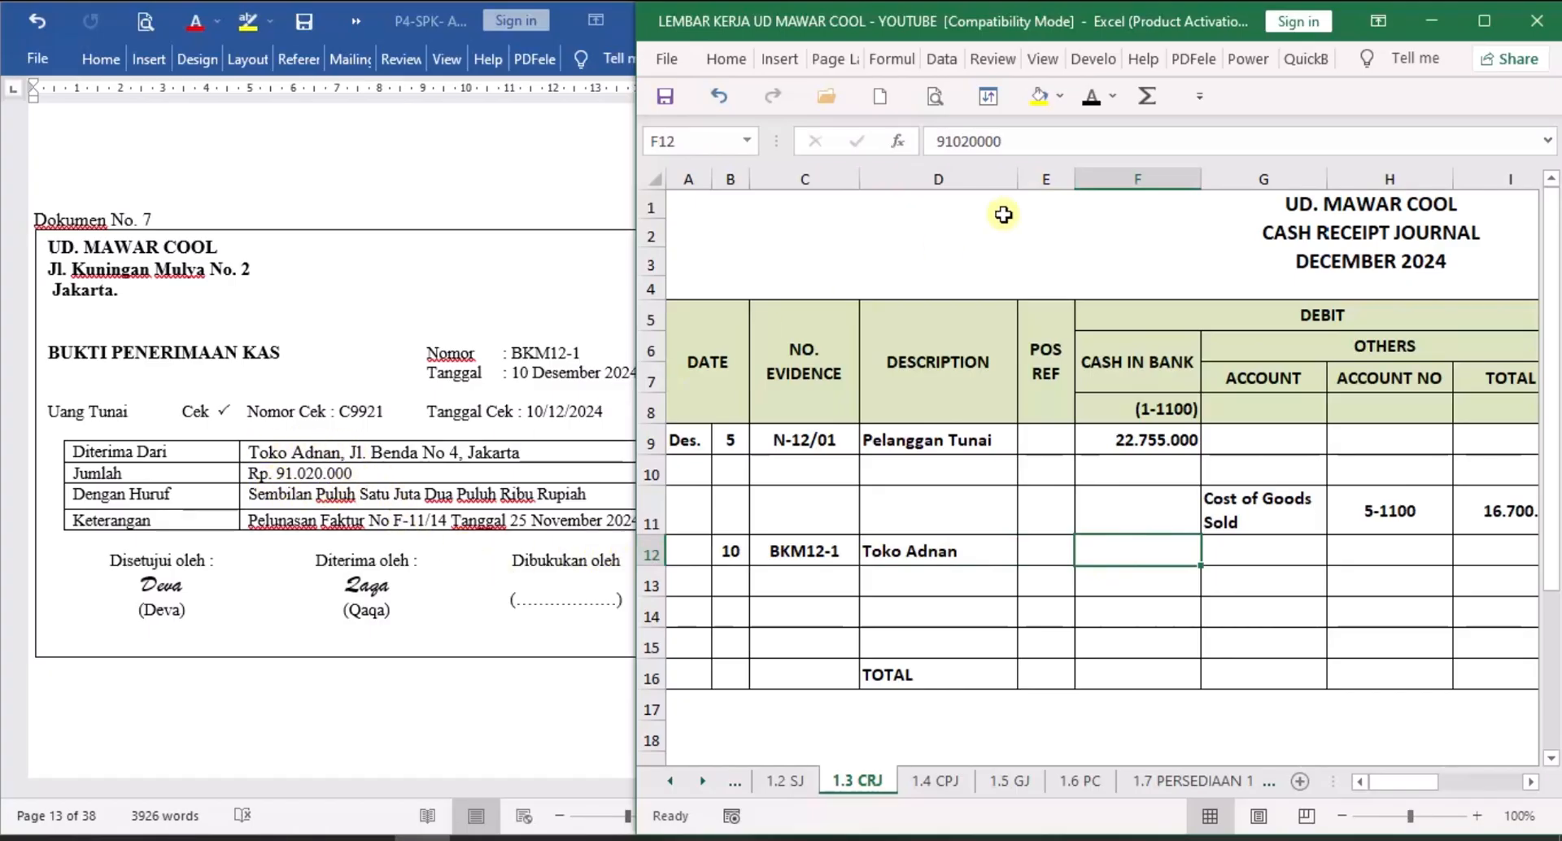
{"action": "left_click", "coordinate": [1091, 96]}
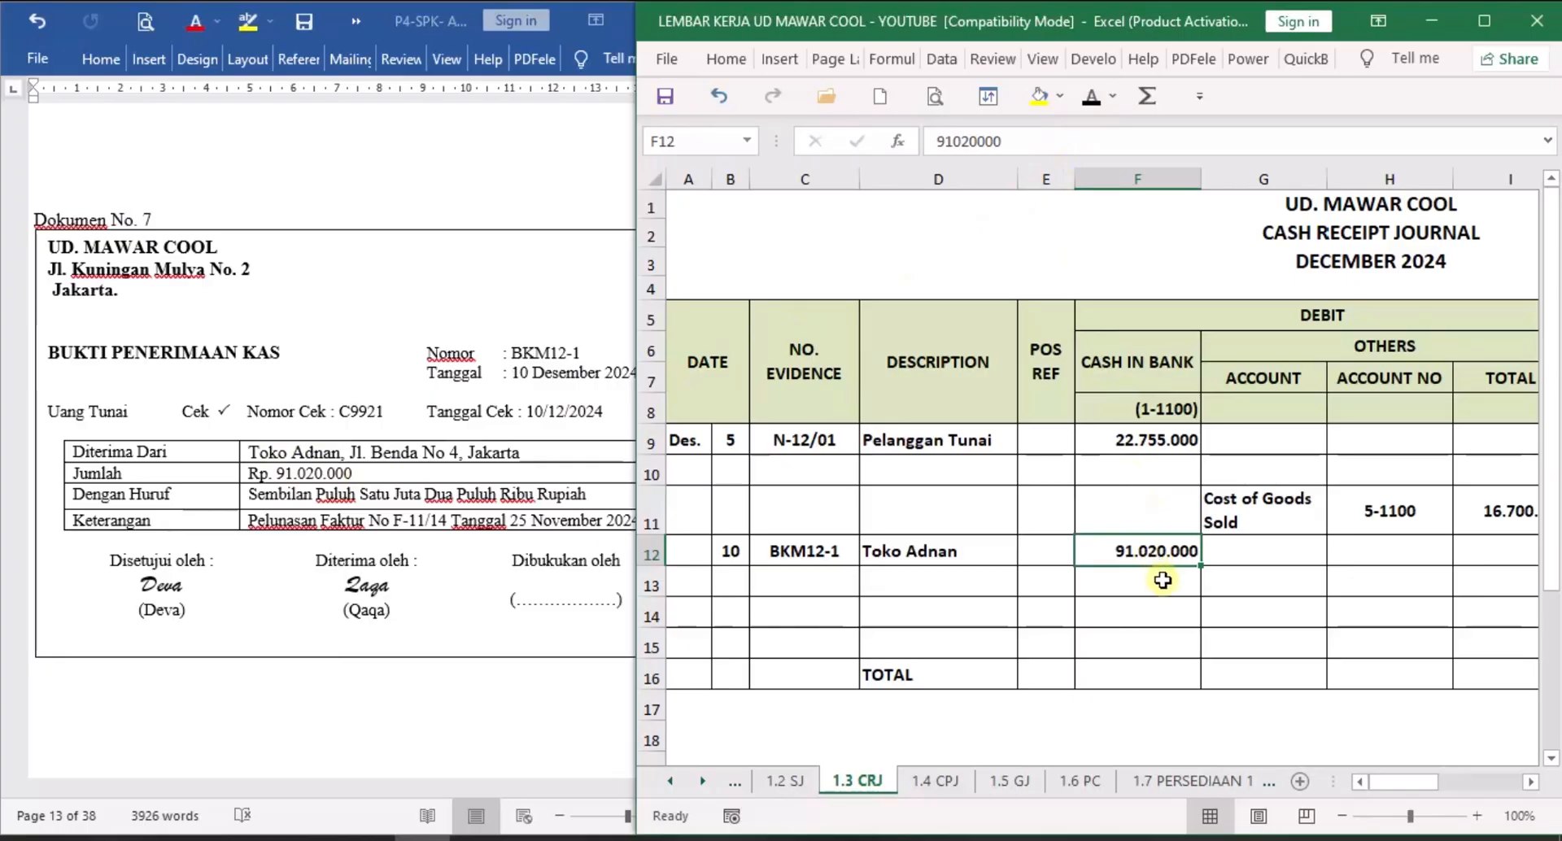
{"action": "left_click", "coordinate": [1531, 783]}
{"action": "left_click", "coordinate": [1531, 782]}
{"action": "left_click", "coordinate": [1531, 782]}
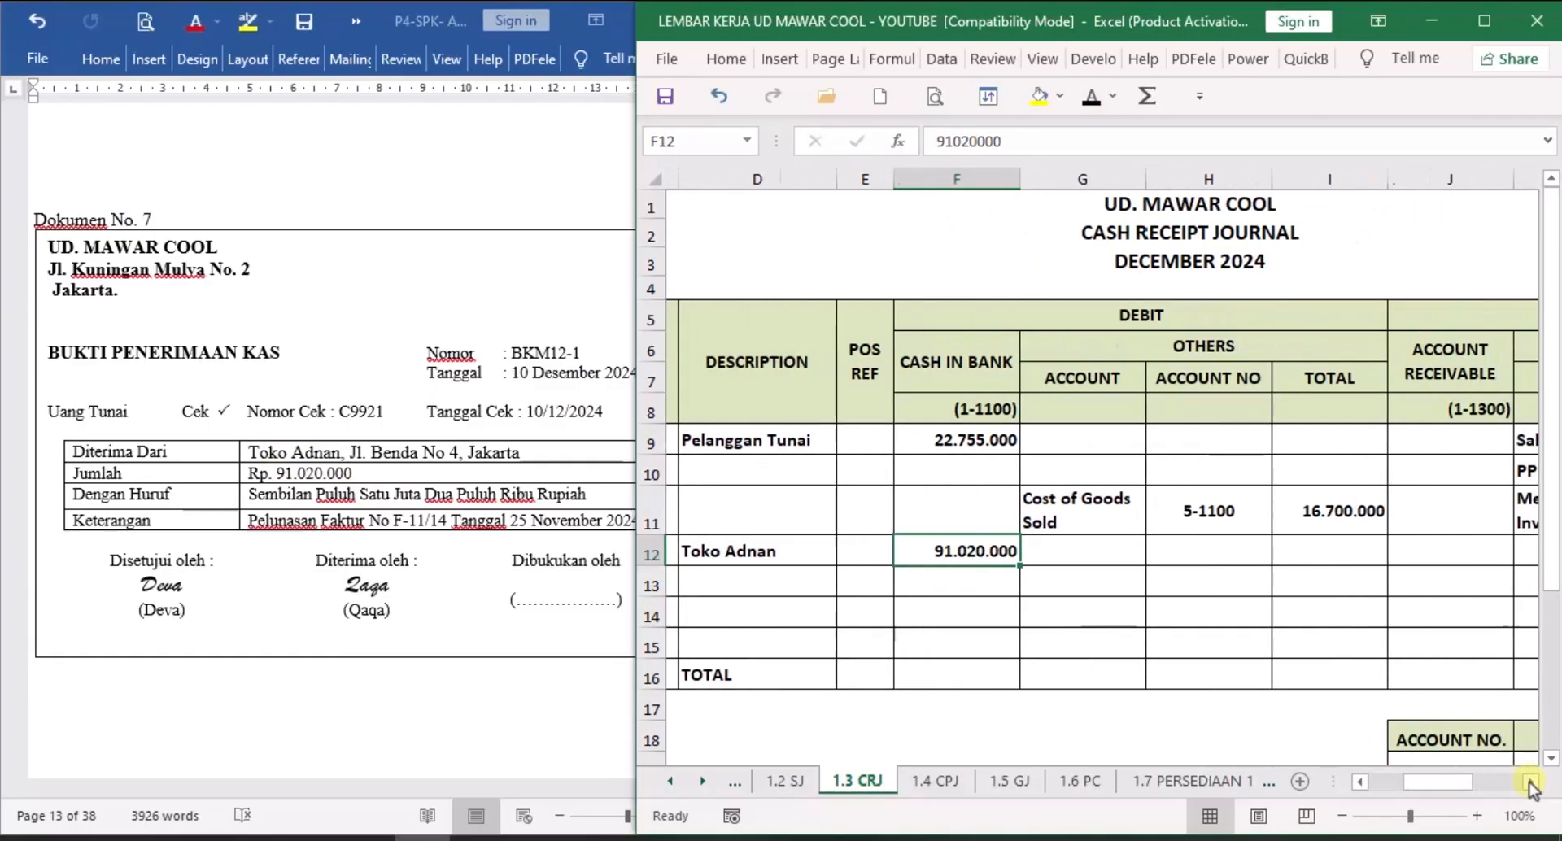
{"action": "left_click", "coordinate": [1531, 782]}
{"action": "left_click", "coordinate": [1531, 782]}
{"action": "left_click", "coordinate": [1531, 782]}
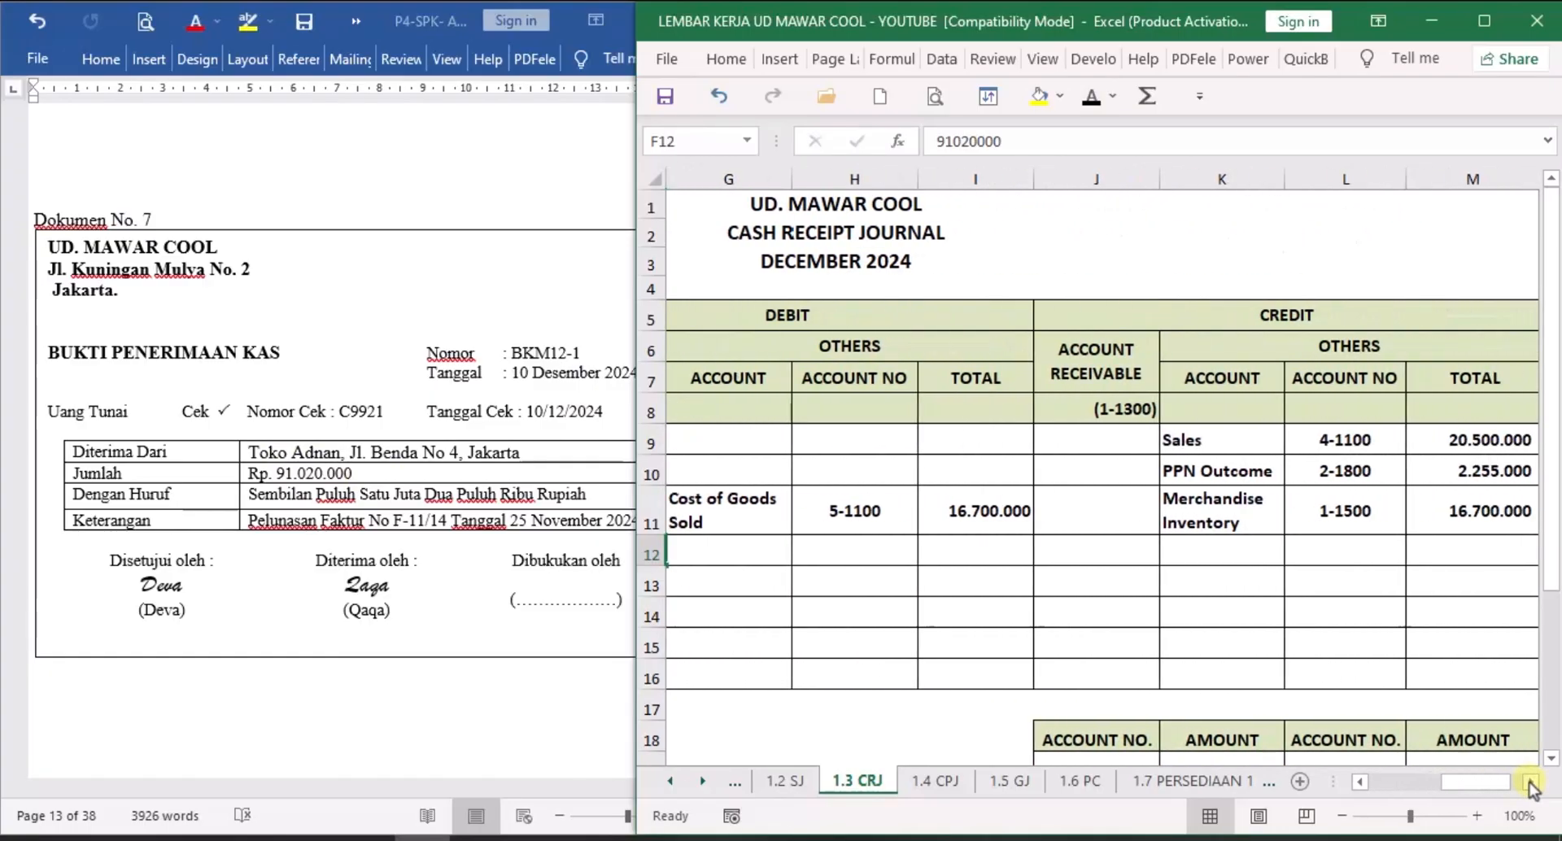
{"action": "left_click", "coordinate": [1116, 553]}
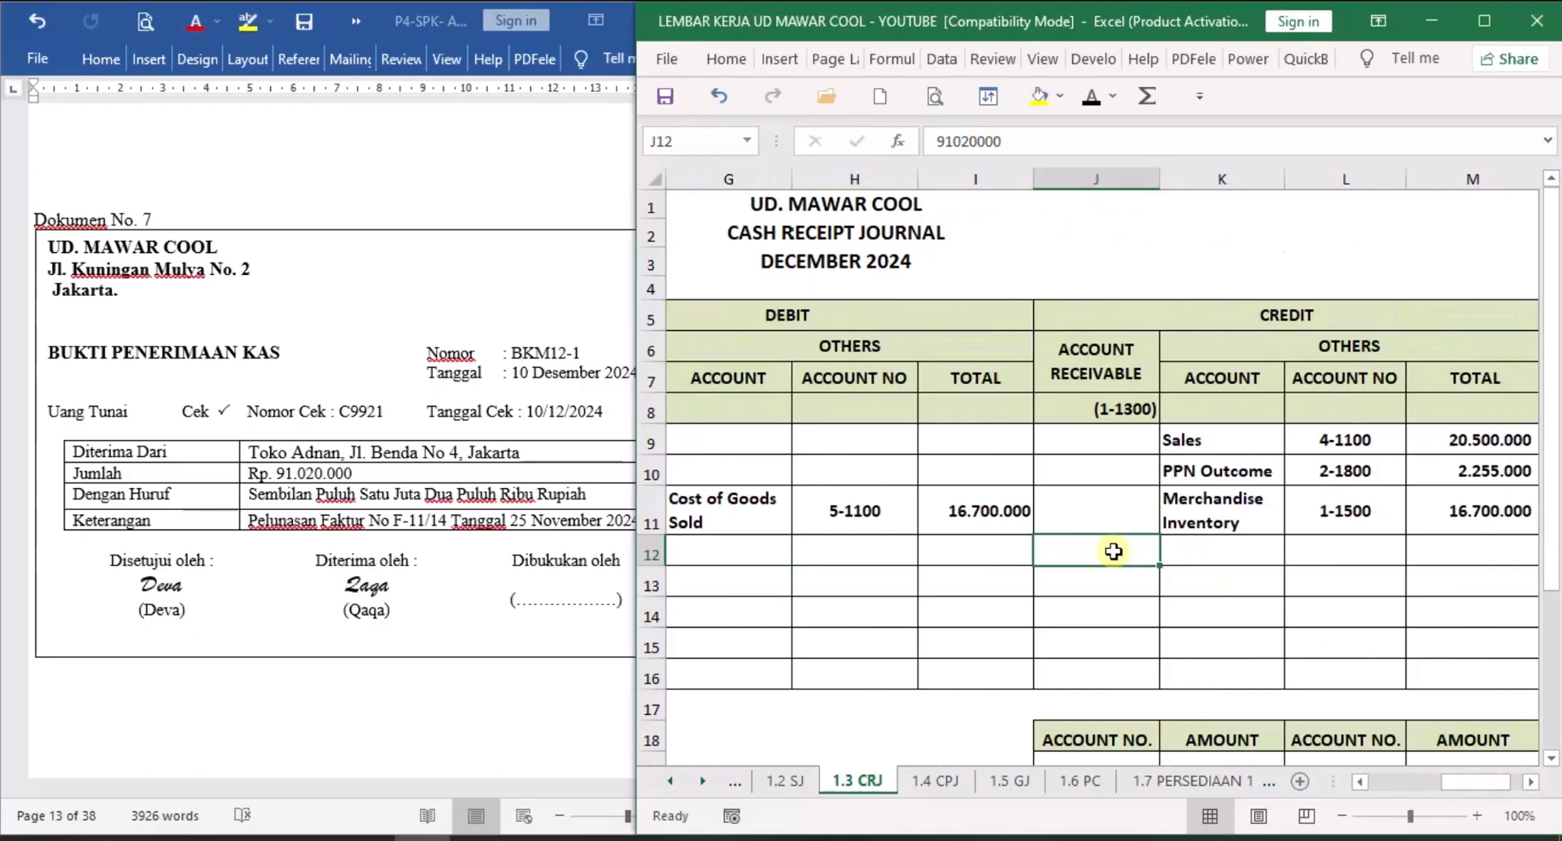
{"action": "left_click", "coordinate": [1087, 97]}
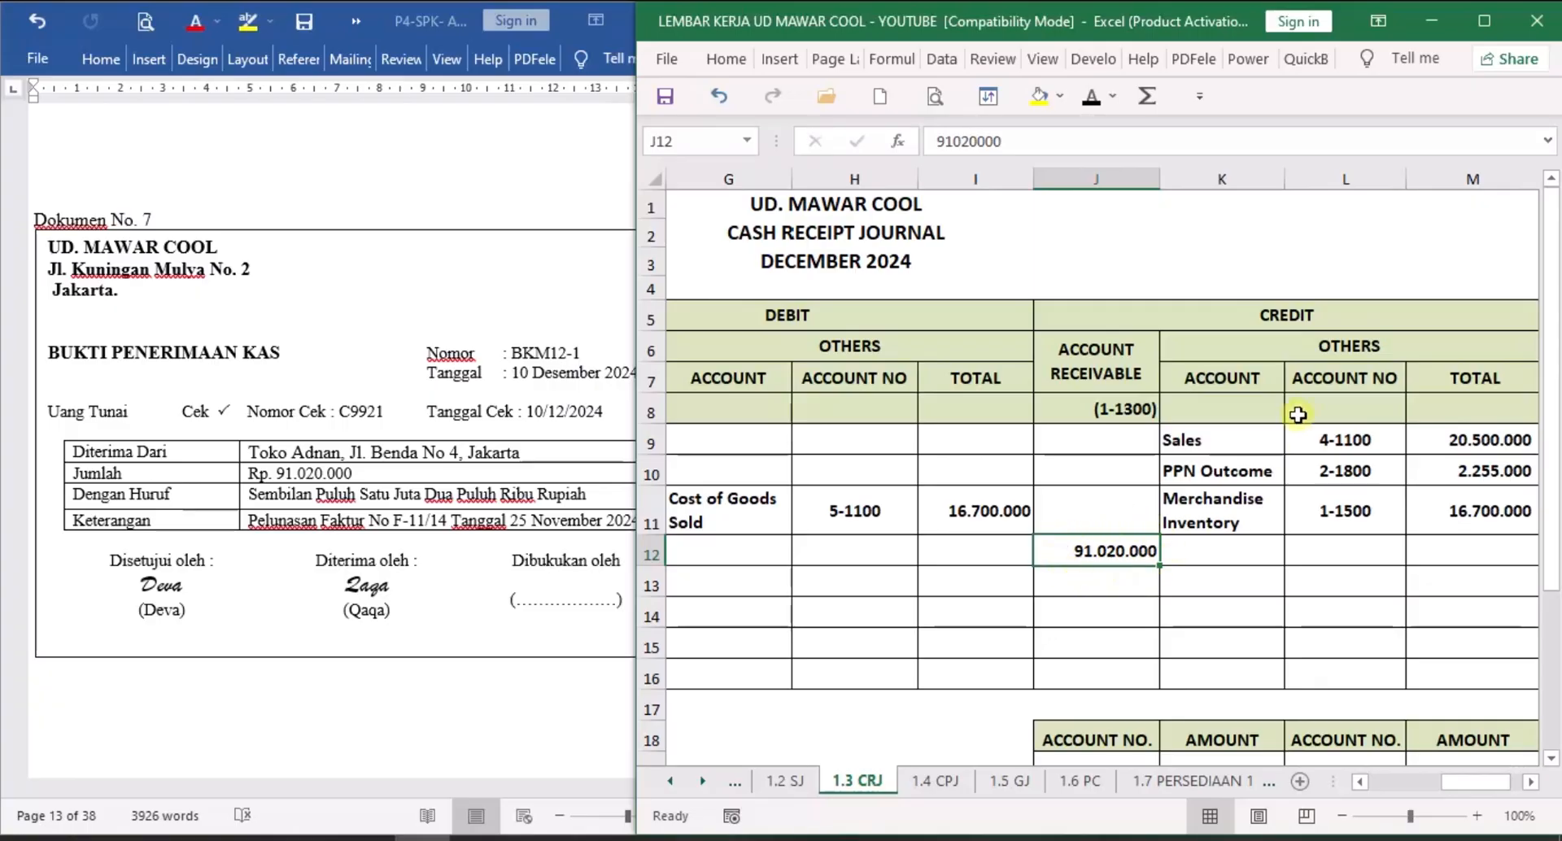
Reveal the POS REF mark V for Toko Adnan in row 12 of the cash receipt journal with black text.
{"action": "left_click", "coordinate": [1360, 782]}
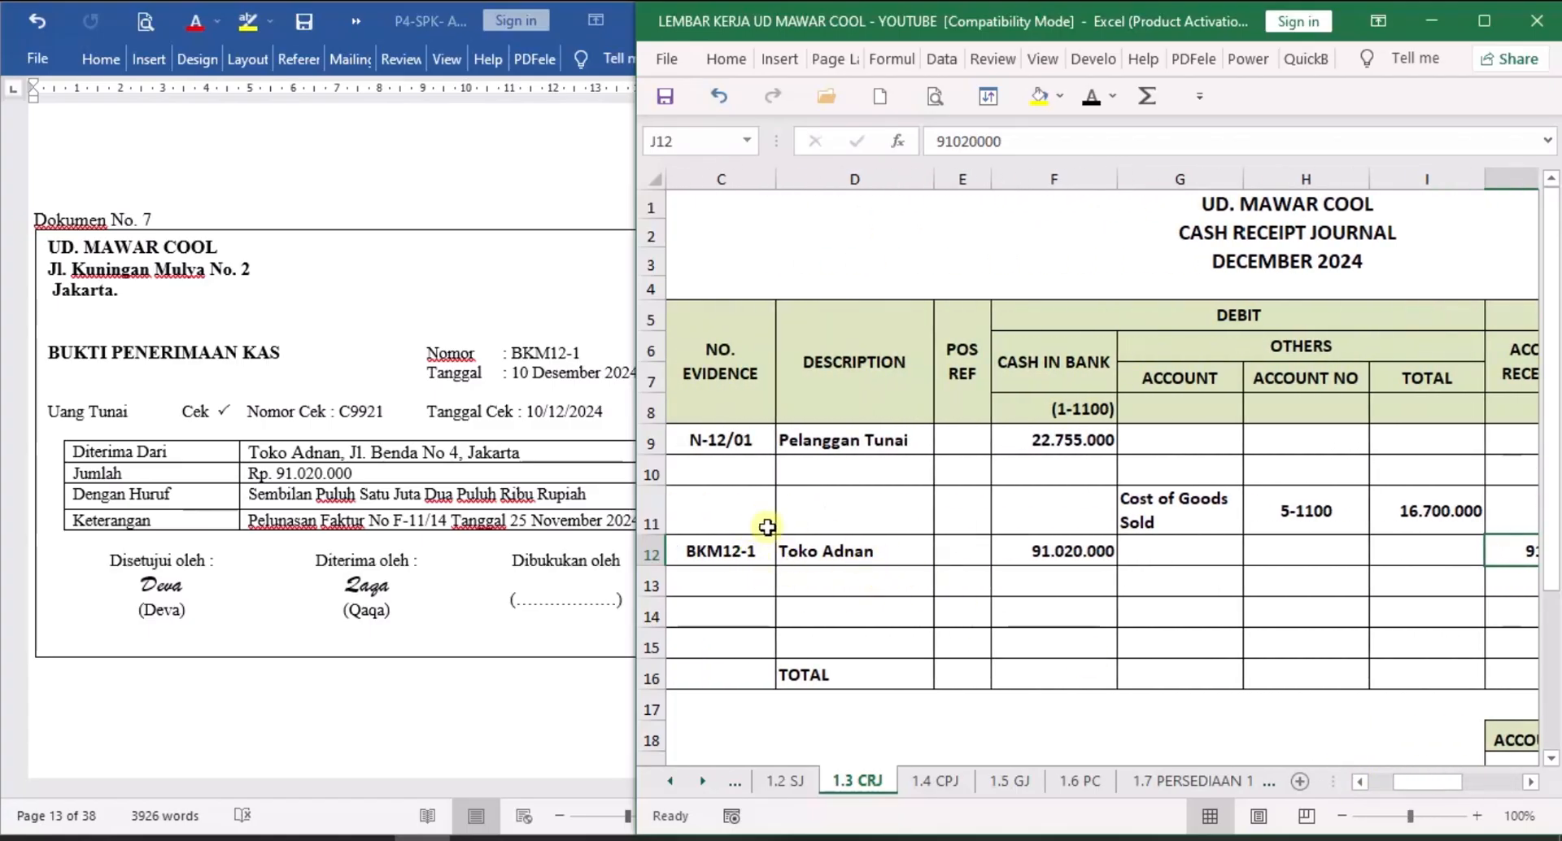
{"action": "left_click", "coordinate": [961, 550]}
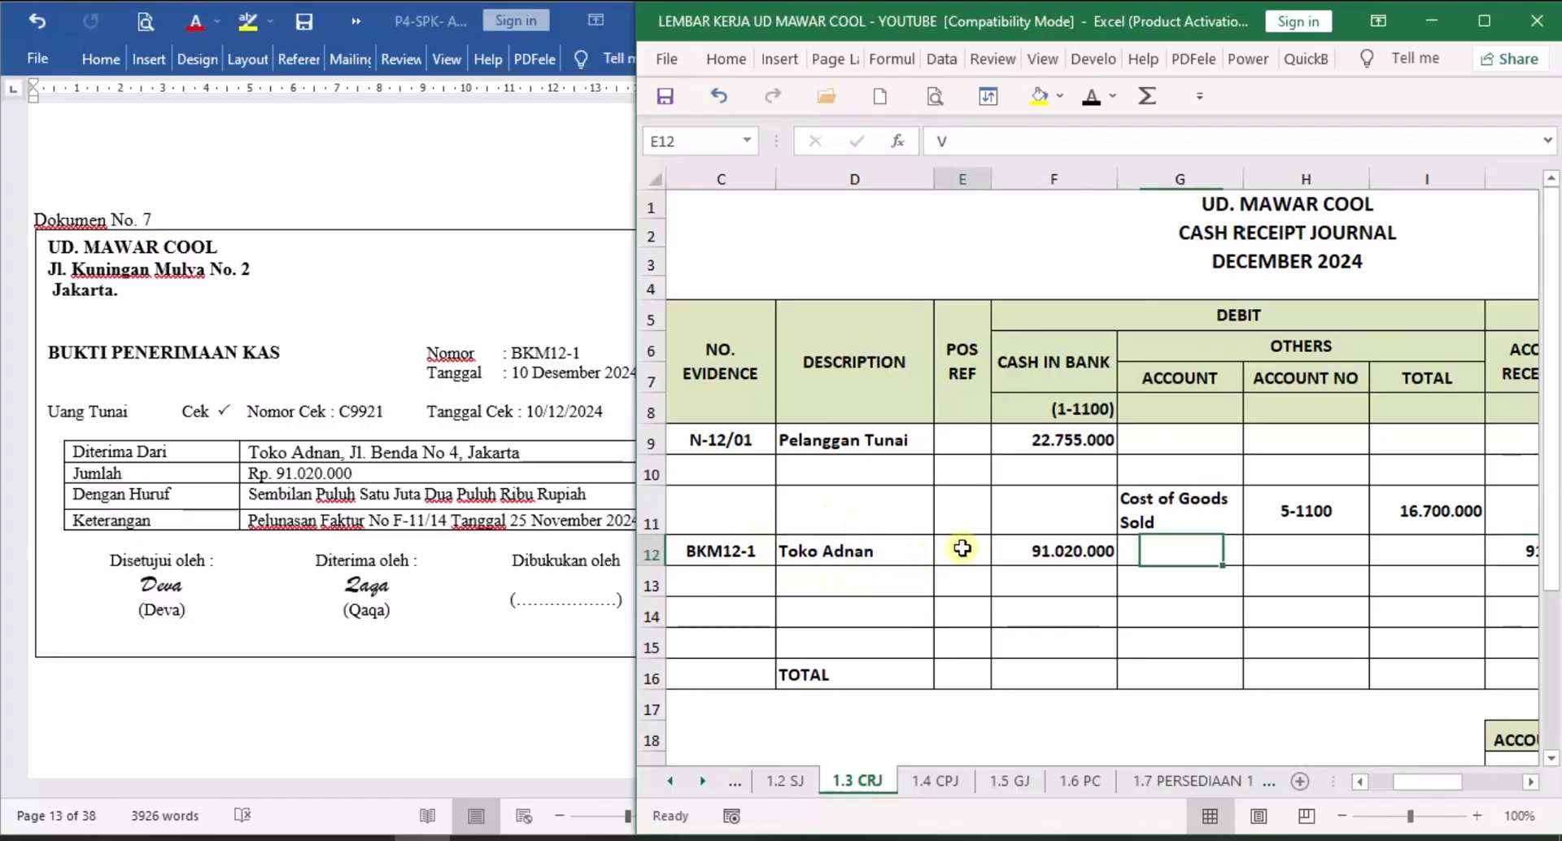
{"action": "left_click", "coordinate": [1092, 96]}
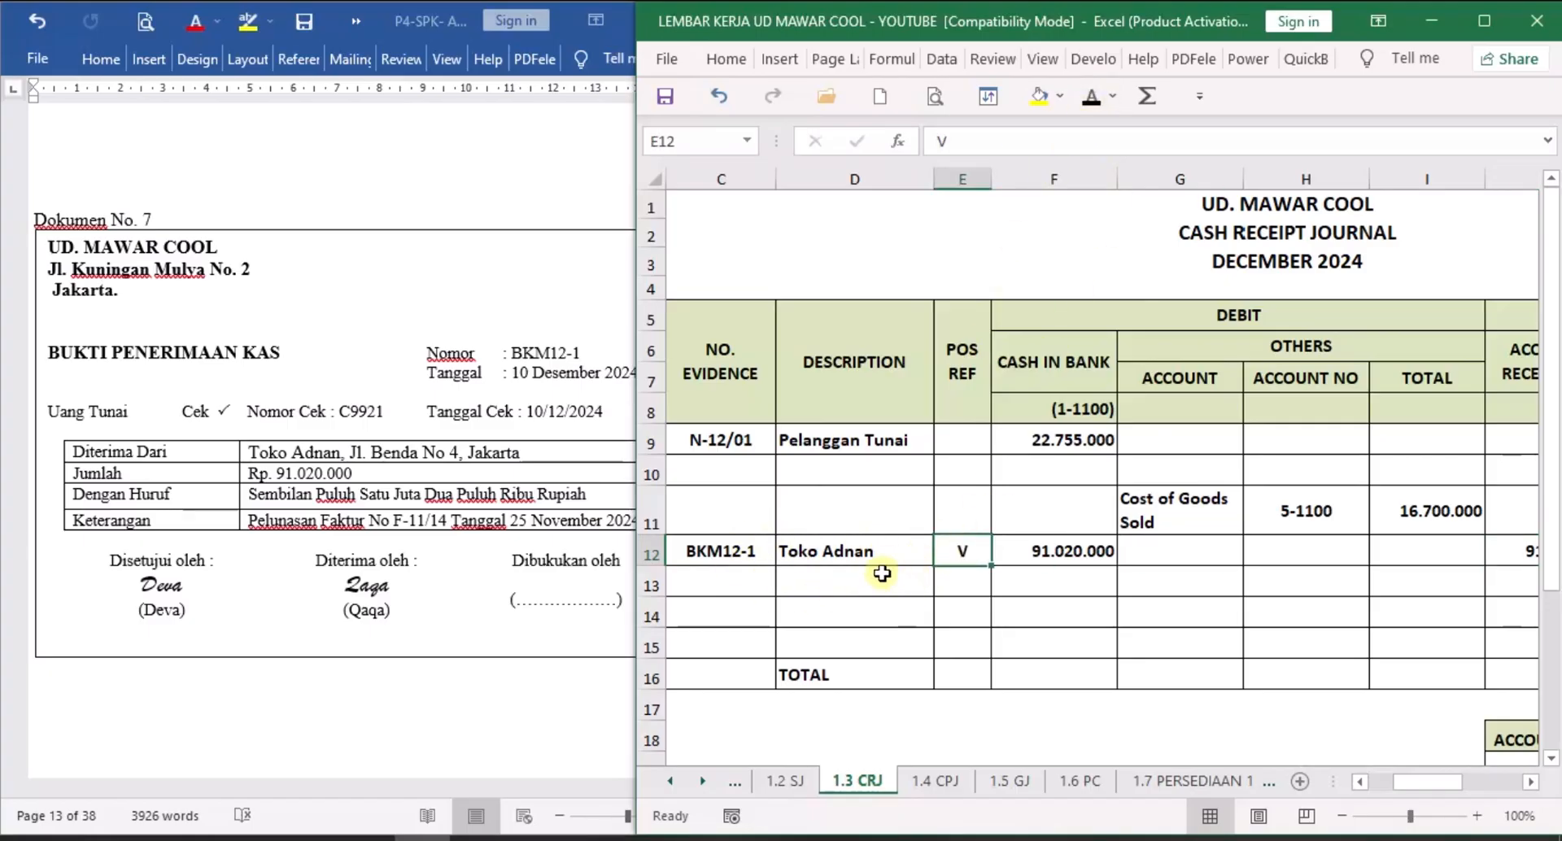
On sheet 2.5 SLAR, reveal the date 10 in row 10 of Toko Adnan's receivable ledger with black text.
{"action": "left_click", "coordinate": [704, 781]}
{"action": "left_click", "coordinate": [704, 781]}
{"action": "left_click", "coordinate": [704, 781]}
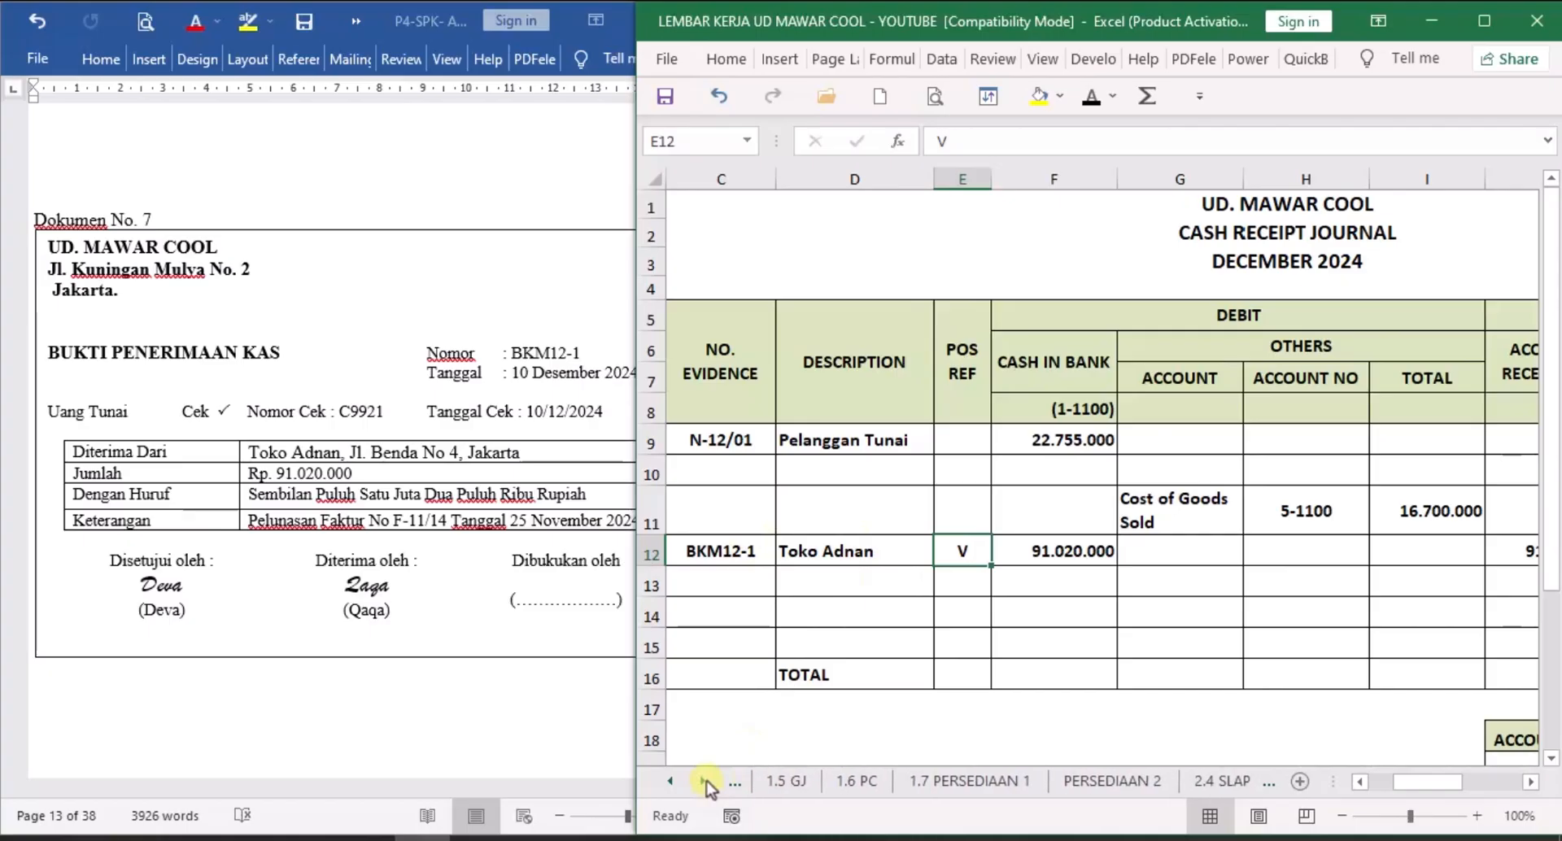
{"action": "left_click", "coordinate": [704, 781]}
{"action": "left_click", "coordinate": [704, 782]}
{"action": "left_click", "coordinate": [1166, 782]}
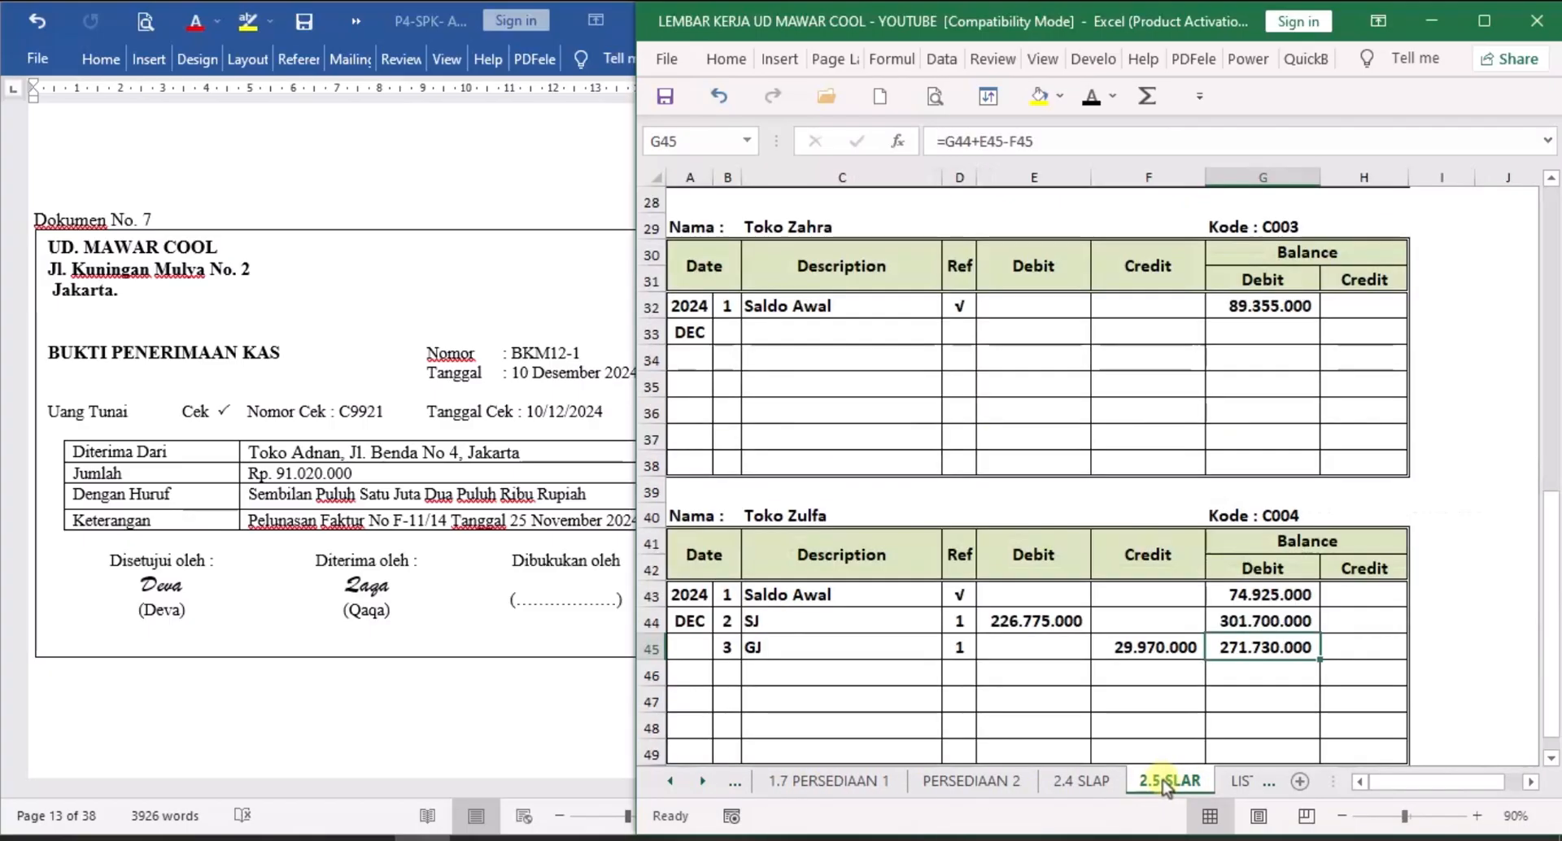
{"action": "scroll", "coordinate": [970, 616], "scroll_direction": "up", "scroll_amount": 6}
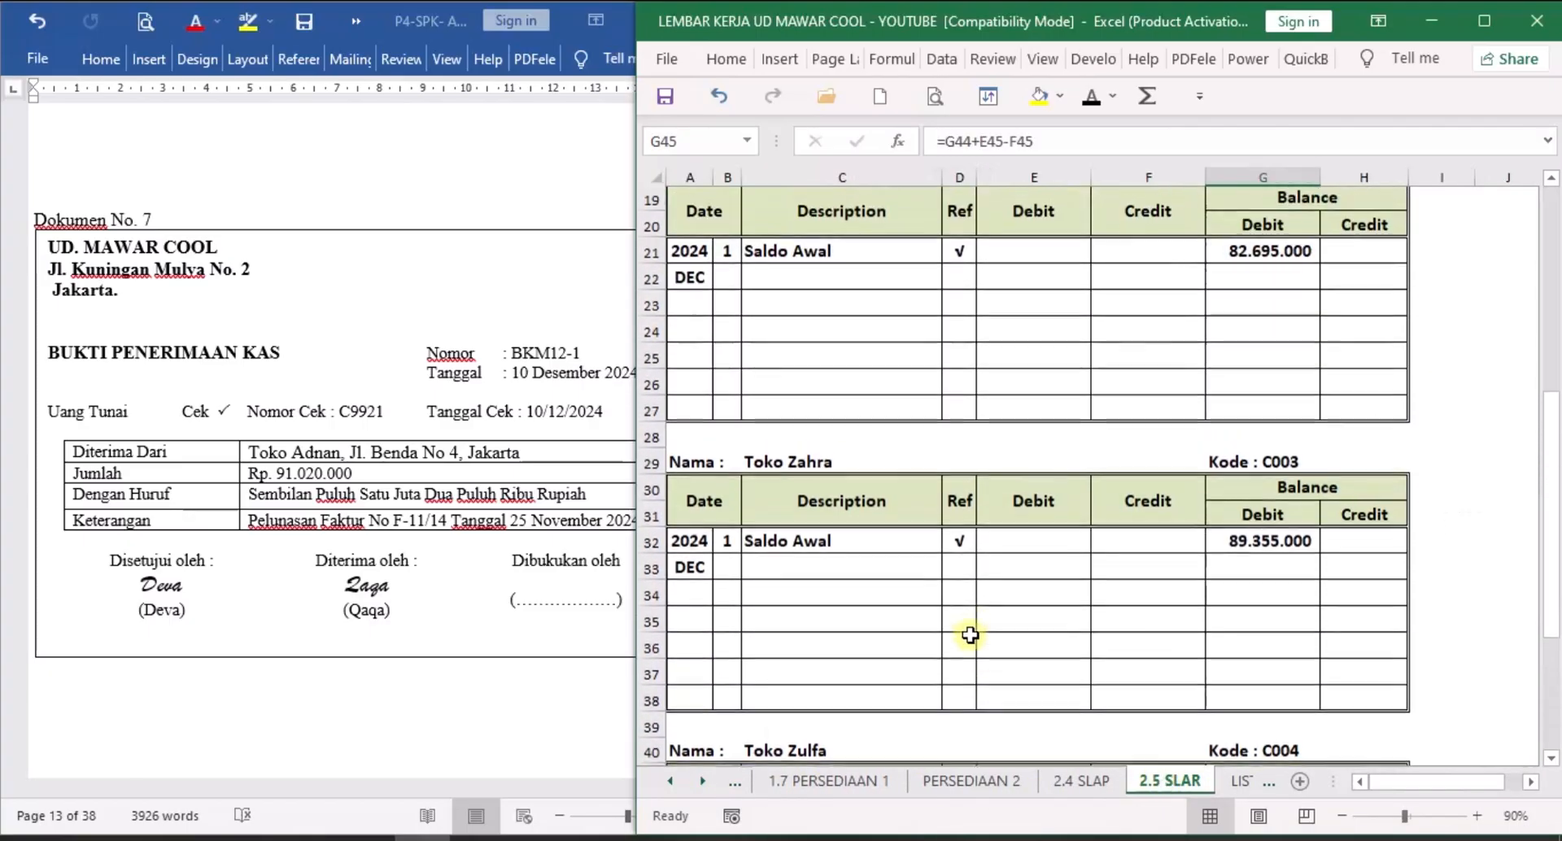
{"action": "scroll", "coordinate": [970, 616], "scroll_direction": "up", "scroll_amount": 3}
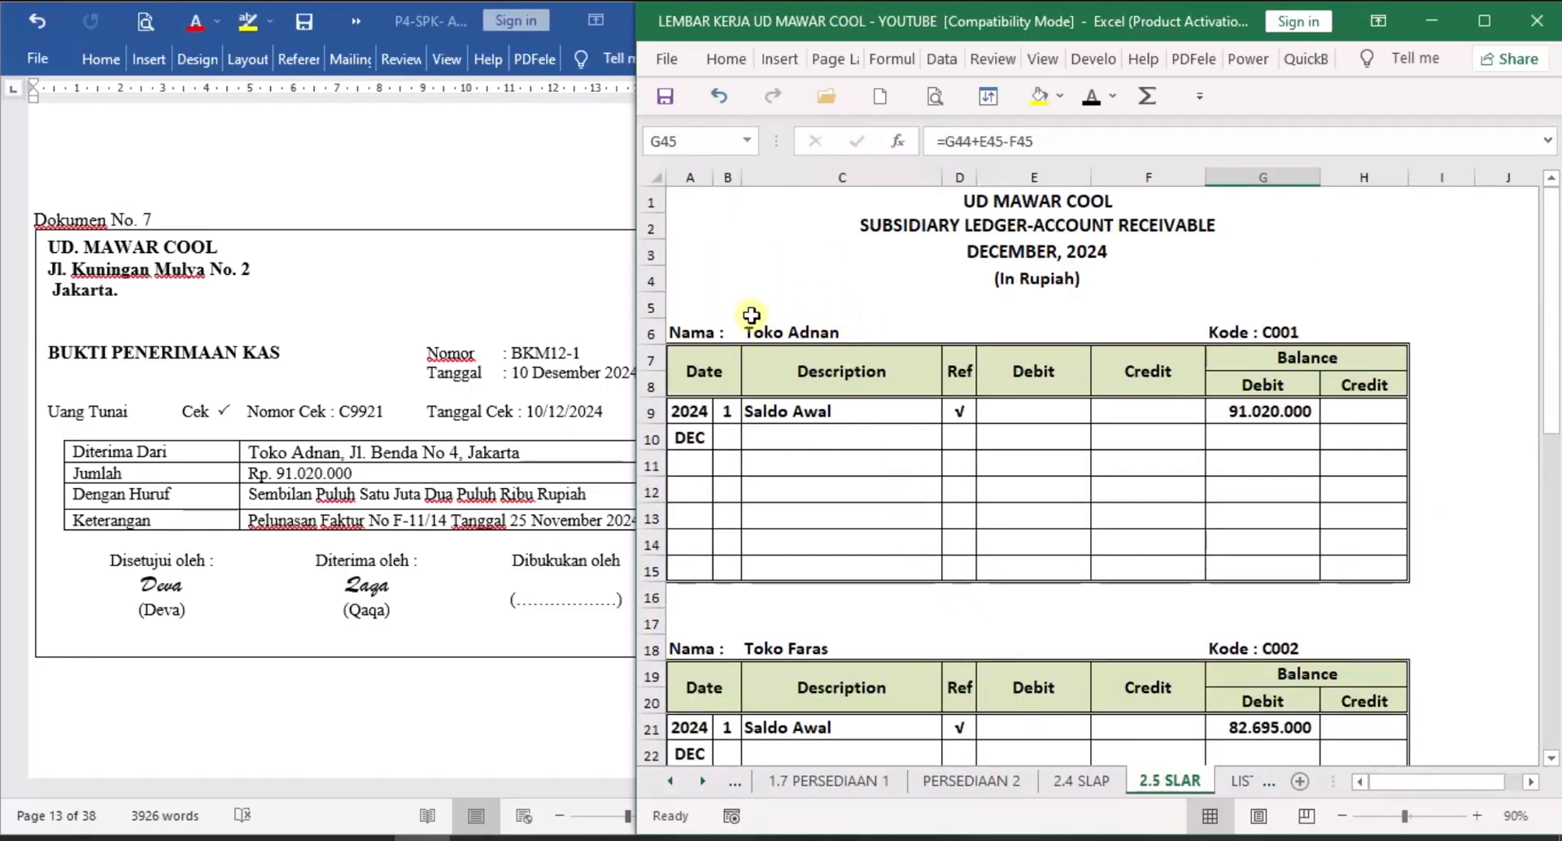
{"action": "left_click", "coordinate": [739, 440]}
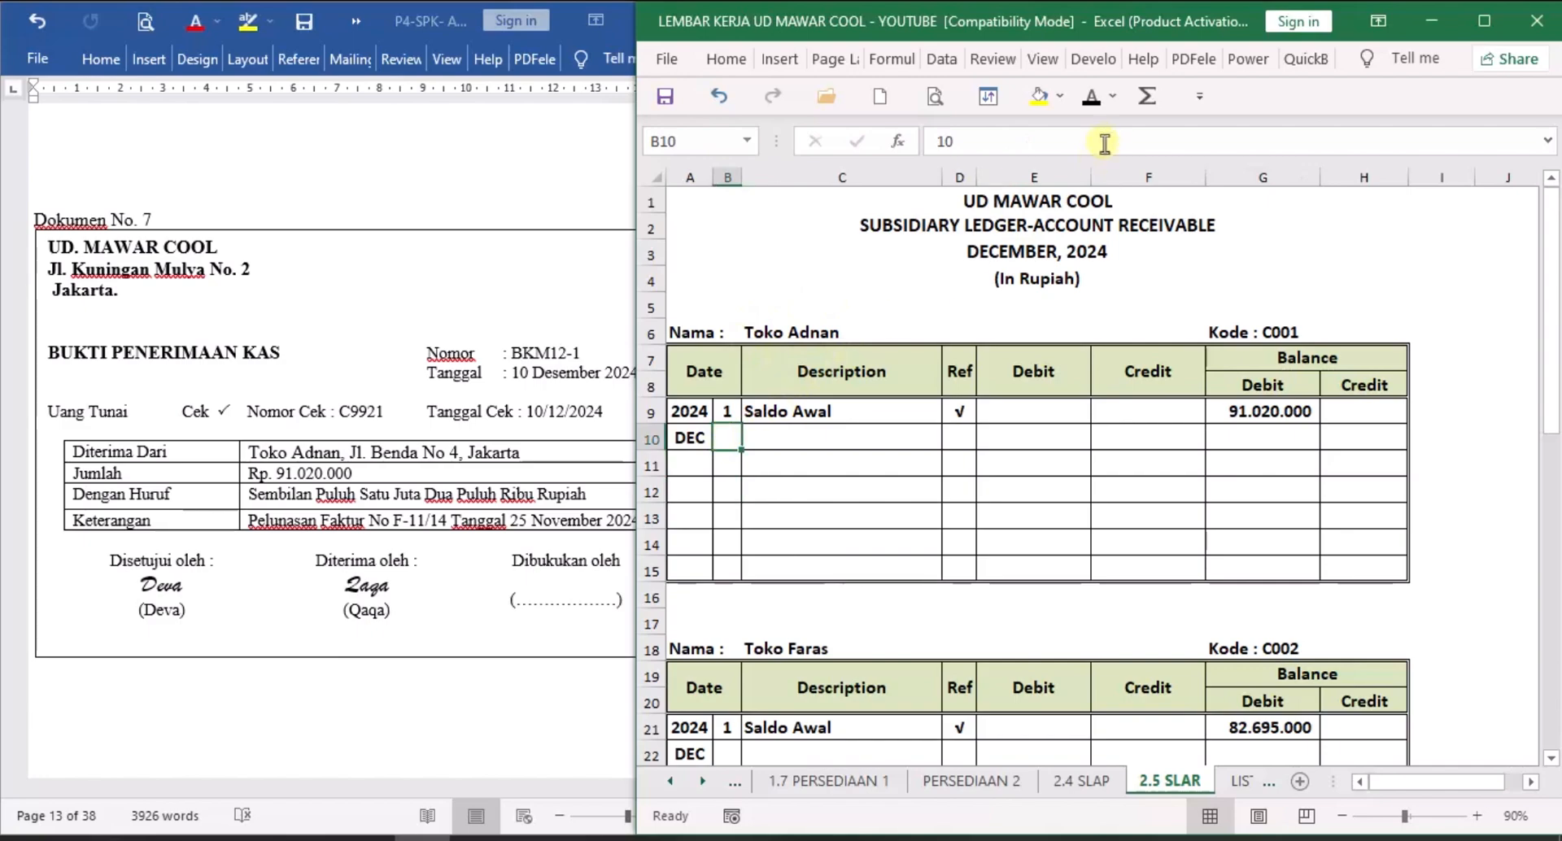
{"action": "type", "text": "10"}
{"action": "key", "text": "Return"}
Reveal the description CRJ and Ref 1 in row 10 of Toko Adnan's ledger with black text.
{"action": "left_click", "coordinate": [840, 436]}
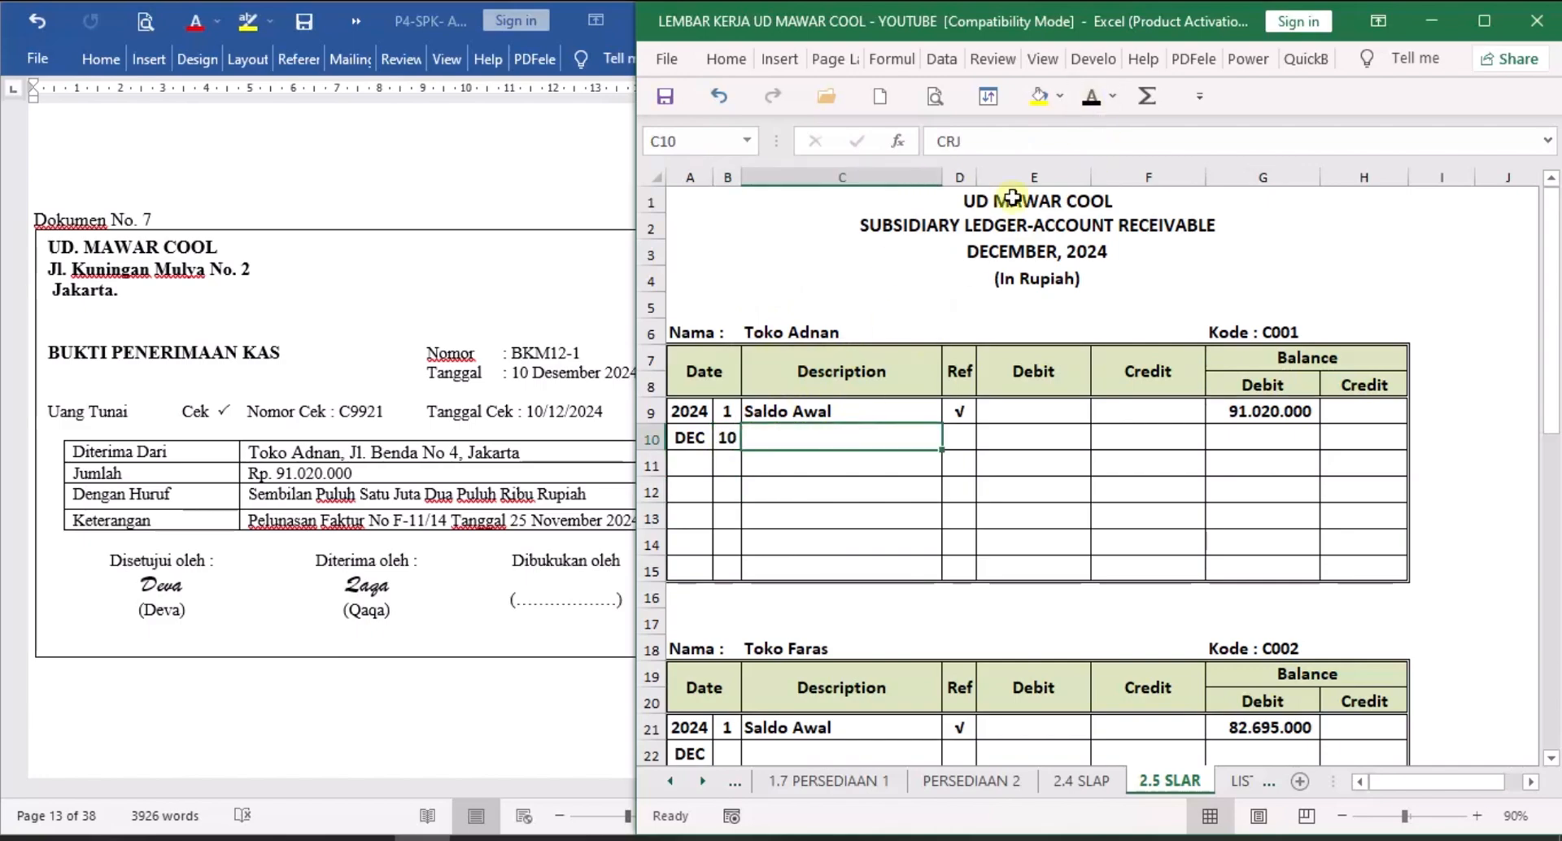
{"action": "left_click", "coordinate": [1093, 98]}
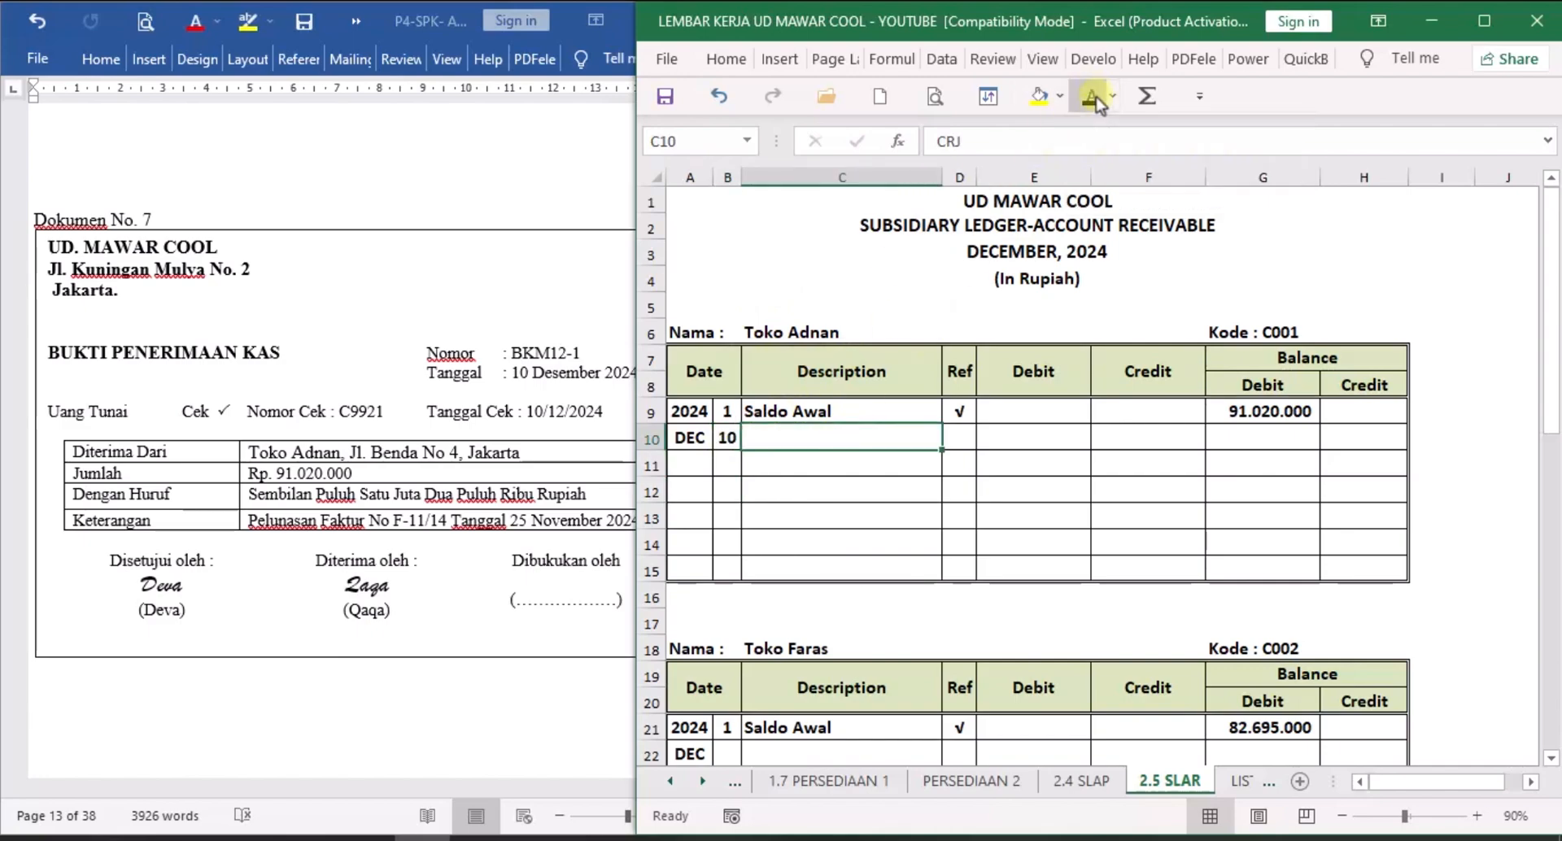
{"action": "left_click", "coordinate": [962, 440]}
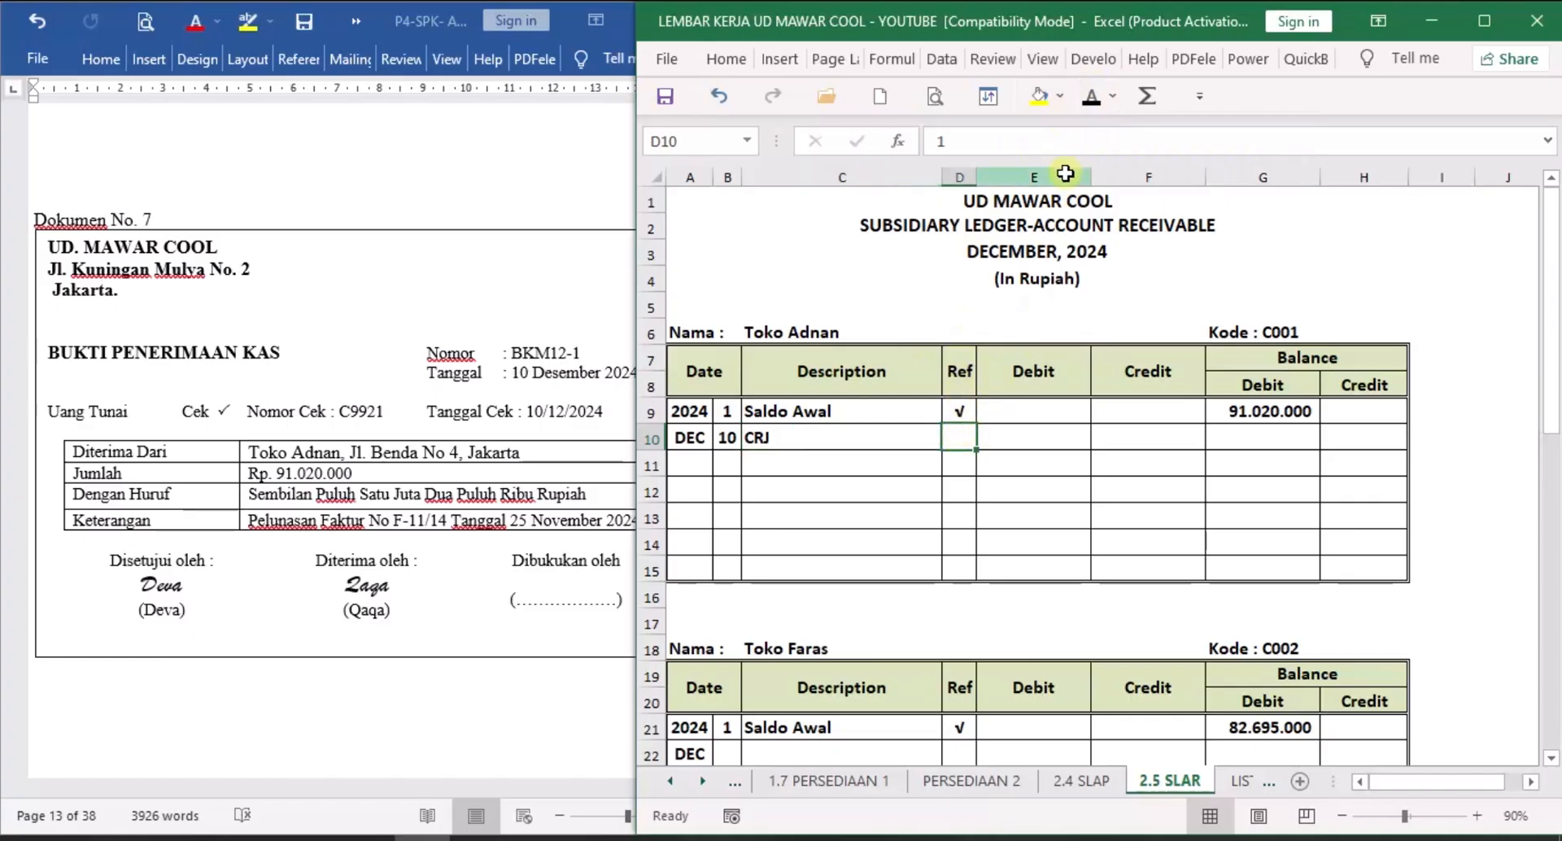
{"action": "left_click", "coordinate": [1091, 98]}
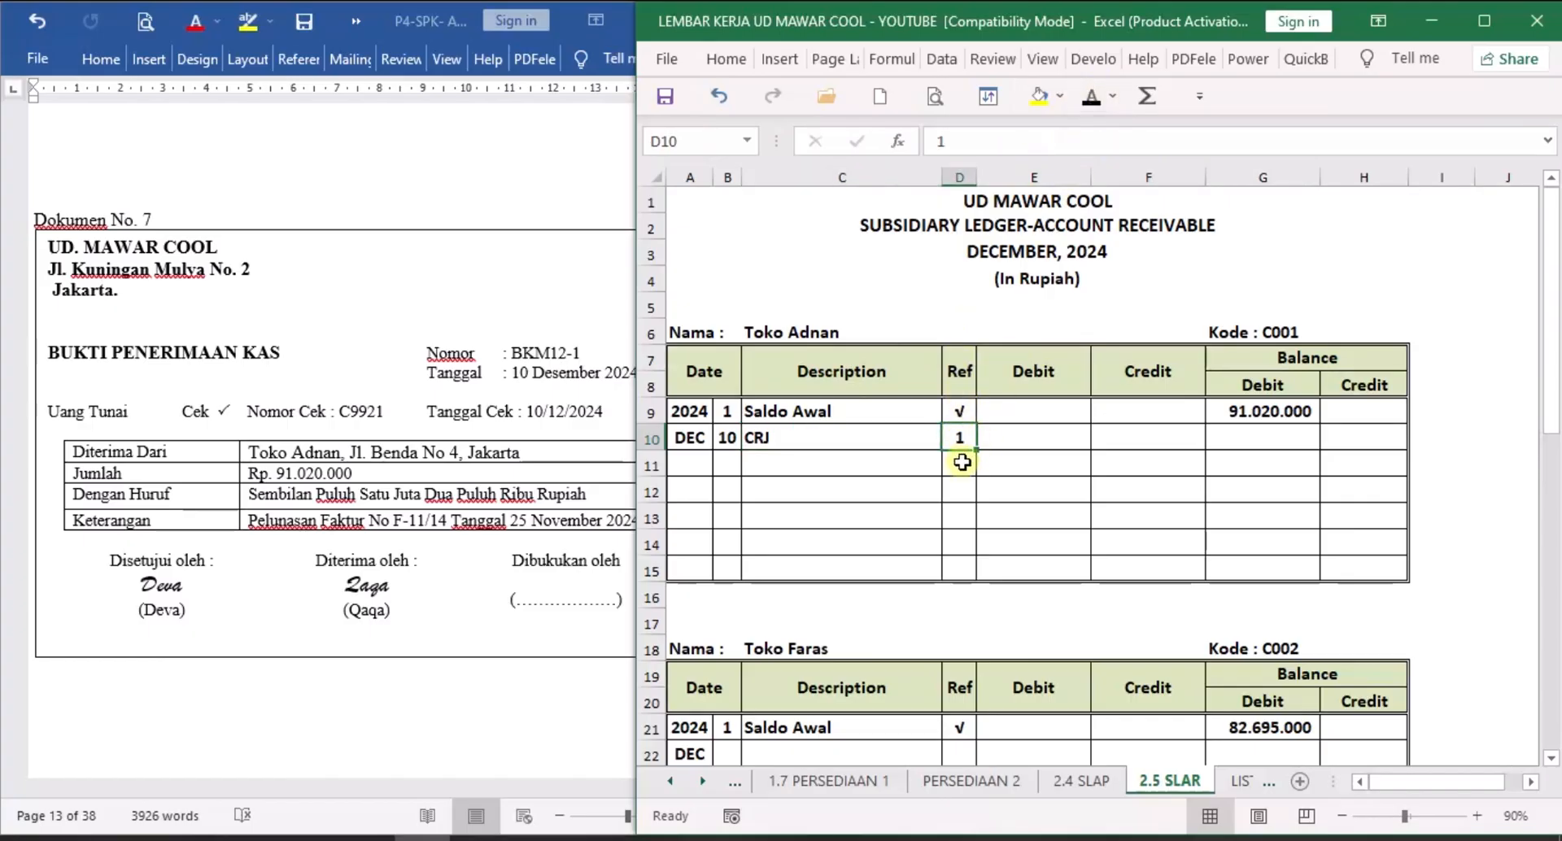
Color the credit 91.020.000 and the debit balance in row 10 of Toko Adnan's ledger black.
{"action": "left_click", "coordinate": [1169, 433]}
{"action": "left_click", "coordinate": [1098, 99]}
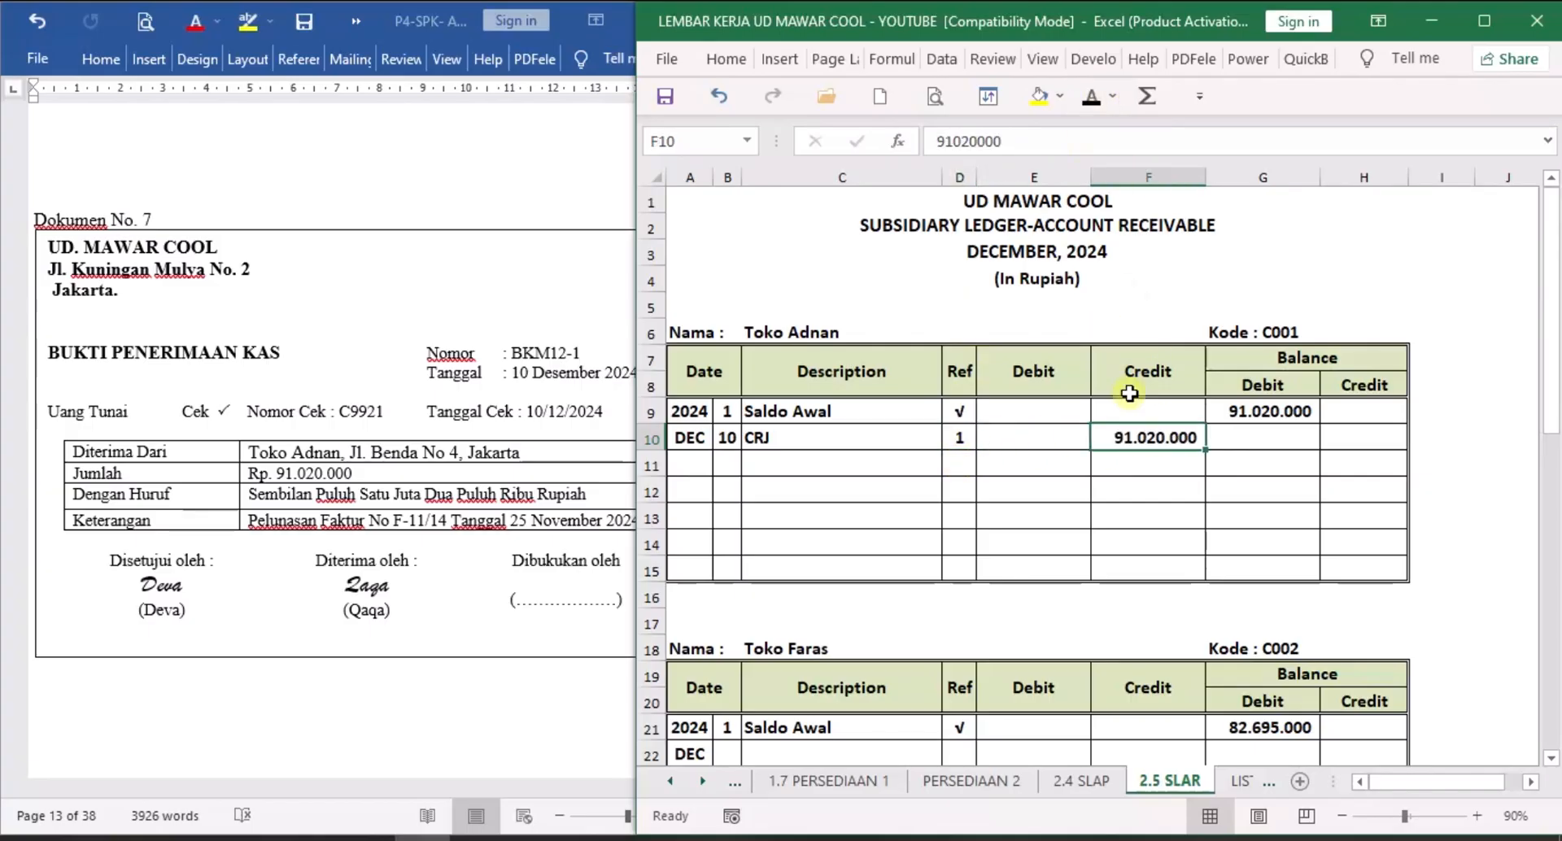
{"action": "left_click", "coordinate": [1268, 443]}
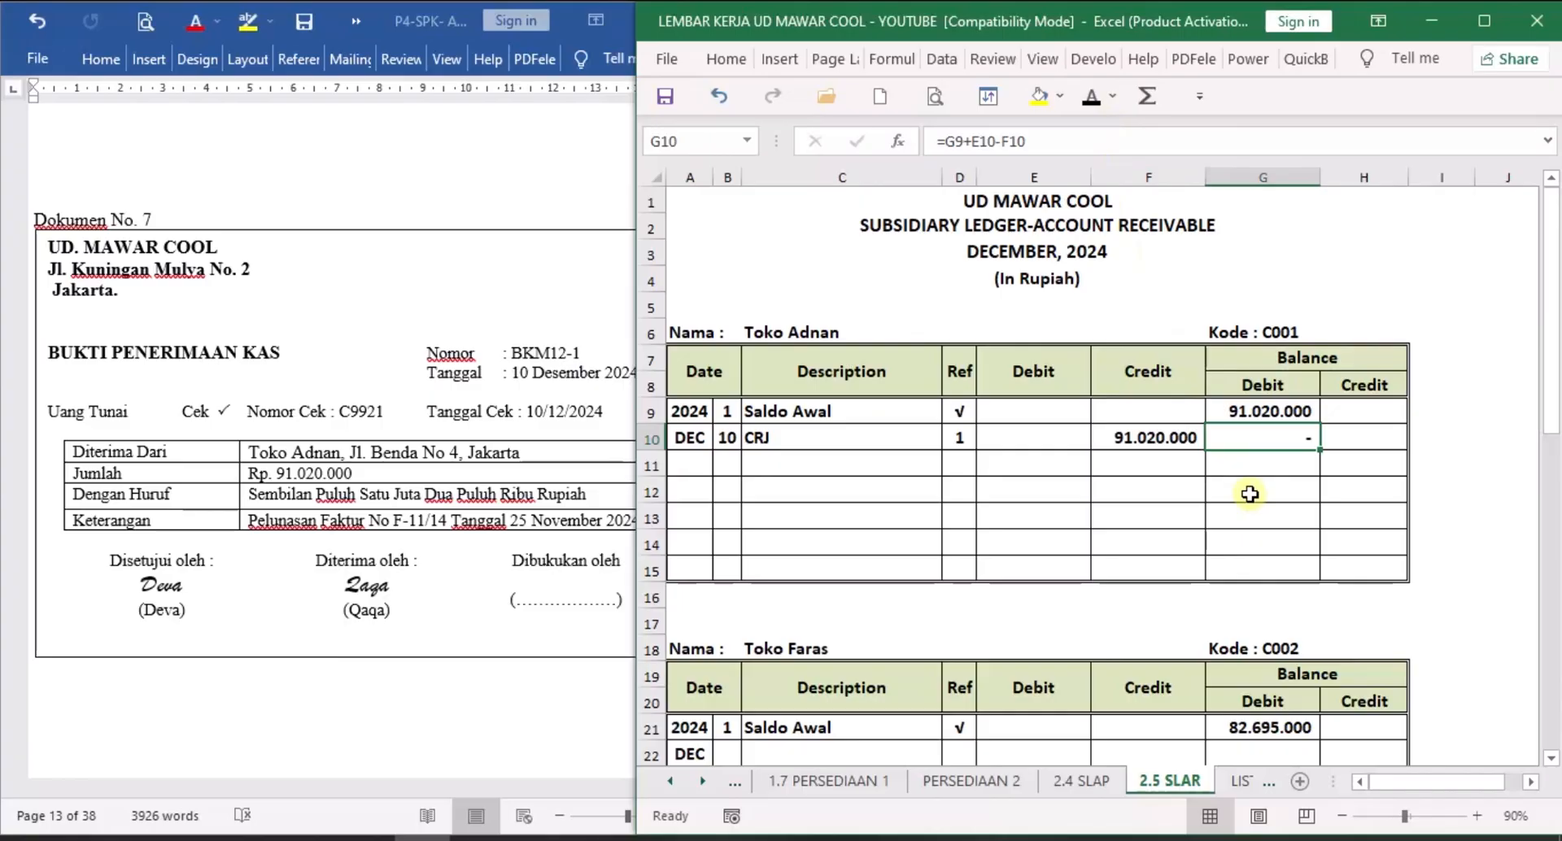
Consult Dokumen No. 8 in Word, and in Excel's sheet 1.2 SJ reveal row 9's date 13 with black text.
{"action": "left_click", "coordinate": [459, 683]}
{"action": "scroll", "coordinate": [466, 661], "scroll_direction": "down", "scroll_amount": 10}
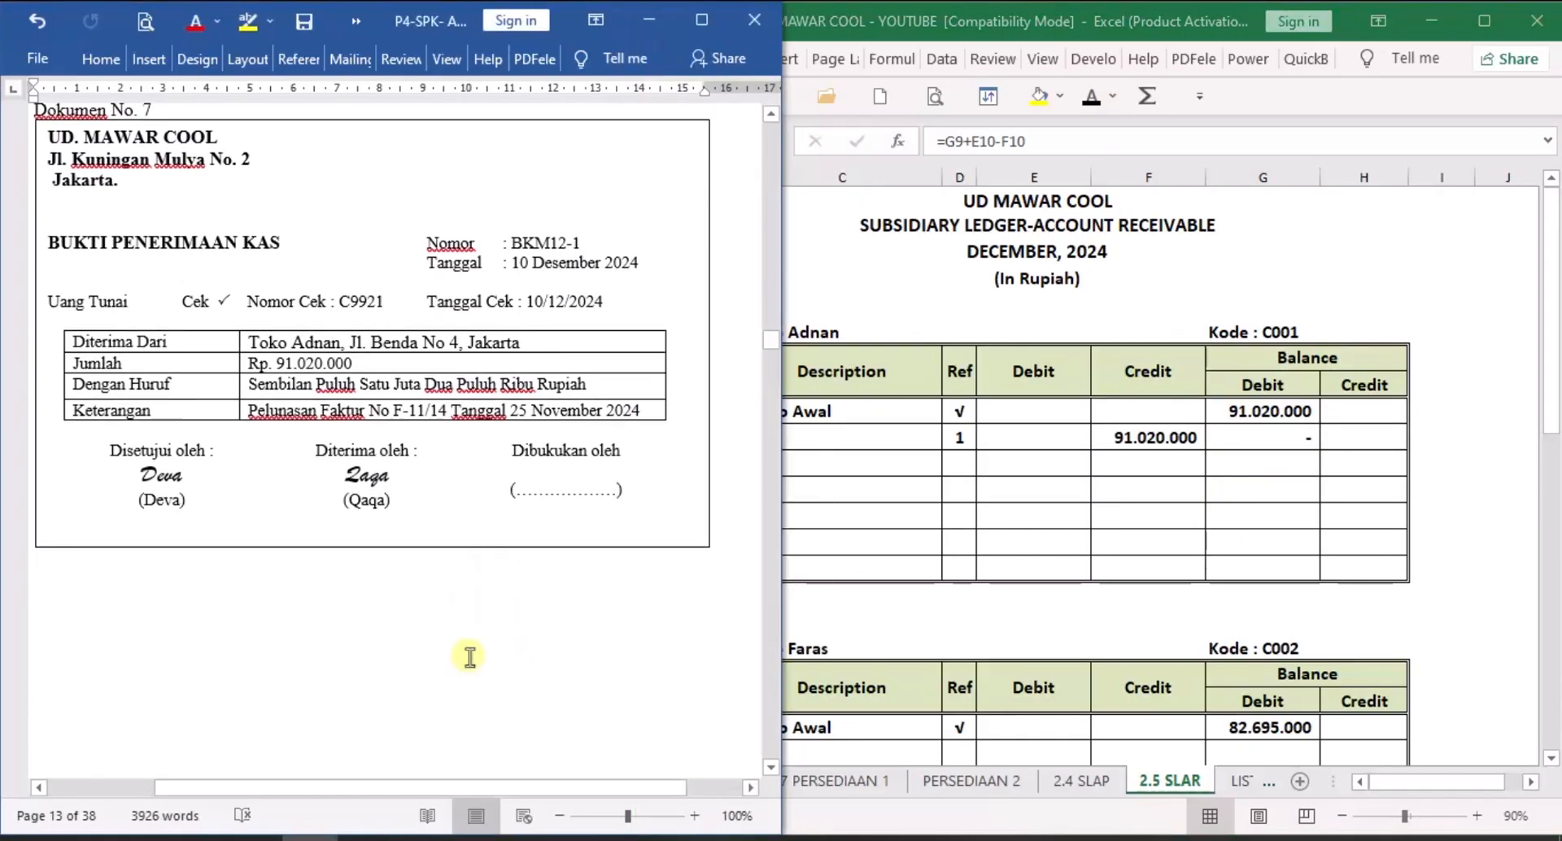
{"action": "scroll", "coordinate": [472, 663], "scroll_direction": "down", "scroll_amount": 15}
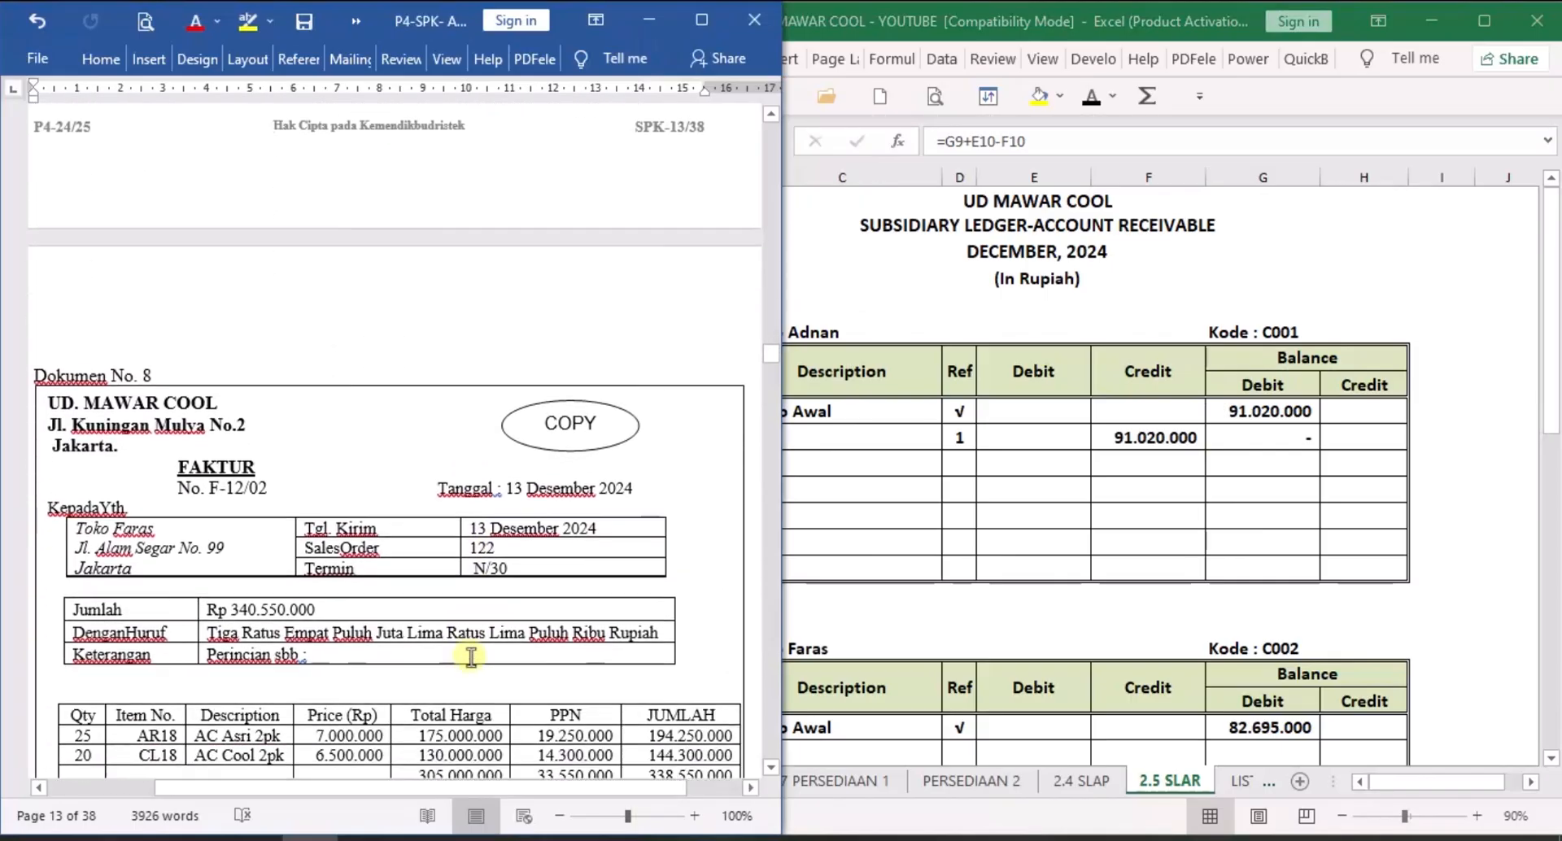
{"action": "scroll", "coordinate": [472, 656], "scroll_direction": "down", "scroll_amount": 1}
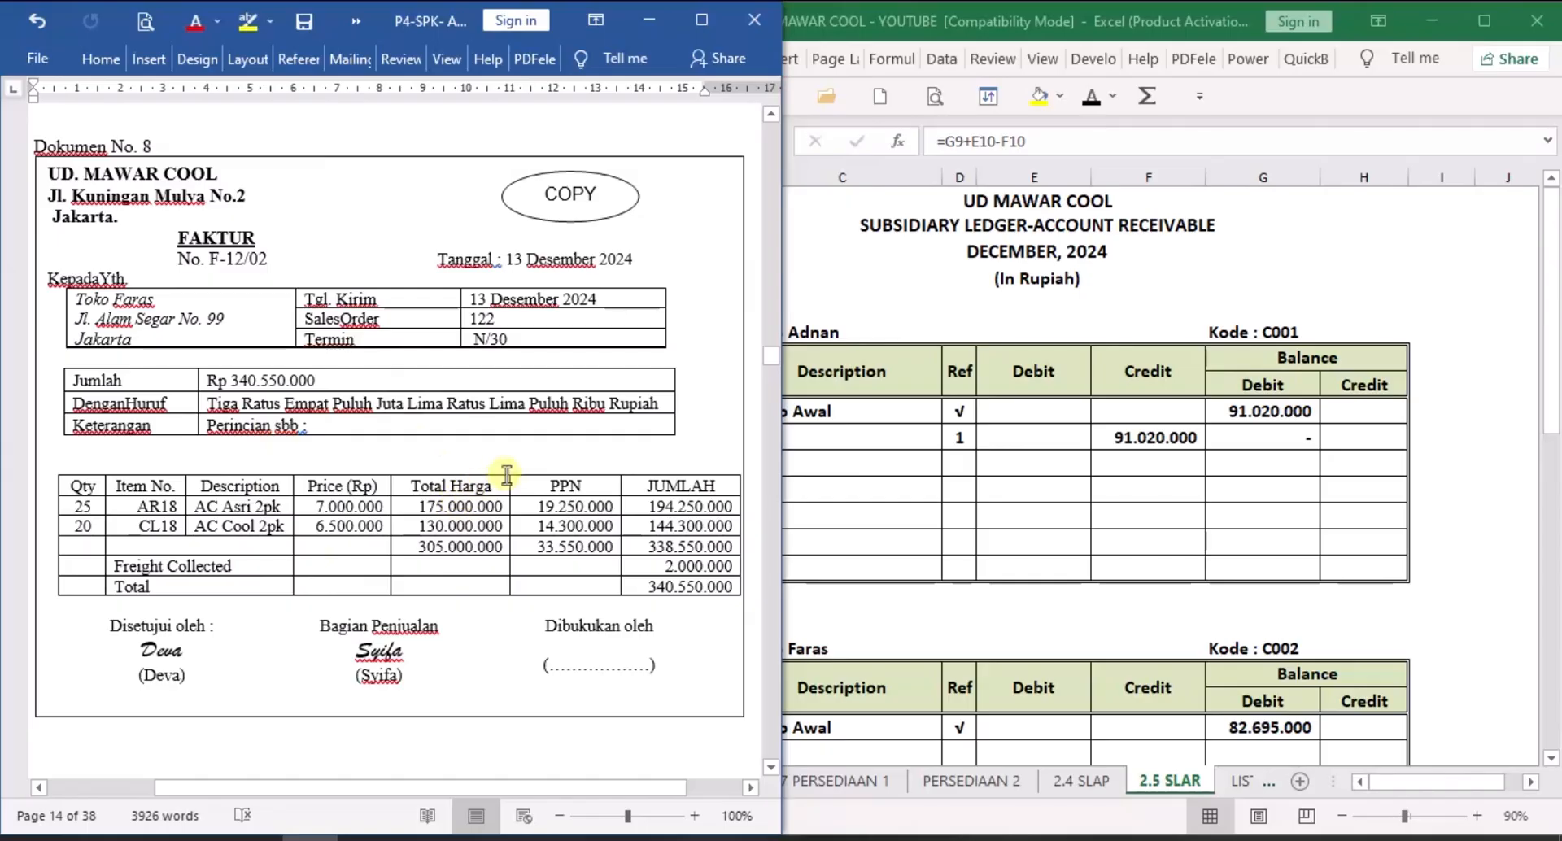
{"action": "left_click", "coordinate": [851, 741]}
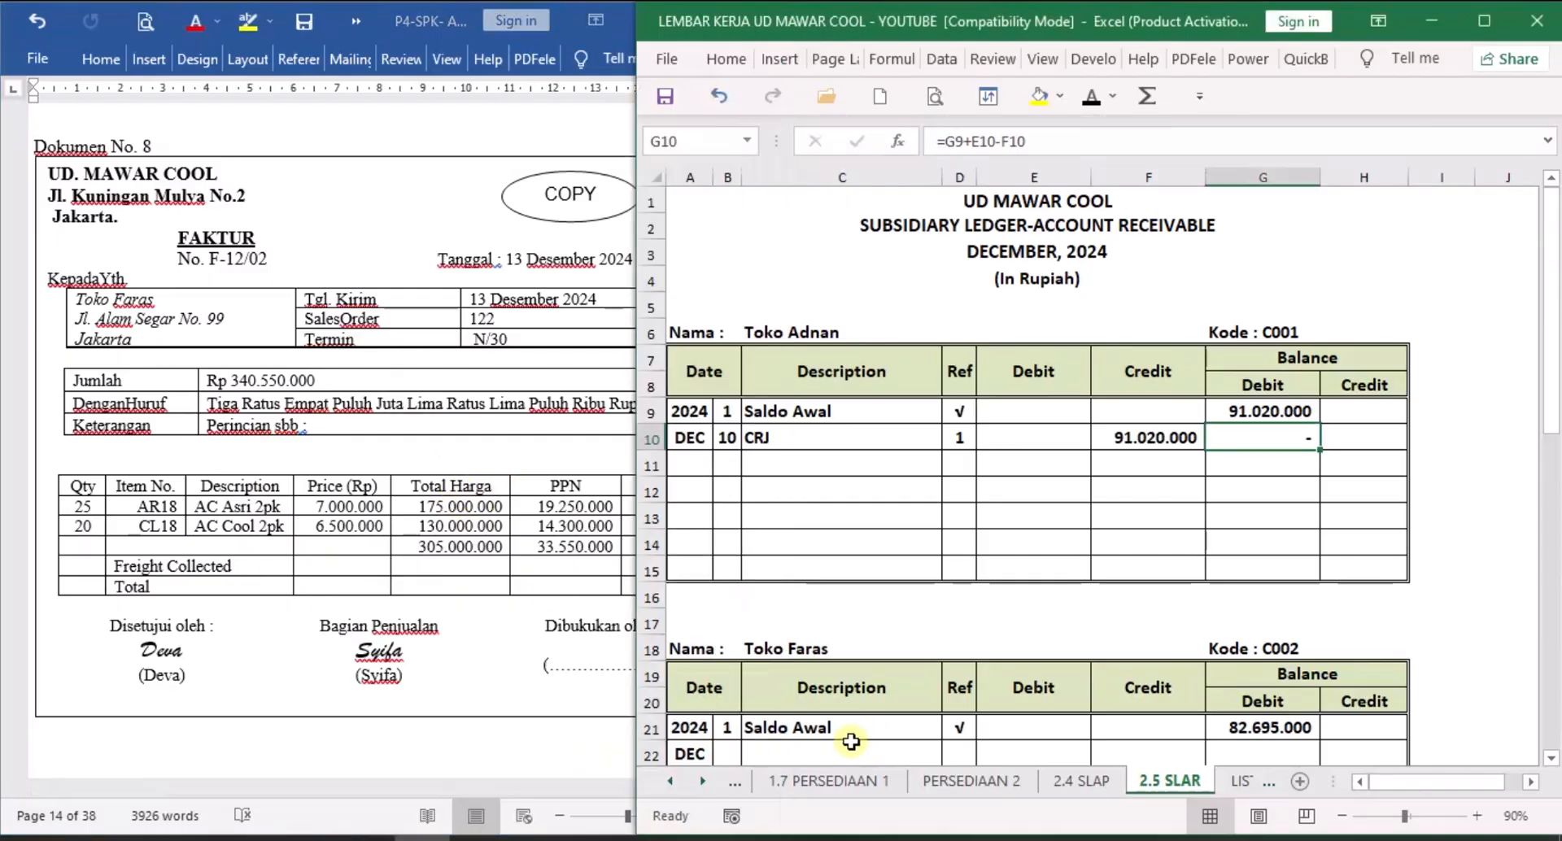
{"action": "left_click", "coordinate": [672, 783]}
{"action": "left_click", "coordinate": [672, 783]}
{"action": "left_click", "coordinate": [673, 783]}
{"action": "left_click", "coordinate": [672, 783]}
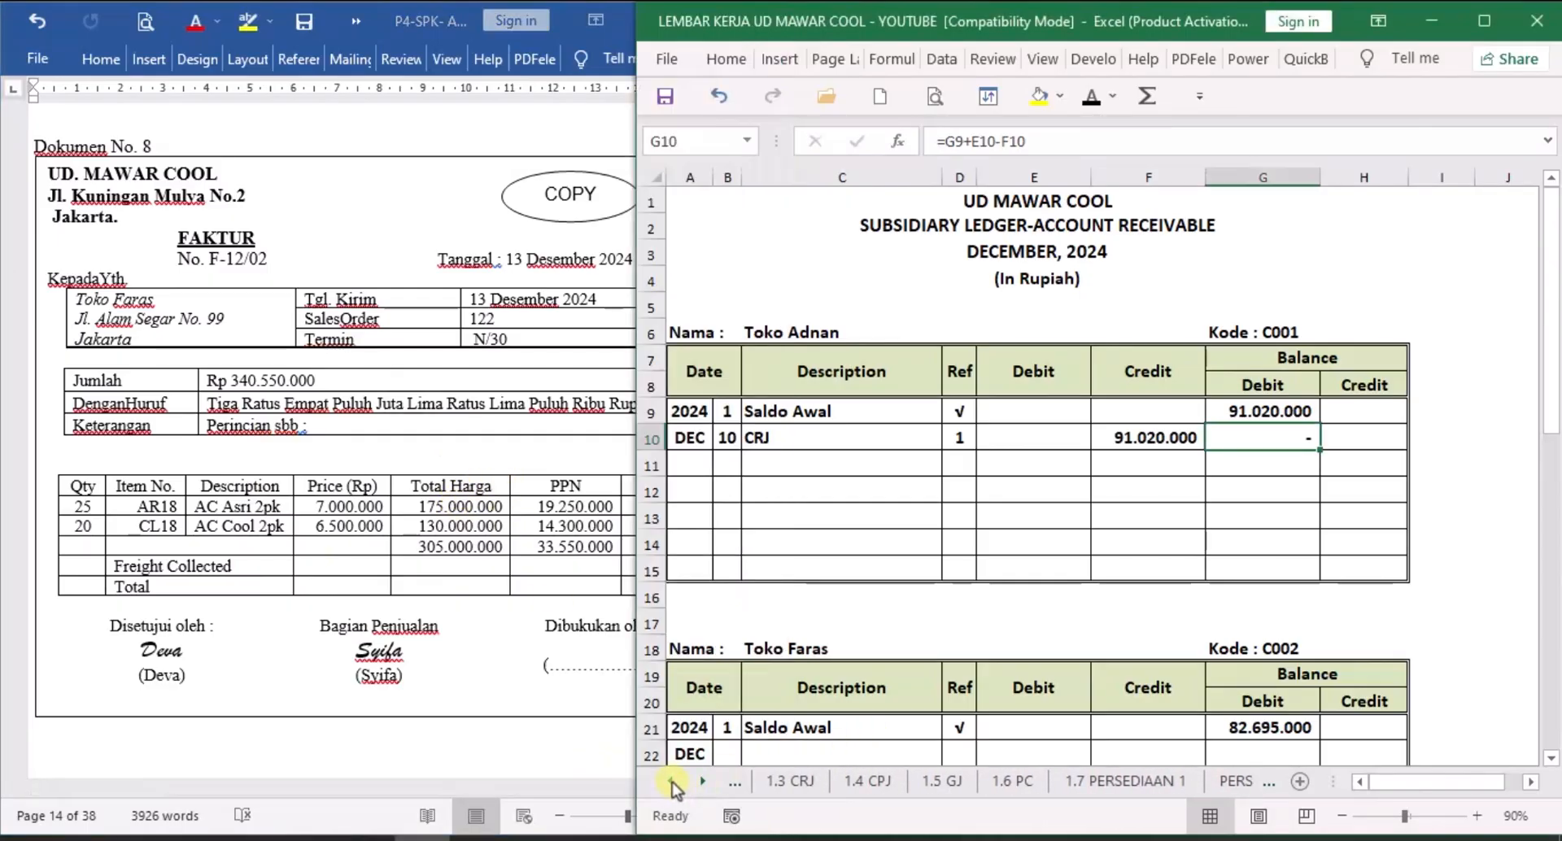
{"action": "left_click", "coordinate": [672, 782]}
{"action": "left_click", "coordinate": [672, 783]}
{"action": "left_click", "coordinate": [854, 783]}
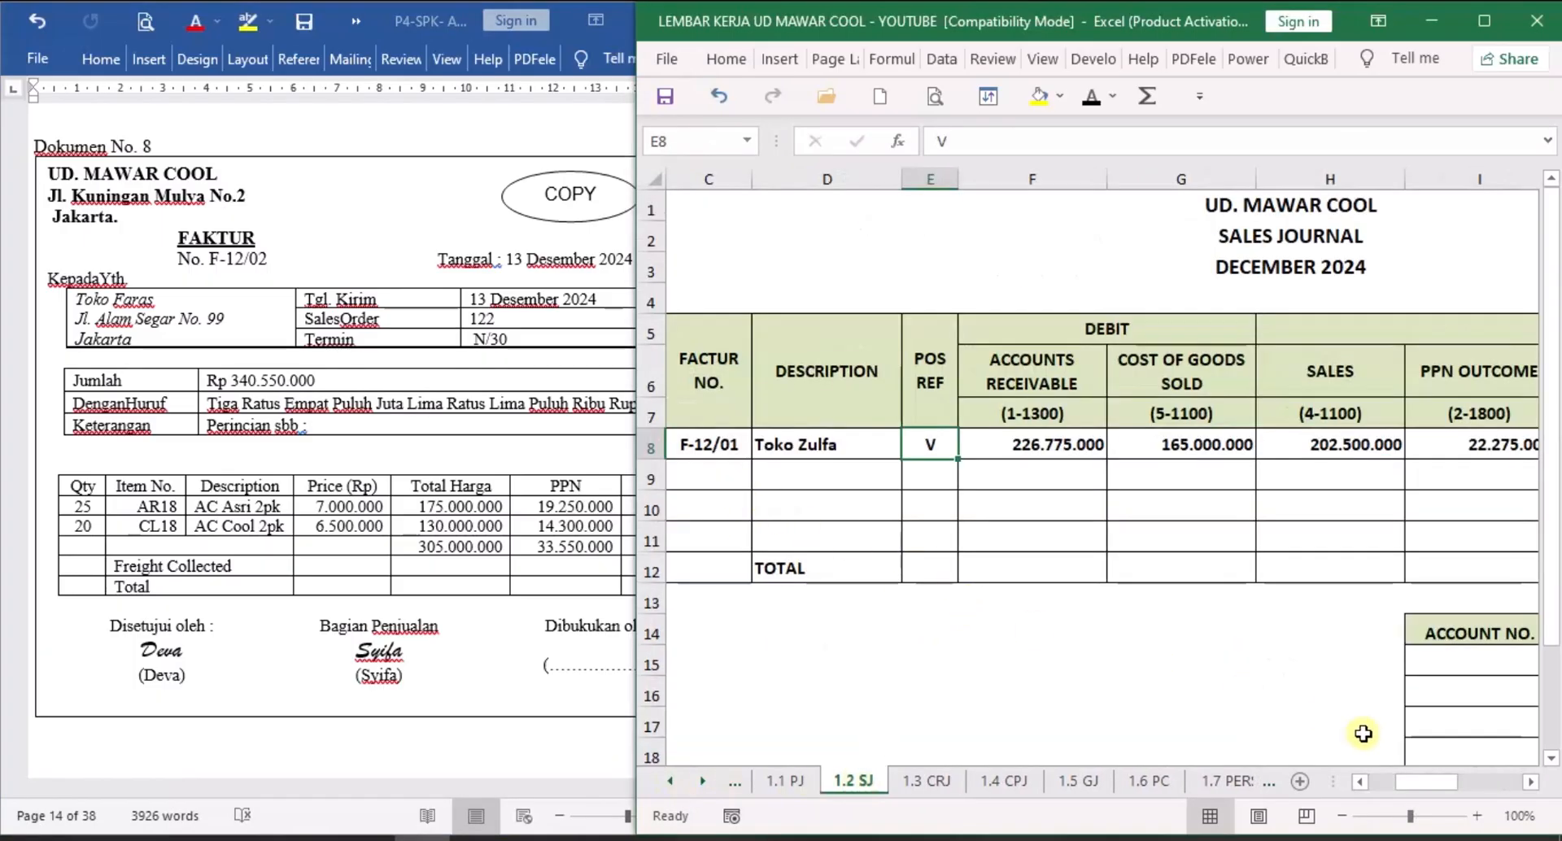
{"action": "left_click_drag", "start_coordinate": [1426, 782], "coordinate": [1341, 786]}
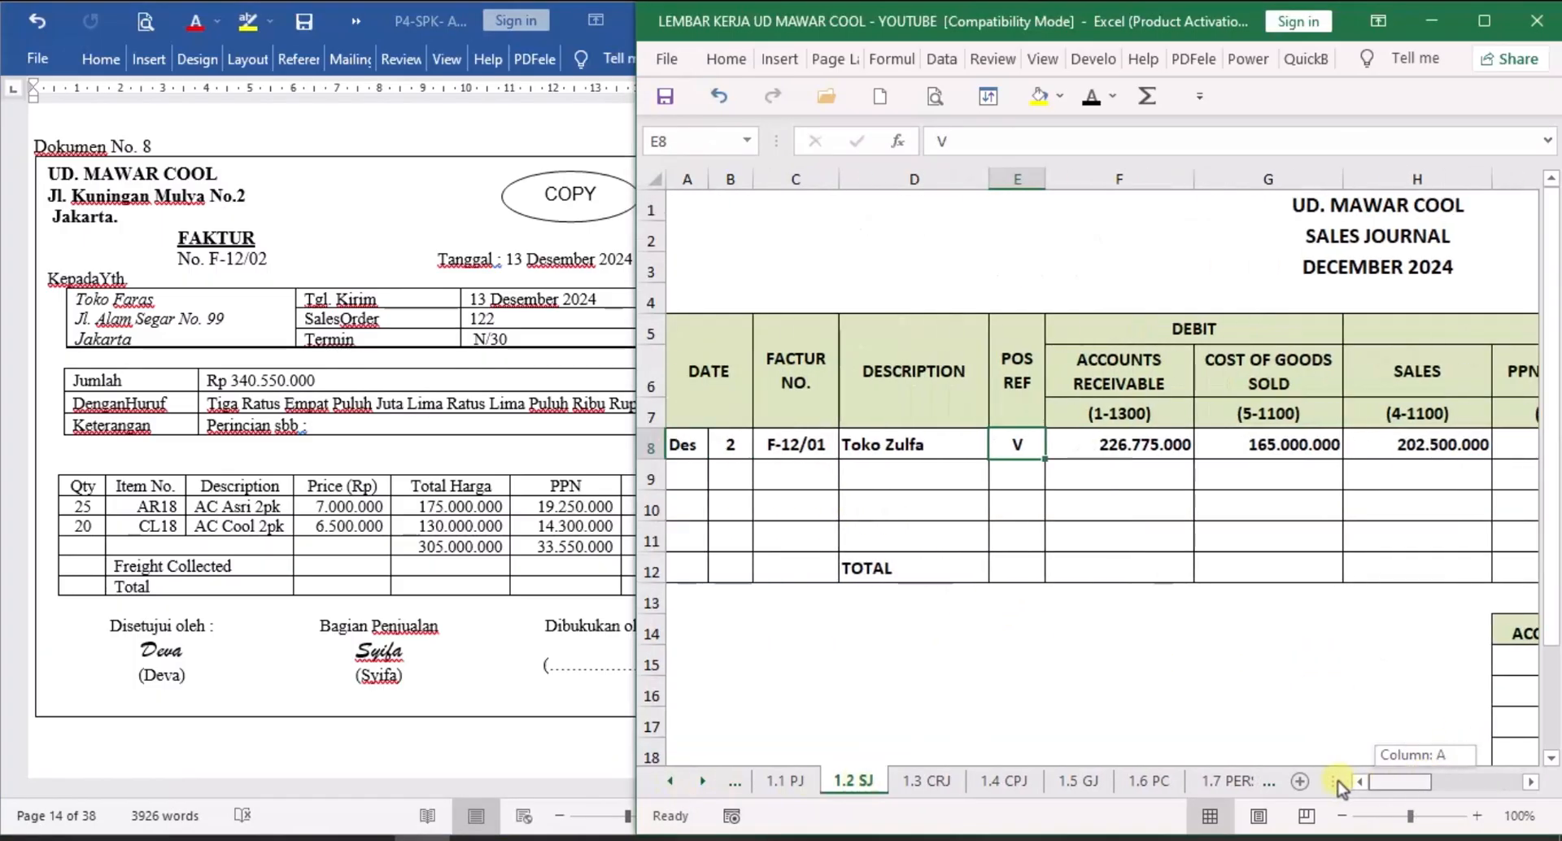
{"action": "left_click", "coordinate": [730, 475]}
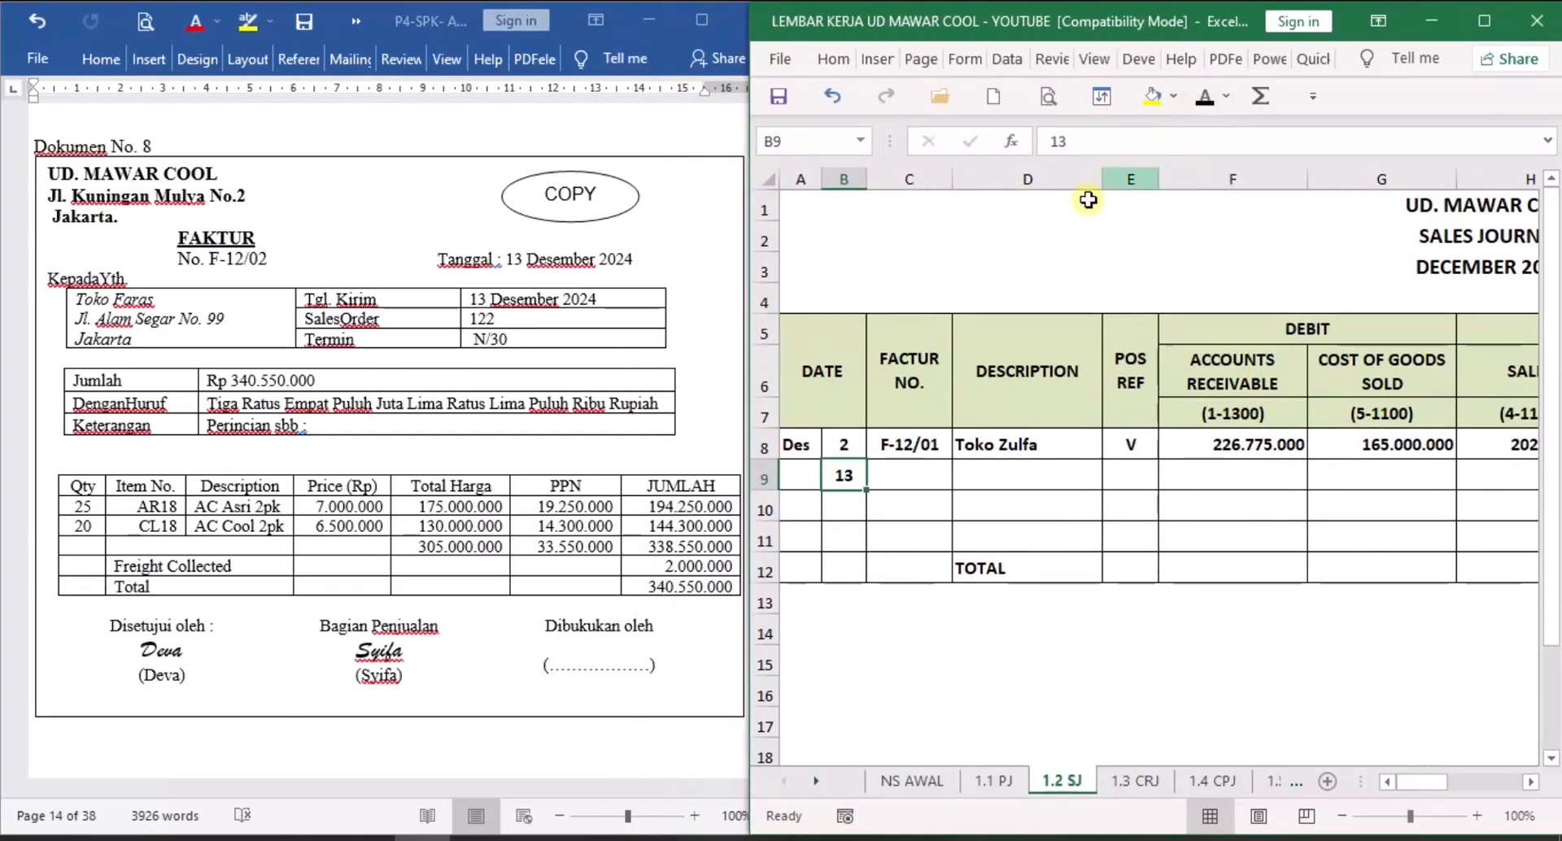
Reveal row 9's factur number F-12/02 and description "Toko Faras" with black text in the sales journal.
{"action": "left_click", "coordinate": [925, 474]}
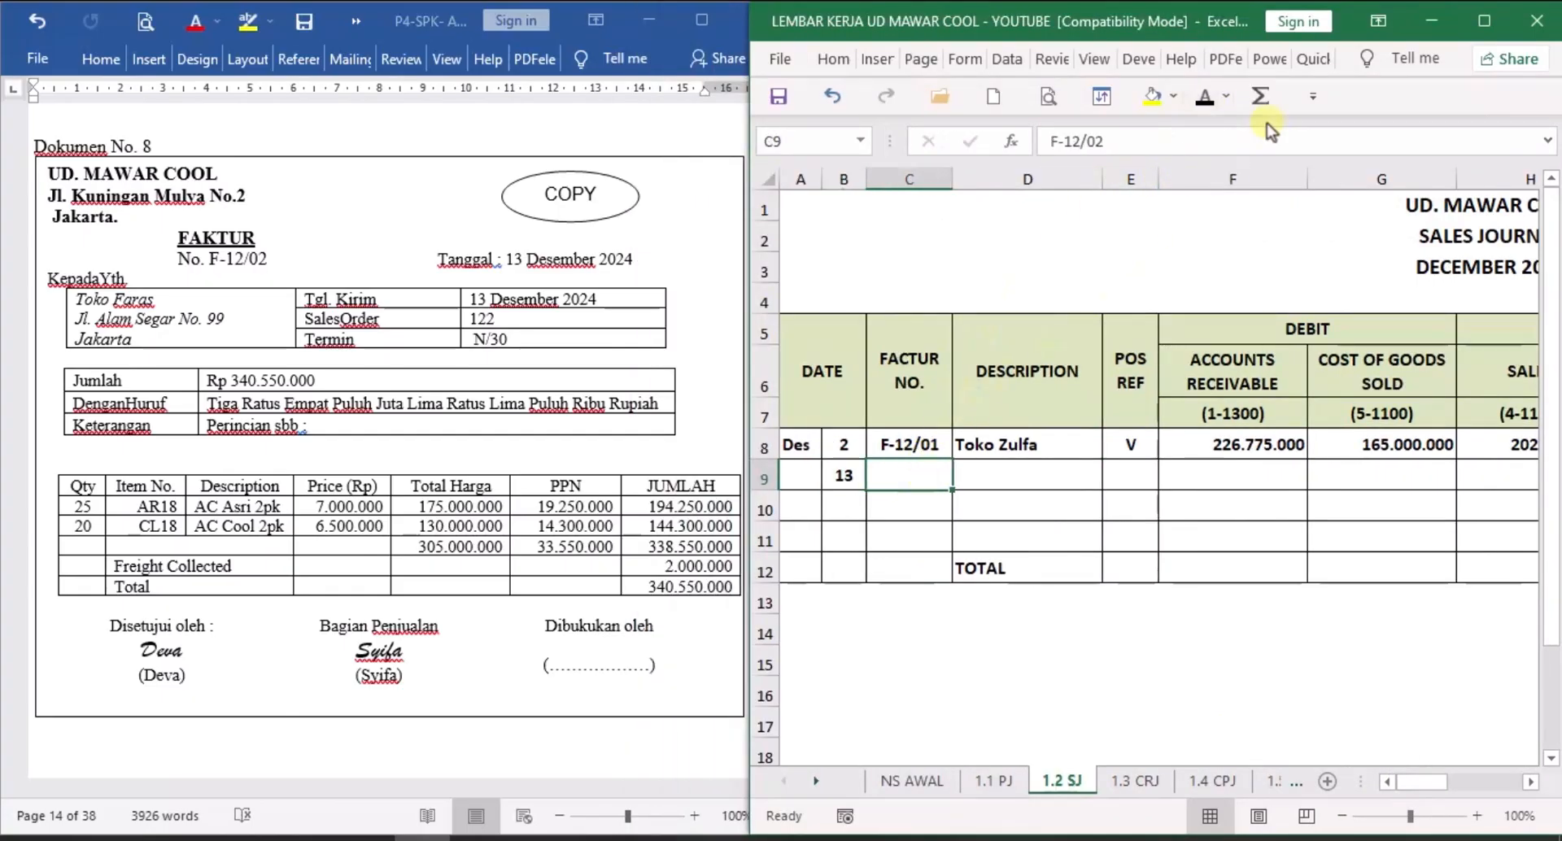
{"action": "left_click", "coordinate": [1208, 103]}
{"action": "left_click", "coordinate": [1056, 467]}
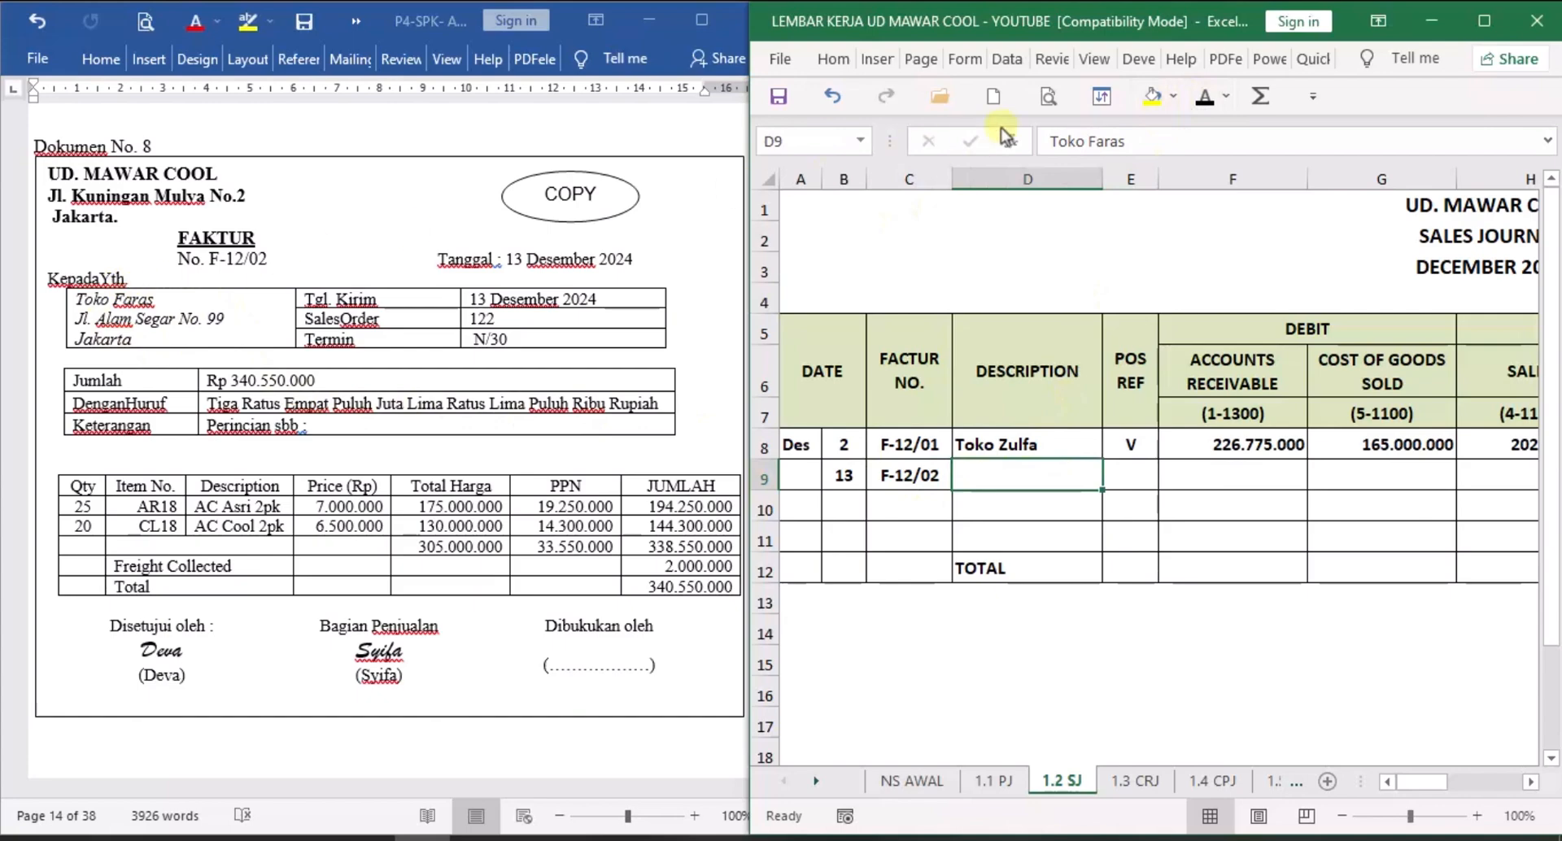
Color row 9's ACCOUNTS RECEIVABLE debit 340.550.000 and SALES credit 305.000.000 black in the sales journal.
{"action": "left_click", "coordinate": [1245, 476]}
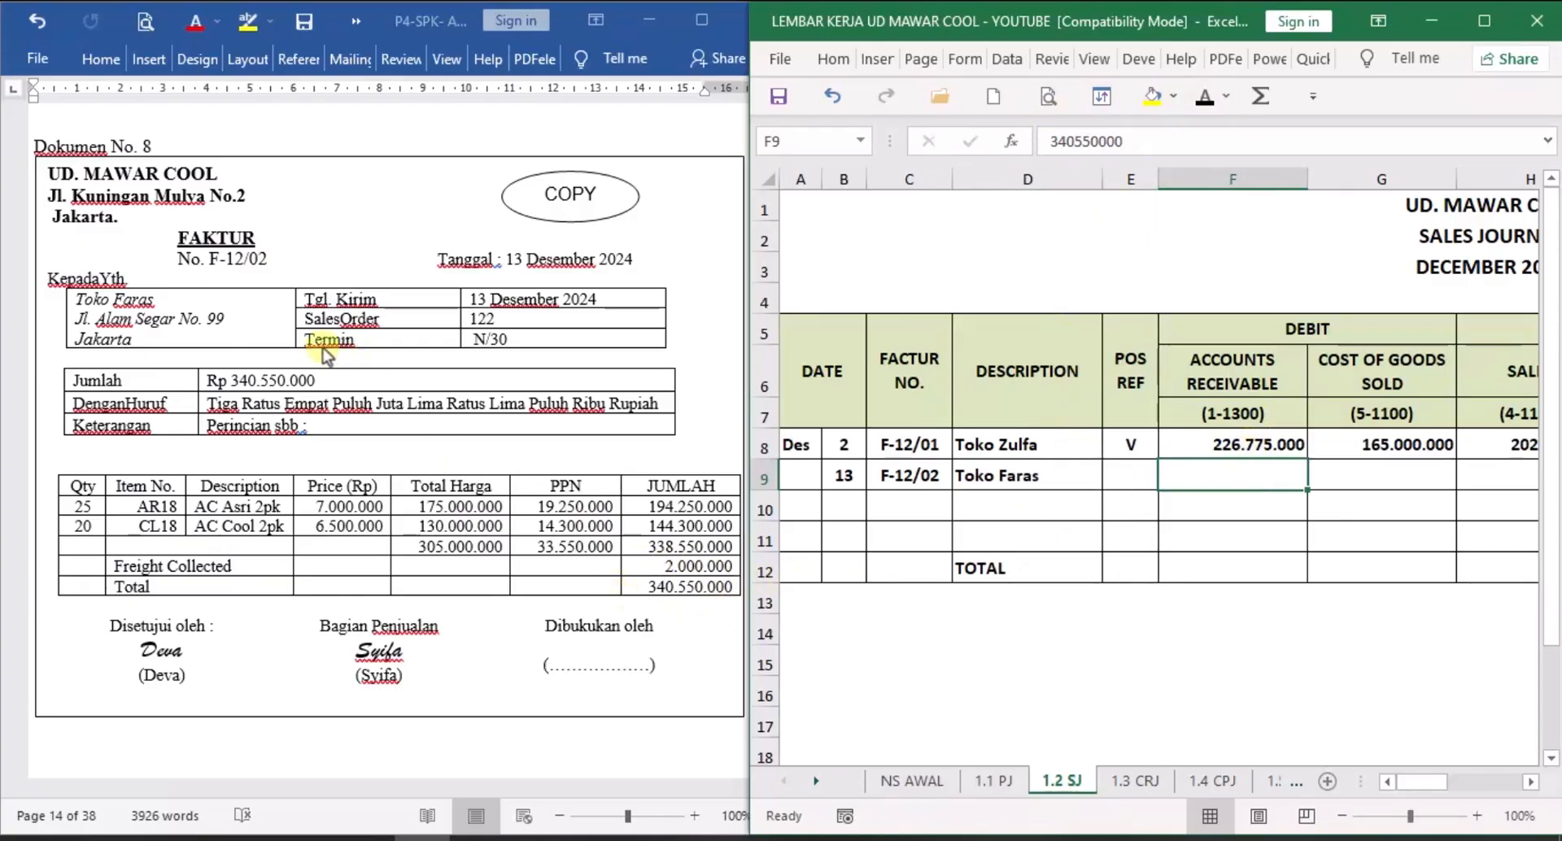
{"action": "left_click", "coordinate": [1205, 99]}
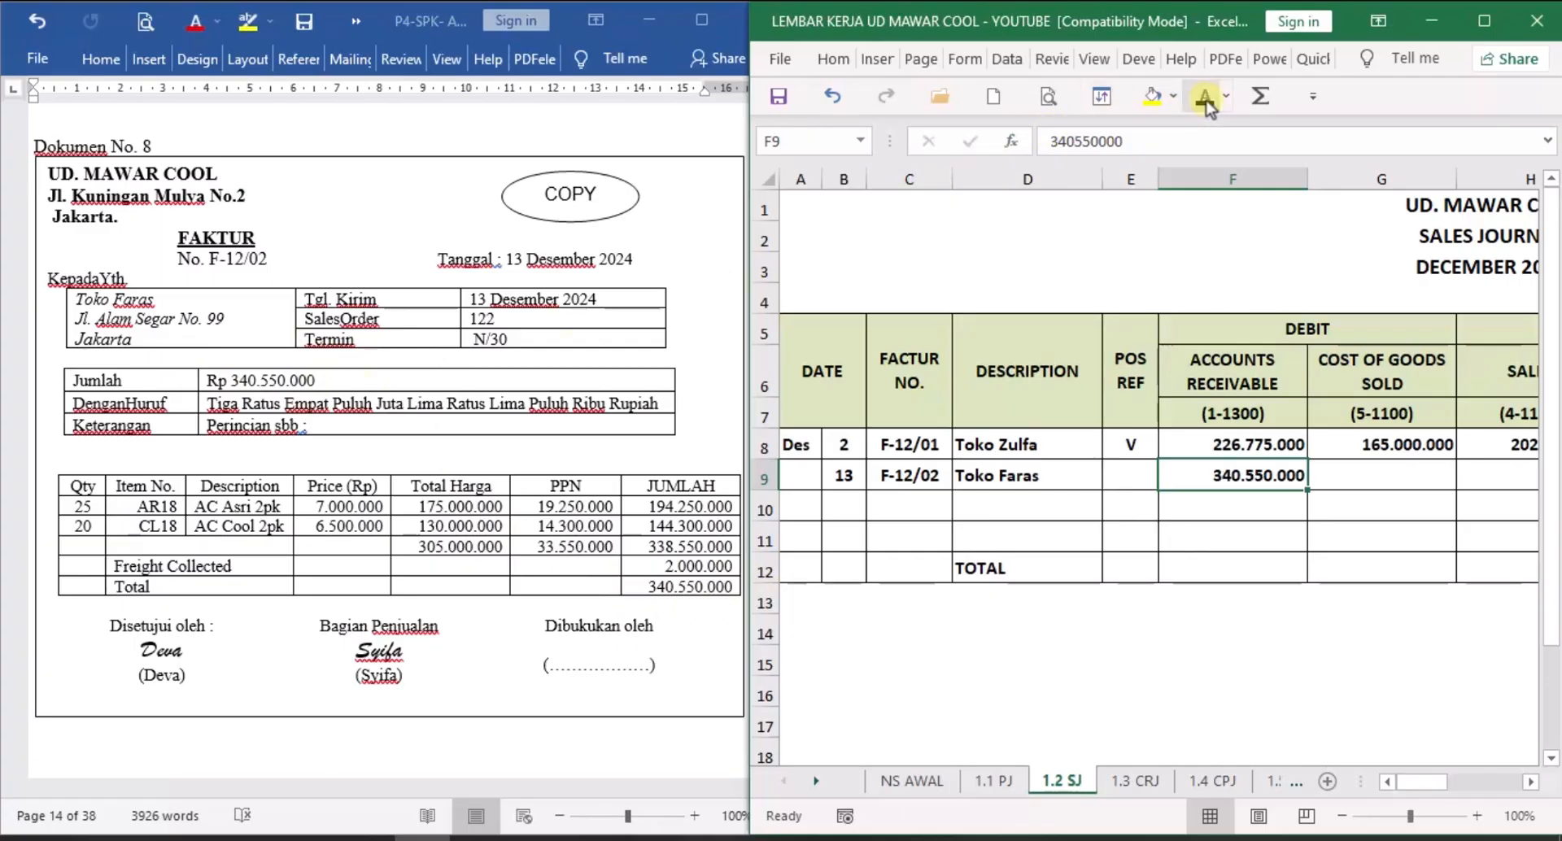
{"action": "left_click", "coordinate": [1531, 782]}
{"action": "left_click", "coordinate": [1531, 782]}
{"action": "left_click", "coordinate": [1532, 782]}
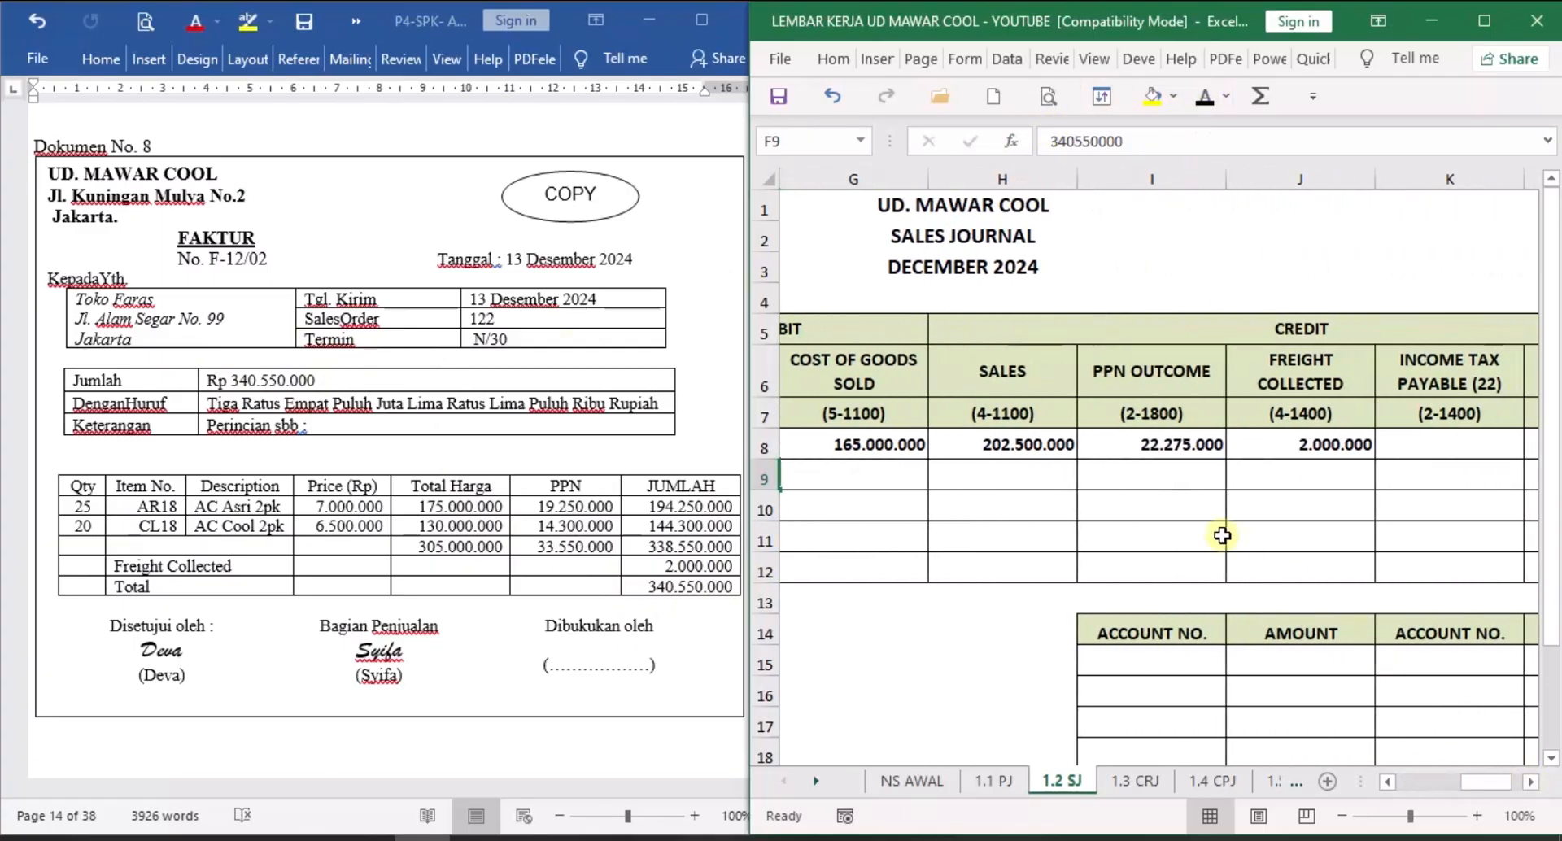
{"action": "left_click", "coordinate": [1030, 476]}
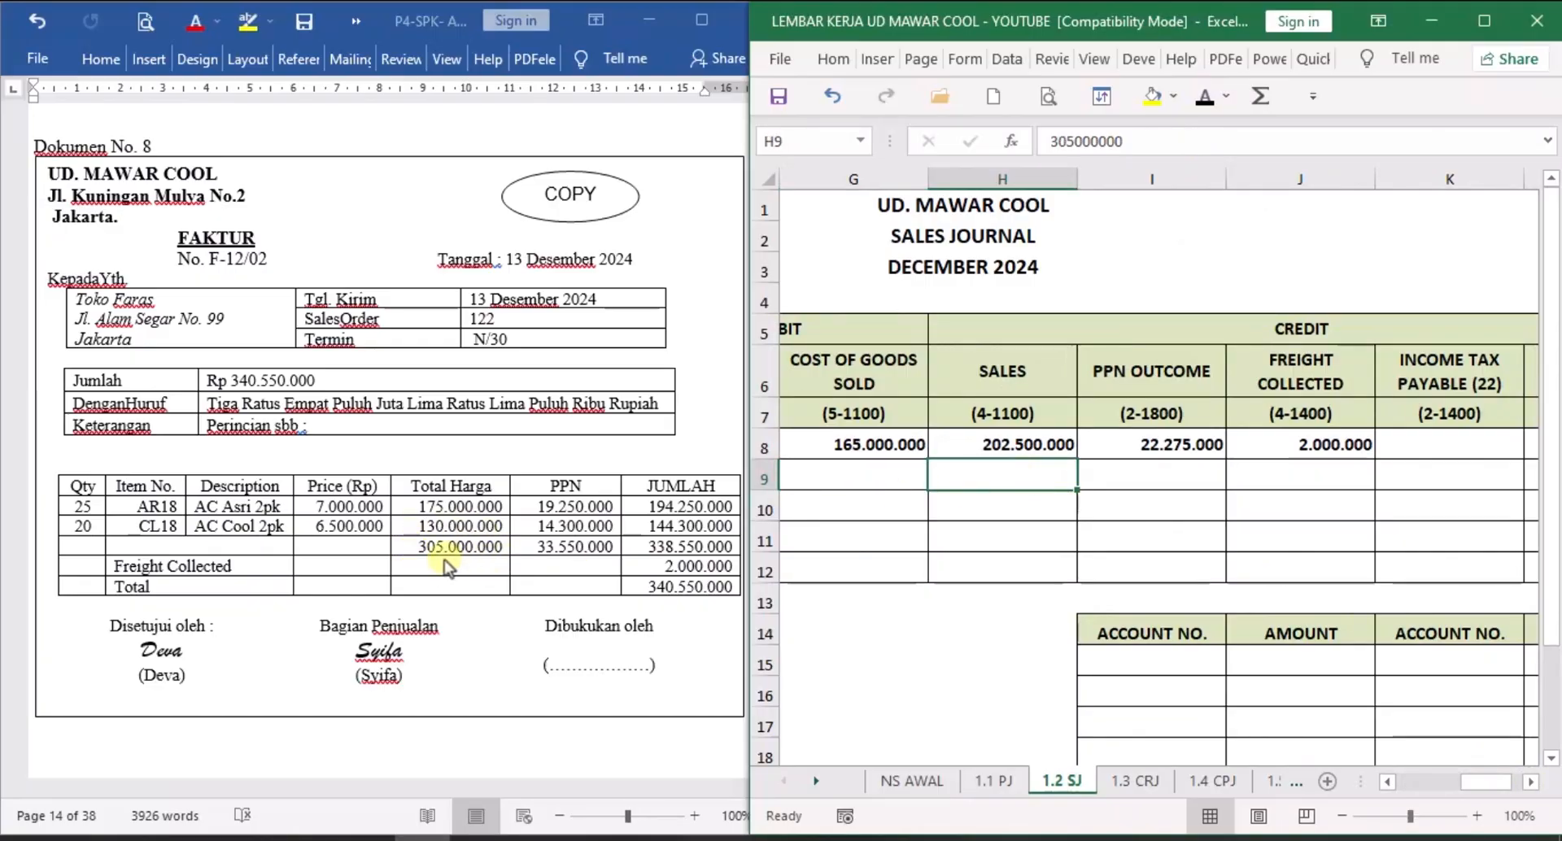
{"action": "left_click", "coordinate": [1205, 98]}
Reveal row 9's PPN OUTCOME 33.550.000 and FREIGHT COLLECTED 2.000.000 credits with black text in the sales journal.
{"action": "left_click", "coordinate": [1145, 481]}
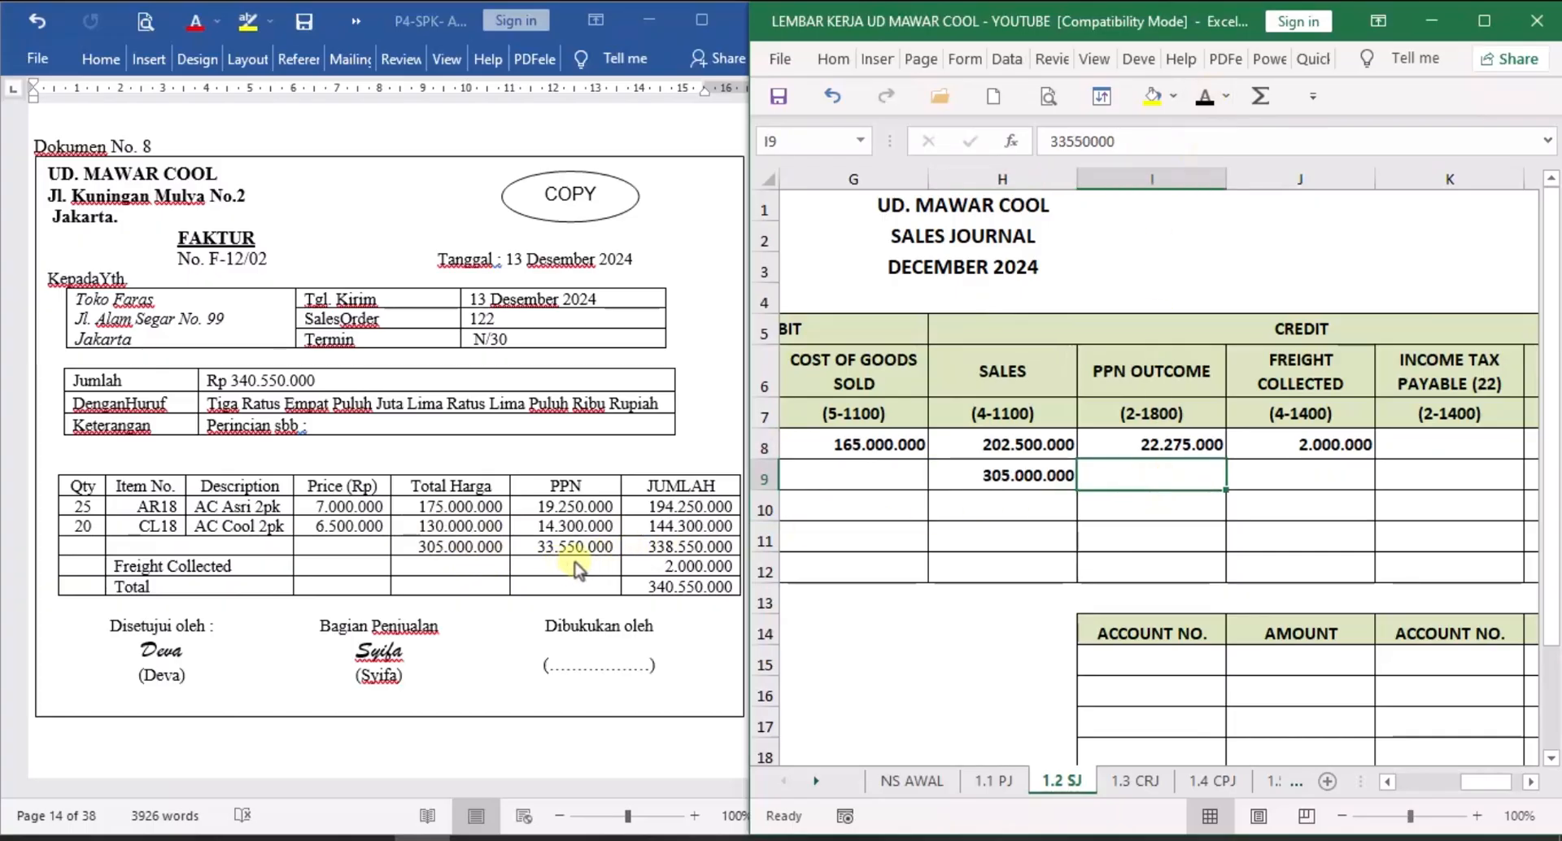
{"action": "left_click", "coordinate": [1205, 98]}
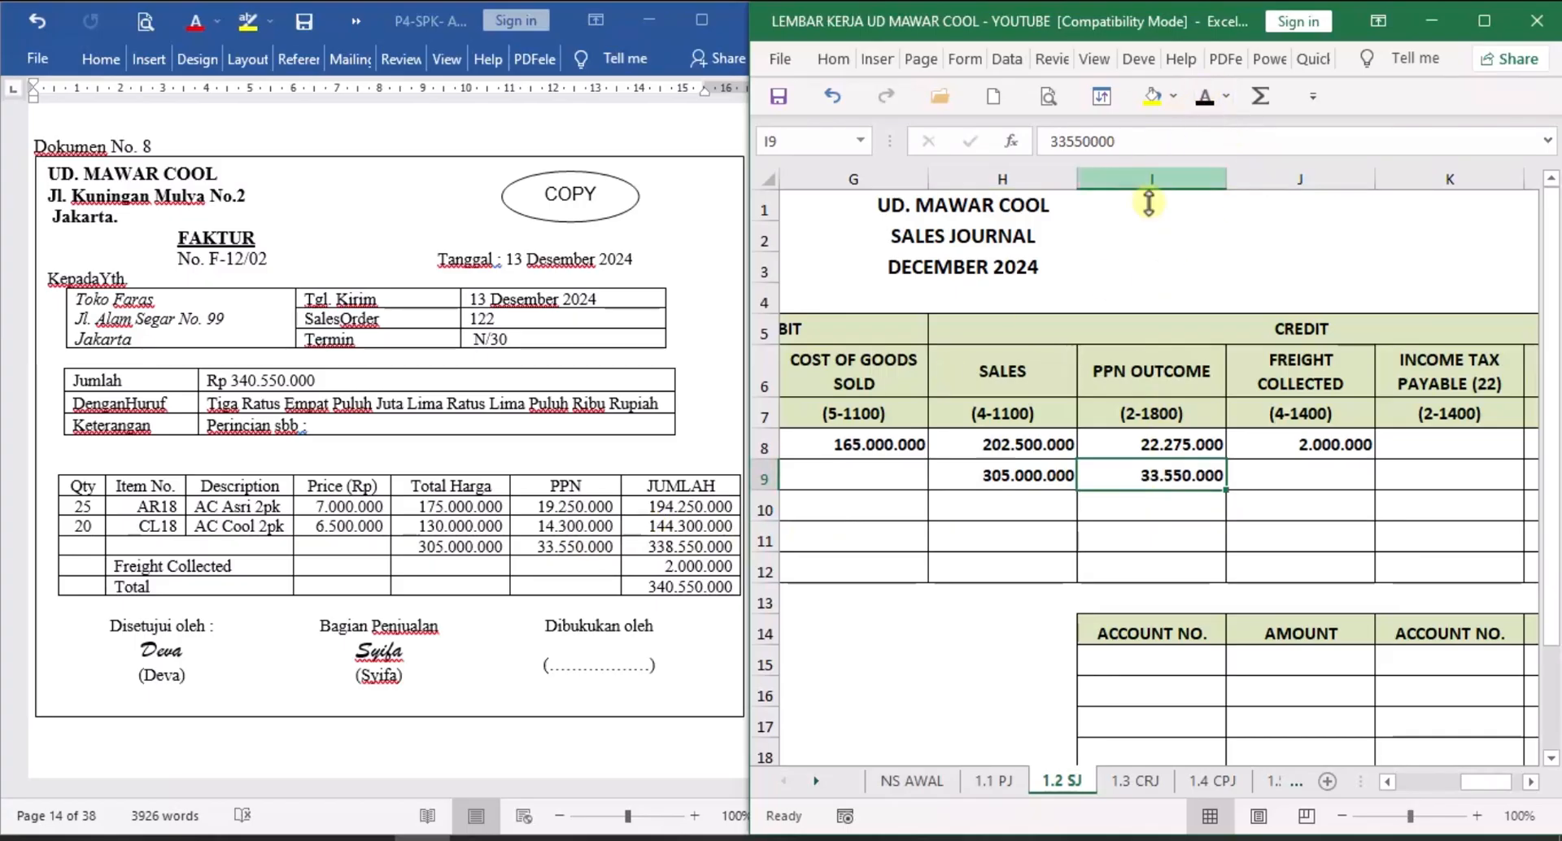
{"action": "left_click", "coordinate": [1317, 477]}
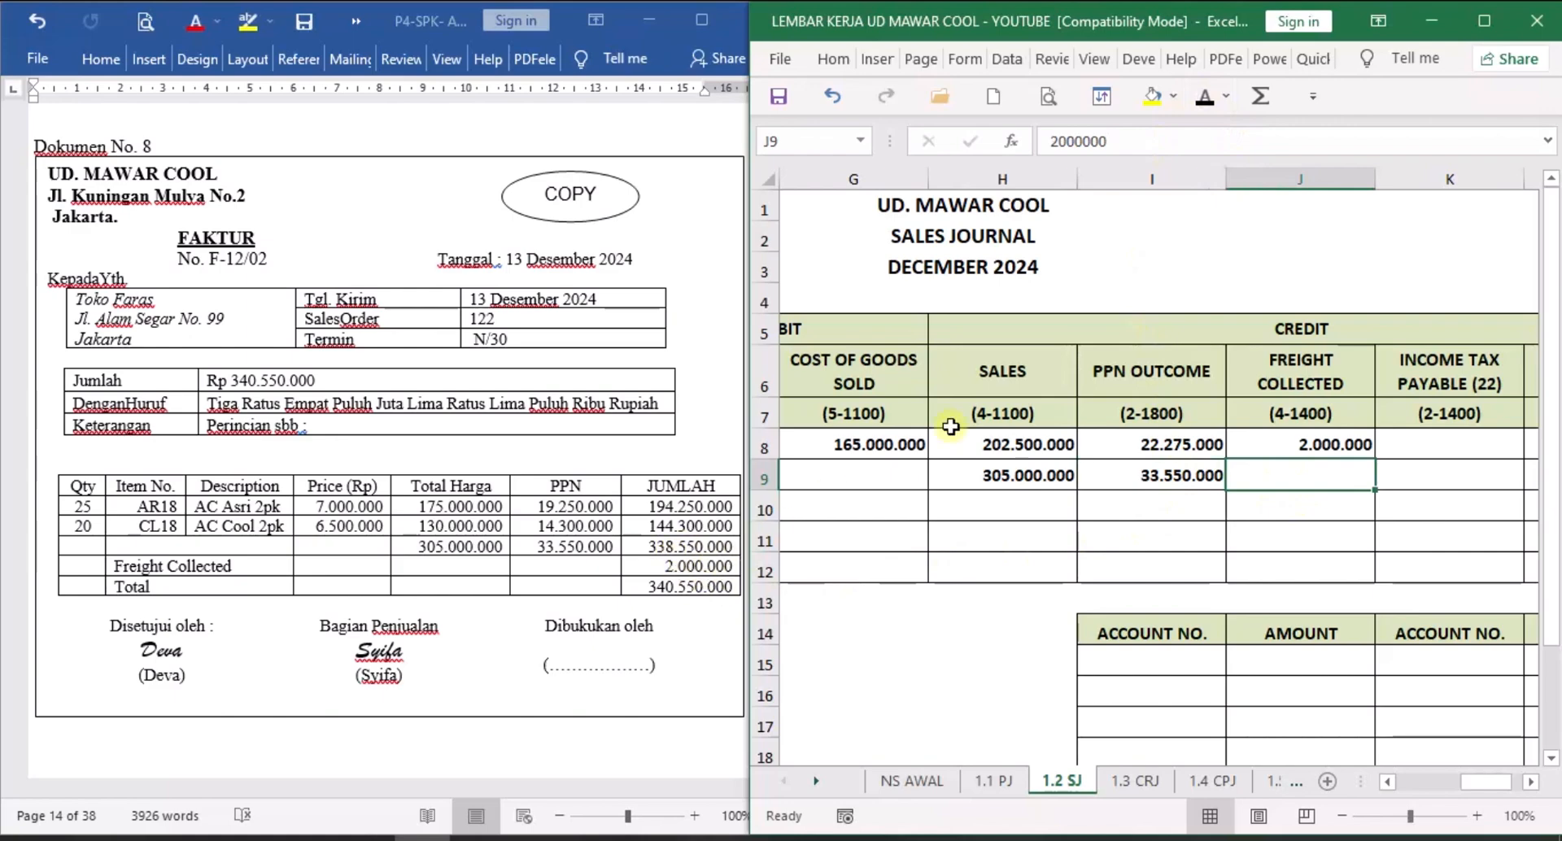
{"action": "left_click", "coordinate": [1205, 96]}
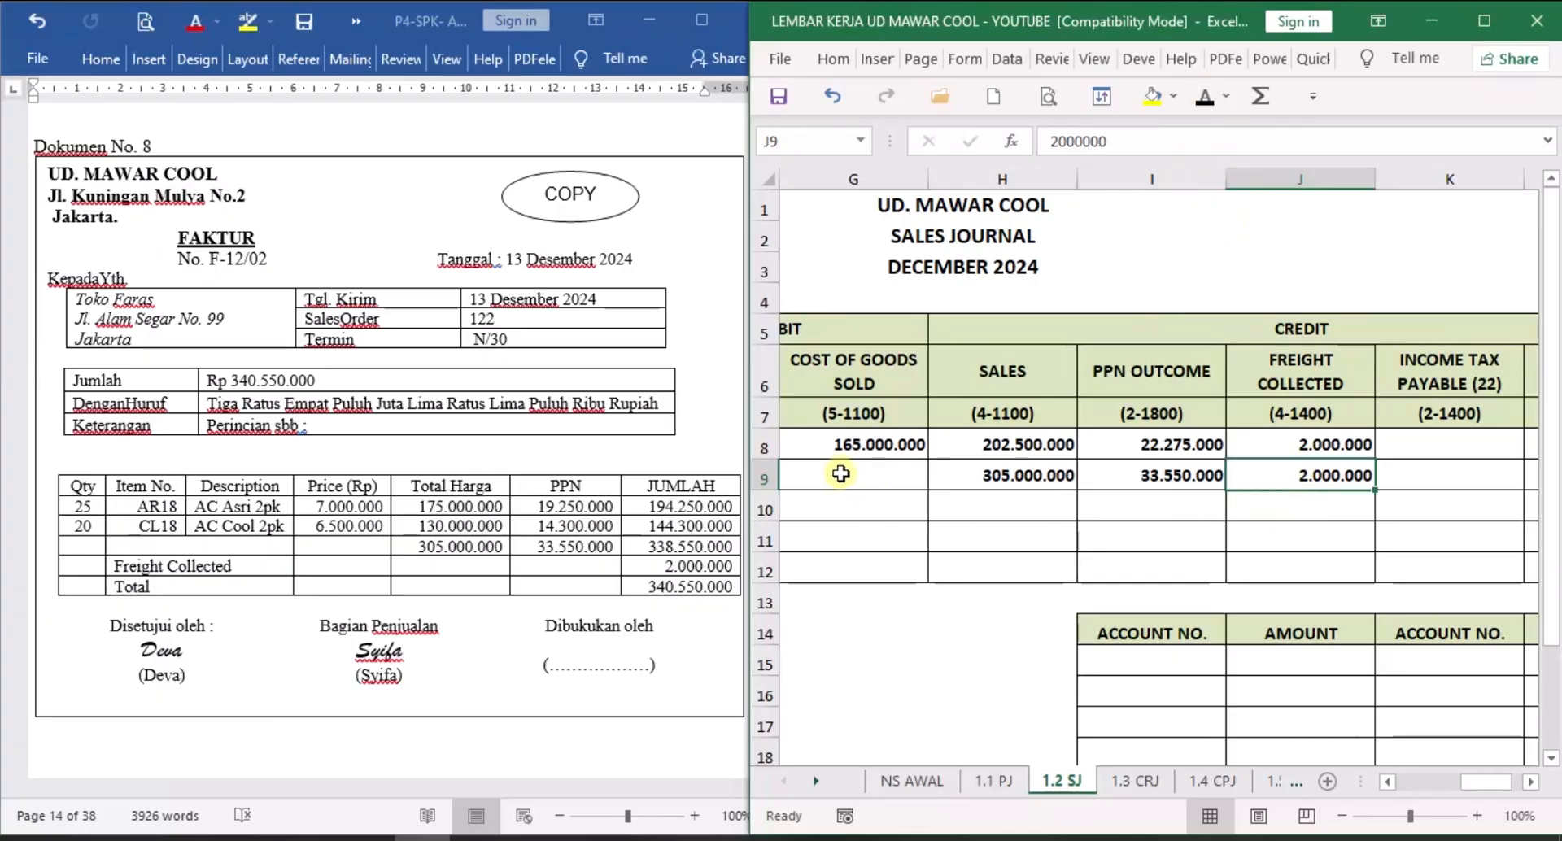
On sheet 1.7 PERSEDIAAN 1, reveal date 13 and evidence number F-12/02 in row 14 of the AC ASRI 2PK inventory card with black text.
{"action": "left_click", "coordinate": [1530, 781]}
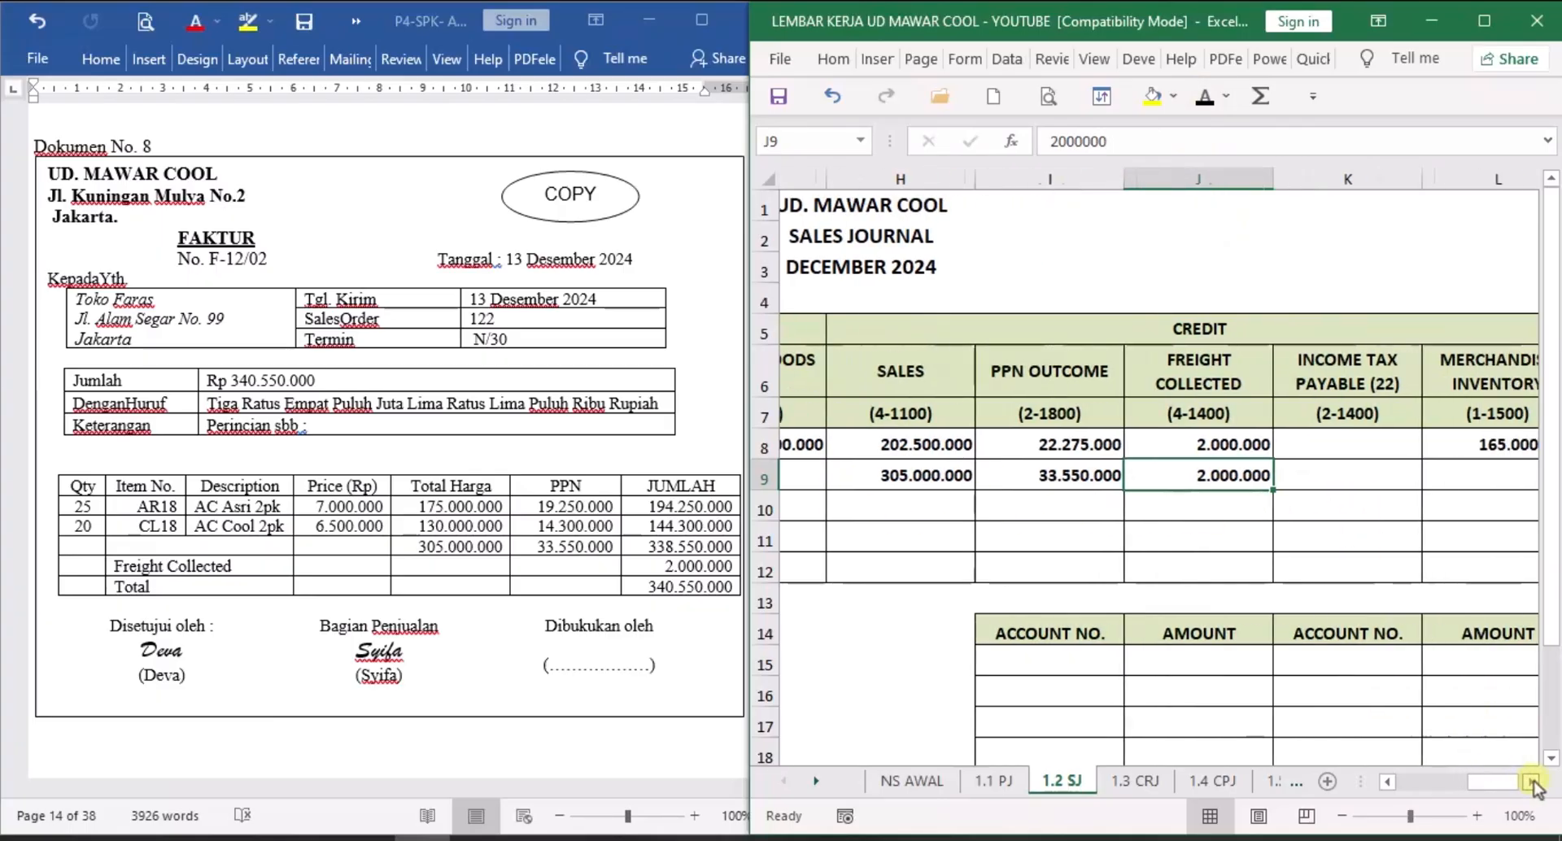
{"action": "left_click", "coordinate": [1531, 781]}
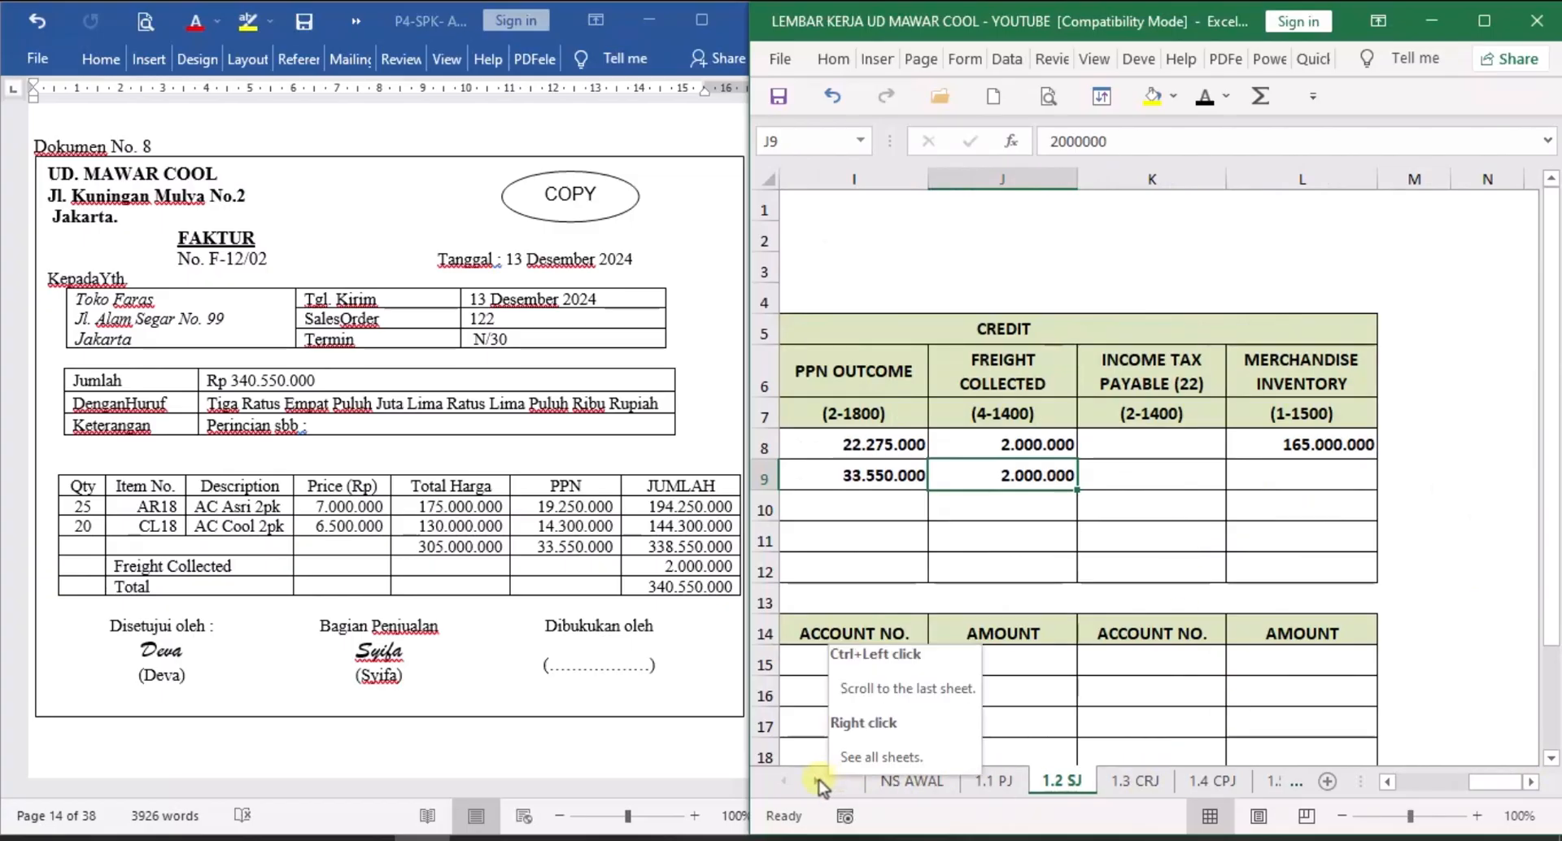
{"action": "left_click", "coordinate": [817, 780]}
{"action": "left_click", "coordinate": [817, 780]}
{"action": "left_click", "coordinate": [817, 780]}
{"action": "left_click", "coordinate": [817, 780]}
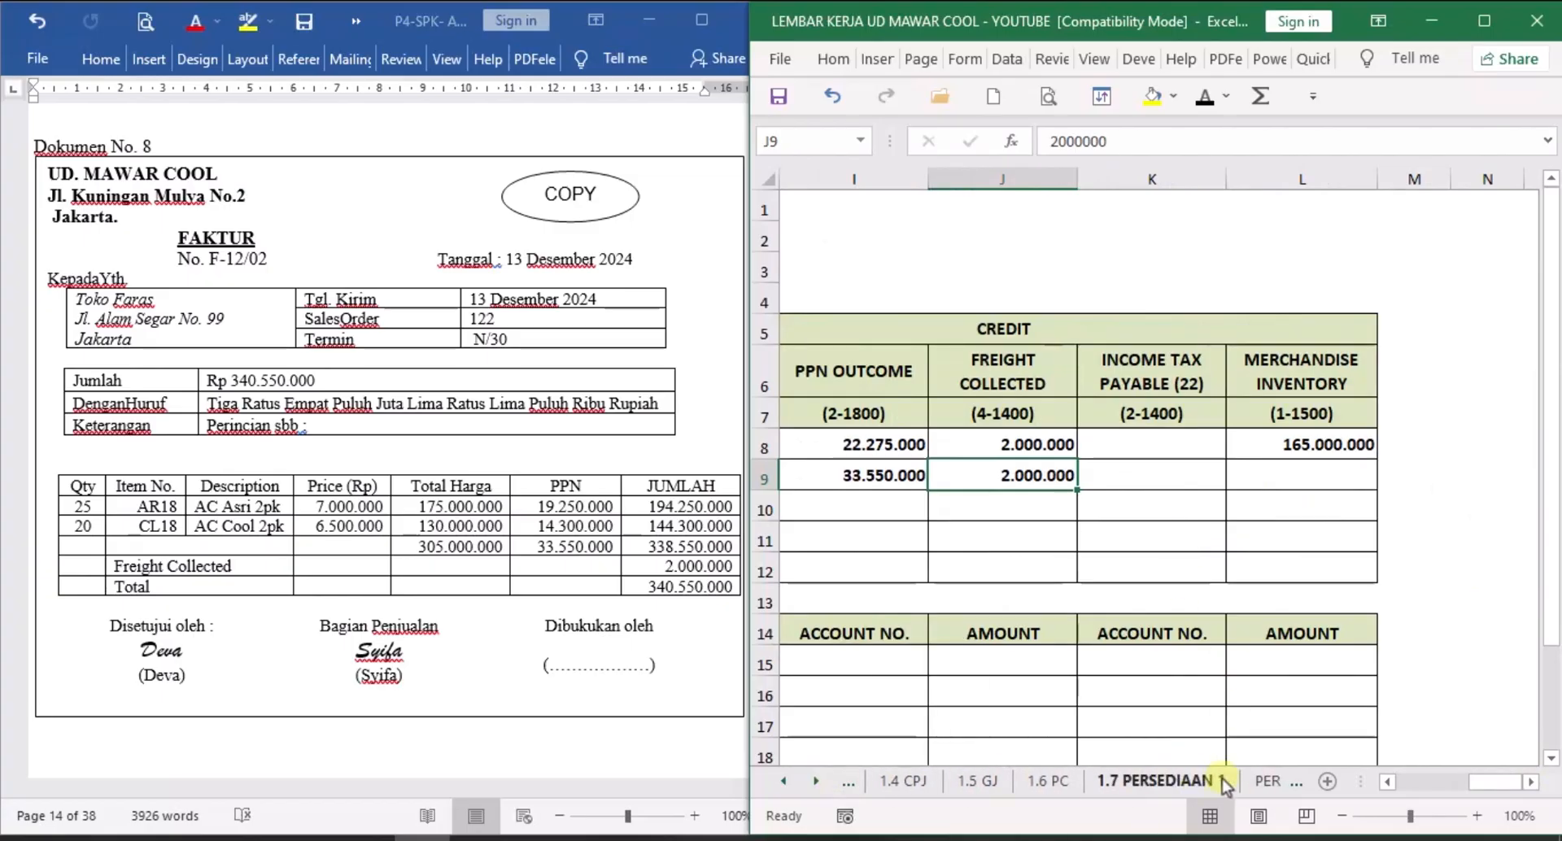
{"action": "left_click", "coordinate": [1170, 783]}
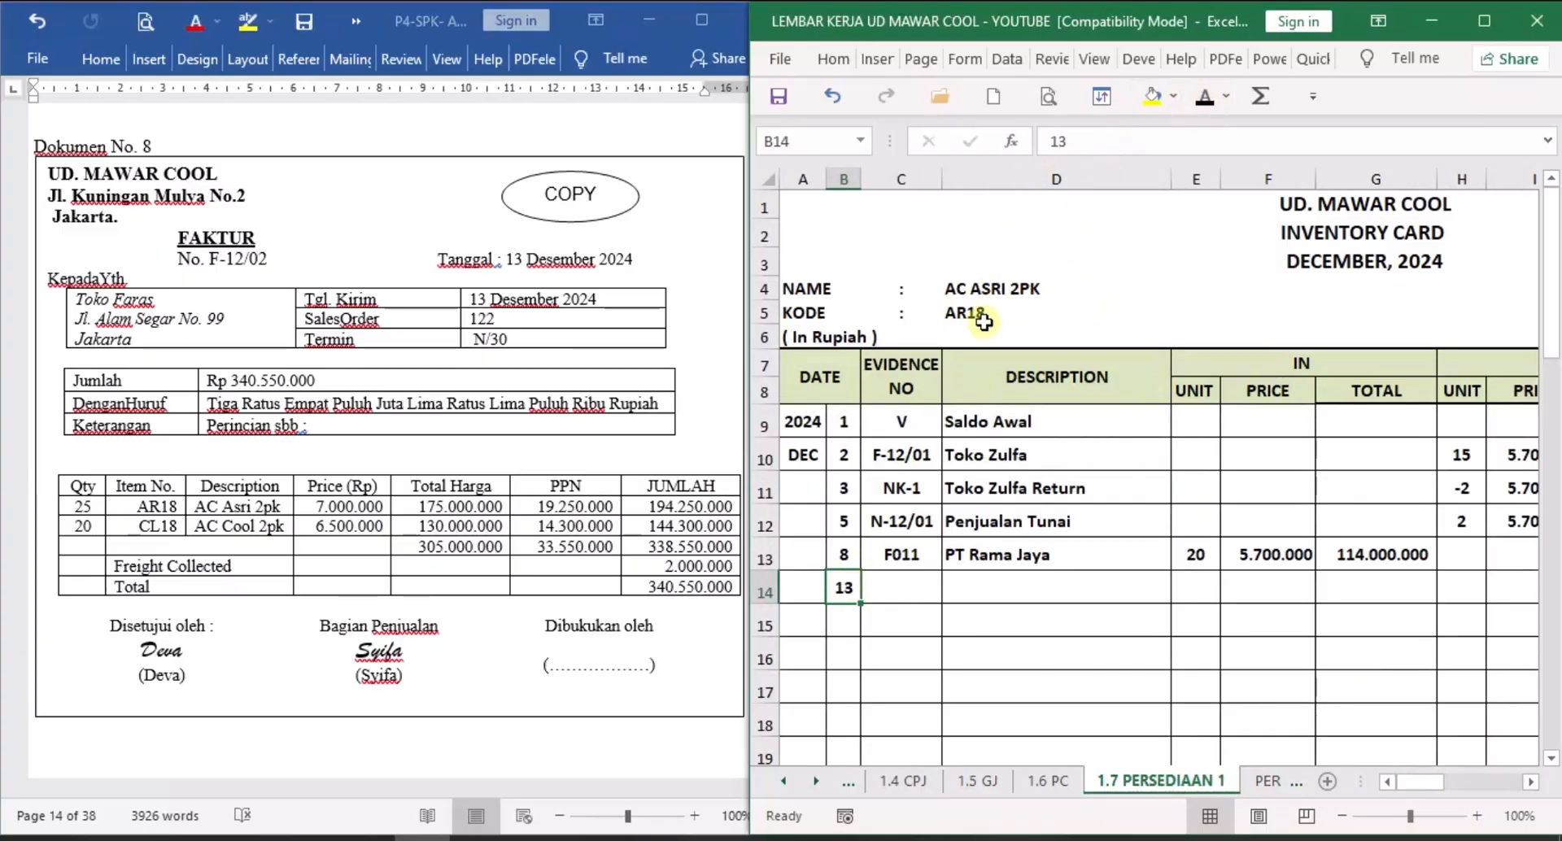
{"action": "left_click", "coordinate": [928, 574]}
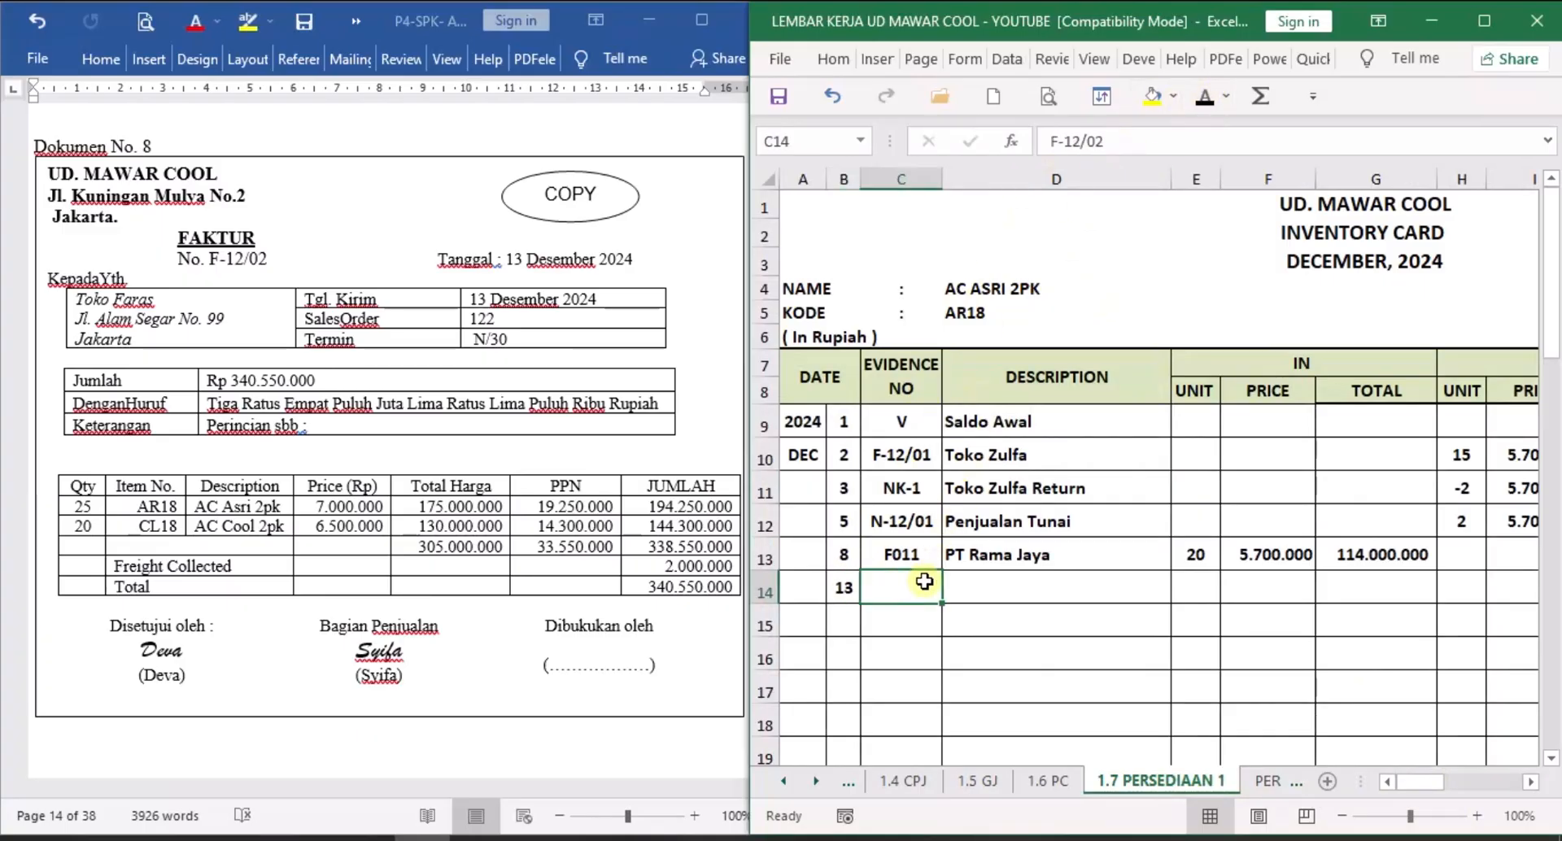
{"action": "left_click", "coordinate": [1206, 96]}
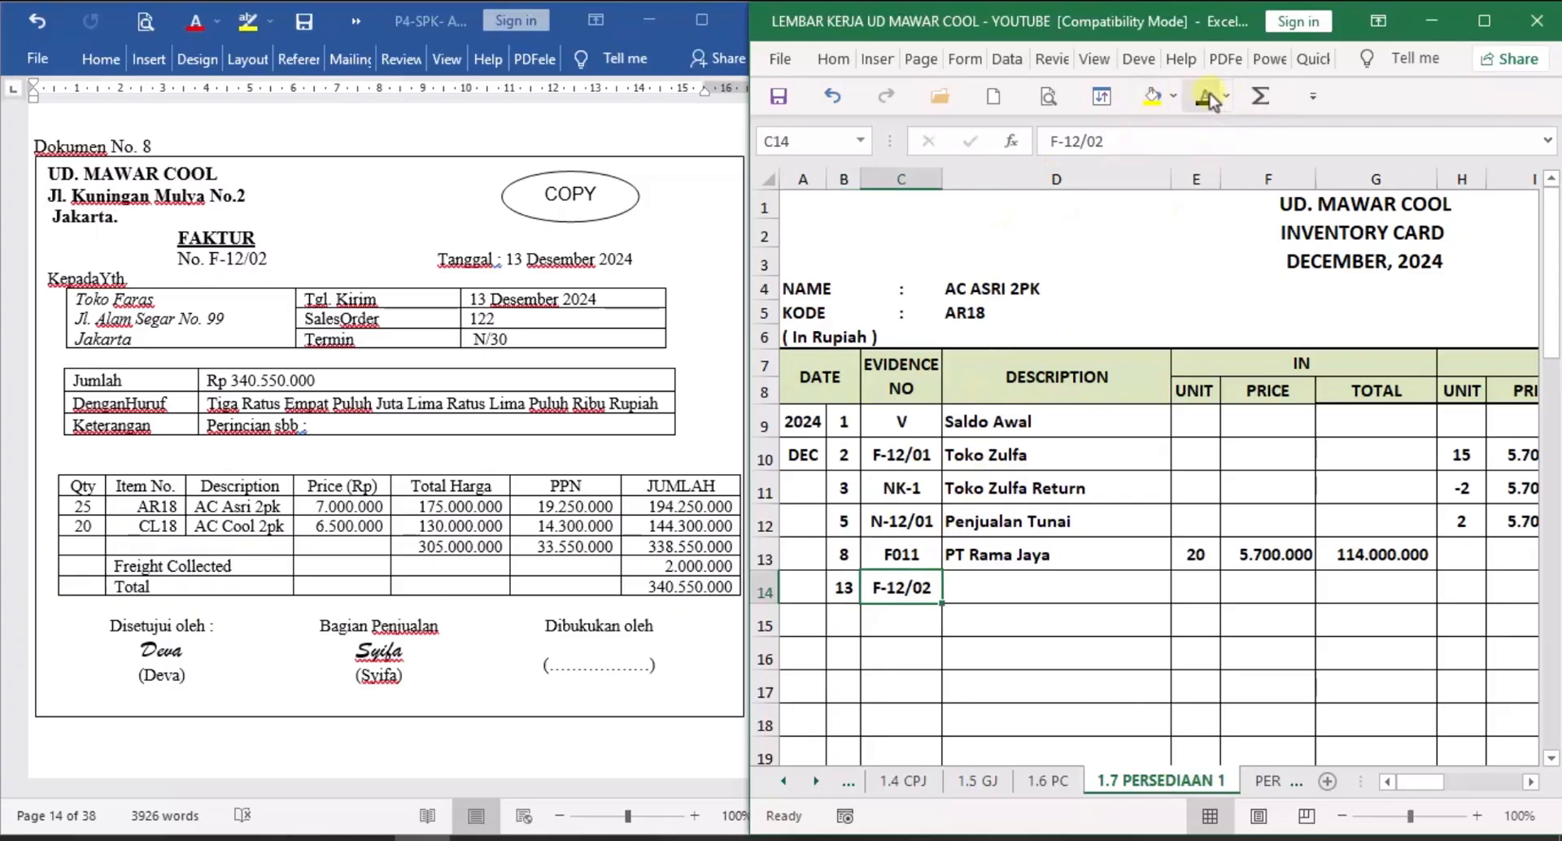
In row 14 of the AC ASRI 2PK inventory card, reveal the description "Toko Faras" and OUT unit 25 with black text.
{"action": "left_click", "coordinate": [984, 595]}
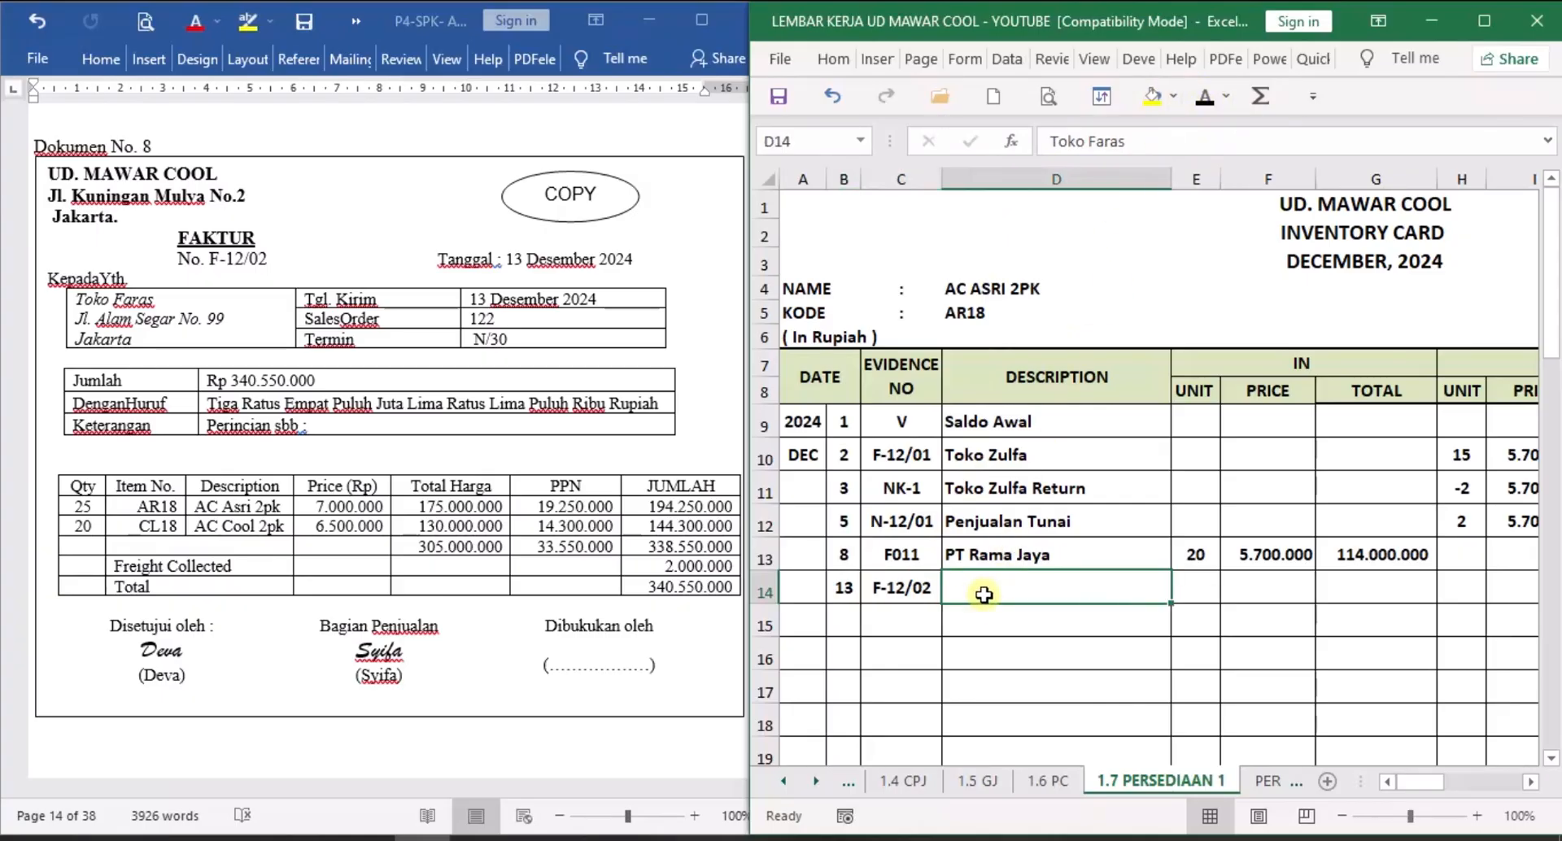
{"action": "left_click", "coordinate": [1206, 100]}
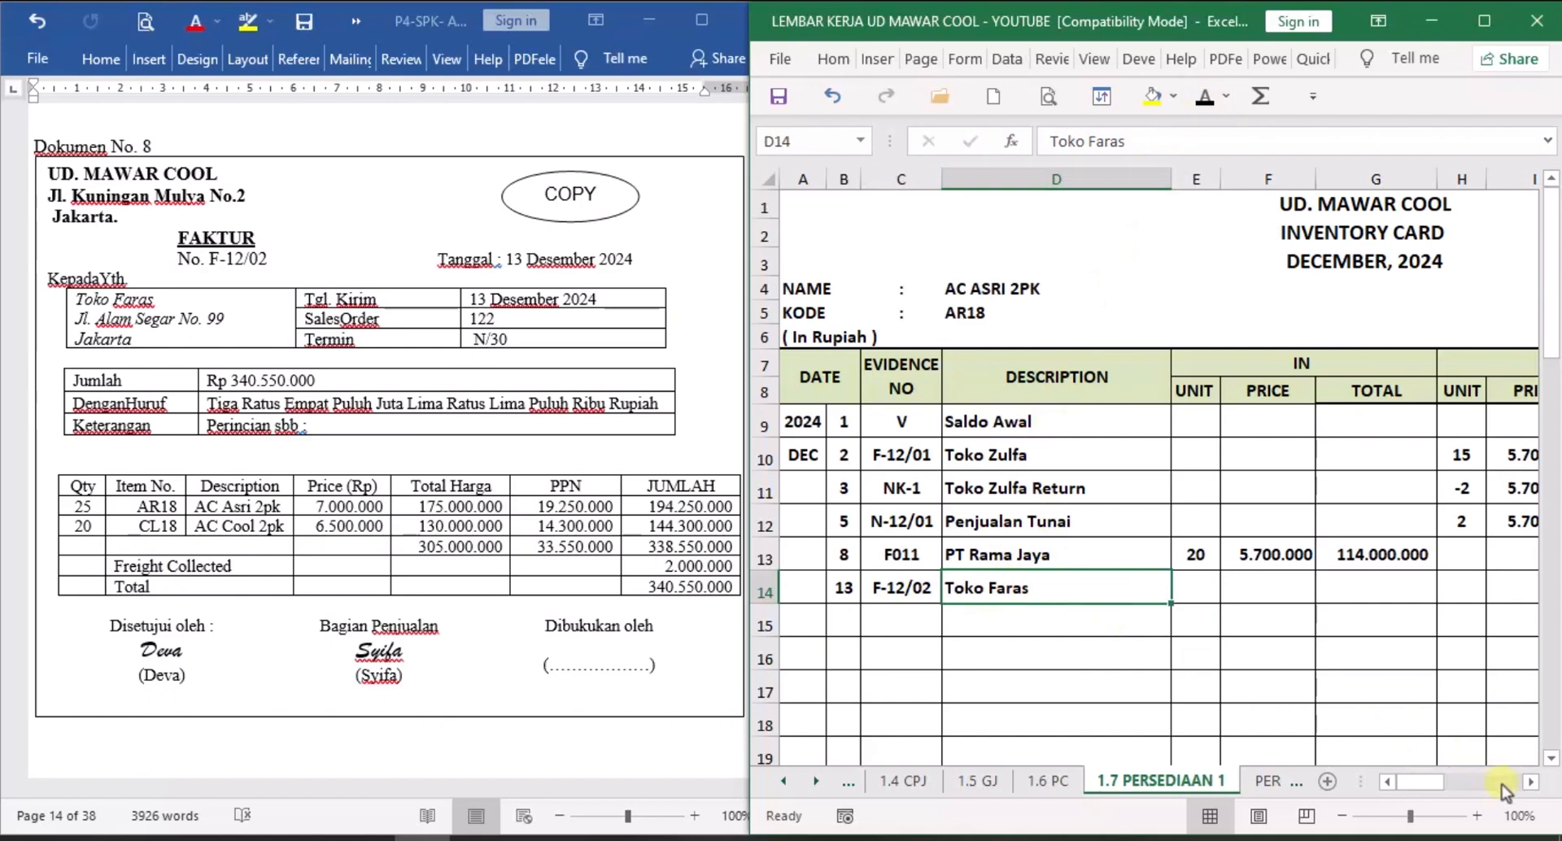
{"action": "left_click", "coordinate": [1532, 782]}
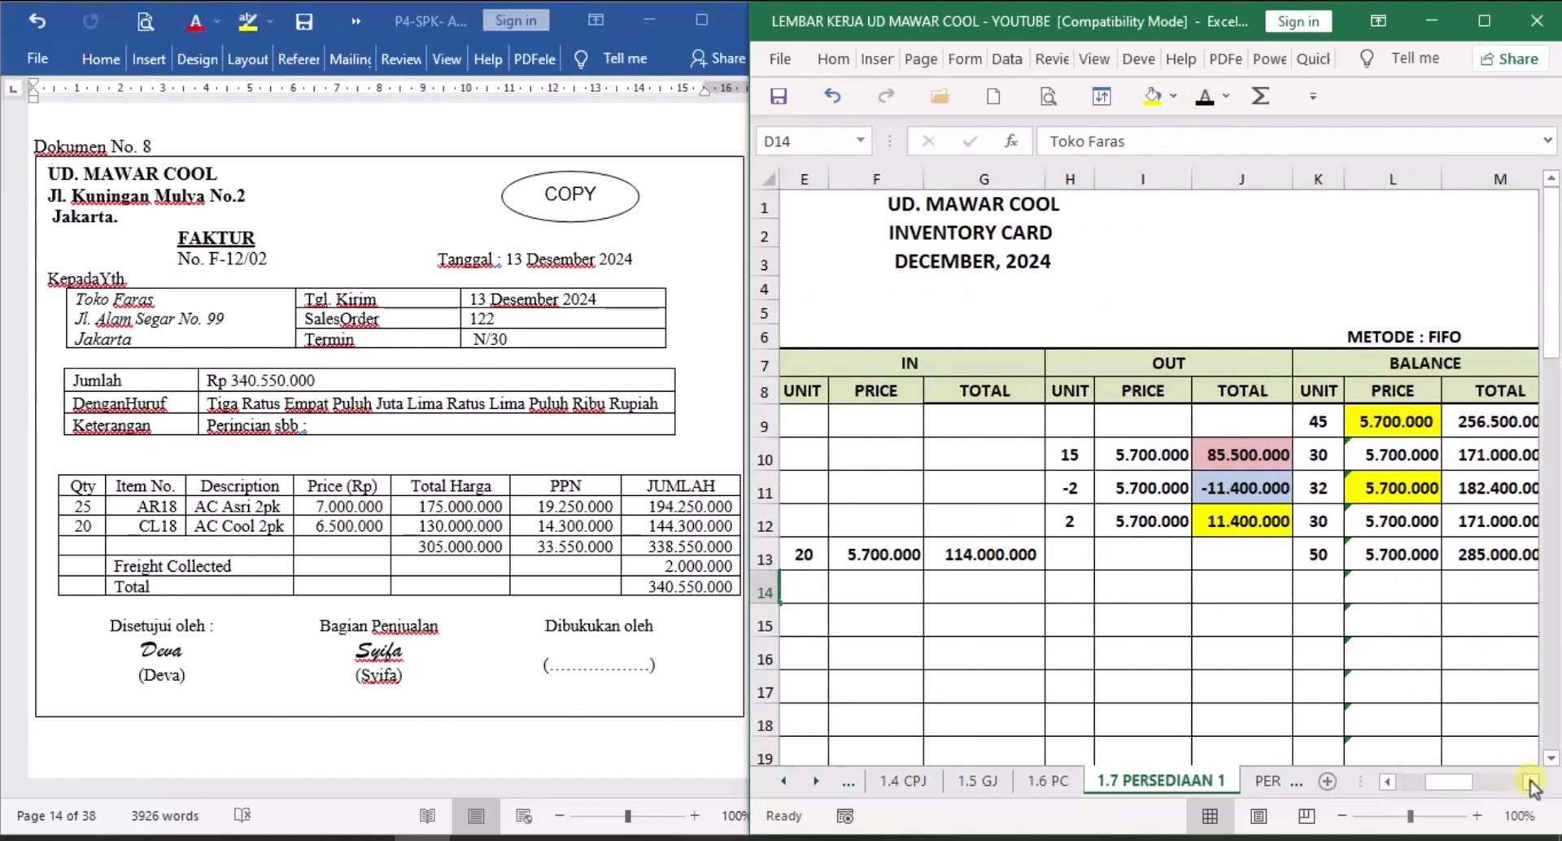
{"action": "left_click", "coordinate": [1083, 591]}
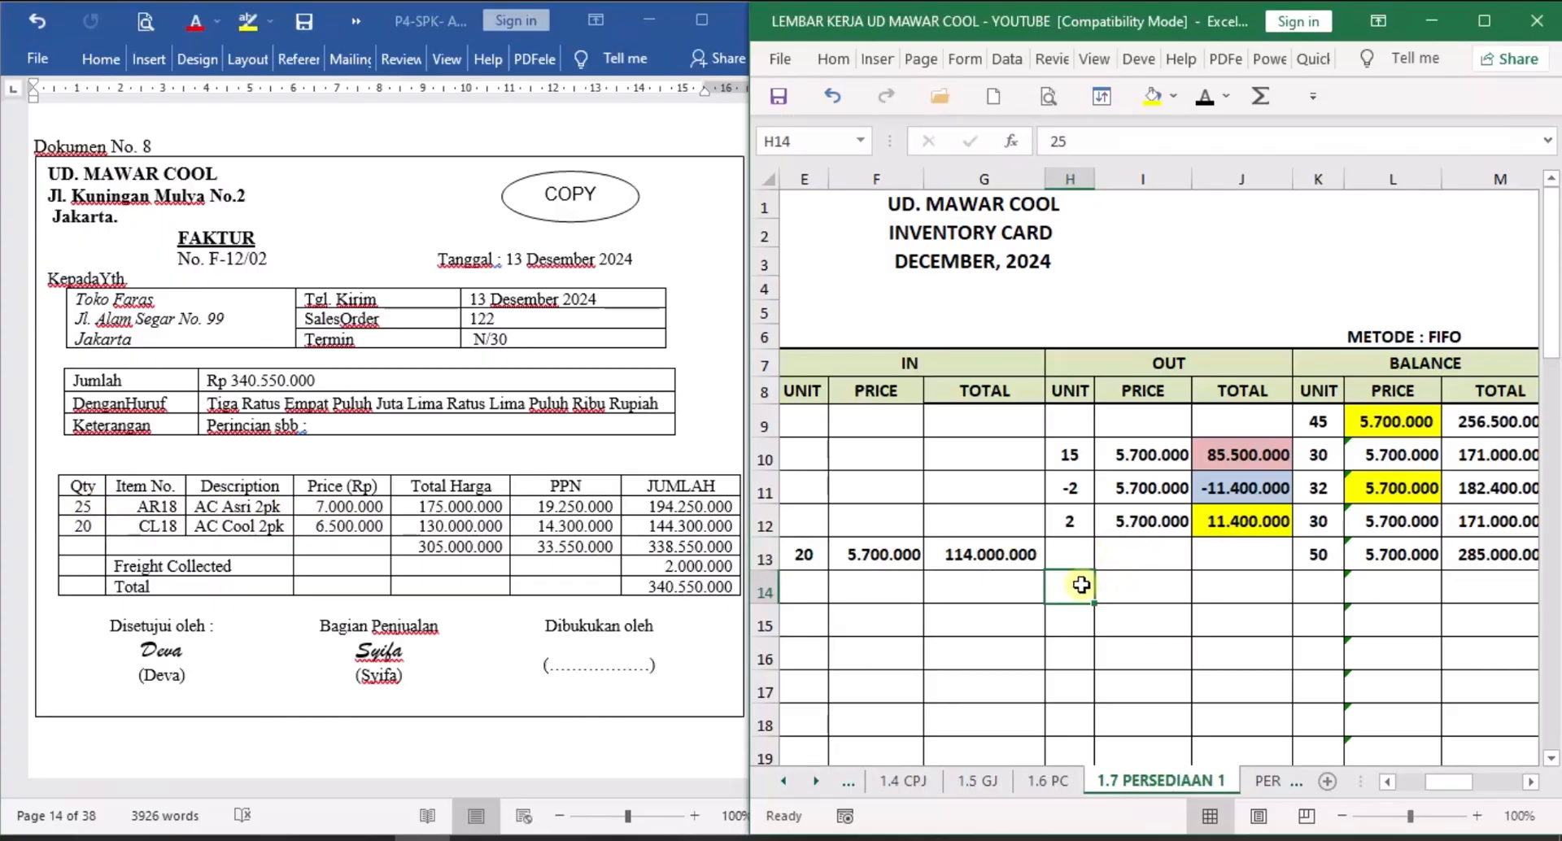
{"action": "left_click", "coordinate": [1205, 97]}
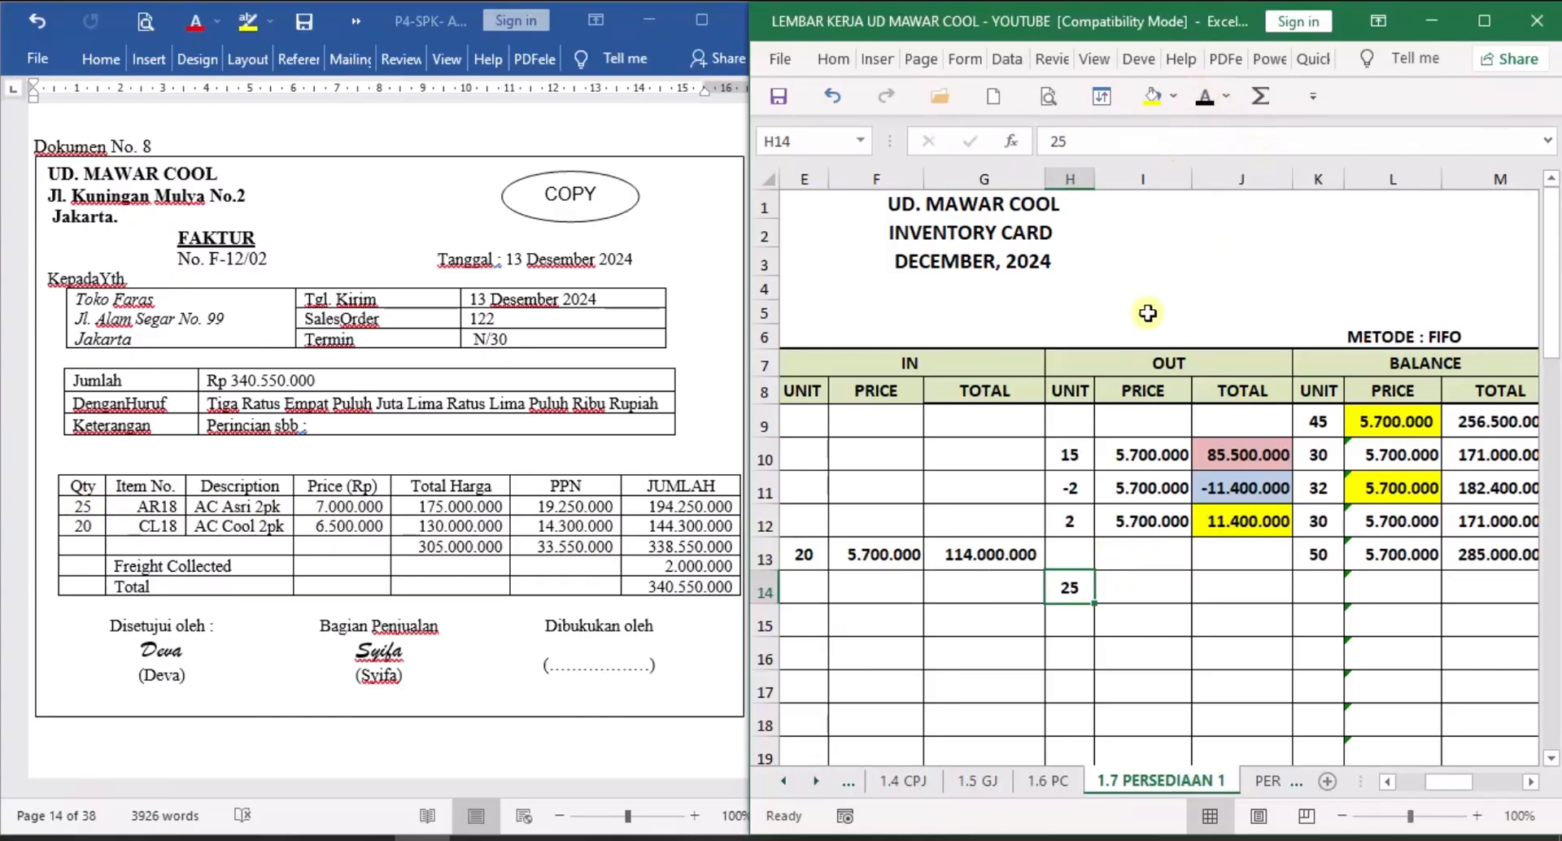
Color row 14's OUT price 5.700.000 and OUT total 142.500.000 black in the AC ASRI 2PK inventory card.
{"action": "left_click", "coordinate": [1155, 591]}
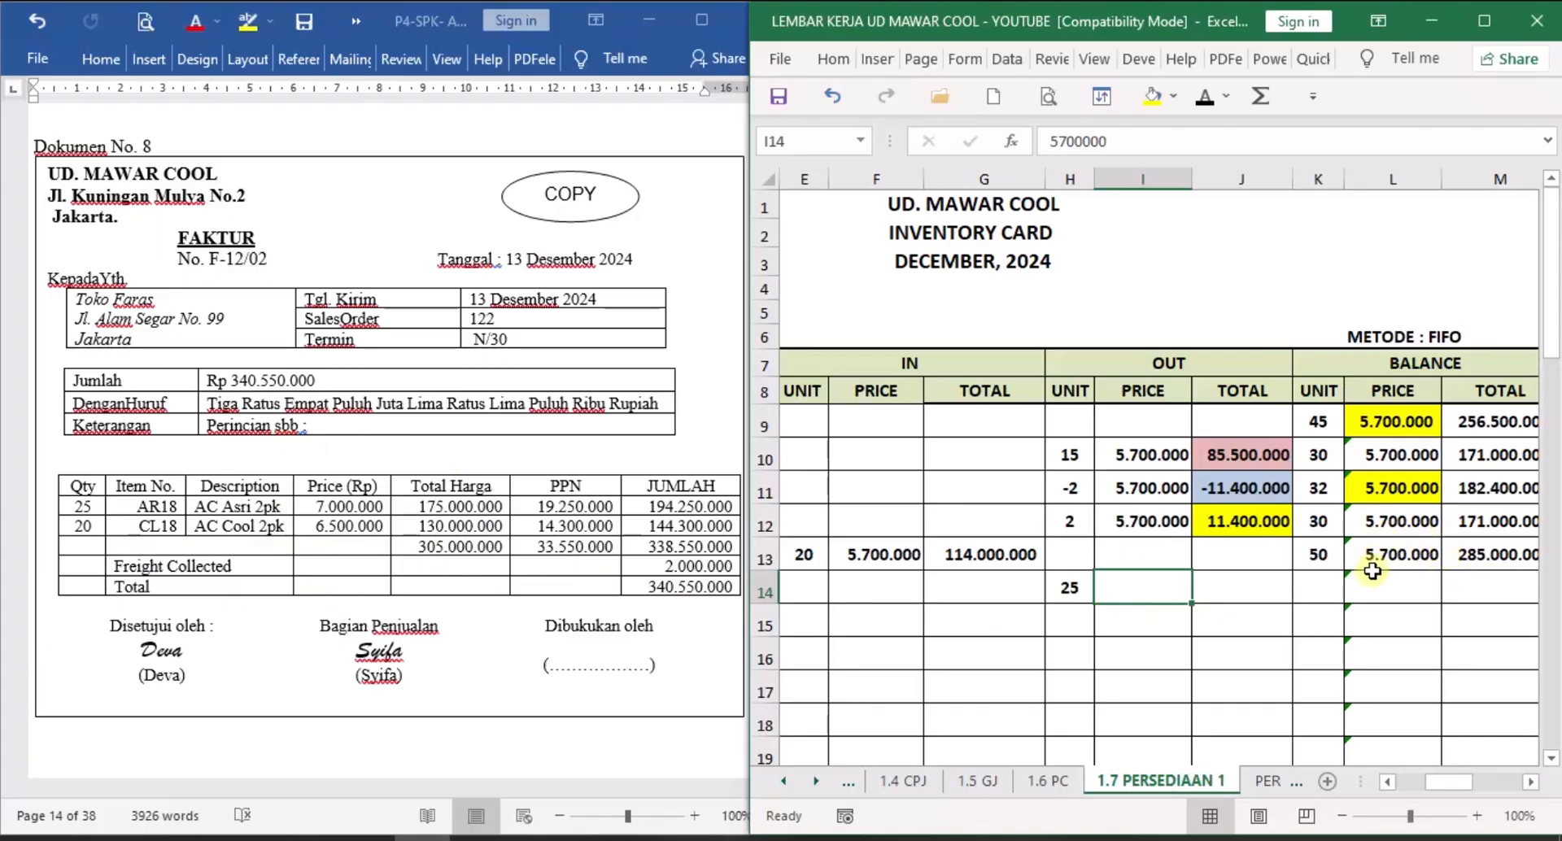
{"action": "left_click", "coordinate": [1205, 96]}
{"action": "left_click", "coordinate": [1253, 581]}
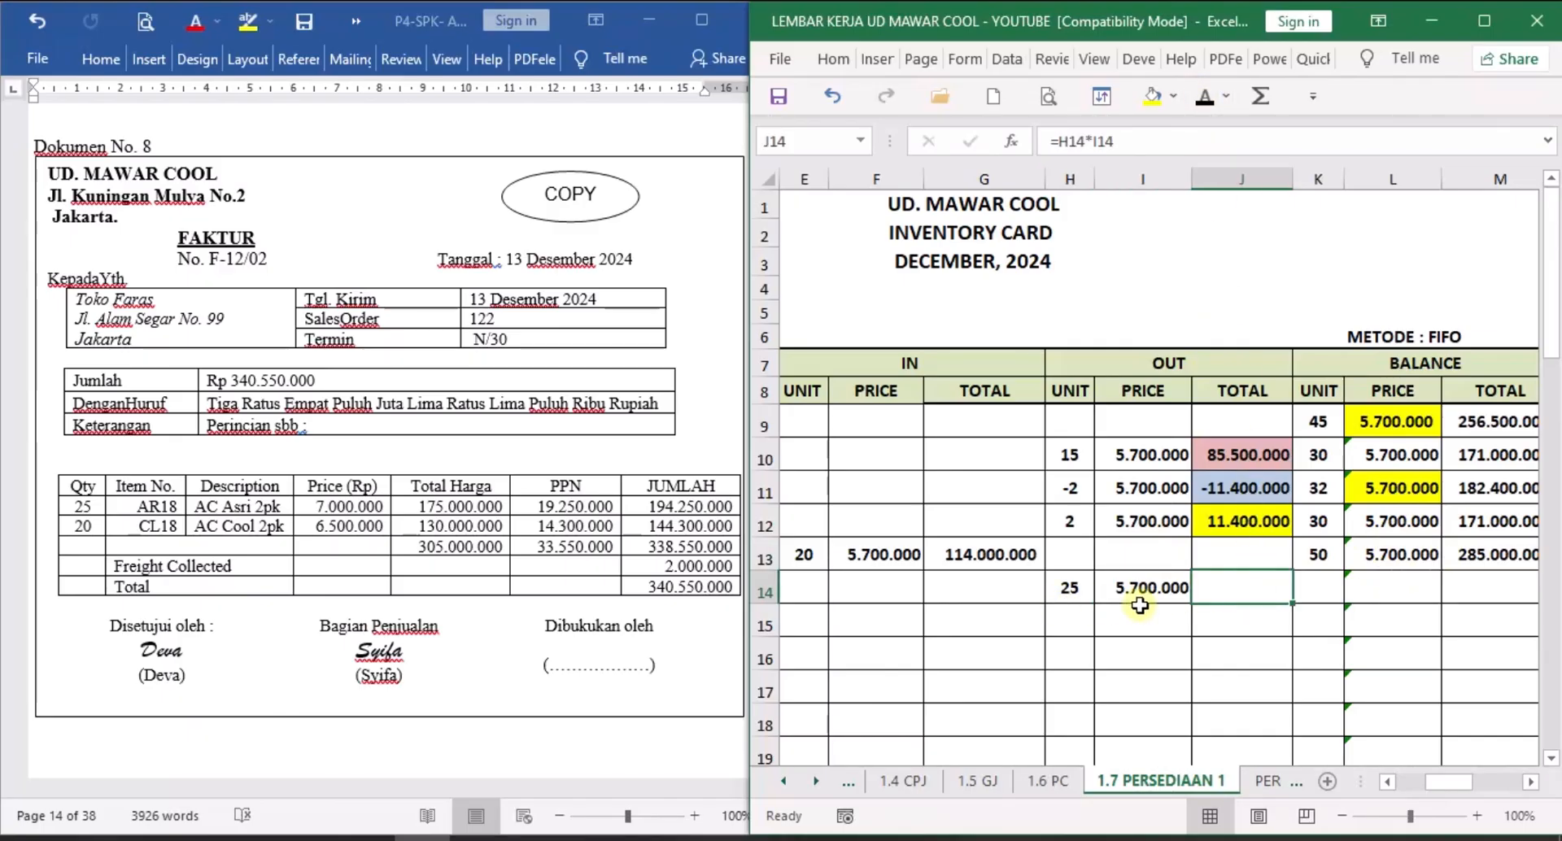
{"action": "left_click", "coordinate": [1205, 96]}
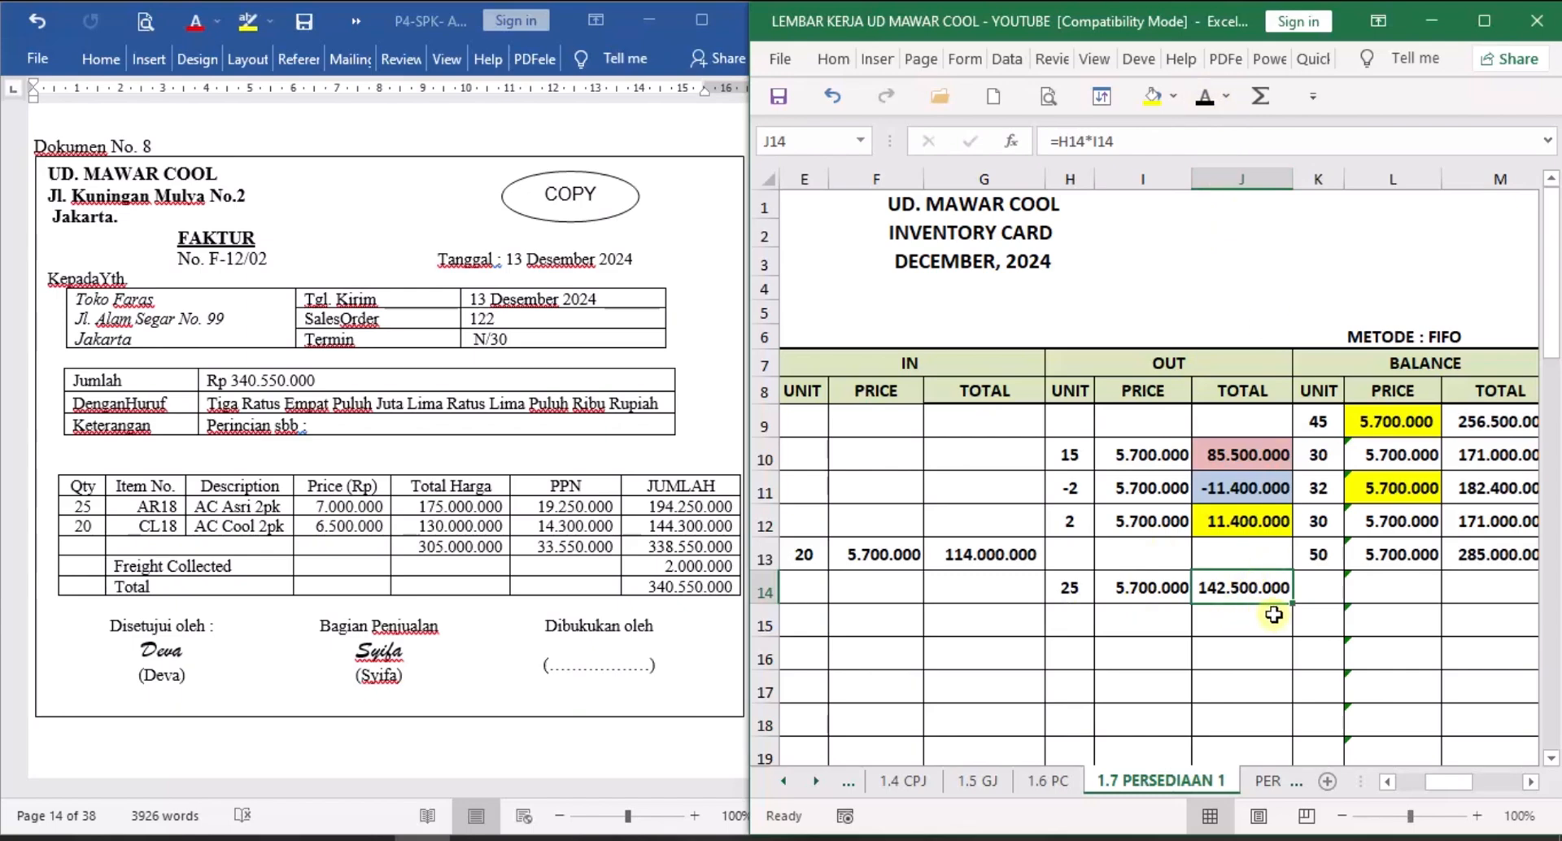
Reveal row 14's BALANCE unit 25, price 5.700.000 and total 142.500.000 with black text in the AC ASRI 2PK inventory card.
{"action": "left_click", "coordinate": [1328, 588]}
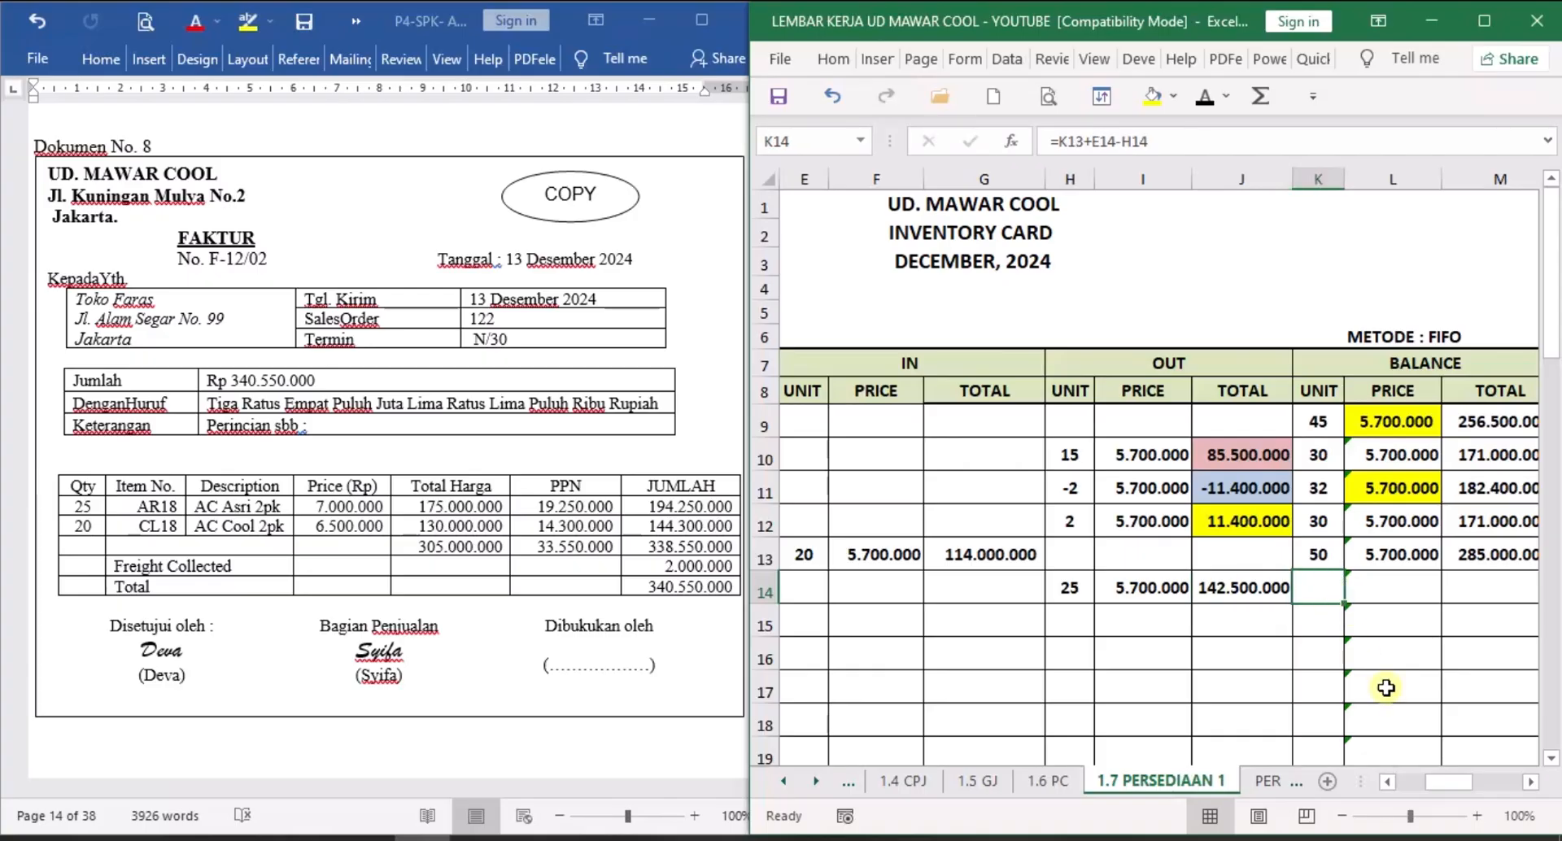
{"action": "left_click", "coordinate": [1530, 782]}
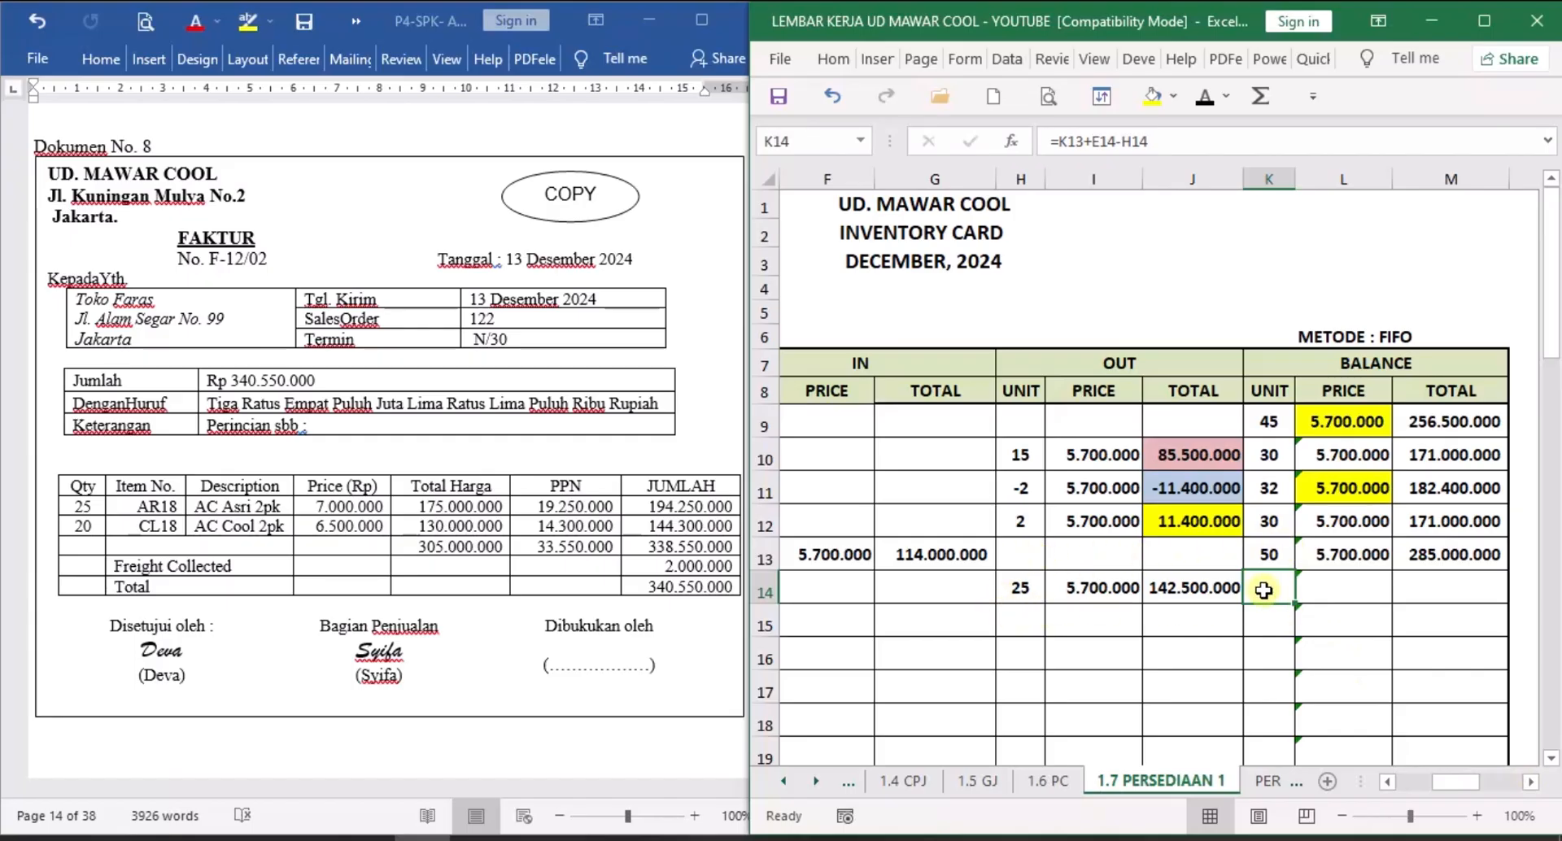
{"action": "left_click", "coordinate": [1204, 96]}
{"action": "left_click", "coordinate": [1332, 597]}
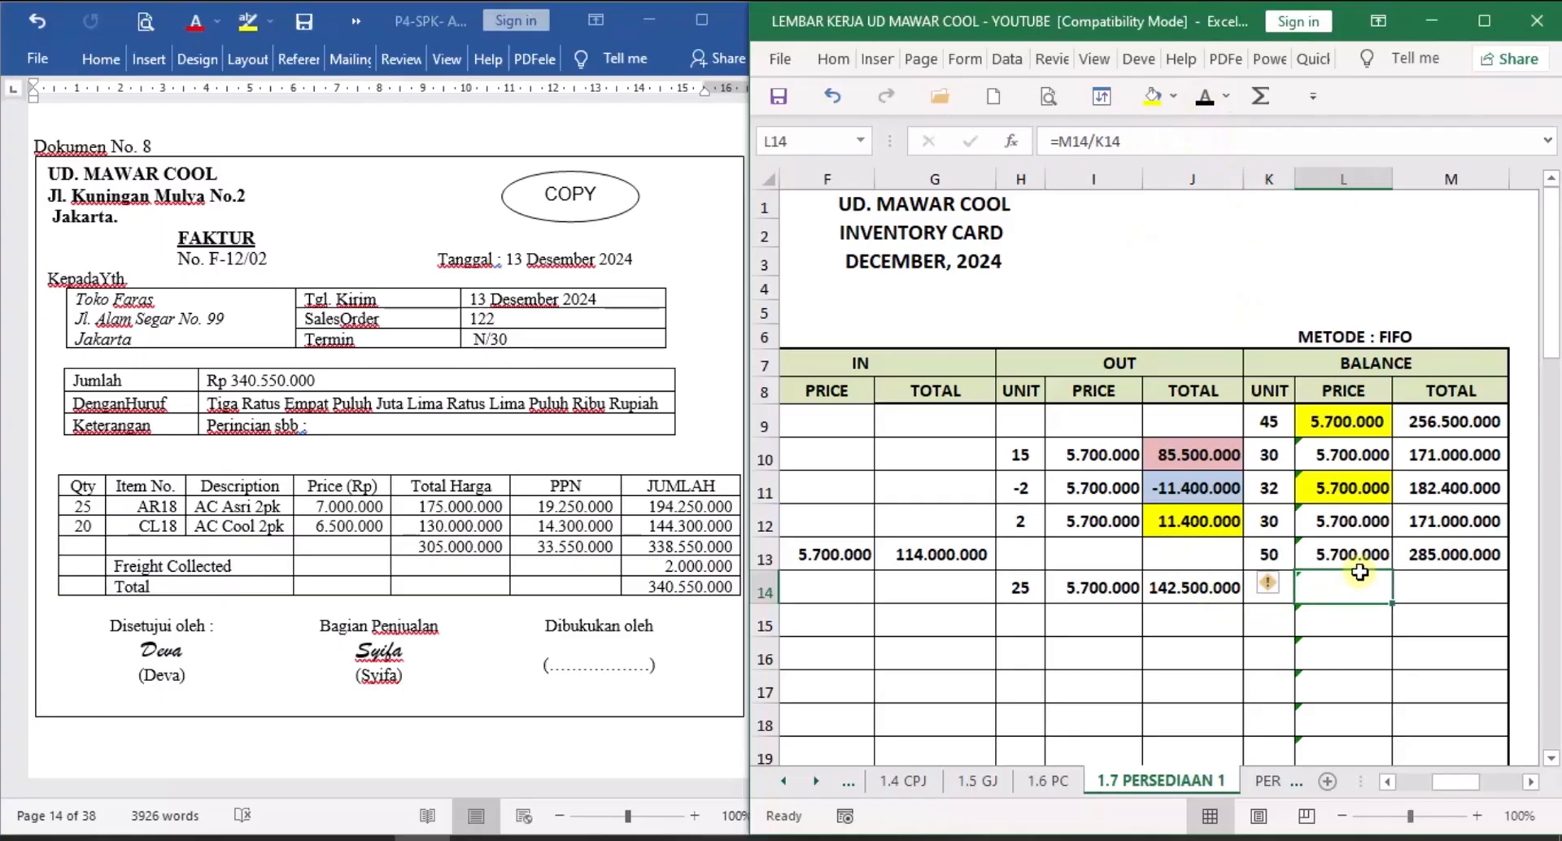
{"action": "left_click", "coordinate": [1205, 97]}
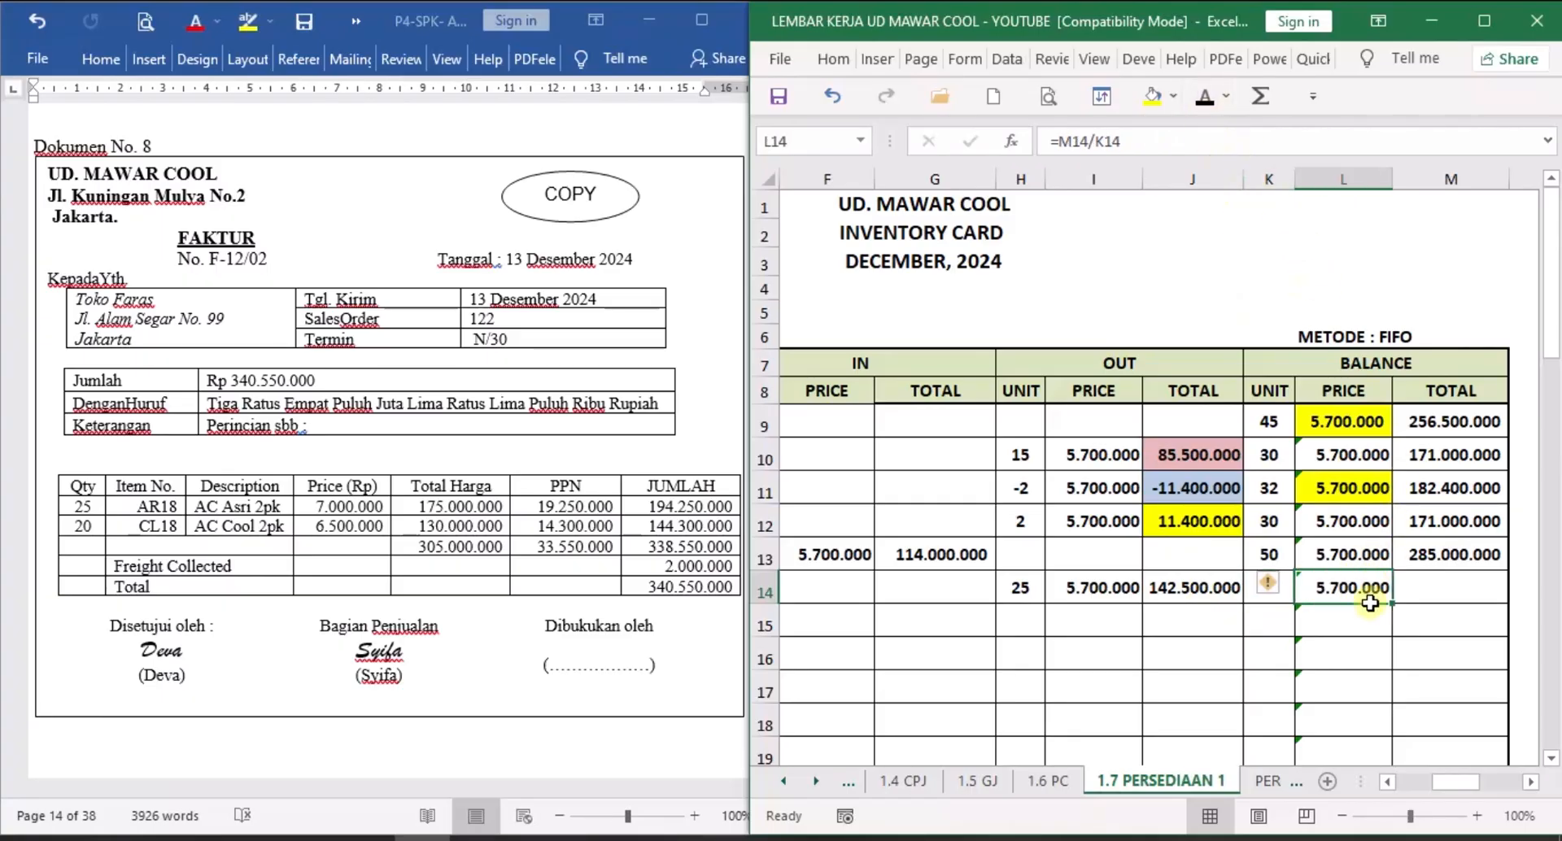
{"action": "key", "text": "Right"}
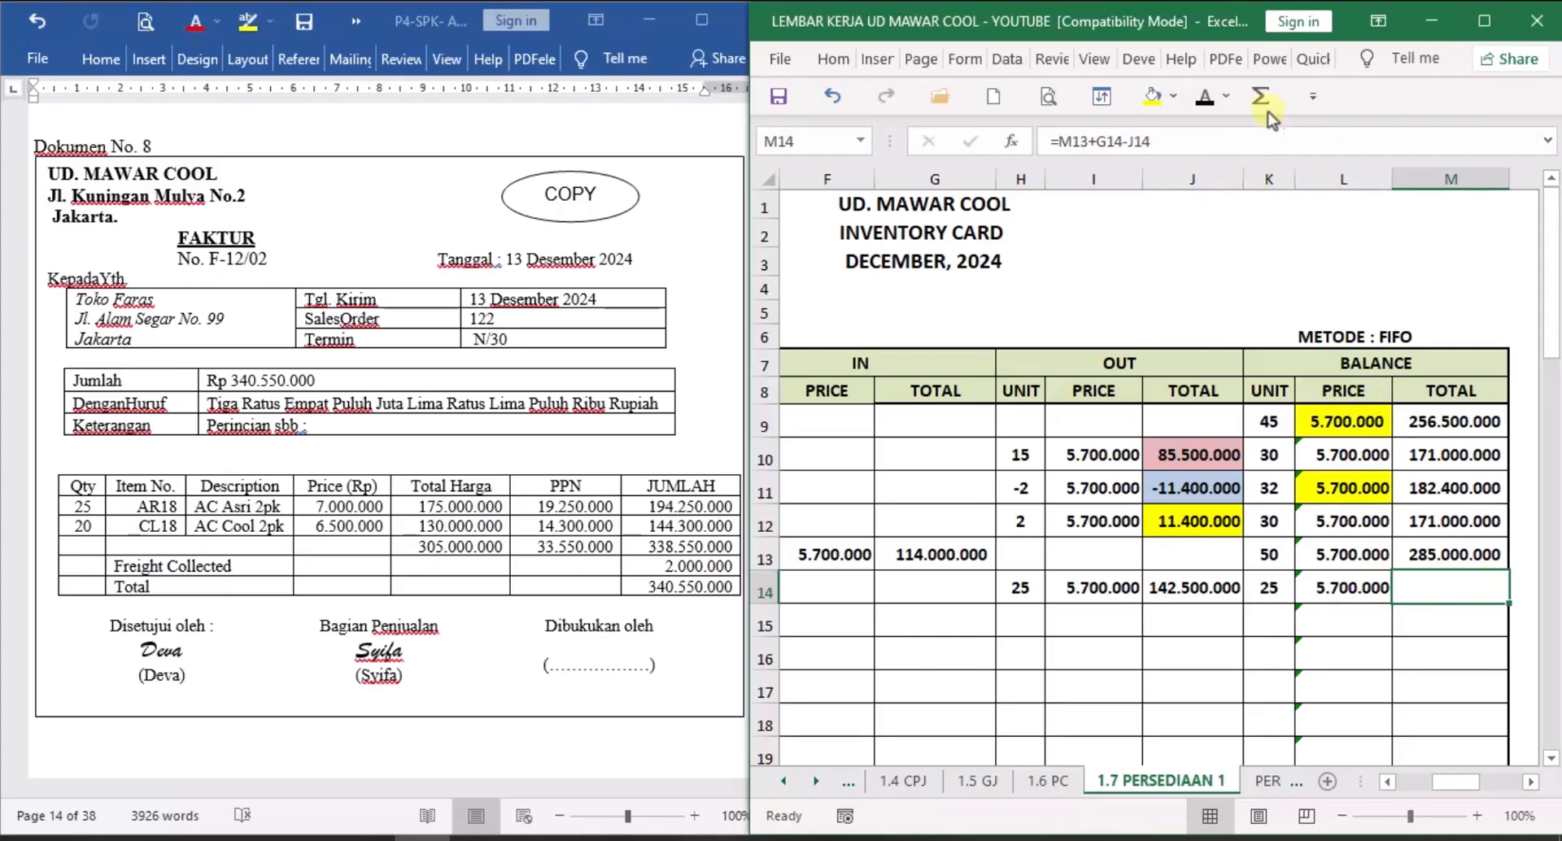
{"action": "left_click", "coordinate": [1204, 97]}
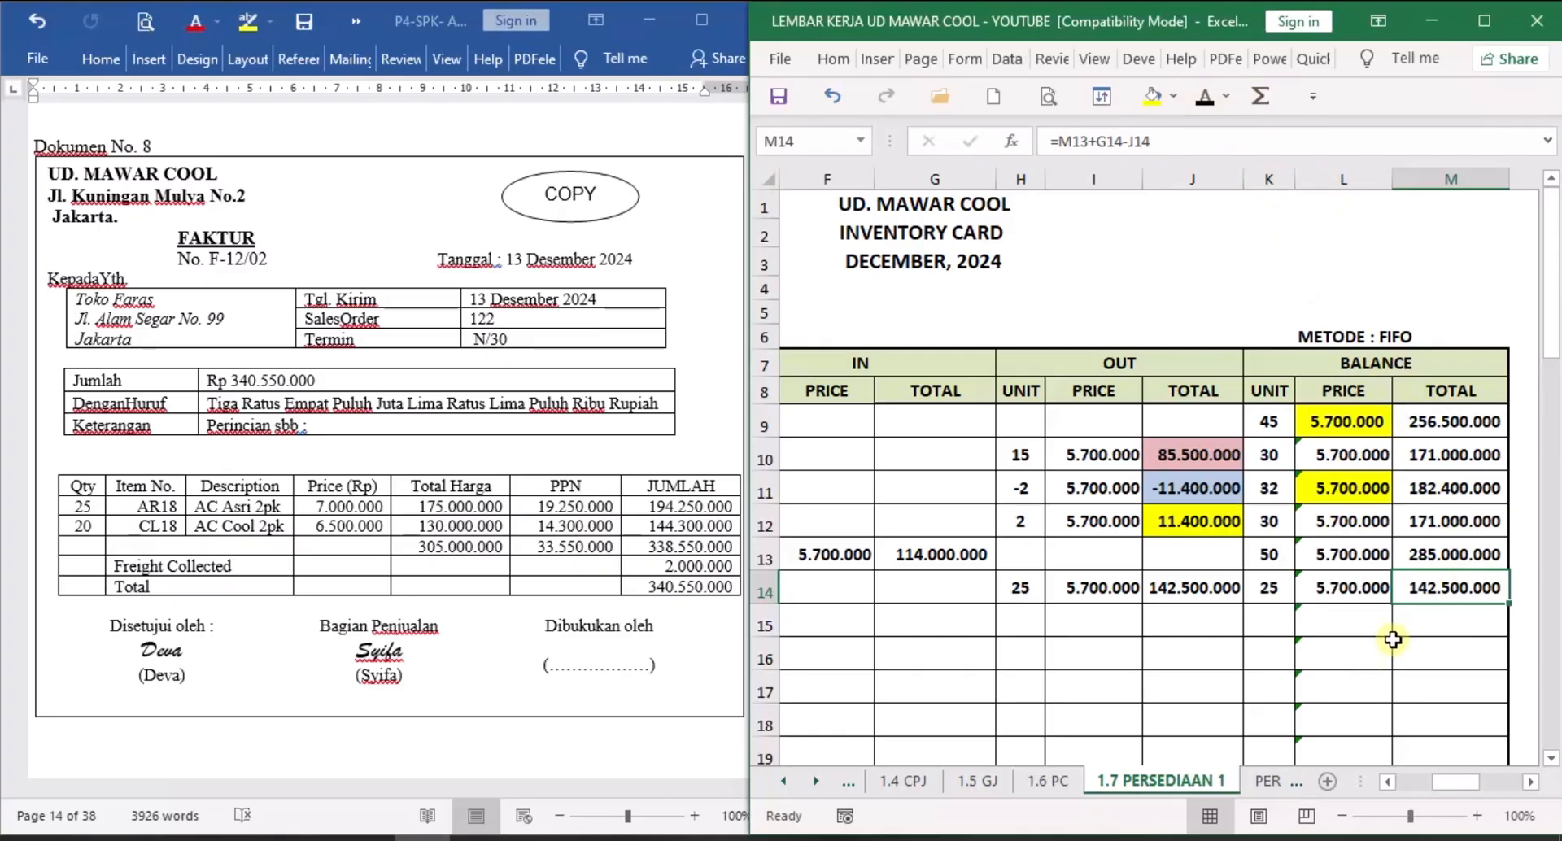
On sheet PERSEDIAAN 2, reveal row 14's date 13, evidence number F-12/02 and description "Toko Faras" with black text.
{"action": "left_click", "coordinate": [1291, 789]}
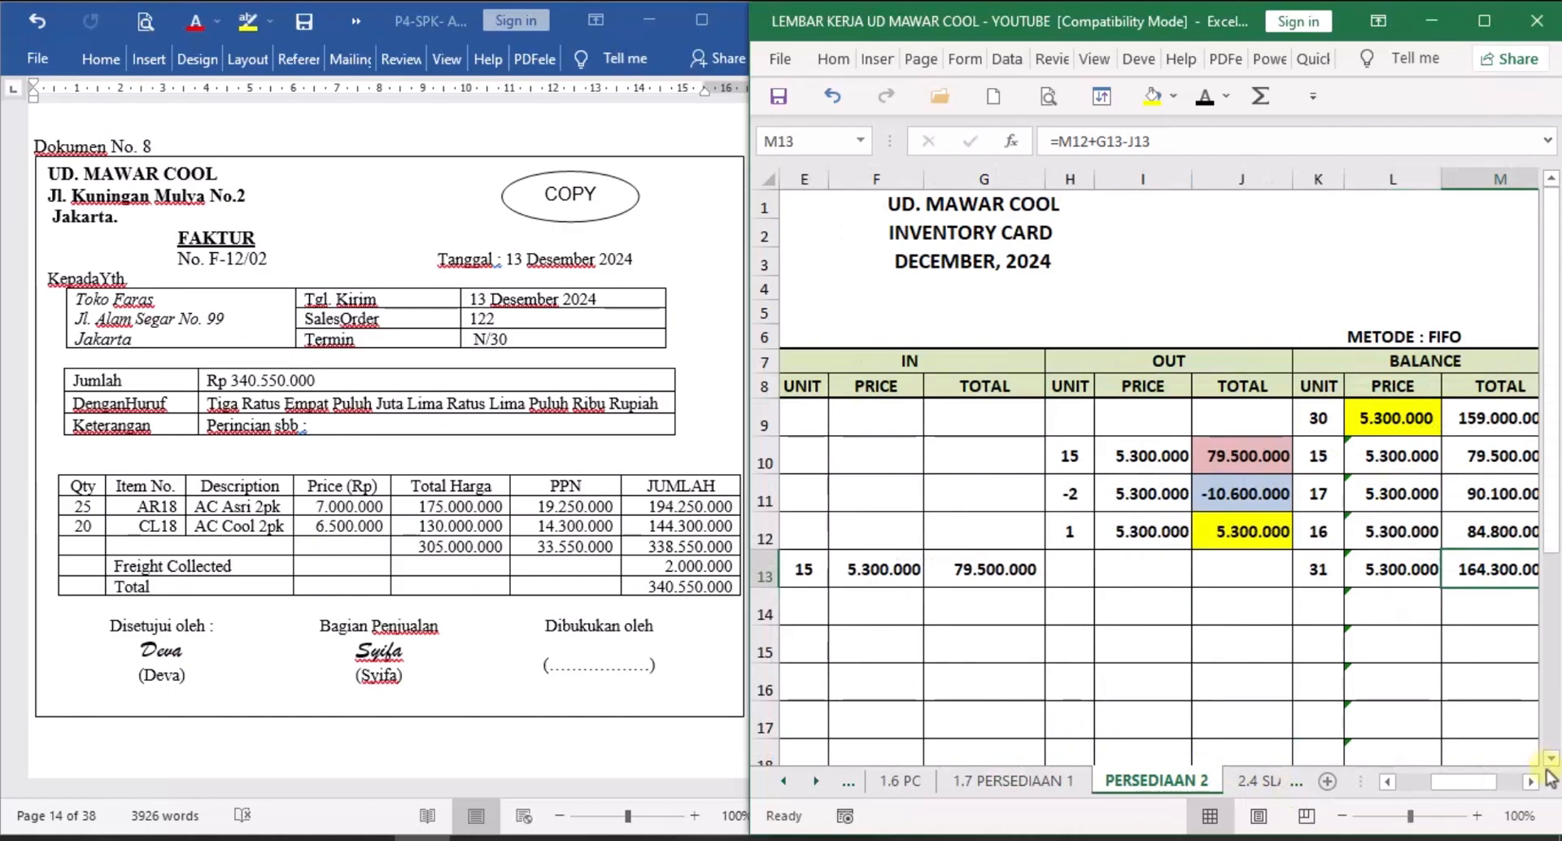
{"action": "left_click_drag", "start_coordinate": [1483, 785], "coordinate": [1351, 779]}
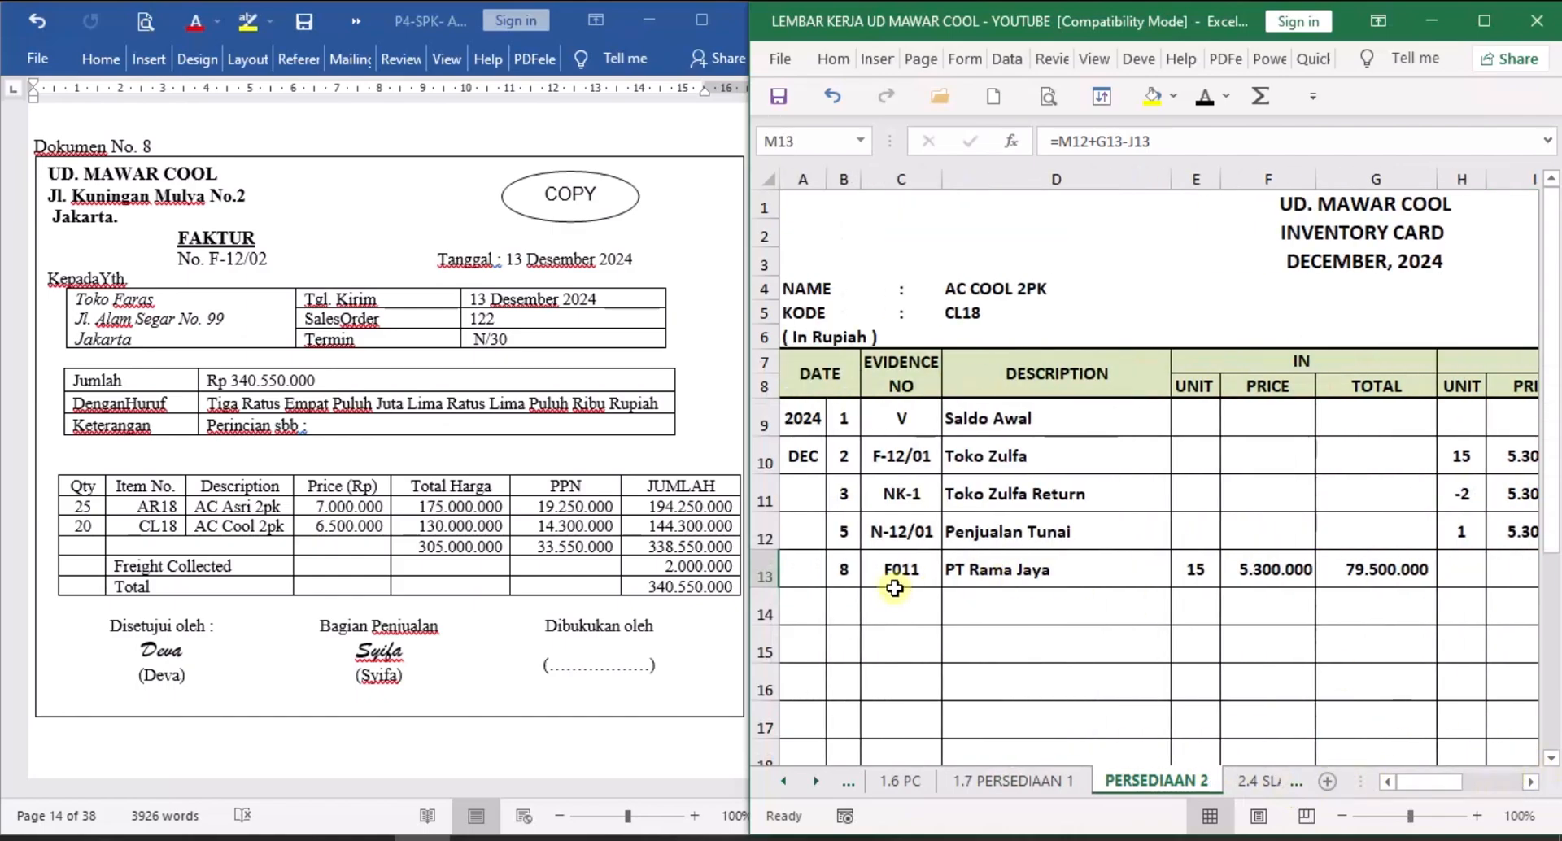
{"action": "left_click", "coordinate": [851, 606]}
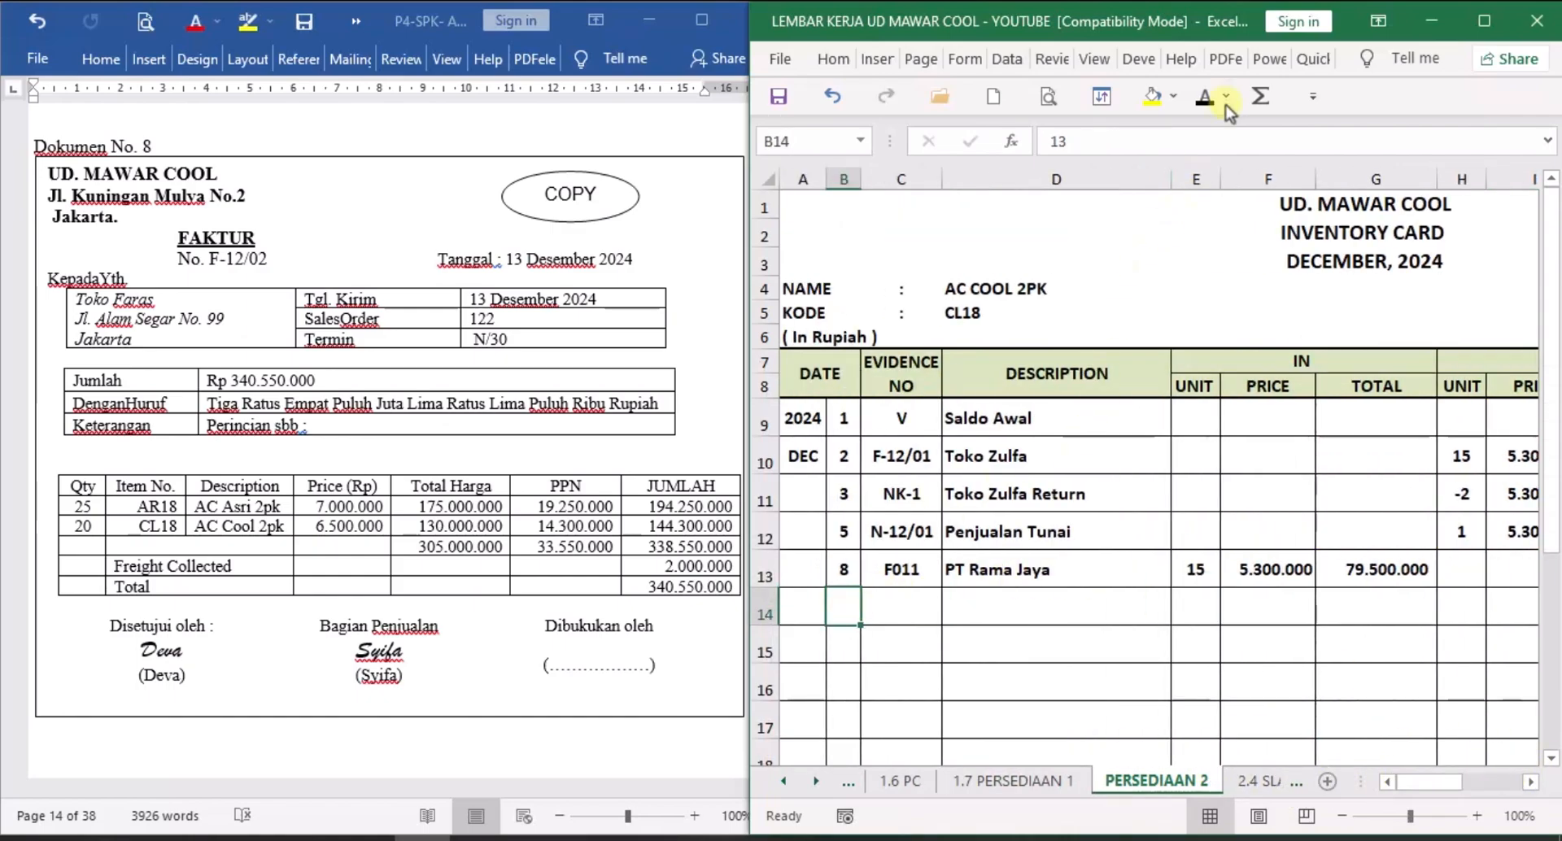
{"action": "left_click", "coordinate": [905, 602]}
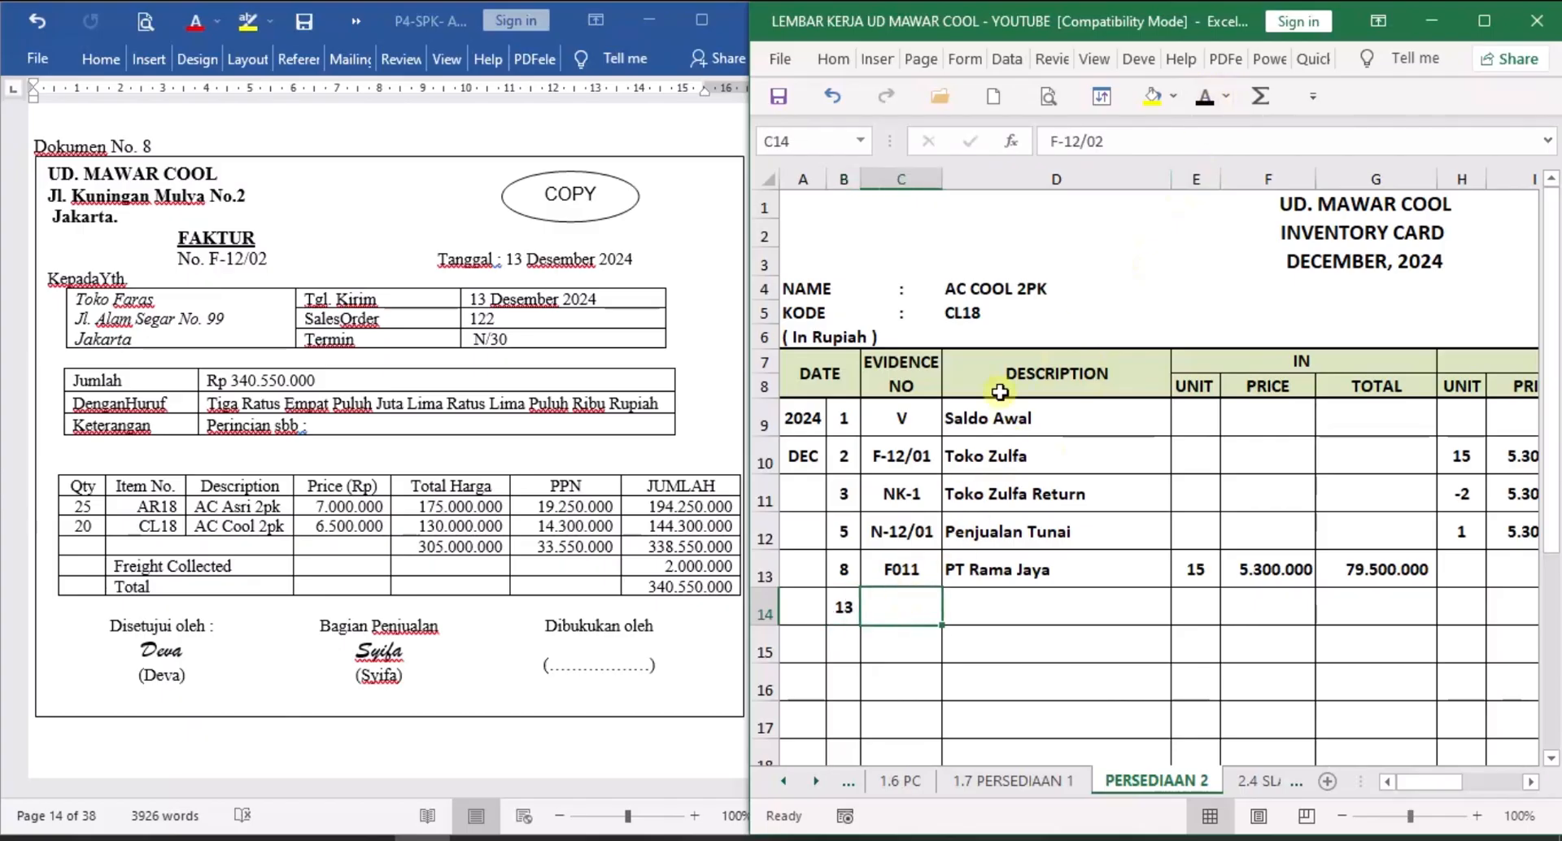
{"action": "left_click", "coordinate": [1205, 97]}
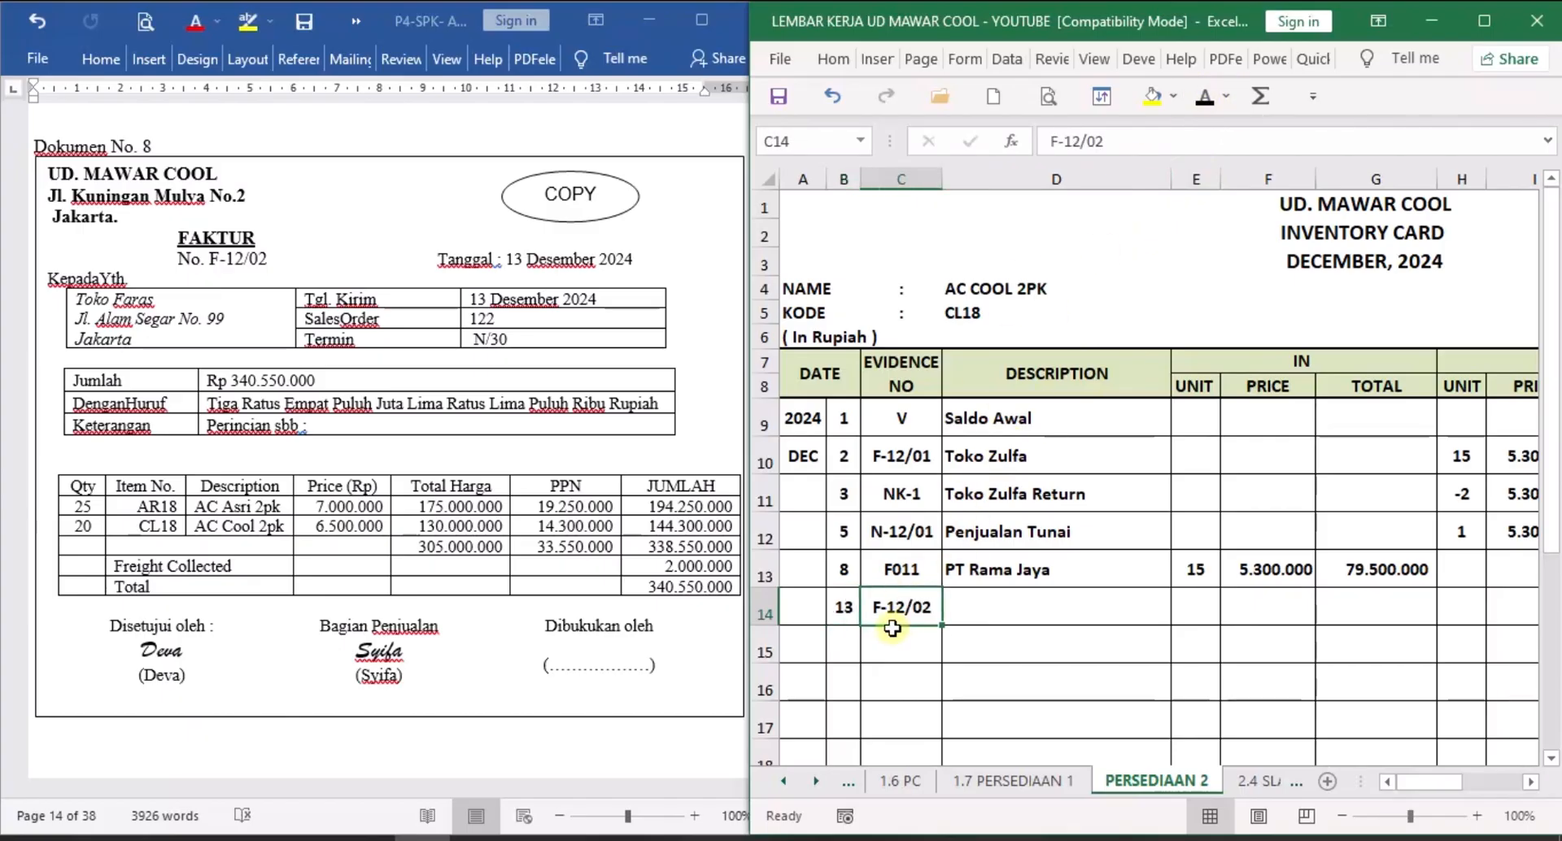
{"action": "left_click", "coordinate": [974, 606]}
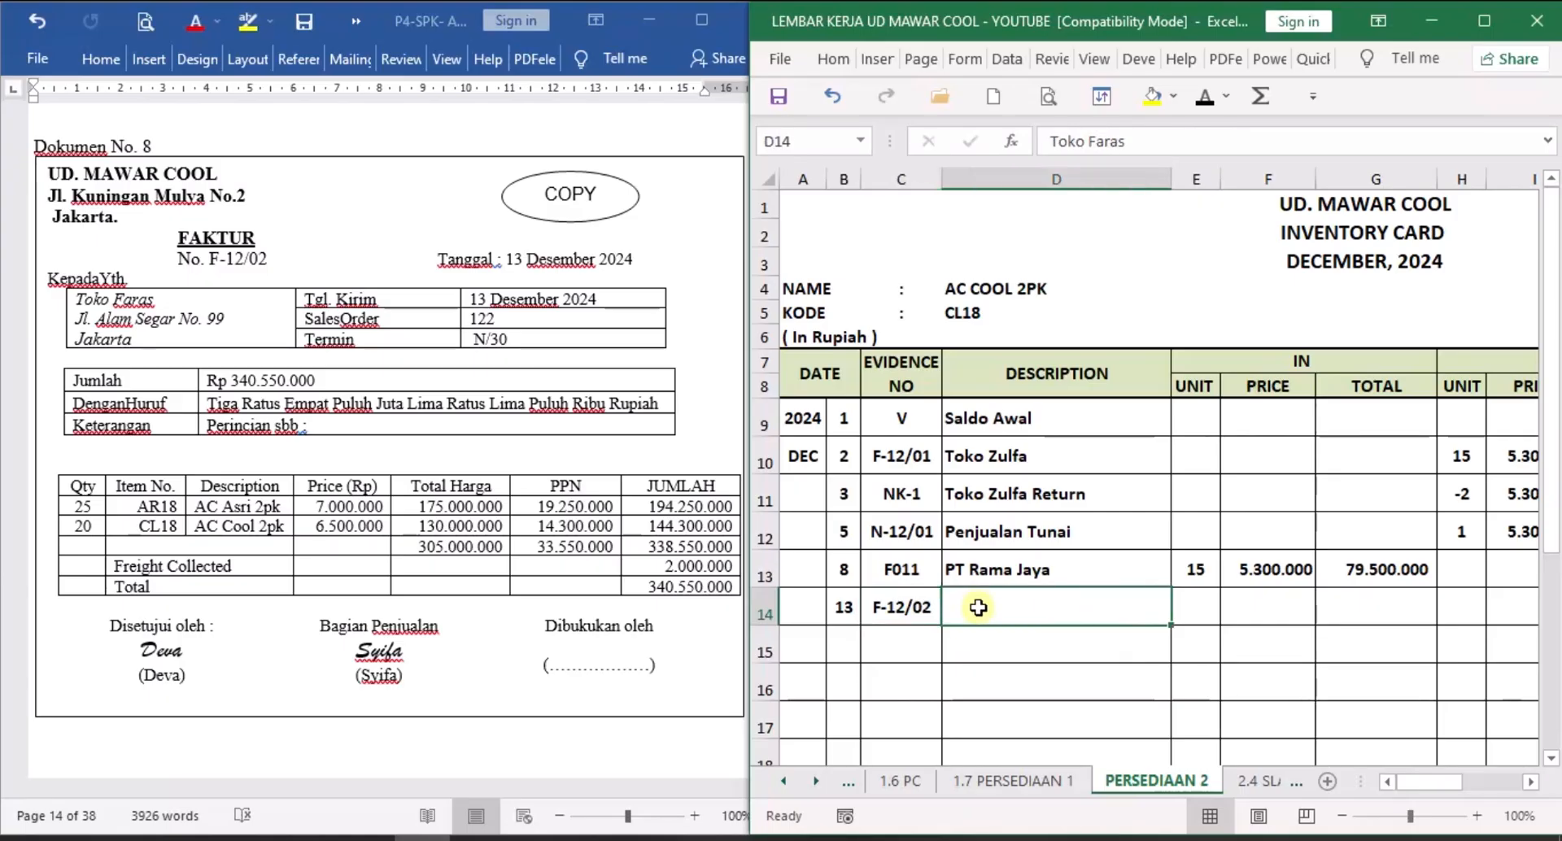
{"action": "left_click", "coordinate": [1207, 98]}
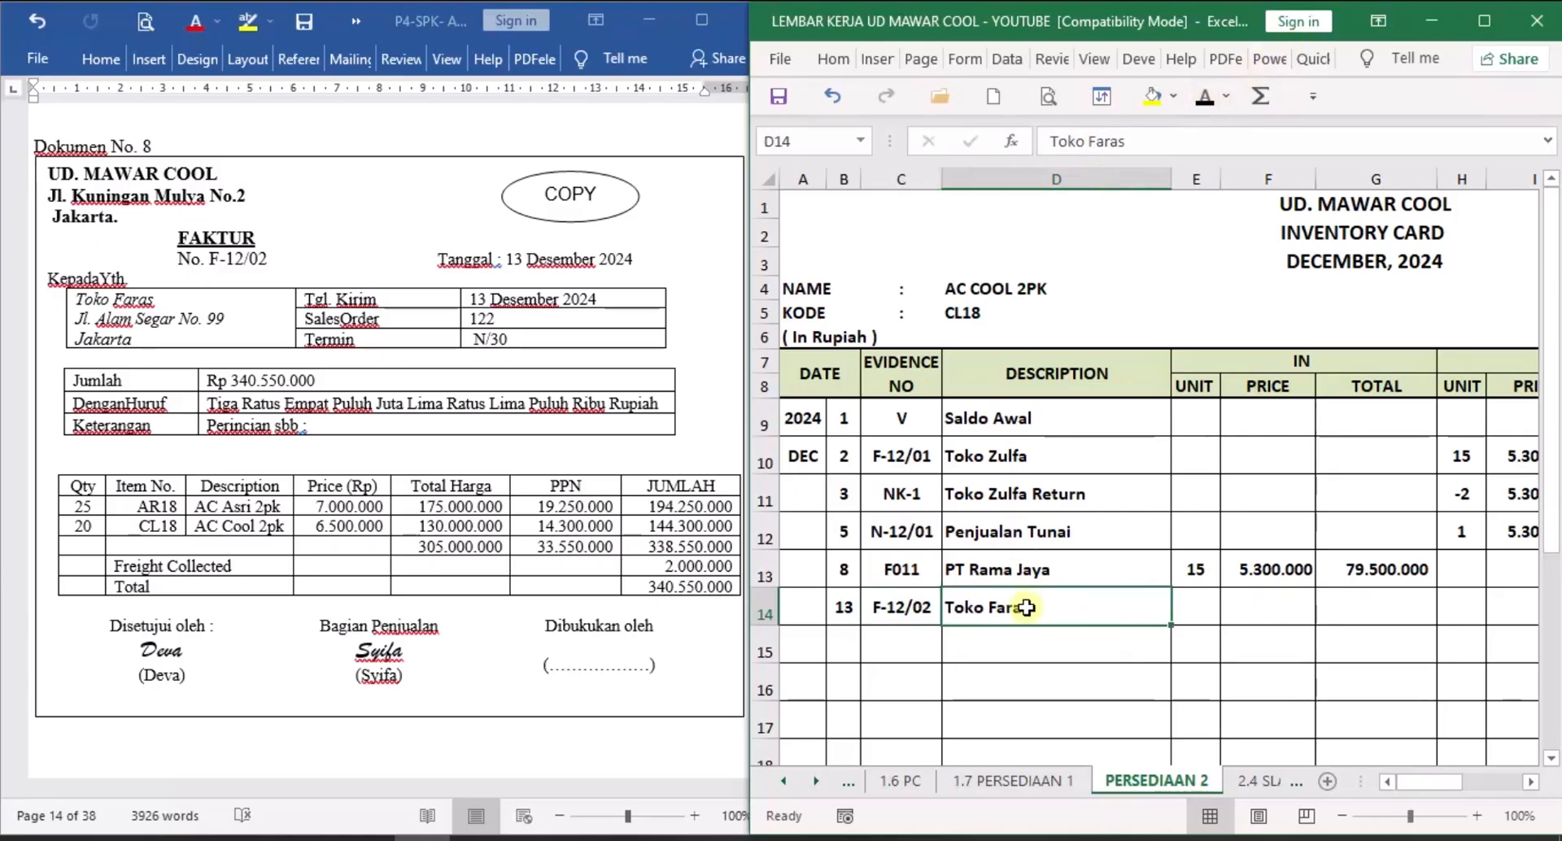
Reveal row 14's OUT unit 20, price 5.300.000 and total 106.000.000 with black text in the AC COOL 2PK inventory card.
{"action": "left_click_drag", "start_coordinate": [1530, 784], "coordinate": [1530, 786]}
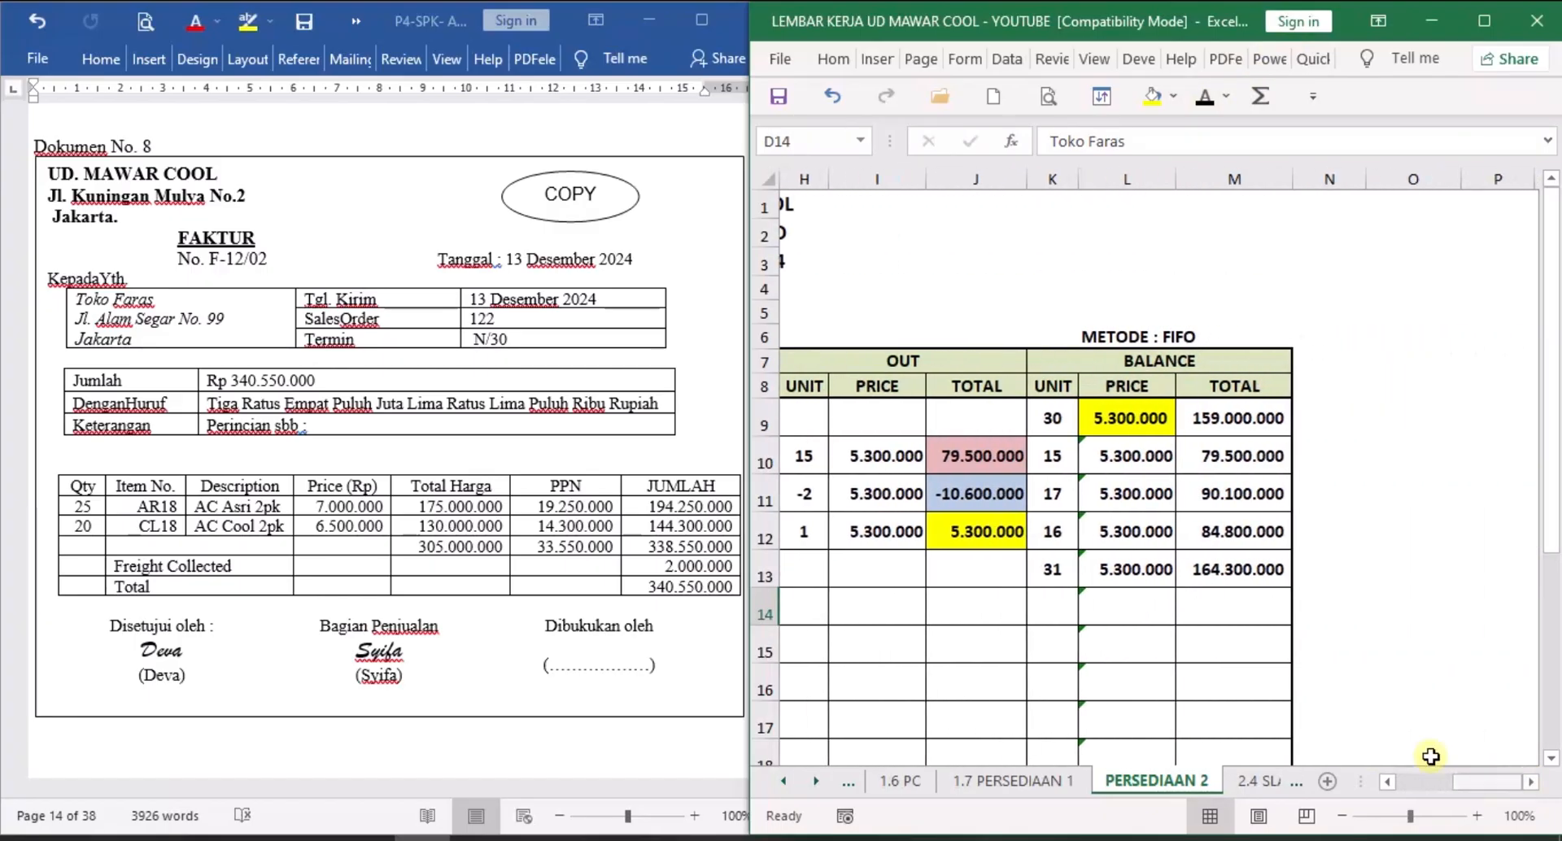
{"action": "left_click", "coordinate": [806, 616]}
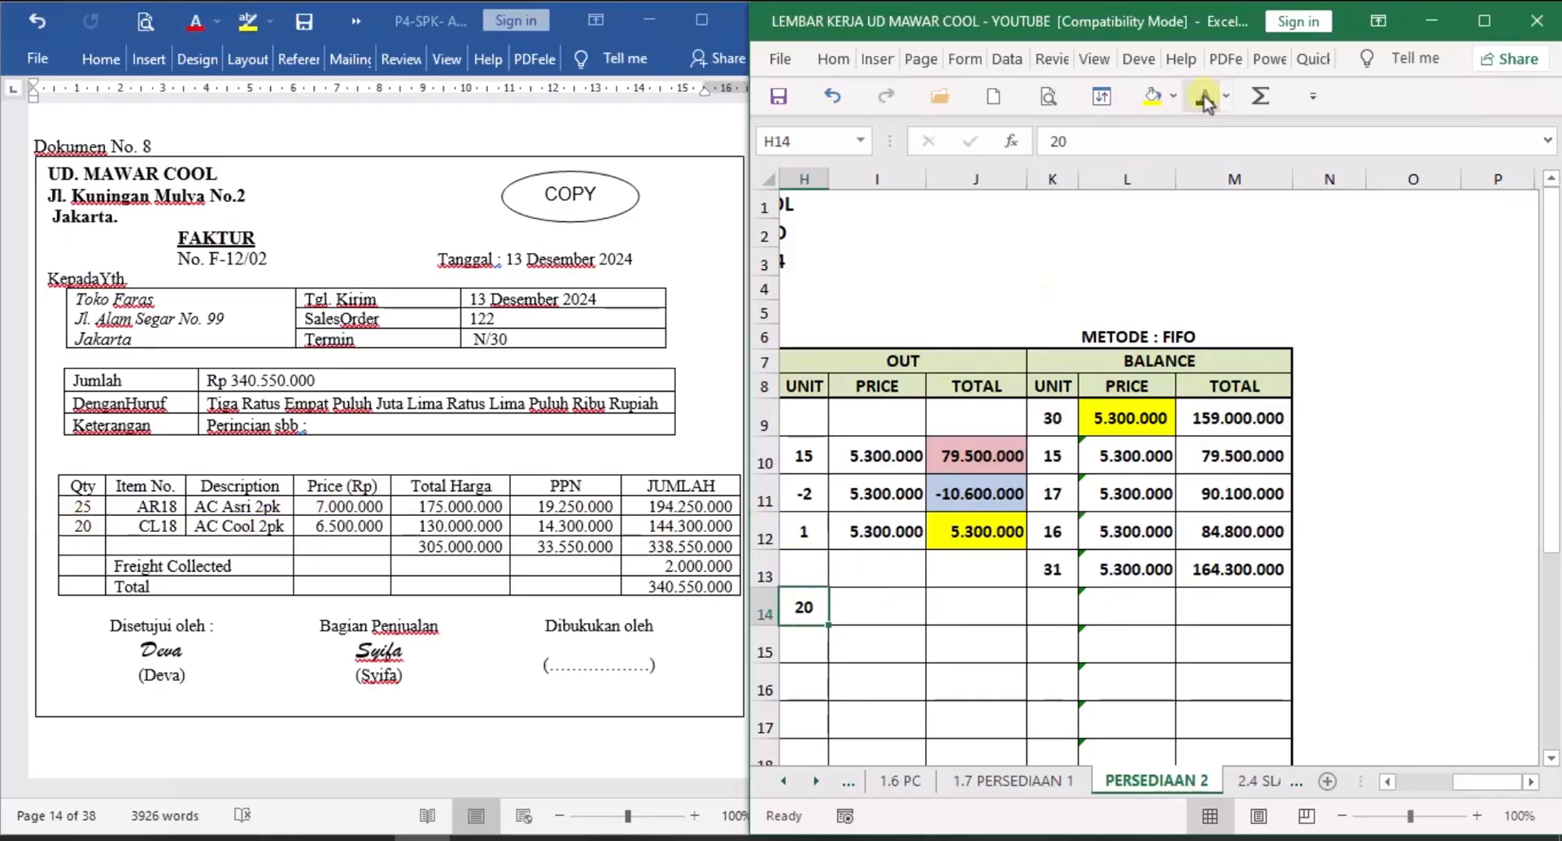
{"action": "left_click", "coordinate": [1400, 786]}
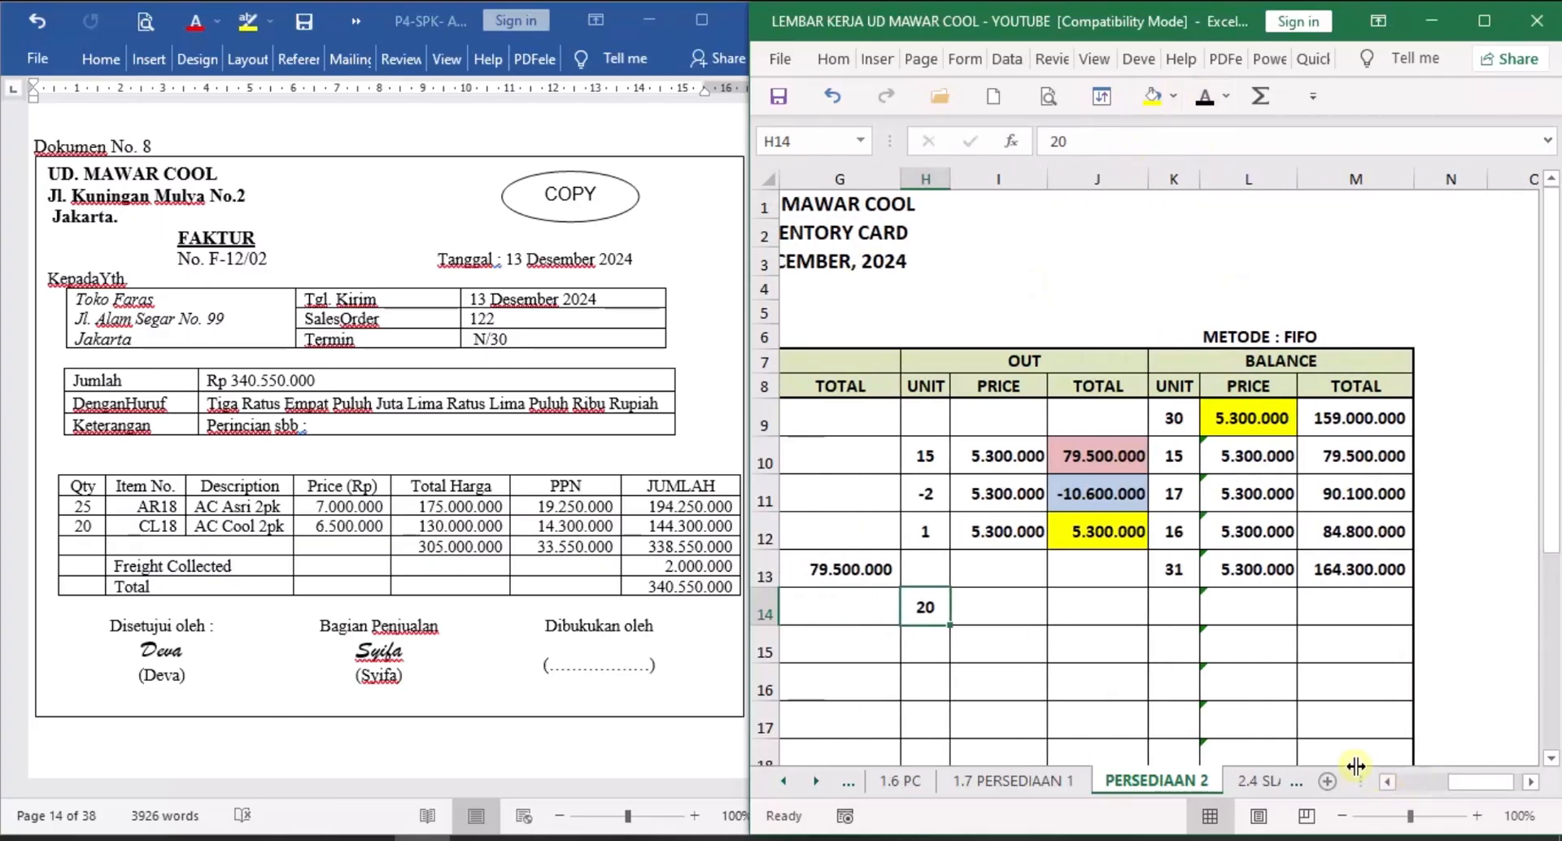
{"action": "left_click", "coordinate": [1022, 616]}
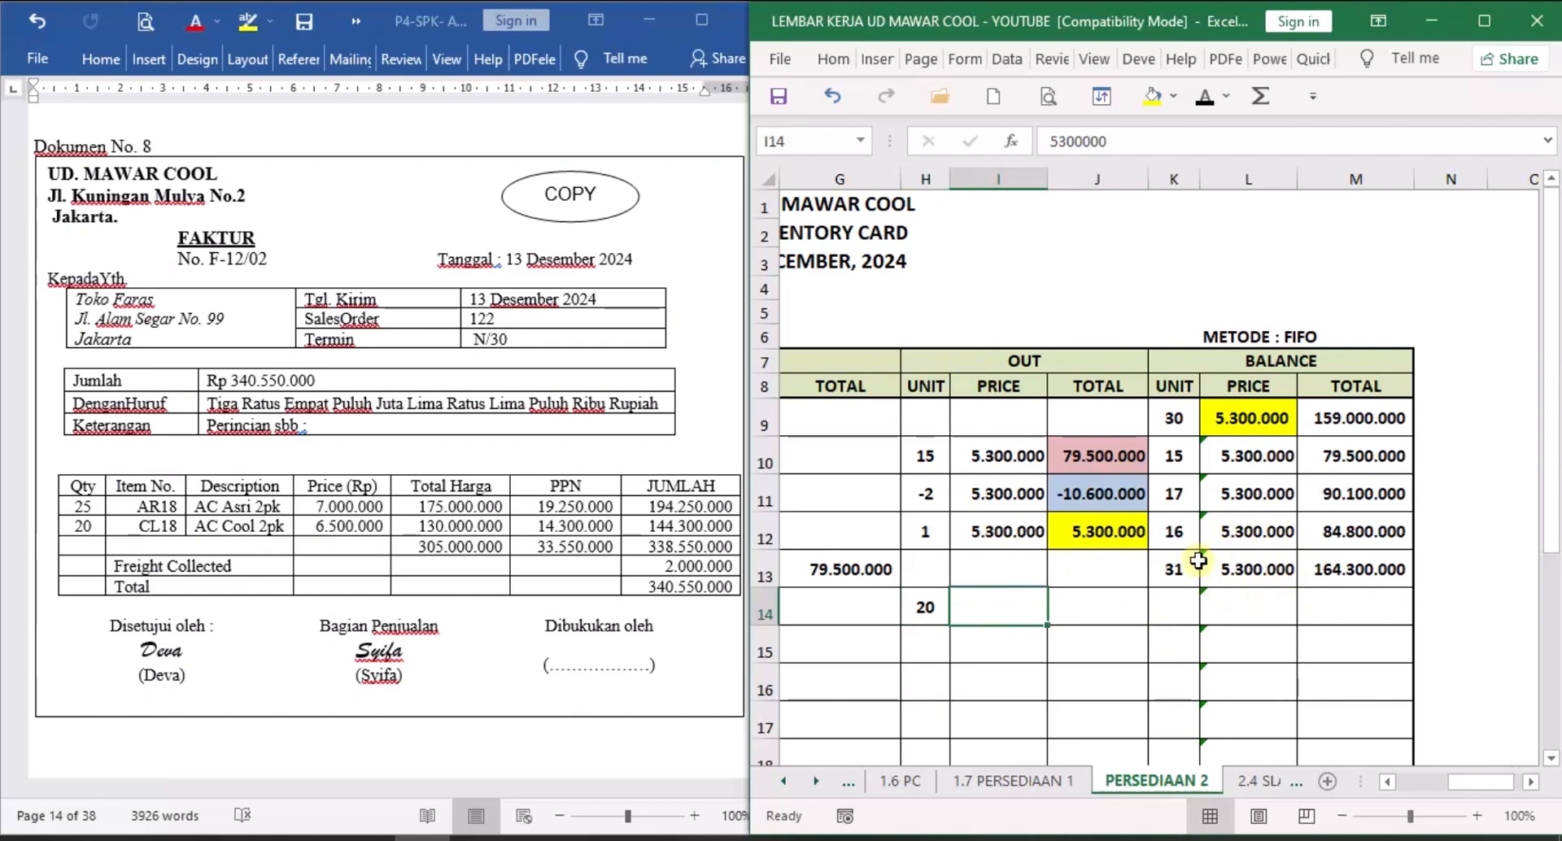
{"action": "left_click", "coordinate": [1204, 96]}
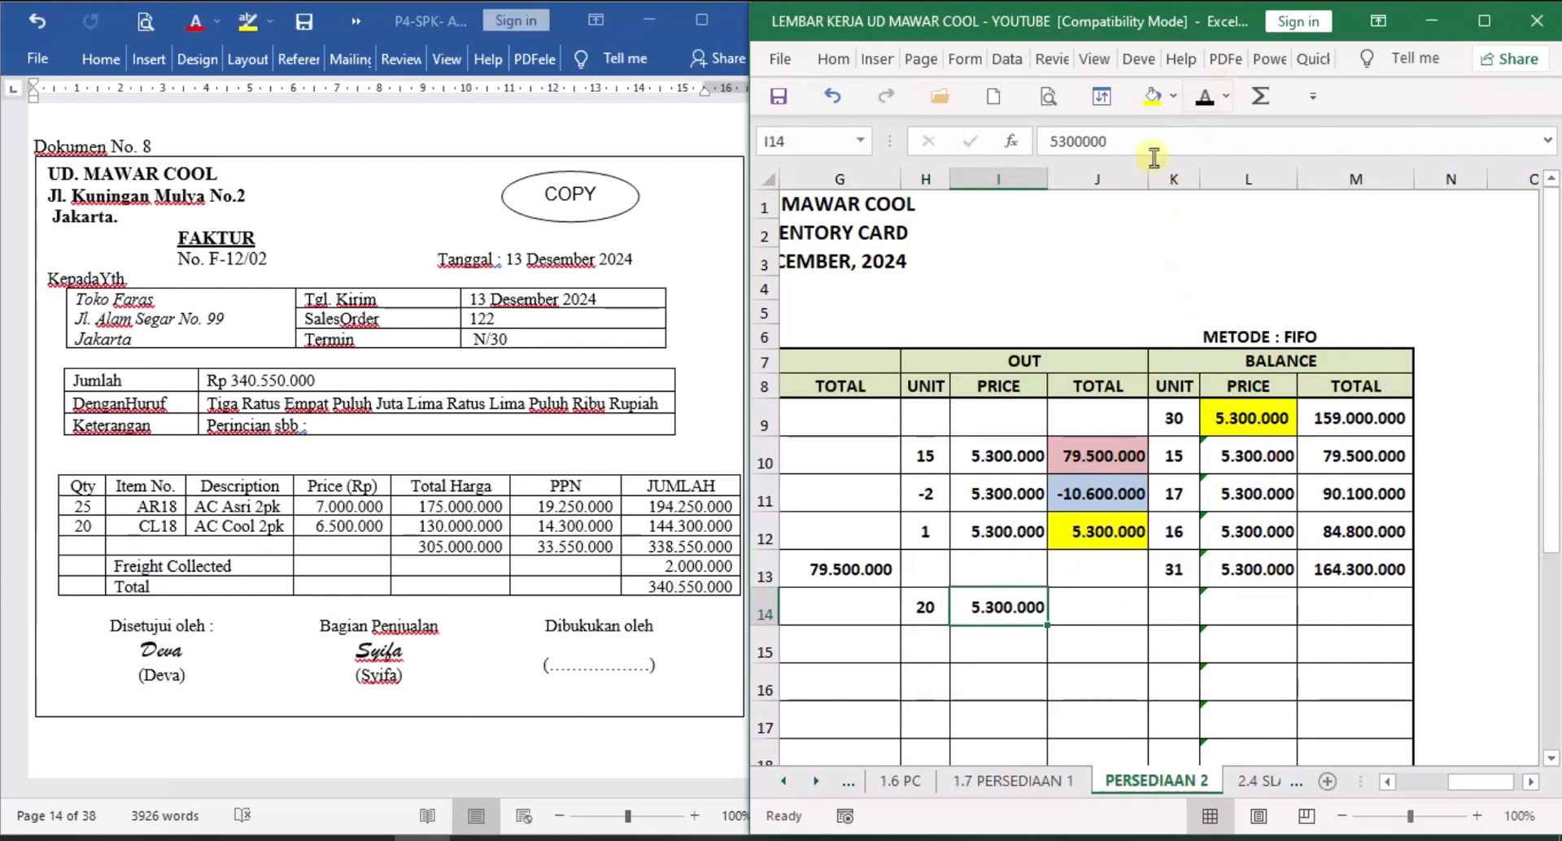
{"action": "left_click", "coordinate": [1109, 606]}
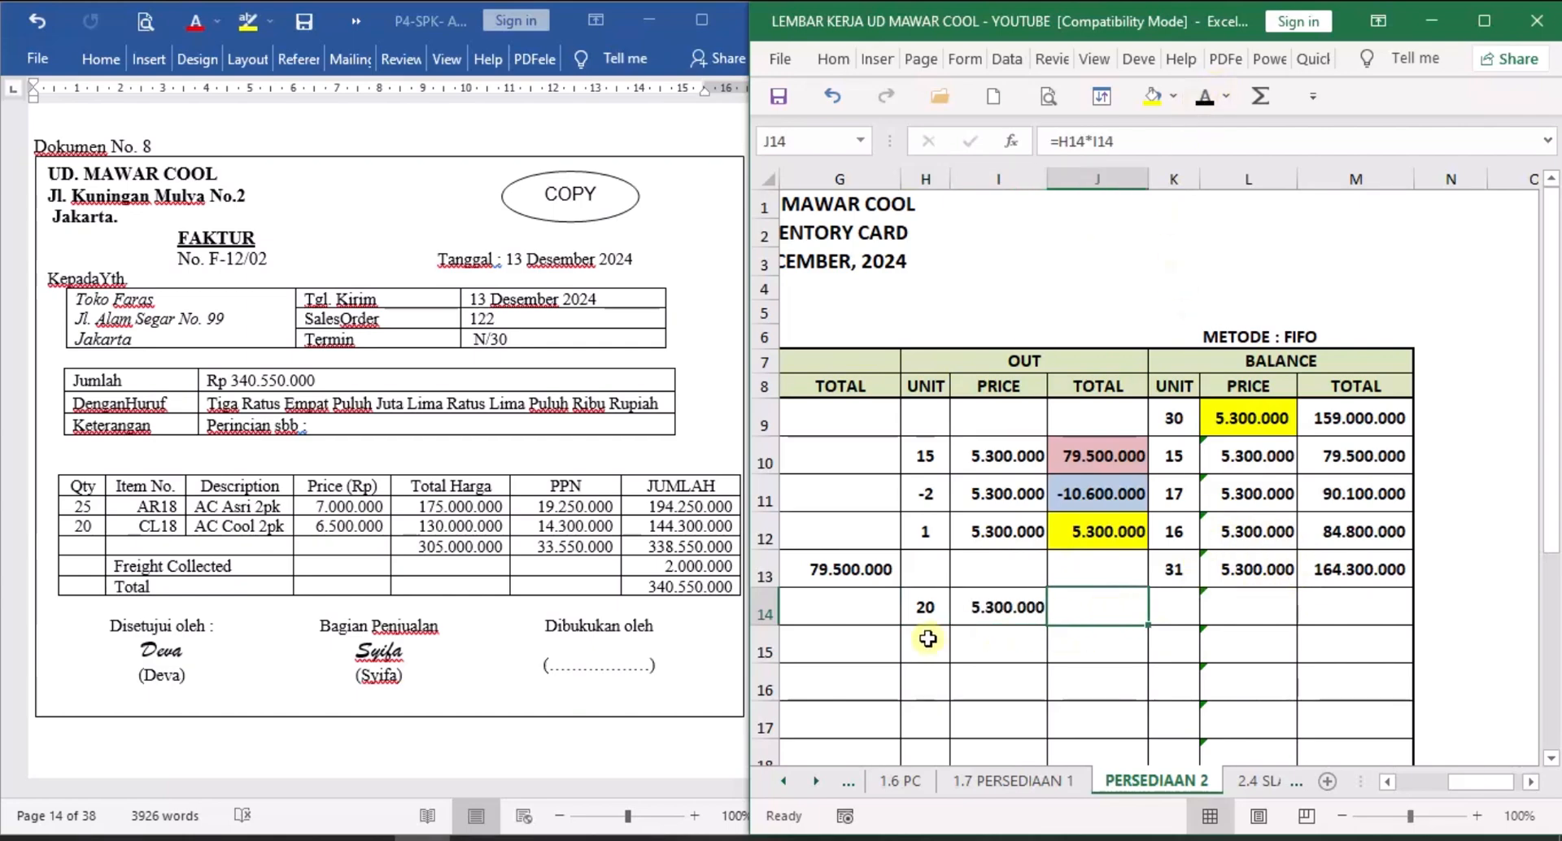
{"action": "left_click", "coordinate": [1204, 96]}
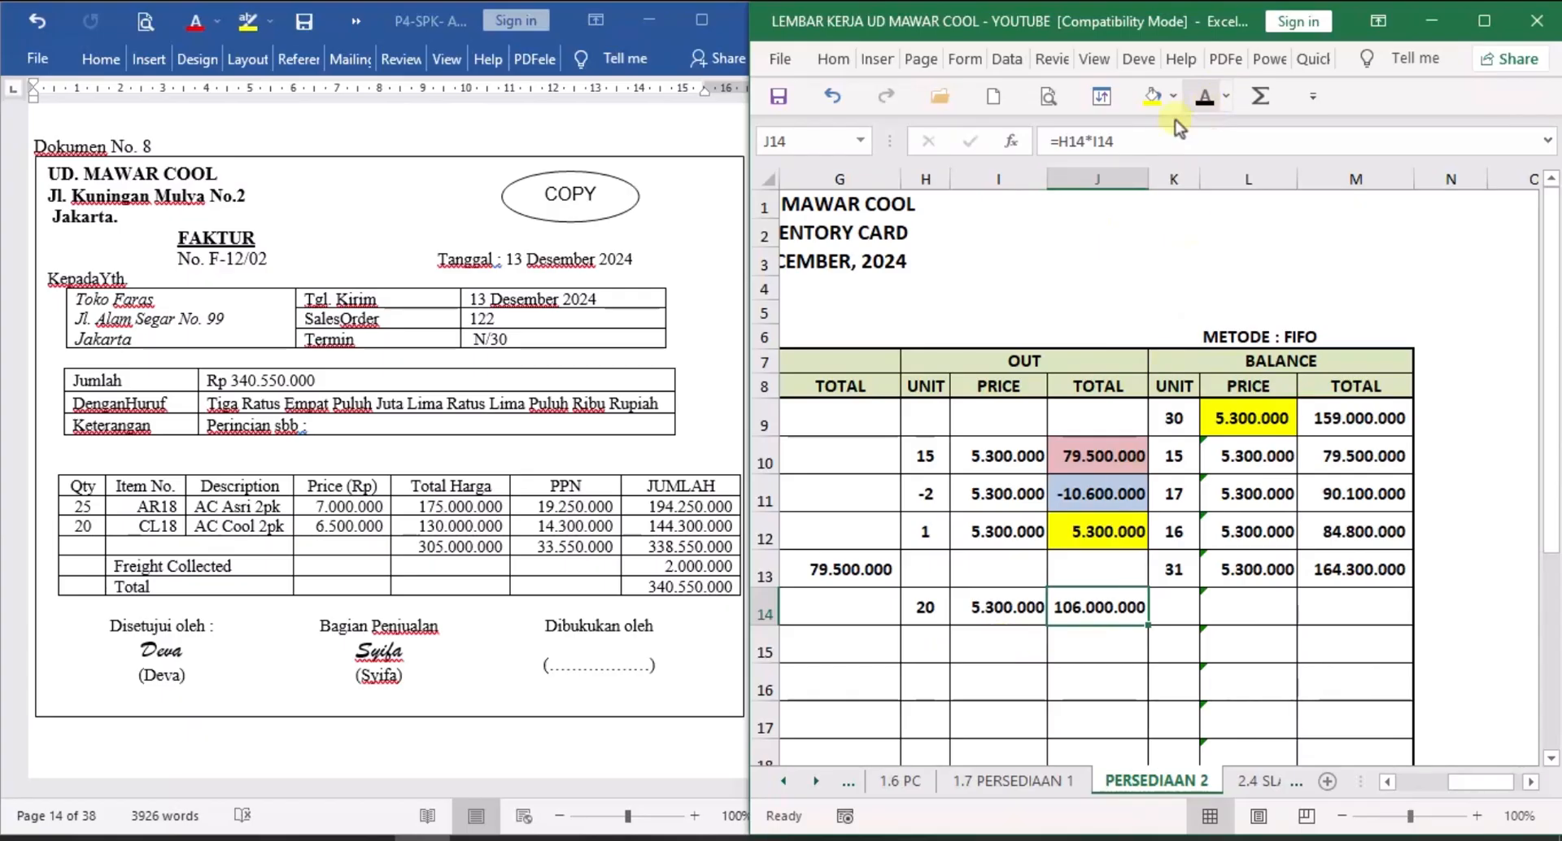
Color row 14's BALANCE unit 11 and price 5.300.000 black in the AC COOL 2PK inventory card.
{"action": "left_click", "coordinate": [1176, 606]}
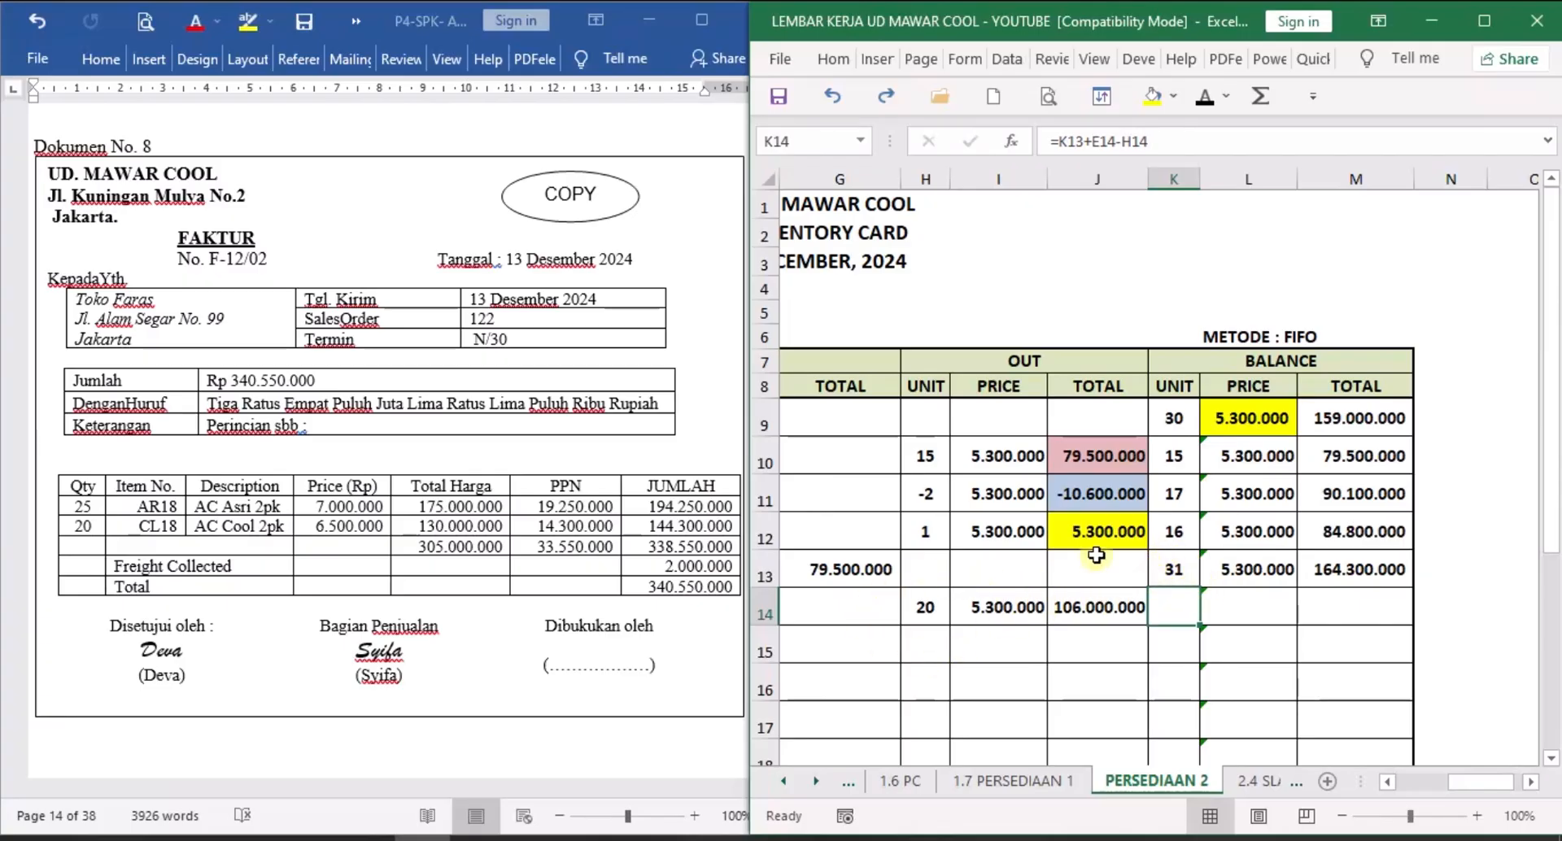
{"action": "left_click", "coordinate": [1206, 96]}
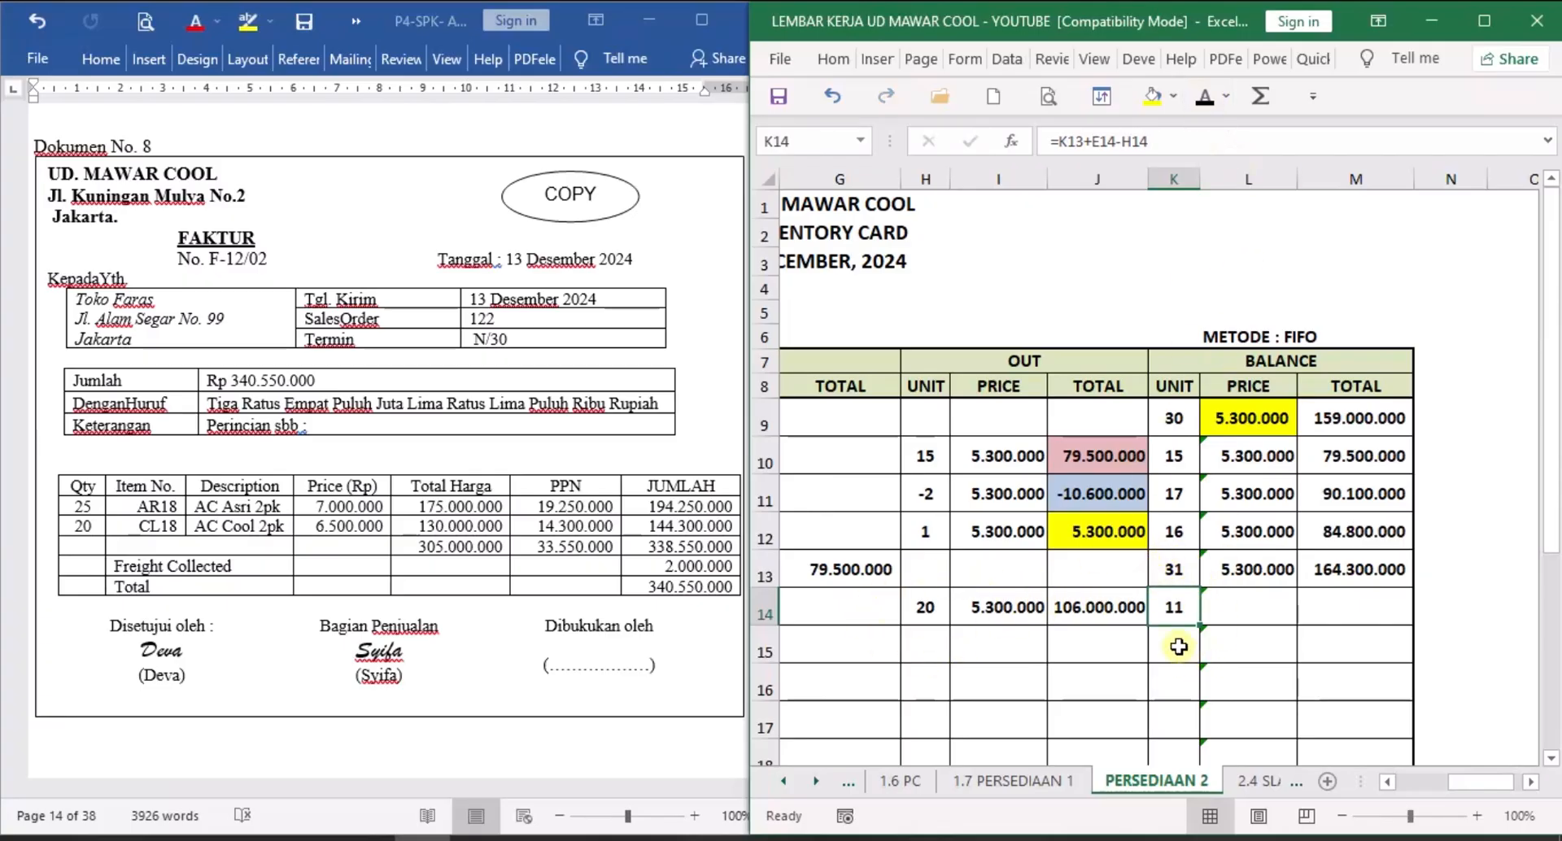
{"action": "left_click", "coordinate": [1249, 608]}
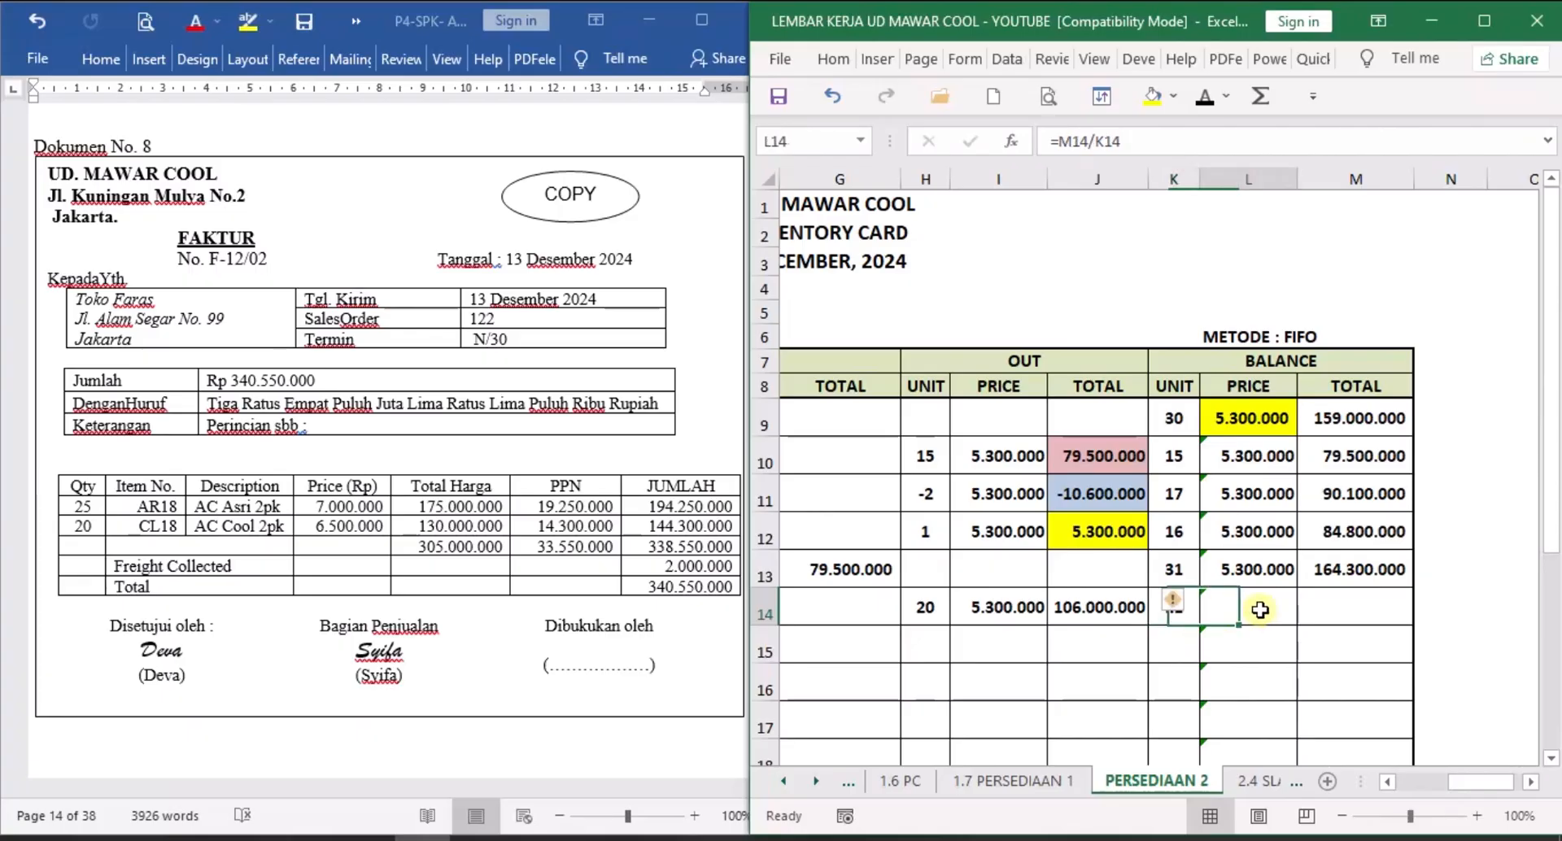
{"action": "left_click", "coordinate": [1213, 103]}
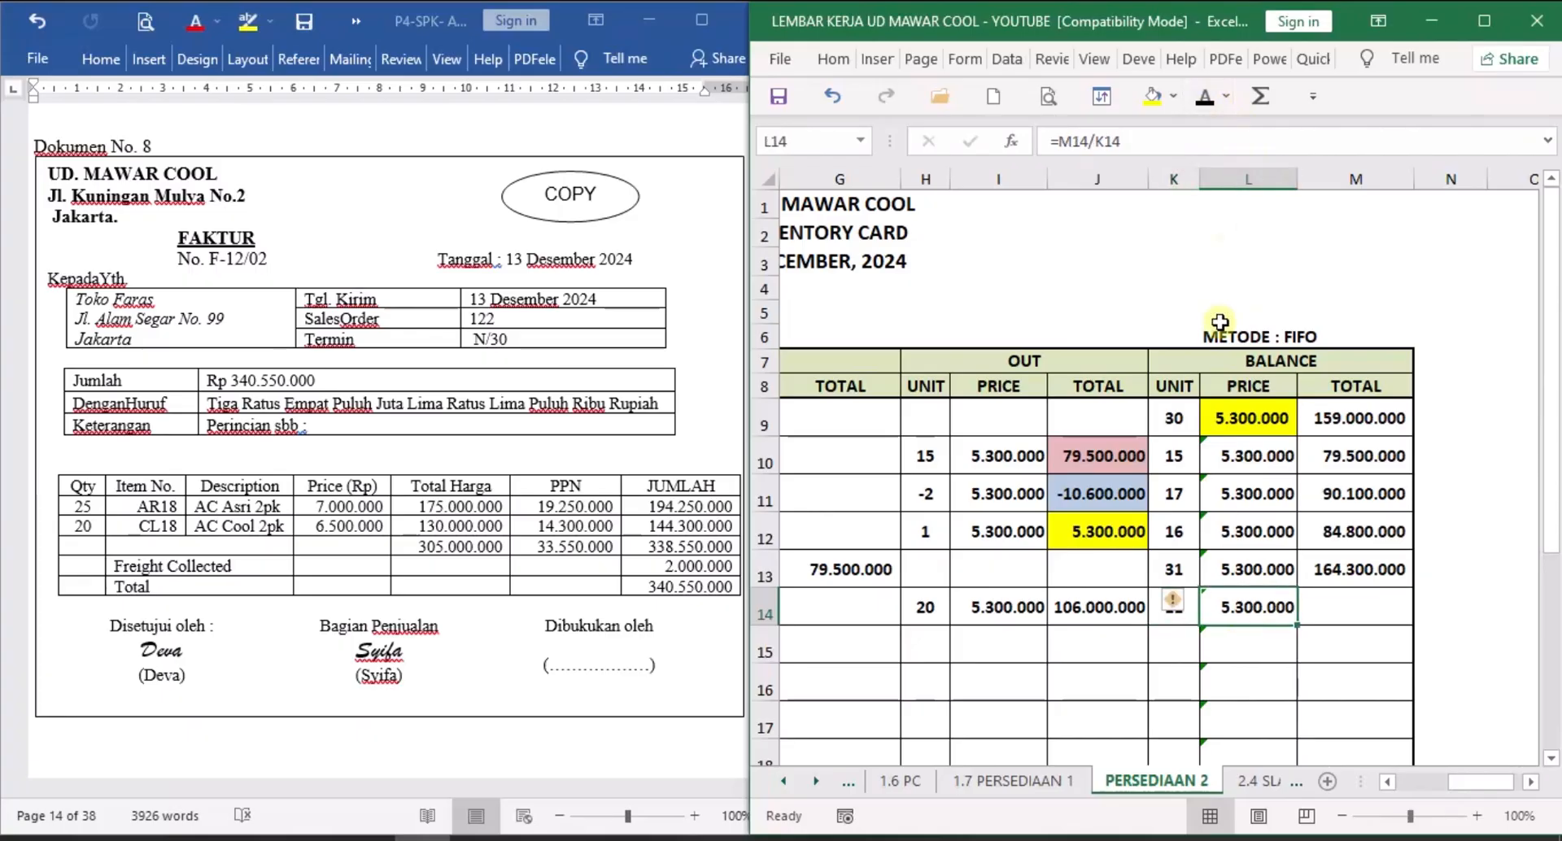
Make the hidden balance total in M14 visible with black font, and fill the OUT total in J14 yellow.
{"action": "left_click", "coordinate": [1382, 602]}
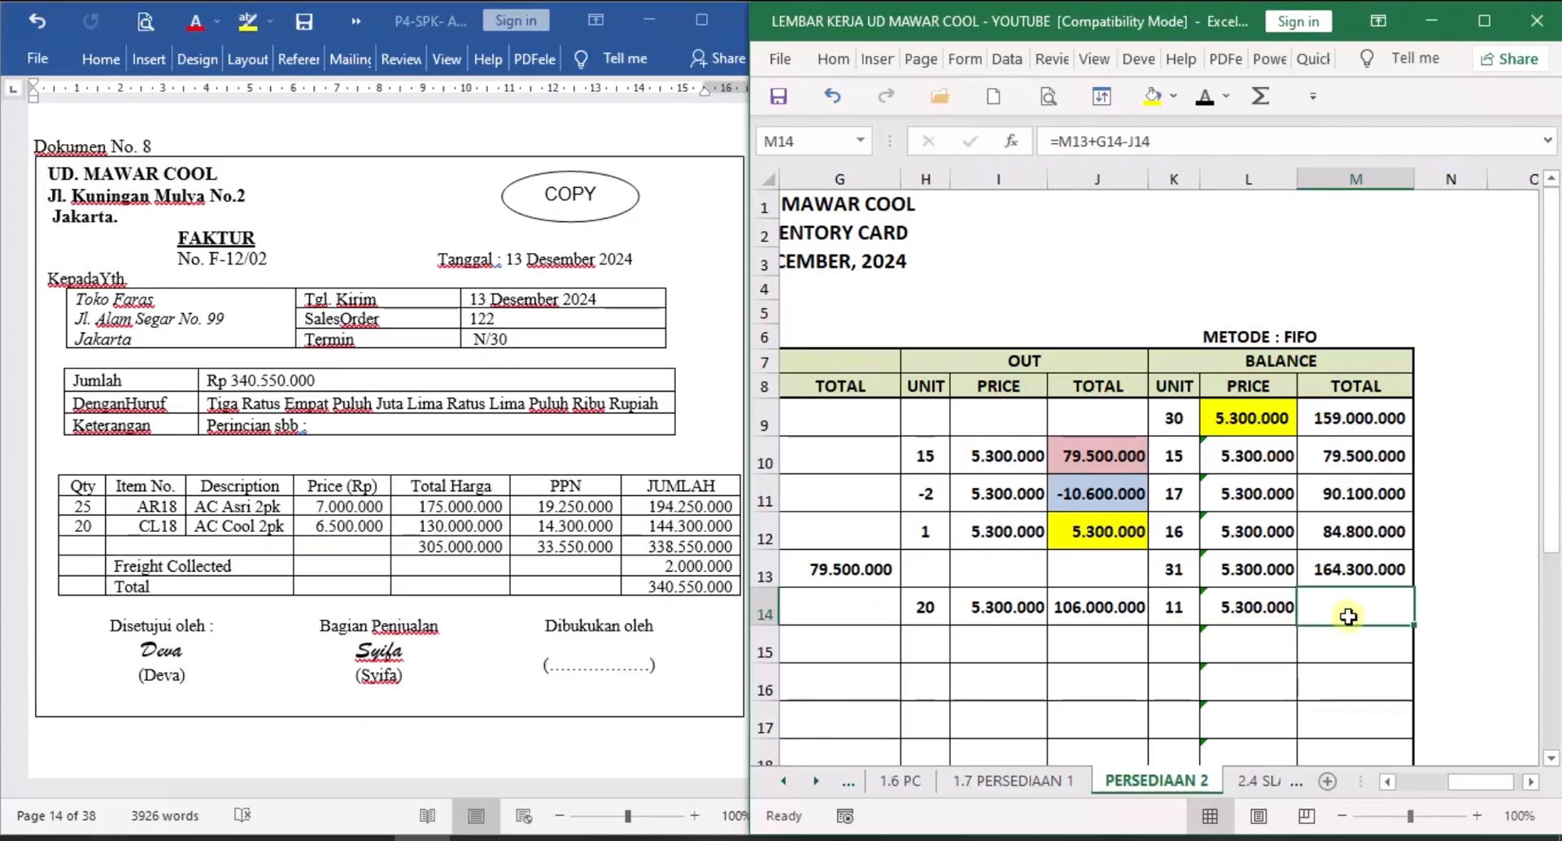
{"action": "left_click", "coordinate": [1205, 96]}
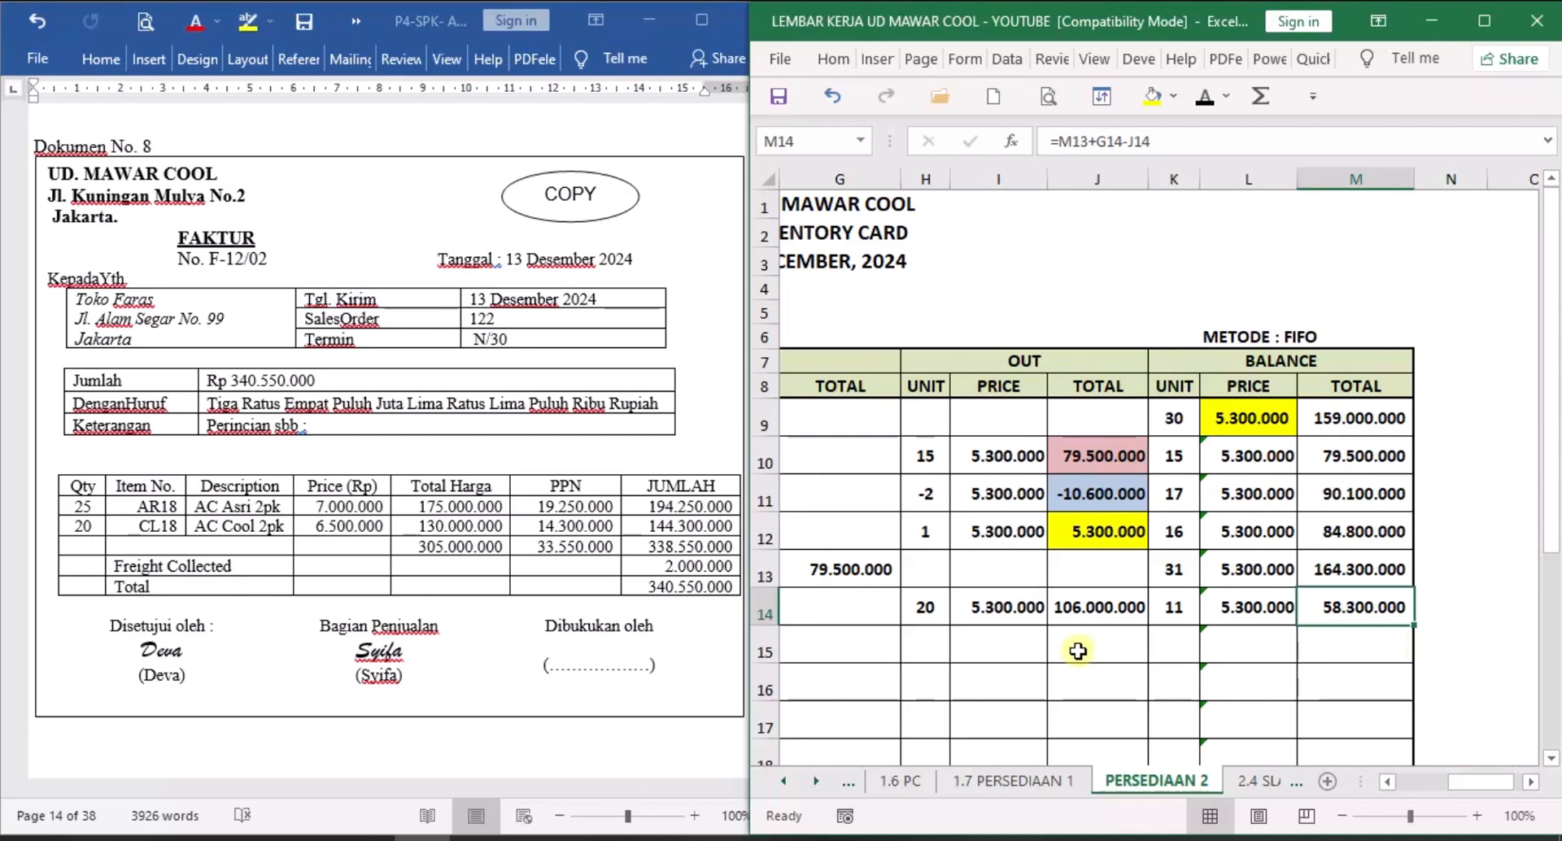
{"action": "left_click", "coordinate": [1120, 607]}
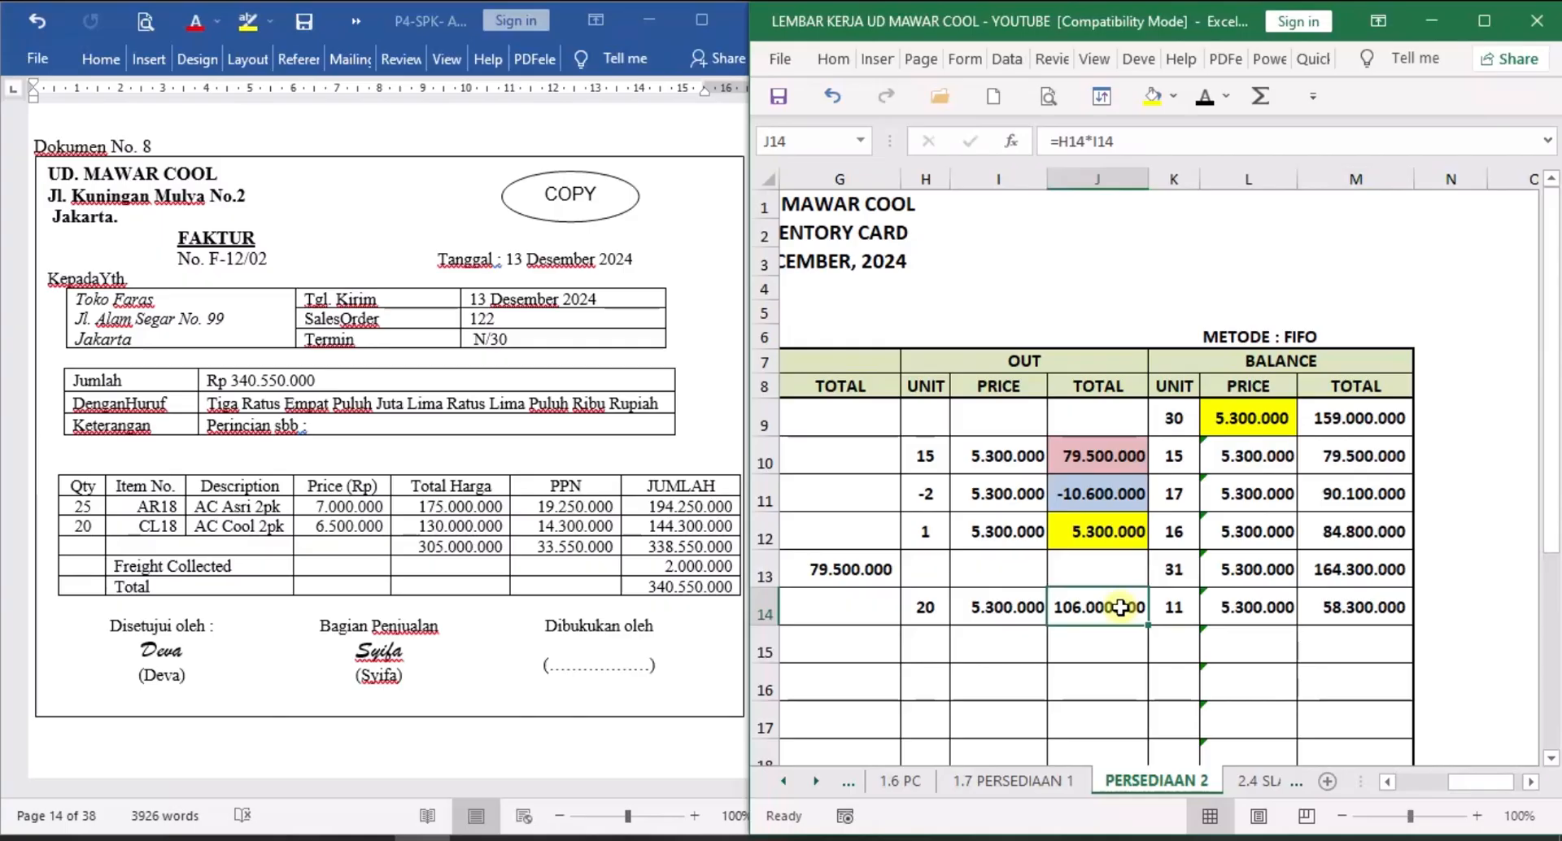
{"action": "left_click", "coordinate": [1153, 100]}
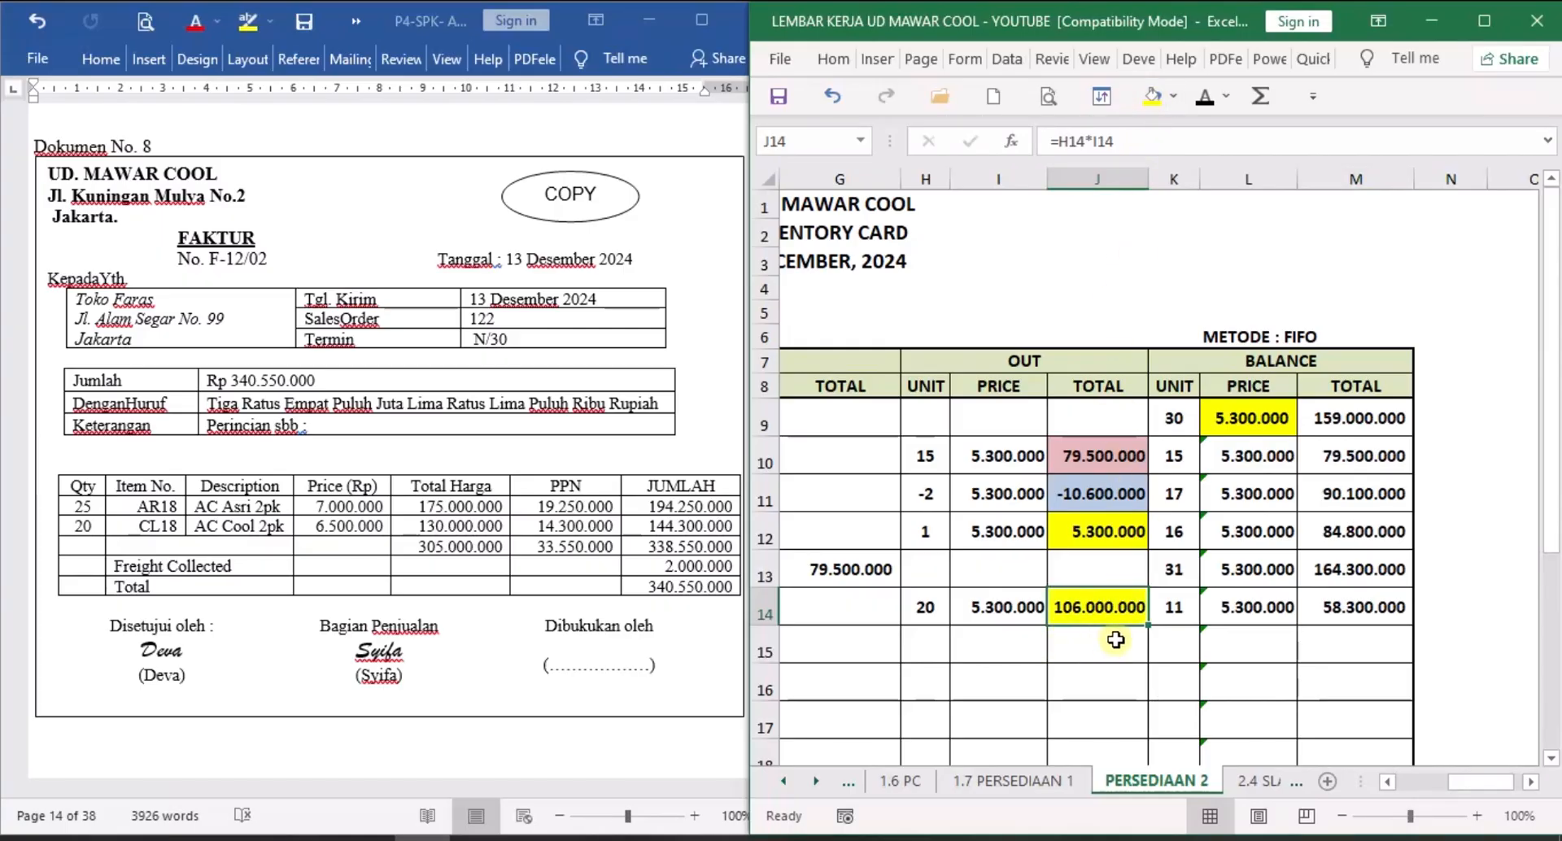
Fill the row 14 OUT total in J14 of the 1.7 PERSEDIAAN 1 sheet yellow.
{"action": "left_click", "coordinate": [1057, 783]}
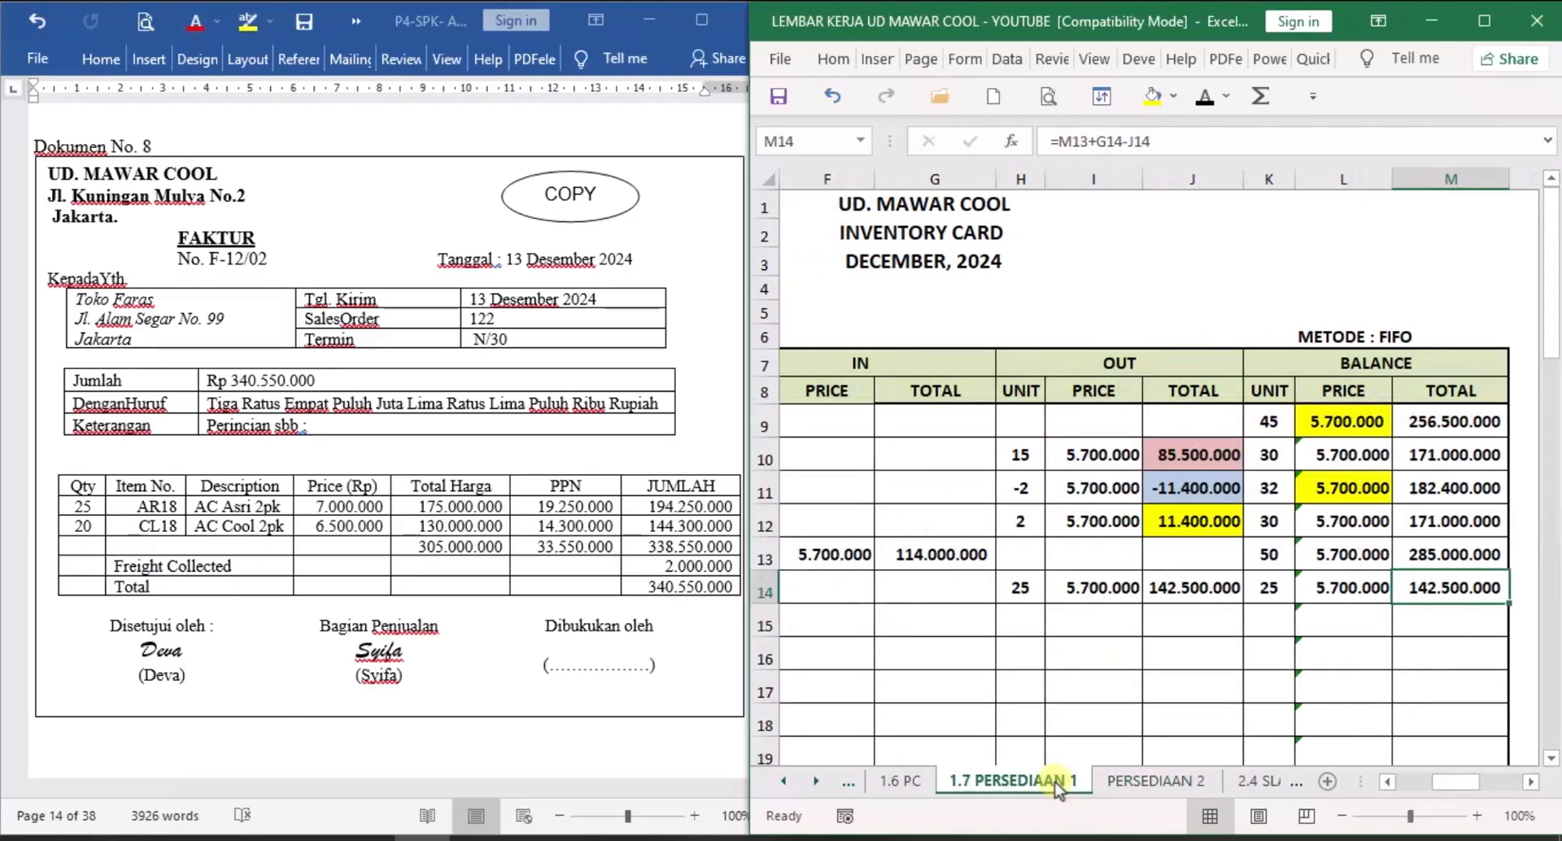
{"action": "left_click", "coordinate": [1224, 593]}
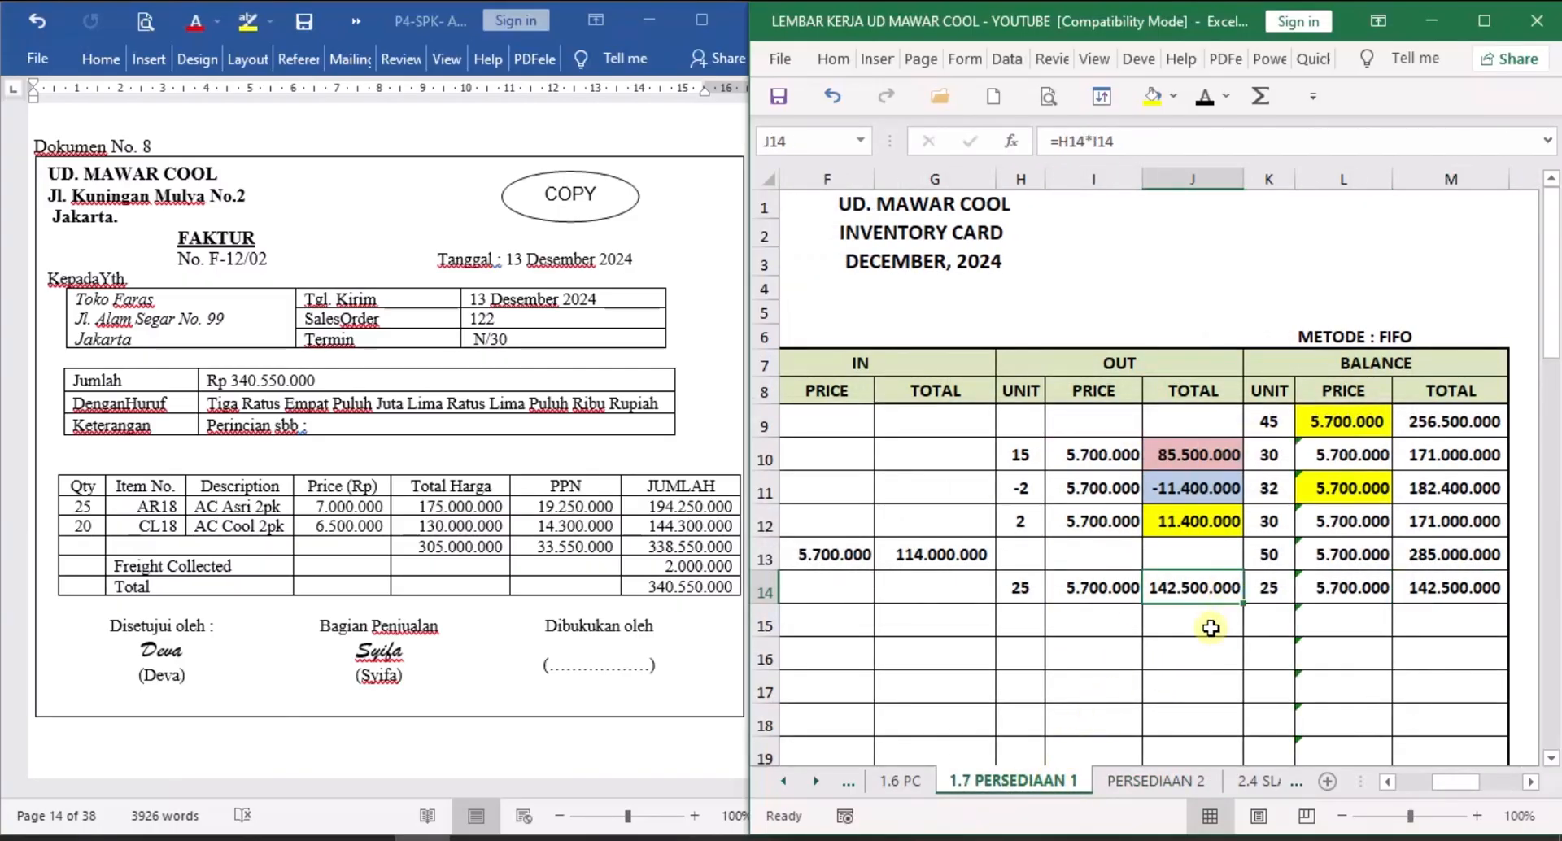
{"action": "left_click", "coordinate": [1152, 96]}
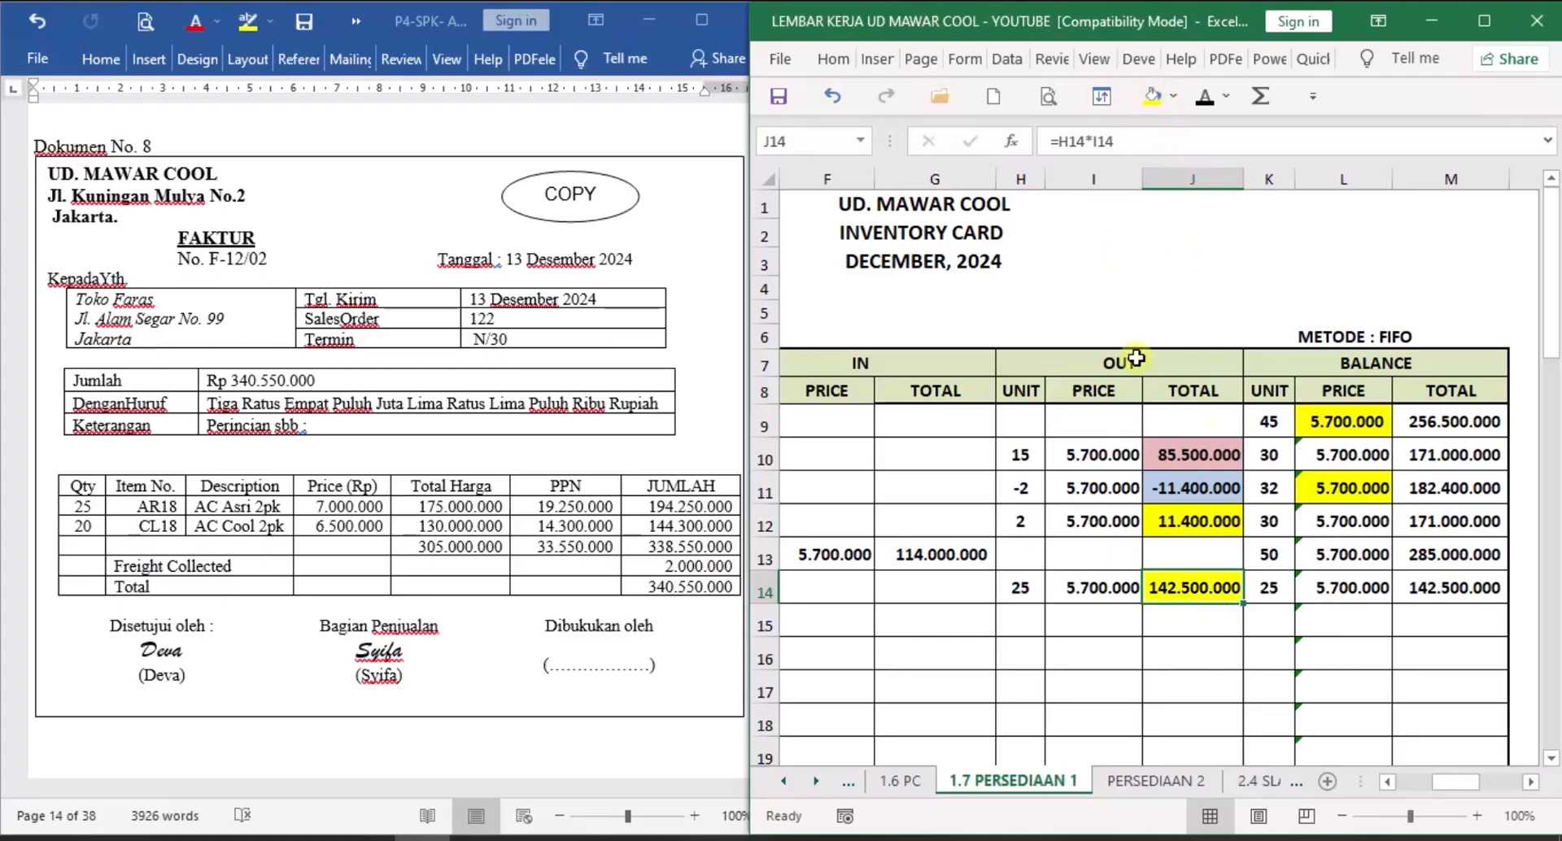
On the 1.2 SJ sheet, show the hidden cost of goods sold 248.500.000 for Toko Faras in G9 with black font.
{"action": "left_click", "coordinate": [784, 782]}
{"action": "left_click", "coordinate": [784, 782]}
{"action": "left_click", "coordinate": [784, 782]}
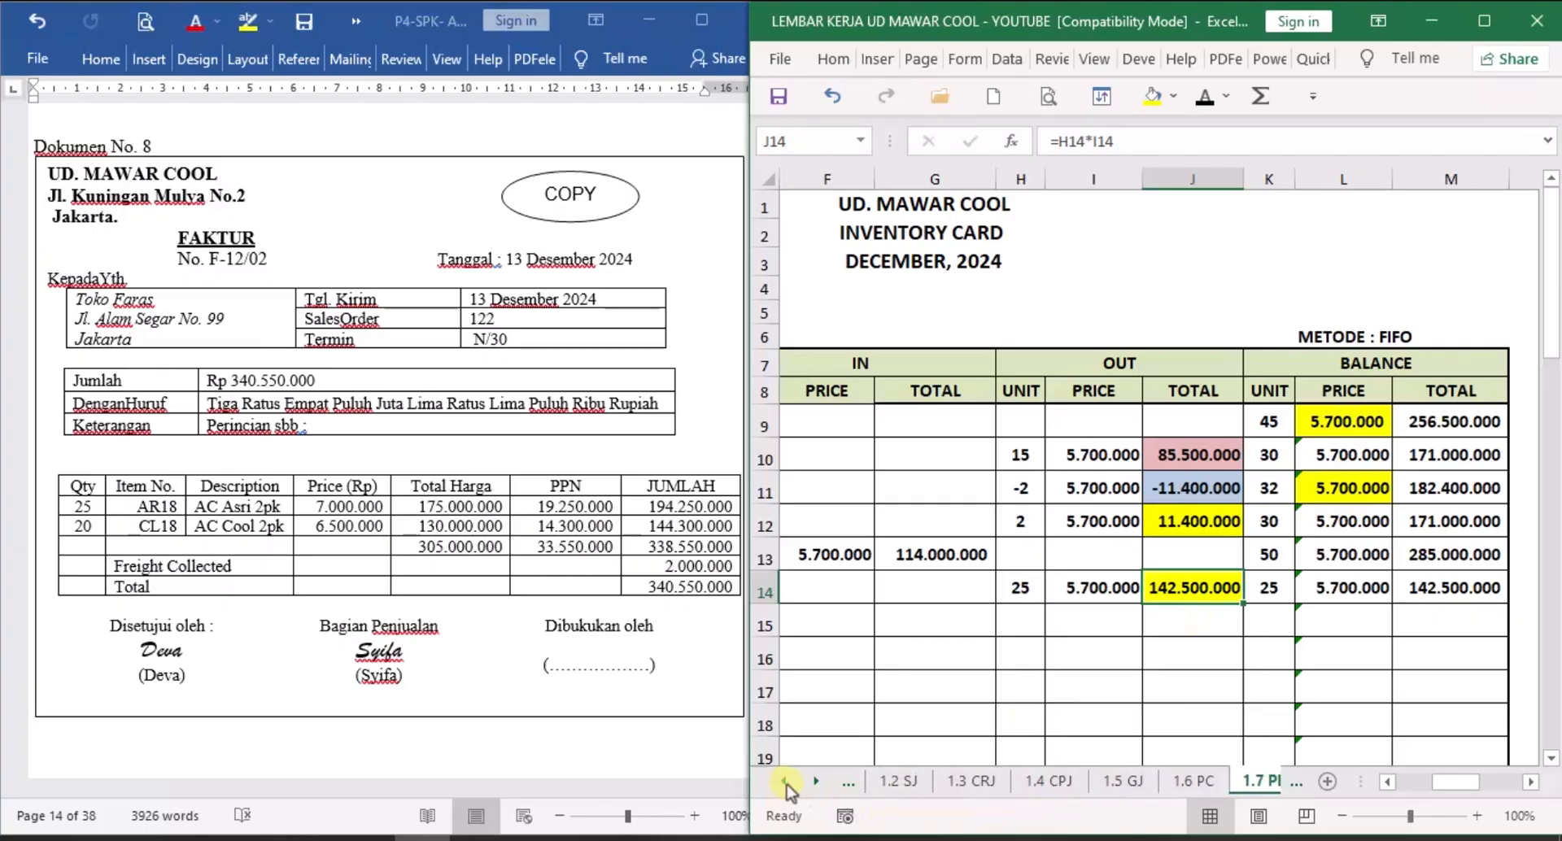
{"action": "left_click", "coordinate": [906, 788]}
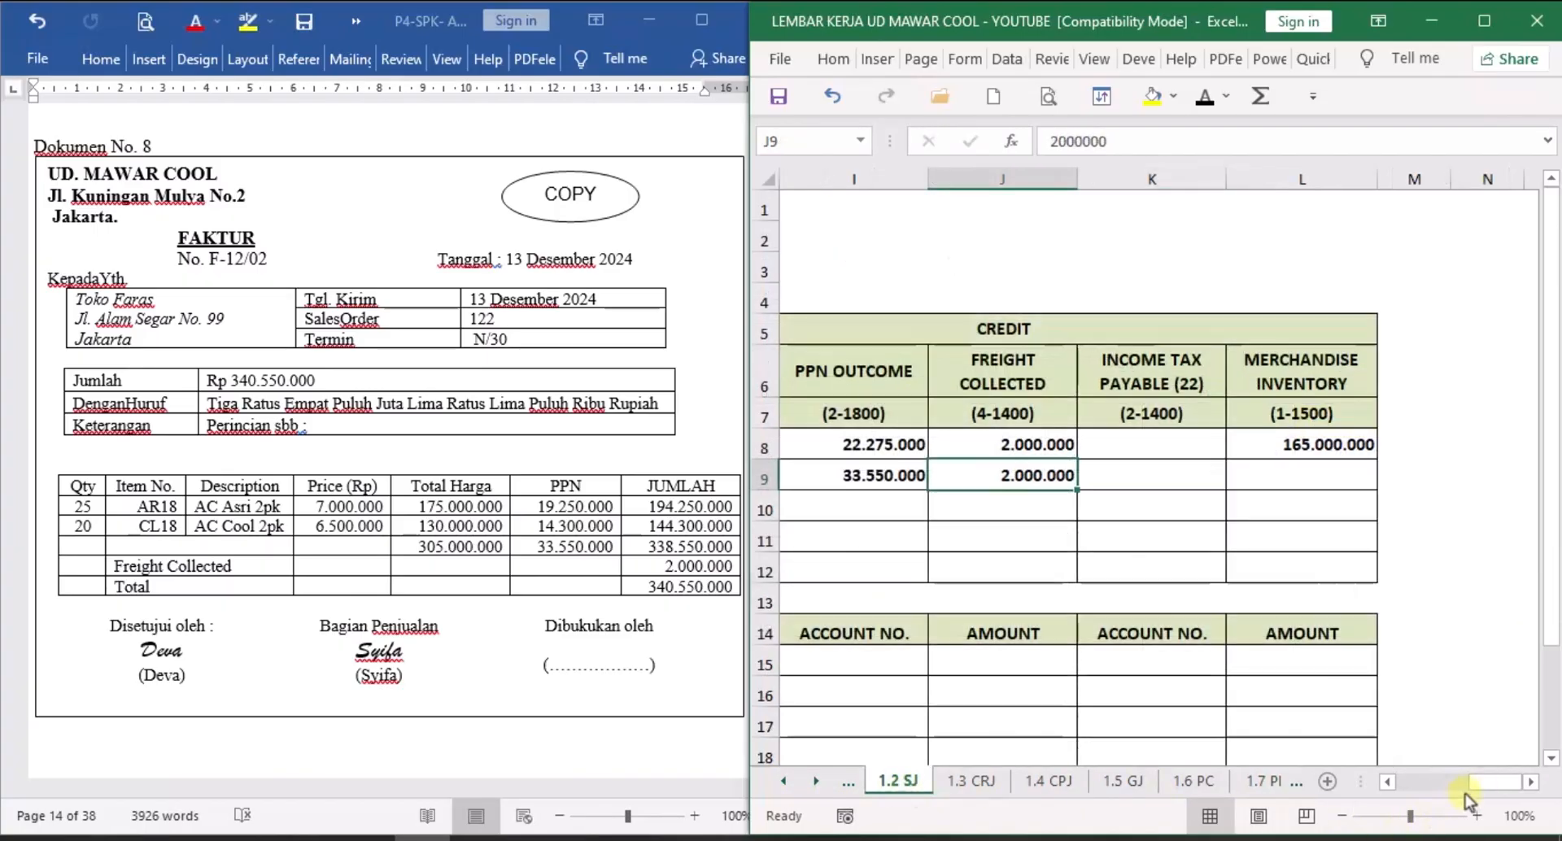
{"action": "left_click_drag", "start_coordinate": [1493, 782], "coordinate": [1424, 784]}
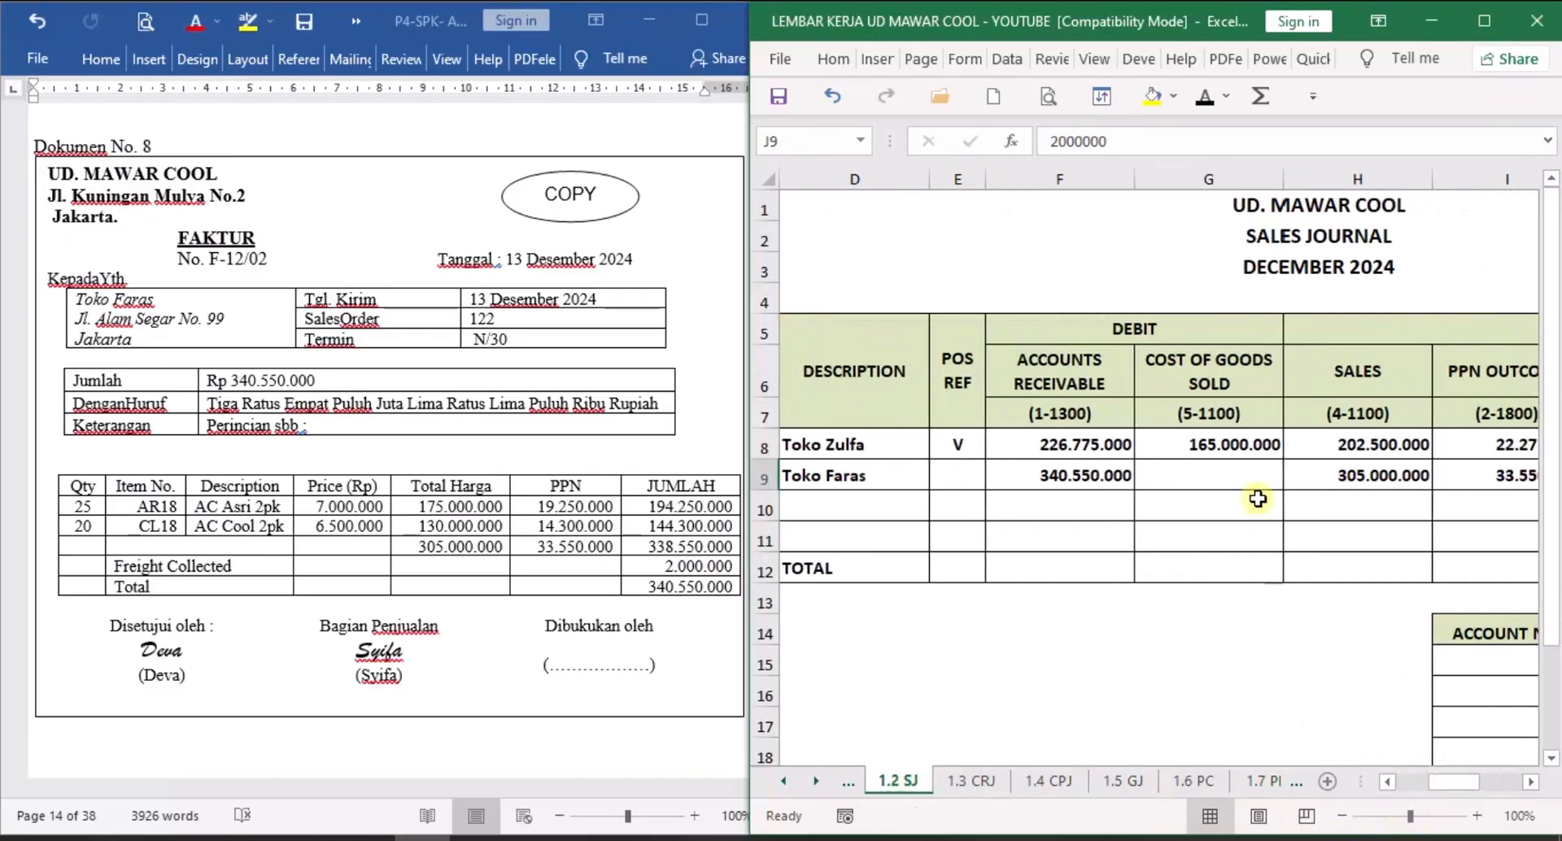
{"action": "left_click", "coordinate": [1250, 476]}
{"action": "left_click", "coordinate": [1205, 101]}
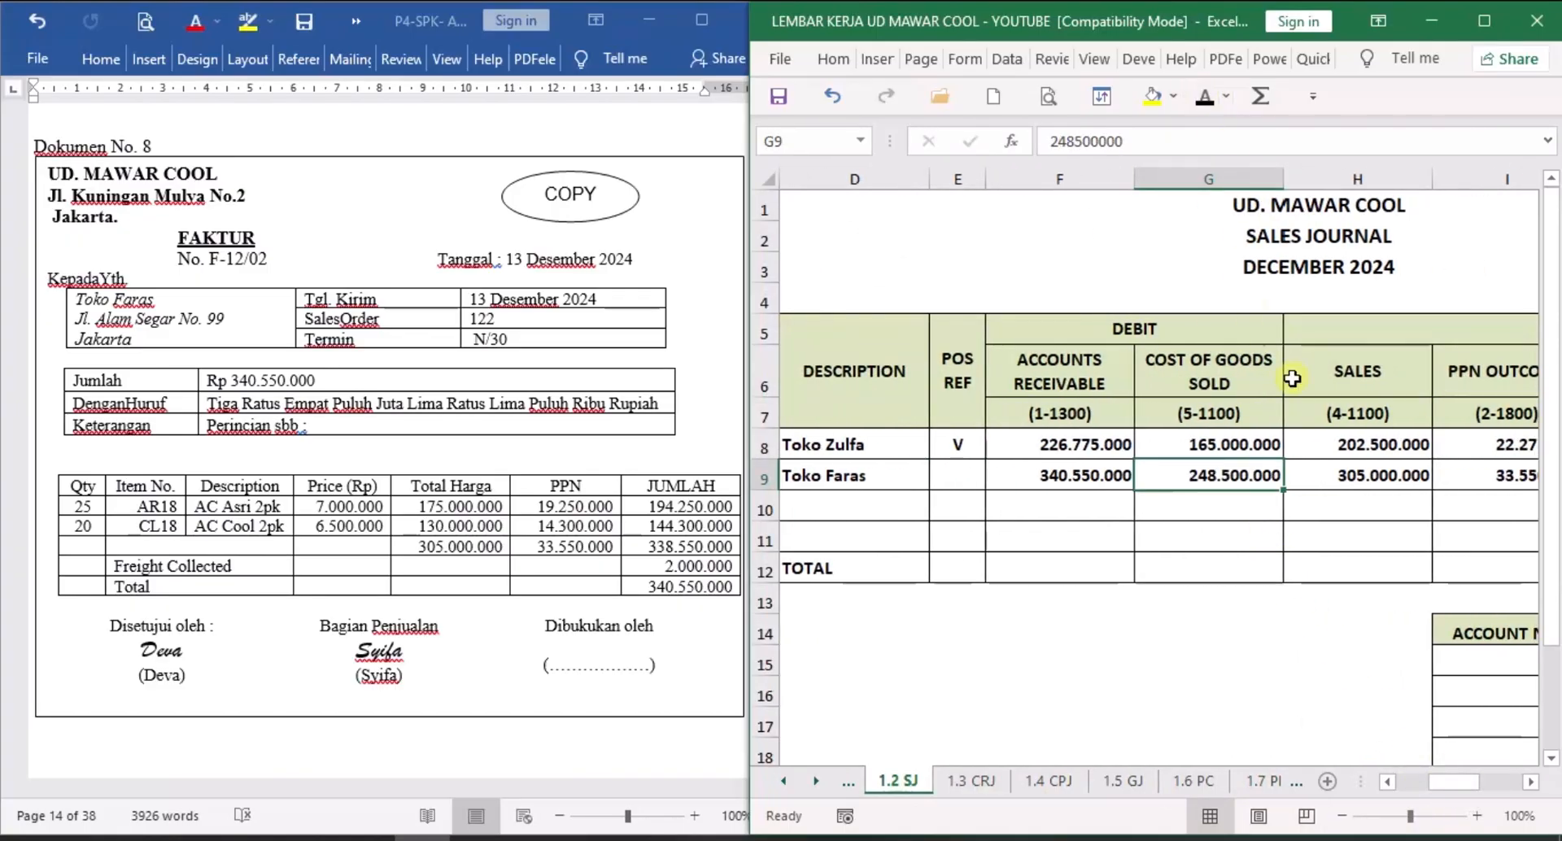
Show the hidden merchandise inventory credit 248.500.000 for Toko Faras in L9 with black font.
{"action": "left_click", "coordinate": [1530, 782]}
{"action": "left_click", "coordinate": [1531, 782]}
{"action": "left_click", "coordinate": [1531, 782]}
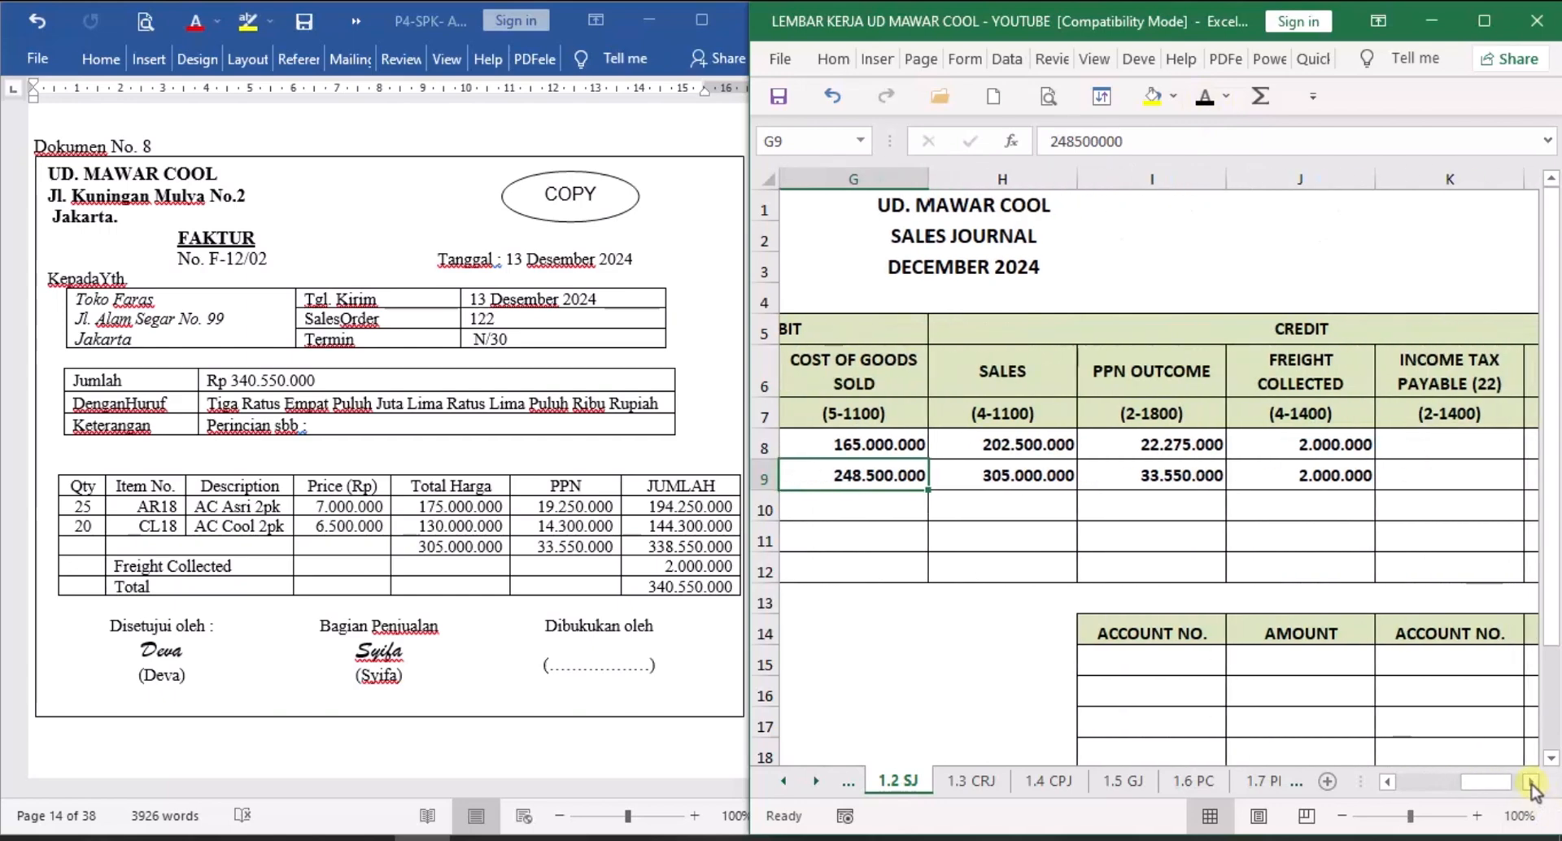
{"action": "left_click", "coordinate": [1531, 782]}
{"action": "left_click", "coordinate": [1531, 782]}
{"action": "left_click", "coordinate": [1343, 478]}
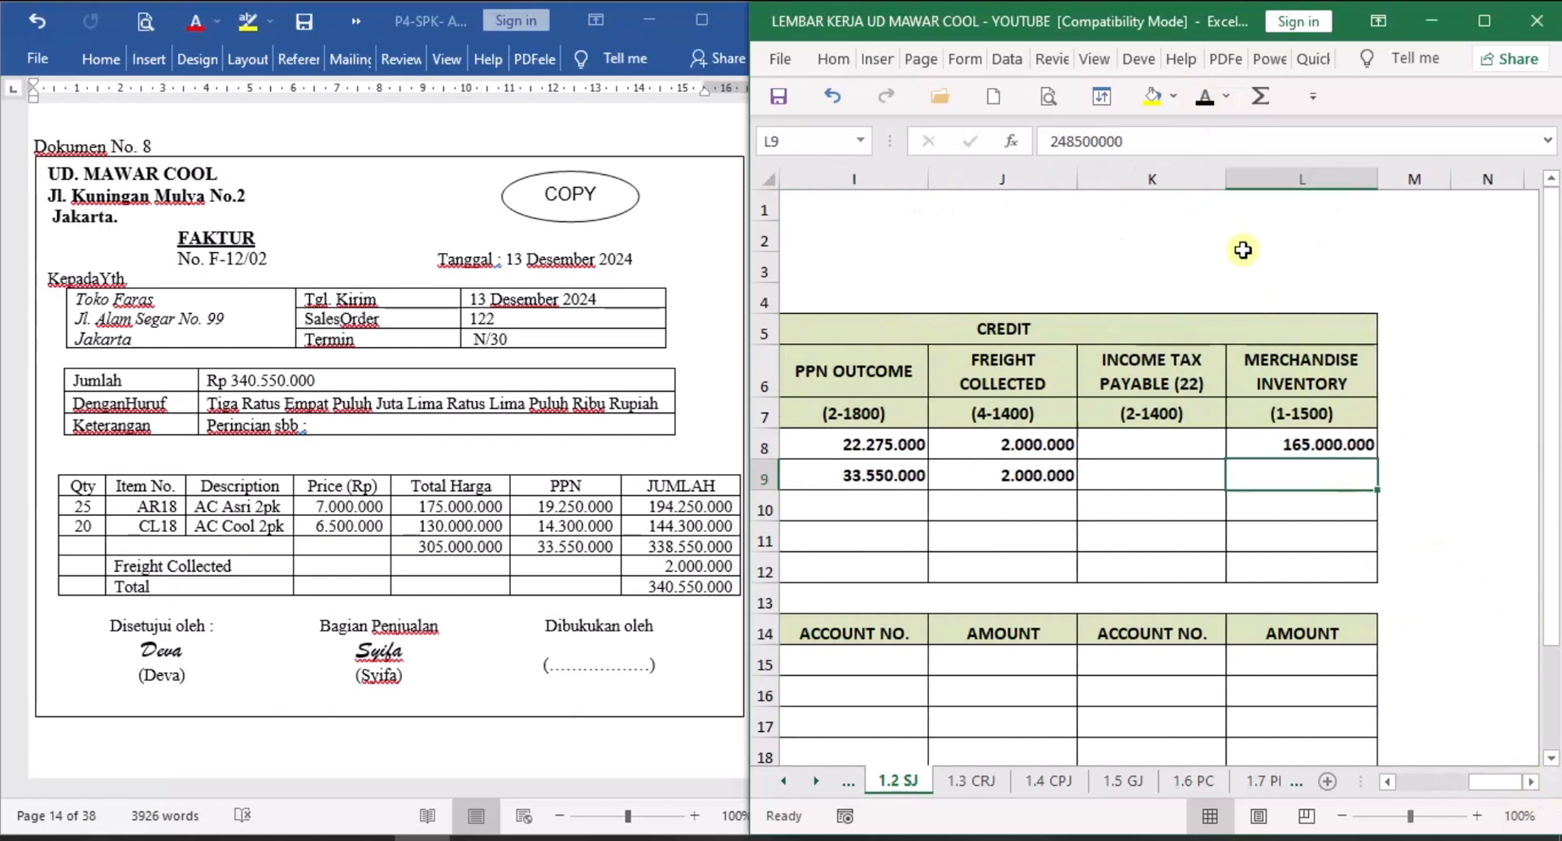
{"action": "left_click", "coordinate": [1205, 98]}
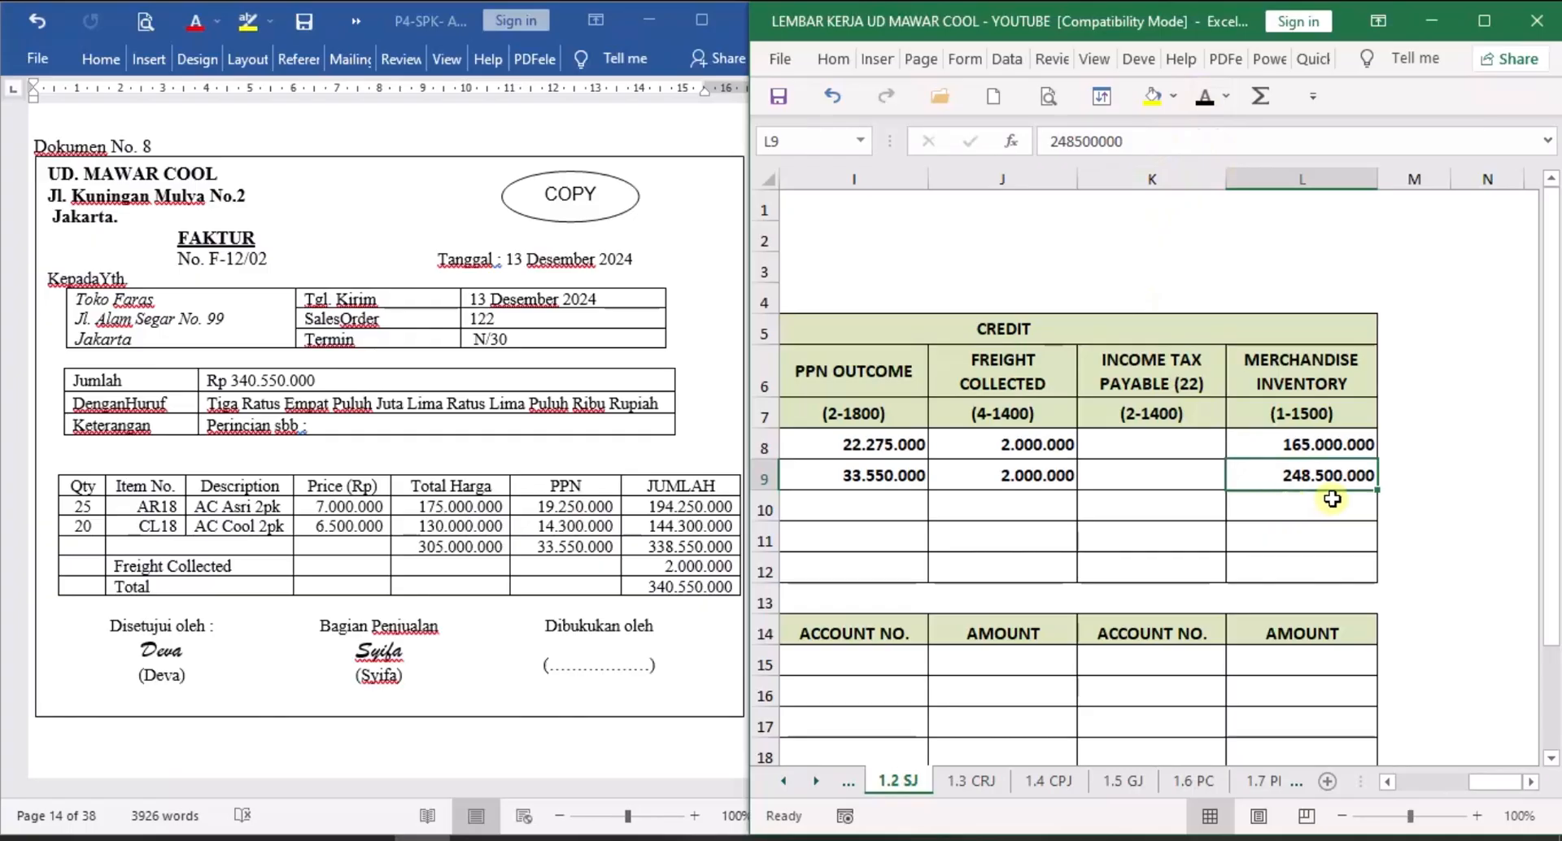
Show the hidden posting reference V for the Toko Faras entry in E9 with black font.
{"action": "left_click_drag", "start_coordinate": [1481, 786], "coordinate": [1474, 785]}
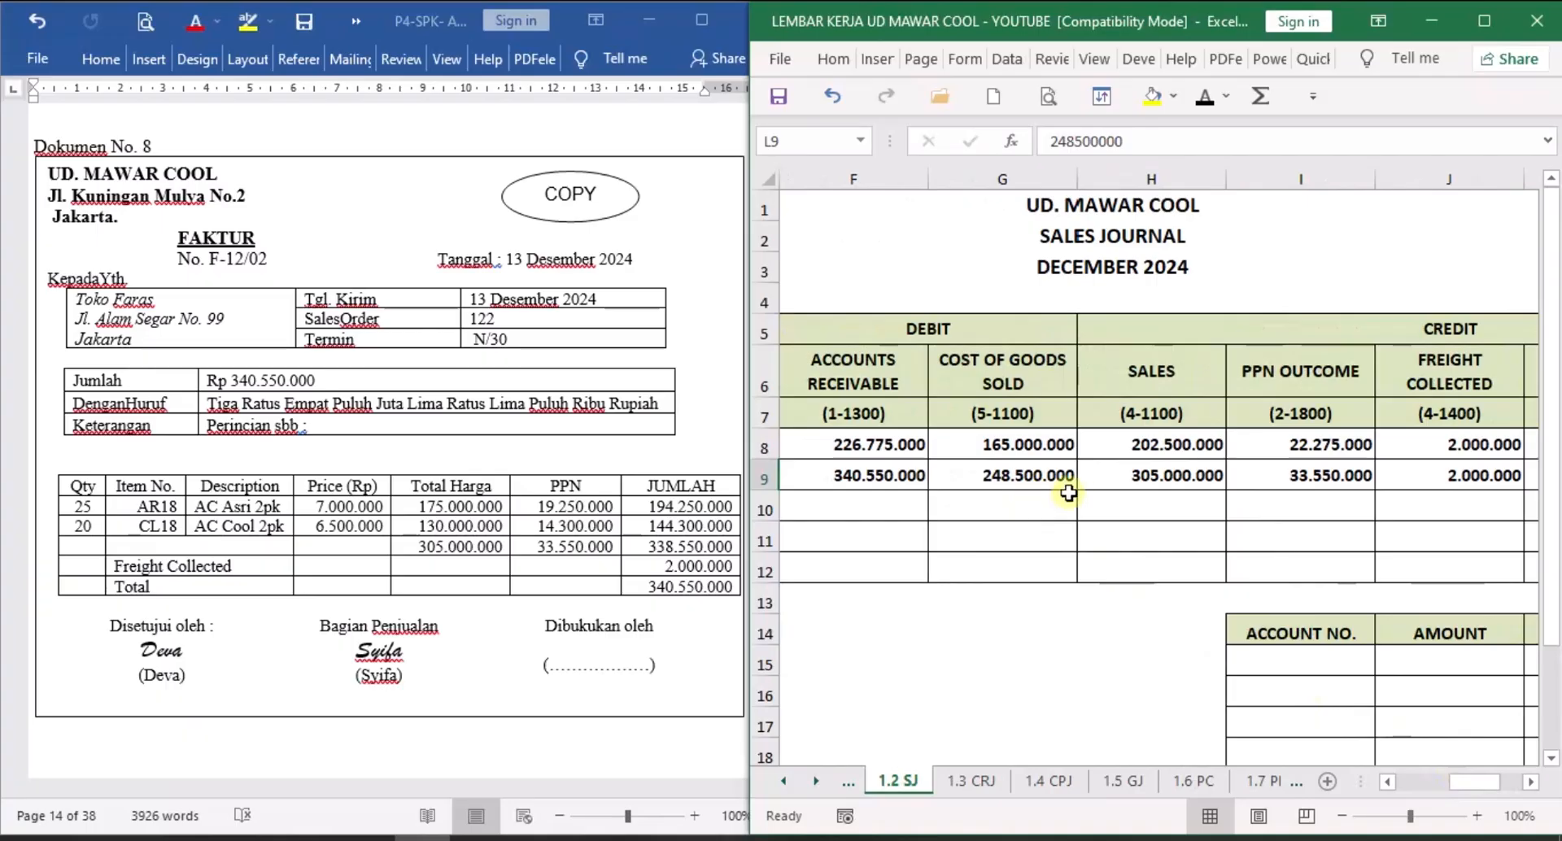
{"action": "left_click", "coordinate": [1389, 782]}
{"action": "left_click", "coordinate": [1389, 782]}
{"action": "left_click", "coordinate": [1388, 783]}
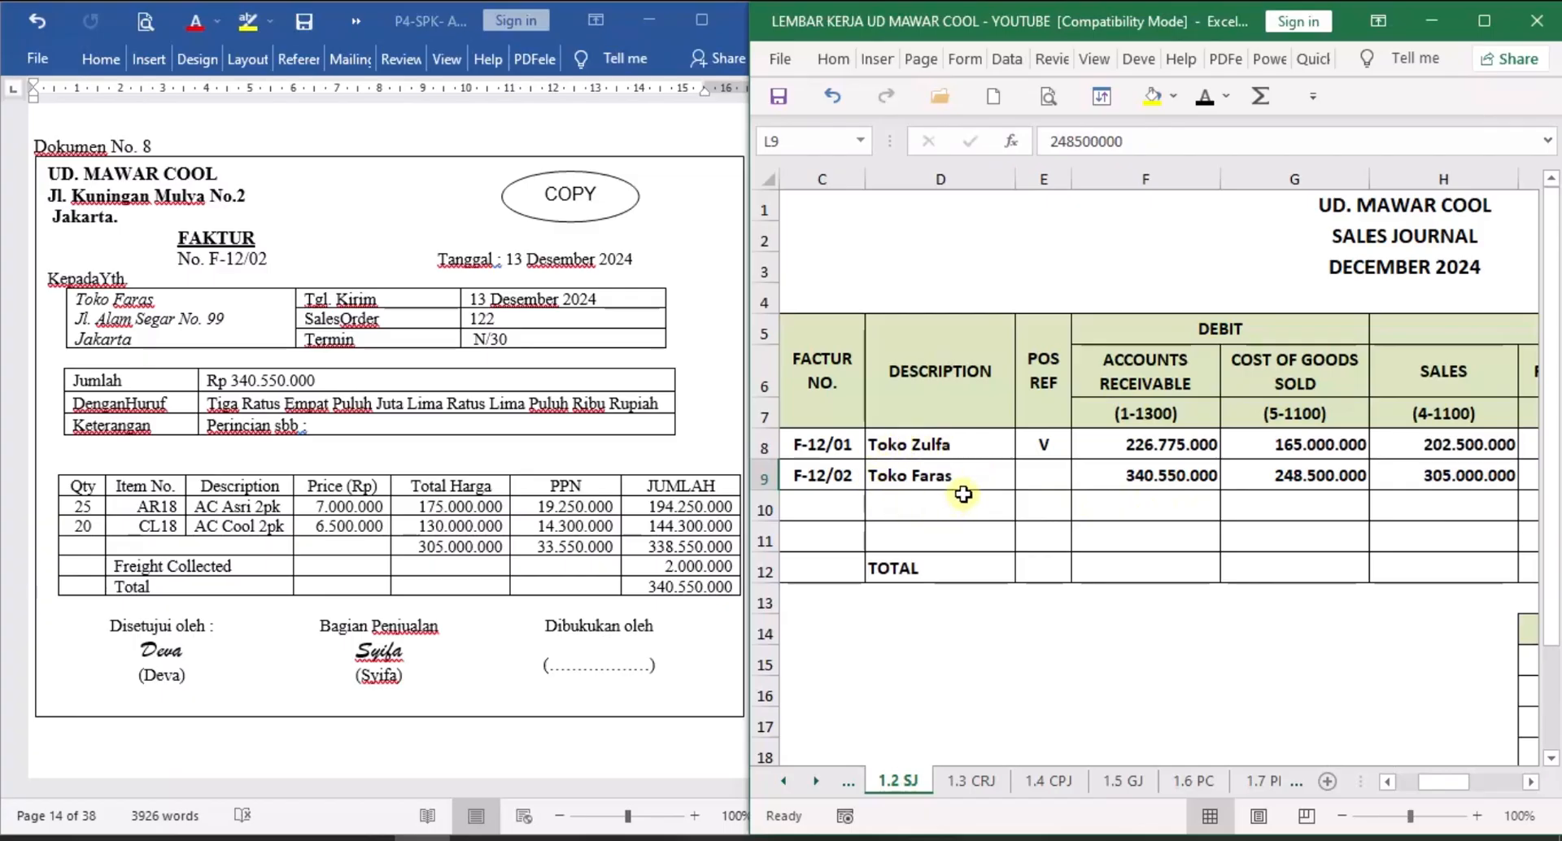
{"action": "left_click", "coordinate": [1044, 477]}
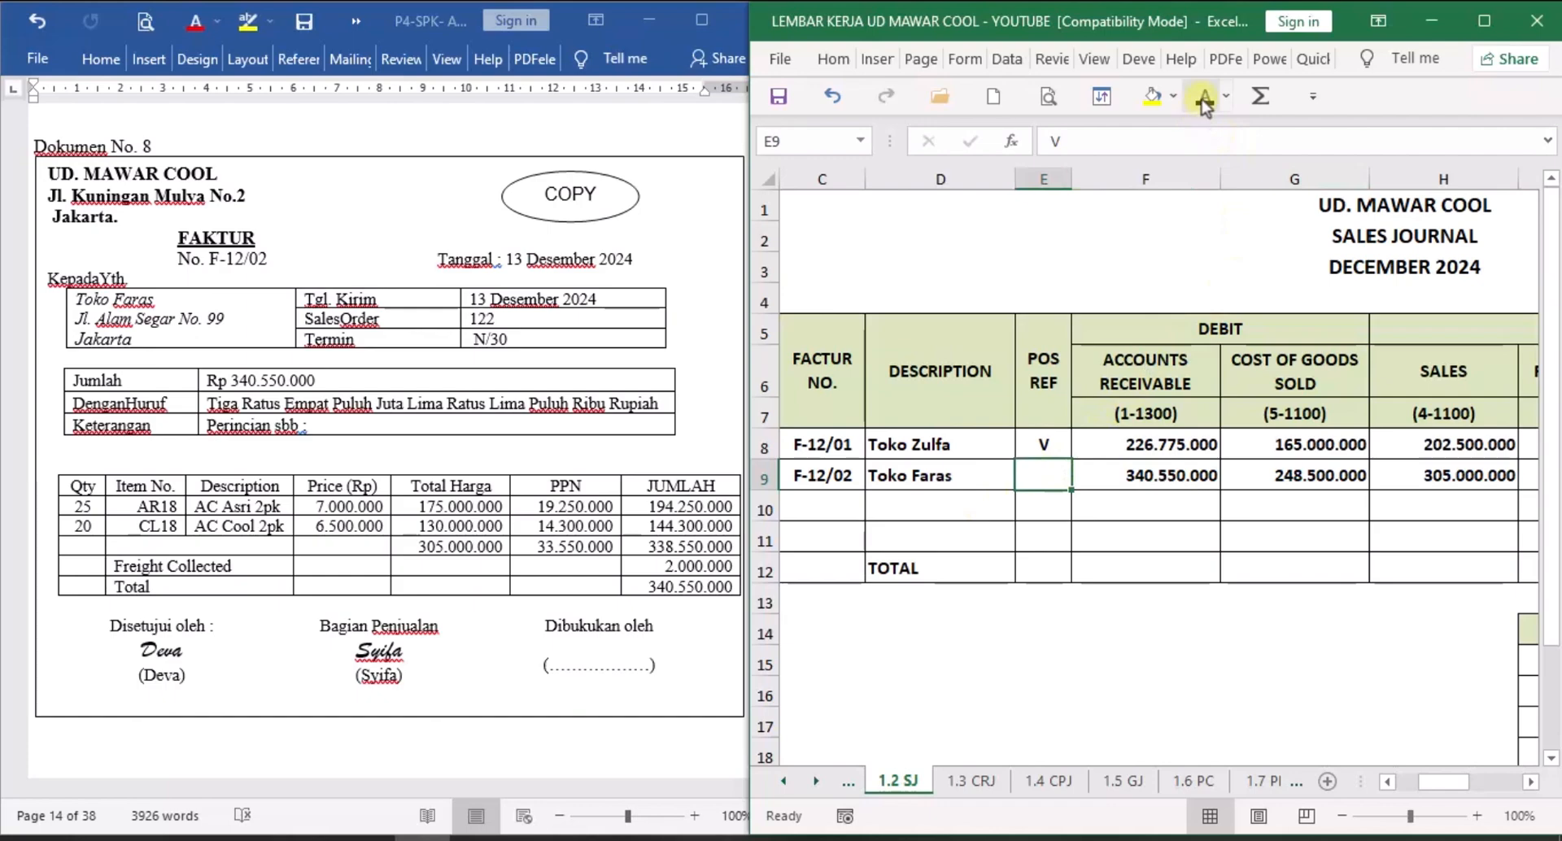
On the 2.5 SLAR sheet, show the hidden day 13 in B22 of the Toko Faras ledger with black font.
{"action": "left_click", "coordinate": [817, 781]}
{"action": "left_click", "coordinate": [817, 781]}
{"action": "left_click", "coordinate": [817, 781]}
{"action": "left_click", "coordinate": [817, 781]}
{"action": "left_click", "coordinate": [817, 781]}
{"action": "left_click", "coordinate": [817, 781]}
{"action": "left_click", "coordinate": [817, 782]}
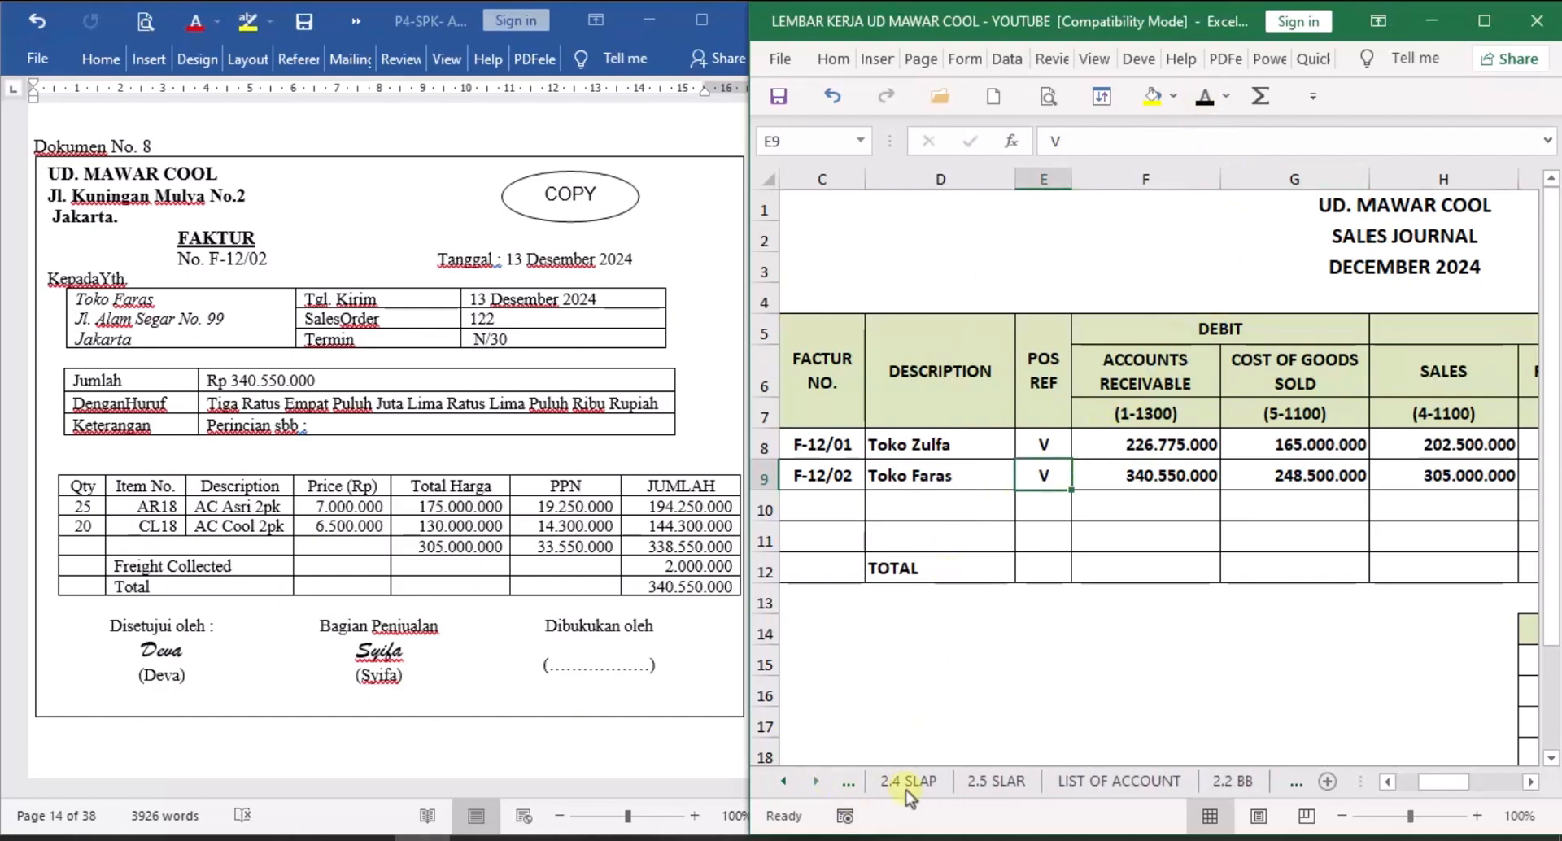
{"action": "left_click", "coordinate": [998, 781]}
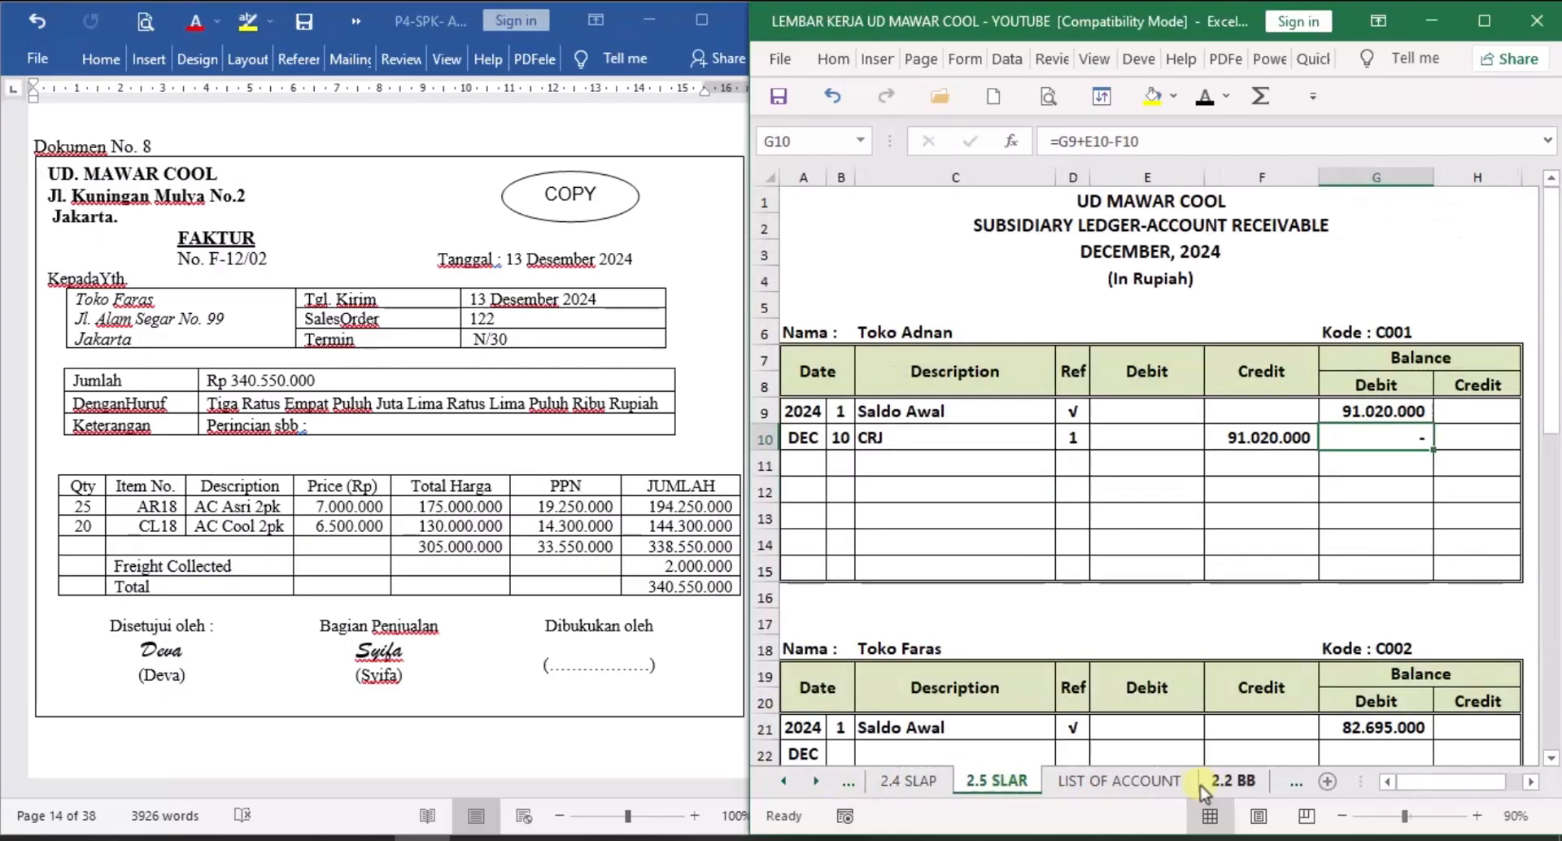
{"action": "scroll", "coordinate": [1064, 700], "scroll_direction": "down", "scroll_amount": 1}
{"action": "scroll", "coordinate": [1064, 700], "scroll_direction": "down", "scroll_amount": 1}
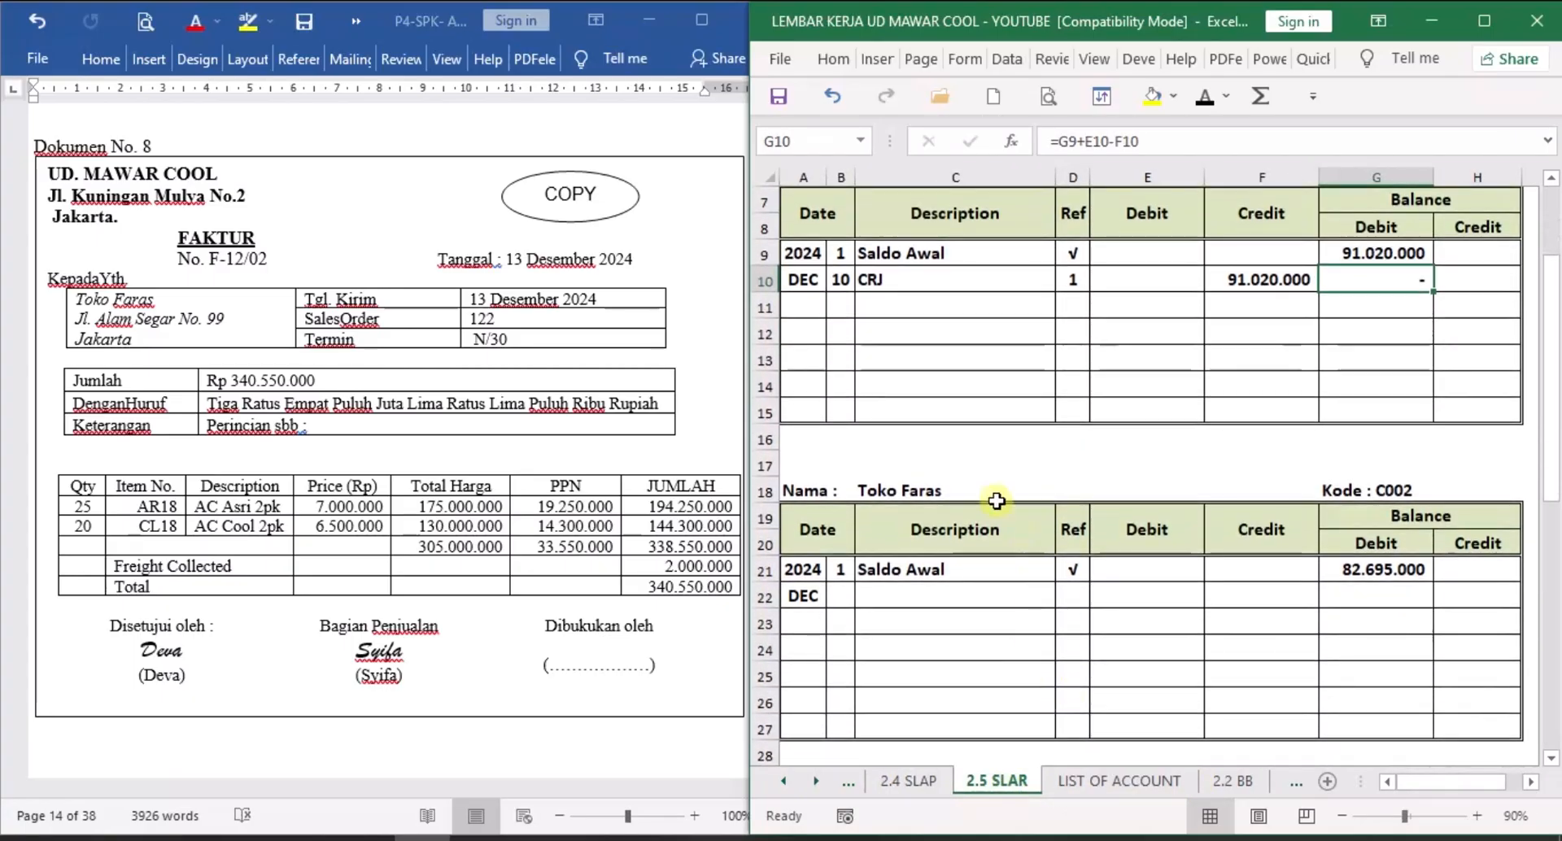
{"action": "left_click", "coordinate": [842, 595]}
{"action": "left_click", "coordinate": [1206, 96]}
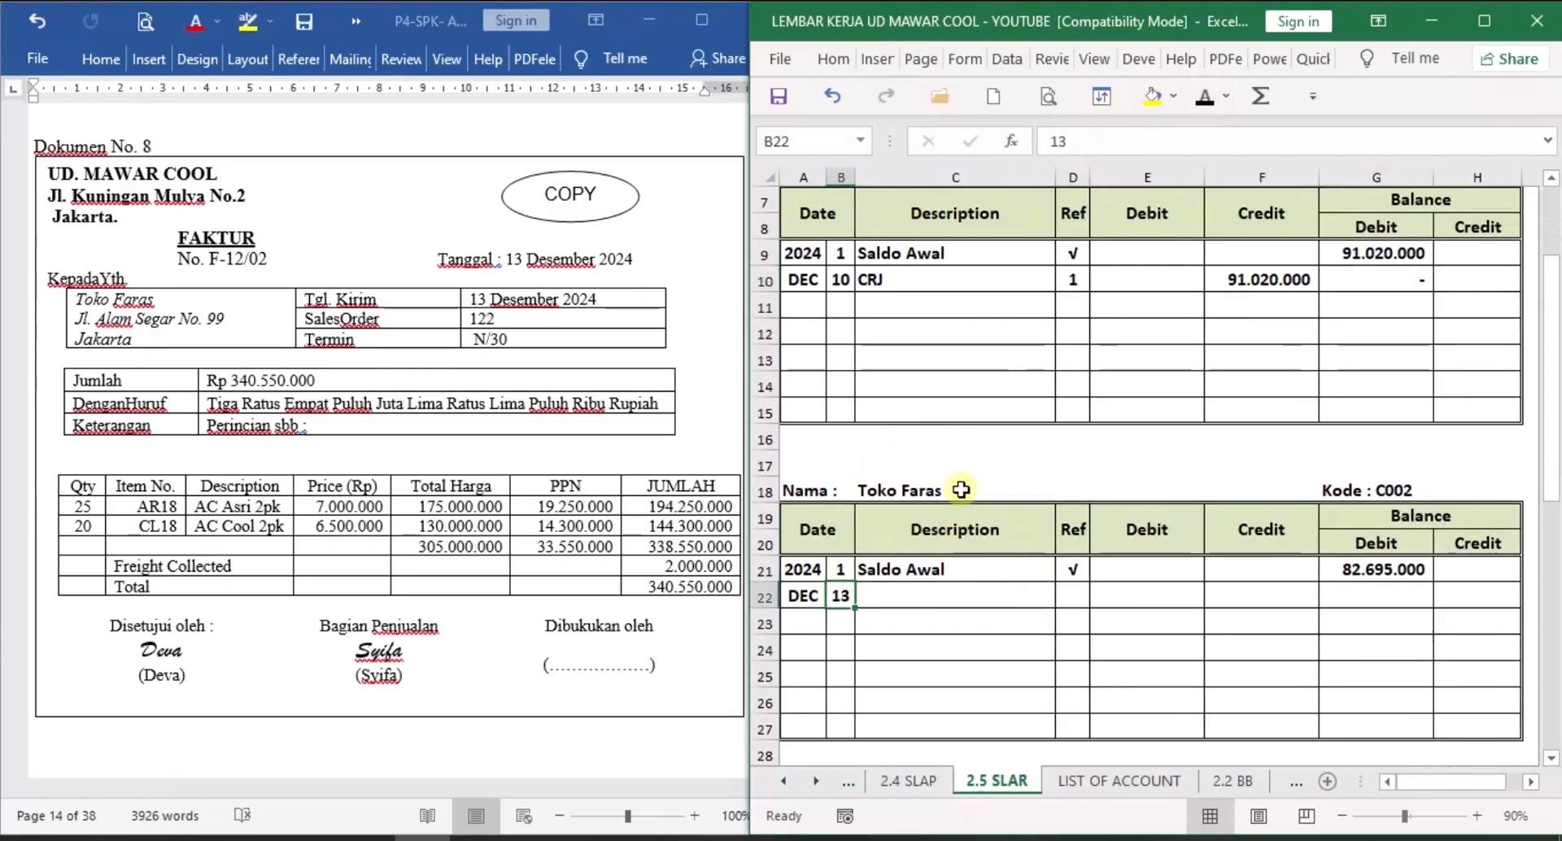
Show the description SJ and the reference 1 in row 22 of the Toko Faras ledger.
{"action": "left_click", "coordinate": [959, 595]}
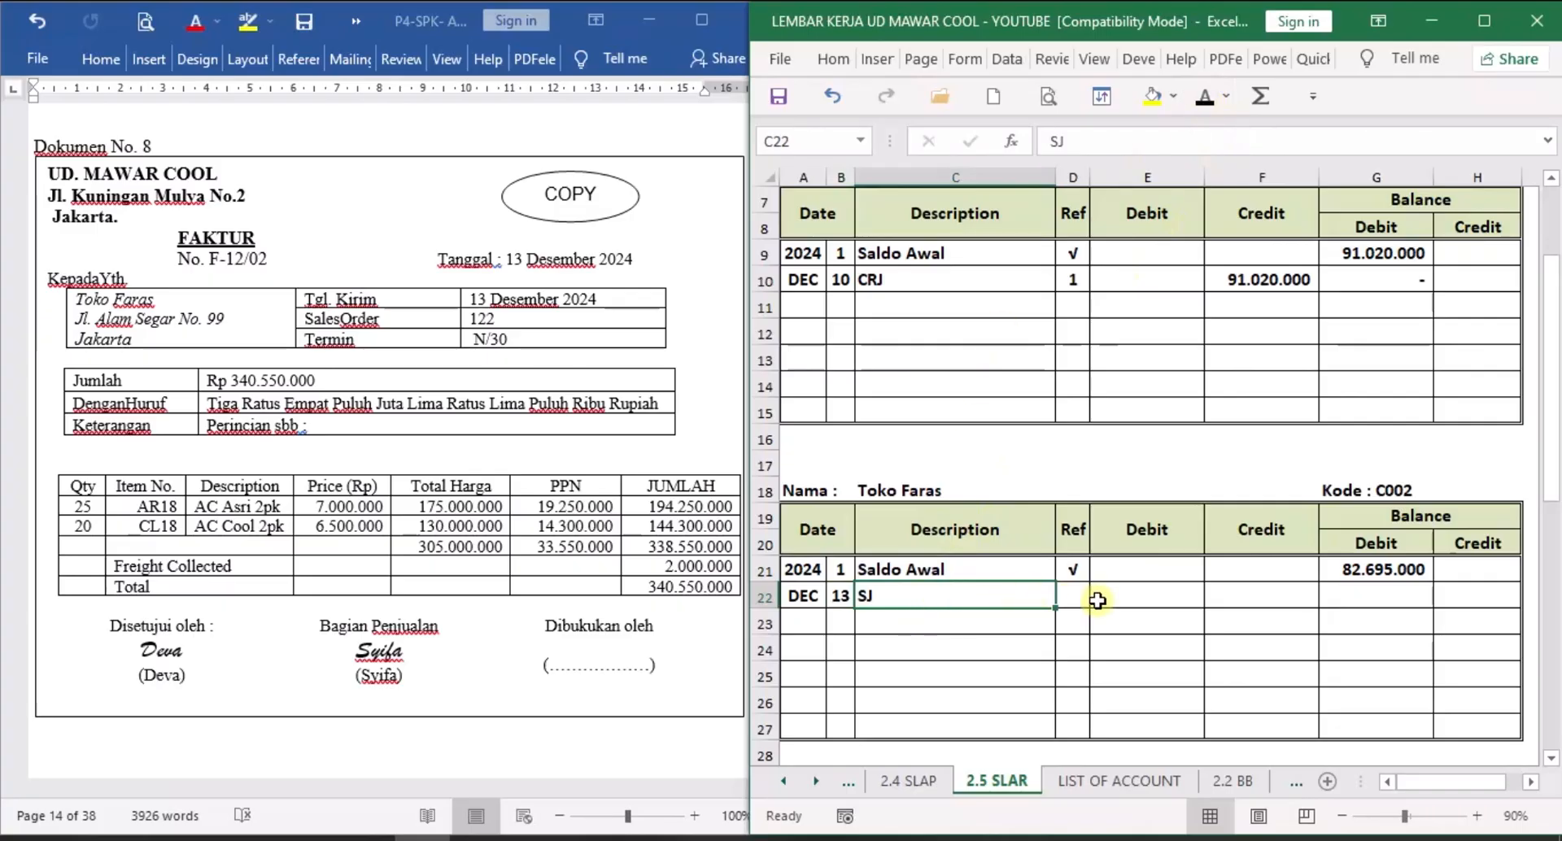
{"action": "left_click", "coordinate": [1069, 597]}
{"action": "type", "text": "1"}
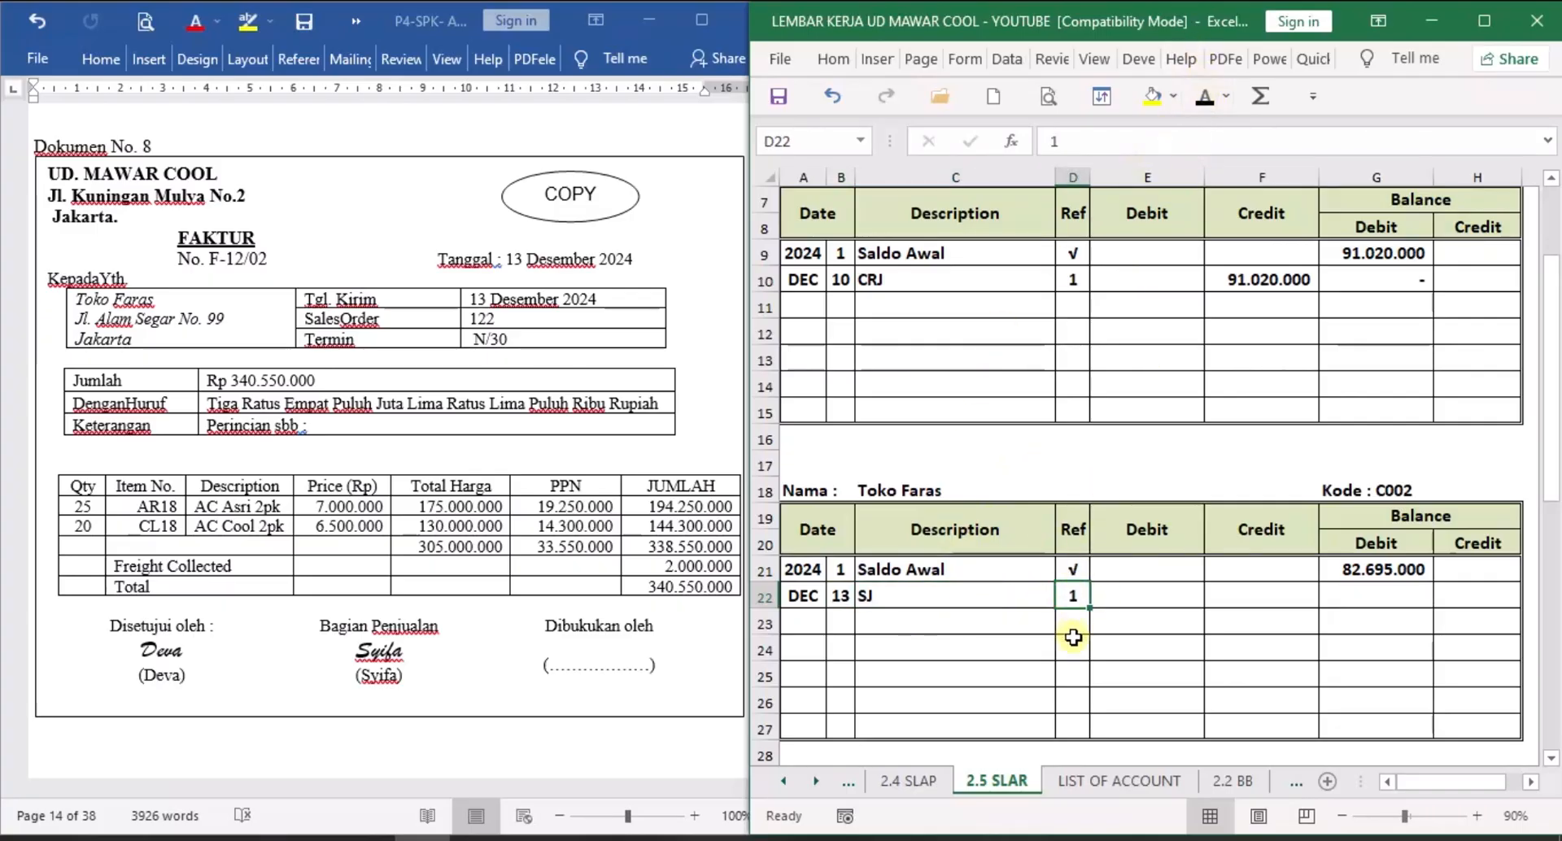
Show the debit 340.550.000 in E22 and the balance formula =G21+E22-F22 in G22 with black font.
{"action": "left_click", "coordinate": [1172, 598]}
{"action": "left_click", "coordinate": [1205, 96]}
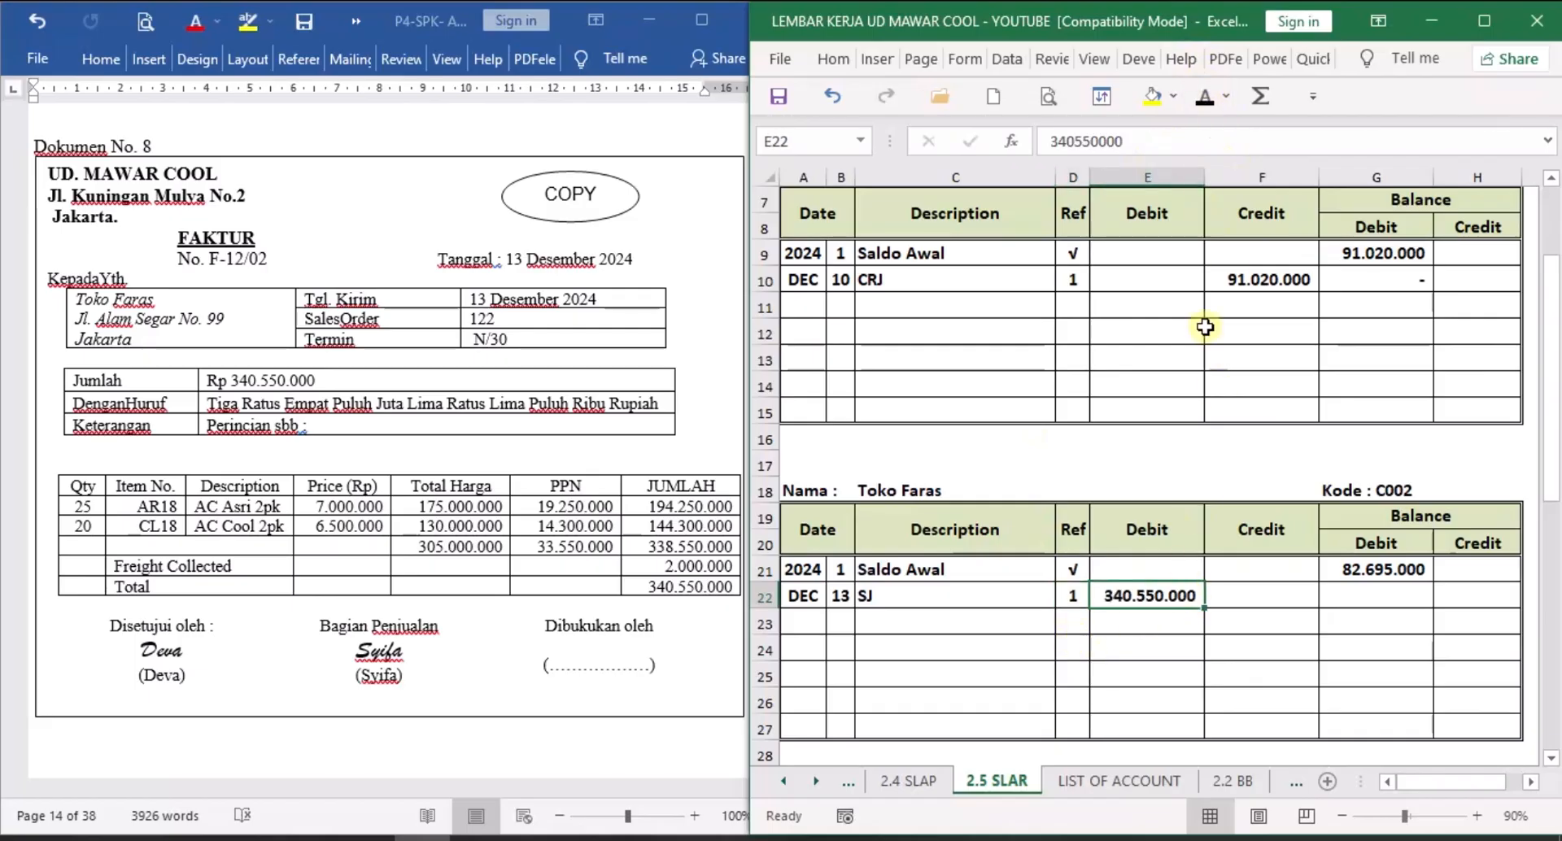
{"action": "left_click", "coordinate": [1383, 598]}
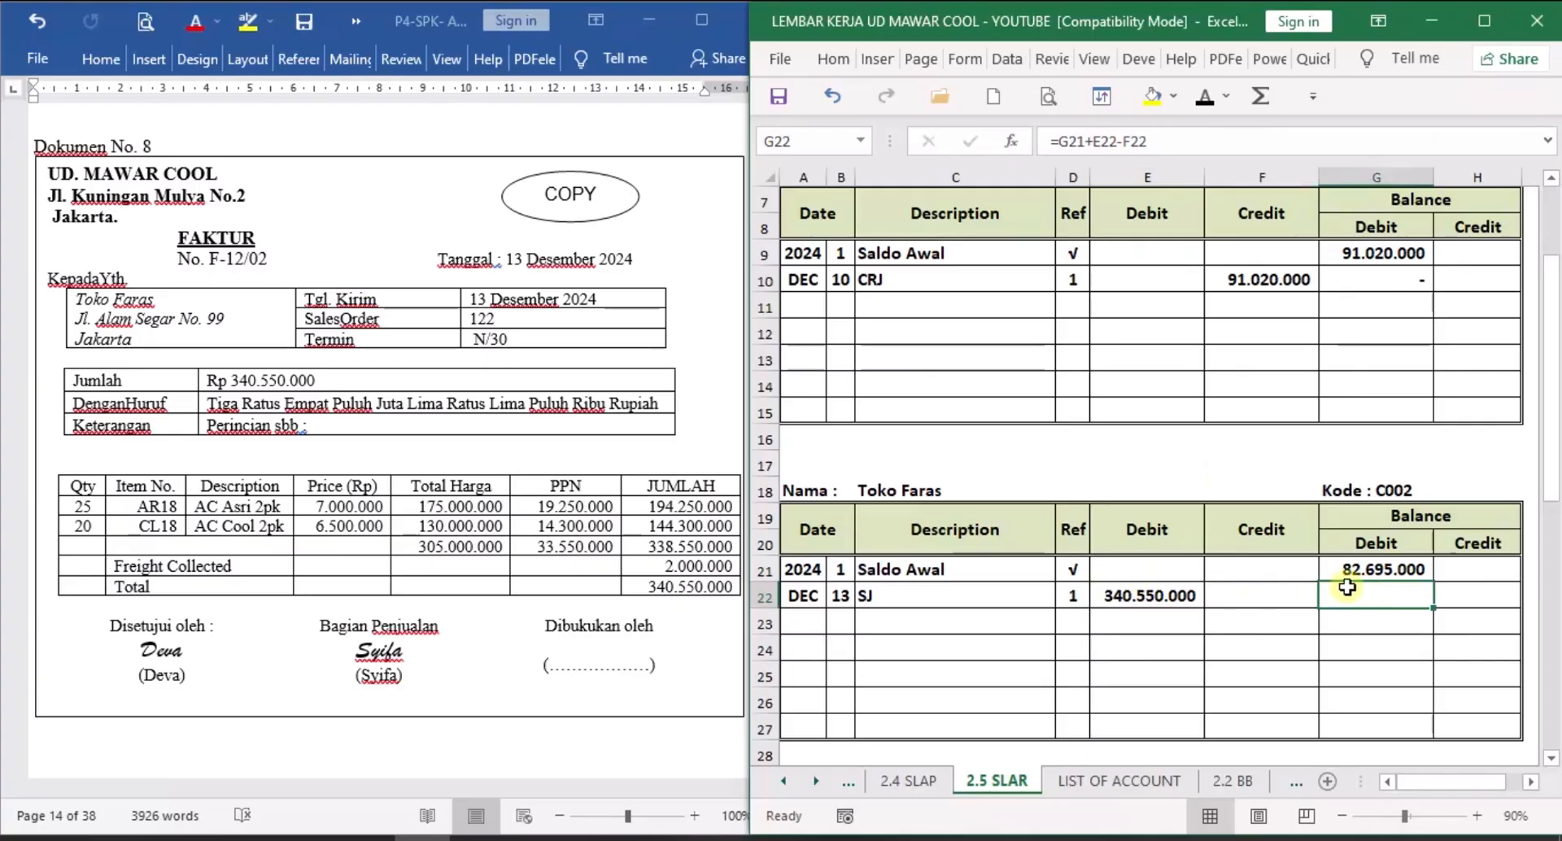
{"action": "left_click", "coordinate": [1205, 96]}
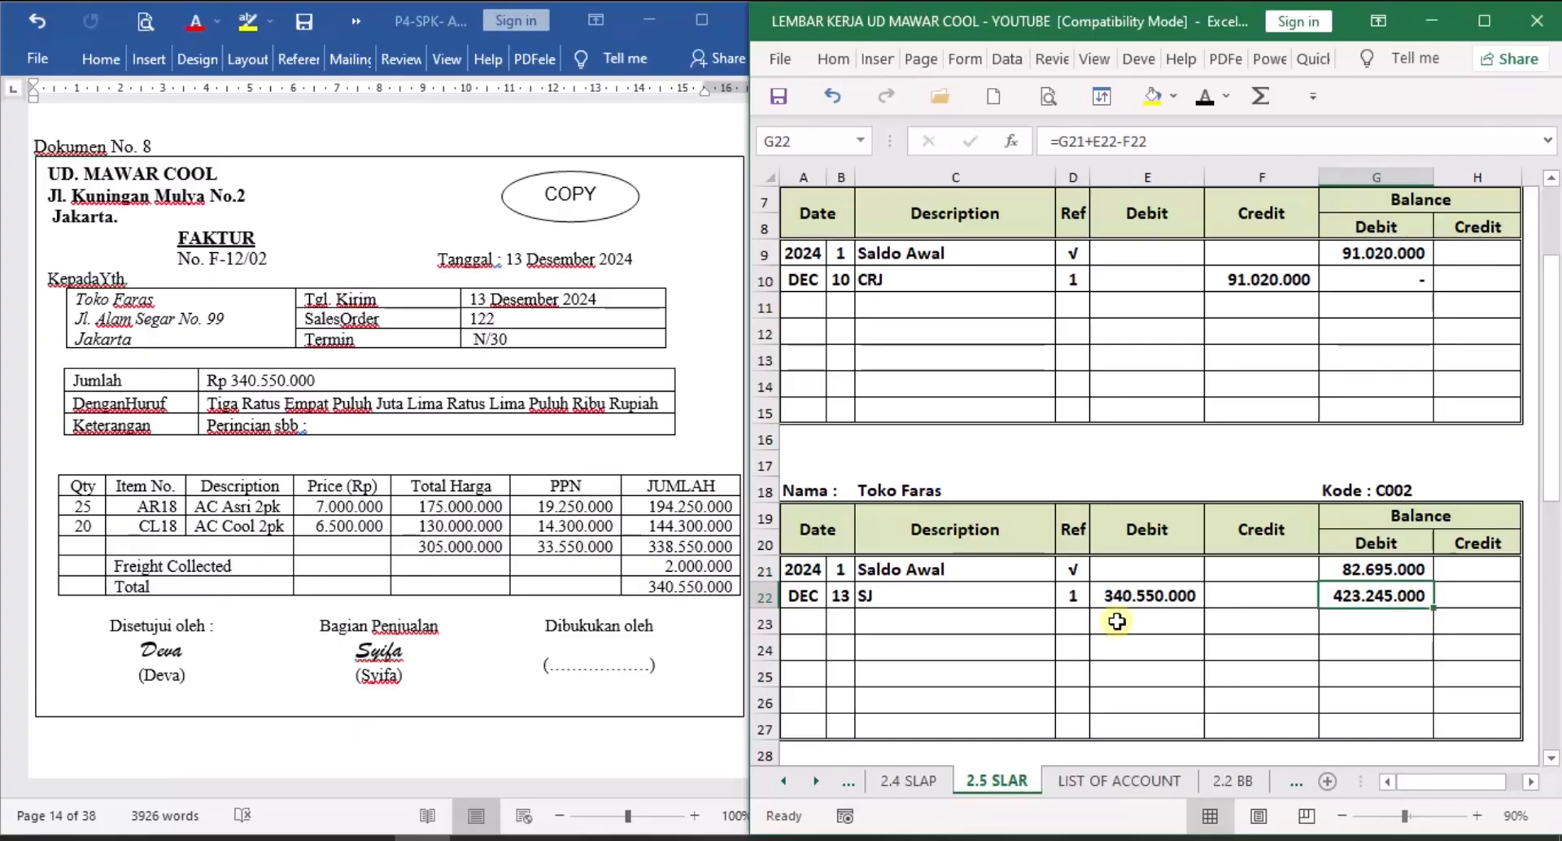
Switch to Word and bring up the petty cash voucher in Dokumen No. 9.
{"action": "left_click", "coordinate": [506, 733]}
{"action": "scroll", "coordinate": [516, 713], "scroll_direction": "down", "scroll_amount": 10}
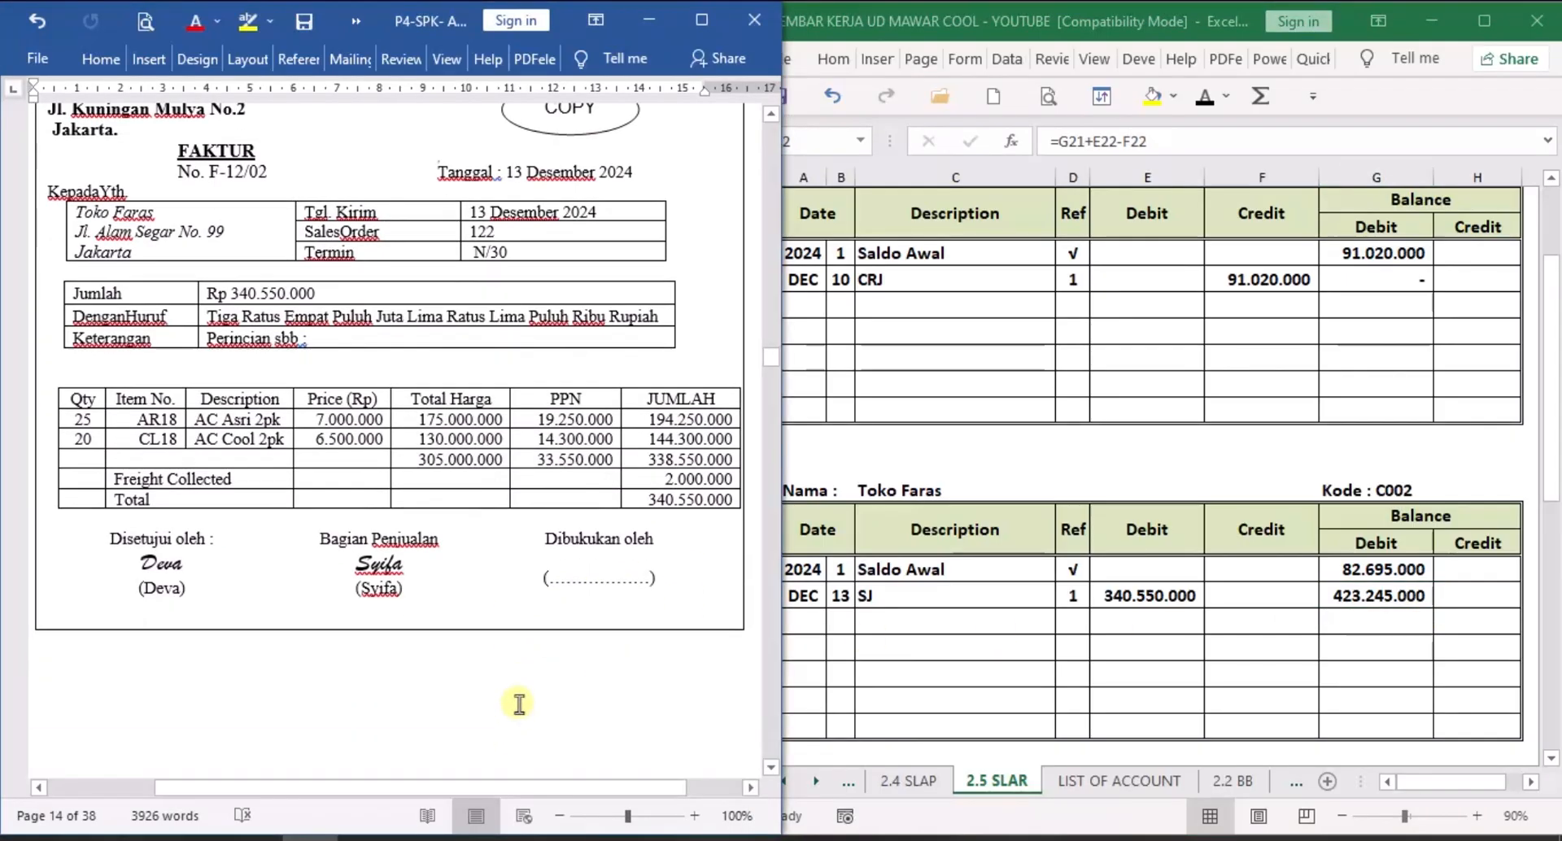
{"action": "scroll", "coordinate": [521, 711], "scroll_direction": "down", "scroll_amount": 10}
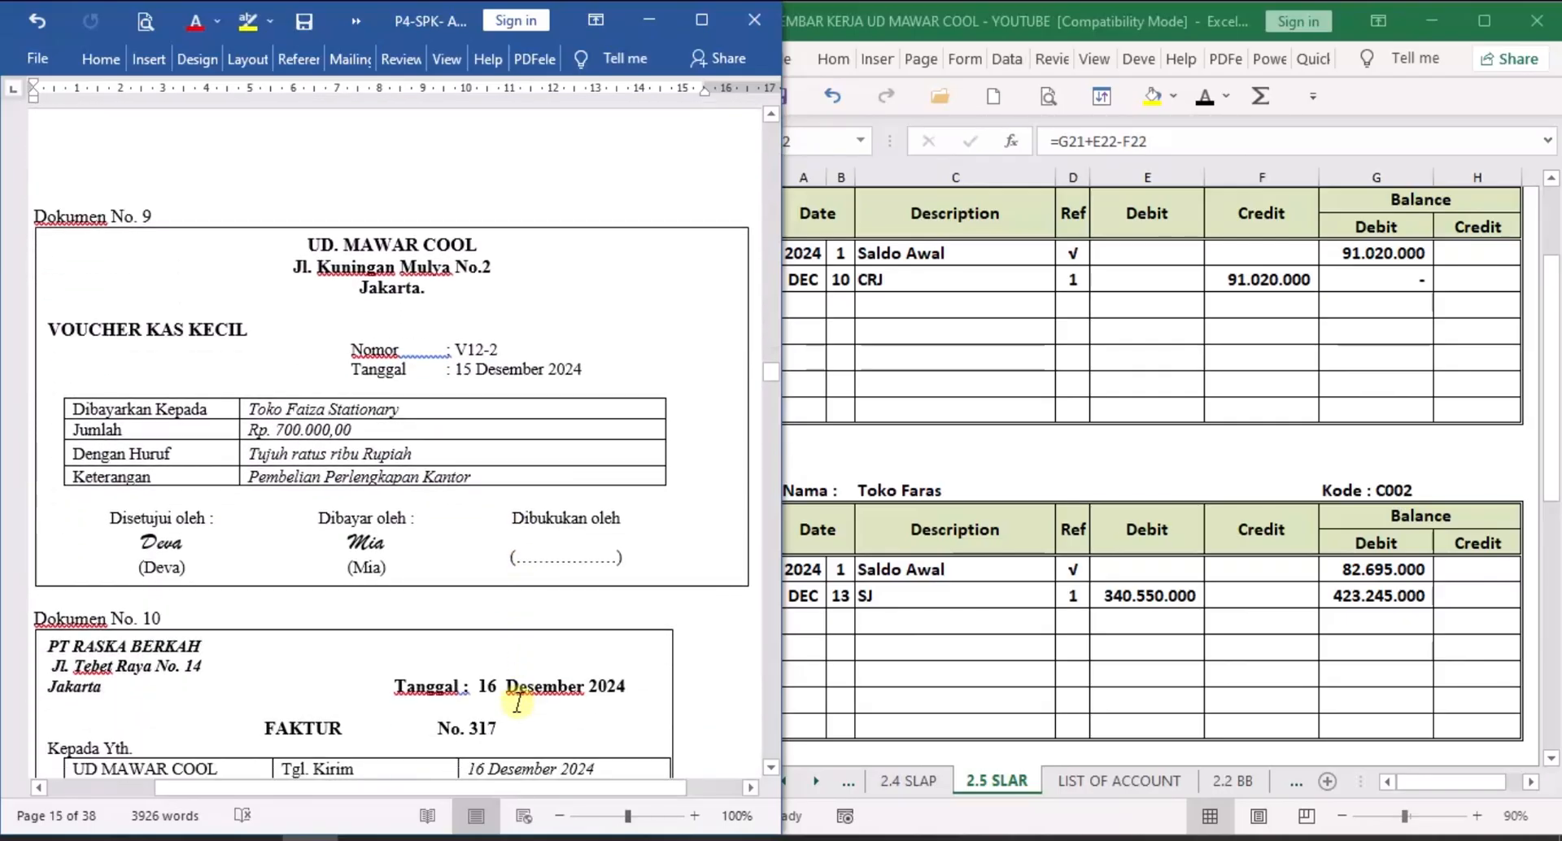
{"action": "scroll", "coordinate": [518, 704], "scroll_direction": "down", "scroll_amount": 1}
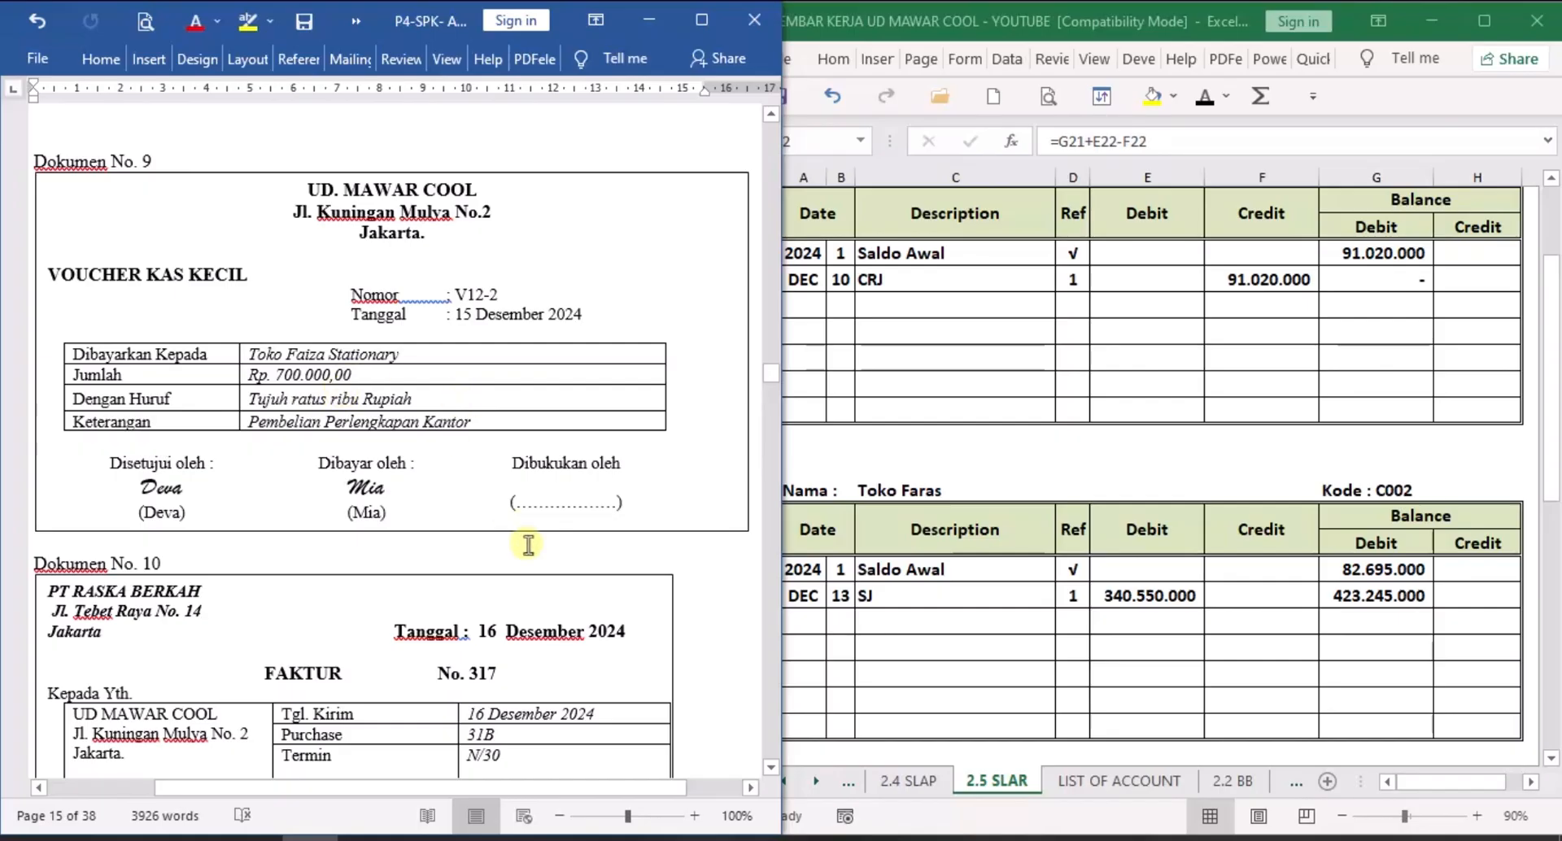
In Excel, open the 1.6 PC sheet and show the hidden day 15 in B9 with black font.
{"action": "left_click", "coordinate": [889, 679]}
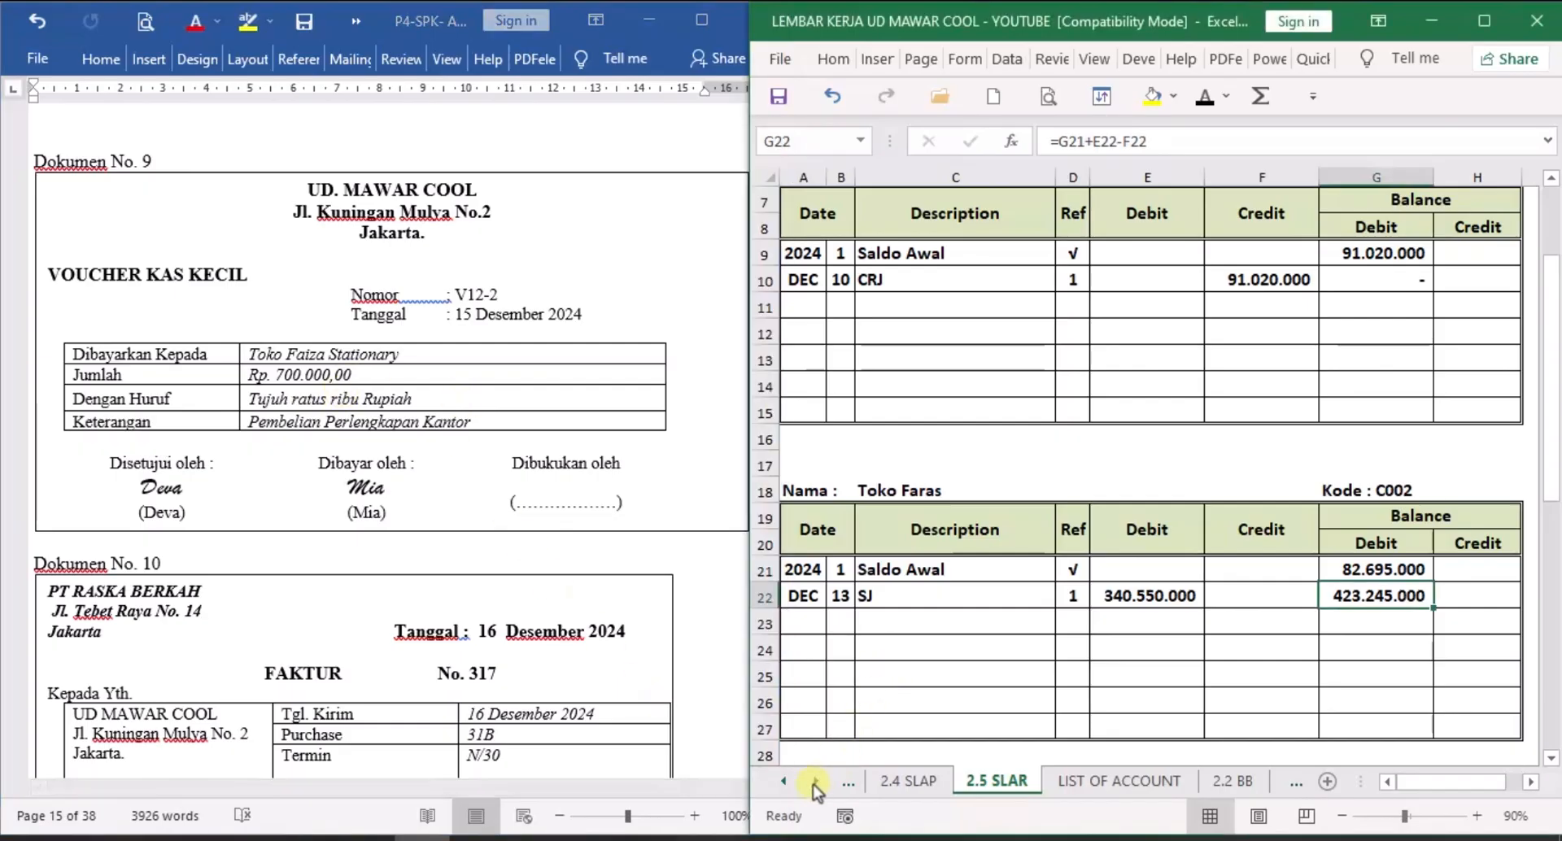
{"action": "left_click", "coordinate": [784, 782]}
{"action": "left_click", "coordinate": [784, 781]}
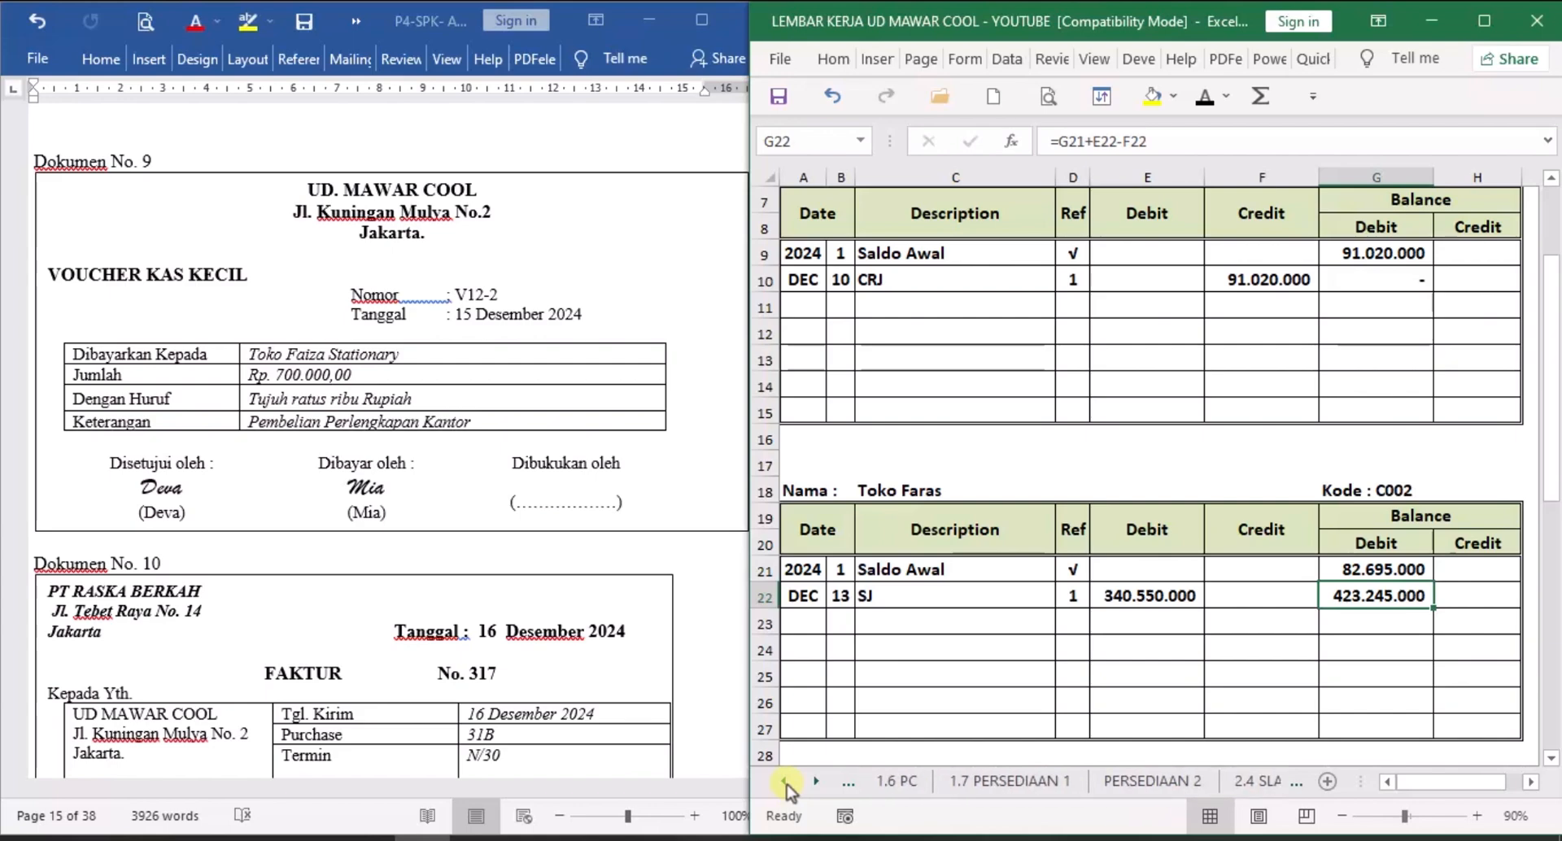
{"action": "left_click", "coordinate": [900, 782]}
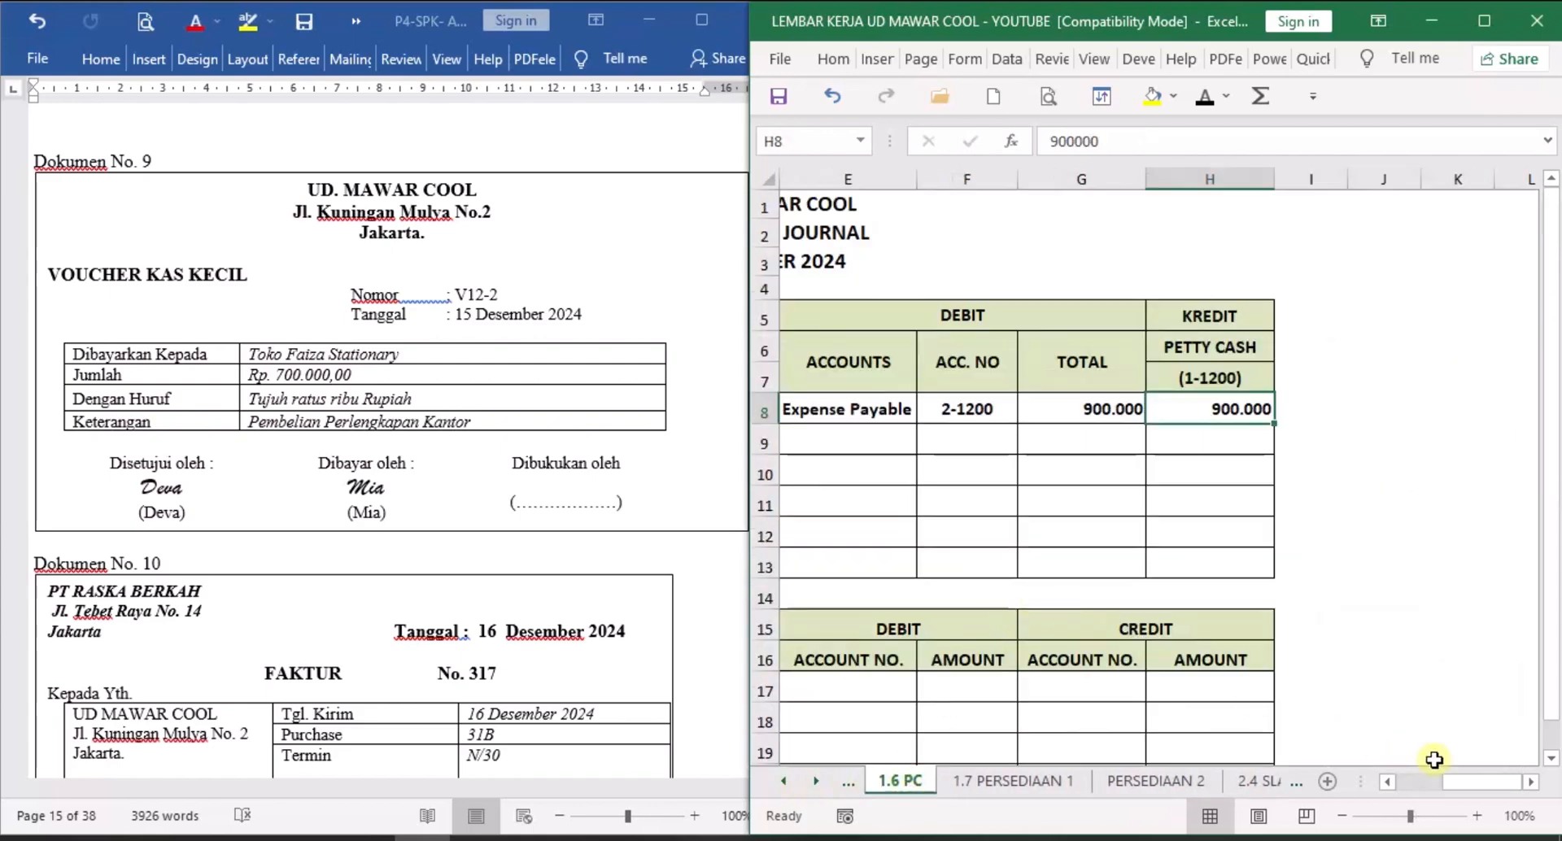
{"action": "left_click_drag", "start_coordinate": [1465, 783], "coordinate": [1324, 793]}
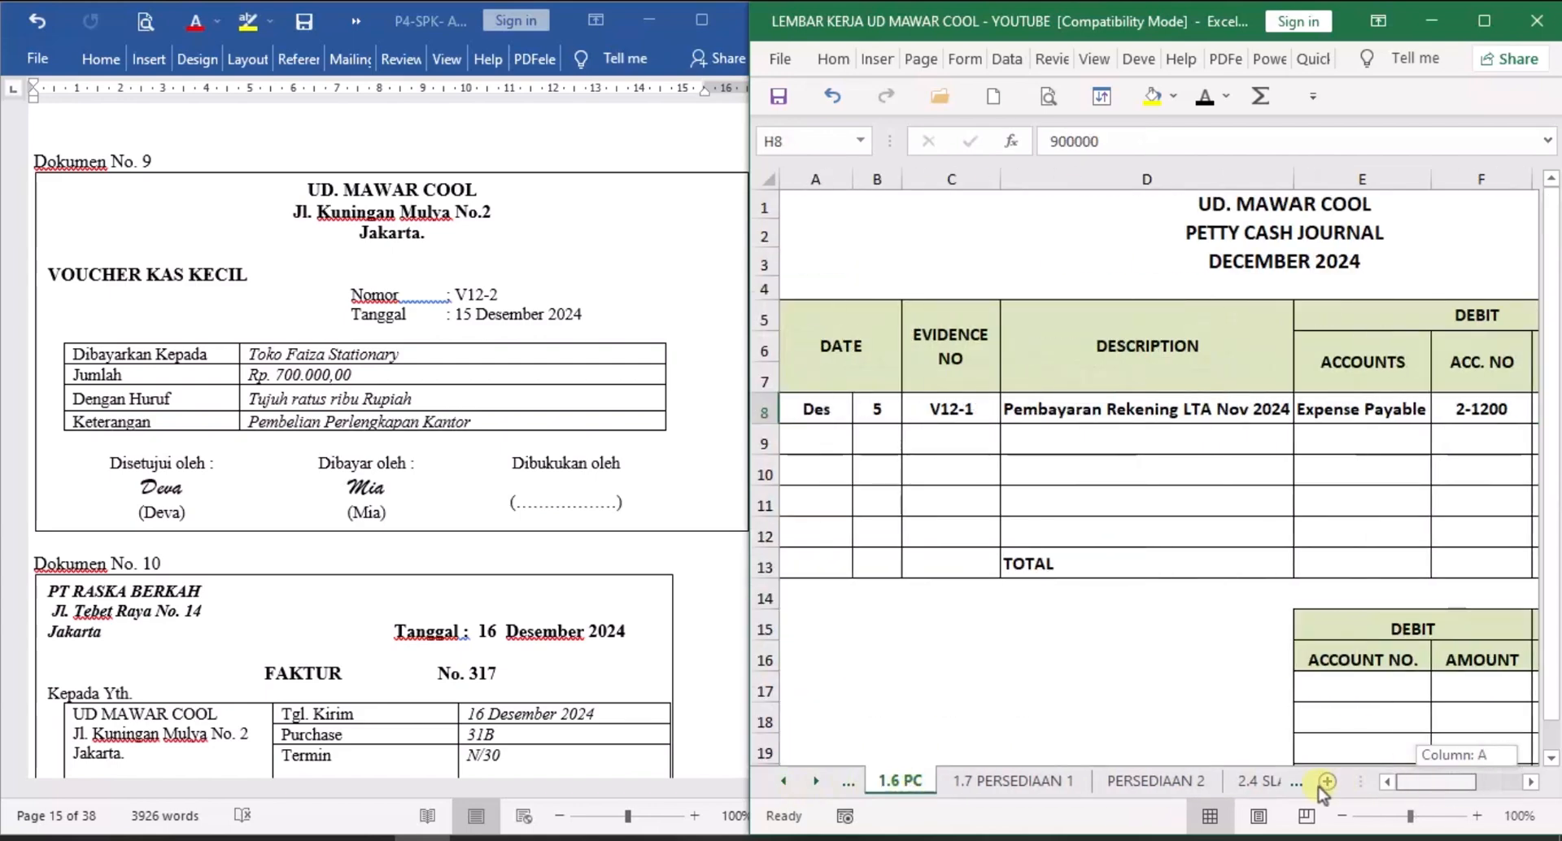
{"action": "left_click", "coordinate": [877, 440]}
{"action": "left_click", "coordinate": [1204, 98]}
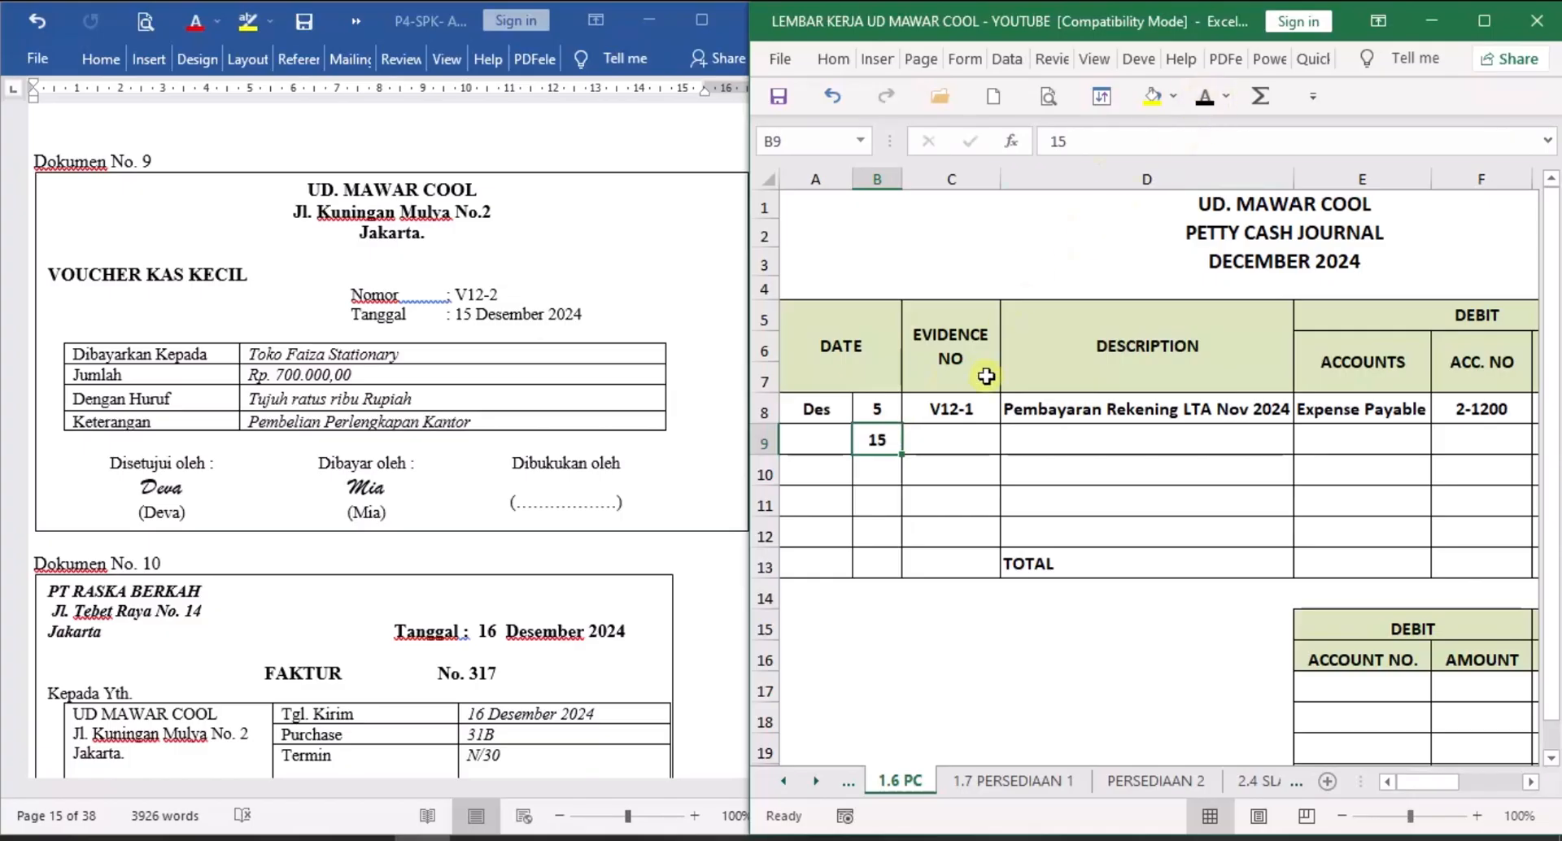
Show the evidence number V12-2 in C9 and the description Pembelian Perlengkapan Kantor in D9 with black font.
{"action": "left_click", "coordinate": [975, 435]}
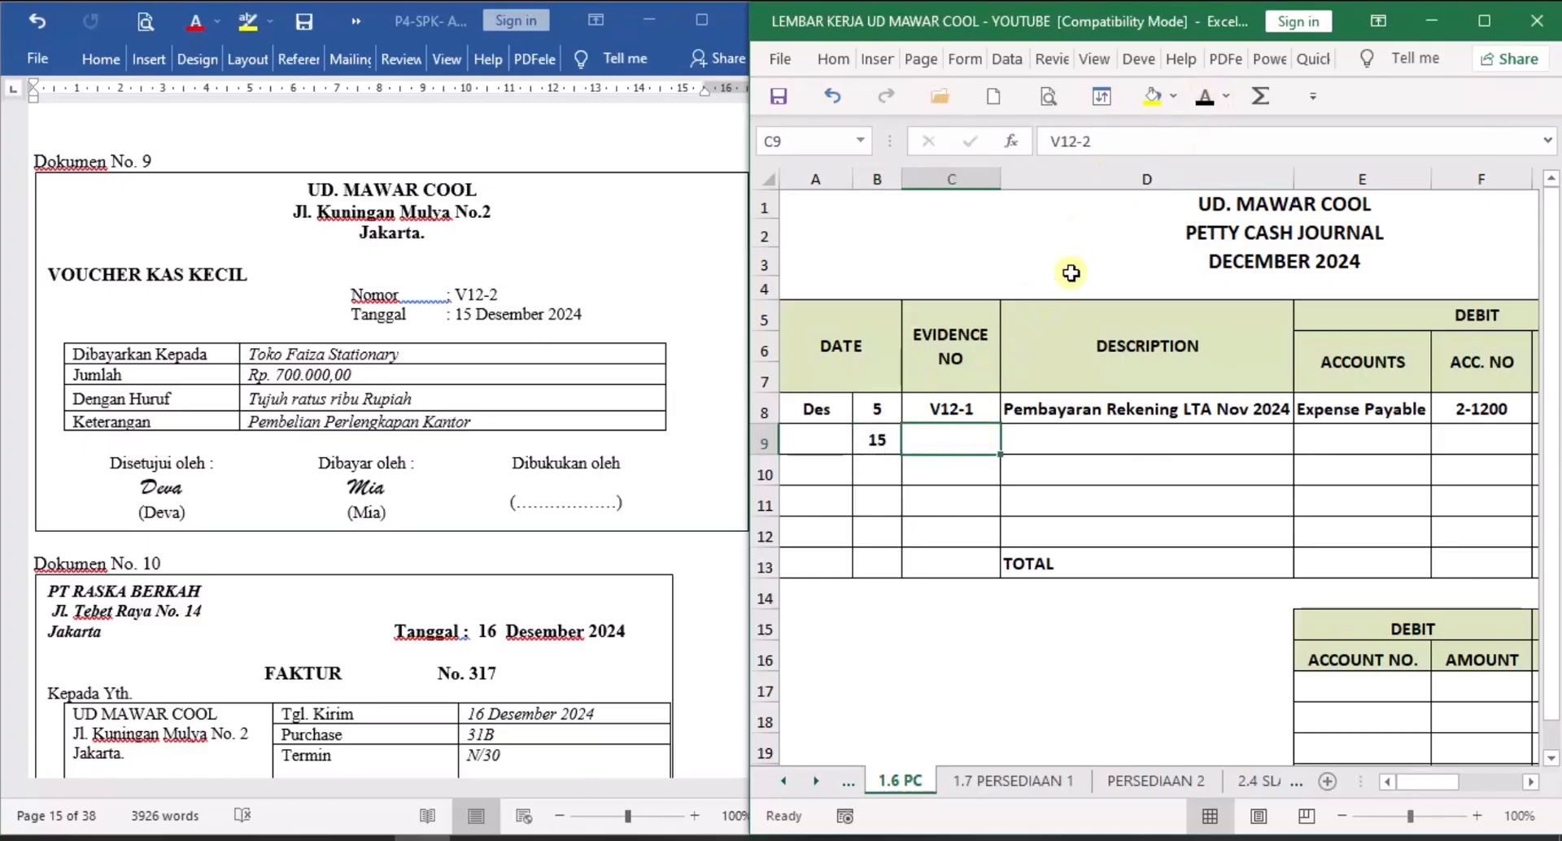
{"action": "left_click", "coordinate": [1204, 98]}
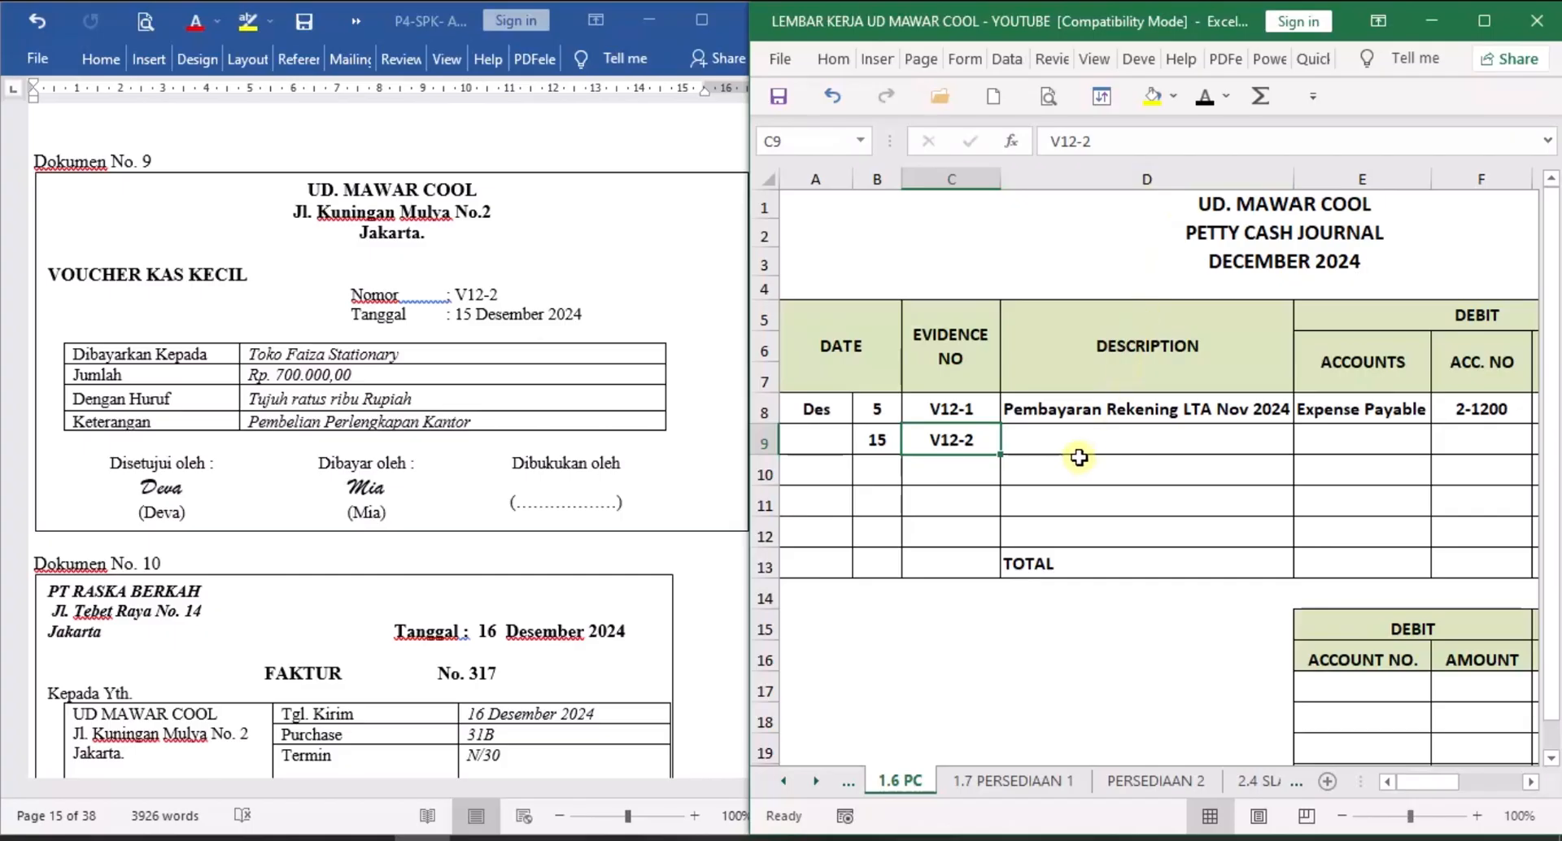
{"action": "left_click", "coordinate": [1035, 440]}
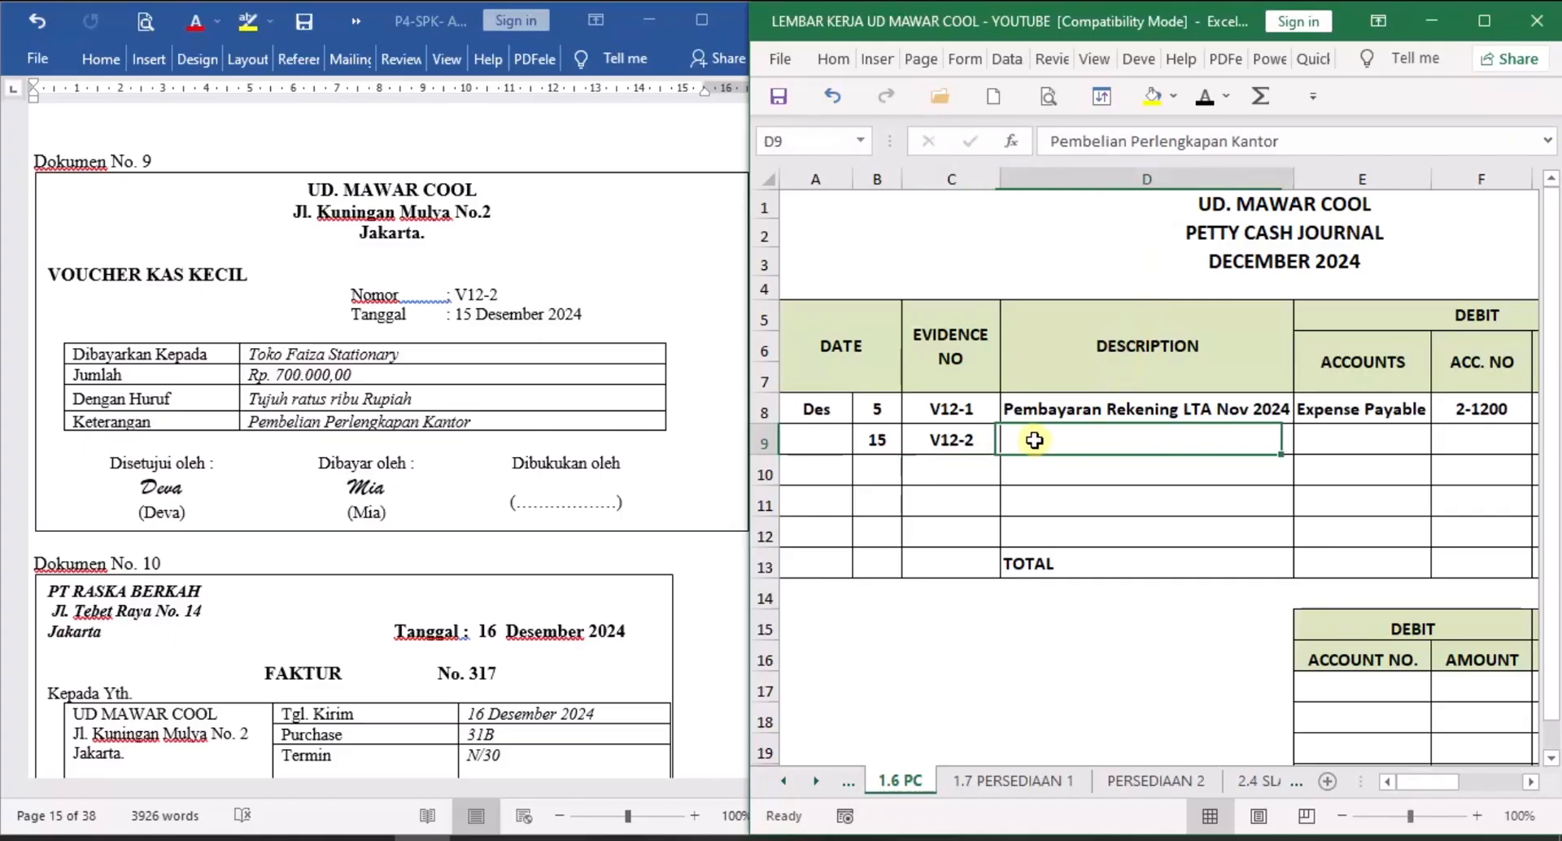
{"action": "left_click", "coordinate": [1204, 98]}
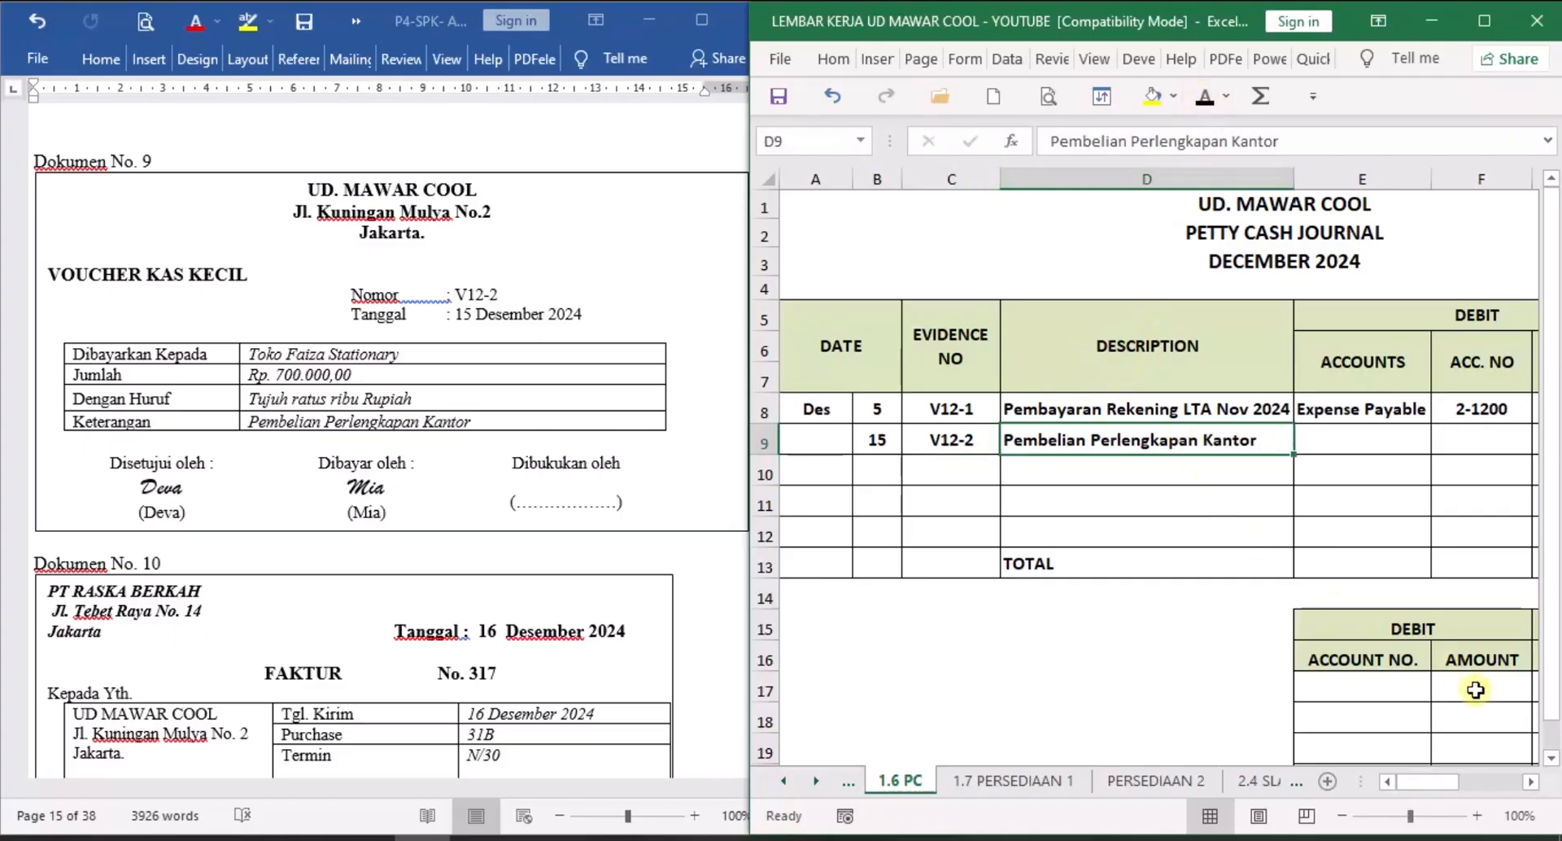
Show the Office Supplies account lookup in E9 and the account code 1-1600 in F9 with black font.
{"action": "left_click", "coordinate": [1530, 782]}
{"action": "left_click", "coordinate": [1529, 782]}
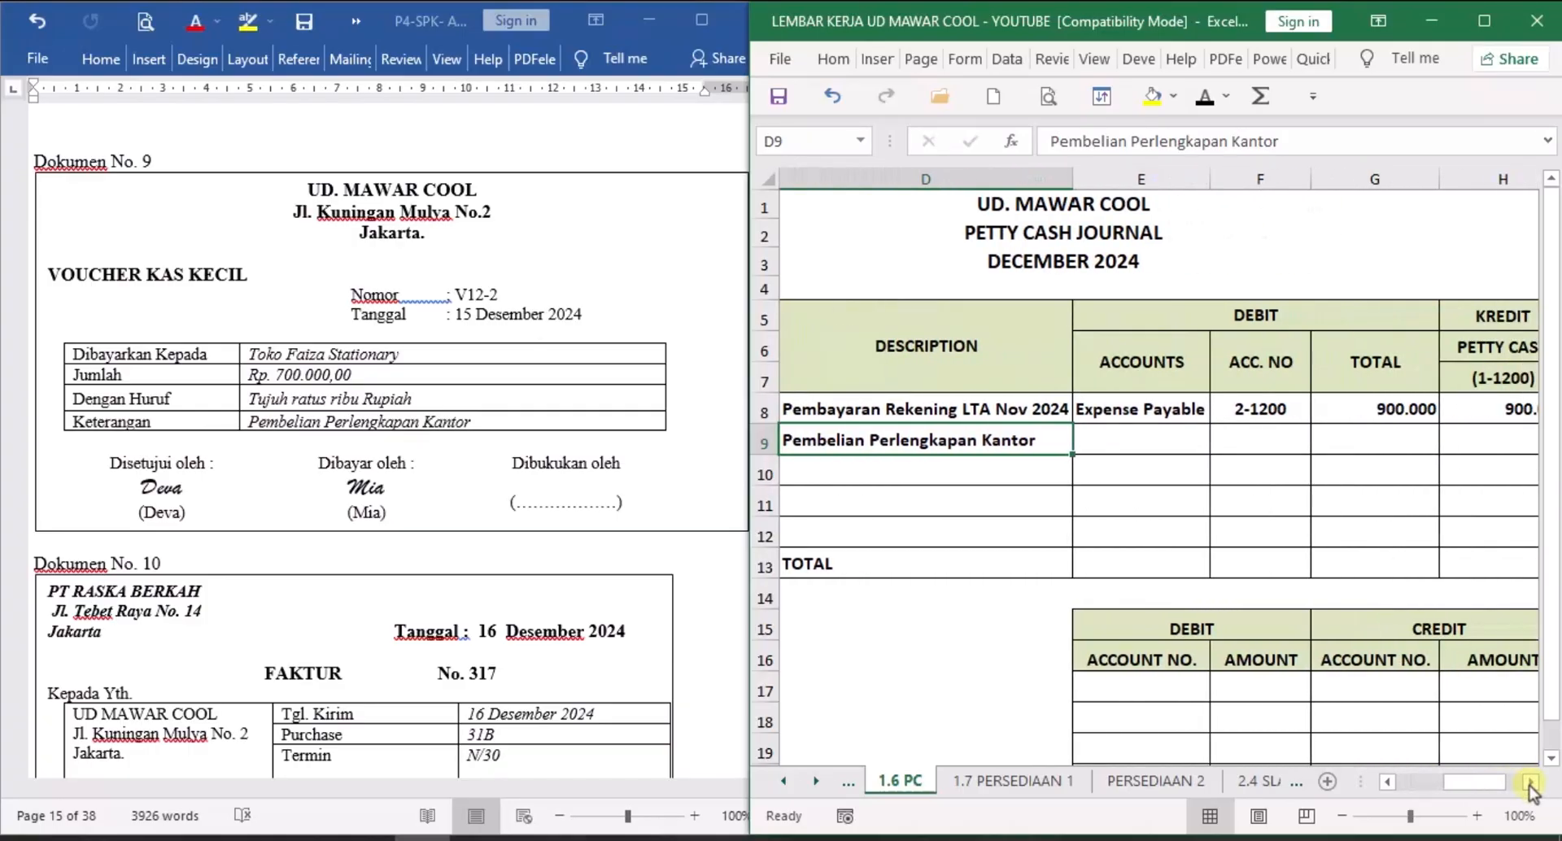
{"action": "left_click", "coordinate": [1530, 782]}
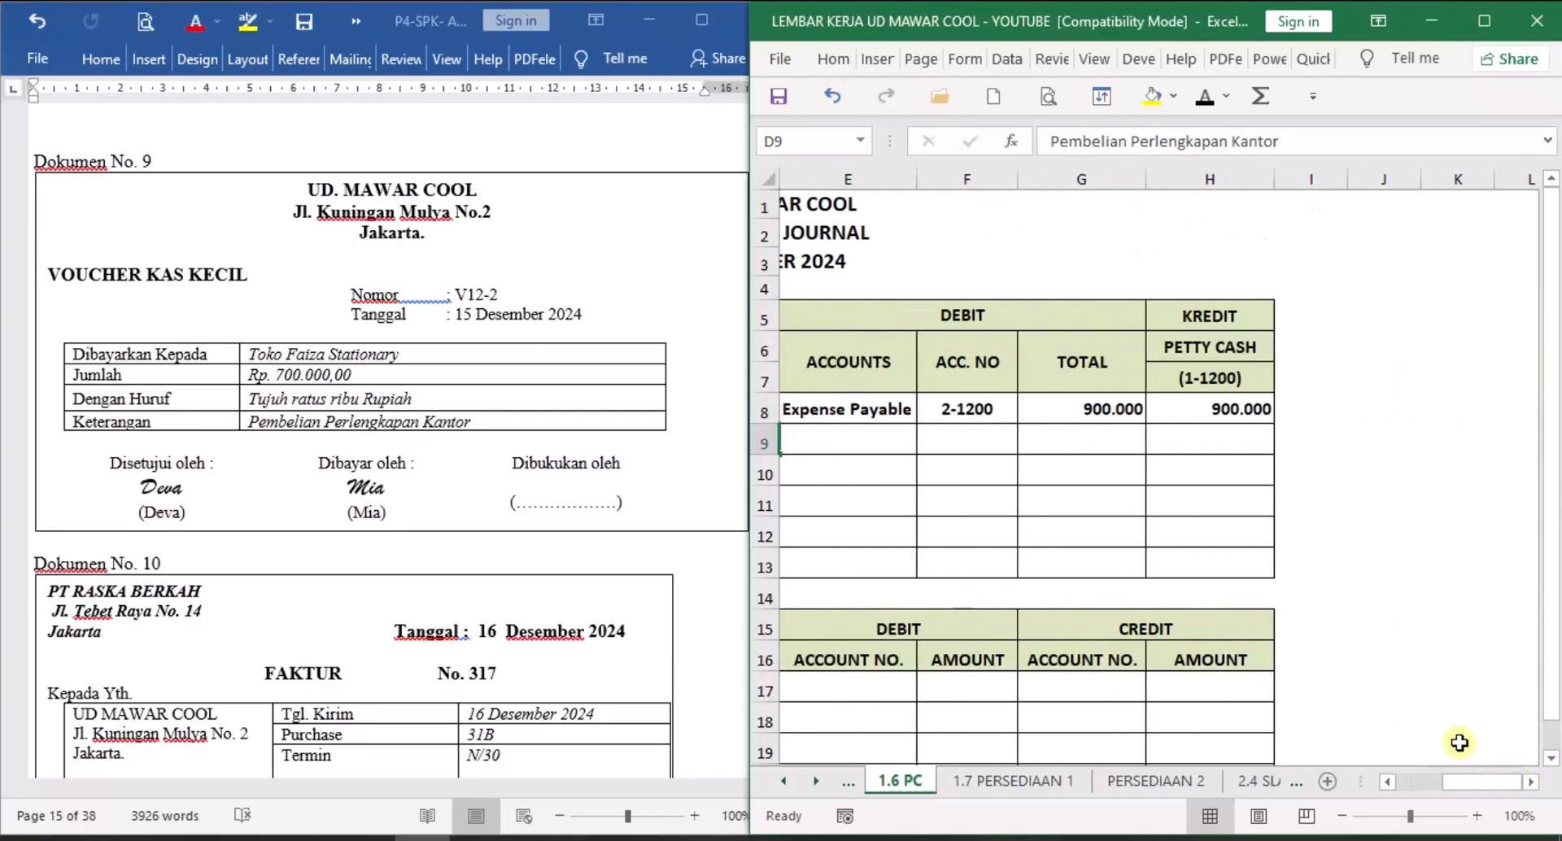
{"action": "left_click", "coordinate": [1395, 782]}
{"action": "left_click", "coordinate": [1162, 439]}
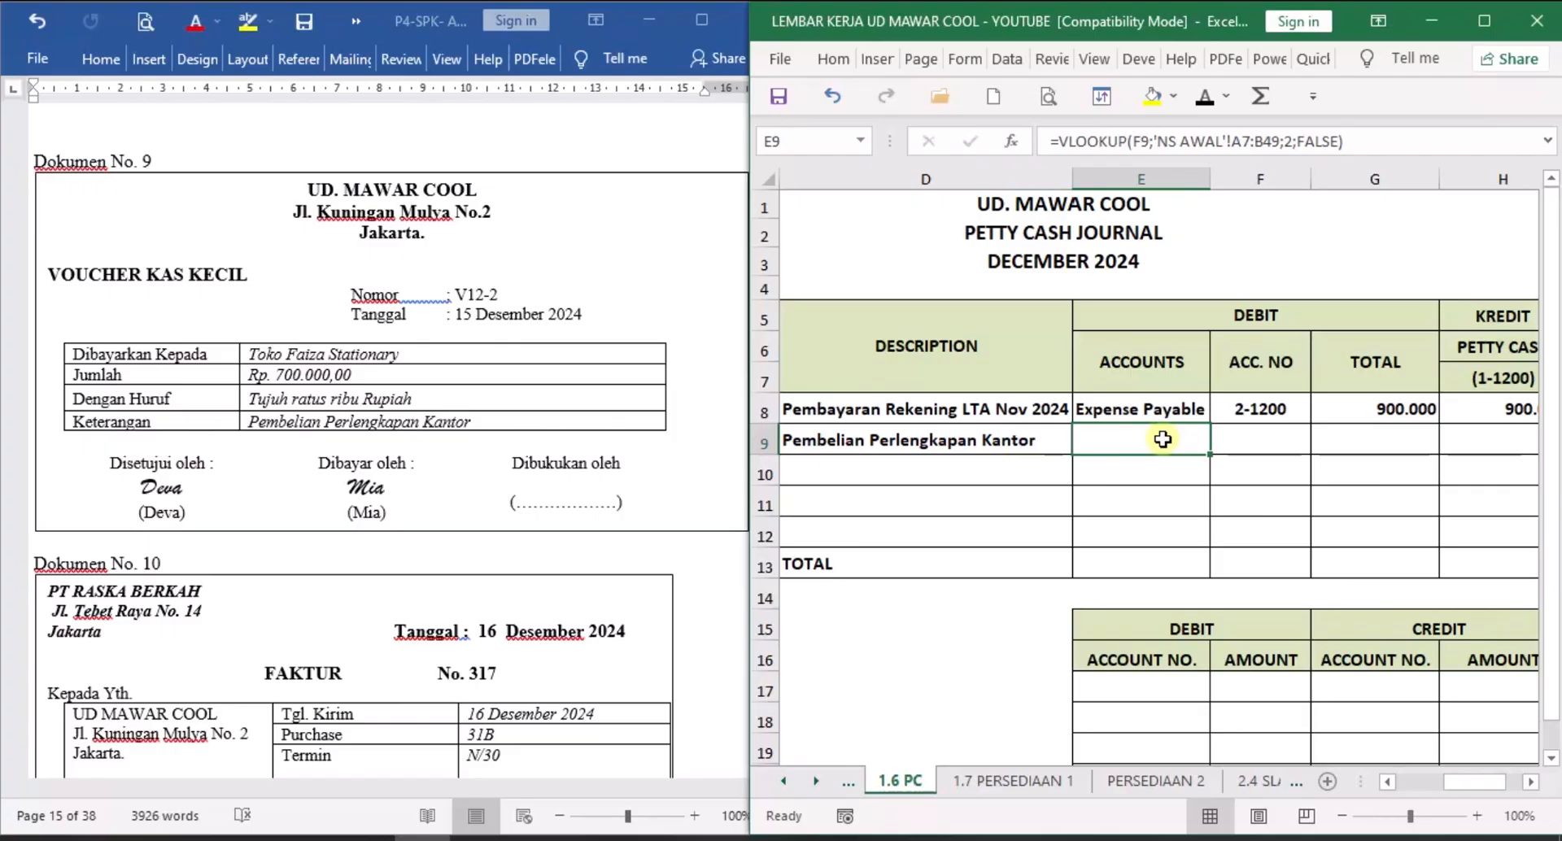
{"action": "left_click", "coordinate": [1203, 99]}
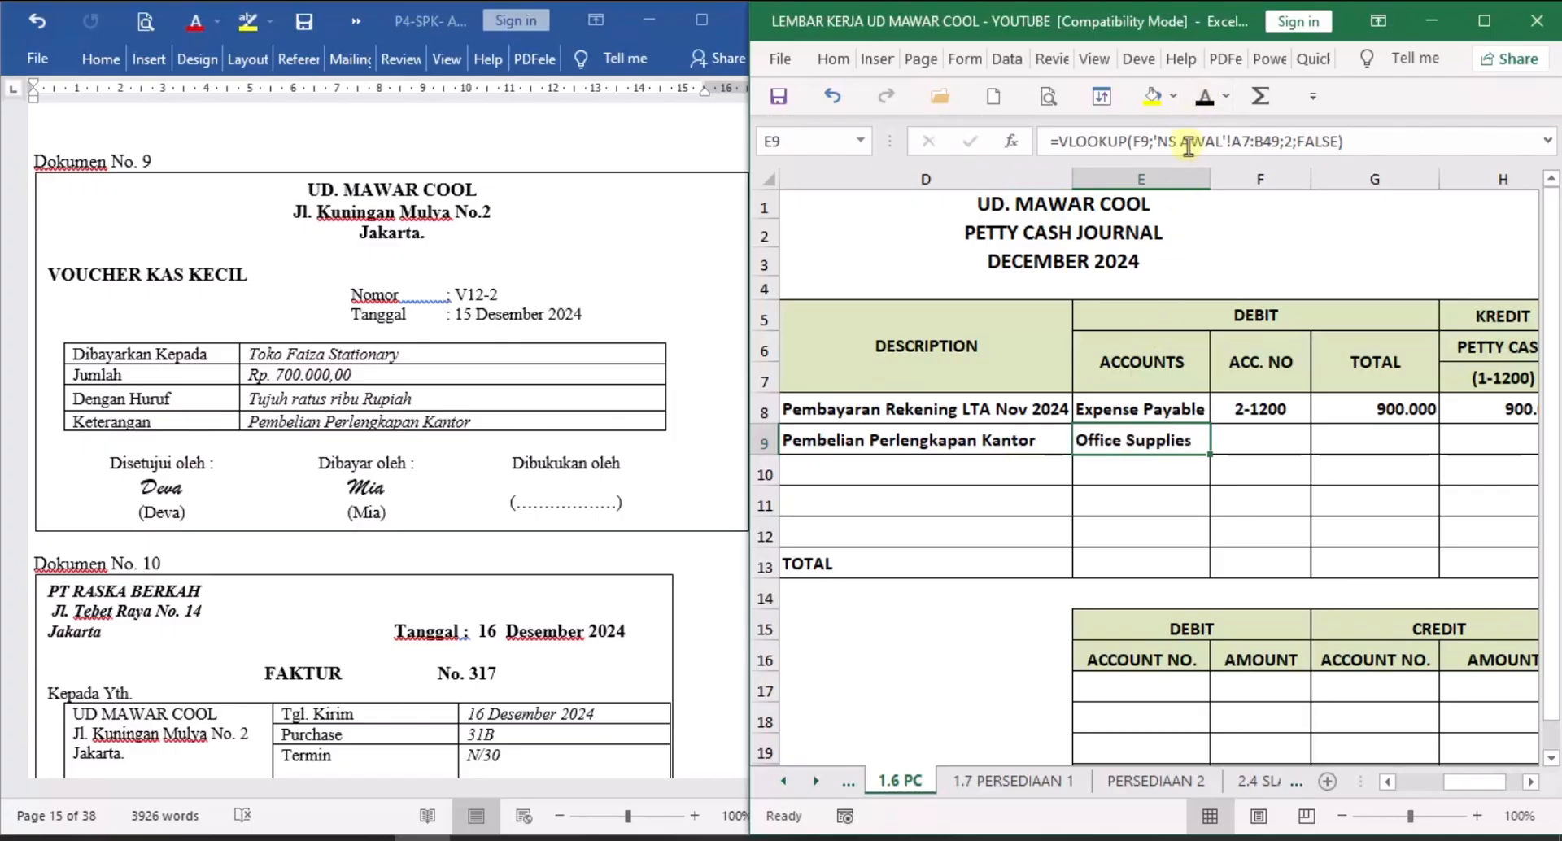
{"action": "left_click", "coordinate": [1268, 440]}
{"action": "left_click", "coordinate": [1204, 98]}
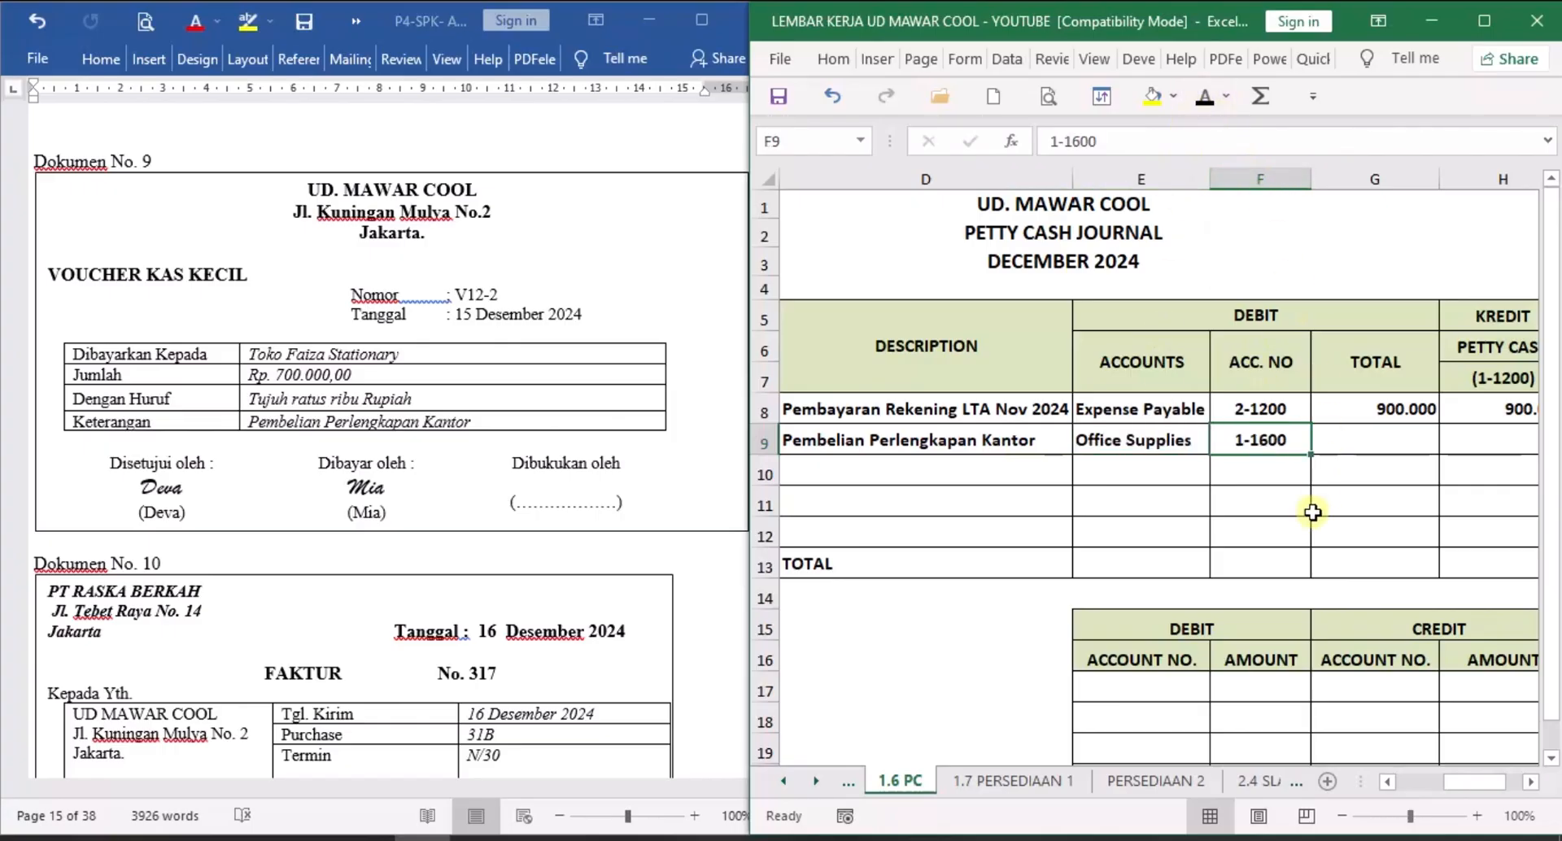
Show the 700.000 debit total in G9 and the 700.000 petty cash credit in H9 with black font.
{"action": "left_click", "coordinate": [1374, 443]}
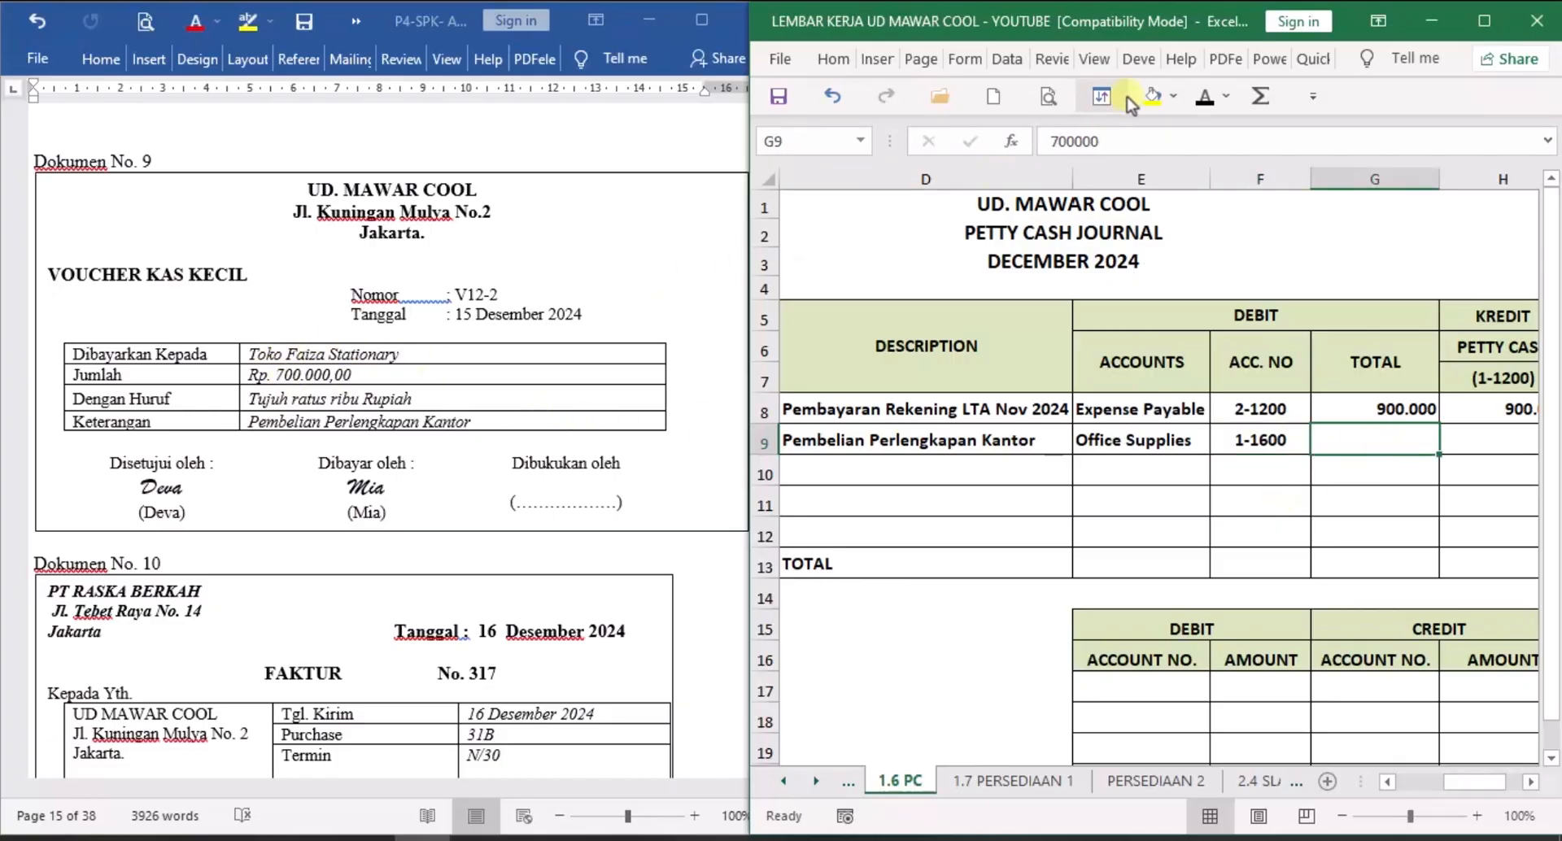
{"action": "left_click", "coordinate": [1204, 98]}
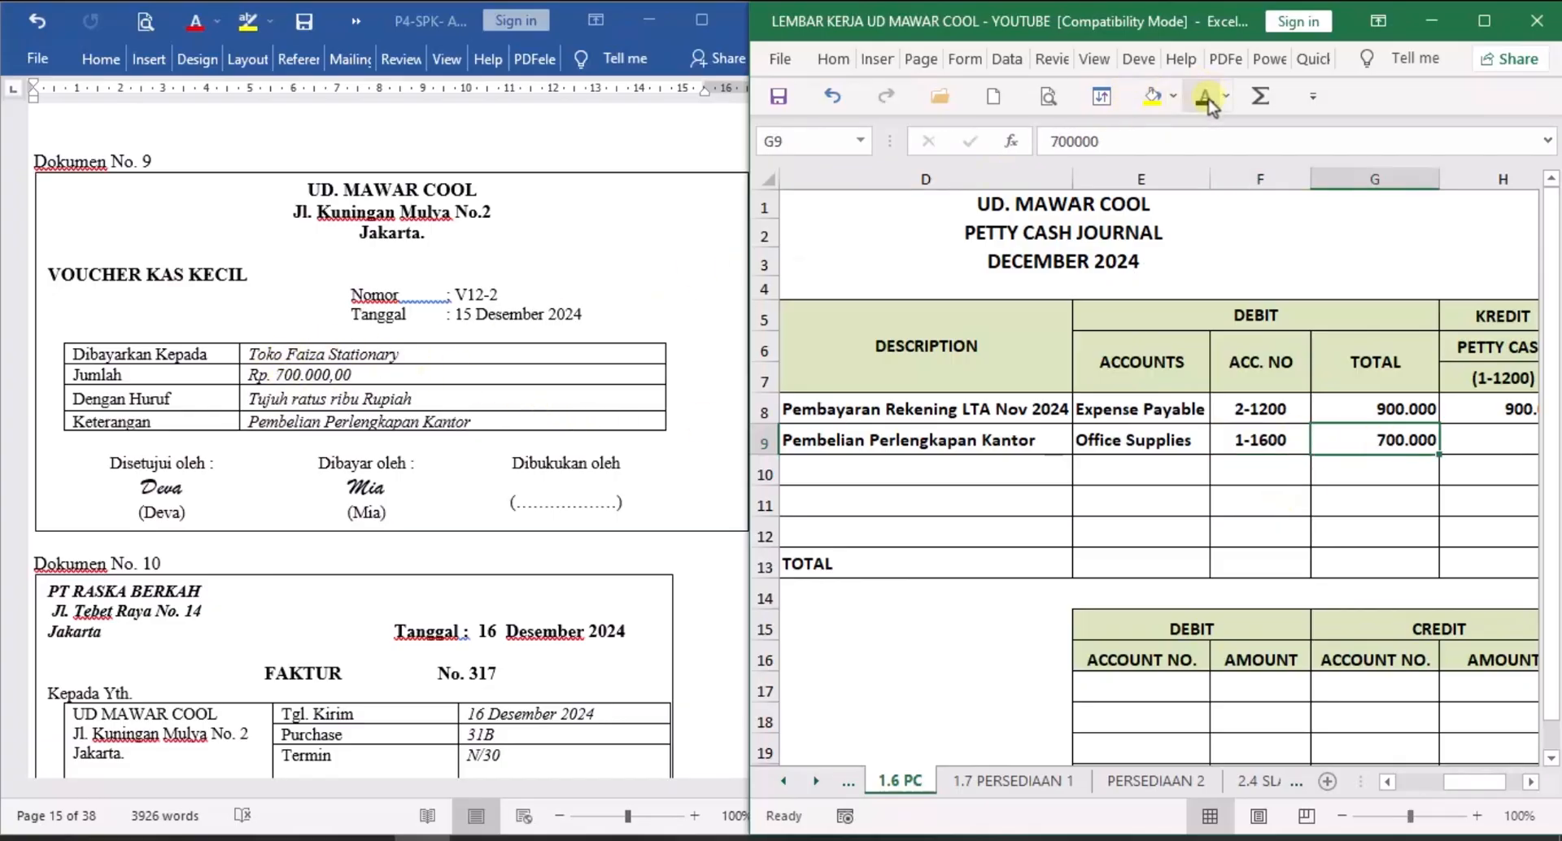
{"action": "left_click", "coordinate": [1531, 782]}
{"action": "left_click", "coordinate": [1235, 440]}
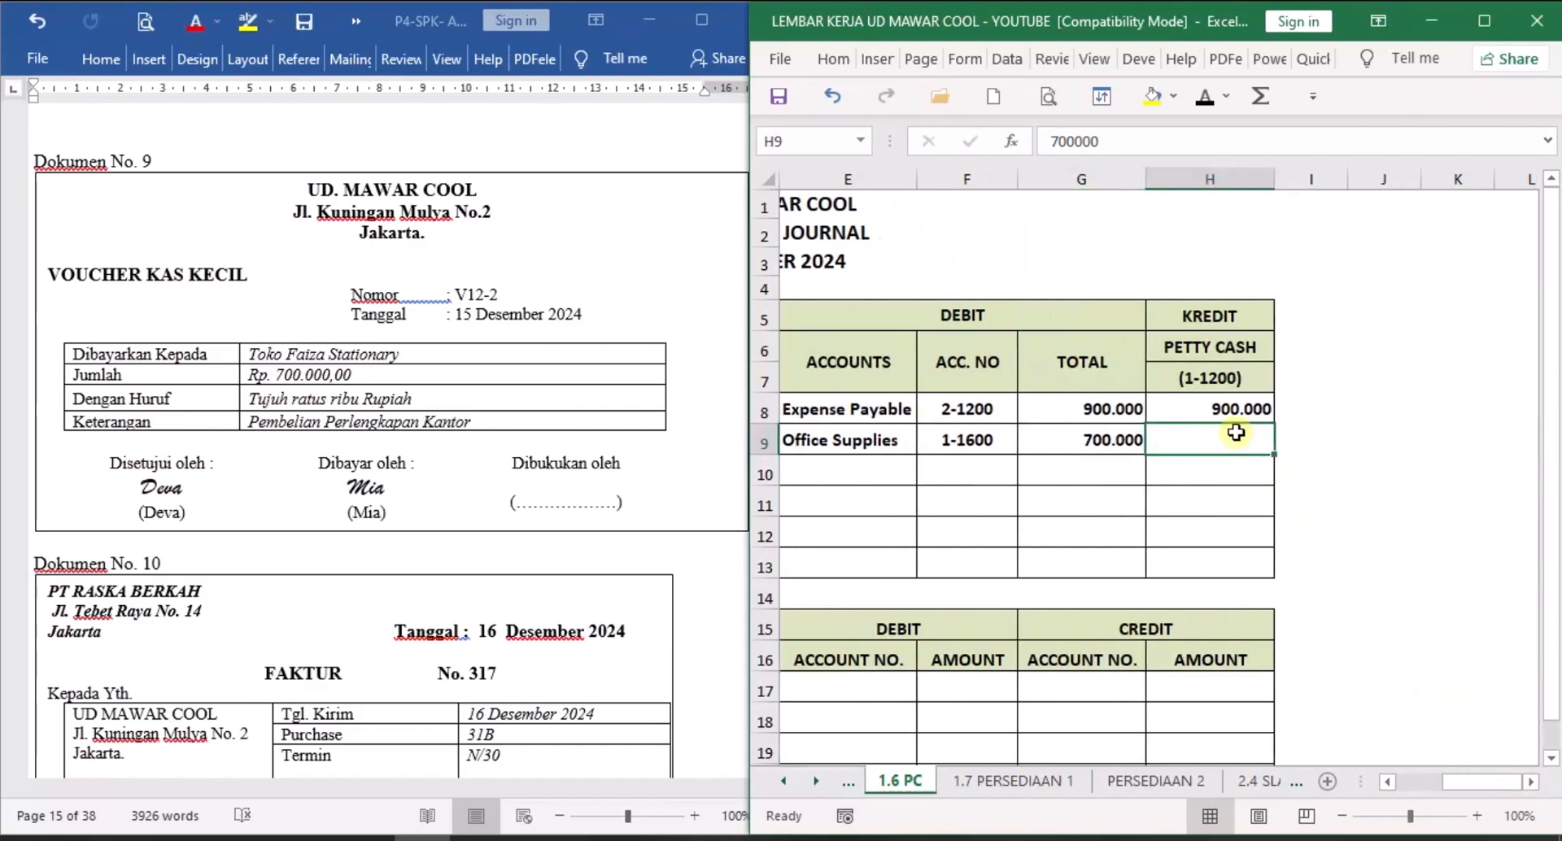
{"action": "left_click", "coordinate": [1204, 99]}
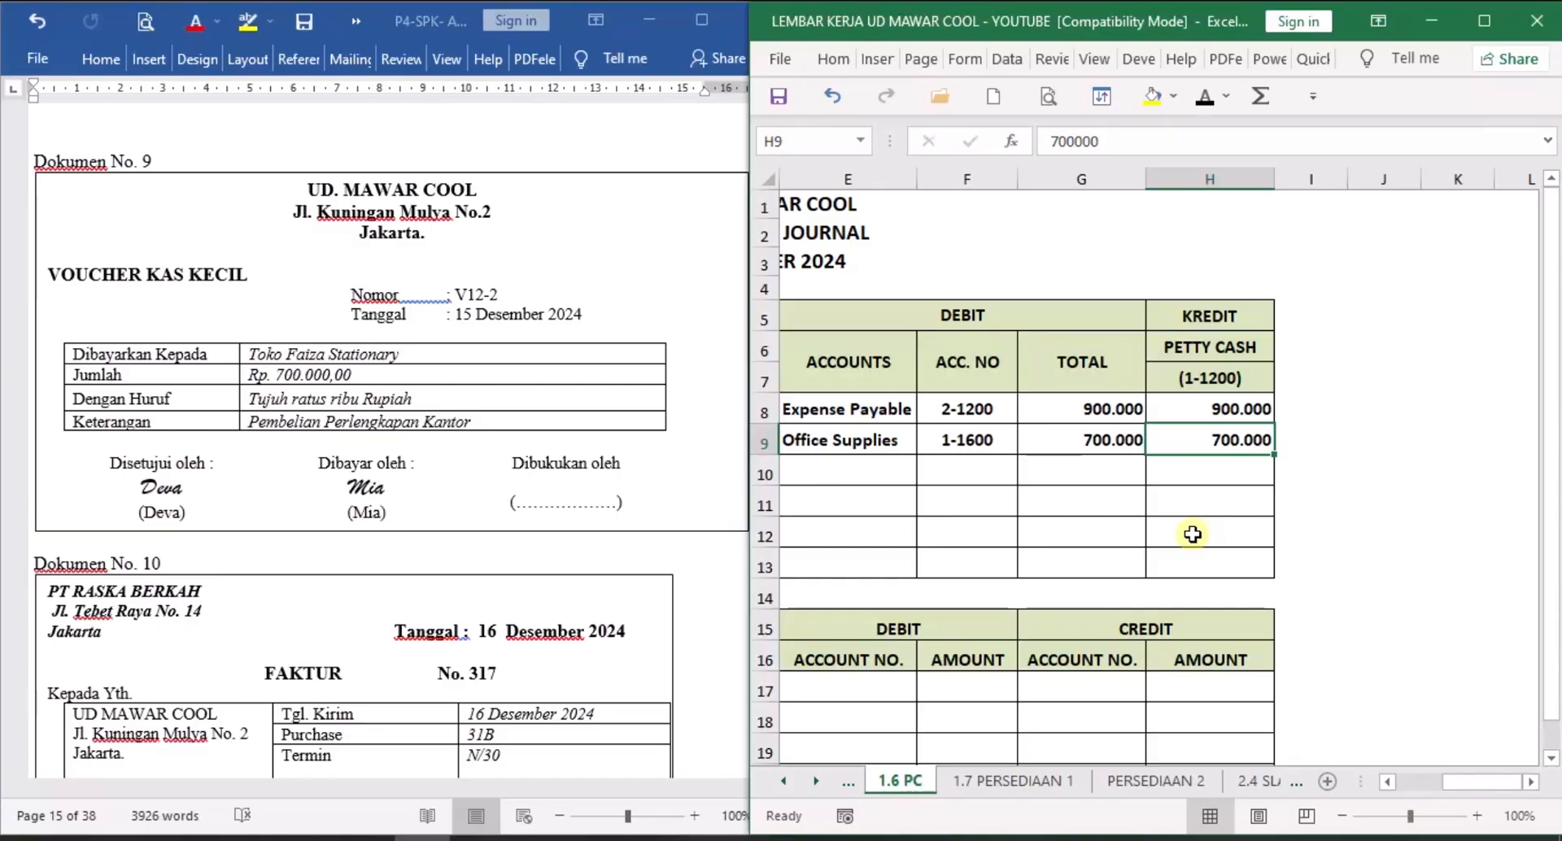
Bring up the PT Raska Berkah invoice, Dokumen No. 10, in Word and open the 1.1 PJ sheet in Excel.
{"action": "left_click", "coordinate": [652, 559]}
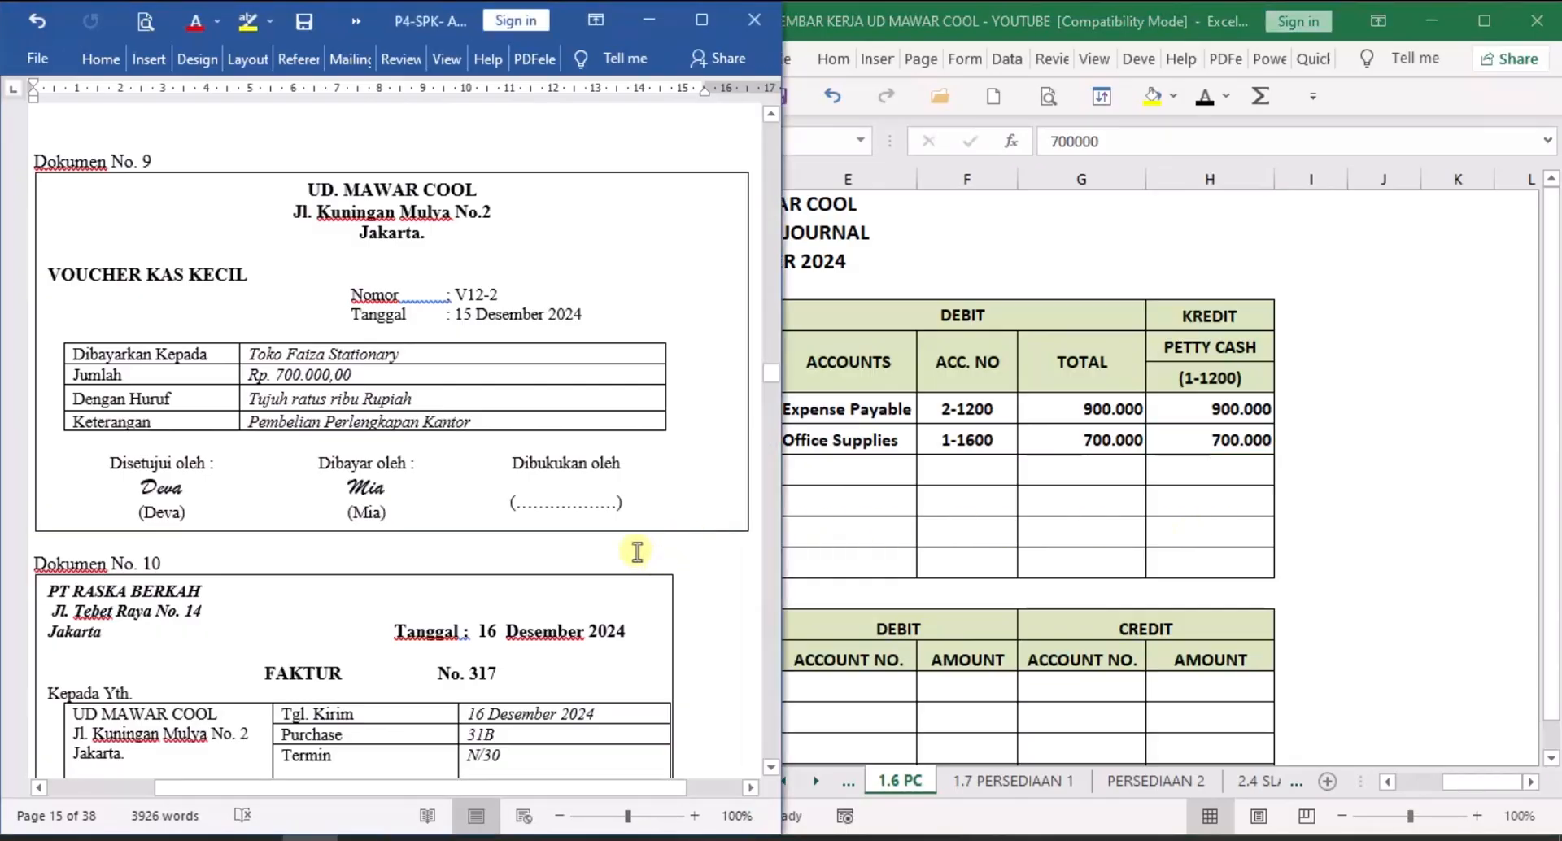
{"action": "scroll", "coordinate": [638, 551], "scroll_direction": "down", "scroll_amount": 4}
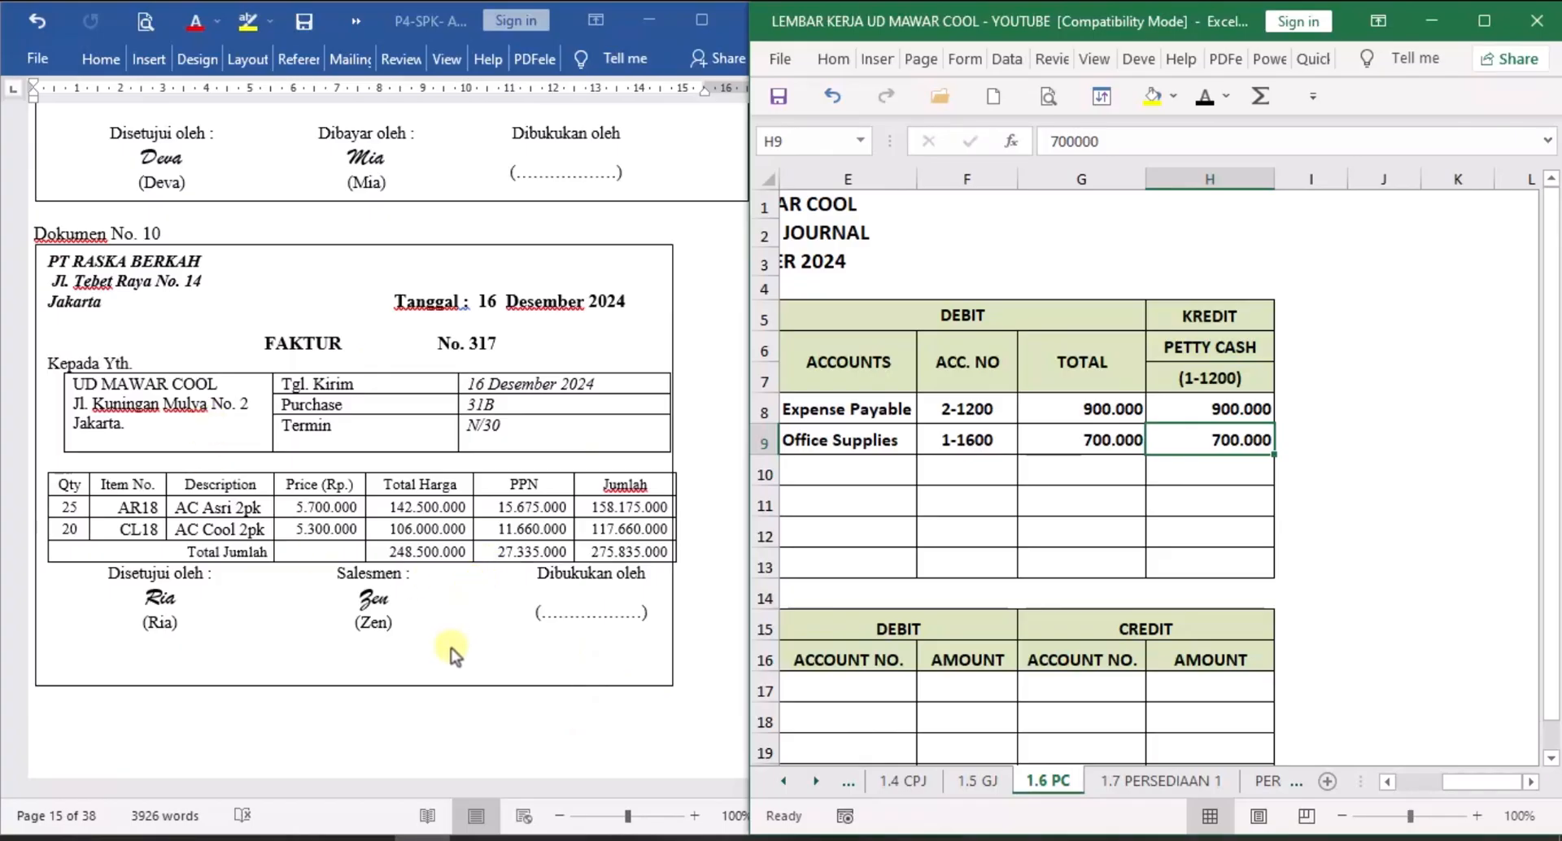
{"action": "left_click", "coordinate": [784, 781]}
{"action": "left_click", "coordinate": [784, 782]}
{"action": "left_click", "coordinate": [785, 782]}
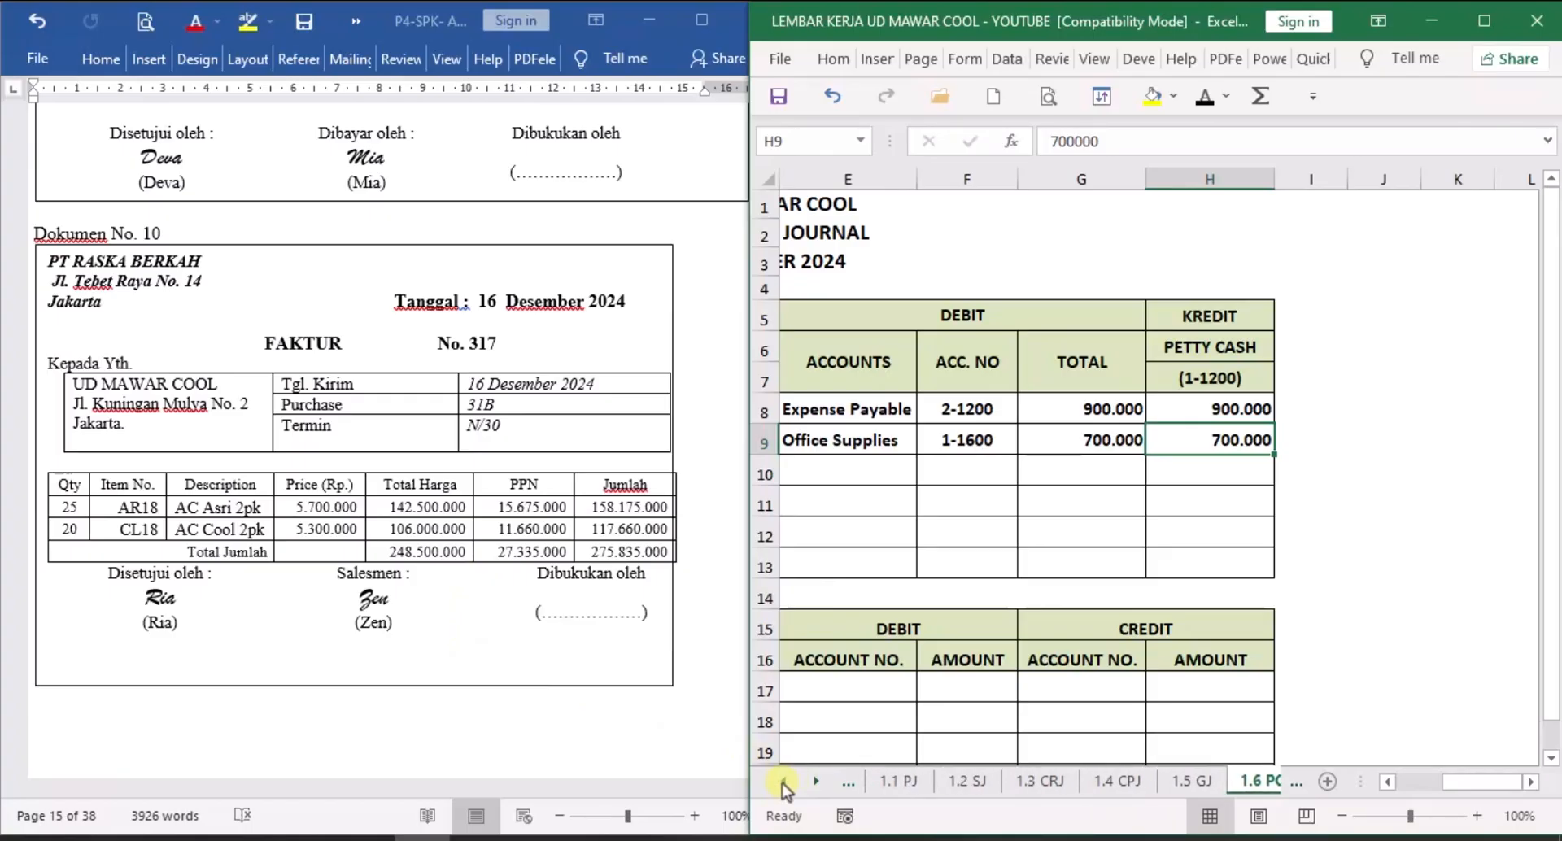
{"action": "left_click", "coordinate": [904, 783]}
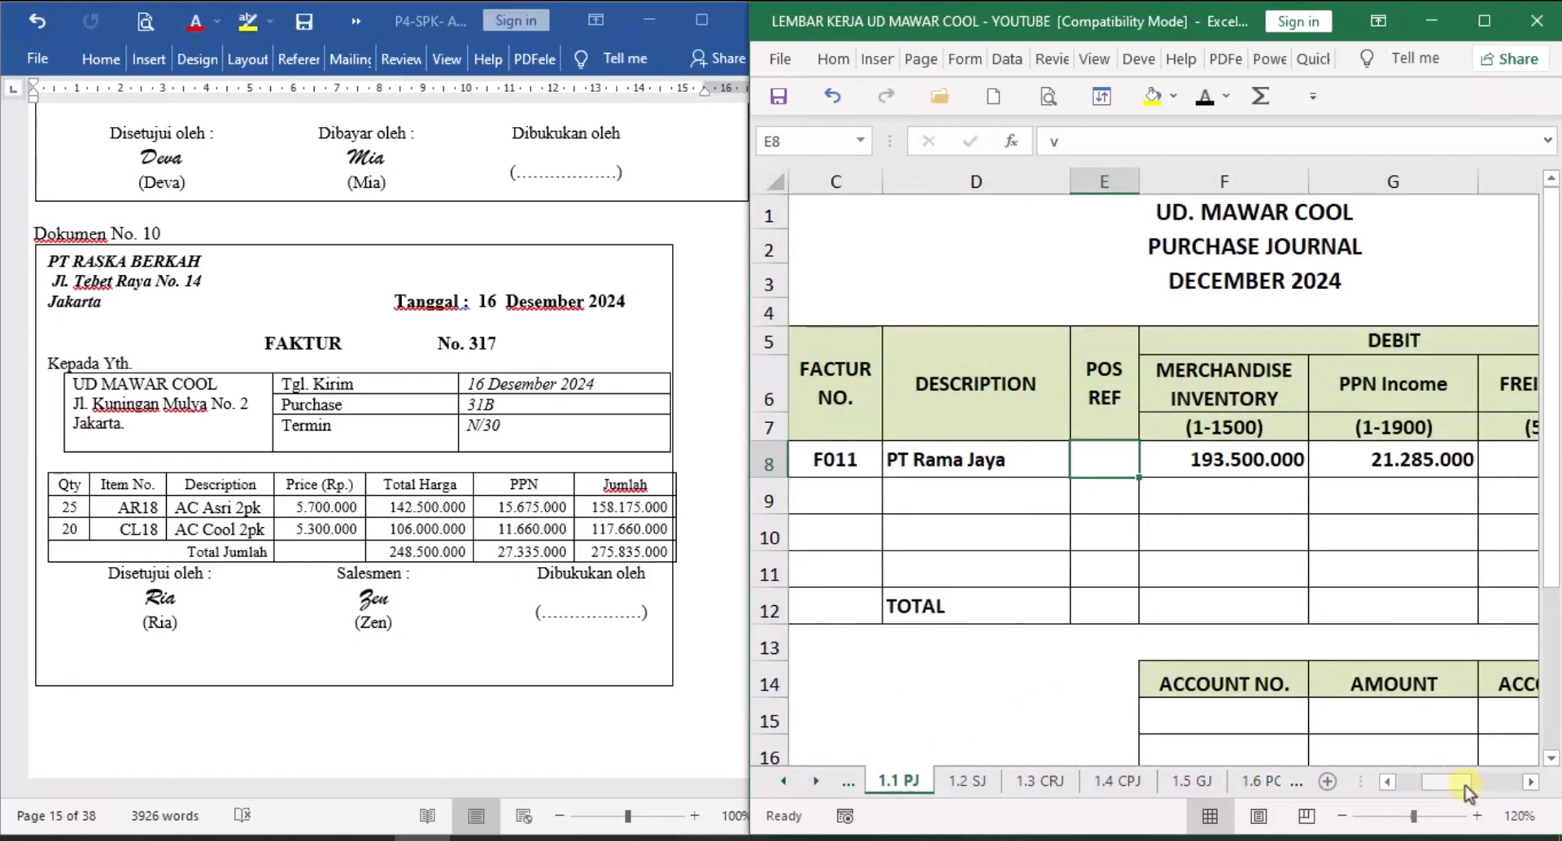
Show the day 16, invoice number 317 and description PT Raska Berkah in row 9 of the purchase journal with black font.
{"action": "left_click_drag", "start_coordinate": [1467, 786], "coordinate": [1442, 784]}
{"action": "left_click", "coordinate": [864, 497]}
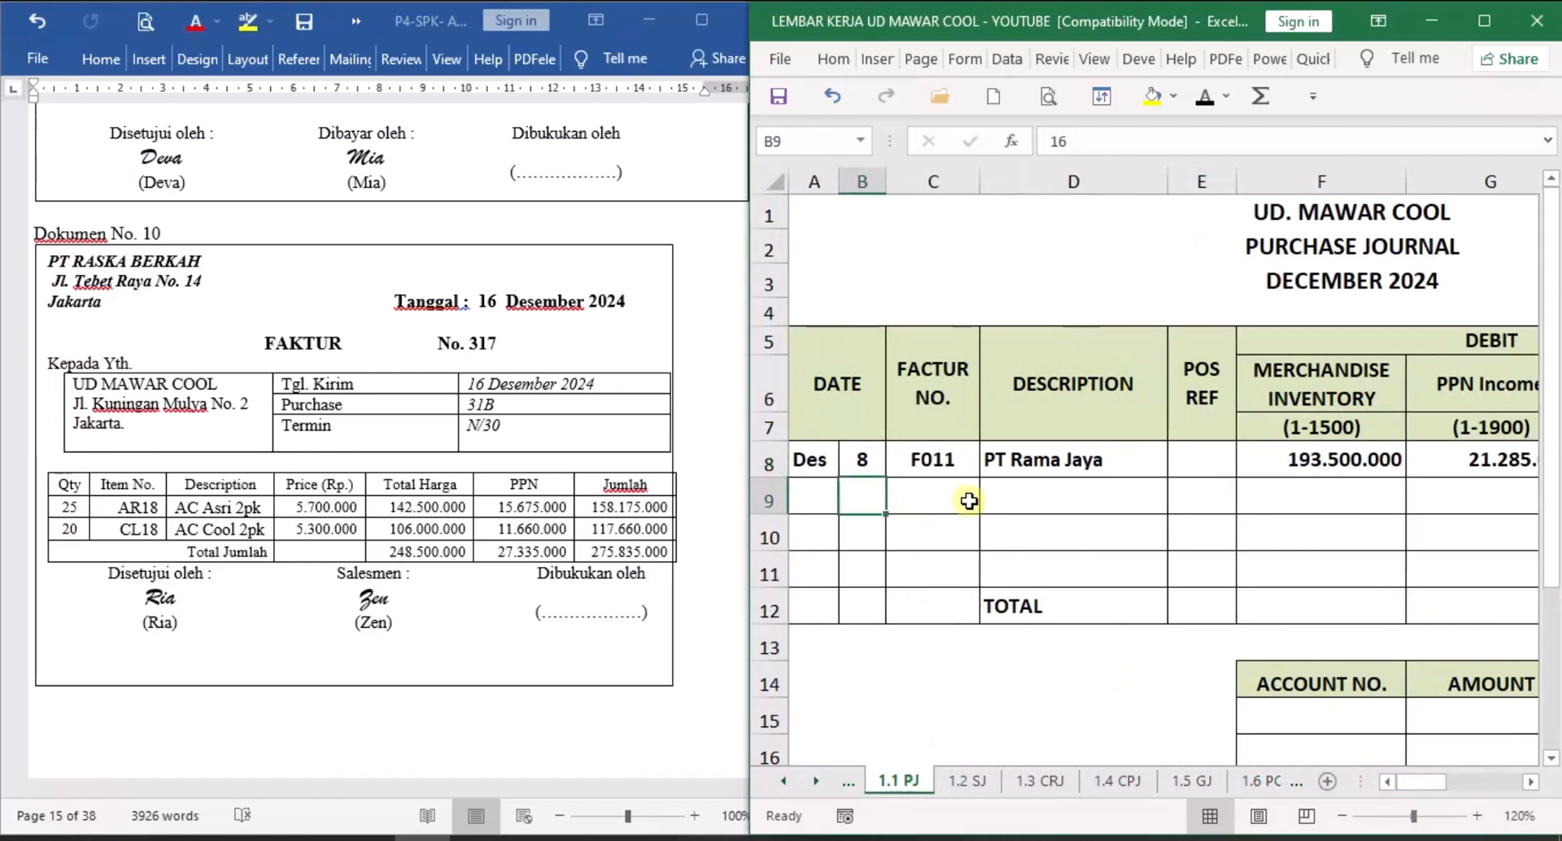
{"action": "left_click", "coordinate": [1204, 96]}
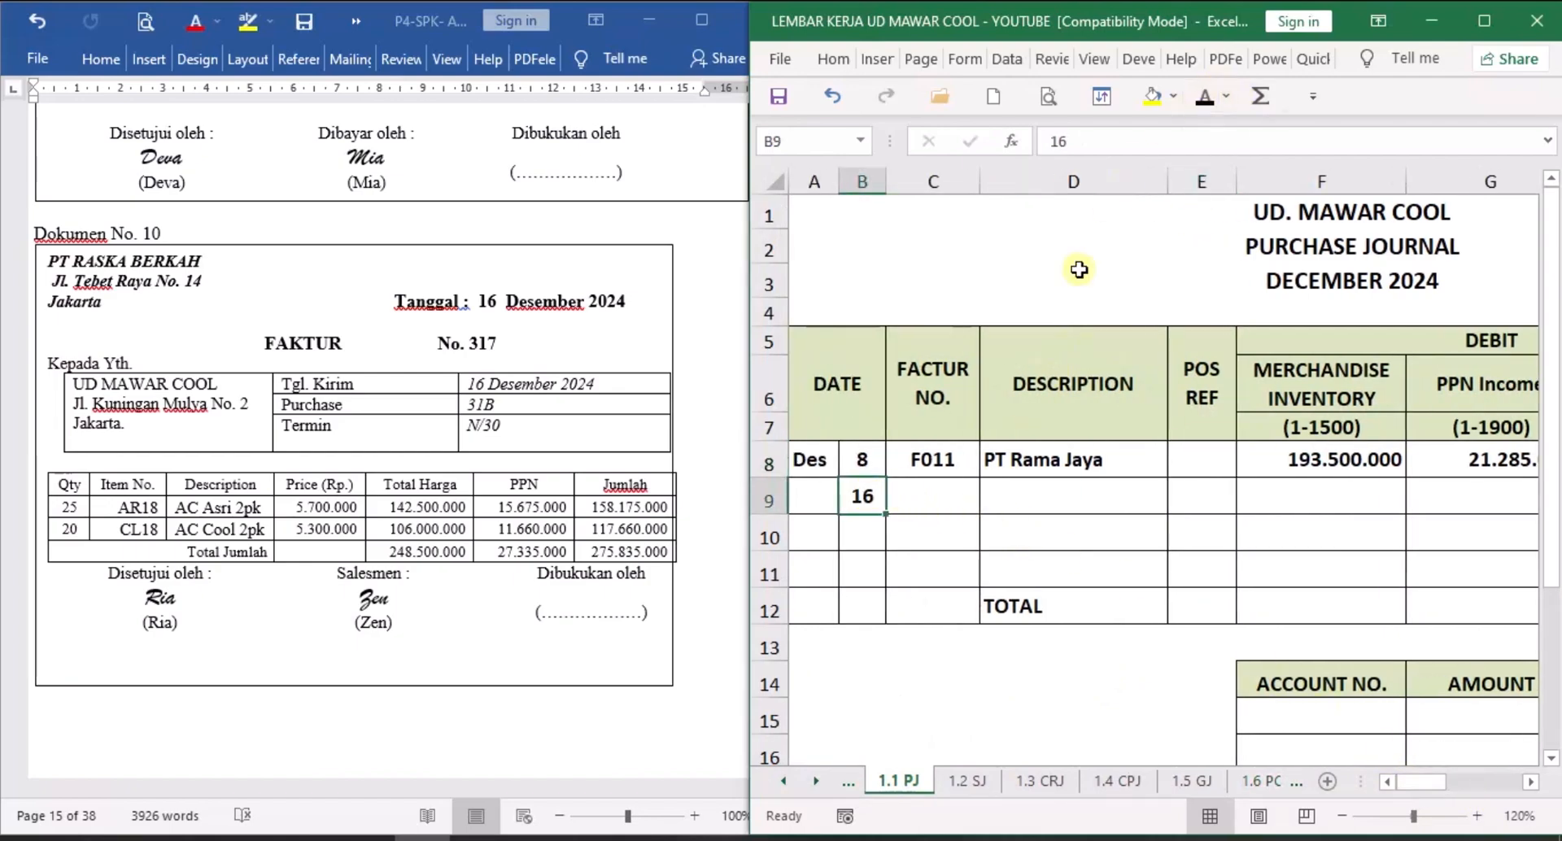
{"action": "left_click", "coordinate": [945, 503]}
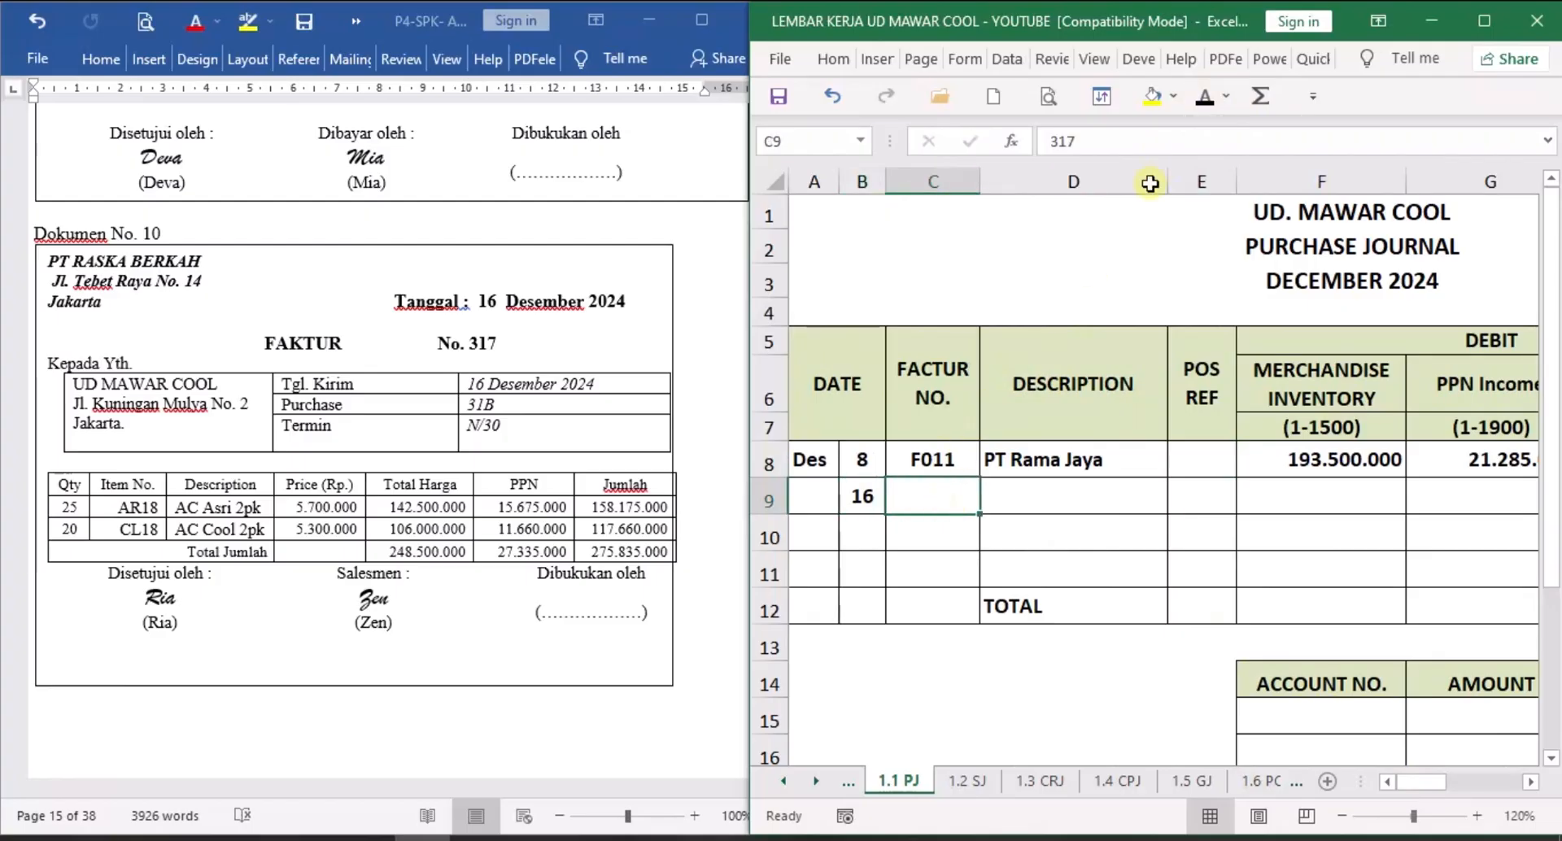
{"action": "left_click", "coordinate": [1075, 486]}
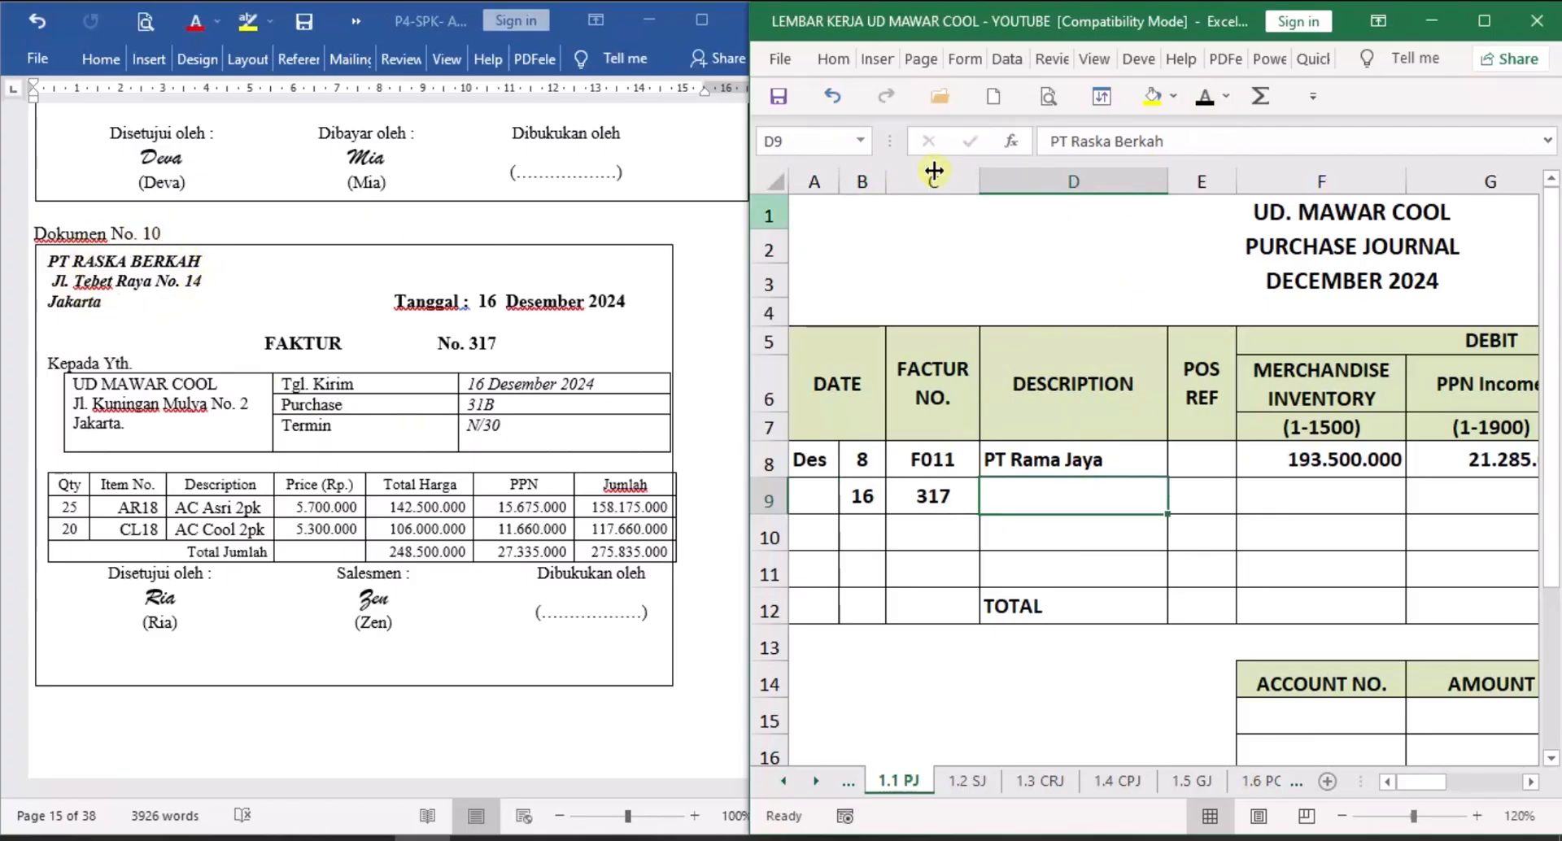
{"action": "left_click", "coordinate": [1204, 98]}
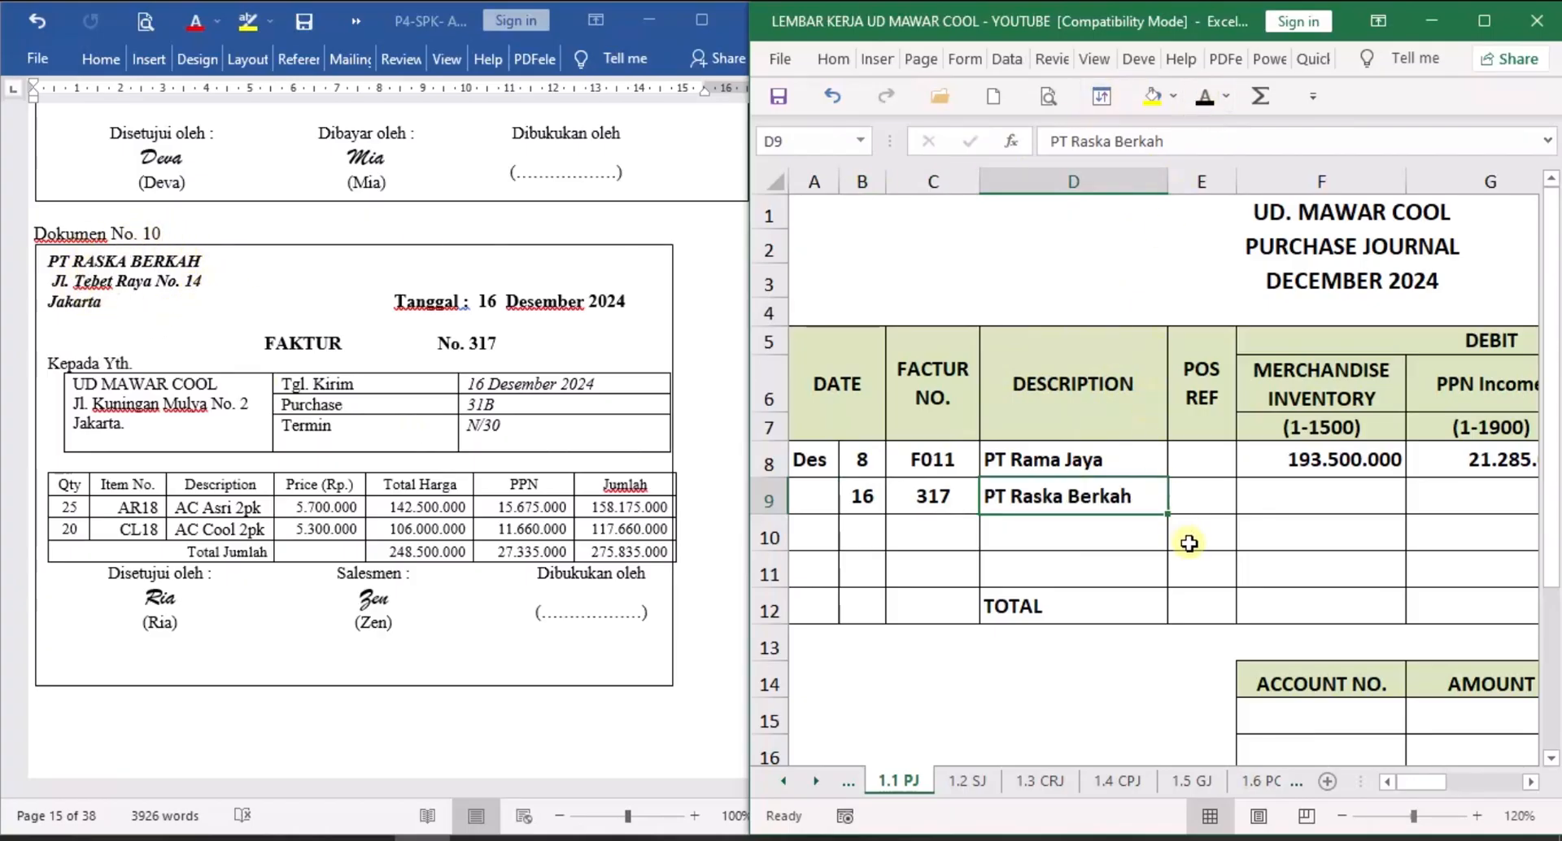
Show the merchandise inventory debit 248.500.000 in F9 and the PPN Income debit 27.335.000 in G9 with black font.
{"action": "left_click", "coordinate": [1529, 783]}
{"action": "left_click", "coordinate": [1530, 783]}
{"action": "left_click", "coordinate": [1530, 782]}
{"action": "left_click", "coordinate": [1530, 783]}
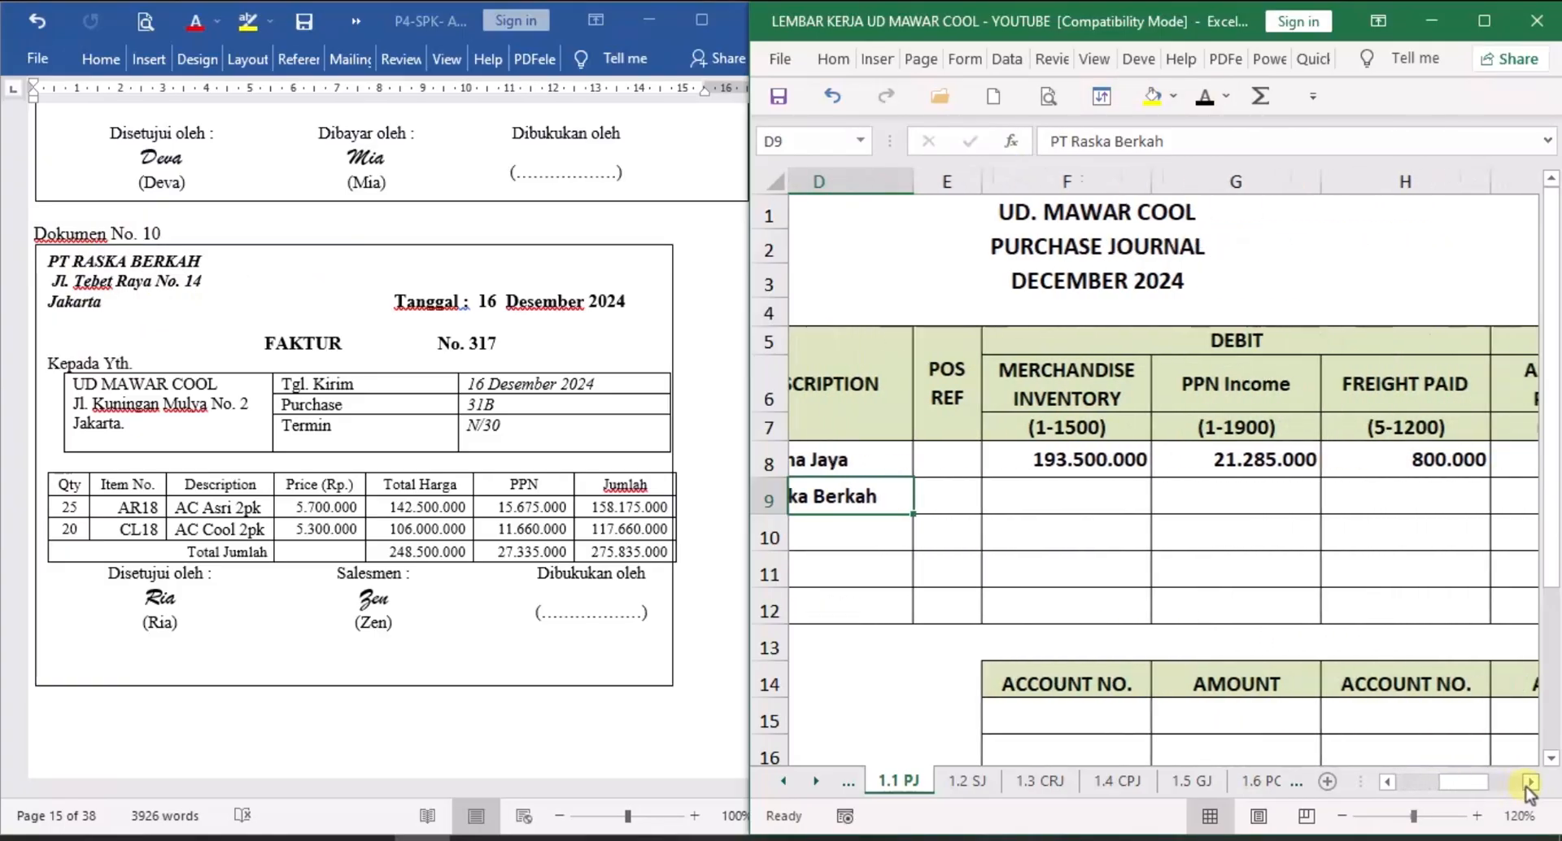
{"action": "left_click", "coordinate": [1530, 783]}
{"action": "left_click", "coordinate": [987, 498]}
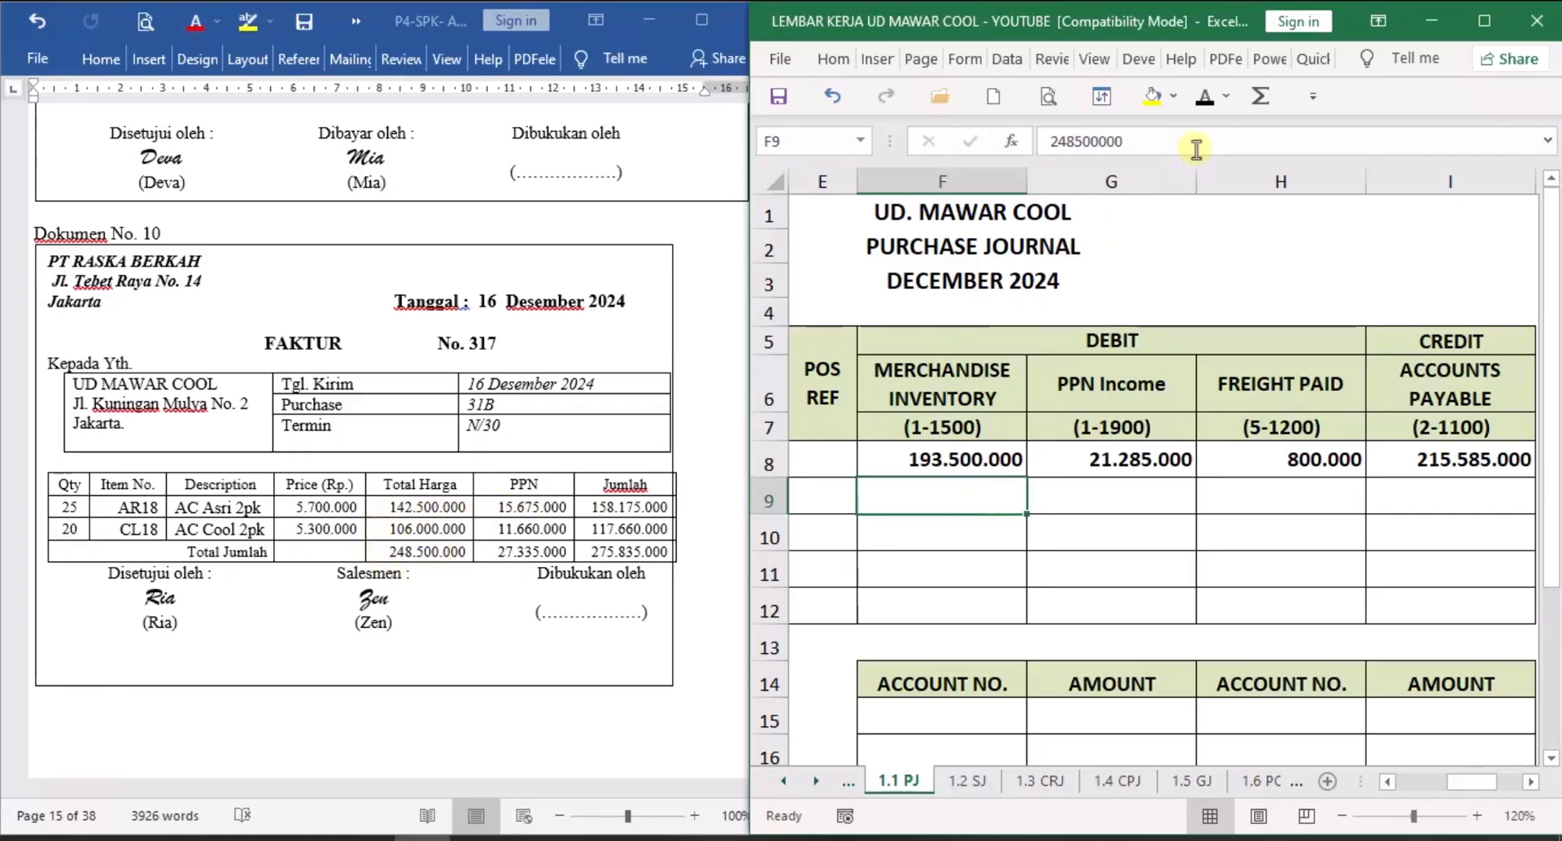
{"action": "left_click", "coordinate": [1206, 96]}
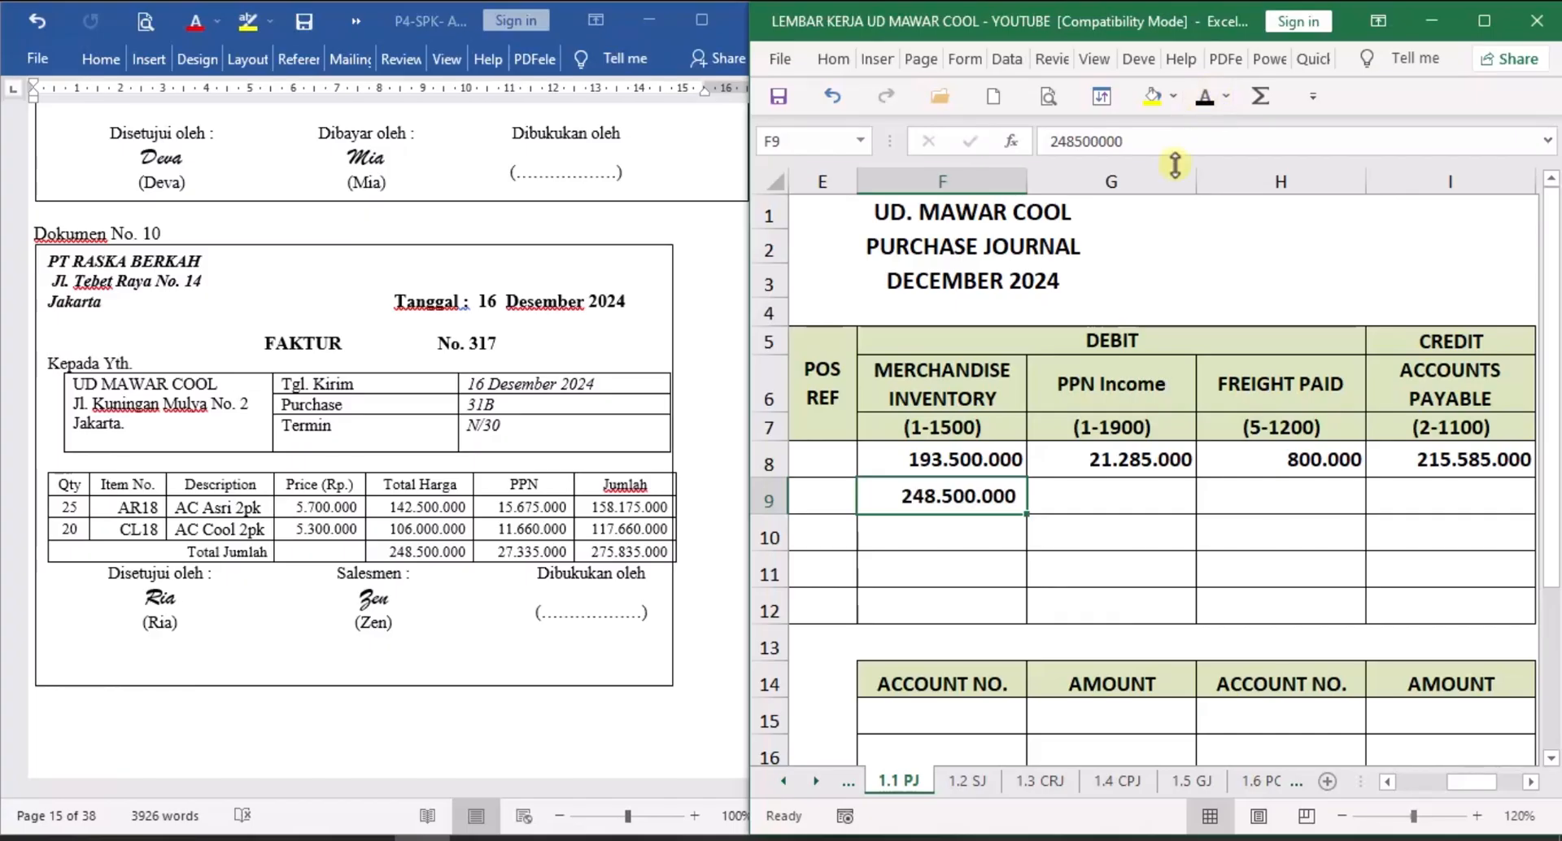
{"action": "left_click", "coordinate": [1148, 495]}
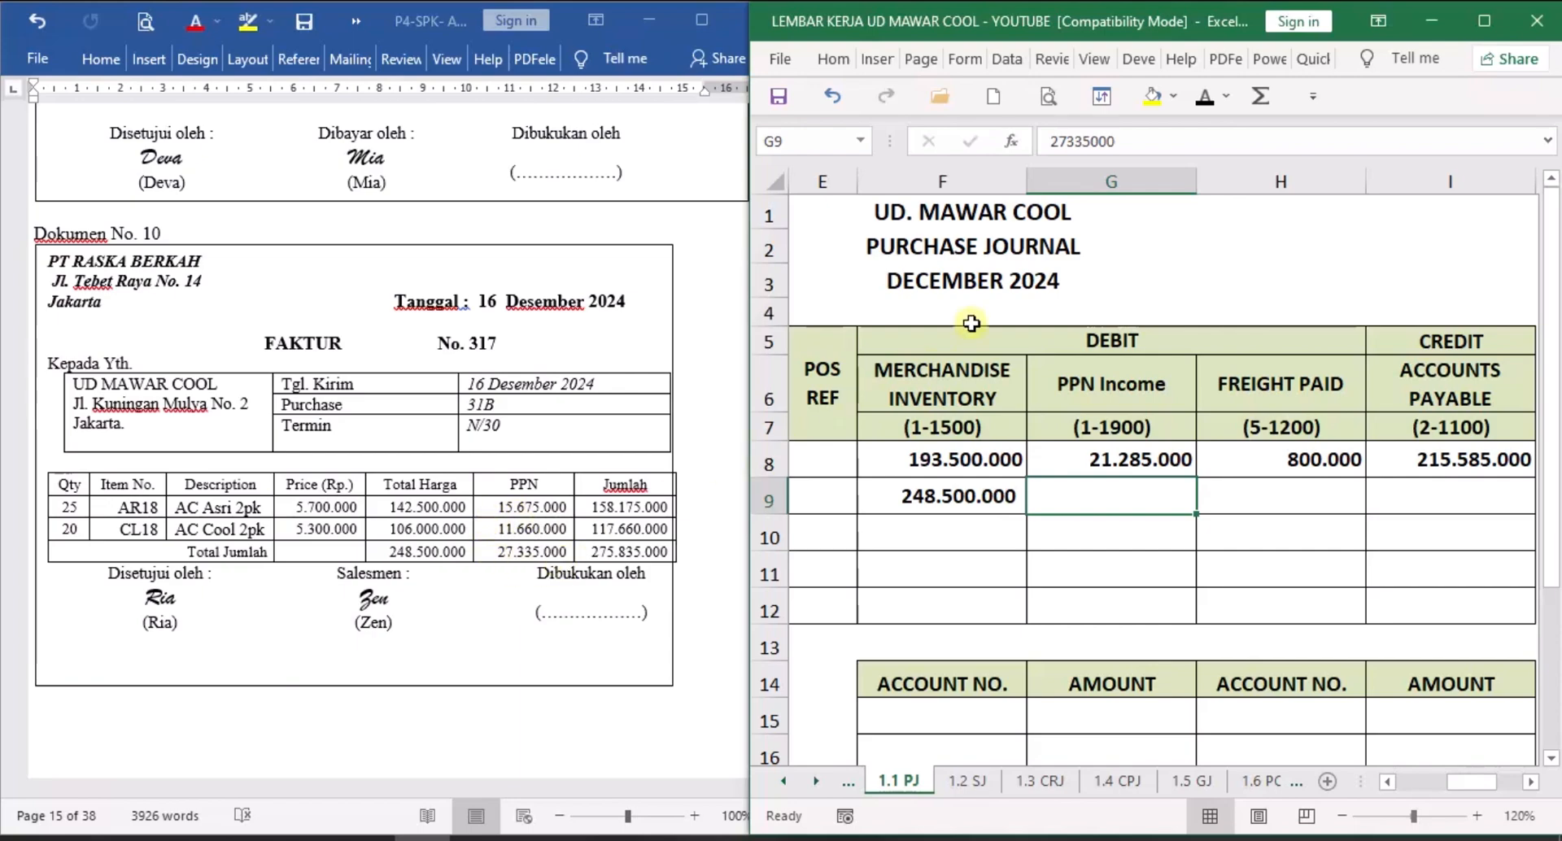
{"action": "left_click", "coordinate": [1204, 101]}
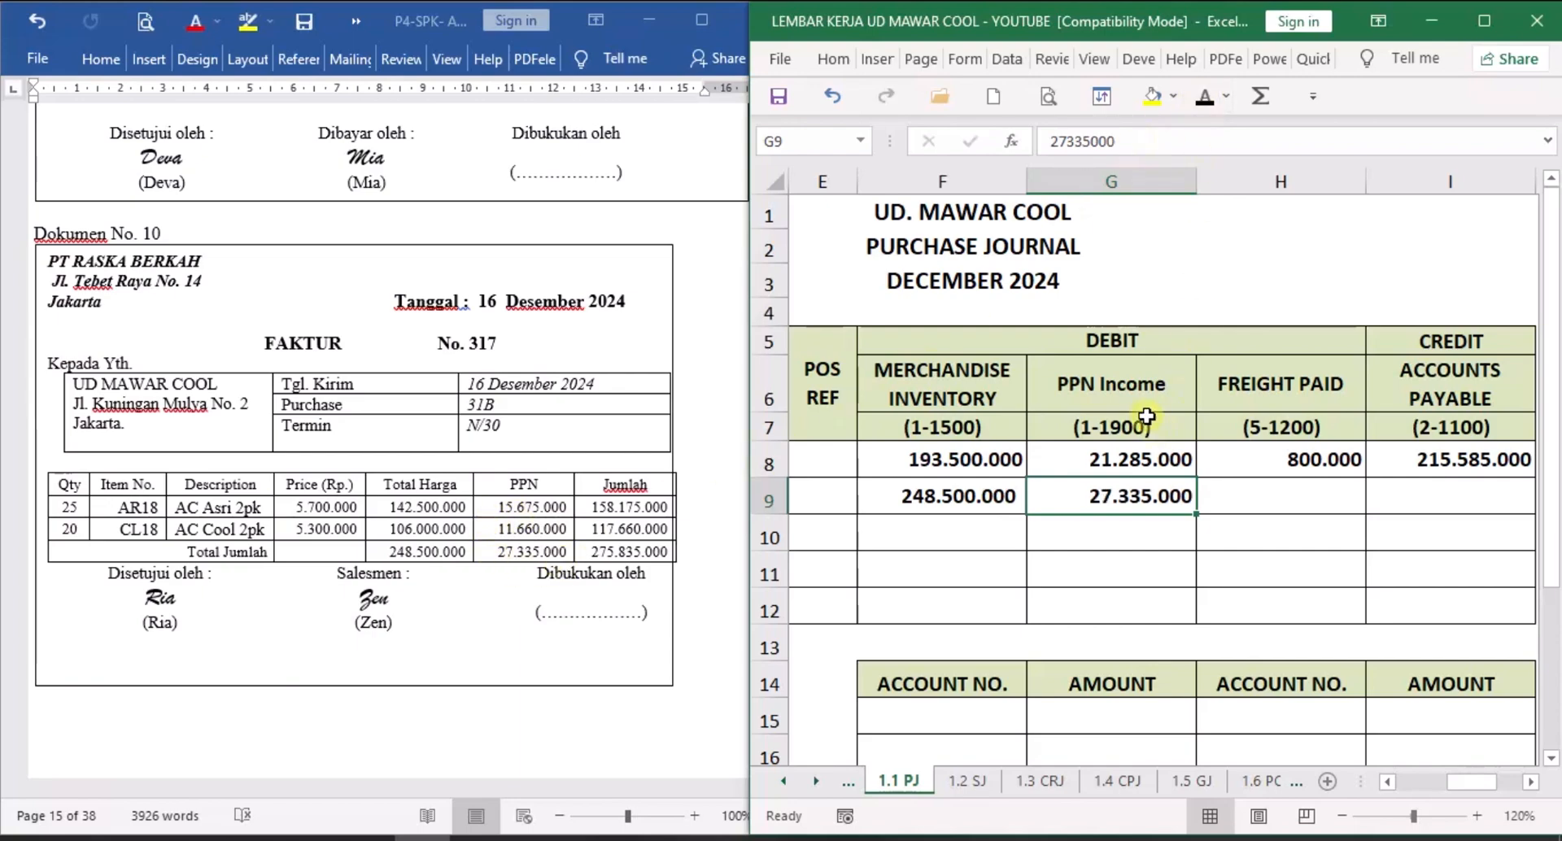
Show the accounts payable credit 275.835.000 in I9 of the purchase journal with black font.
{"action": "left_click", "coordinate": [1310, 504]}
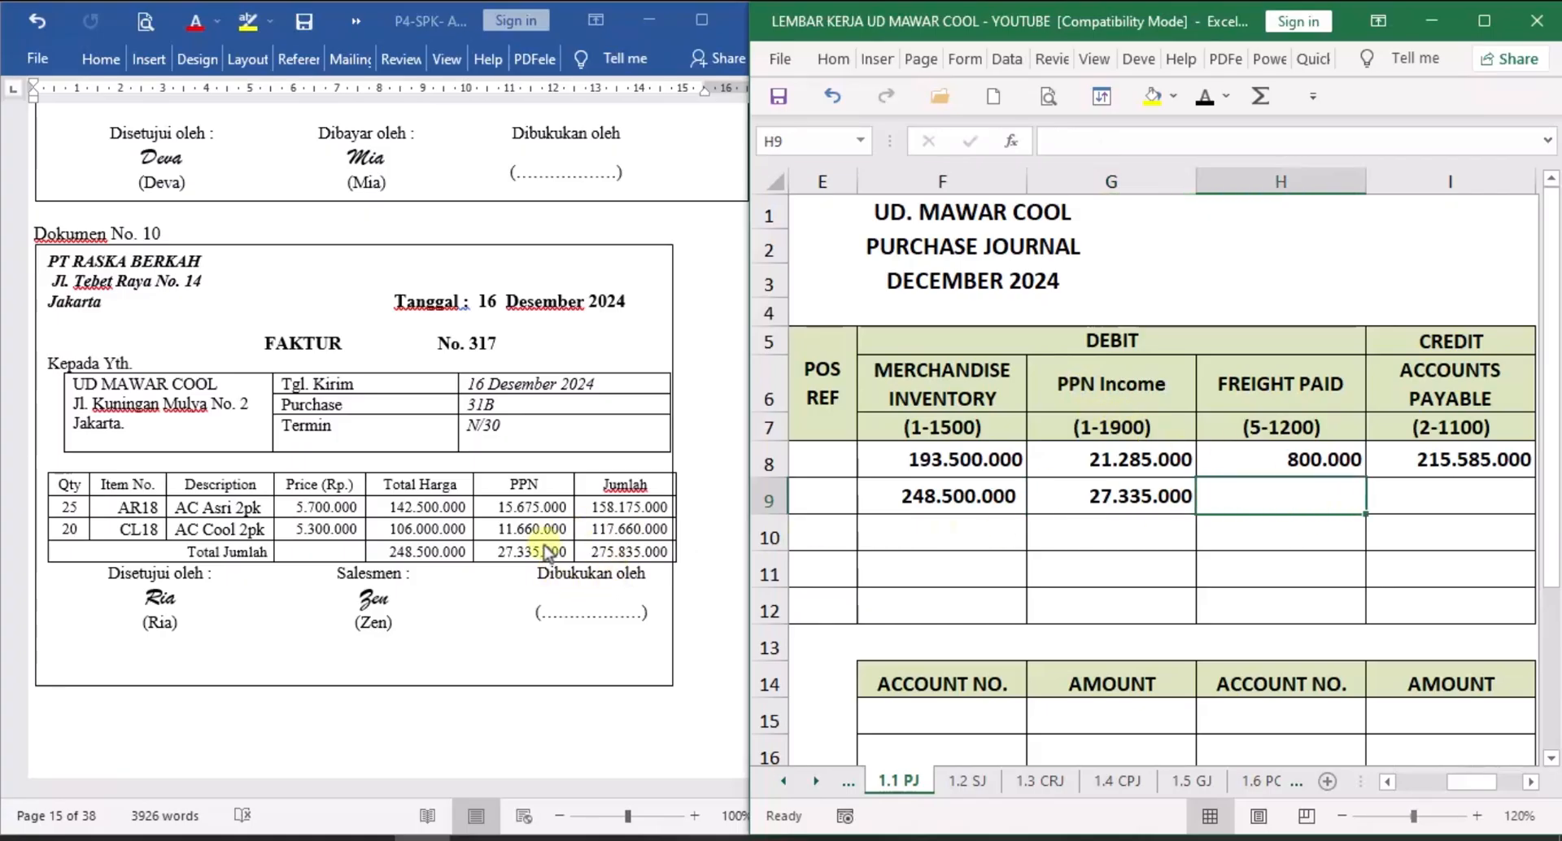
{"action": "left_click", "coordinate": [1466, 500]}
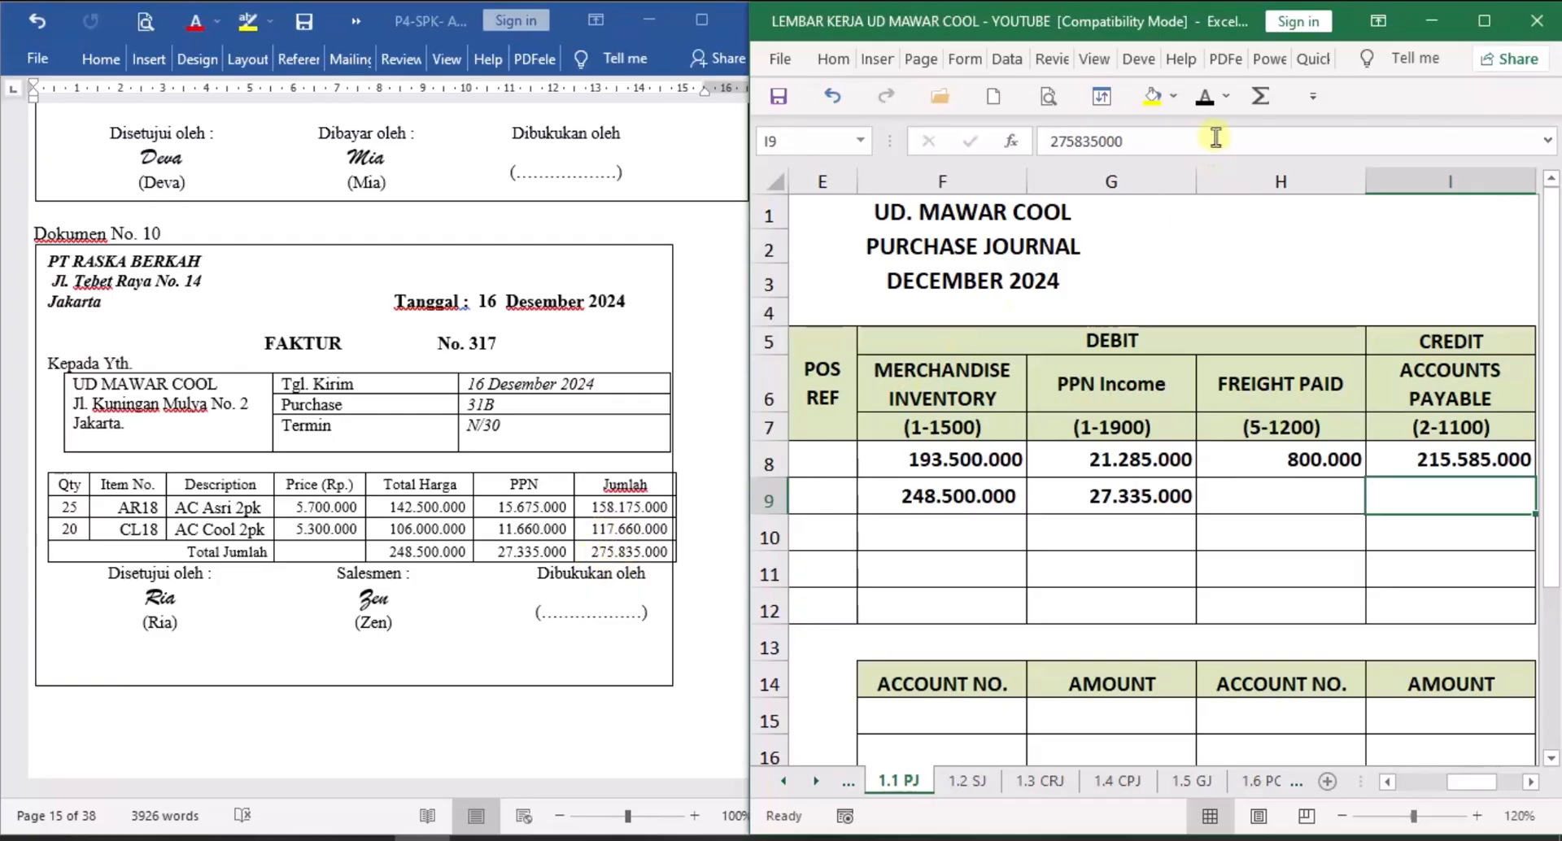
{"action": "left_click", "coordinate": [1206, 98]}
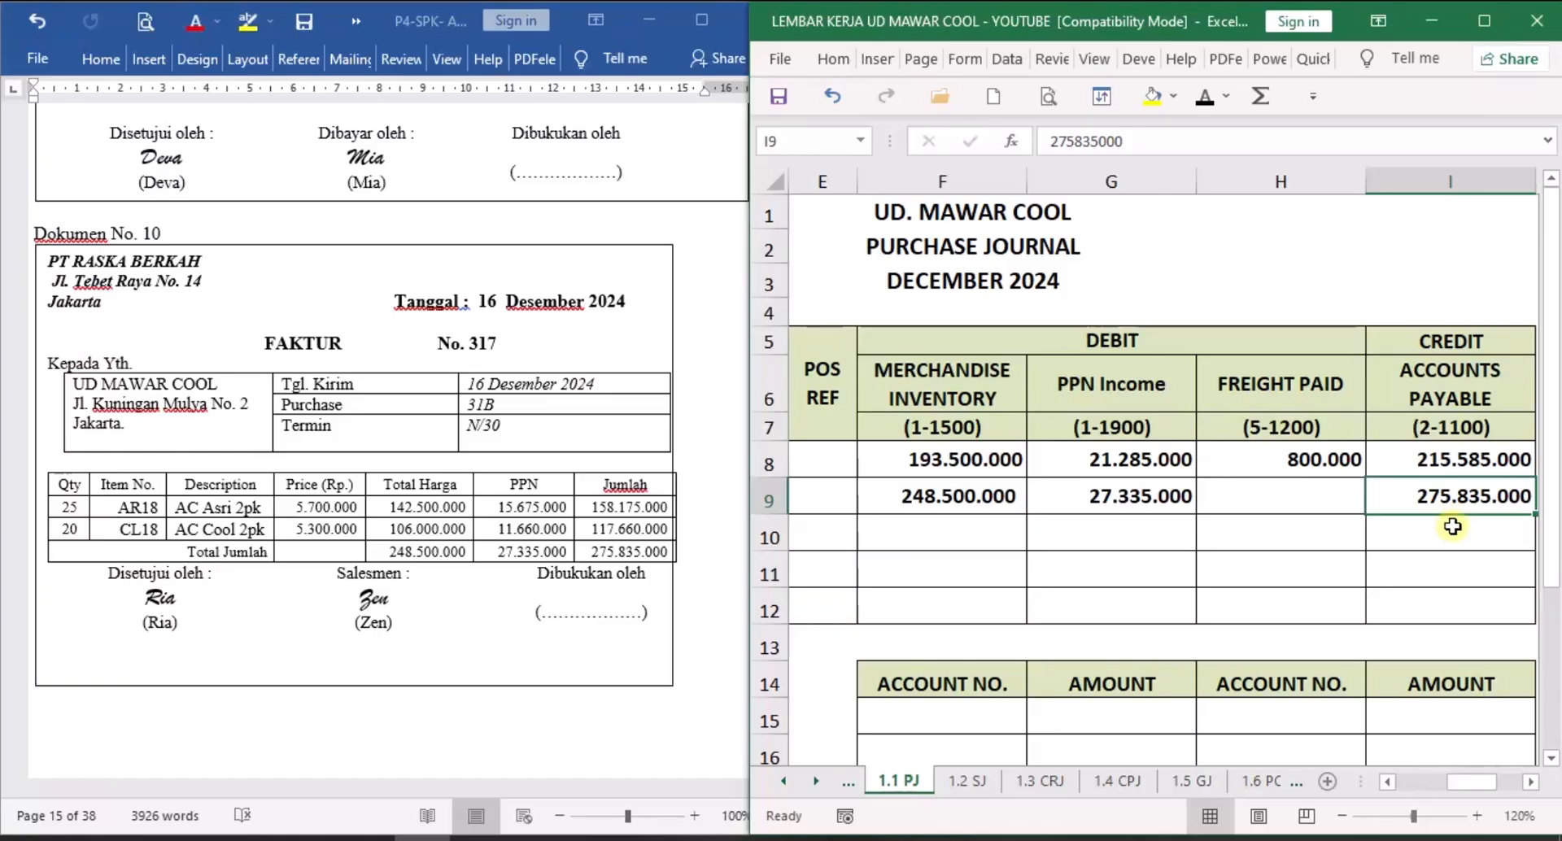
{"action": "left_click", "coordinate": [1531, 783]}
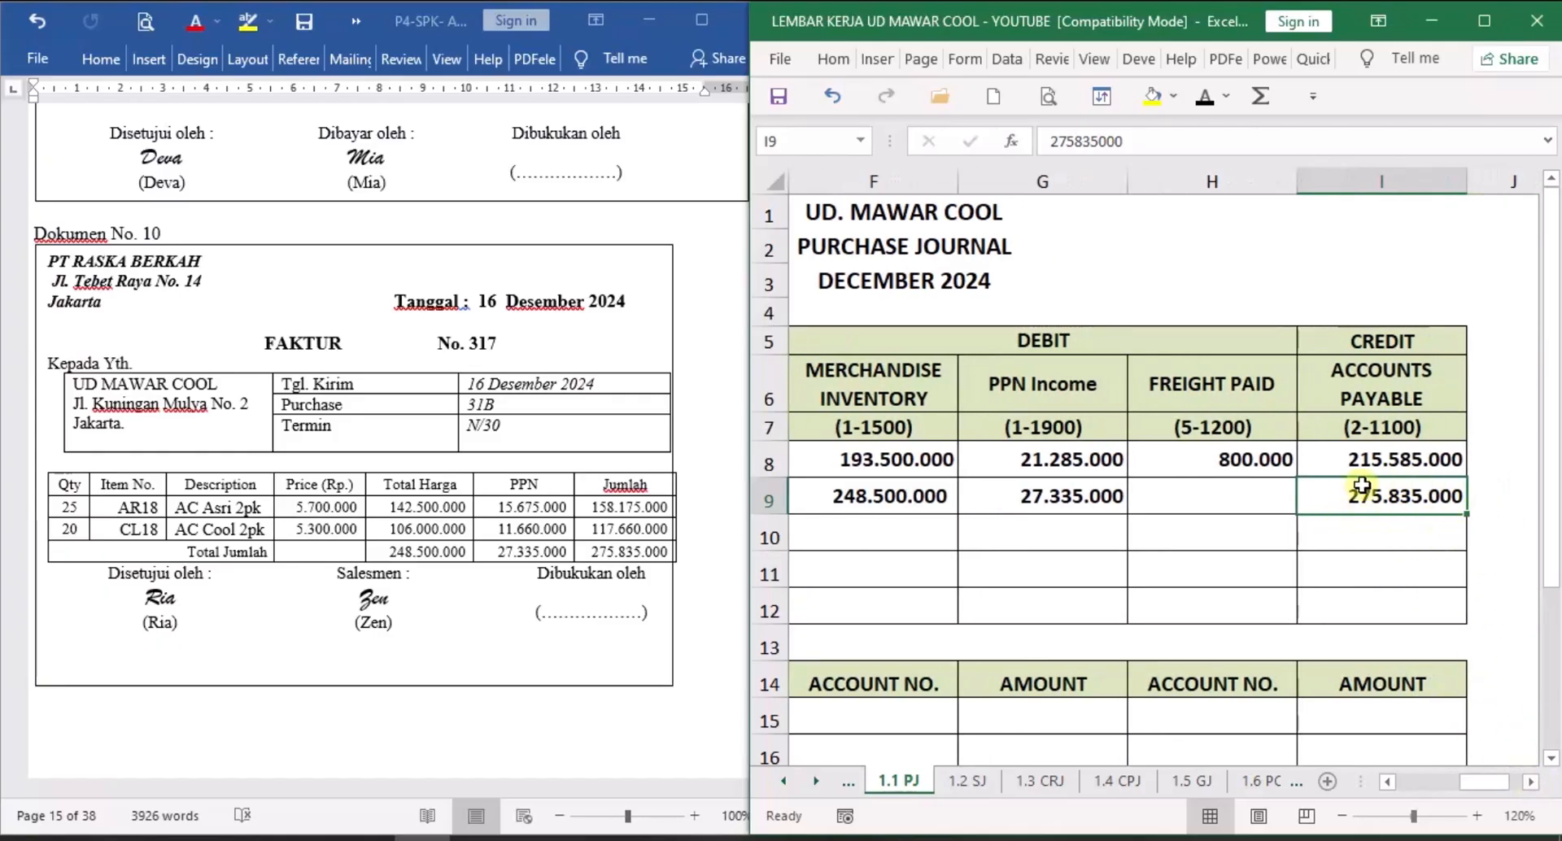
Show the posting reference mark v for PT Raska Berkah in E9 and PT Rama Jaya in E8 with black font.
{"action": "left_click", "coordinate": [1389, 783]}
{"action": "left_click", "coordinate": [1388, 783]}
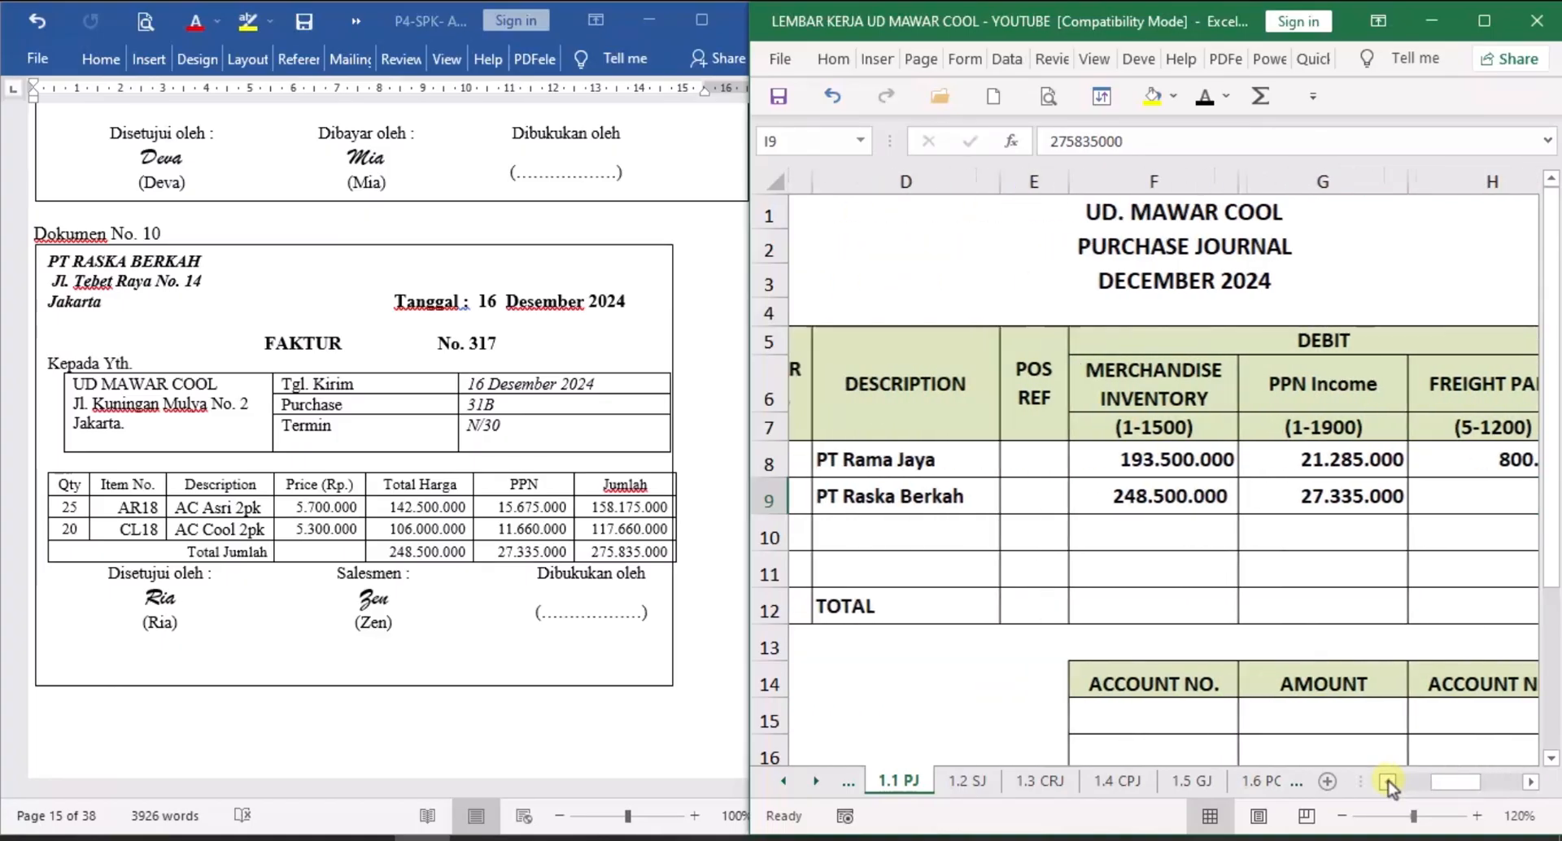
{"action": "left_click", "coordinate": [1388, 783]}
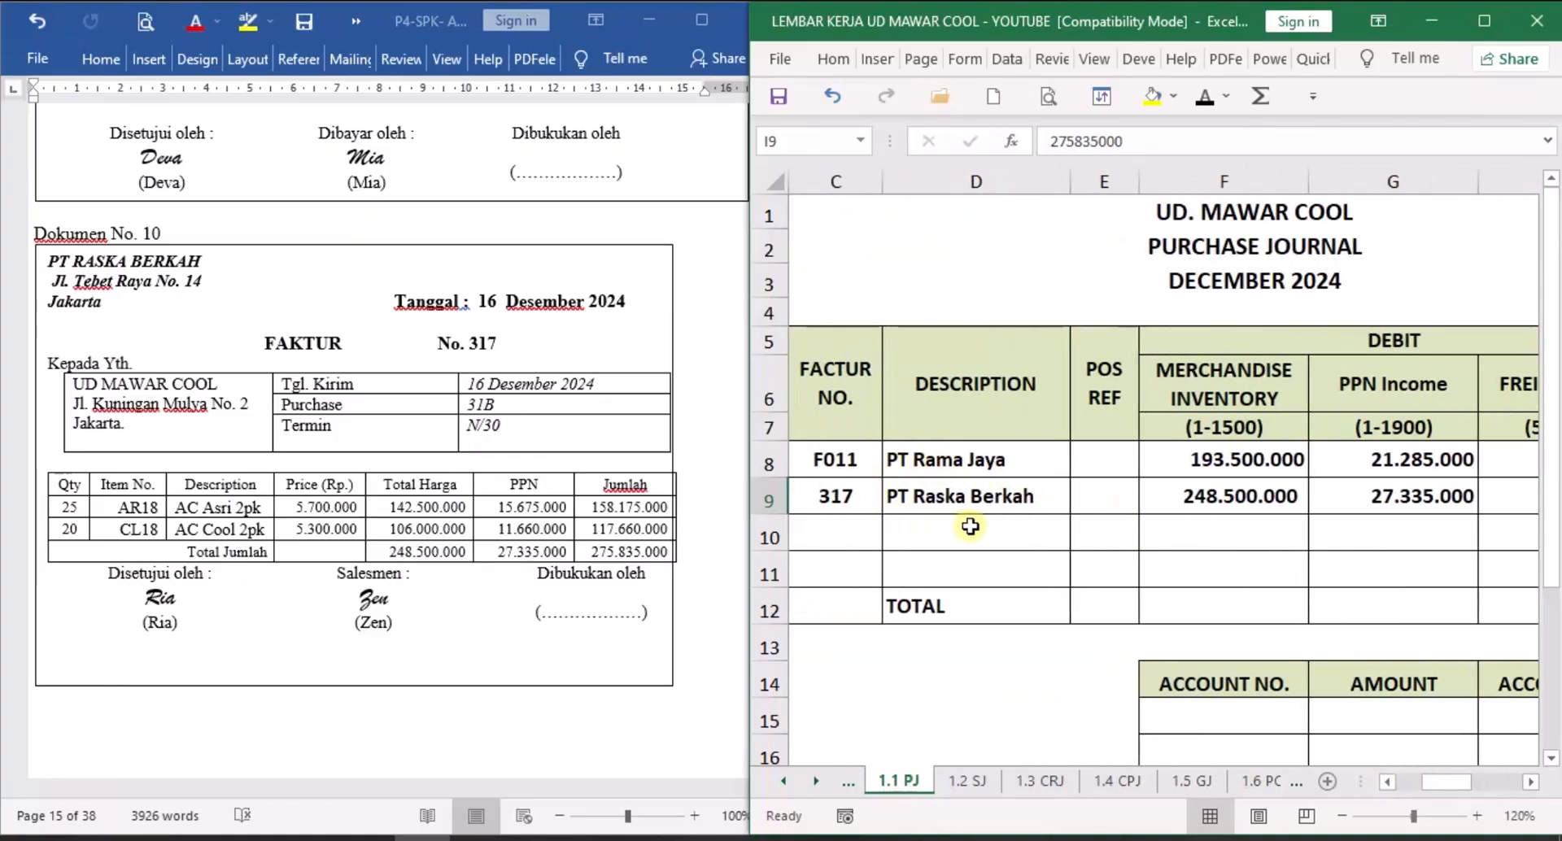
{"action": "left_click", "coordinate": [1110, 501]}
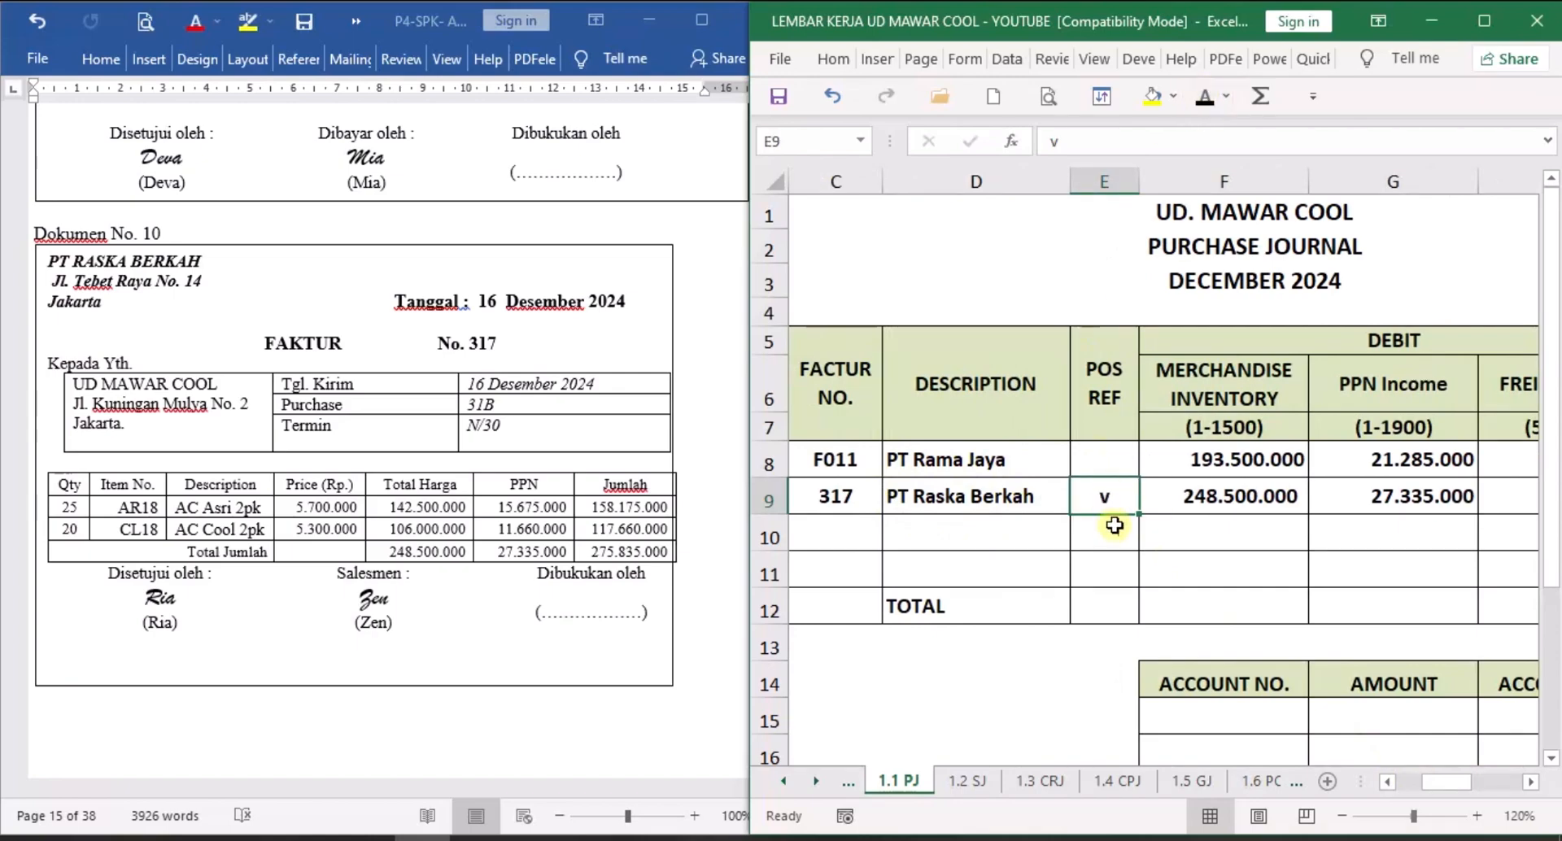
{"action": "left_click", "coordinate": [1107, 458]}
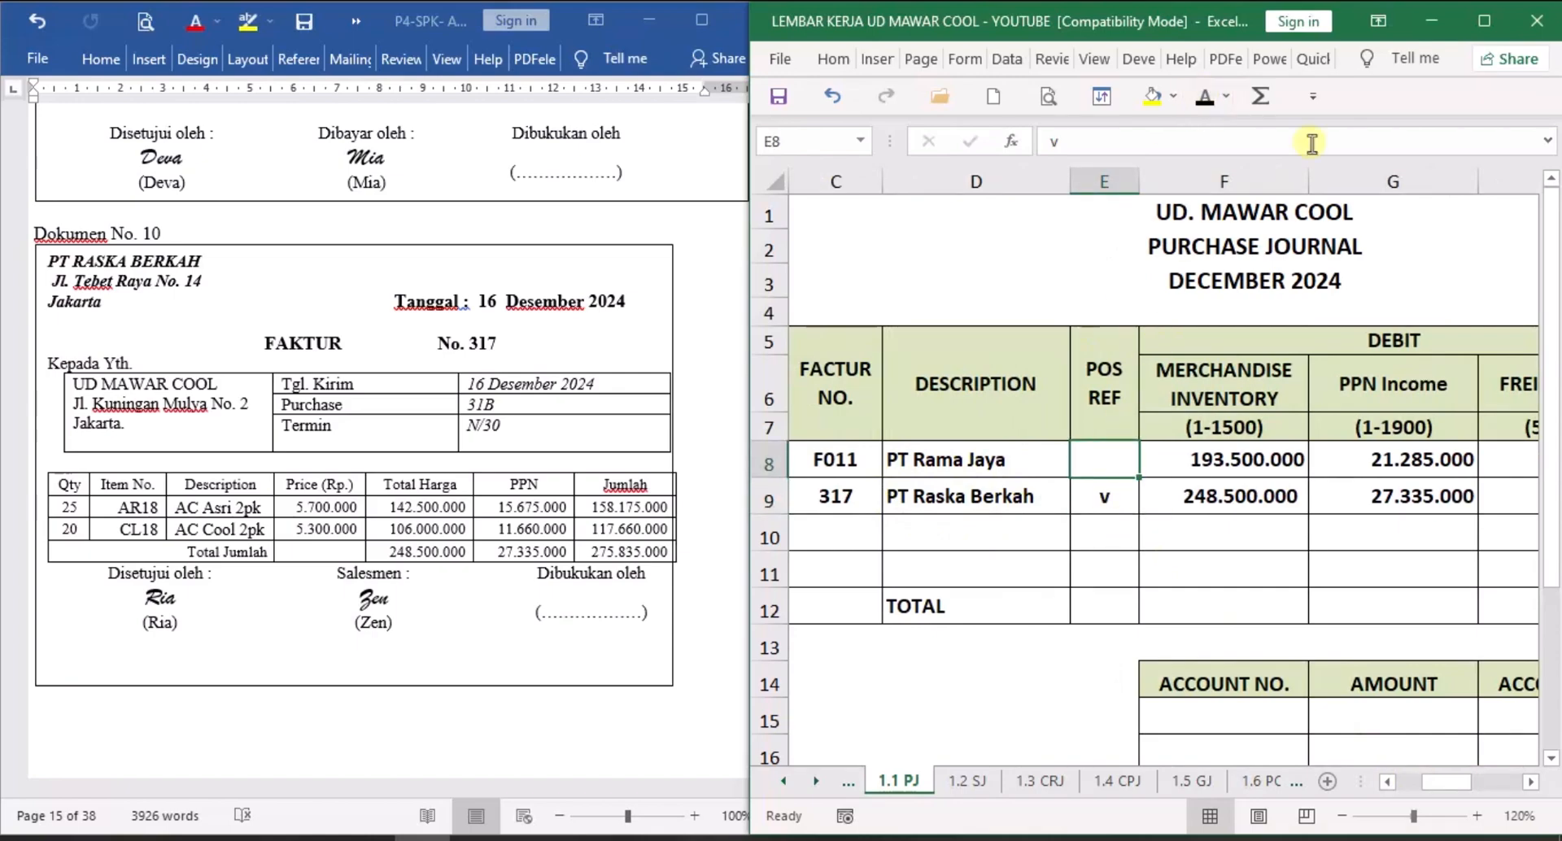
{"action": "left_click", "coordinate": [1204, 101]}
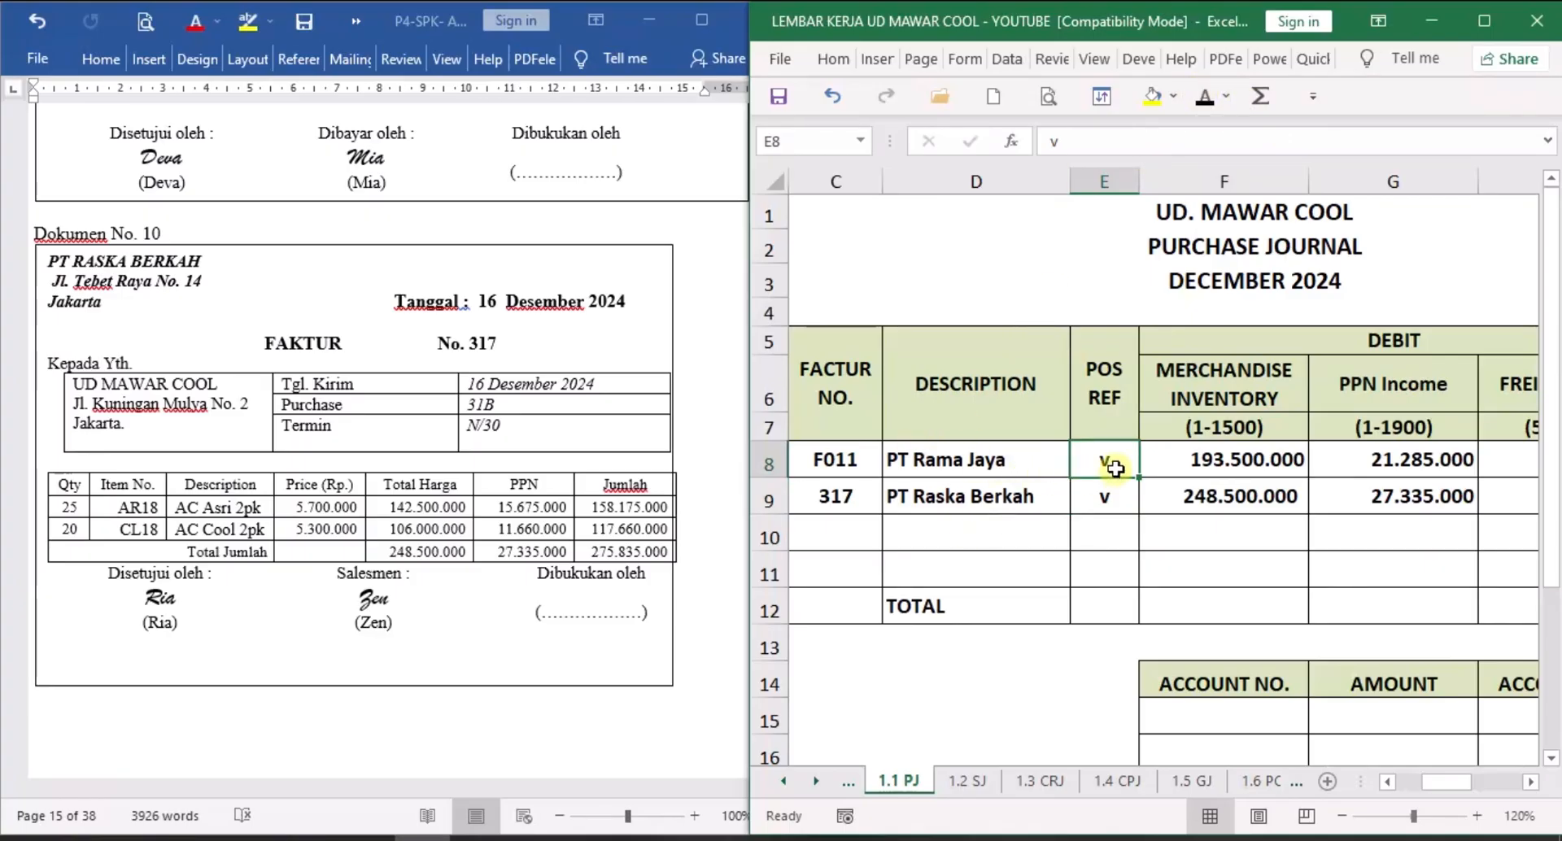
Open the 2.4 SLAP sheet containing the PT Raska Berkah payable ledger.
{"action": "left_click", "coordinate": [816, 781]}
{"action": "left_click", "coordinate": [816, 782]}
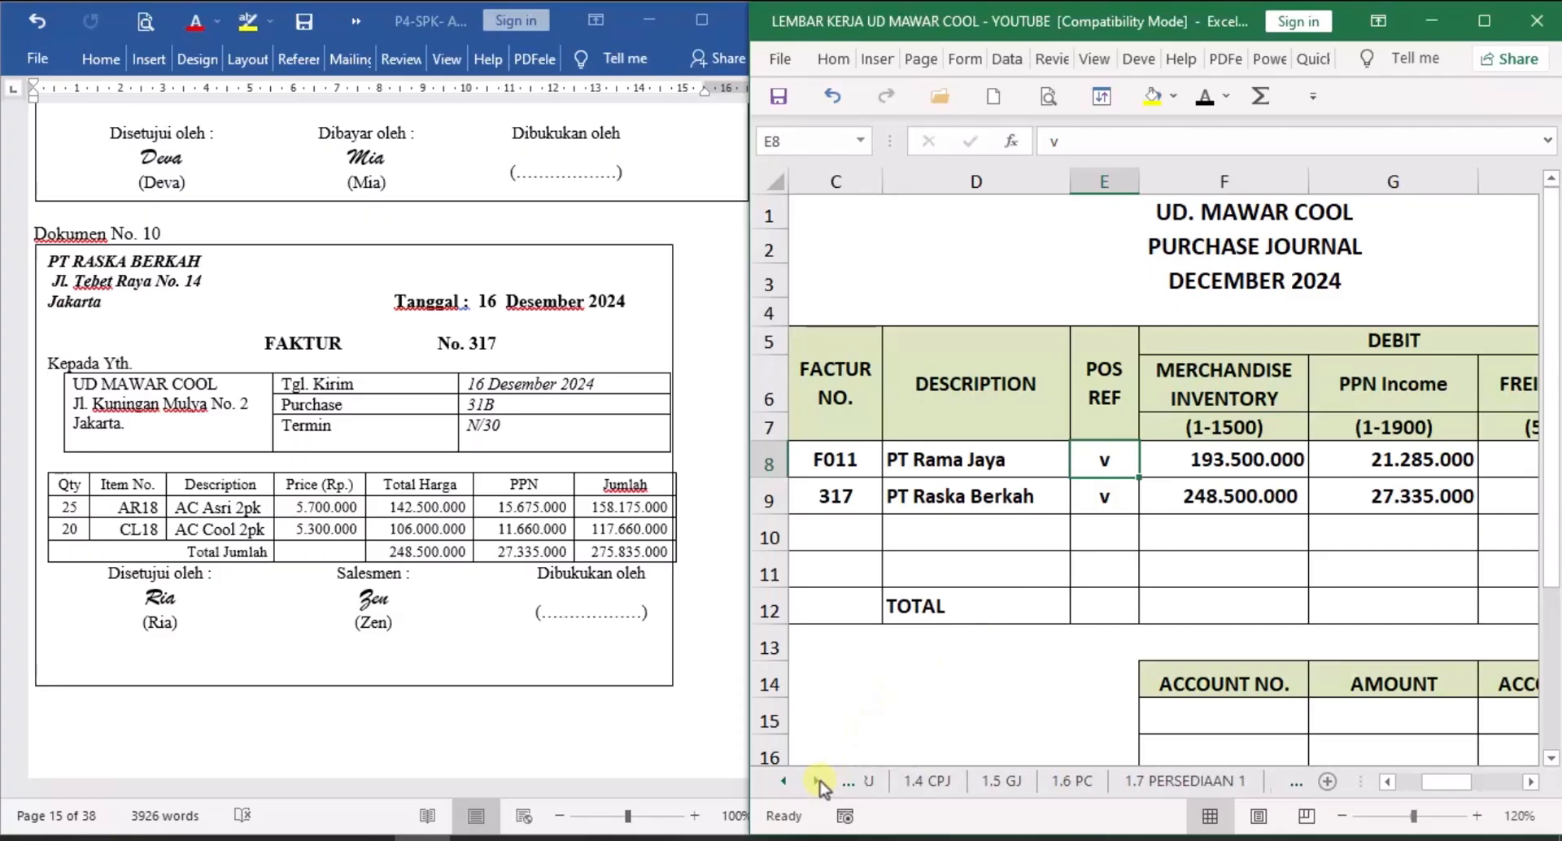
{"action": "left_click", "coordinate": [816, 782]}
{"action": "left_click", "coordinate": [816, 782]}
{"action": "left_click", "coordinate": [817, 781]}
{"action": "left_click", "coordinate": [816, 781]}
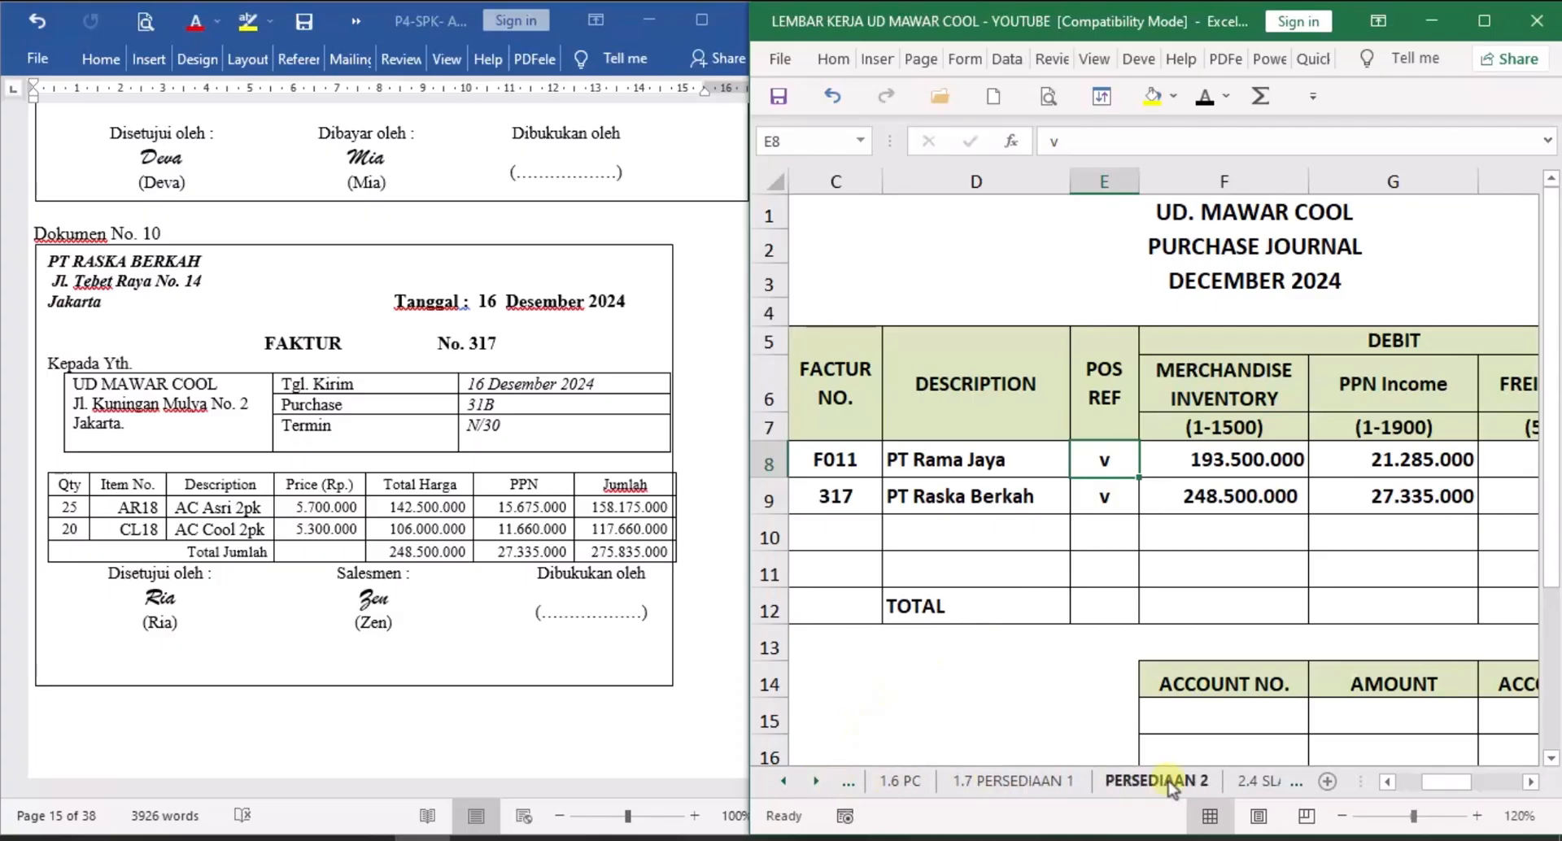
{"action": "left_click", "coordinate": [817, 781]}
{"action": "left_click", "coordinate": [816, 781]}
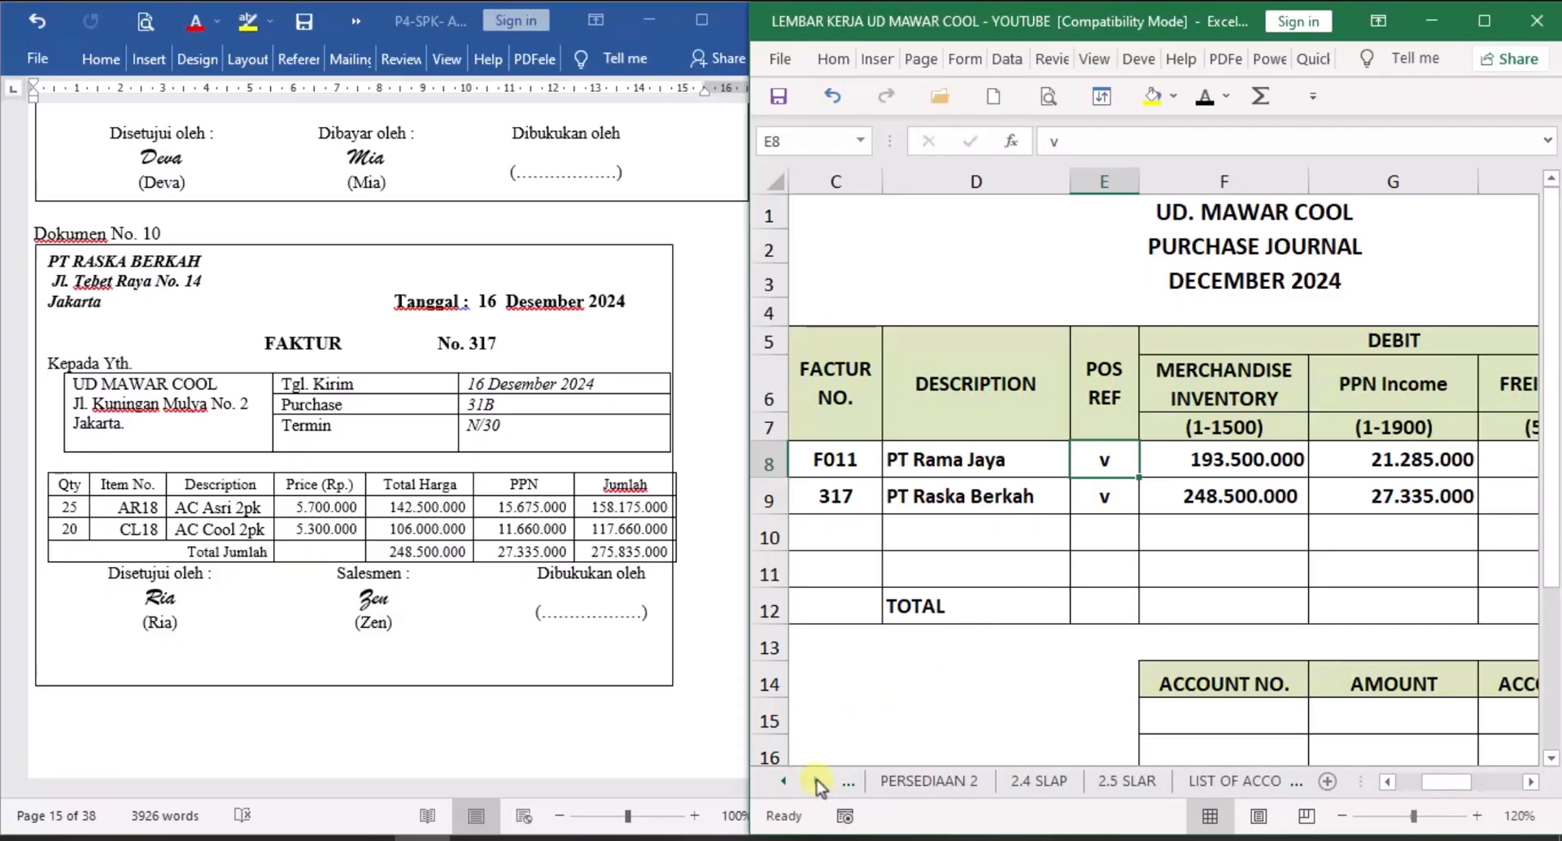
{"action": "left_click", "coordinate": [1040, 781]}
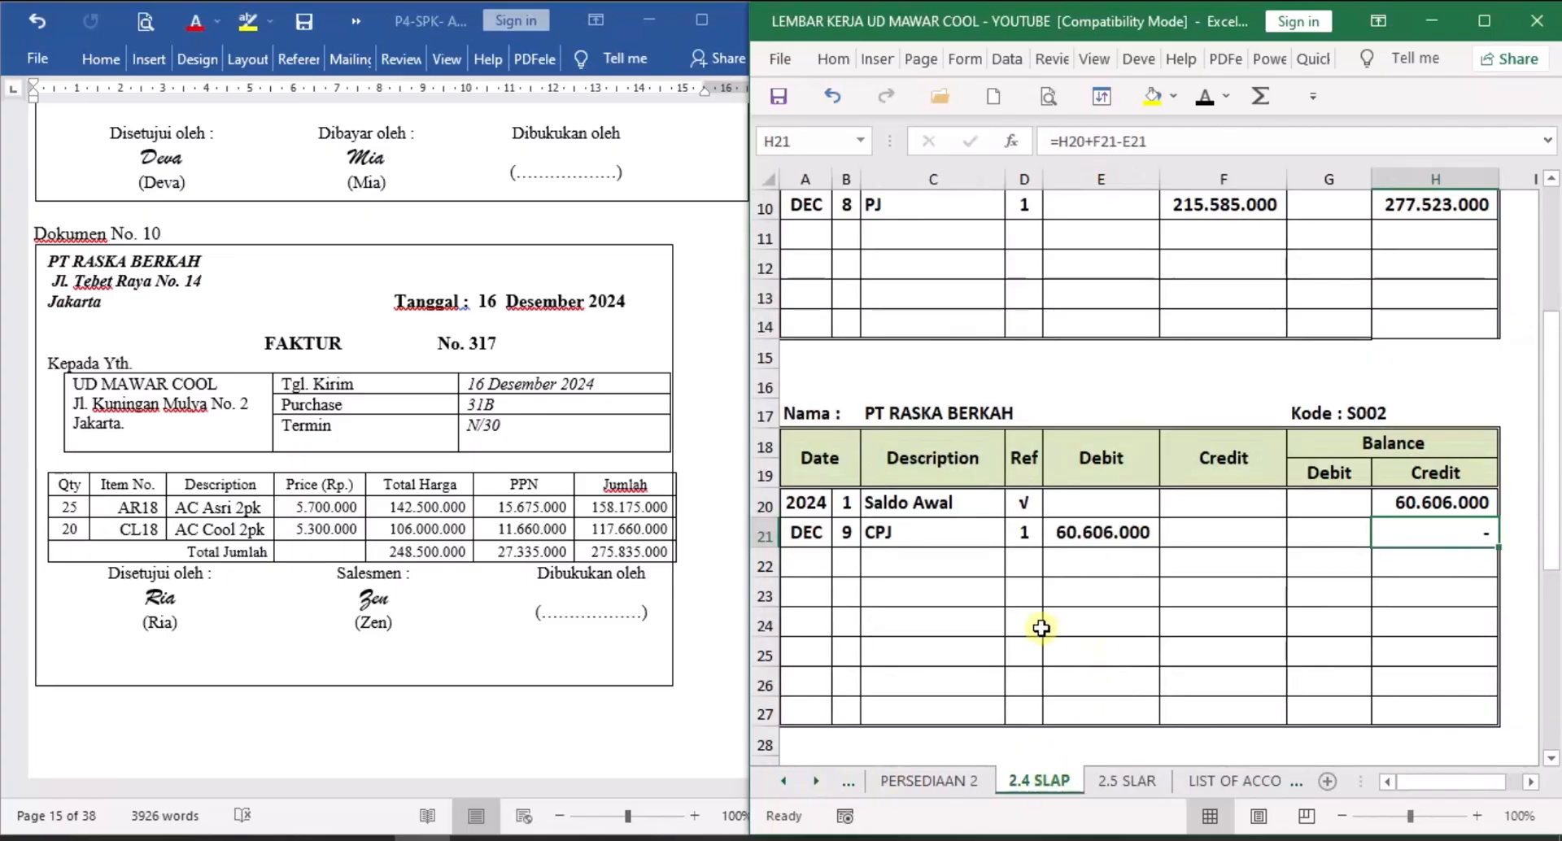
Show day 16, description PJ and ref 1 in row 22 of the PT Raska Berkah ledger with black font.
{"action": "left_click", "coordinate": [849, 562]}
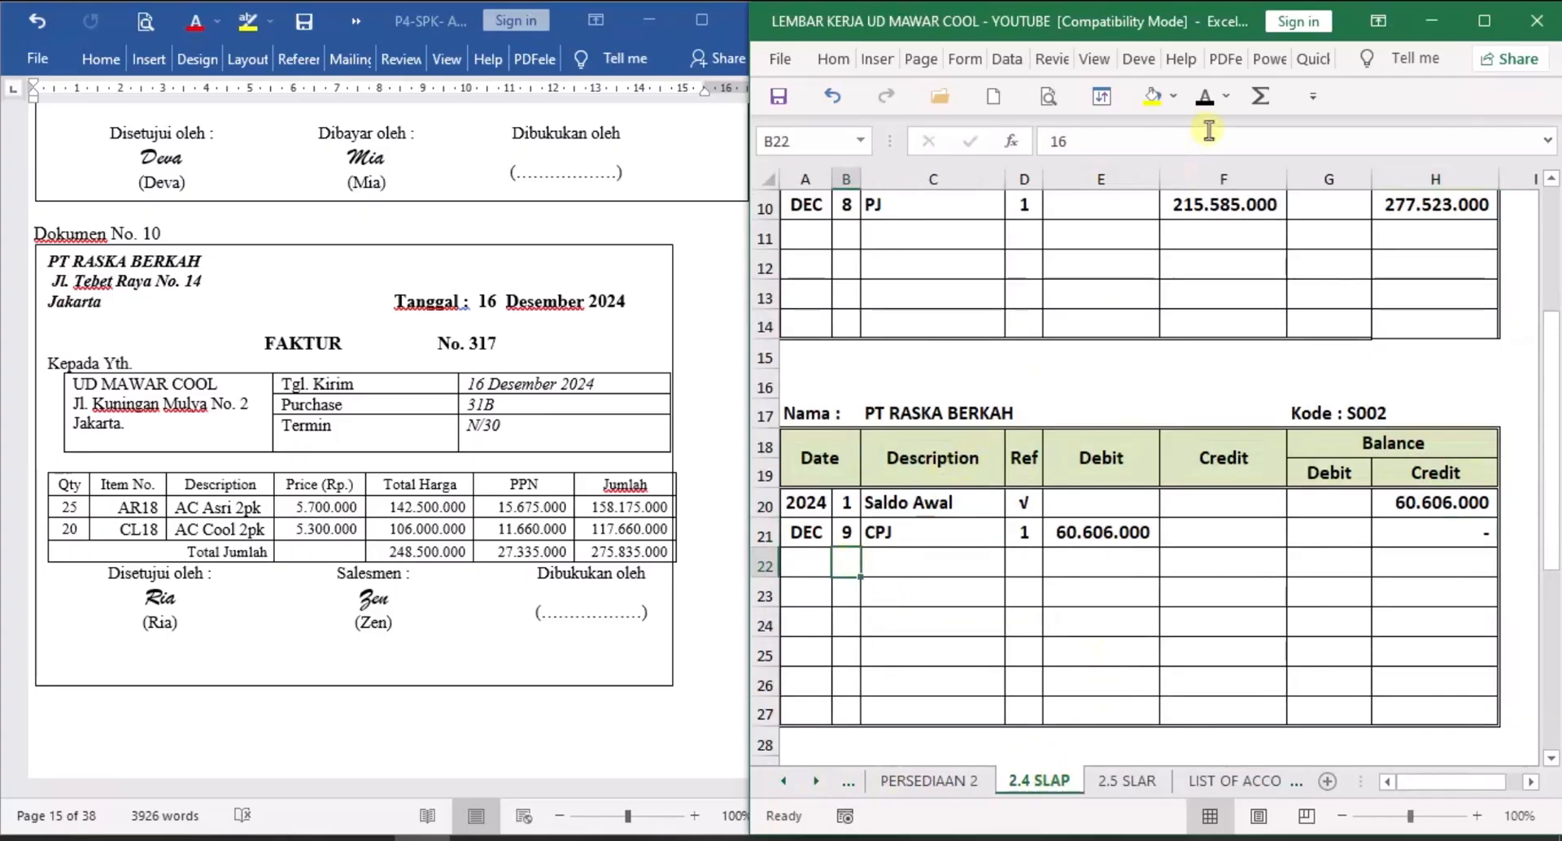
{"action": "left_click", "coordinate": [1204, 96]}
{"action": "left_click", "coordinate": [928, 562]}
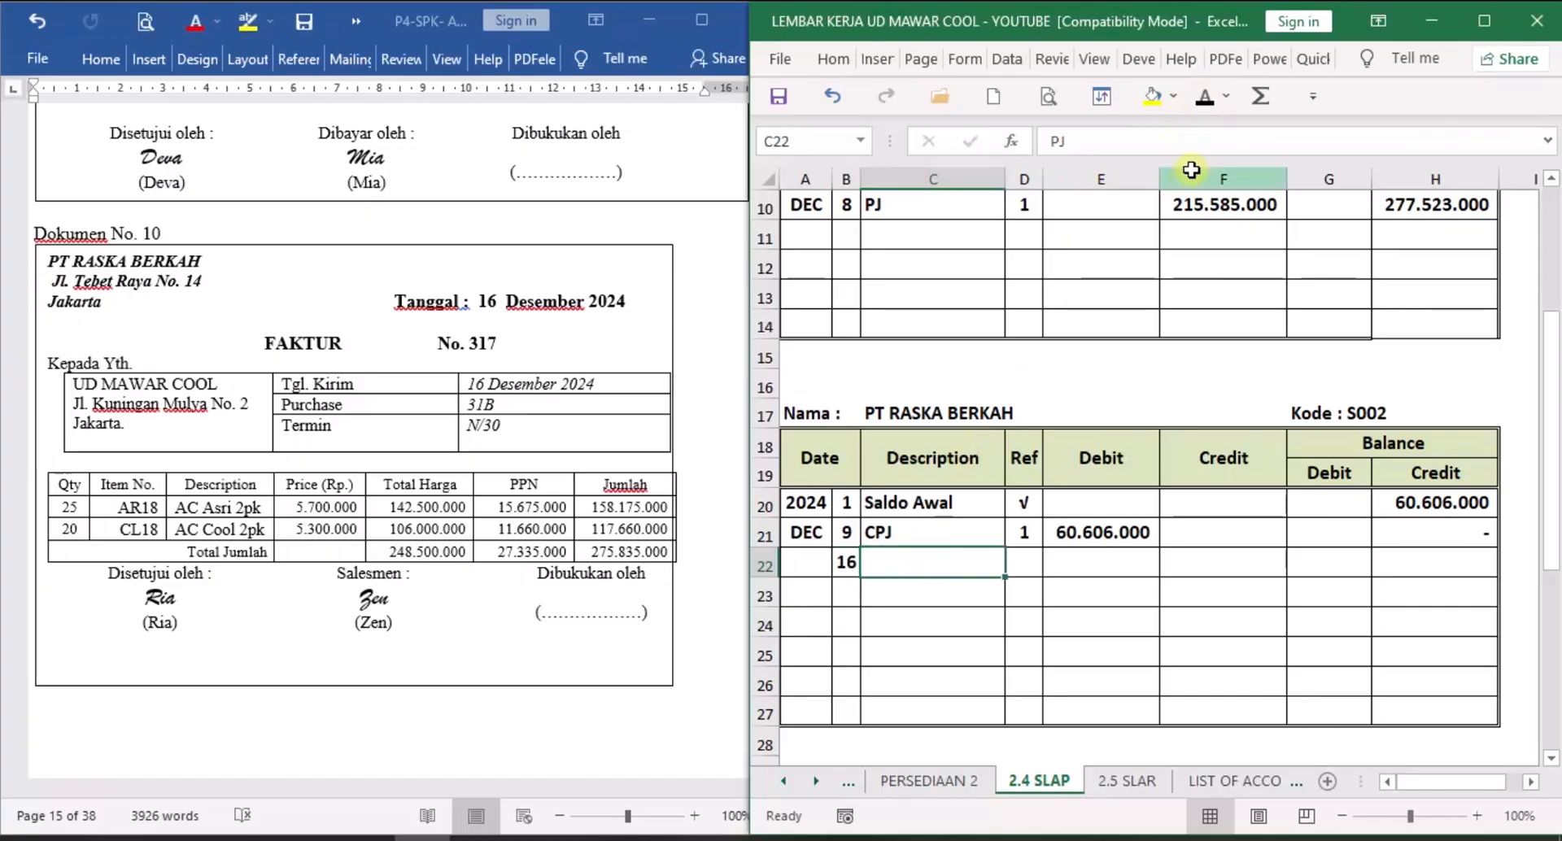
{"action": "left_click", "coordinate": [1204, 96]}
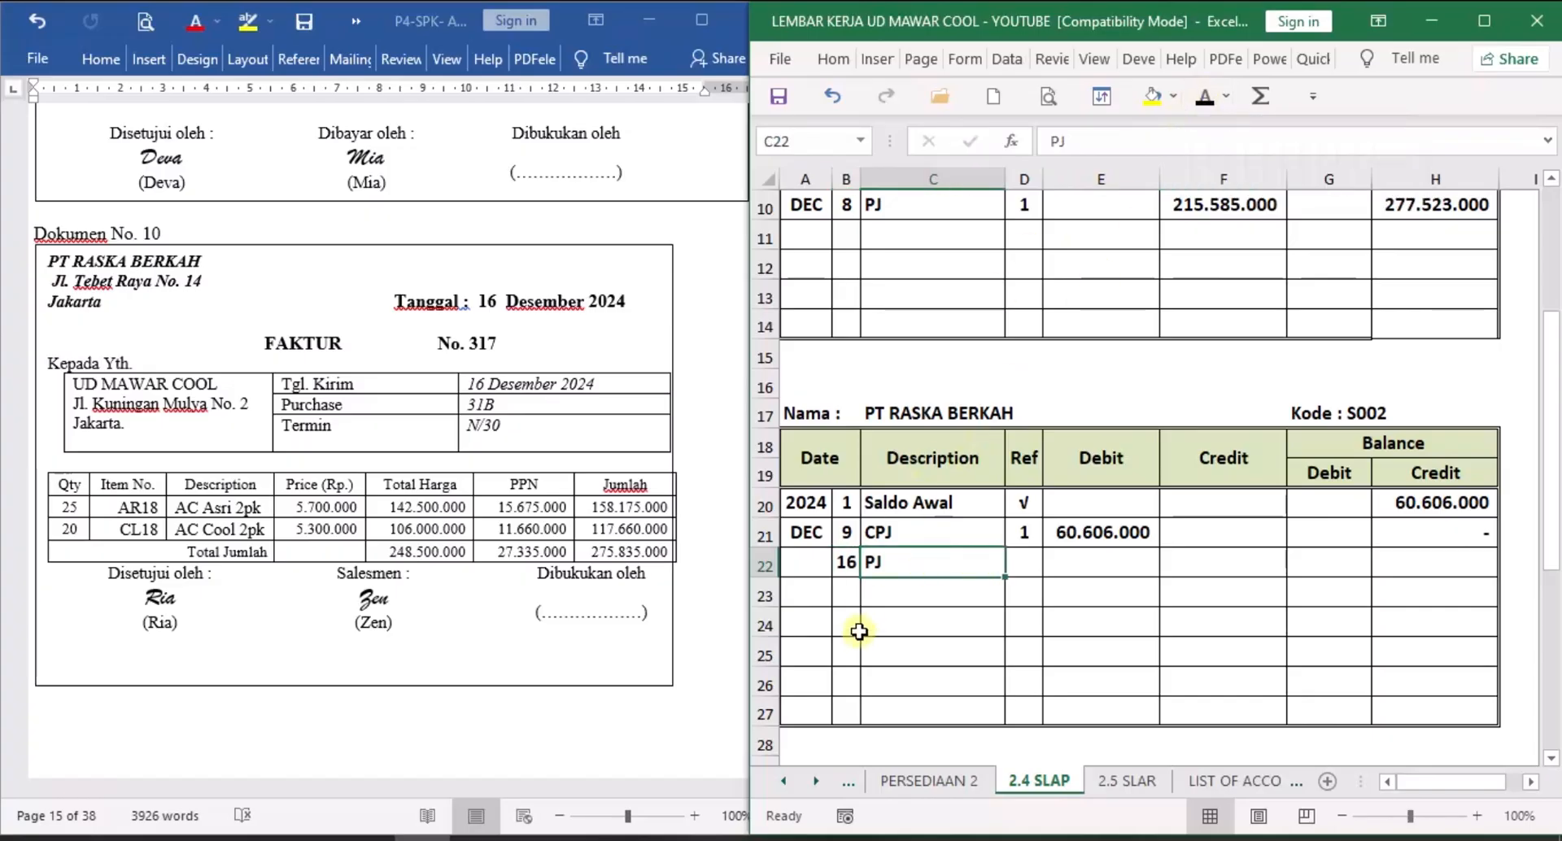
{"action": "left_click", "coordinate": [1041, 563]}
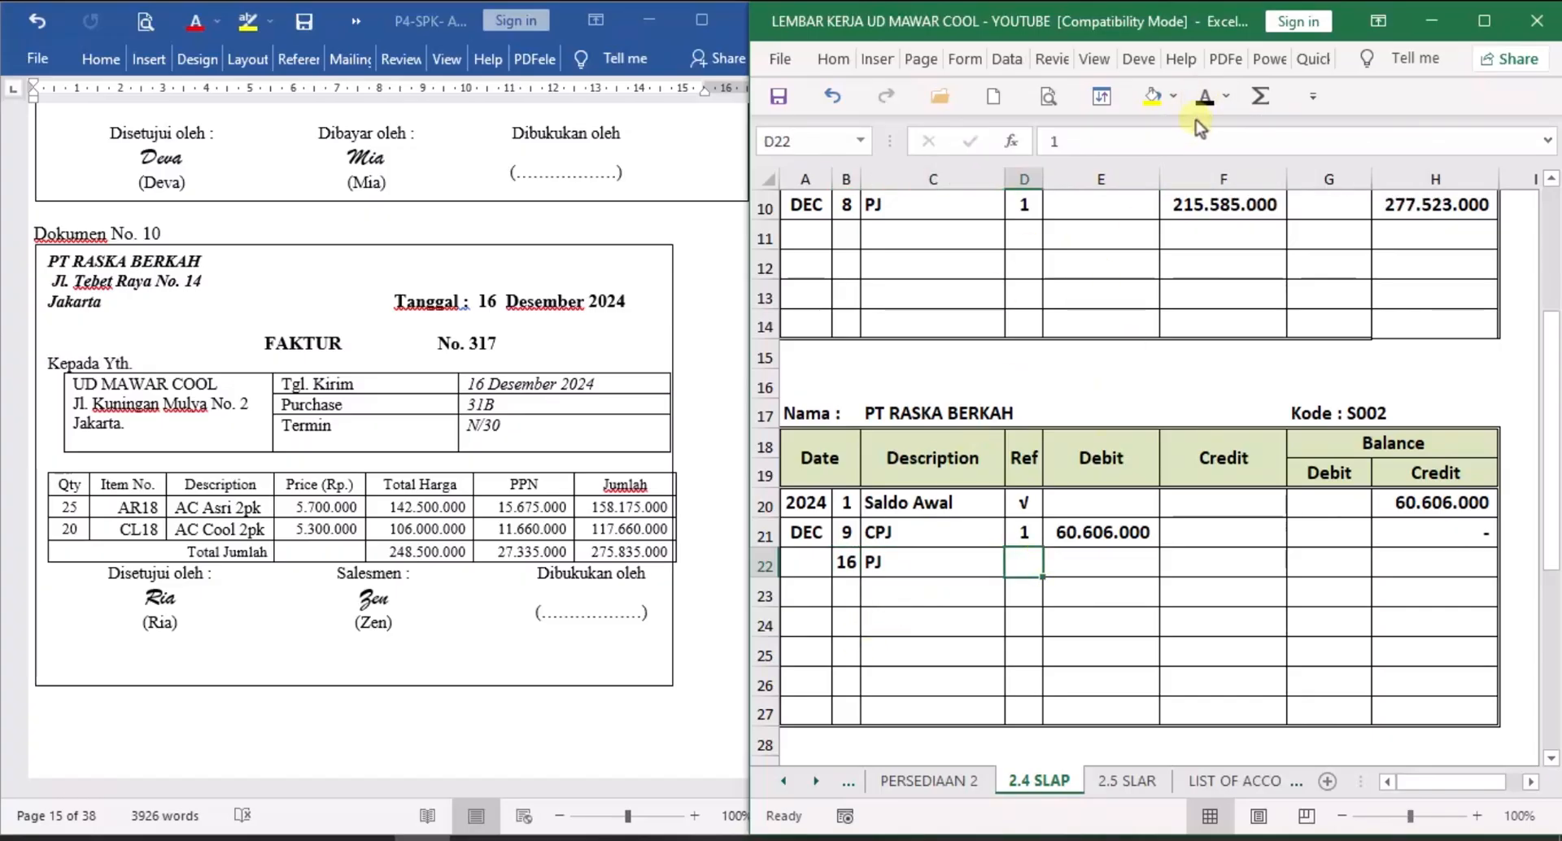
{"action": "left_click", "coordinate": [1204, 96]}
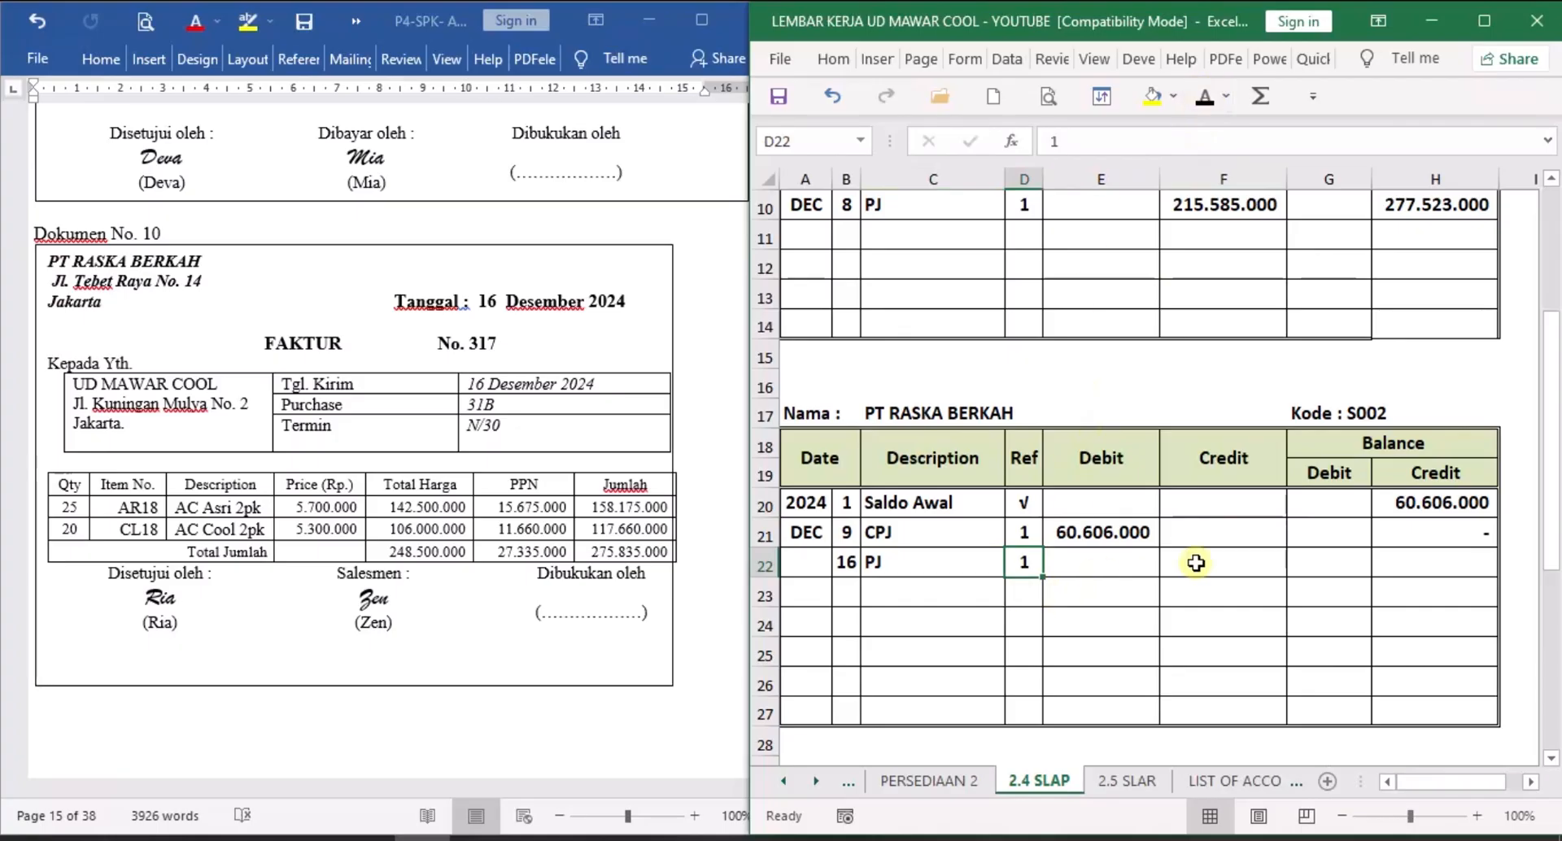
Show the credit 275.835.000 in F22 and the credit balance formula =H21+F22-E22 in H22 with black font.
{"action": "left_click", "coordinate": [1235, 562]}
{"action": "left_click", "coordinate": [1206, 97]}
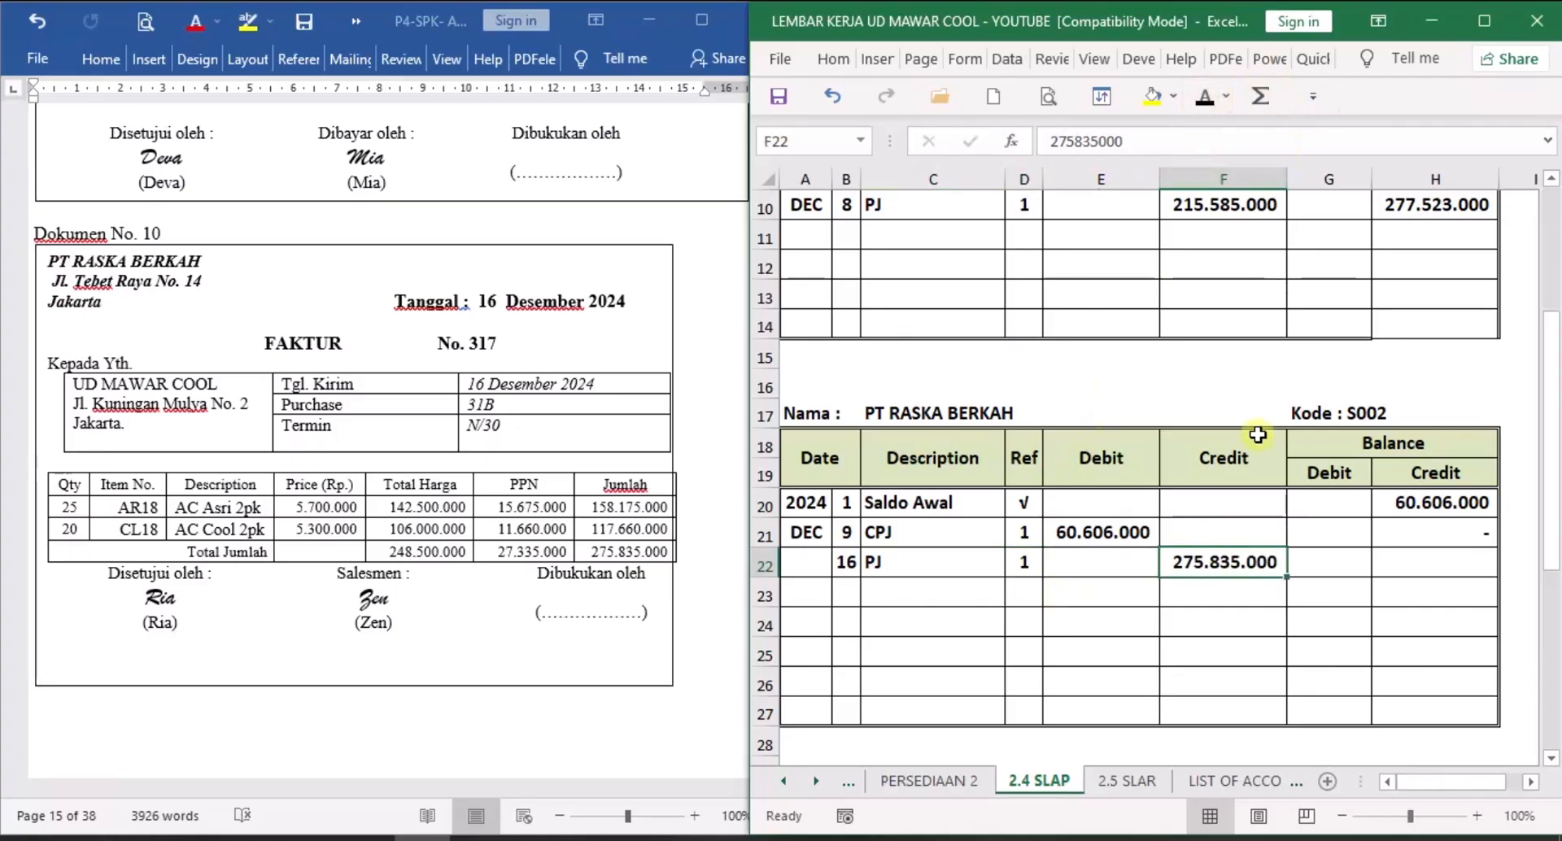
{"action": "left_click", "coordinate": [1428, 564]}
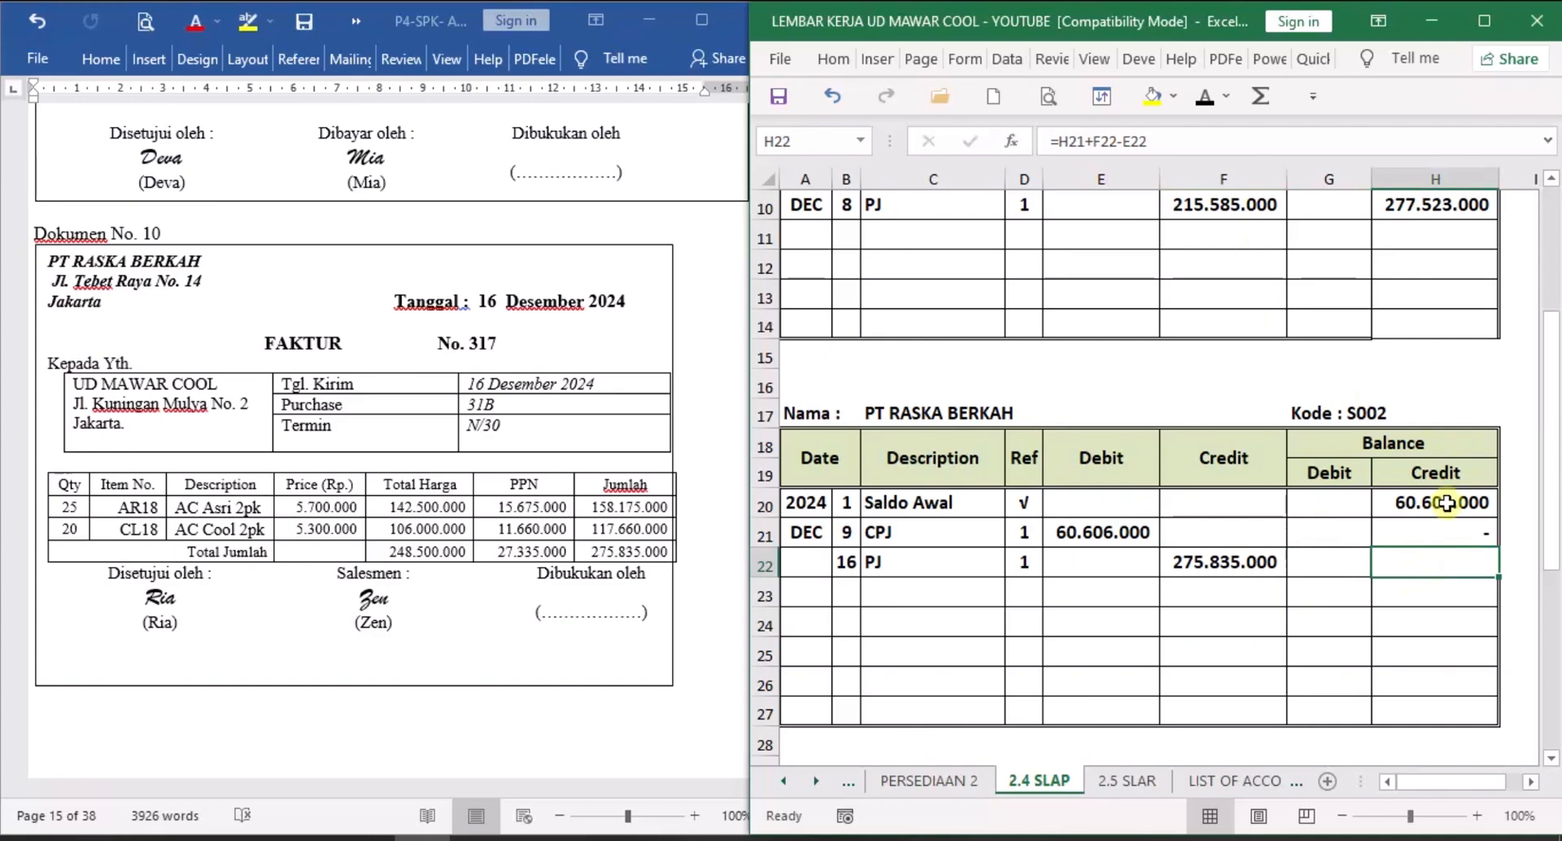
{"action": "left_click", "coordinate": [1206, 96]}
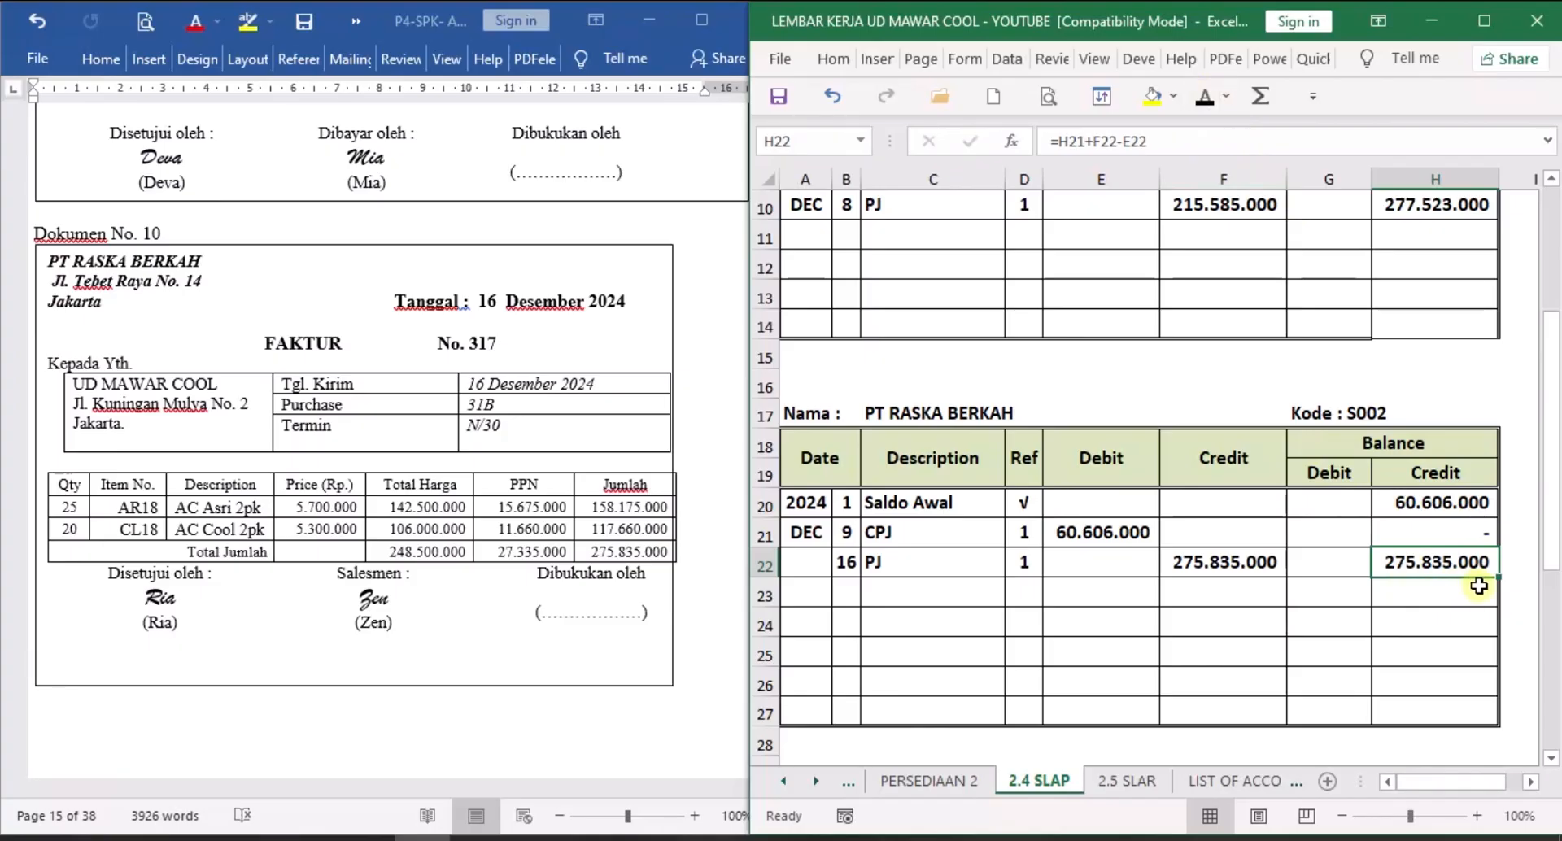
In row 15 of the 1.7 PERSEDIAAN 1 card, show day 16 and PT Raska Berkah in black font and enter evidence number 317.
{"action": "left_click", "coordinate": [786, 781]}
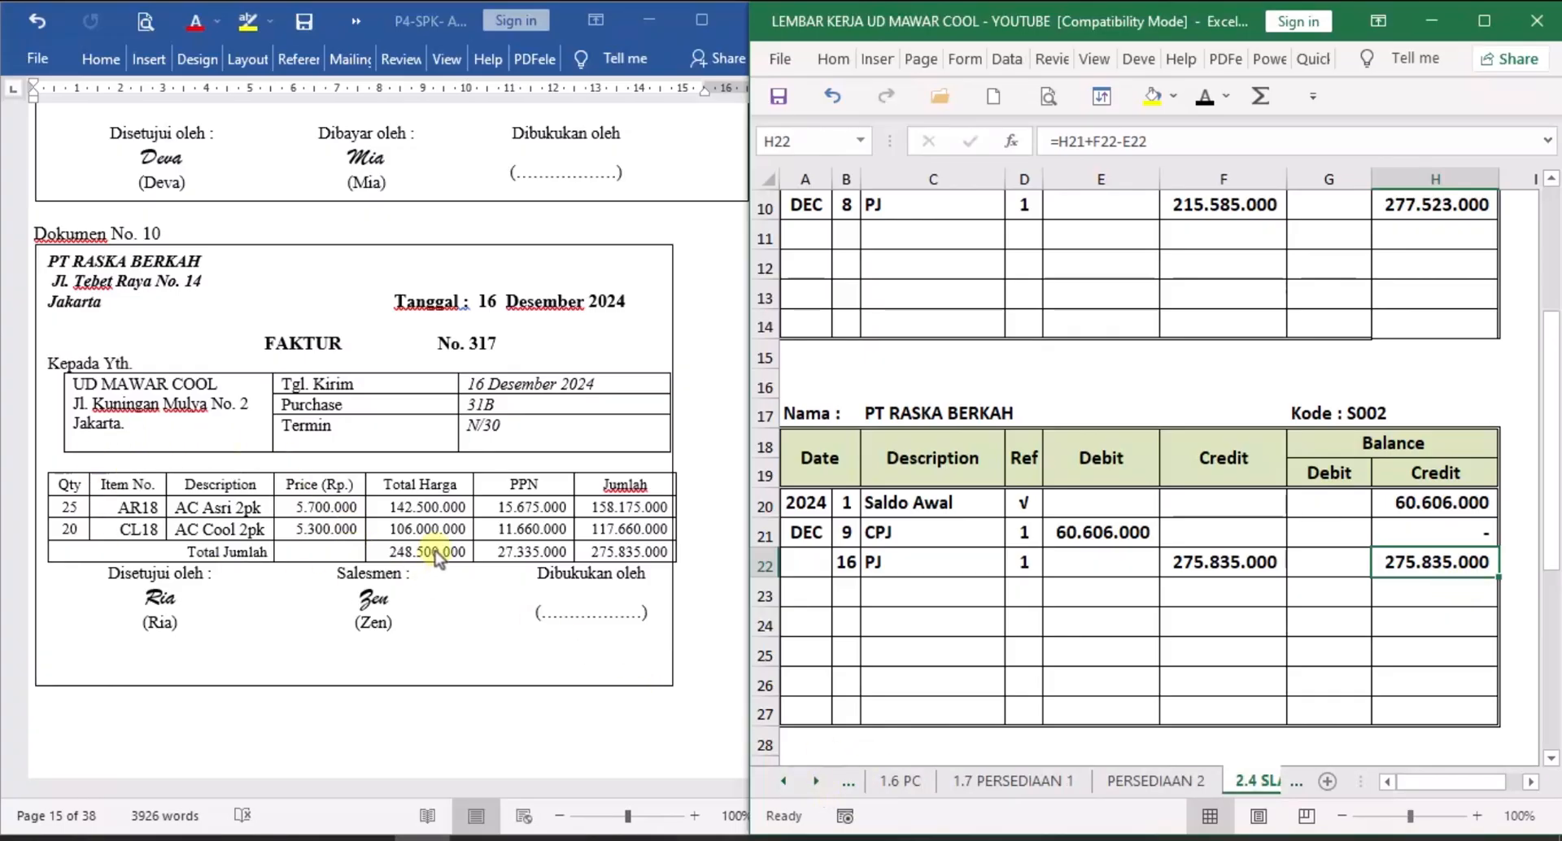
{"action": "left_click", "coordinate": [1053, 784]}
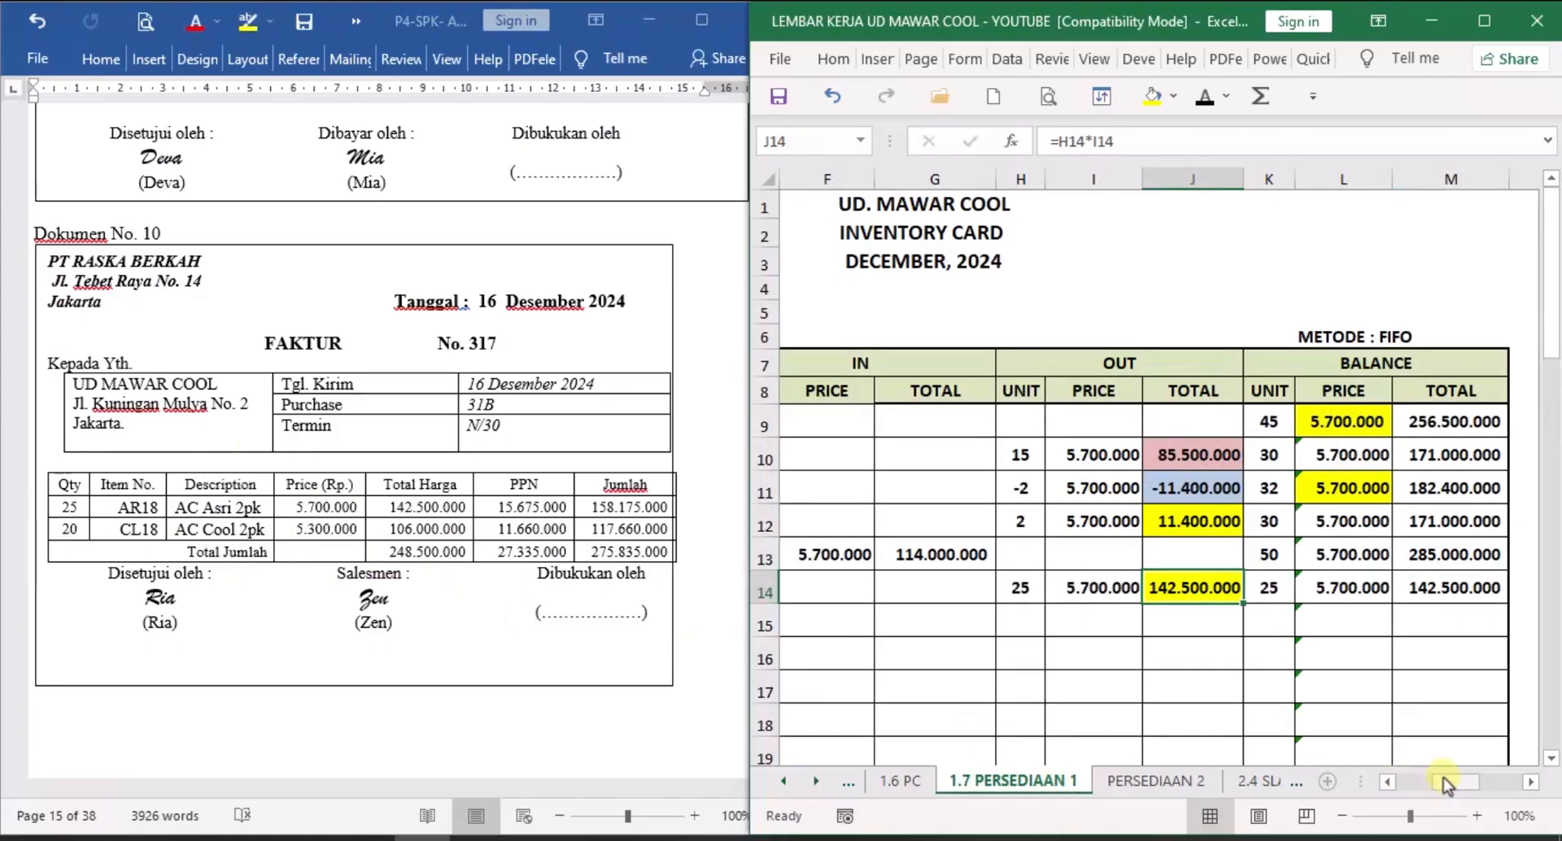
{"action": "left_click_drag", "start_coordinate": [1444, 778], "coordinate": [1355, 778]}
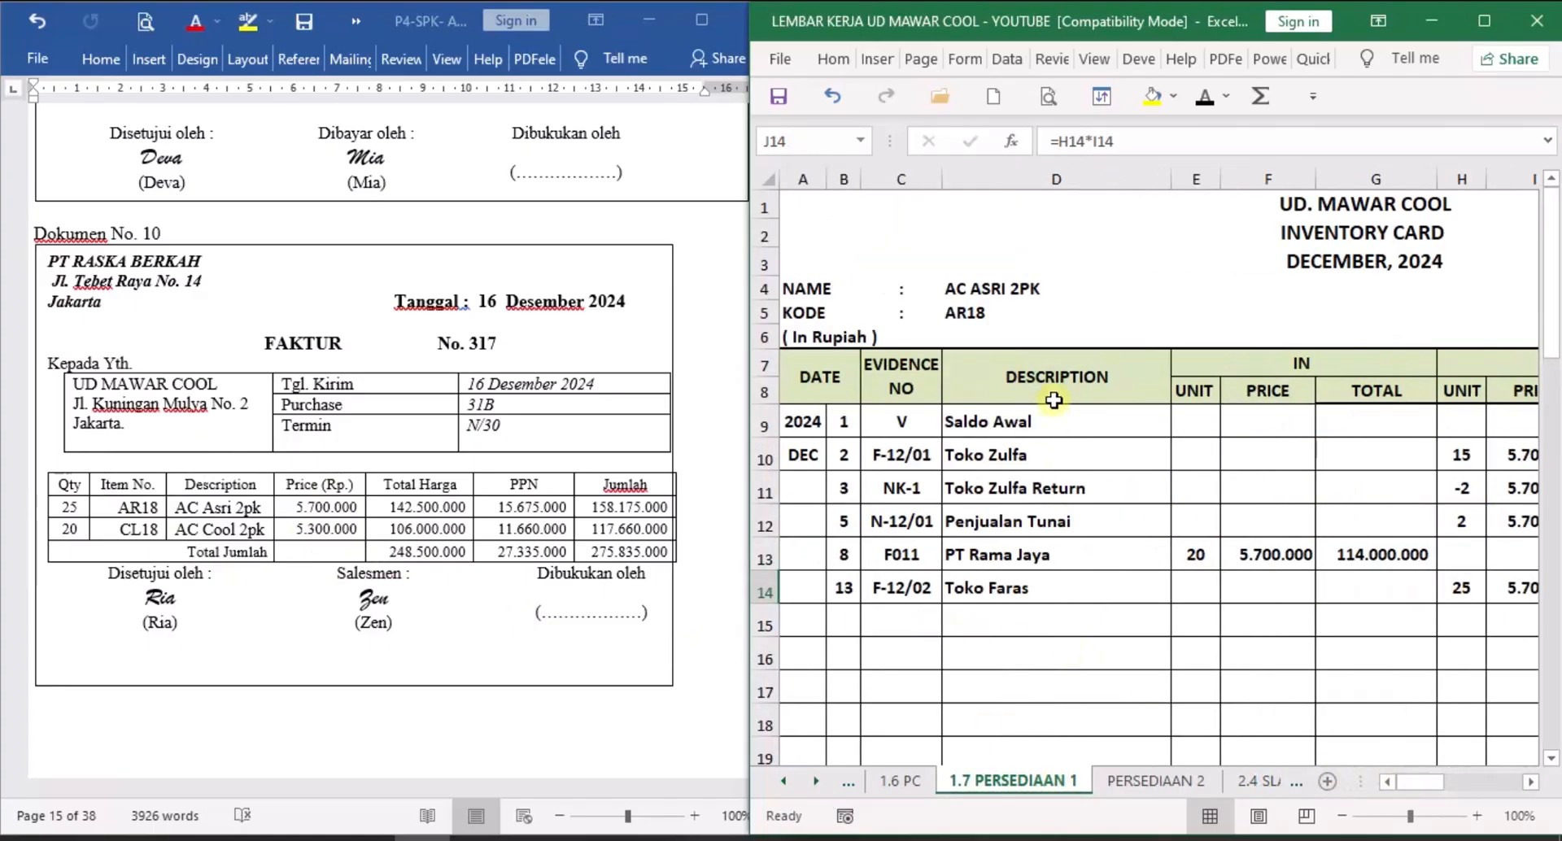
{"action": "left_click", "coordinate": [843, 618]}
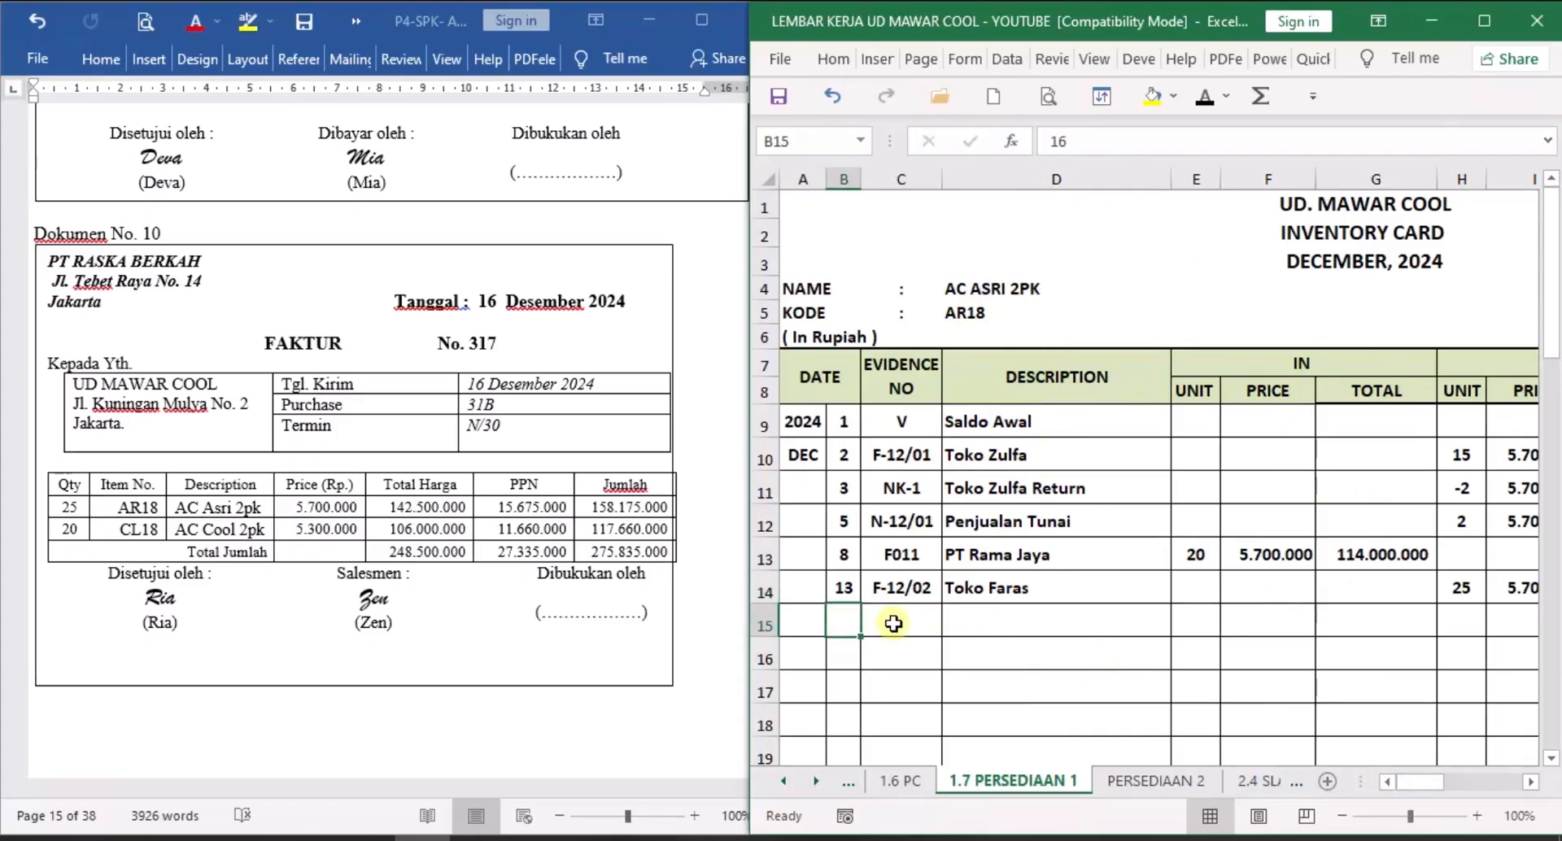
{"action": "left_click", "coordinate": [1205, 96]}
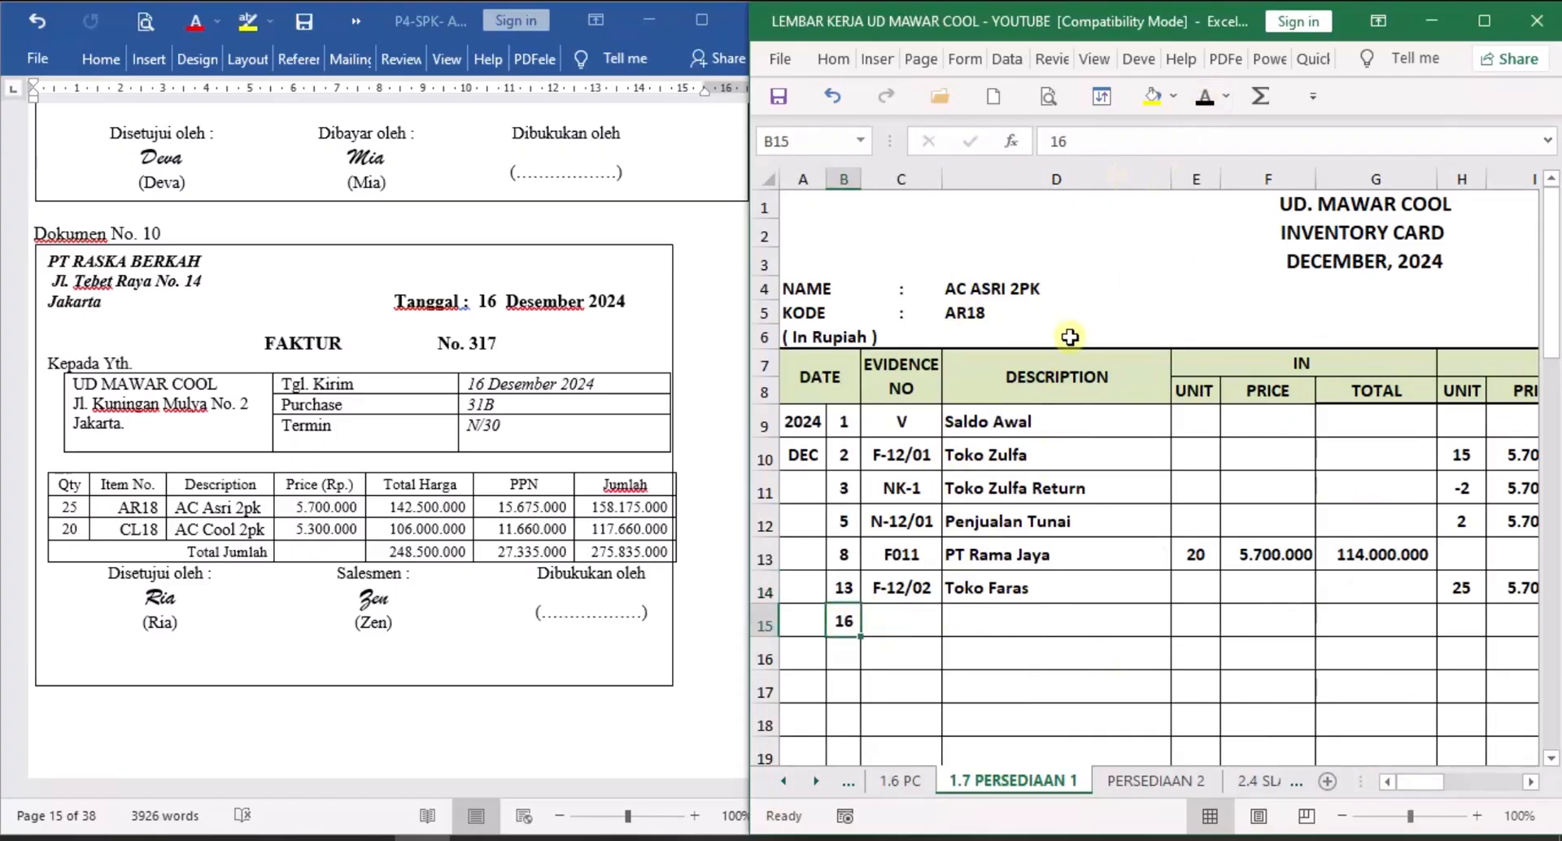
{"action": "left_click", "coordinate": [923, 618]}
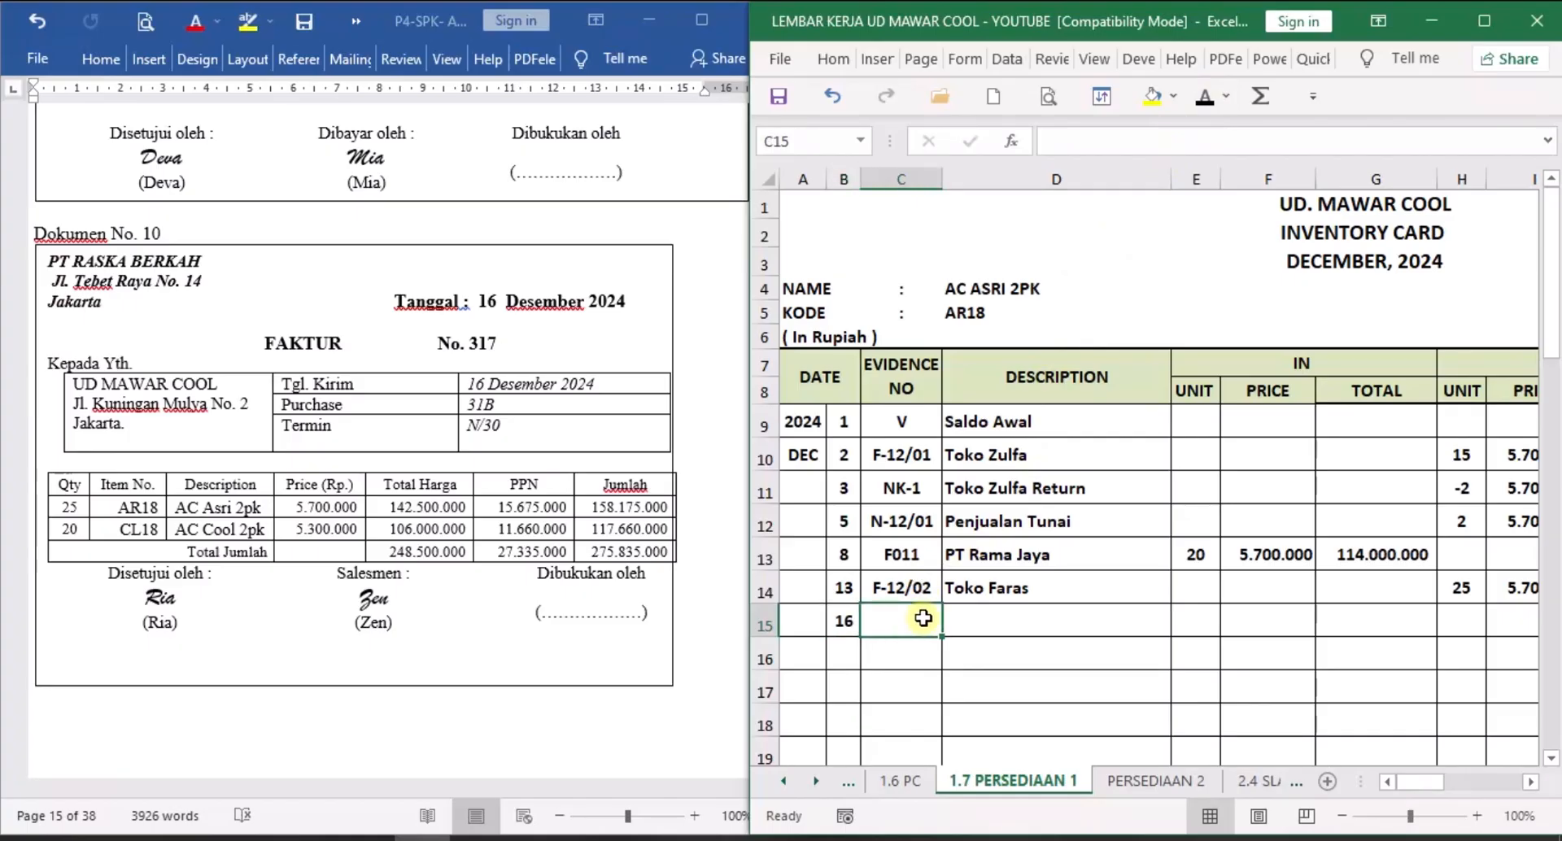
{"action": "type", "text": "317"}
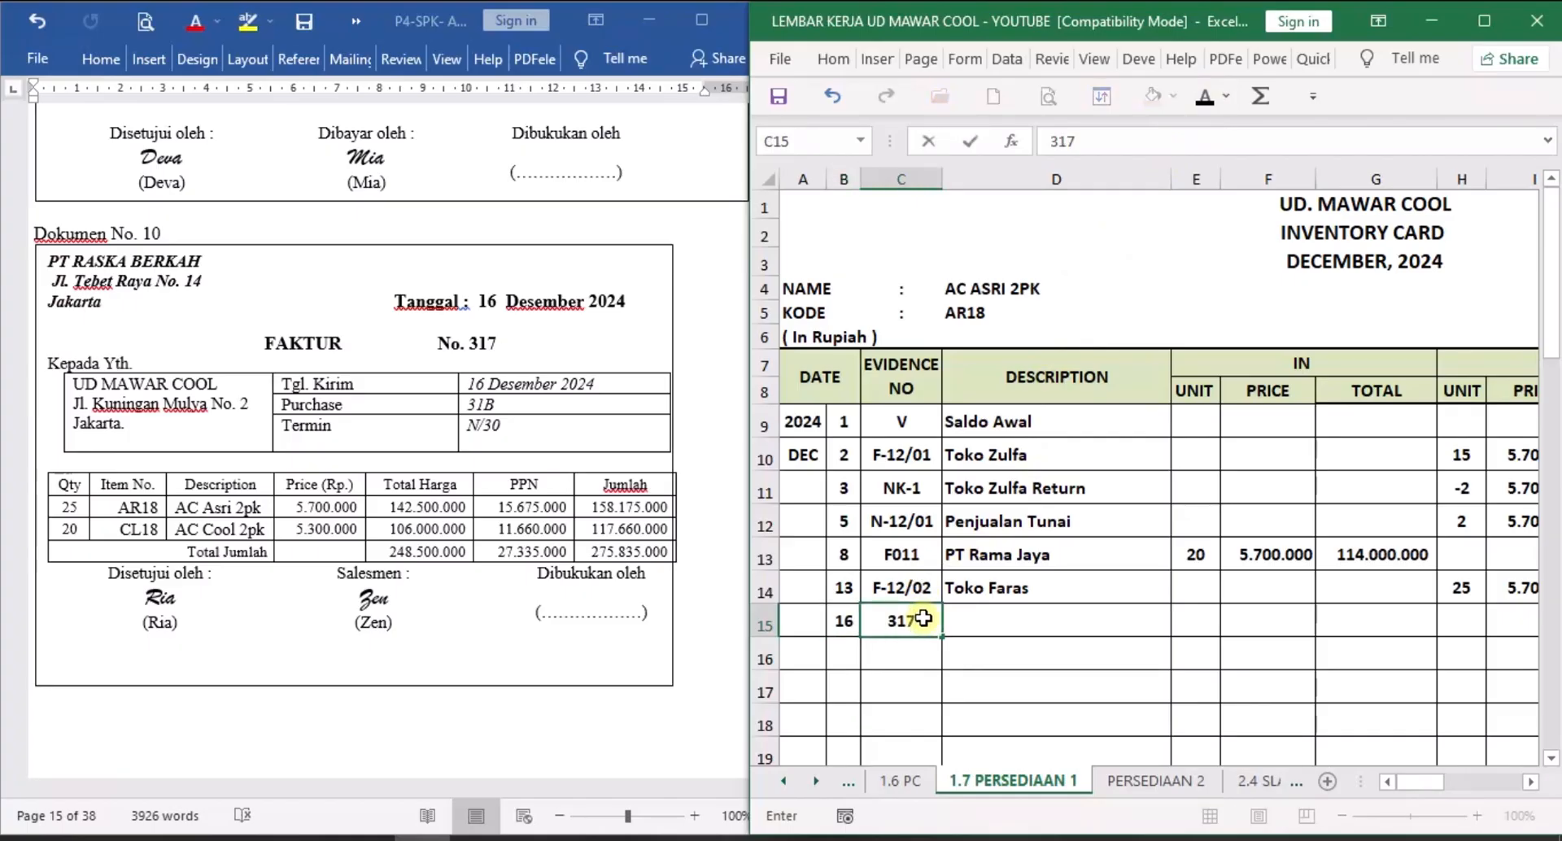
{"action": "left_click", "coordinate": [1029, 622]}
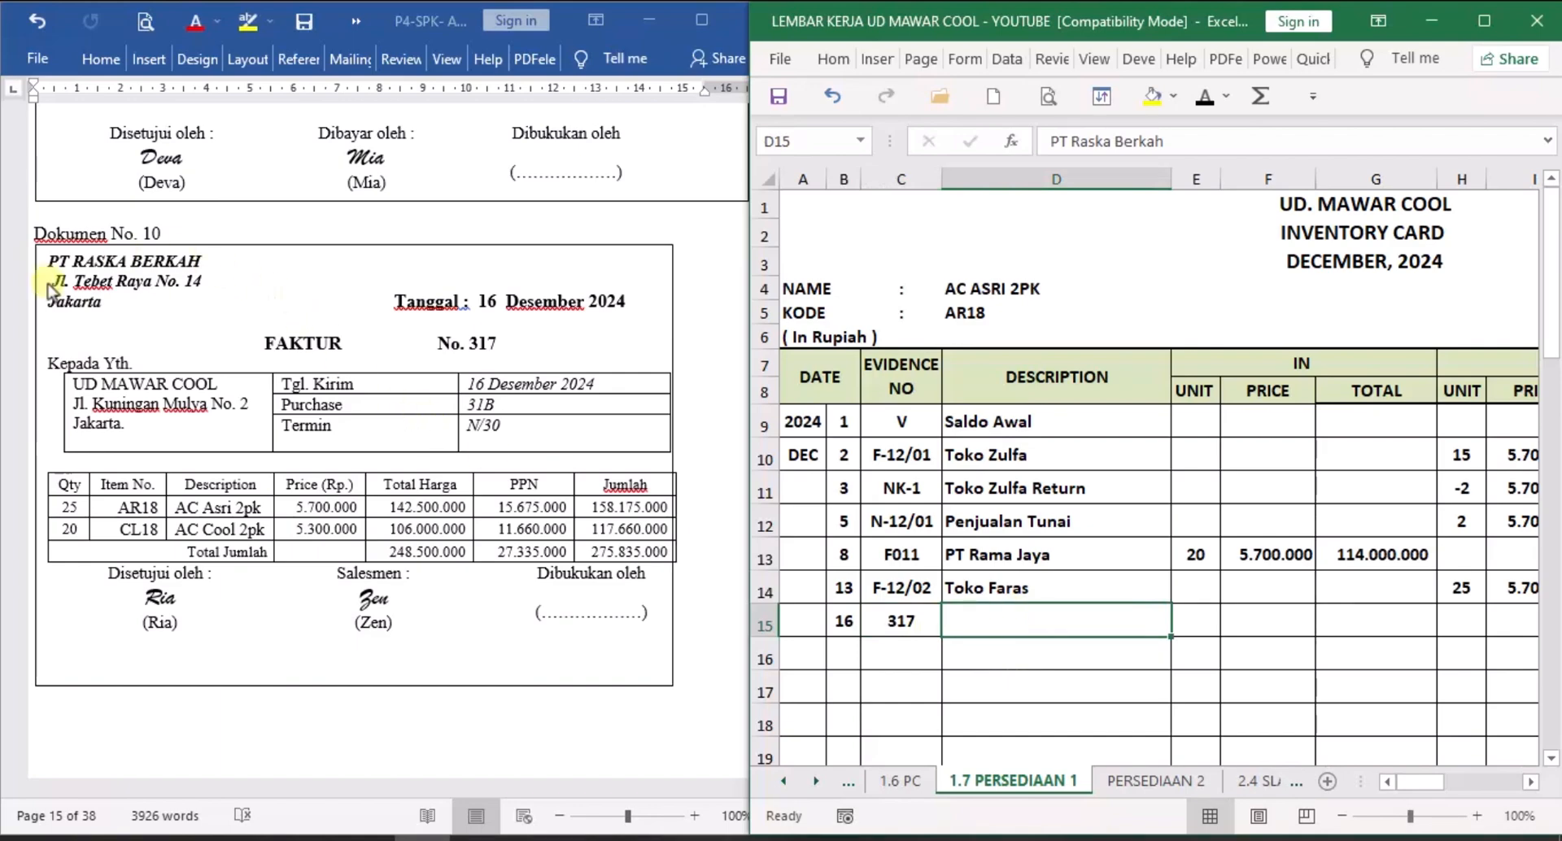
{"action": "left_click", "coordinate": [1206, 96]}
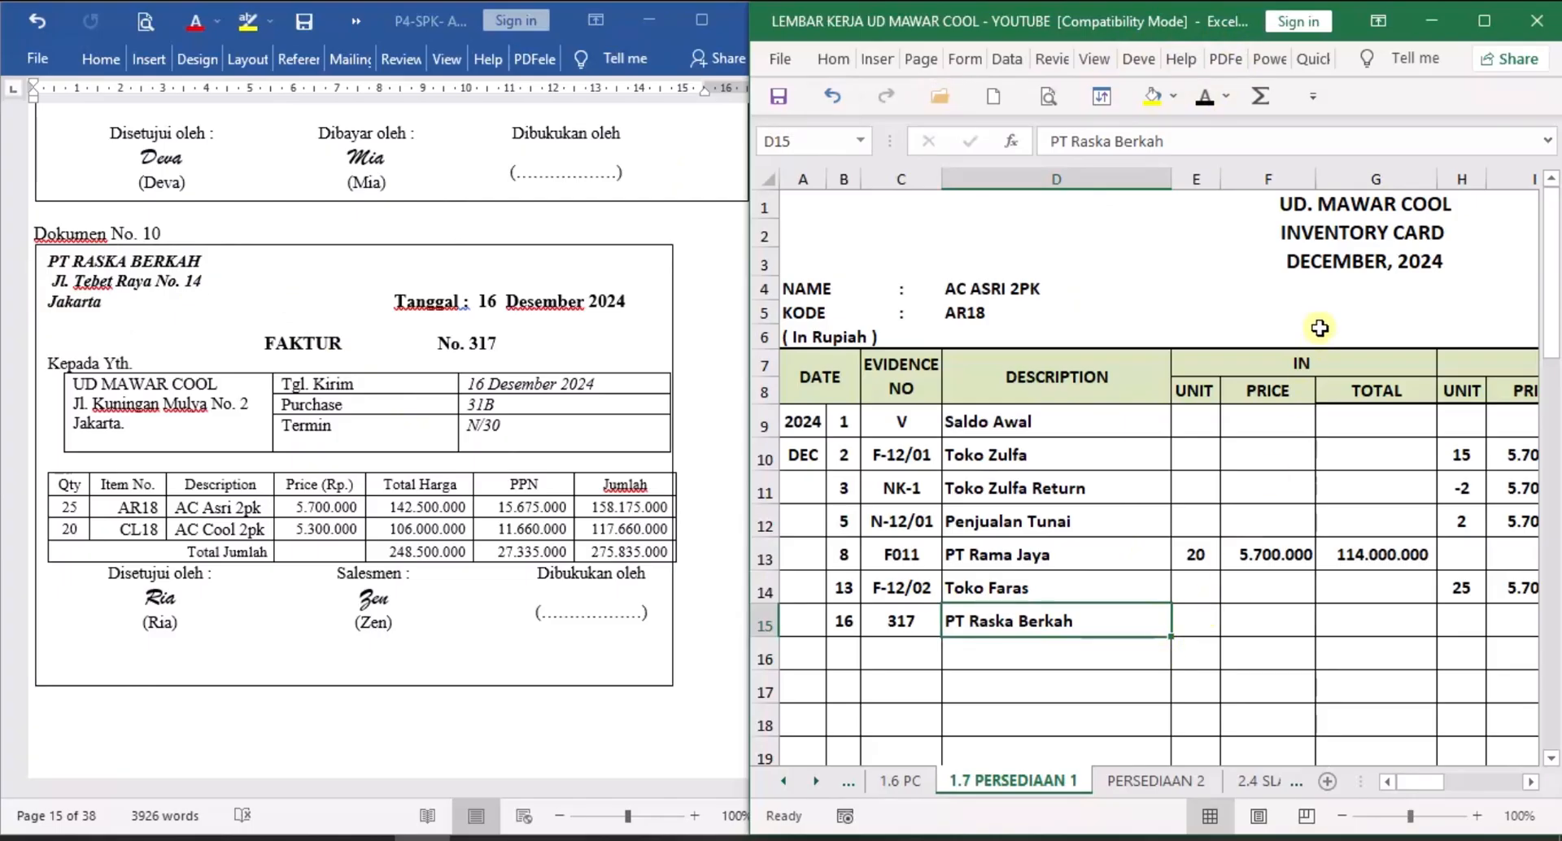
Show the AR18 purchase in row 15's IN columns in black: unit 25, price 5.700.000 and the total formula =E15*F15.
{"action": "left_click", "coordinate": [1201, 616]}
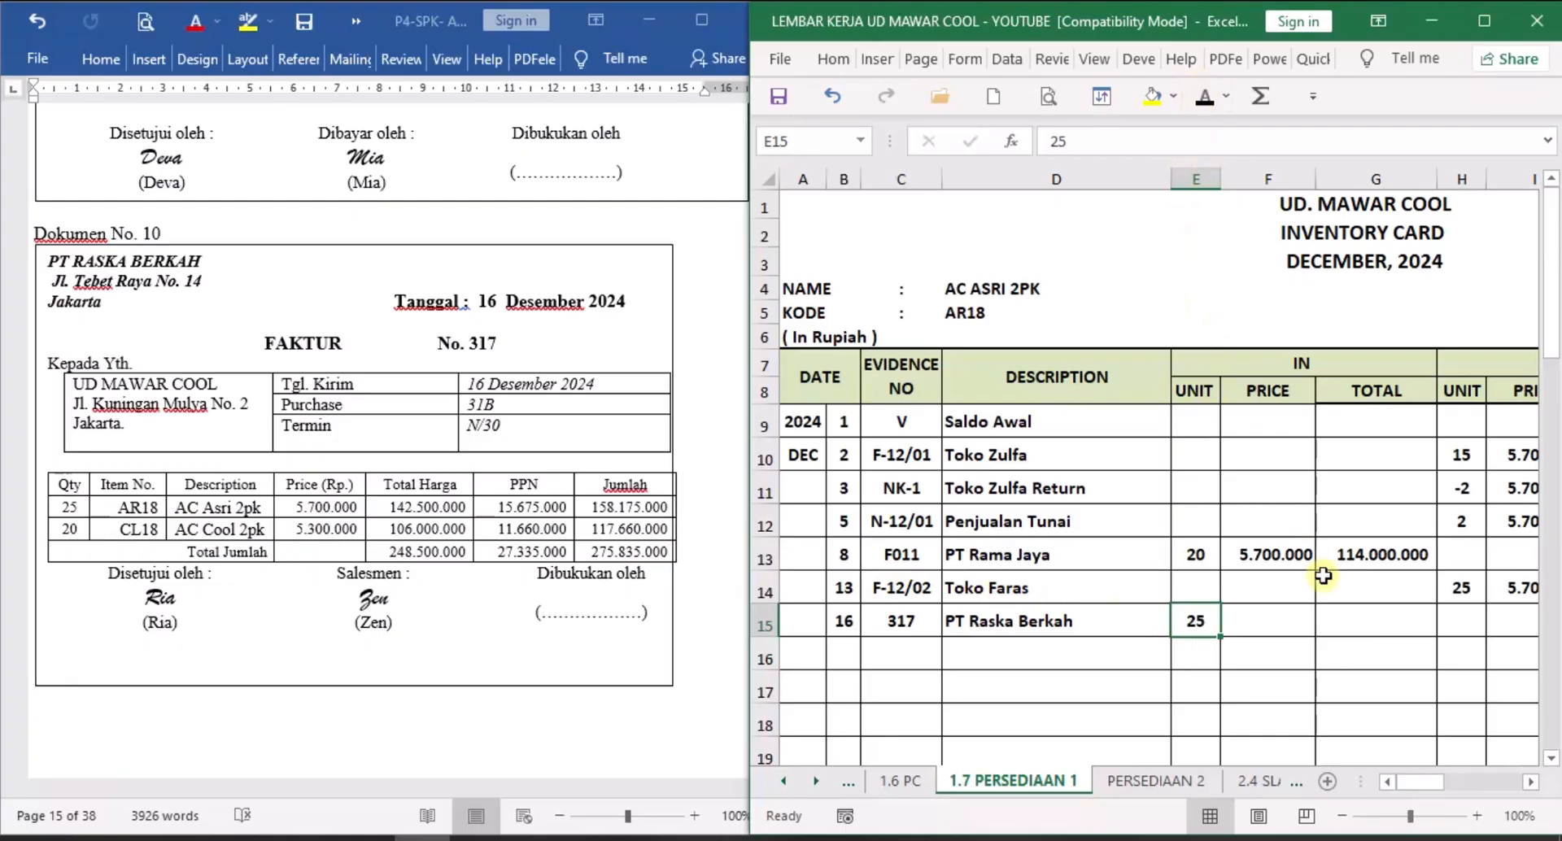
{"action": "left_click", "coordinate": [1285, 618]}
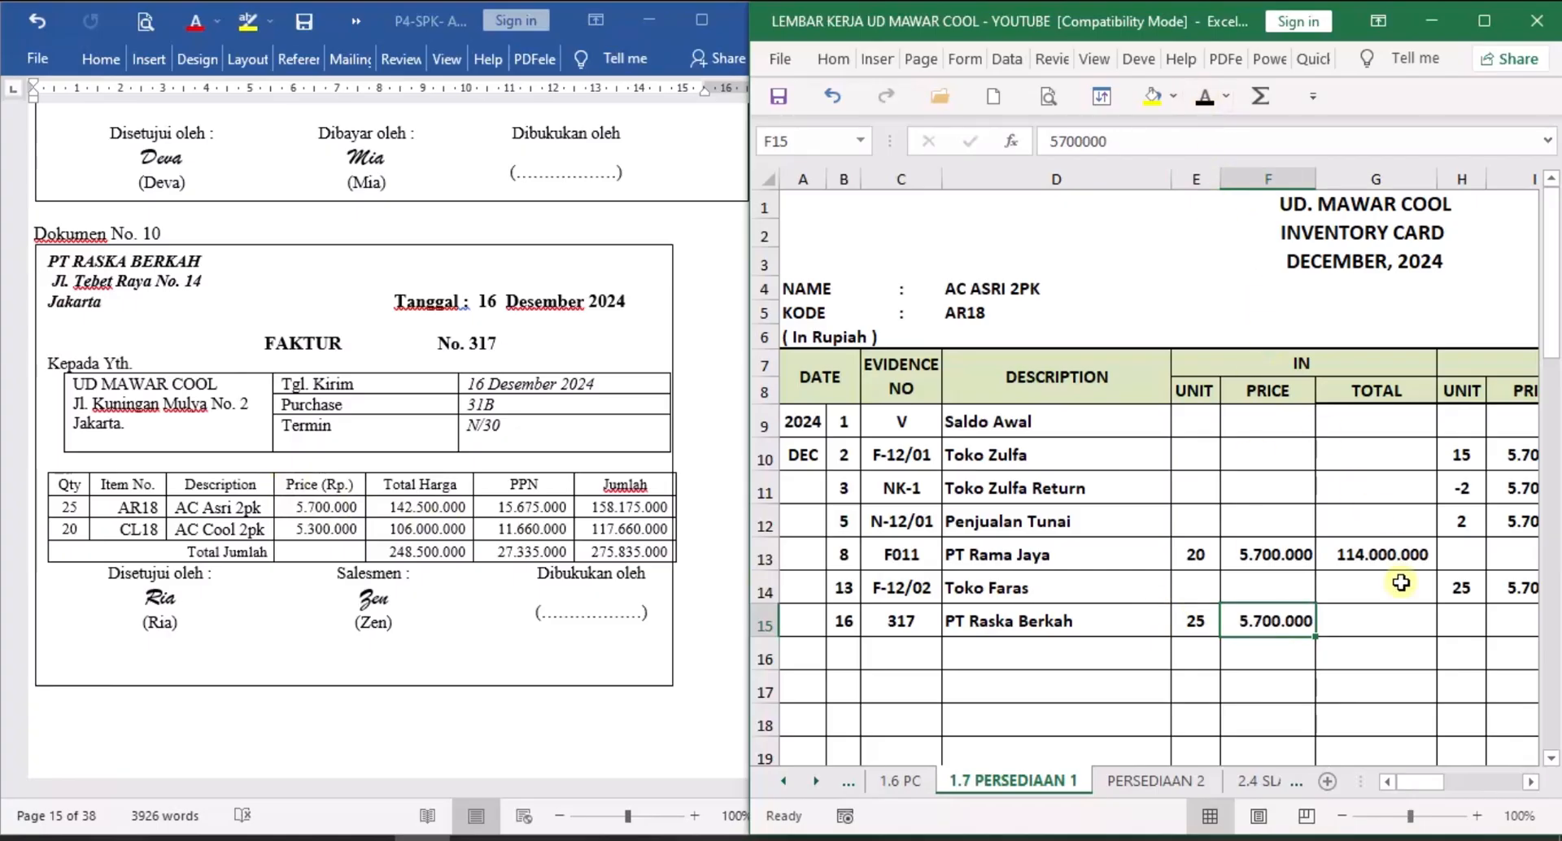
{"action": "left_click", "coordinate": [1396, 608]}
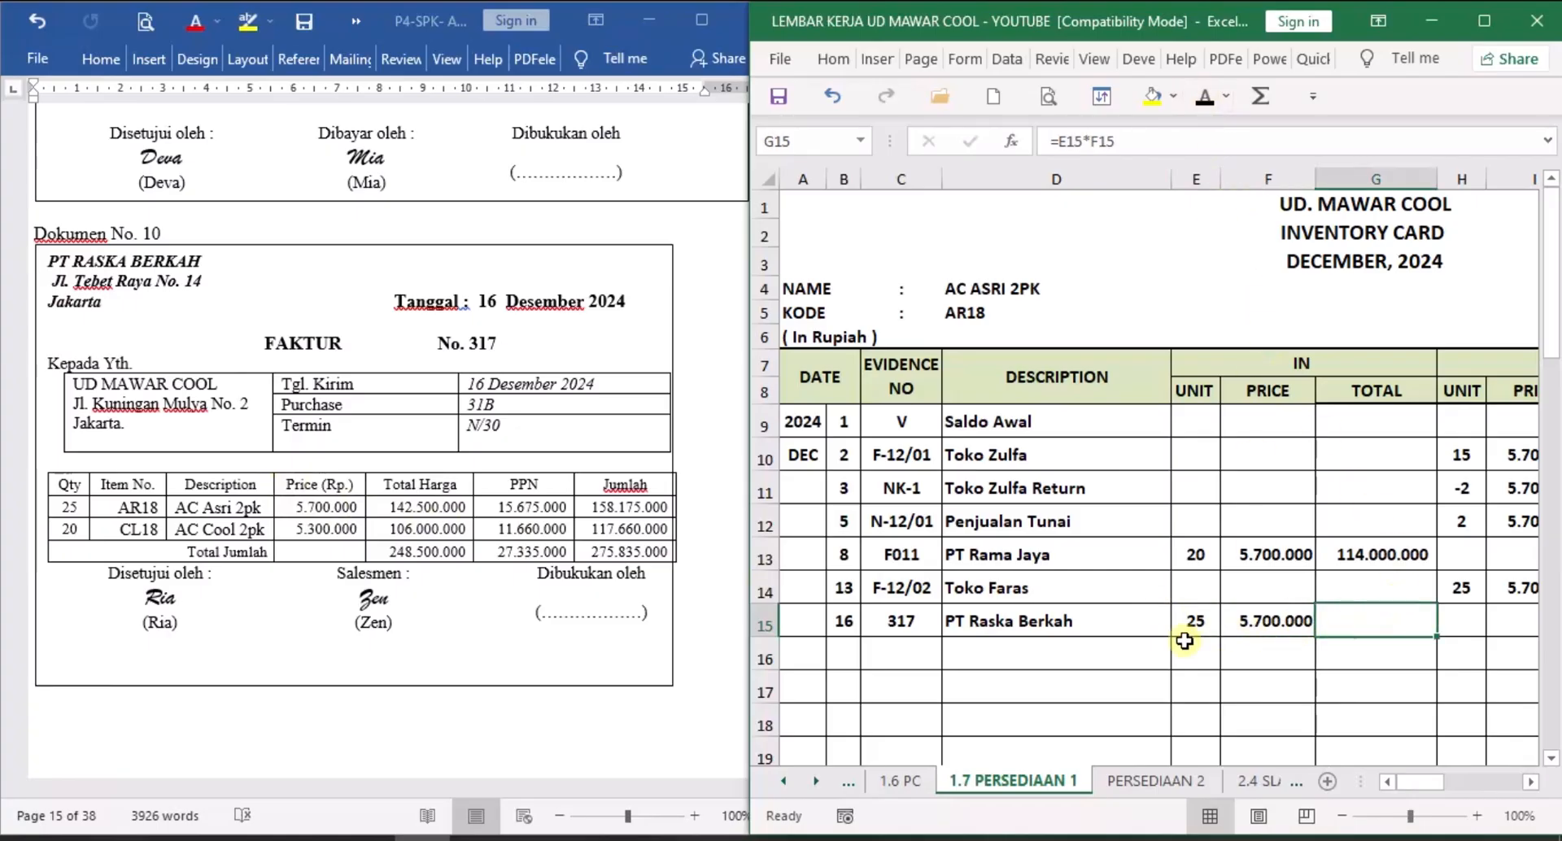
{"action": "left_click", "coordinate": [1205, 96]}
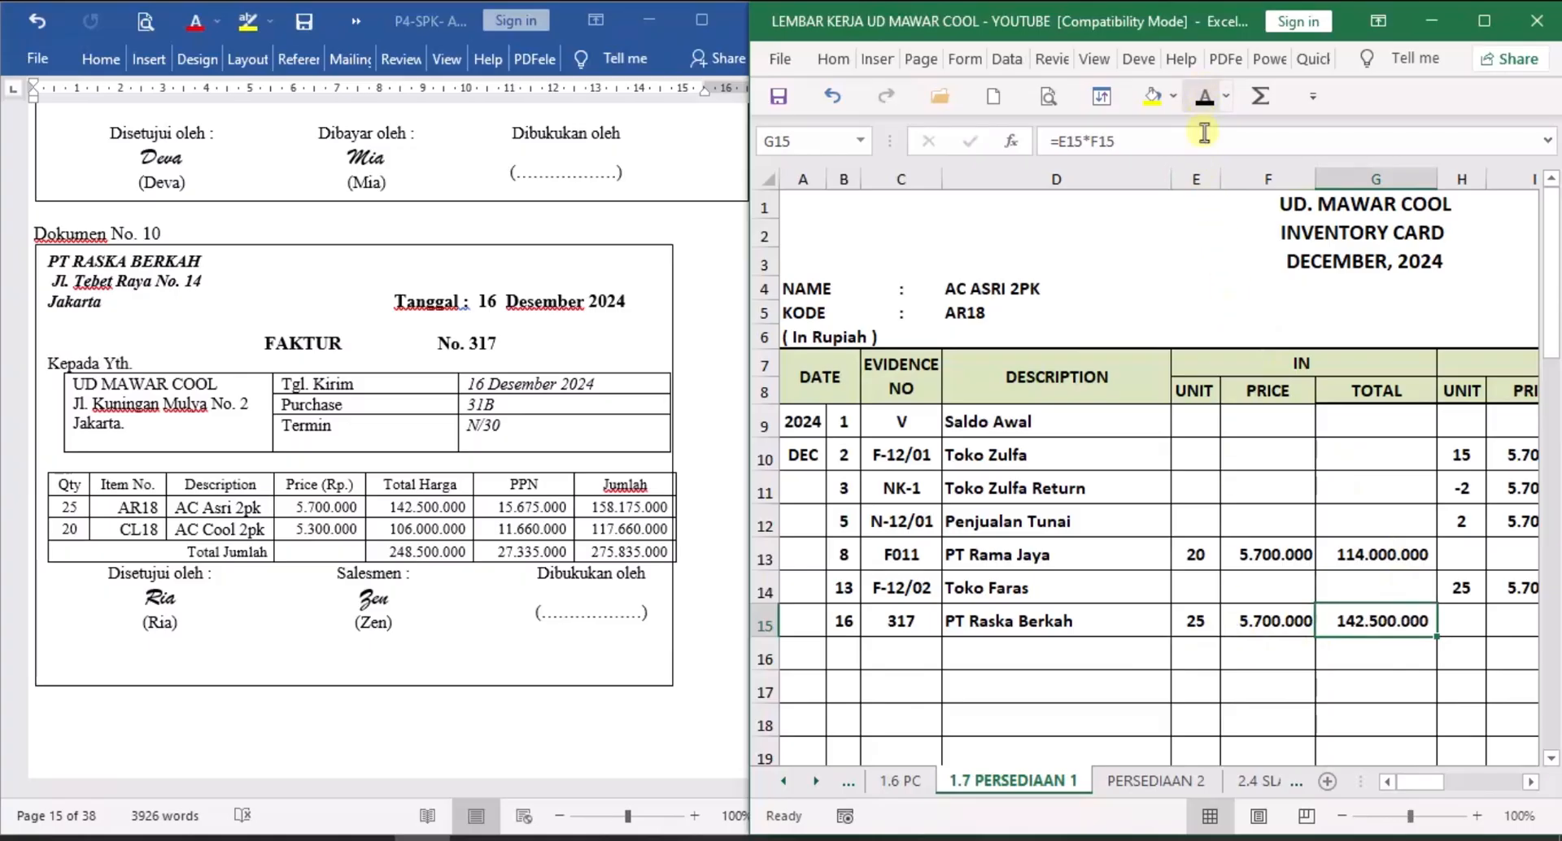
{"action": "left_click", "coordinate": [1531, 782]}
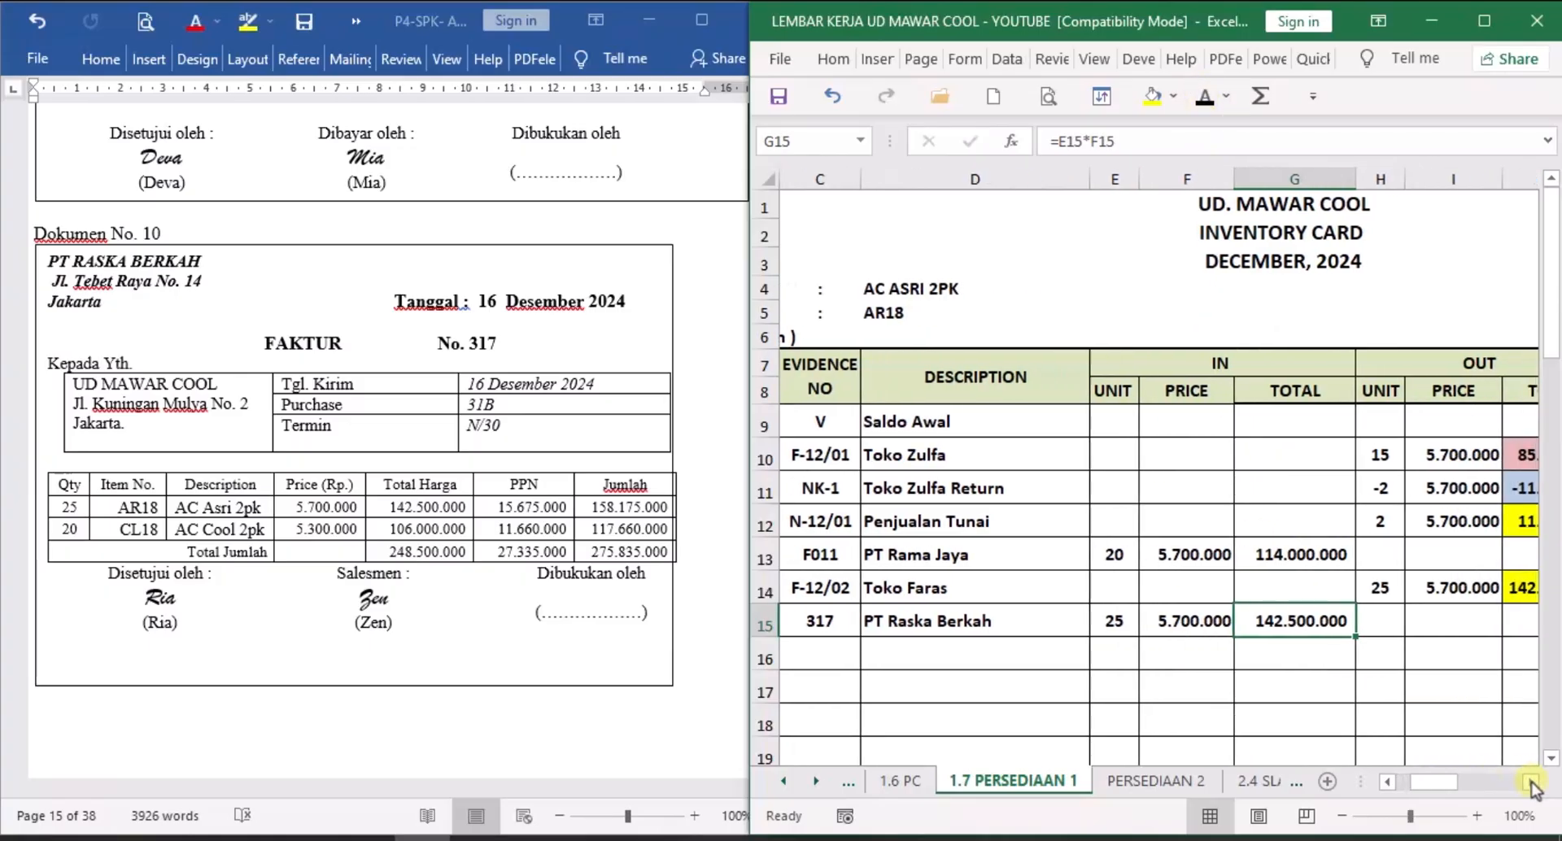
Show row 15's BALANCE formulas on the AR18 card in black: unit =K14+E15-H15, price =M15/K15 and total =M14+G15-J15.
{"action": "left_click", "coordinate": [1531, 782]}
{"action": "left_click", "coordinate": [1319, 620]}
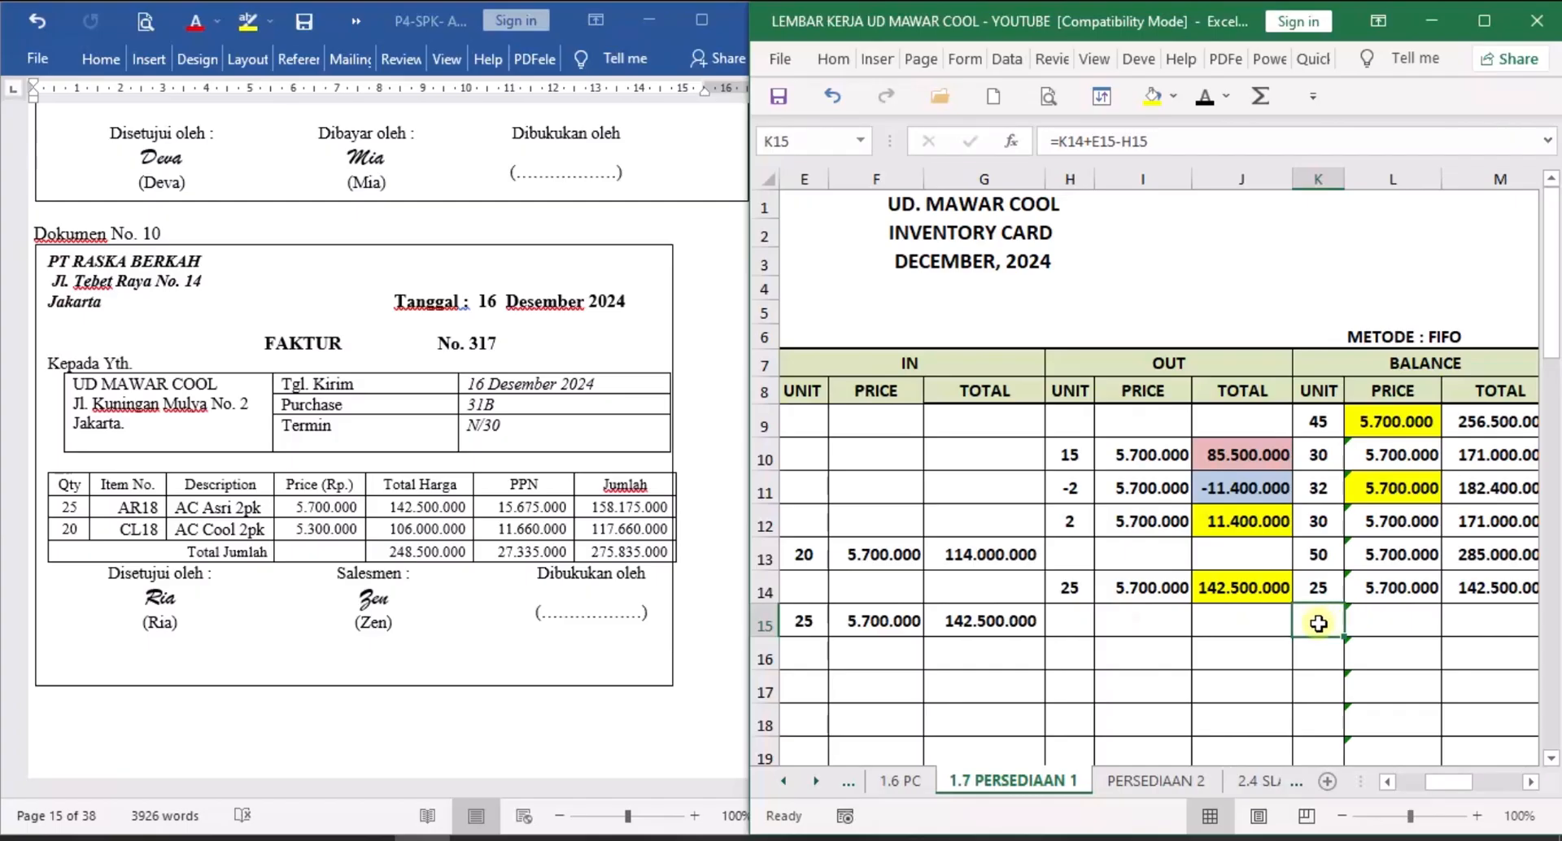
{"action": "left_click", "coordinate": [1404, 624]}
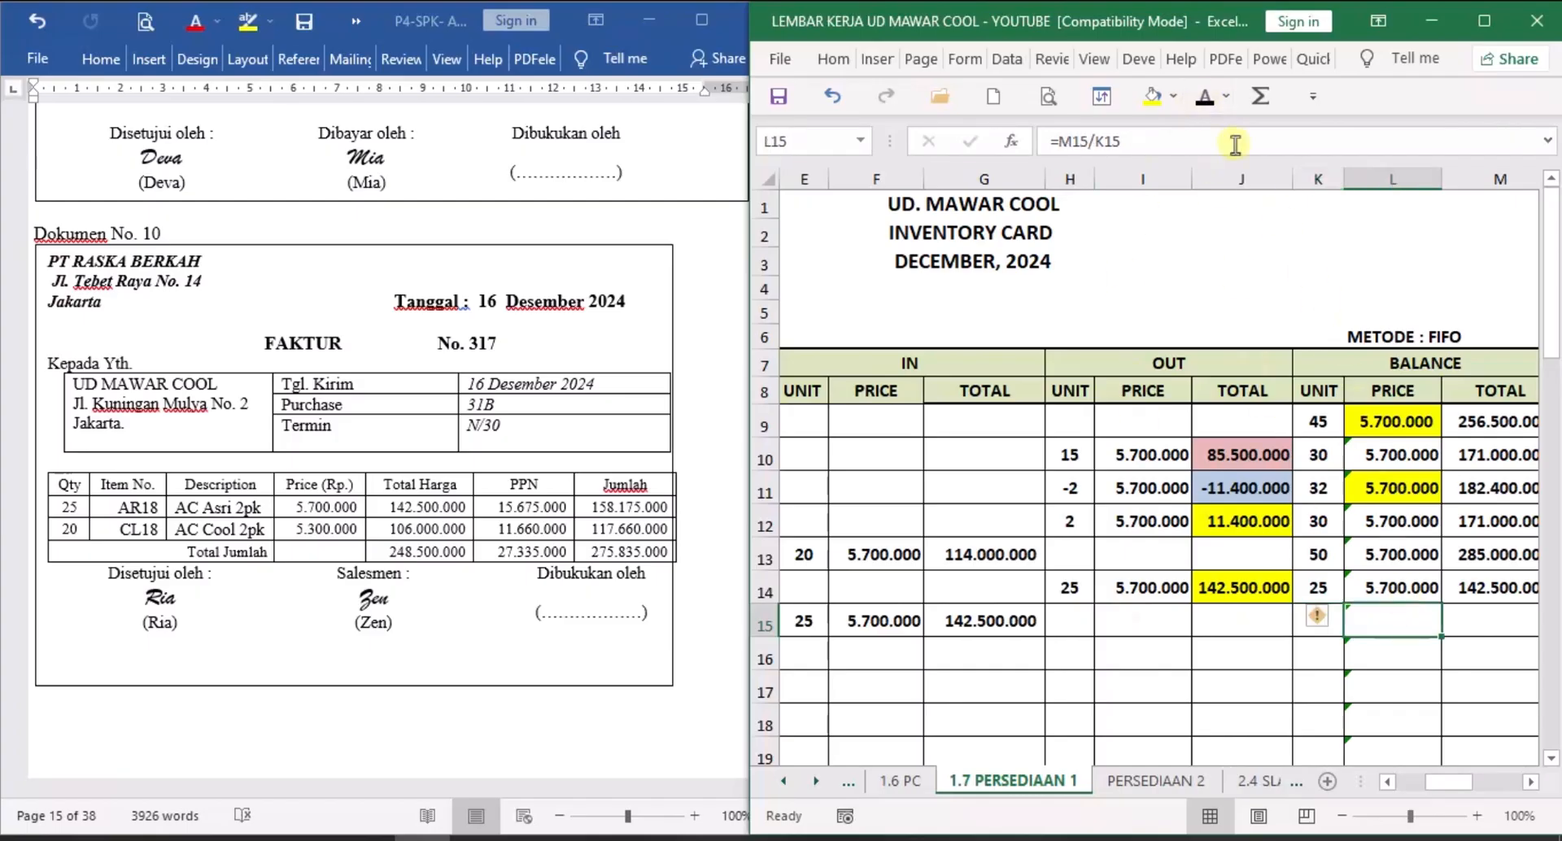
{"action": "key", "text": "Right"}
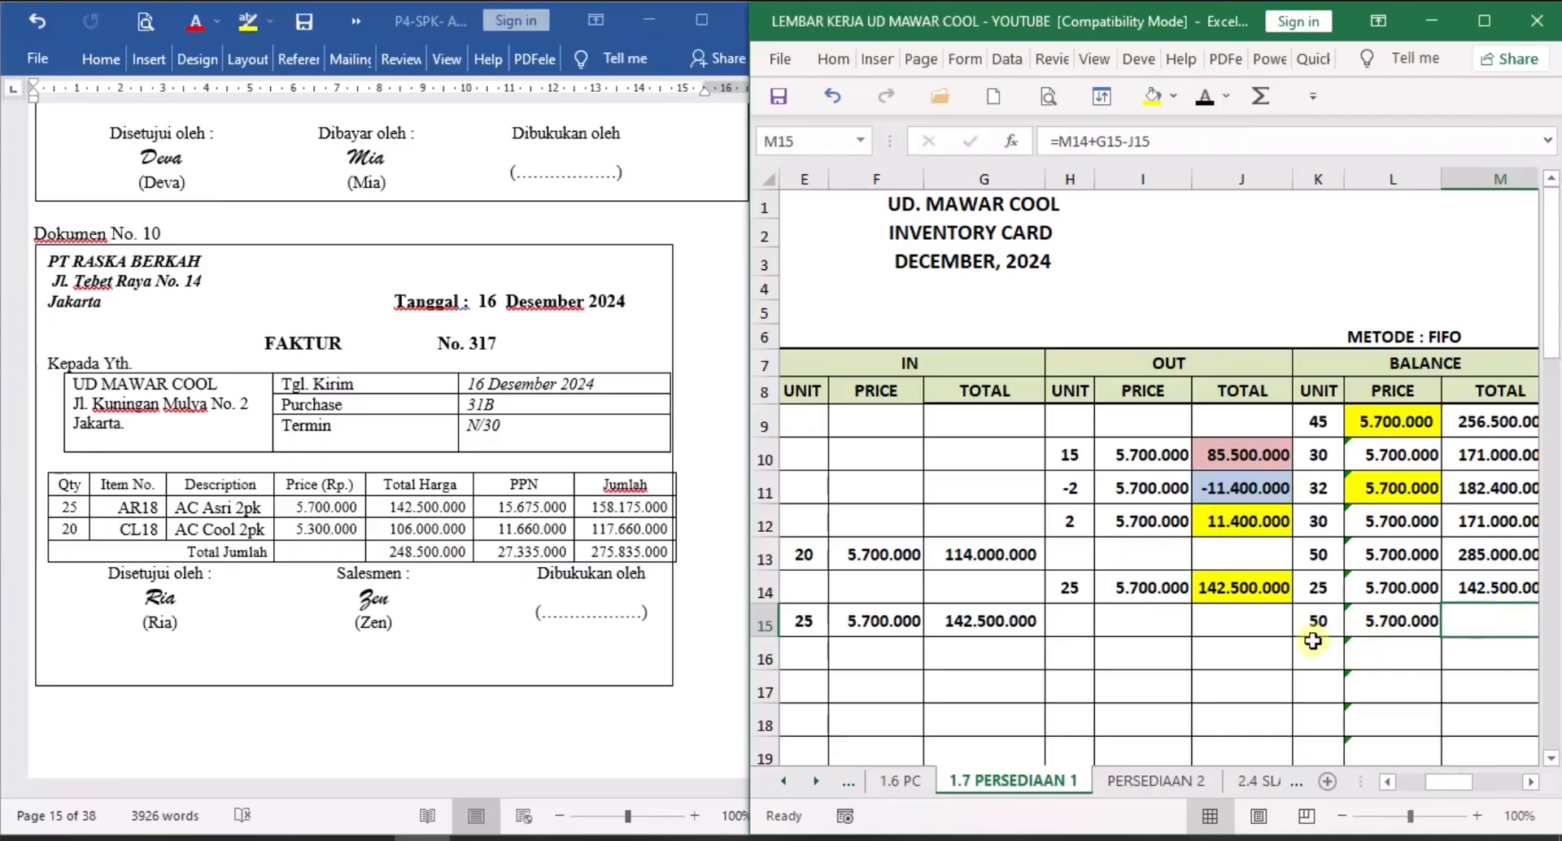
{"action": "left_click", "coordinate": [1530, 782]}
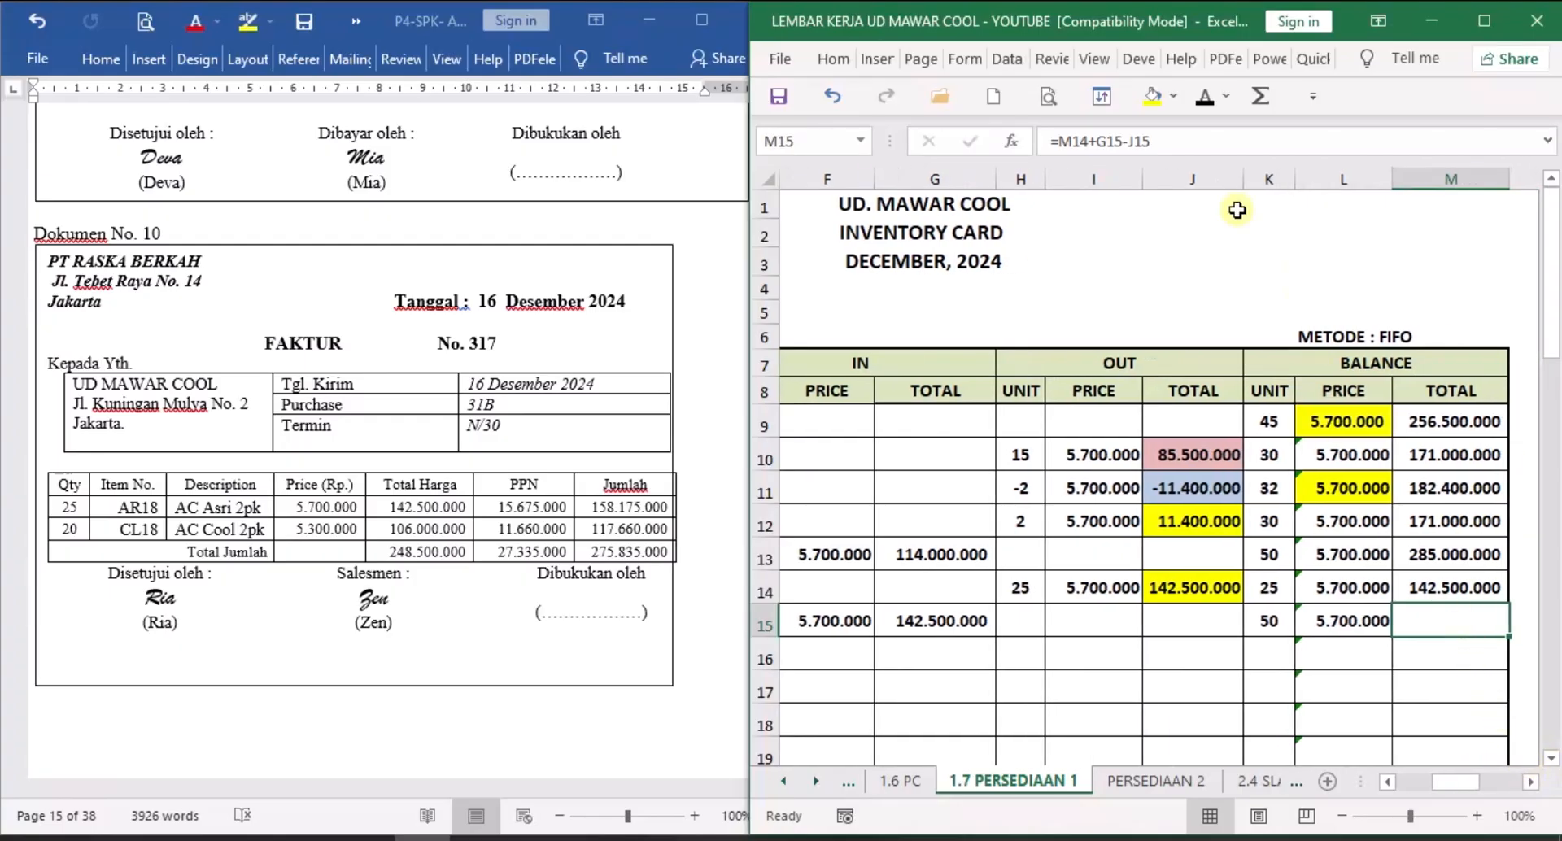
{"action": "left_click", "coordinate": [1206, 97]}
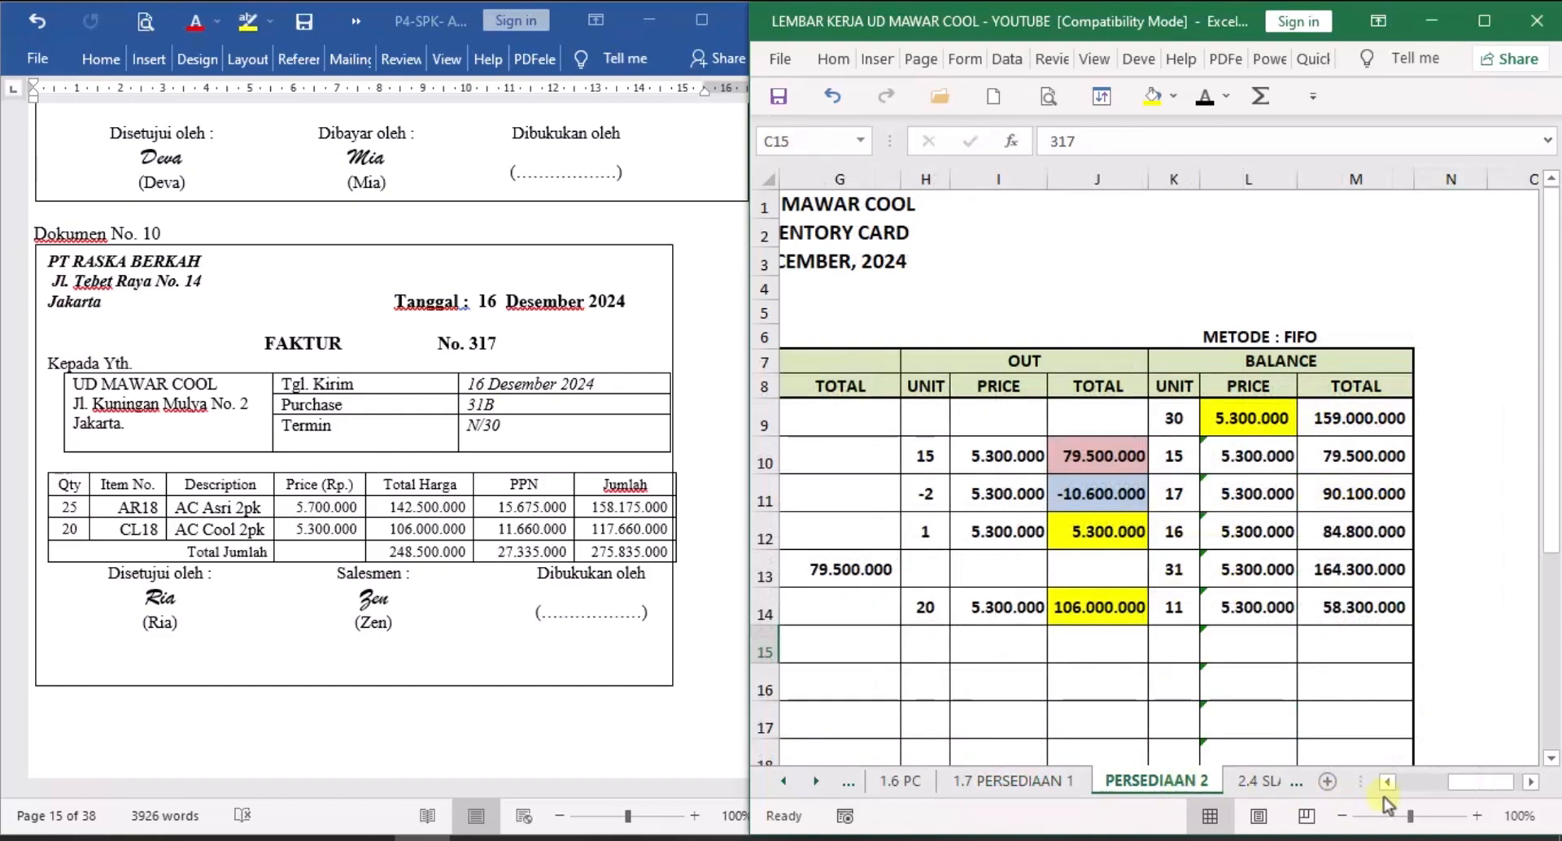
In row 15 of the PERSEDIAAN 2 card, show day 16, evidence number 317 and PT Raska Berkah with black font.
{"action": "left_click_drag", "start_coordinate": [1471, 784], "coordinate": [1336, 784]}
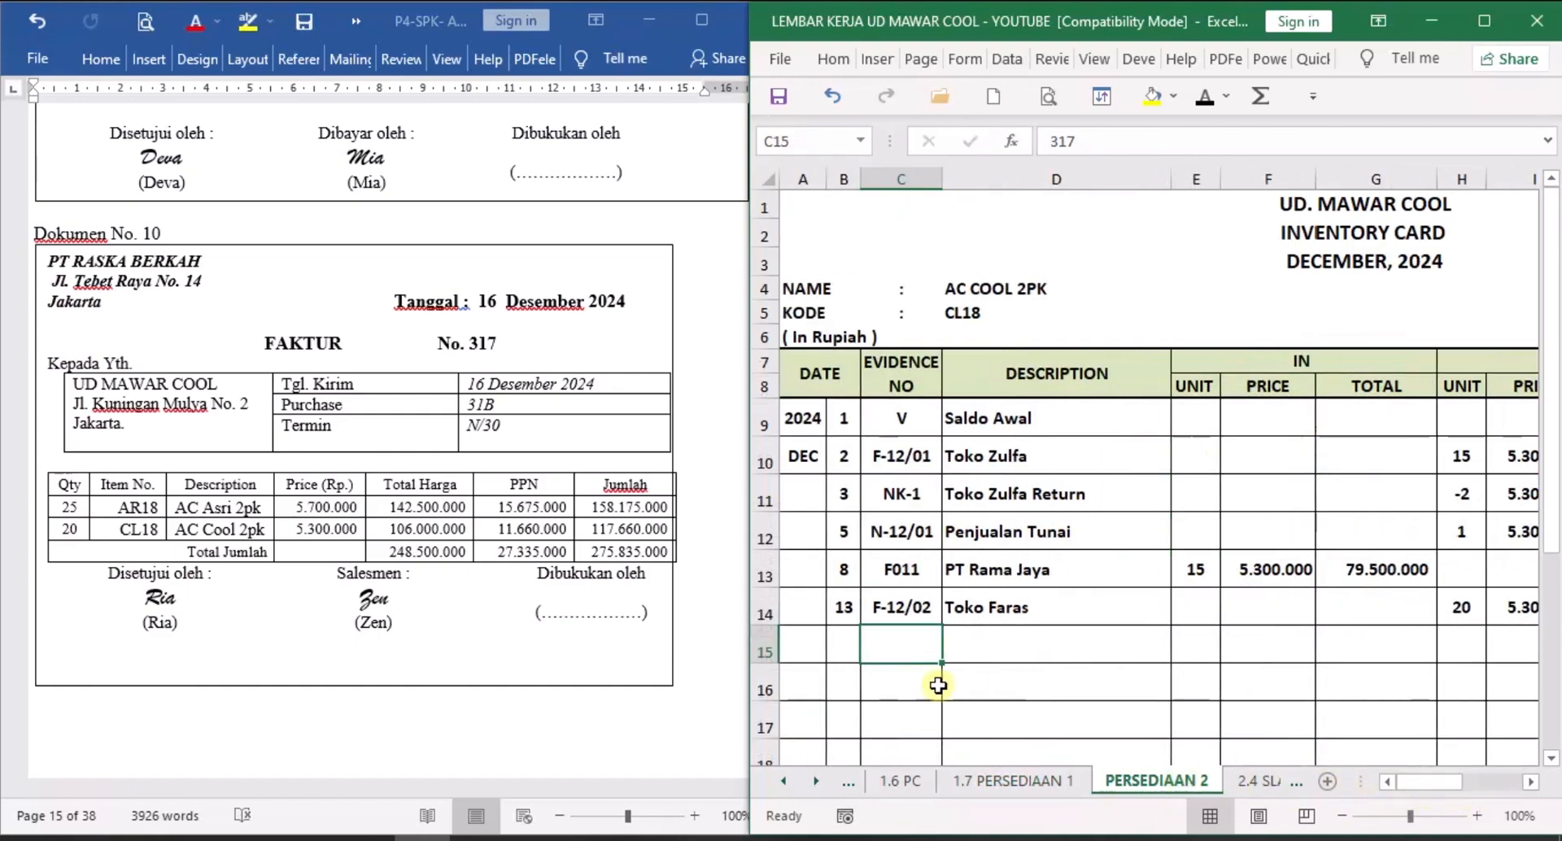
{"action": "left_click", "coordinate": [843, 642]}
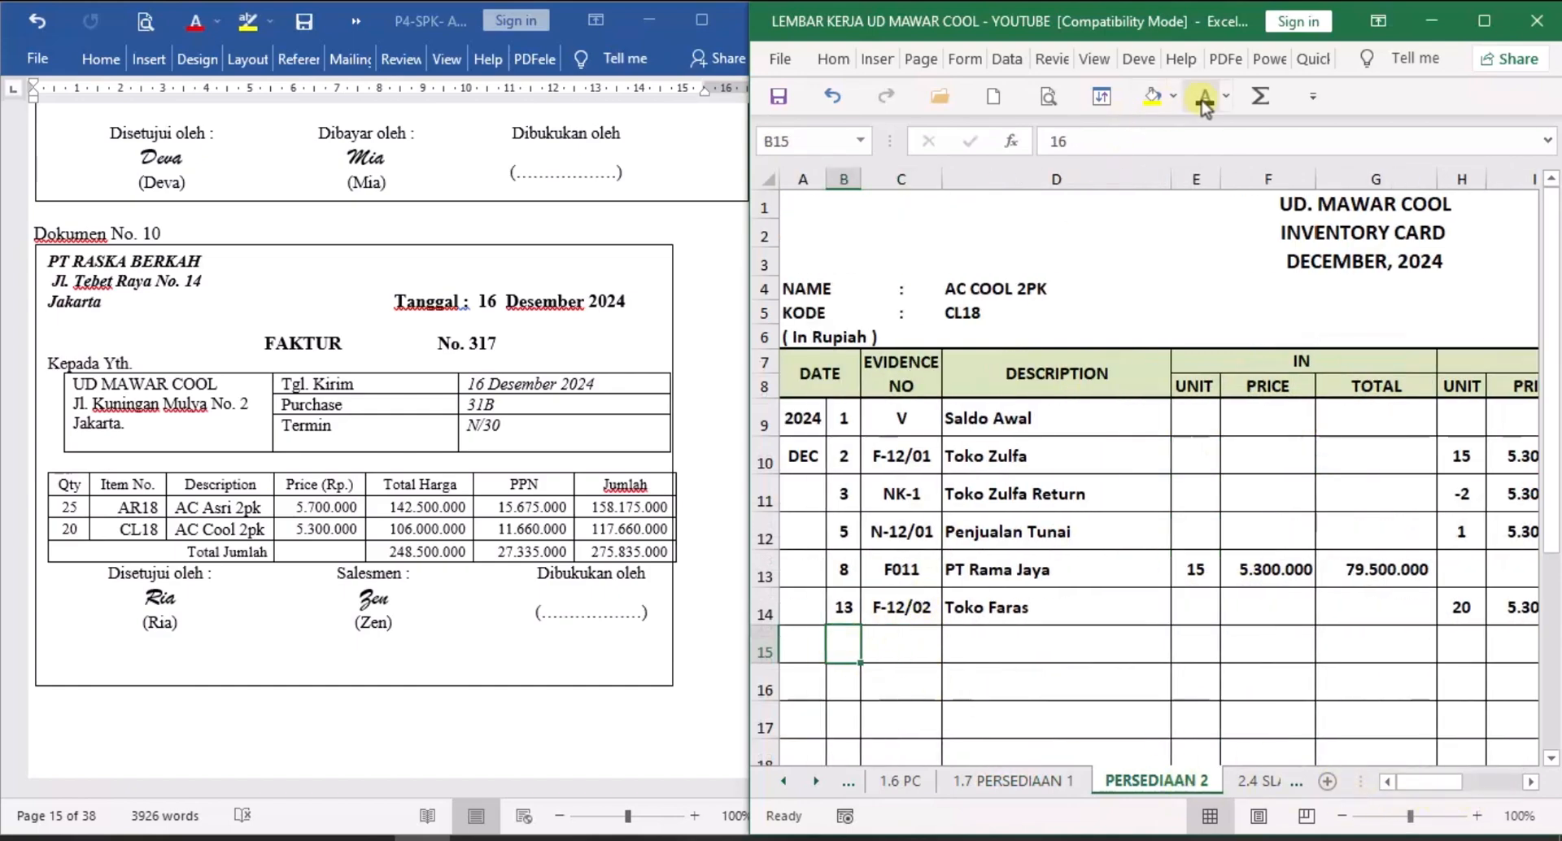
{"action": "left_click", "coordinate": [909, 643]}
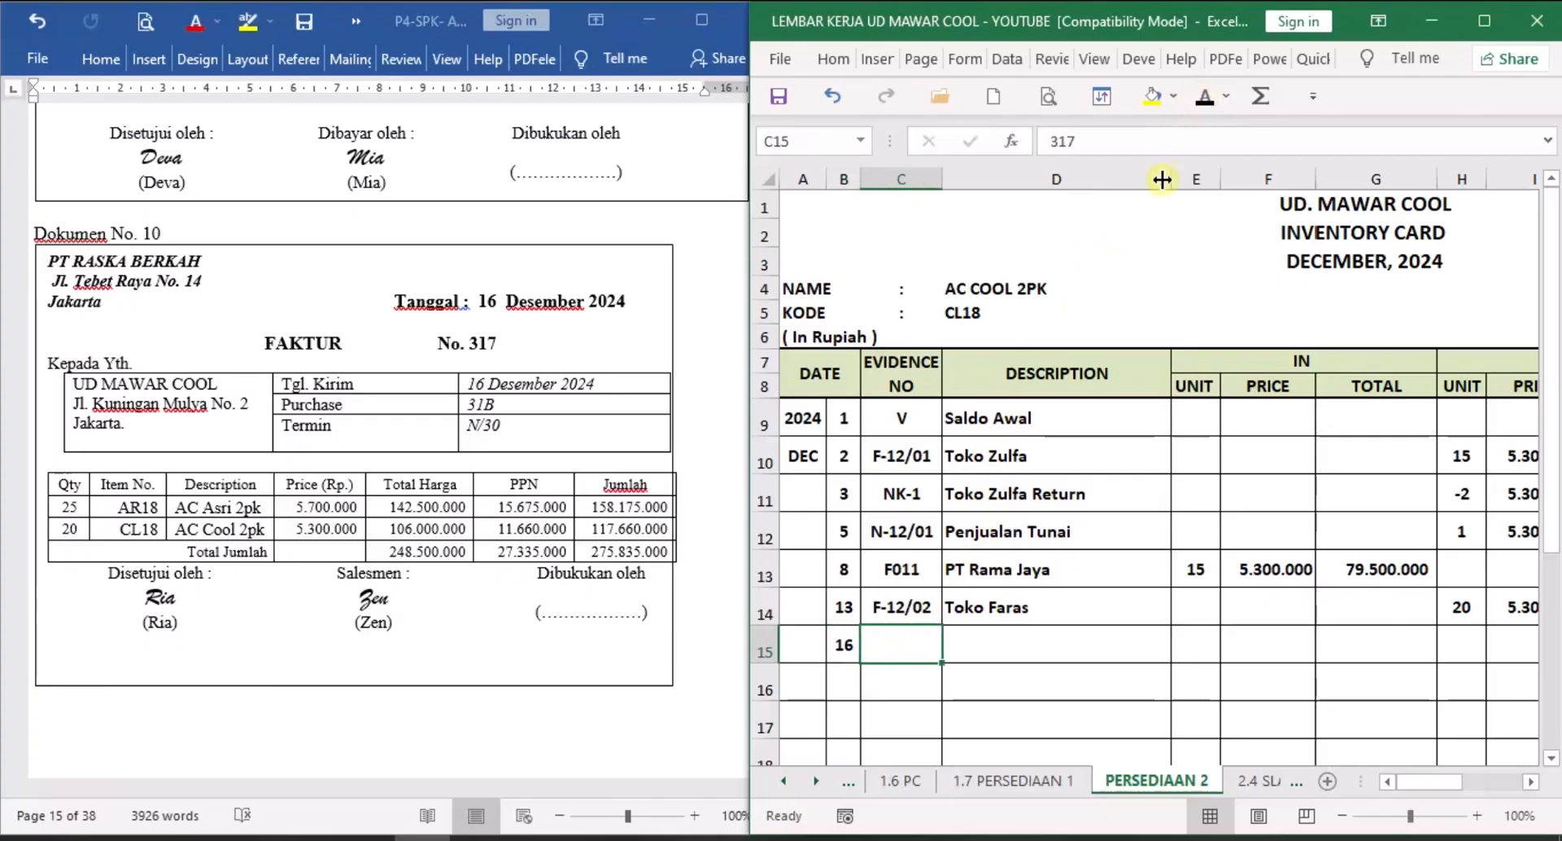
{"action": "left_click", "coordinate": [994, 643]}
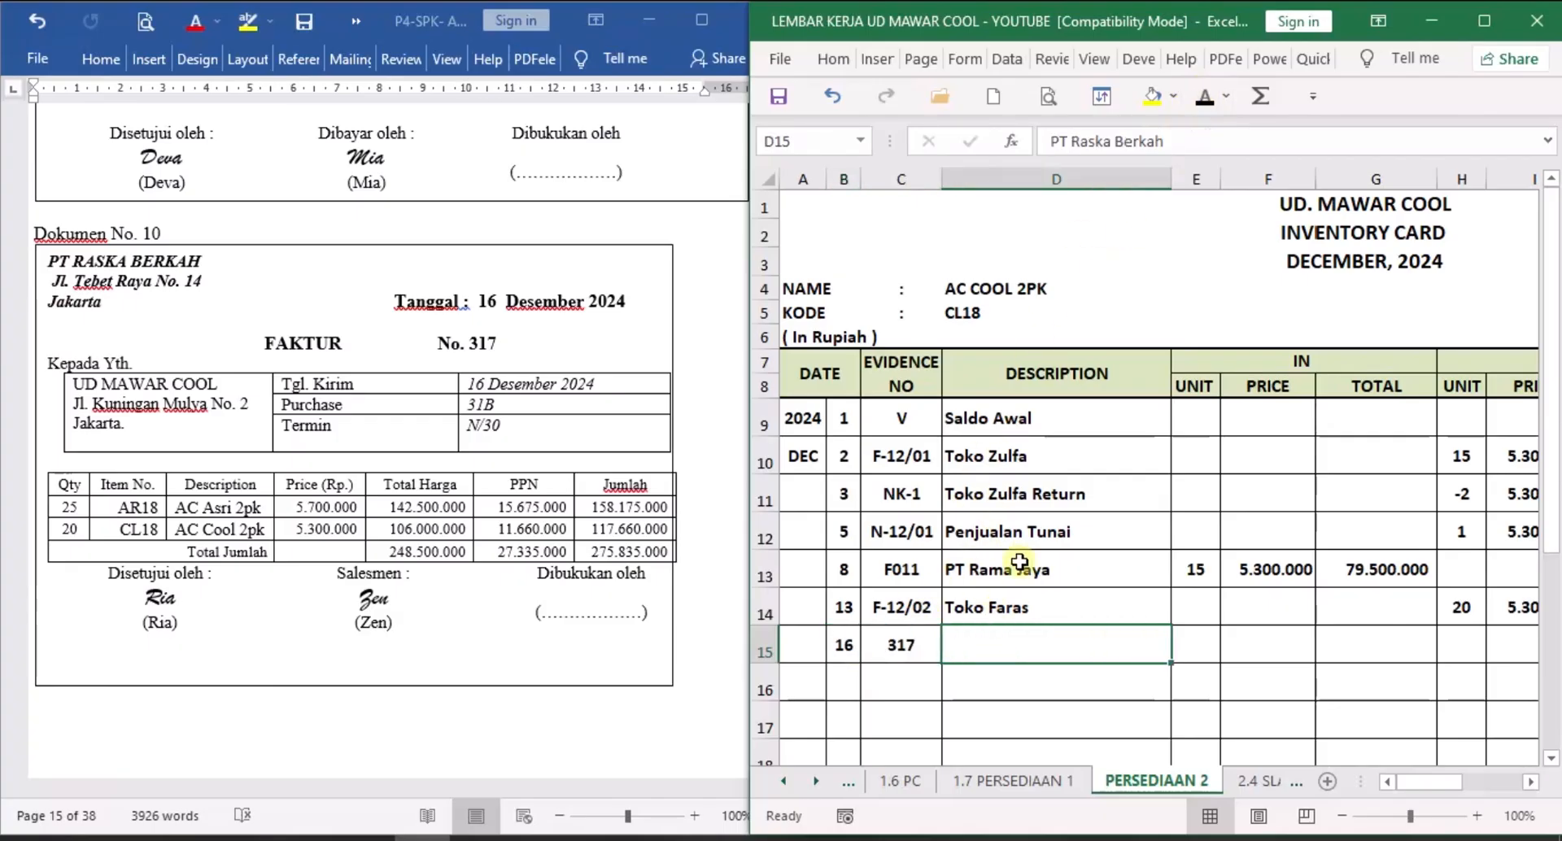
{"action": "left_click", "coordinate": [1206, 98]}
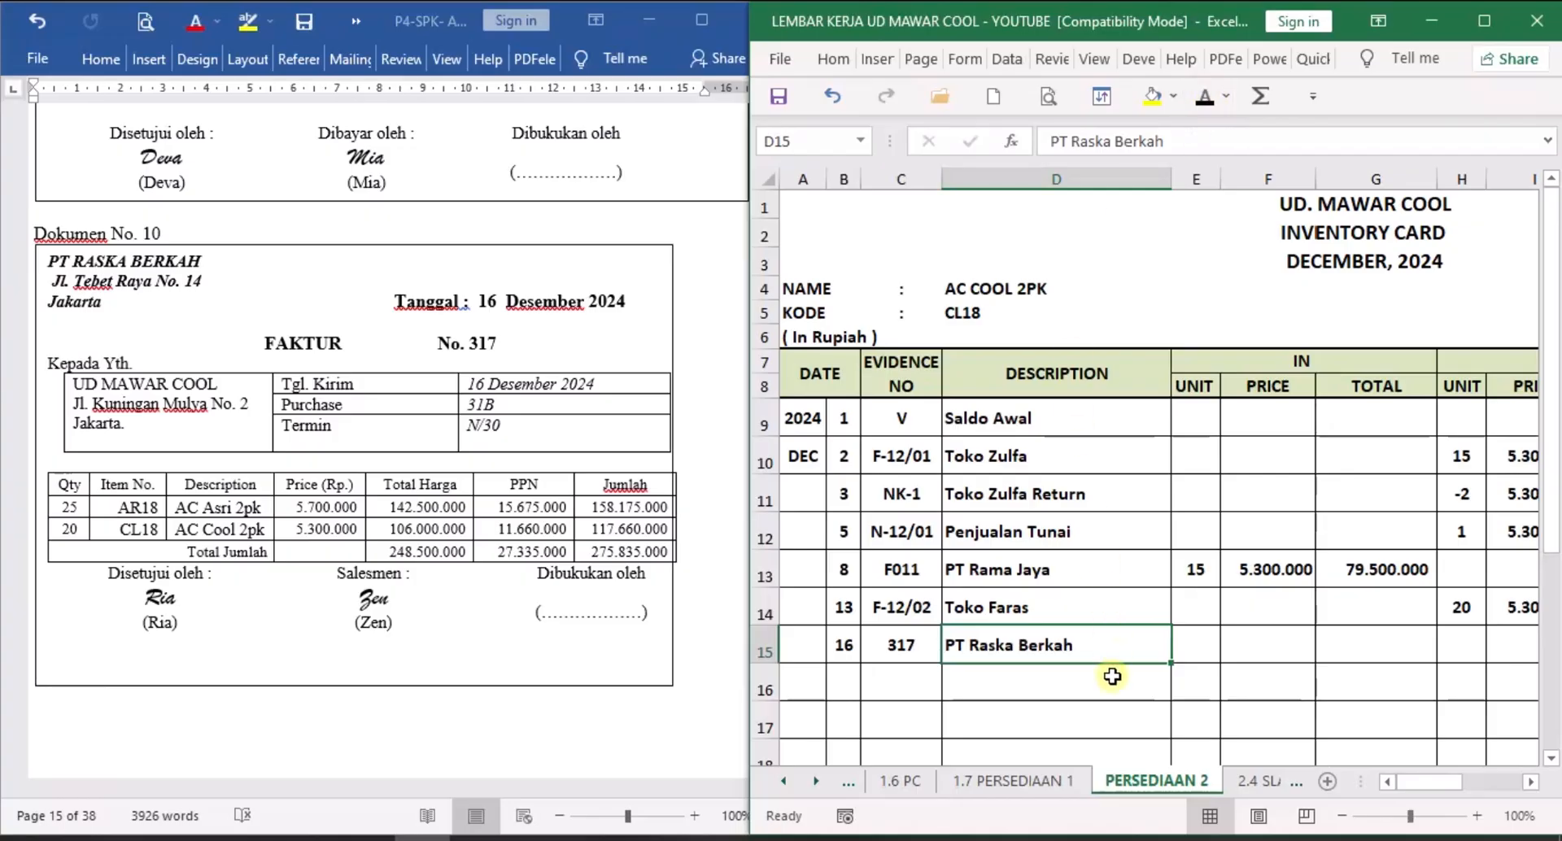
Show the CL18 purchase in row 15's IN columns in black: unit 20, price 5.300.000 and the total formula =E15*F15.
{"action": "left_click", "coordinate": [1201, 656]}
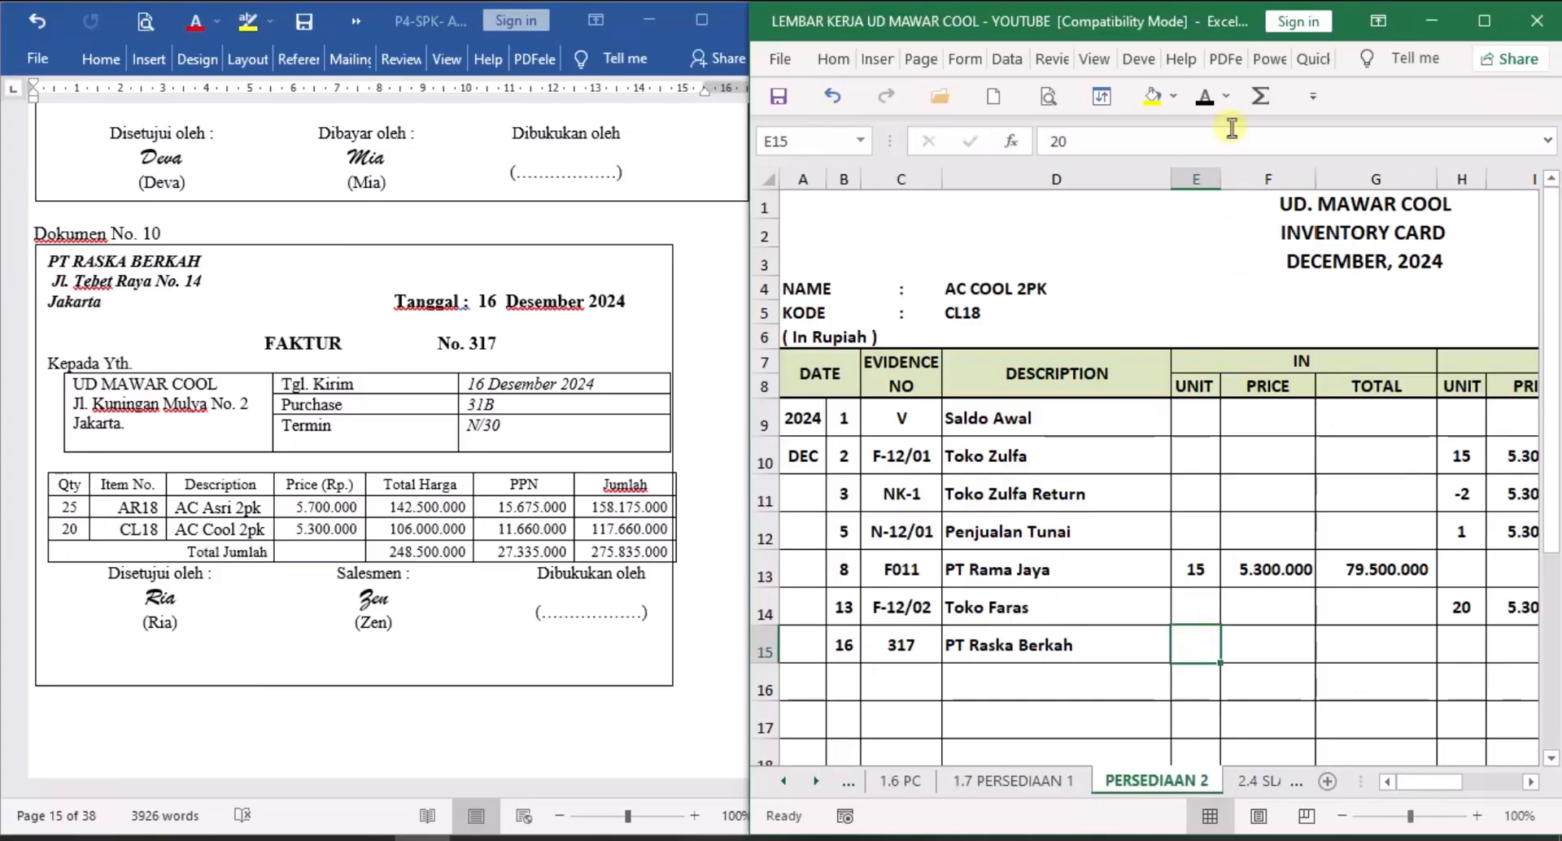
{"action": "left_click", "coordinate": [1288, 648]}
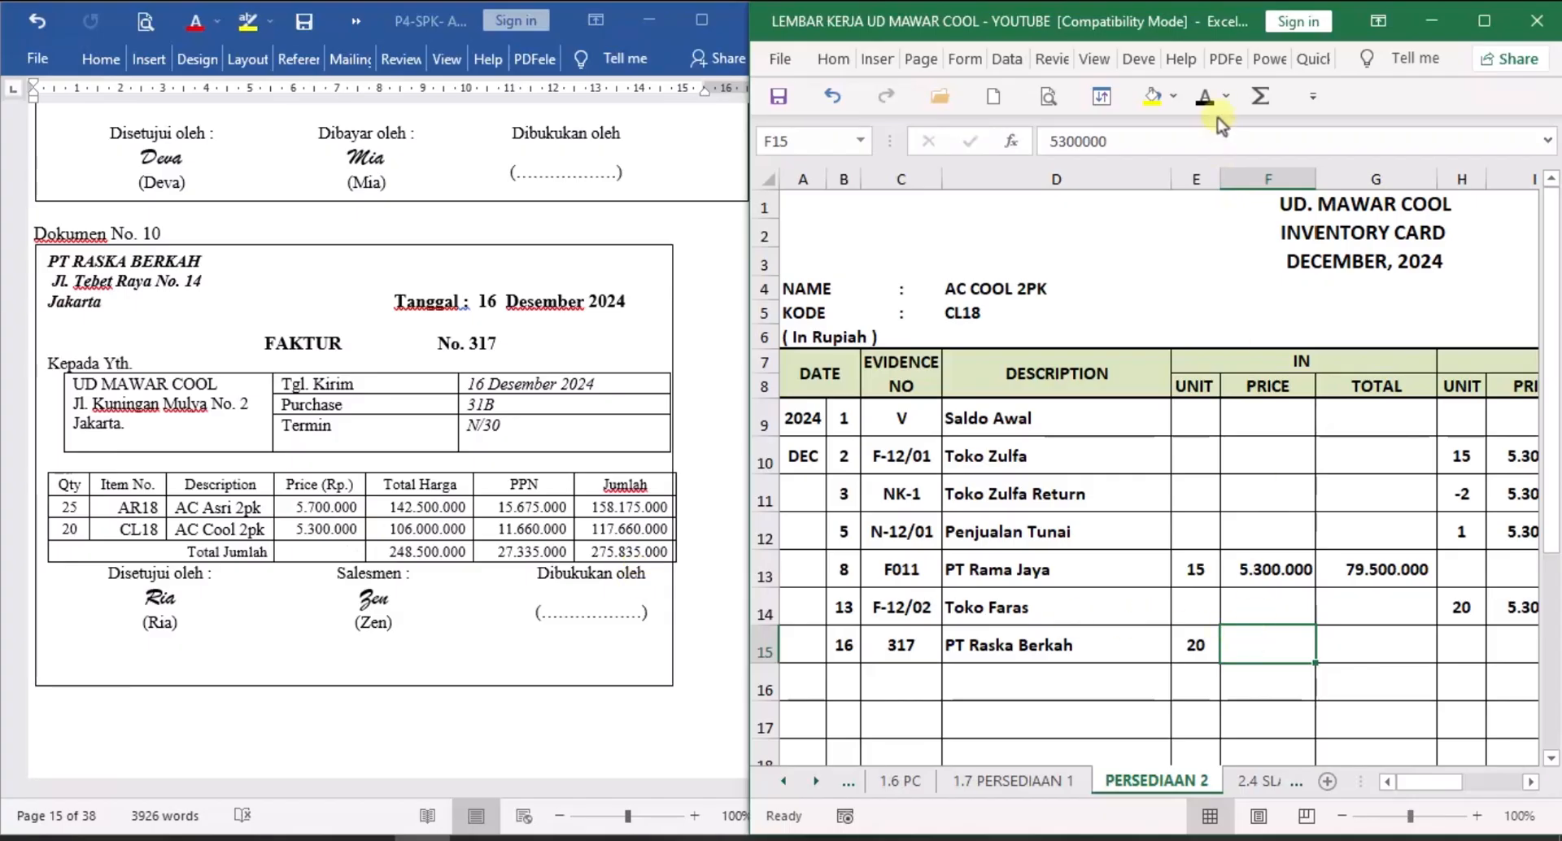
{"action": "left_click", "coordinate": [1205, 96]}
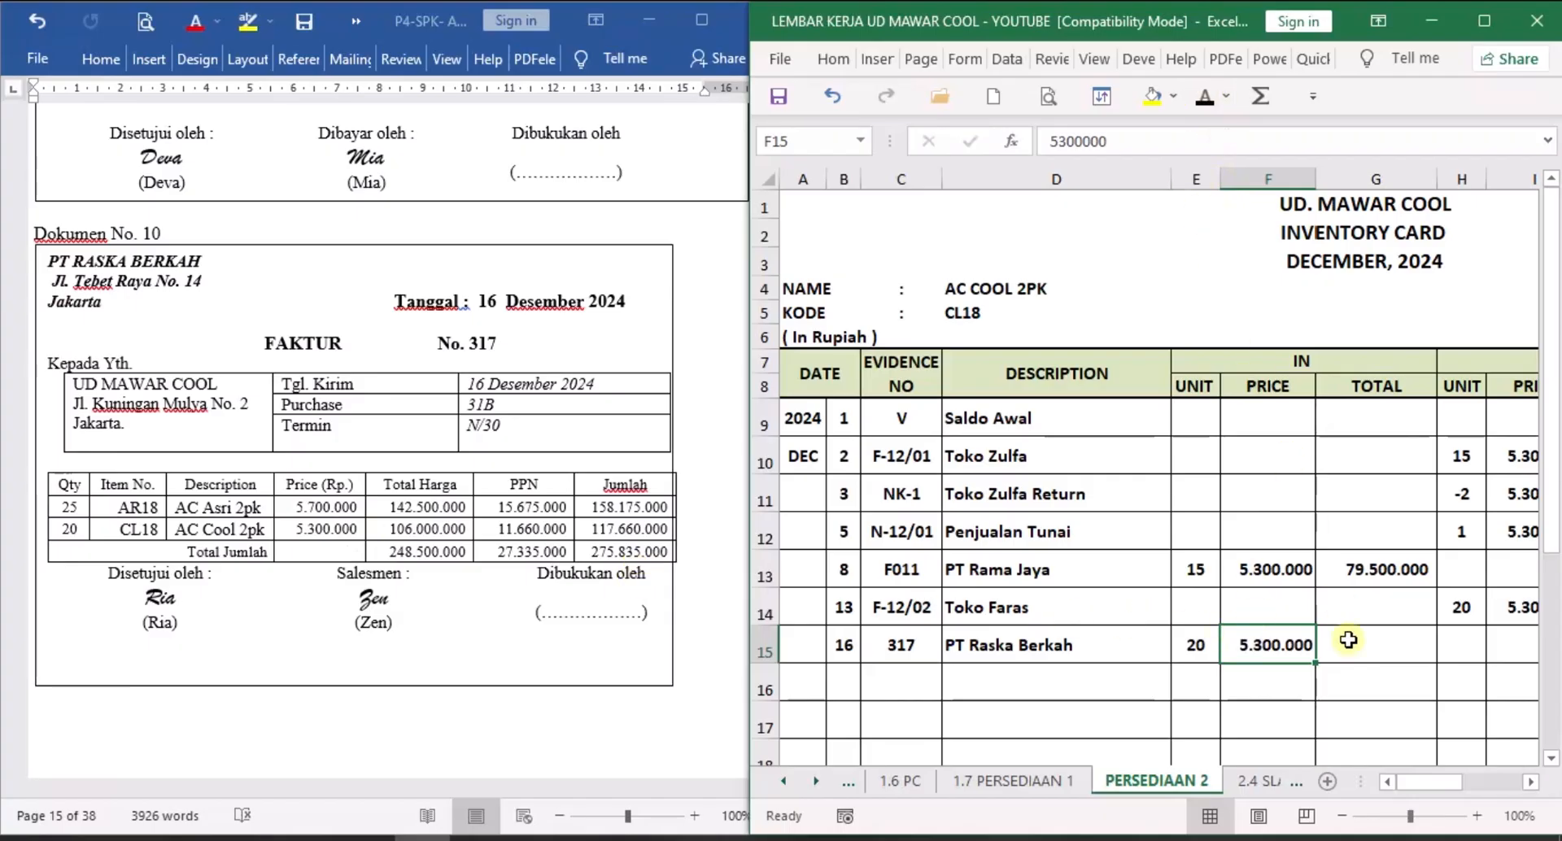
{"action": "left_click", "coordinate": [1412, 644]}
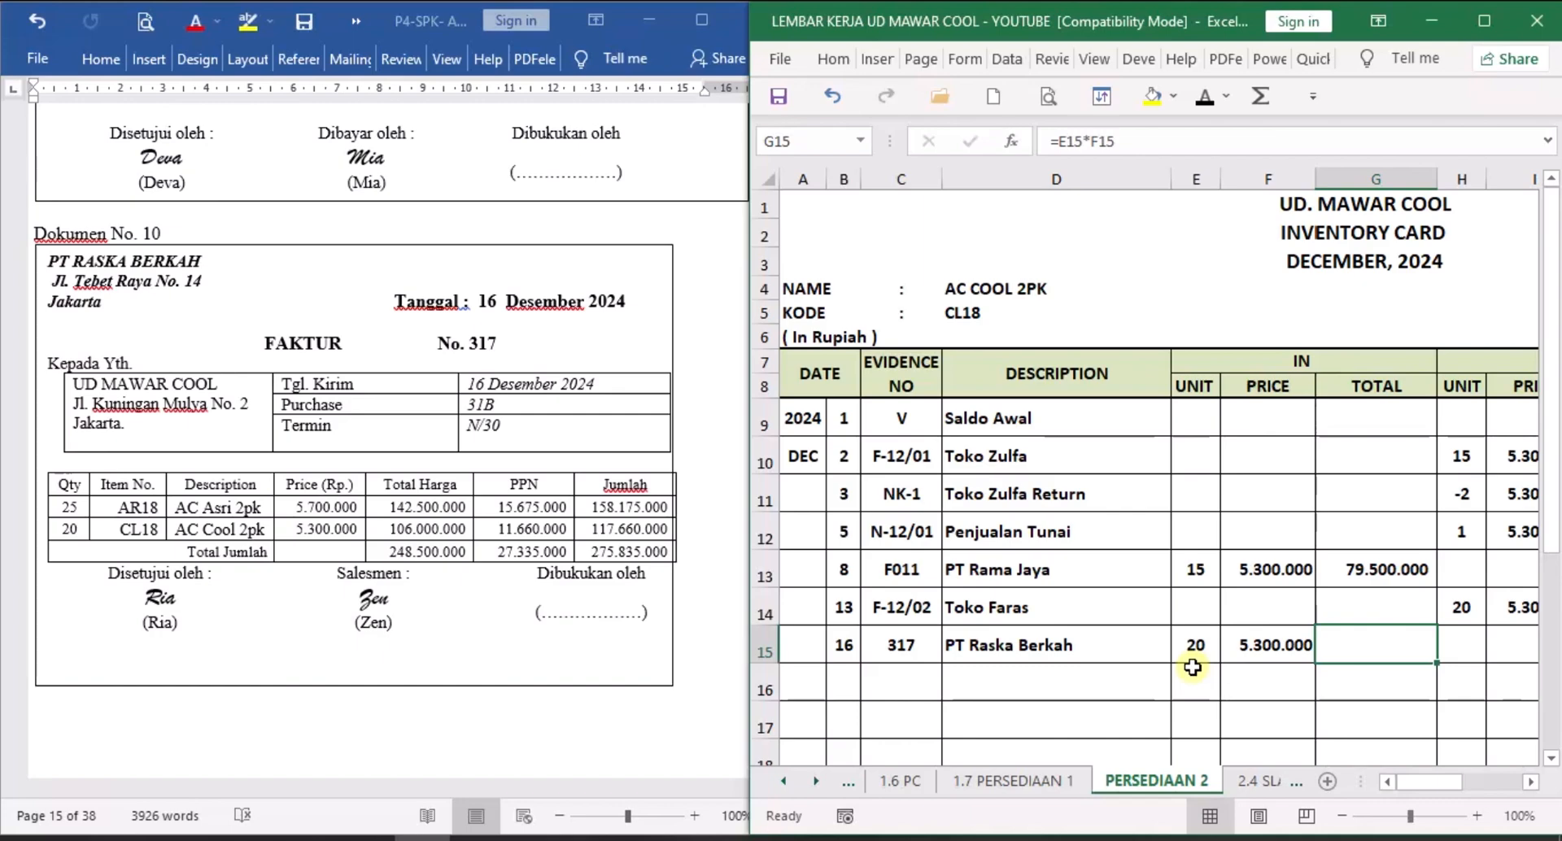
{"action": "left_click", "coordinate": [1206, 96]}
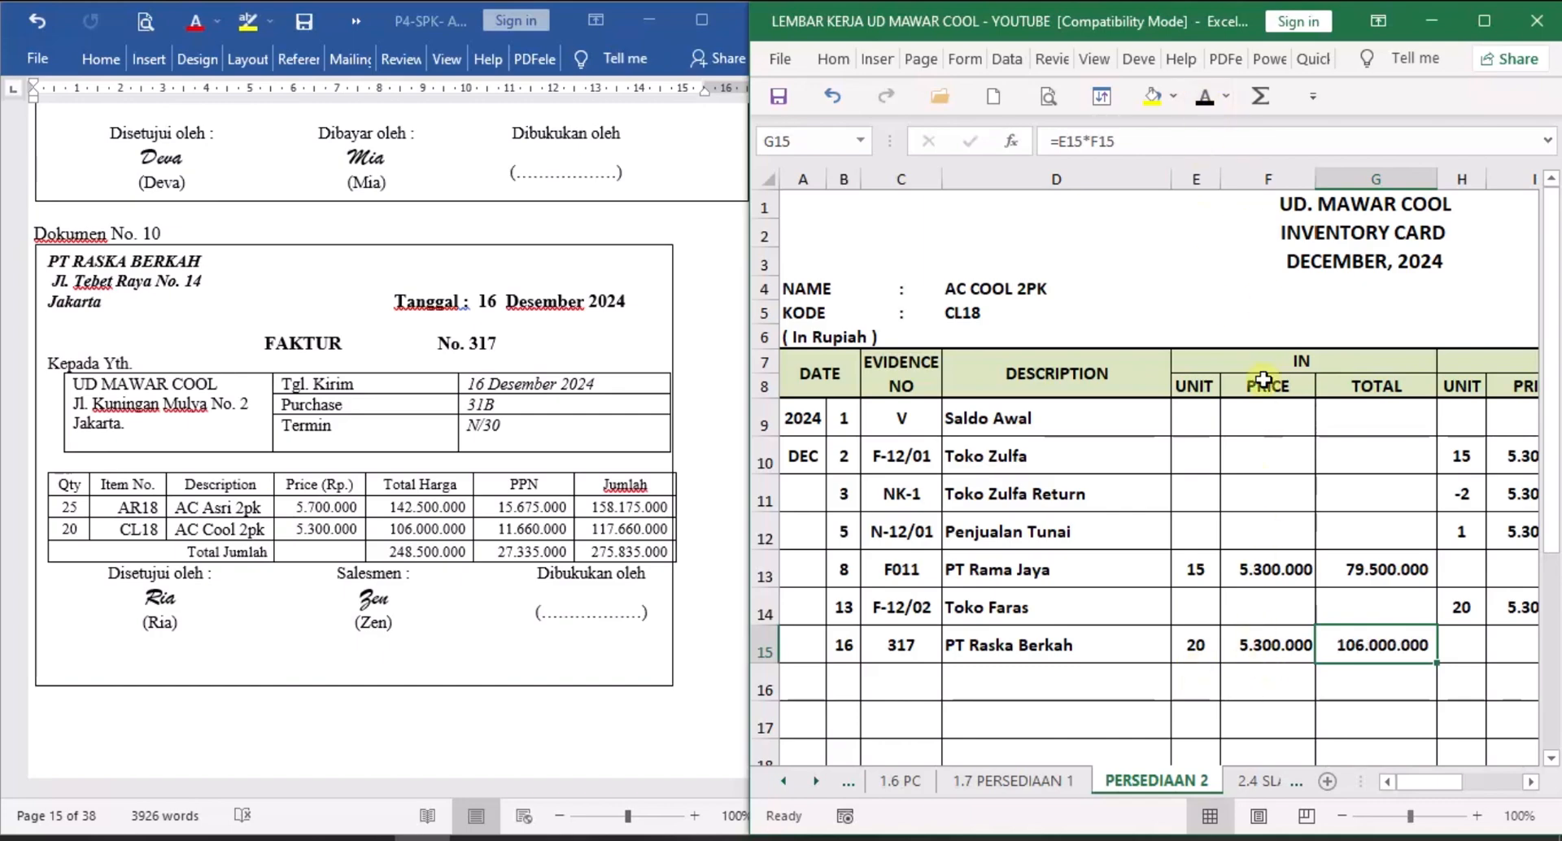
Show row 15's BALANCE formulas on the CL18 card in black: unit =K14+E15-H15, price =M15/K15 and total =M14+G15-J15.
{"action": "left_click", "coordinate": [1530, 783]}
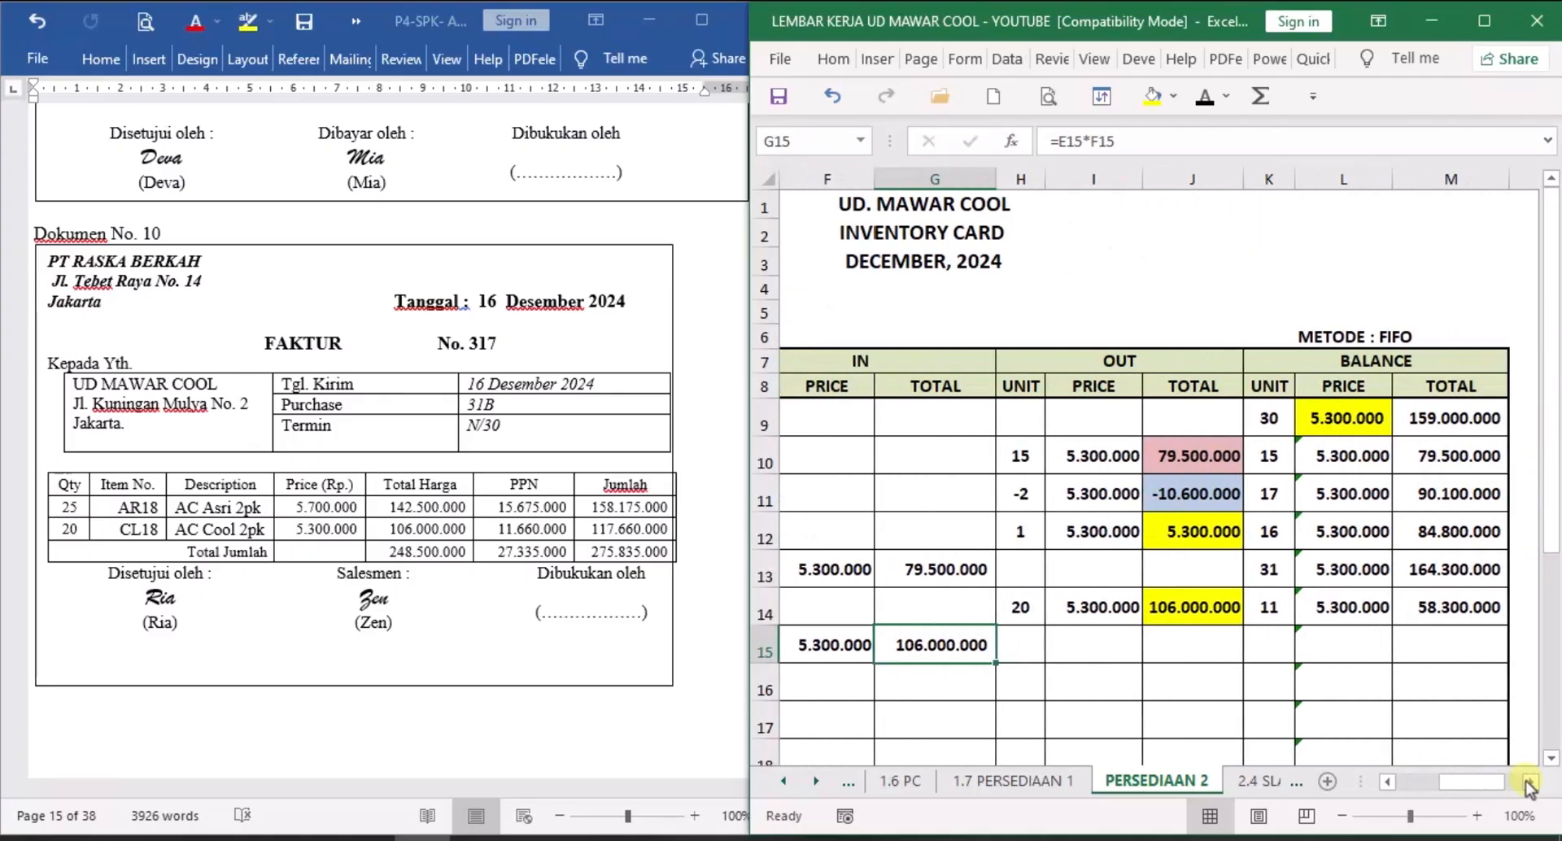
{"action": "left_click", "coordinate": [1388, 782]}
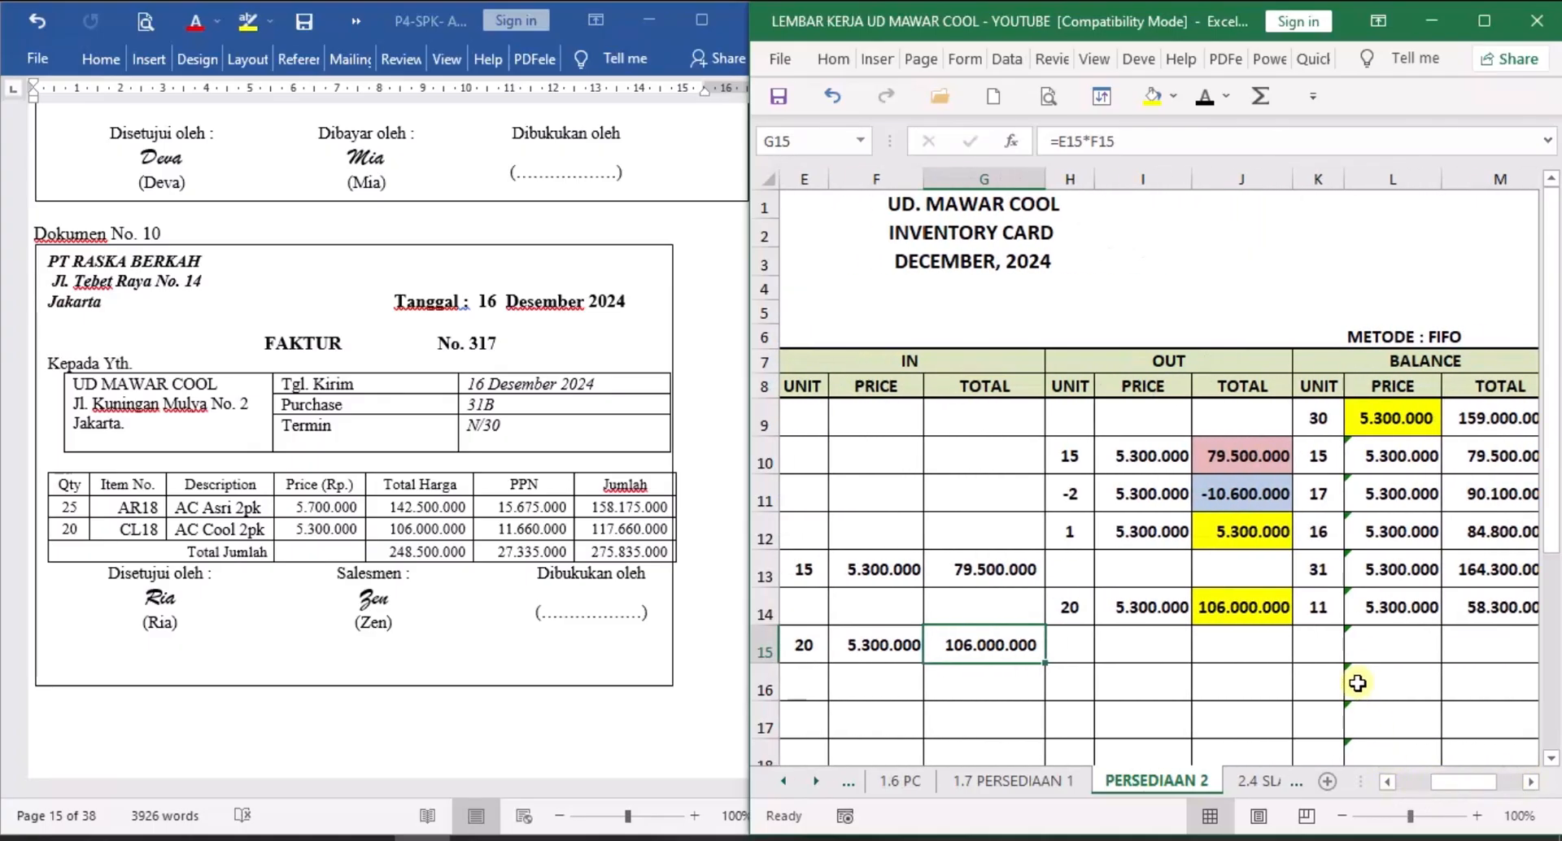
{"action": "left_click", "coordinate": [1339, 651]}
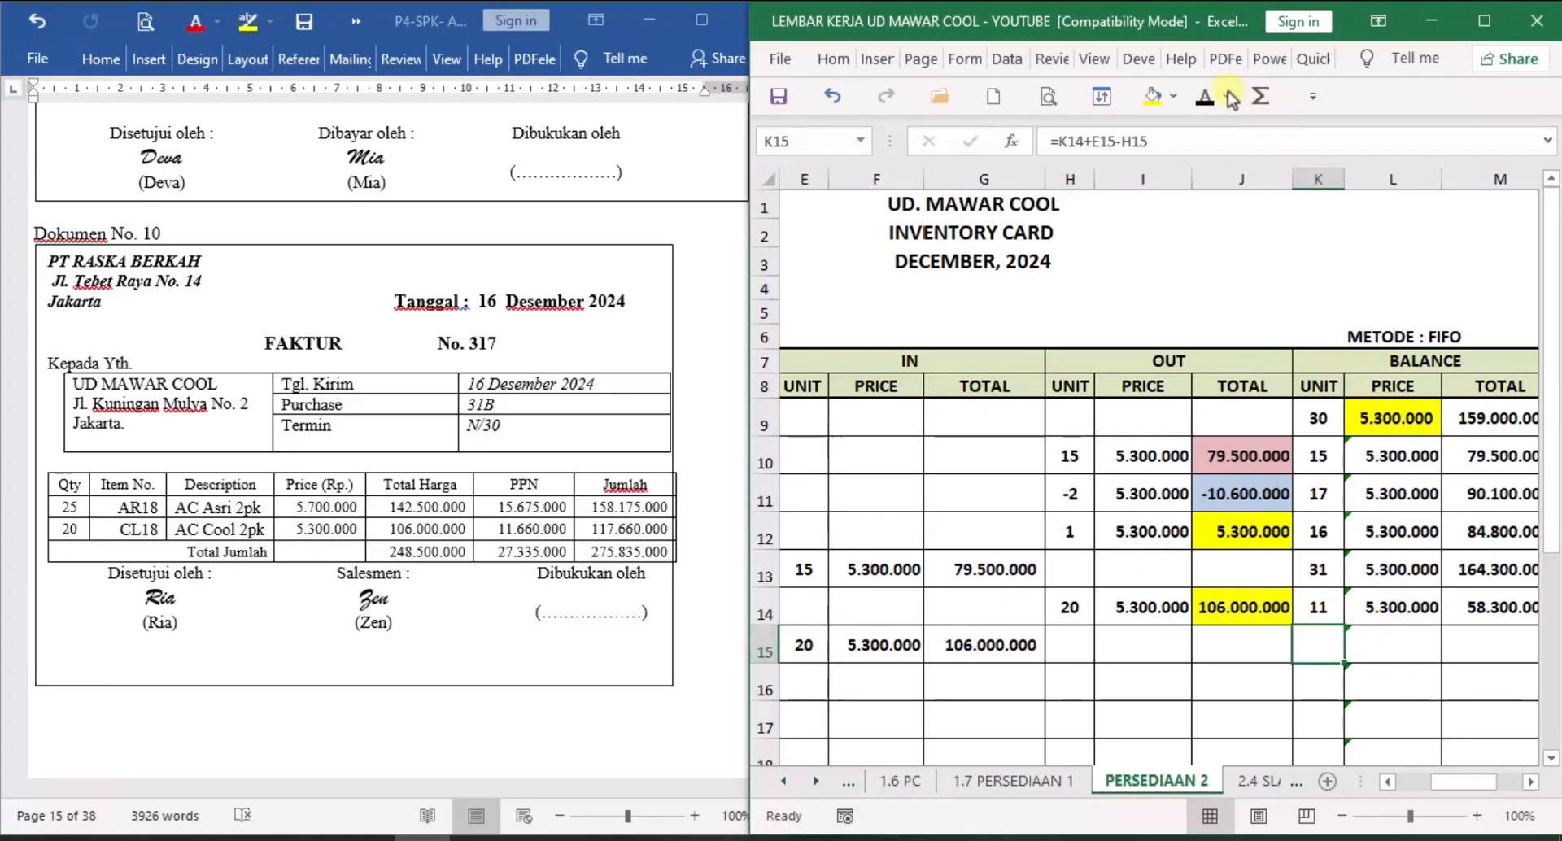
{"action": "left_click", "coordinate": [1205, 98]}
{"action": "left_click", "coordinate": [1422, 638]}
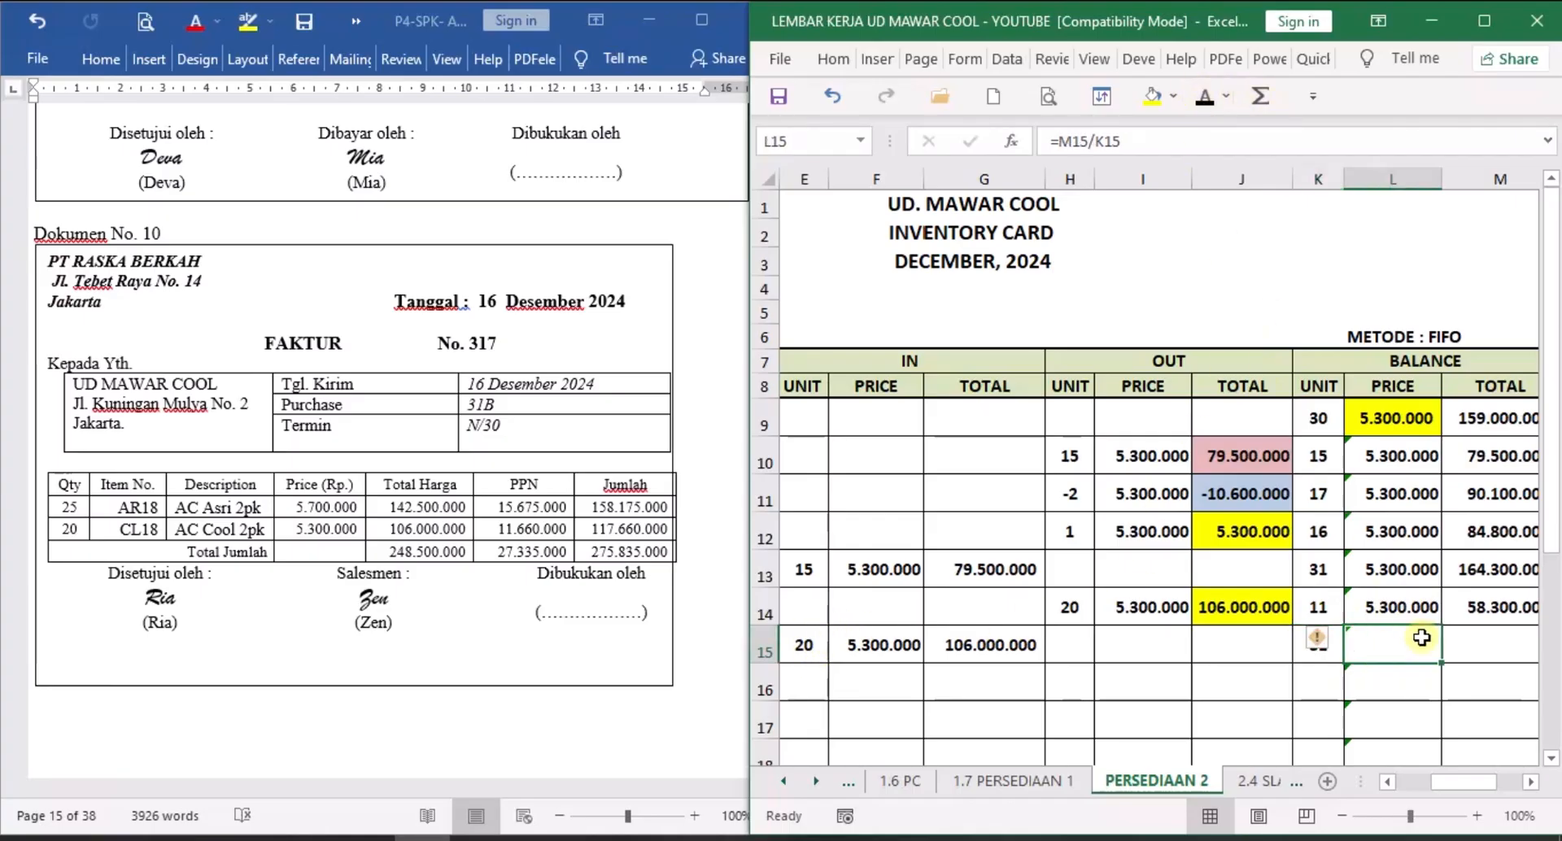
{"action": "left_click", "coordinate": [1205, 98]}
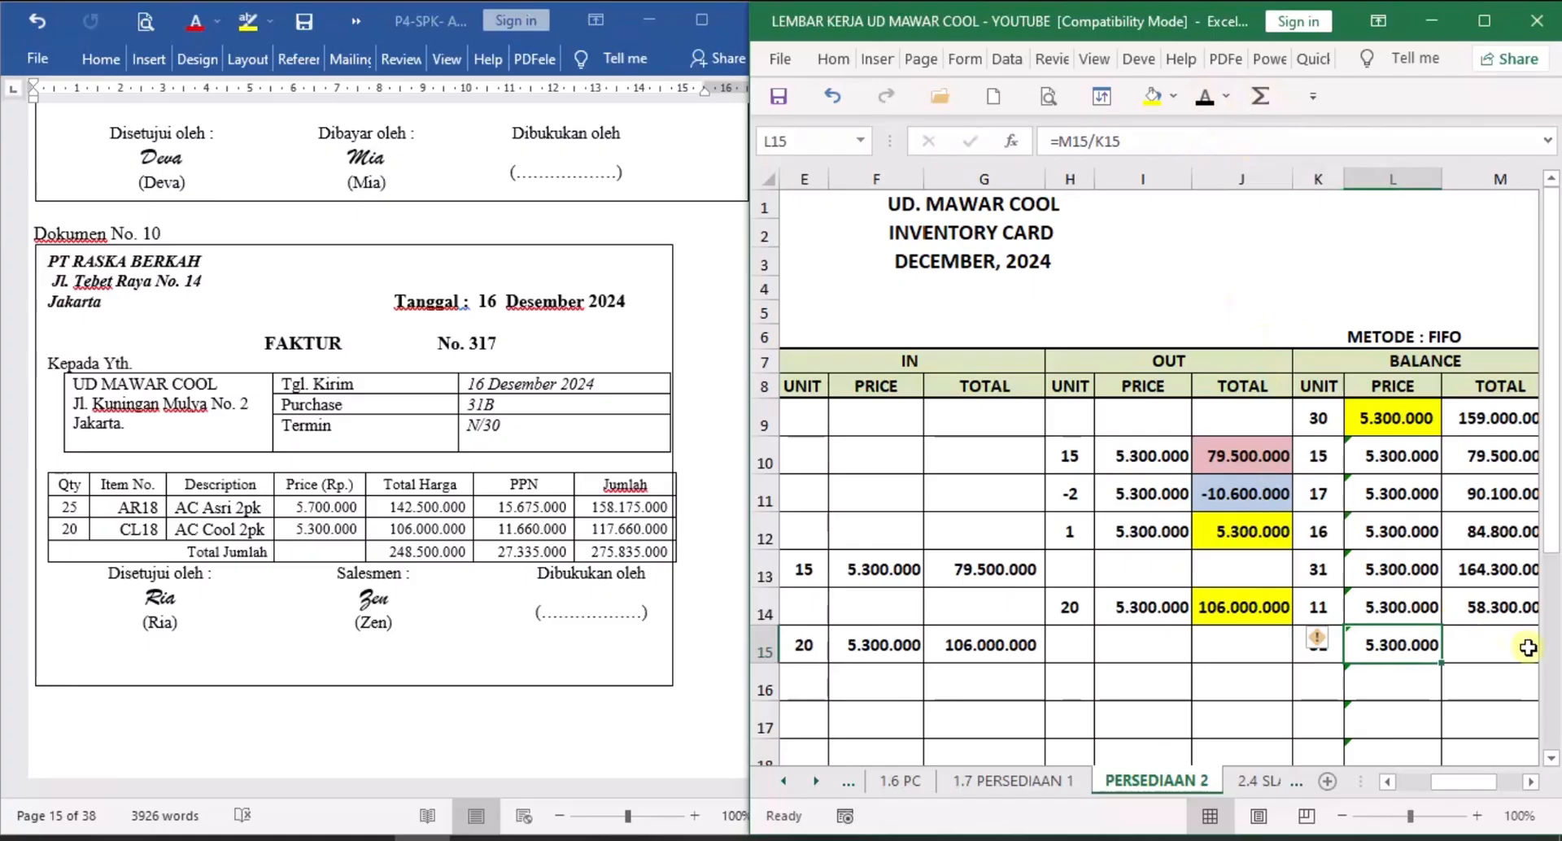
{"action": "left_click", "coordinate": [1501, 644]}
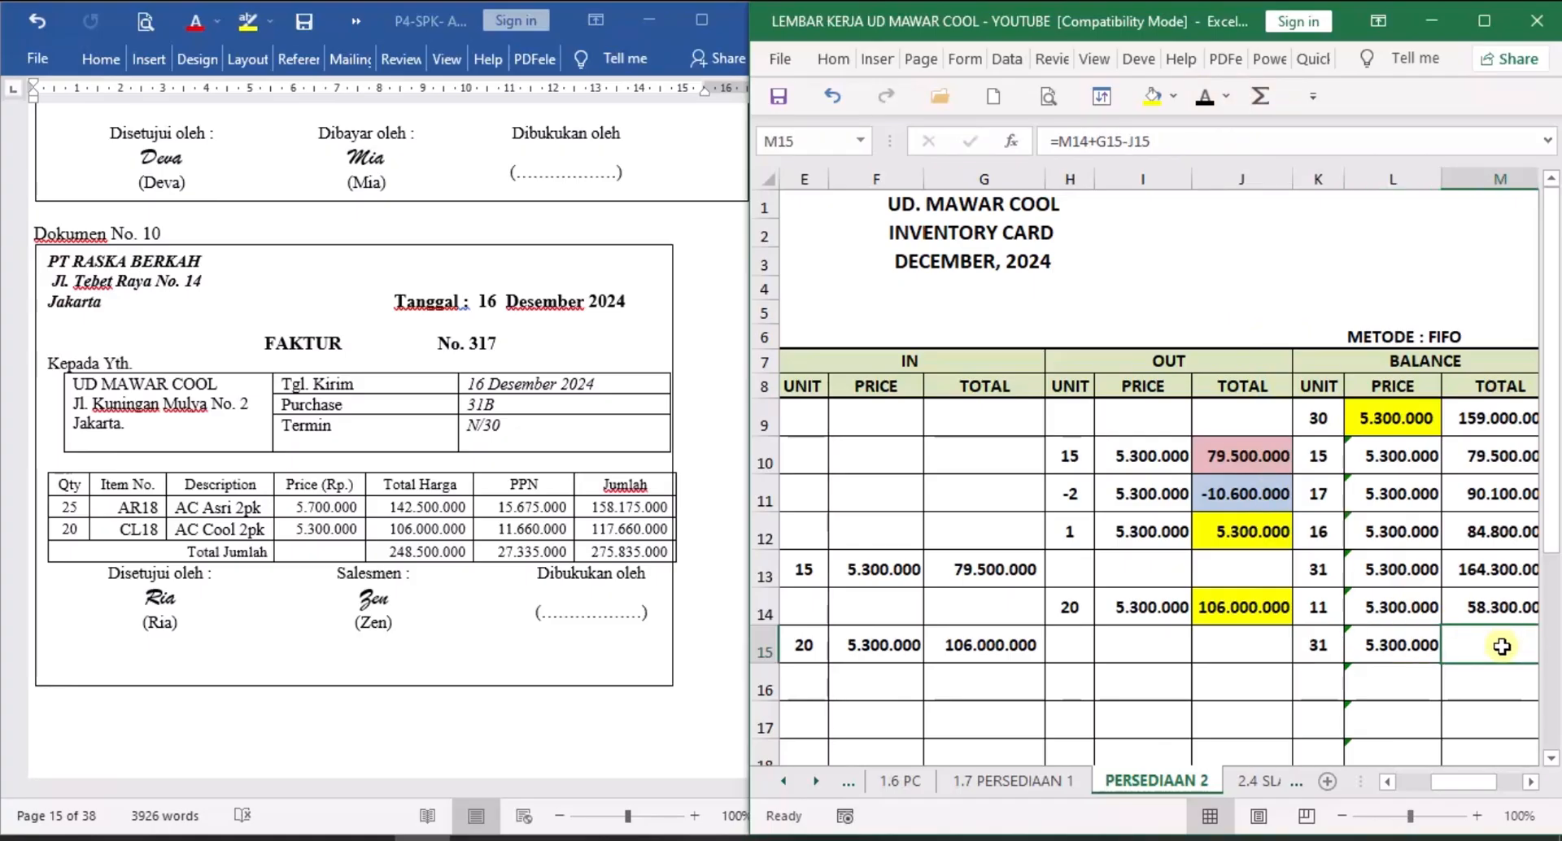
{"action": "left_click", "coordinate": [1531, 782]}
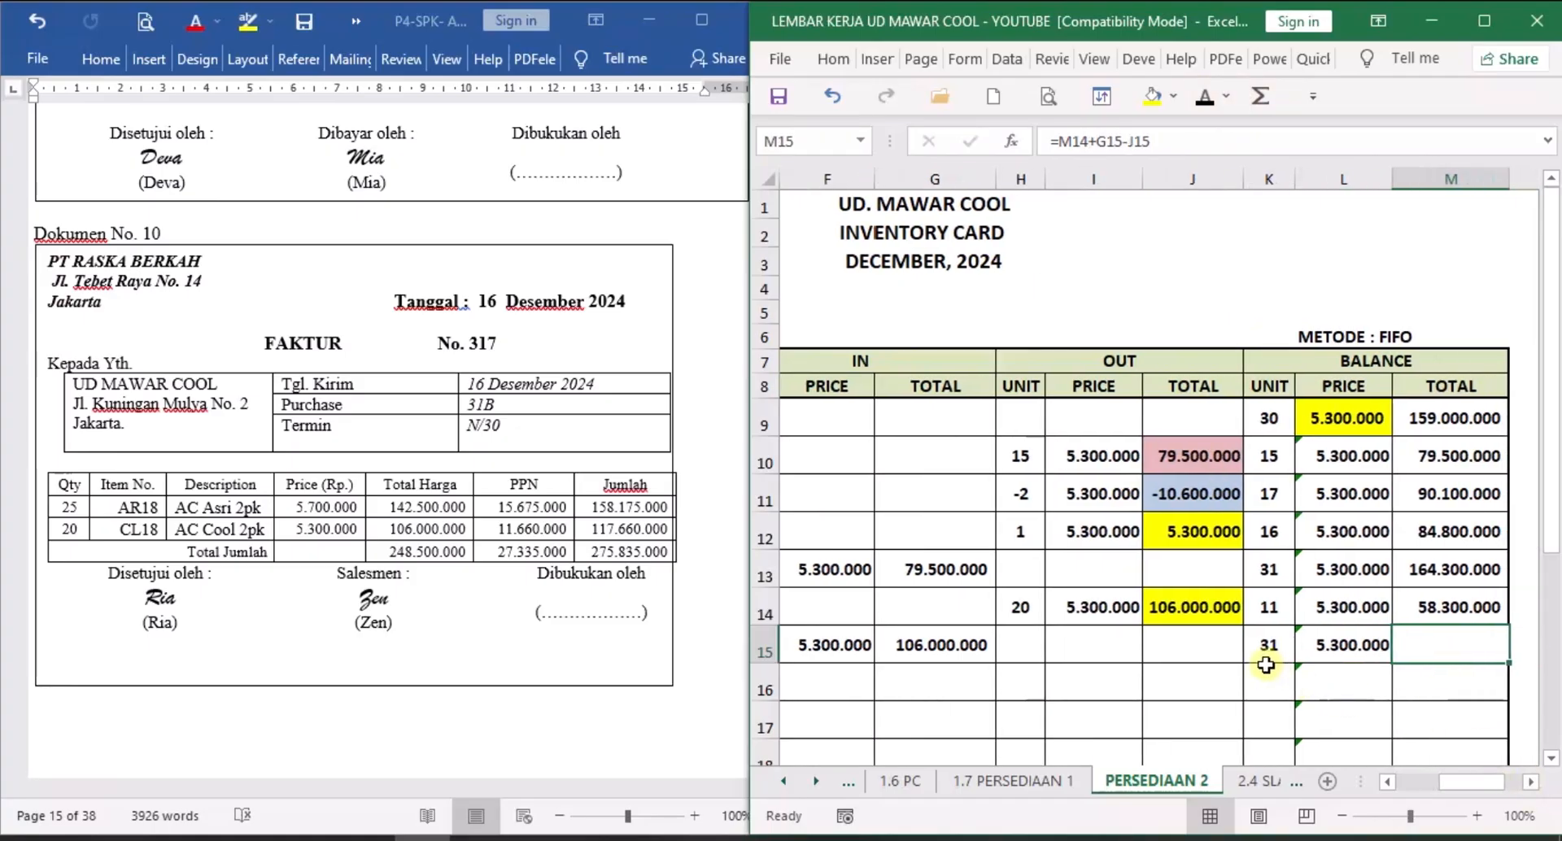
{"action": "left_click", "coordinate": [1206, 101]}
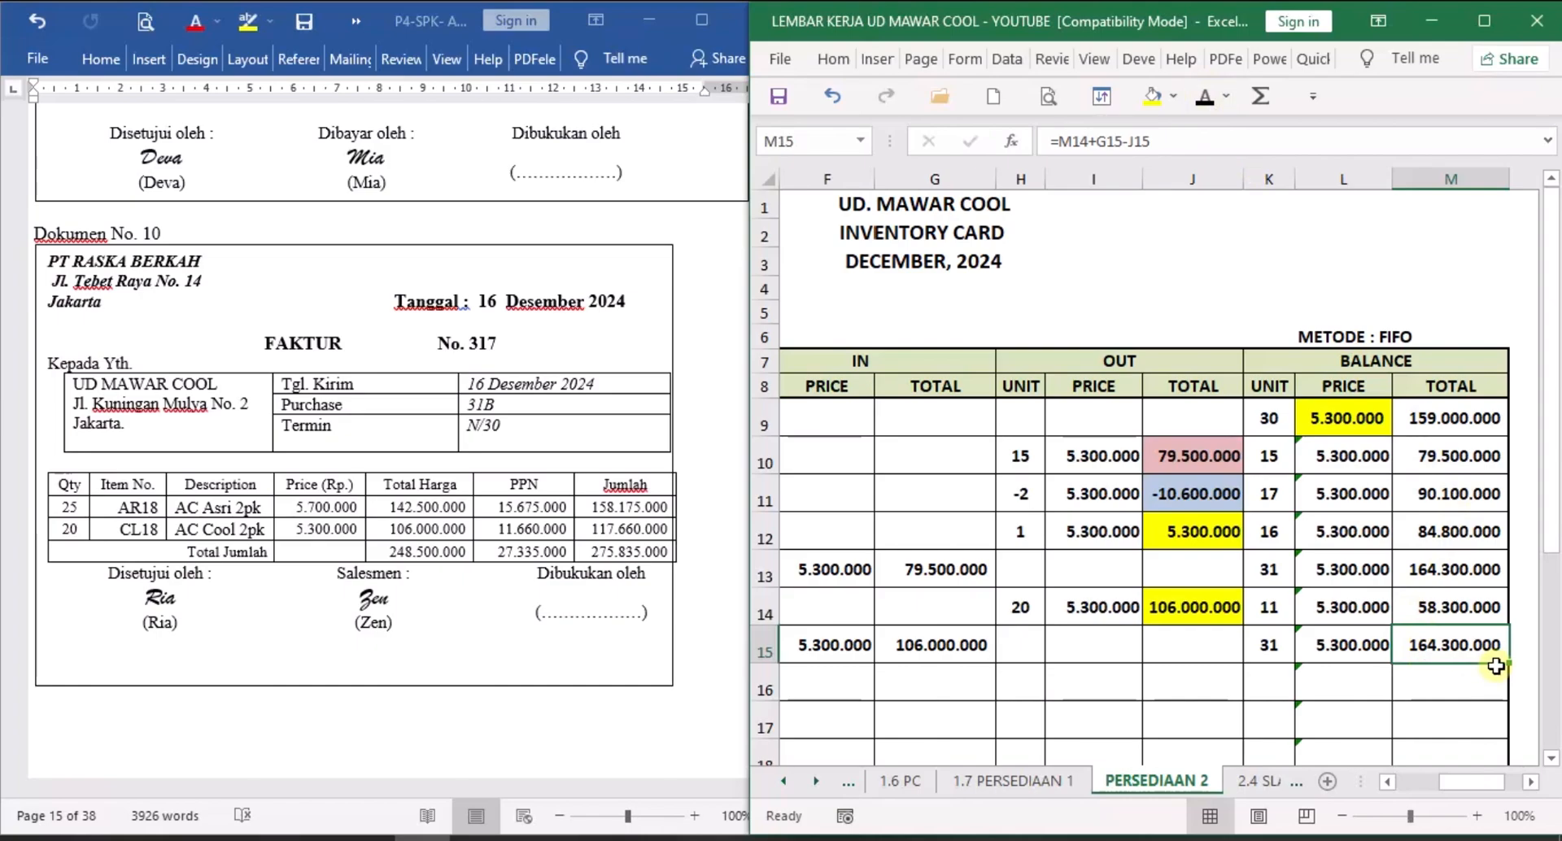
Switch to the Word source document and bring up Dokumen No. 11, the cash receipt BKM12-2 from Toko Zahra.
{"action": "left_click", "coordinate": [545, 700]}
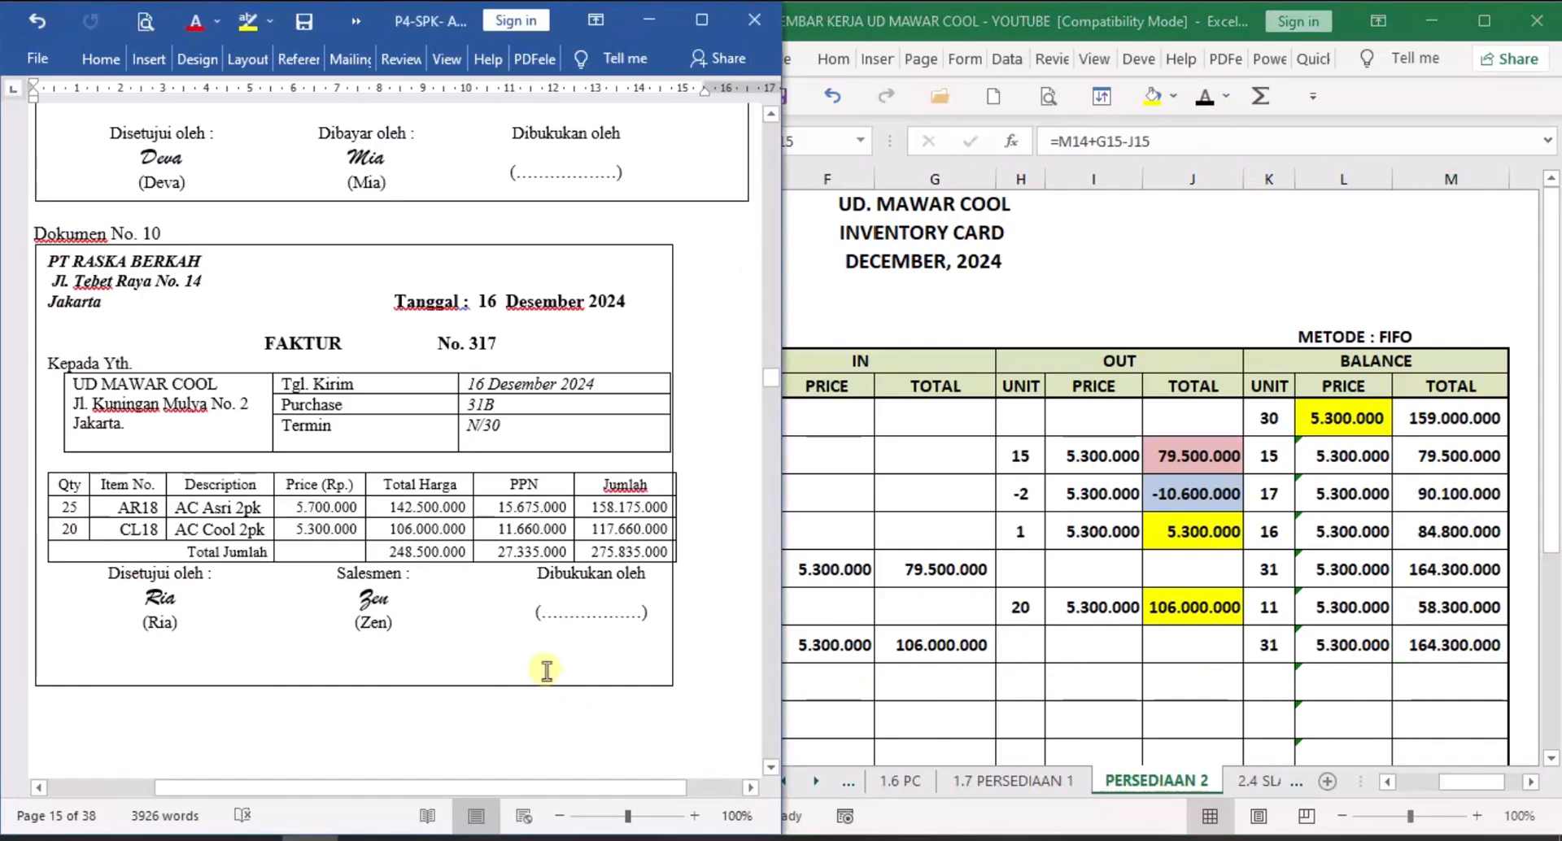
{"action": "scroll", "coordinate": [547, 669], "scroll_direction": "down", "scroll_amount": 10}
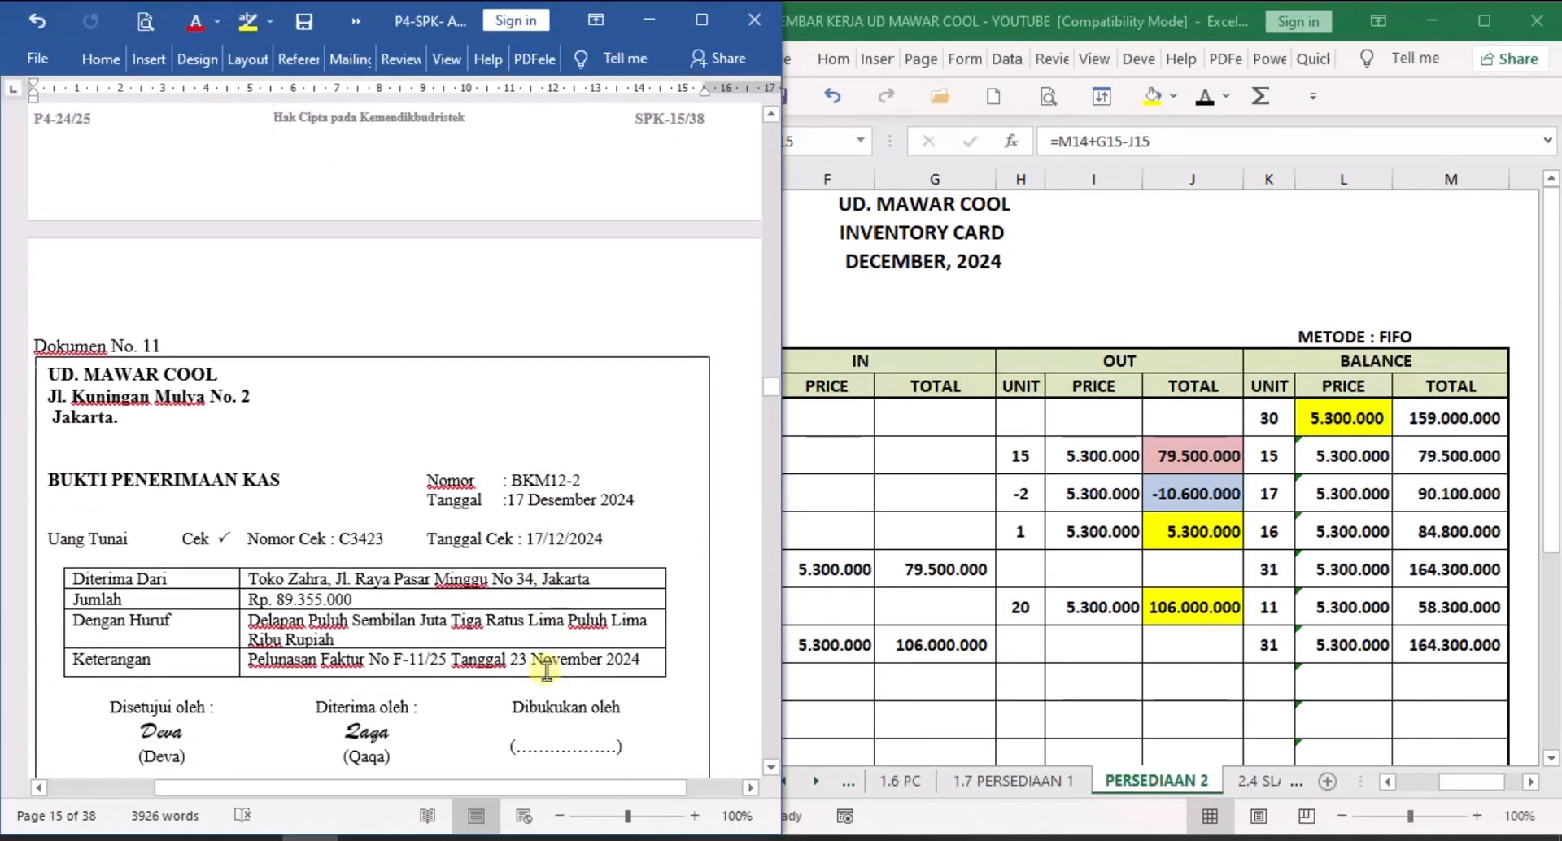
{"action": "scroll", "coordinate": [547, 669], "scroll_direction": "down", "scroll_amount": 3}
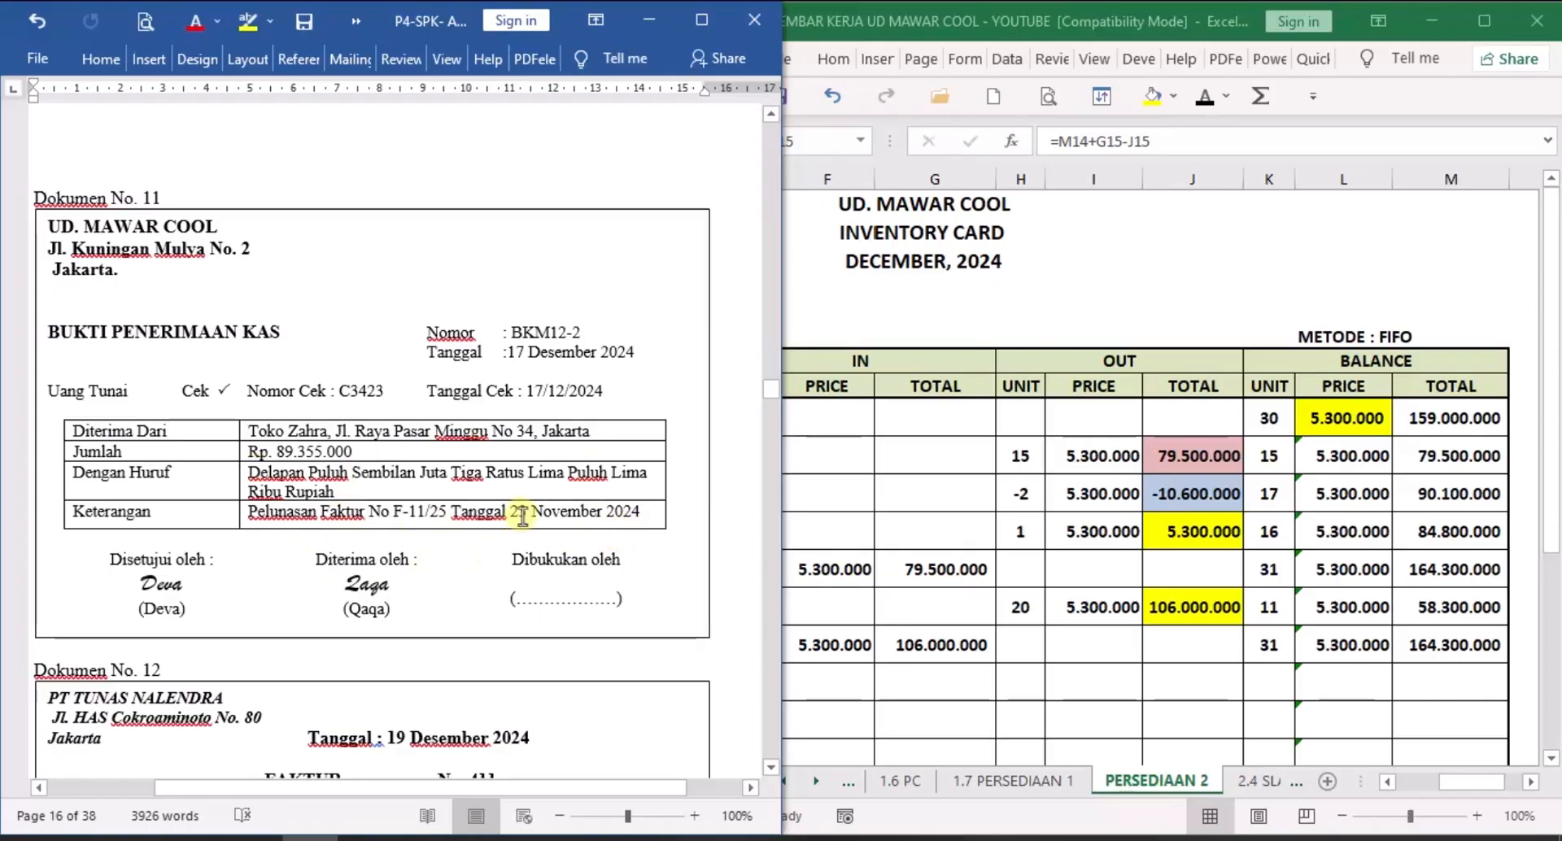
{"action": "left_click", "coordinate": [631, 585]}
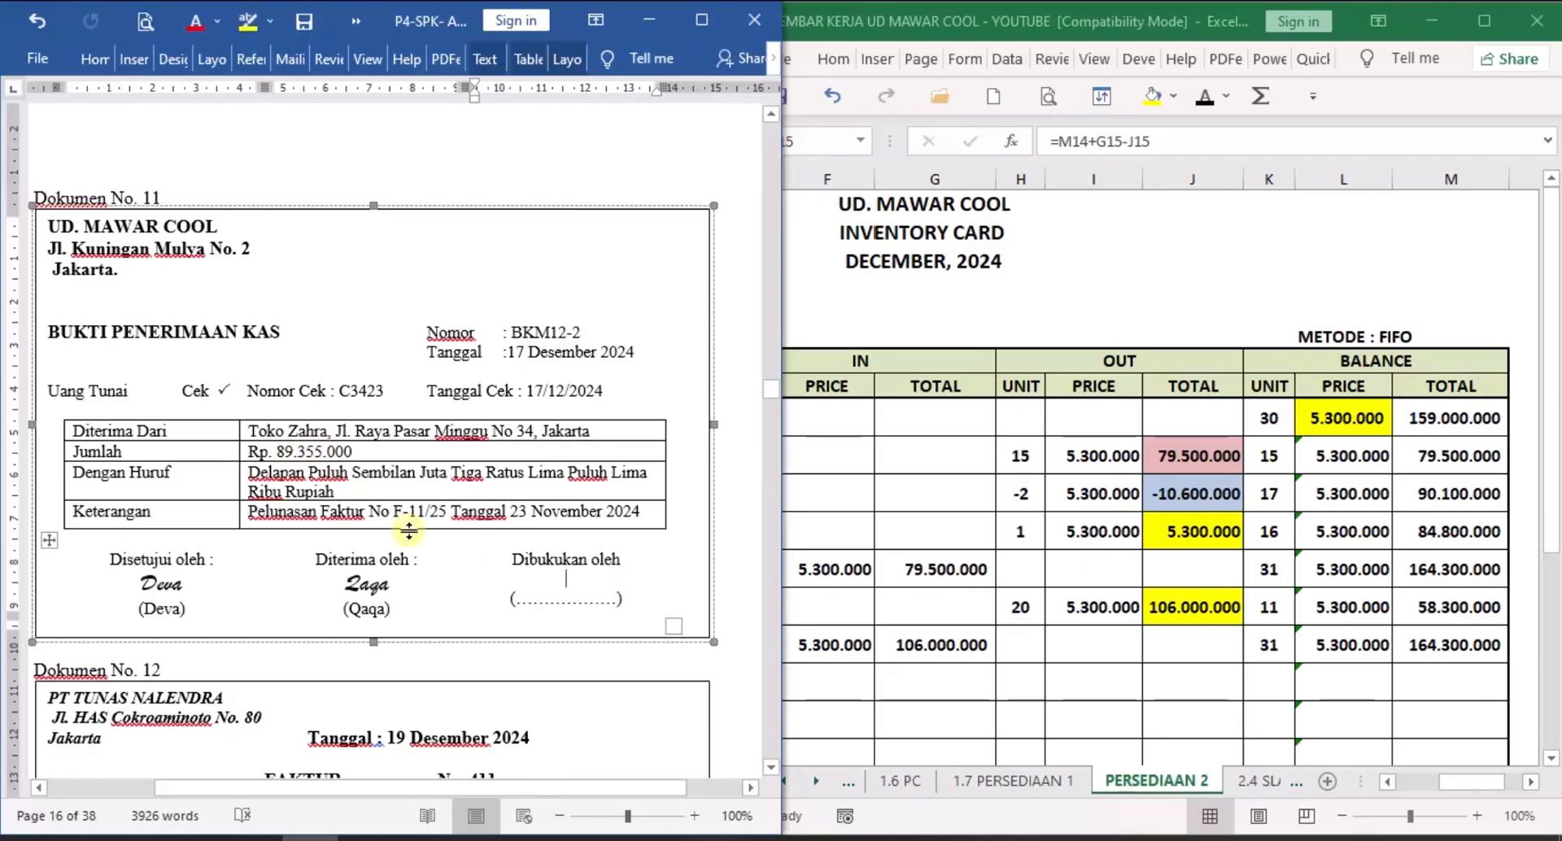
Back in Excel, show day 17, evidence number BKM12-2 and description Toko Zahra with black font in row 13 of the 1.3 CRJ sheet.
{"action": "left_click", "coordinate": [864, 724]}
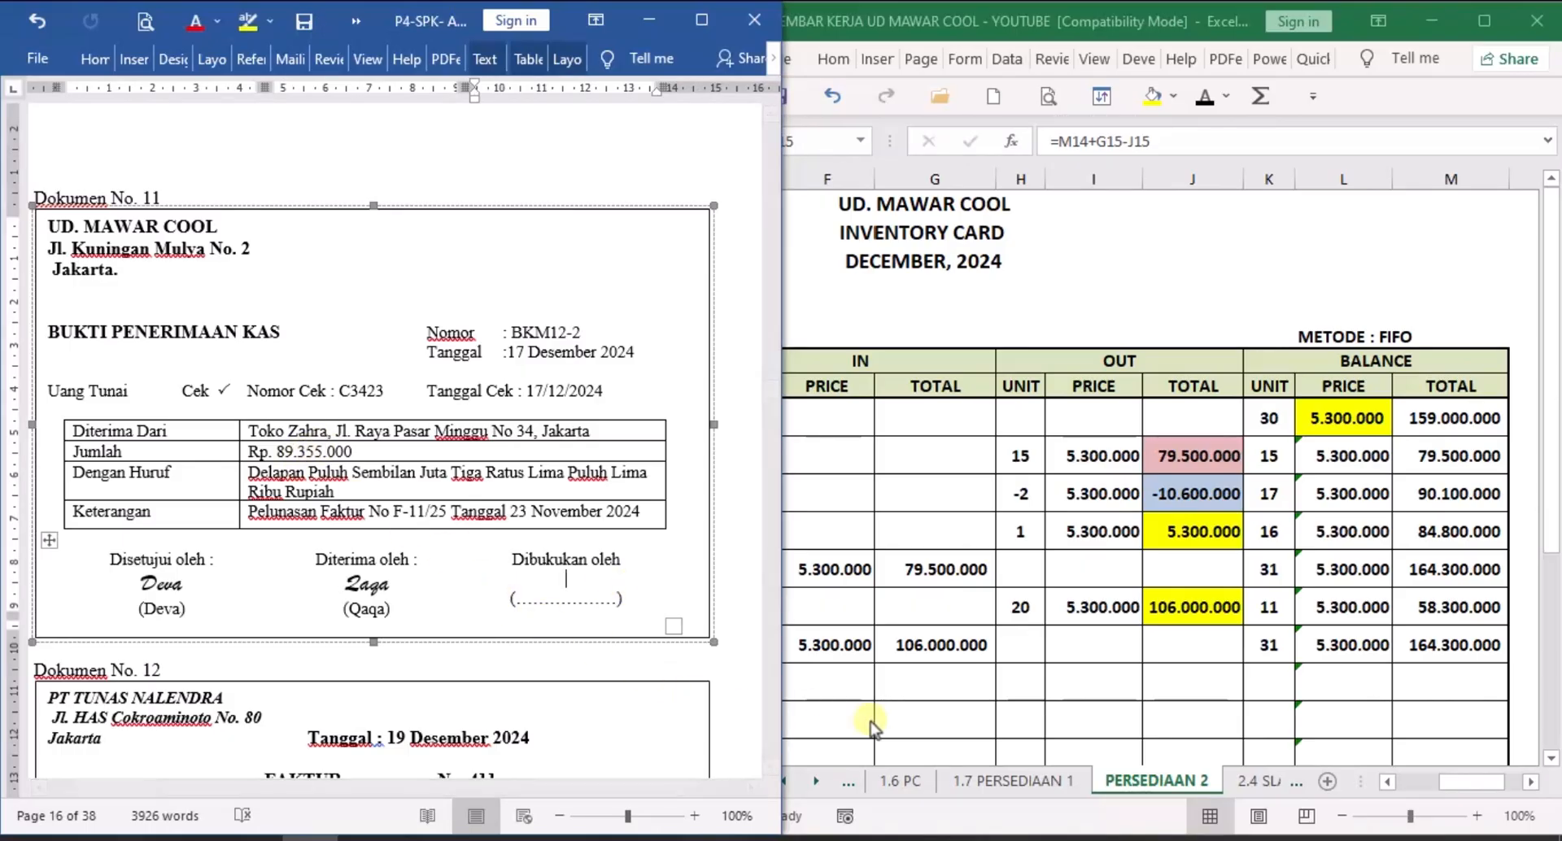
{"action": "left_click", "coordinate": [783, 781]}
{"action": "left_click", "coordinate": [783, 781]}
{"action": "left_click", "coordinate": [784, 782]}
{"action": "left_click", "coordinate": [783, 781]}
{"action": "left_click", "coordinate": [784, 781]}
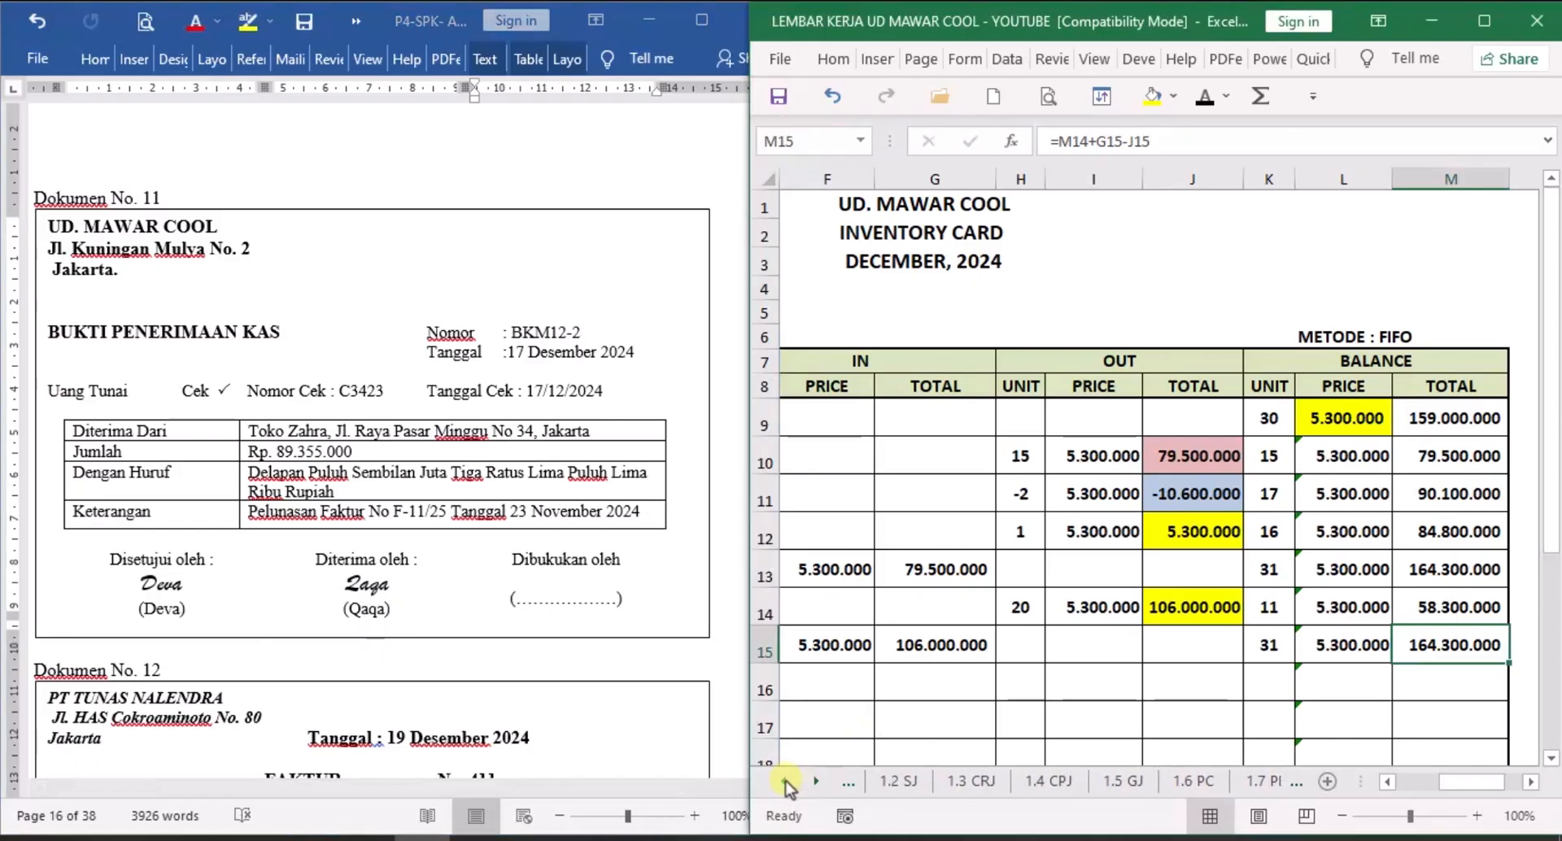
{"action": "left_click", "coordinate": [1049, 784]}
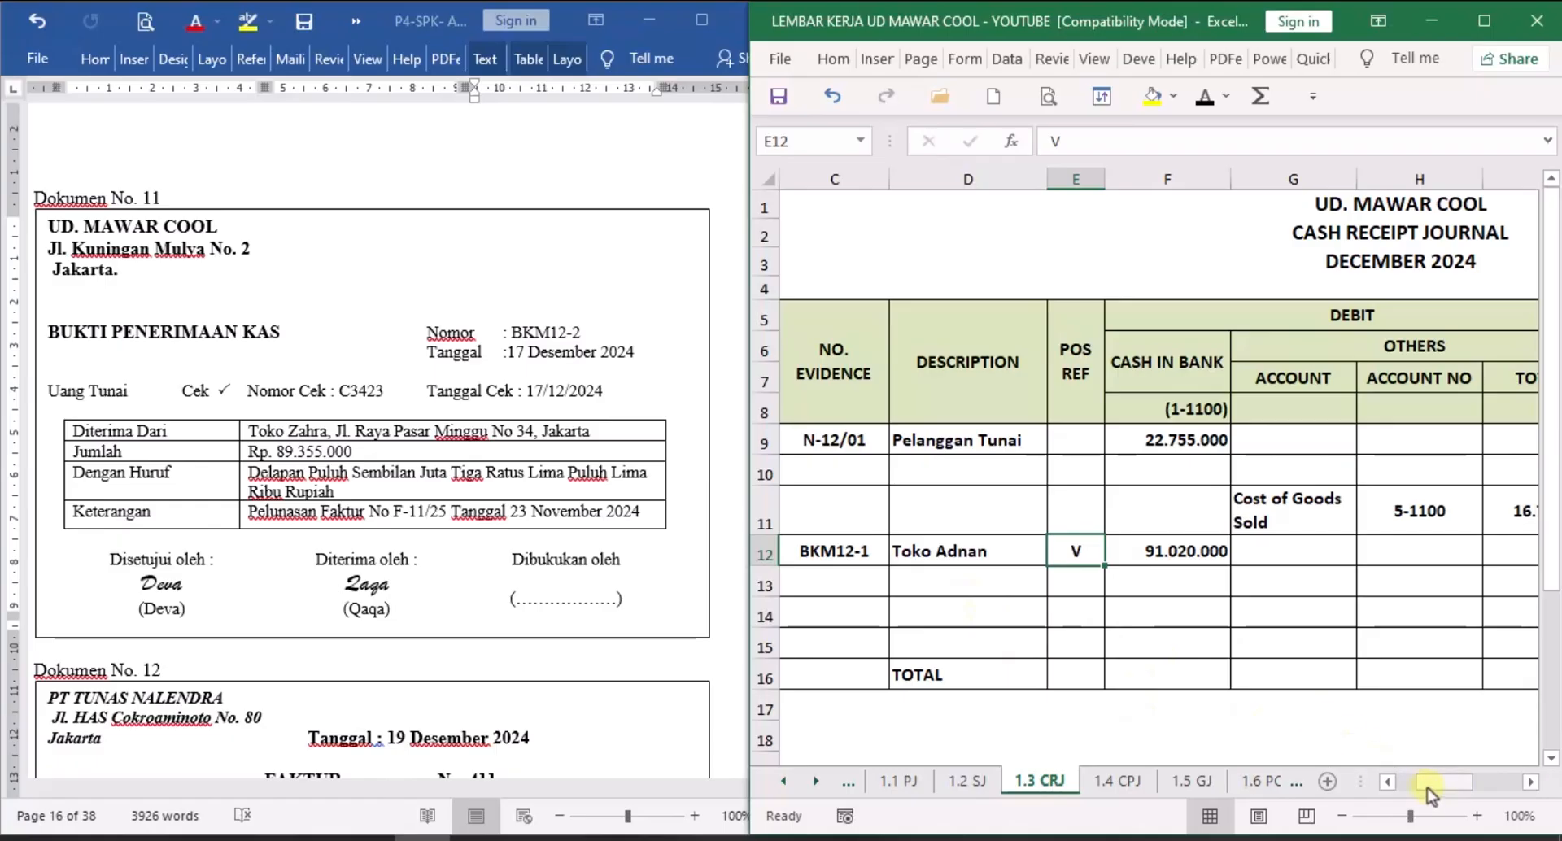
{"action": "left_click", "coordinate": [1388, 782]}
{"action": "left_click", "coordinate": [1388, 782]}
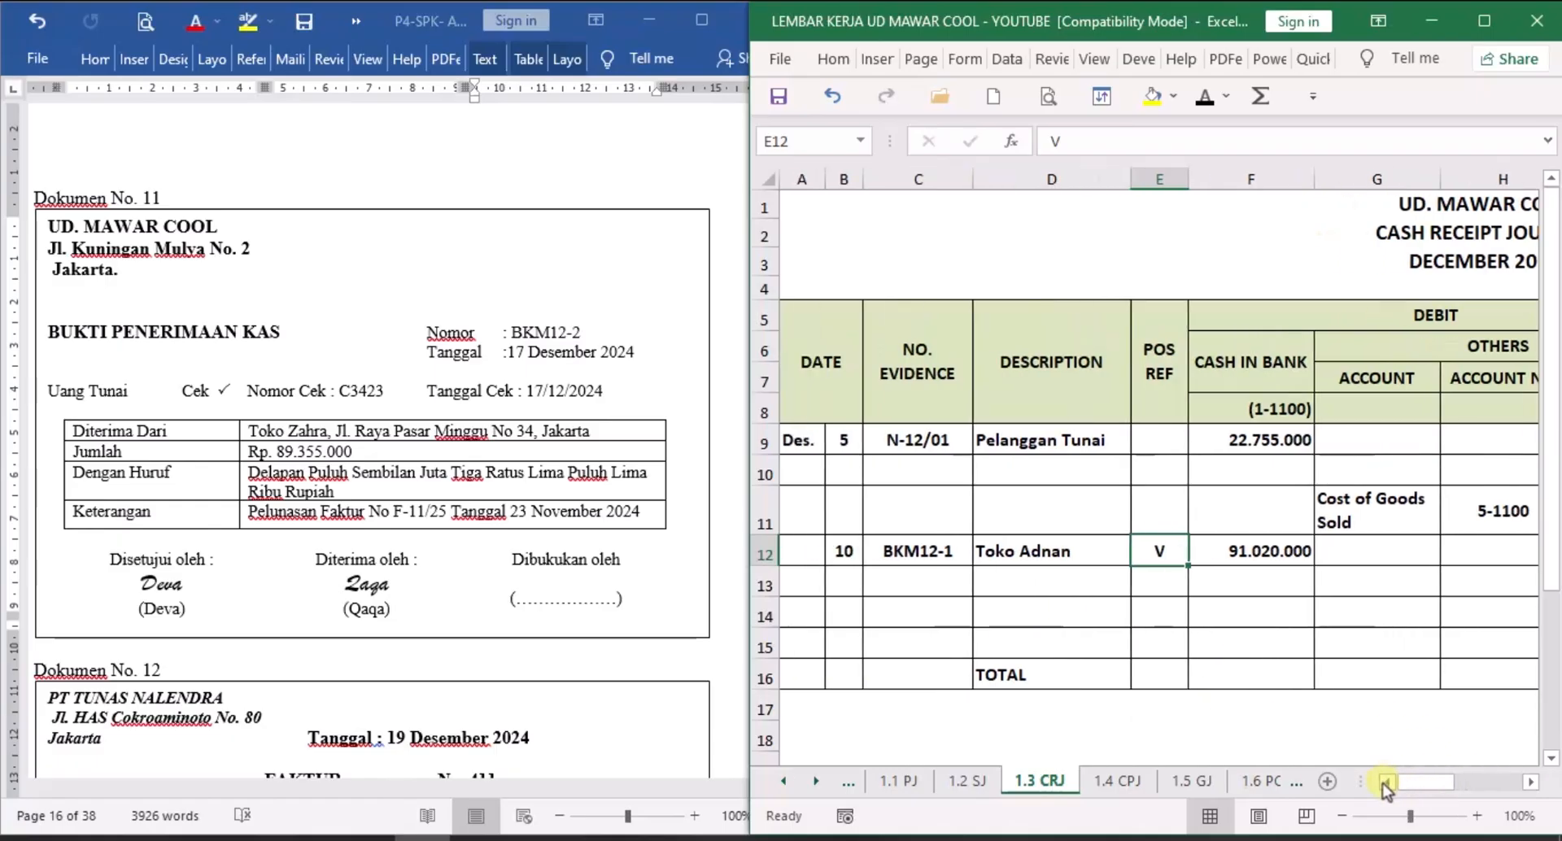
{"action": "left_click", "coordinate": [849, 577]}
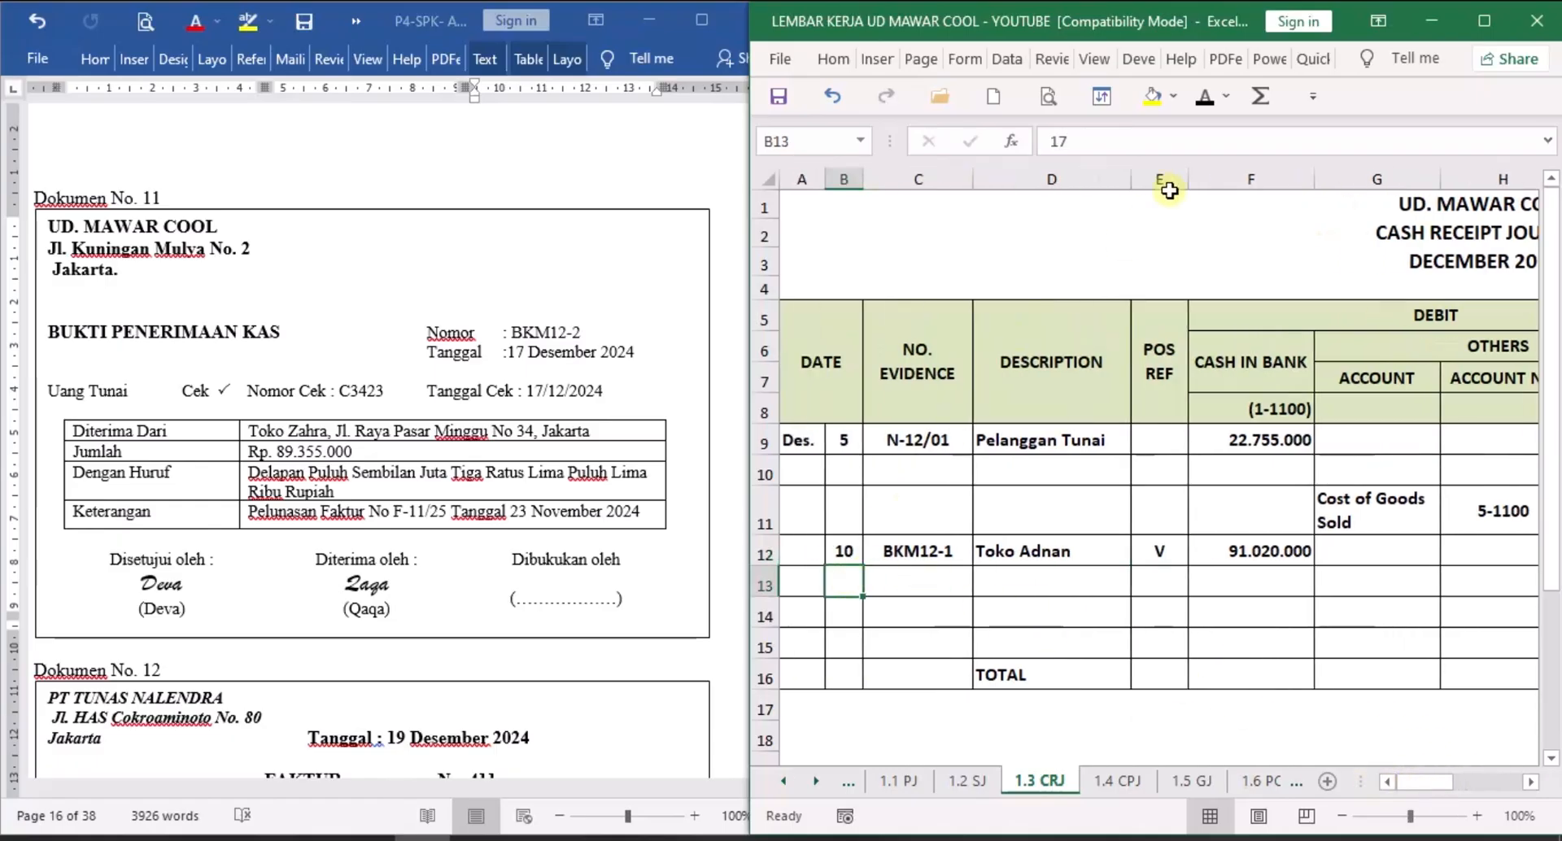
{"action": "left_click", "coordinate": [921, 583]}
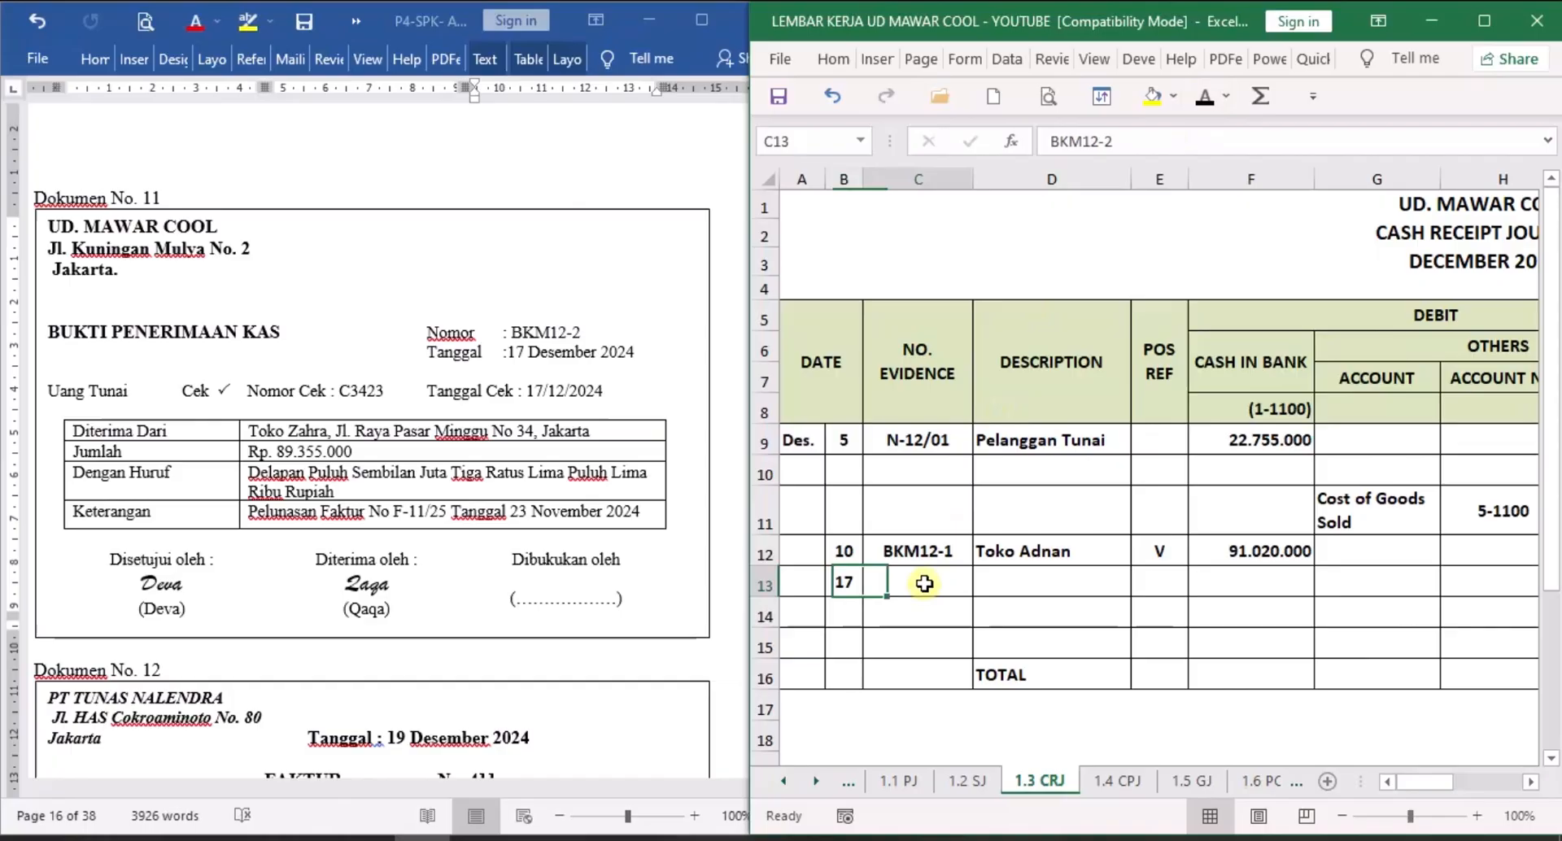
{"action": "left_click", "coordinate": [1205, 96]}
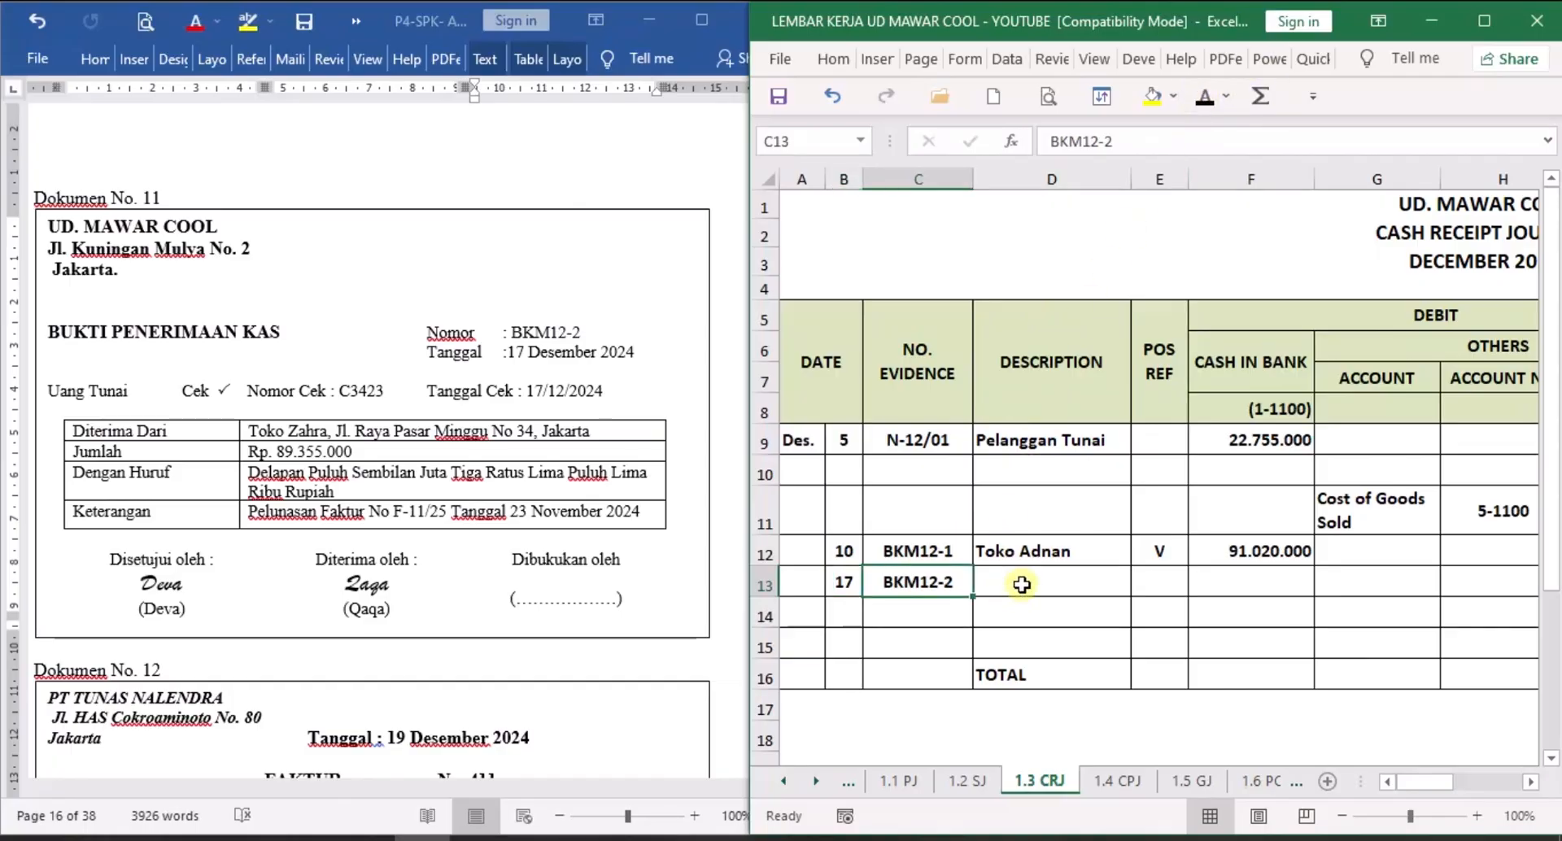
{"action": "left_click", "coordinate": [1022, 585]}
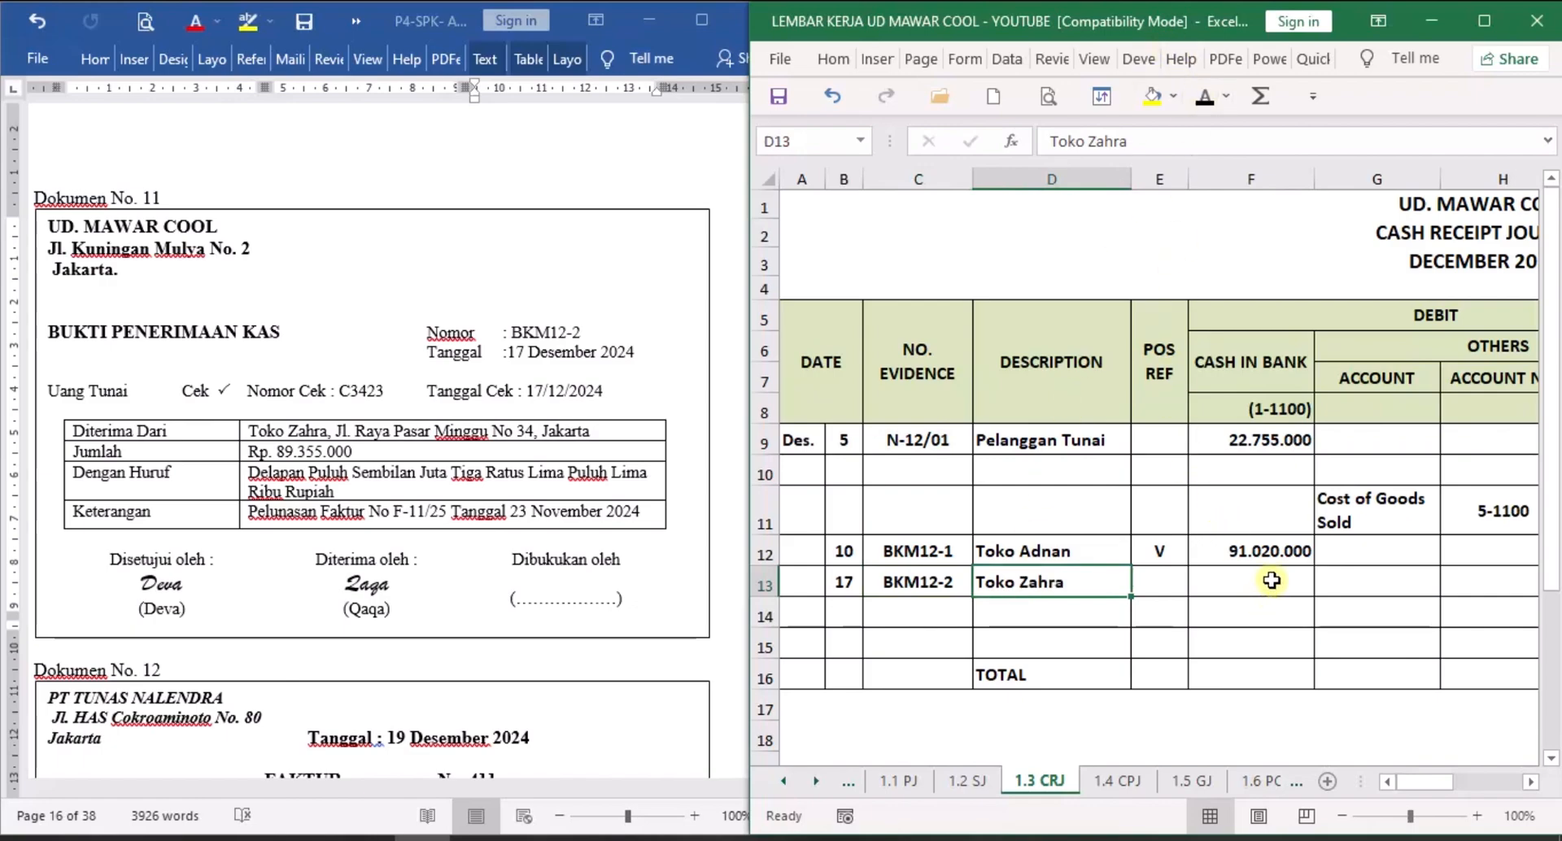
Show row 13's Cash in Bank debit and Account Receivable credit of 89.355.000 in black font.
{"action": "left_click", "coordinate": [1272, 581]}
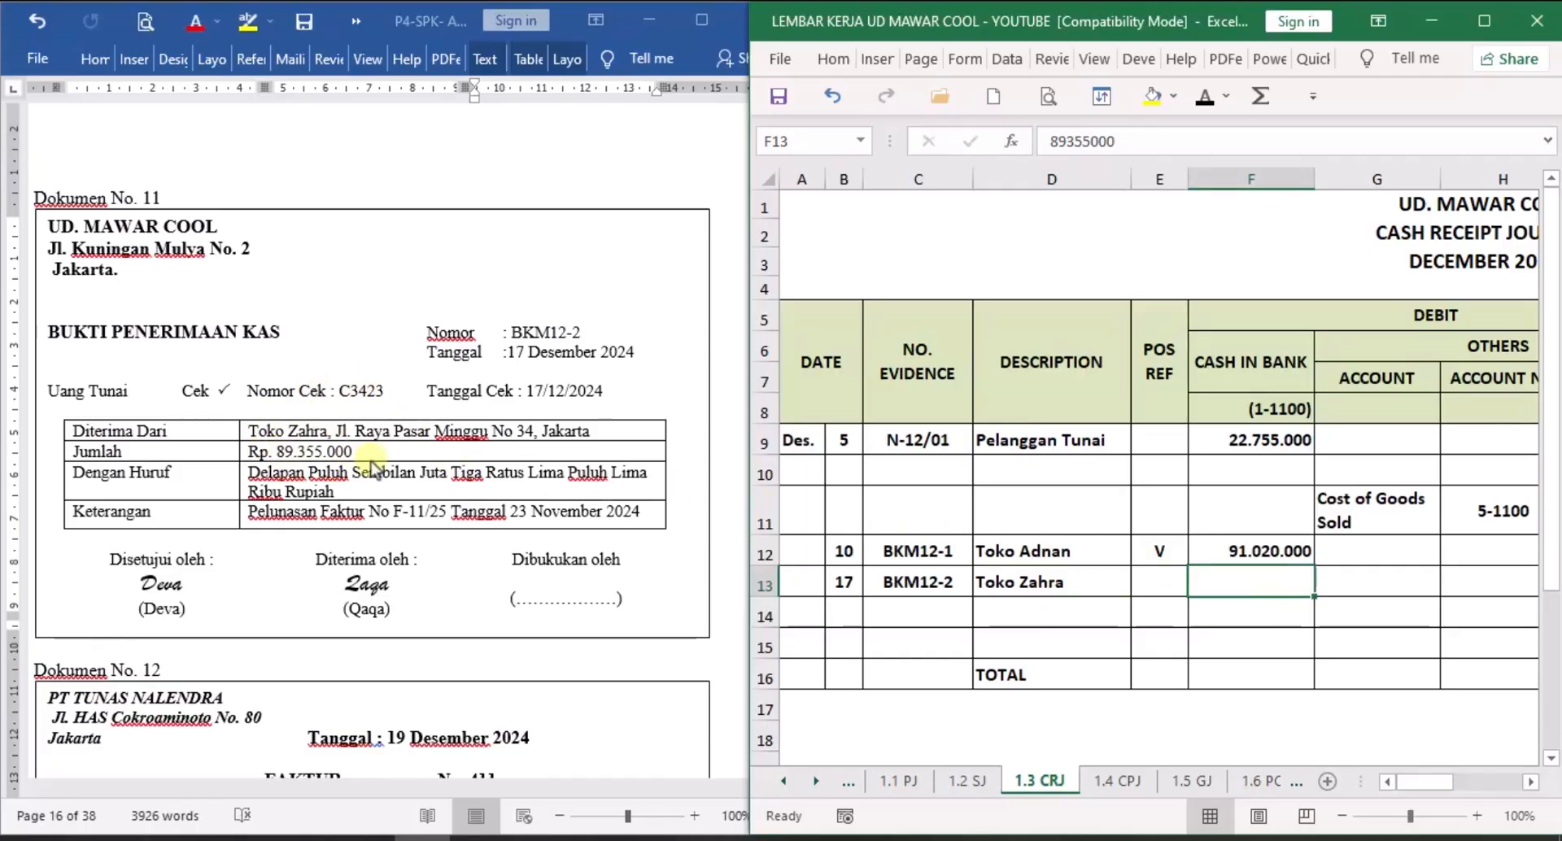
{"action": "left_click", "coordinate": [1204, 97]}
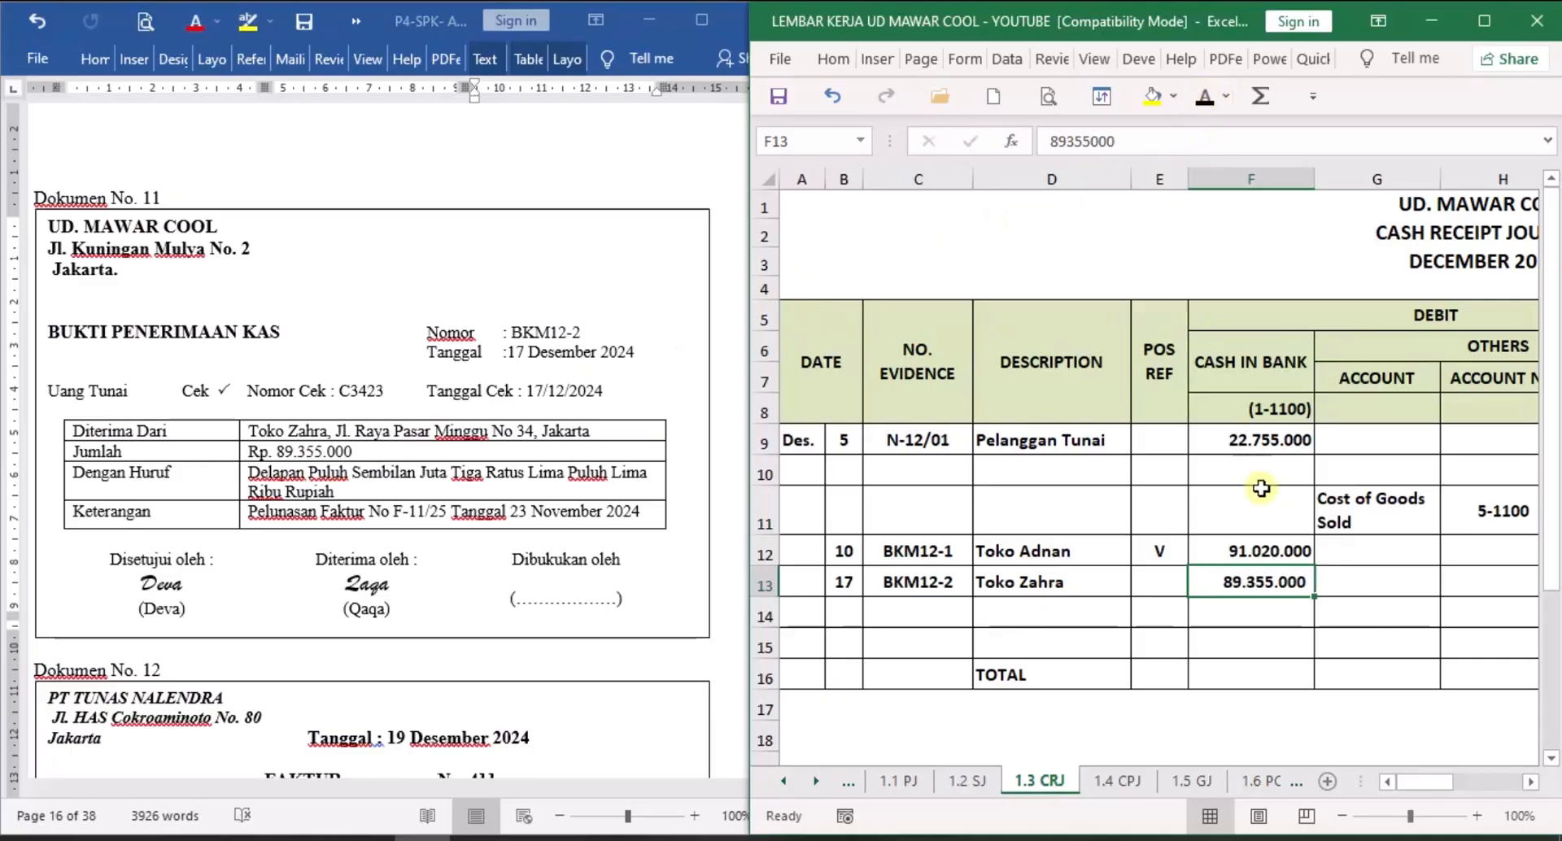
{"action": "left_click", "coordinate": [1531, 782]}
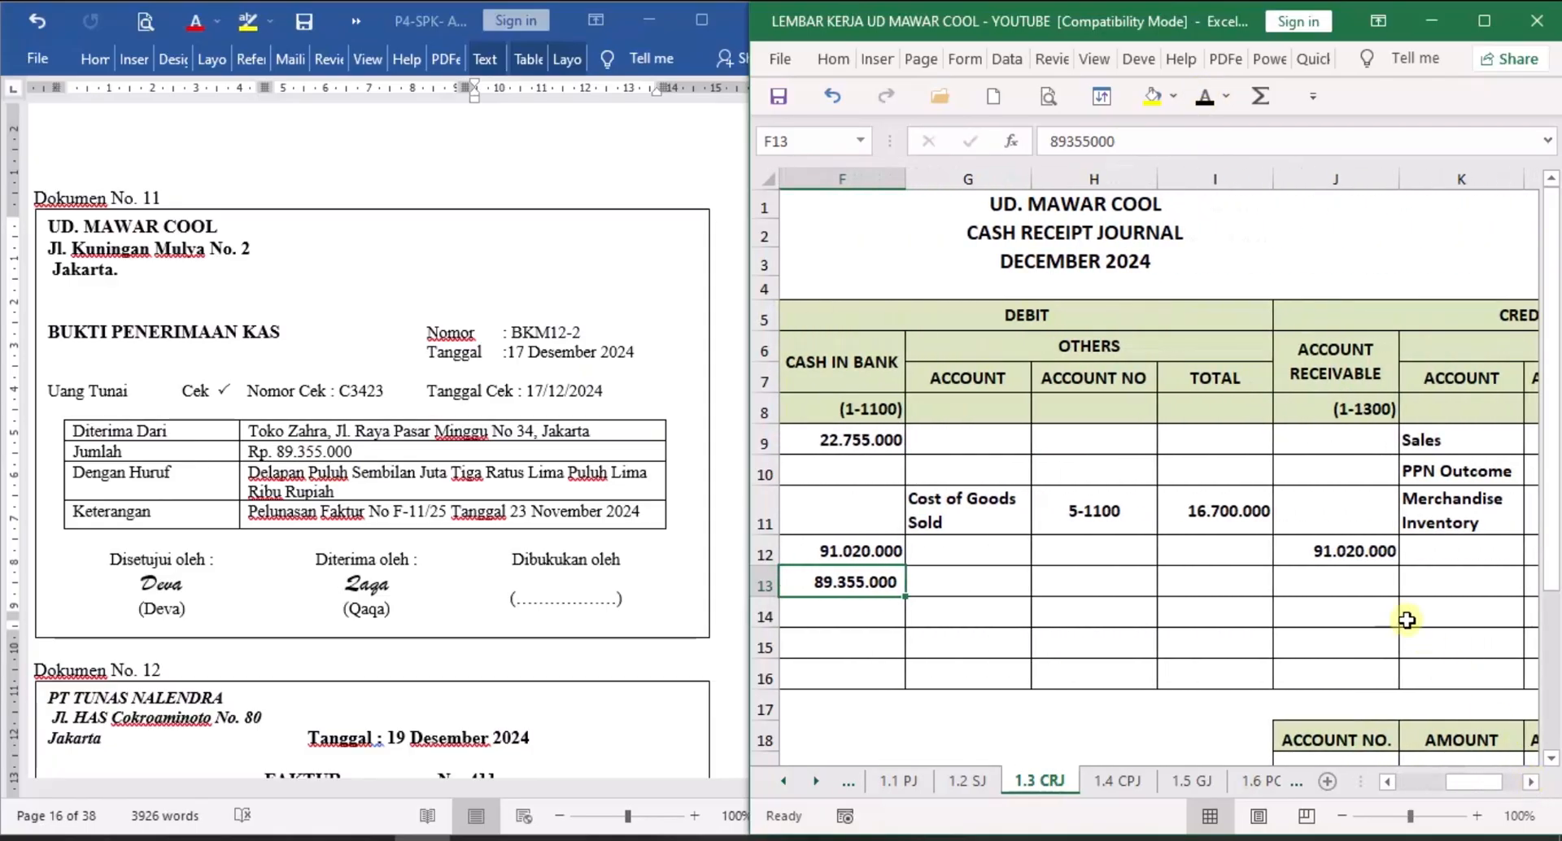
{"action": "left_click", "coordinate": [1351, 583]}
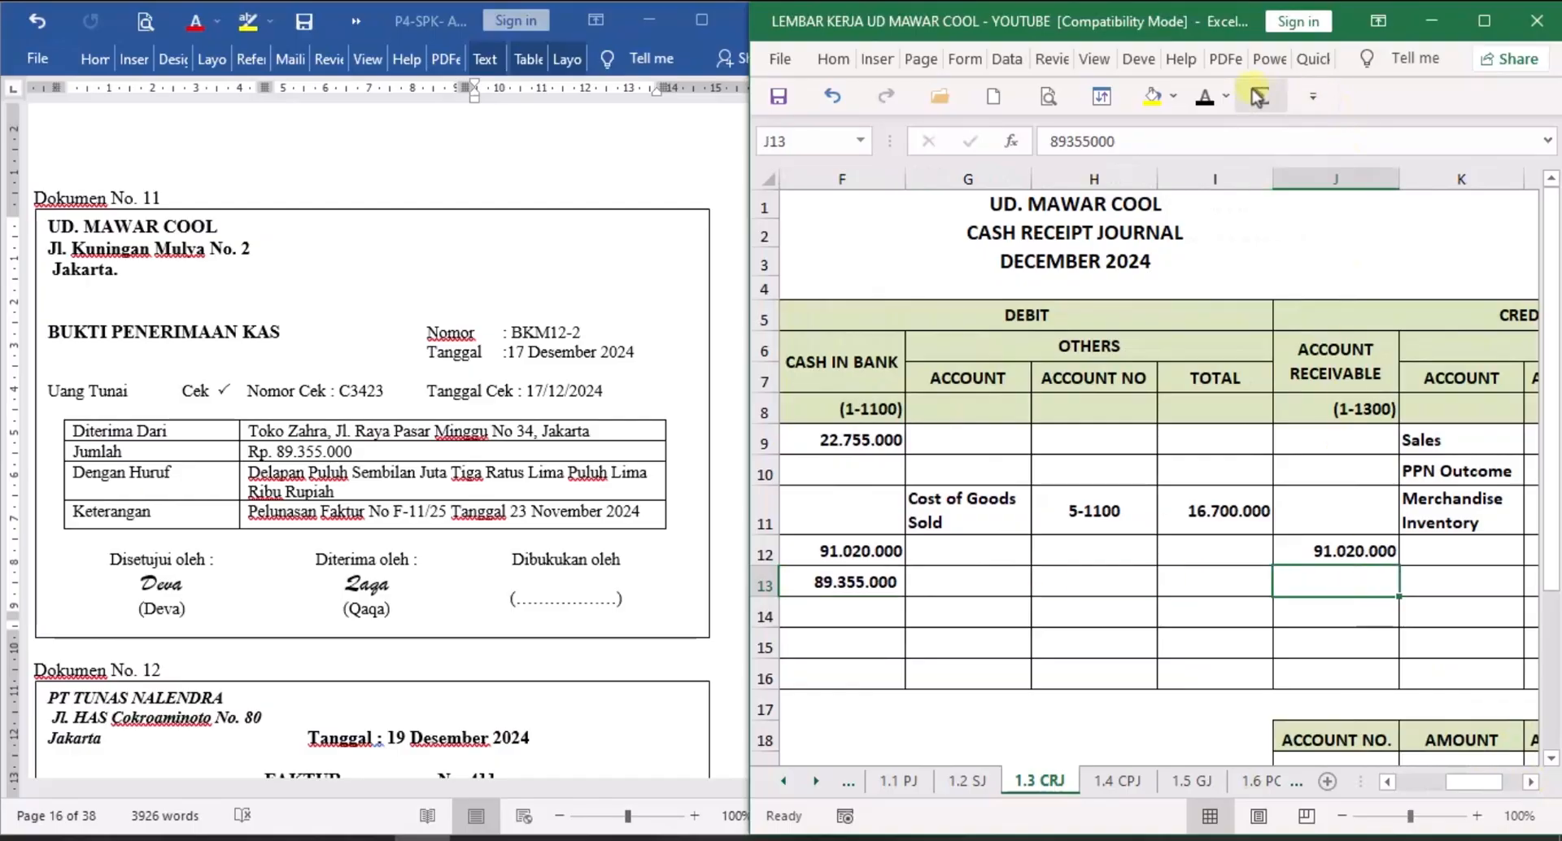
{"action": "left_click", "coordinate": [1205, 98]}
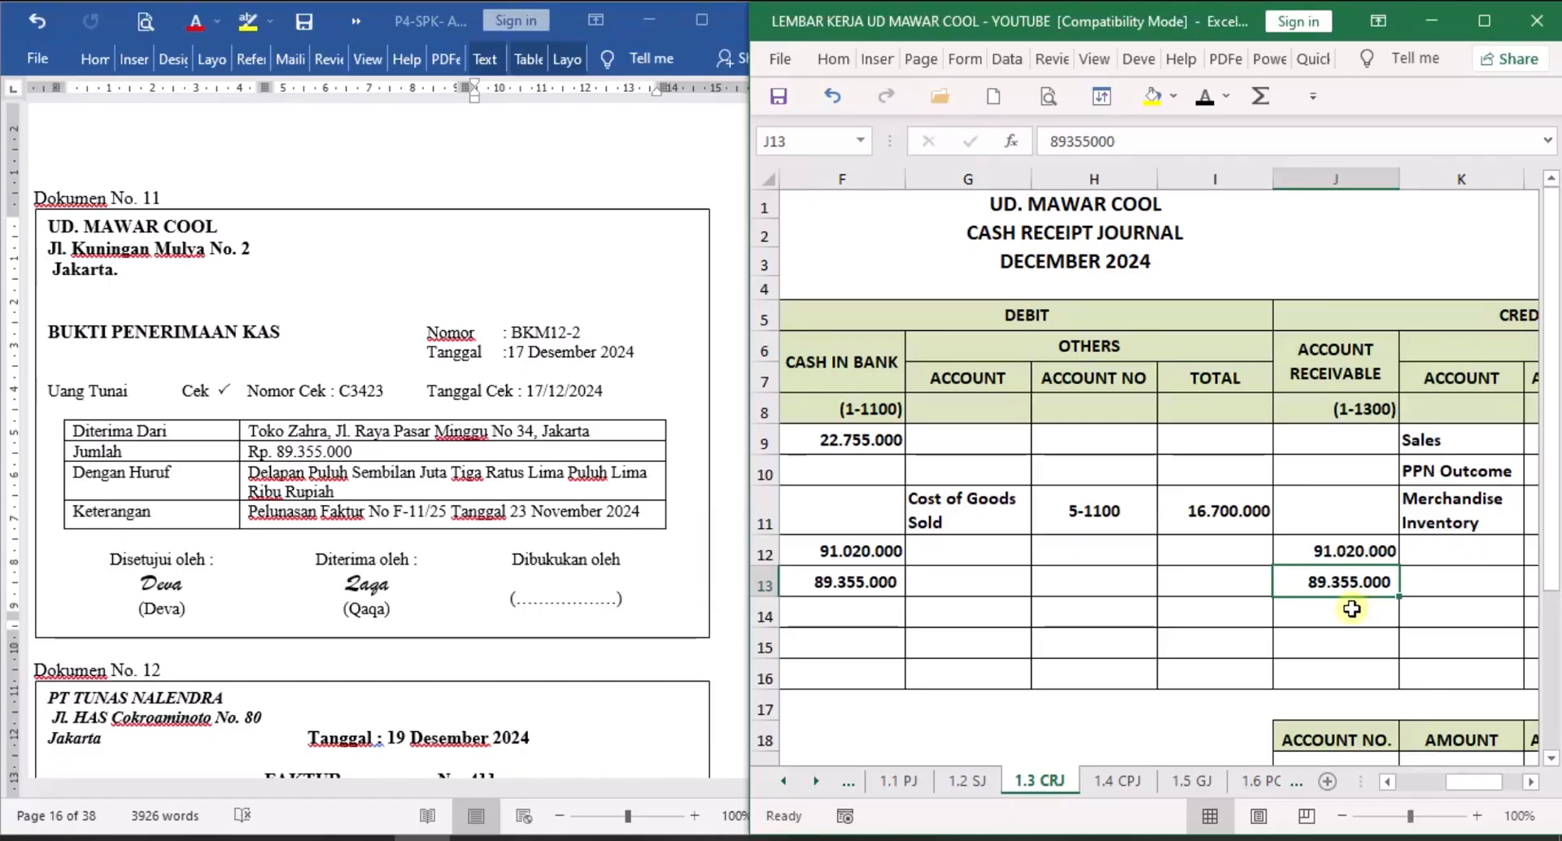
Show the V posting reference for the Toko Zahra entry in row 13 in black font.
{"action": "left_click", "coordinate": [1531, 782]}
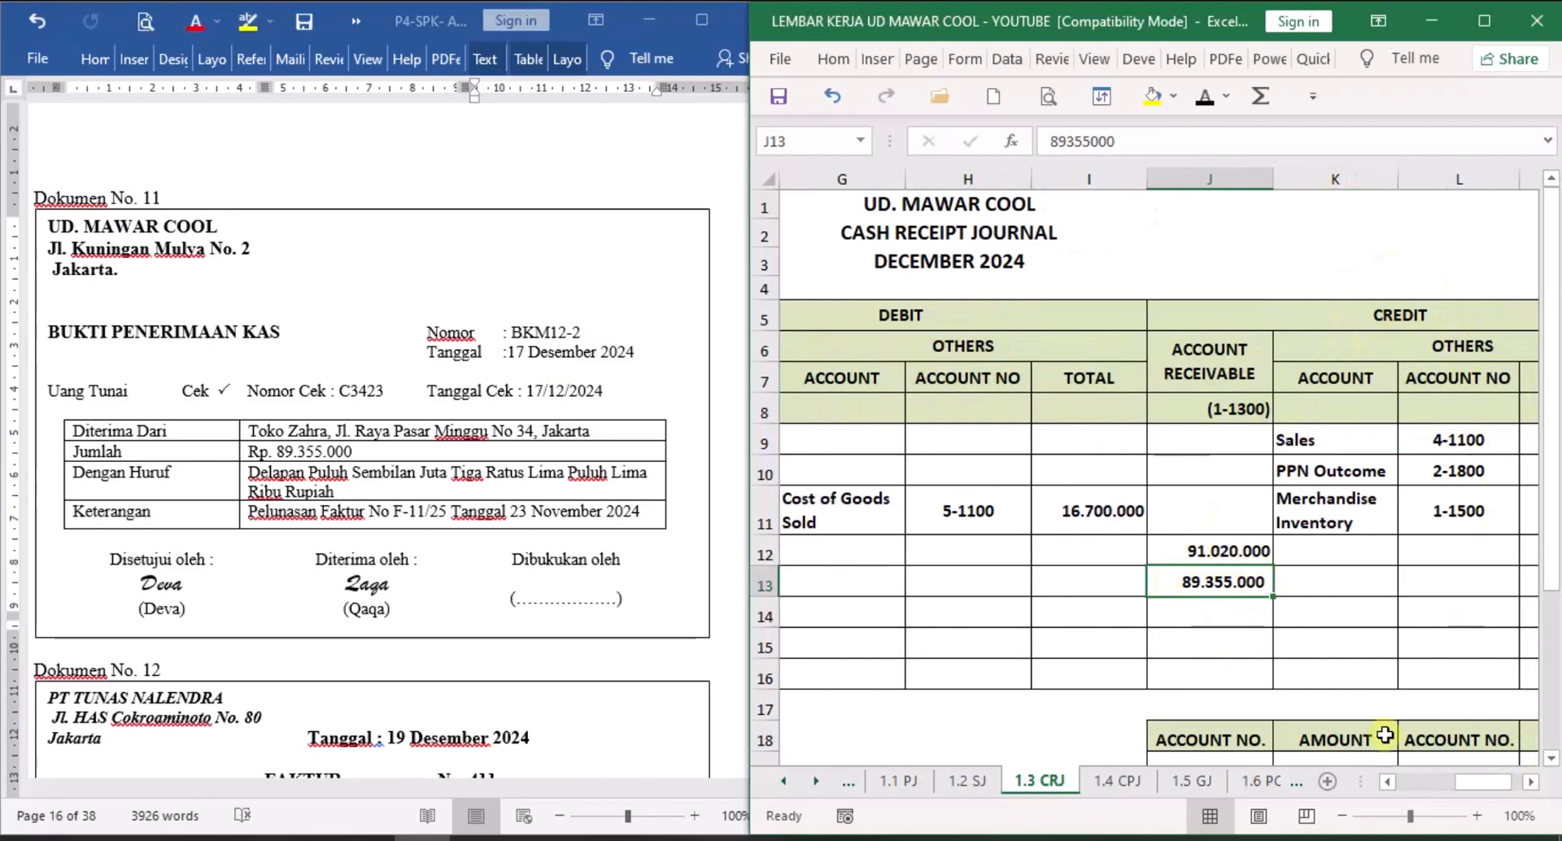
{"action": "left_click", "coordinate": [1389, 782]}
{"action": "left_click", "coordinate": [1388, 782]}
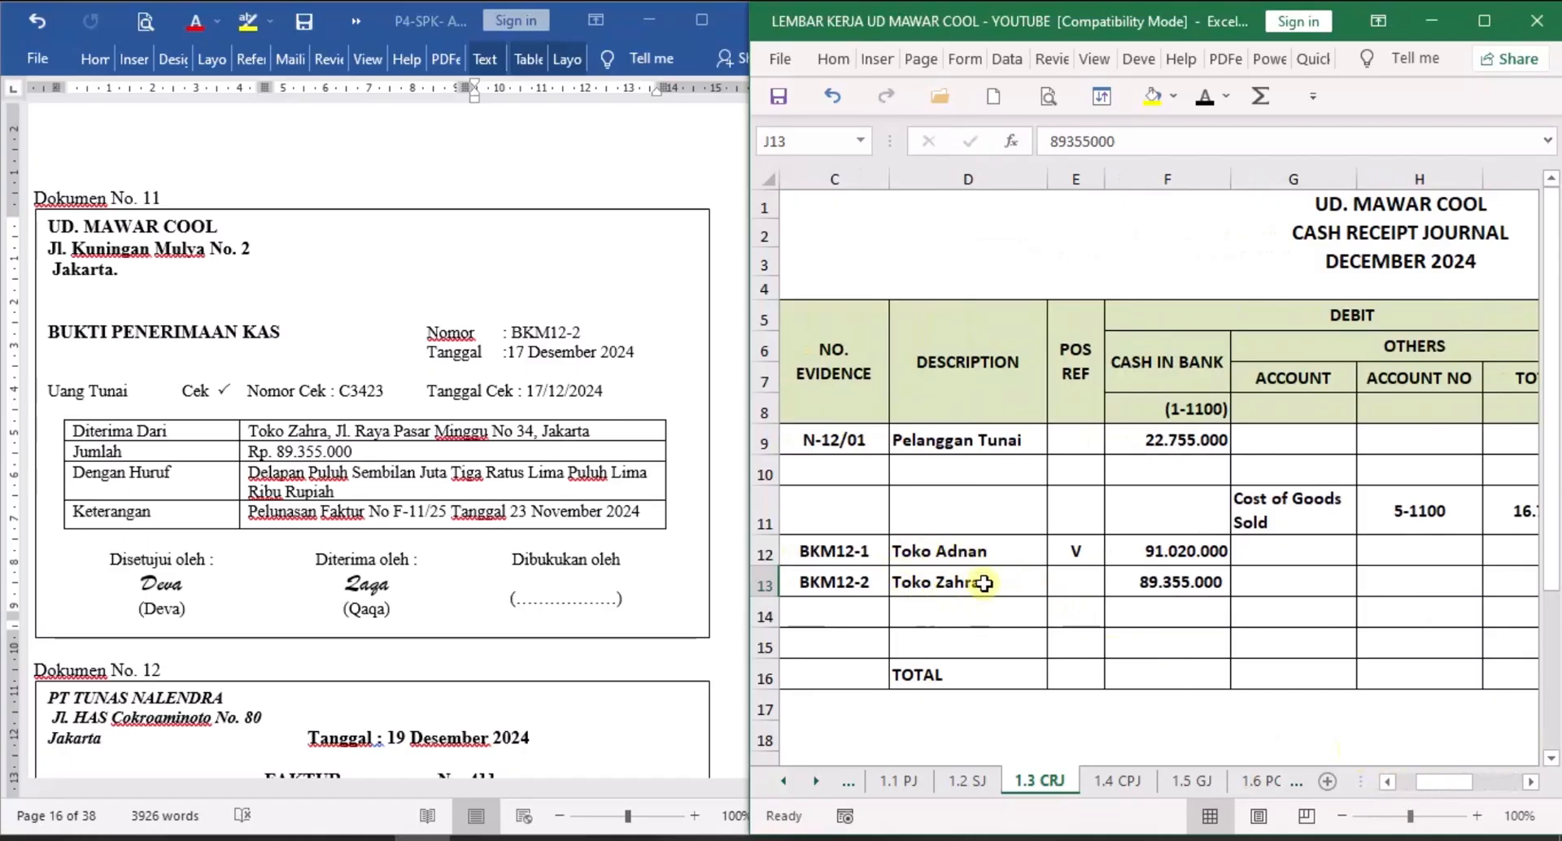
{"action": "left_click", "coordinate": [1082, 583]}
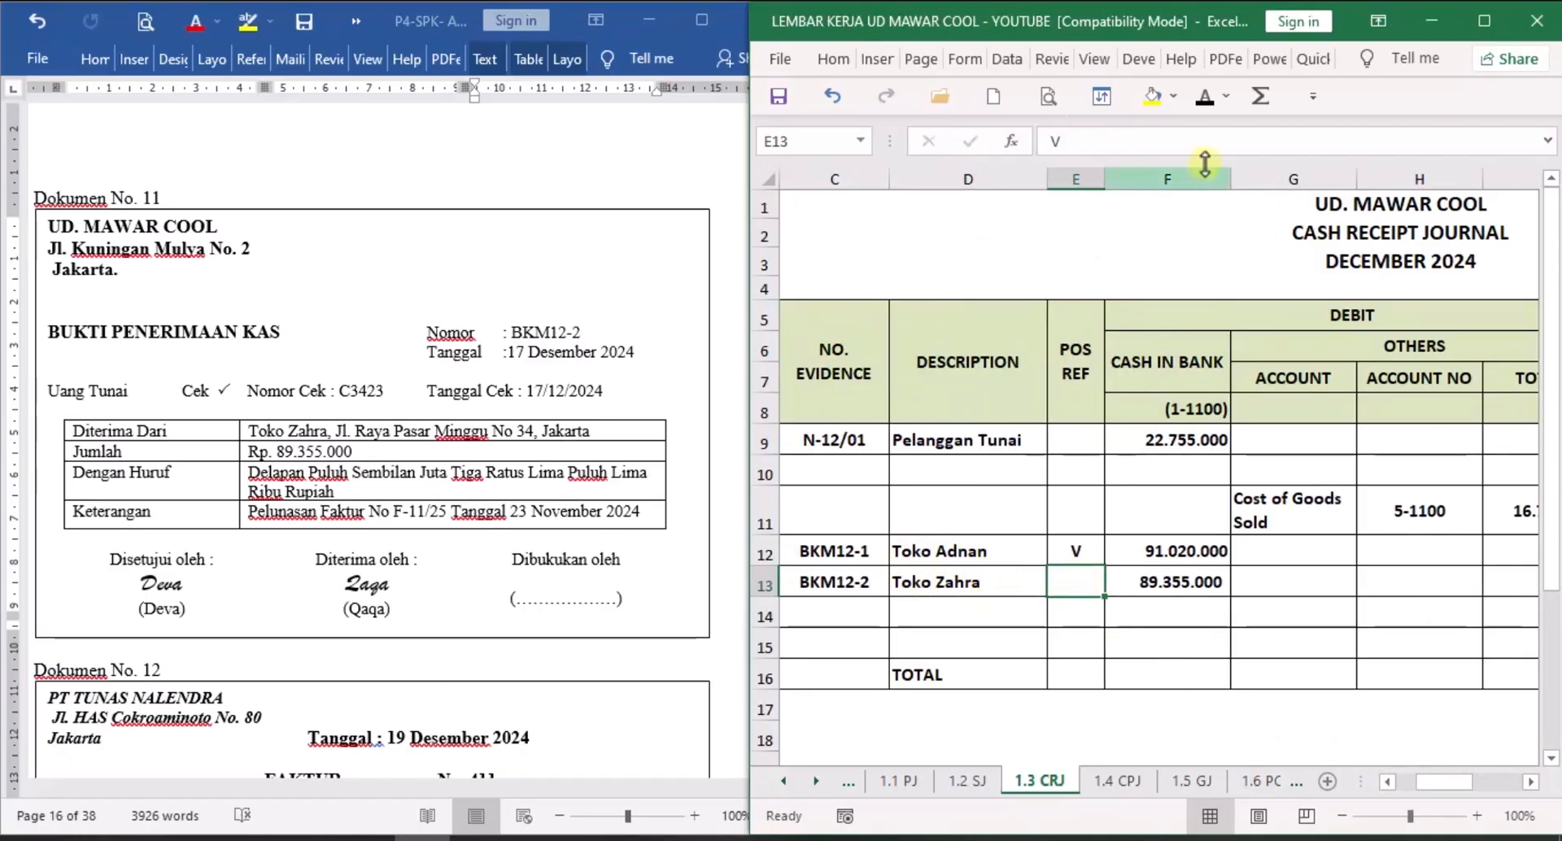
{"action": "left_click", "coordinate": [1205, 99]}
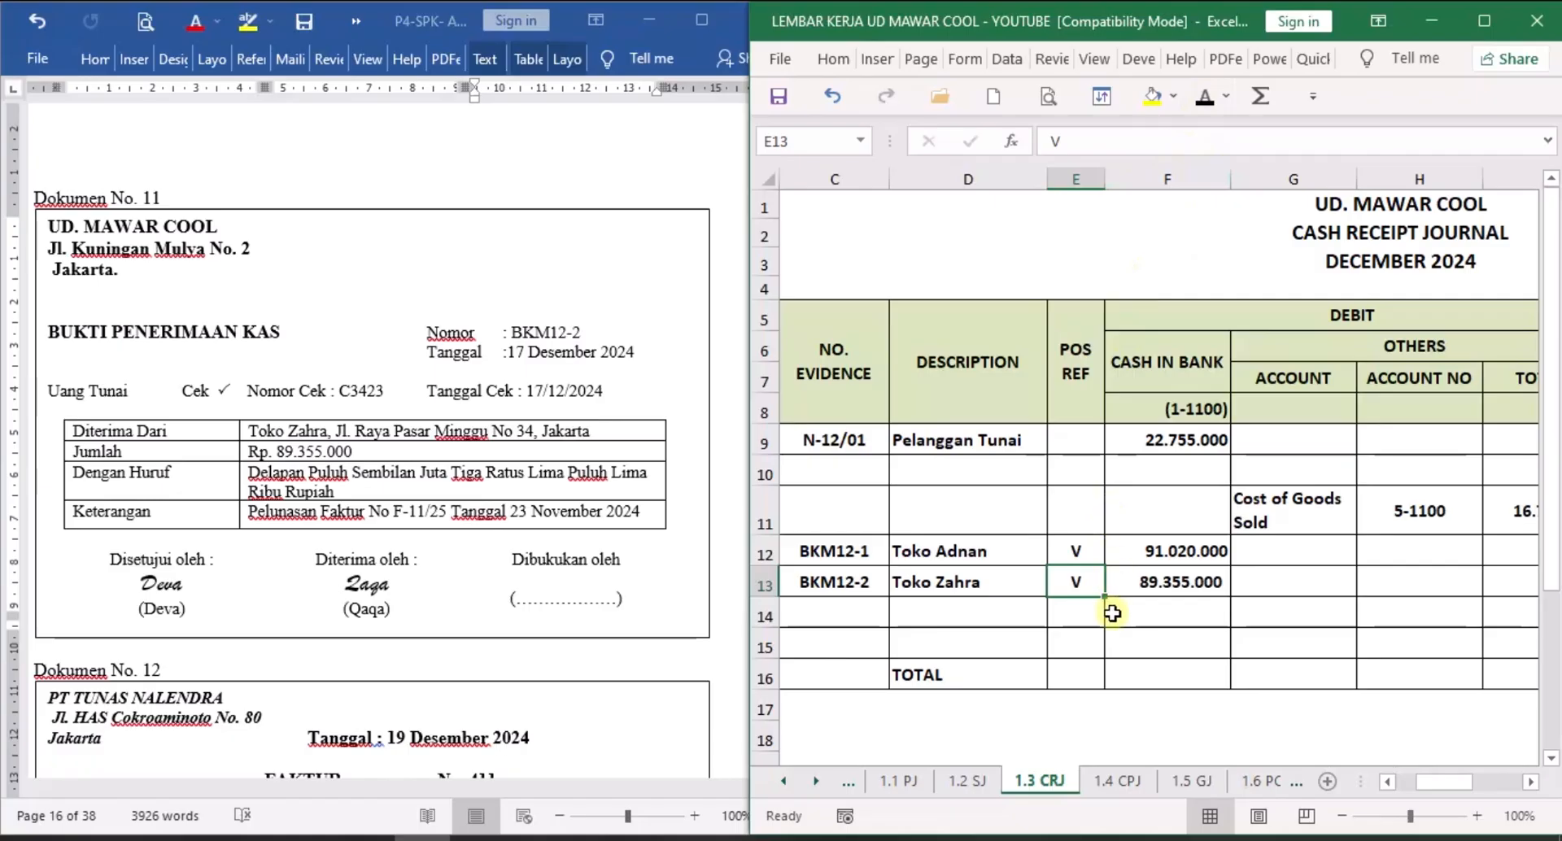
On Toko Zahra's ledger in the 2.5 SLAR sheet, show day 17, description CRJ and reference 1 in black in row 33.
{"action": "left_click", "coordinate": [817, 782]}
{"action": "left_click", "coordinate": [817, 782]}
{"action": "left_click", "coordinate": [817, 782]}
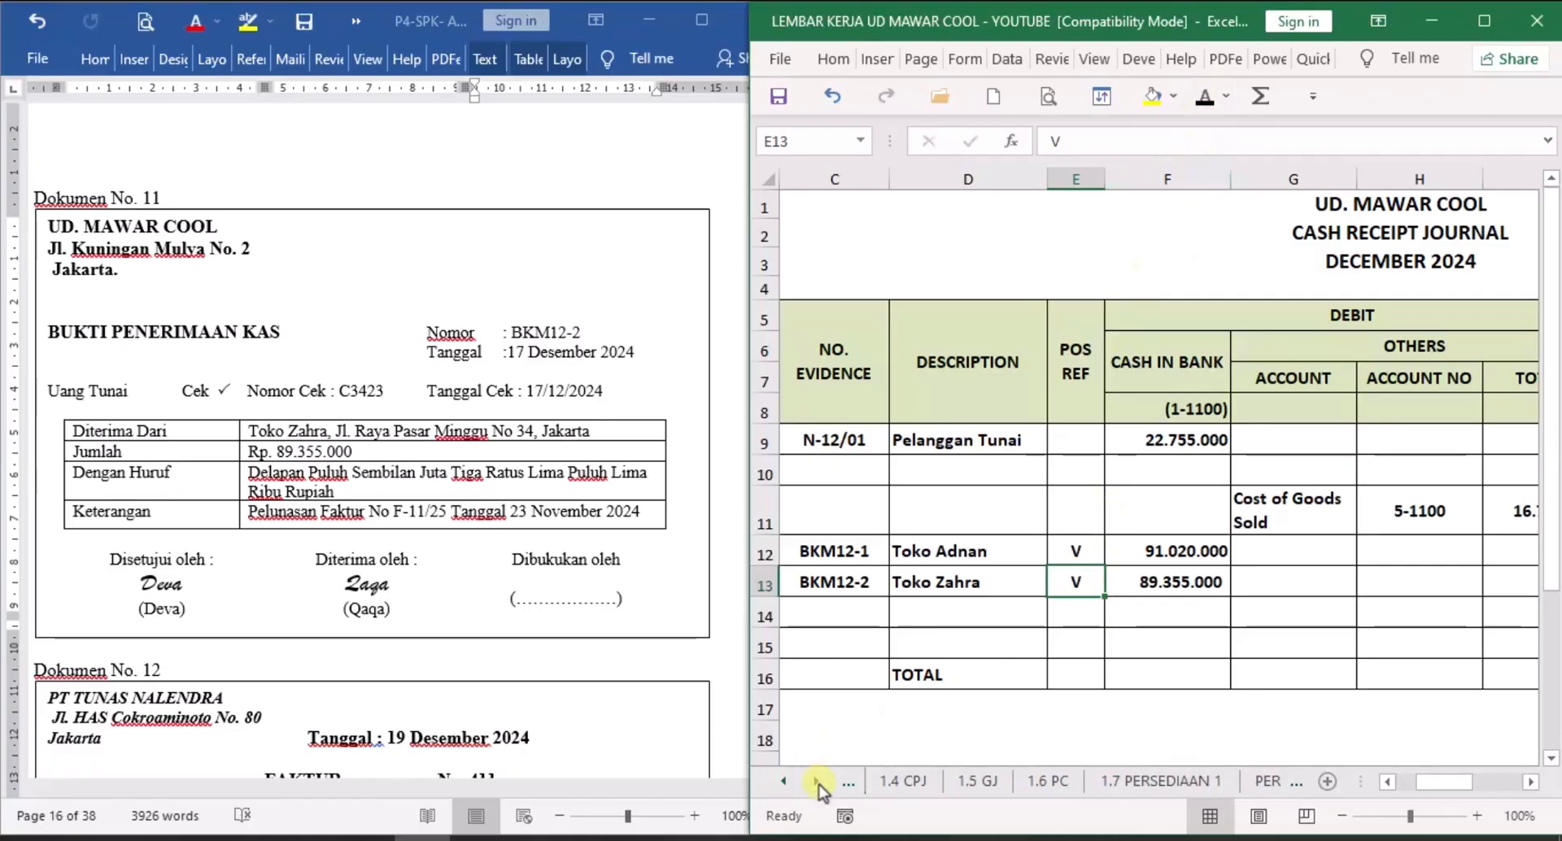
{"action": "left_click", "coordinate": [817, 782]}
{"action": "left_click", "coordinate": [817, 782]}
{"action": "left_click", "coordinate": [817, 782]}
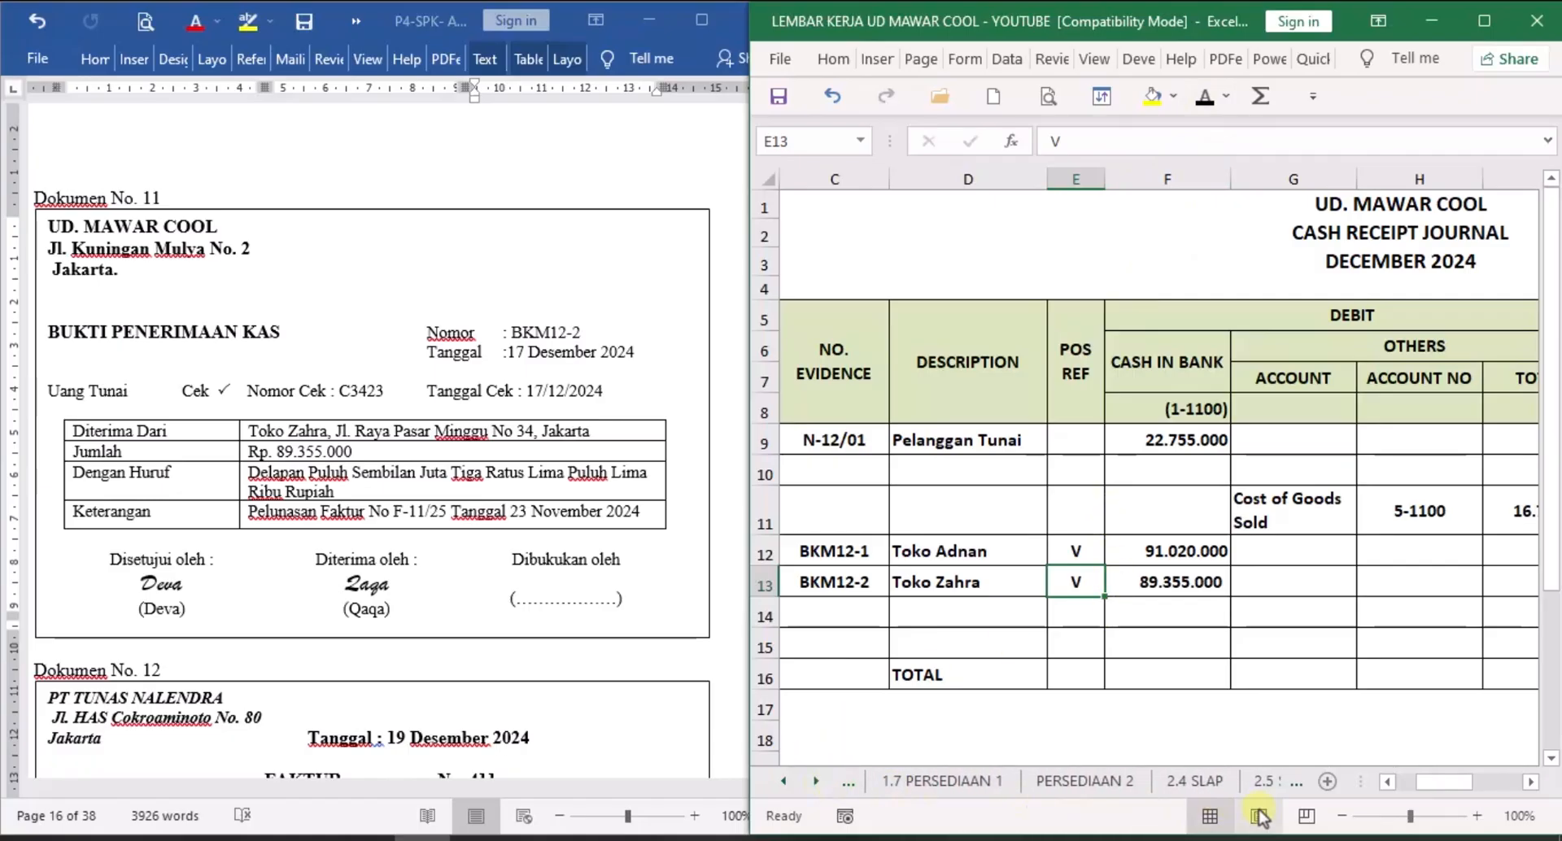
{"action": "left_click", "coordinate": [1263, 781]}
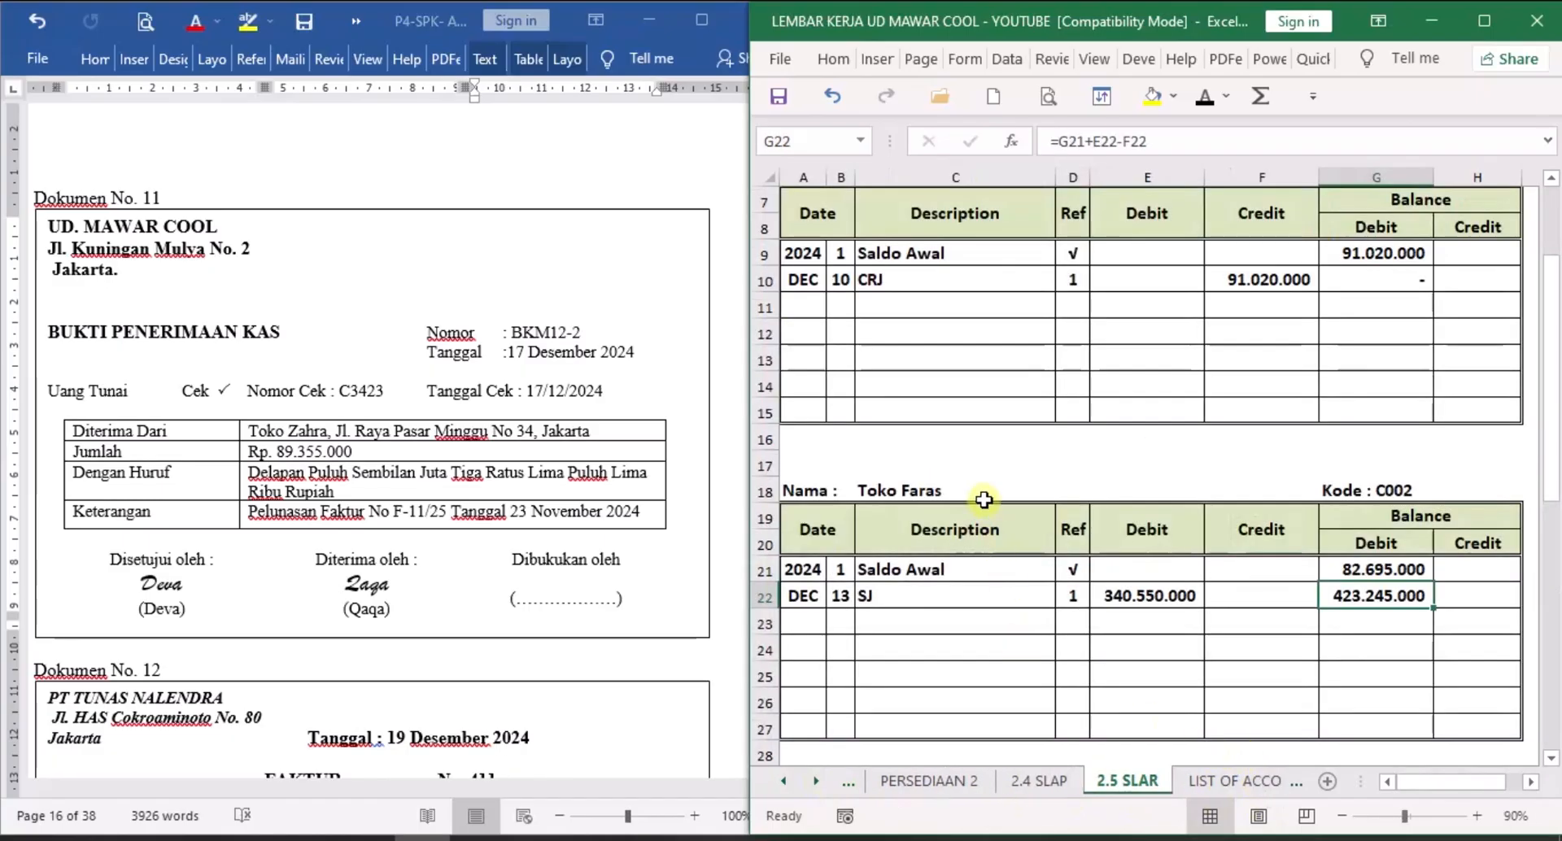
{"action": "scroll", "coordinate": [984, 500], "scroll_direction": "up", "scroll_amount": 2}
{"action": "scroll", "coordinate": [984, 500], "scroll_direction": "down", "scroll_amount": 7}
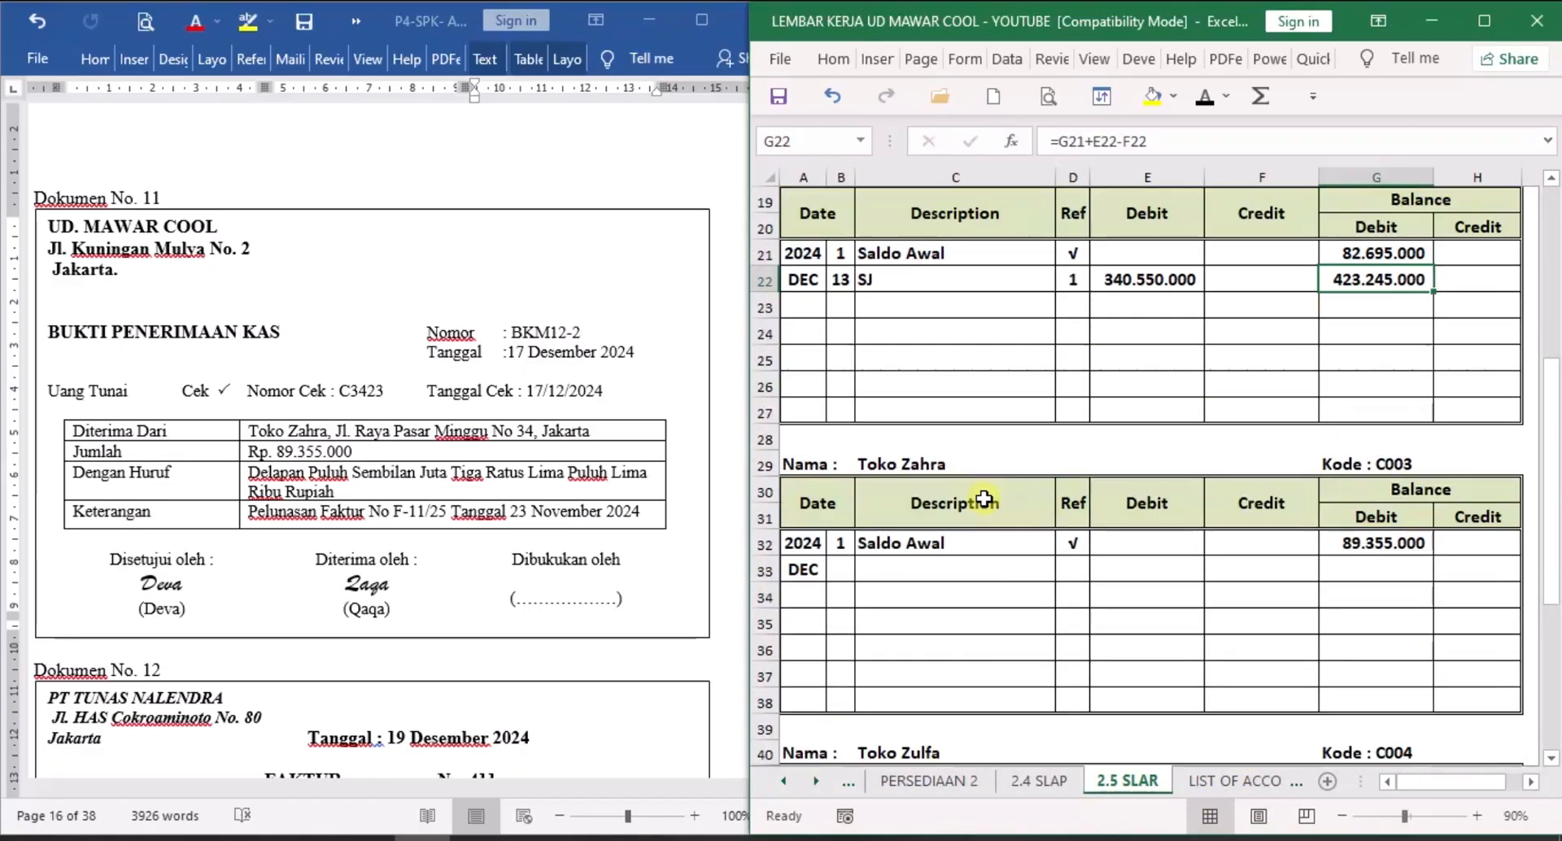
{"action": "left_click", "coordinate": [840, 490]}
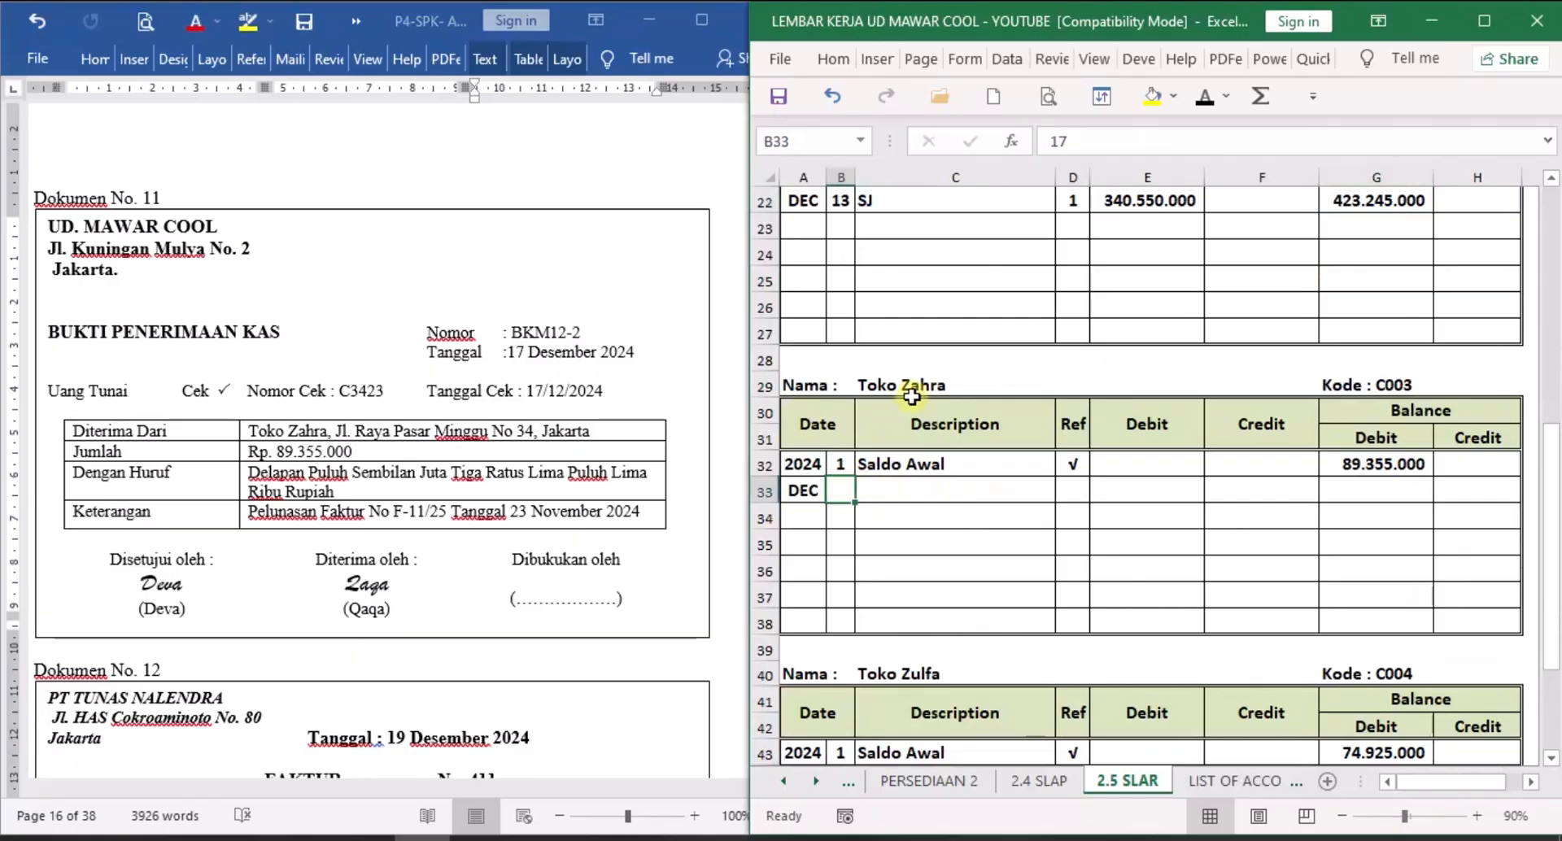
{"action": "left_click", "coordinate": [954, 489]}
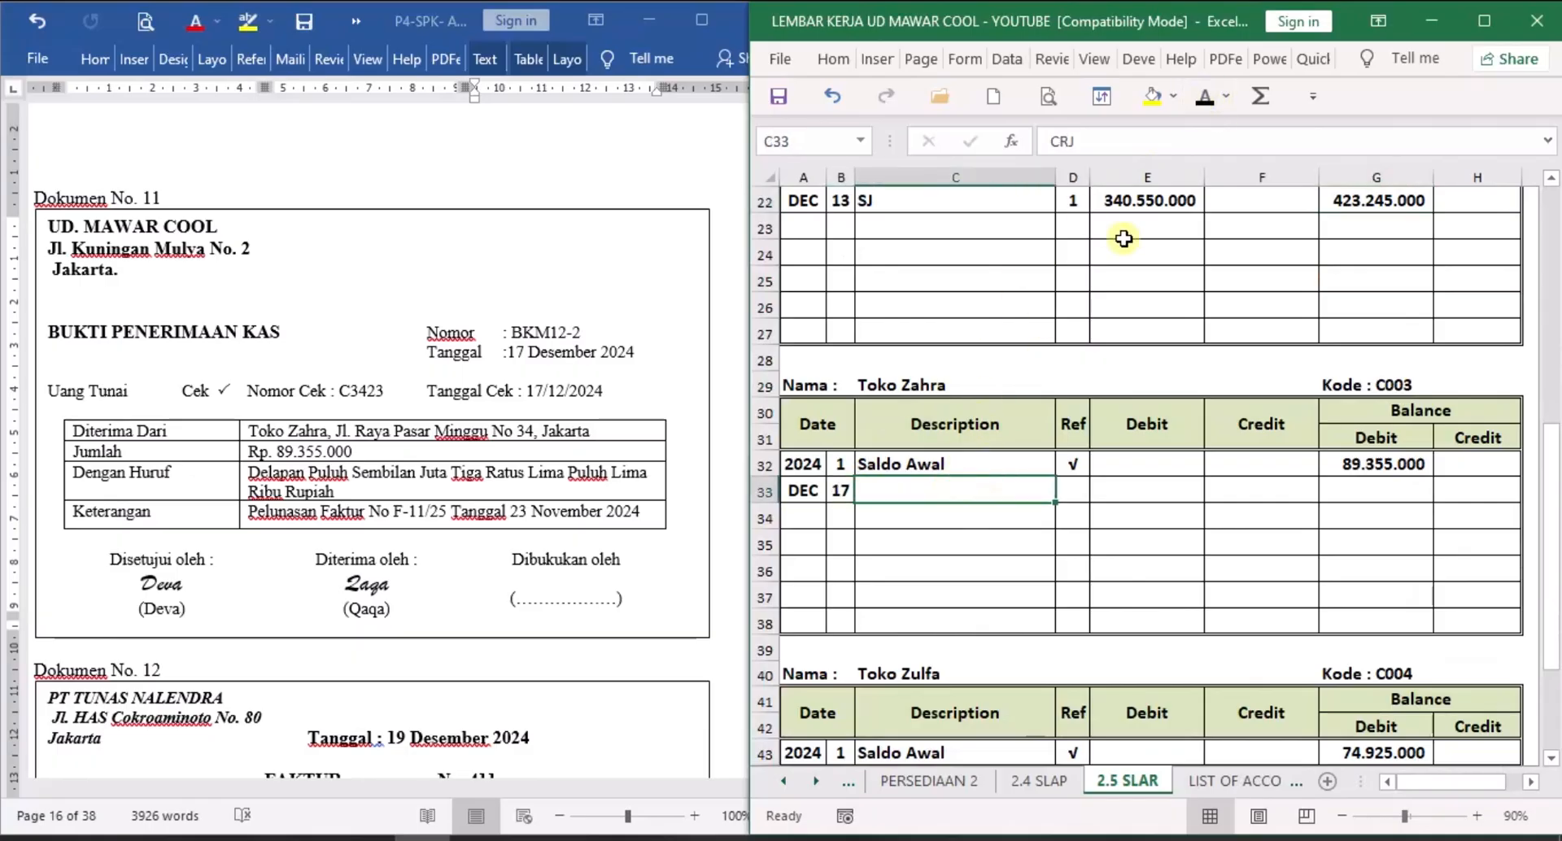
{"action": "left_click", "coordinate": [1205, 99]}
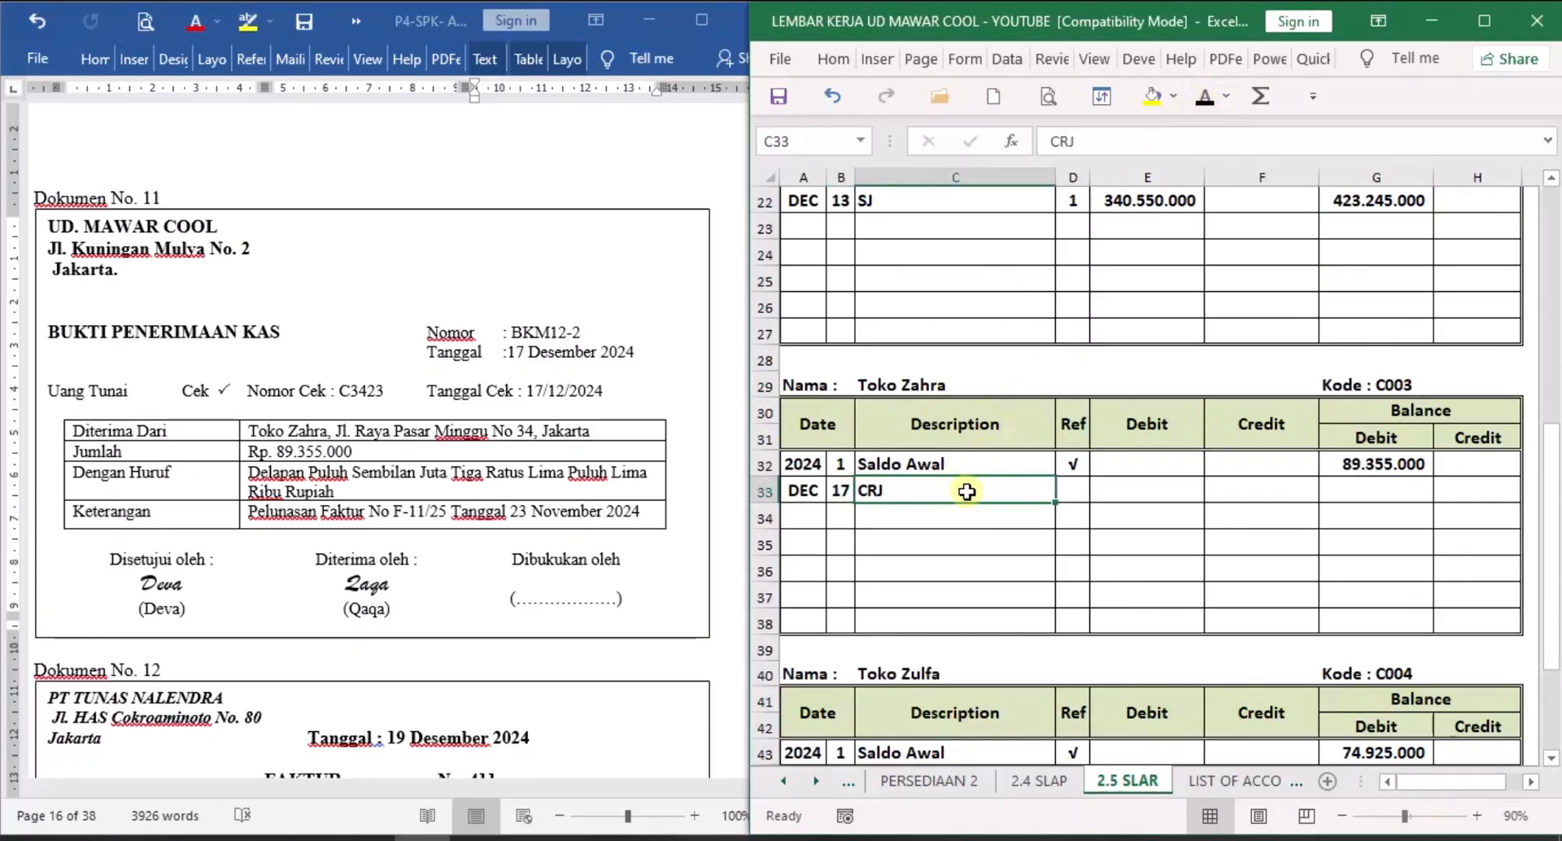
{"action": "left_click", "coordinate": [1074, 491]}
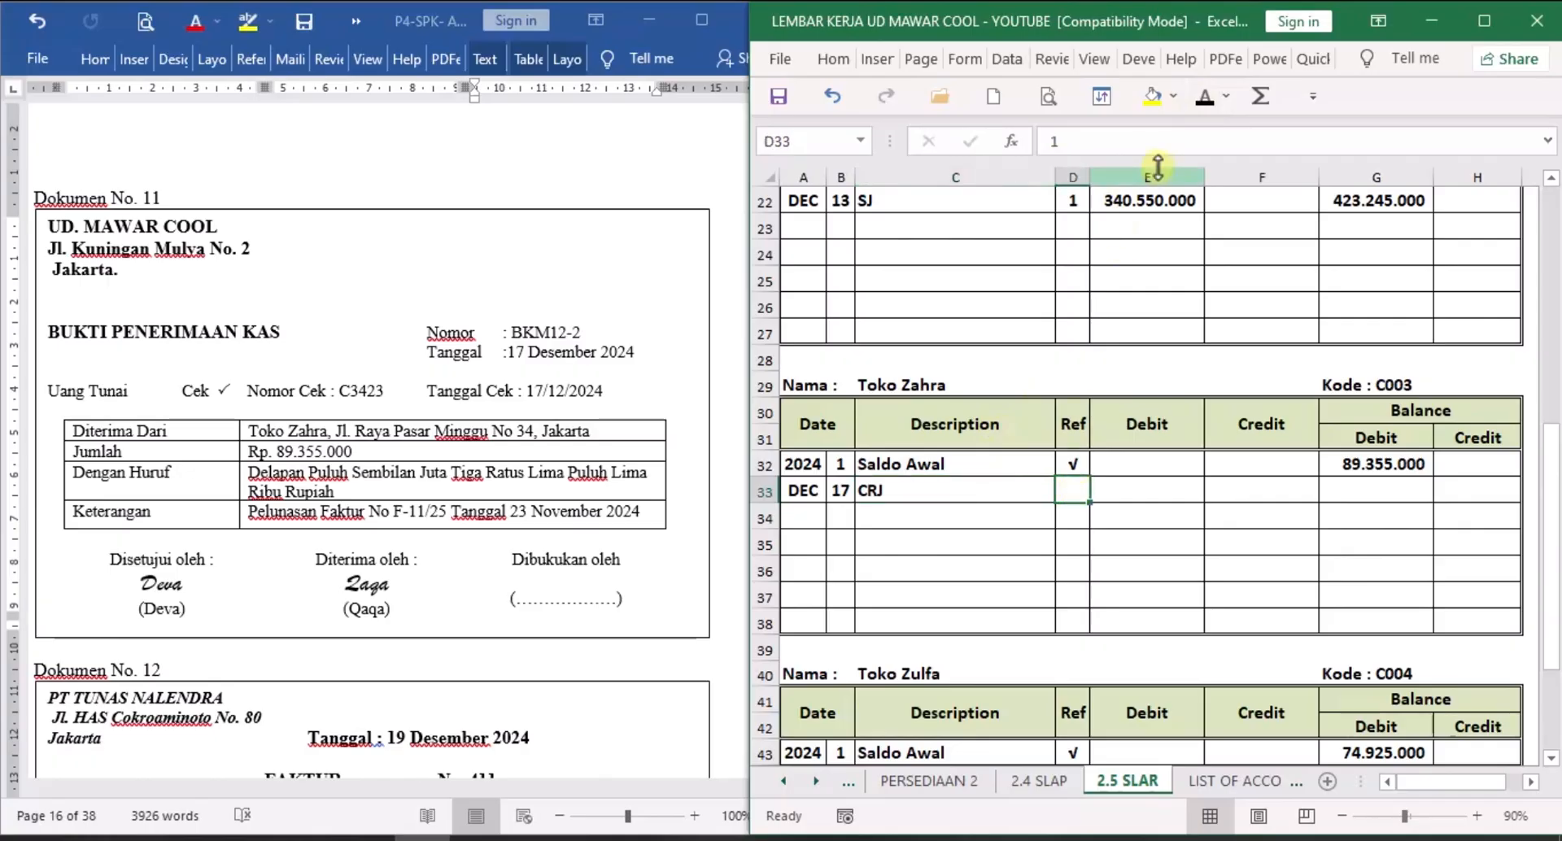
{"action": "left_click", "coordinate": [1207, 98]}
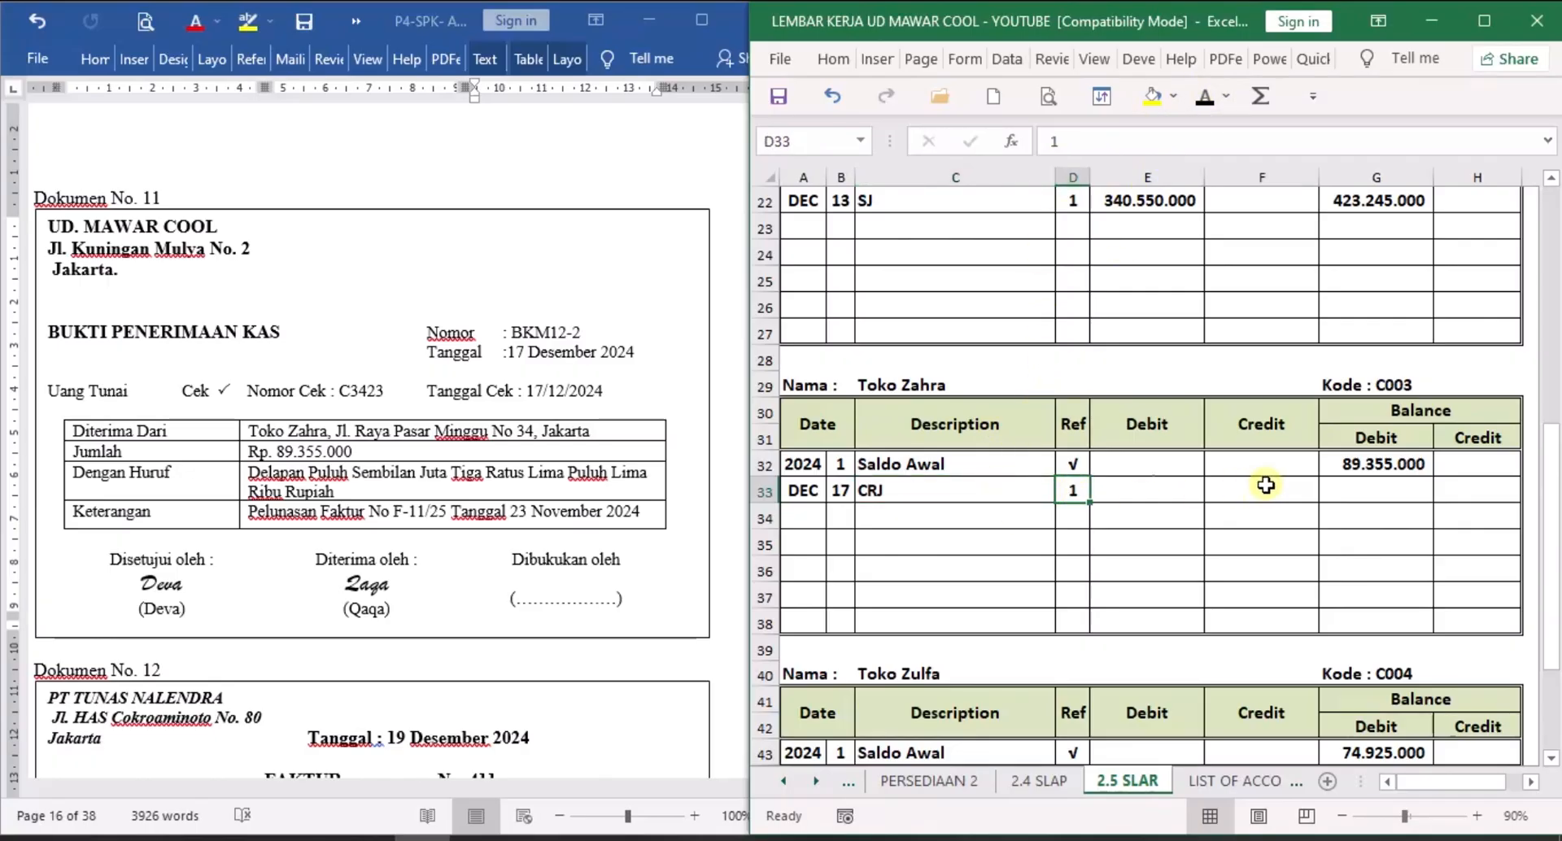
Show Toko Zahra's row 33 credit of 89.355.000 and the debit balance formula =+G32+E33-F33 in black.
{"action": "left_click", "coordinate": [1261, 489]}
{"action": "left_click", "coordinate": [1207, 100]}
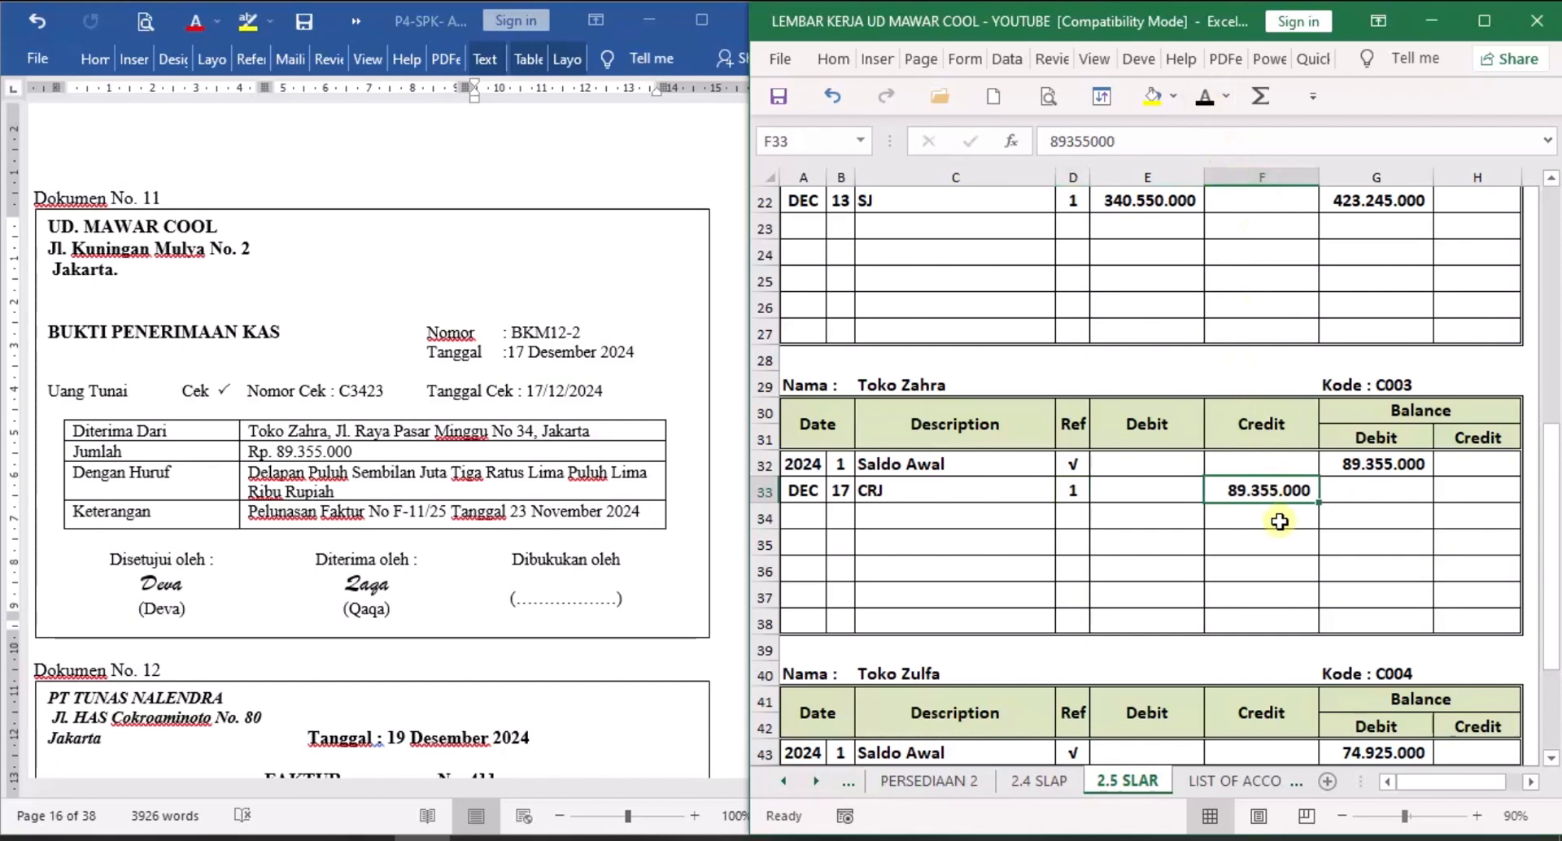
{"action": "left_click", "coordinate": [1381, 487]}
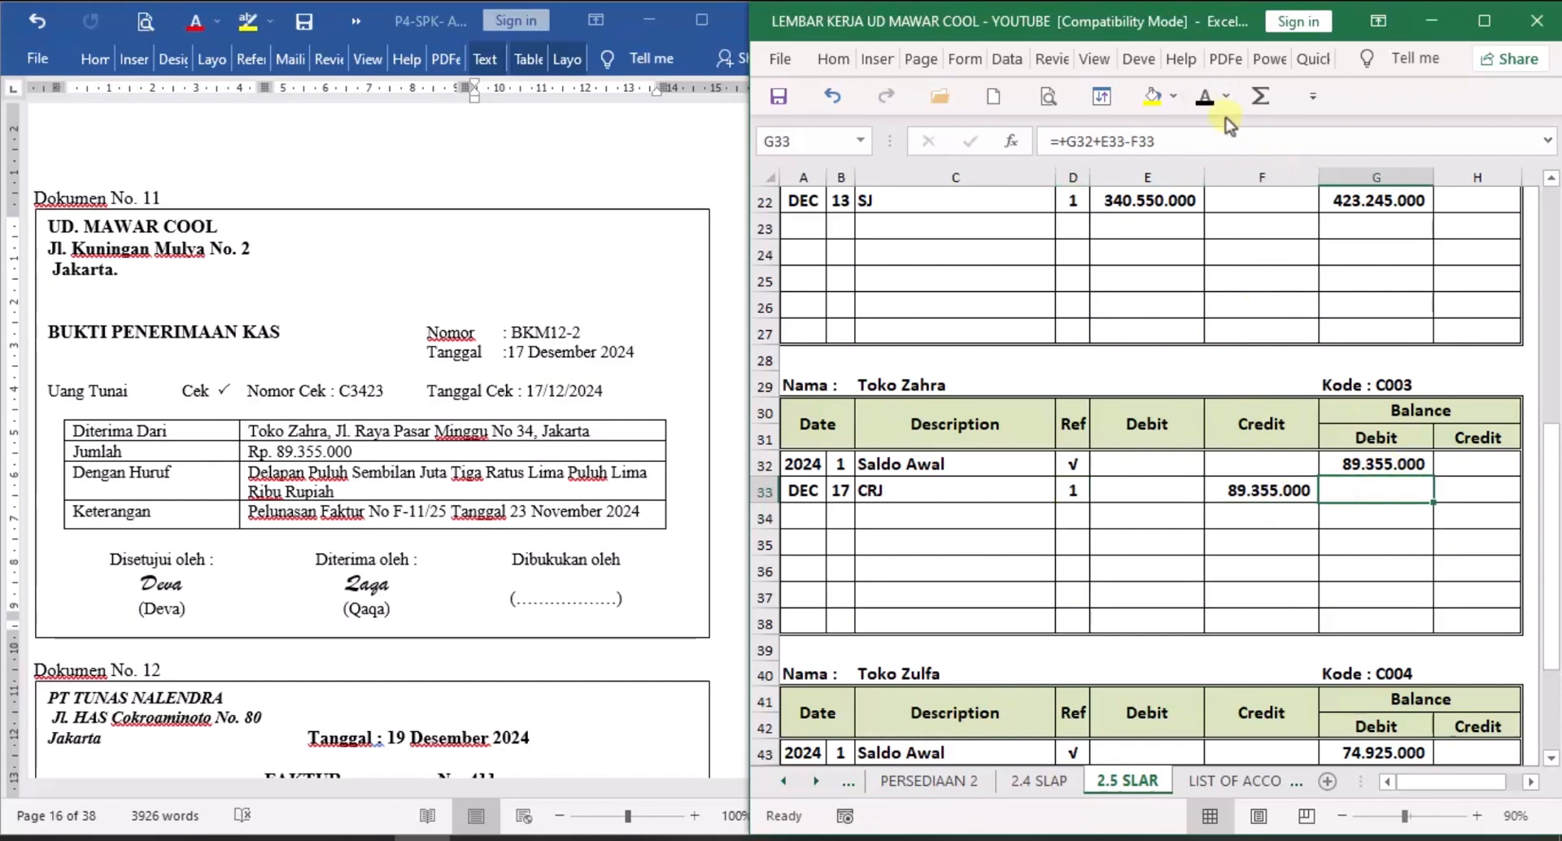
{"action": "left_click", "coordinate": [1205, 96]}
Switch to the Word source document and bring up Dokumen No. 12, invoice 411 from PT Tunas Nalendra.
{"action": "left_click", "coordinate": [596, 680]}
{"action": "scroll", "coordinate": [594, 675], "scroll_direction": "down", "scroll_amount": 6}
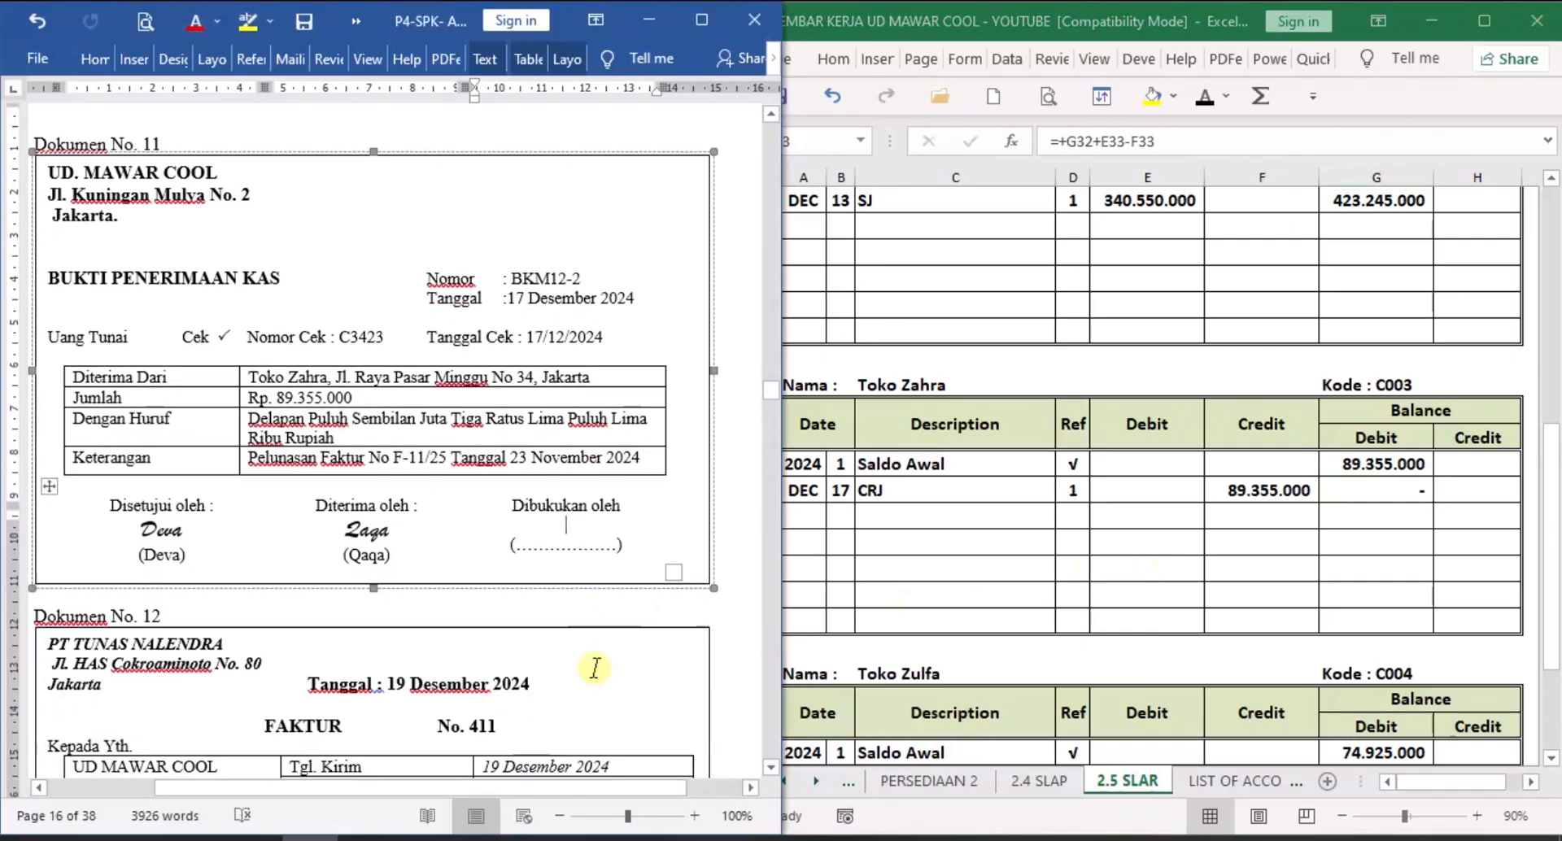
{"action": "scroll", "coordinate": [592, 668], "scroll_direction": "down", "scroll_amount": 3}
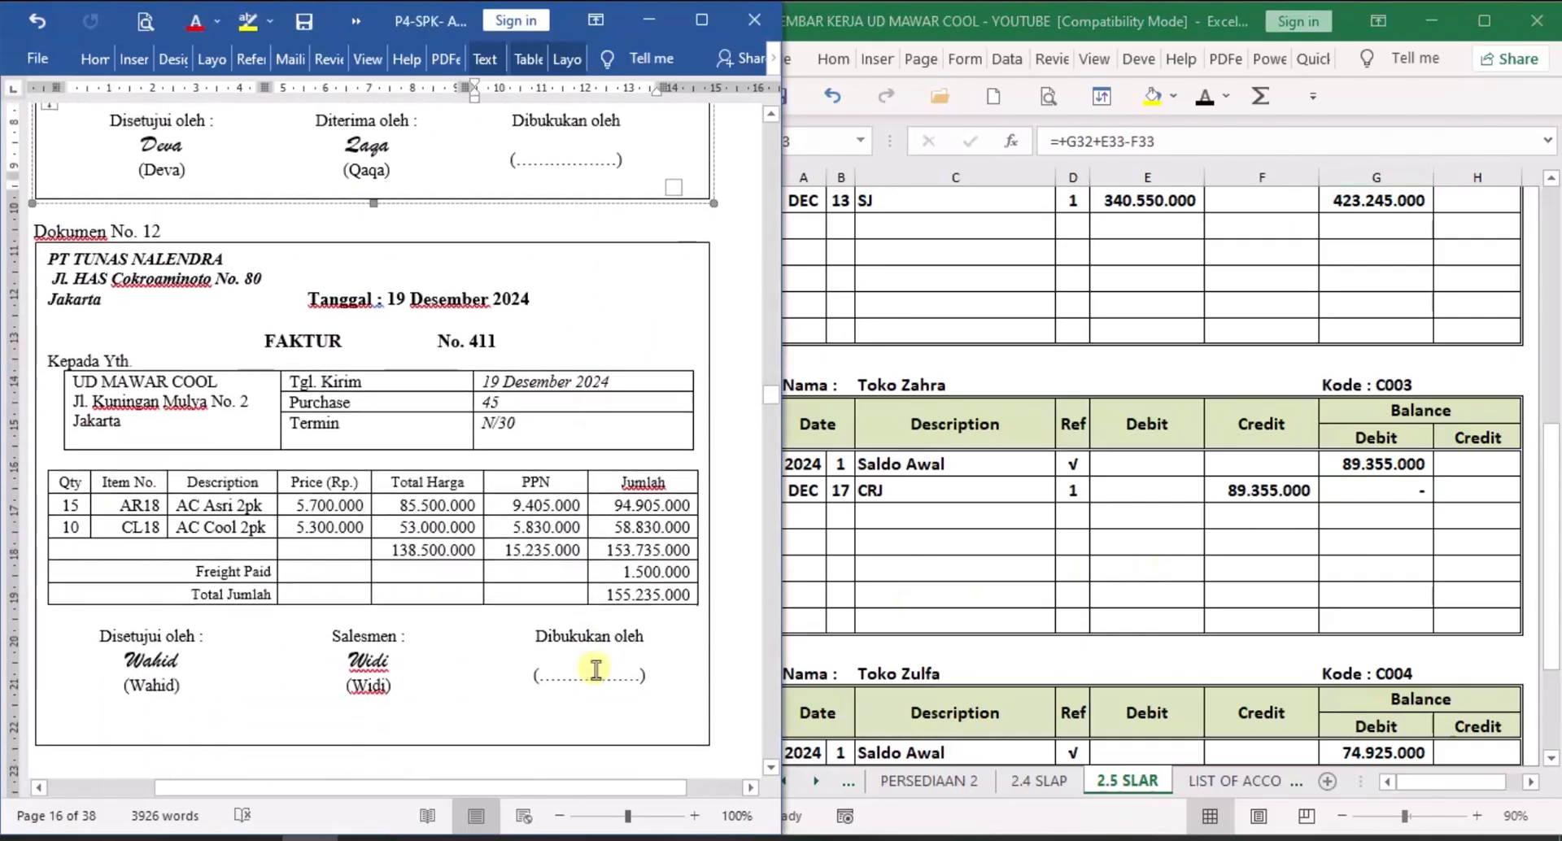
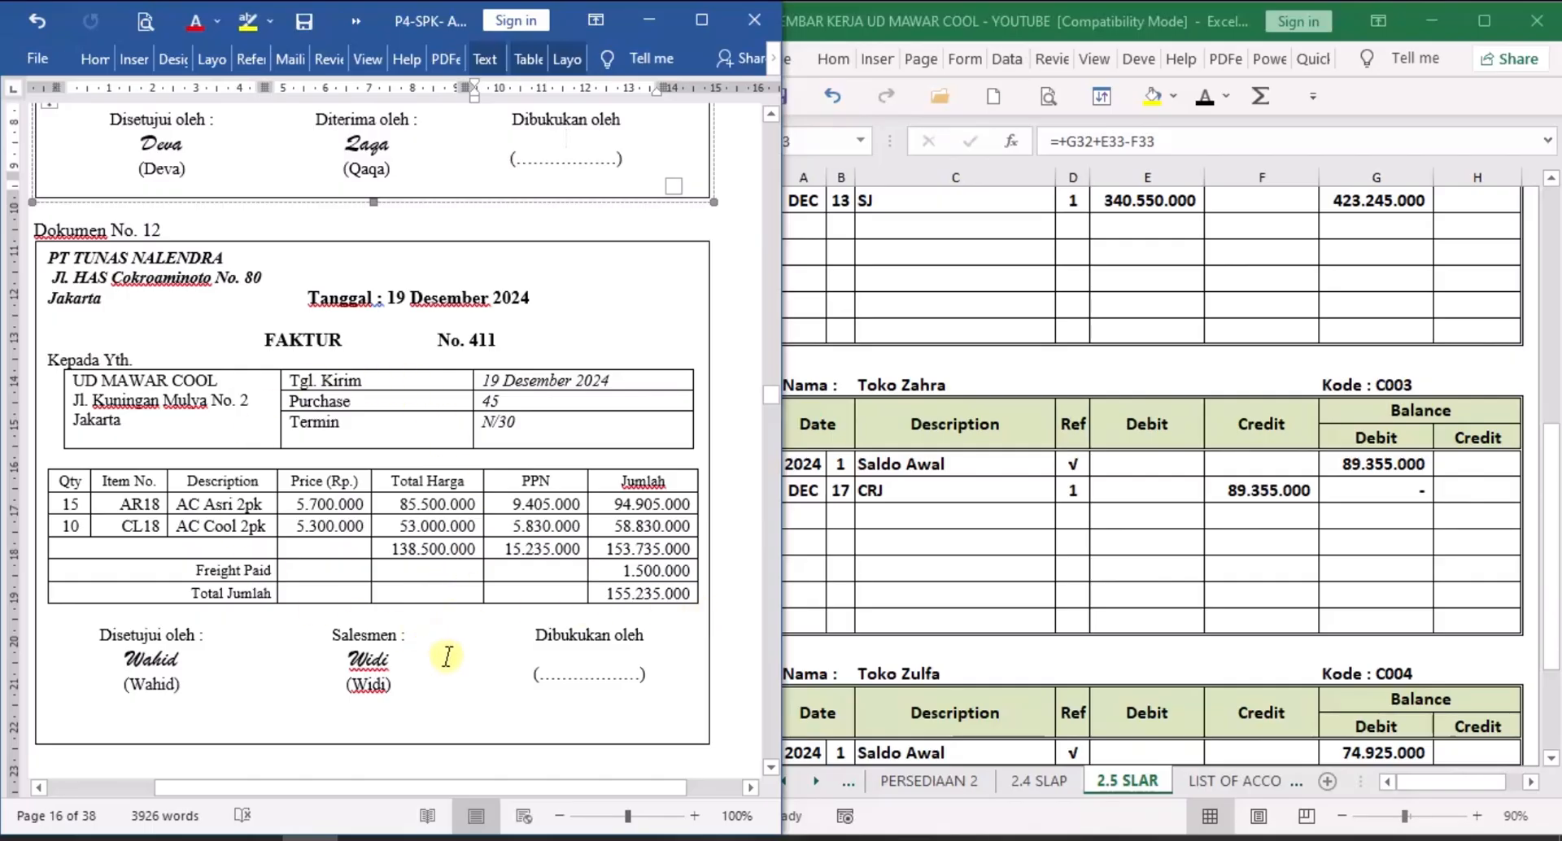
Back in Excel, show day 19, factur number 411 and description PT Tunas Nalendra in black in row 10 of the 1.1 PJ sheet.
{"action": "left_click", "coordinate": [823, 643]}
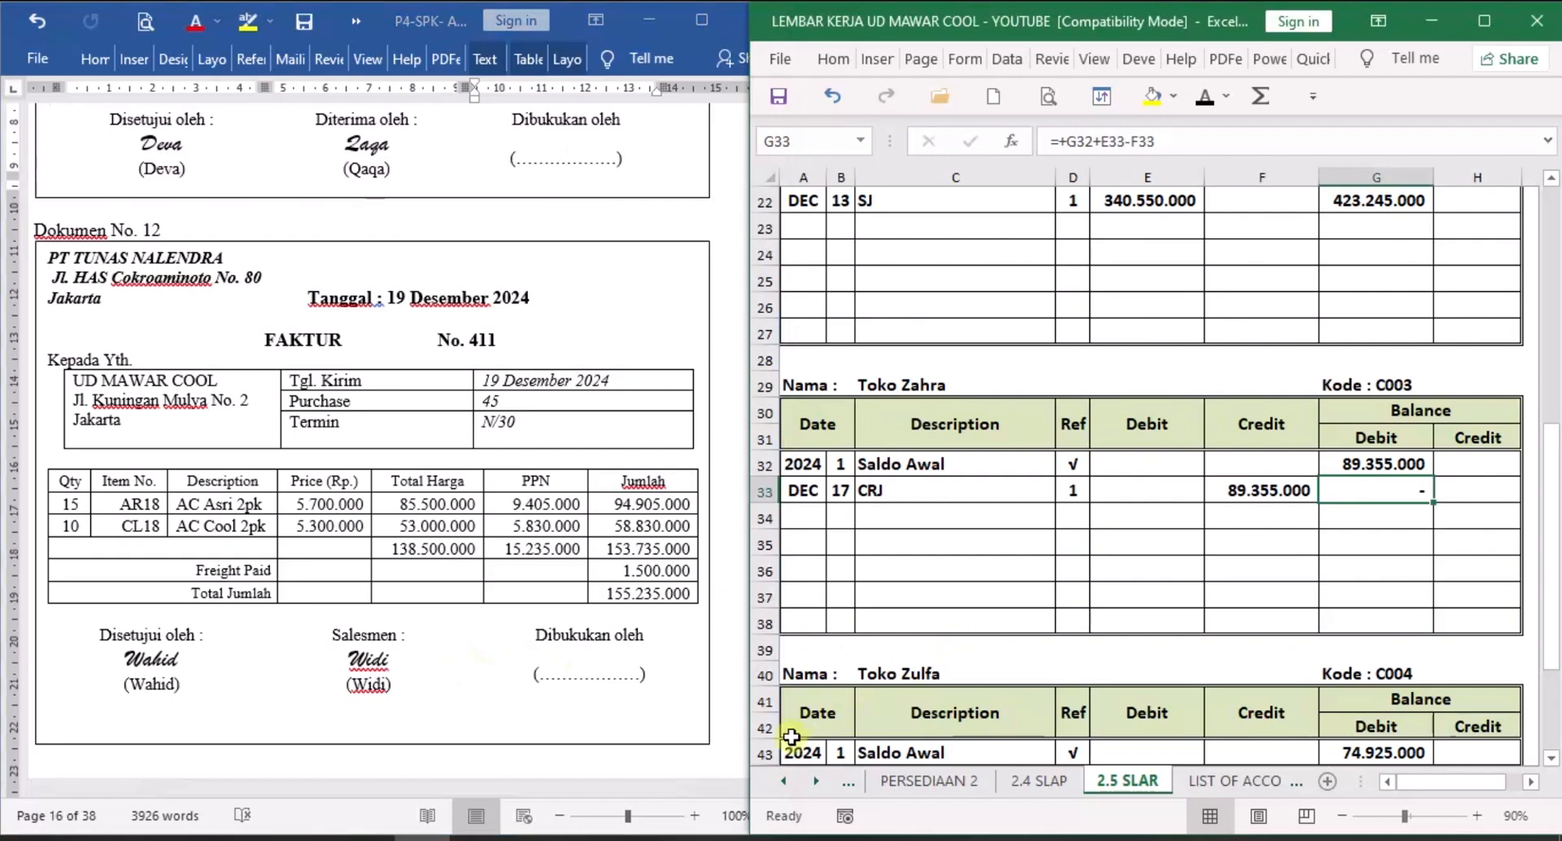
{"action": "left_click", "coordinate": [784, 783]}
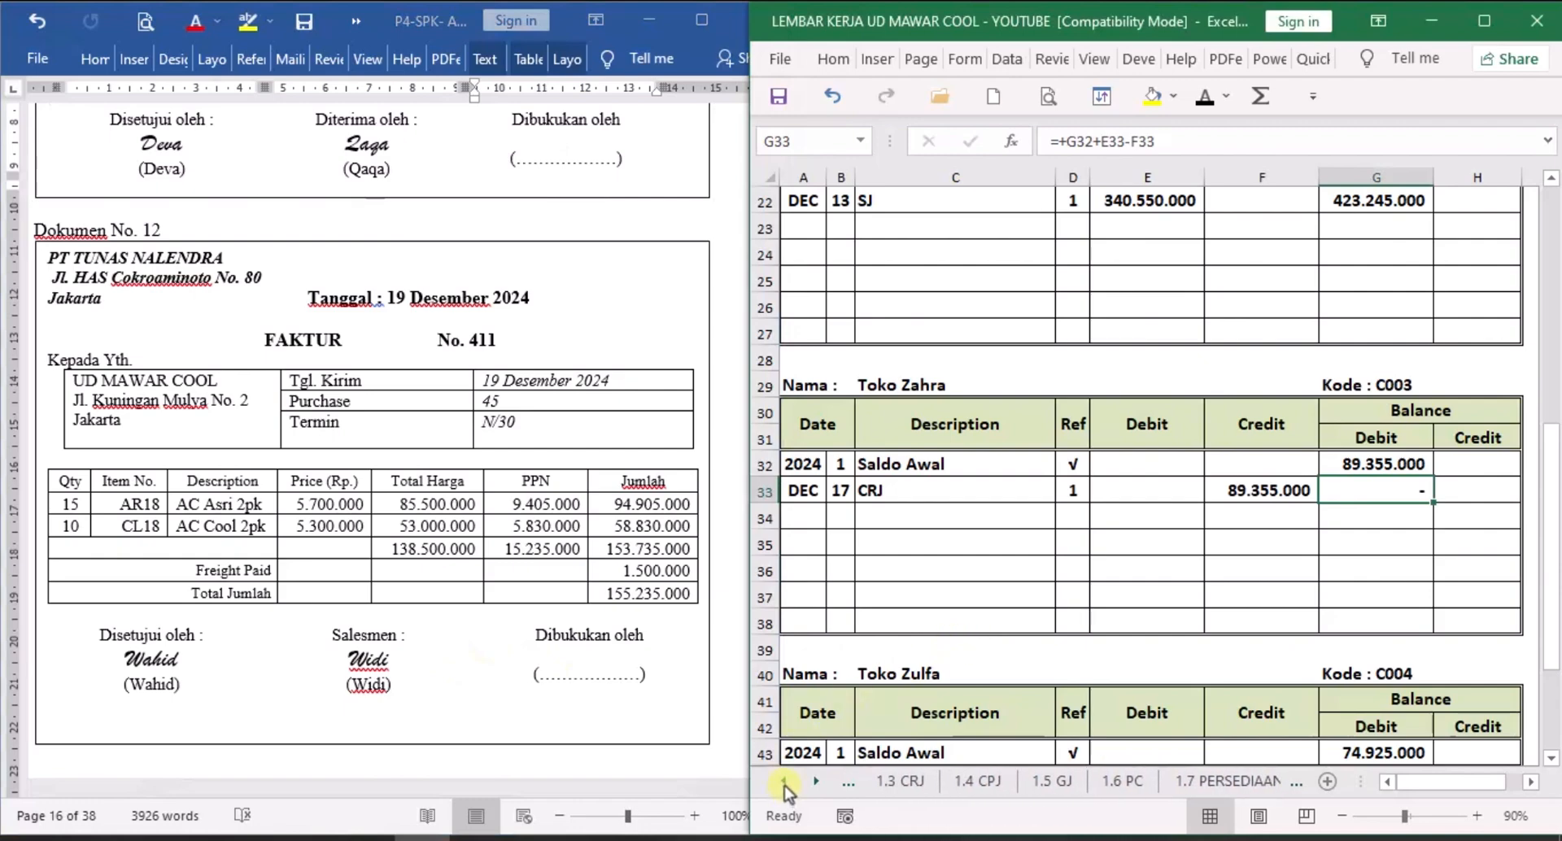
{"action": "left_click", "coordinate": [784, 783]}
{"action": "left_click", "coordinate": [784, 783]}
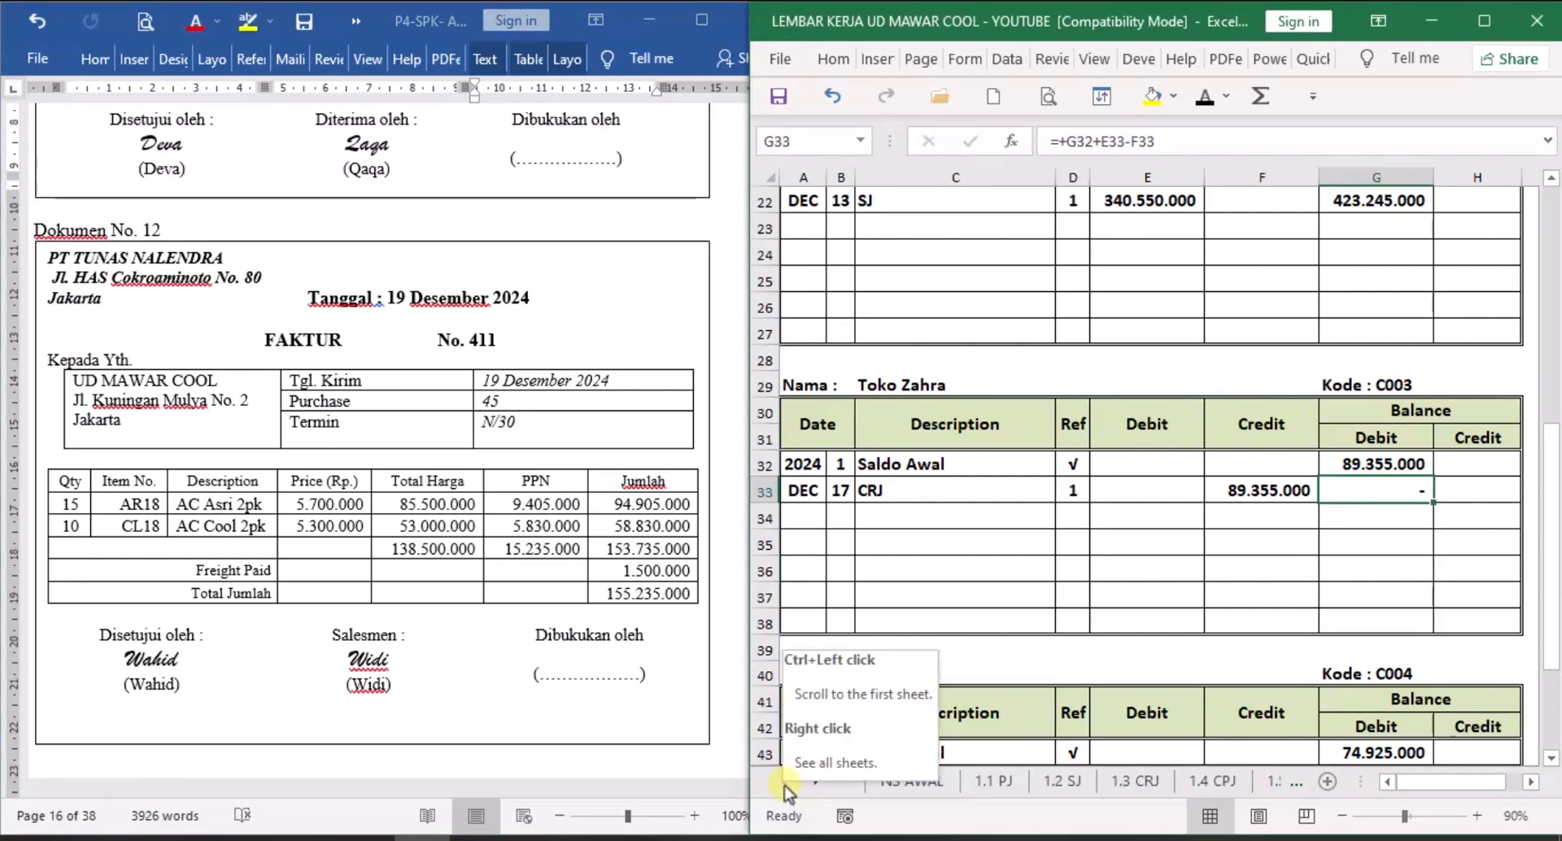
{"action": "left_click", "coordinate": [988, 783]}
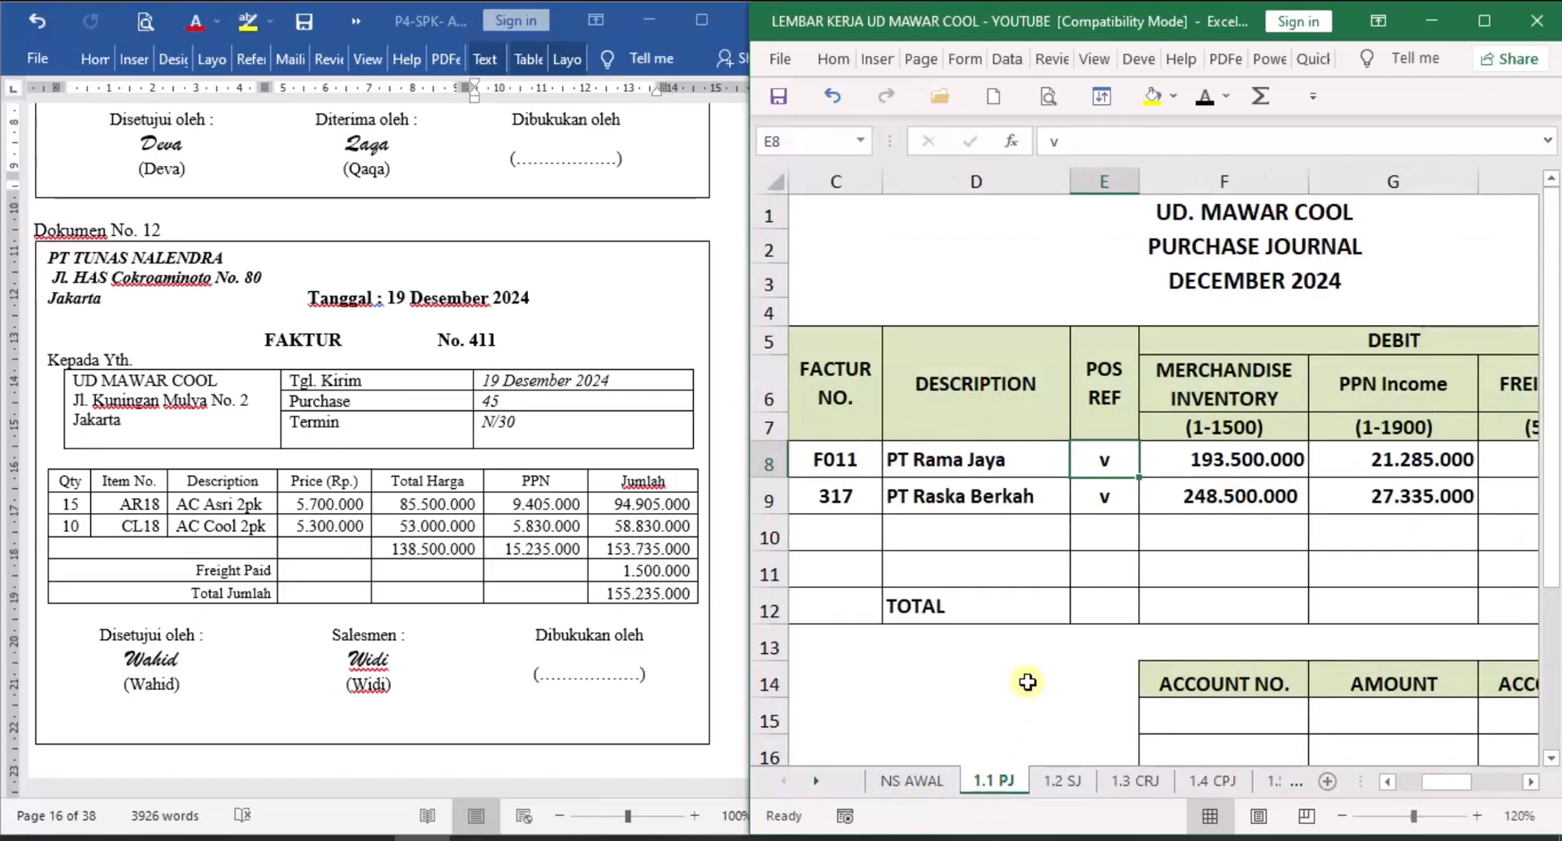
{"action": "left_click", "coordinate": [1388, 782]}
{"action": "left_click", "coordinate": [1389, 782]}
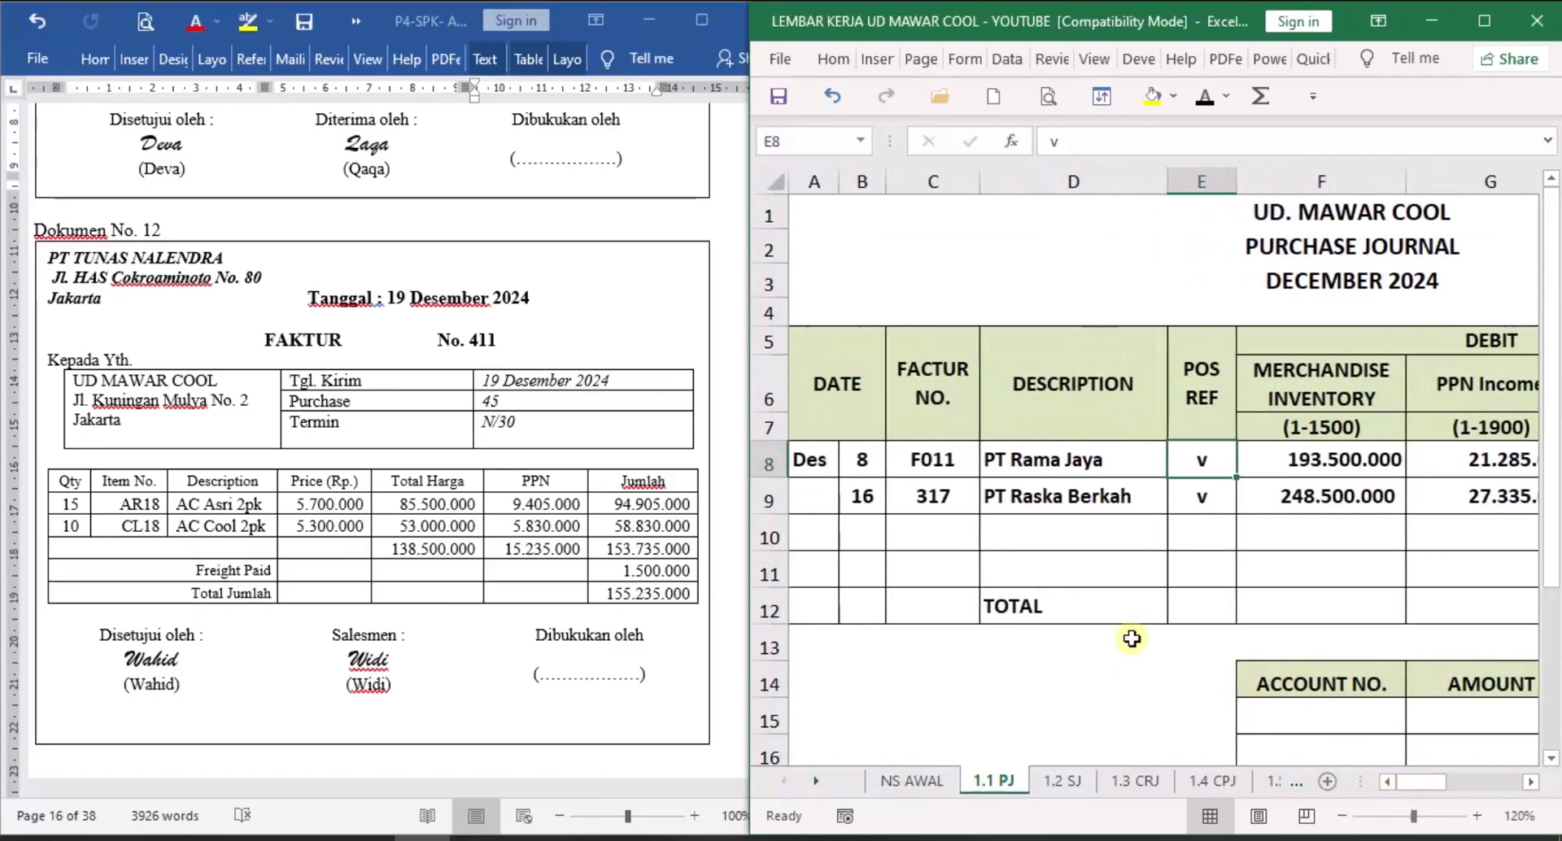
{"action": "left_click", "coordinate": [859, 535]}
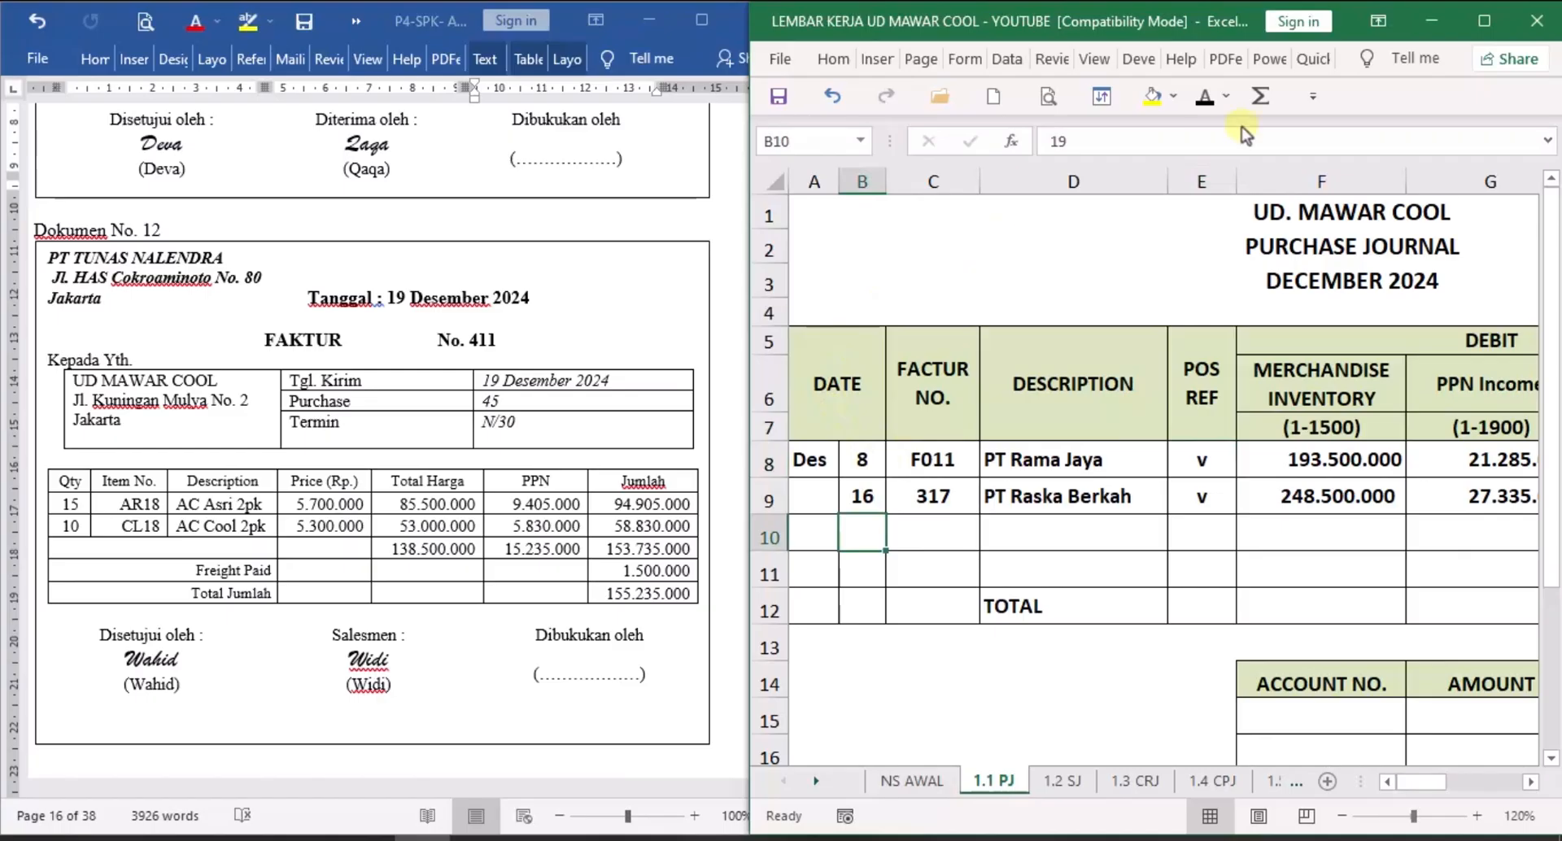
{"action": "left_click", "coordinate": [943, 530]}
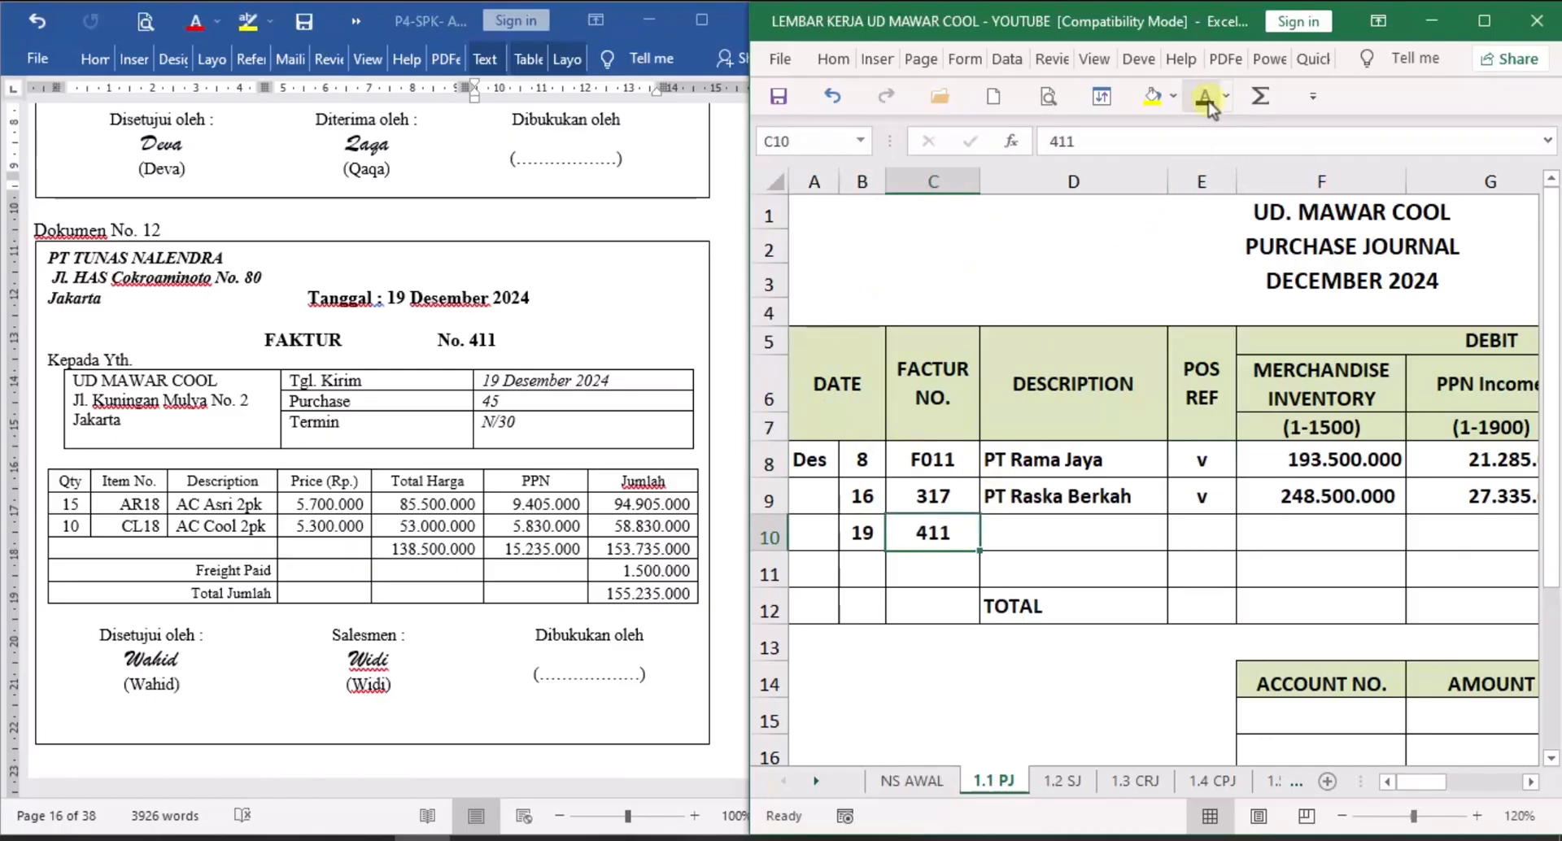
{"action": "left_click", "coordinate": [1049, 530]}
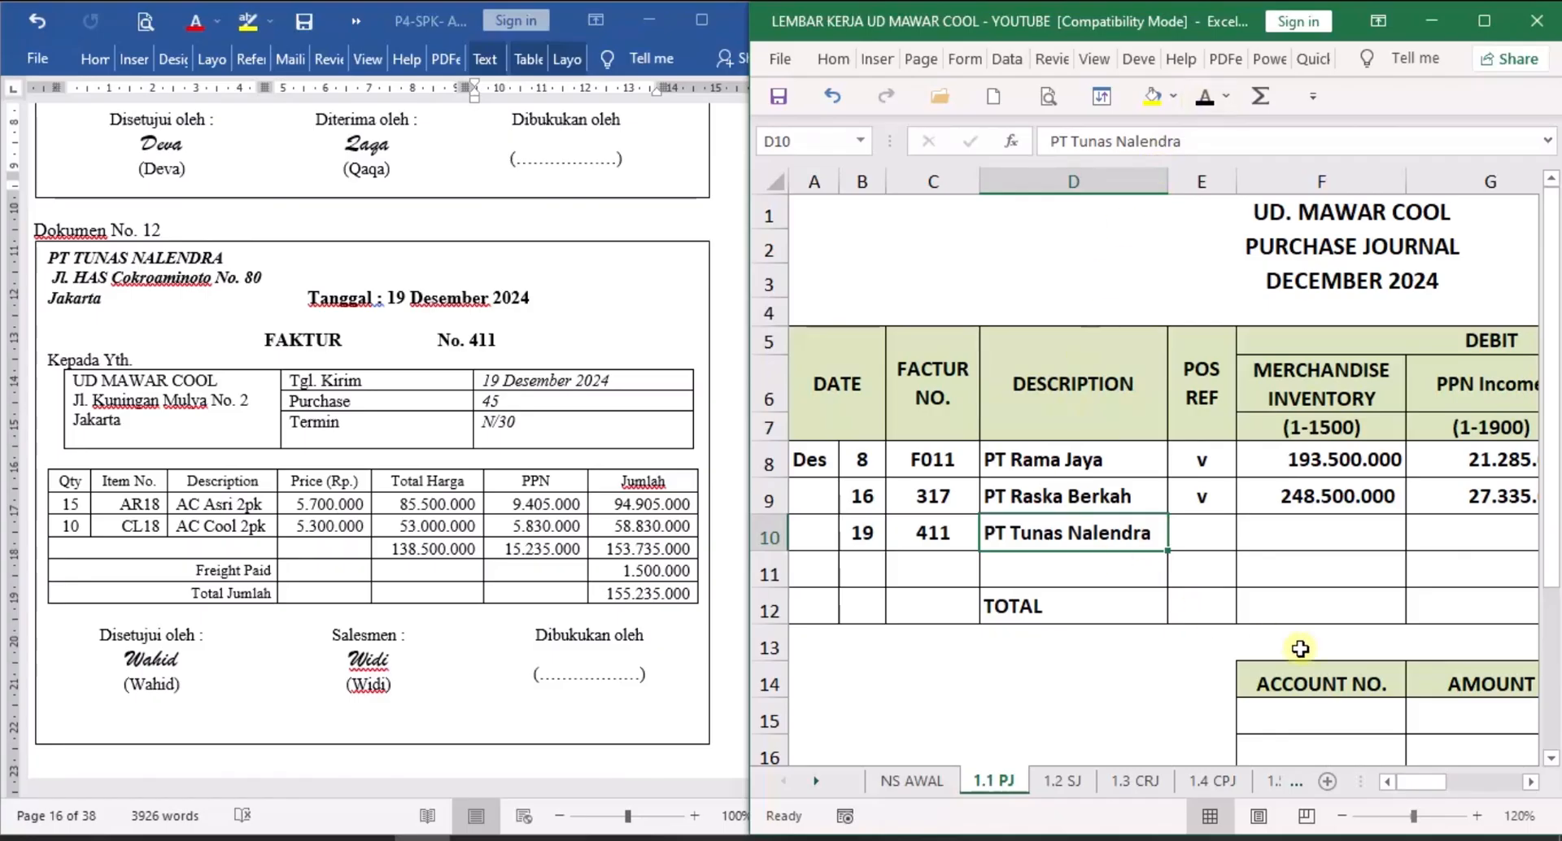
Show row 10's Merchandise Inventory debit of 138.500.000 and PPN Income debit of 15.235.000 in black in the purchase journal.
{"action": "left_click", "coordinate": [1531, 781]}
{"action": "left_click", "coordinate": [1531, 781]}
{"action": "left_click", "coordinate": [1531, 782]}
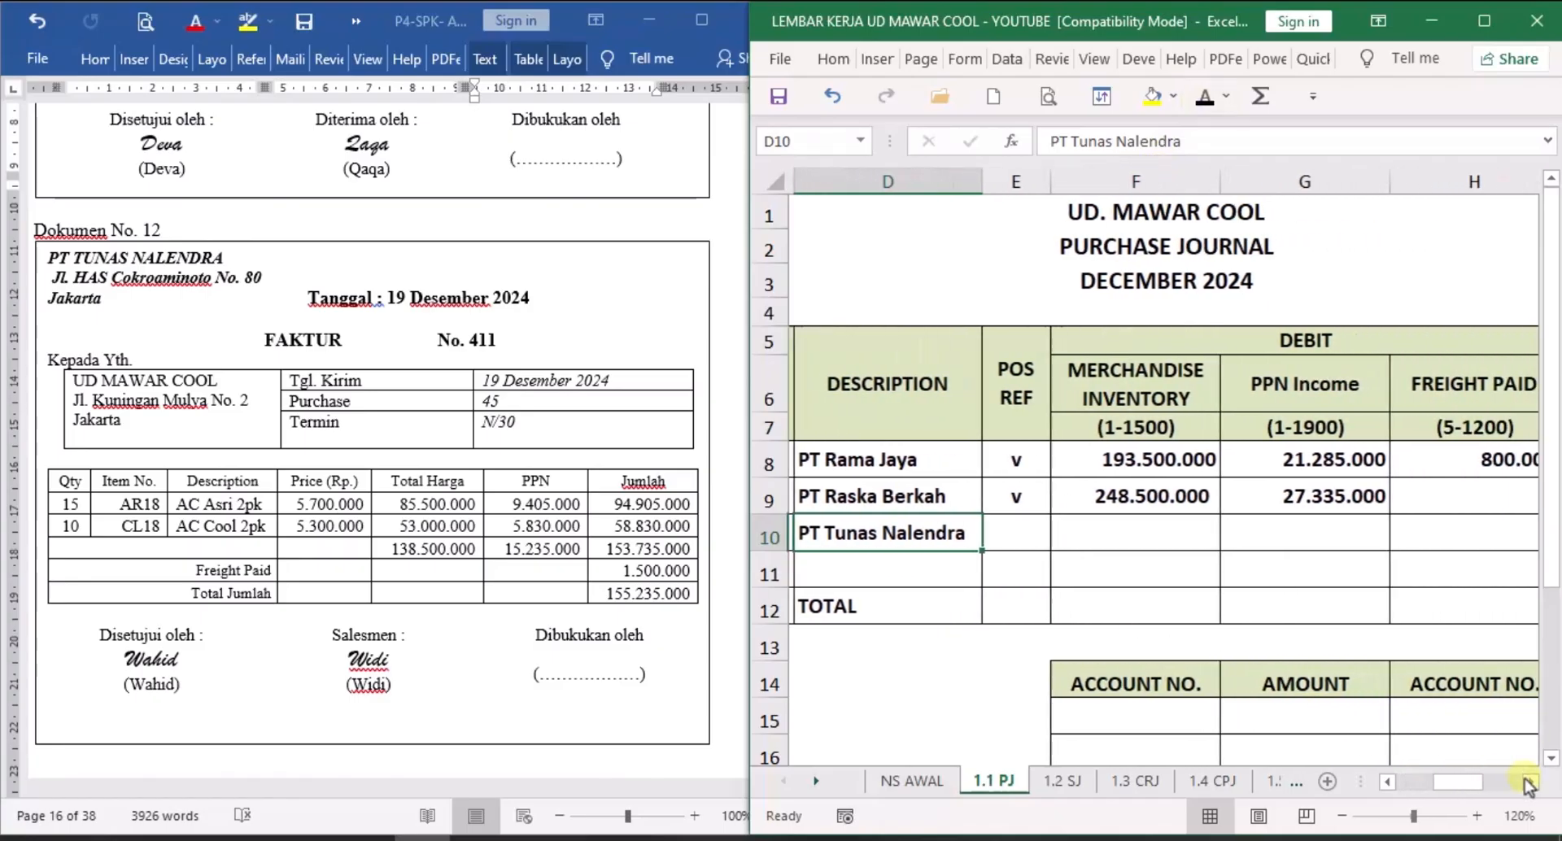
{"action": "left_click", "coordinate": [1530, 781]}
{"action": "left_click", "coordinate": [973, 537]}
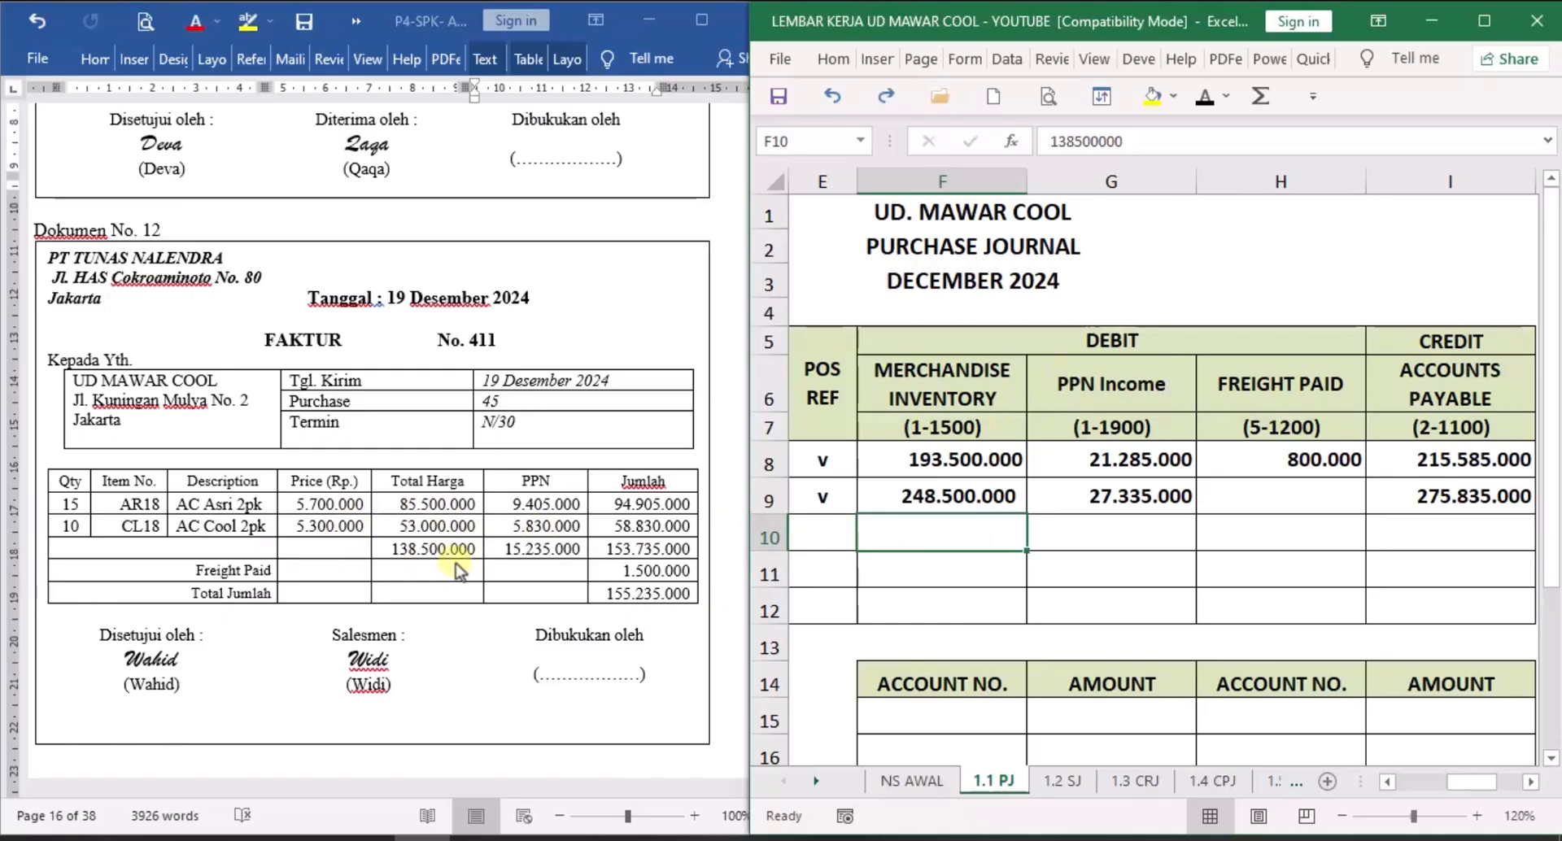
{"action": "left_click", "coordinate": [1205, 98]}
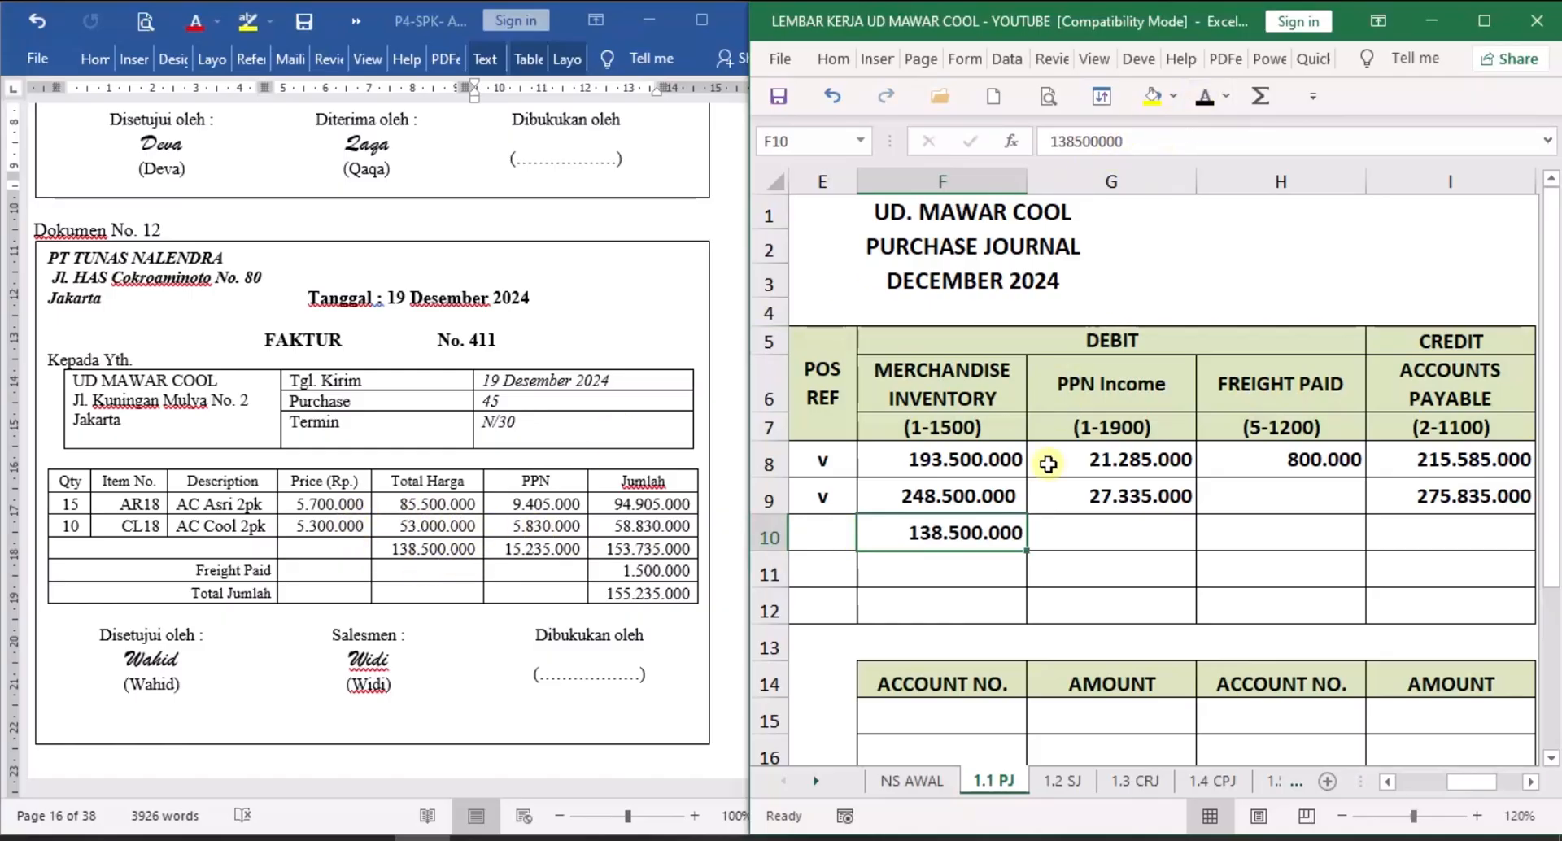
{"action": "left_click", "coordinate": [1138, 545]}
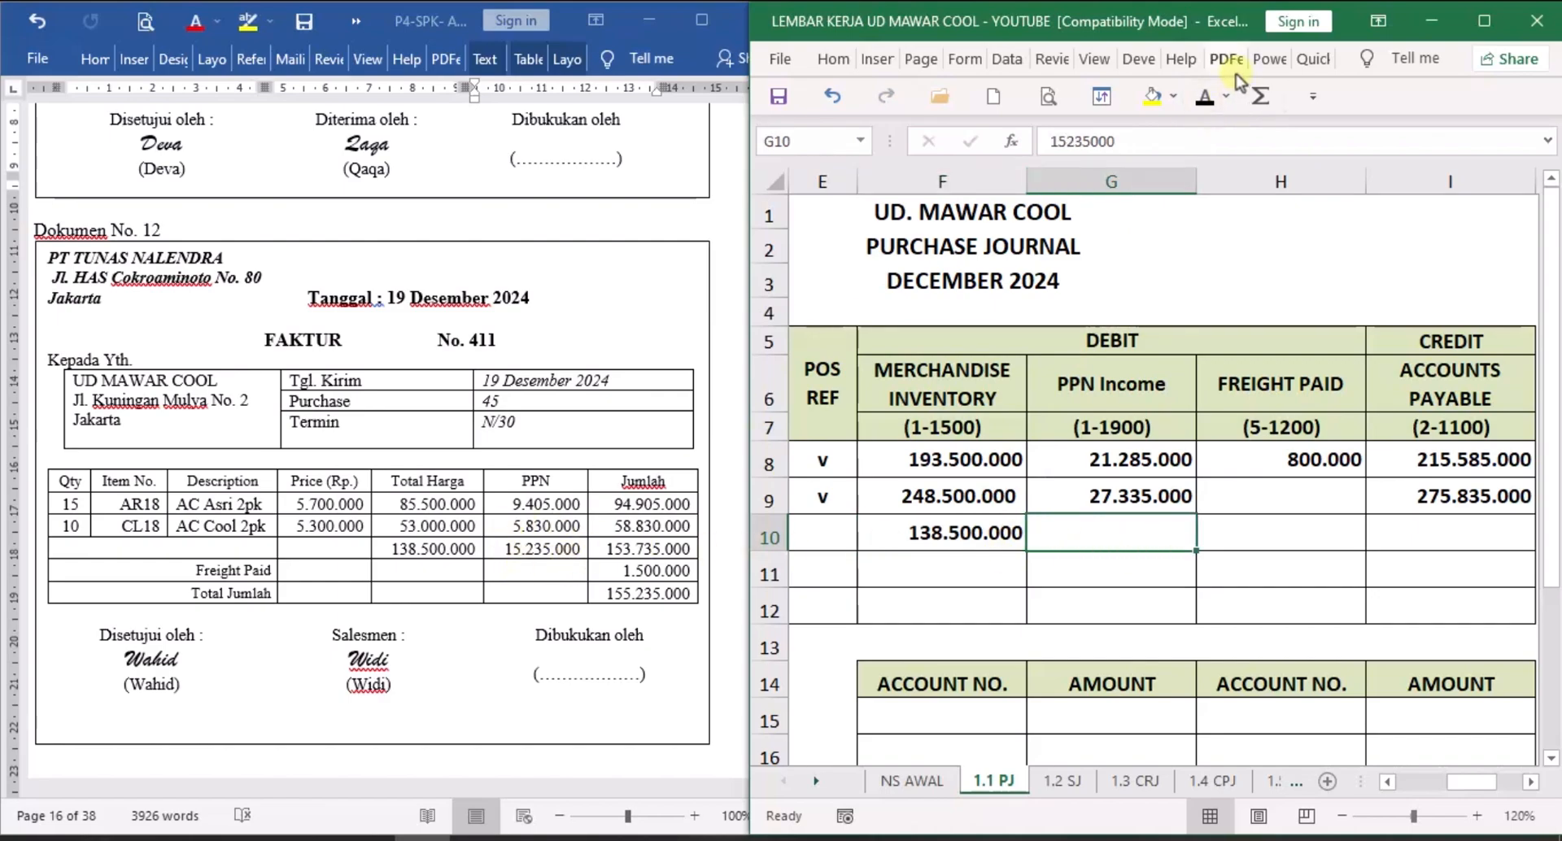
{"action": "left_click", "coordinate": [1208, 100]}
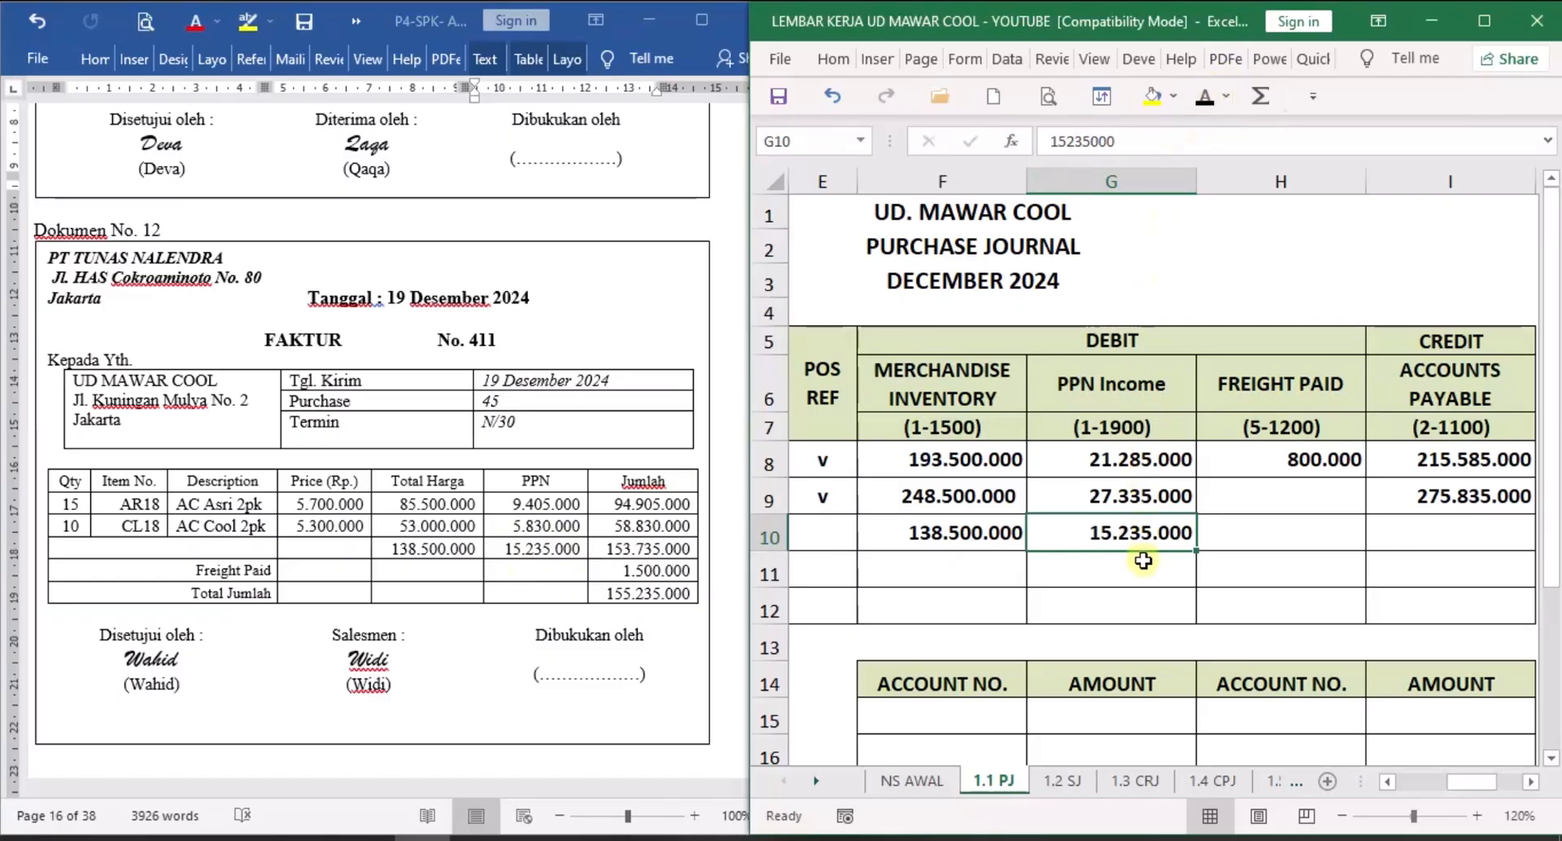
Show row 10's Freight Paid debit of 1.500.000 and Accounts Payable credit of 155.235.000 in black.
{"action": "left_click", "coordinate": [1296, 535]}
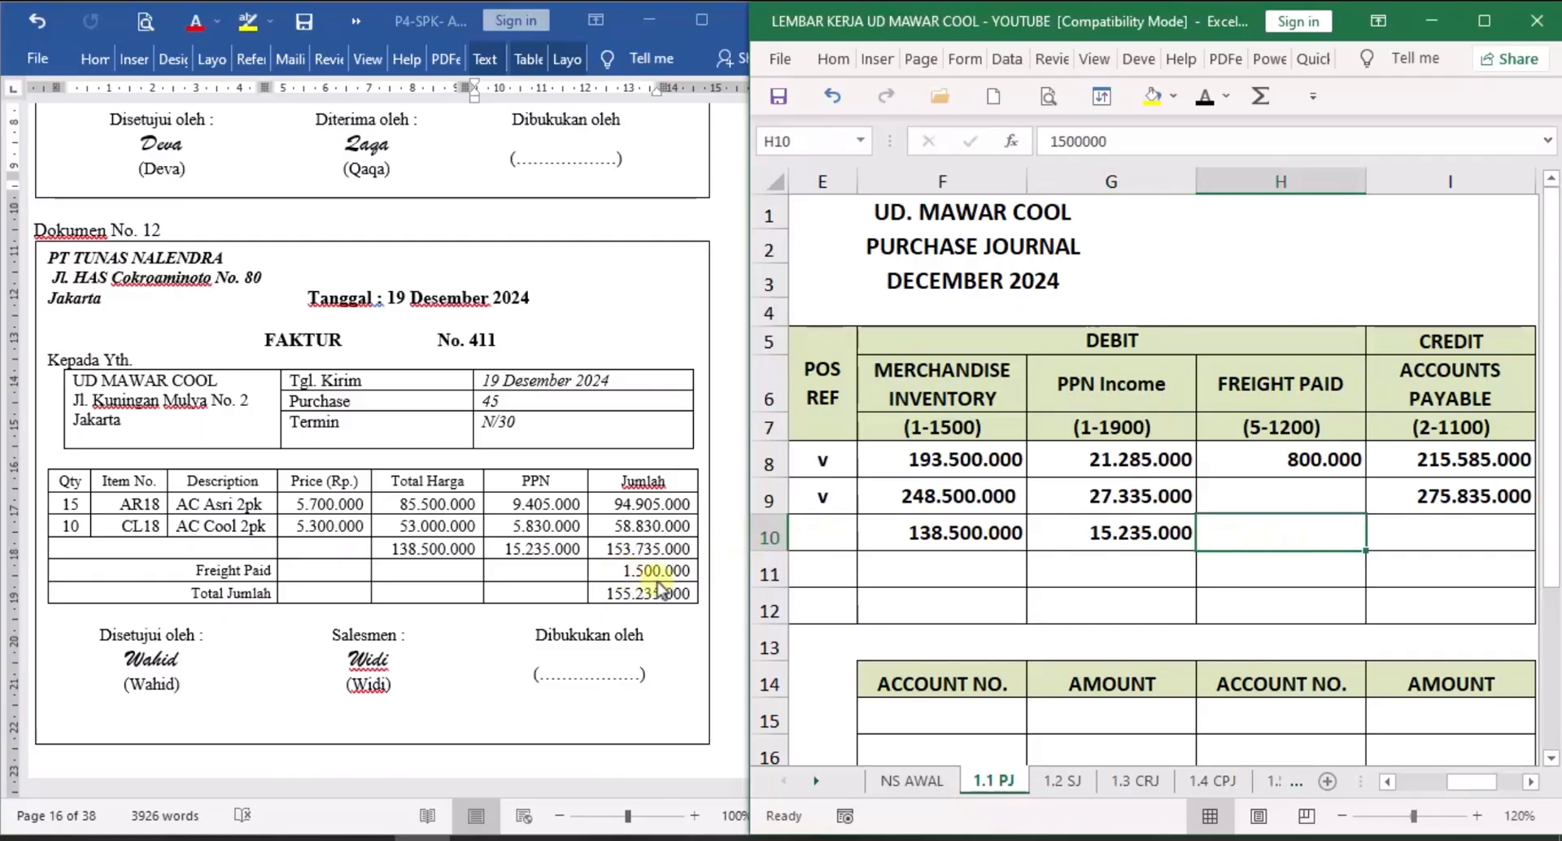
{"action": "left_click", "coordinate": [1206, 98]}
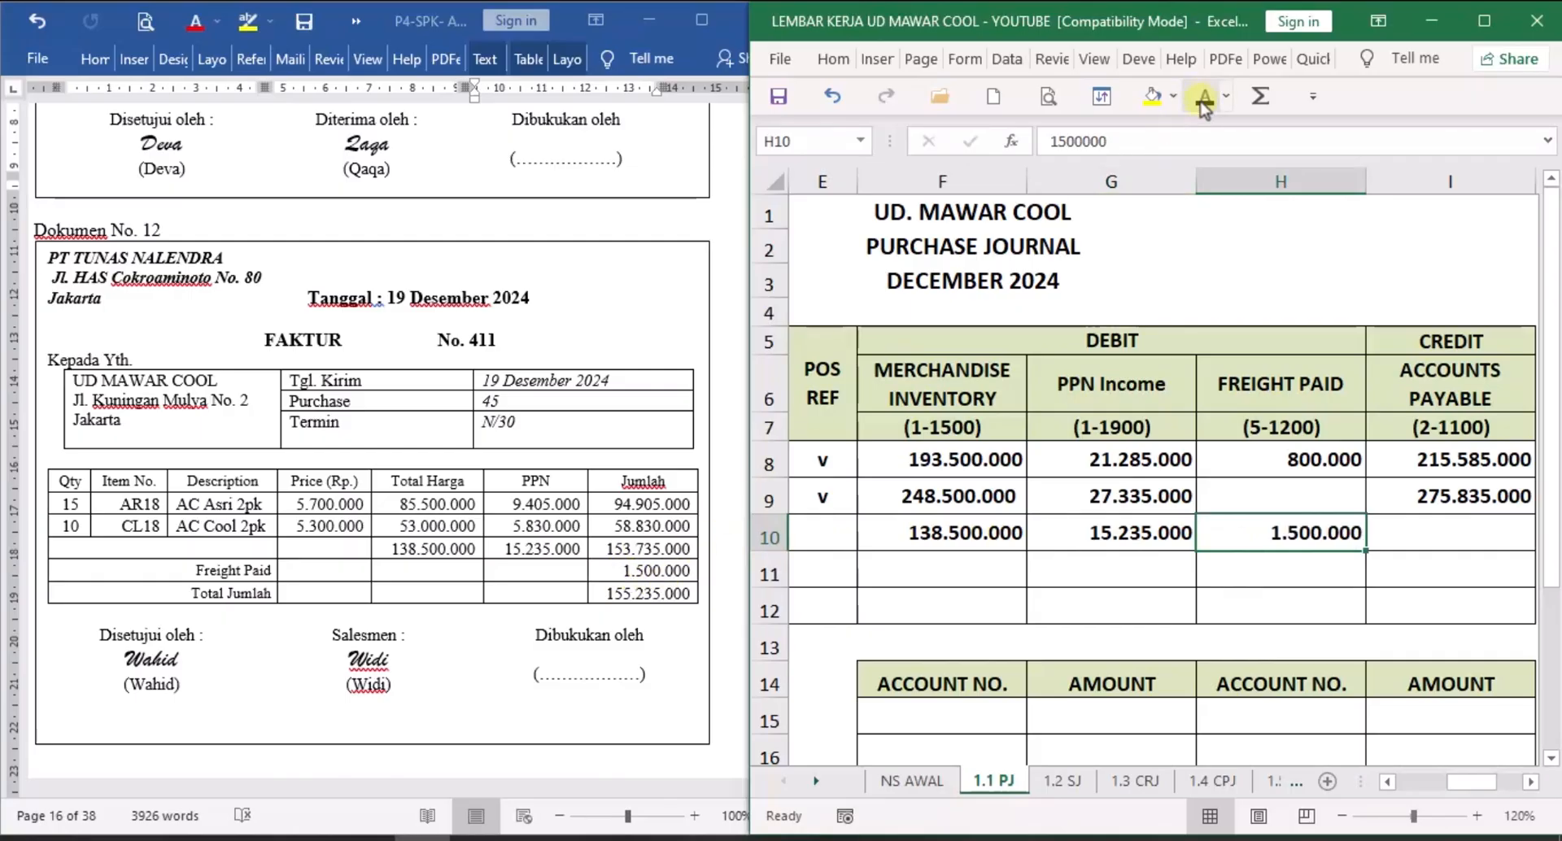
{"action": "left_click", "coordinate": [1430, 533]}
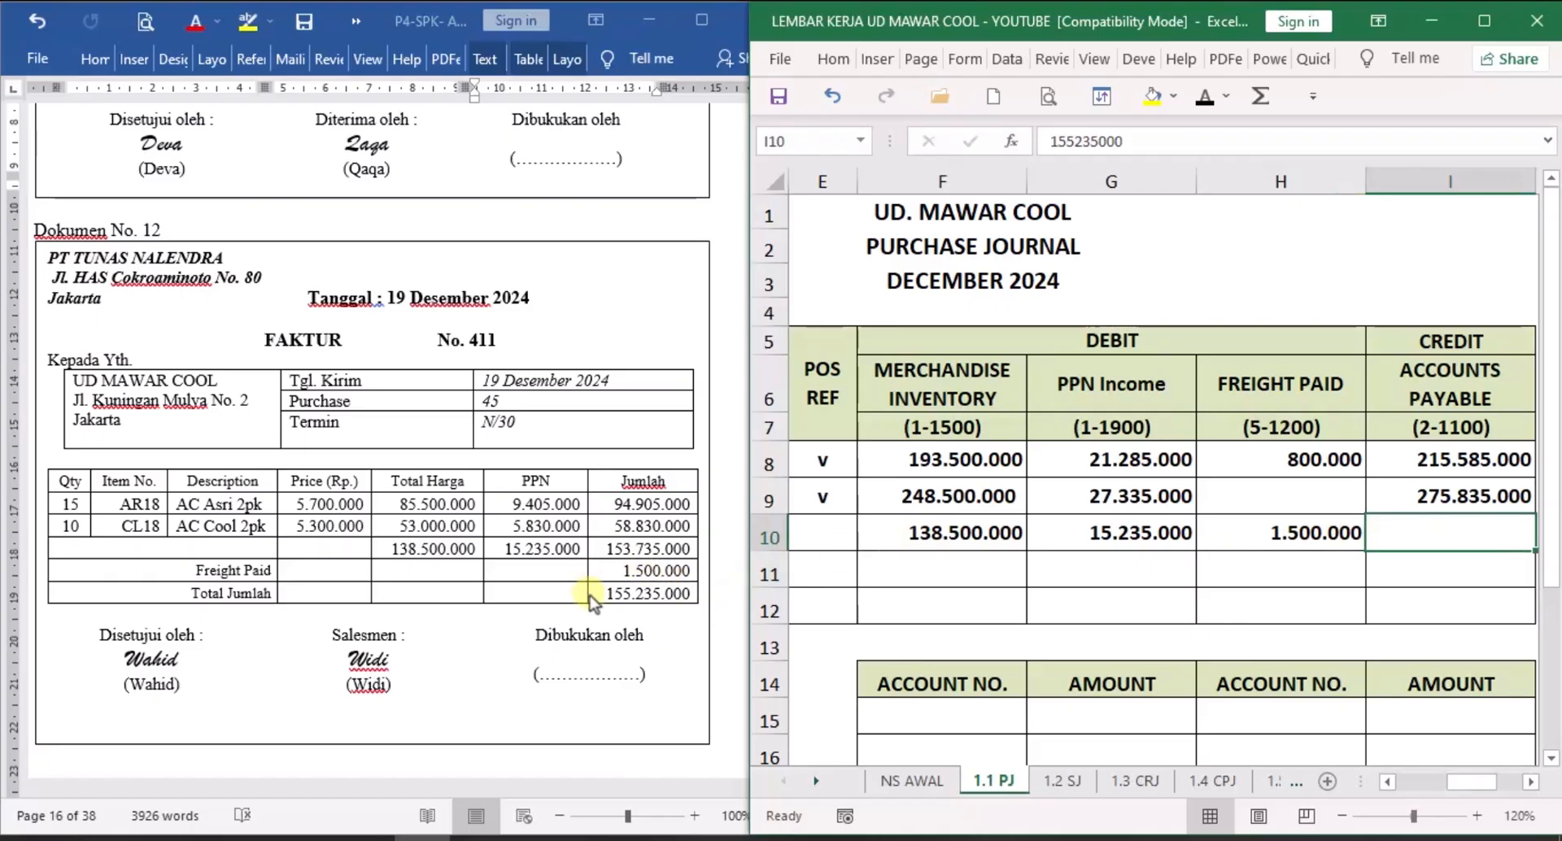
{"action": "left_click", "coordinate": [1206, 98]}
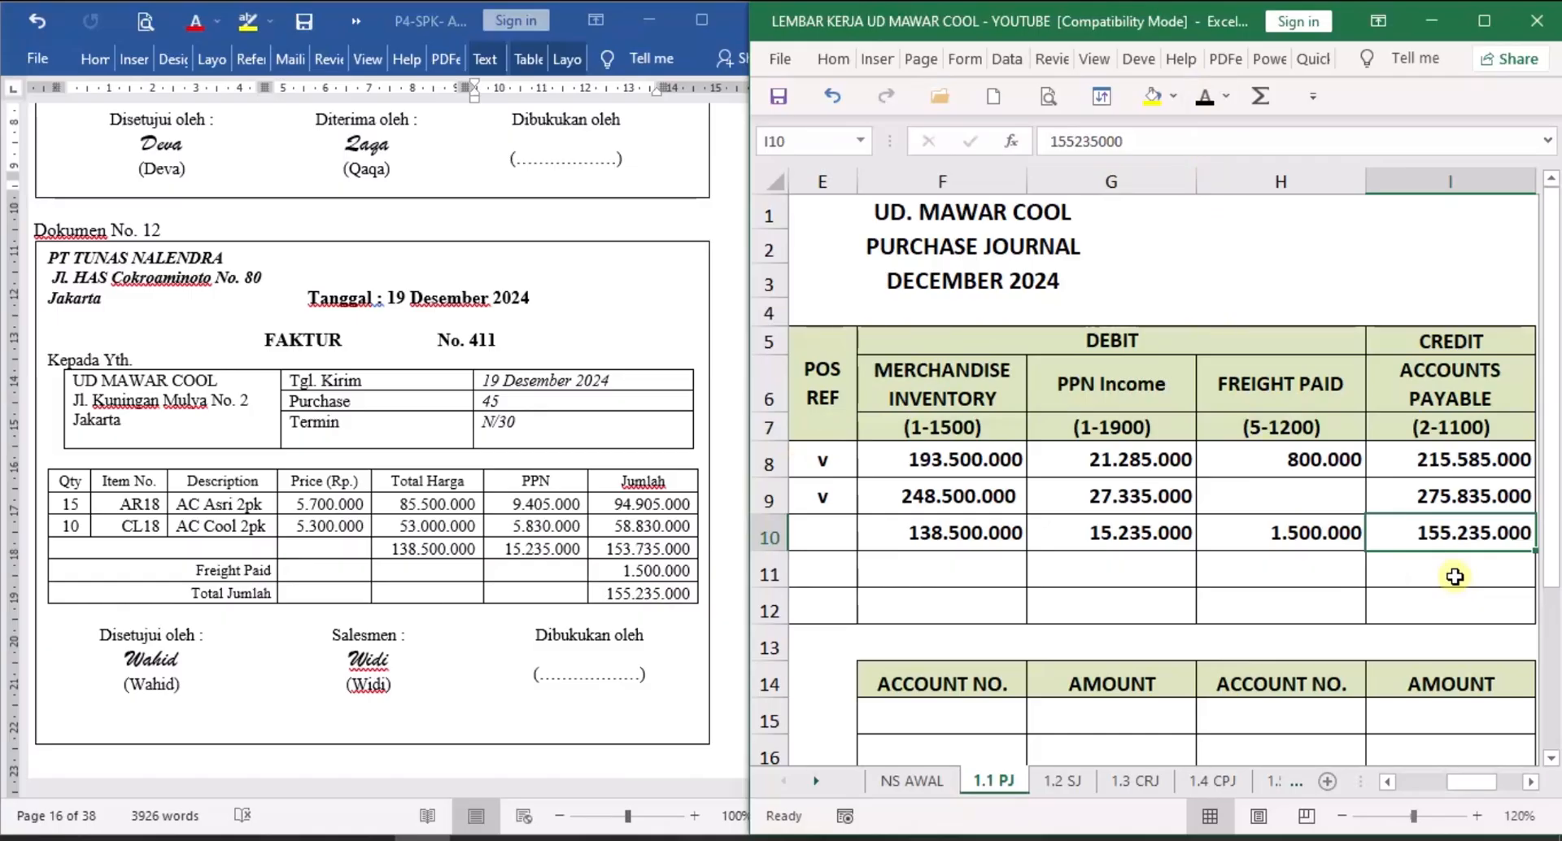
Show the posting reference v in black for PT Tunas Nalendra in row 10 of the purchase journal.
{"action": "left_click", "coordinate": [1530, 783]}
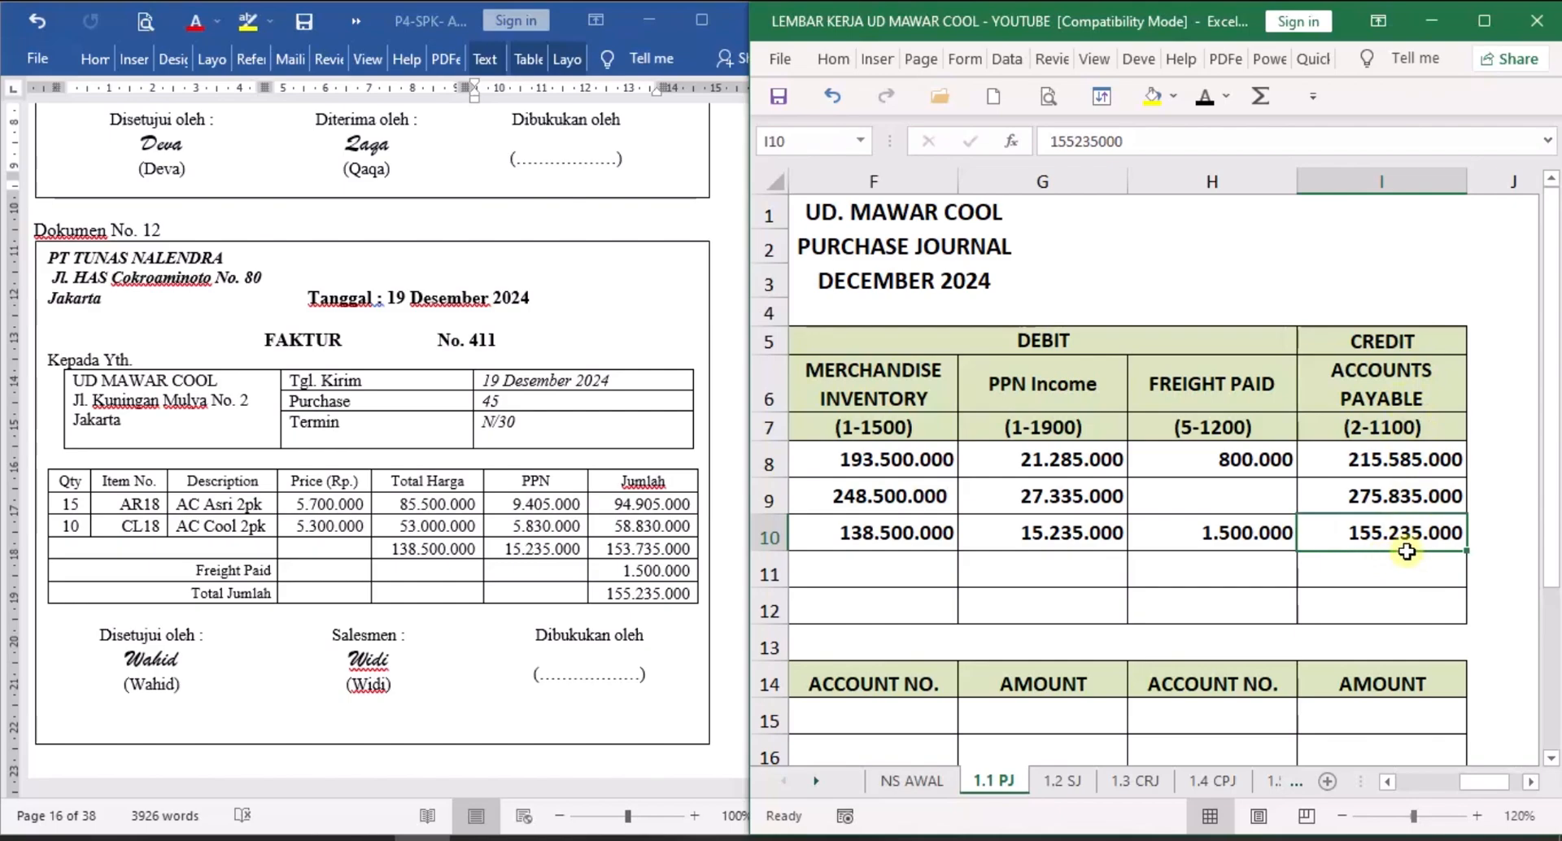
{"action": "left_click", "coordinate": [1391, 781]}
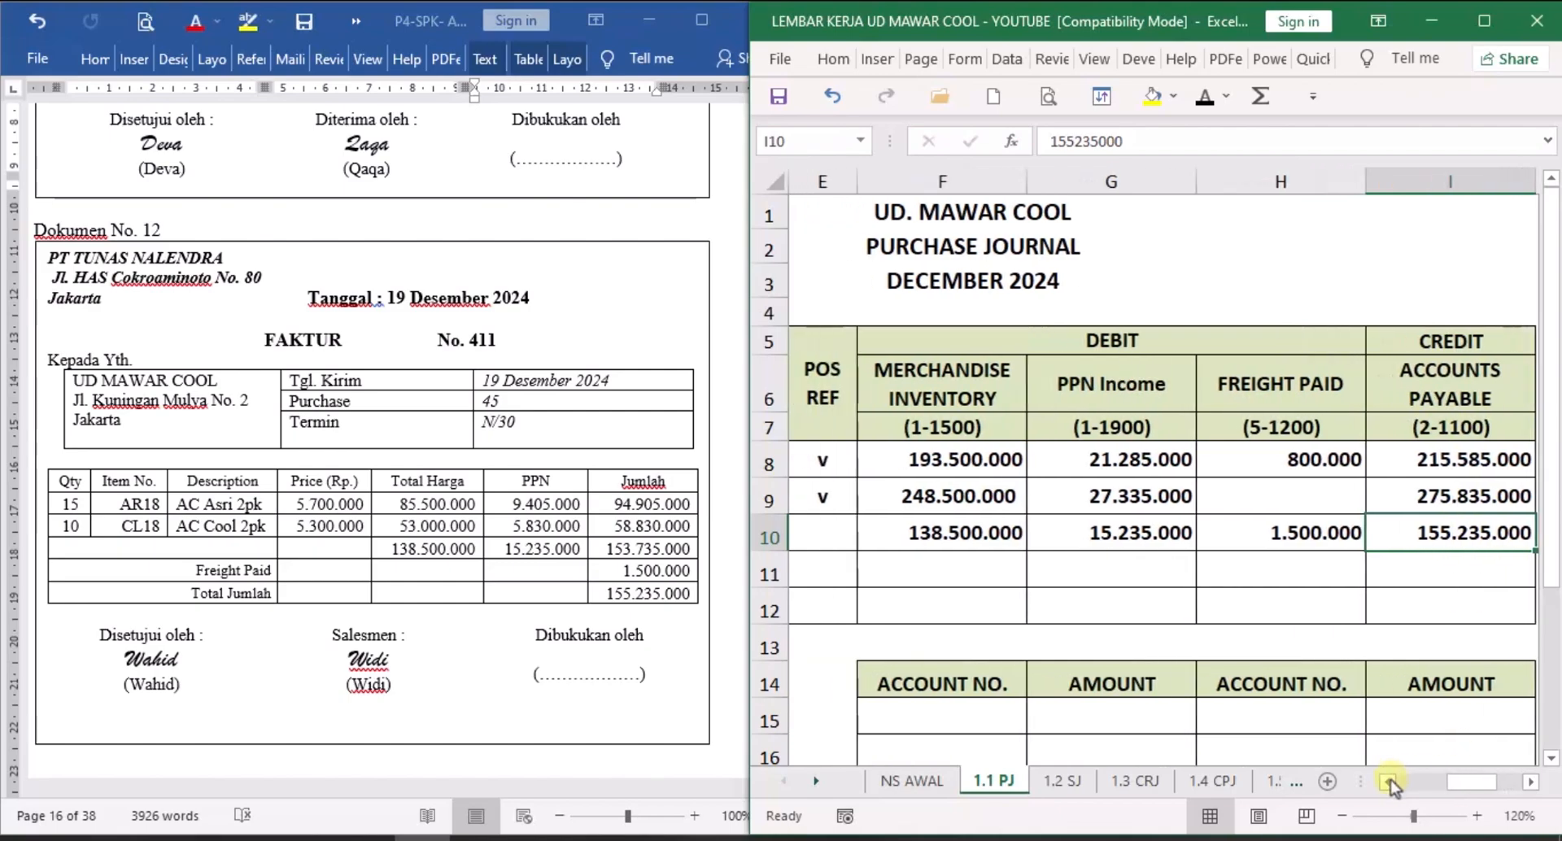
{"action": "left_click", "coordinate": [1391, 781]}
{"action": "left_click", "coordinate": [1391, 781]}
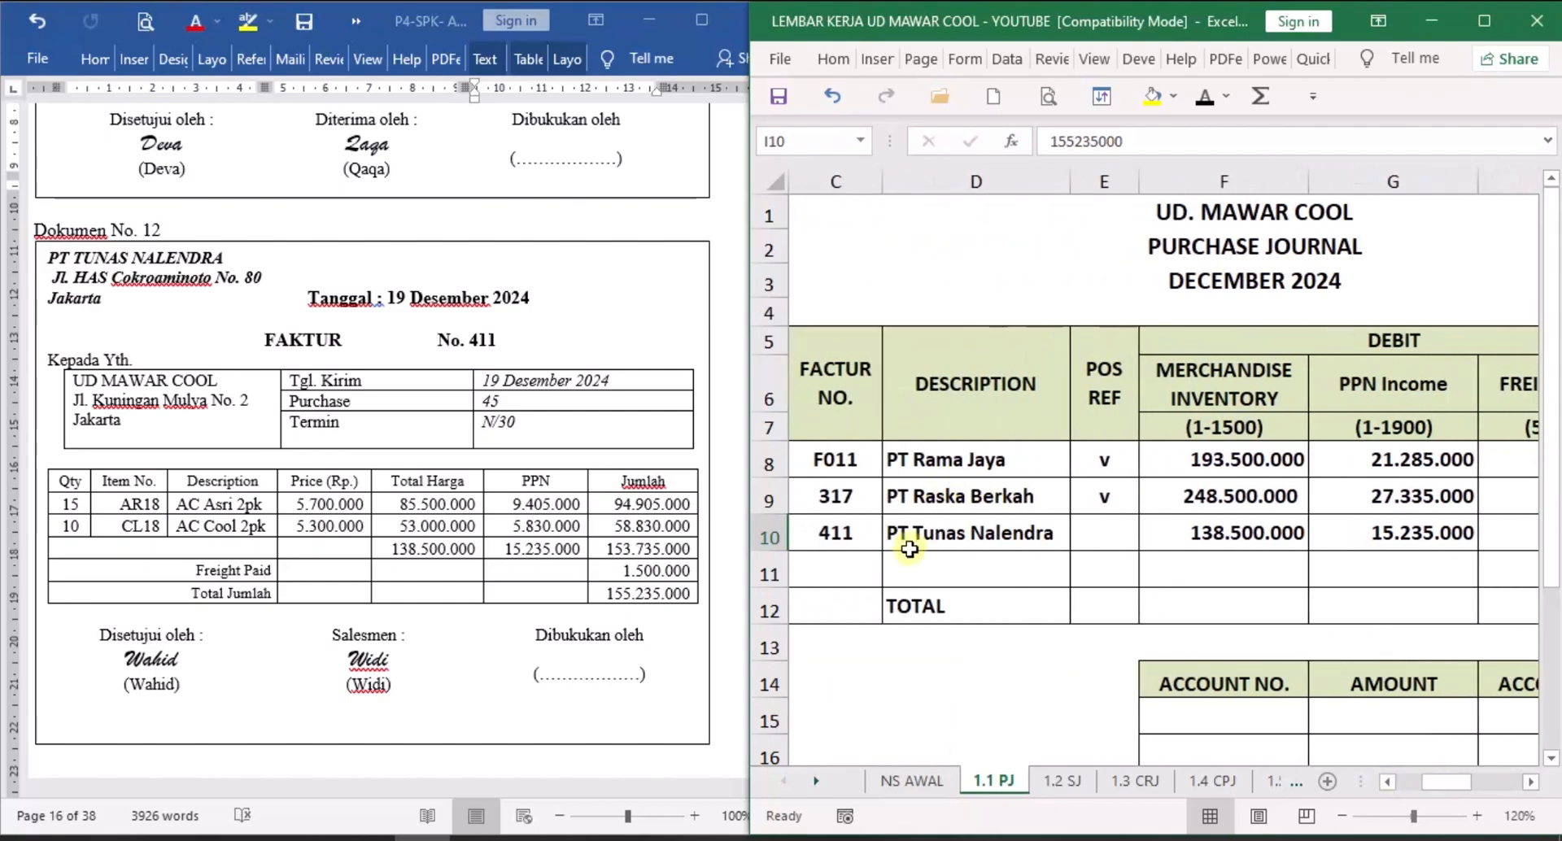
{"action": "left_click", "coordinate": [1106, 533]}
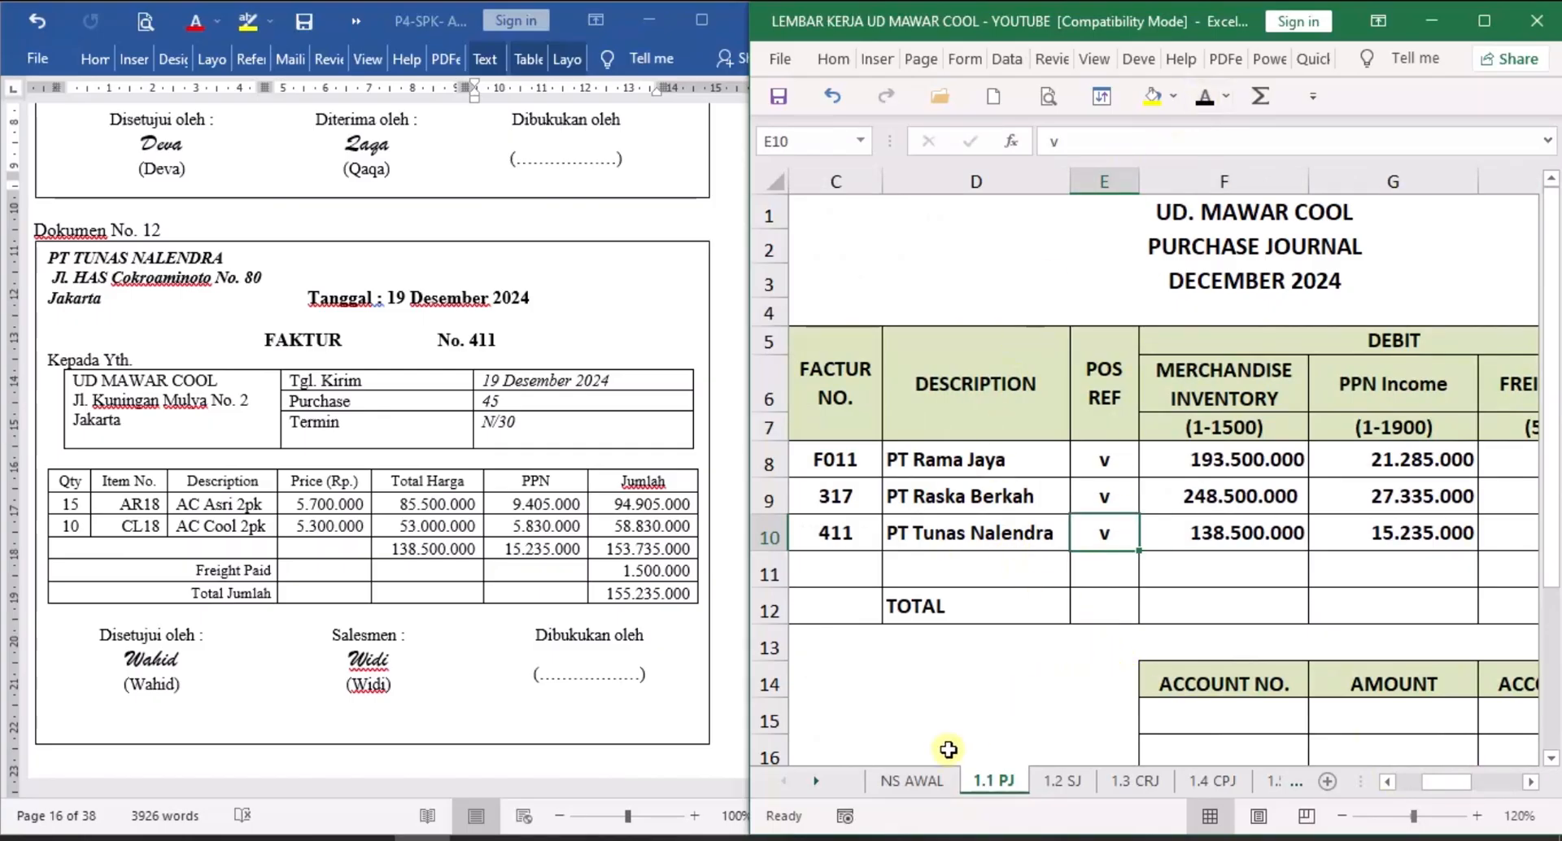
{"action": "left_click", "coordinate": [817, 781]}
{"action": "left_click", "coordinate": [816, 782]}
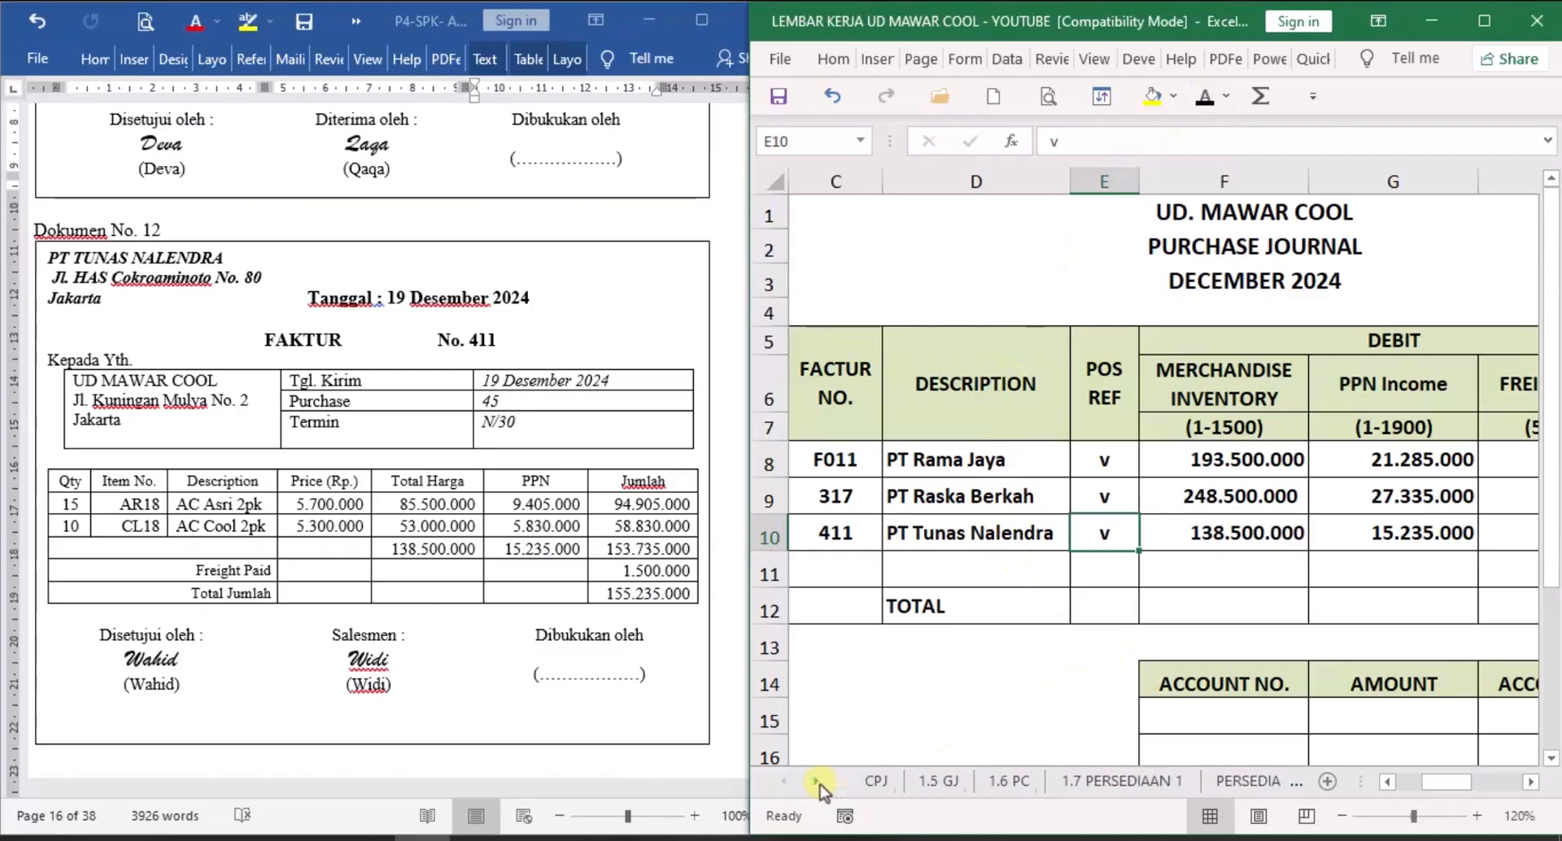
{"action": "left_click", "coordinate": [817, 782]}
{"action": "left_click", "coordinate": [816, 782]}
{"action": "left_click", "coordinate": [816, 781]}
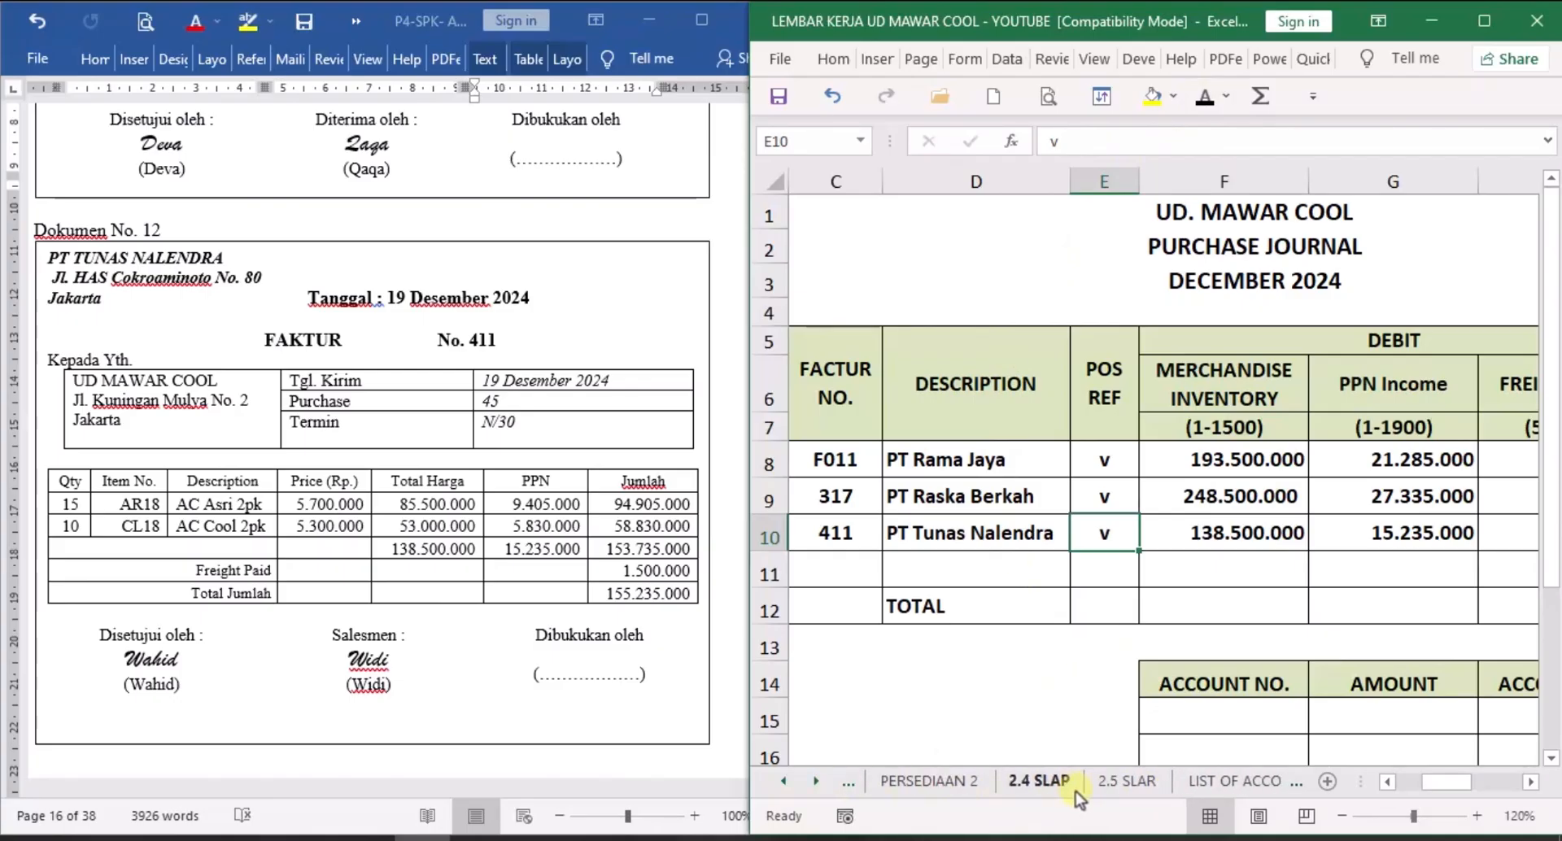
{"action": "left_click", "coordinate": [1072, 789]}
{"action": "scroll", "coordinate": [1204, 621], "scroll_direction": "up", "scroll_amount": 3}
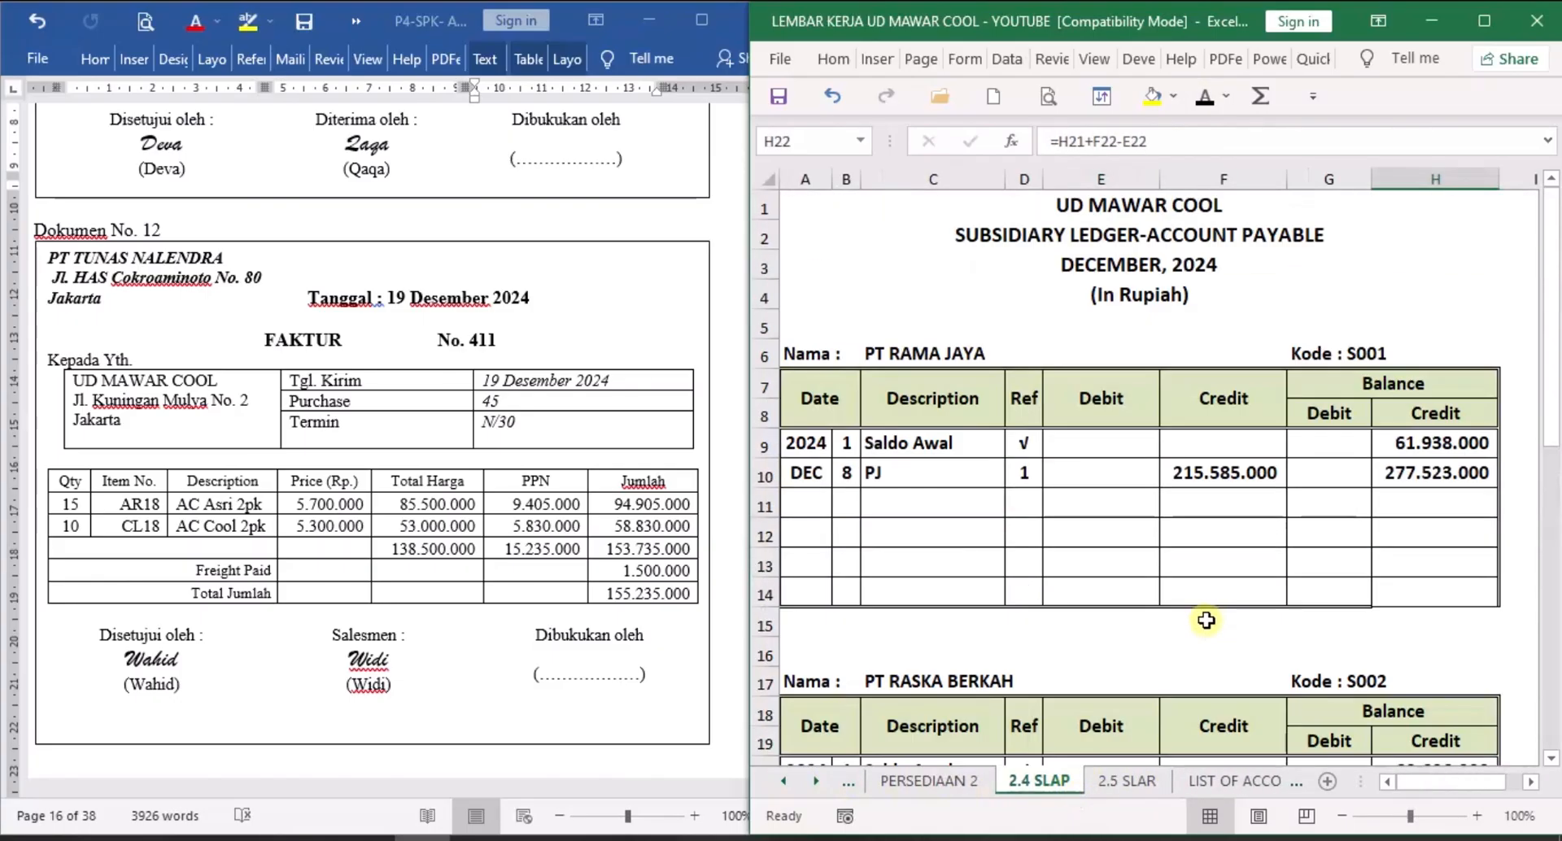
{"action": "scroll", "coordinate": [1204, 621], "scroll_direction": "down", "scroll_amount": 7}
{"action": "scroll", "coordinate": [1206, 620], "scroll_direction": "down", "scroll_amount": 2}
{"action": "scroll", "coordinate": [1206, 620], "scroll_direction": "up", "scroll_amount": 1}
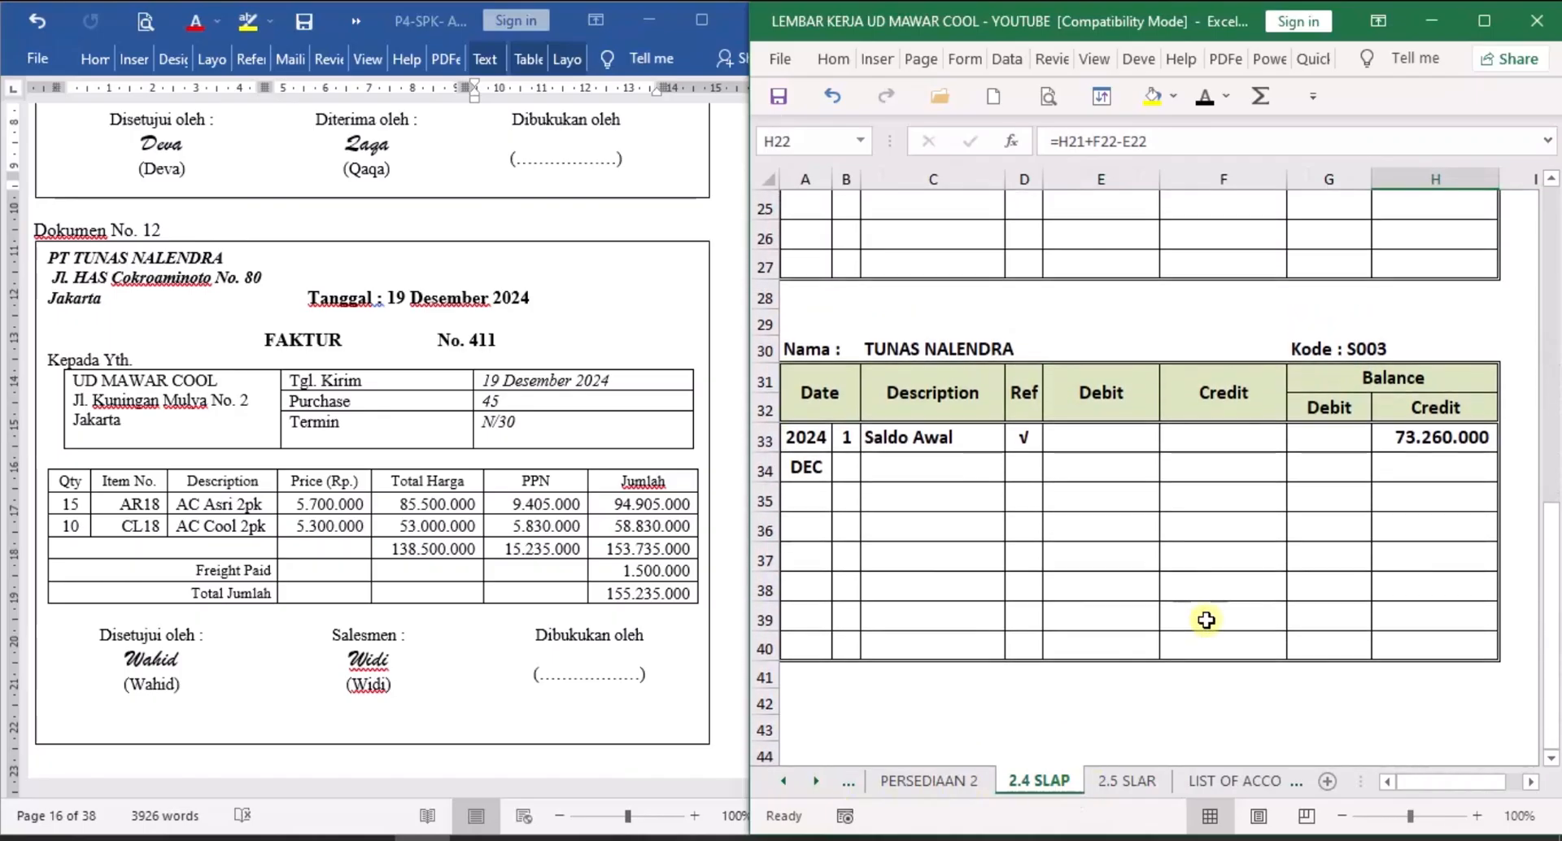
{"action": "left_click", "coordinate": [848, 468]}
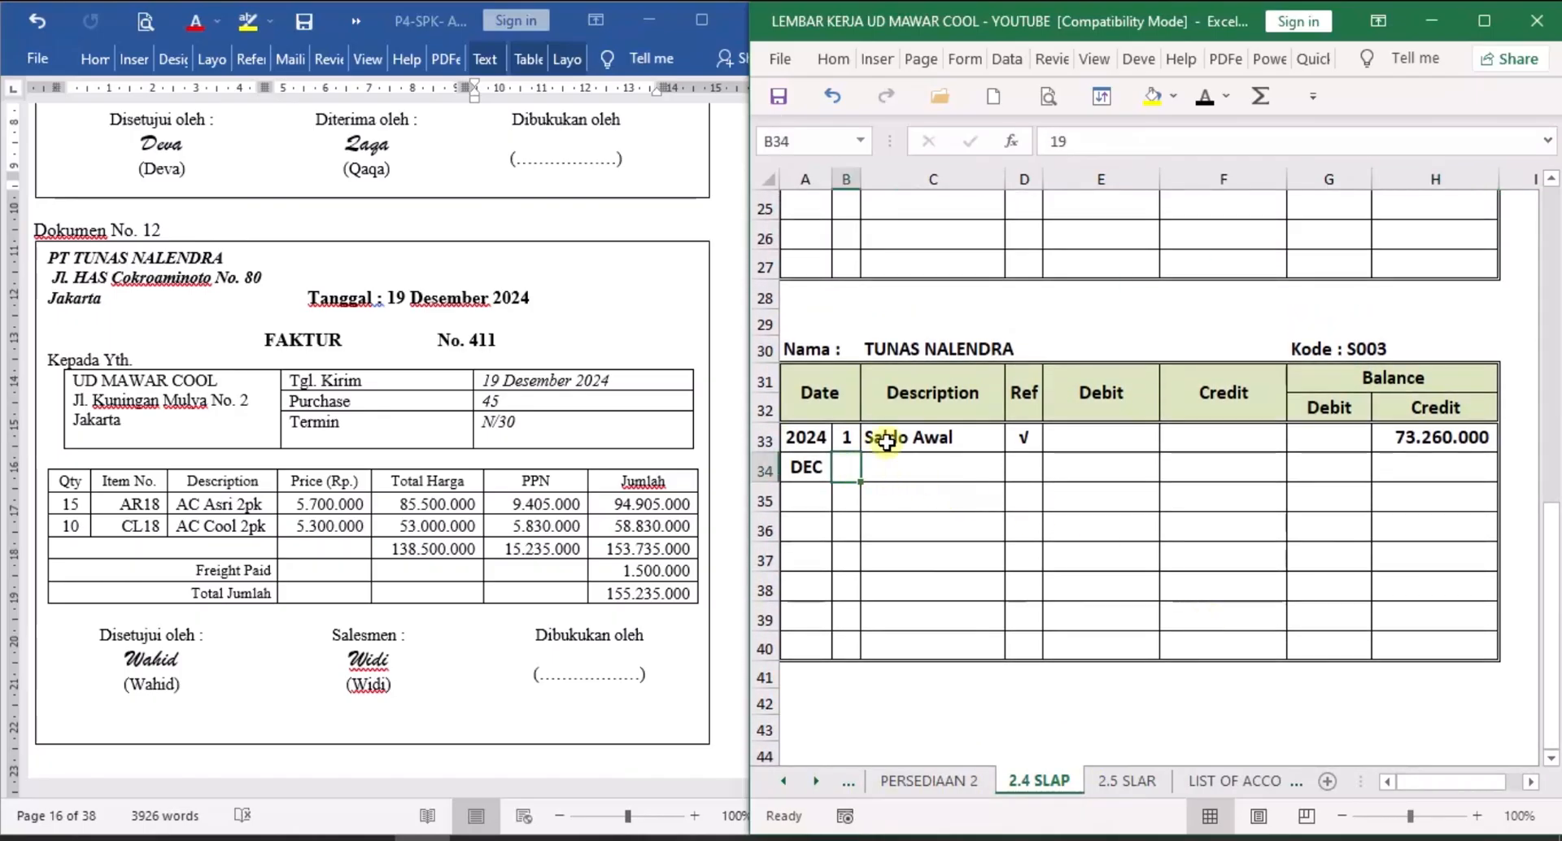
{"action": "left_click", "coordinate": [1203, 97]}
{"action": "left_click", "coordinate": [961, 473]}
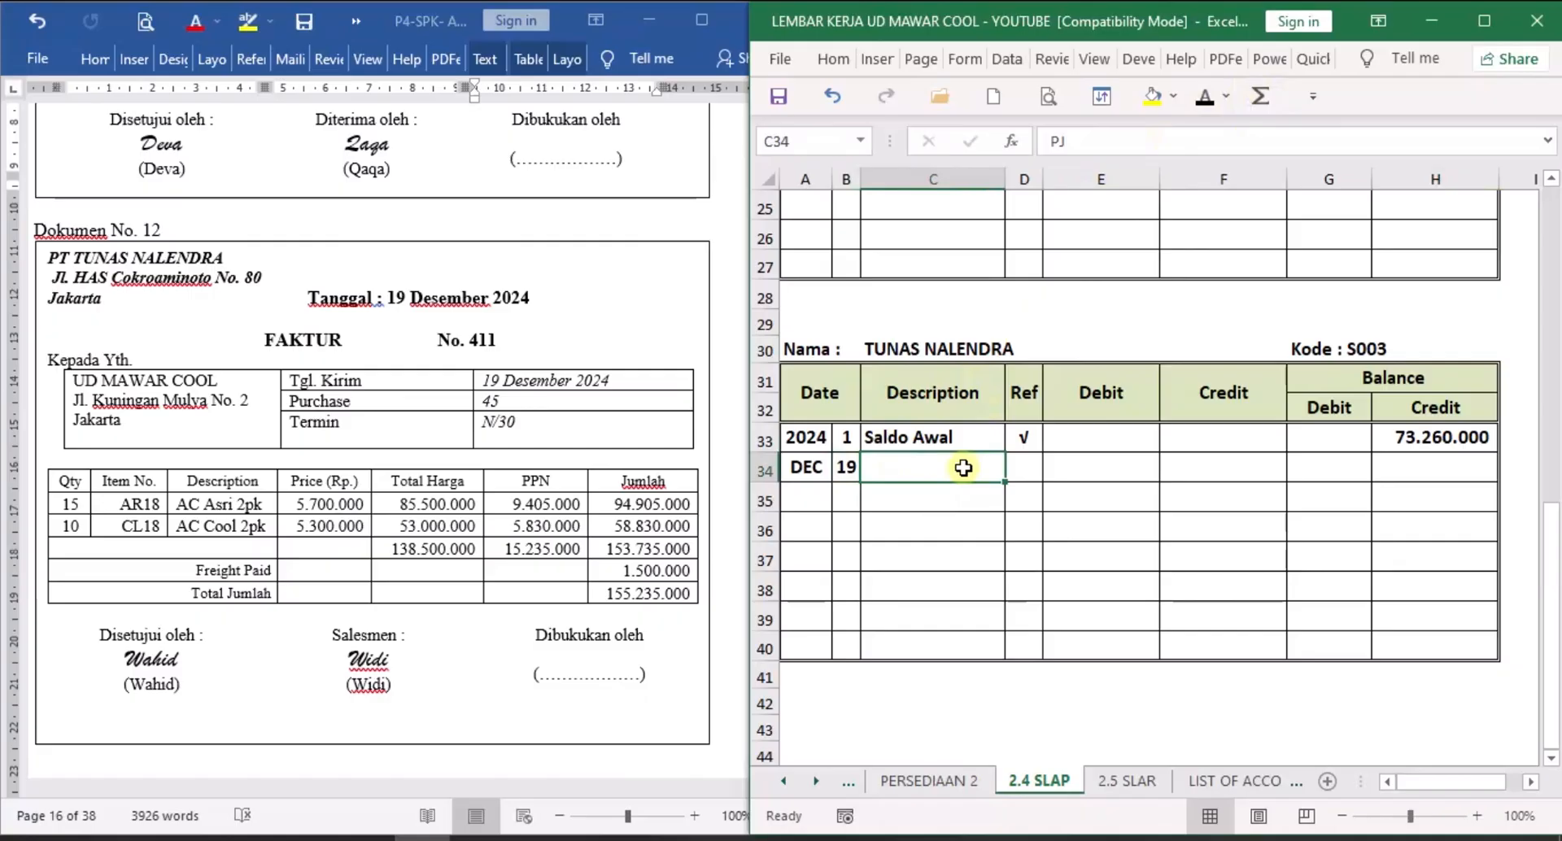
{"action": "left_click", "coordinate": [1206, 98]}
{"action": "left_click", "coordinate": [1027, 469]}
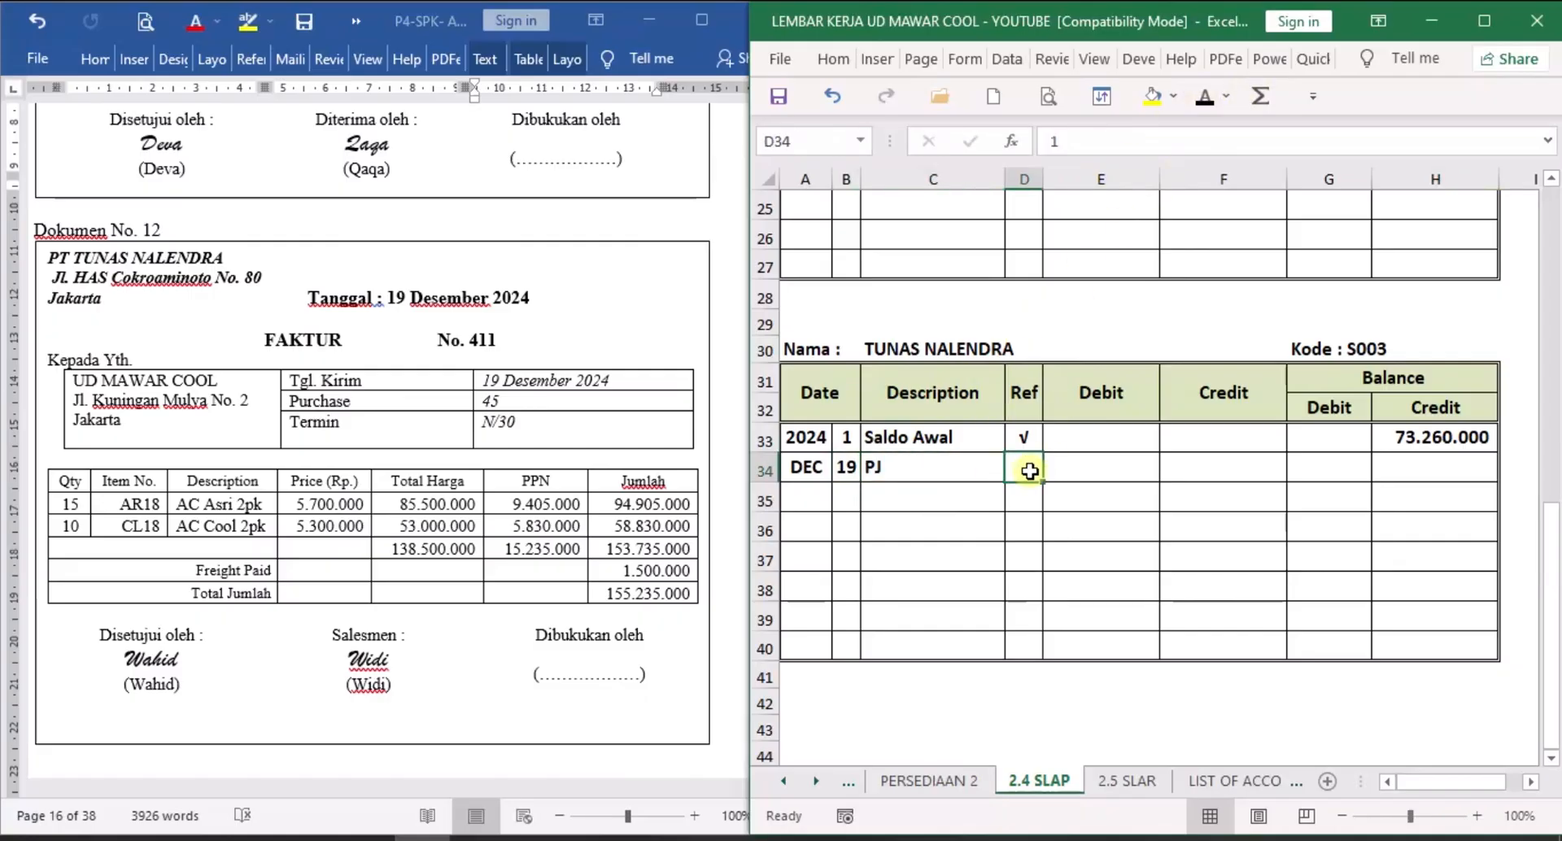
{"action": "left_click", "coordinate": [1206, 98]}
{"action": "left_click", "coordinate": [1198, 467]}
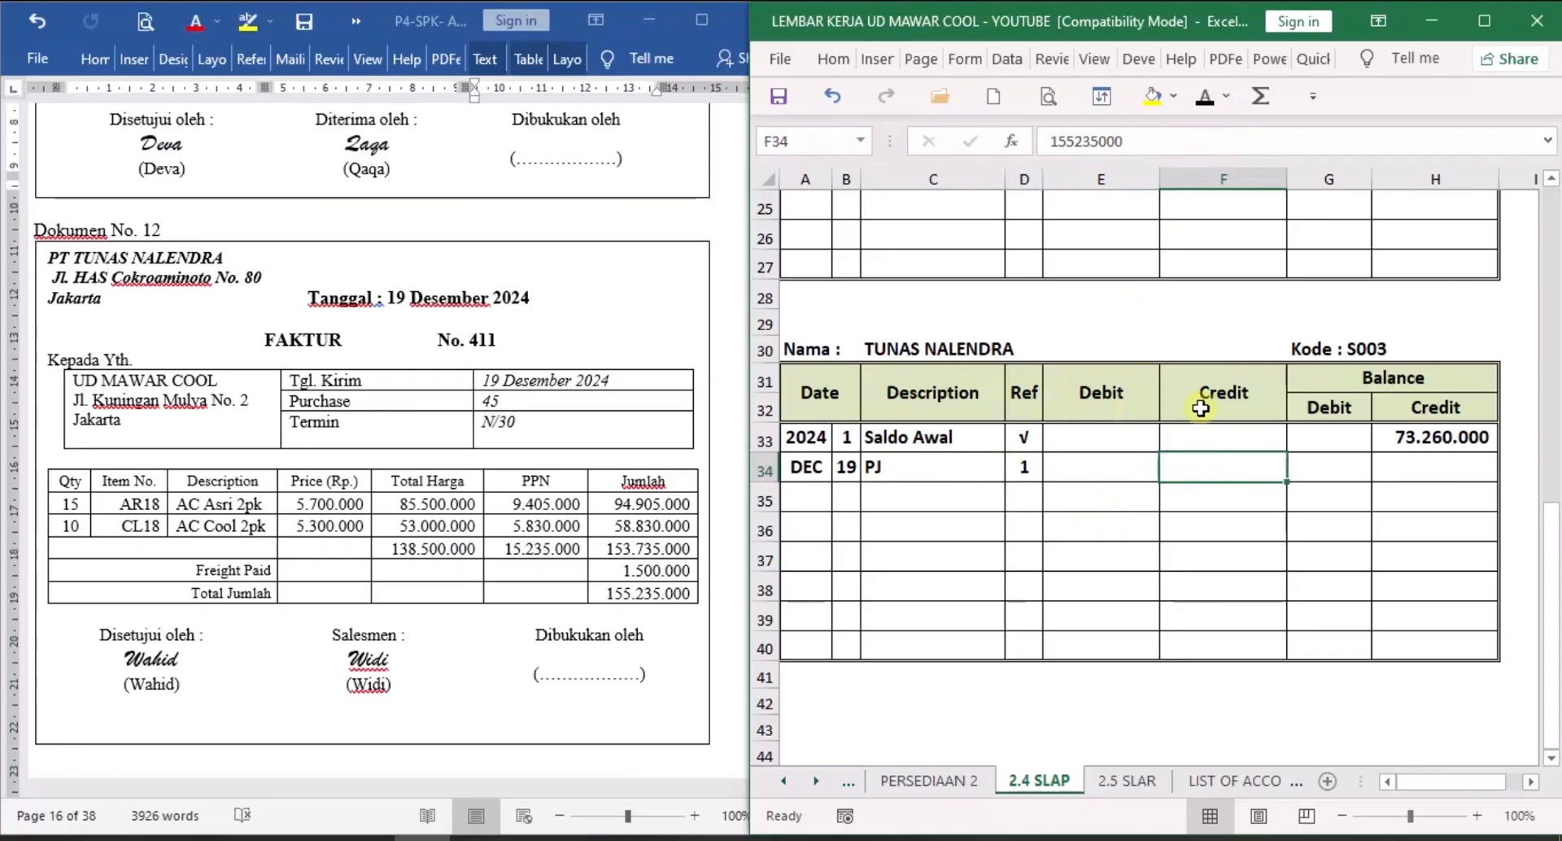
{"action": "left_click", "coordinate": [1205, 99]}
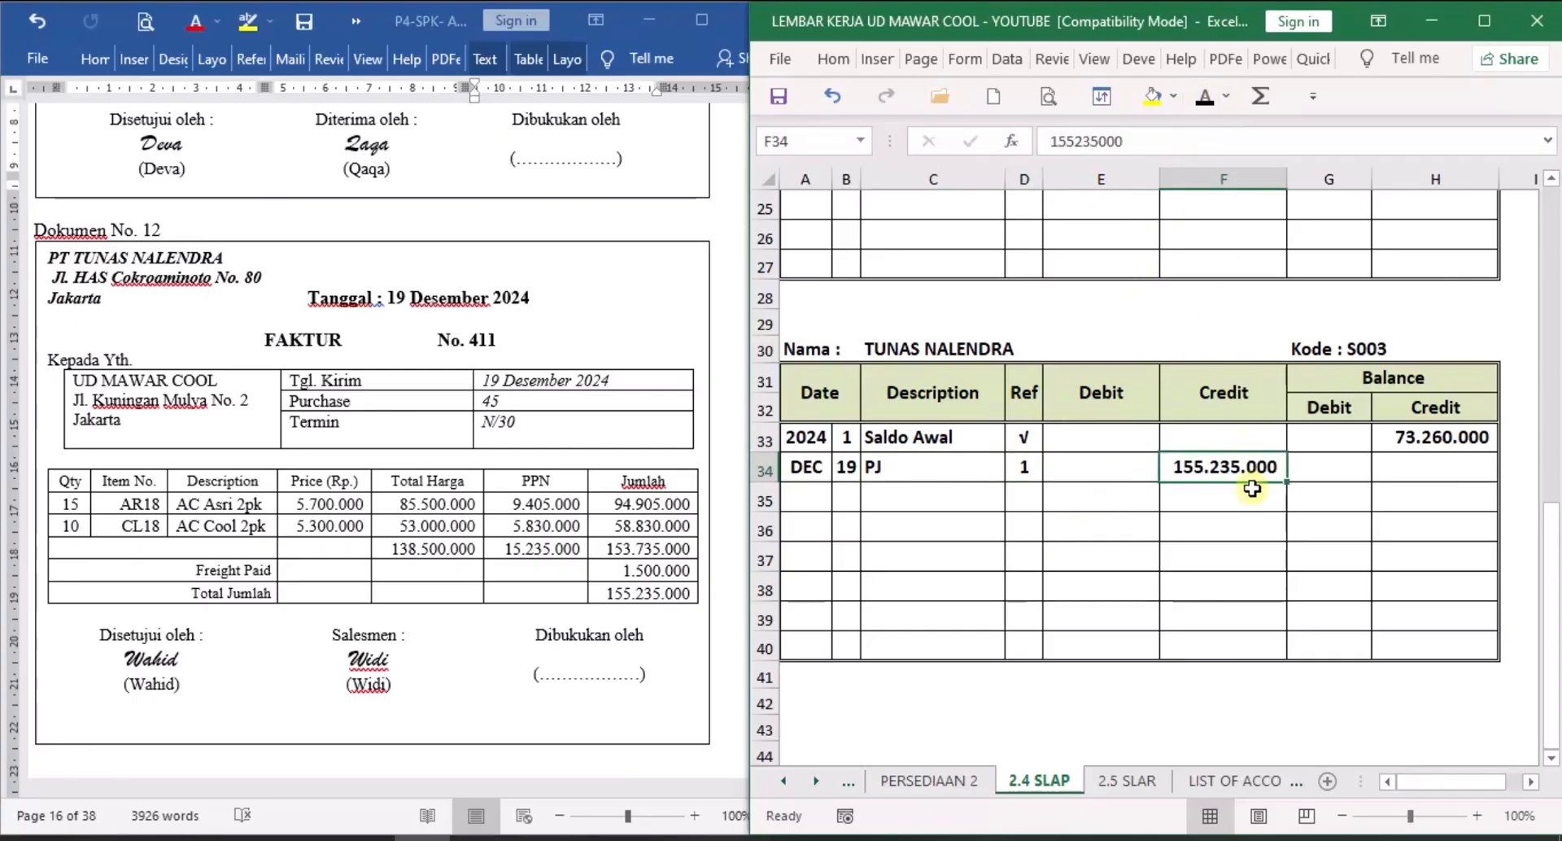
{"action": "left_click", "coordinate": [1422, 468]}
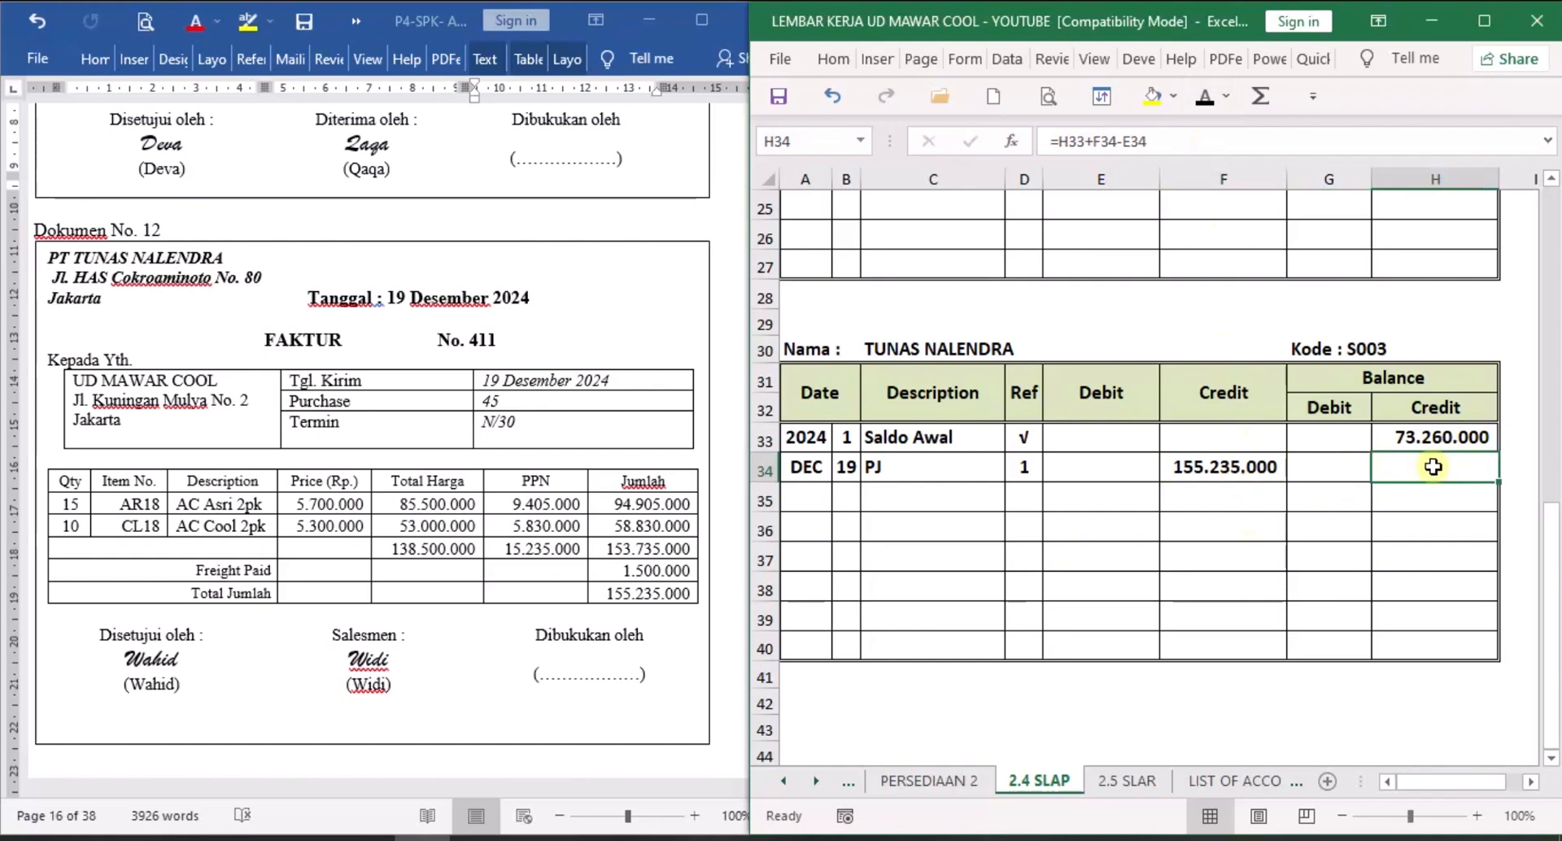
{"action": "left_click", "coordinate": [1206, 99]}
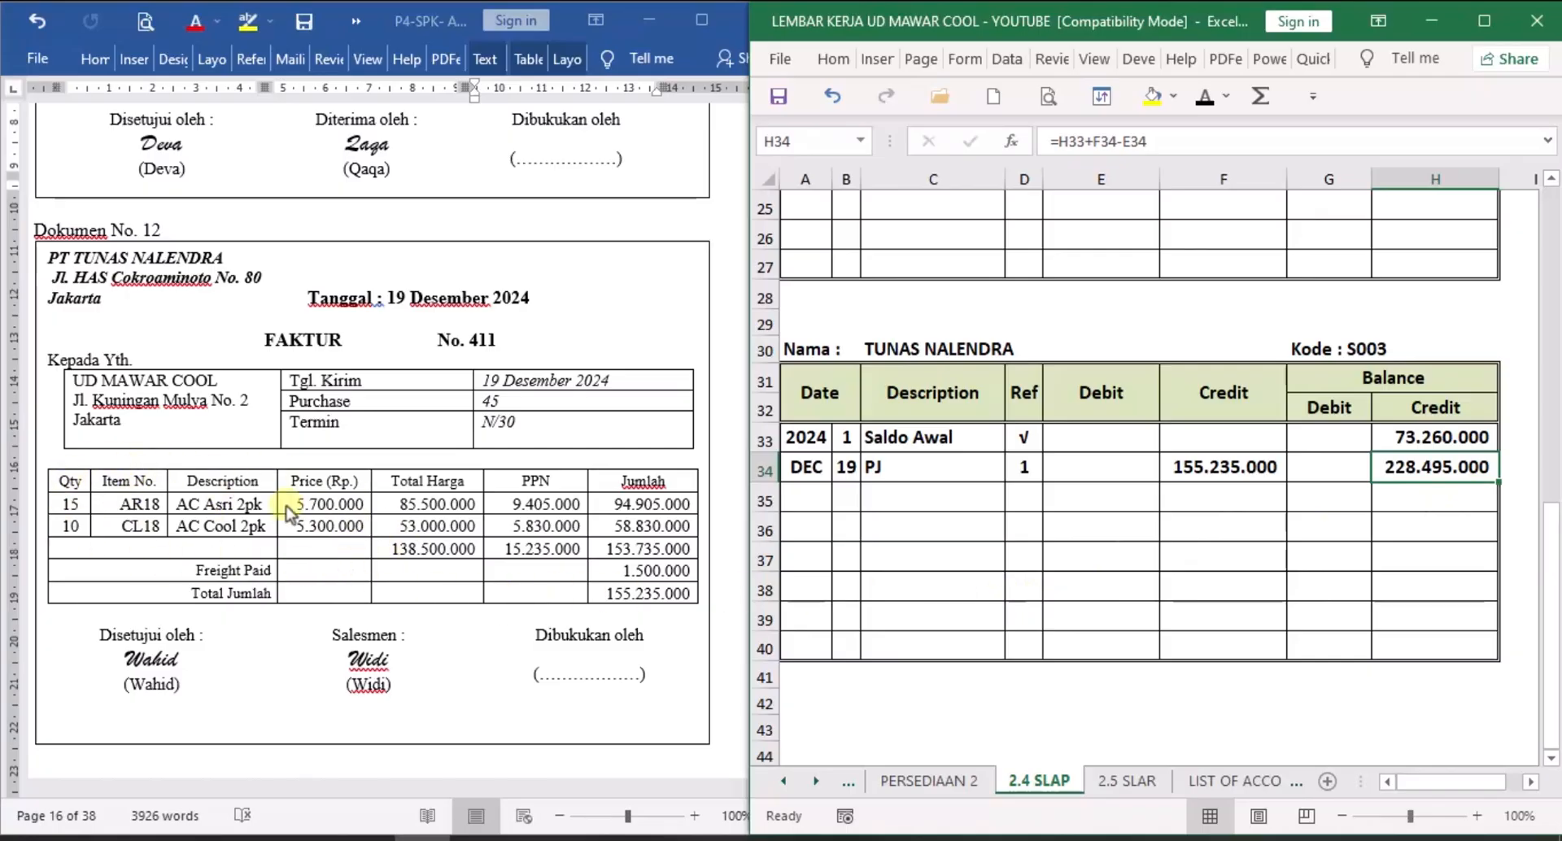
On the AC Asri 2PK card in the 1.7 PERSEDIAAN 1 sheet, fill row 16 with day 19, evidence number 411 and description PT Tunas Nalendra.
{"action": "left_click", "coordinate": [781, 782]}
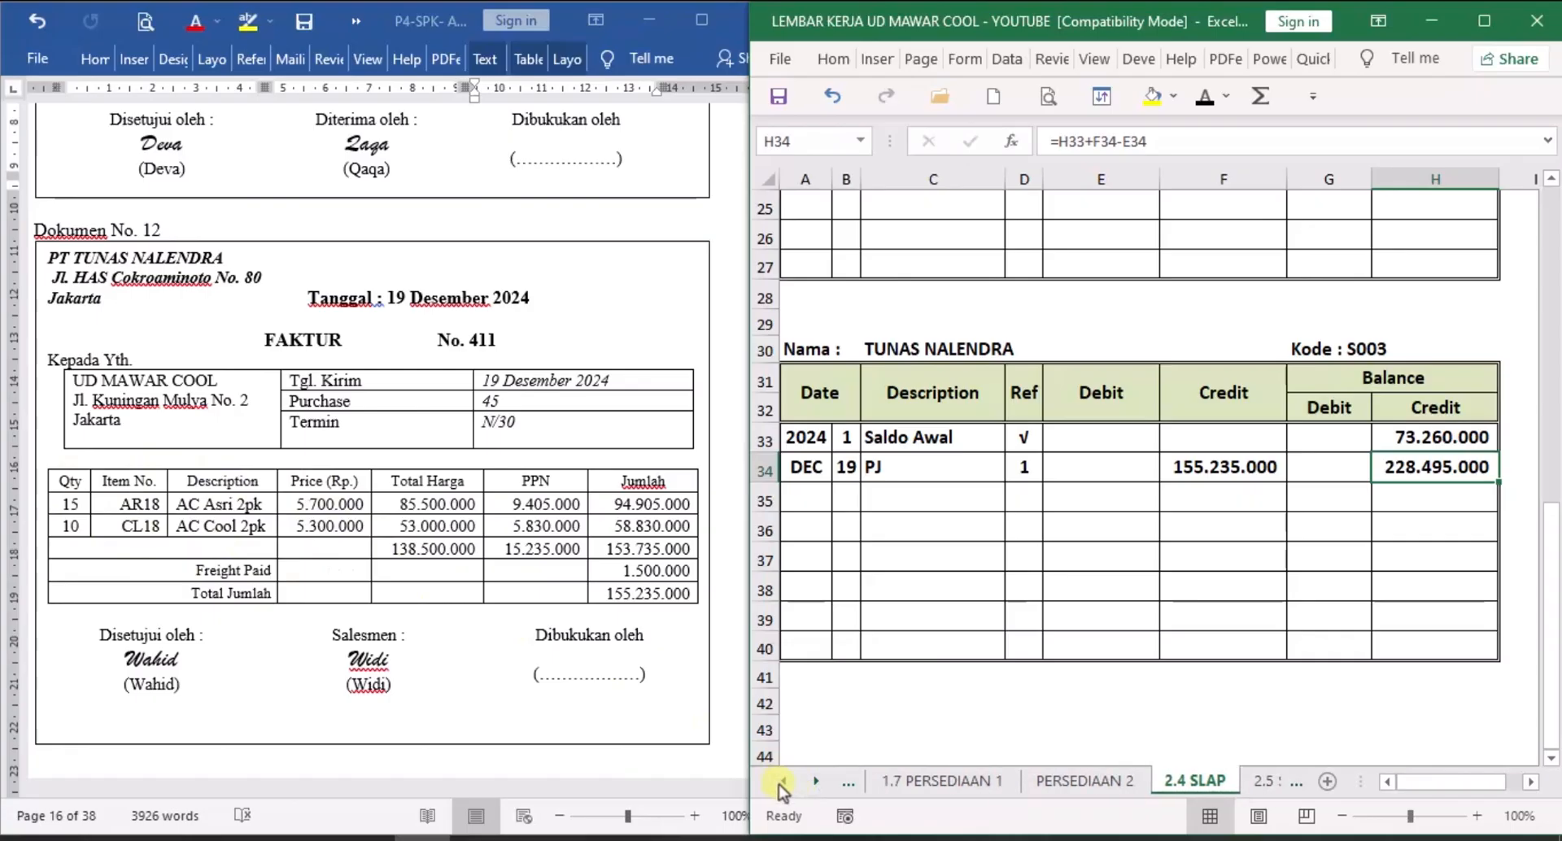
{"action": "left_click", "coordinate": [780, 783]}
{"action": "left_click", "coordinate": [1001, 783]}
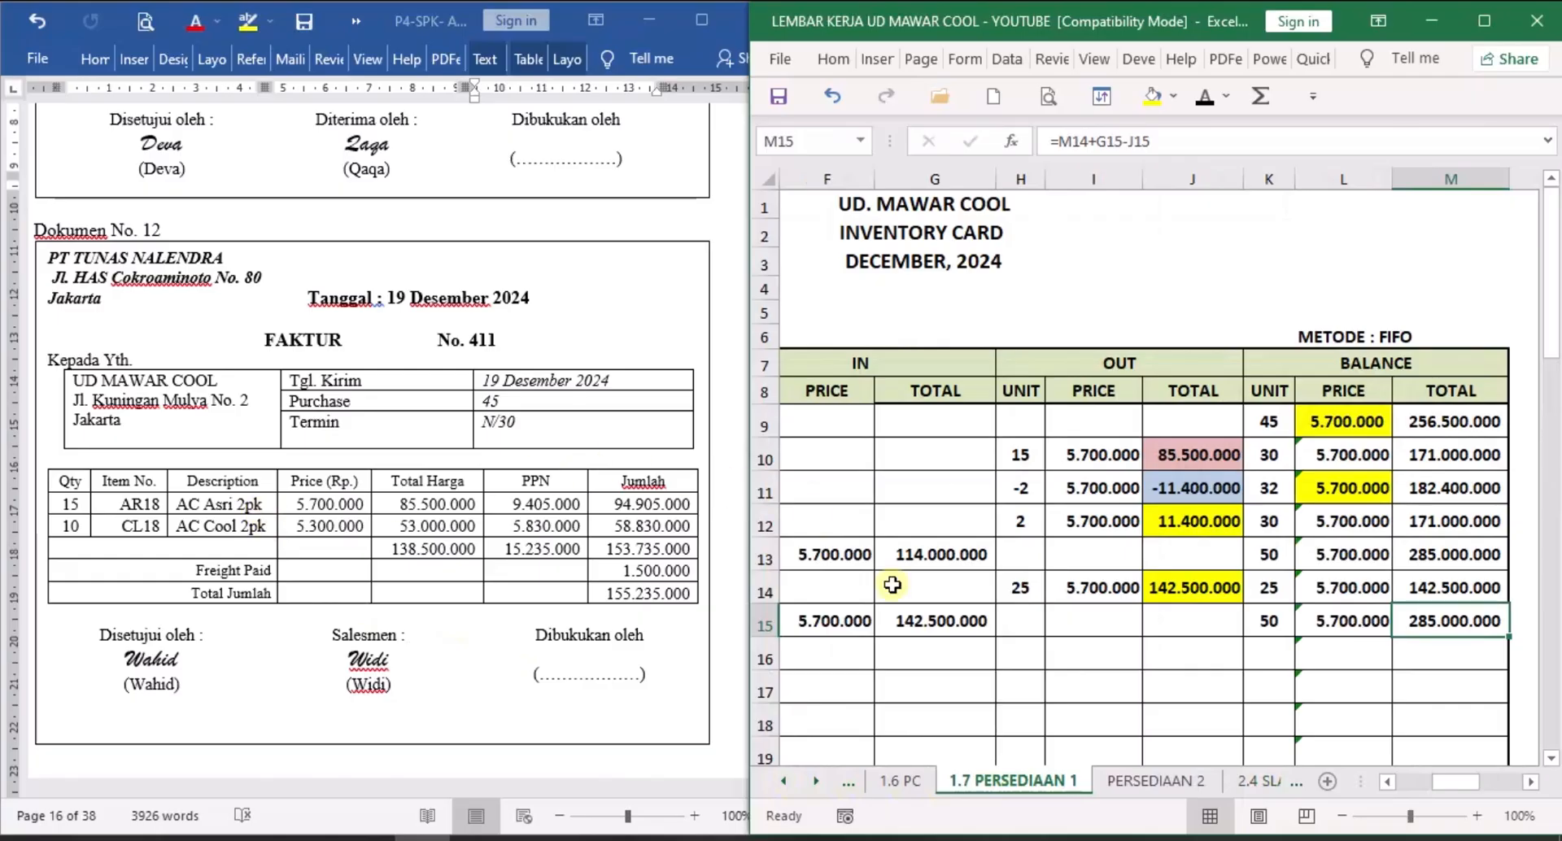
{"action": "left_click_drag", "start_coordinate": [1449, 781], "coordinate": [1359, 779]}
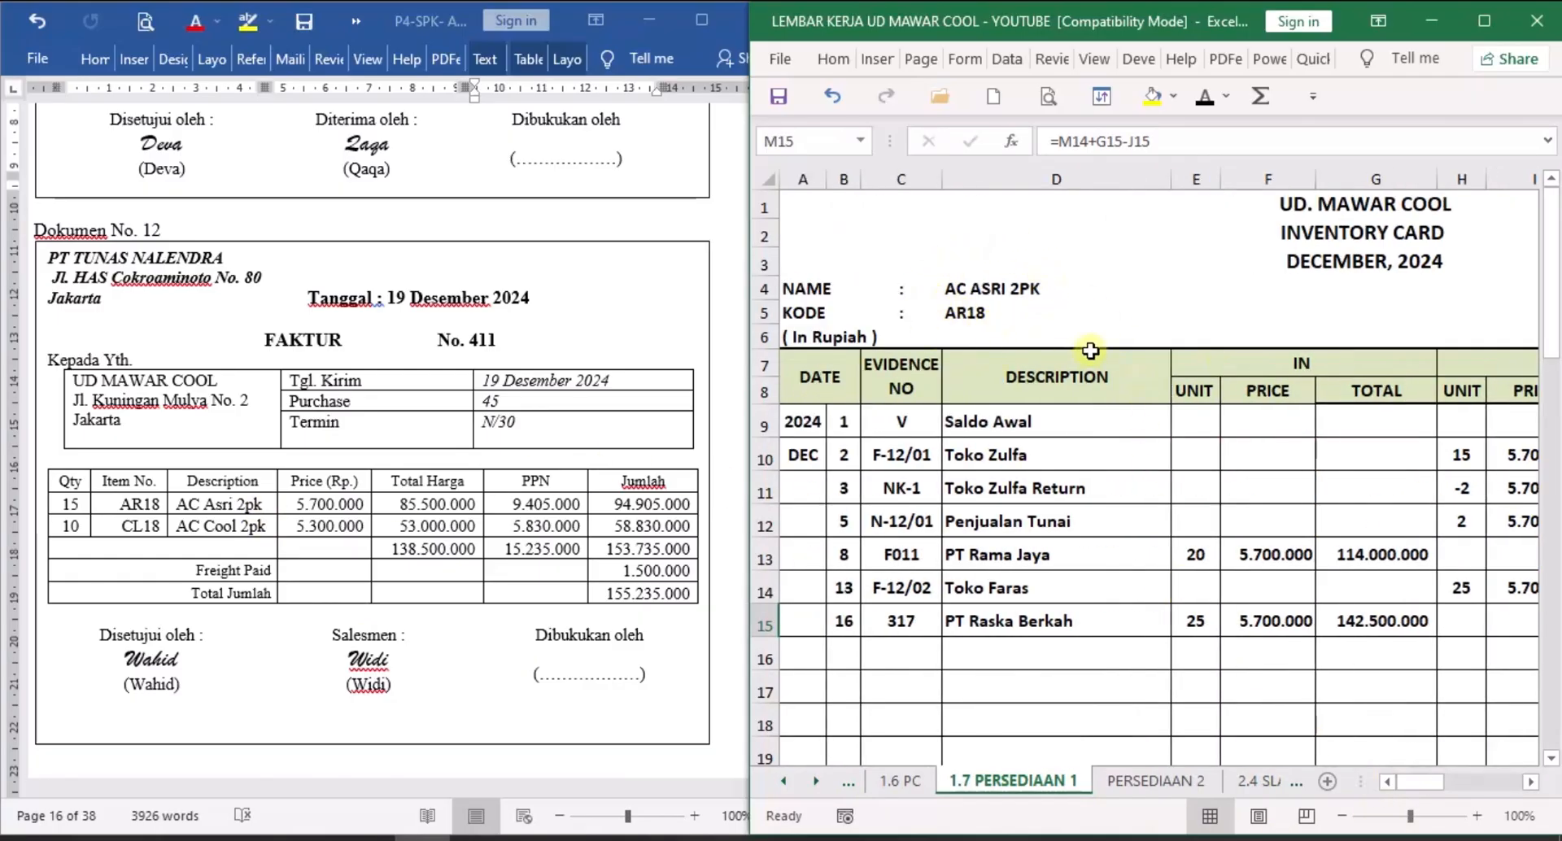
{"action": "left_click", "coordinate": [851, 656]}
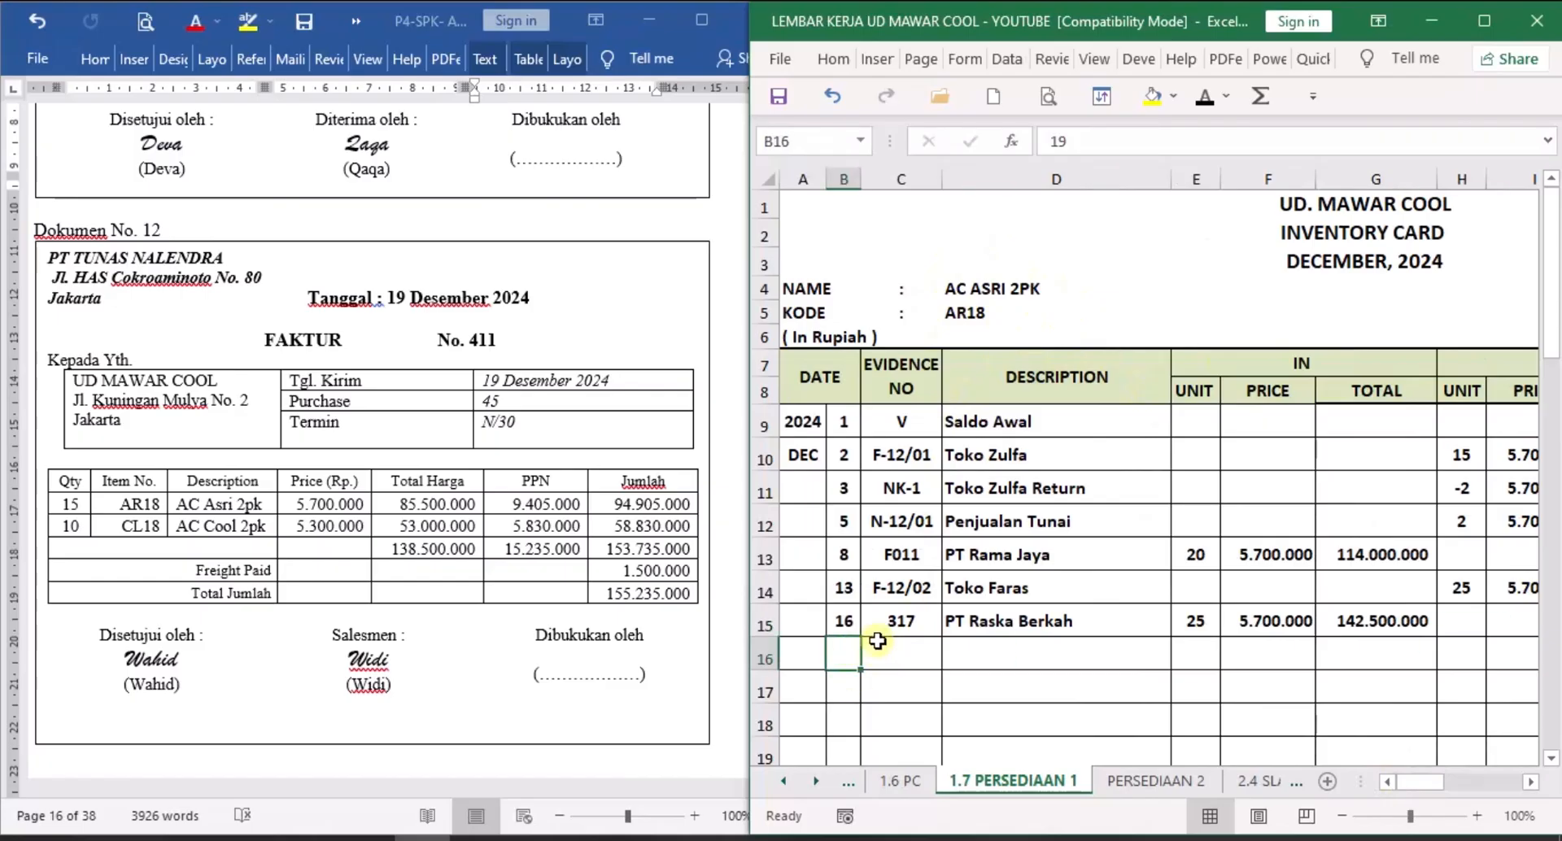
{"action": "left_click", "coordinate": [1204, 98]}
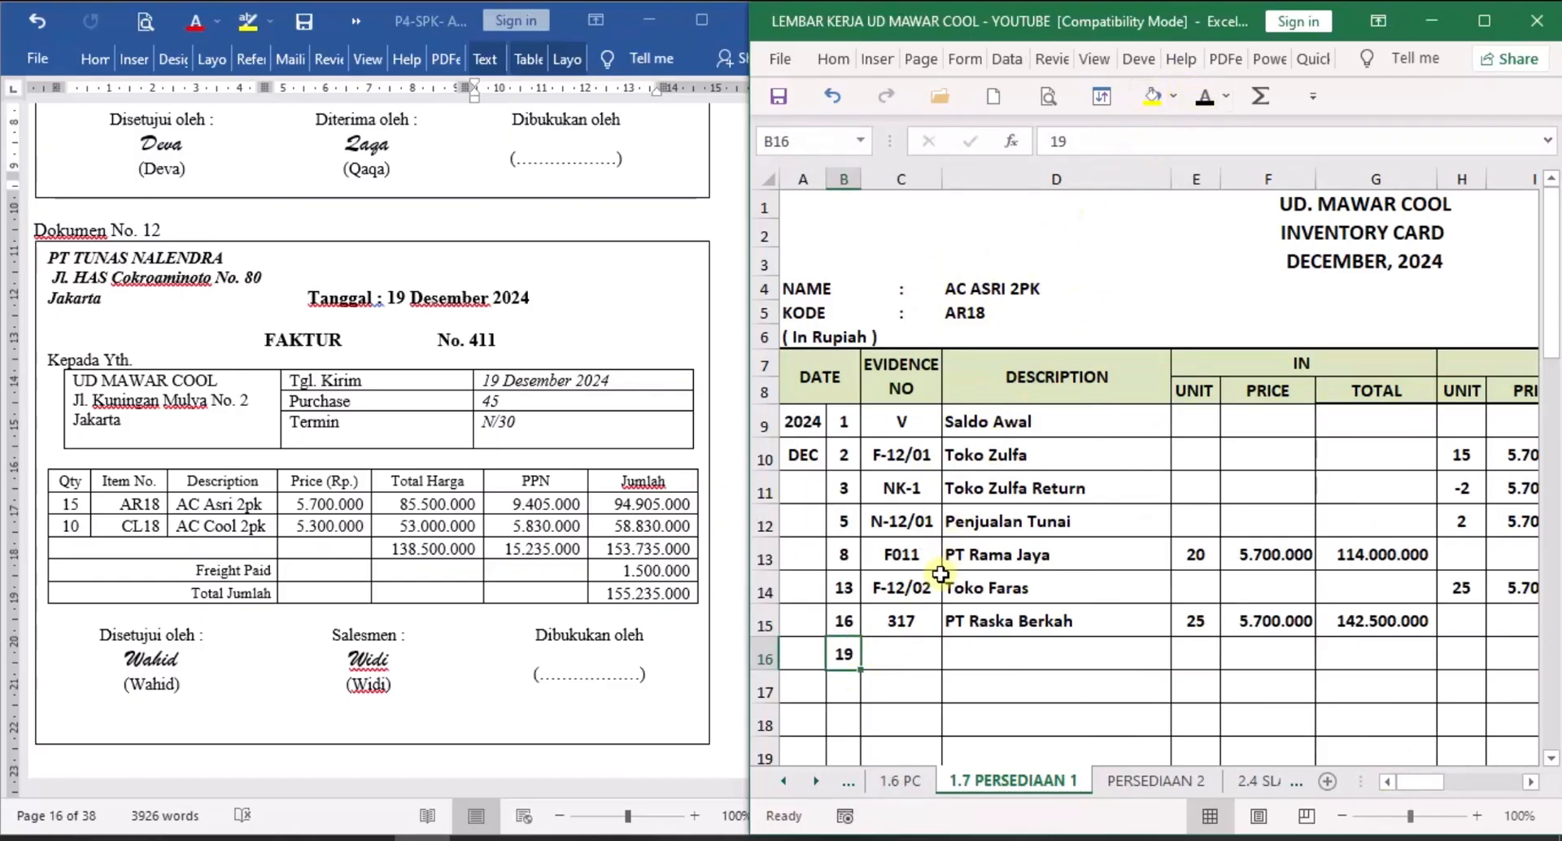
{"action": "left_click", "coordinate": [909, 650]}
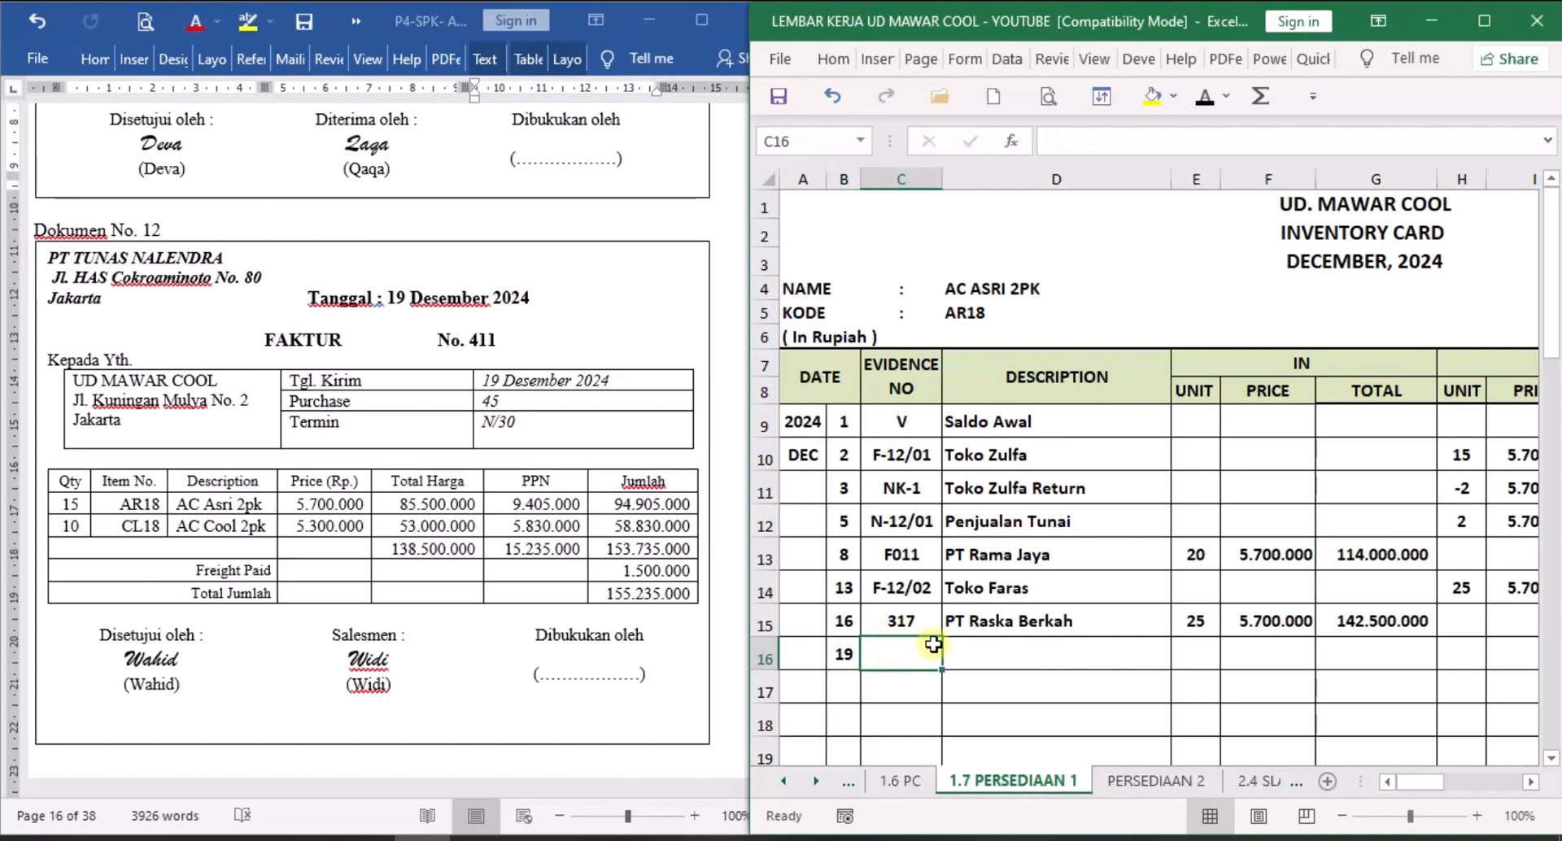
{"action": "type", "text": "411"}
{"action": "left_click", "coordinate": [987, 658]}
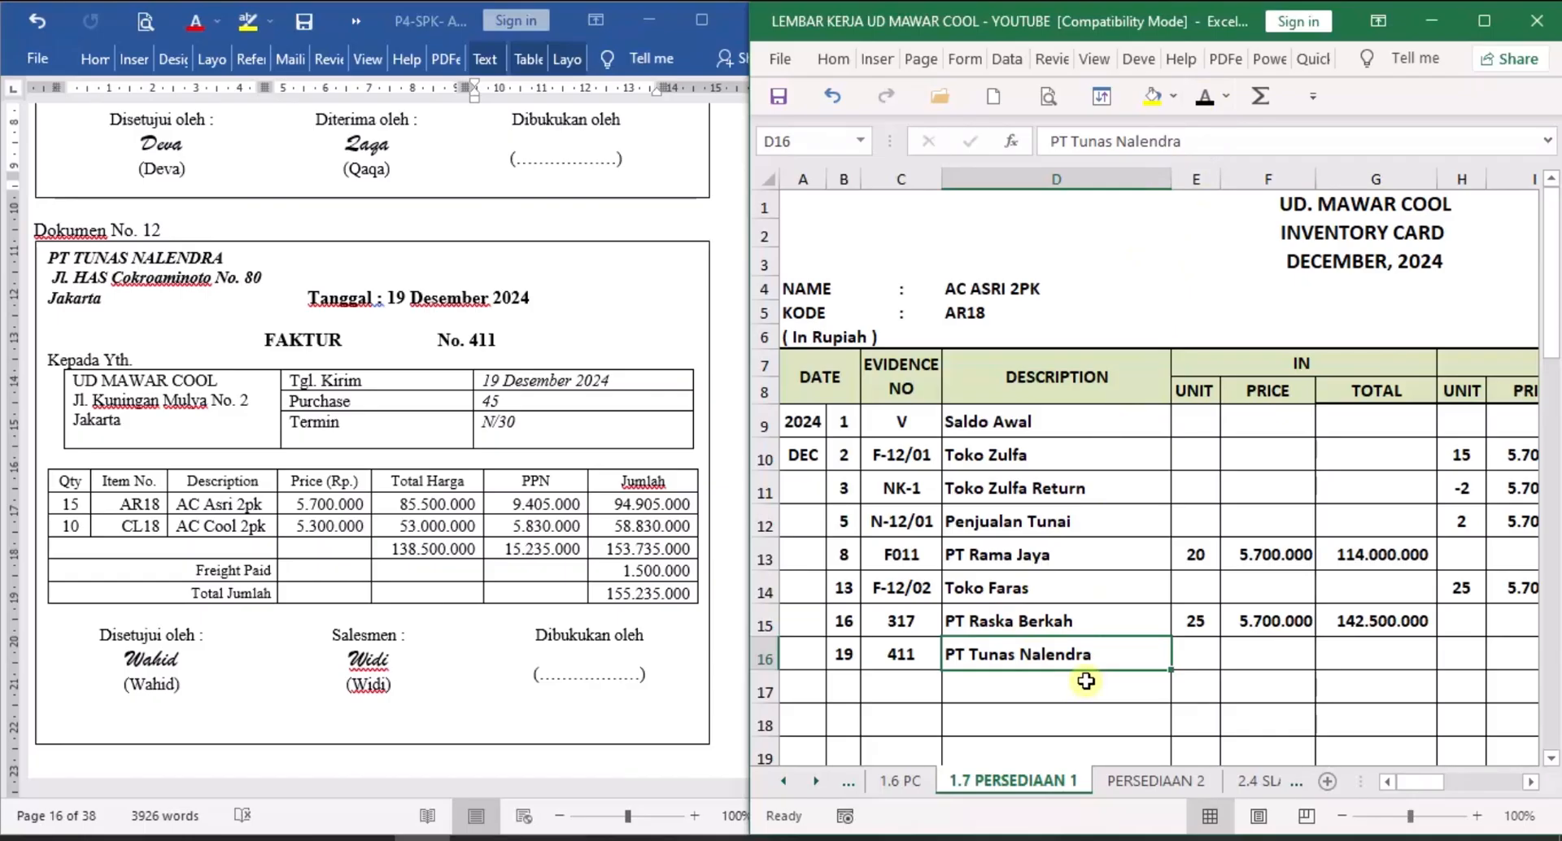
Show row 16's IN quantity of 15, price of 5.700.000 and total formula =E16*F16 in black.
{"action": "left_click", "coordinate": [1212, 658]}
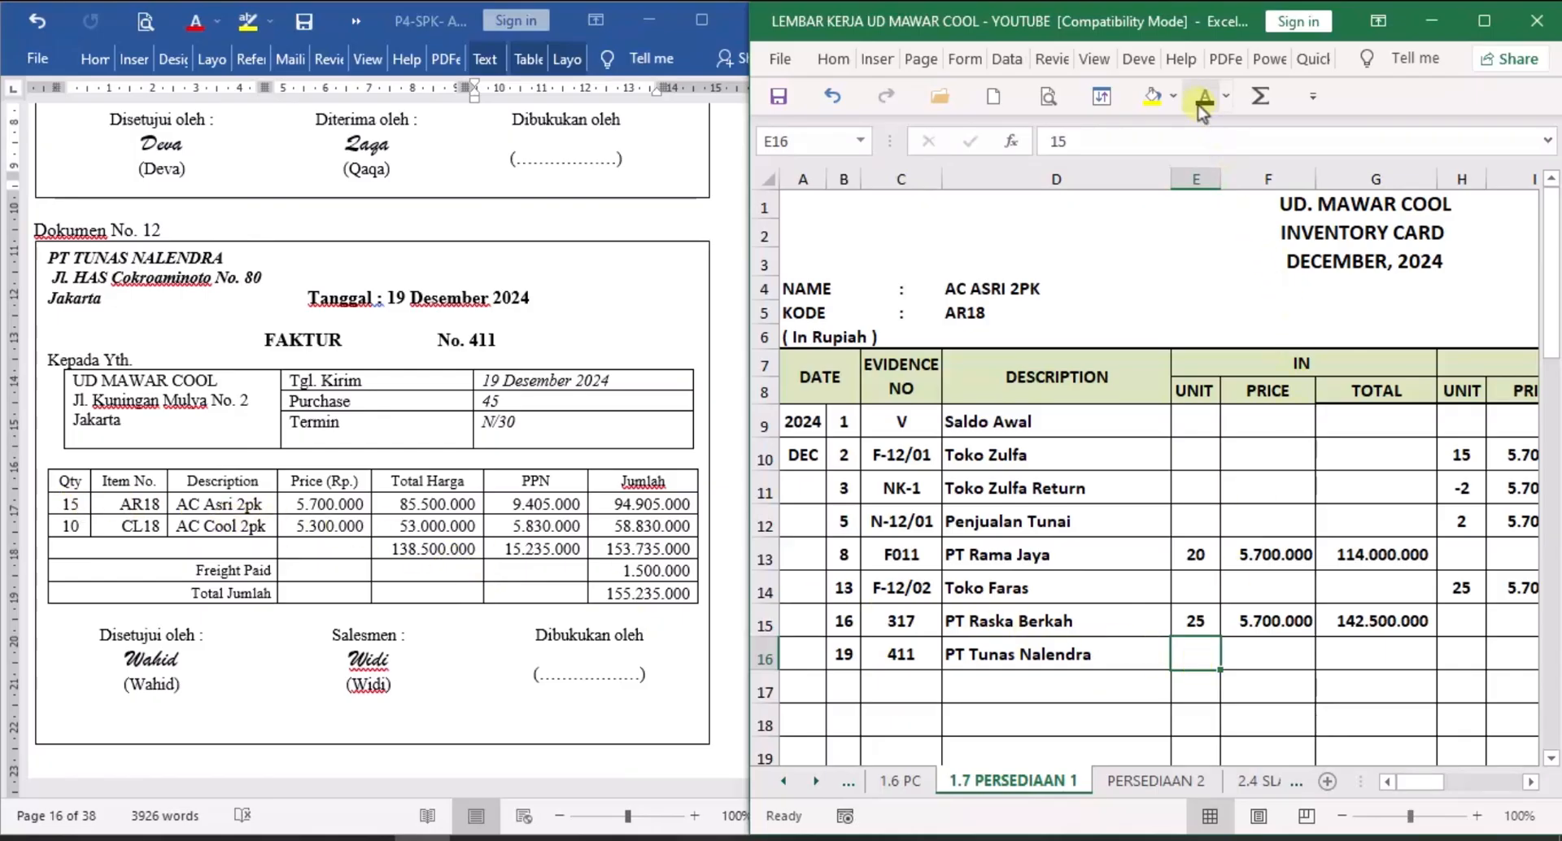
{"action": "left_click", "coordinate": [1278, 651]}
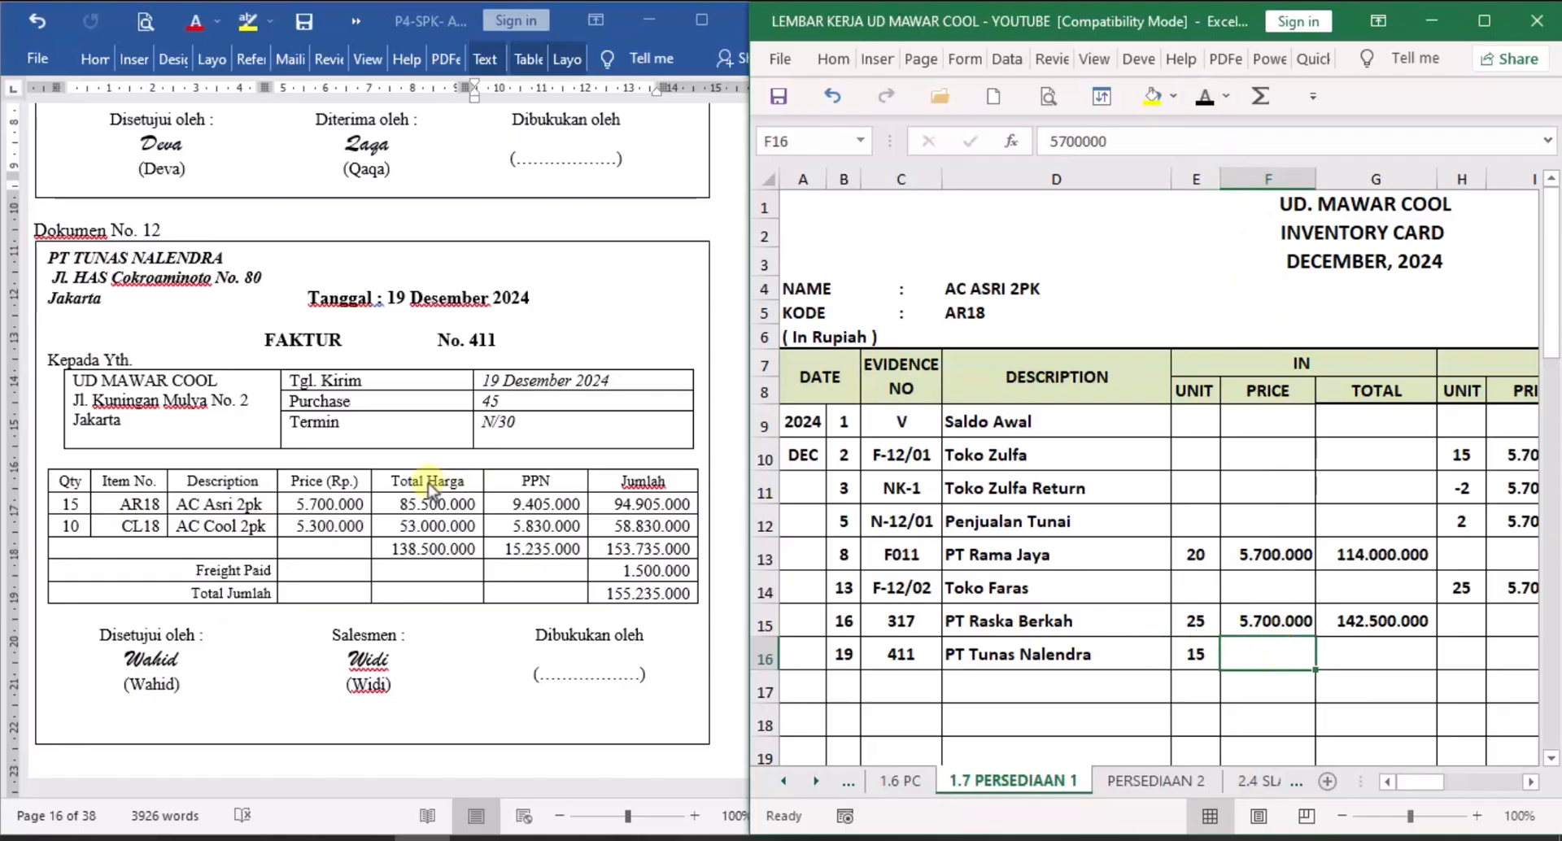
{"action": "left_click", "coordinate": [1205, 96]}
{"action": "left_click", "coordinate": [1399, 671]}
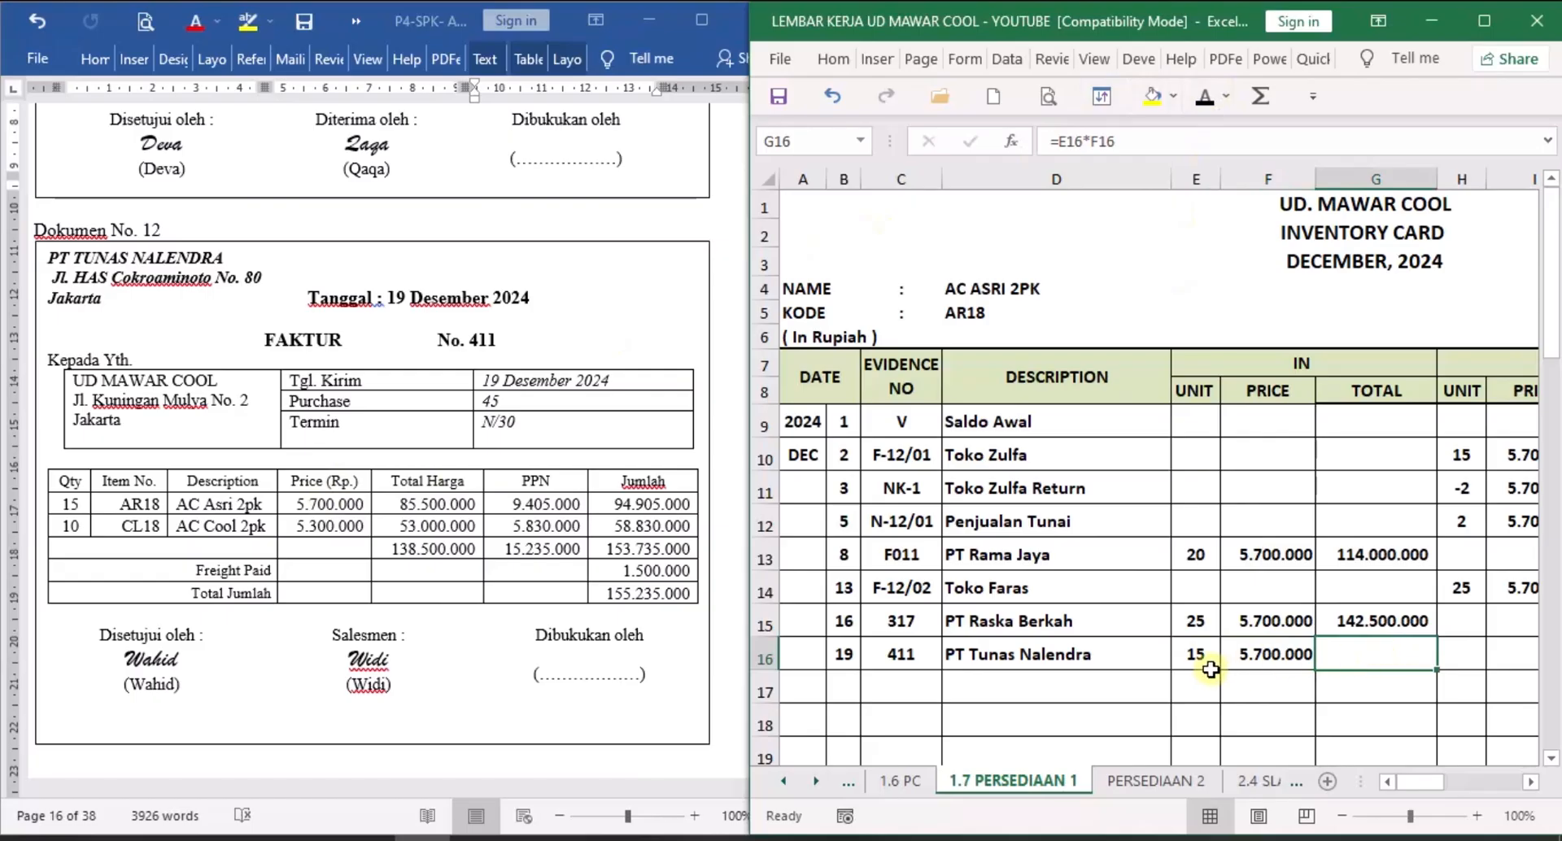
{"action": "left_click", "coordinate": [1204, 97]}
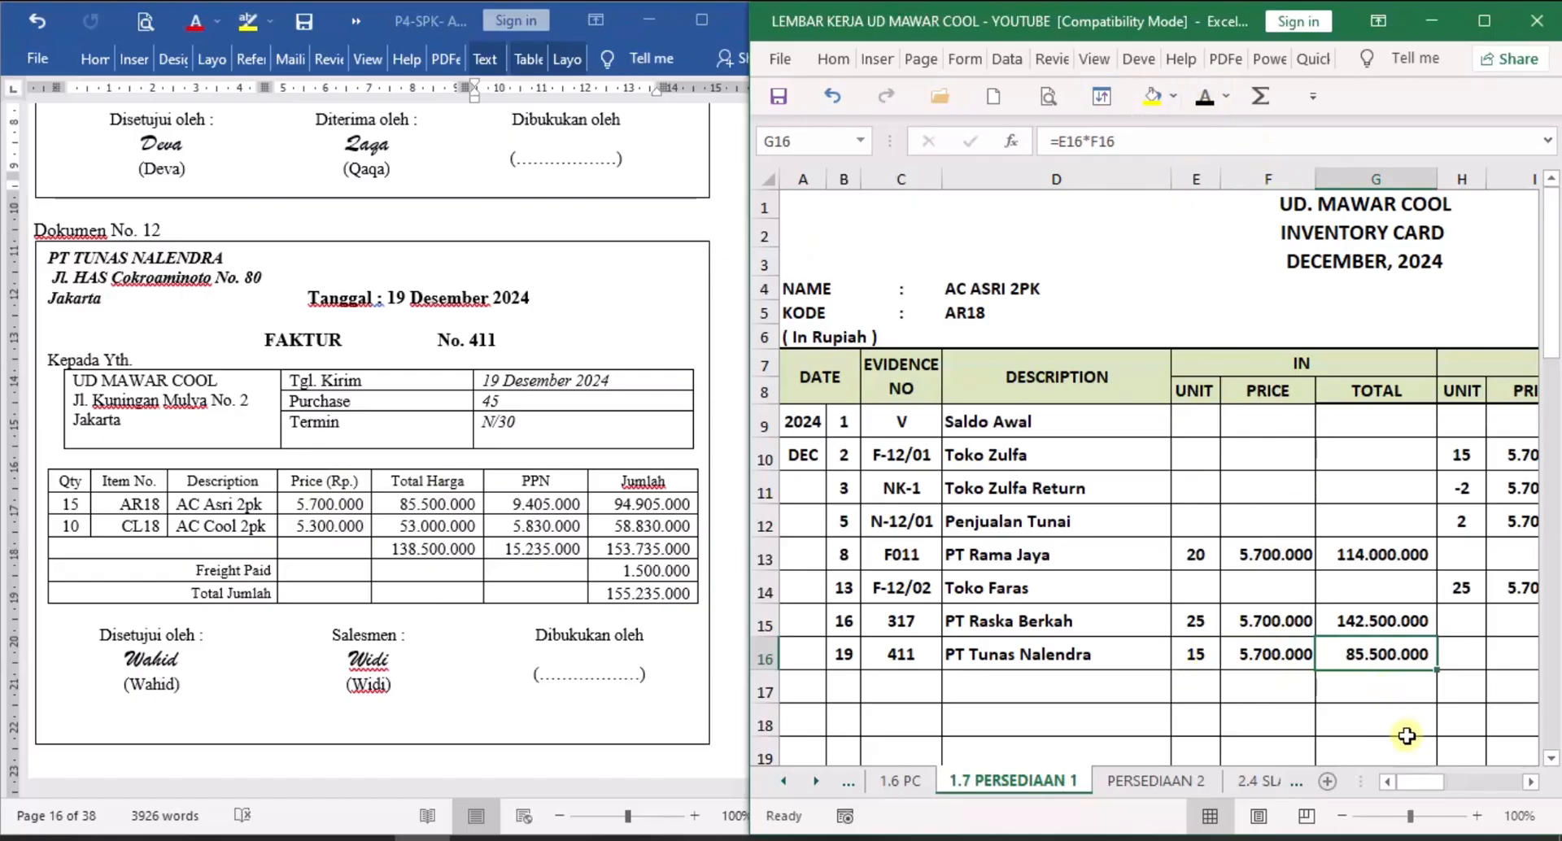
On the AC Asri 2PK card, show row 16's balance formulas in black: unit =K15+E16-H16, price =M16/K16 and total =M15+G16-J16.
{"action": "left_click", "coordinate": [1530, 783]}
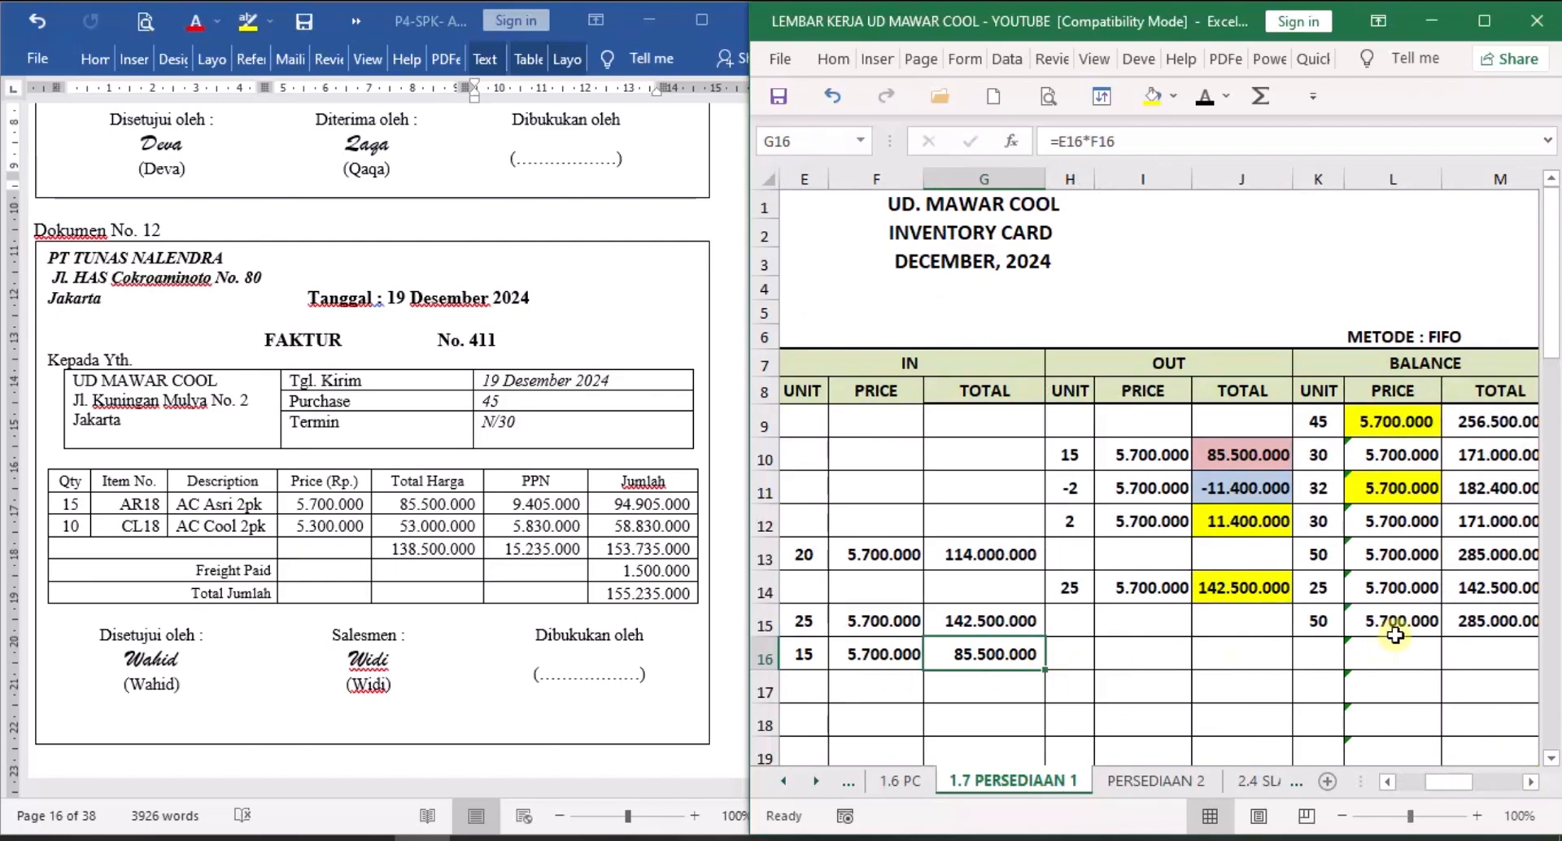
{"action": "left_click", "coordinate": [1330, 658]}
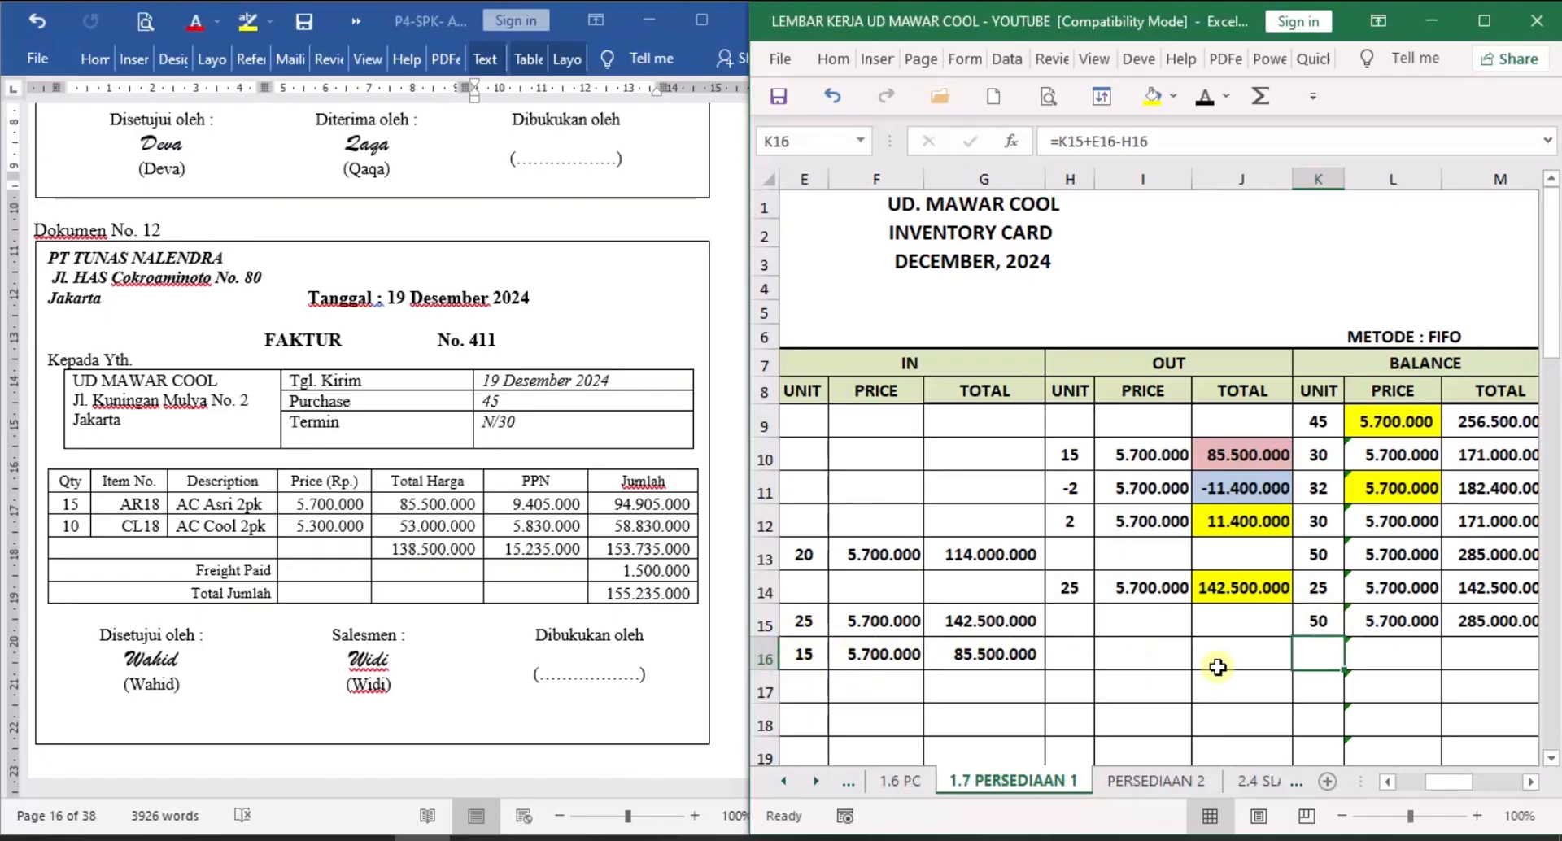
{"action": "left_click", "coordinate": [1204, 99]}
{"action": "left_click", "coordinate": [1413, 651]}
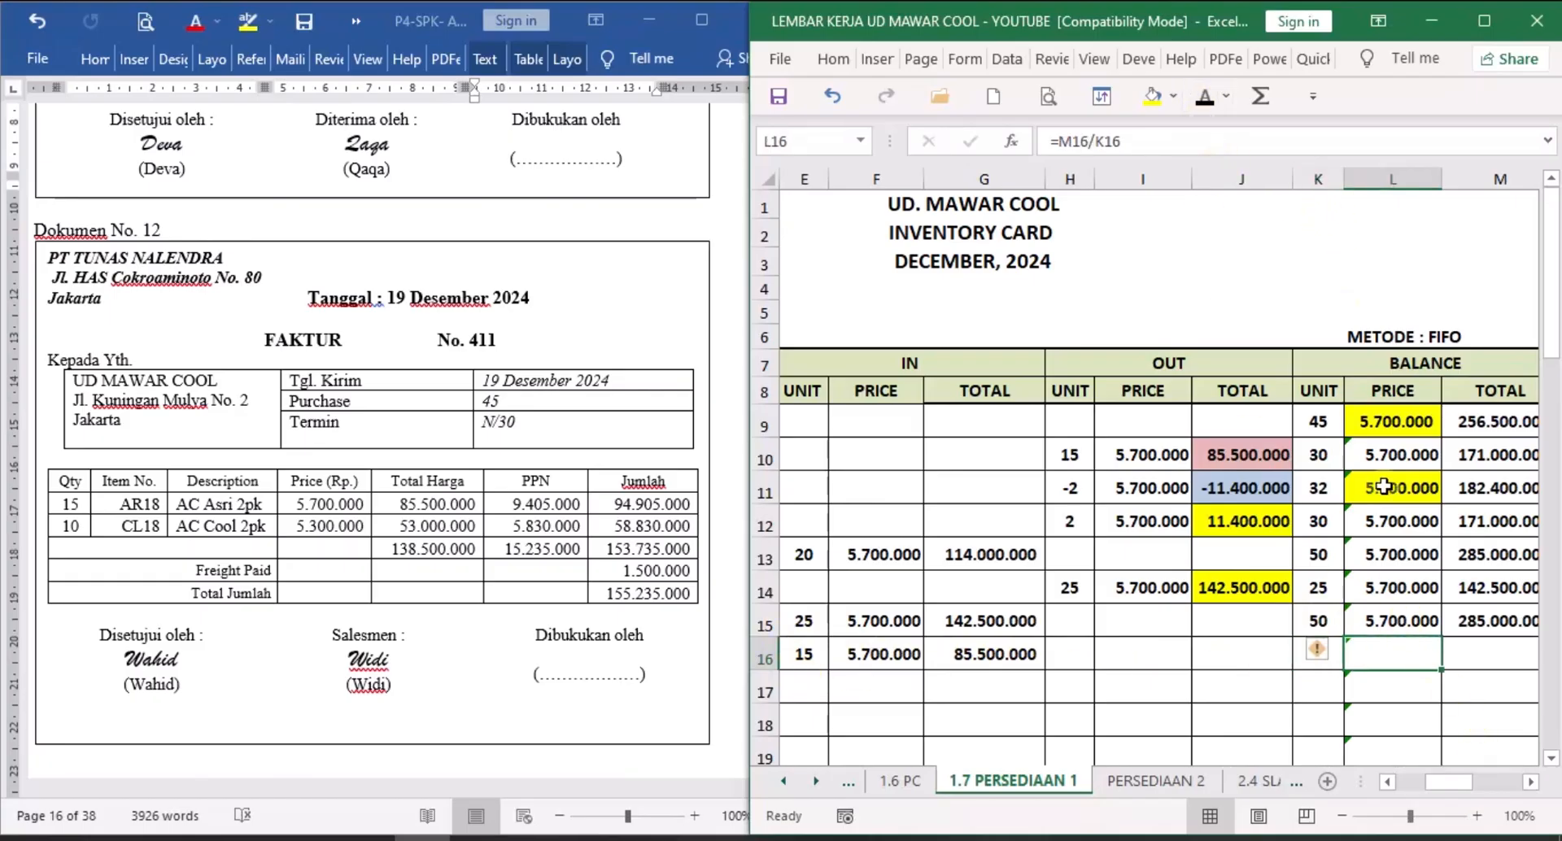
{"action": "left_click", "coordinate": [1204, 98]}
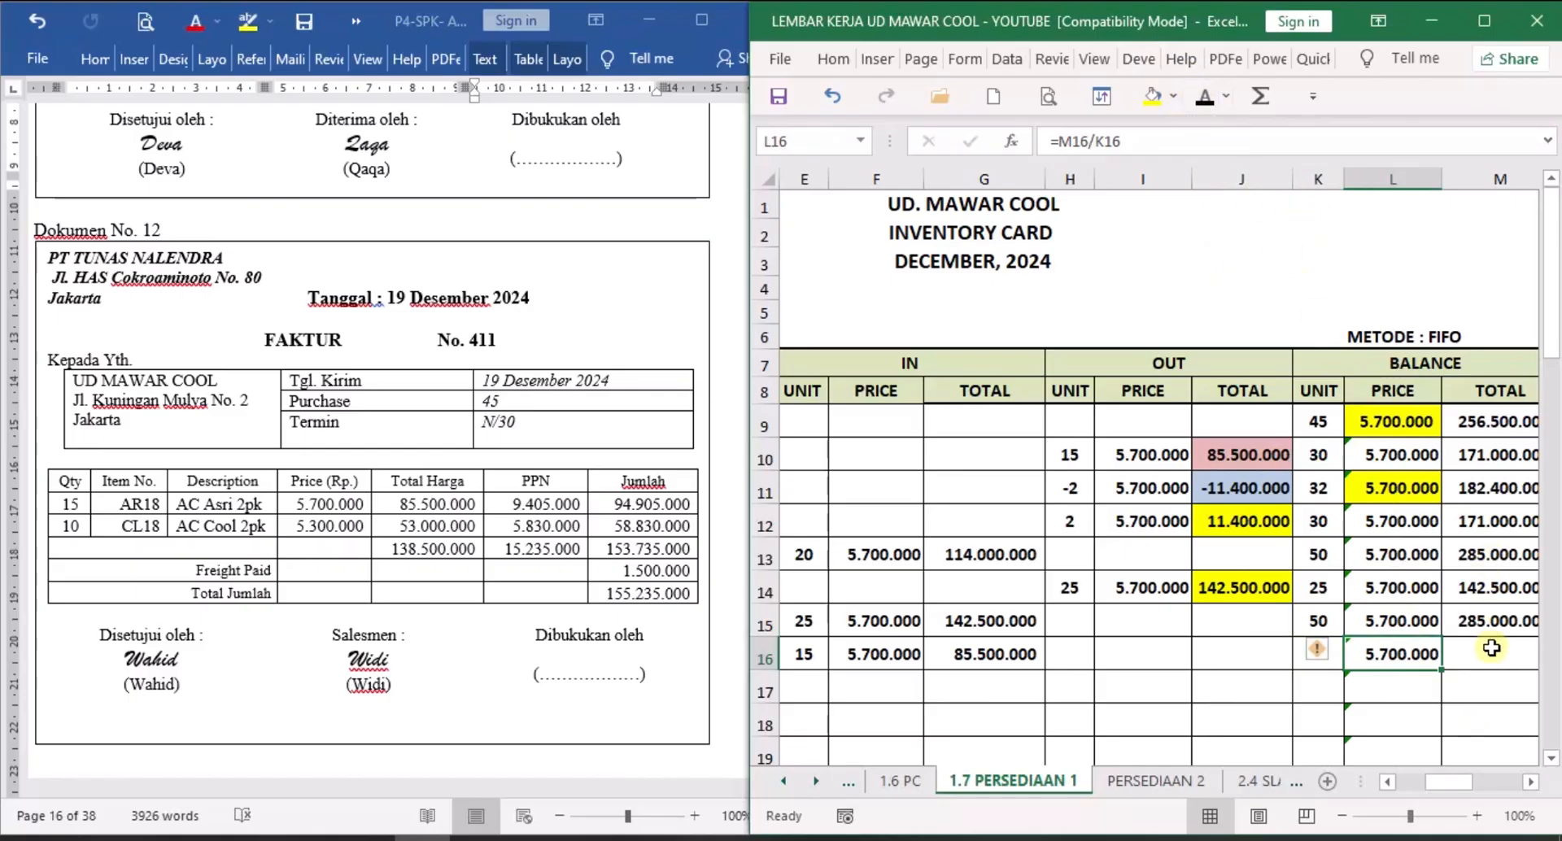
{"action": "left_click", "coordinate": [1531, 782]}
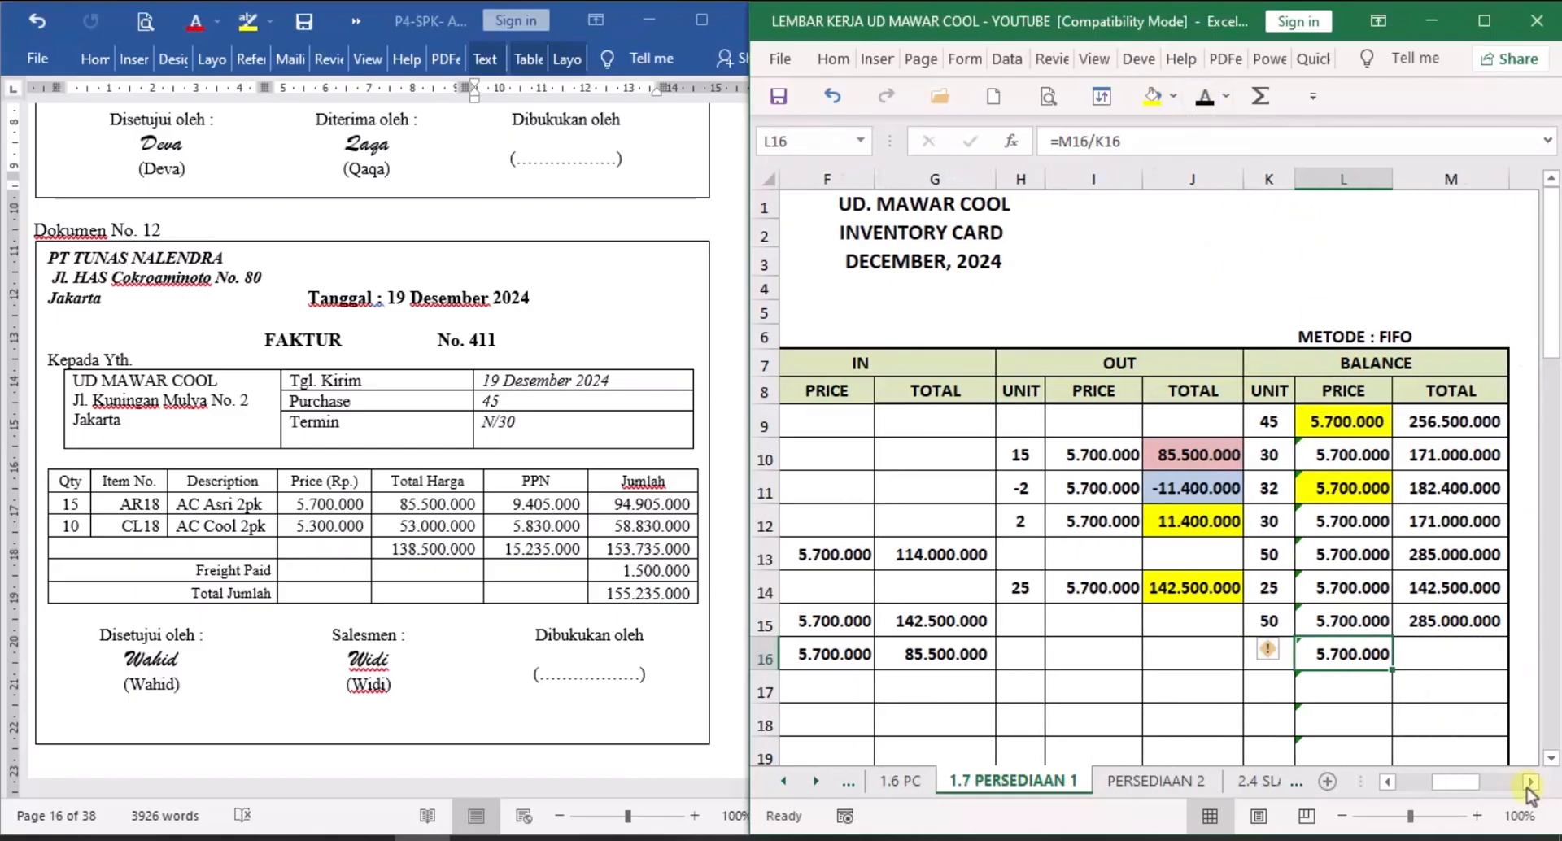
{"action": "left_click", "coordinate": [1453, 657]}
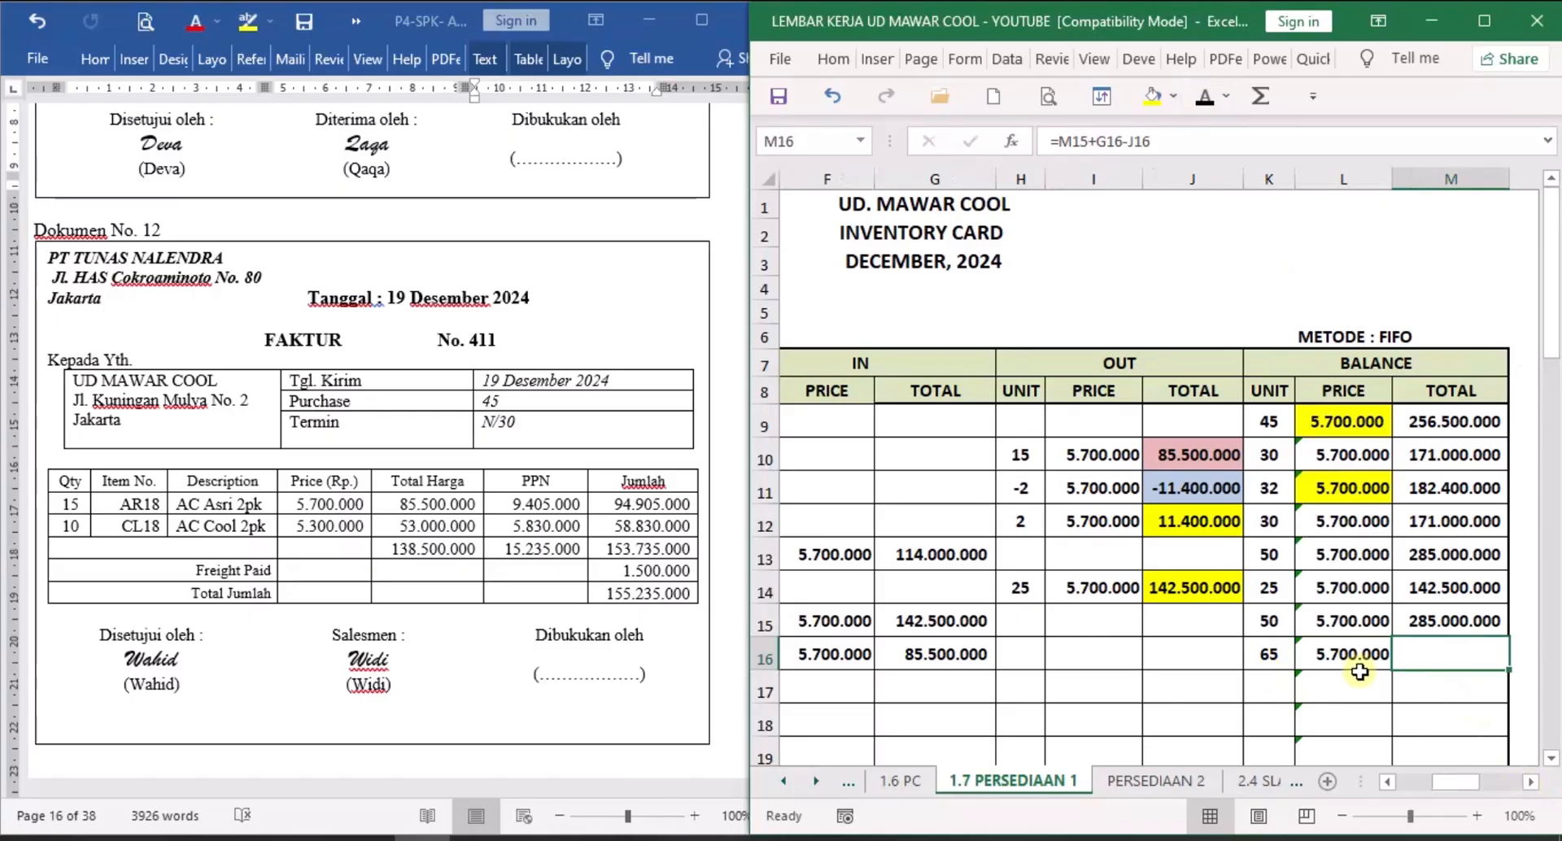
{"action": "left_click", "coordinate": [1204, 97]}
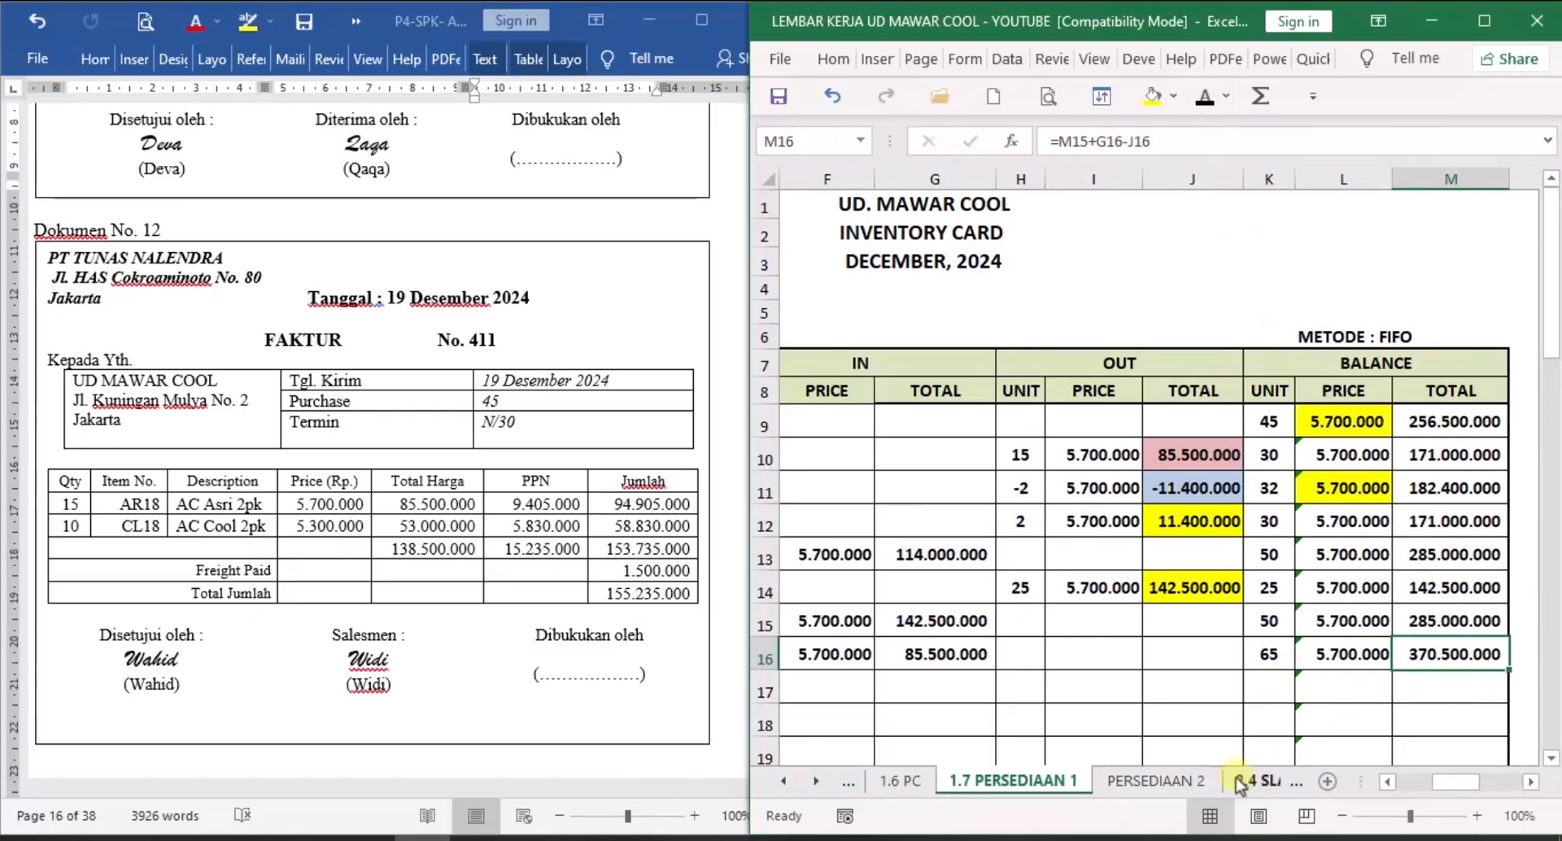
On the AC Cool 2PK card in the PERSEDIAAN 2 sheet, show row 16's day 19, evidence number 411 and description PT Tunas Nalendra in black.
{"action": "left_click", "coordinate": [1176, 783]}
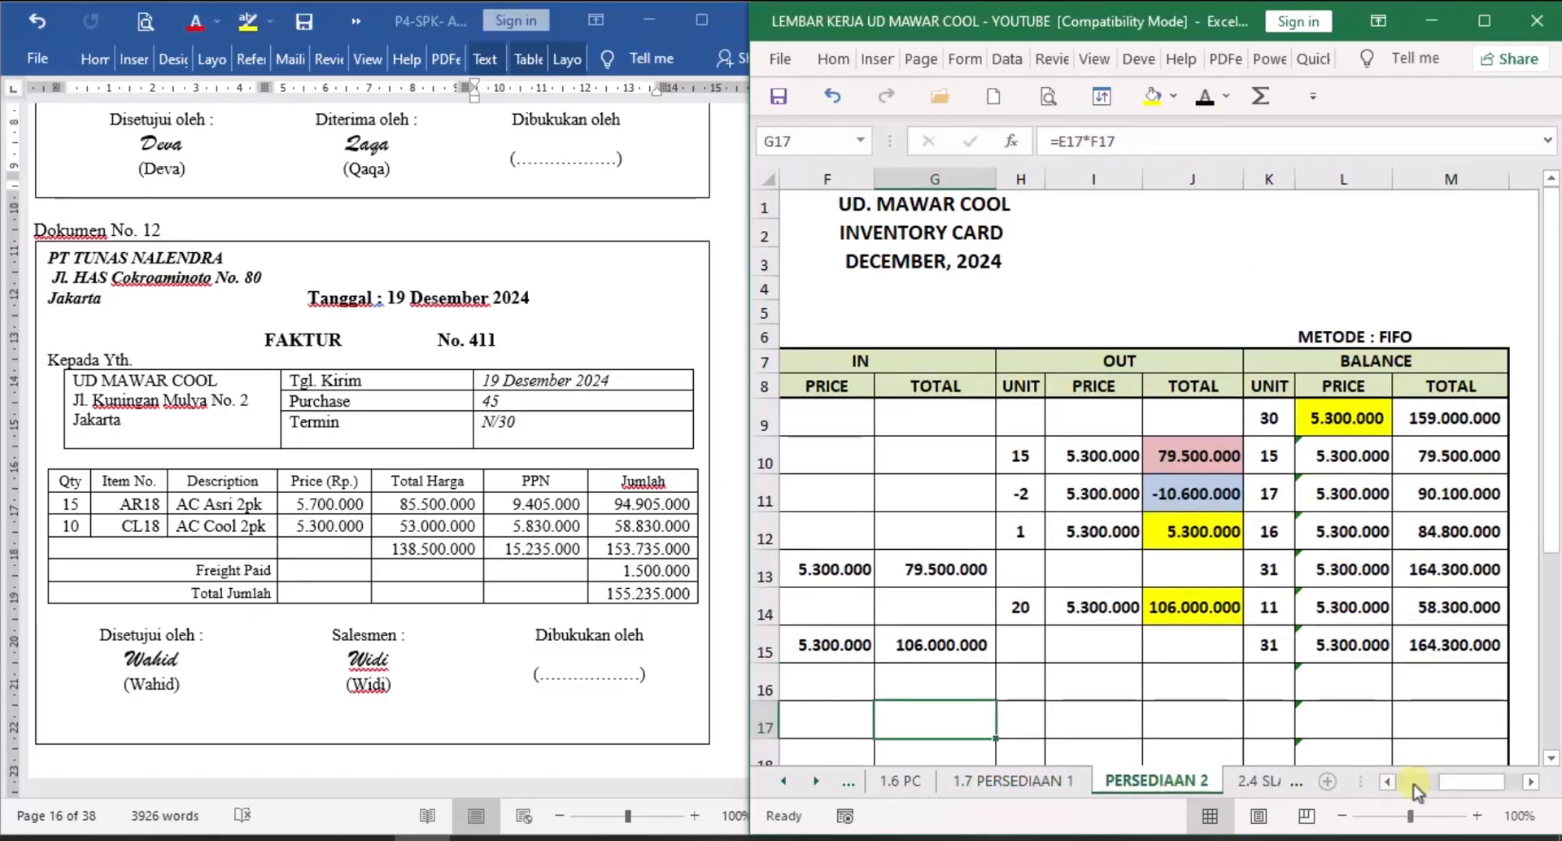
{"action": "left_click_drag", "start_coordinate": [1448, 783], "coordinate": [1404, 784]}
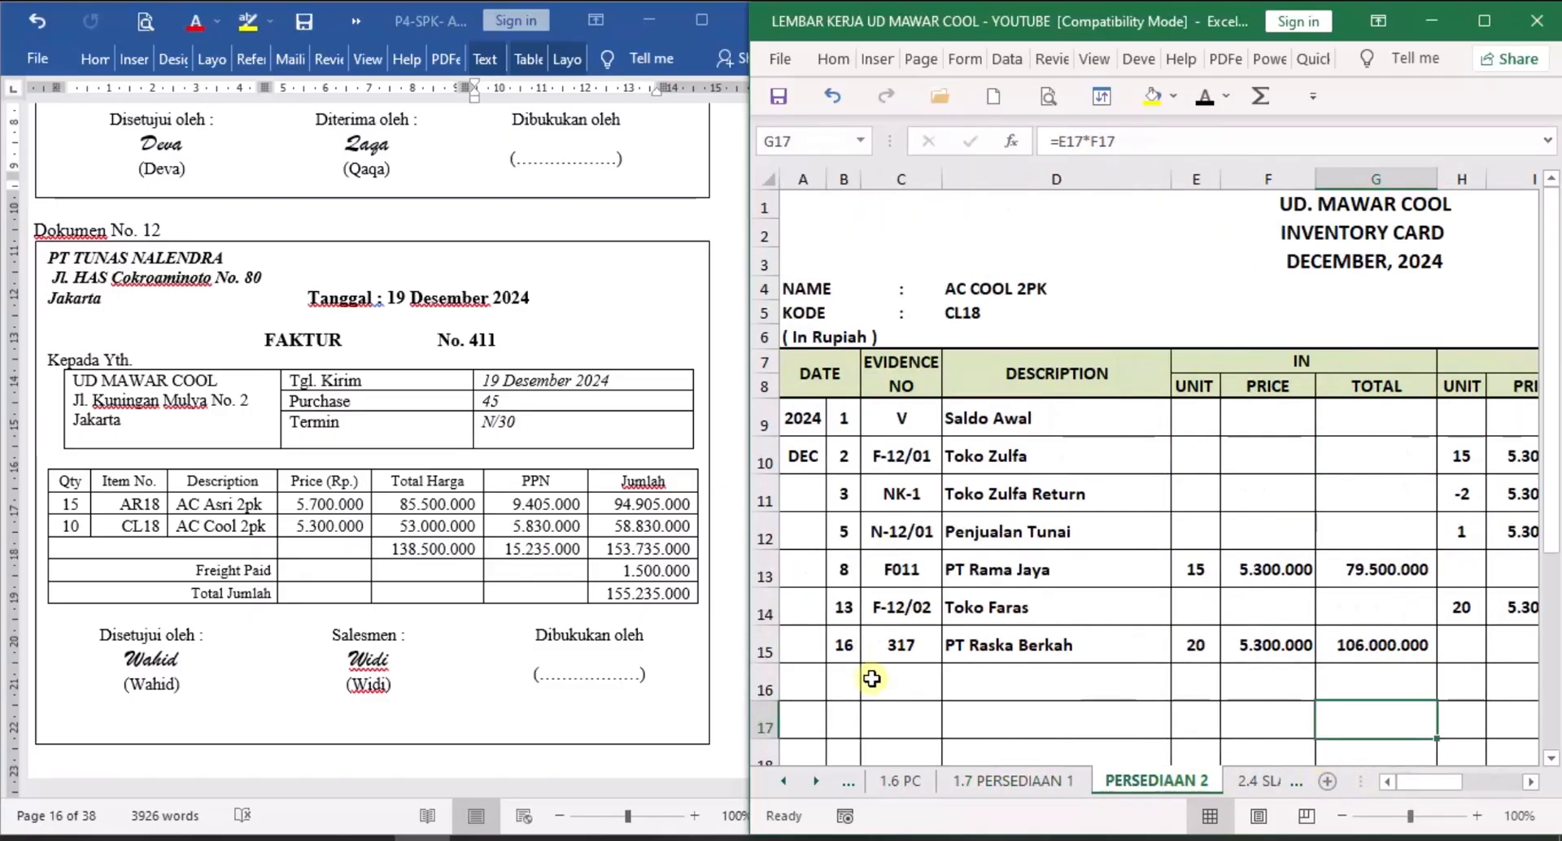
{"action": "left_click", "coordinate": [857, 674]}
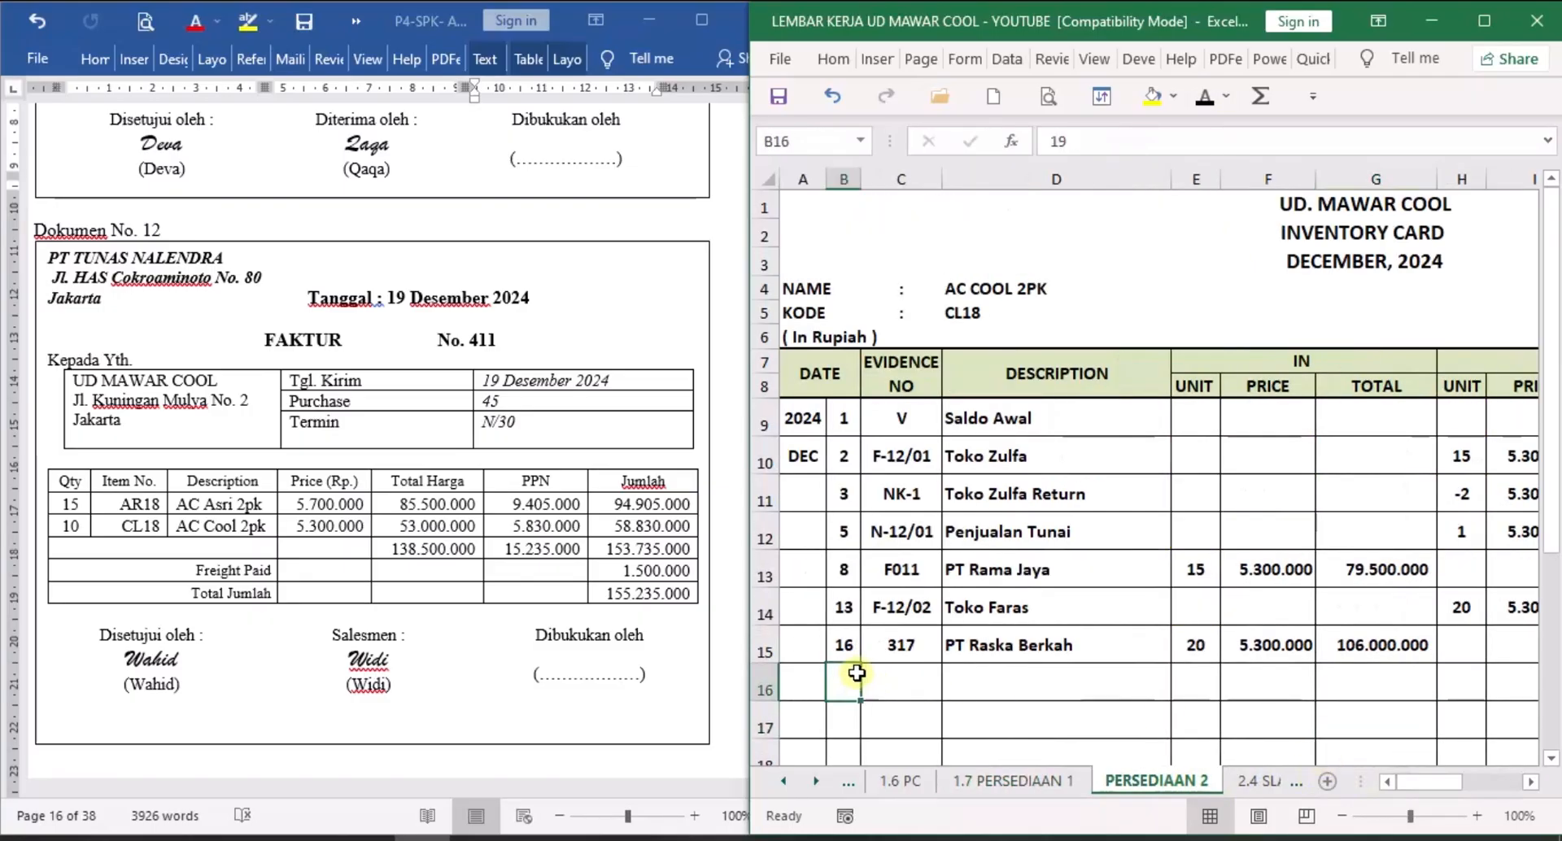
{"action": "left_click", "coordinate": [1205, 96]}
{"action": "left_click", "coordinate": [910, 681]}
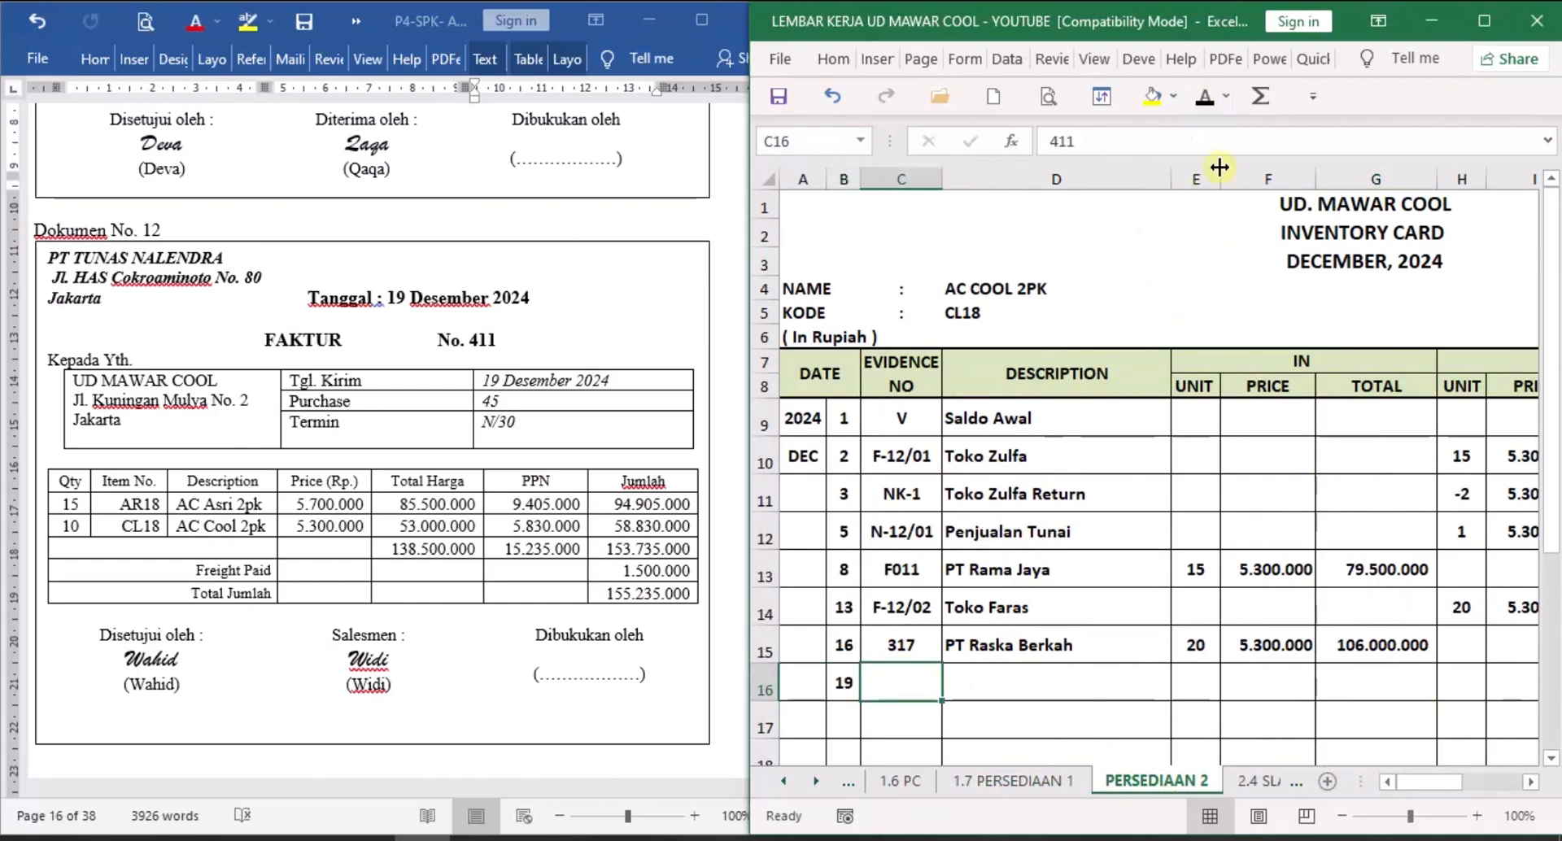
{"action": "left_click", "coordinate": [1205, 96]}
{"action": "left_click", "coordinate": [997, 686]}
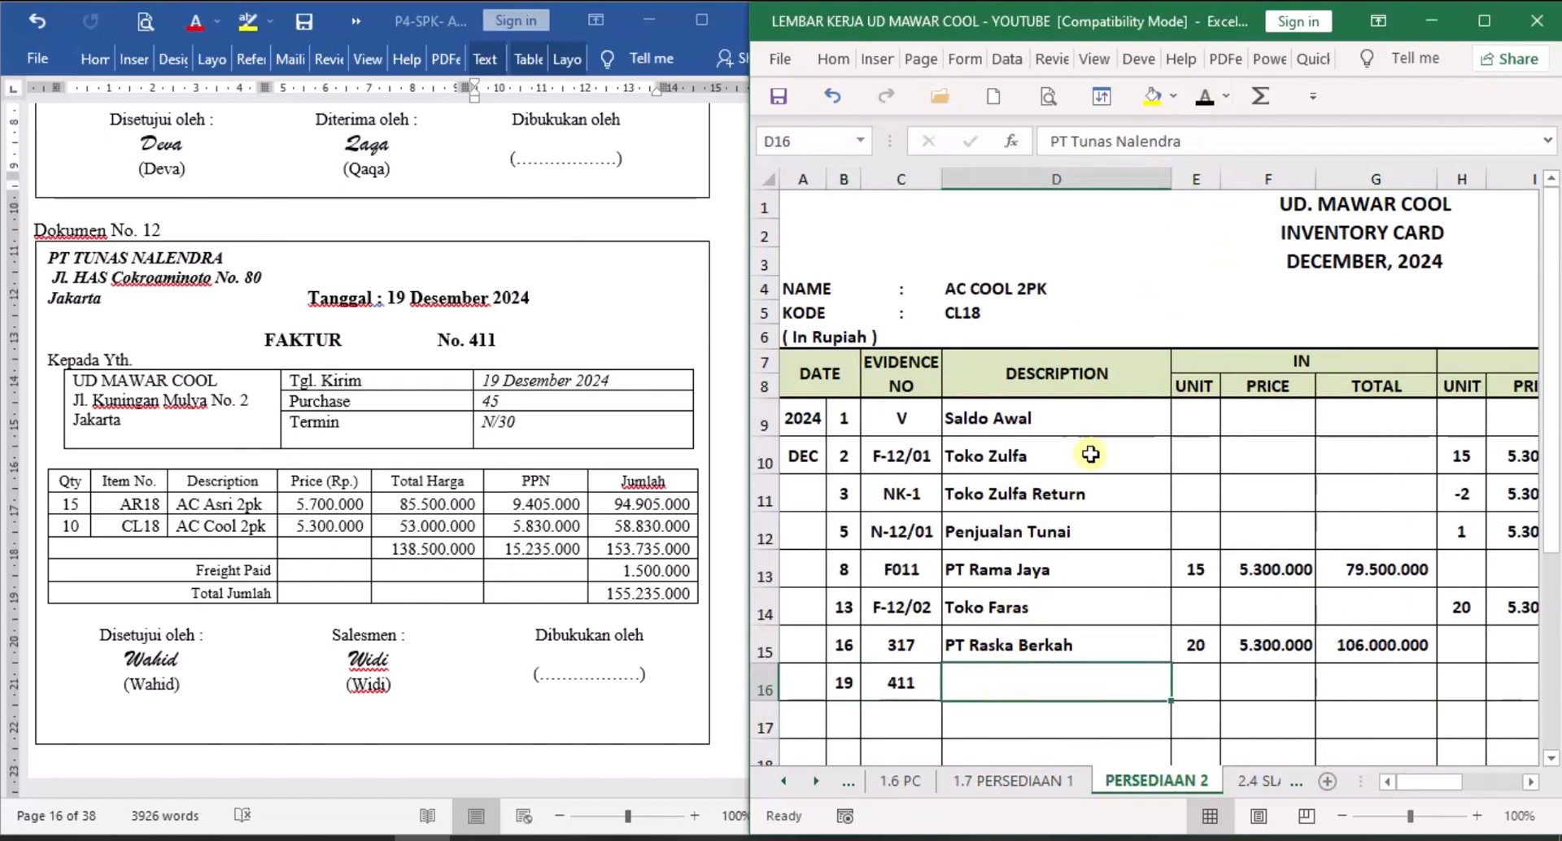
{"action": "left_click", "coordinate": [1205, 97]}
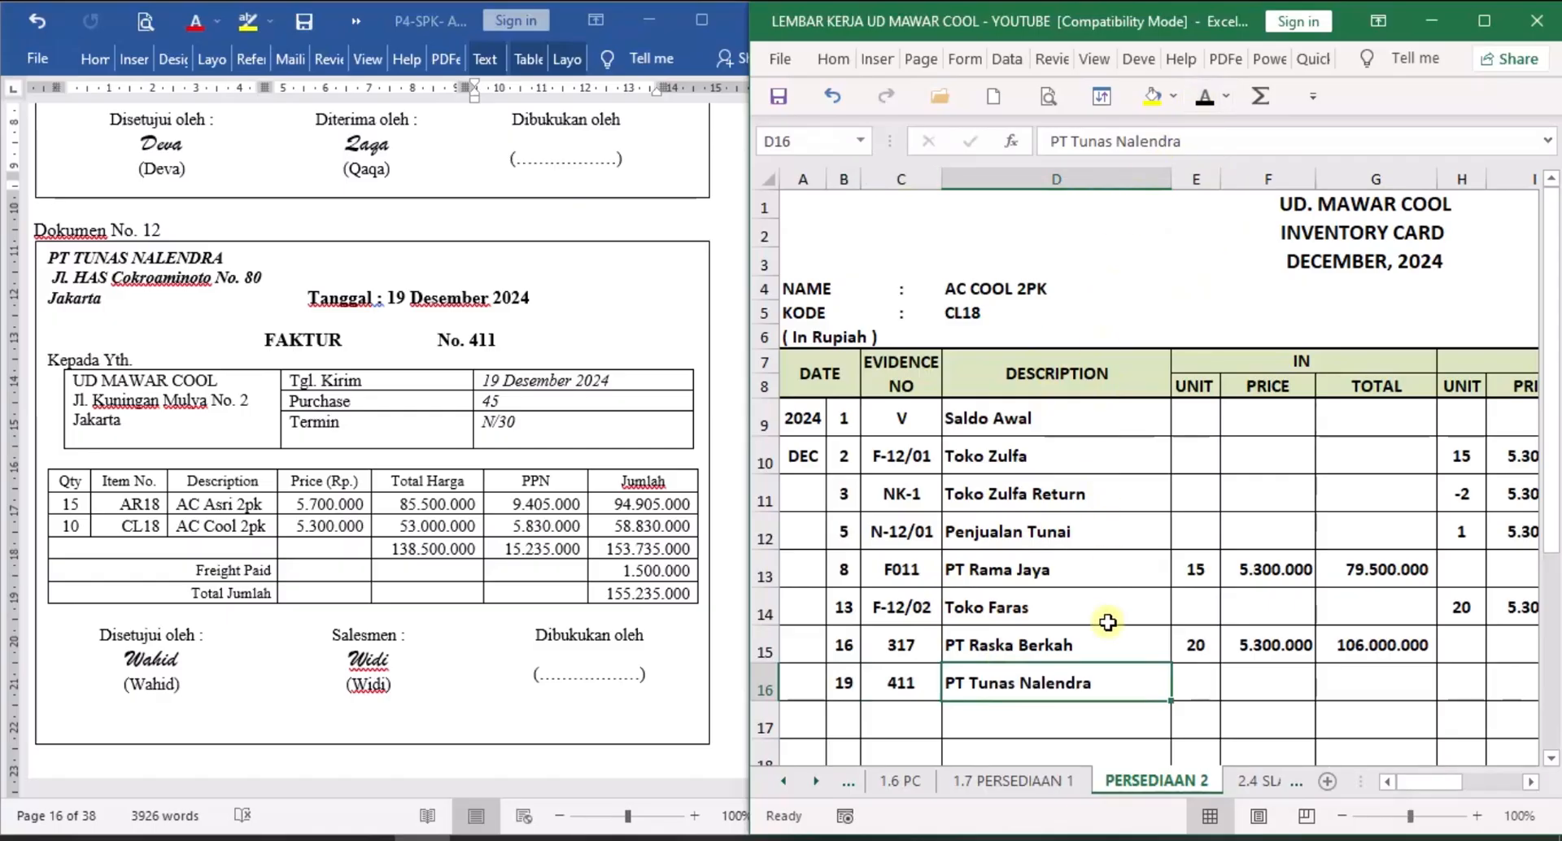
Show the AC Cool 2PK card's row 16 IN quantity of 10, price of 5.300.000 and total formula =E16*F16 in black.
{"action": "left_click", "coordinate": [1195, 680]}
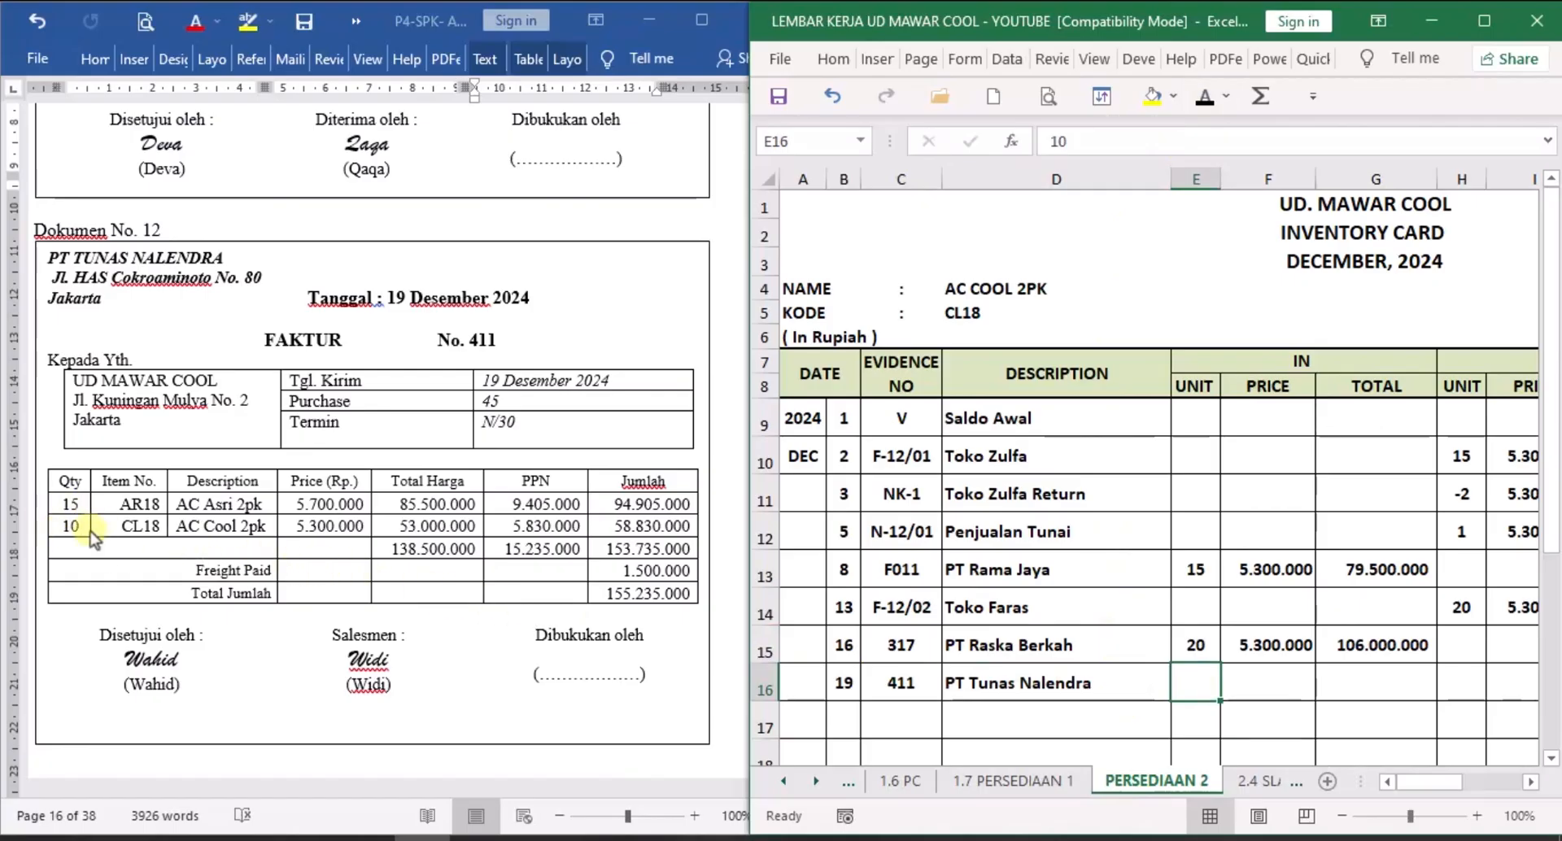
{"action": "left_click", "coordinate": [1201, 98]}
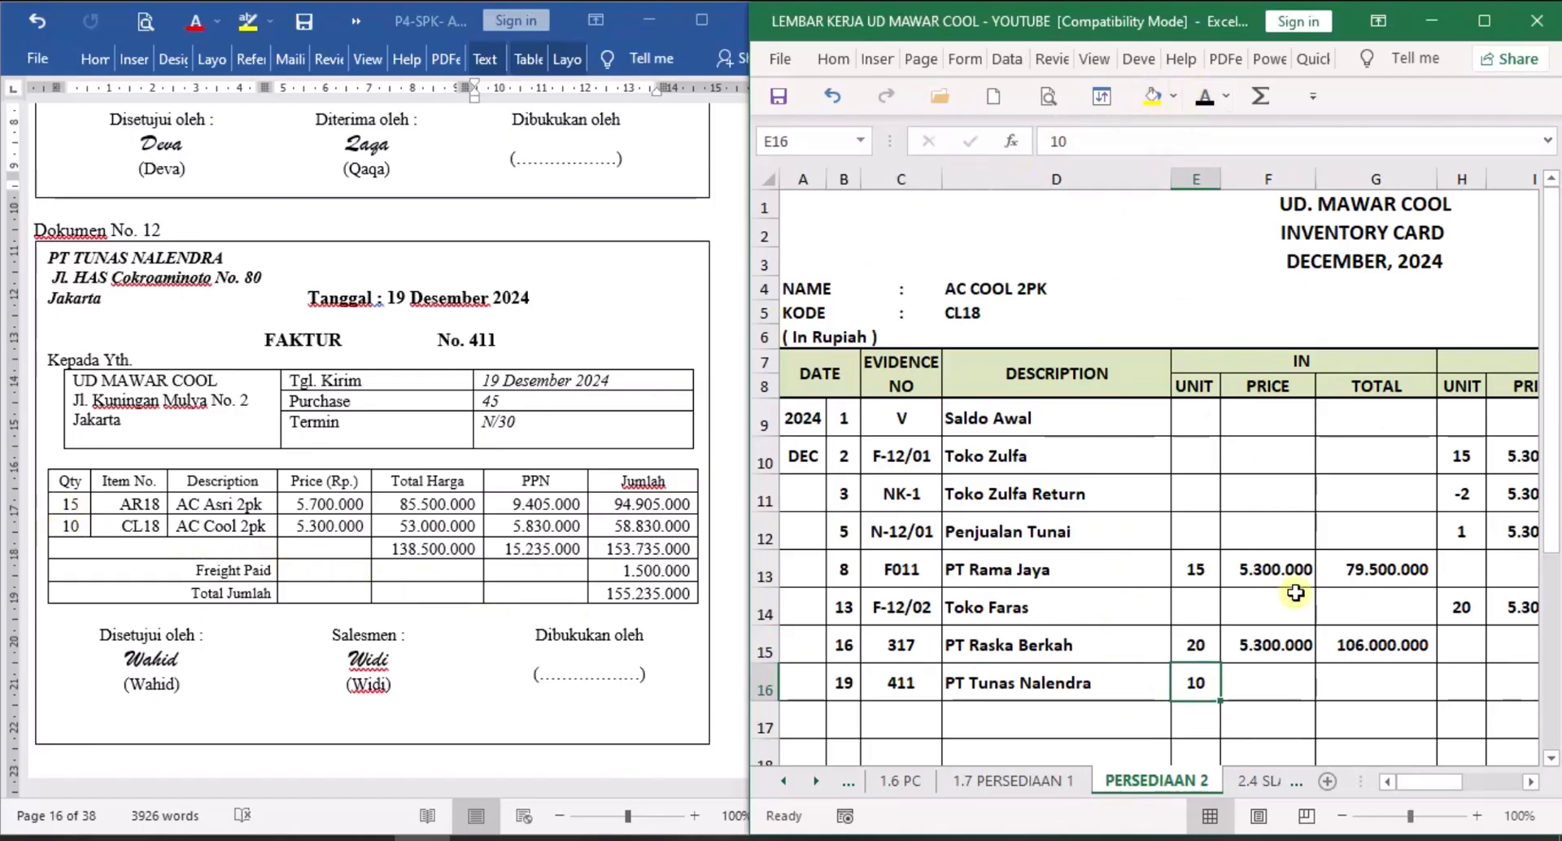
{"action": "left_click", "coordinate": [1237, 666]}
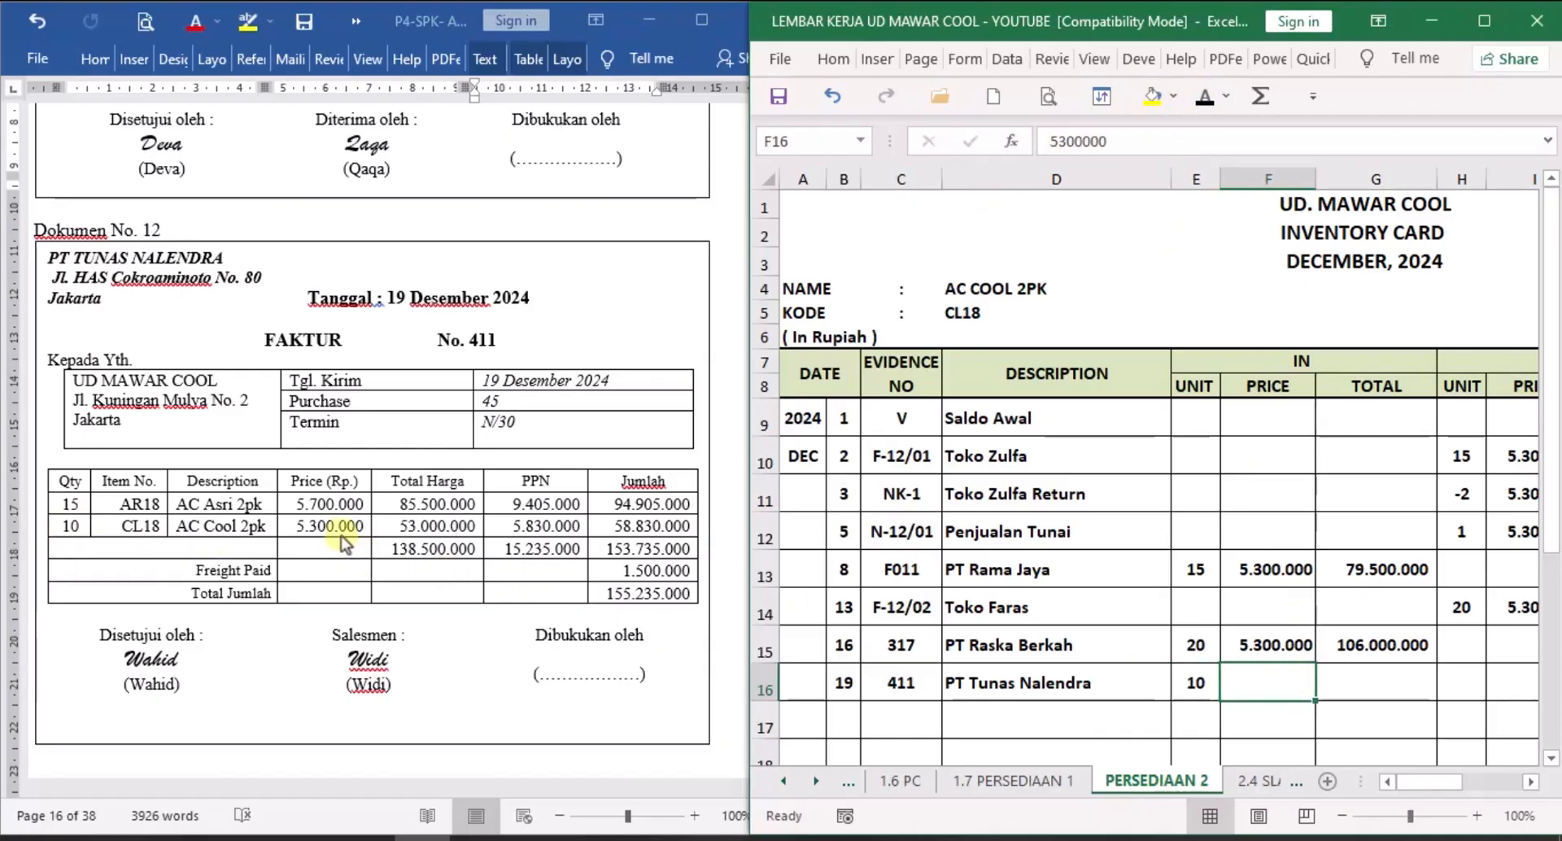
{"action": "left_click", "coordinate": [1208, 100]}
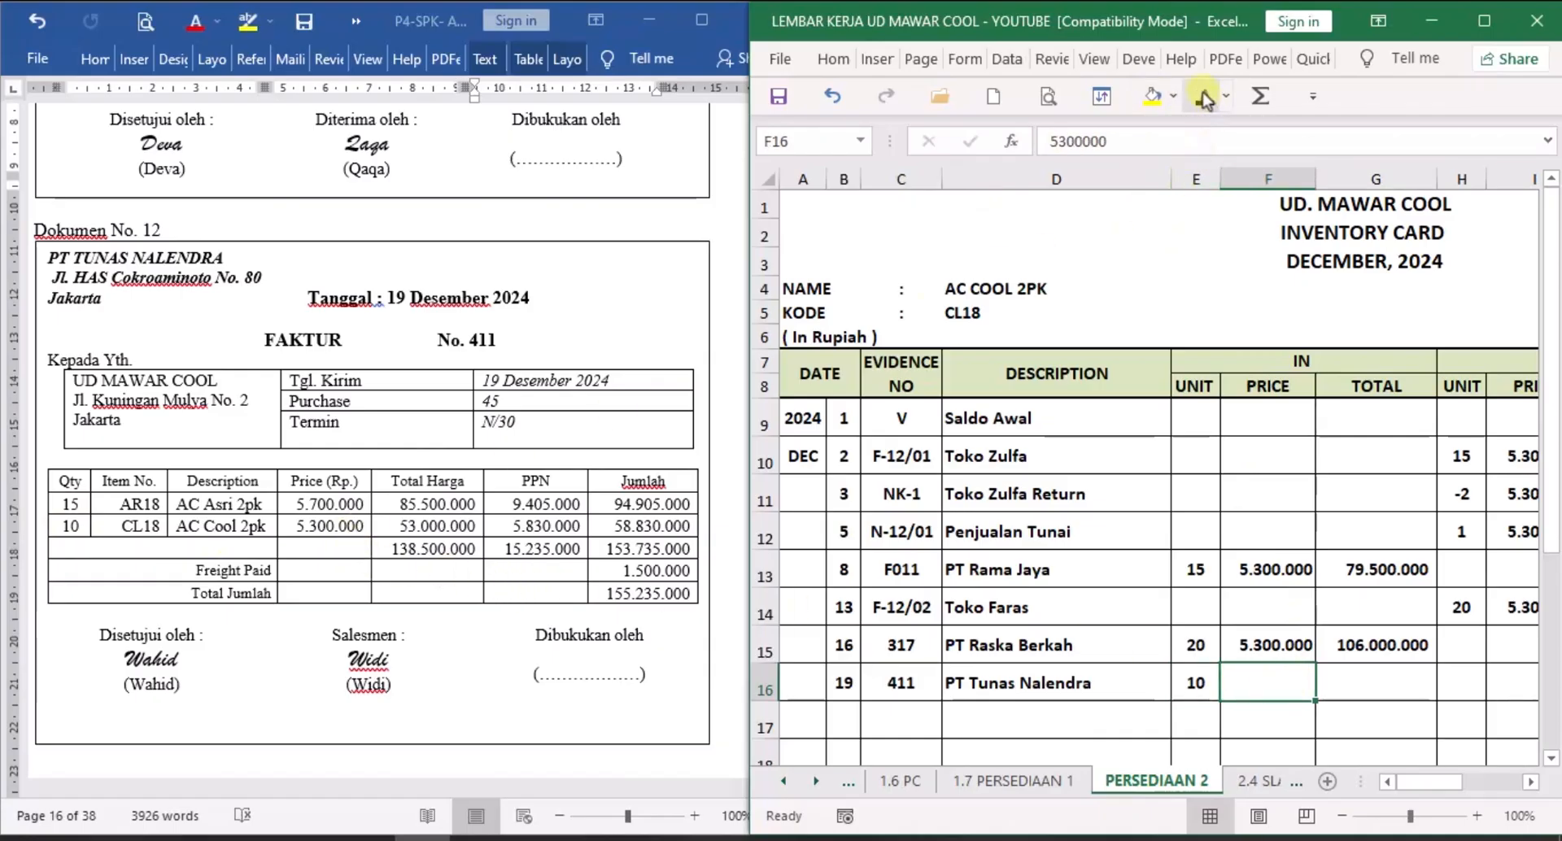
{"action": "left_click", "coordinate": [1357, 685]}
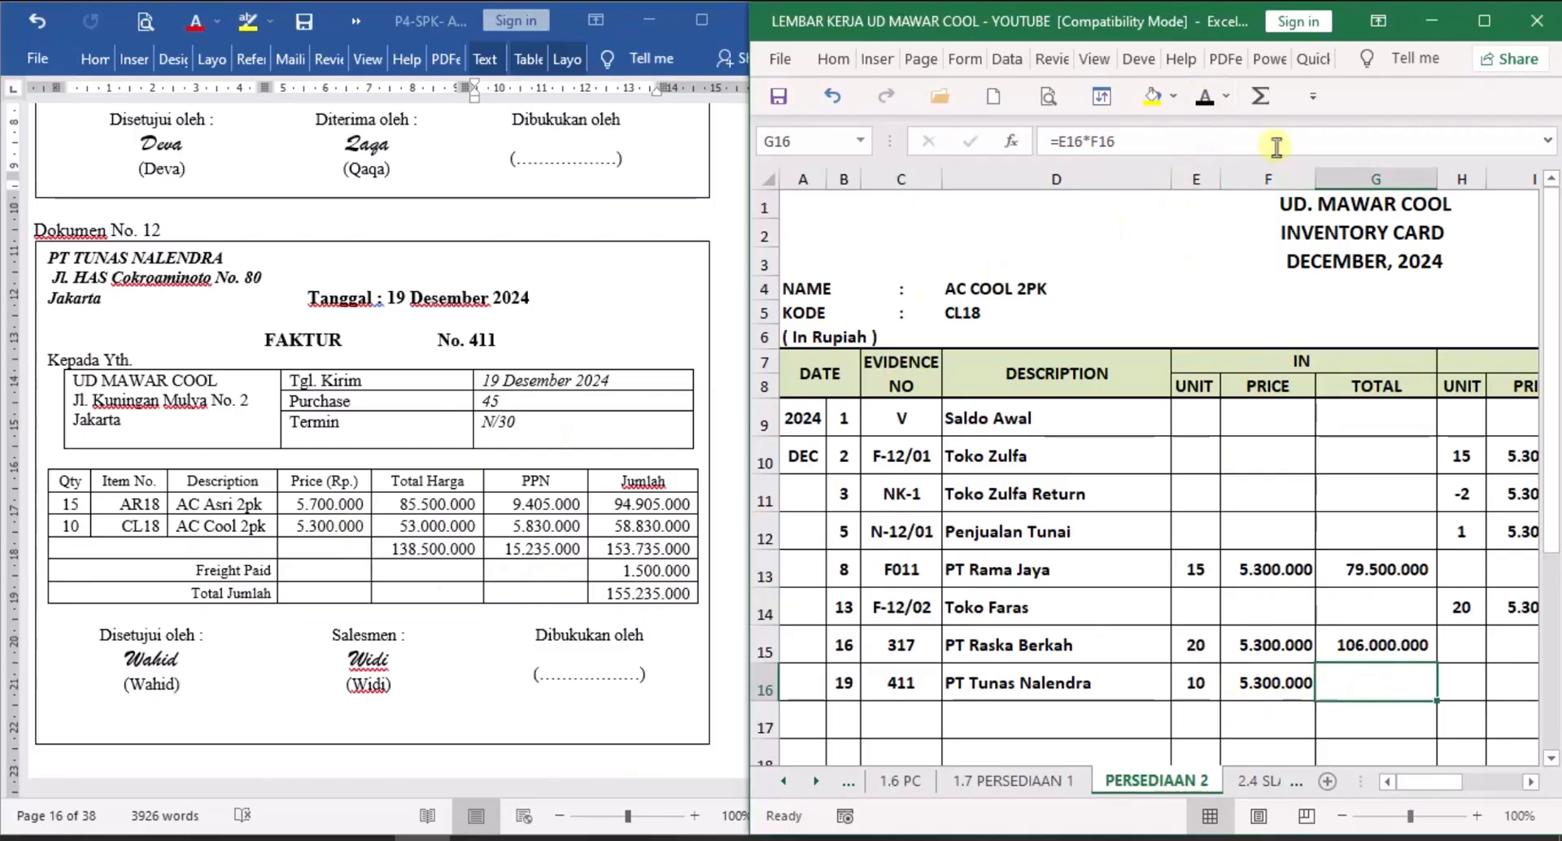
{"action": "left_click", "coordinate": [1205, 99]}
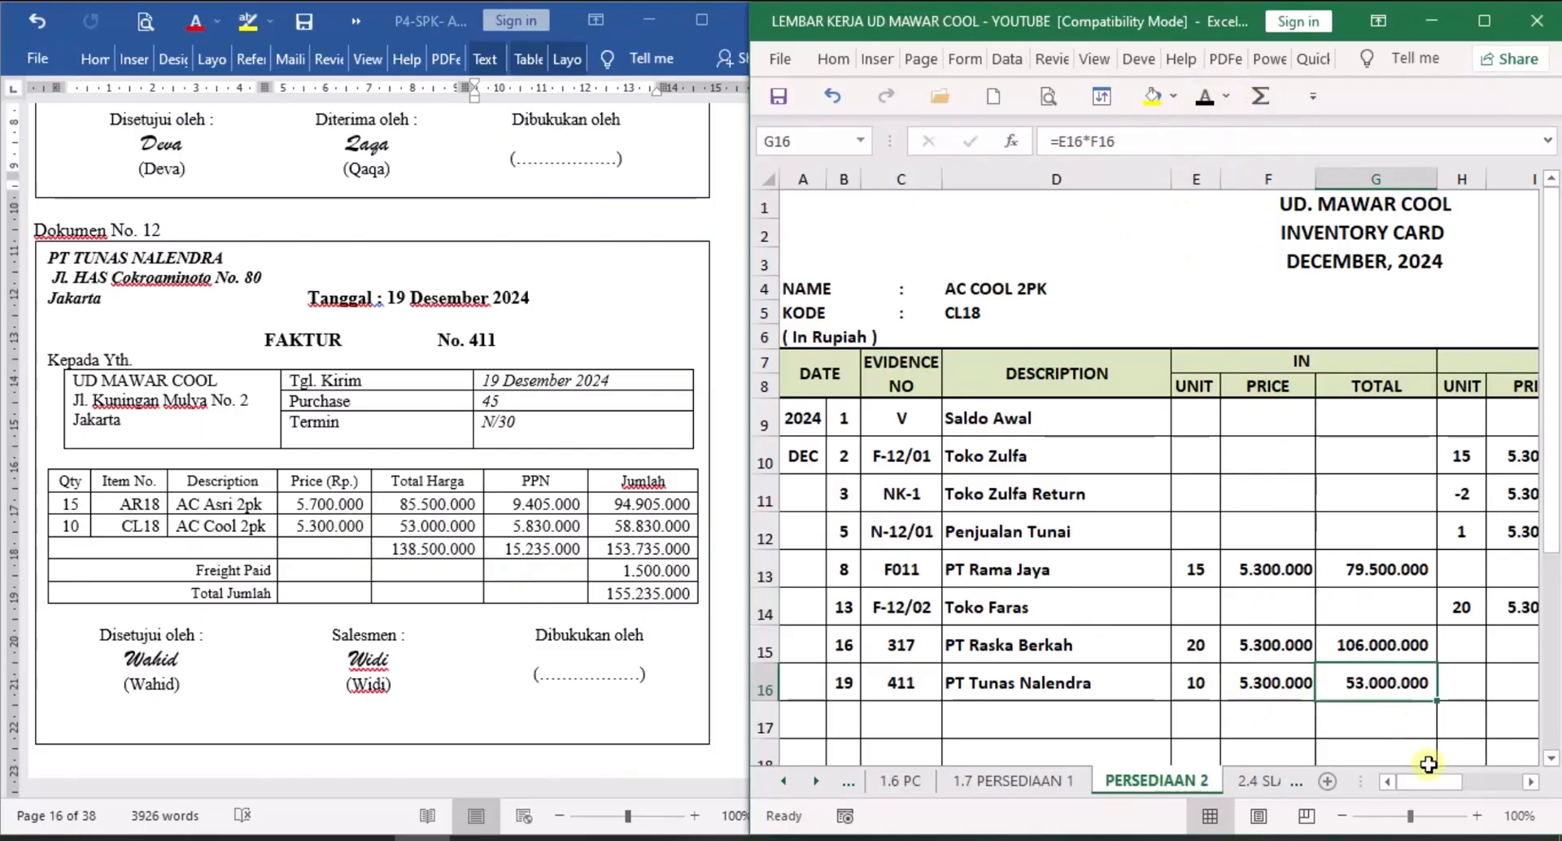
On the AC Cool 2PK card, show row 16's balance formulas in black: unit =K15+E16-H16, price =M16/K16 and total =M15+G16-J16.
{"action": "left_click", "coordinate": [1532, 784]}
{"action": "left_click", "coordinate": [1531, 783]}
{"action": "left_click", "coordinate": [1531, 783]}
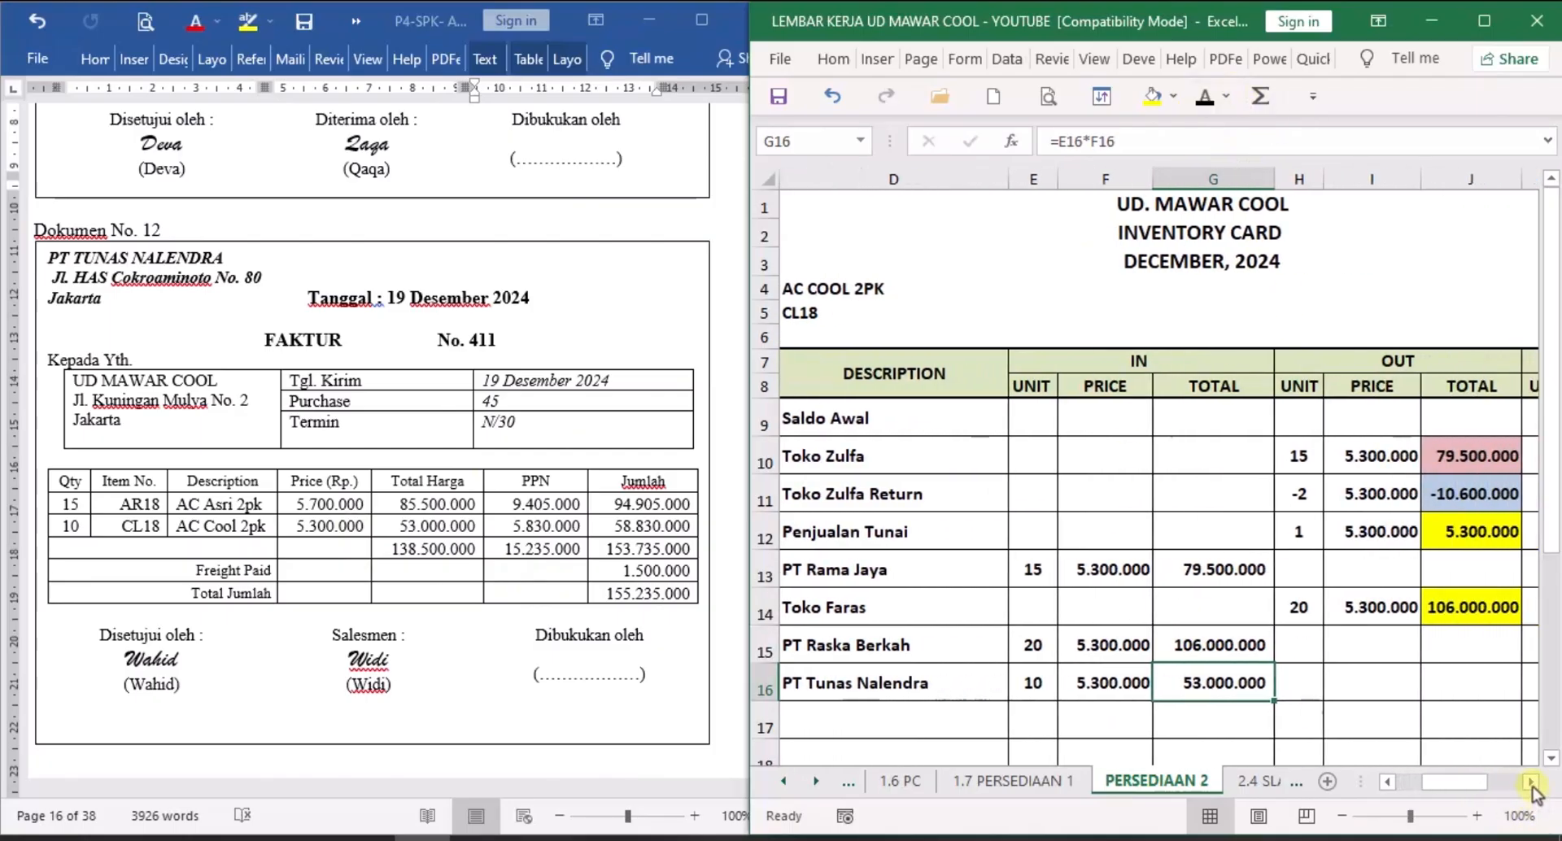
{"action": "left_click", "coordinate": [1532, 783]}
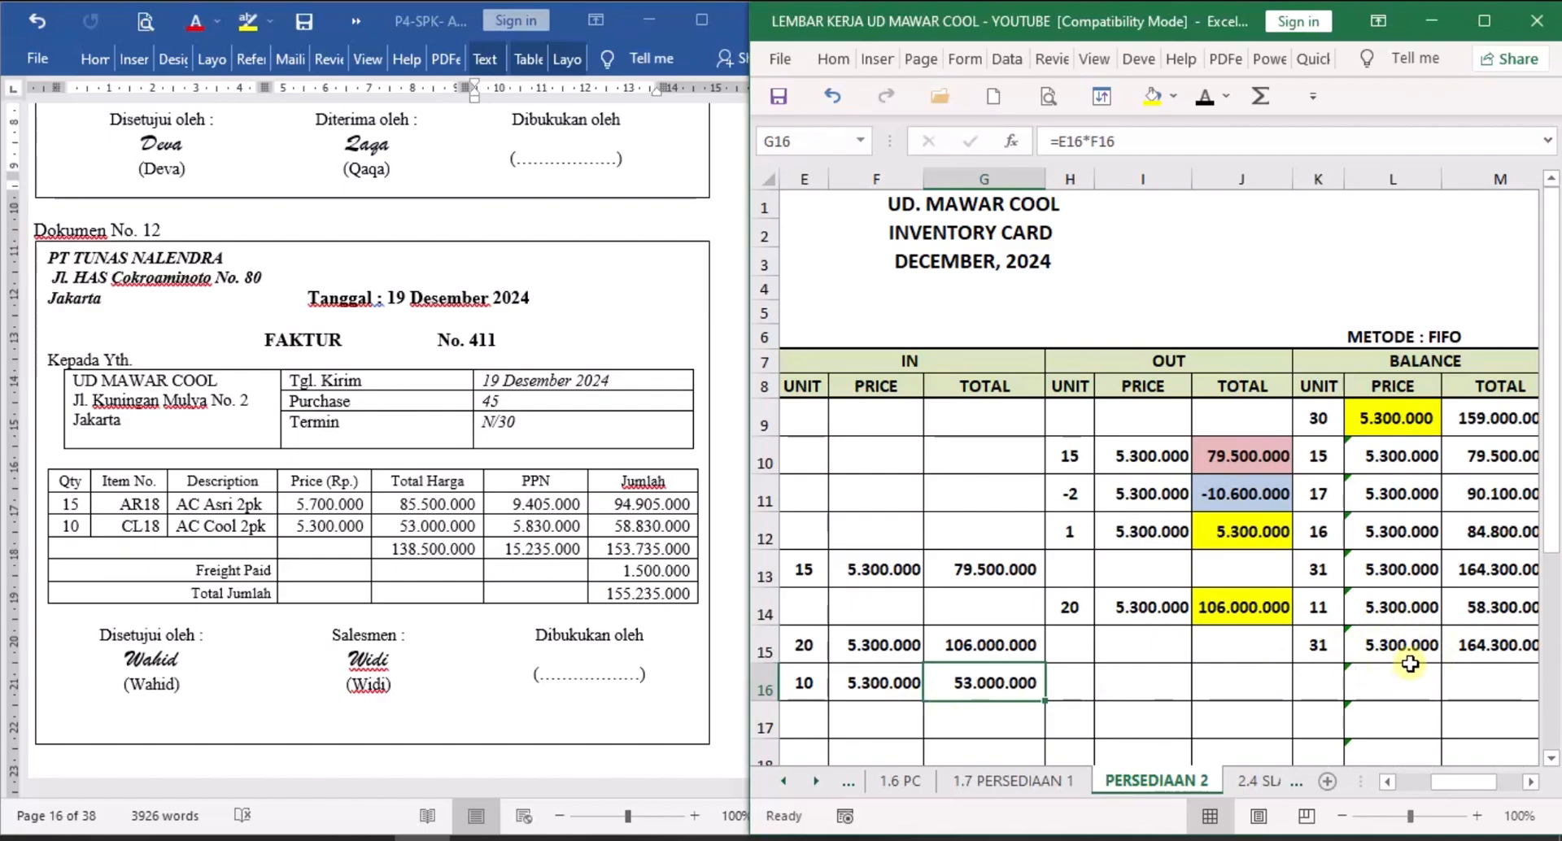
{"action": "left_click", "coordinate": [1318, 674]}
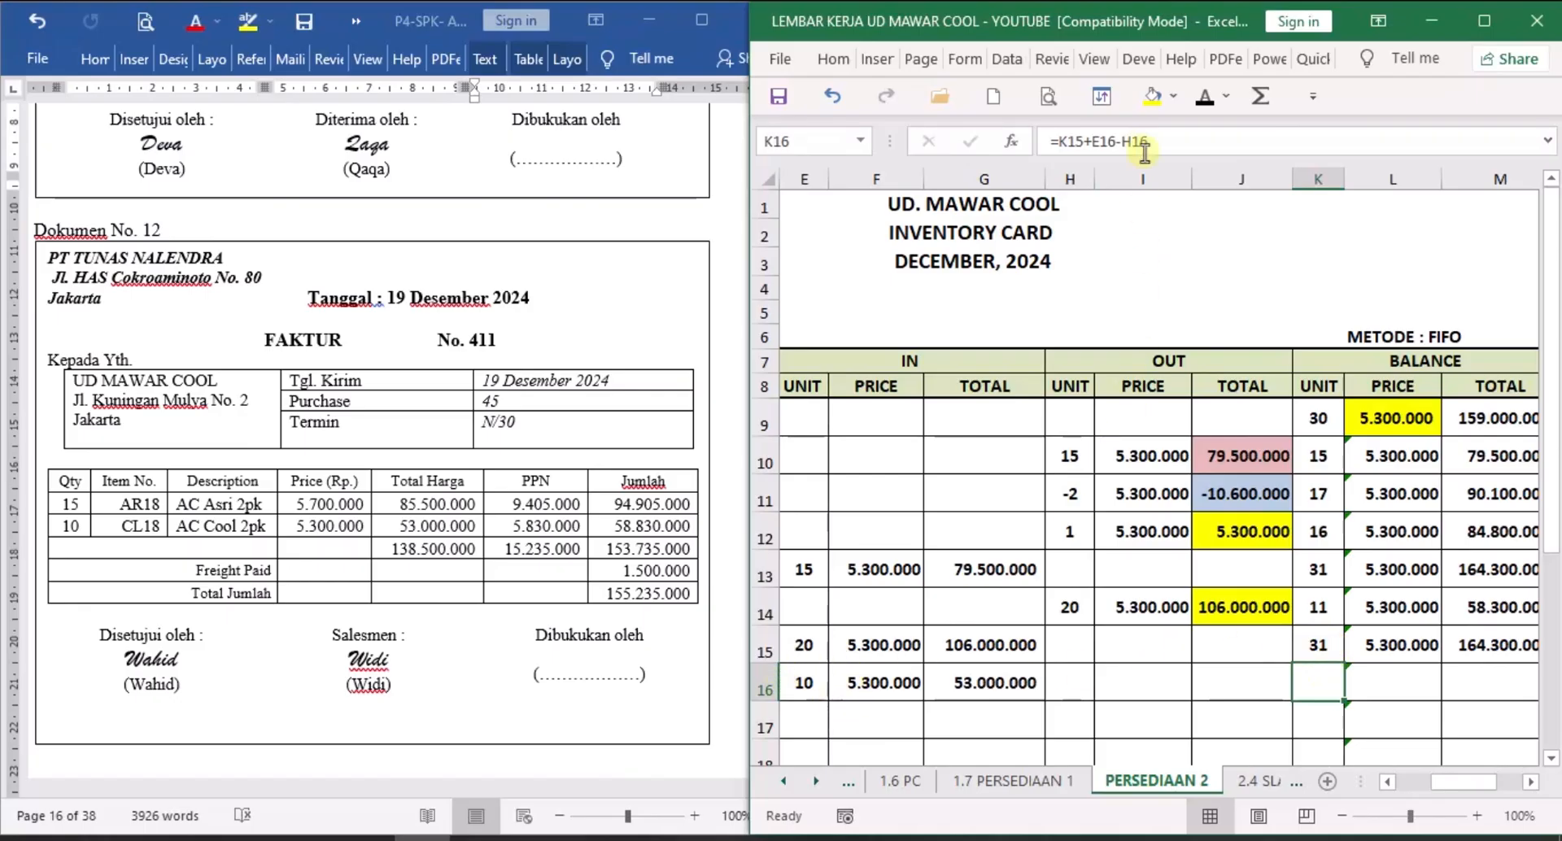
{"action": "left_click", "coordinate": [1205, 98]}
{"action": "left_click", "coordinate": [1436, 678]}
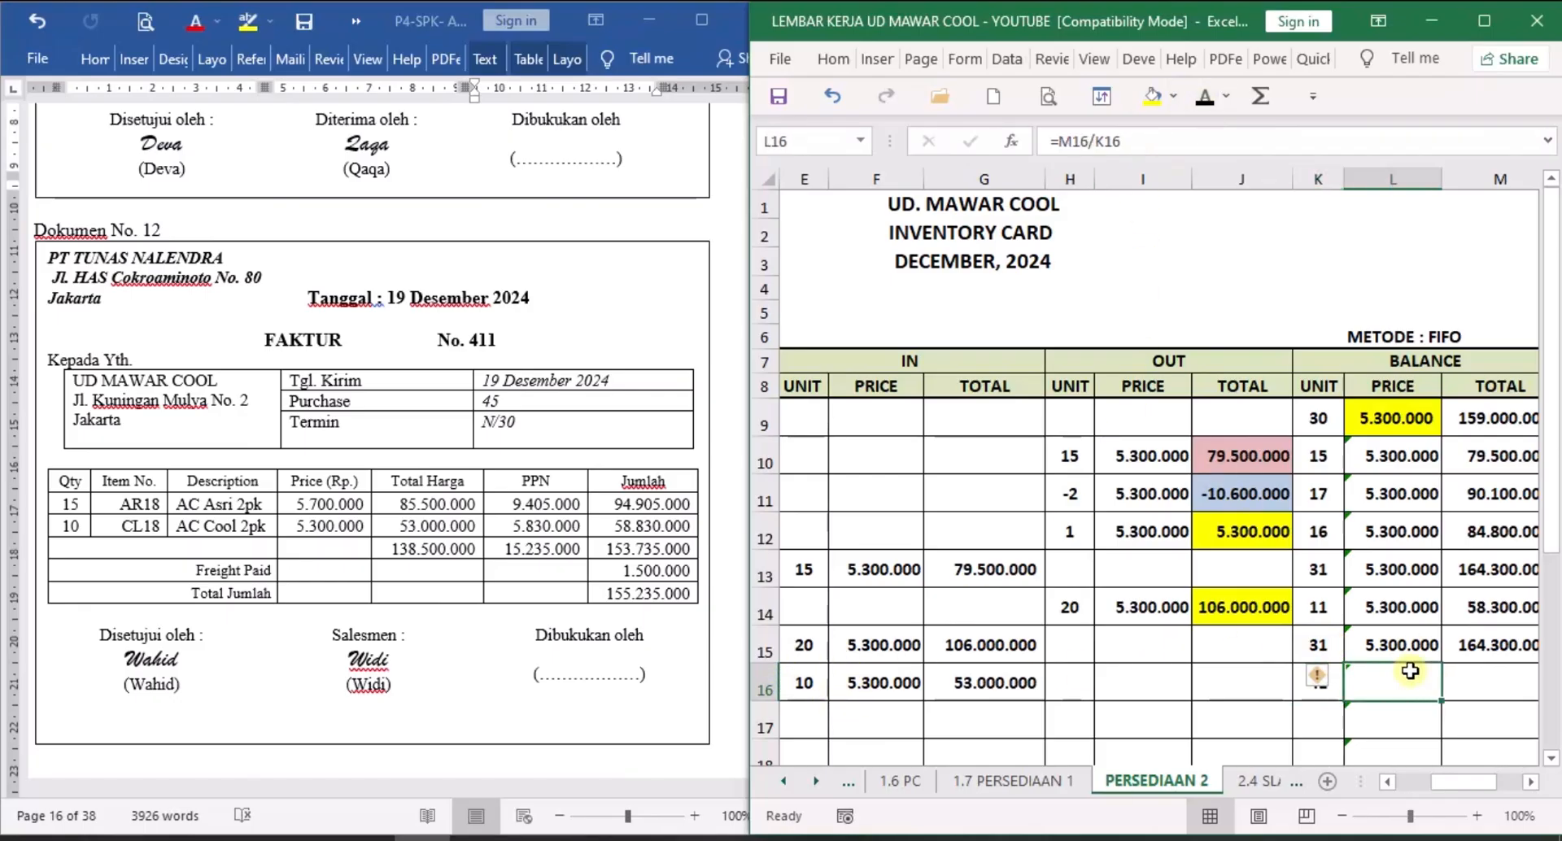
{"action": "left_click", "coordinate": [1205, 109]}
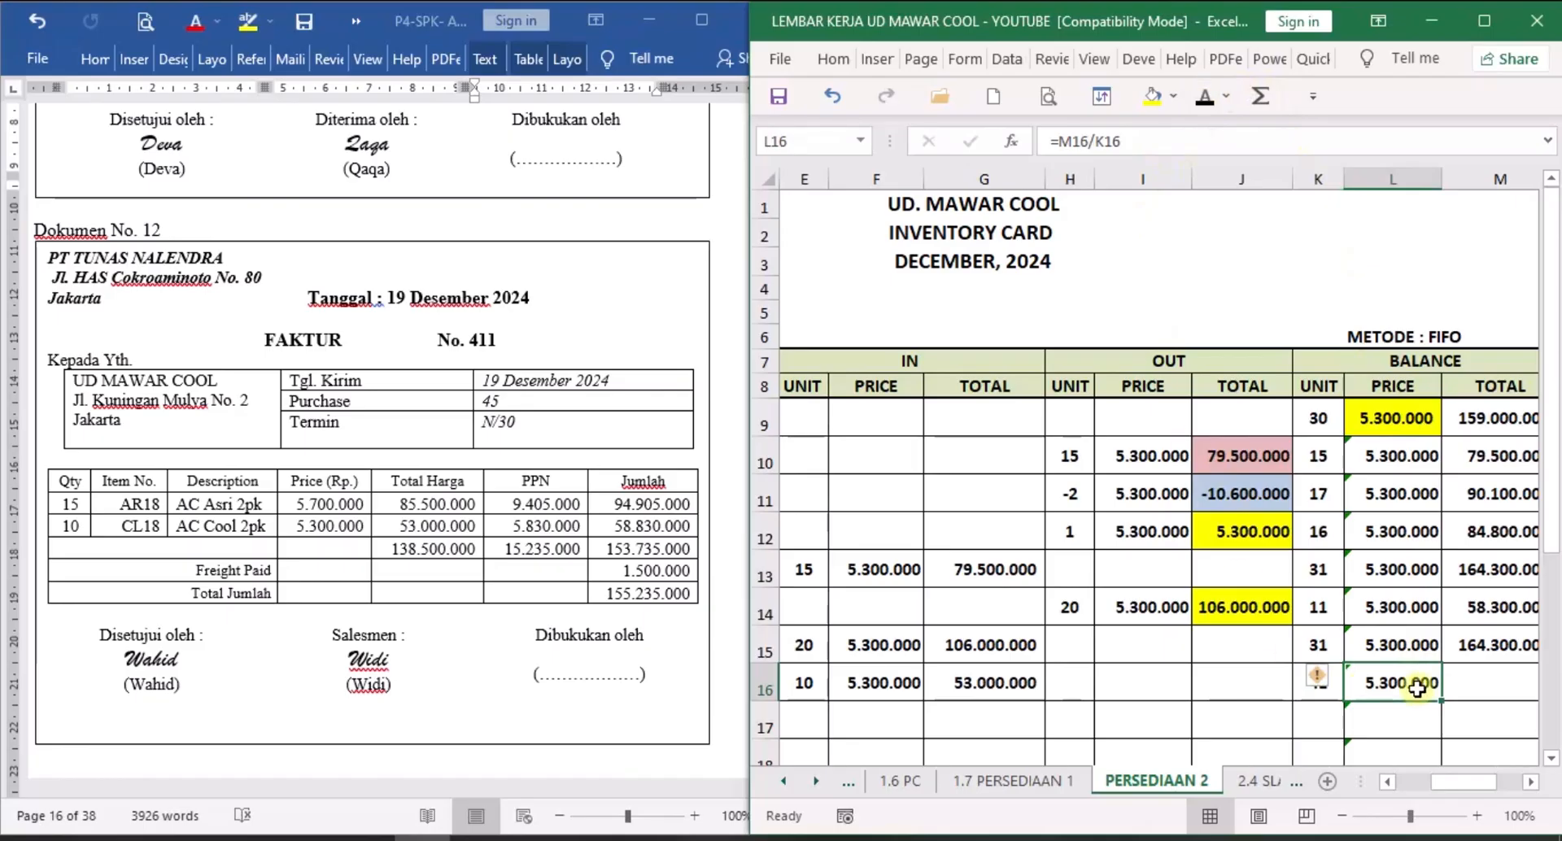
{"action": "left_click", "coordinate": [1457, 683]}
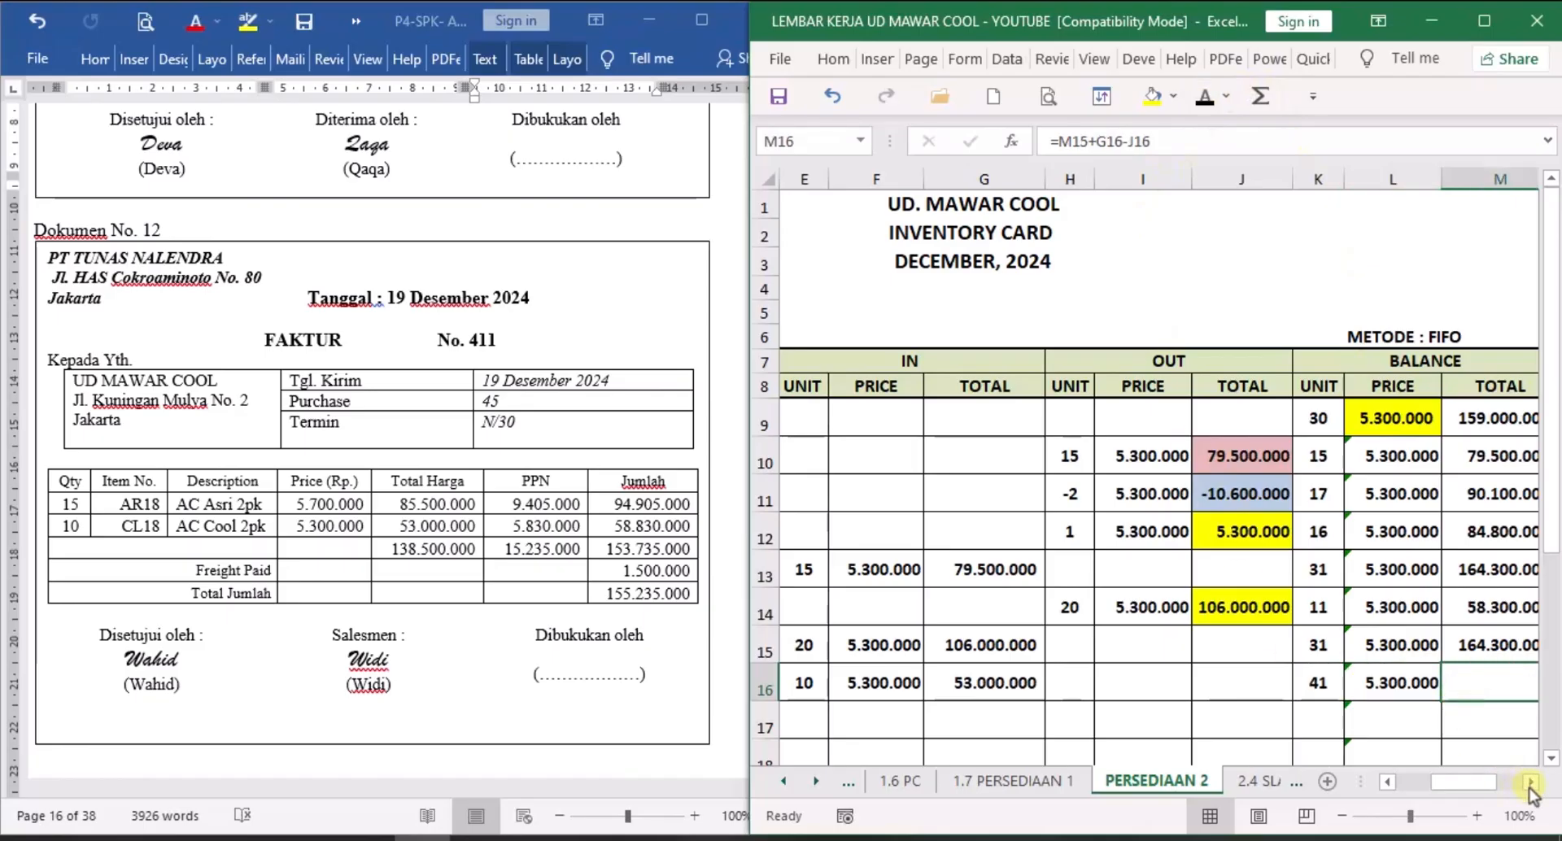
{"action": "left_click", "coordinate": [1530, 784]}
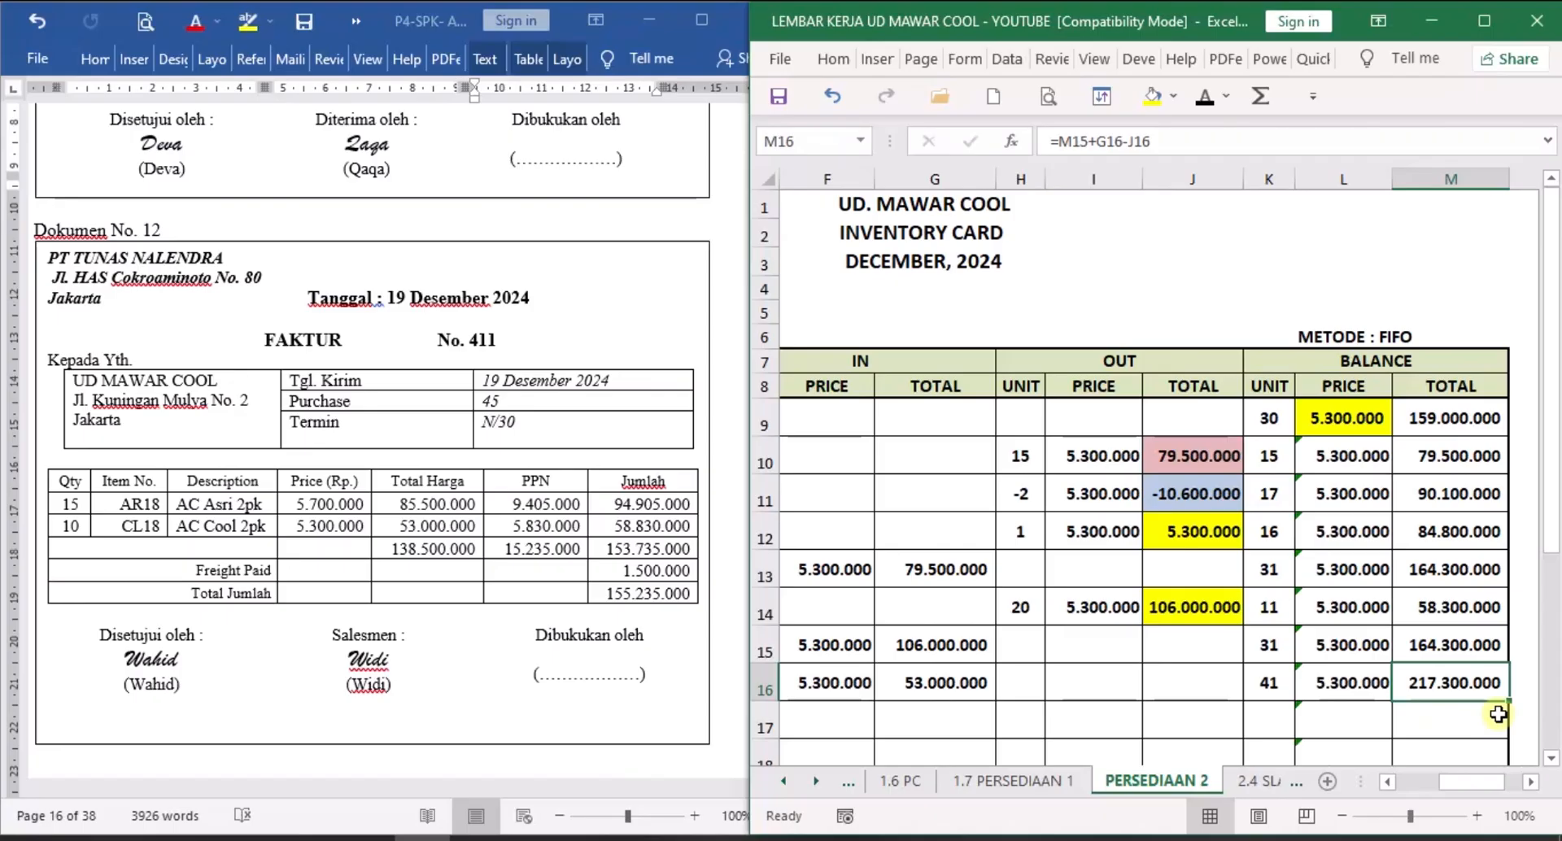
Following credit note N-TN 1 (Dokumen No. 13) in the Word document, show day 20 and evidence number N-TN1 in row 12 of the 1.5 GJ sheet.
{"action": "left_click", "coordinate": [535, 701]}
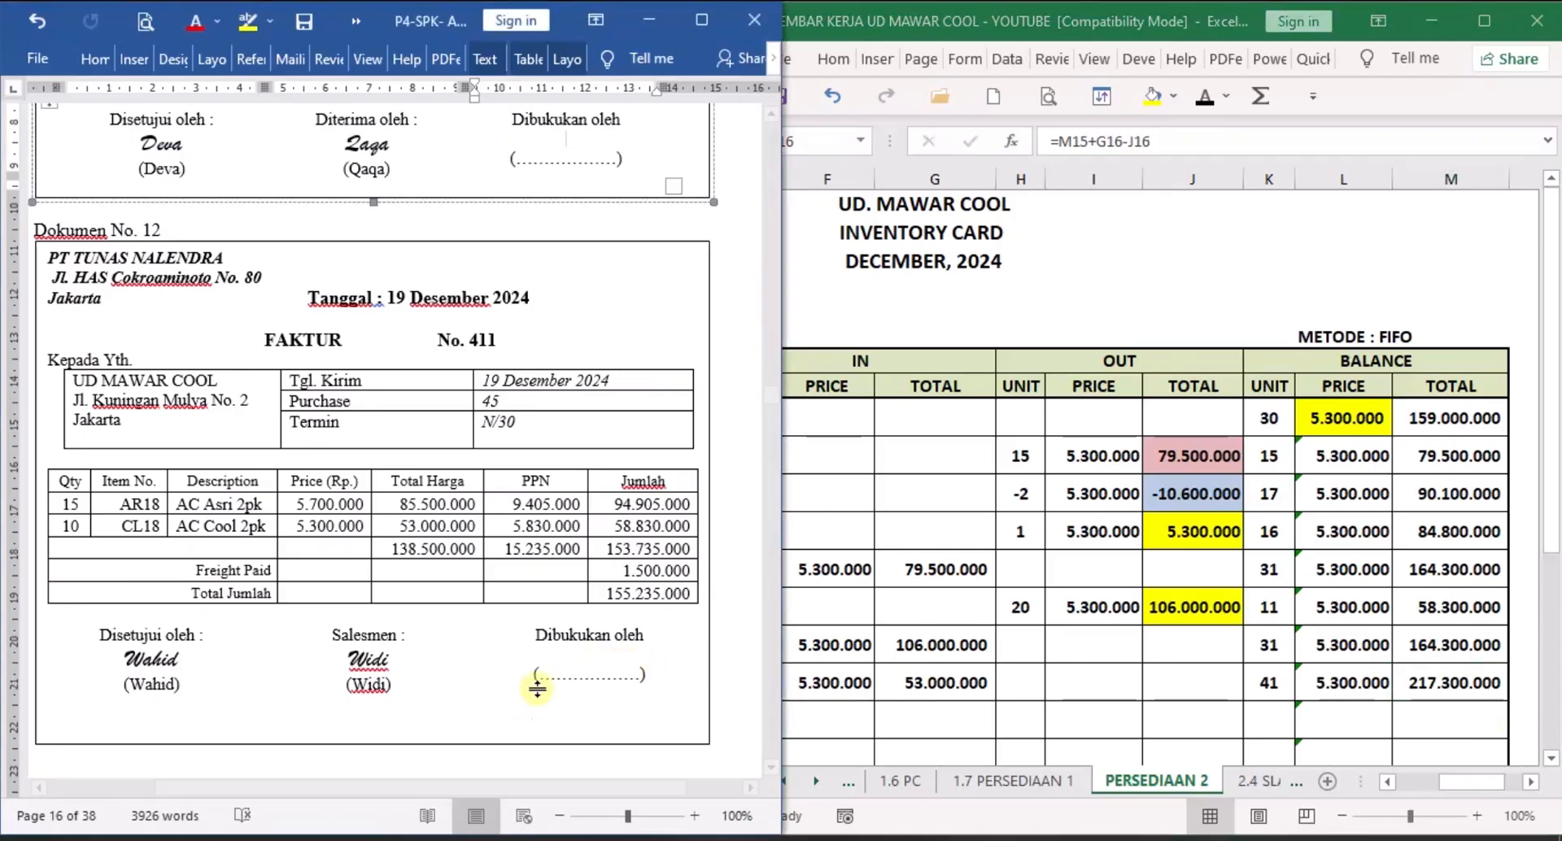
{"action": "scroll", "coordinate": [551, 716], "scroll_direction": "down", "scroll_amount": 10}
{"action": "scroll", "coordinate": [552, 667], "scroll_direction": "down", "scroll_amount": 5}
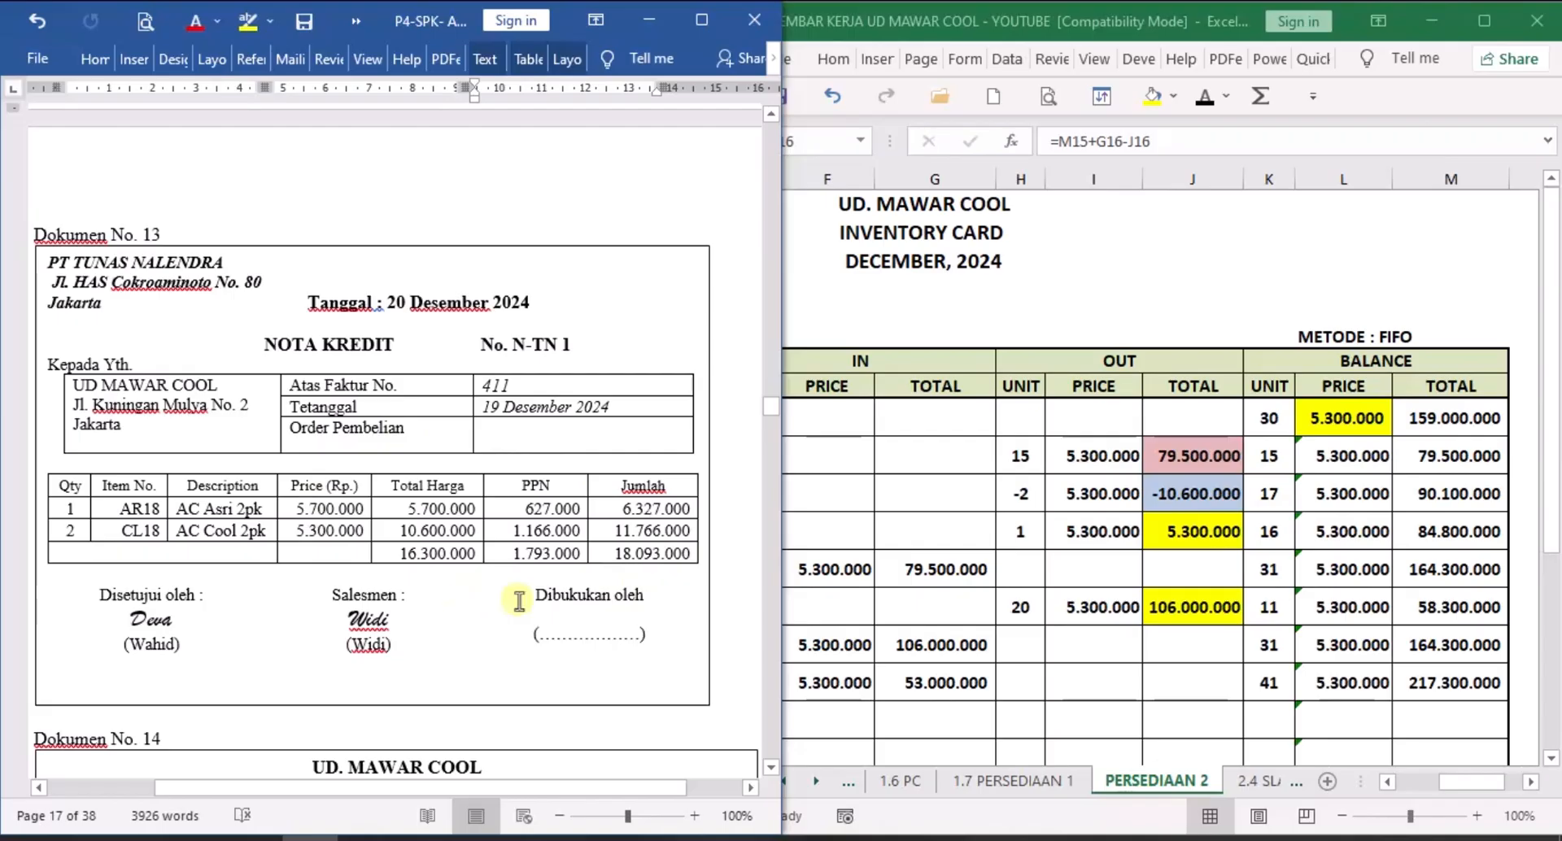
{"action": "left_click", "coordinate": [922, 515]}
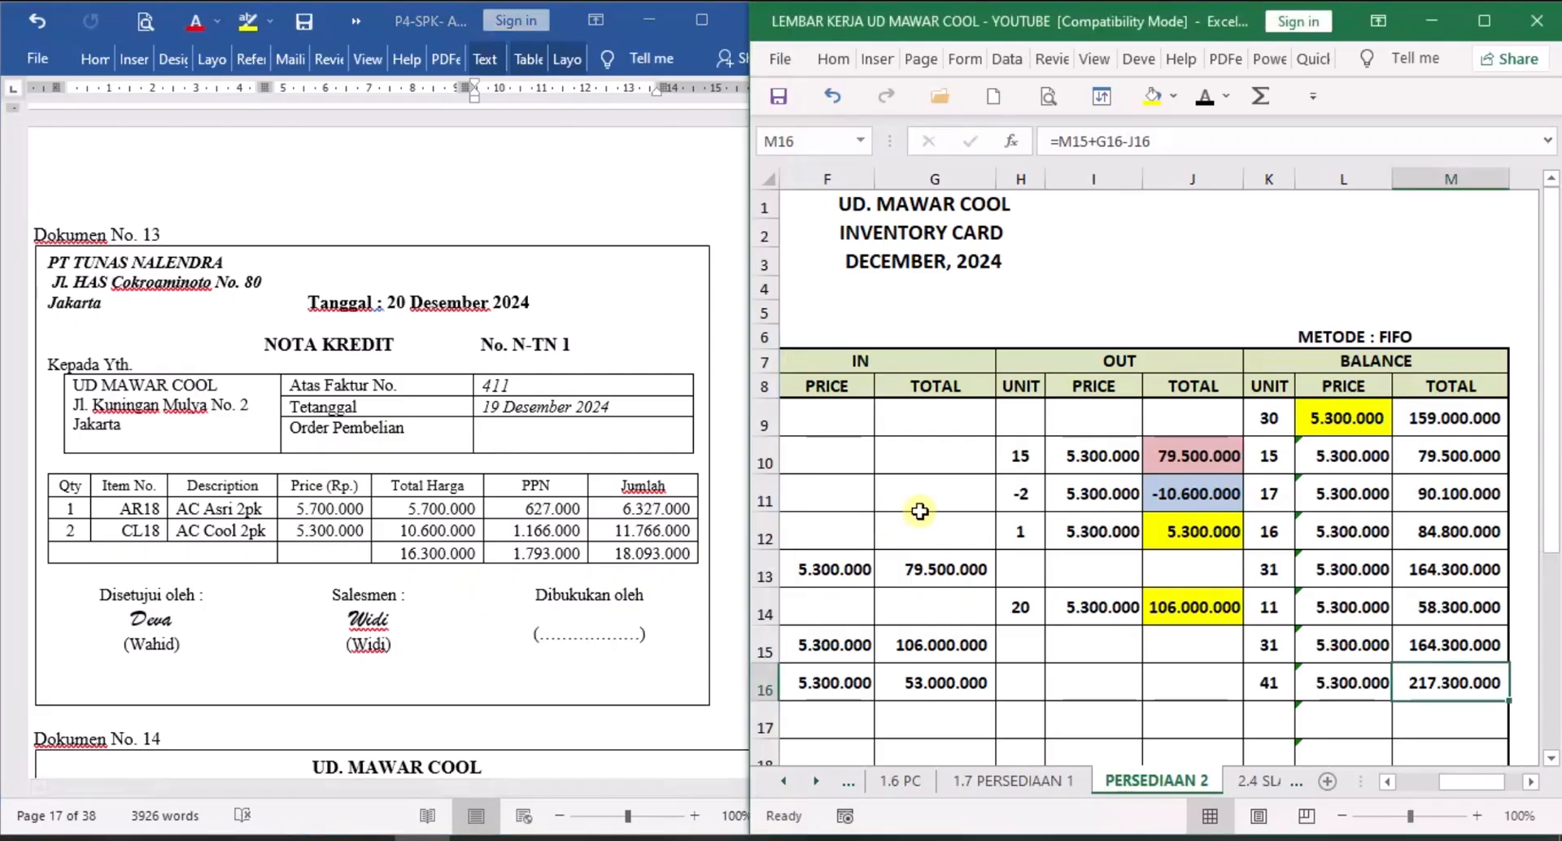
{"action": "left_click", "coordinate": [785, 782]}
{"action": "left_click", "coordinate": [785, 782]}
{"action": "left_click", "coordinate": [785, 782]}
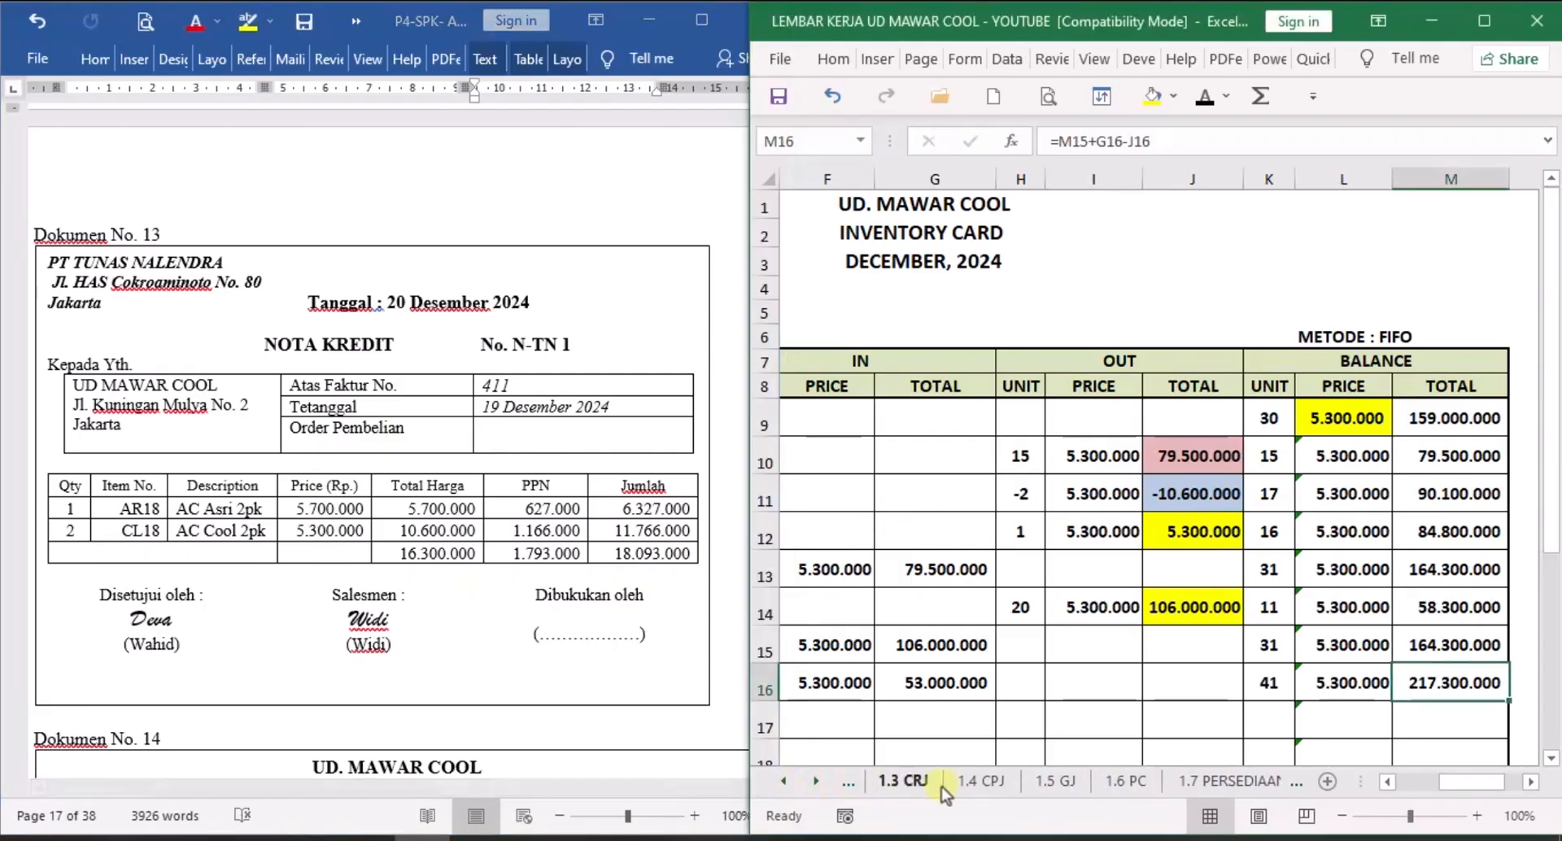
{"action": "left_click", "coordinate": [1057, 781]}
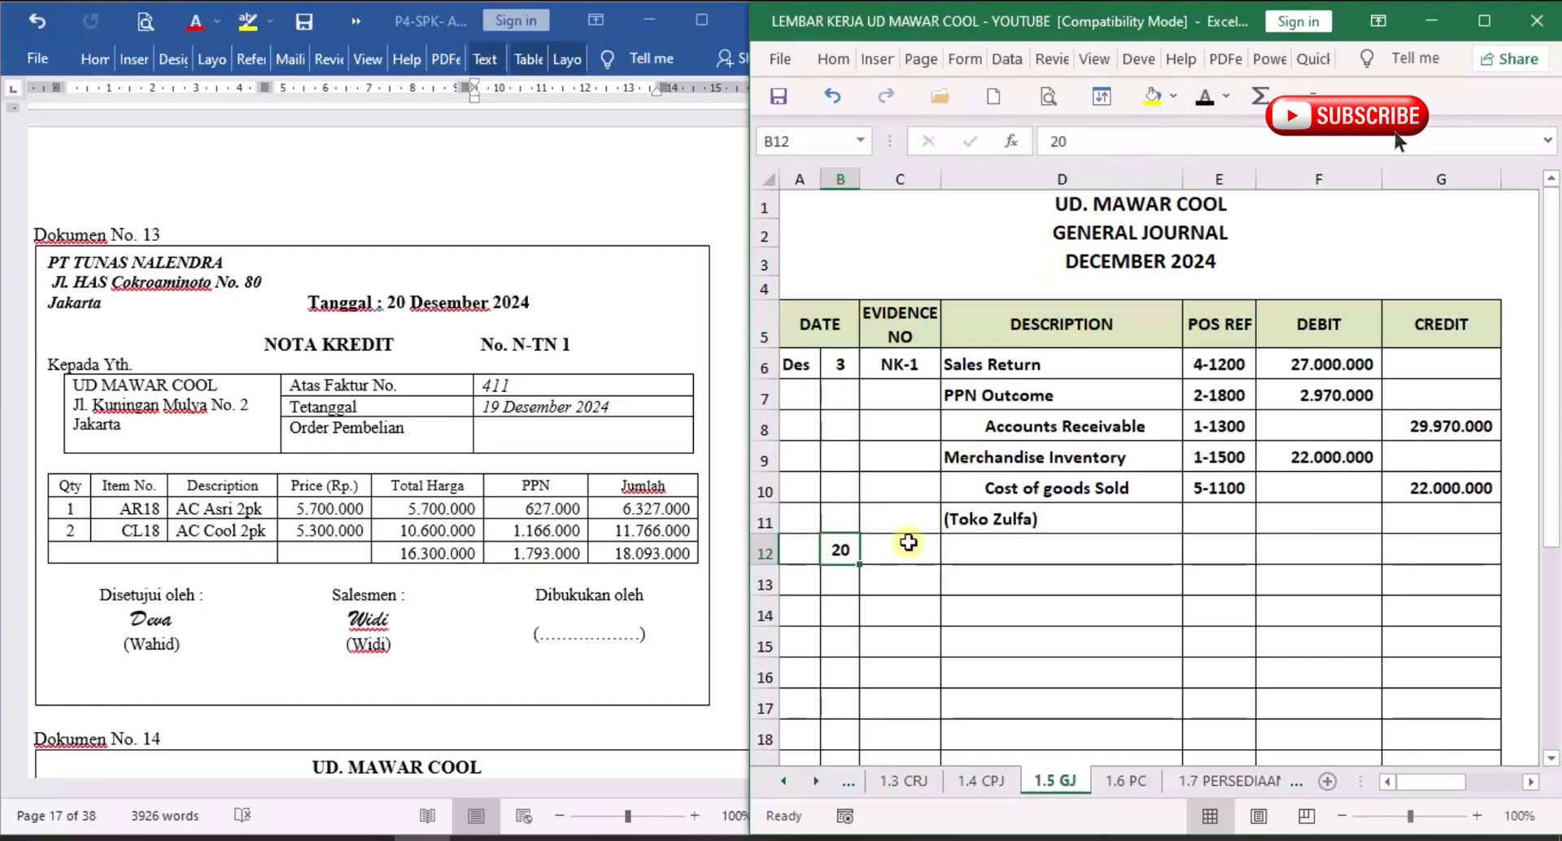
{"action": "left_click", "coordinate": [900, 551]}
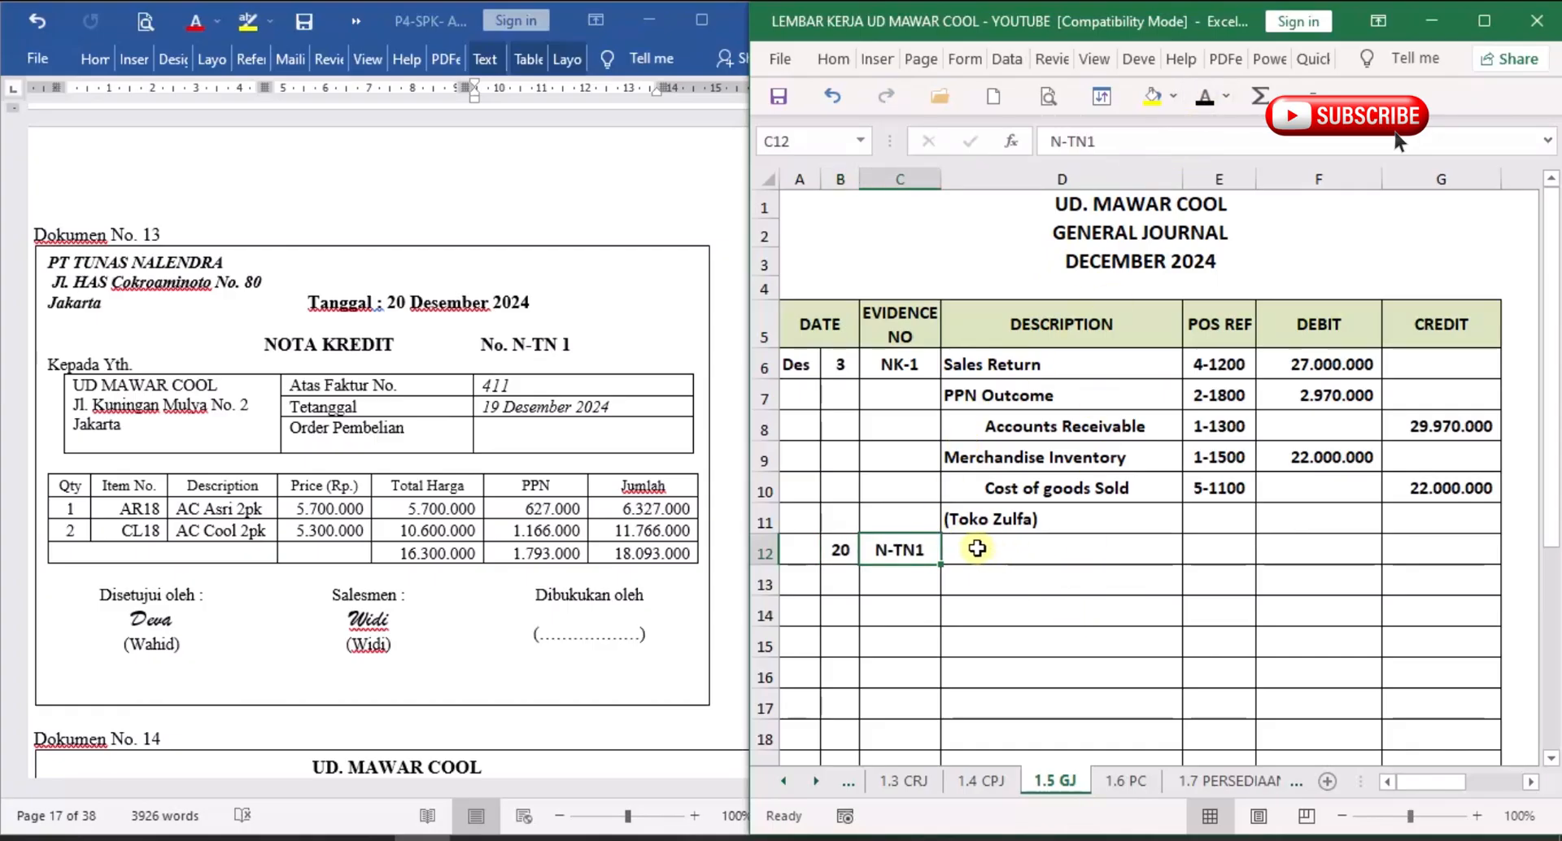
In row 12 of the 1.5 GJ sheet, show Accounts Payable, post reference 2-1100 and debit 18.093.000 in black.
{"action": "left_click", "coordinate": [973, 549]}
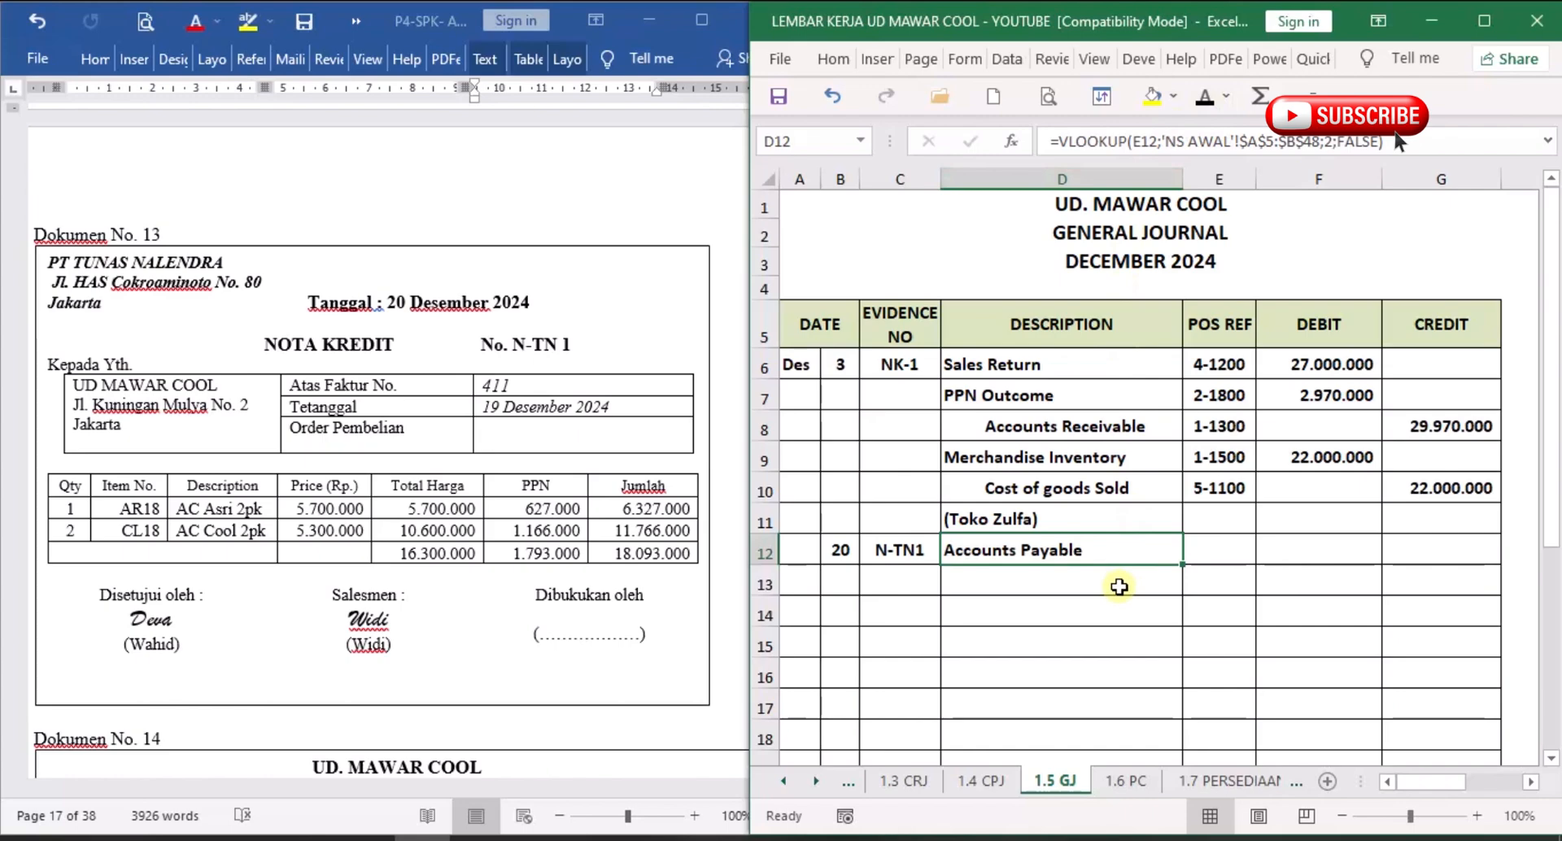
{"action": "left_click", "coordinate": [1220, 551]}
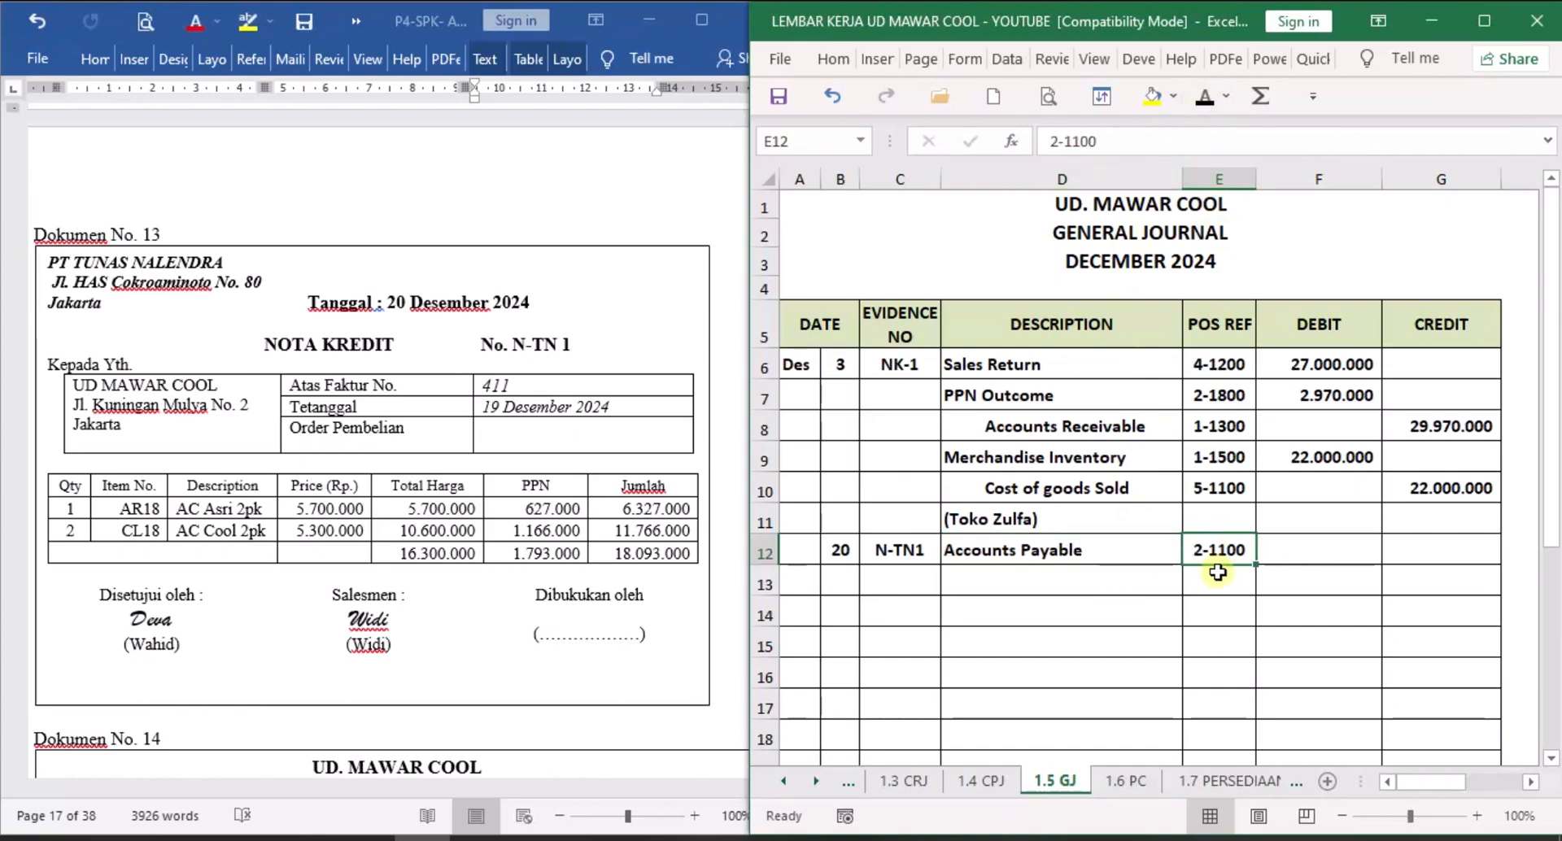
{"action": "left_click", "coordinate": [1309, 550]}
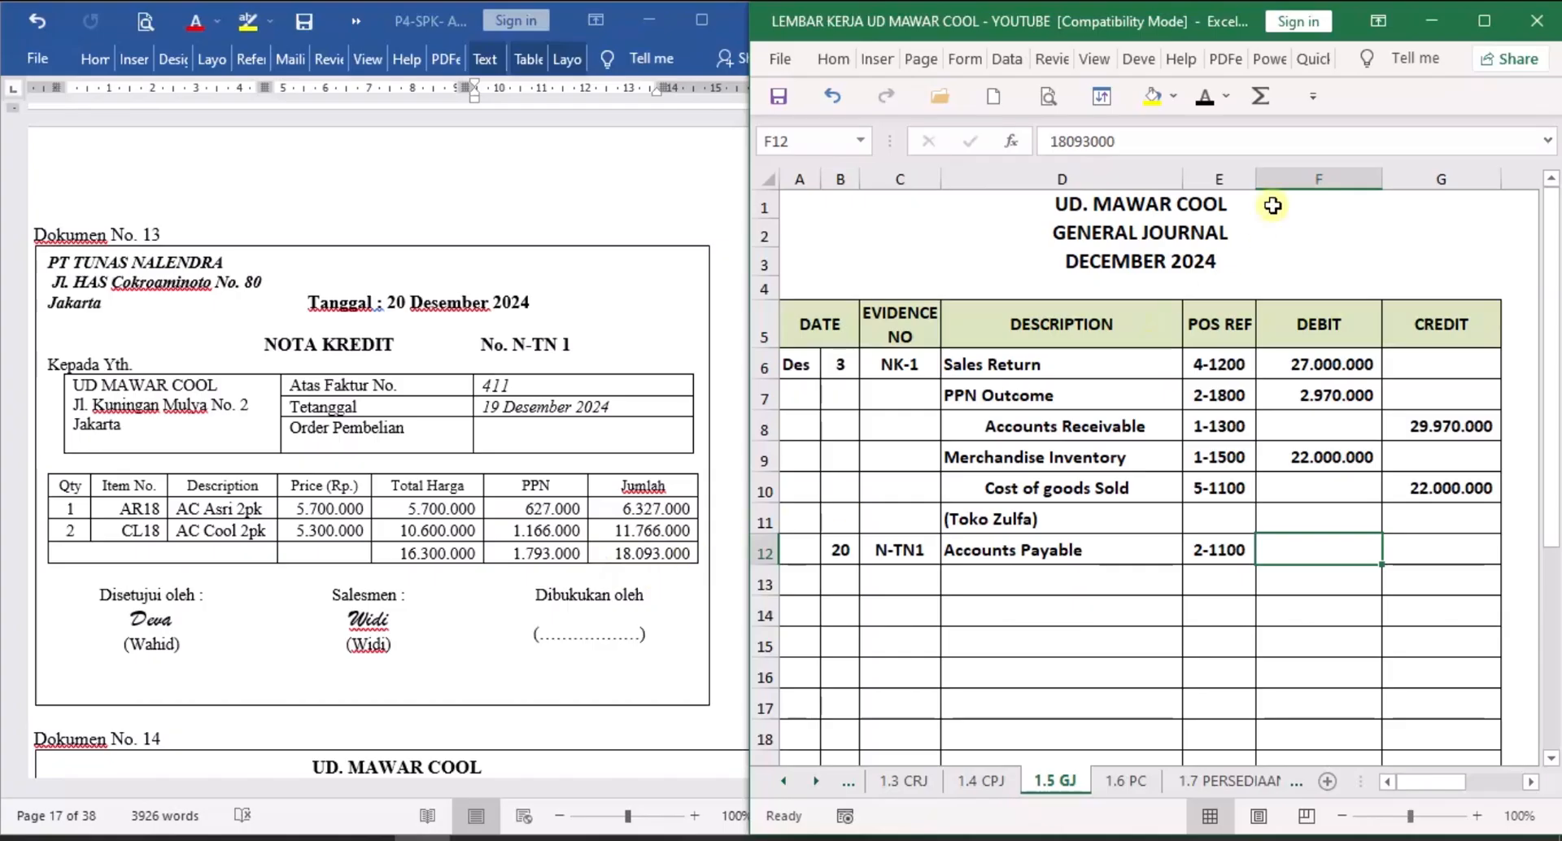
{"action": "left_click", "coordinate": [1208, 98]}
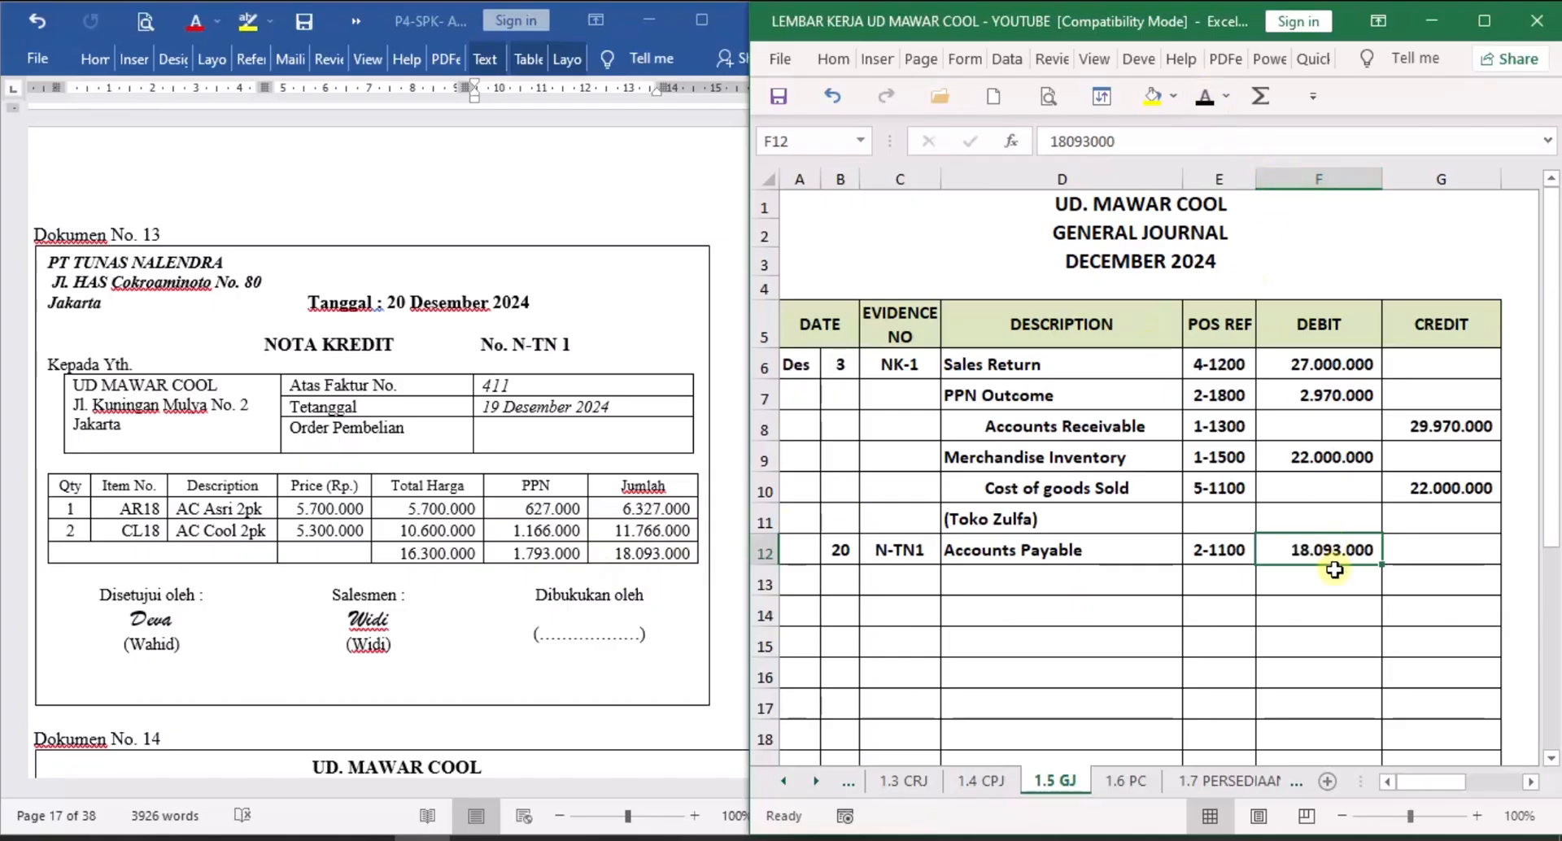
{"action": "left_click", "coordinate": [984, 582]}
{"action": "key", "text": "ctrl+z"}
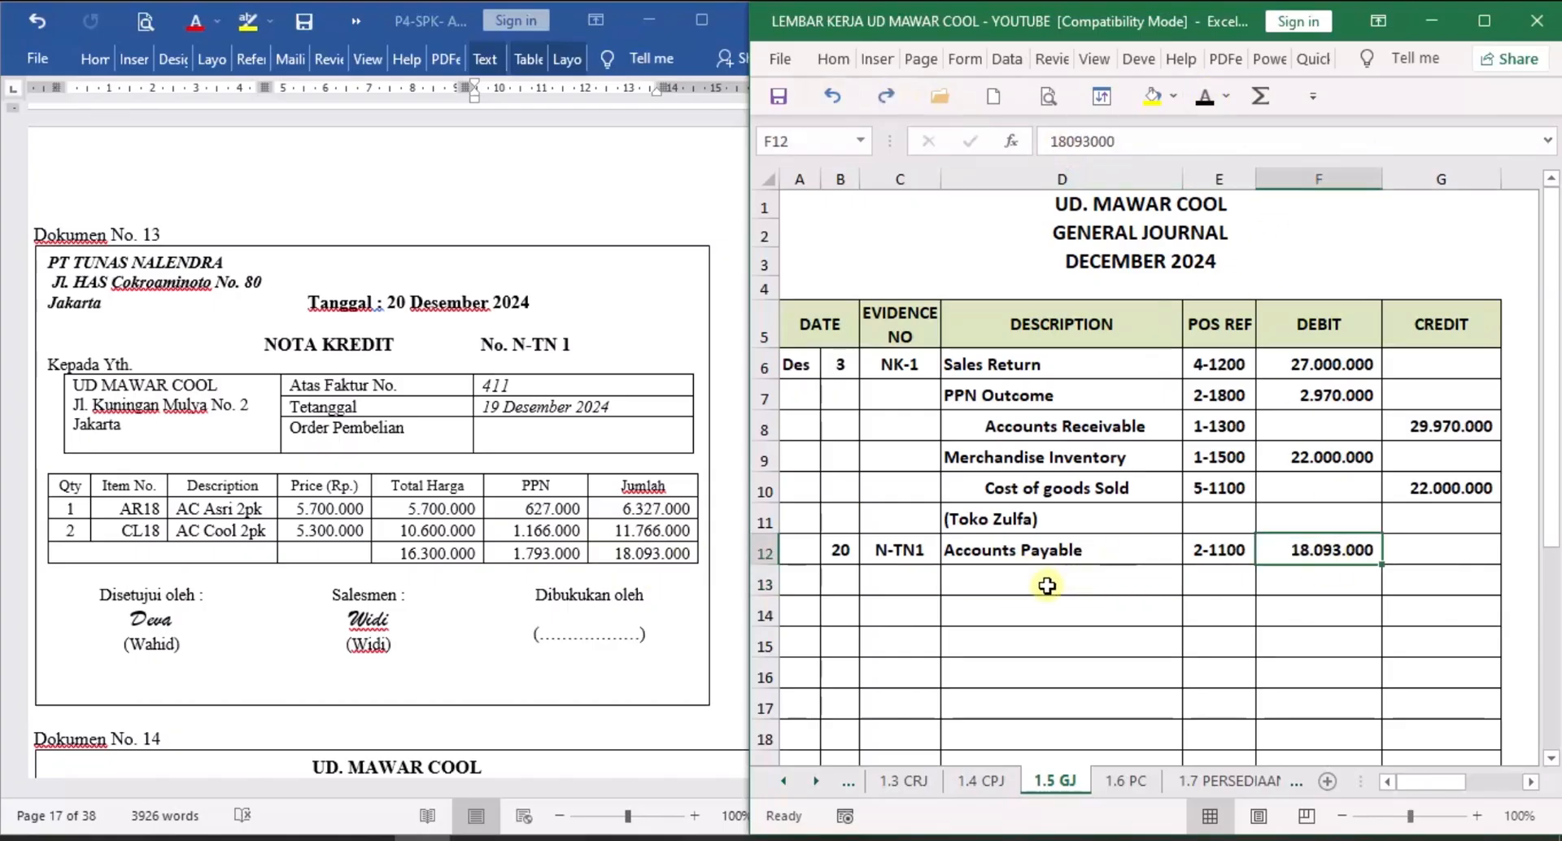
Show the general journal's credit account descriptions in black: PPN Income in row 13 and Merchandise Inventory in row 14.
{"action": "left_click", "coordinate": [1048, 587]}
{"action": "left_click", "coordinate": [1205, 98]}
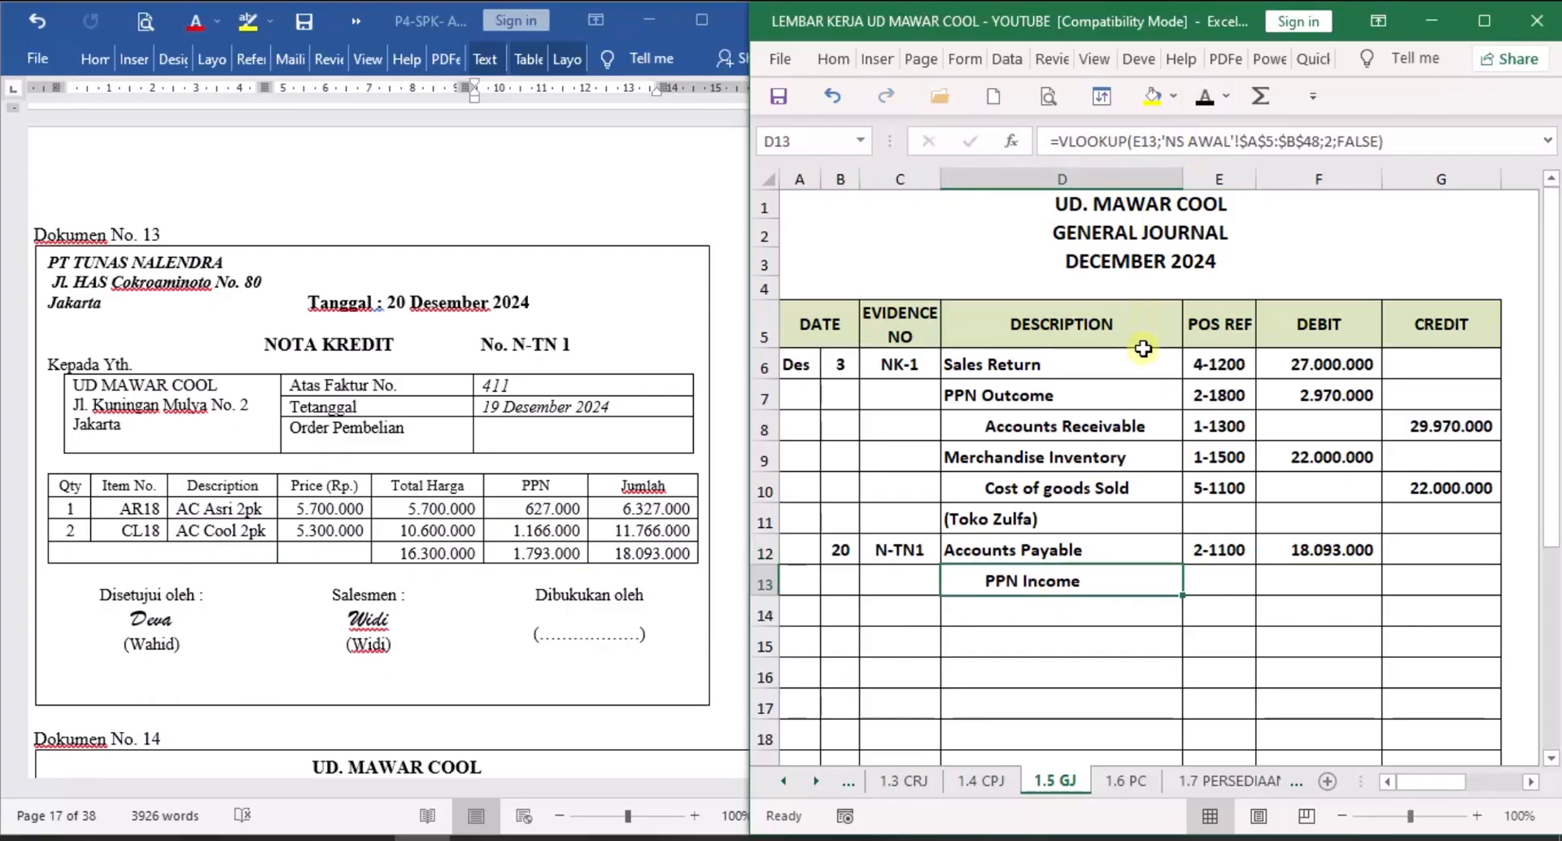
{"action": "left_click", "coordinate": [1080, 609]}
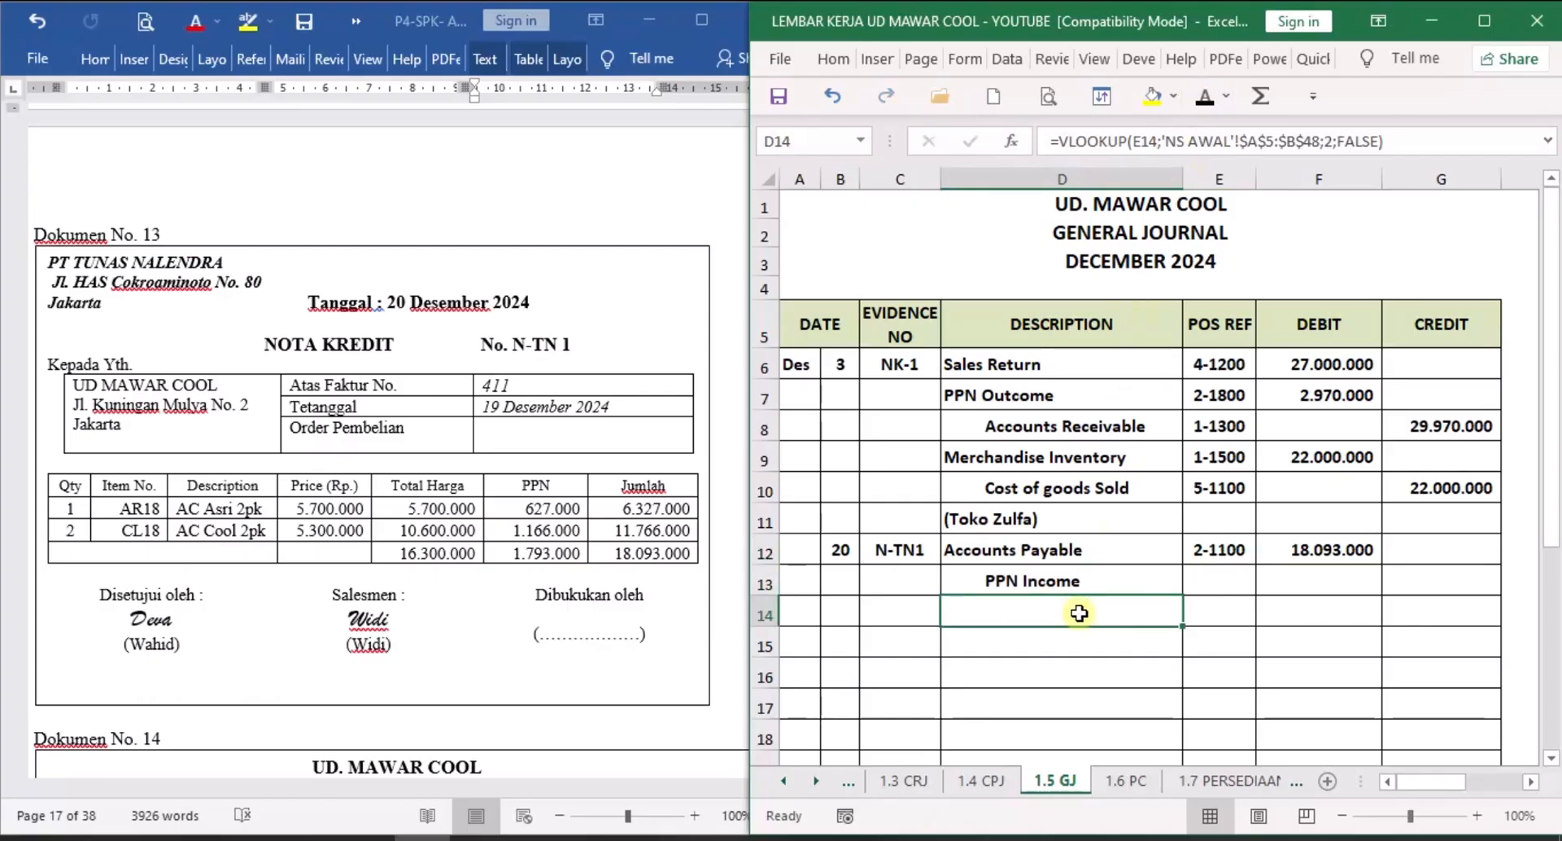
{"action": "left_click", "coordinate": [1205, 98]}
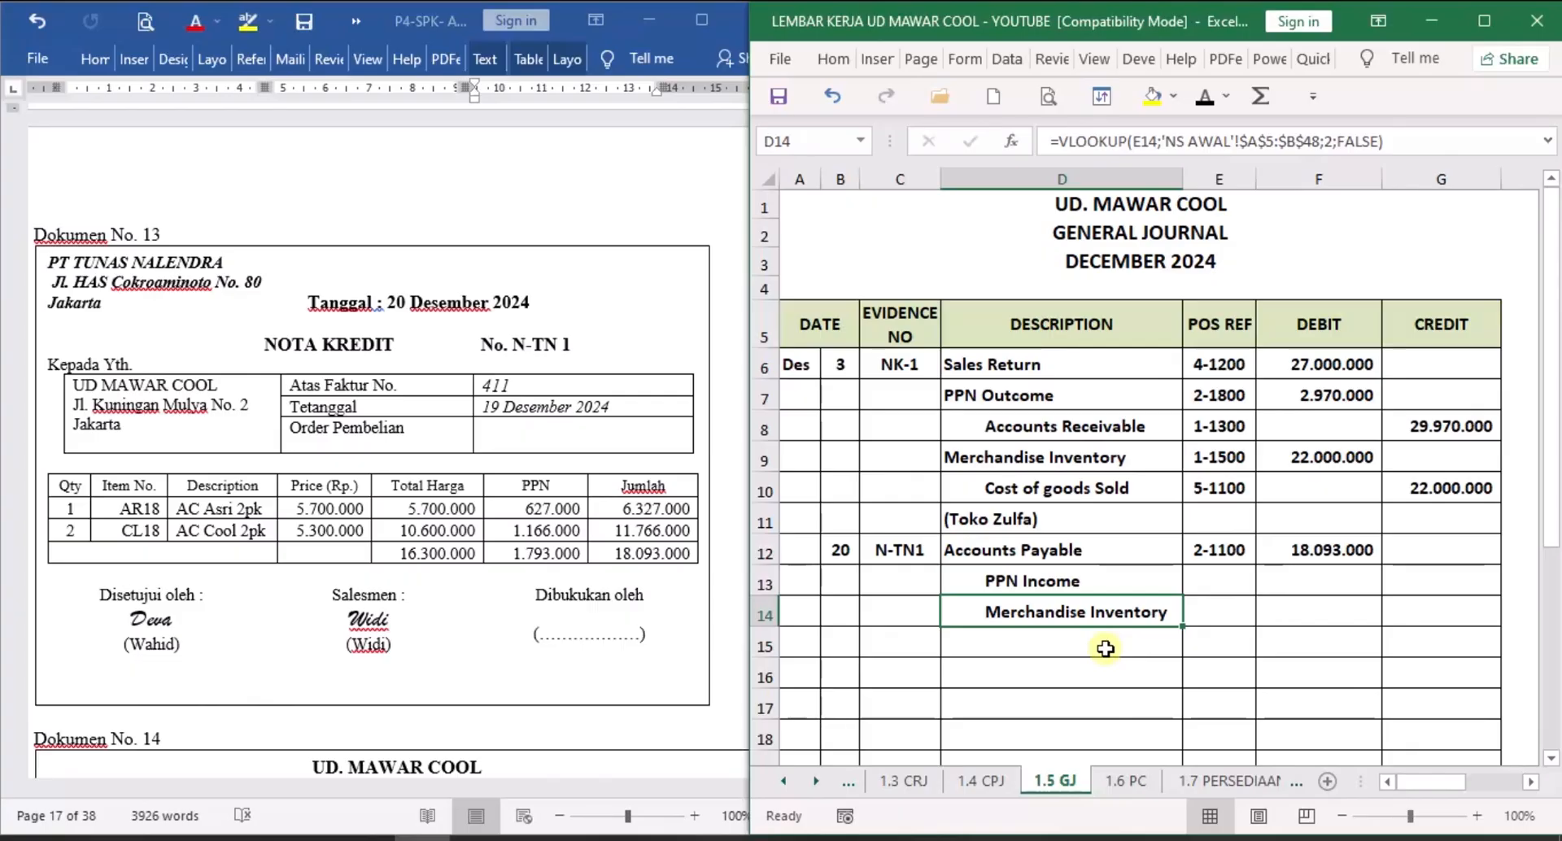
Show the post references in black: 1-1900 for PPN Income in row 13 and 1-1500 for Merchandise Inventory in row 14.
{"action": "left_click", "coordinate": [1220, 583]}
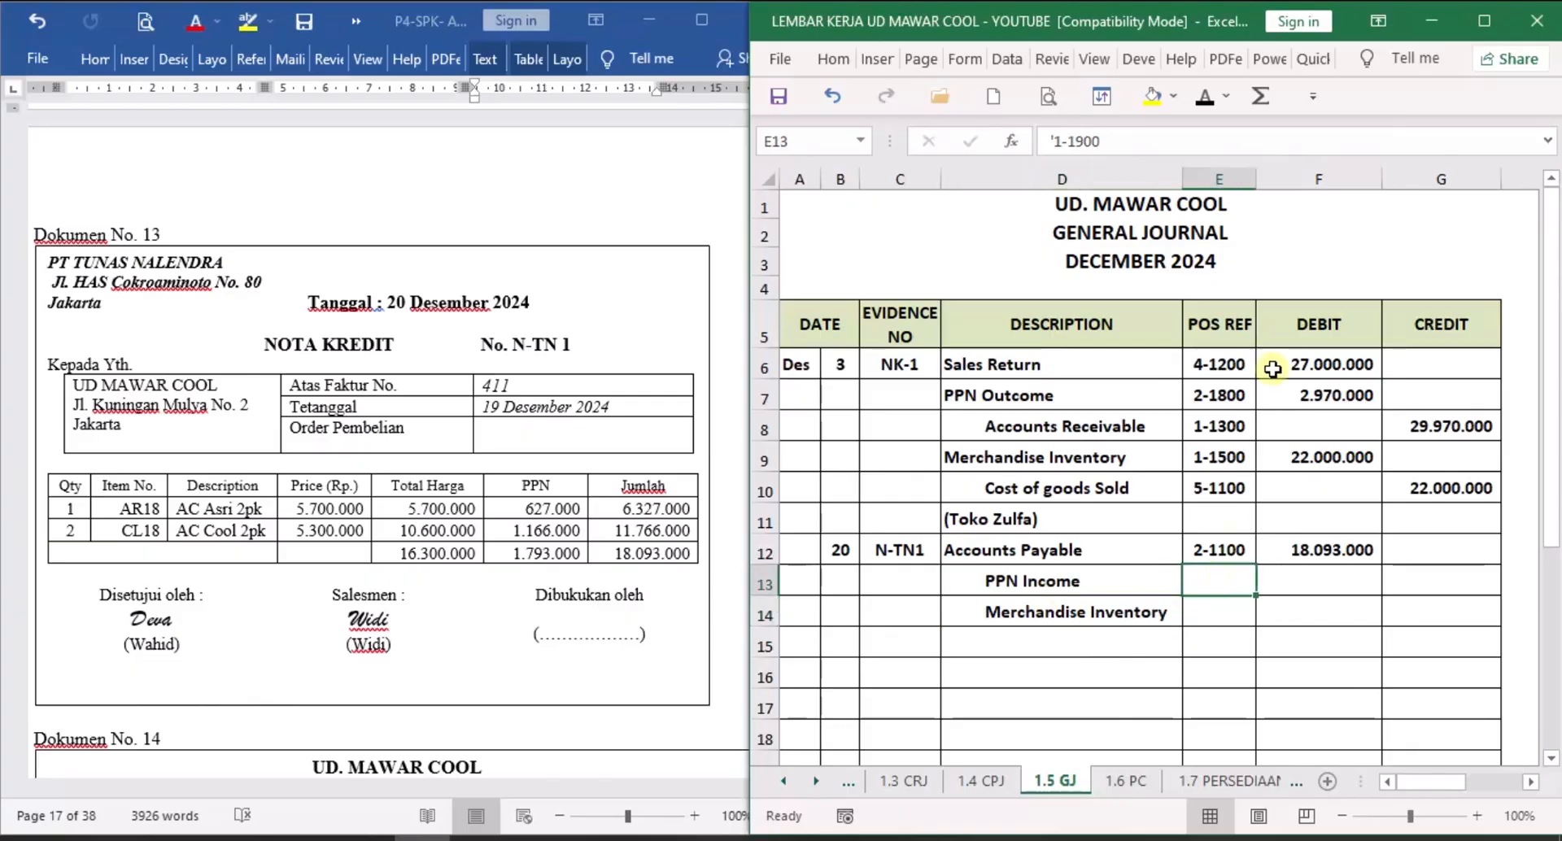
{"action": "left_click", "coordinate": [1205, 98]}
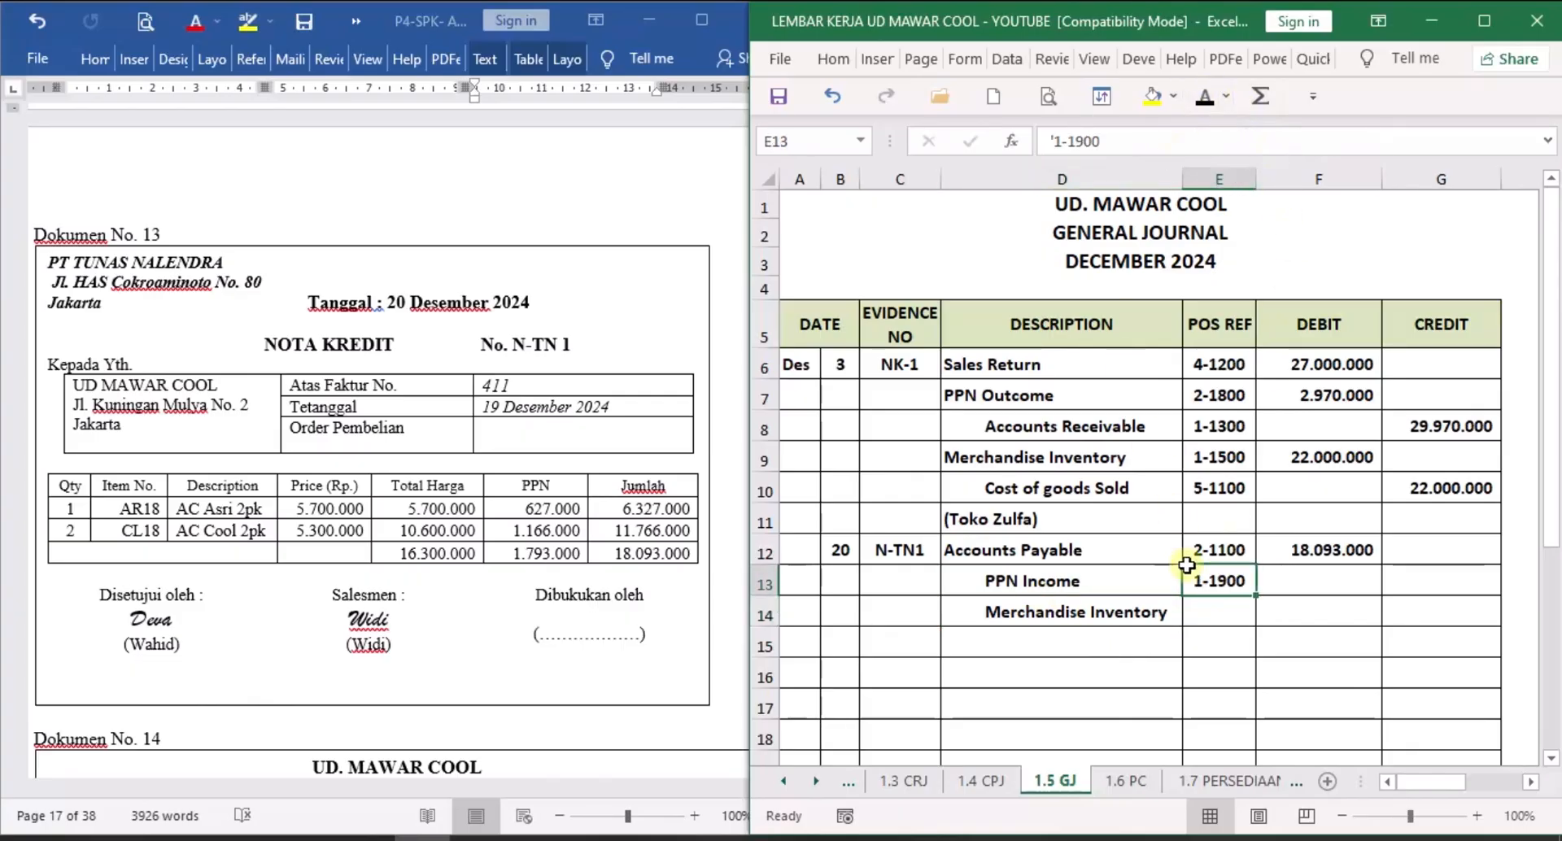
{"action": "left_click", "coordinate": [1223, 612]}
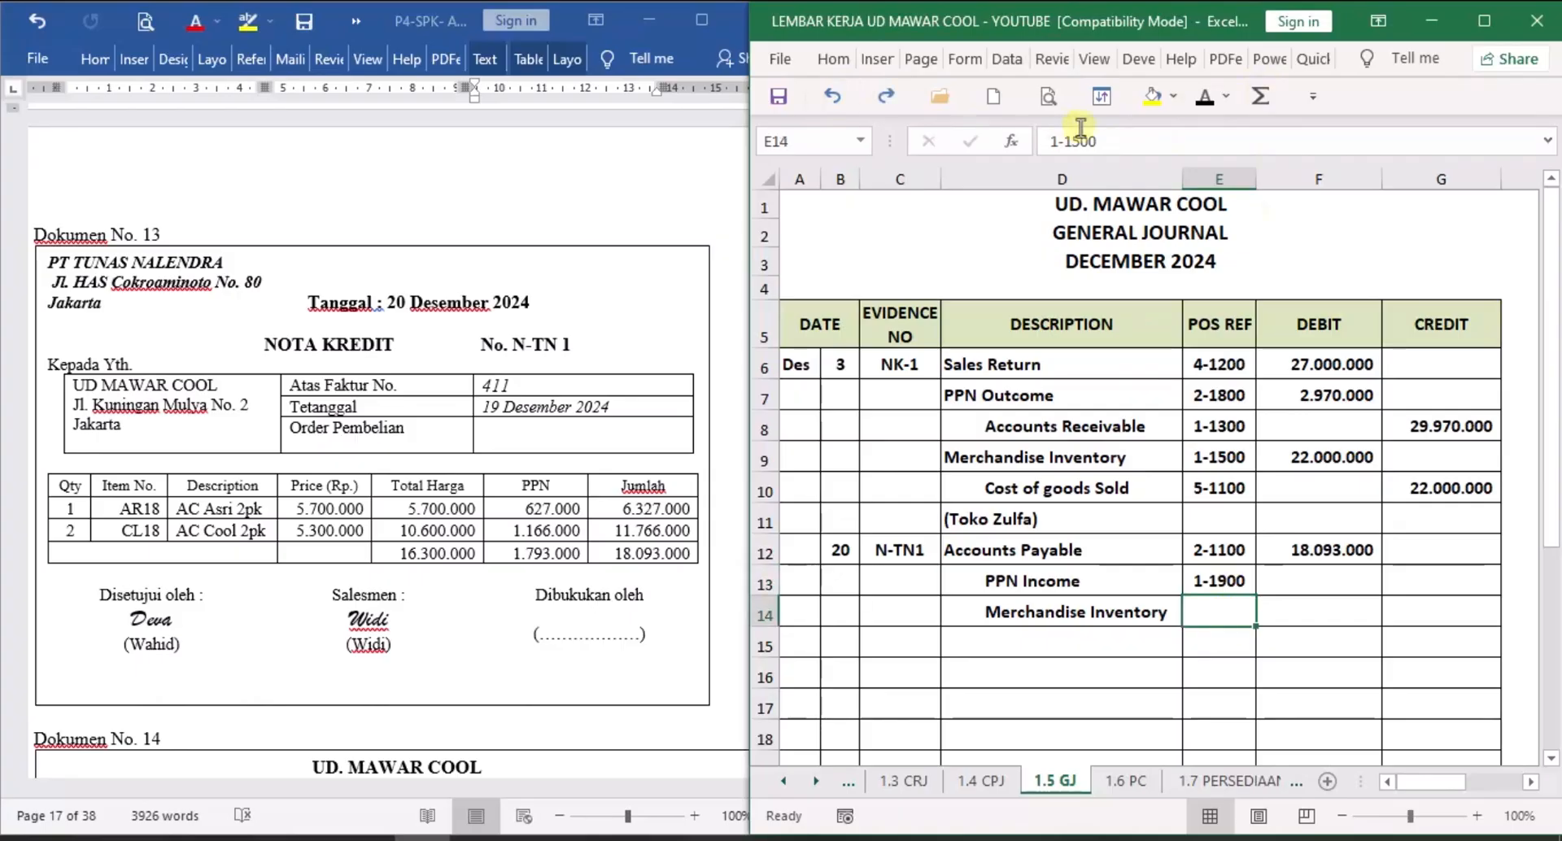
{"action": "left_click", "coordinate": [1205, 97]}
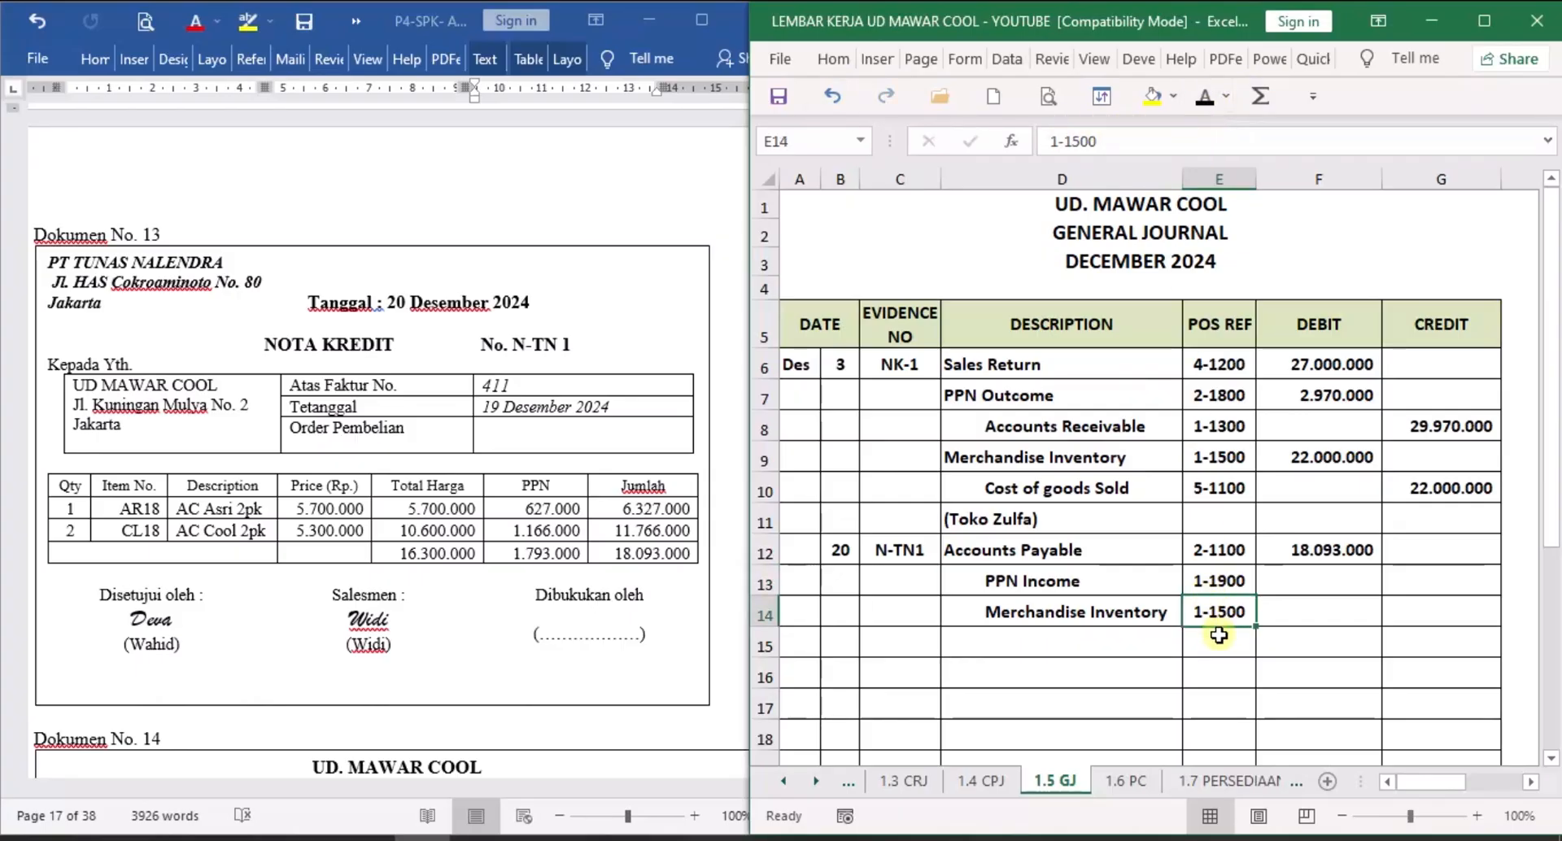
Show the credits 1.793.000 in G13 and 16.300.000 in G14, plus the note (PT Tunas Nalendra) in D15, in black.
{"action": "left_click", "coordinate": [1439, 581]}
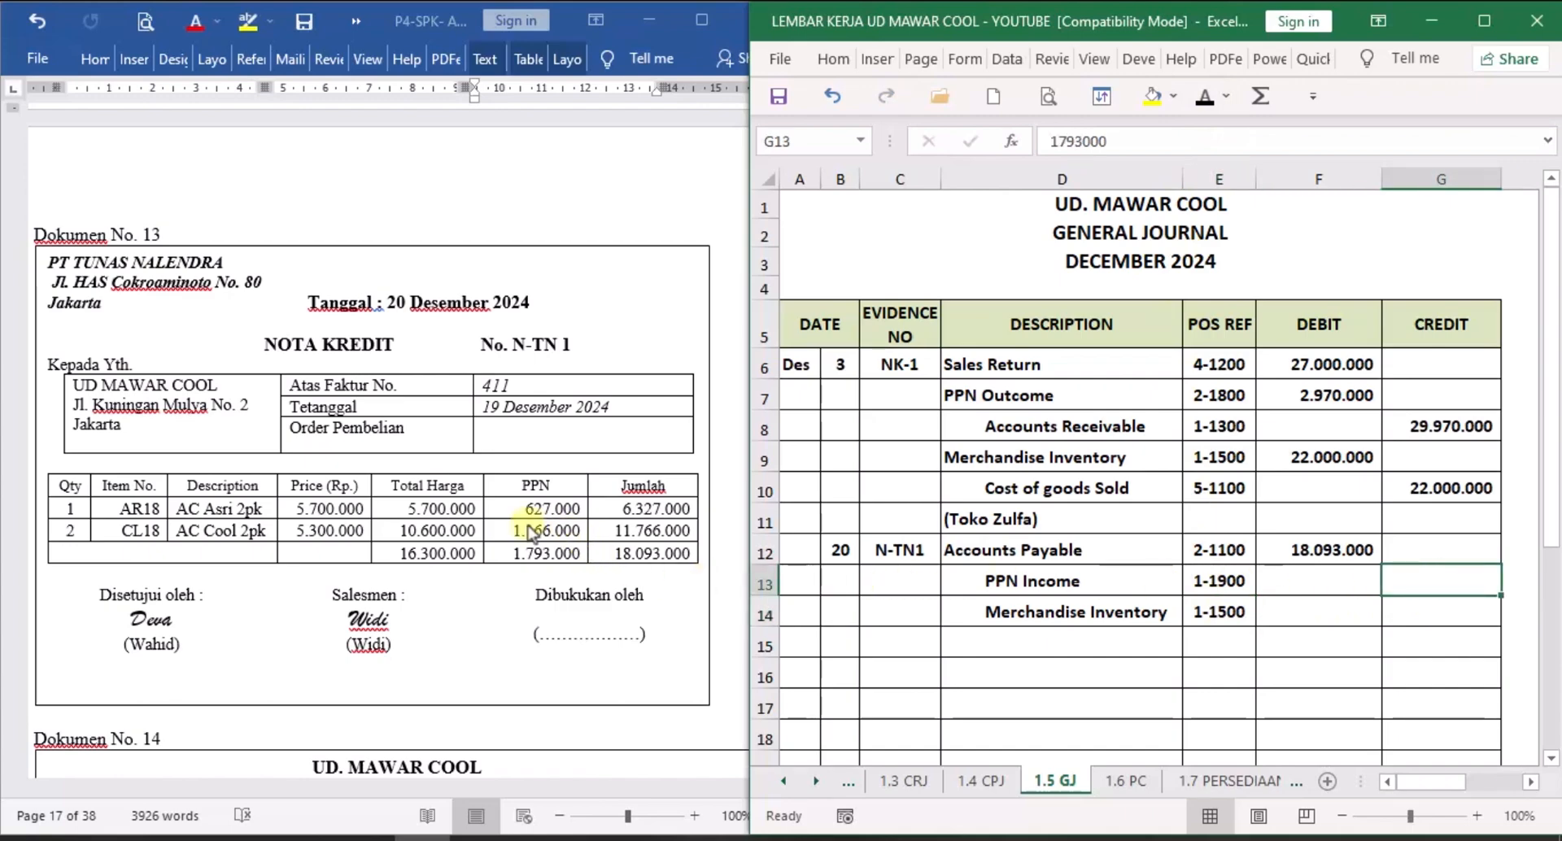
{"action": "left_click", "coordinate": [1204, 96]}
{"action": "left_click", "coordinate": [1481, 612]}
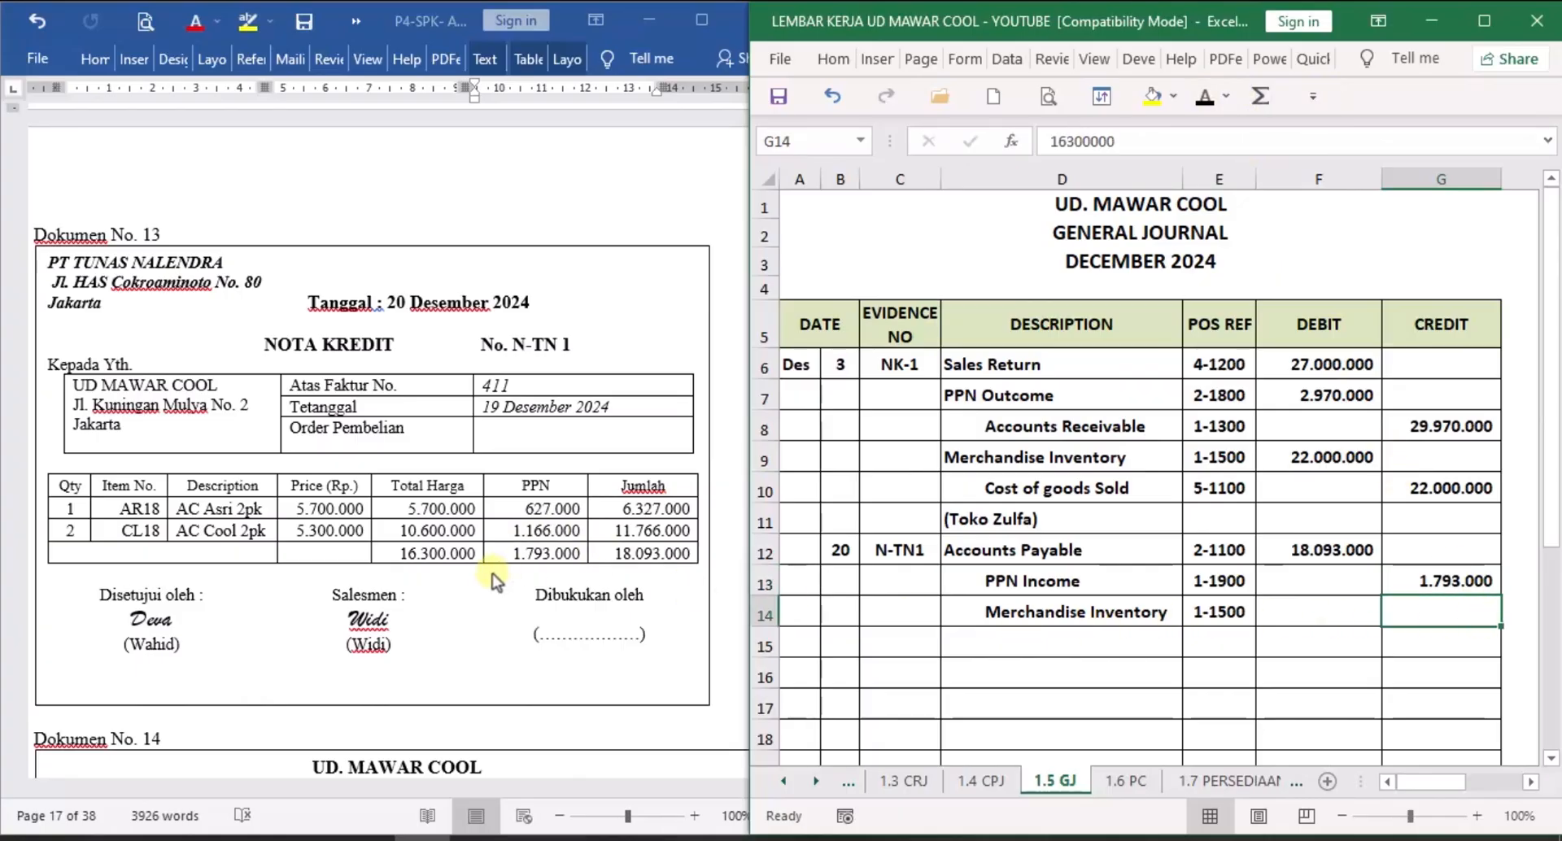
{"action": "left_click", "coordinate": [1204, 96]}
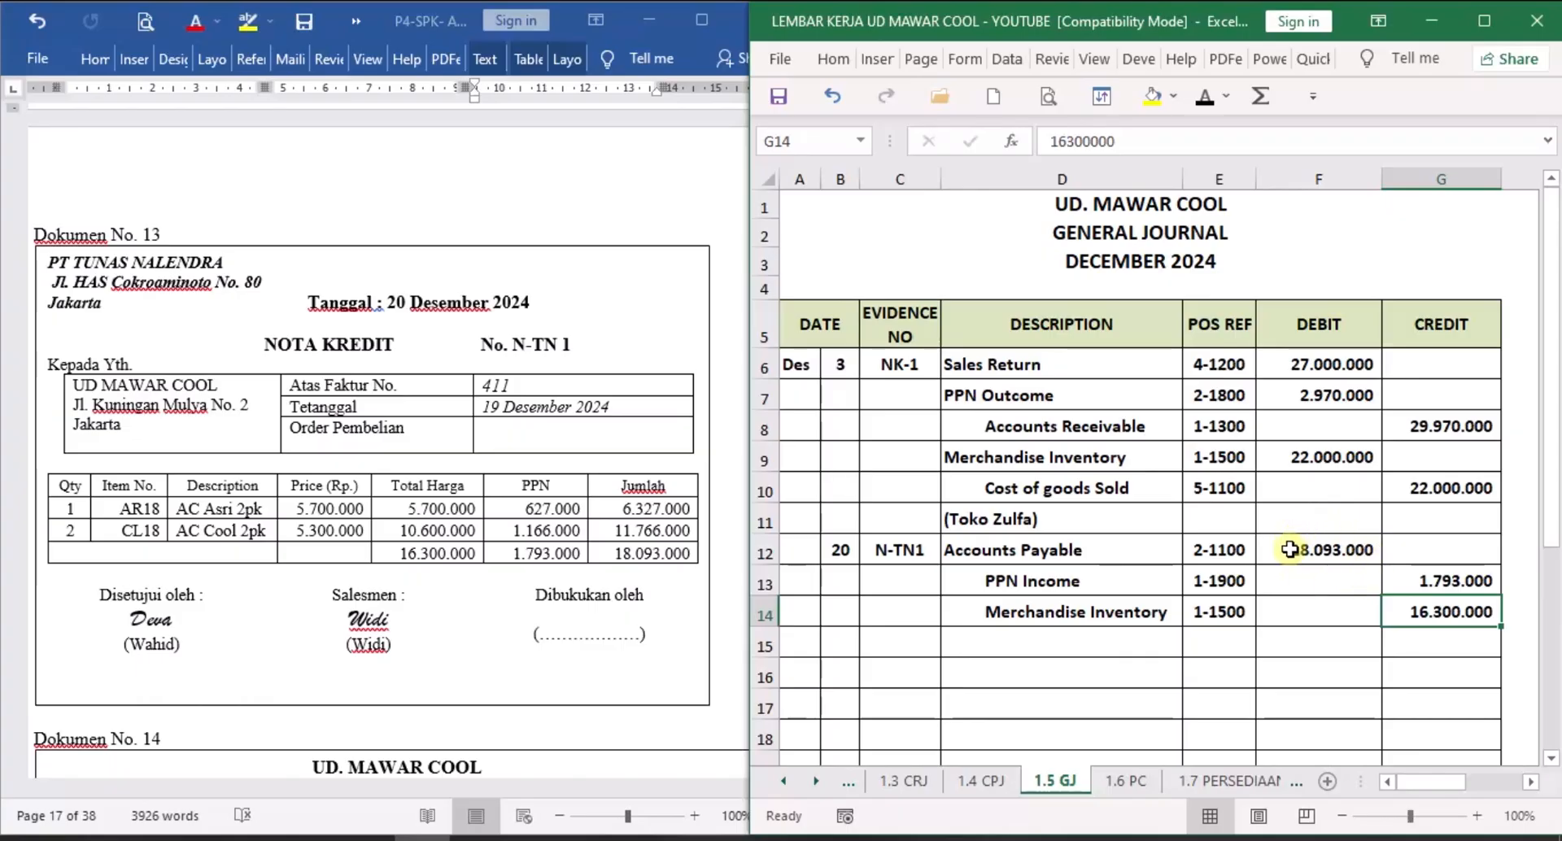
{"action": "left_click", "coordinate": [1048, 627]}
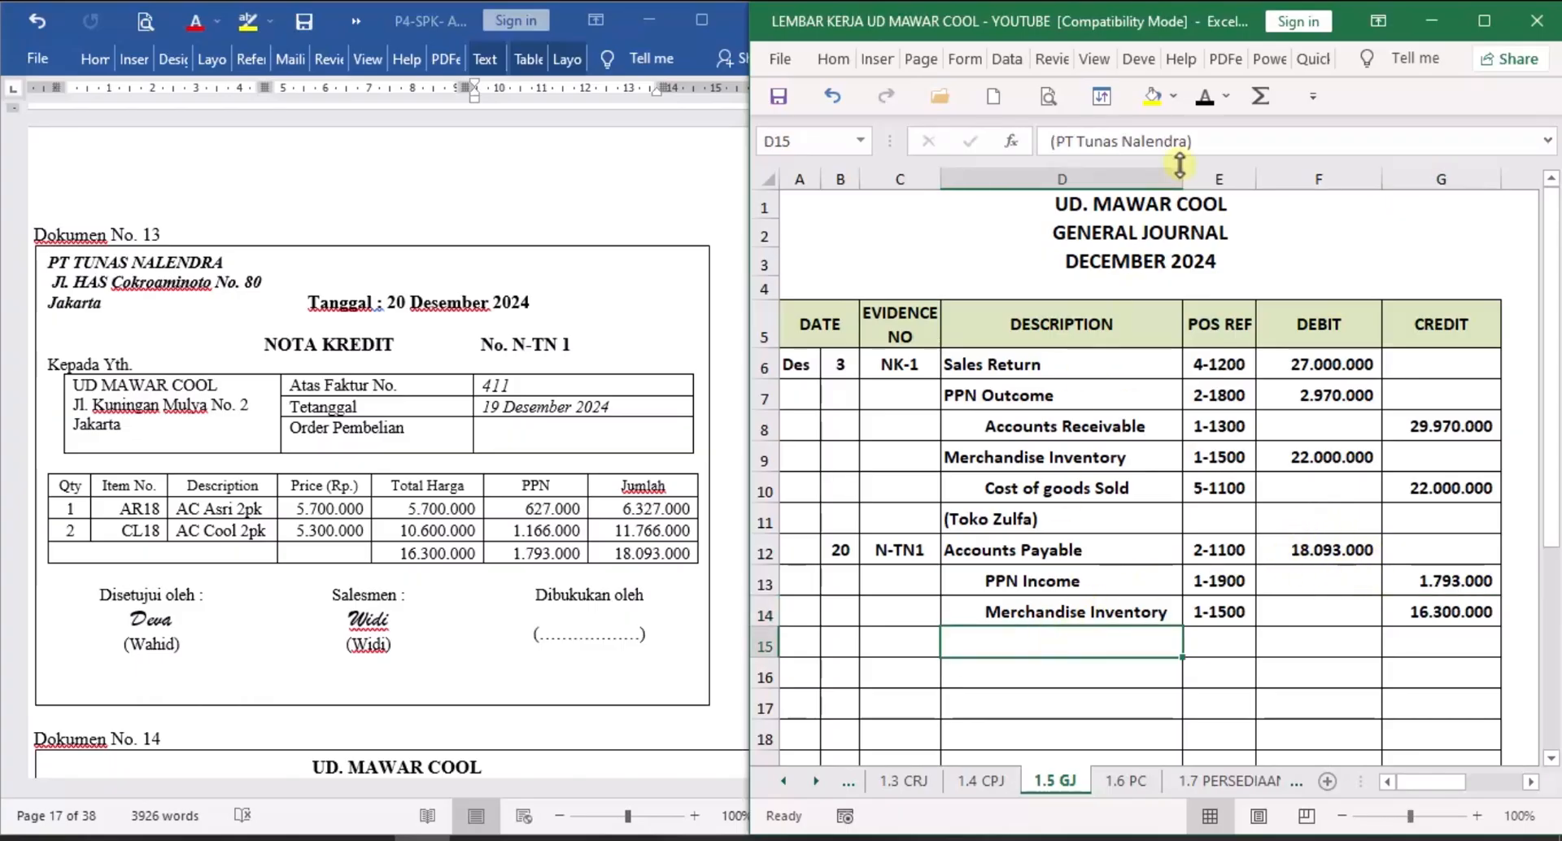
{"action": "left_click", "coordinate": [1203, 98]}
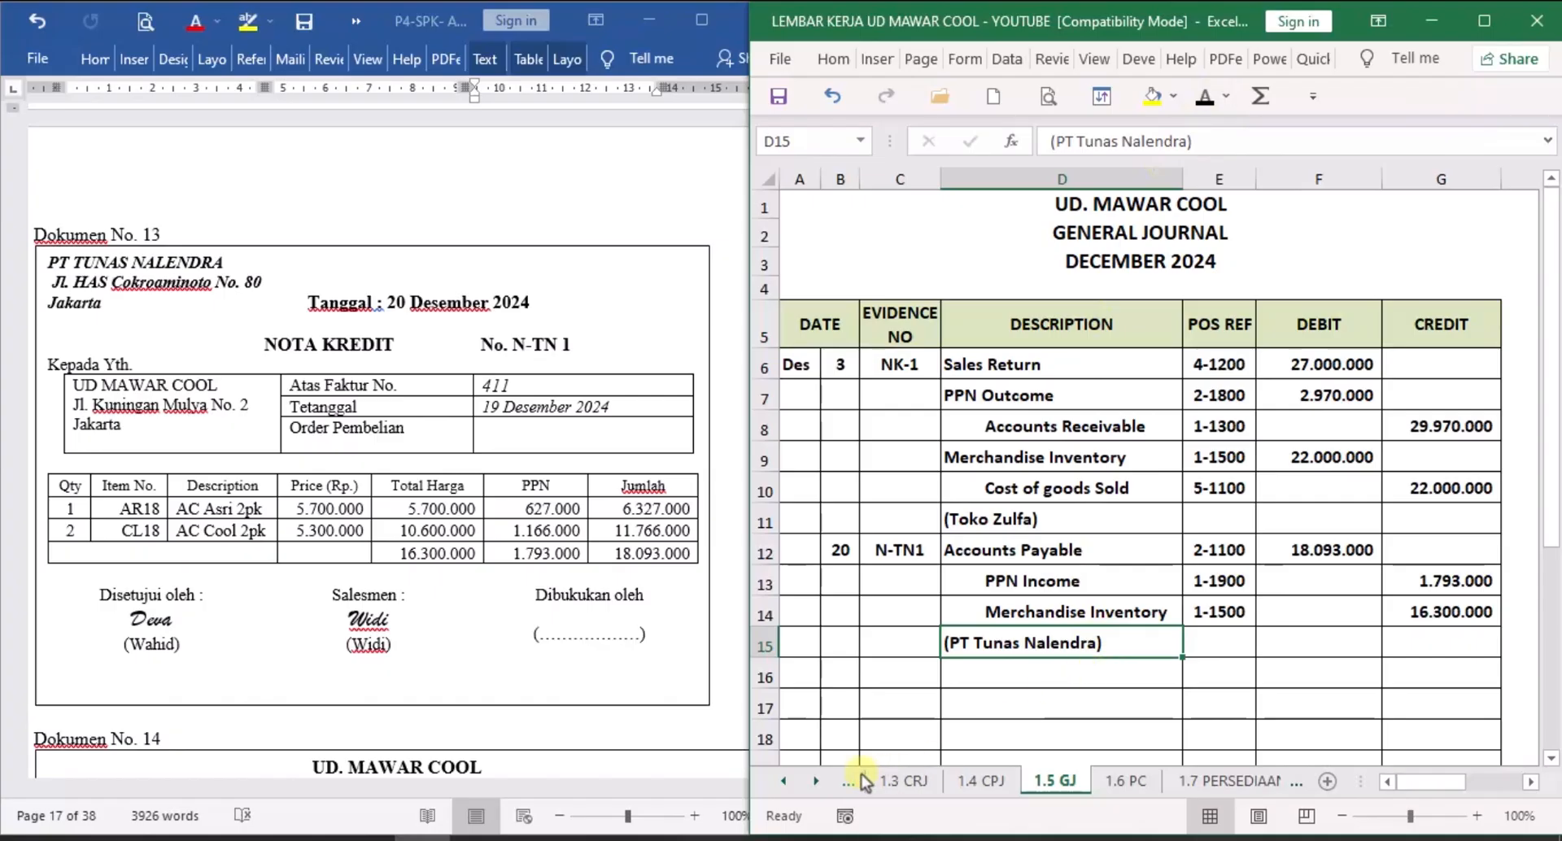
On the TUNAS NALENDRA card in the 2.4 SLAP sheet, show row 35's day 20, description GJ and reference 1 in black.
{"action": "left_click", "coordinate": [816, 781]}
{"action": "left_click", "coordinate": [816, 782]}
{"action": "left_click", "coordinate": [1034, 779]}
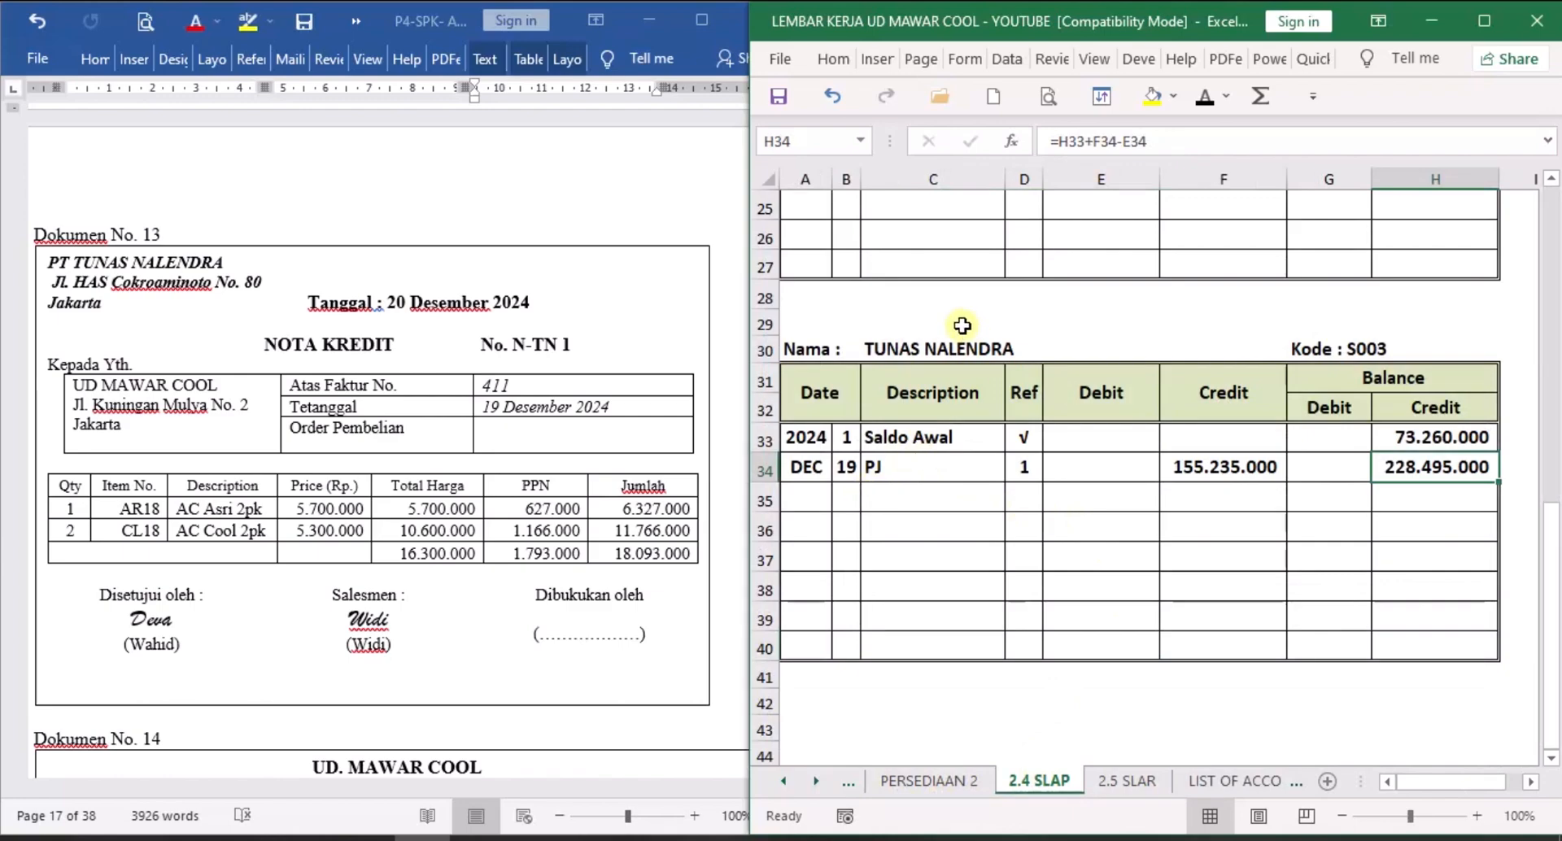
{"action": "left_click", "coordinate": [847, 494]}
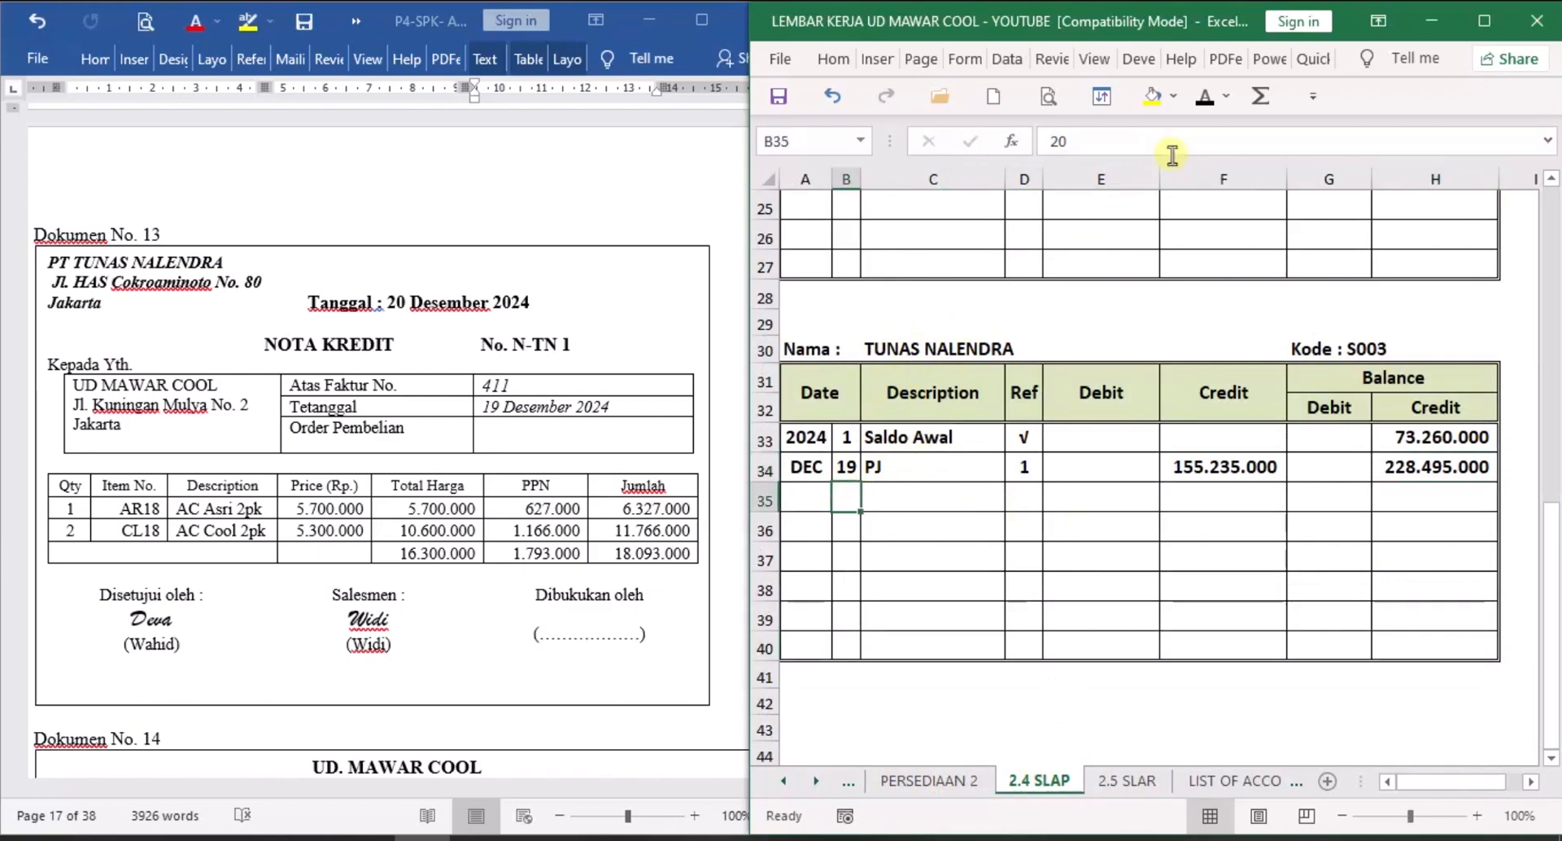
{"action": "left_click", "coordinate": [1205, 97]}
{"action": "left_click", "coordinate": [920, 487]}
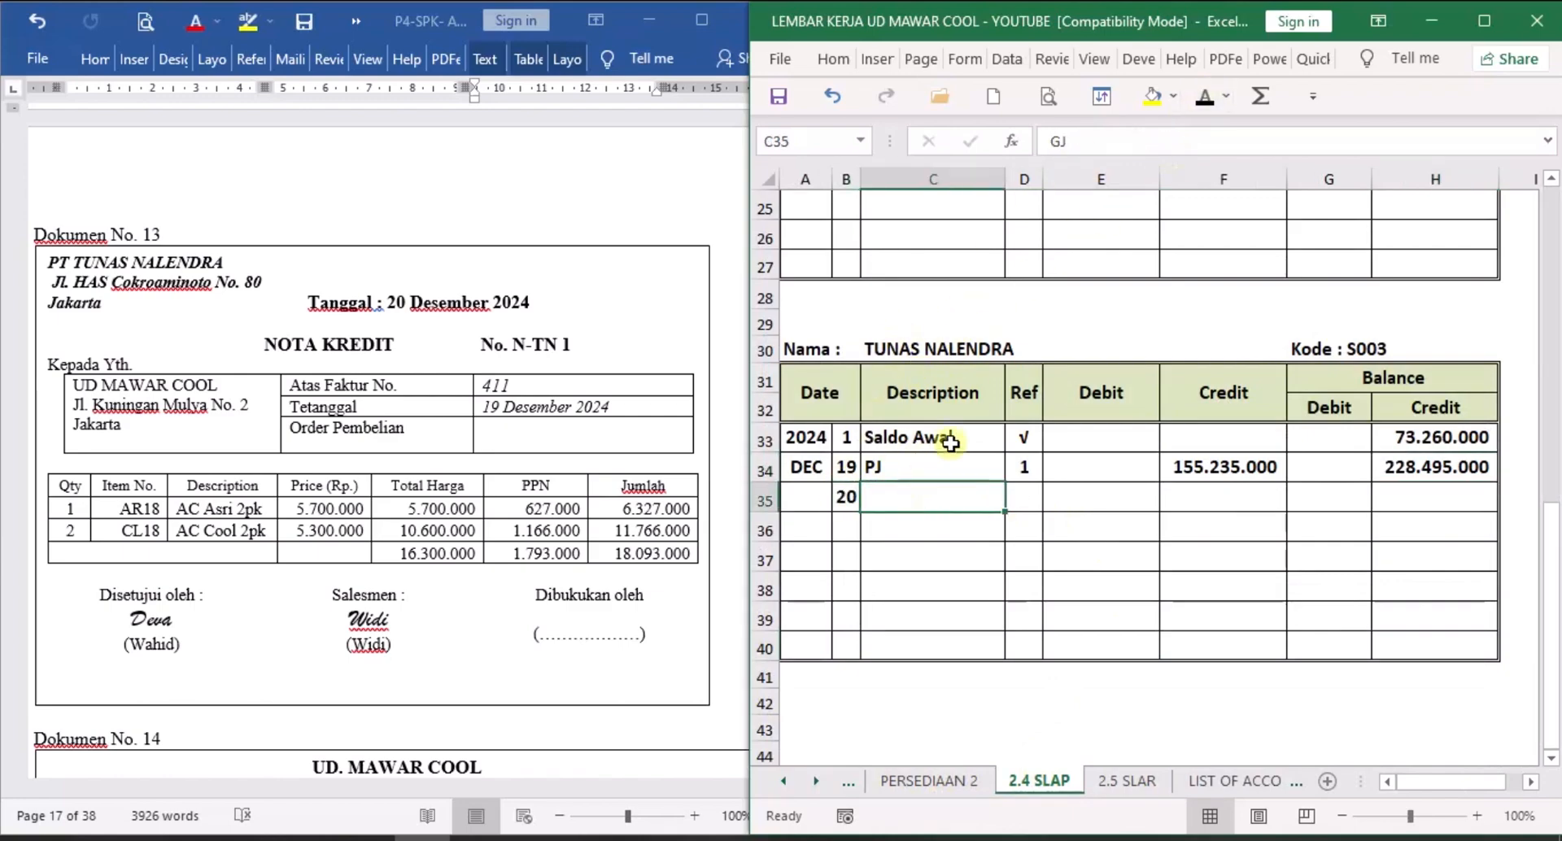
{"action": "left_click", "coordinate": [1204, 97]}
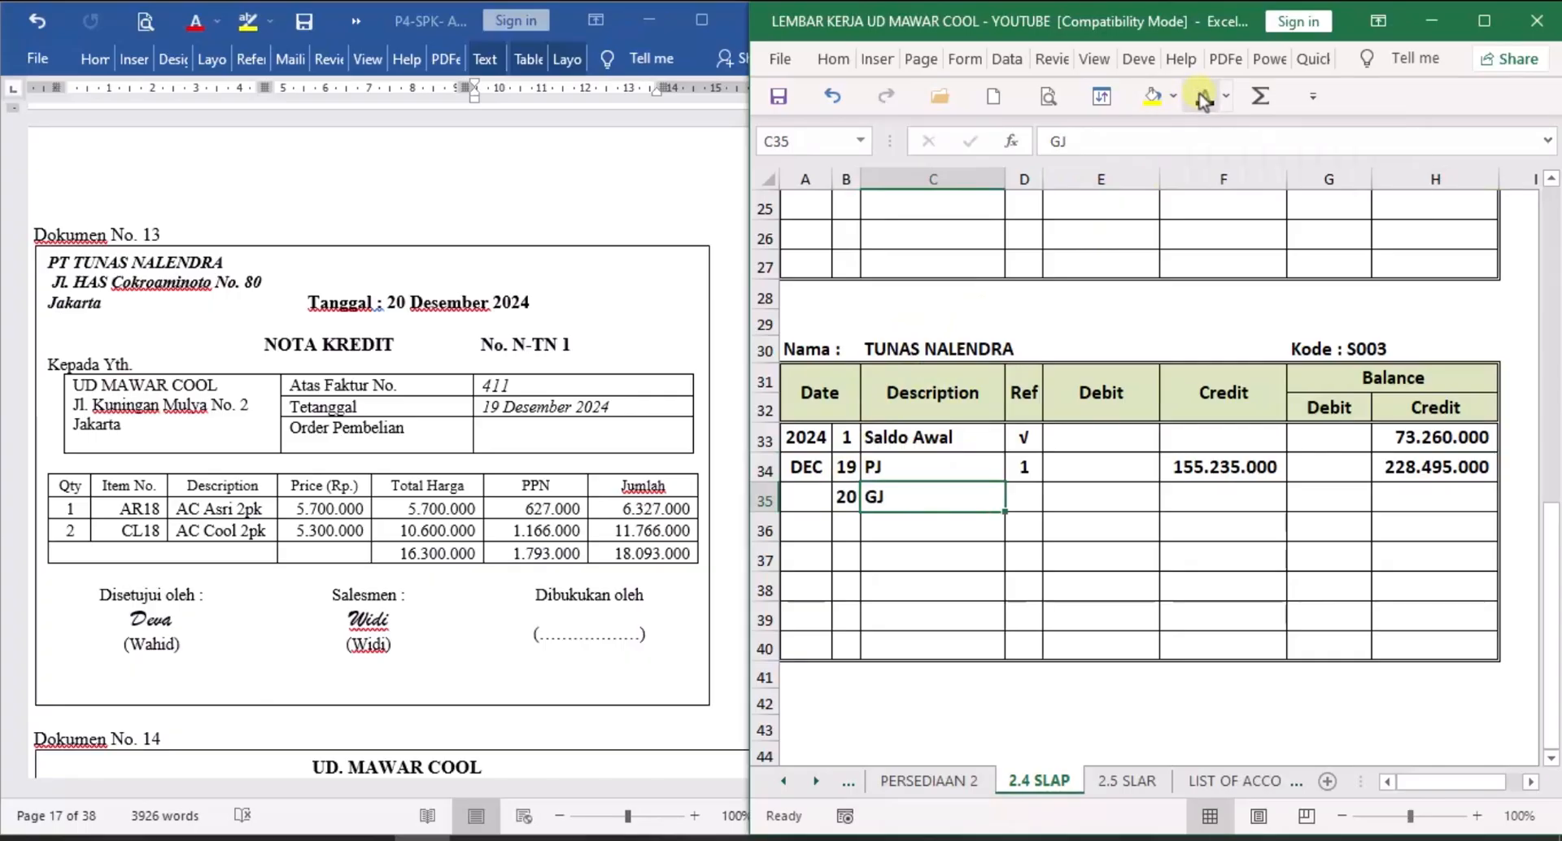
{"action": "left_click", "coordinate": [1022, 497]}
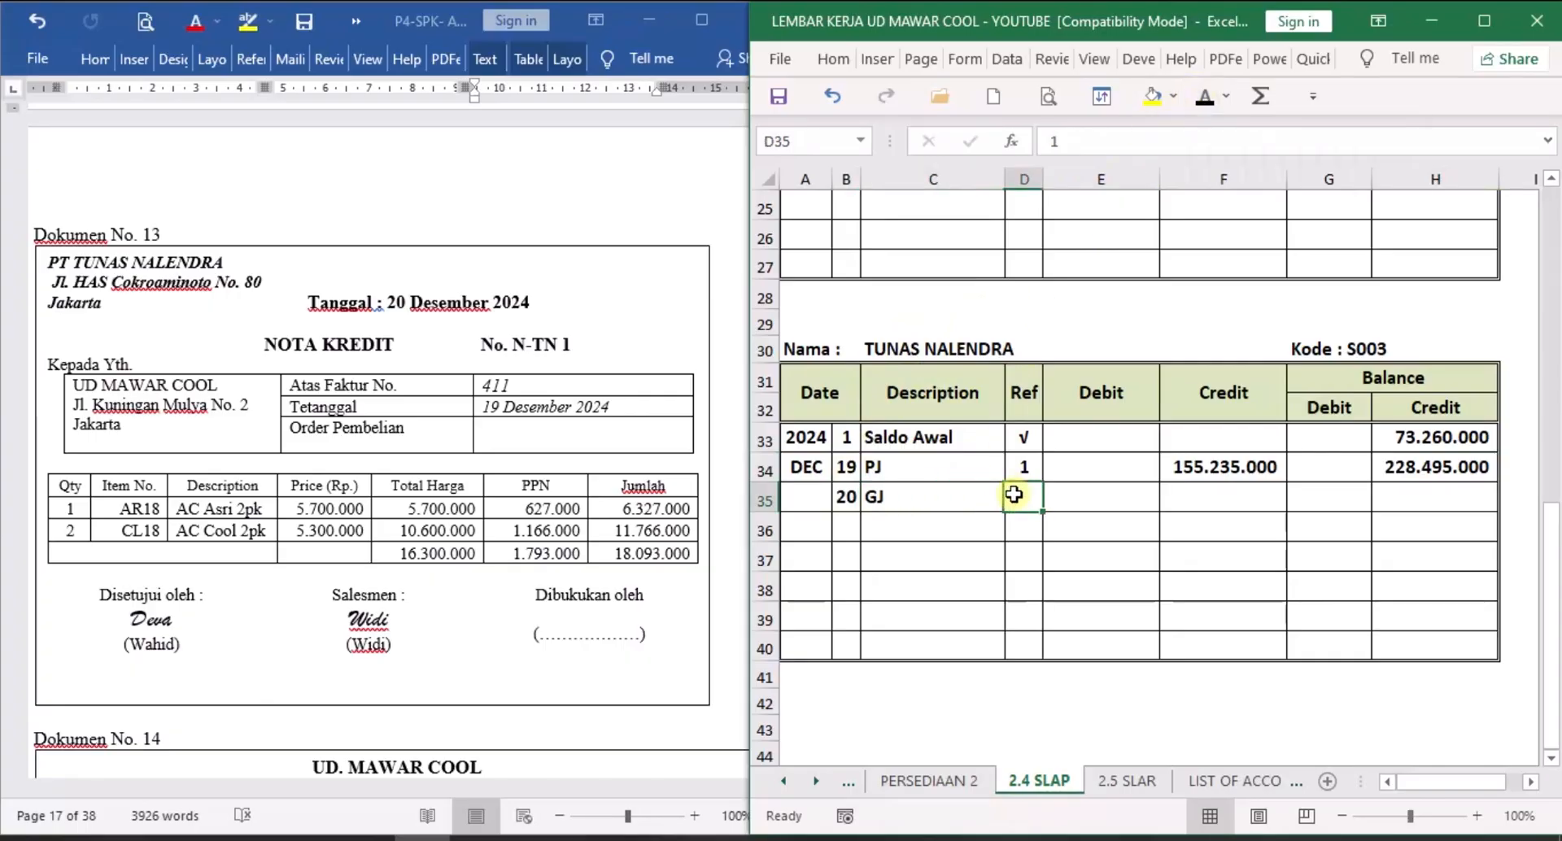
{"action": "left_click", "coordinate": [1205, 98]}
Show the TUNAS NALENDRA card's row 35 debit of 18.093.000 and credit balance formula =H34+F35-E35 in black.
{"action": "left_click", "coordinate": [1100, 497]}
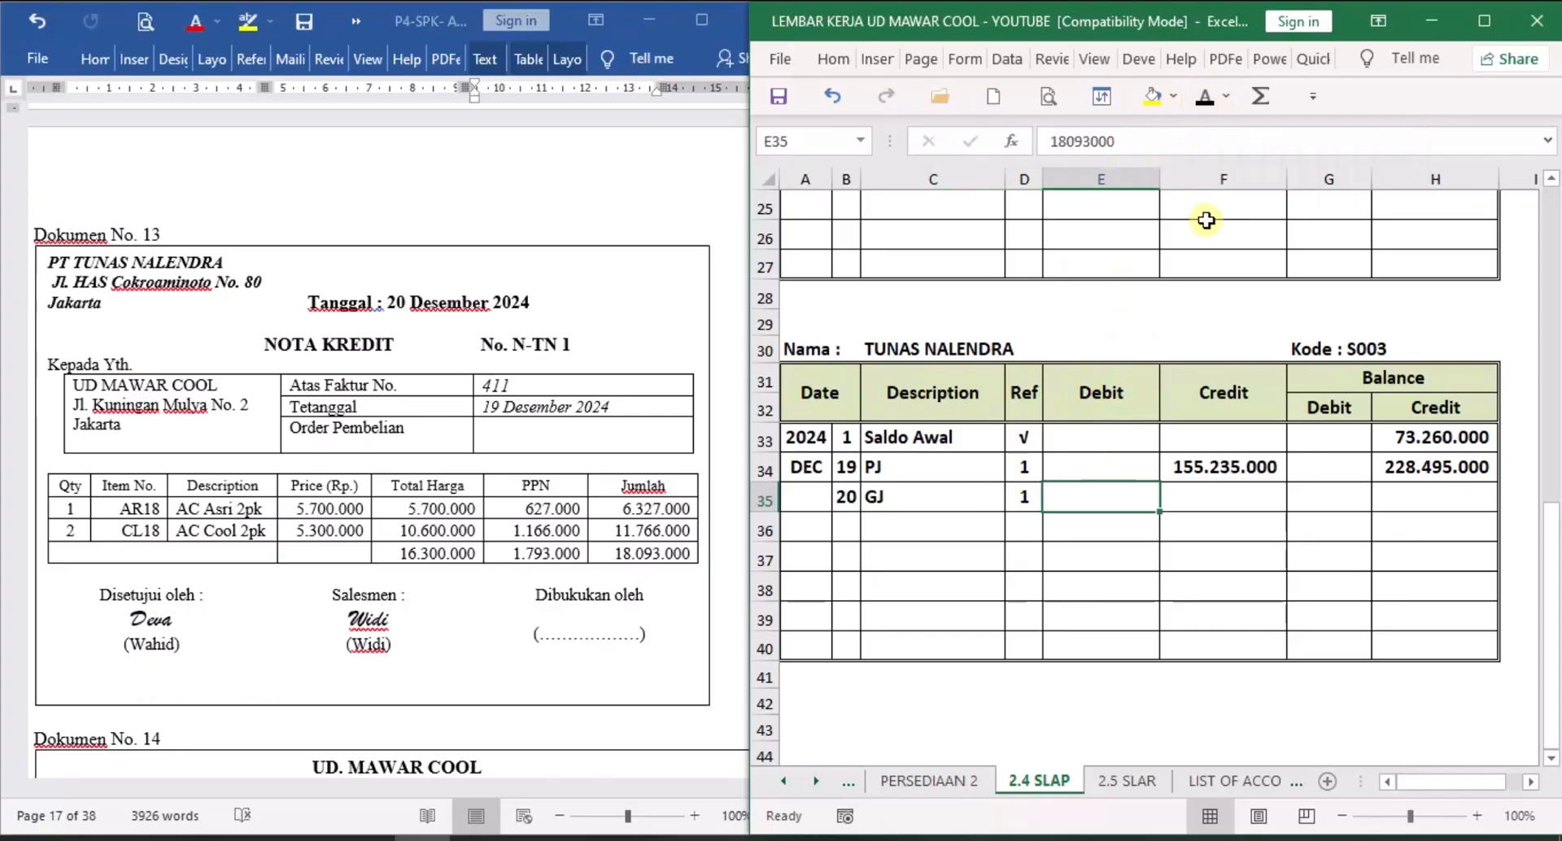
{"action": "left_click", "coordinate": [1204, 98]}
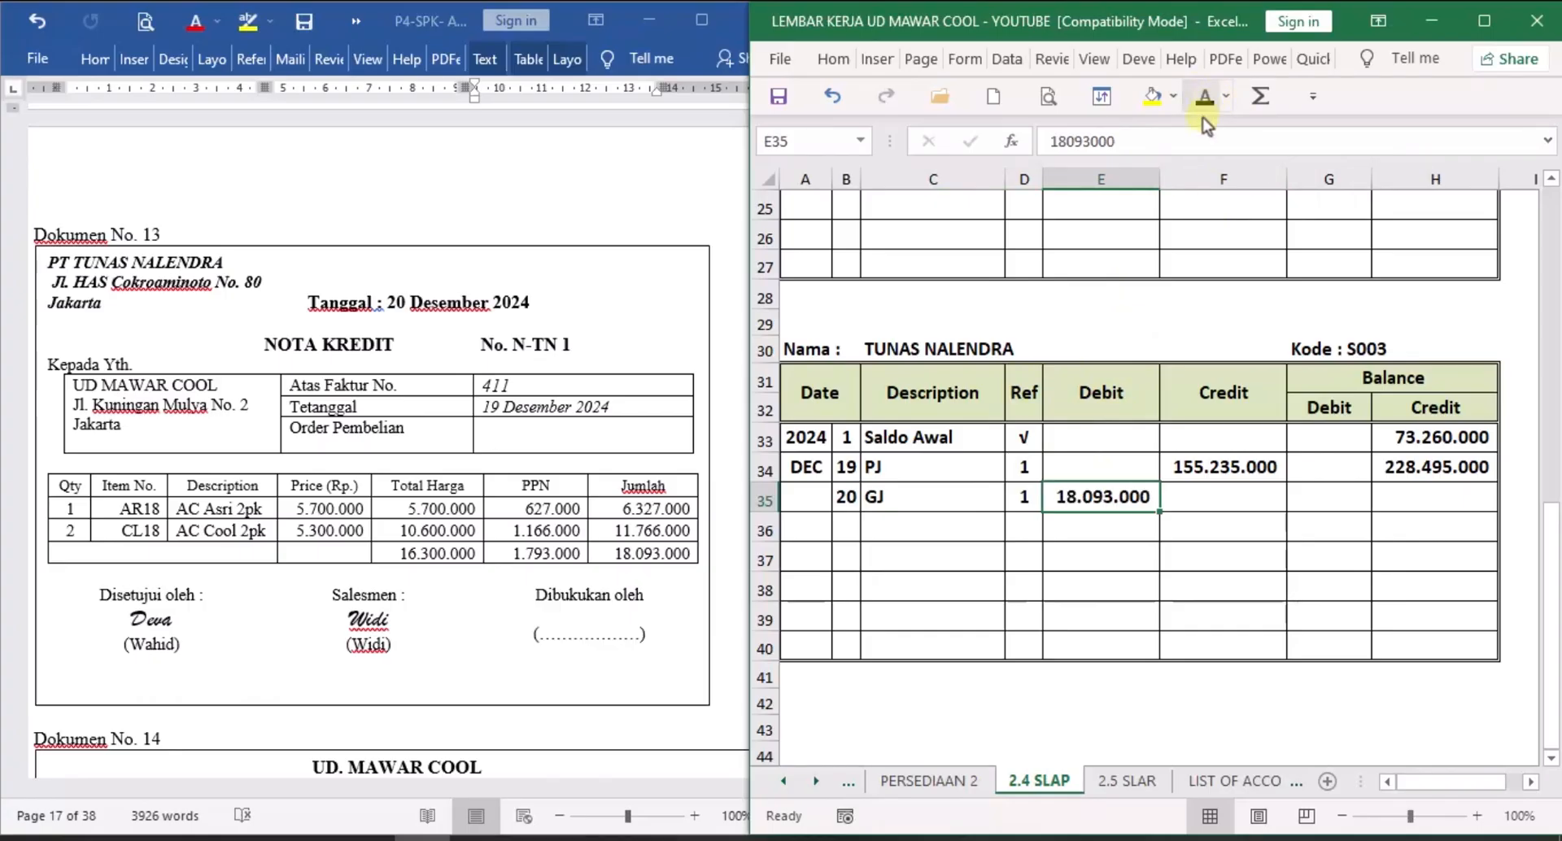
{"action": "left_click", "coordinate": [1441, 495]}
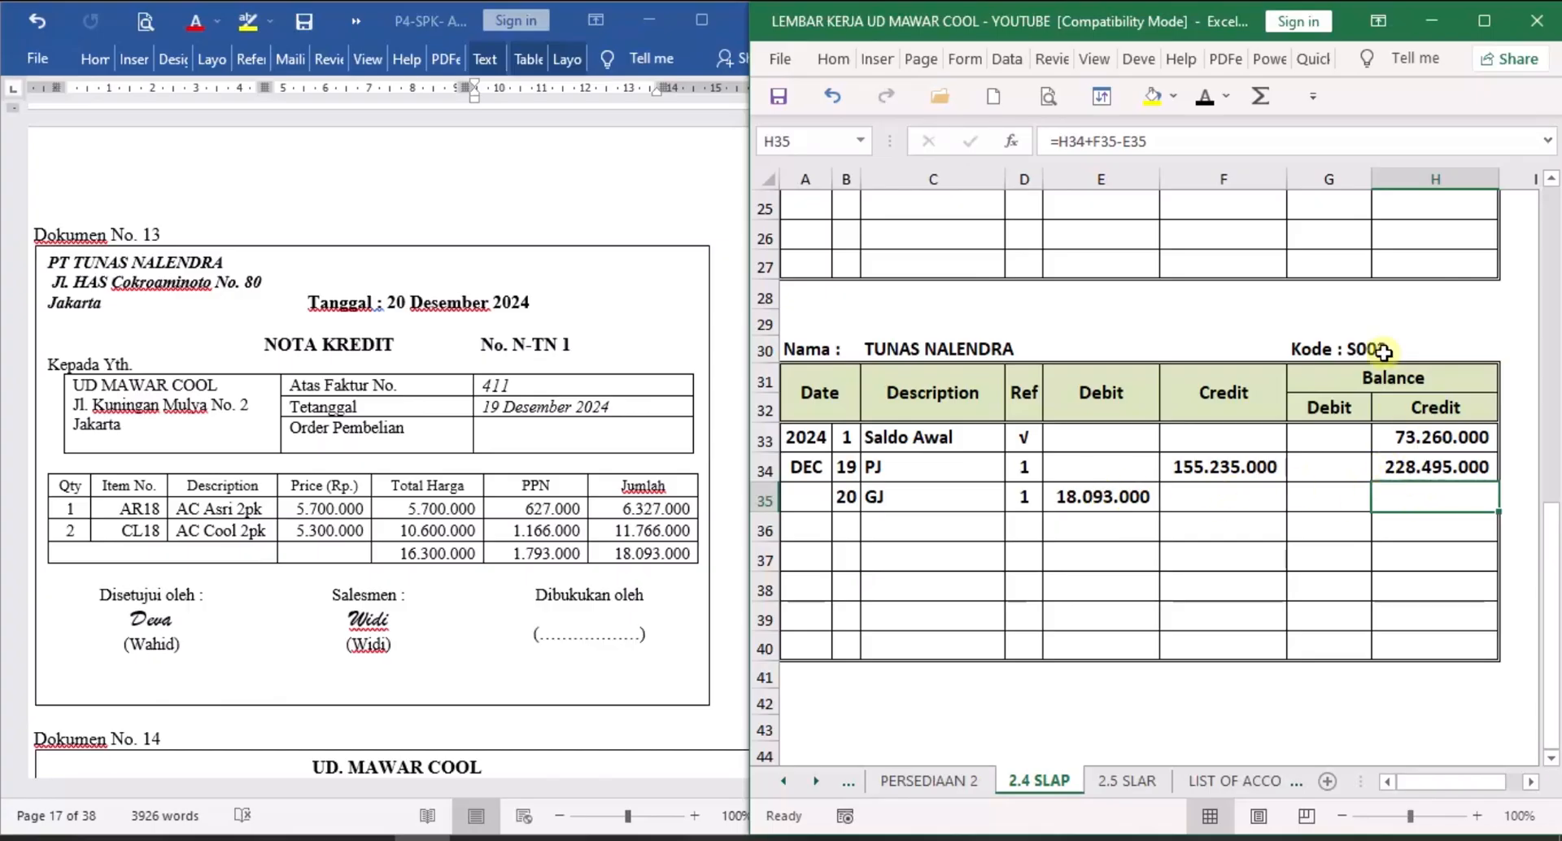
{"action": "left_click", "coordinate": [1206, 97]}
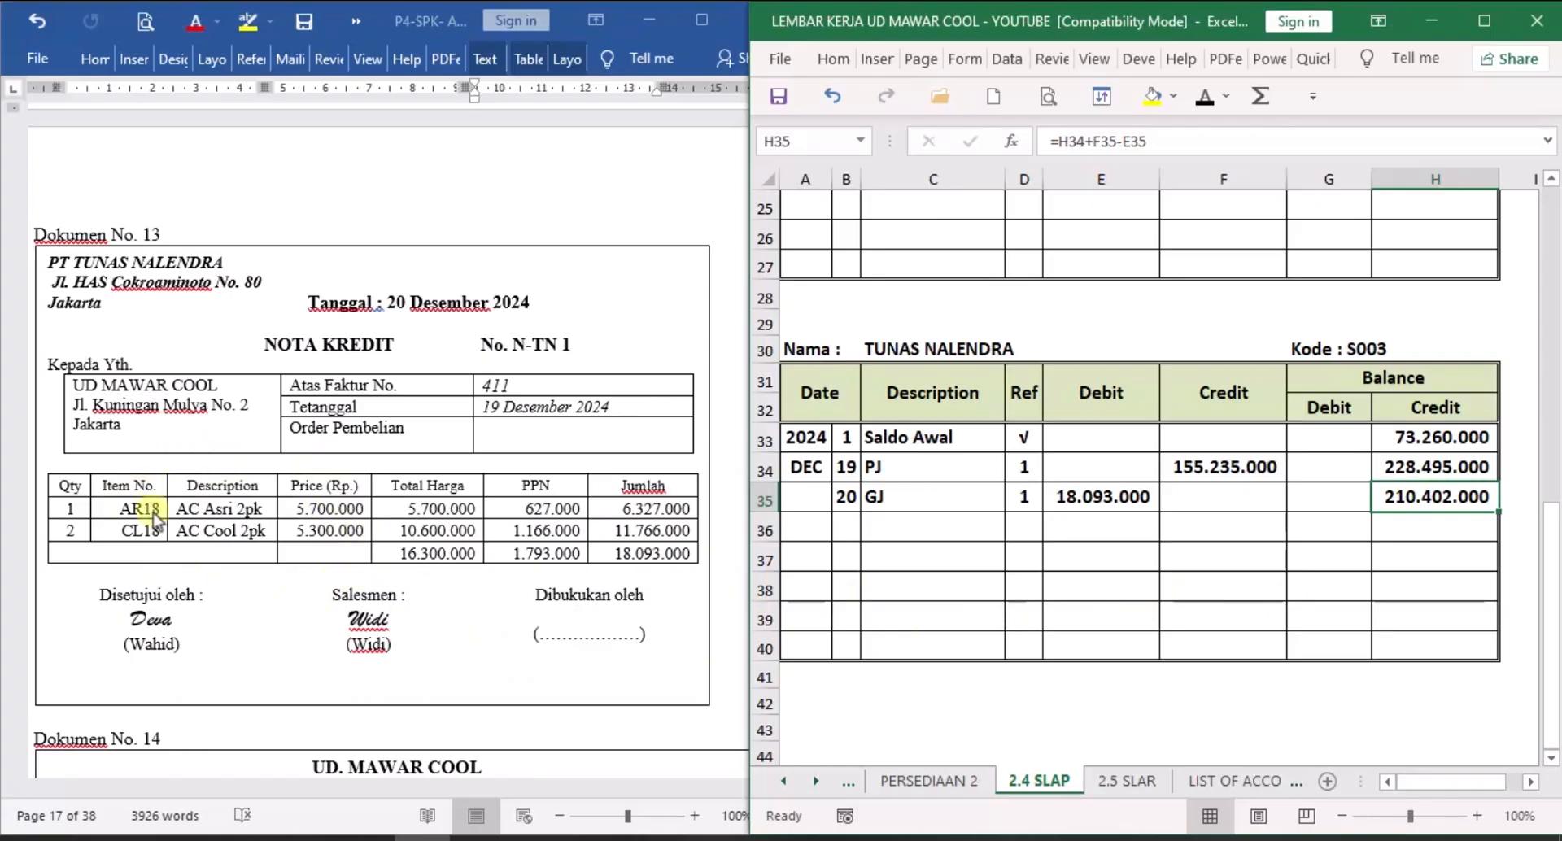
On the AC Asri 2PK card in the 1.7 PERSEDIAAN 1 sheet, show row 17's day 20, evidence number N-TN 1 and description PT Tunas Nalendra RETURN in black.
{"action": "left_click", "coordinate": [802, 781]}
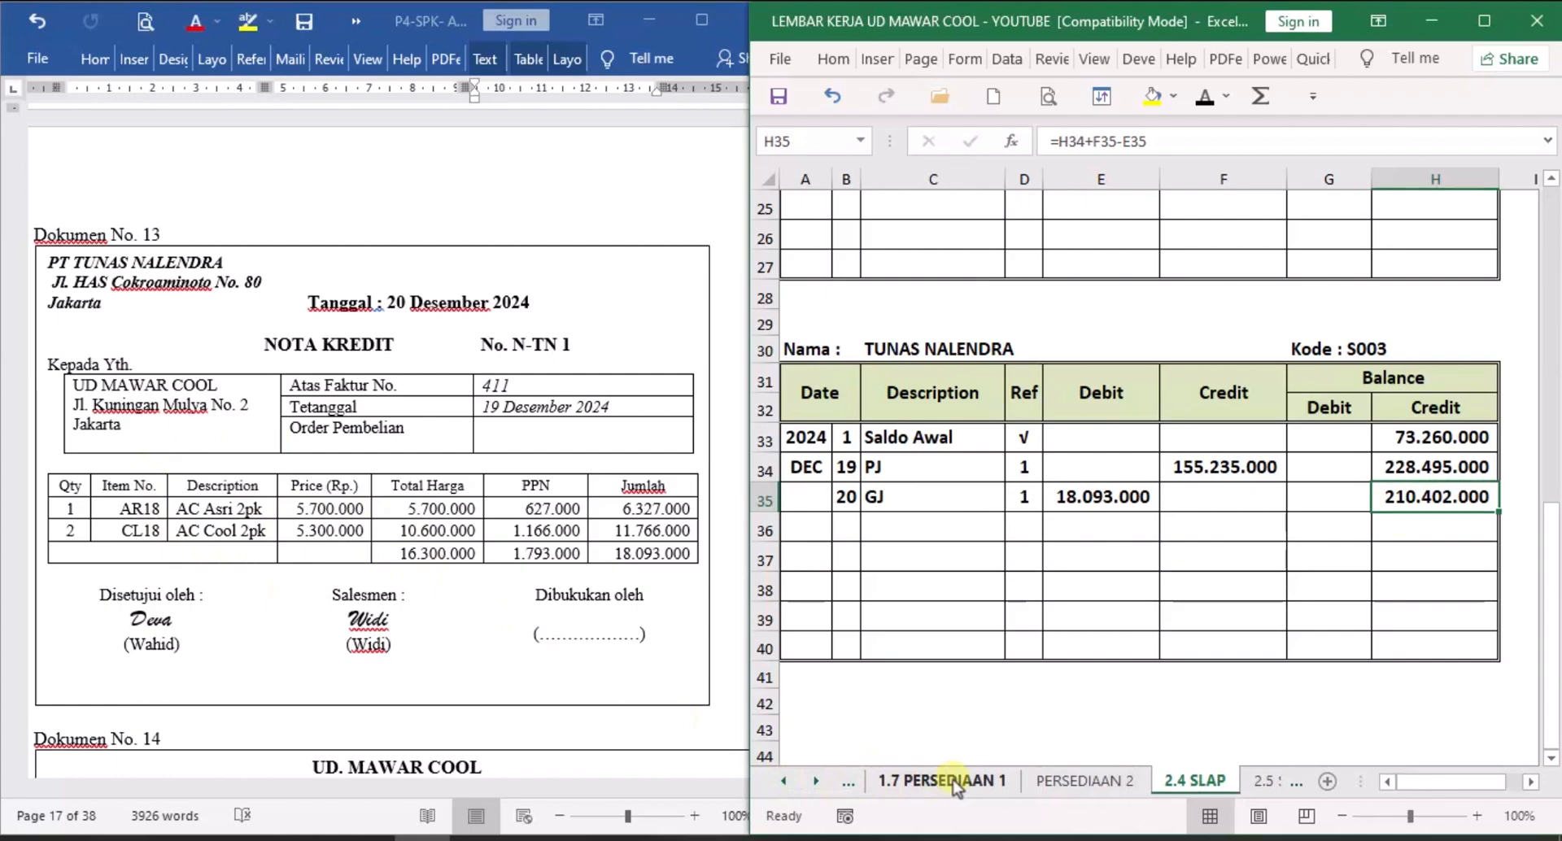
{"action": "left_click", "coordinate": [948, 781]}
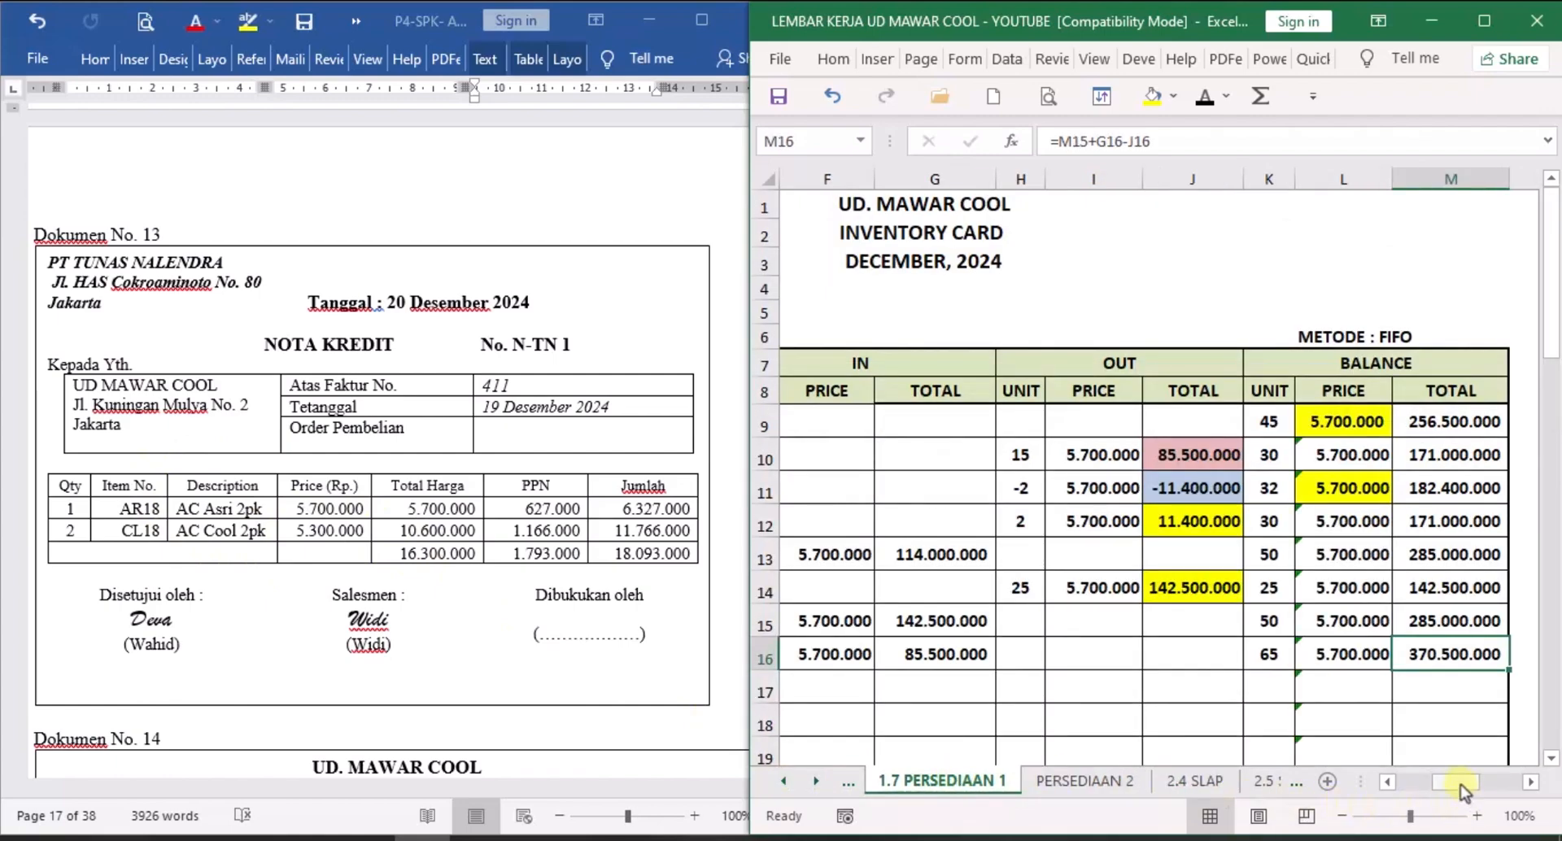
{"action": "left_click_drag", "start_coordinate": [1461, 786], "coordinate": [1248, 769]}
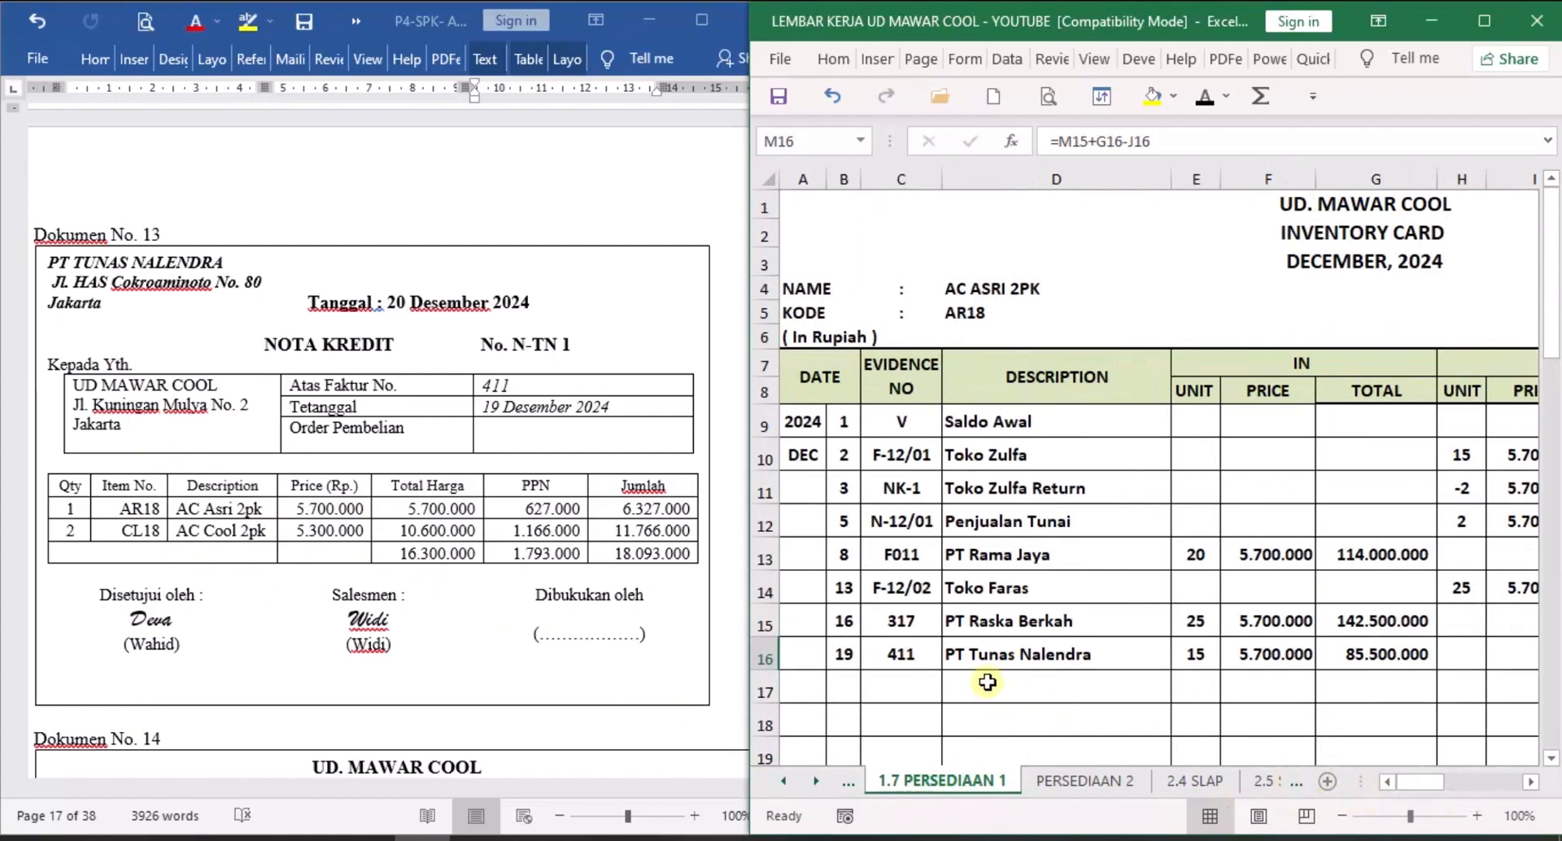
{"action": "scroll", "coordinate": [1031, 625], "scroll_direction": "down", "scroll_amount": 1}
{"action": "scroll", "coordinate": [1032, 625], "scroll_direction": "up", "scroll_amount": 1}
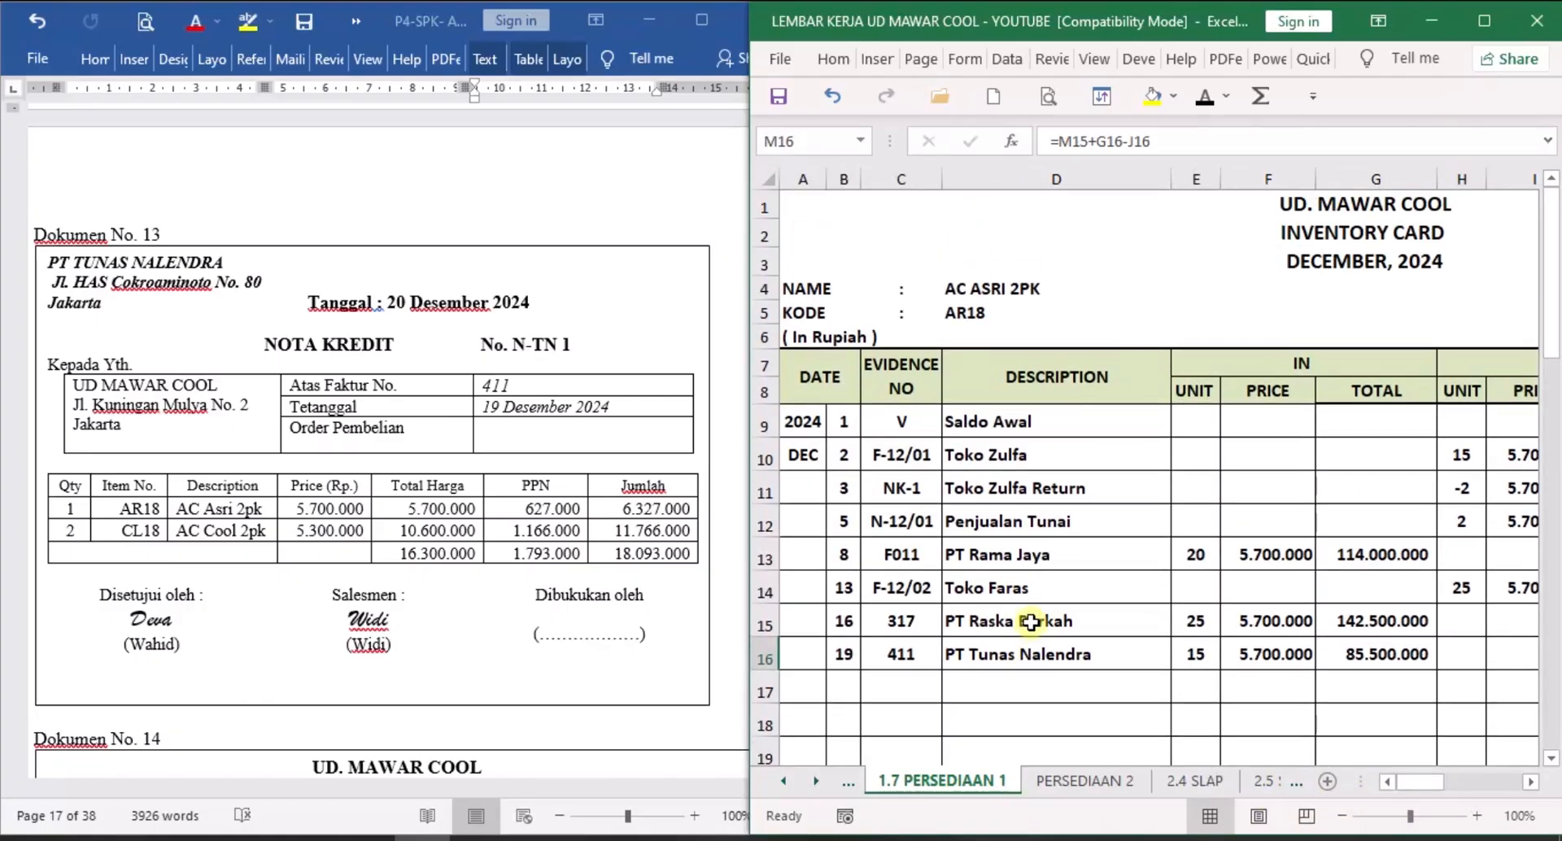
{"action": "left_click", "coordinate": [850, 688]}
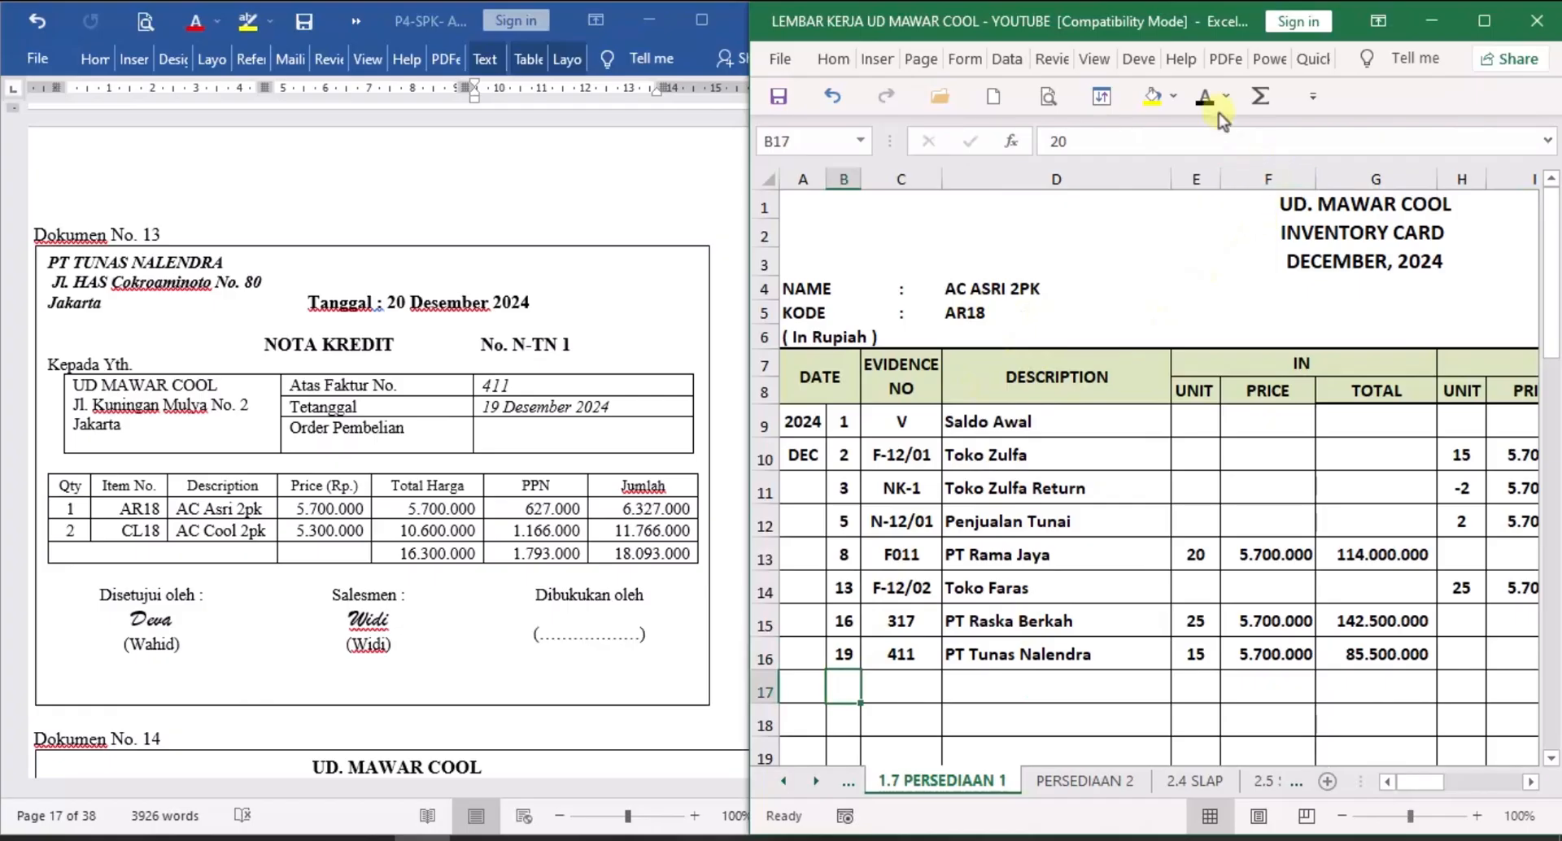
{"action": "left_click", "coordinate": [914, 691]}
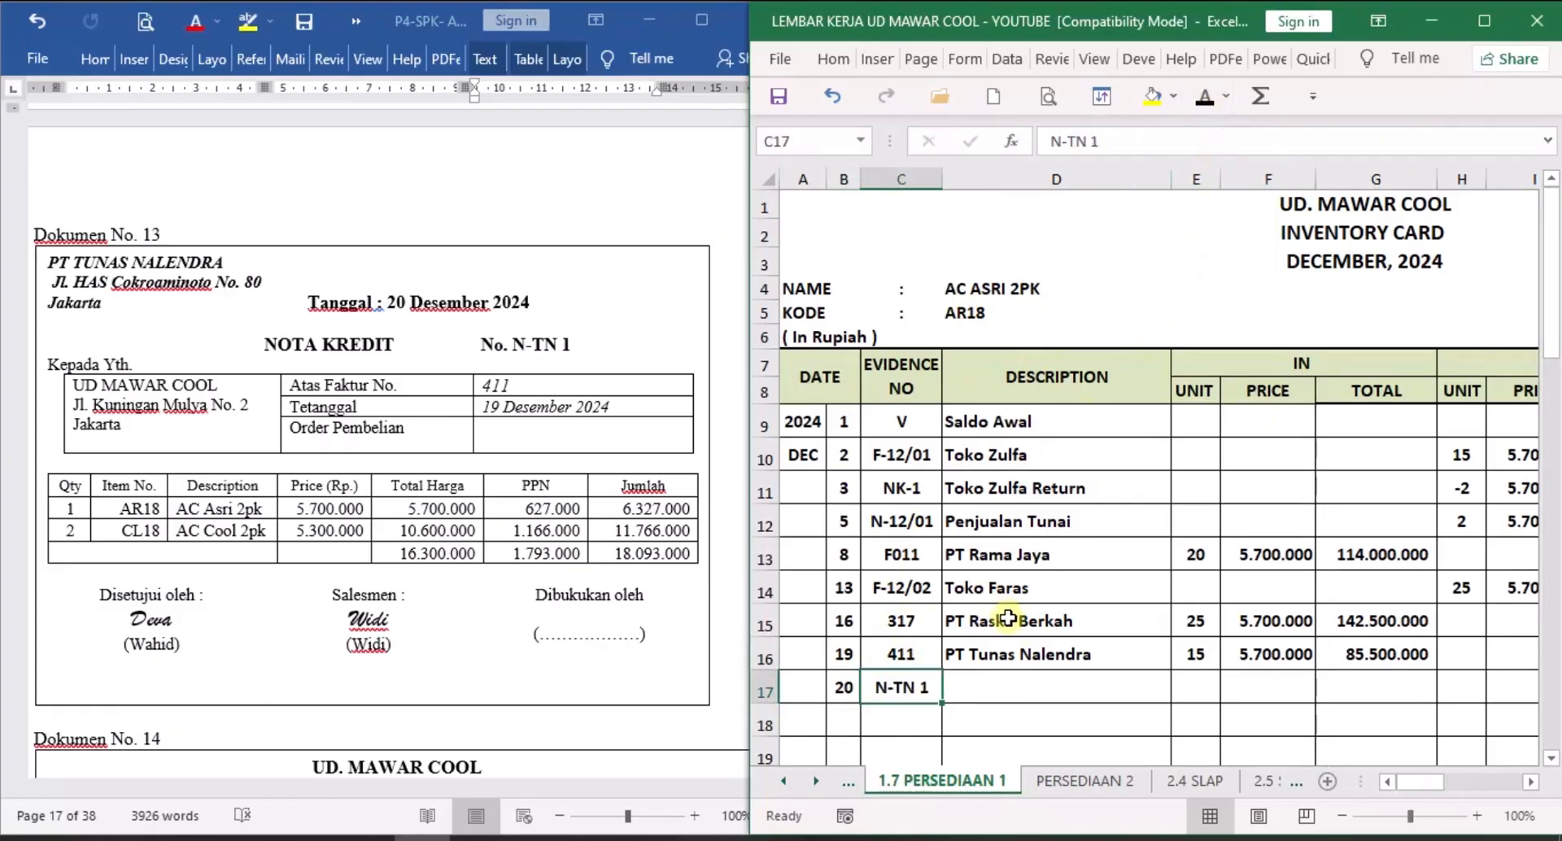
{"action": "left_click", "coordinate": [1003, 688]}
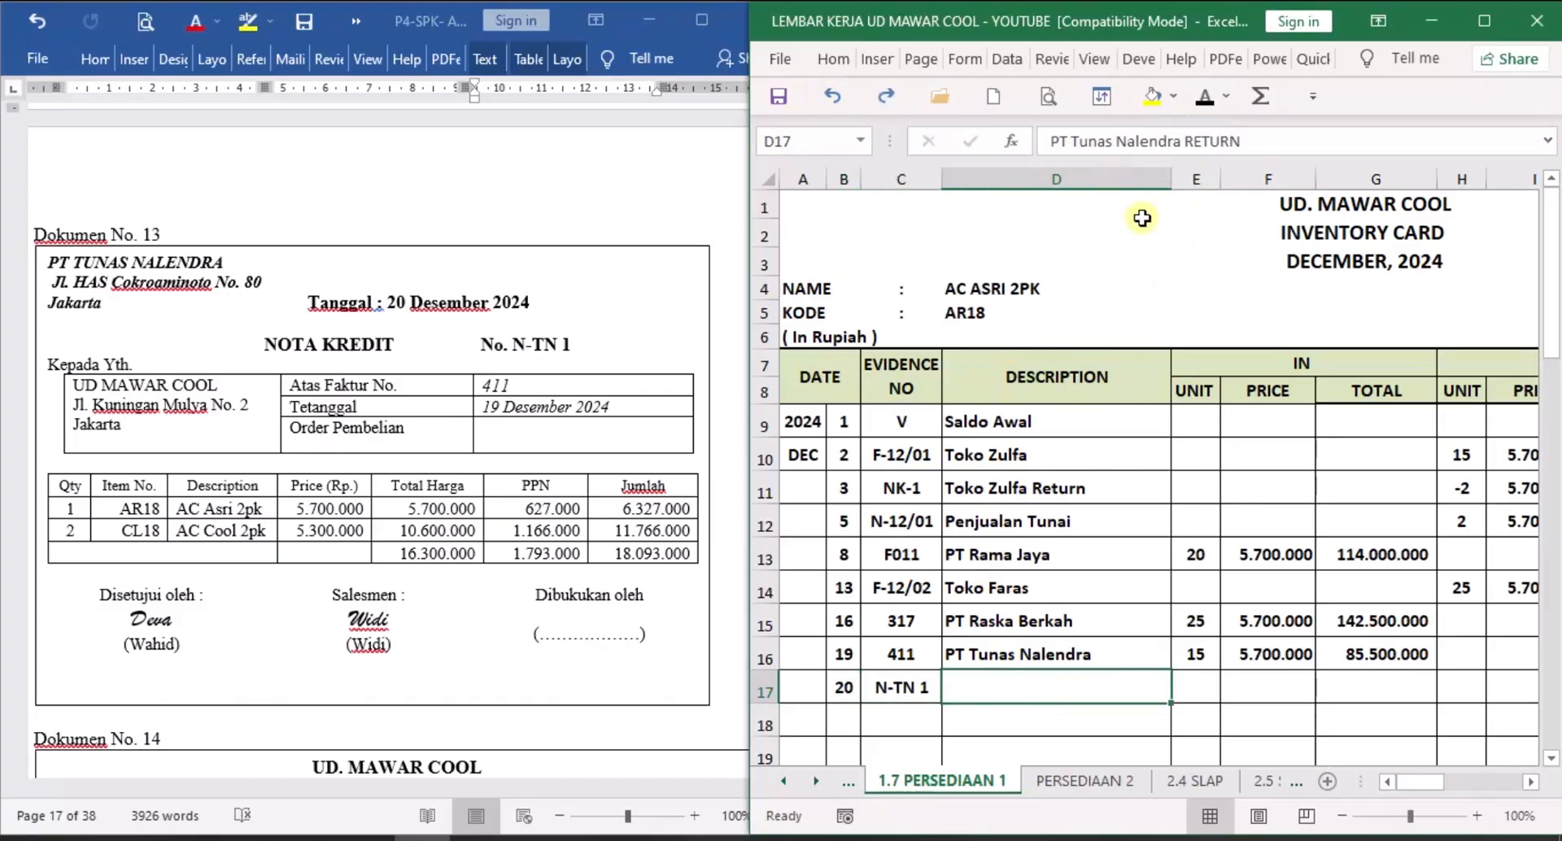
{"action": "left_click", "coordinate": [1205, 98]}
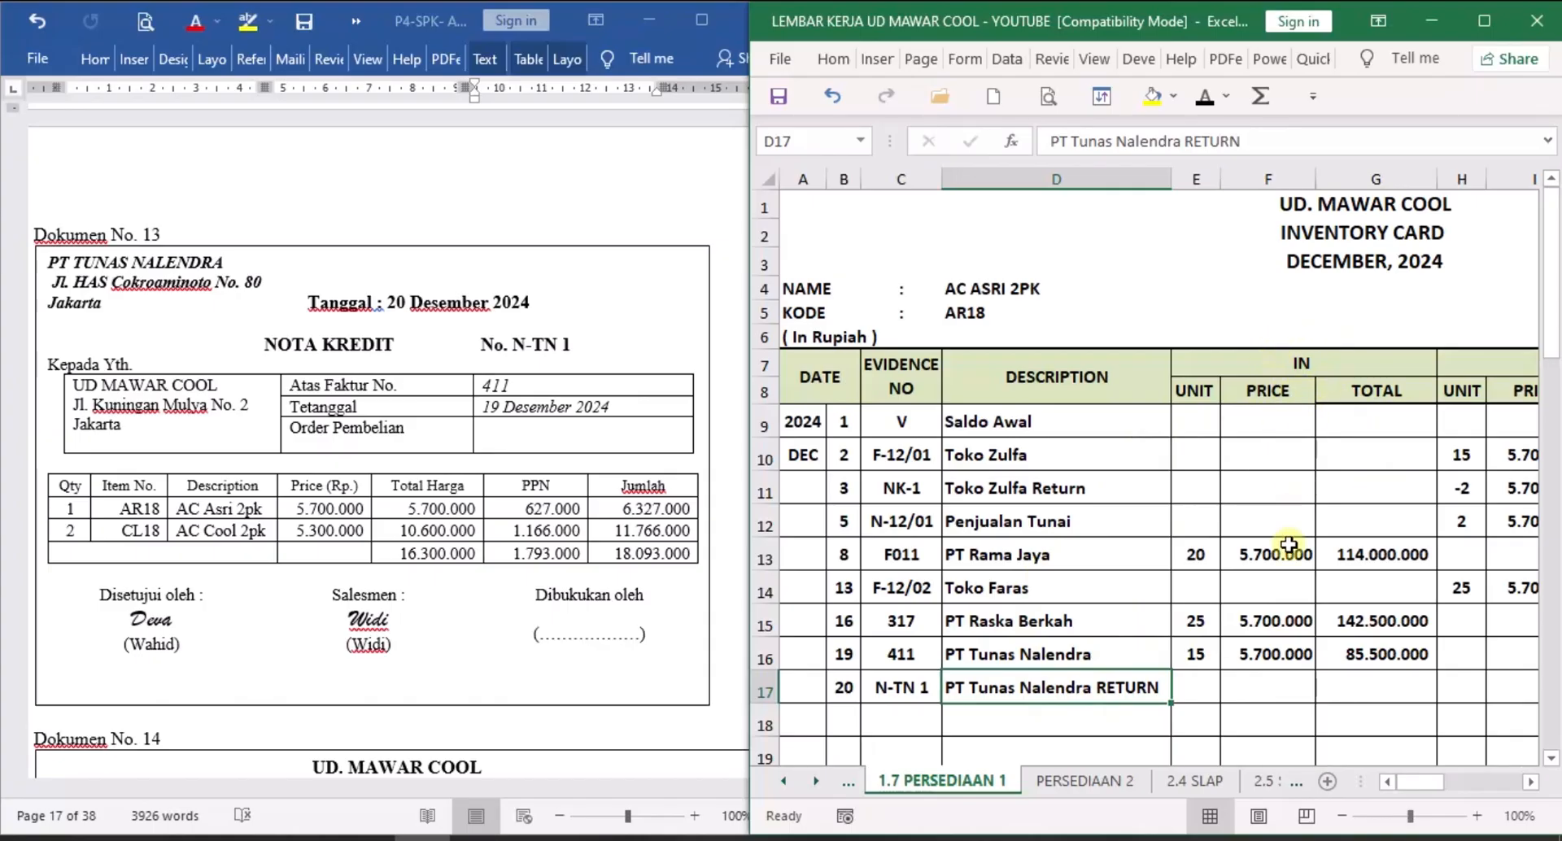
Show the AC Asri 2PK card's row 17 IN unit -1, price 5.700.000 and total formula =E17*F17 in black.
{"action": "left_click", "coordinate": [1196, 690]}
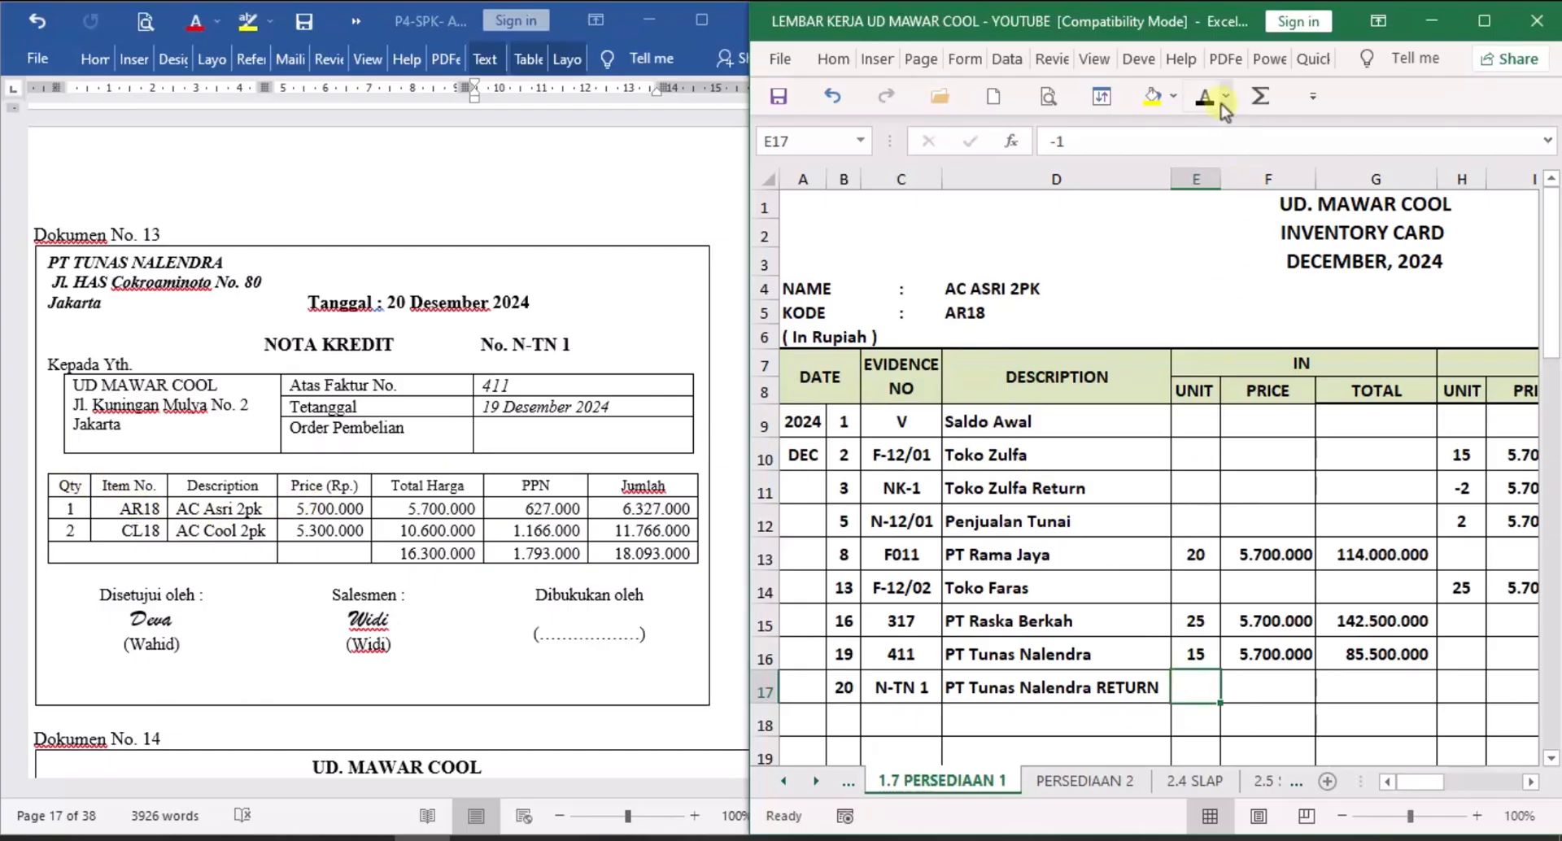
{"action": "left_click", "coordinate": [1288, 690]}
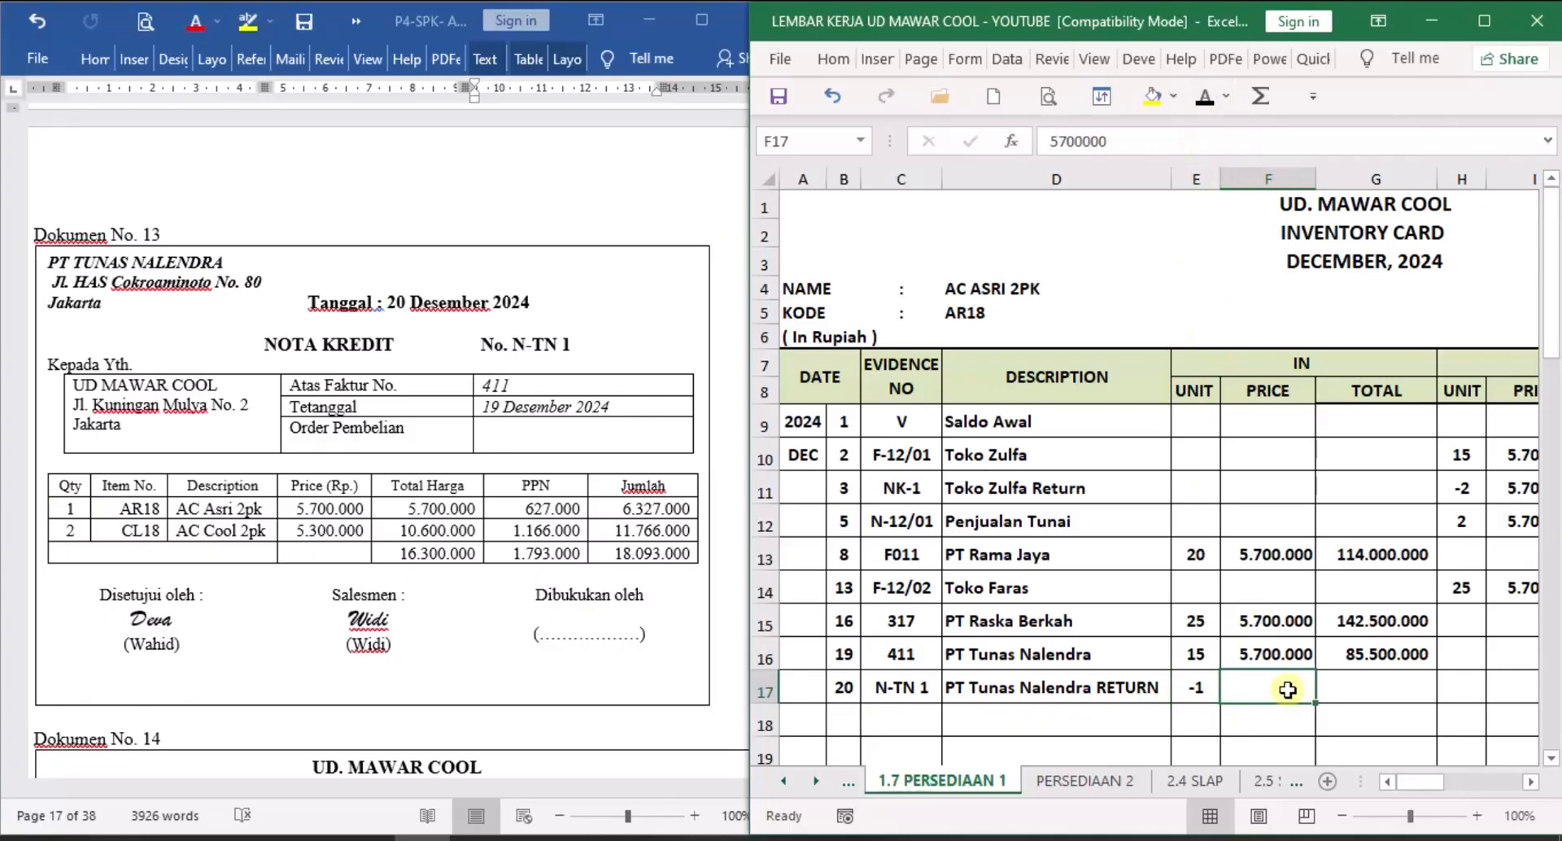
{"action": "left_click", "coordinate": [1205, 112]}
{"action": "left_click", "coordinate": [1386, 686]}
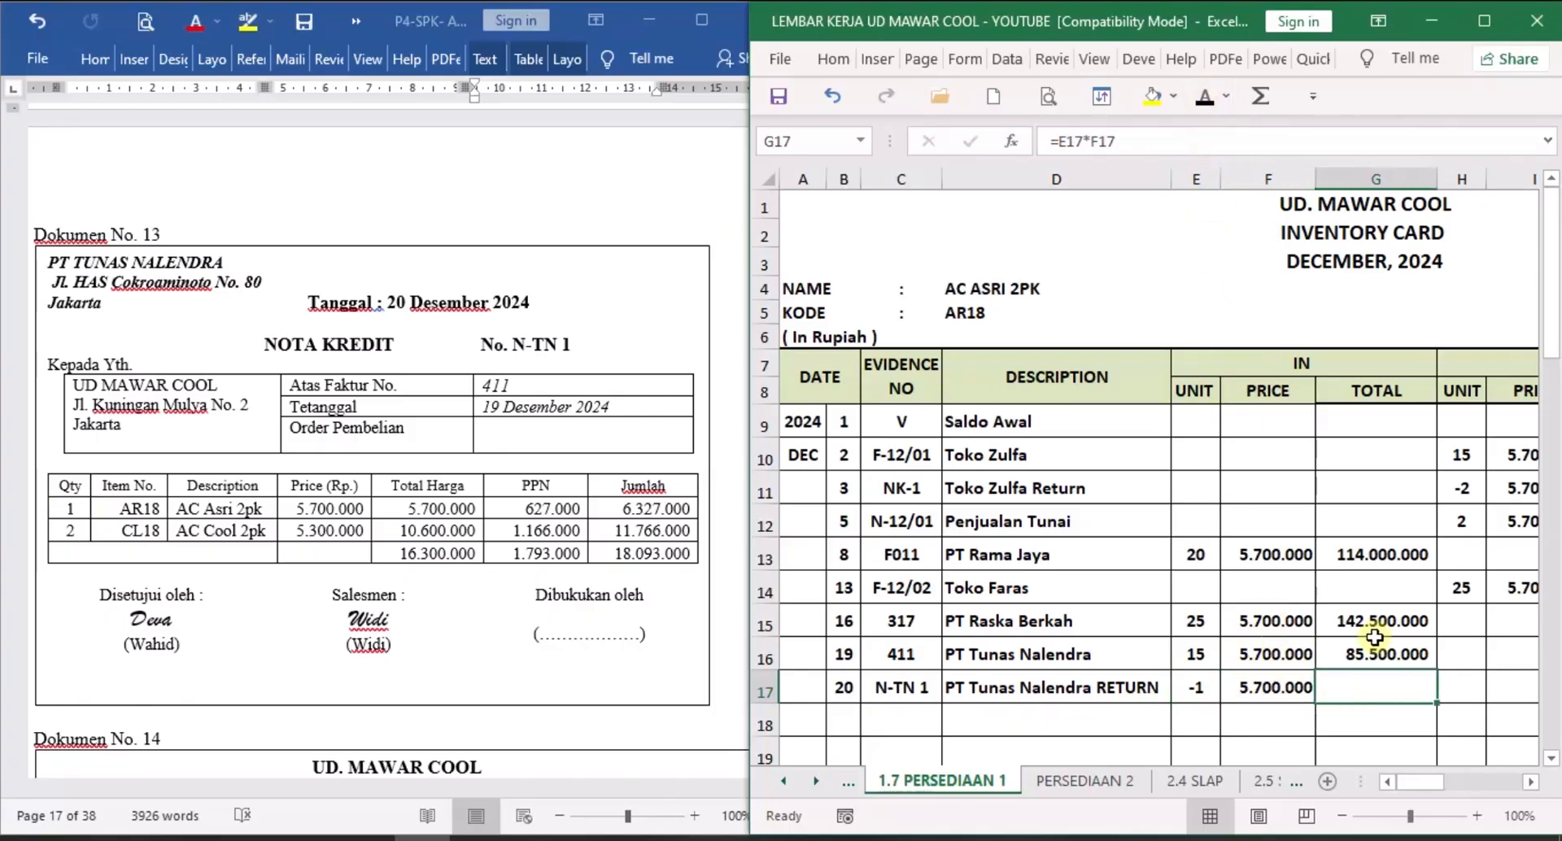
{"action": "left_click", "coordinate": [1203, 100]}
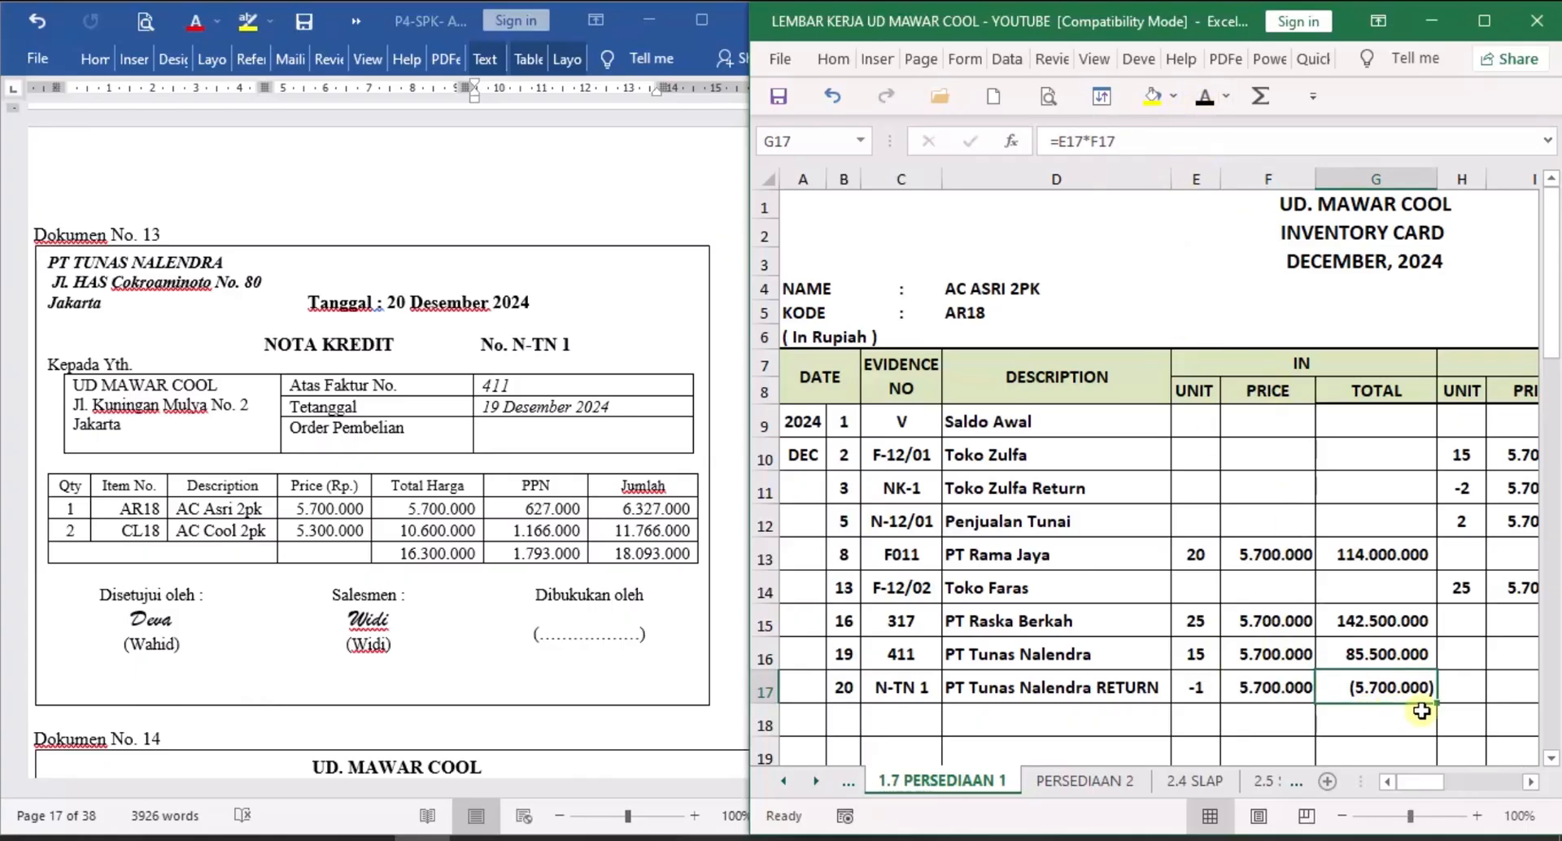
Show the AC Asri 2PK card's row 17 balance formulas in black: unit =K16+E17-H17, price =M17/K17 and total =M16+G17-J17.
{"action": "left_click", "coordinate": [1530, 782]}
{"action": "left_click", "coordinate": [1530, 782]}
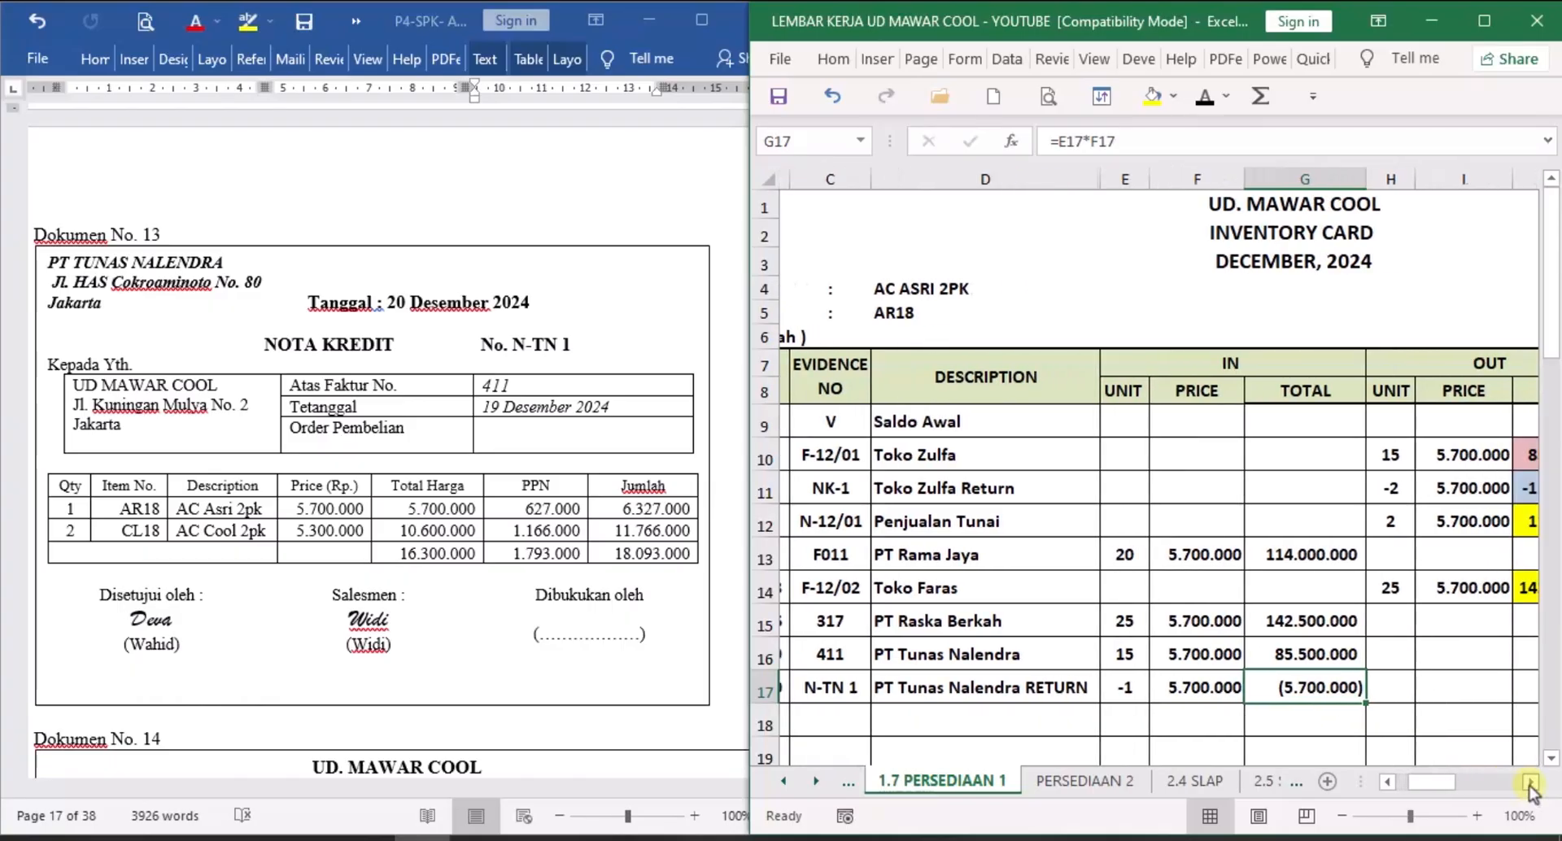
{"action": "left_click", "coordinate": [1530, 782]}
{"action": "left_click", "coordinate": [1530, 782]}
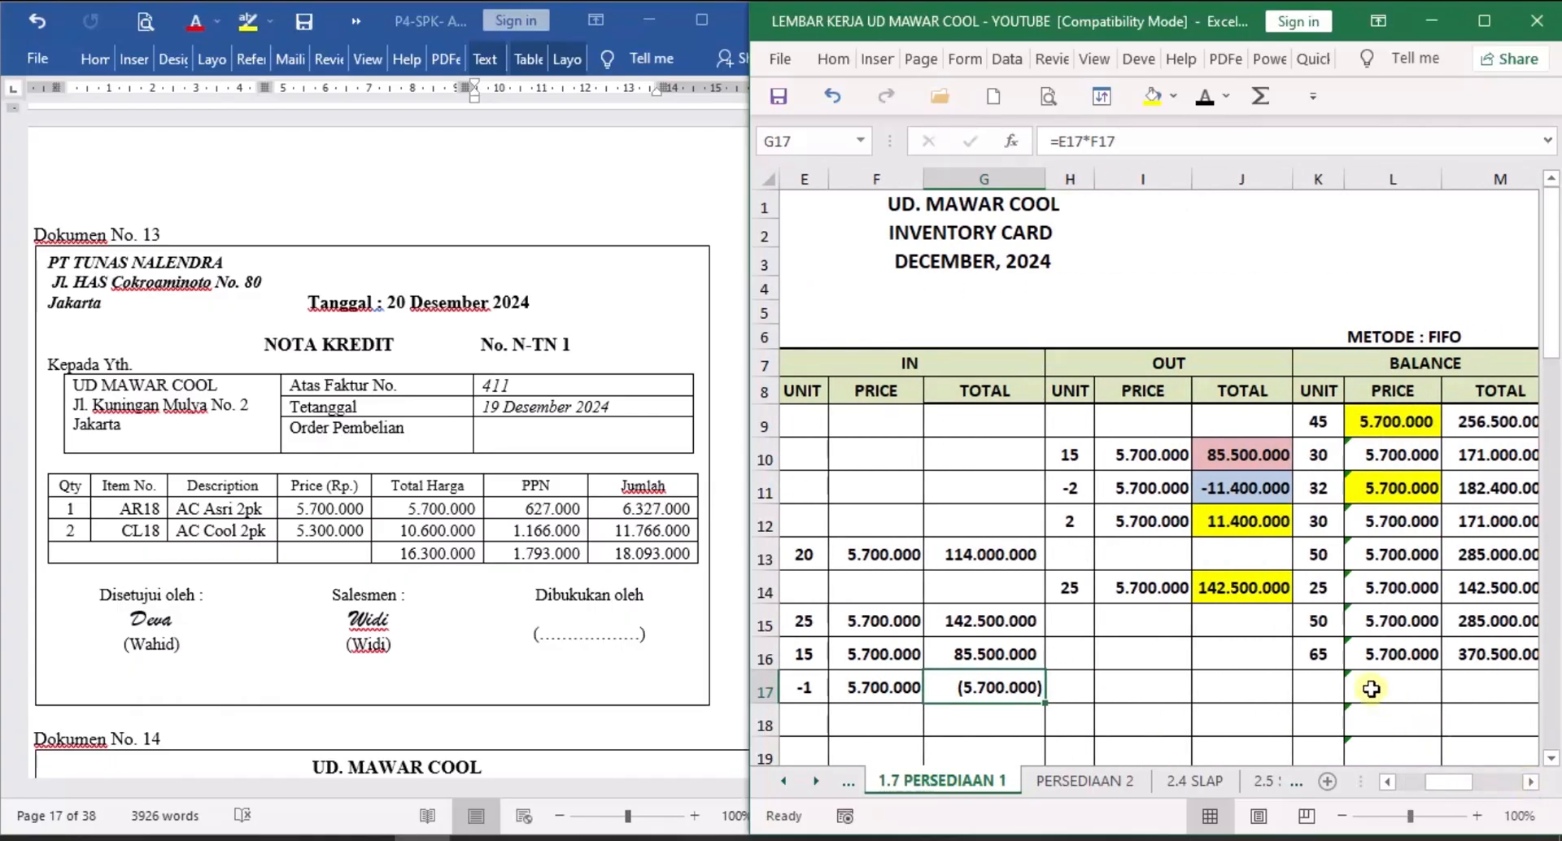
{"action": "left_click", "coordinate": [1319, 684]}
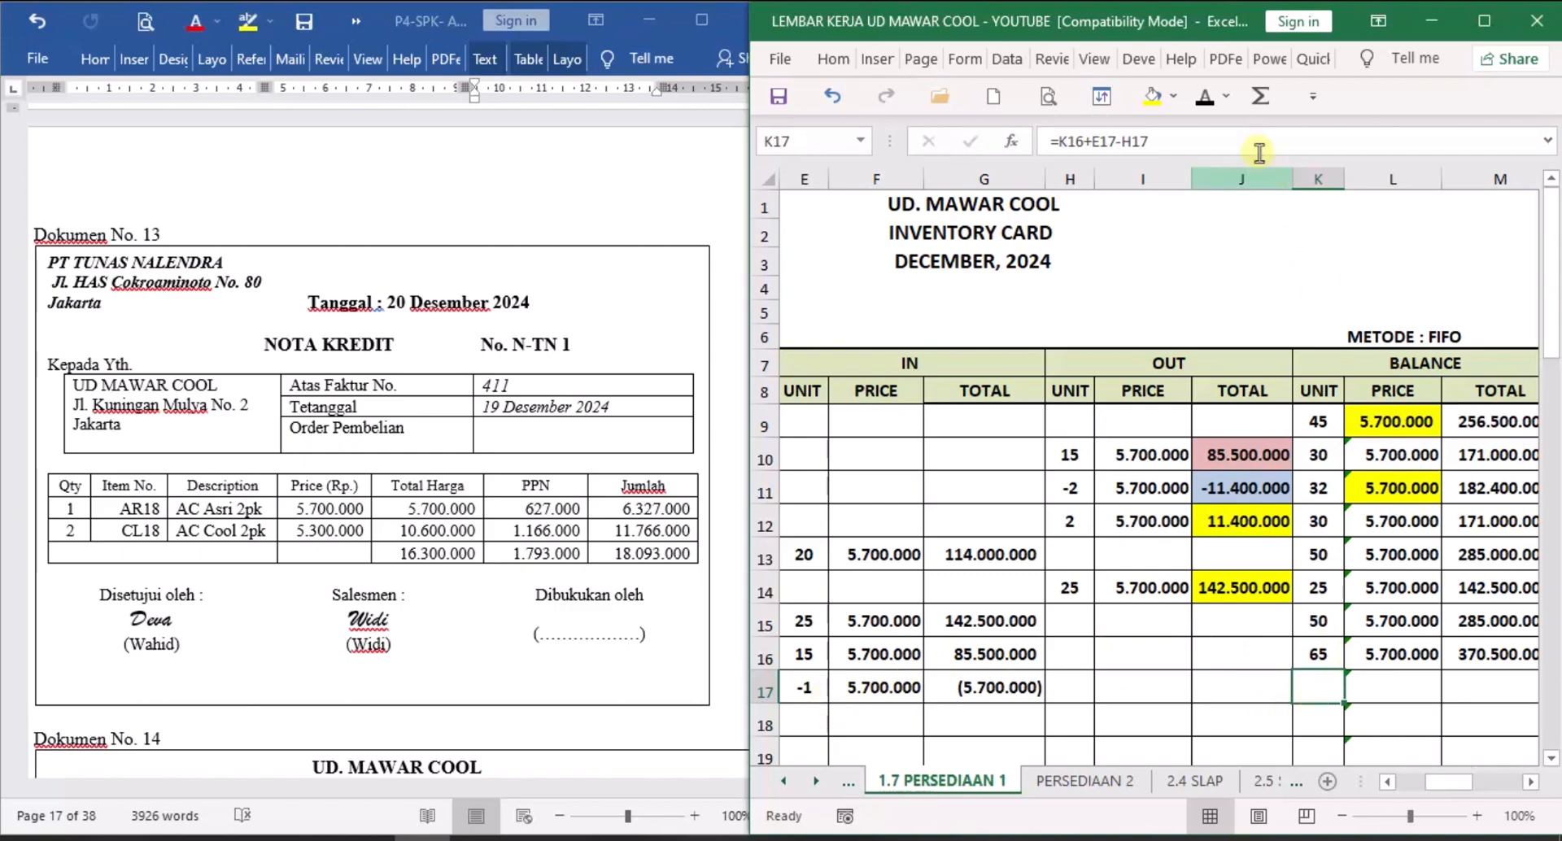
{"action": "left_click", "coordinate": [1204, 98]}
{"action": "left_click", "coordinate": [1417, 690]}
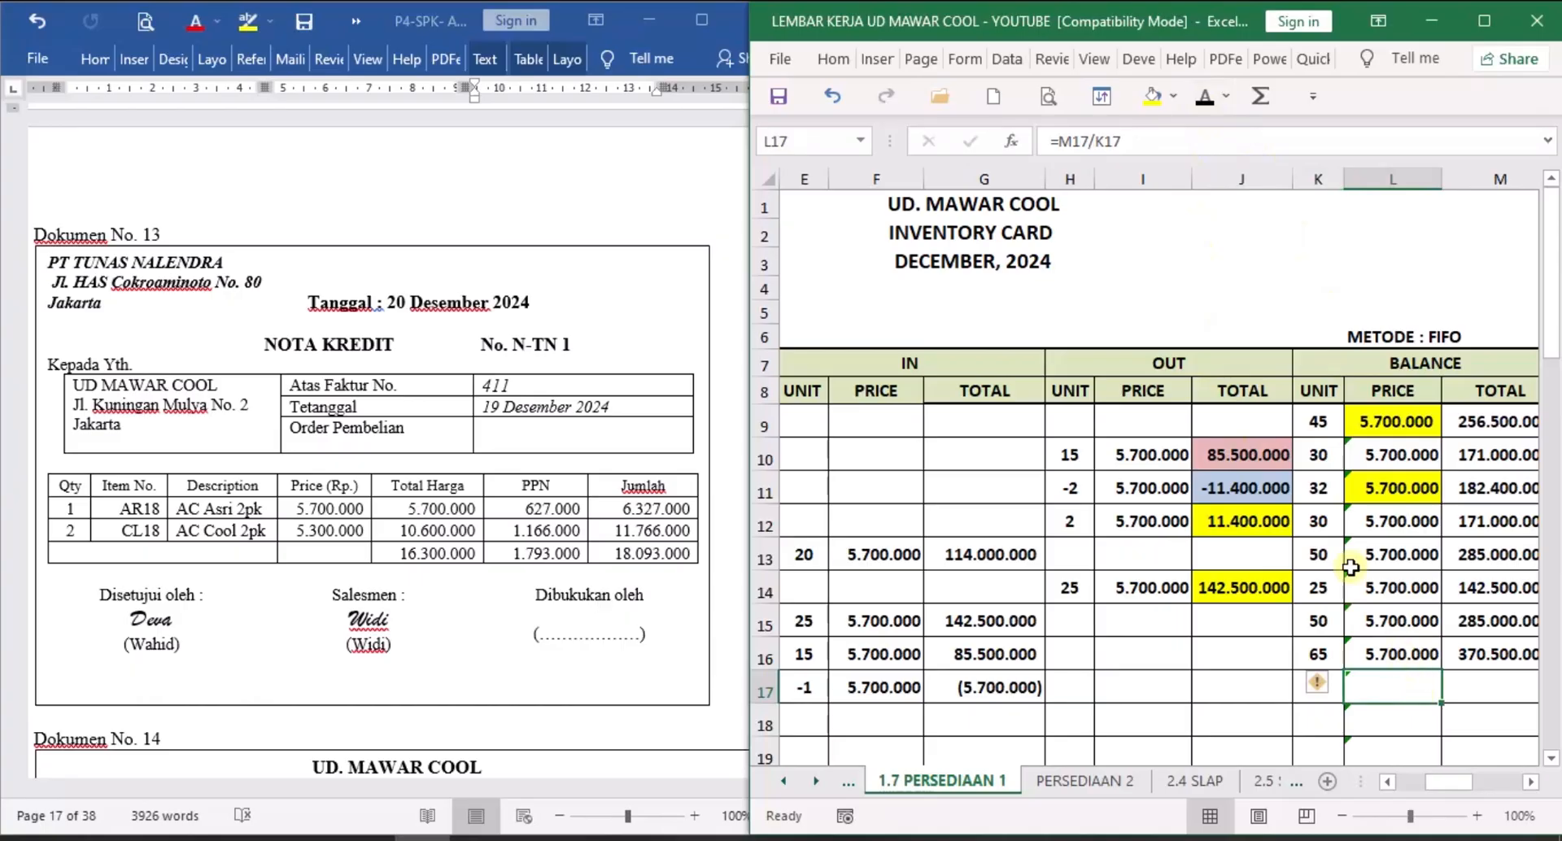
{"action": "left_click", "coordinate": [1205, 97]}
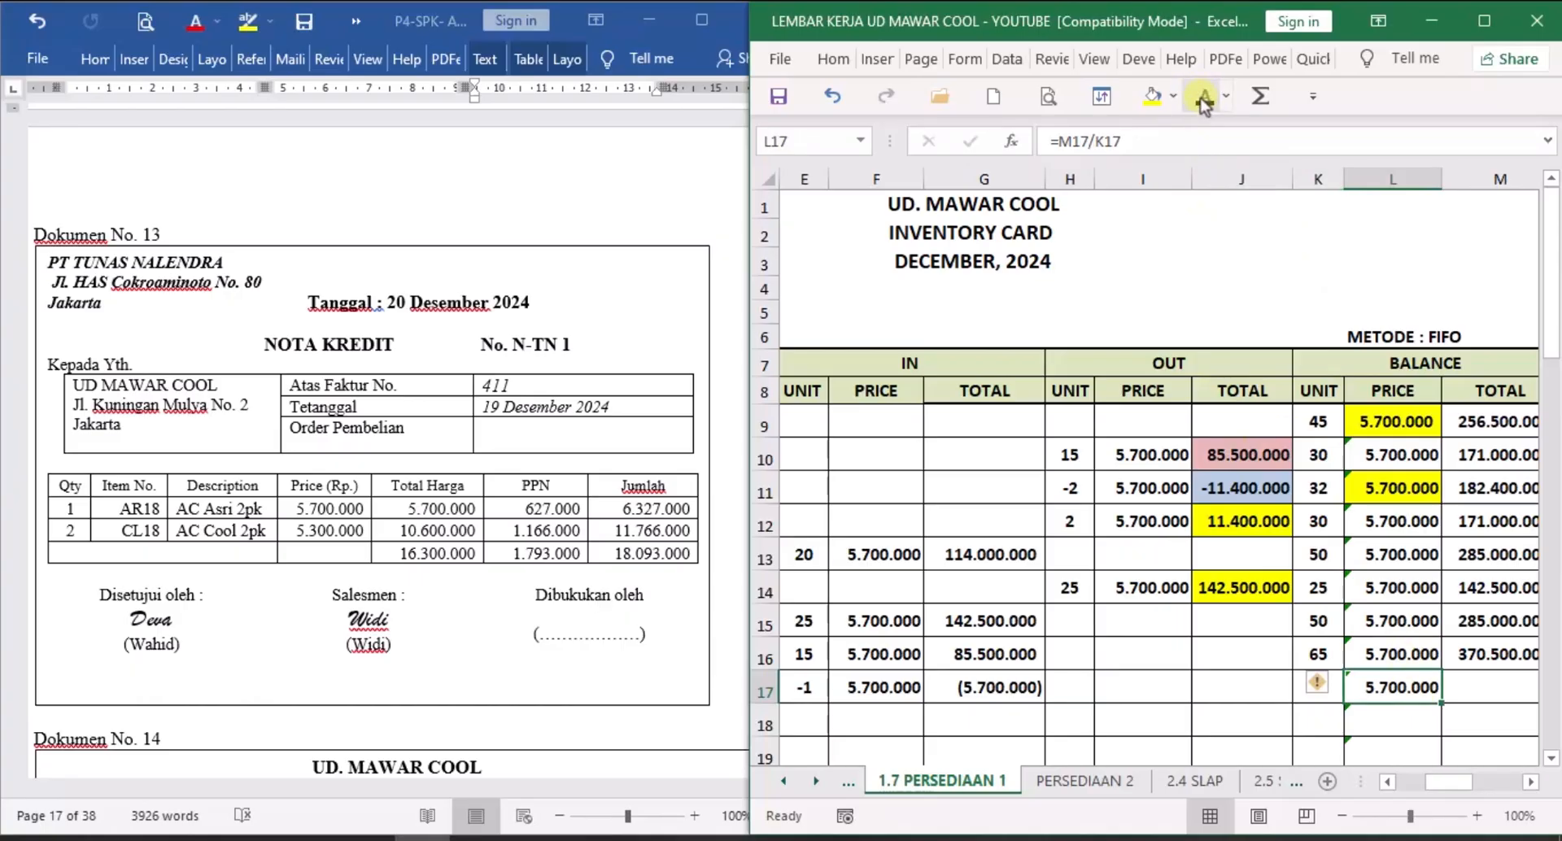
{"action": "left_click", "coordinate": [1496, 686]}
{"action": "left_click", "coordinate": [1531, 782]}
{"action": "left_click", "coordinate": [1530, 782]}
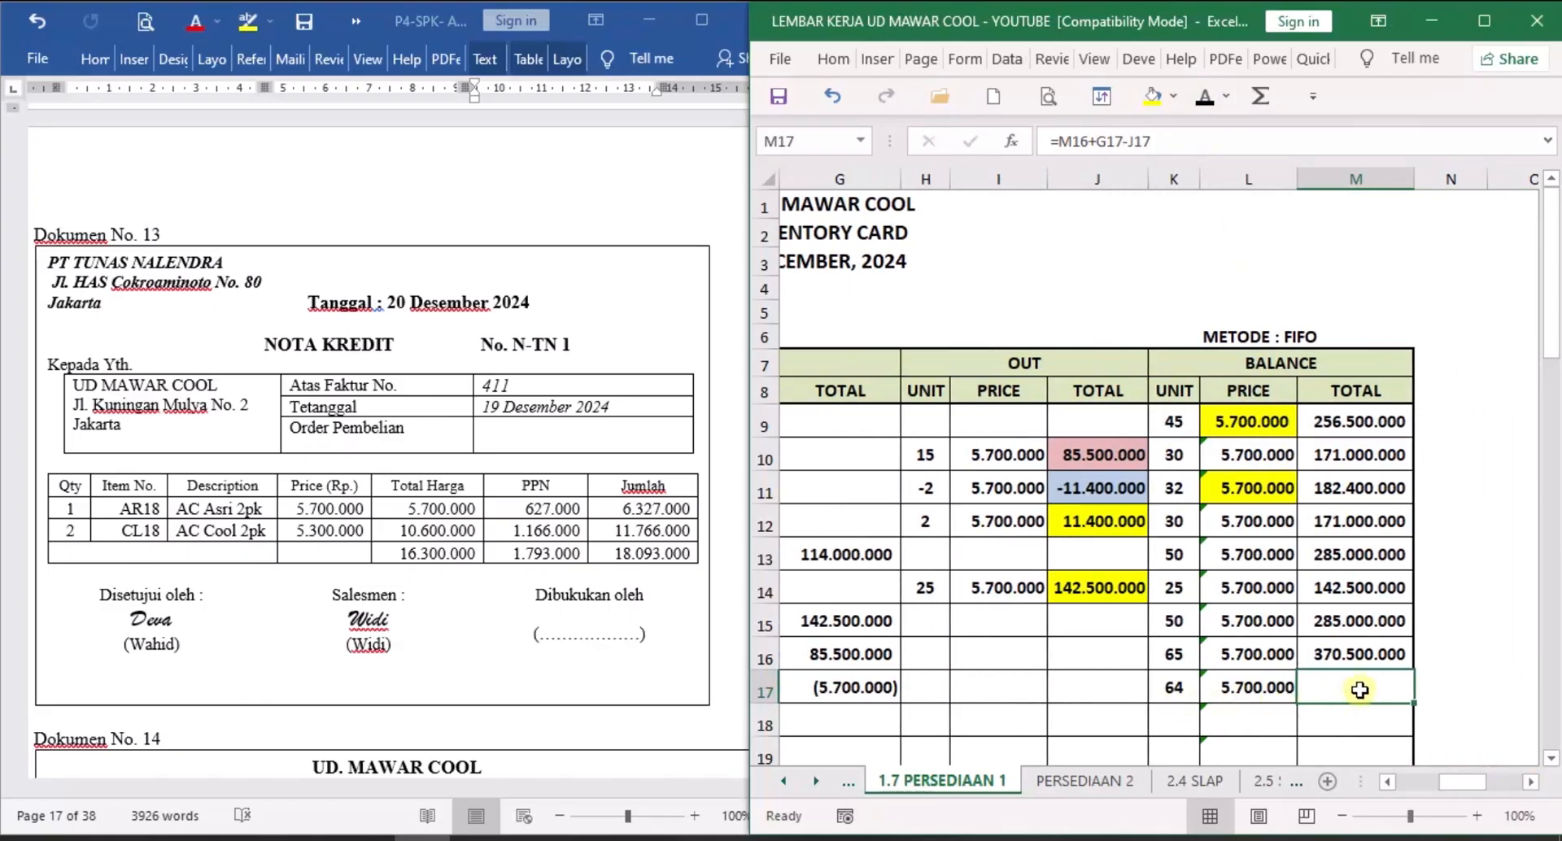
{"action": "left_click", "coordinate": [1208, 97]}
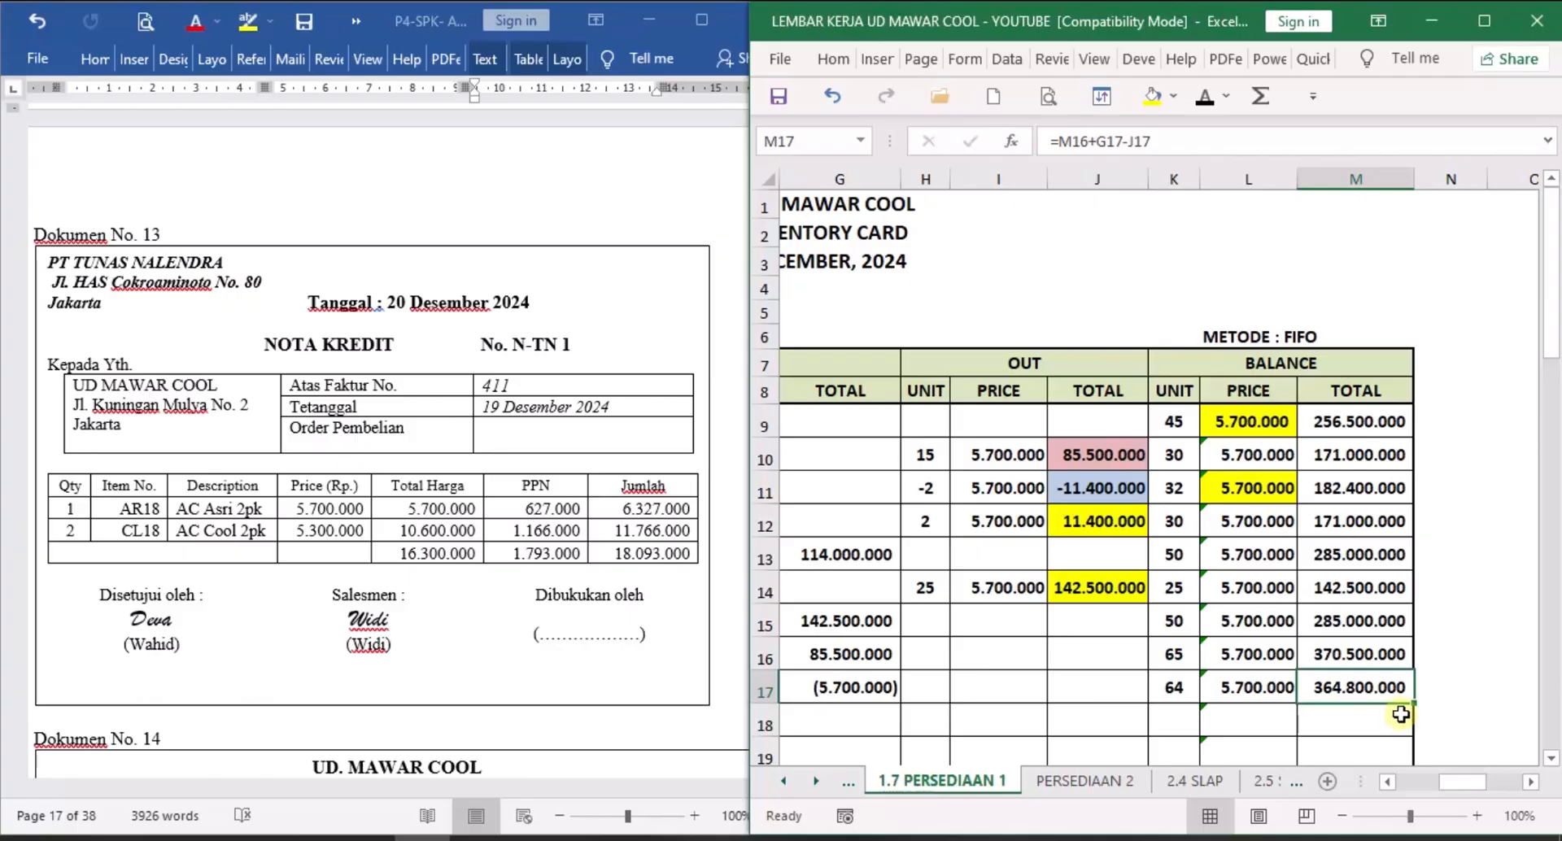
On the AC Cool 2PK card in the PERSEDIAAN 2 sheet, show row 17's day 20, evidence number N-TN 1 and description PT Tunas Nalendra RETURN in black.
{"action": "left_click", "coordinate": [1104, 783]}
{"action": "left_click_drag", "start_coordinate": [1464, 783], "coordinate": [1375, 778]}
{"action": "scroll", "coordinate": [919, 643], "scroll_direction": "down", "scroll_amount": 1}
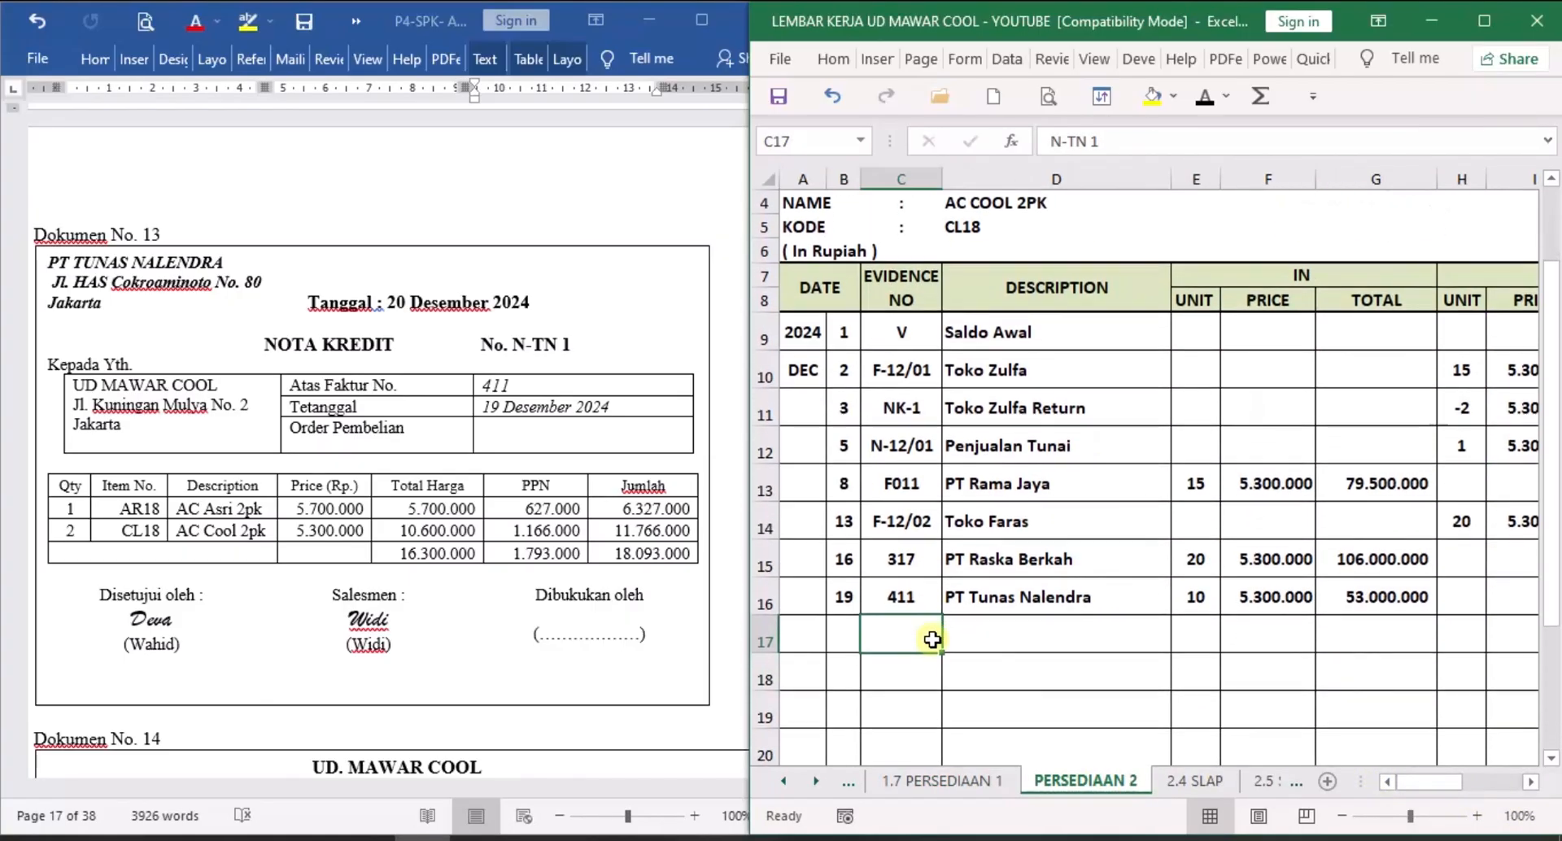
{"action": "left_click", "coordinate": [840, 632]}
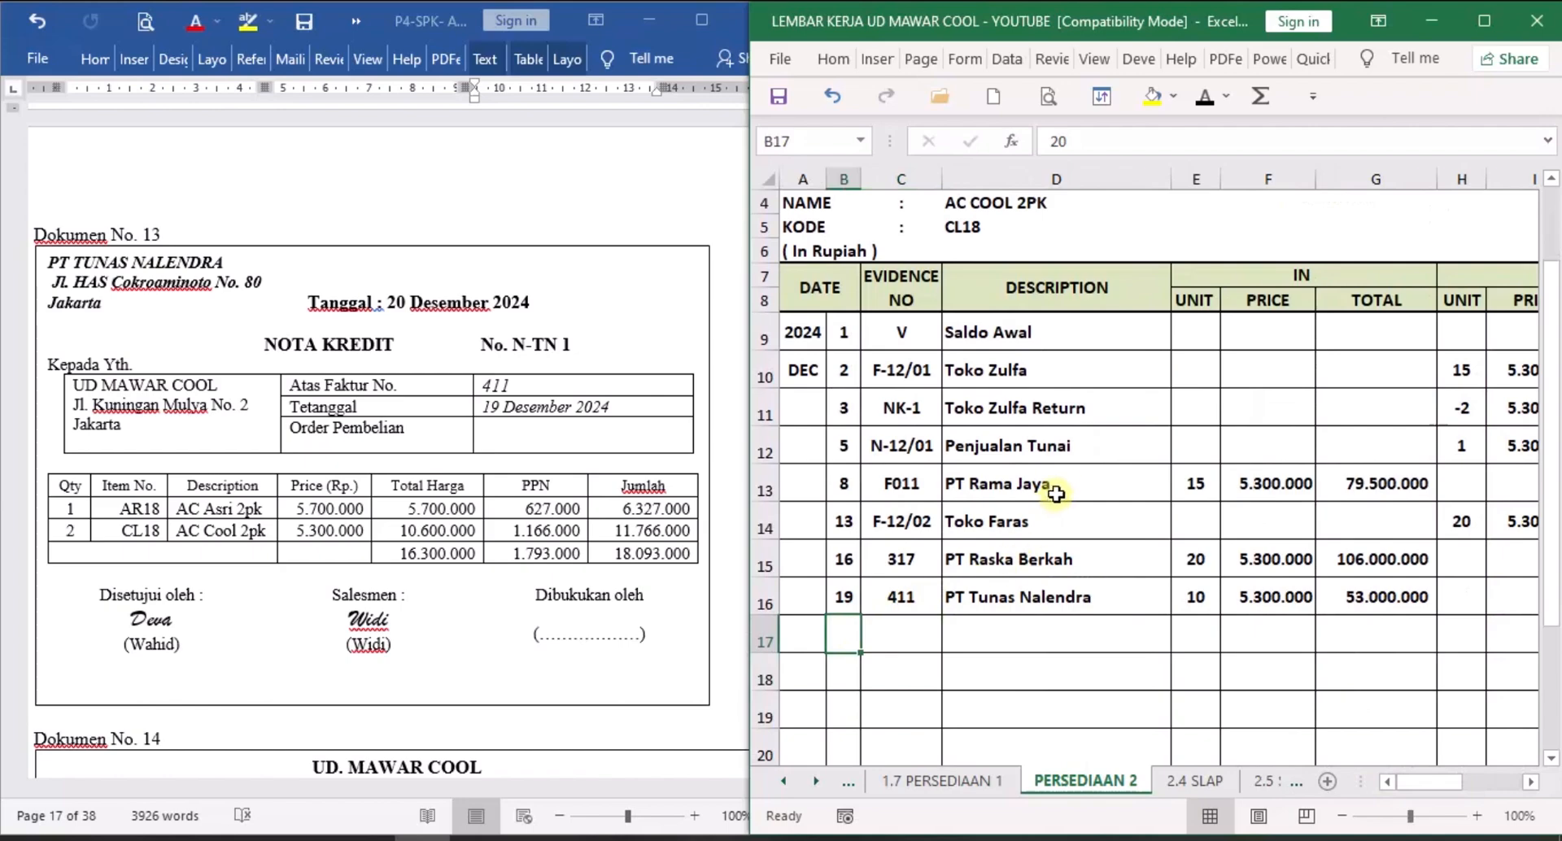
{"action": "left_click", "coordinate": [1205, 99]}
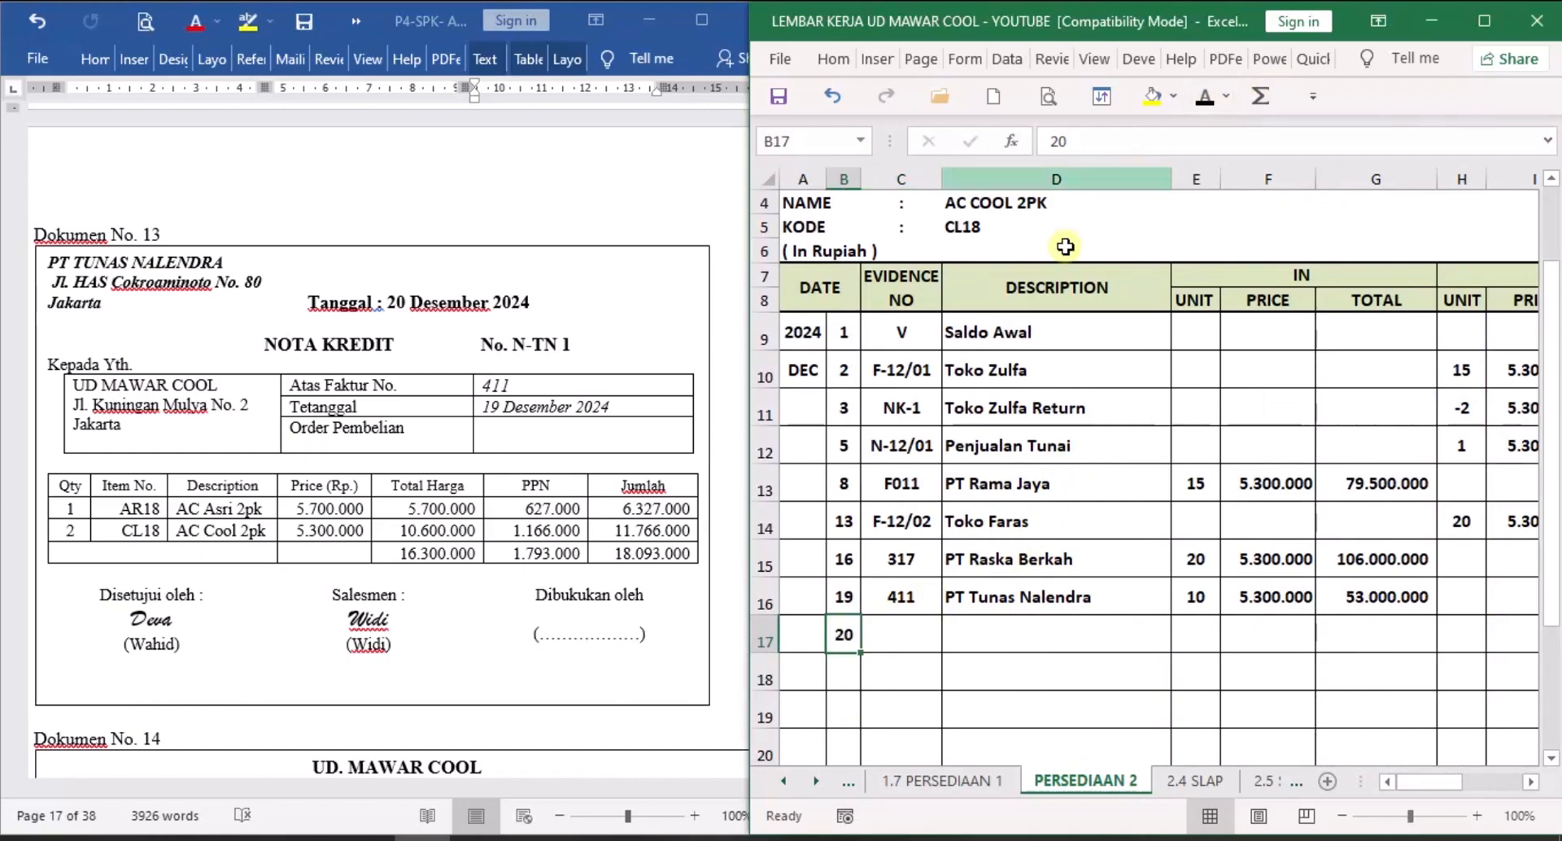
{"action": "left_click", "coordinate": [911, 632]}
{"action": "left_click", "coordinate": [1205, 99]}
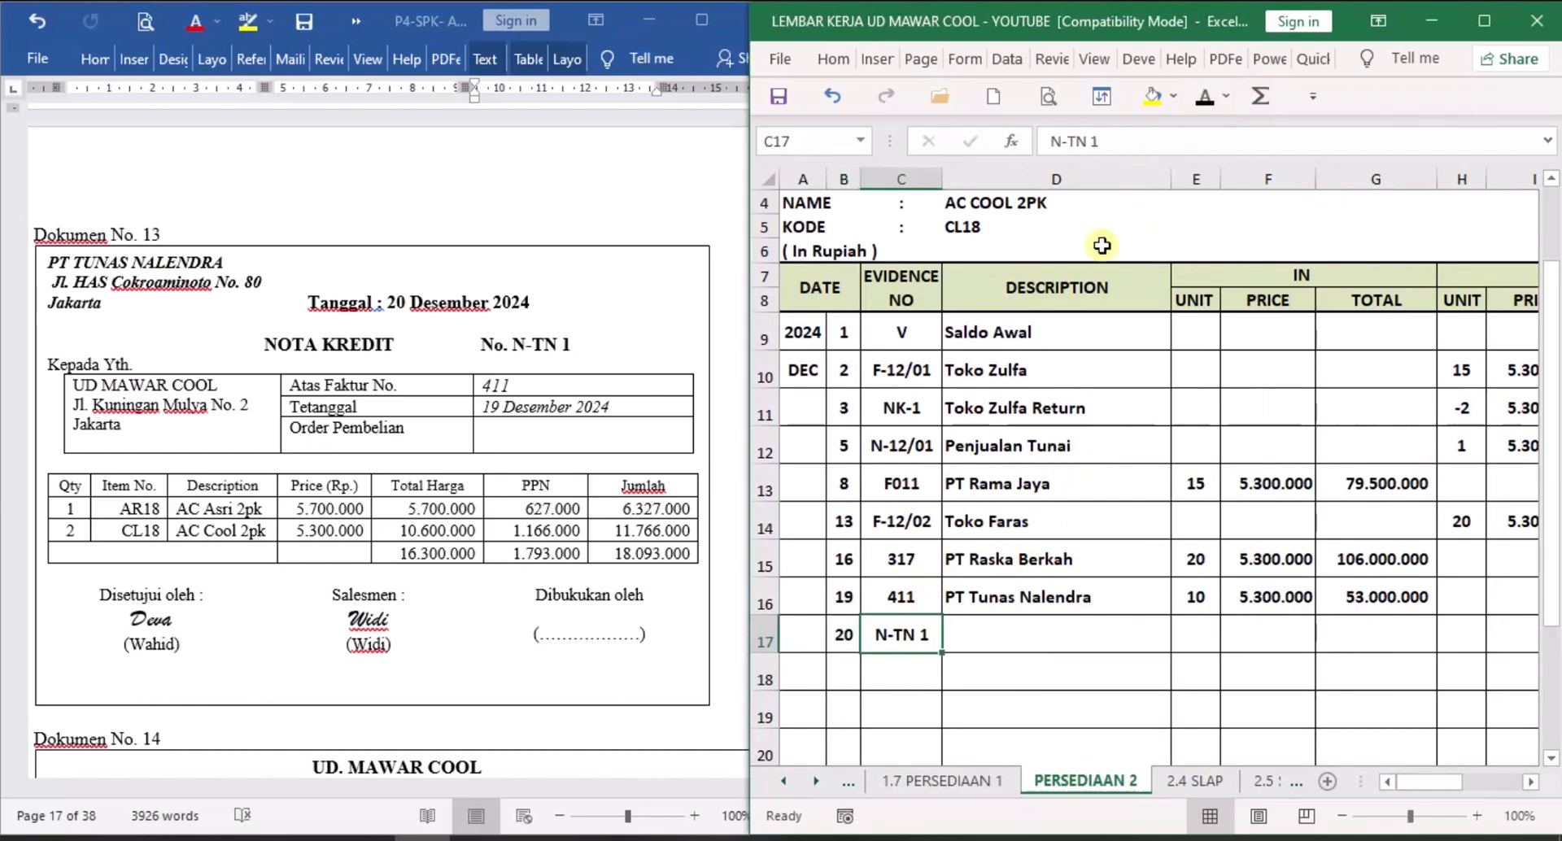
{"action": "left_click", "coordinate": [993, 640]}
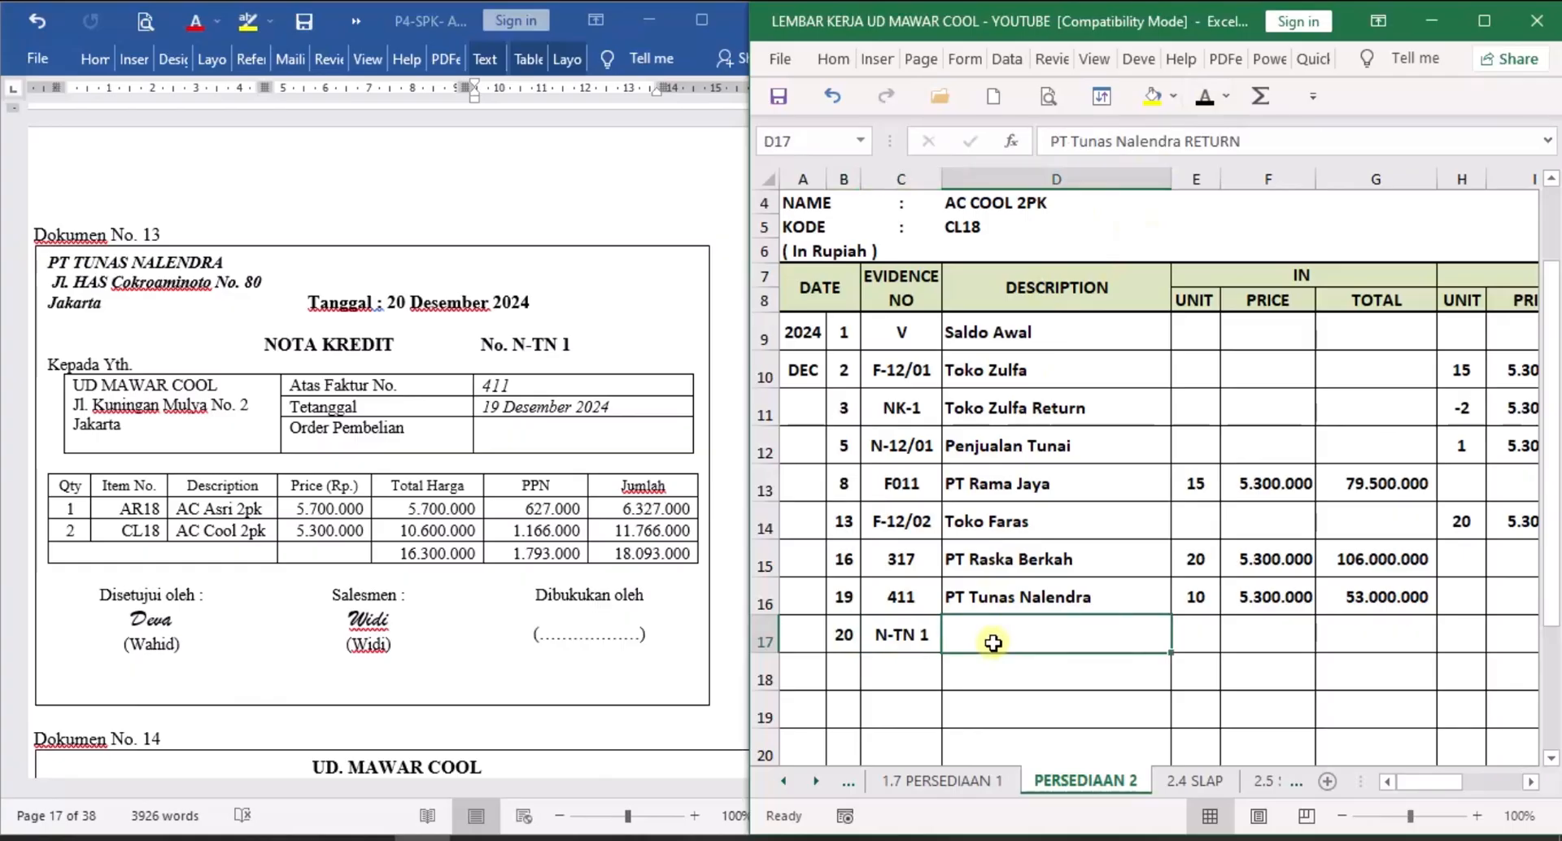
{"action": "left_click", "coordinate": [1205, 98]}
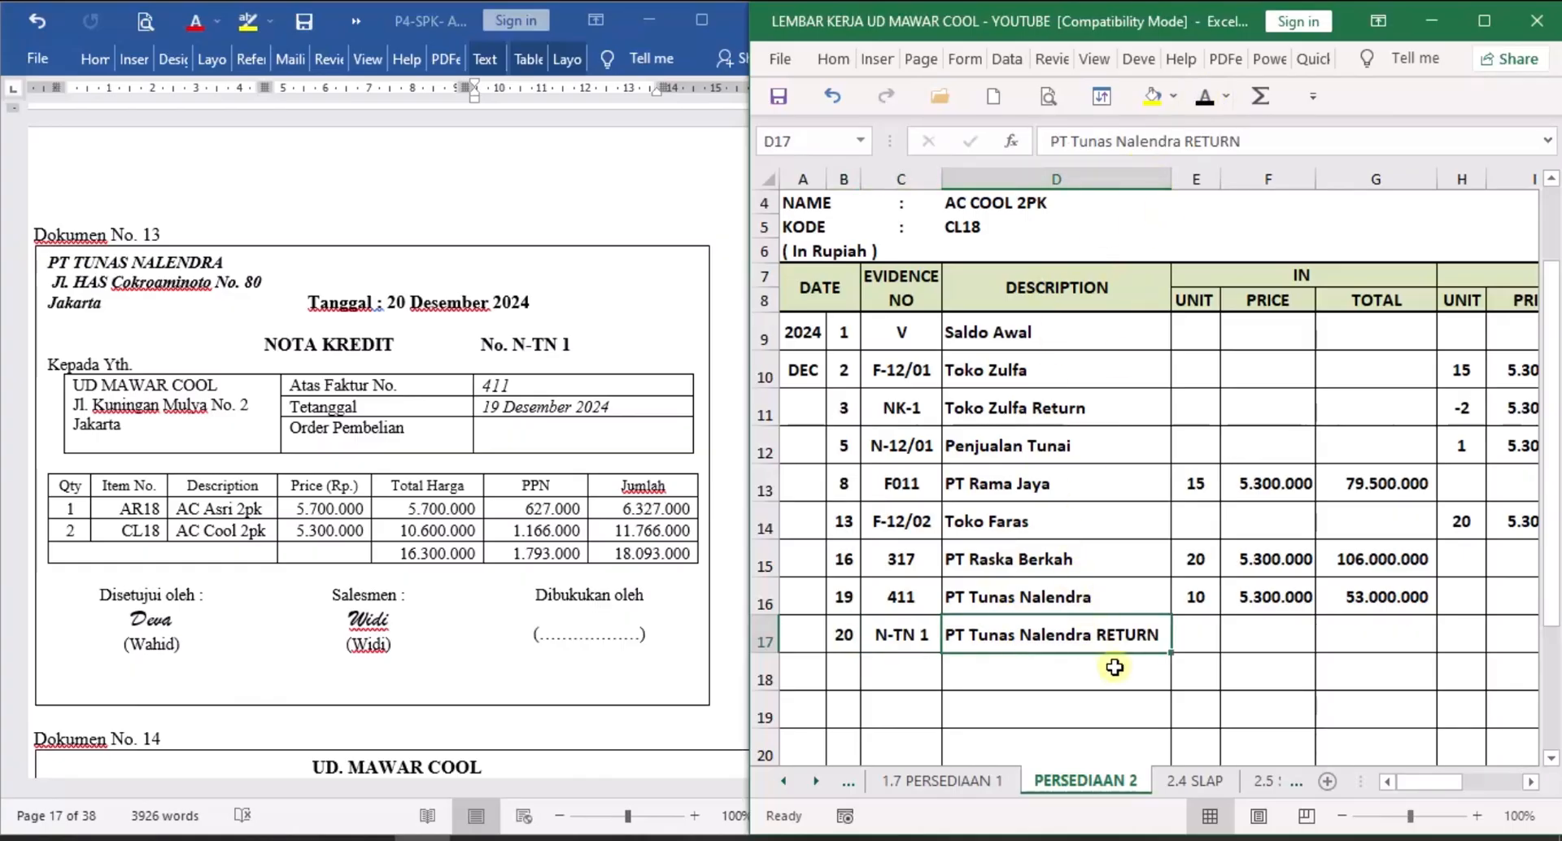
Show the AC Cool 2PK card's row 17 IN unit -2, price 5.300.000 and total formula =E17*F17 in black.
{"action": "left_click", "coordinate": [1202, 639]}
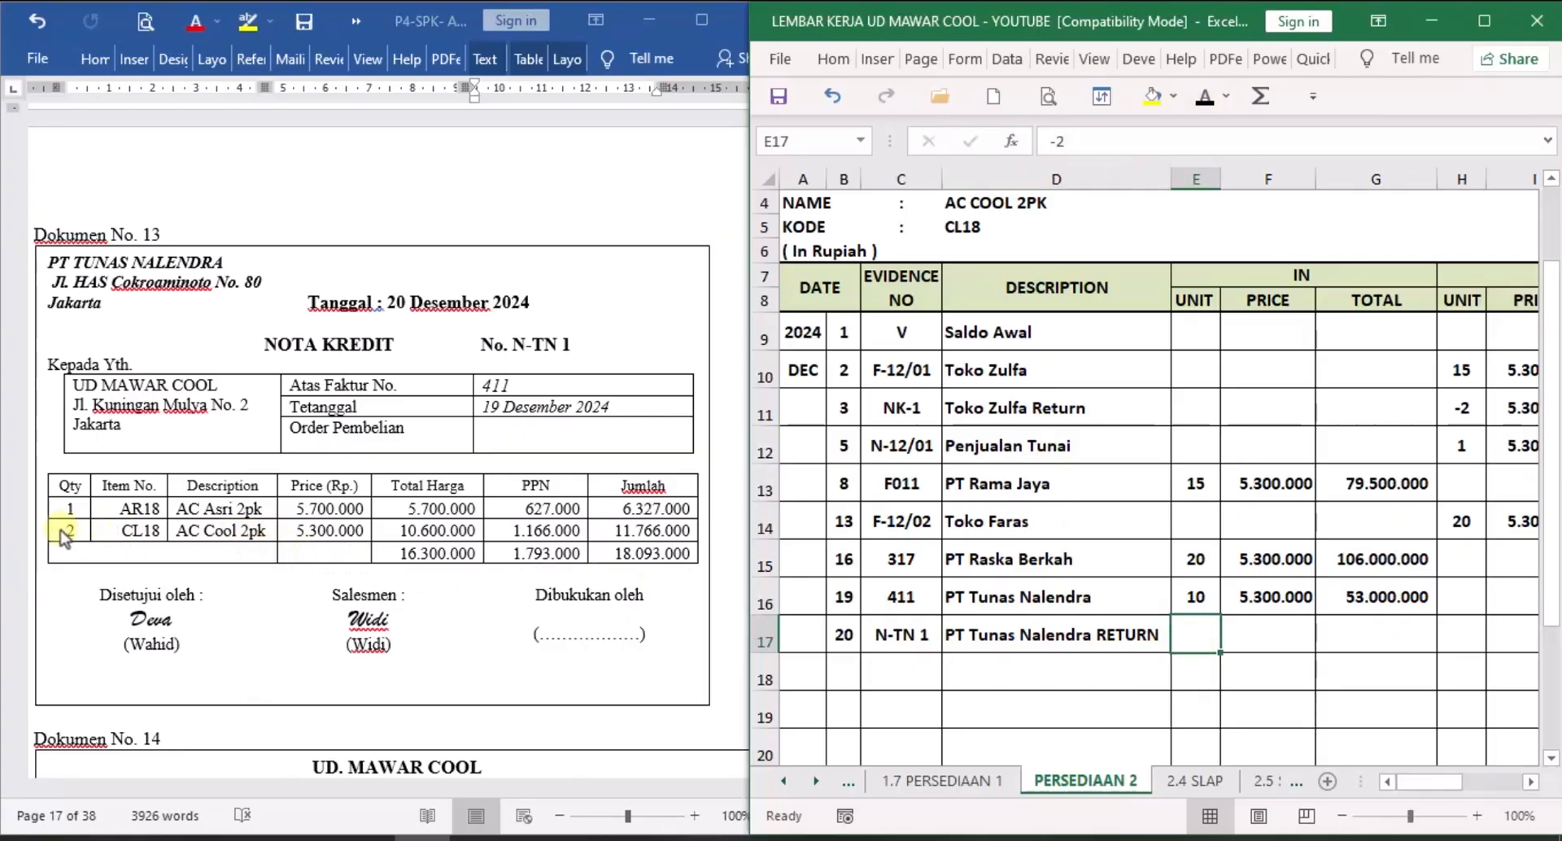
{"action": "left_click", "coordinate": [1204, 97]}
{"action": "left_click", "coordinate": [1297, 647]}
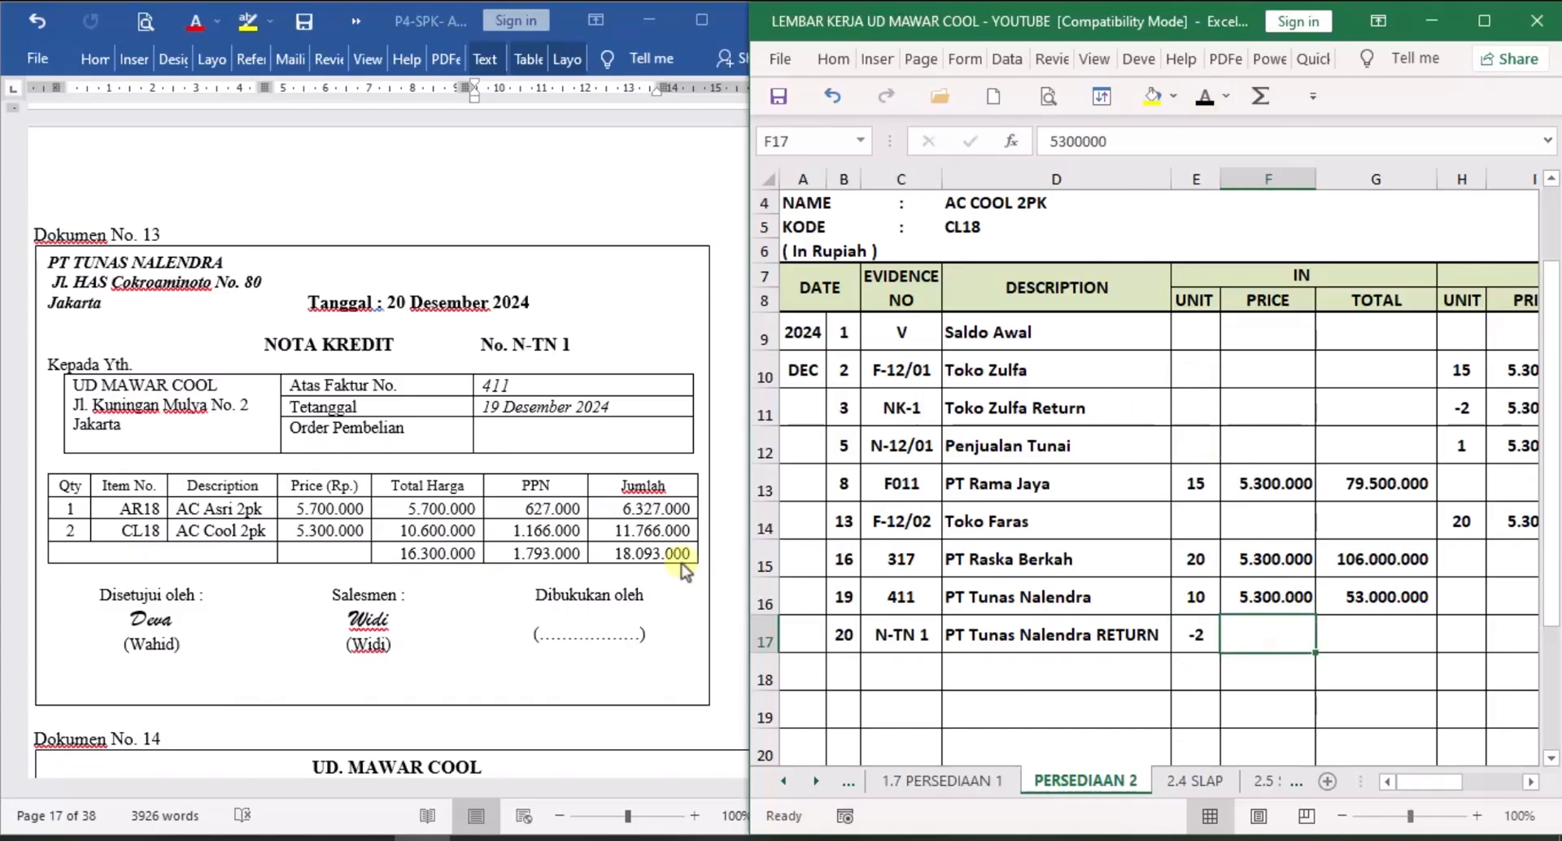
{"action": "left_click", "coordinate": [1205, 97]}
{"action": "left_click", "coordinate": [1394, 628]}
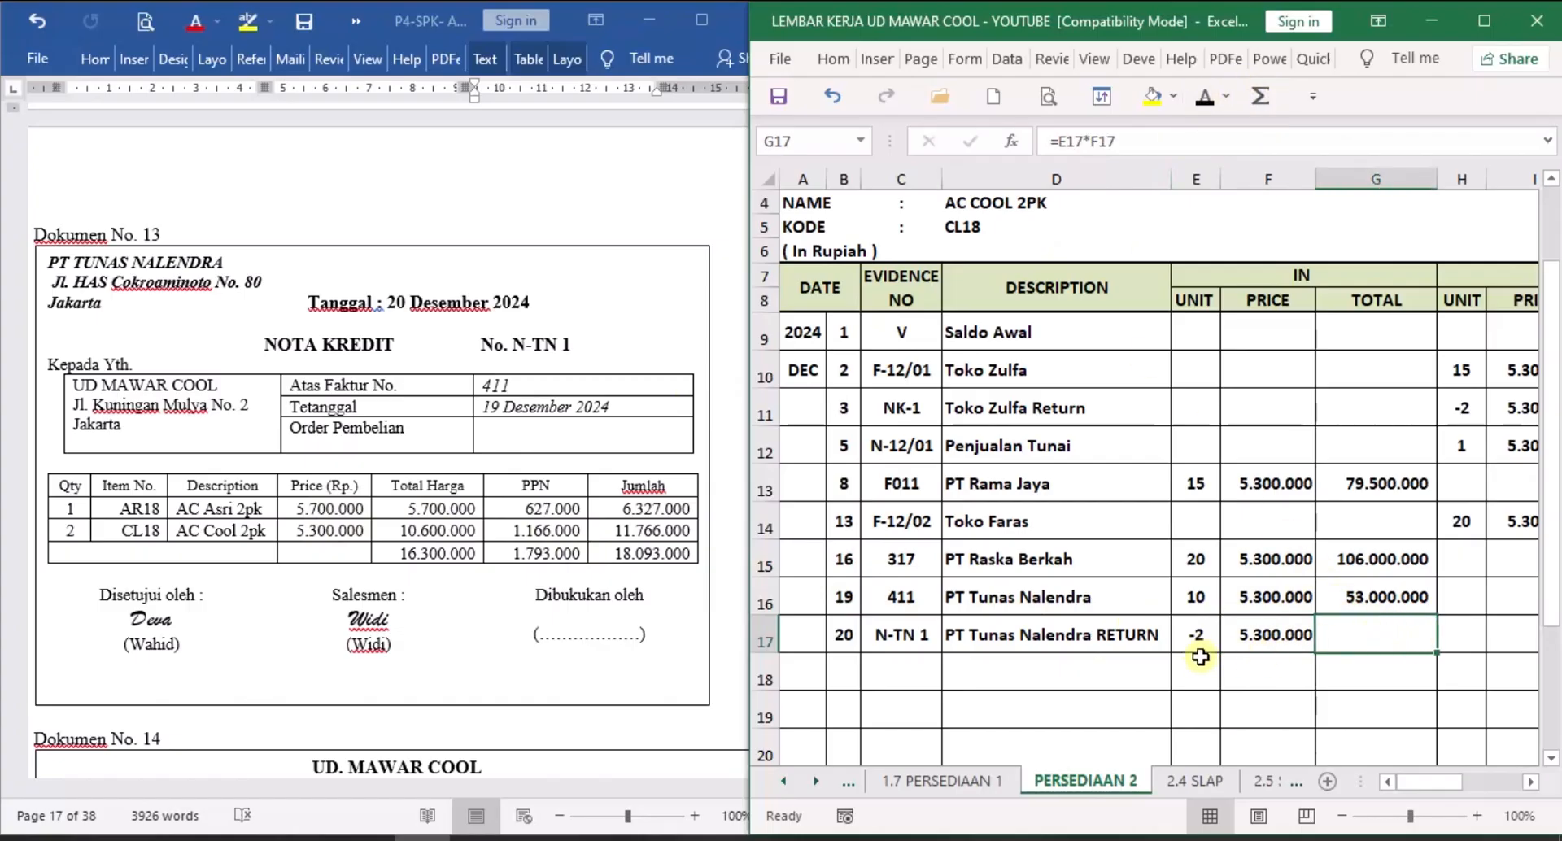
{"action": "left_click", "coordinate": [1205, 96]}
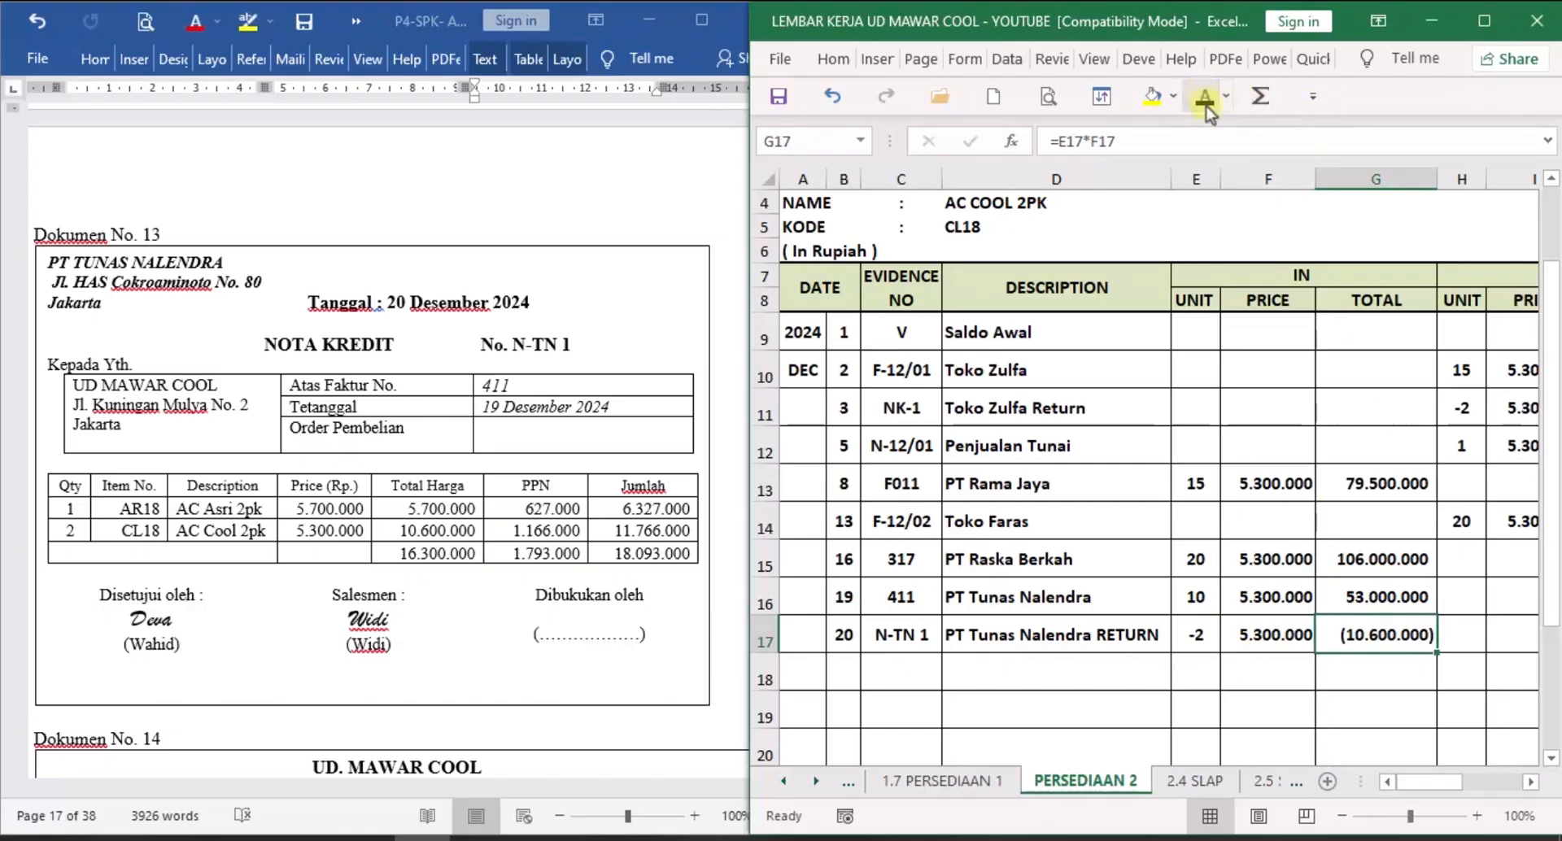
Show the AC Cool 2PK card's row 17 balance formulas in black: unit =K16+E17-H17, price =M17/K17 and total =M16+G17-J17.
{"action": "left_click", "coordinate": [1530, 782]}
{"action": "left_click", "coordinate": [1530, 783]}
{"action": "left_click", "coordinate": [1530, 783]}
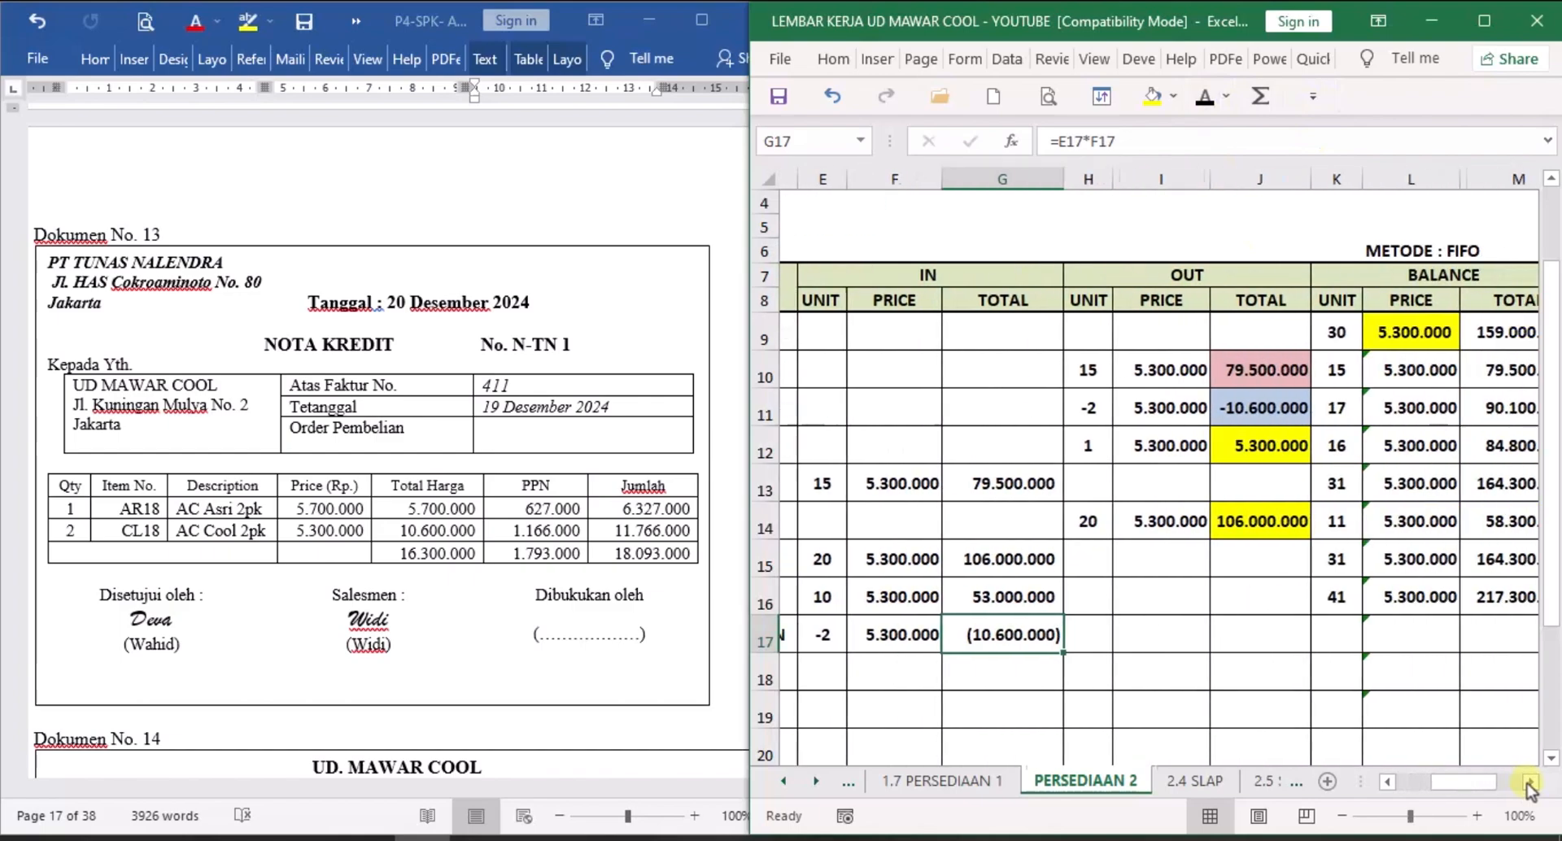
{"action": "left_click", "coordinate": [1530, 782]}
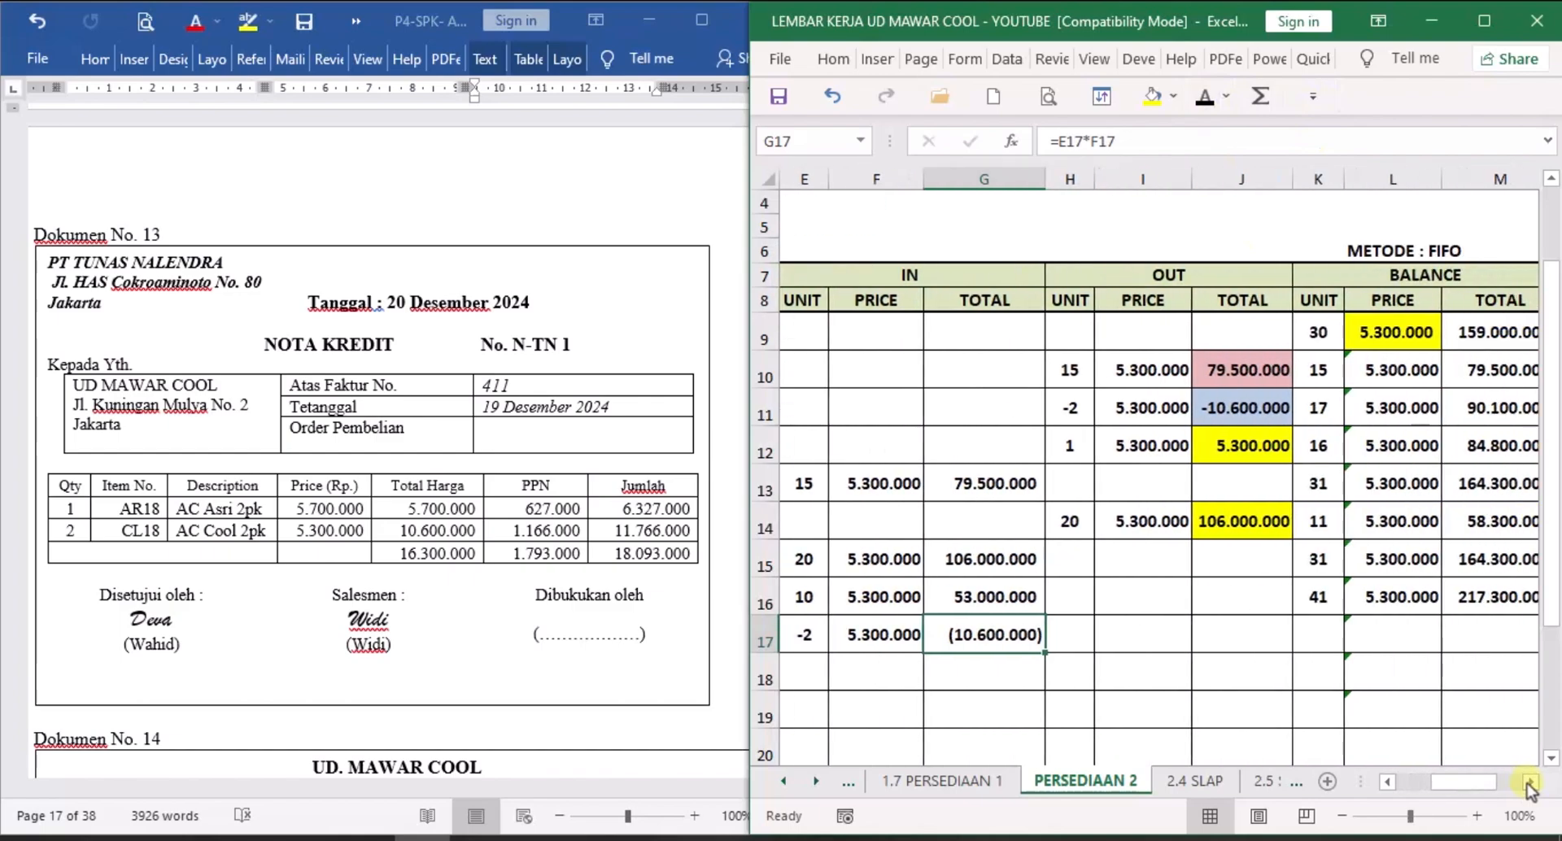
{"action": "left_click", "coordinate": [1333, 638]}
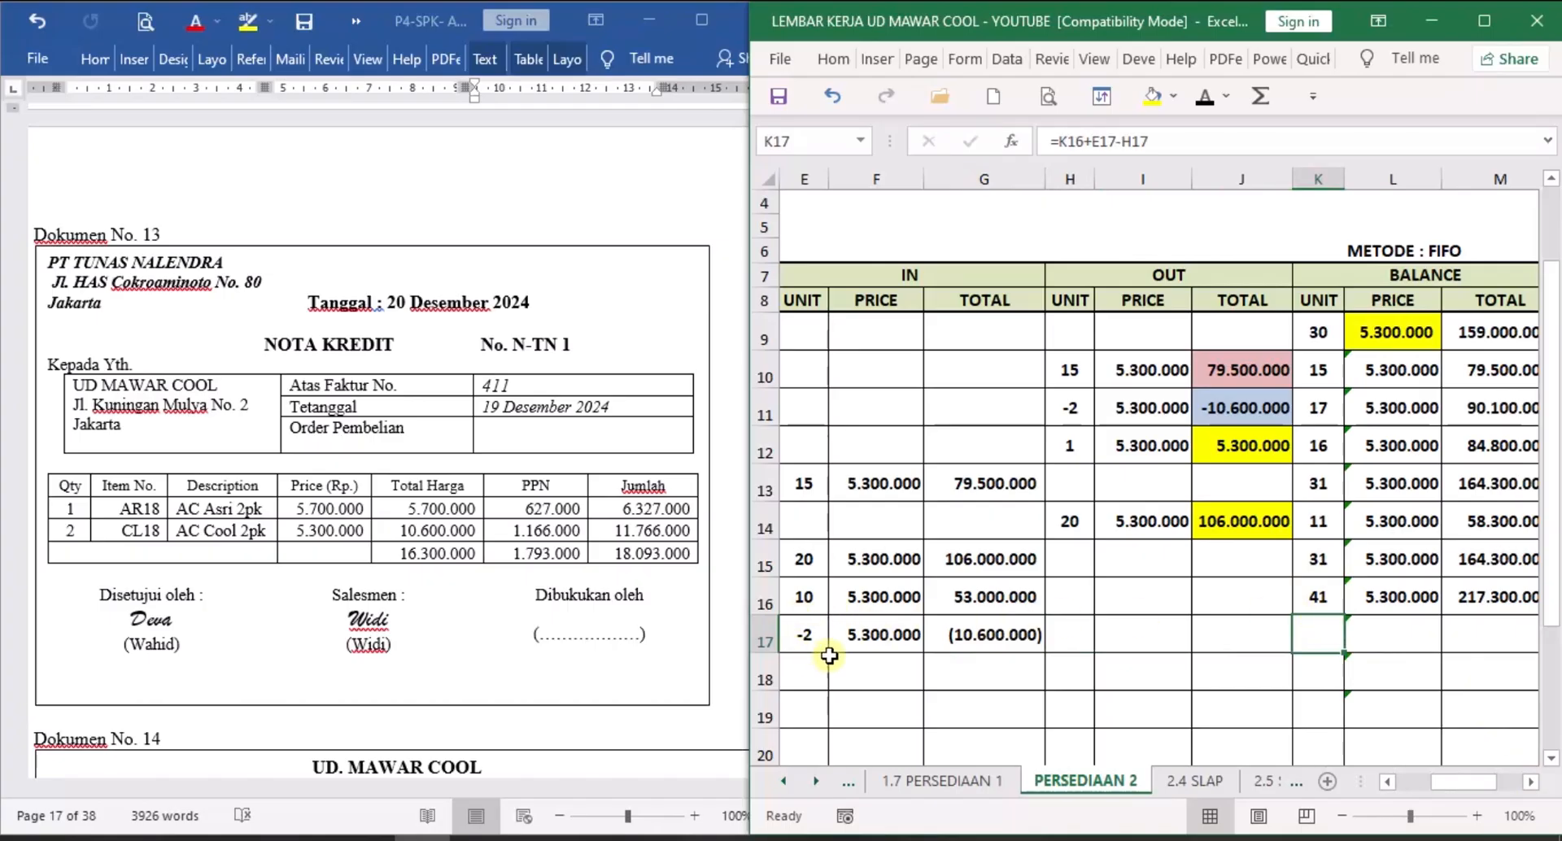
{"action": "left_click", "coordinate": [1205, 97]}
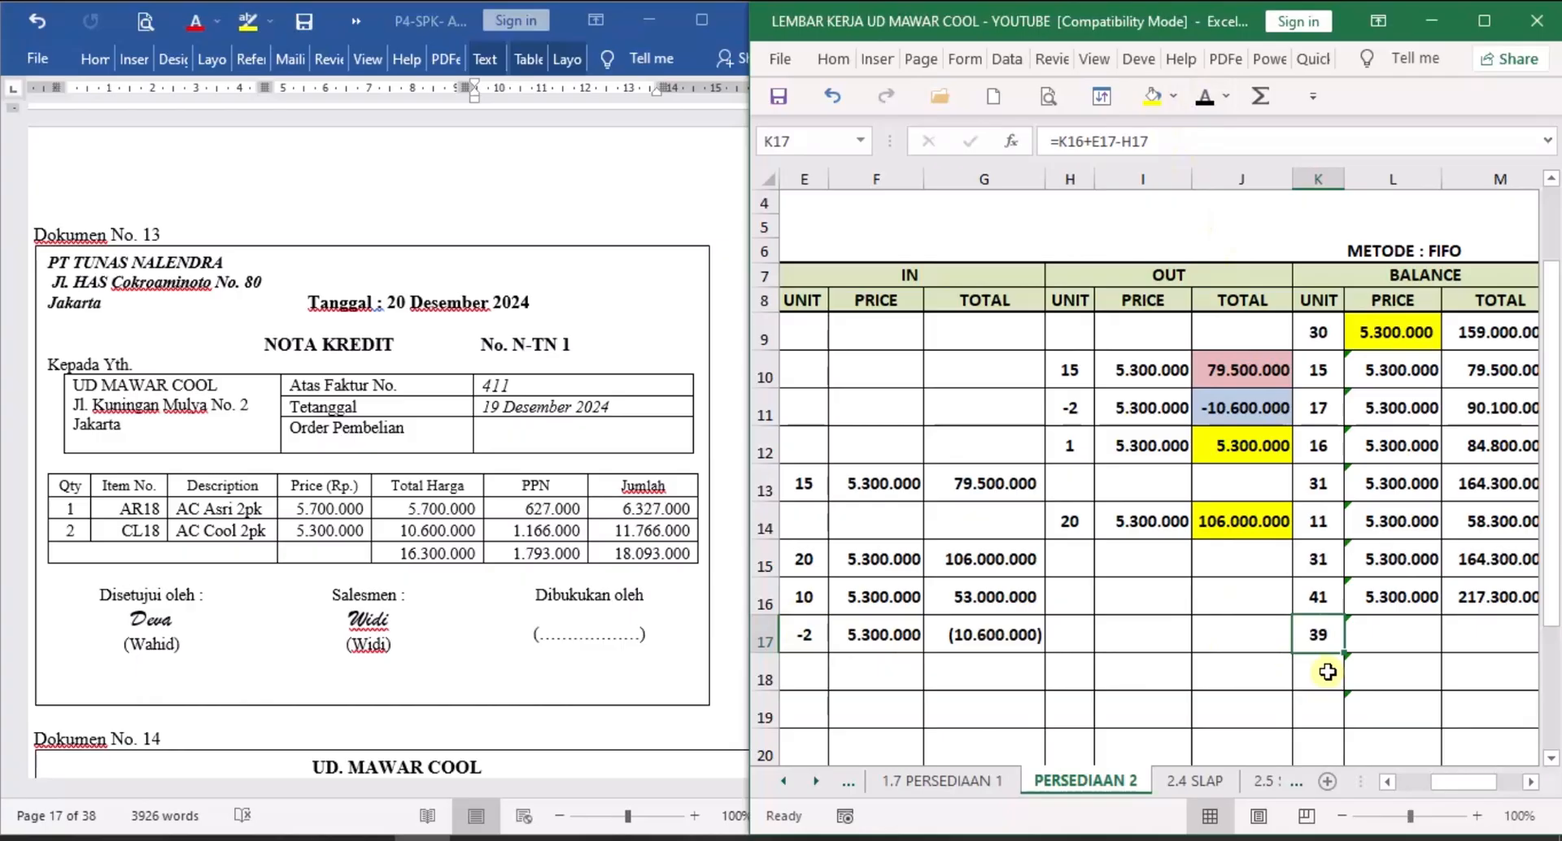
{"action": "left_click", "coordinate": [1389, 635]}
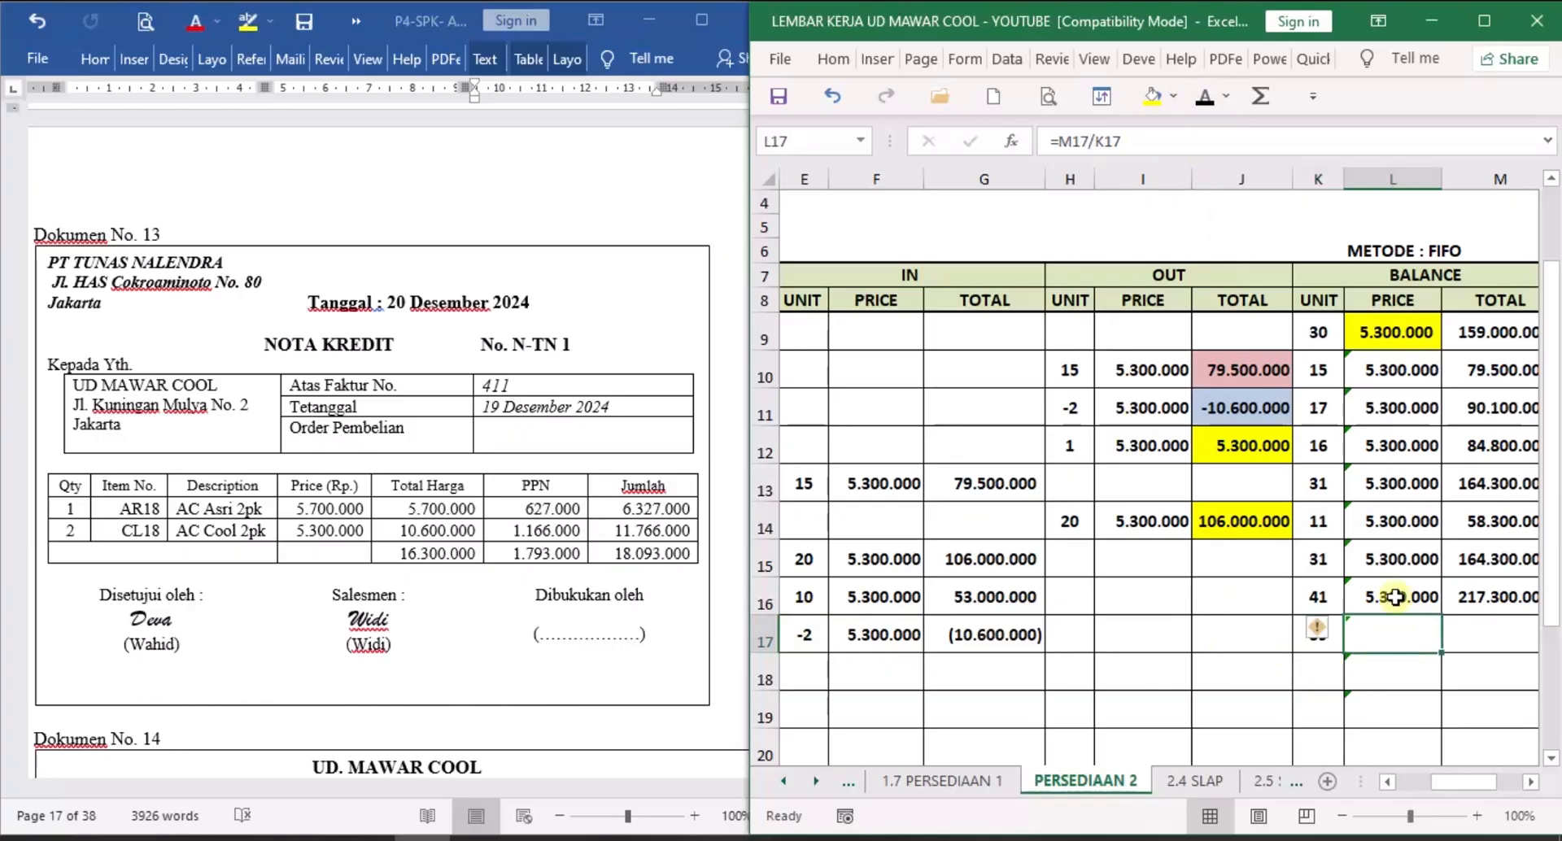
{"action": "left_click", "coordinate": [1204, 97]}
{"action": "left_click", "coordinate": [1531, 783]}
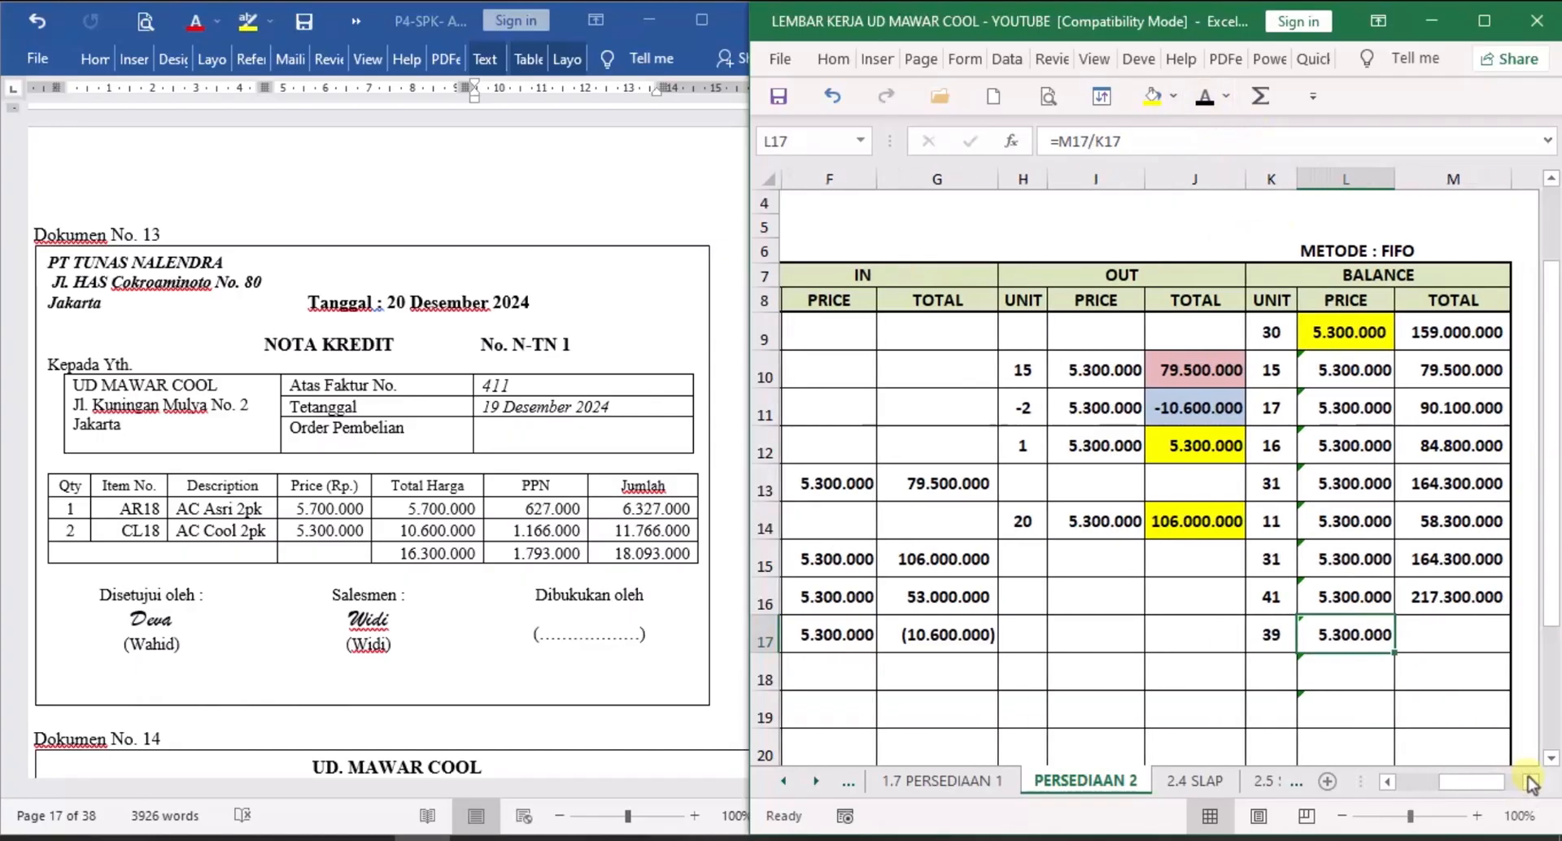
{"action": "left_click", "coordinate": [1530, 783]}
{"action": "left_click", "coordinate": [1377, 639]}
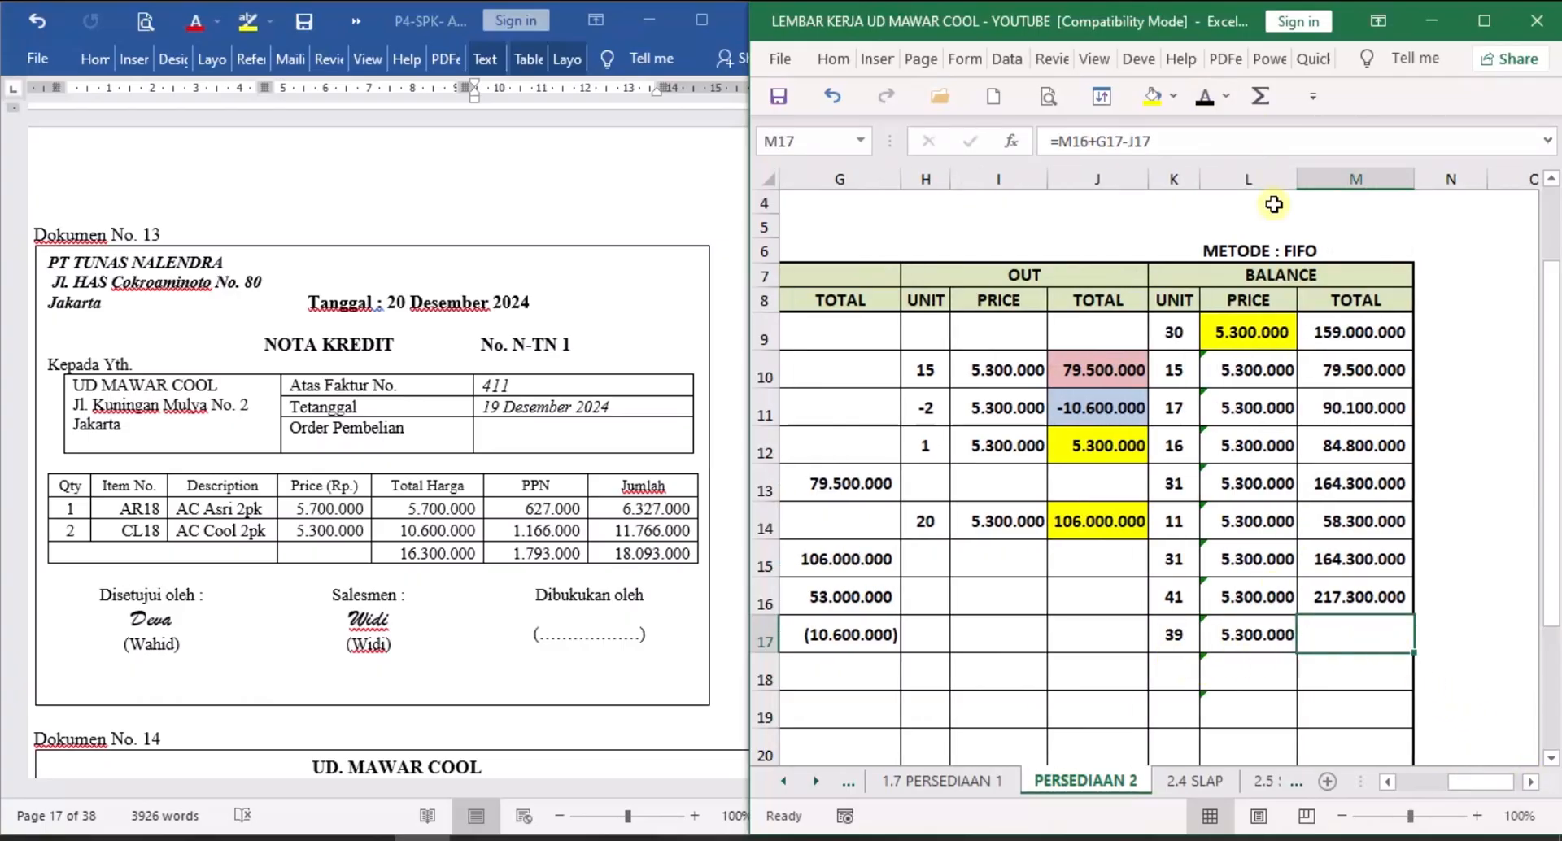
{"action": "left_click", "coordinate": [1205, 98]}
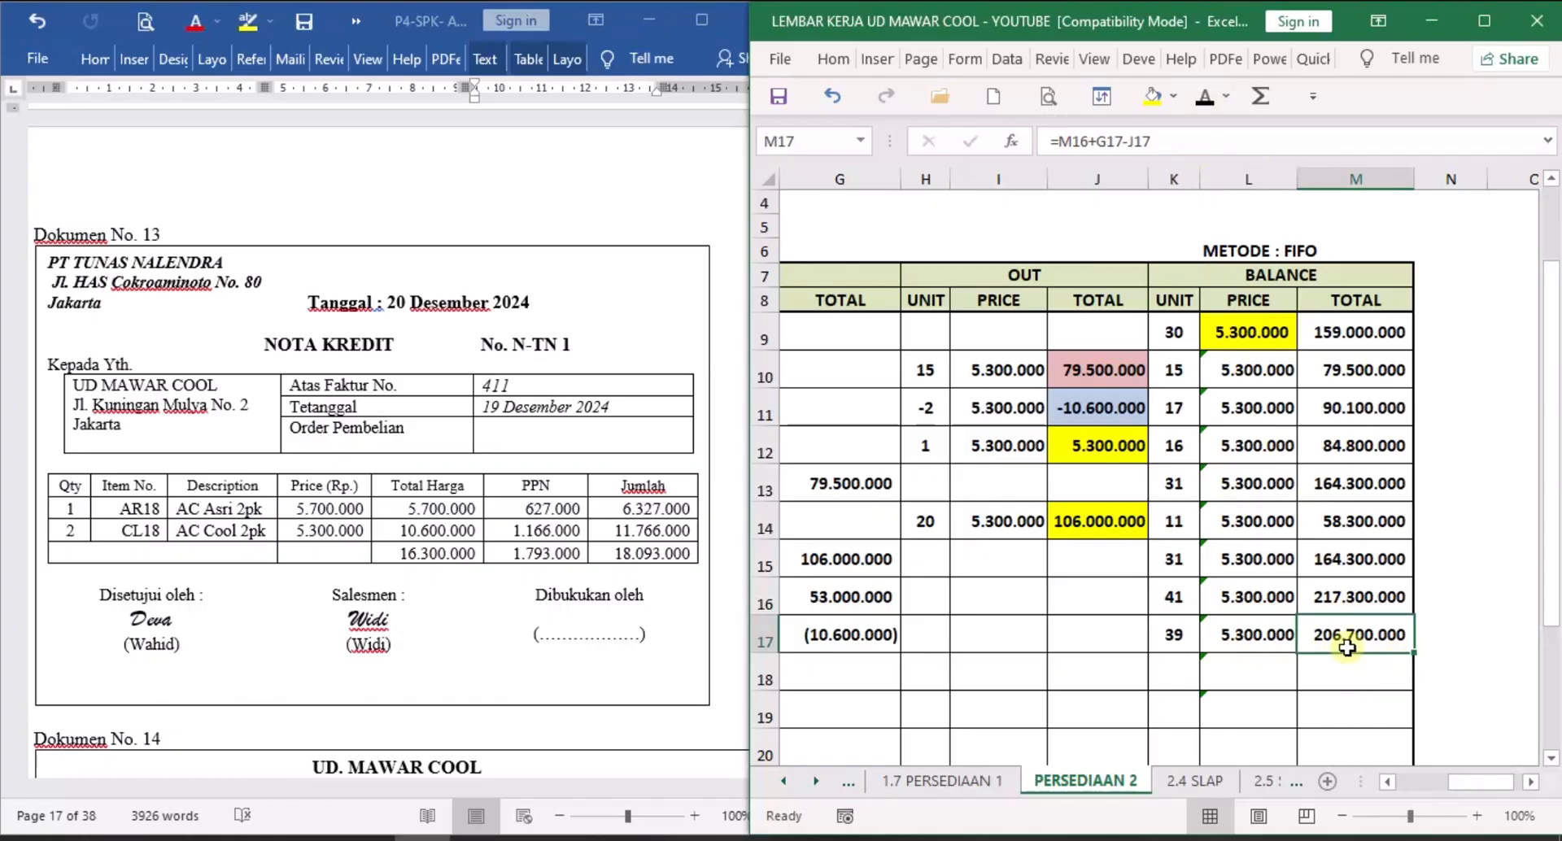
Bring up Dokumen No. 14 in Word and show its day 23 and evidence number BKK12-2 in black in row 11 of Excel's 1.4 CPJ sheet.
{"action": "left_click", "coordinate": [651, 664]}
{"action": "scroll", "coordinate": [654, 667], "scroll_direction": "down", "scroll_amount": 10}
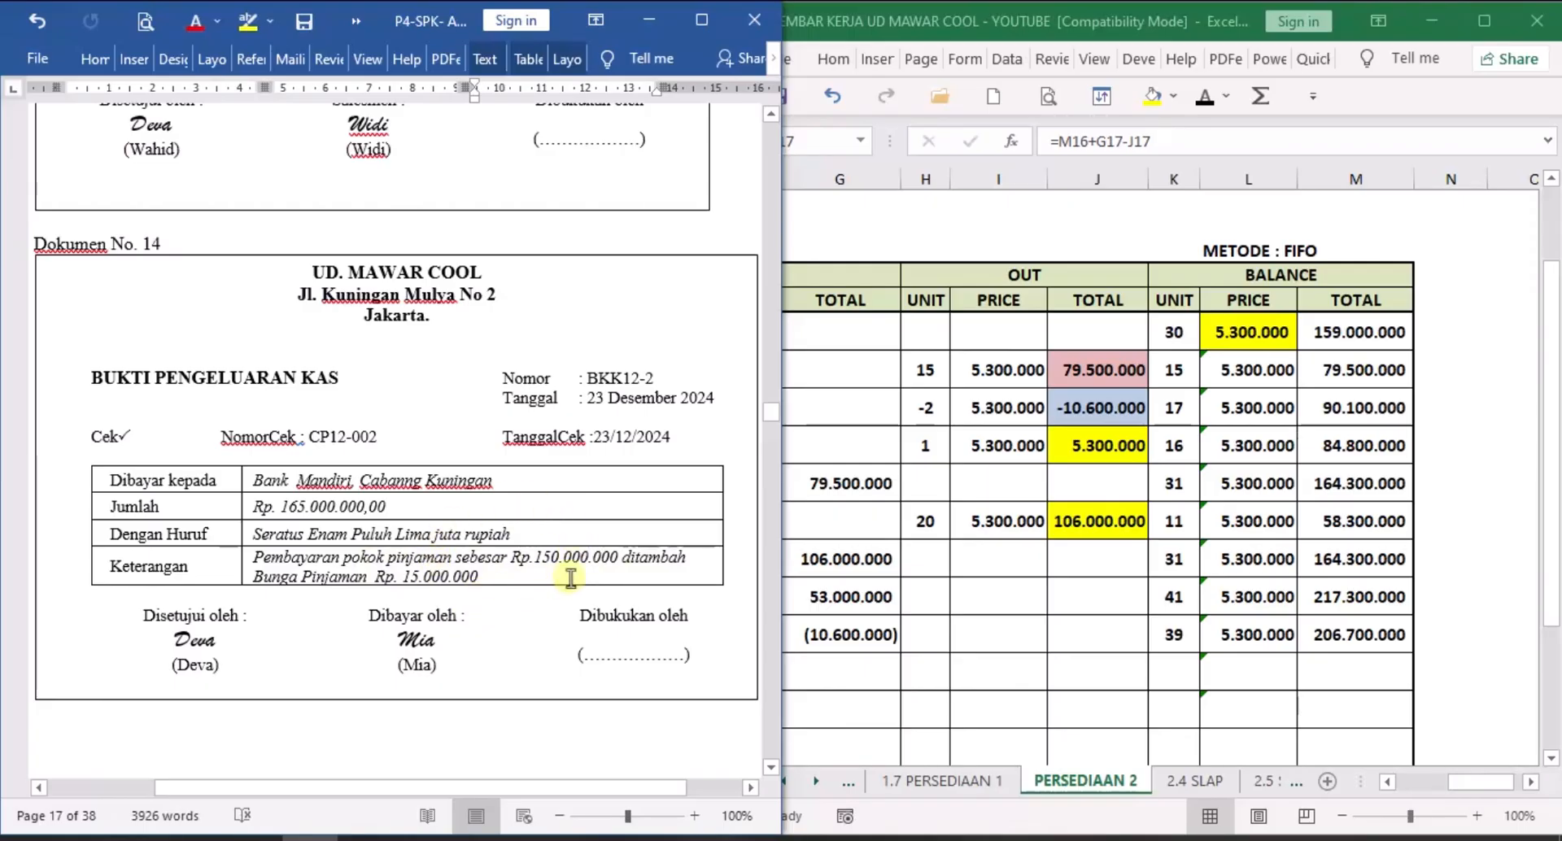
{"action": "left_click", "coordinate": [786, 782]}
{"action": "left_click", "coordinate": [786, 782]}
{"action": "left_click", "coordinate": [786, 782]}
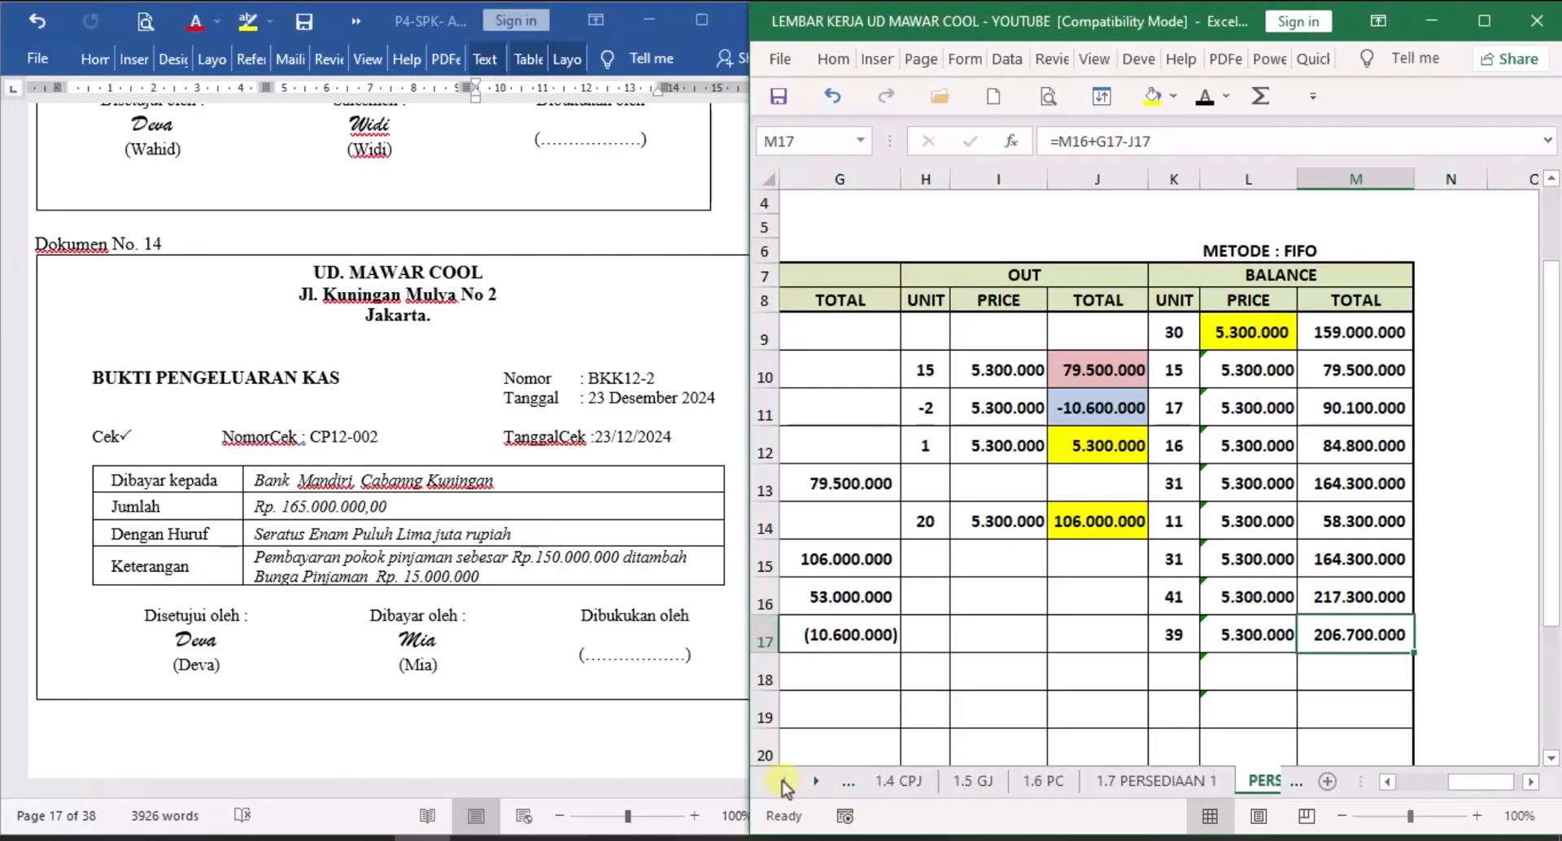
{"action": "left_click", "coordinate": [785, 782]}
{"action": "left_click", "coordinate": [973, 782]}
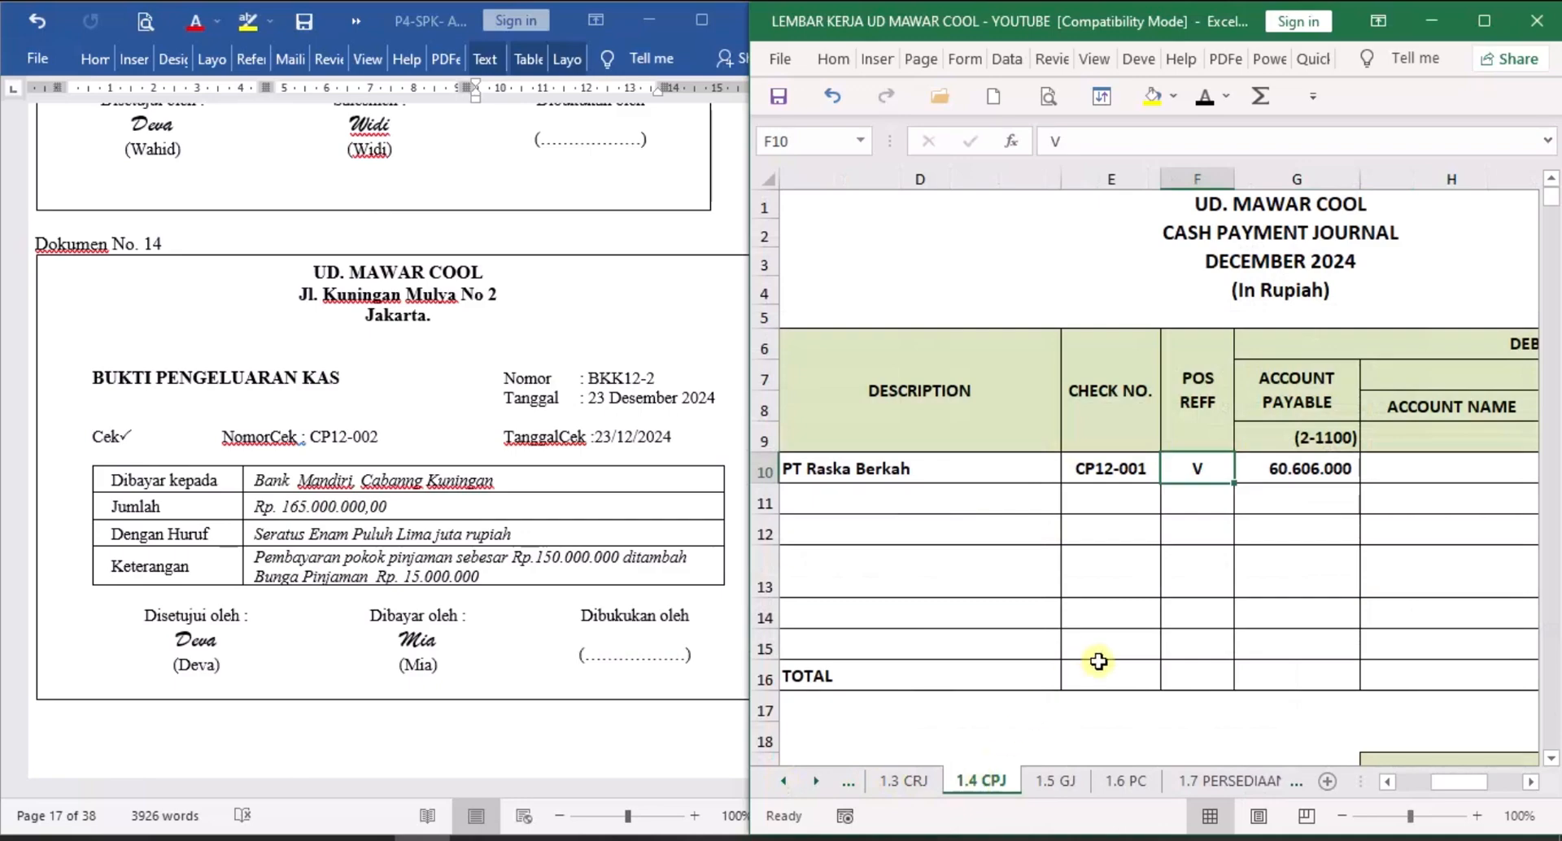
{"action": "left_click_drag", "start_coordinate": [1459, 783], "coordinate": [1387, 786]}
{"action": "left_click", "coordinate": [845, 500]}
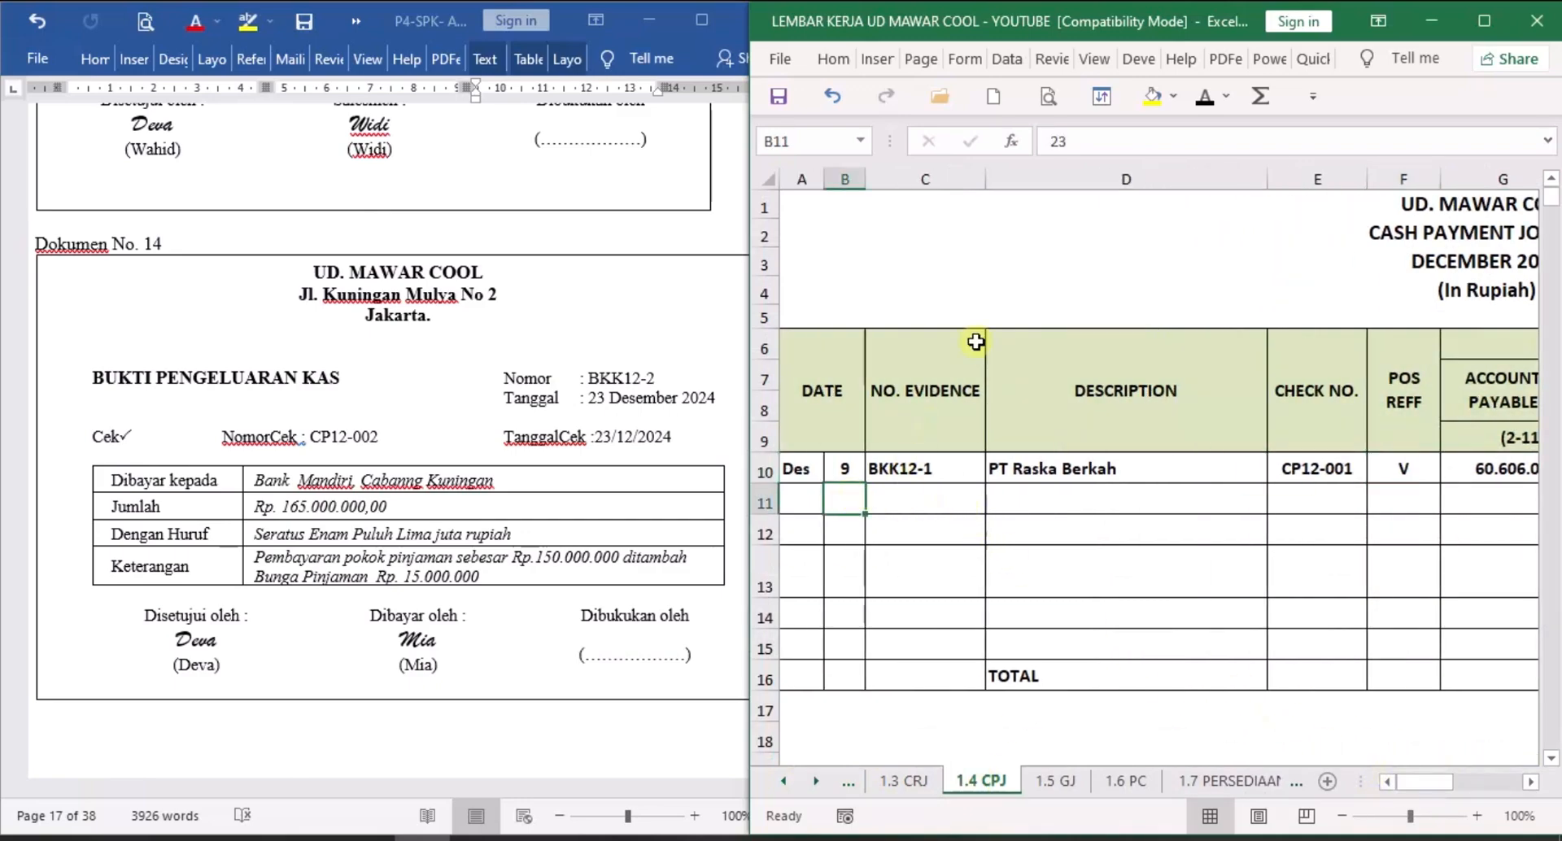
{"action": "left_click", "coordinate": [965, 498]}
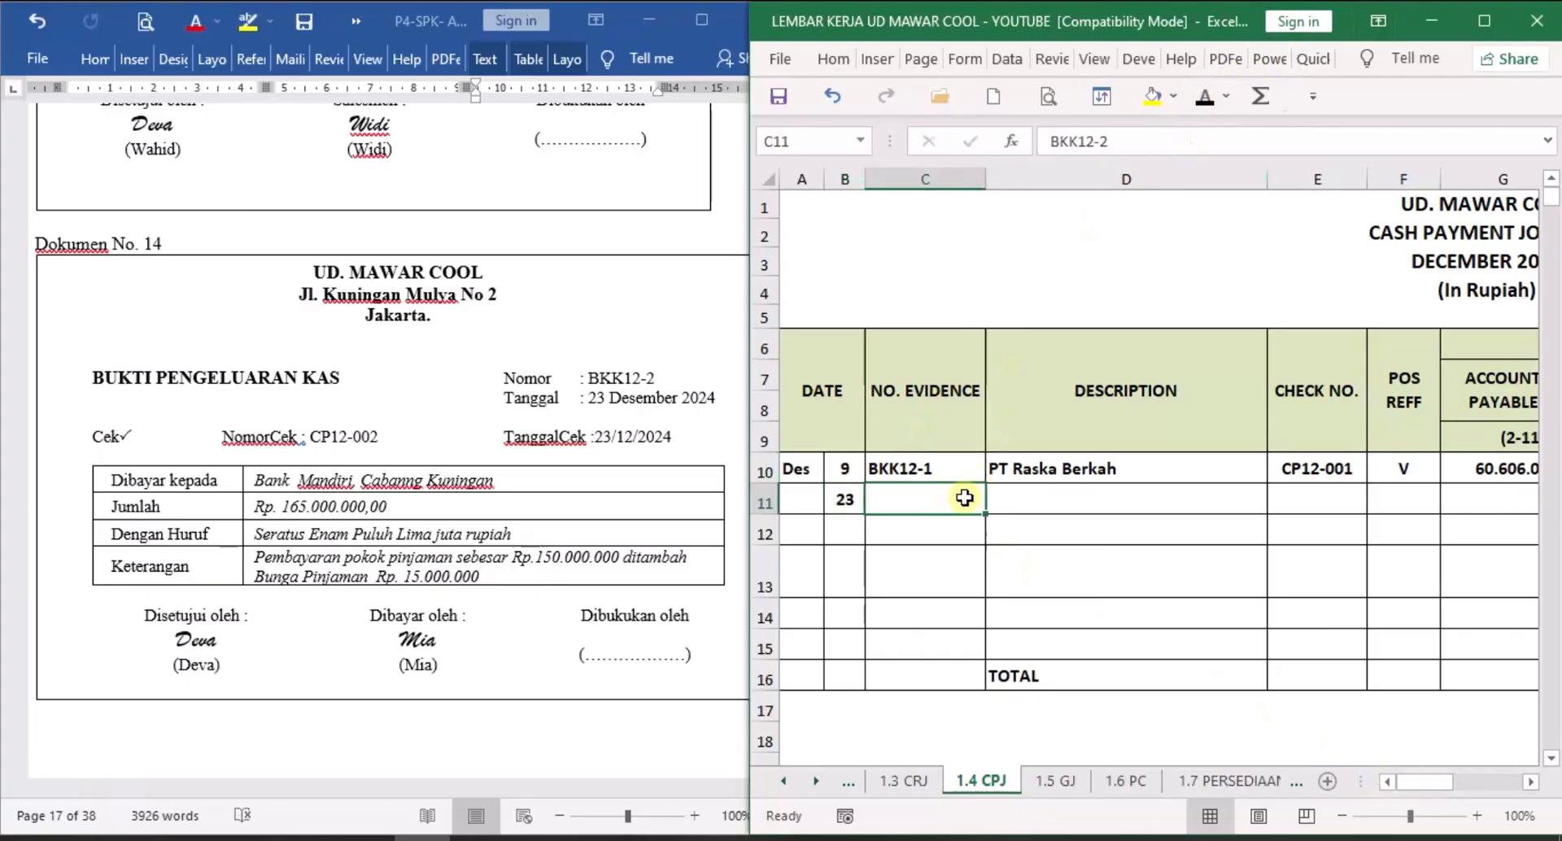
{"action": "left_click", "coordinate": [1204, 96]}
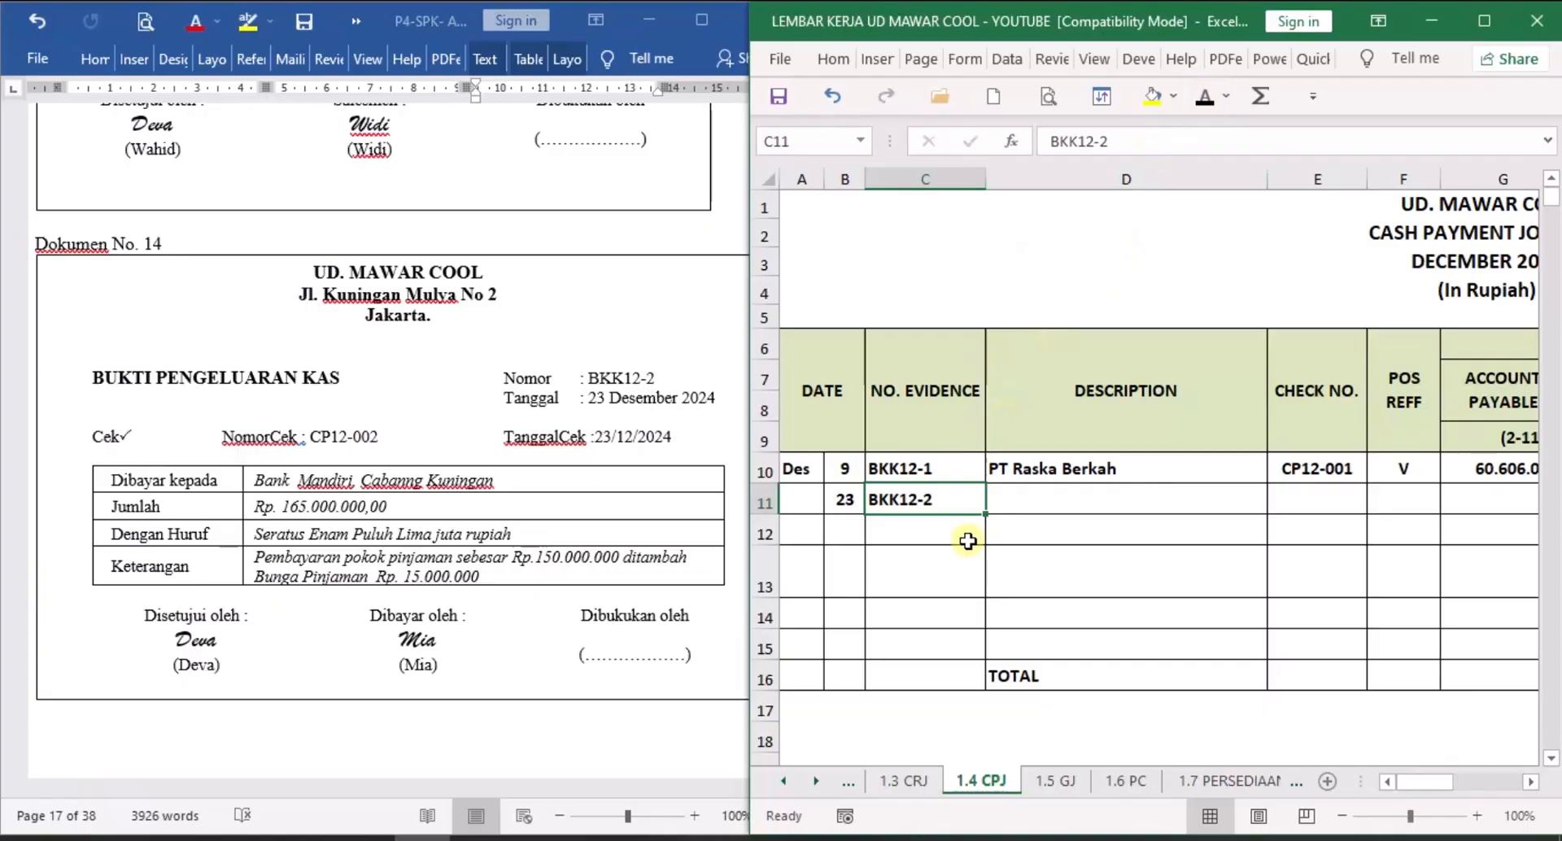
In row 11 of the cash payment journal, show the description Pembayaran Pinjaman Bank Mandiri and check number CP12-002 in black.
{"action": "left_click", "coordinate": [1027, 509]}
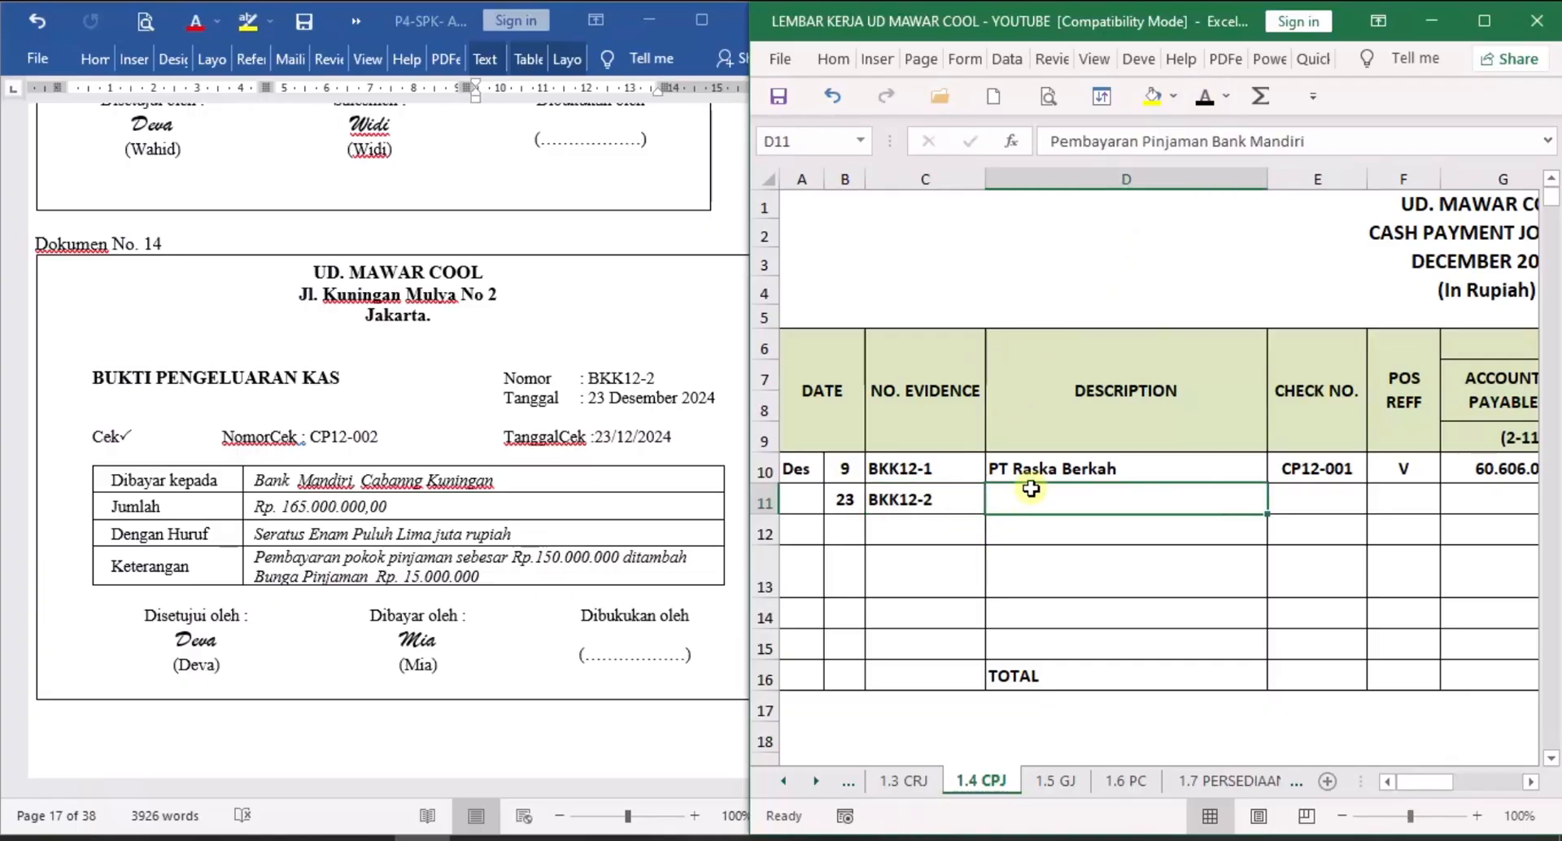
{"action": "left_click", "coordinate": [1205, 96]}
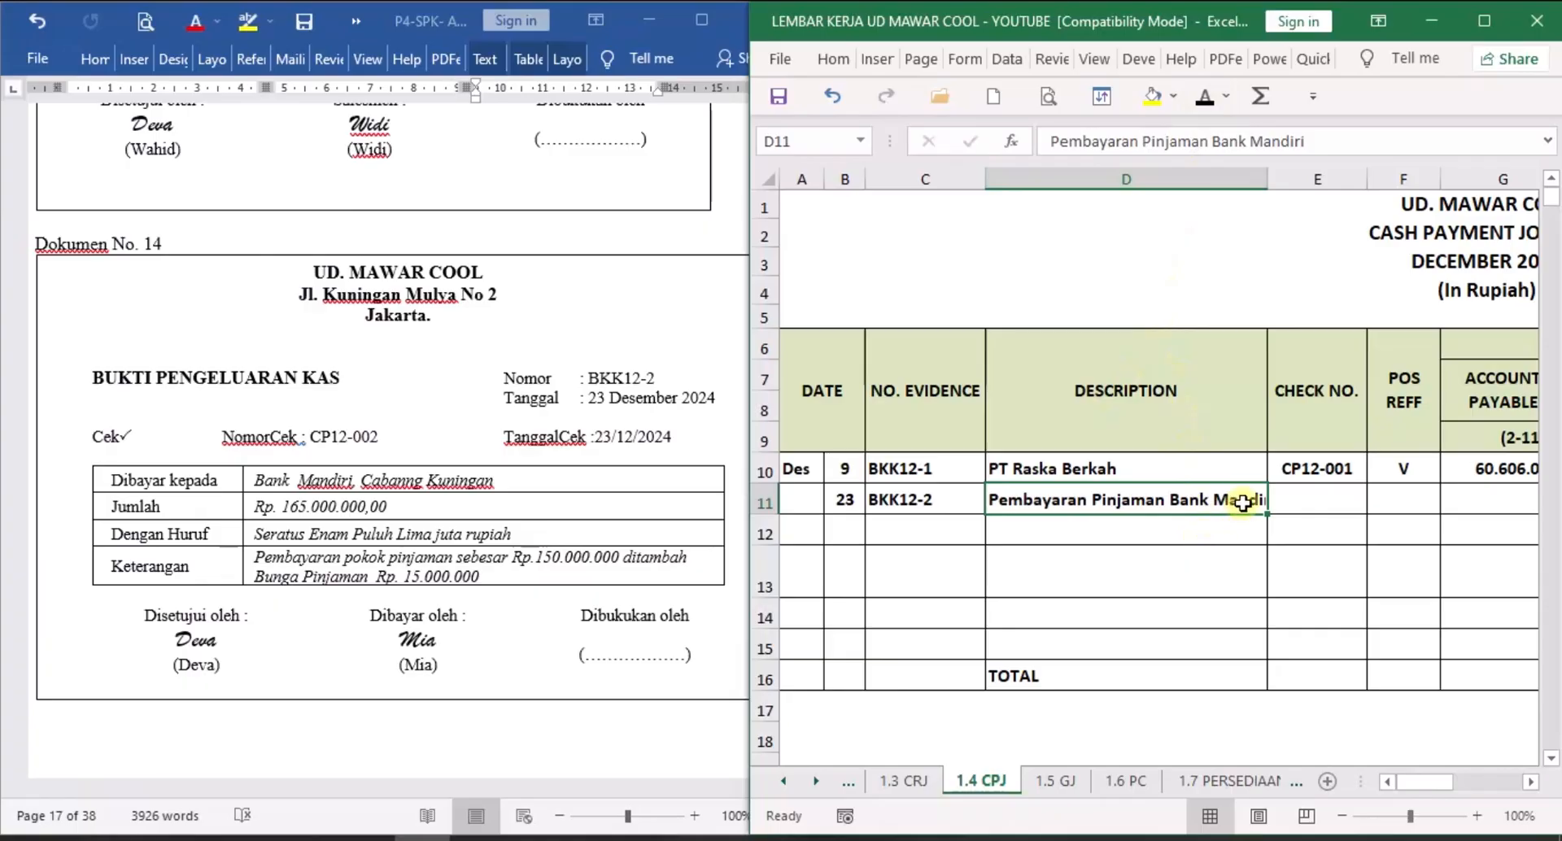
{"action": "left_click", "coordinate": [1334, 495]}
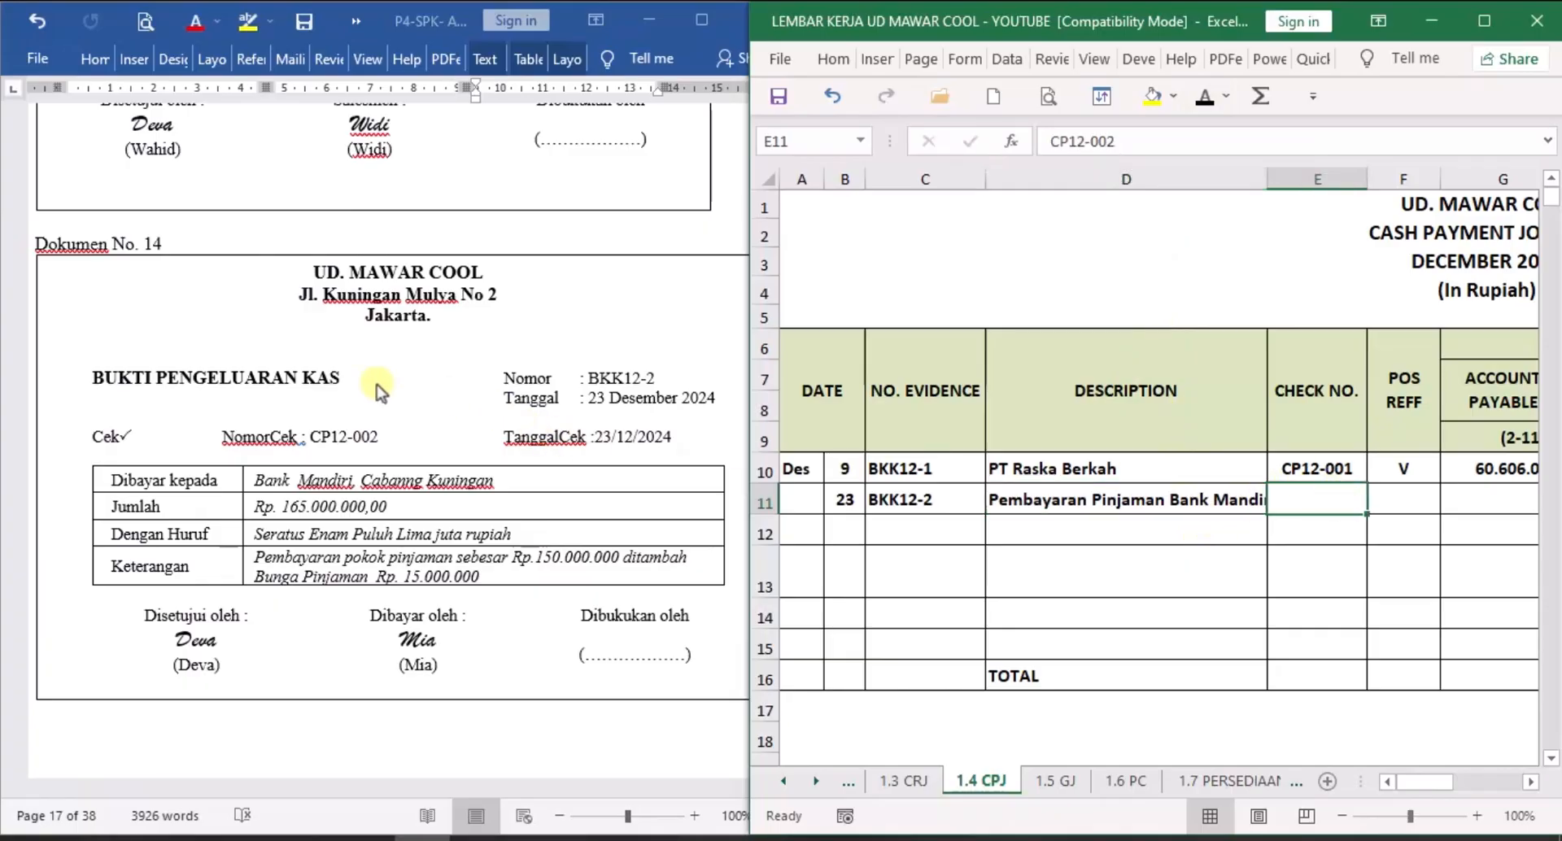
Show the account name Bank Mandiri Loan and ledger code 2-2100 in black under row 11's debit Others columns.
{"action": "left_click", "coordinate": [1529, 783]}
{"action": "left_click", "coordinate": [1529, 783]}
{"action": "left_click", "coordinate": [1530, 783]}
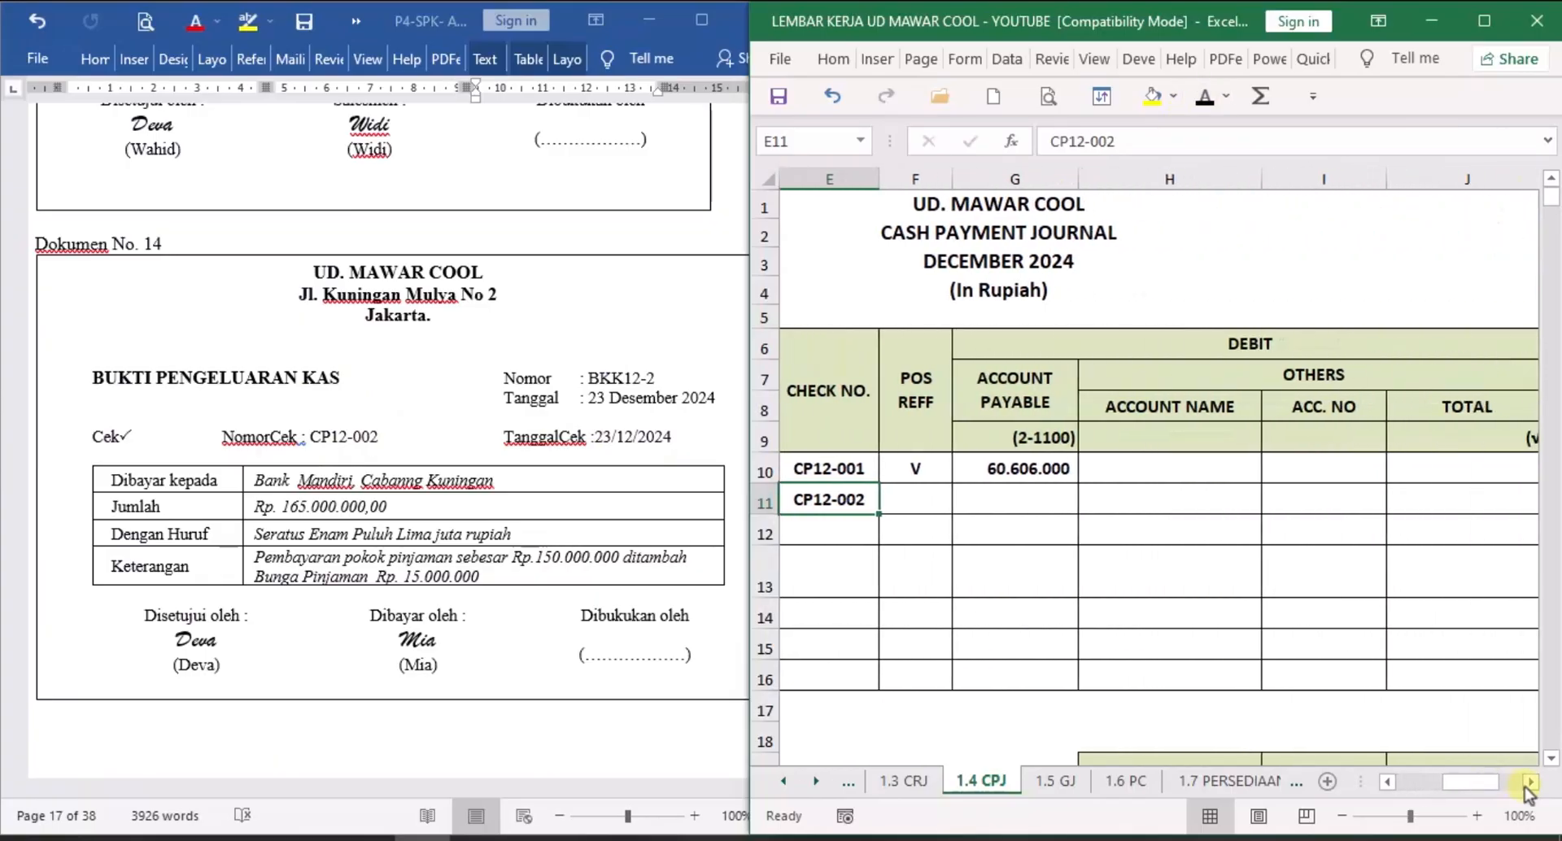
{"action": "left_click", "coordinate": [1530, 783]}
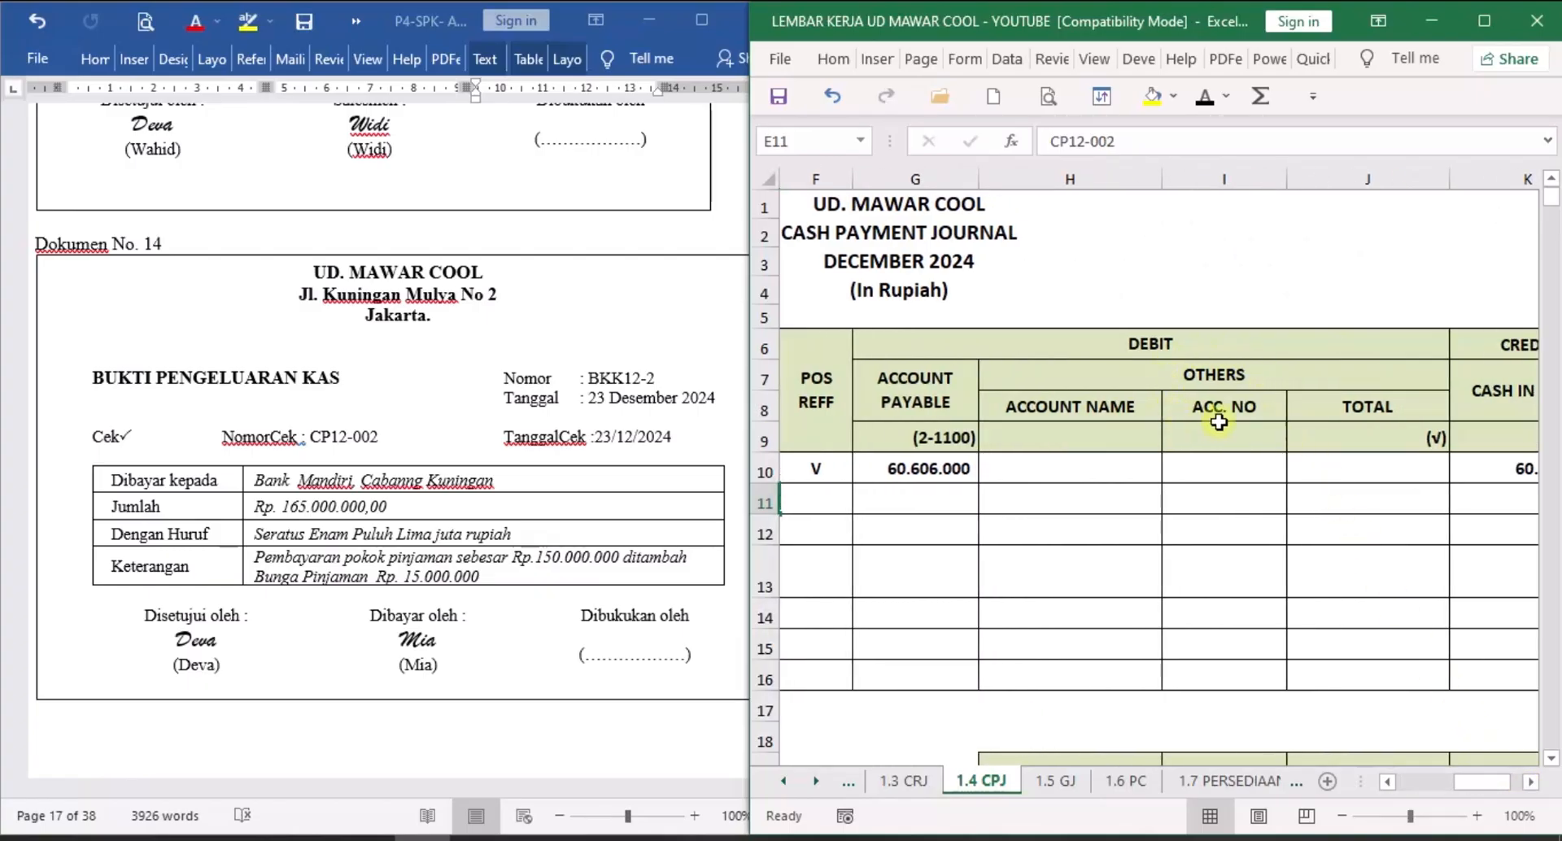
{"action": "left_click", "coordinate": [1120, 495]}
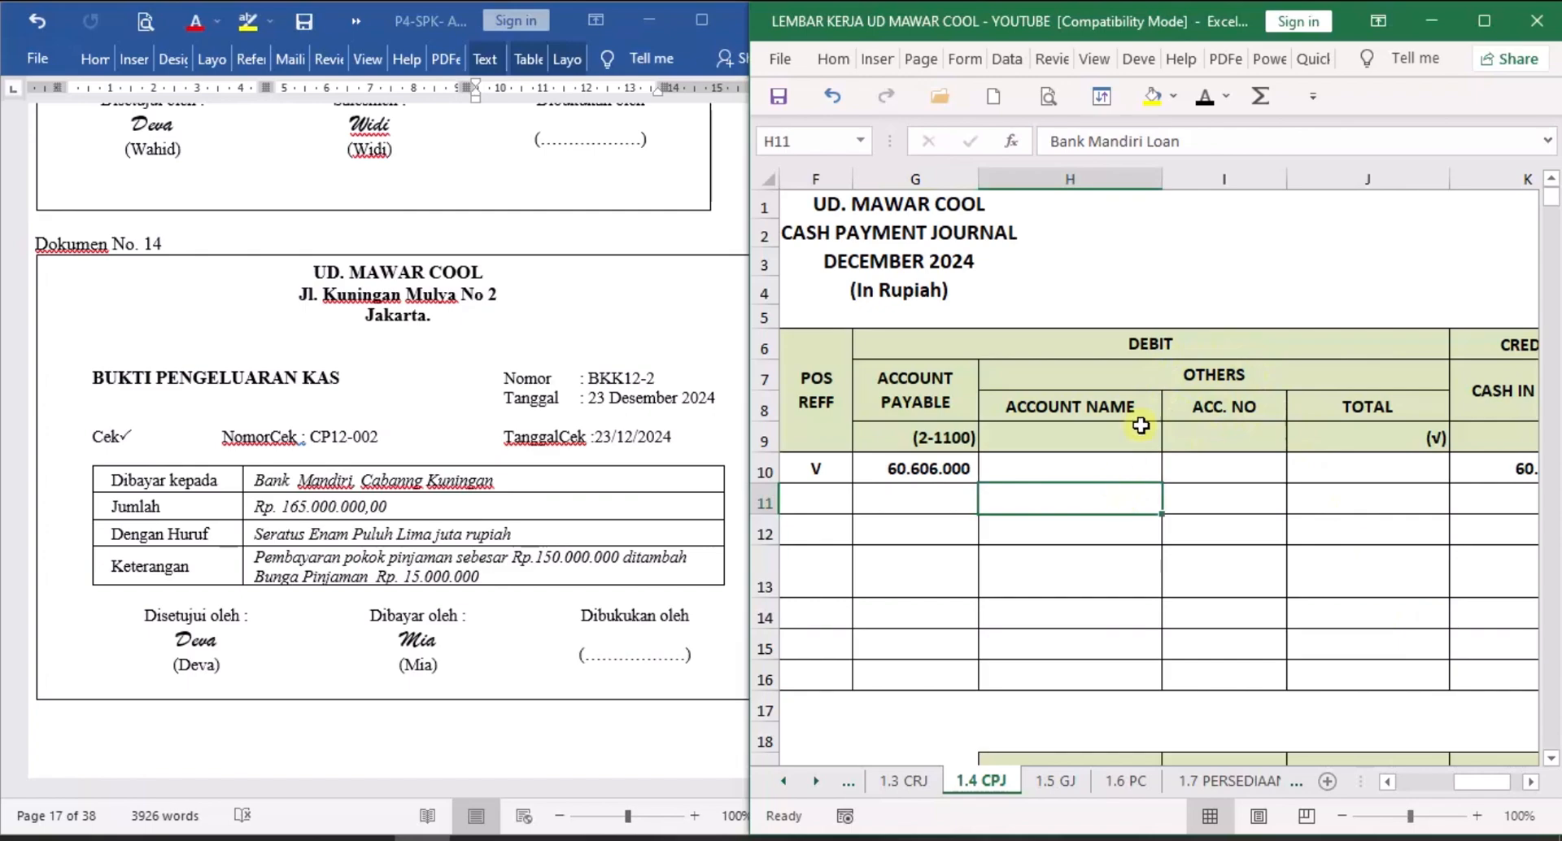
{"action": "left_click", "coordinate": [1204, 98]}
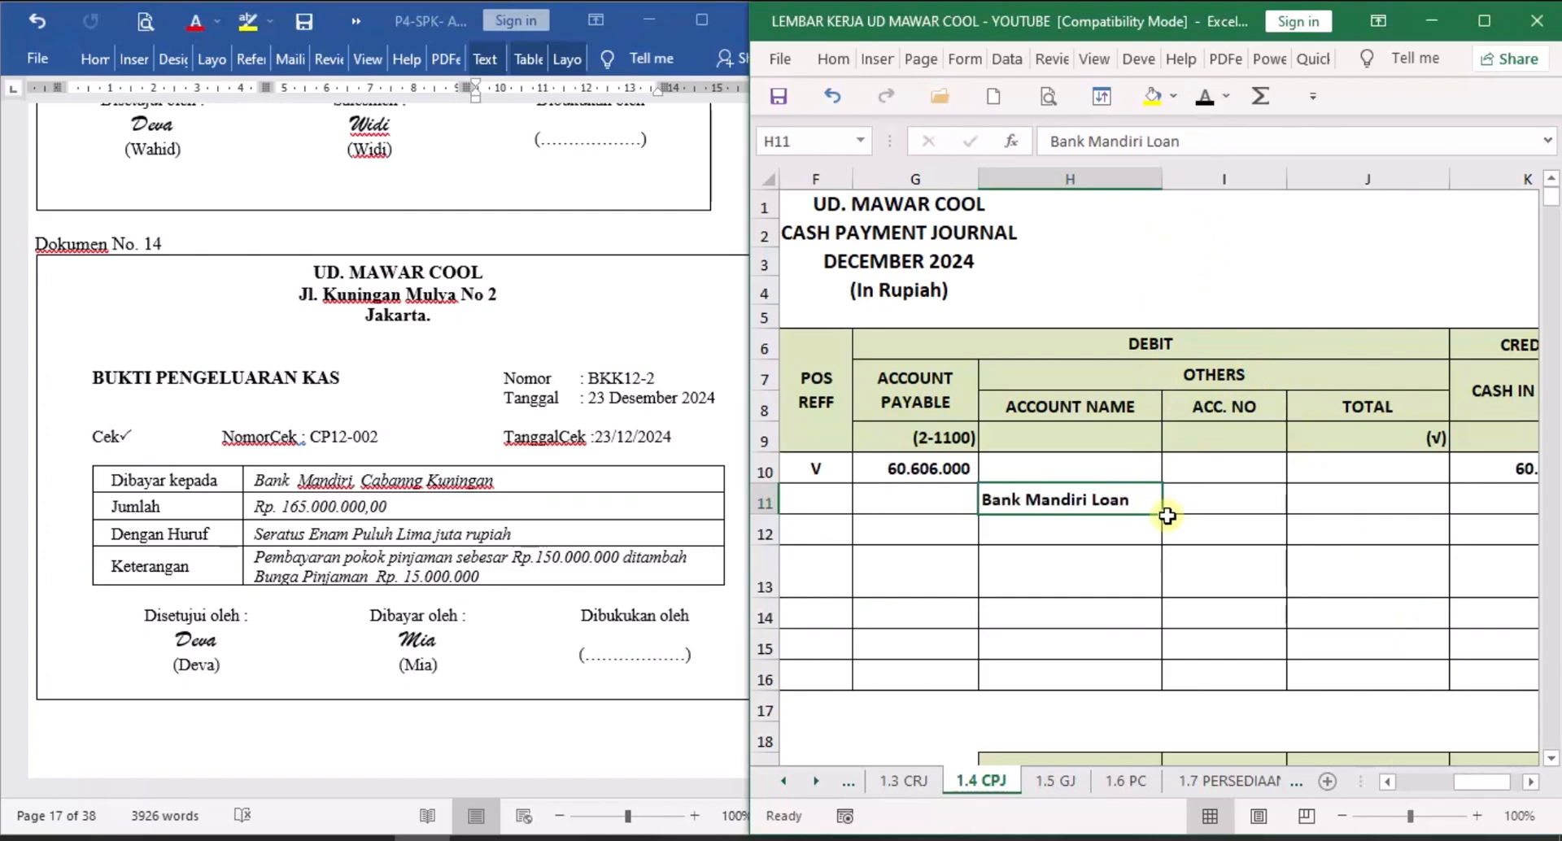
{"action": "left_click", "coordinate": [1227, 499]}
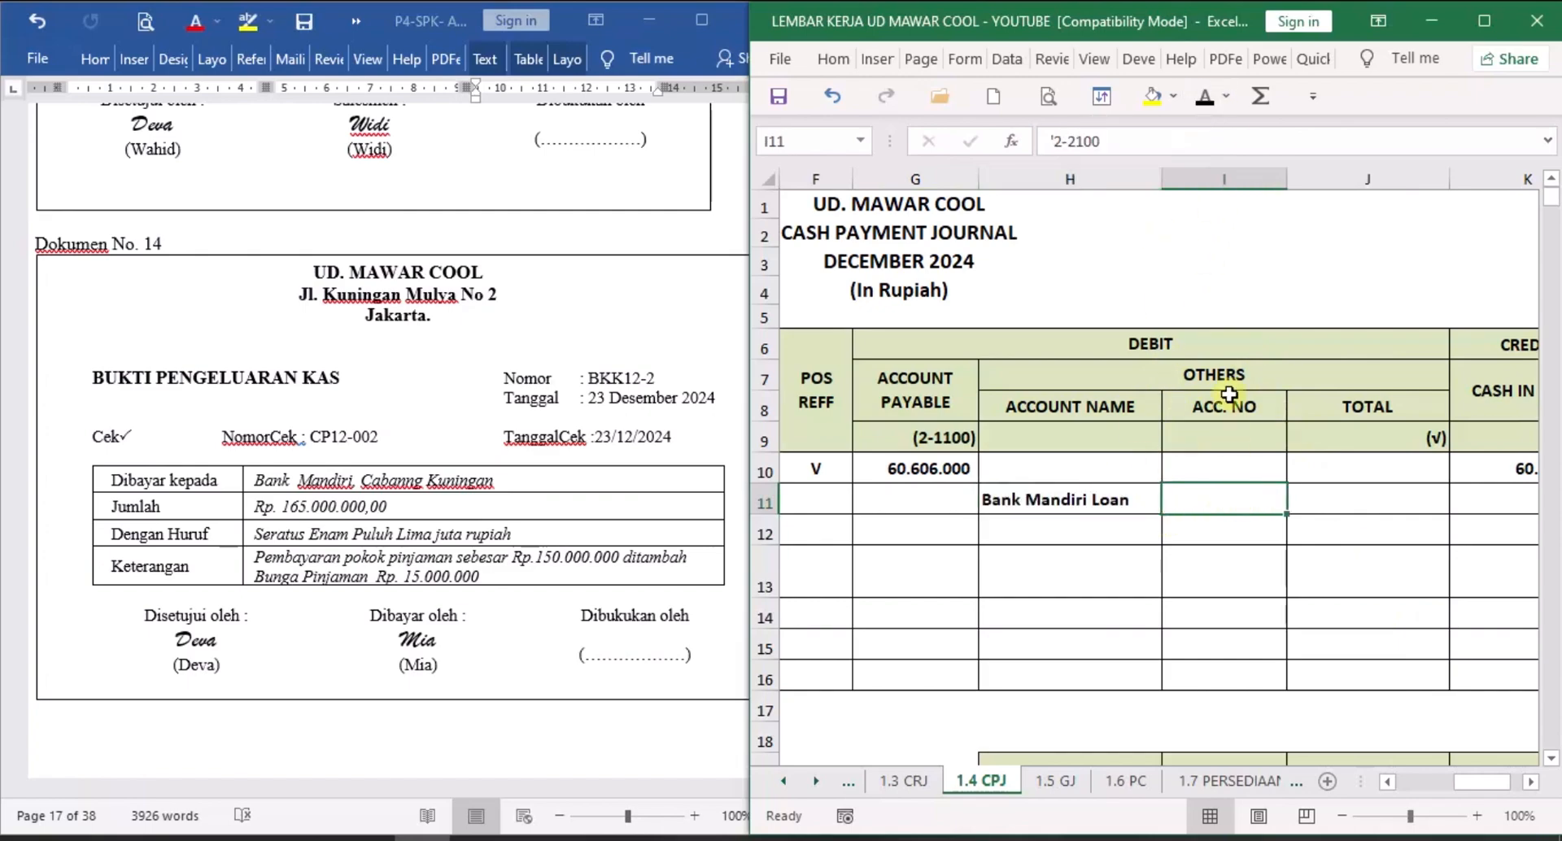
{"action": "left_click", "coordinate": [1204, 99]}
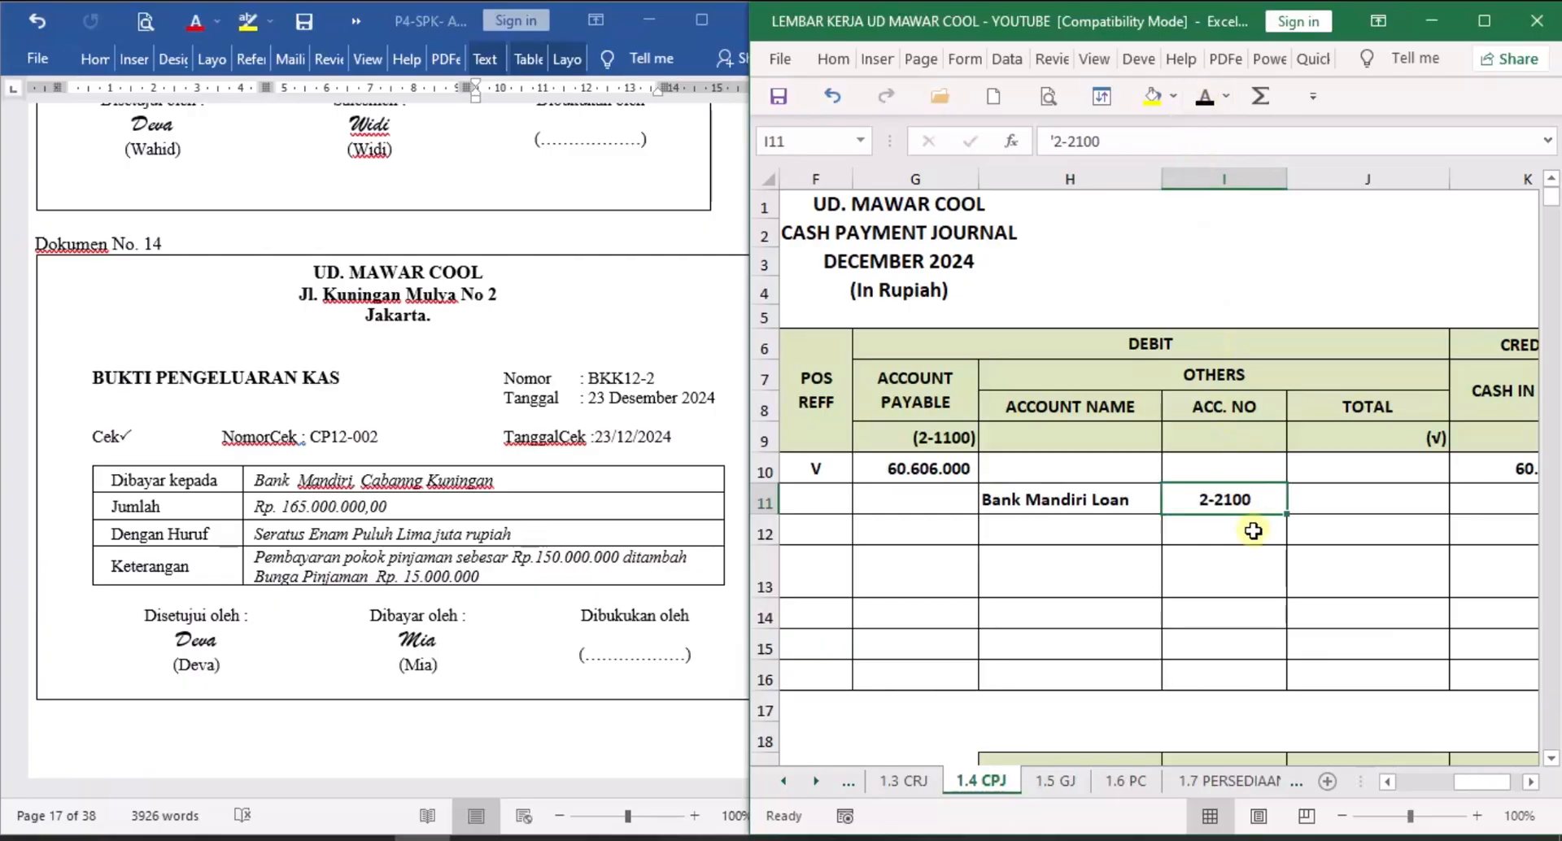
Reveal in black font the Bank Mandiri Loan total 150.000.000 and the Interest expense line with account 9-1100 and total 15.000.000.
{"action": "left_click", "coordinate": [1398, 499]}
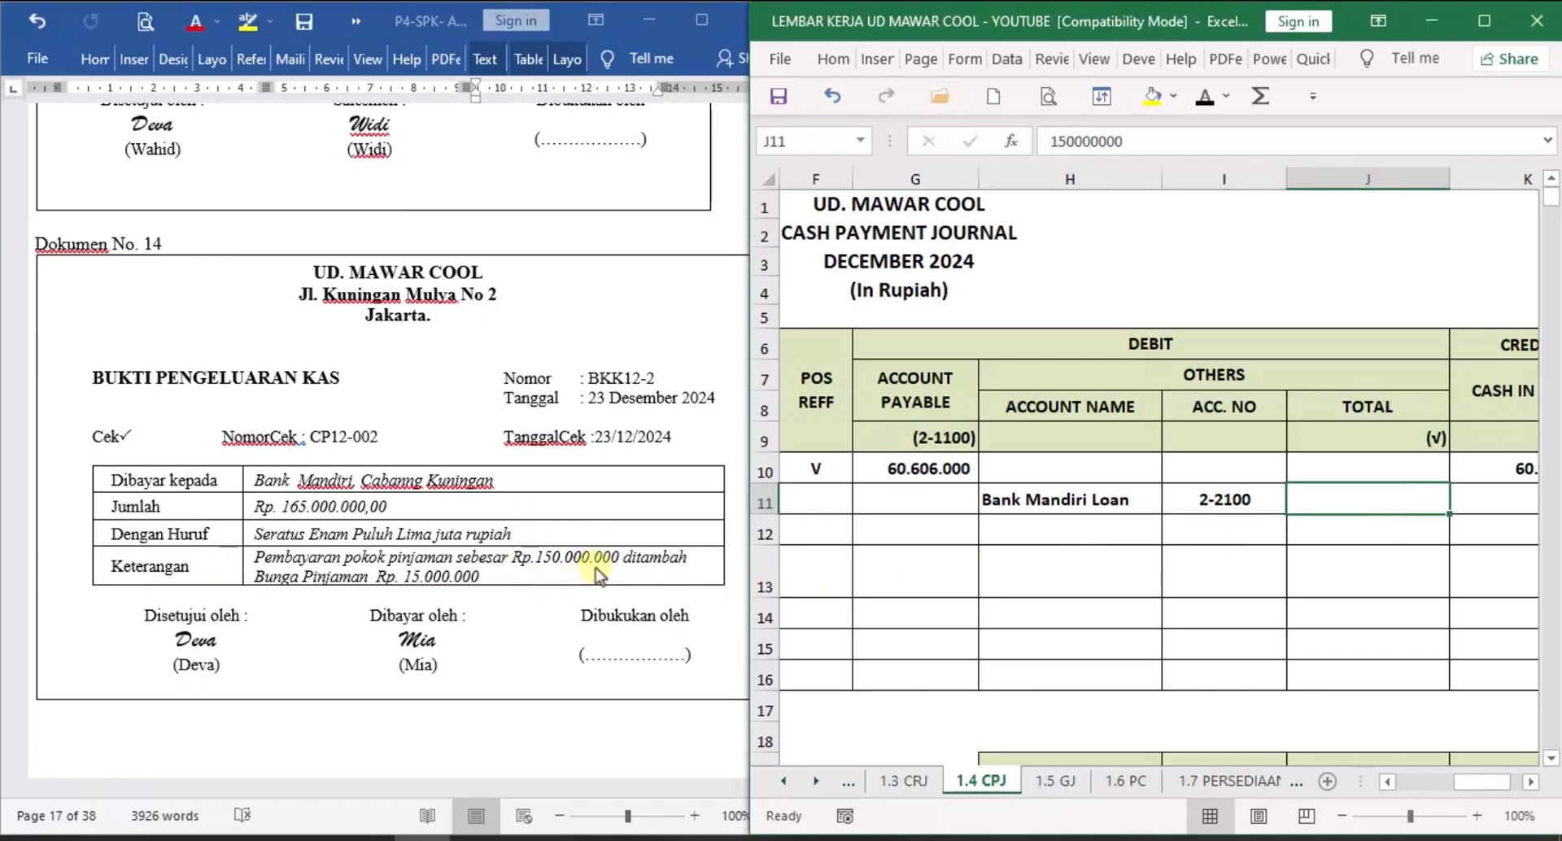
{"action": "left_click", "coordinate": [1205, 96]}
{"action": "left_click", "coordinate": [1009, 530]}
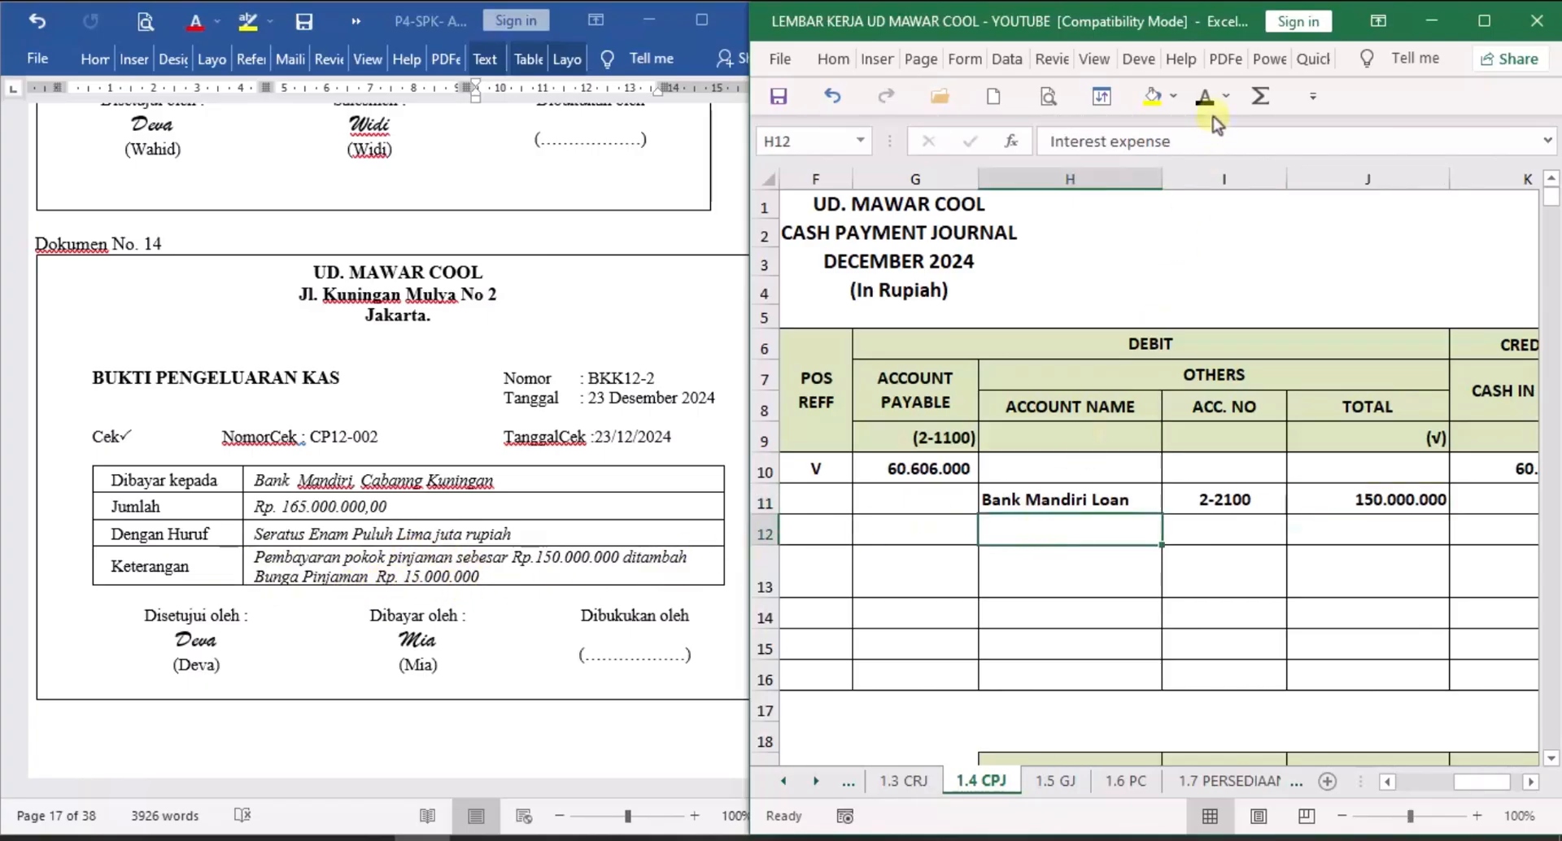
{"action": "left_click", "coordinate": [1251, 535]}
{"action": "type", "text": "'9-1100"}
{"action": "key", "text": "ctrl+Return"}
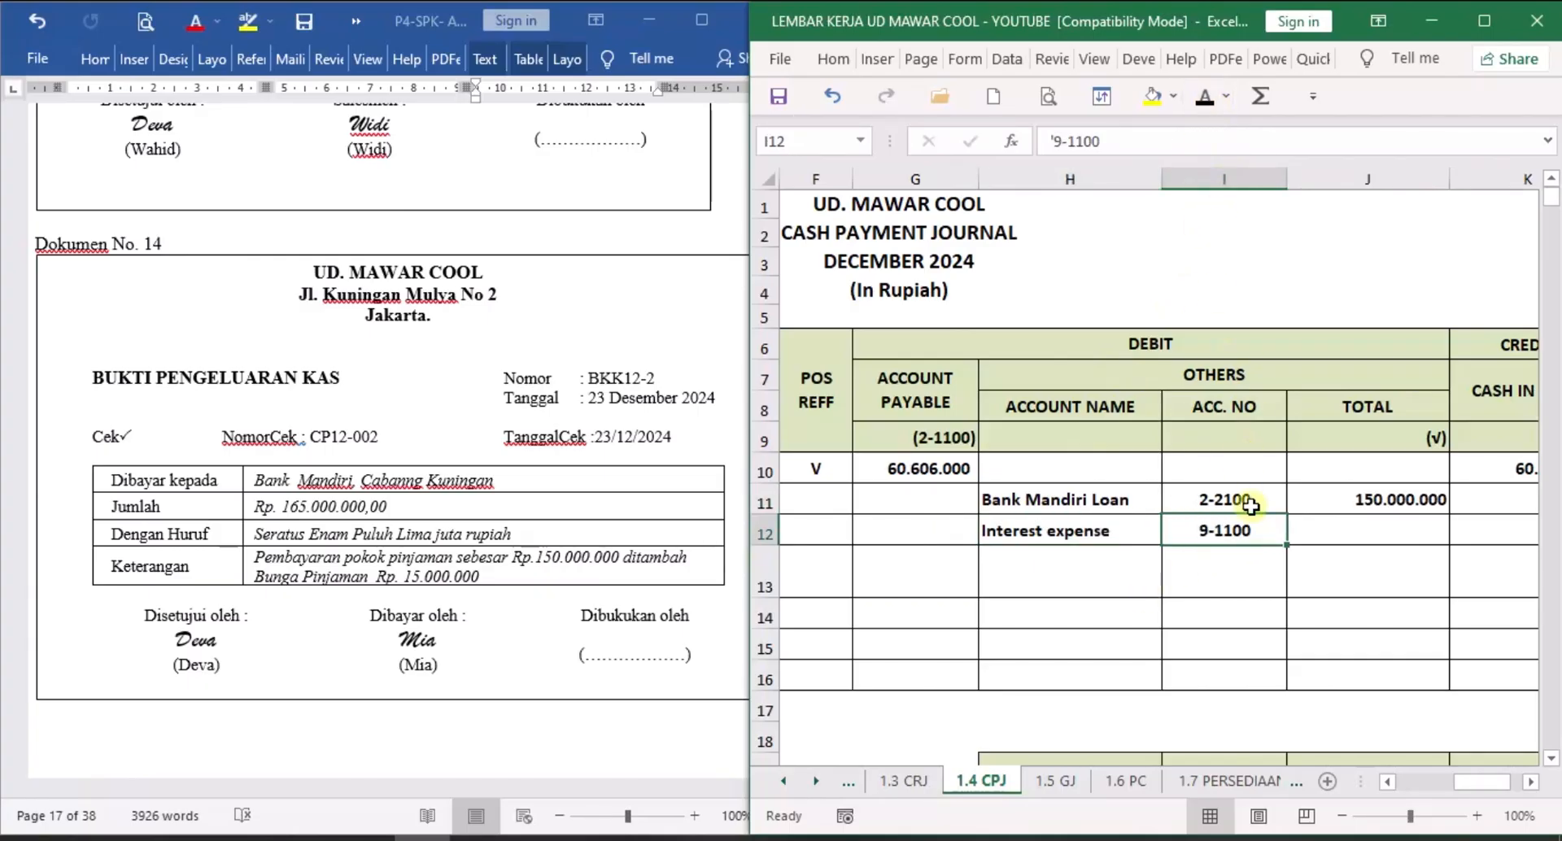
{"action": "left_click", "coordinate": [1351, 530]}
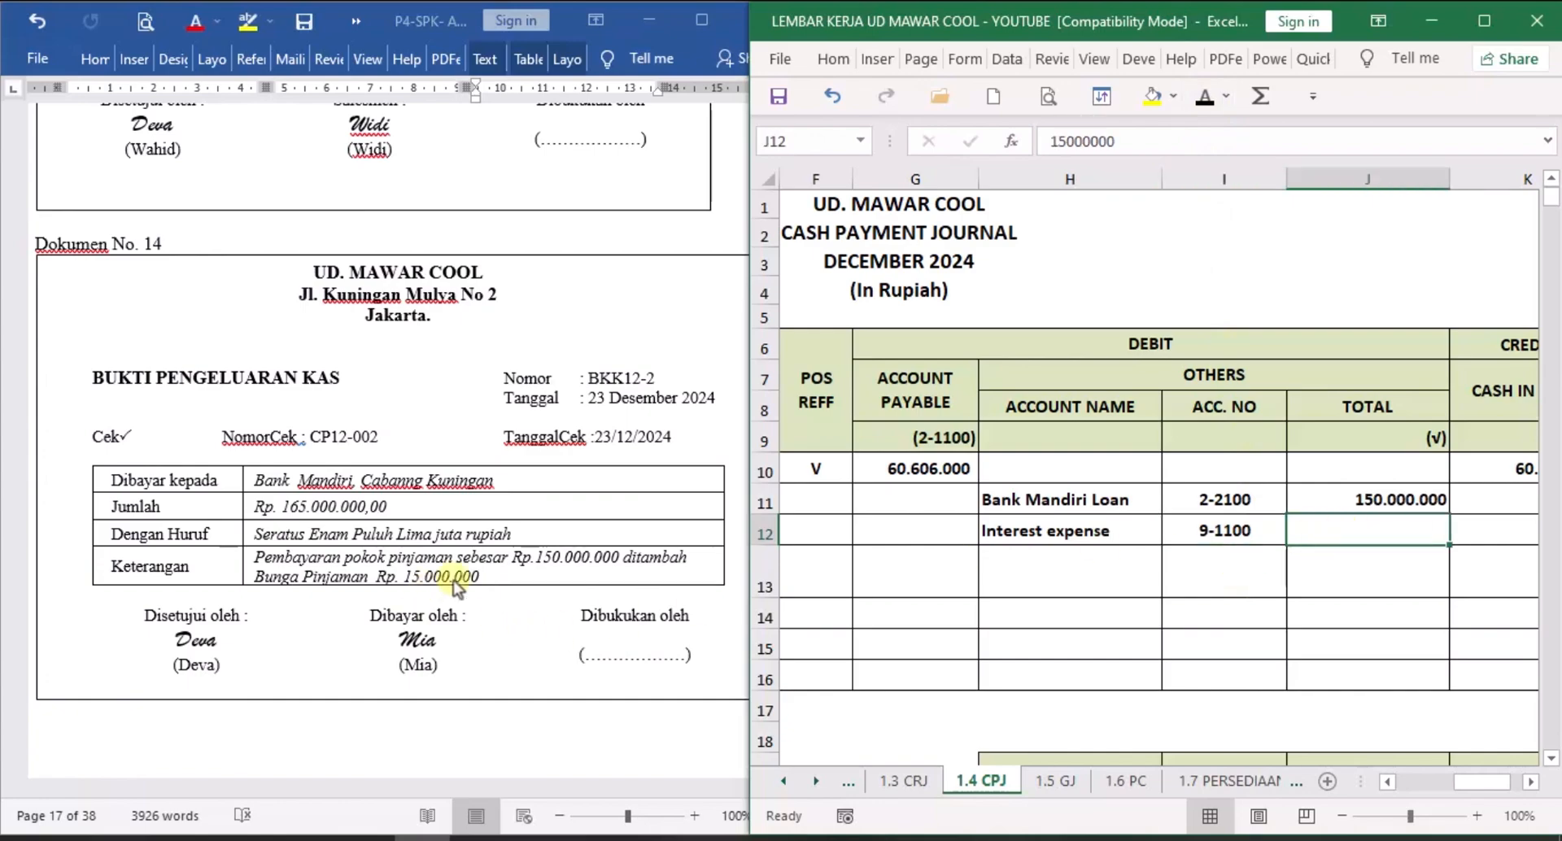
{"action": "left_click", "coordinate": [1204, 102]}
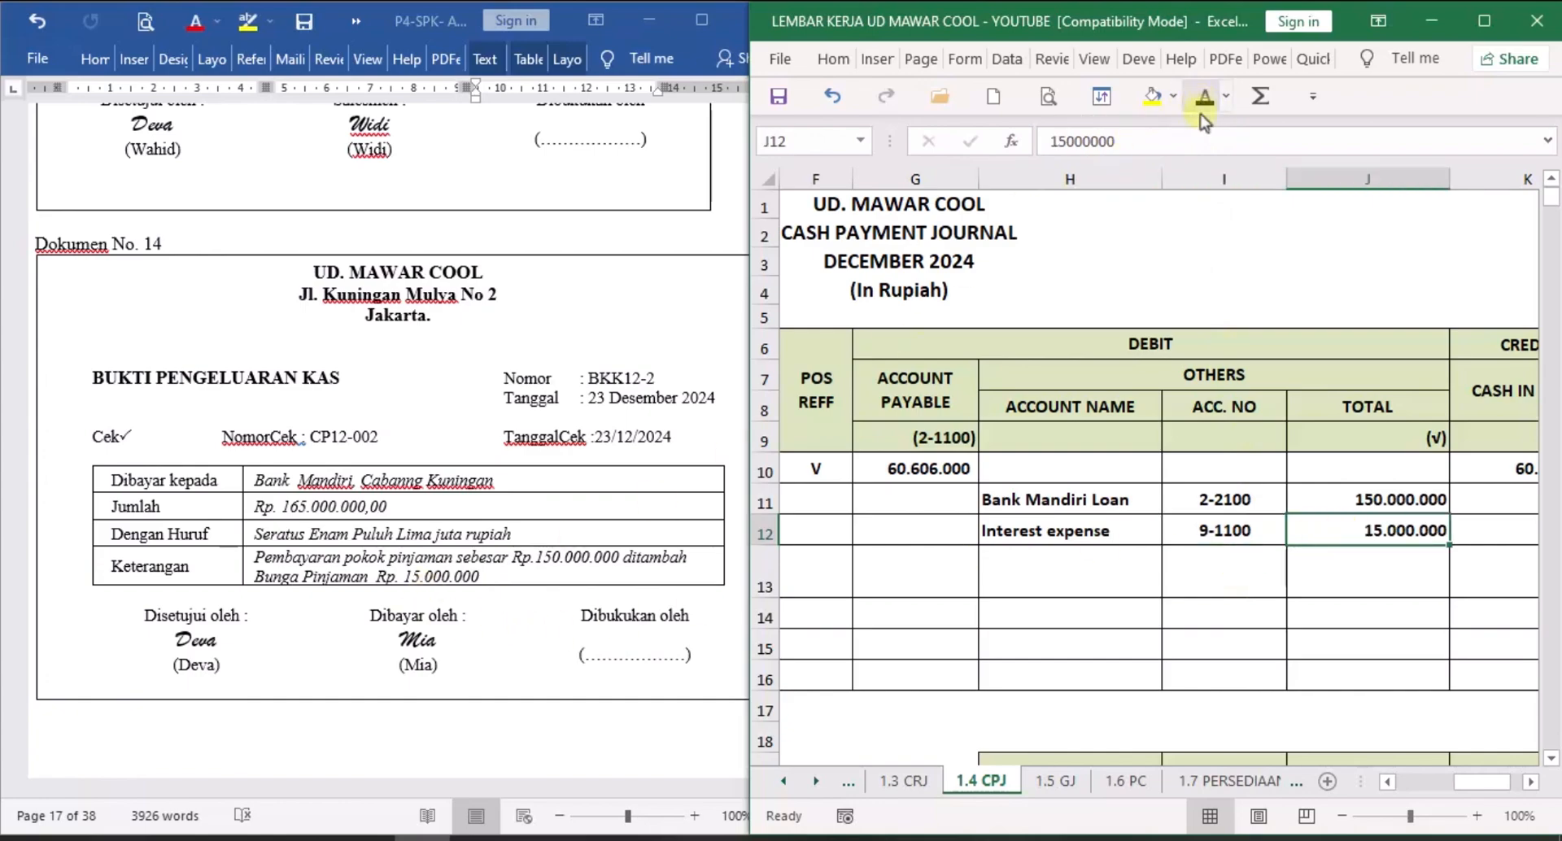
Reveal in black font the Cash in Bank credit of 165.000.000 in row 11 of the cash payment journal.
{"action": "left_click", "coordinate": [1530, 782]}
{"action": "left_click", "coordinate": [1530, 782]}
{"action": "left_click", "coordinate": [1370, 500]}
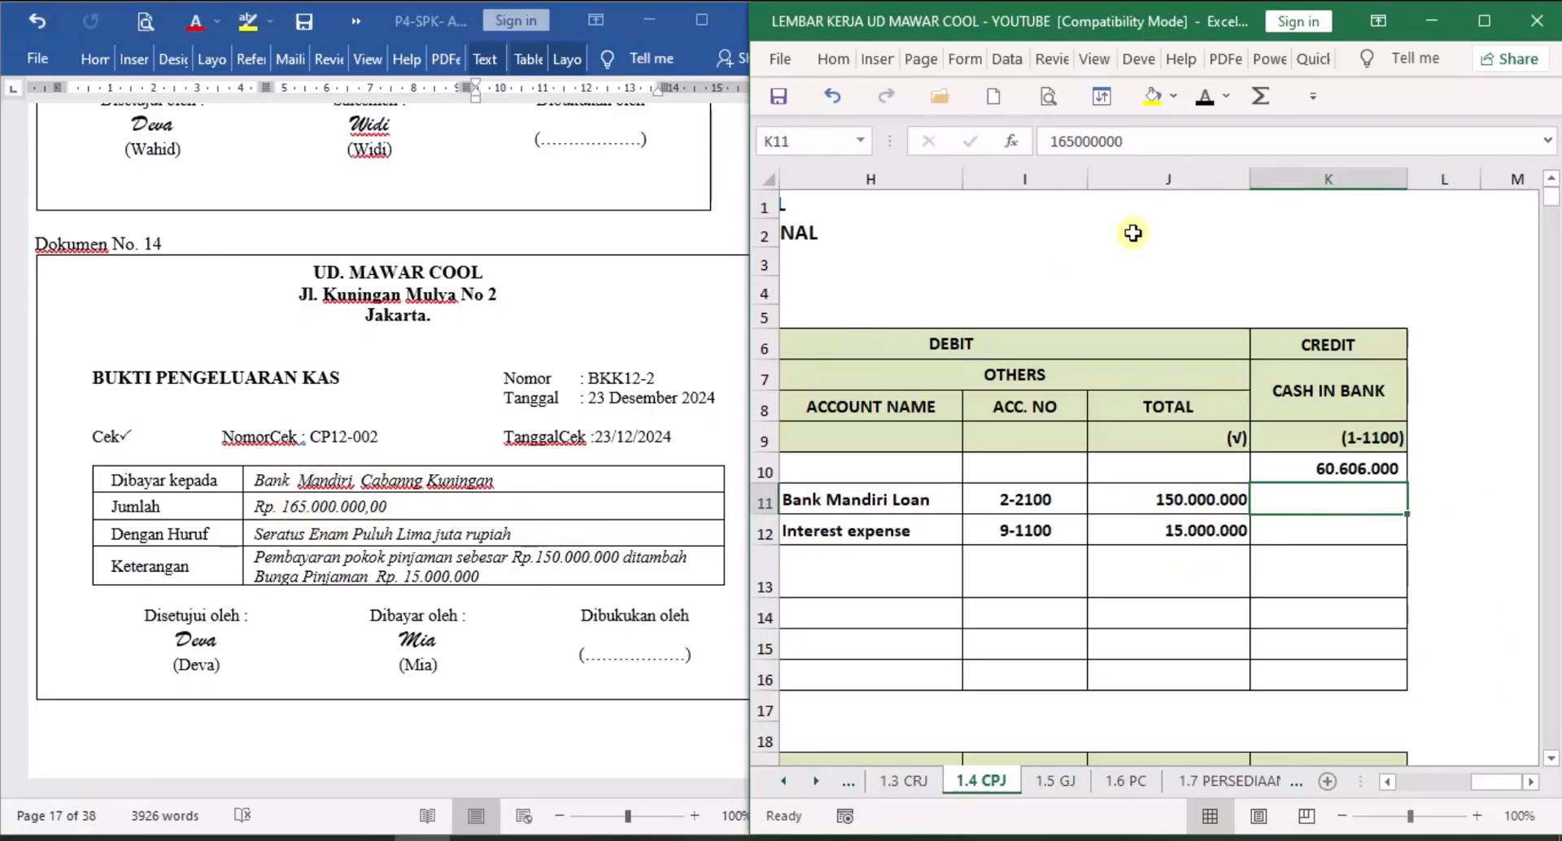
{"action": "left_click", "coordinate": [1204, 96]}
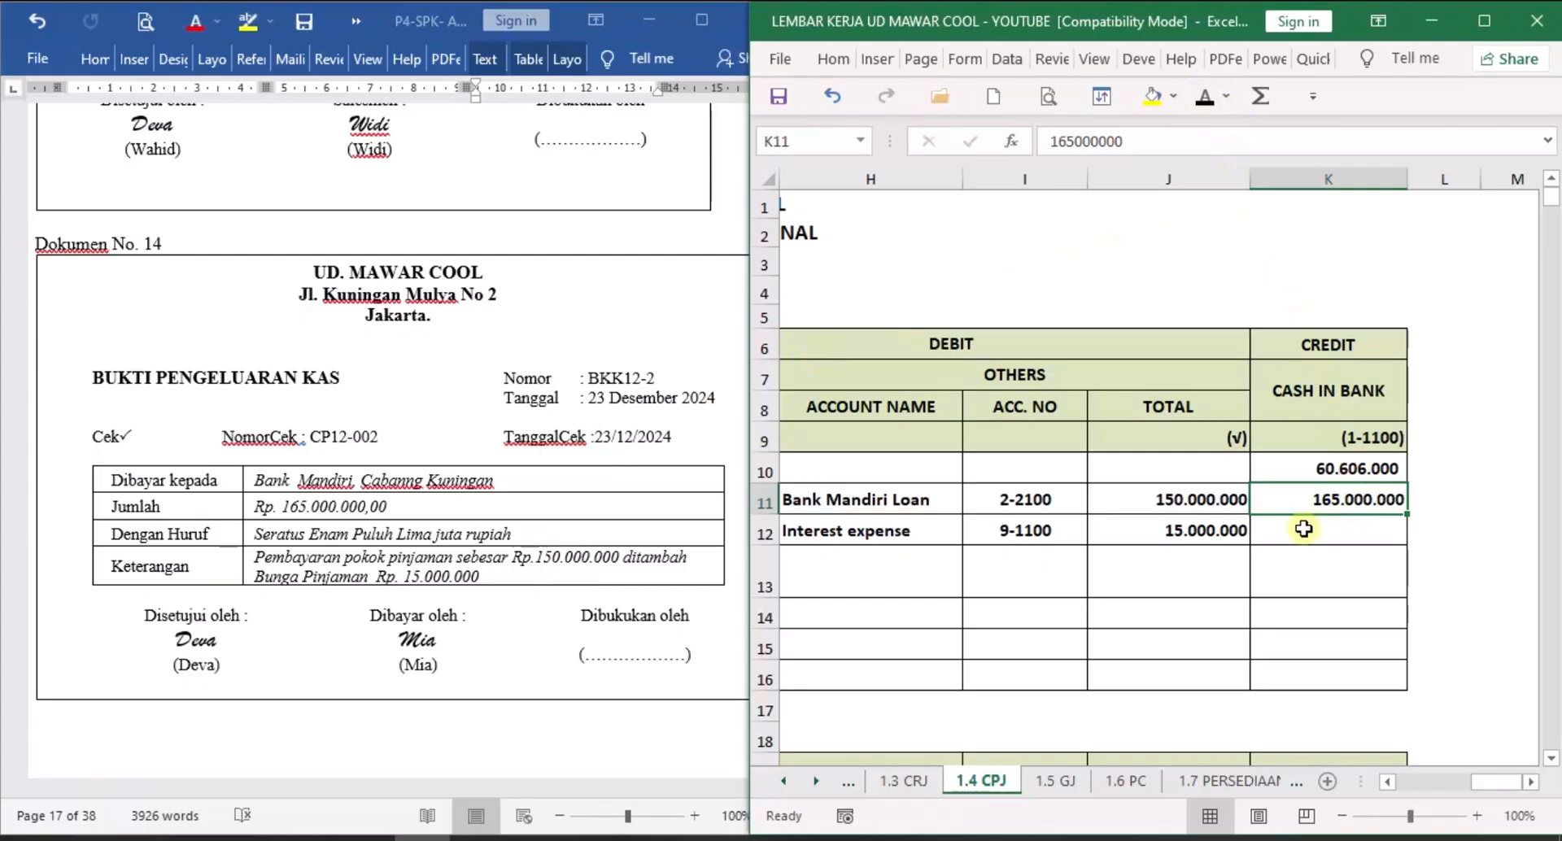
Switch to the Word document and examine the invoice in Dokumen No. 15.
{"action": "left_click", "coordinate": [520, 676]}
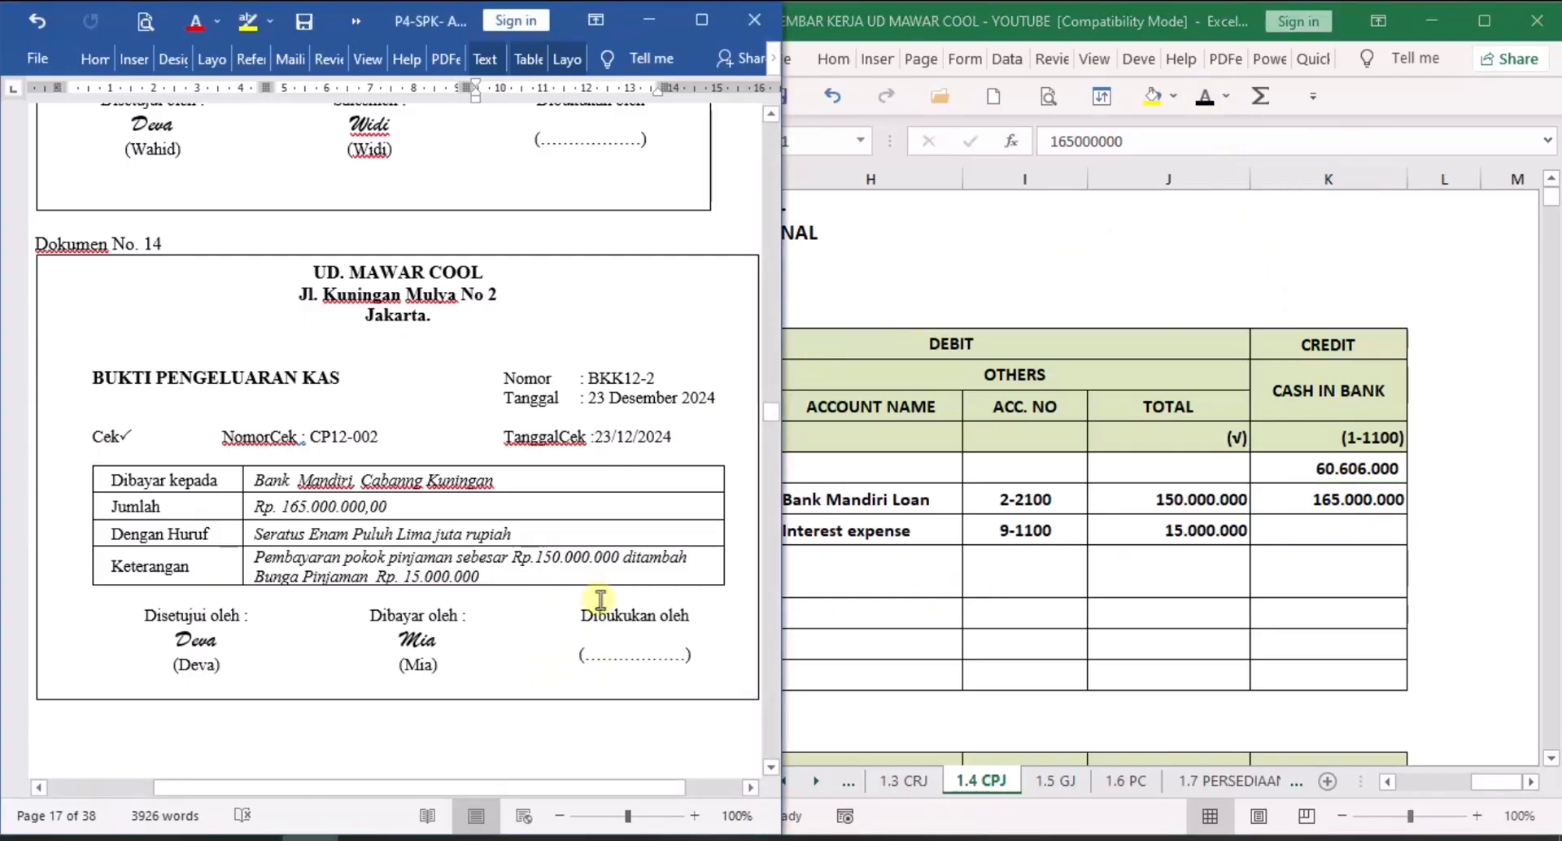
{"action": "scroll", "coordinate": [601, 600], "scroll_direction": "down", "scroll_amount": 5}
{"action": "scroll", "coordinate": [601, 600], "scroll_direction": "down", "scroll_amount": 12}
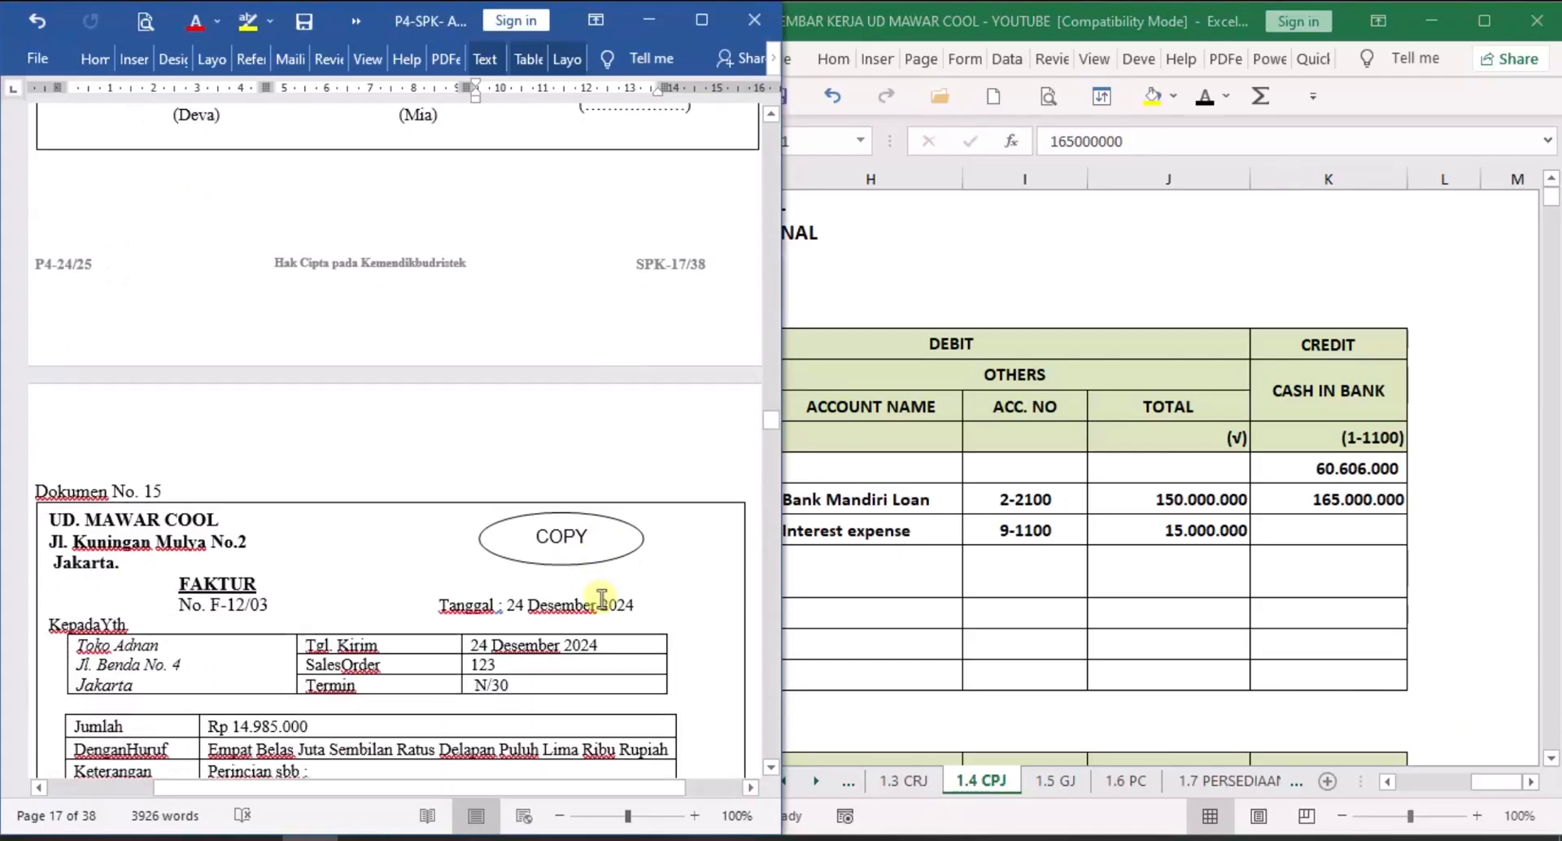
{"action": "scroll", "coordinate": [602, 600], "scroll_direction": "down", "scroll_amount": 2}
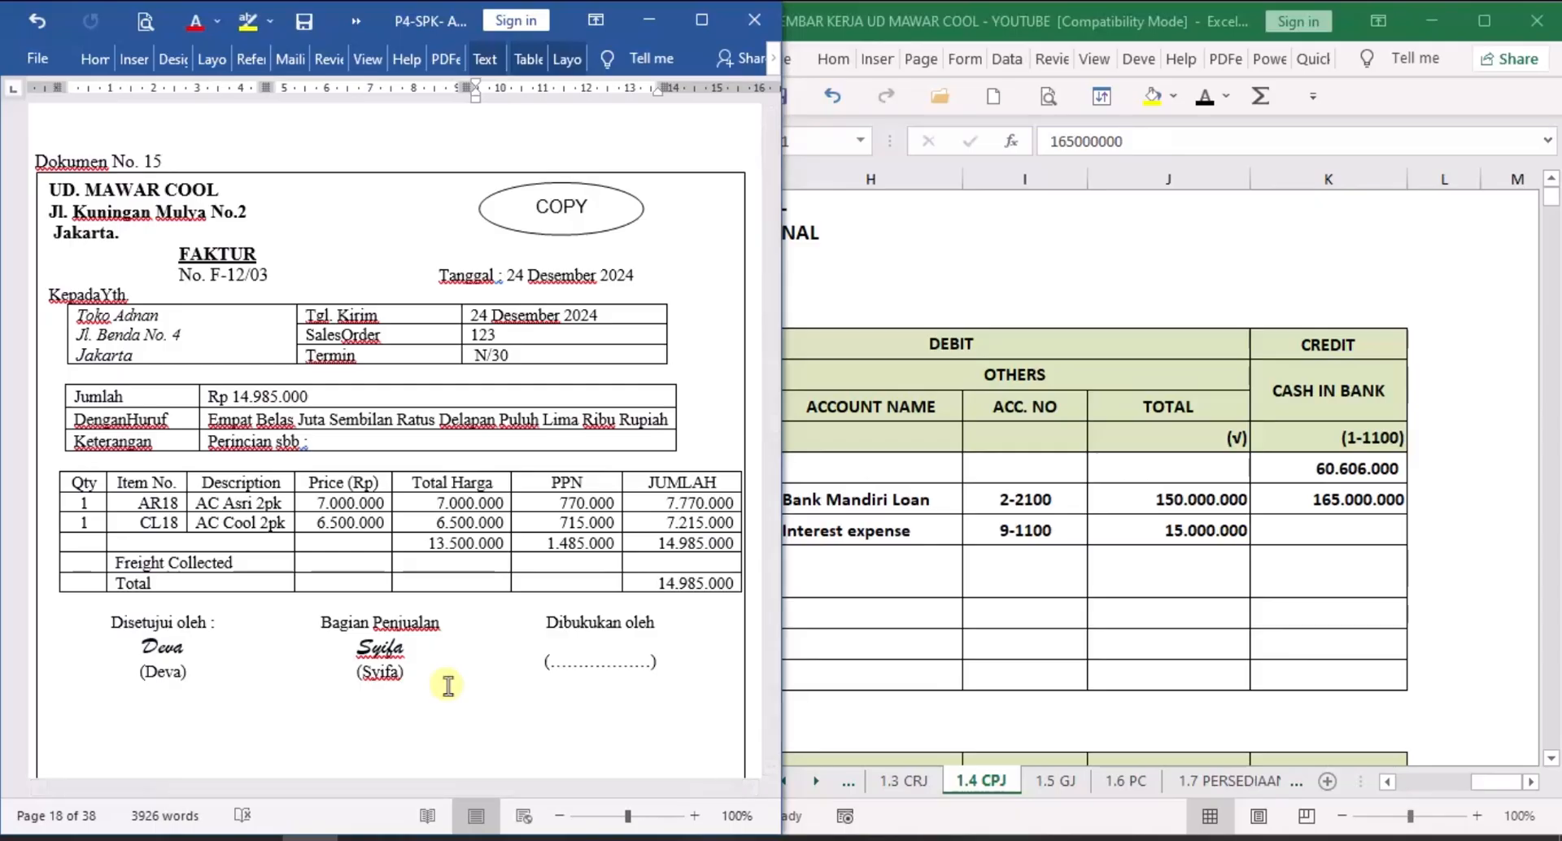
In Excel sheet 1.2 SJ, reveal in black font row 10's date 24, invoice F-12/03, description Toko Adnan and accounts receivable 14.985.000.
{"action": "left_click", "coordinate": [982, 641]}
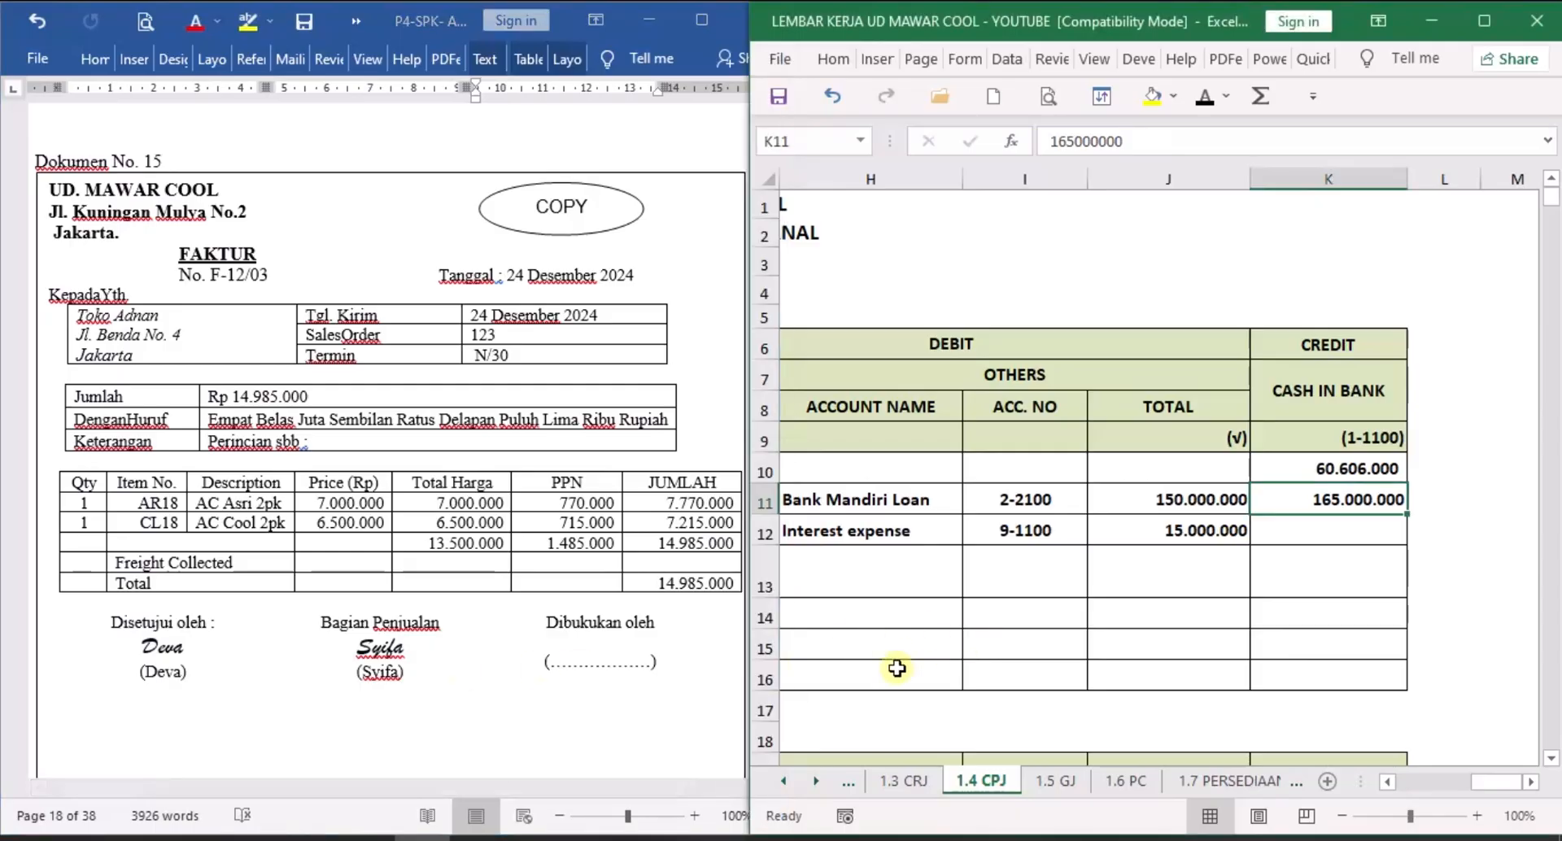
{"action": "left_click", "coordinate": [783, 781]}
{"action": "left_click", "coordinate": [783, 781]}
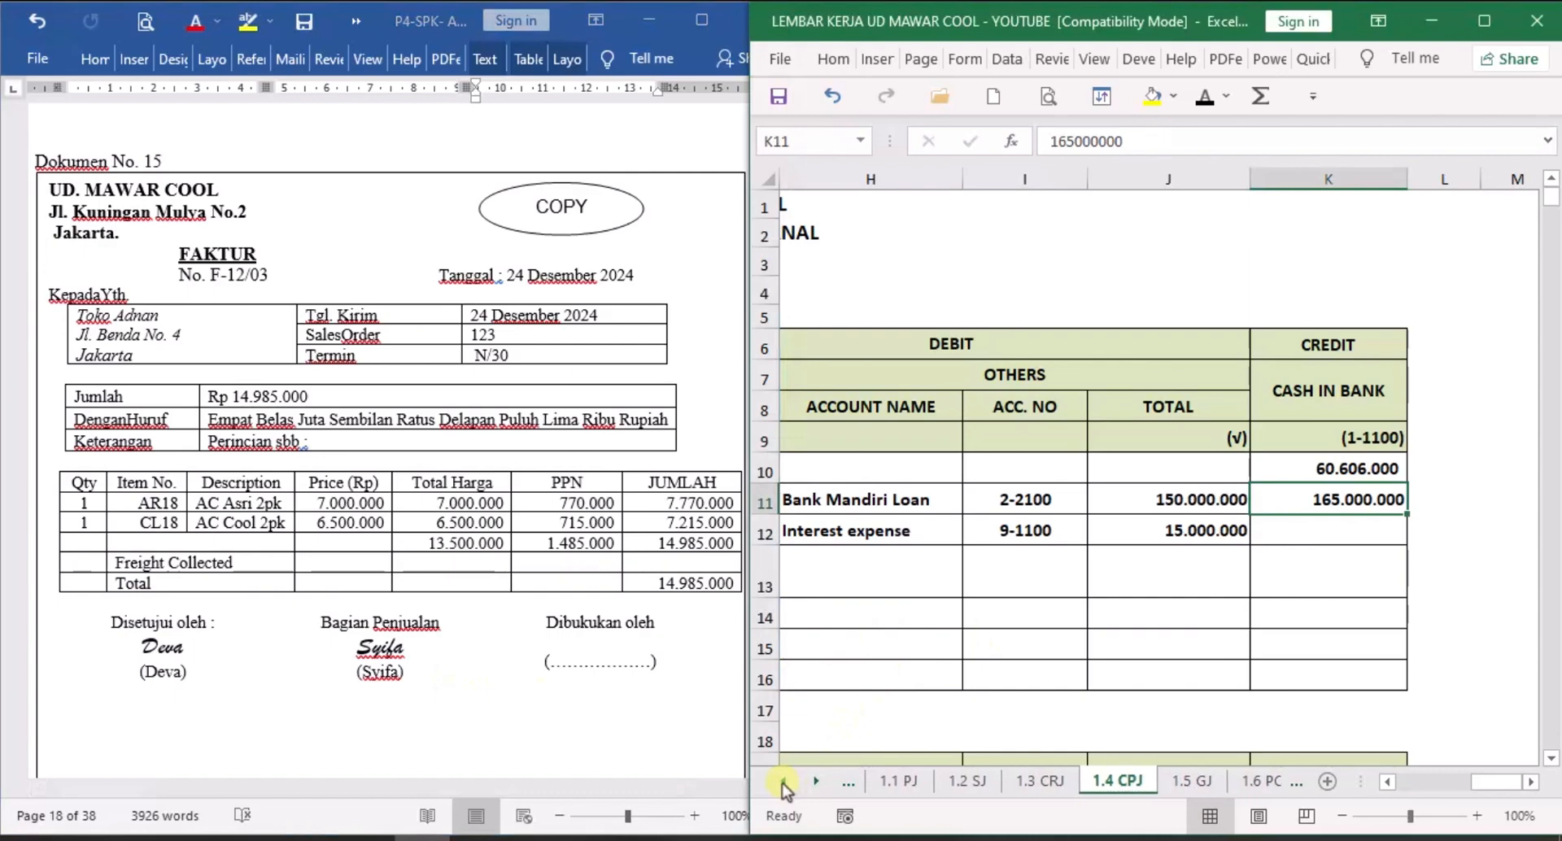
{"action": "left_click", "coordinate": [975, 781]}
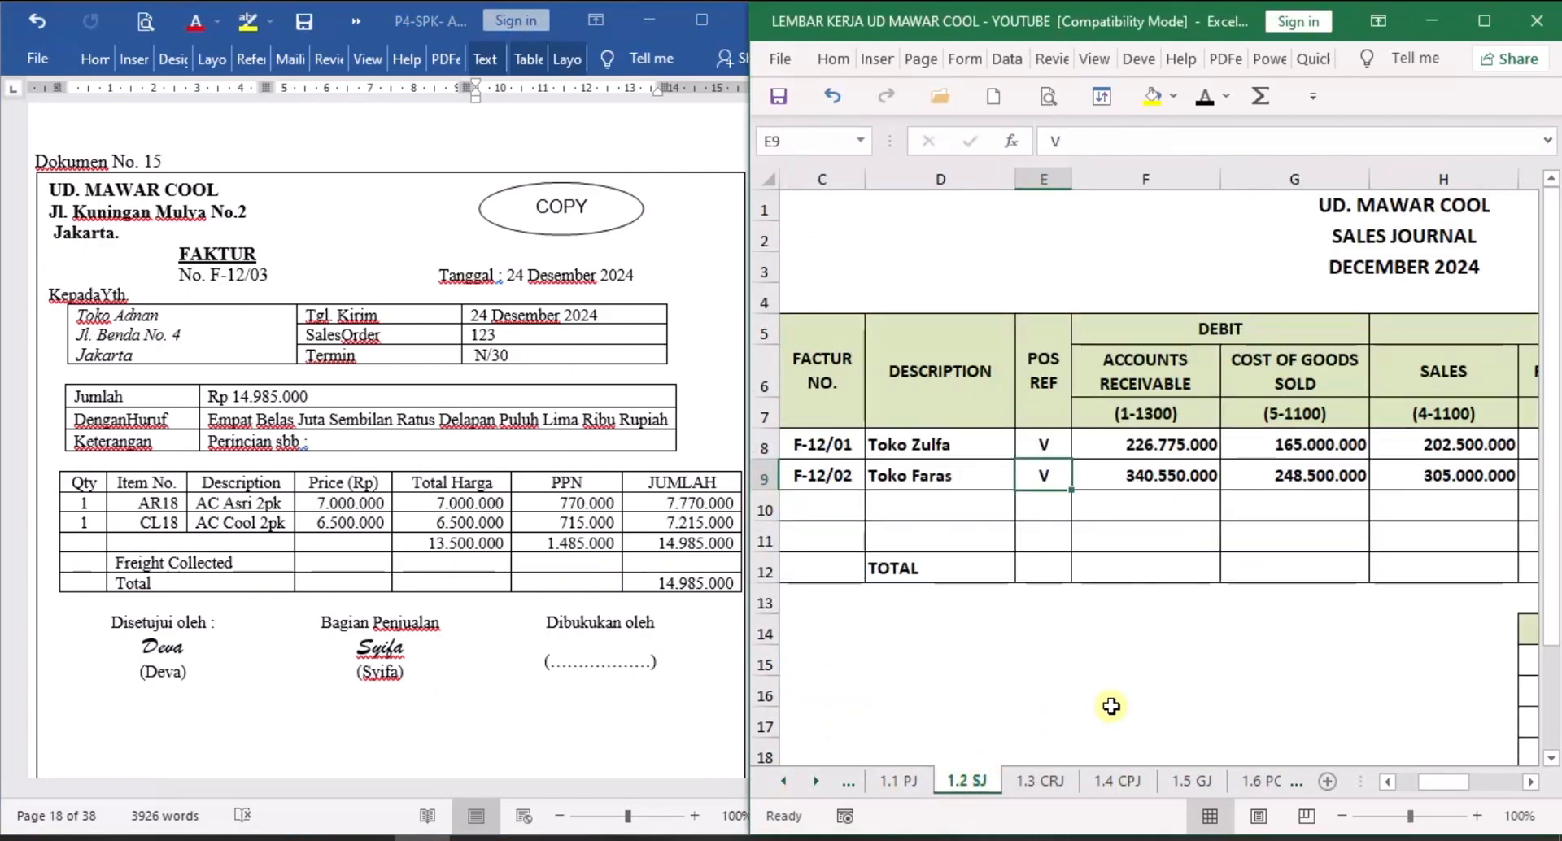
{"action": "left_click_drag", "start_coordinate": [1451, 782], "coordinate": [1422, 782]}
{"action": "left_click", "coordinate": [843, 505]}
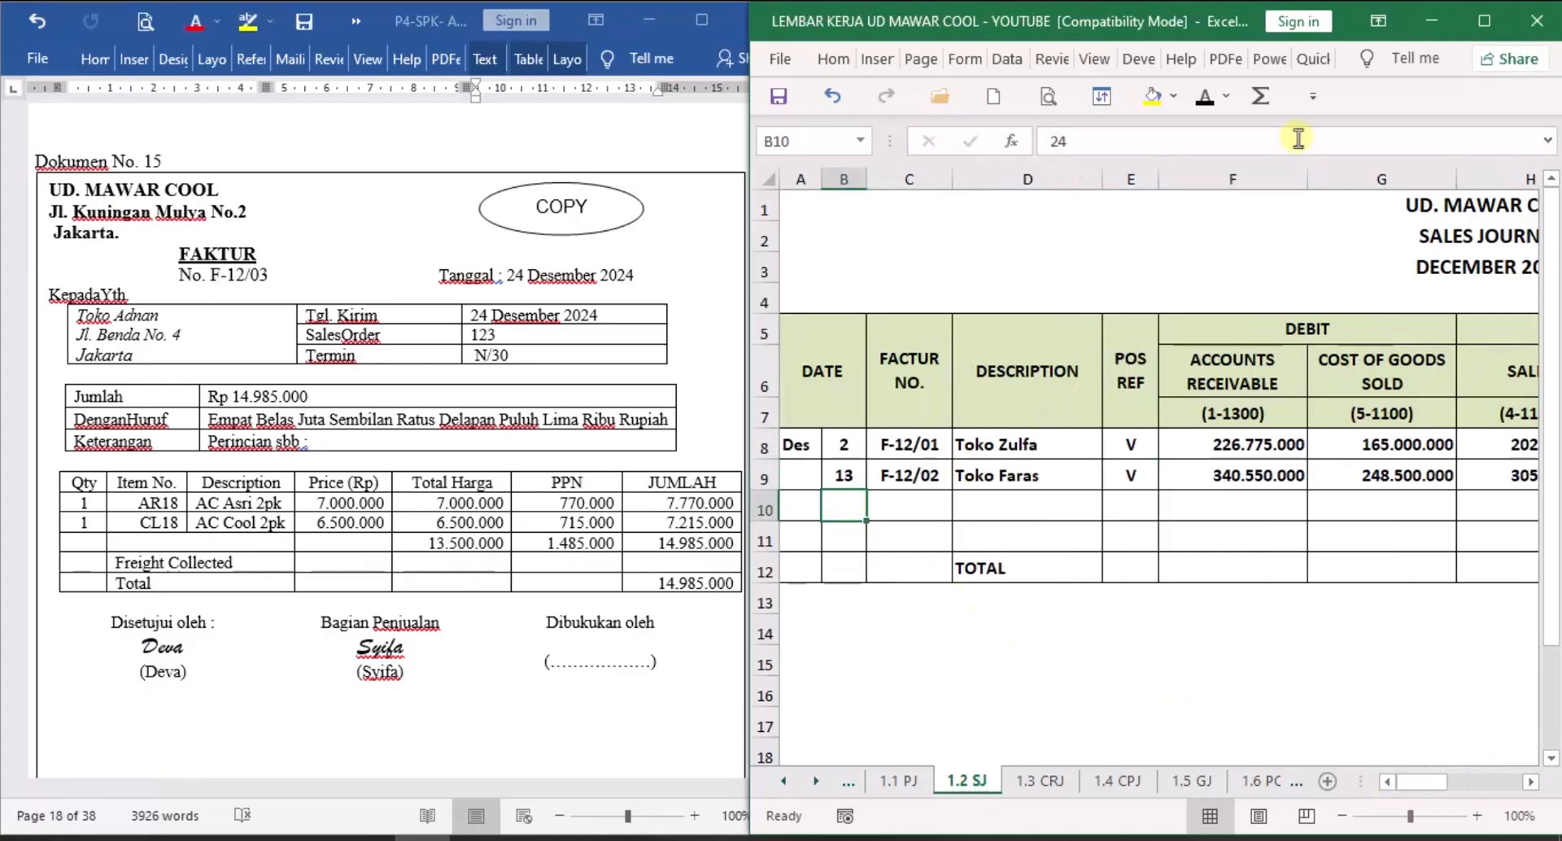
{"action": "left_click", "coordinate": [920, 506]}
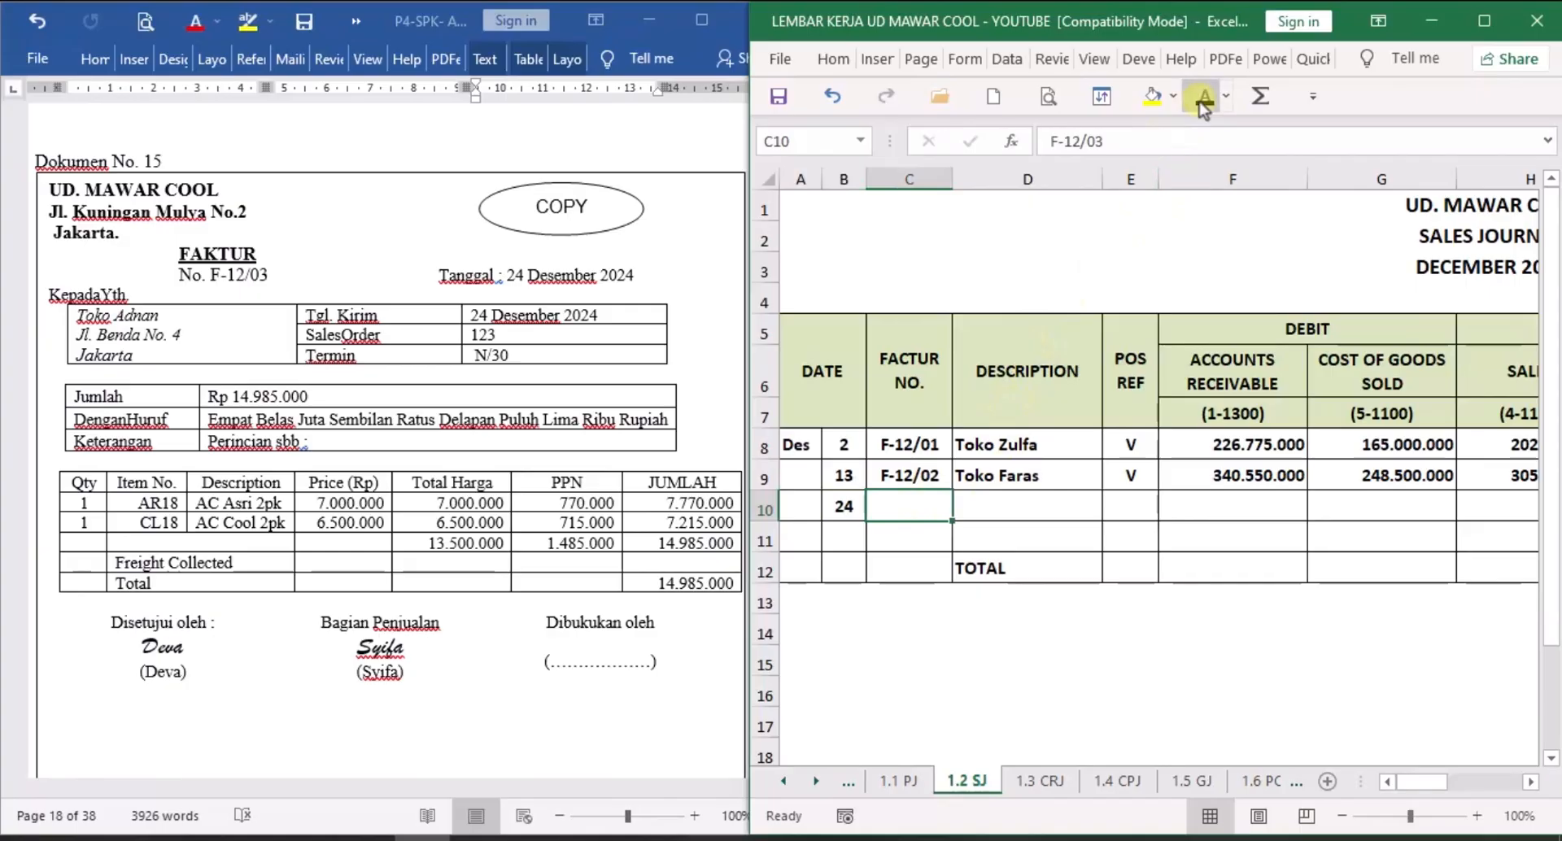
{"action": "left_click", "coordinate": [989, 513]}
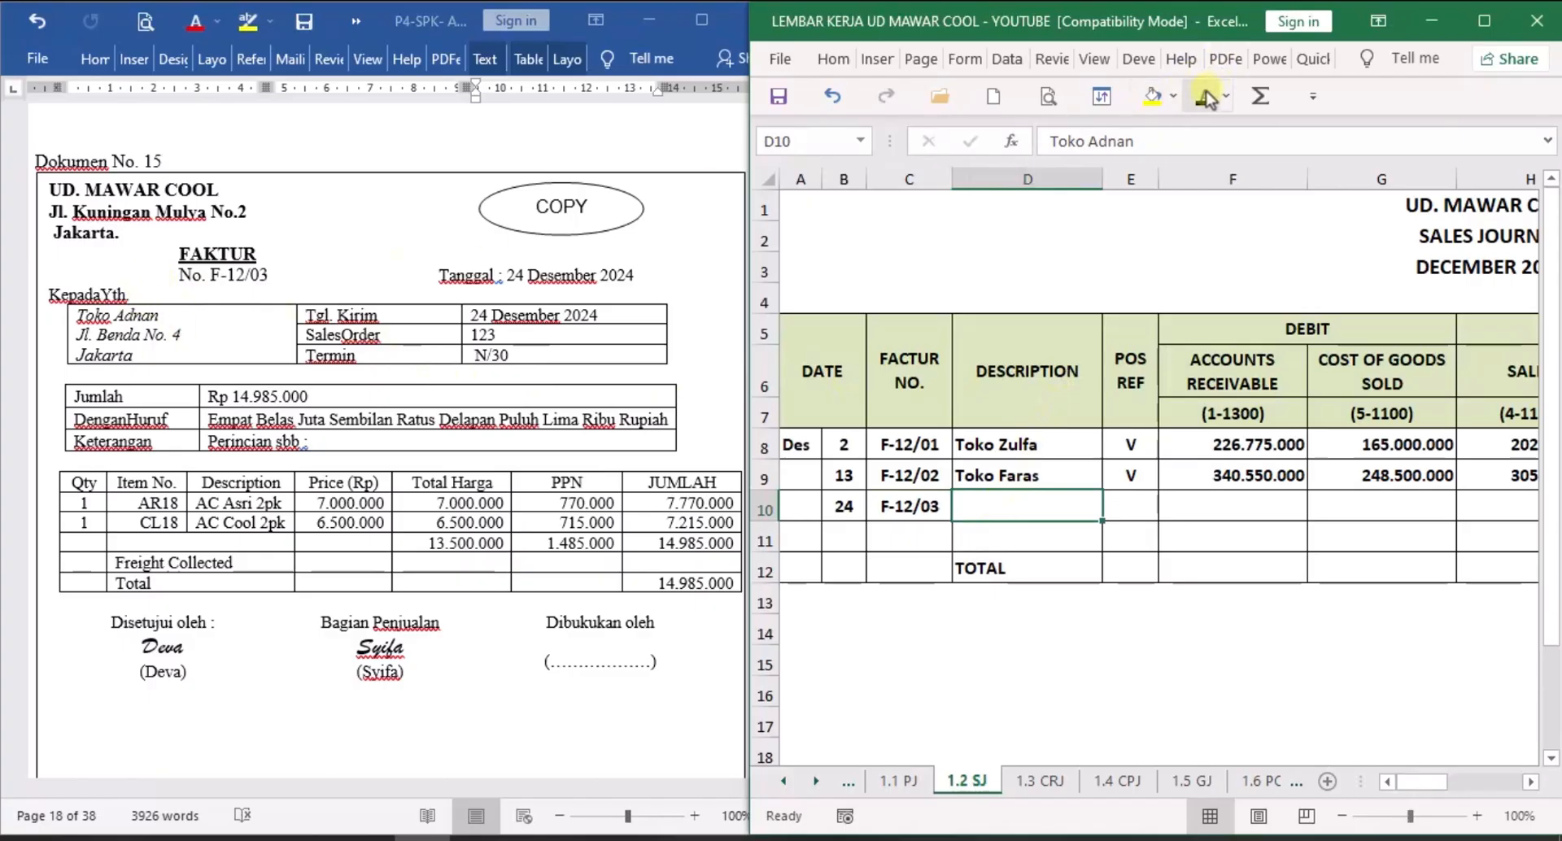
{"action": "left_click", "coordinate": [1229, 510]}
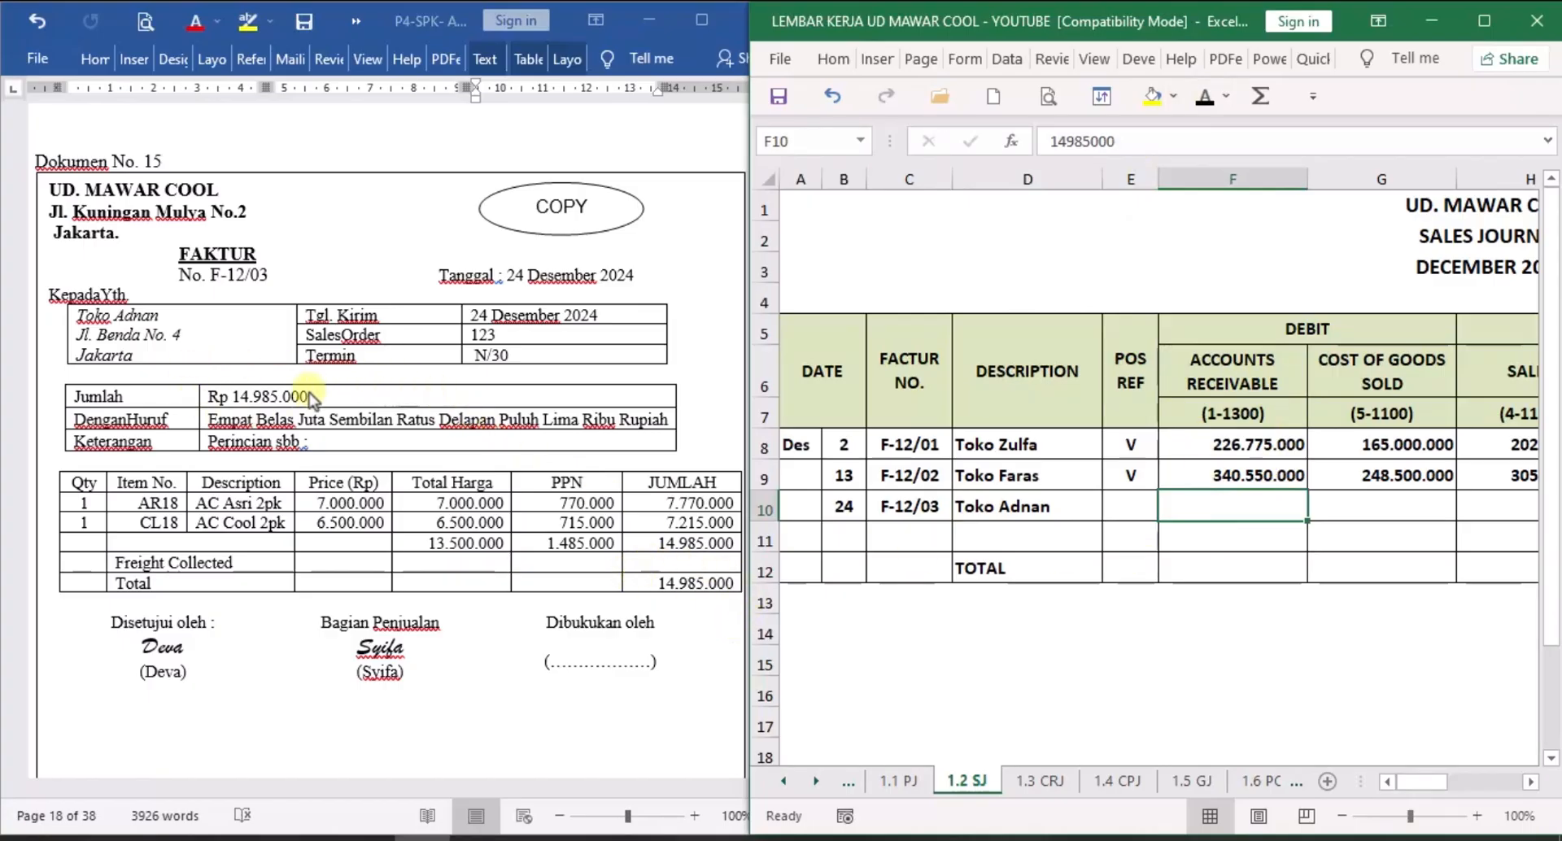
{"action": "left_click", "coordinate": [1208, 96]}
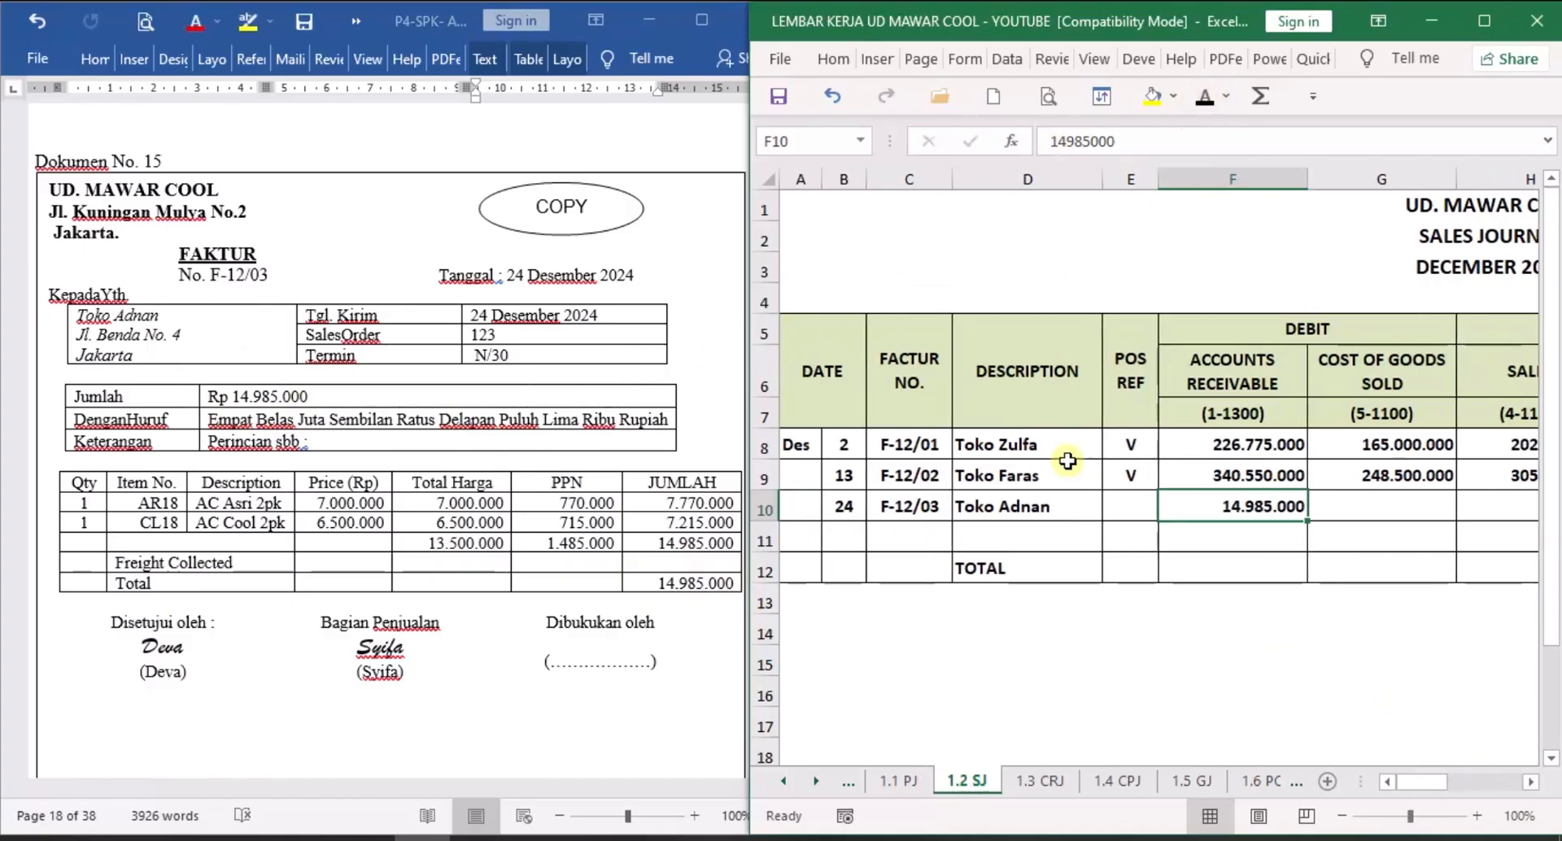
Reveal in black font the Sales amount 13.500.000 and PPN Outcome 1.485.000 in row 10 of the sales journal.
{"action": "left_click", "coordinate": [1531, 782]}
{"action": "left_click", "coordinate": [1531, 782]}
{"action": "left_click", "coordinate": [1528, 781]}
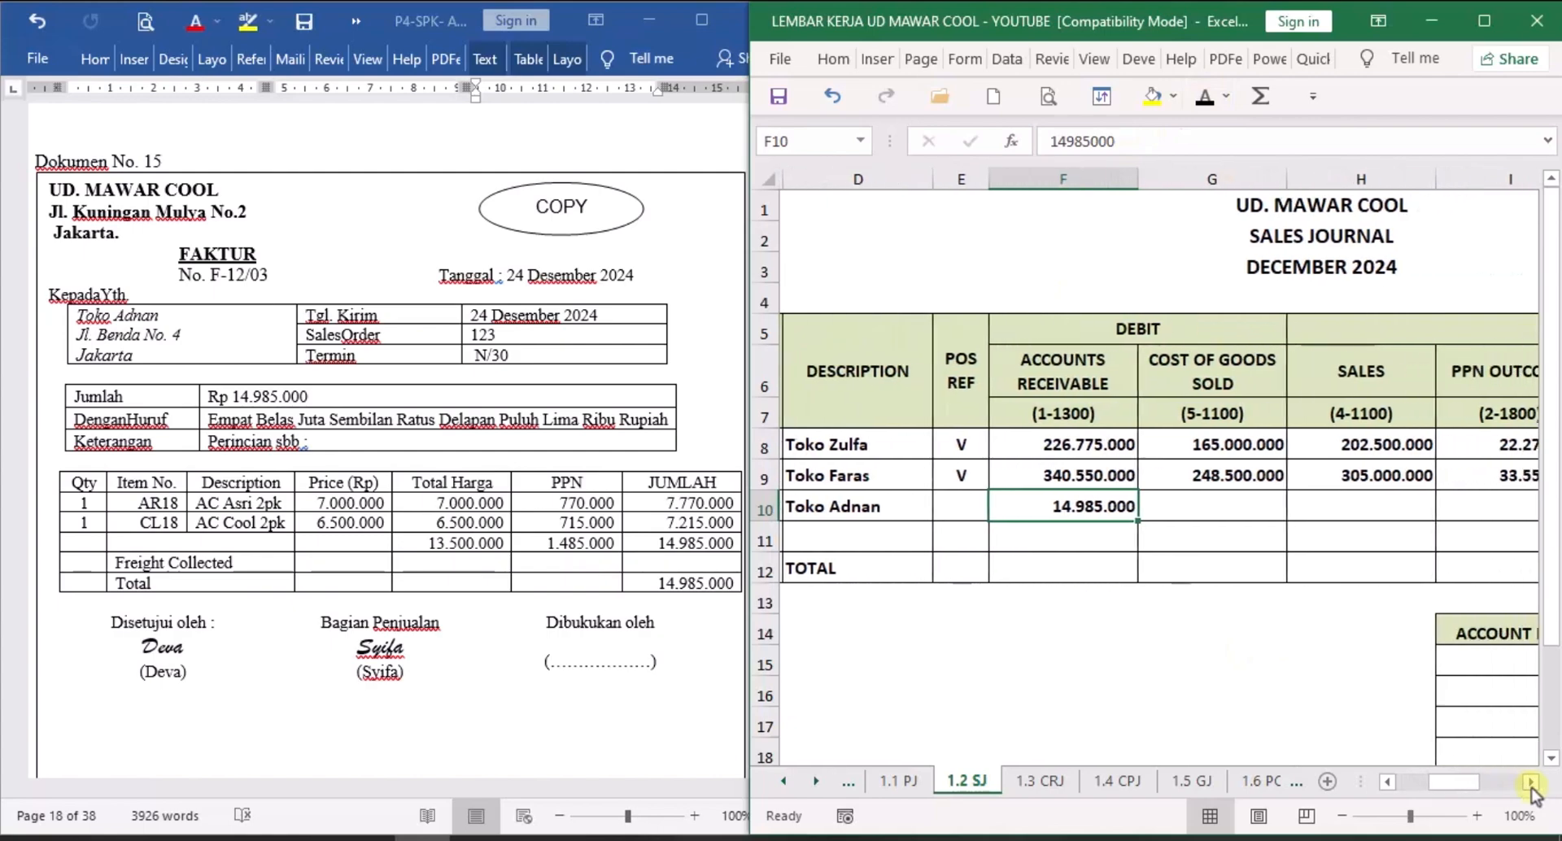
{"action": "left_click", "coordinate": [1526, 780]}
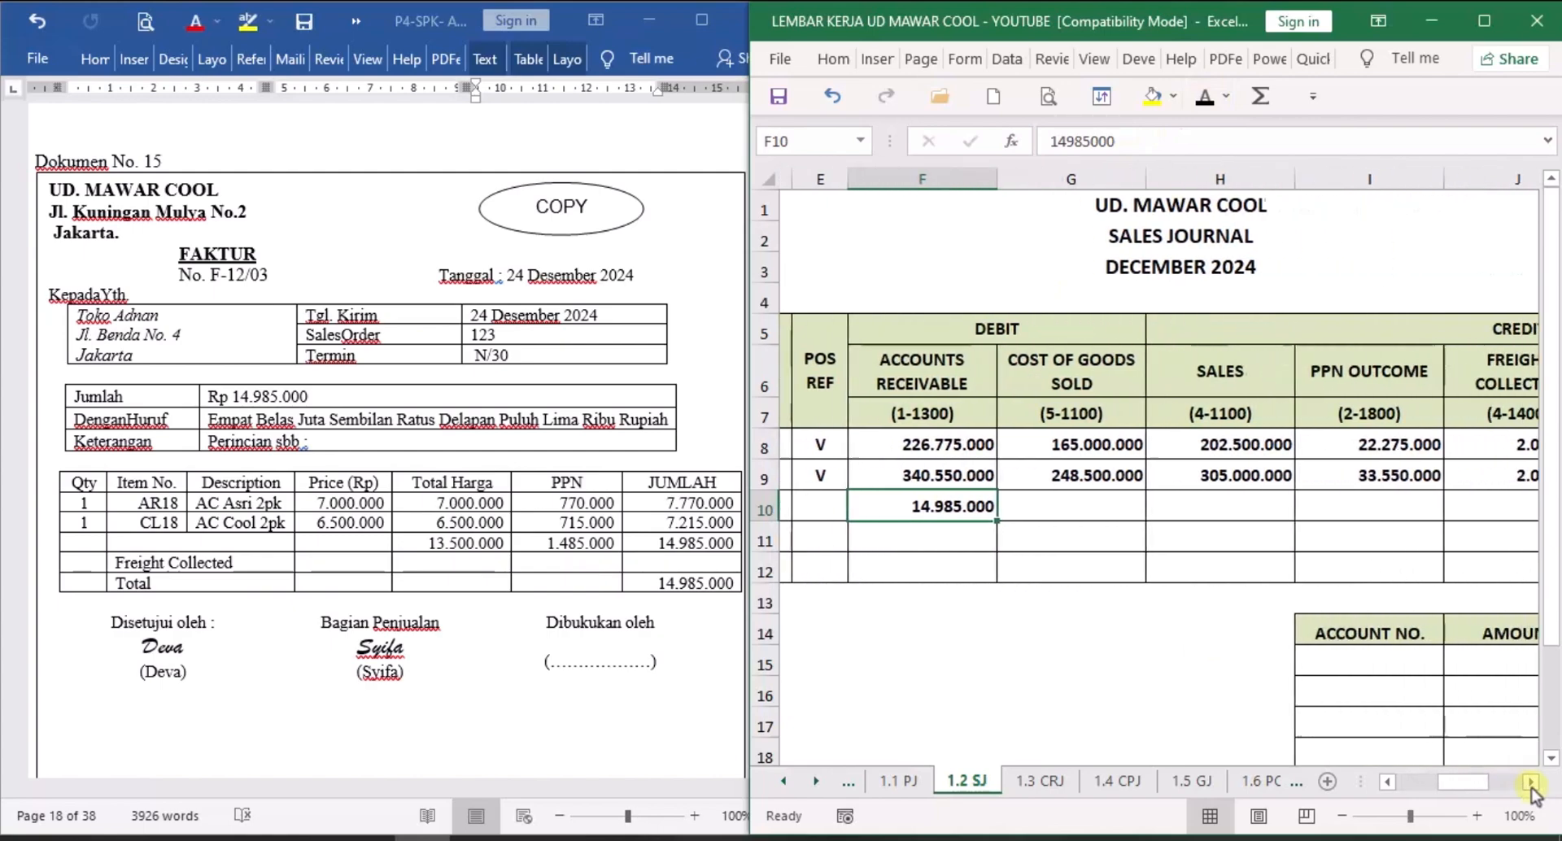
{"action": "left_click", "coordinate": [1257, 509]}
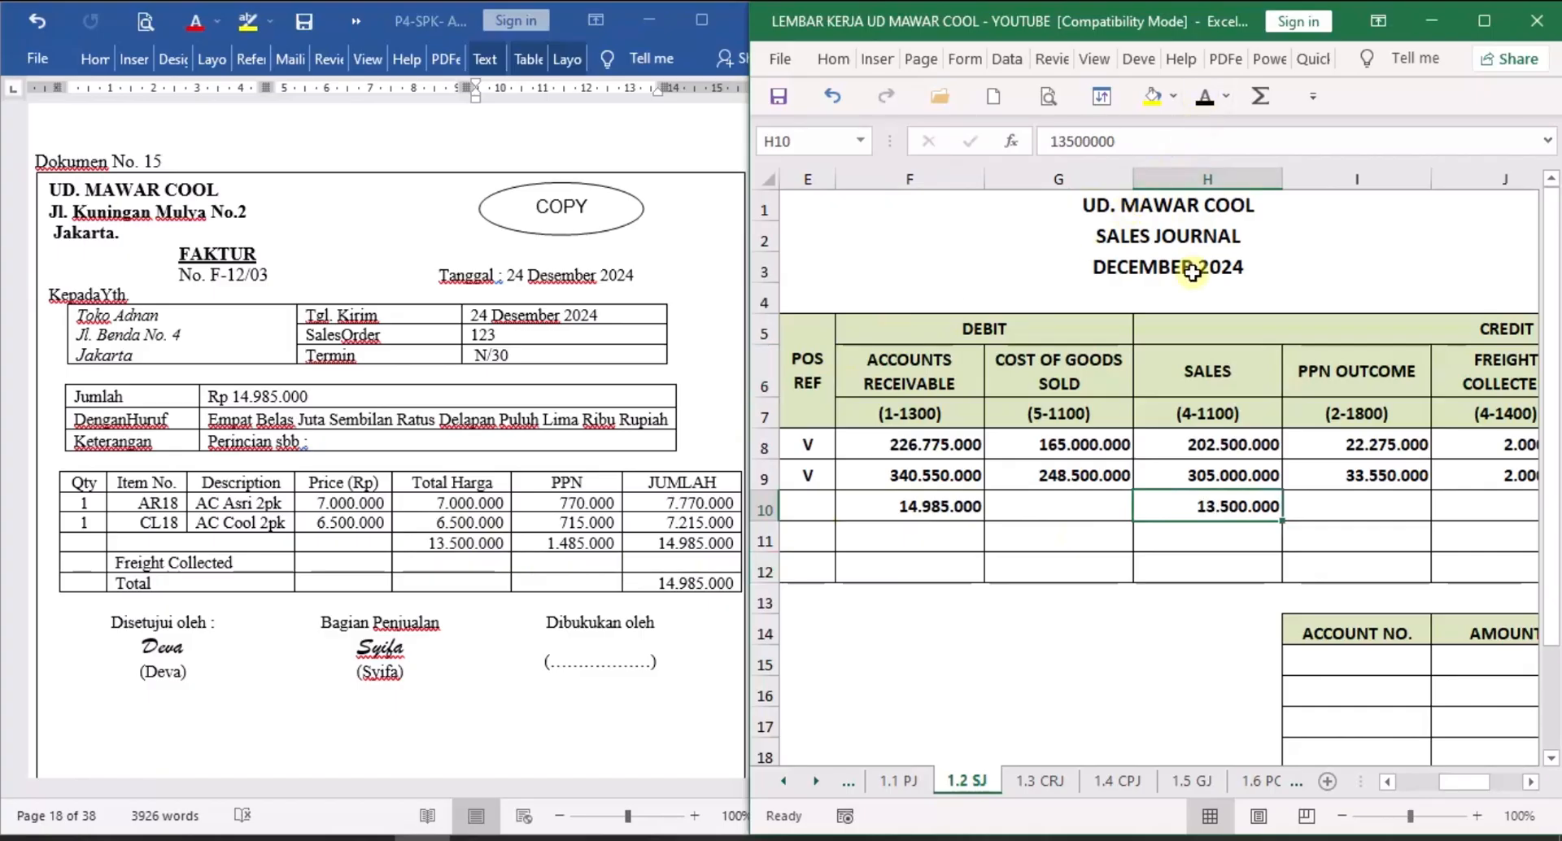
{"action": "left_click", "coordinate": [1370, 506]}
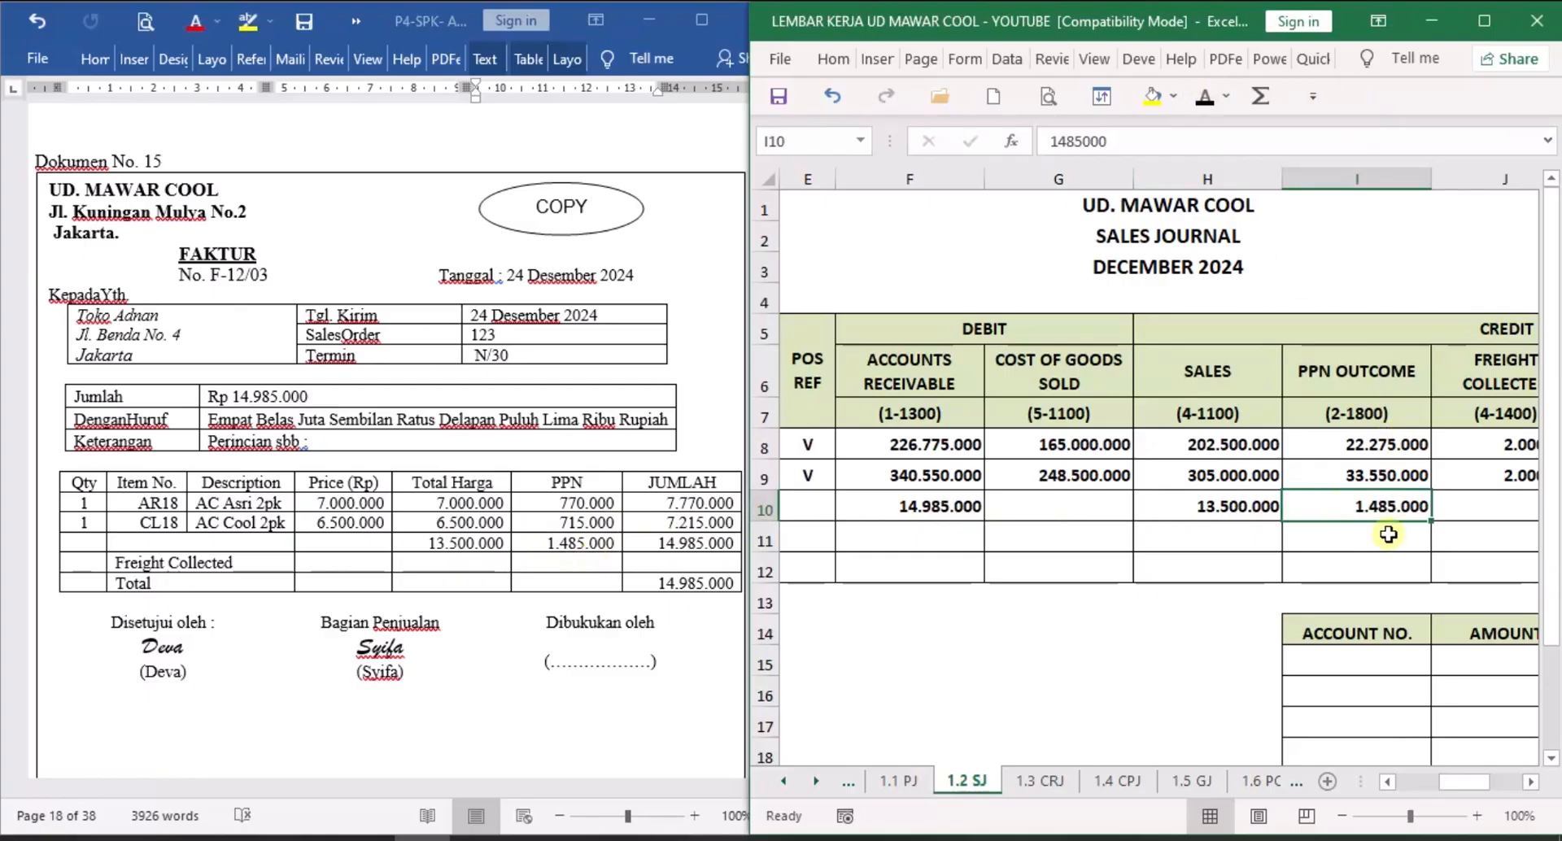
Review the remaining credit columns of the sales journal and open the inventory card sheet 1.7 PERSEDIAAN 1.
{"action": "left_click", "coordinate": [1531, 782]}
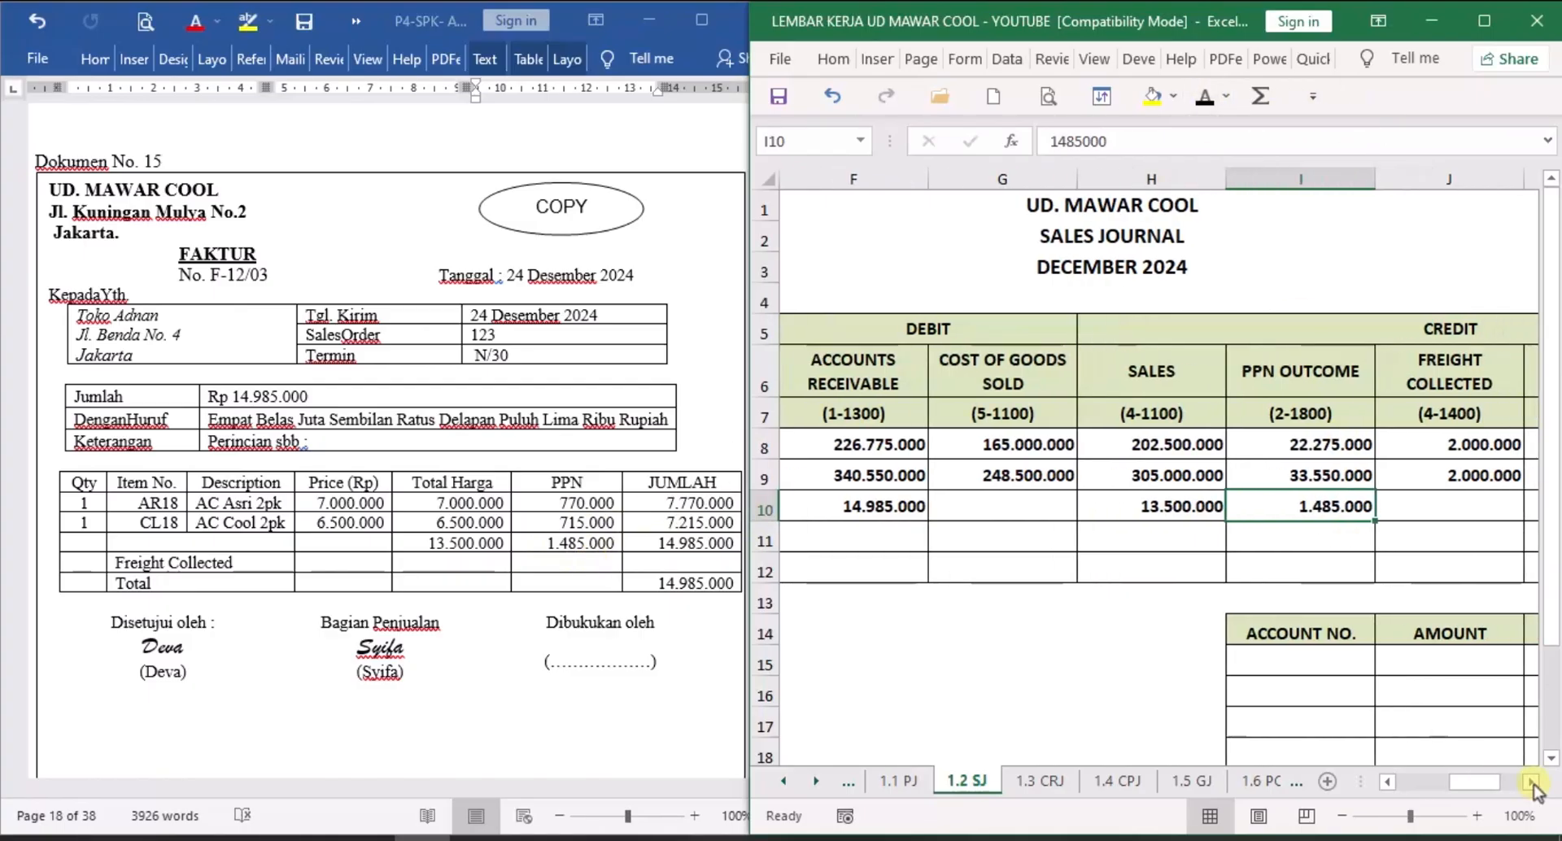
{"action": "left_click", "coordinate": [1531, 783]}
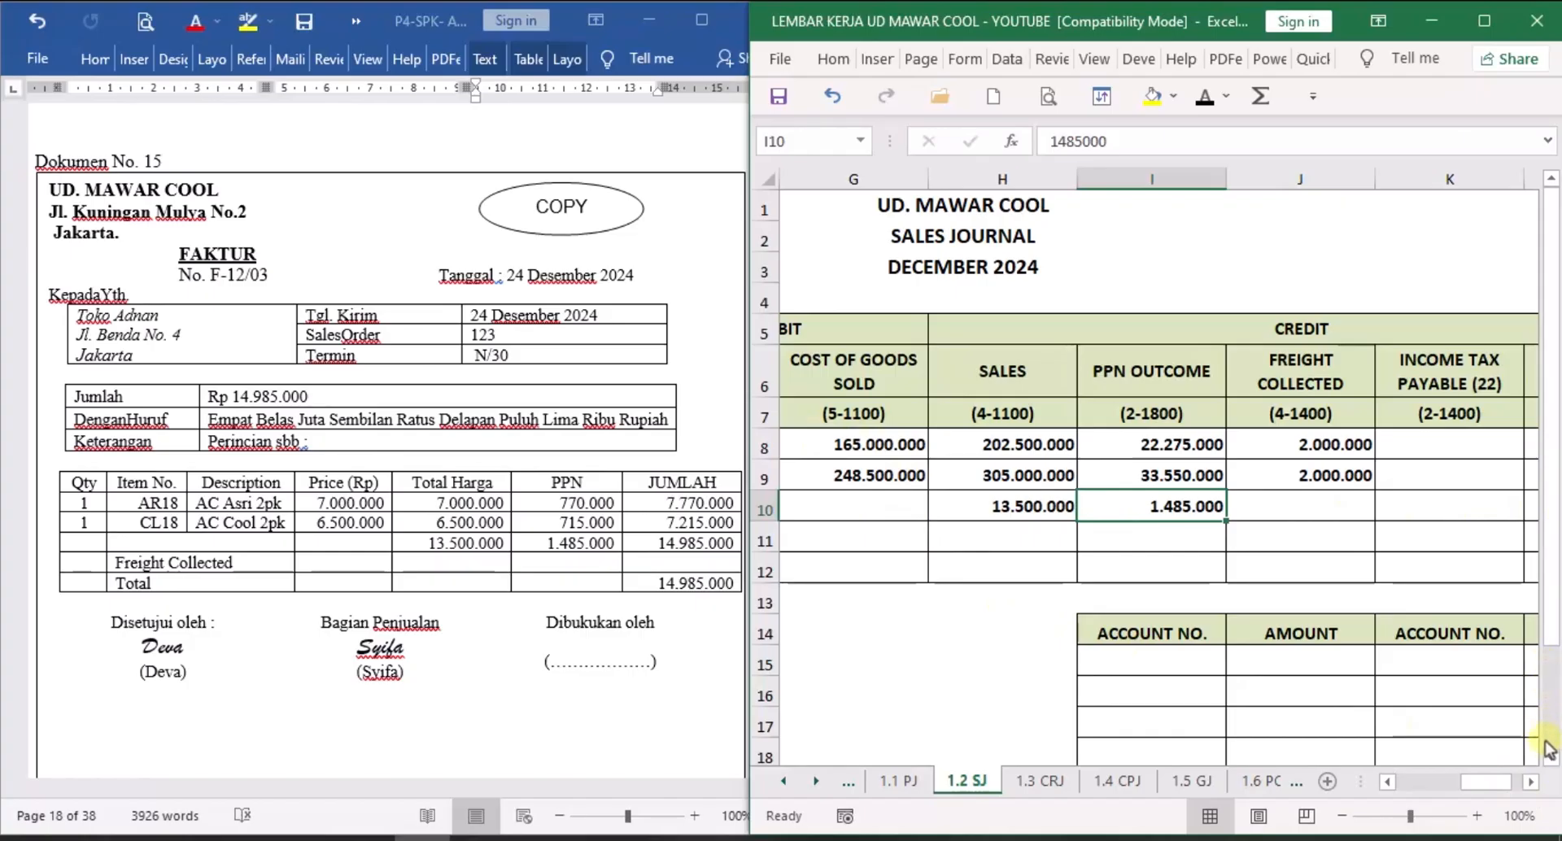
{"action": "left_click", "coordinate": [1530, 782]}
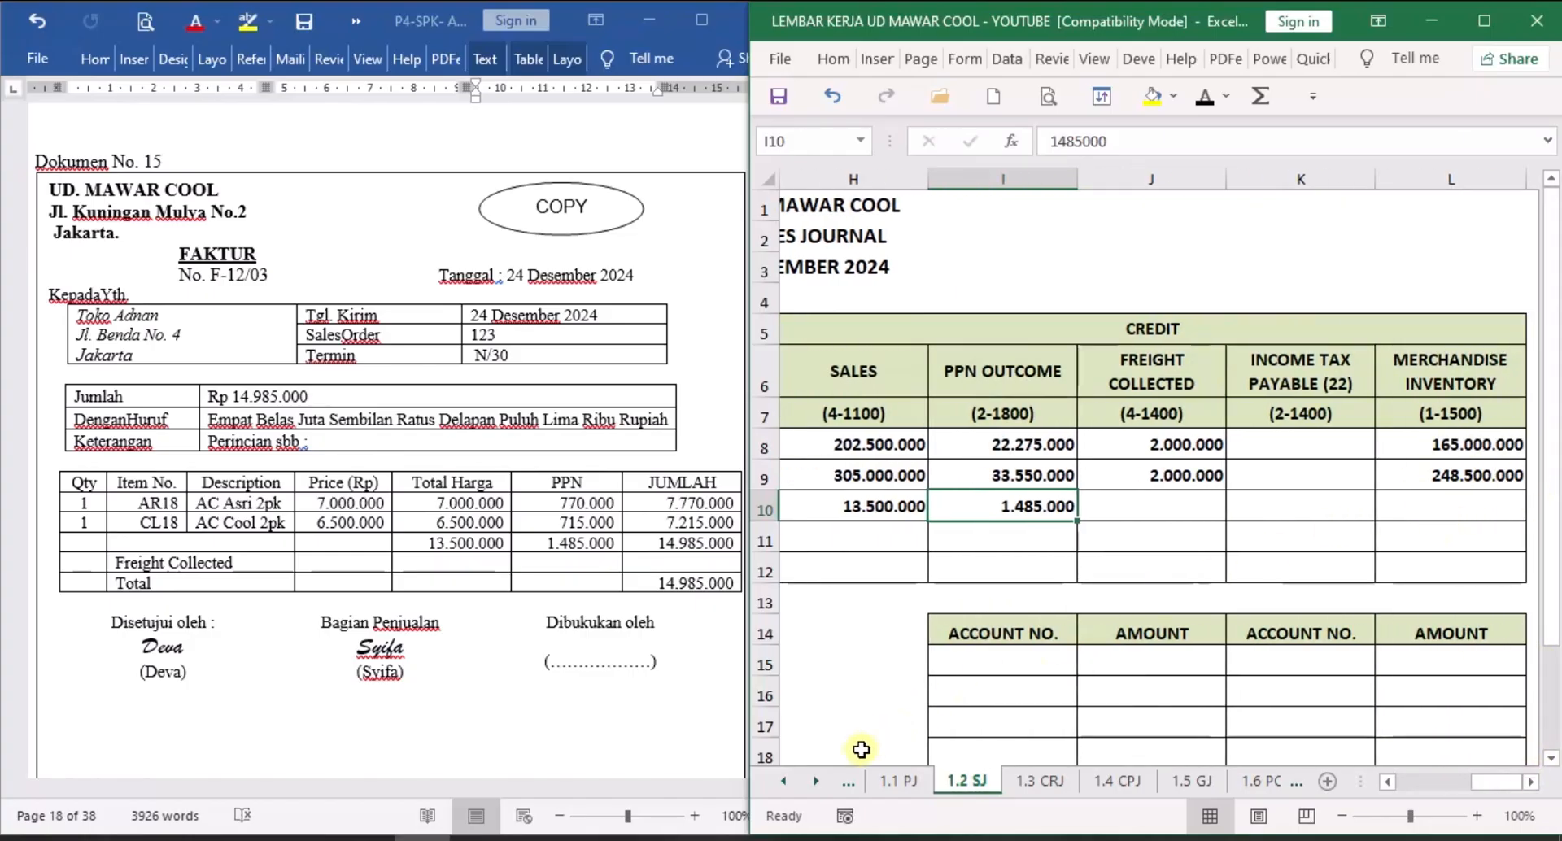
{"action": "left_click", "coordinate": [817, 782]}
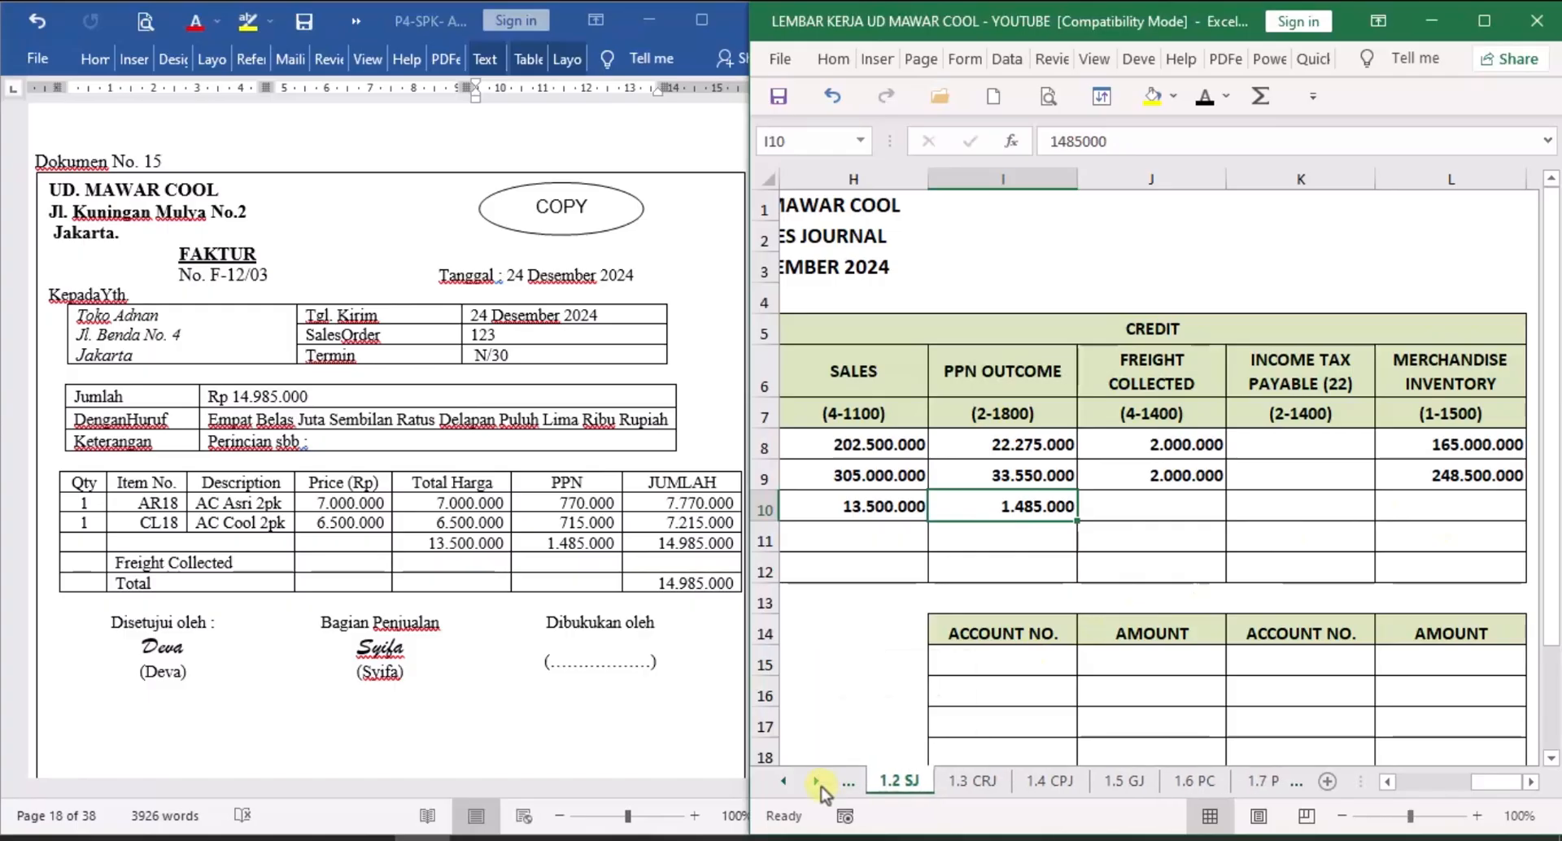
{"action": "left_click", "coordinate": [817, 781]}
{"action": "left_click", "coordinate": [817, 781]}
{"action": "left_click", "coordinate": [817, 781]}
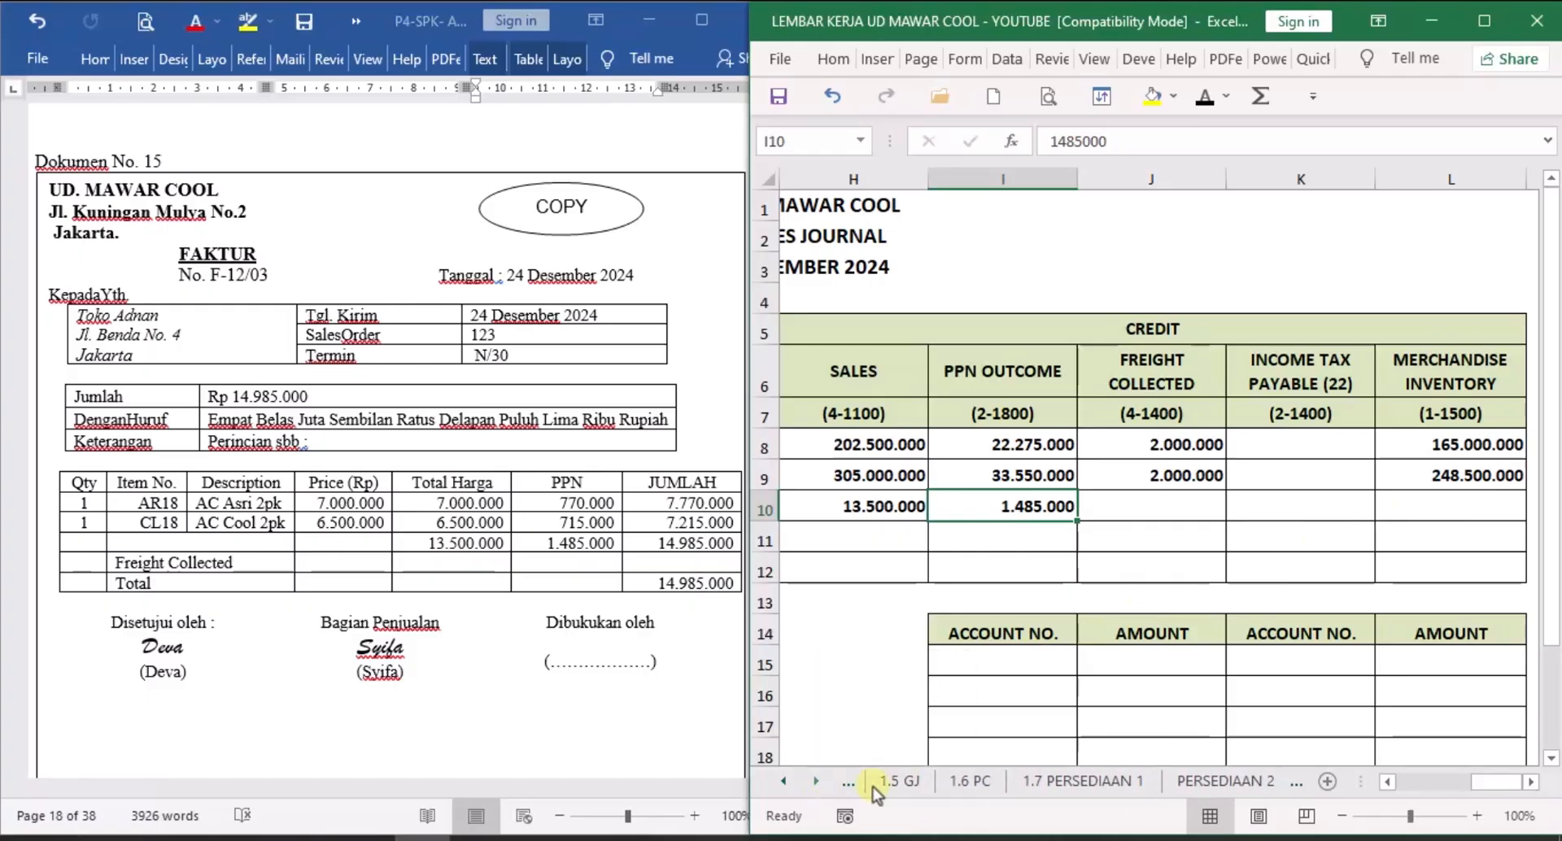
{"action": "left_click", "coordinate": [1097, 786]}
Reveal in black font row 18 of the AC Asri 2PK card with date 24, evidence number F-12/03 and description Toko Adnan.
{"action": "left_click_drag", "start_coordinate": [1471, 784], "coordinate": [1379, 787]}
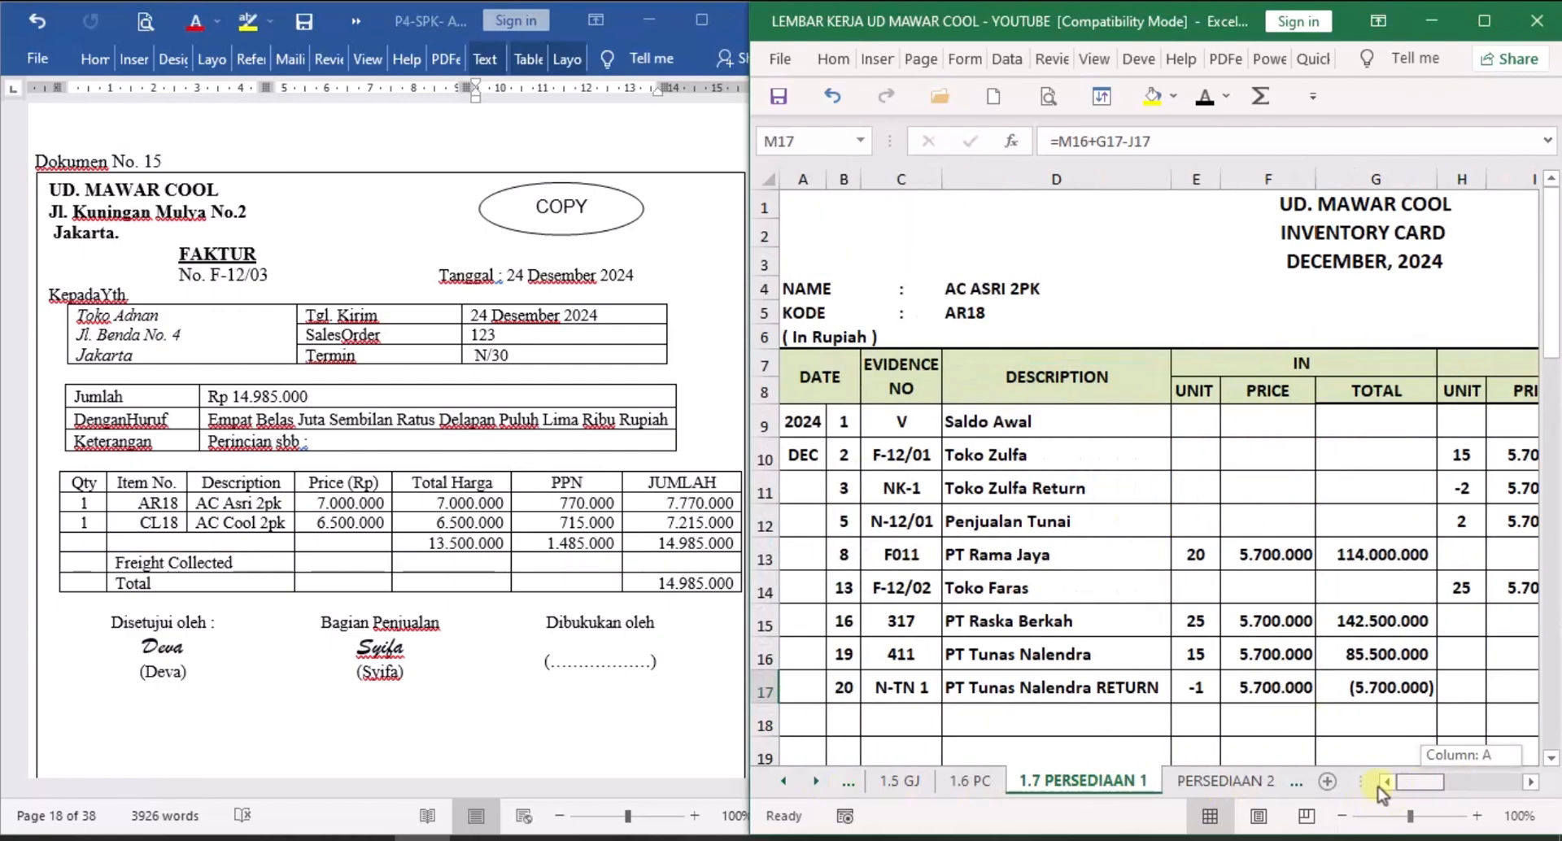
{"action": "scroll", "coordinate": [977, 692], "scroll_direction": "down", "scroll_amount": 2}
{"action": "scroll", "coordinate": [986, 685], "scroll_direction": "up", "scroll_amount": 1}
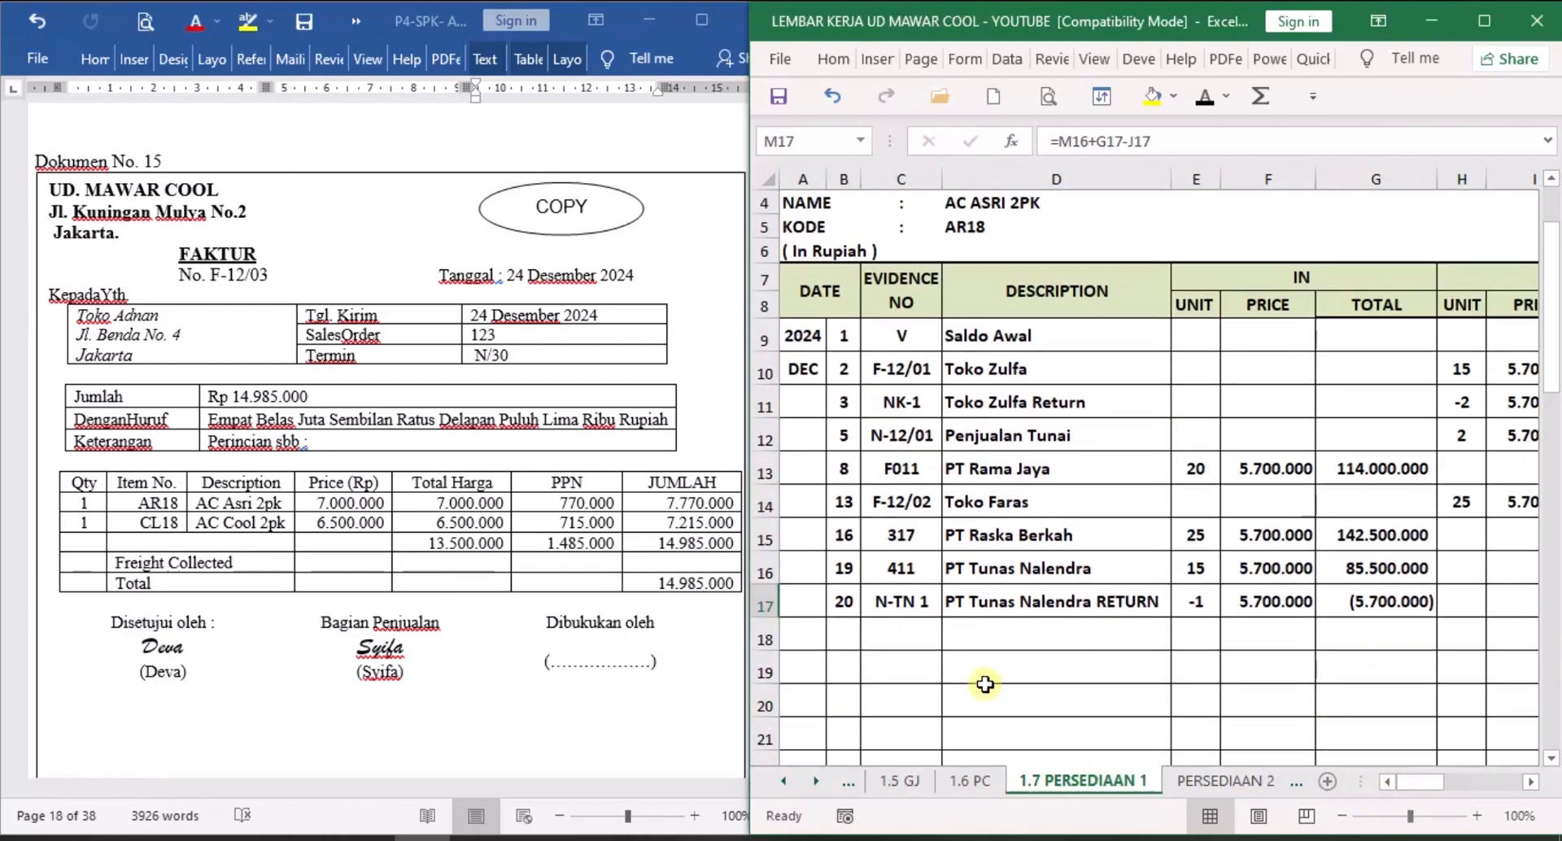
{"action": "left_click", "coordinate": [857, 632]}
{"action": "type", "text": "24"}
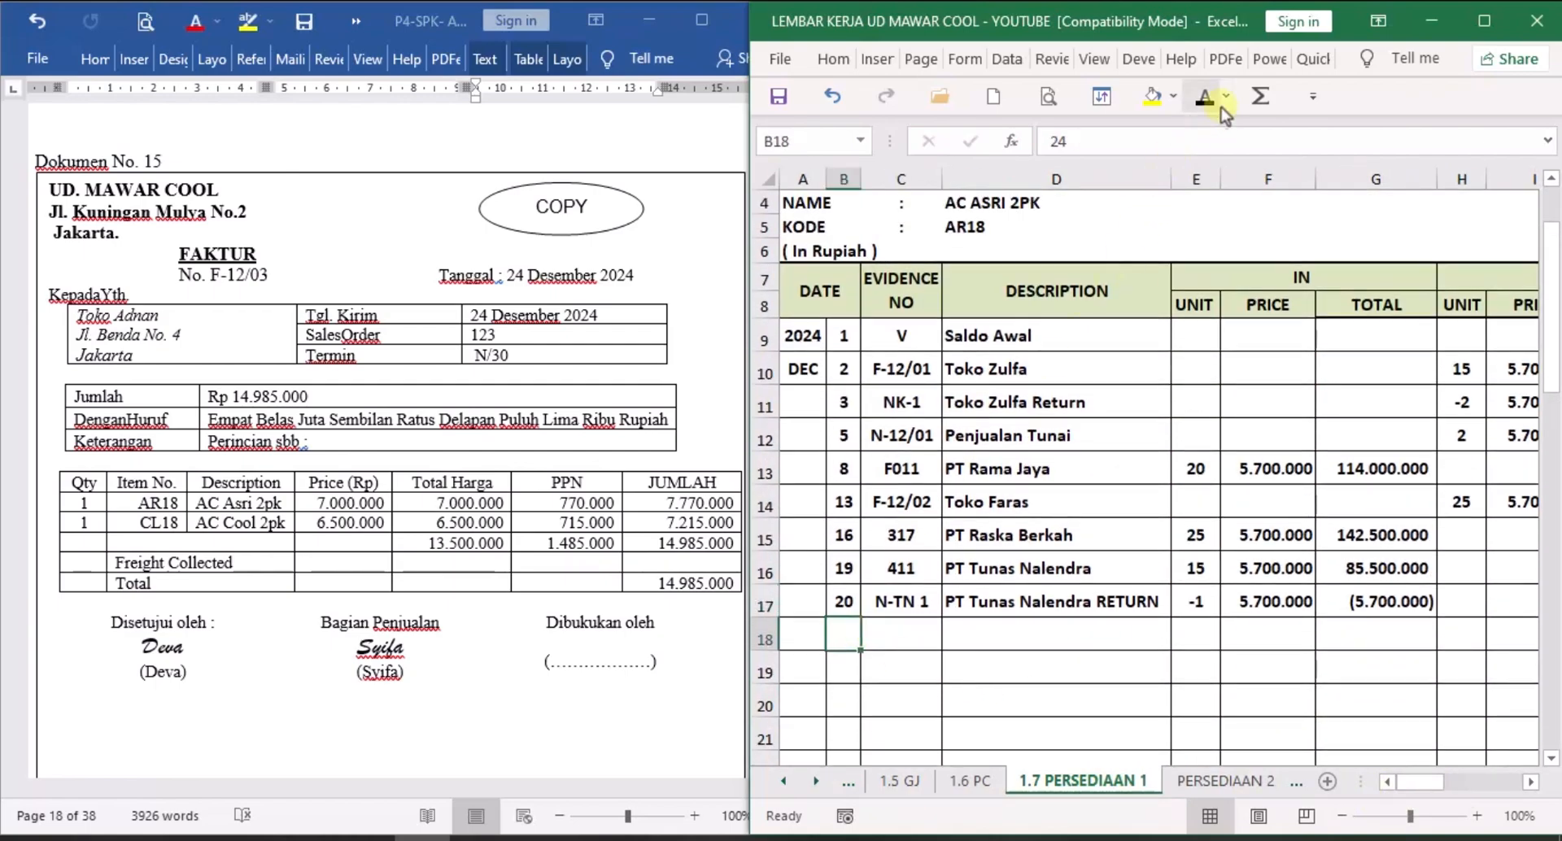
{"action": "key", "text": "Tab"}
{"action": "type", "text": "F-12/03"}
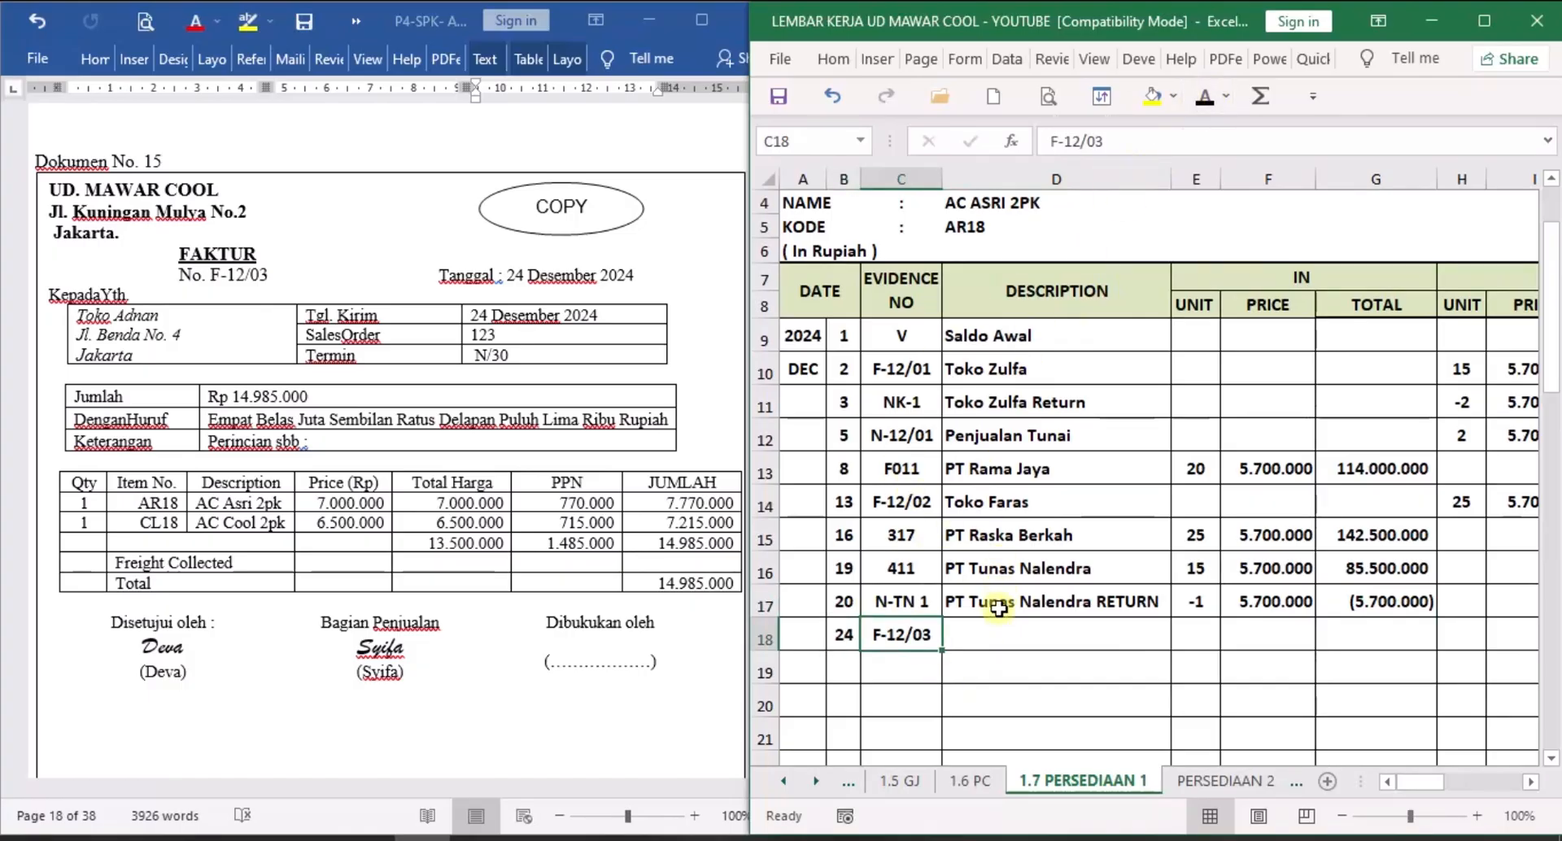
{"action": "left_click", "coordinate": [979, 639]}
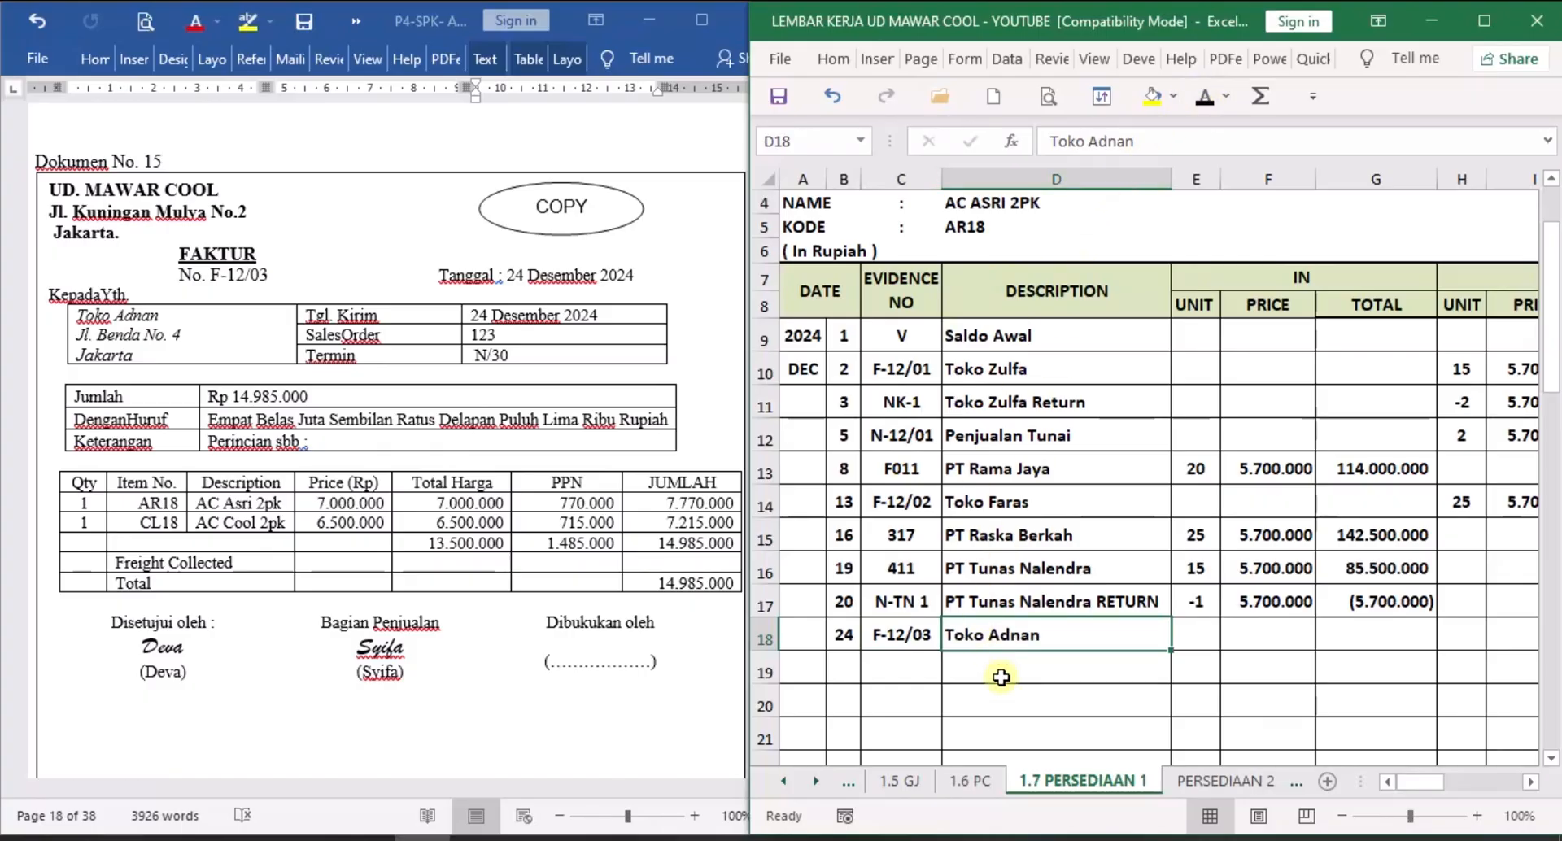
Reveal in black font row 18's OUT unit 1, price 5.700.000 and total 5.700.000 on the AC Asri 2PK card.
{"action": "left_click", "coordinate": [1533, 784]}
{"action": "left_click", "coordinate": [1533, 784]}
{"action": "left_click", "coordinate": [1533, 784]}
{"action": "left_click", "coordinate": [1534, 783]}
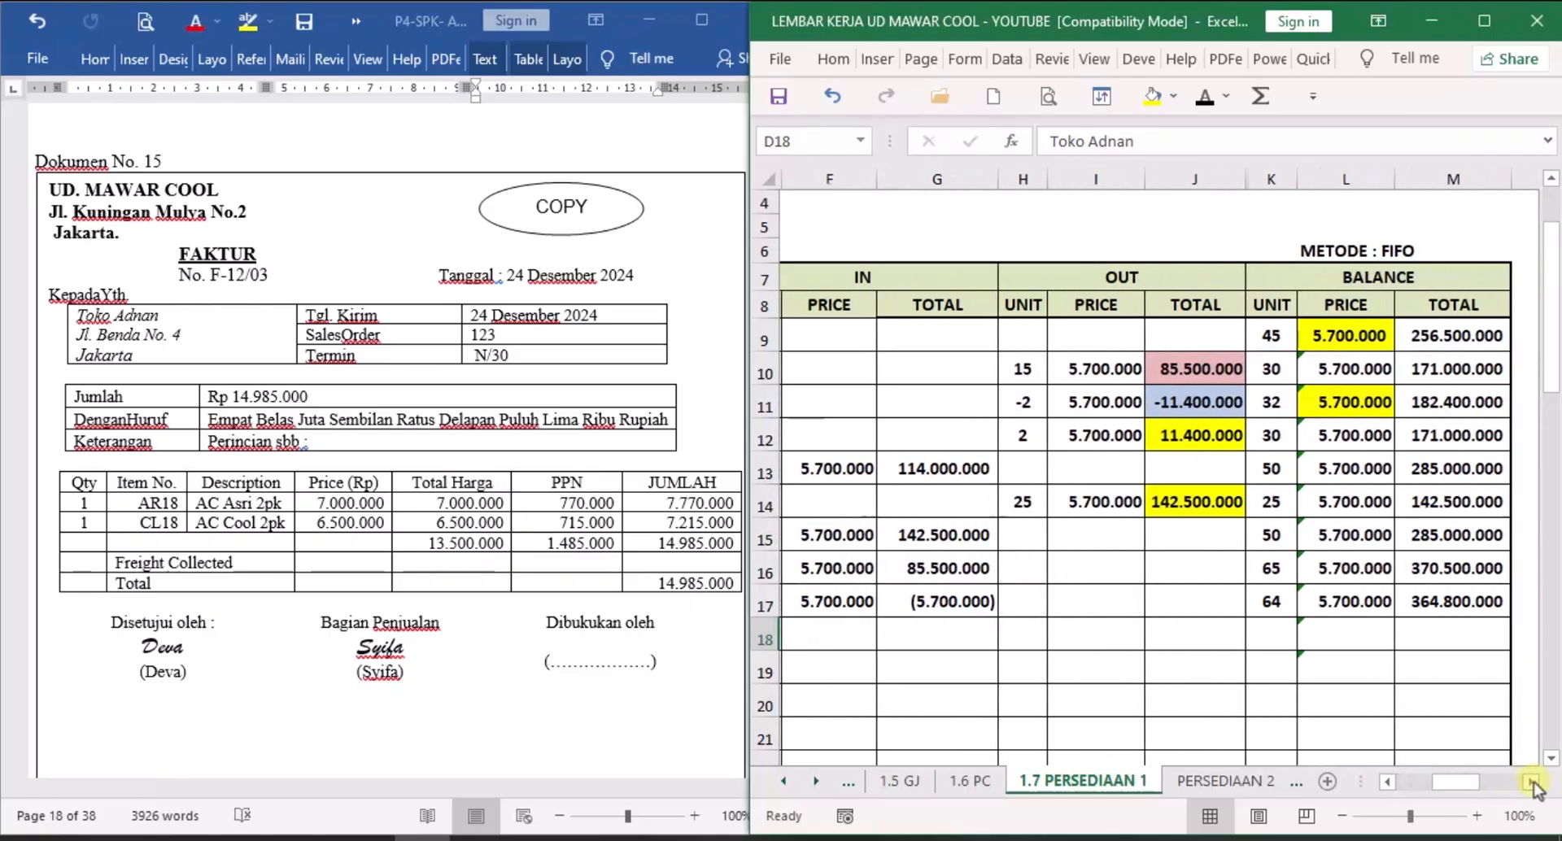
{"action": "left_click", "coordinate": [1533, 783]}
{"action": "left_click", "coordinate": [936, 635]}
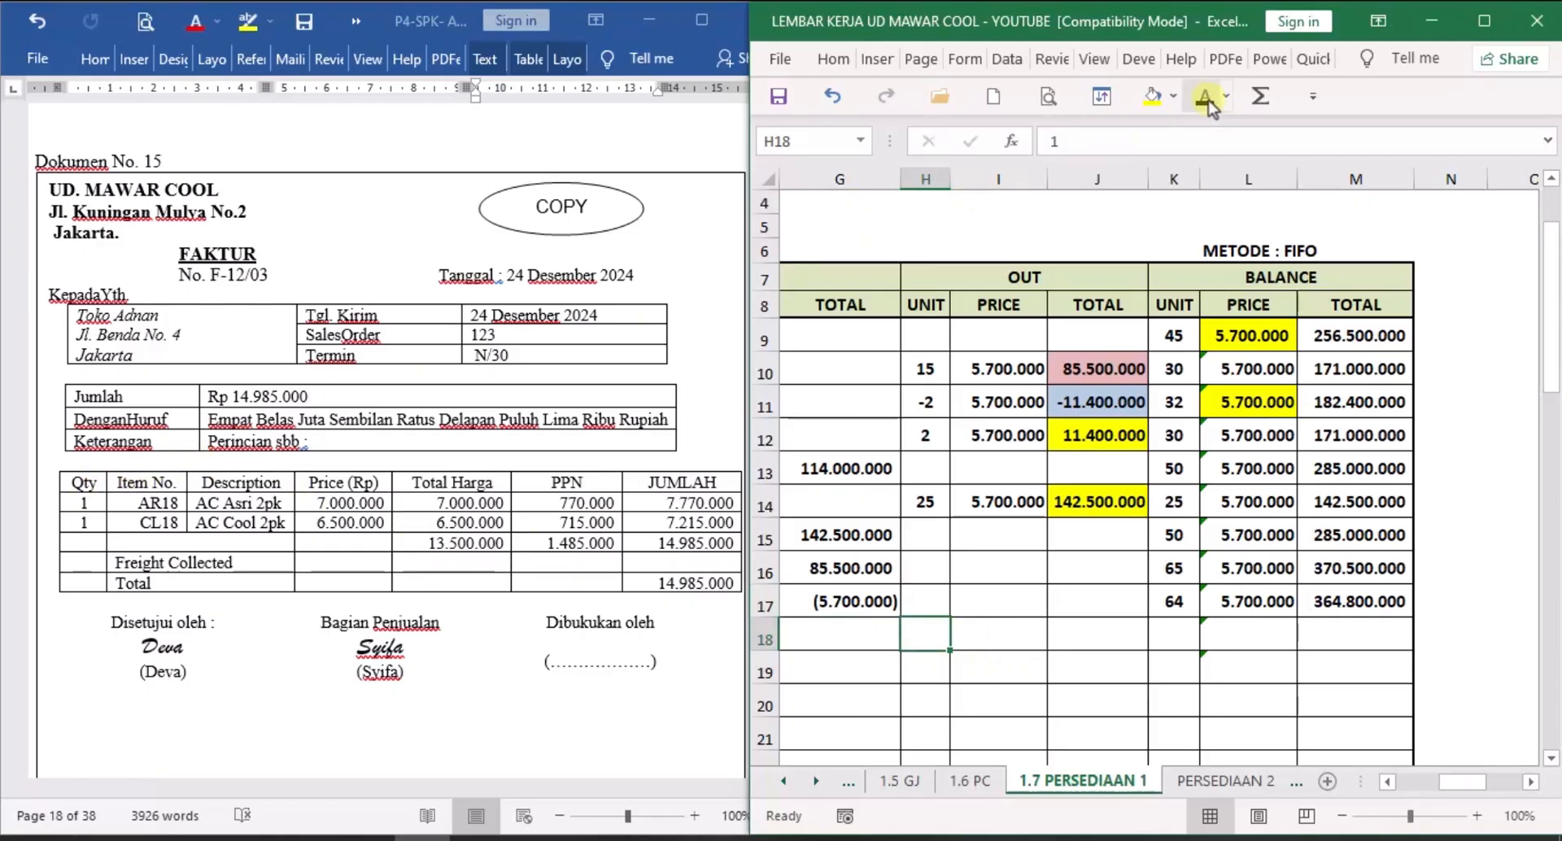
{"action": "left_click", "coordinate": [1019, 644]}
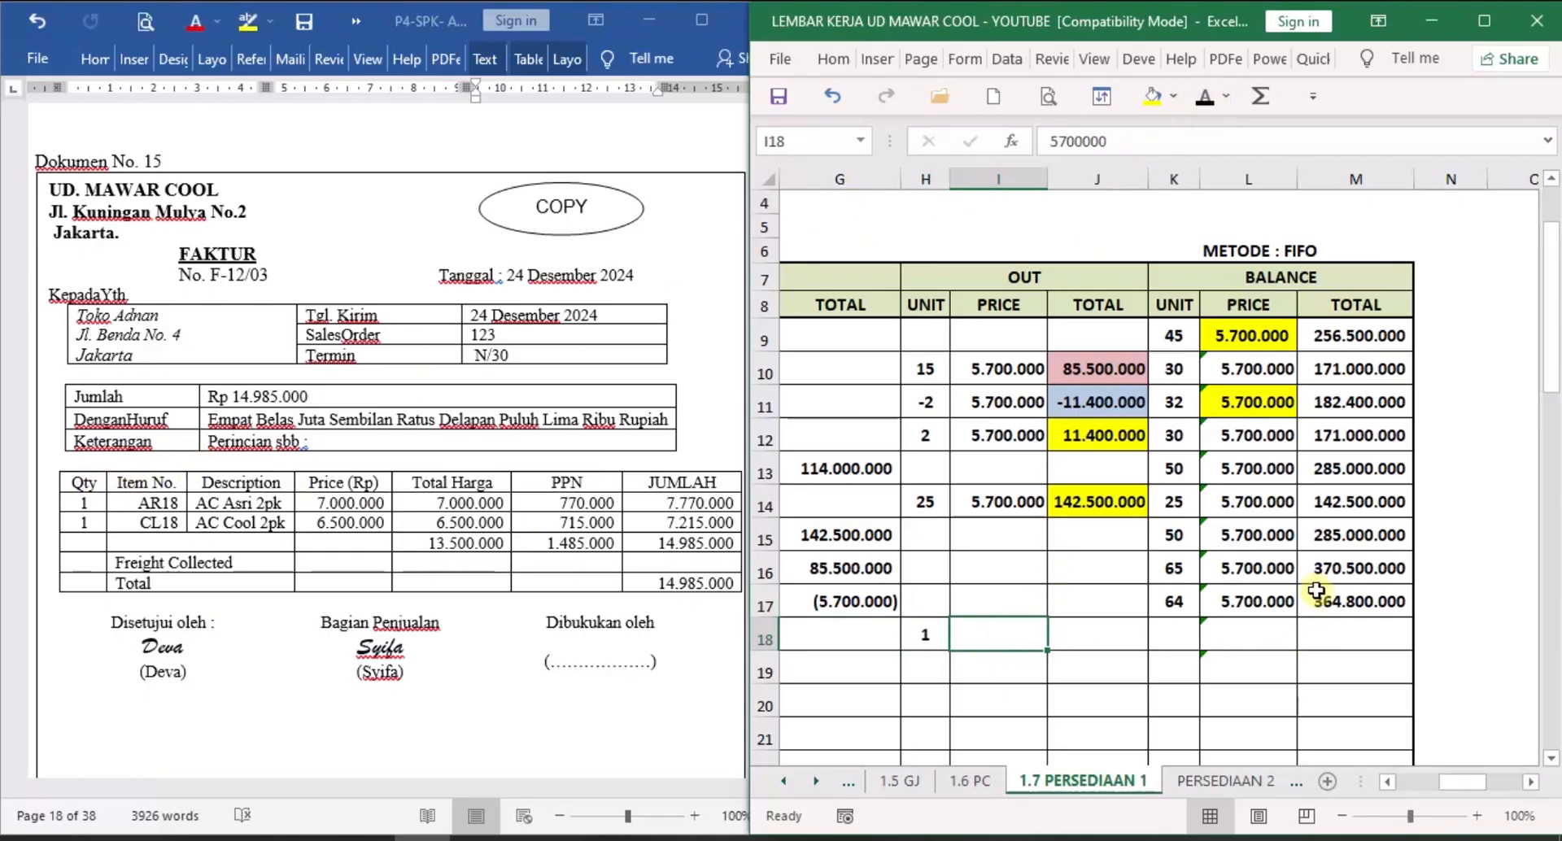
{"action": "left_click", "coordinate": [1203, 96]}
{"action": "left_click", "coordinate": [1107, 643]}
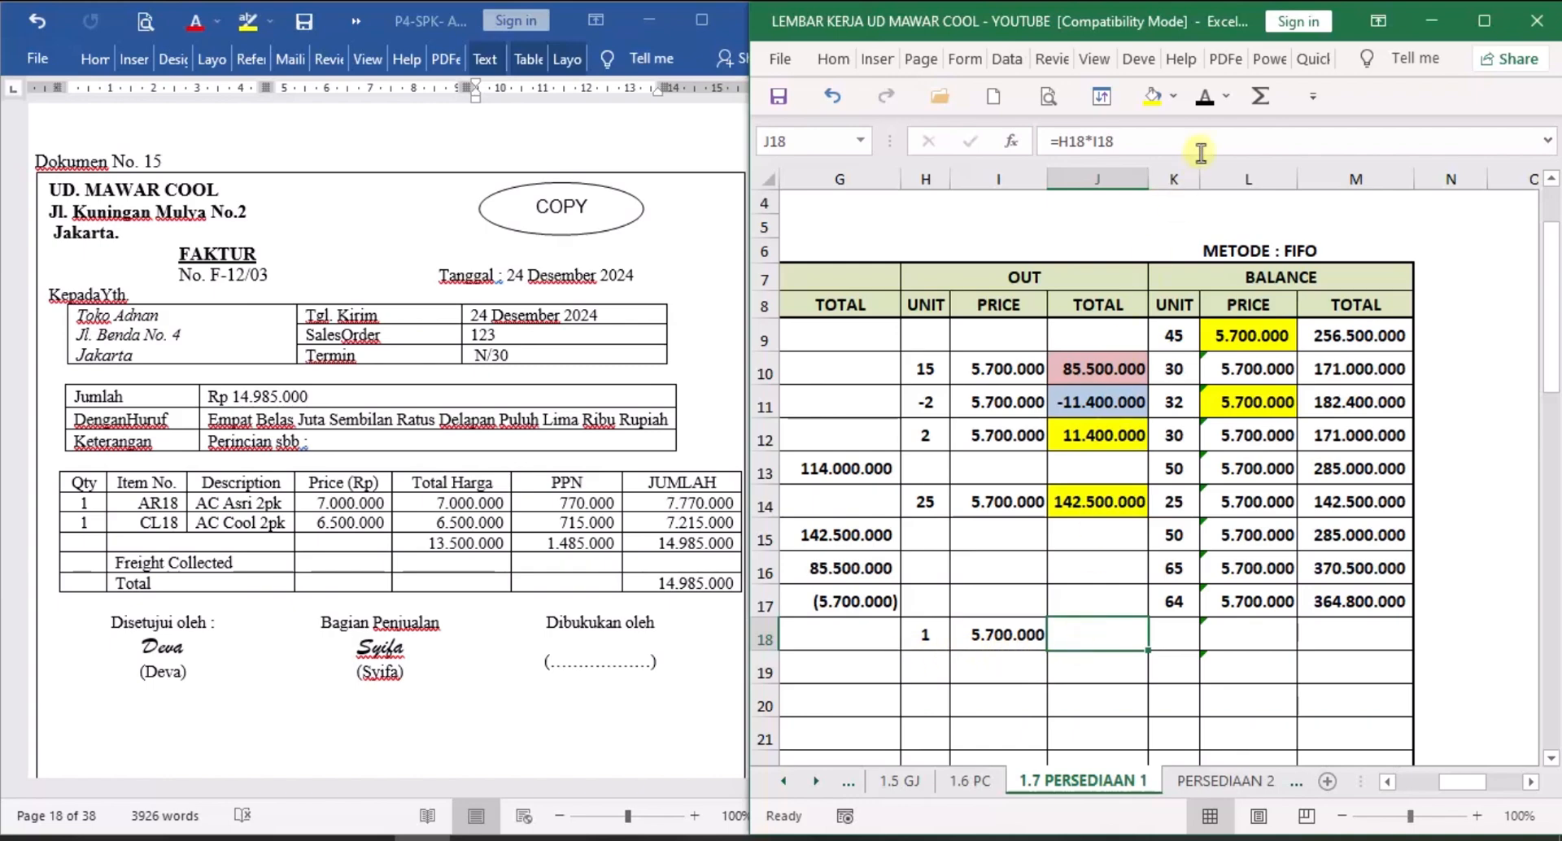
{"action": "left_click", "coordinate": [1203, 96]}
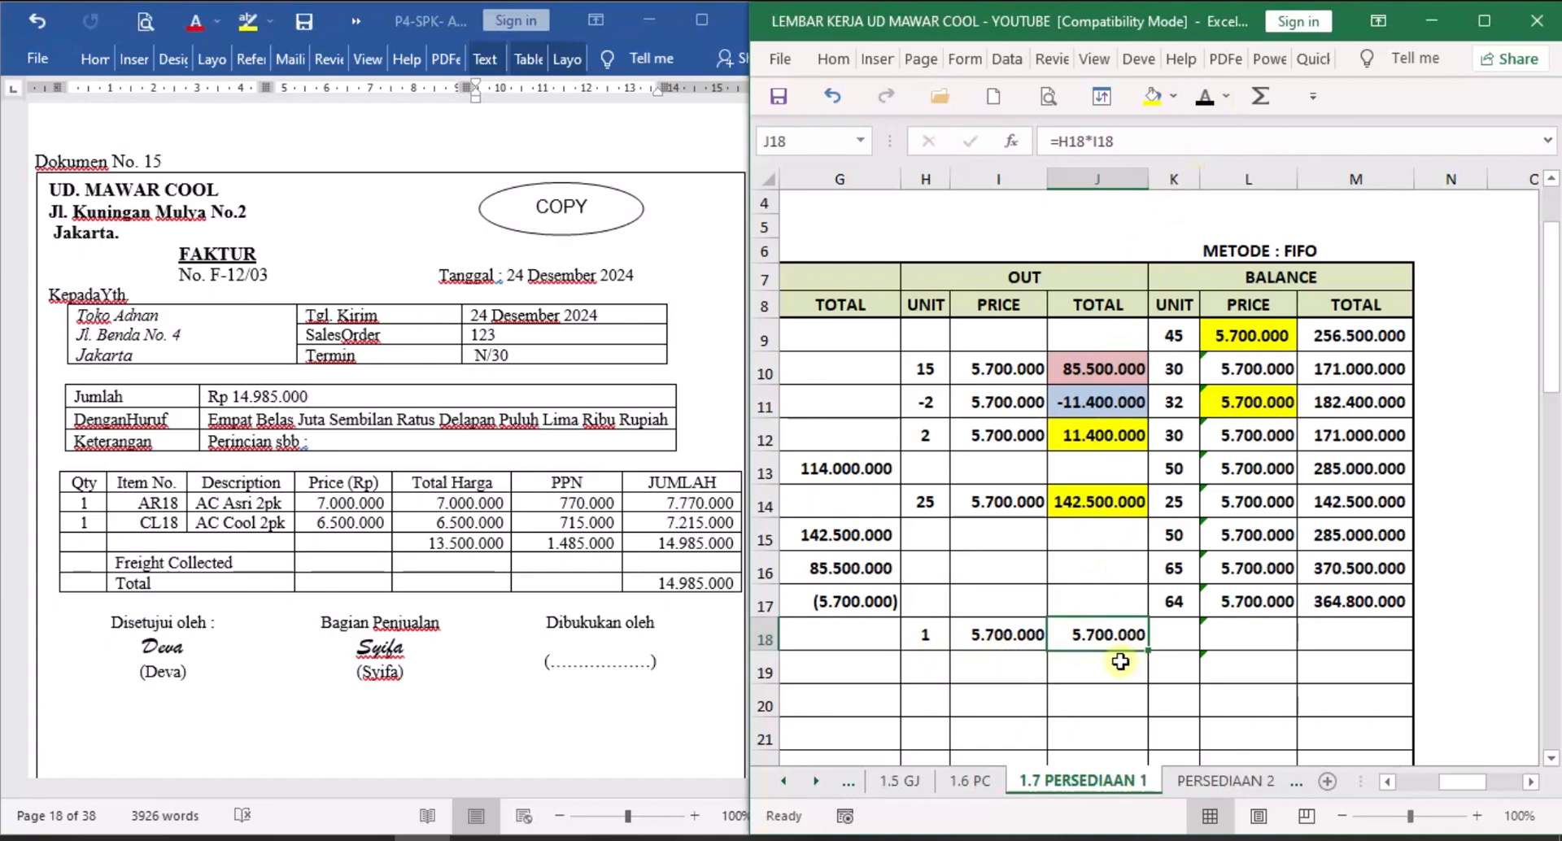
Reveal in black font row 18's BALANCE unit 63, price 5.700.000 and total 359.100.000 on the AC Asri 2PK card.
{"action": "left_click", "coordinate": [1183, 641]}
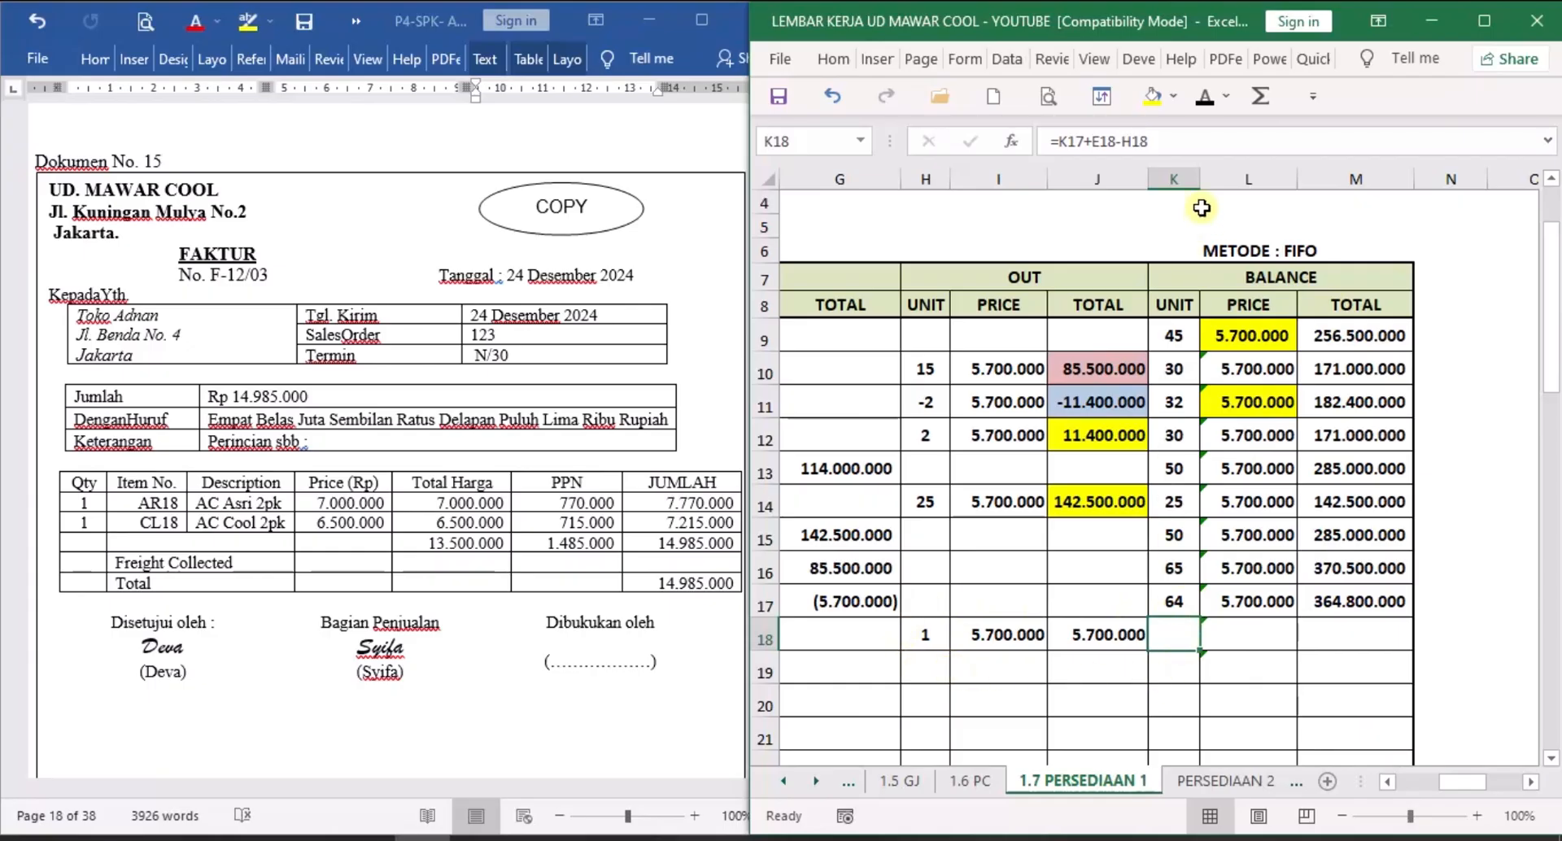
{"action": "left_click", "coordinate": [1204, 96]}
{"action": "left_click", "coordinate": [1251, 649]}
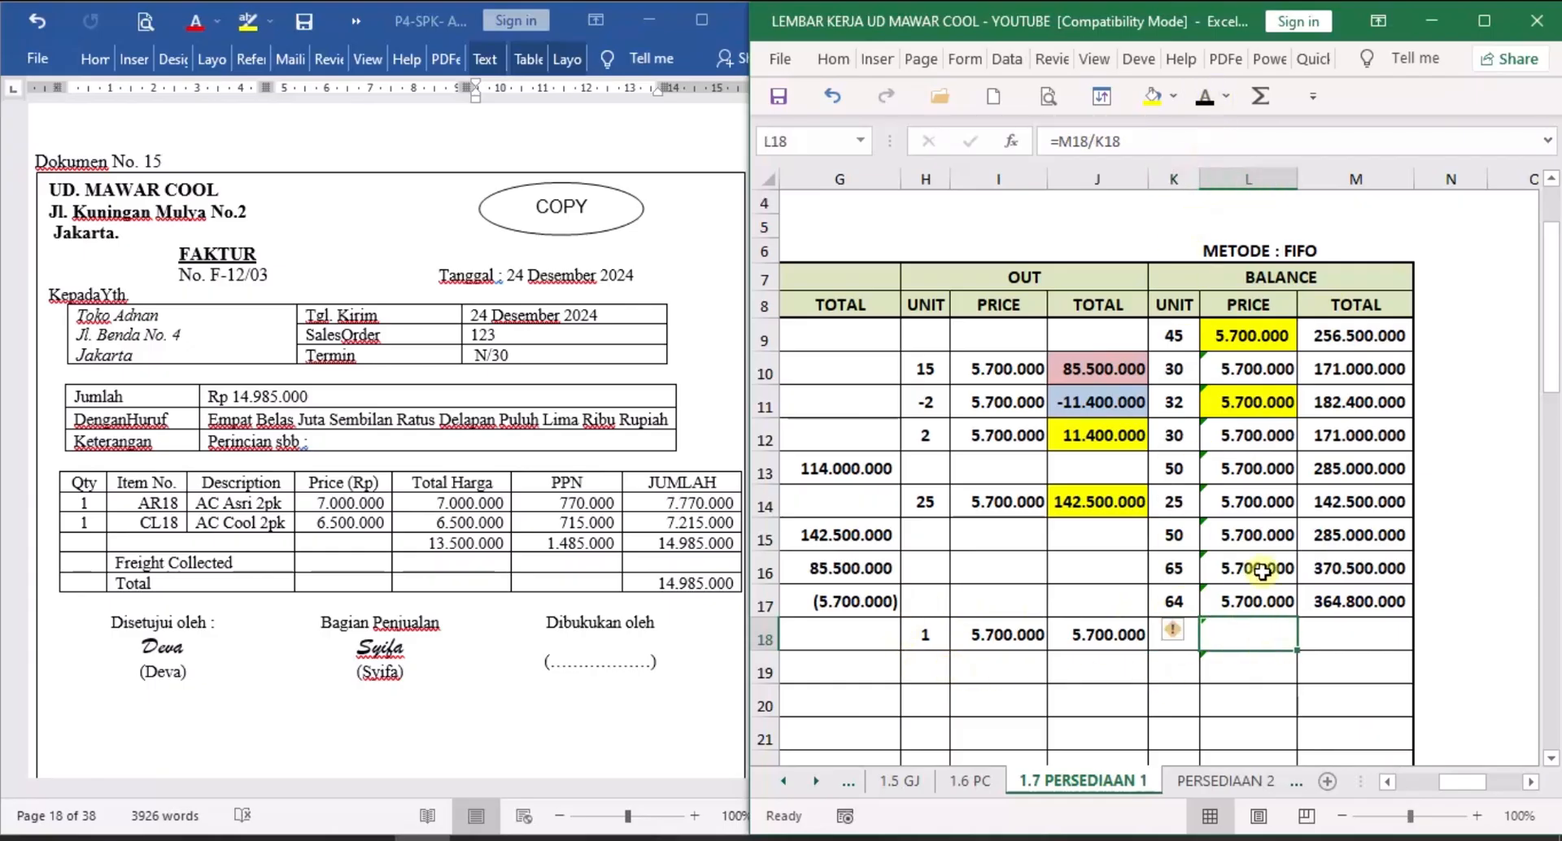
{"action": "left_click", "coordinate": [1204, 96]}
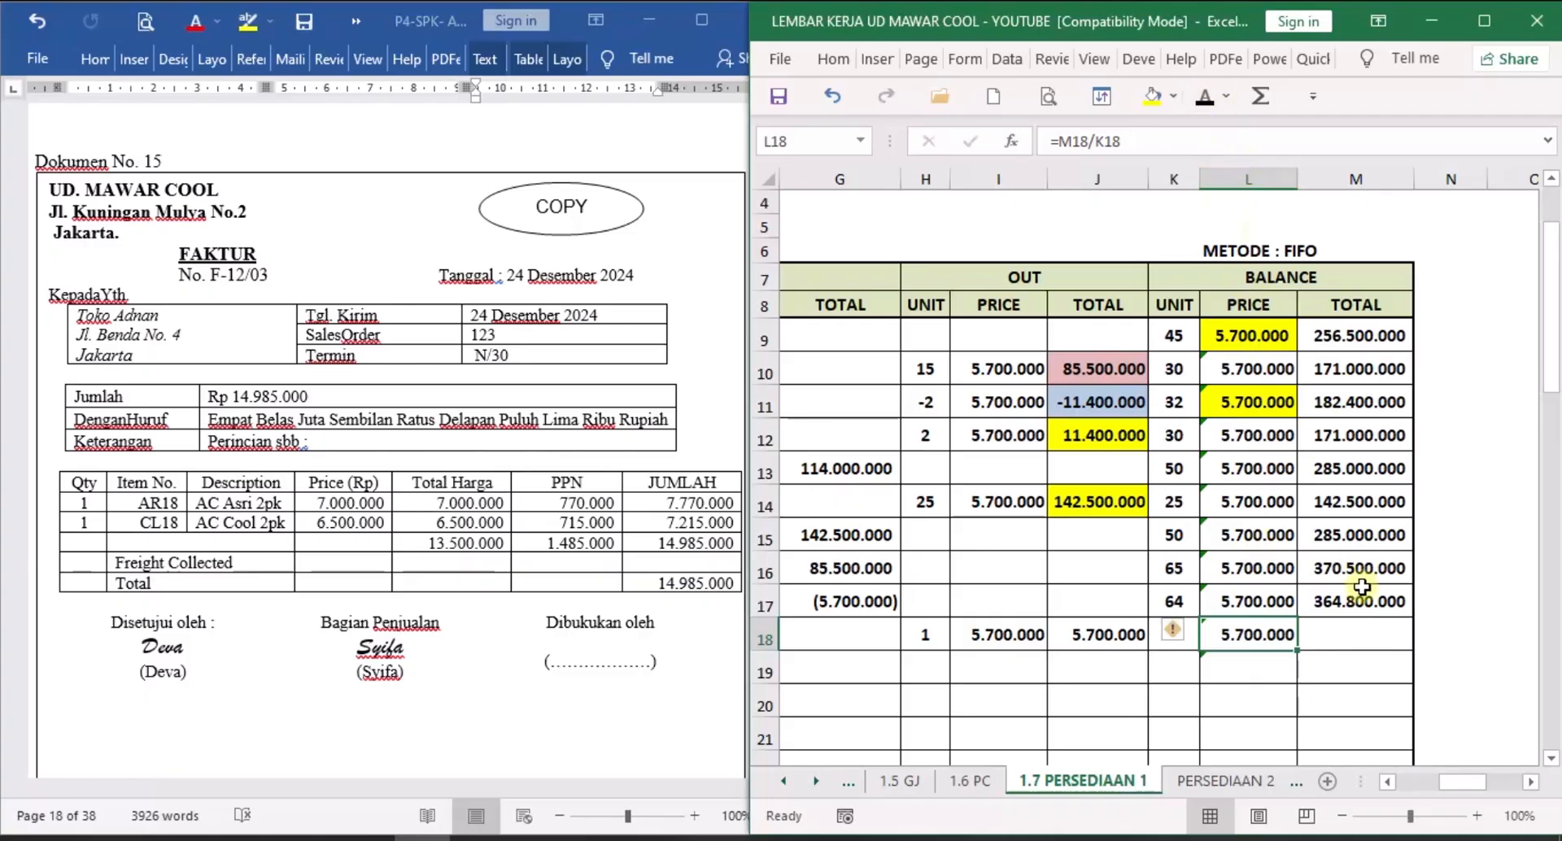
{"action": "left_click", "coordinate": [1370, 642]}
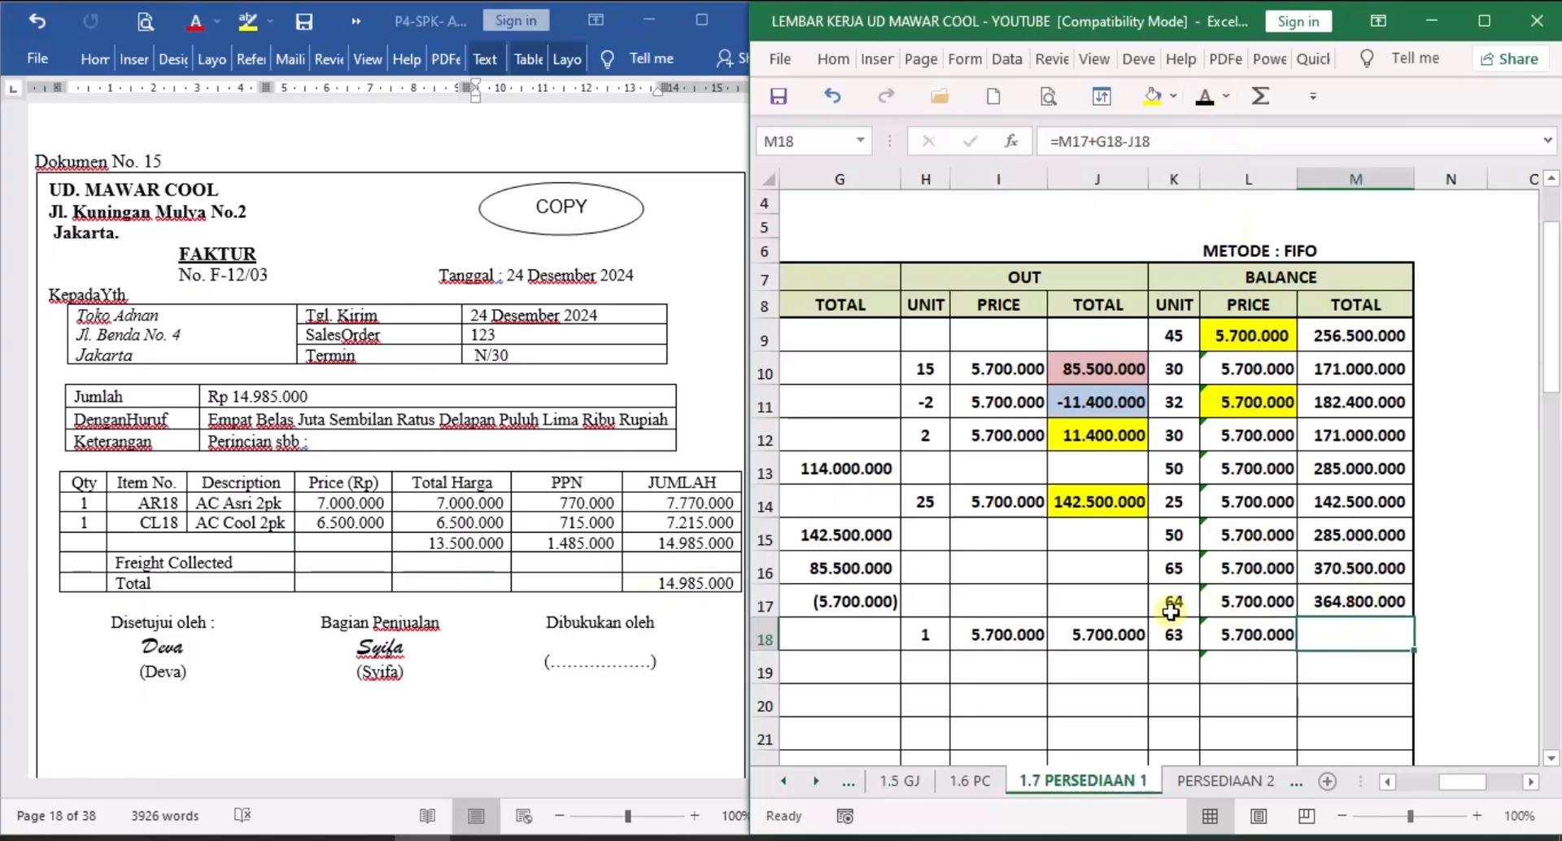
{"action": "left_click", "coordinate": [1204, 96]}
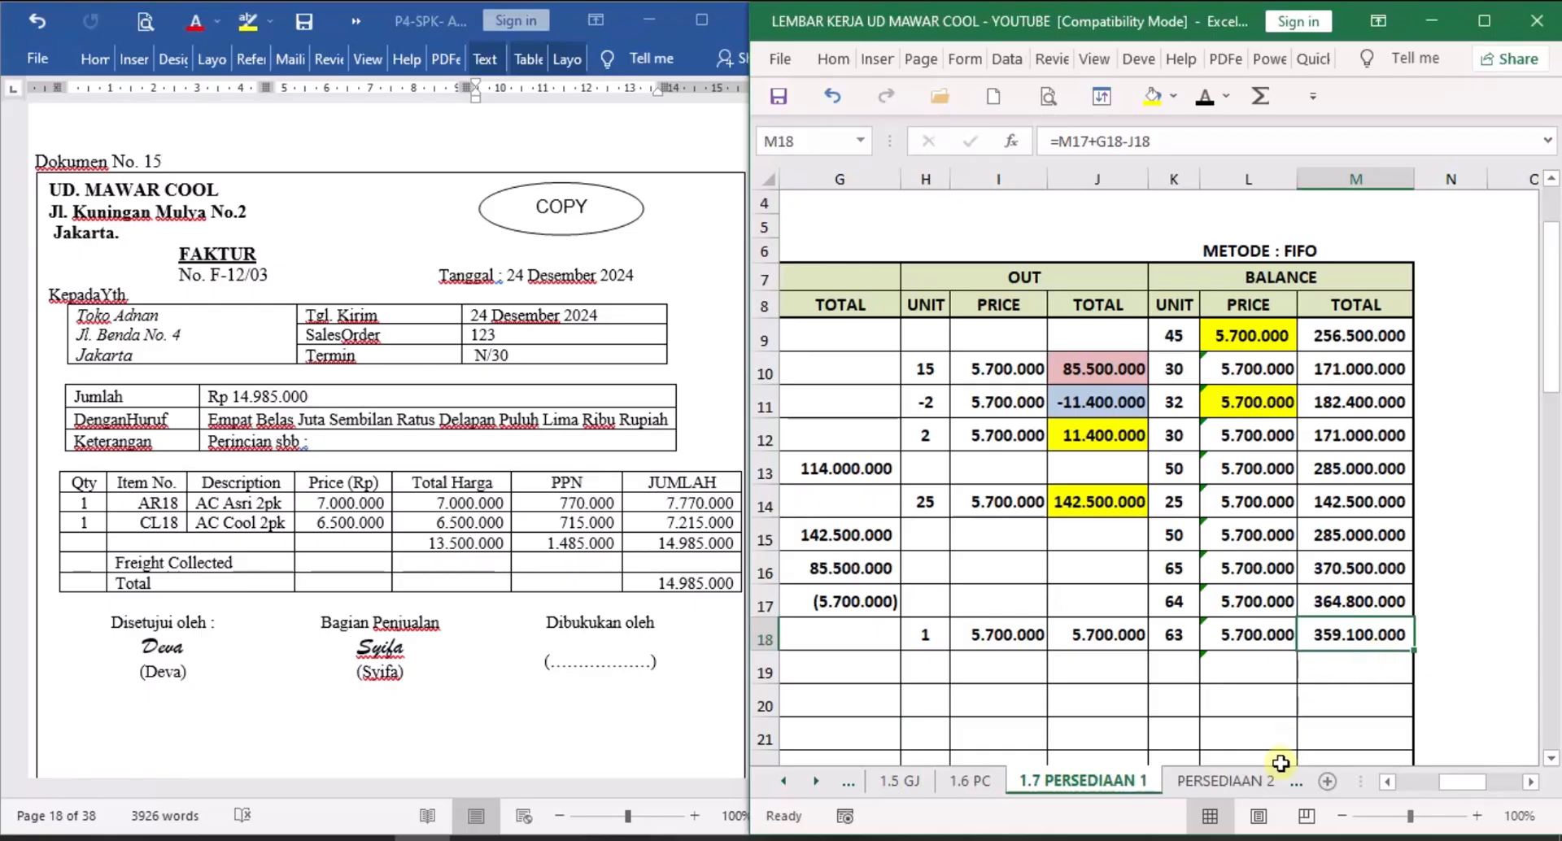
In sheet PERSEDIAAN 2, reveal in black font row 18's date 24, evidence number F-12/03 and description Toko Adnan.
{"action": "left_click", "coordinate": [1270, 781]}
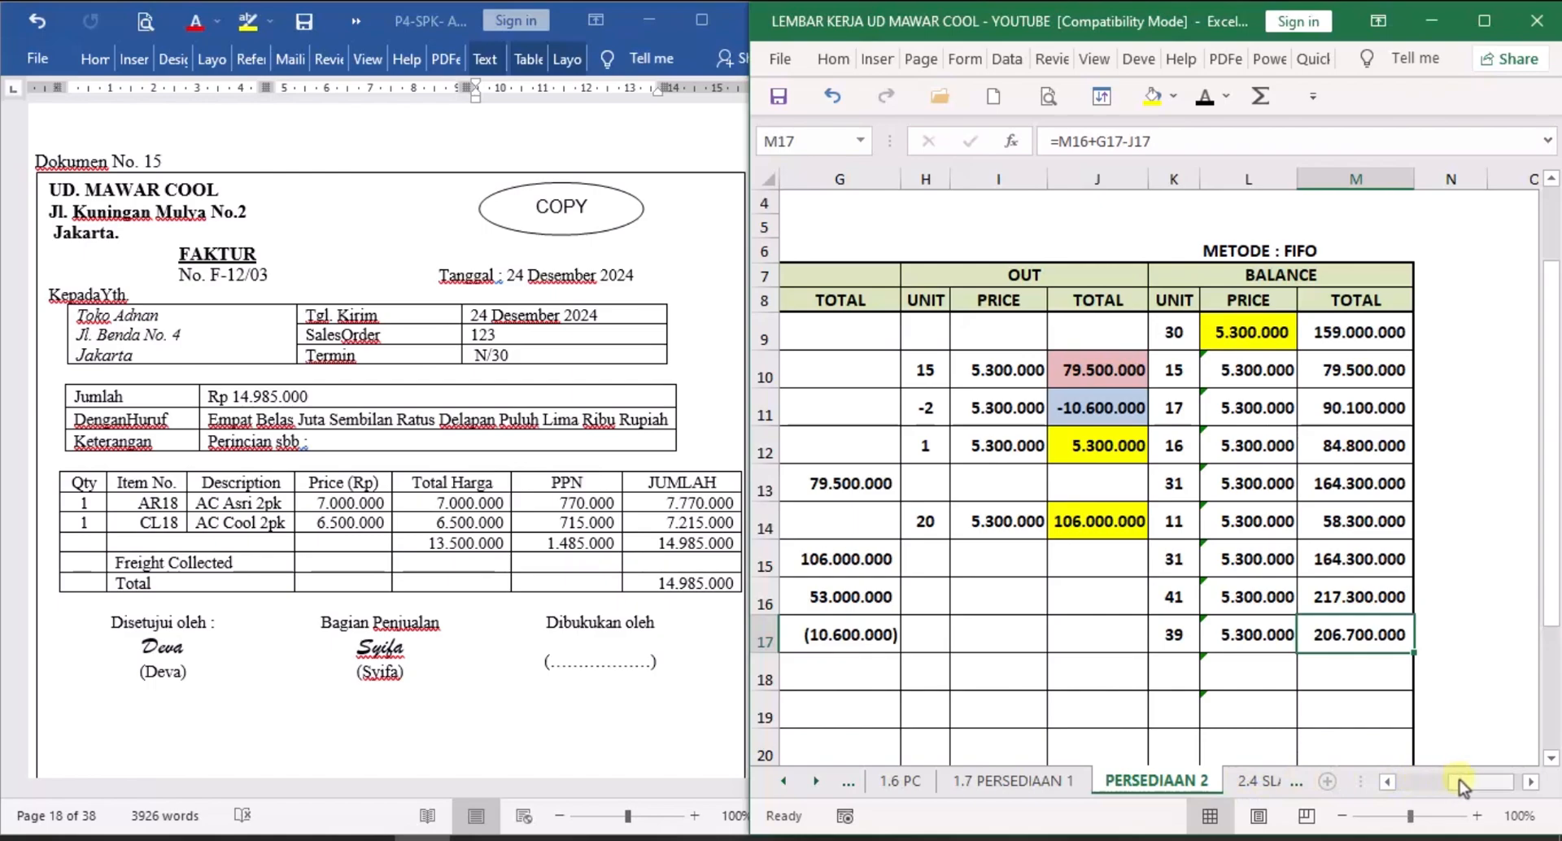
{"action": "left_click_drag", "start_coordinate": [1460, 780], "coordinate": [1268, 779]}
{"action": "left_click", "coordinate": [844, 668]}
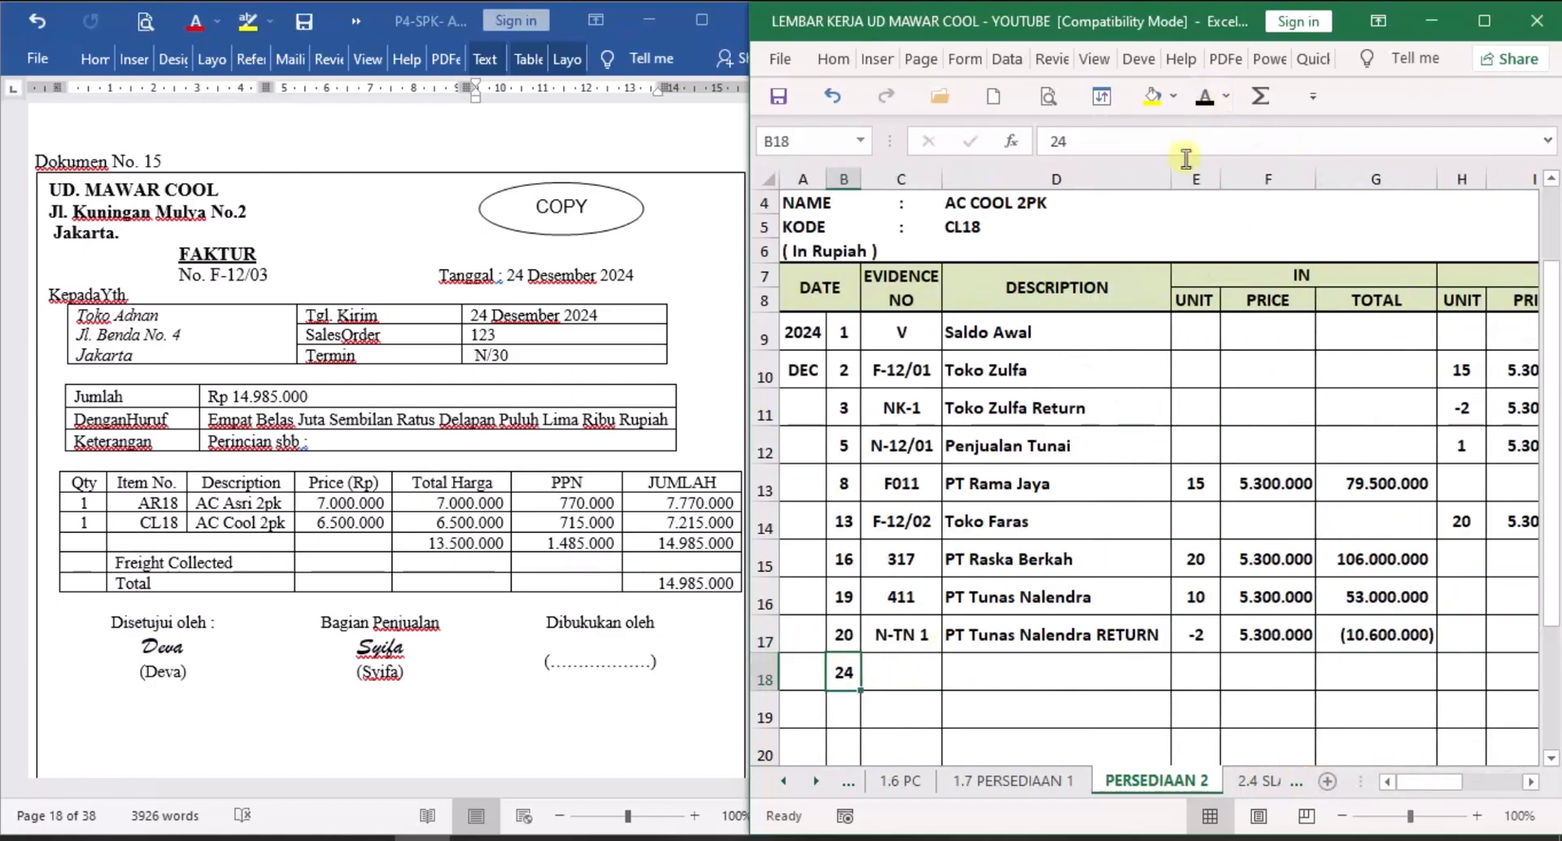
{"action": "left_click", "coordinate": [936, 669]}
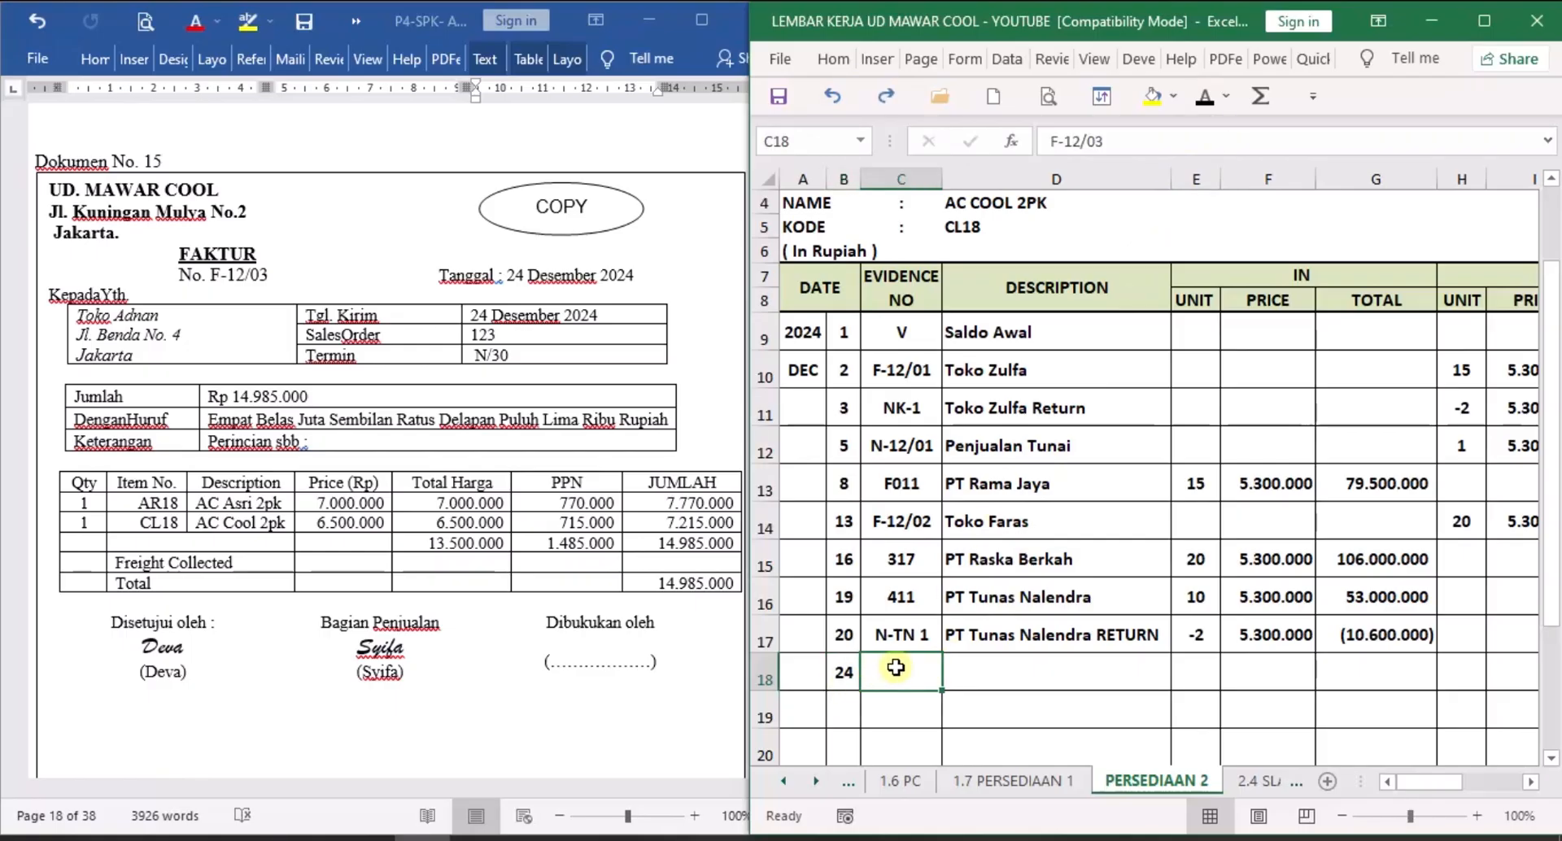
{"action": "left_click", "coordinate": [1205, 96]}
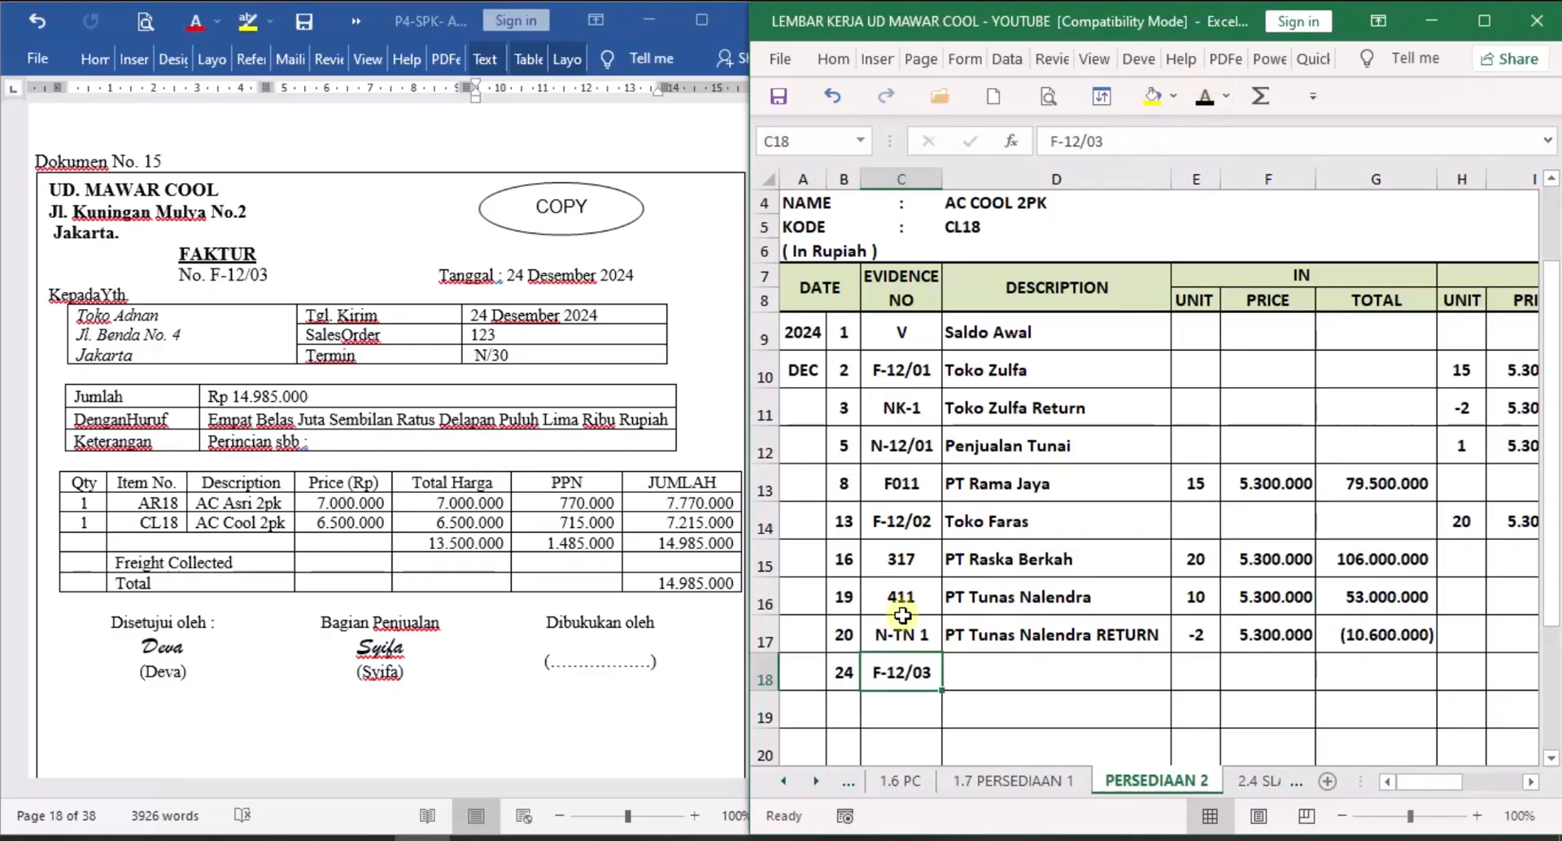
{"action": "left_click", "coordinate": [1011, 677]}
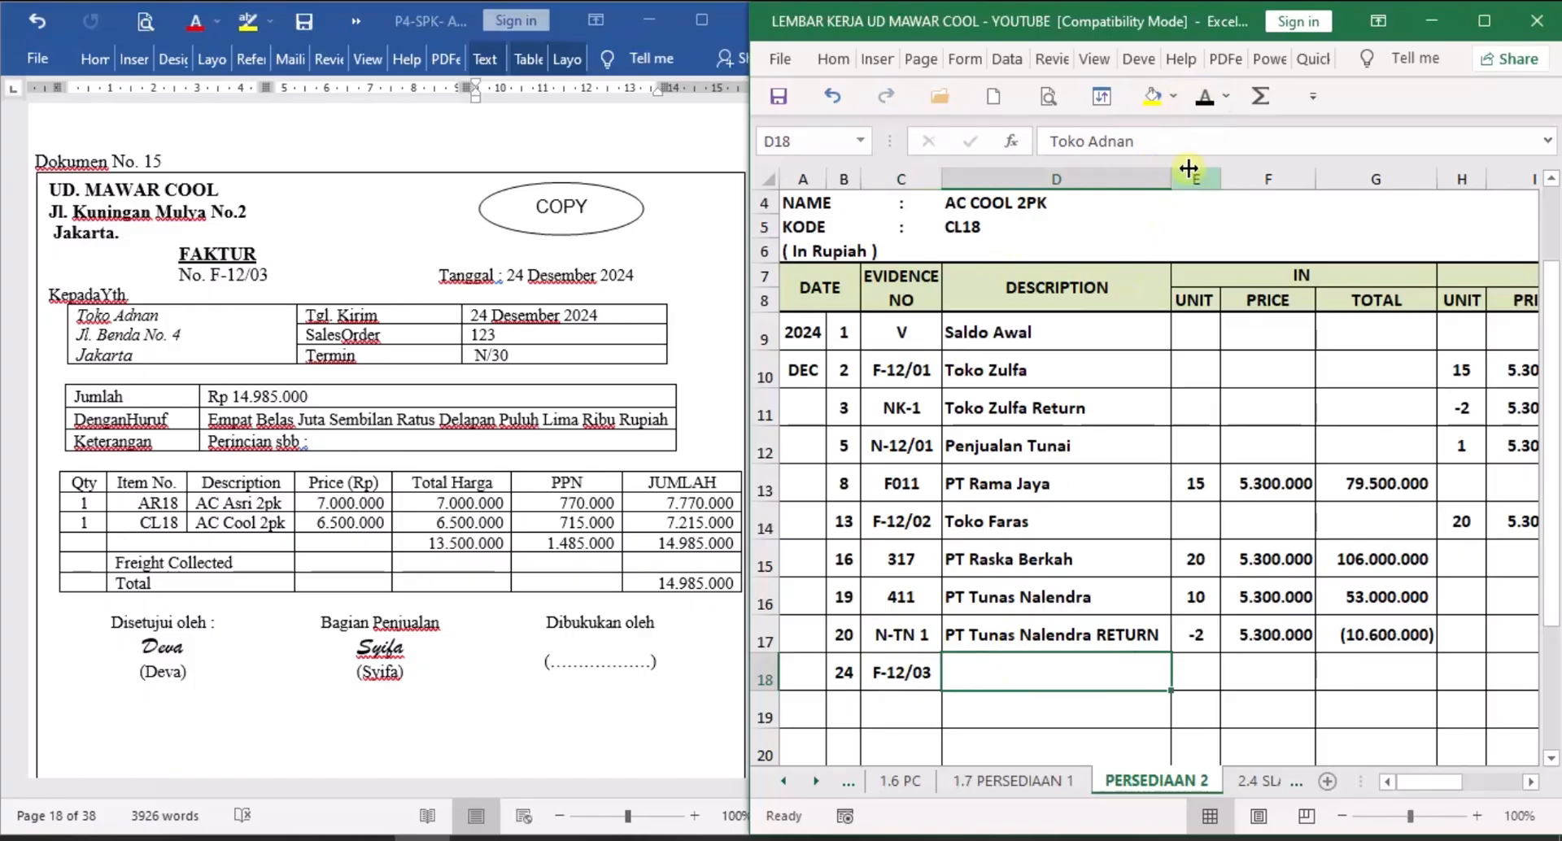
{"action": "left_click", "coordinate": [1205, 104]}
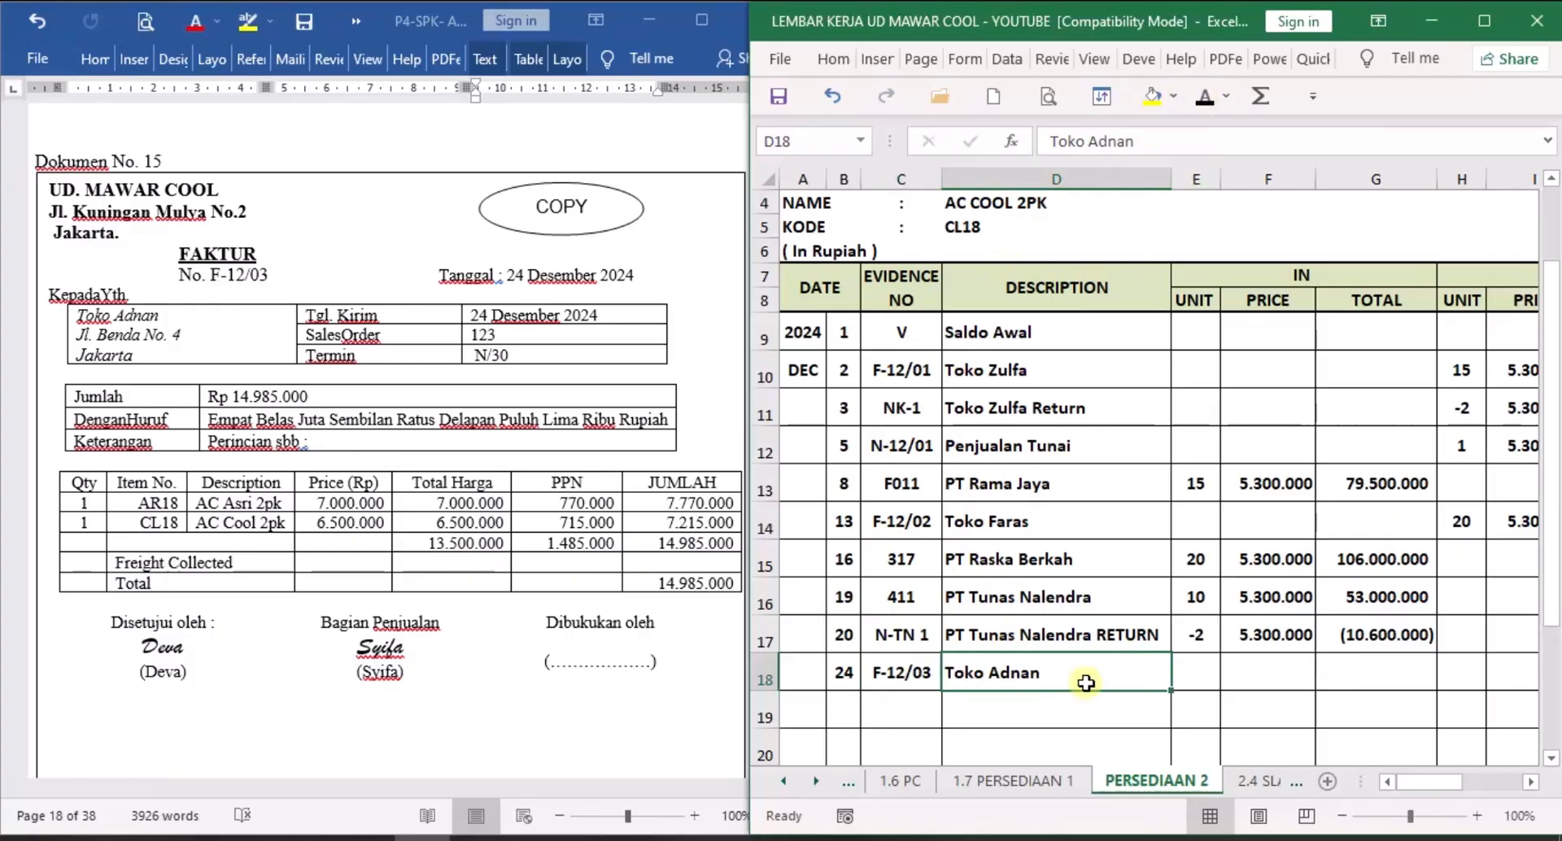
Reveal in black font row 18's OUT unit 1, price 5.300.000 and total 5.300.000 on the AC Cool 2PK card.
{"action": "left_click", "coordinate": [1531, 783]}
{"action": "left_click", "coordinate": [1532, 784]}
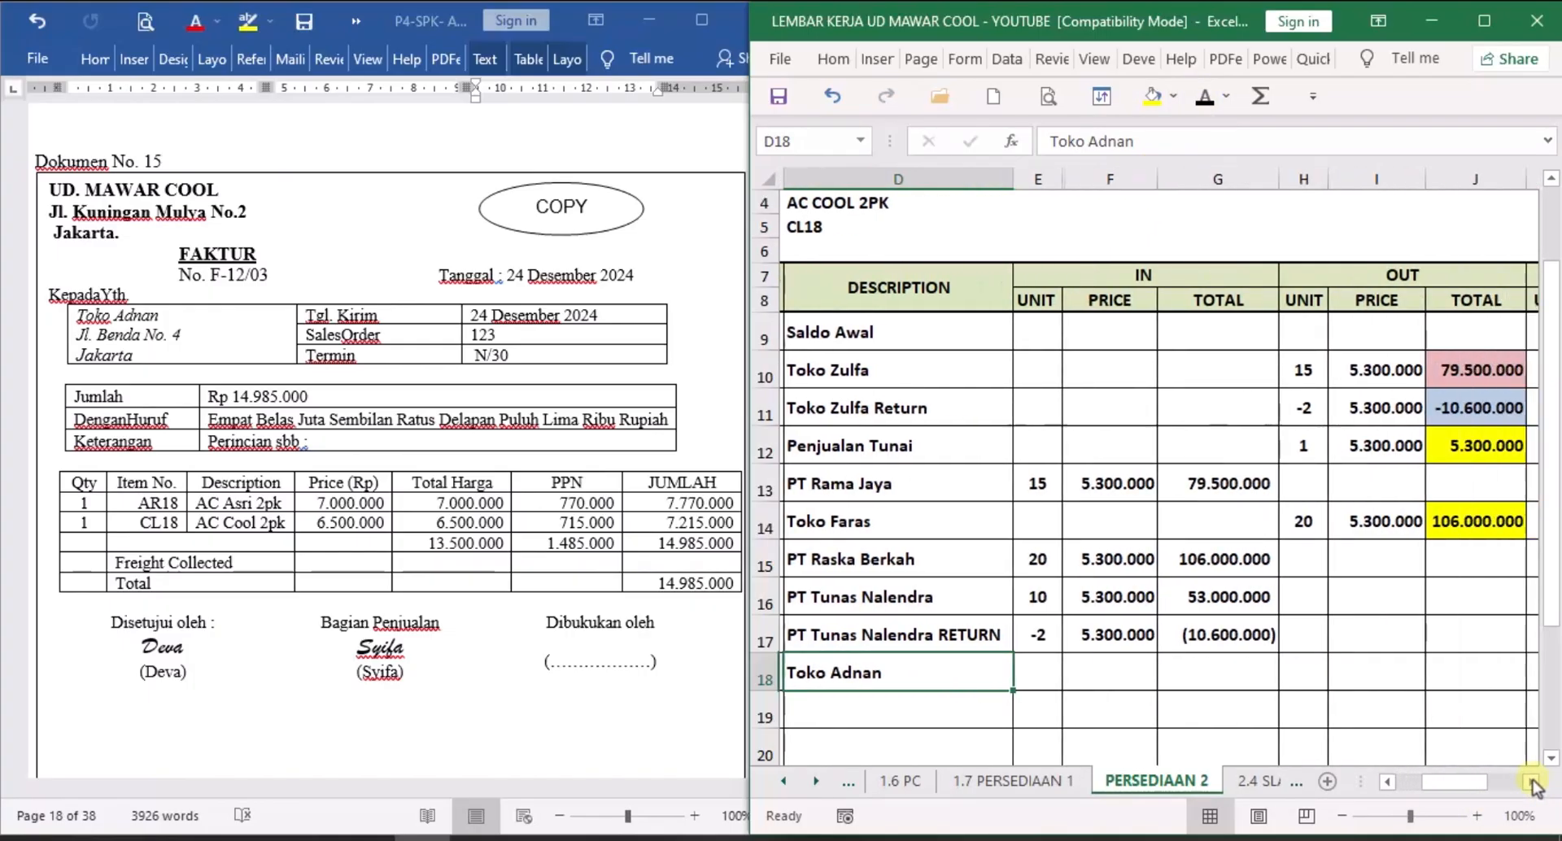
{"action": "left_click", "coordinate": [1532, 784]}
{"action": "left_click", "coordinate": [1531, 784]}
{"action": "left_click", "coordinate": [1532, 783]}
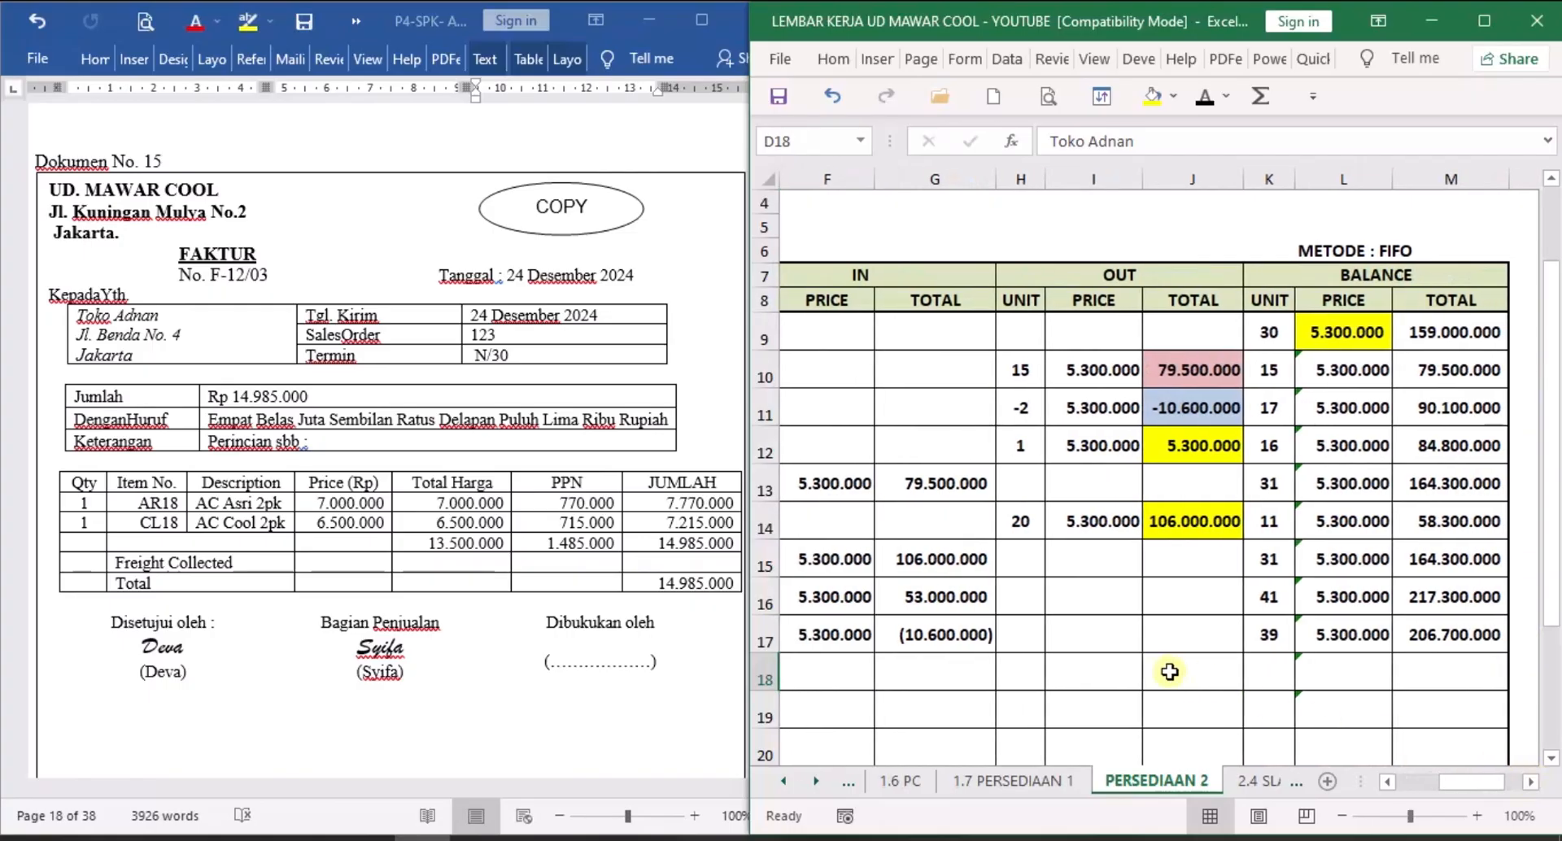
{"action": "left_click", "coordinate": [1041, 674]}
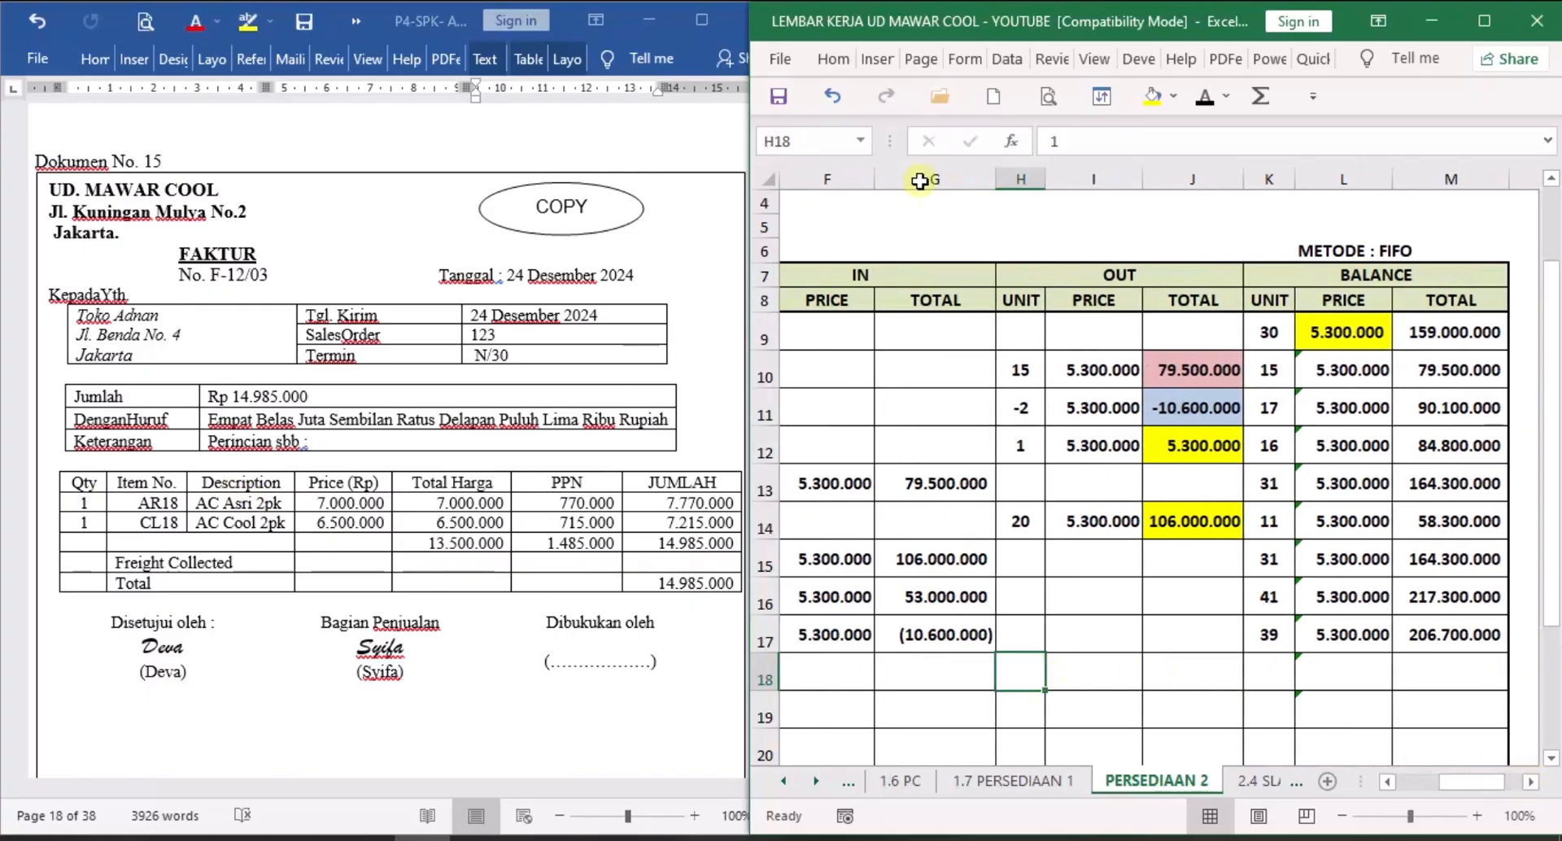
{"action": "left_click", "coordinate": [1206, 96]}
{"action": "left_click", "coordinate": [1065, 682]}
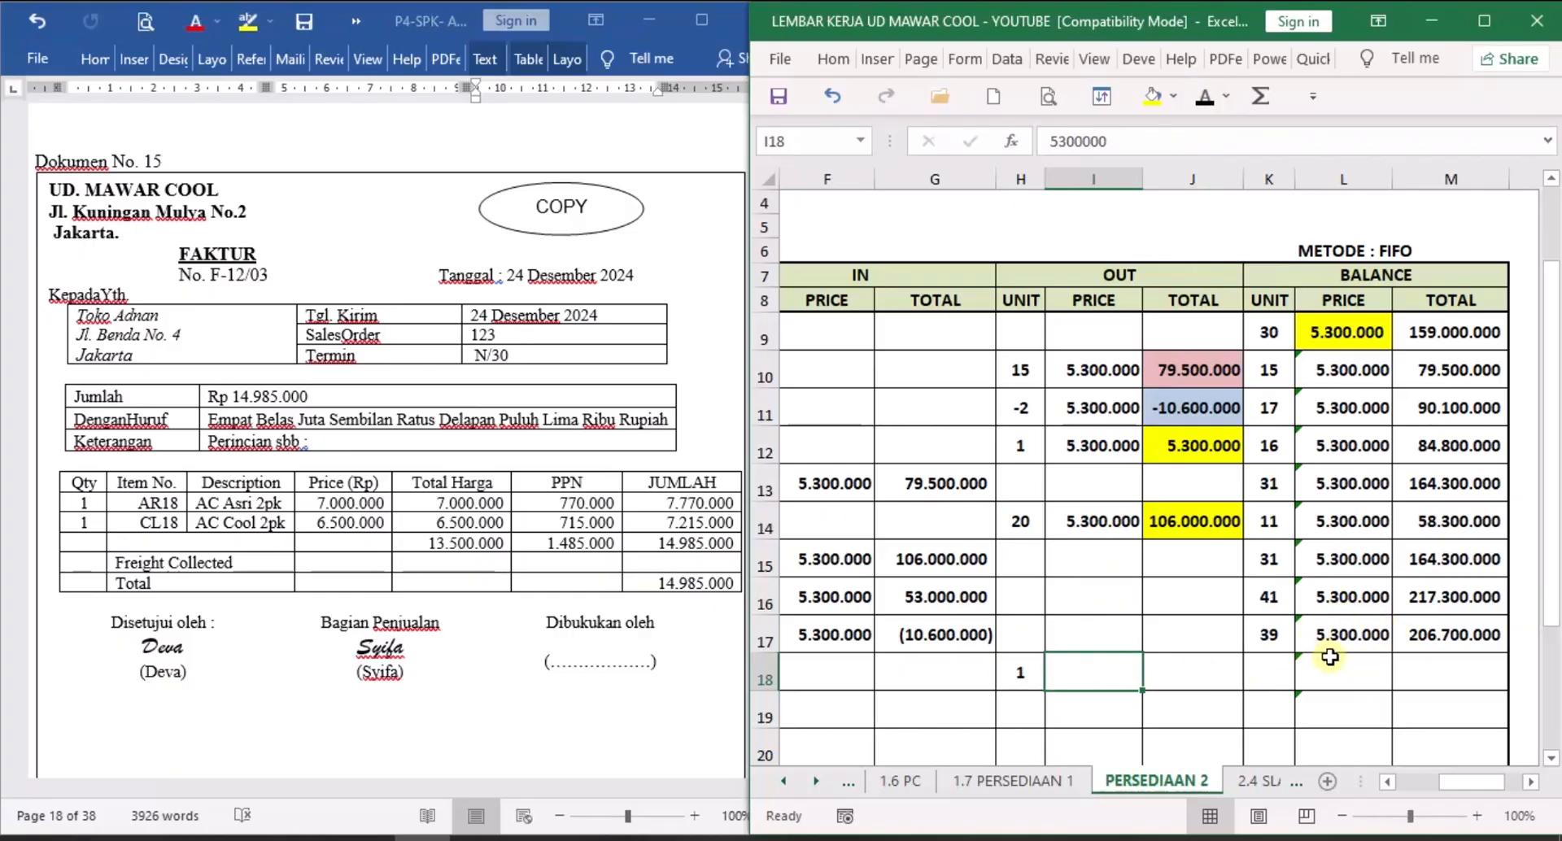
{"action": "left_click", "coordinate": [1205, 96]}
{"action": "left_click", "coordinate": [1183, 661]}
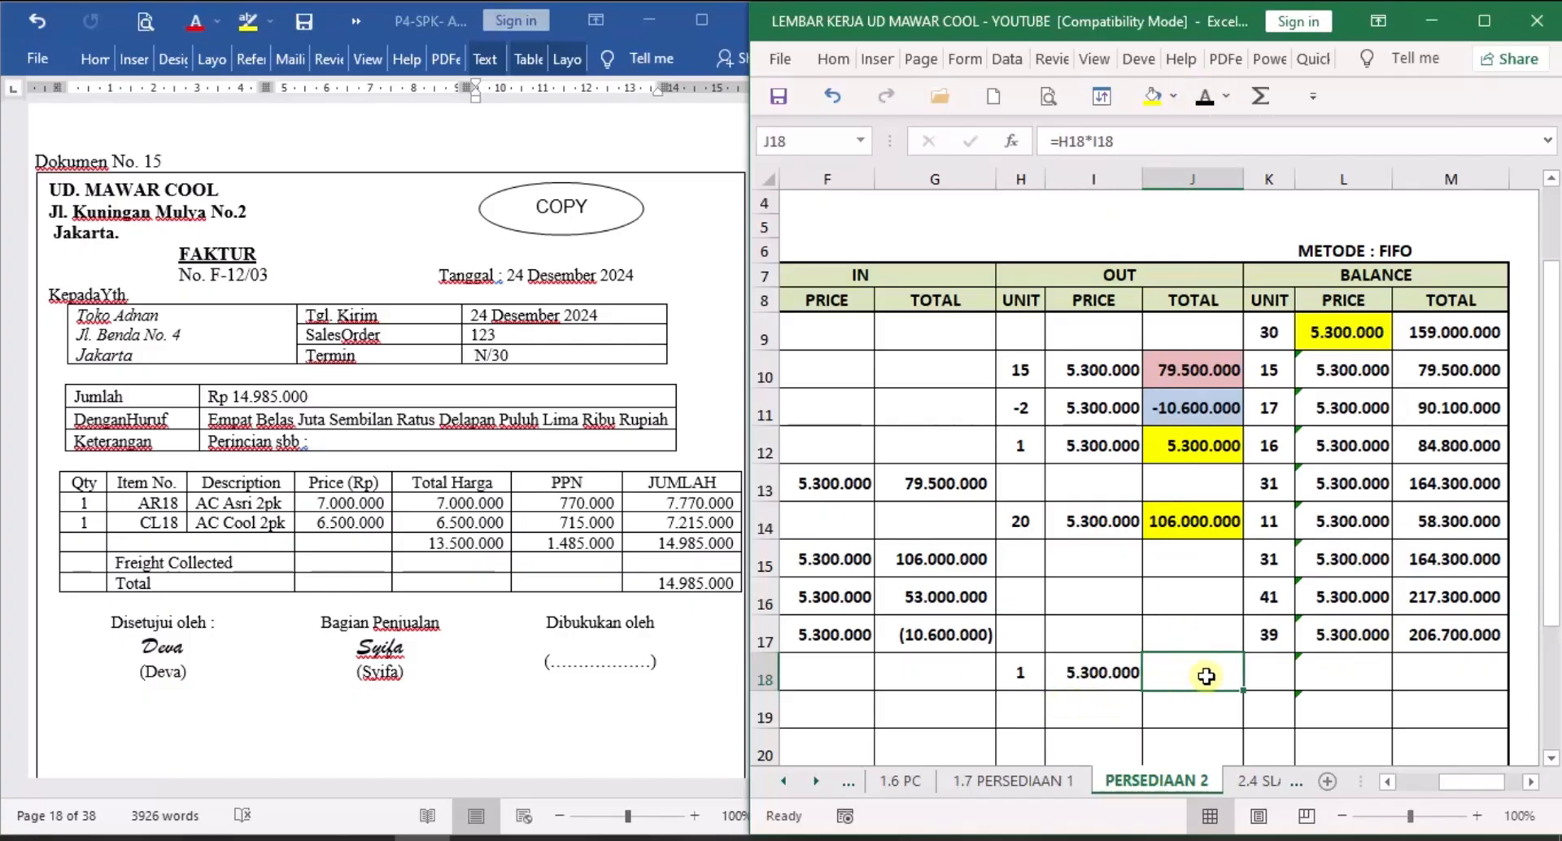
{"action": "left_click", "coordinate": [1205, 96]}
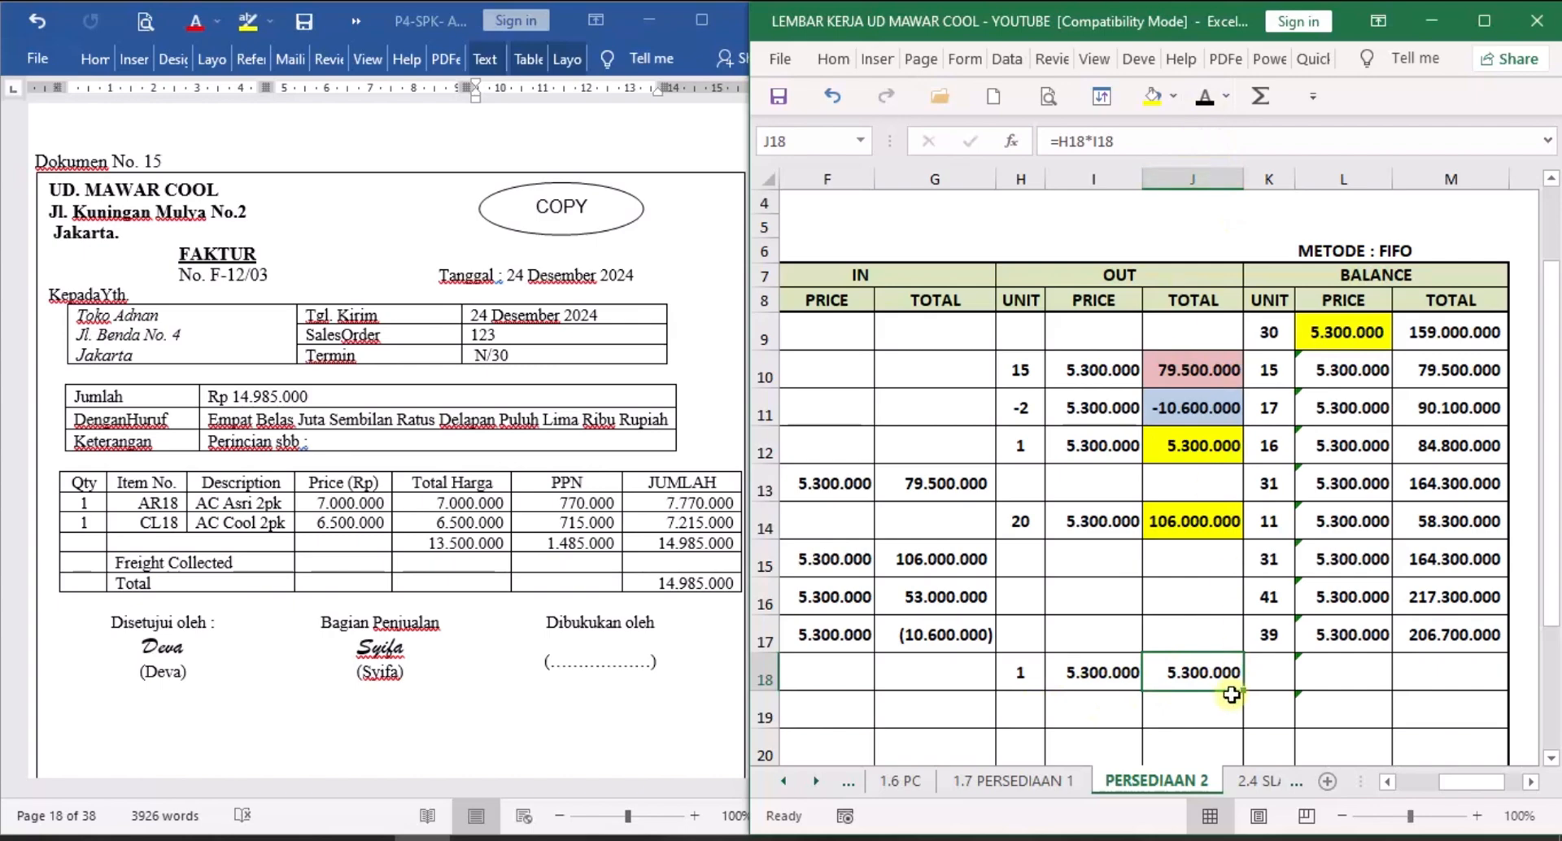
Reveal in black font row 18's BALANCE unit 38, price 5.300.000 and total 201.400.000 on the AC Cool 2PK card.
{"action": "left_click", "coordinate": [1269, 671]}
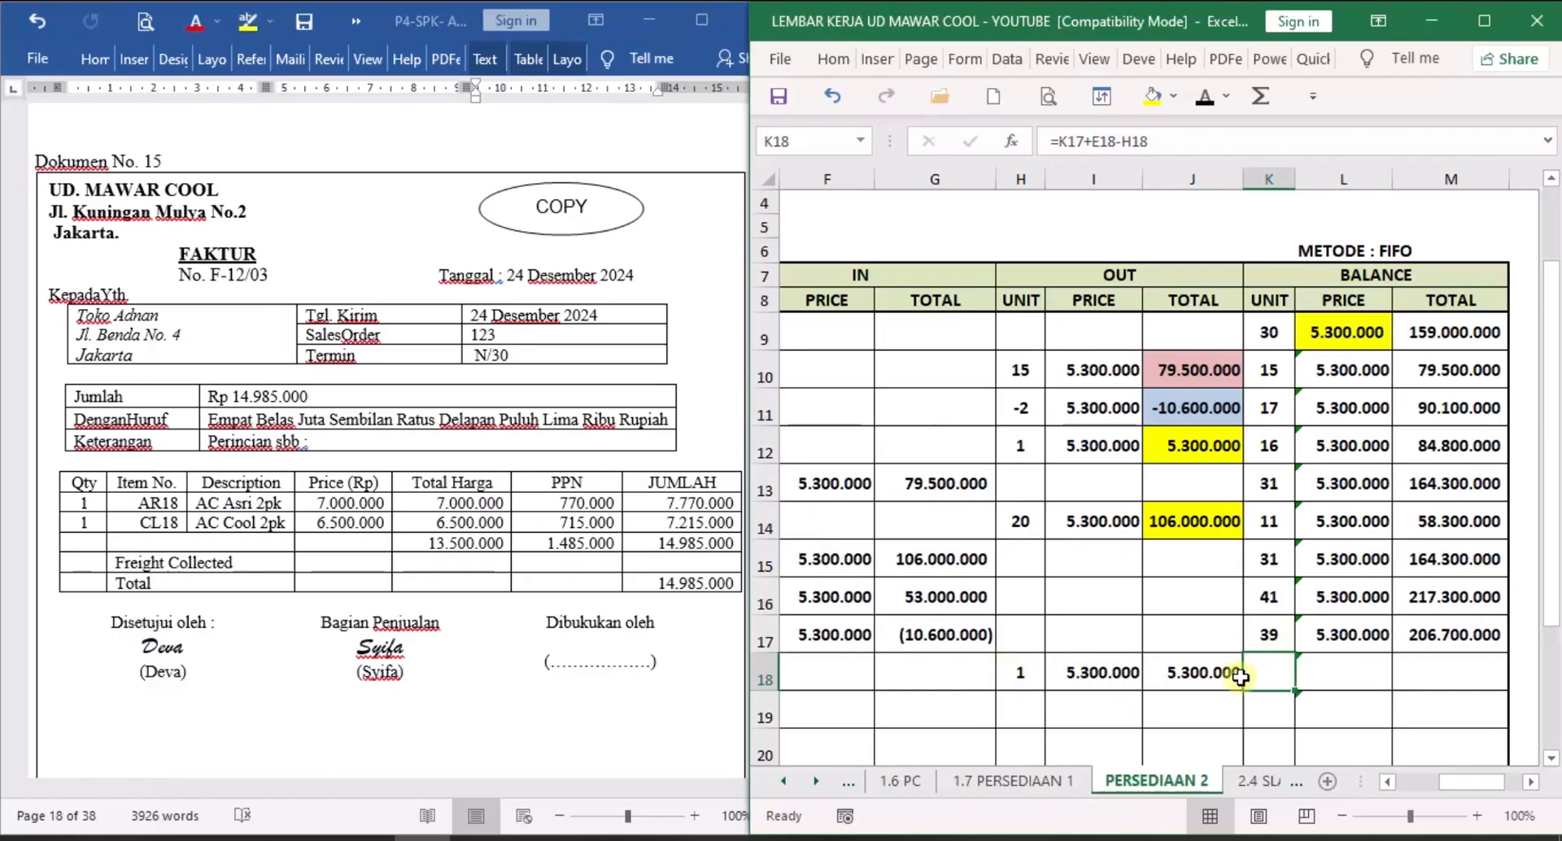
{"action": "left_click", "coordinate": [1205, 96]}
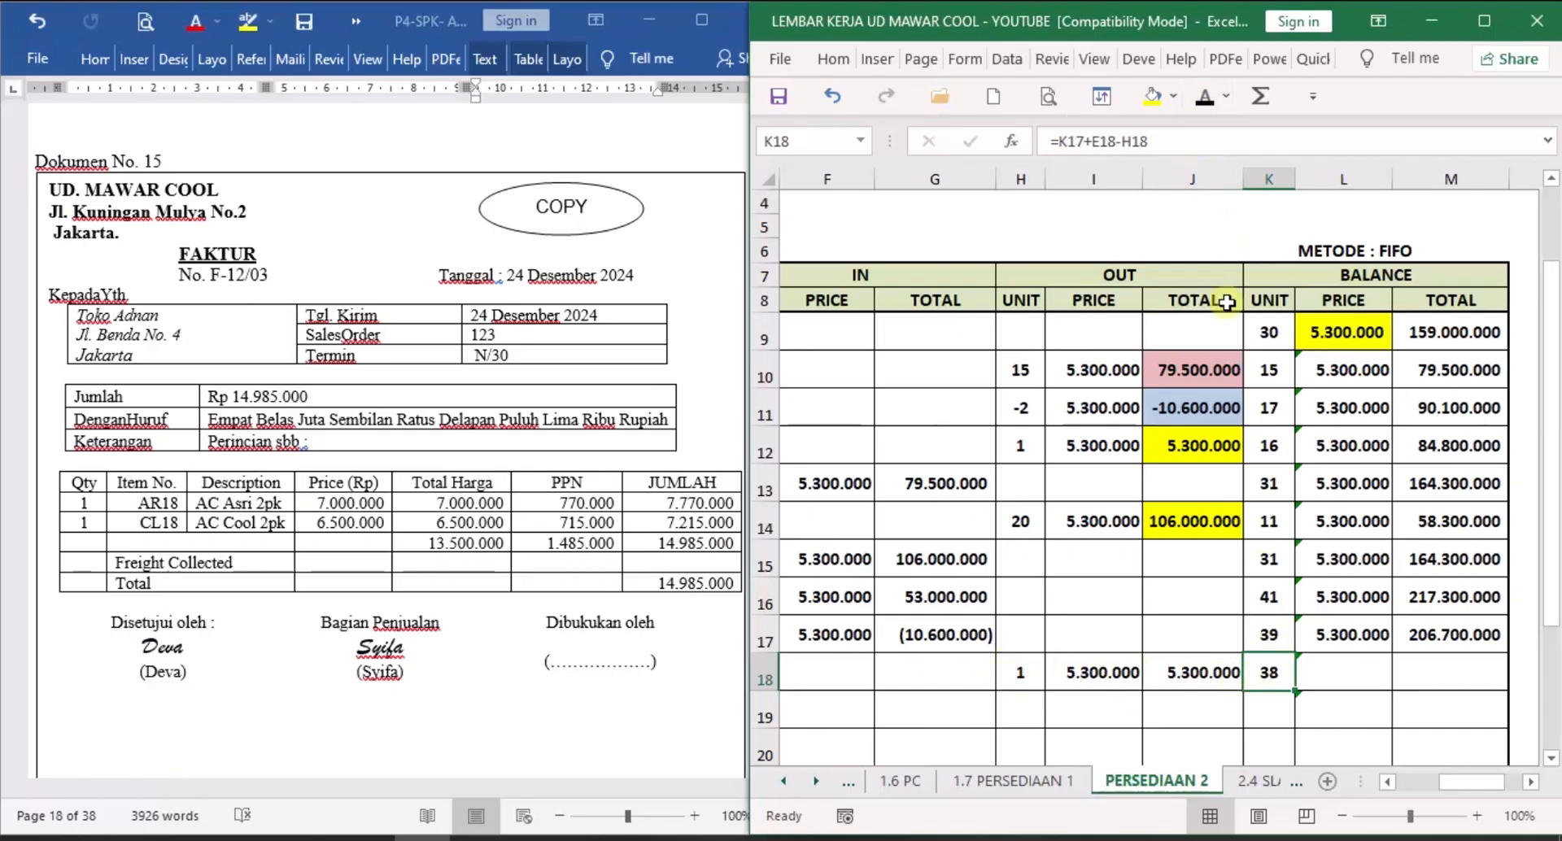
{"action": "left_click", "coordinate": [1333, 659]}
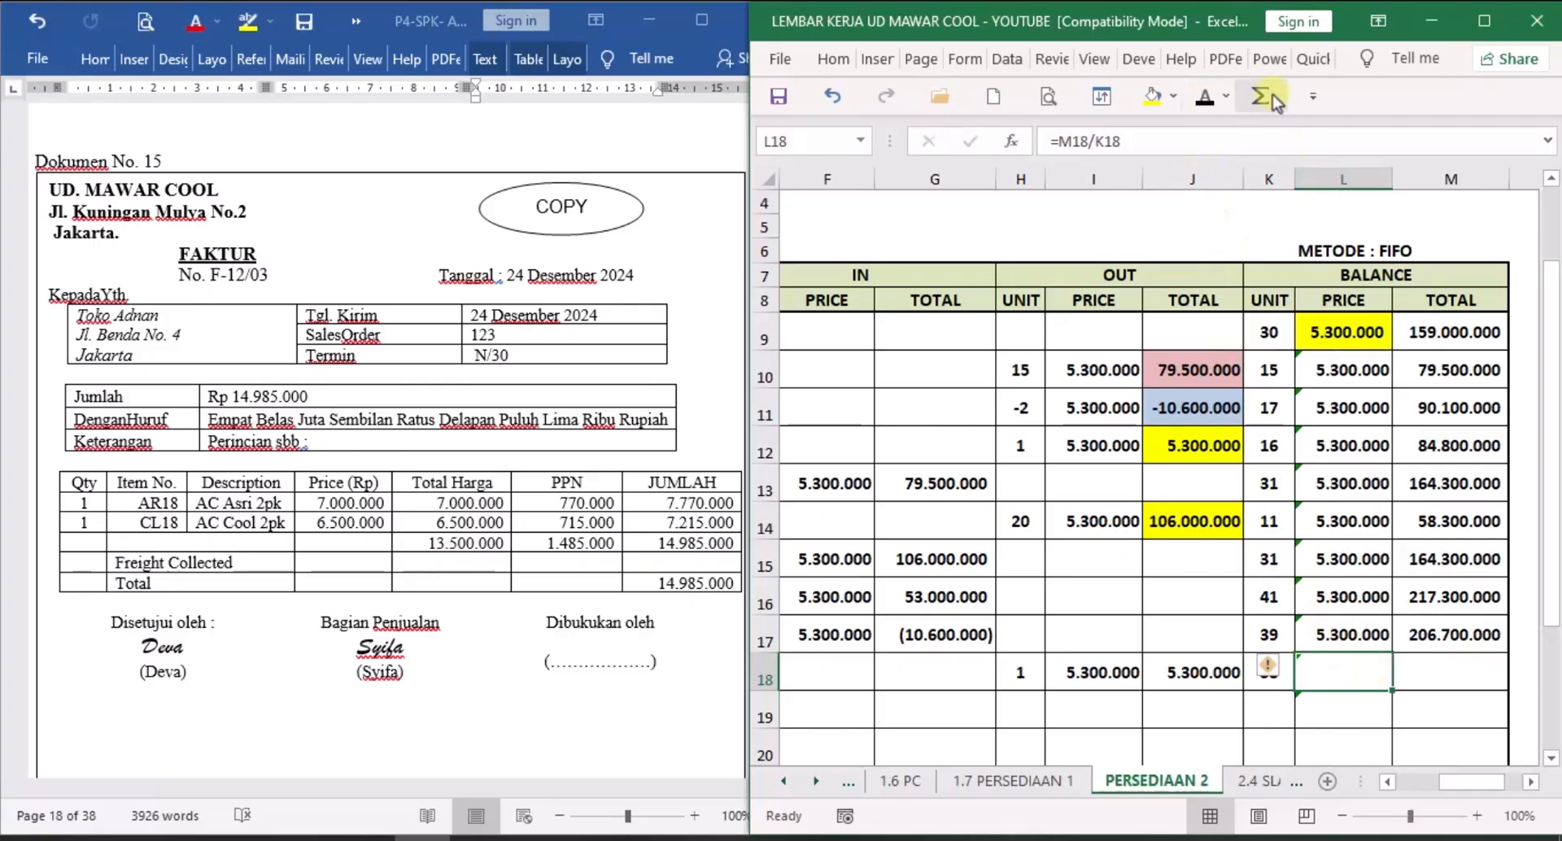
{"action": "left_click", "coordinate": [1204, 98]}
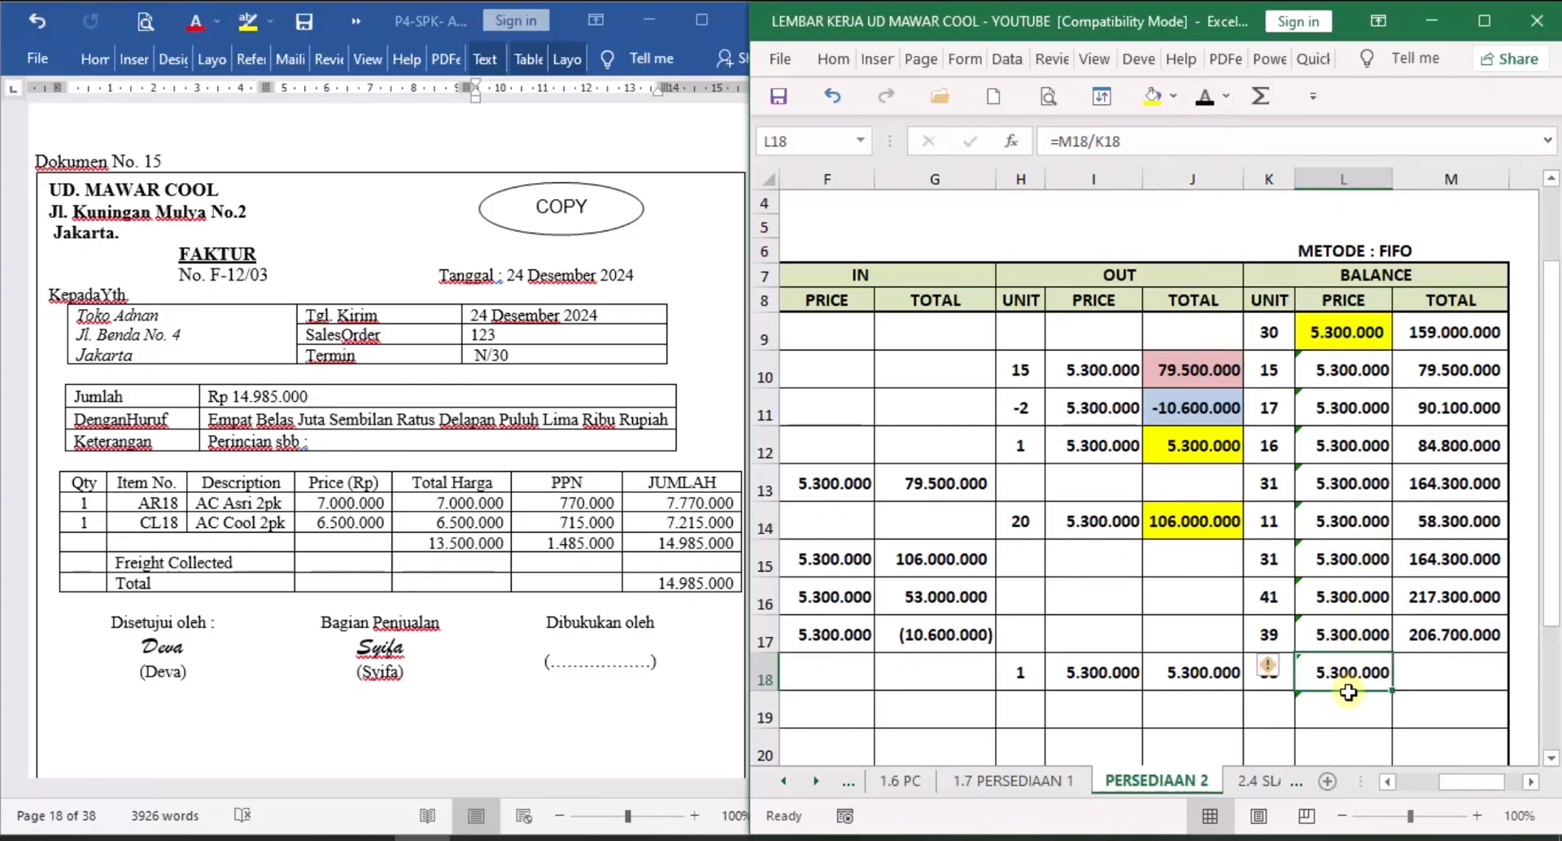
{"action": "left_click", "coordinate": [1465, 674]}
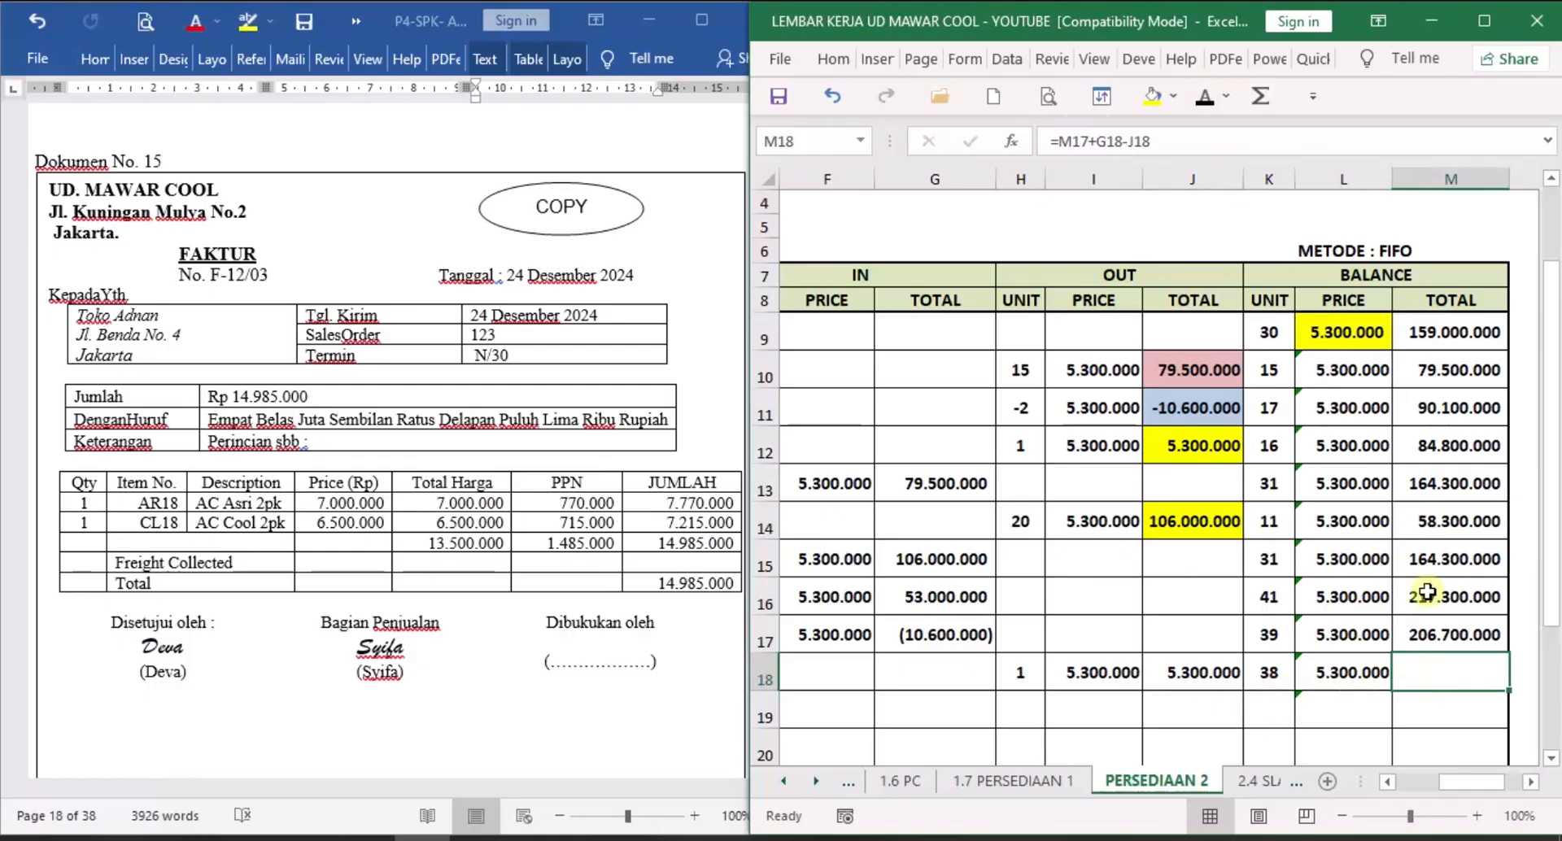
{"action": "left_click", "coordinate": [1205, 97]}
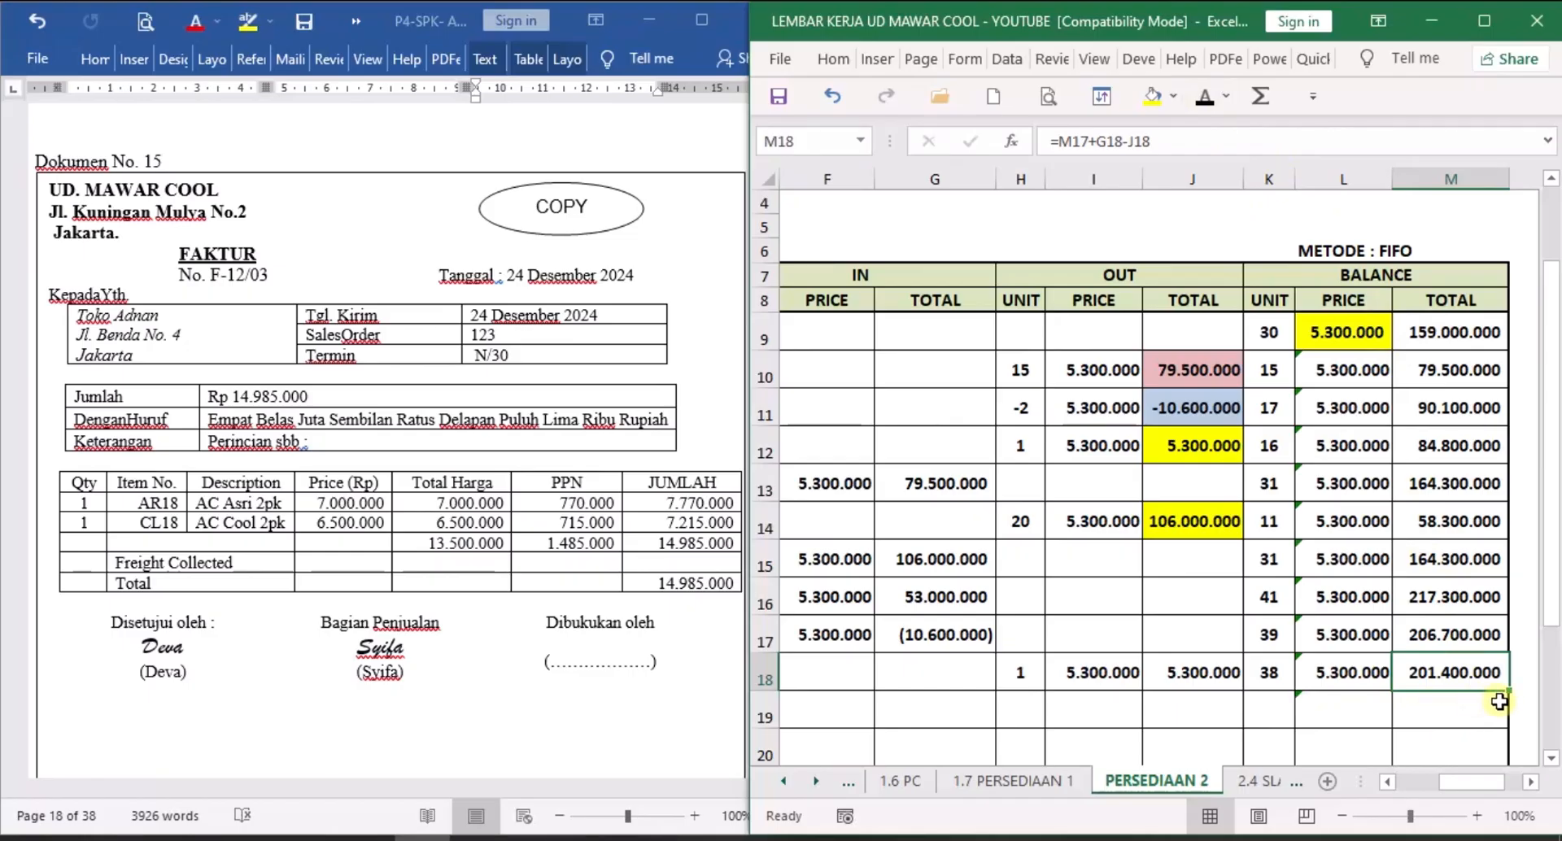
Highlight in yellow the row 18 OUT totals on both the AC Cool 2PK and AC Asri 2PK inventory cards.
{"action": "left_click", "coordinate": [1195, 684]}
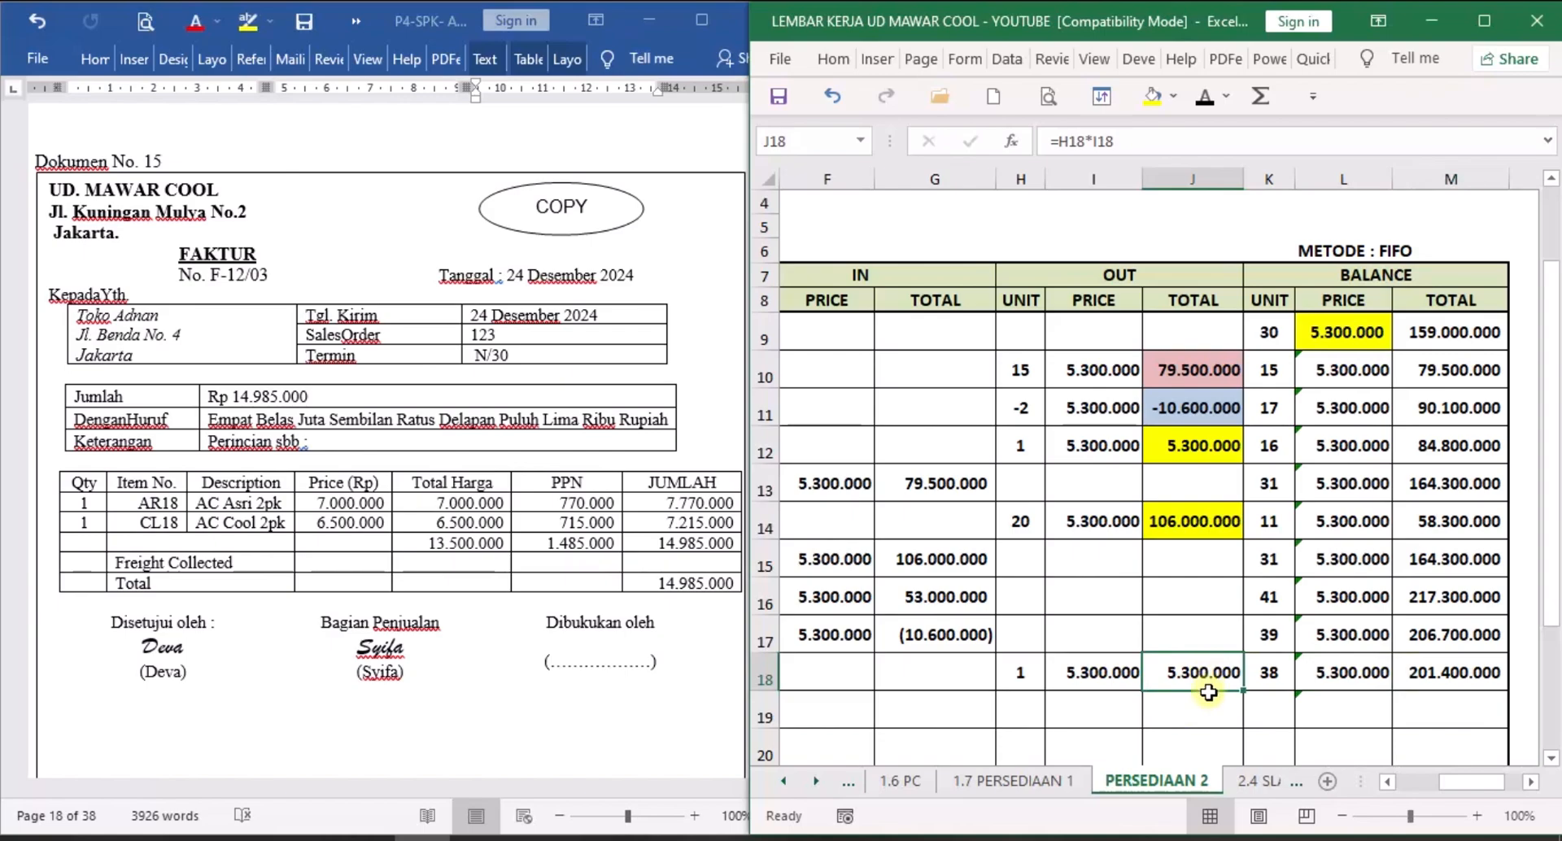
{"action": "left_click", "coordinate": [1151, 98]}
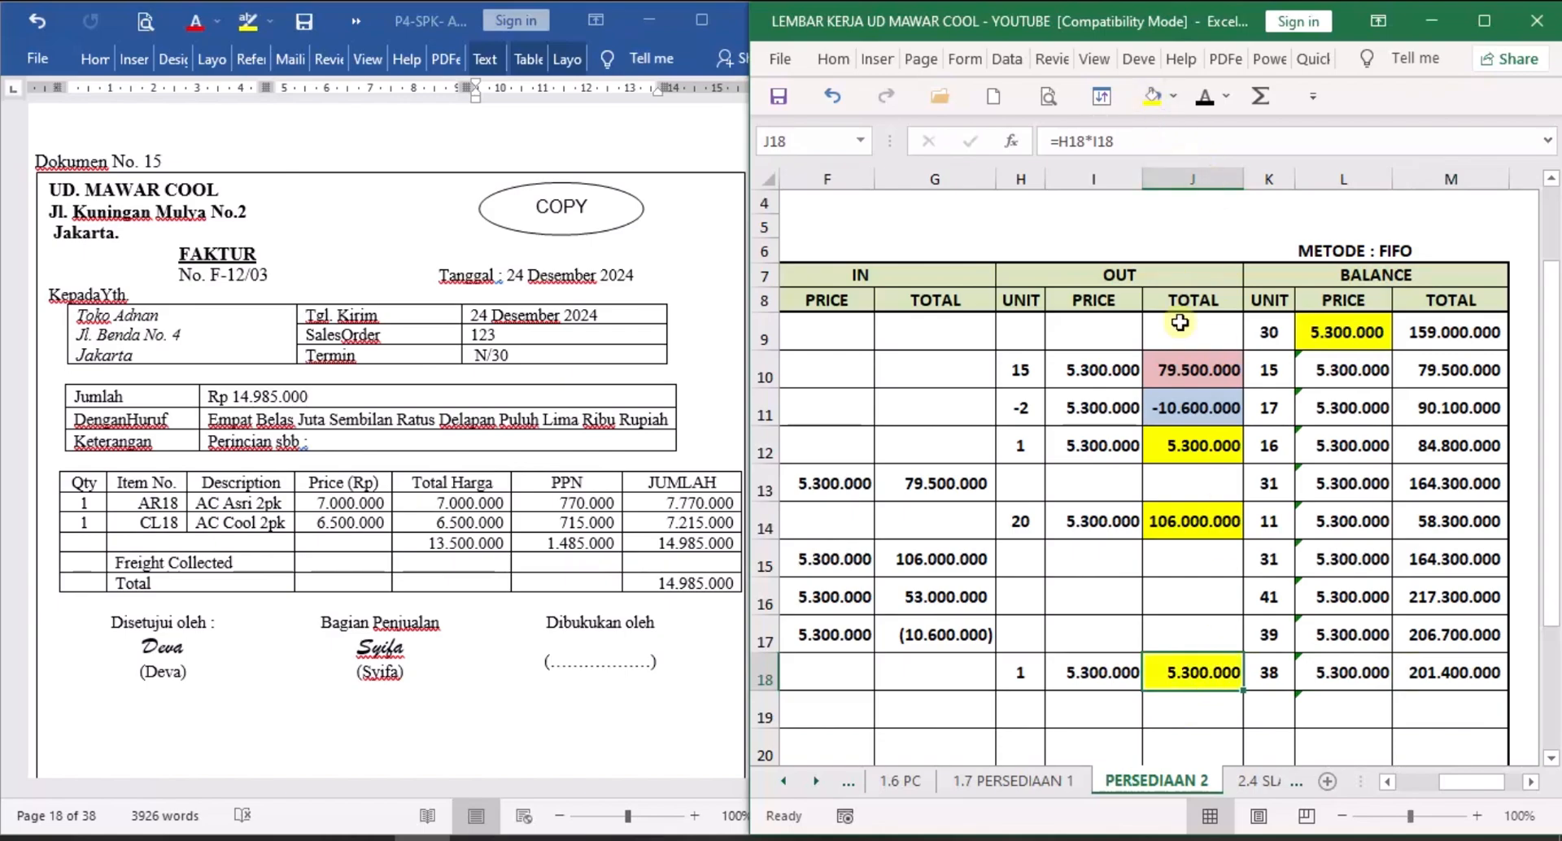
{"action": "left_click", "coordinate": [1060, 781]}
{"action": "left_click", "coordinate": [1112, 636]}
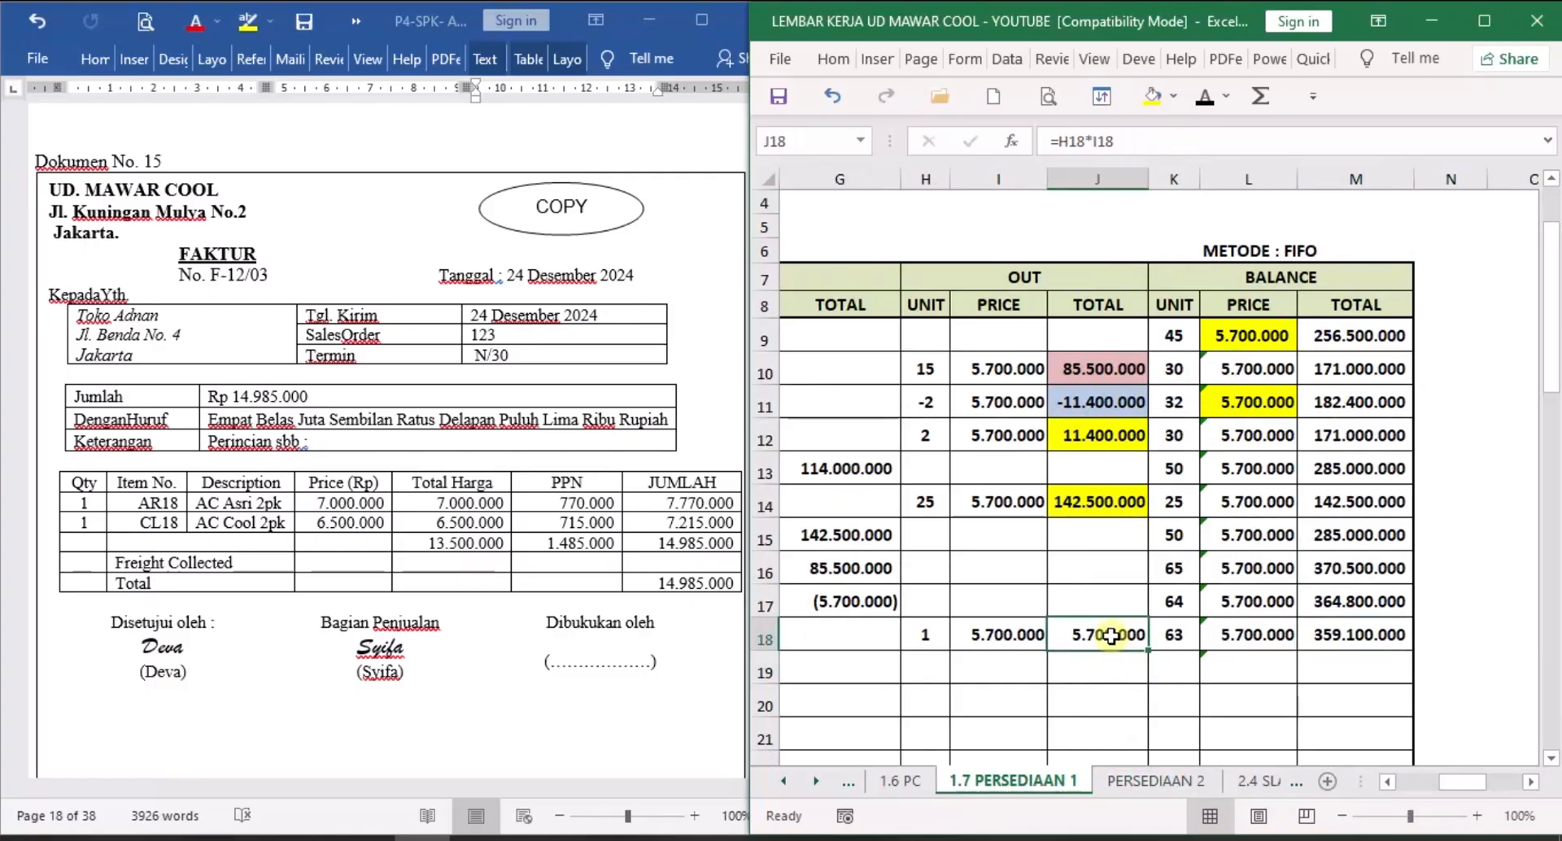
{"action": "left_click", "coordinate": [1152, 96]}
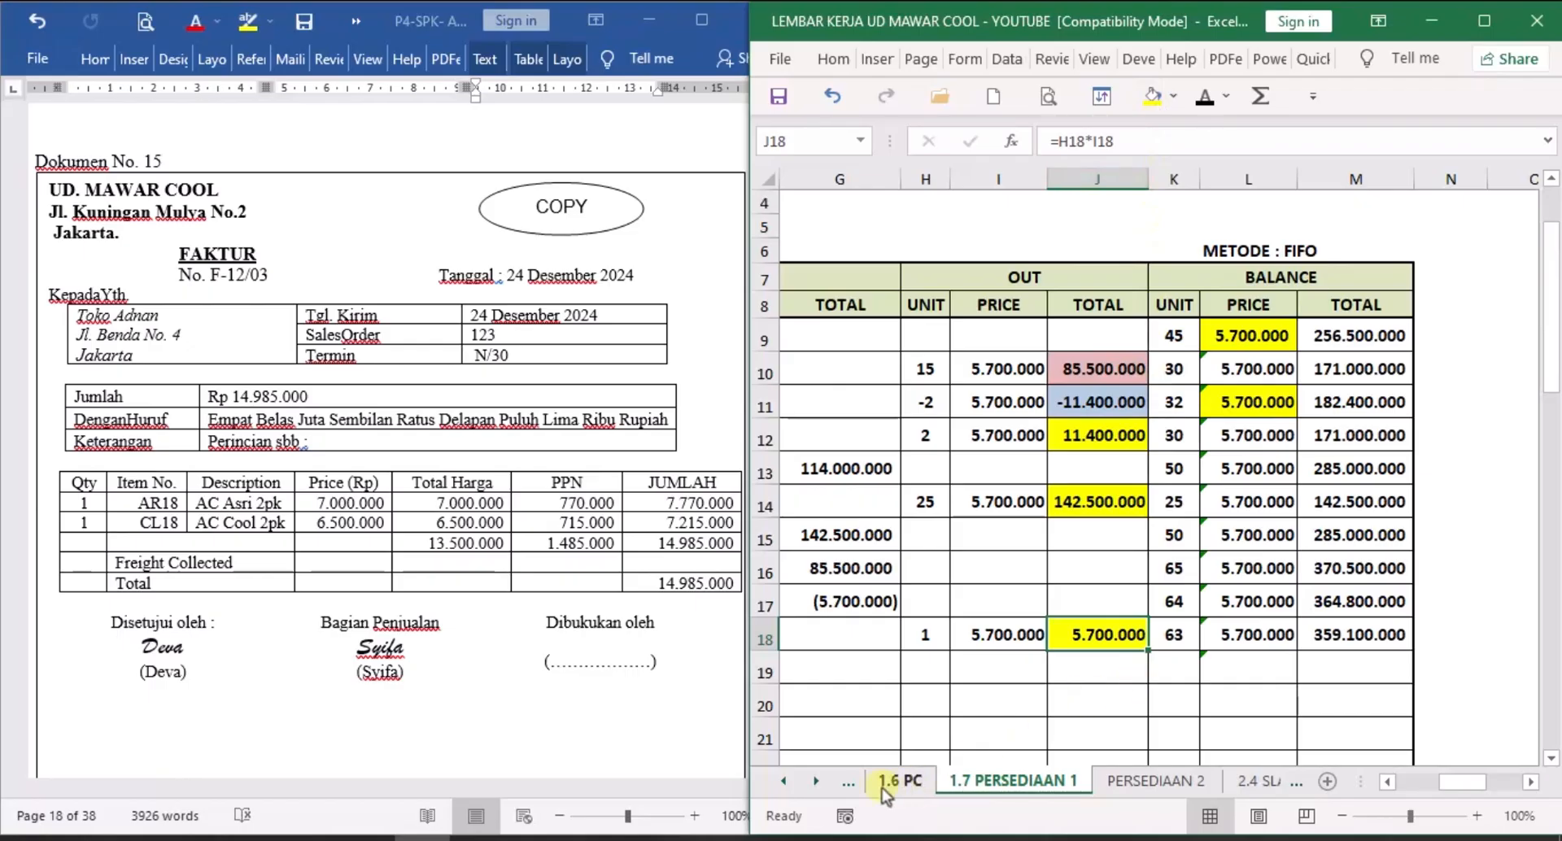
In sheet 1.2 SJ, reveal in black font row 10's cost of goods sold 11.000.000.
{"action": "left_click", "coordinate": [784, 783]}
{"action": "left_click", "coordinate": [784, 783]}
{"action": "left_click", "coordinate": [784, 782]}
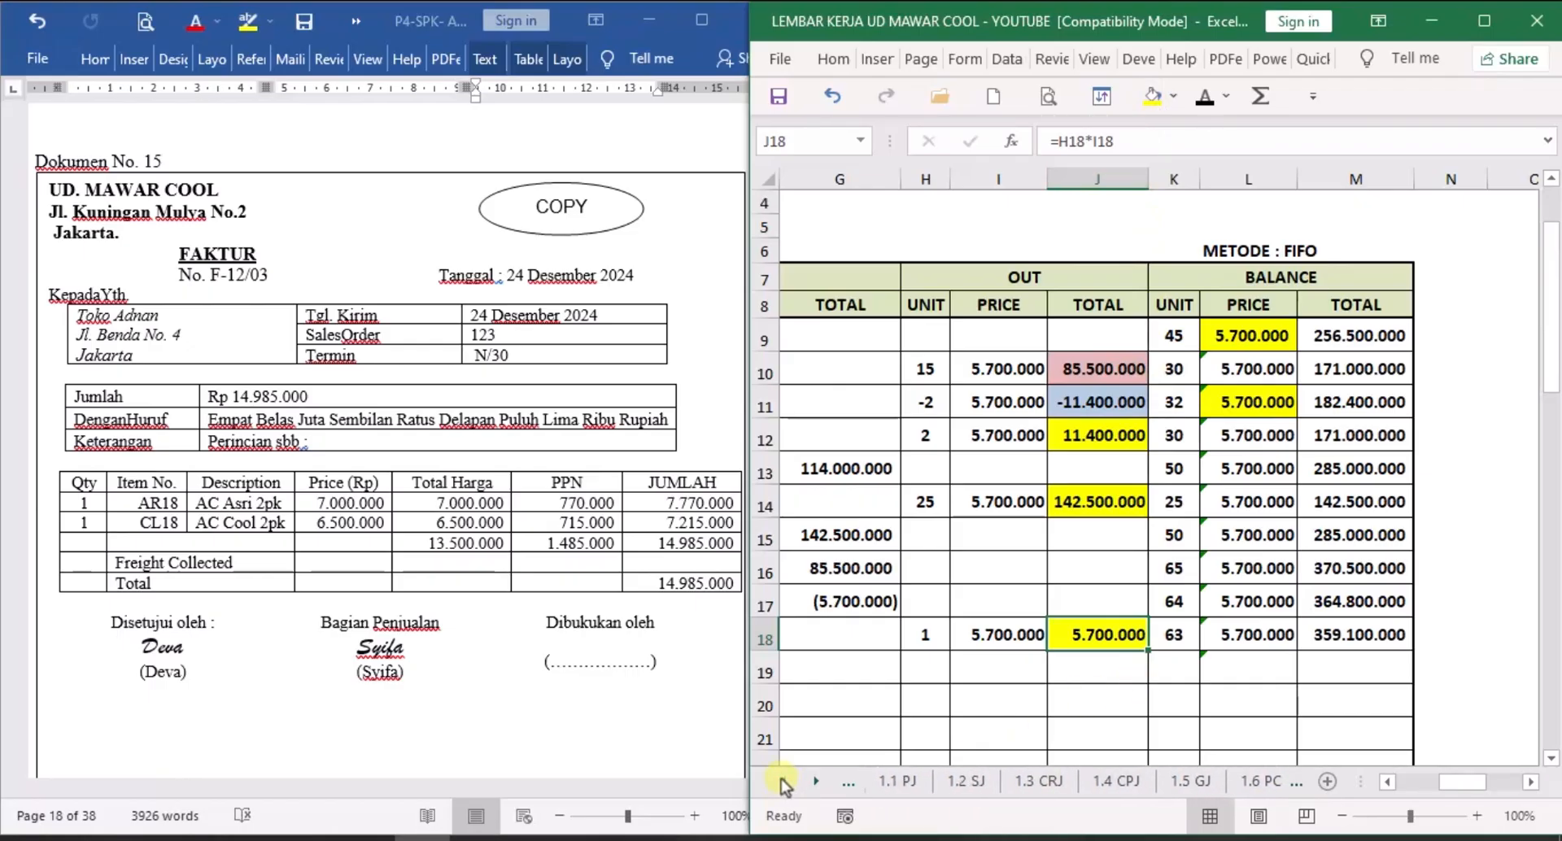
{"action": "left_click", "coordinate": [976, 783]}
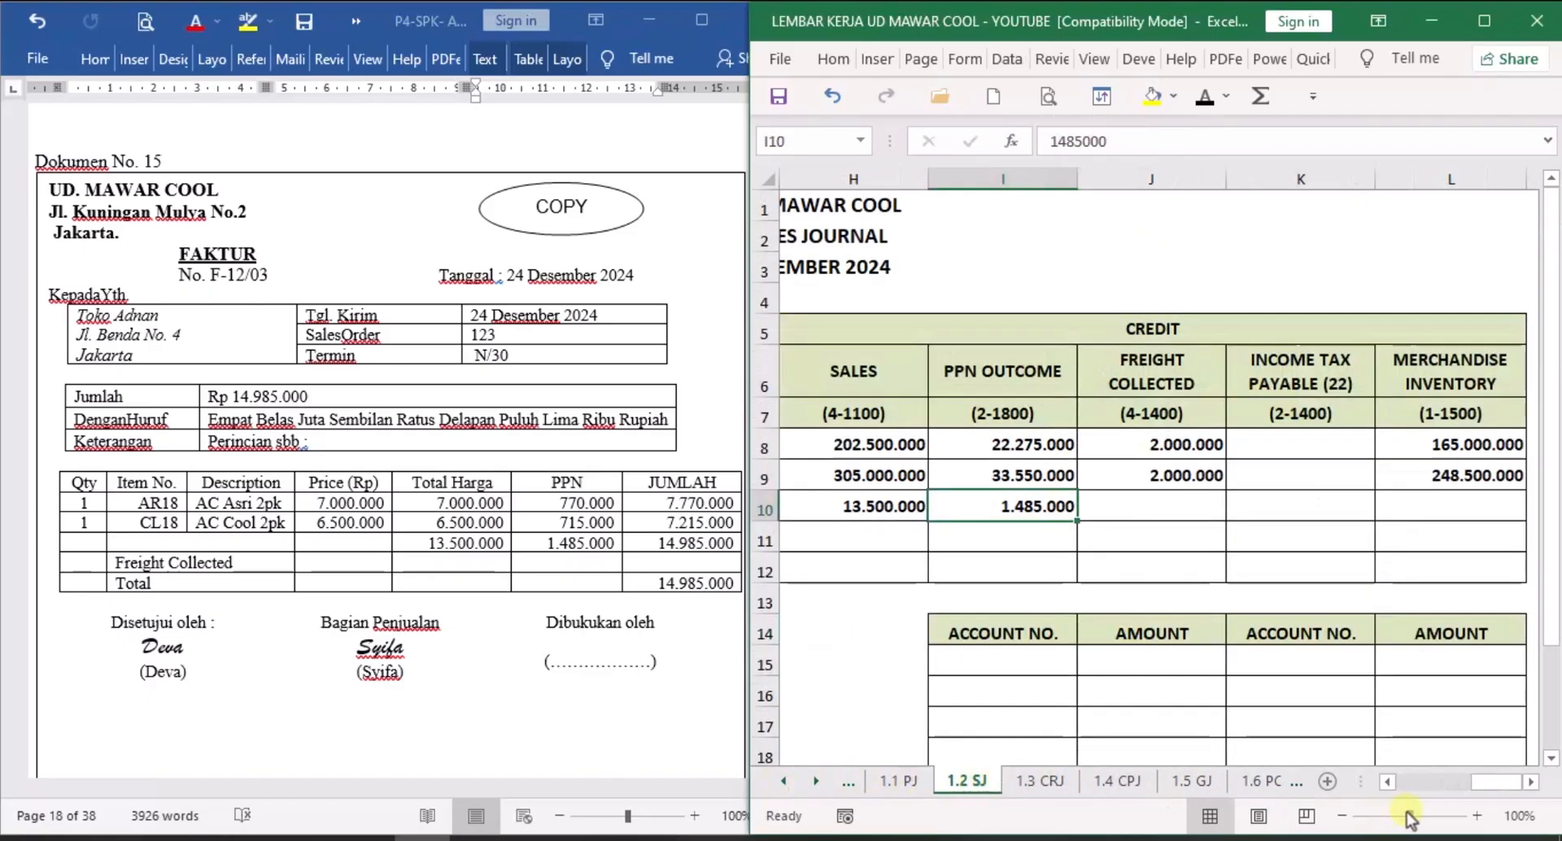
{"action": "left_click", "coordinate": [1388, 782]}
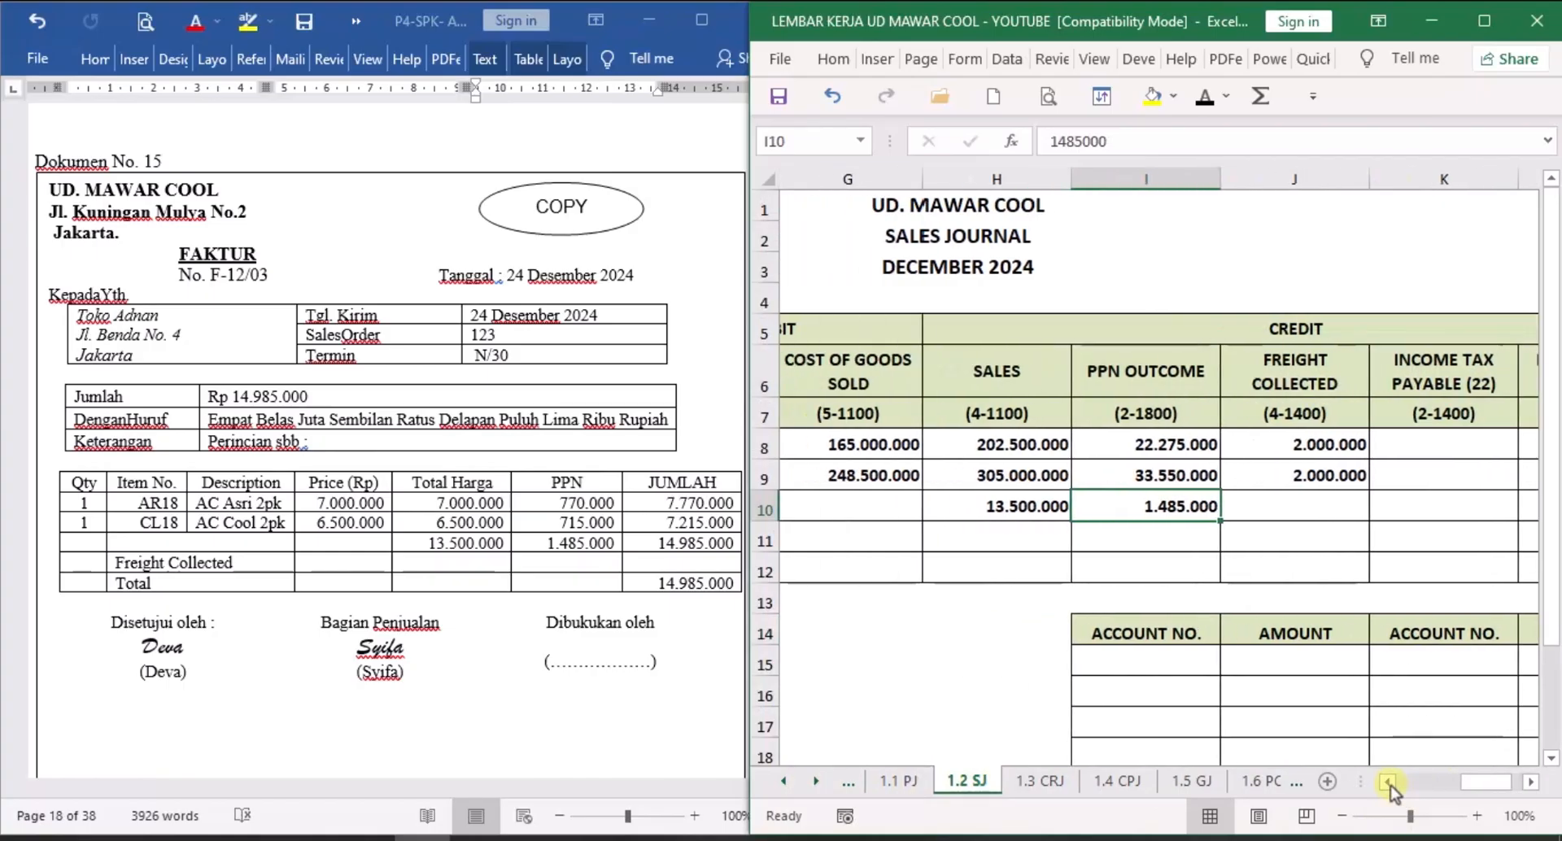
{"action": "left_click", "coordinate": [1388, 782]}
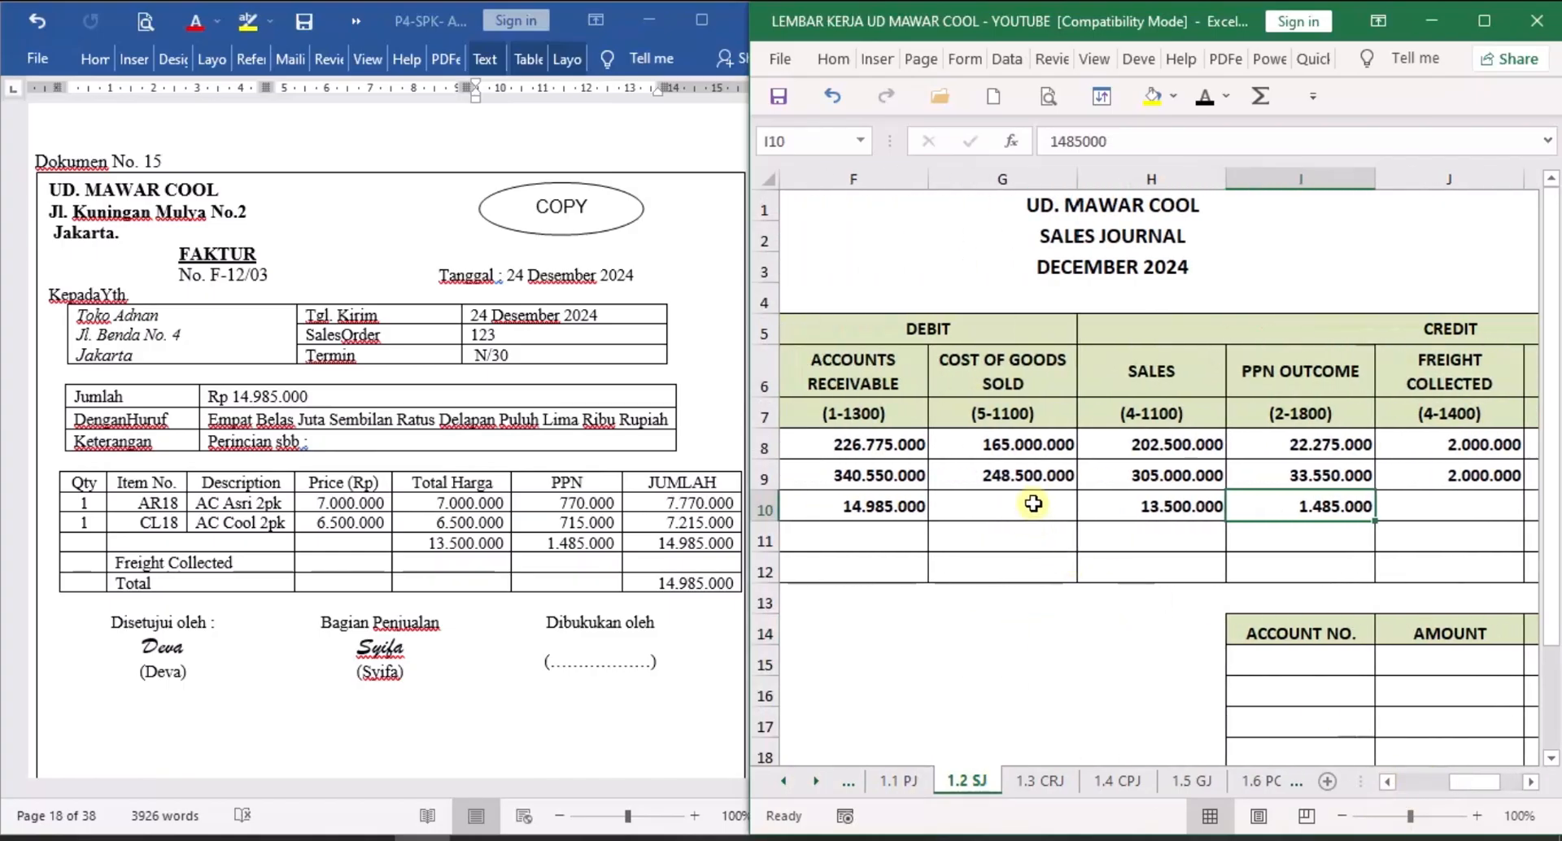
{"action": "left_click", "coordinate": [1034, 504]}
{"action": "left_click", "coordinate": [1204, 98]}
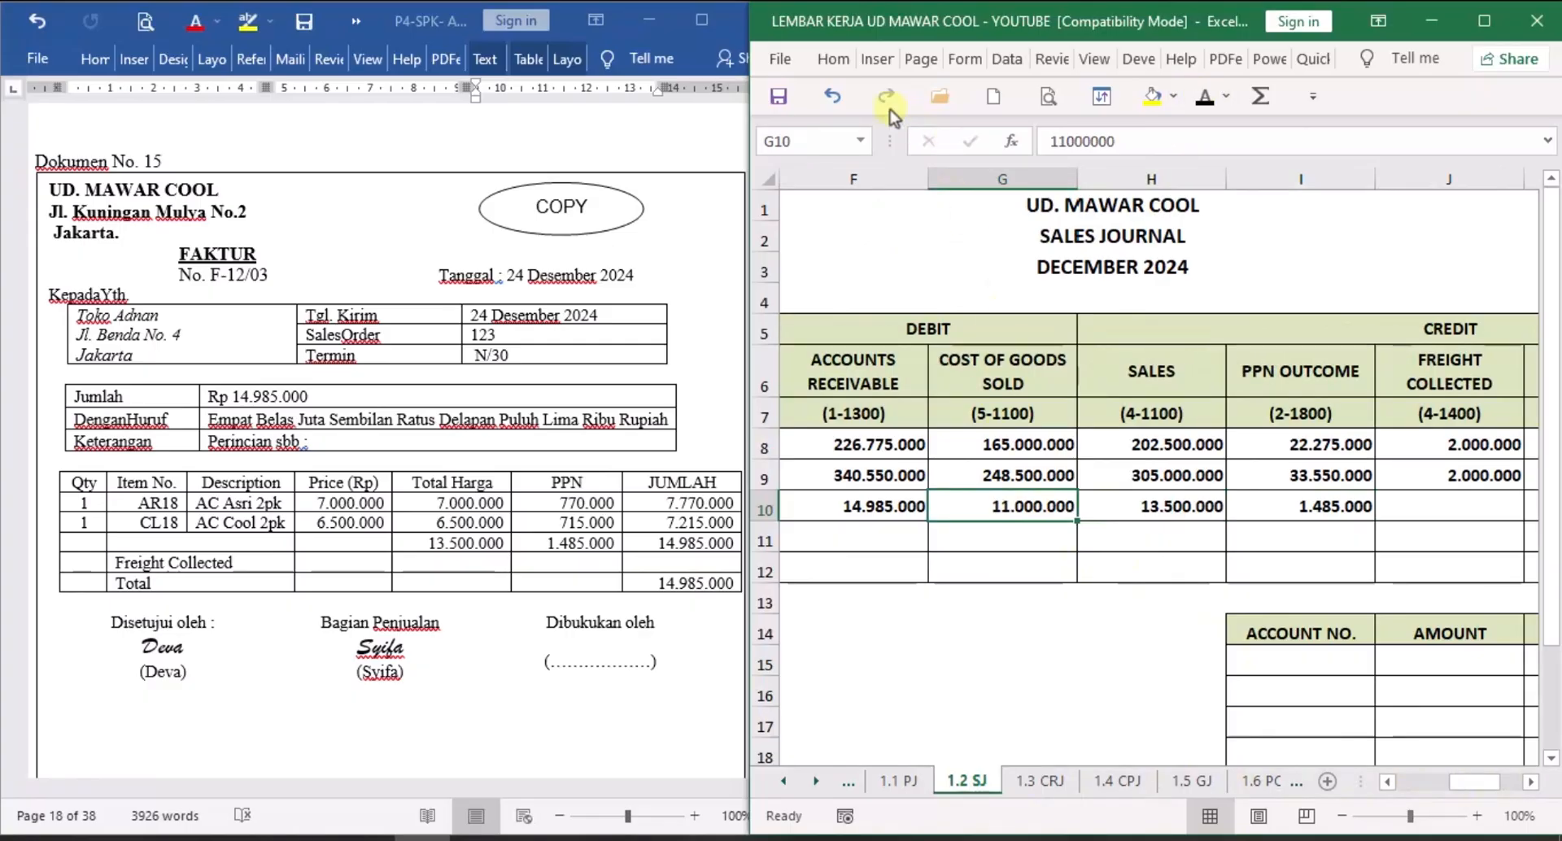
{"action": "left_click", "coordinate": [832, 96]}
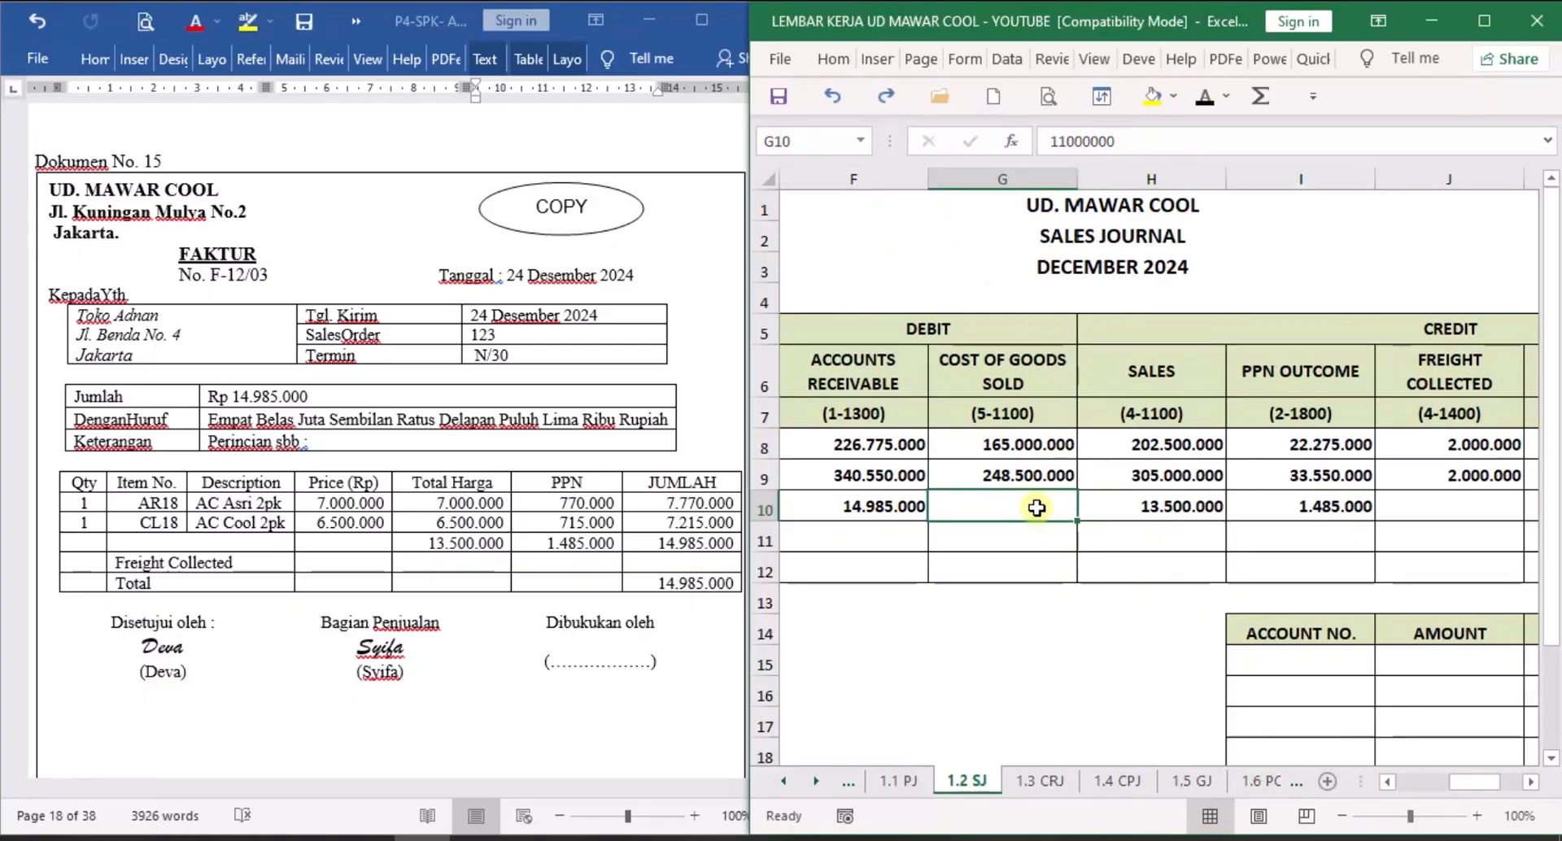
{"action": "left_click", "coordinate": [1204, 98]}
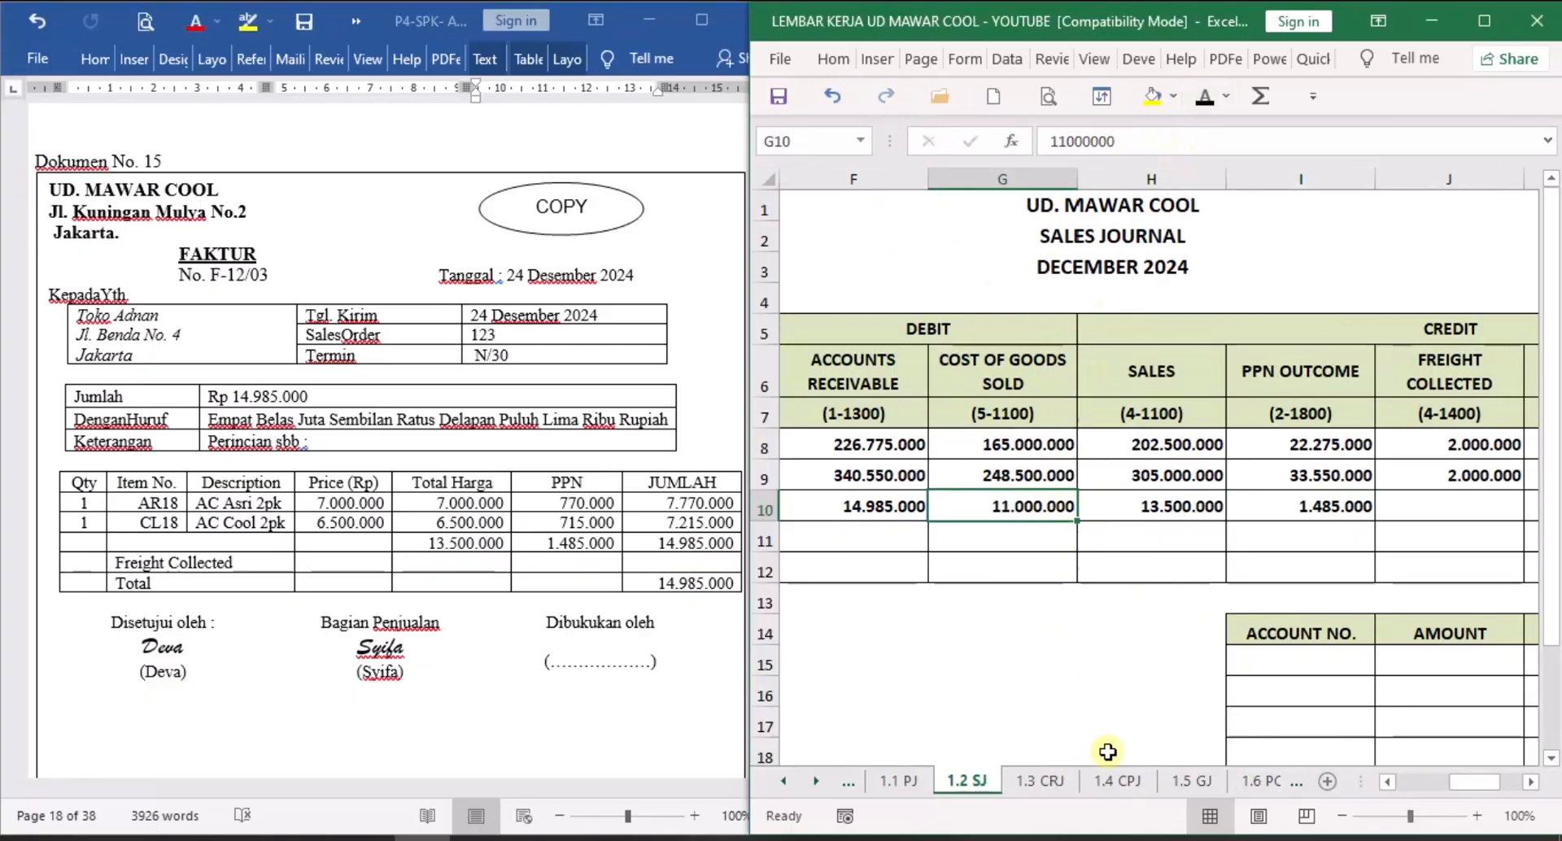
Reveal in black font row 10's merchandise inventory credit 11.000.000 in the sales journal.
{"action": "left_click", "coordinate": [1530, 782]}
{"action": "left_click", "coordinate": [1530, 782]}
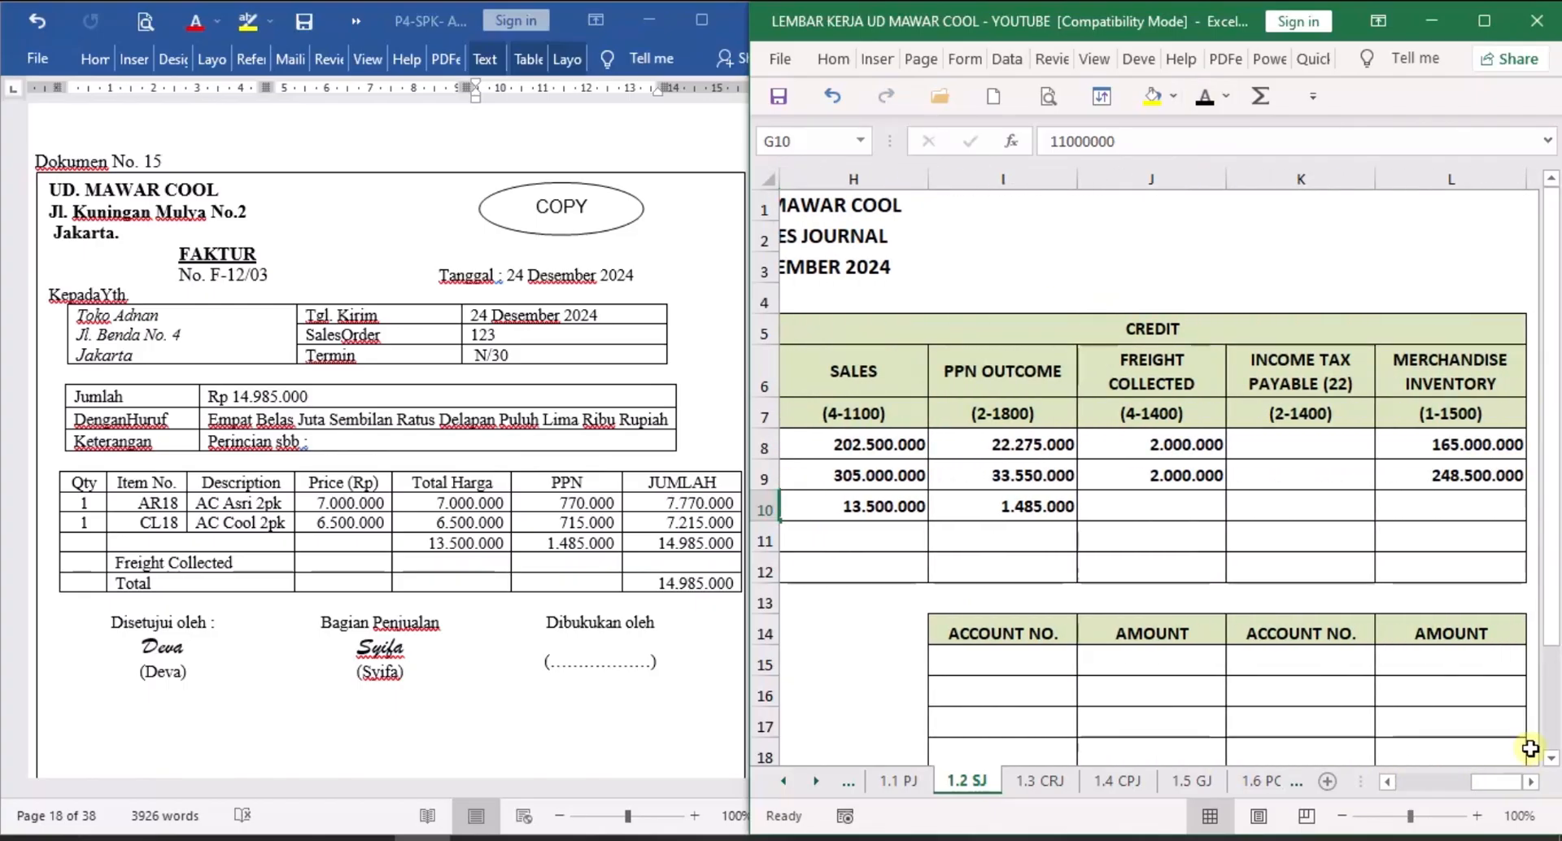
{"action": "left_click", "coordinate": [1486, 506]}
{"action": "left_click", "coordinate": [1204, 98]}
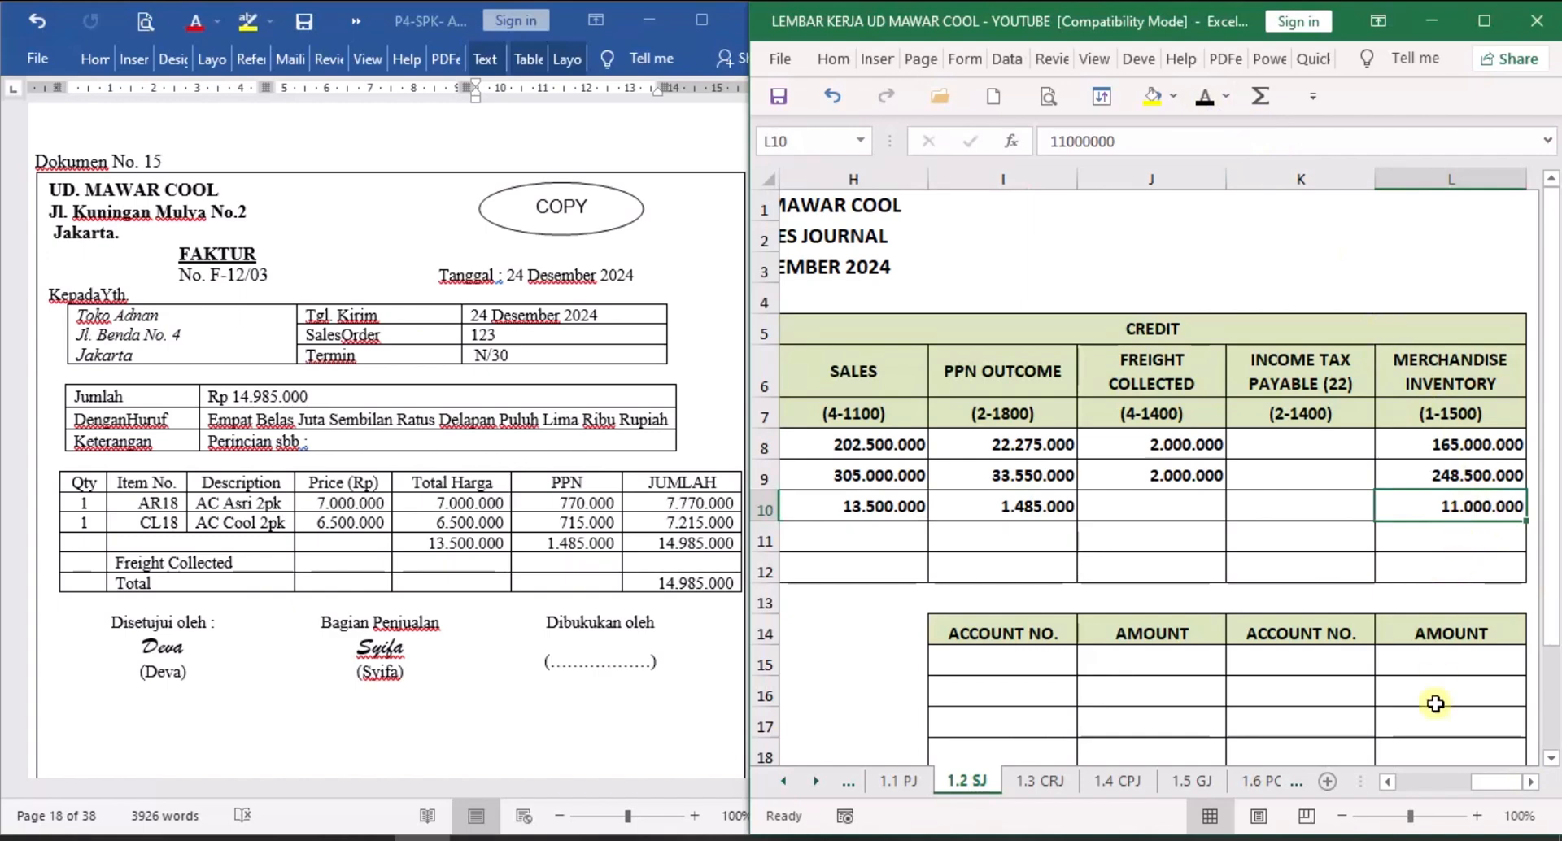
Reveal in black font the posting reference V for the Toko Adnan invoice F-12/03 in row 10 of the sales journal.
{"action": "left_click", "coordinate": [1389, 782]}
{"action": "left_click", "coordinate": [1388, 782]}
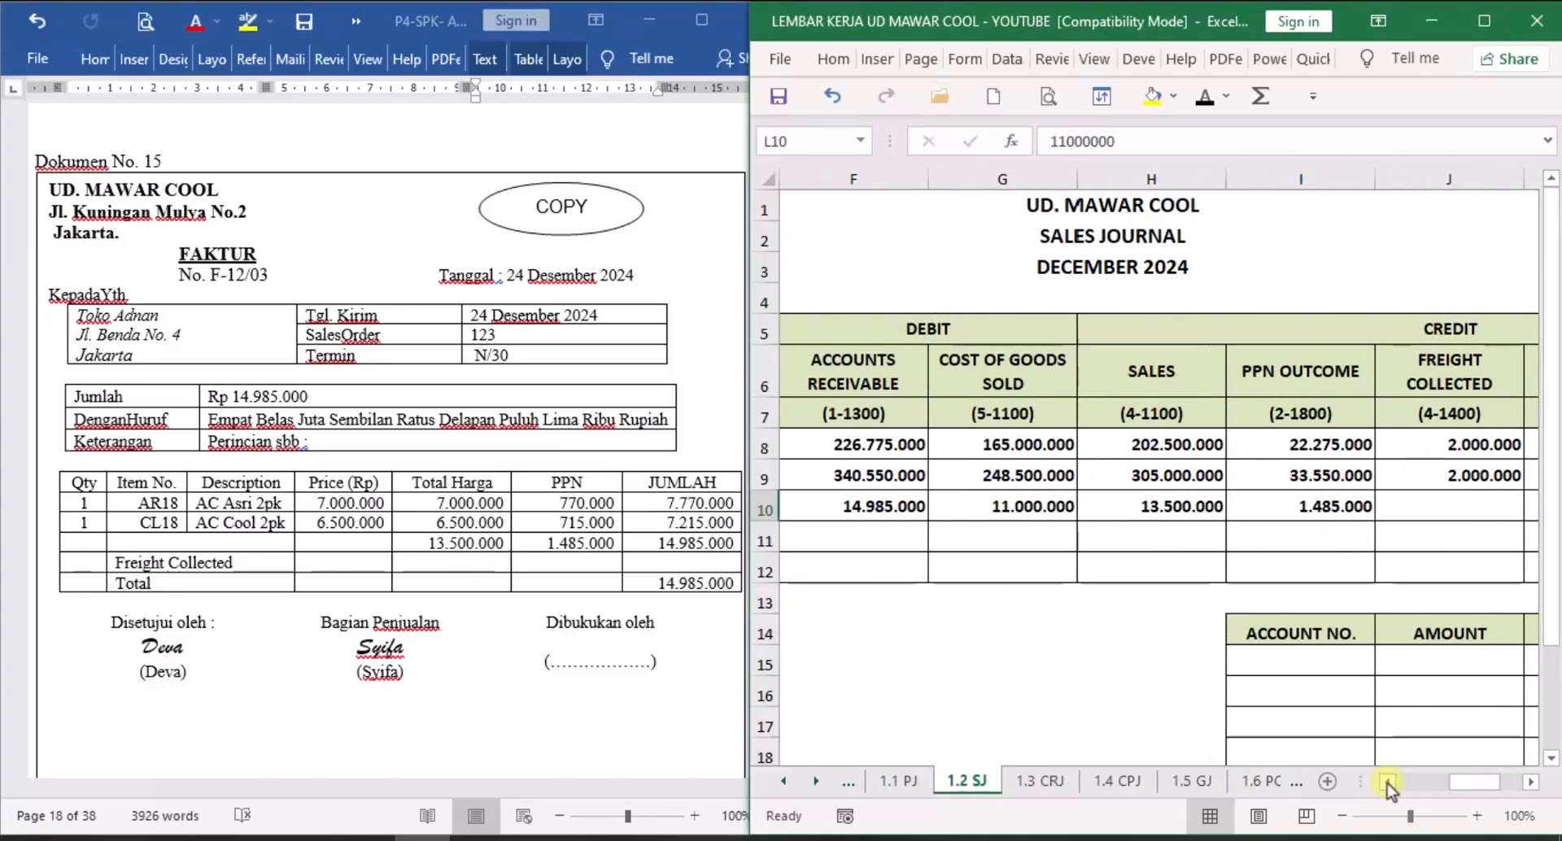
{"action": "left_click", "coordinate": [1389, 782]}
{"action": "left_click", "coordinate": [1388, 782]}
{"action": "left_click", "coordinate": [1389, 782]}
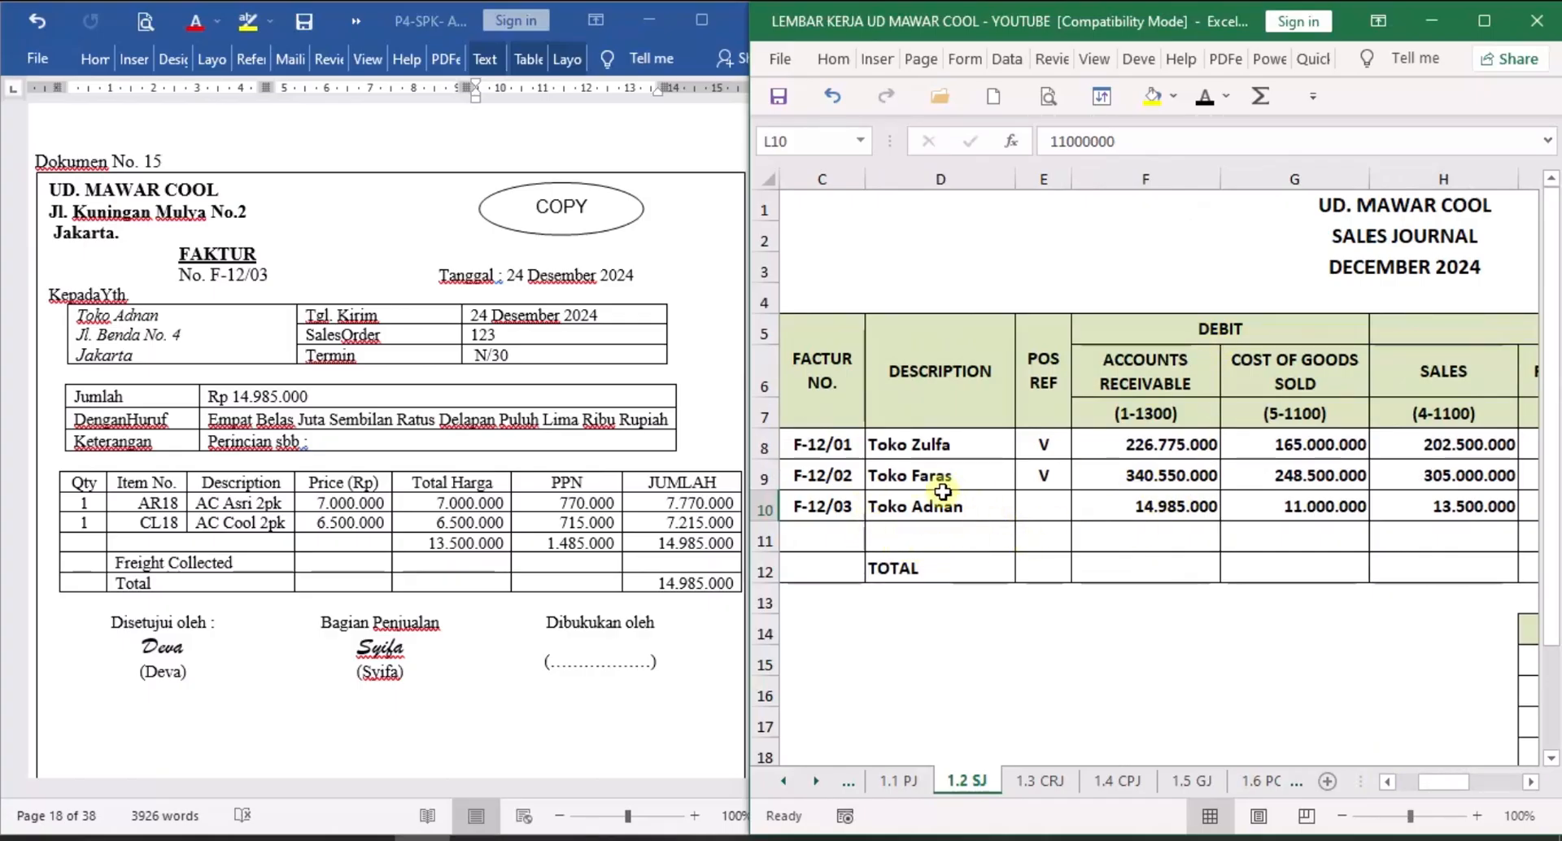
{"action": "left_click", "coordinate": [1050, 501]}
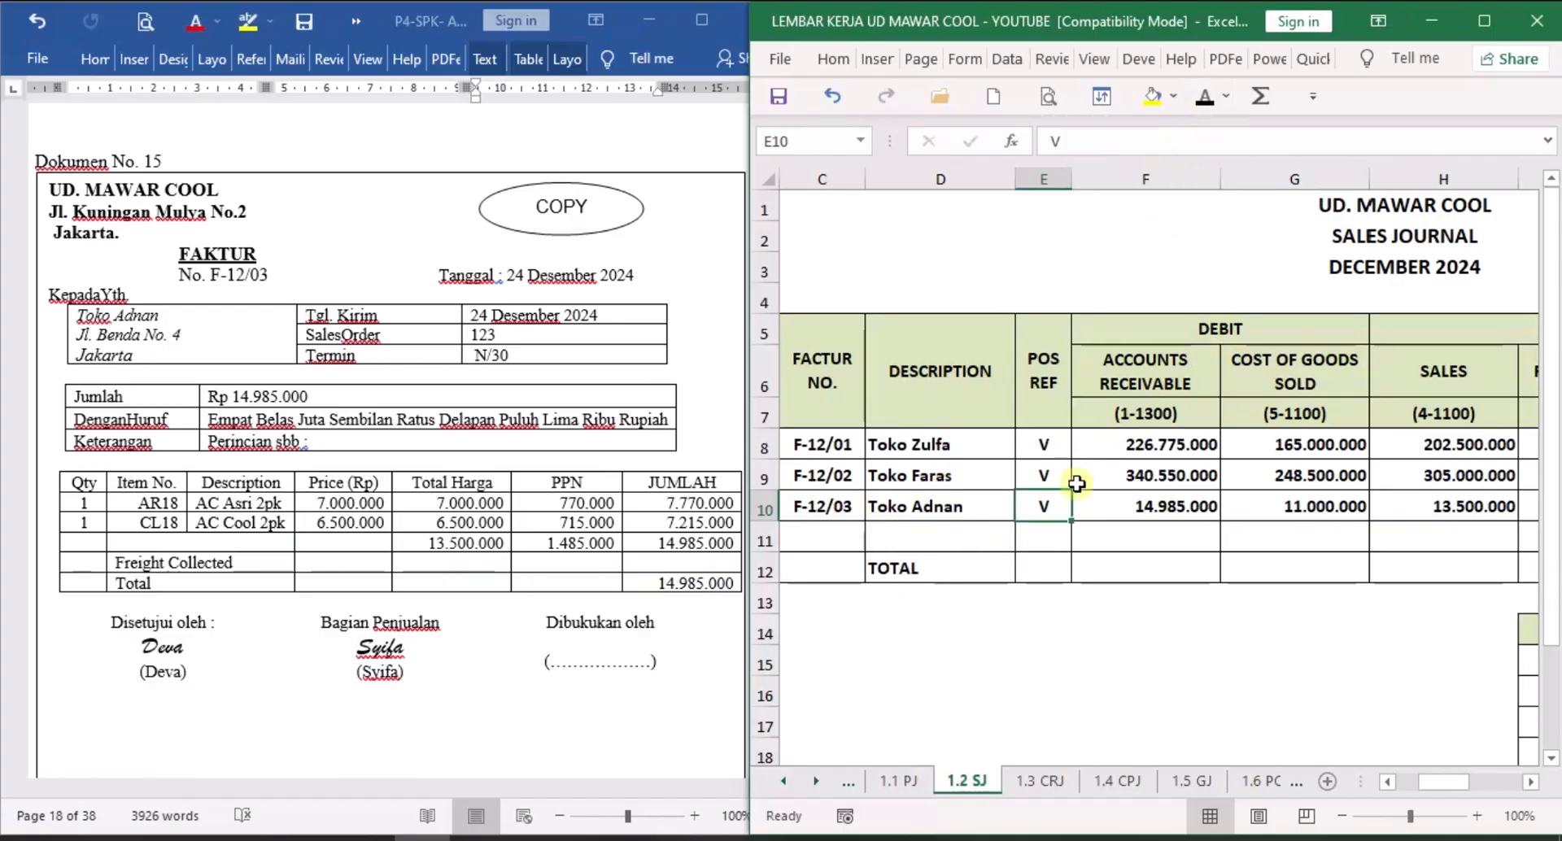
In sheet 2.5 SLAR, reveal in black font the date 24 in row 11 of the Toko Adnan ledger.
{"action": "left_click", "coordinate": [817, 781]}
{"action": "left_click", "coordinate": [816, 781]}
{"action": "left_click", "coordinate": [816, 782]}
{"action": "left_click", "coordinate": [816, 781]}
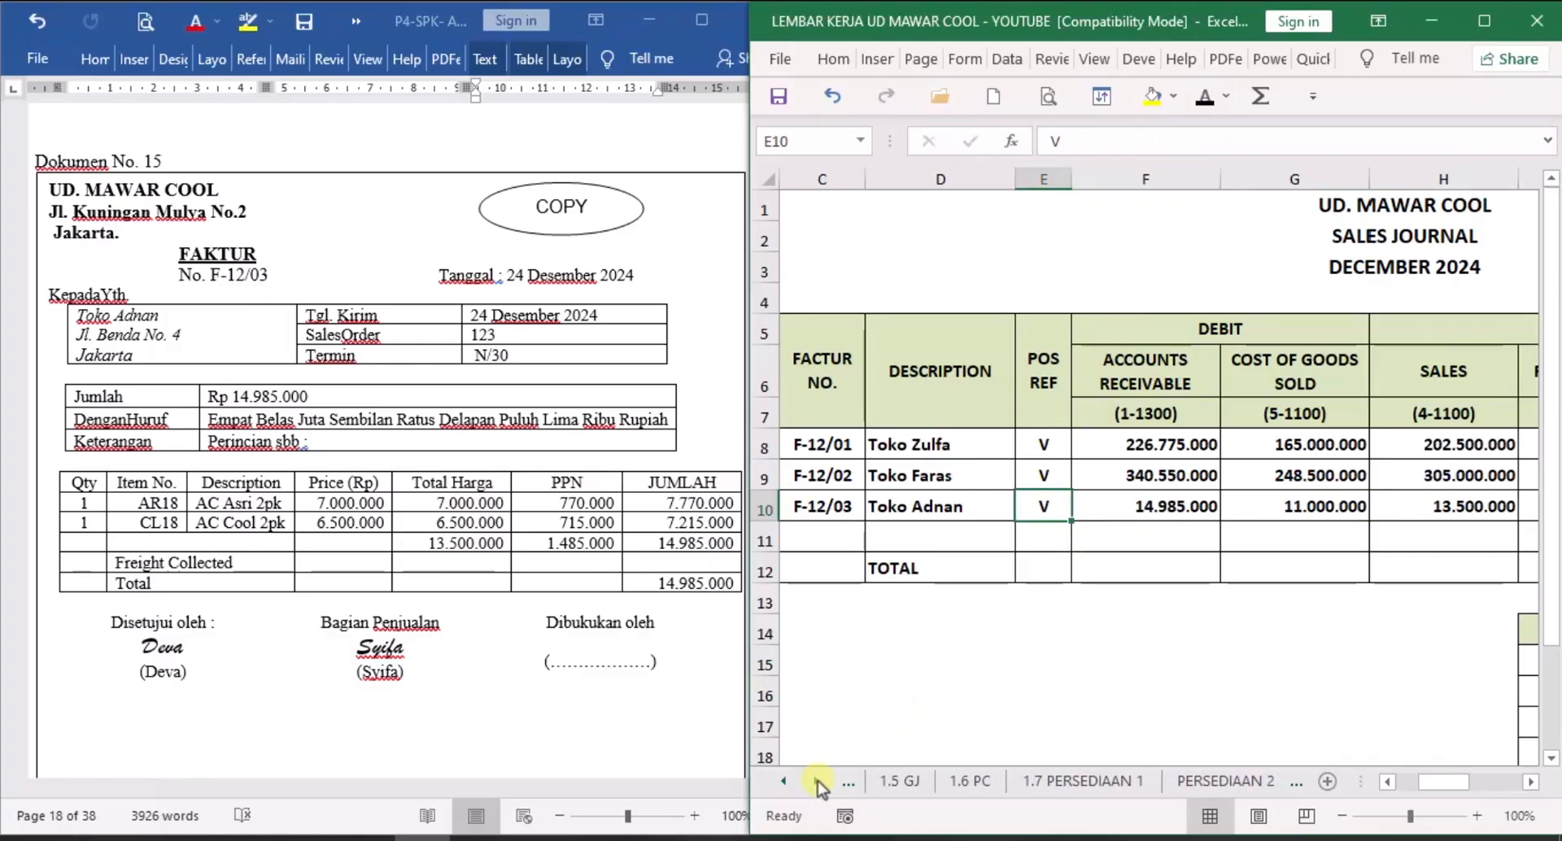
{"action": "left_click", "coordinate": [816, 781]}
{"action": "left_click", "coordinate": [817, 781]}
{"action": "left_click", "coordinate": [816, 781]}
{"action": "left_click", "coordinate": [816, 781]}
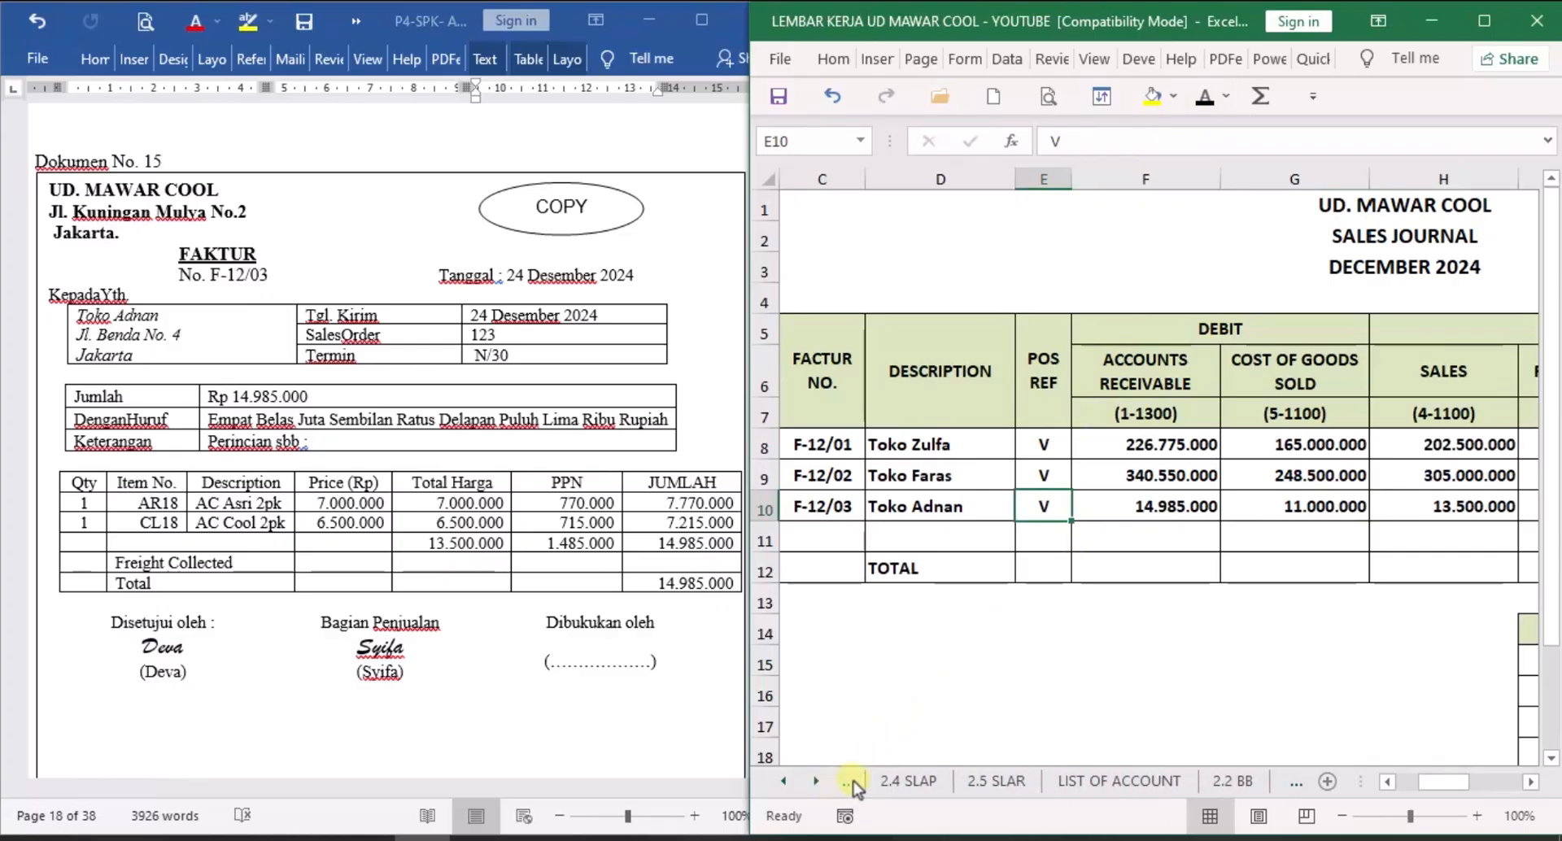
{"action": "left_click", "coordinate": [999, 782]}
{"action": "scroll", "coordinate": [1052, 644], "scroll_direction": "up", "scroll_amount": 3}
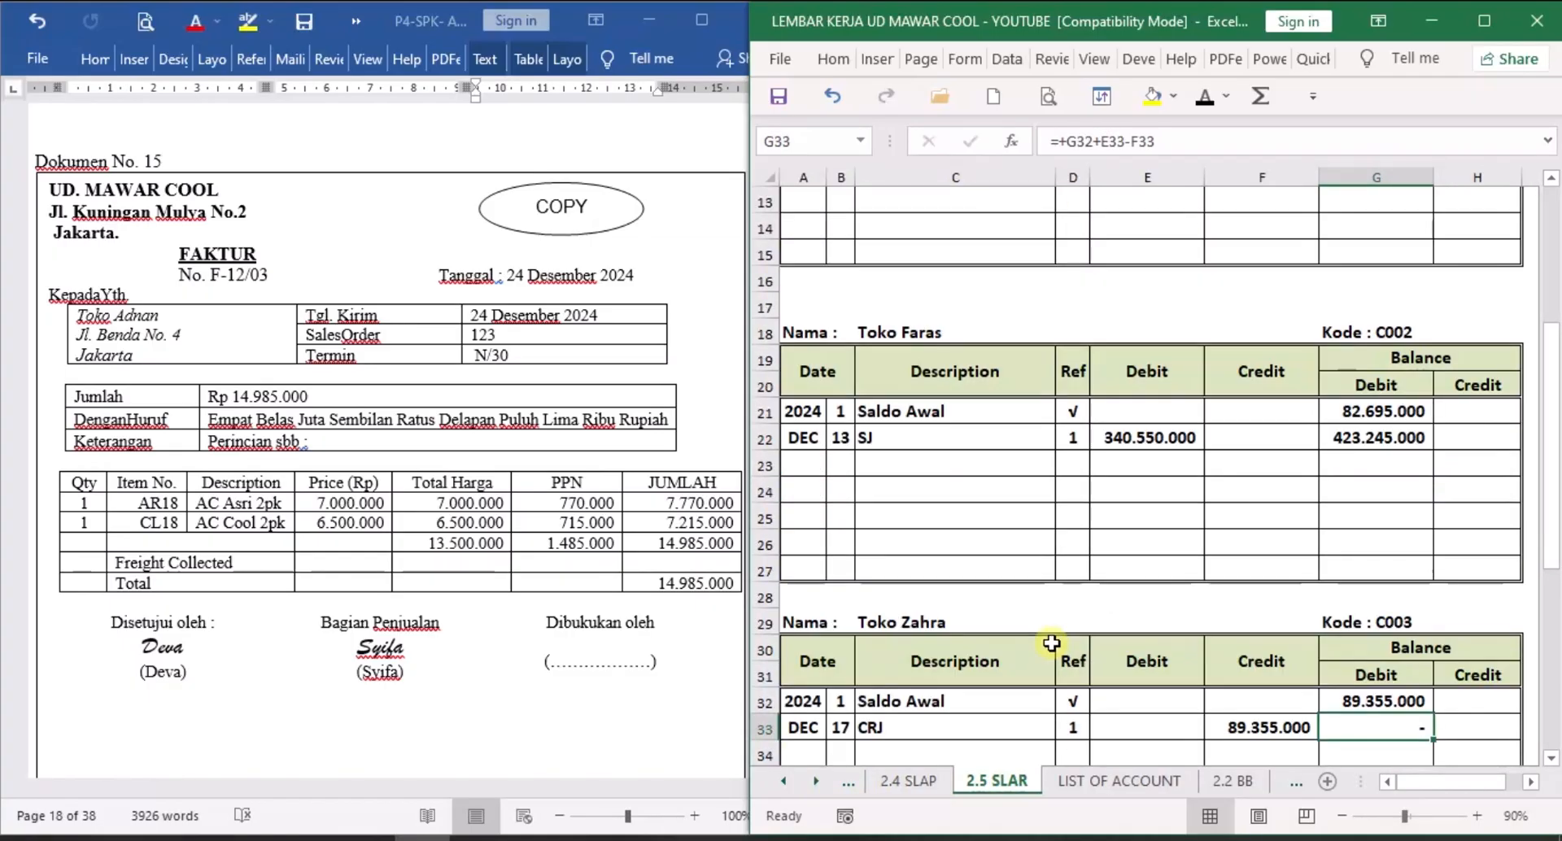
{"action": "scroll", "coordinate": [1053, 644], "scroll_direction": "up", "scroll_amount": 4}
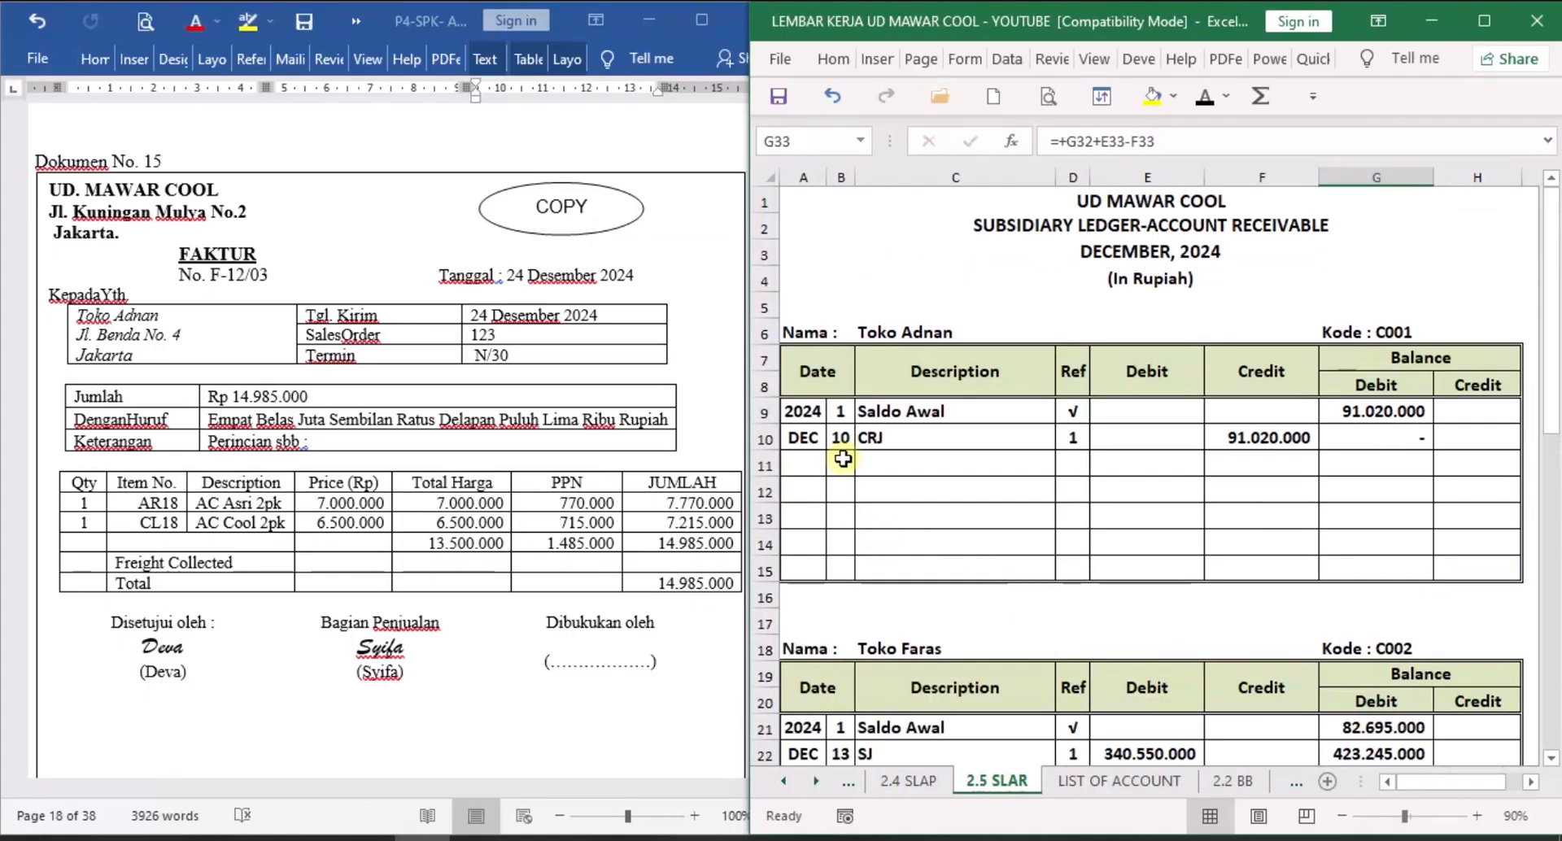
{"action": "left_click", "coordinate": [843, 460]}
{"action": "left_click", "coordinate": [1205, 96]}
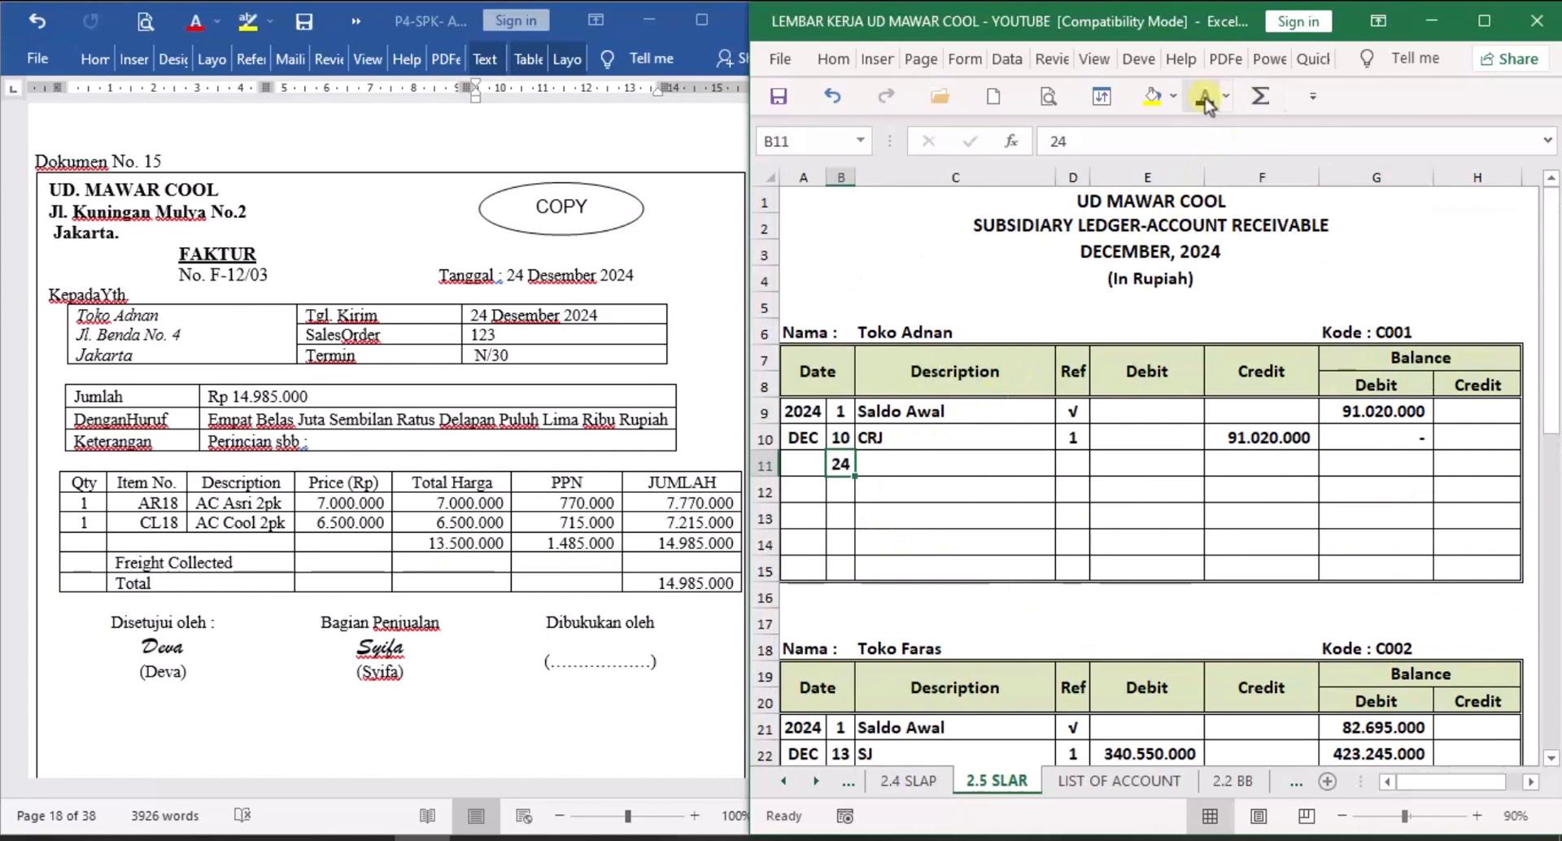
Reveal in black font row 11's description SJ and reference 1 in the Toko Adnan ledger.
{"action": "left_click", "coordinate": [930, 465]}
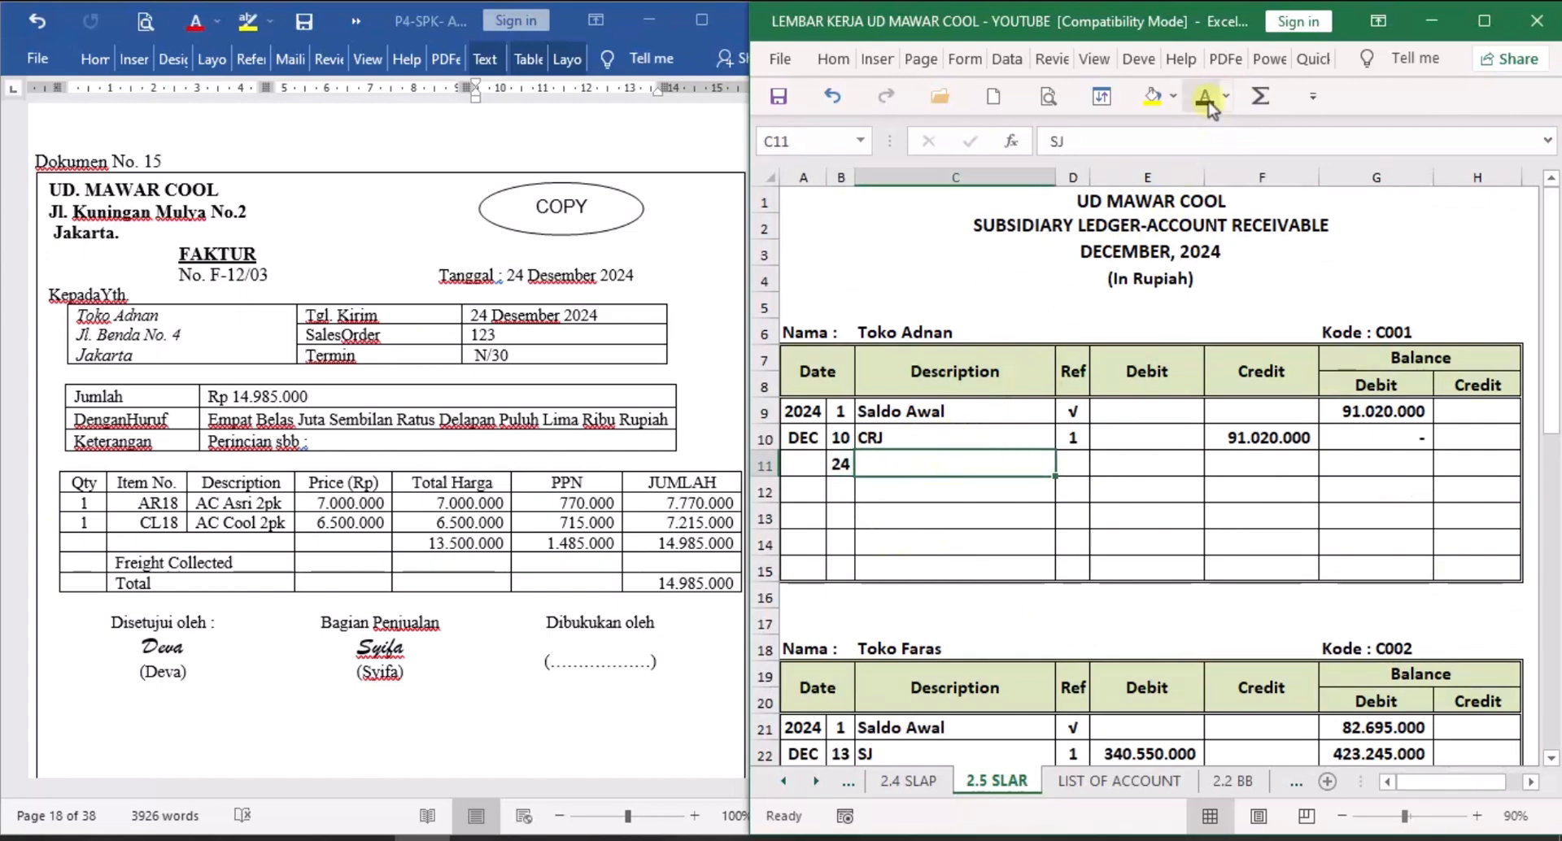
{"action": "left_click", "coordinate": [1205, 96]}
{"action": "left_click", "coordinate": [1078, 465]}
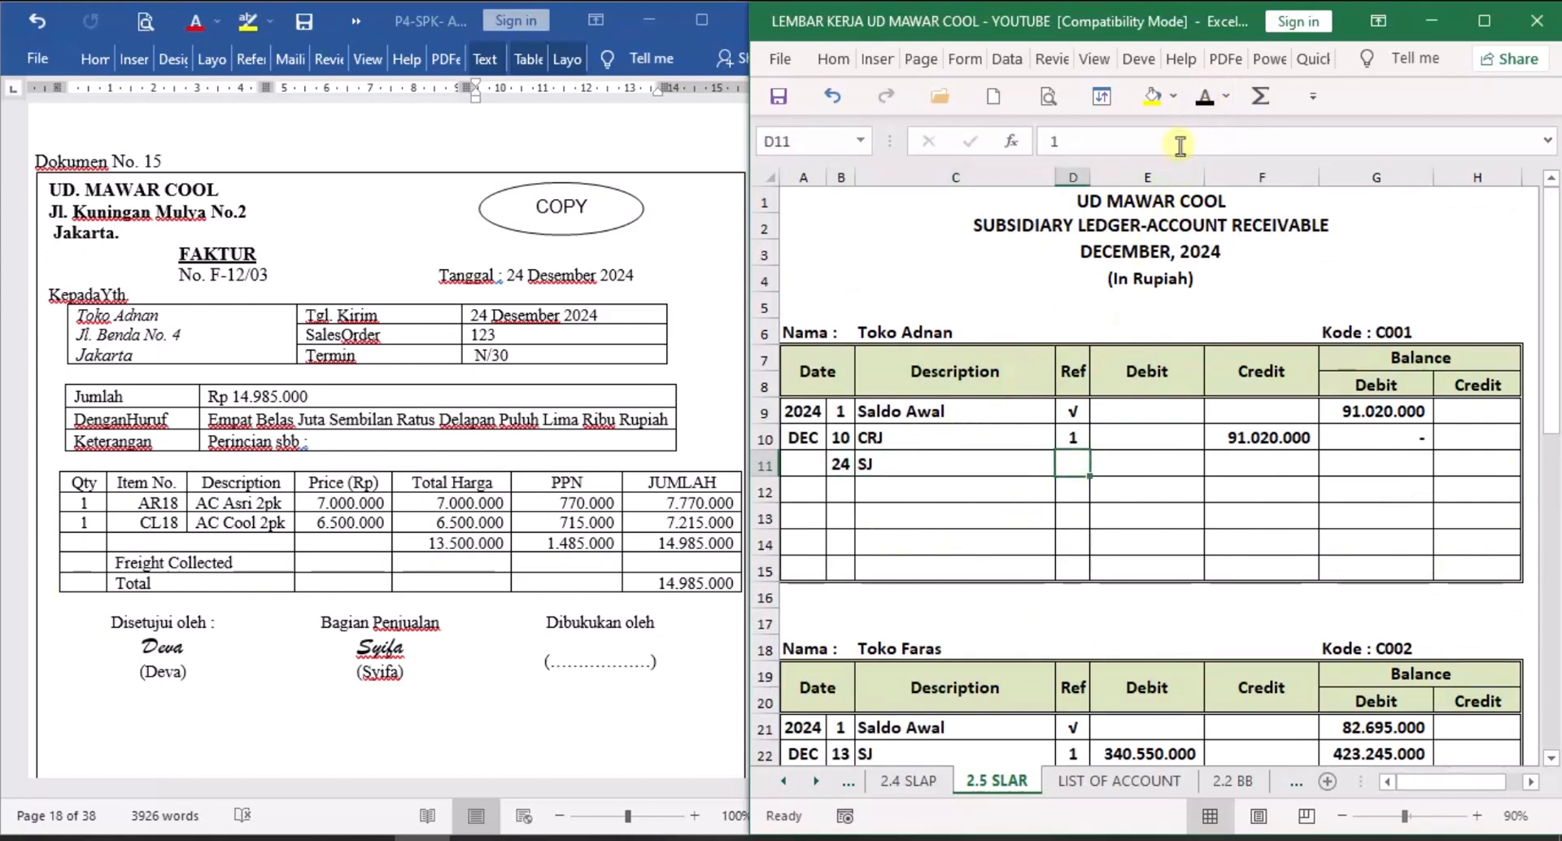
{"action": "left_click", "coordinate": [1205, 96]}
Reveal in black font row 11's debit 14.985.000 and debit balance 14.985.000 in the Toko Adnan ledger.
{"action": "left_click", "coordinate": [1147, 471]}
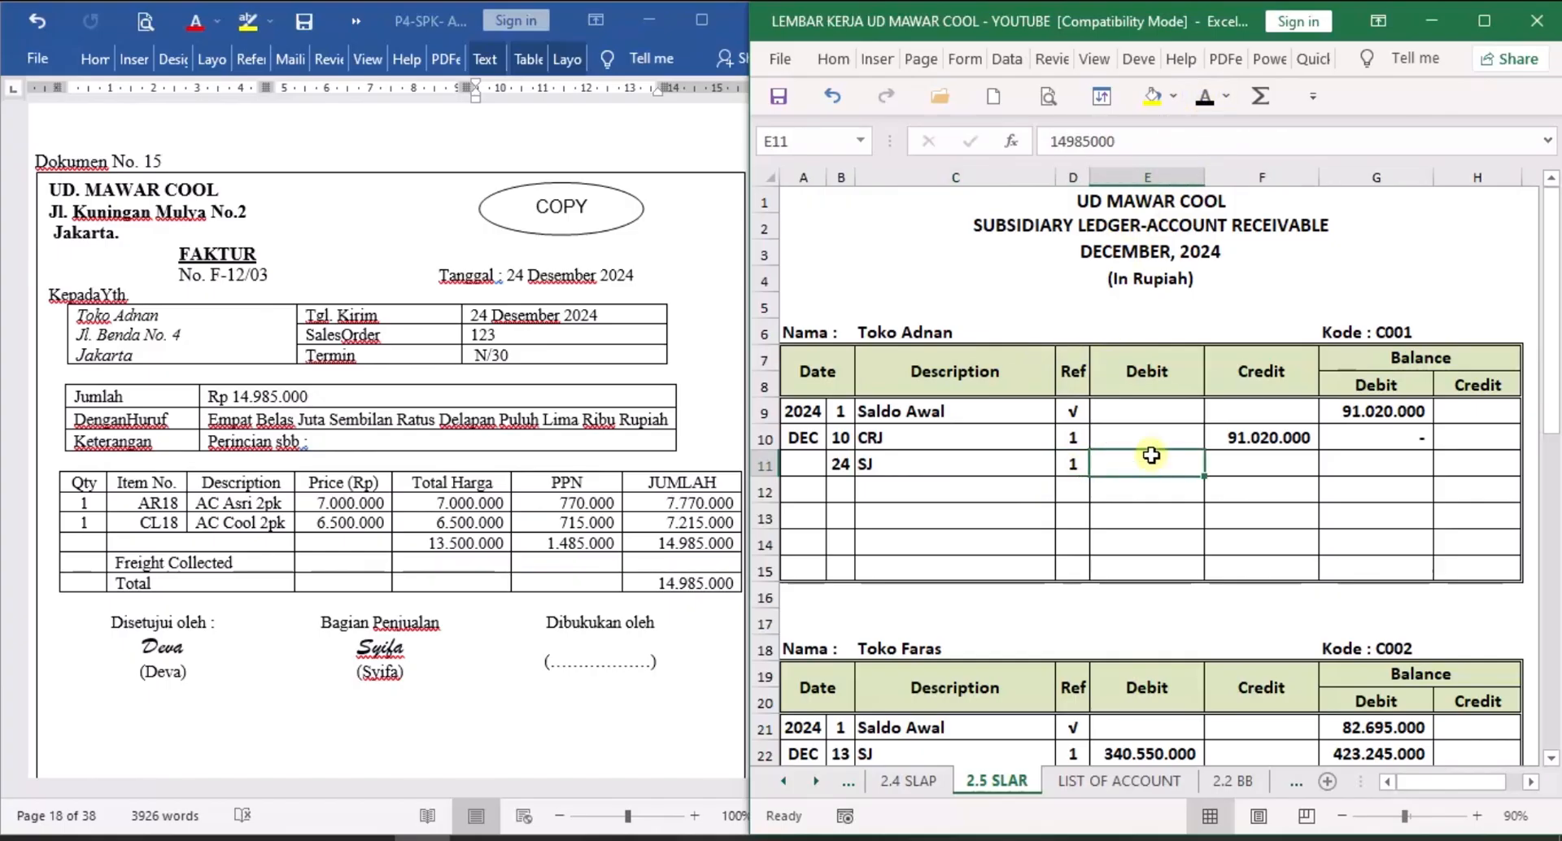
{"action": "left_click", "coordinate": [1205, 96]}
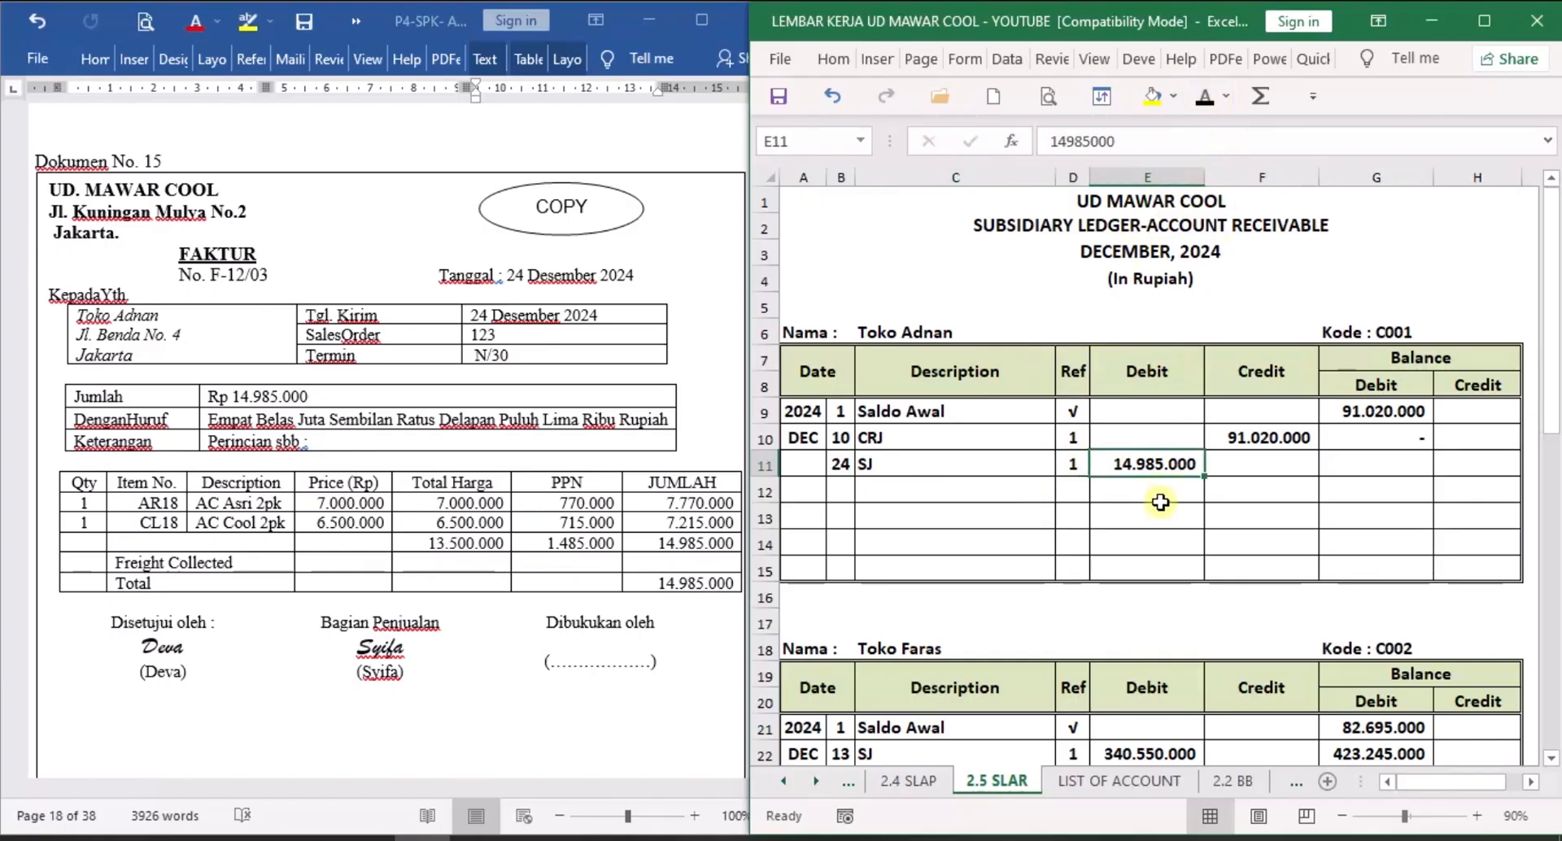
{"action": "left_click", "coordinate": [1357, 472]}
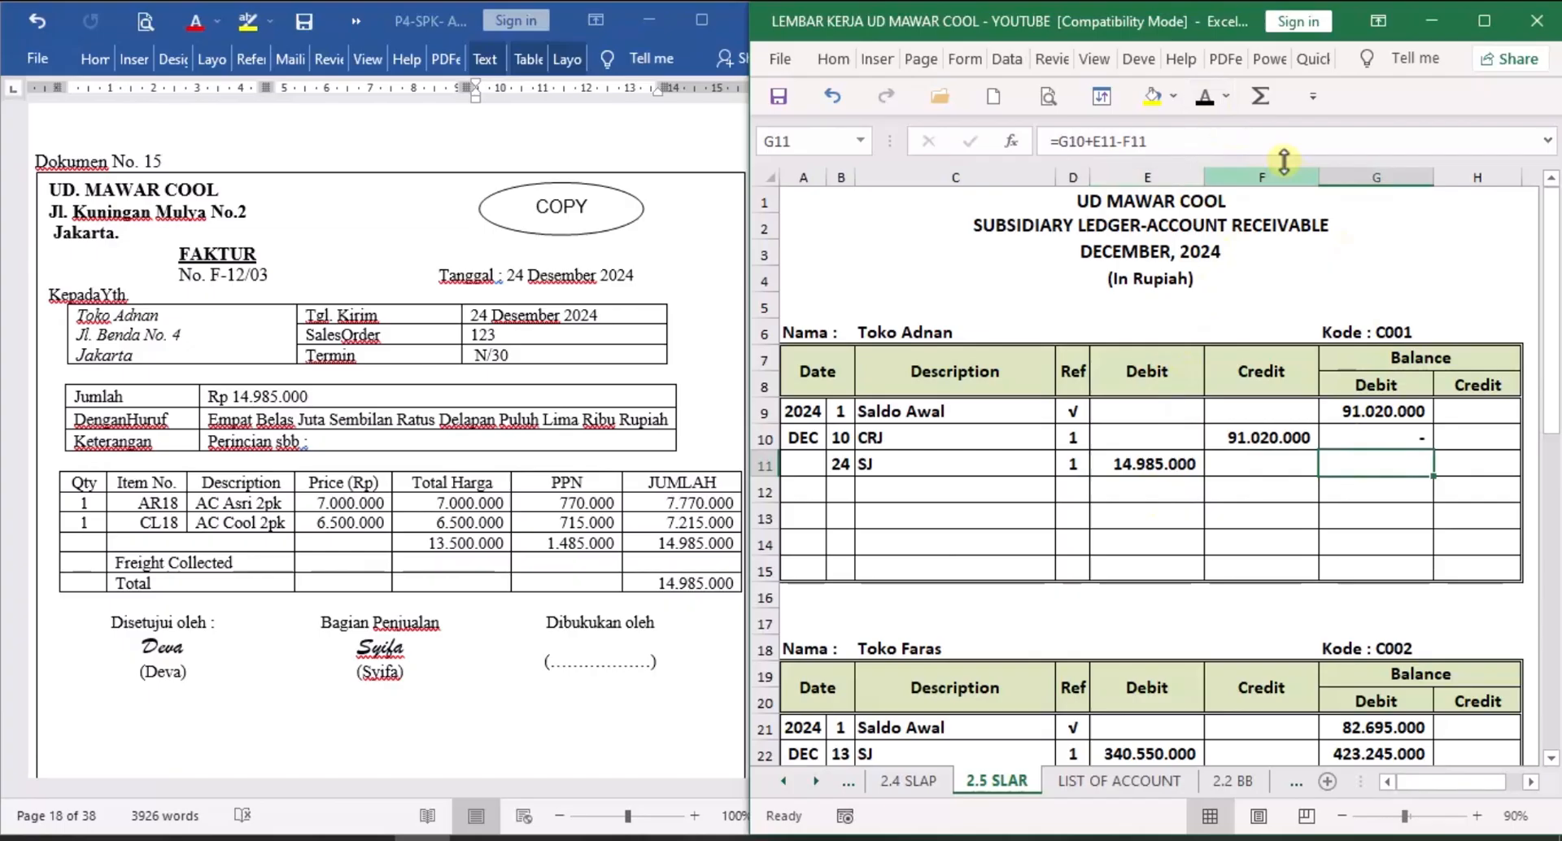
{"action": "left_click", "coordinate": [1205, 96]}
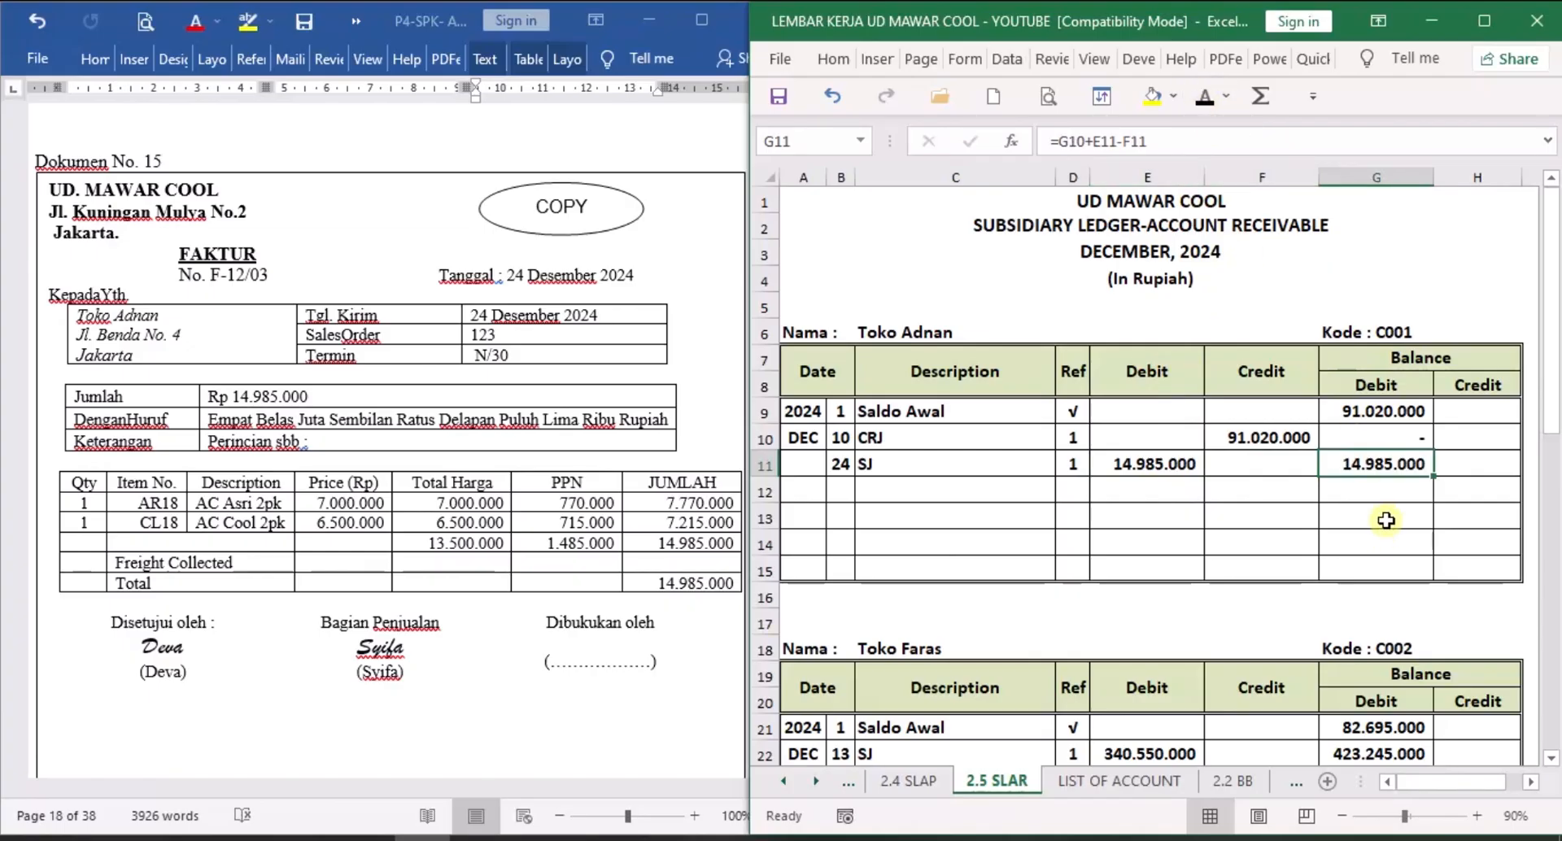
Bring up Dokumen No. 16 in Word and reveal in black font its date 26 in row 13 of Excel's 1.4 CPJ sheet.
{"action": "left_click", "coordinate": [499, 672]}
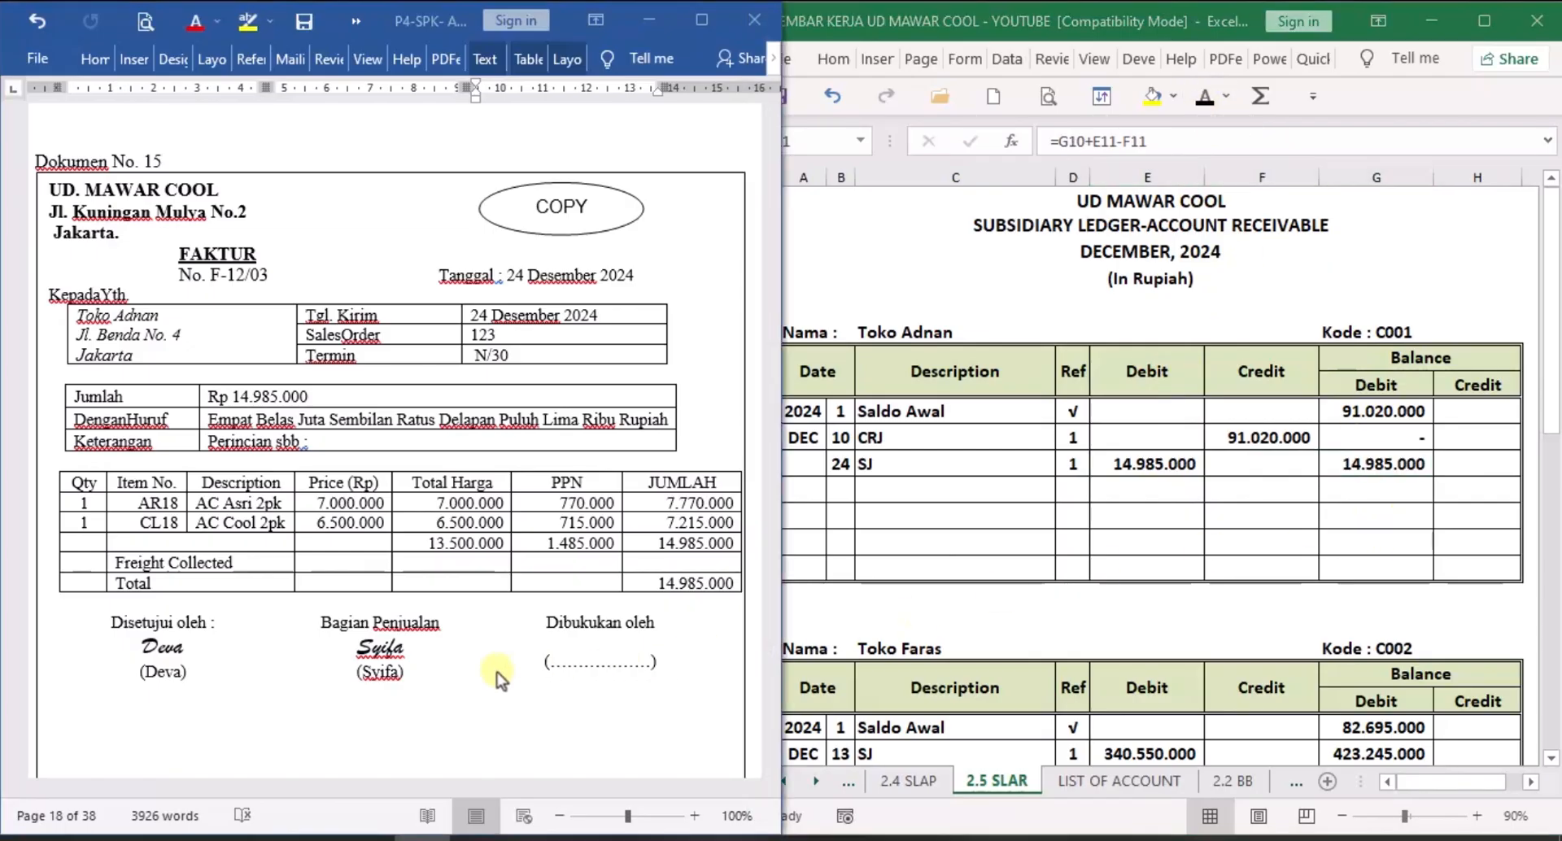
{"action": "scroll", "coordinate": [520, 645], "scroll_direction": "down", "scroll_amount": 10}
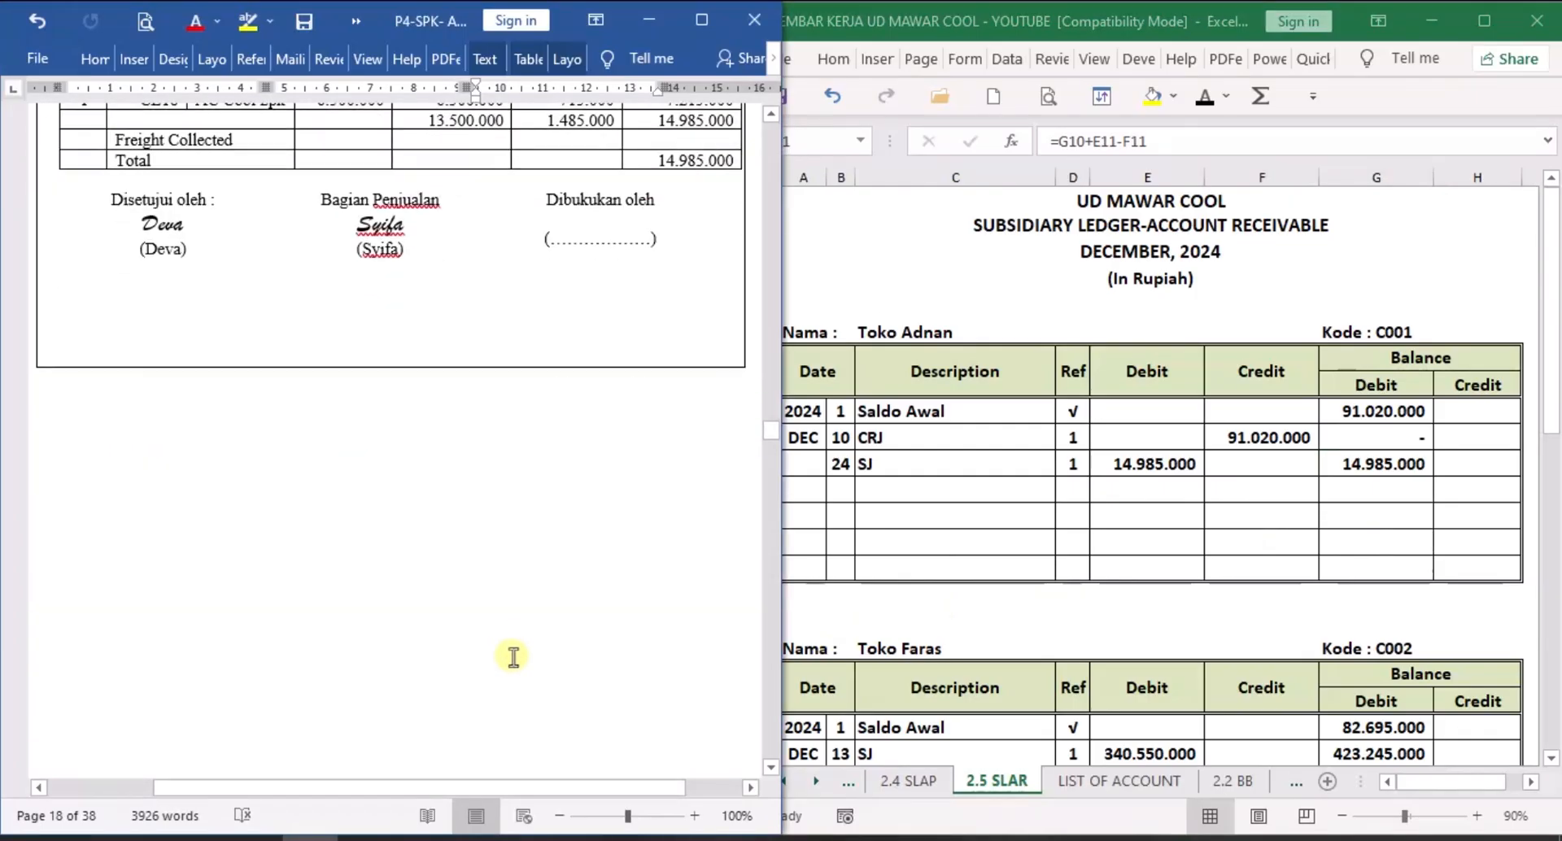
{"action": "scroll", "coordinate": [512, 652], "scroll_direction": "down", "scroll_amount": 1}
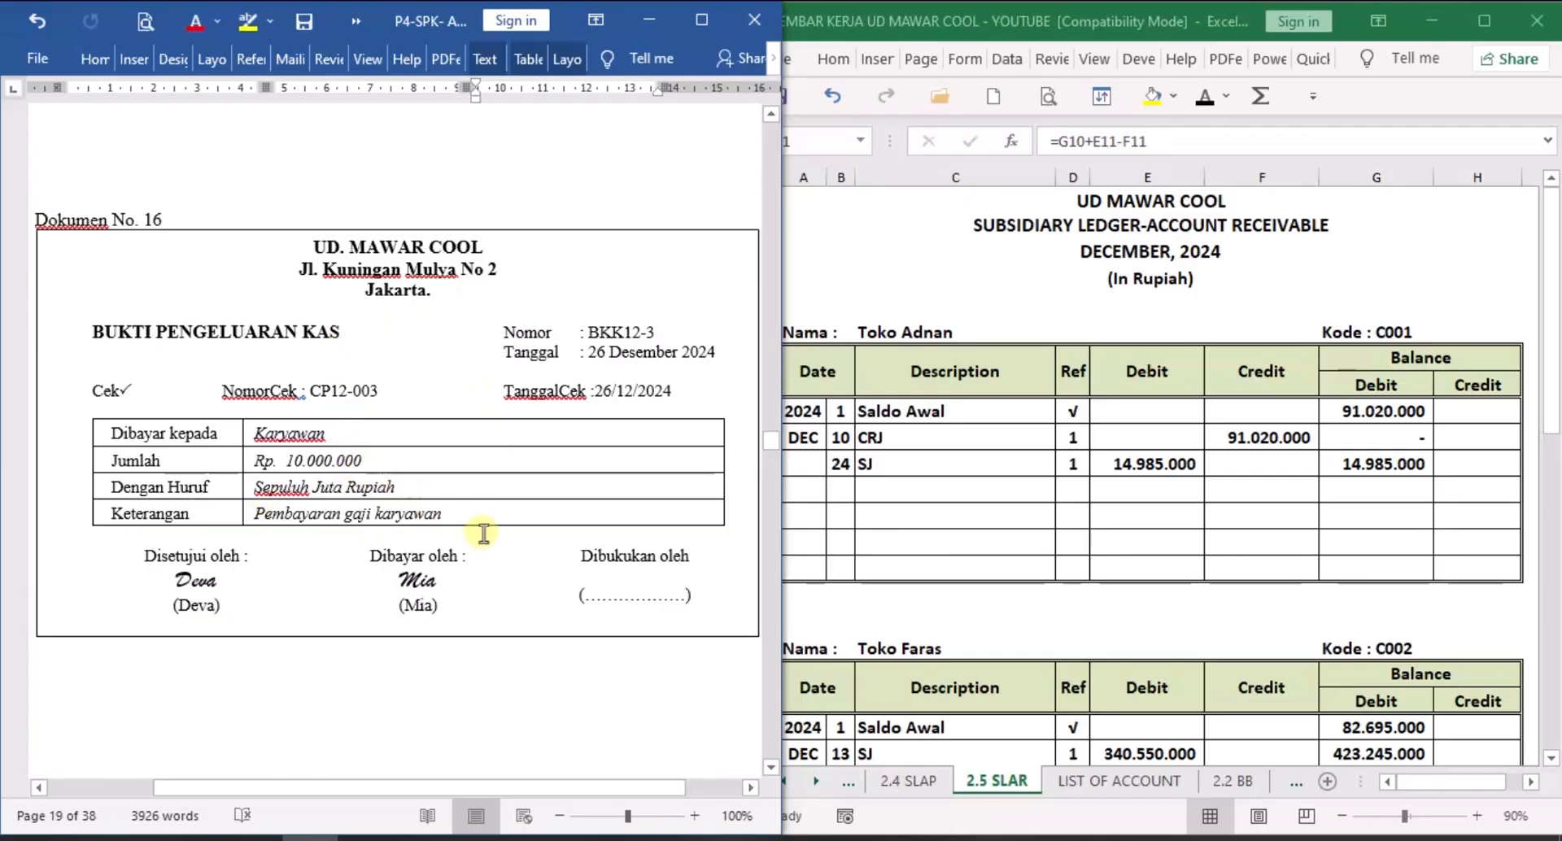
{"action": "key", "text": "alt+Tab"}
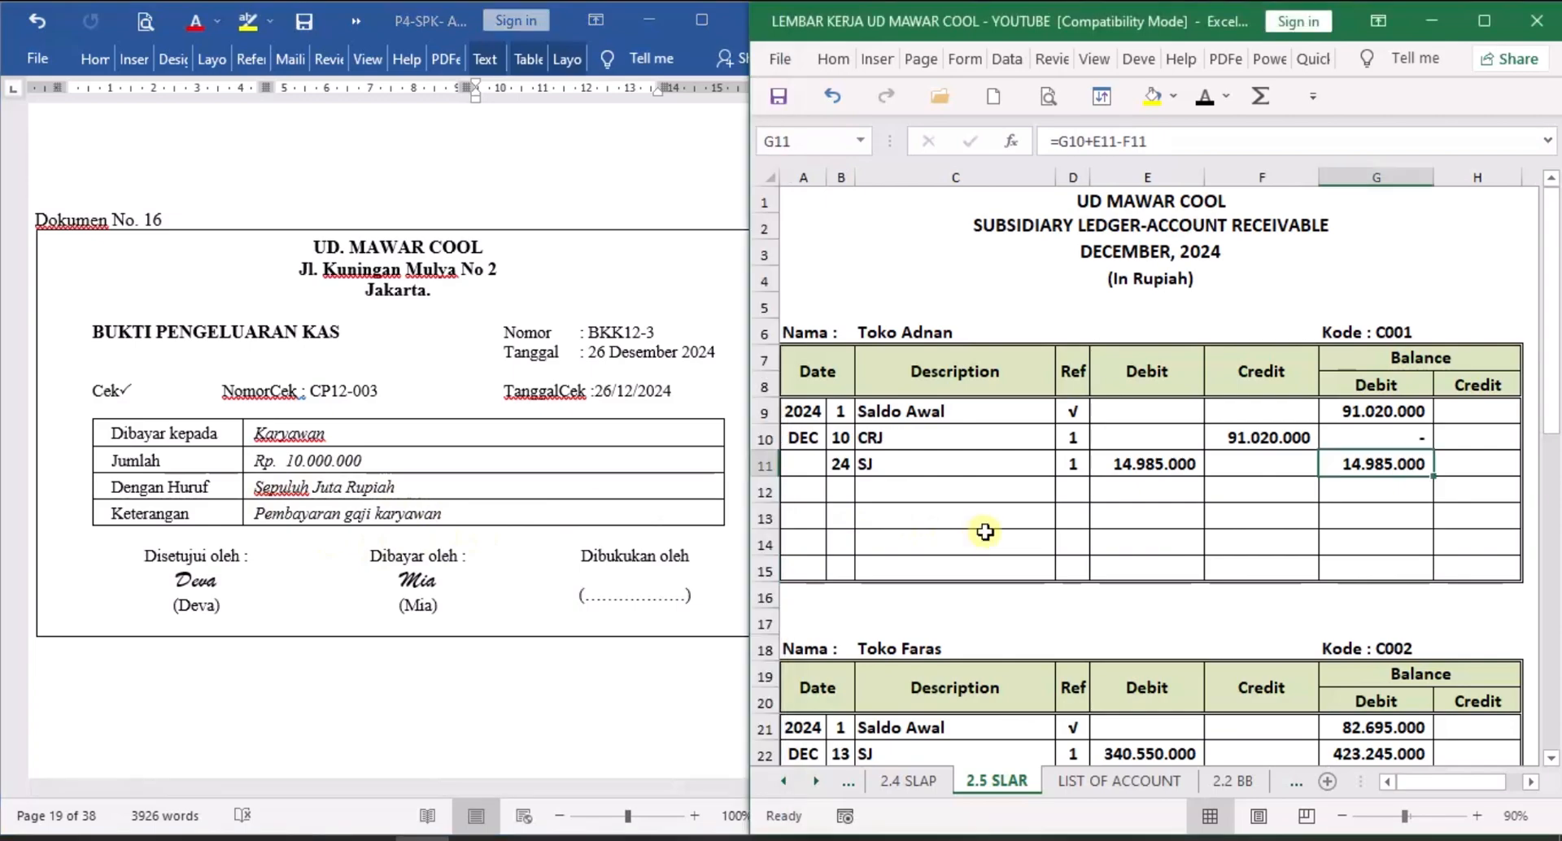
{"action": "left_click", "coordinate": [786, 783]}
{"action": "left_click", "coordinate": [786, 783]}
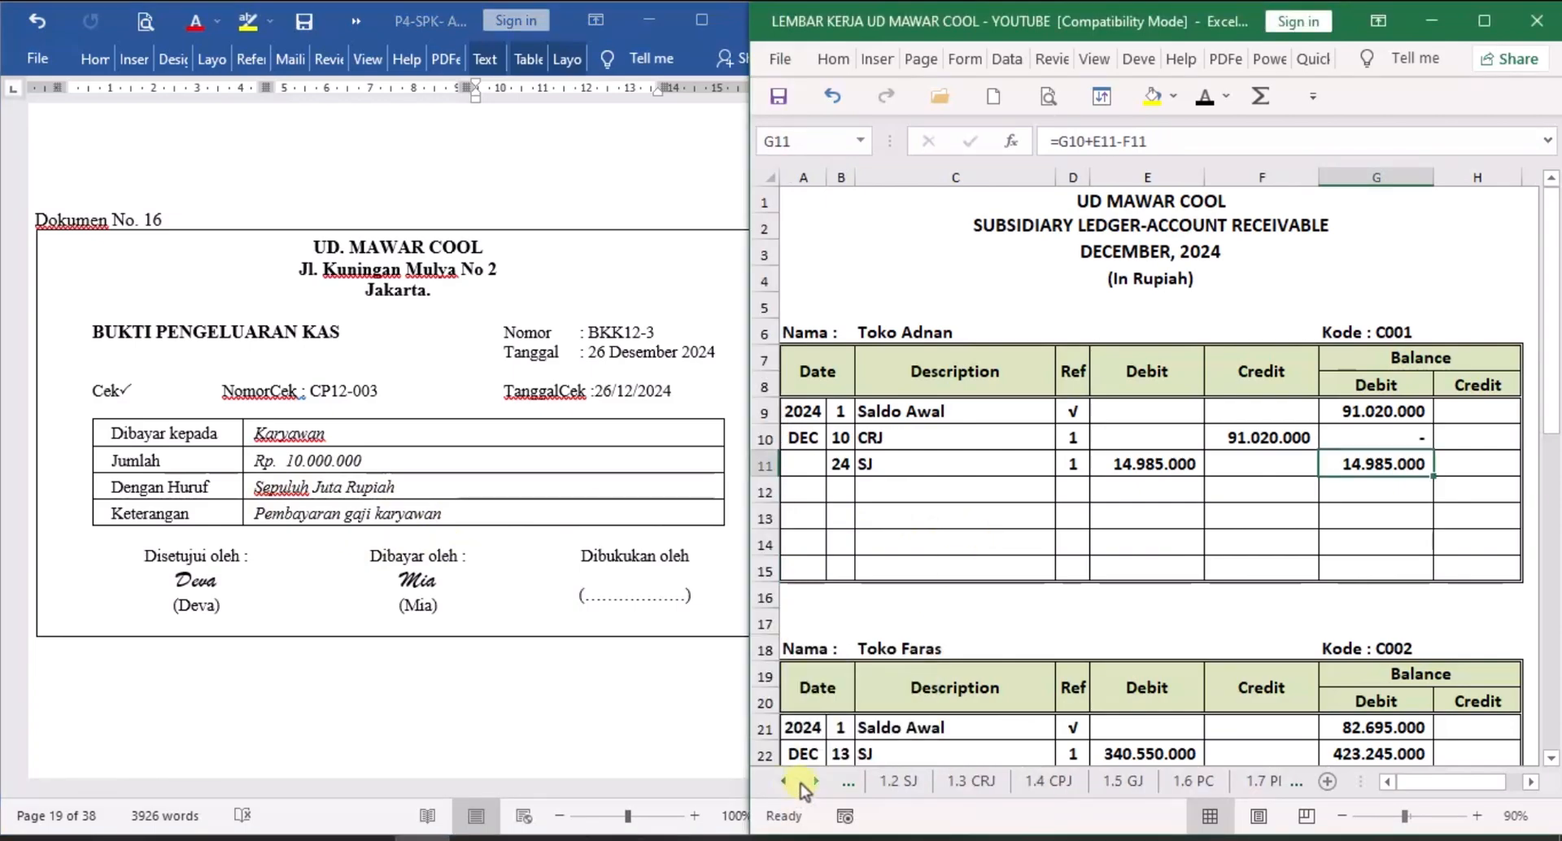
{"action": "left_click", "coordinate": [1058, 783]}
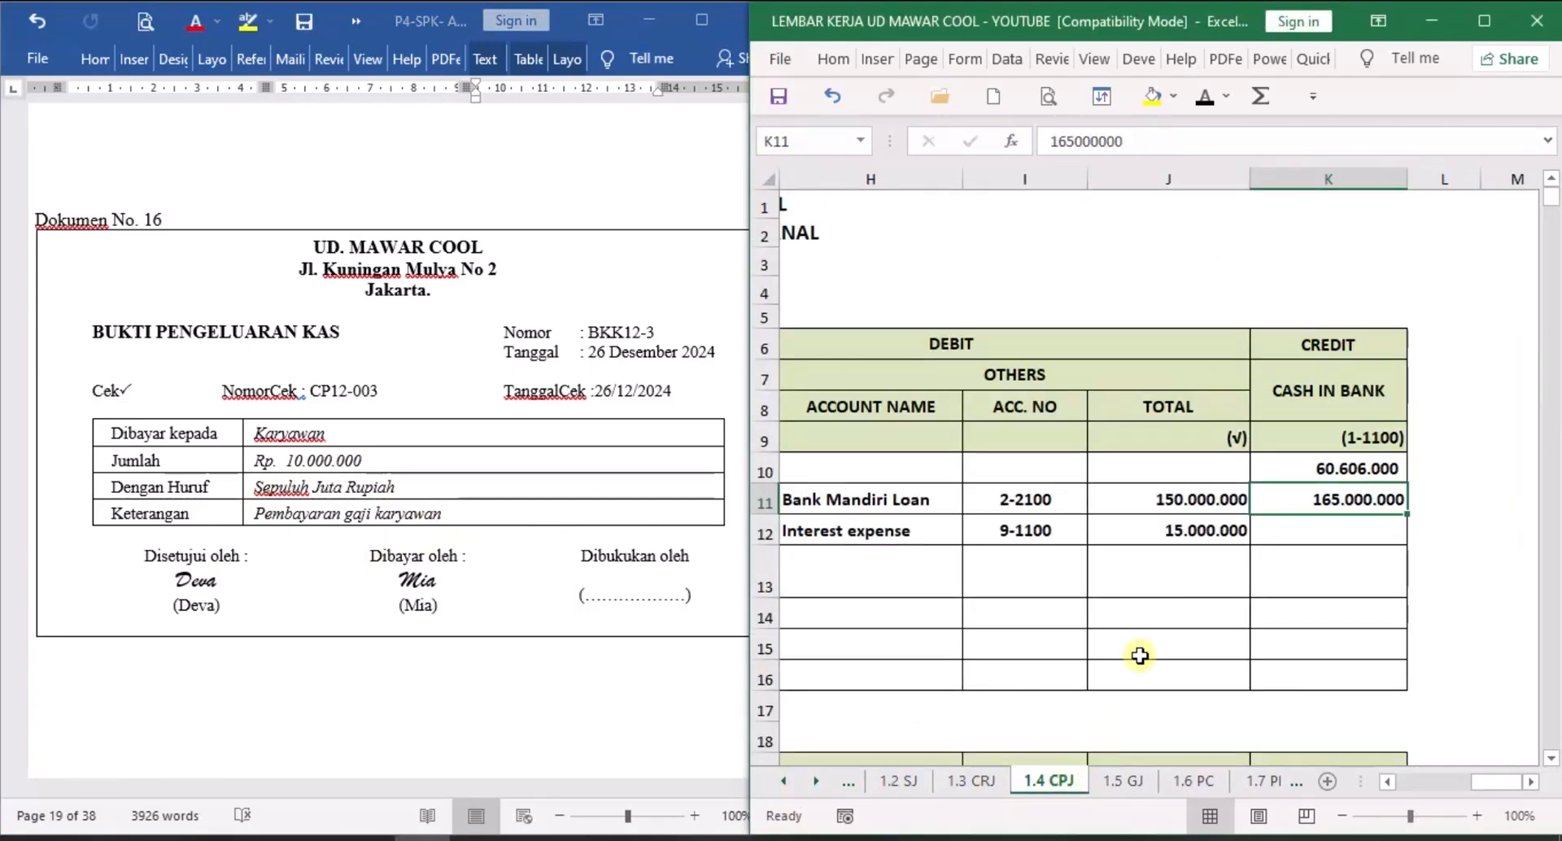
{"action": "left_click_drag", "start_coordinate": [1518, 786], "coordinate": [1381, 781]}
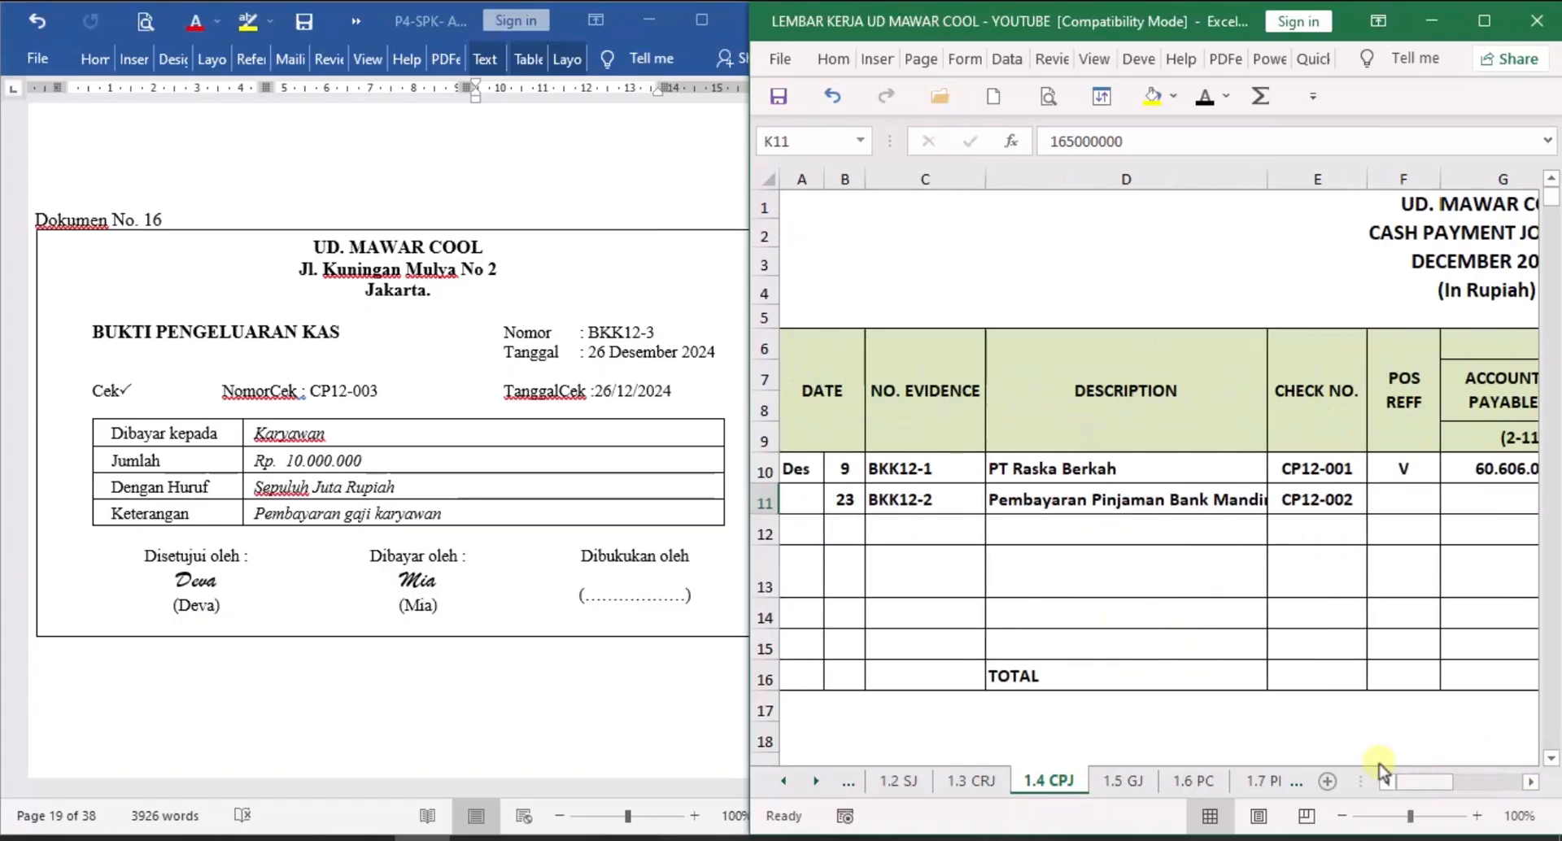
{"action": "left_click", "coordinate": [847, 574]}
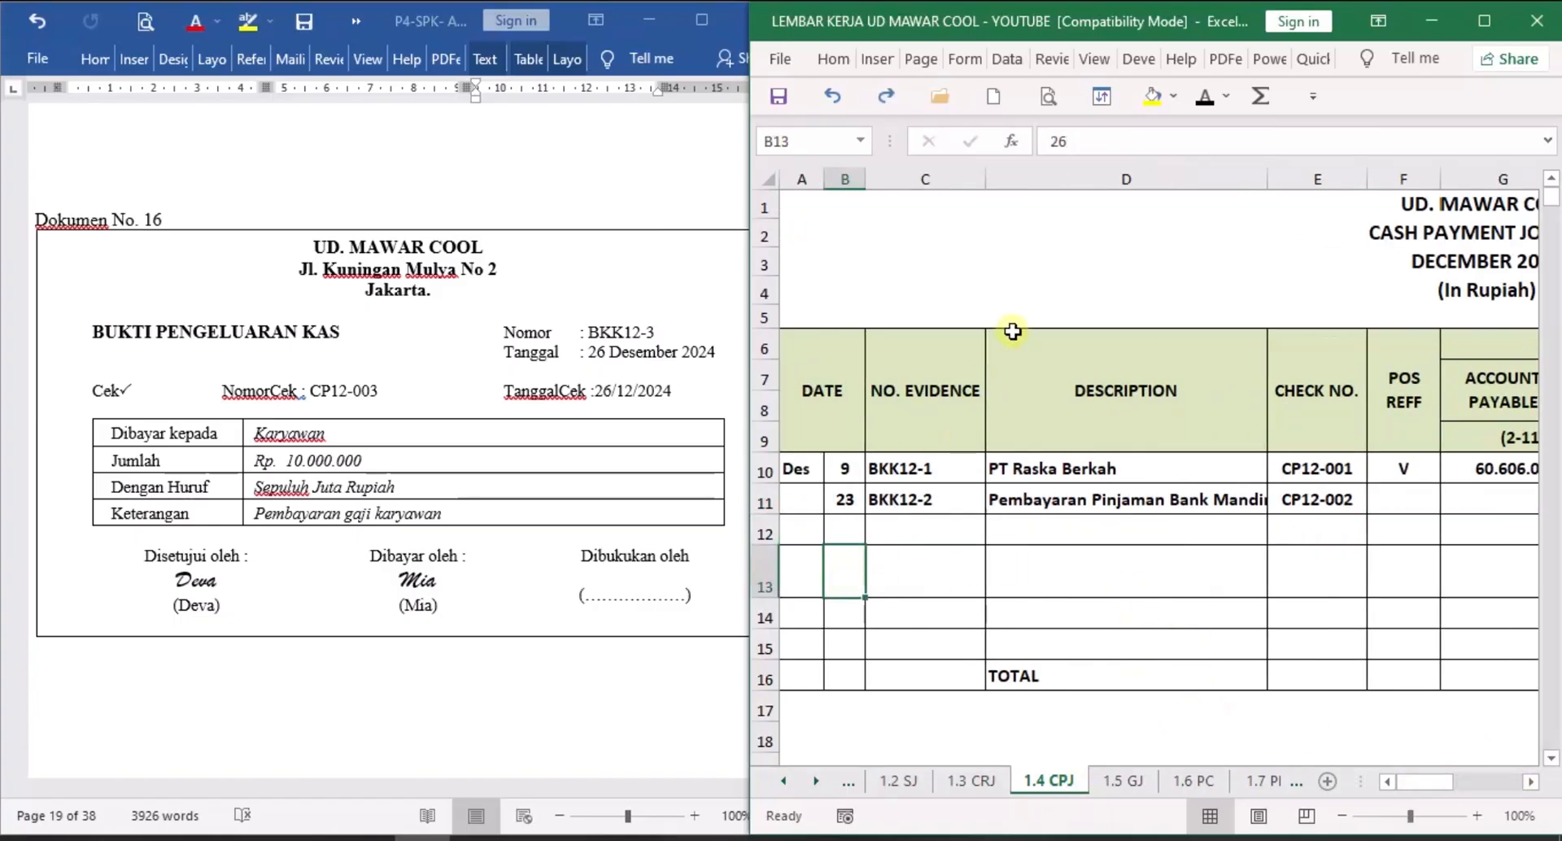
{"action": "left_click", "coordinate": [1205, 97]}
Reveal in black font row 13's evidence number BKK12-3 and description Pembayaran Gaji Karyawan in the cash payment journal.
{"action": "left_click", "coordinate": [938, 573]}
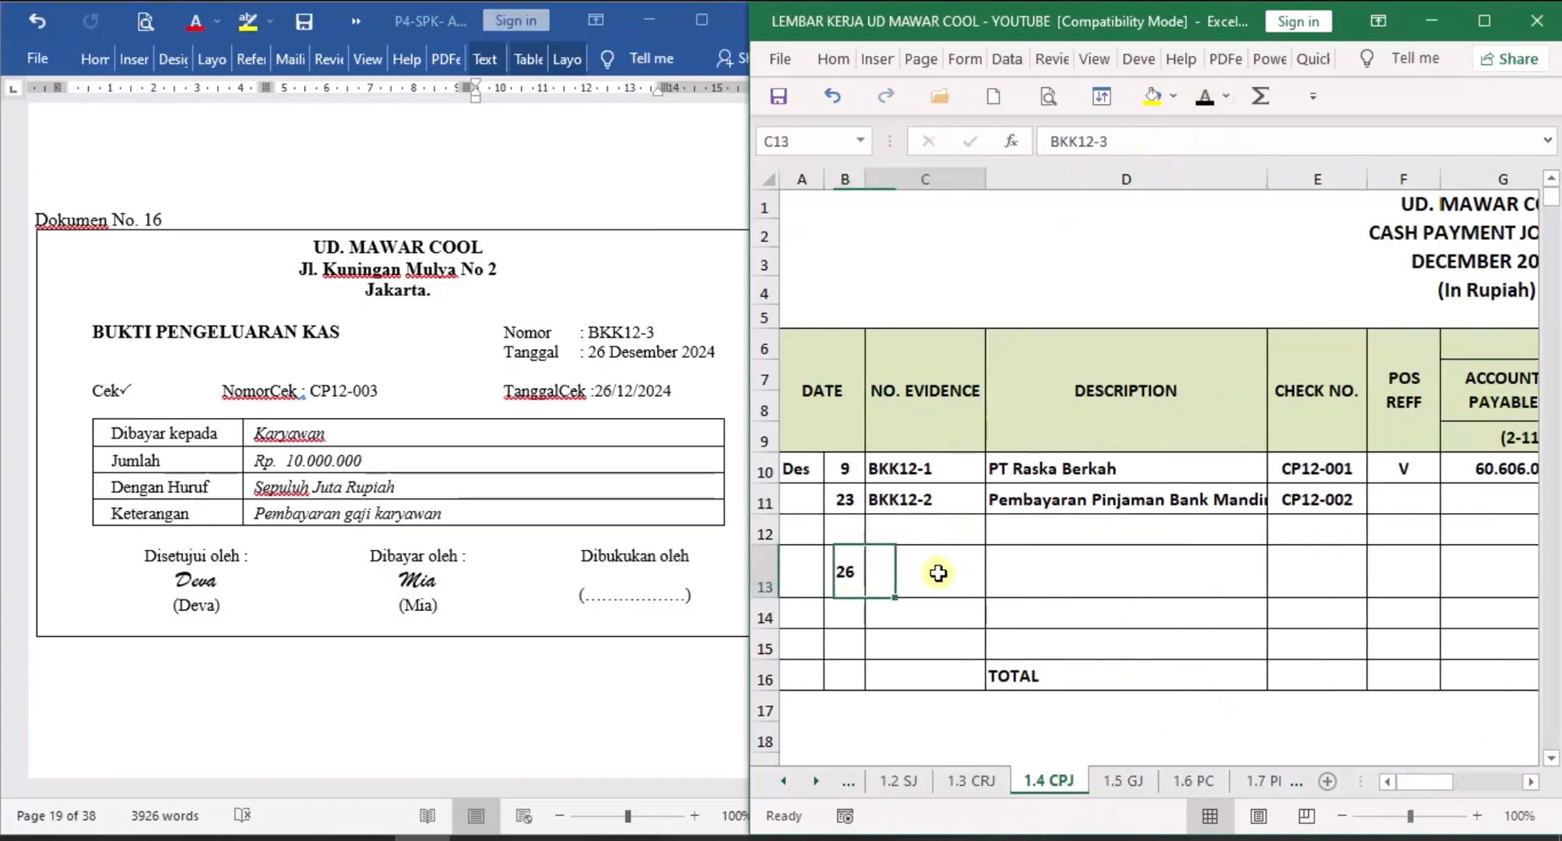
{"action": "left_click", "coordinate": [1205, 96]}
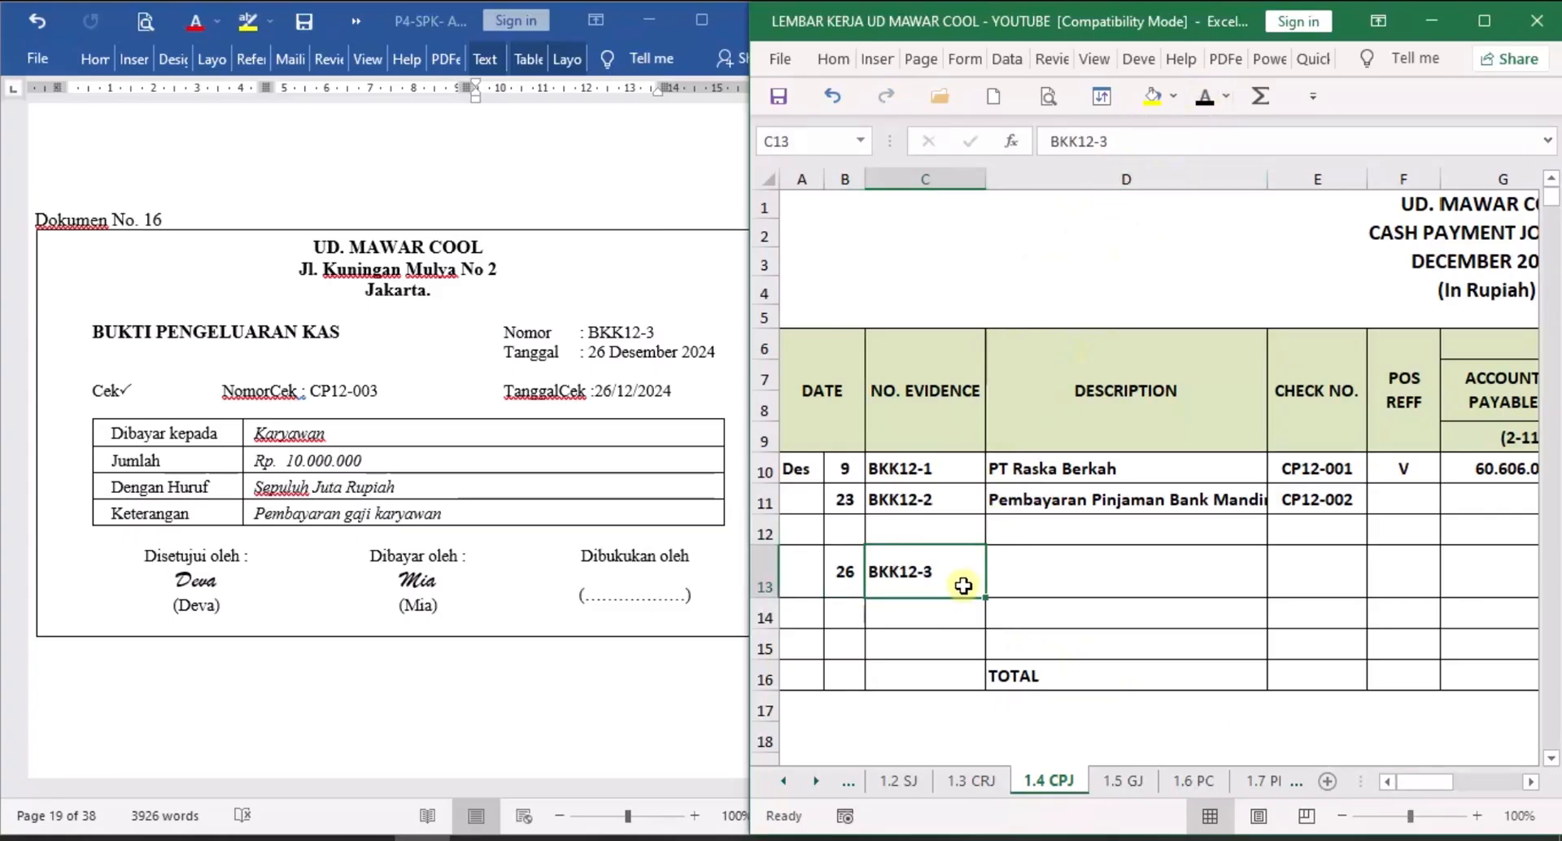
{"action": "left_click", "coordinate": [1009, 569]}
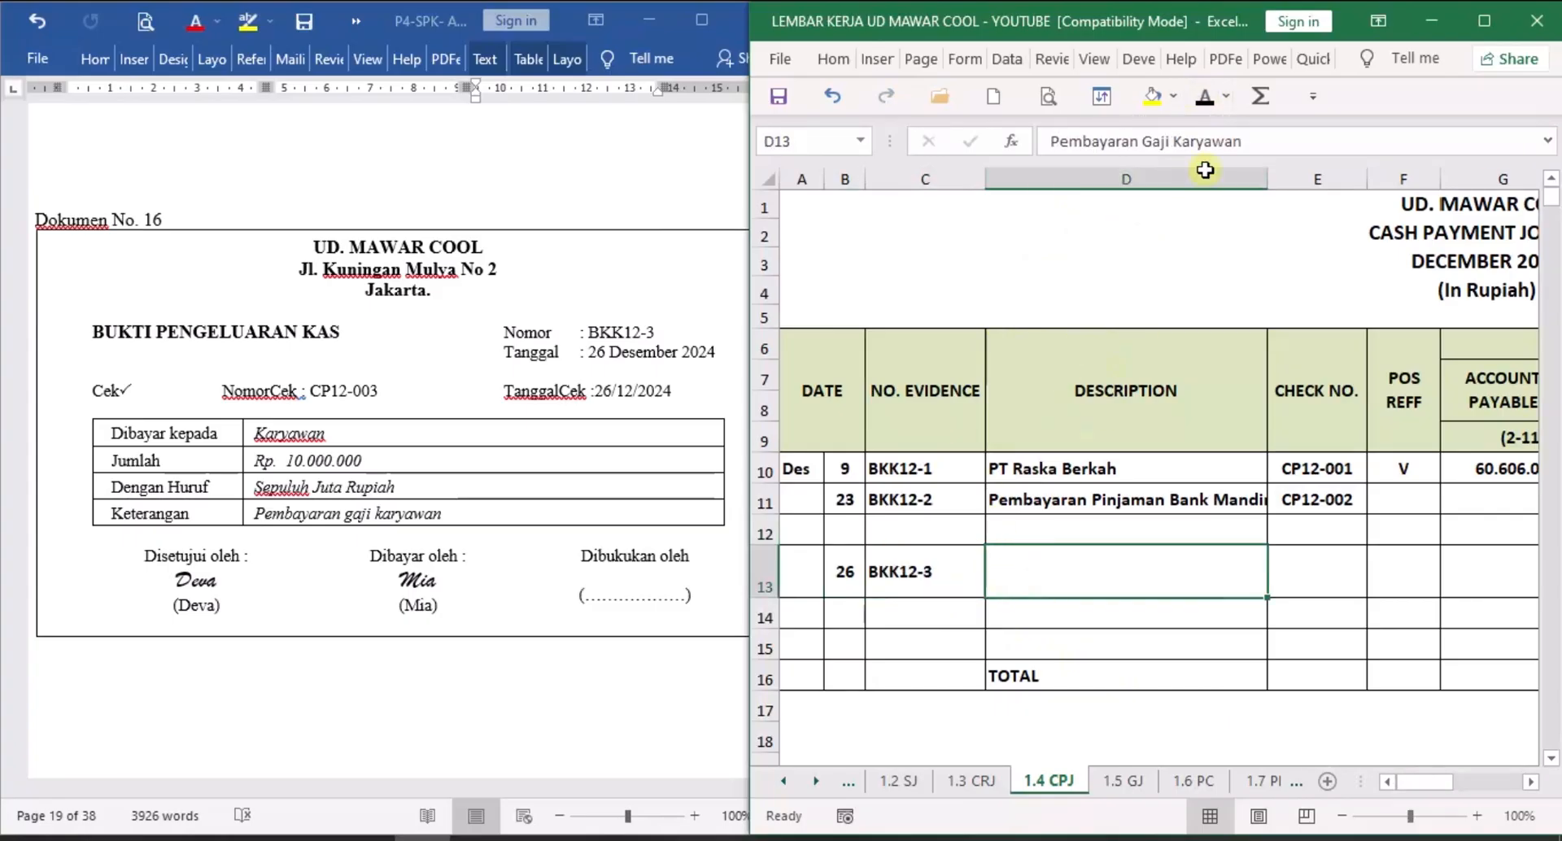
{"action": "left_click", "coordinate": [1205, 96]}
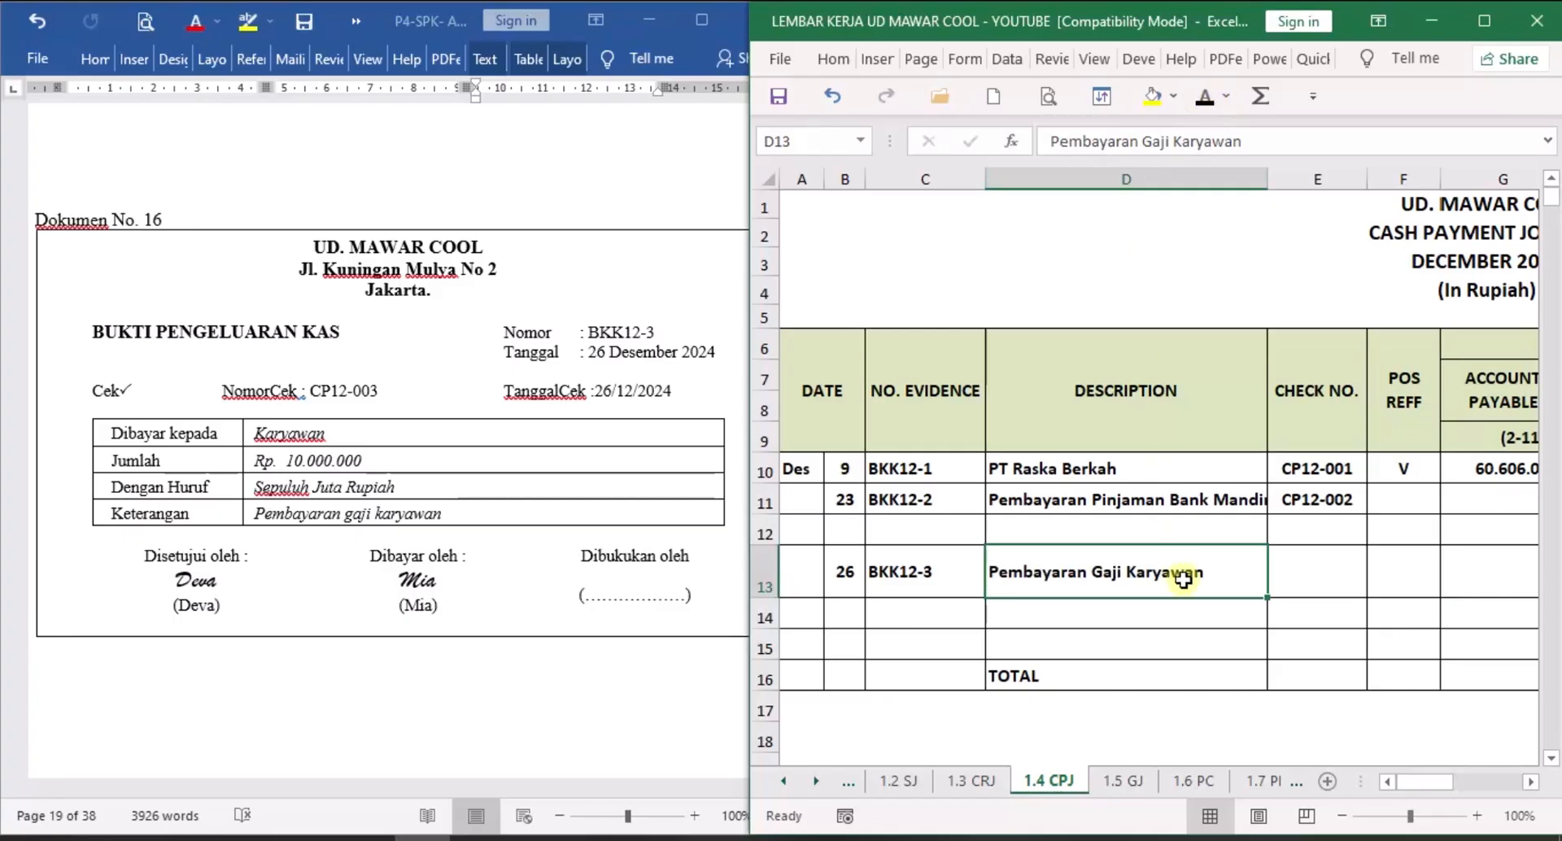
Reveal in black font row 13's check number CP12-003 and debit account Wages & Salaries expense, 6-1700, in the cash payment journal.
{"action": "left_click", "coordinate": [1330, 578]}
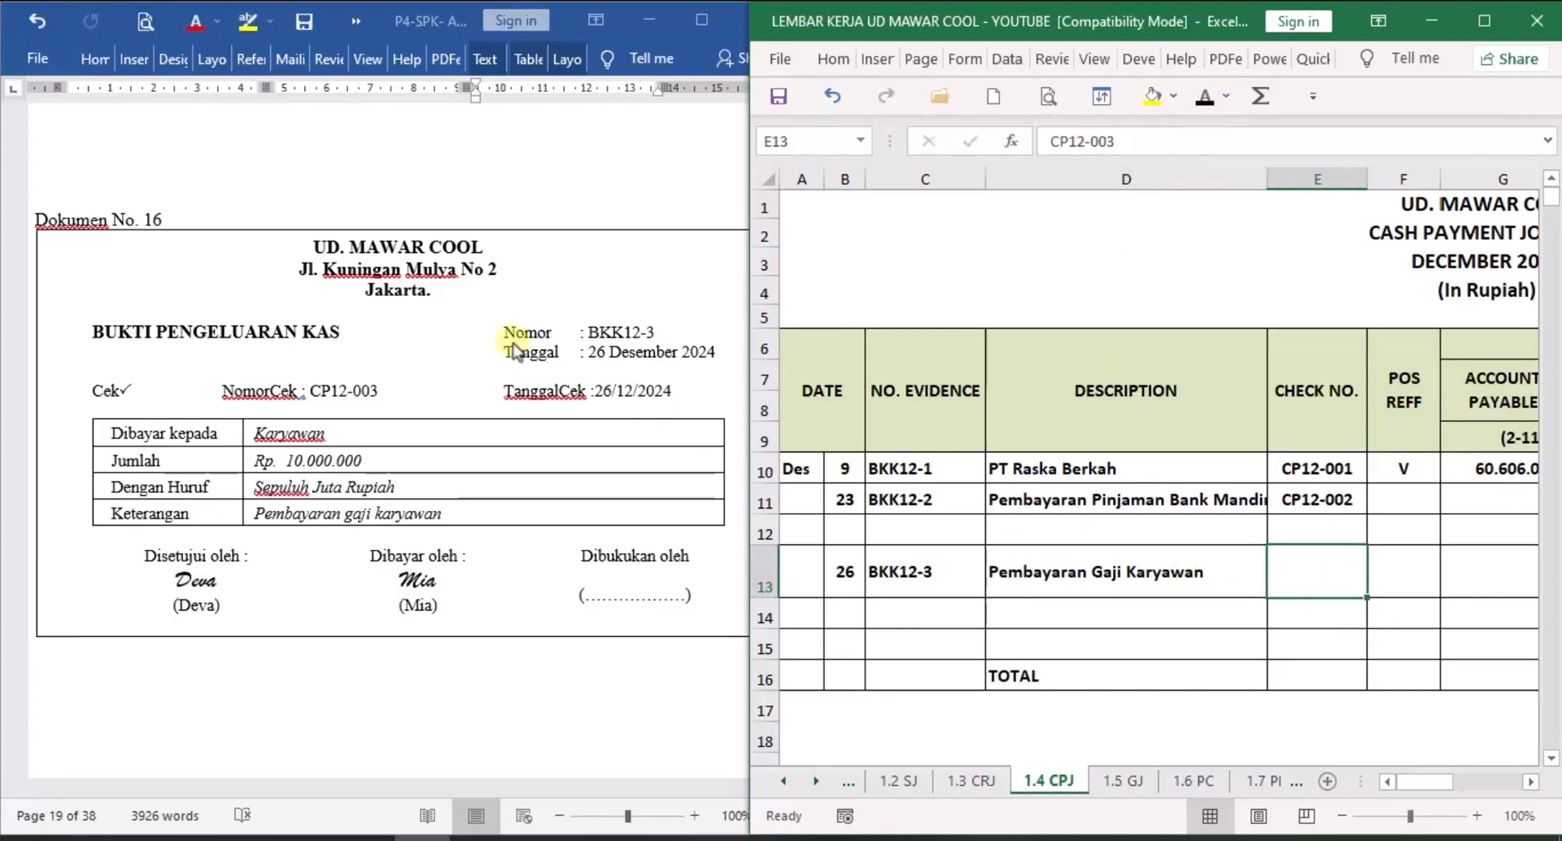
{"action": "left_click", "coordinate": [1205, 96]}
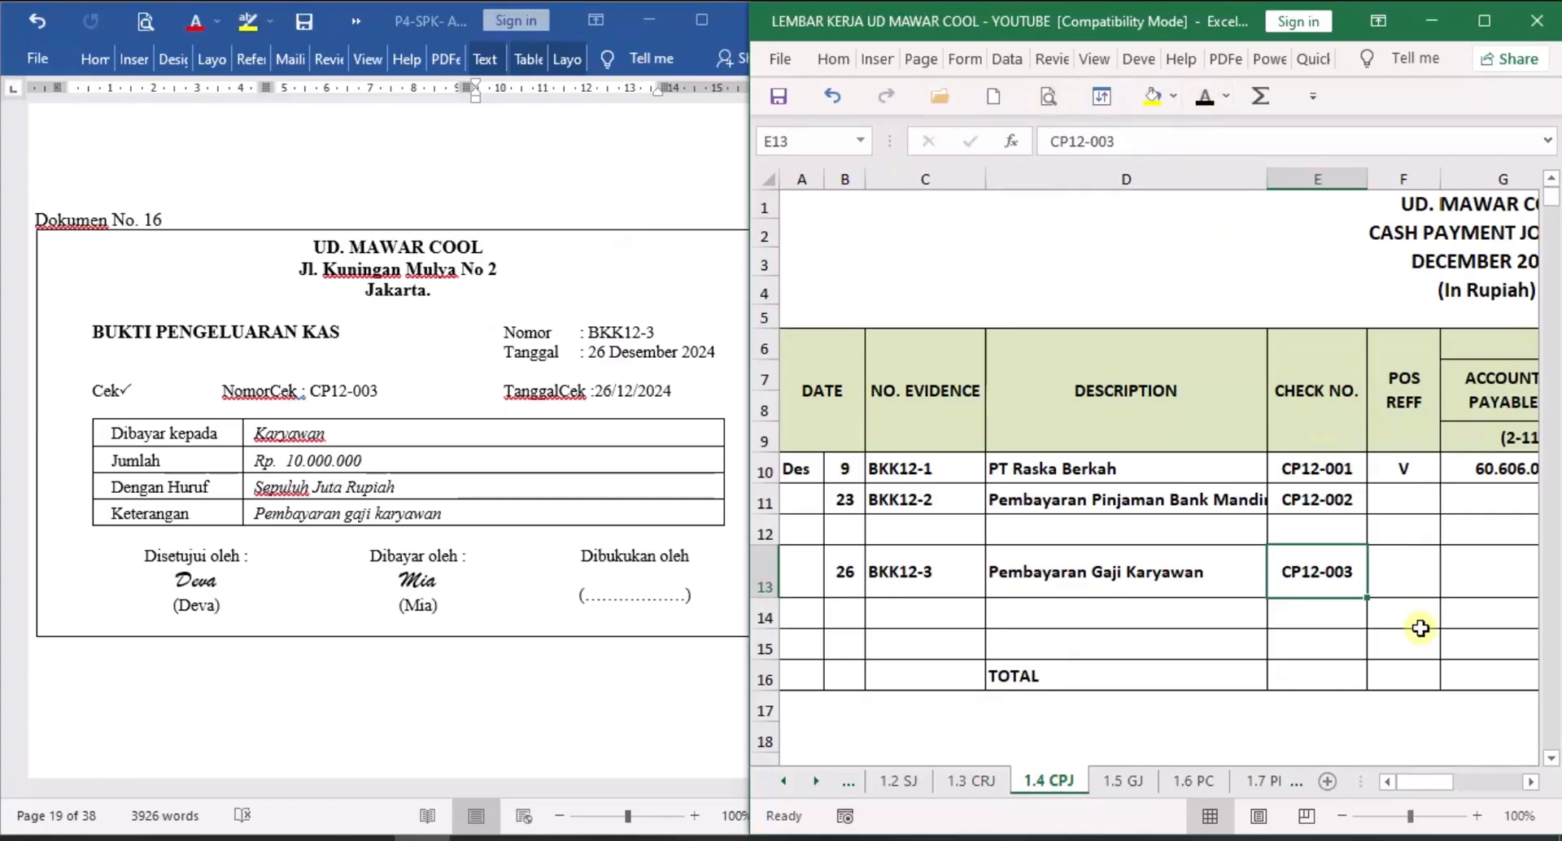
{"action": "left_click", "coordinate": [1530, 782]}
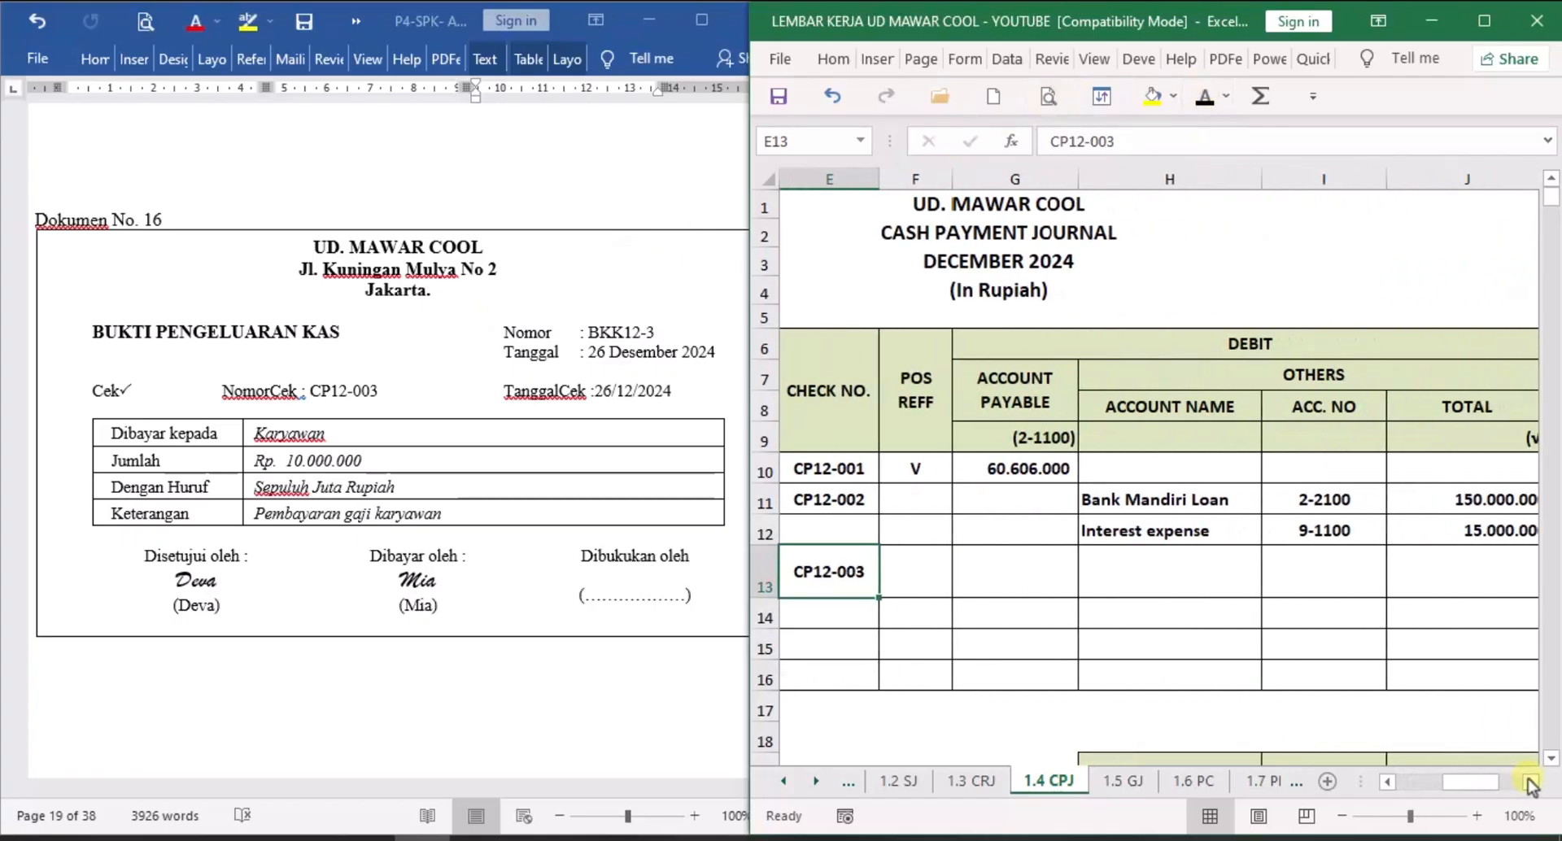
{"action": "left_click", "coordinate": [1164, 576]}
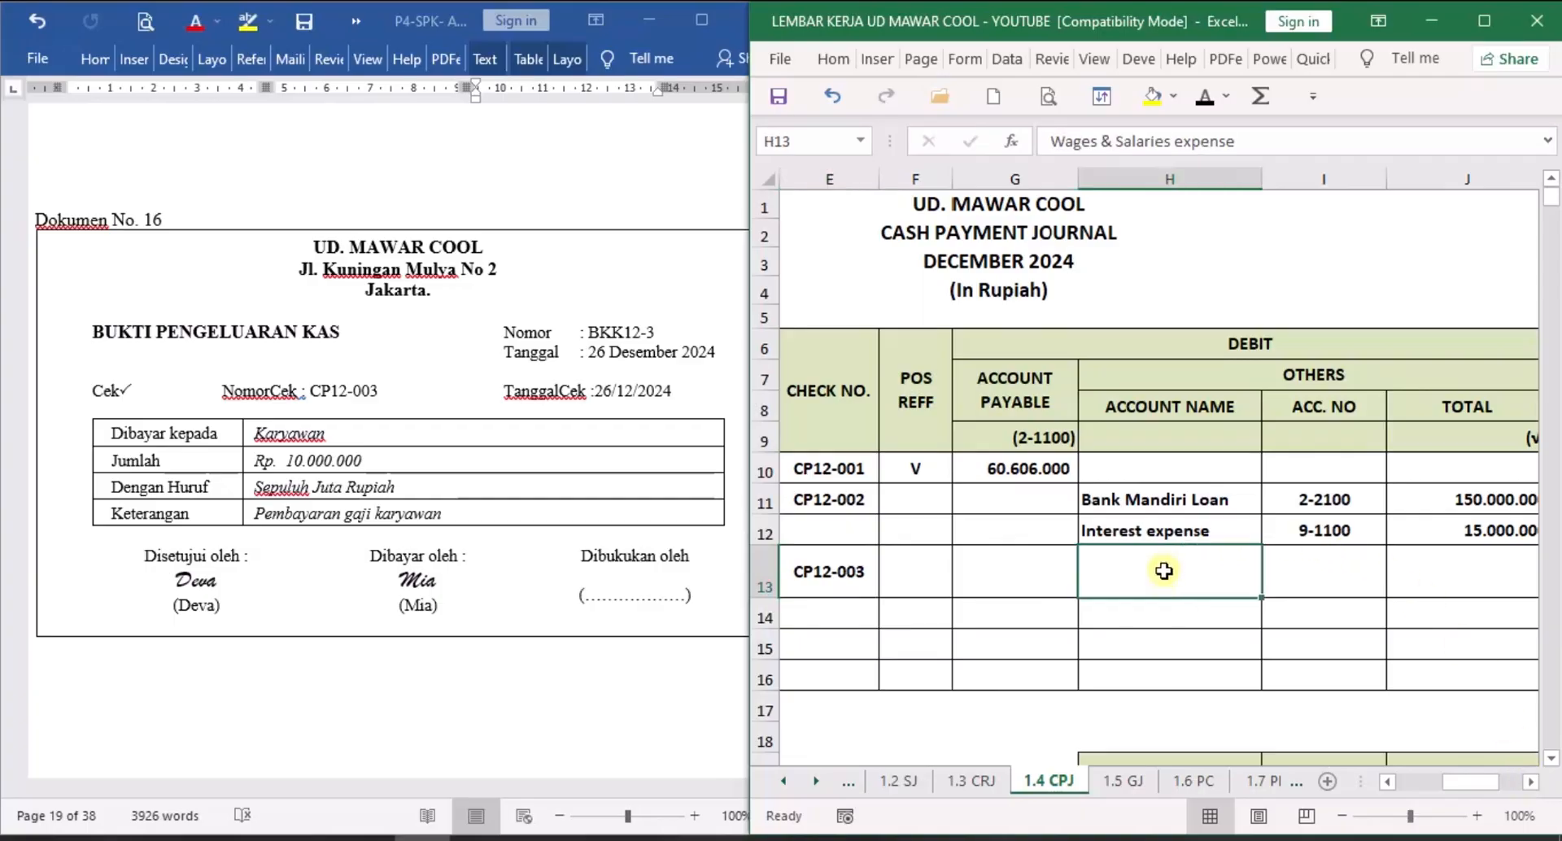
{"action": "left_click", "coordinate": [1206, 97]}
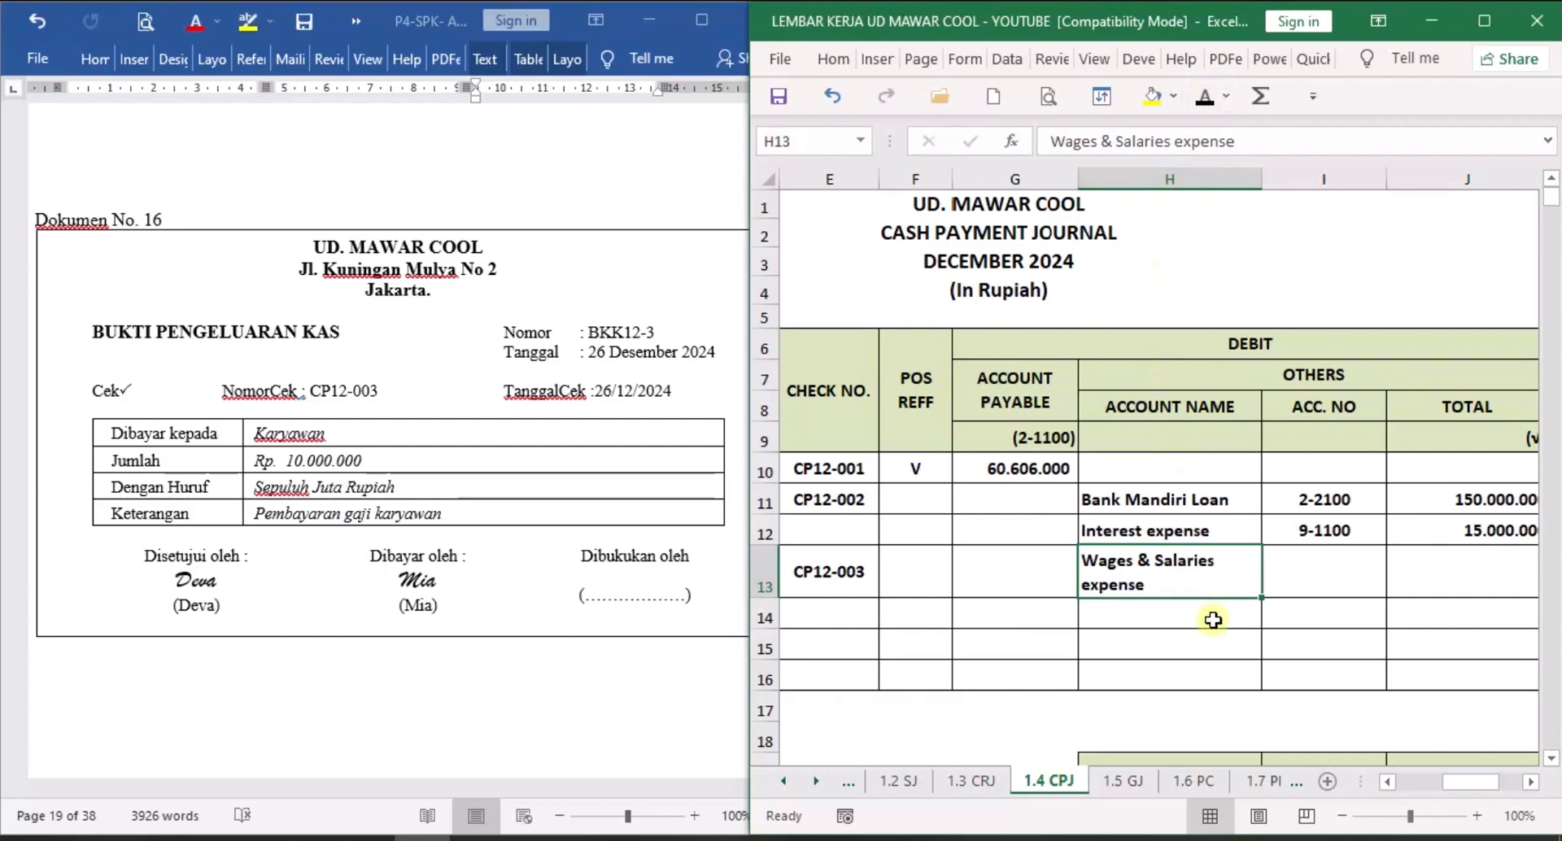
{"action": "left_click", "coordinate": [1311, 569]}
{"action": "left_click", "coordinate": [1207, 97]}
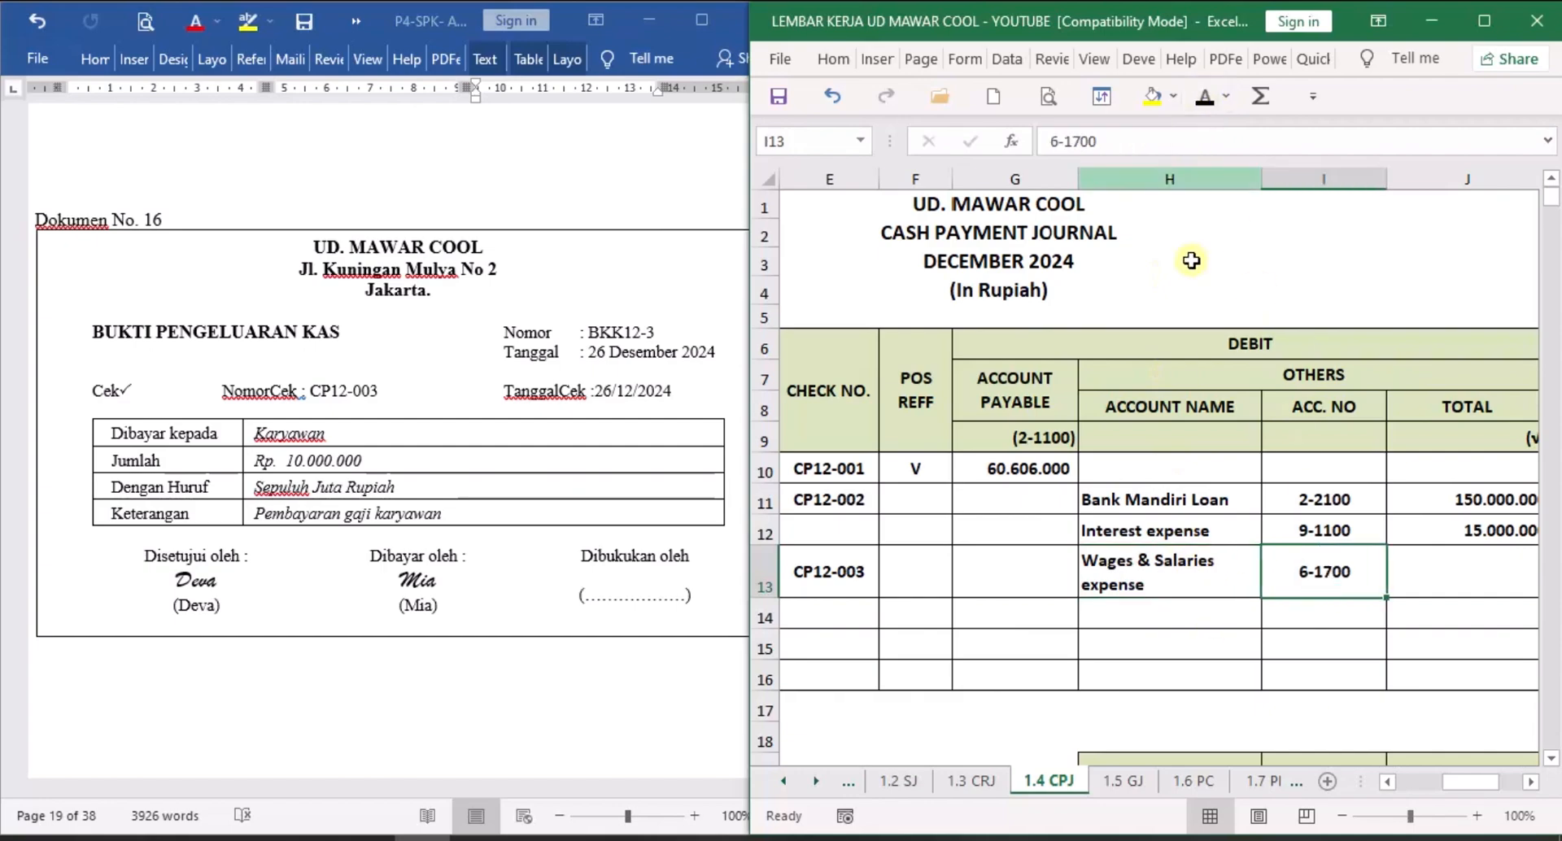
Reveal in black font row 13's debit total 10.000.000 and cash in bank credit 10.000.000 in the cash payment journal.
{"action": "left_click", "coordinate": [1532, 782]}
{"action": "left_click", "coordinate": [1531, 783]}
{"action": "left_click", "coordinate": [1335, 575]}
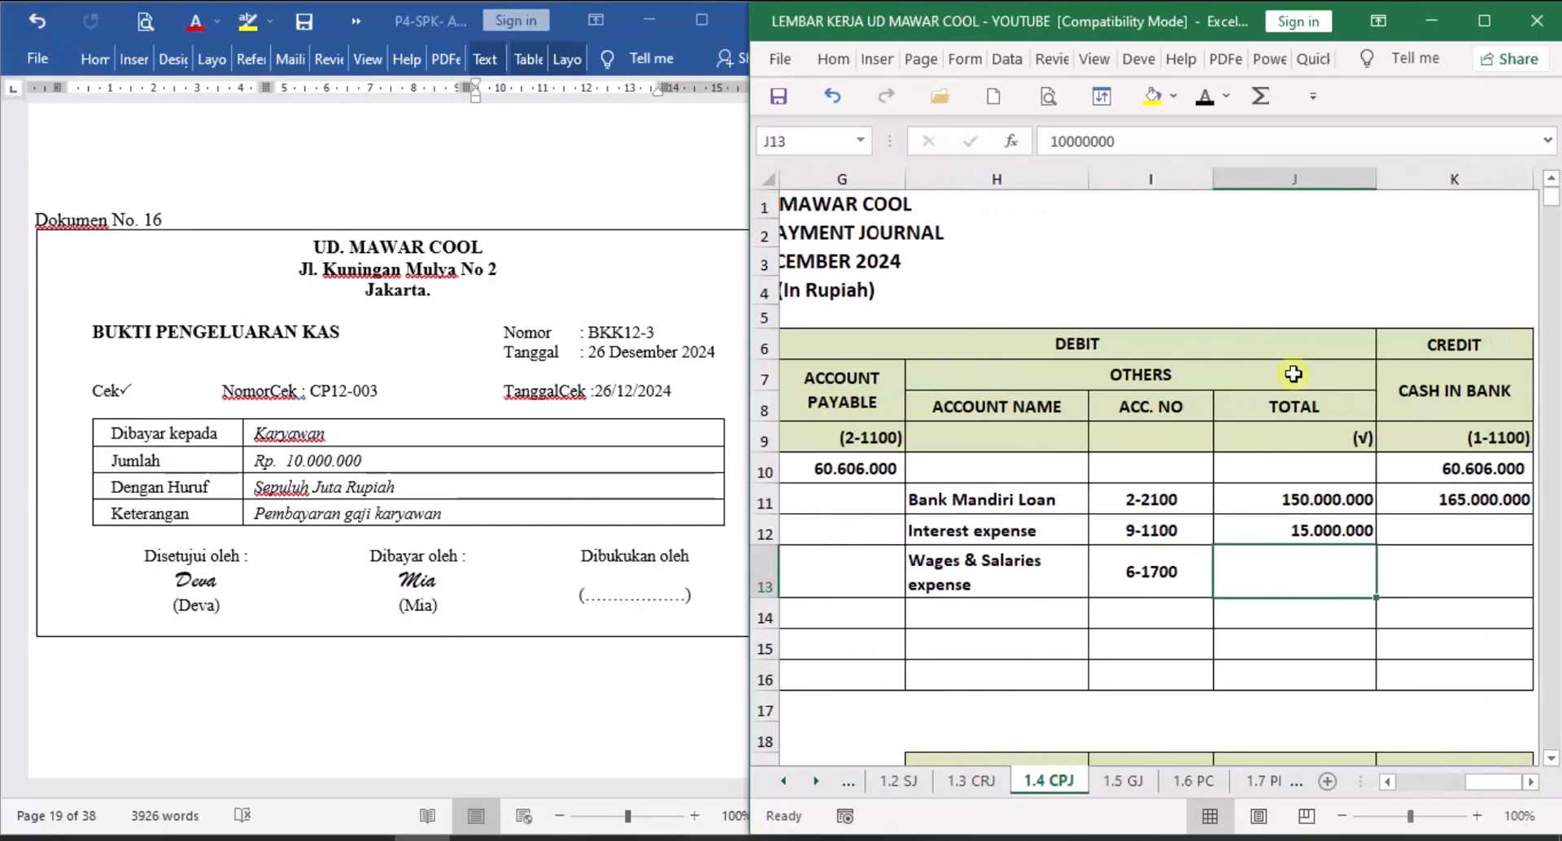
{"action": "left_click", "coordinate": [1205, 97]}
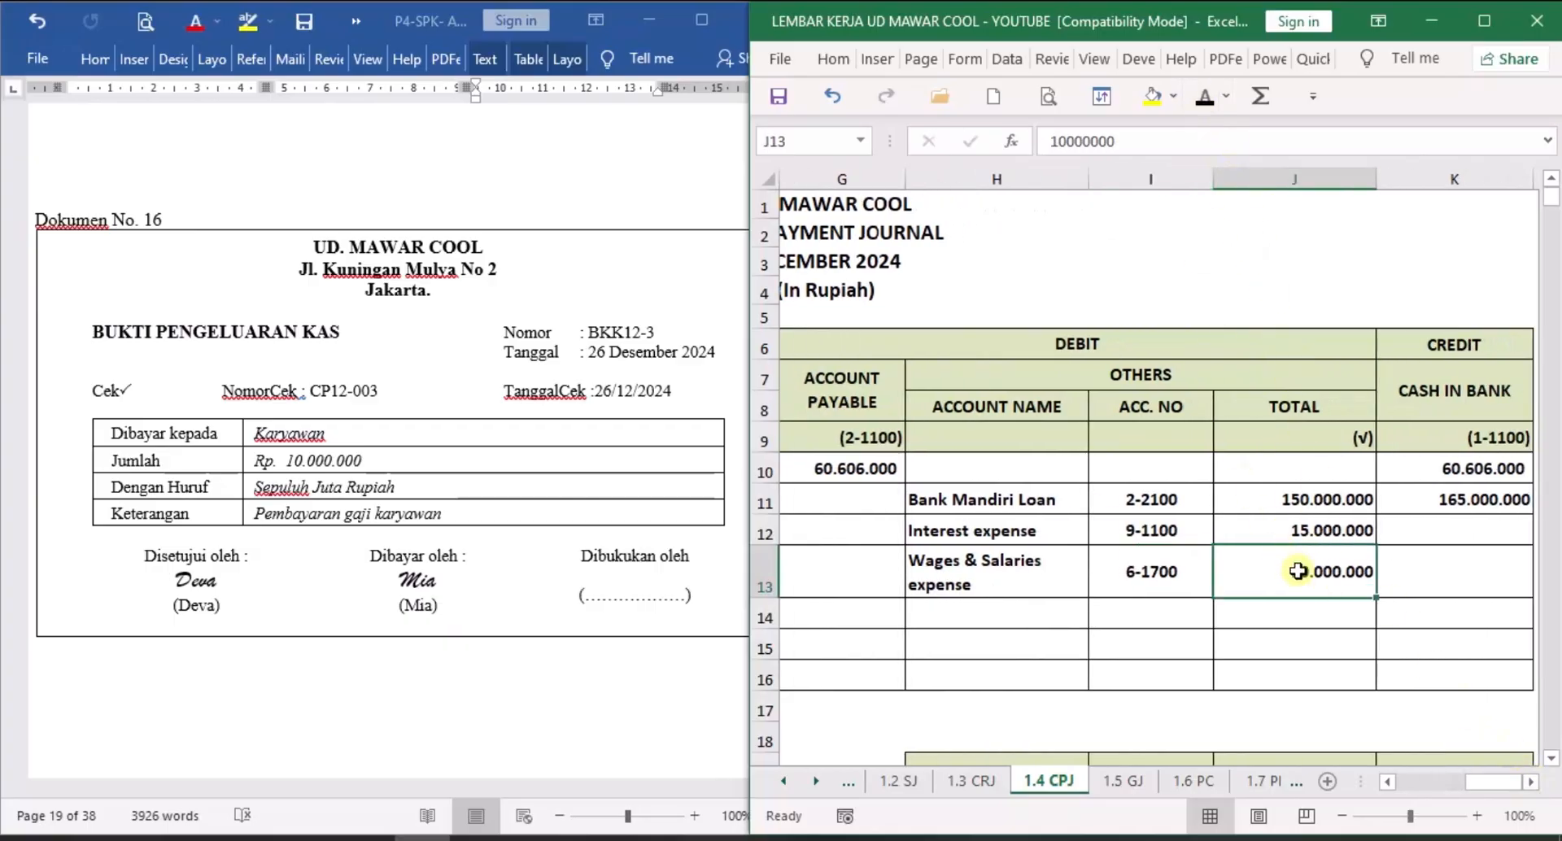
{"action": "left_click", "coordinate": [1530, 782]}
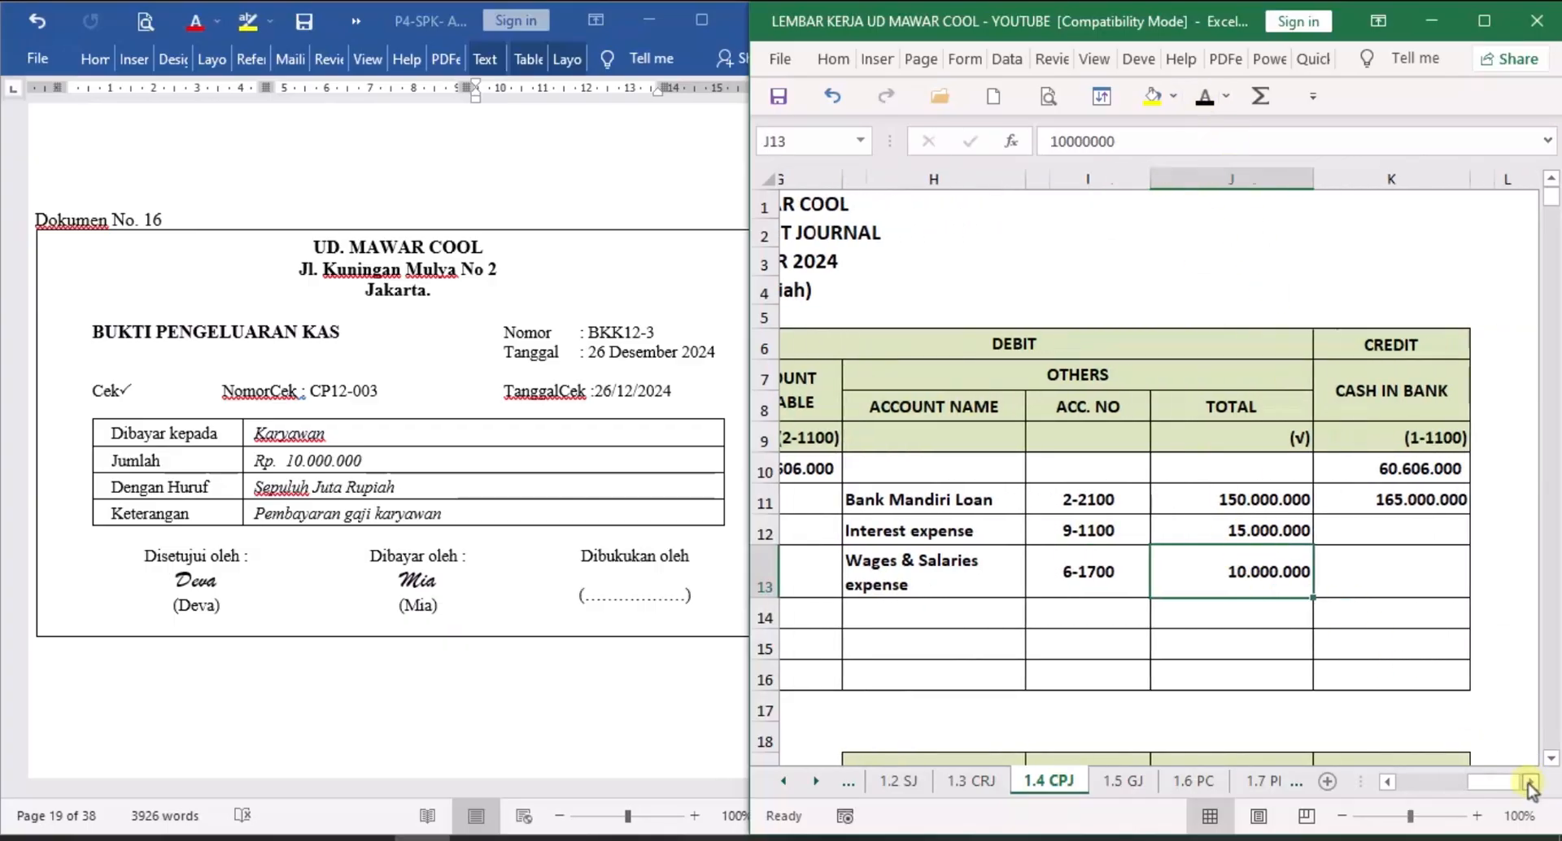
{"action": "left_click", "coordinate": [1370, 575]}
{"action": "left_click", "coordinate": [1210, 111]}
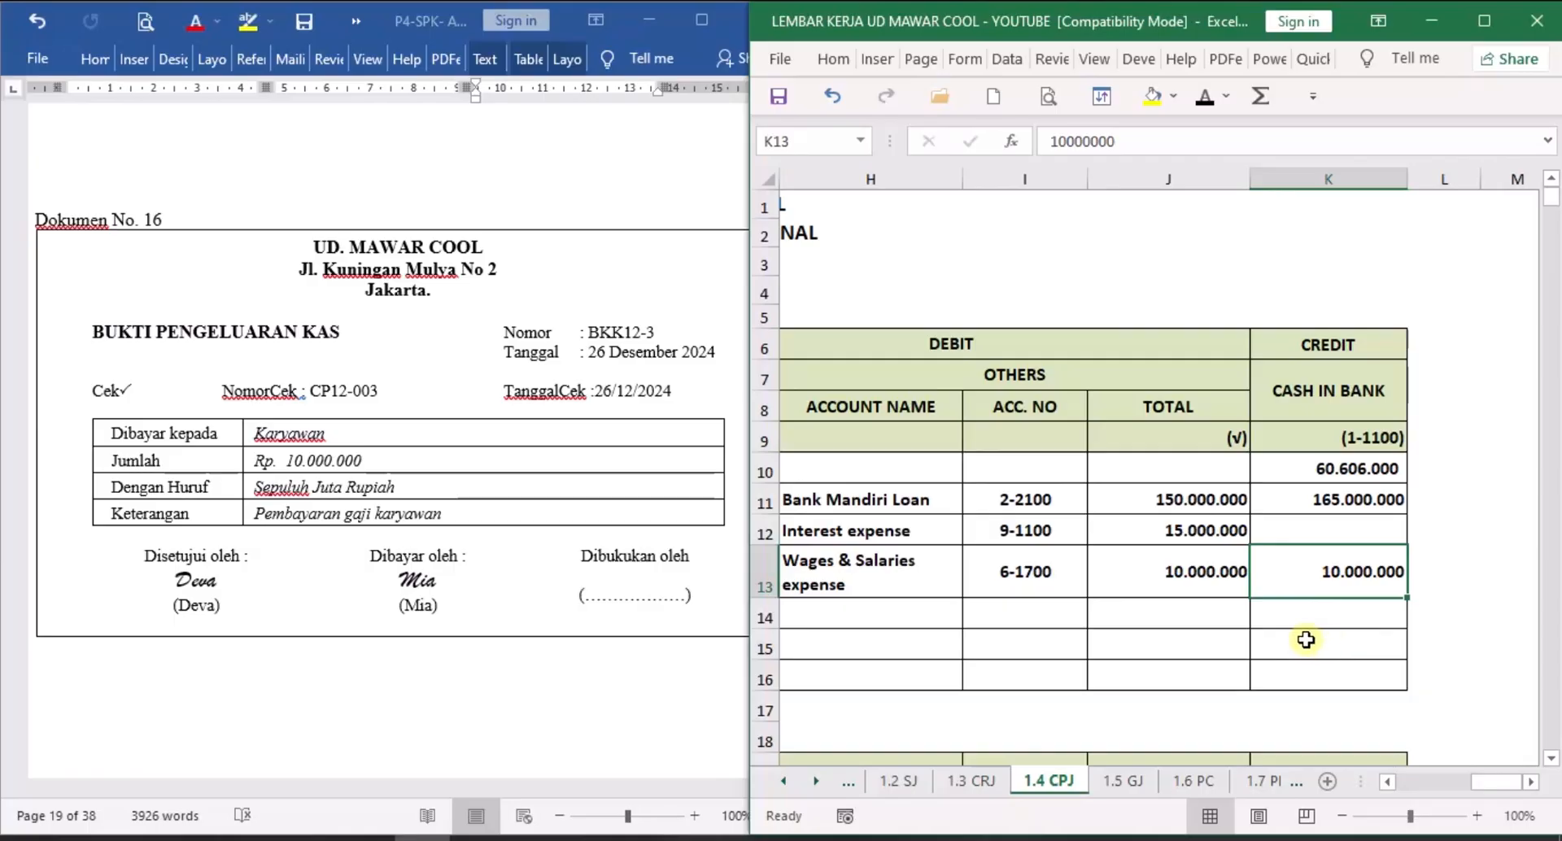
Bring up Dokumen No. 17 in Word and reveal in black font its date 28 in row 11 of Excel's 1.2 SJ sheet.
{"action": "left_click", "coordinate": [486, 688]}
{"action": "scroll", "coordinate": [485, 679], "scroll_direction": "down", "scroll_amount": 3}
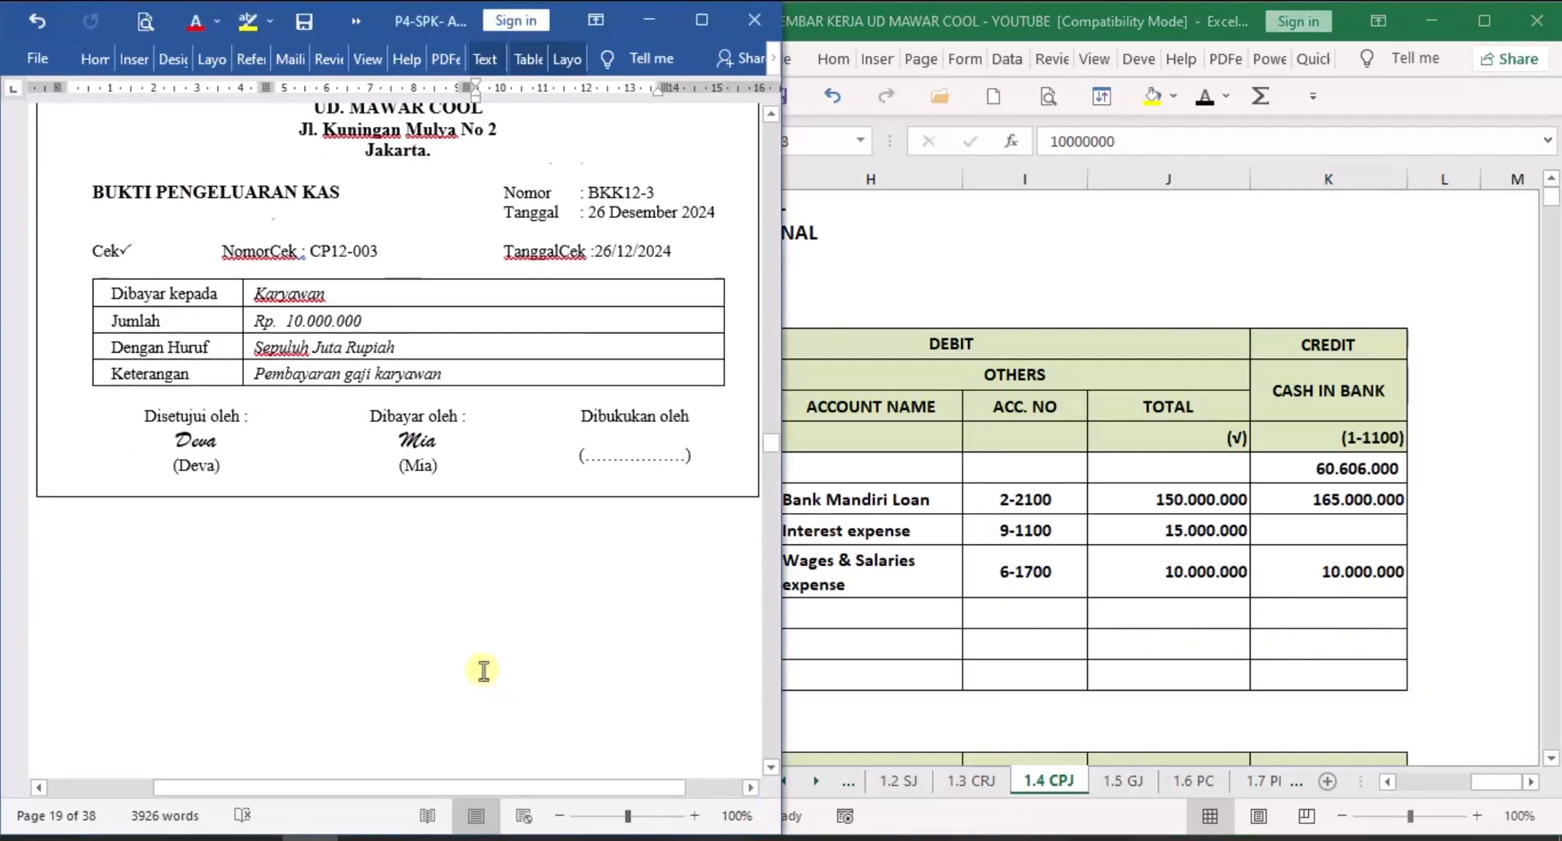
{"action": "scroll", "coordinate": [484, 671], "scroll_direction": "down", "scroll_amount": 20}
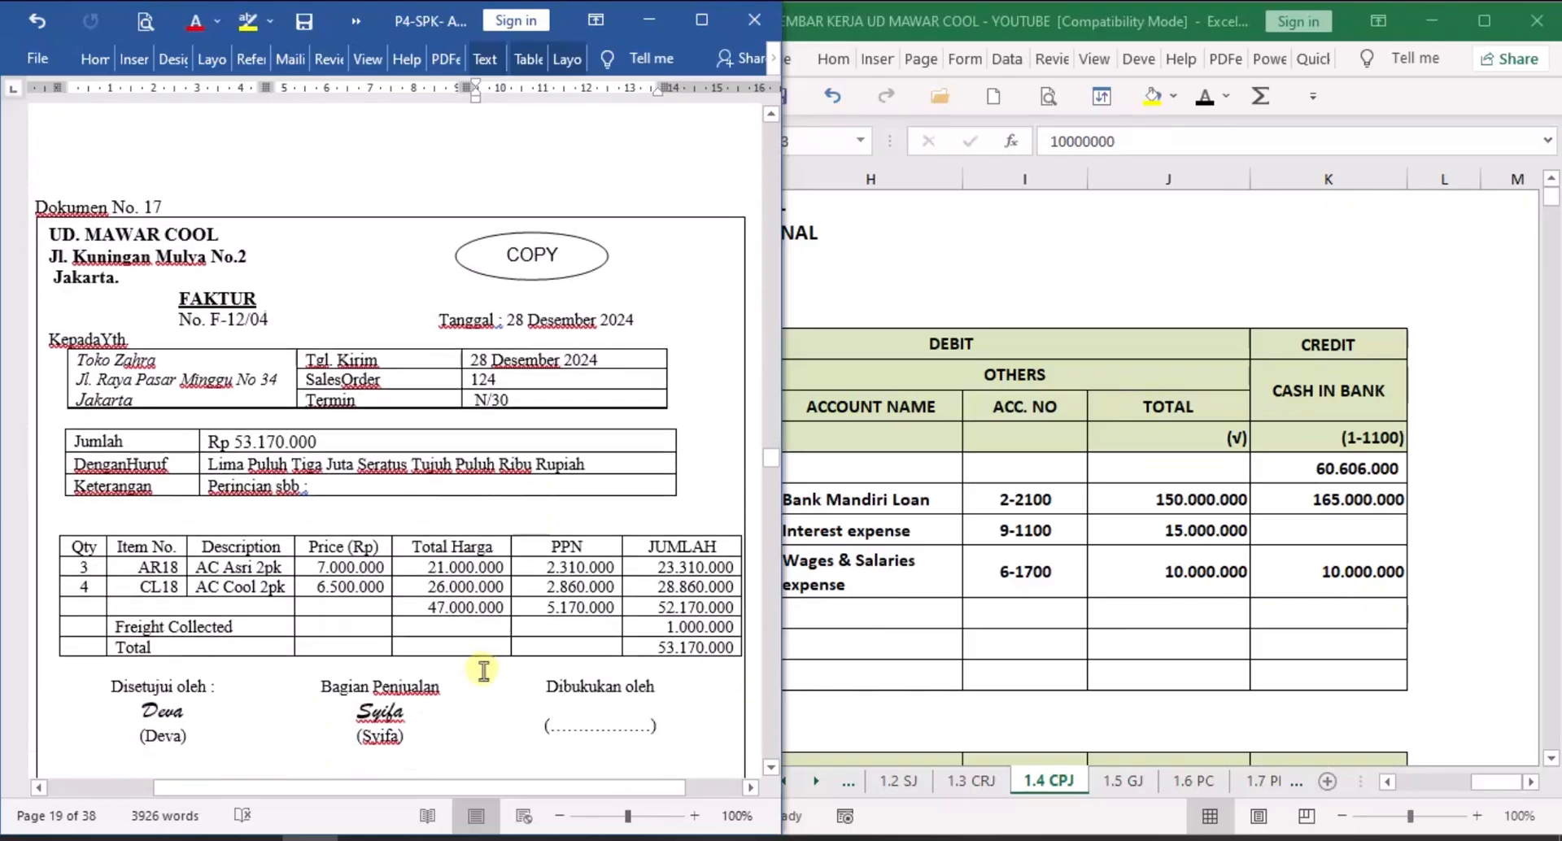
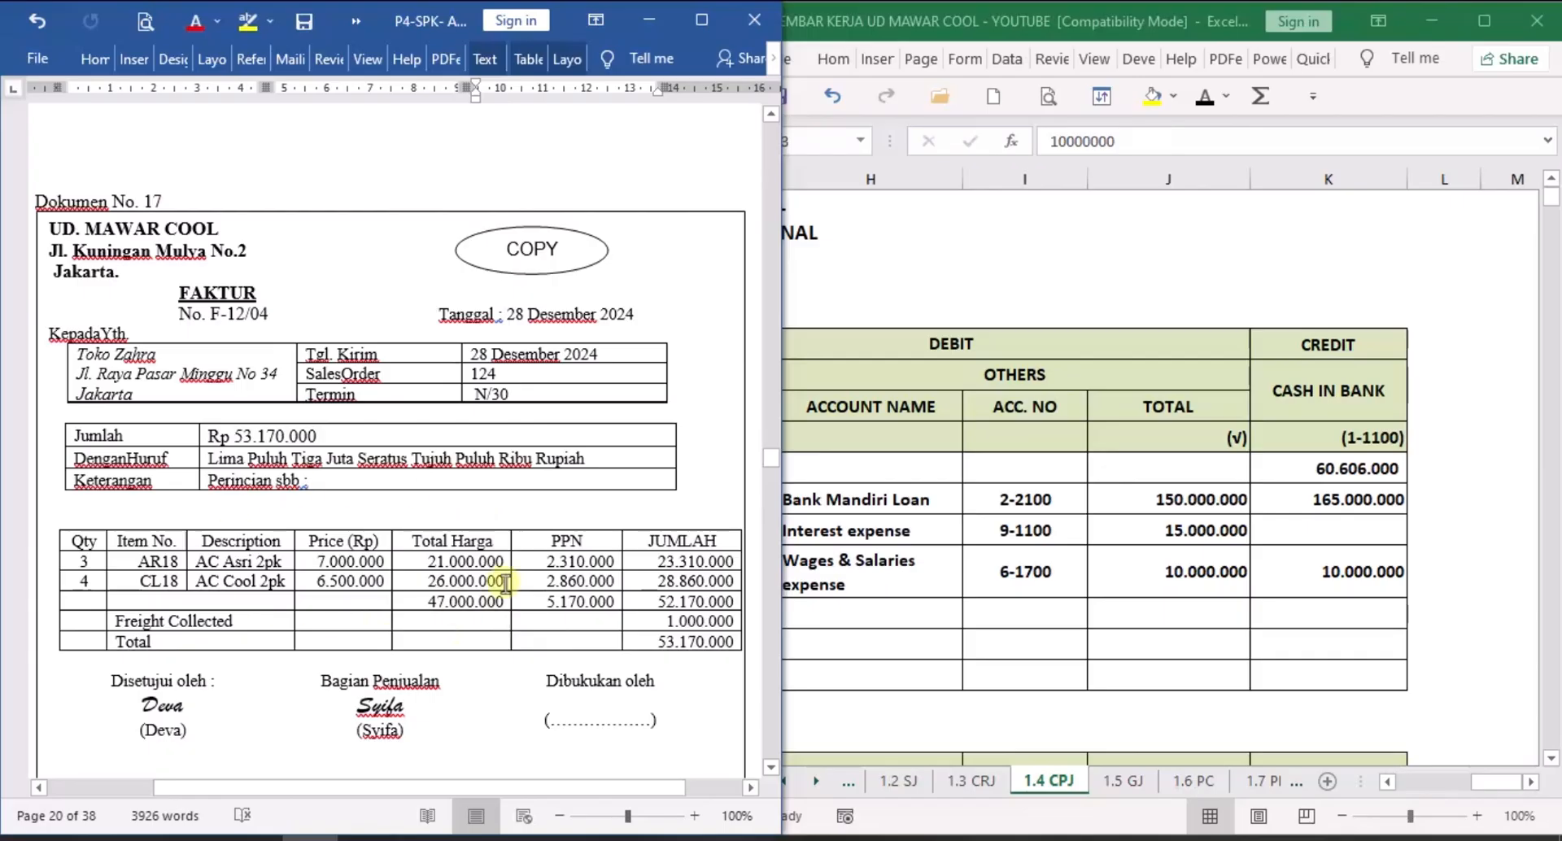
{"action": "left_click", "coordinate": [918, 655]}
{"action": "left_click", "coordinate": [786, 781]}
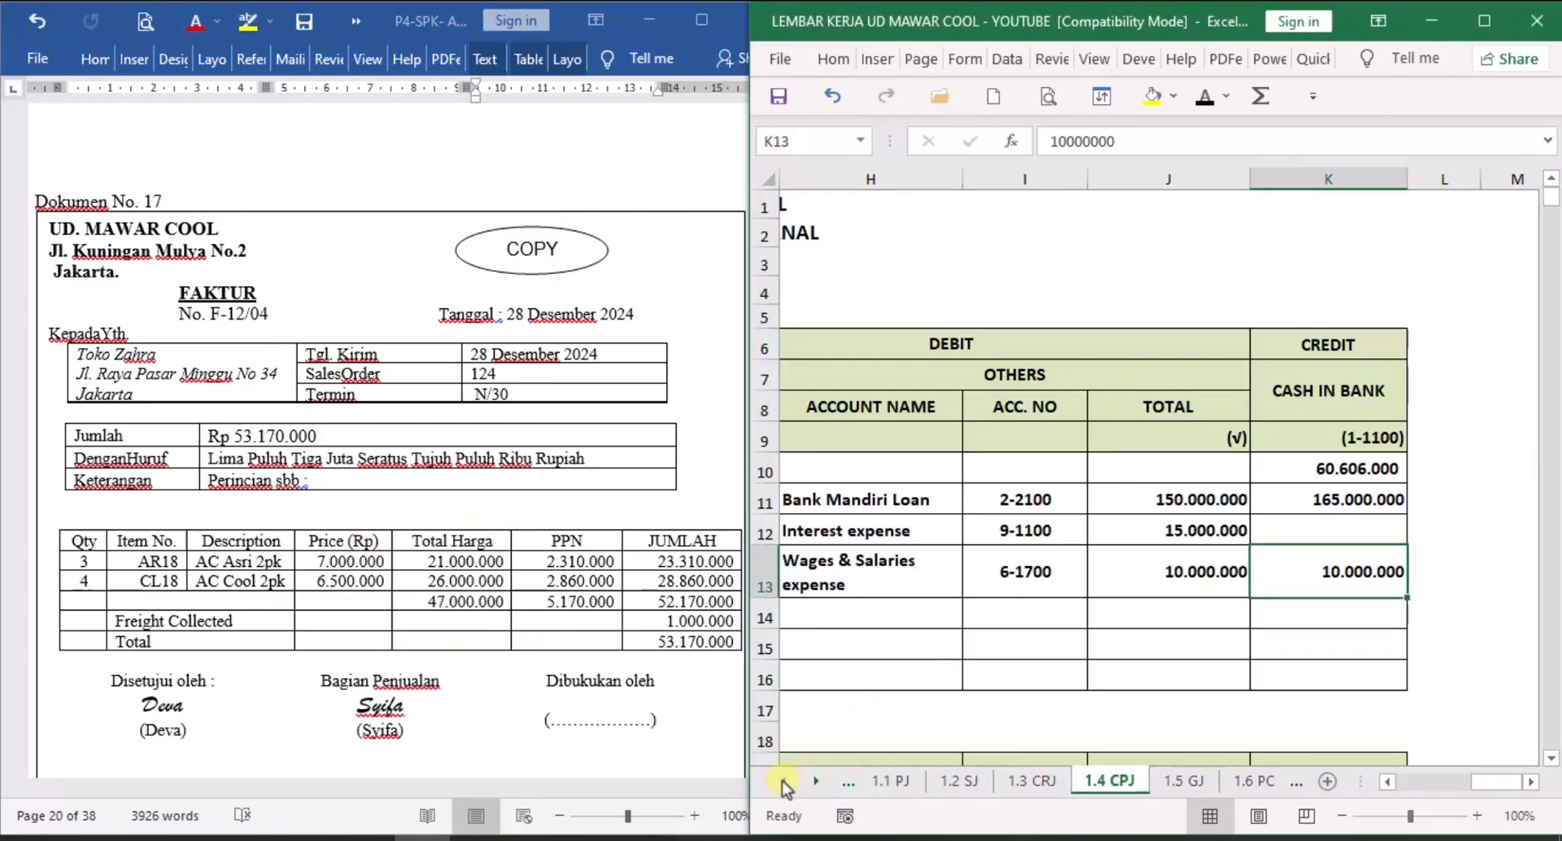
{"action": "left_click", "coordinate": [785, 782]}
{"action": "left_click", "coordinate": [1060, 783]}
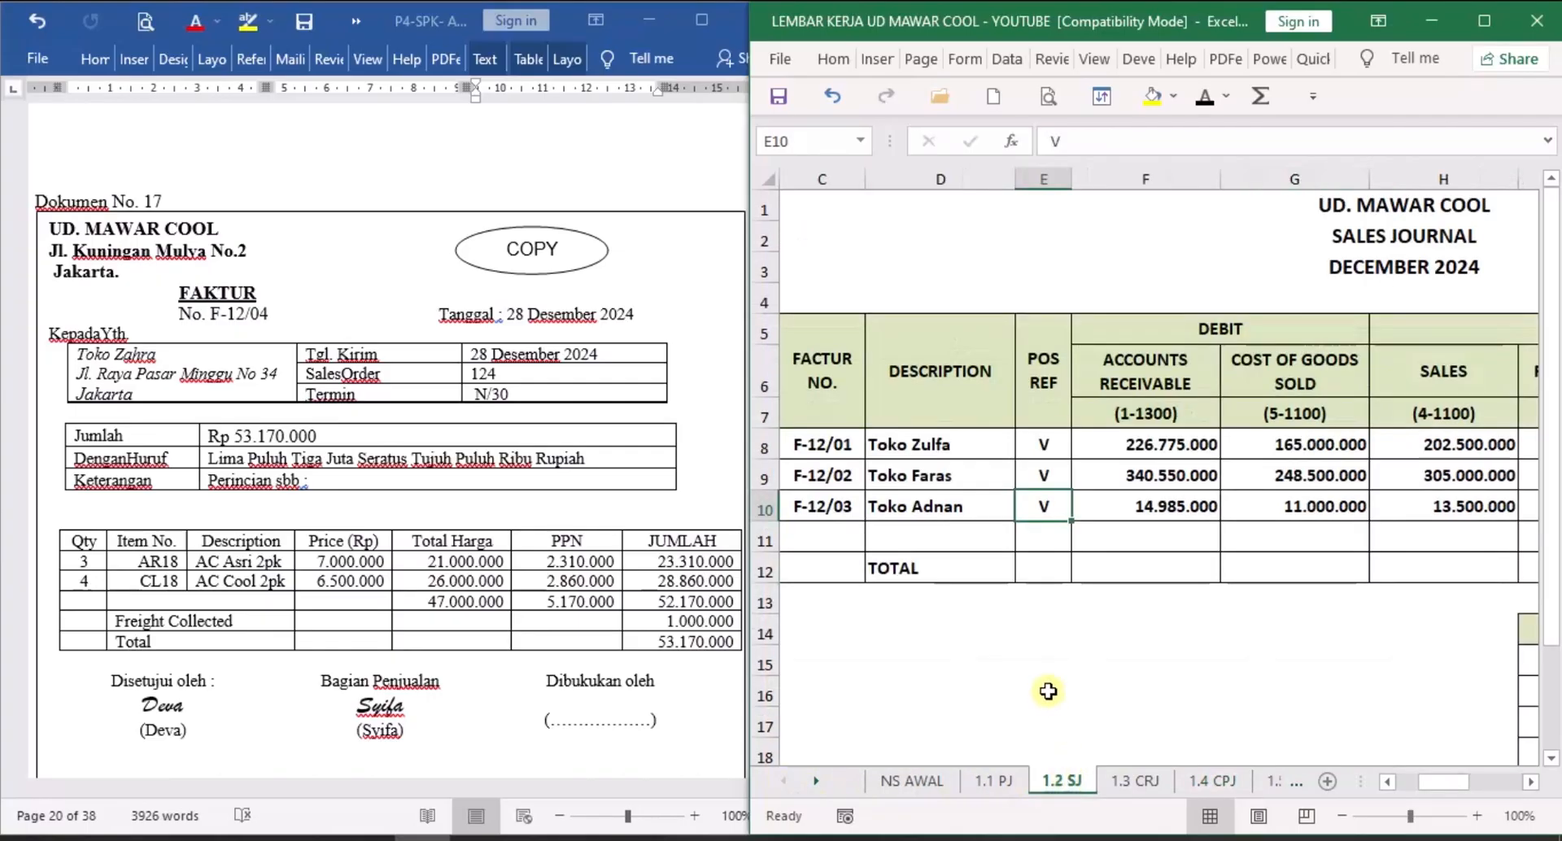
{"action": "left_click", "coordinate": [1386, 782]}
{"action": "left_click", "coordinate": [1386, 781]}
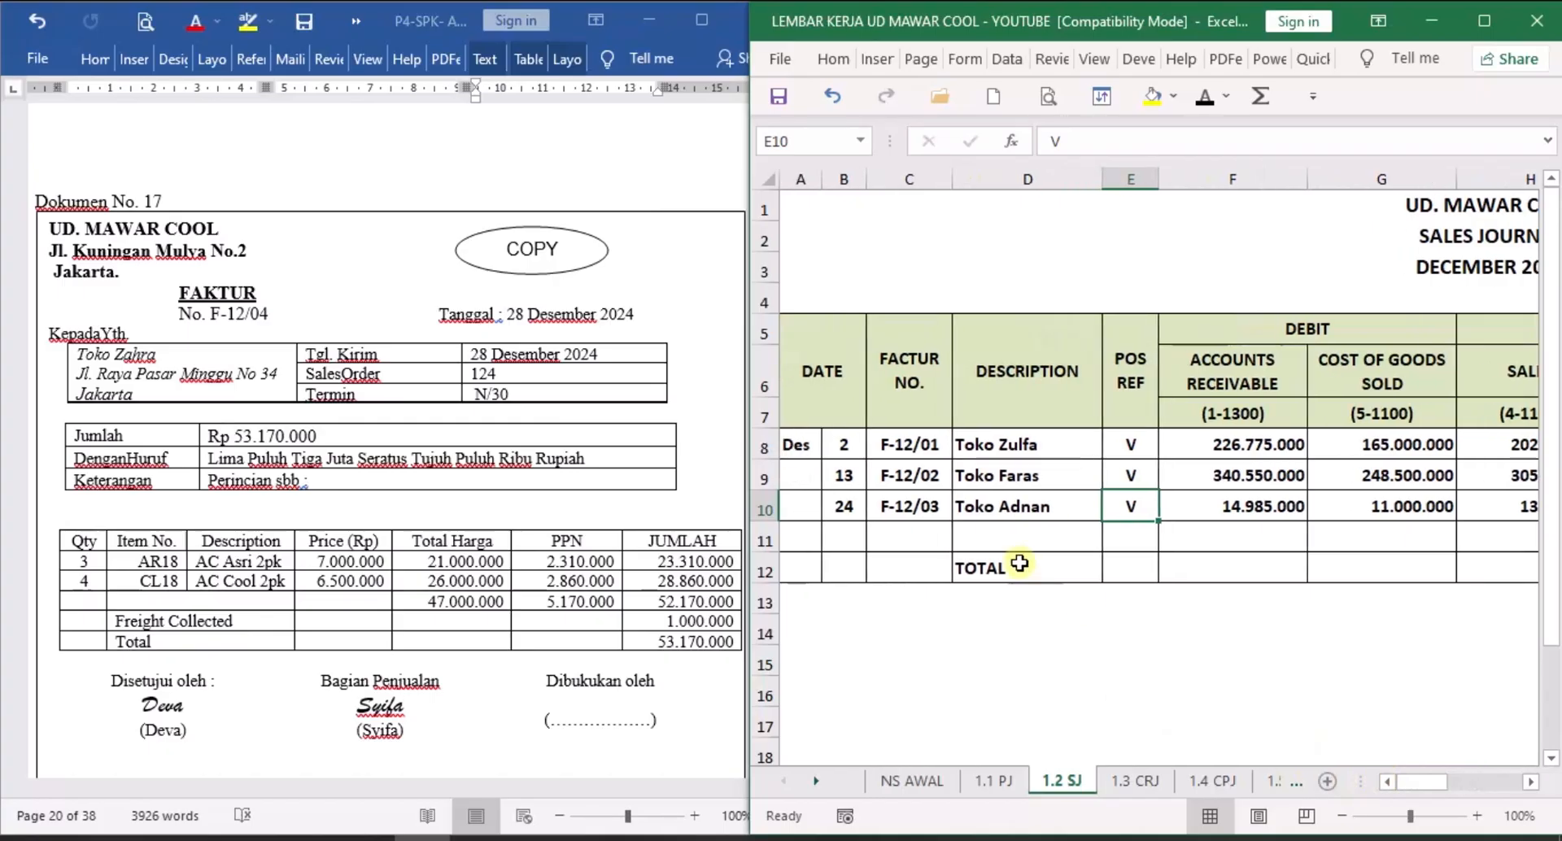
{"action": "left_click", "coordinate": [851, 539]}
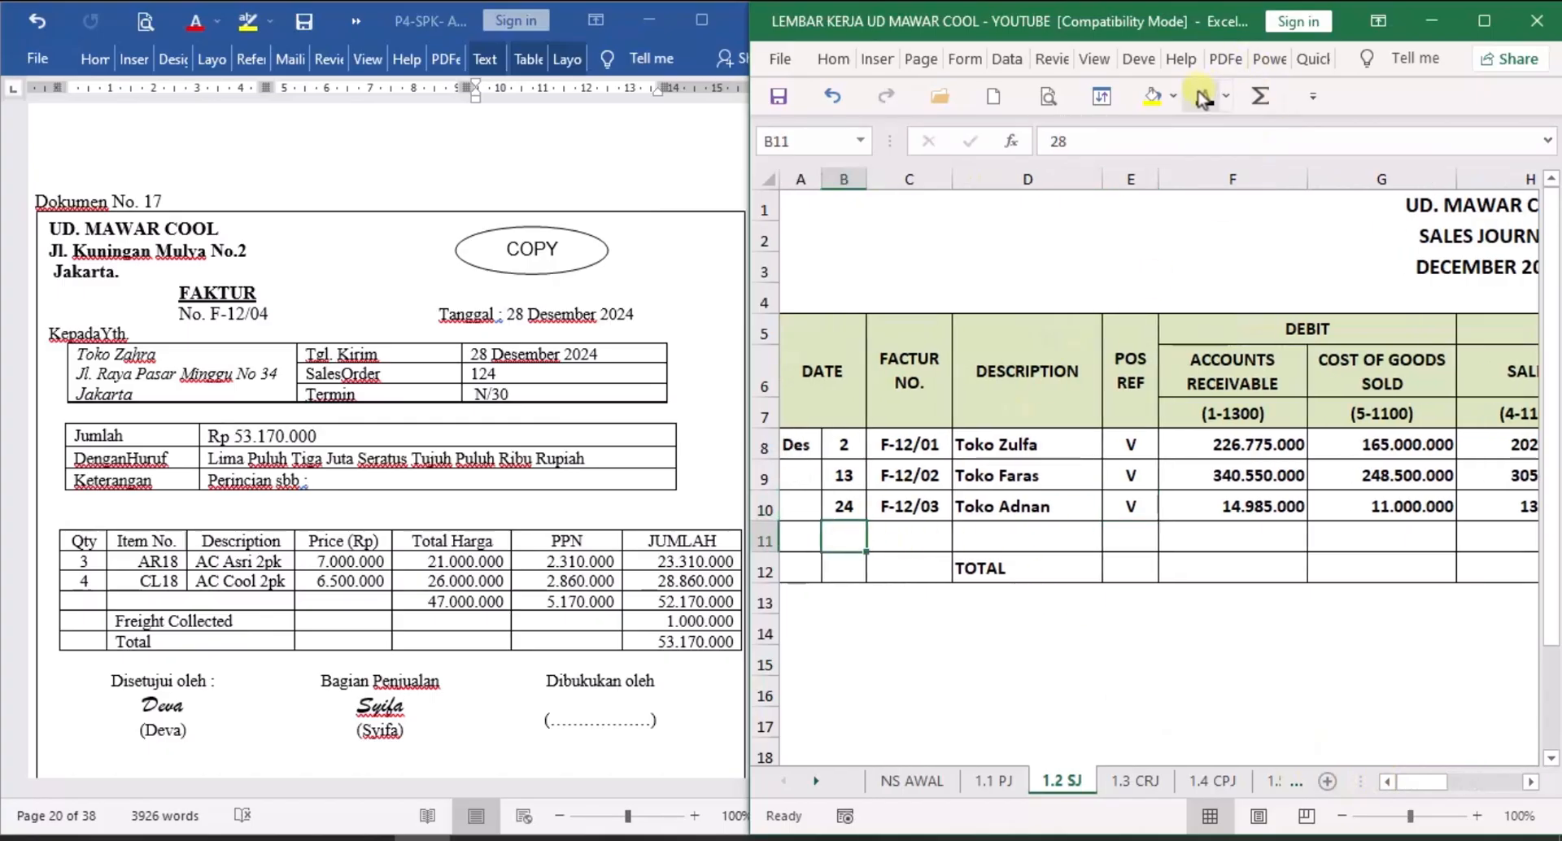
Reveal in black font row 11's factur number F-12/04 and description Toko Zahra in the sales journal.
{"action": "left_click", "coordinate": [922, 534]}
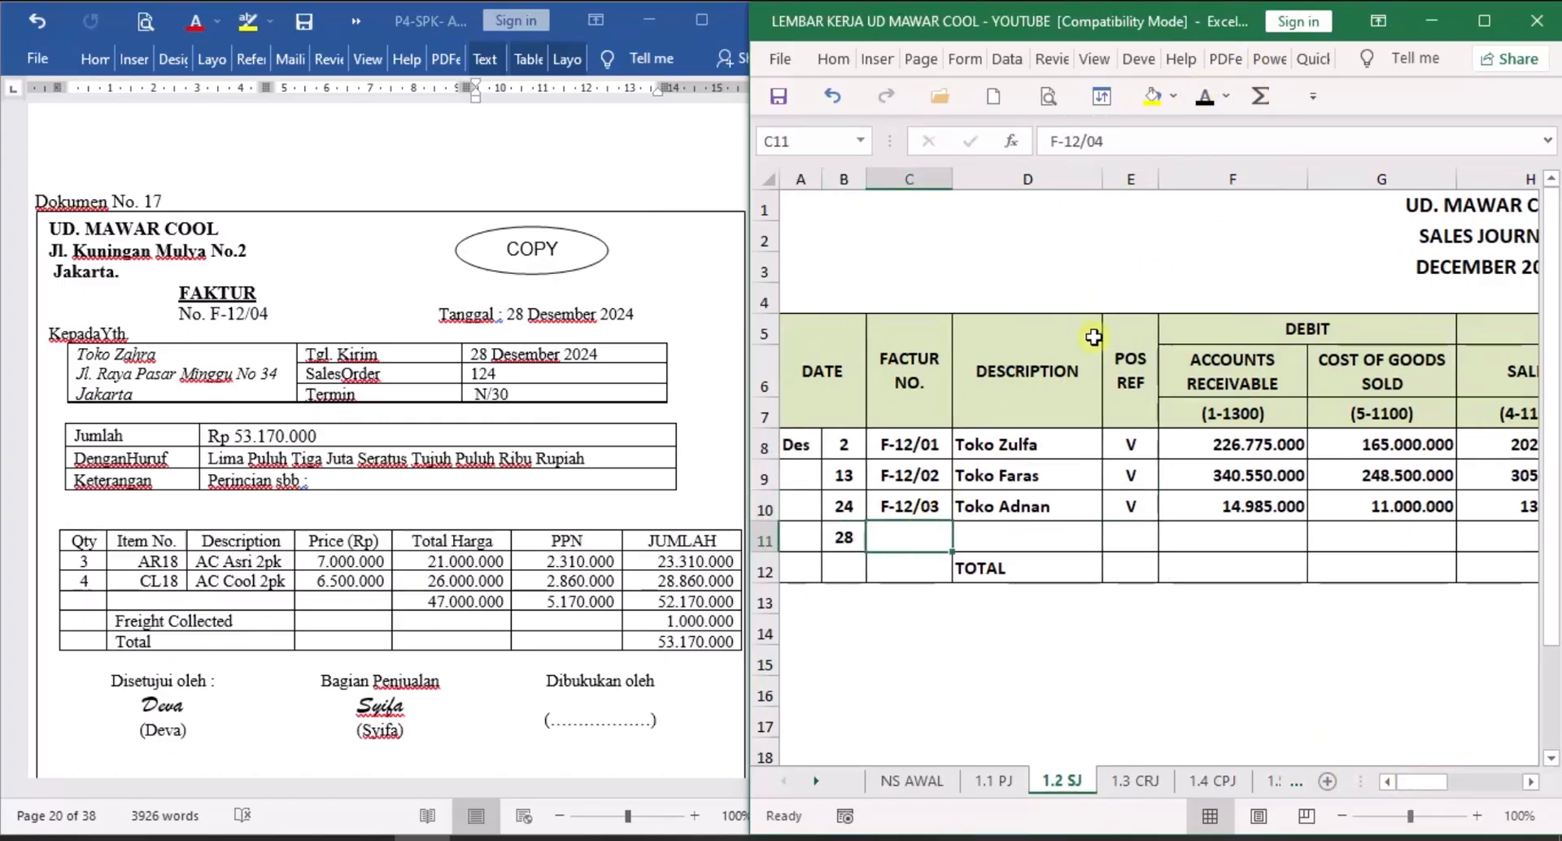
{"action": "left_click", "coordinate": [1205, 96]}
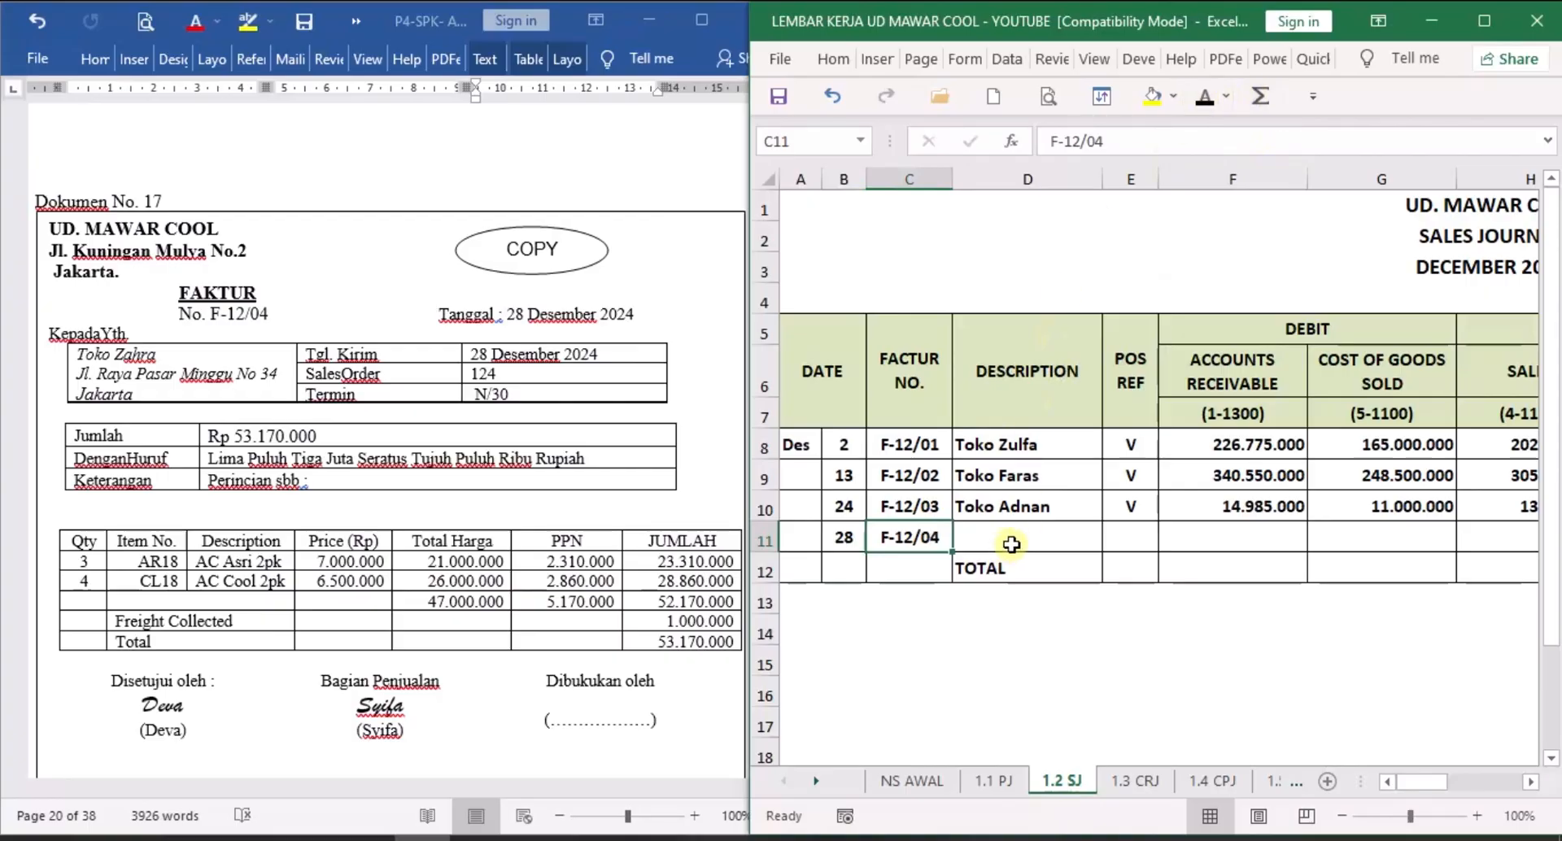
{"action": "left_click", "coordinate": [1012, 544]}
{"action": "left_click", "coordinate": [1205, 96]}
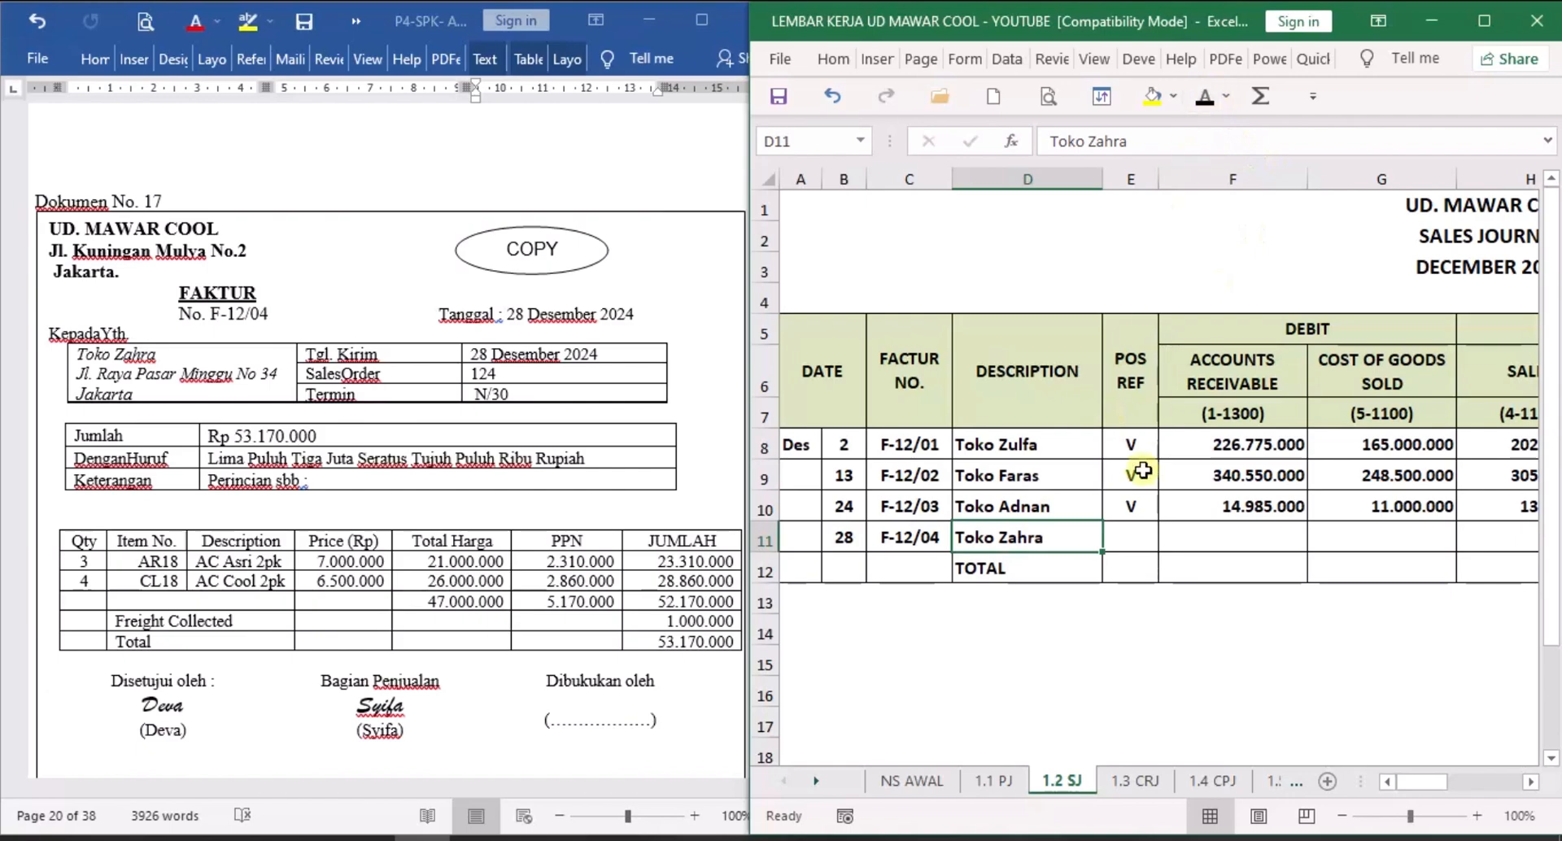
Reveal in black font row 11's accounts receivable debit 53.170.000 and sales credit 47.000.000 in the sales journal.
{"action": "left_click", "coordinate": [1247, 535]}
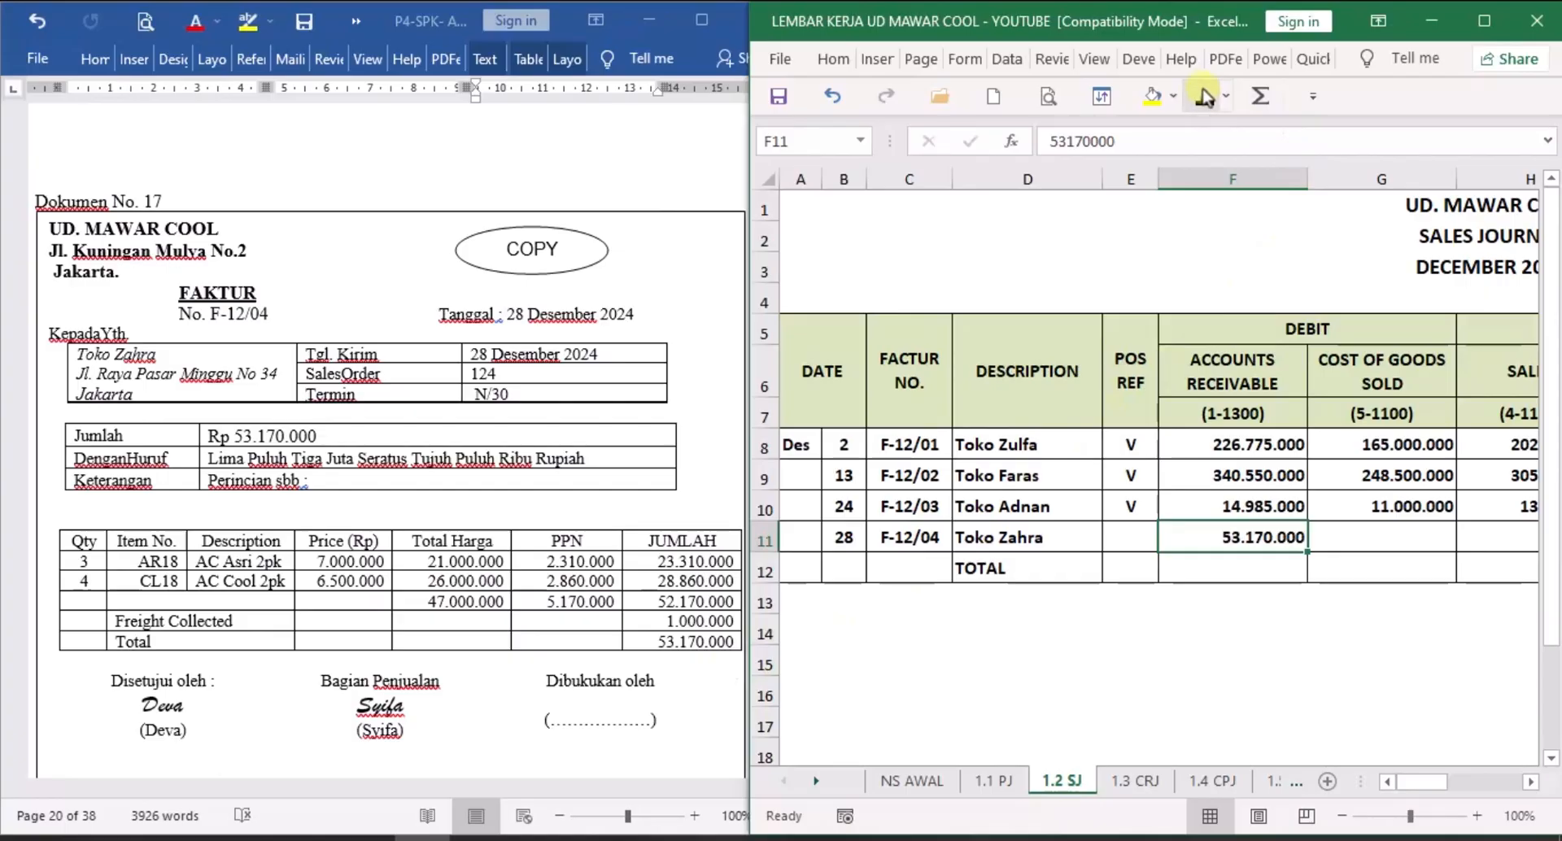
{"action": "left_click", "coordinate": [1530, 784]}
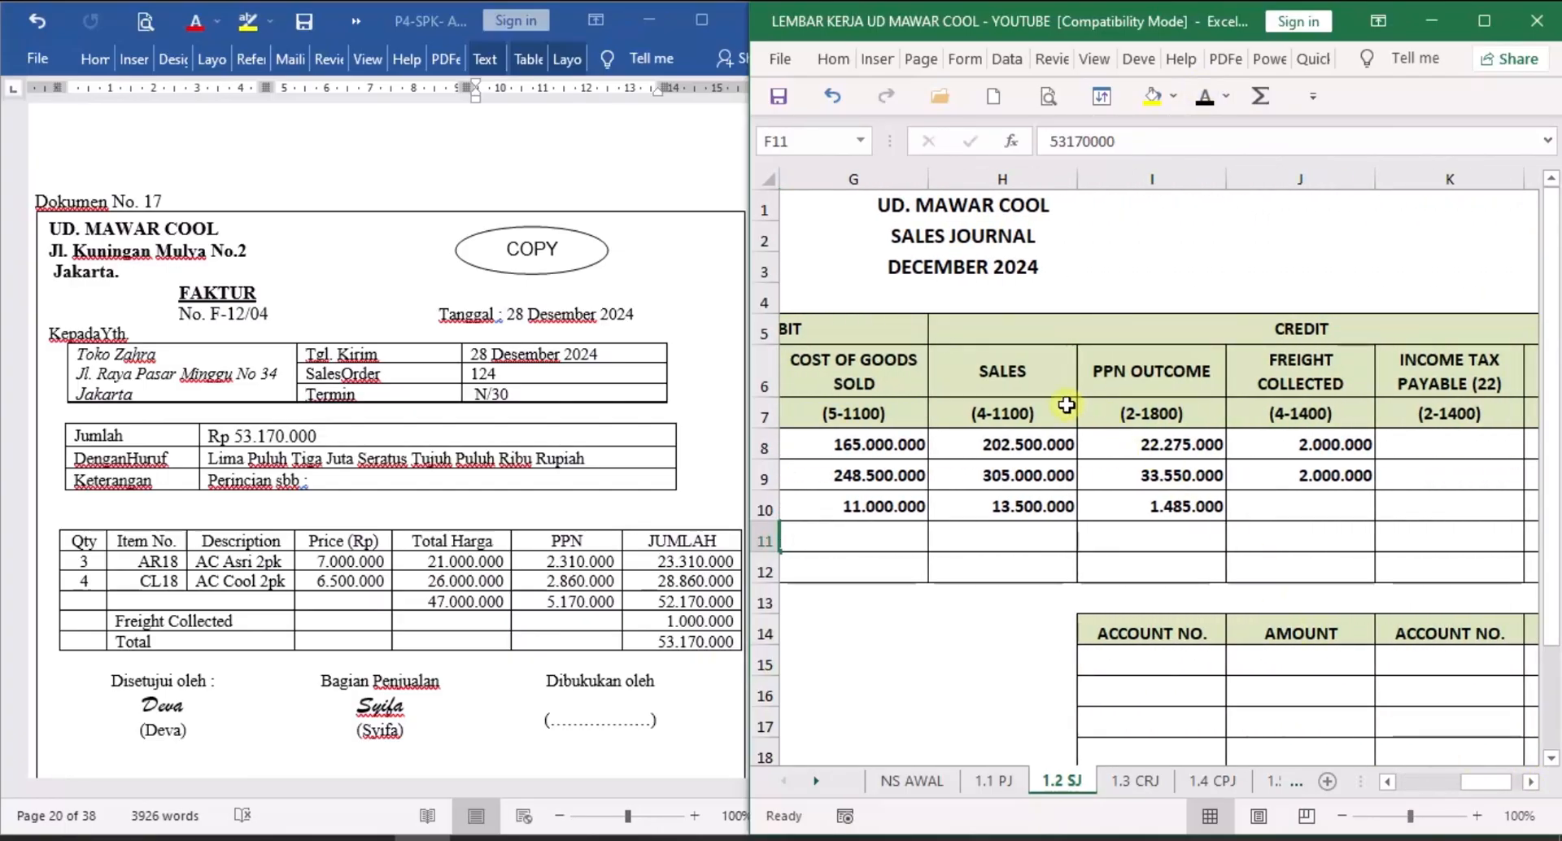
{"action": "left_click", "coordinate": [1032, 540]}
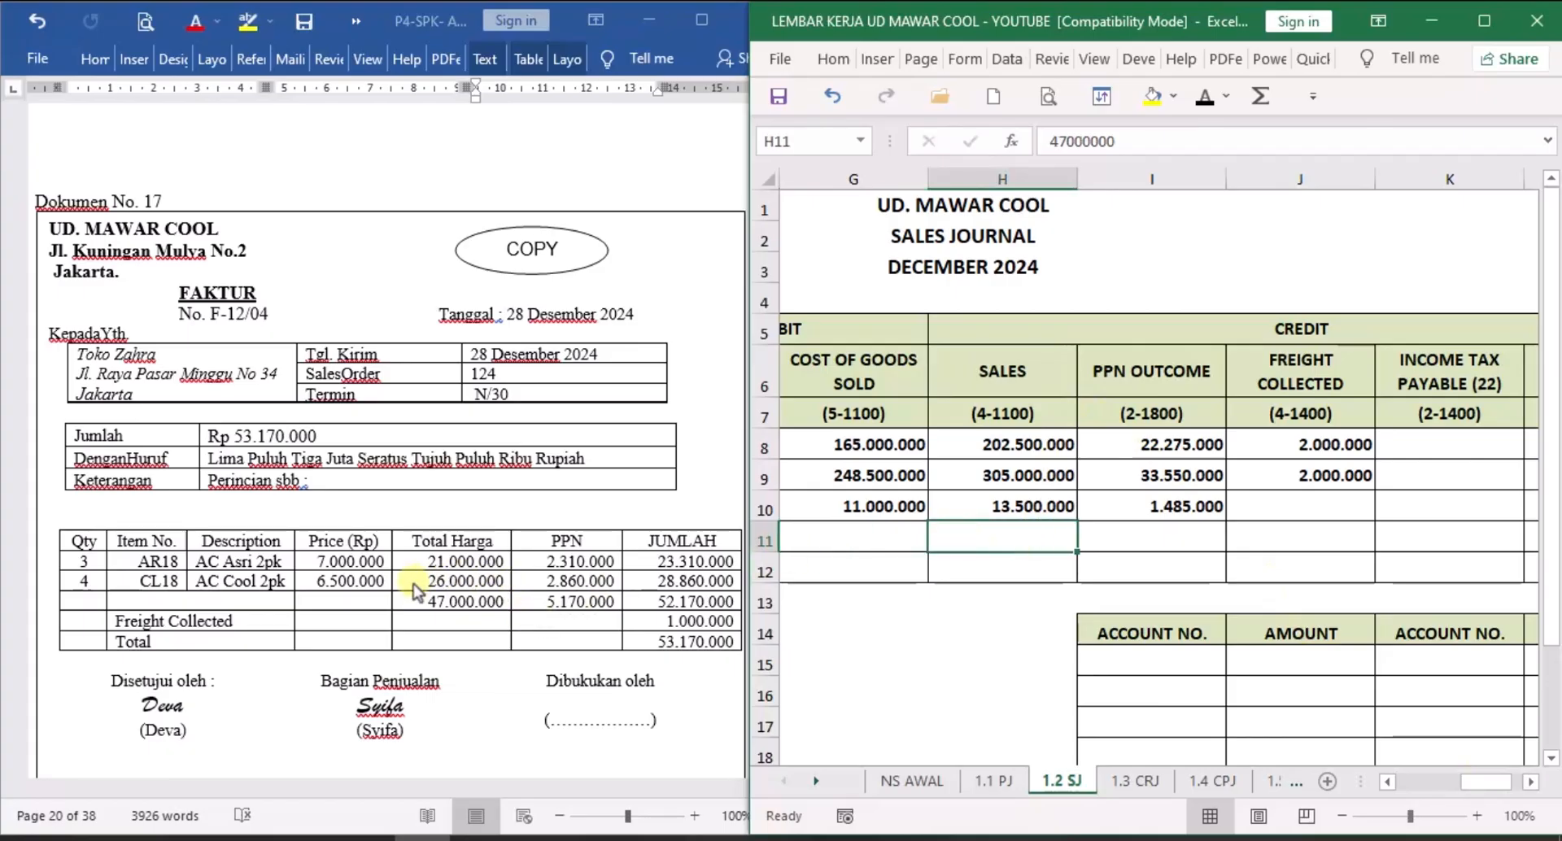
{"action": "left_click", "coordinate": [1204, 96]}
Reveal in black font row 11's PPN outcome 5.170.000 and freight collected 1.000.000 in the sales journal.
{"action": "left_click", "coordinate": [1154, 538]}
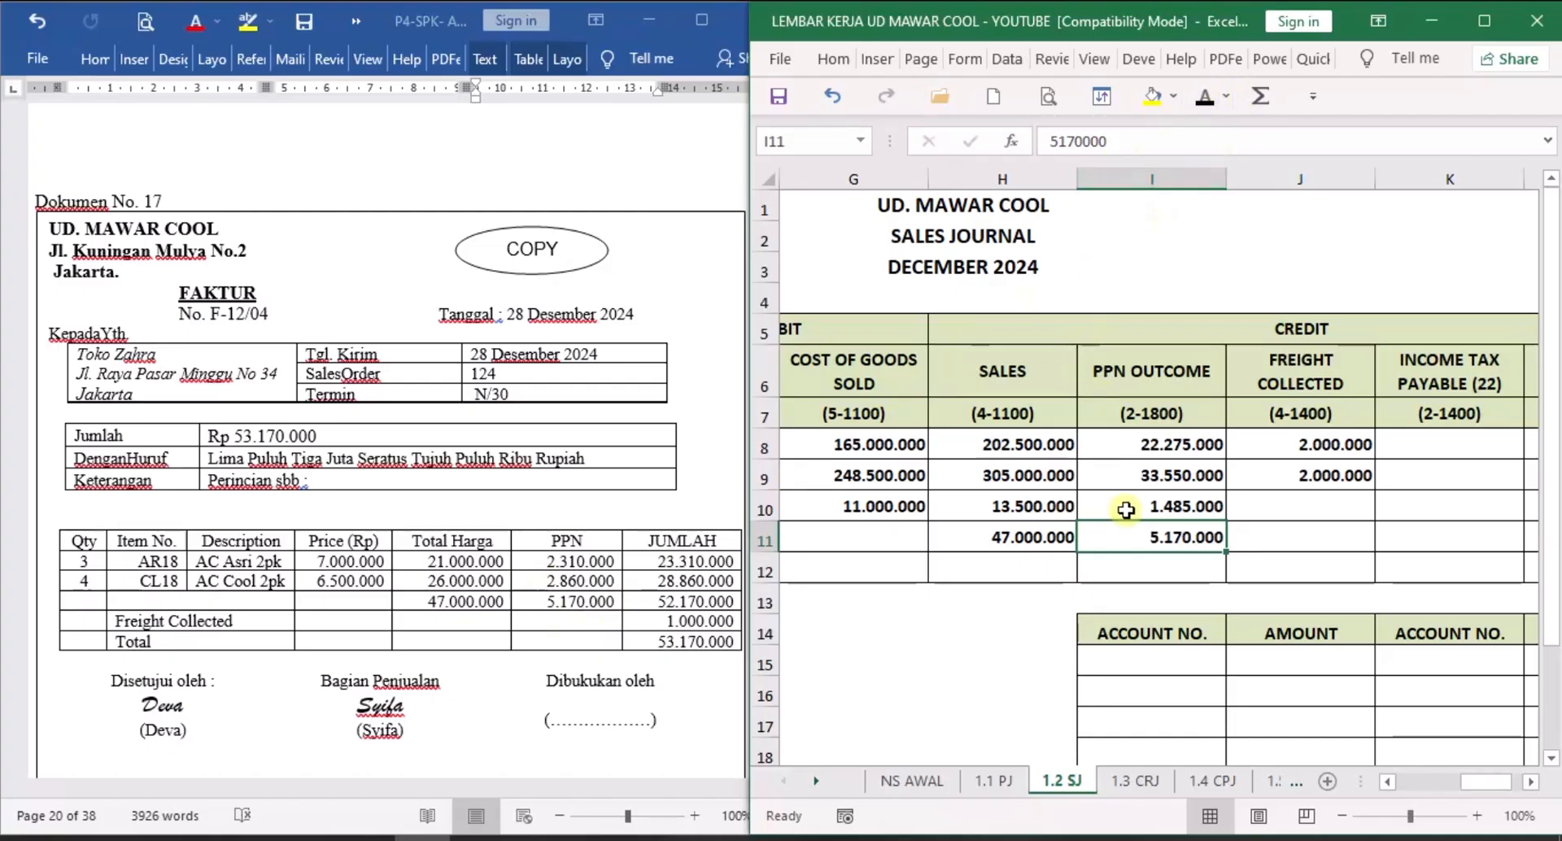
{"action": "left_click", "coordinate": [1327, 535]}
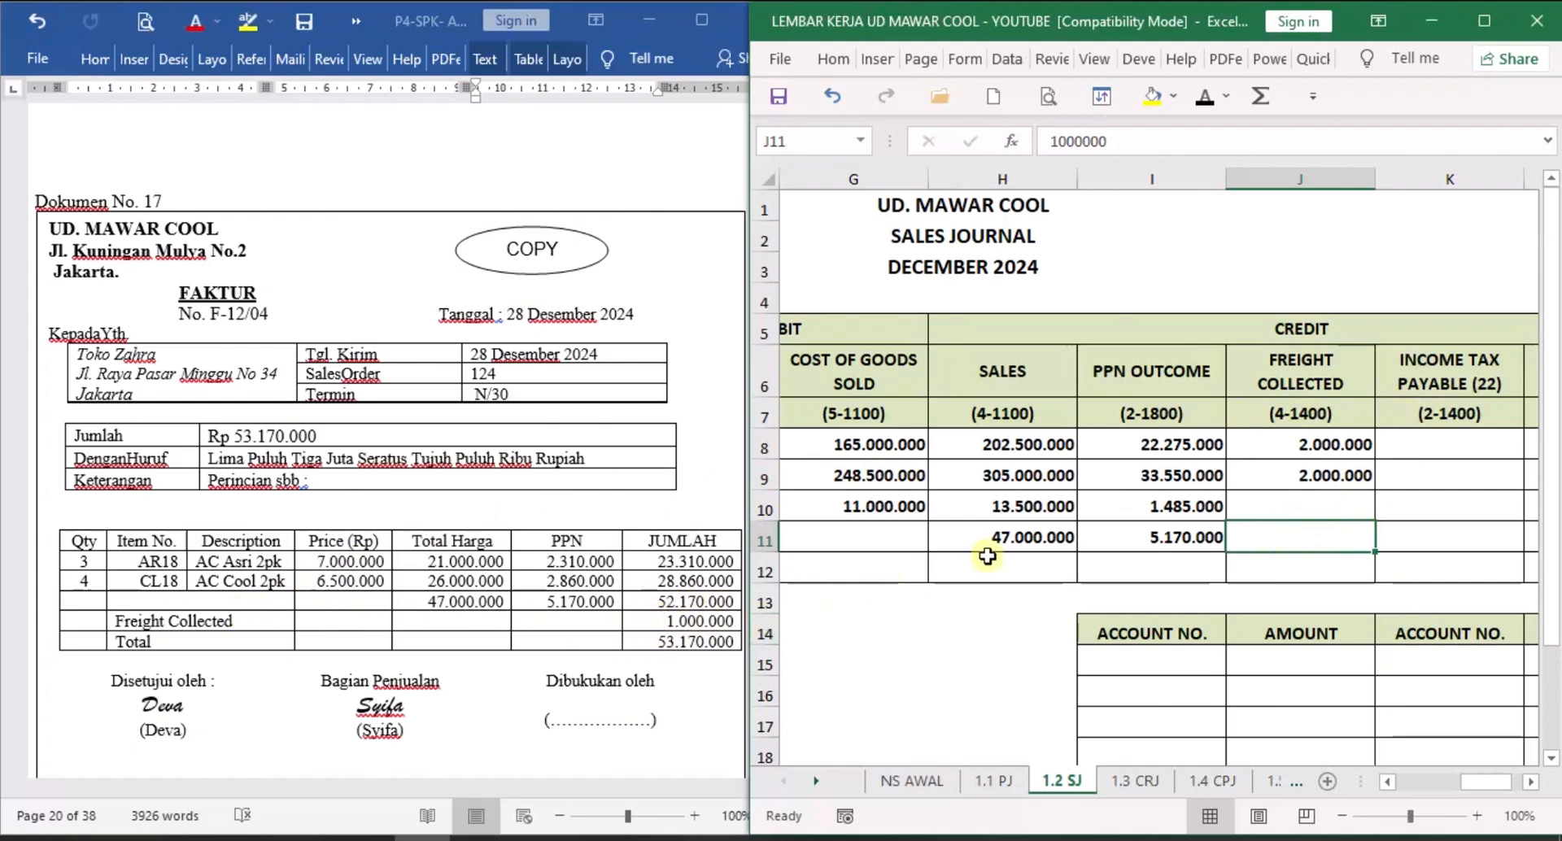
{"action": "key", "text": "ctrl+z"}
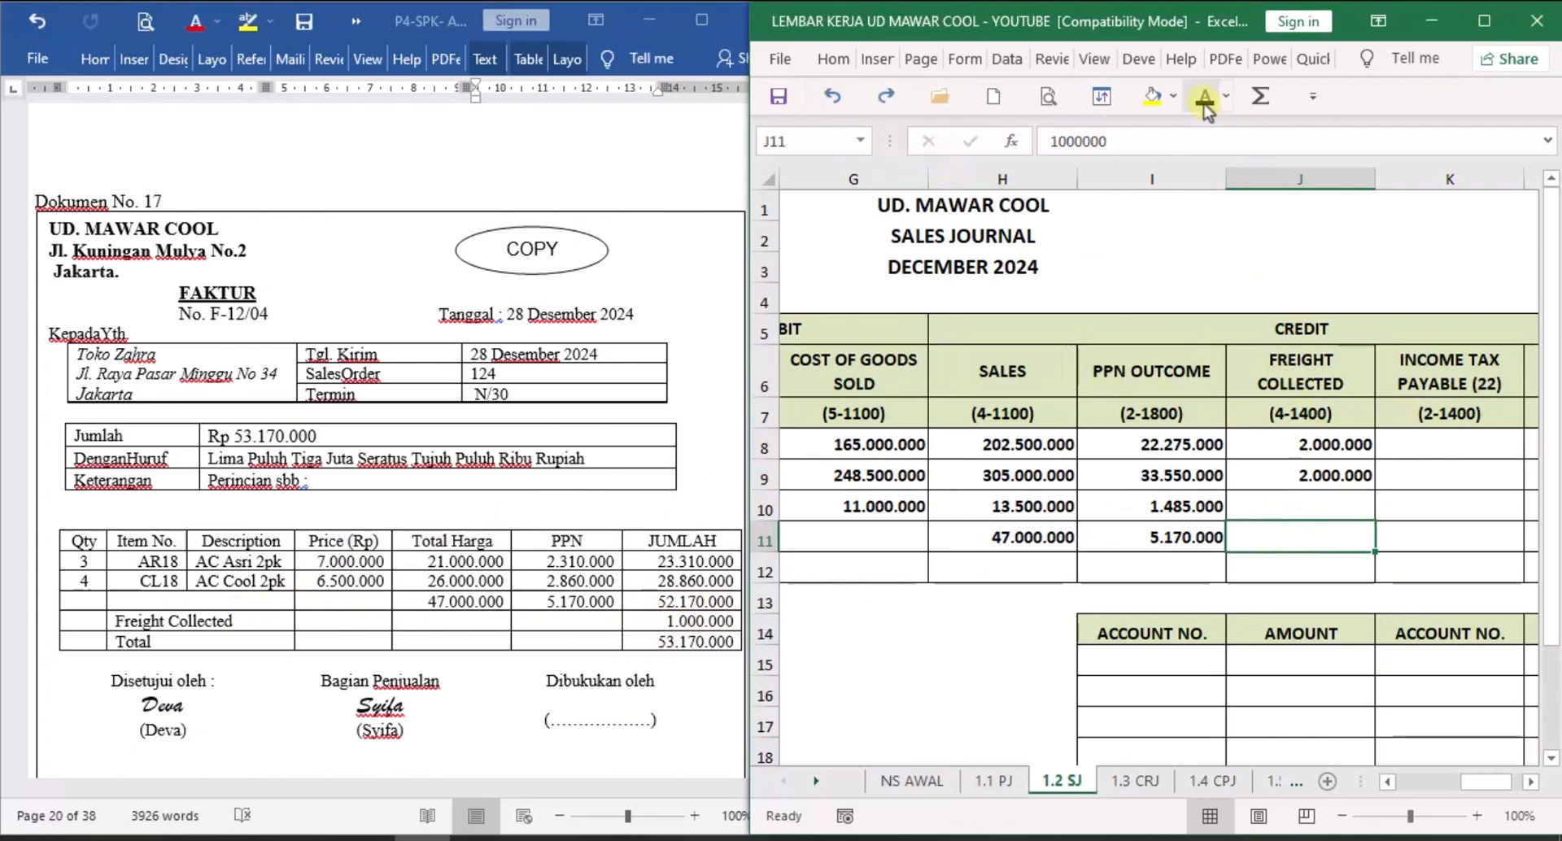
{"action": "key", "text": "ctrl+y"}
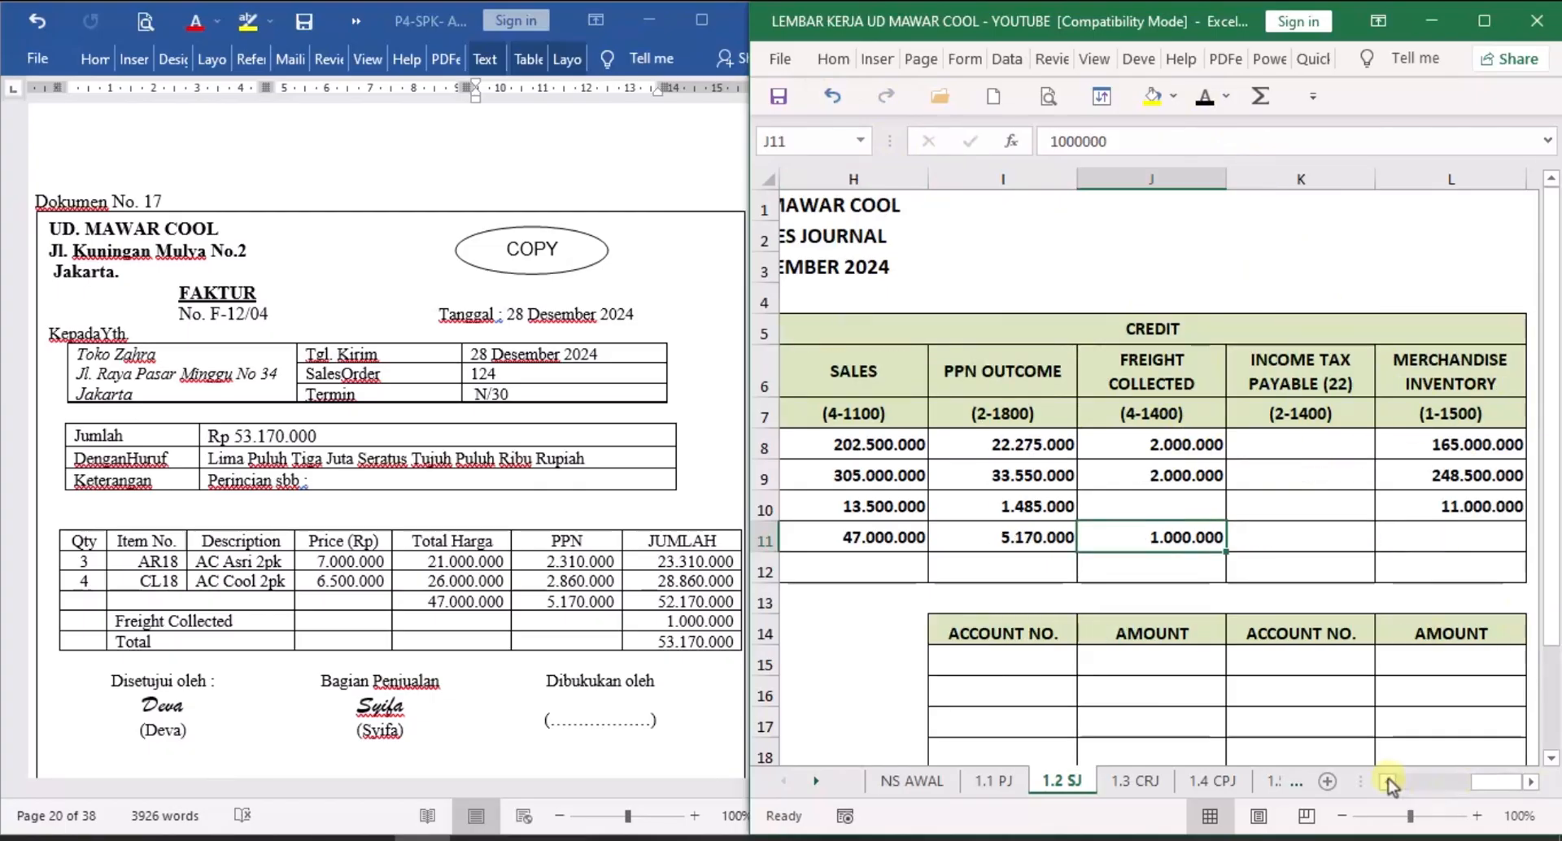
Reveal in black font the date 28 in row 19 of the AC ASRI 2PK inventory card on sheet 1.7 PERSEDIAAN 1.
{"action": "left_click", "coordinate": [1388, 783]}
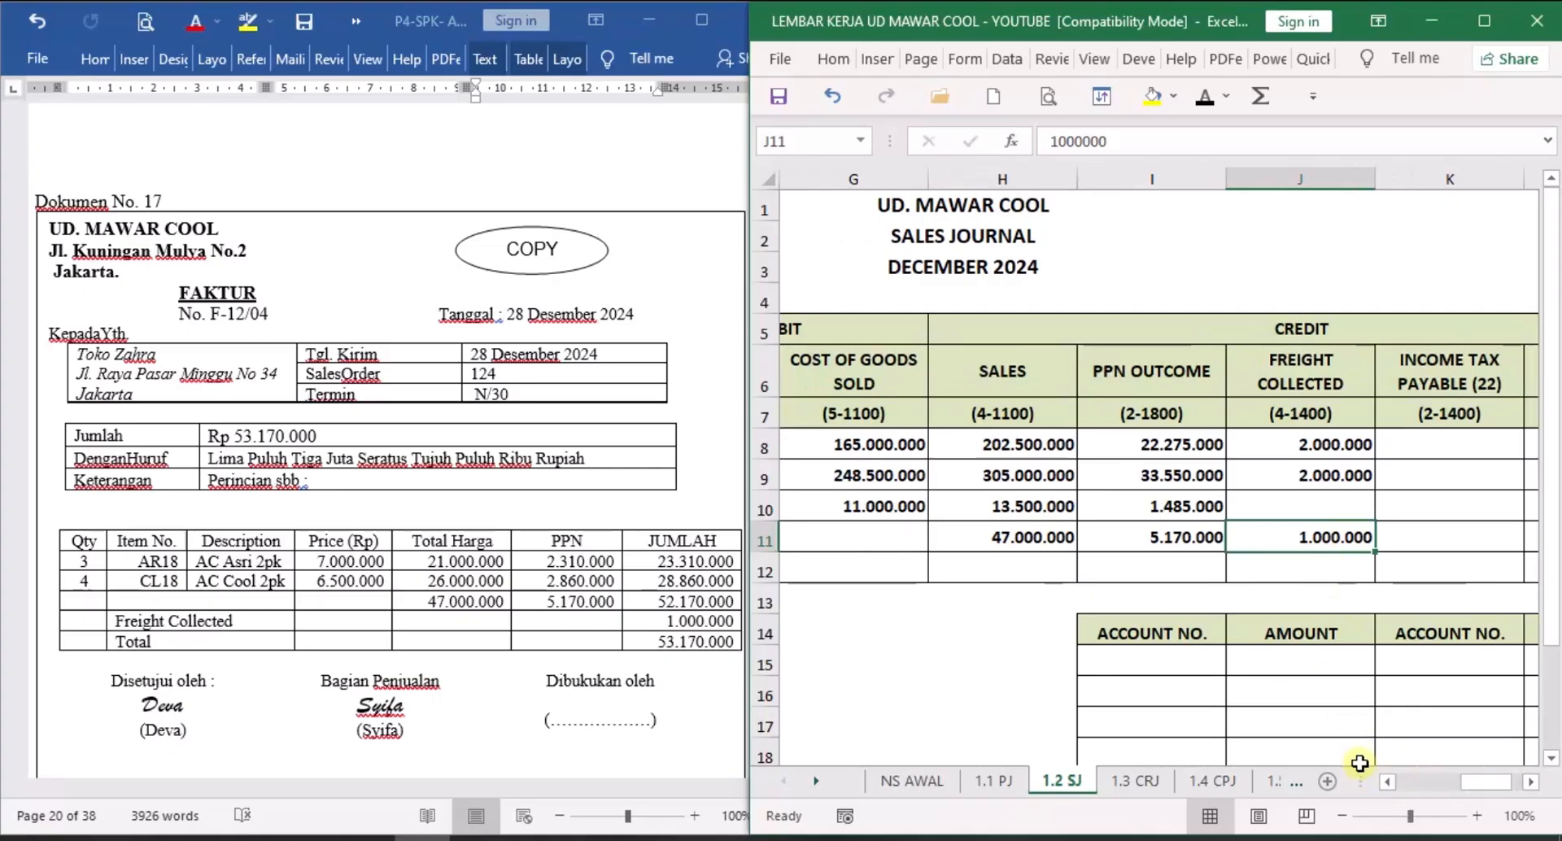
{"action": "left_click", "coordinate": [1531, 782]}
{"action": "left_click", "coordinate": [1531, 782]}
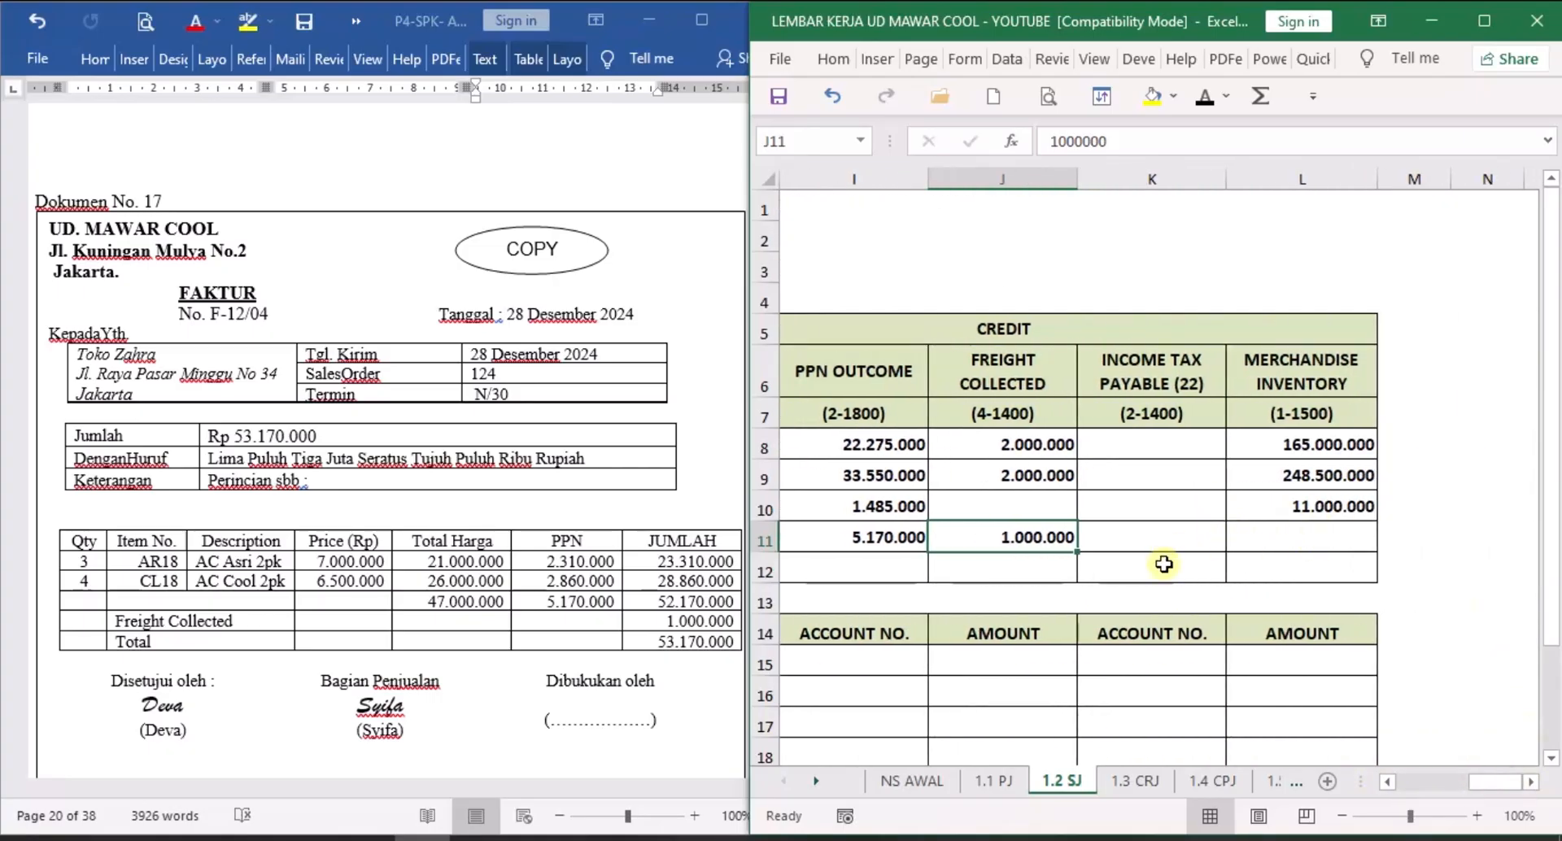
{"action": "left_click", "coordinate": [816, 781]}
{"action": "left_click", "coordinate": [816, 781]}
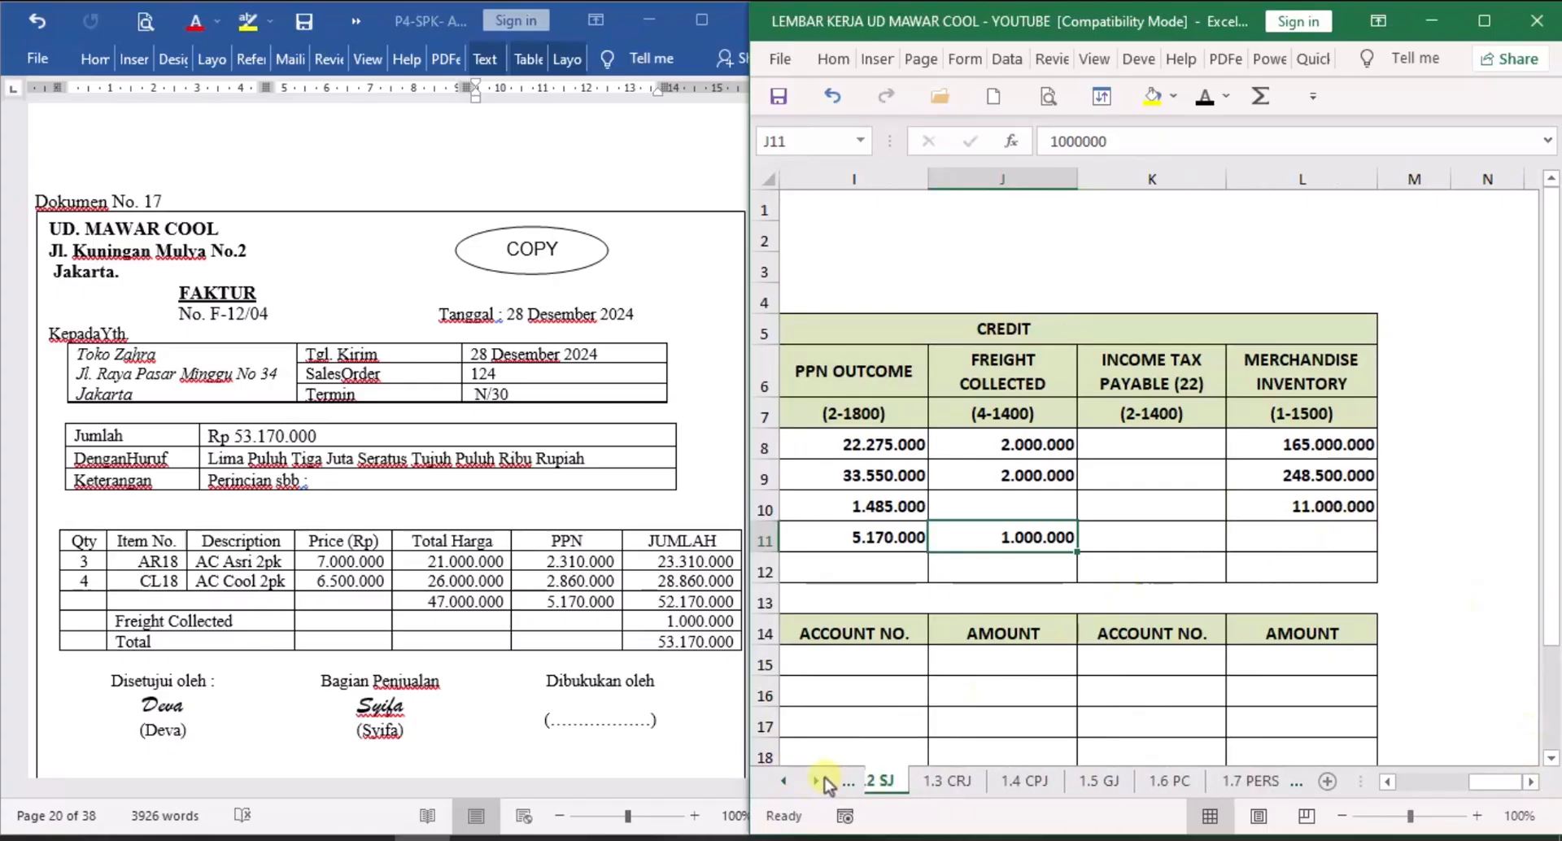
{"action": "left_click", "coordinate": [816, 781]}
{"action": "left_click", "coordinate": [817, 782]}
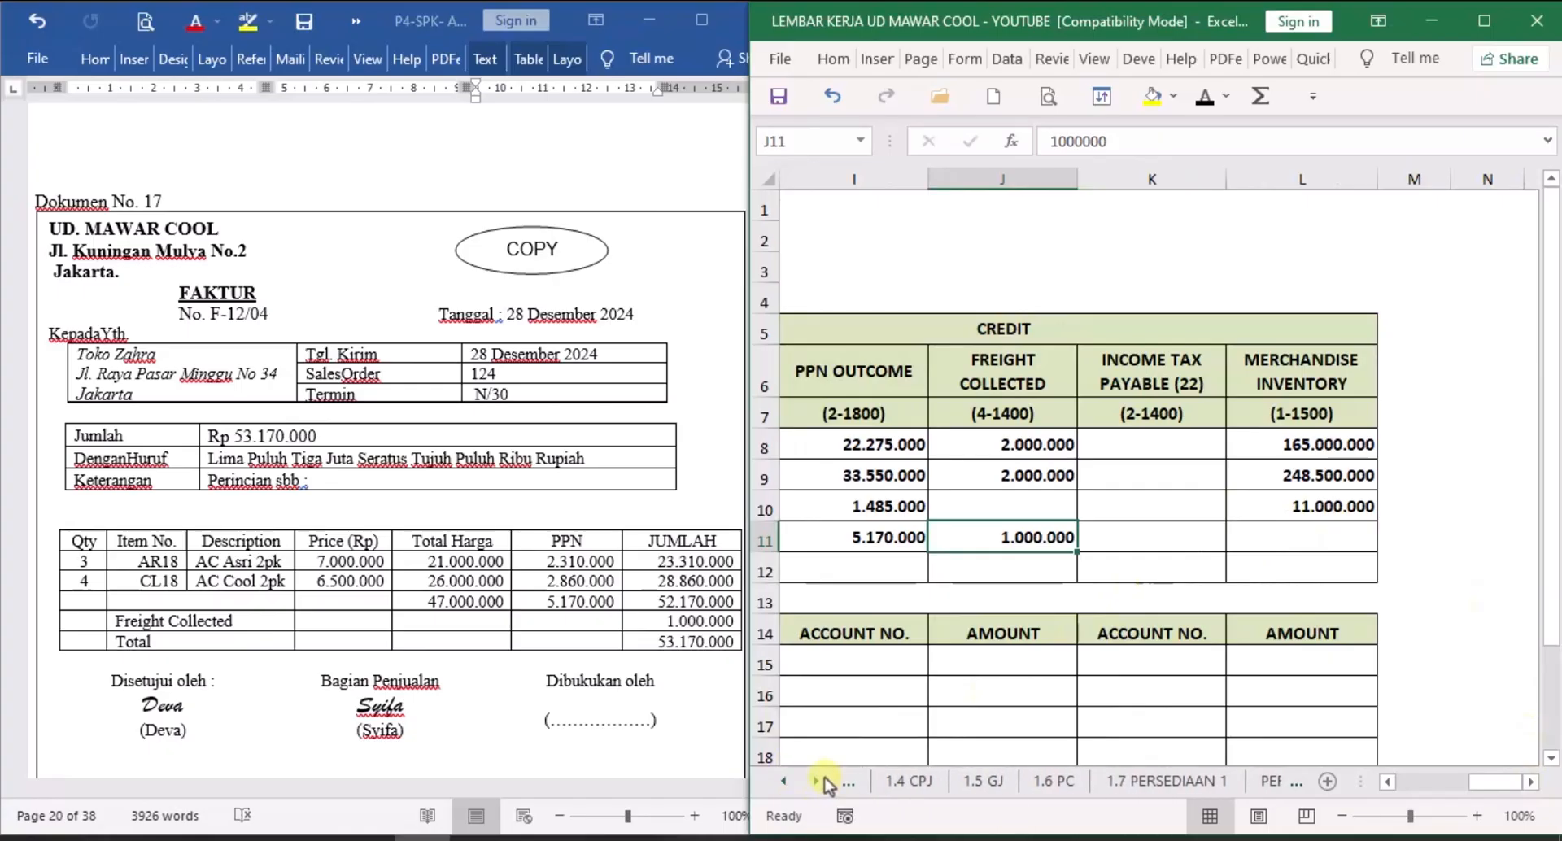
{"action": "left_click", "coordinate": [1185, 783]}
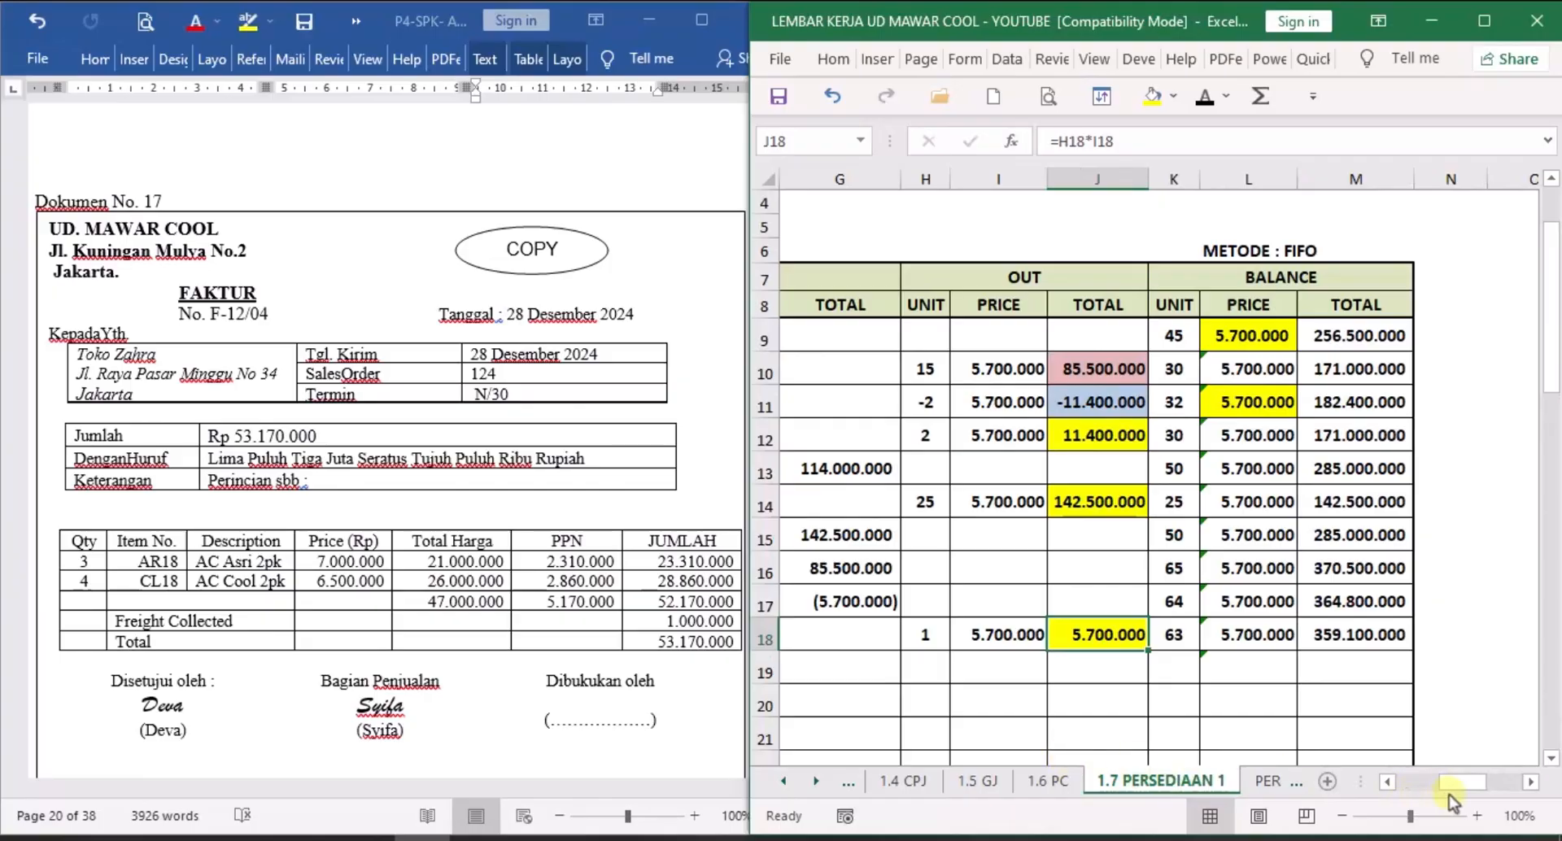
{"action": "left_click_drag", "start_coordinate": [1462, 786], "coordinate": [1420, 786]}
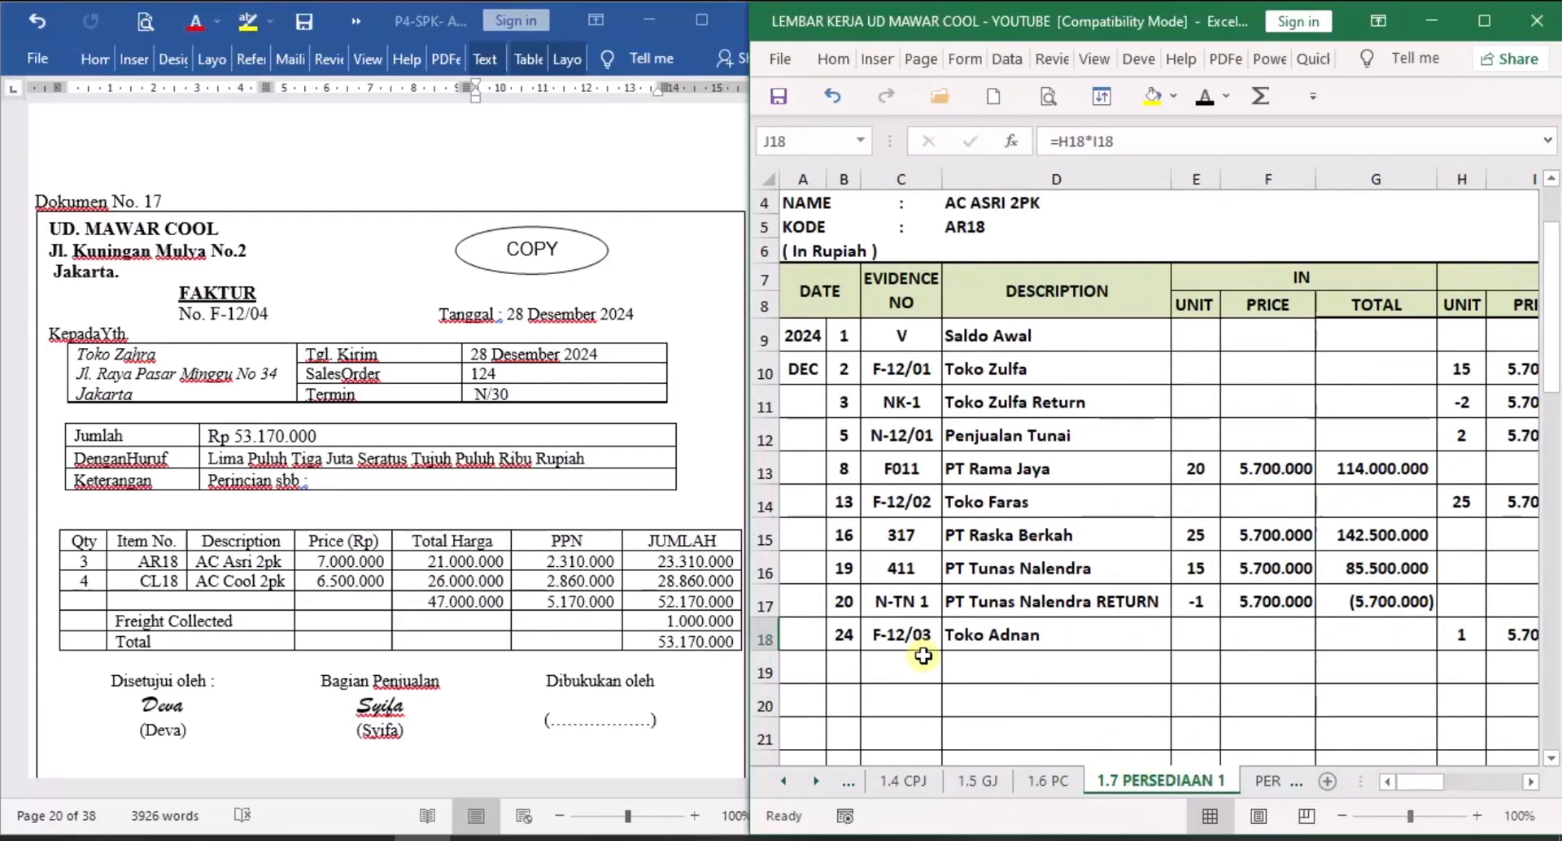
{"action": "left_click", "coordinate": [853, 664]}
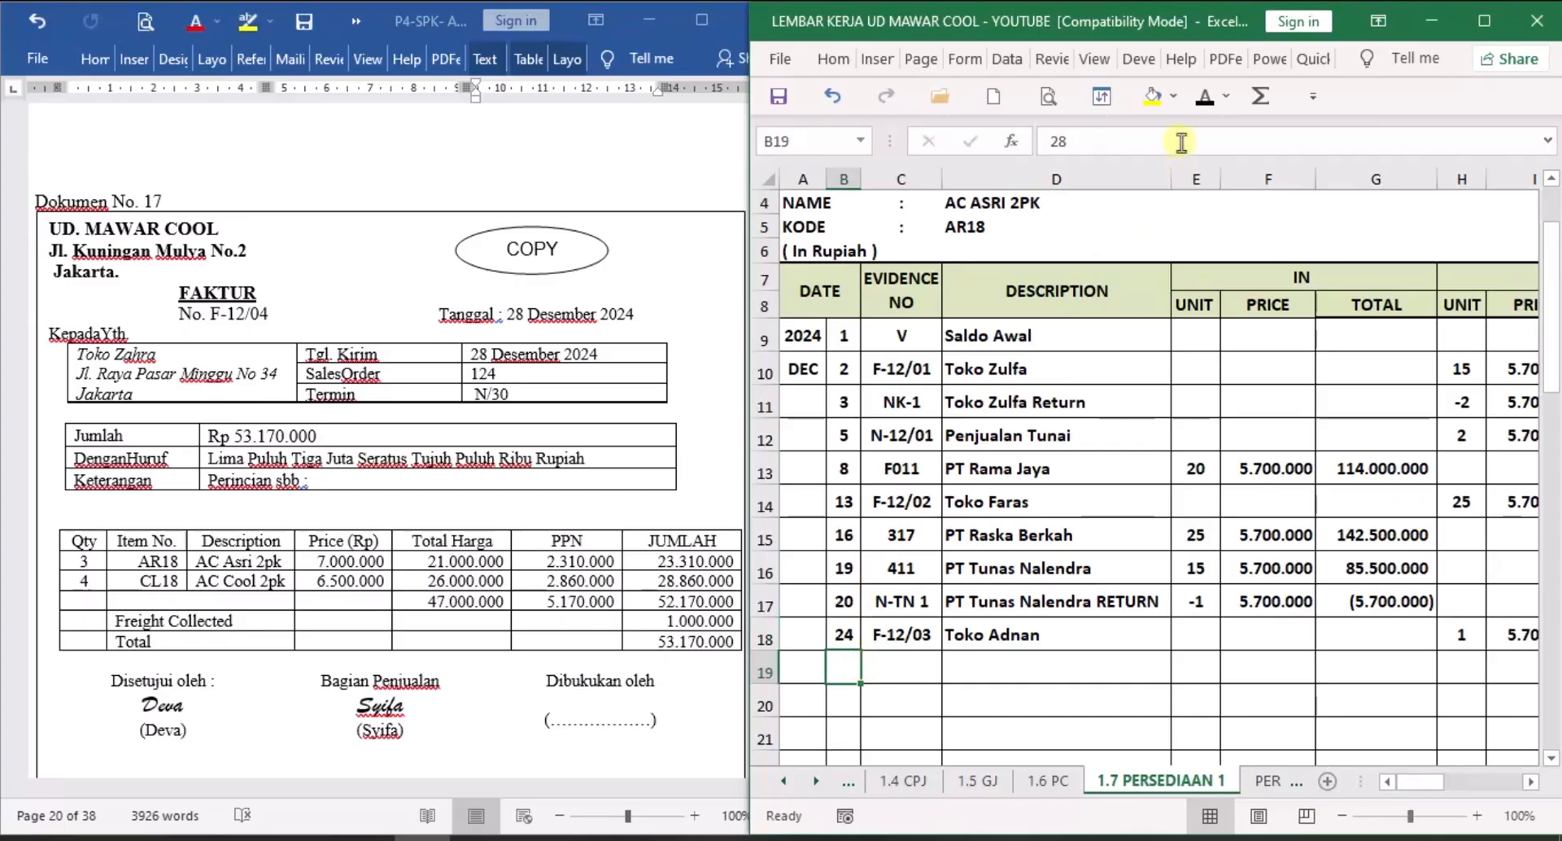
{"action": "left_click", "coordinate": [1205, 97]}
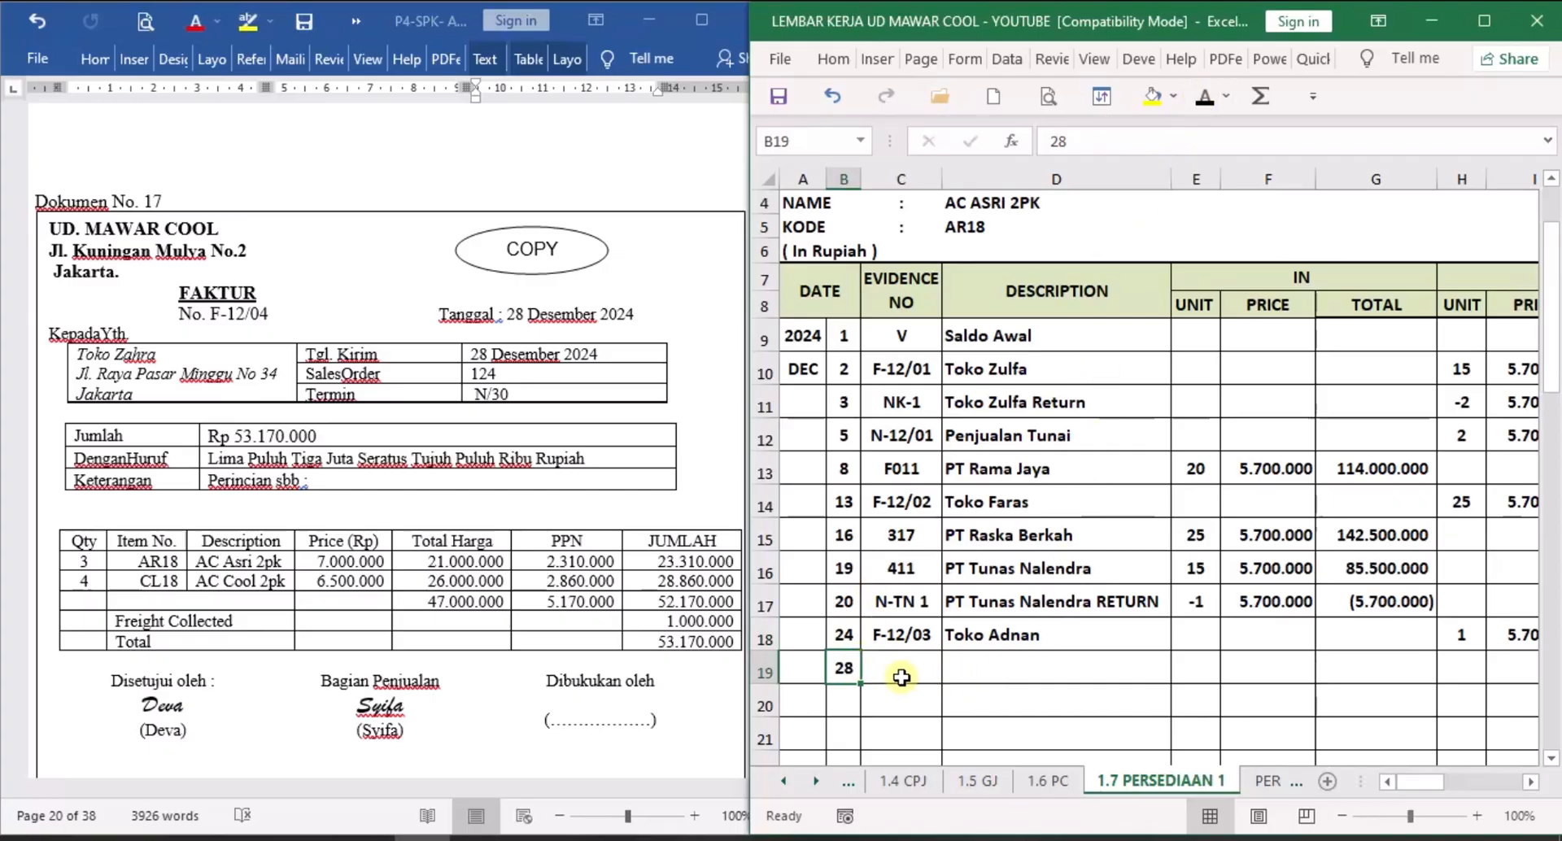
Reveal in black font row 19's evidence number F-12/04 and description Toko Zahra in the AC ASRI 2PK inventory card.
{"action": "left_click", "coordinate": [901, 670]}
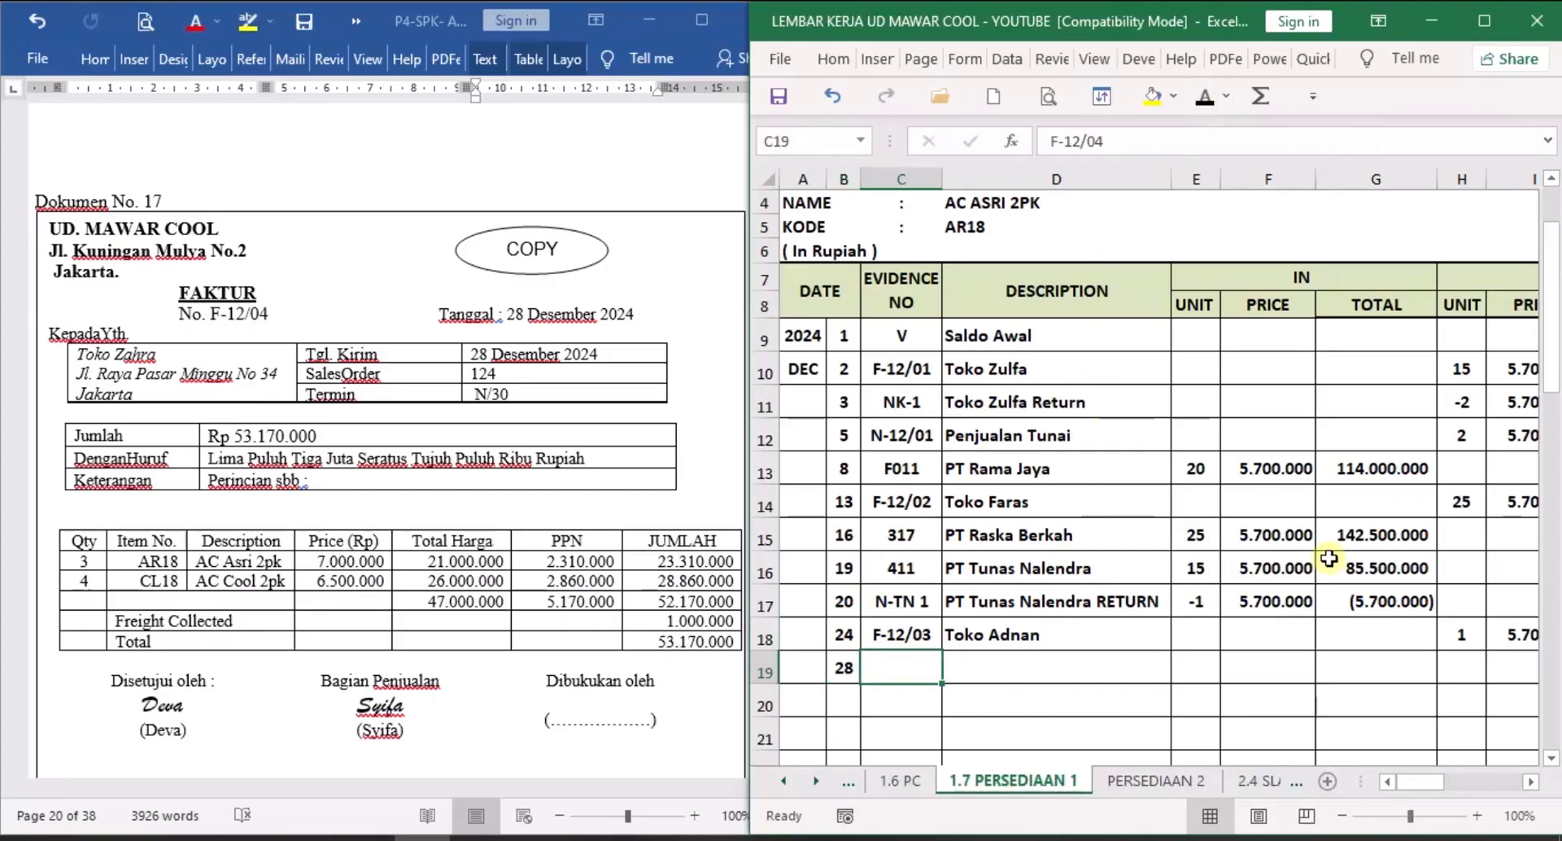
{"action": "left_click", "coordinate": [1204, 98]}
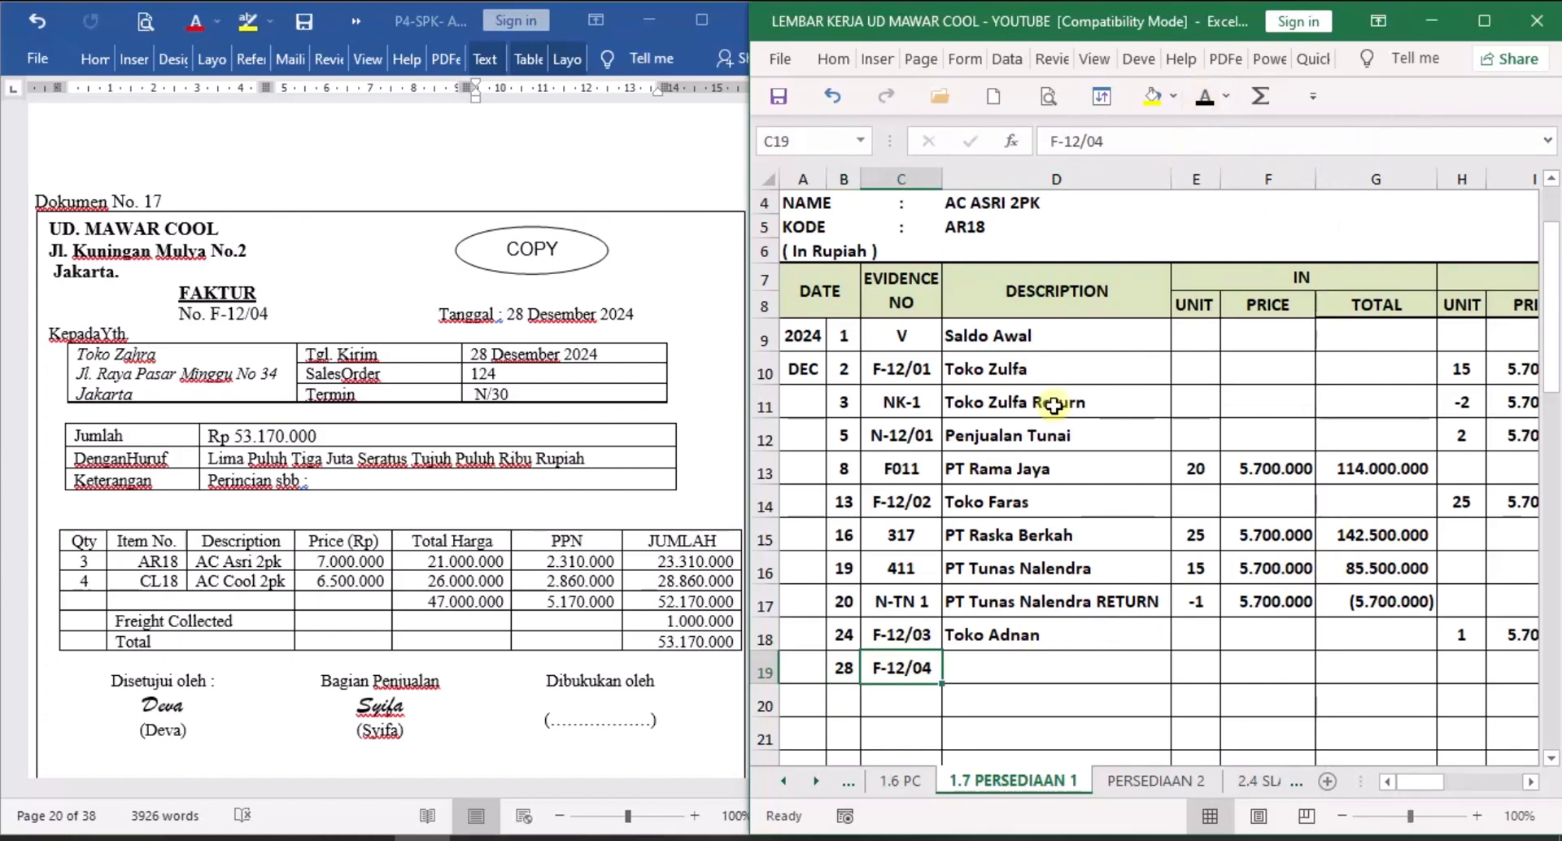
{"action": "left_click", "coordinate": [975, 661]}
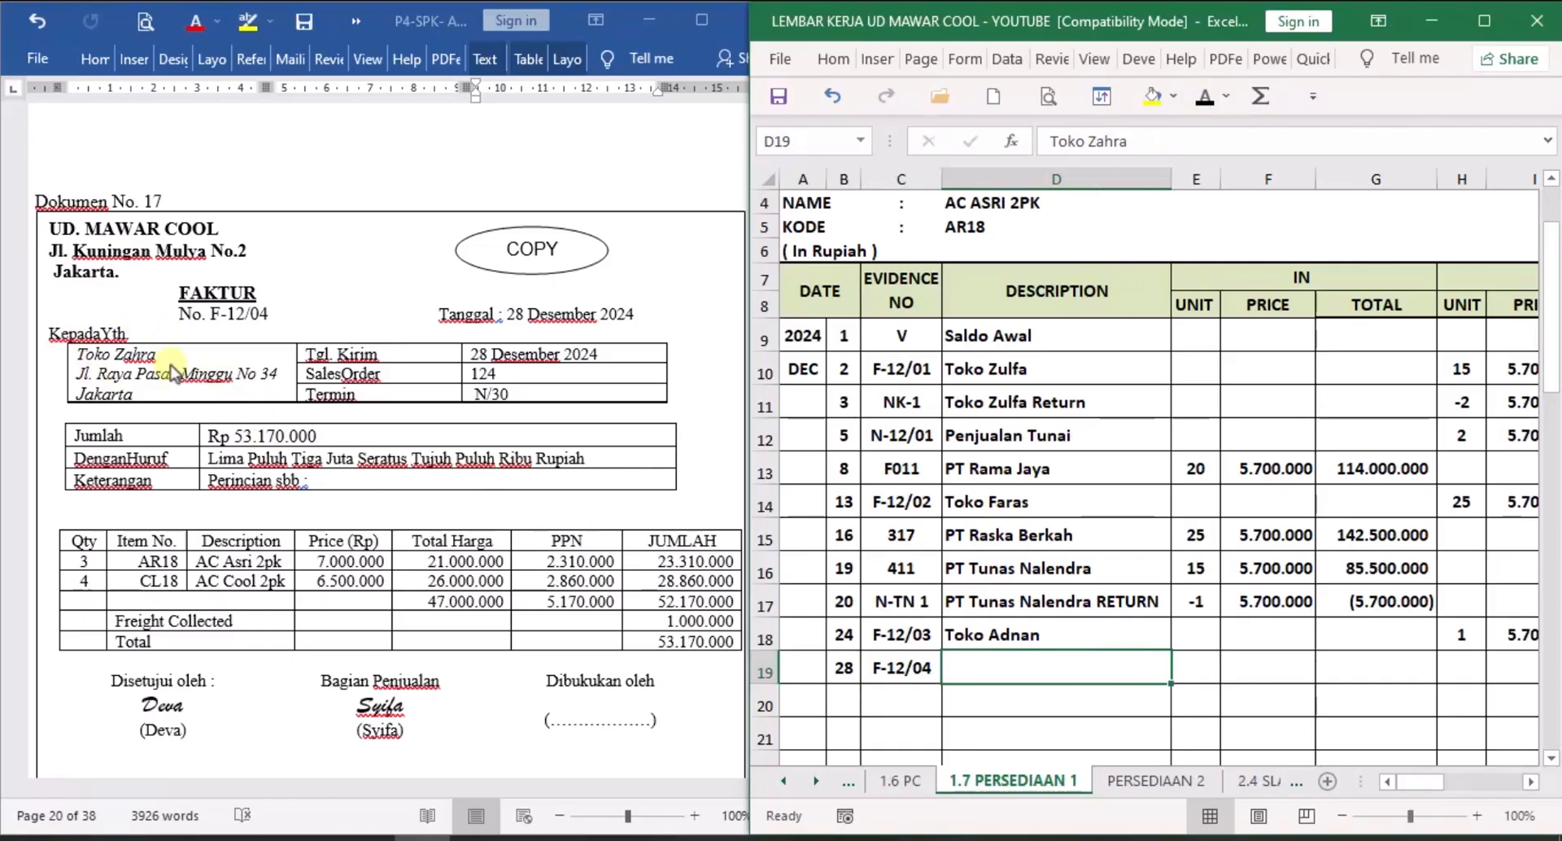
{"action": "left_click", "coordinate": [1205, 96]}
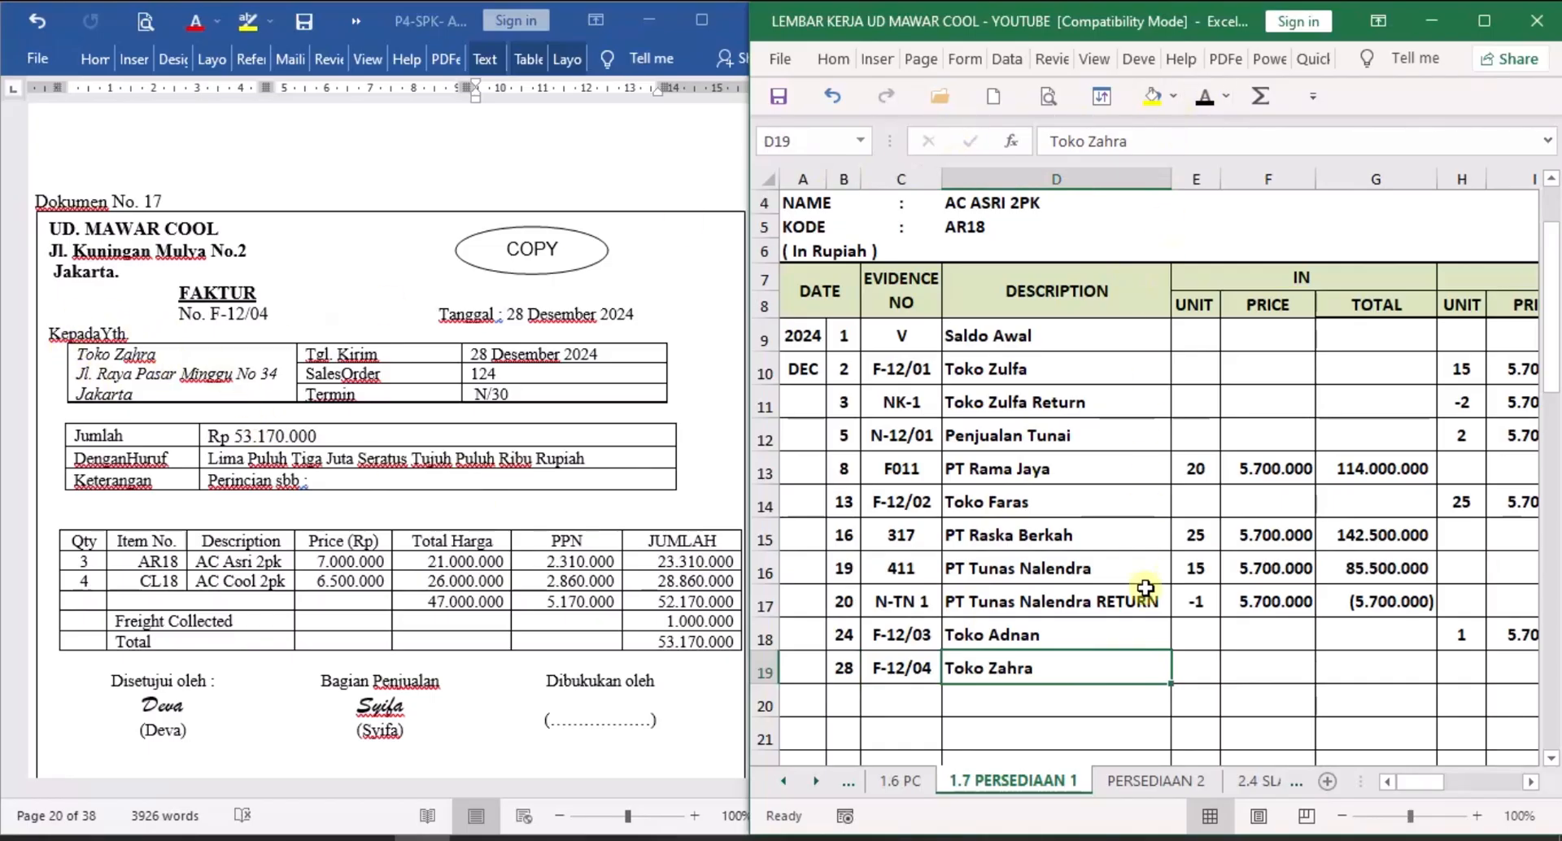
Reveal in black font row 19's OUT unit 3, price 5.700.000 and total 17.100.000 in the AC ASRI 2PK card.
{"action": "left_click", "coordinate": [1530, 782]}
{"action": "left_click", "coordinate": [1530, 783]}
{"action": "left_click", "coordinate": [1530, 782]}
{"action": "left_click", "coordinate": [1530, 783]}
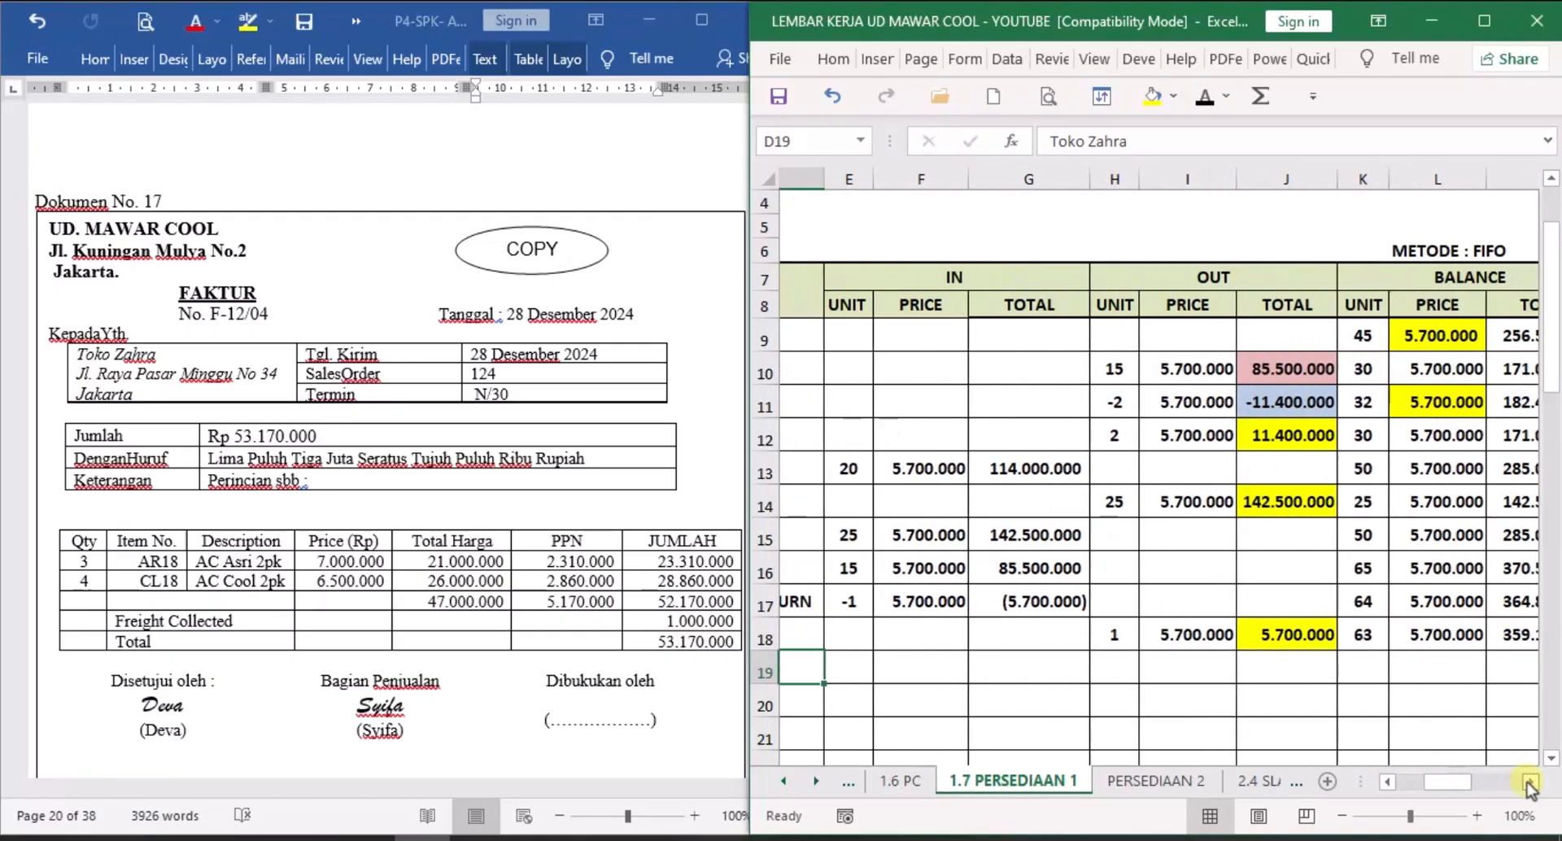
{"action": "left_click", "coordinate": [1079, 674]}
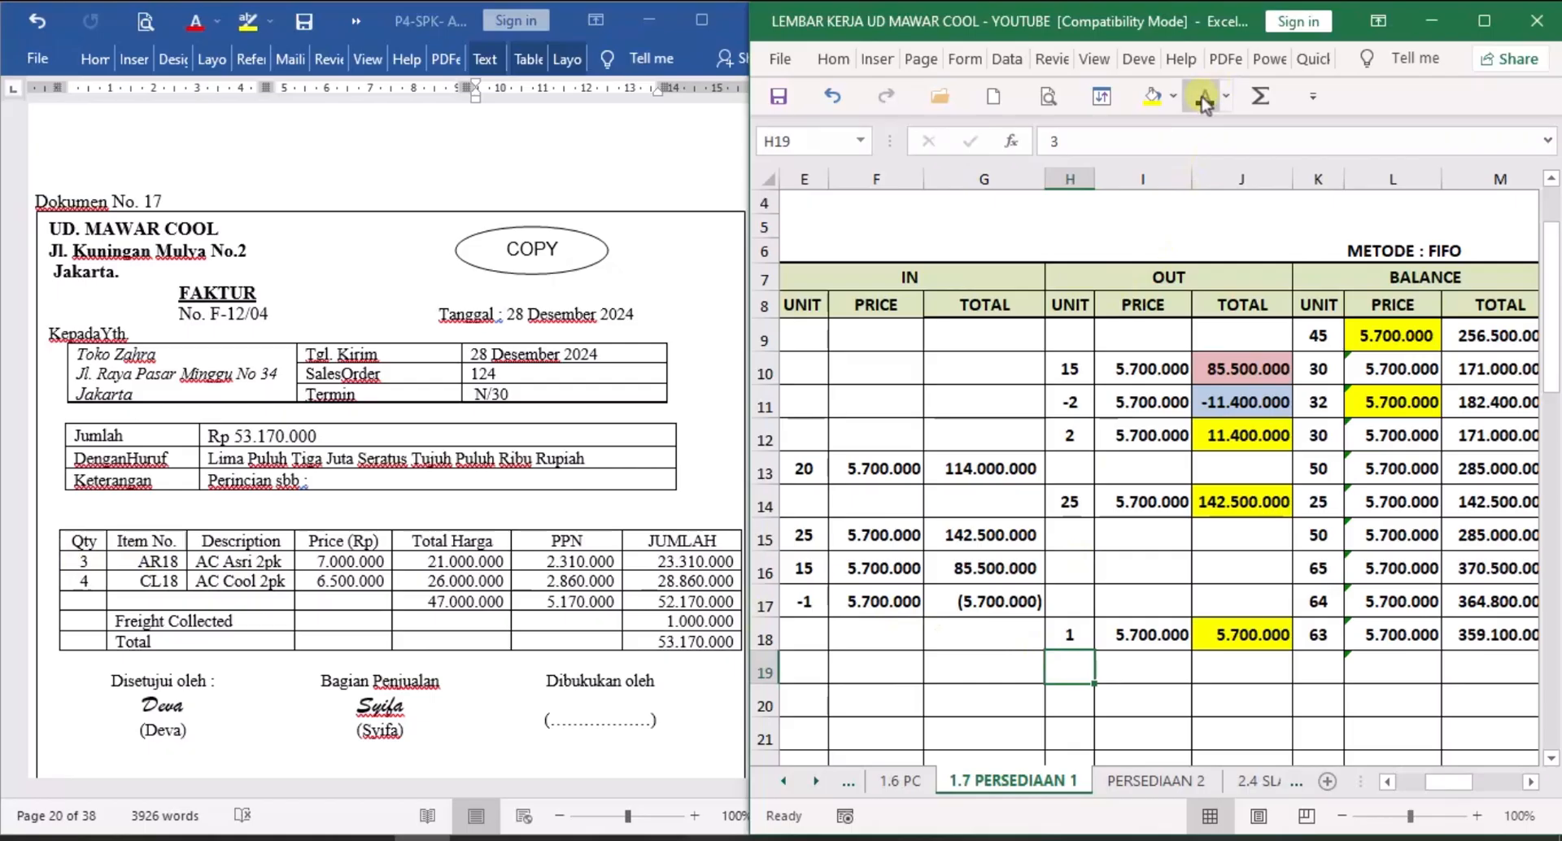
{"action": "left_click", "coordinate": [1150, 681]}
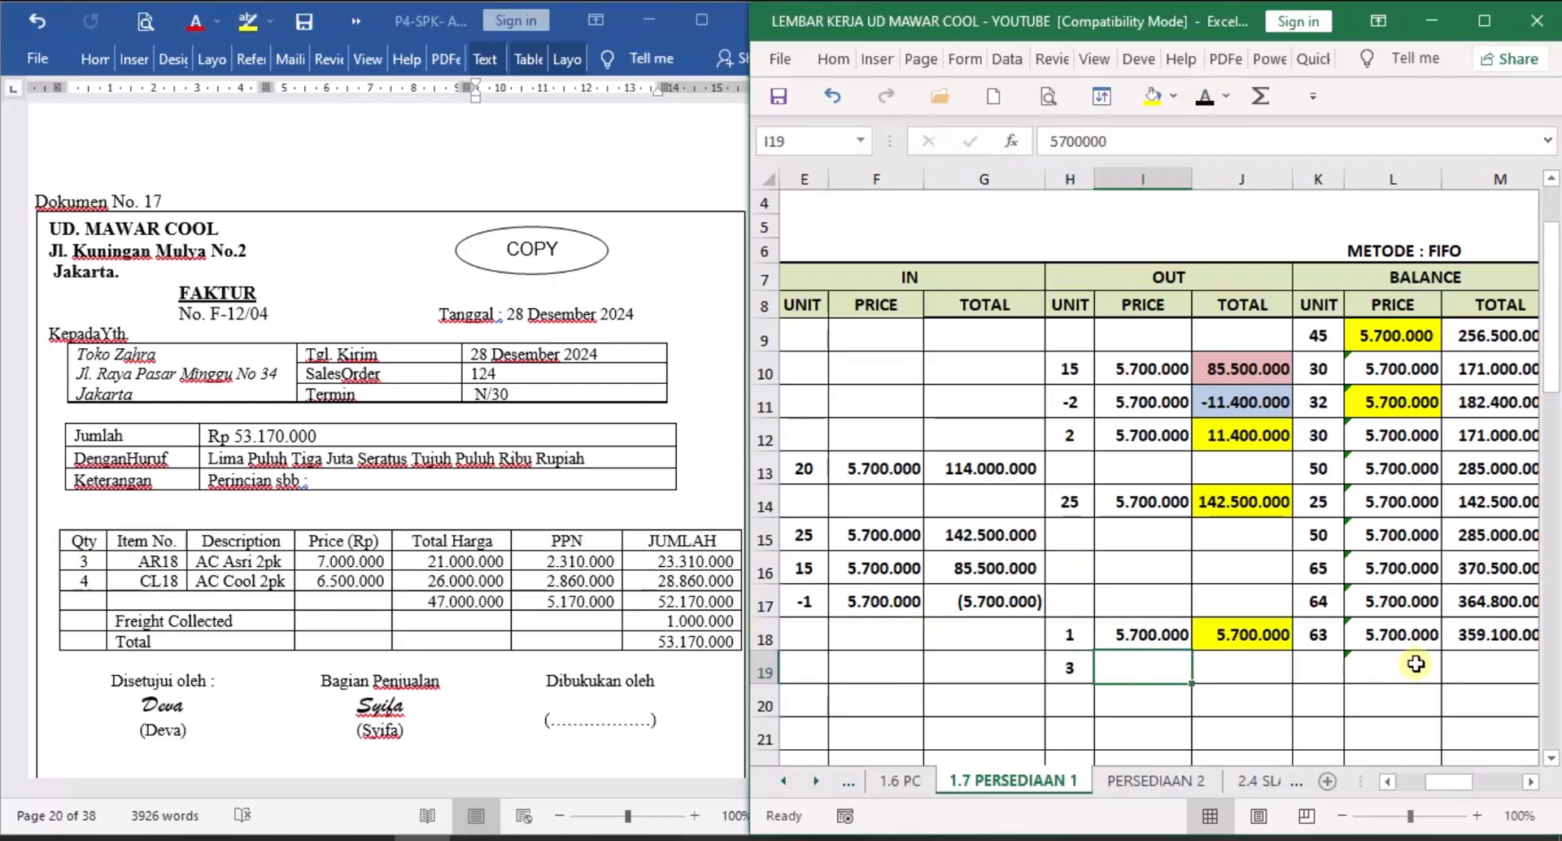
{"action": "left_click", "coordinate": [1205, 96]}
{"action": "left_click", "coordinate": [1246, 672]}
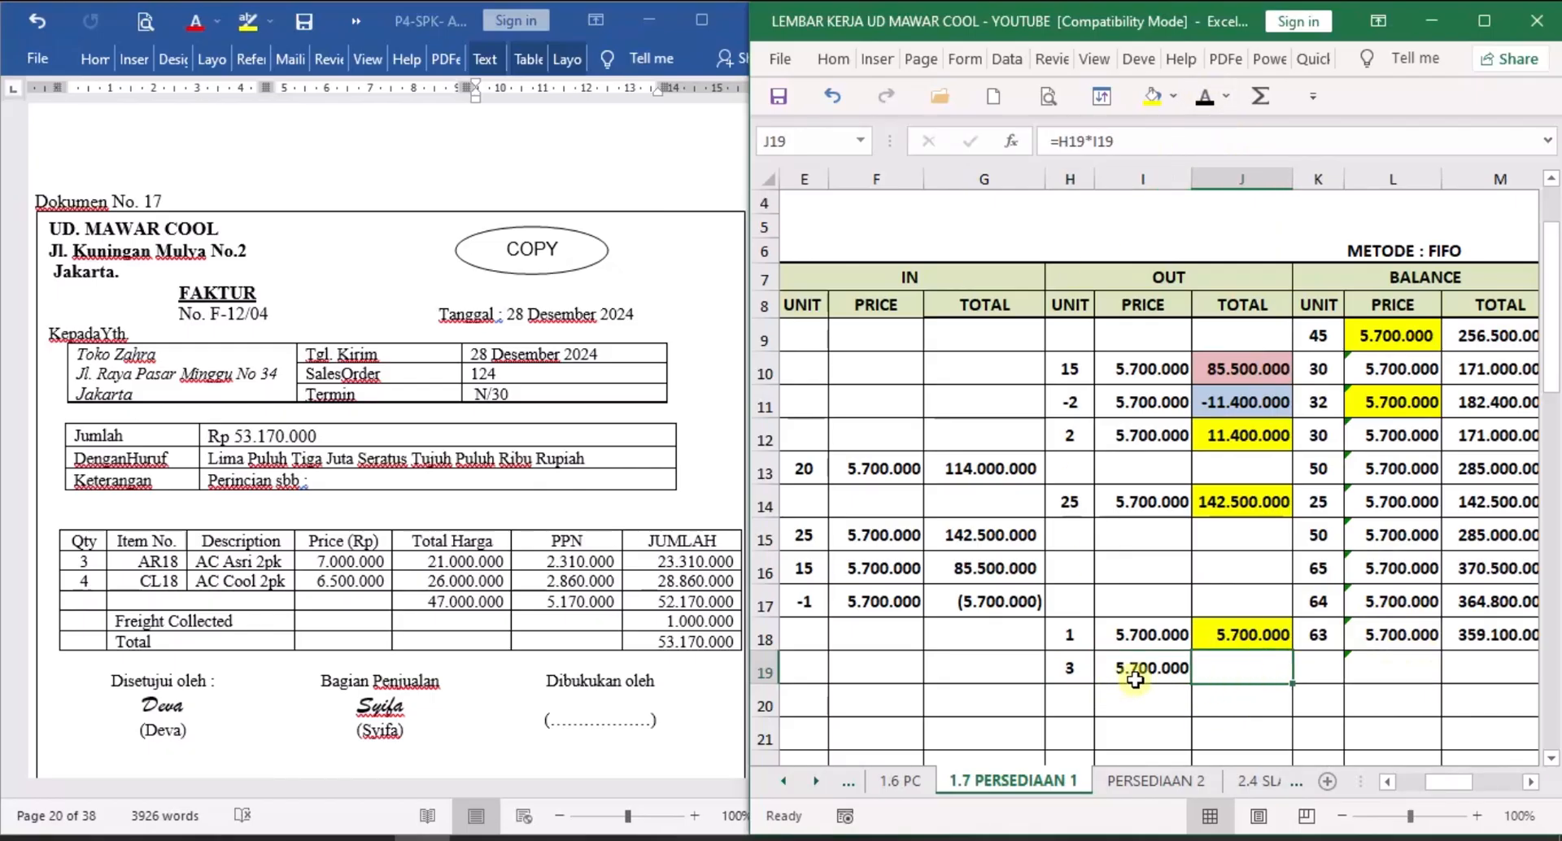
{"action": "left_click", "coordinate": [1205, 96]}
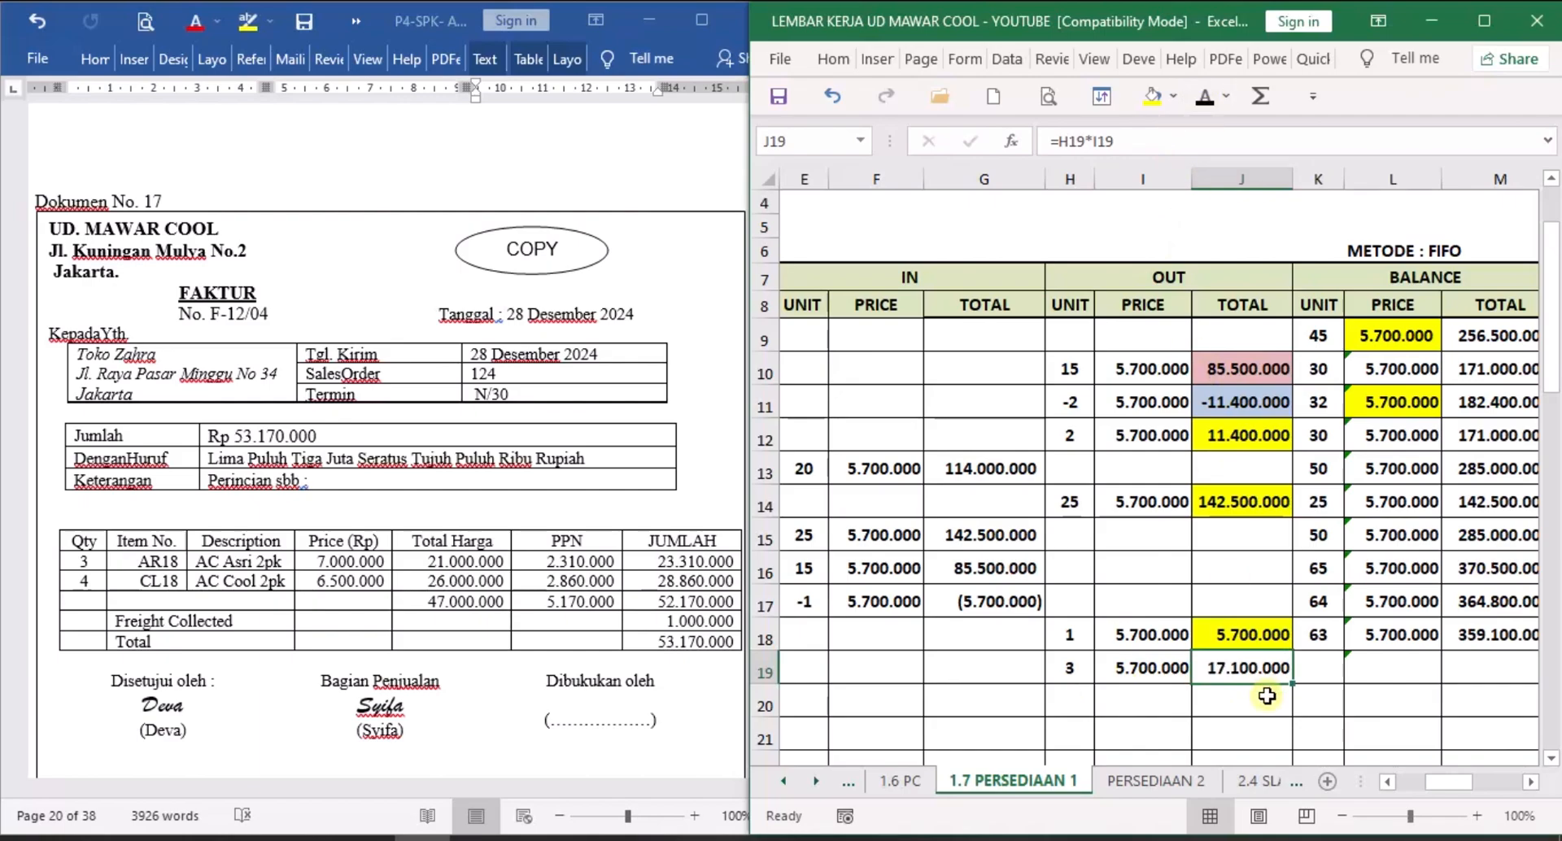
Reveal in black font row 19's BALANCE unit 60, price 5.700.000 and total 342.000.000 in the AC ASRI 2PK card.
{"action": "left_click", "coordinate": [1318, 668]}
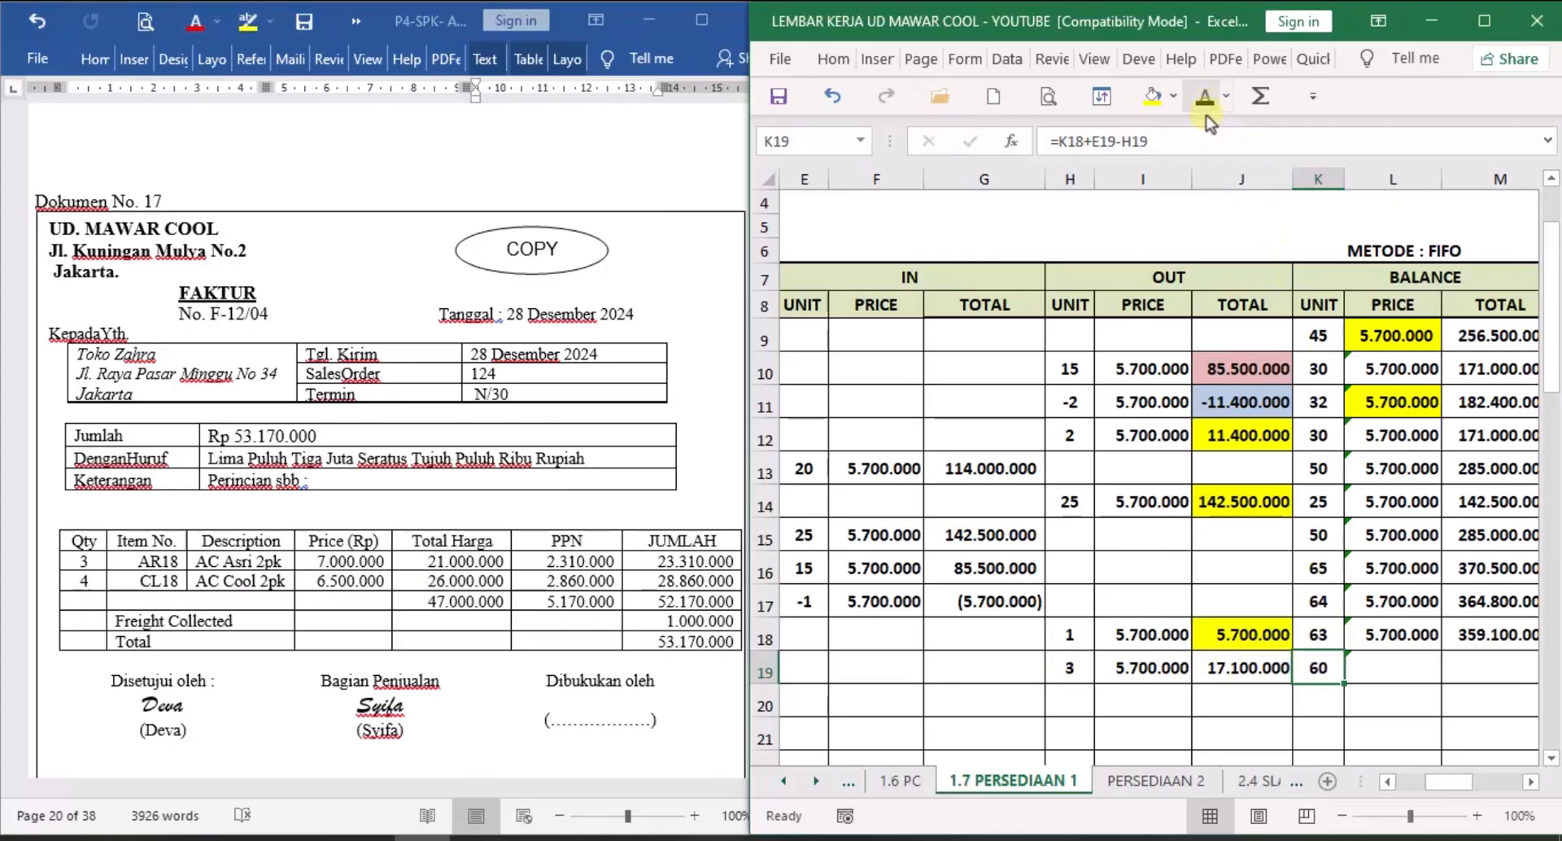
{"action": "left_click", "coordinate": [1413, 665]}
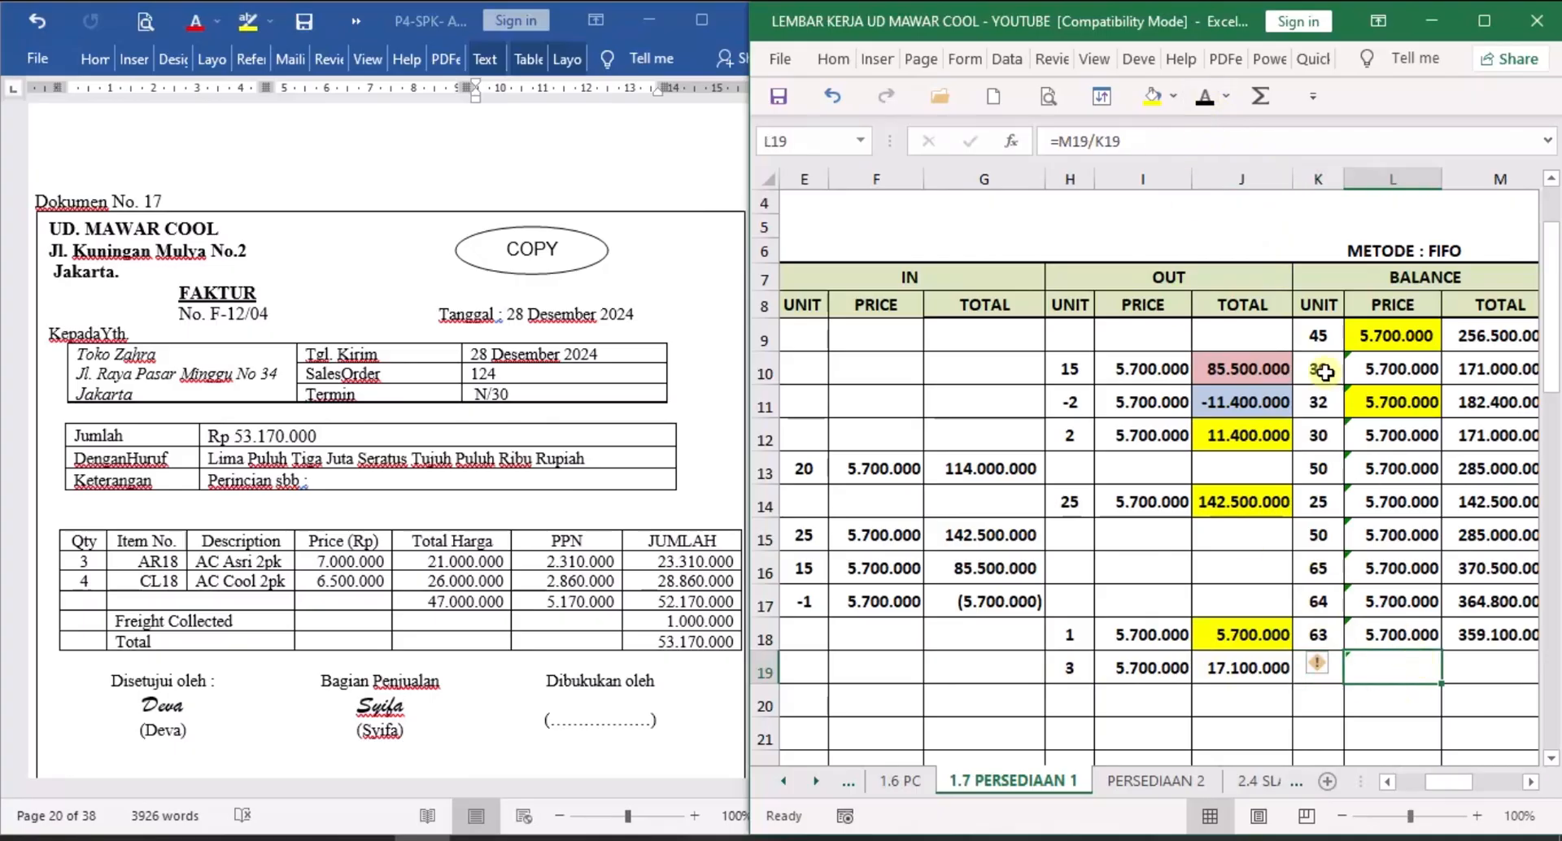
{"action": "left_click", "coordinate": [1206, 96]}
{"action": "left_click", "coordinate": [1499, 669]}
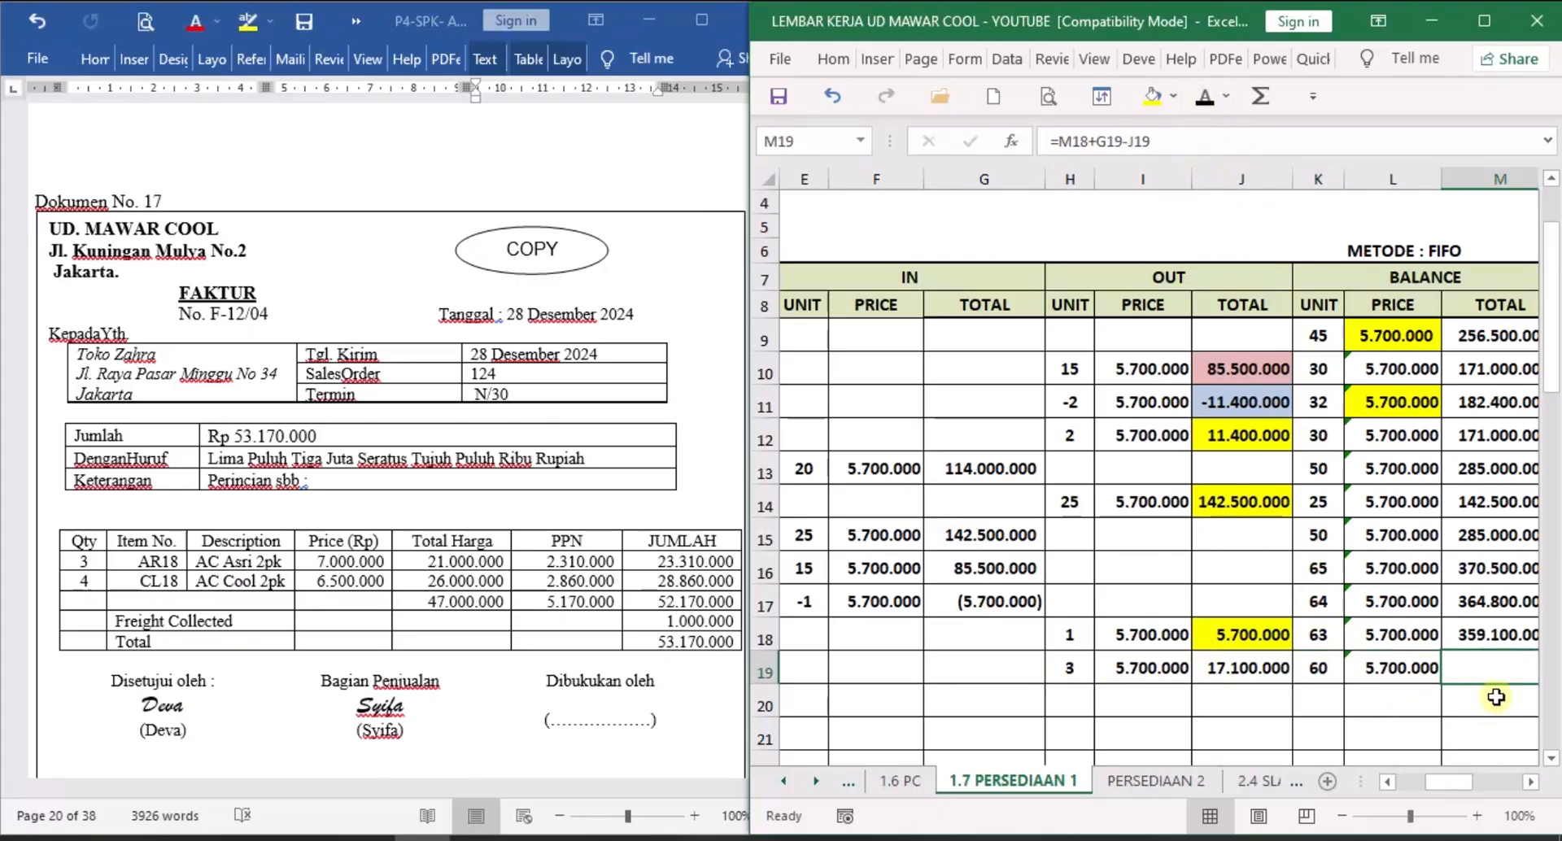
{"action": "left_click", "coordinate": [1531, 783]}
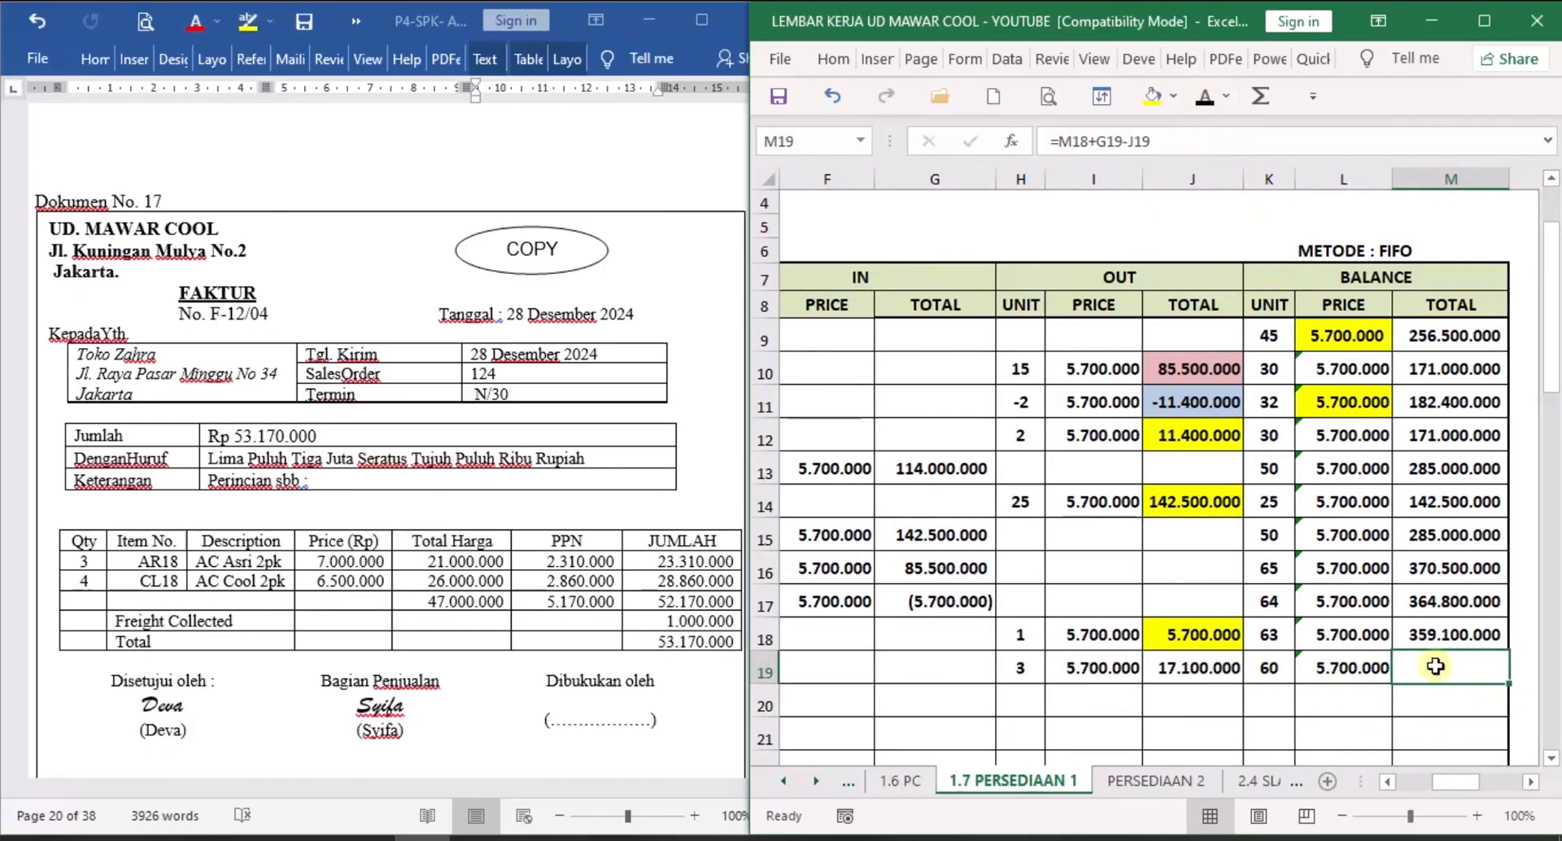
{"action": "left_click", "coordinate": [1205, 96]}
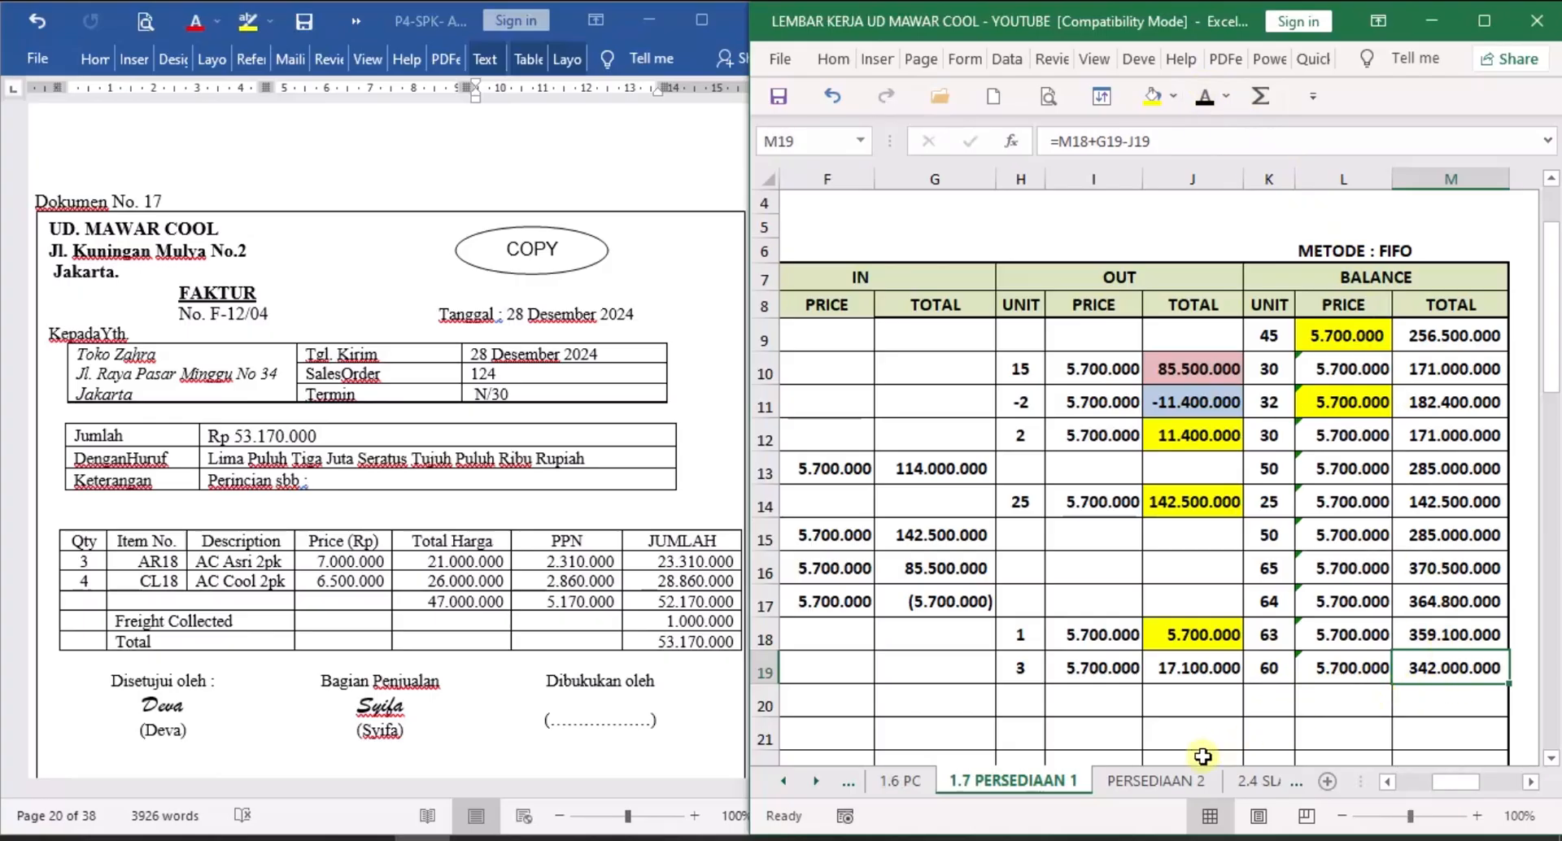
On sheet PERSEDIAAN 2, reveal in black font row 19's date 28, evidence number F-12/04 and description Toko Zahra in the AC COOL 2PK card.
{"action": "left_click", "coordinate": [1160, 783]}
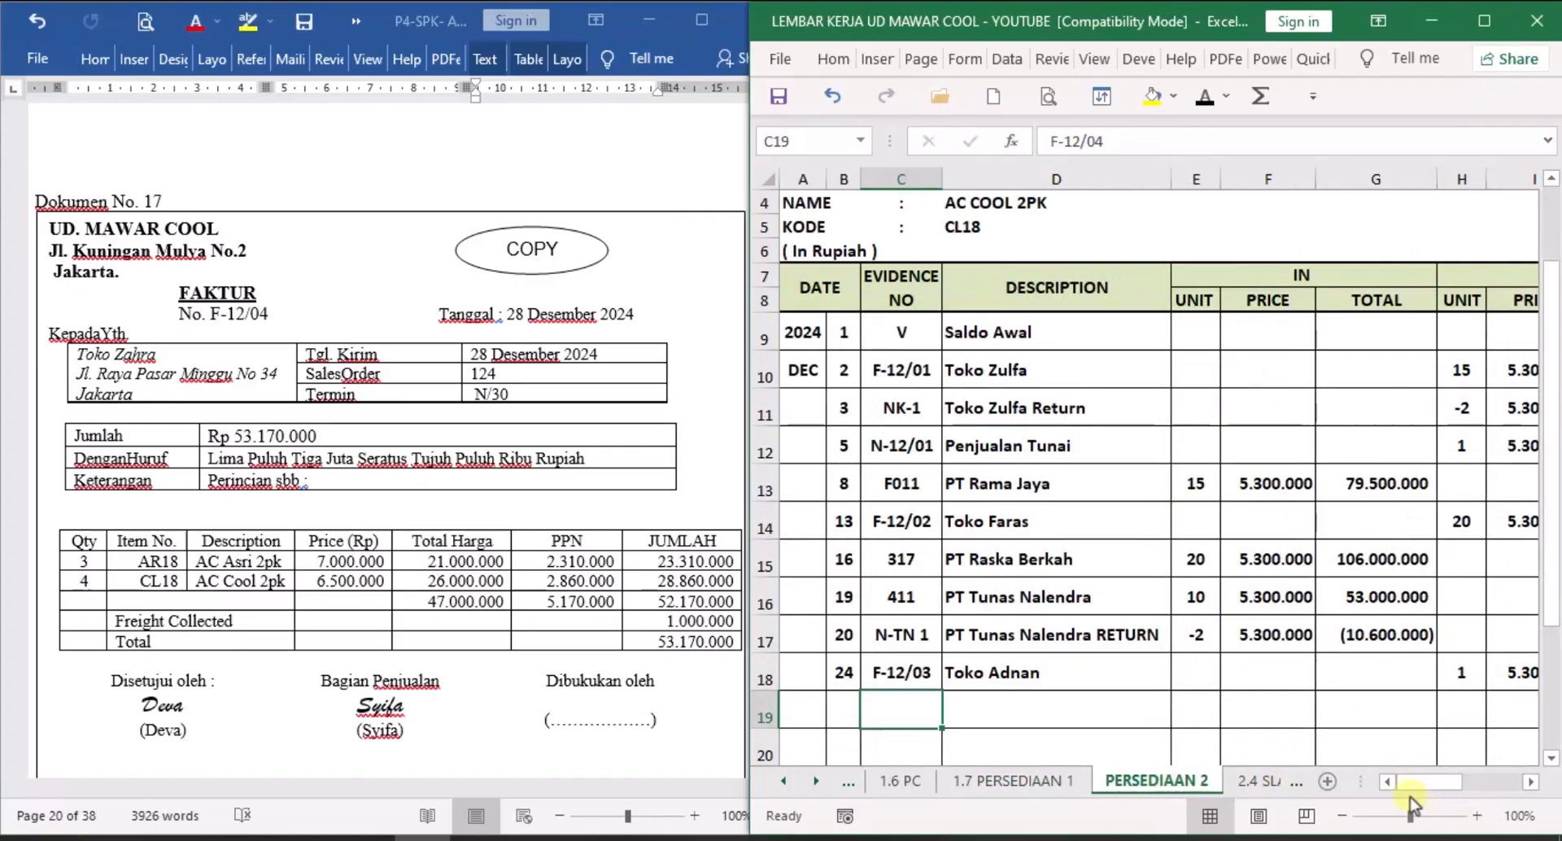
{"action": "left_click", "coordinate": [847, 716]}
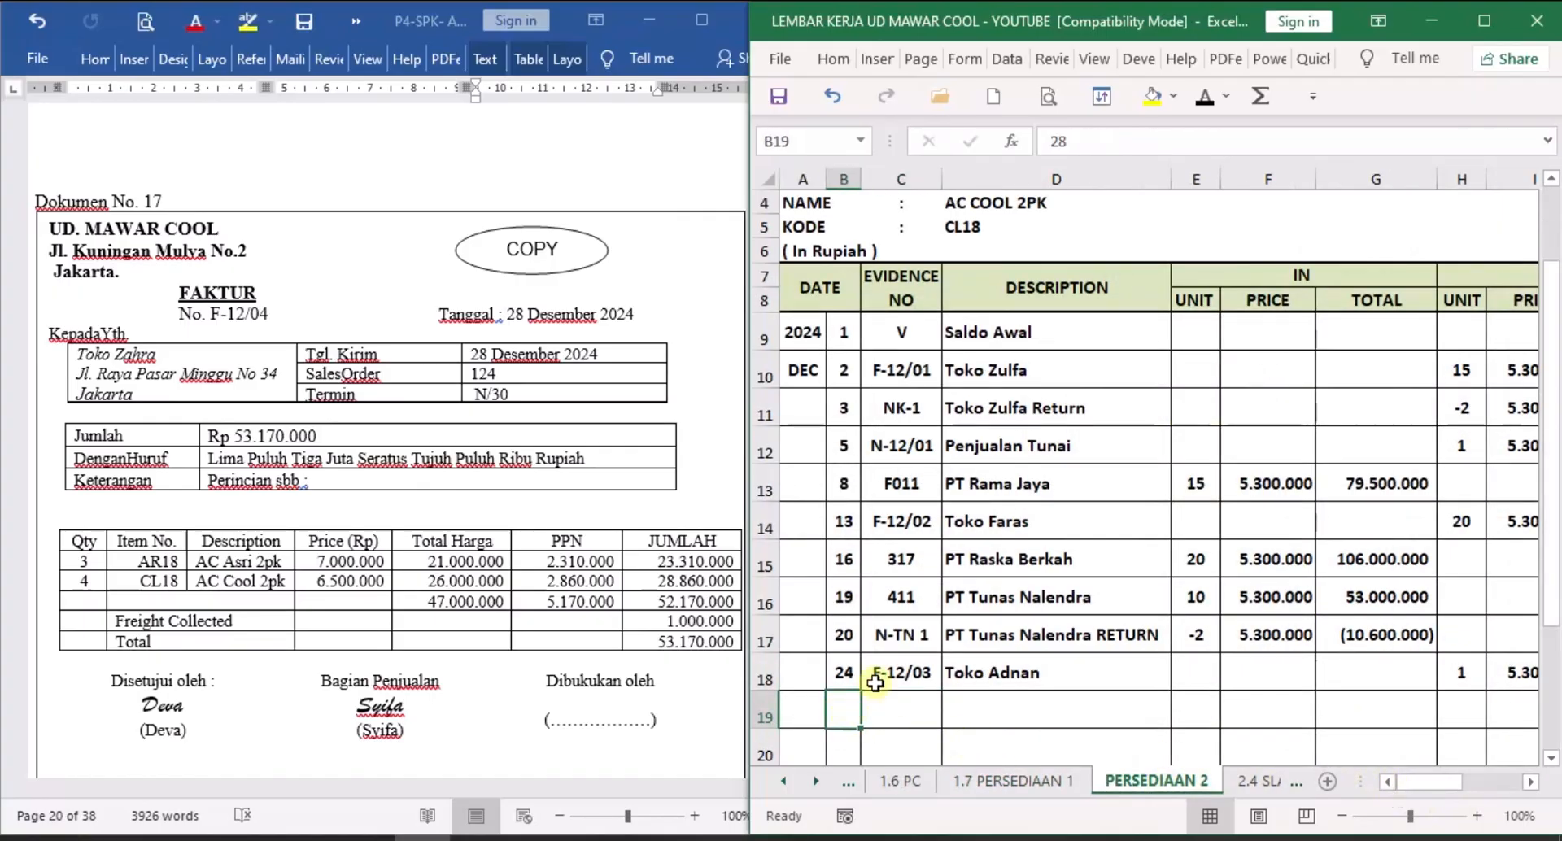
{"action": "left_click", "coordinate": [1205, 108]}
{"action": "left_click", "coordinate": [908, 719]}
{"action": "key", "text": "F4"}
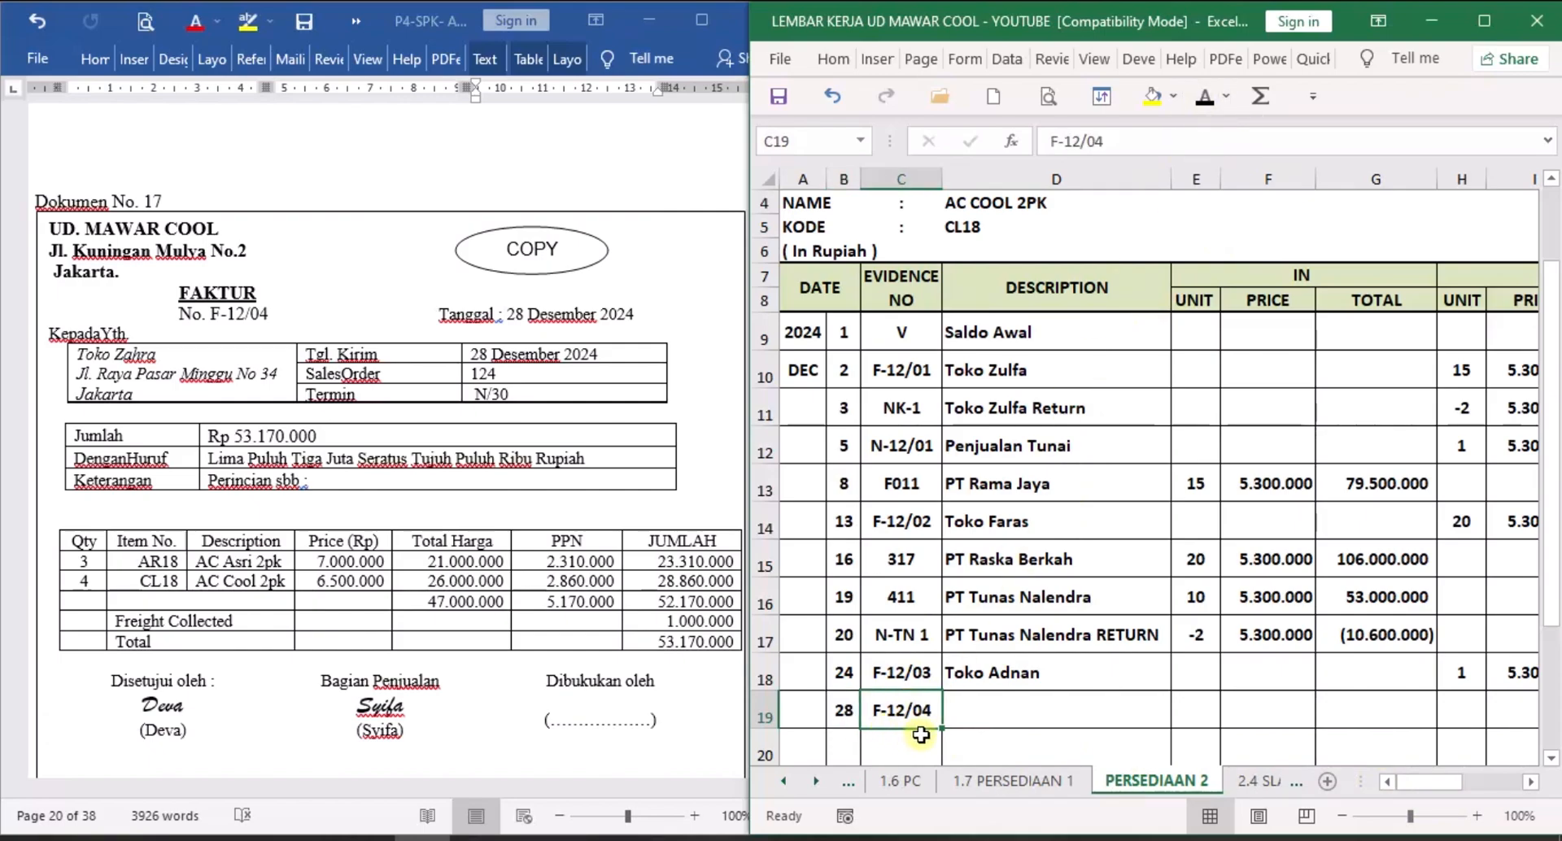
{"action": "left_click", "coordinate": [970, 711]}
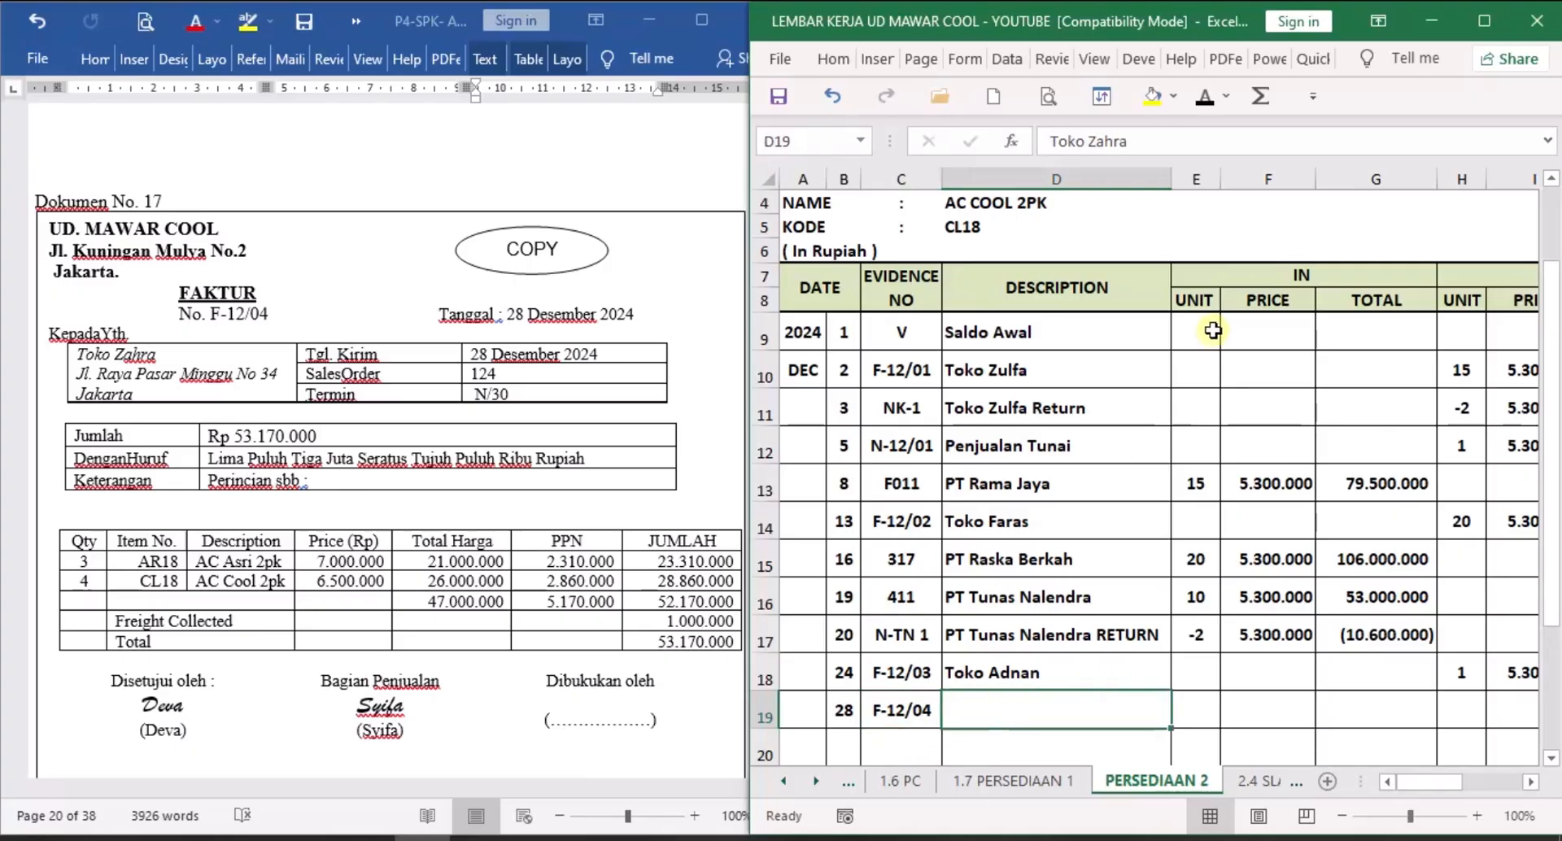
{"action": "left_click", "coordinate": [1206, 96]}
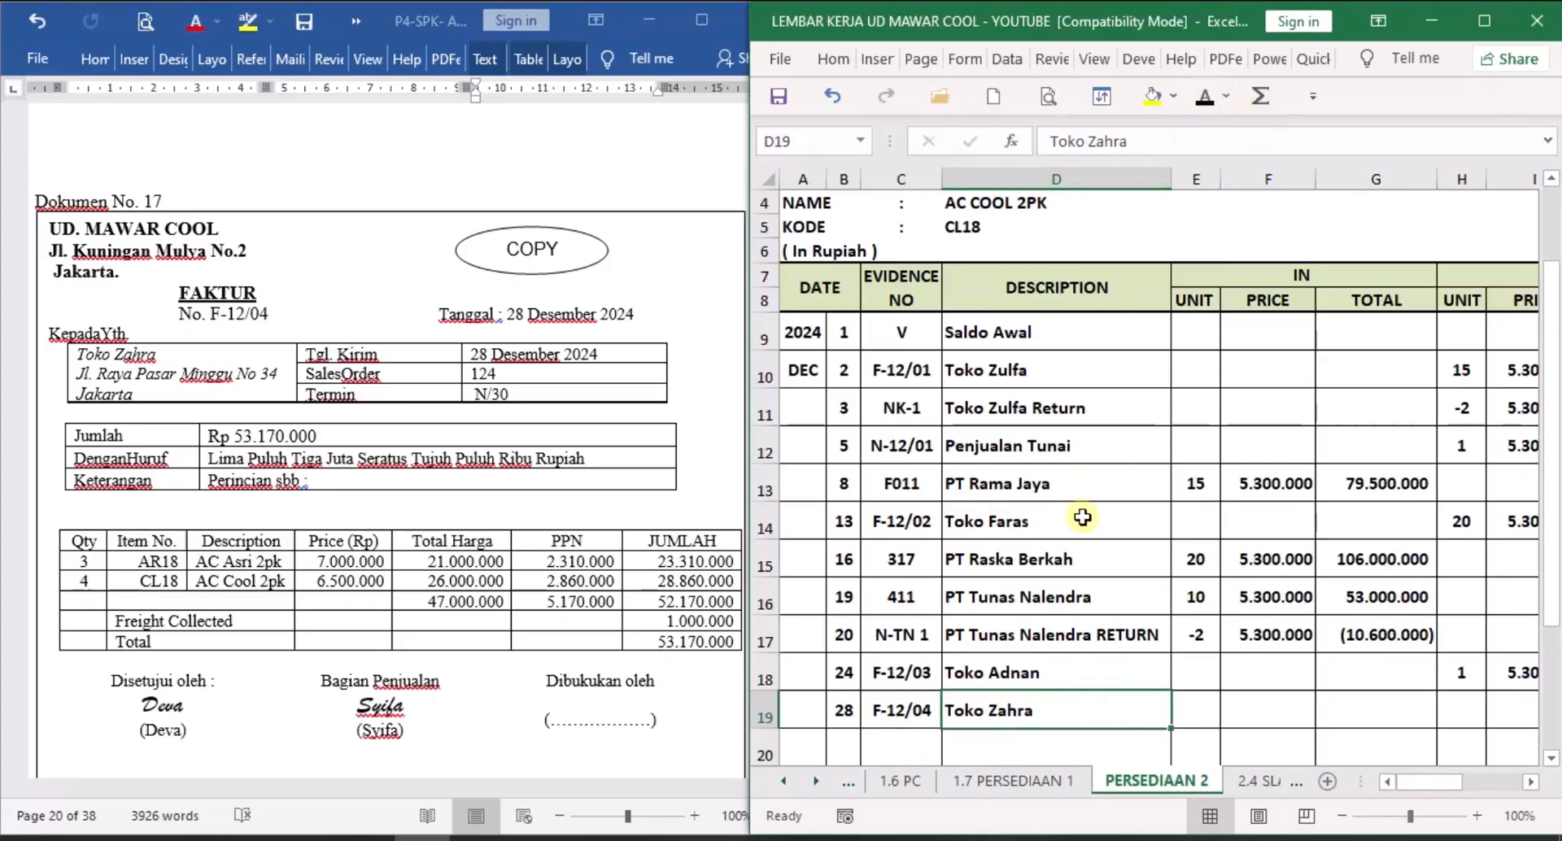
Reveal in black font row 19's OUT unit 4, price 5.300.000 and total 21.200.000 in the AC COOL 2PK card.
{"action": "left_click", "coordinate": [1534, 783]}
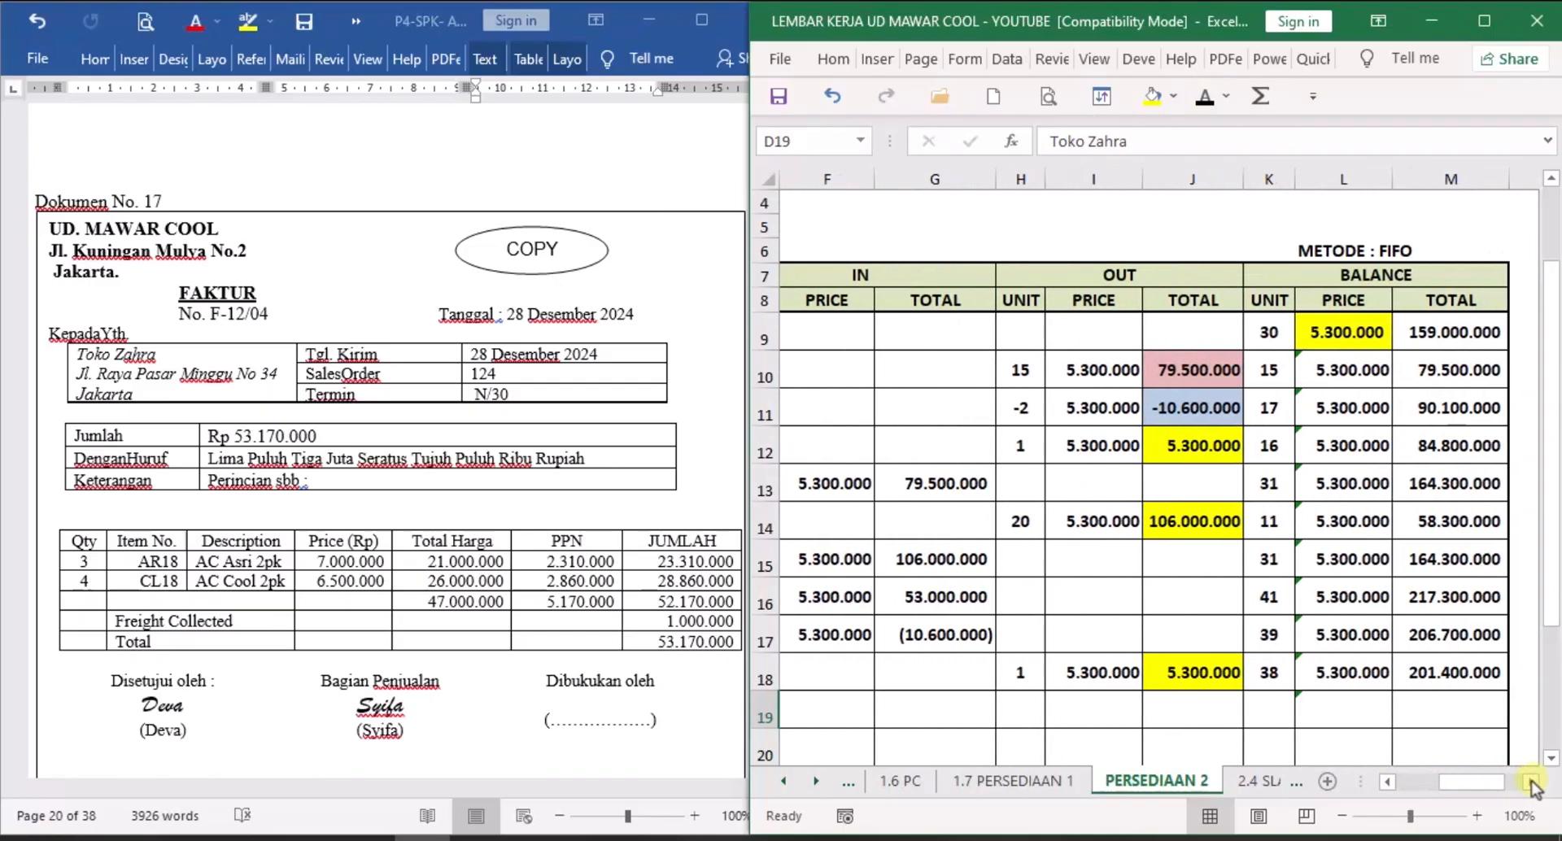
{"action": "left_click", "coordinate": [1023, 708]}
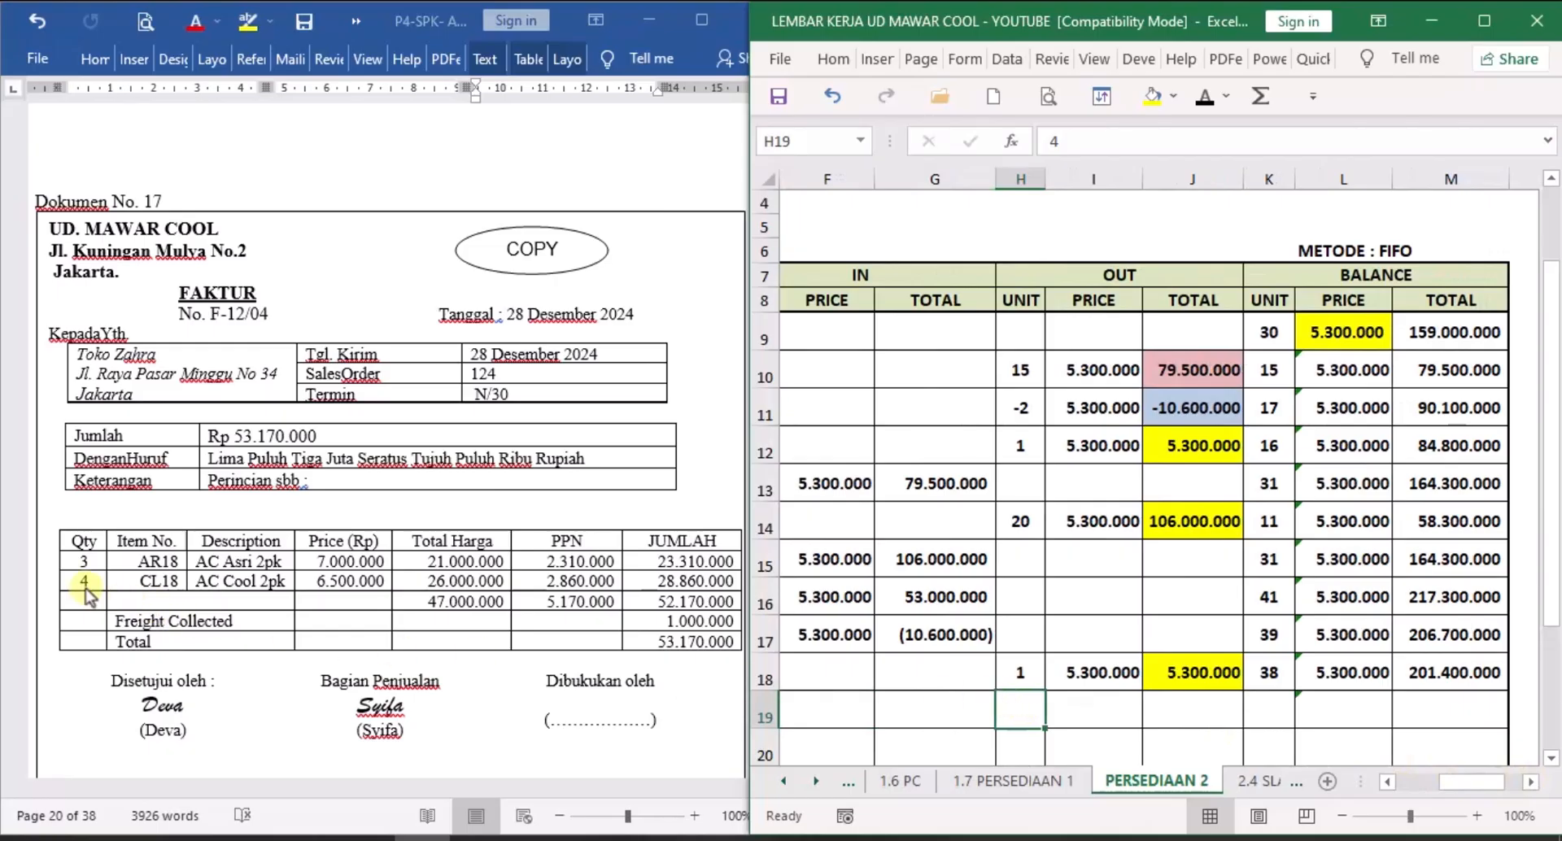
{"action": "left_click", "coordinate": [1205, 96]}
{"action": "left_click", "coordinate": [1090, 708]}
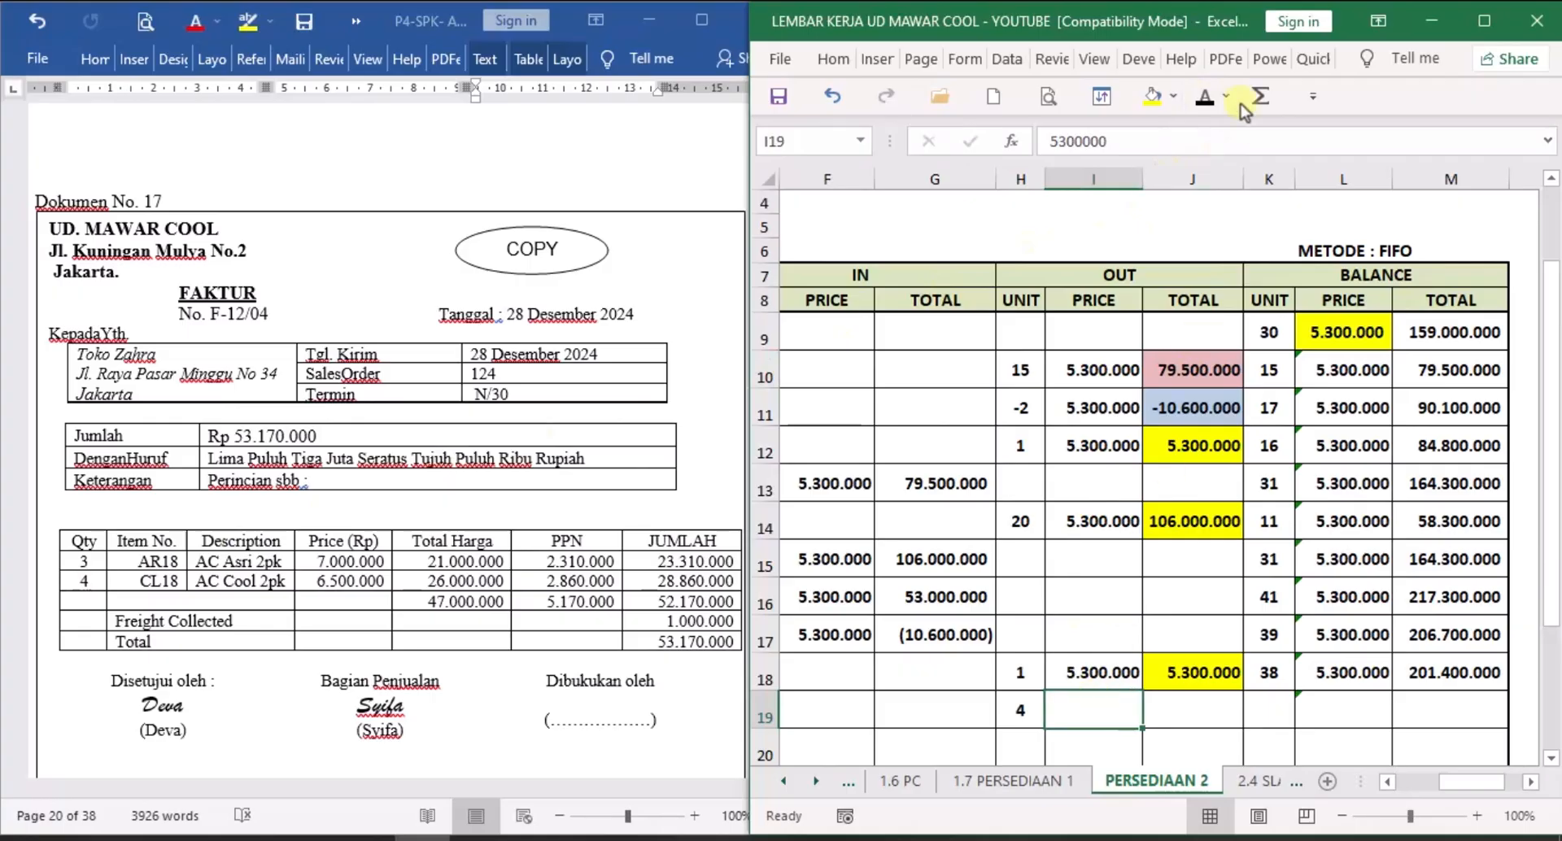
{"action": "left_click", "coordinate": [1205, 98]}
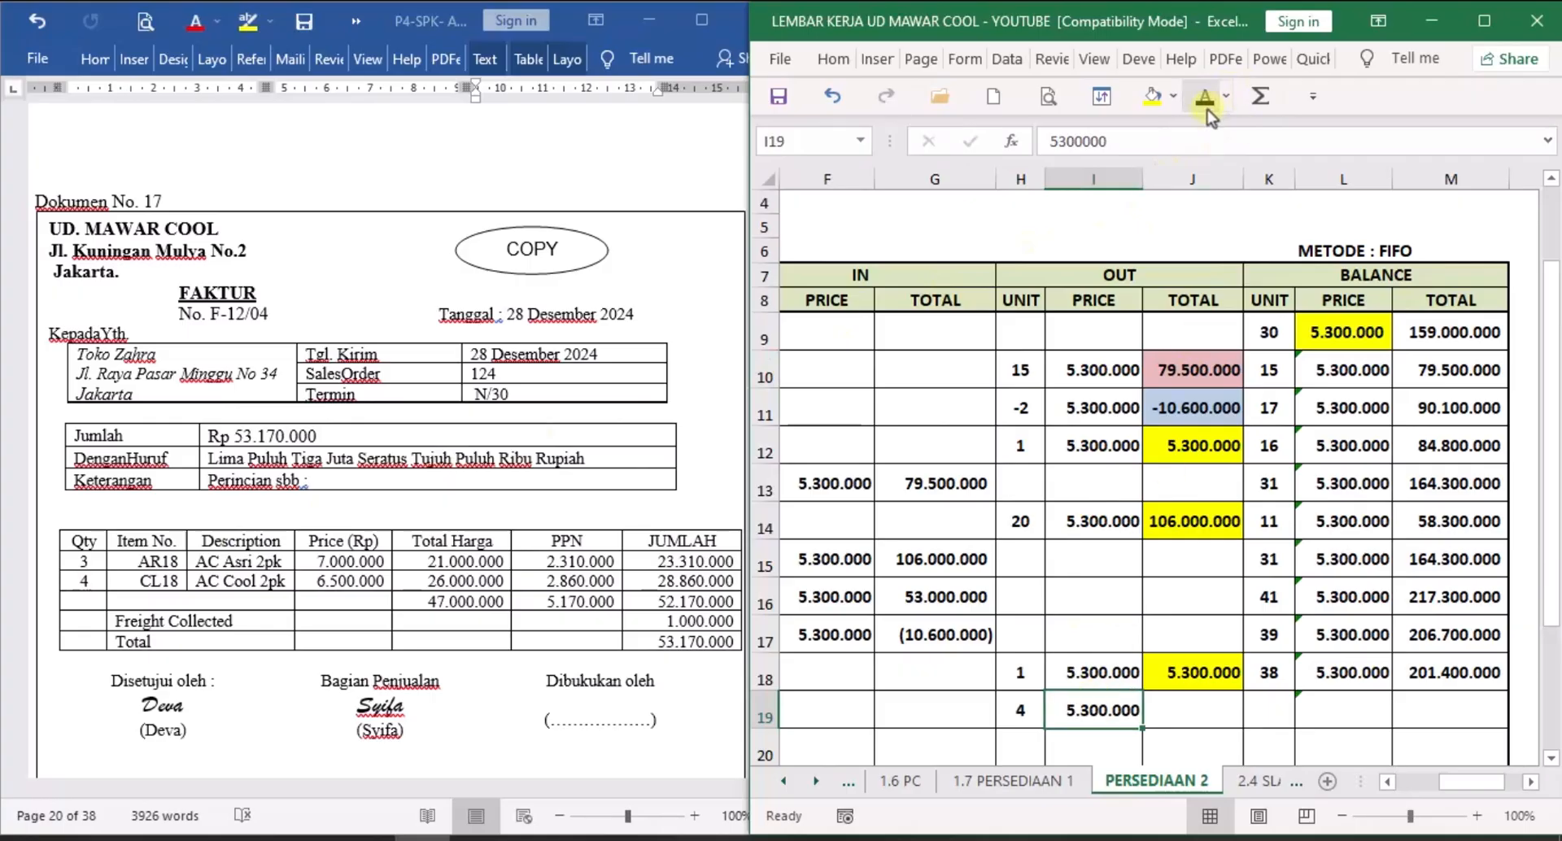
{"action": "left_click", "coordinate": [1195, 712]}
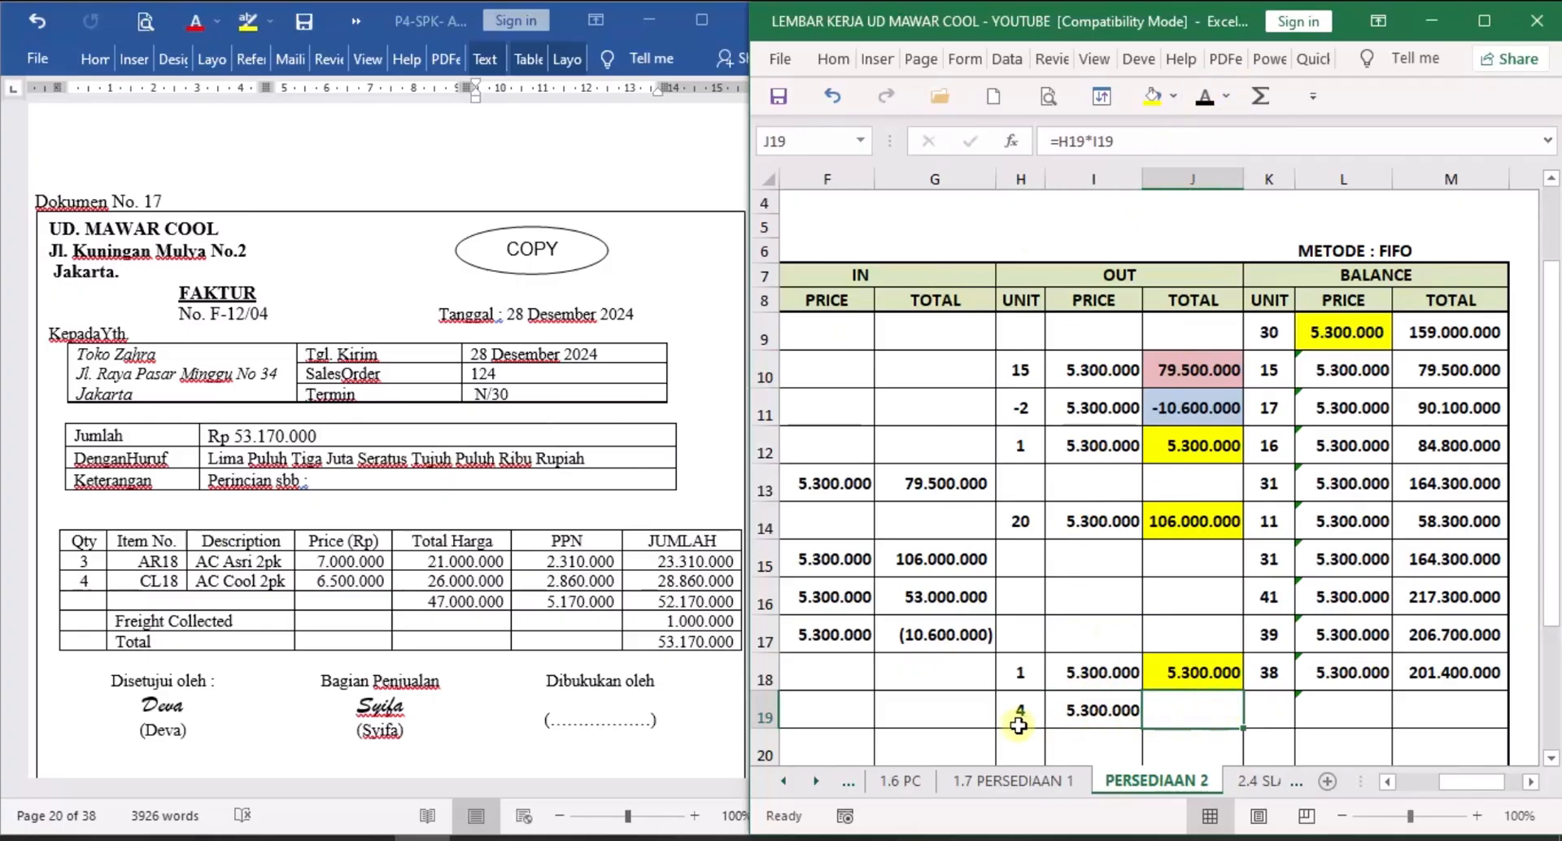
{"action": "left_click", "coordinate": [1205, 98]}
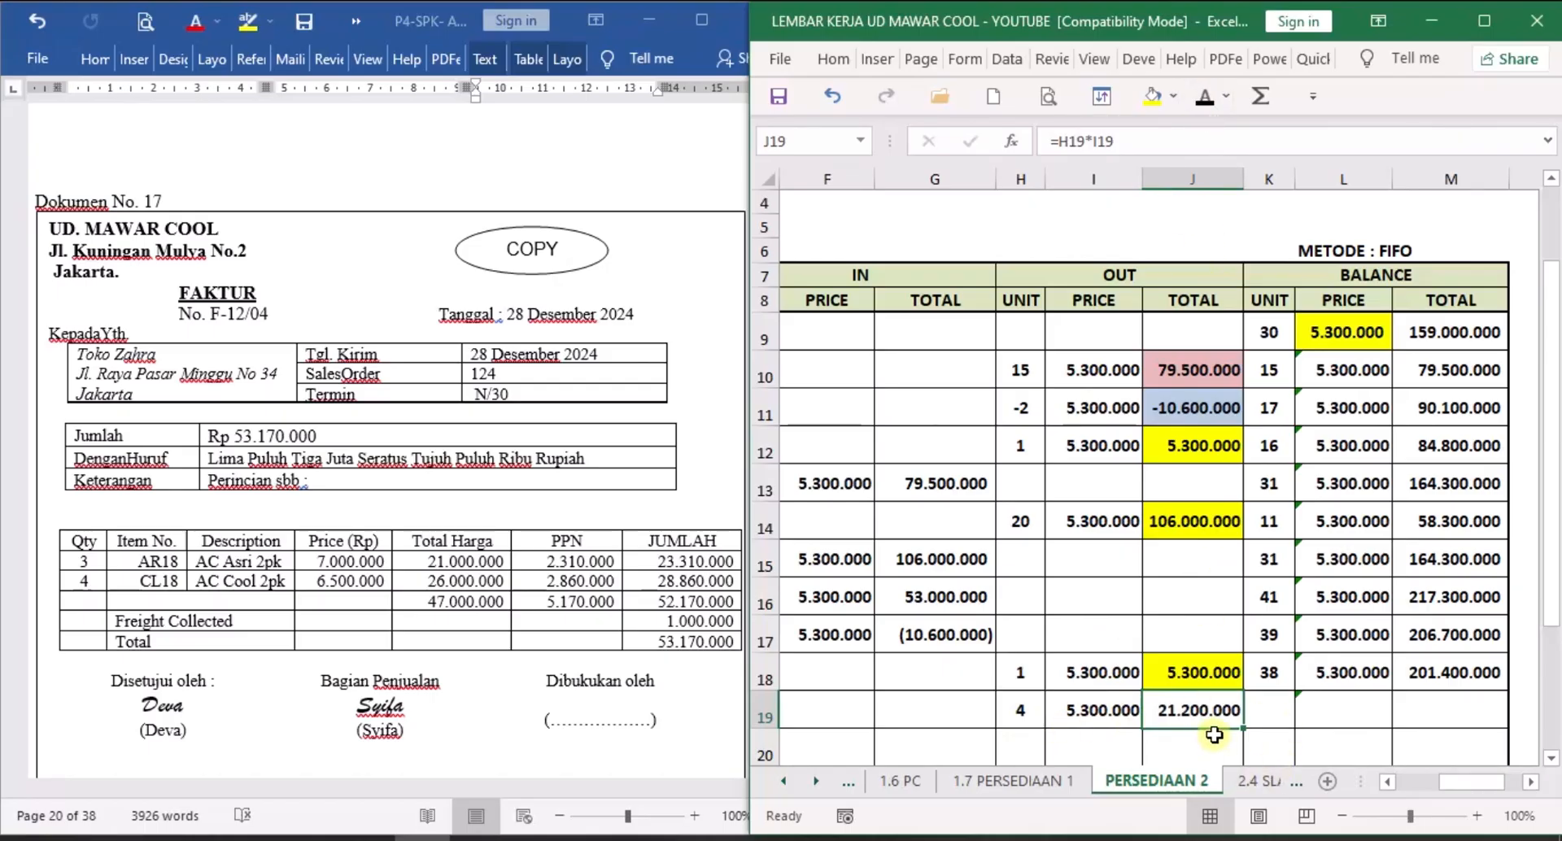
Reveal in black font row 19's BALANCE unit 34, price 5.300.000 and total 180.200.000 in the AC COOL 2PK card.
{"action": "left_click", "coordinate": [1282, 714]}
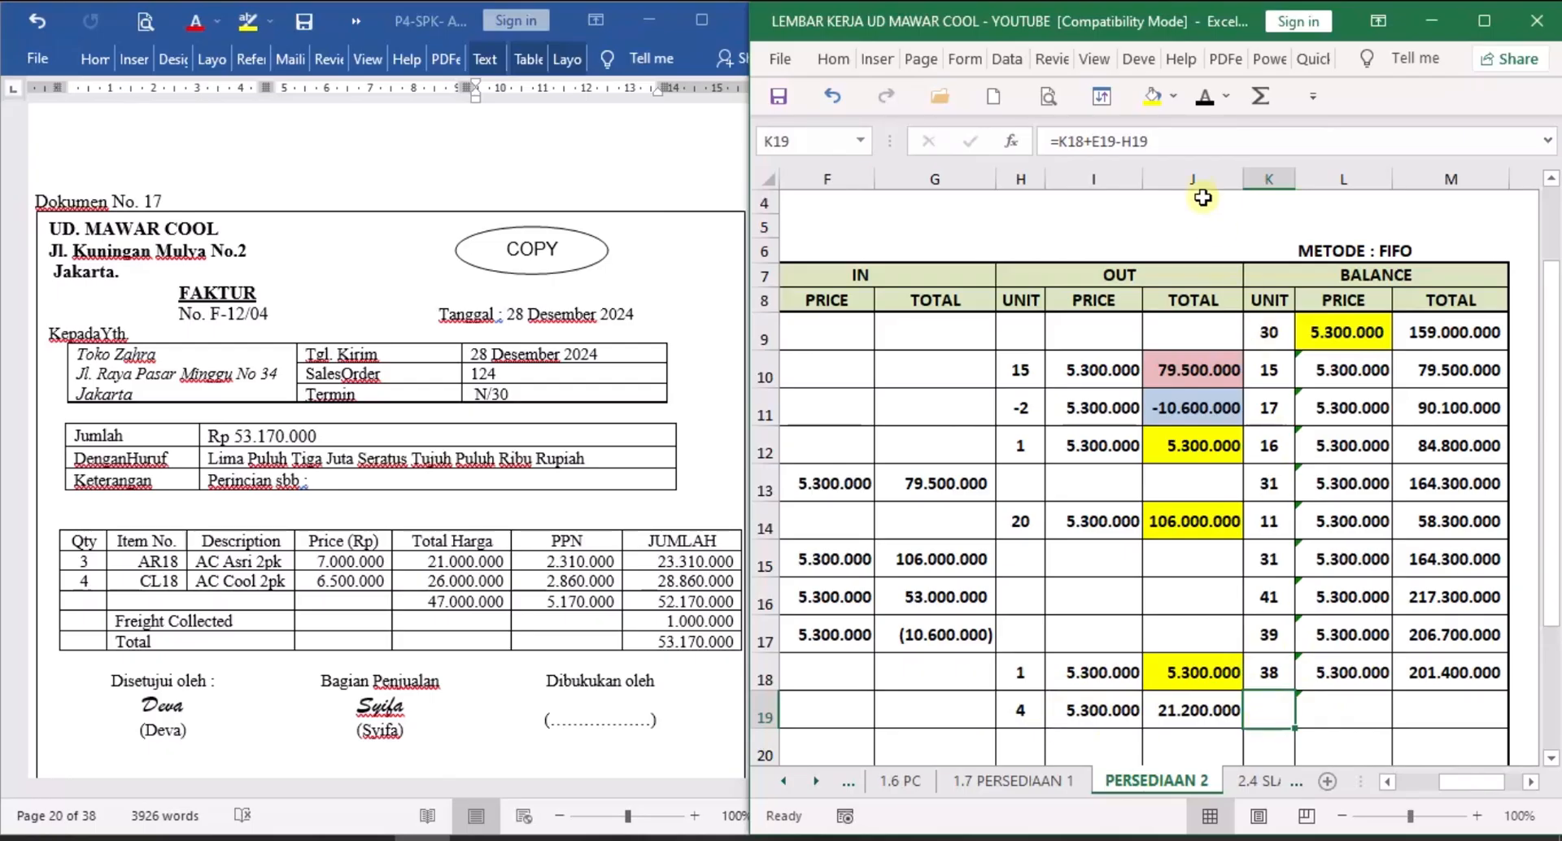
{"action": "left_click", "coordinate": [1205, 96]}
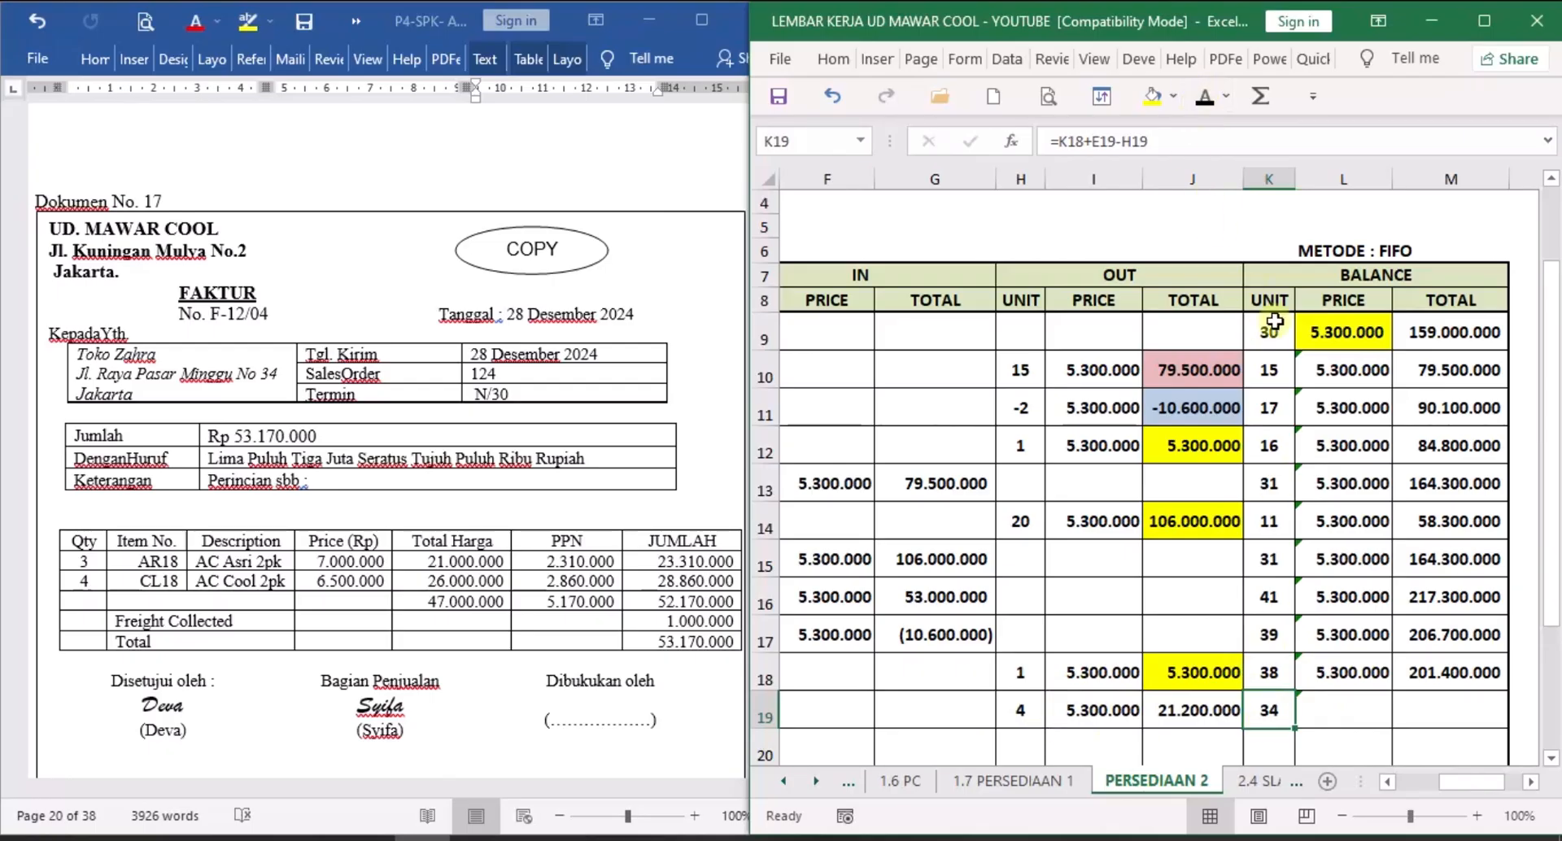
{"action": "left_click", "coordinate": [1370, 711]}
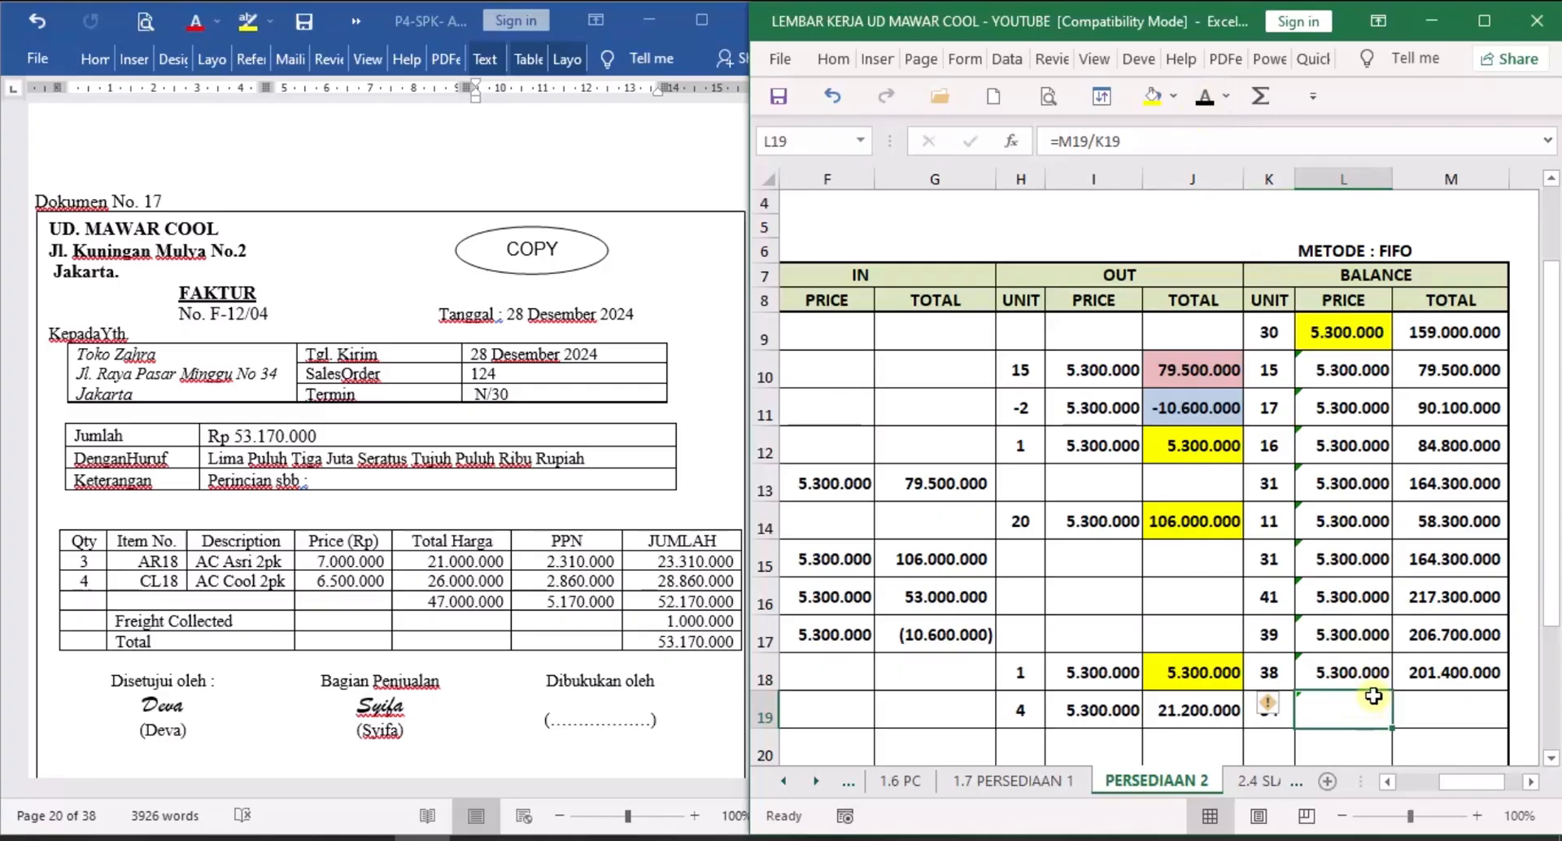
{"action": "left_click", "coordinate": [1205, 96]}
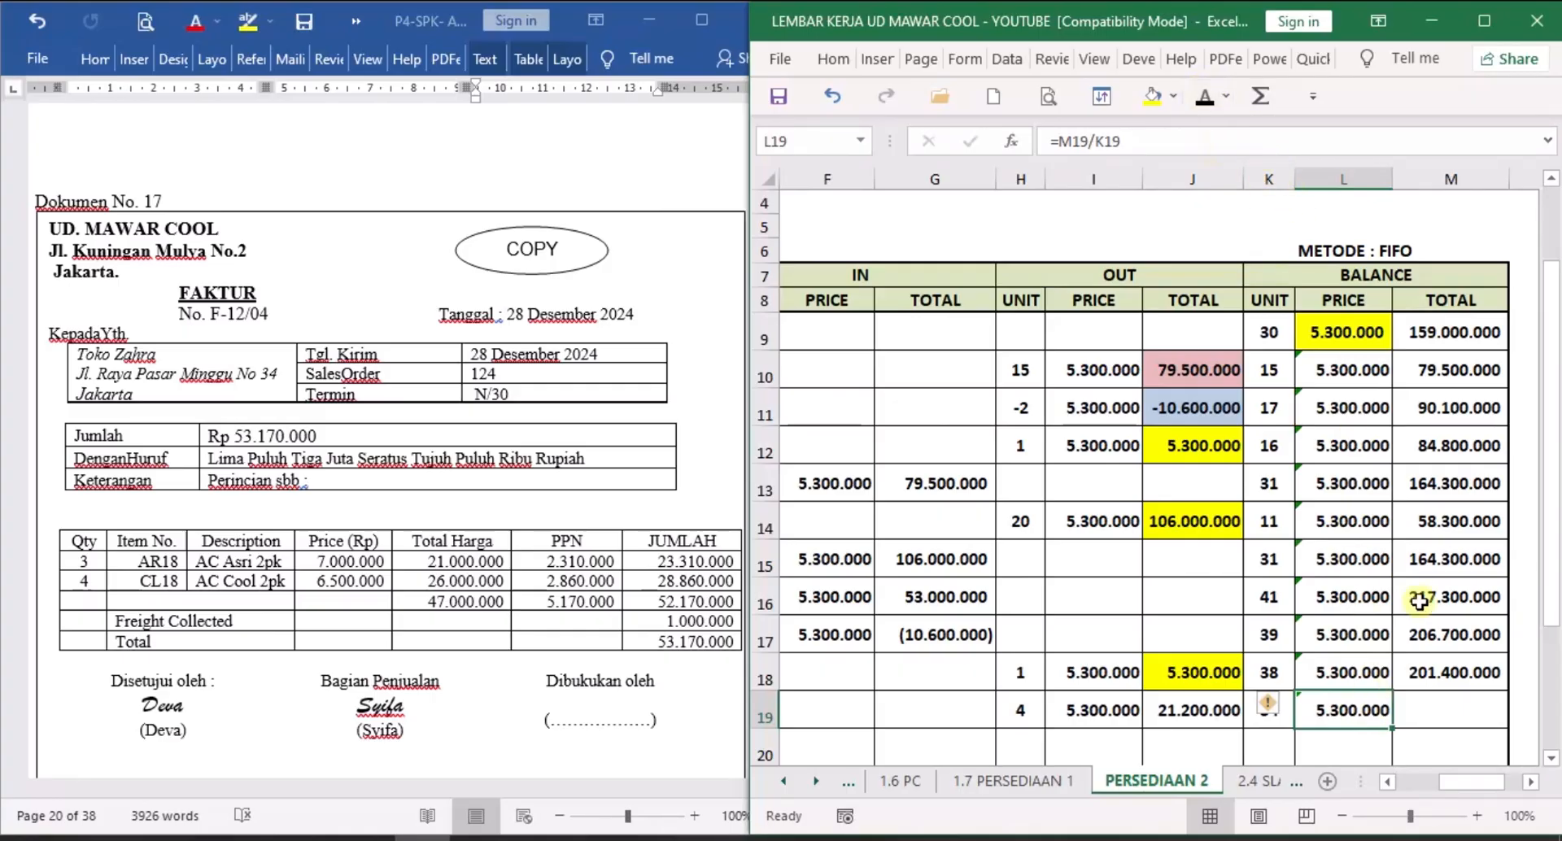
{"action": "left_click", "coordinate": [1452, 704]}
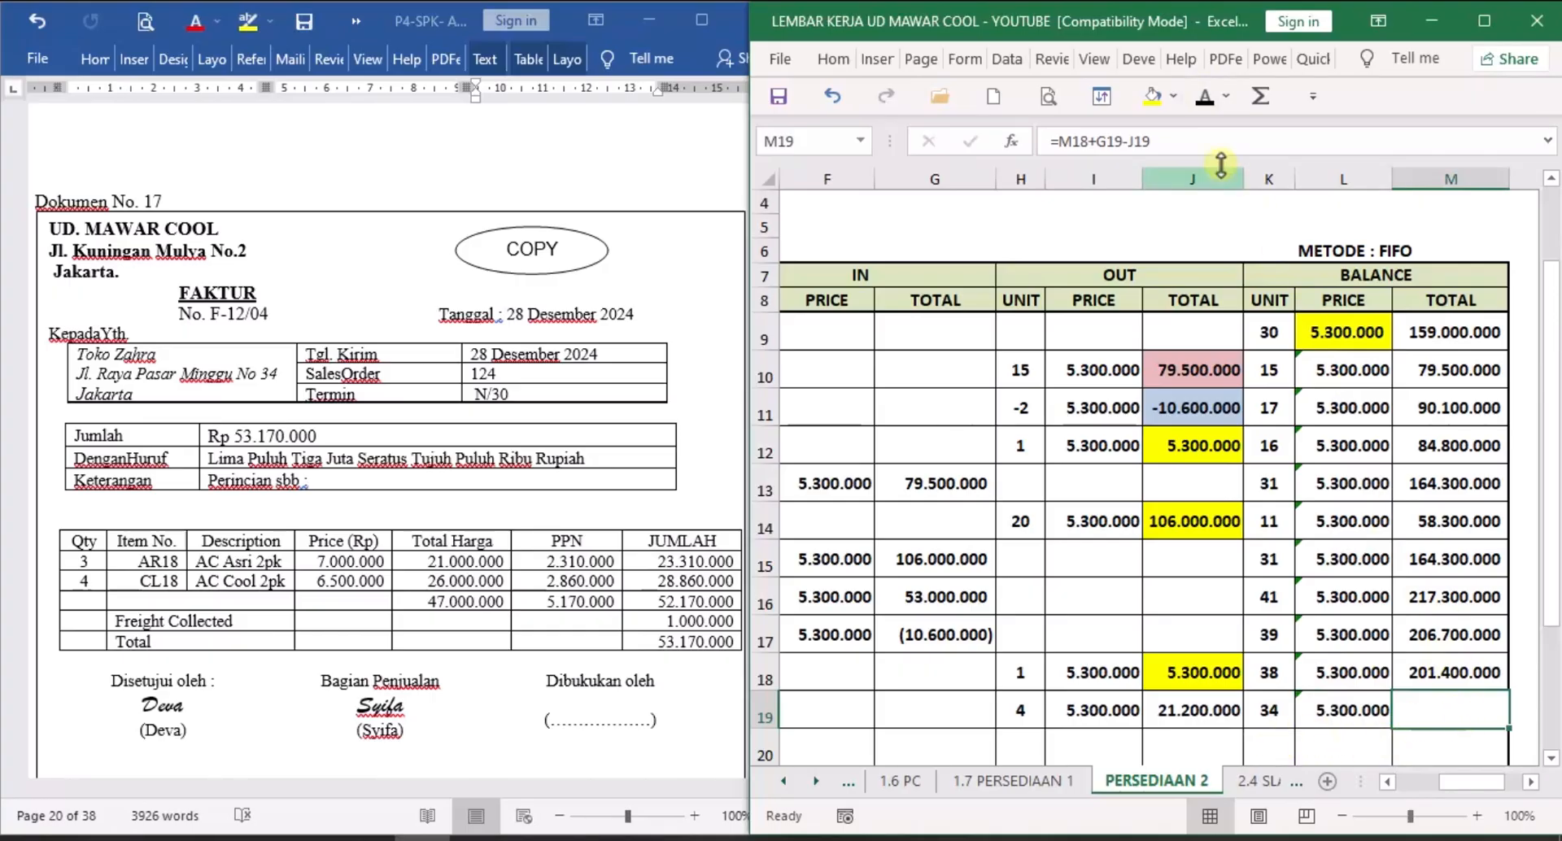
{"action": "left_click", "coordinate": [1206, 96]}
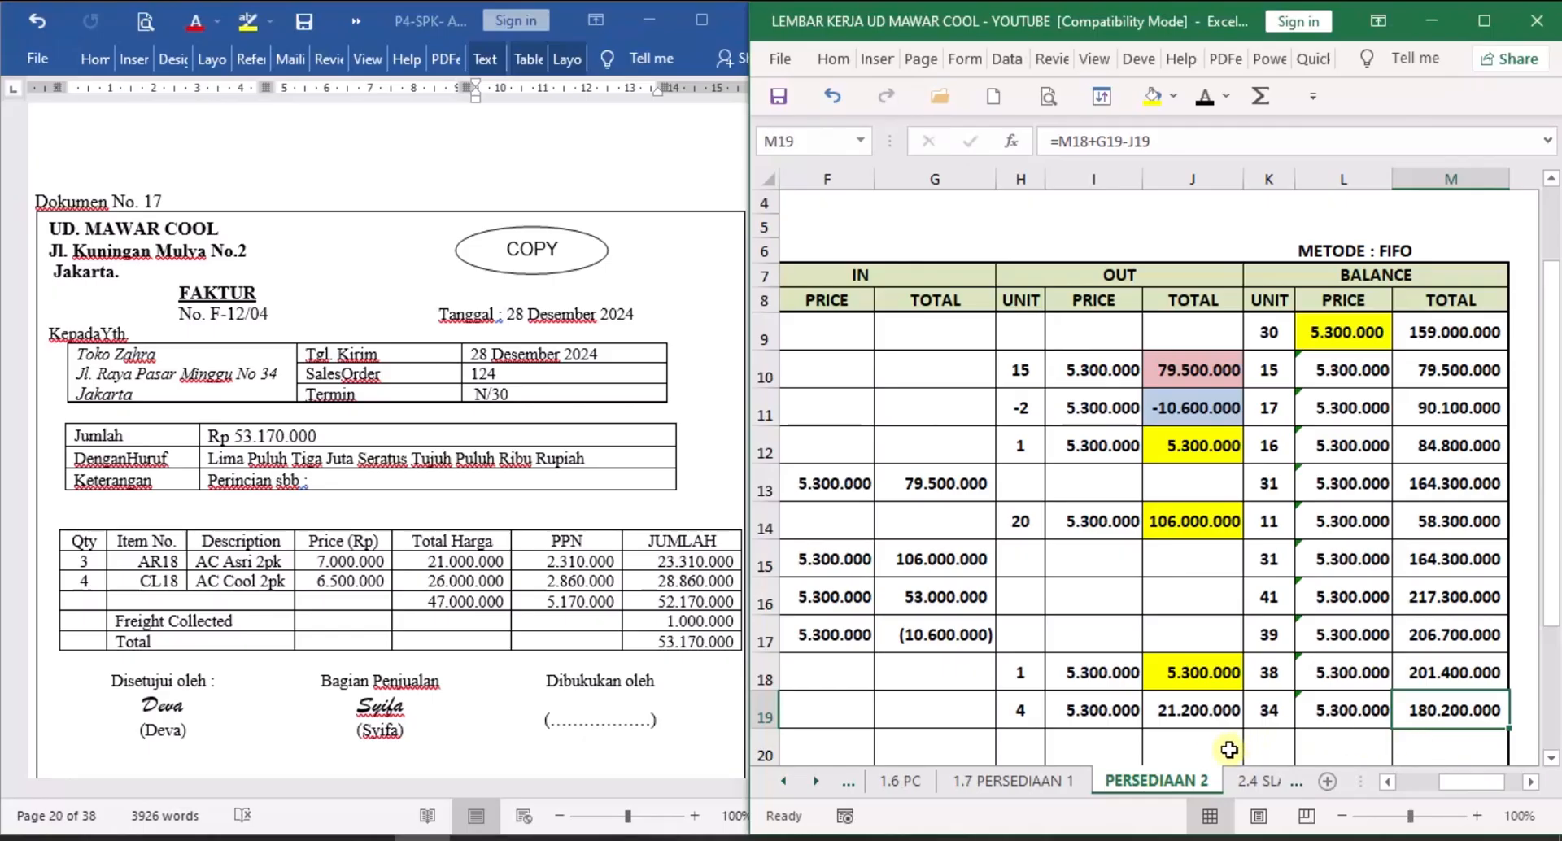
Fill row 19's OUT total 21.200.000 in the AC COOL 2PK card with light red.
{"action": "left_click", "coordinate": [1216, 709]}
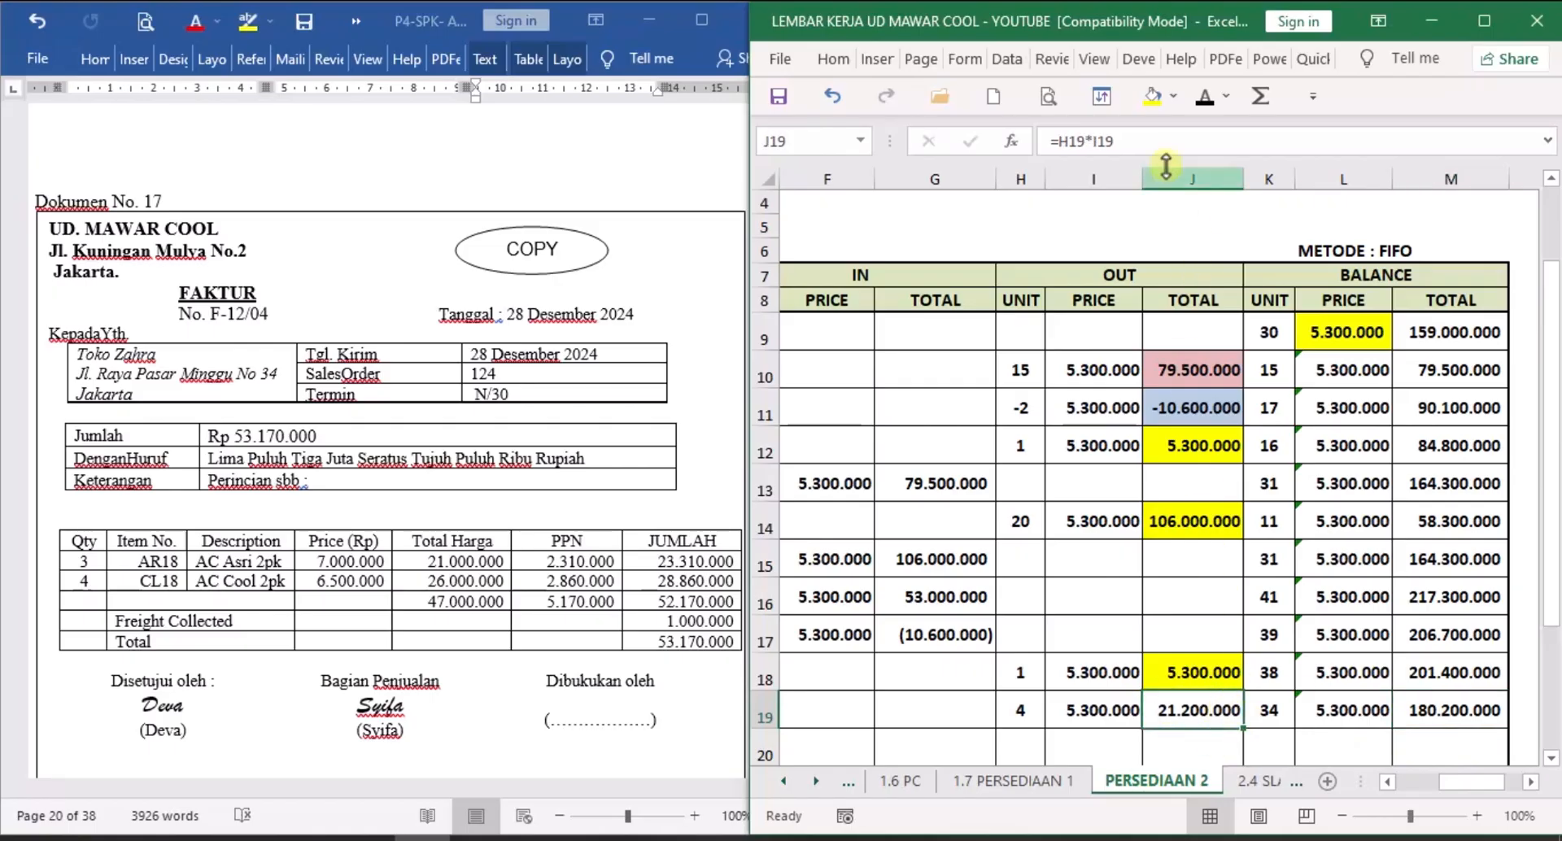
{"action": "left_click", "coordinate": [1175, 96]}
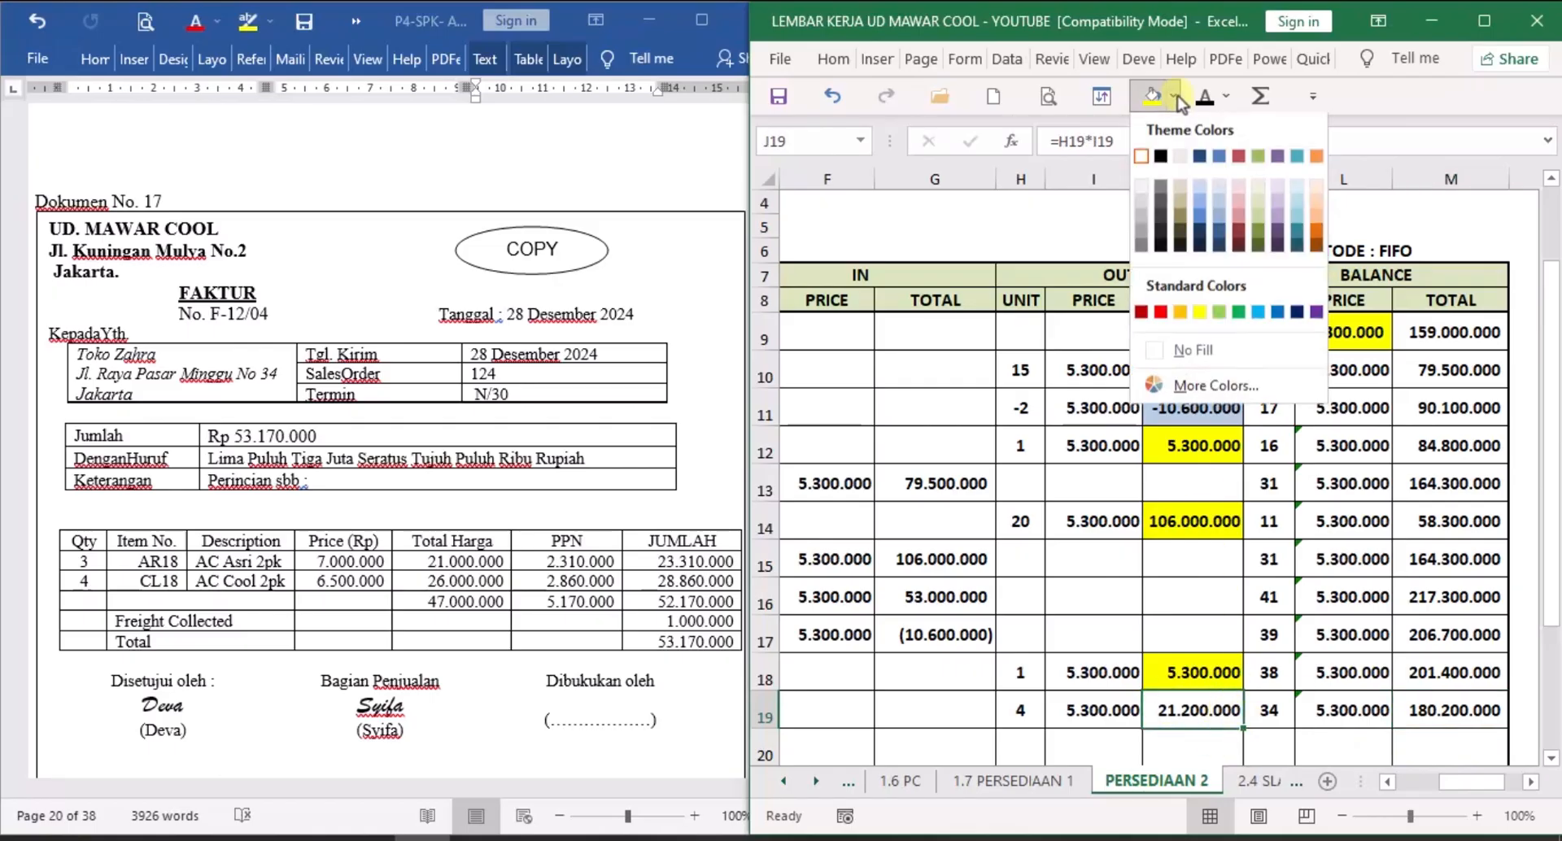
{"action": "left_click", "coordinate": [1239, 203]}
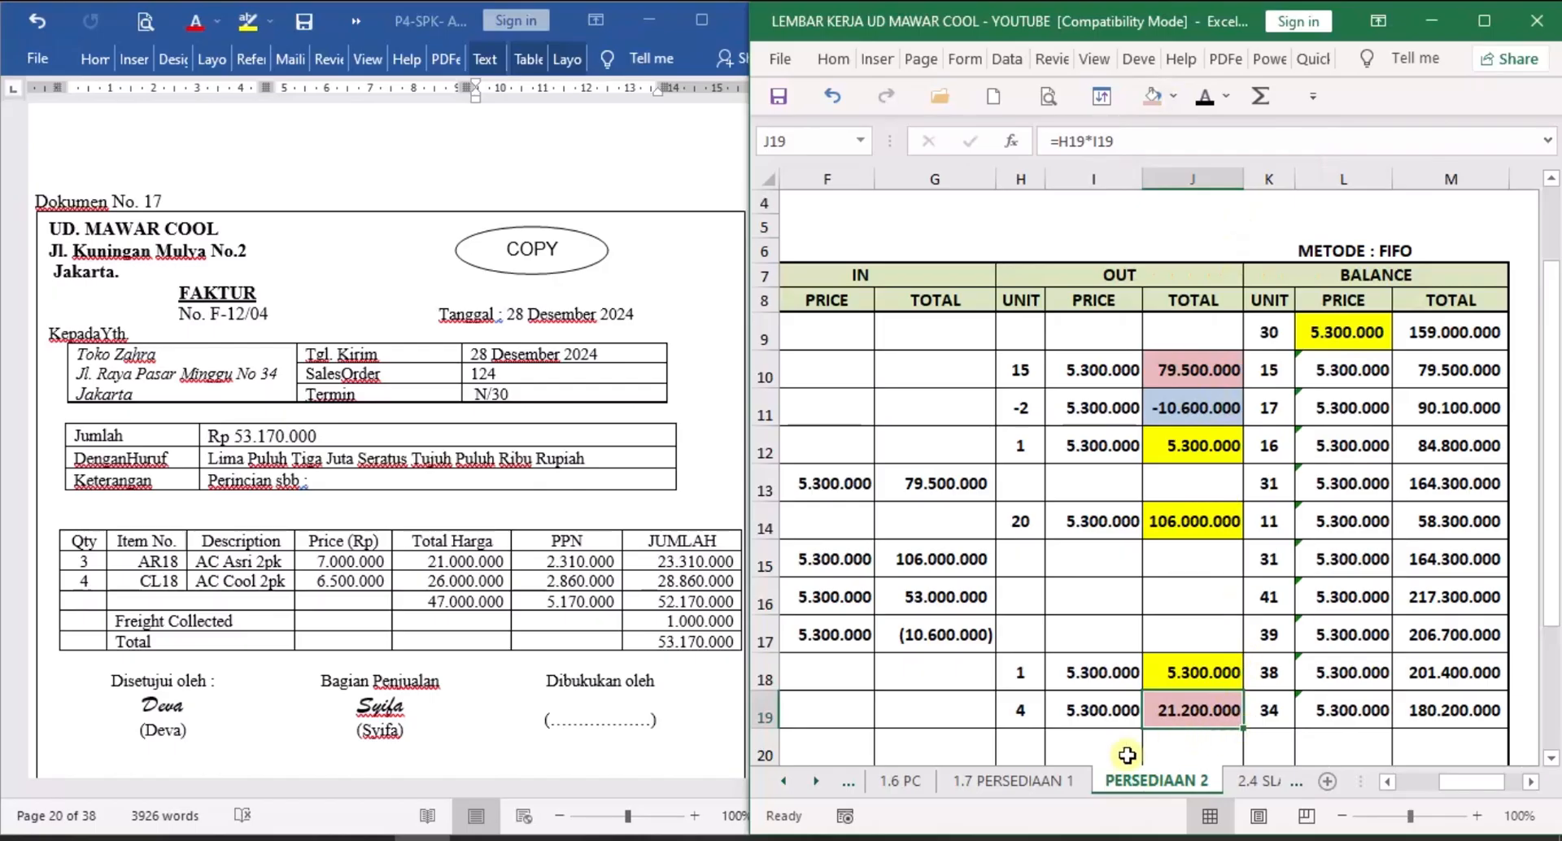
On sheet 1.7 PERSEDIAAN 1, fill row 19's OUT total 17.100.000 with light red.
{"action": "left_click", "coordinate": [1064, 788]}
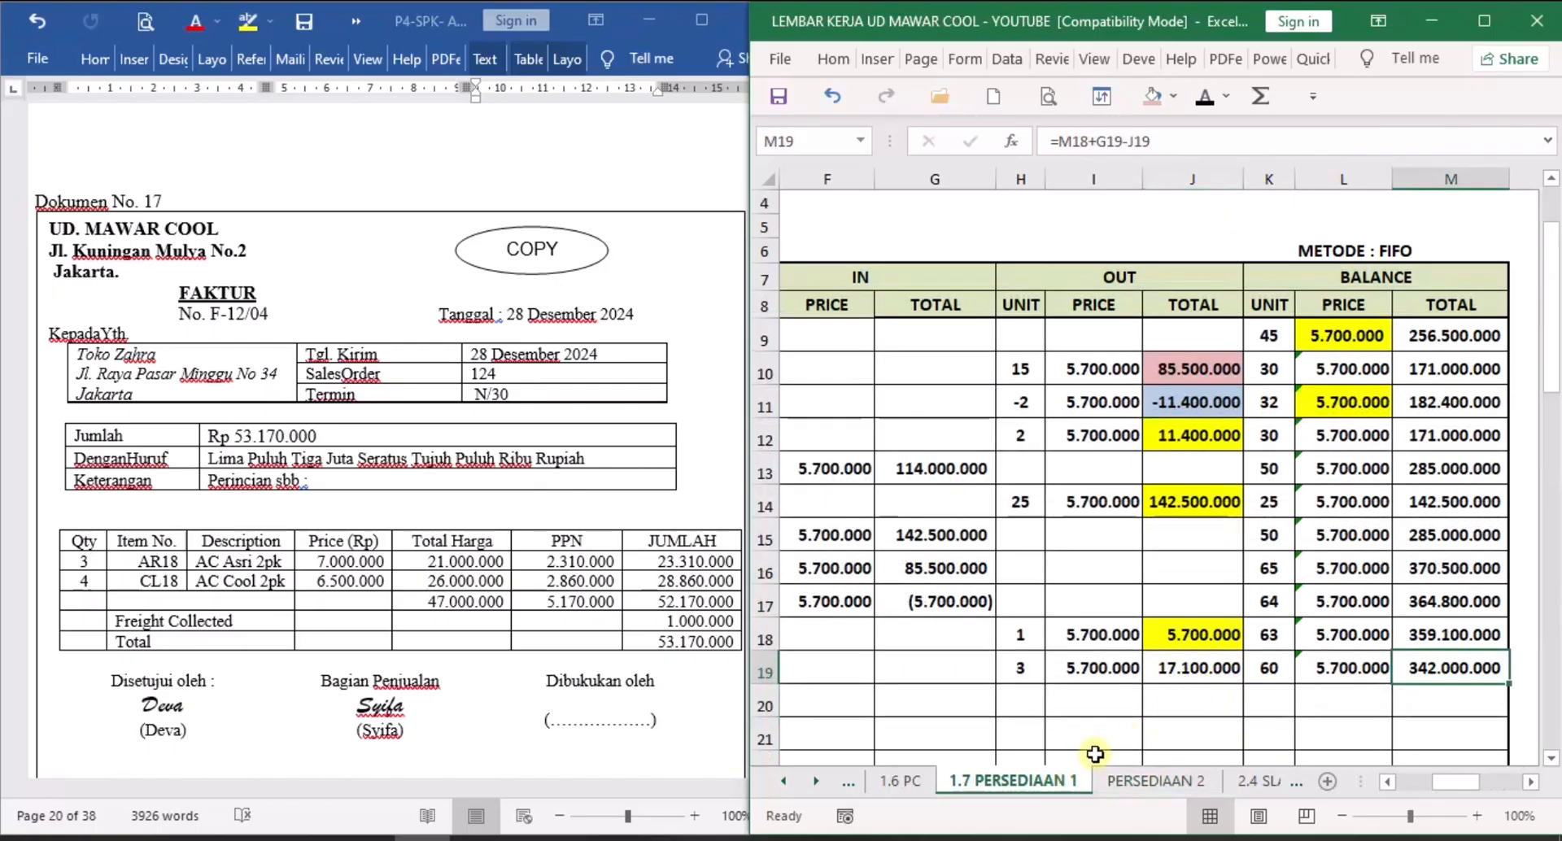
{"action": "left_click", "coordinate": [1196, 669]}
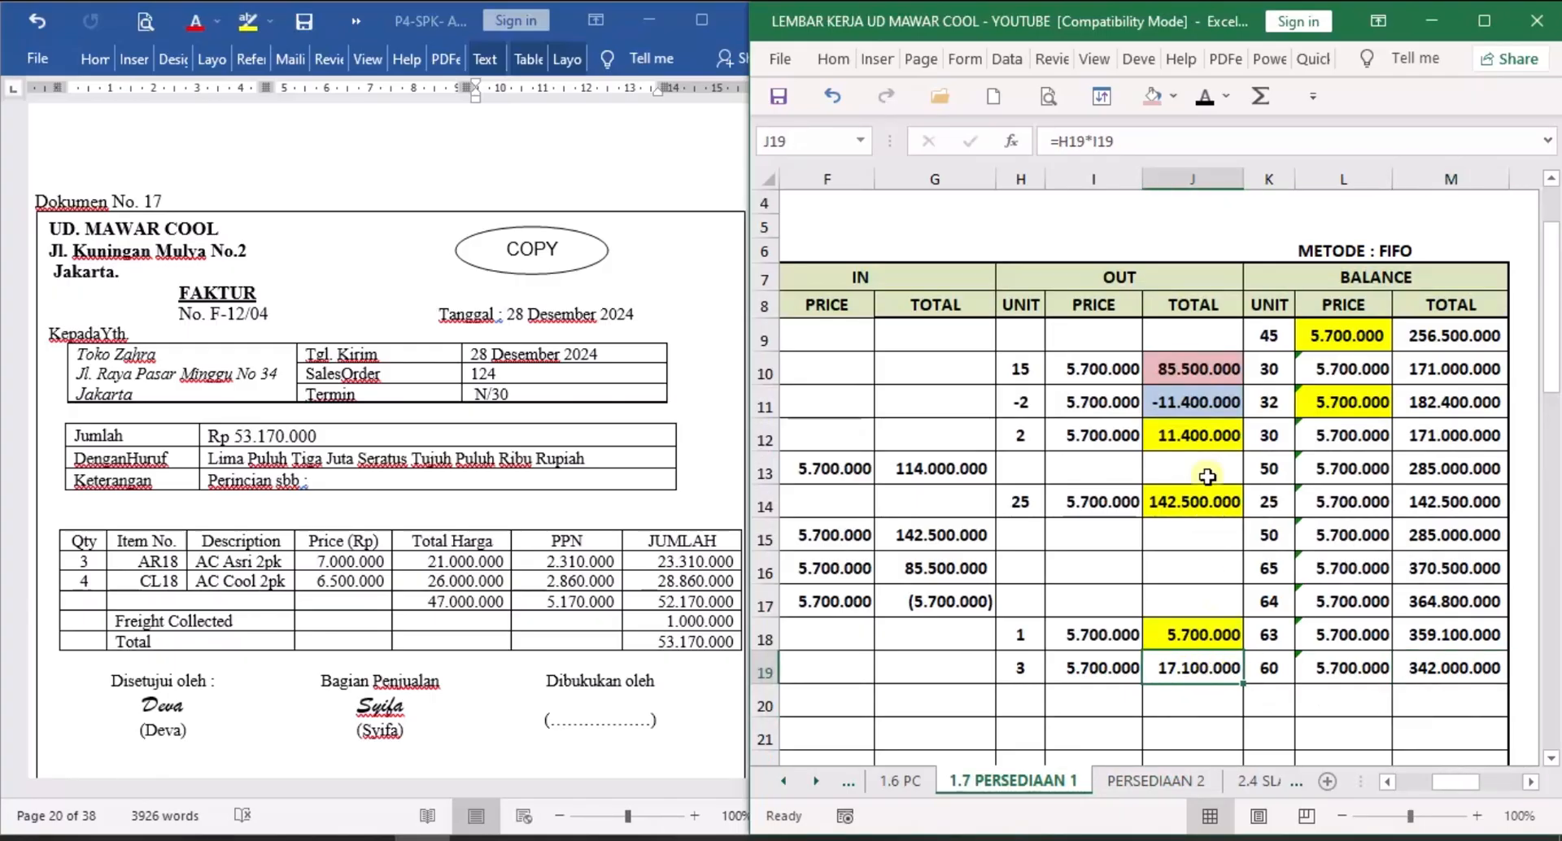
{"action": "left_click", "coordinate": [1153, 96]}
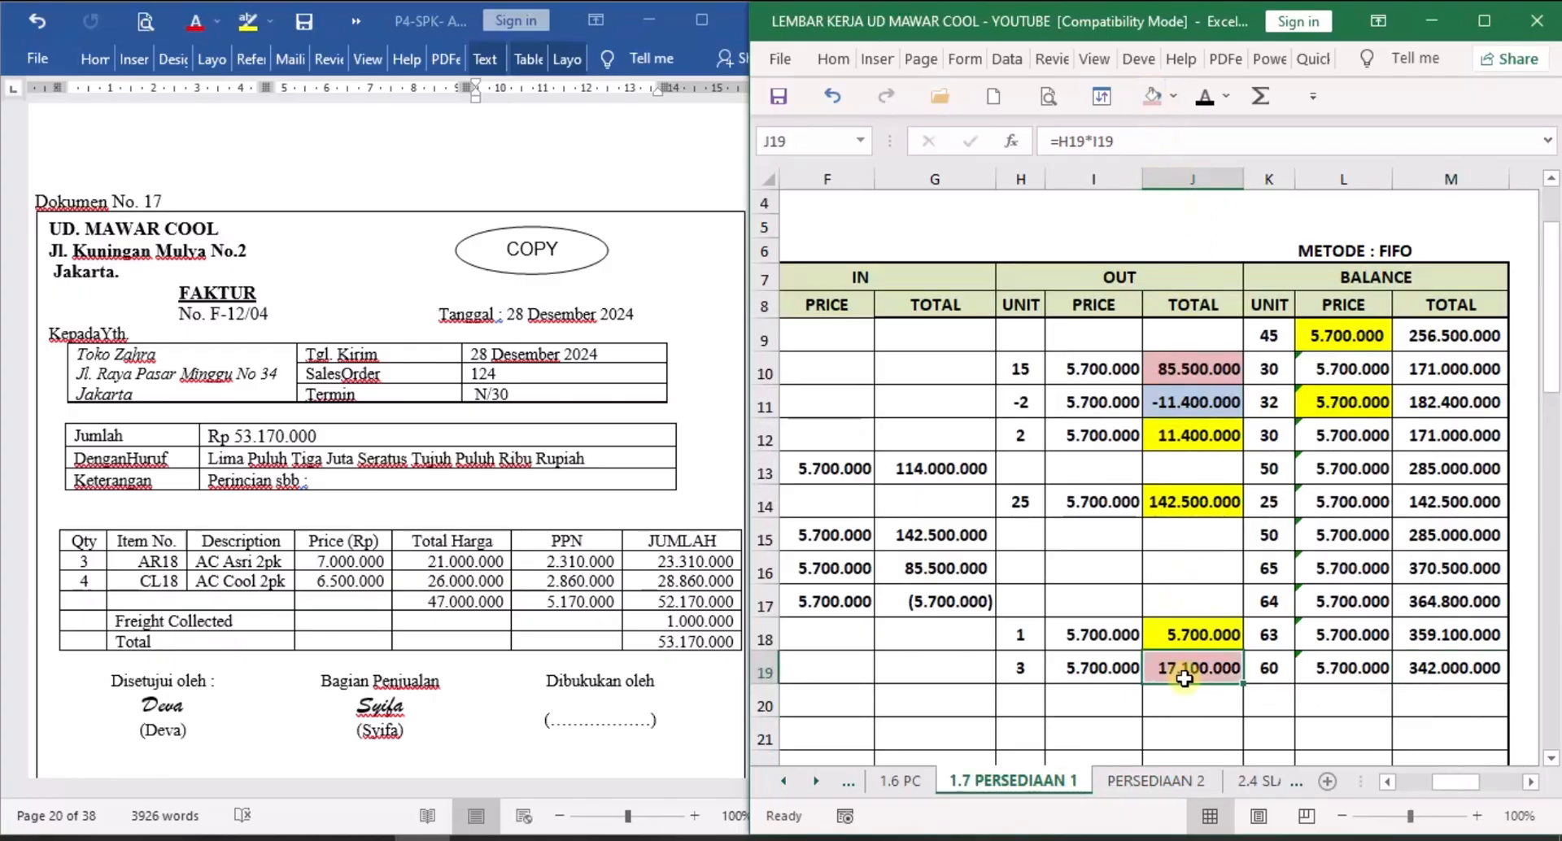
On sheet 1.2 SJ, reveal in black font row 11's cost of goods sold 38.300.000 for Toko Zahra.
{"action": "left_click", "coordinate": [793, 784]}
{"action": "left_click", "coordinate": [793, 784]}
{"action": "left_click", "coordinate": [792, 784]}
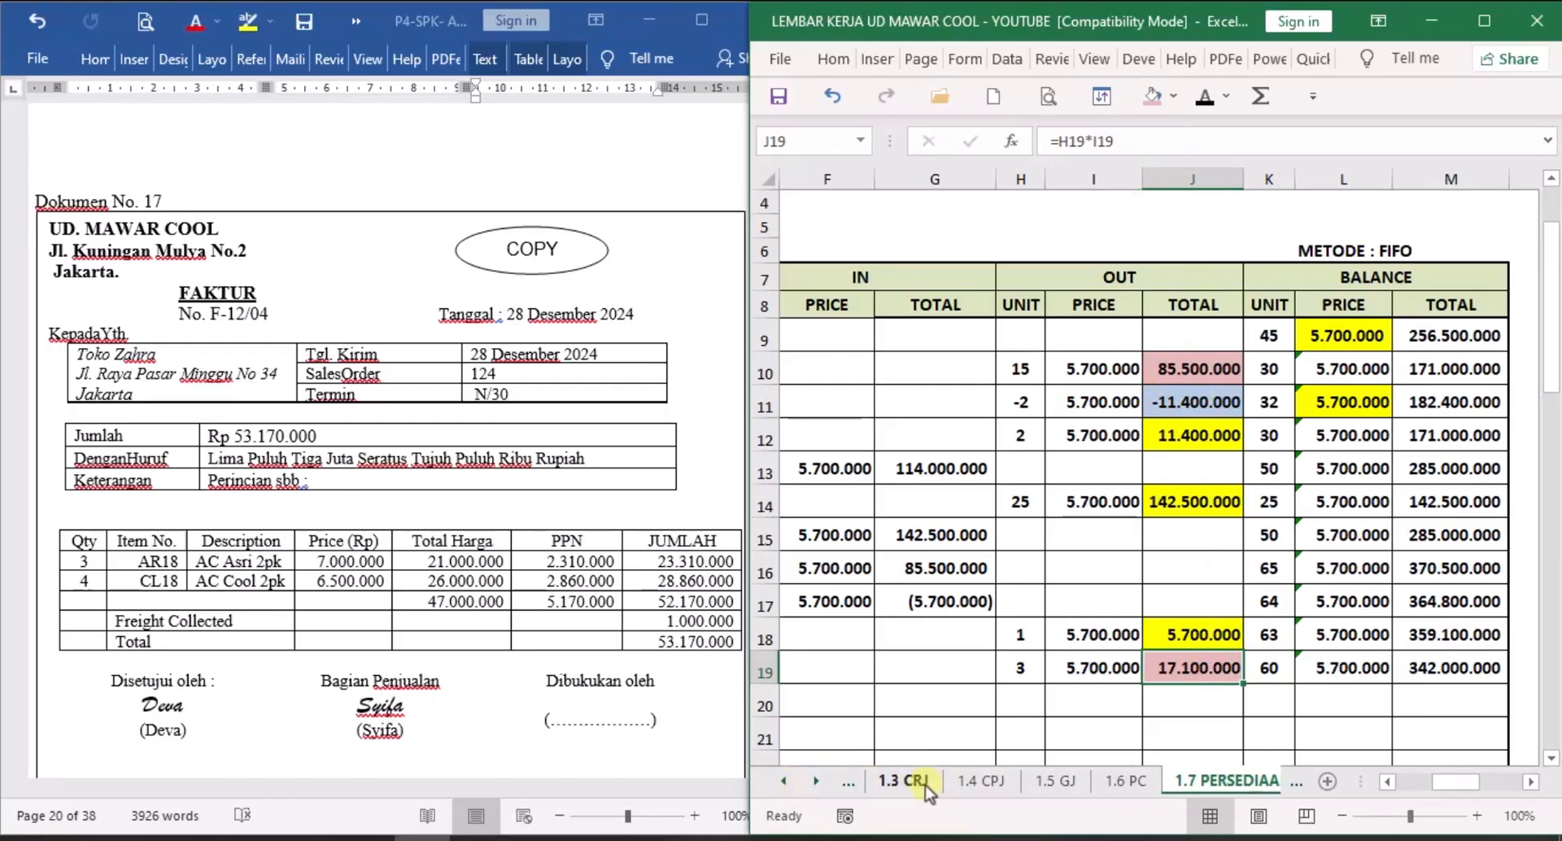
{"action": "left_click", "coordinate": [787, 782]}
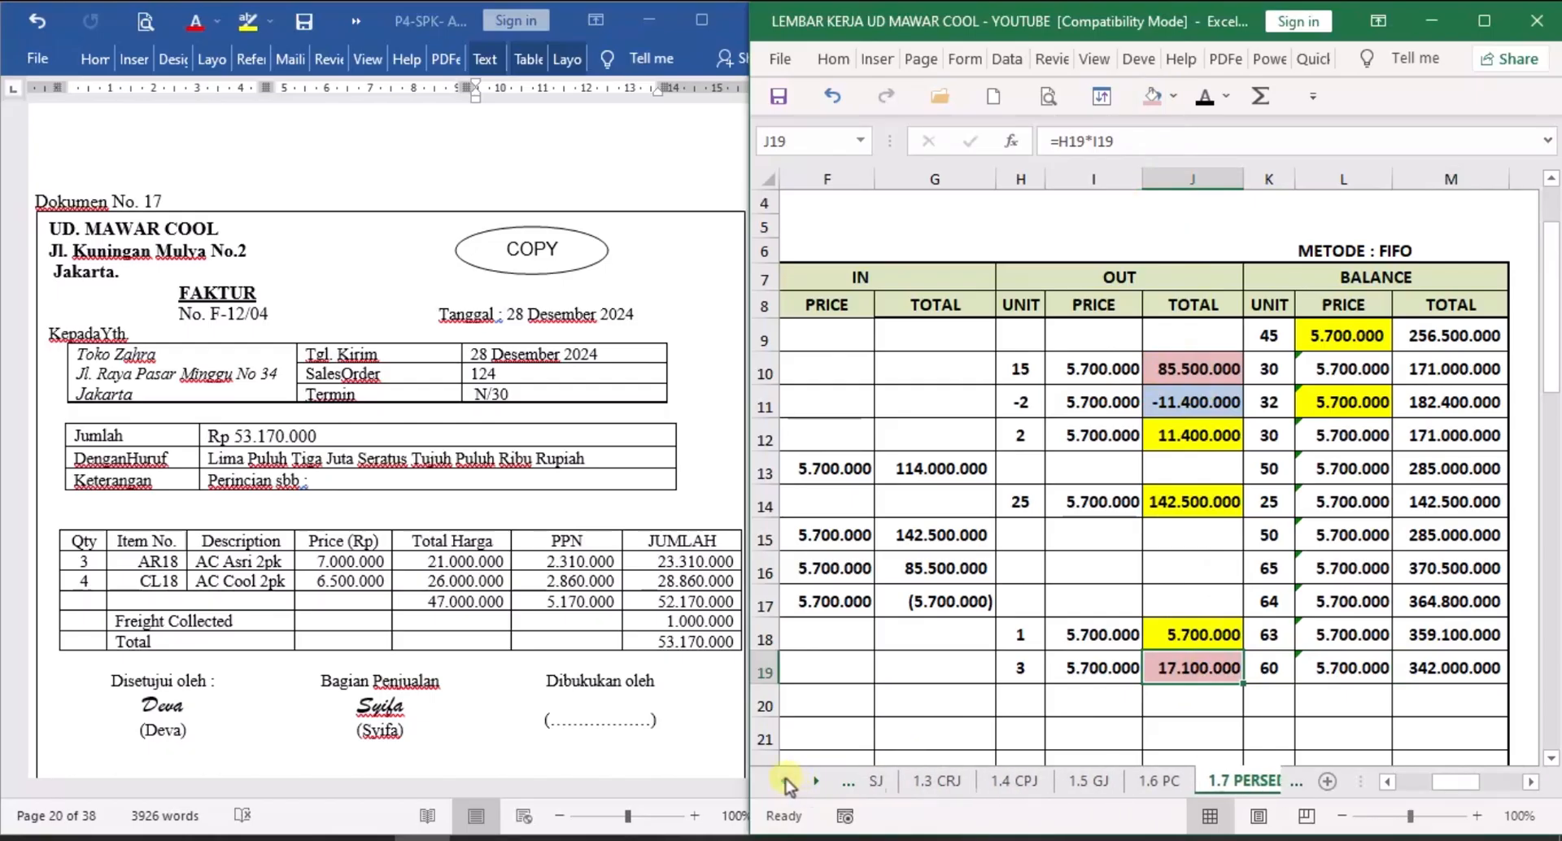
{"action": "left_click", "coordinate": [786, 784]}
{"action": "left_click", "coordinate": [786, 784]}
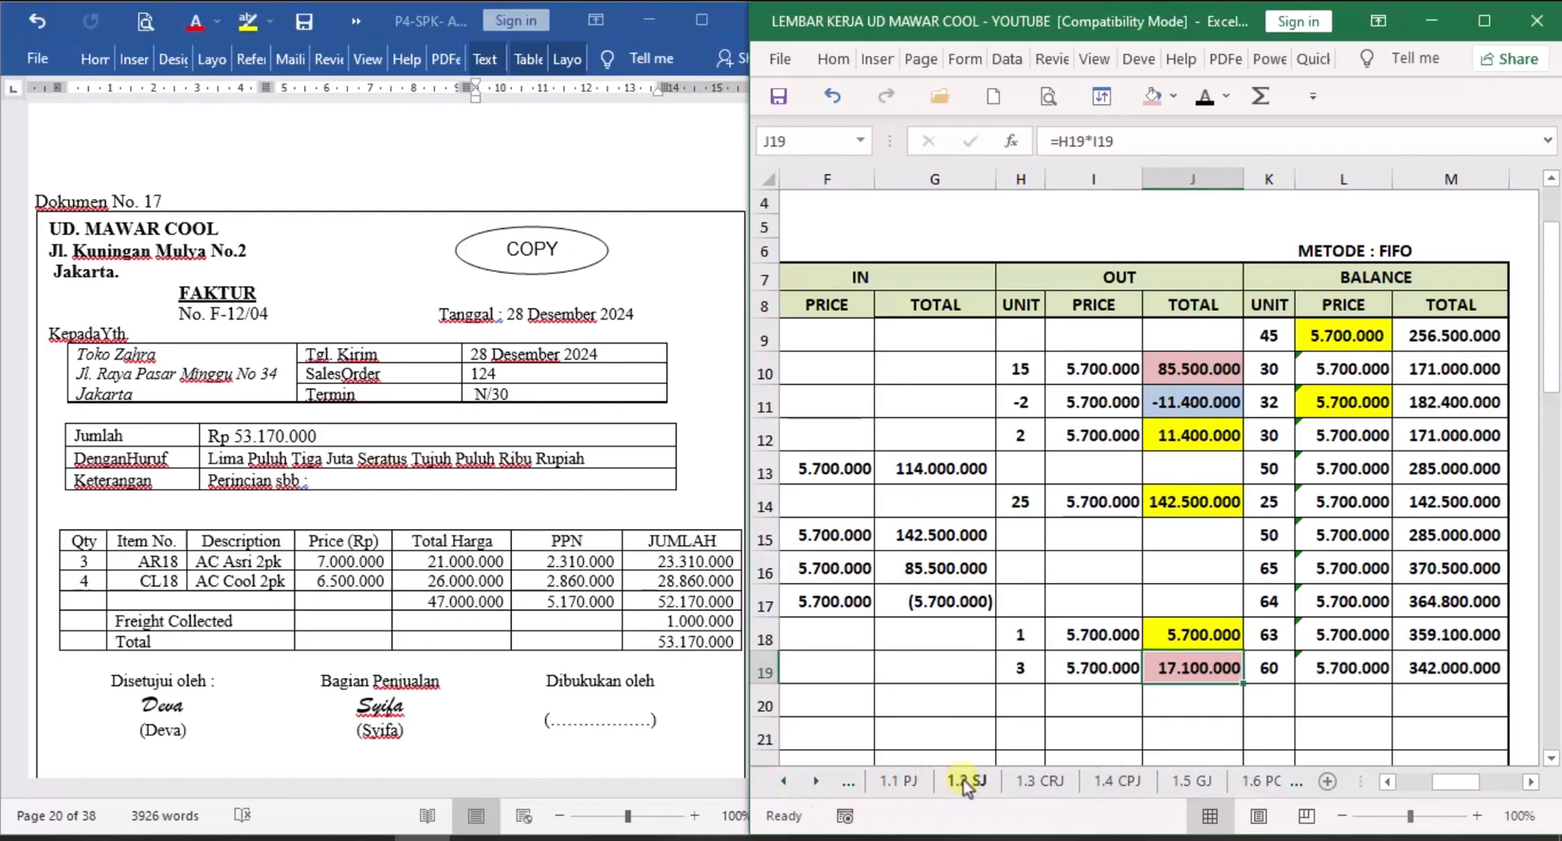
{"action": "left_click", "coordinate": [966, 783]}
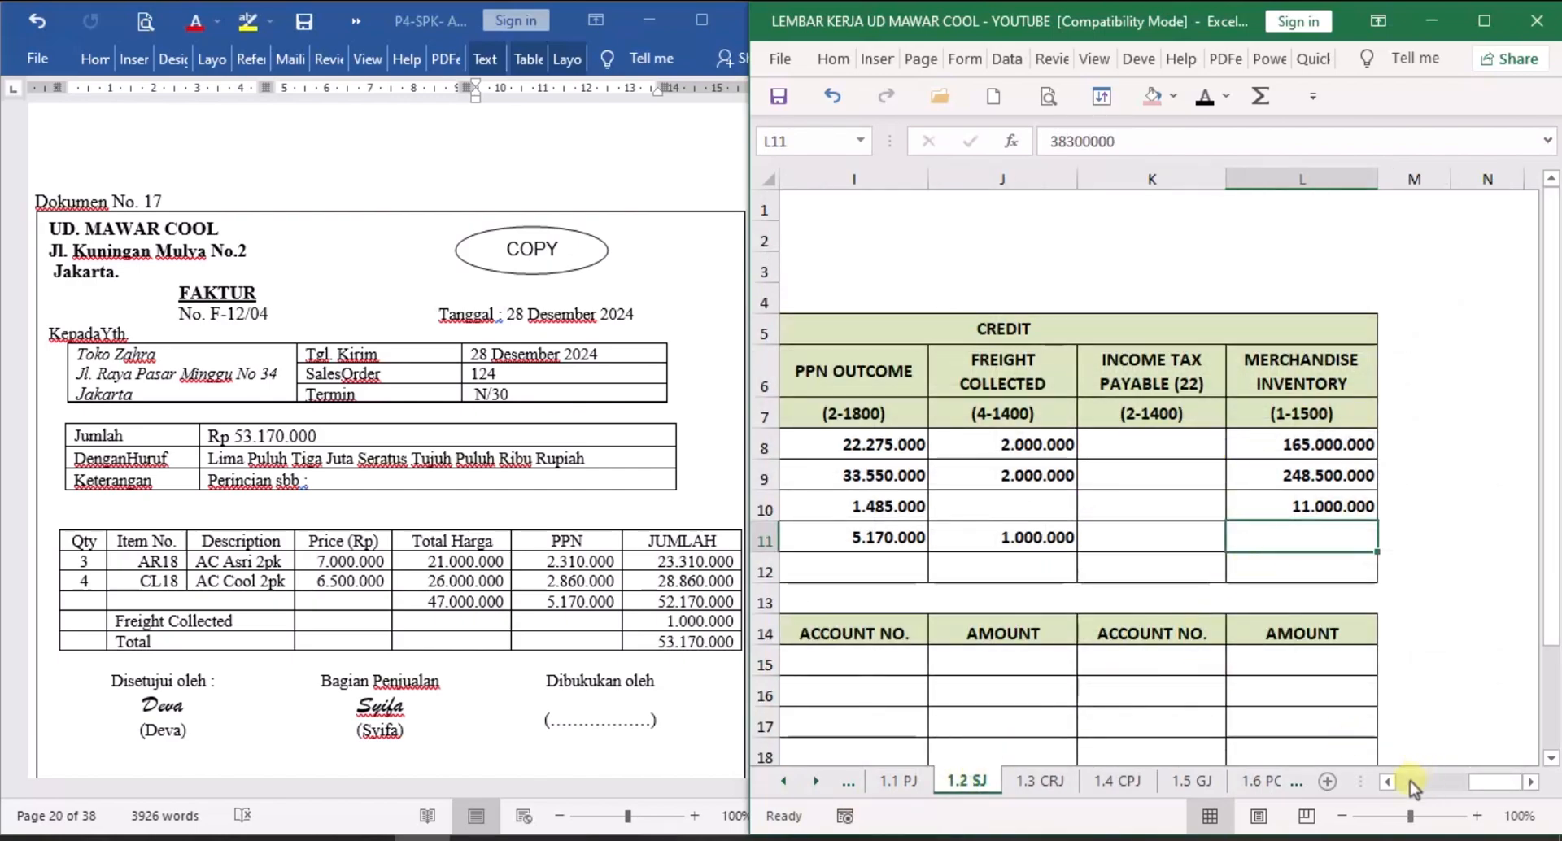
{"action": "scroll", "coordinate": [1413, 783], "scroll_direction": "left", "scroll_amount": 2}
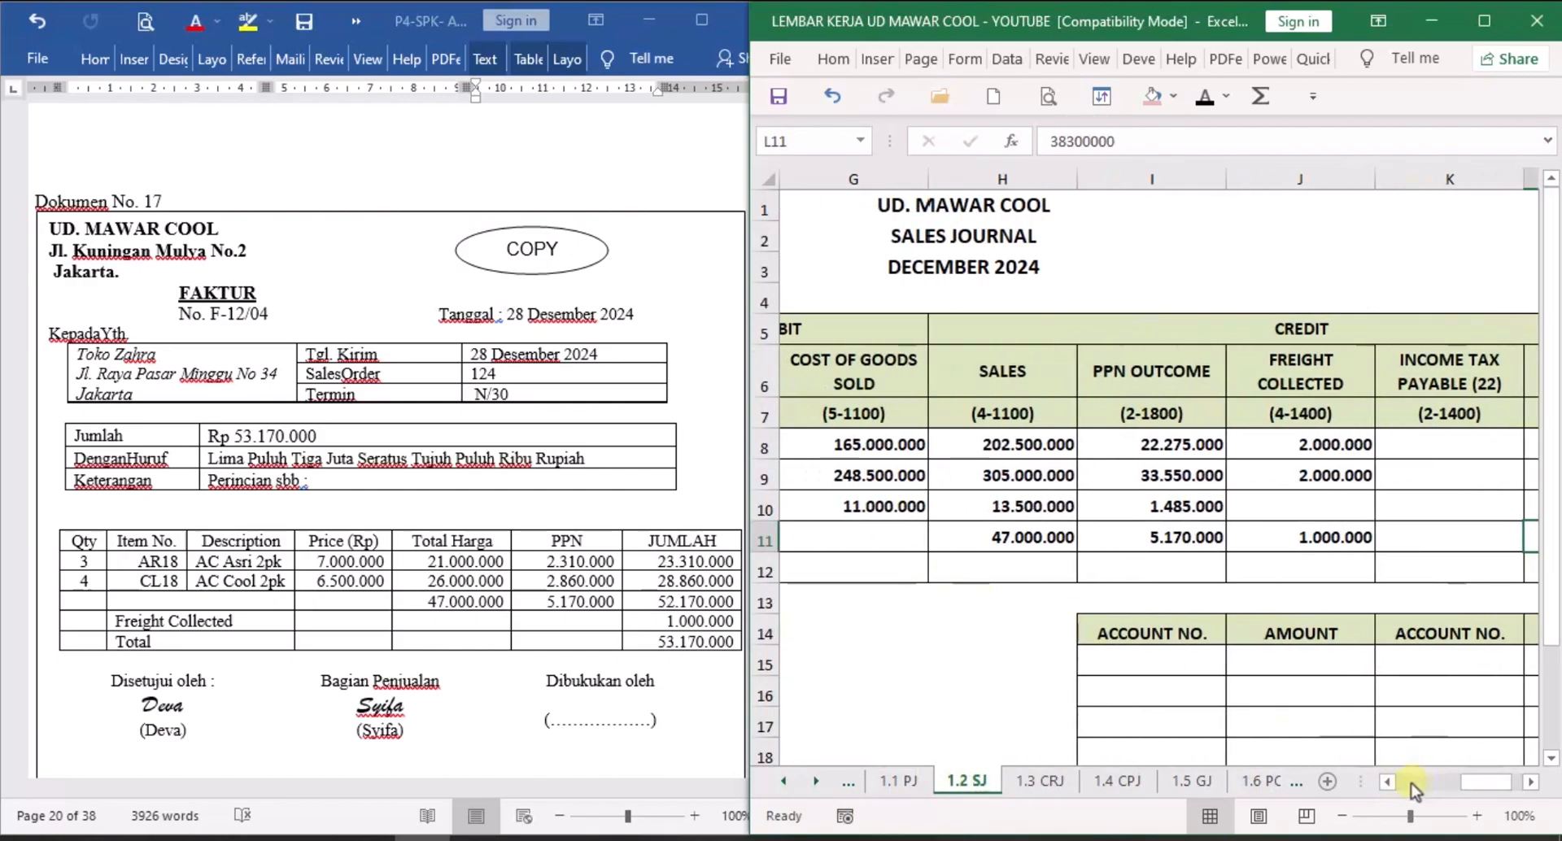
{"action": "scroll", "coordinate": [1413, 789], "scroll_direction": "left", "scroll_amount": 4}
{"action": "left_click", "coordinate": [1420, 529]}
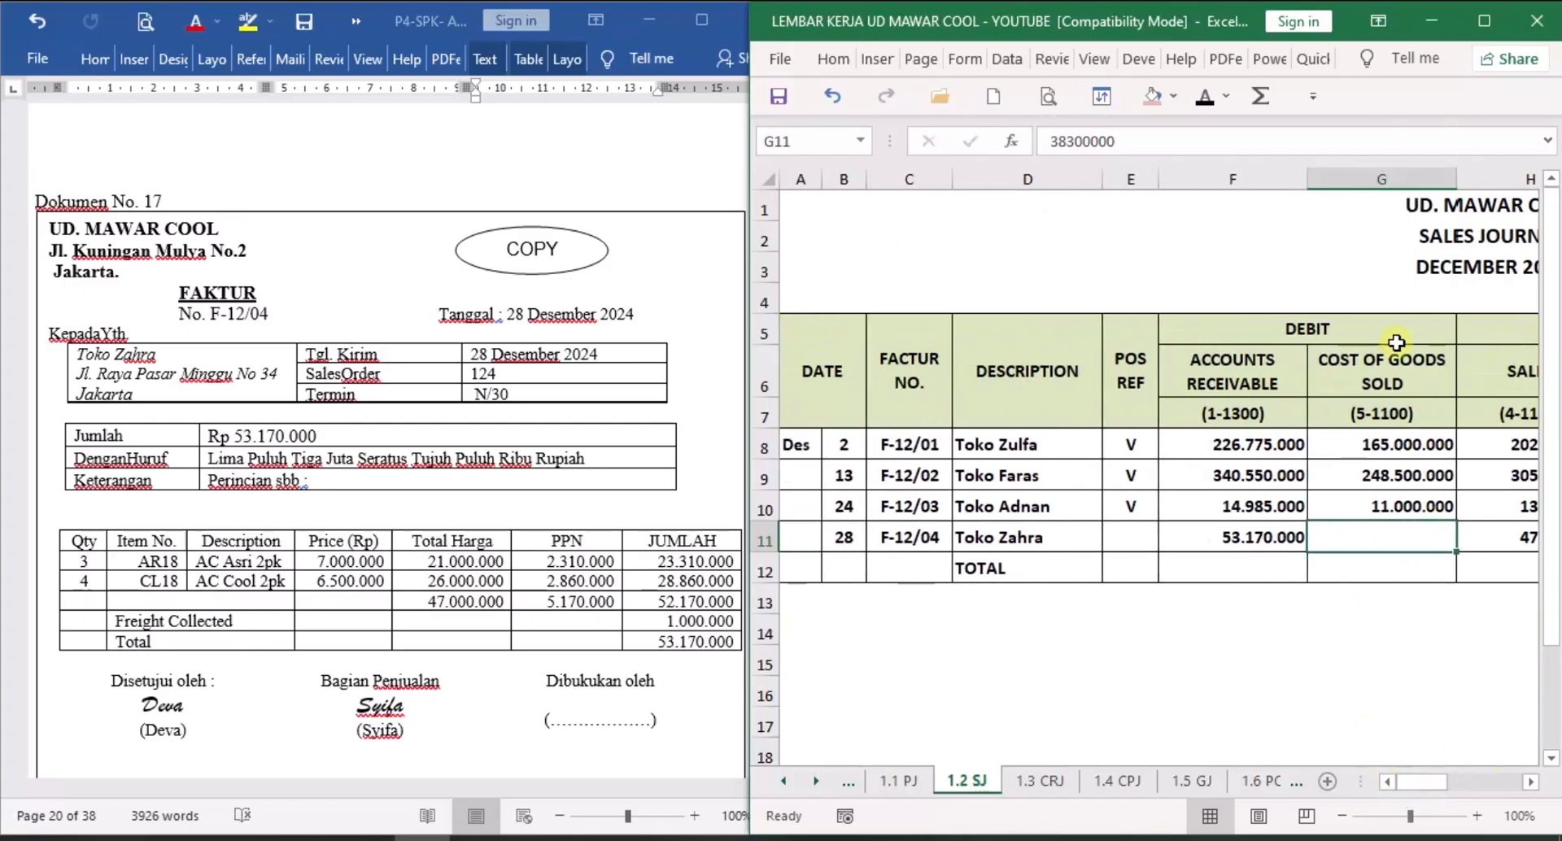
{"action": "left_click", "coordinate": [1202, 96]}
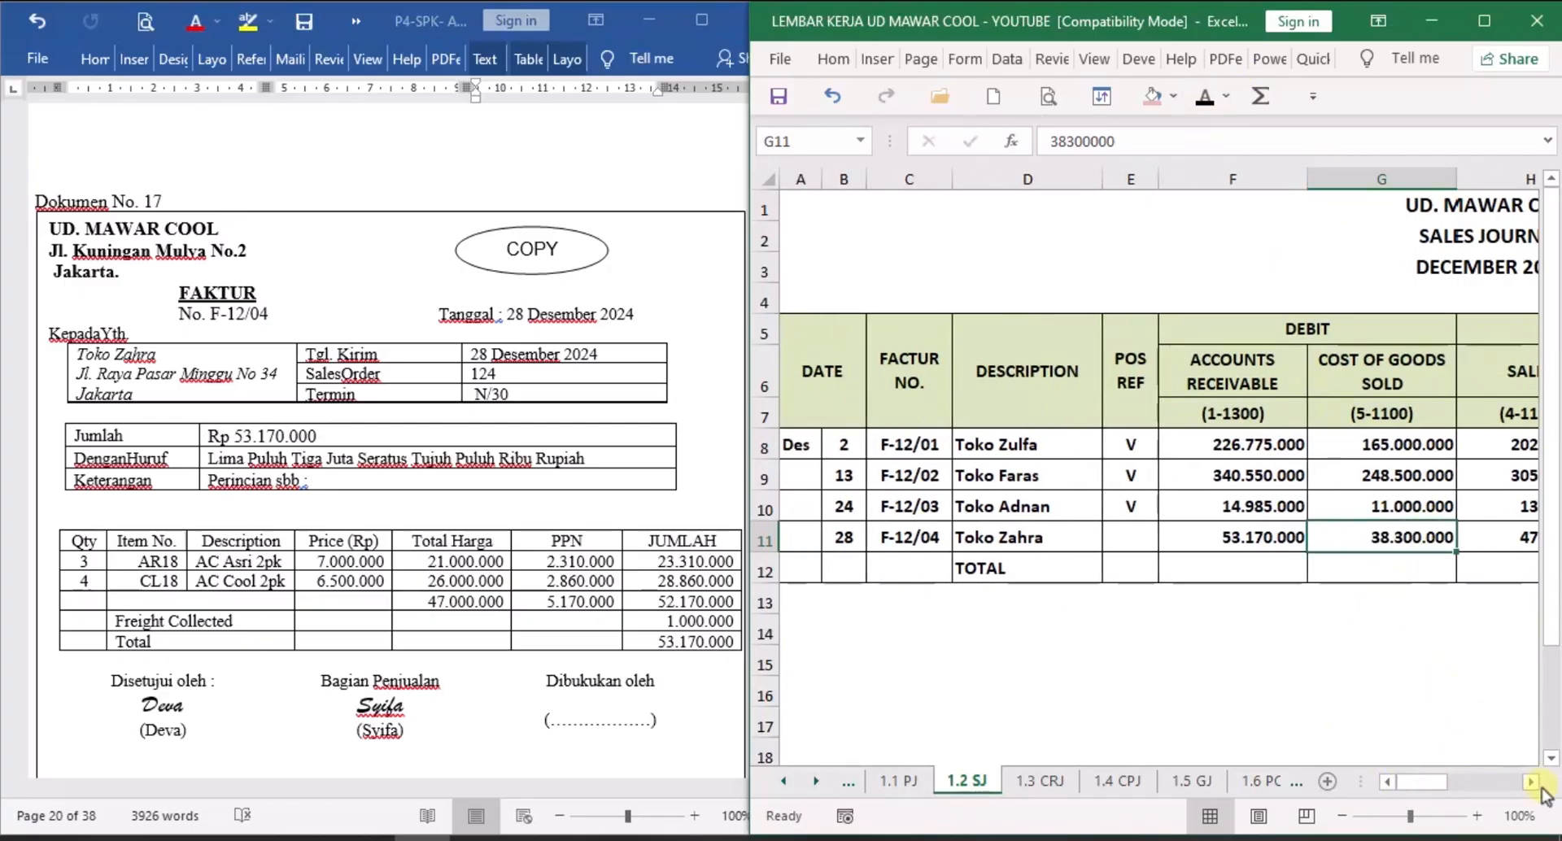
Reveal in black font row 11's merchandise inventory credit of 38.300.000 in the sales journal.
{"action": "scroll", "coordinate": [1541, 785], "scroll_direction": "right", "scroll_amount": 6}
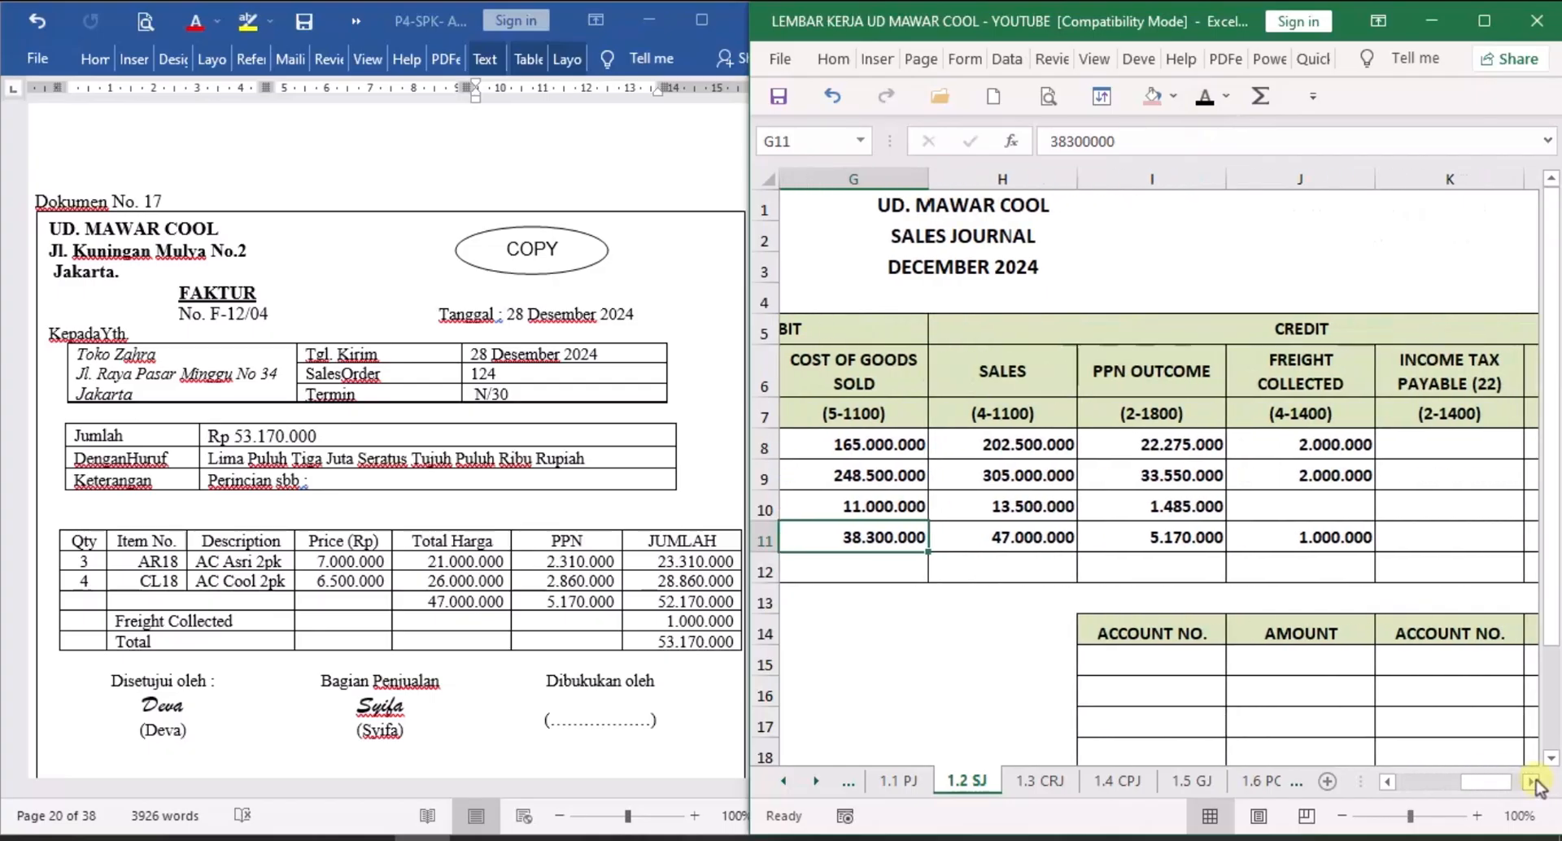
{"action": "left_click", "coordinate": [1533, 783]}
{"action": "left_click", "coordinate": [1465, 538]}
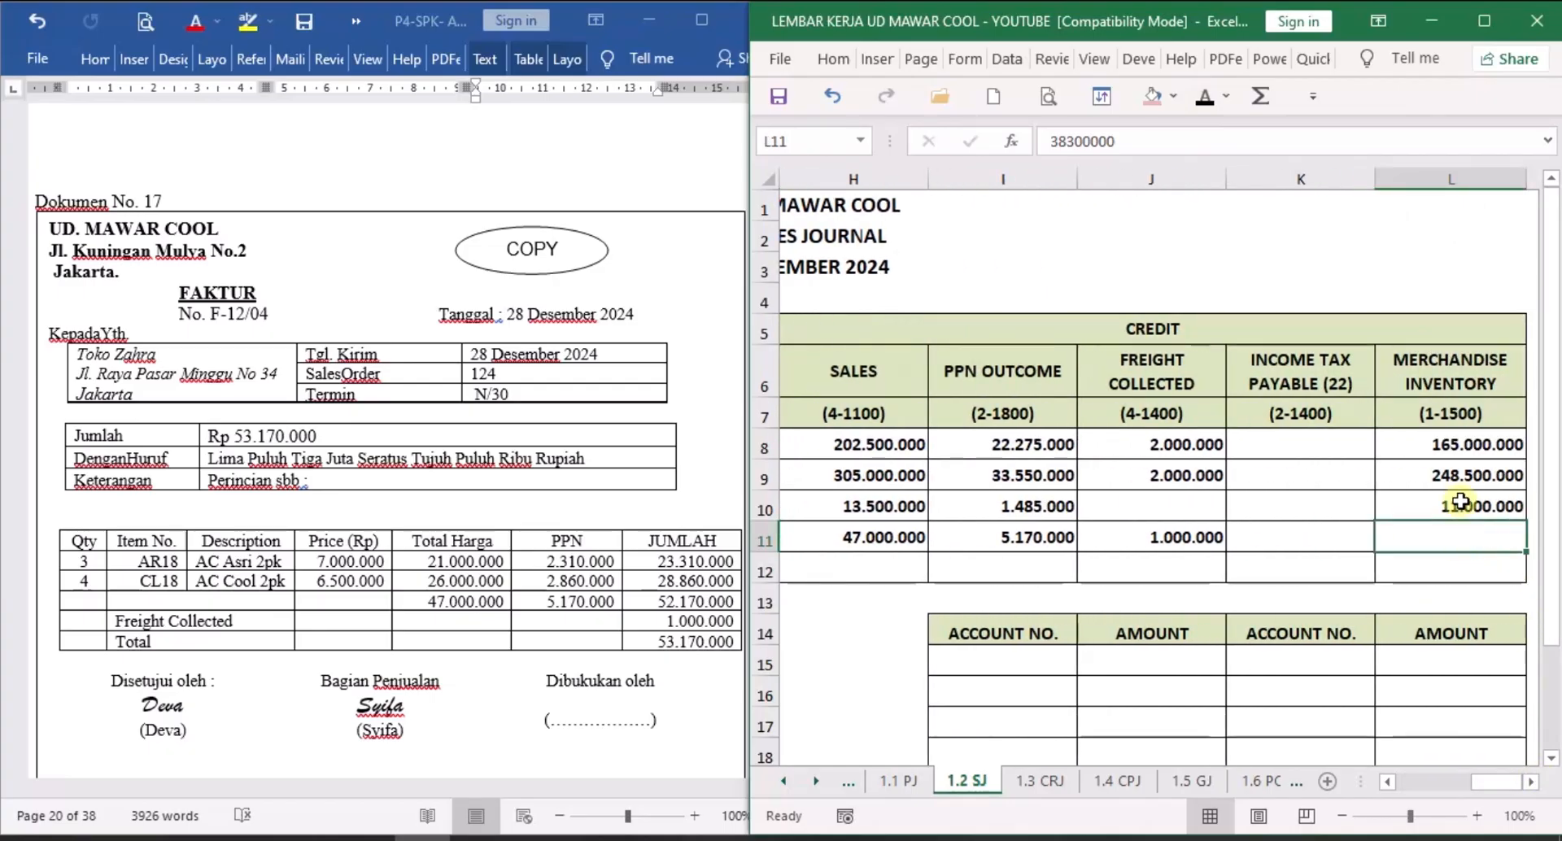
{"action": "left_click", "coordinate": [1205, 96]}
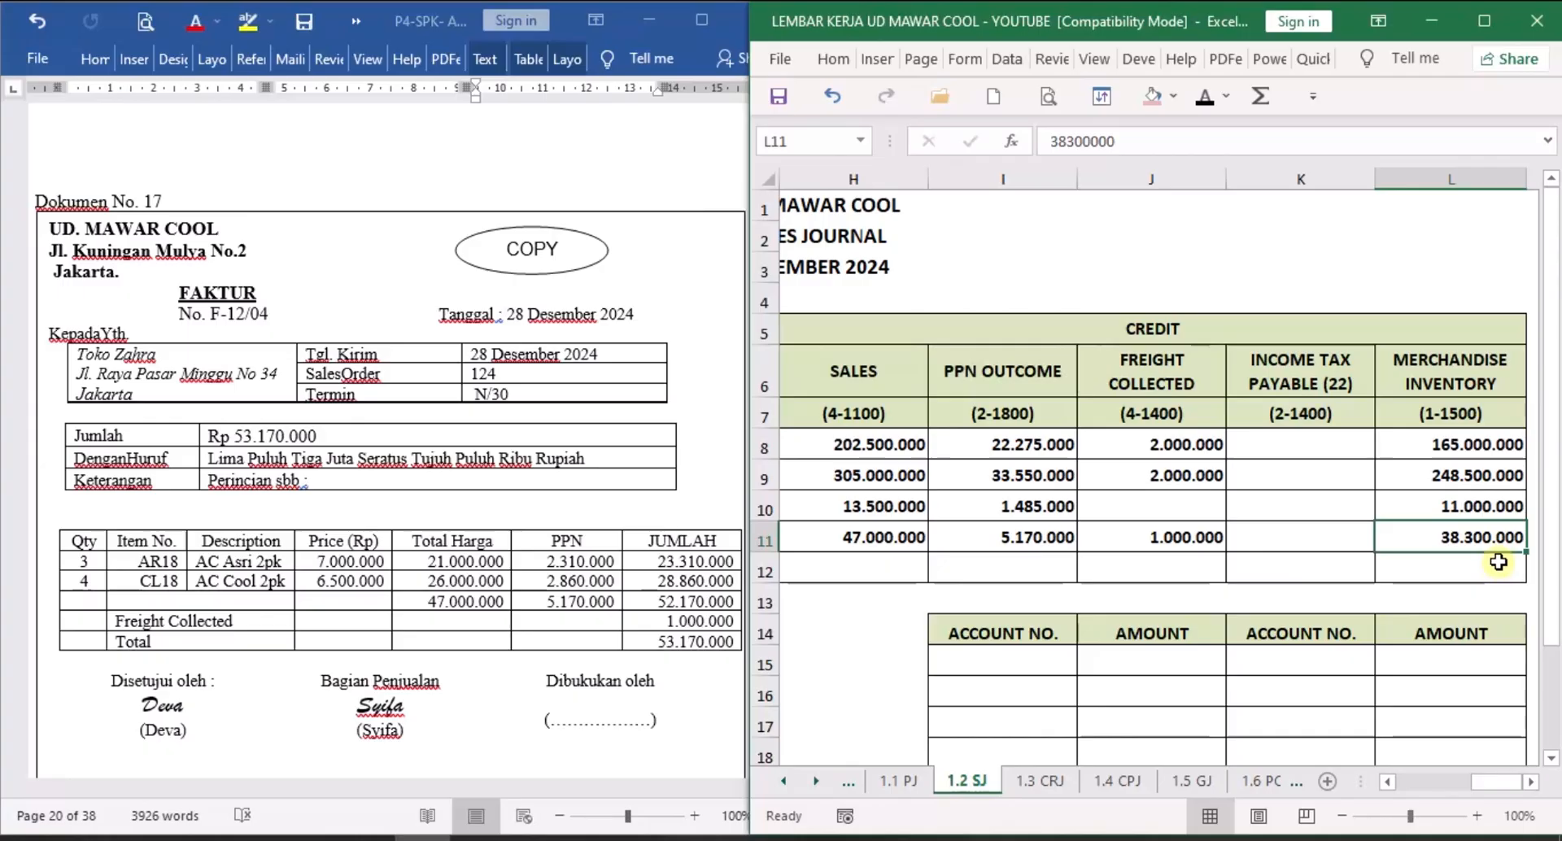
Mark the Toko Zahra entry in row 11 of the sales journal as posted with V in POS REF.
{"action": "left_click", "coordinate": [1392, 780]}
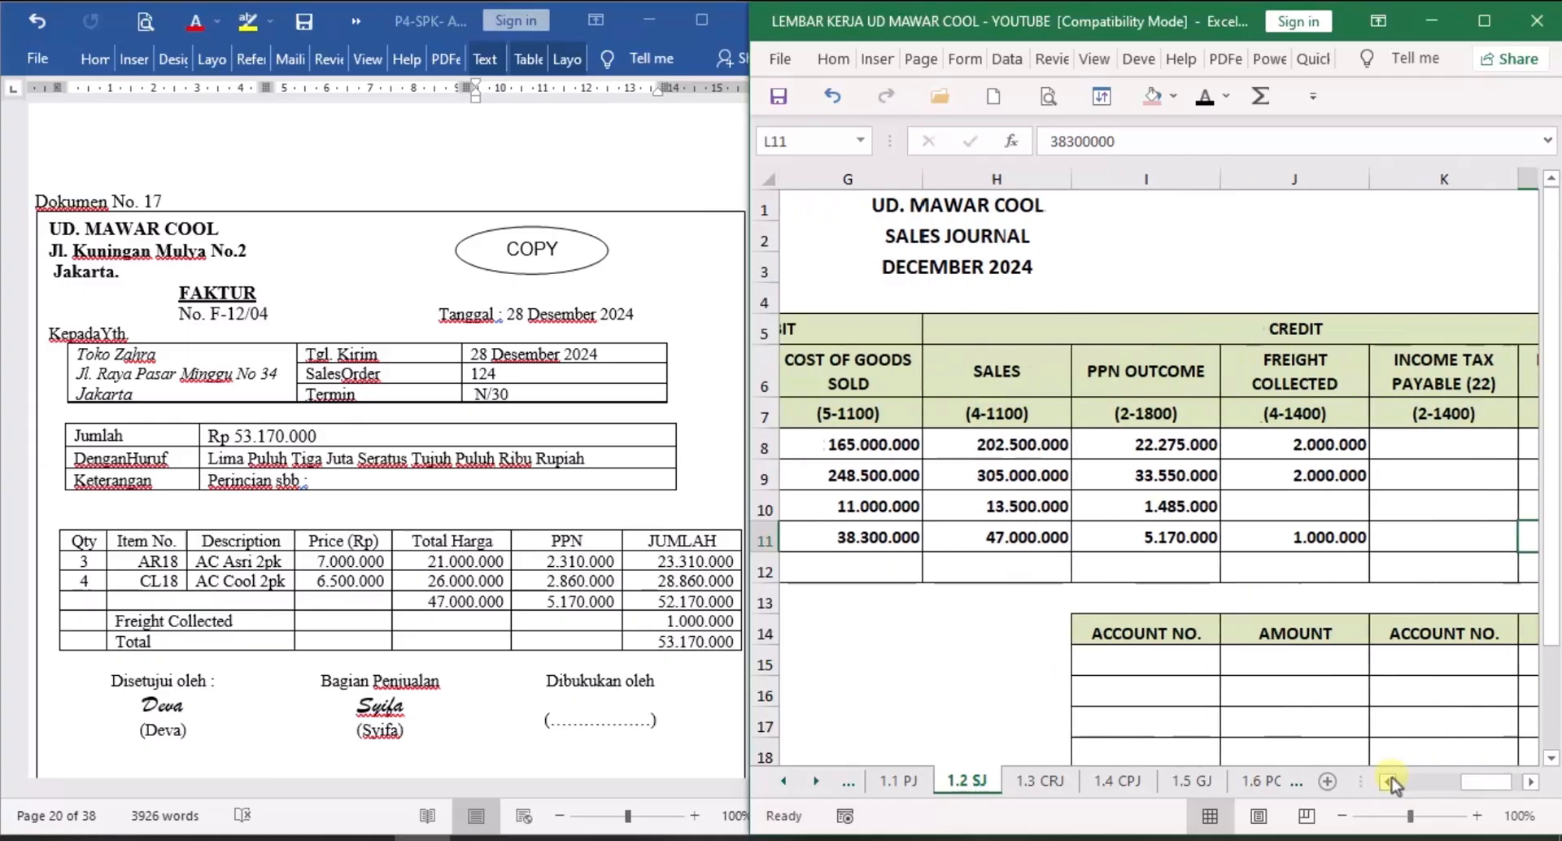
{"action": "left_click", "coordinate": [1392, 780]}
{"action": "left_click", "coordinate": [1392, 780]}
{"action": "left_click", "coordinate": [1391, 780]}
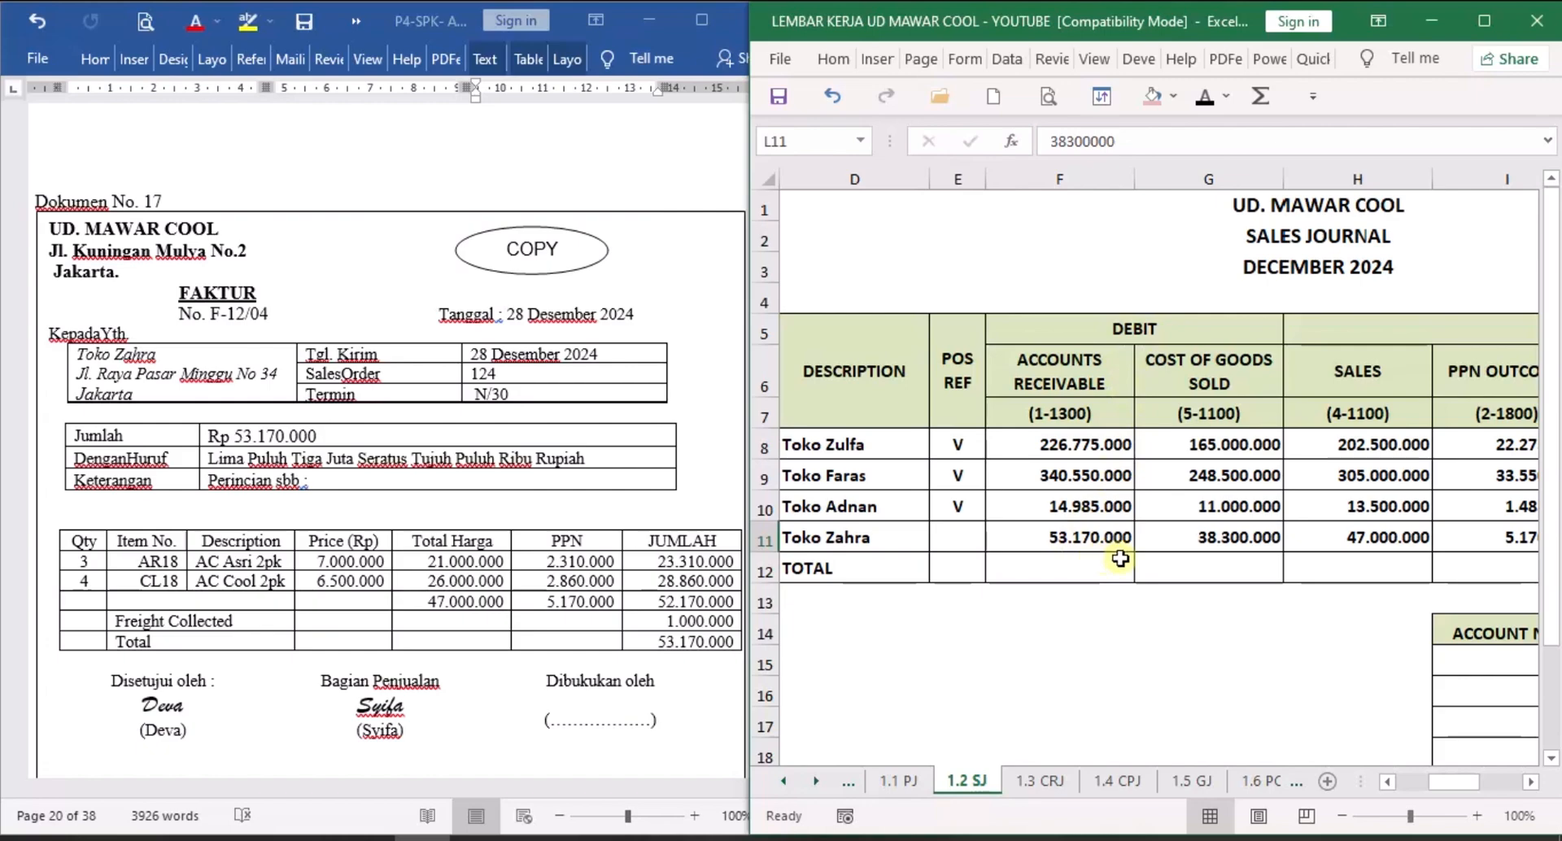
{"action": "left_click", "coordinate": [1388, 781]}
{"action": "left_click", "coordinate": [1387, 781]}
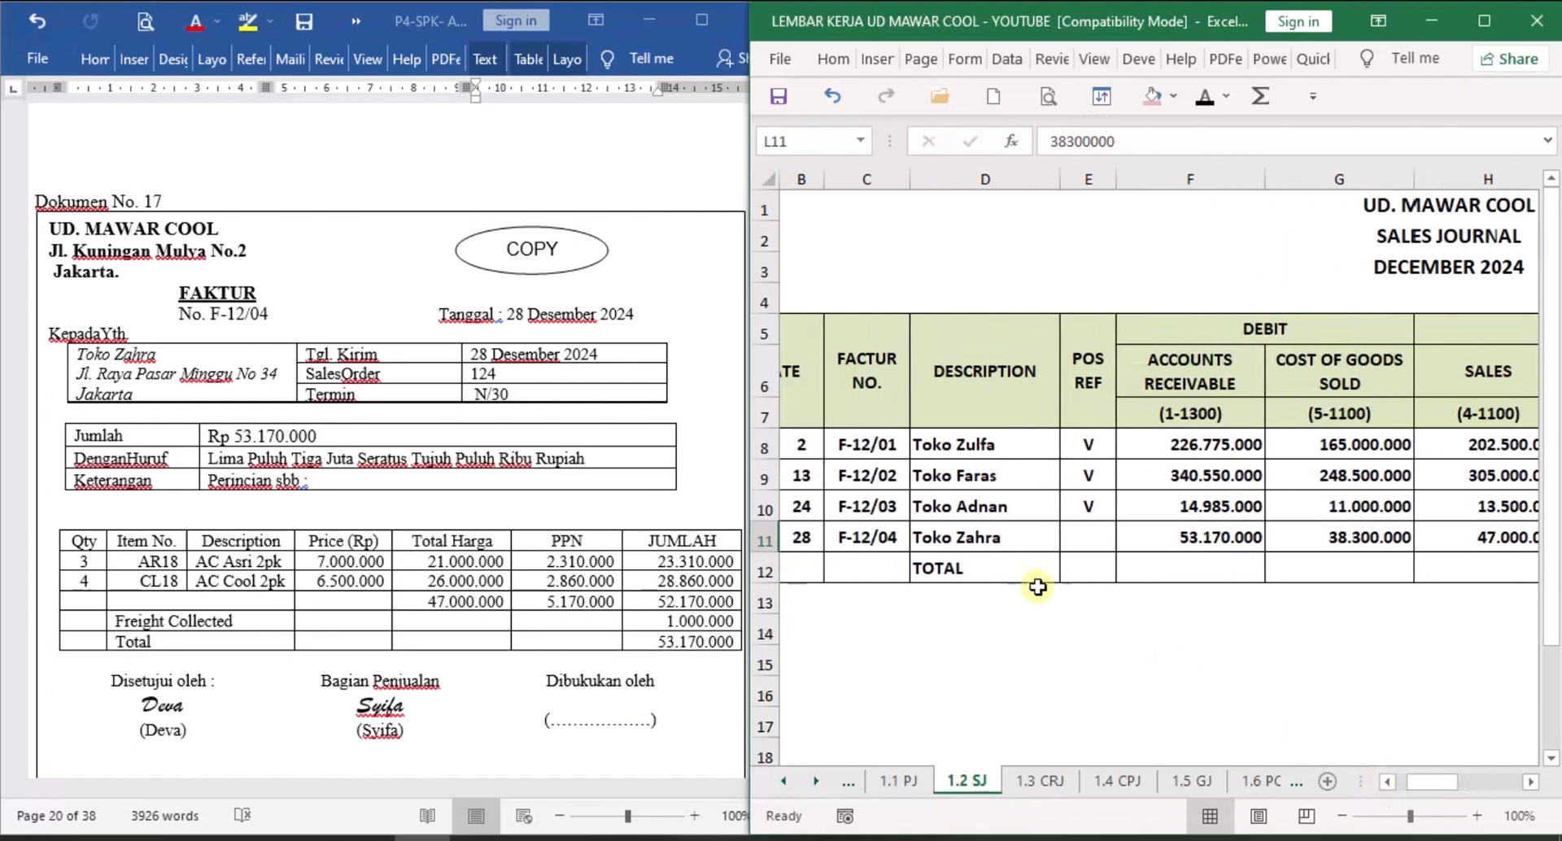
{"action": "left_click", "coordinate": [1090, 532]}
{"action": "type", "text": "V"}
{"action": "key", "text": "ctrl+Return"}
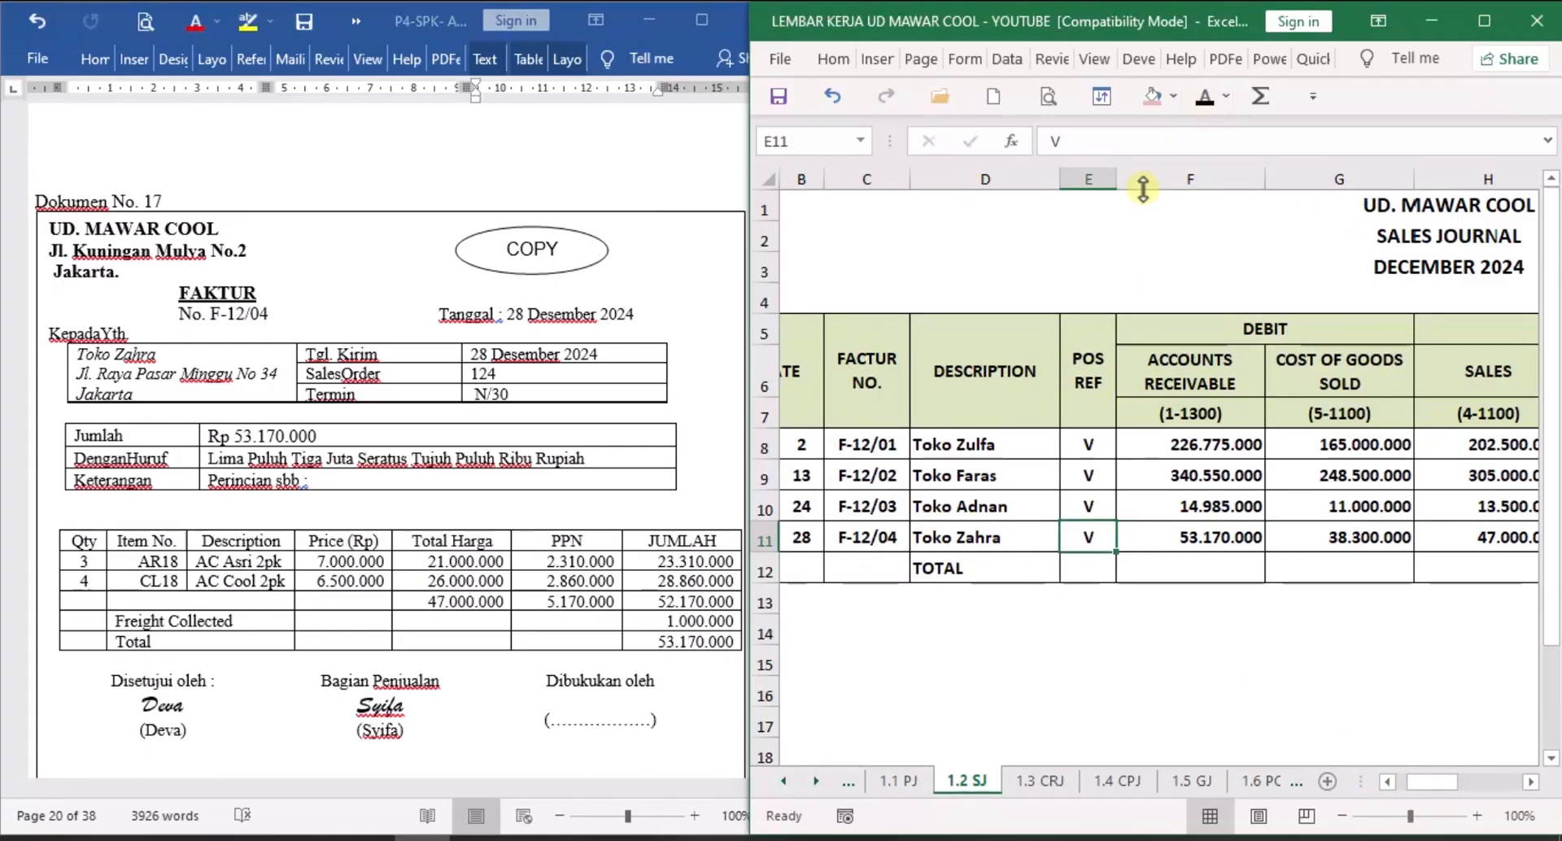
On sheet 2.5 SLAR, reveal in black font row 34's date 28, description SJ and ref 1 in the Toko Zahra ledger.
{"action": "left_click", "coordinate": [816, 781]}
{"action": "left_click", "coordinate": [816, 781]}
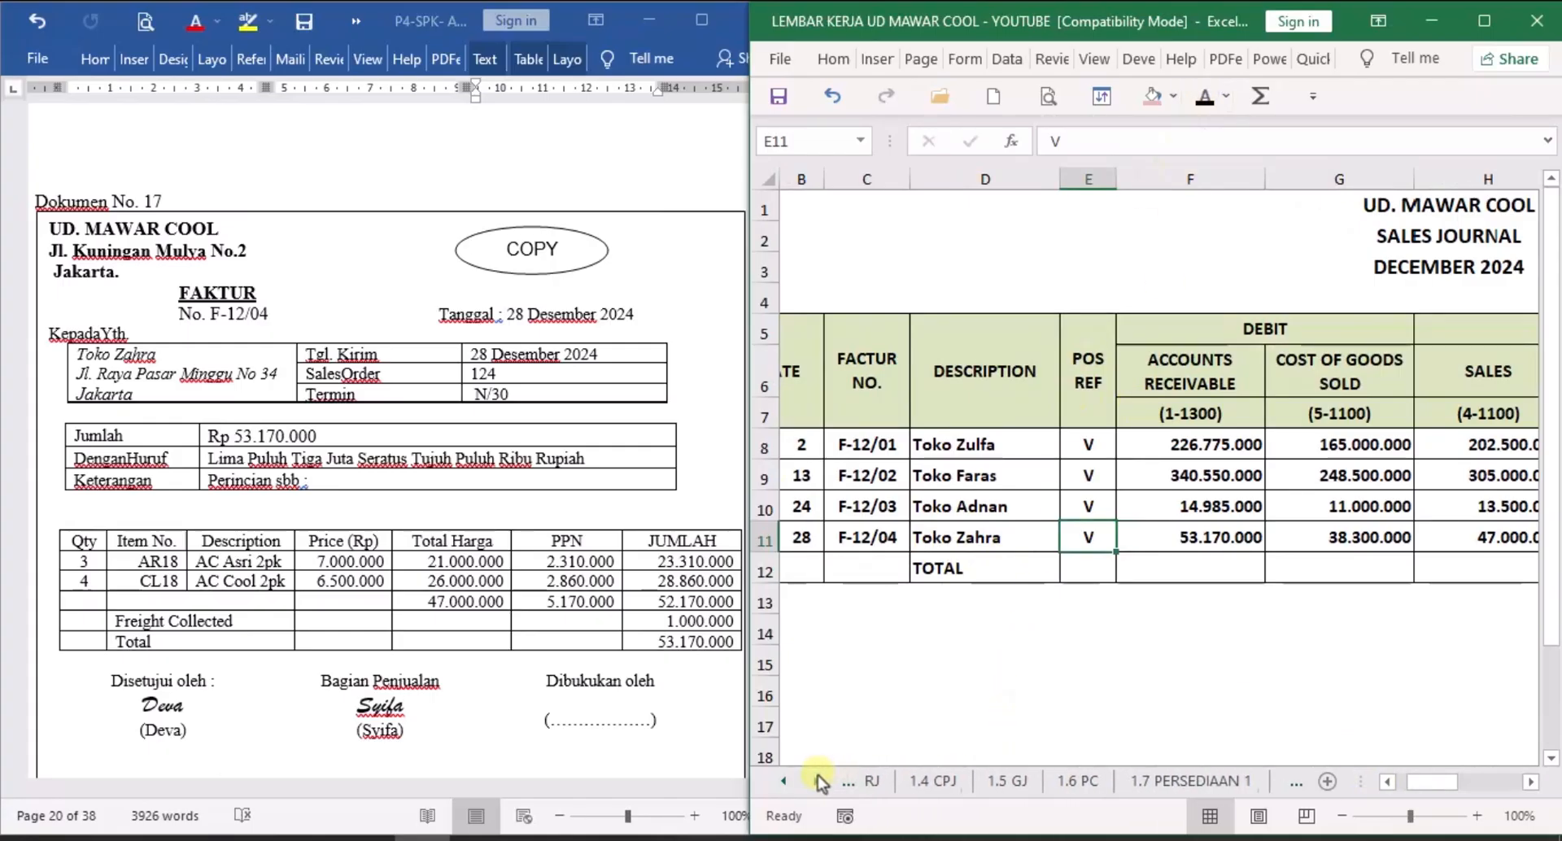
{"action": "left_click", "coordinate": [817, 782]}
{"action": "left_click", "coordinate": [816, 781]}
{"action": "left_click", "coordinate": [816, 781]}
{"action": "left_click", "coordinate": [816, 782]}
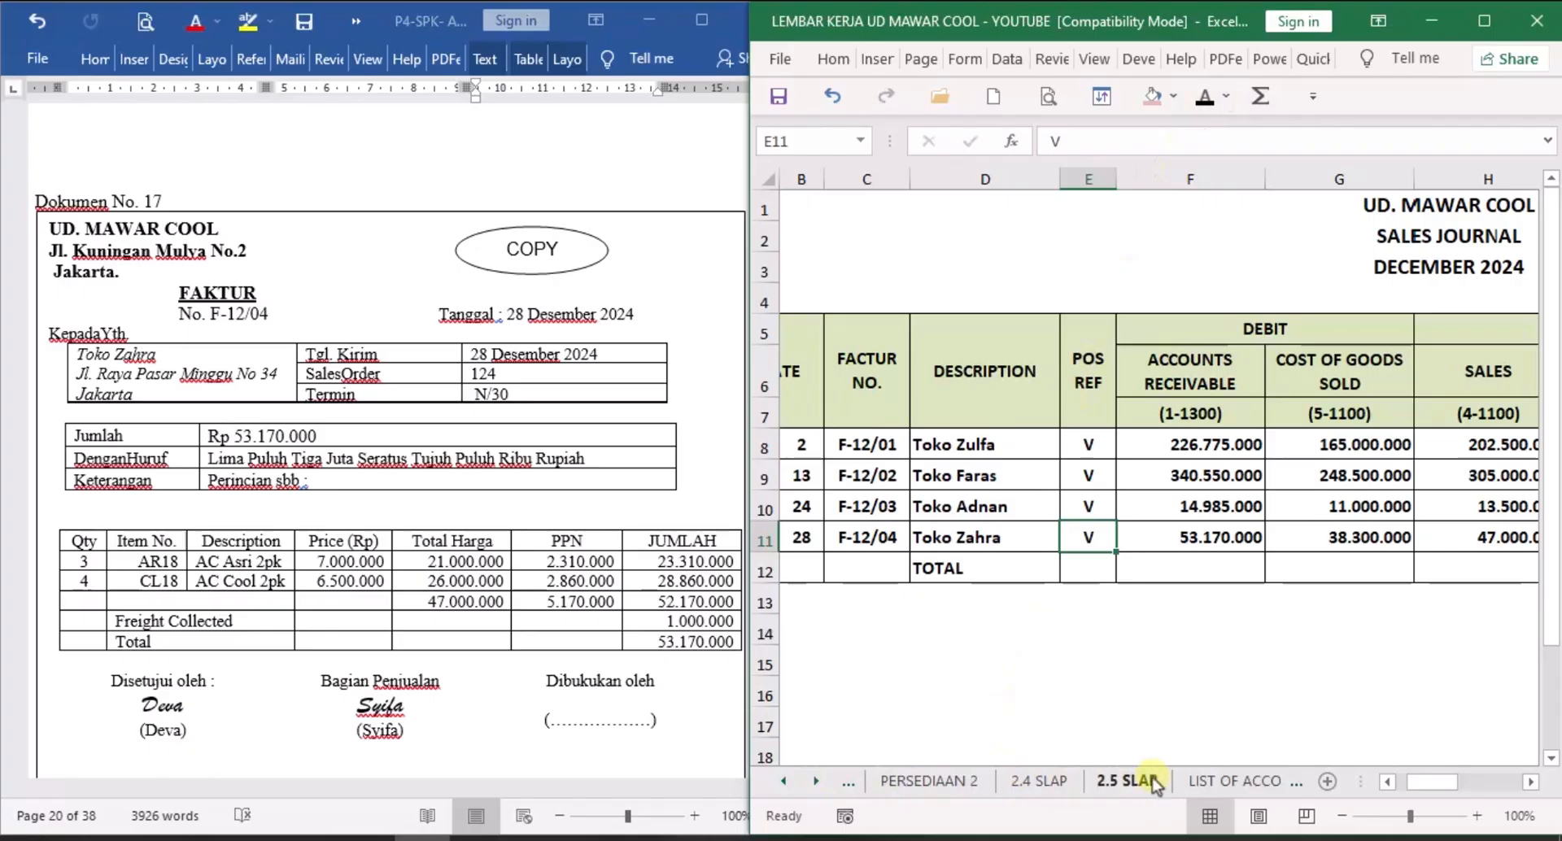
{"action": "left_click", "coordinate": [1131, 782]}
{"action": "scroll", "coordinate": [1174, 668], "scroll_direction": "down", "scroll_amount": 3}
{"action": "scroll", "coordinate": [1174, 656], "scroll_direction": "down", "scroll_amount": 3}
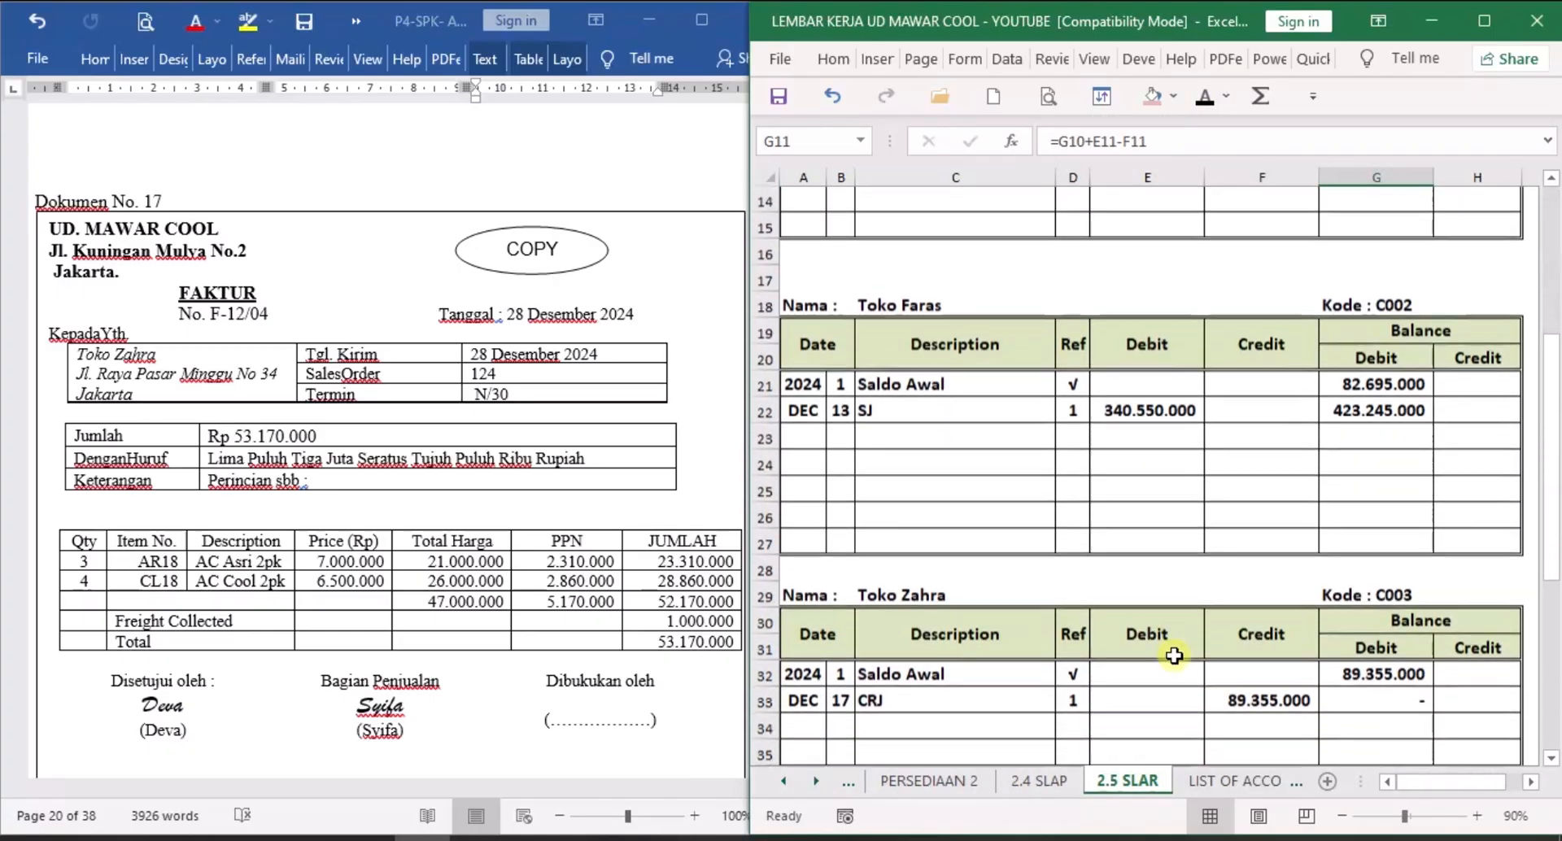
{"action": "left_click", "coordinate": [852, 591]}
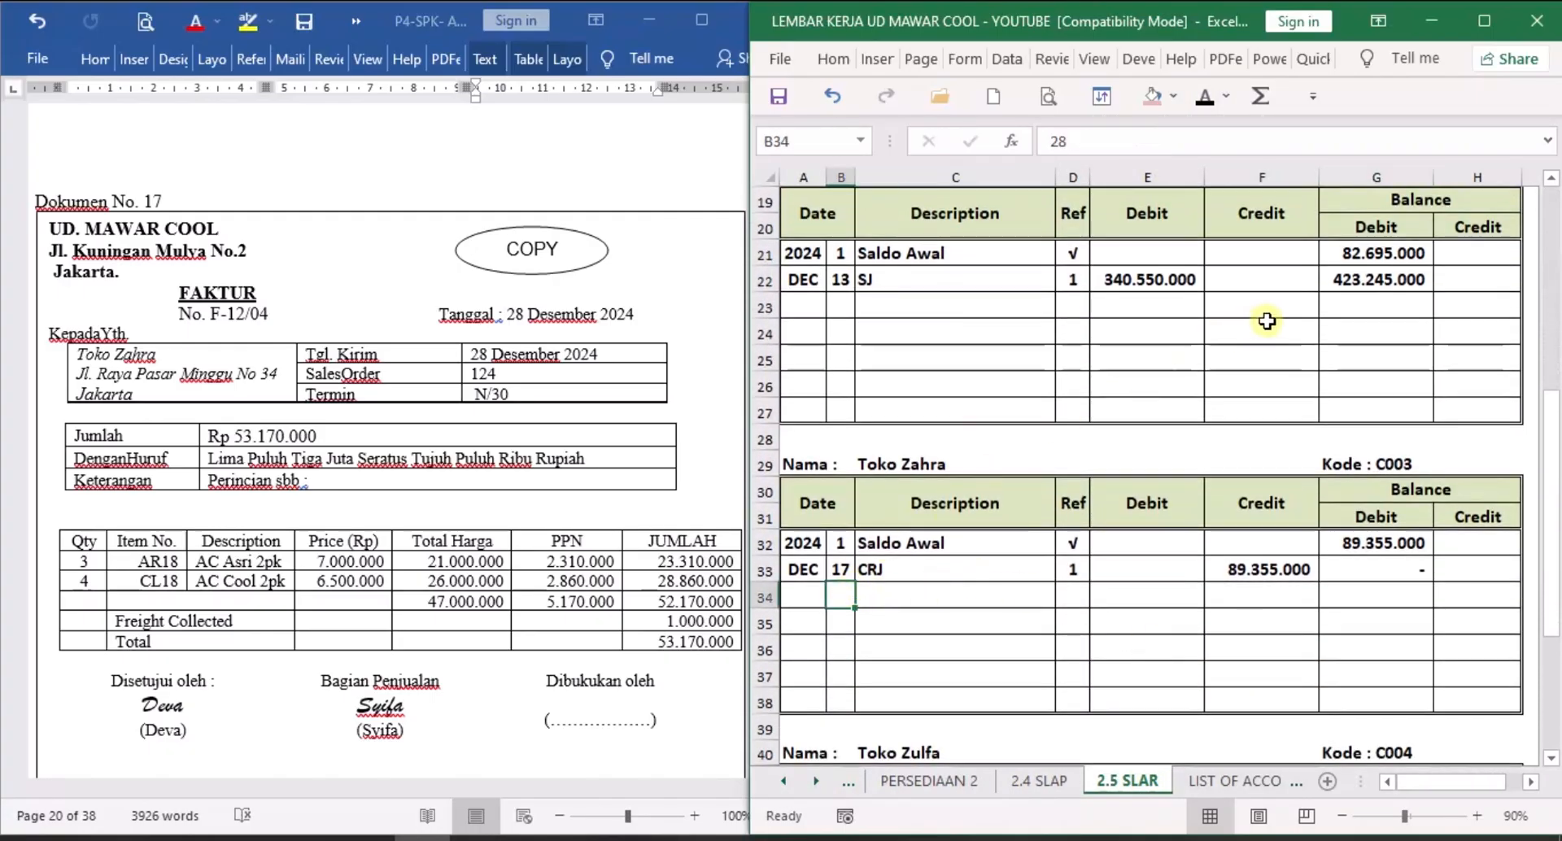
{"action": "left_click", "coordinate": [941, 601]}
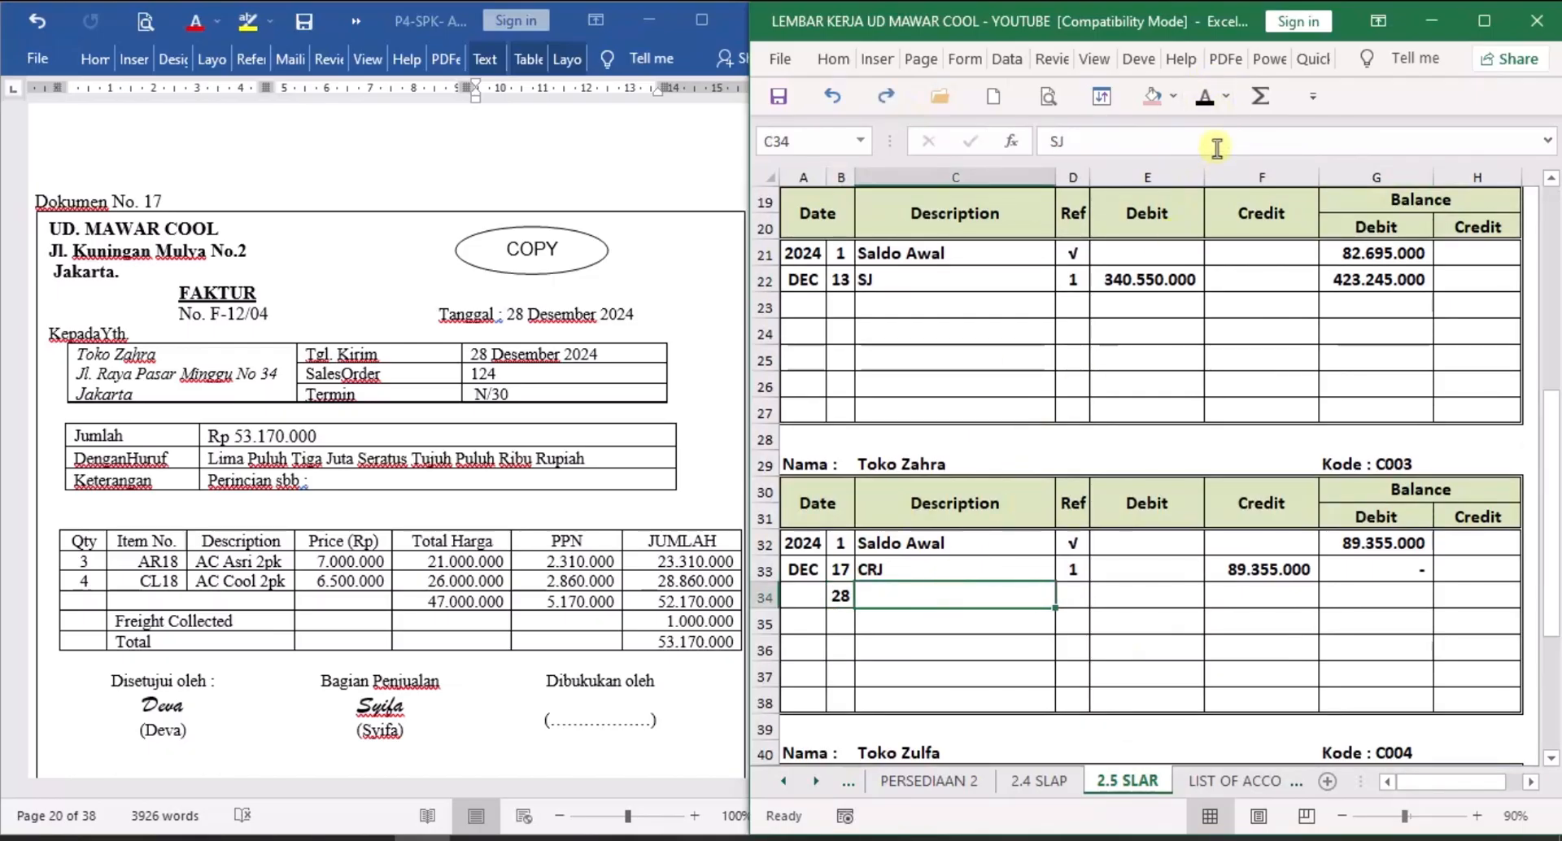
{"action": "left_click", "coordinate": [1205, 97]}
{"action": "left_click", "coordinate": [1079, 595]}
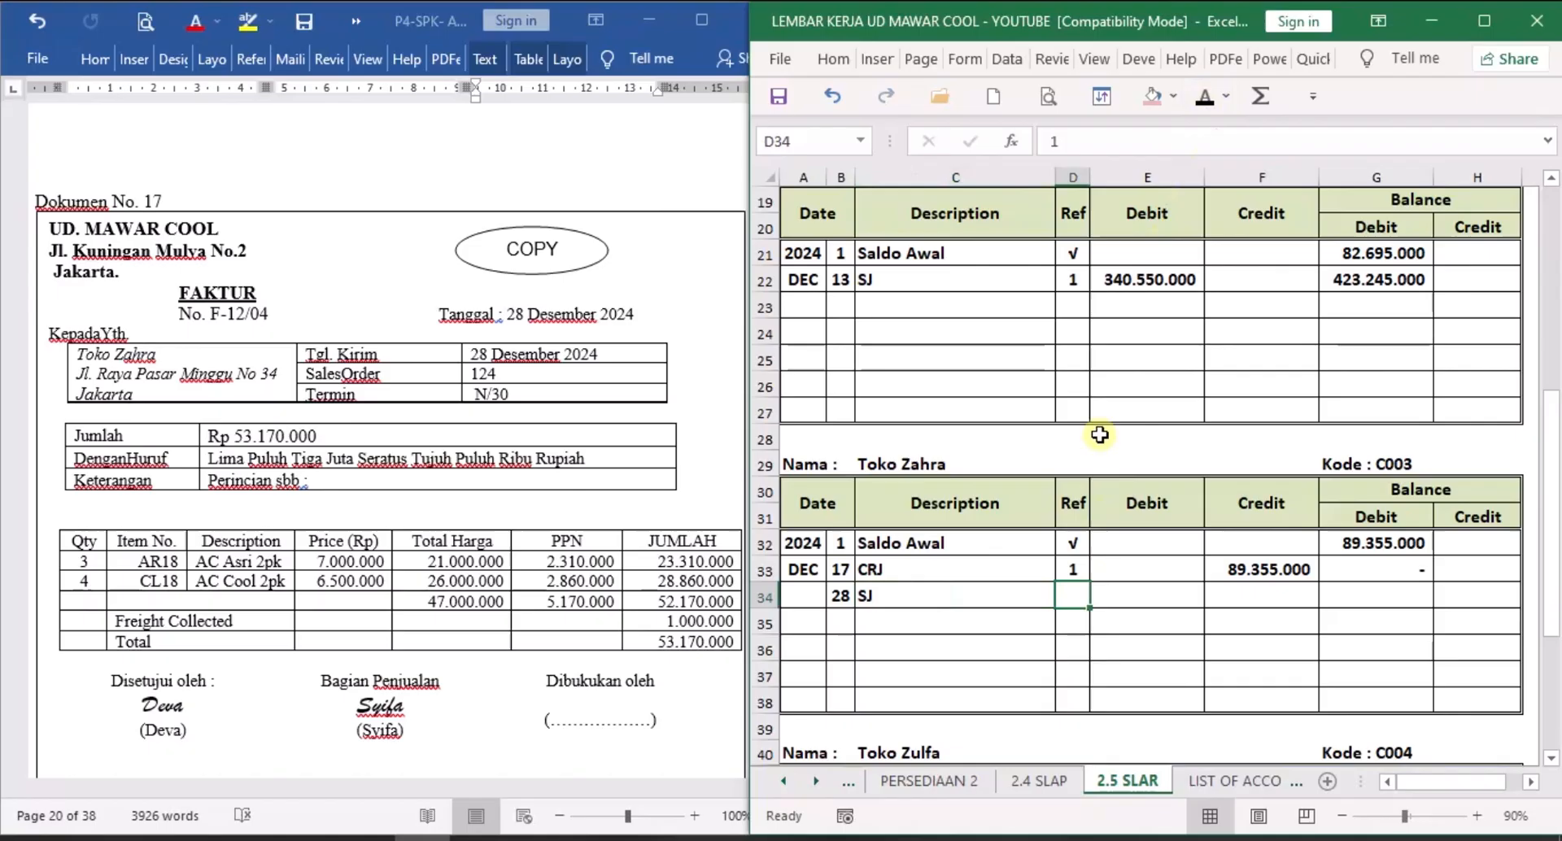
{"action": "left_click", "coordinate": [1202, 100]}
Reveal in black font row 34's debit 53.170.000 and debit balance 53.170.000 in the Toko Zahra ledger.
{"action": "left_click", "coordinate": [1151, 596]}
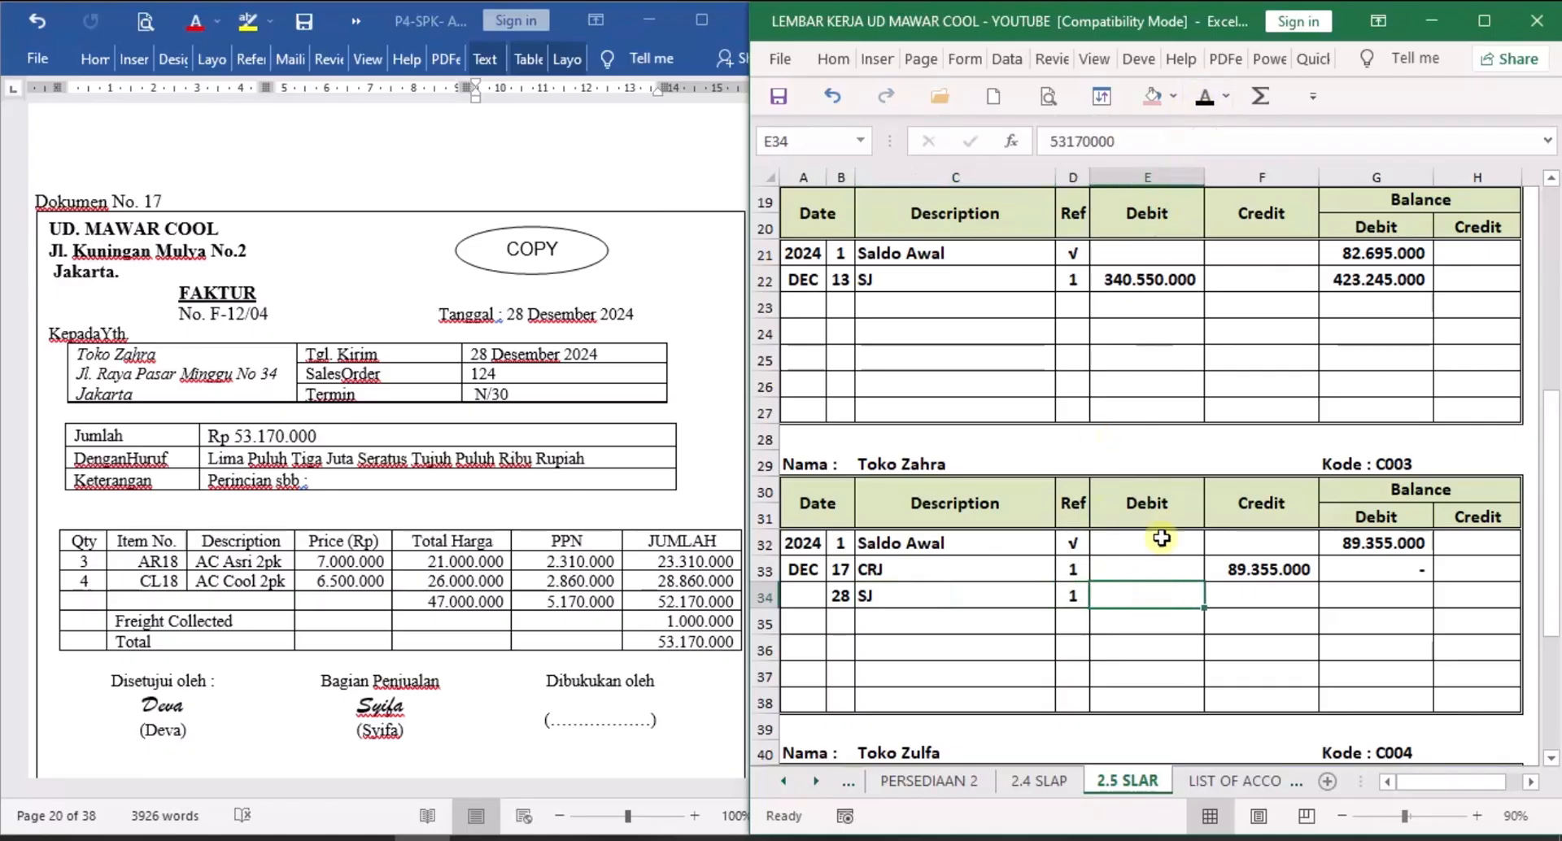
{"action": "left_click", "coordinate": [1205, 97]}
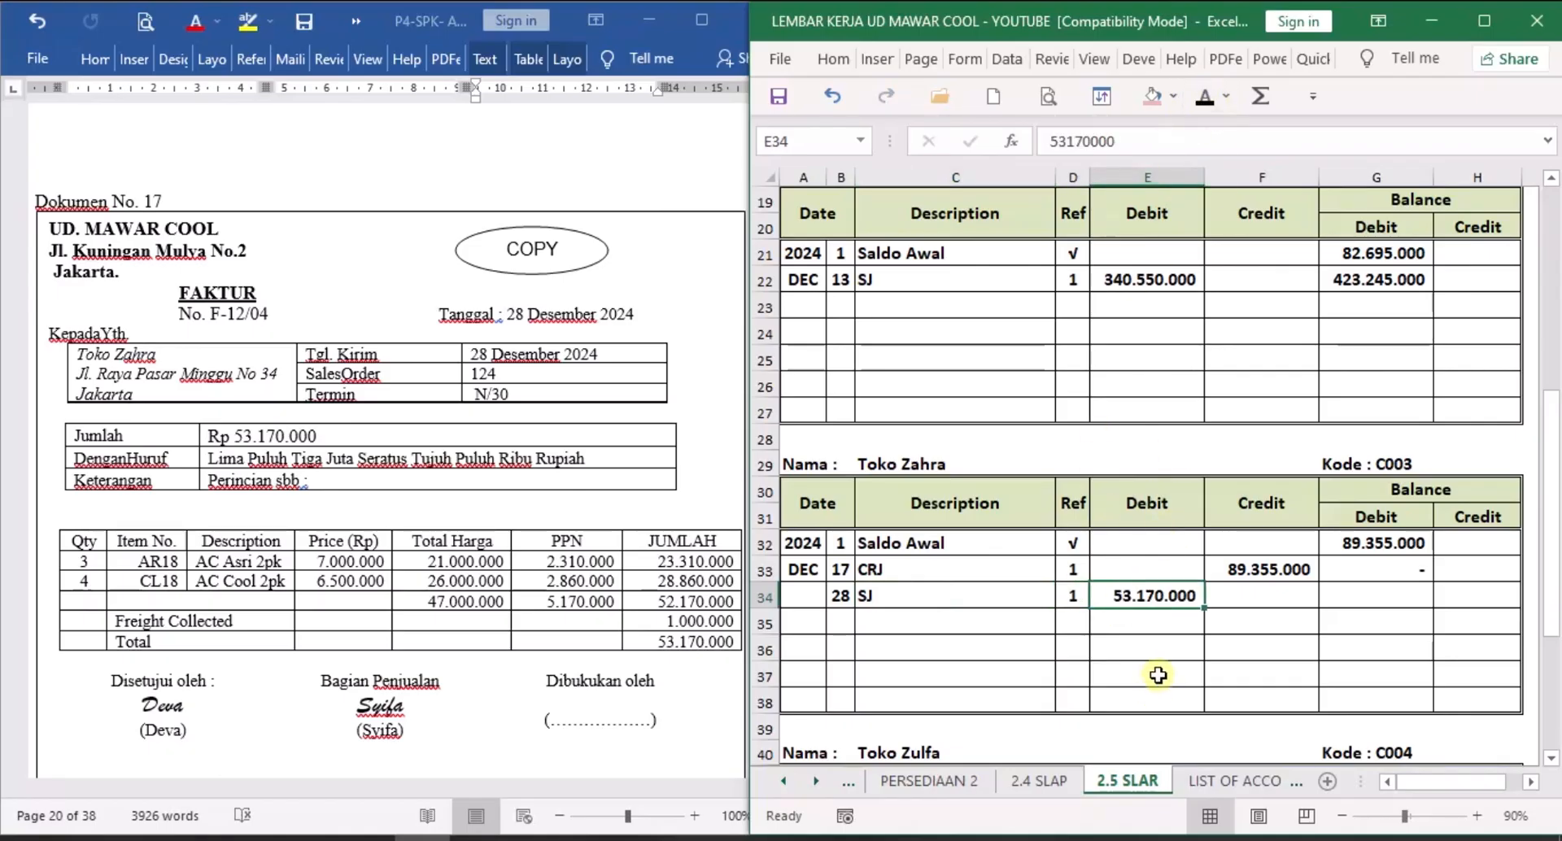
{"action": "left_click", "coordinate": [1386, 587]}
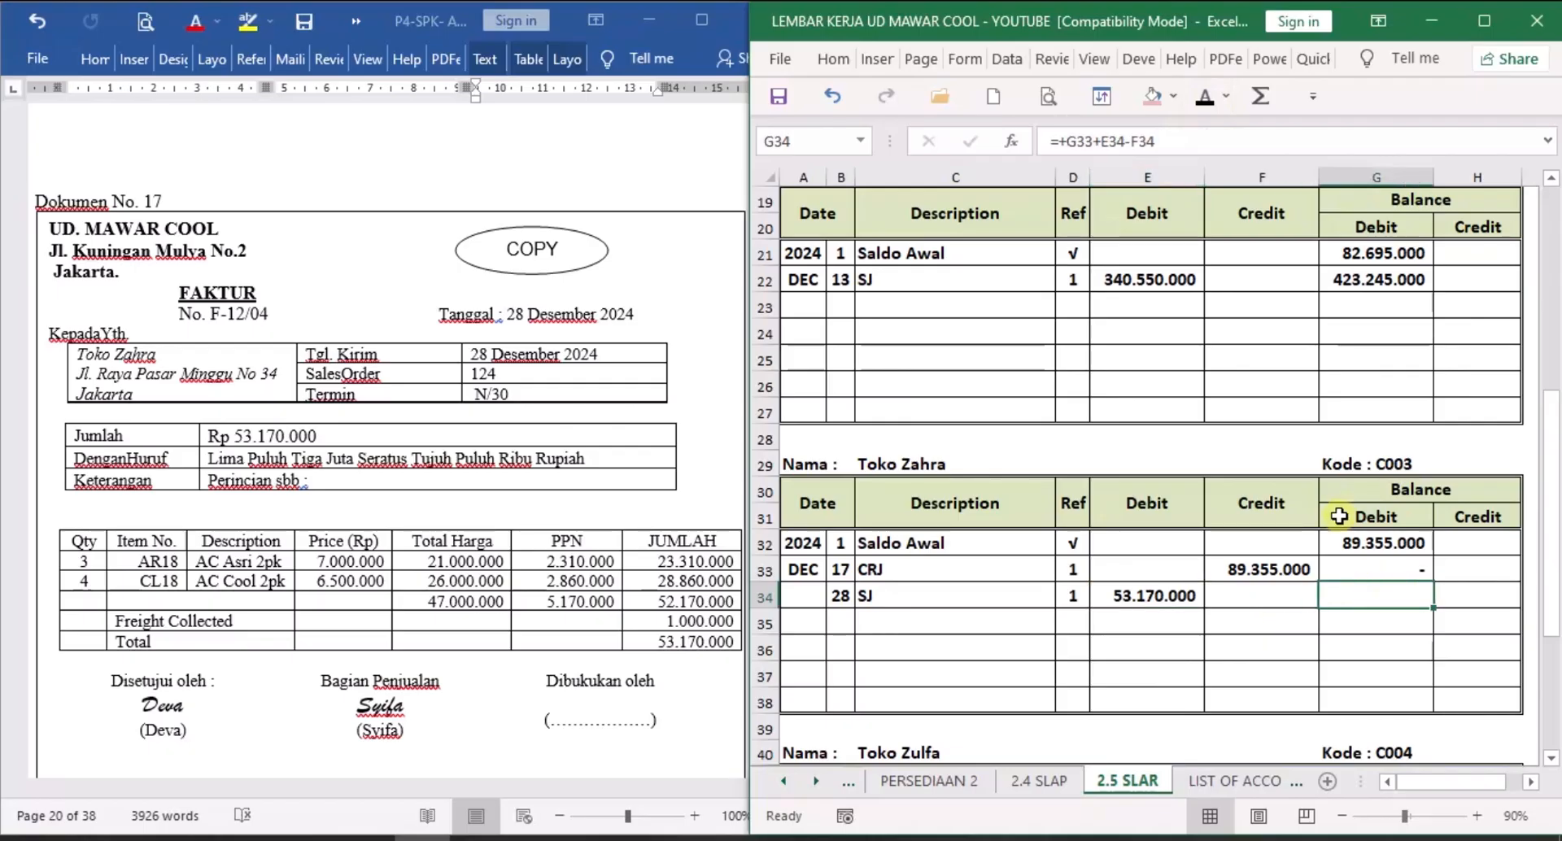
{"action": "left_click", "coordinate": [1205, 98]}
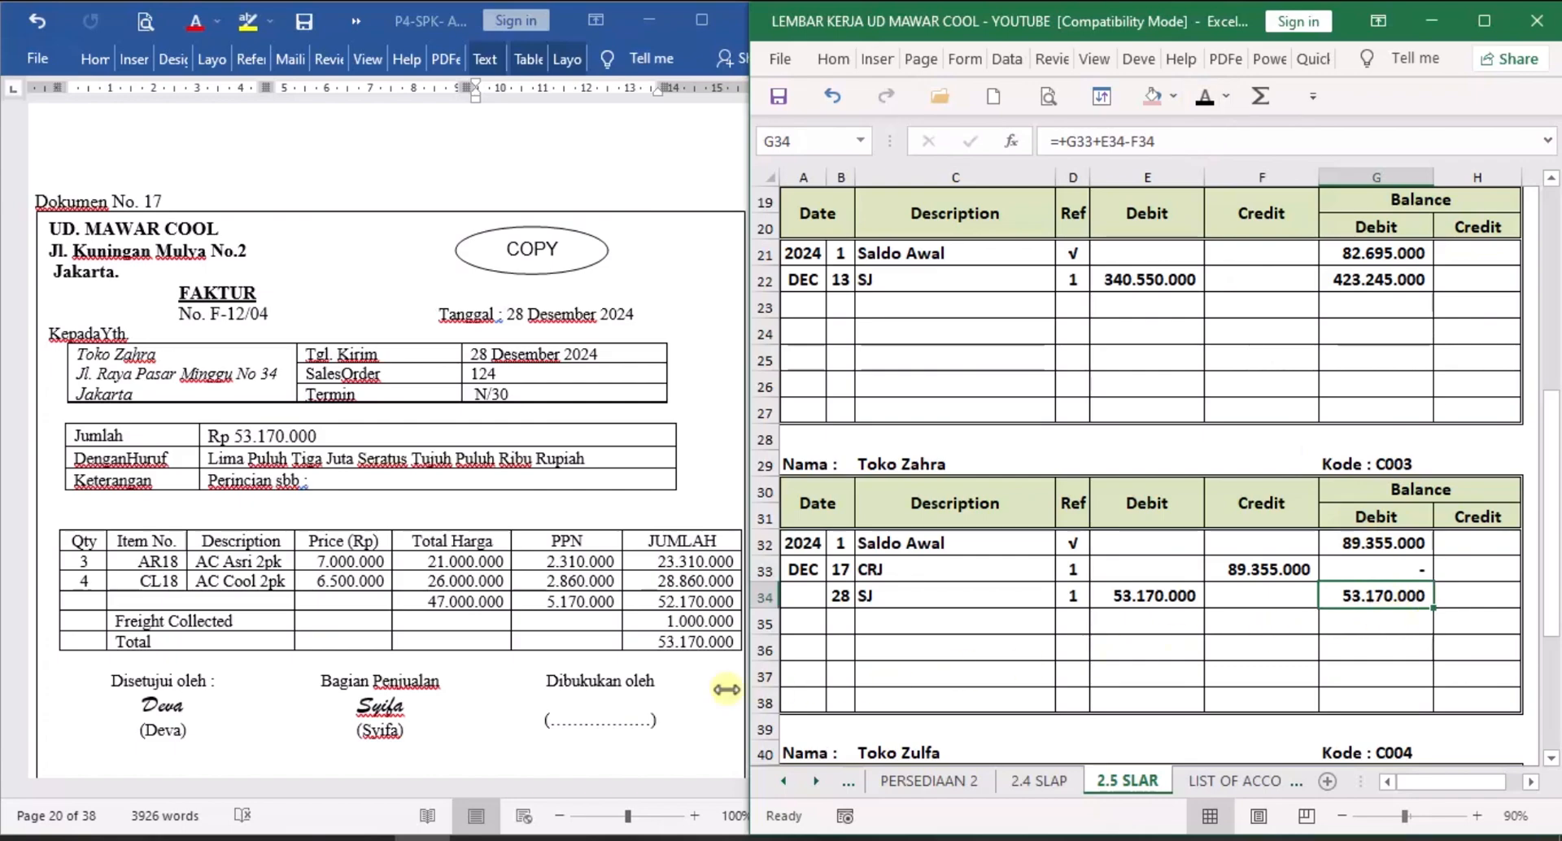
On sheet 1.4 CPJ, reveal in black font row 14's date 29 and evidence number BKK12-4 for Dokumen No. 18.
{"action": "left_click", "coordinate": [484, 730]}
{"action": "scroll", "coordinate": [572, 621], "scroll_direction": "down", "scroll_amount": 10}
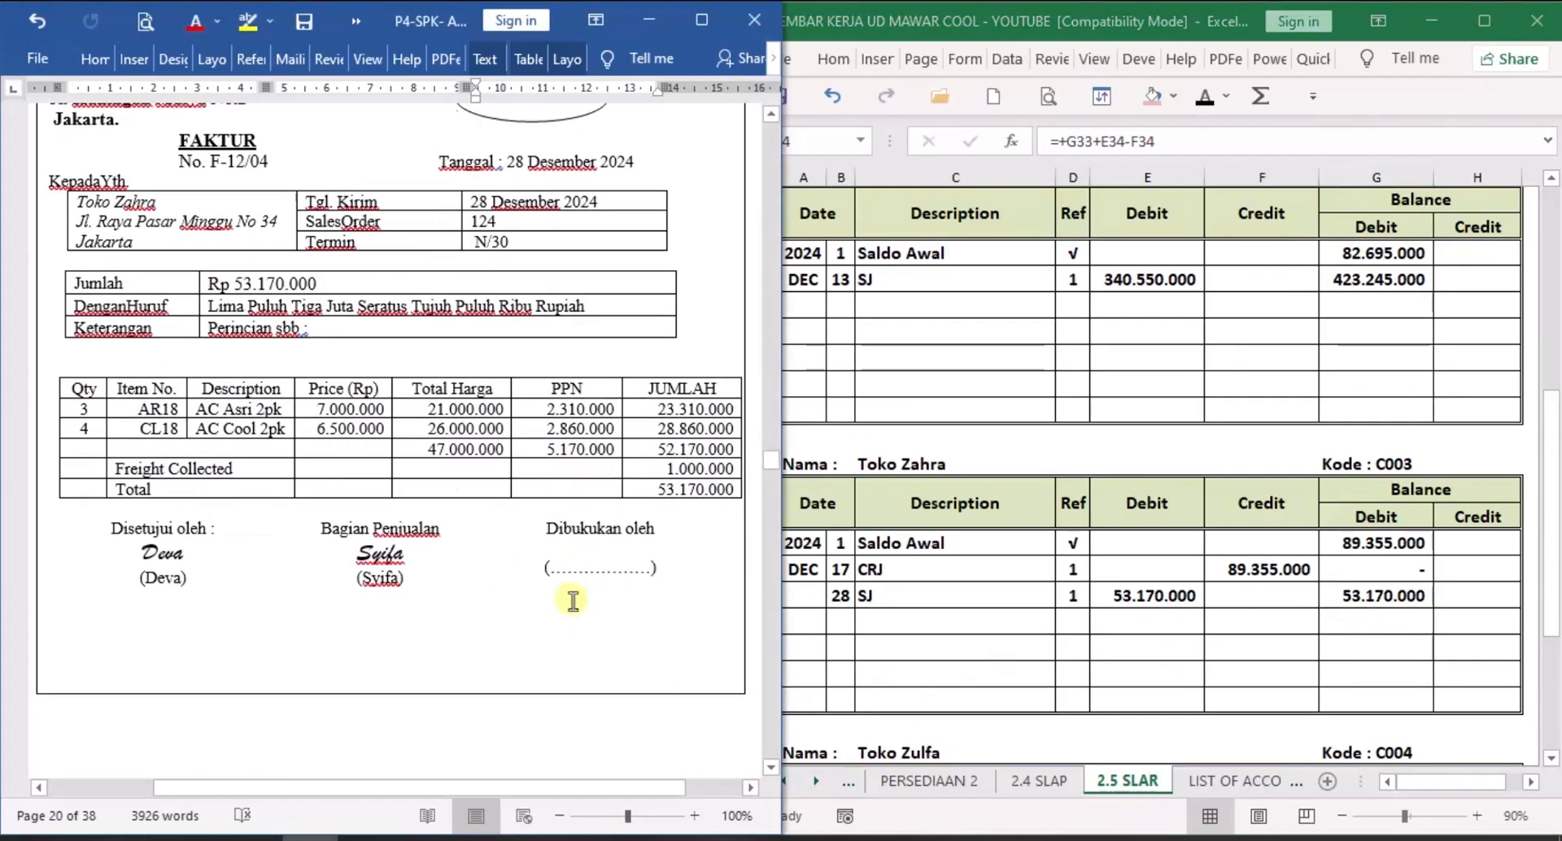
{"action": "scroll", "coordinate": [572, 624], "scroll_direction": "down", "scroll_amount": 12}
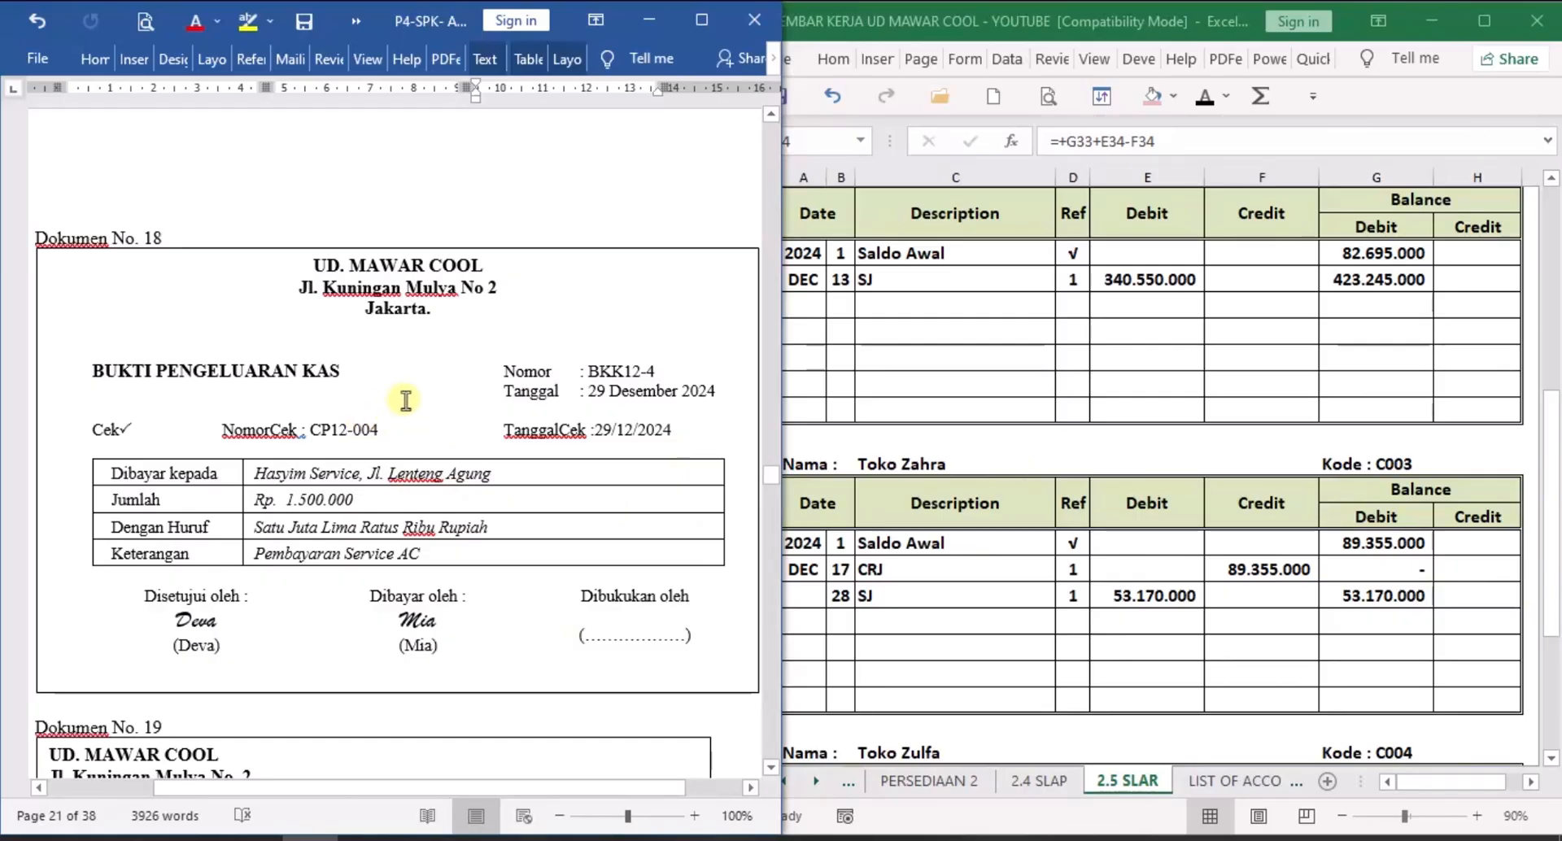
{"action": "left_click", "coordinate": [972, 598]}
{"action": "left_click", "coordinate": [780, 783]}
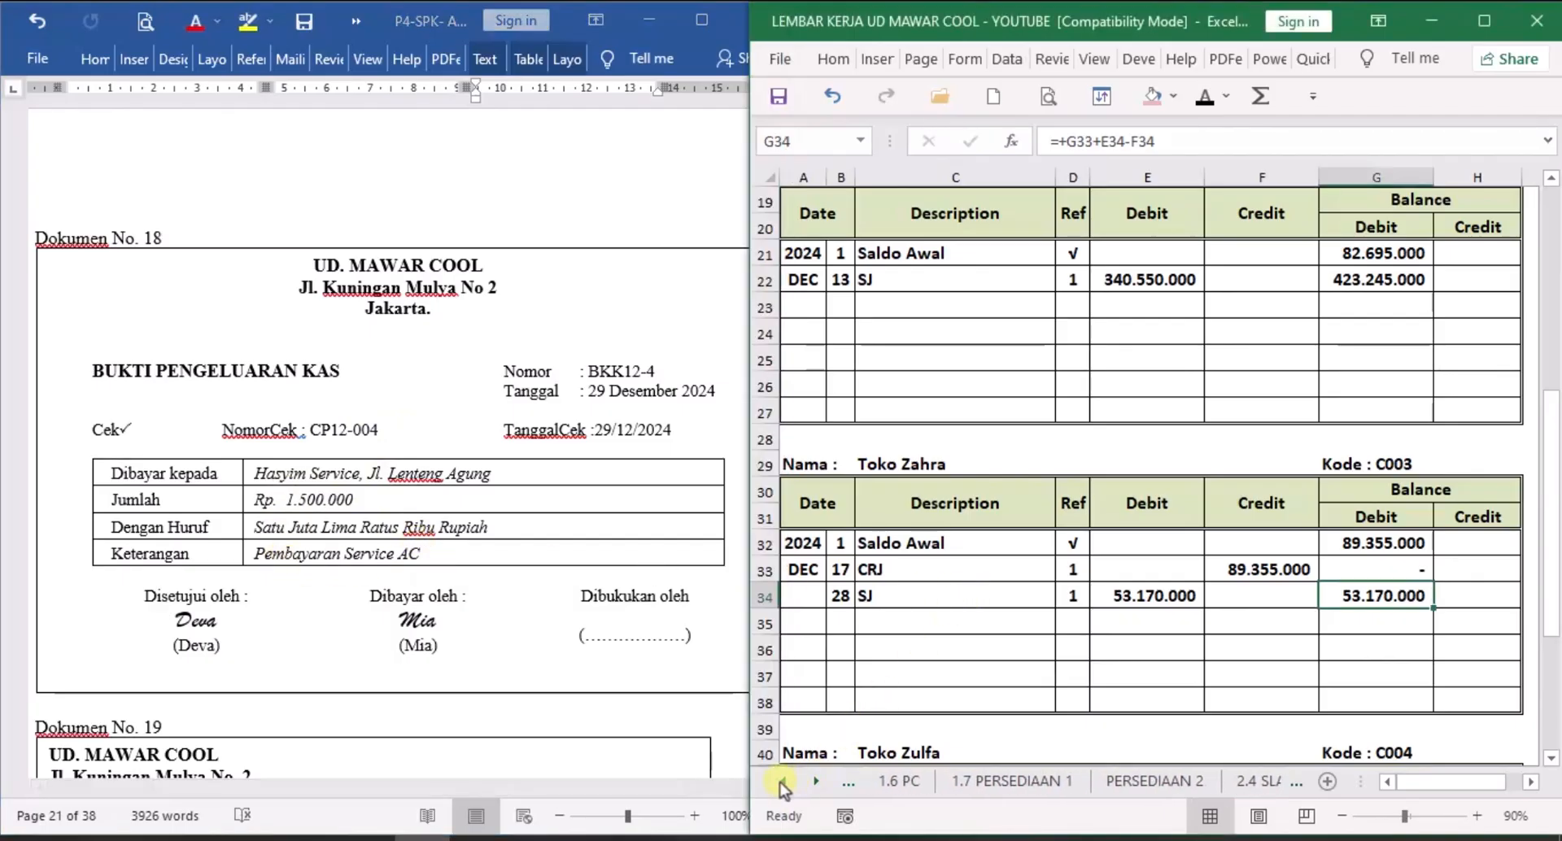
{"action": "left_click", "coordinate": [981, 782]}
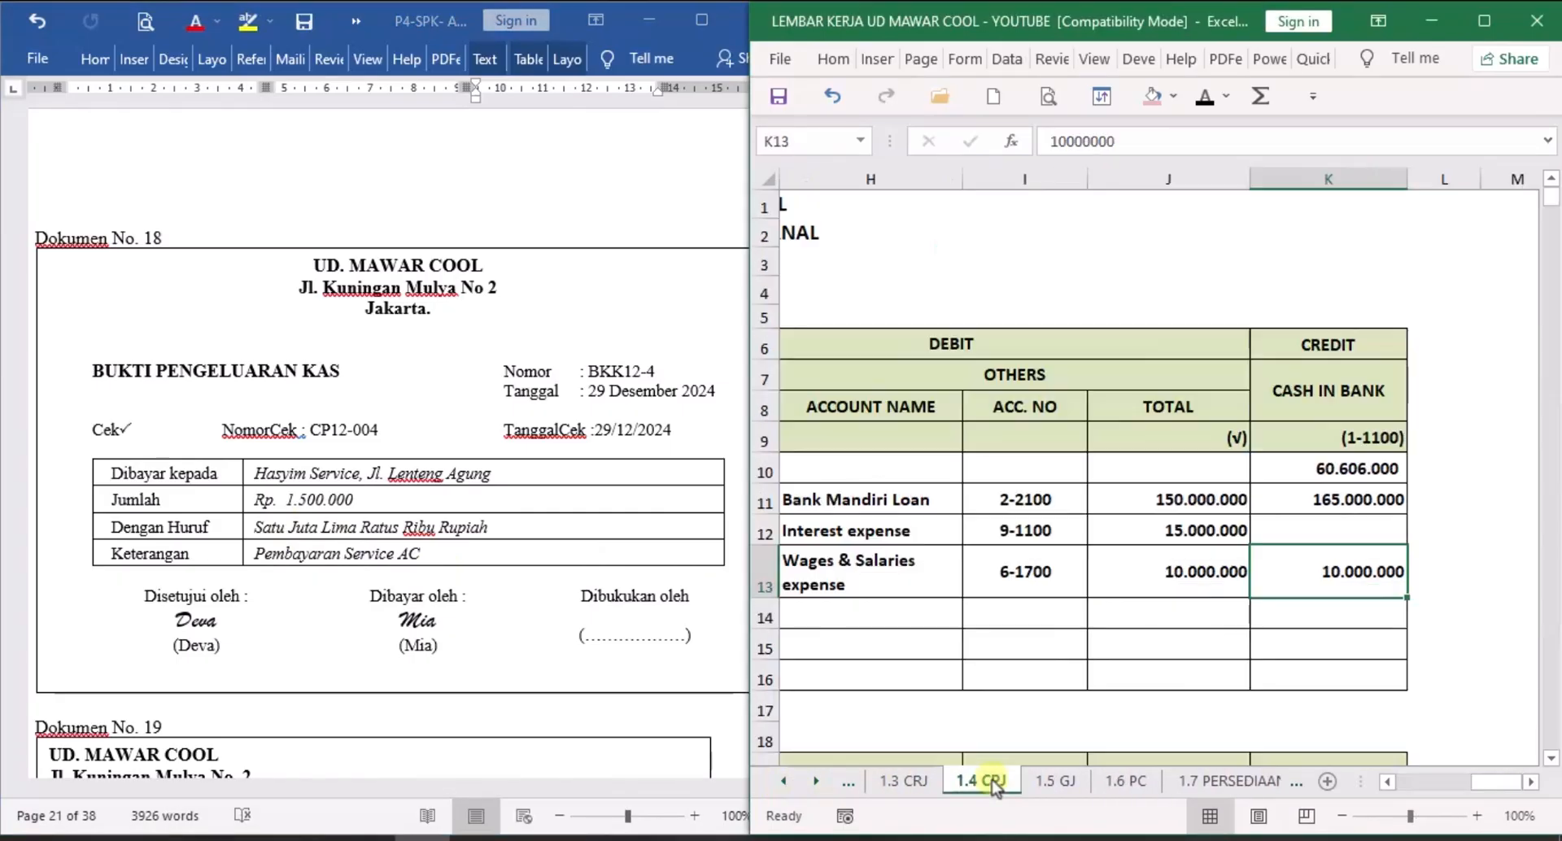
{"action": "left_click_drag", "start_coordinate": [1487, 785], "coordinate": [1416, 783]}
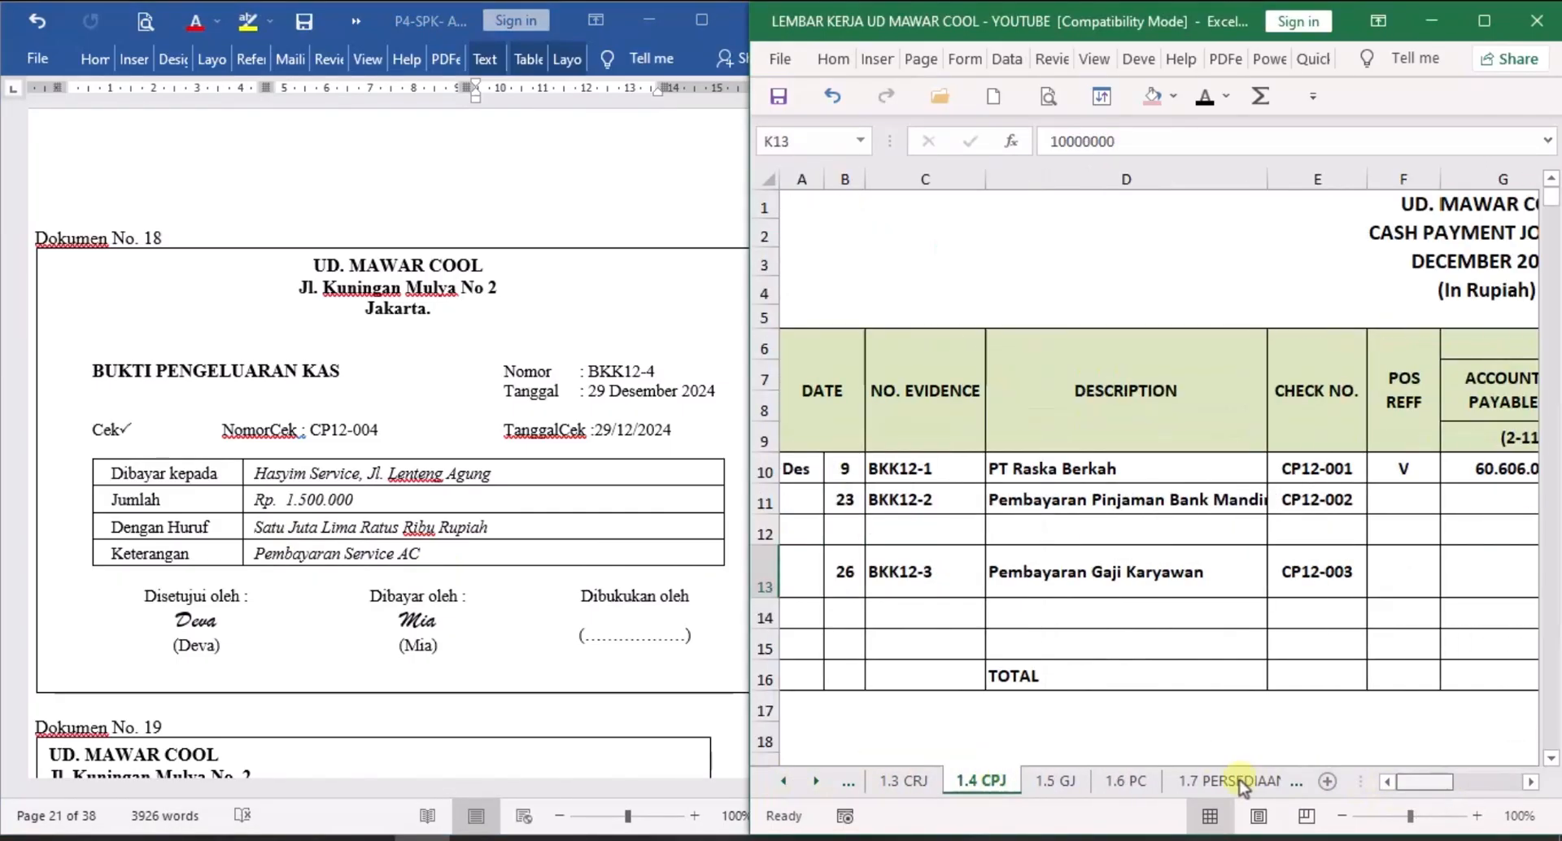
{"action": "left_click", "coordinate": [842, 613]}
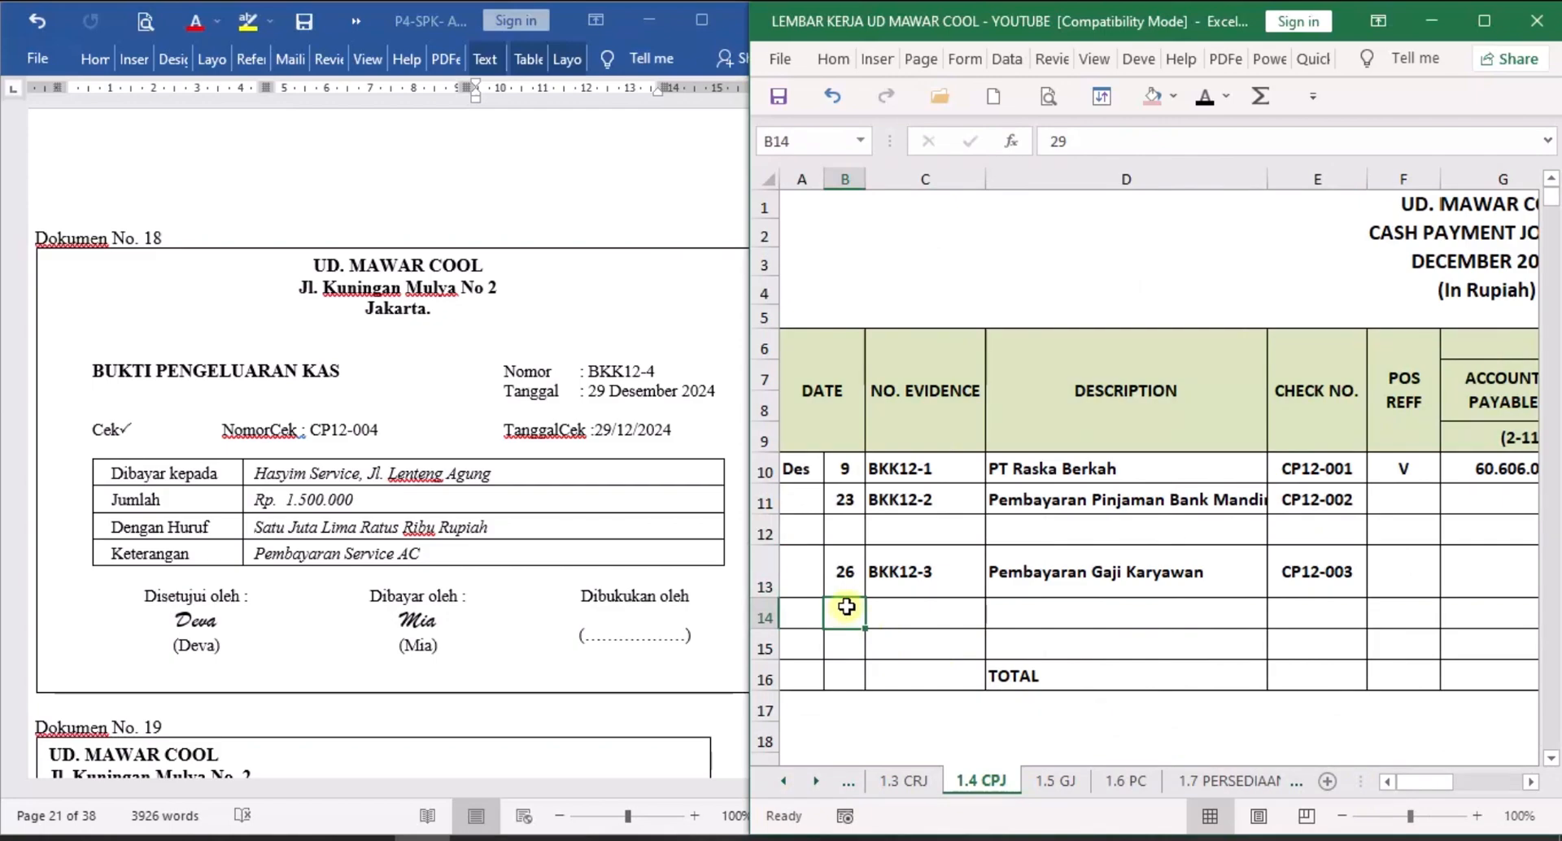
{"action": "left_click", "coordinate": [1211, 109]}
{"action": "left_click", "coordinate": [939, 619]}
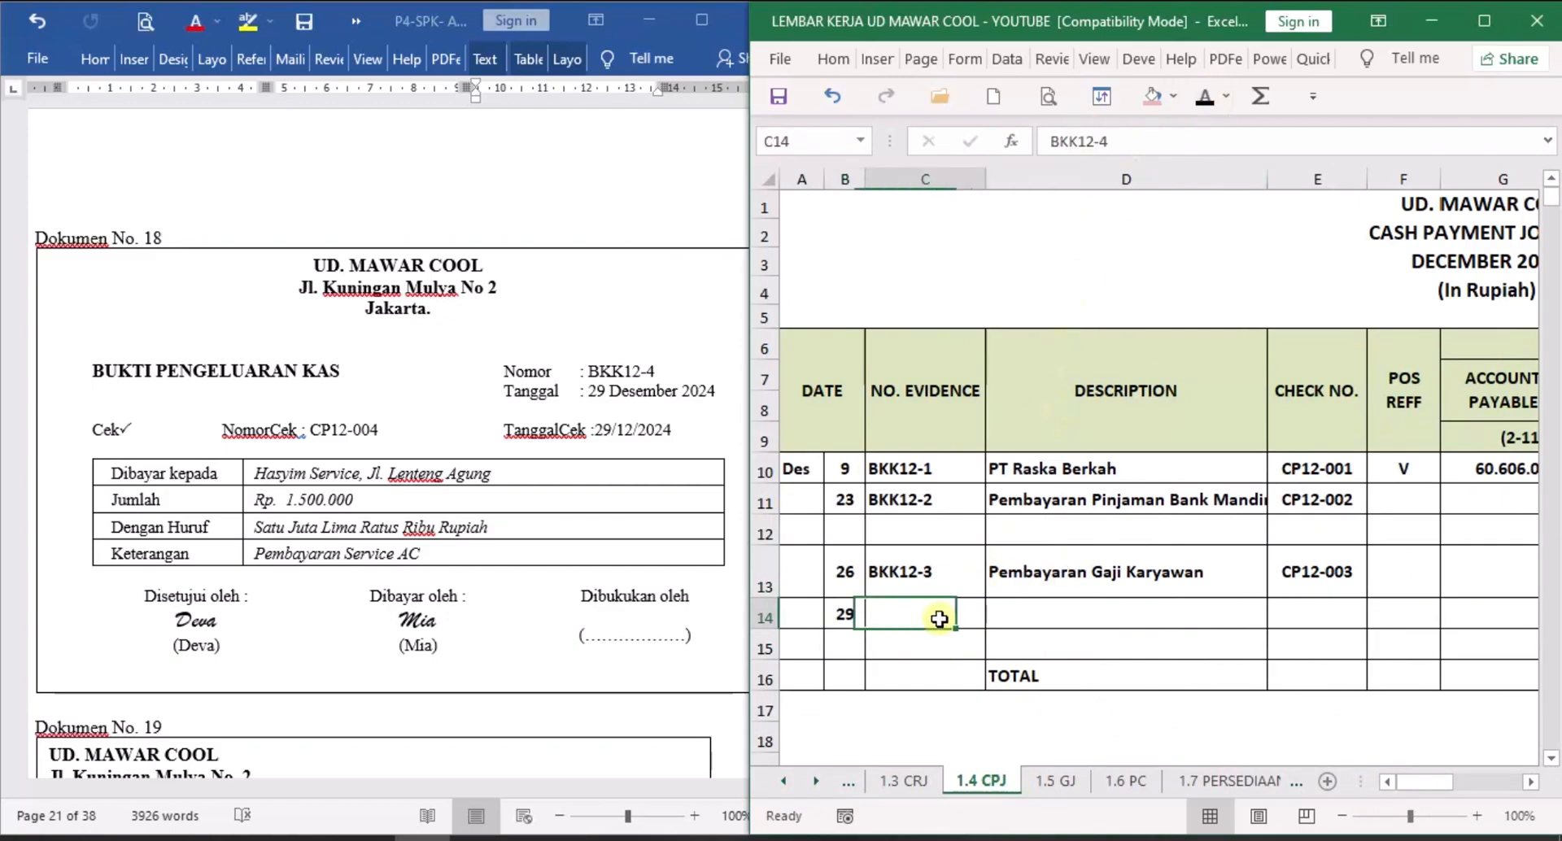
{"action": "left_click", "coordinate": [1205, 98]}
Reveal in black font row 14's description Pembayaran Service AC and check number CP12-004 in the cash payment journal.
{"action": "left_click", "coordinate": [1038, 618]}
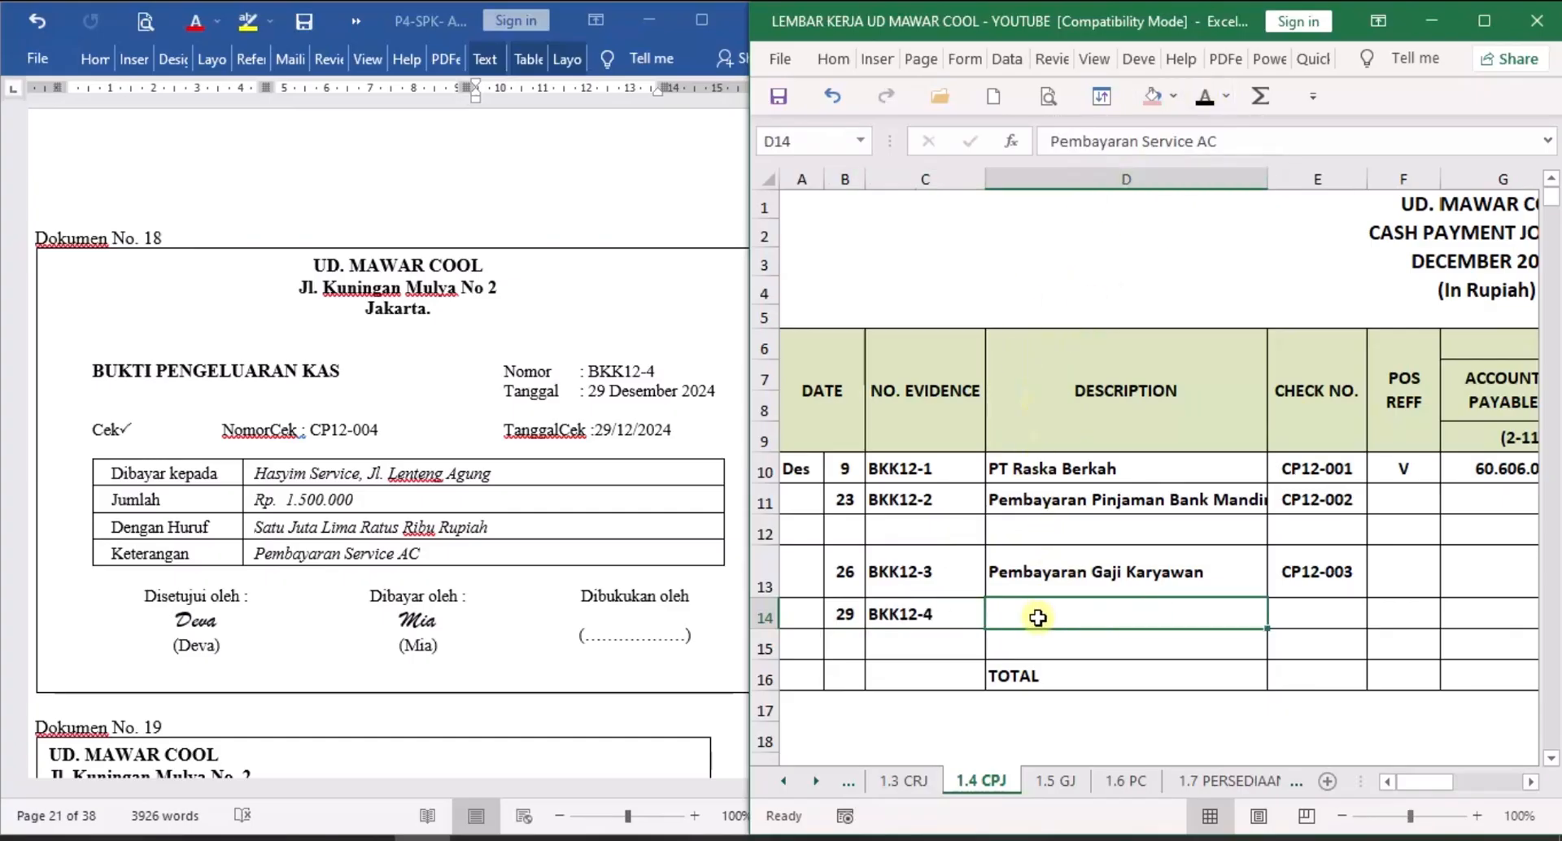
{"action": "left_click", "coordinate": [1205, 97]}
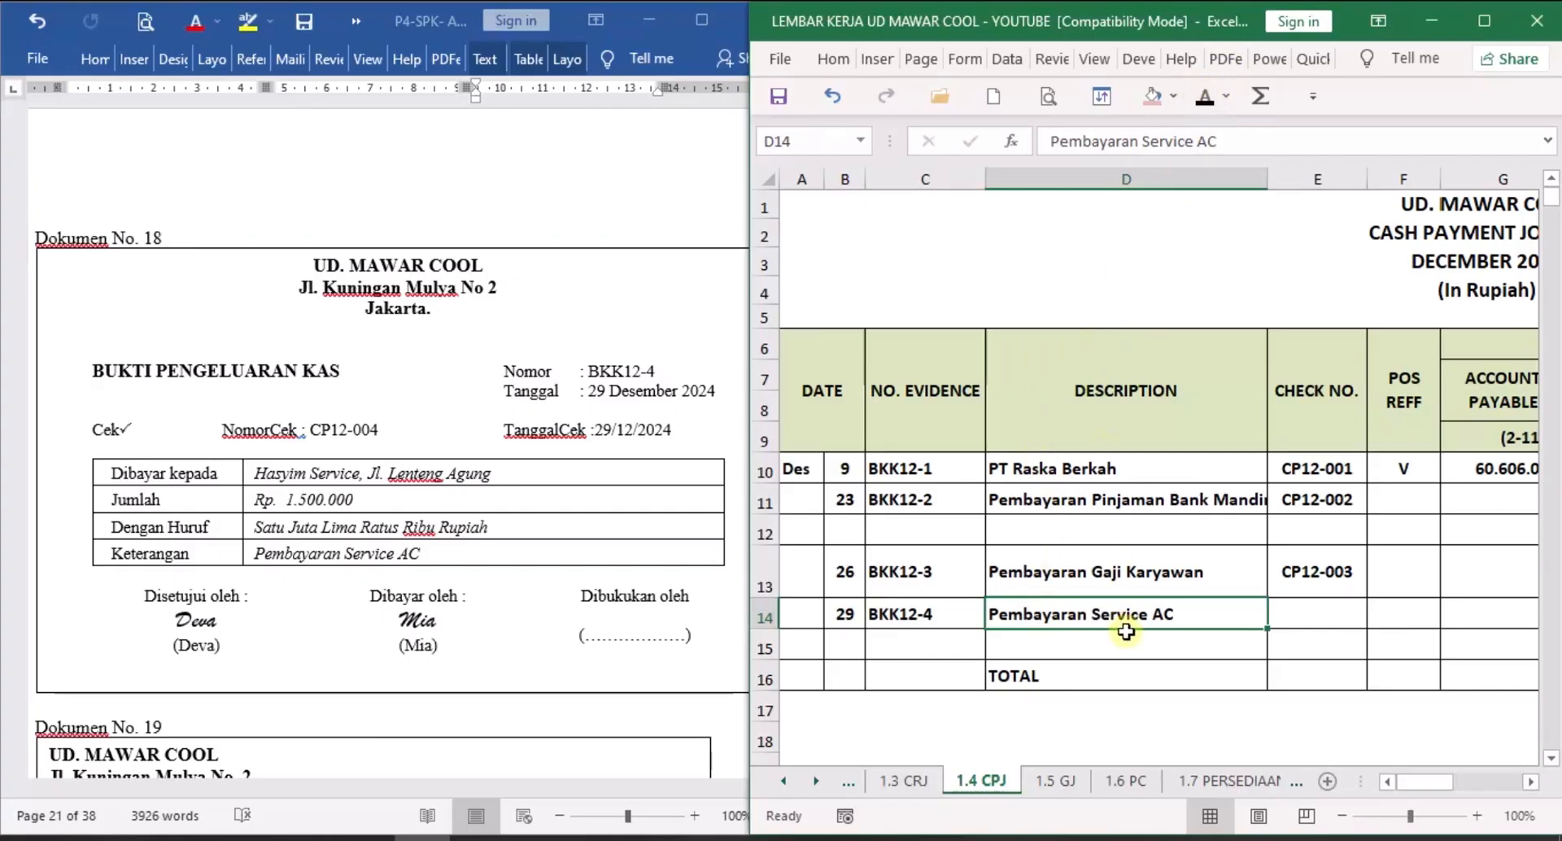
{"action": "left_click", "coordinate": [1336, 612]}
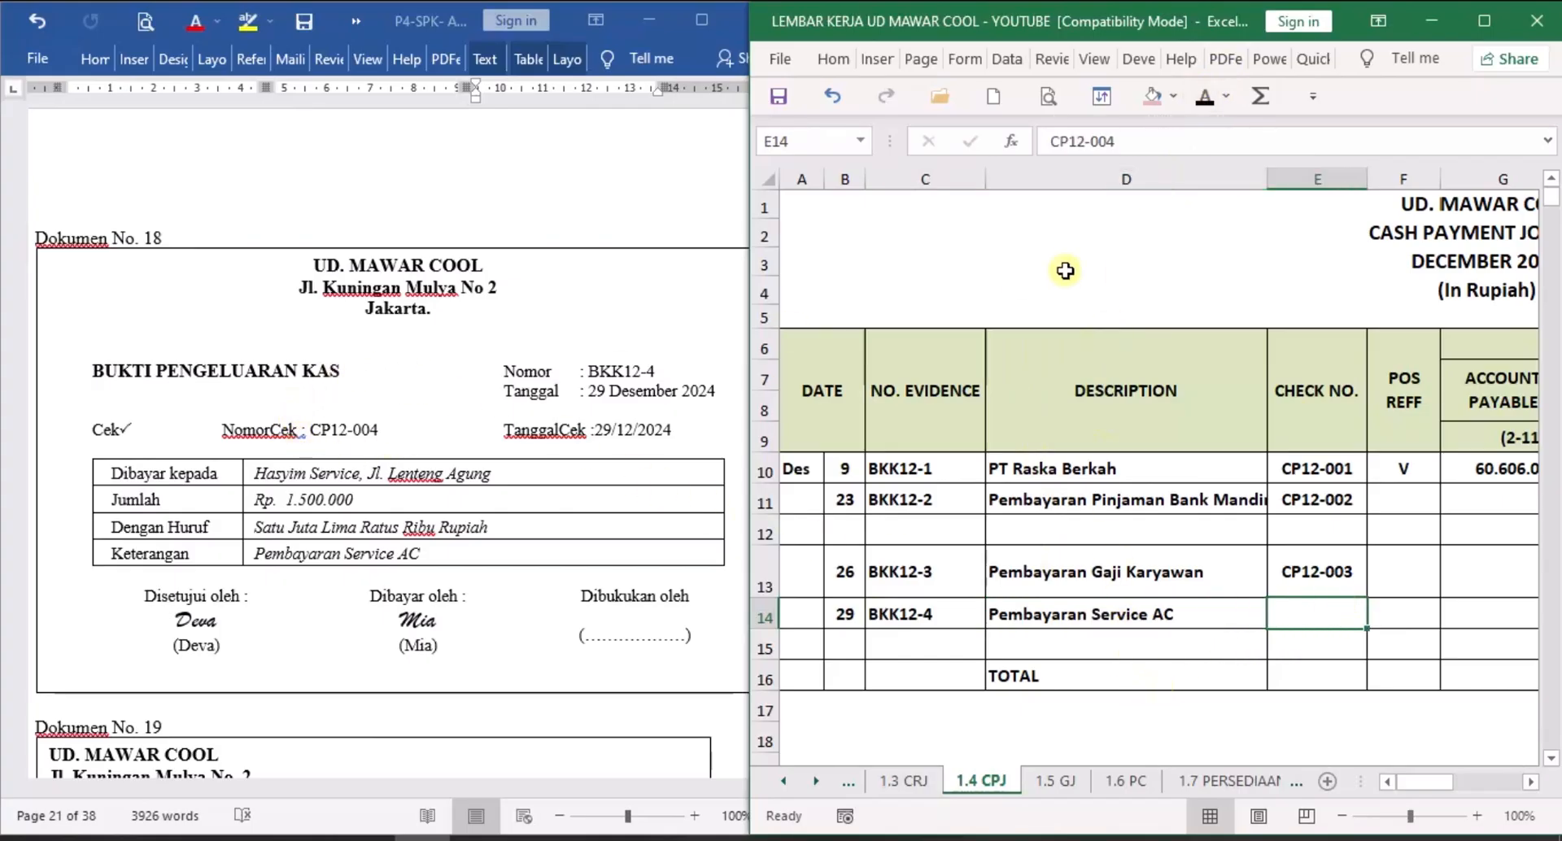
{"action": "left_click", "coordinate": [1205, 98]}
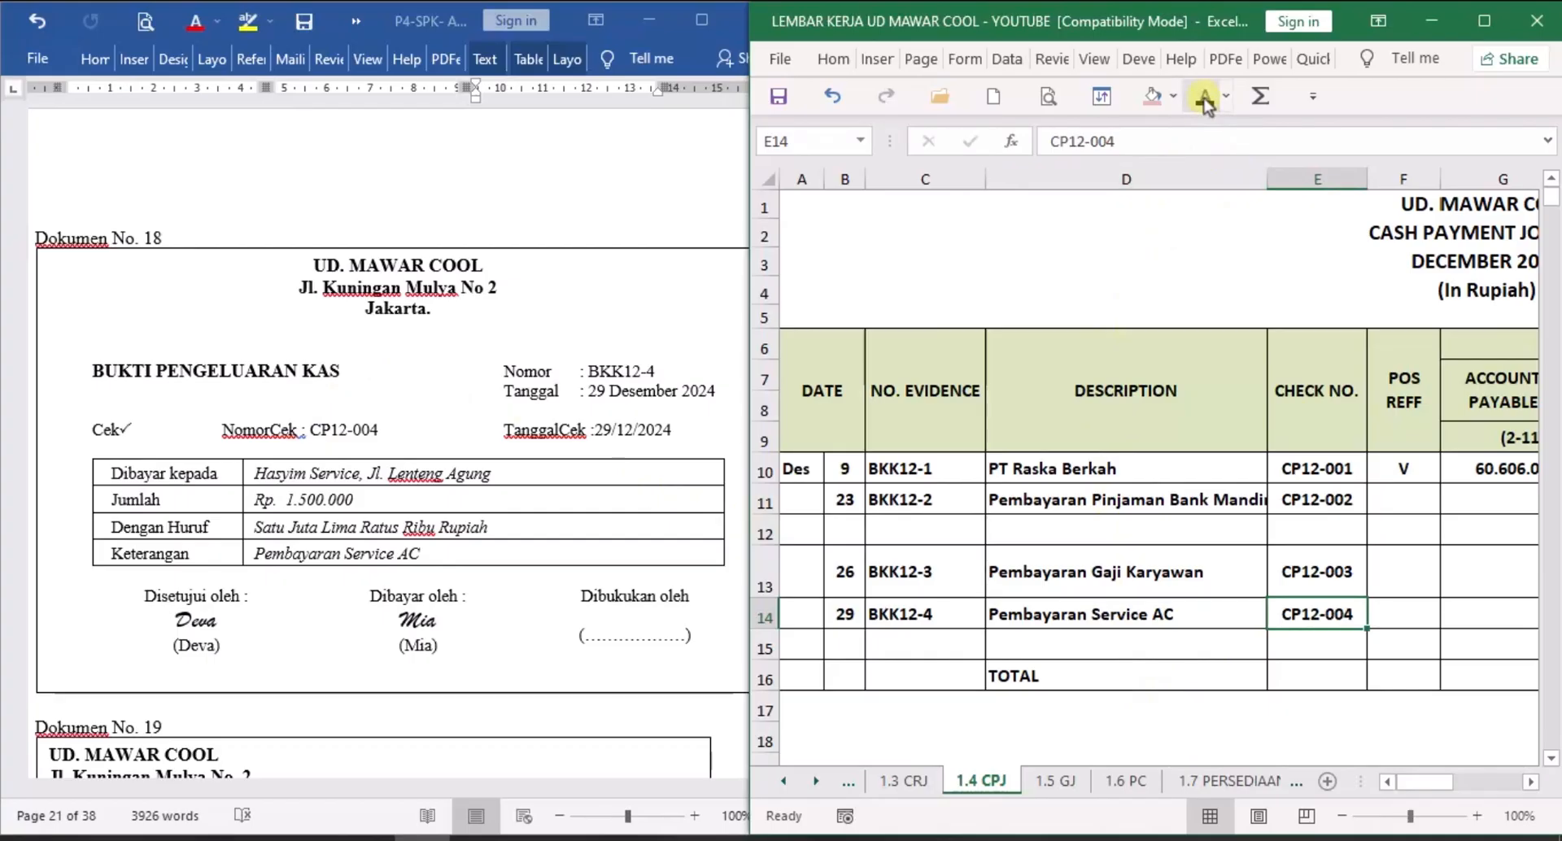
Reveal in black font row 14's debit account name Maintenance Expense and account number 6-1800 in the cash payment journal.
{"action": "left_click", "coordinate": [1528, 784]}
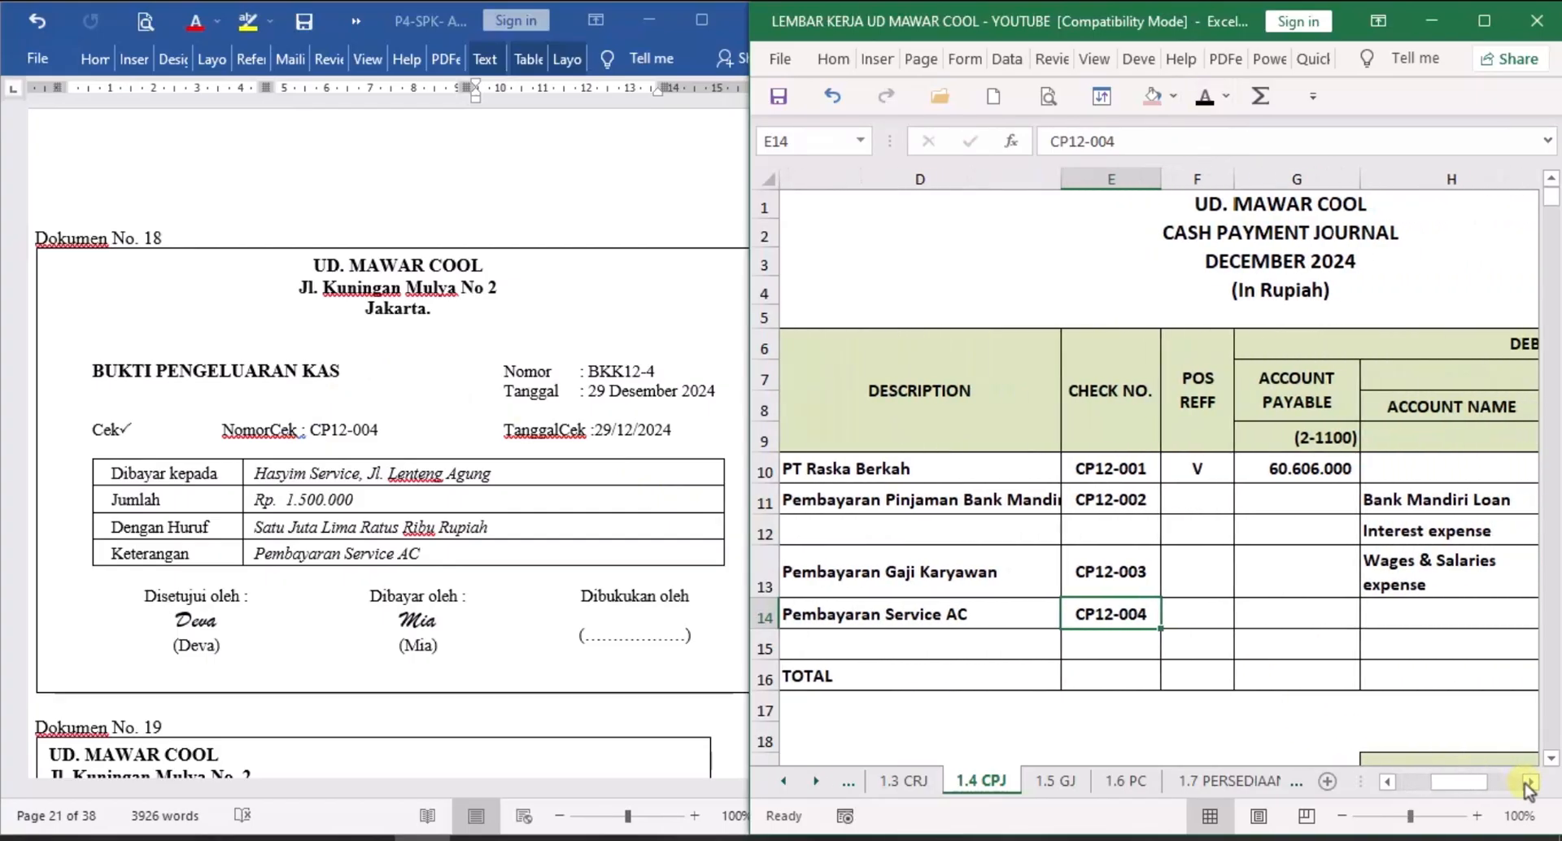
{"action": "left_click_drag", "start_coordinate": [1532, 784], "coordinate": [1532, 784]}
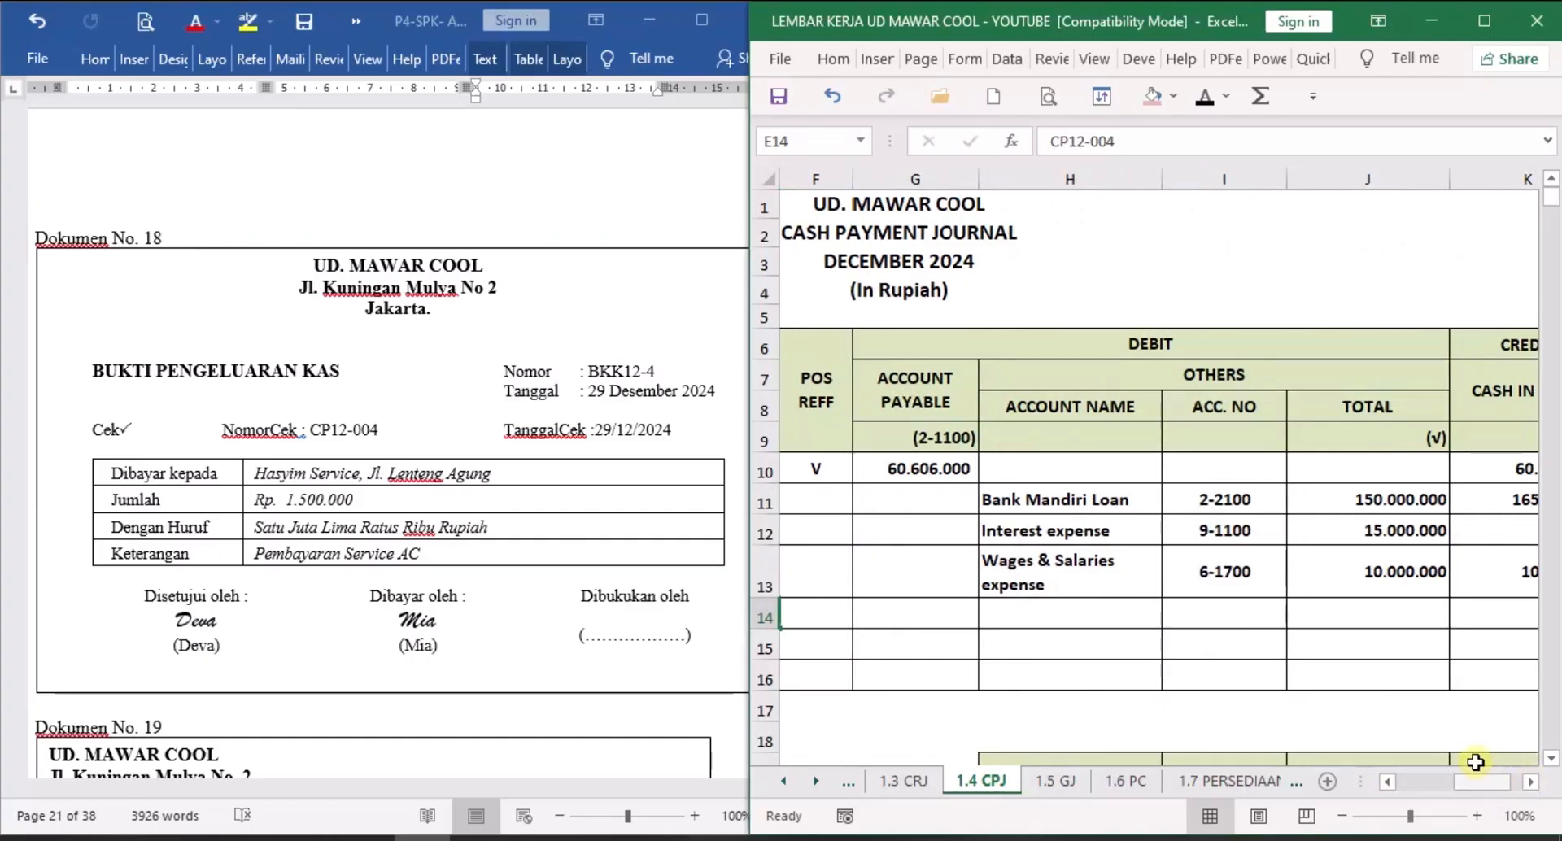
{"action": "left_click", "coordinate": [1102, 619]}
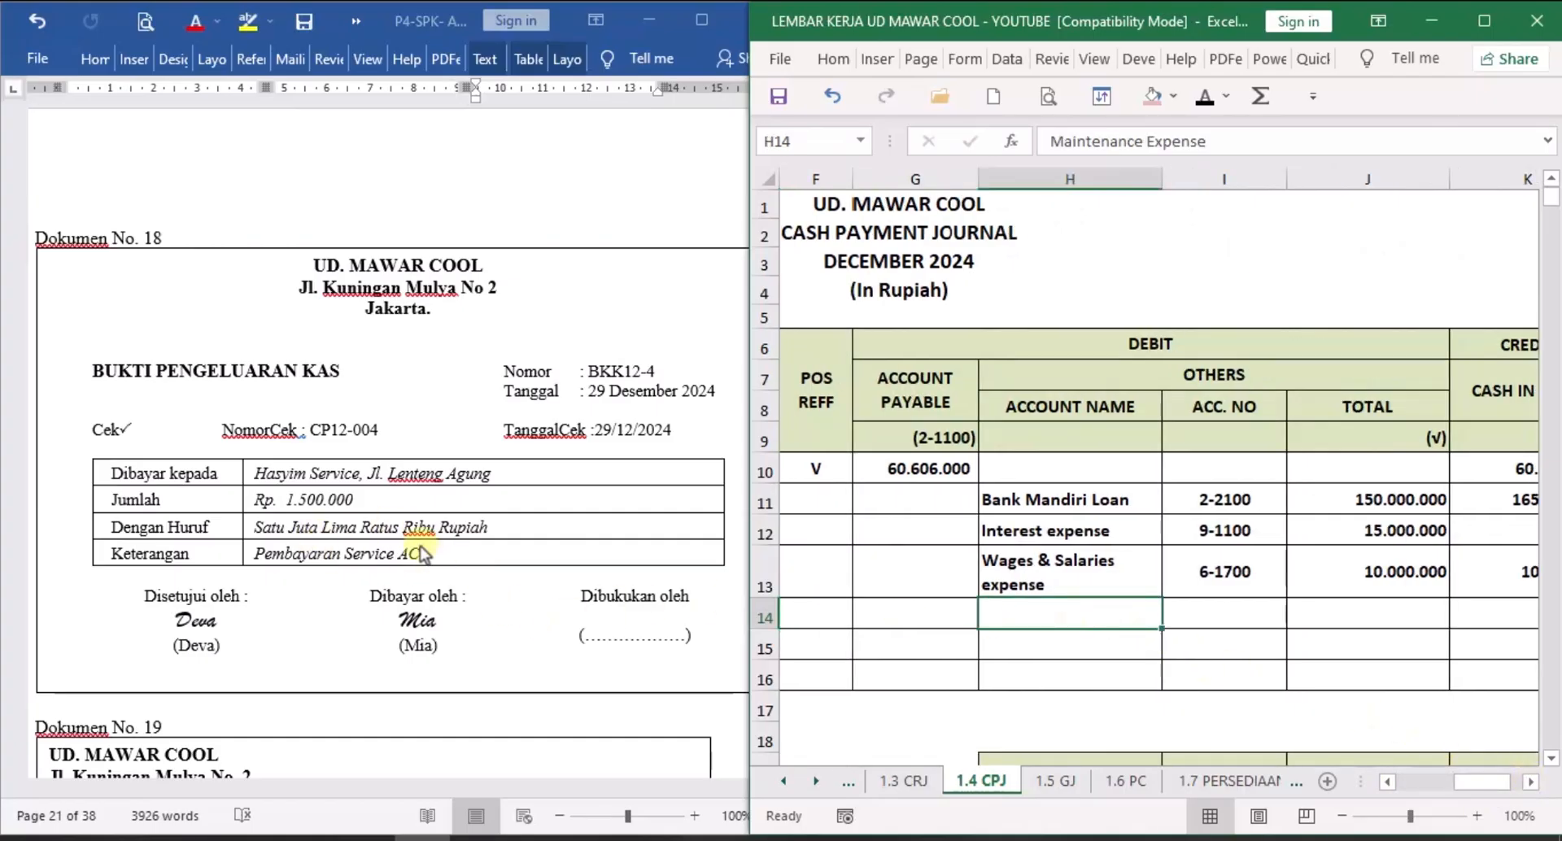
{"action": "left_click", "coordinate": [1205, 96]}
{"action": "left_click", "coordinate": [1229, 608]}
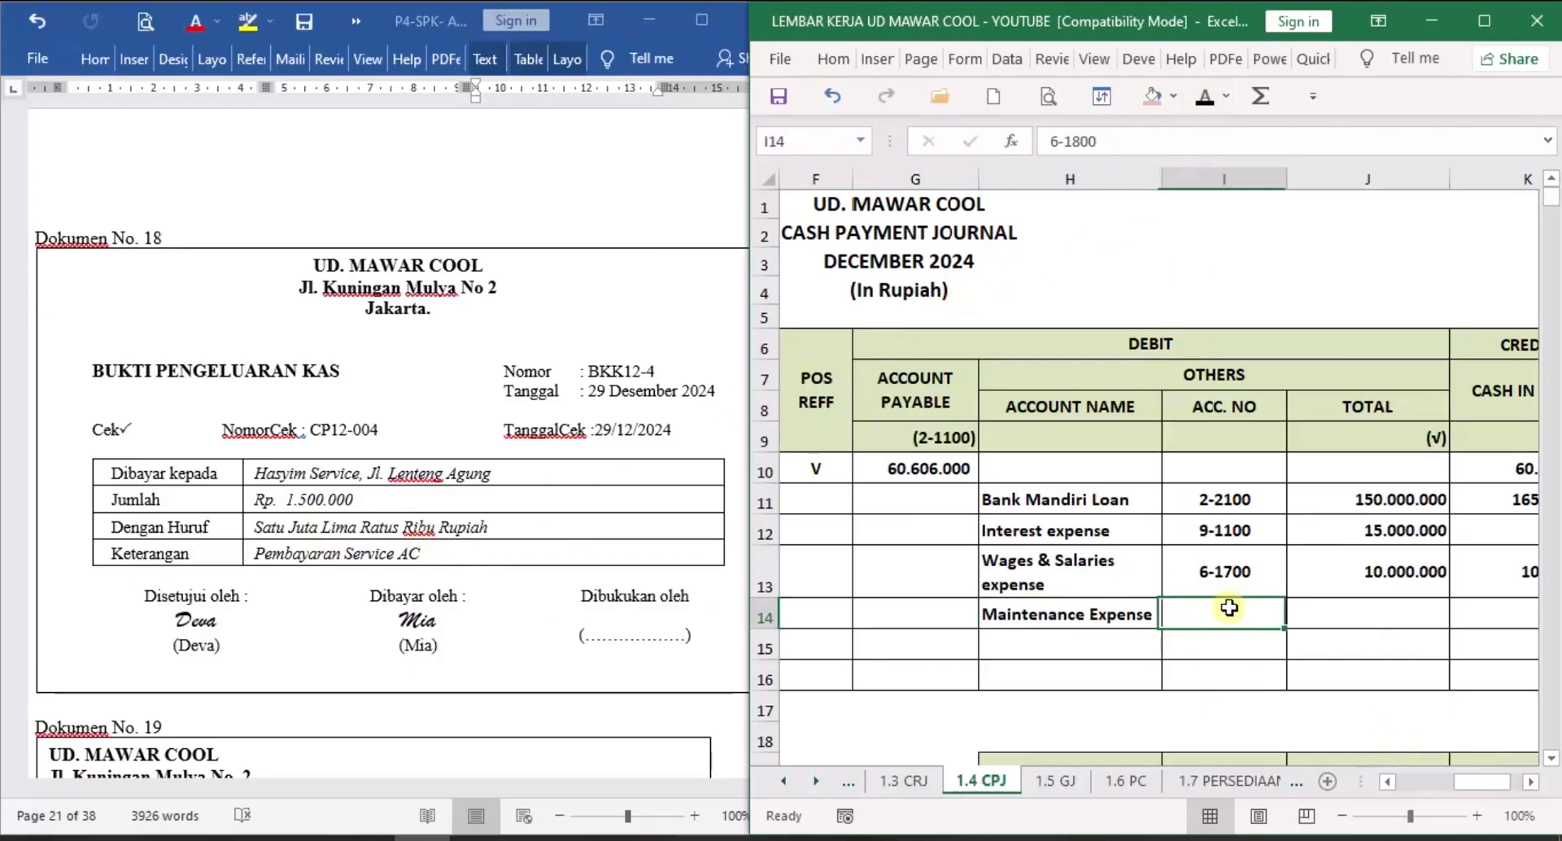
{"action": "left_click", "coordinate": [1205, 96]}
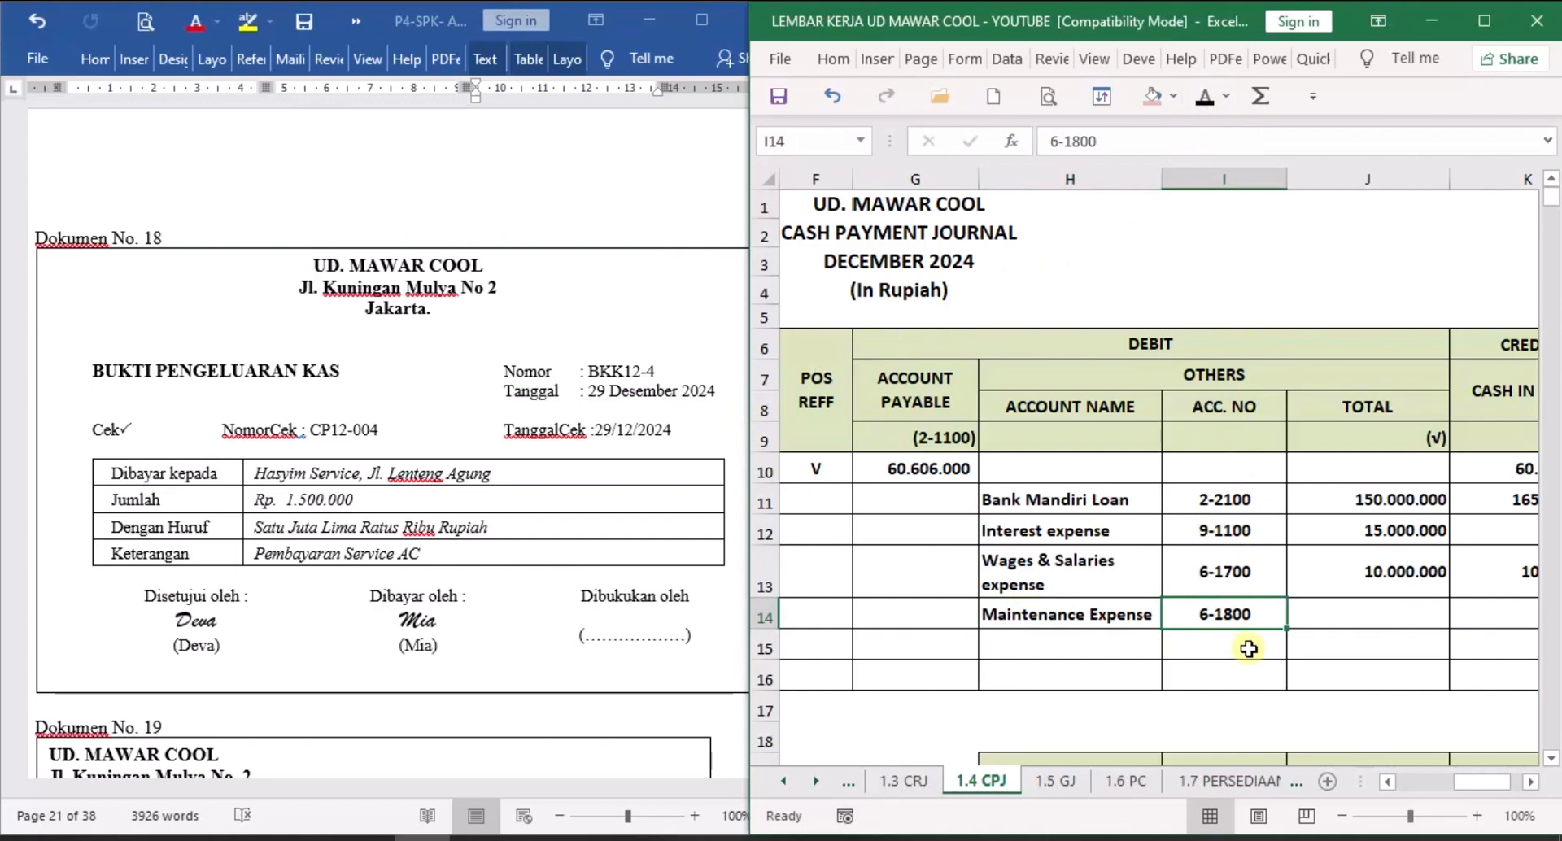
Reveal in black font row 14's debit total 1.500.000 and cash in bank credit 1.500.000 in the cash payment journal.
{"action": "left_click", "coordinate": [1368, 614]}
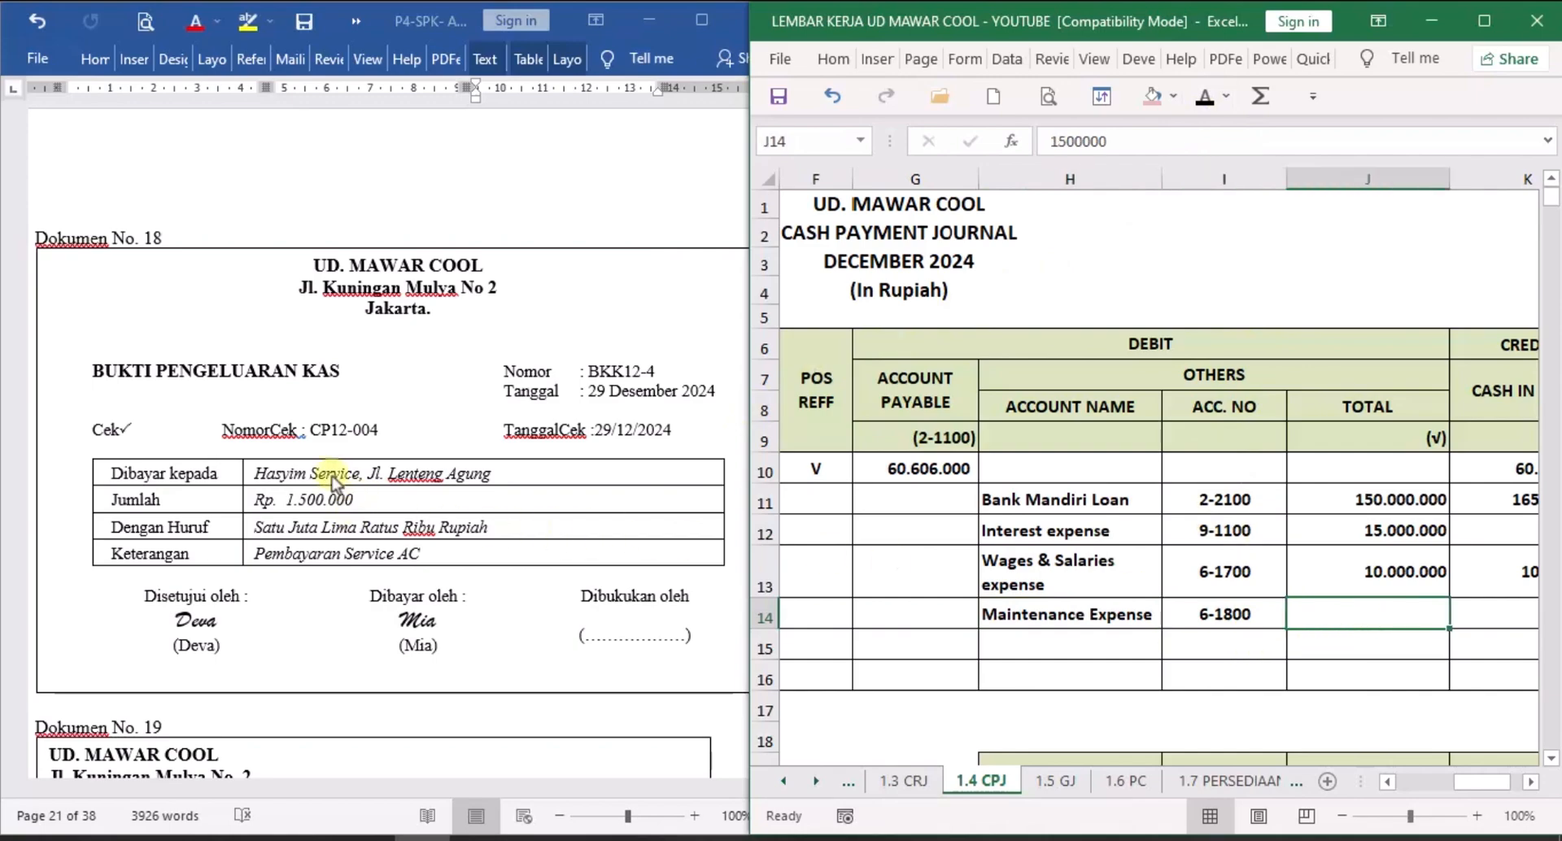
{"action": "left_click", "coordinate": [1206, 96]}
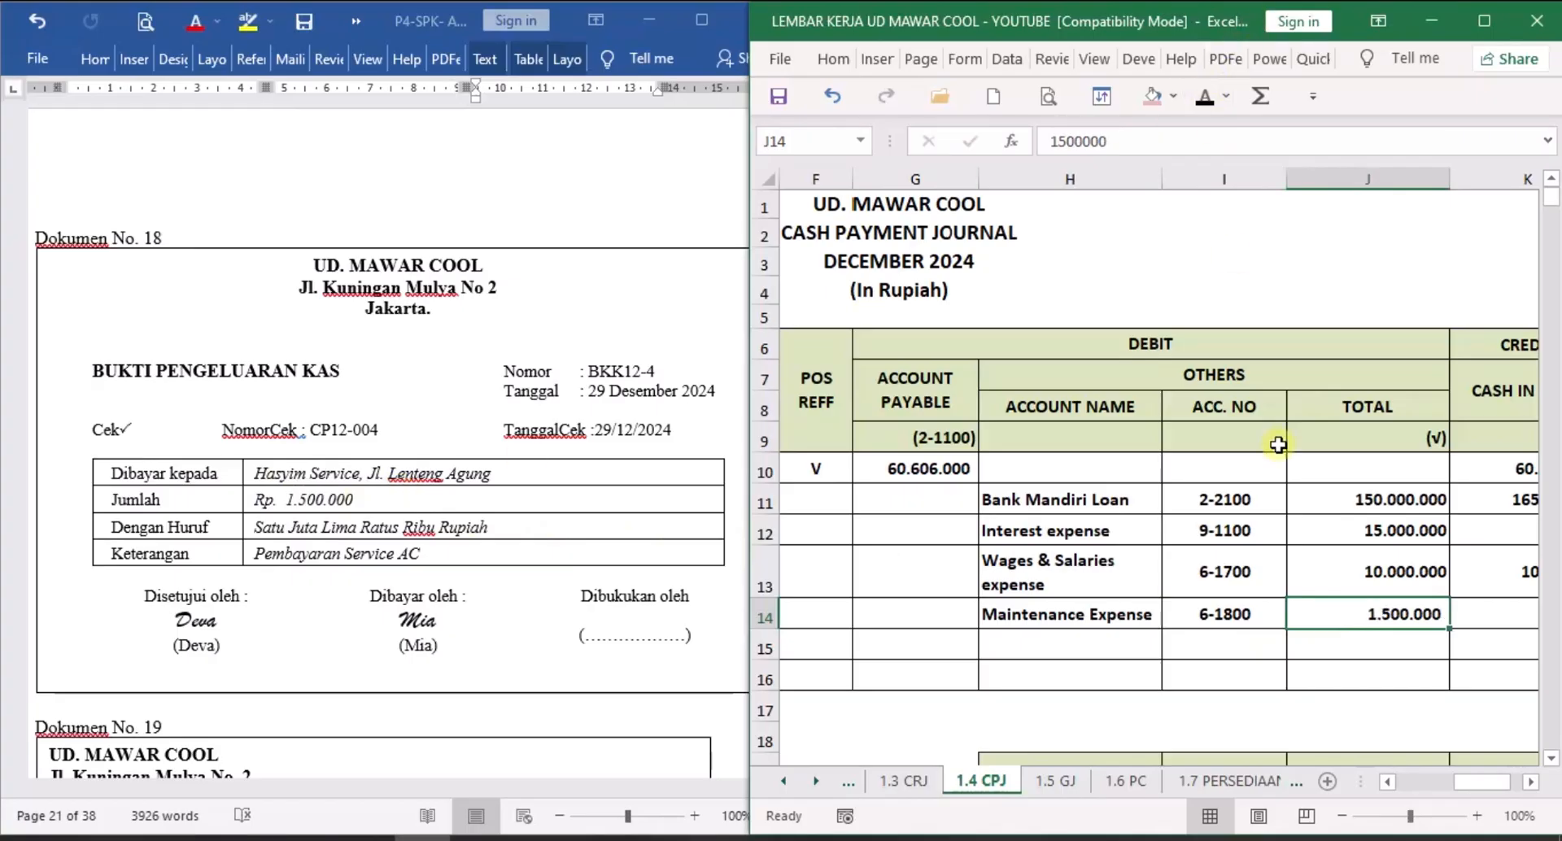
{"action": "left_click", "coordinate": [1527, 783]}
{"action": "left_click", "coordinate": [1526, 782]}
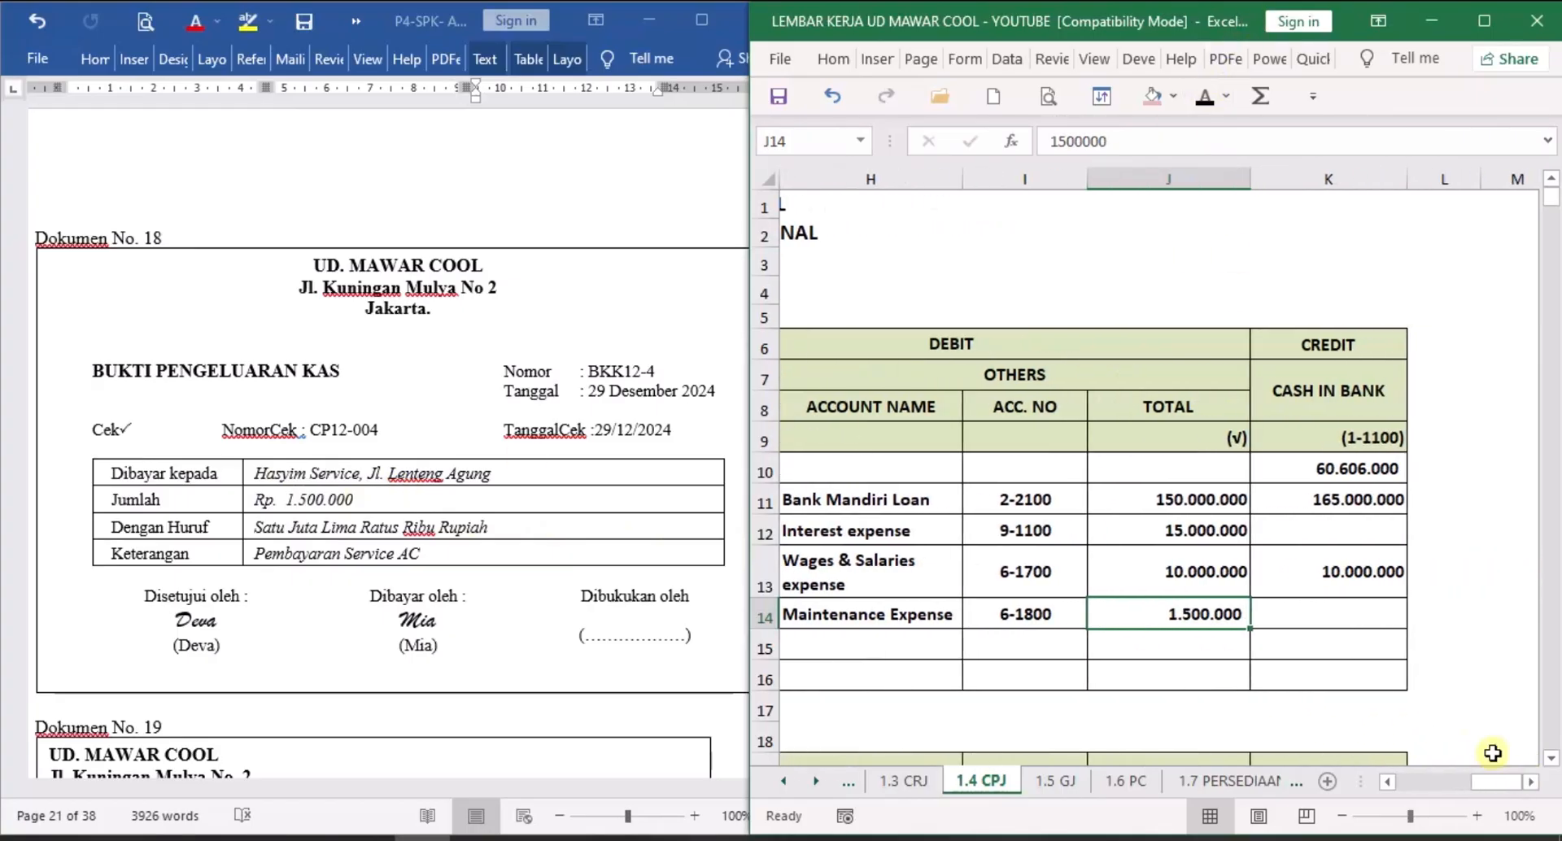
{"action": "left_click", "coordinate": [1364, 620]}
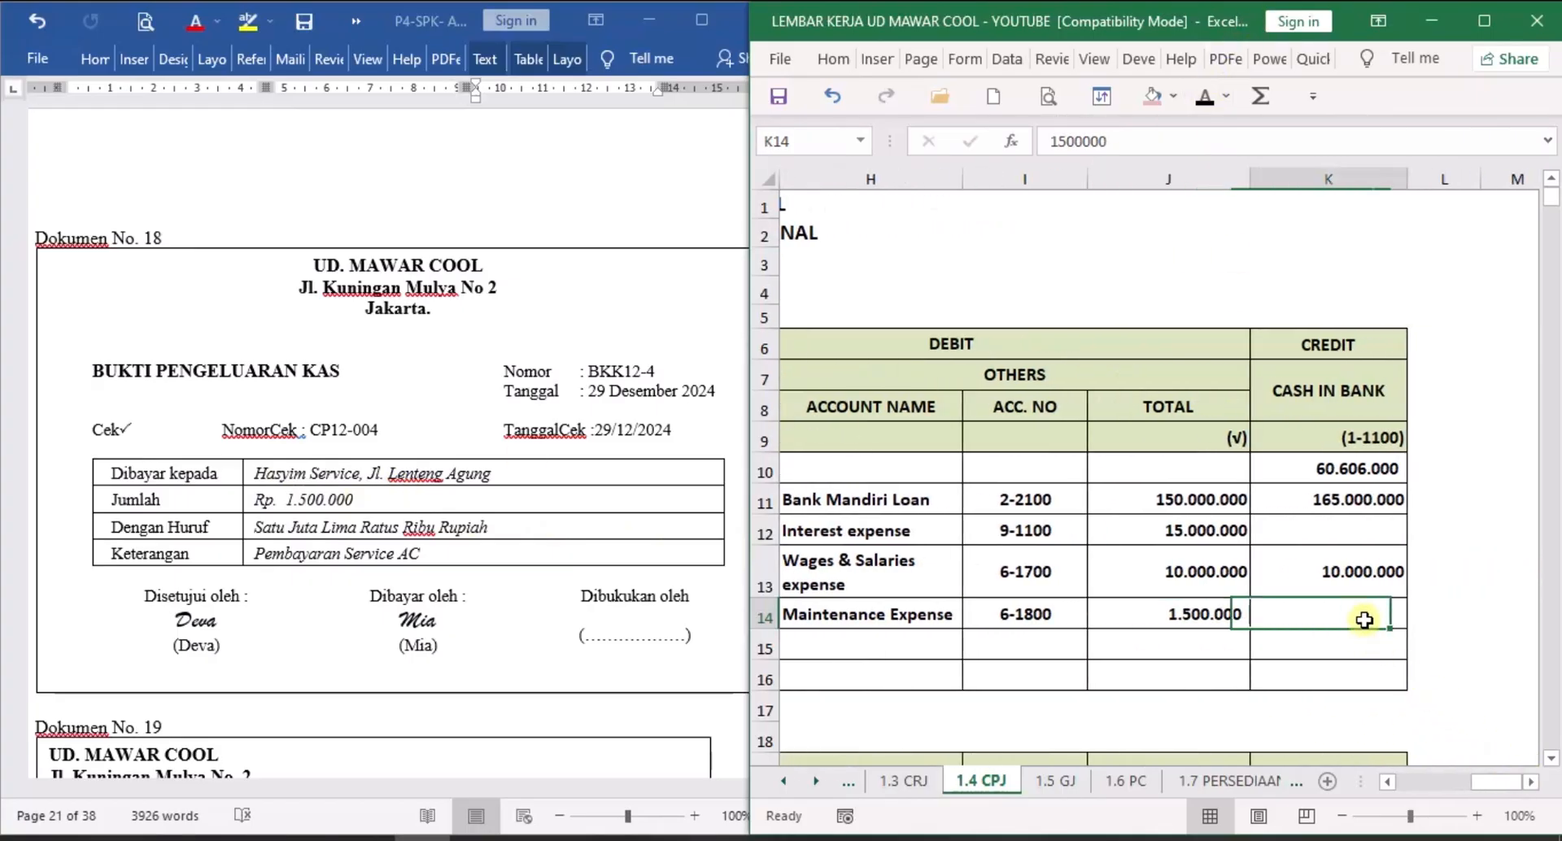
{"action": "left_click", "coordinate": [1203, 98]}
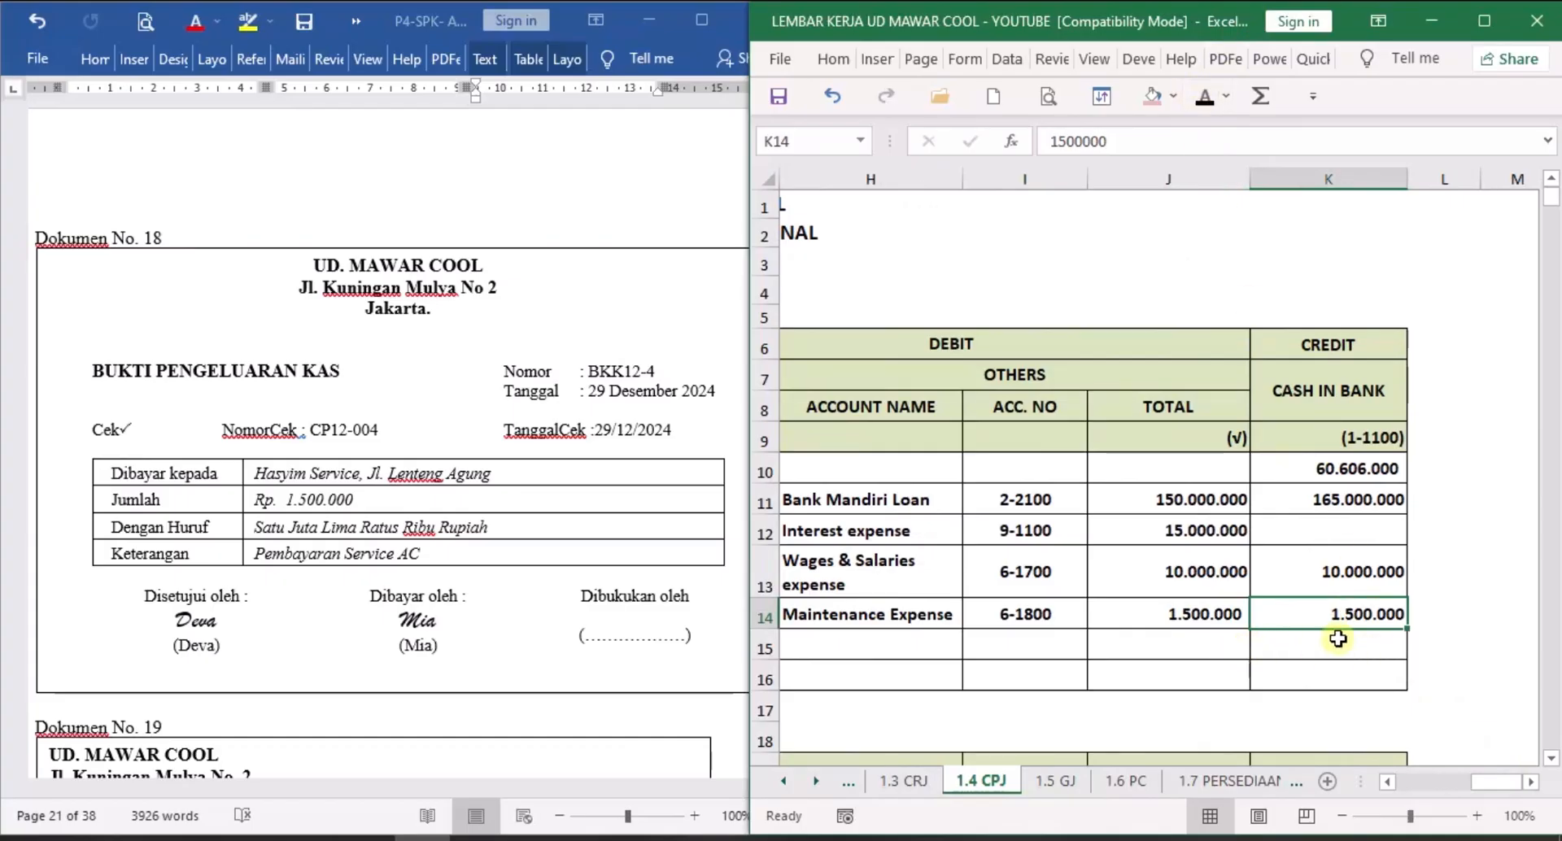
On sheet 1.3 CRJ, reveal in black font row 14's date 31, evidence number BKM12-3 and description Toko Zulfa for Dokumen No. 19.
{"action": "left_click", "coordinate": [515, 656]}
{"action": "scroll", "coordinate": [514, 656], "scroll_direction": "down", "scroll_amount": 2}
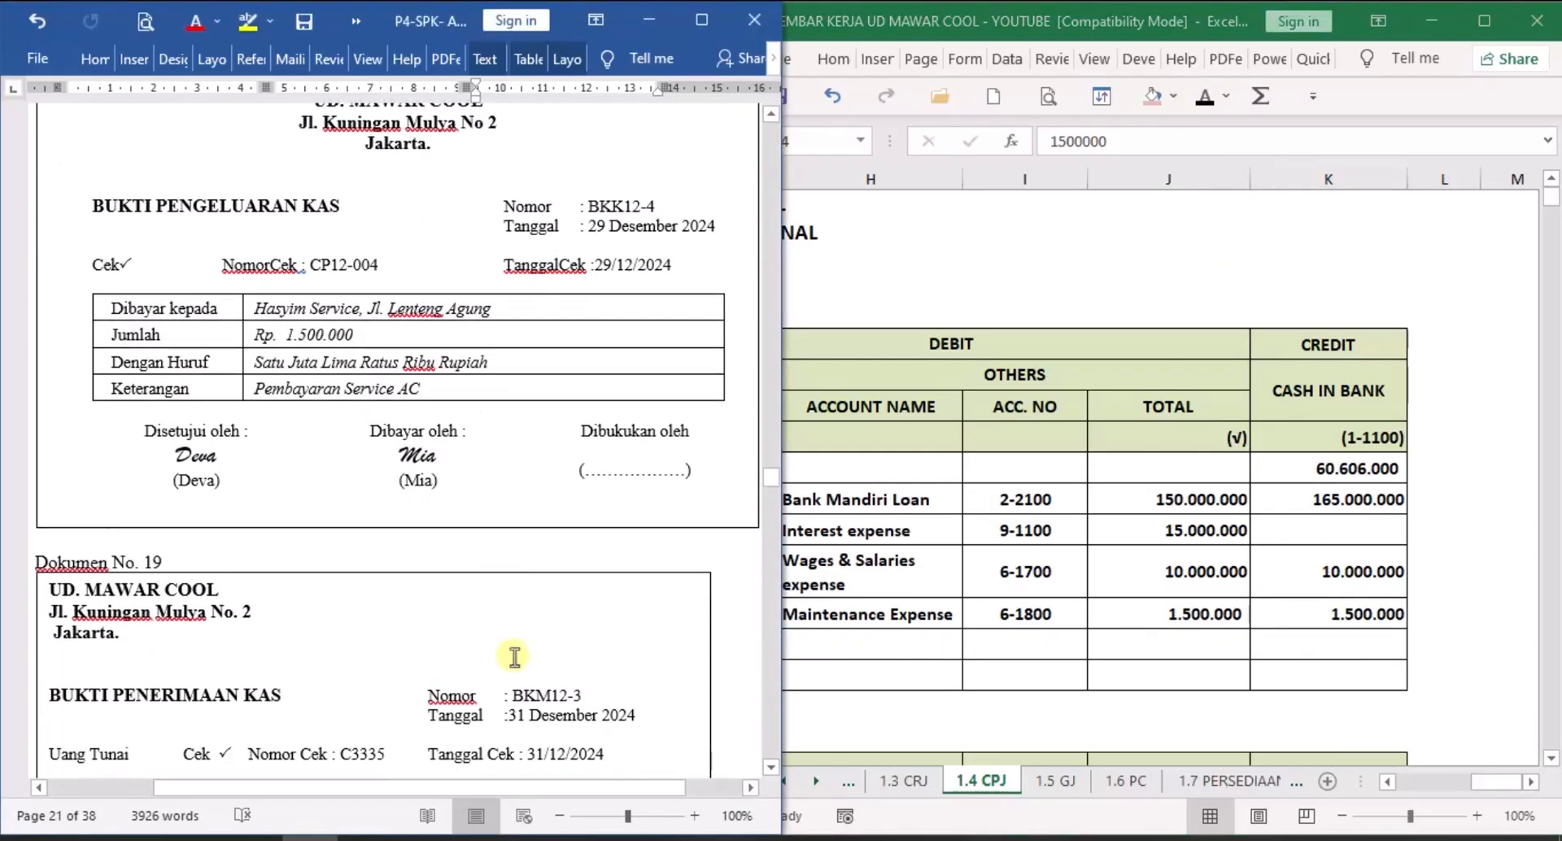
{"action": "scroll", "coordinate": [515, 655], "scroll_direction": "down", "scroll_amount": 3}
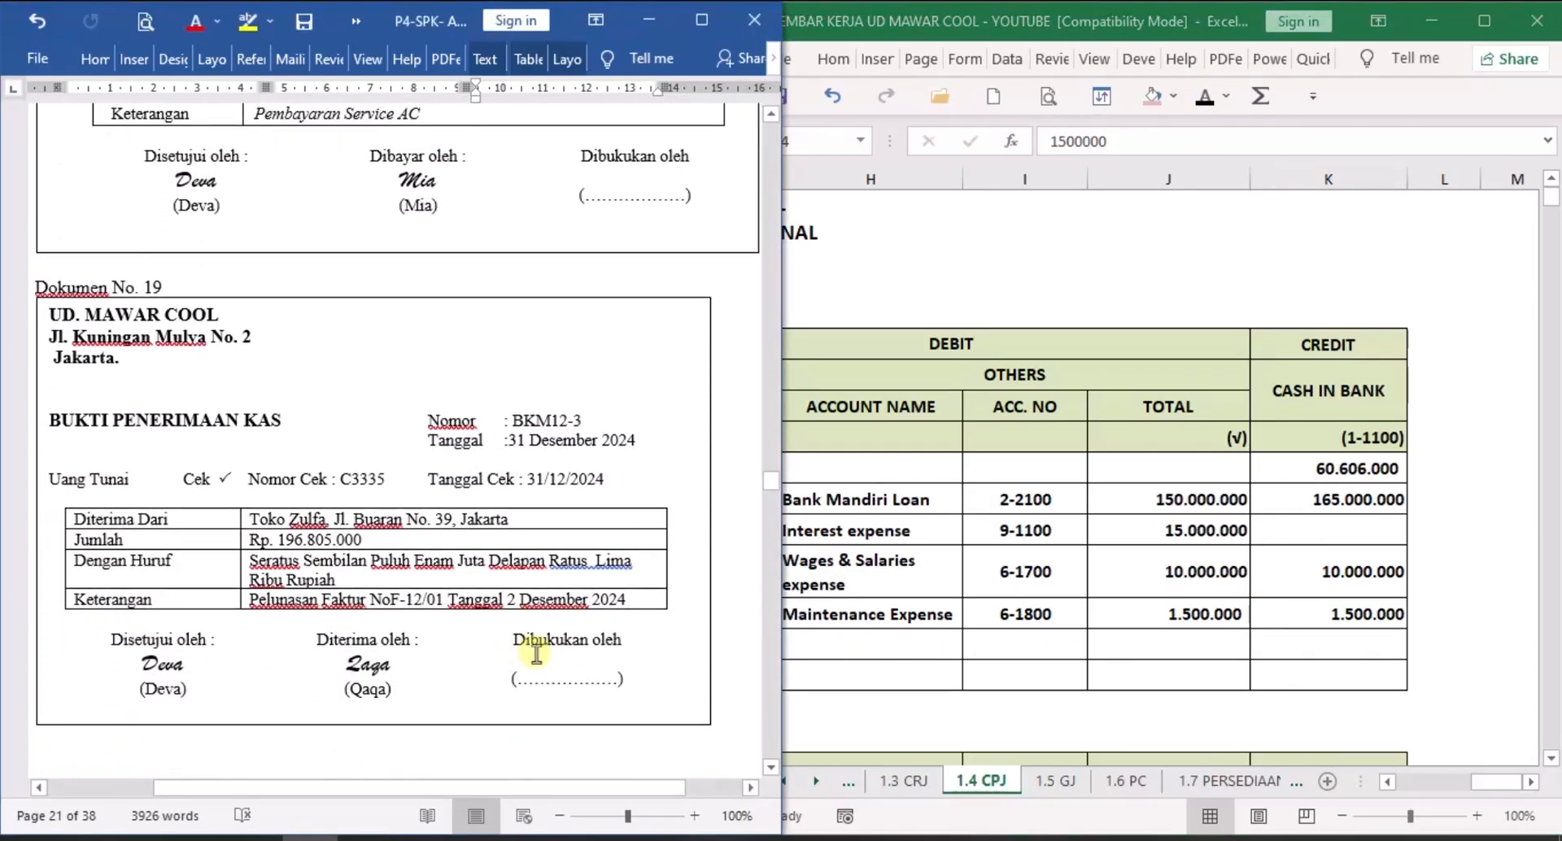
{"action": "left_click", "coordinate": [1222, 755]}
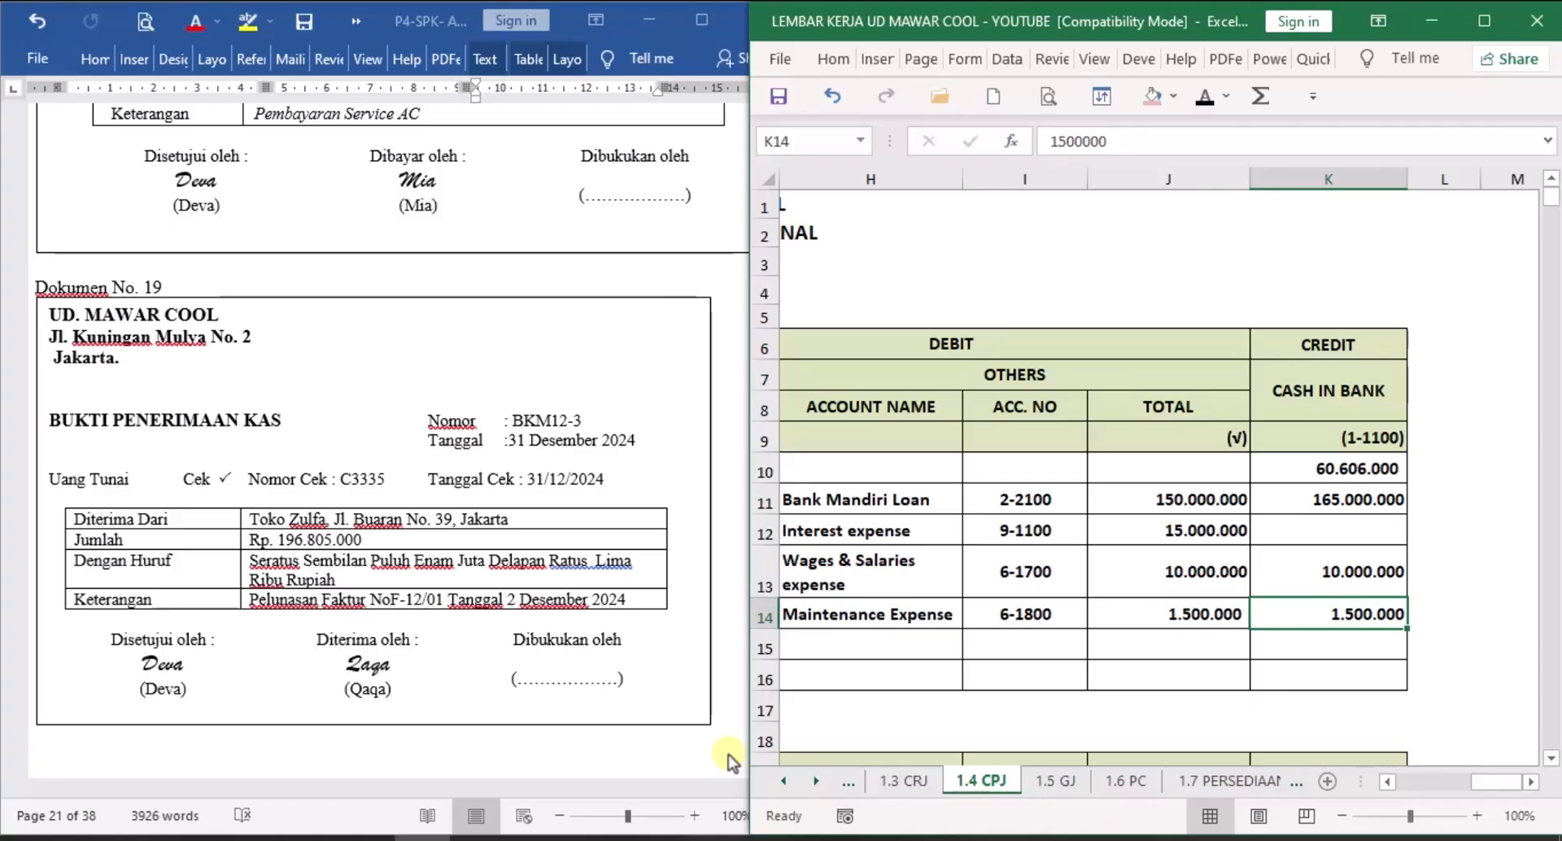
{"action": "left_click", "coordinate": [914, 782]}
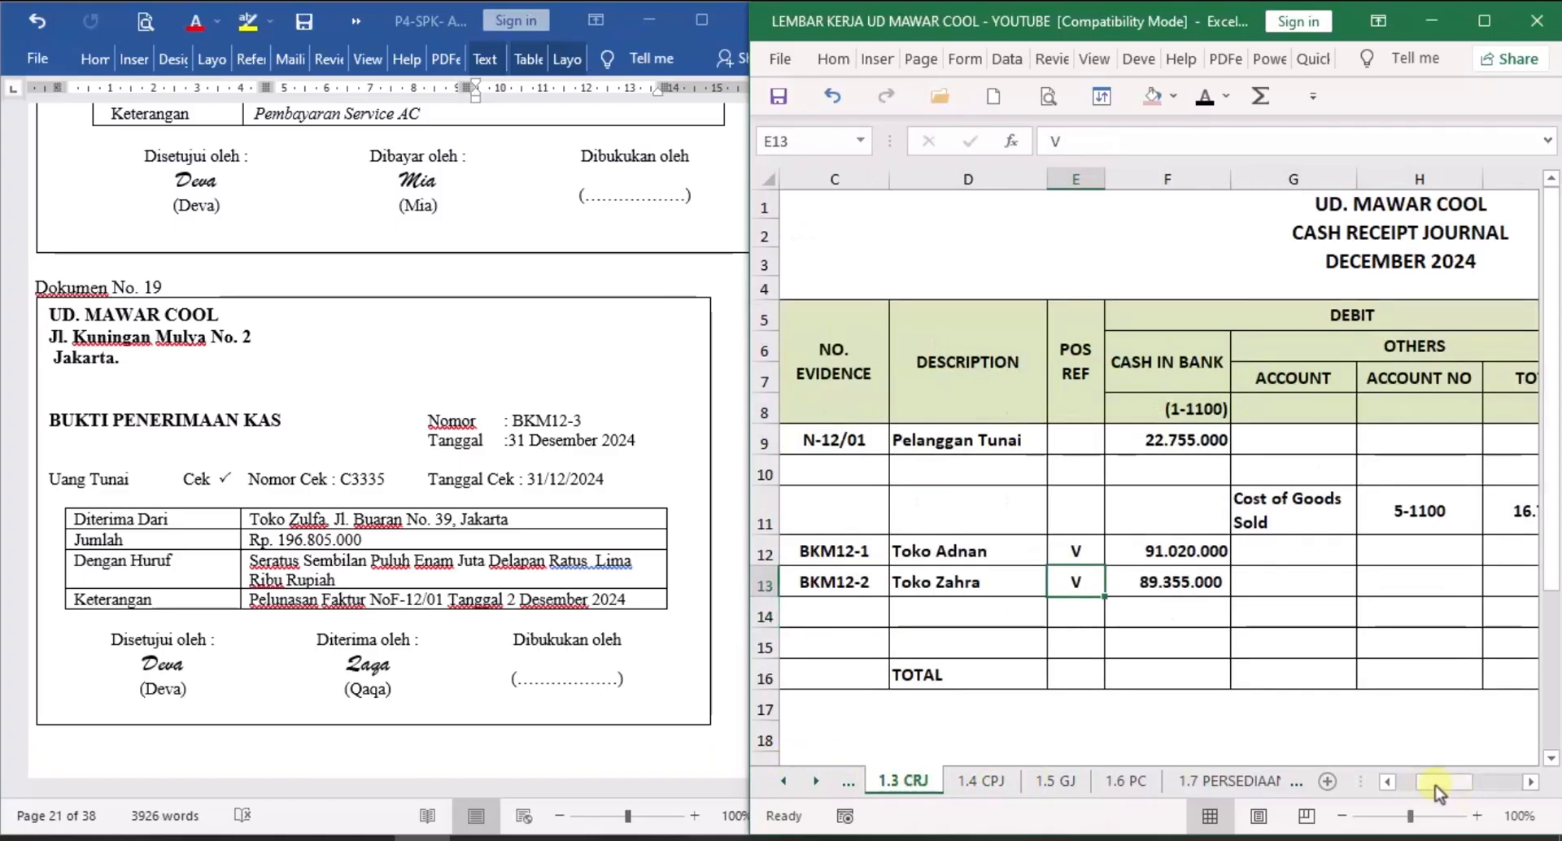
{"action": "left_click", "coordinate": [1390, 783]}
{"action": "left_click", "coordinate": [1390, 783]}
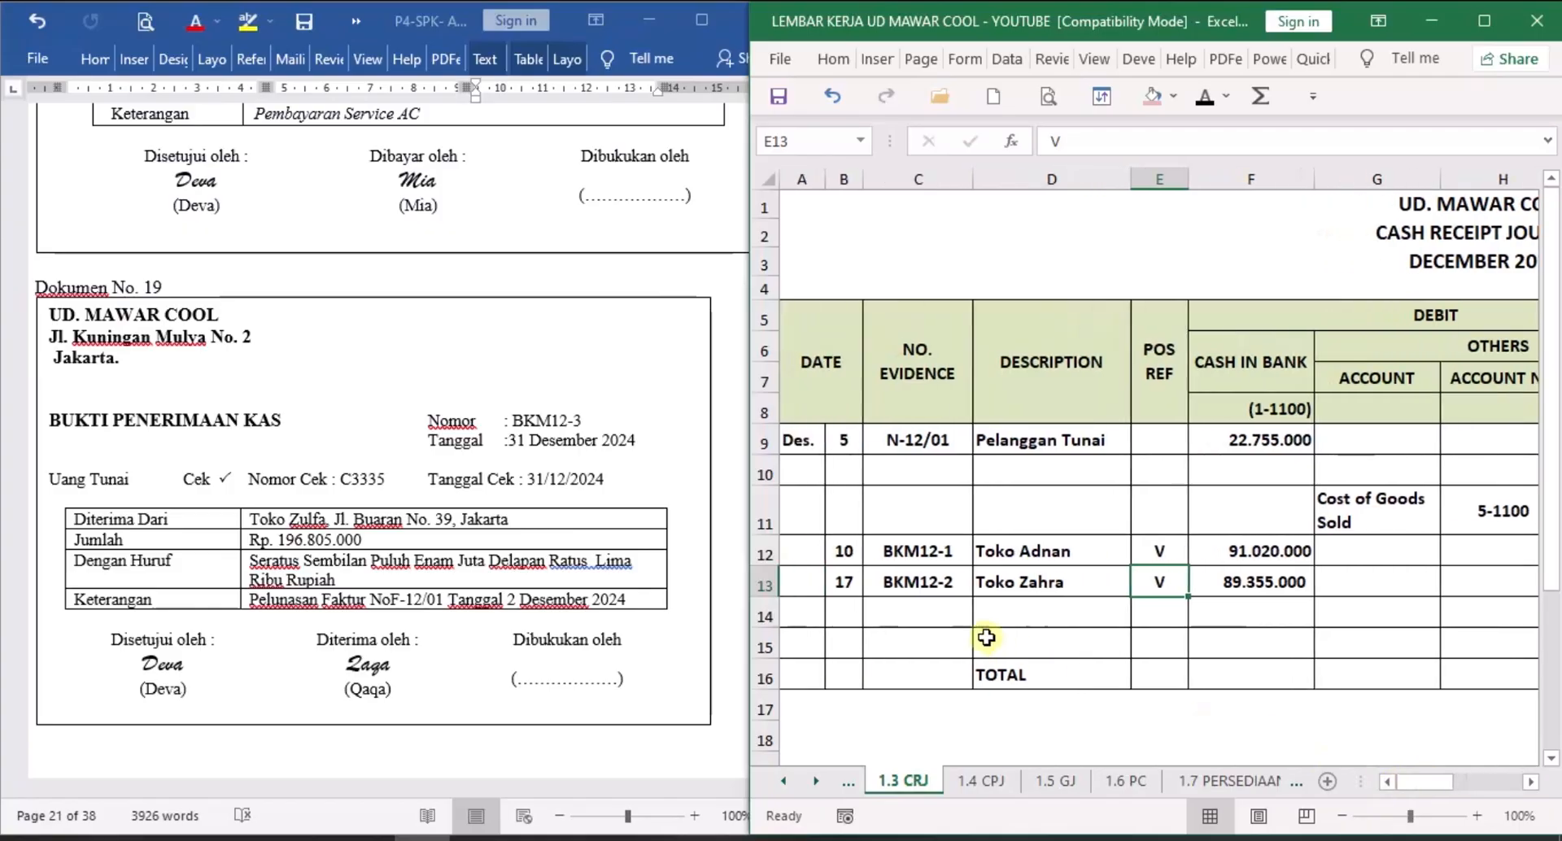
{"action": "left_click", "coordinate": [844, 614]}
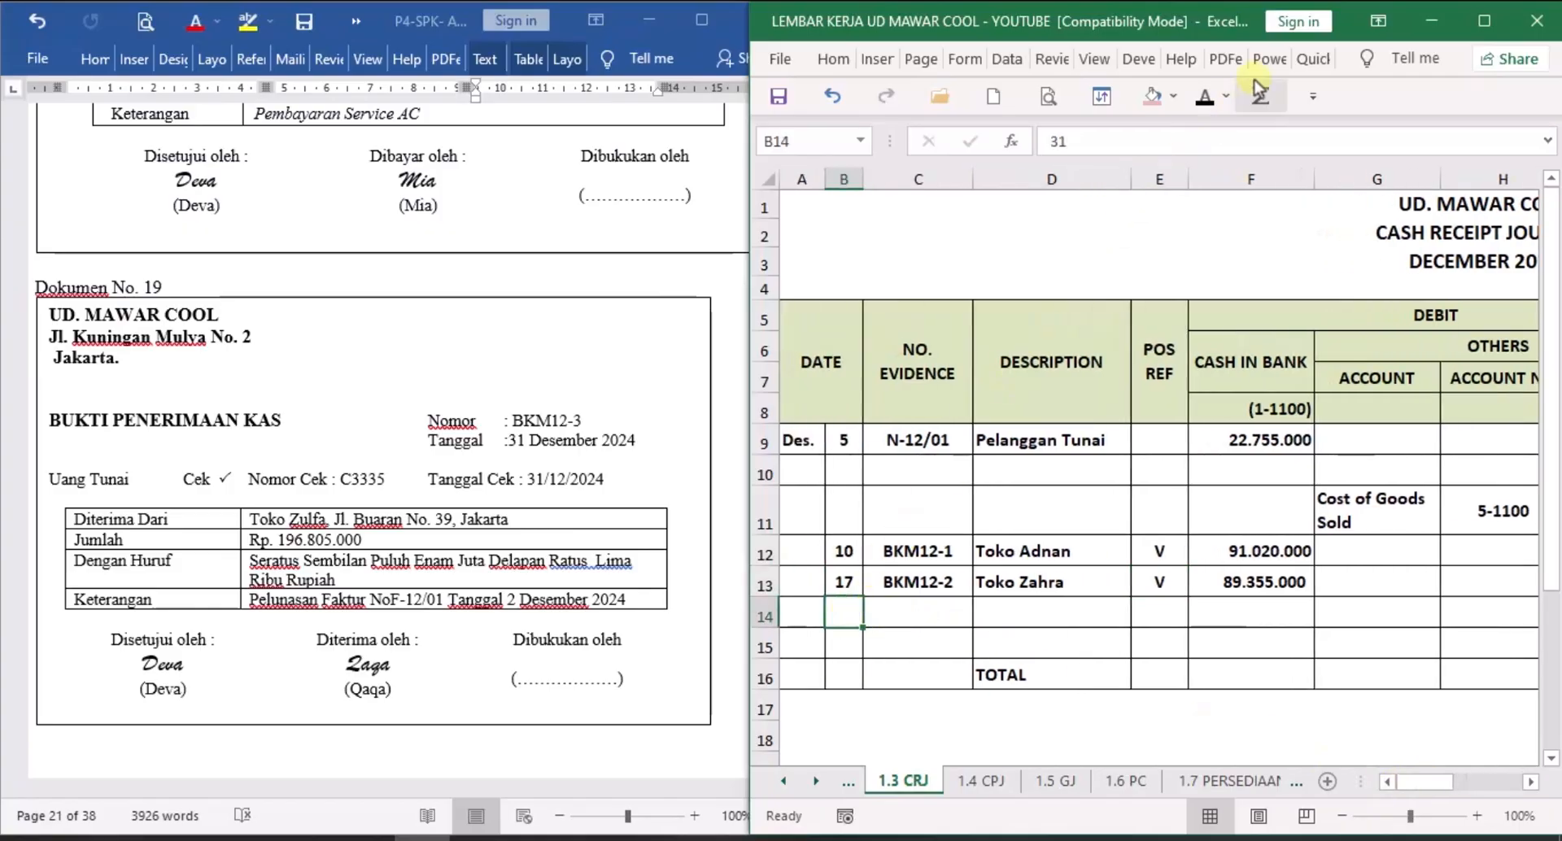
{"action": "left_click", "coordinate": [922, 610]}
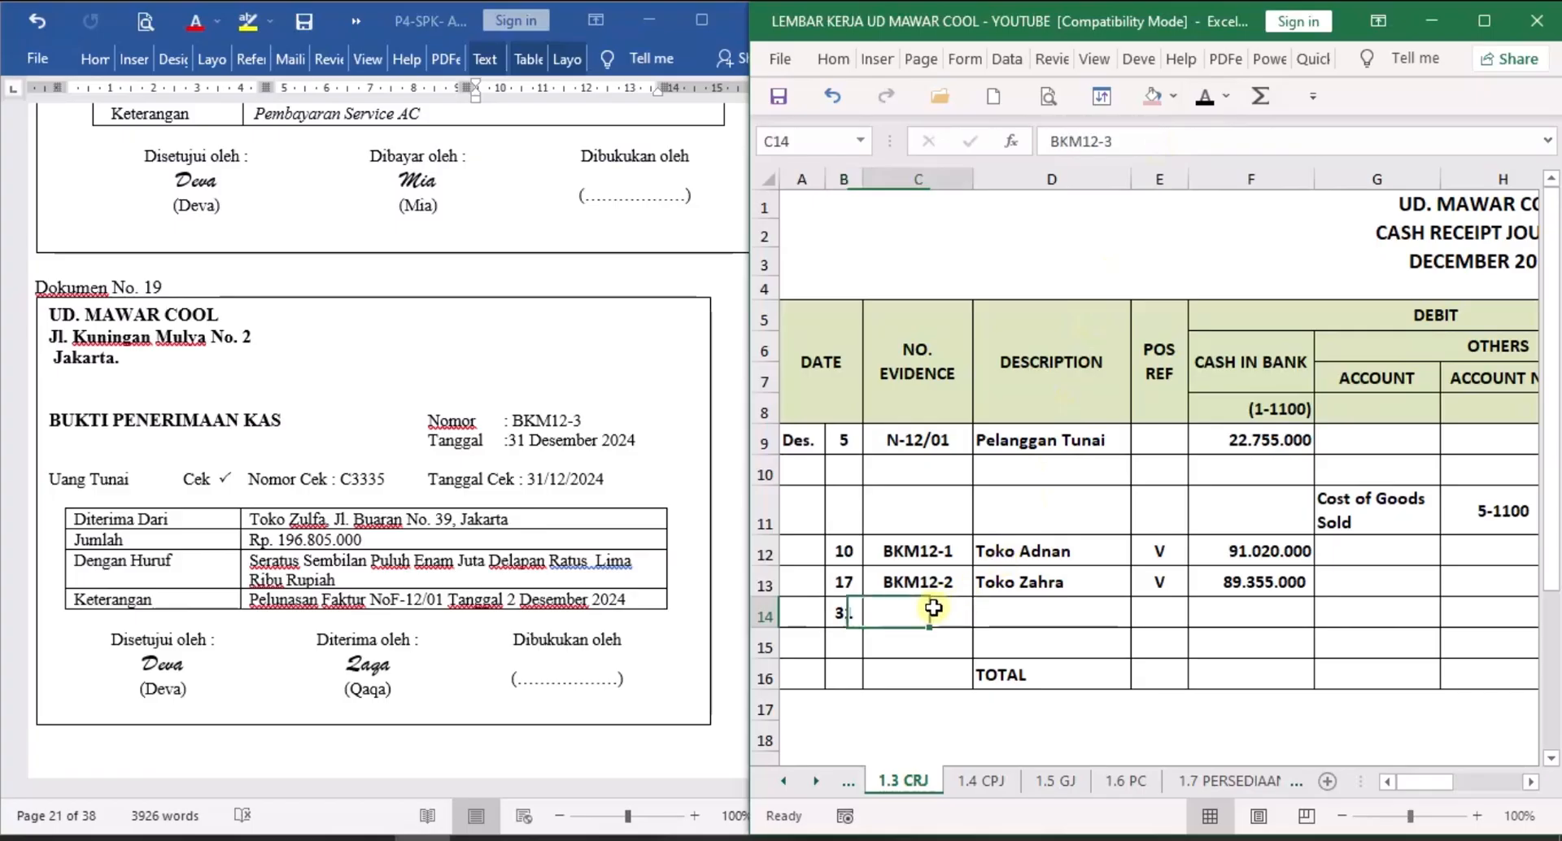
{"action": "left_click", "coordinate": [1205, 96]}
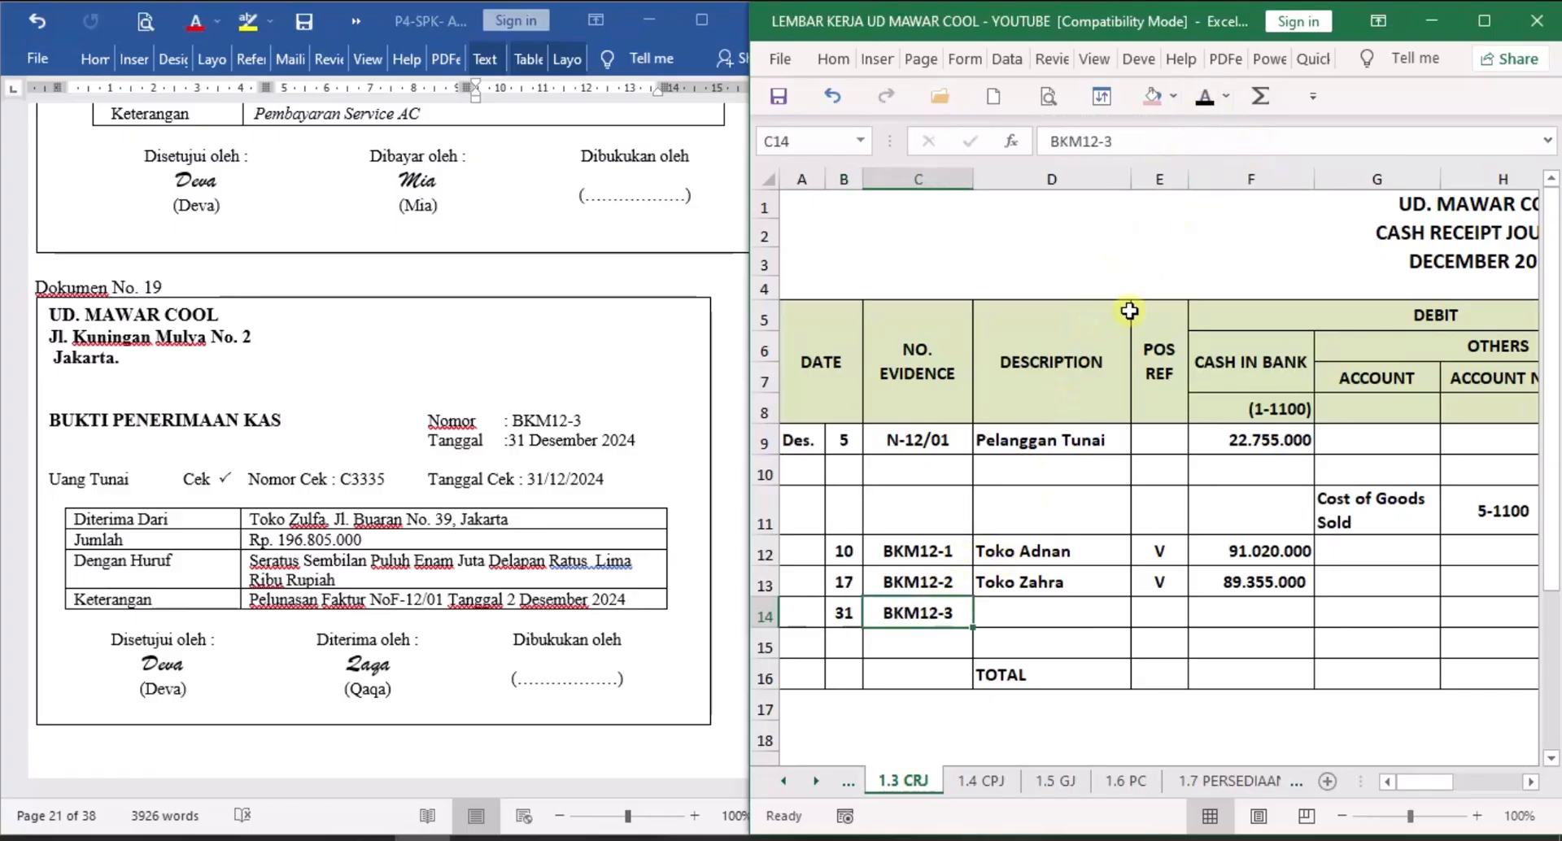
{"action": "left_click", "coordinate": [1061, 616]}
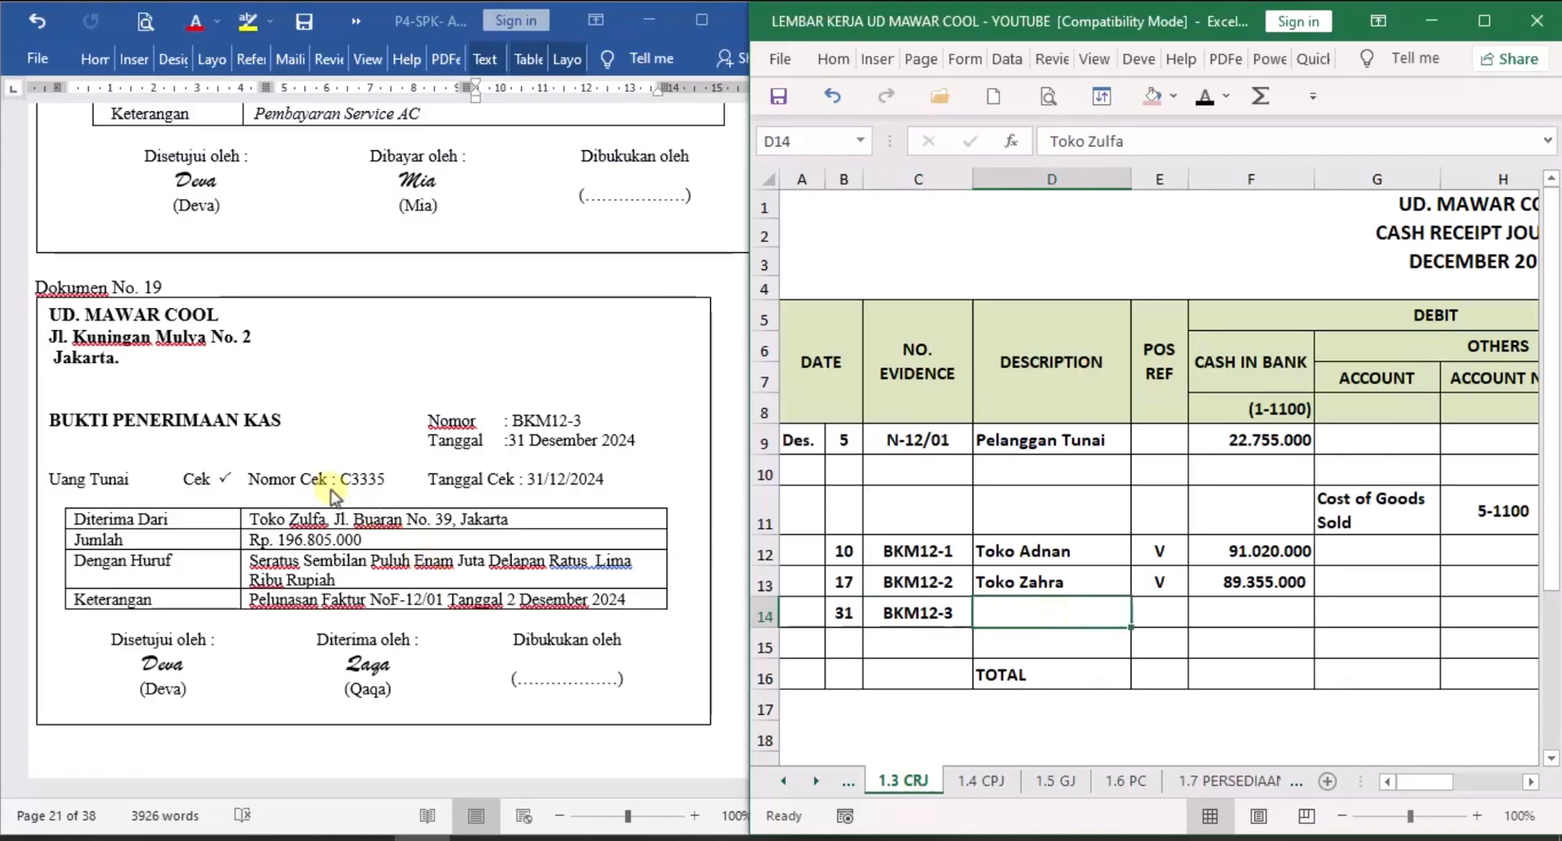
{"action": "left_click", "coordinate": [1205, 97]}
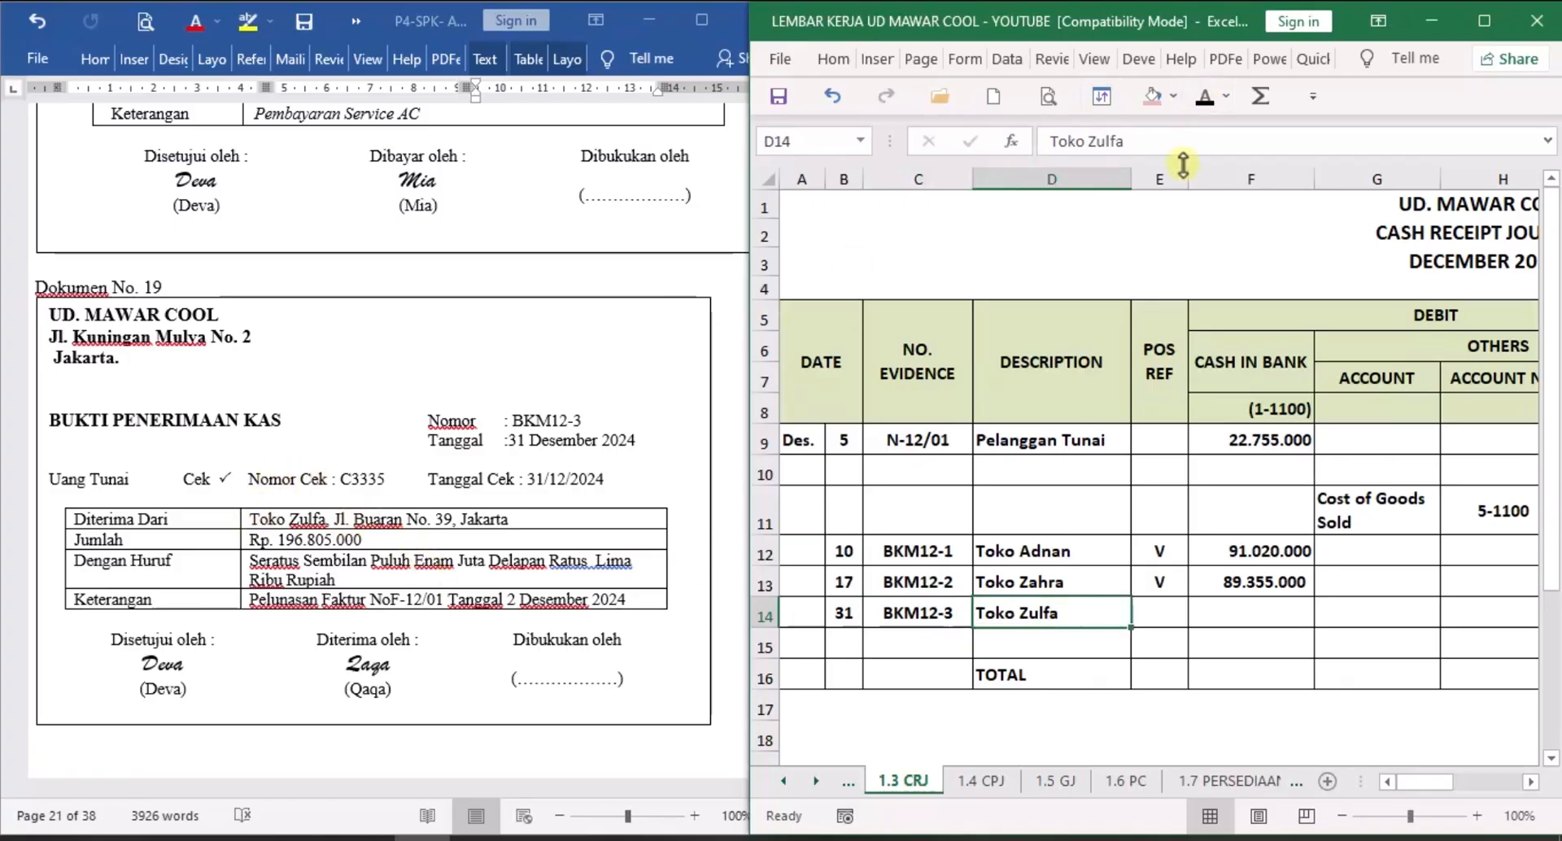
Reveal in black font row 14's cash in bank debit 196.805.000 and account receivable credit 196.805.000 in the cash receipt journal.
{"action": "left_click", "coordinate": [1254, 611]}
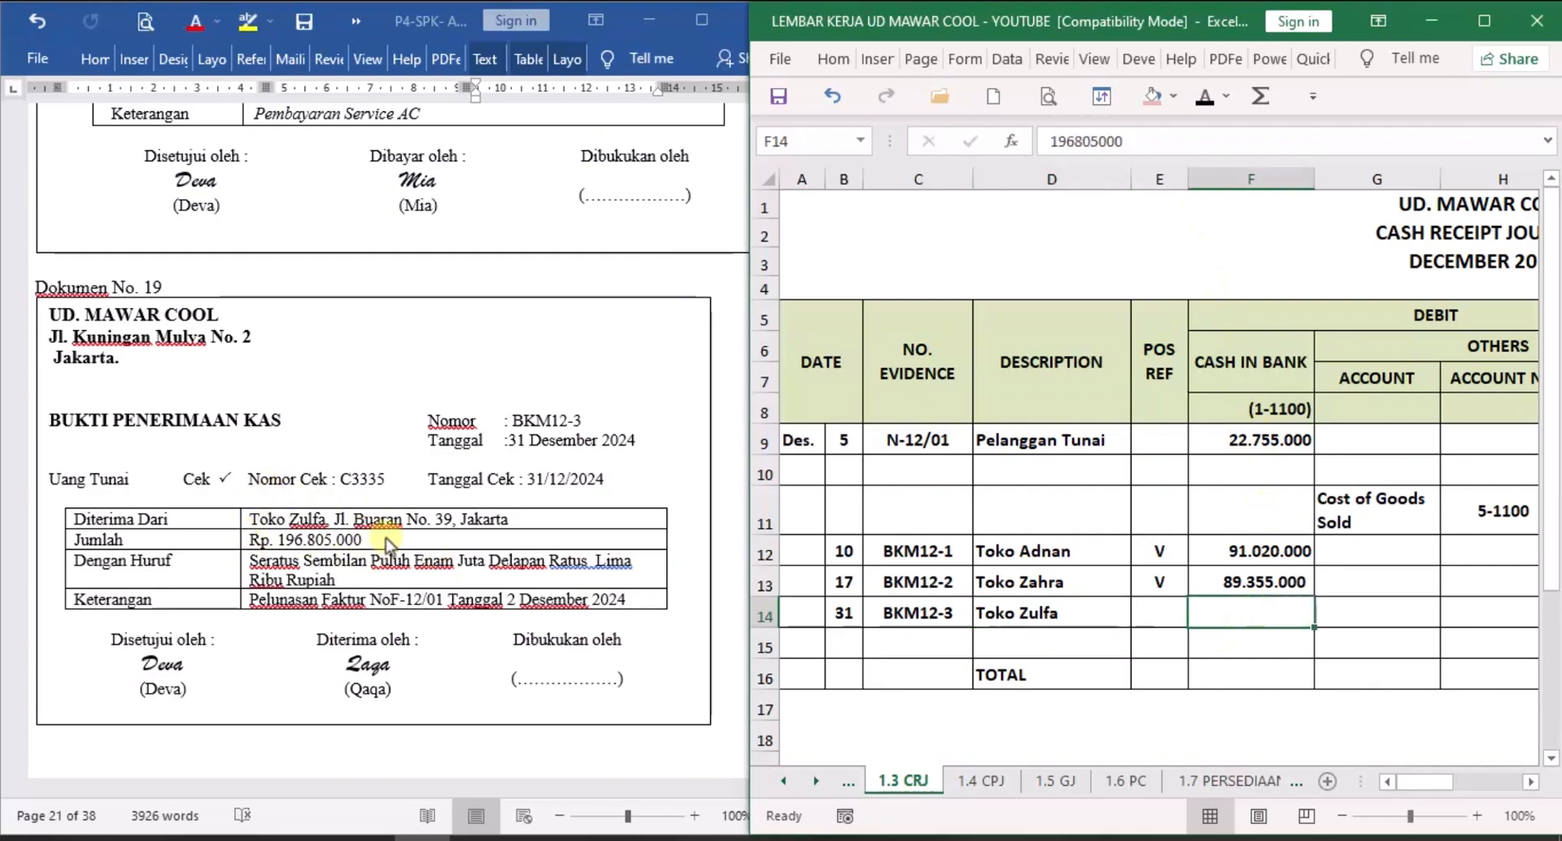
{"action": "left_click", "coordinate": [1205, 99]}
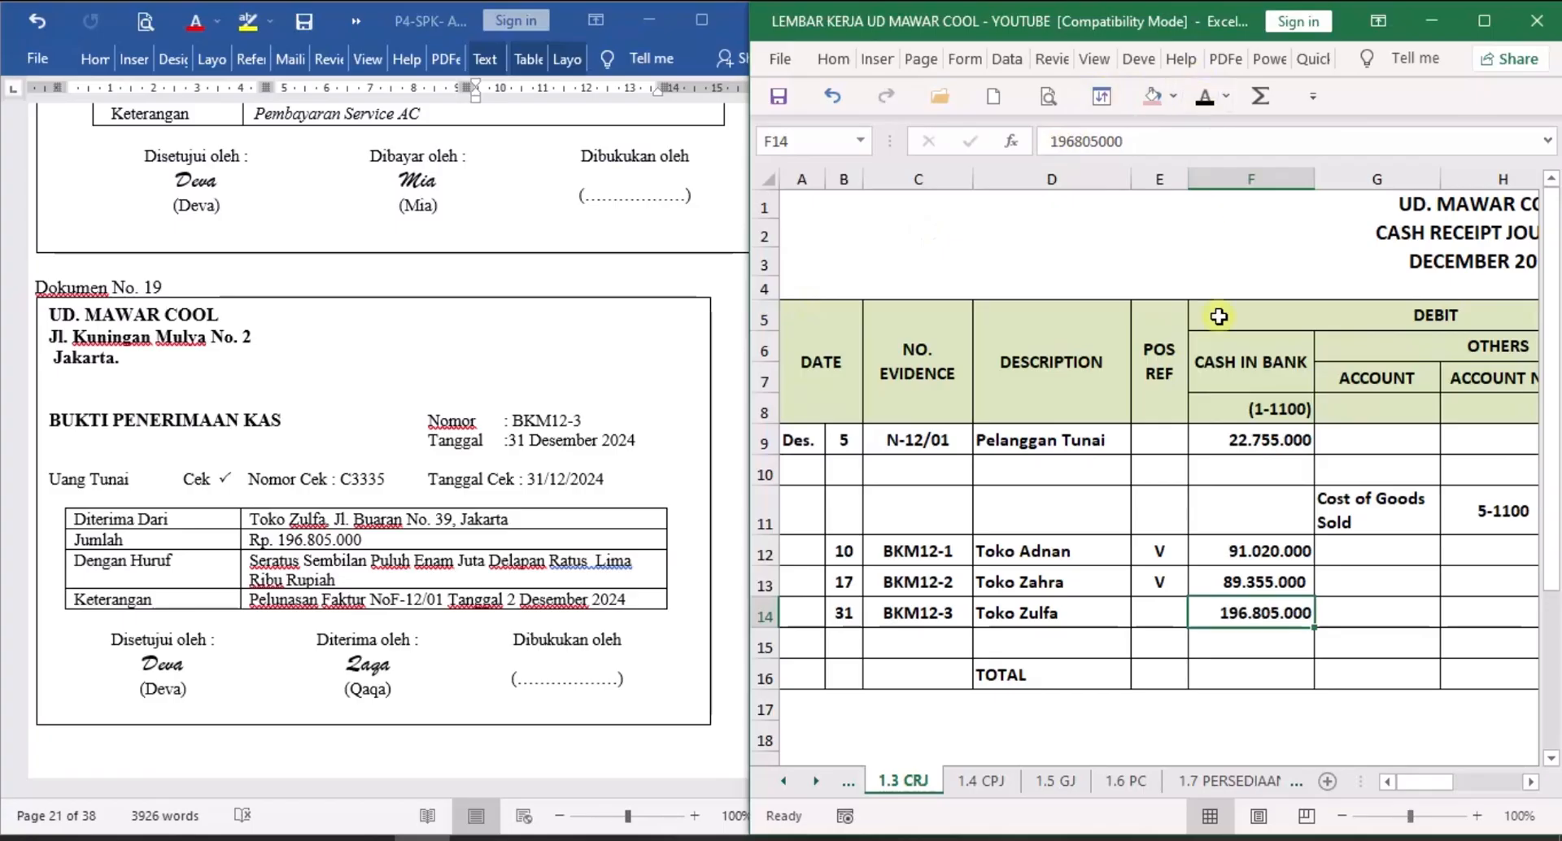
{"action": "left_click", "coordinate": [1532, 783]}
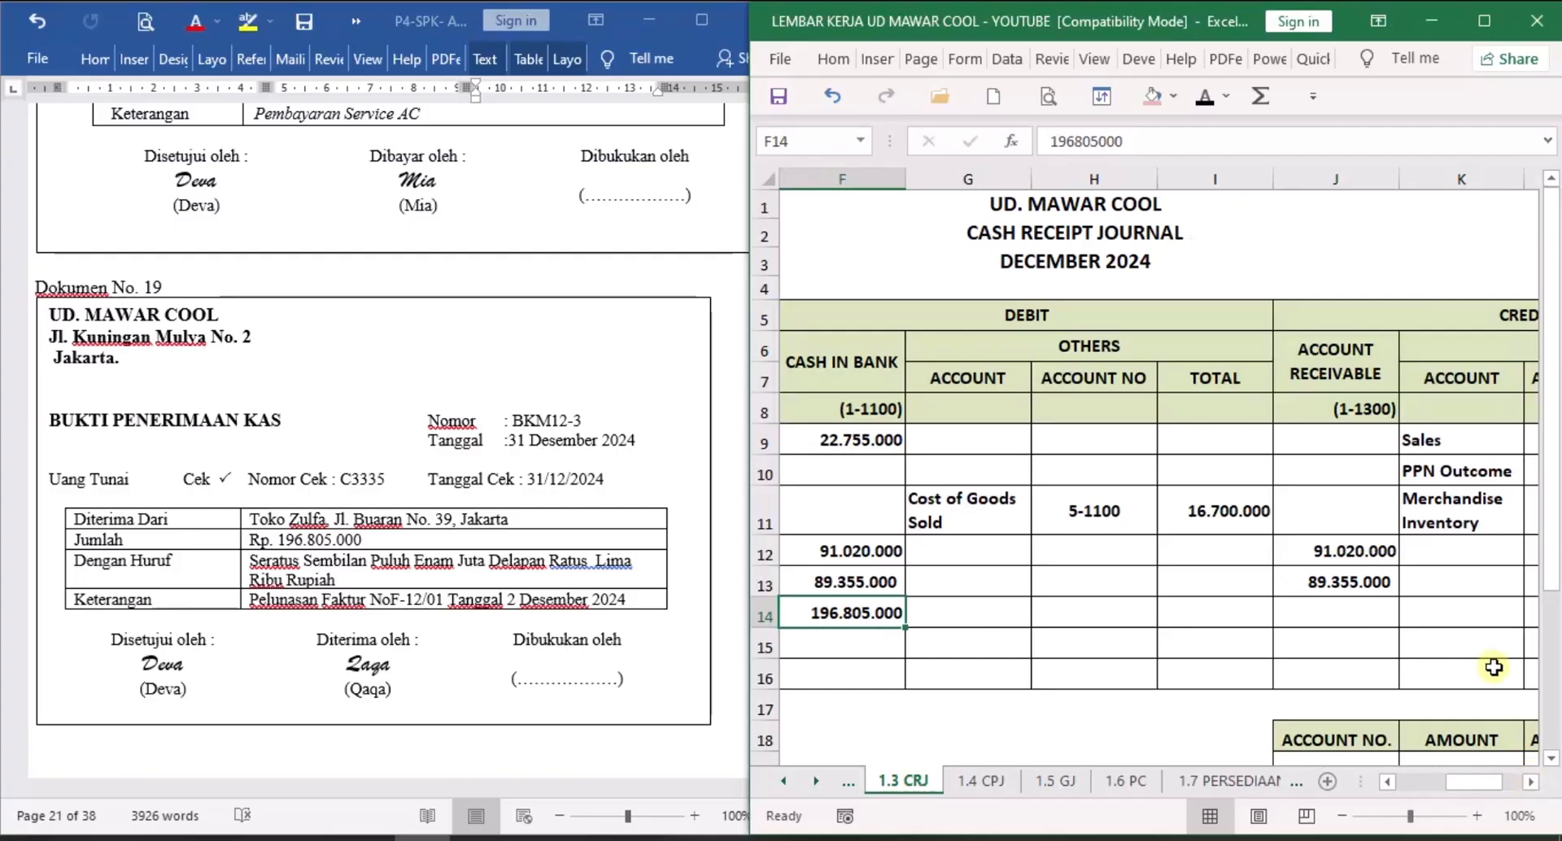
{"action": "left_click", "coordinate": [1370, 607]}
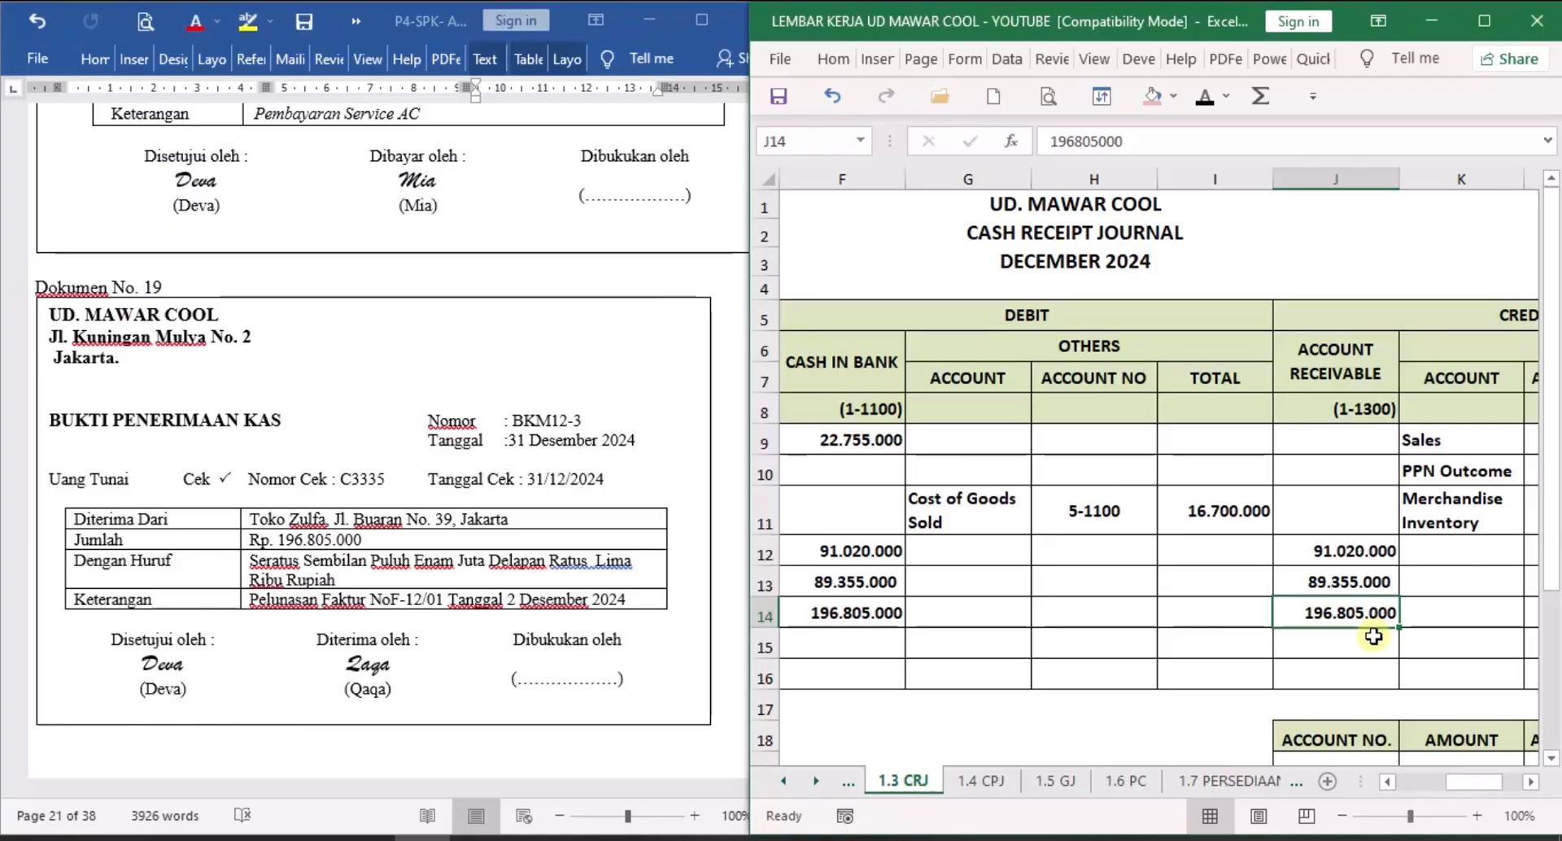
Reveal in black font row 14's posting reference V for Toko Zulfa in the cash receipt journal.
{"action": "left_click", "coordinate": [1531, 782]}
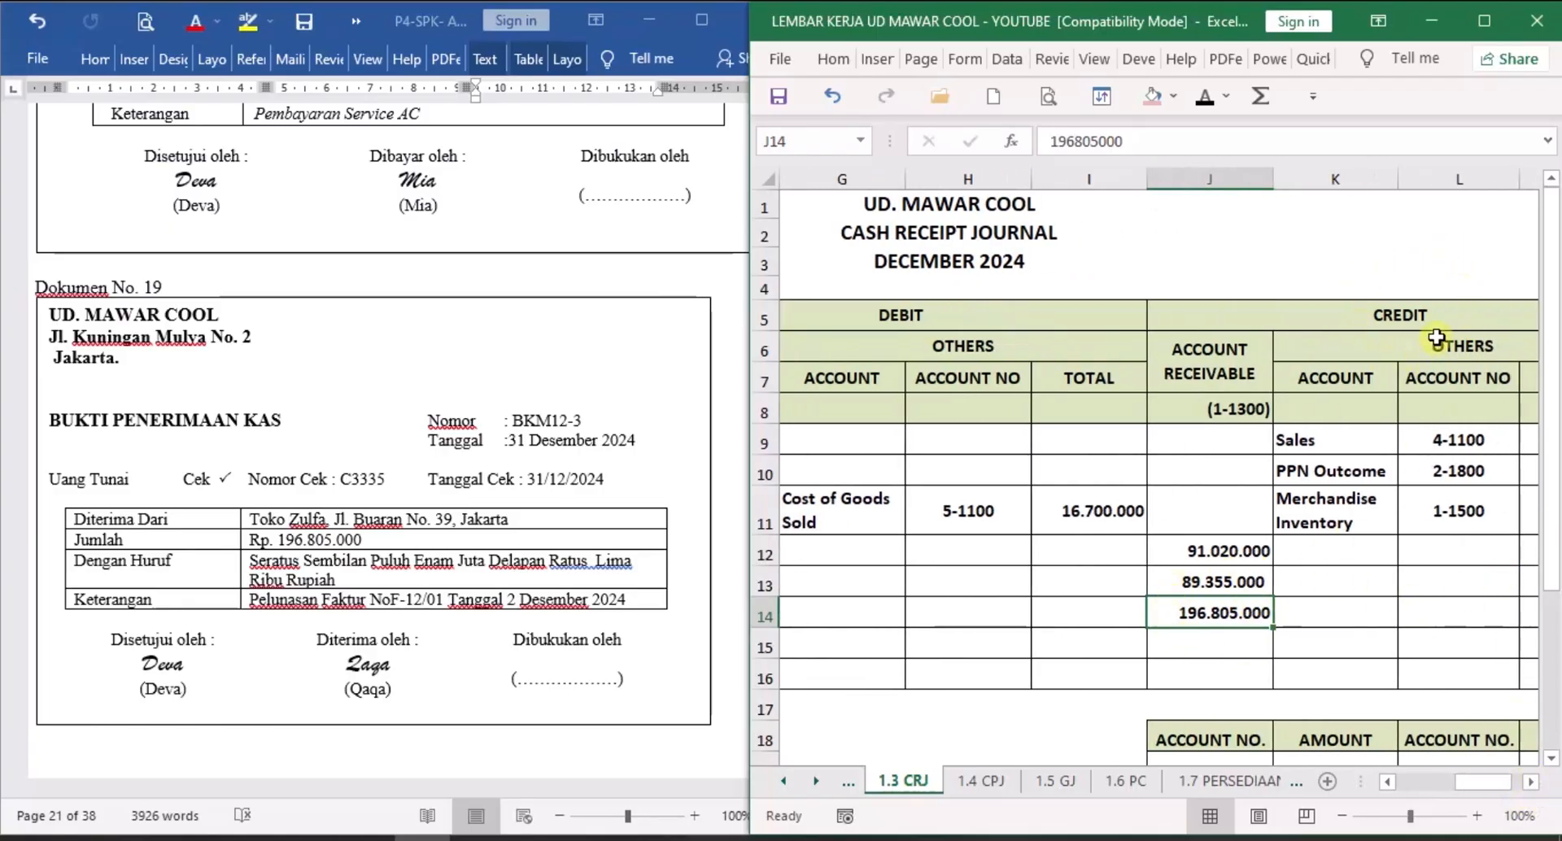
{"action": "left_click", "coordinate": [1388, 782]}
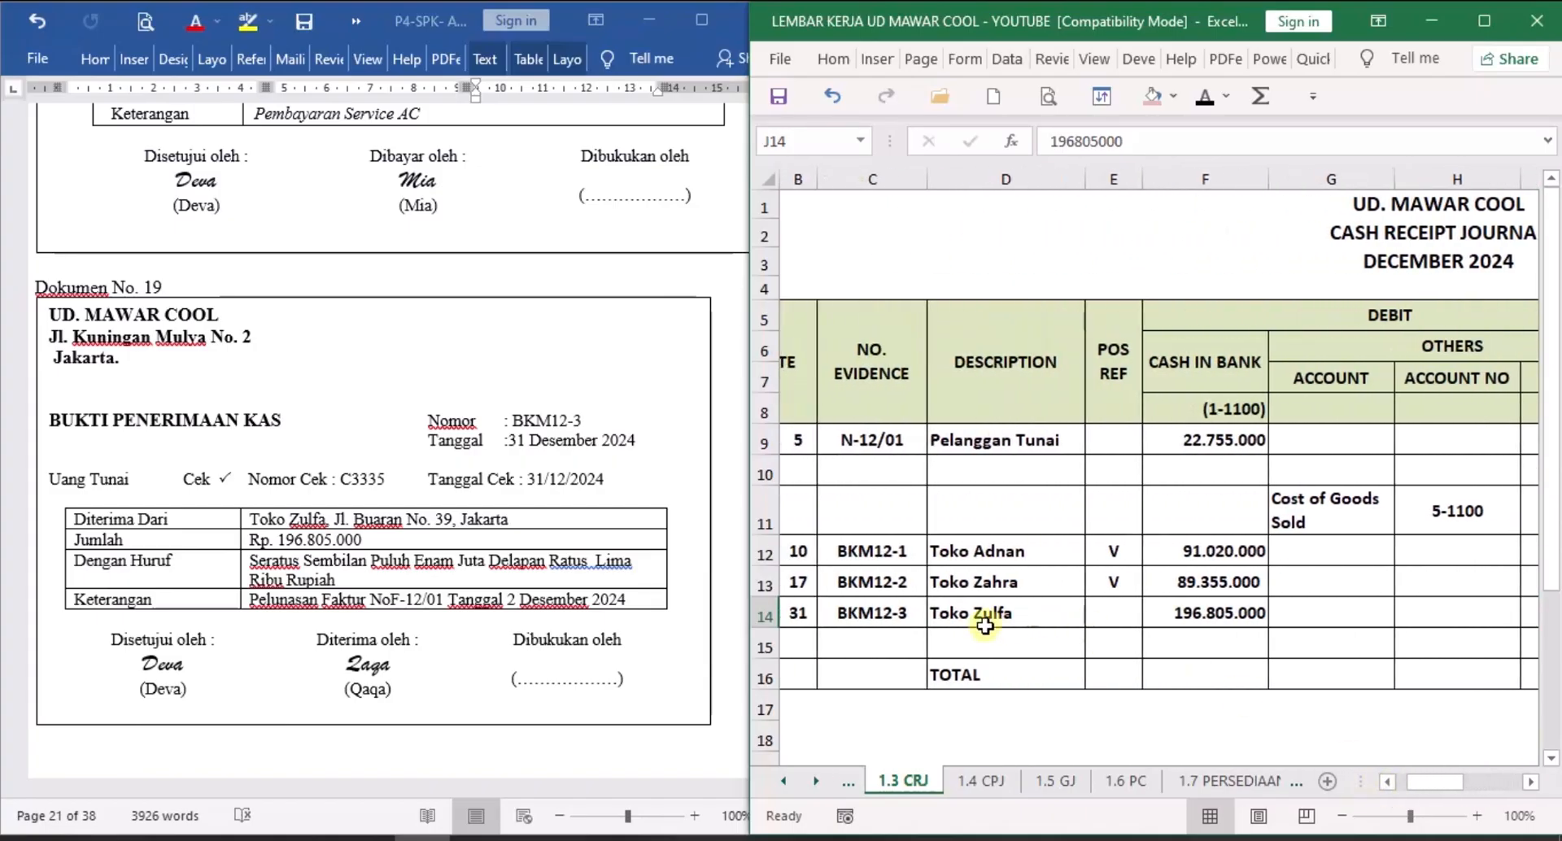
{"action": "left_click", "coordinate": [1112, 604]}
{"action": "key", "text": "ctrl+d"}
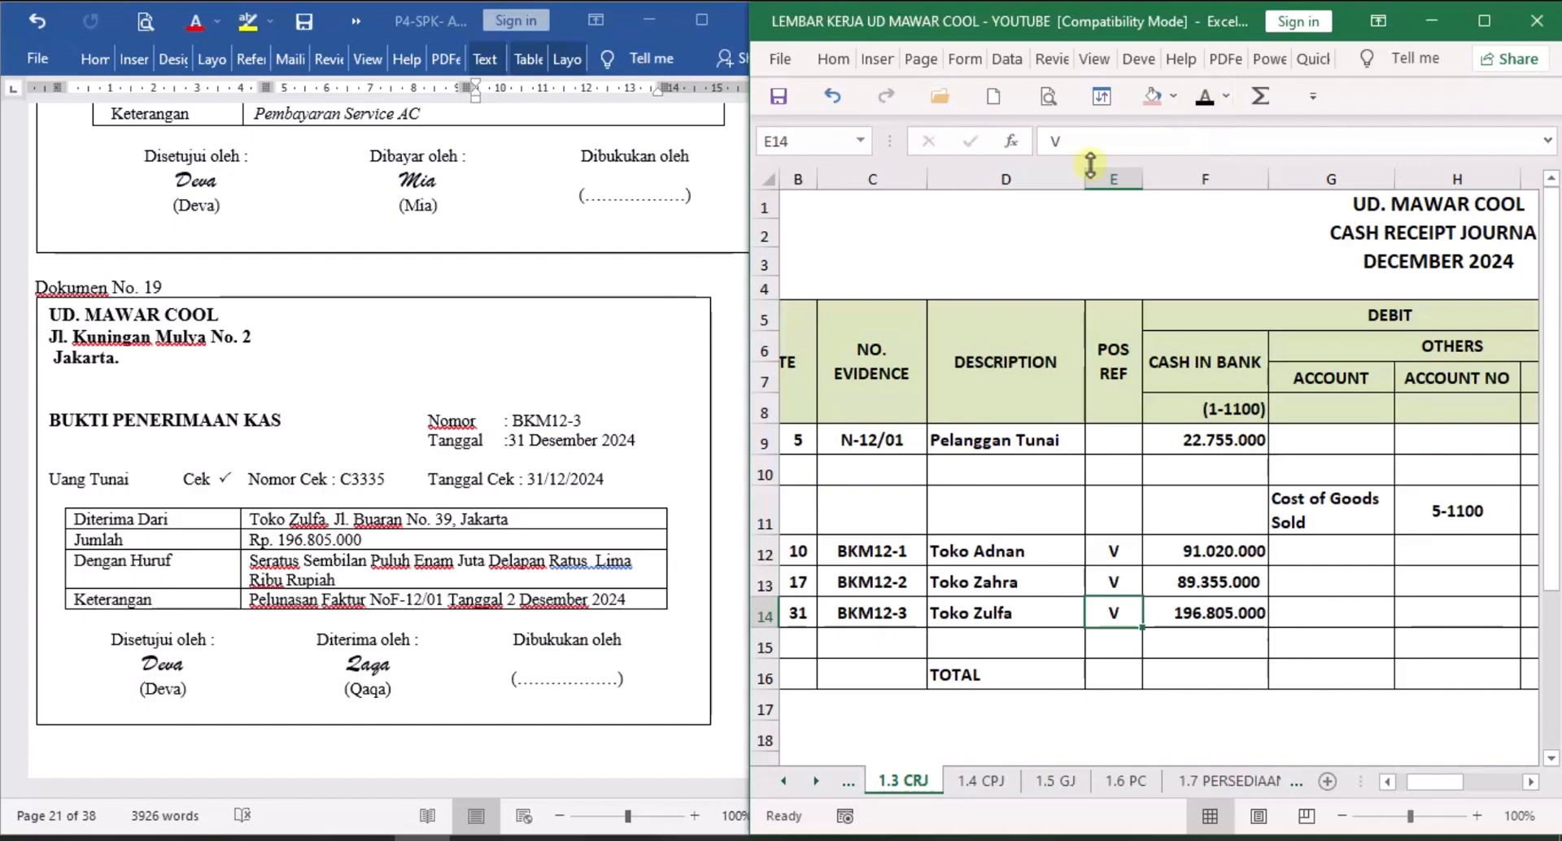
On sheet 2.5 SLAR, reveal in black font row 46's date 31, description CRJ and reference 1 in Toko Zulfa's ledger.
{"action": "left_click", "coordinate": [817, 783]}
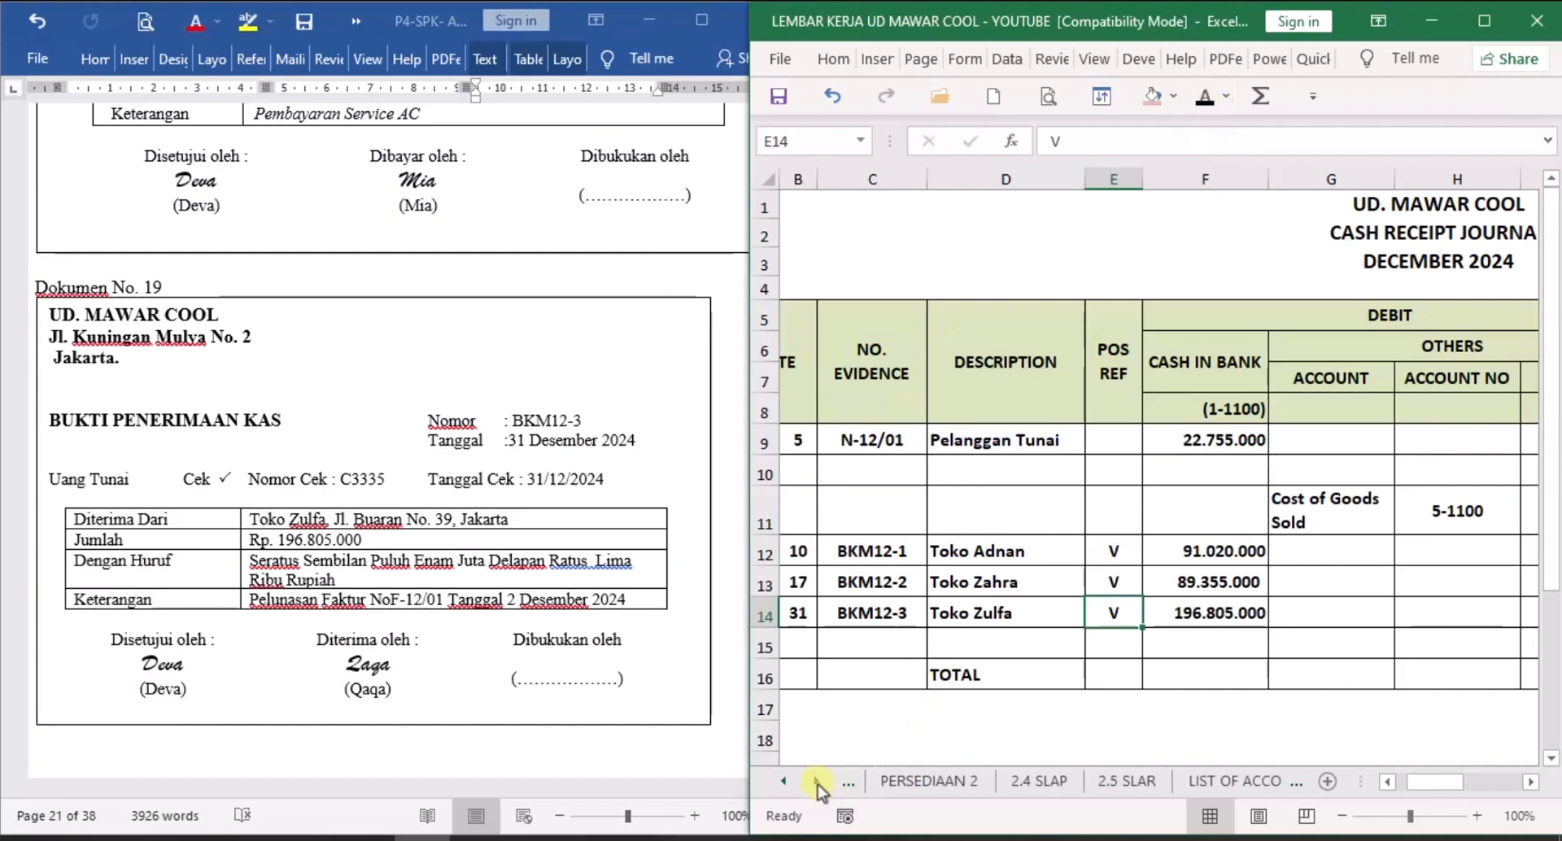
{"action": "left_click", "coordinate": [1125, 781]}
{"action": "scroll", "coordinate": [936, 684], "scroll_direction": "down", "scroll_amount": 4}
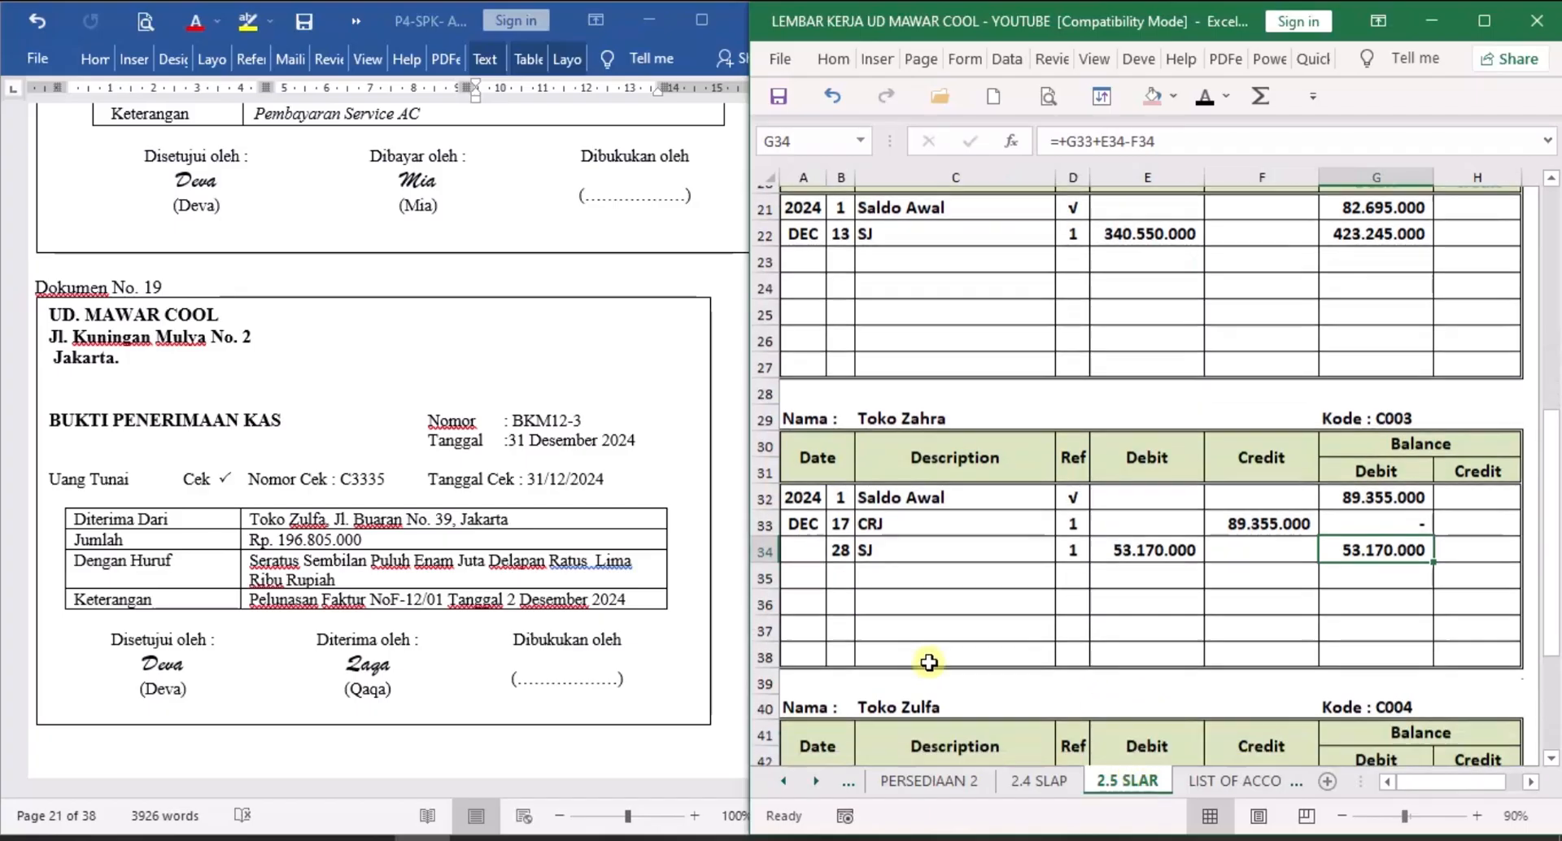
{"action": "left_click", "coordinate": [848, 605]}
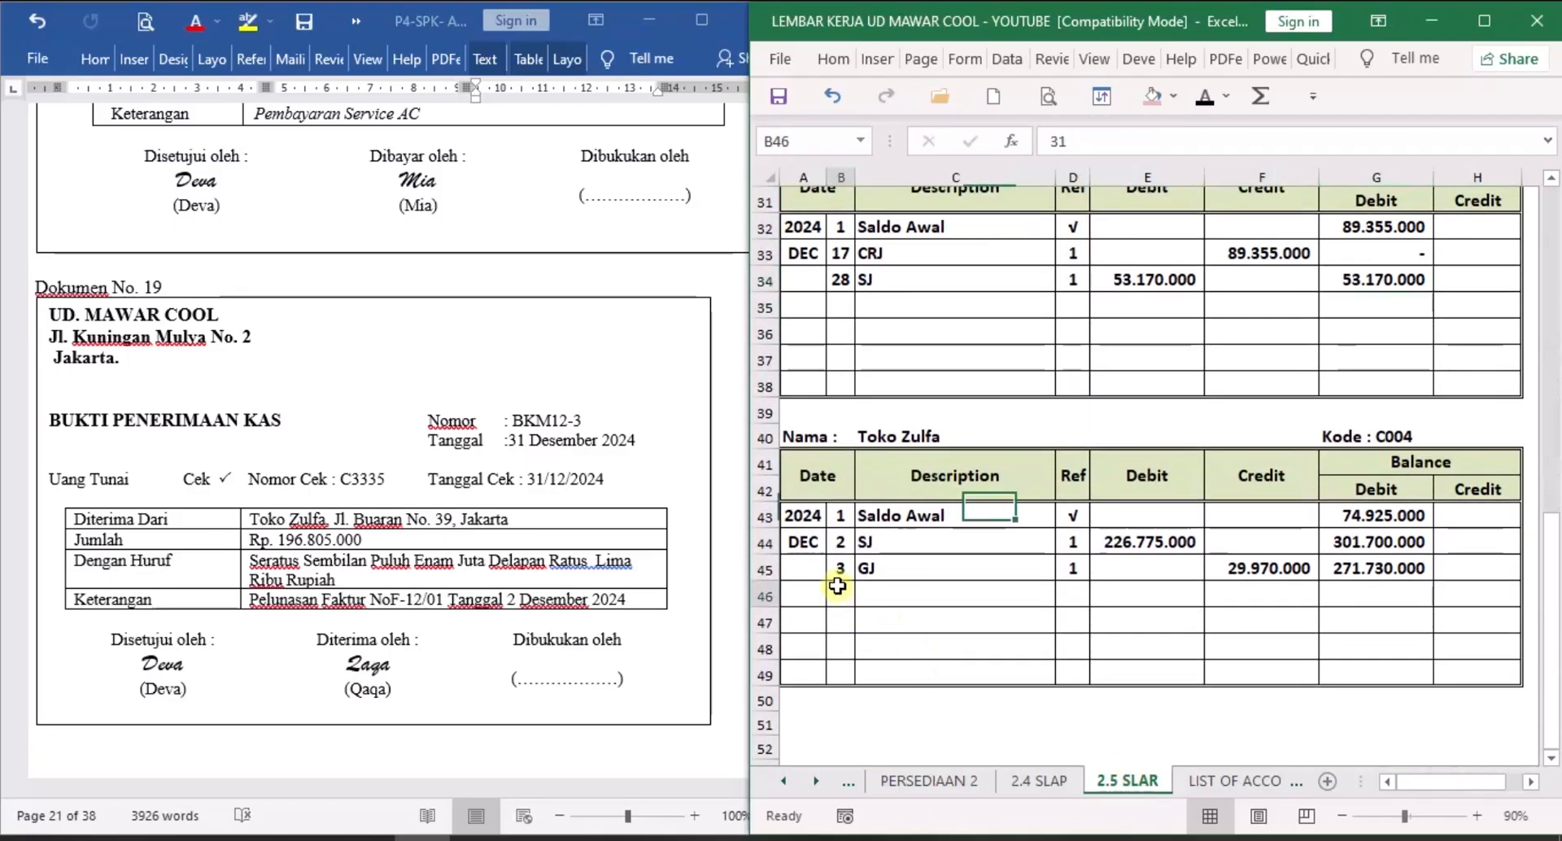
{"action": "type", "text": "31"}
{"action": "key", "text": "ctrl+Return"}
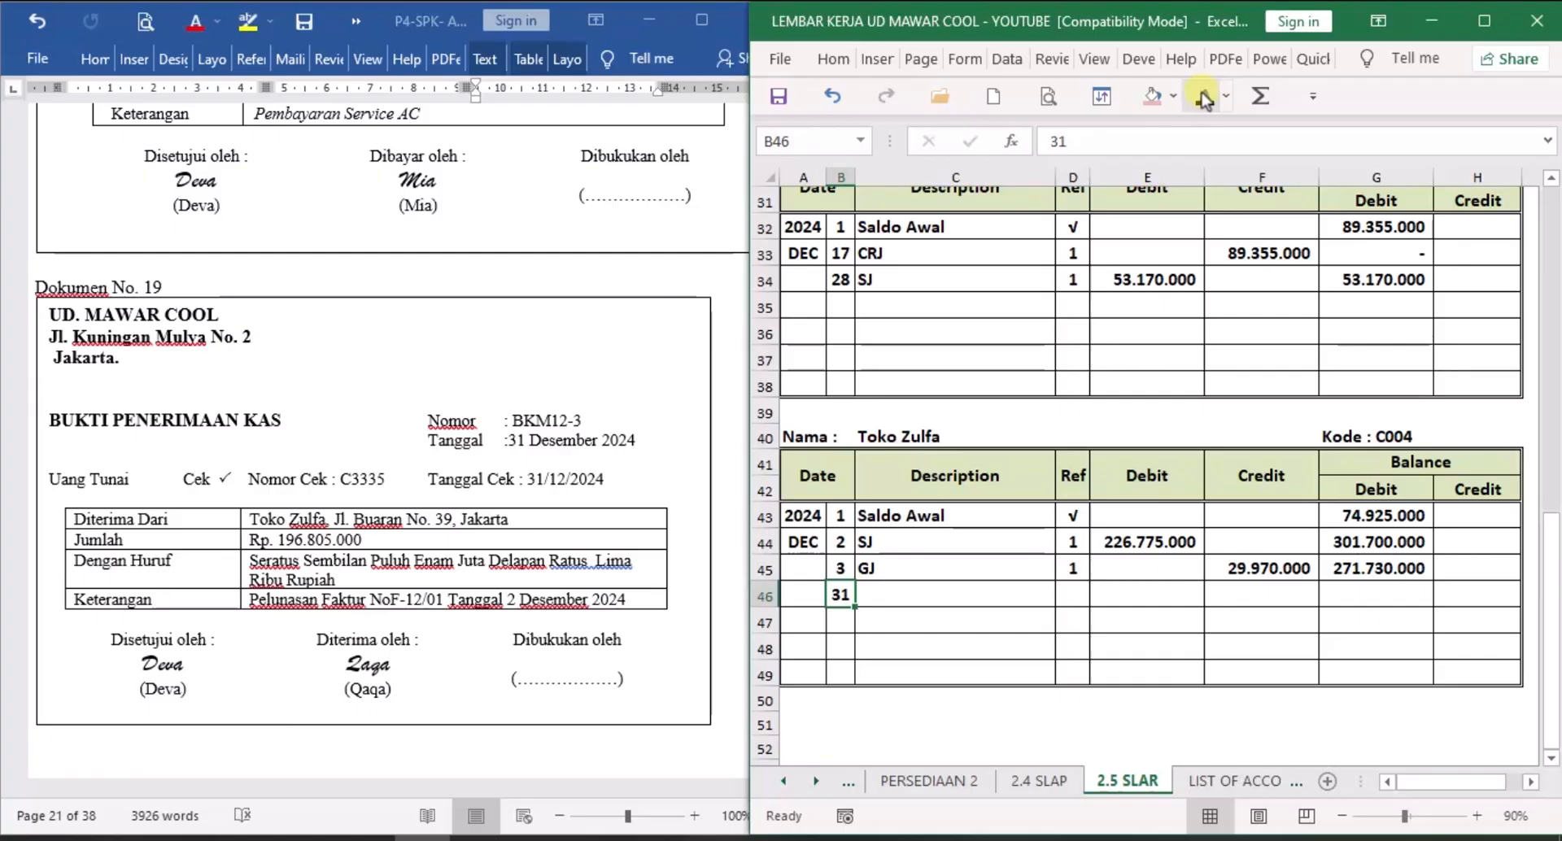
{"action": "left_click", "coordinate": [916, 592]}
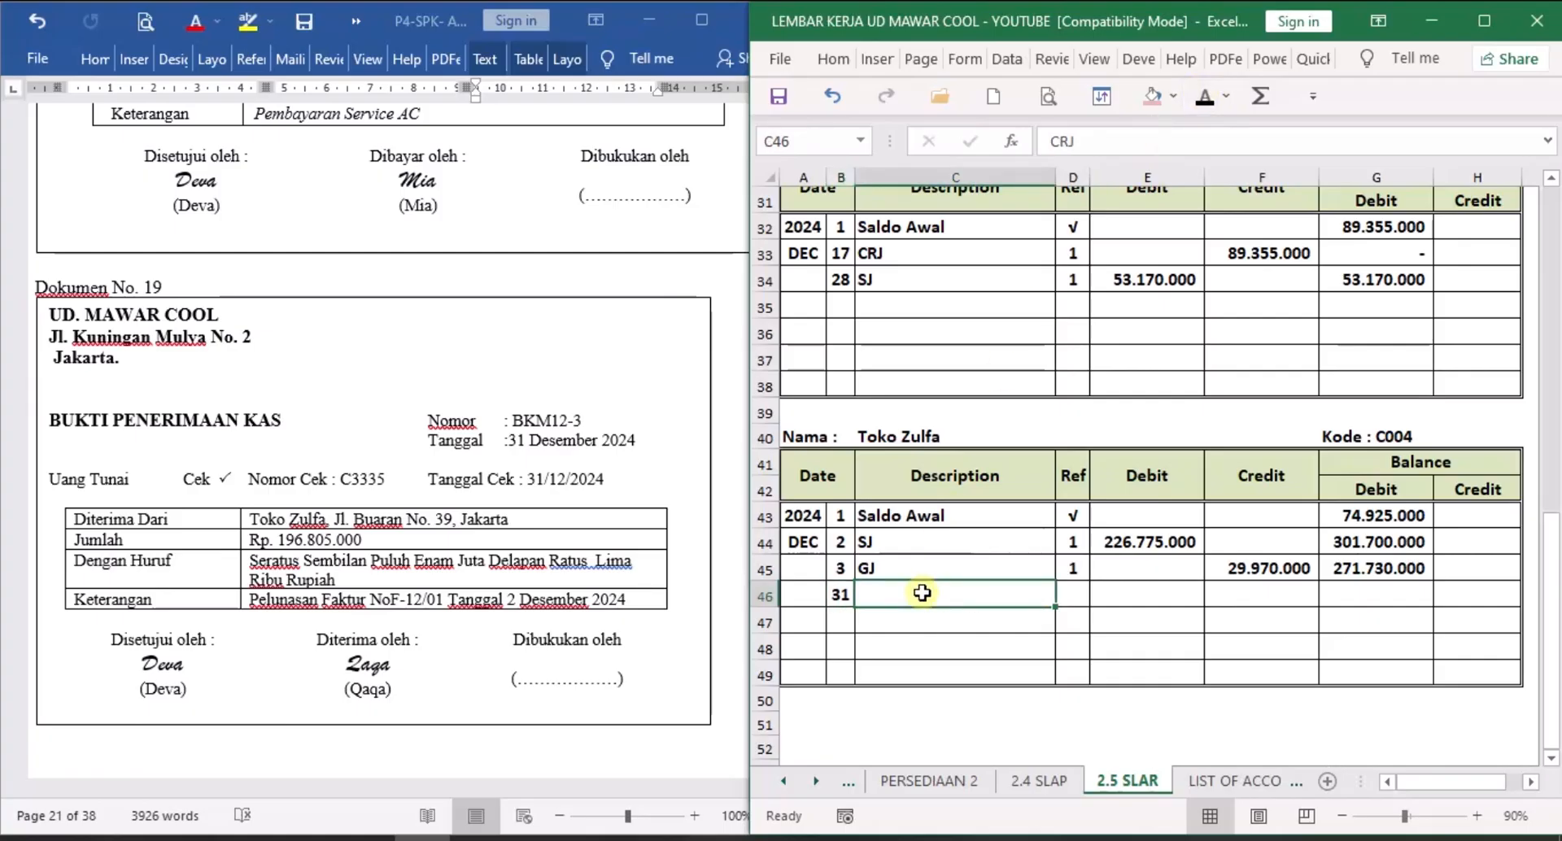
{"action": "left_click", "coordinate": [1203, 111]}
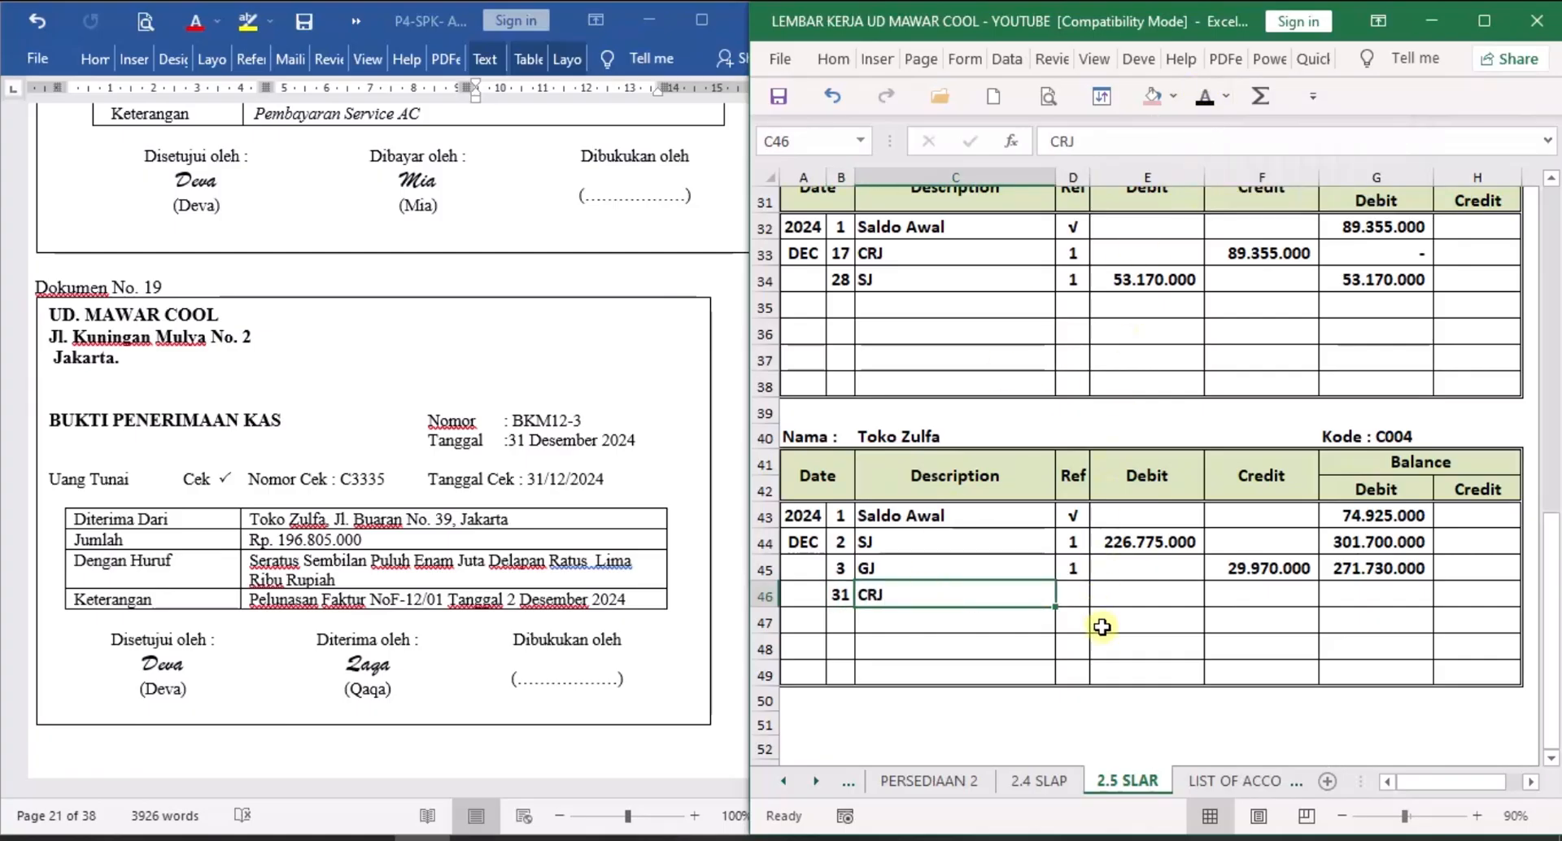
{"action": "left_click", "coordinate": [1089, 592]}
{"action": "type", "text": "1"}
{"action": "key", "text": "ctrl+Return"}
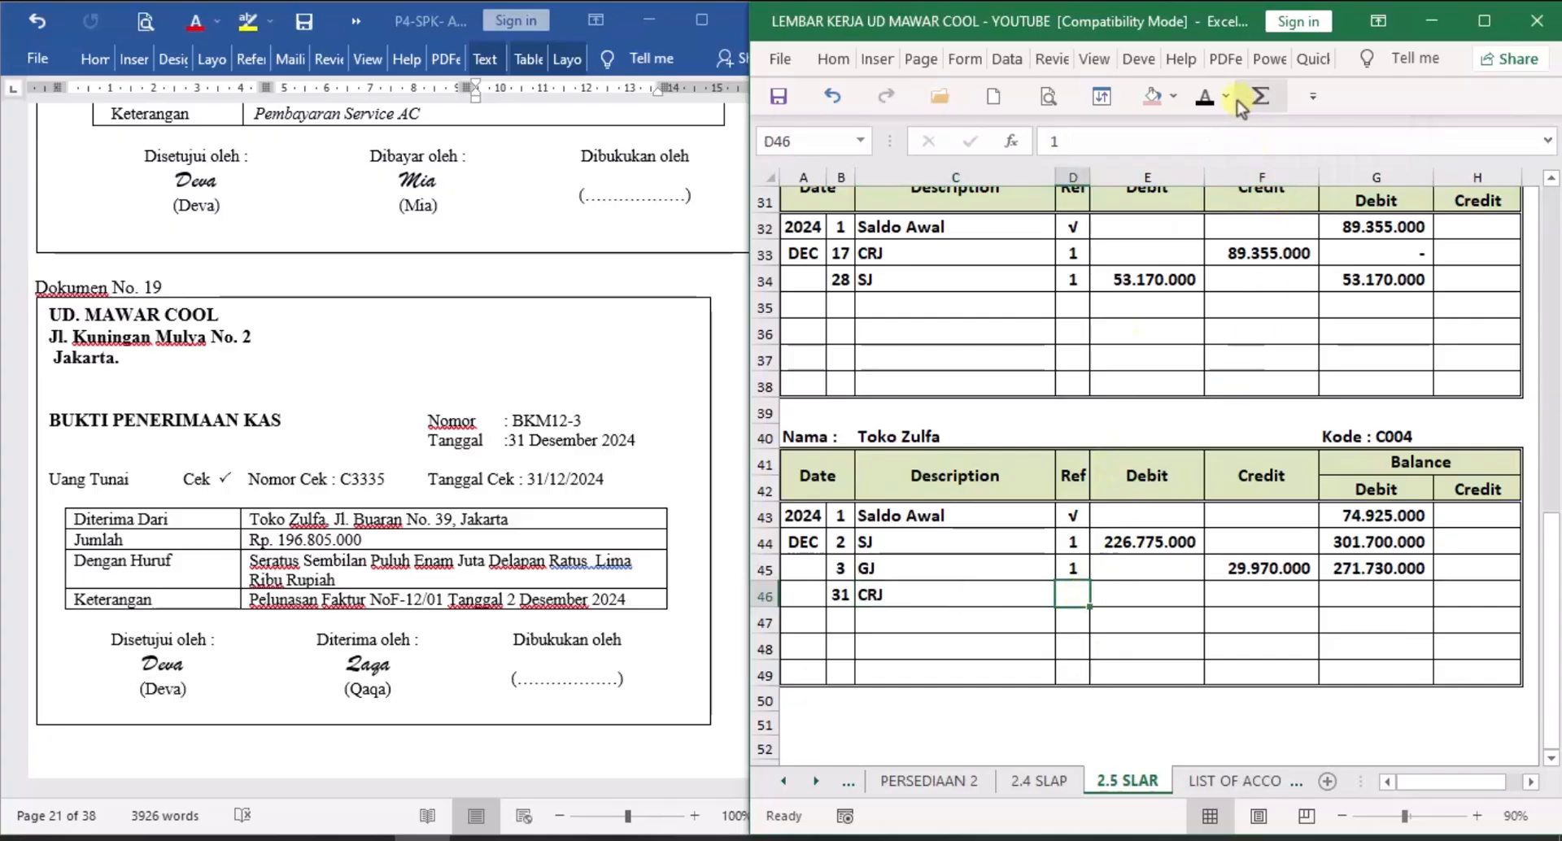
{"action": "left_click", "coordinate": [1203, 97]}
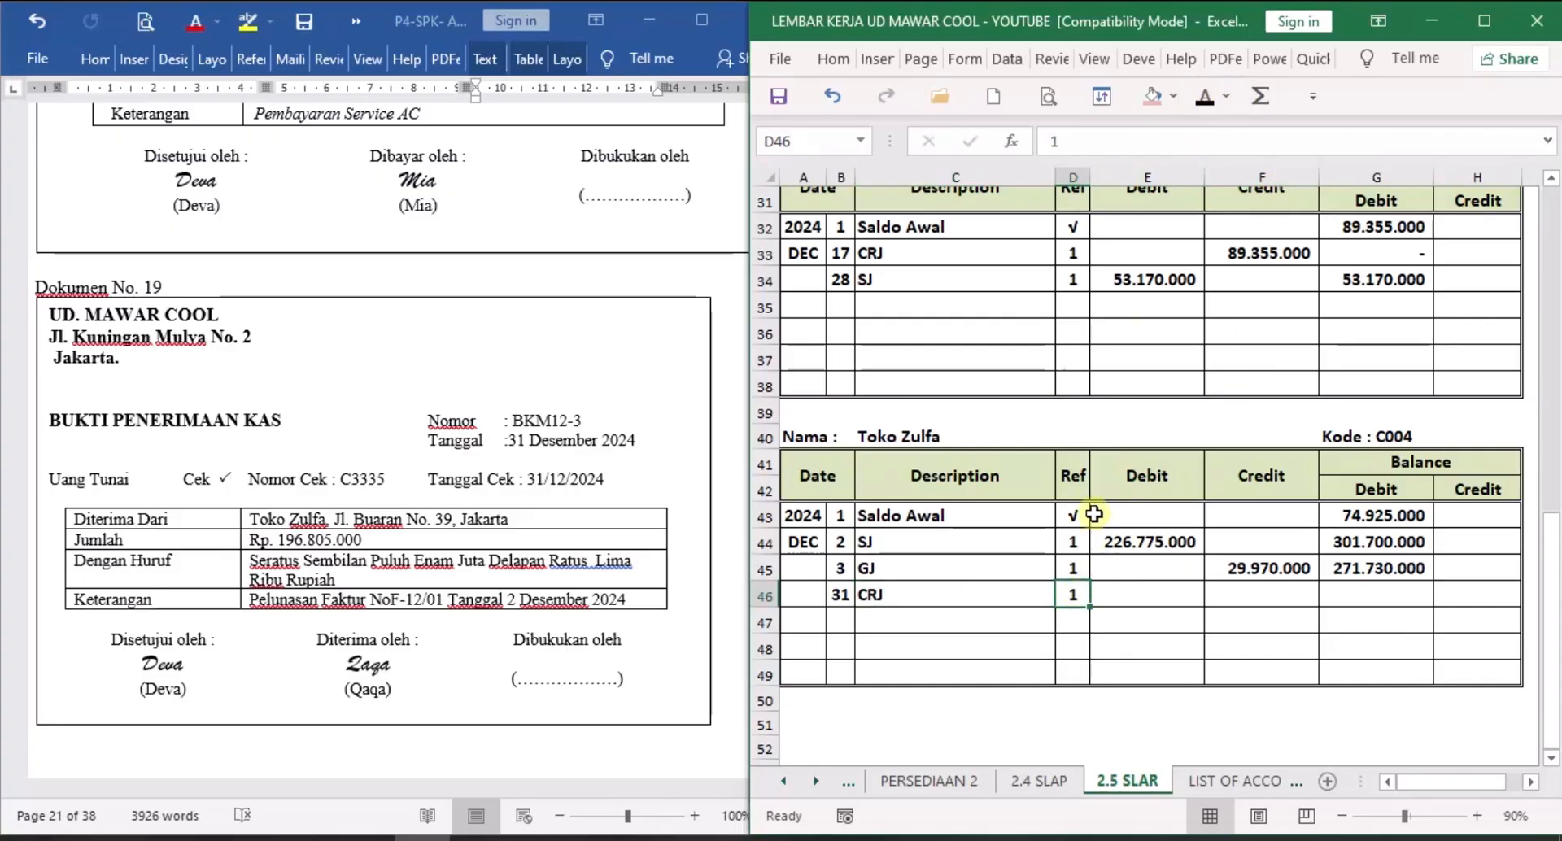
Reveal in black font row 46's credit 196.805.000 and debit balance 74.925.000 in Toko Zulfa's ledger.
{"action": "left_click", "coordinate": [1259, 602]}
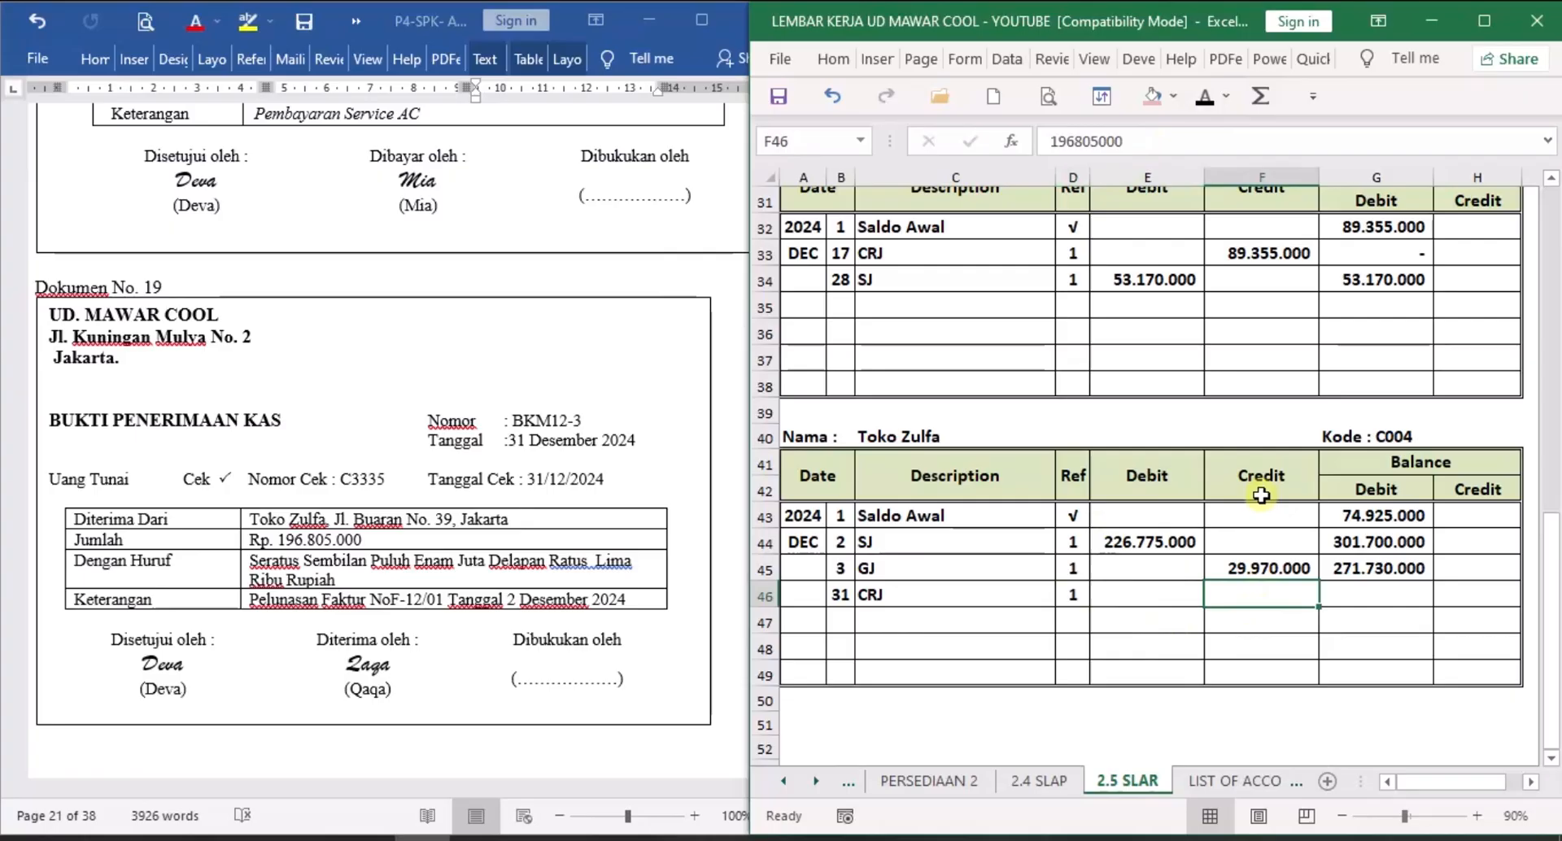
{"action": "left_click", "coordinate": [1203, 98]}
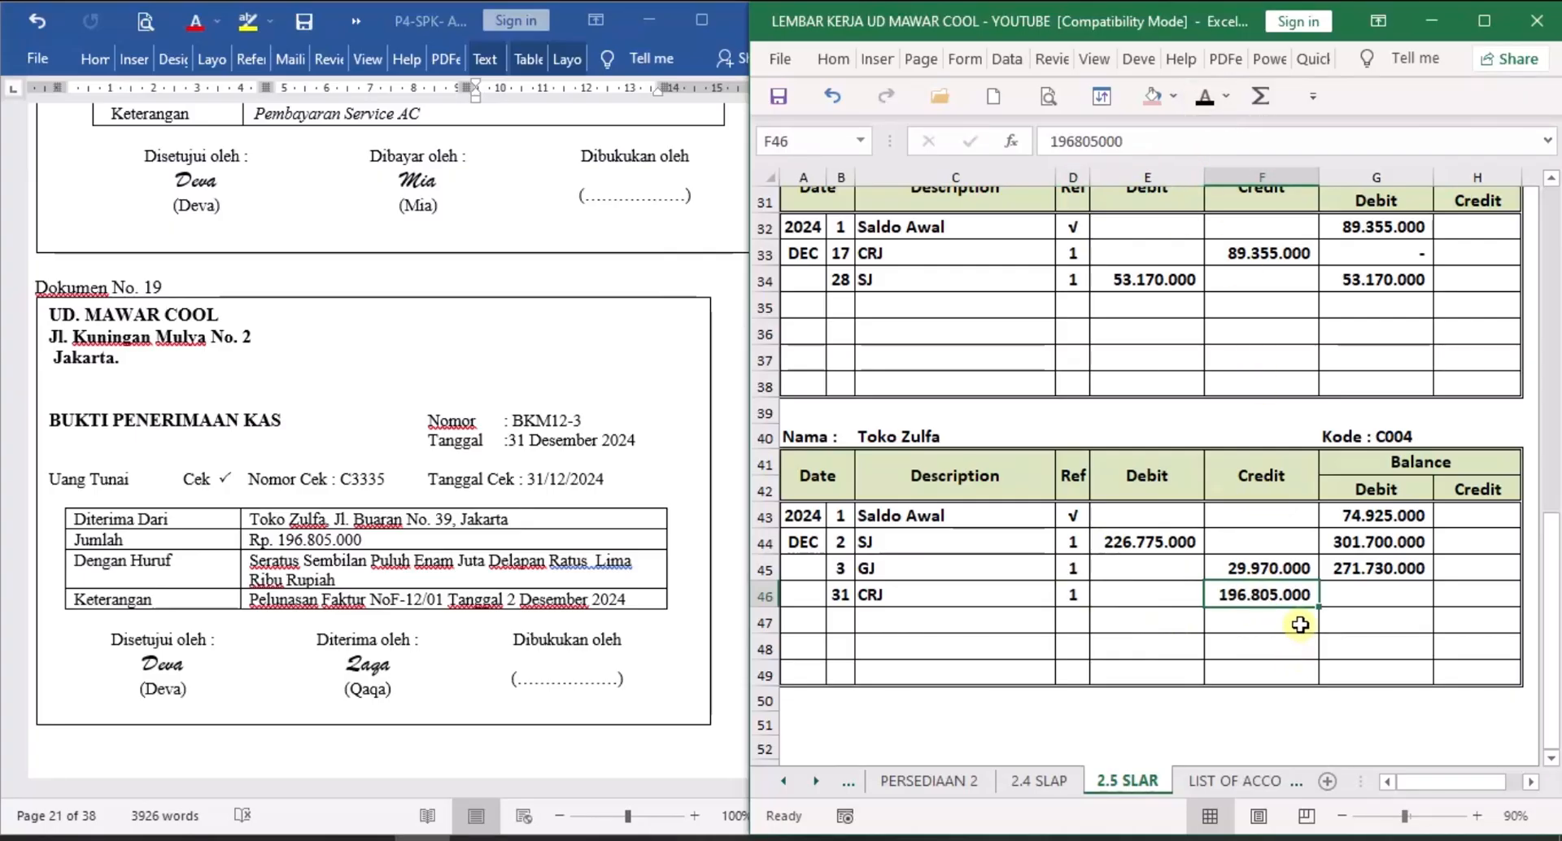
{"action": "left_click", "coordinate": [1399, 587]}
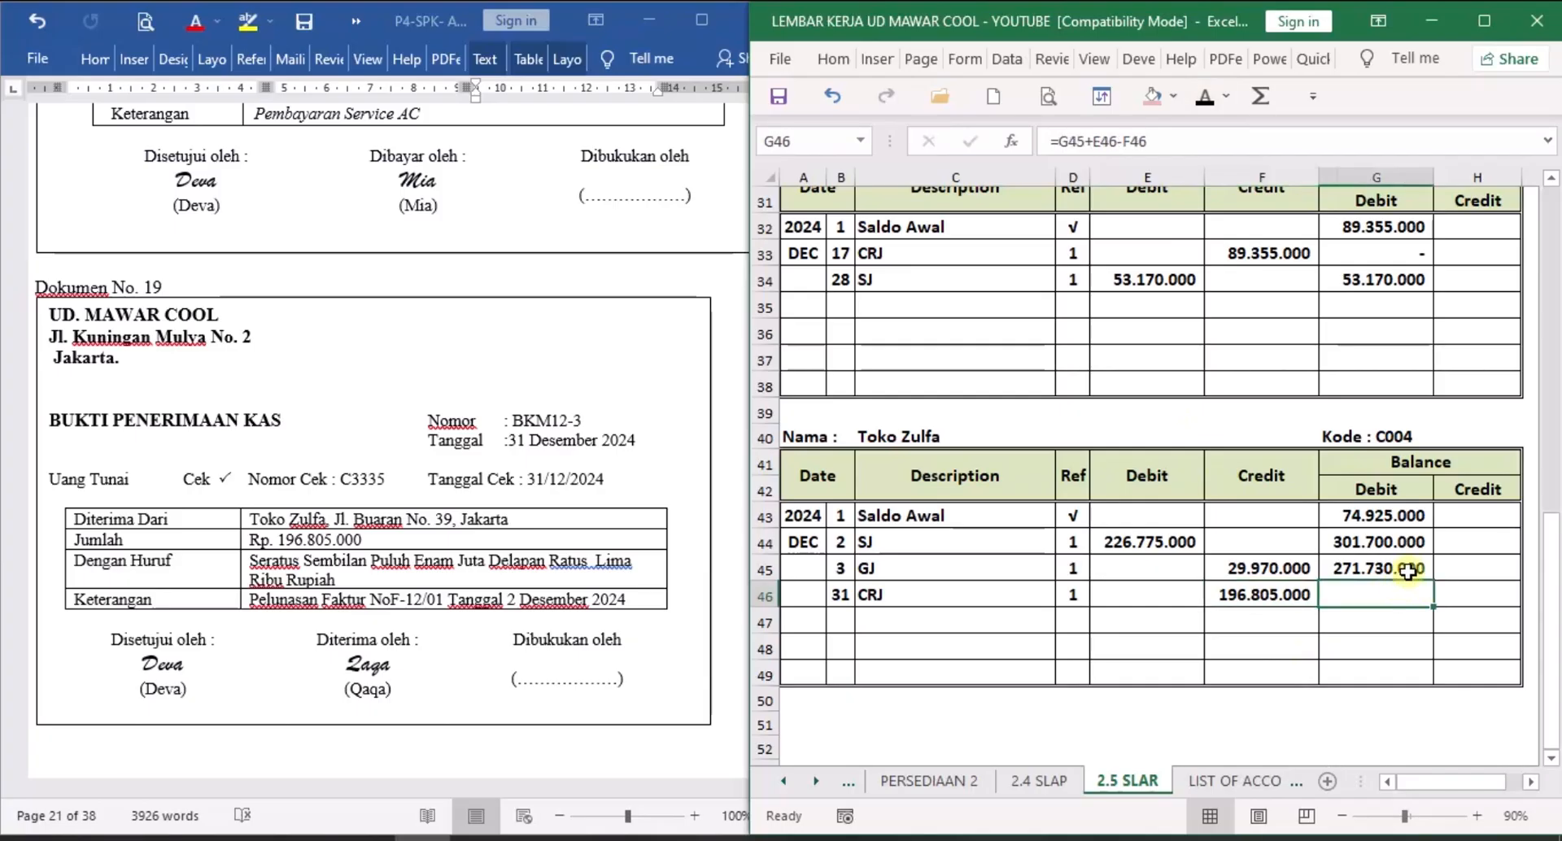
{"action": "left_click", "coordinate": [1205, 97]}
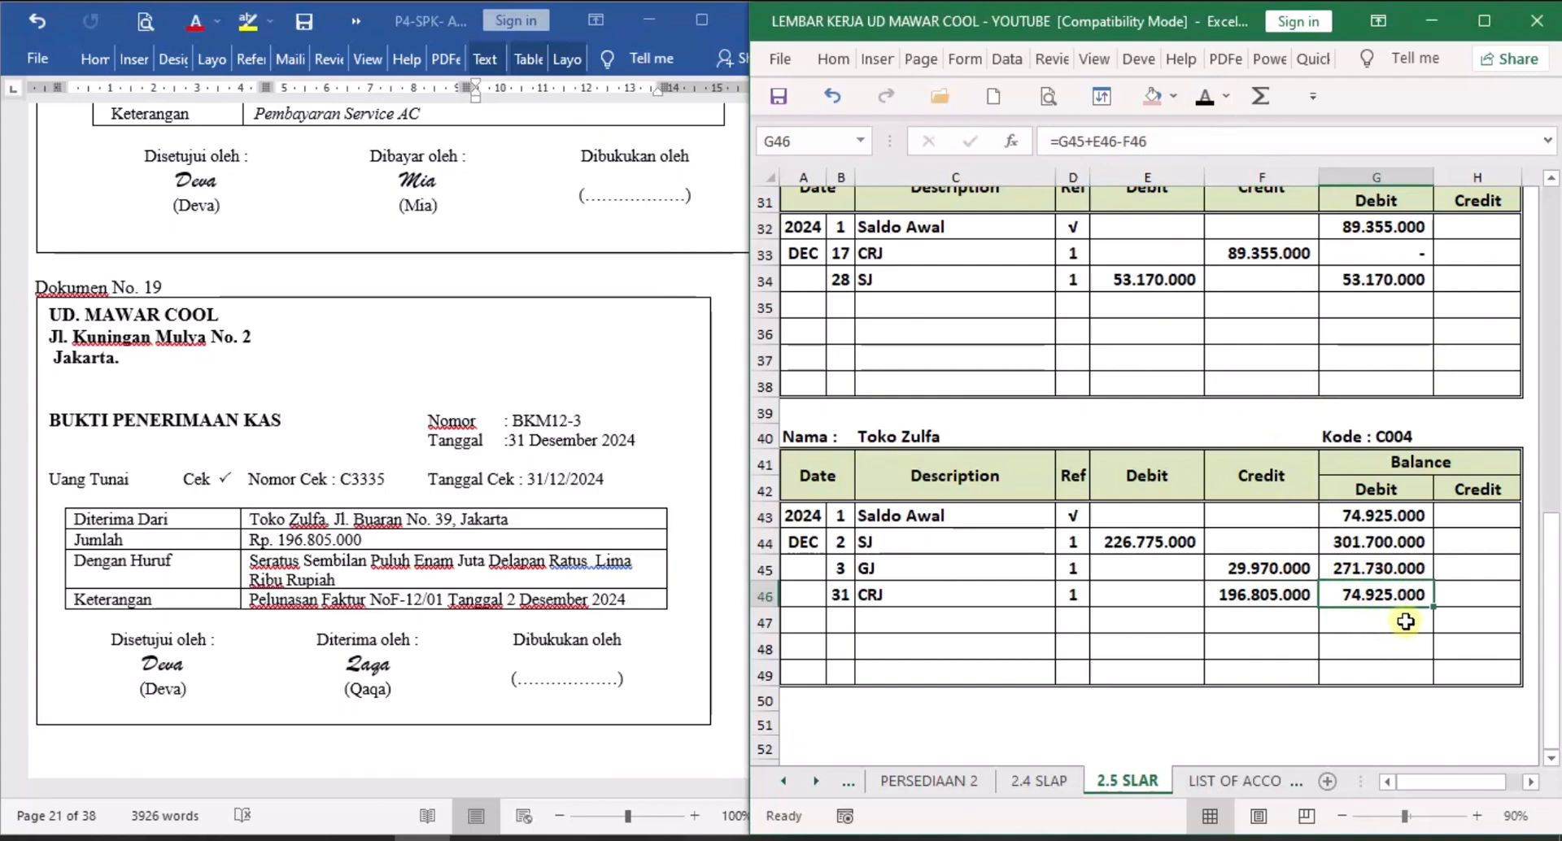
Switch to the Word document and bring up Dokumen No. 20, the cash payment voucher, for reading.
{"action": "left_click", "coordinate": [610, 726]}
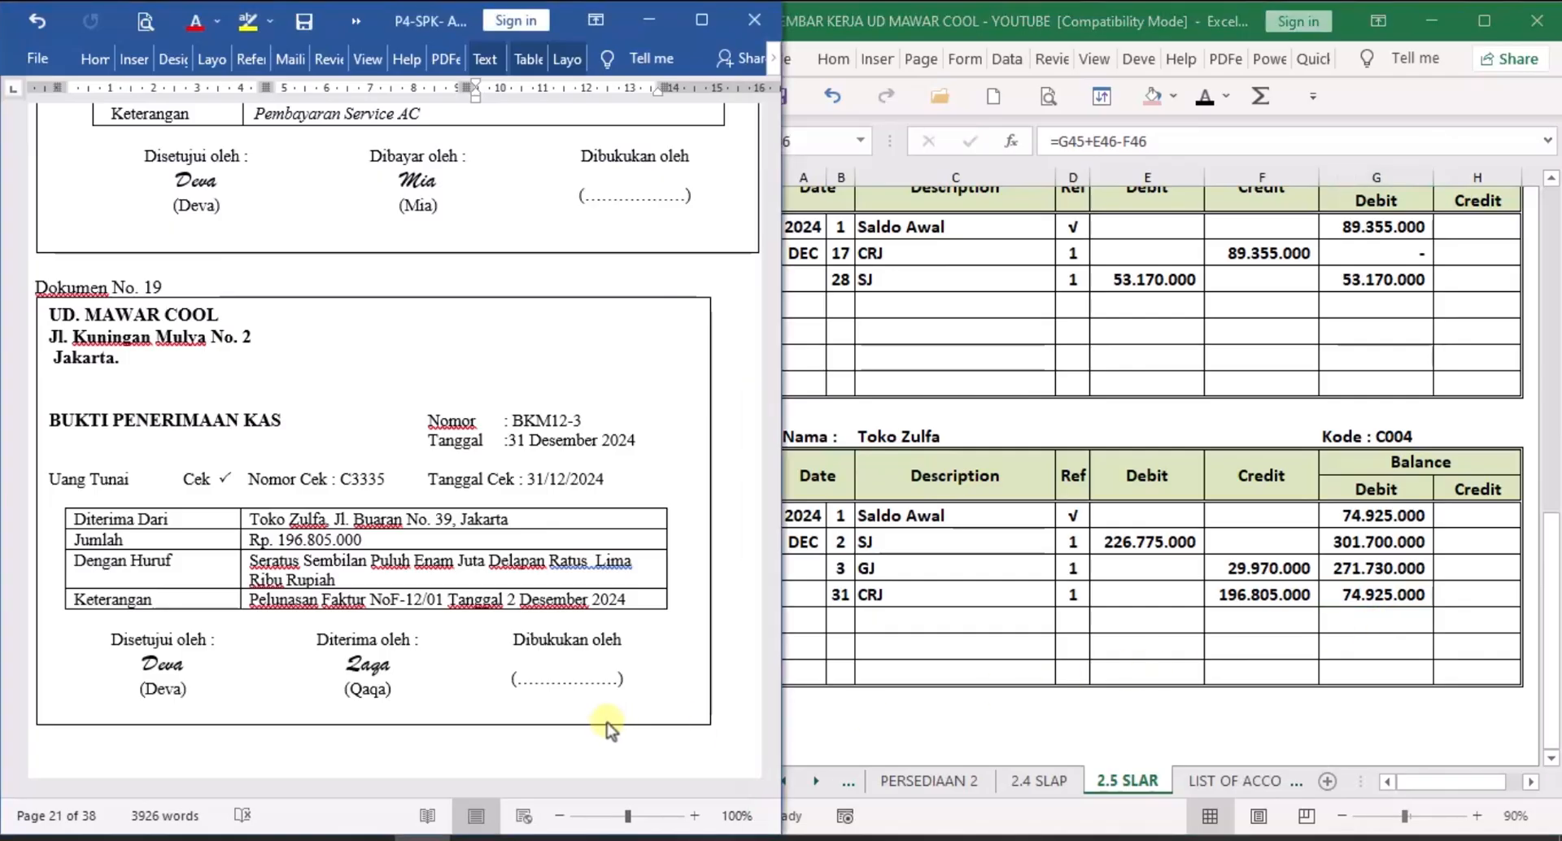
{"action": "scroll", "coordinate": [618, 716], "scroll_direction": "down", "scroll_amount": 5}
{"action": "scroll", "coordinate": [627, 682], "scroll_direction": "down", "scroll_amount": 12}
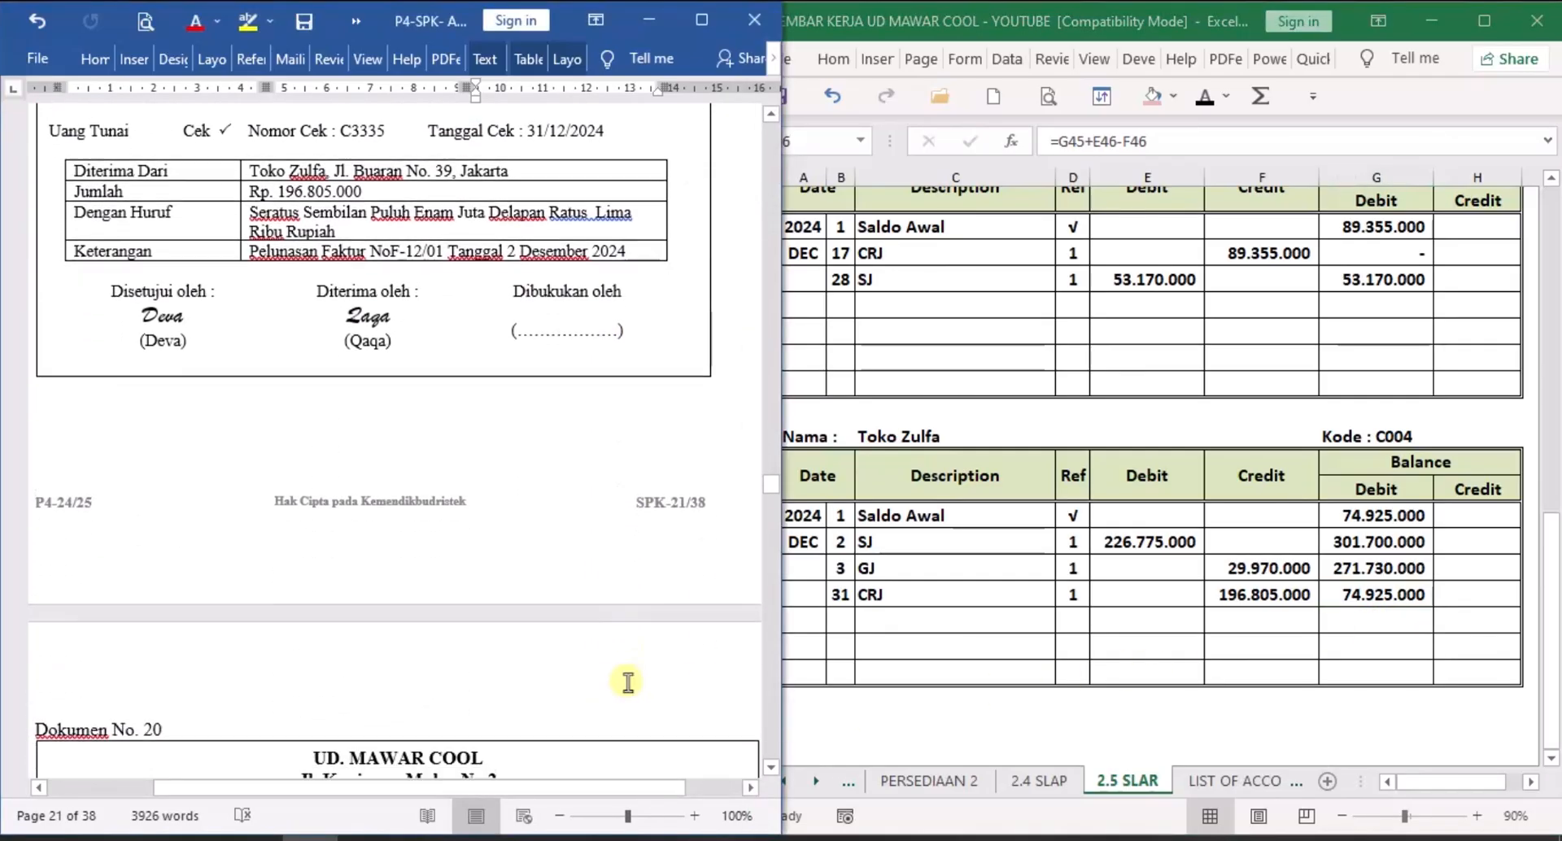
{"action": "scroll", "coordinate": [627, 681], "scroll_direction": "down", "scroll_amount": 4}
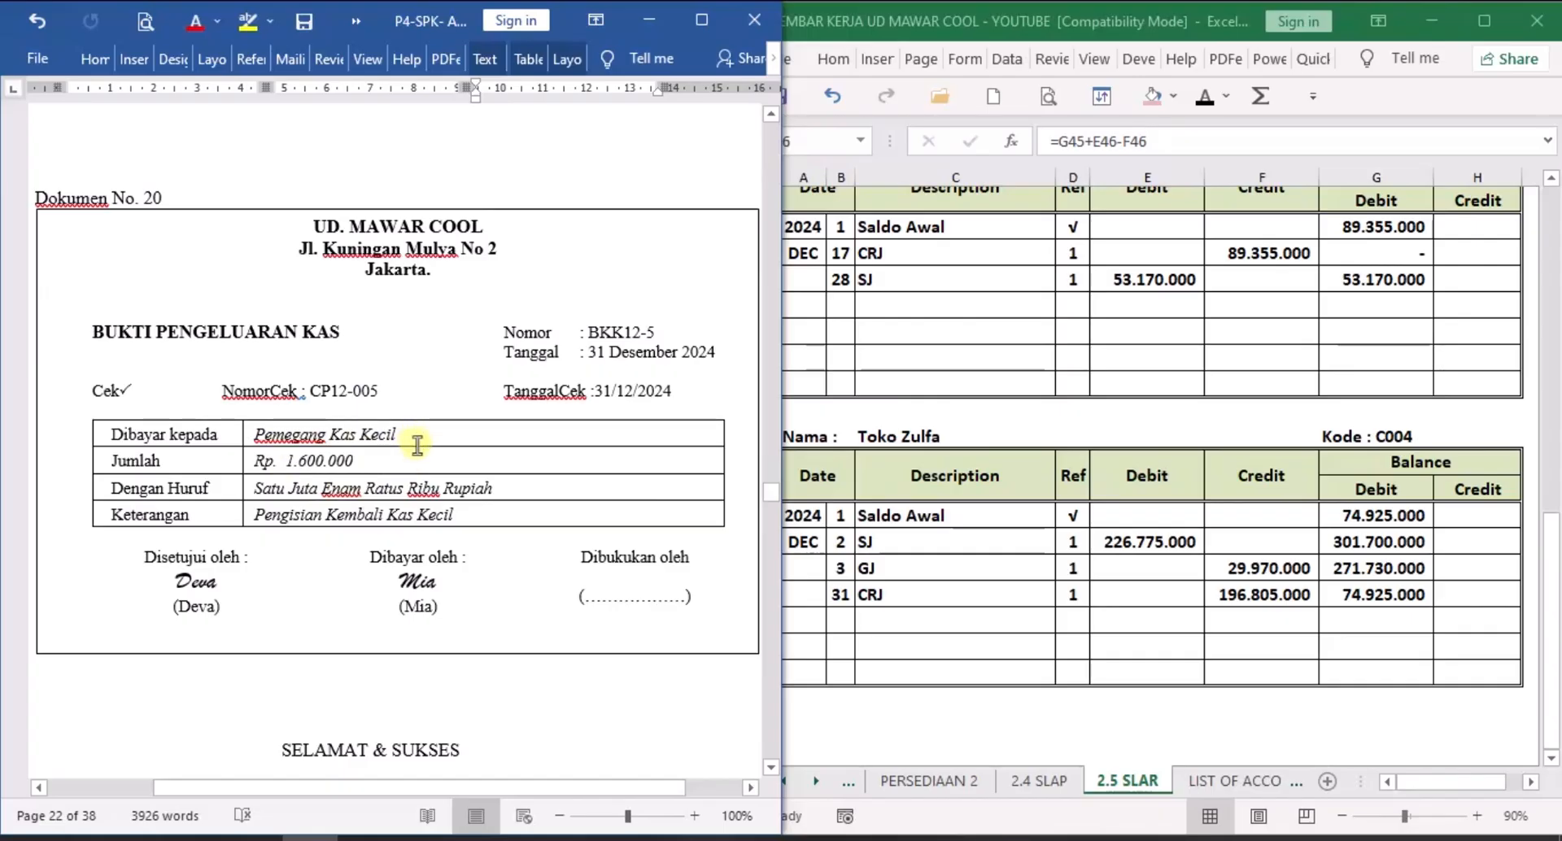
In Excel, on sheet 1.4 CPJ, reveal in black font row 15's date 31 and evidence number BKK12-5.
{"action": "left_click", "coordinate": [1001, 570]}
{"action": "left_click", "coordinate": [783, 782]}
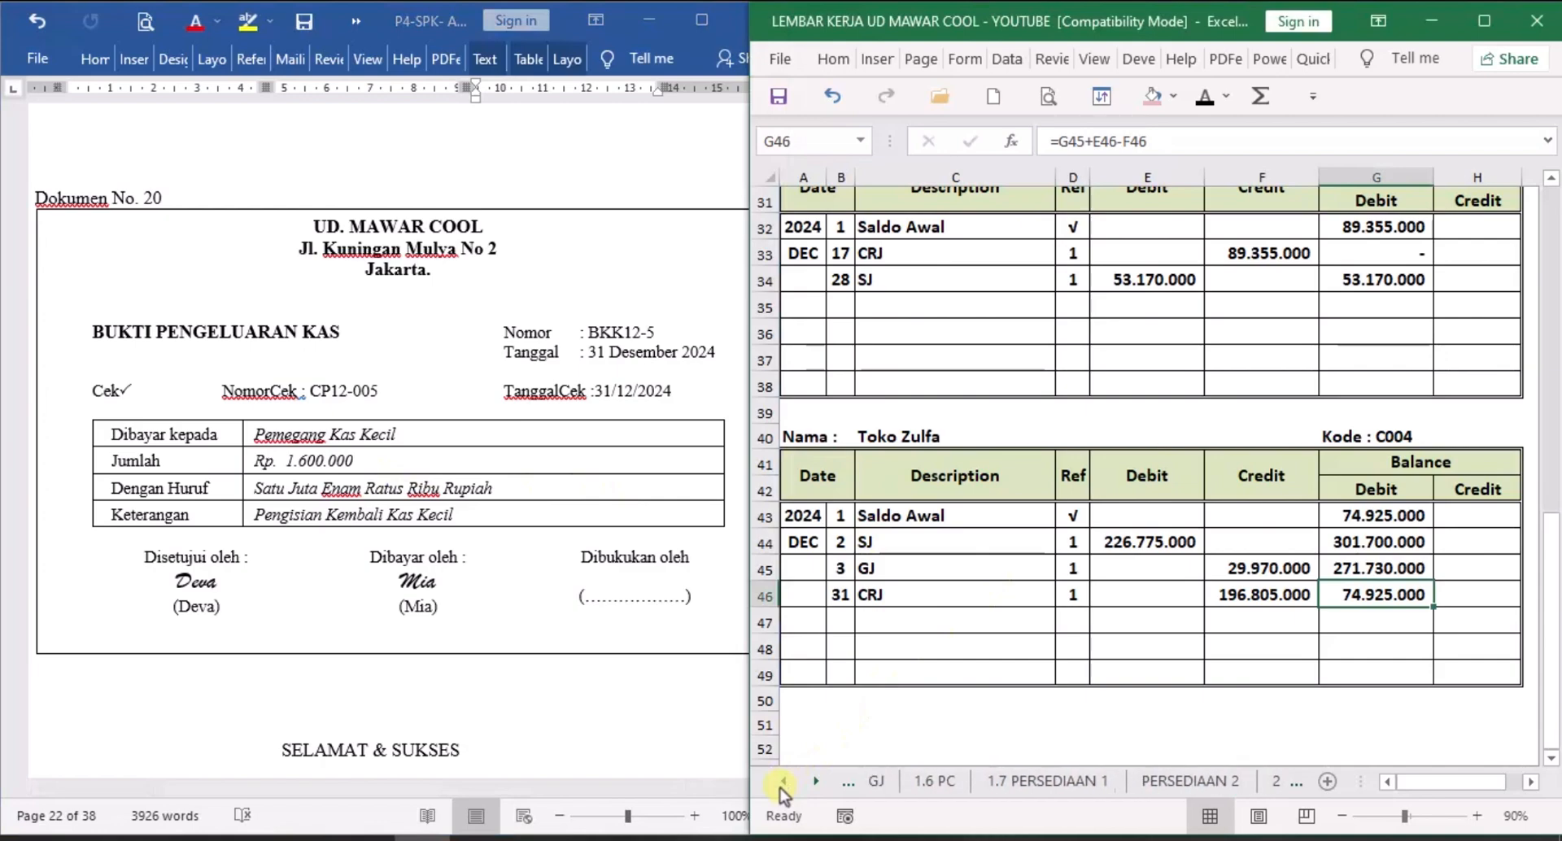
{"action": "left_click", "coordinate": [783, 781]}
{"action": "left_click", "coordinate": [782, 782]}
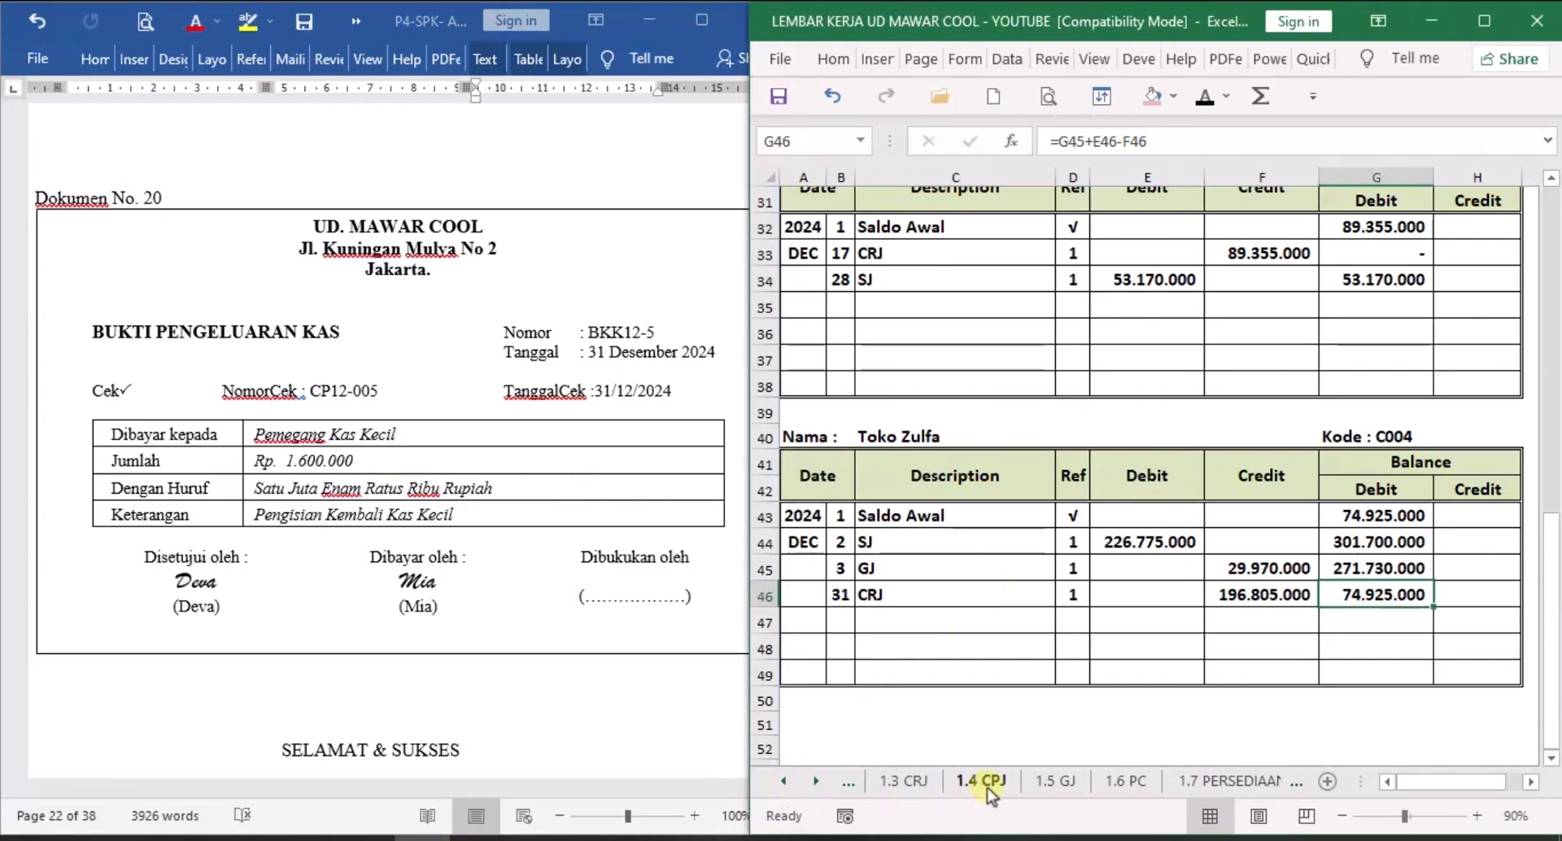
{"action": "left_click", "coordinate": [985, 782]}
{"action": "left_click_drag", "start_coordinate": [1505, 785], "coordinate": [1426, 788]}
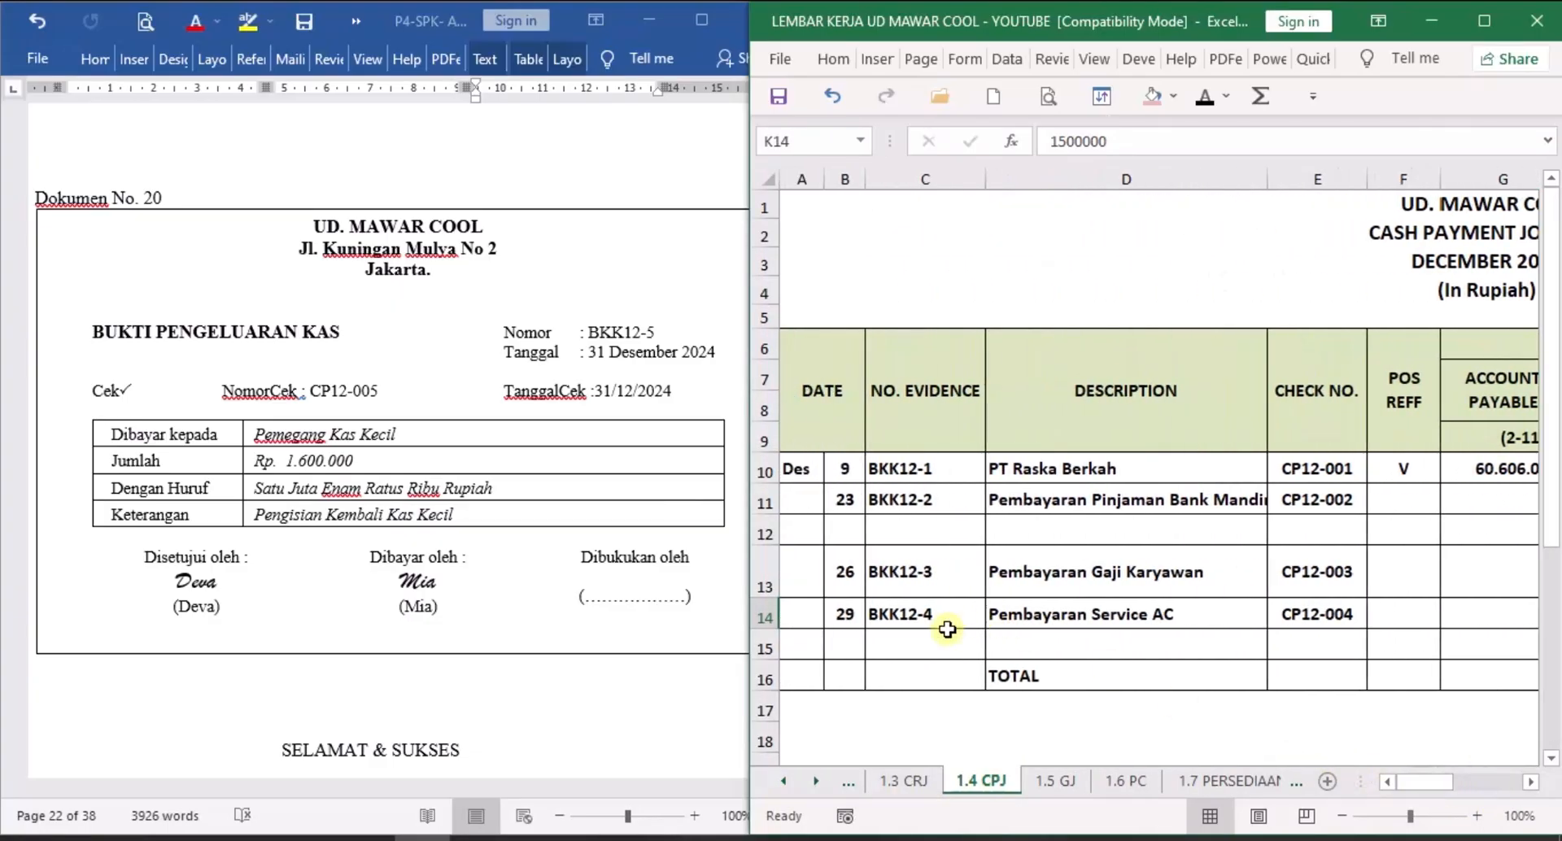
{"action": "left_click", "coordinate": [847, 639]}
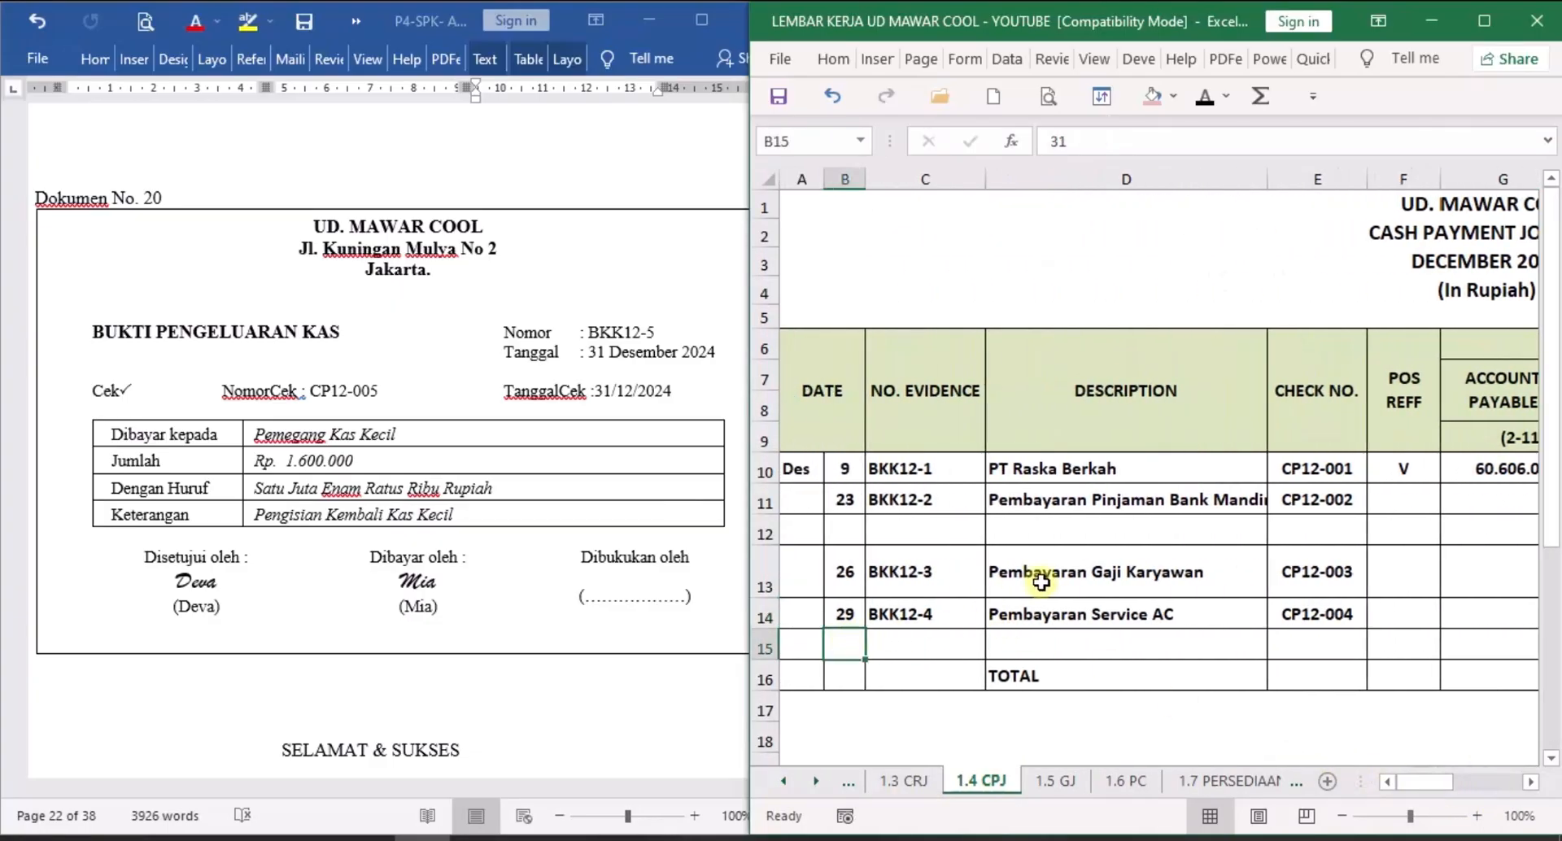
{"action": "left_click", "coordinate": [1203, 97]}
{"action": "left_click", "coordinate": [940, 651]}
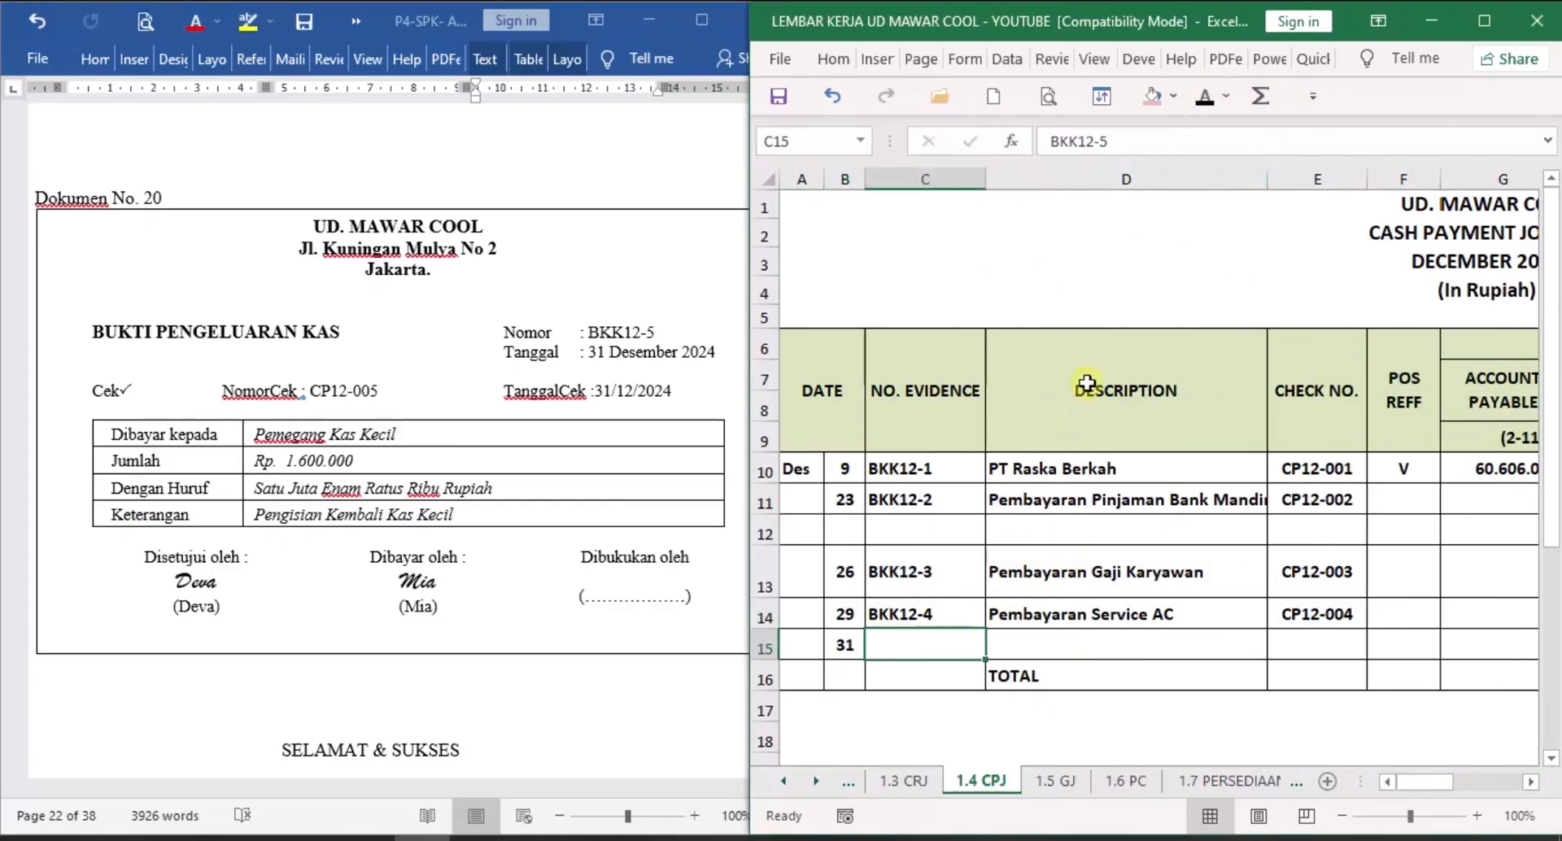
{"action": "left_click", "coordinate": [1205, 98]}
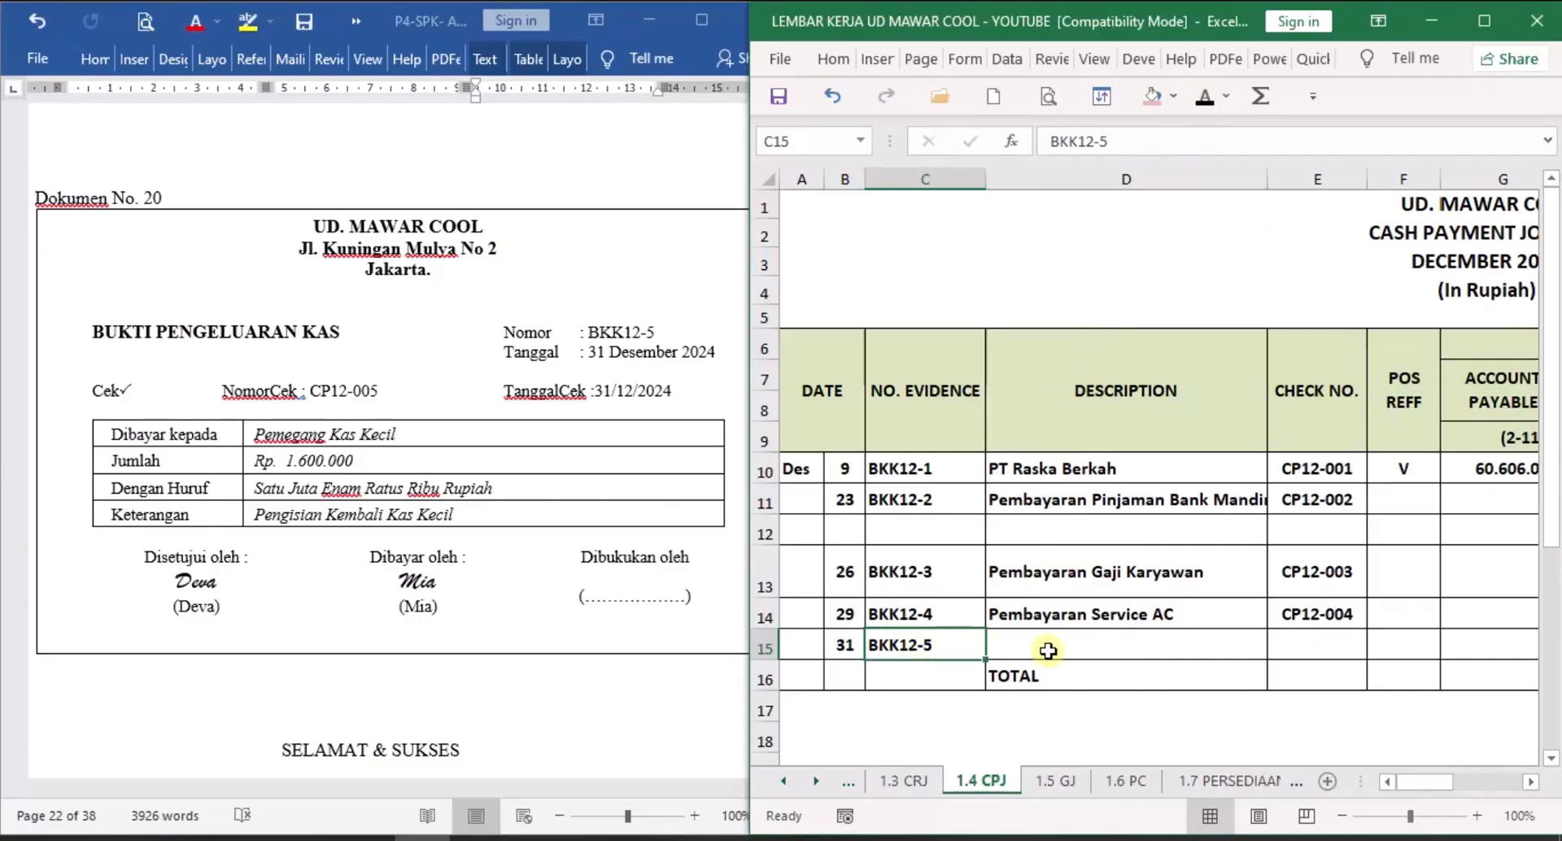
Reveal in black font row 15's description Pengisian Kembali Kas Kecil and check number CP12-005 in the cash payment journal.
{"action": "left_click", "coordinate": [1067, 647]}
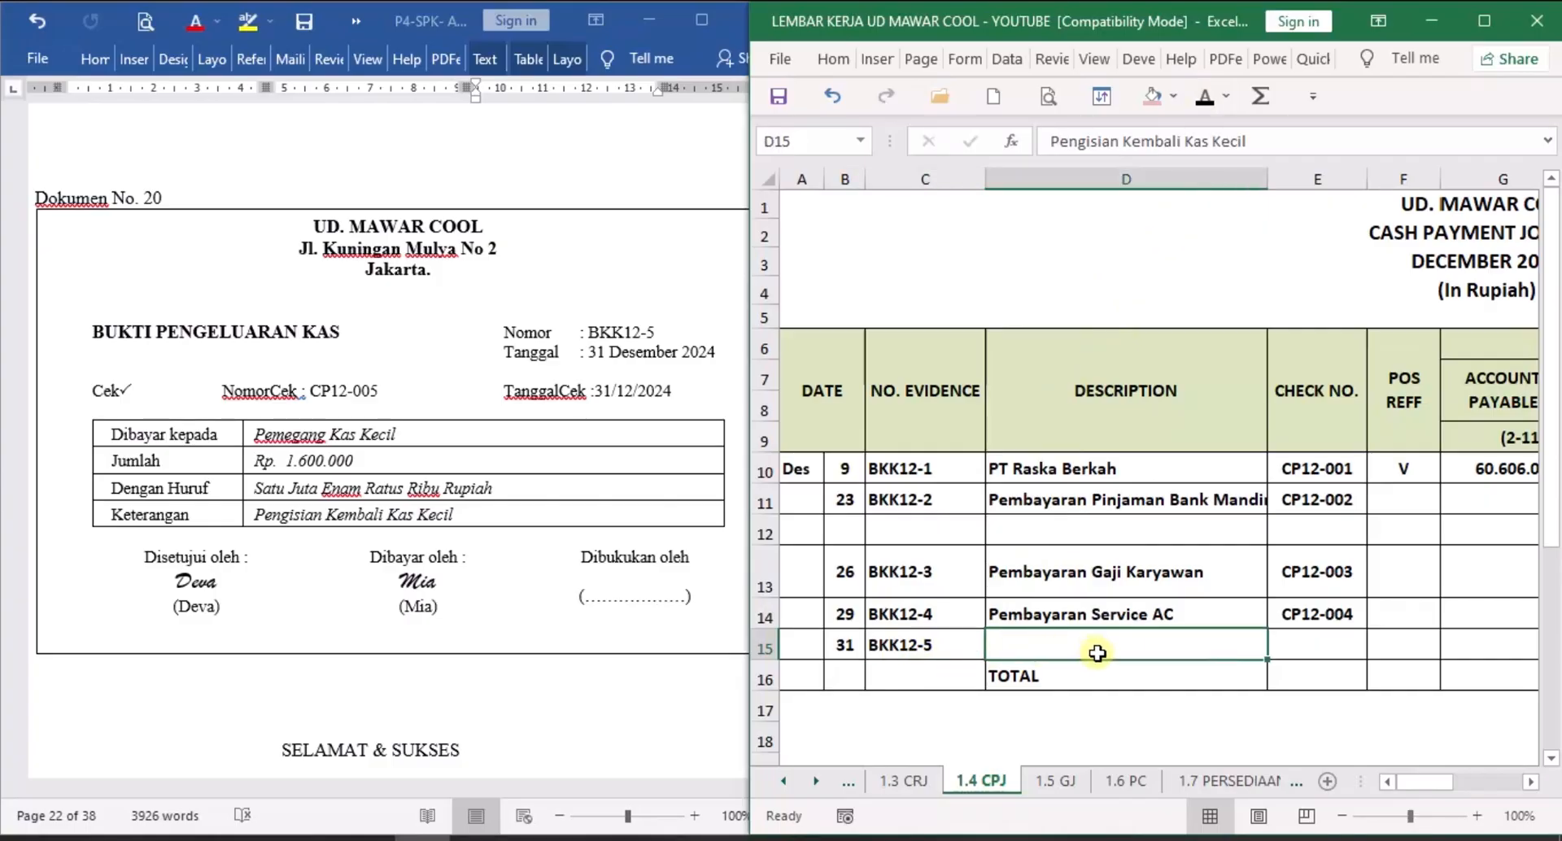
{"action": "left_click", "coordinate": [1205, 97]}
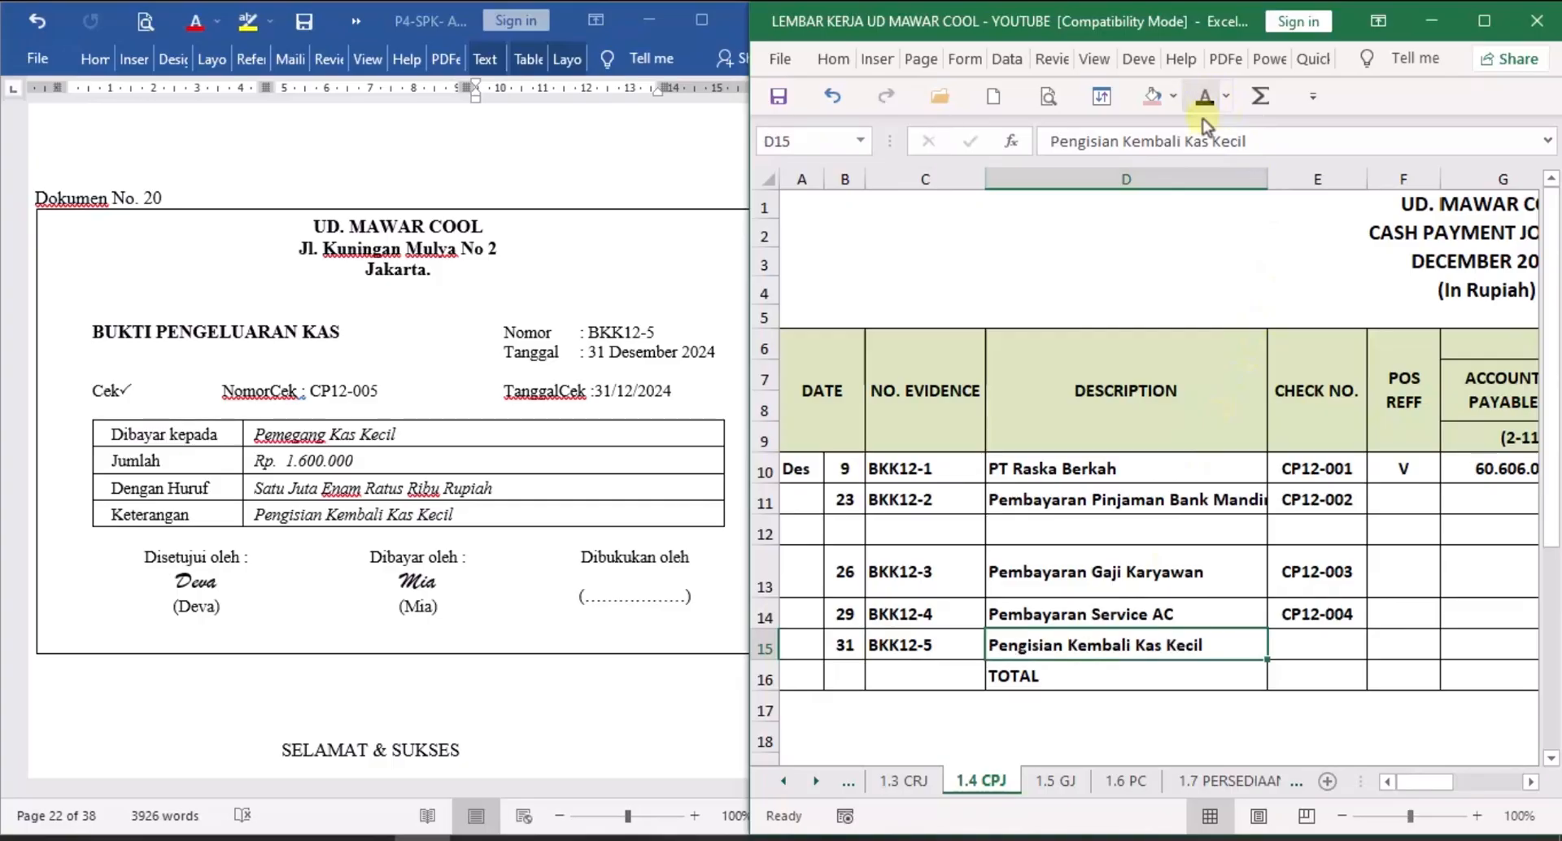
{"action": "left_click", "coordinate": [1302, 641]}
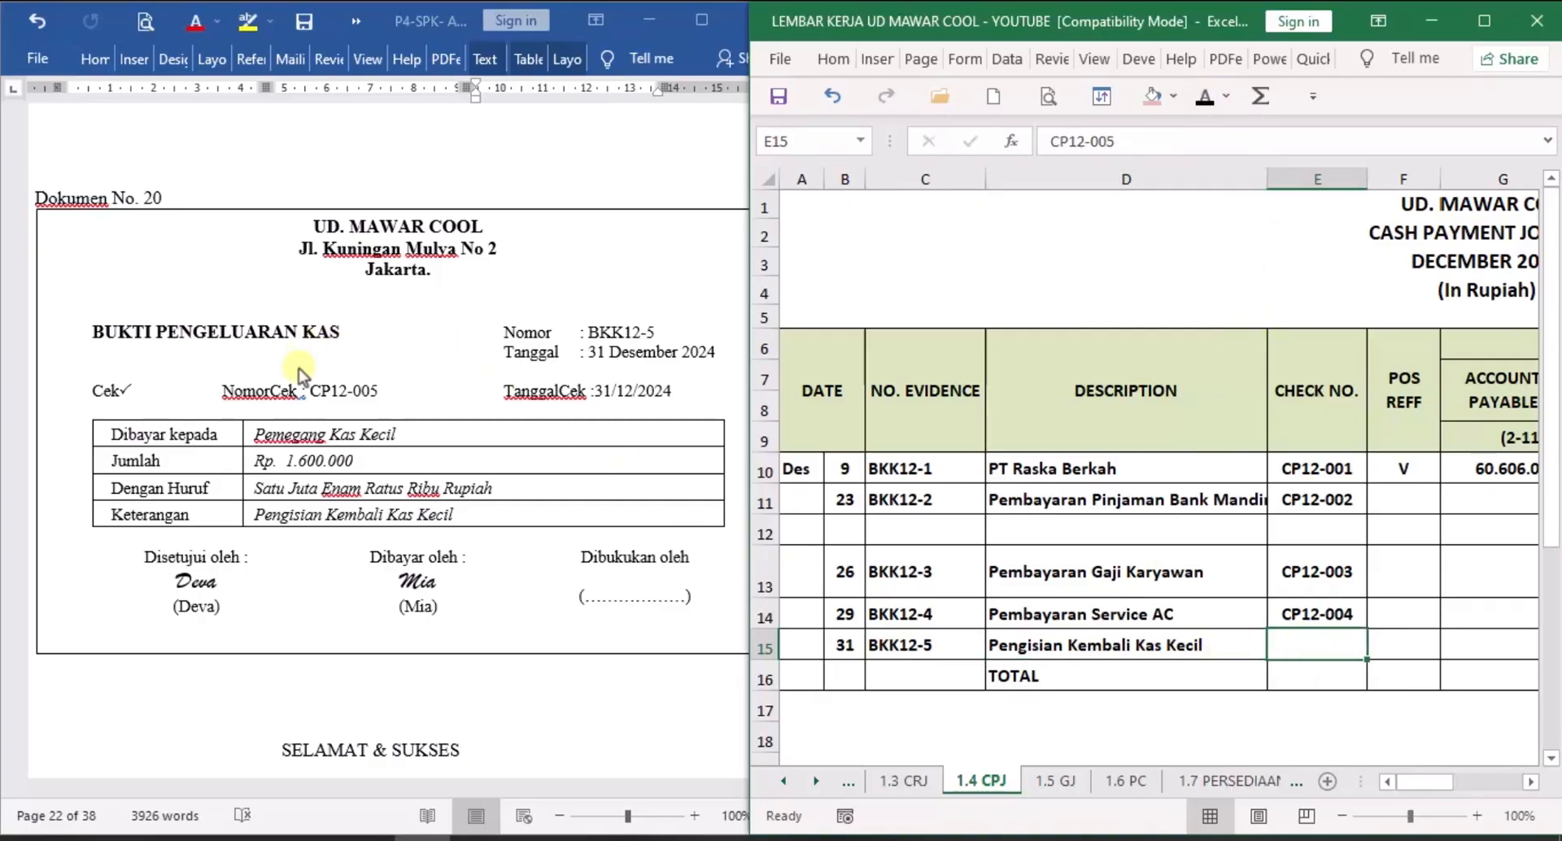
{"action": "left_click", "coordinate": [1204, 98]}
Reveal in black font row 15's debit account name Petty Cash and account number 1-1200 in the cash payment journal.
{"action": "left_click", "coordinate": [1531, 782]}
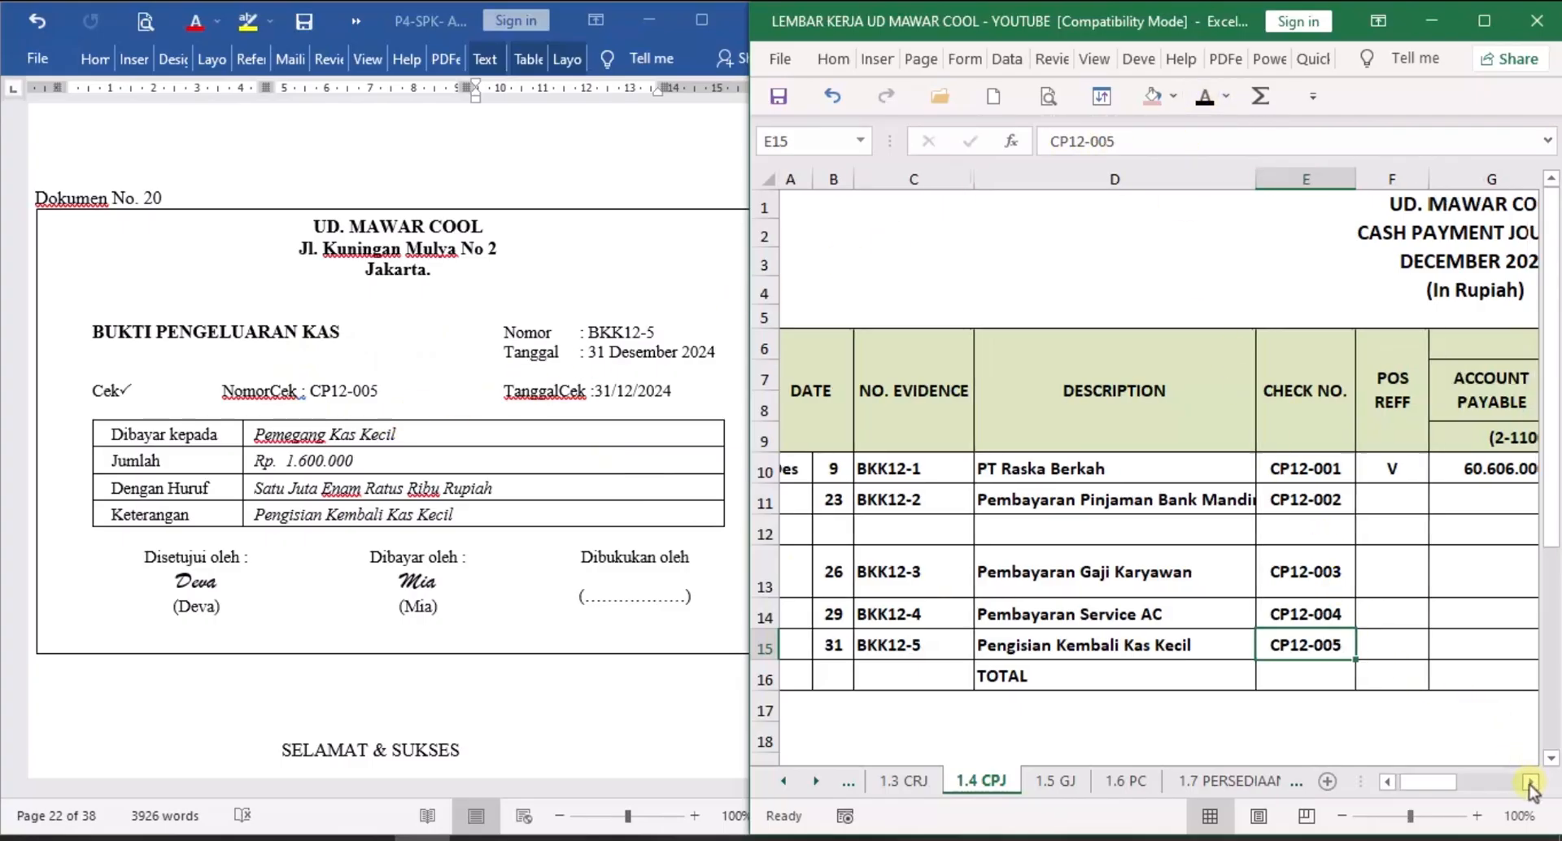
{"action": "left_click", "coordinate": [1530, 782]}
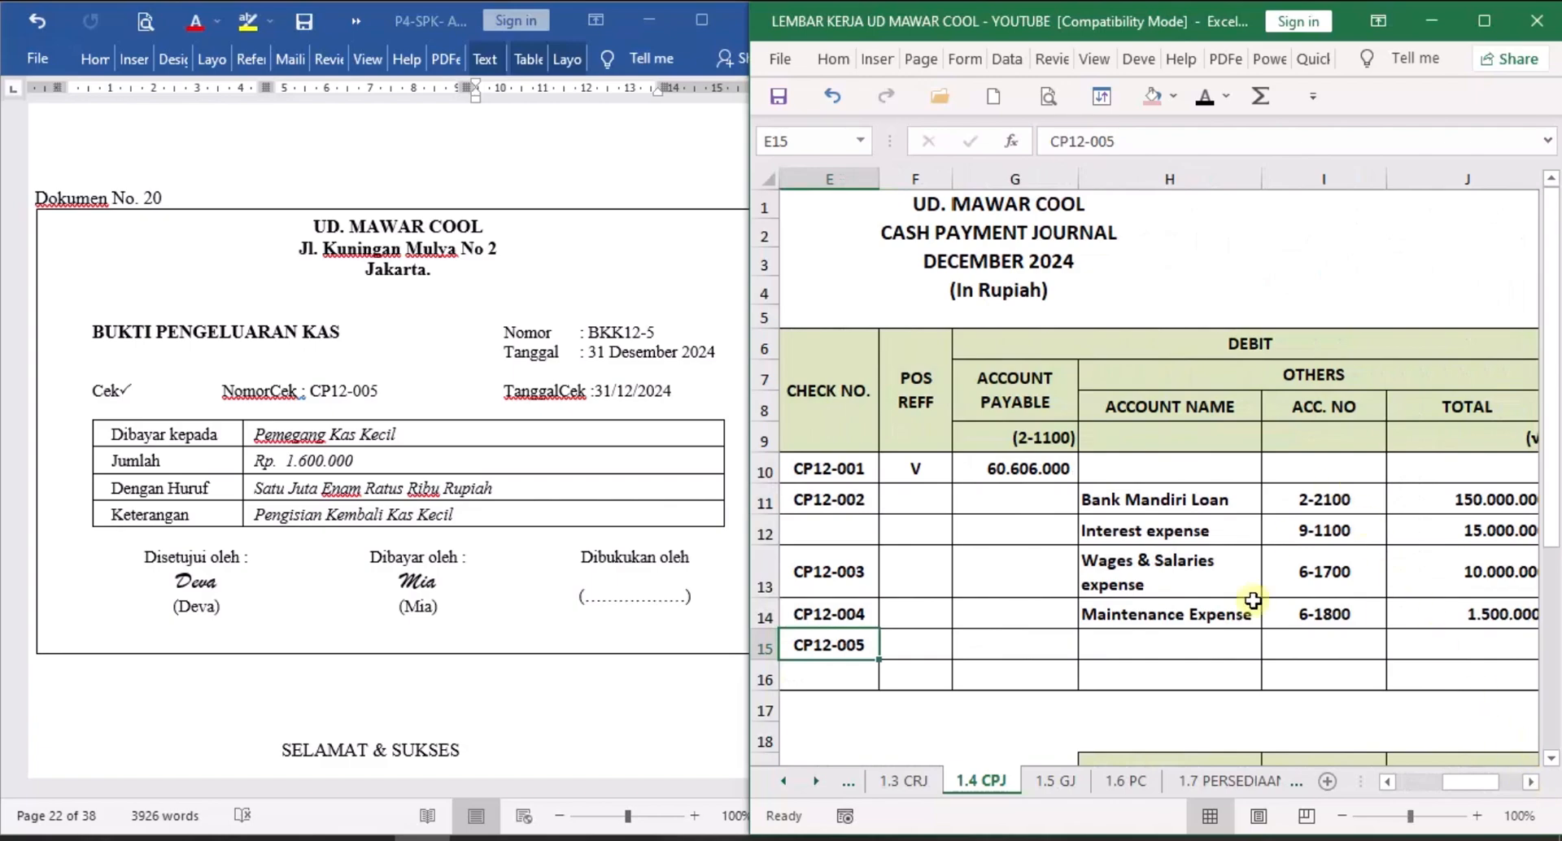
{"action": "left_click", "coordinate": [1207, 652]}
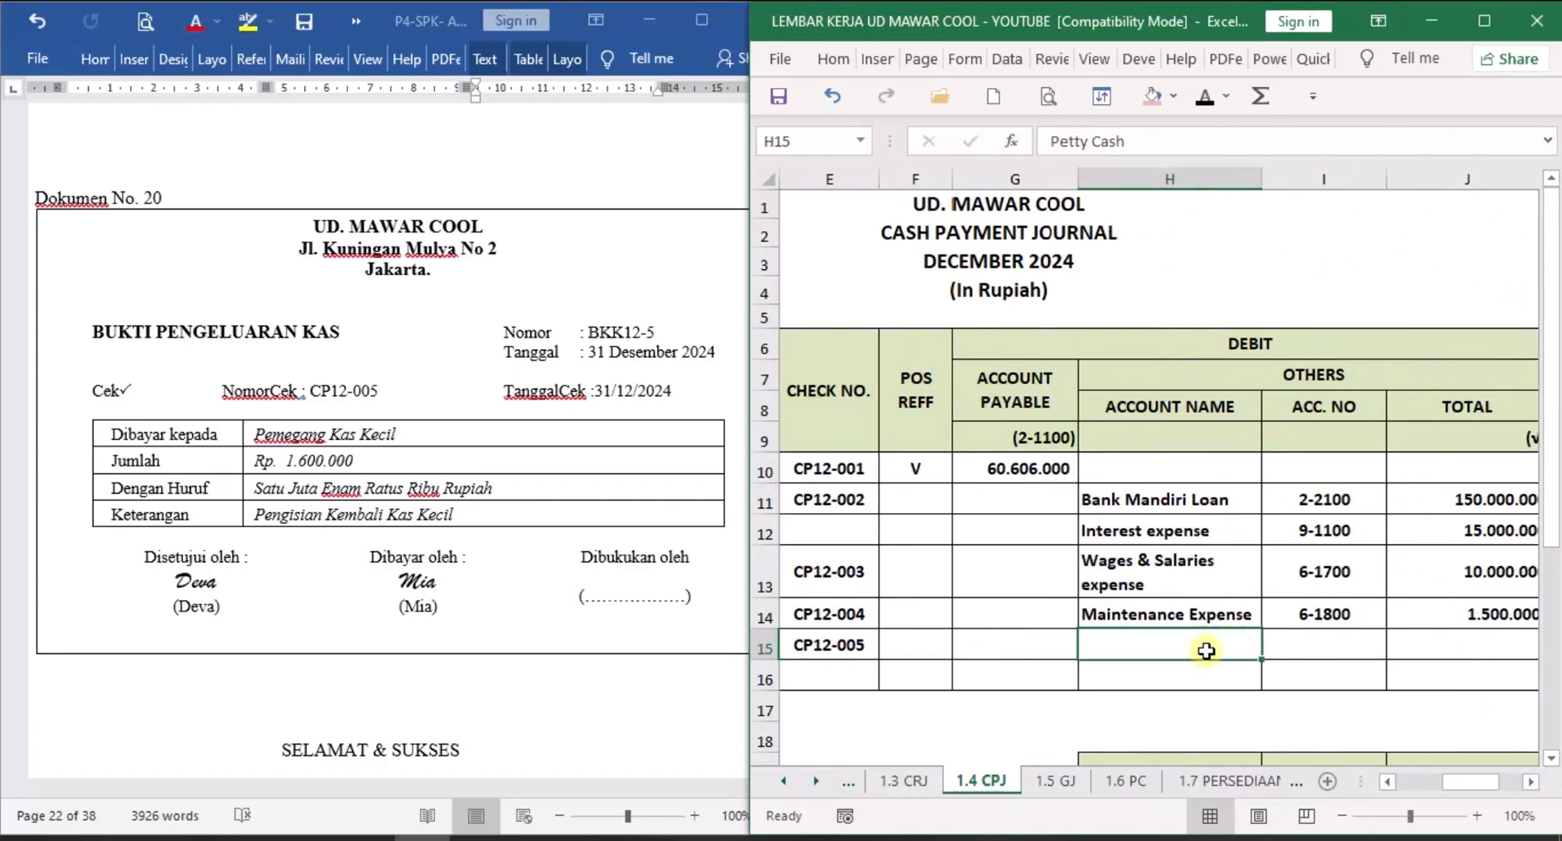
{"action": "left_click", "coordinate": [1204, 97]}
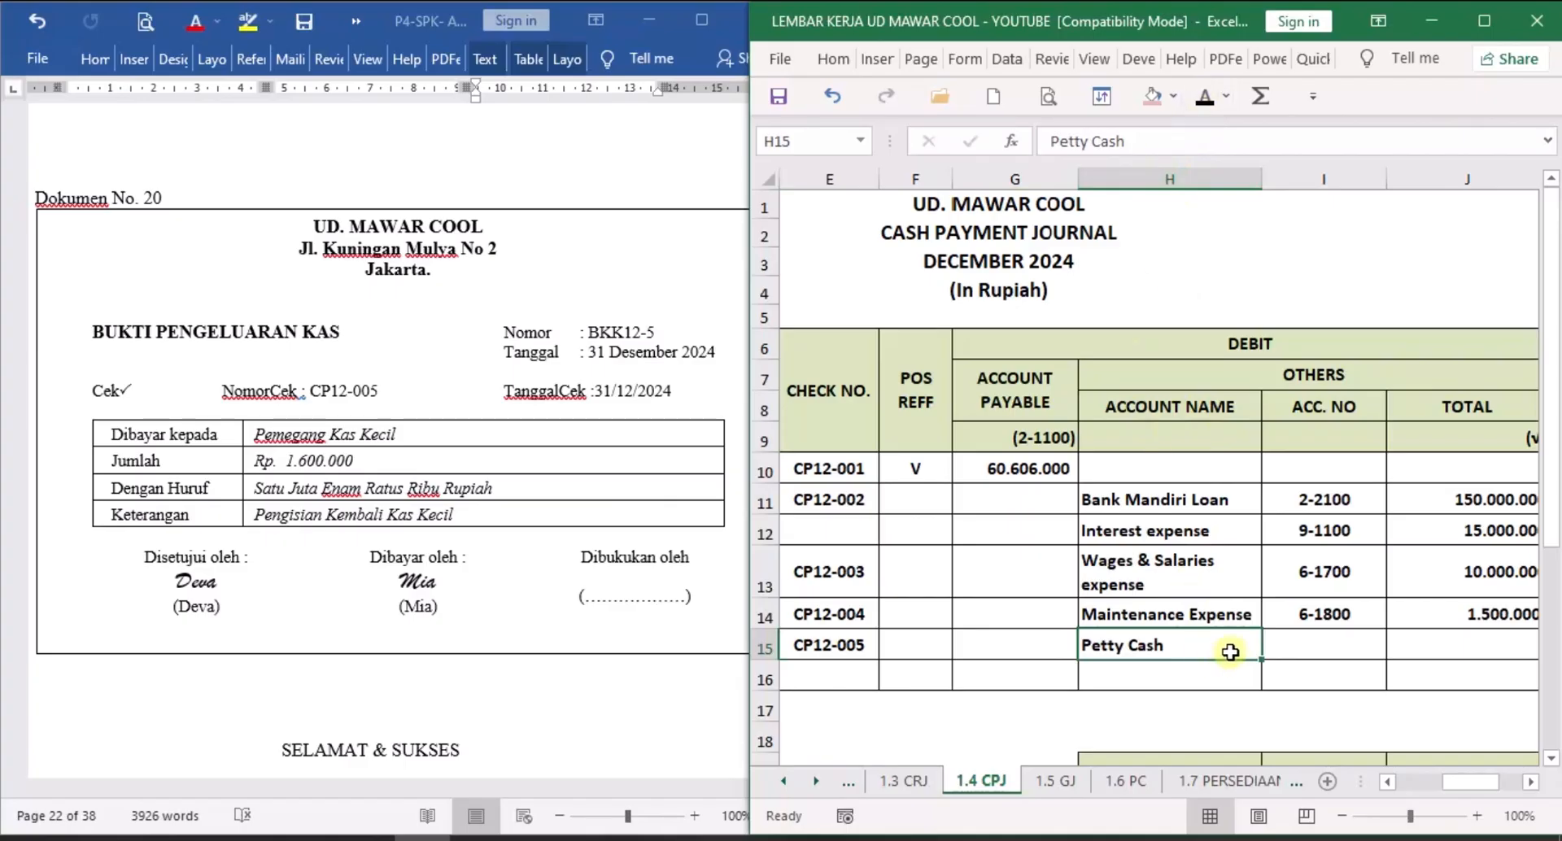
{"action": "left_click", "coordinate": [1294, 651]}
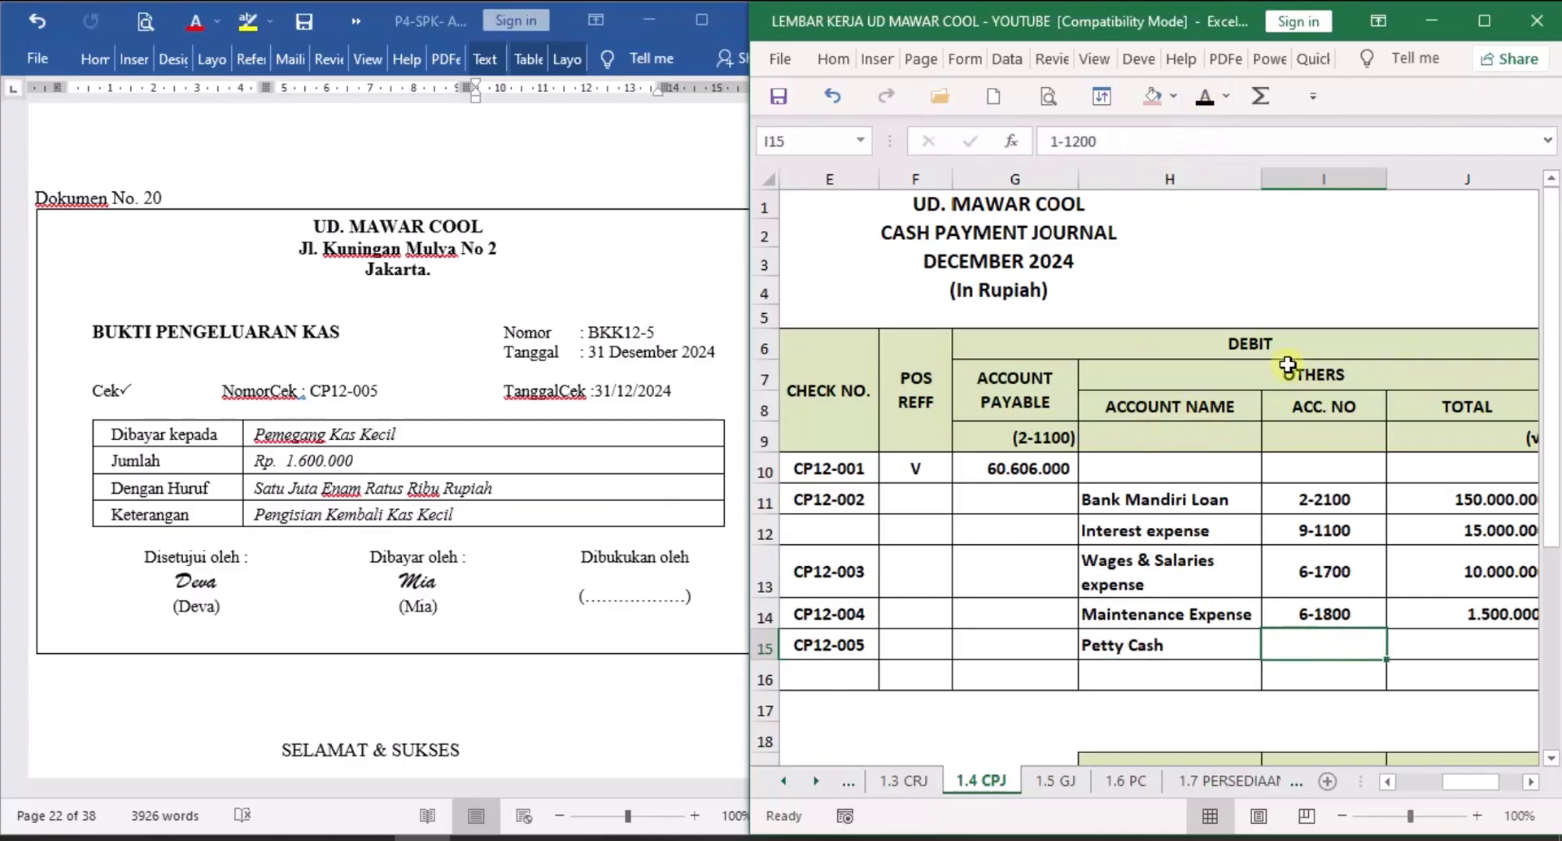
{"action": "left_click", "coordinate": [1206, 97]}
Reveal in black font row 15's debit total 1.600.000 for Petty Cash in the cash payment journal.
{"action": "left_click", "coordinate": [1462, 639]}
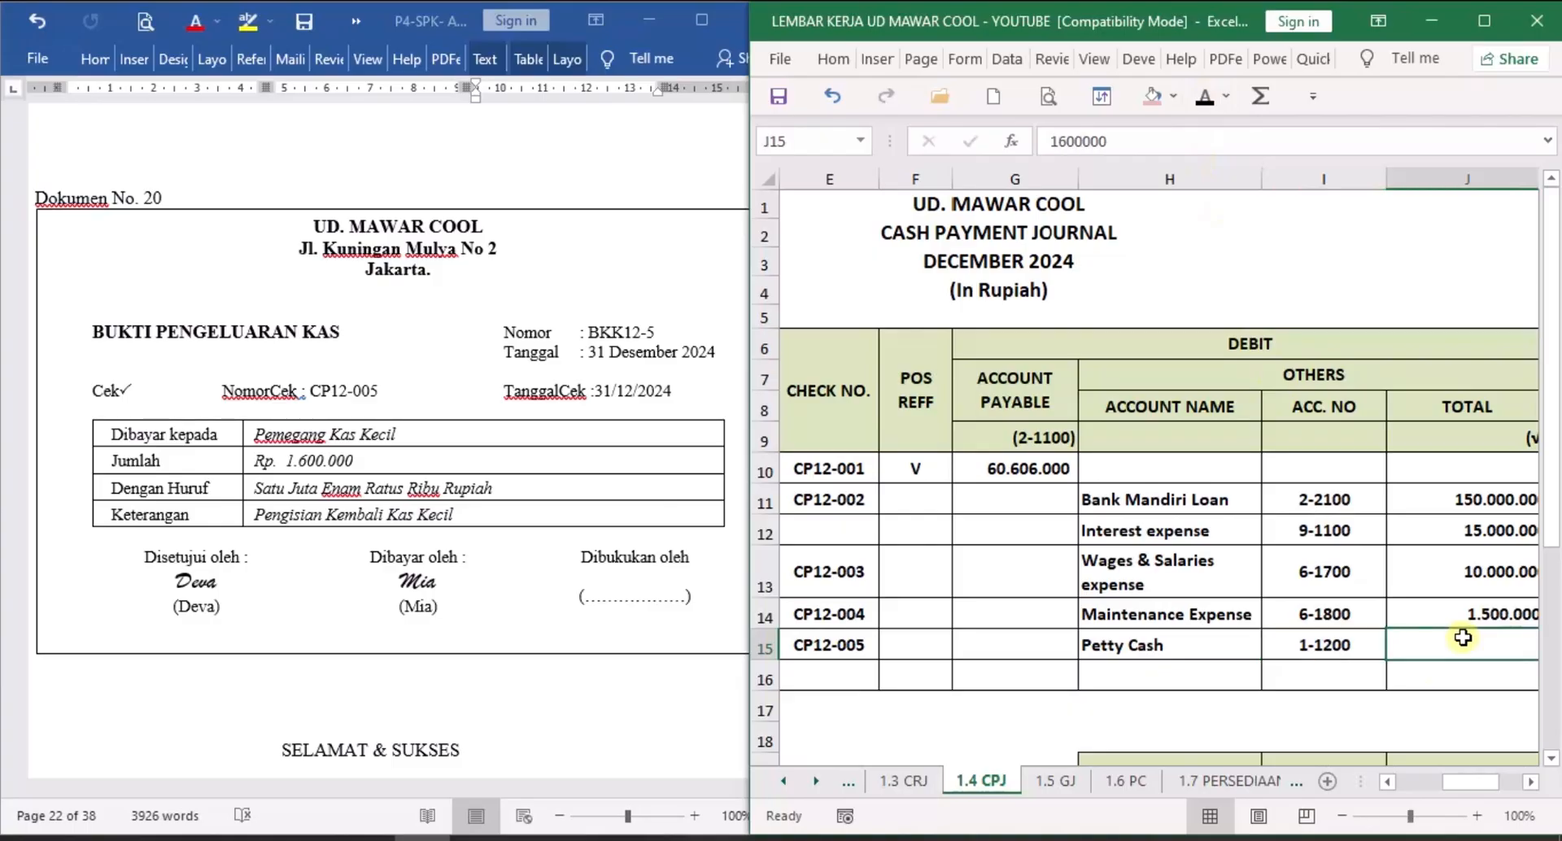
{"action": "left_click", "coordinate": [1528, 783]}
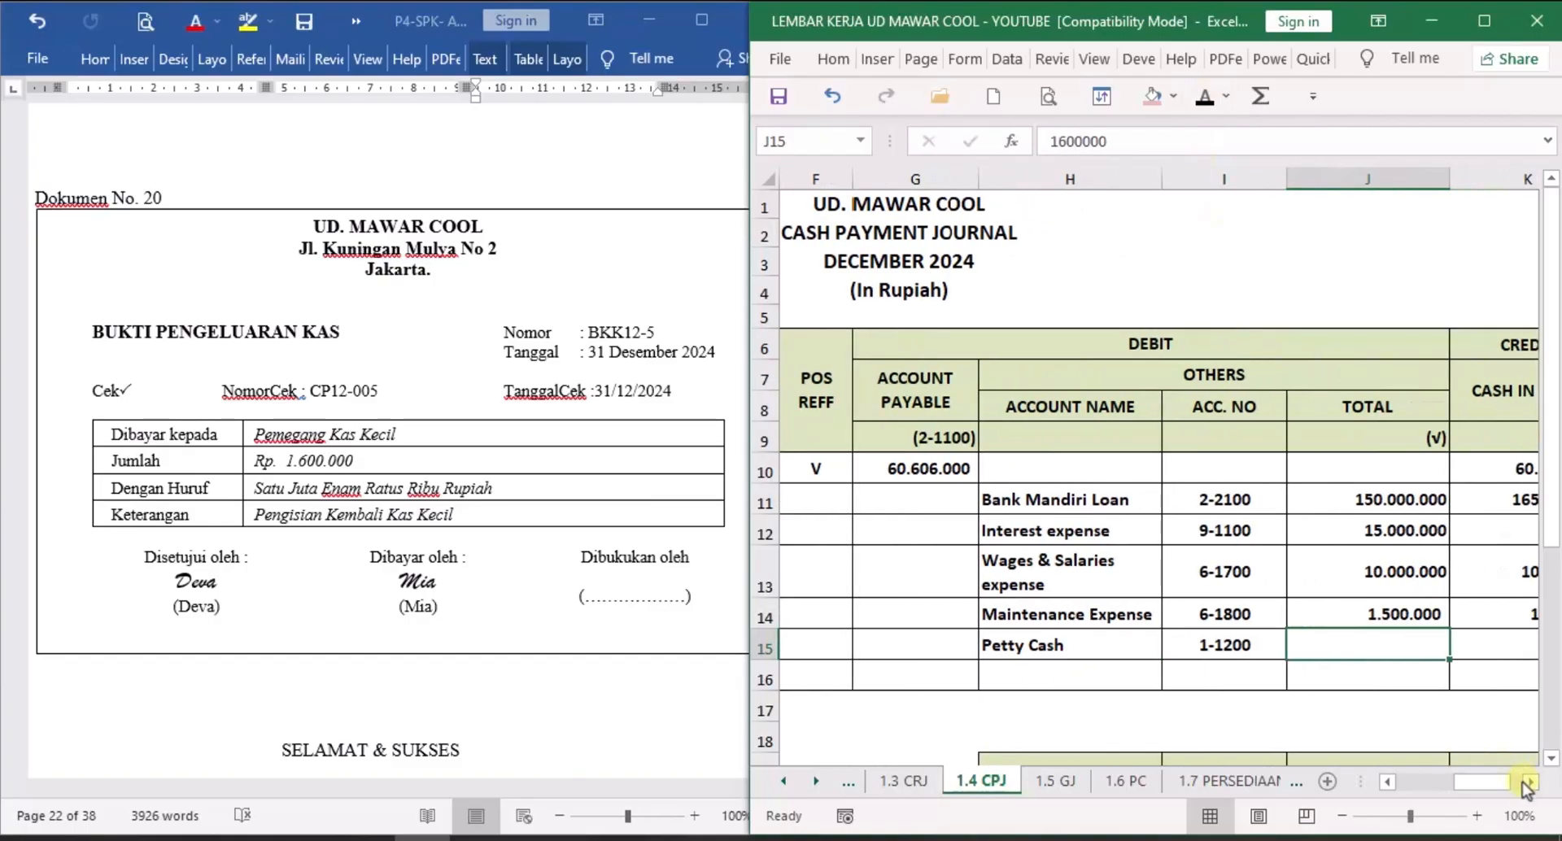
{"action": "left_click", "coordinate": [1203, 97]}
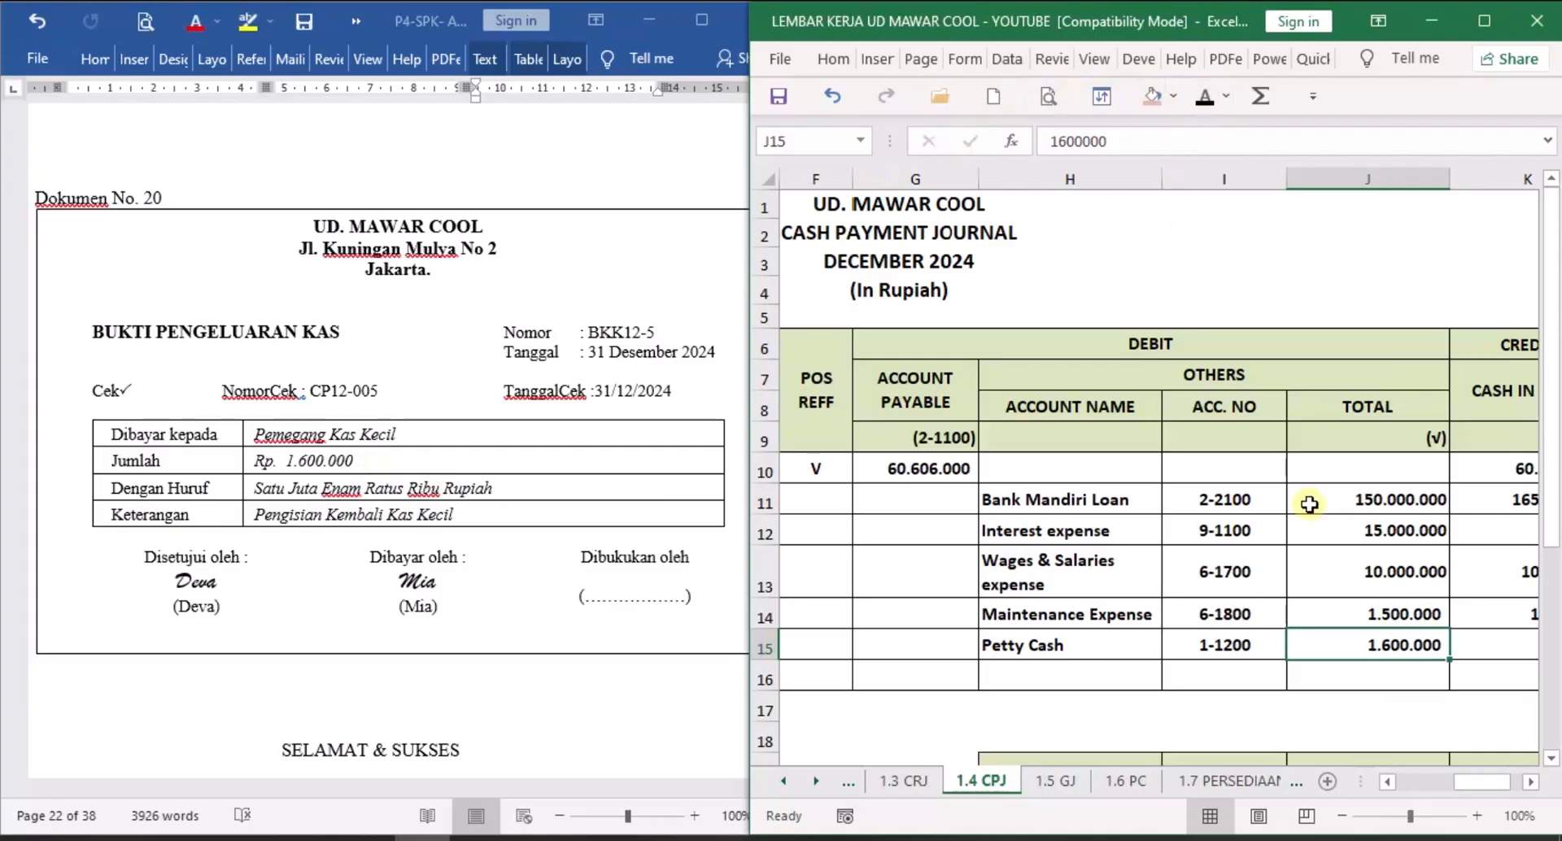
Reveal in black font row 15's Cash in Bank credit of 1.600.000 in the cash payment journal.
{"action": "left_click", "coordinate": [1531, 783]}
{"action": "left_click", "coordinate": [1531, 783]}
{"action": "left_click", "coordinate": [1344, 645]}
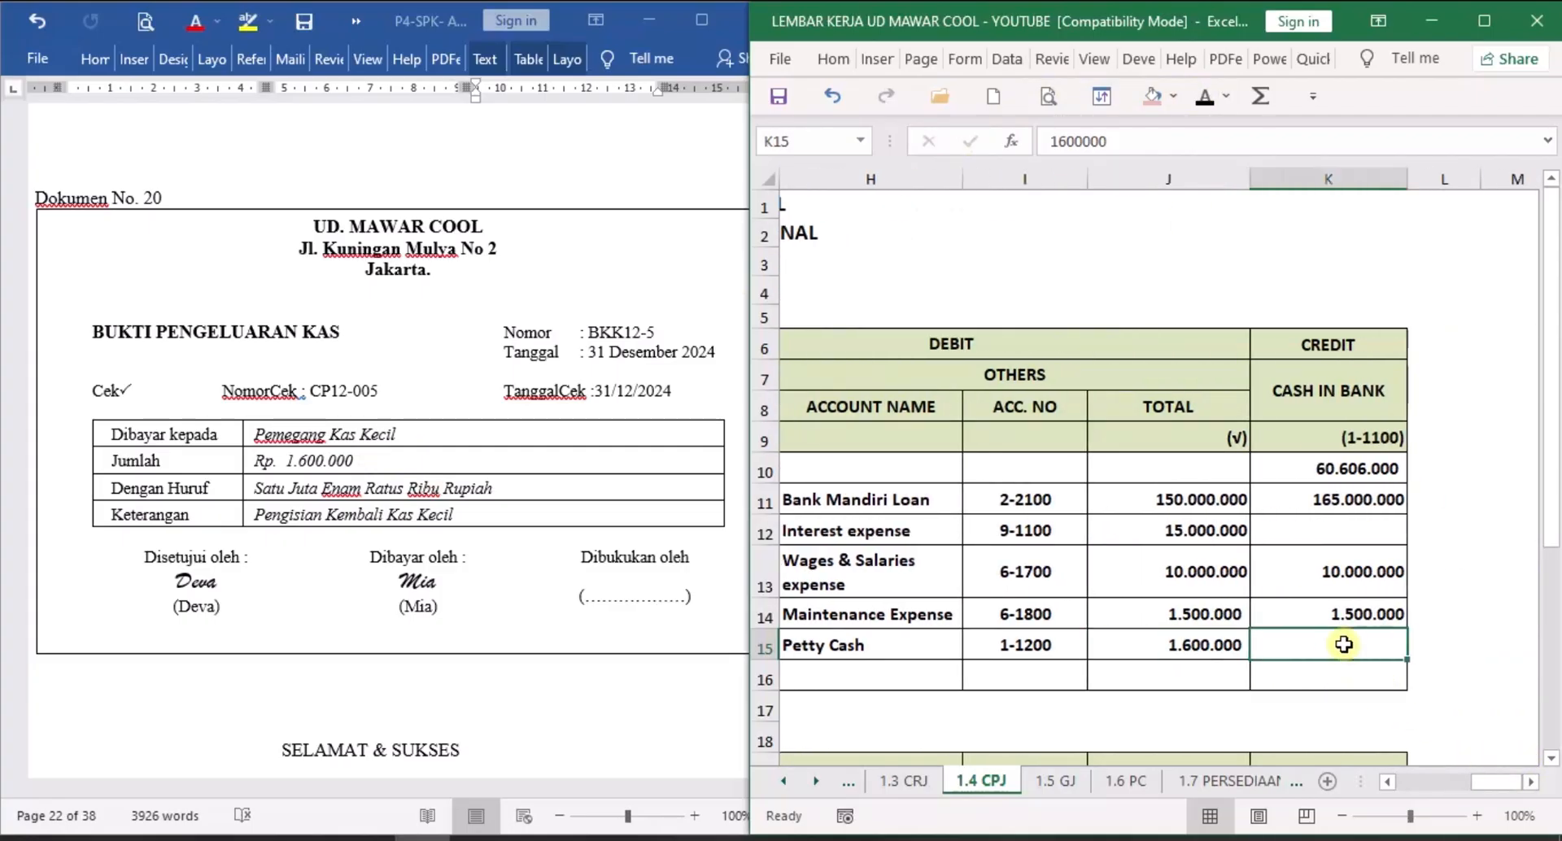
{"action": "left_click", "coordinate": [1205, 98]}
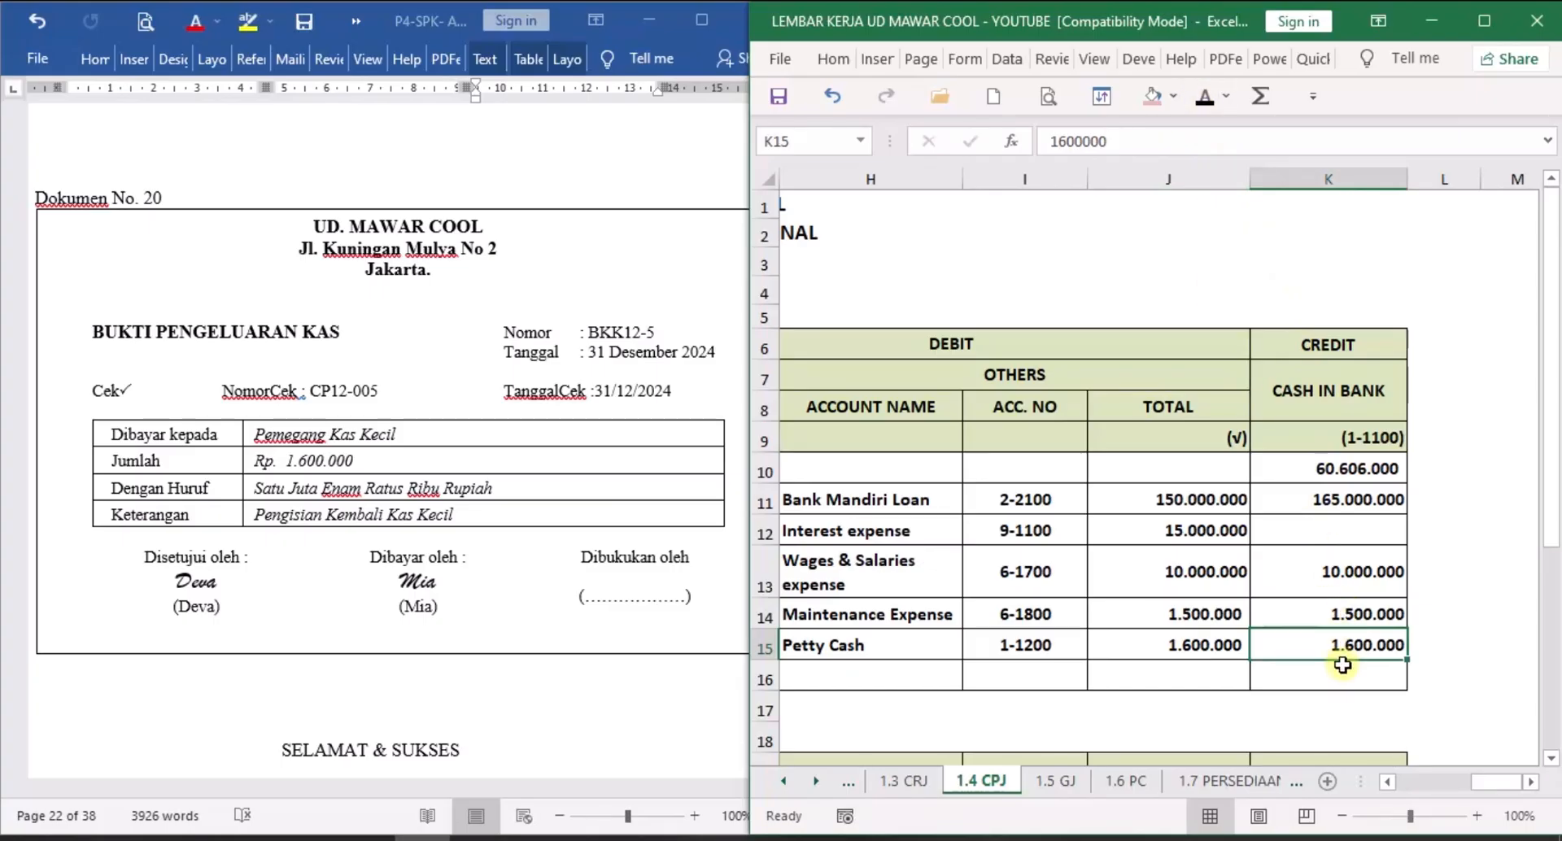
Switch to the Word document and go back through the source documents to the invoice at Dokumen No. 1.
{"action": "left_click", "coordinate": [601, 713]}
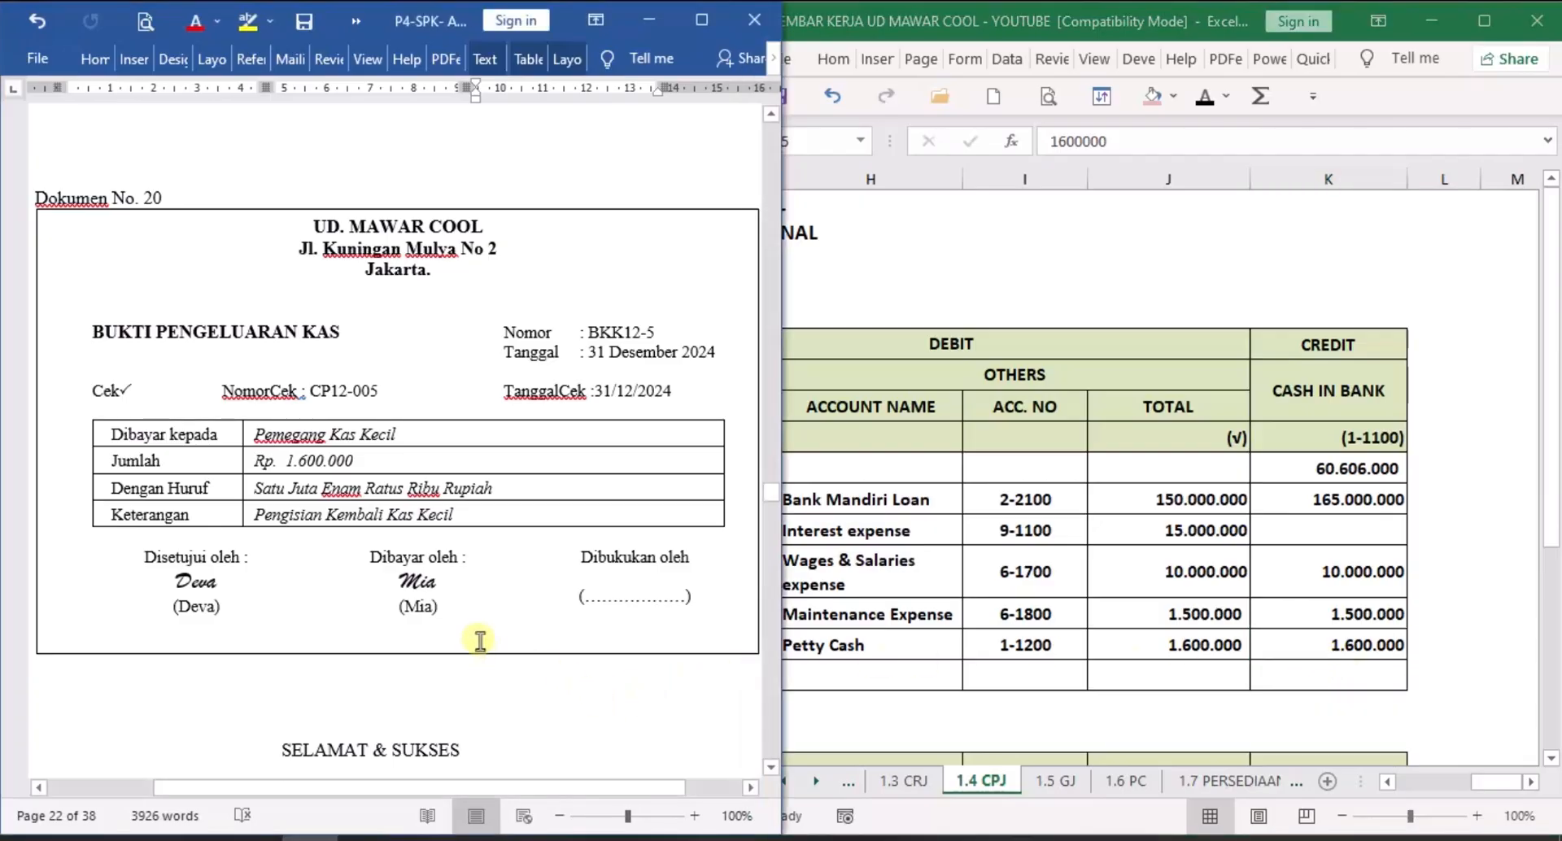
{"action": "scroll", "coordinate": [489, 620], "scroll_direction": "up", "scroll_amount": 20}
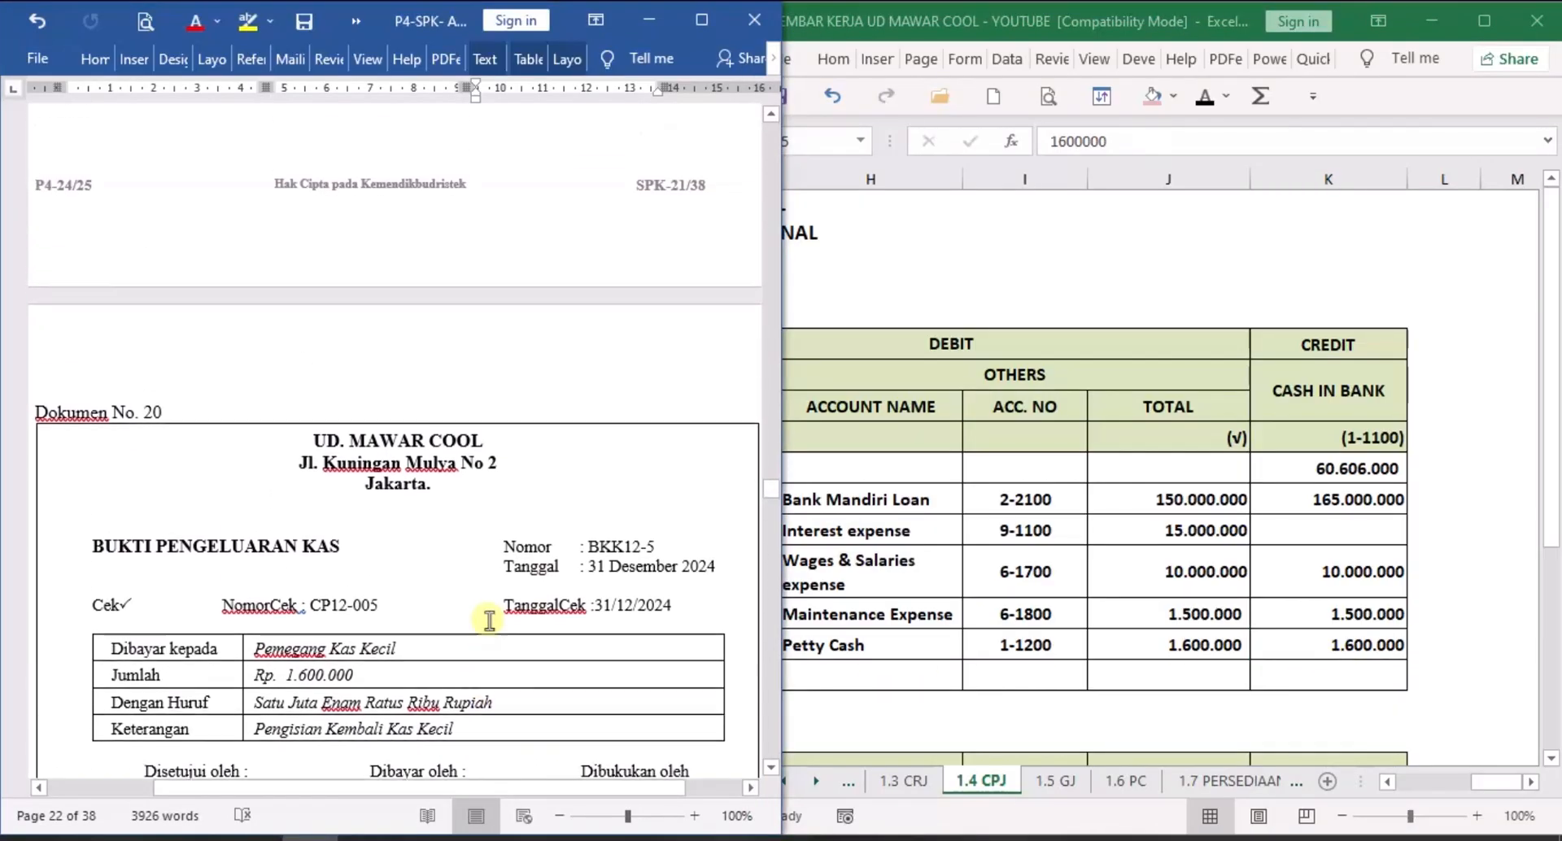
{"action": "scroll", "coordinate": [489, 620], "scroll_direction": "up", "scroll_amount": 15}
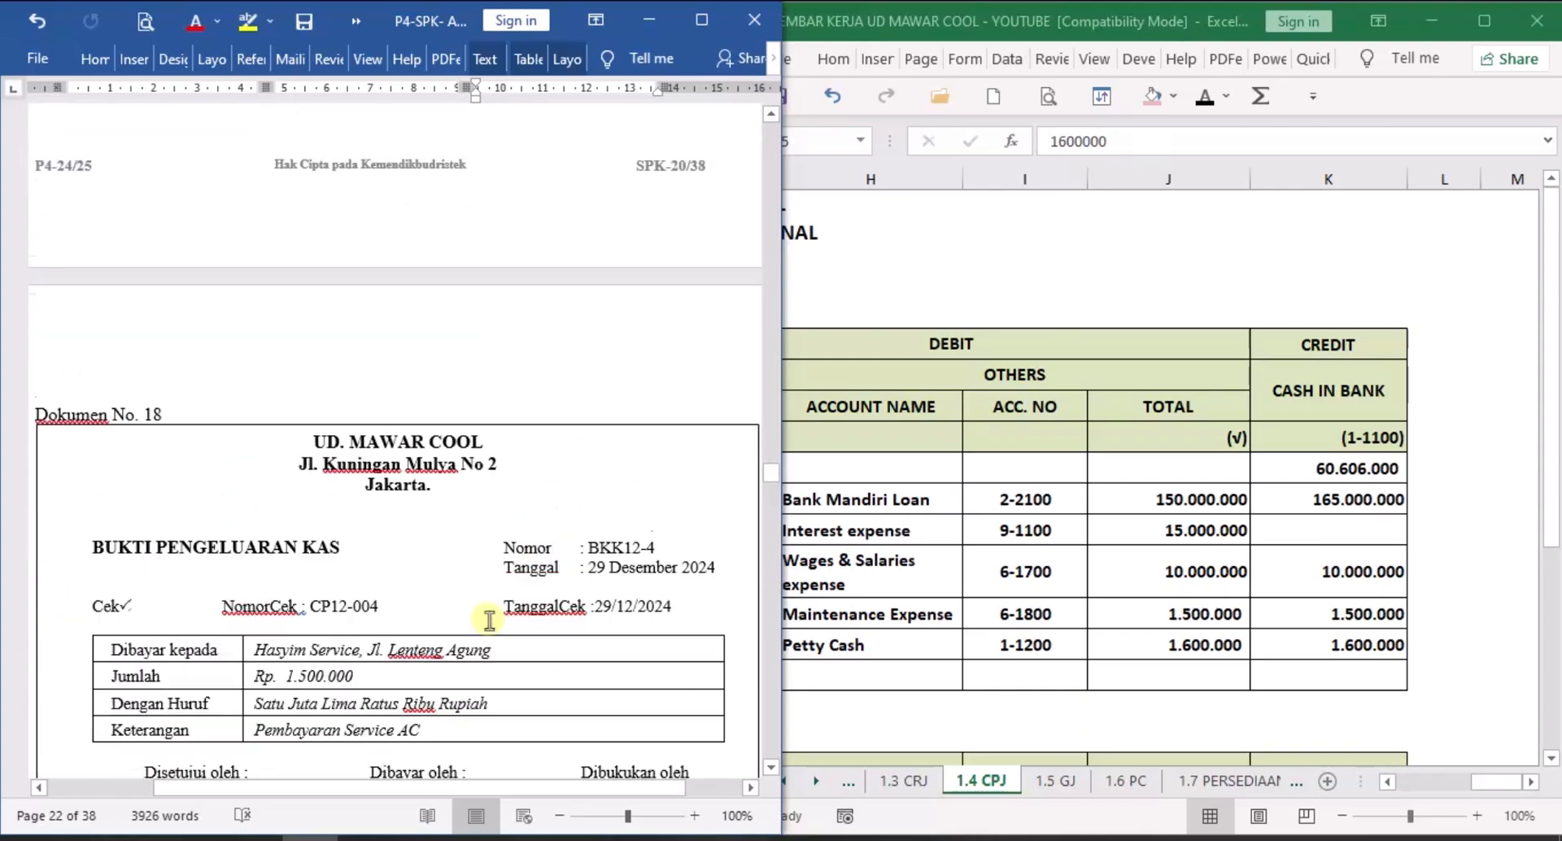
{"action": "left_click_drag", "start_coordinate": [771, 460], "coordinate": [775, 264]}
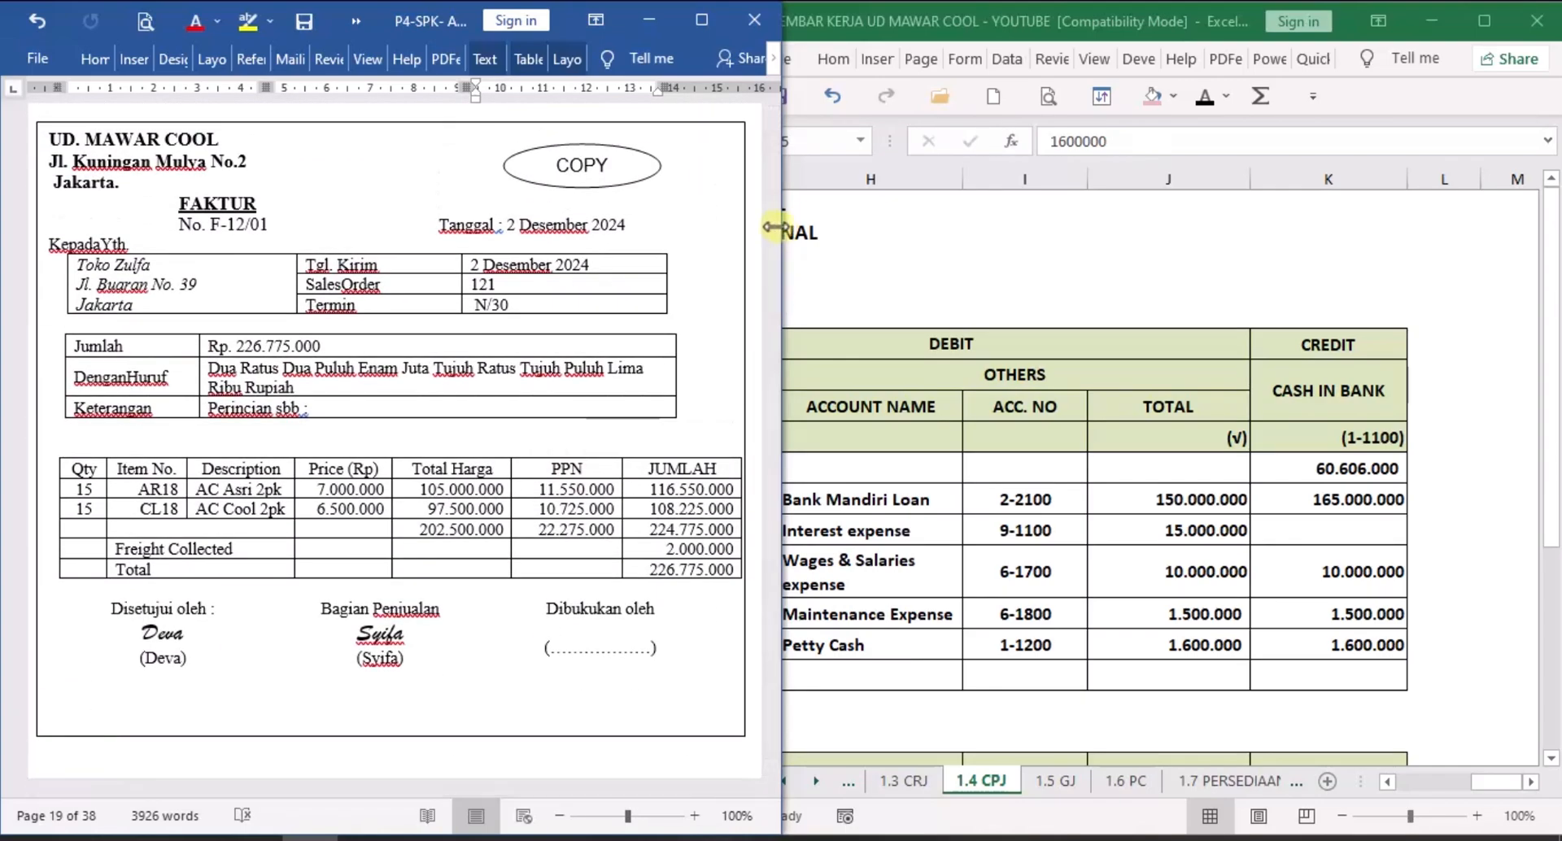
{"action": "left_click", "coordinate": [772, 115]}
{"action": "left_click", "coordinate": [772, 115]}
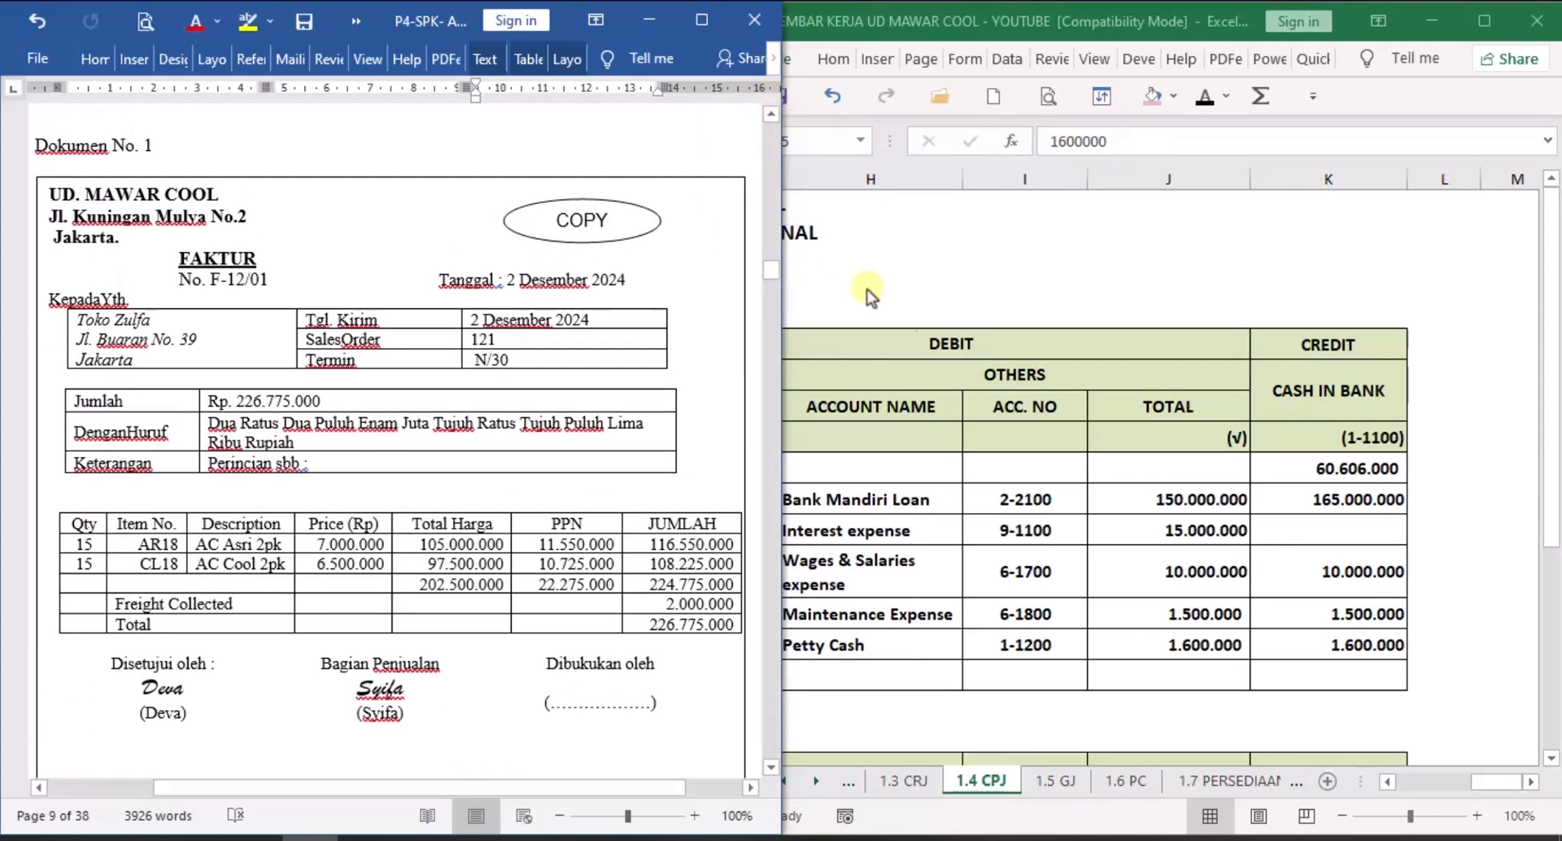
In Excel, on sheet 1.1 PJ, reveal in black font the Merchandise Inventory total 580.500.000 and the PPN Income total 63.855.000 in row 12.
{"action": "left_click", "coordinate": [1196, 612]}
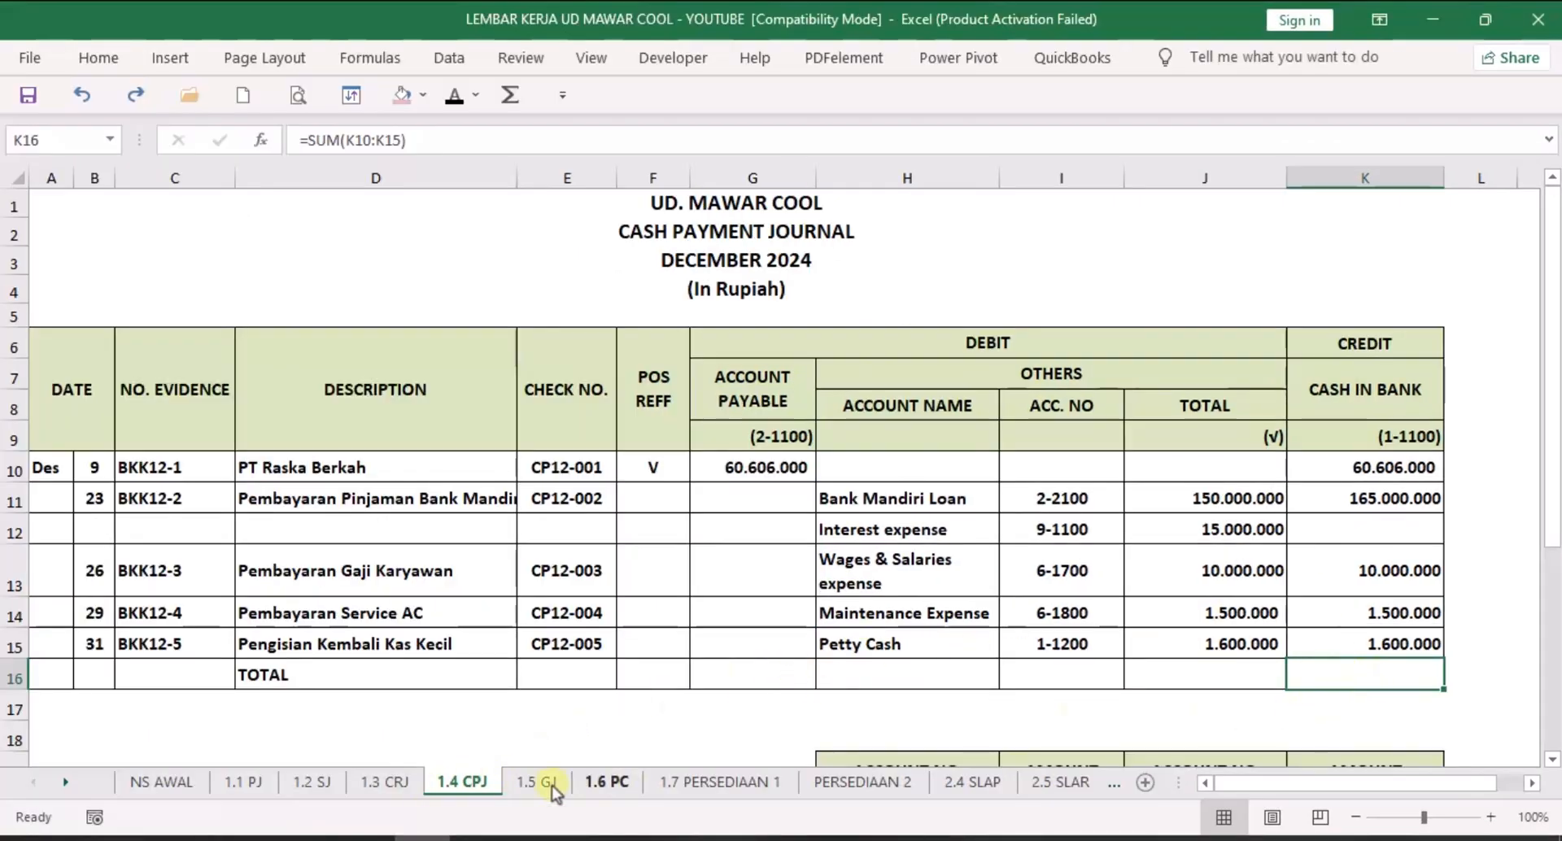
{"action": "left_click", "coordinate": [384, 783]}
{"action": "left_click", "coordinate": [314, 784]}
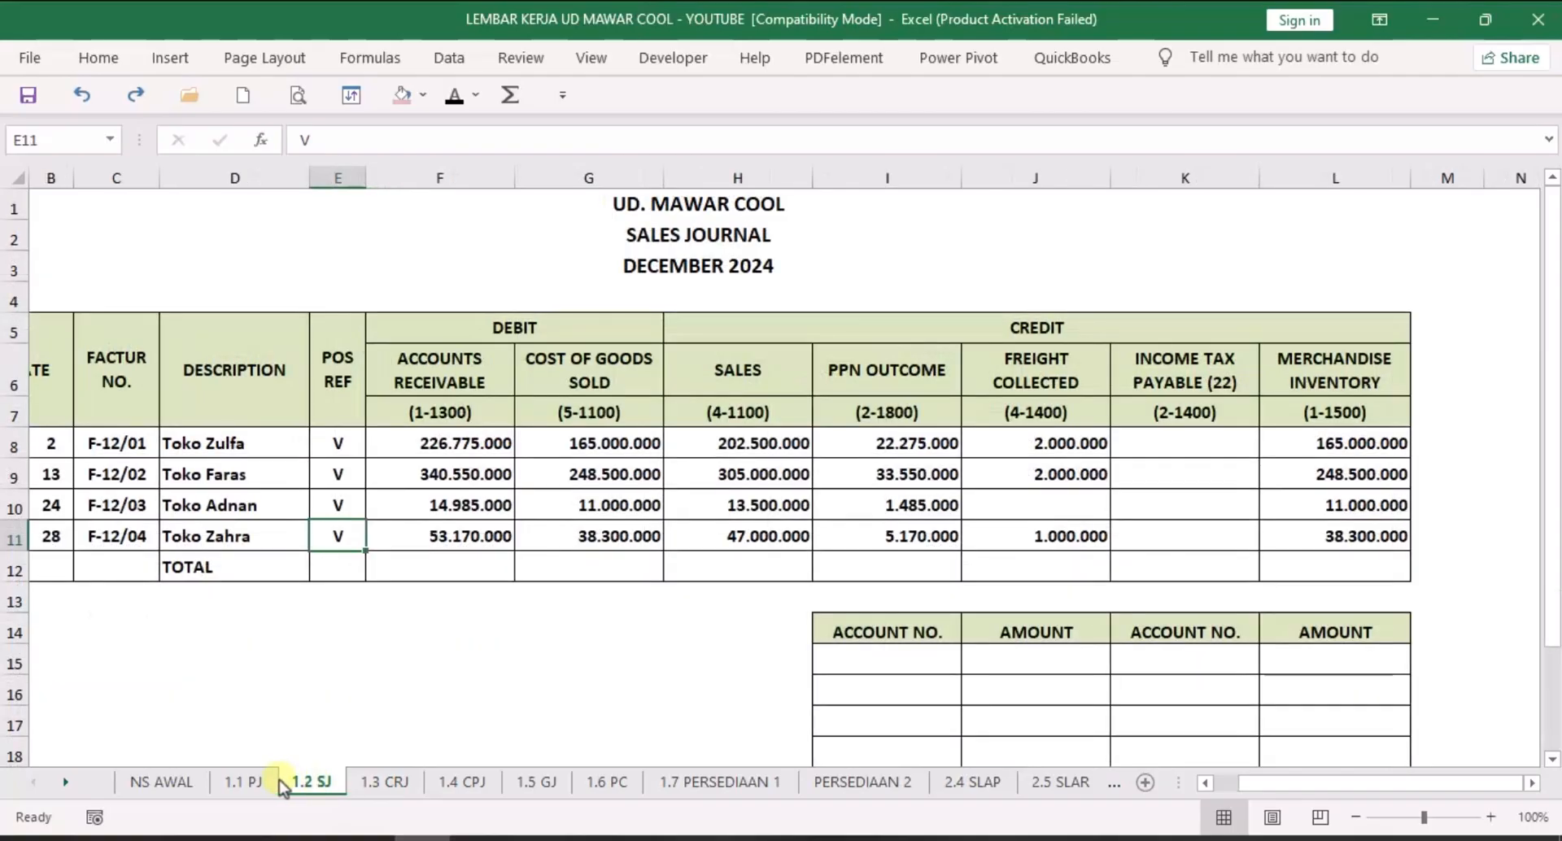
{"action": "left_click", "coordinate": [258, 786]}
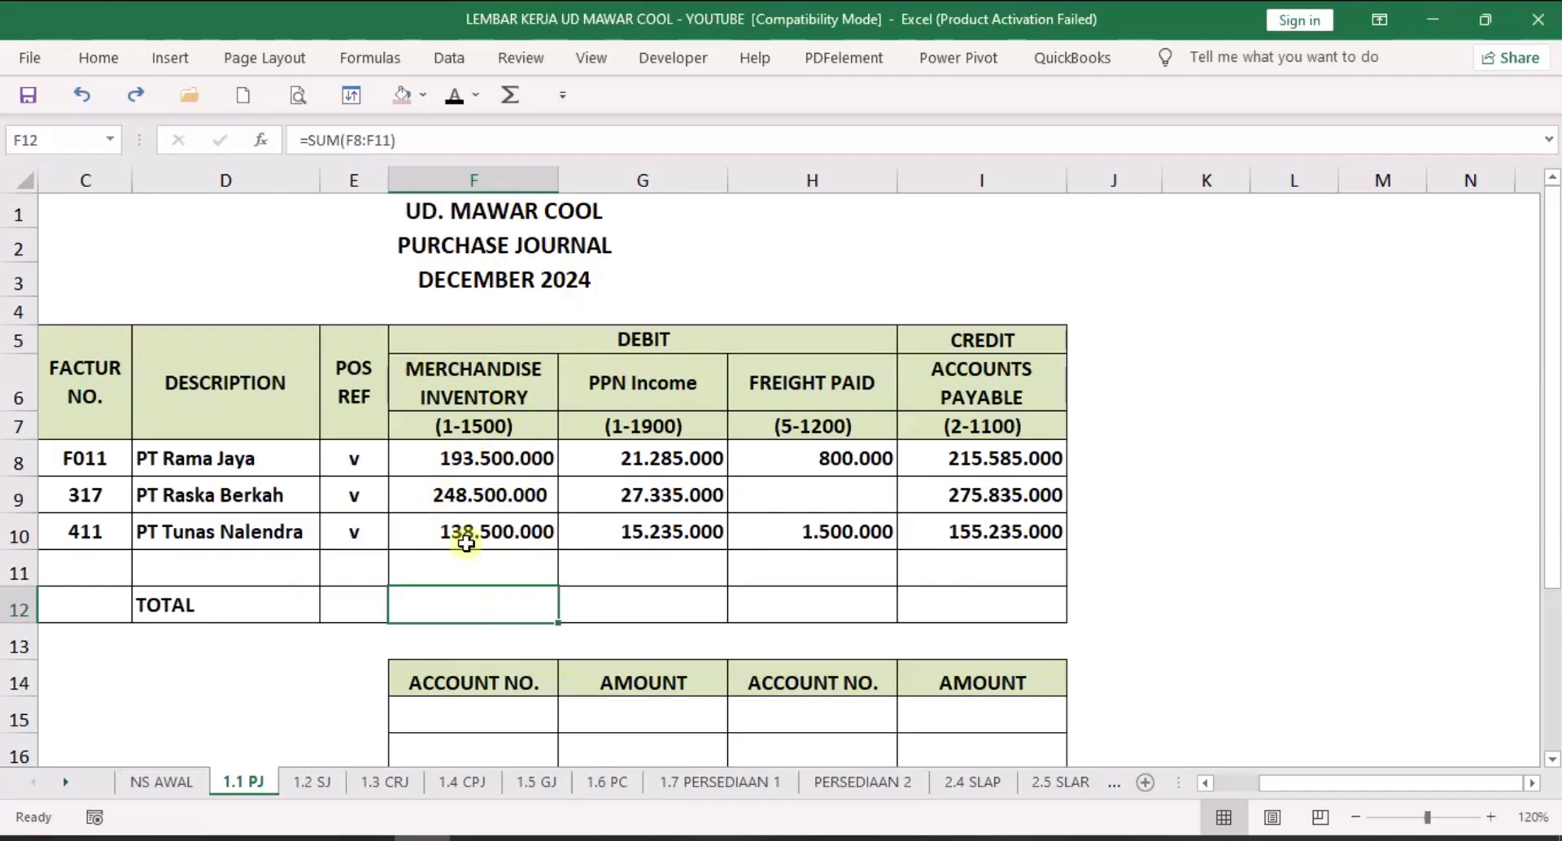
{"action": "left_click", "coordinate": [454, 96]}
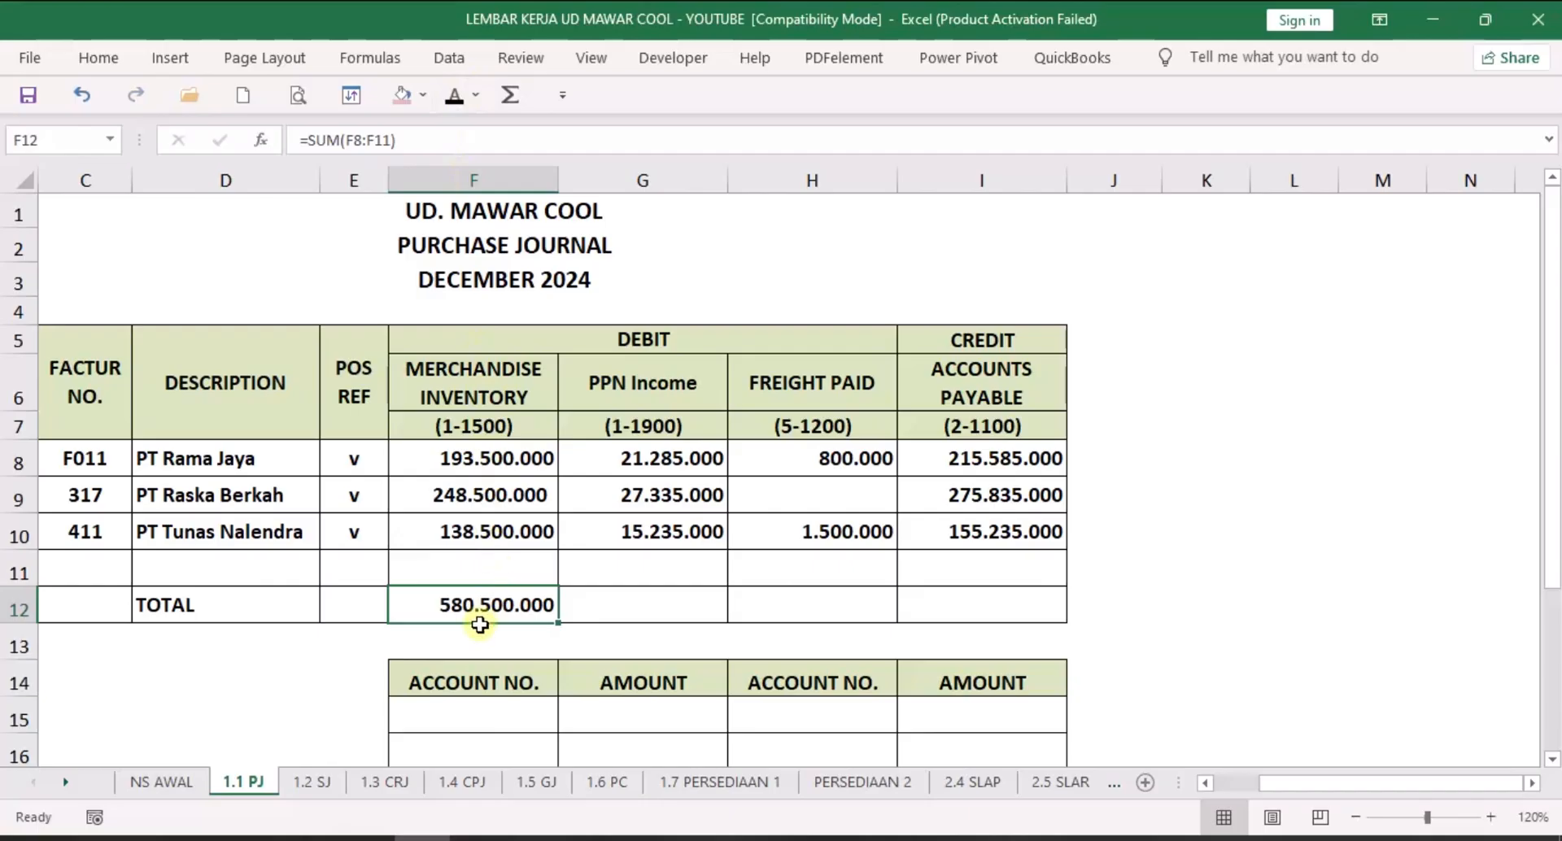
{"action": "left_click", "coordinate": [687, 611]}
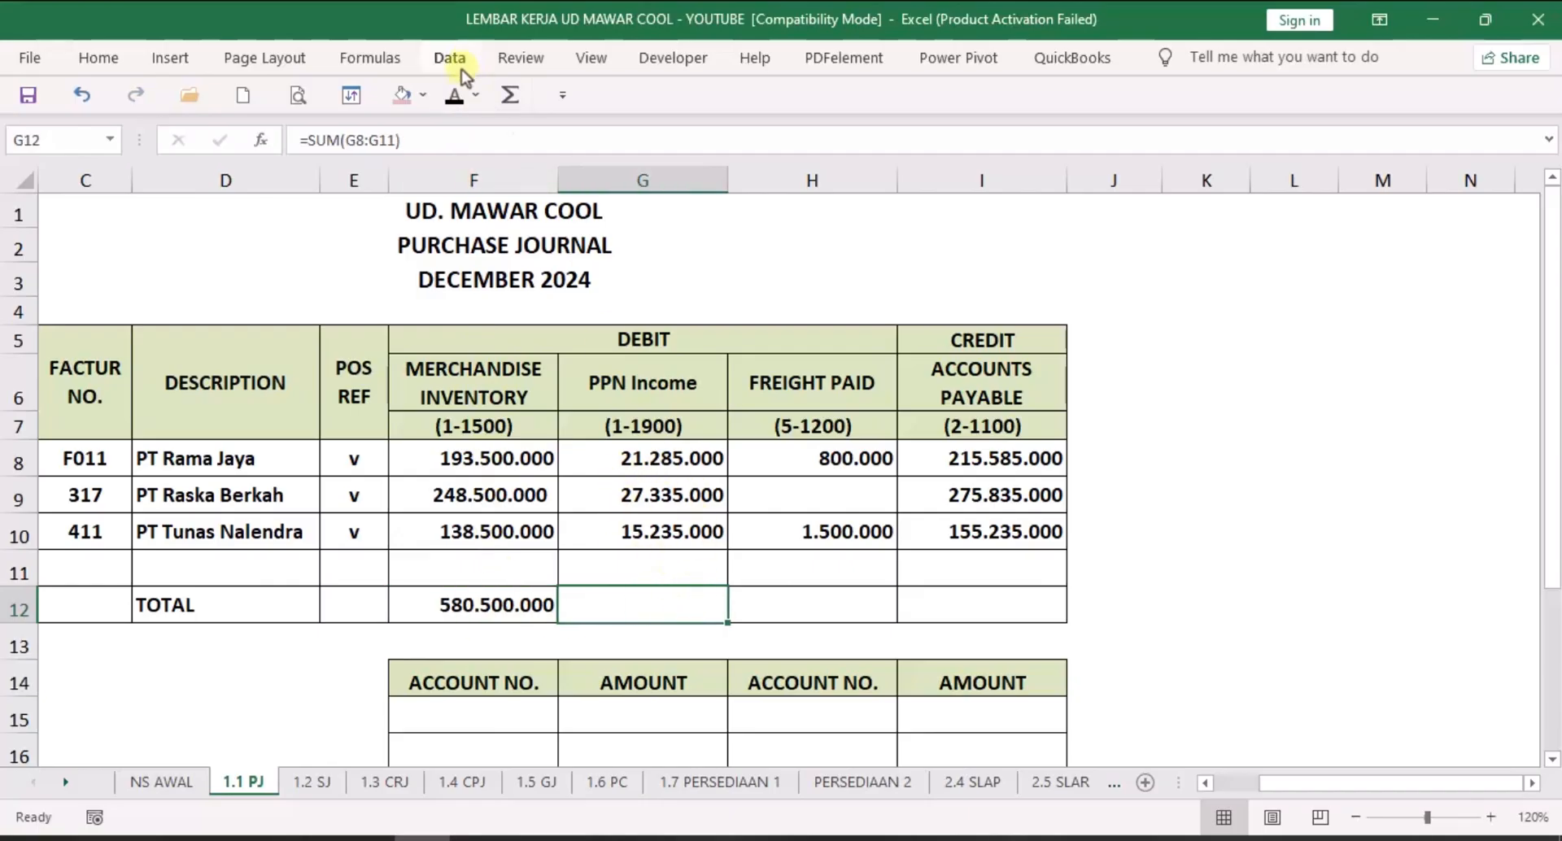
{"action": "left_click", "coordinate": [454, 95]}
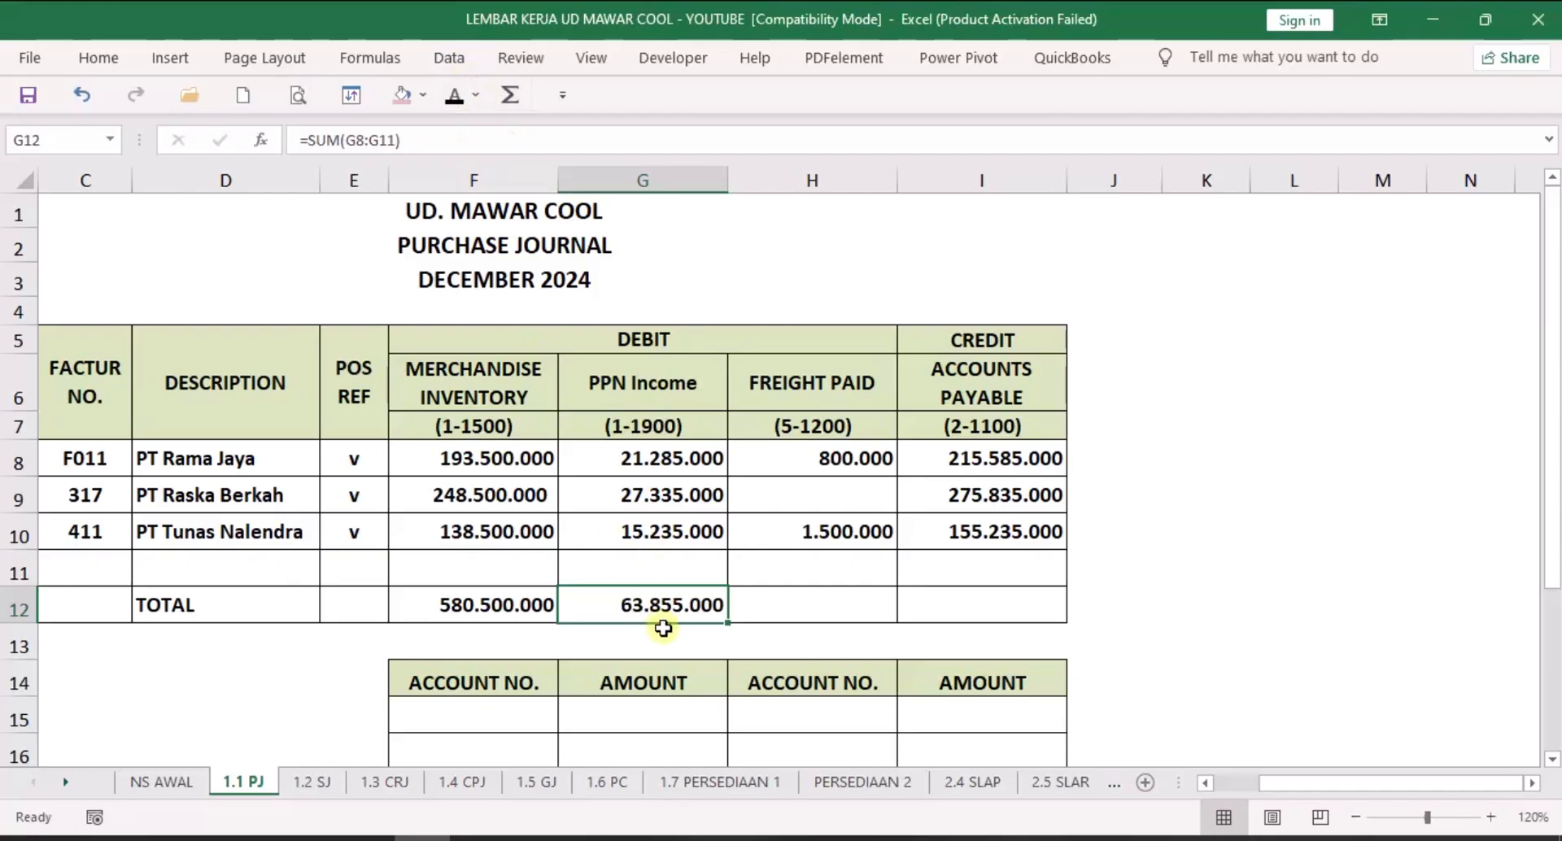
Reveal in black font the purchase journal's Freight Paid total 2.300.000 and Accounts Payable total 646.655.000 in row 12.
{"action": "left_click", "coordinate": [851, 606]}
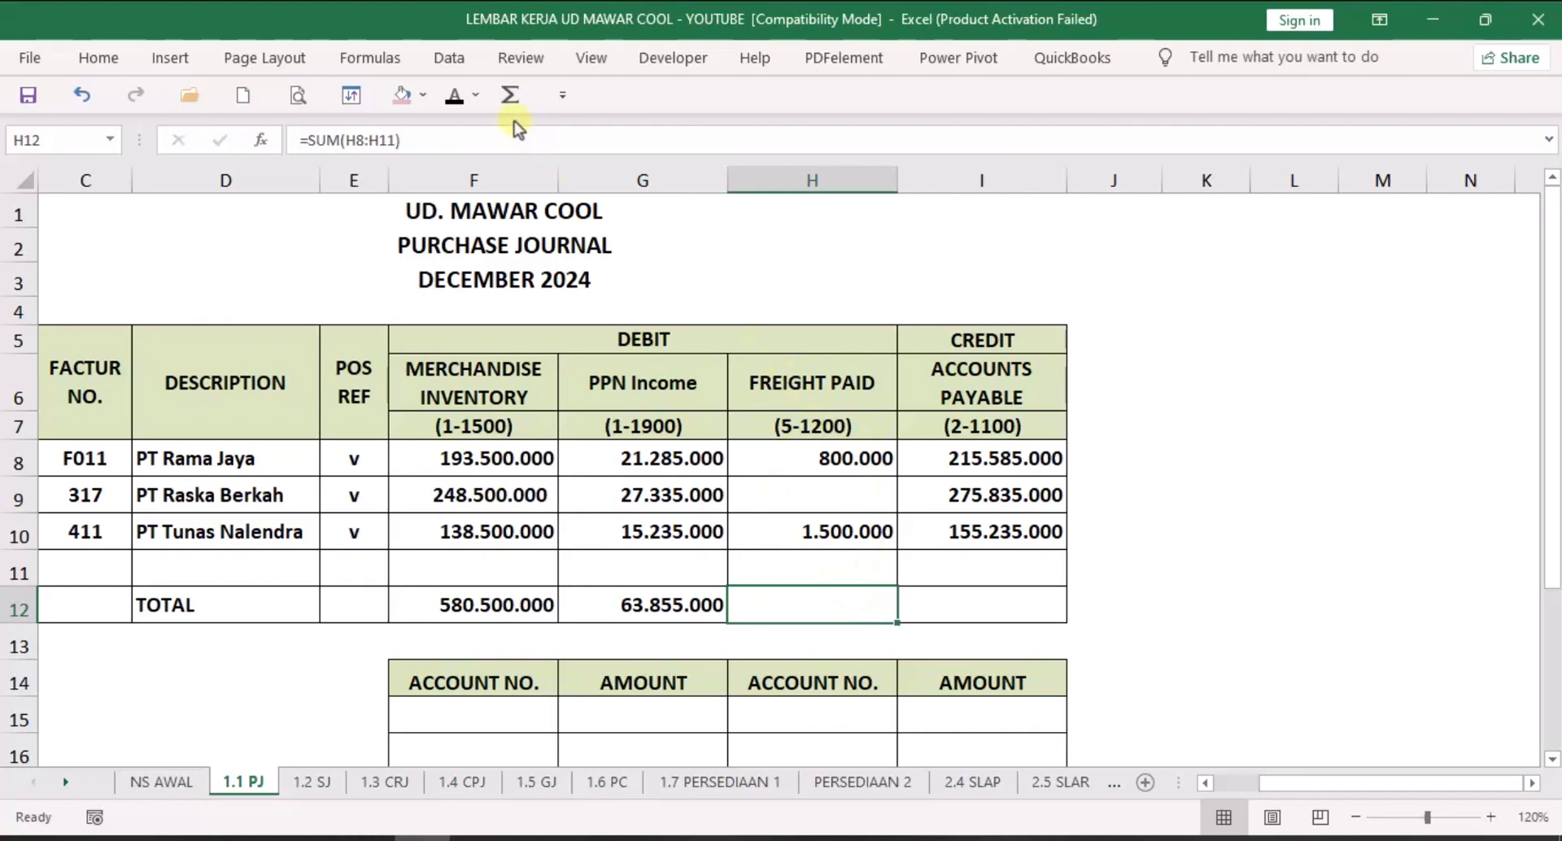
{"action": "left_click", "coordinate": [454, 95]}
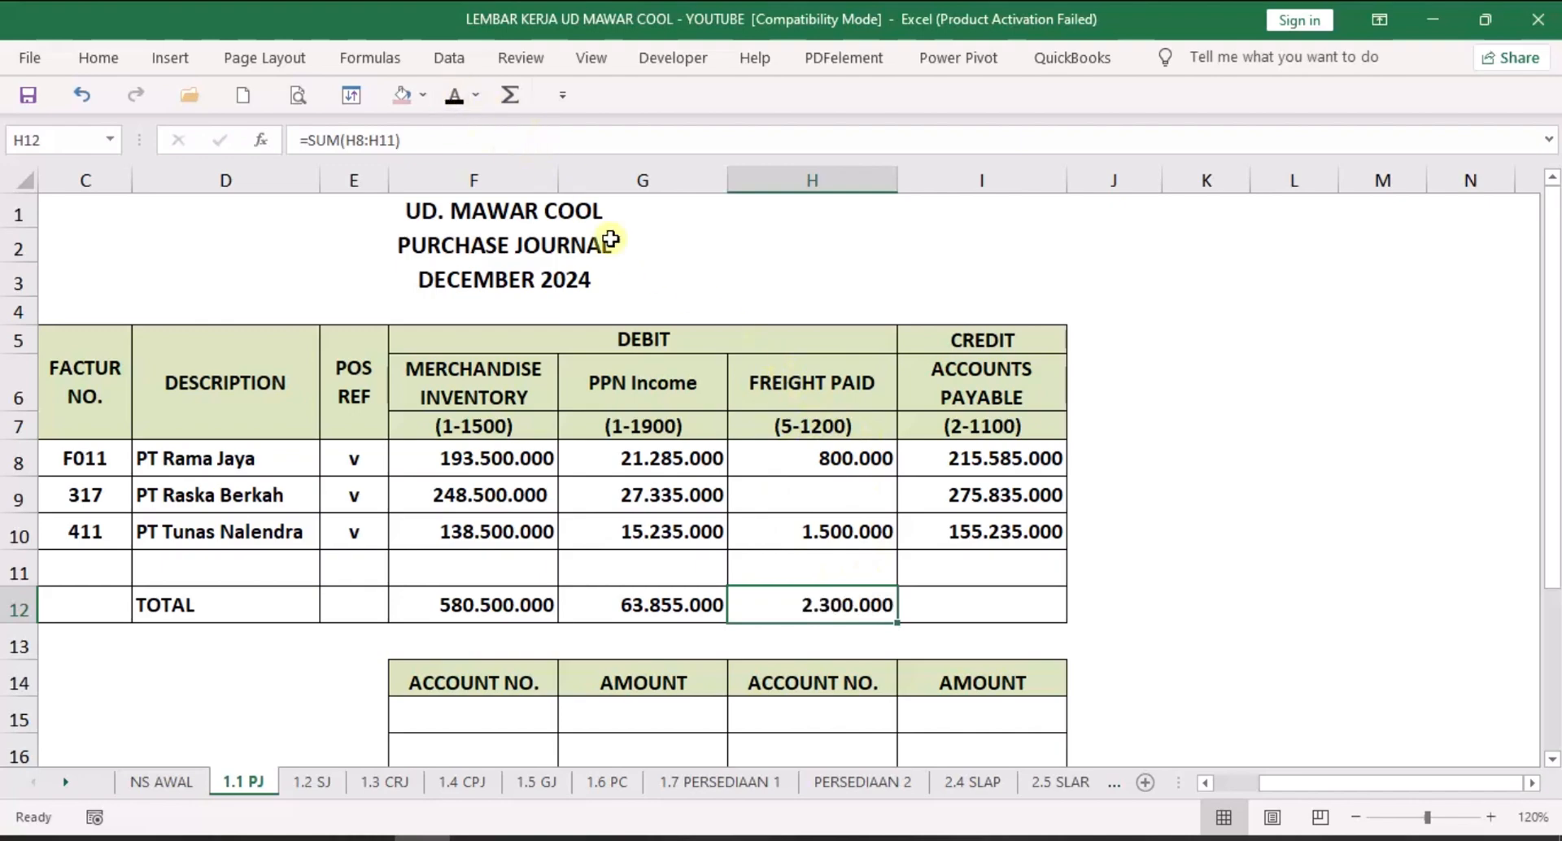
{"action": "left_click", "coordinate": [1014, 602]}
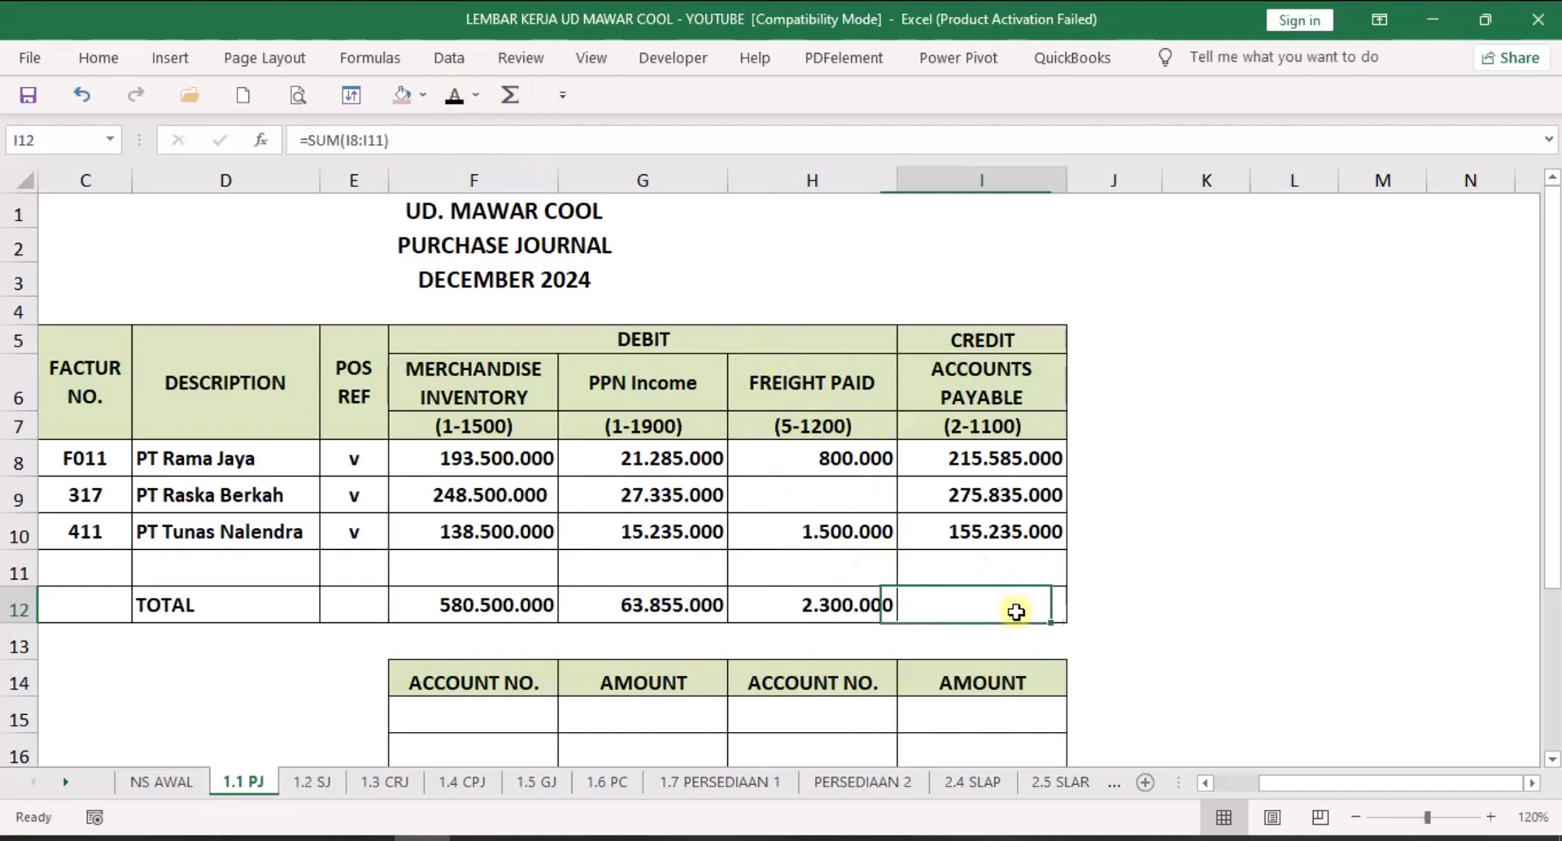
{"action": "left_click", "coordinate": [454, 95]}
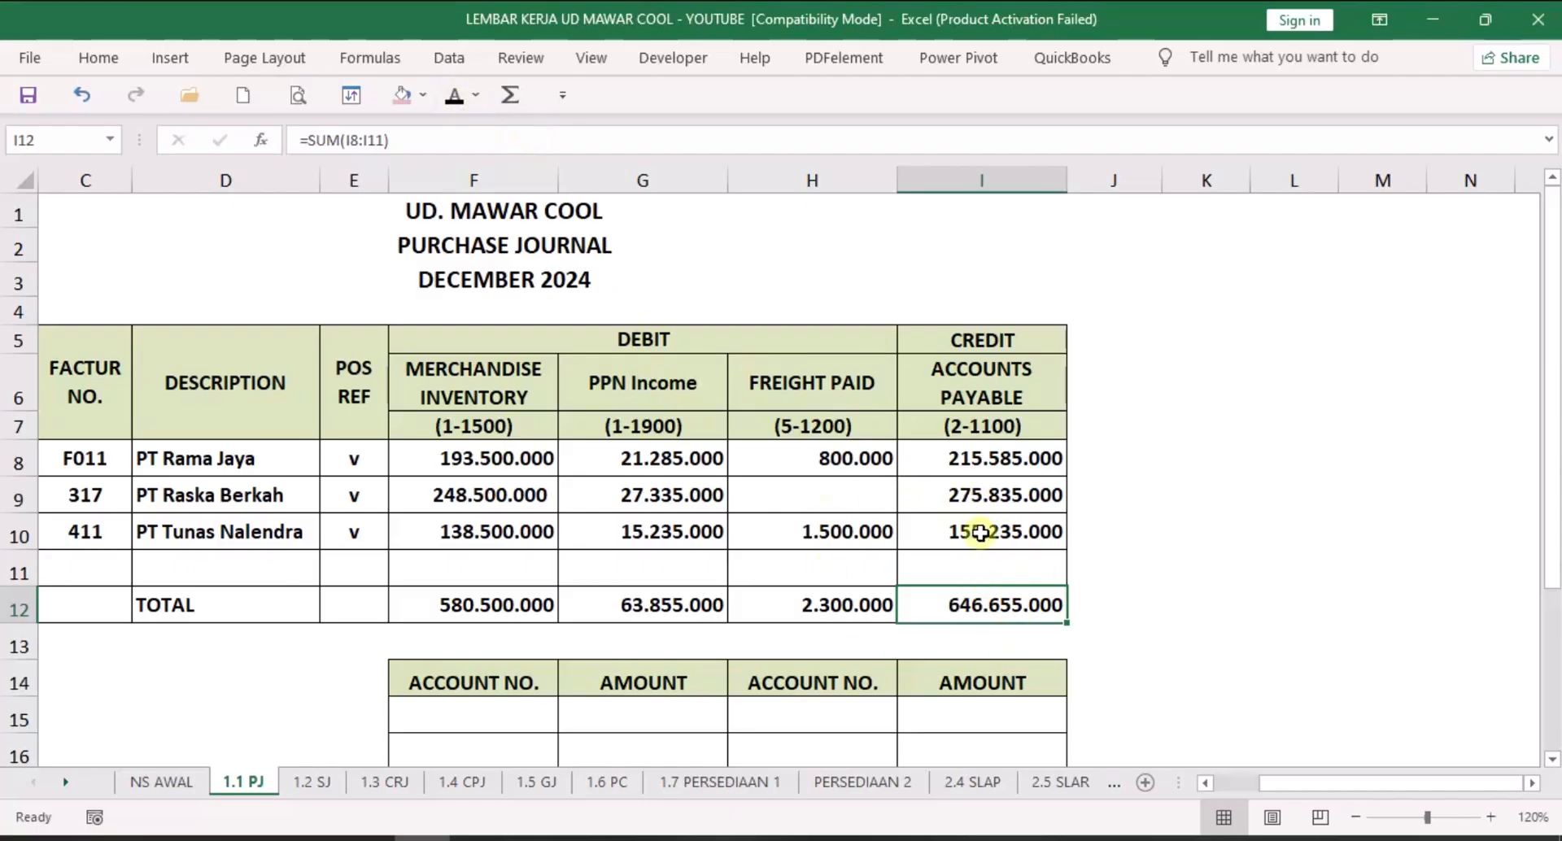
On sheet 1.2 SJ, reveal in black font the sales journal's column totals in F12:L12.
{"action": "left_click", "coordinate": [314, 782]}
{"action": "left_click_drag", "start_coordinate": [408, 573], "coordinate": [1330, 570]}
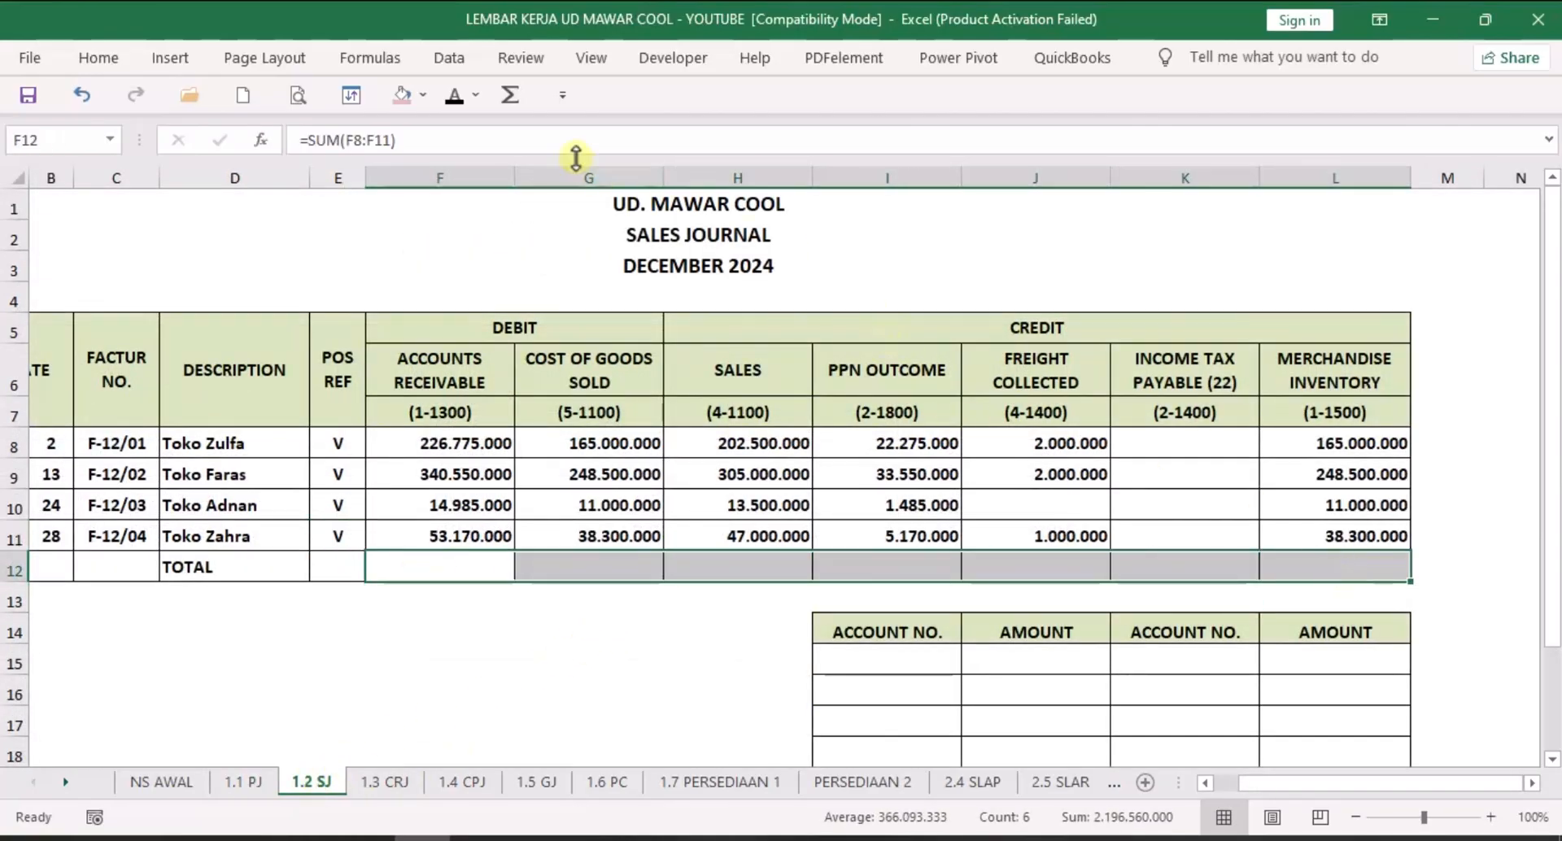
{"action": "left_click", "coordinate": [454, 96]}
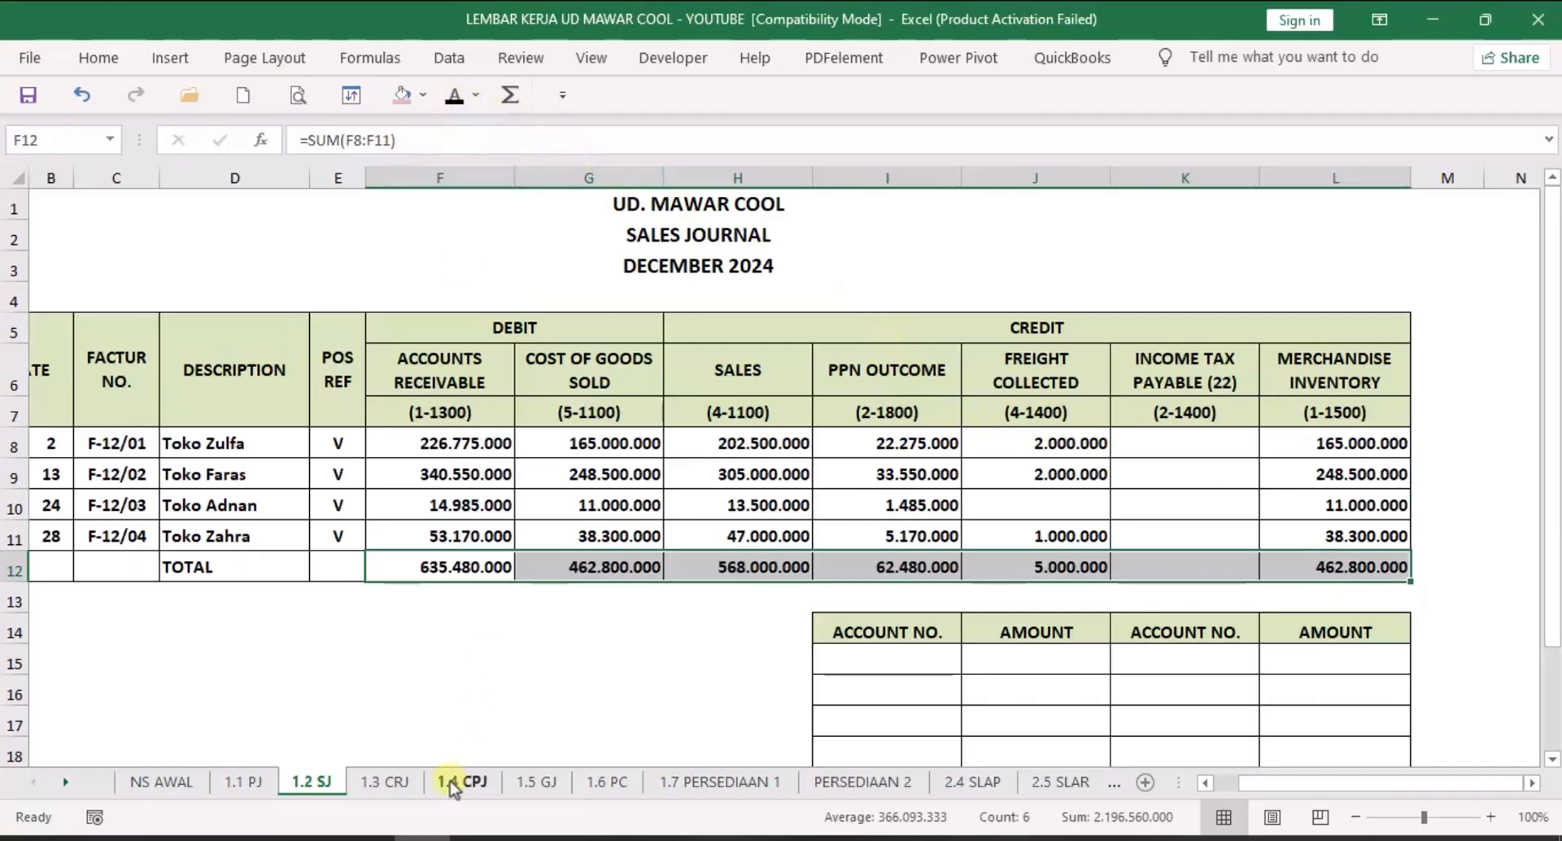
On sheet 1.3 CRJ, reveal in black font the cash receipt journal's column totals in F16:M16.
{"action": "left_click", "coordinate": [394, 782]}
{"action": "left_click_drag", "start_coordinate": [419, 667], "coordinate": [1343, 672]}
{"action": "left_click", "coordinate": [454, 95]}
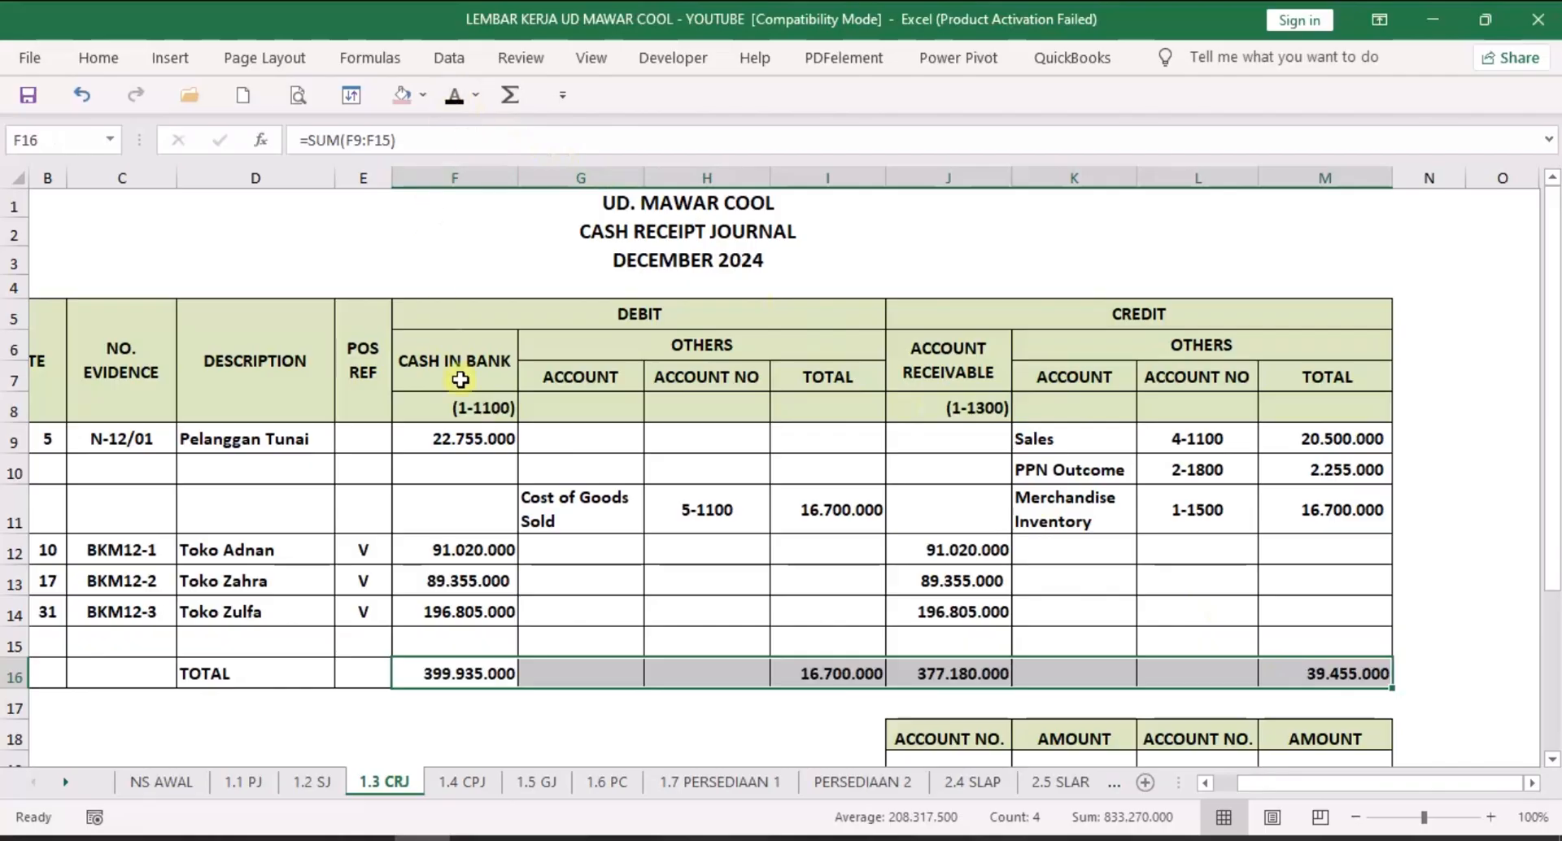
On sheet 1.4 CPJ, reveal in black font the cash payment journal's totals across E16:K16.
{"action": "left_click", "coordinate": [461, 781]}
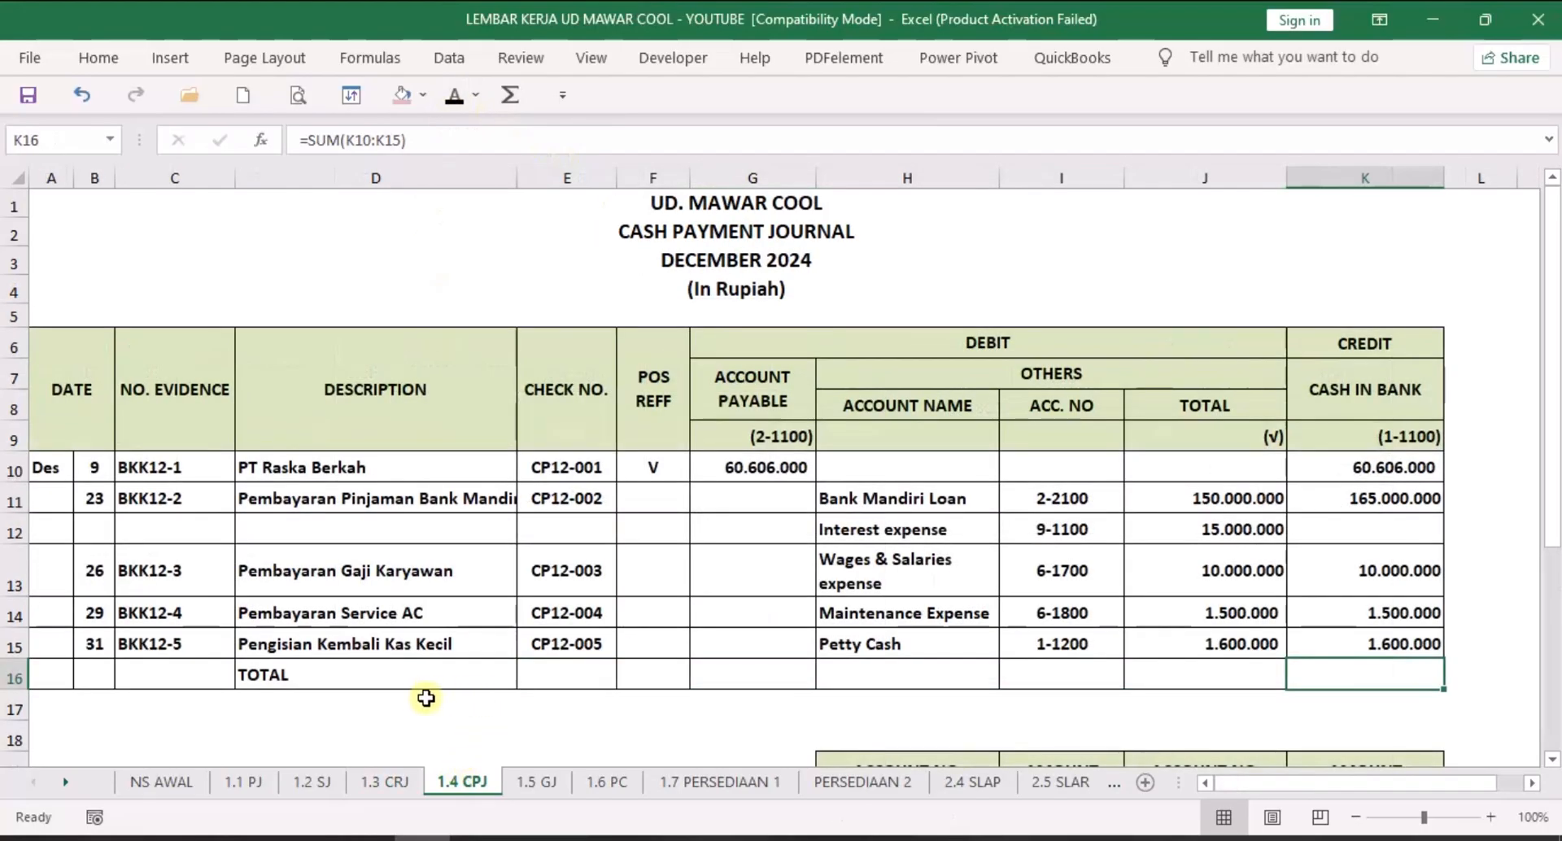
{"action": "left_click_drag", "start_coordinate": [546, 682], "coordinate": [1383, 680]}
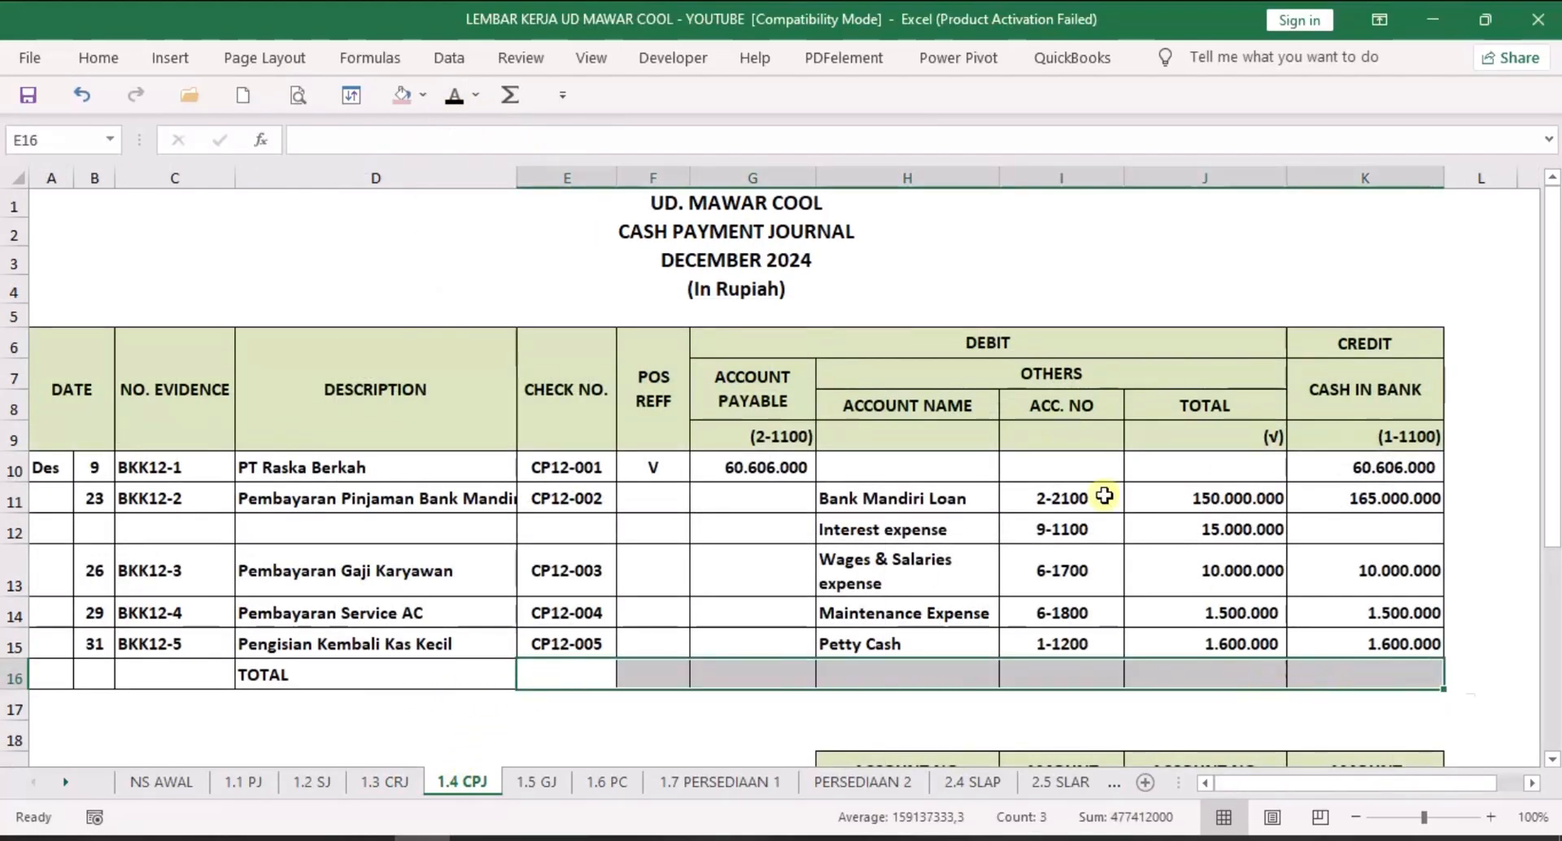
{"action": "left_click", "coordinate": [453, 95]}
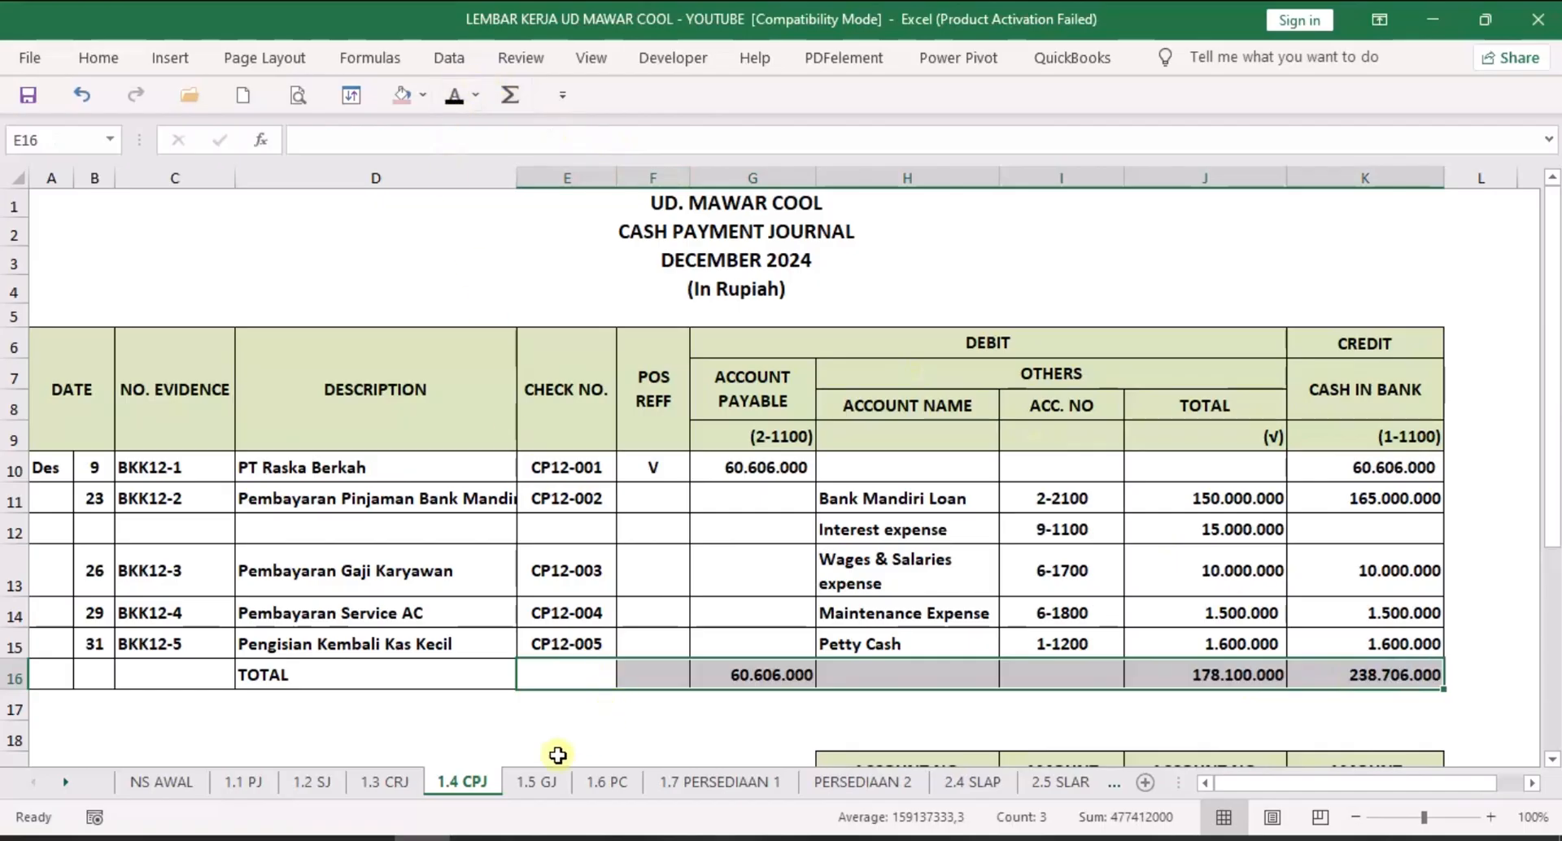
On sheet 1.5 GJ, reveal in black font the general journal's debit and credit totals of 70.063.000 in F21:G21.
{"action": "left_click", "coordinate": [533, 783]}
{"action": "scroll", "coordinate": [541, 697], "scroll_direction": "down", "scroll_amount": 2}
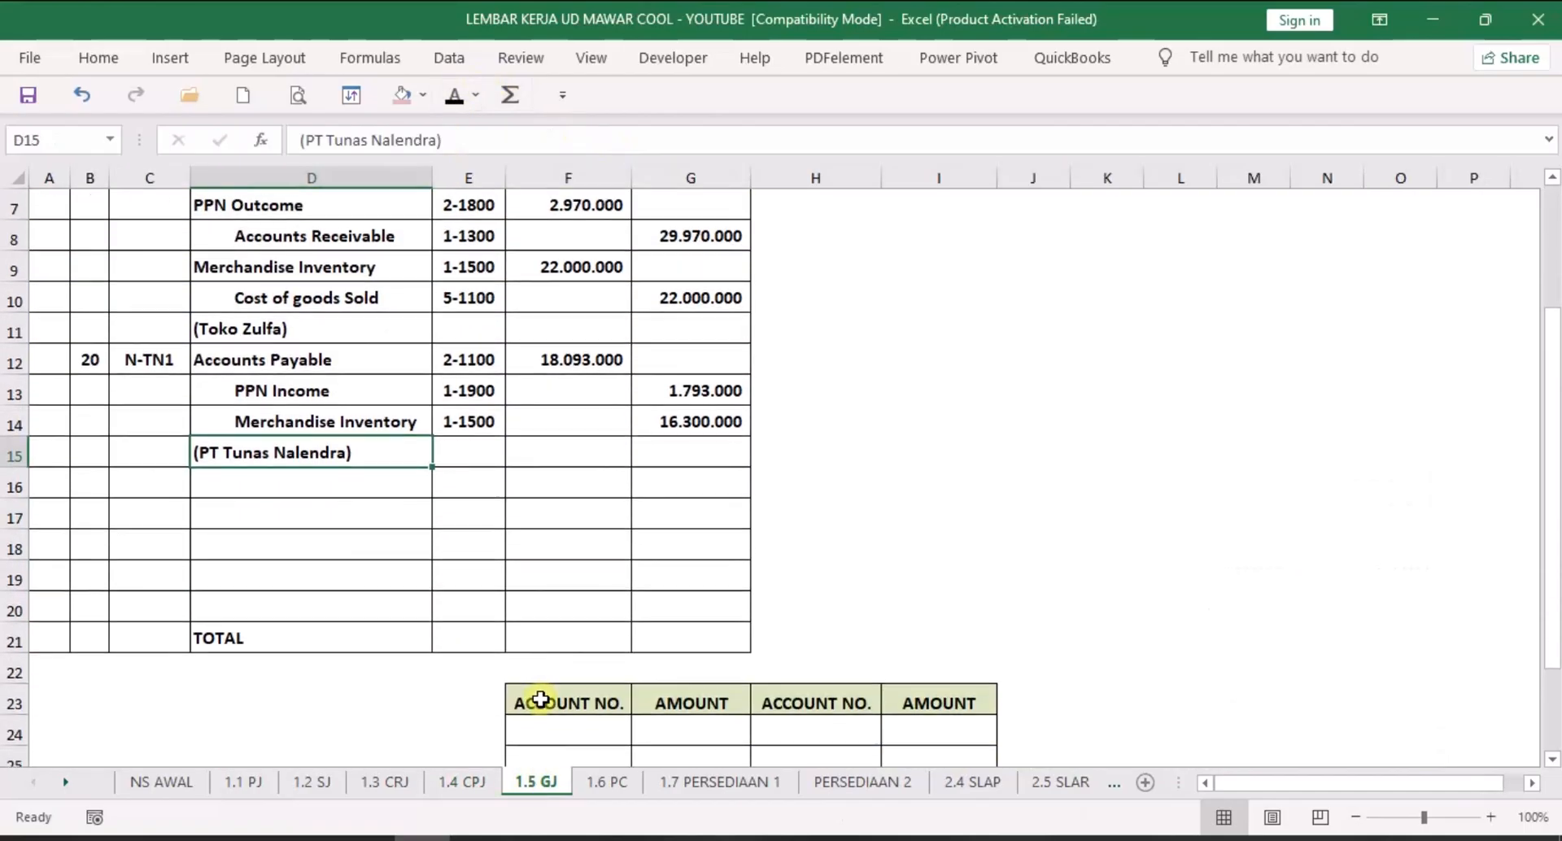
{"action": "left_click_drag", "start_coordinate": [553, 640], "coordinate": [687, 637]}
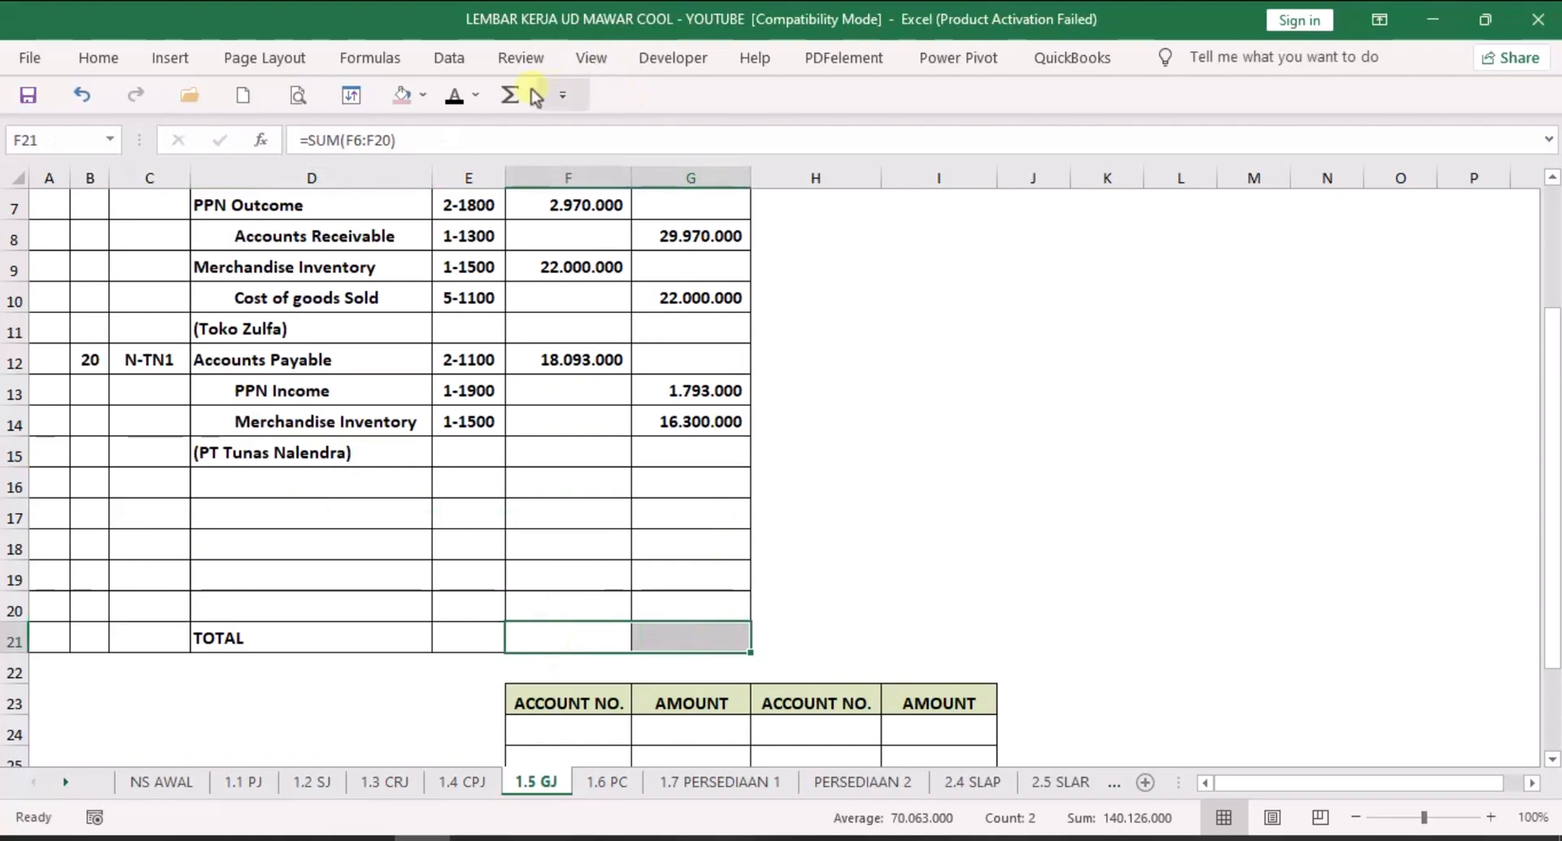
{"action": "left_click", "coordinate": [453, 95]}
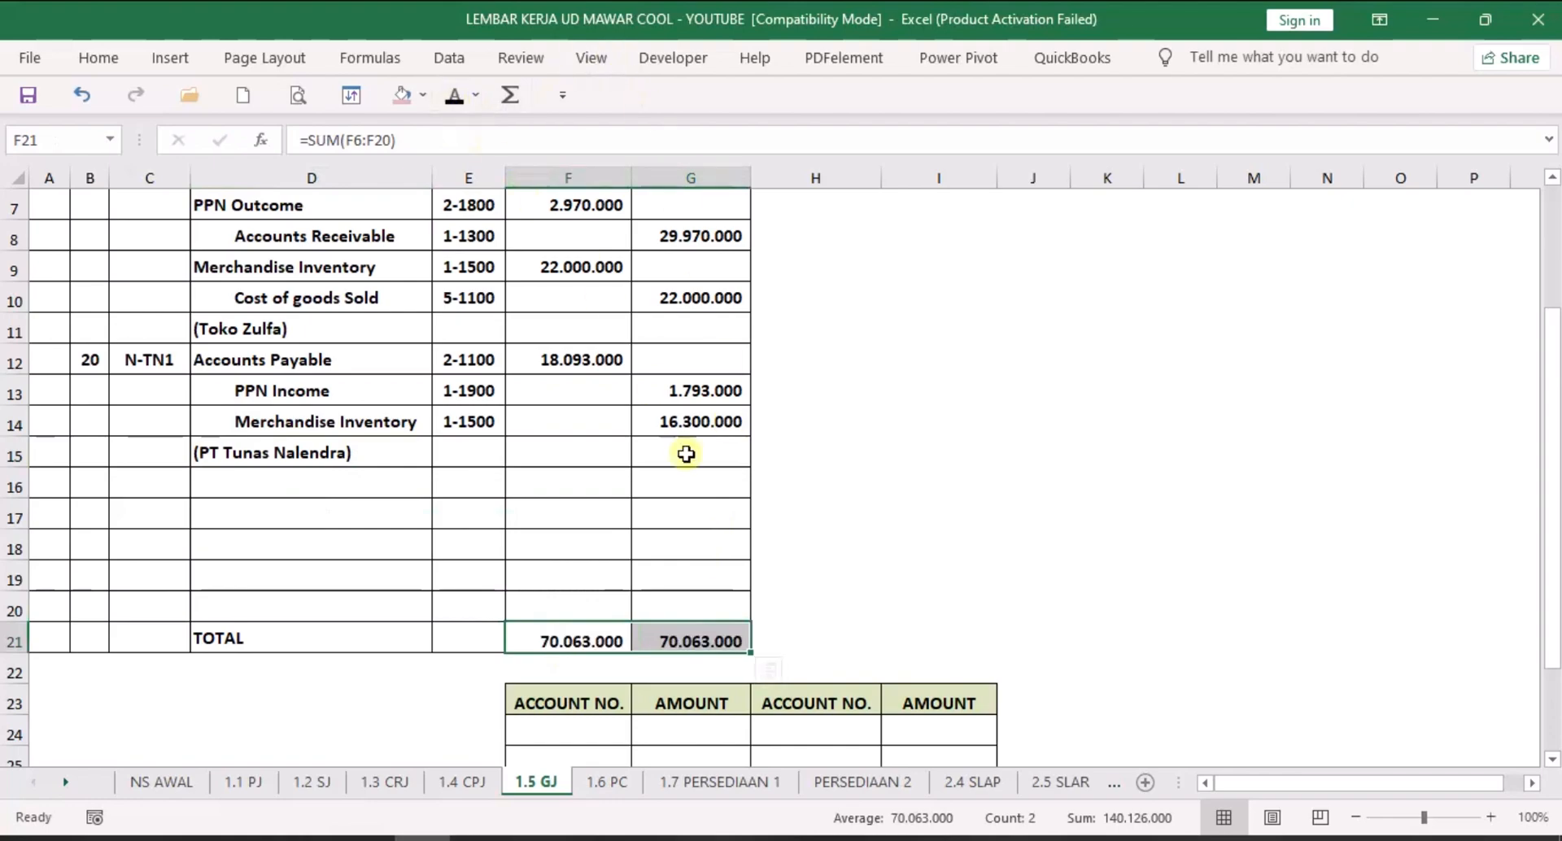
On sheet 1.6 PC, reveal in black font the petty cash journal's debit and credit totals of 1.600.000 in G13:H13.
{"action": "left_click", "coordinate": [609, 783]}
{"action": "left_click_drag", "start_coordinate": [1326, 783], "coordinate": [1254, 793]}
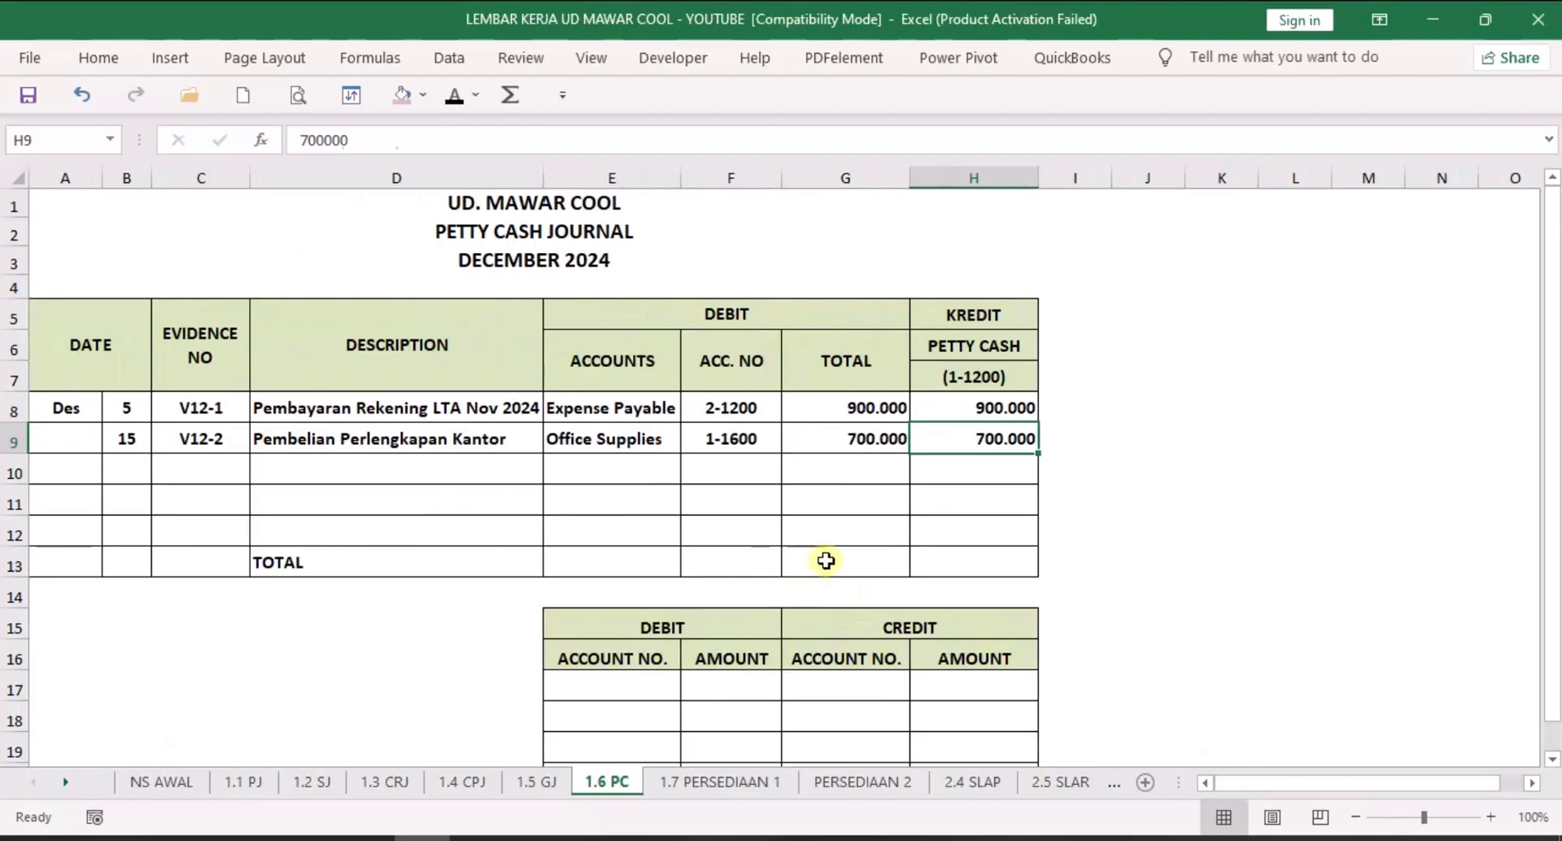
{"action": "left_click_drag", "start_coordinate": [826, 561], "coordinate": [948, 560]}
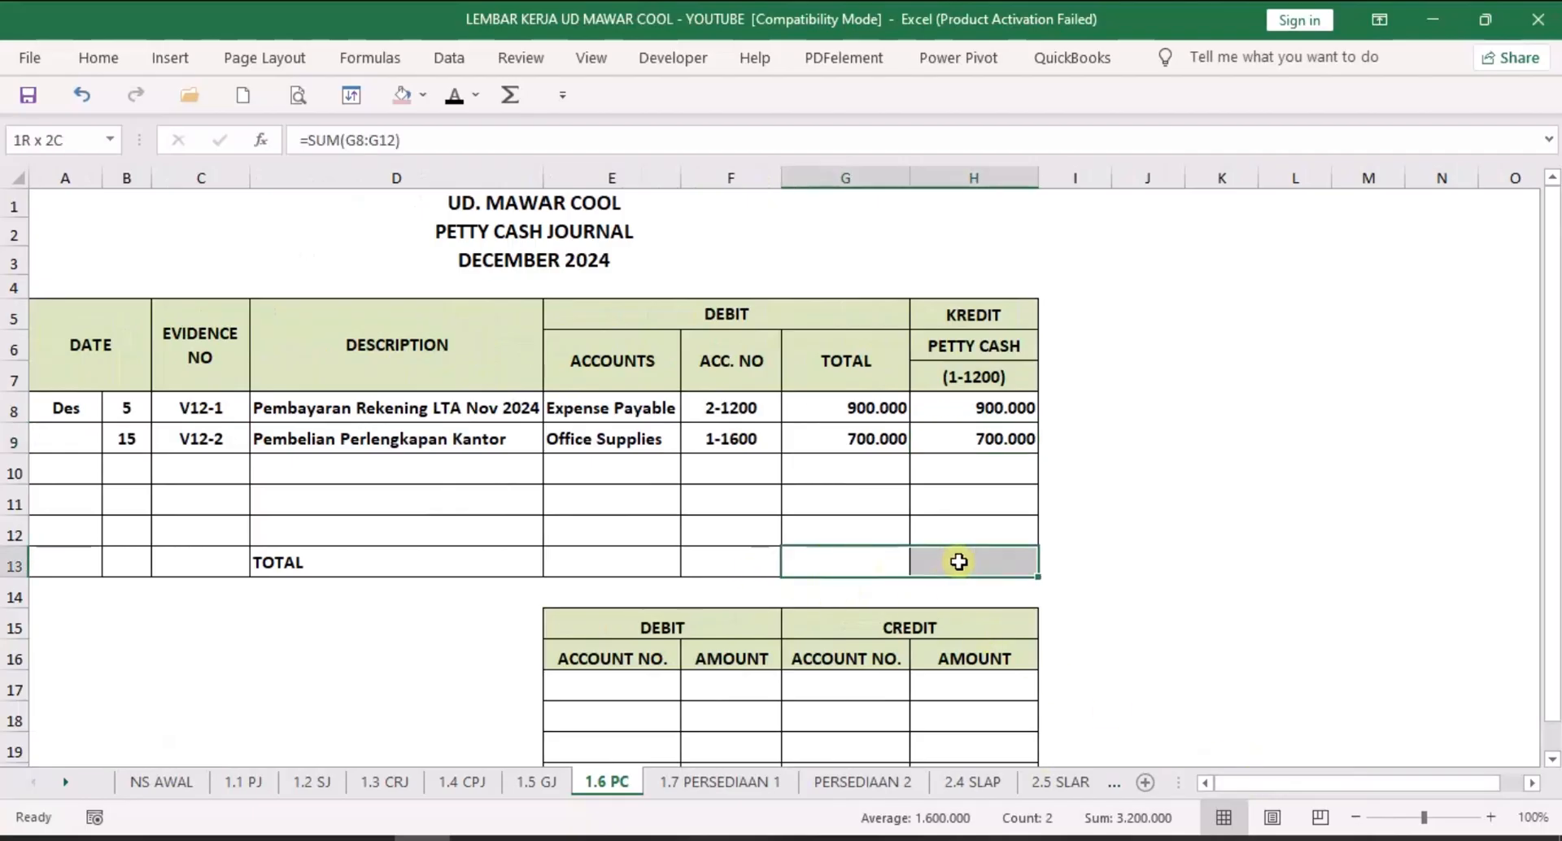
{"action": "left_click", "coordinate": [453, 96]}
{"action": "left_click", "coordinate": [1115, 540]}
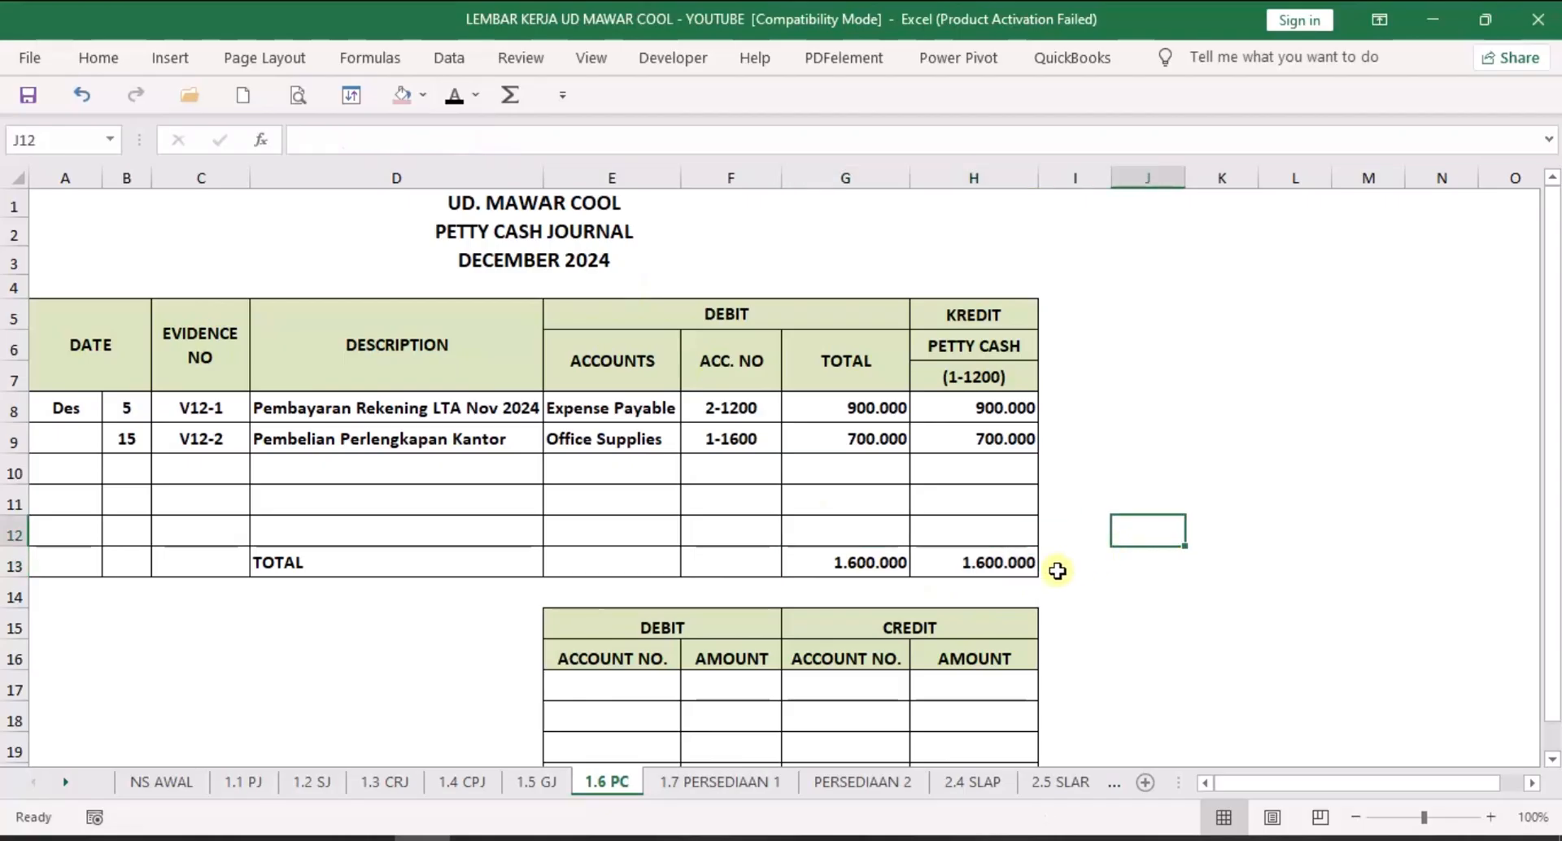
Review the totals on the journal sheets from 1.5 GJ back to 1.1 PJ, and the account recapitulation tables below the purchase and sales journals.
{"action": "left_click", "coordinate": [544, 783]}
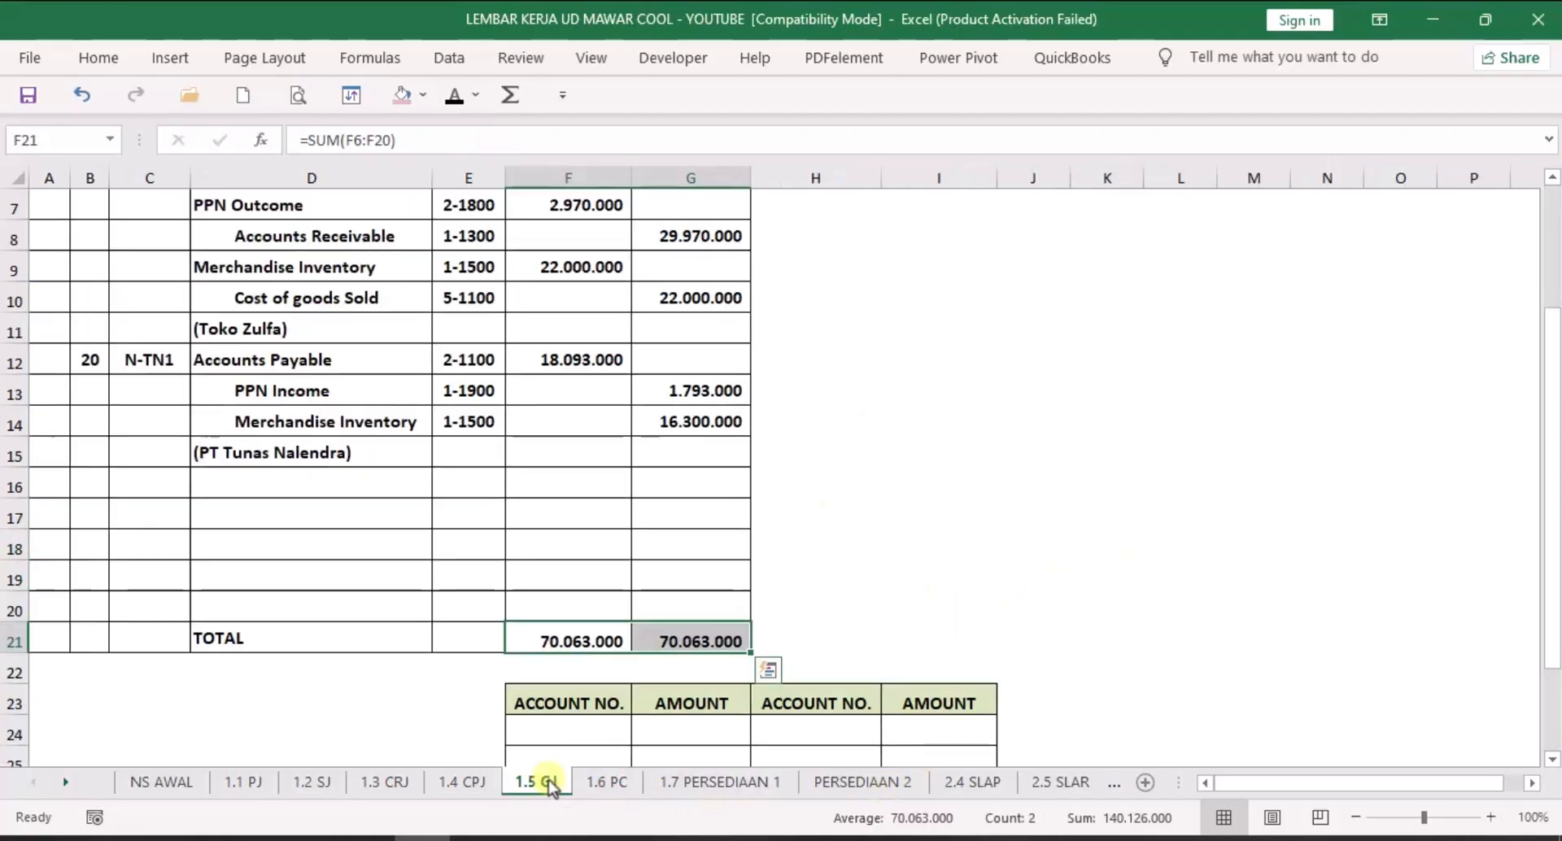
{"action": "left_click", "coordinate": [435, 783]}
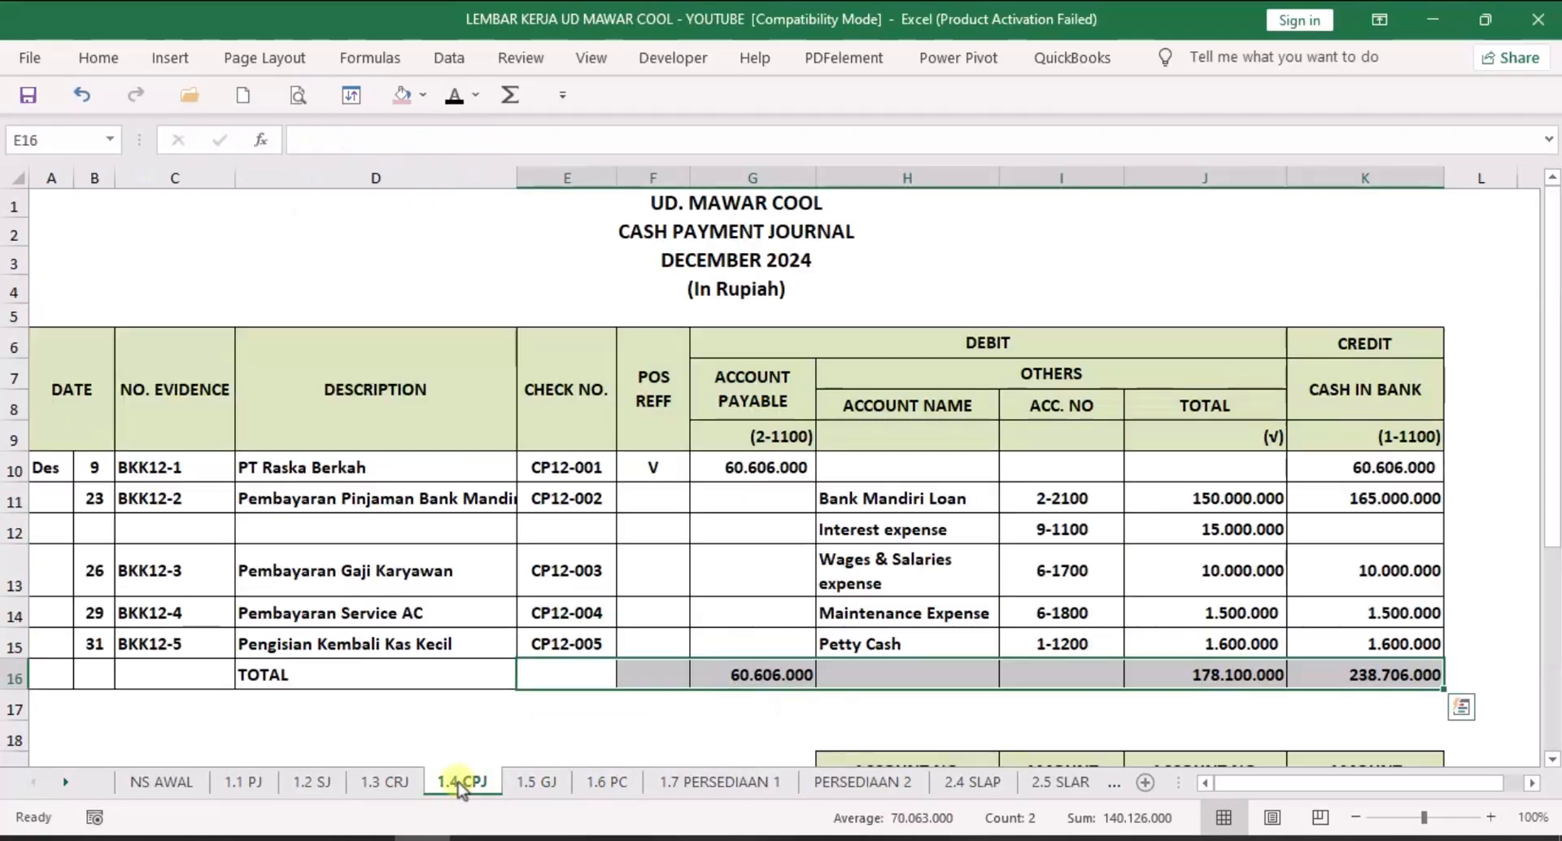
{"action": "left_click", "coordinate": [387, 783]}
{"action": "left_click", "coordinate": [315, 781]}
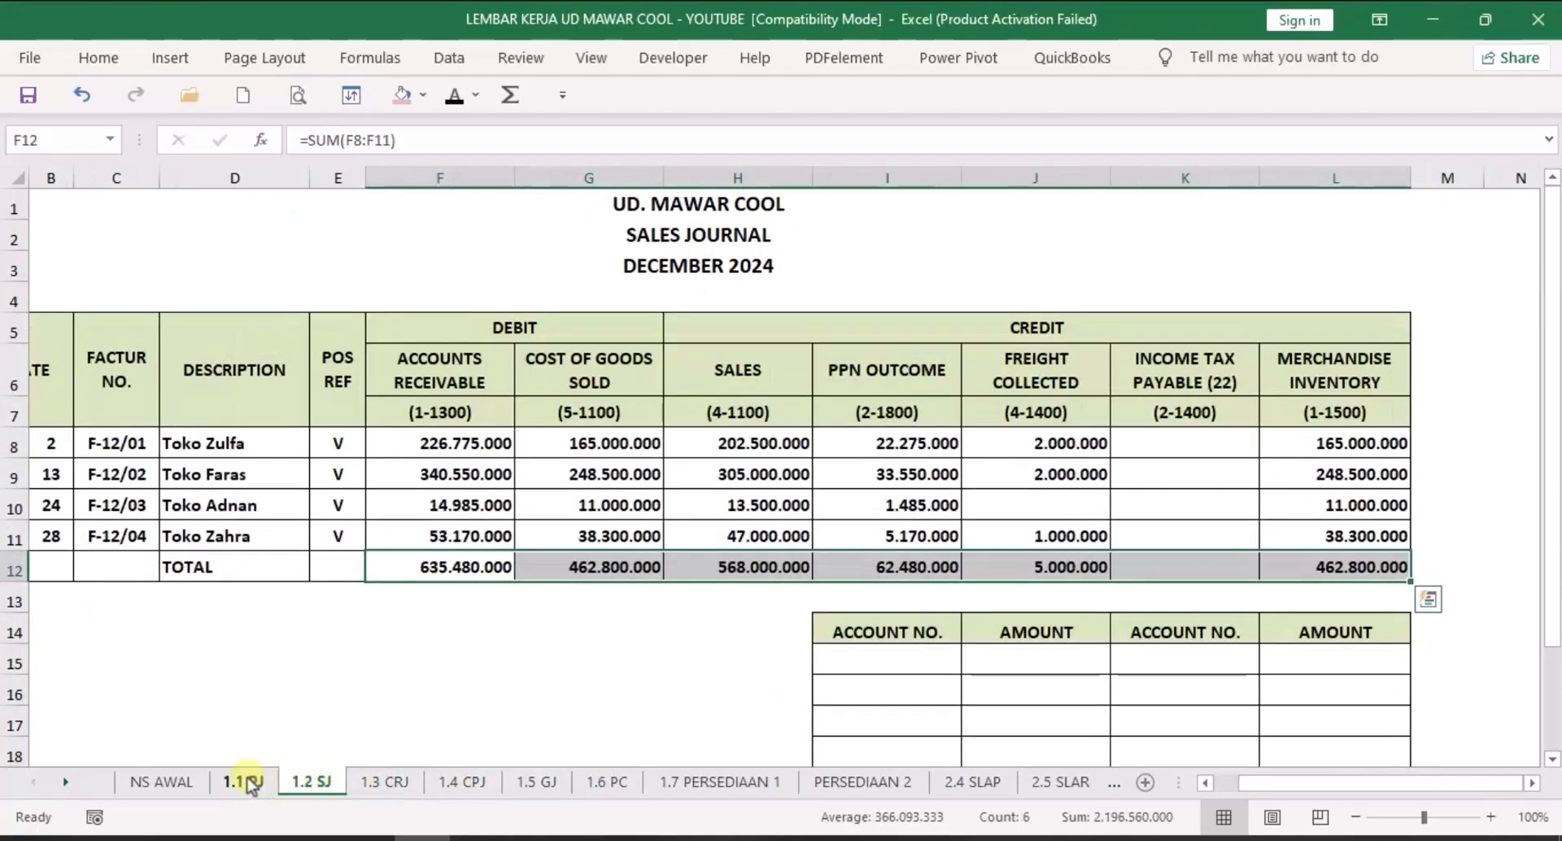
{"action": "left_click", "coordinate": [244, 781]}
{"action": "scroll", "coordinate": [663, 700], "scroll_direction": "down", "scroll_amount": 1}
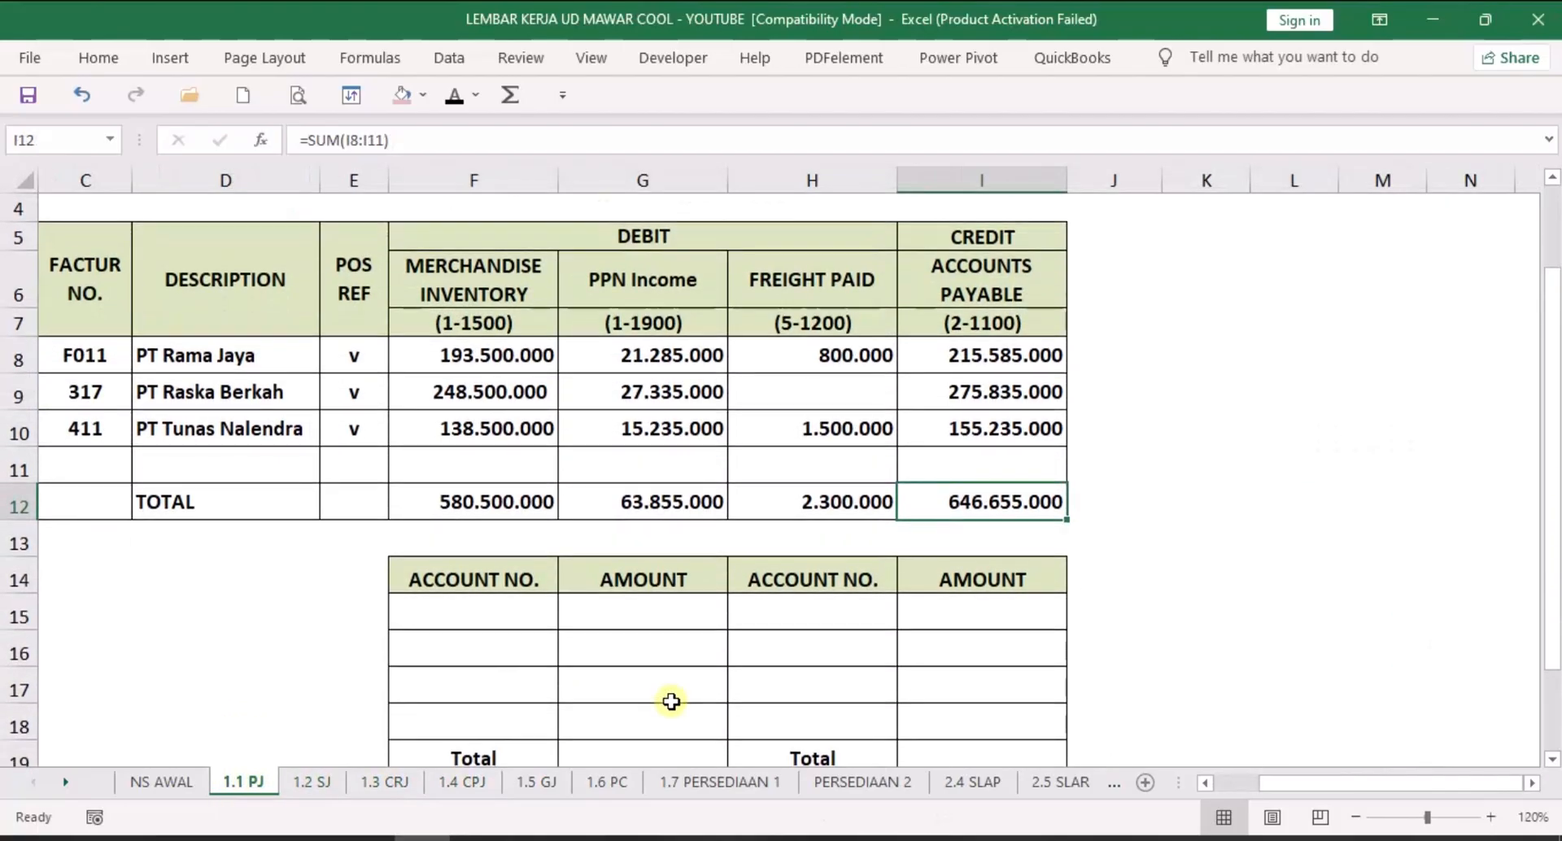
{"action": "scroll", "coordinate": [671, 702], "scroll_direction": "down", "scroll_amount": 1}
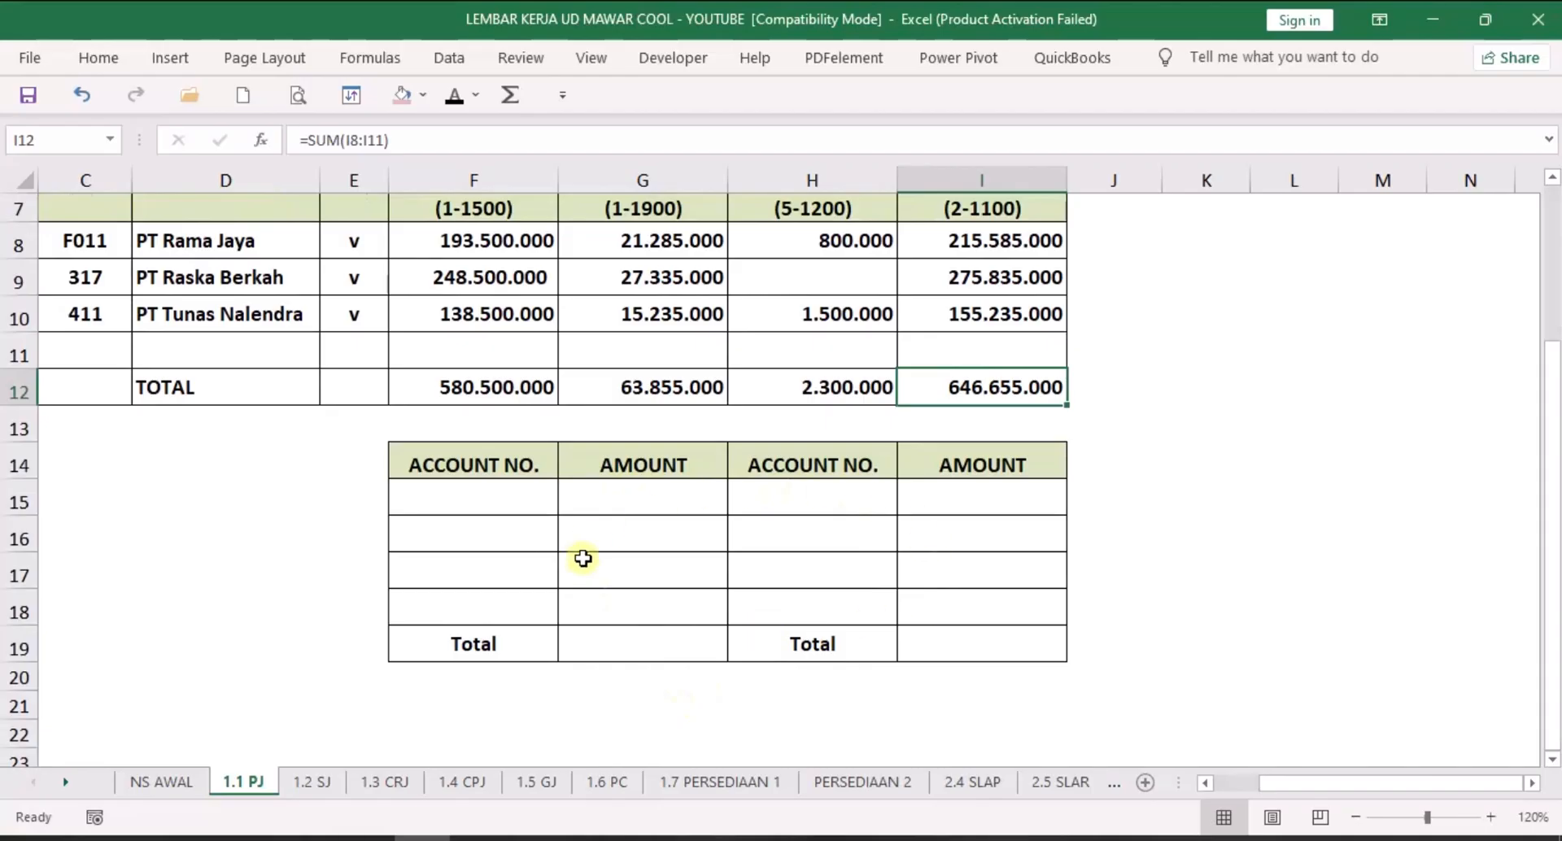
{"action": "left_click", "coordinate": [314, 780]}
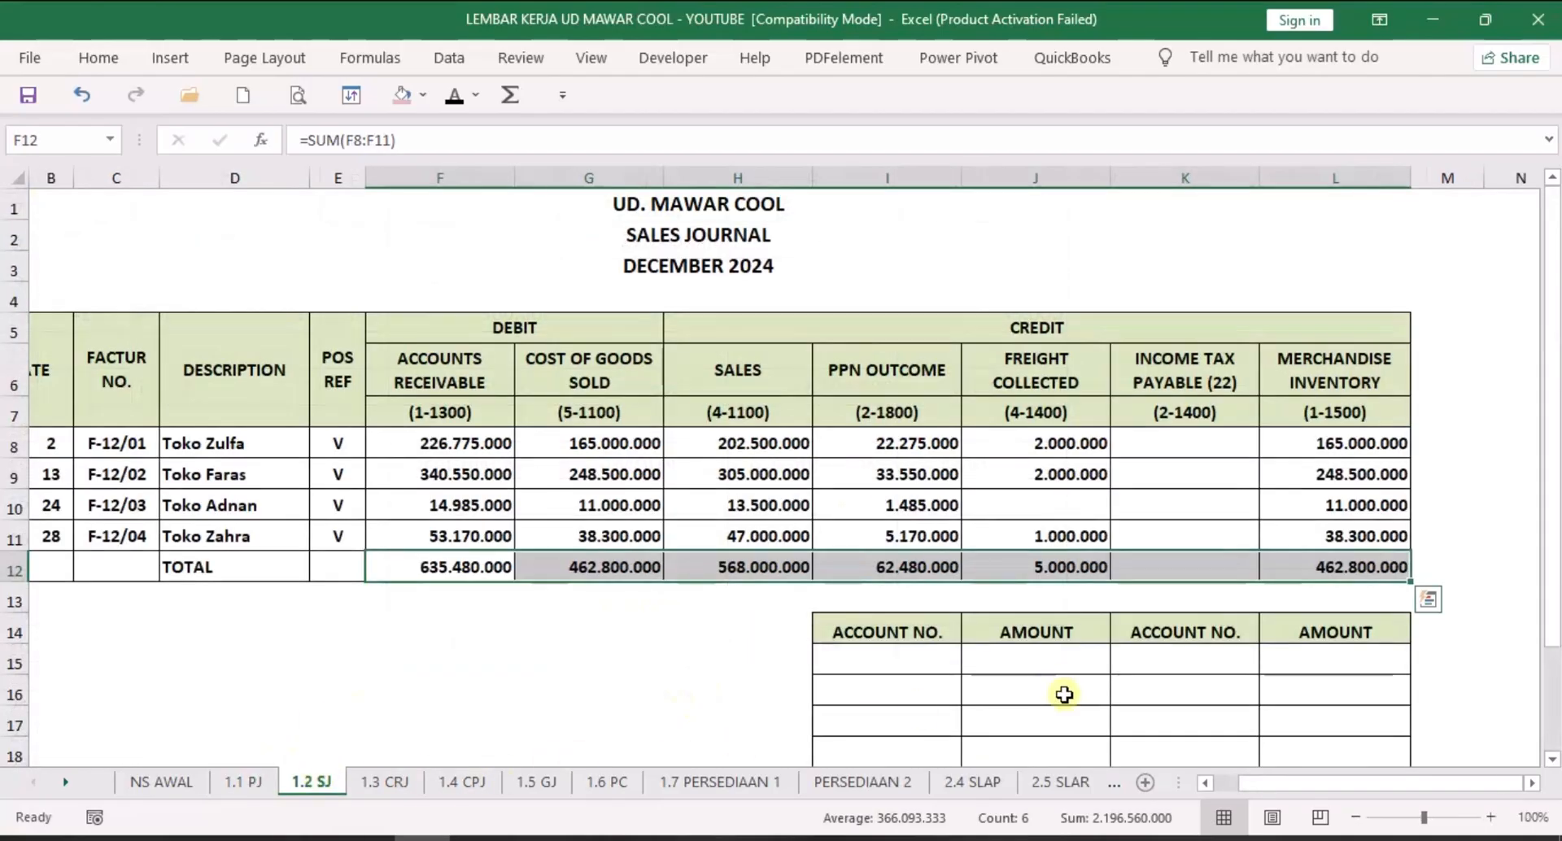
Examine the account number and amount recapitulation tables below the sales, cash receipt and cash payment journals, and return through the sheets to 1.1 PJ.
{"action": "left_click", "coordinate": [1151, 686]}
{"action": "scroll", "coordinate": [1152, 686], "scroll_direction": "down", "scroll_amount": 2}
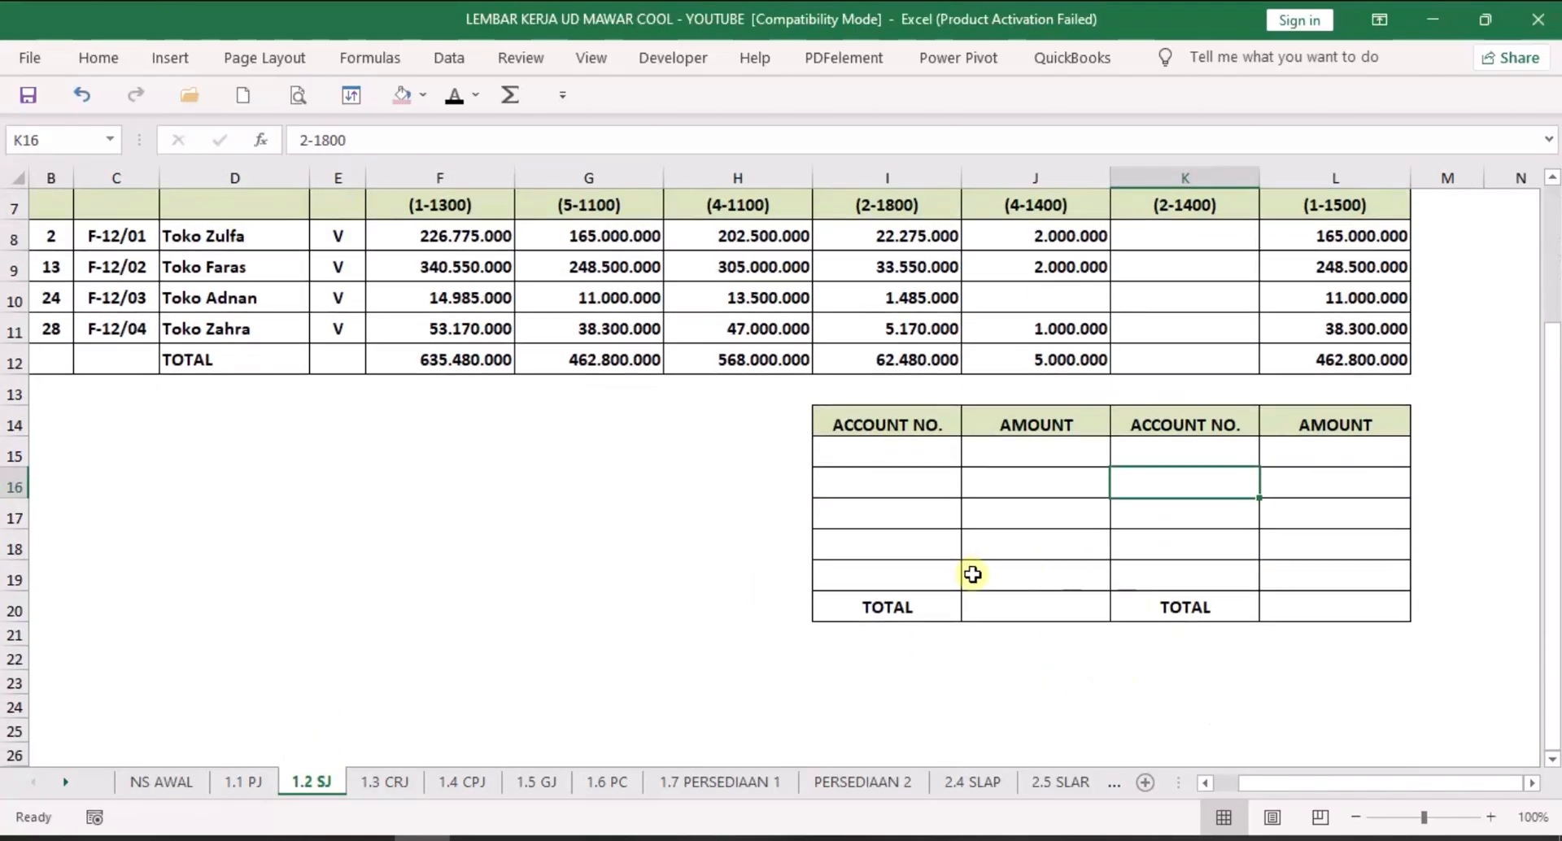
{"action": "left_click", "coordinate": [383, 782]}
{"action": "scroll", "coordinate": [1152, 625], "scroll_direction": "down", "scroll_amount": 3}
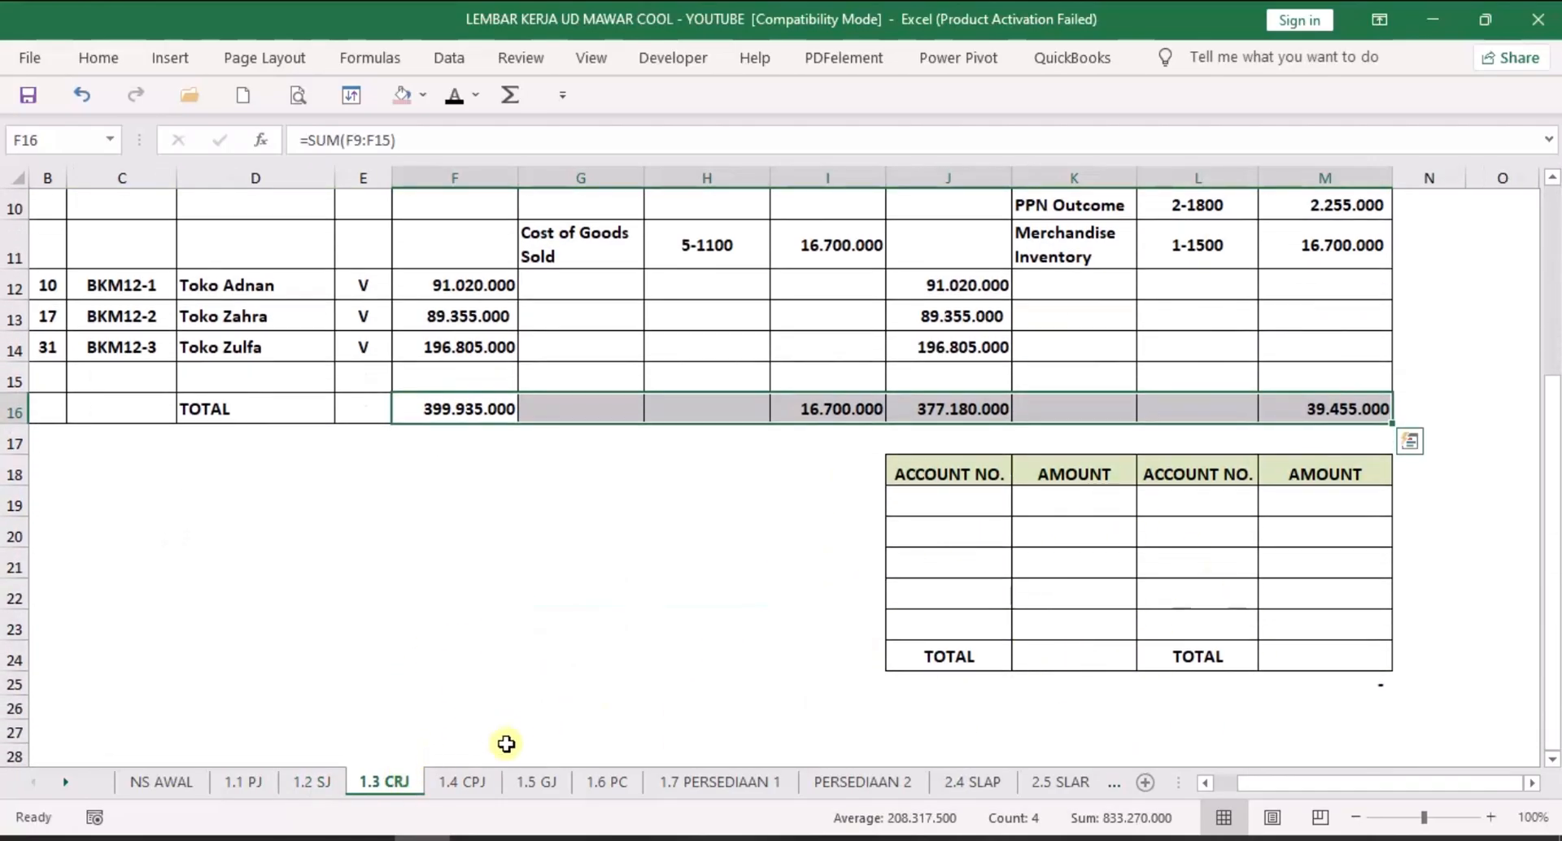
{"action": "left_click", "coordinate": [461, 782]}
{"action": "scroll", "coordinate": [1074, 648], "scroll_direction": "down", "scroll_amount": 2}
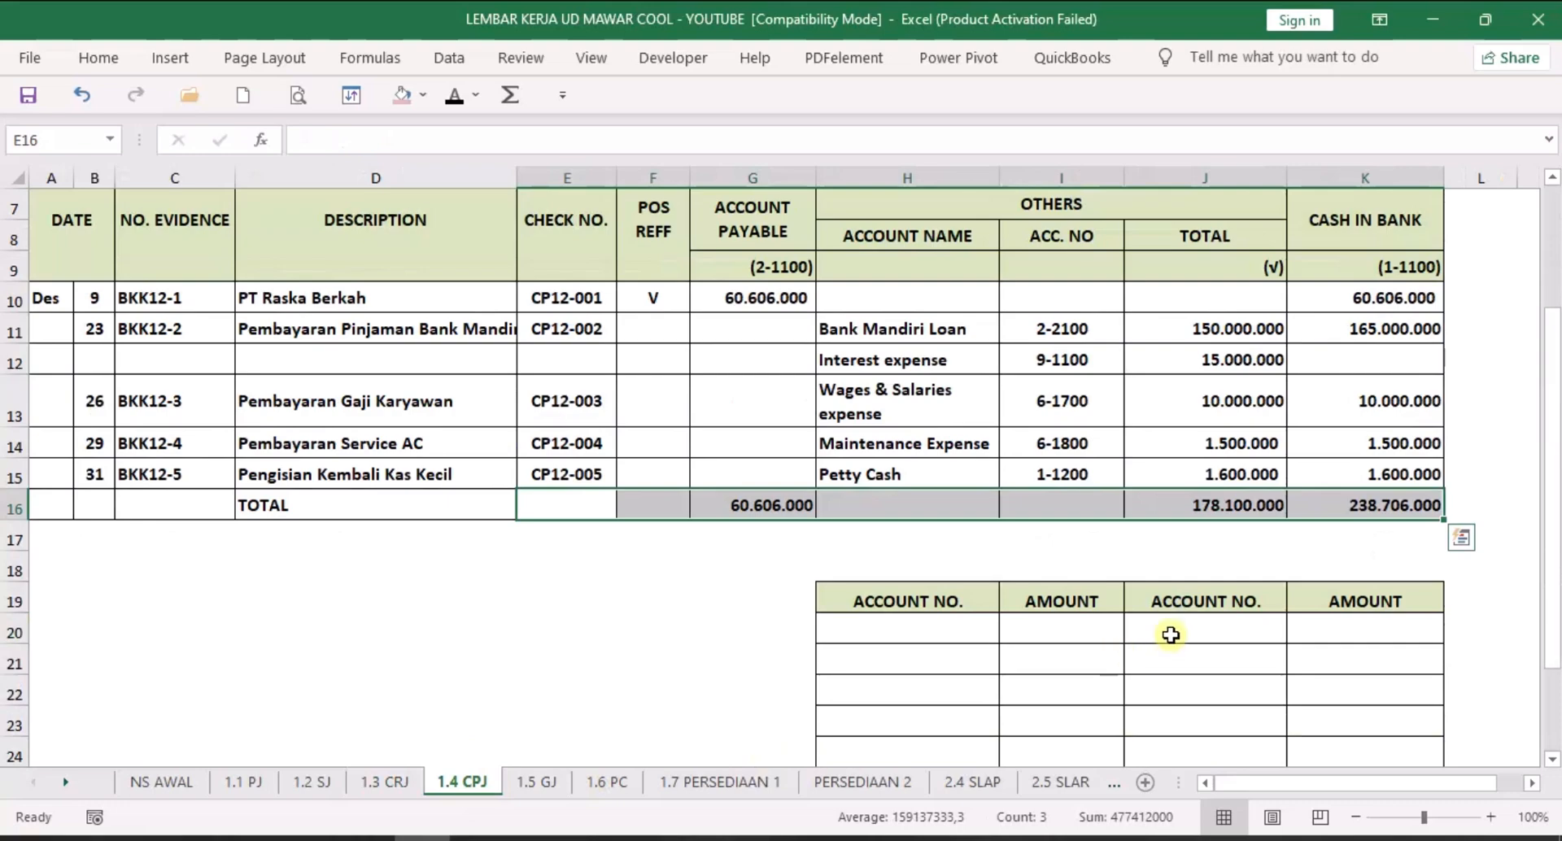
{"action": "scroll", "coordinate": [1164, 638], "scroll_direction": "down", "scroll_amount": 1}
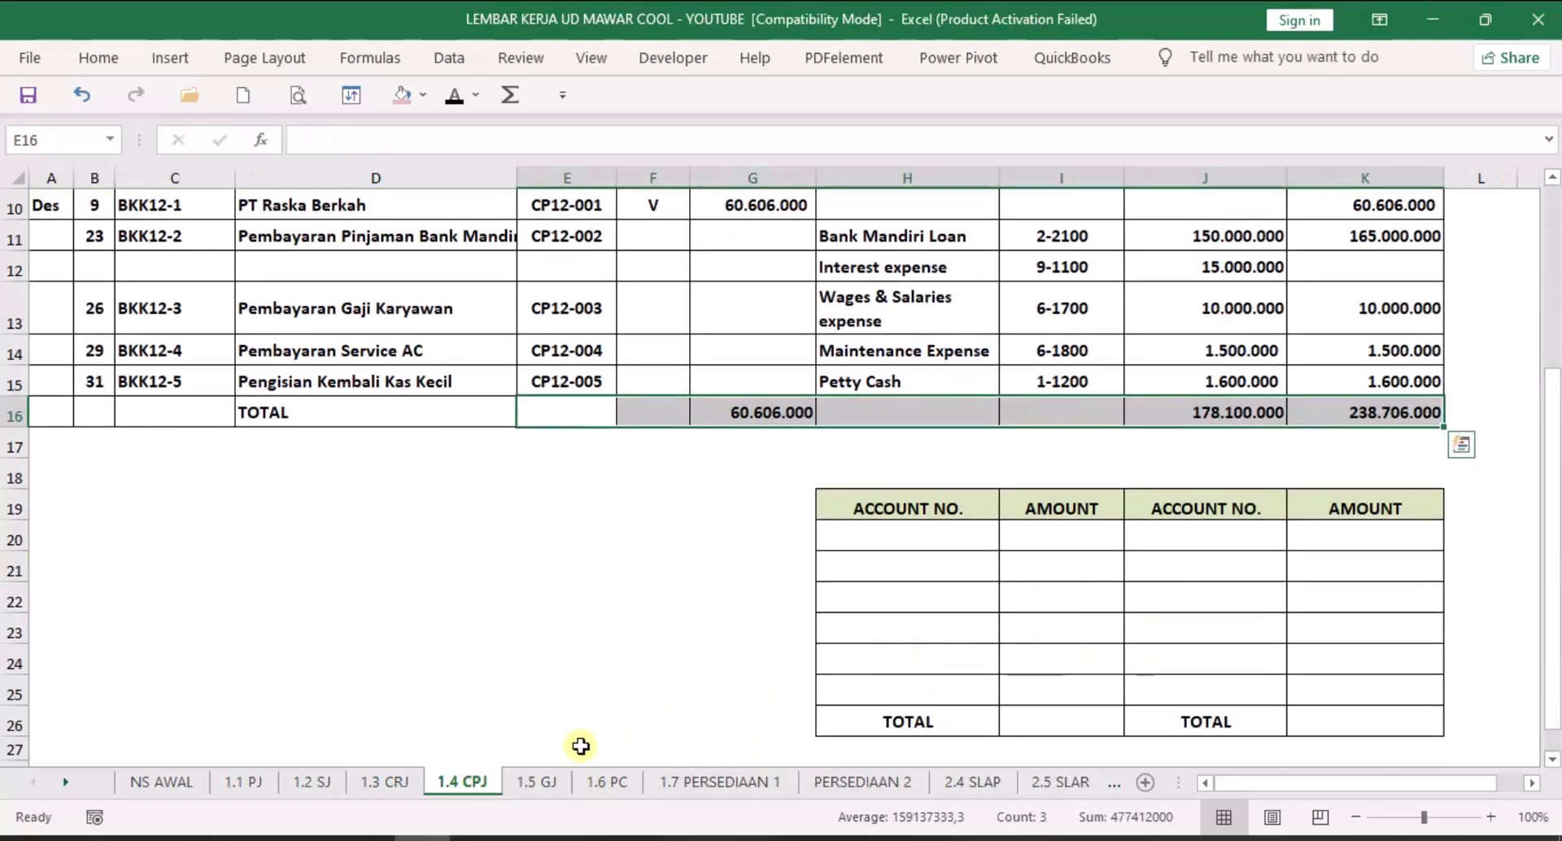
{"action": "left_click", "coordinate": [384, 781]}
{"action": "scroll", "coordinate": [763, 716], "scroll_direction": "up", "scroll_amount": 3}
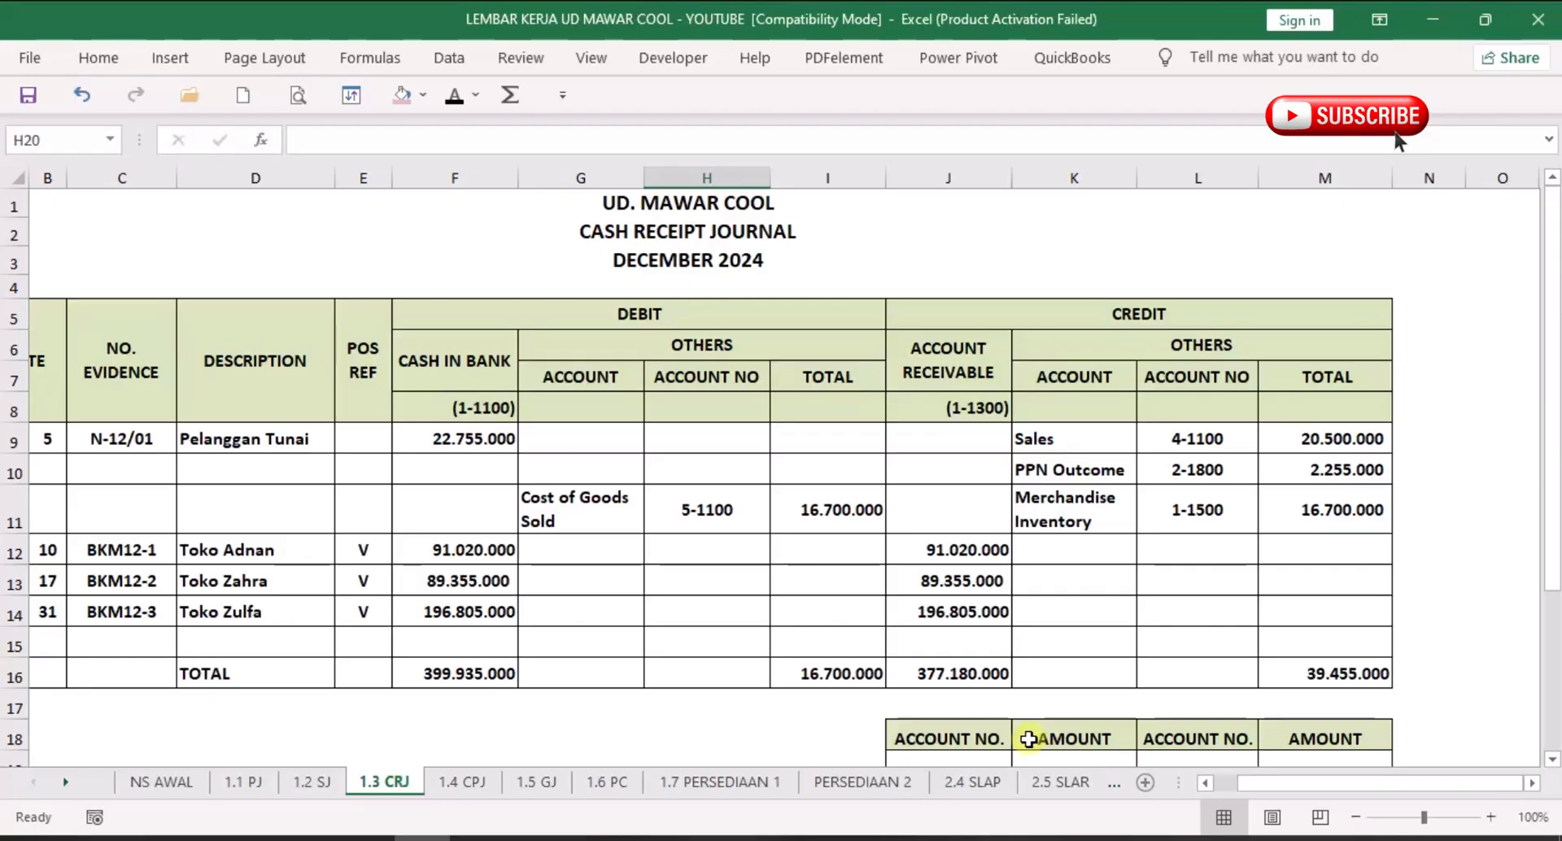
{"action": "left_click", "coordinate": [313, 783]}
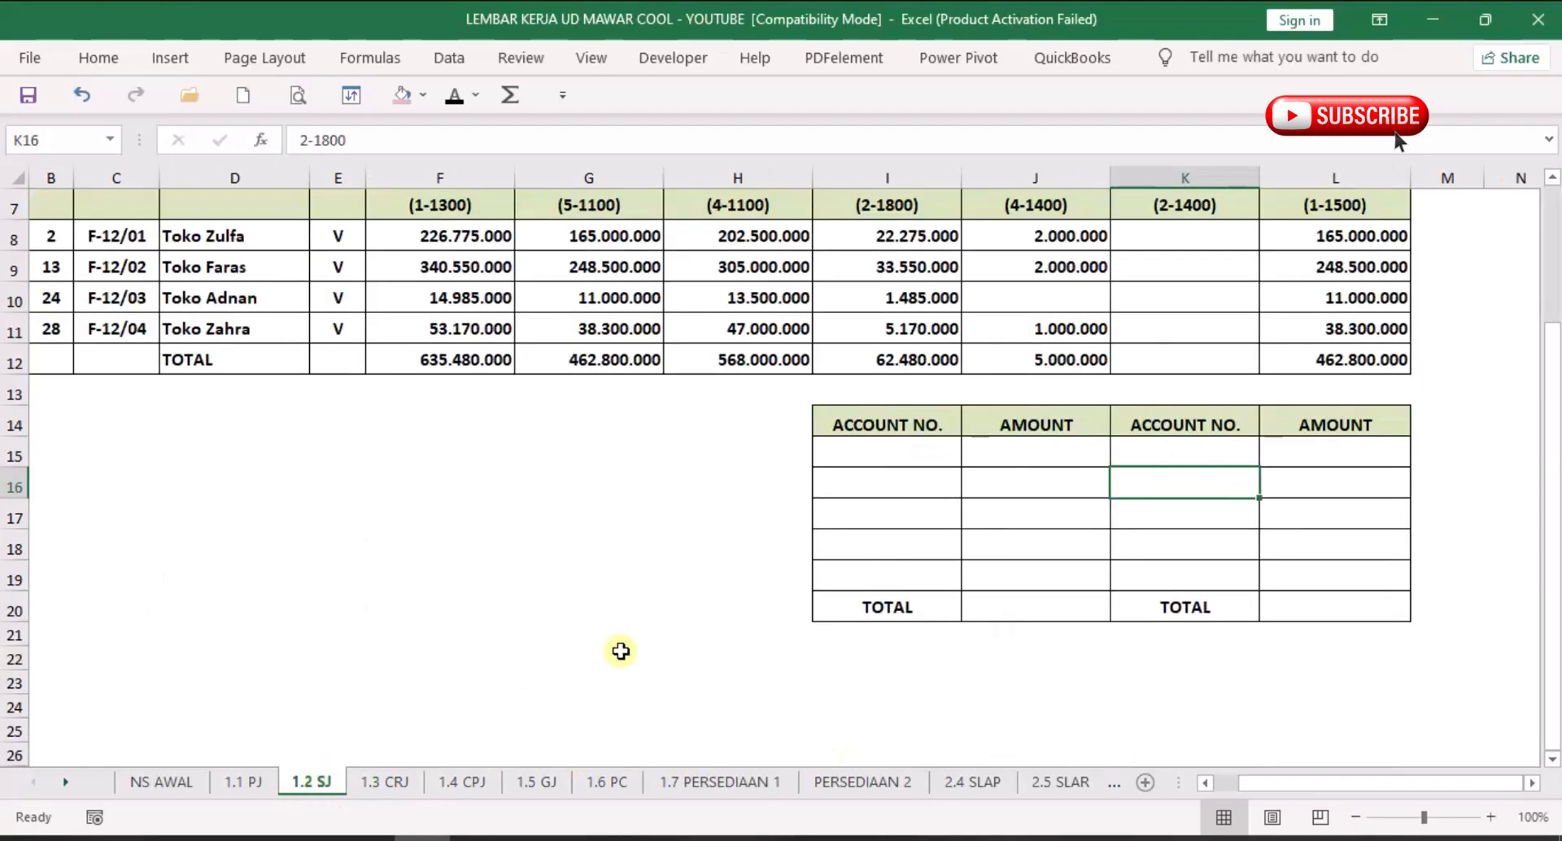
{"action": "scroll", "coordinate": [620, 651], "scroll_direction": "up", "scroll_amount": 2}
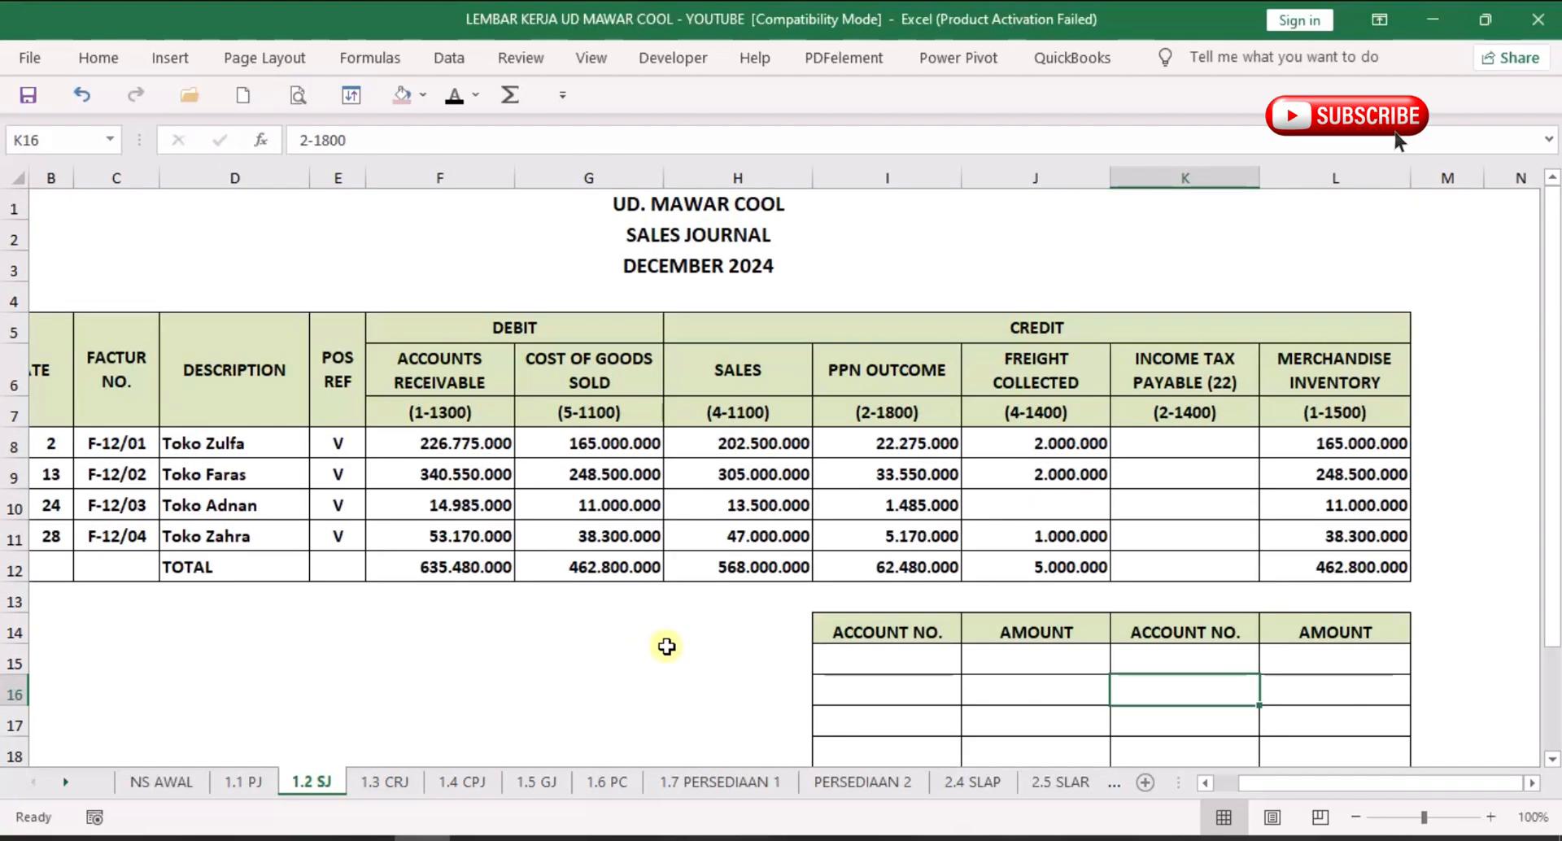
{"action": "left_click", "coordinate": [256, 782]}
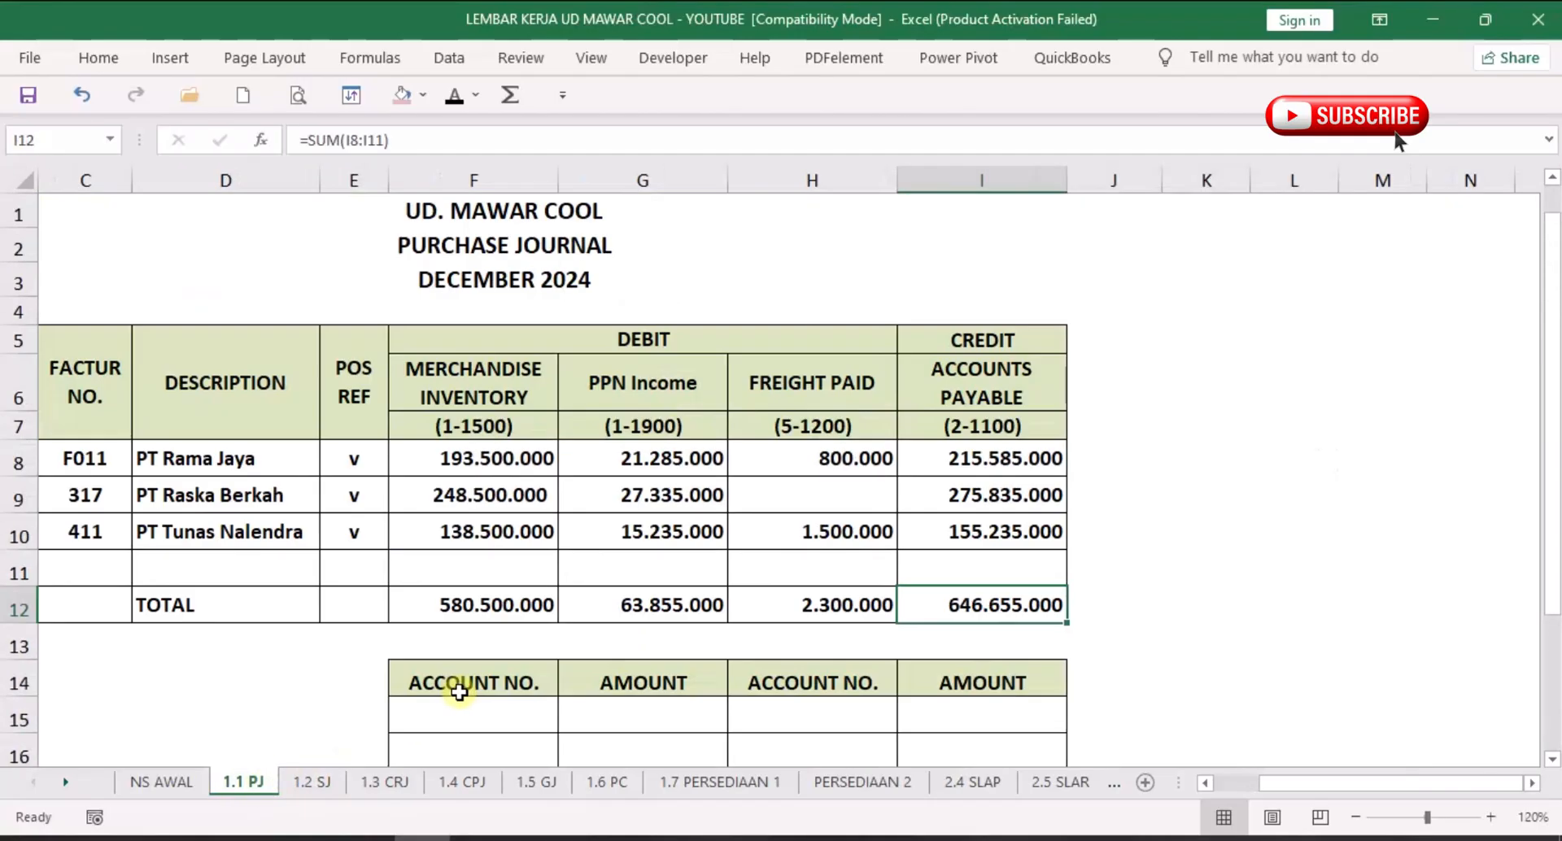